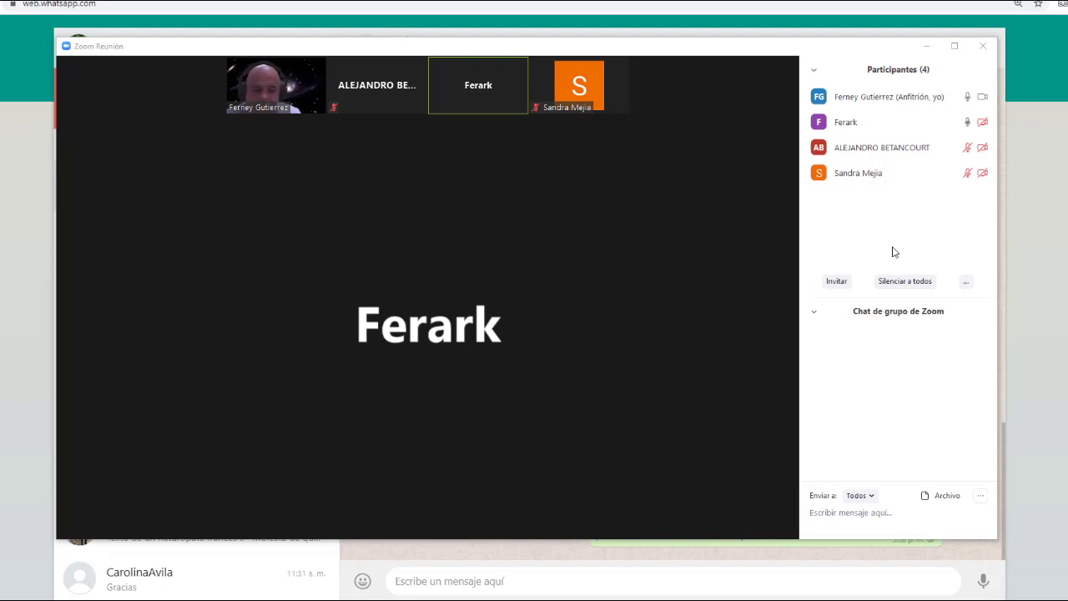
Step: Switch to the Zoom meeting and share Pantalla 1 with the participants
mouse_move(401, 107)
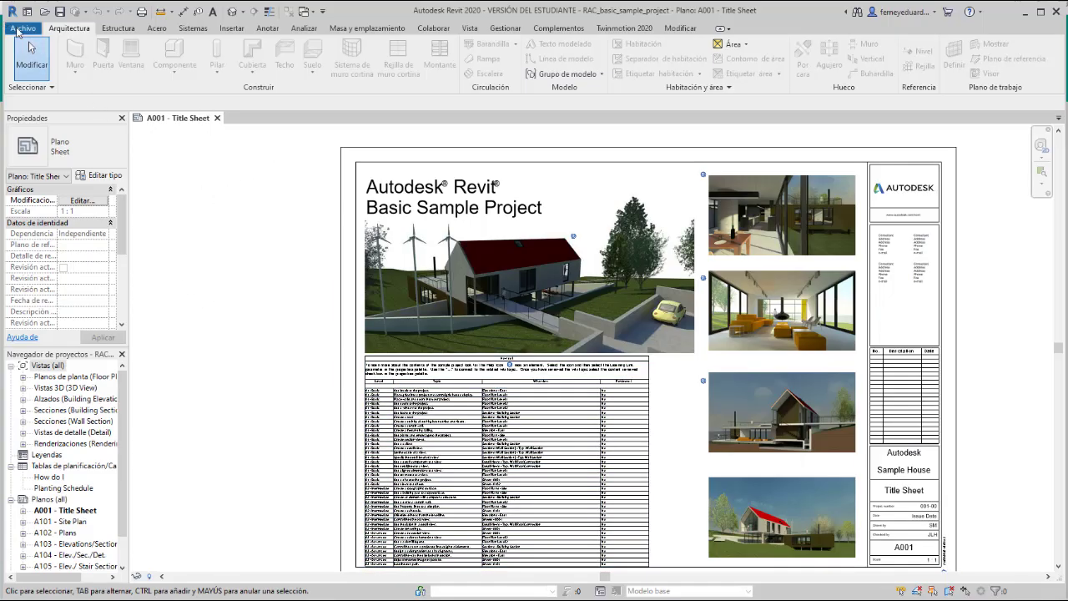
left_click(20, 29)
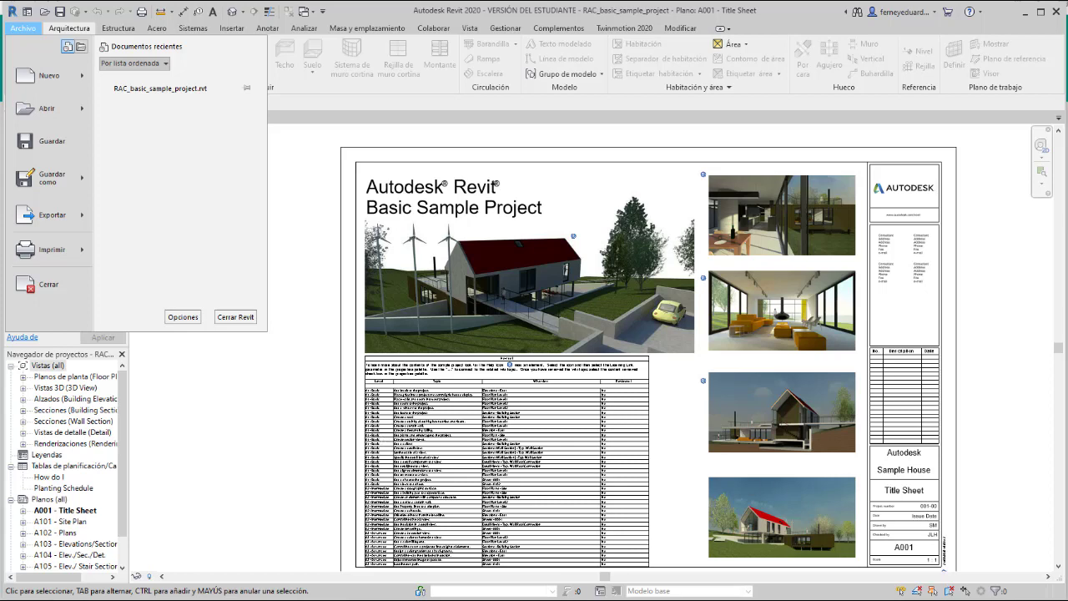
left_click(614, 451)
key("alt+Tab")
key("alt+Tab")
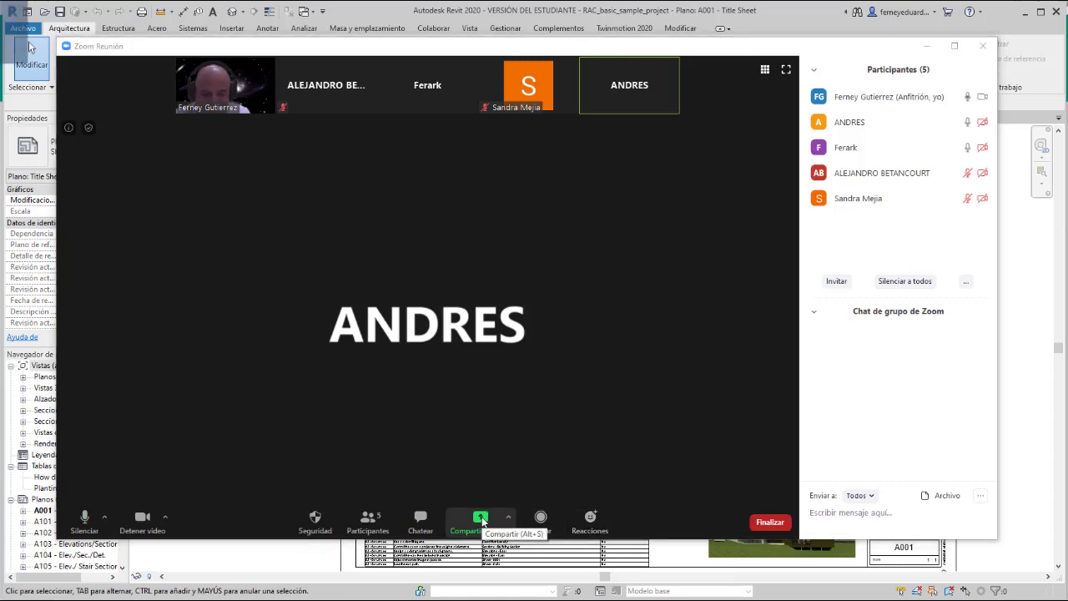
left_click(482, 518)
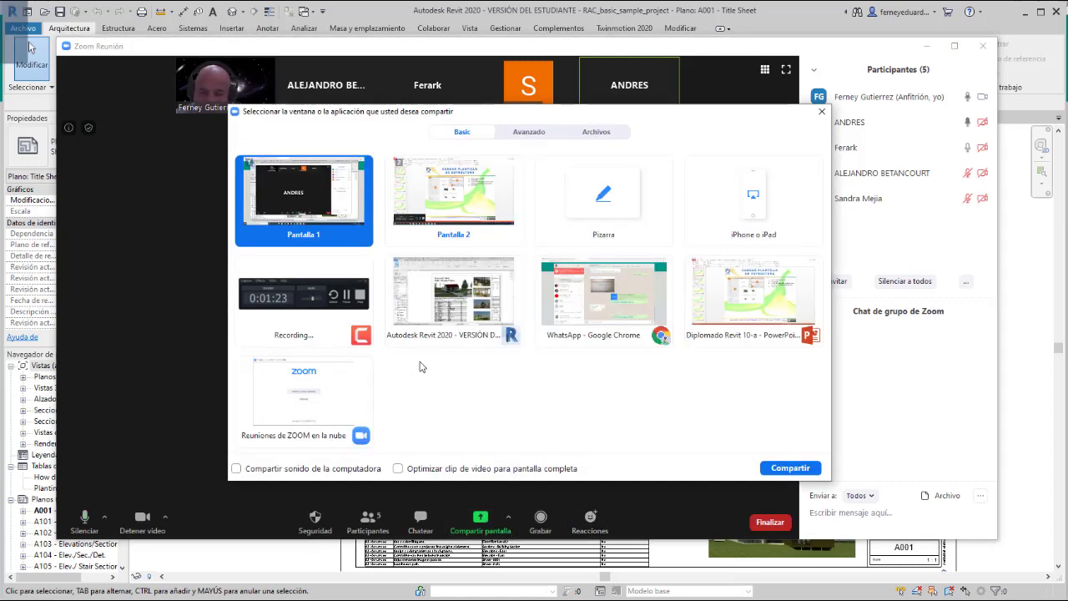
key("Return")
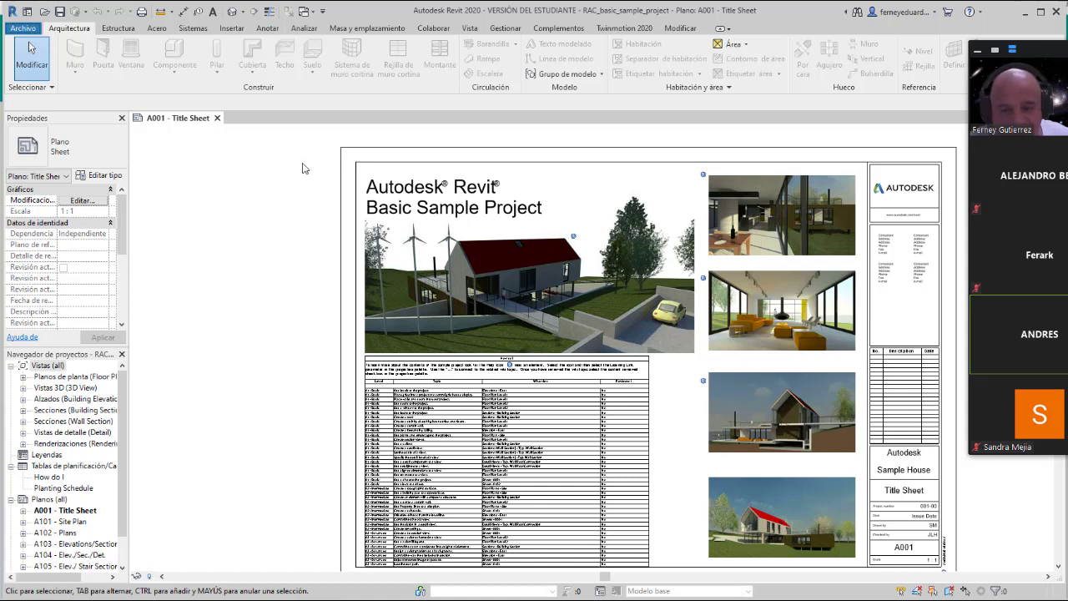
Step: Bring up the Zoom participant list over the title sheet to check who is in the meeting
scroll(309, 177, "down", 2)
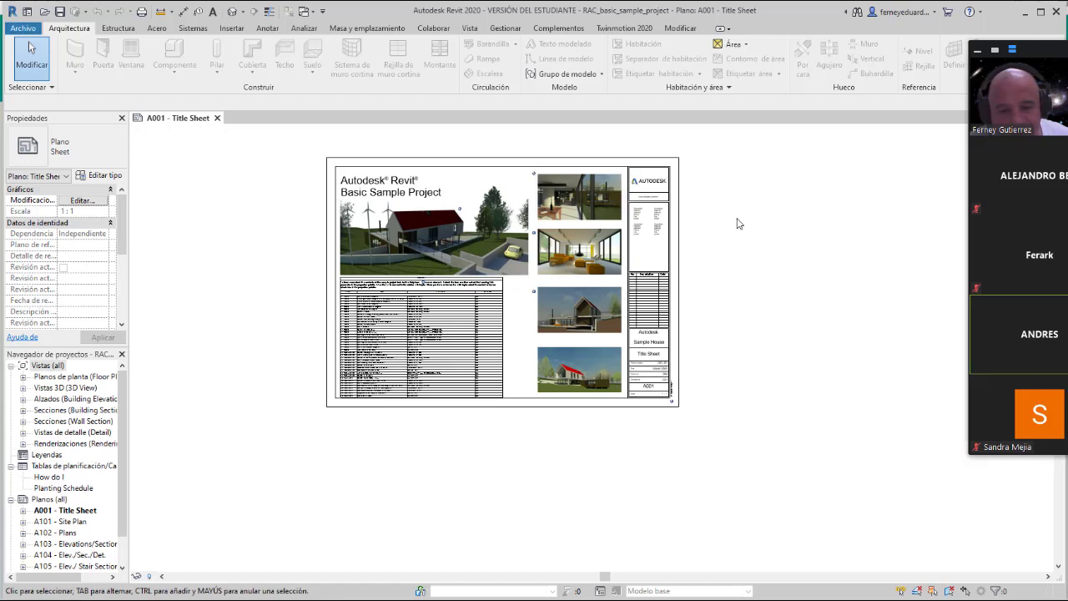
scroll(727, 223, "up", 2)
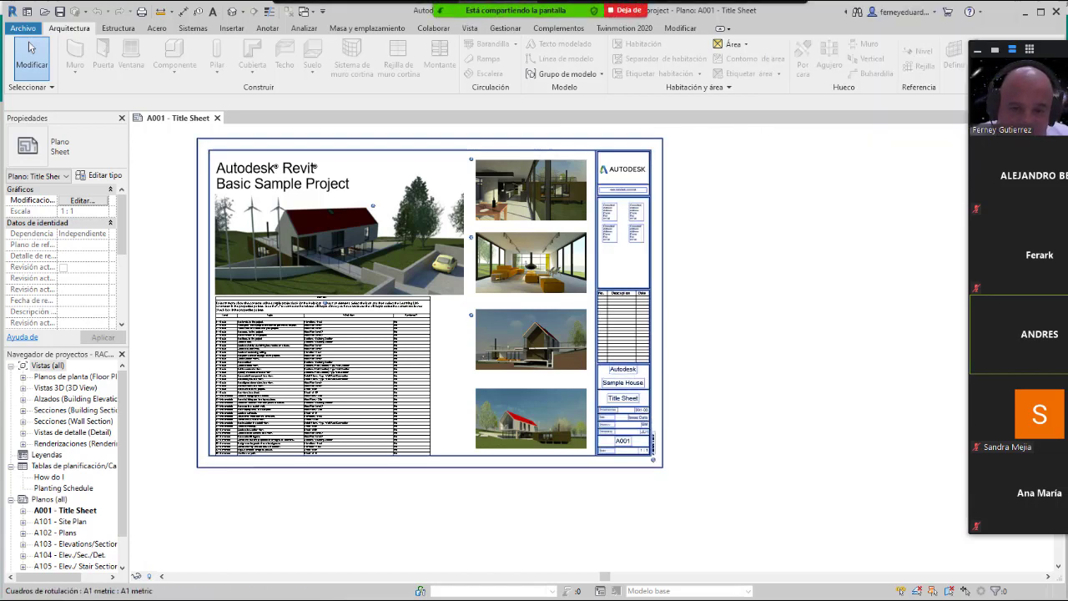
left_click(478, 10)
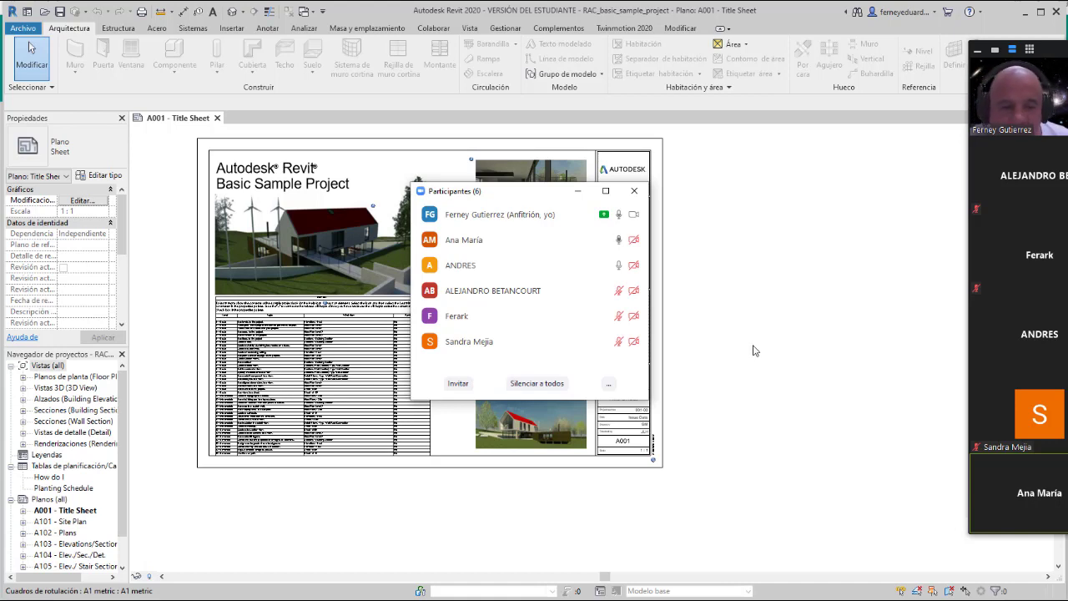
mouse_move(577, 223)
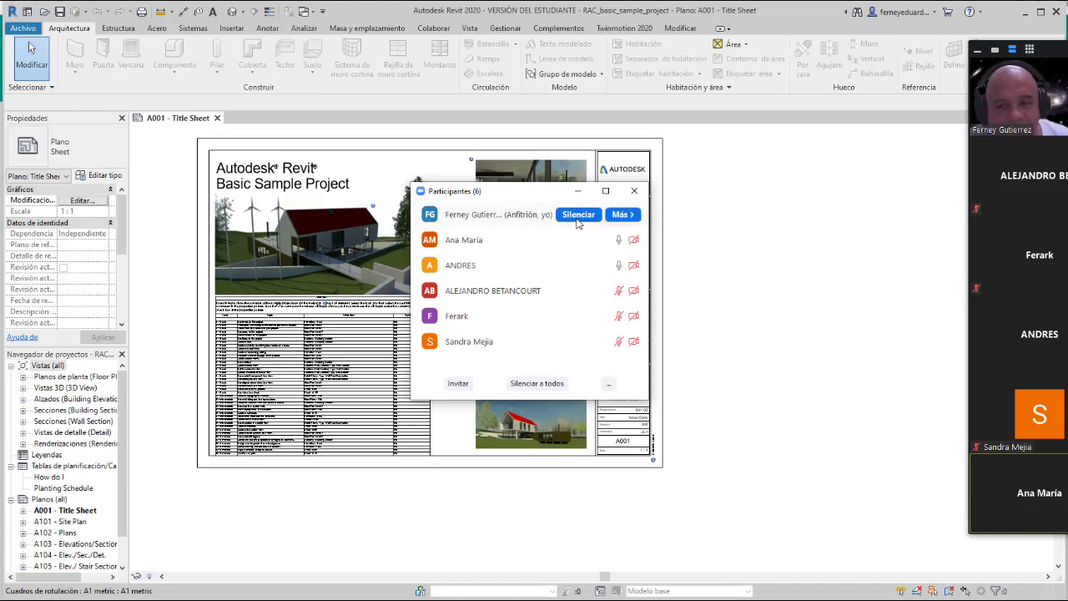
left_click(759, 233)
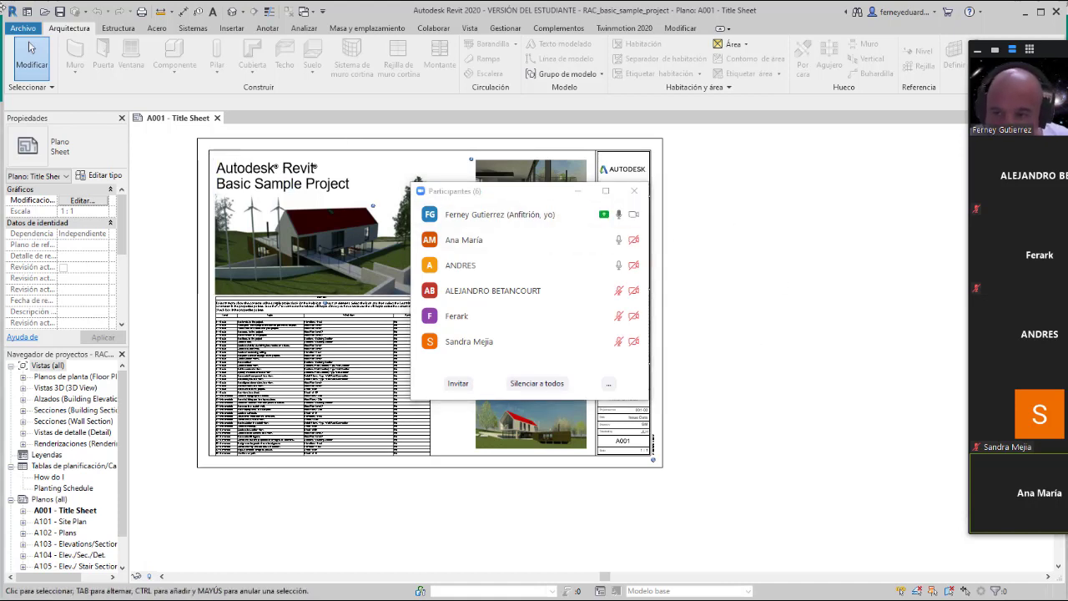
Step: Start loading a family from the library in Revit and minimize the Zoom participant list covering the dialog
left_click(24, 29)
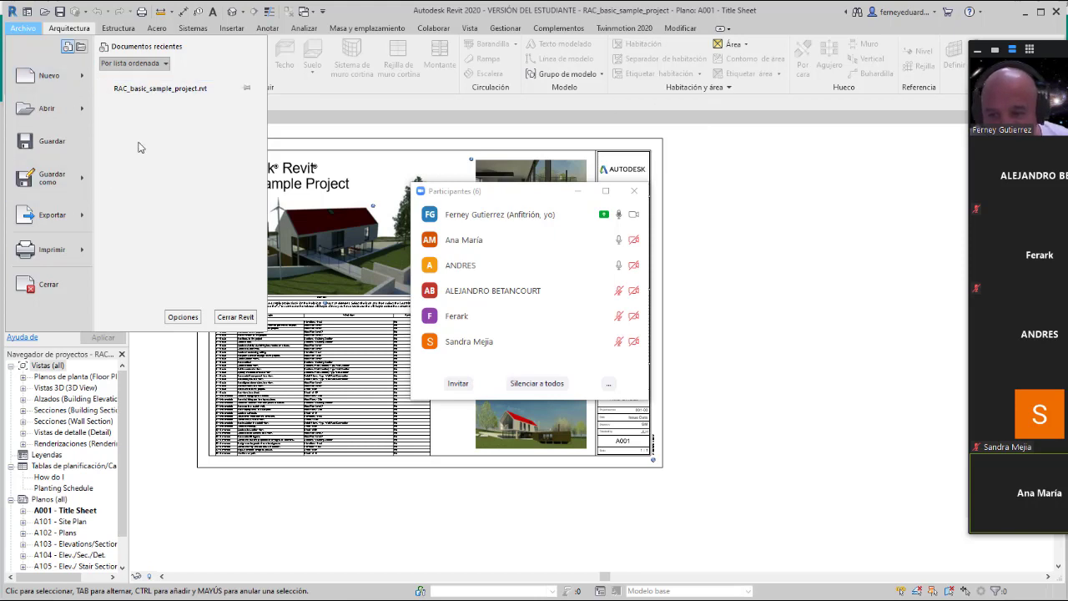
left_click(87, 112)
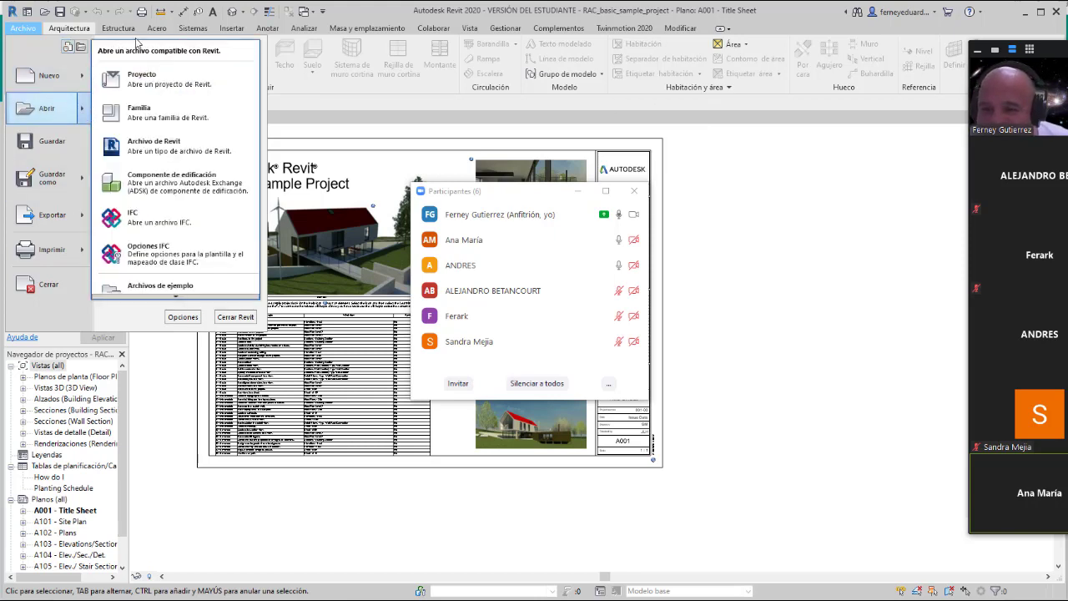
left_click(225, 30)
left_click(225, 31)
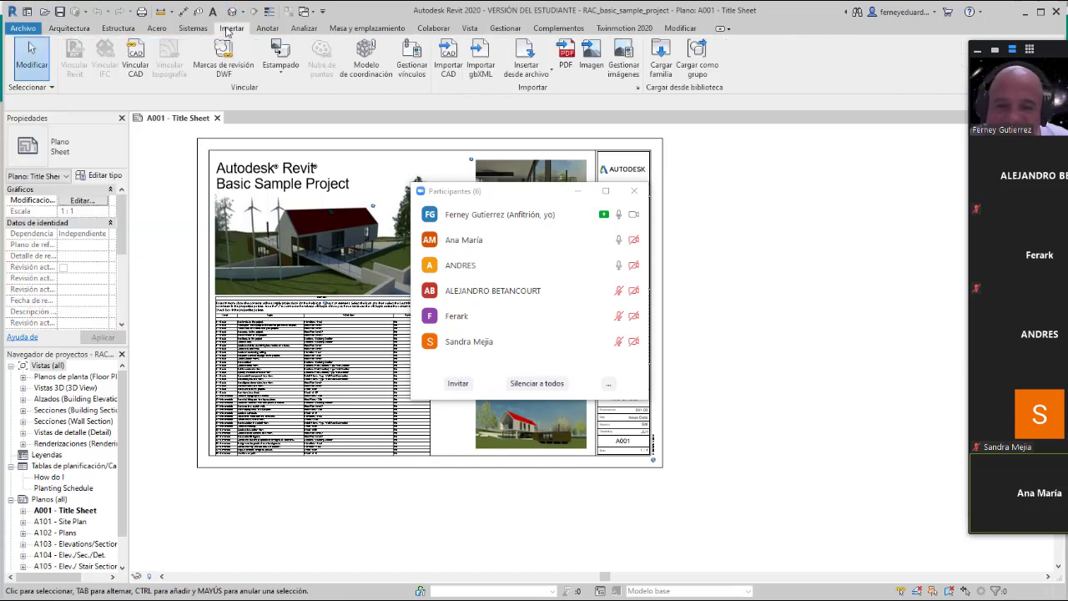
left_click(661, 67)
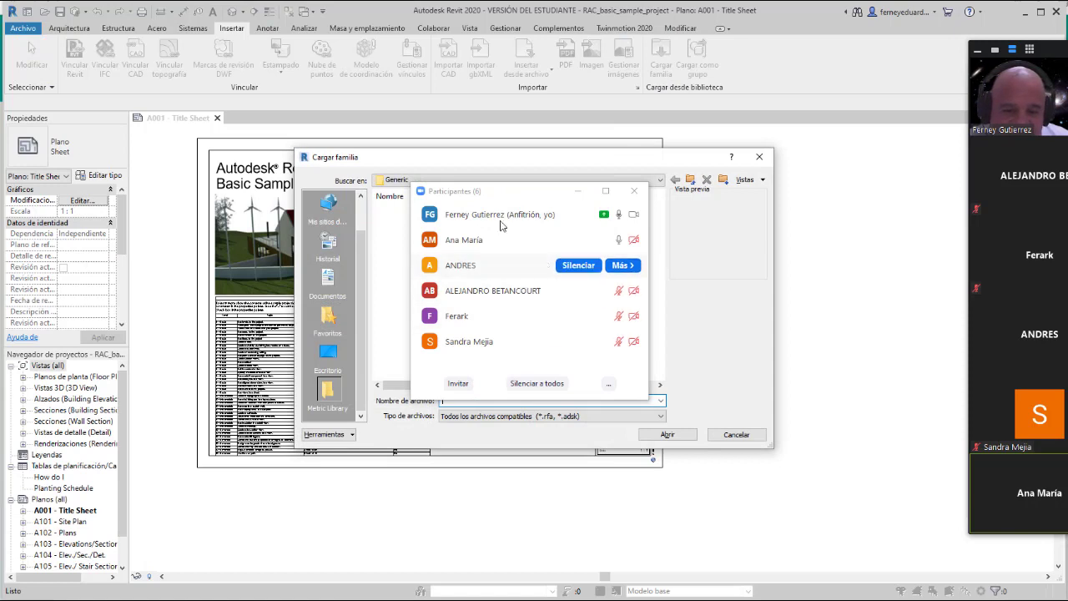
left_click(574, 192)
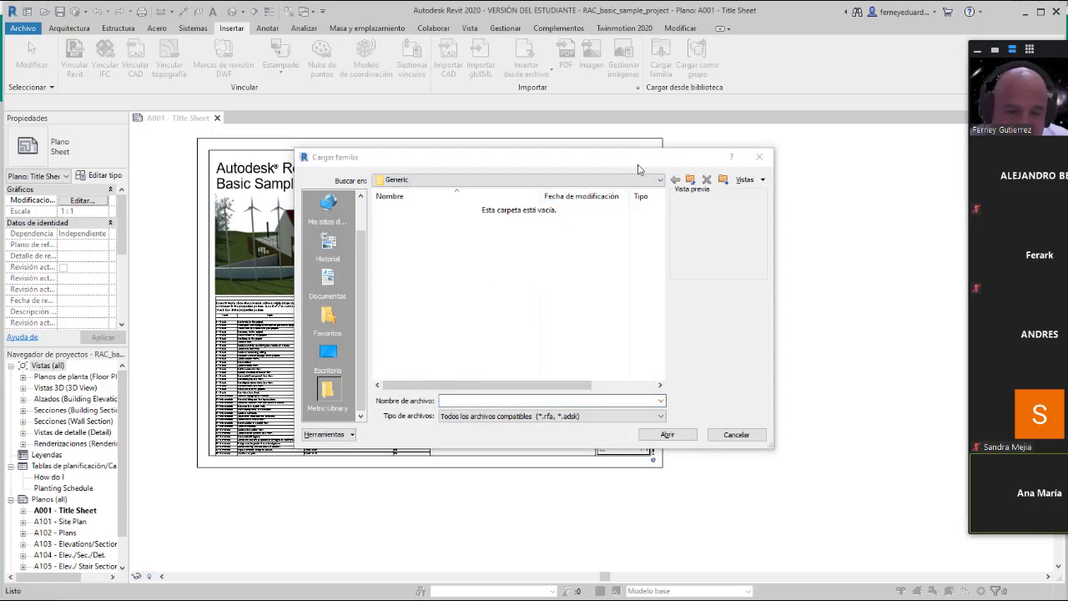
Step: Browse the RVT 2020, Libraries and Generic folders for loadable families, and close the dialog without loading anything
left_click(690, 180)
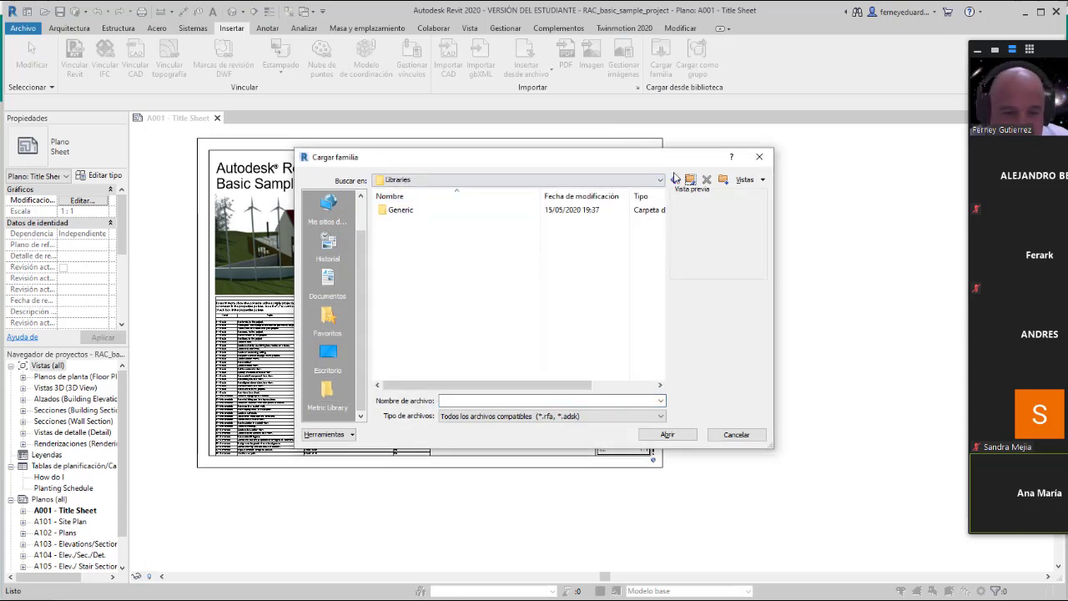
left_click(690, 180)
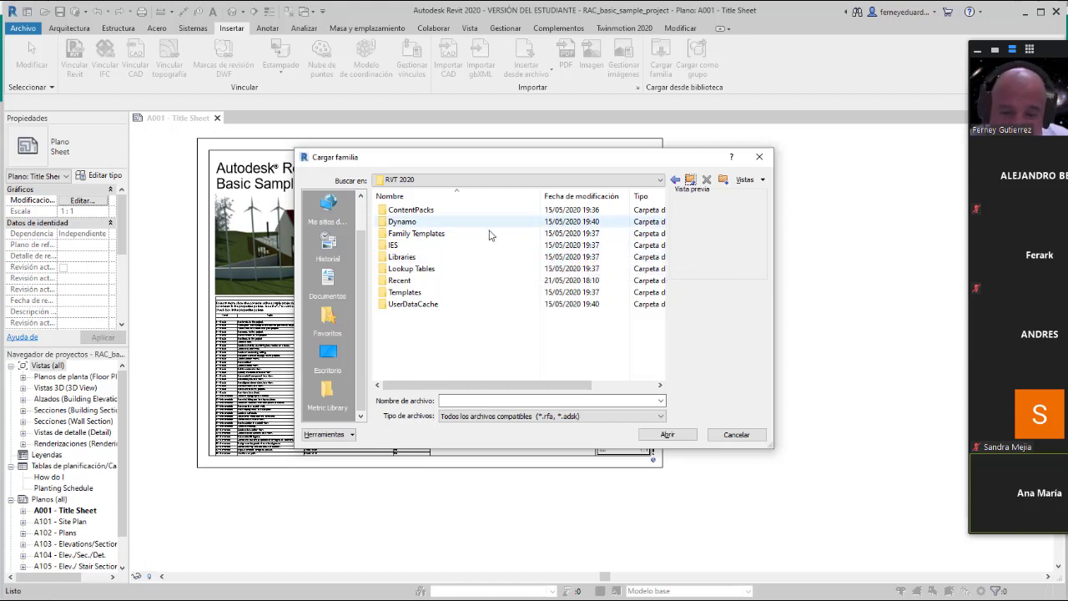
double_click(401, 257)
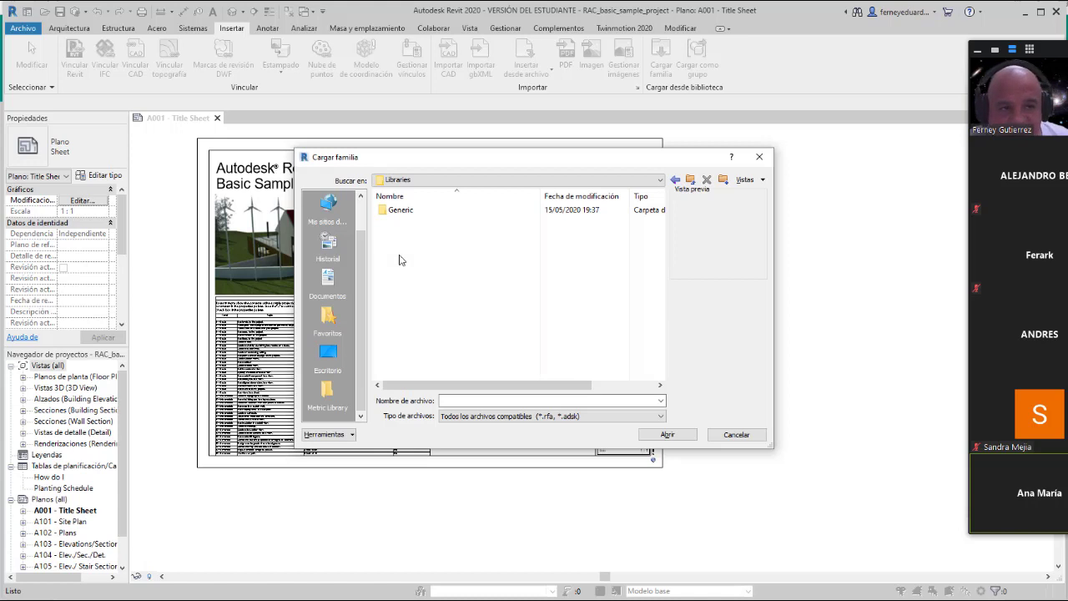
left_click(405, 213)
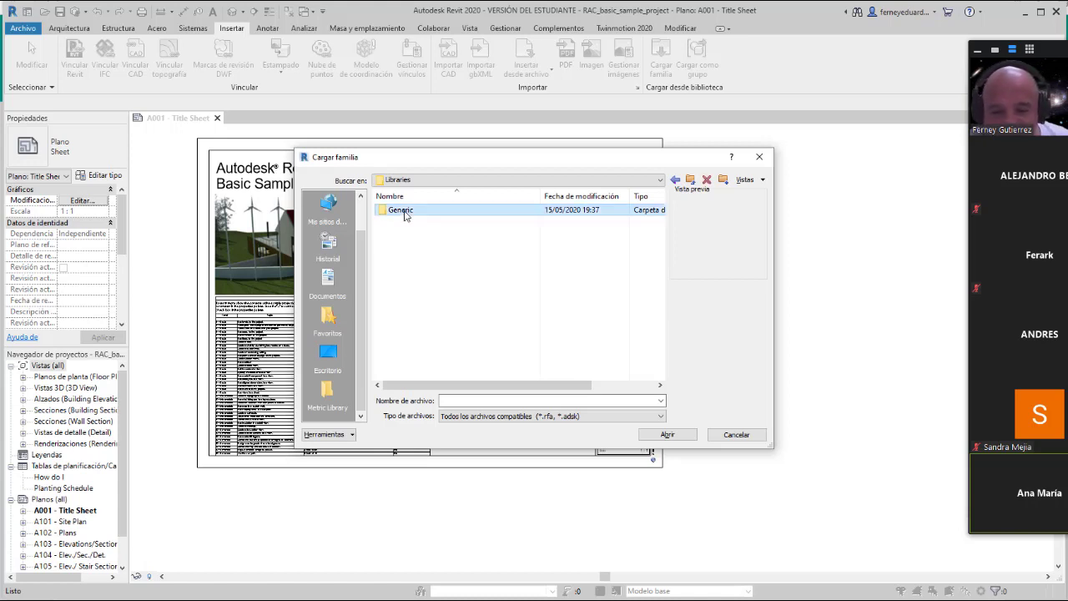
double_click(405, 214)
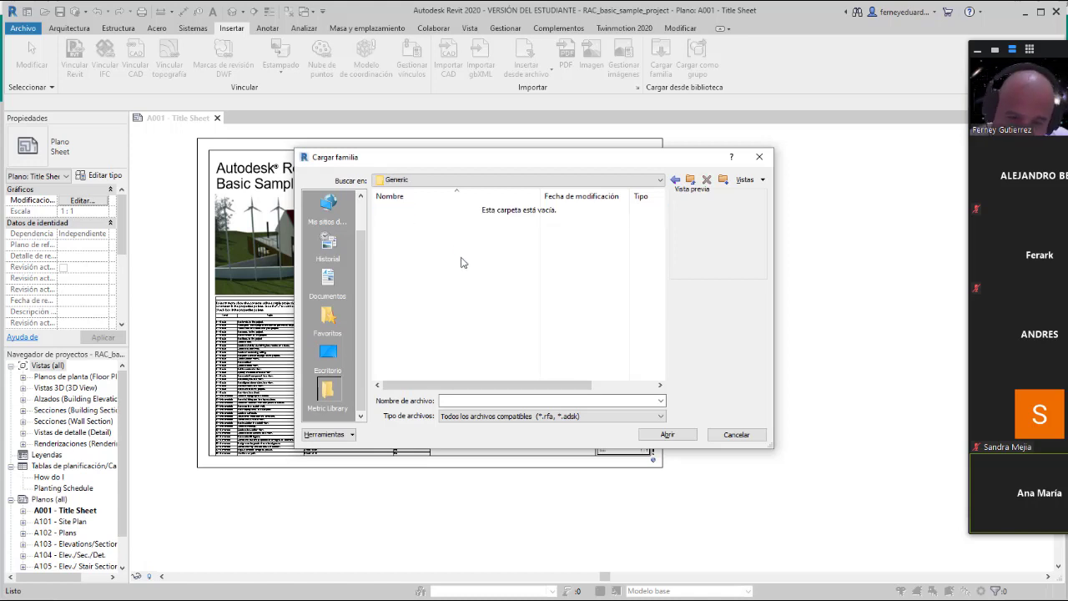
left_click(691, 180)
left_click(690, 180)
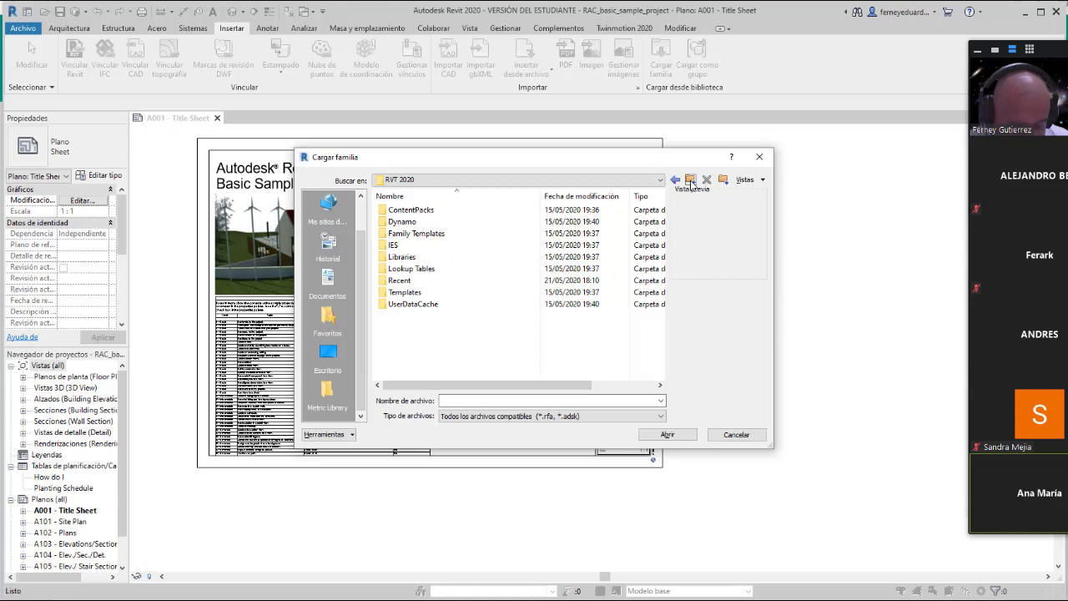
double_click(412, 257)
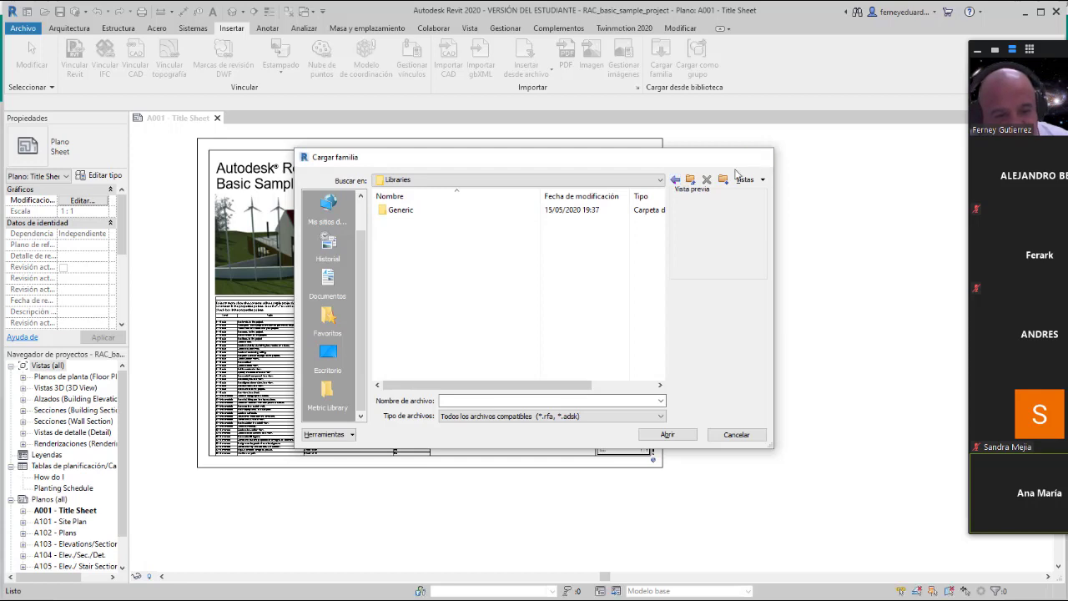
left_click(760, 156)
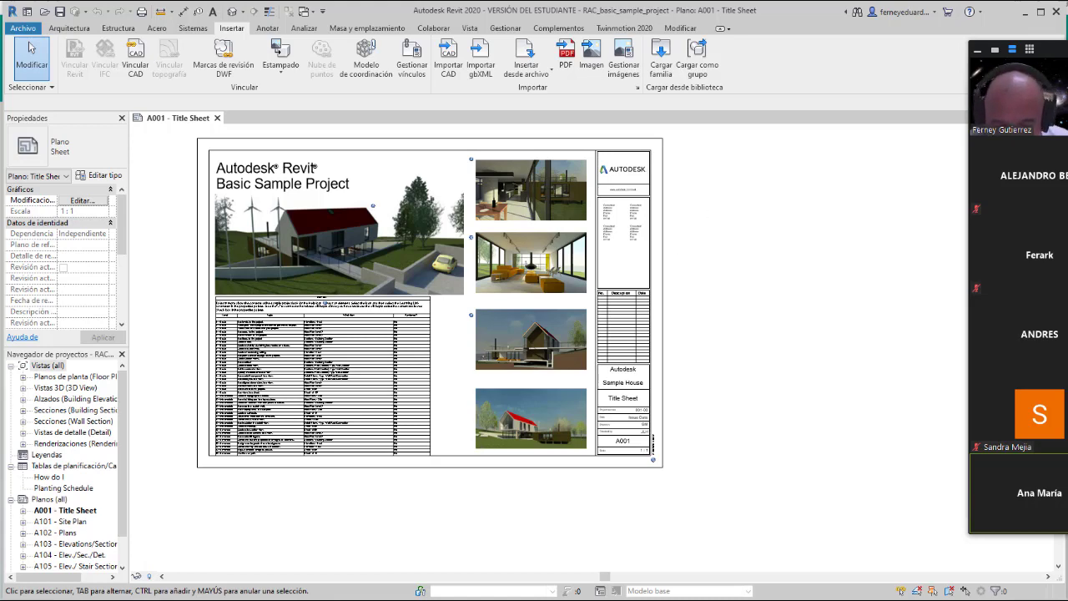
Step: Find PowerPoint 2013 among the installed programs and open its recent presentation Diplomado Revit 10
key("super")
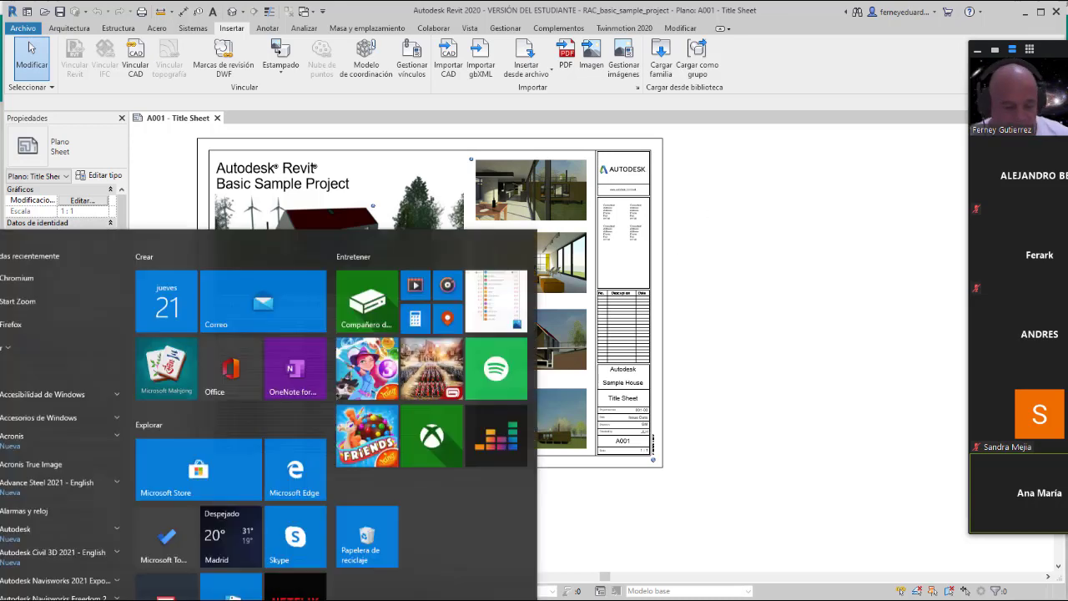
type("power")
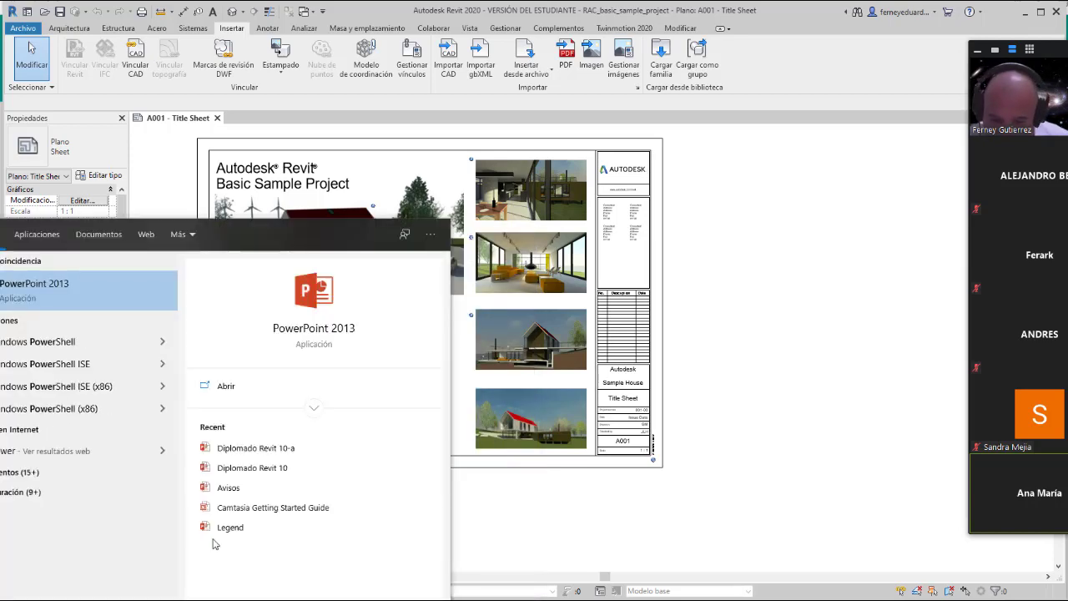
left_click(272, 470)
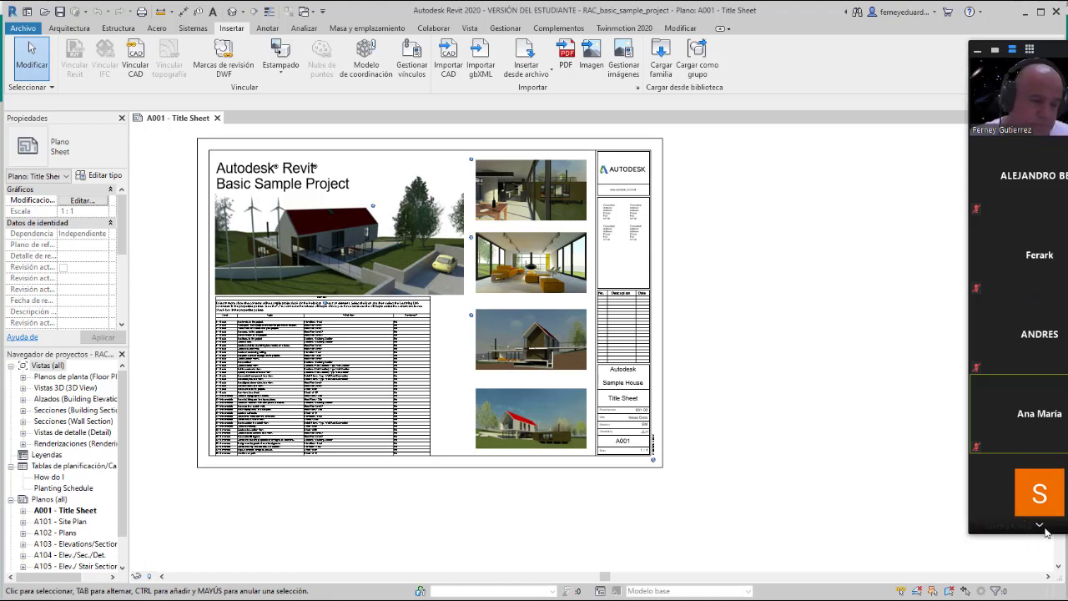
Step: Show the Zoom participant videos as a grid and move the video panel off the shared screen
left_click(1031, 51)
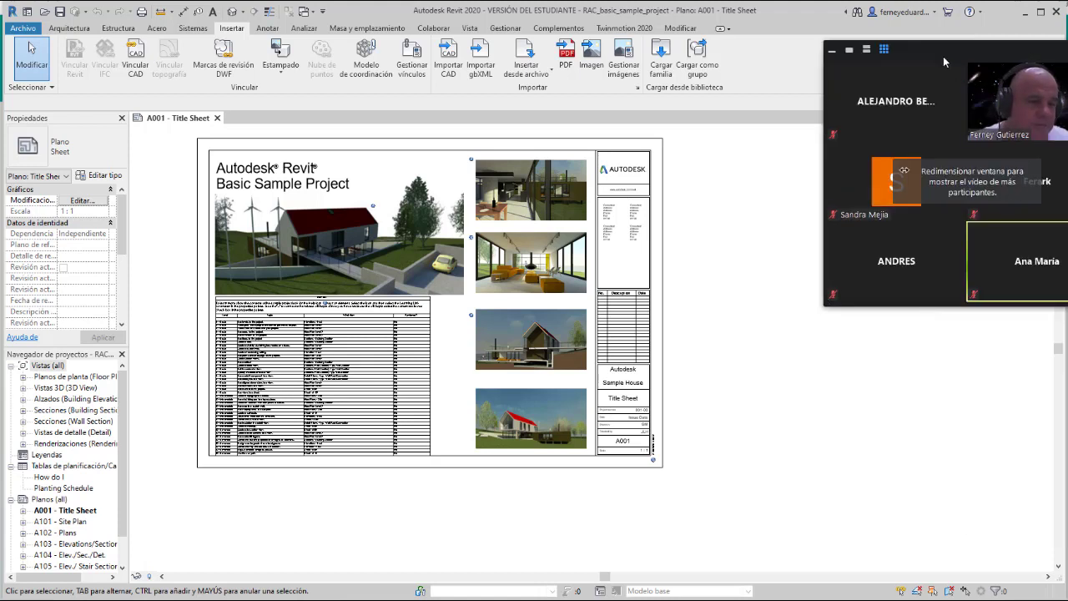
left_click_drag(945, 52, 1067, 88)
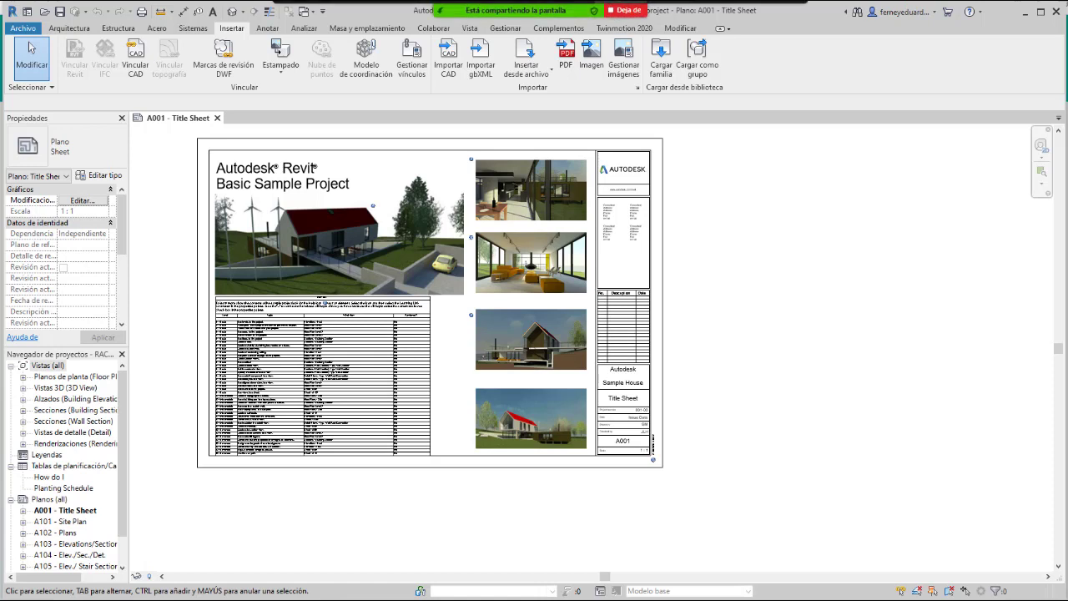
Step: Open the Zoom participant list and group chat as separate windows and minimize both
key("alt+u")
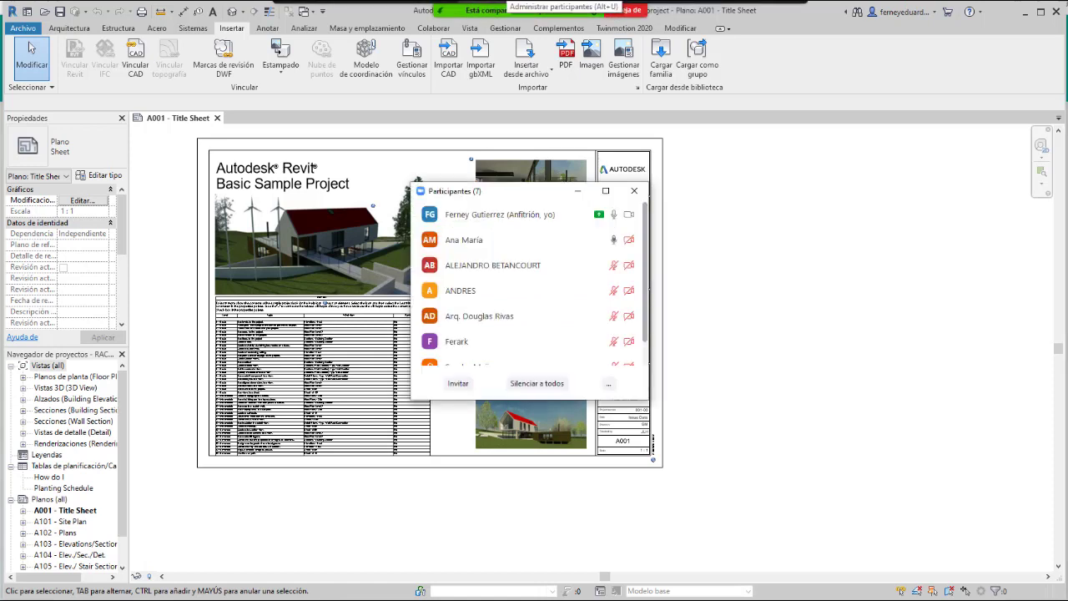
left_click(788, 4)
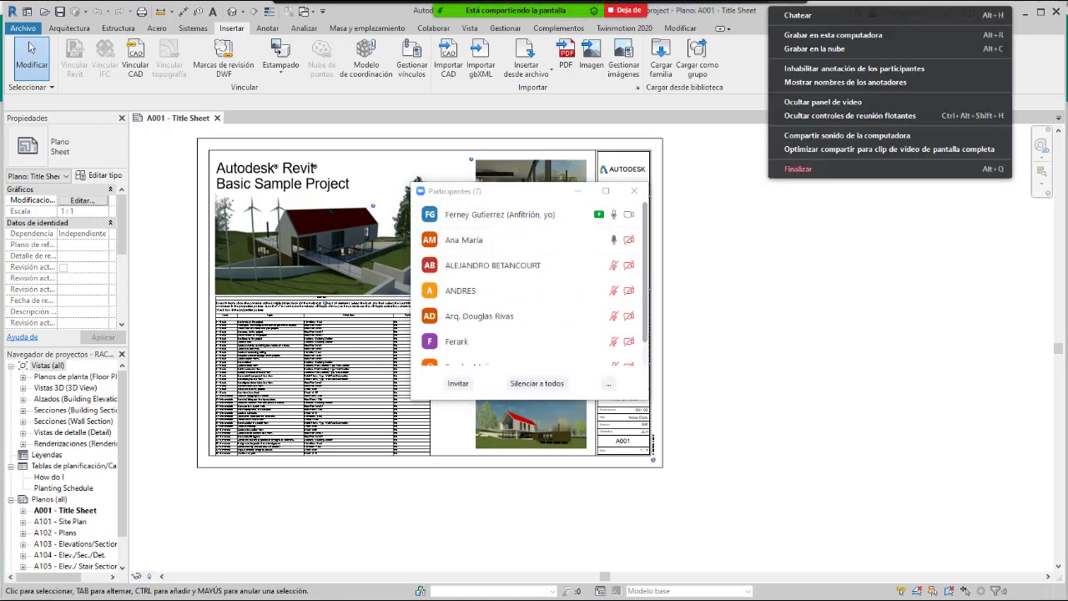
left_click(798, 16)
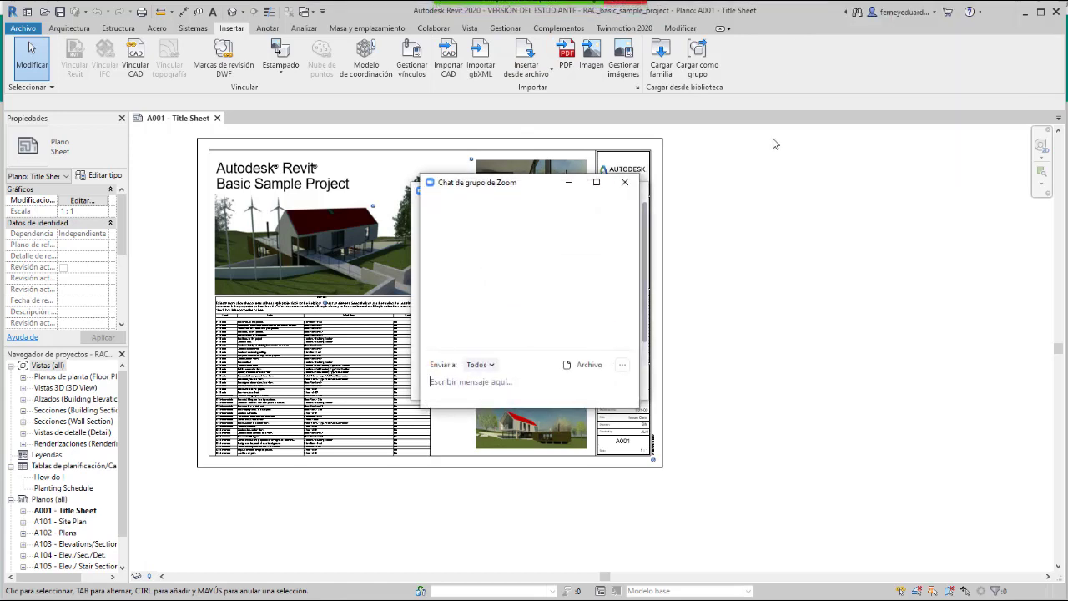
left_click(568, 184)
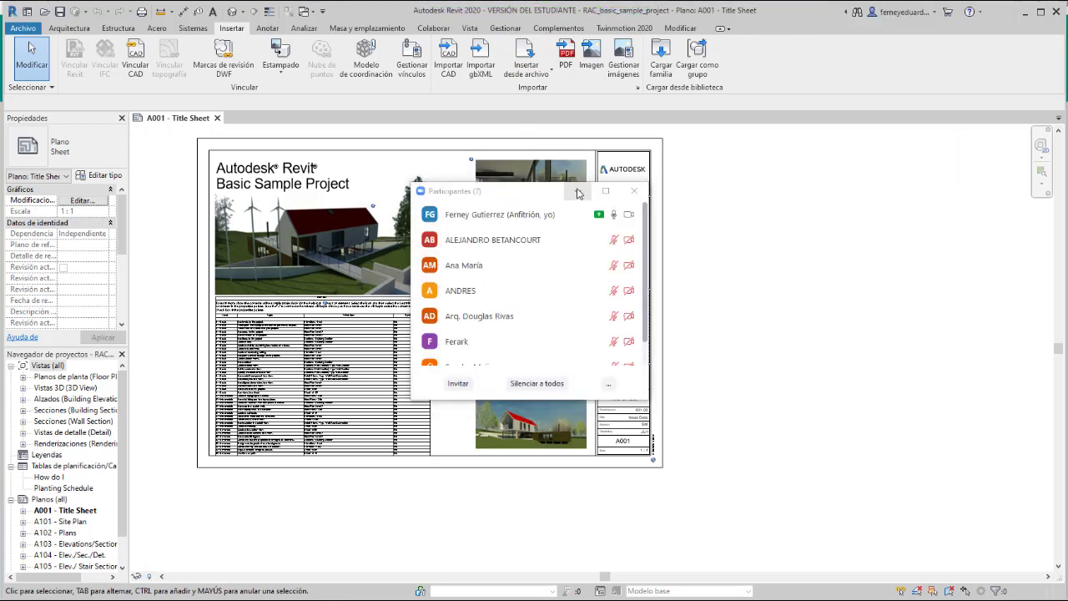
left_click(579, 190)
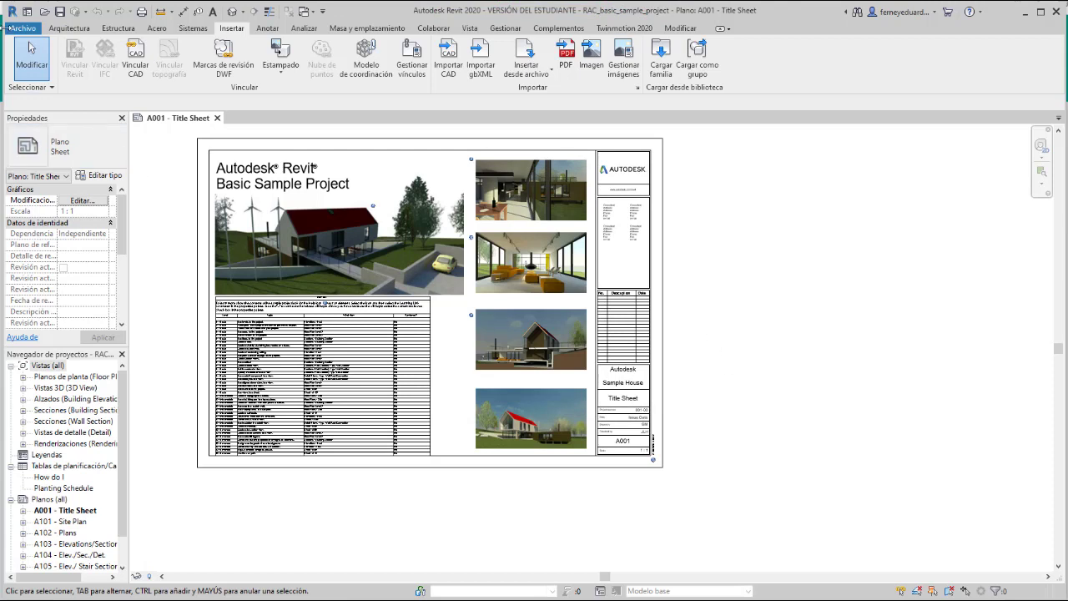
Step: Create a new project file from the Plantilla arquitectónica template
left_click(24, 29)
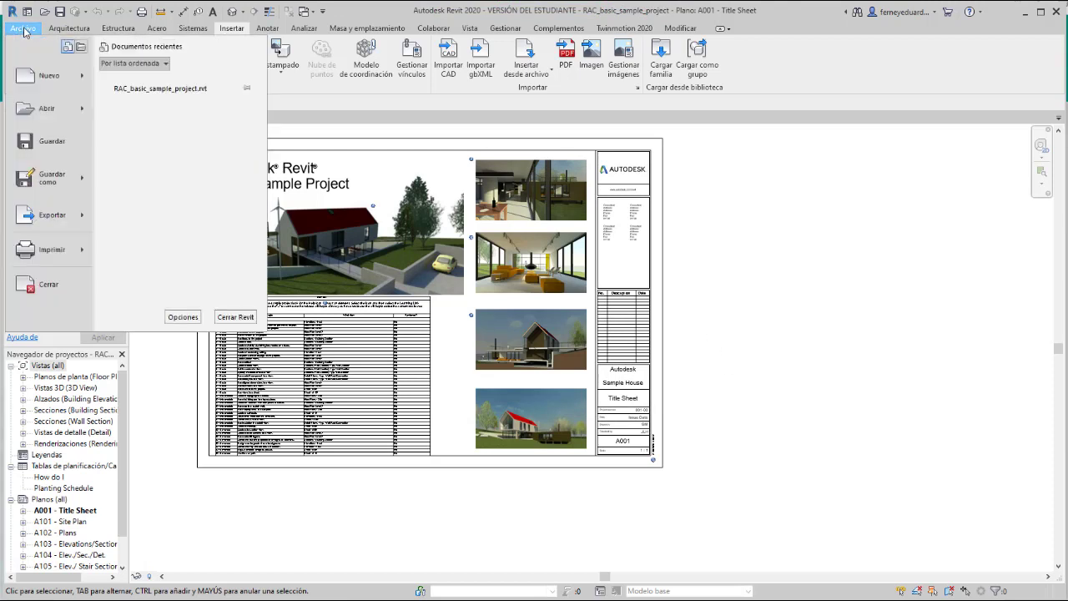
mouse_move(79, 76)
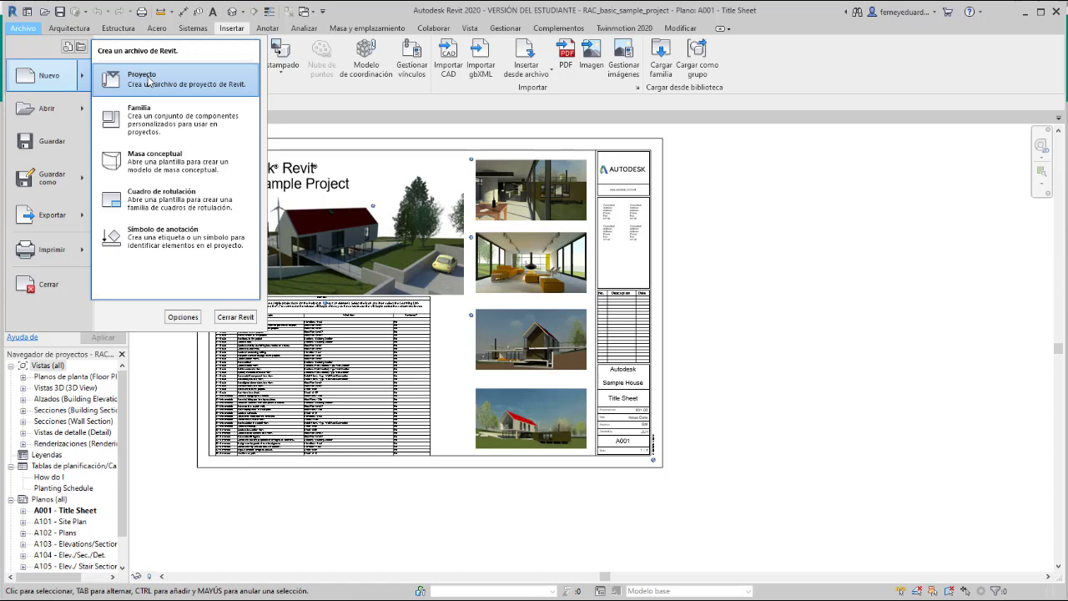
left_click(149, 80)
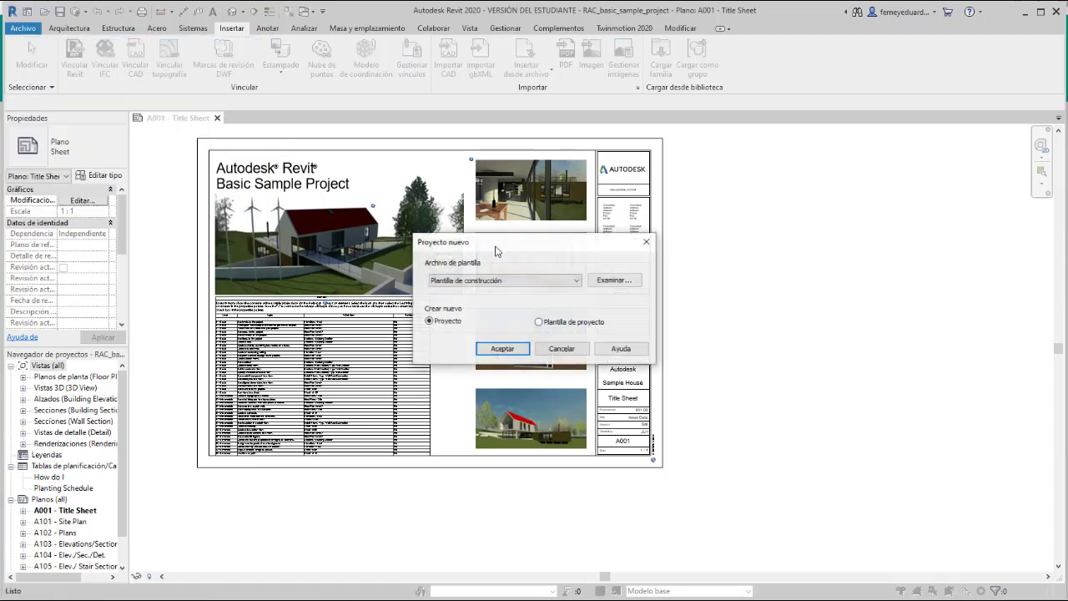
left_click(575, 282)
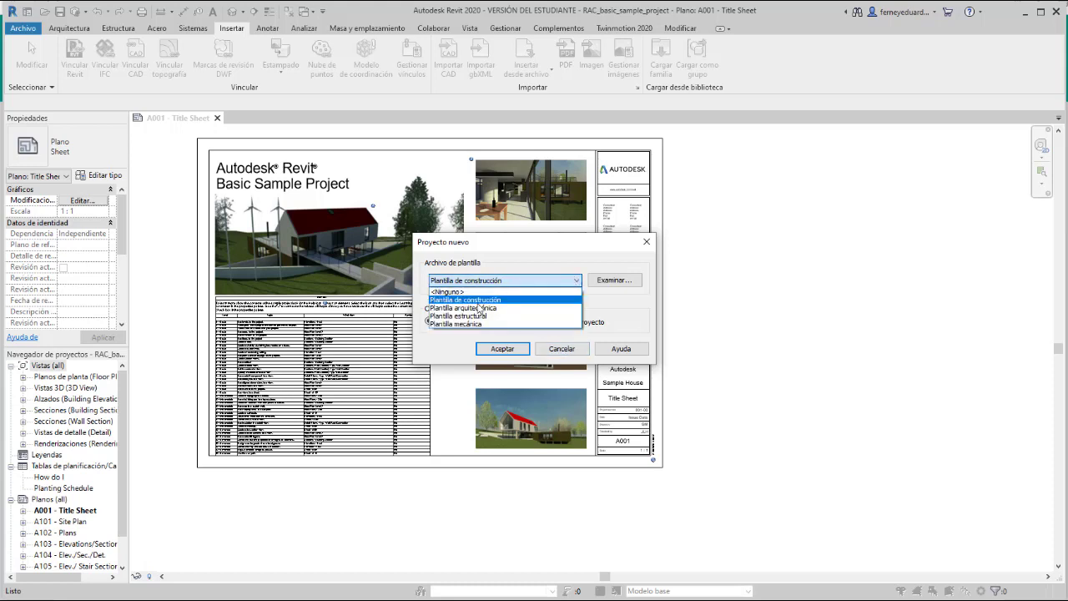
left_click(491, 313)
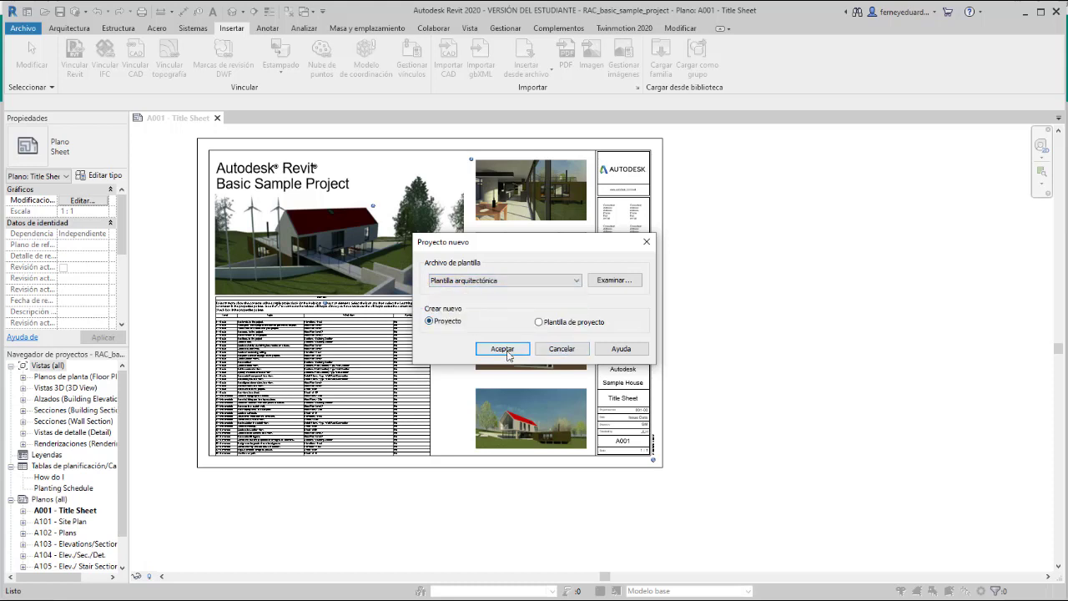
left_click(503, 349)
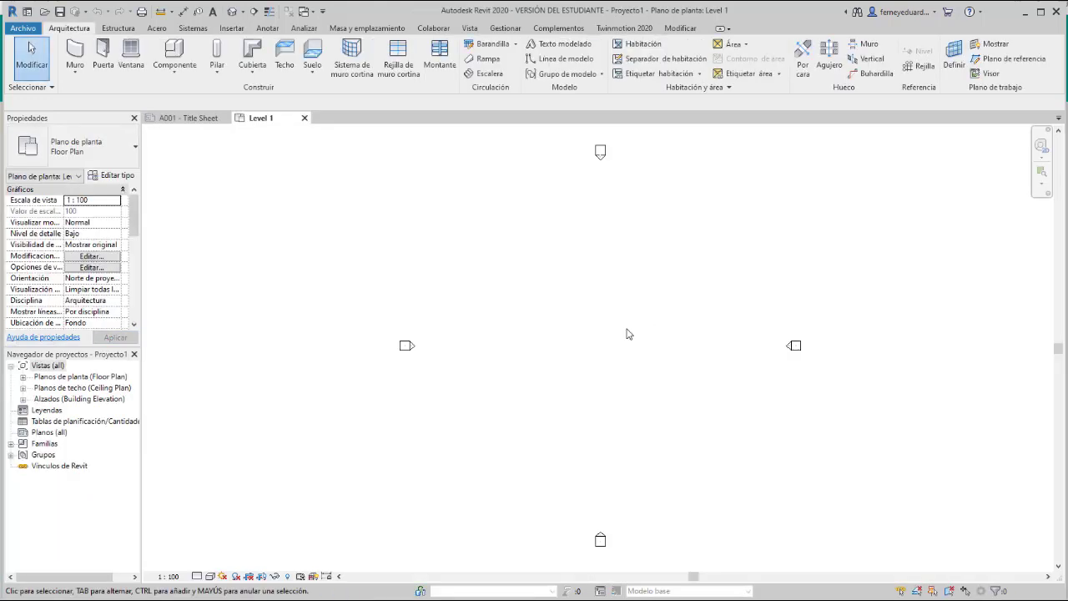
Step: Set the project length units to metres (Metros), rounded to 2 decimal places
key("u")
key("n")
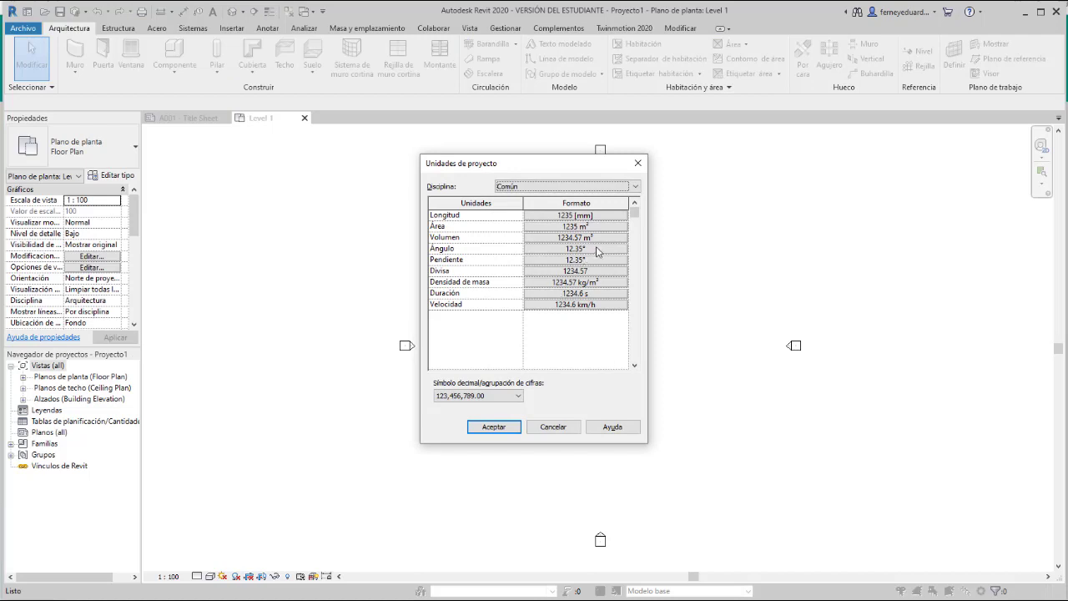
left_click(605, 216)
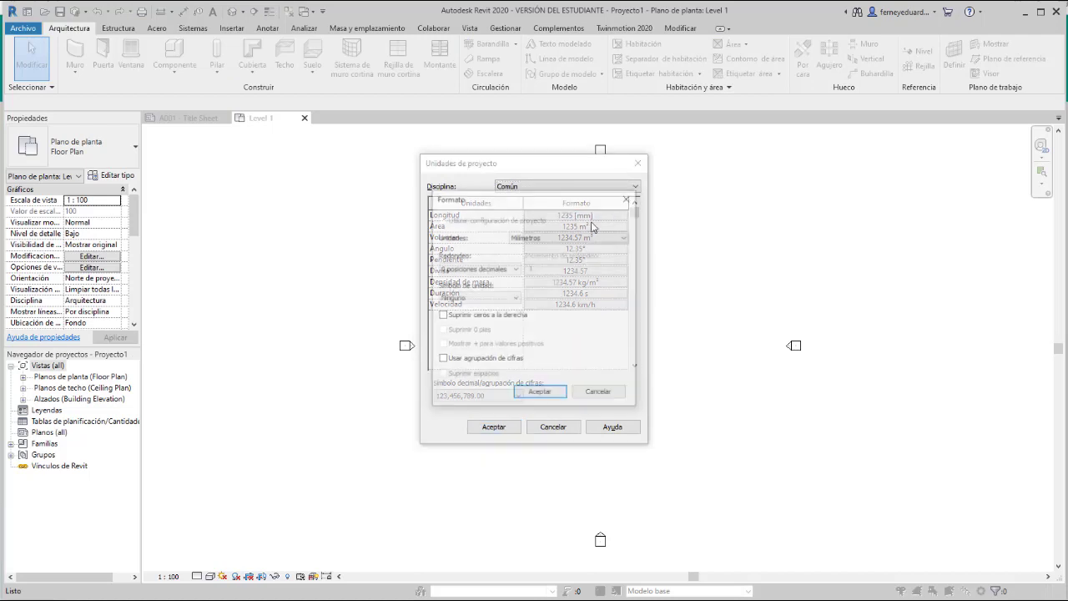
left_click(548, 237)
left_click(522, 281)
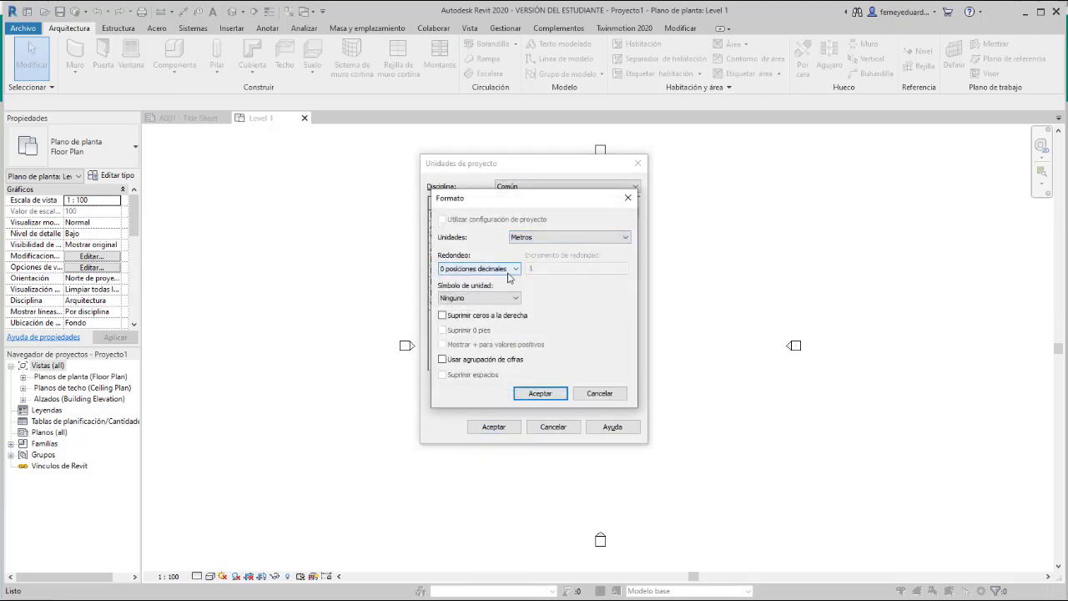
left_click(492, 268)
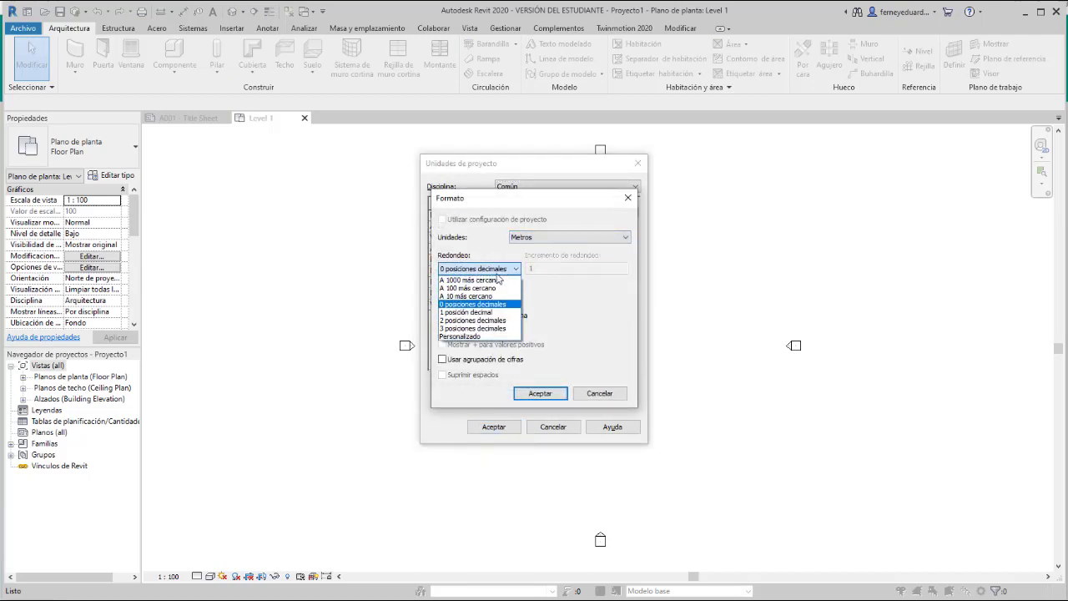
left_click(483, 320)
left_click(540, 393)
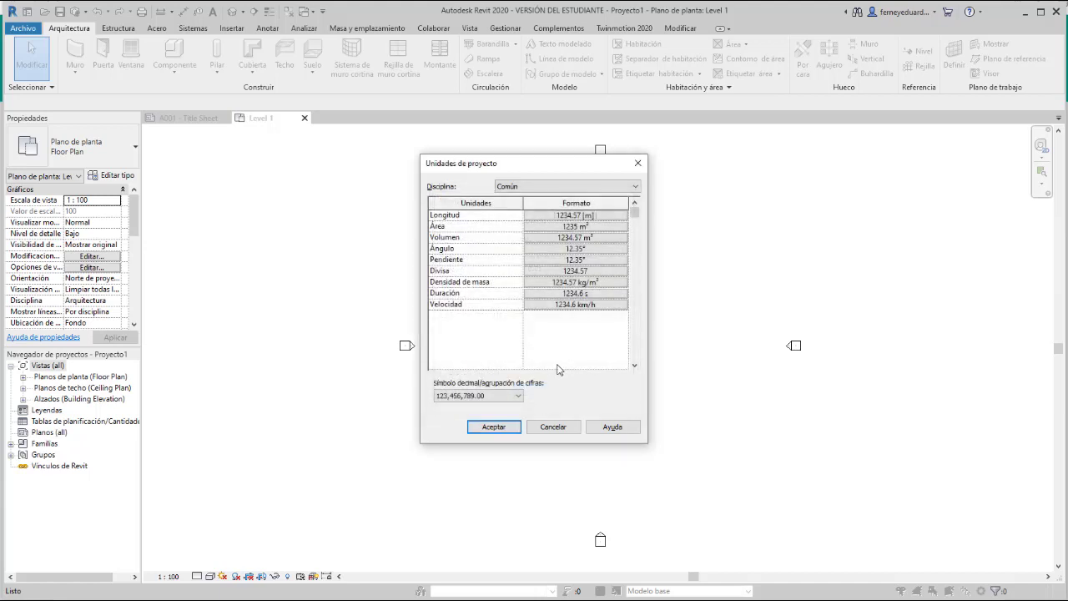
left_click(494, 427)
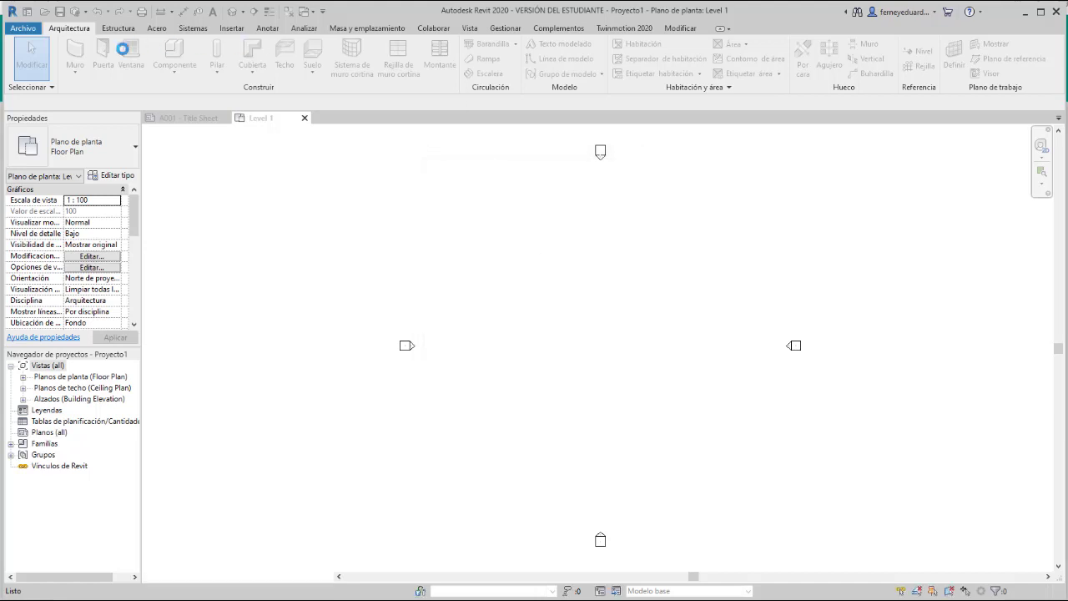
Step: Draw two parallel vertical grid lines about 14 m apart between the elevation markers on Level 1
left_click(921, 65)
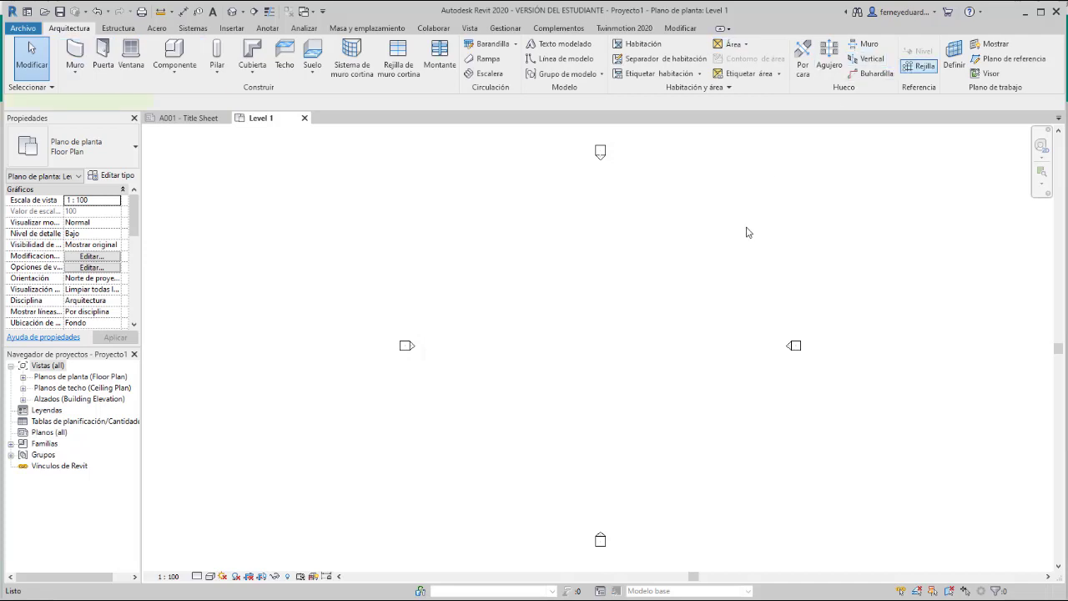
left_click(523, 418)
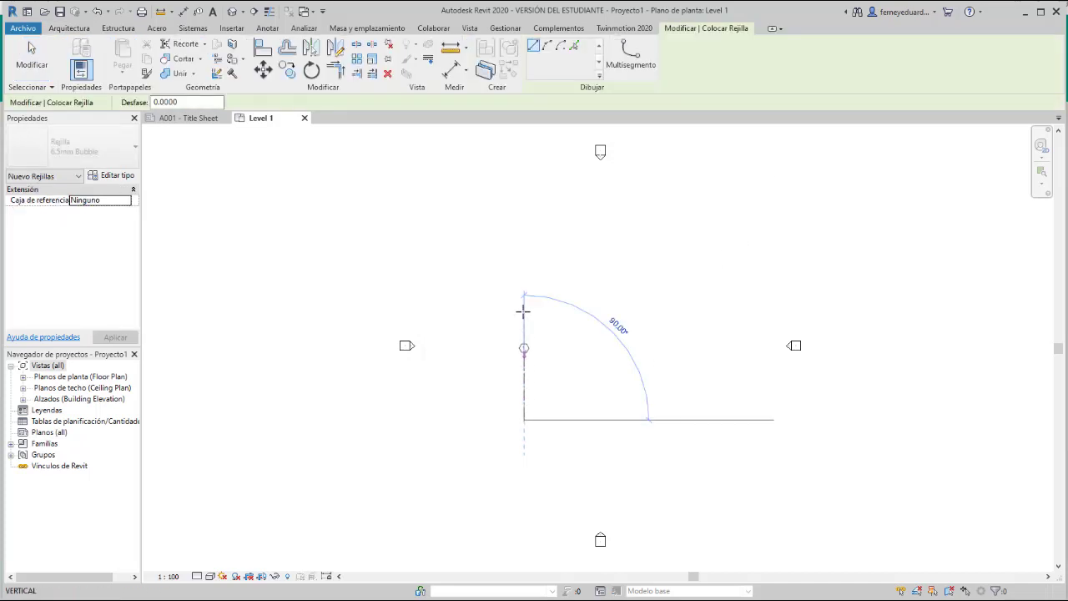
left_click(523, 222)
left_click(630, 422)
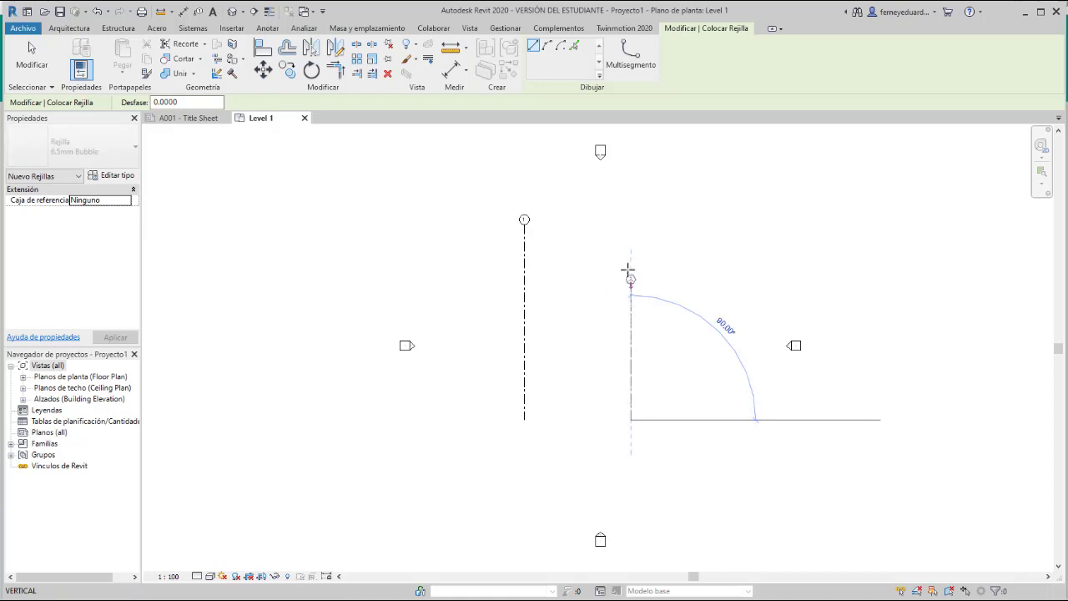
left_click(630, 222)
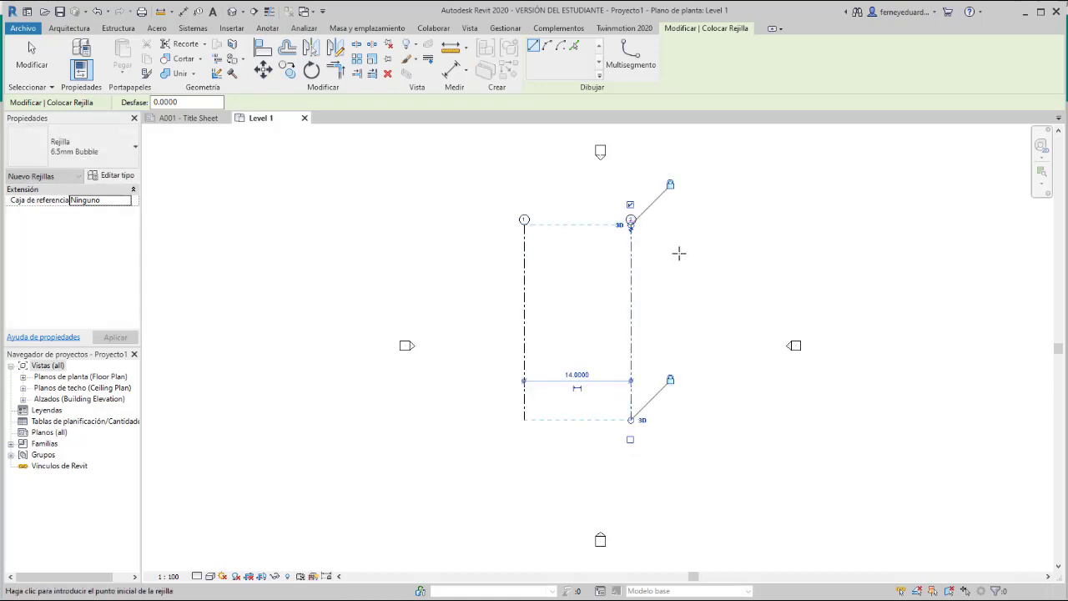
Step: Draw two horizontal grid lines about 13.6 m apart, crossing both vertical grids from right to left
left_click(680, 253)
left_click(494, 253)
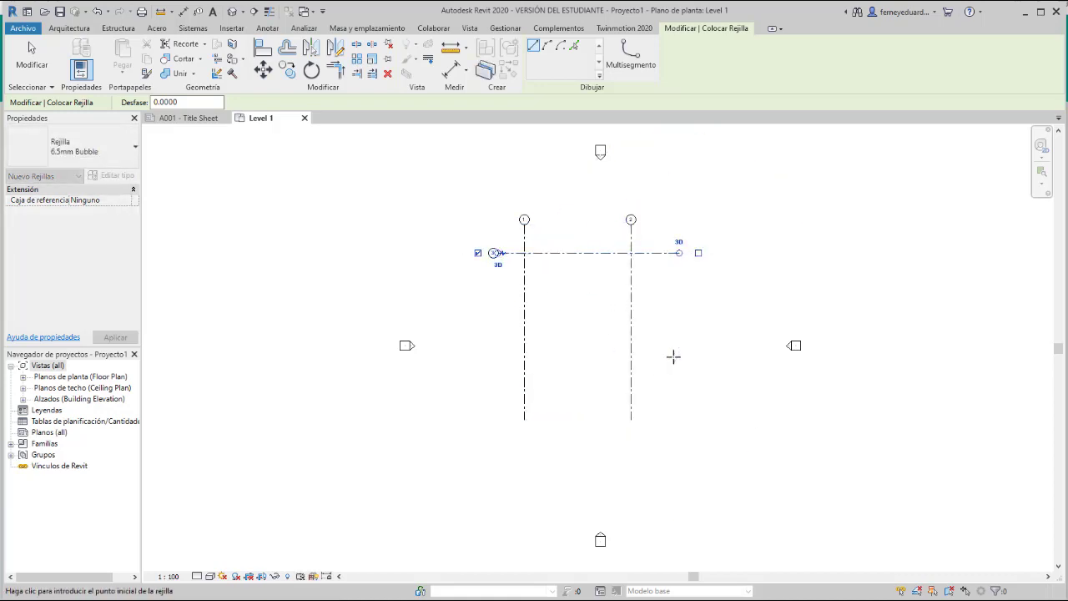
left_click(677, 357)
left_click(493, 356)
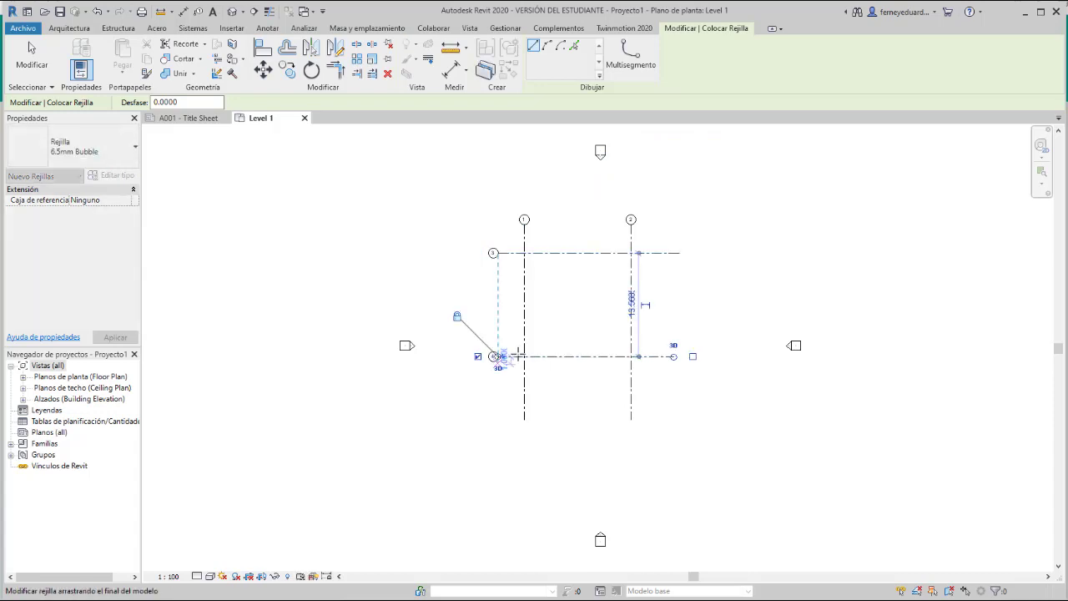
key("Escape")
key("Escape")
Step: Rename the left vertical grid A and the right vertical grid B
scroll(565, 262, "up", 2)
left_click(504, 201)
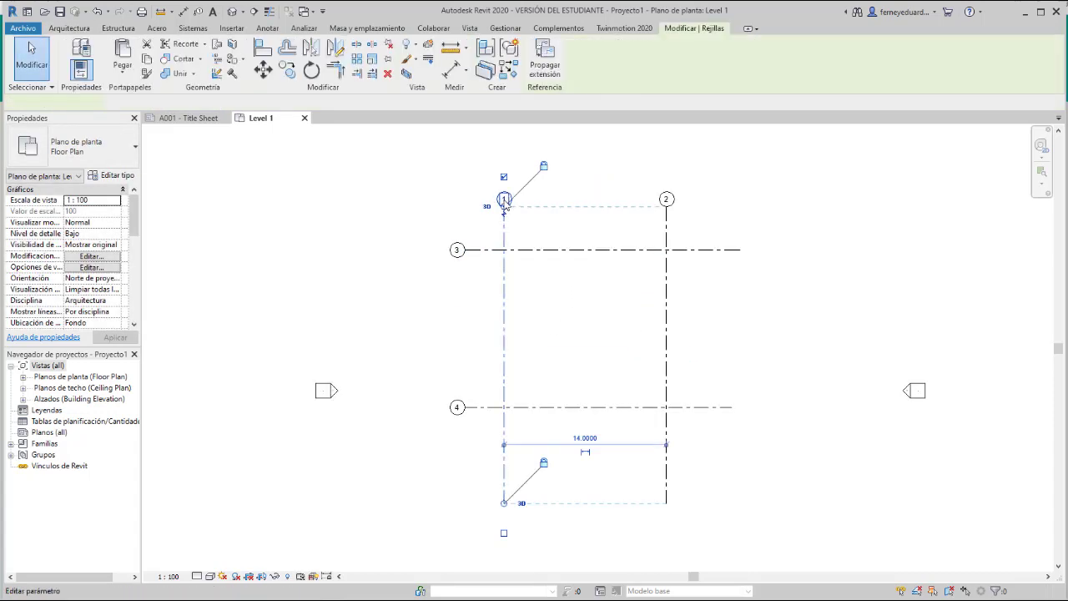
left_click(505, 200)
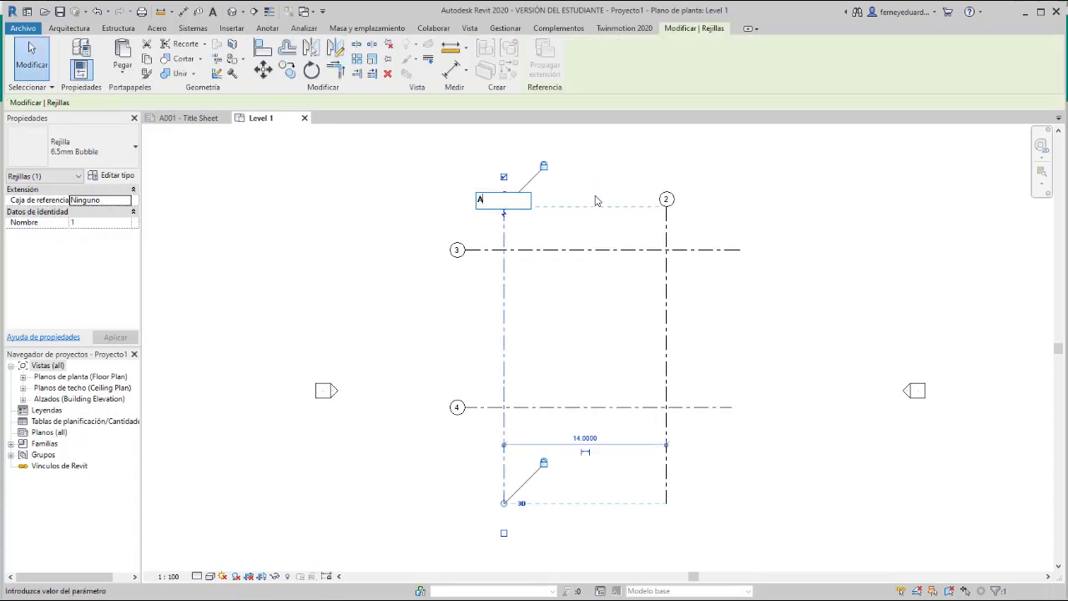
key("Return")
double_click(666, 199)
type("B")
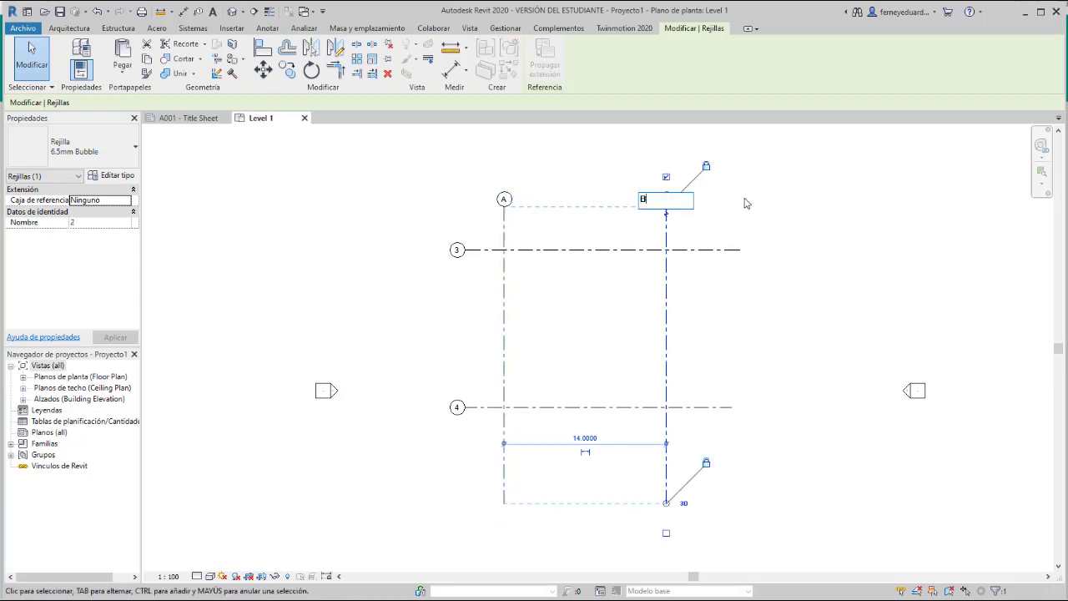
key("Return")
key("Escape")
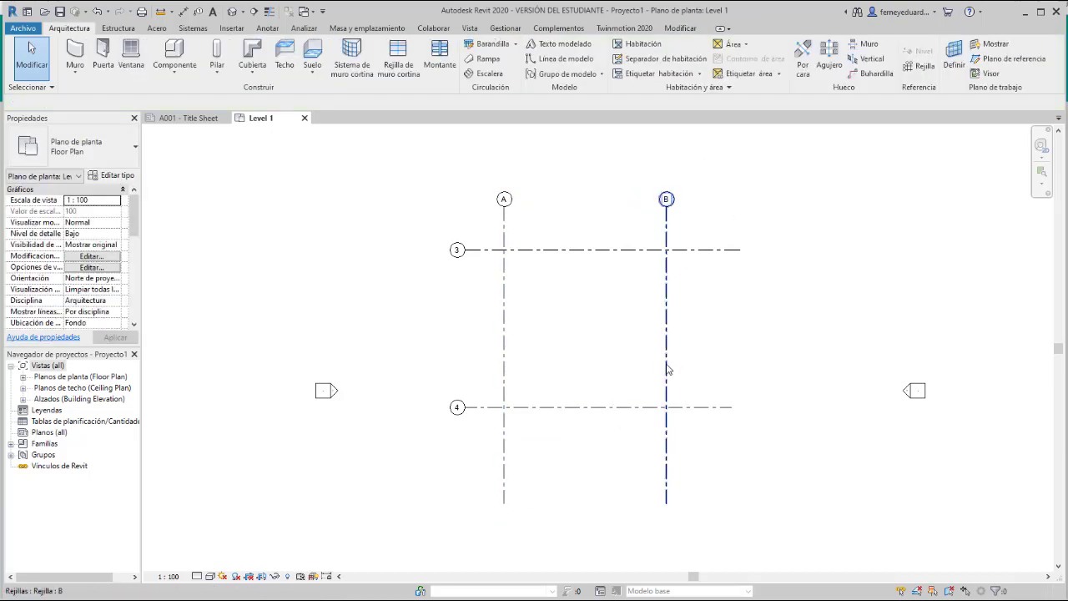
Step: Set the distance between grids A and B to 7 m by moving grid B
left_click(668, 370)
left_click(587, 439)
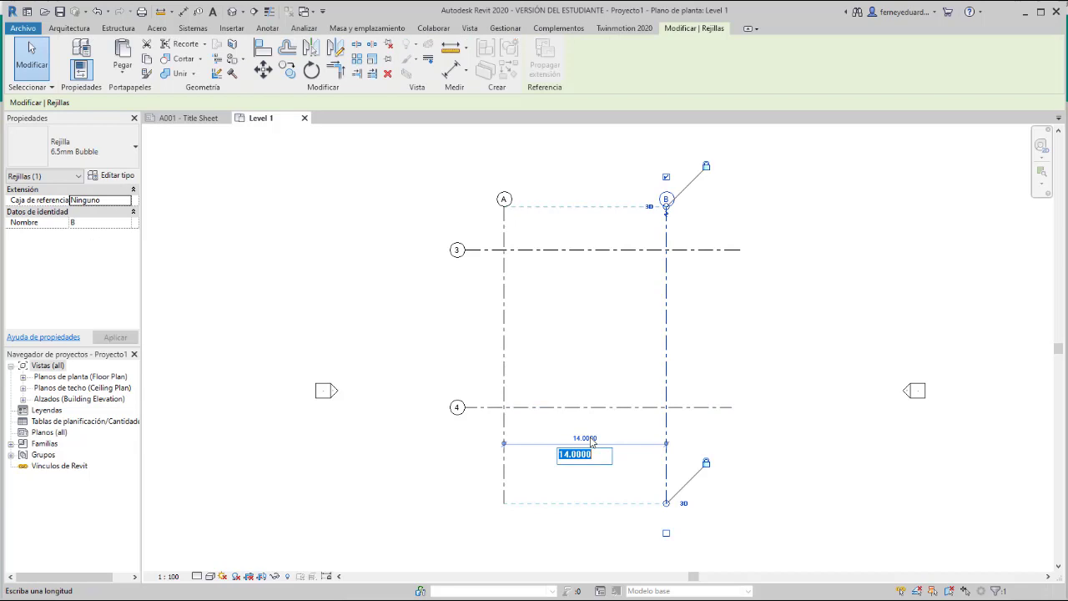
type("7")
key("Return")
key("Escape")
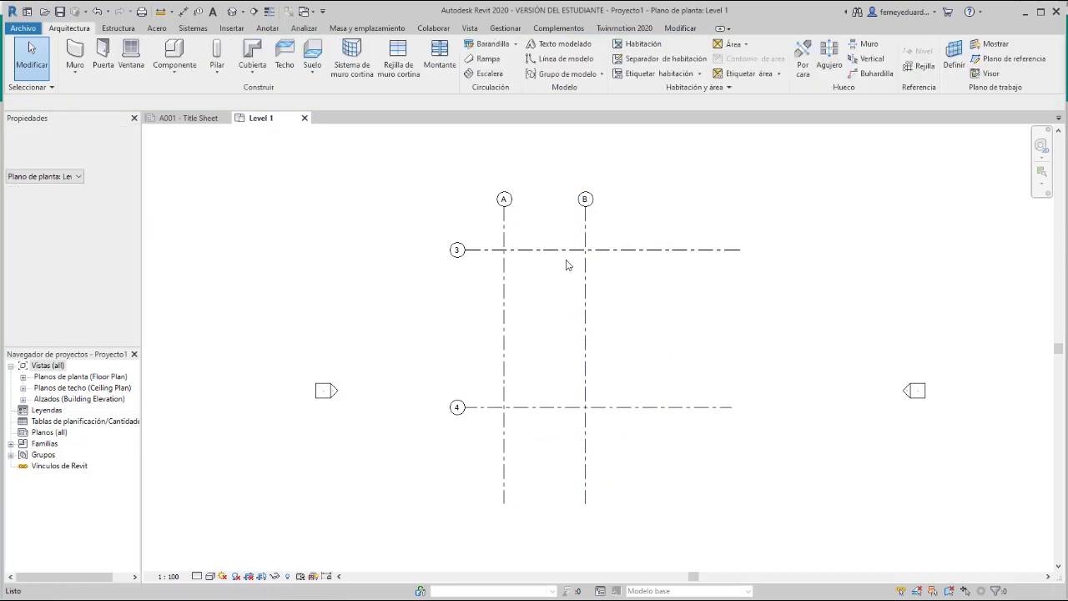
Step: Move grid 4 to 10 m from grid 3 and delete the permanent dimension between them
left_click(608, 408)
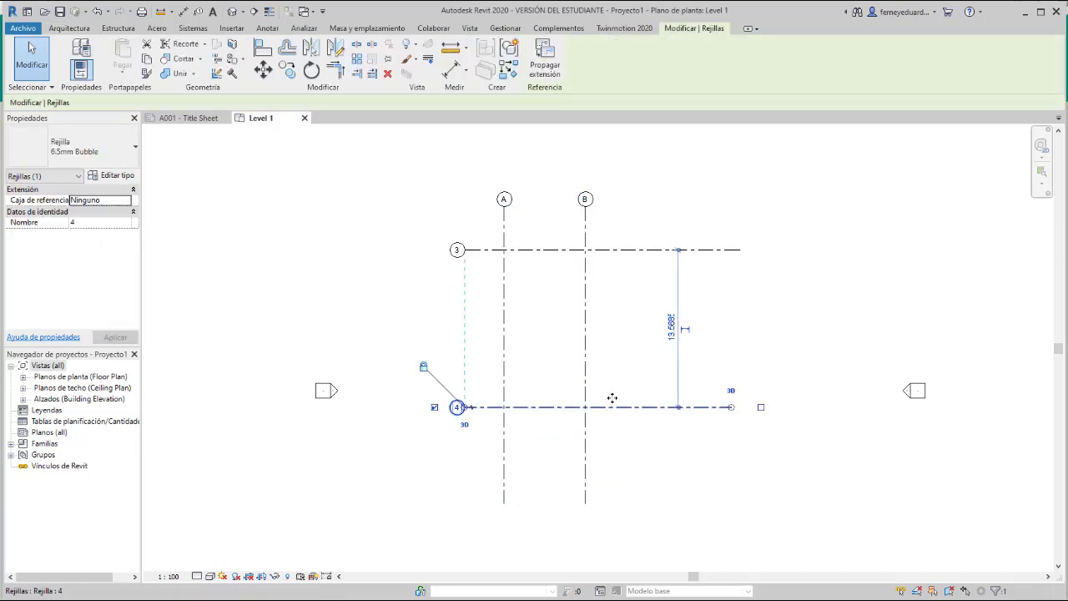
left_click(671, 327)
type("1")
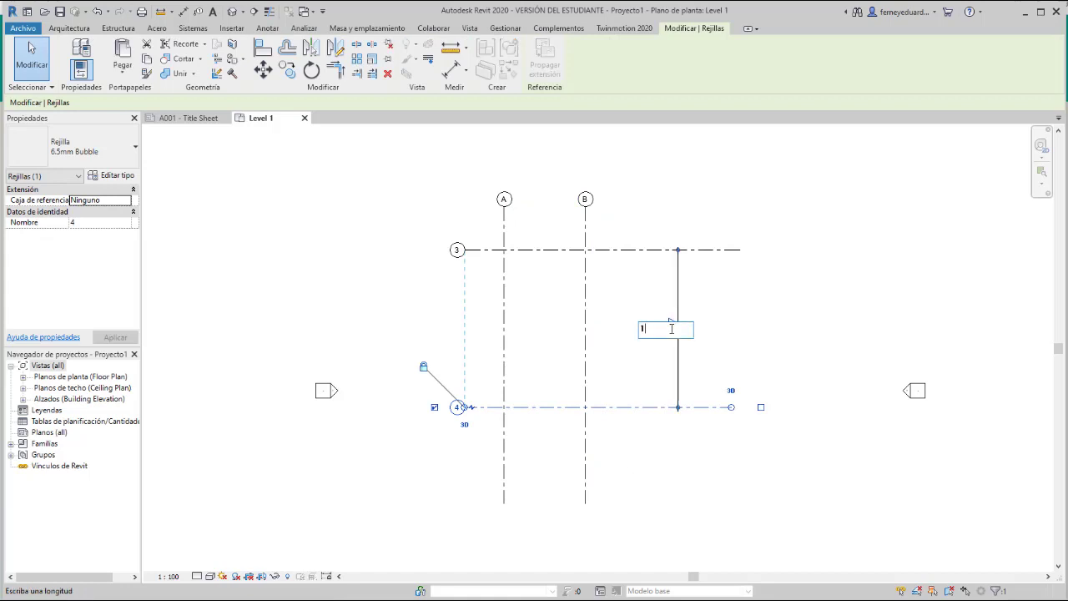
type("0")
key("Return")
left_click(644, 222)
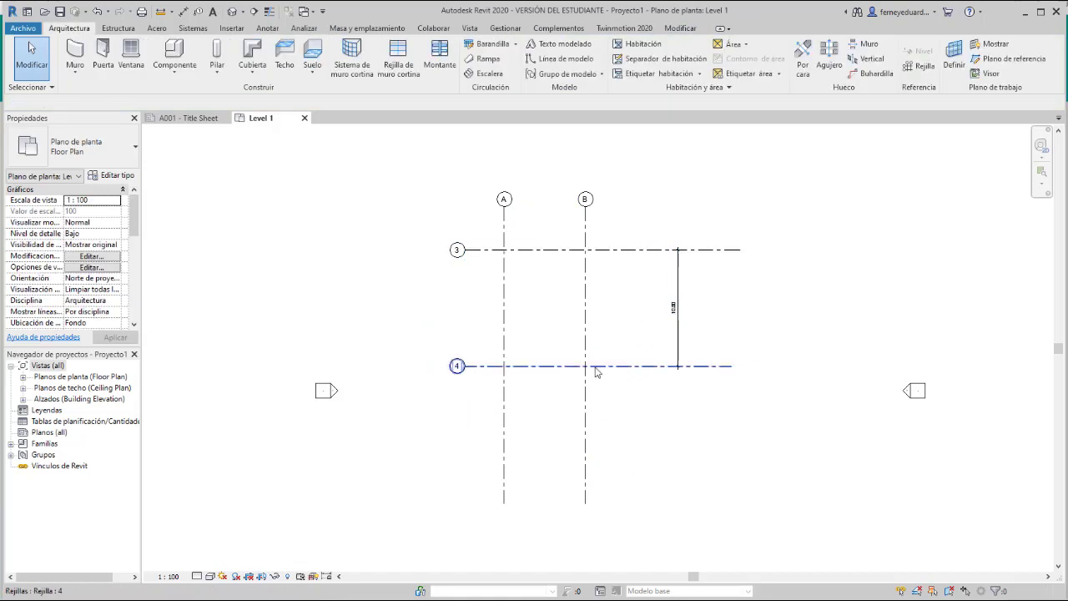
scroll(596, 370, "up", 2)
left_click(708, 297)
key("Delete")
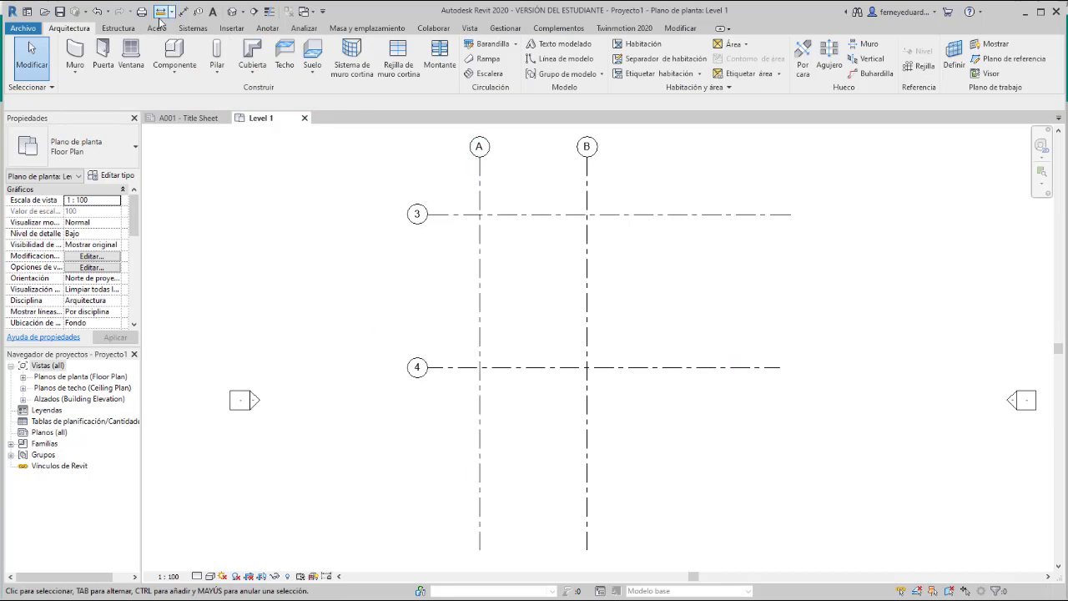
Step: Draw a rectangle of Generic - 200mm architectural walls up to Level 2, from grid intersection A-4 to B-3
left_click(75, 73)
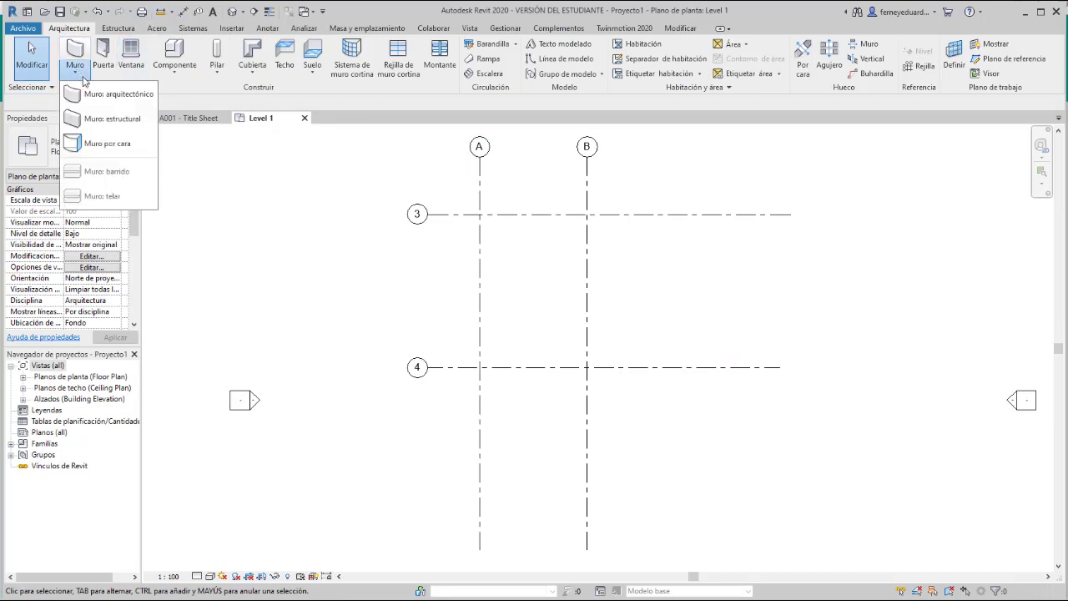
left_click(97, 94)
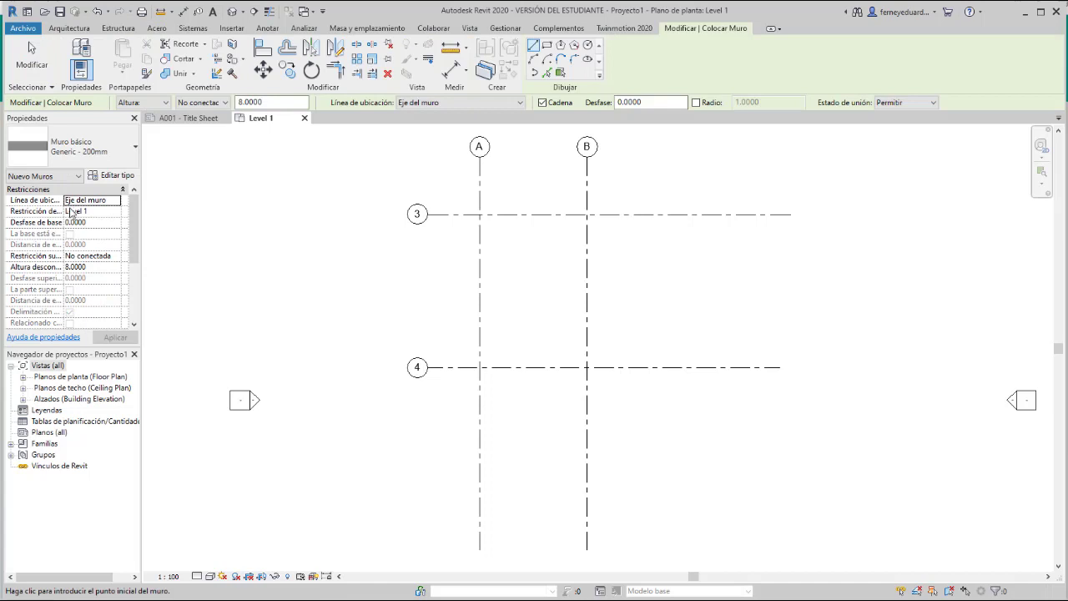
left_click(203, 102)
left_click(187, 124)
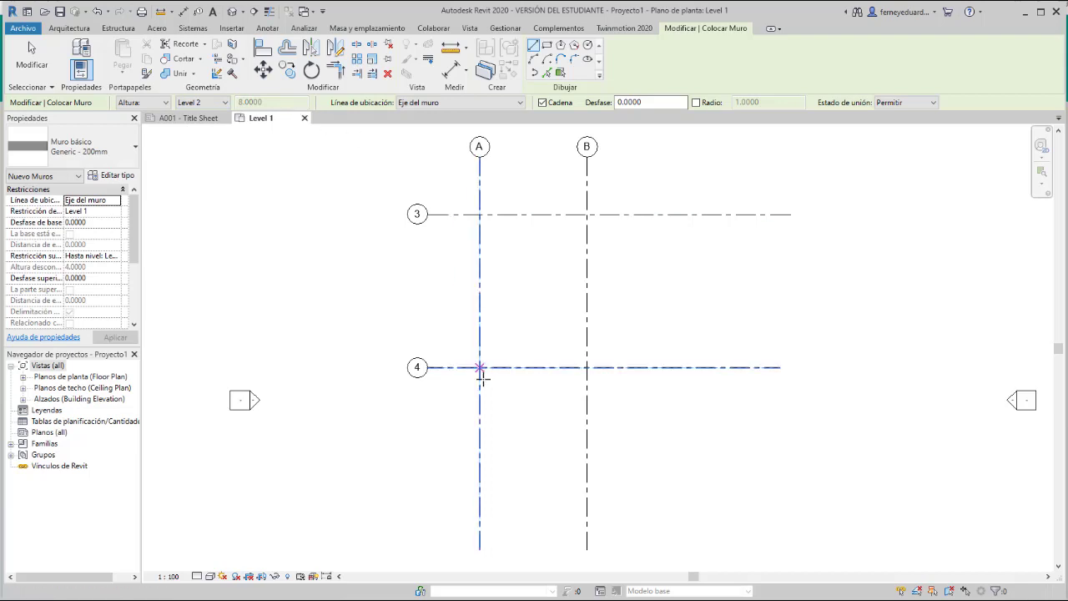
left_click(547, 45)
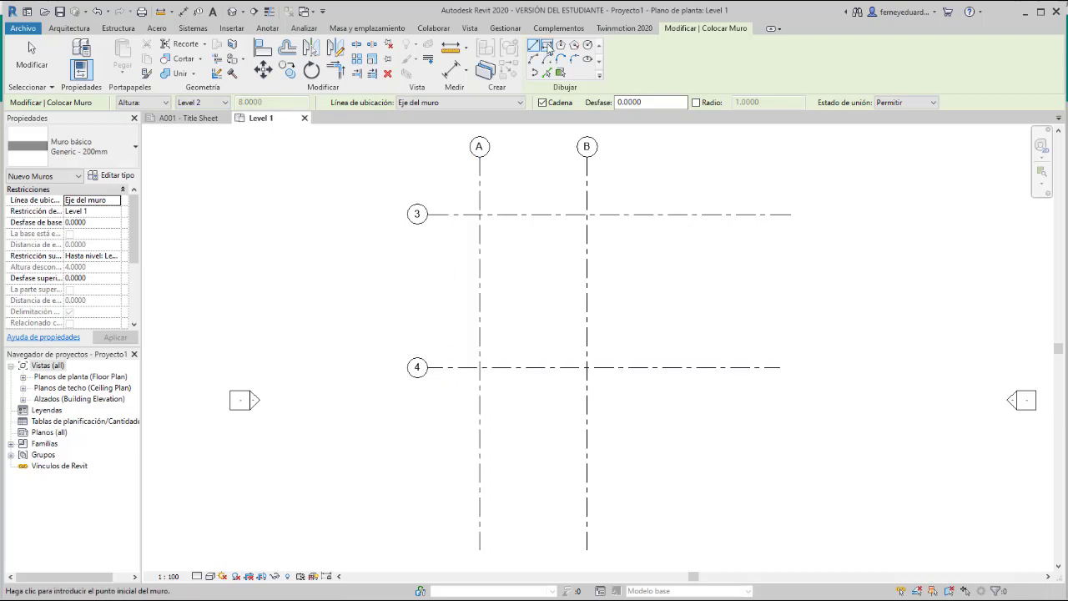
left_click(480, 367)
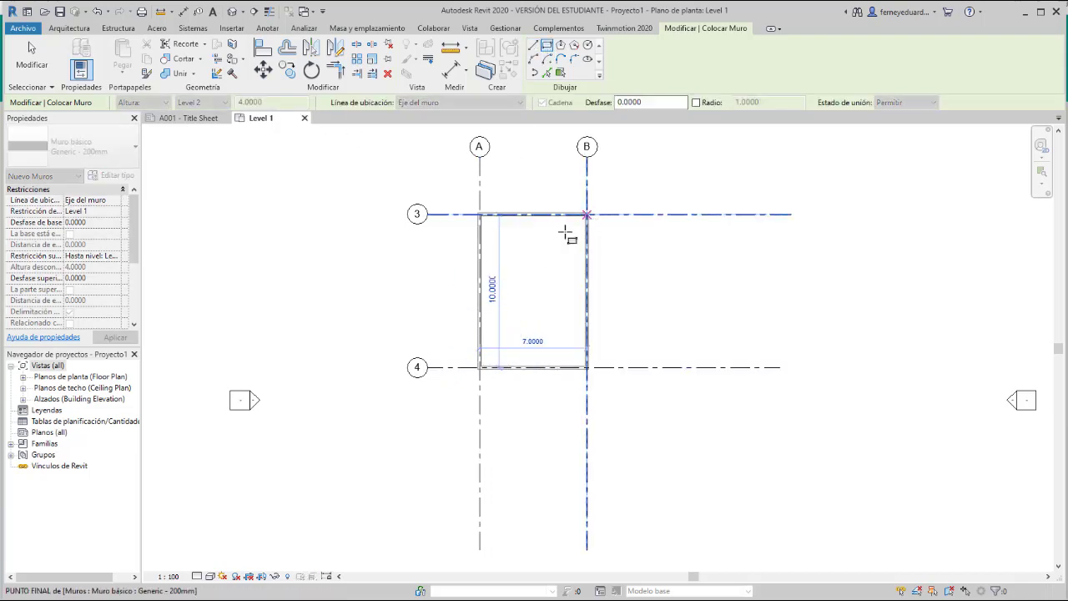
left_click(586, 215)
key("Escape")
key("Escape")
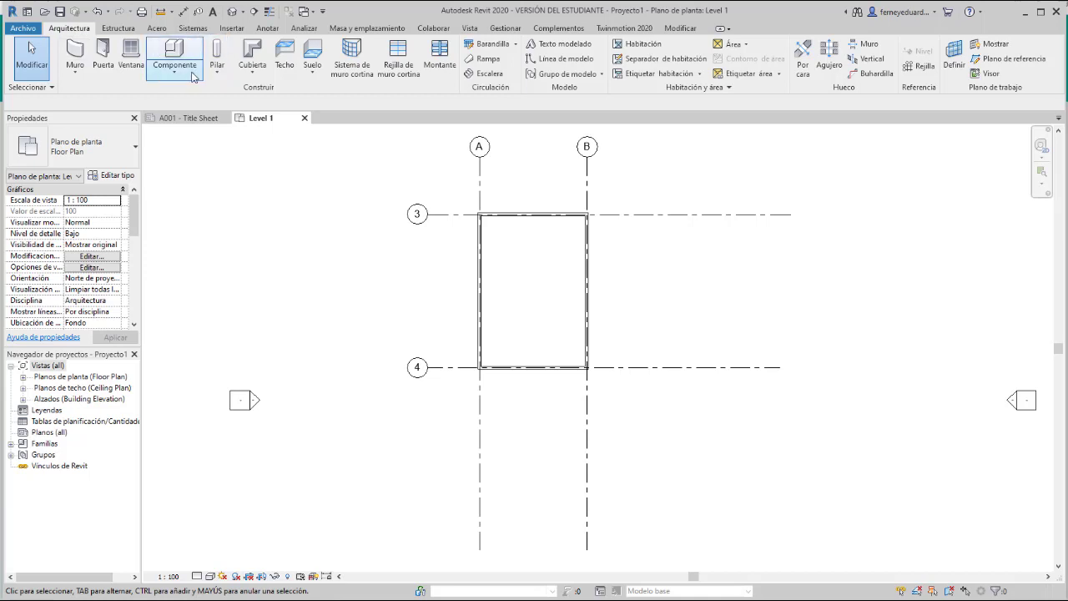
Step: Create a Generic Floor - 400mm architectural floor on Level 1 with a rectangular boundary between opposite outer corners of the walls
left_click(312, 75)
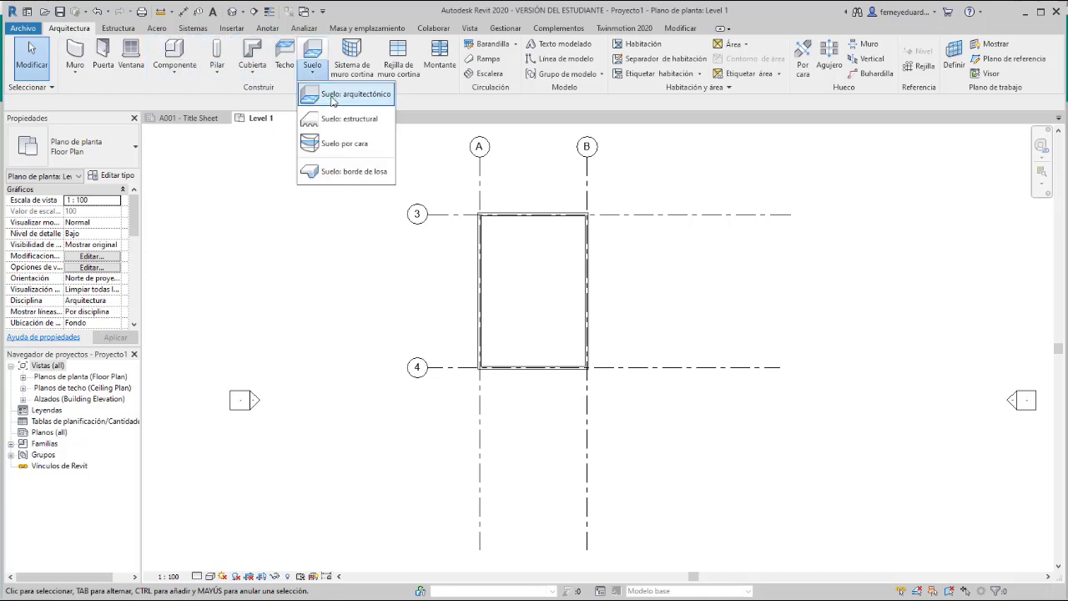
left_click(332, 95)
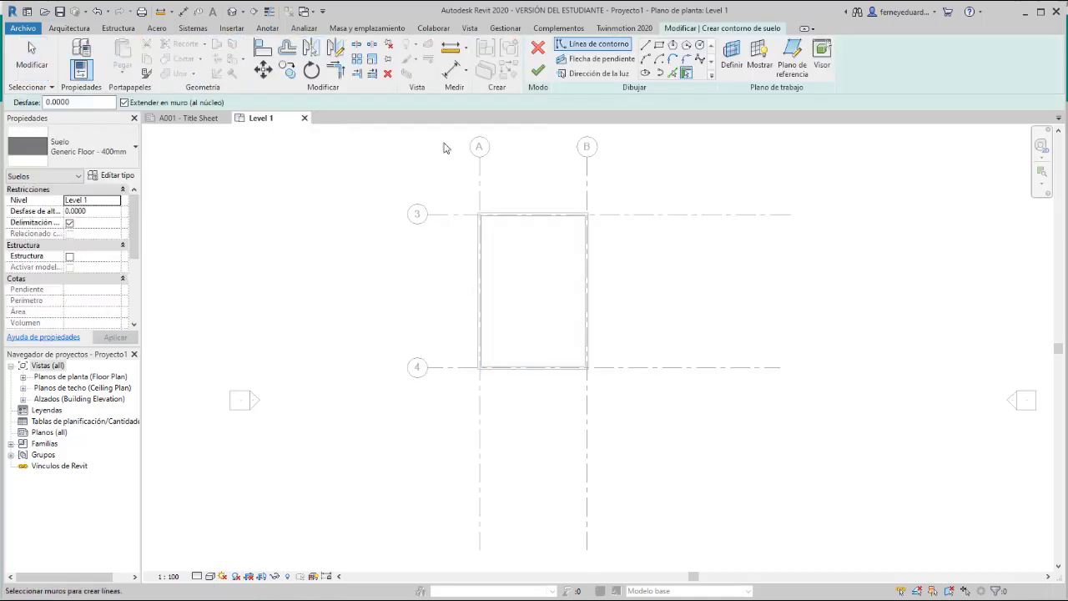
left_click(660, 45)
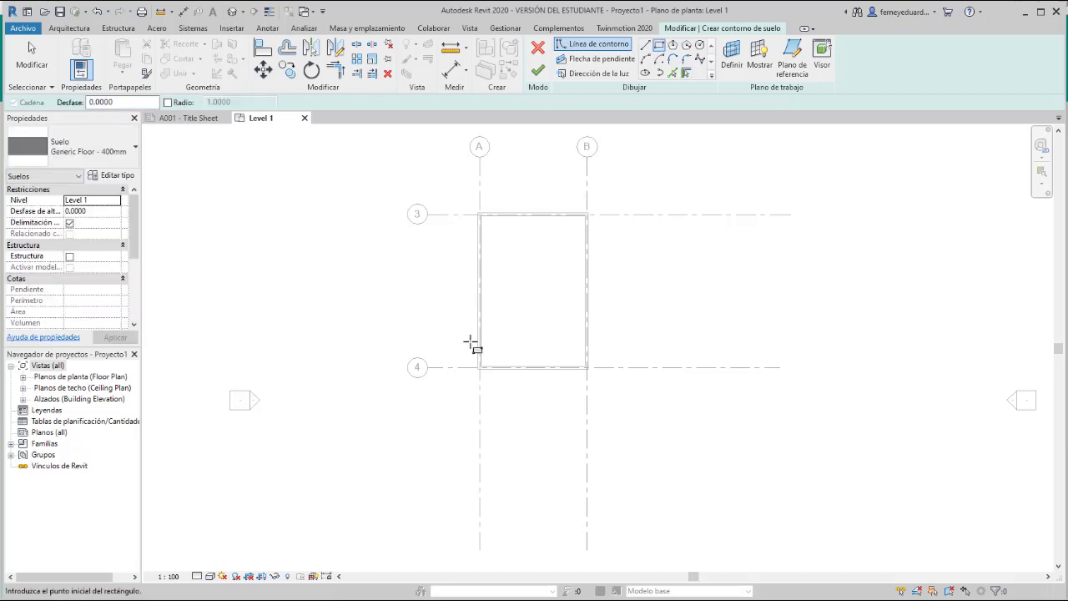
scroll(483, 368, "up", 3)
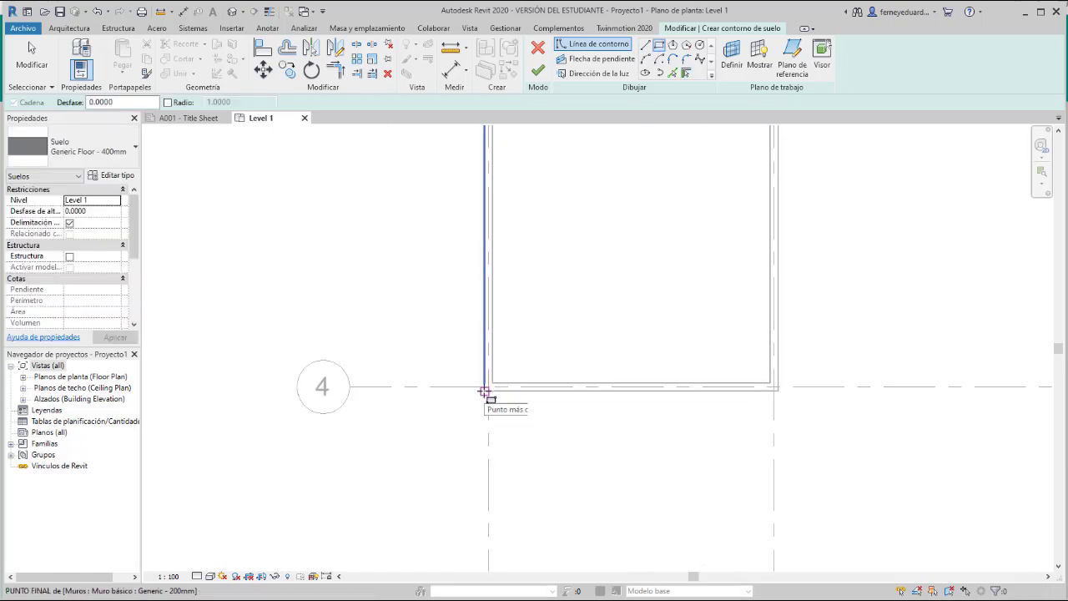
left_click(489, 388)
scroll(486, 388, "down", 3)
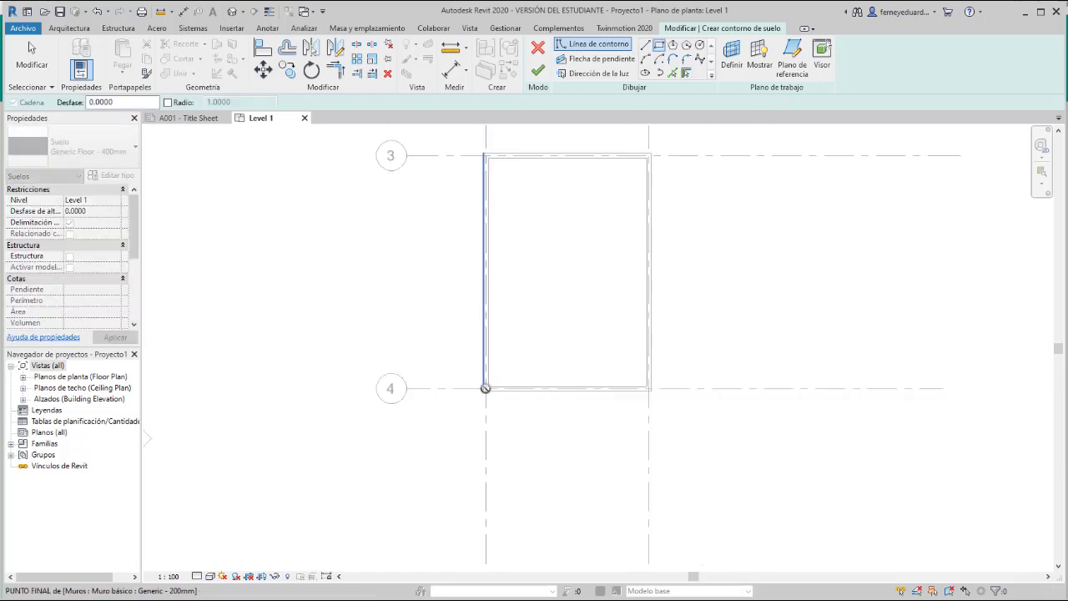
left_click(652, 154)
left_click(537, 74)
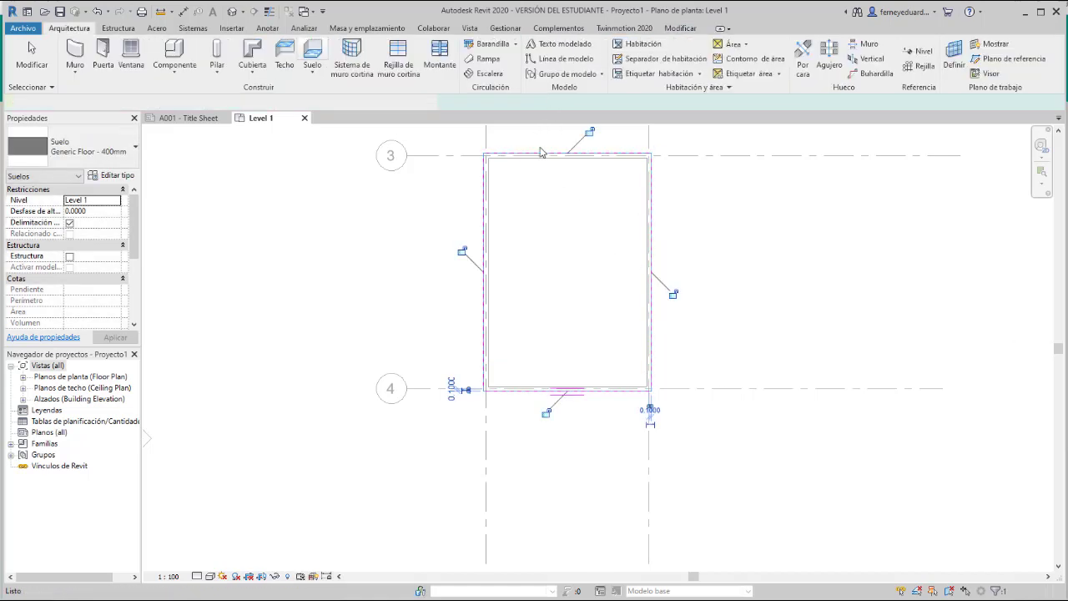
Step: Open the default 3D view and inspect the walls and floor
left_click(232, 12)
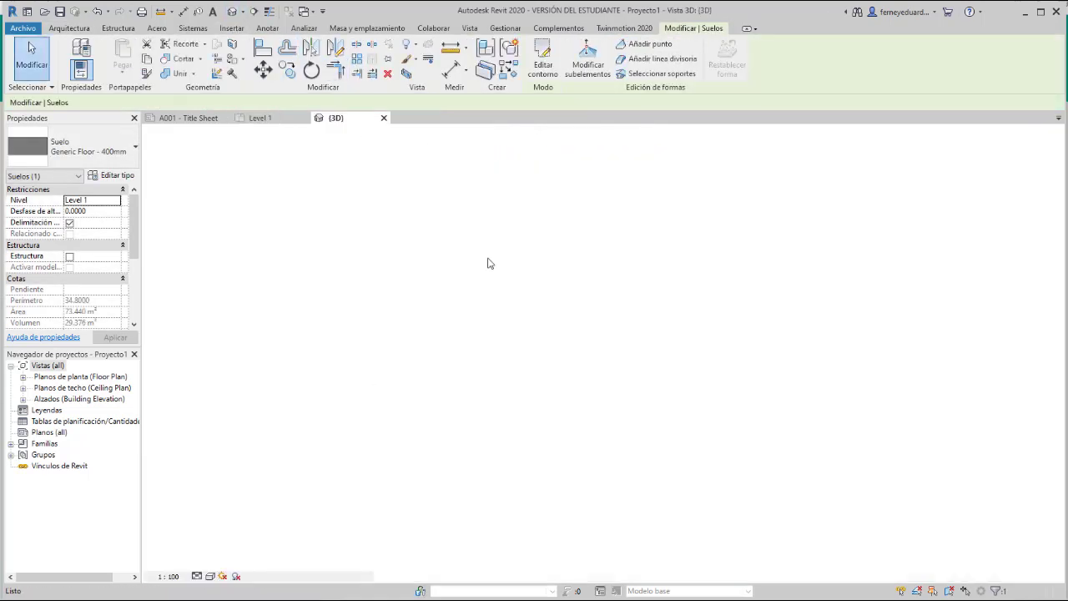
middle_click_drag(506, 342, 666, 314, "shift")
scroll(651, 284, "up", 4)
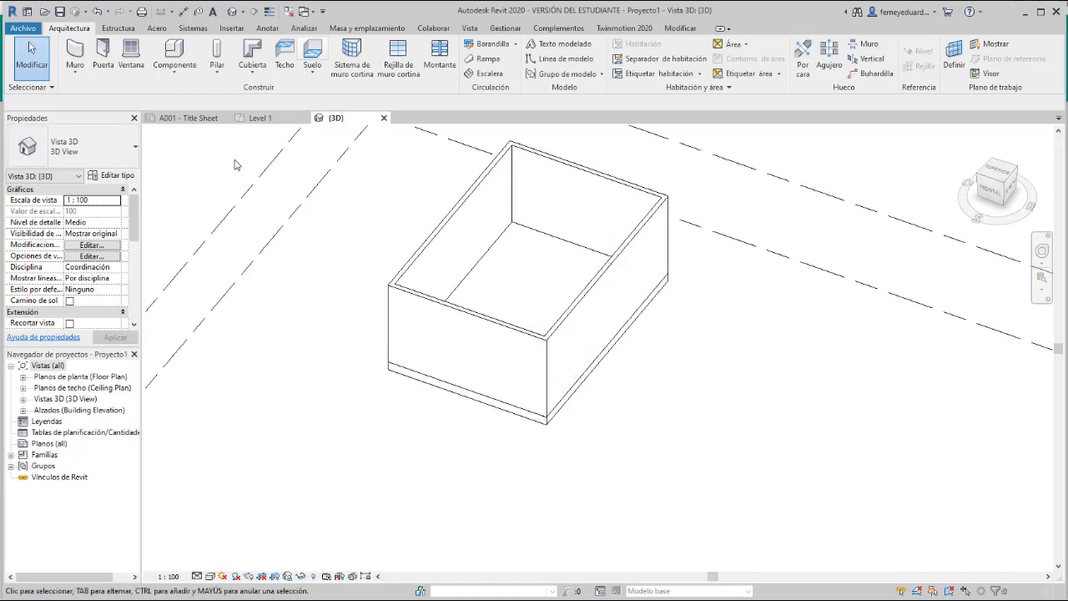
scroll(401, 221, "down", 1)
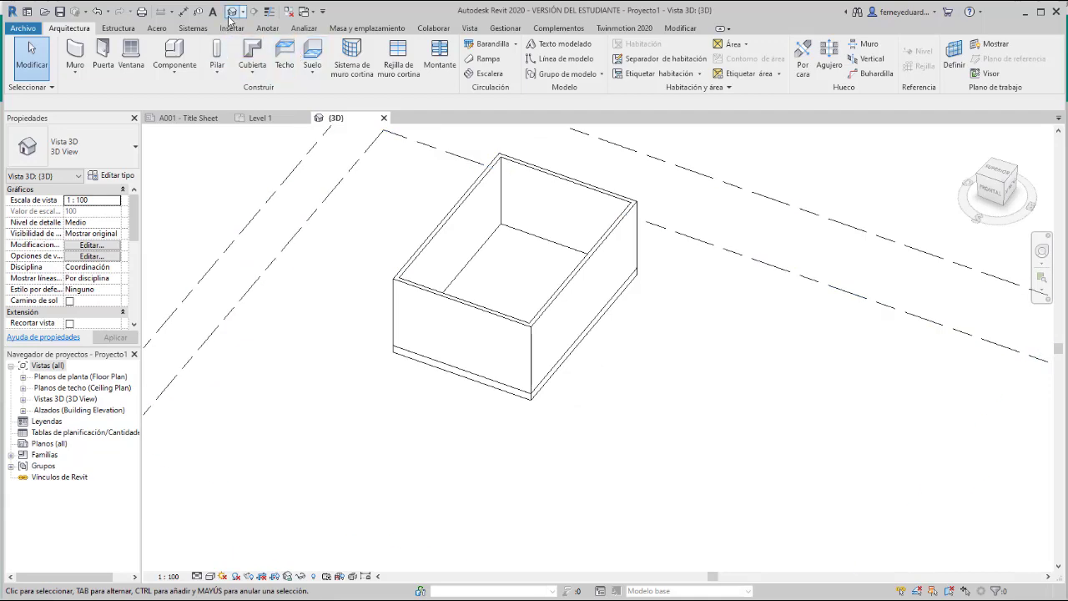
Step: Save the project in the Documentos folder under the file name final
left_click(59, 12)
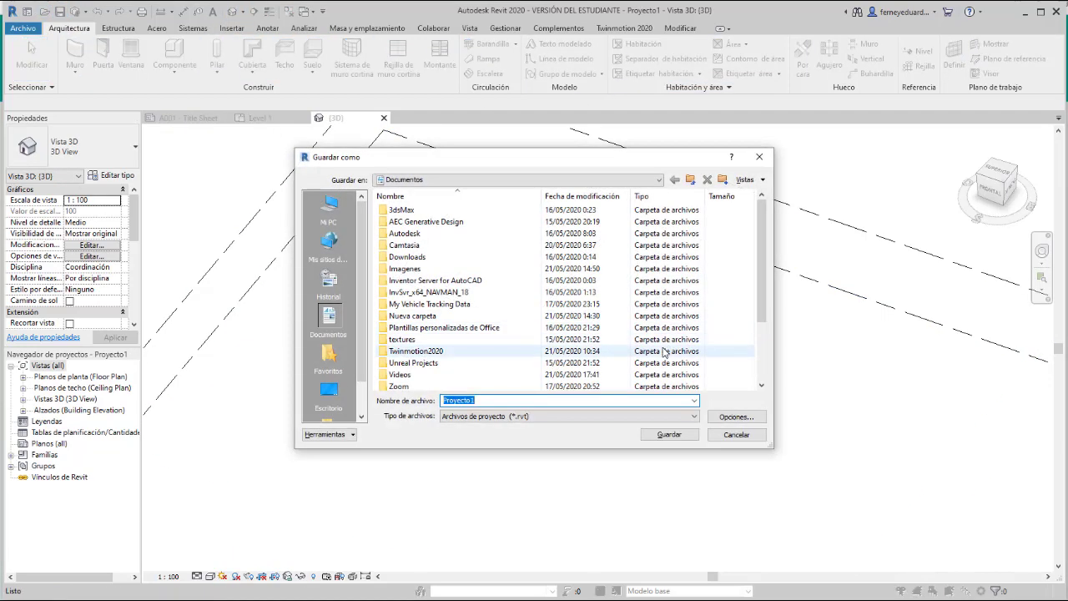
type("fINA")
key("BackSpace")
key("Return")
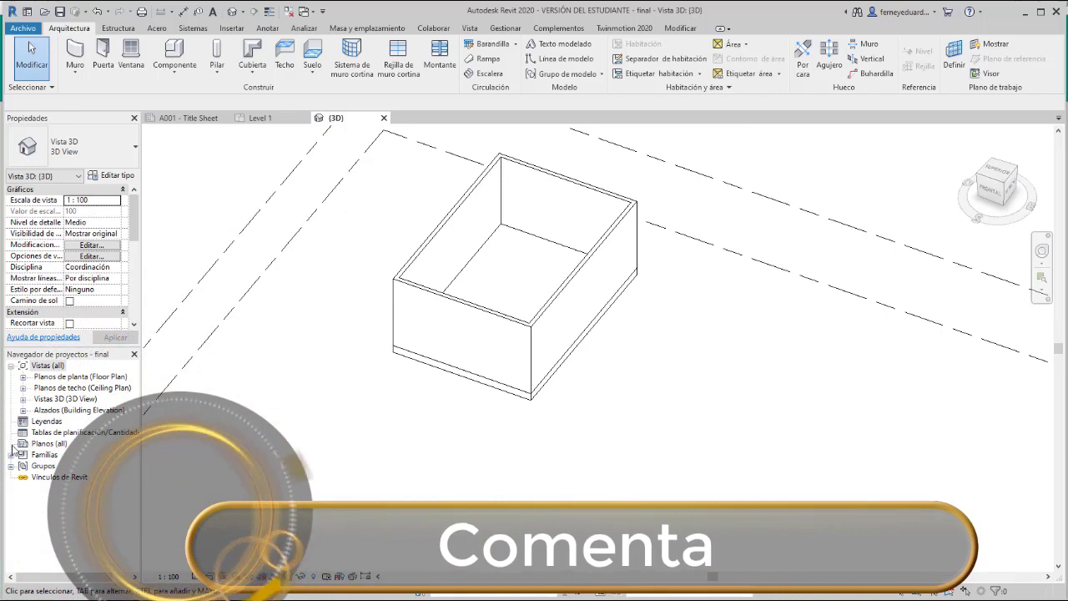
Step: Open the Level 1 floor plan and bring the building and grids into view
left_click(26, 368)
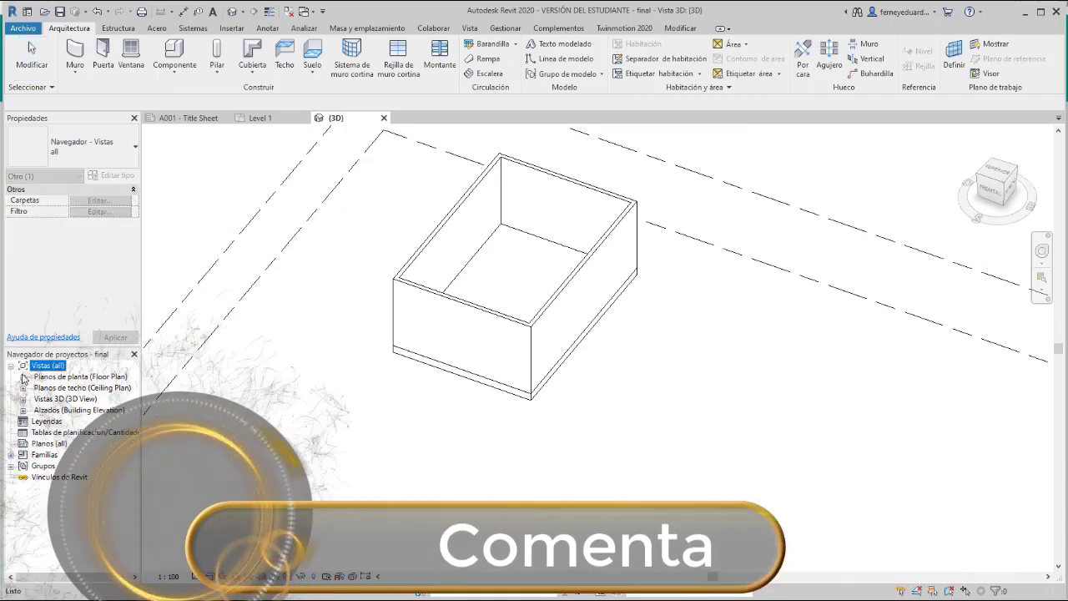
left_click(24, 377)
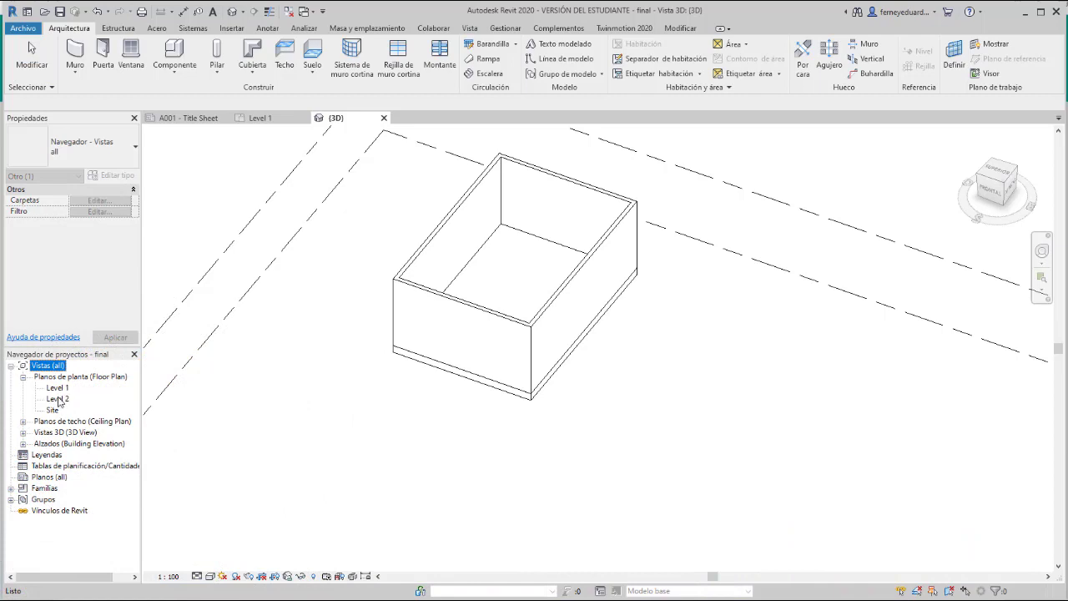
double_click(58, 389)
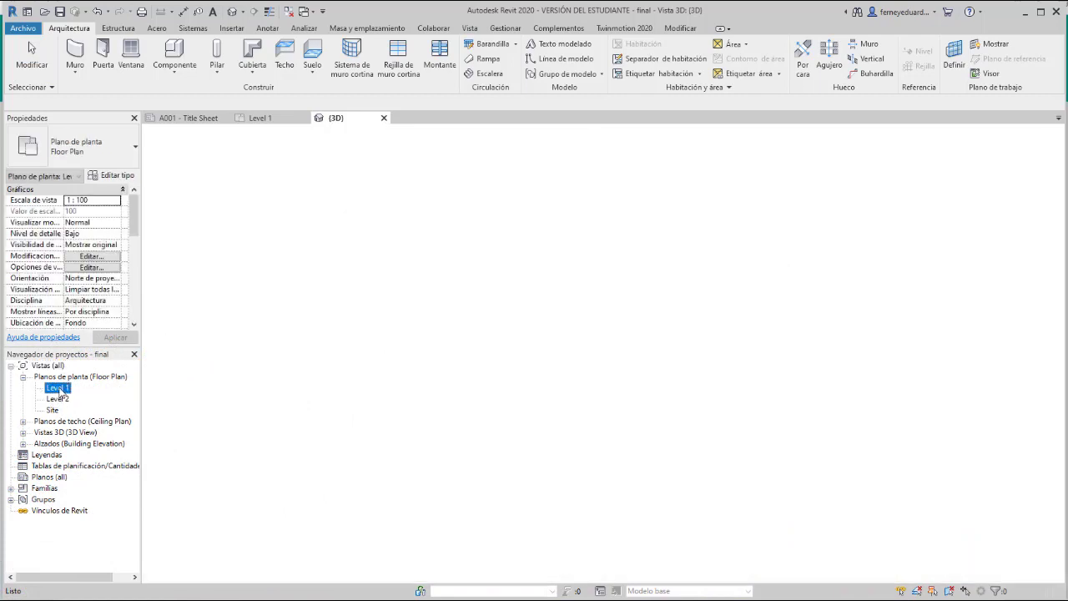
middle_click_drag(576, 226, 541, 258)
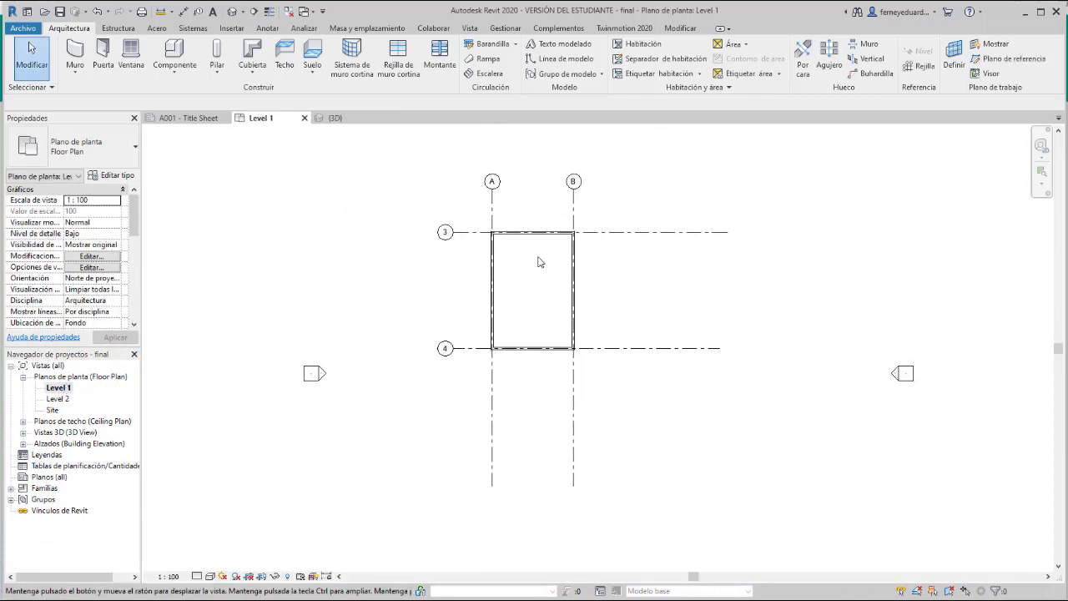
scroll(573, 194, "up", 2)
Step: Pull the heads of vertical grids A and B and horizontal grids 3 and 4 closer to the walls
left_click(572, 200)
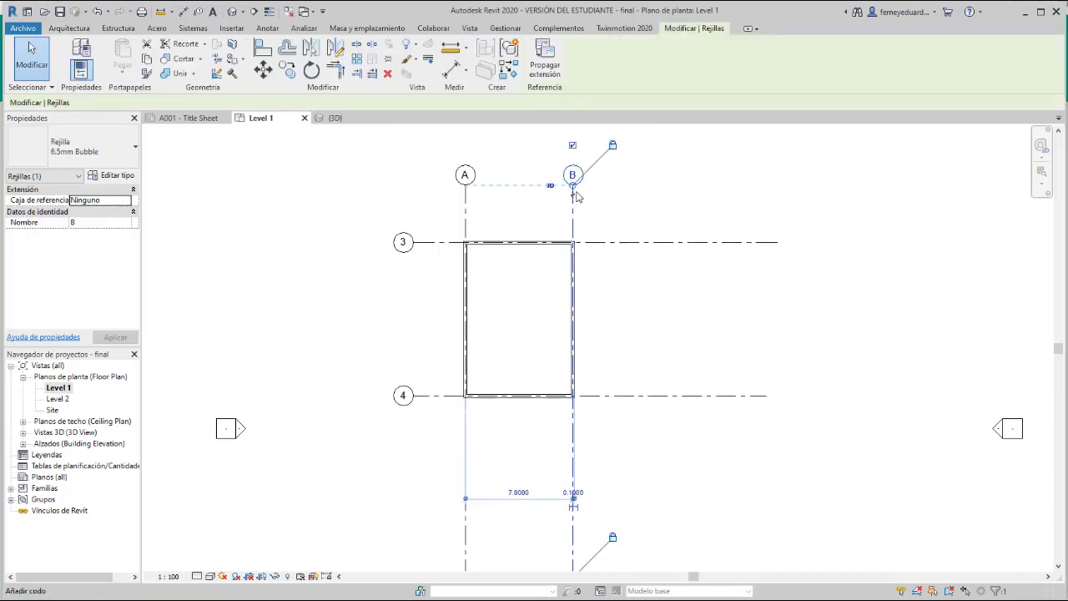
scroll(569, 196, "up", 1)
left_click_drag(572, 184, 571, 230)
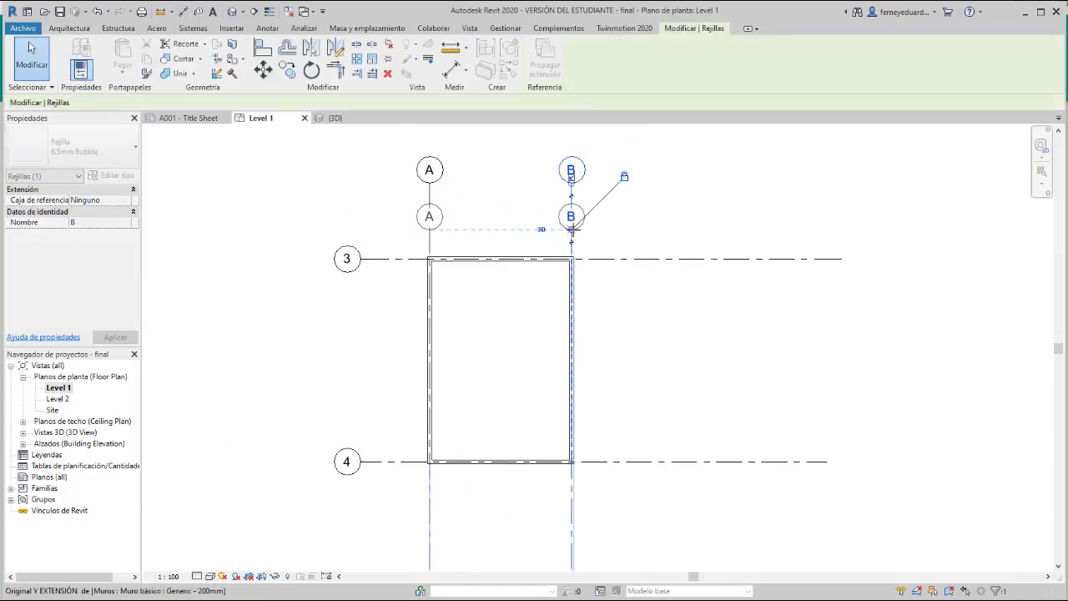
left_click(400, 261)
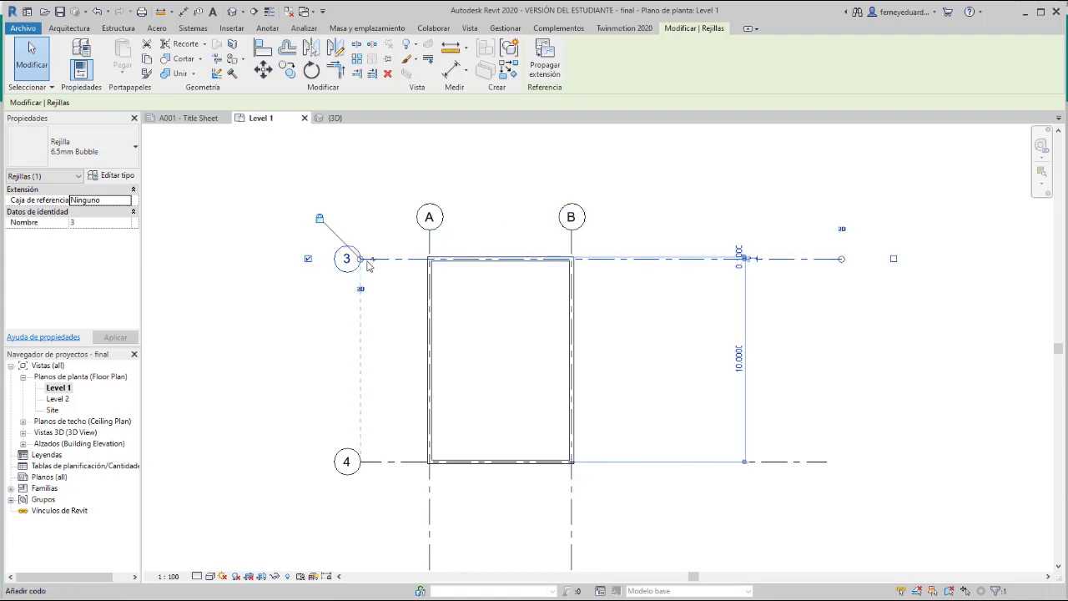
left_click_drag(363, 259, 397, 263)
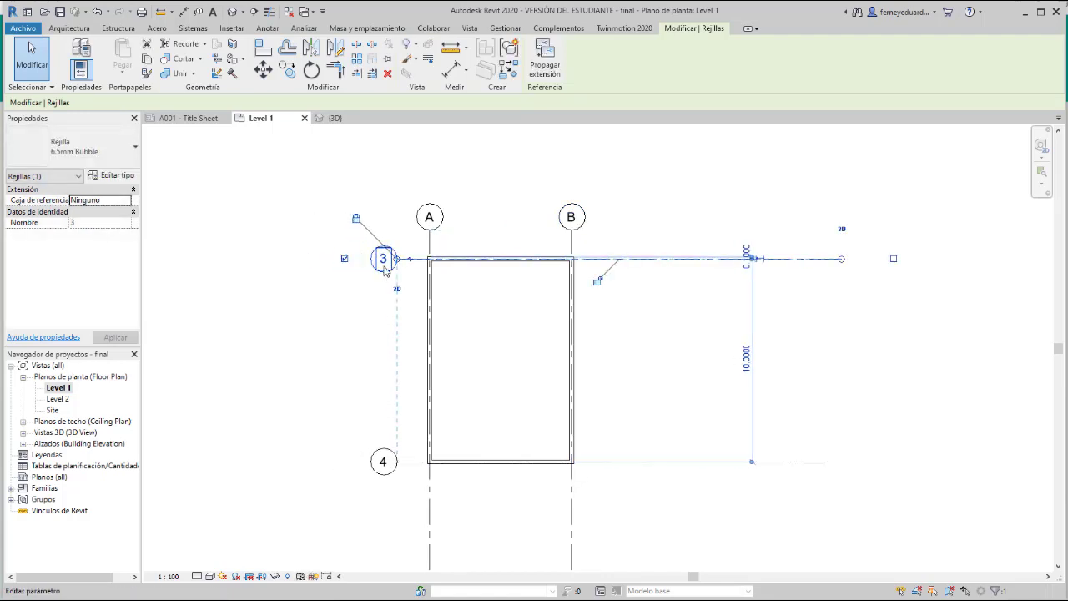
Step: Rename the upper horizontal grid 1
left_click(385, 260)
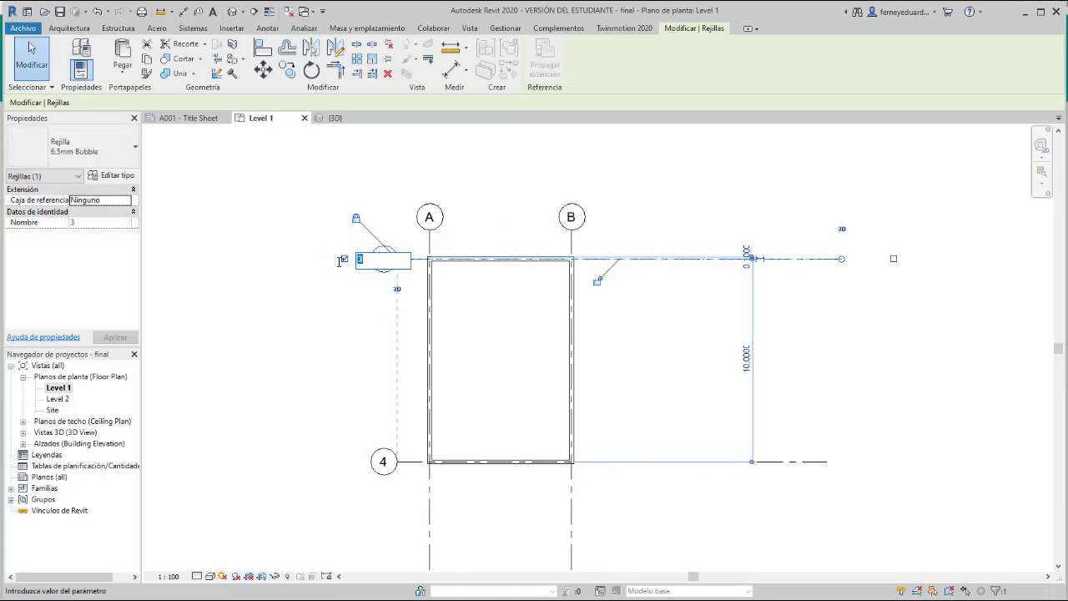
type("1")
key("Return")
Step: Rename the lower horizontal grid 3
left_click(383, 464)
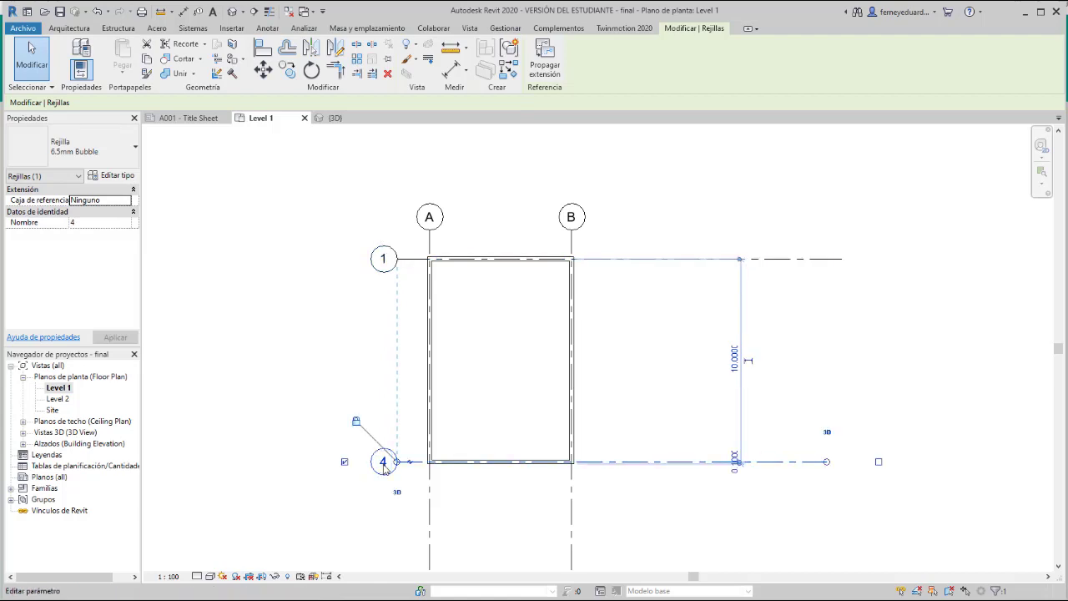
left_click(384, 464)
type("3")
key("Return")
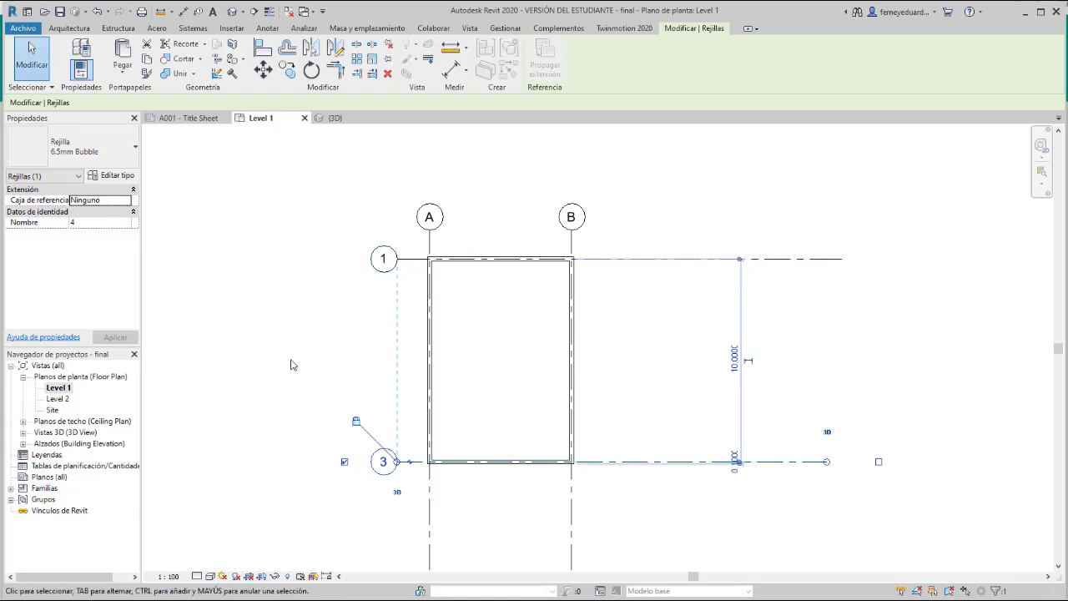
left_click(327, 319)
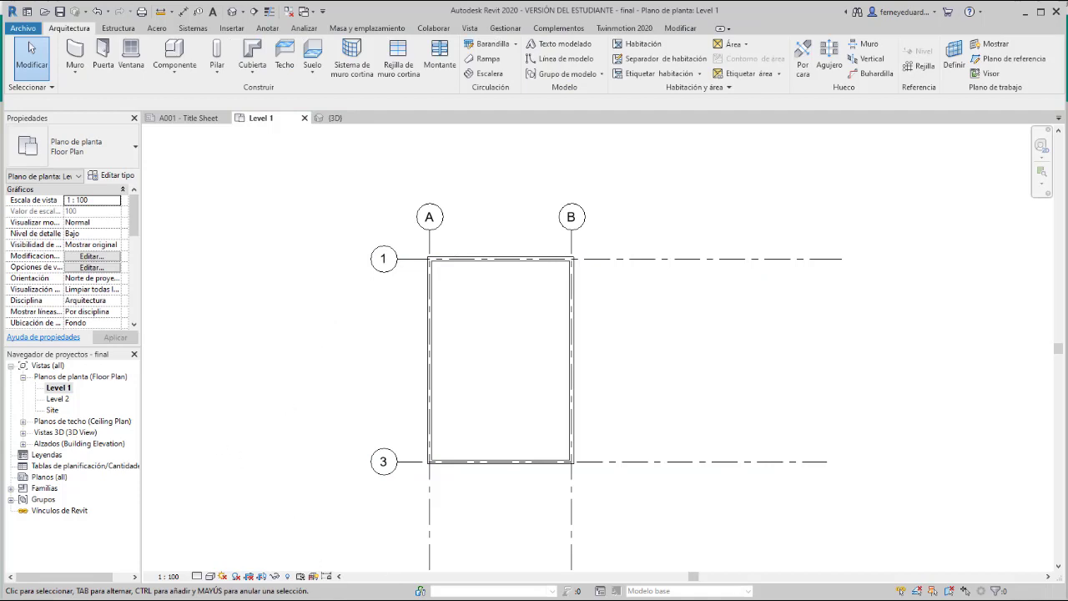
Step: Switch to Excel and open the BIM 2020A workbook to review the student list
key("super")
type("excel")
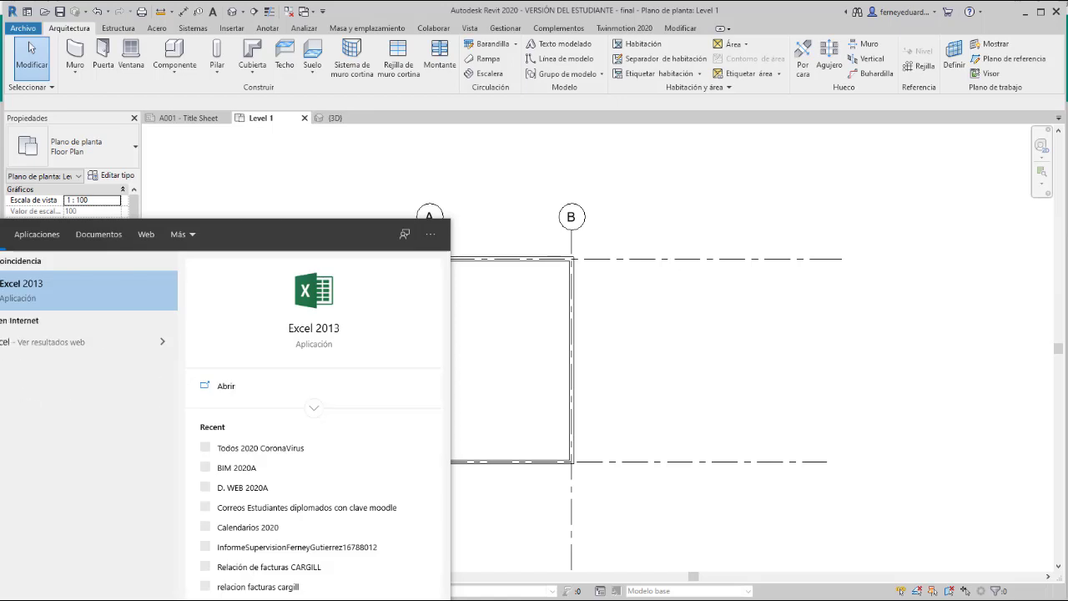
left_click(246, 469)
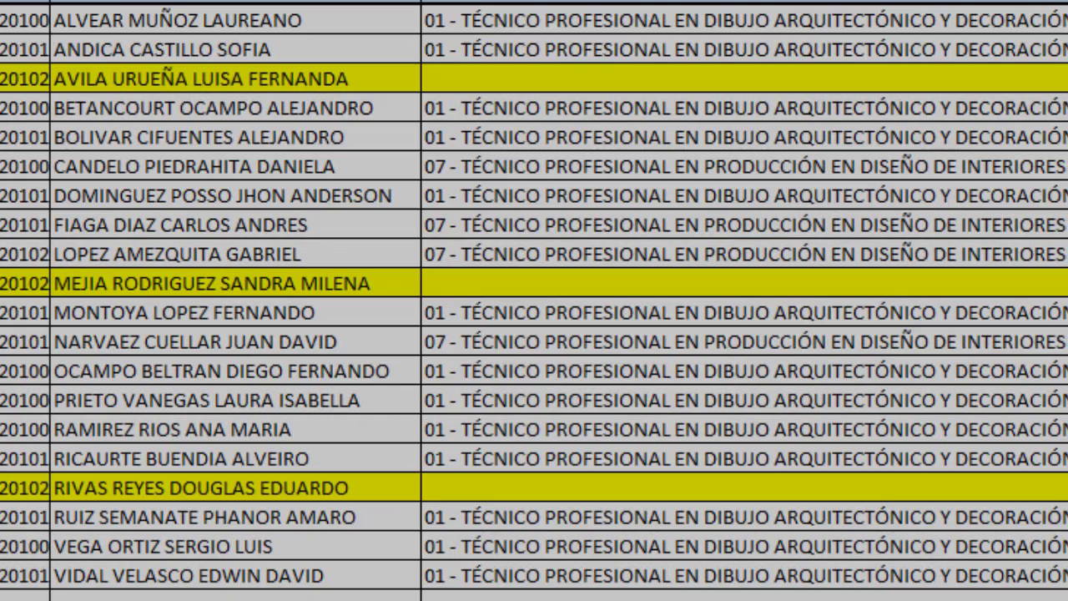
left_click(104, 10)
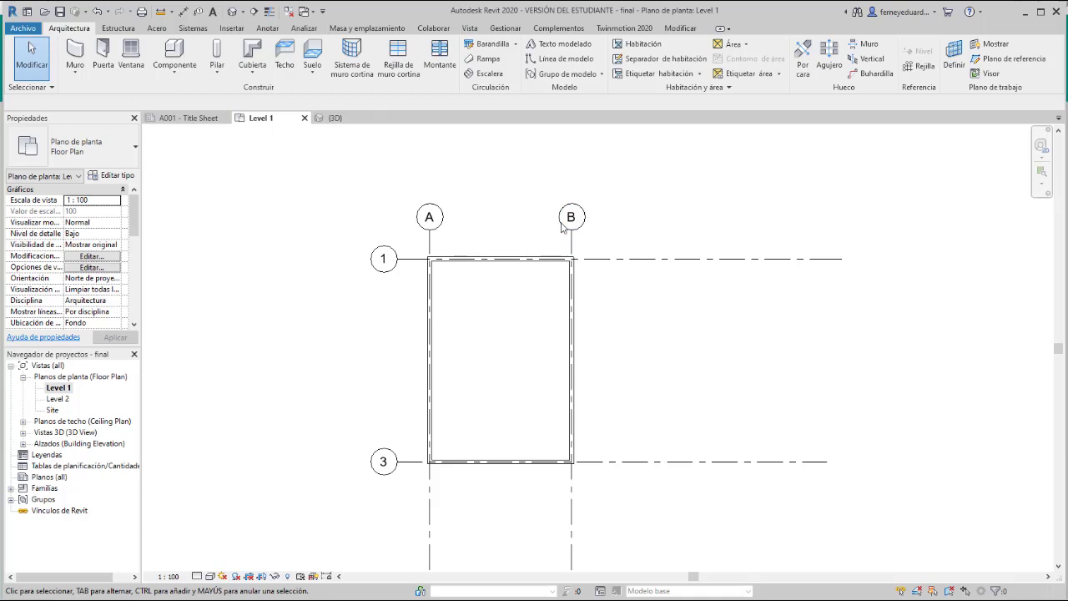
Step: Back in the Revit Level 1 floor plan, rename the lower horizontal grid 2
scroll(496, 263, "up", 2)
scroll(510, 220, "down", 1)
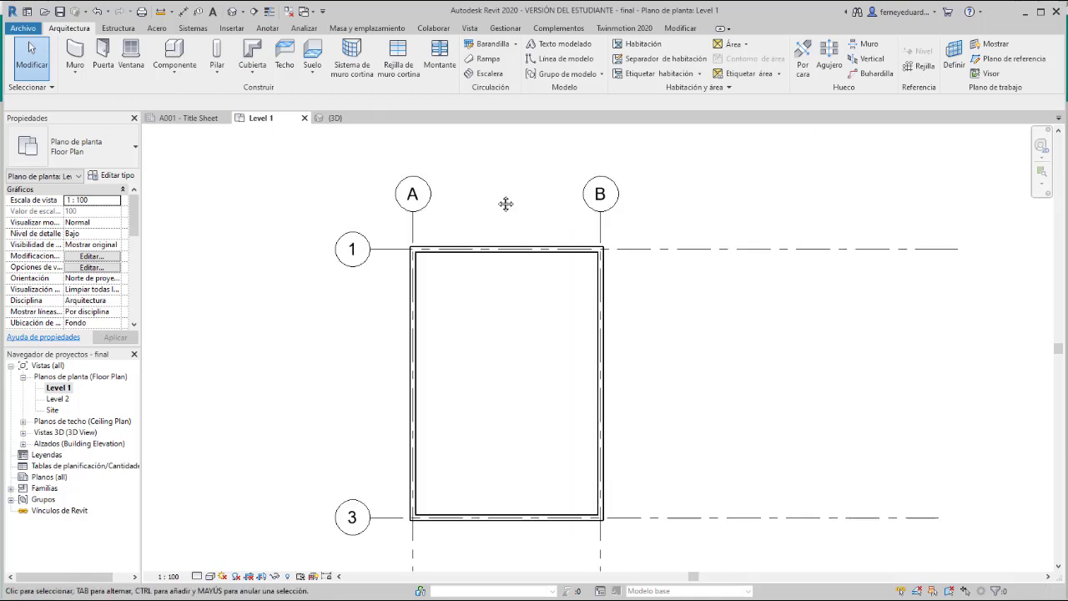
middle_click_drag(506, 203, 427, 191)
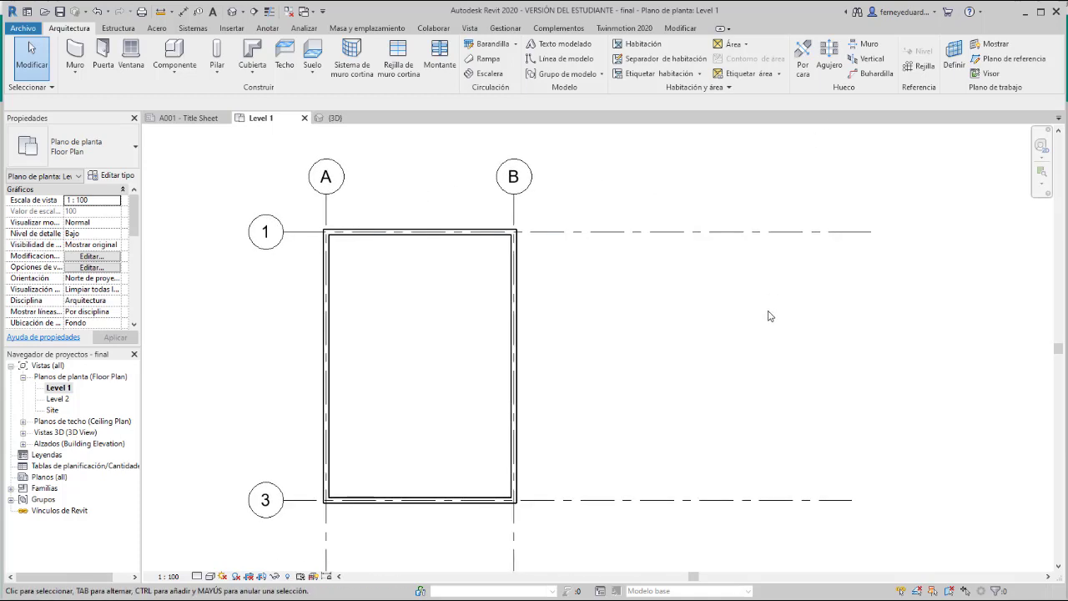
left_click(266, 501)
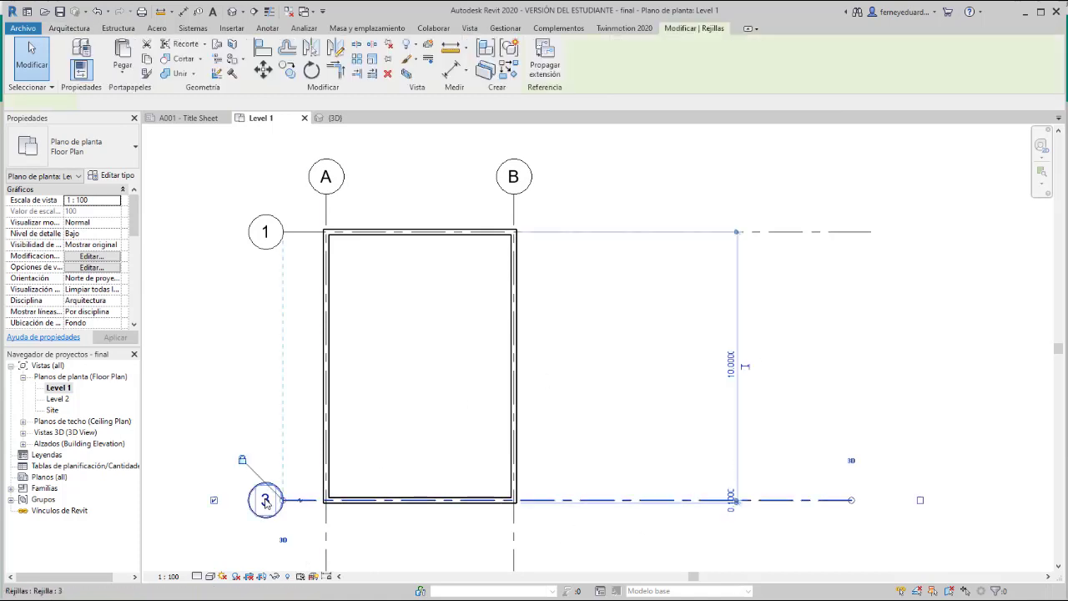
left_click(266, 501)
type("2")
key("Return")
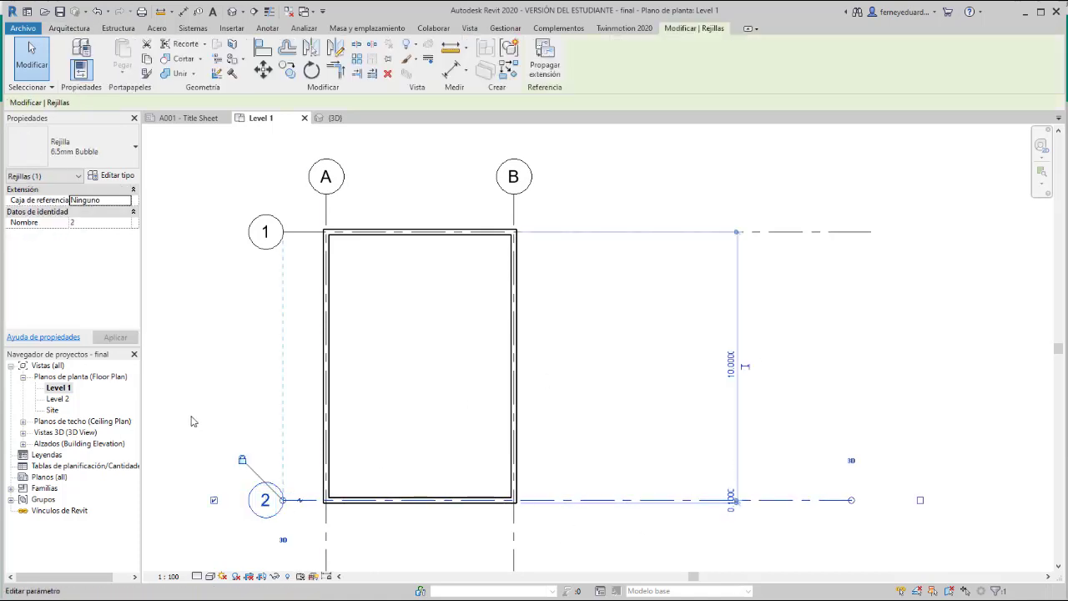
left_click(394, 385)
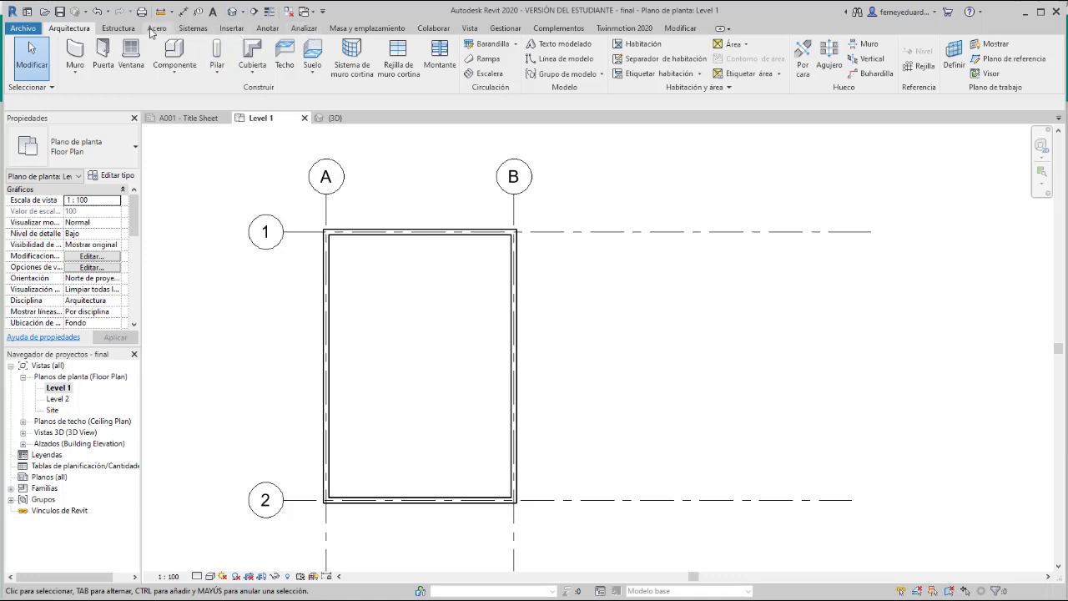
Step: Place an aligned dimension between grids 1 and 2, with its dimension line beyond grid B
left_click(184, 11)
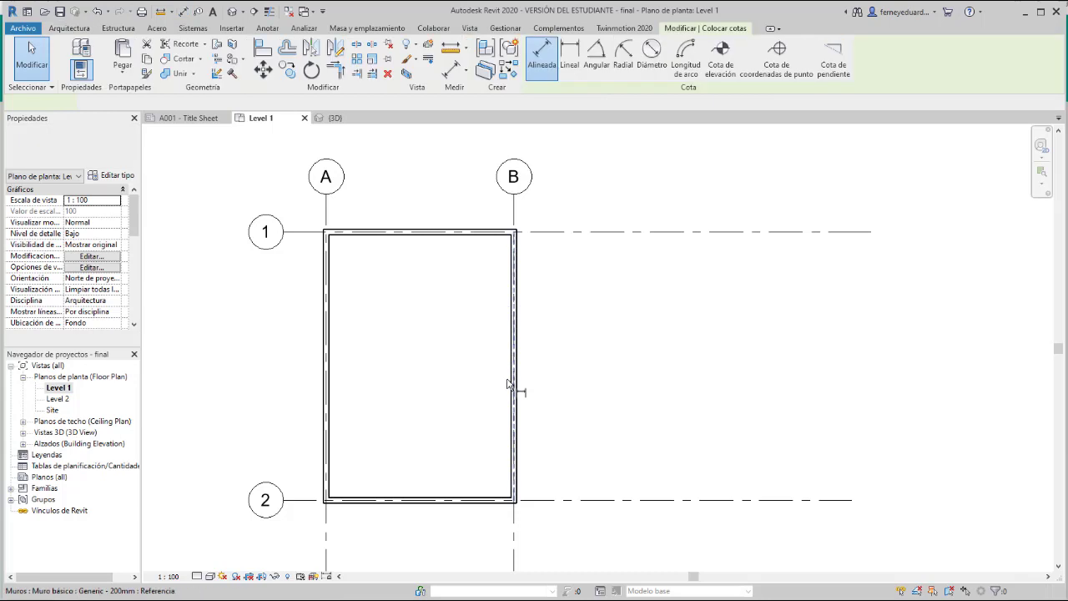
left_click(573, 501)
left_click(592, 236)
left_click(594, 272)
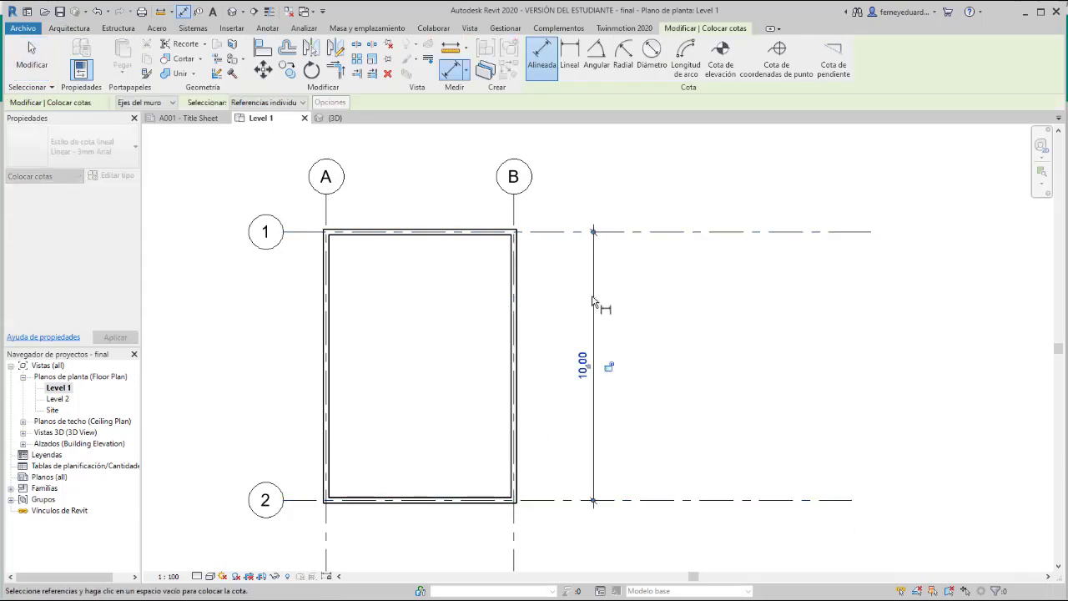
Step: Dimension the spacing between grids A and B, placing the dimension line between the grid bubbles and the building
left_click(326, 216)
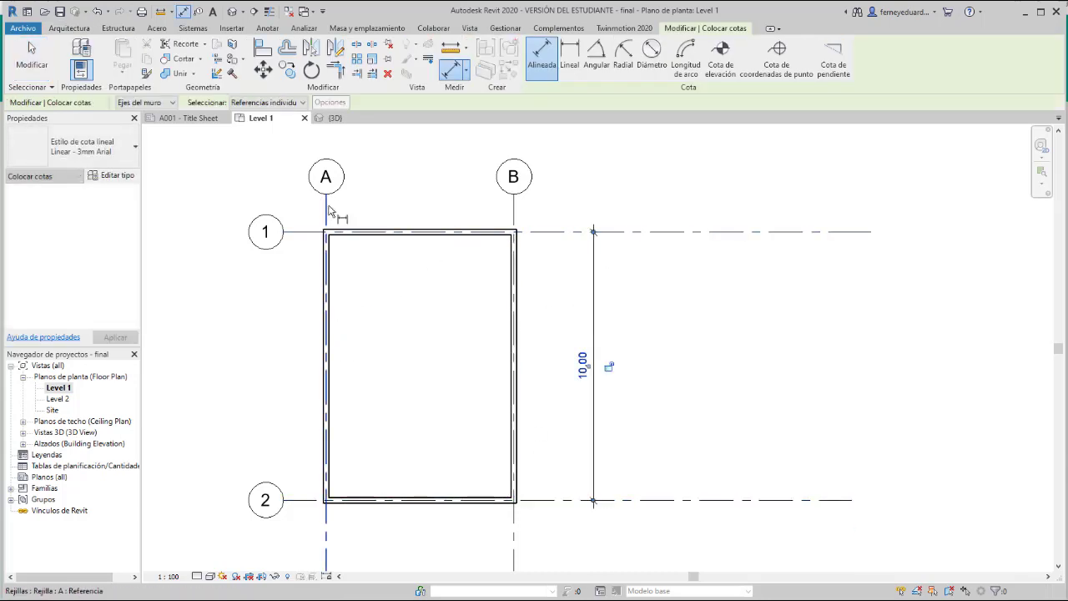
left_click(513, 214)
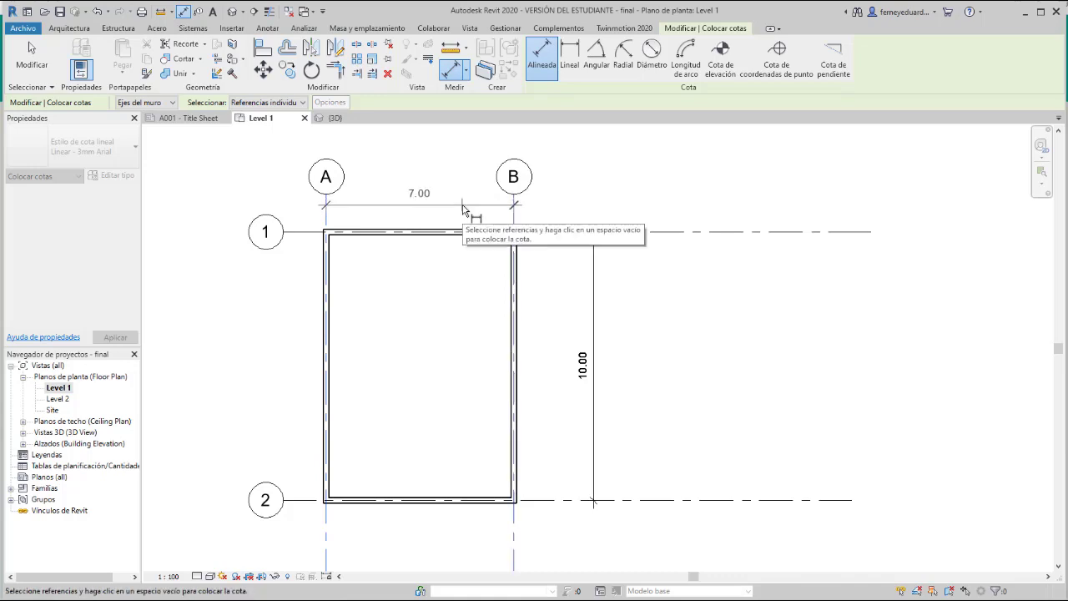
left_click(465, 204)
scroll(622, 207, "down", 1)
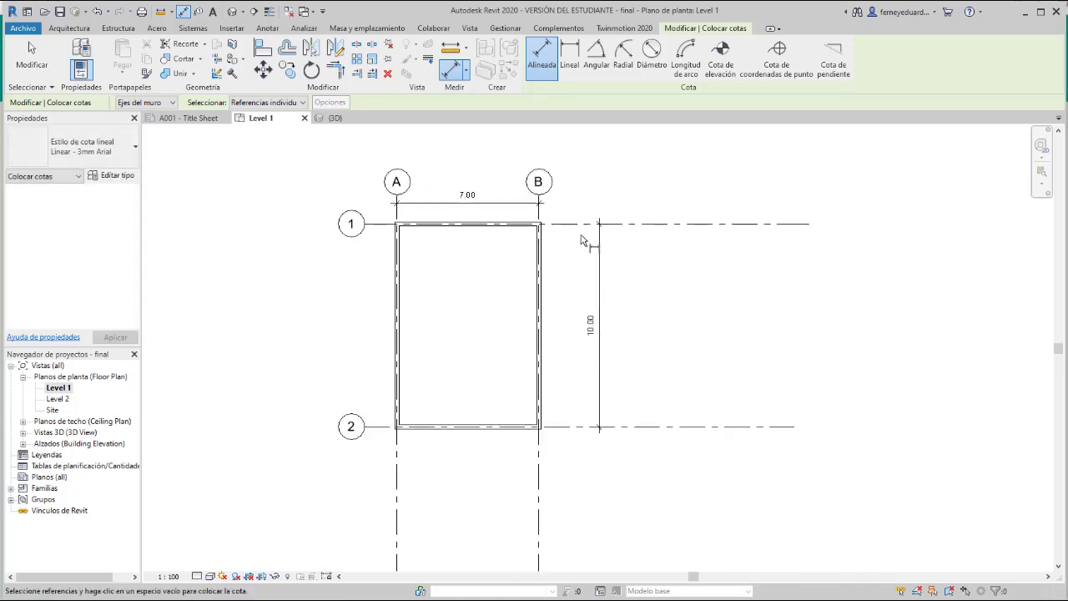
scroll(581, 242, "up", 1)
key("Escape")
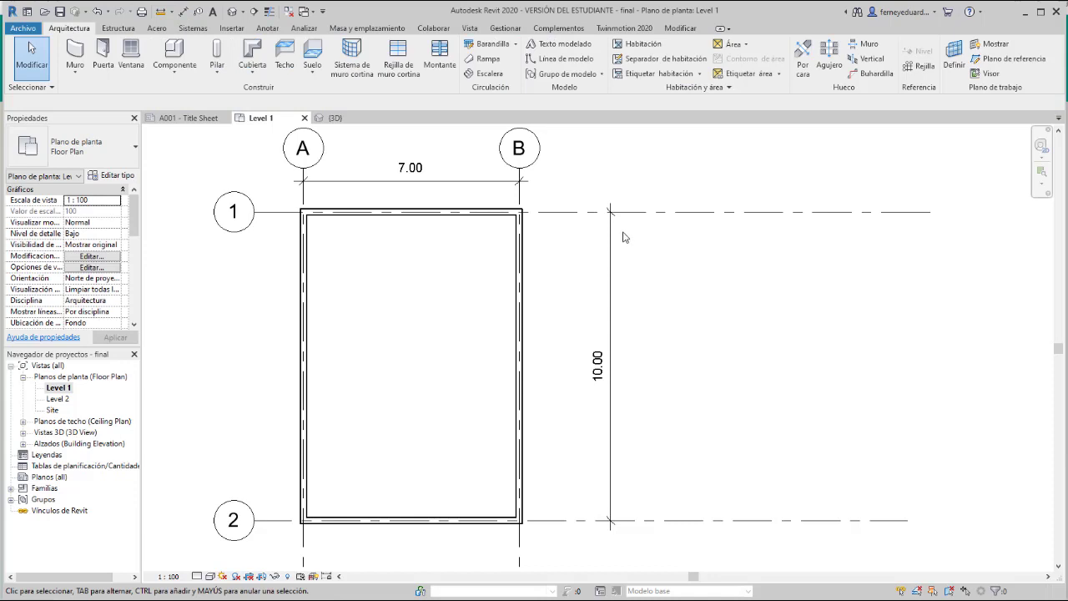
Step: Save the project and open the South building elevation
left_click(60, 12)
middle_click_drag(562, 336, 561, 303)
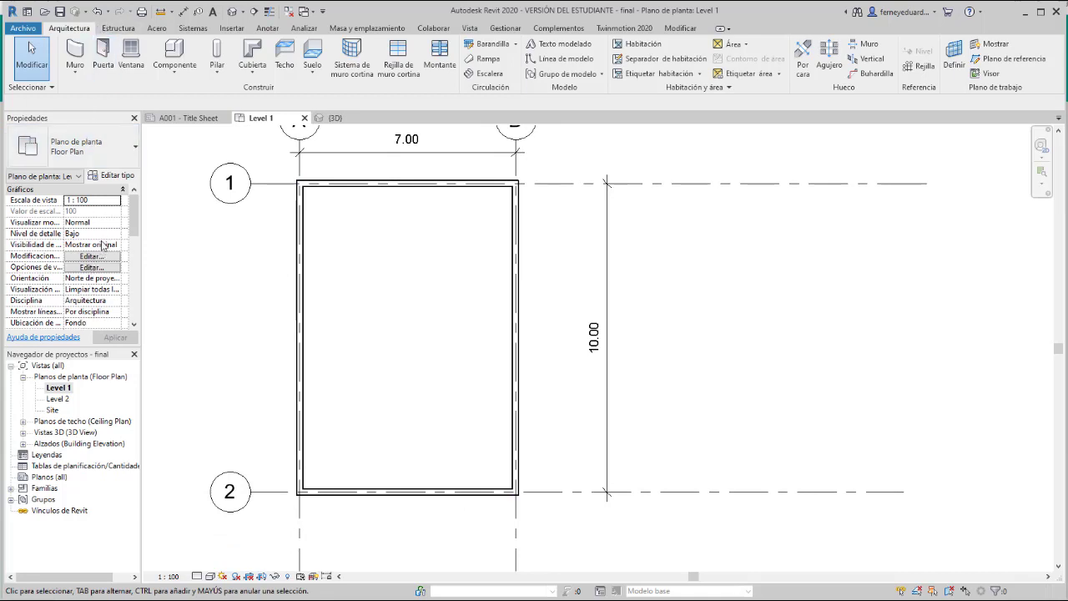
left_click(23, 443)
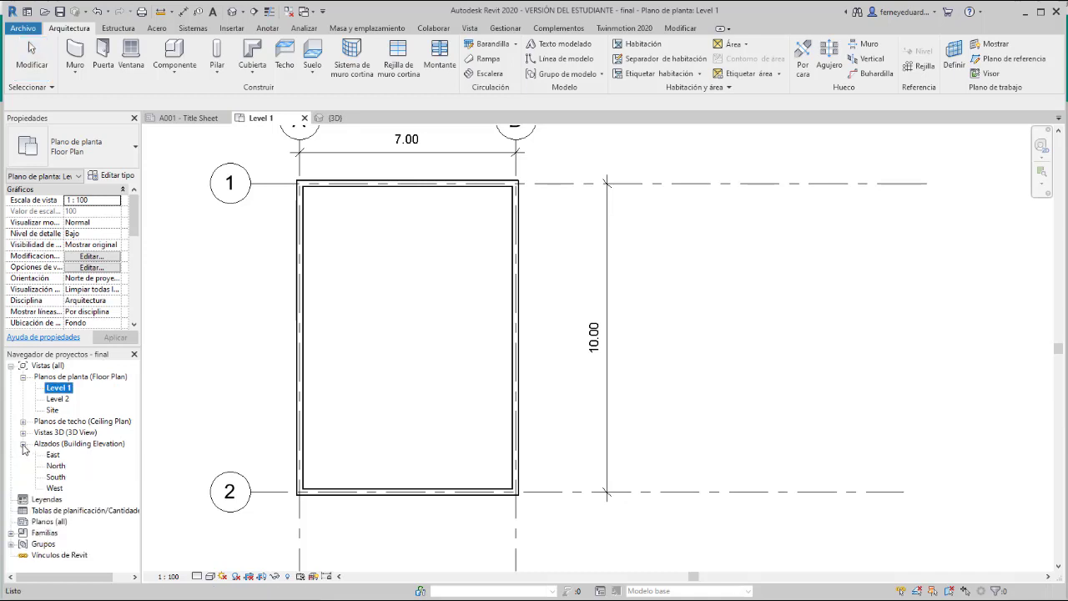
double_click(55, 477)
scroll(408, 391, "down", 3)
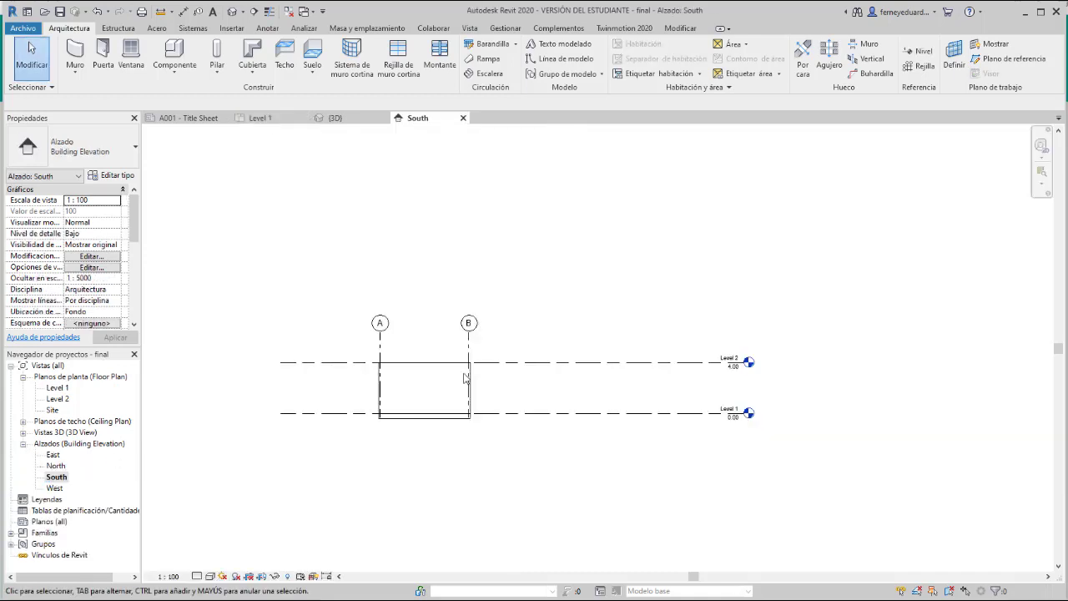
scroll(776, 397, "up", 5)
Step: Set the elevation of Level 2 to 3.5 m
left_click(776, 399)
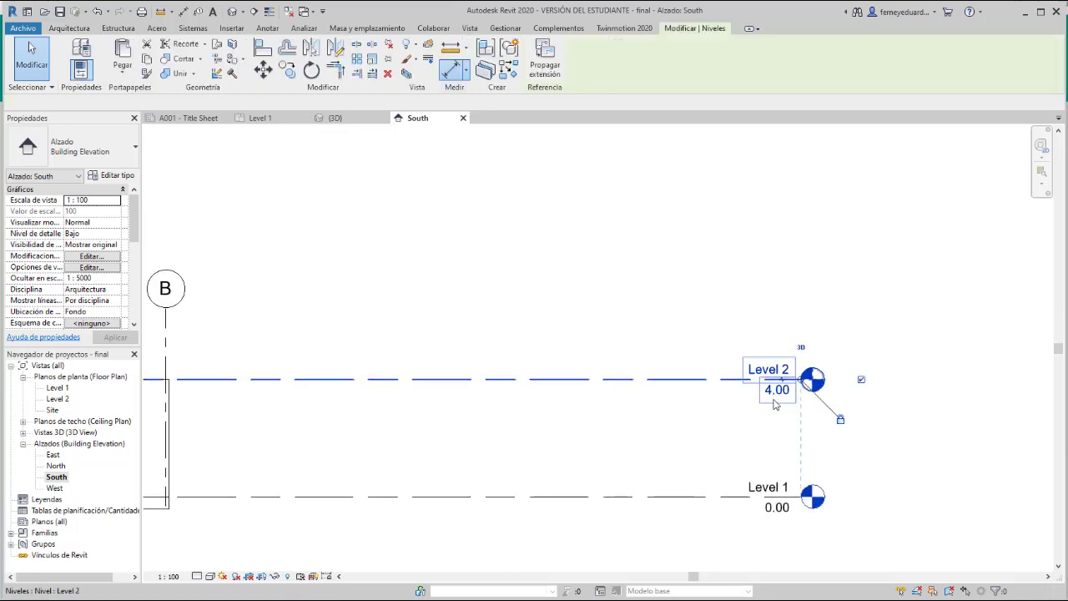
left_click(776, 399)
type("3.")
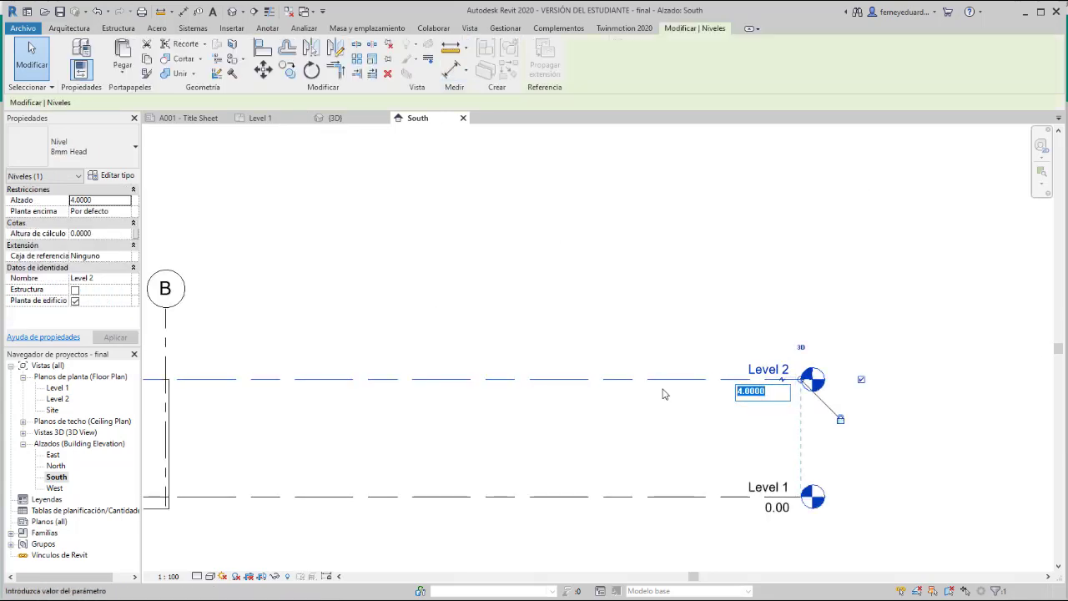
type("5")
key("Return")
left_click(644, 327)
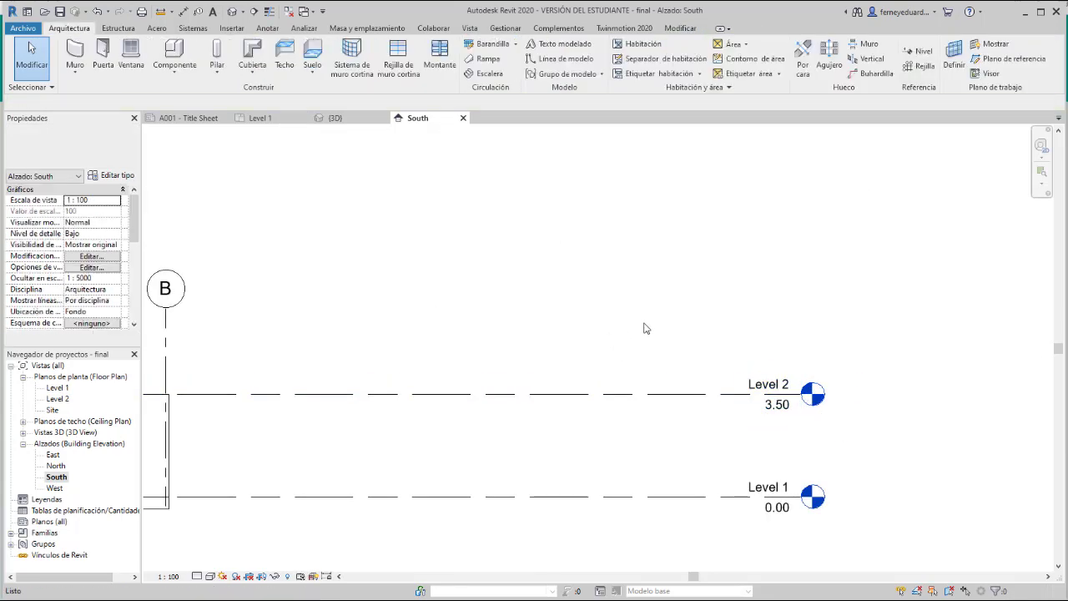
Step: Draw two new levels above Level 2, at elevations of about 8.40 m and 12.90 m, aligned with the existing level ends
scroll(643, 327, "down", 4)
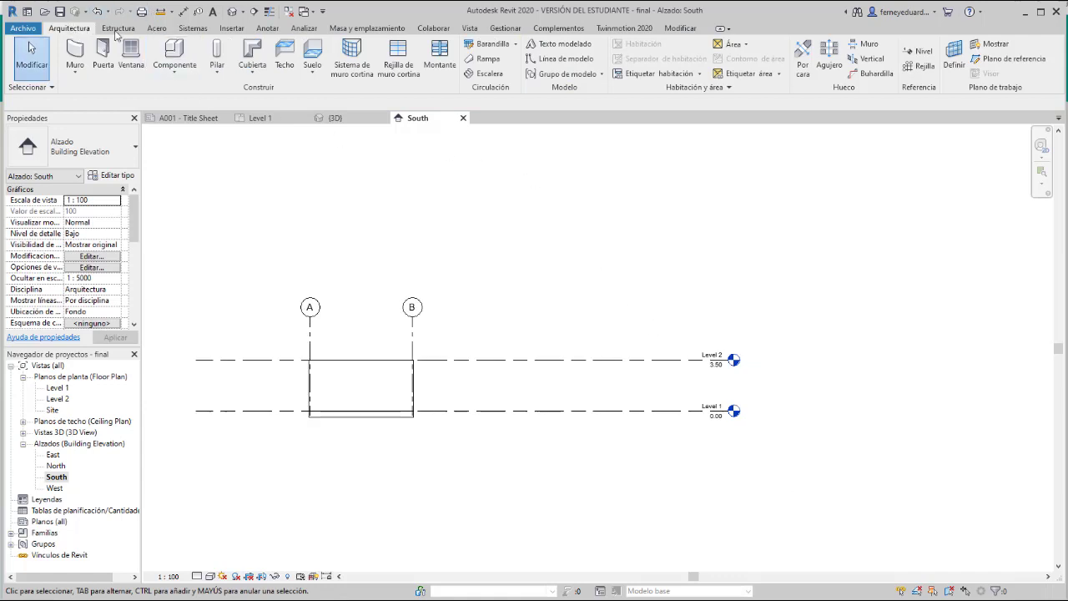
left_click(919, 51)
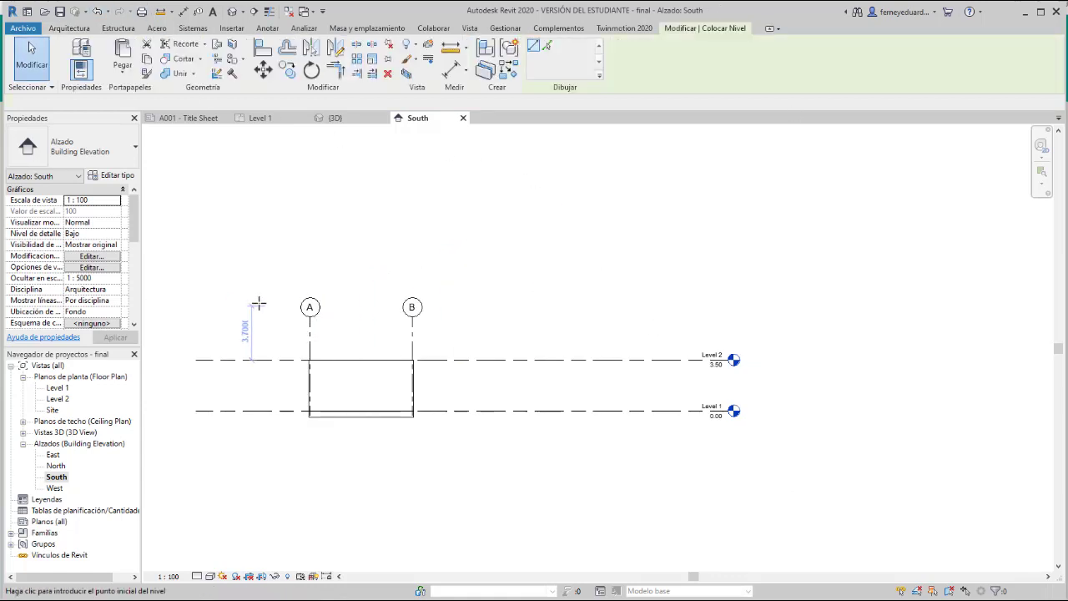
left_click(201, 289)
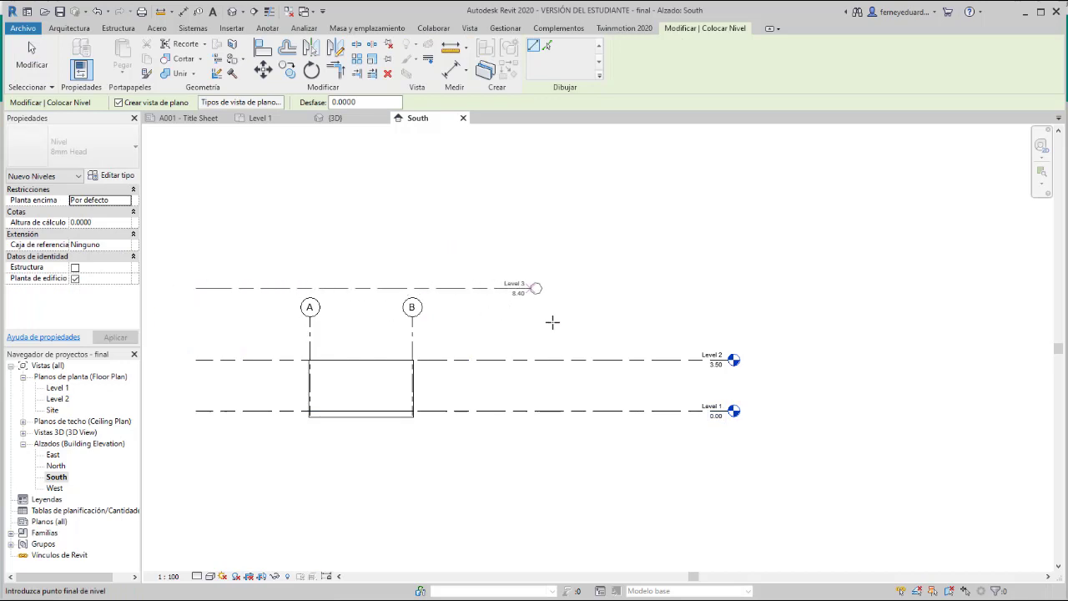
left_click(732, 328)
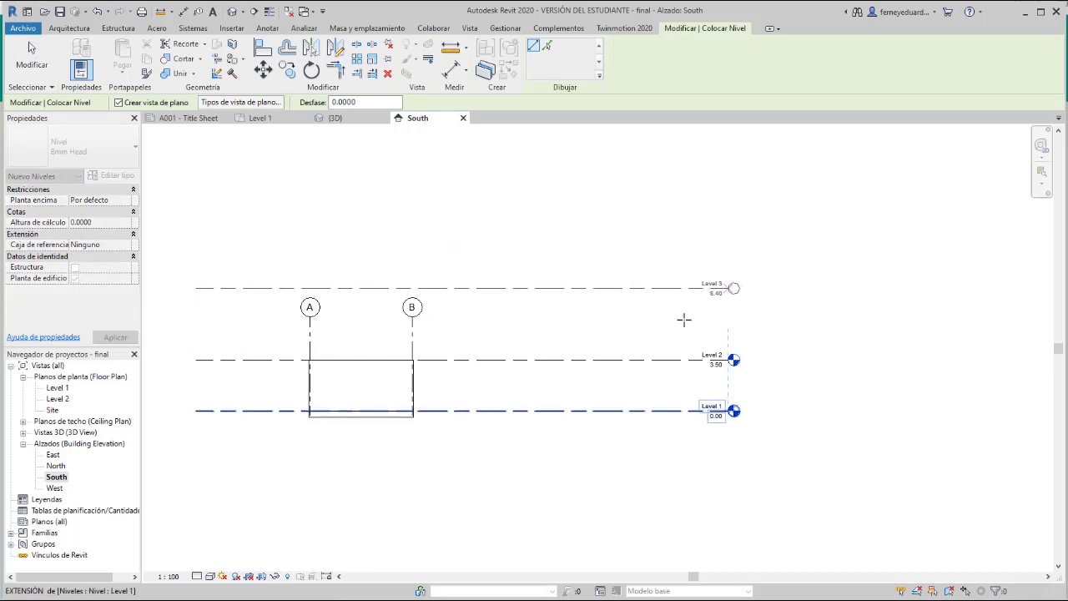
left_click(196, 222)
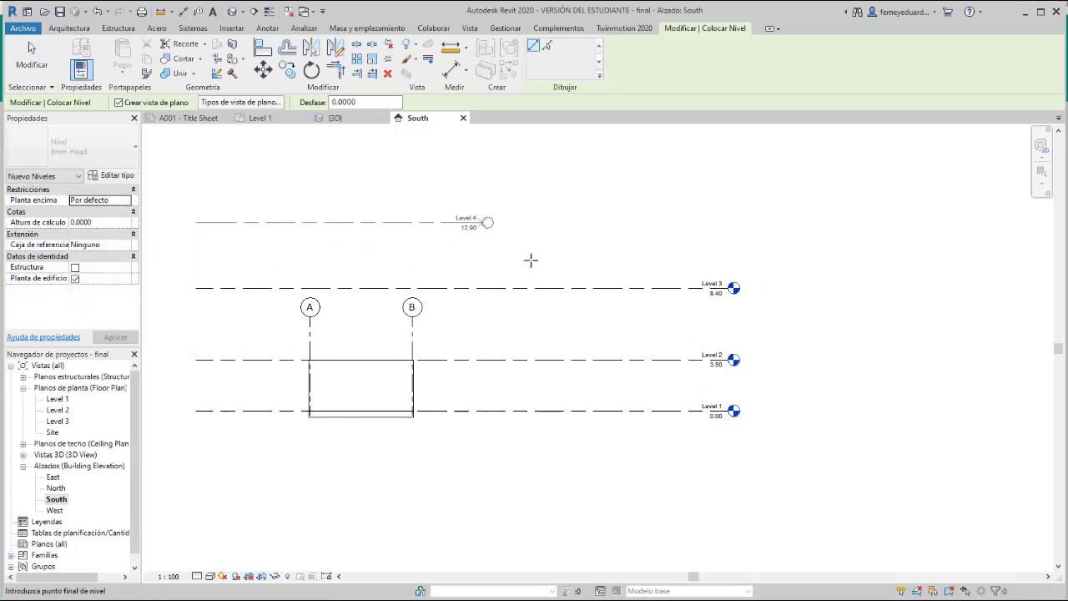
left_click(731, 262)
key("Escape")
key("Escape")
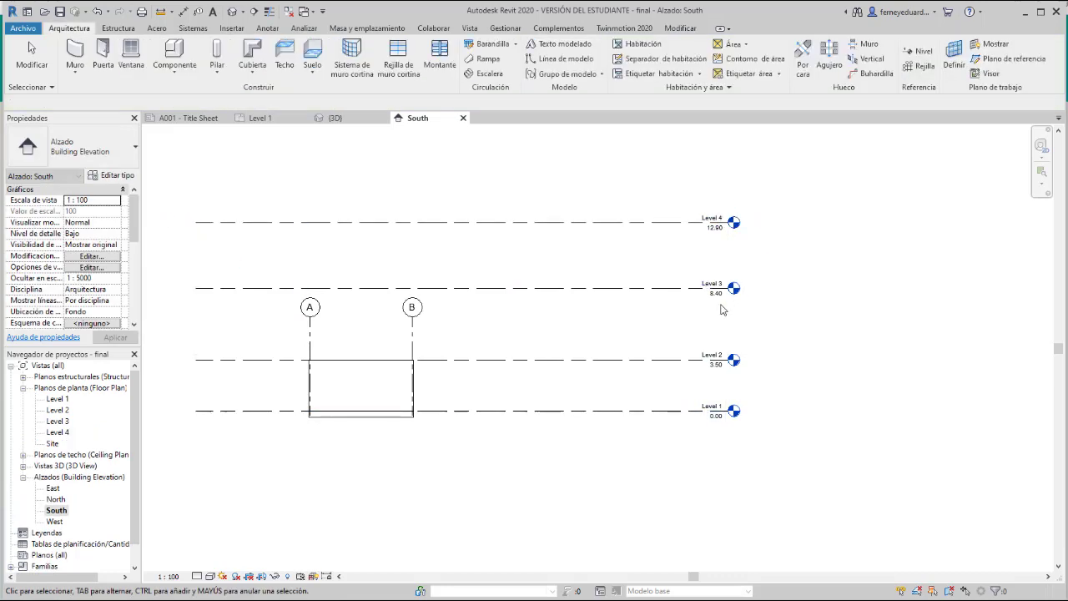
Step: Set the elevation of Level 3 to 7 m
left_click(719, 302)
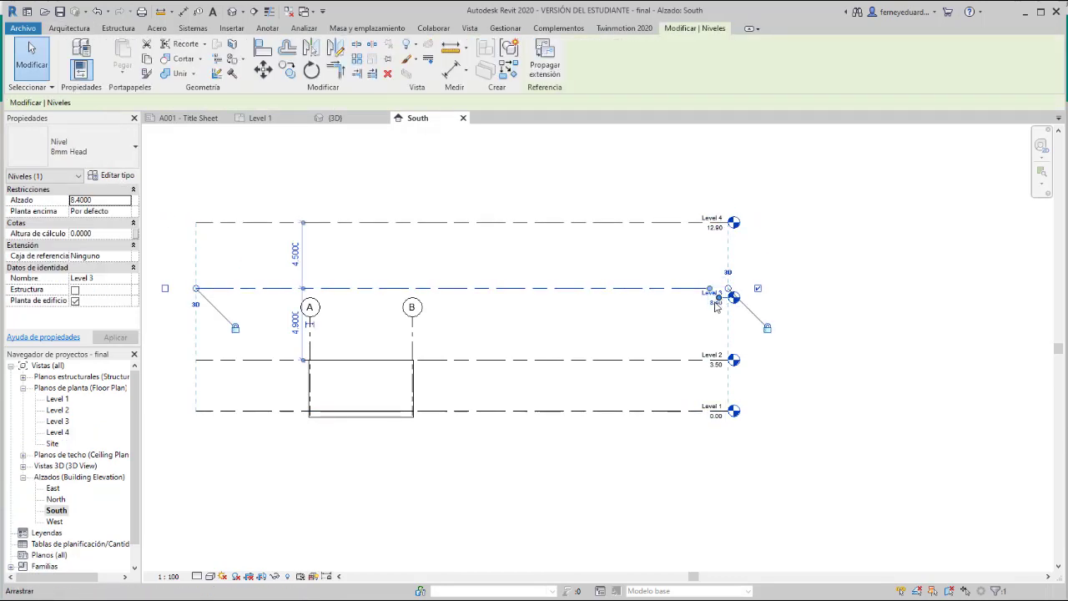
left_click(716, 305)
type("7")
key("Return")
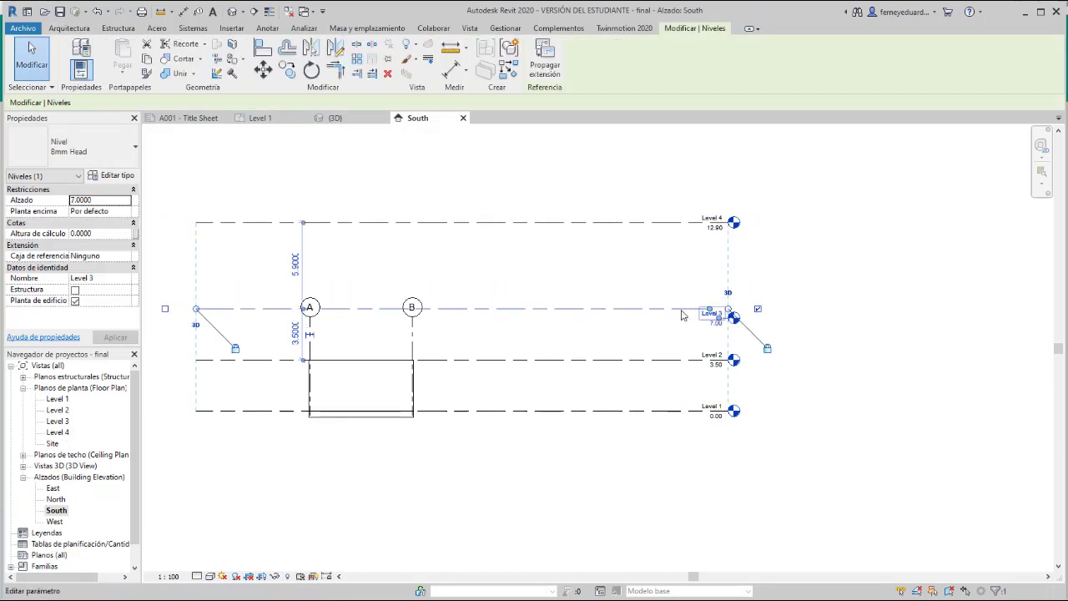
Step: Set the elevation of Level 4 to 10 m
left_click(714, 232)
left_click(714, 235)
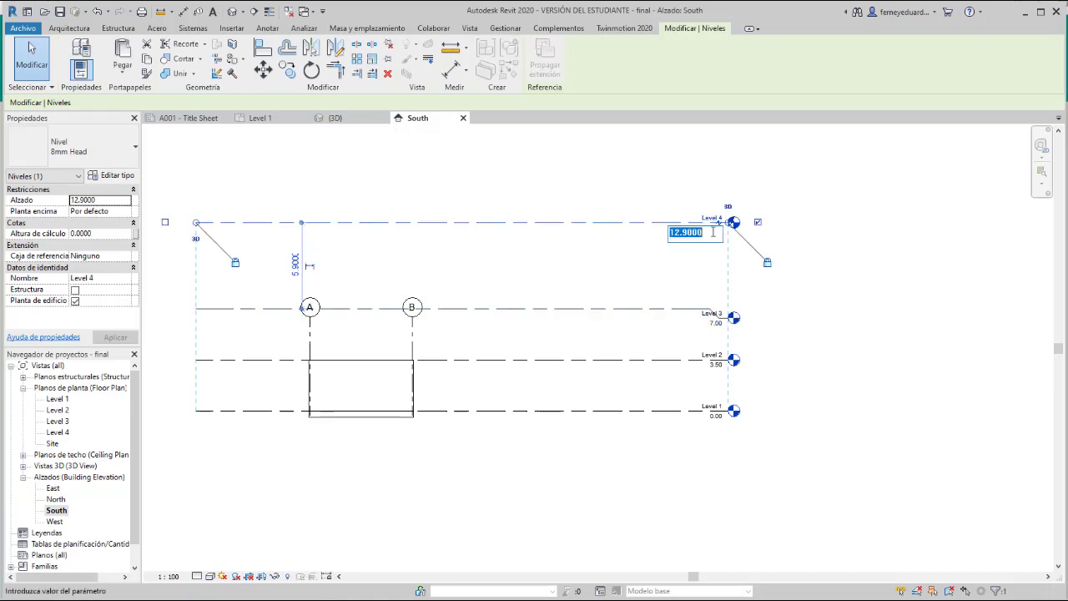
type("10")
key("Return")
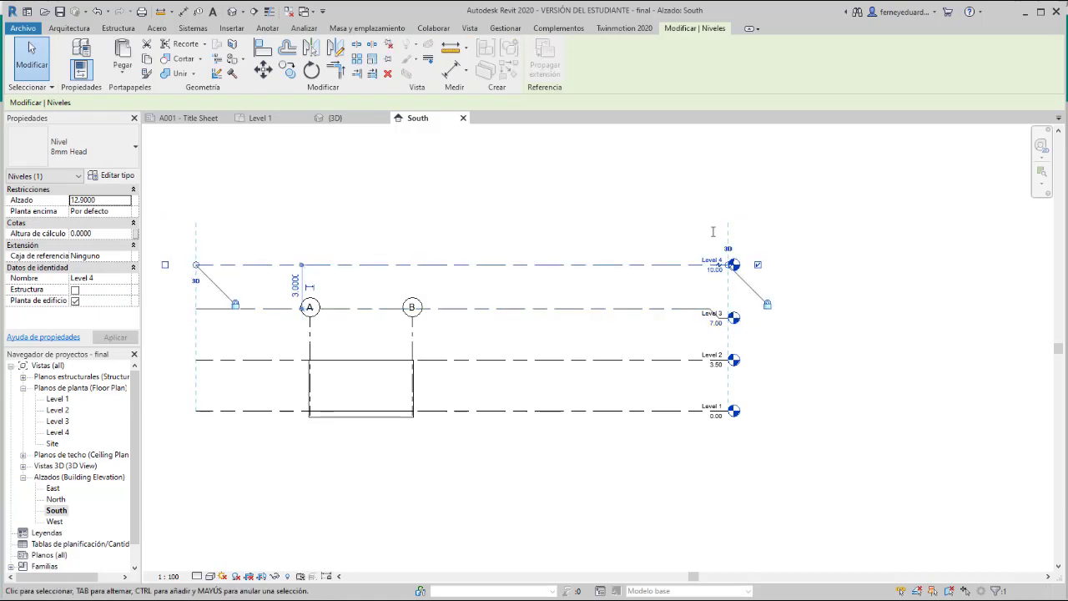
left_click(606, 200)
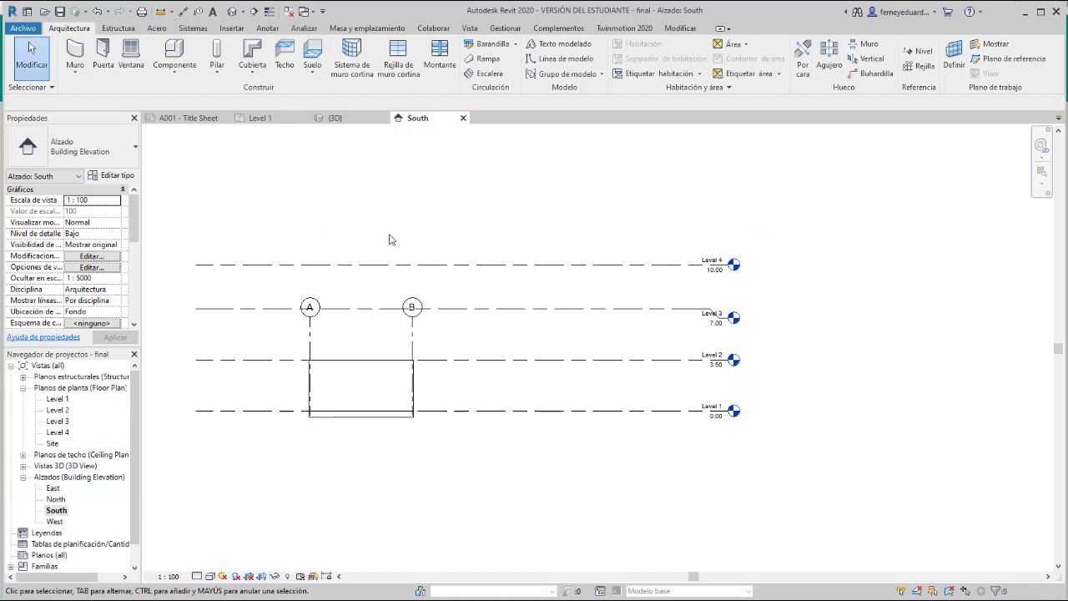
Step: Extend grids A and B upward so that their bubbles sit above Level 4
left_click(310, 333)
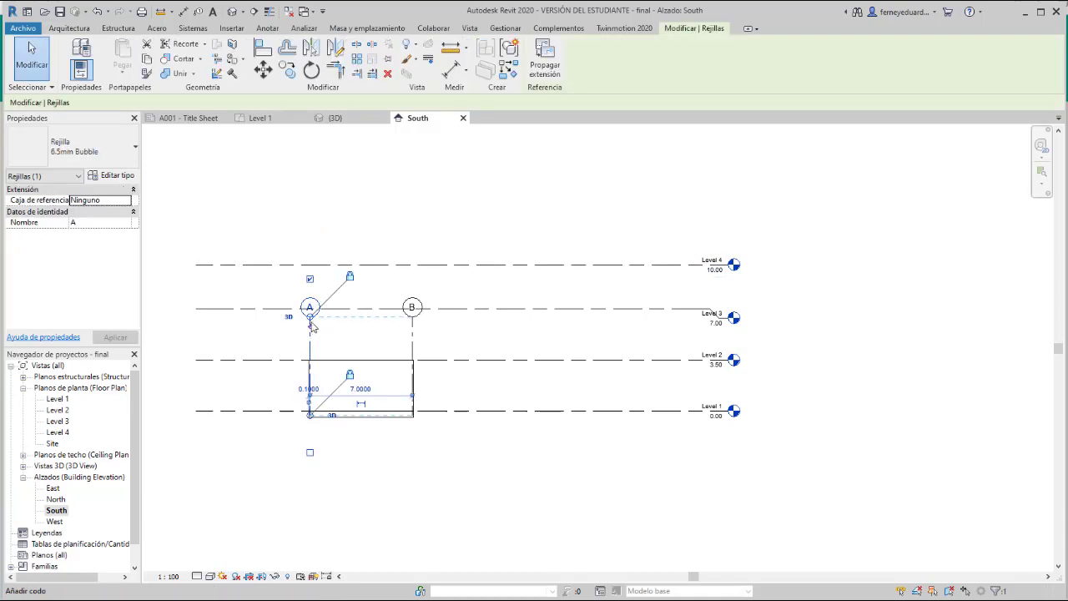
left_click_drag(312, 331, 310, 227)
left_click(390, 242)
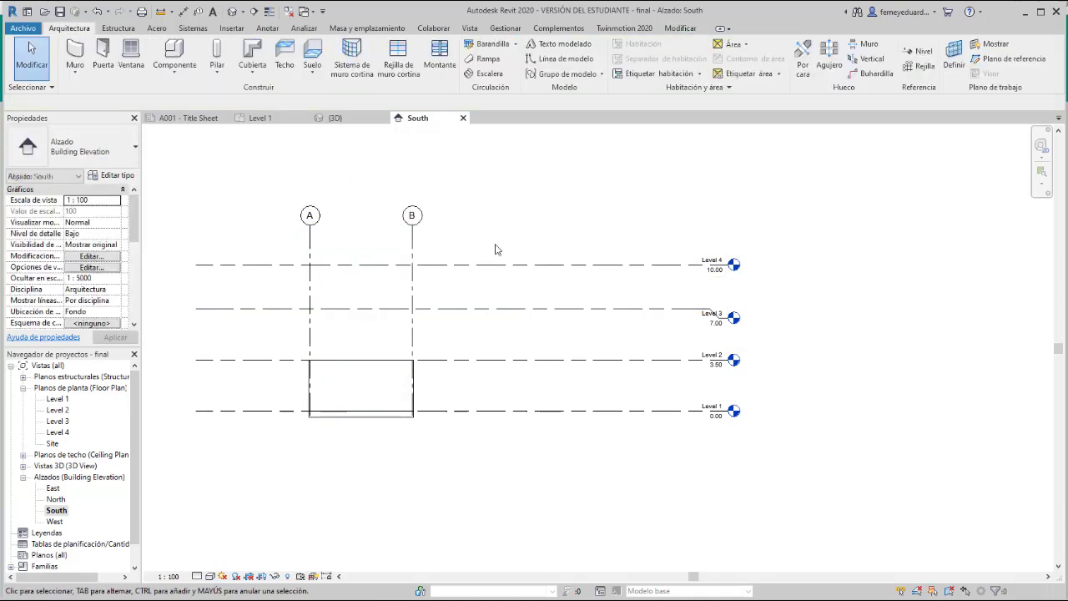
Step: Copy the ground-storey walls and floor and paste them aligned to Level 2 and Level 3
left_click_drag(270, 333, 474, 457)
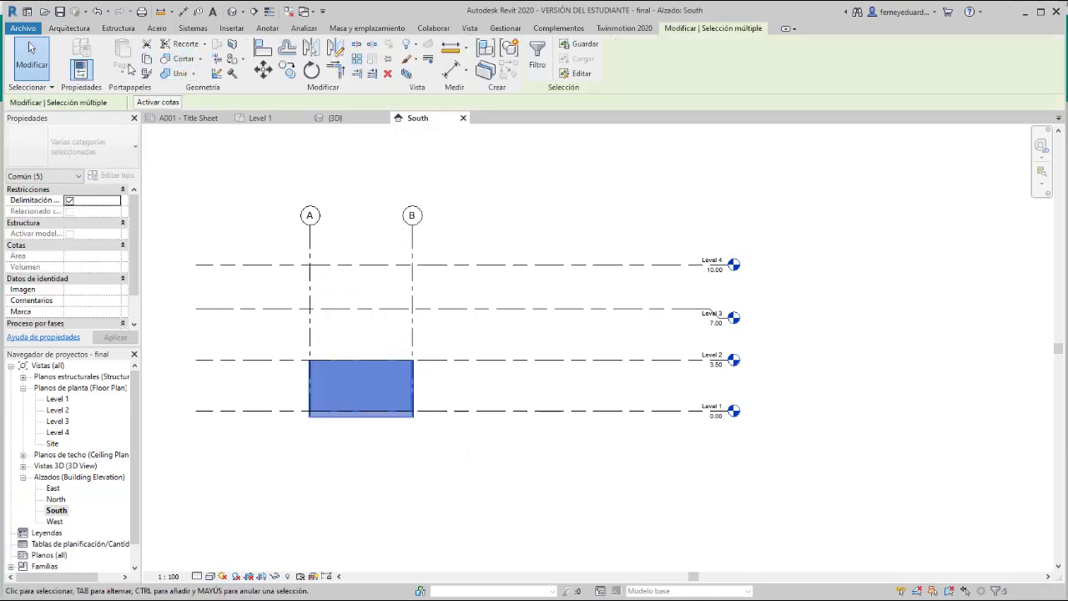
key("ctrl+c")
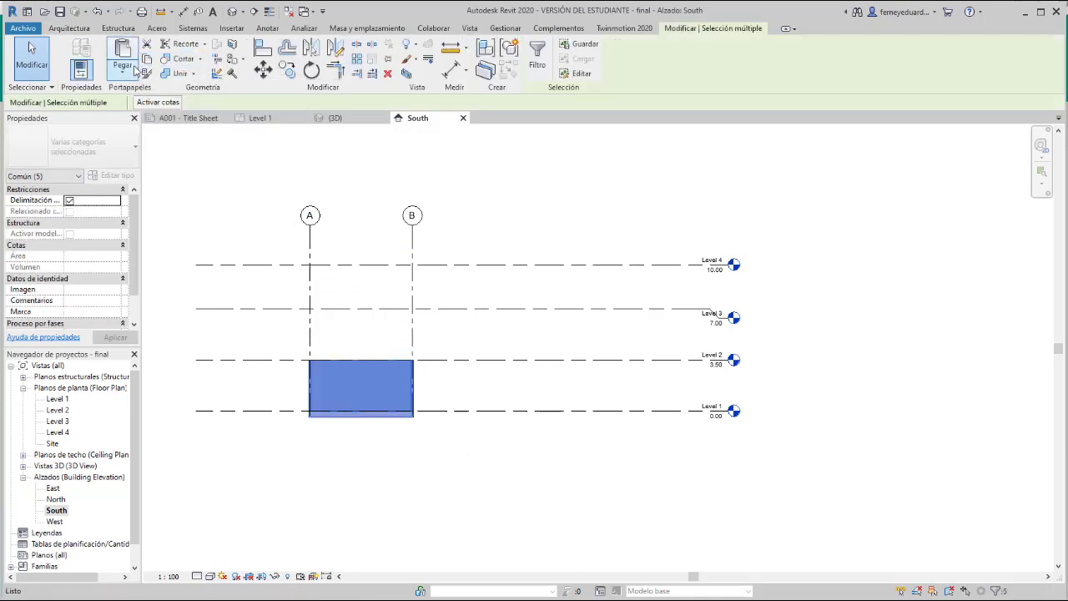
left_click(129, 74)
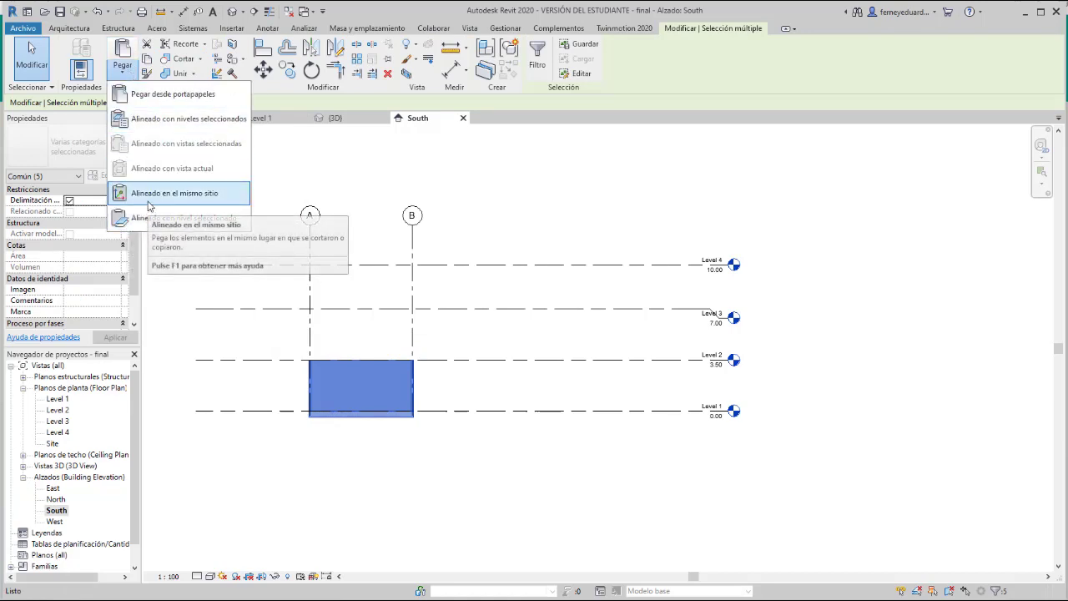
left_click(174, 121)
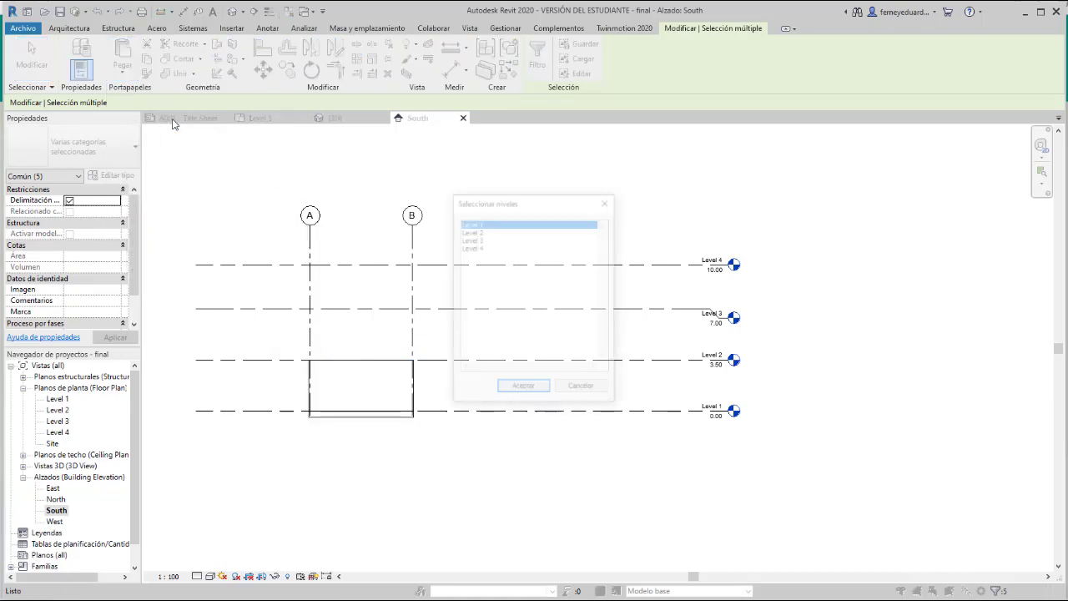
left_click(472, 231)
left_click(473, 239, "ctrl")
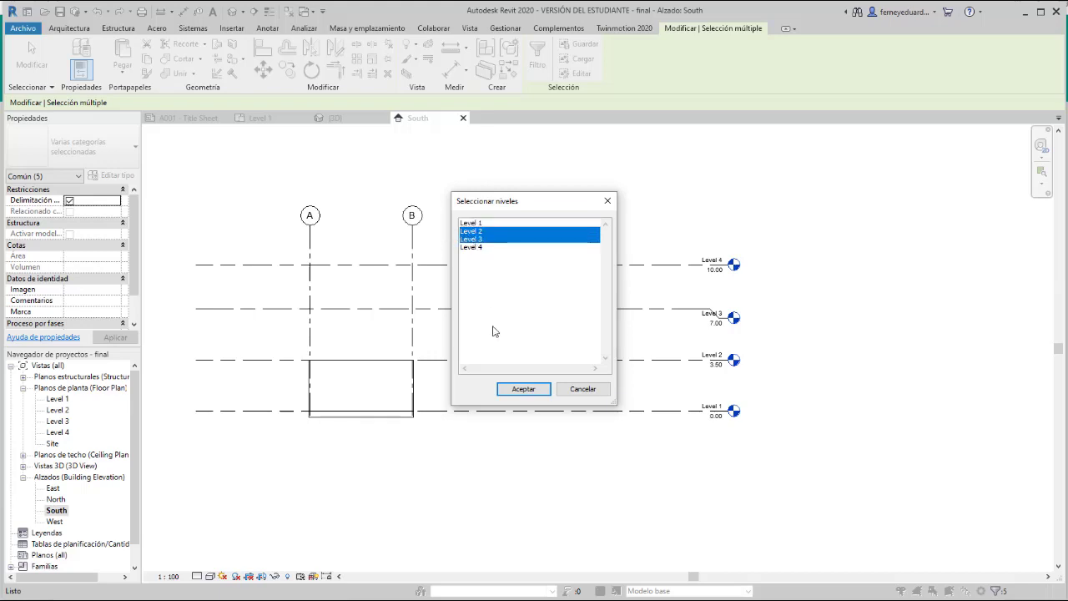
left_click(515, 388)
key("Escape")
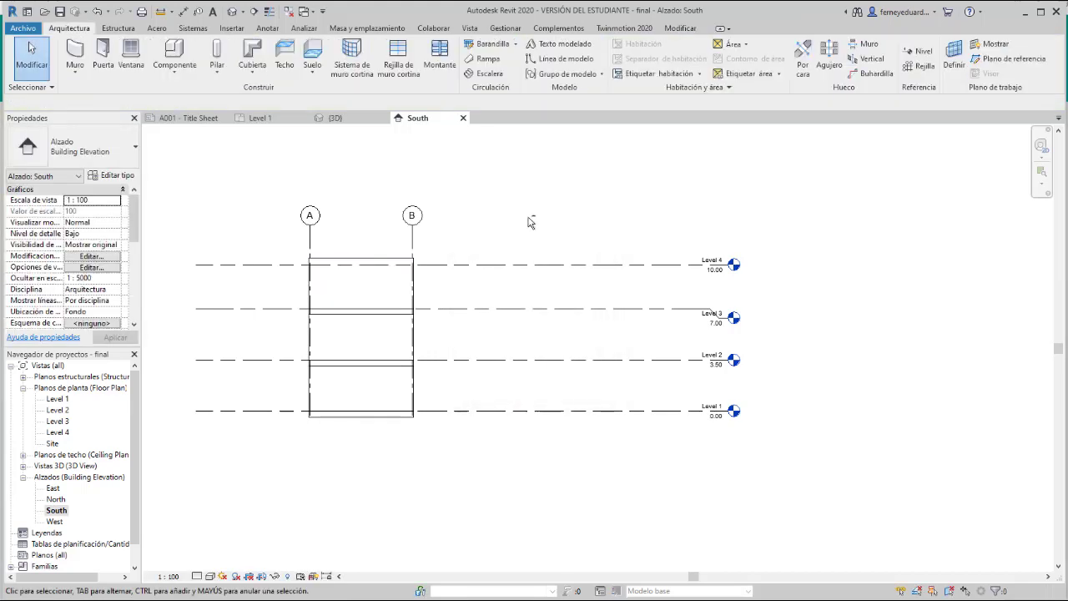
Step: End the four walls of the top storey exactly at Level 4 by removing their top offset
mouse_move(531, 223)
middle_mouse_down()
mouse_move(517, 251)
mouse_move(608, 201)
middle_mouse_up()
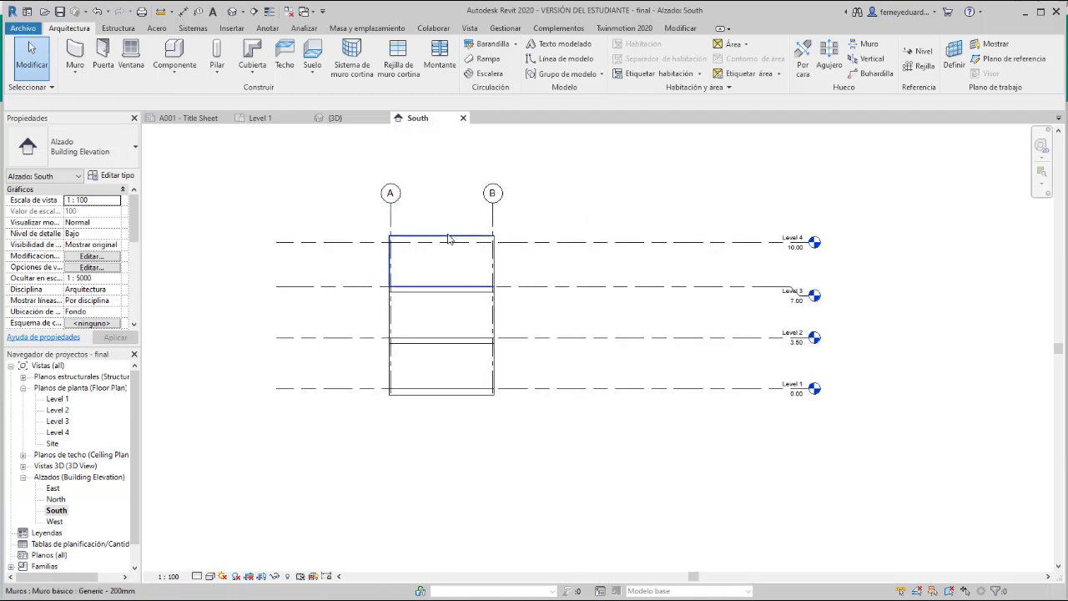
scroll(553, 238, "up", 2)
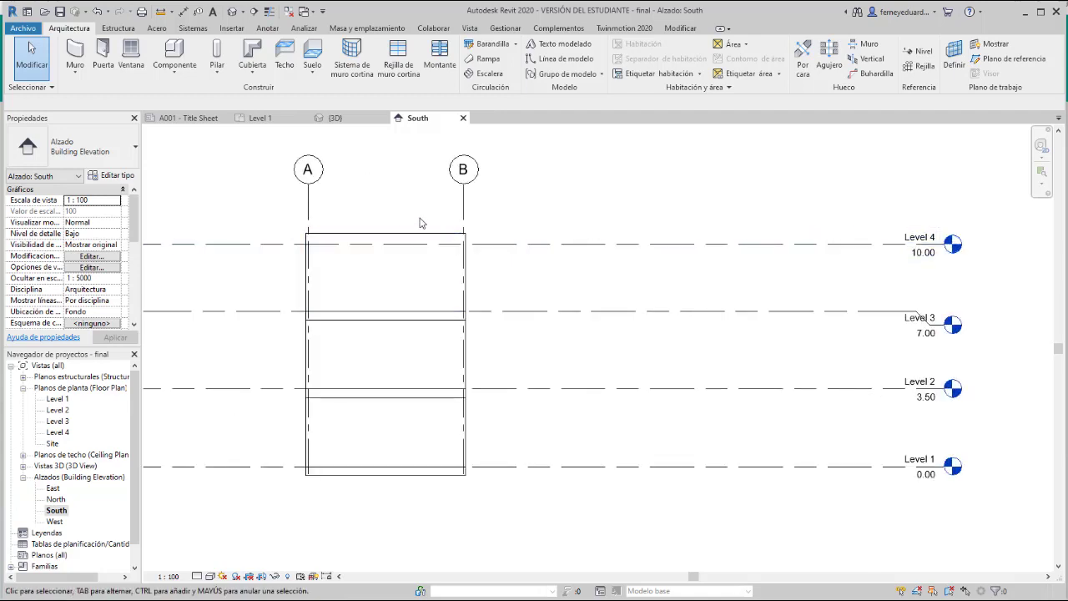
left_click_drag(429, 216, 384, 240)
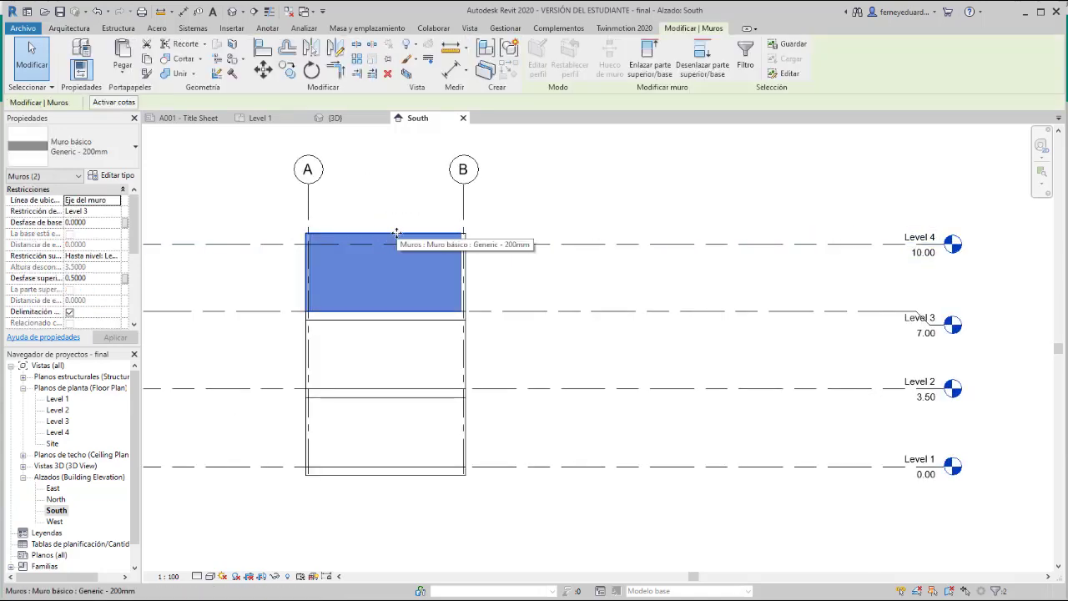
left_click(285, 228)
left_click_drag(287, 220, 472, 312)
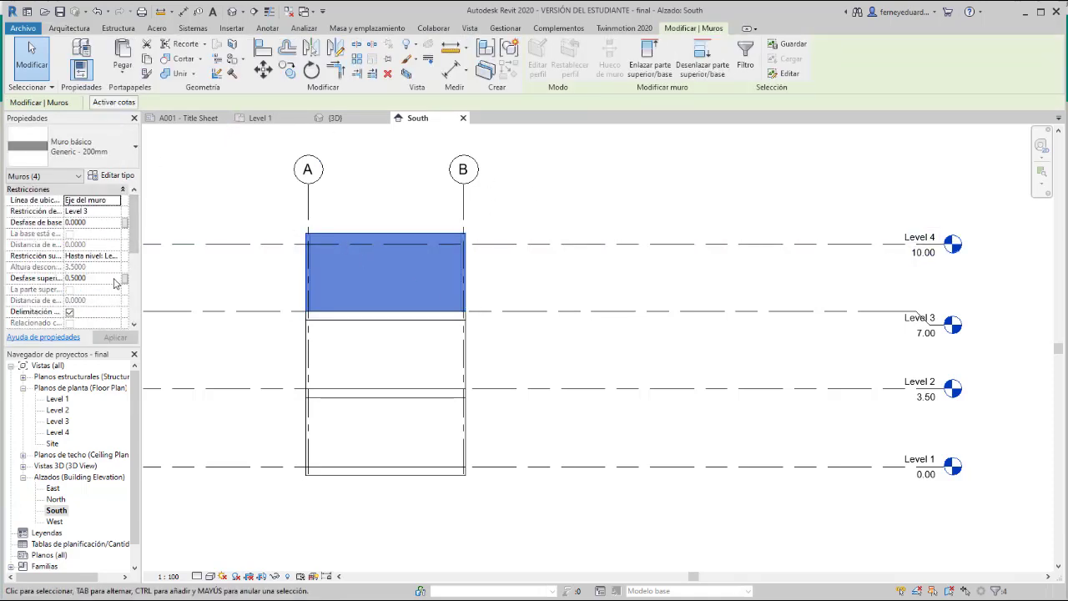
left_click(107, 256)
left_click(116, 256)
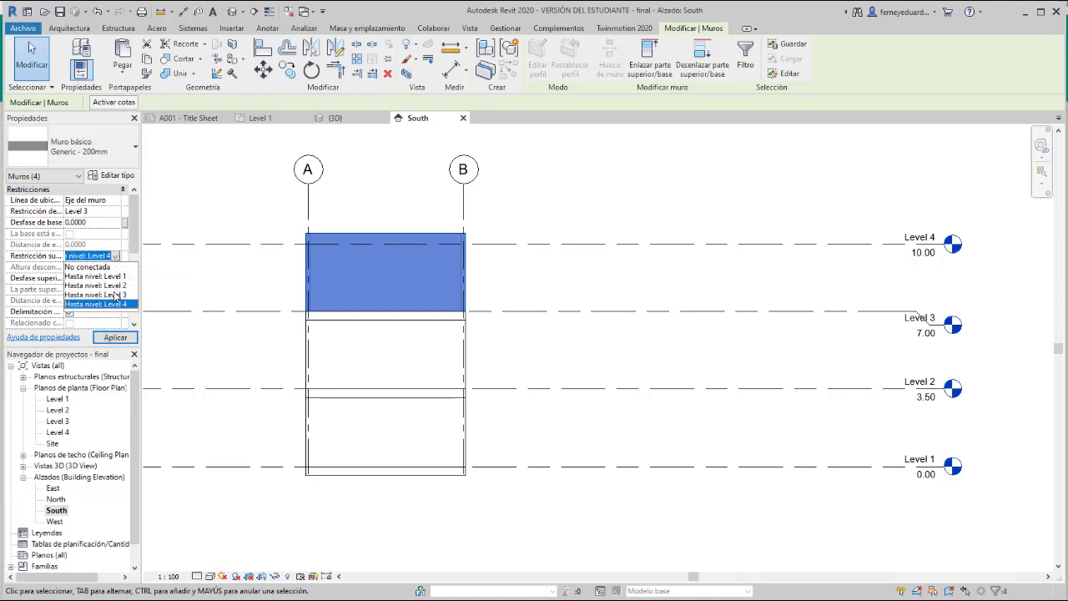
left_click(115, 305)
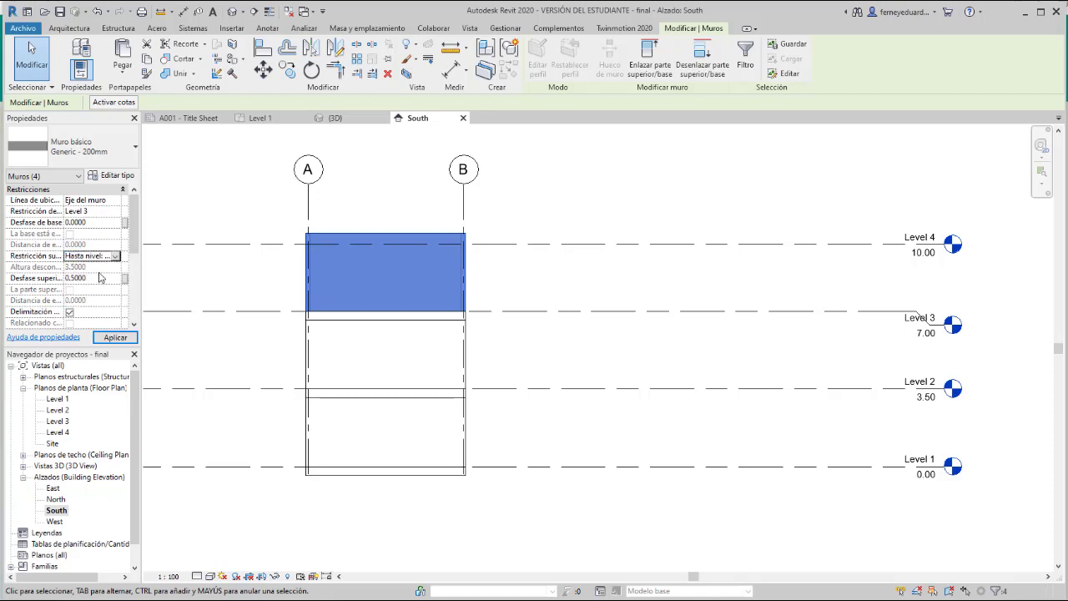
left_click(95, 277)
key("BackSpace")
key("BackSpace")
key("BackSpace")
key("BackSpace")
key("BackSpace")
key("Return")
left_click(553, 220)
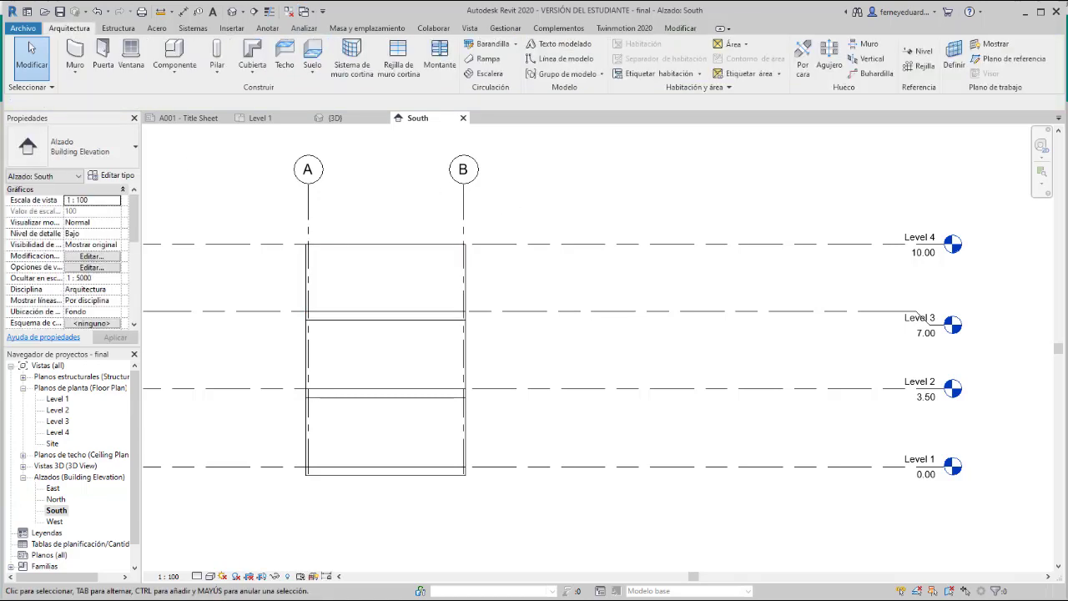
Step: Show the whole building in the default 3D view and save the project
left_click(230, 11)
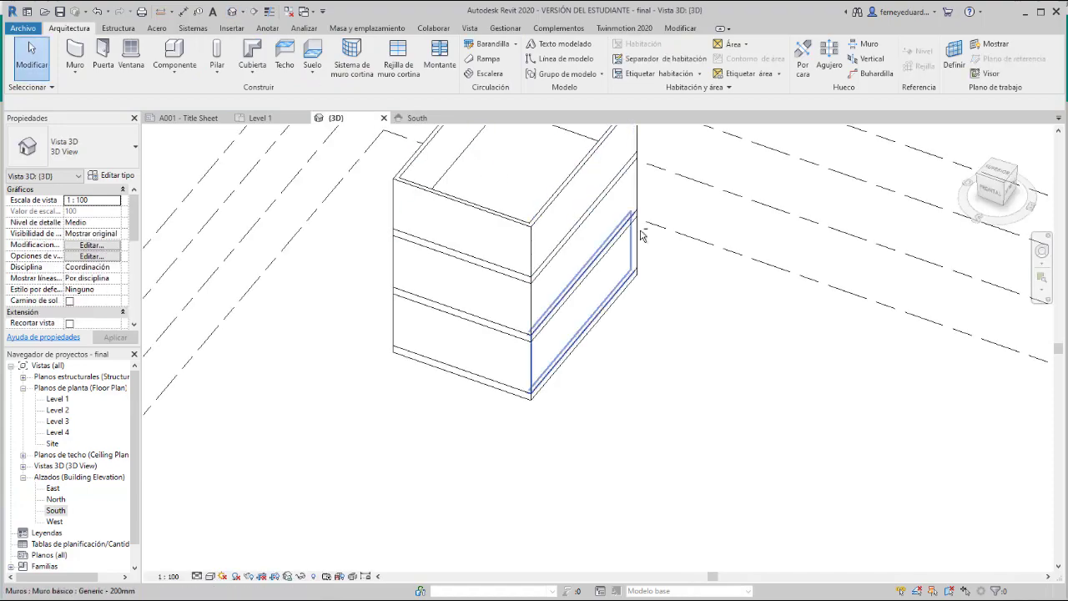
middle_click_drag(640, 231, 485, 291, "shift")
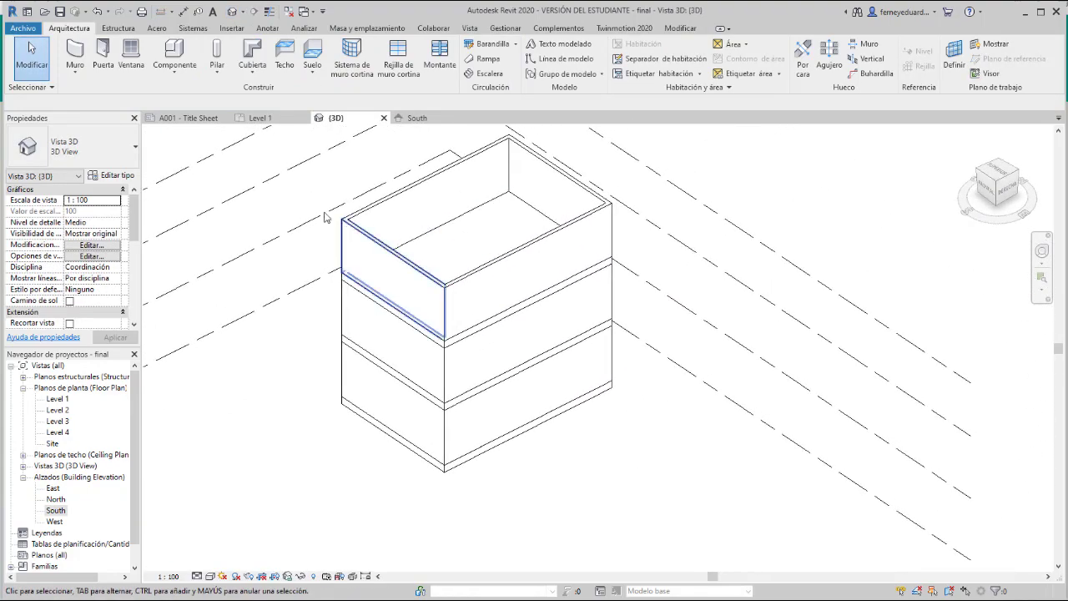
left_click(59, 11)
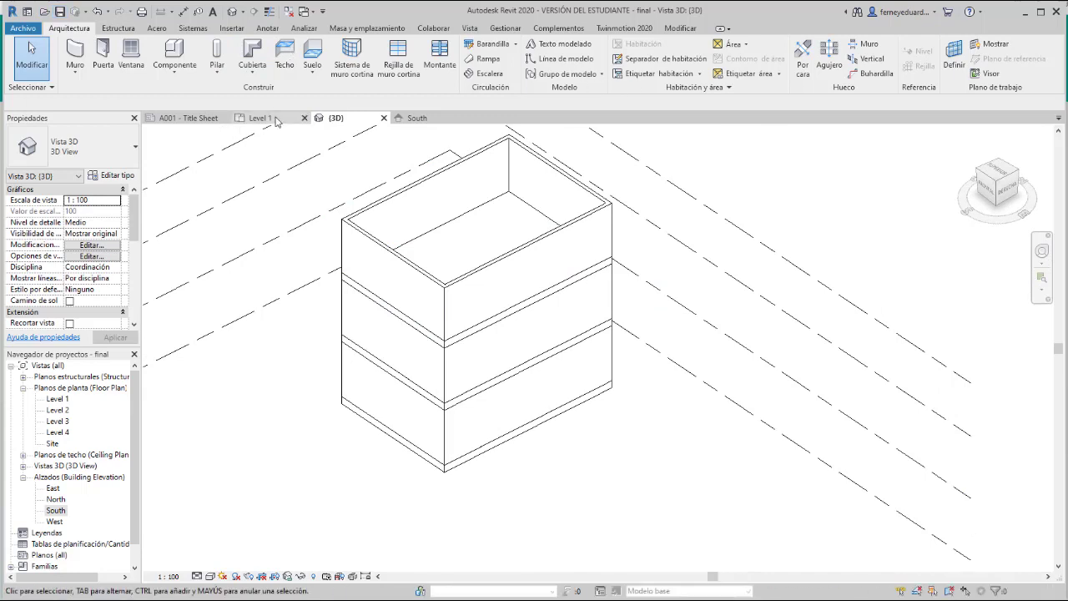
Step: Close every open view of the building project and the sample project's title sheet
left_click(381, 118)
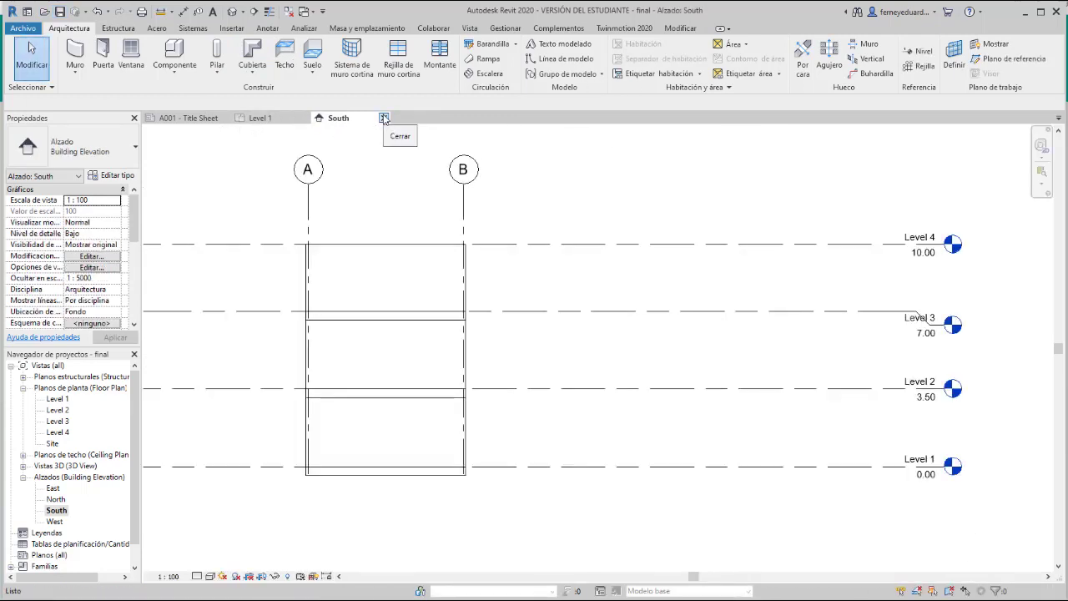
left_click(381, 118)
left_click(304, 117)
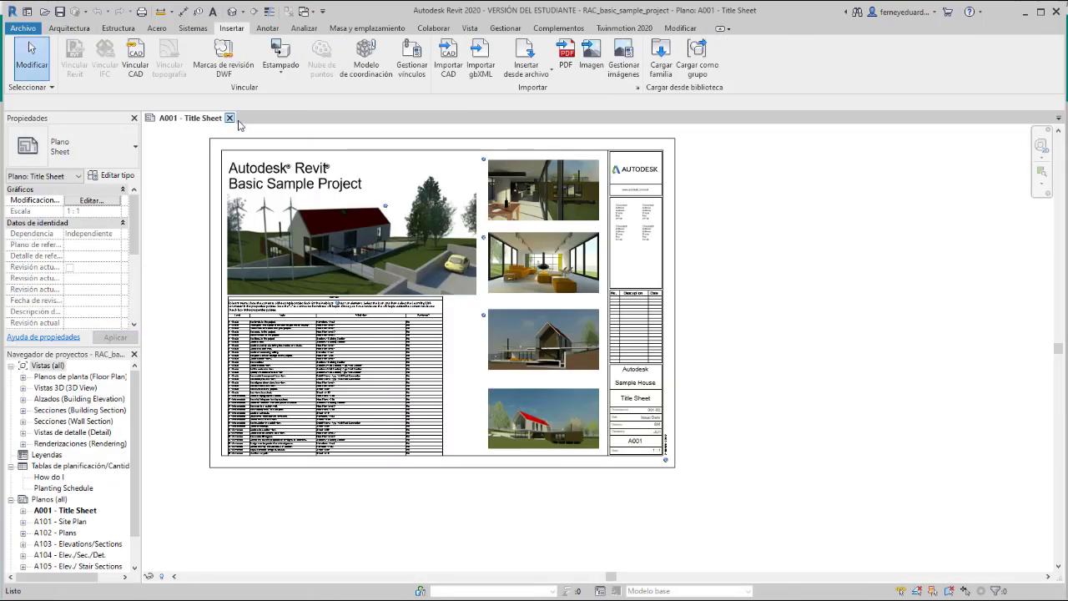
left_click(230, 117)
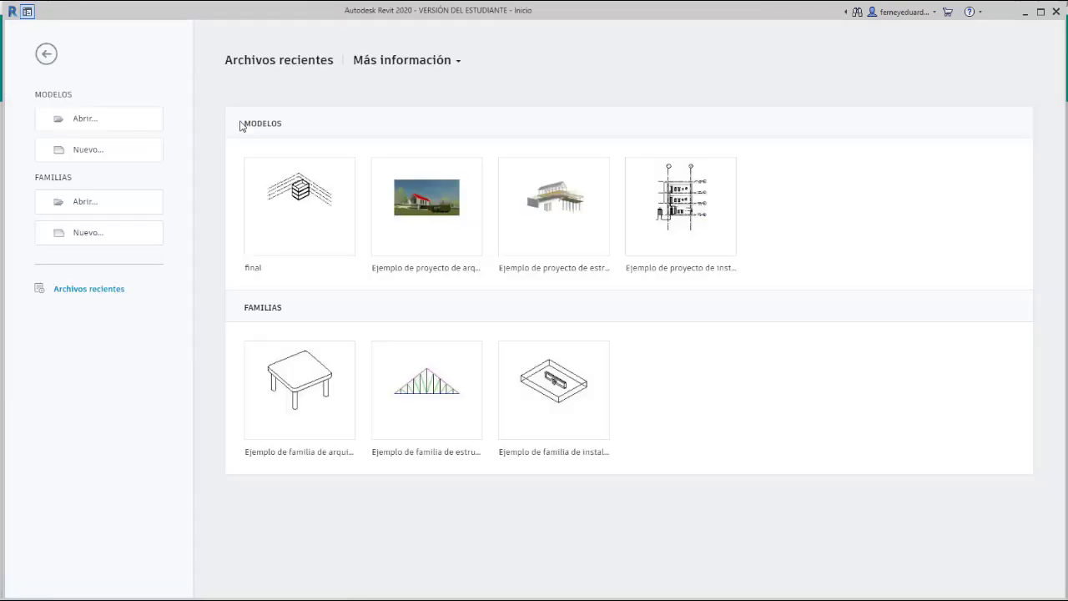
Step: Create a new project from the structural template (Plantilla estructural)
left_click(90, 152)
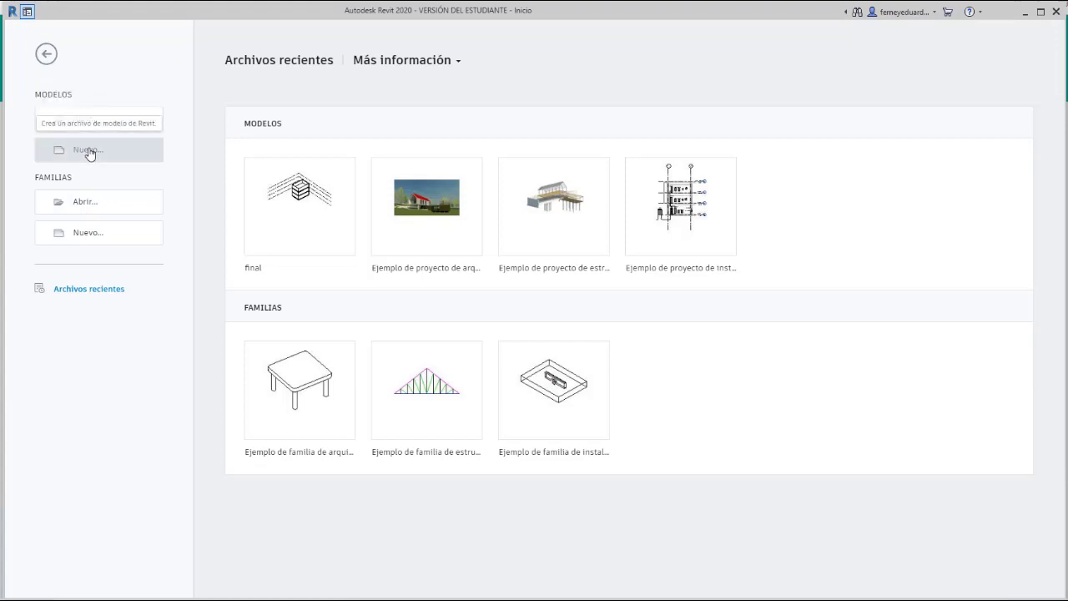
left_click(563, 284)
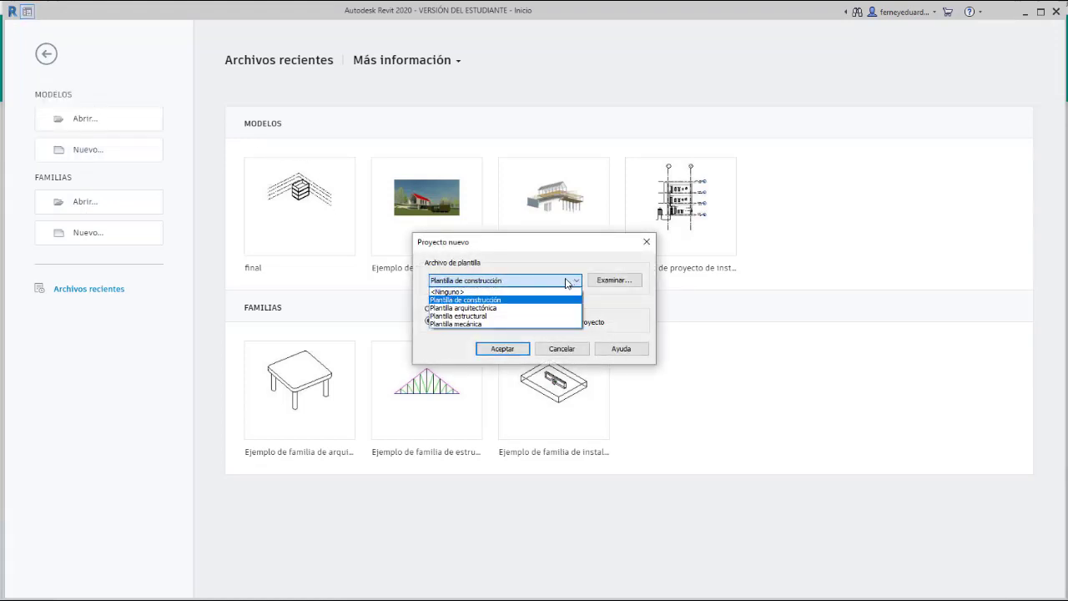
left_click(491, 318)
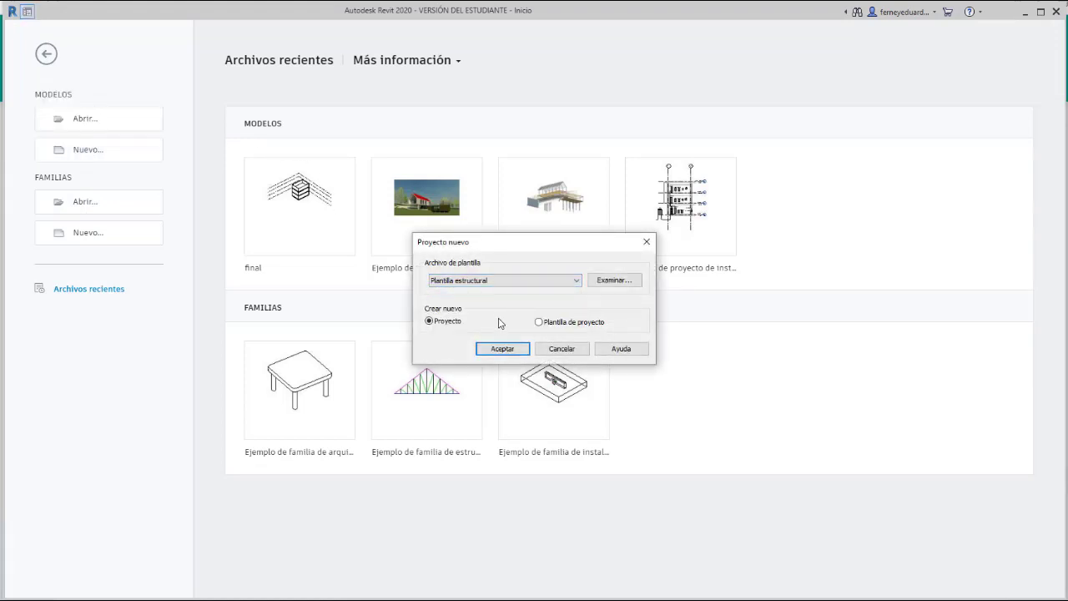
left_click(504, 350)
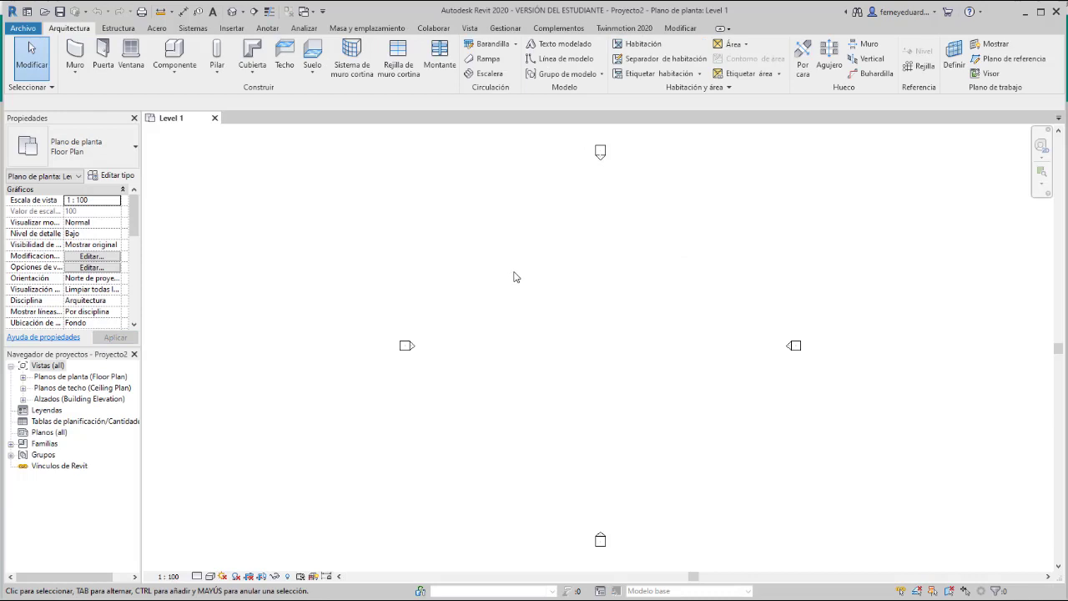
Step: Set the project's length units to metres (Metros) with two decimal places
key("u")
key("n")
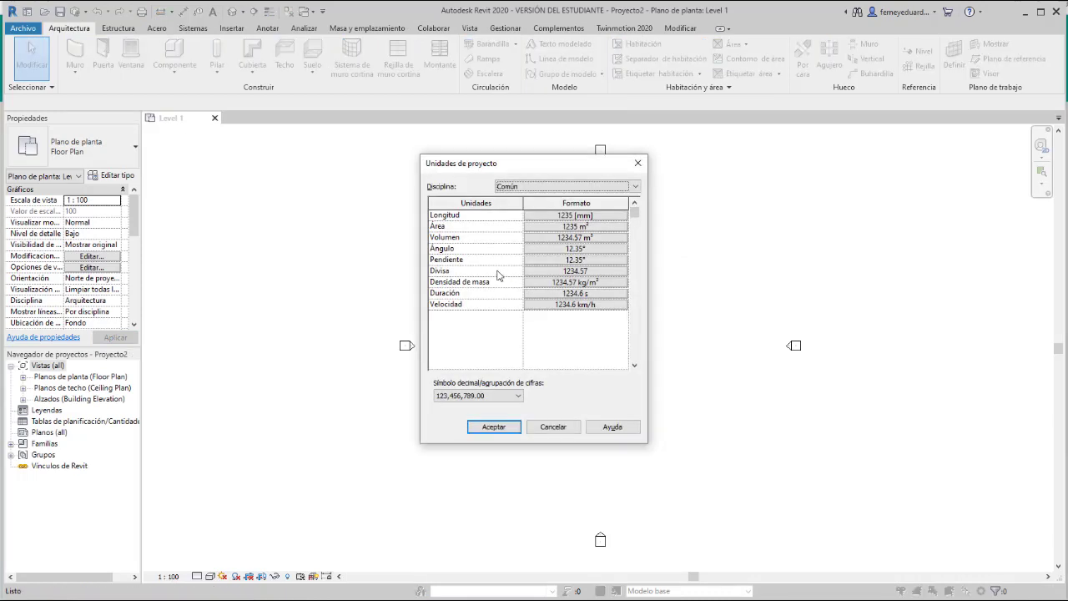
left_click(589, 214)
left_click(543, 238)
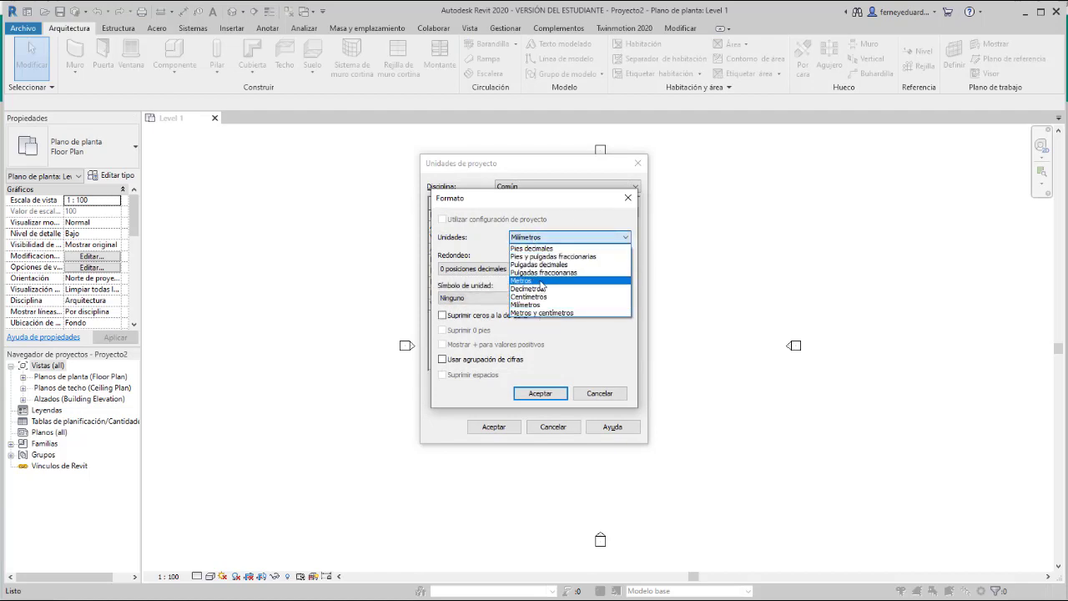
left_click(542, 284)
left_click(492, 268)
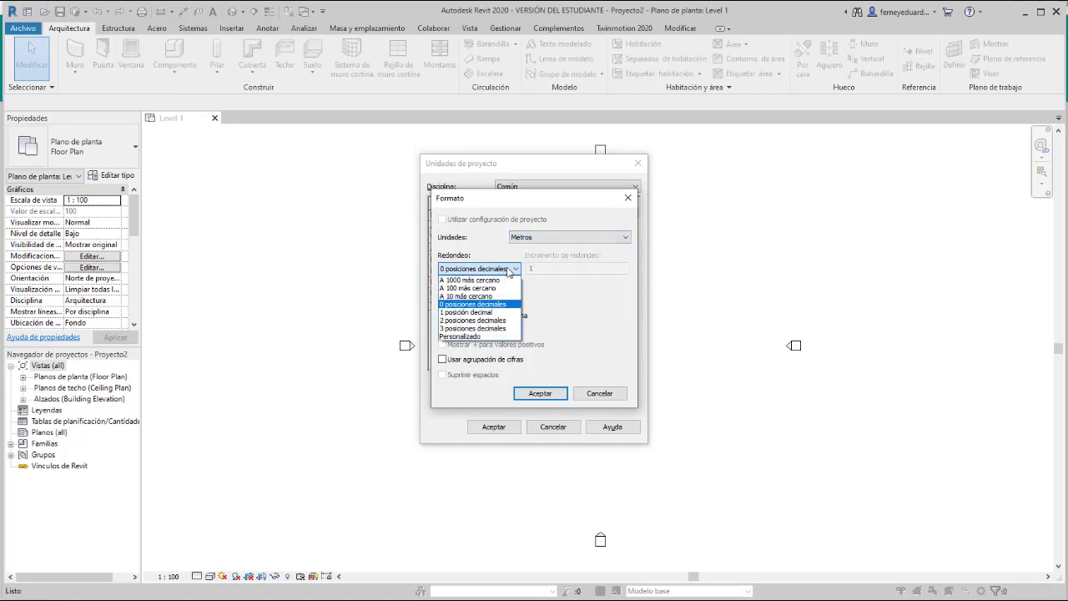
left_click(471, 321)
left_click(540, 393)
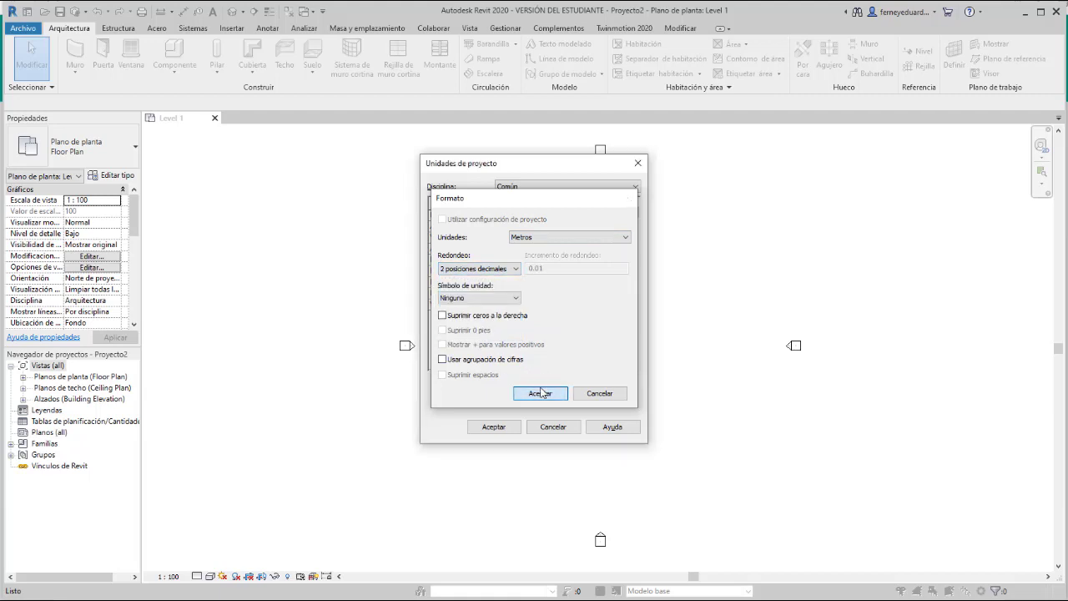
left_click(494, 427)
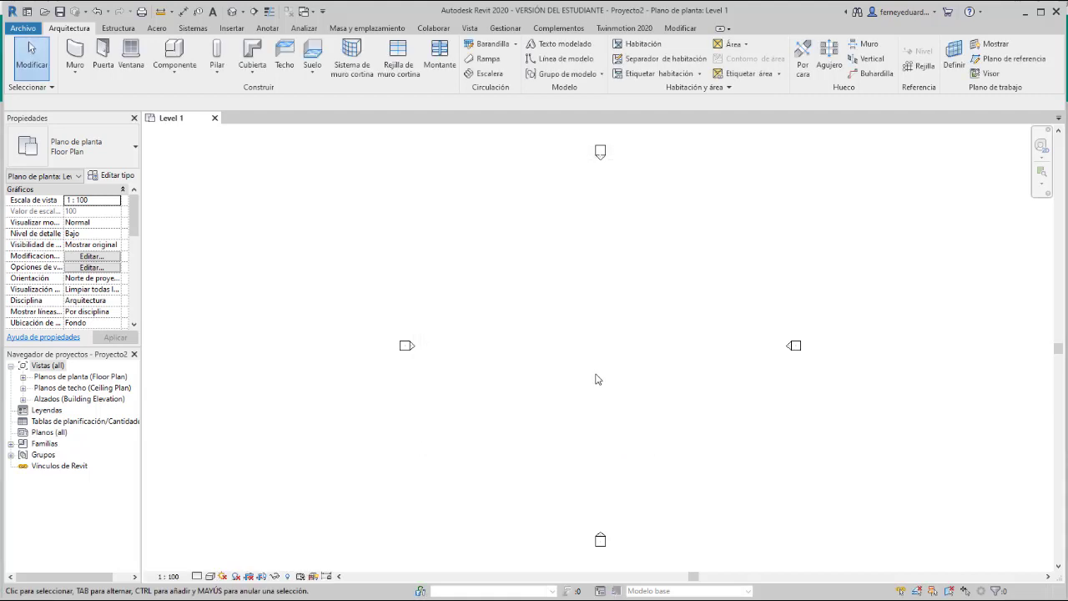
Step: Open the South building elevation of the new project
mouse_move(579, 360)
middle_mouse_down()
mouse_move(515, 298)
mouse_move(531, 305)
middle_mouse_up()
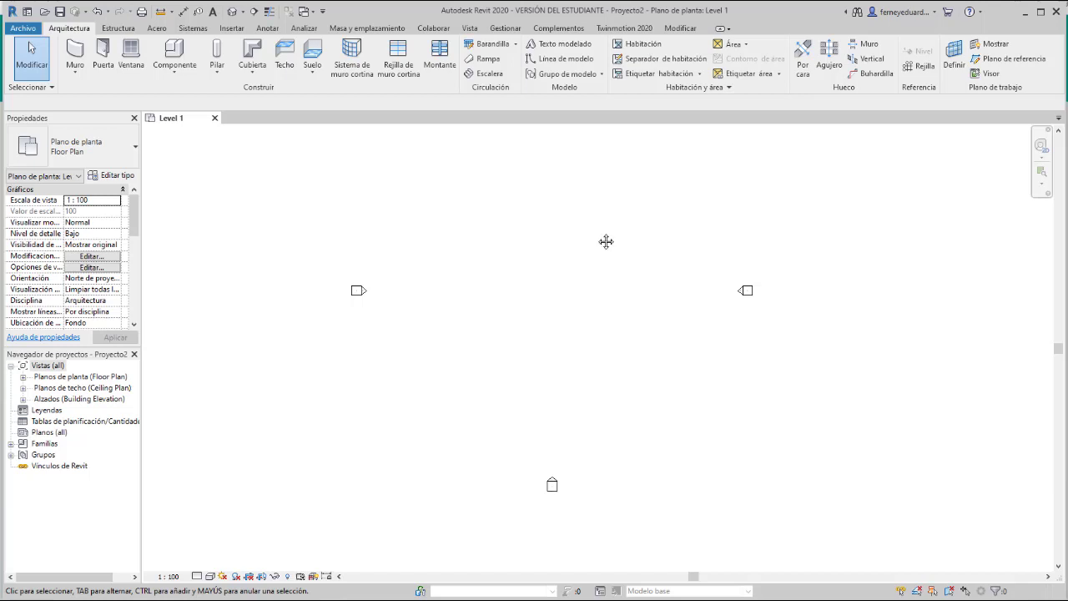
middle_click_drag(606, 241, 487, 326)
scroll(545, 239, "down", 3)
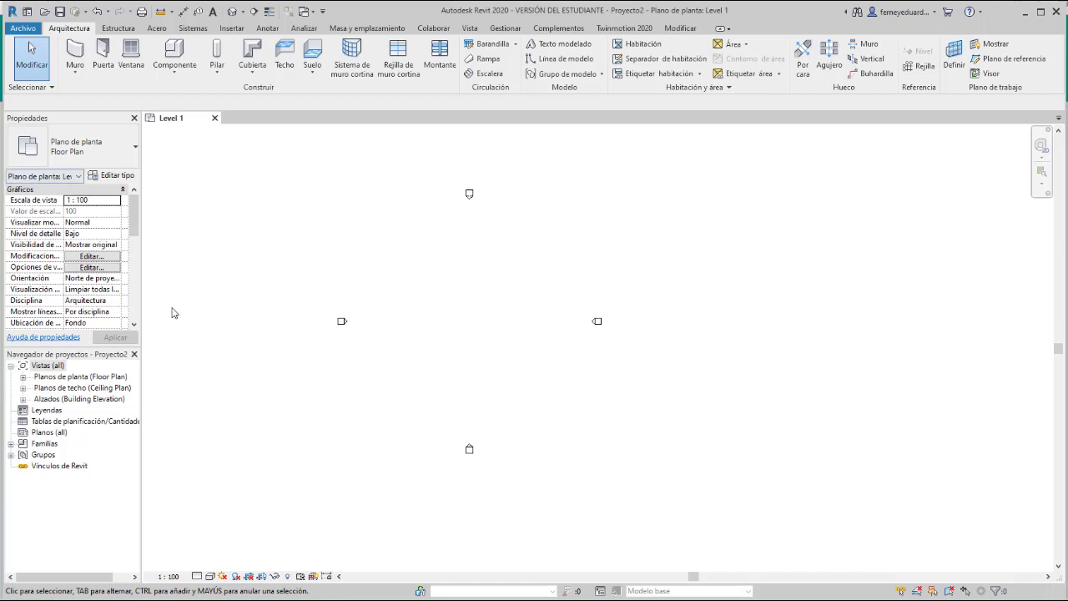
left_click(25, 399)
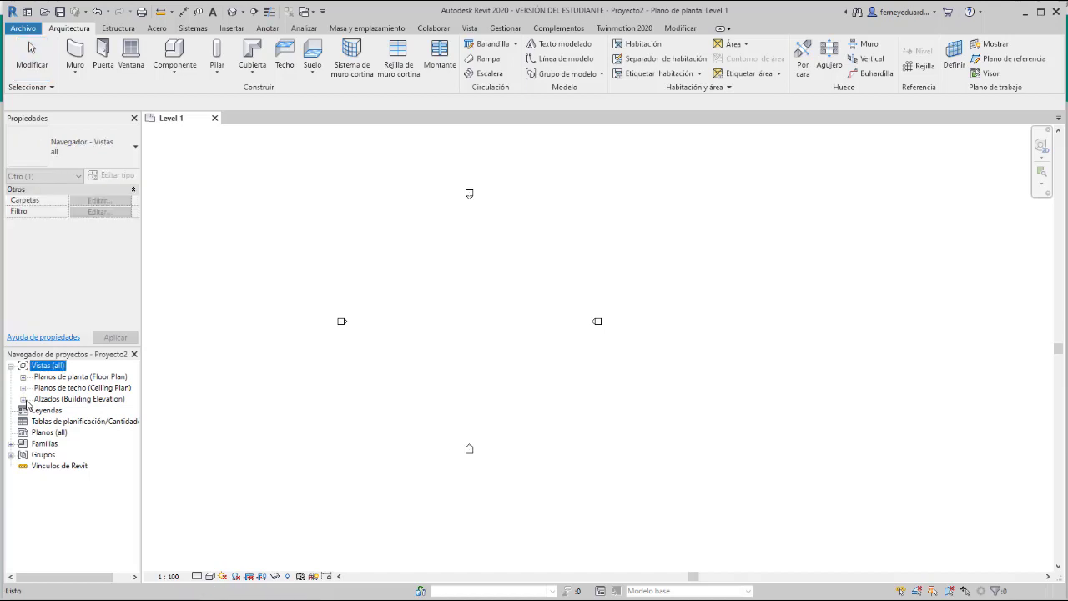
double_click(43, 400)
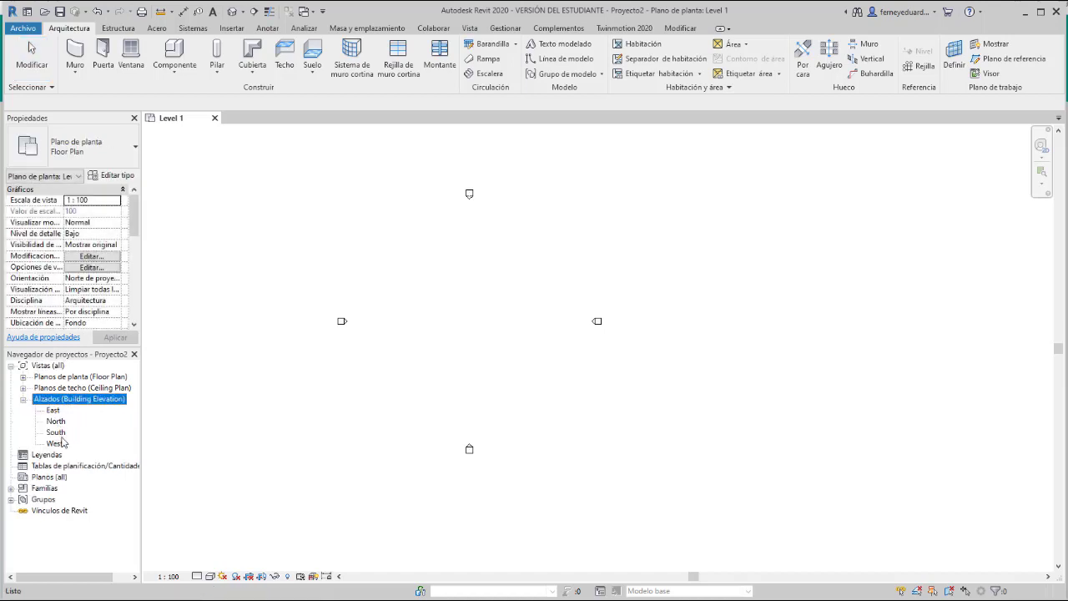
double_click(57, 432)
scroll(609, 349, "down", 2)
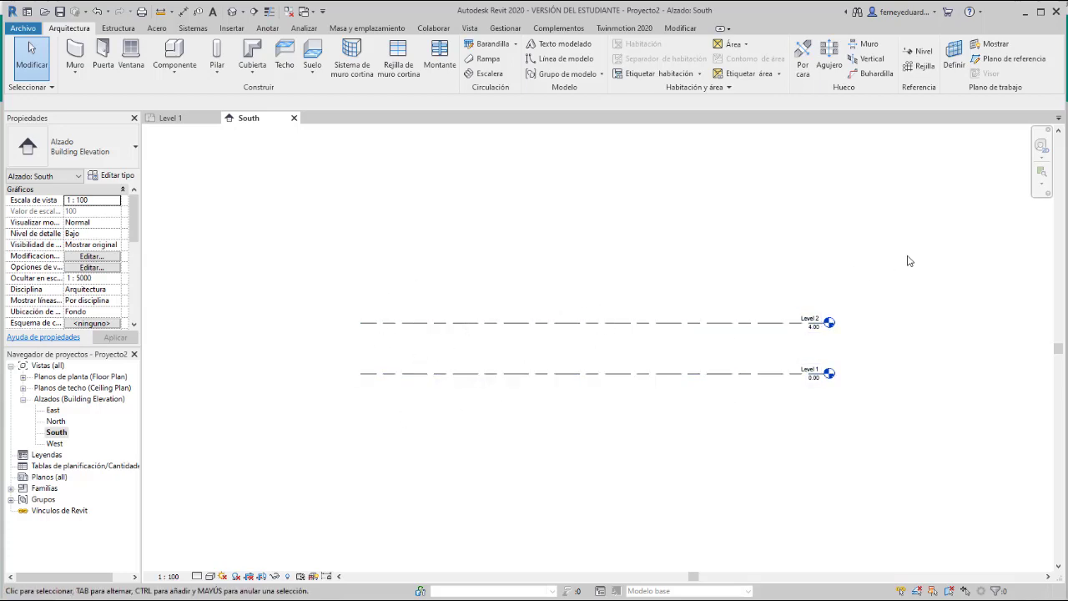
Step: Delete Level 1 and Level 2 together with their associated views
left_click_drag(910, 261, 281, 410)
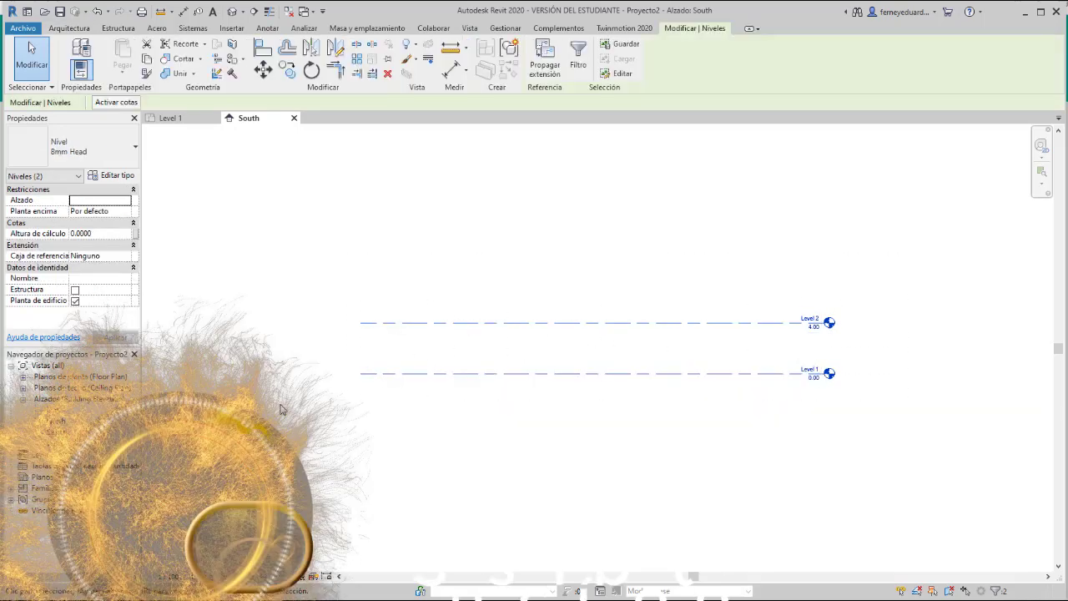
key("Delete")
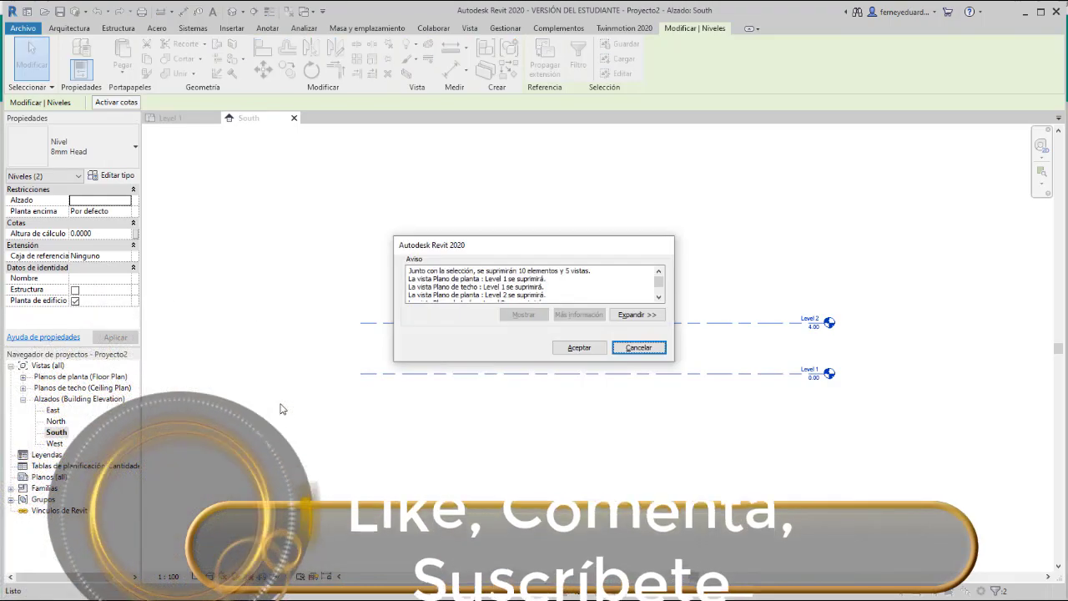
left_click(578, 348)
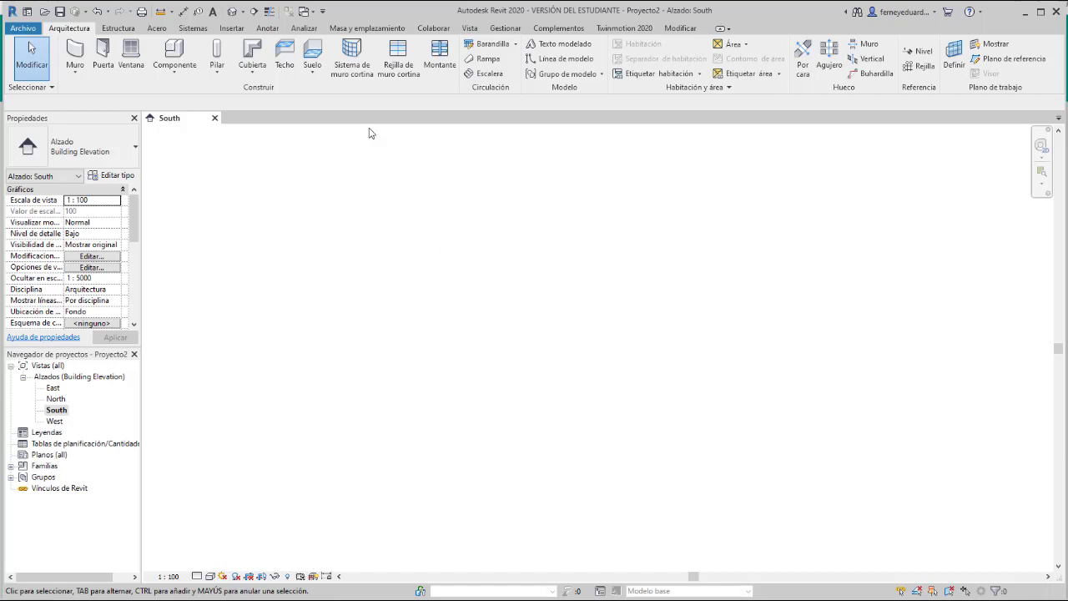
Step: Link the Revit model "final" from the Documents folder, positioned automatically origin to origin
middle_click_drag(595, 252, 544, 335)
left_click(232, 29)
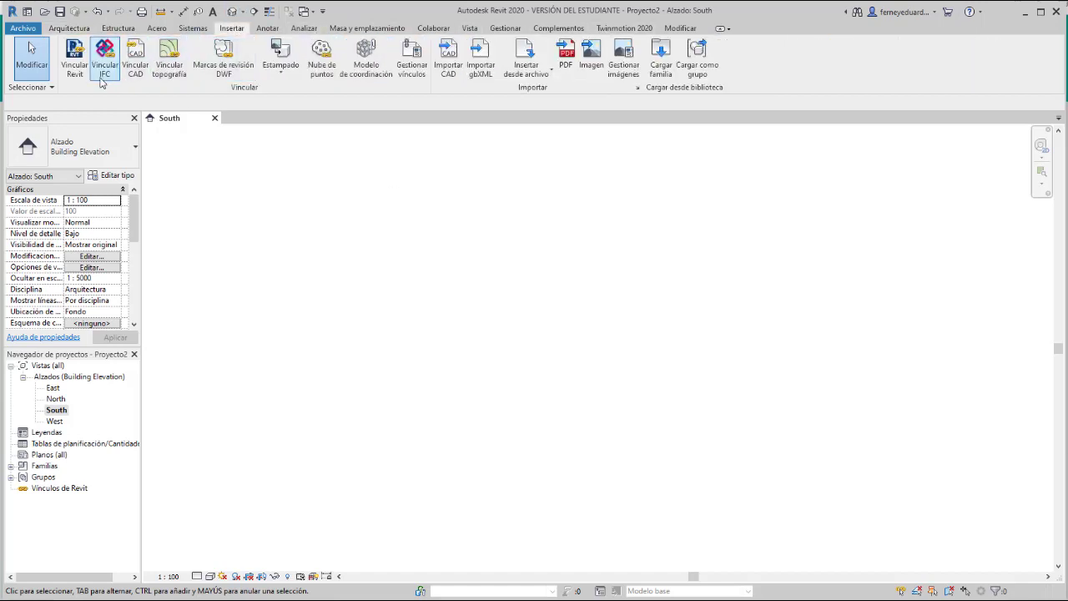
left_click(75, 66)
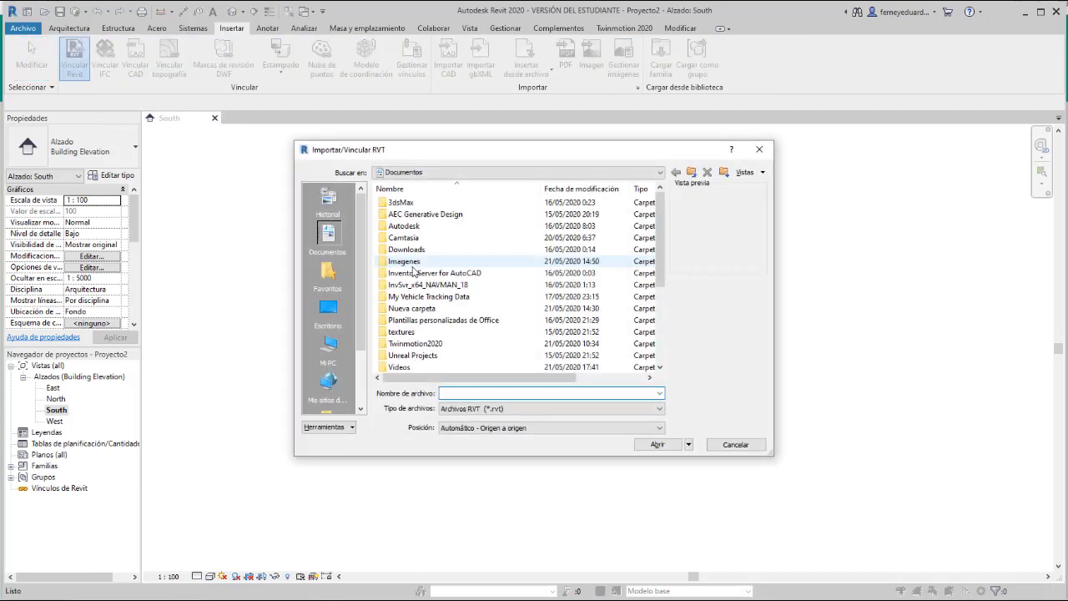
left_click_drag(656, 254, 665, 346)
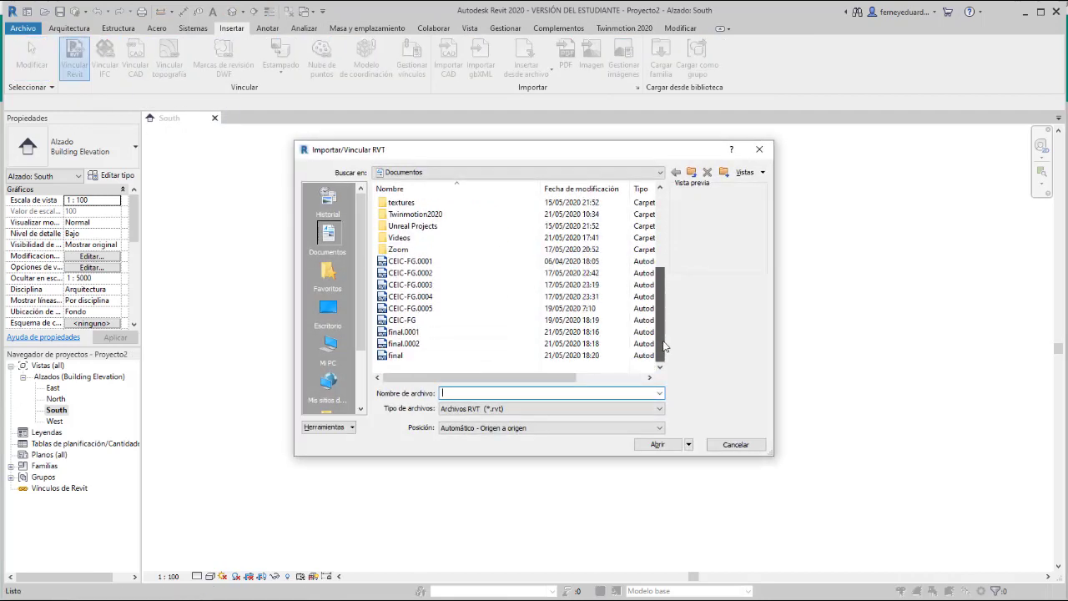
left_click(391, 356)
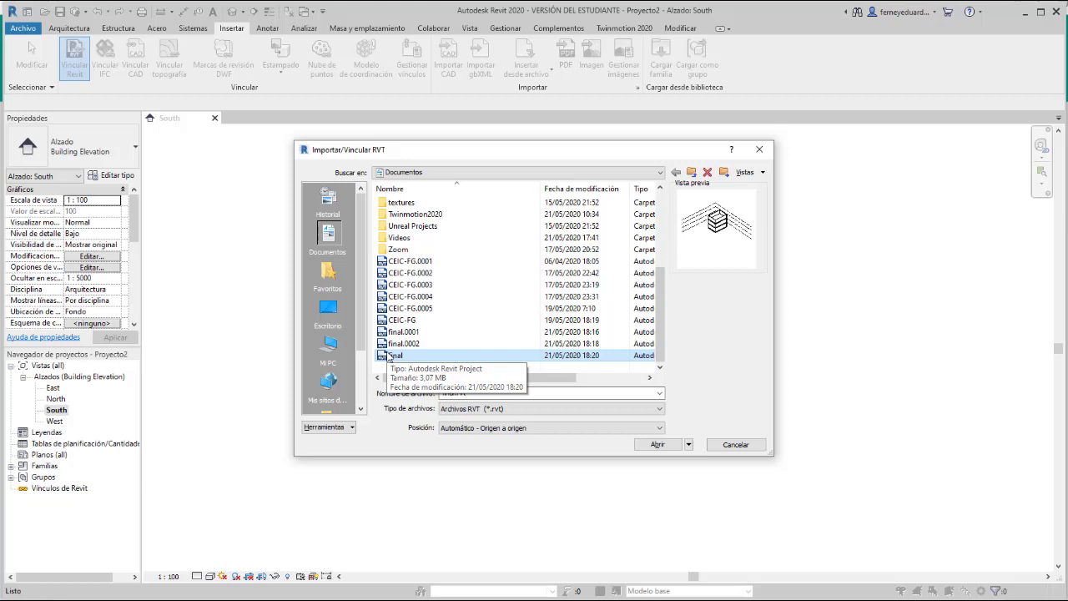
double_click(393, 355)
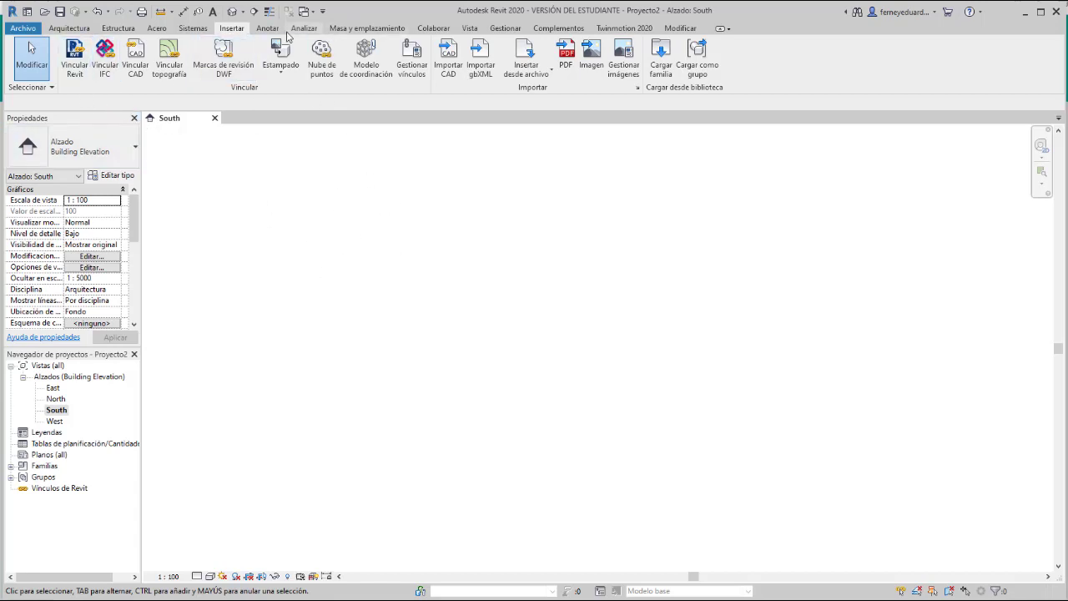
Step: Link the file final.rvt into the project again, keeping the automatic origin-to-origin position
left_click(75, 59)
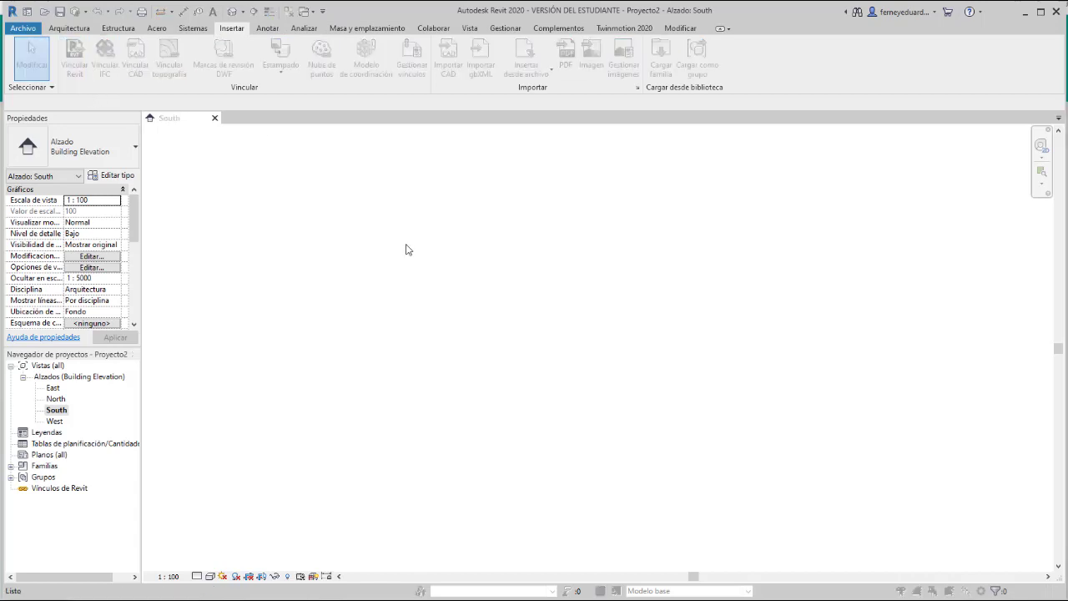
scroll(392, 322, "down", 4)
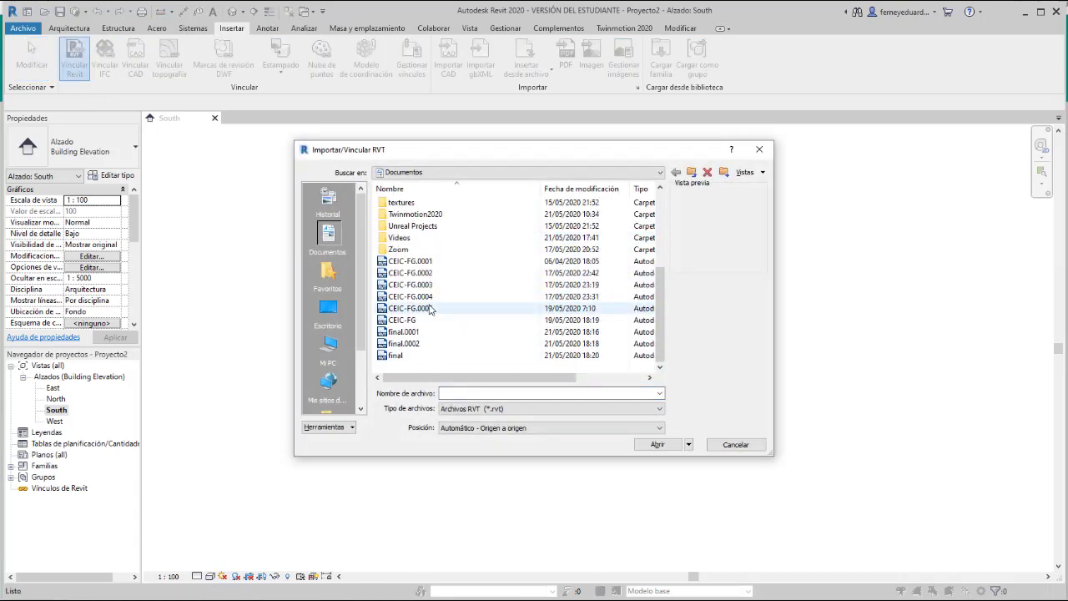
left_click(397, 356)
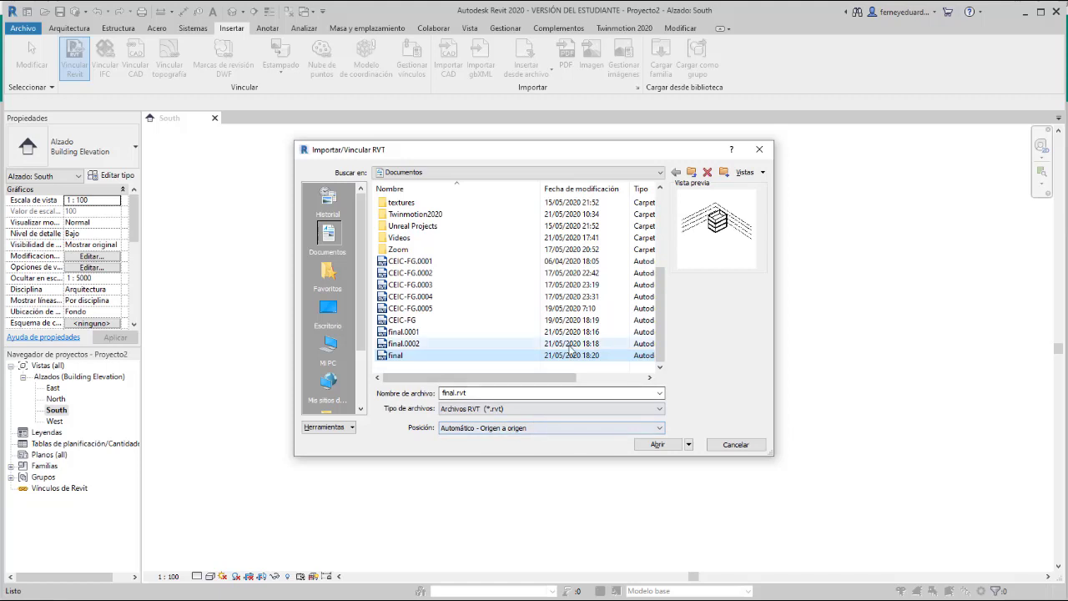
left_click(534, 356)
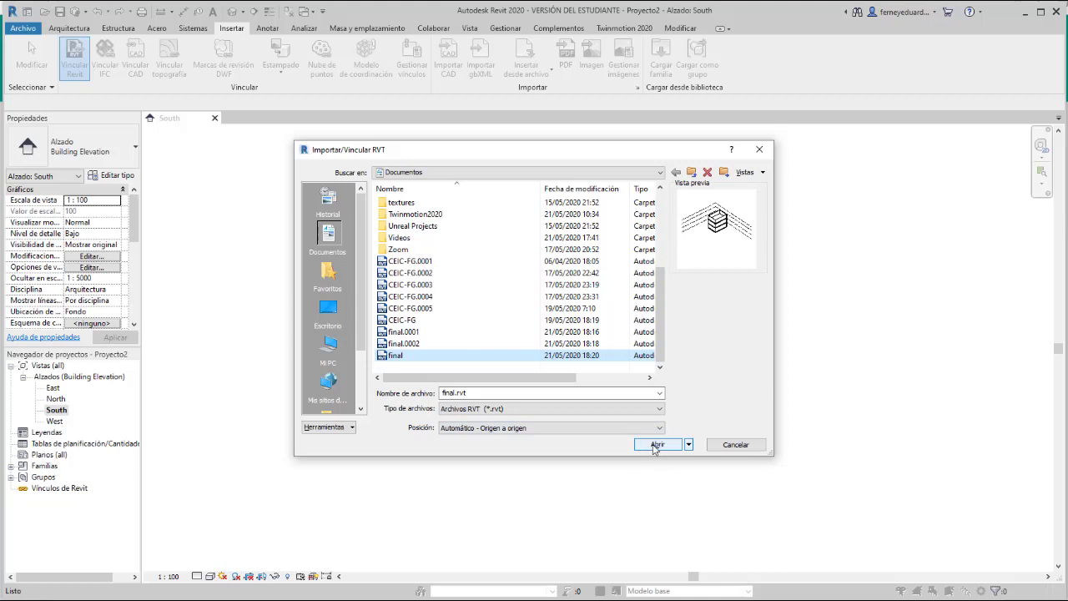
left_click(657, 445)
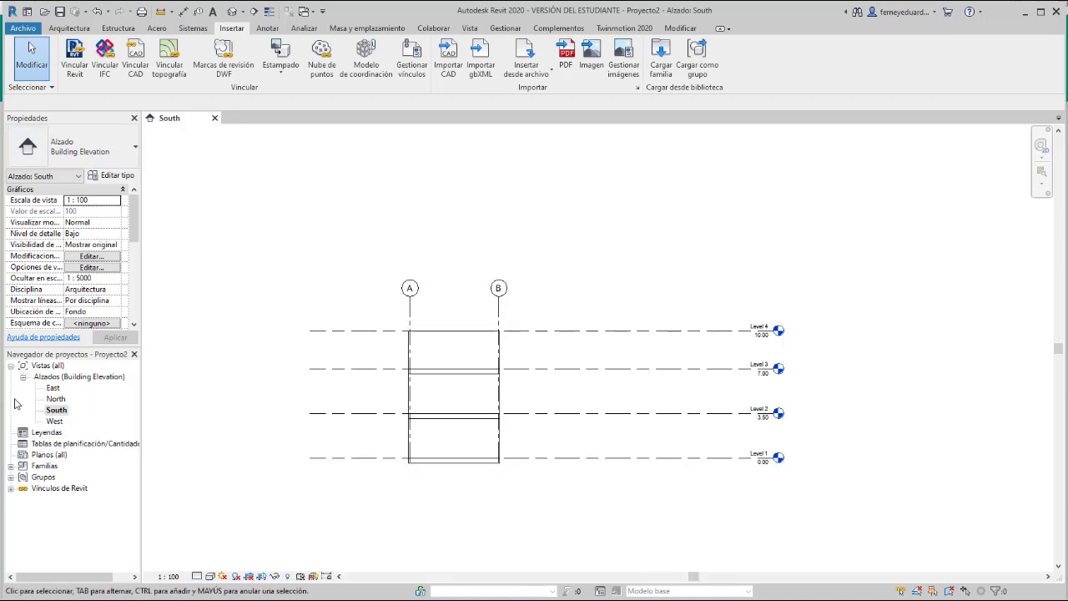
Step: Examine the project's Views branch to see which views exist with the linked model in place
double_click(20, 367)
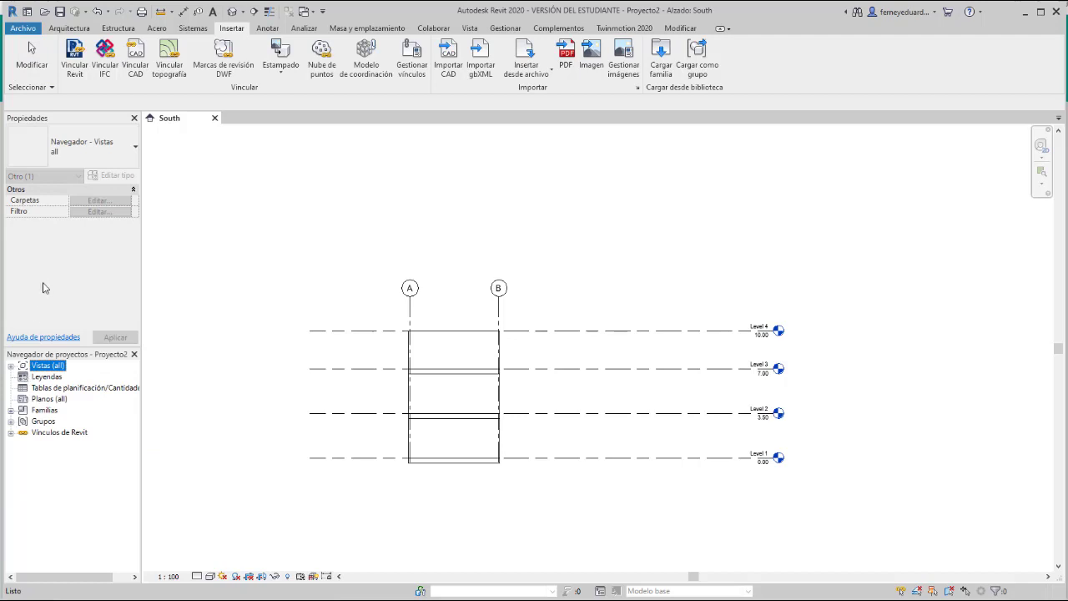
left_click(10, 366)
left_click(10, 366)
left_click(10, 366)
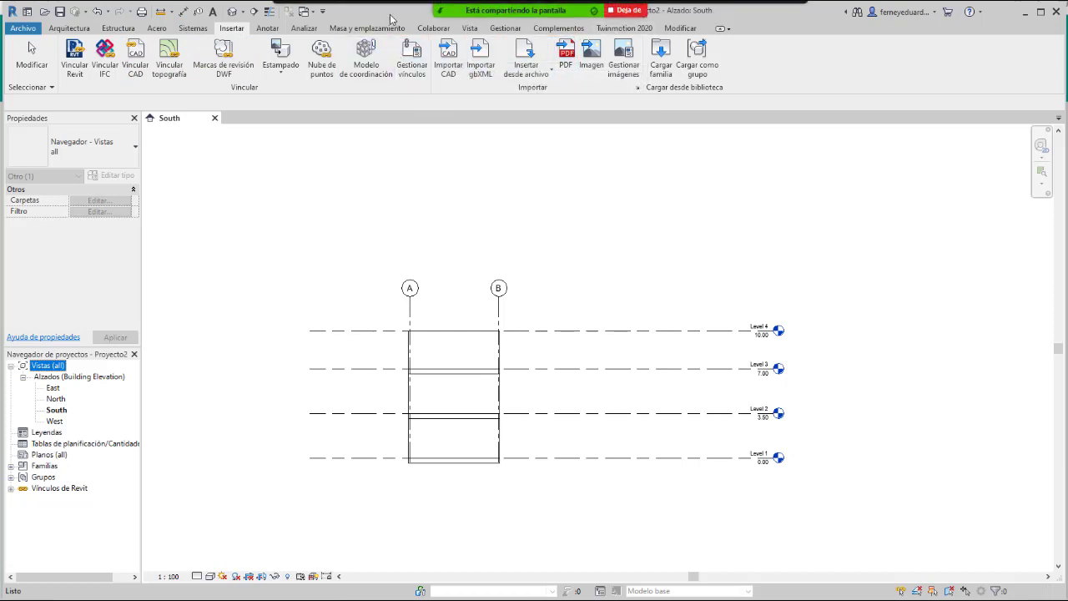
Step: Copy and monitor Level 1 to Level 4 from the linked model, using Copy/Monitor with multiple selection
left_click(432, 30)
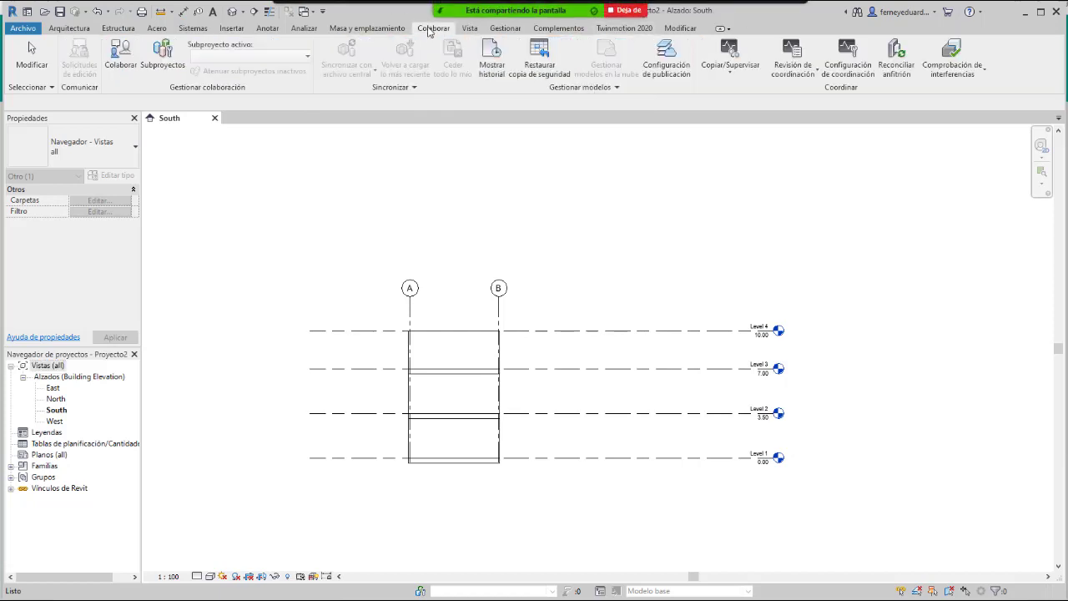
left_click(730, 73)
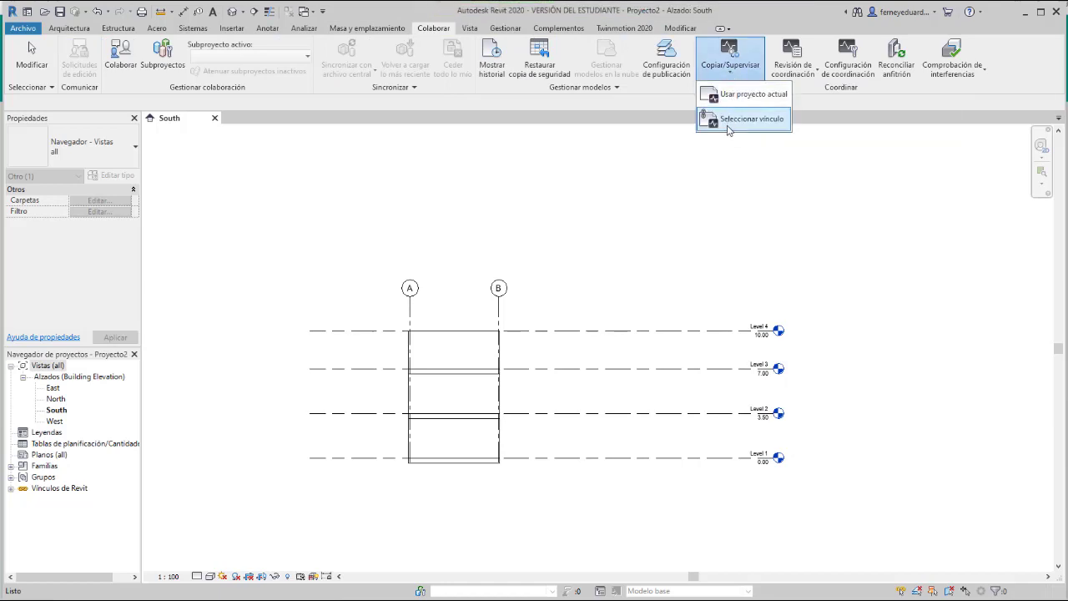
left_click(737, 121)
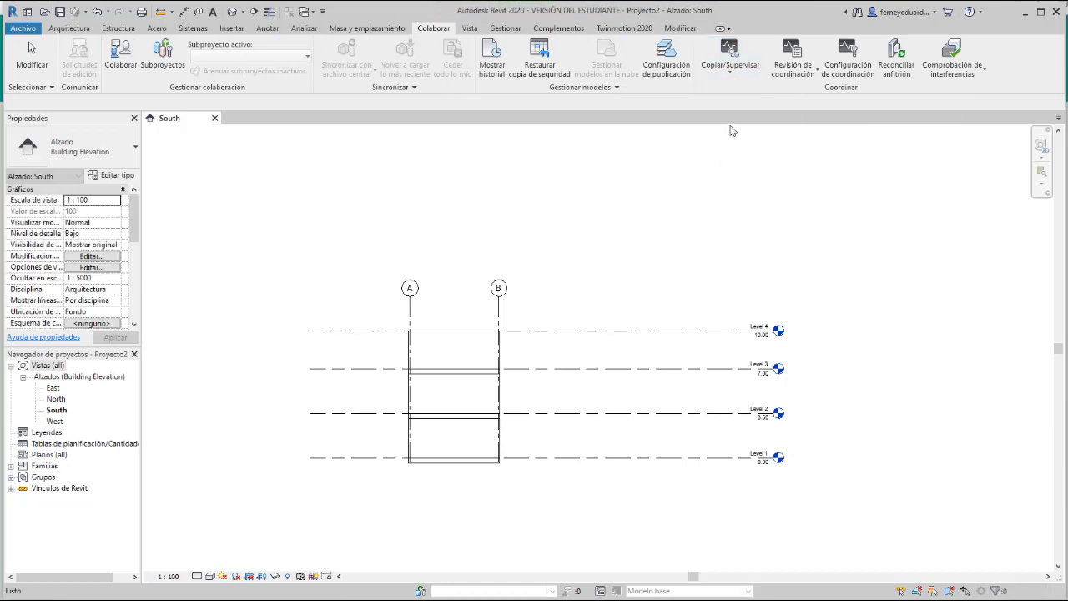
left_click(675, 334)
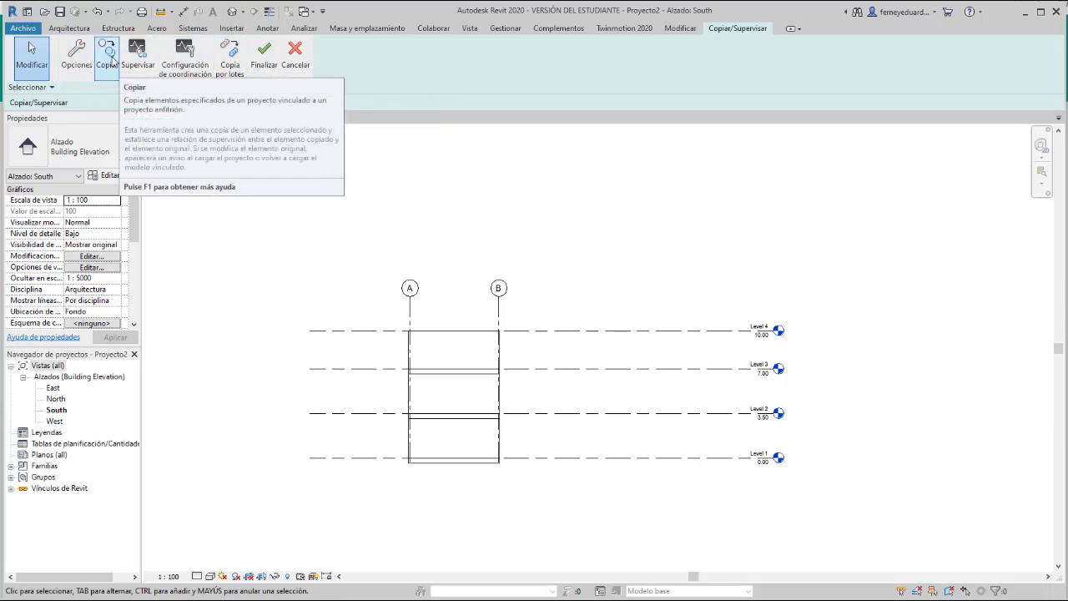
left_click(107, 61)
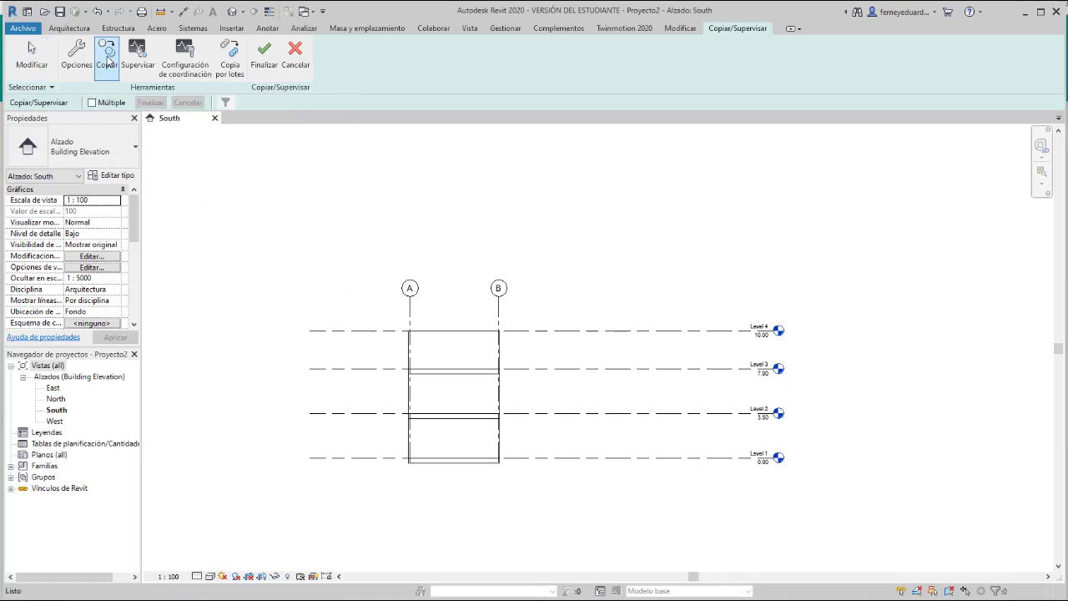
left_click(93, 103)
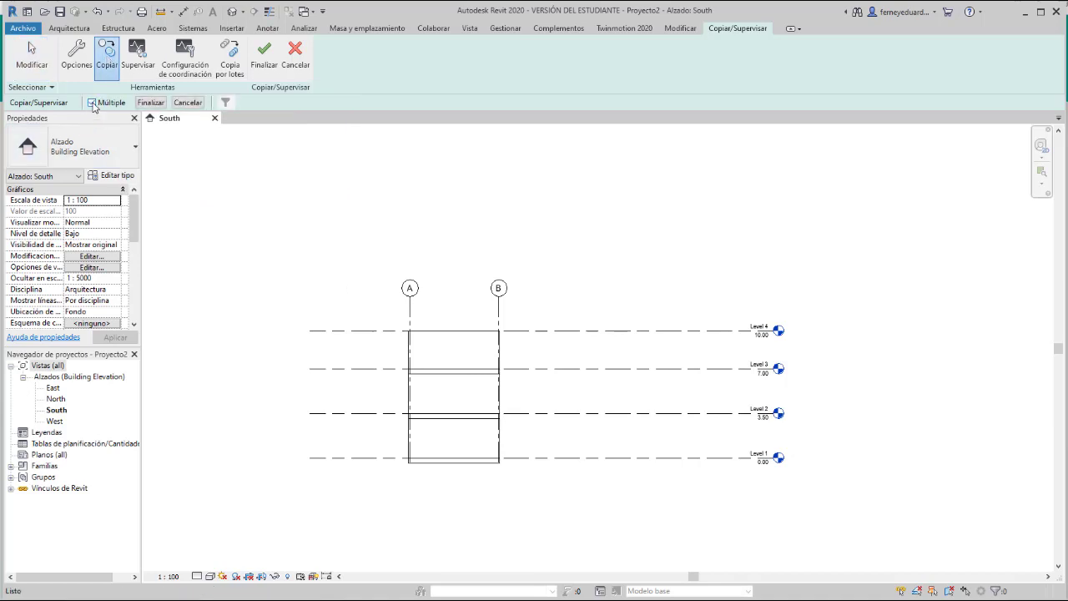
left_click(584, 334)
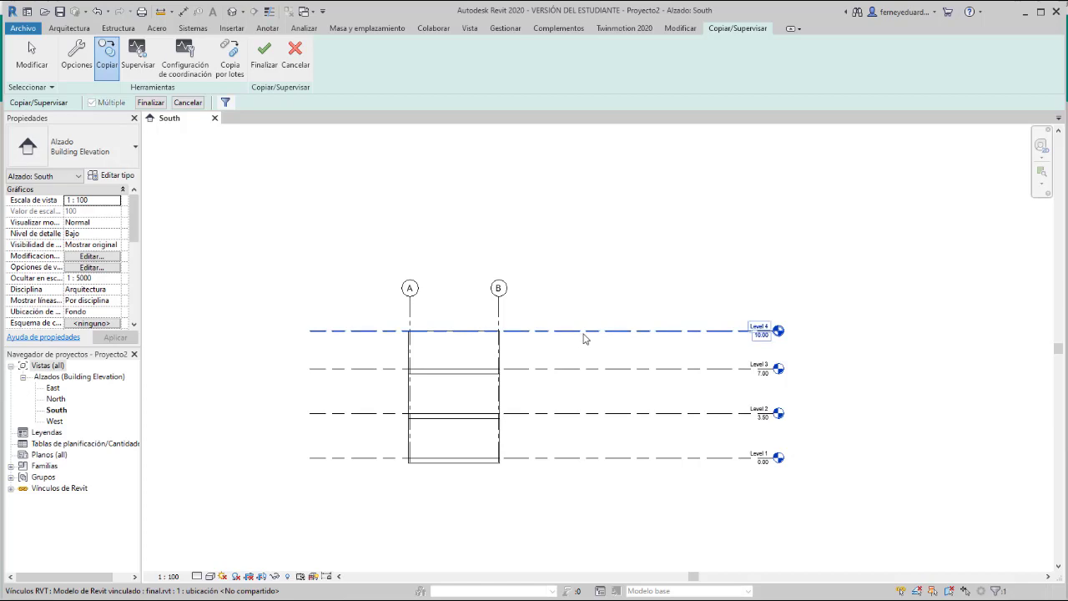
left_click(580, 369)
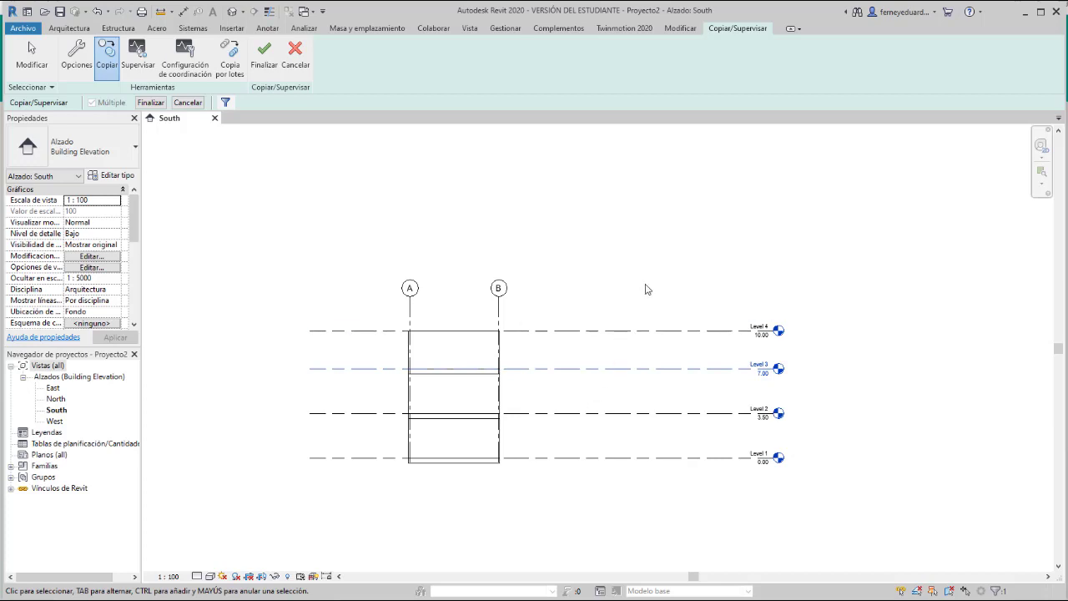
left_click_drag(646, 289, 567, 489)
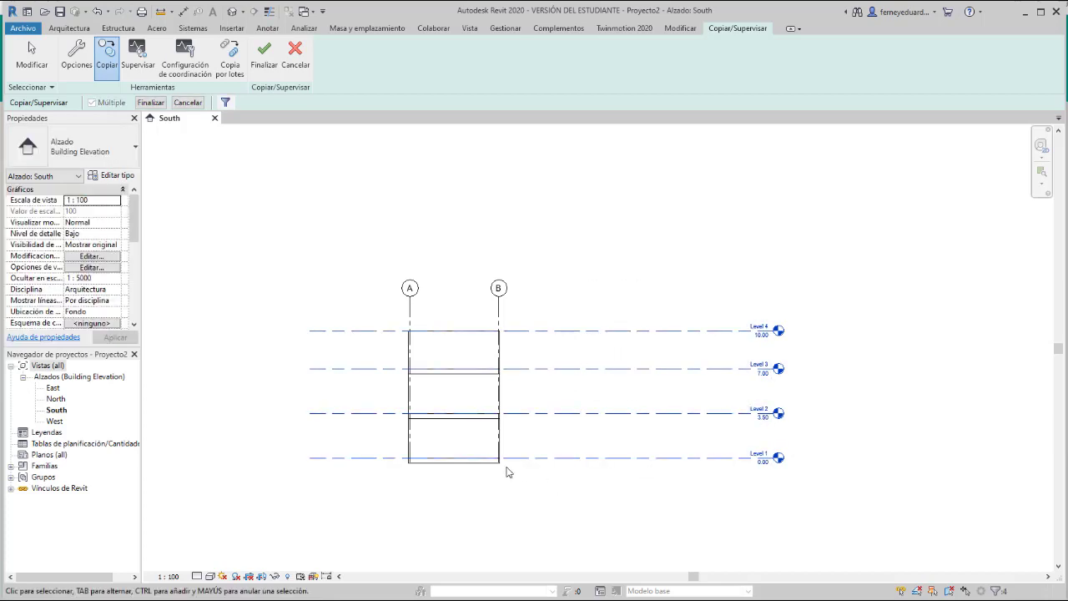
left_click(151, 103)
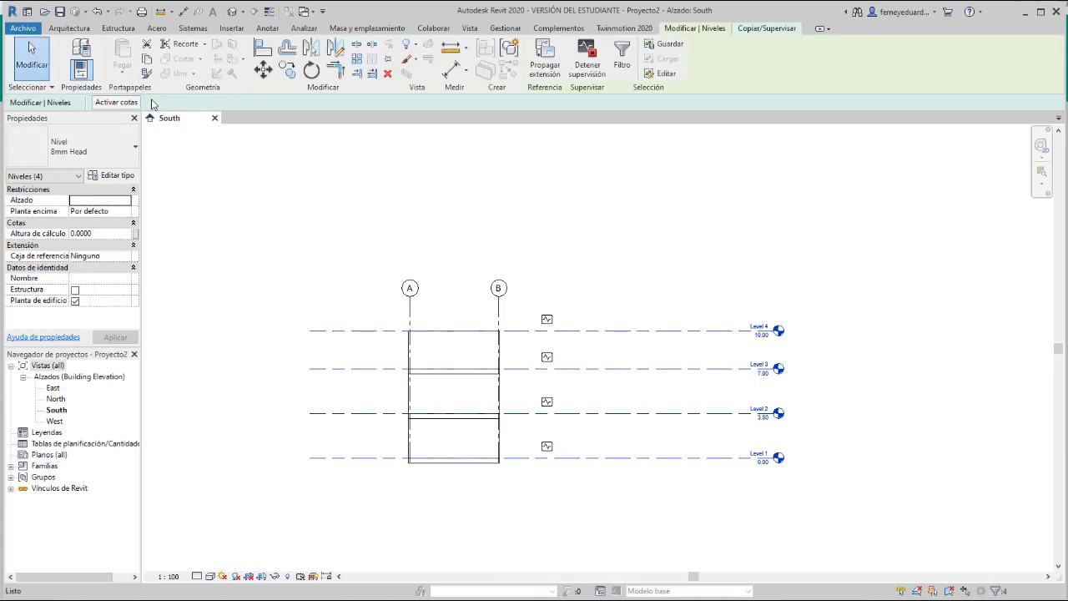
Step: Examine the monitoring symbols beside the four copied levels in the South elevation
scroll(547, 443, "up", 4)
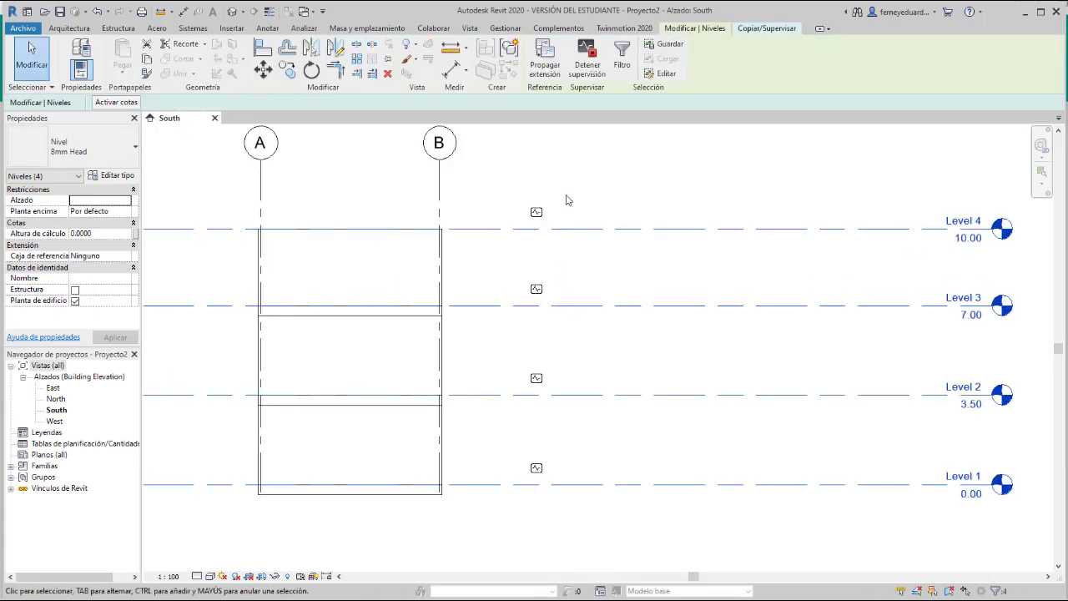
scroll(551, 211, "up", 2)
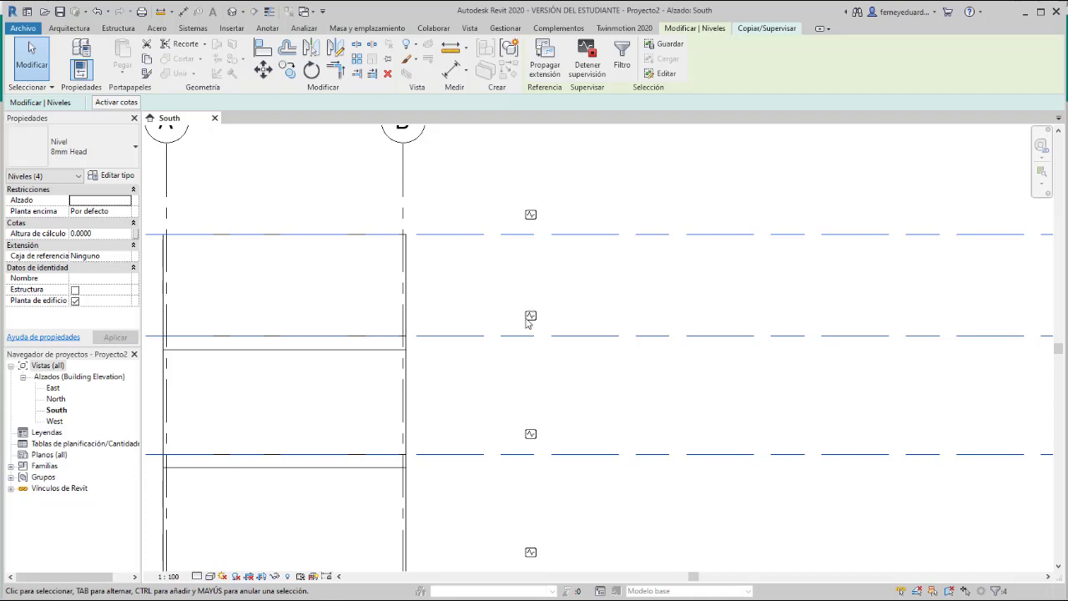
scroll(529, 322, "up", 1)
scroll(538, 270, "down", 4)
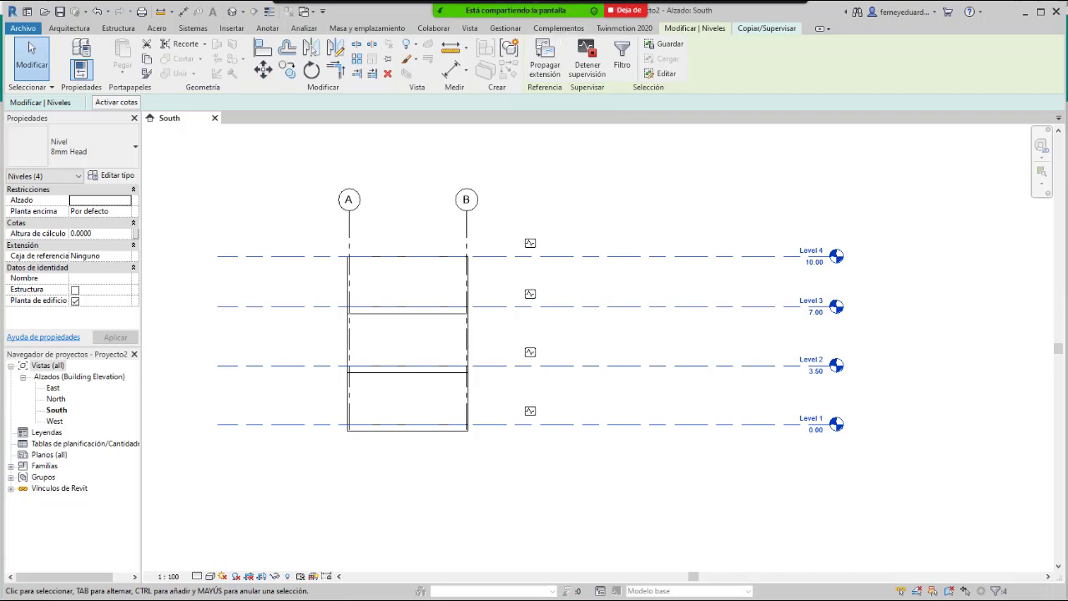
key("alt+u")
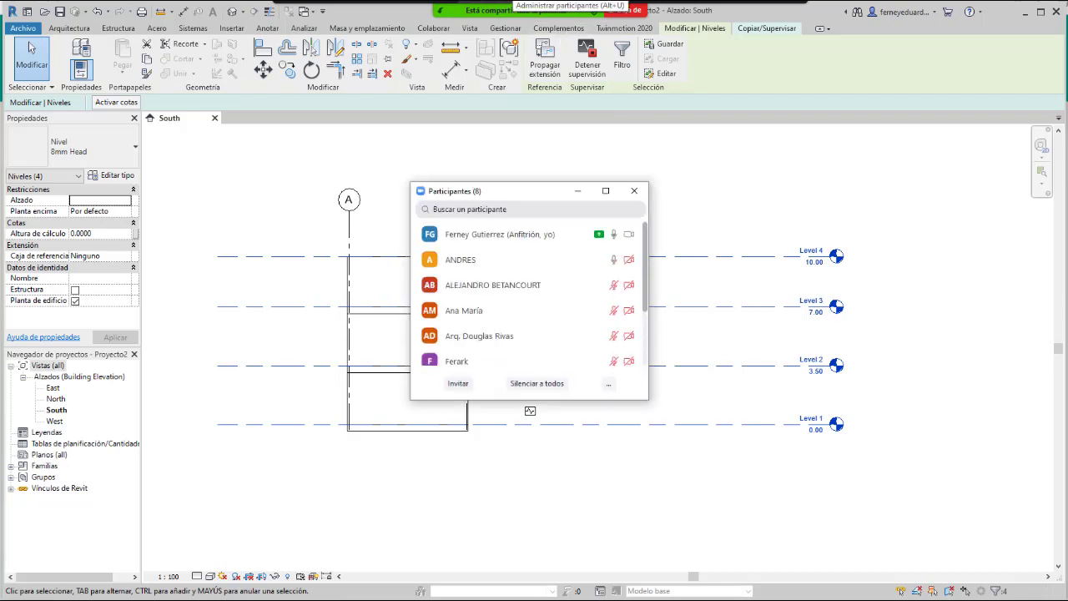
left_click(633, 193)
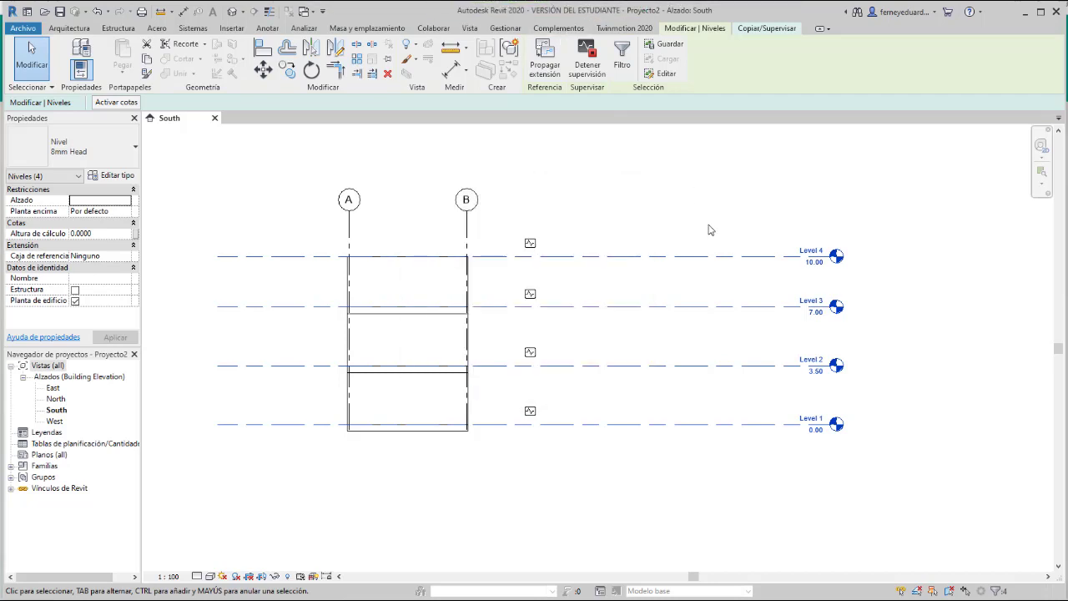
left_click(632, 192)
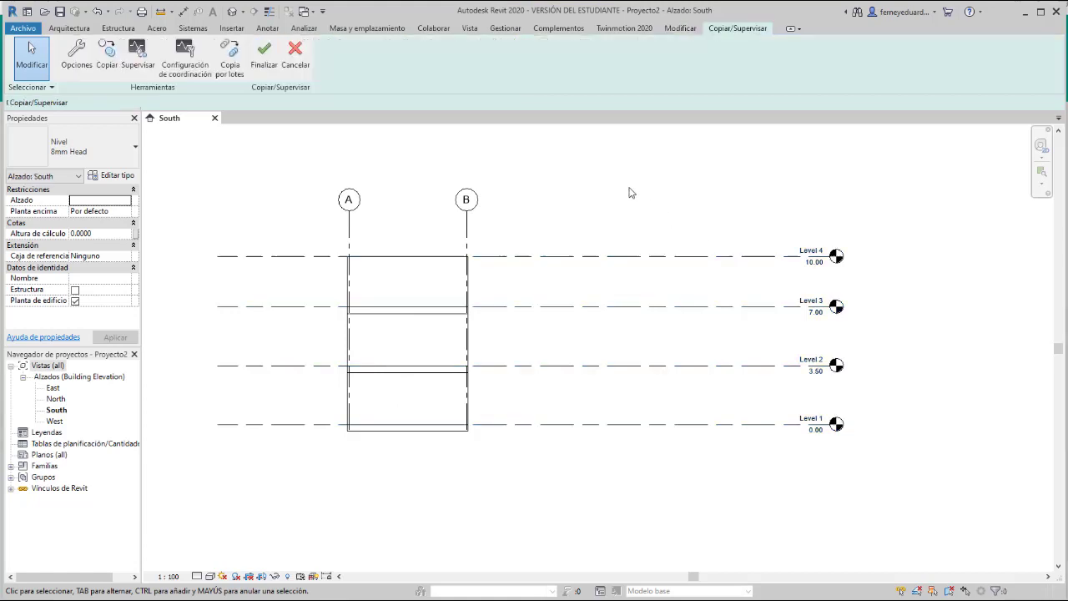
Step: Cancel the Copy/Monitor session and undo the linking of the Revit model
left_click(296, 54)
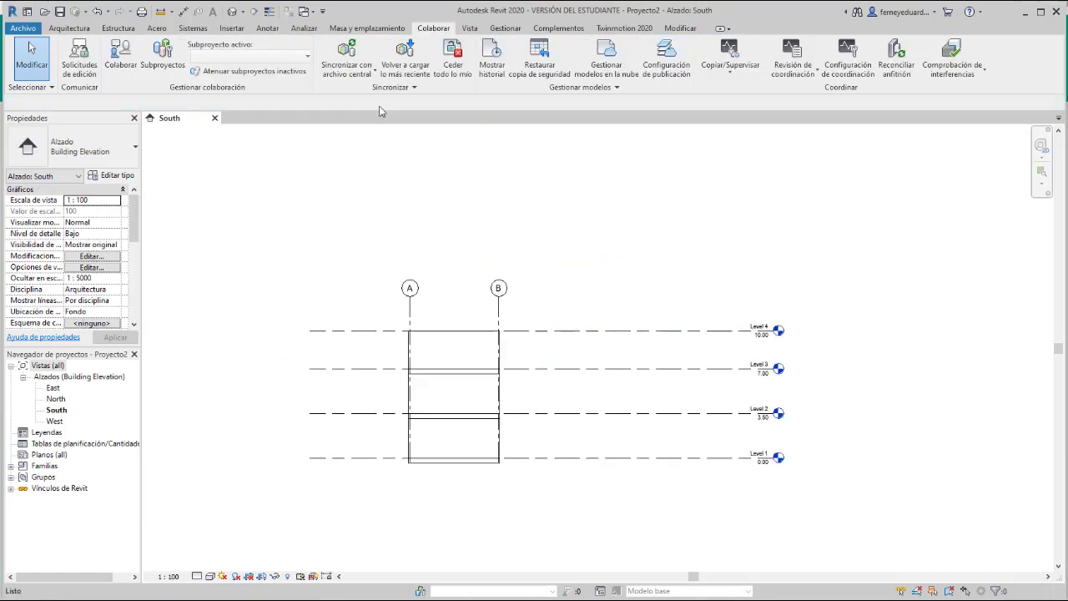
key("ctrl+z")
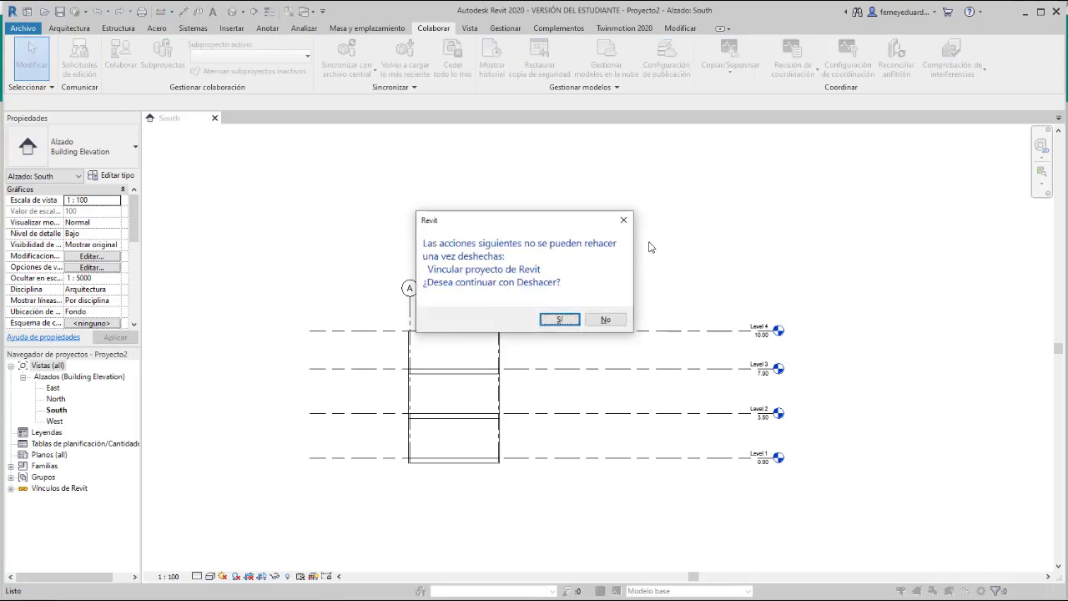
left_click(561, 321)
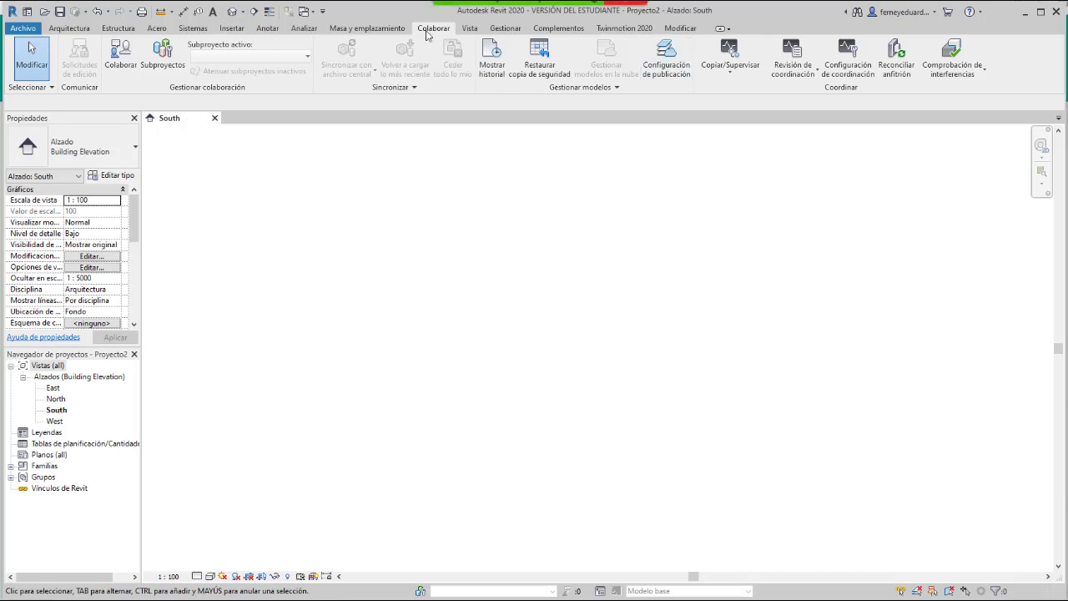
Step: Create a new project from the structural template (Plantilla estructural)
left_click(69, 29)
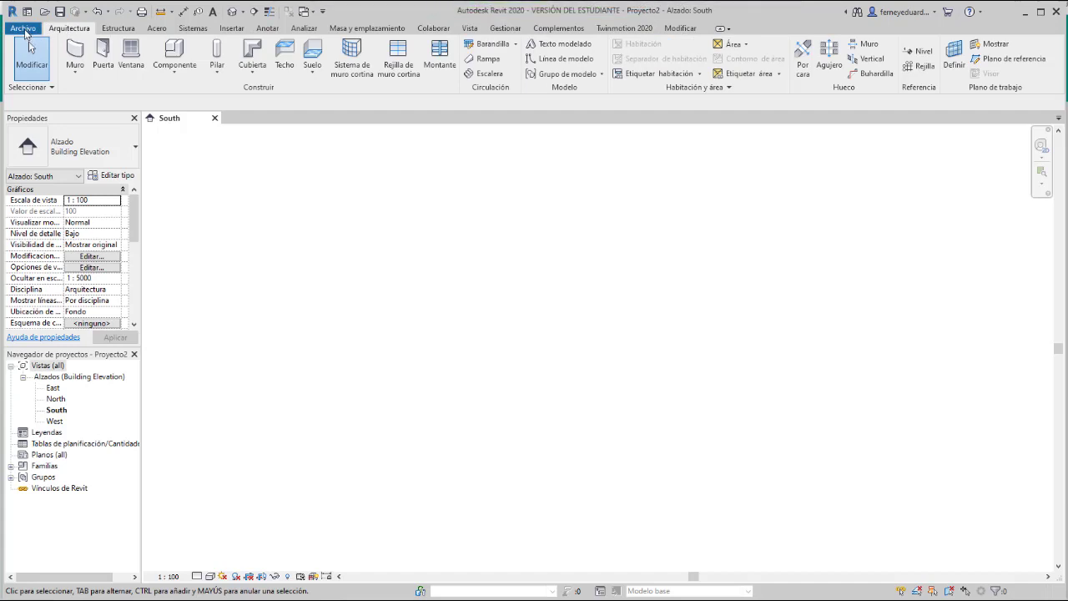
left_click(23, 29)
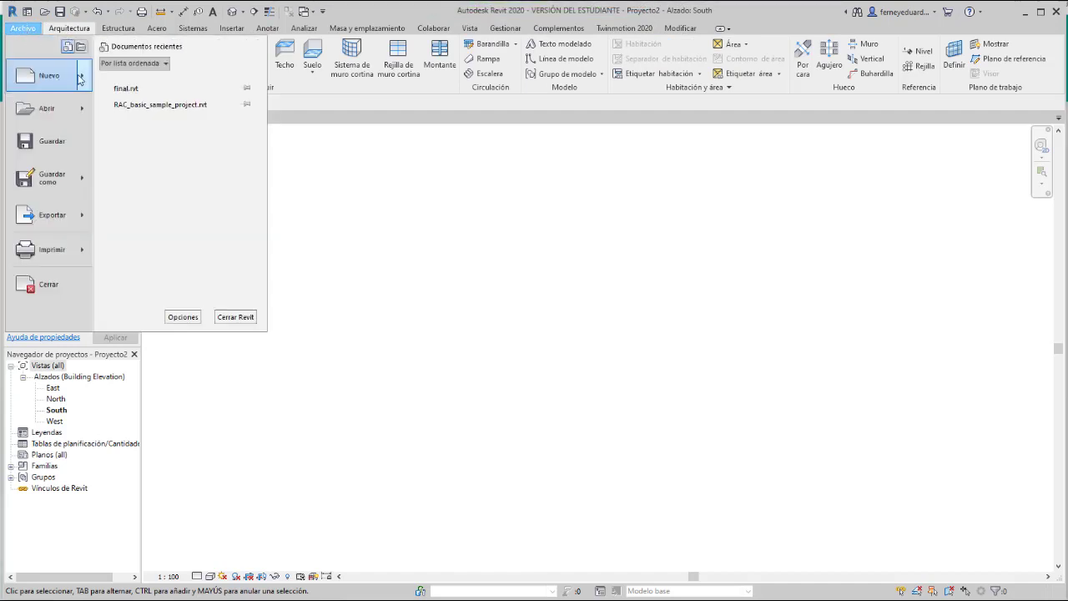
mouse_move(80, 79)
left_click(124, 83)
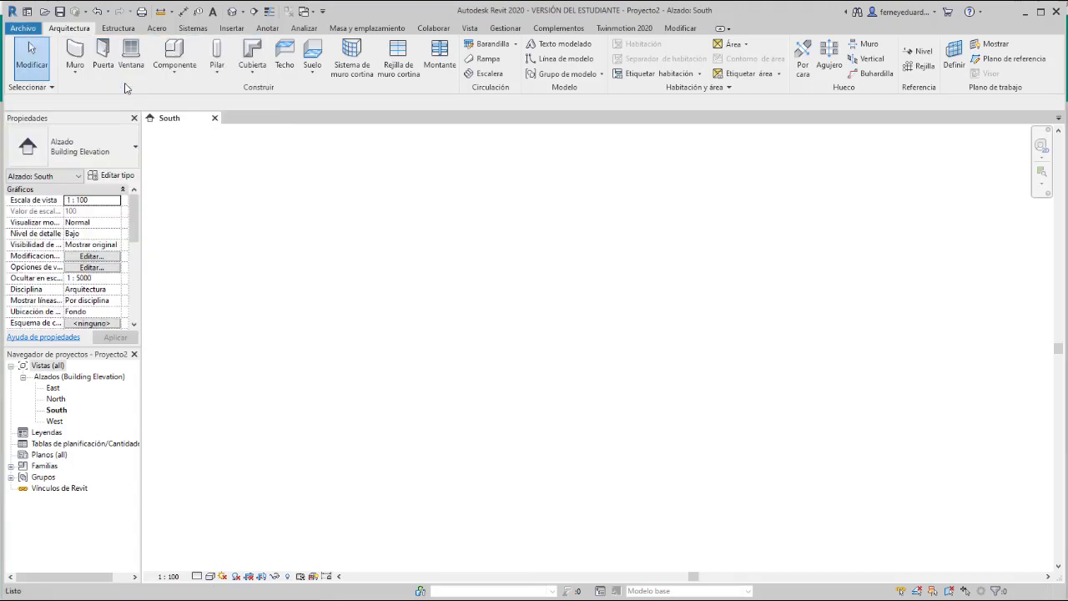
left_click(559, 281)
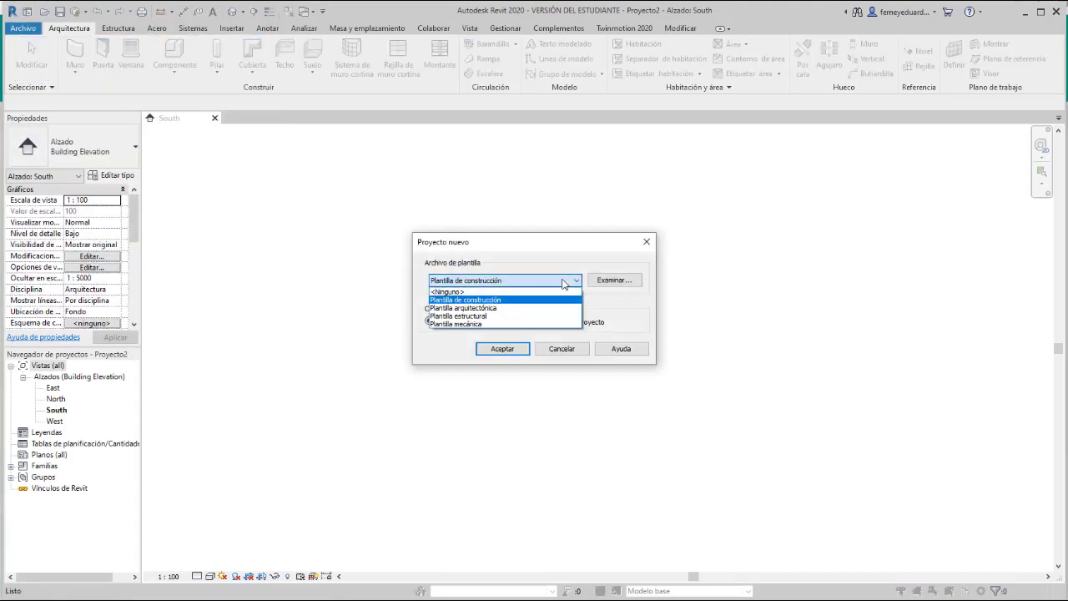
left_click(472, 317)
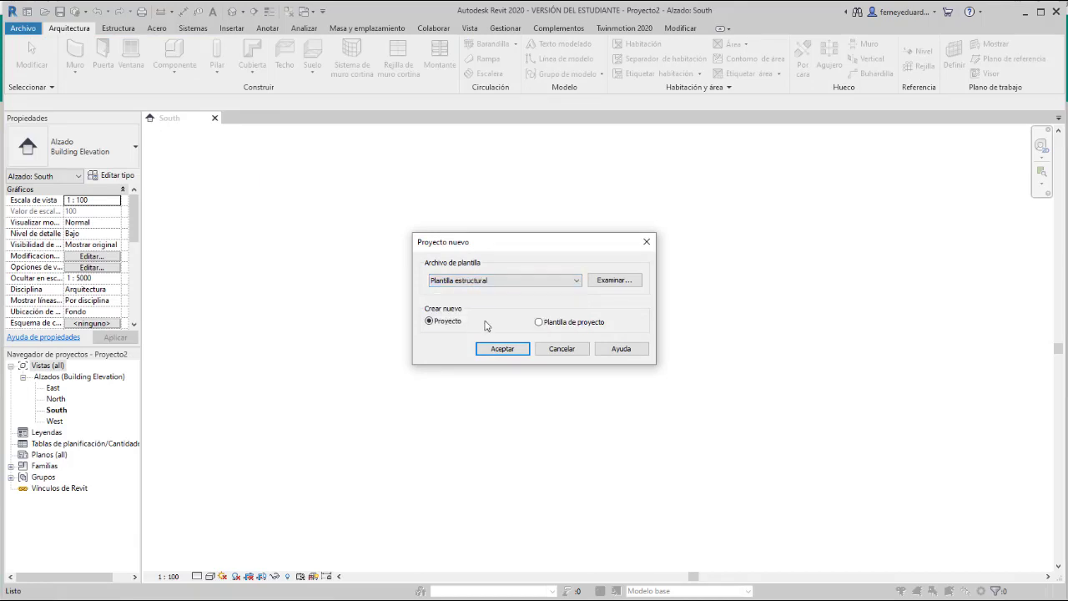
left_click(503, 349)
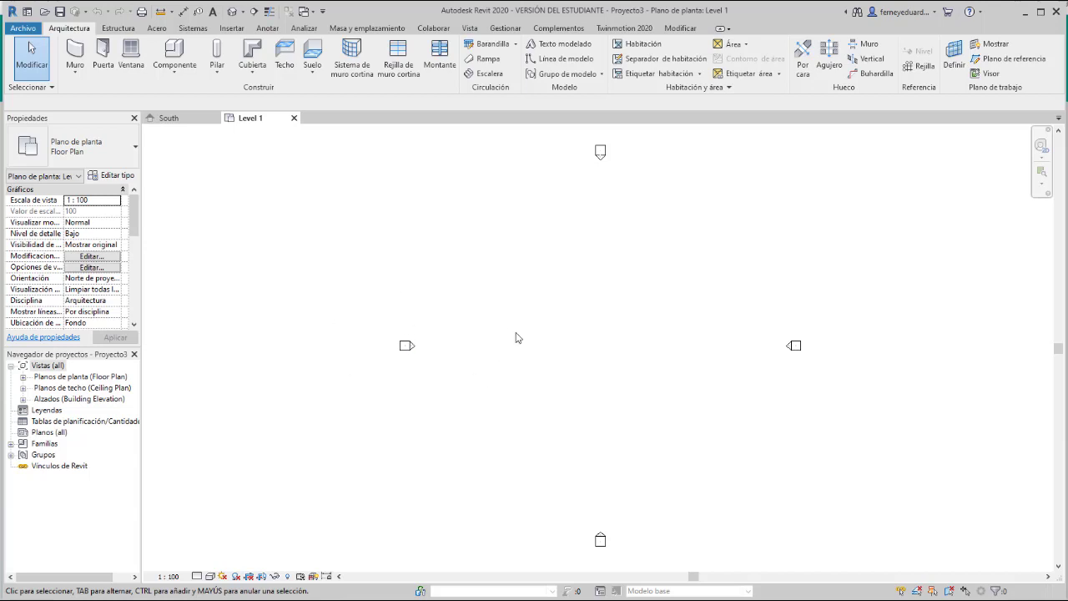
Step: Set the project's length units to metres (Metros) with 2 decimal places
key("u")
key("n")
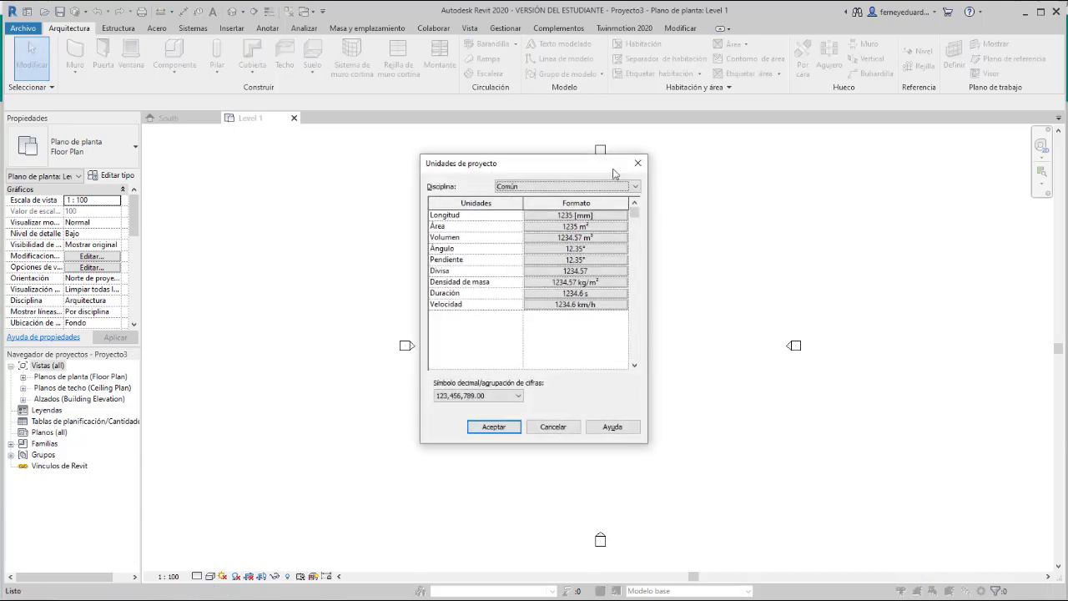
left_click(610, 216)
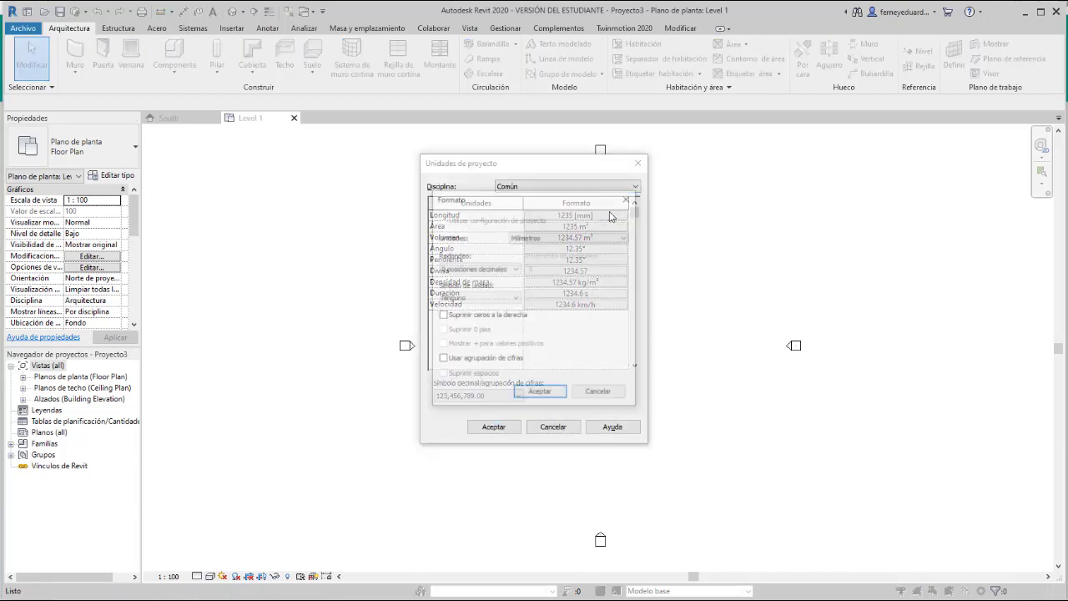
left_click(544, 237)
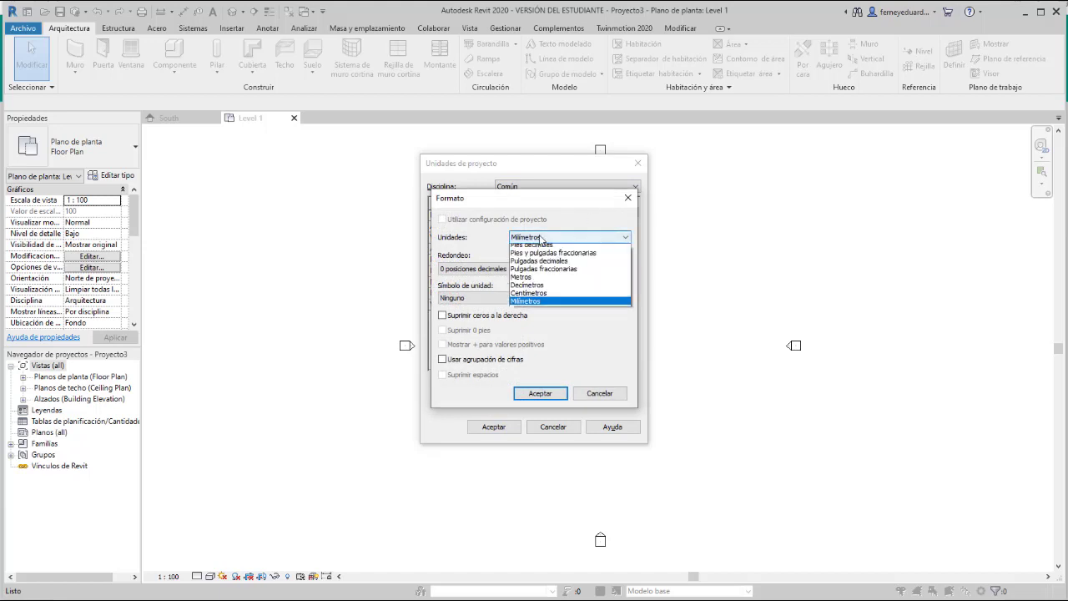
left_click(524, 280)
left_click(515, 269)
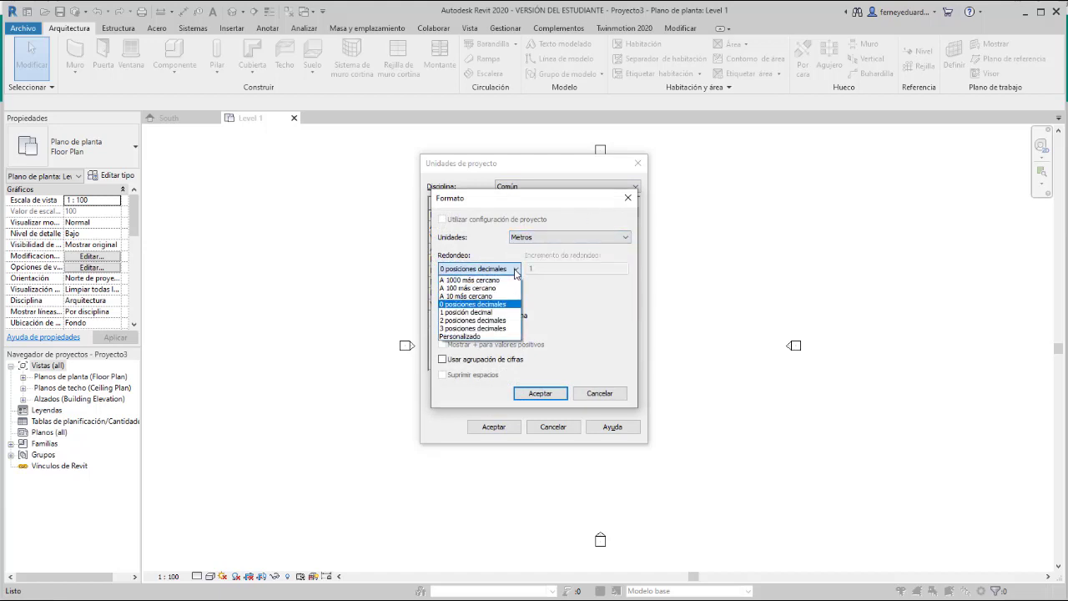
left_click(480, 327)
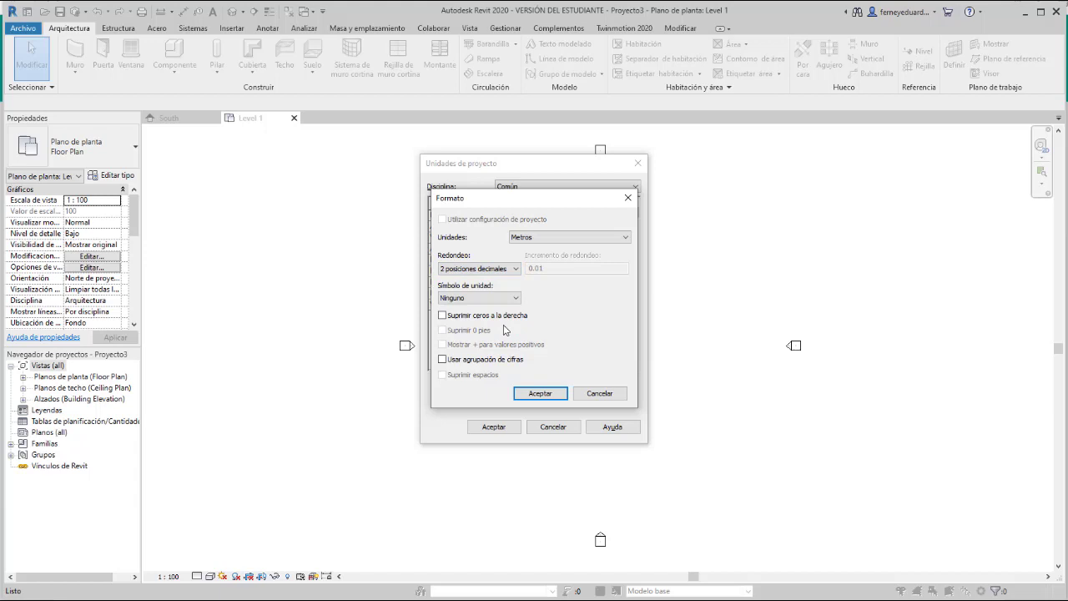
left_click(544, 393)
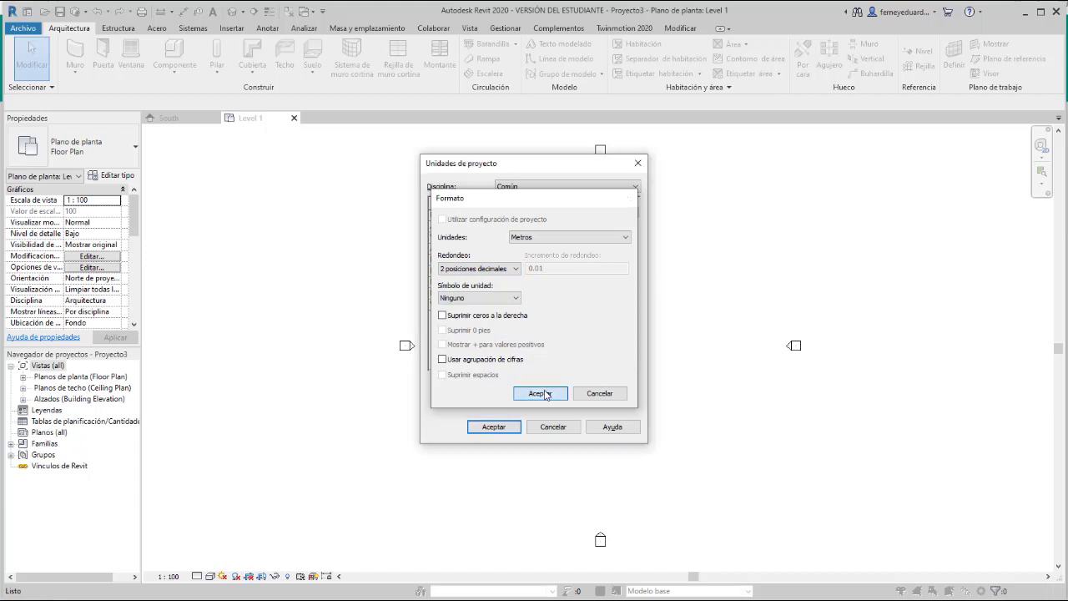
left_click(493, 427)
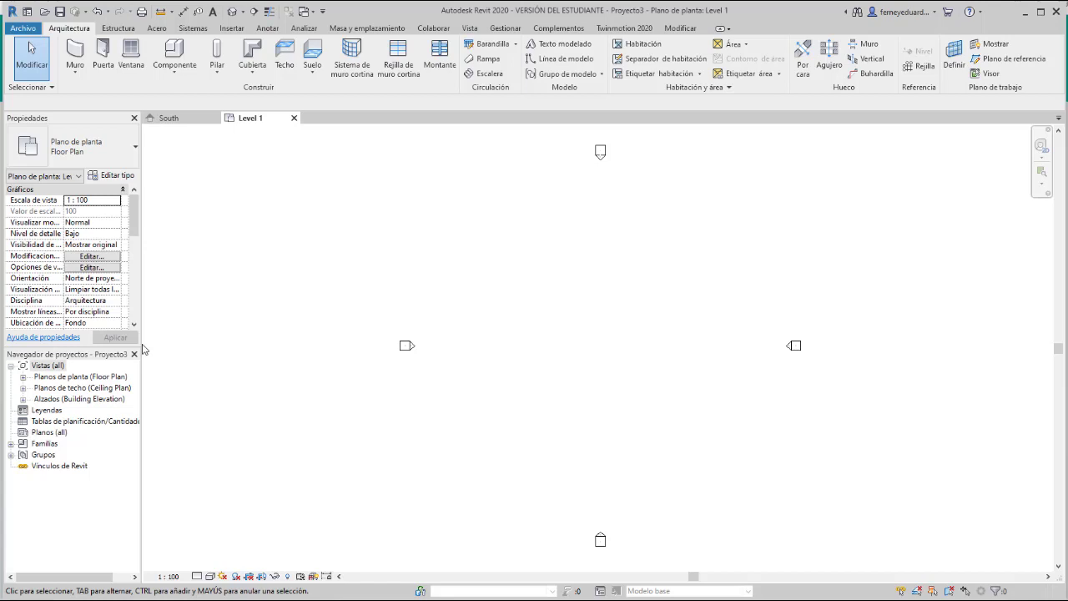
Step: Open the South elevation and delete both template levels, Level 1 and Level 2, together with their associated views
left_click(24, 404)
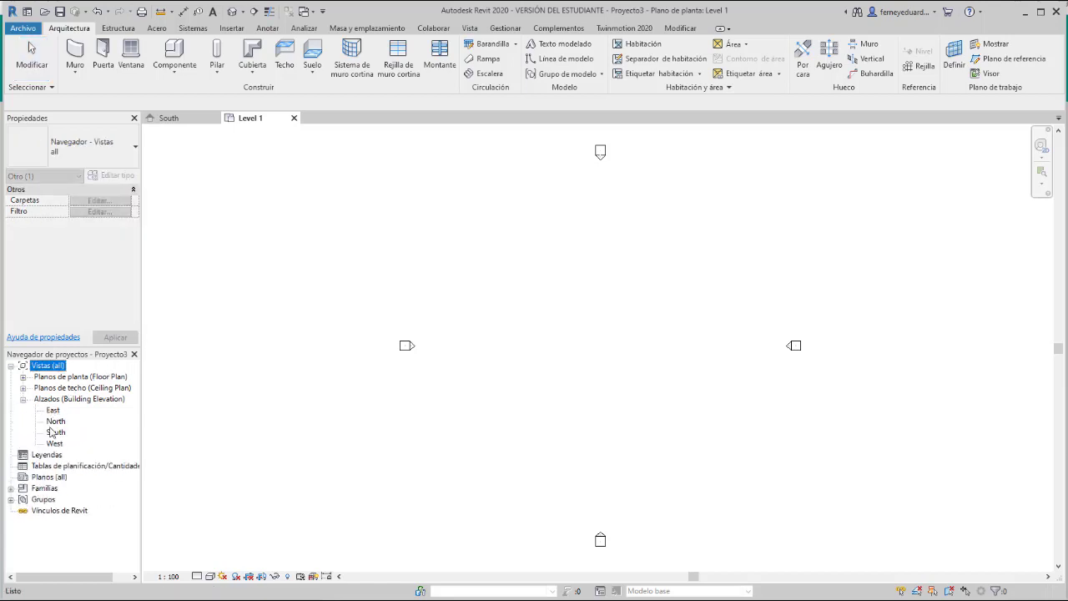
double_click(55, 433)
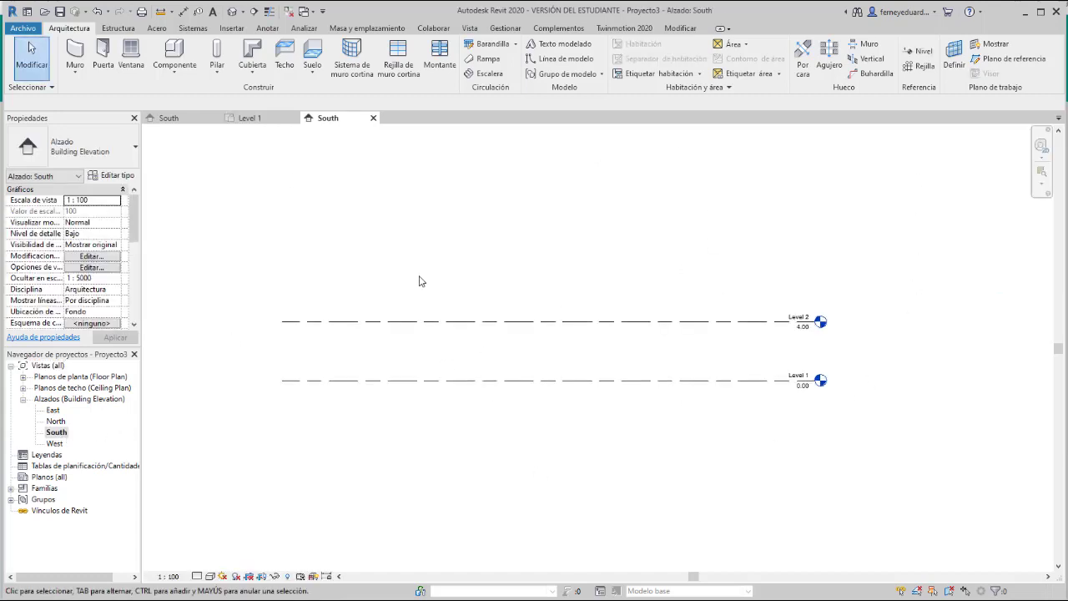
left_click_drag(983, 146, 247, 493)
key("Delete")
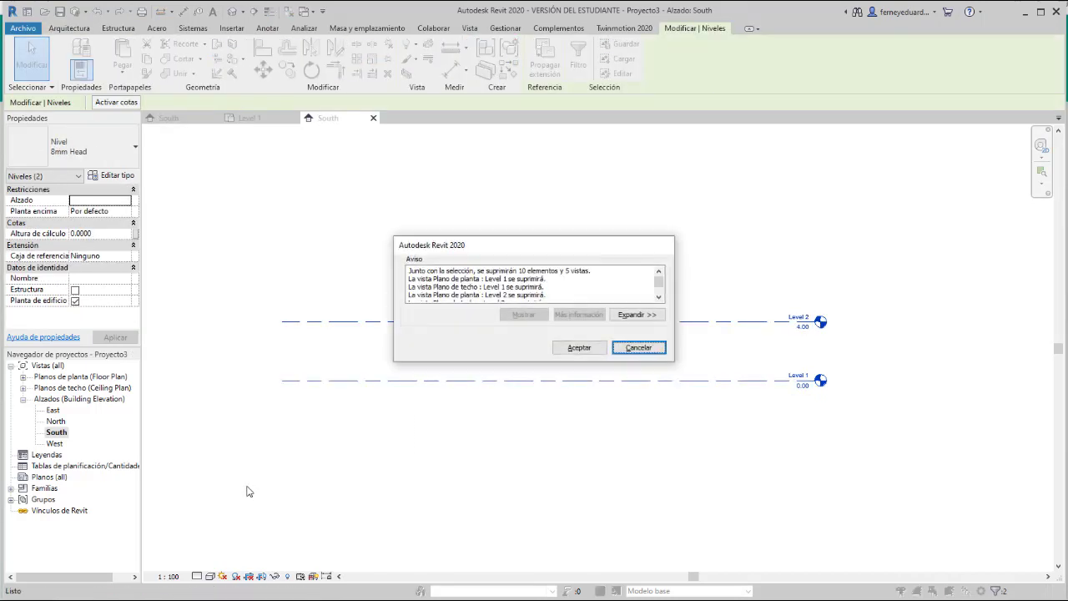
left_click(585, 349)
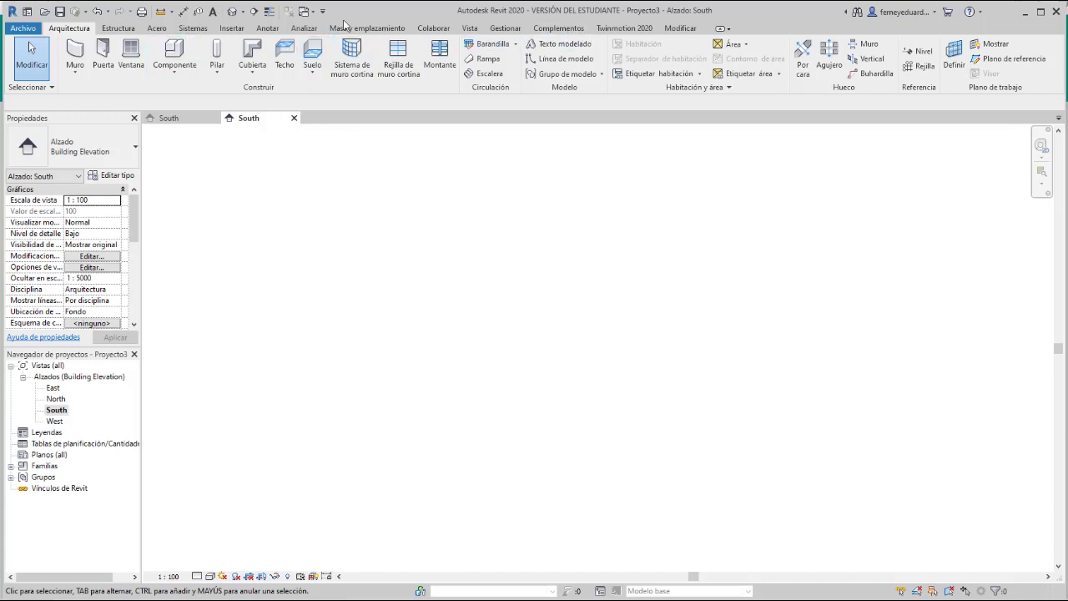
Step: Link the Revit model final.rvt from Documentos into the South elevation with automatic origin-to-origin positioning
left_click(232, 28)
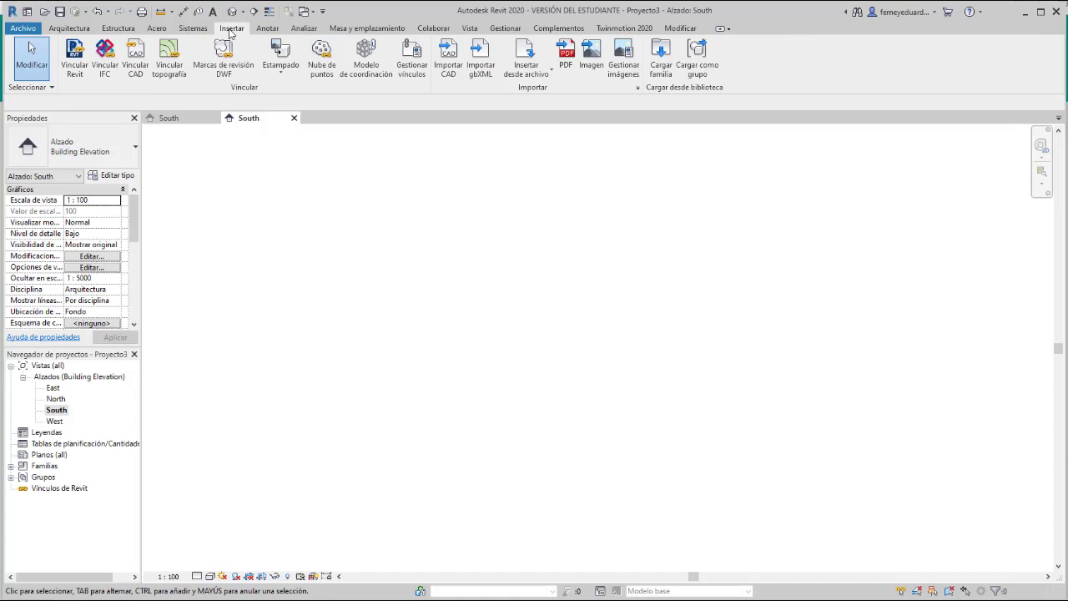
left_click(74, 73)
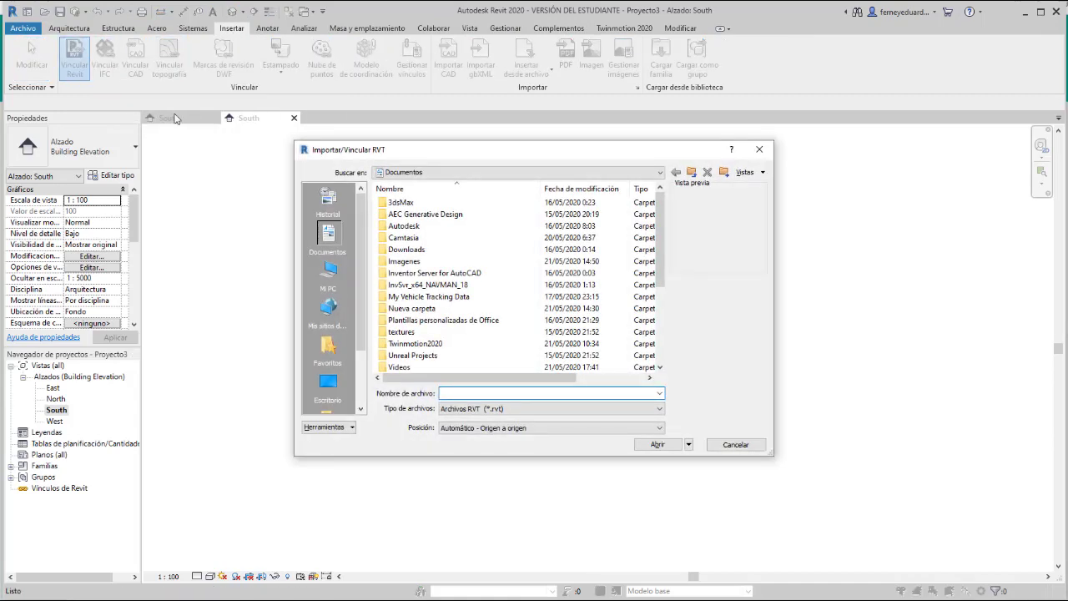
left_click_drag(661, 250, 666, 327)
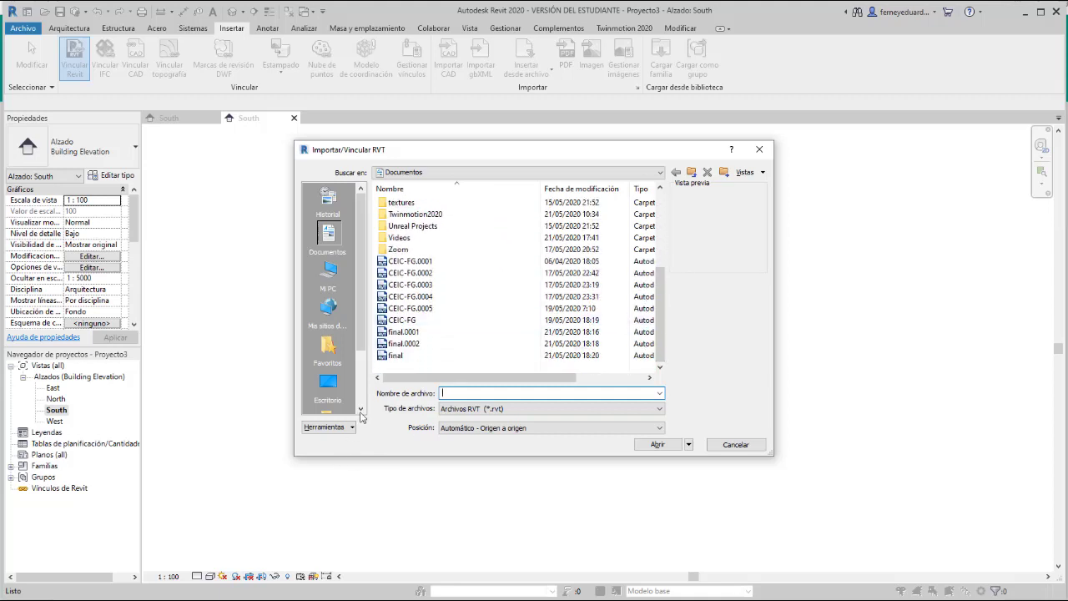
left_click(394, 355)
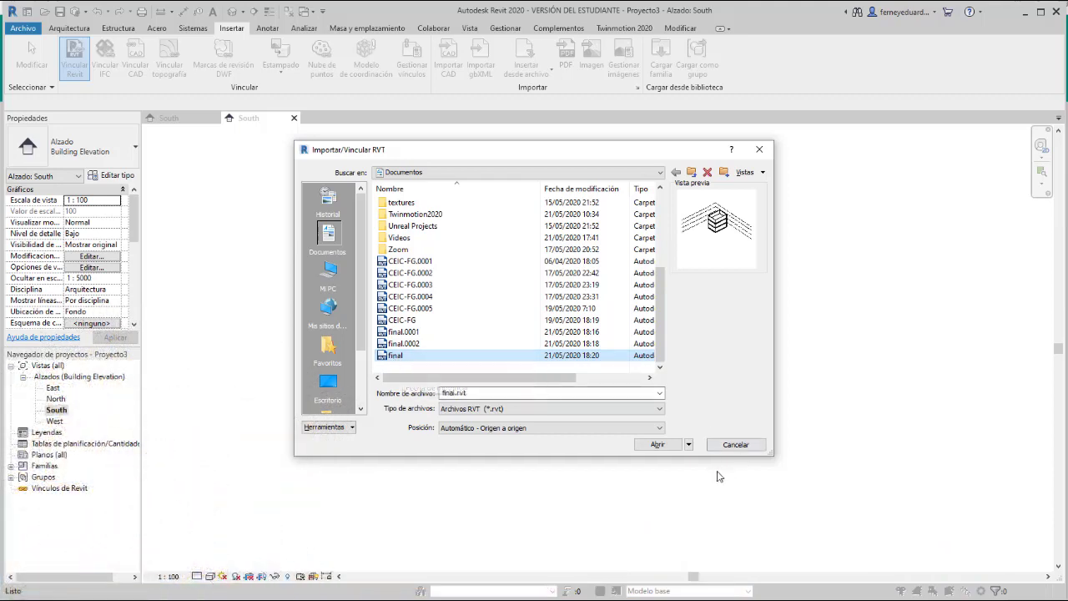
left_click(657, 444)
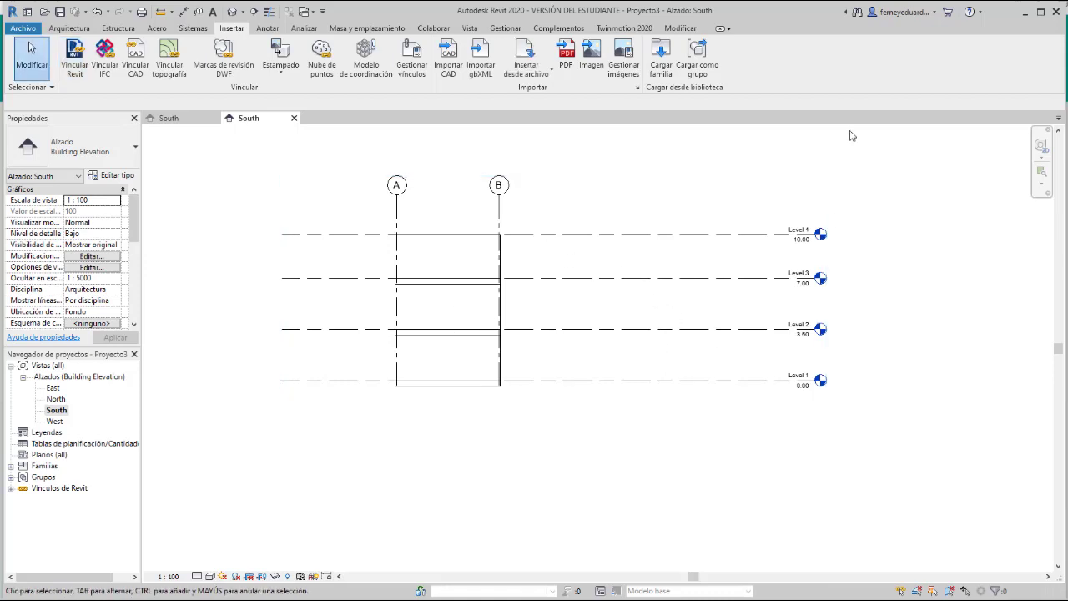
scroll(803, 263, "up", 4)
scroll(821, 239, "down", 2)
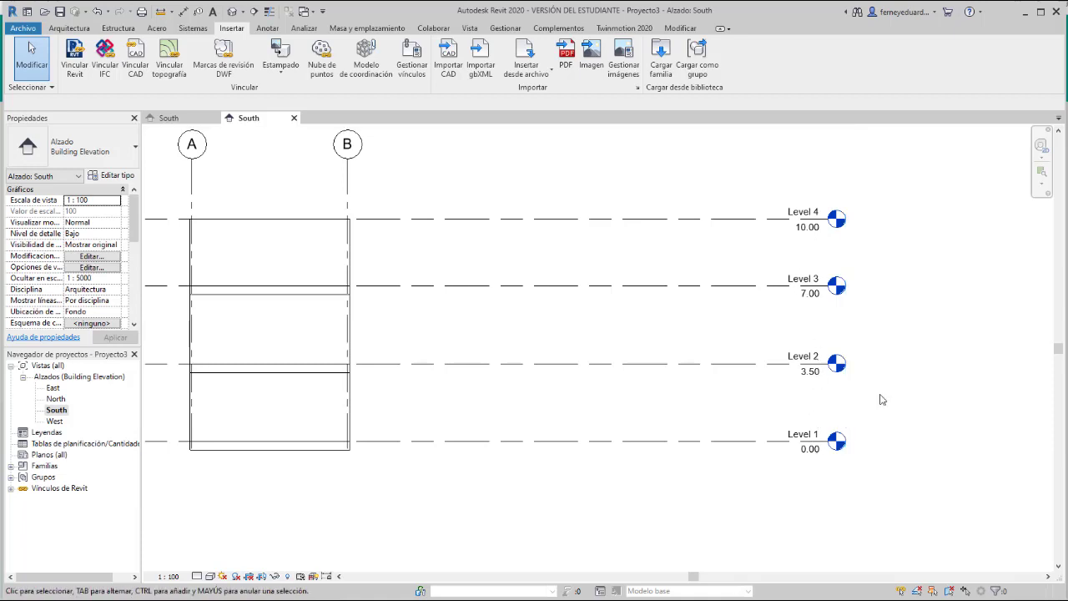
scroll(897, 371, "down", 2)
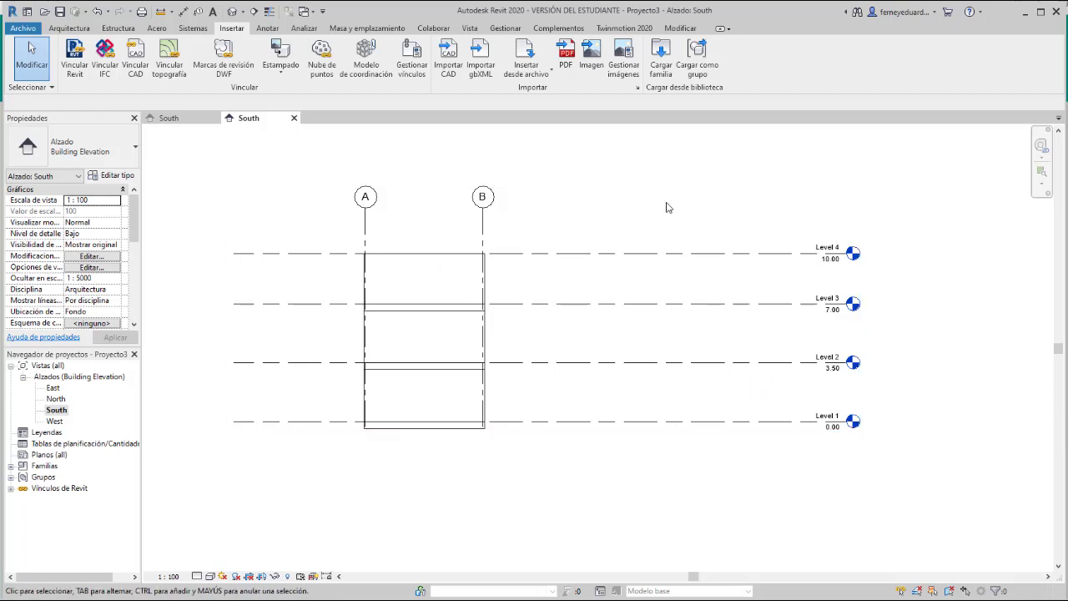
Step: Remove the final.rvt link from the project with Manage Links and recheck the list of Revit links
left_click(505, 28)
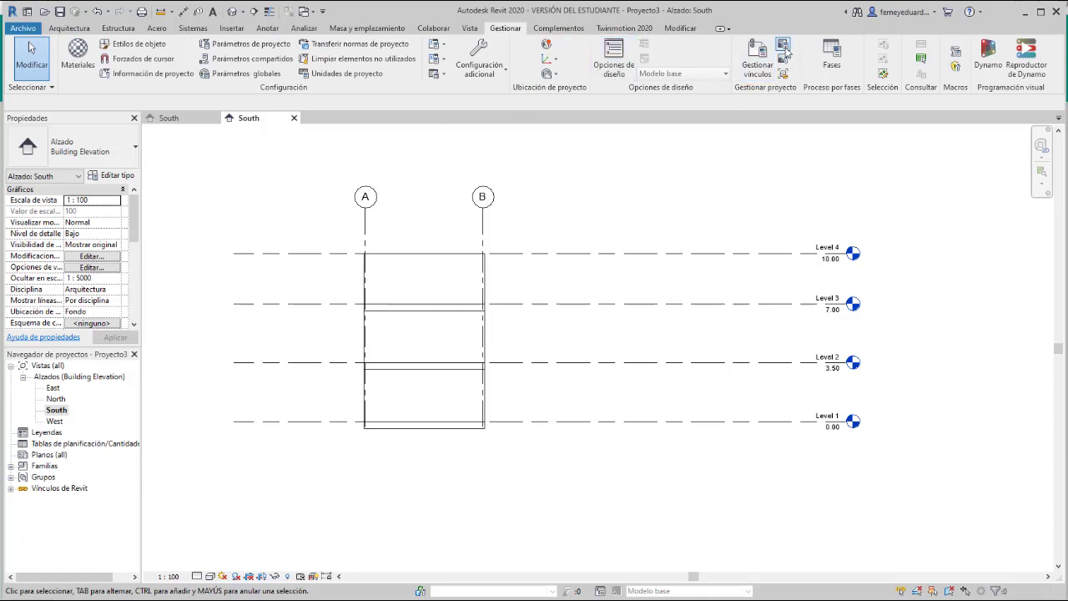
left_click(758, 66)
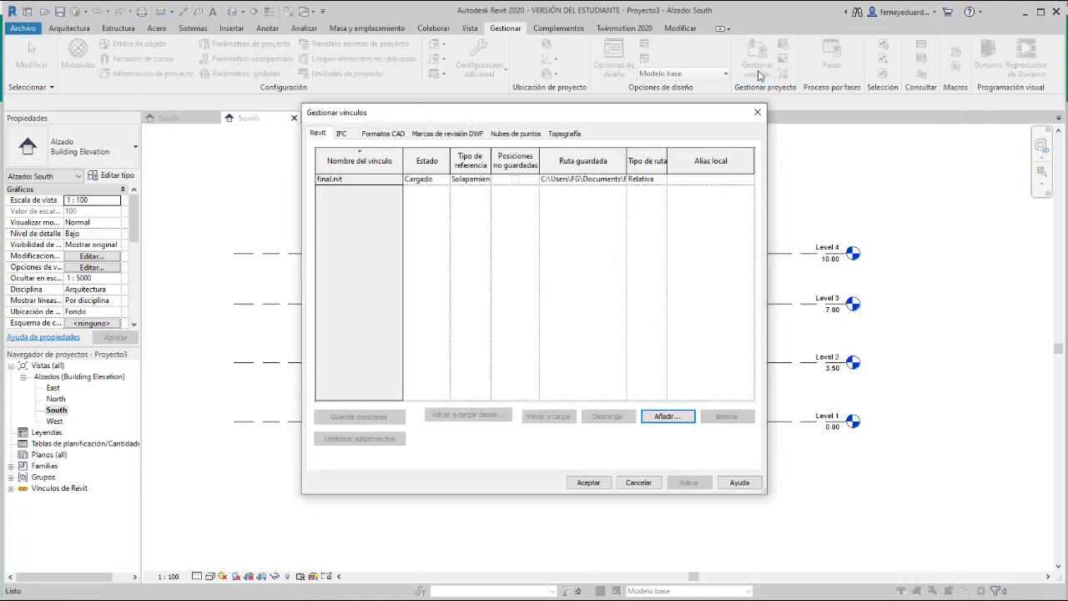
left_click(338, 178)
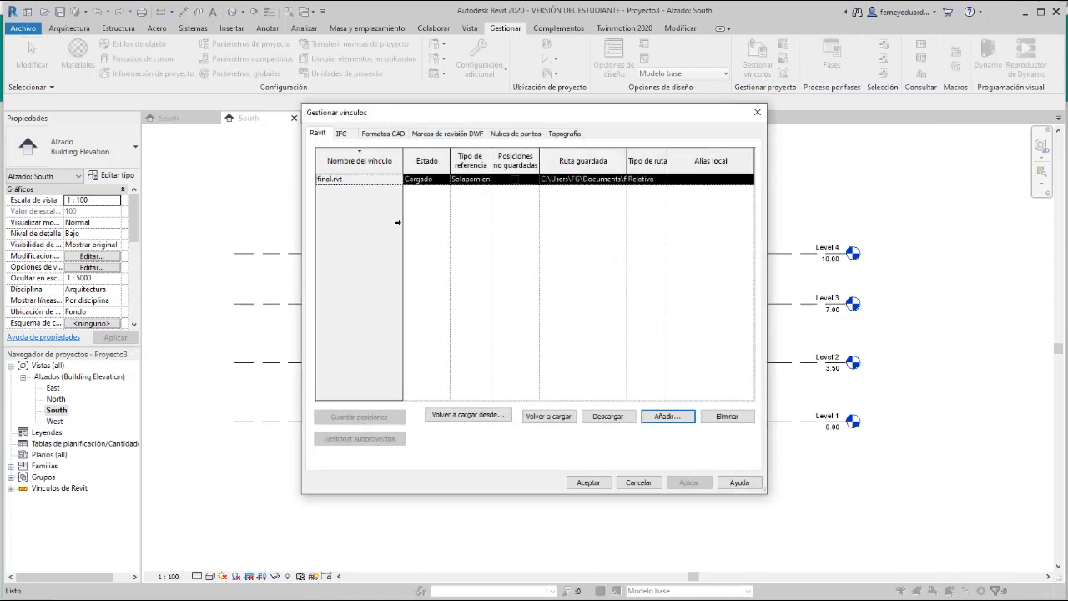
left_click(727, 417)
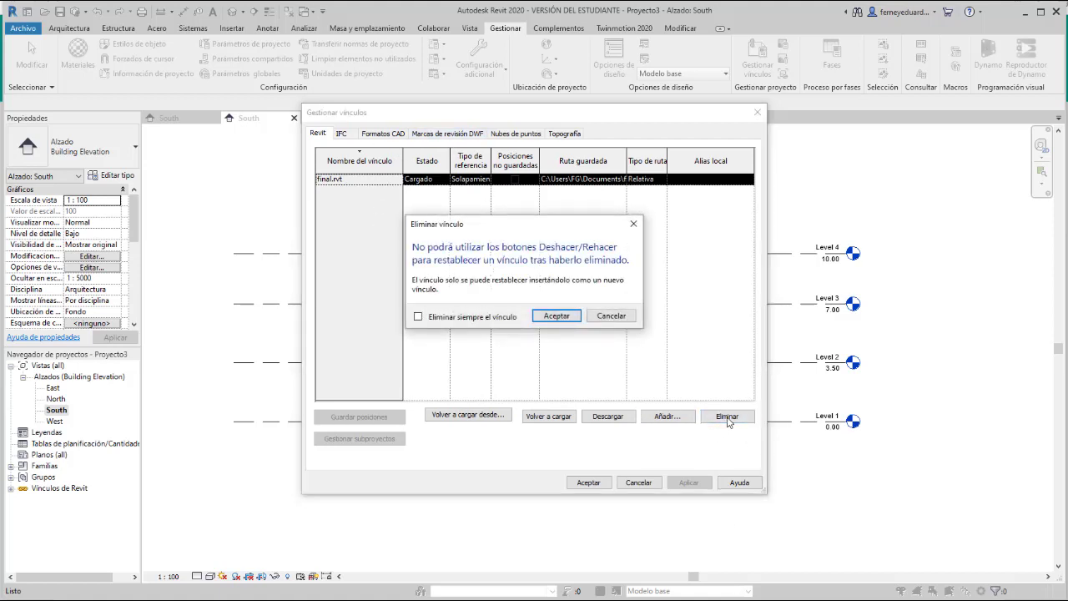
left_click(554, 318)
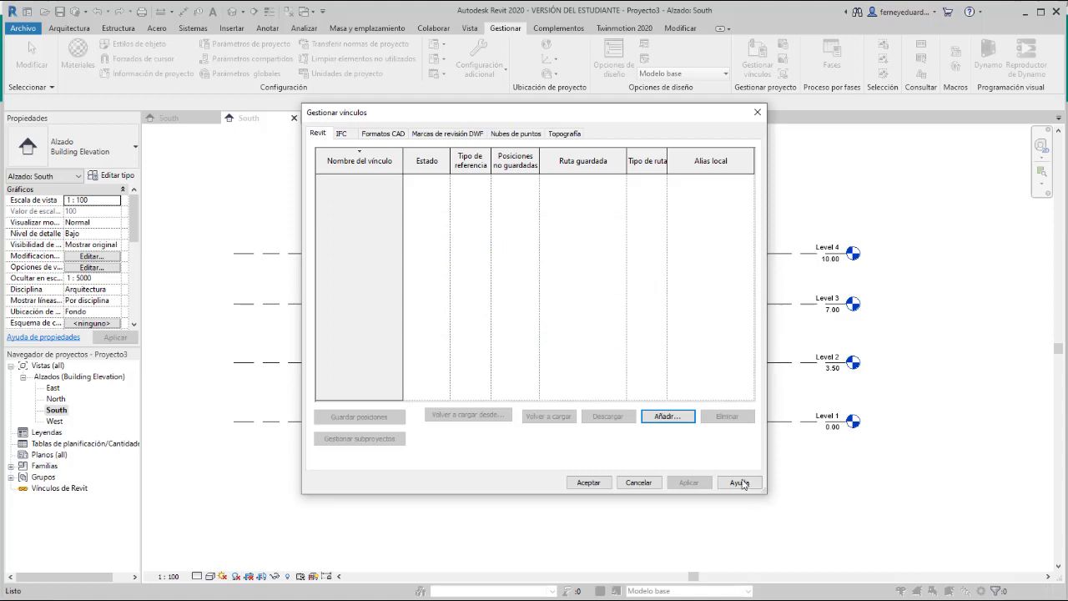
left_click(589, 483)
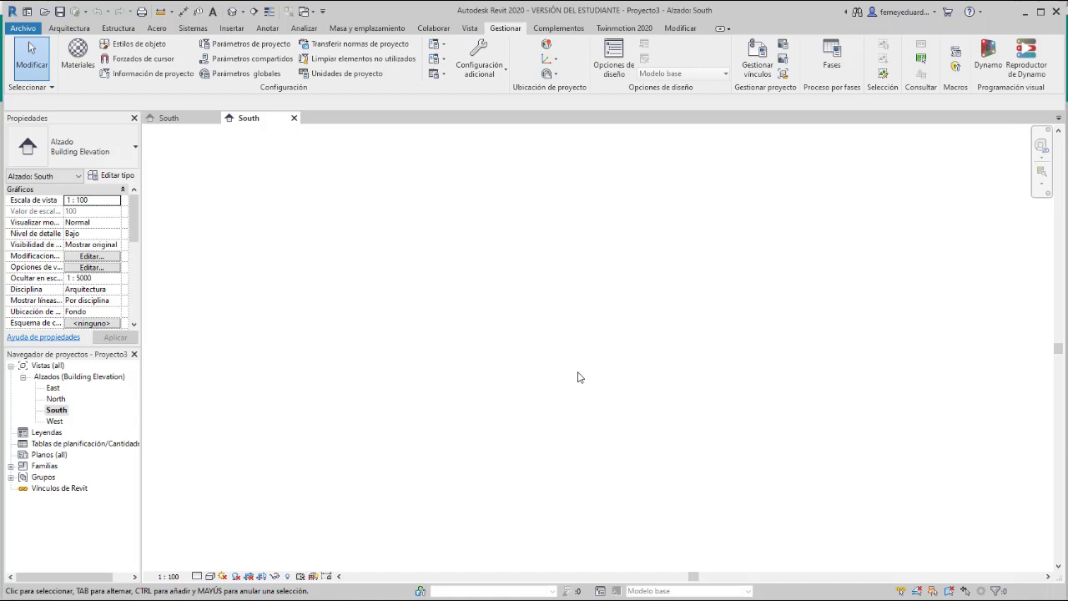
left_click(758, 70)
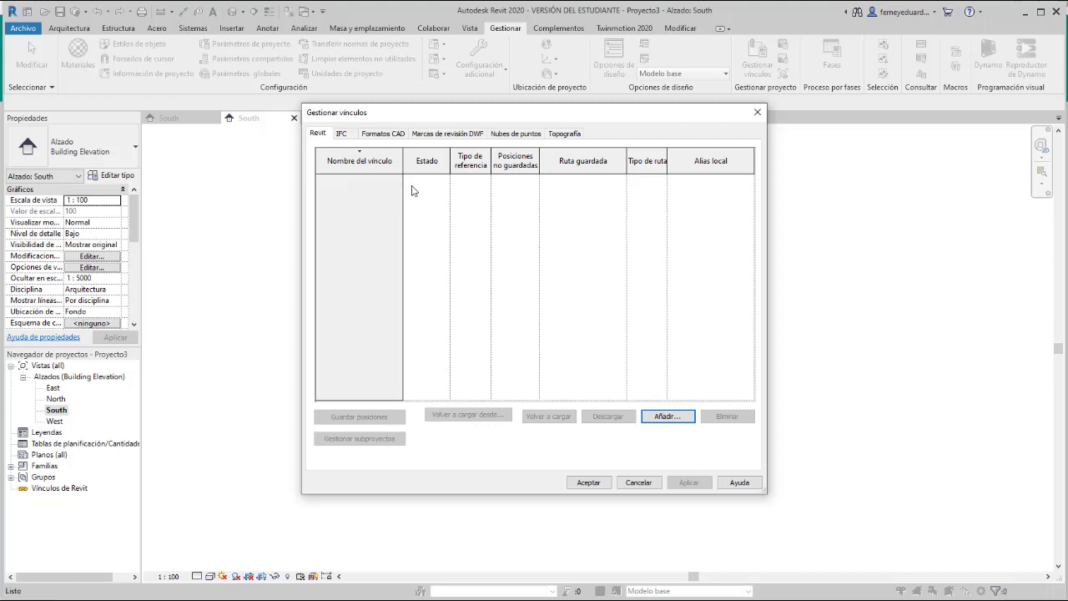
left_click(757, 111)
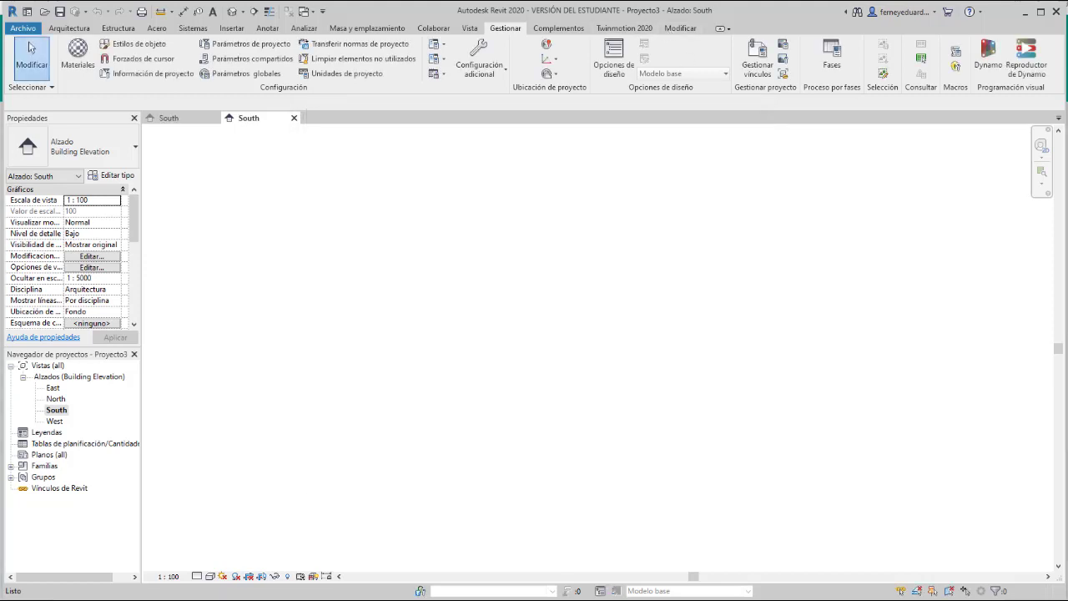
key("alt+s")
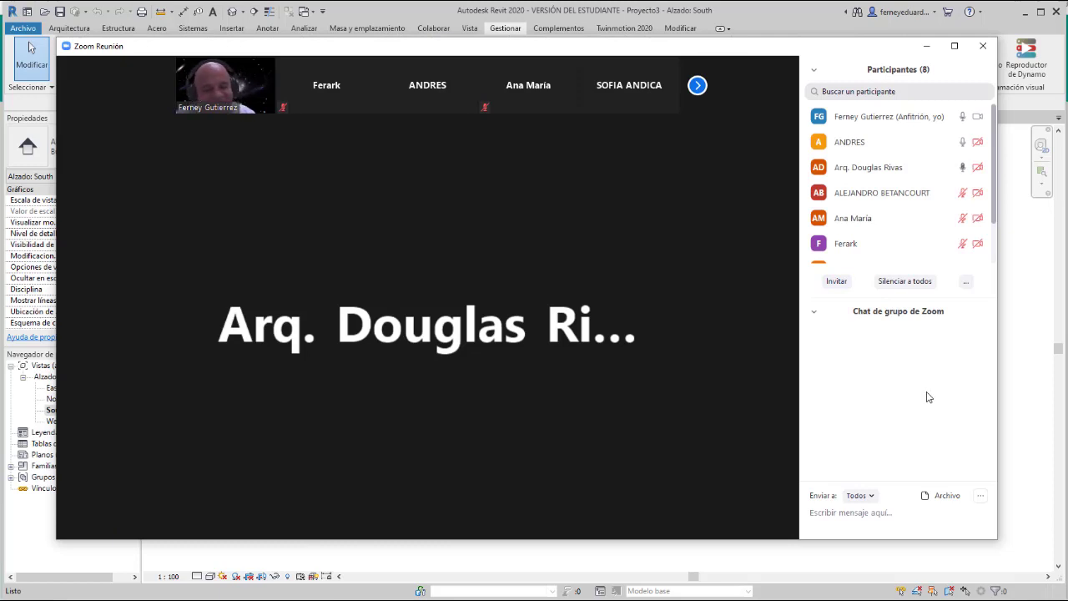
mouse_move(677, 304)
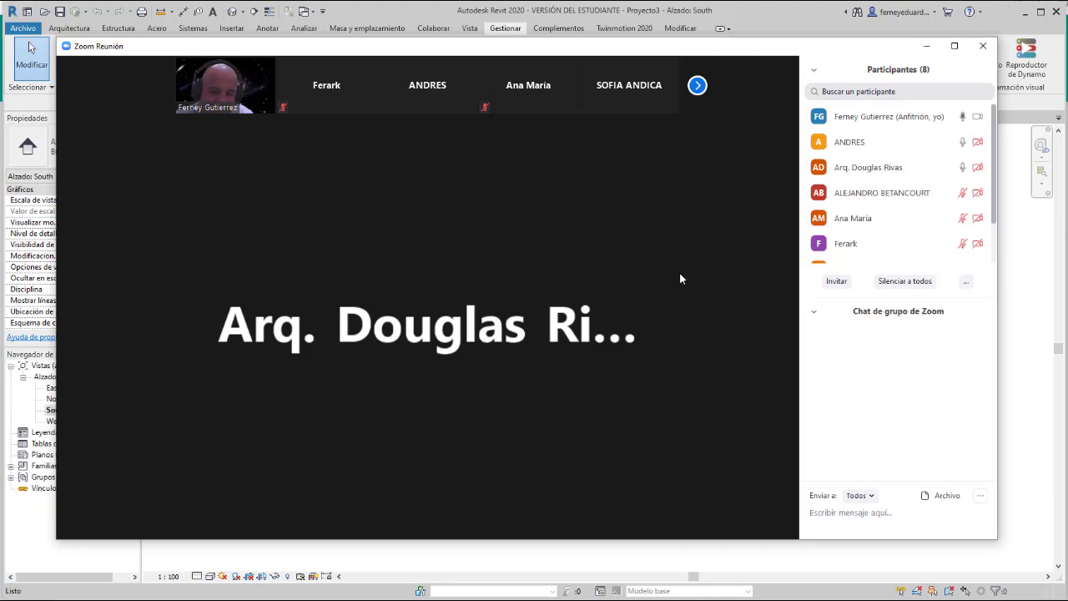
left_click(514, 599)
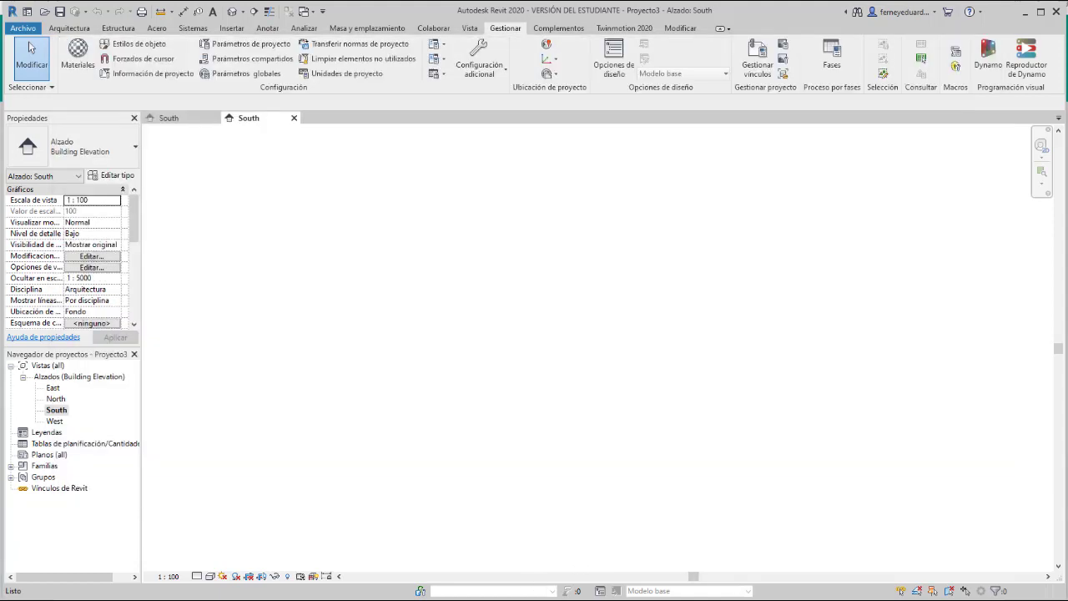
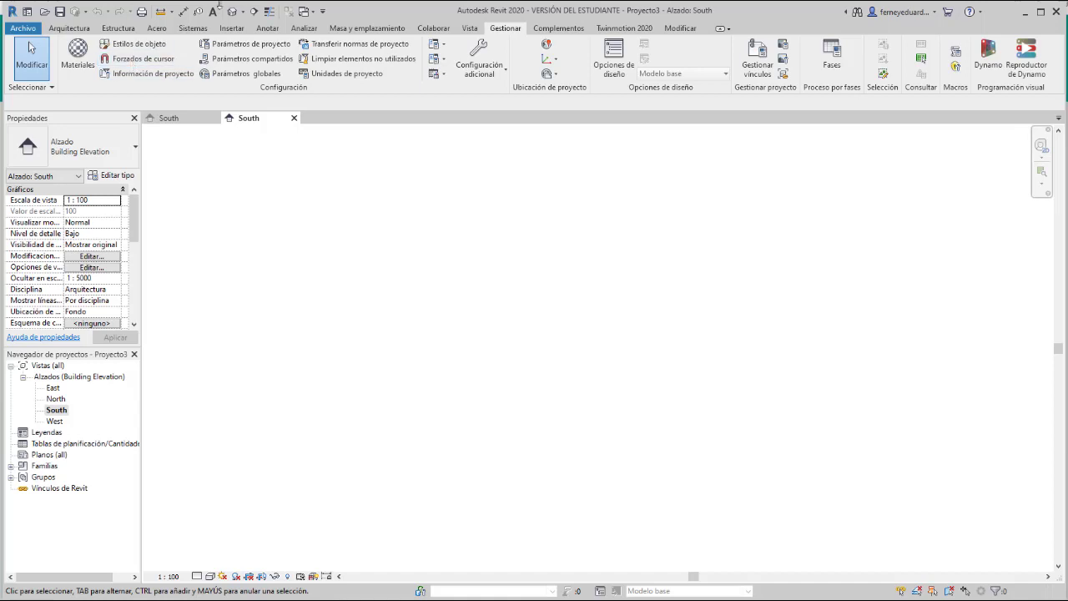
Step: Link the Revit model final.rvt from Documentos into the South elevation again, with automatic origin-to-origin positioning
left_click(231, 29)
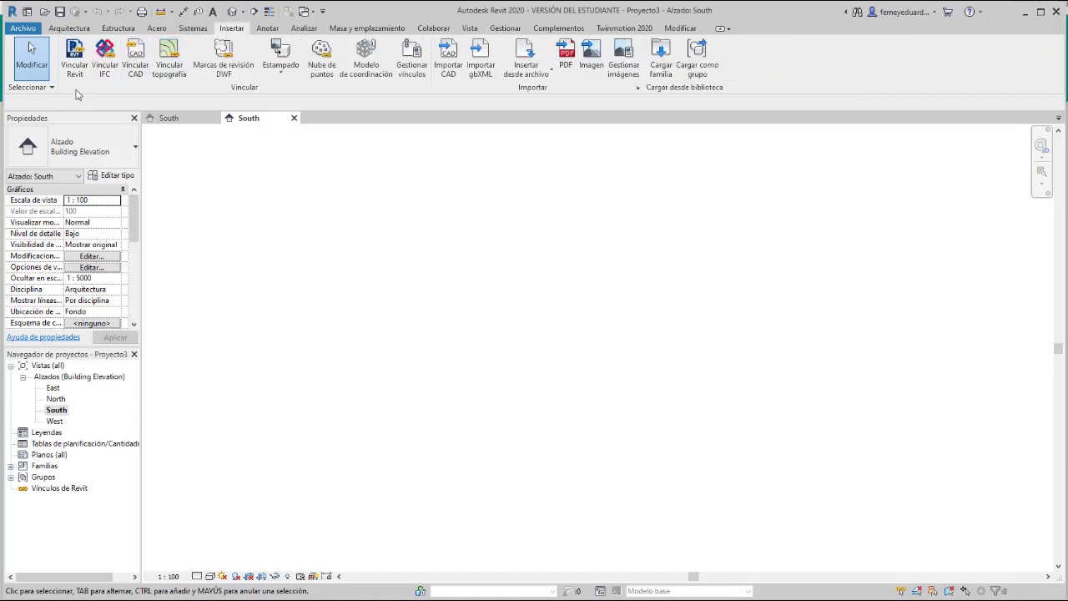
left_click(76, 66)
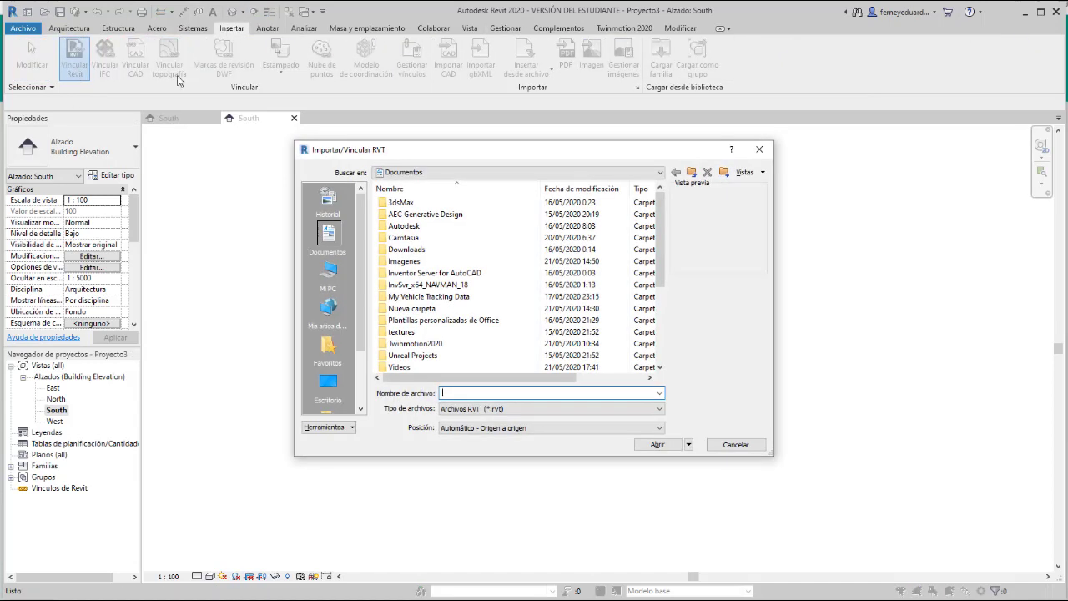
left_click_drag(660, 236, 660, 311)
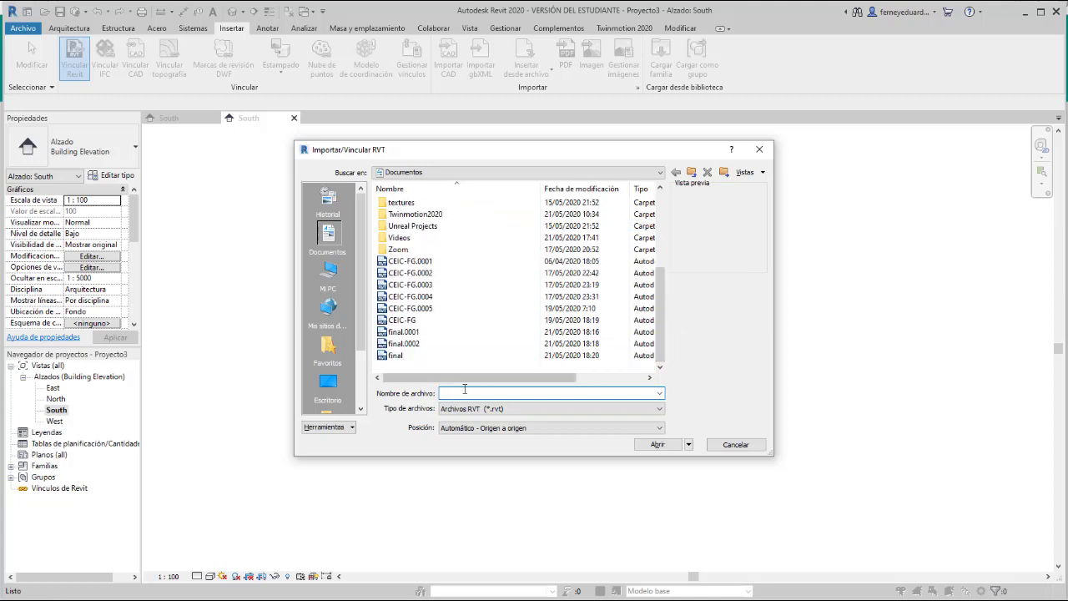
left_click(393, 356)
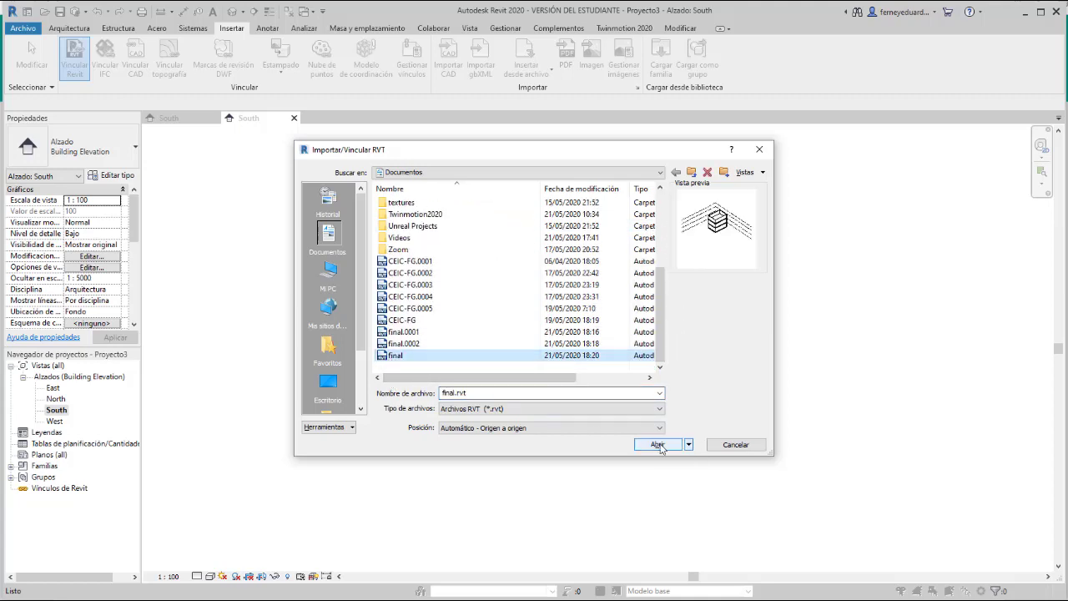
left_click(657, 445)
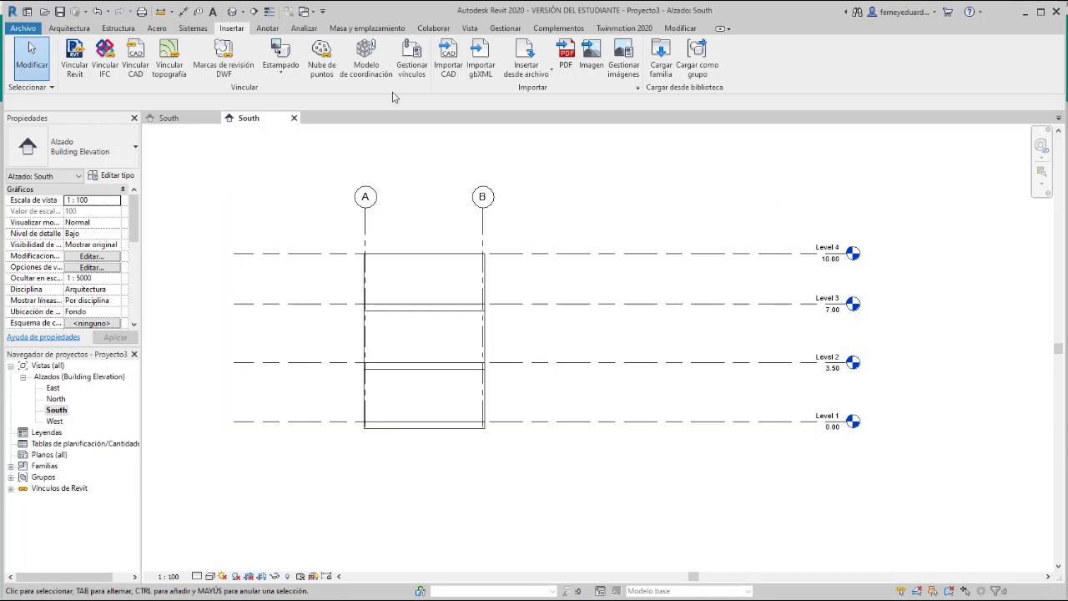
Step: Show the Copy/Monitor choices, and share Pantalla 1 again in the Zoom meeting
left_click(434, 28)
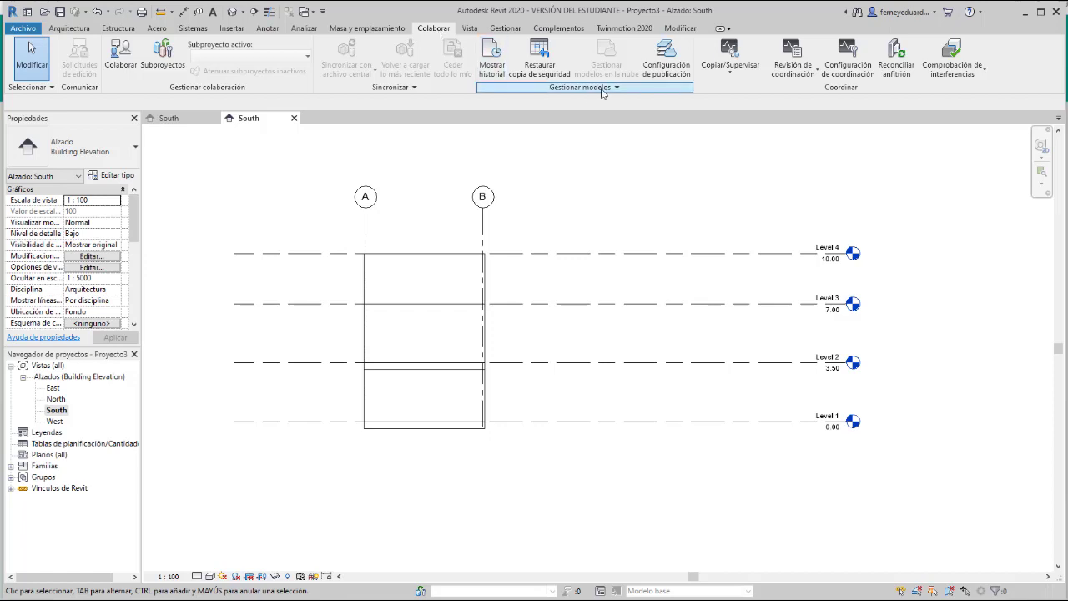
left_click(723, 76)
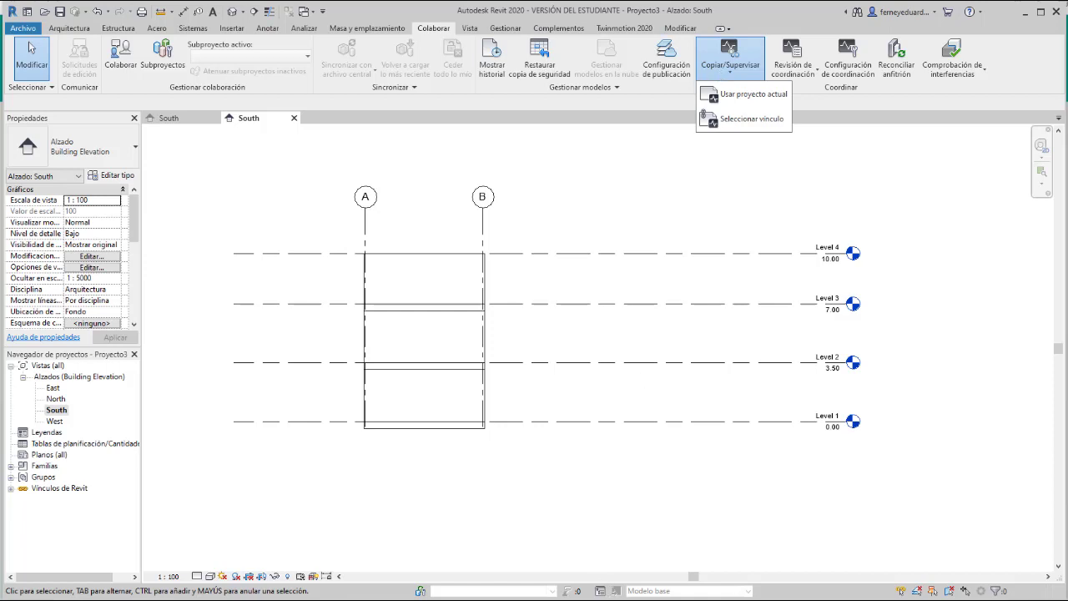
left_click(560, 531)
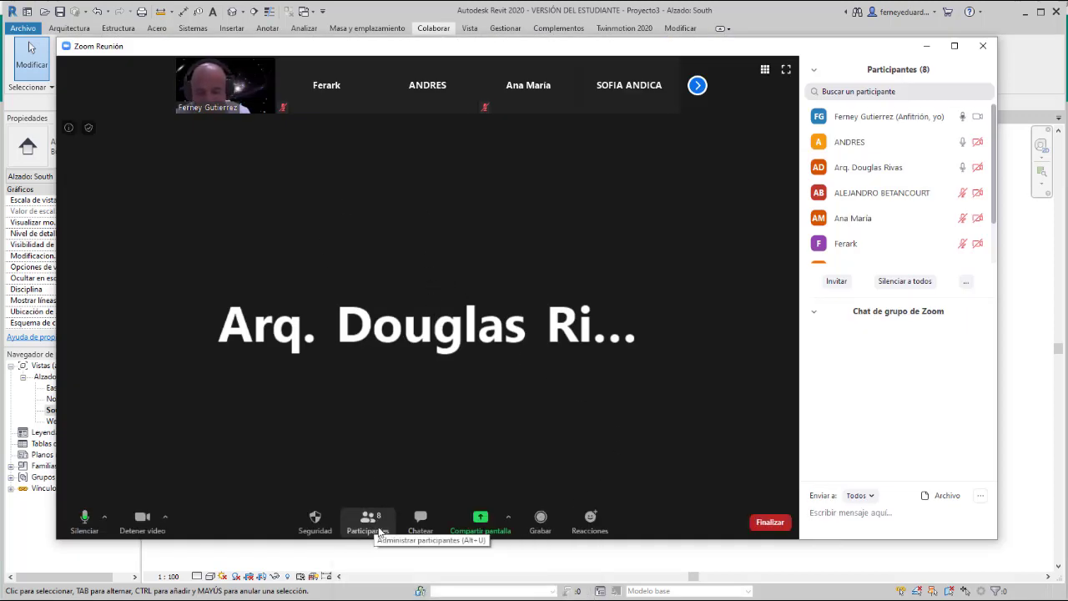
left_click(474, 522)
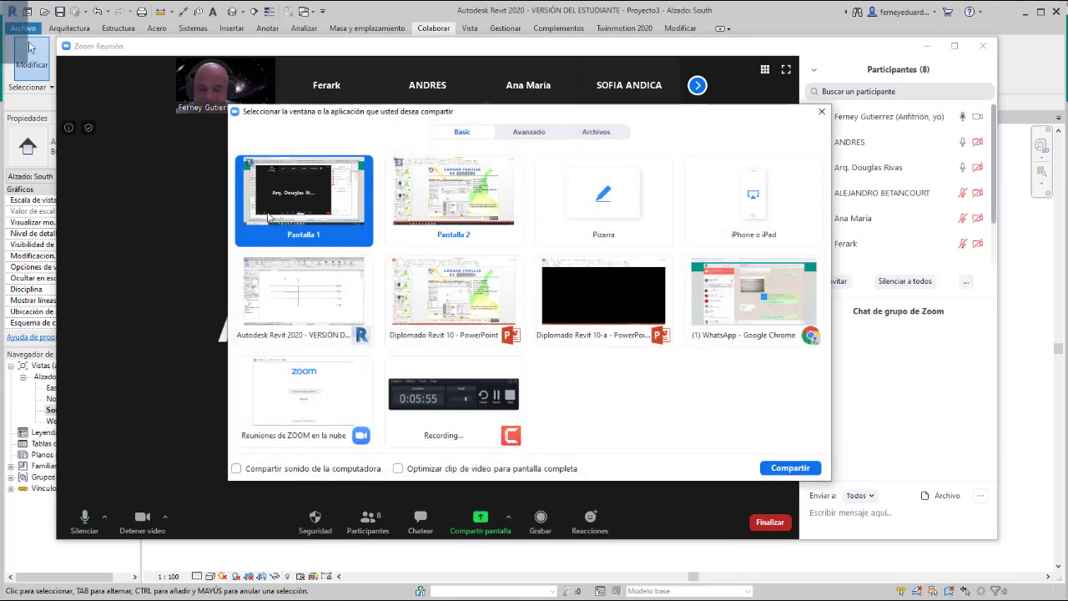
double_click(292, 209)
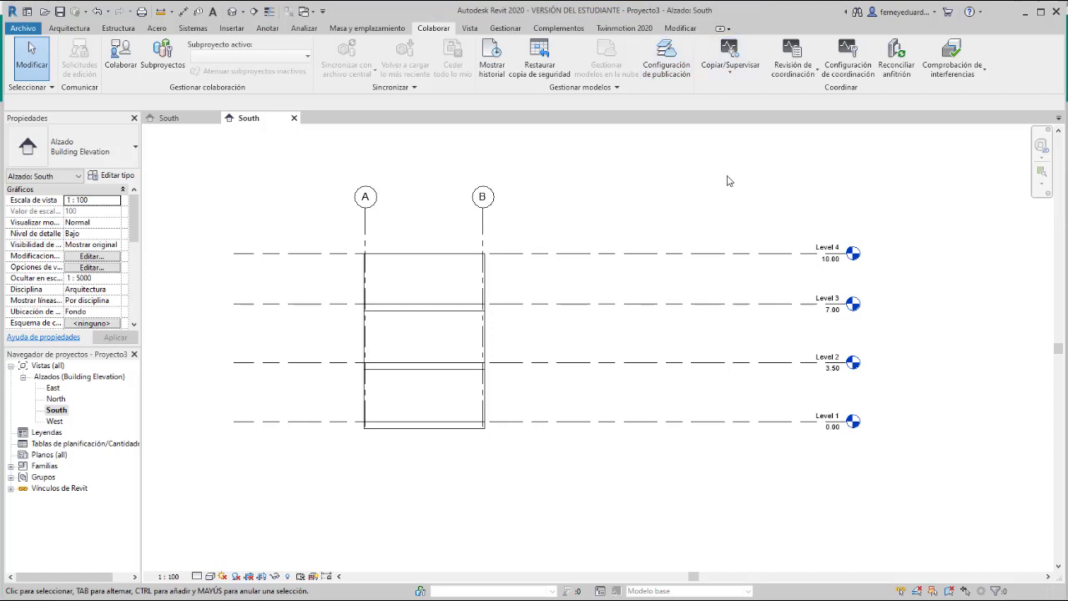
Step: Start Copy/Monitor on the linked final.rvt model in the South elevation
left_click(730, 65)
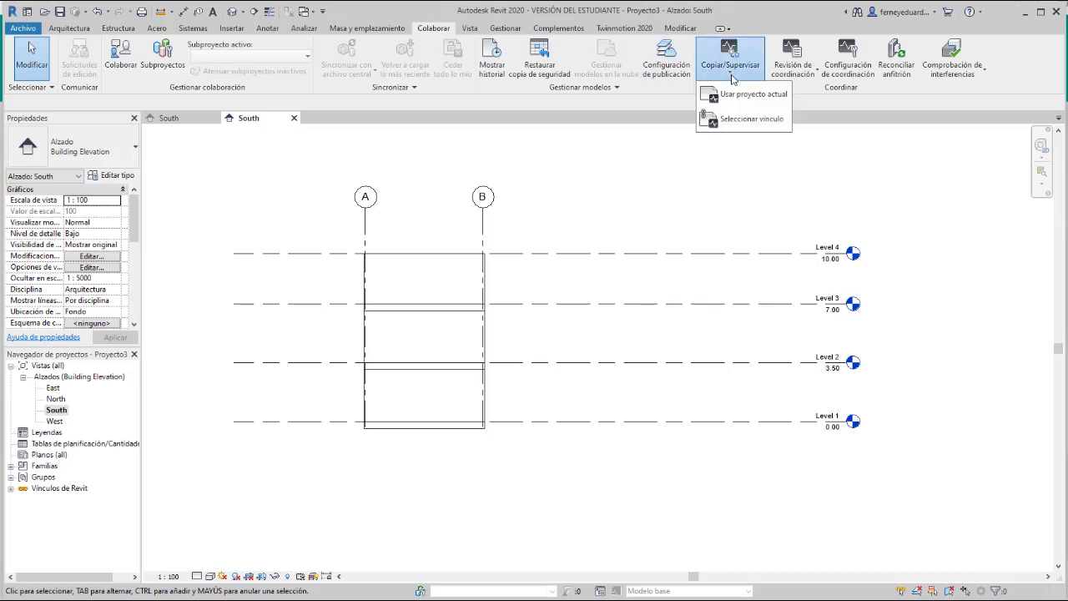
left_click(735, 119)
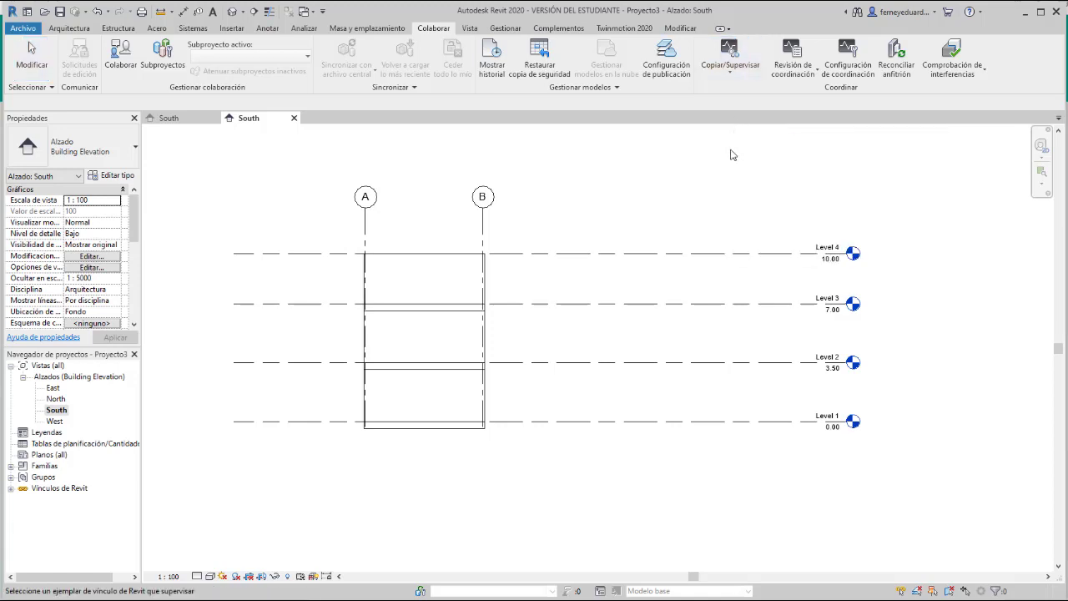
left_click(736, 259)
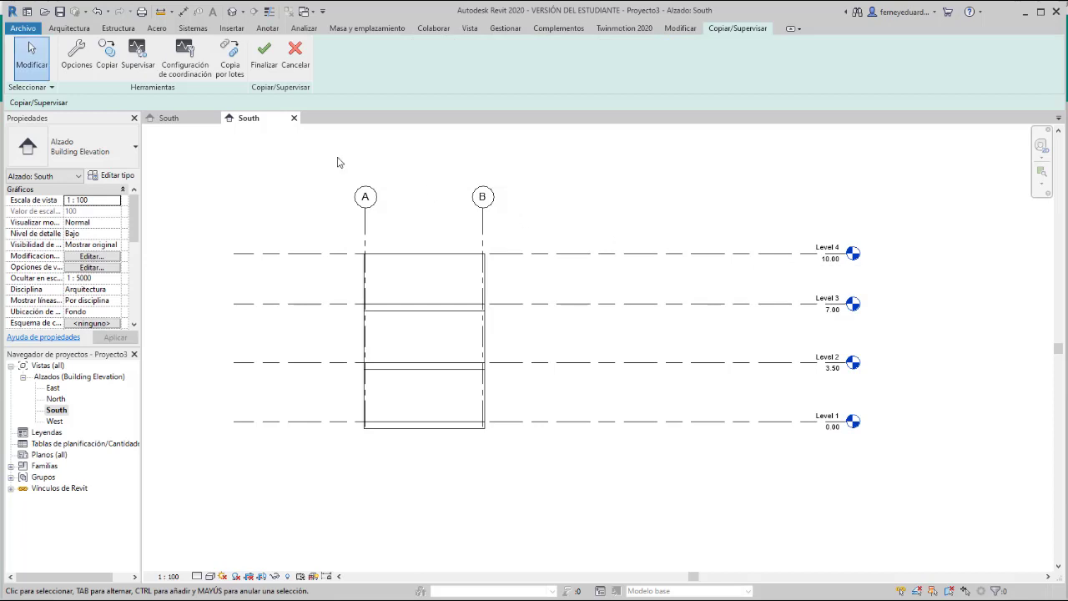
Step: Copy the linked model's four levels, Level 1 to Level 4, into the project together using the Multiple option
left_click(110, 65)
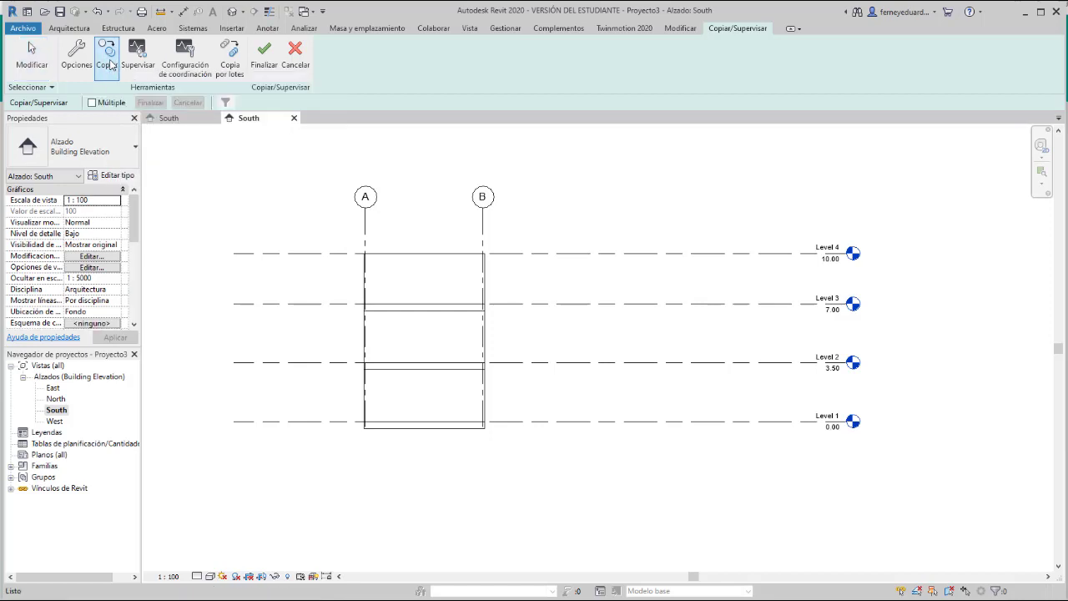
left_click(92, 102)
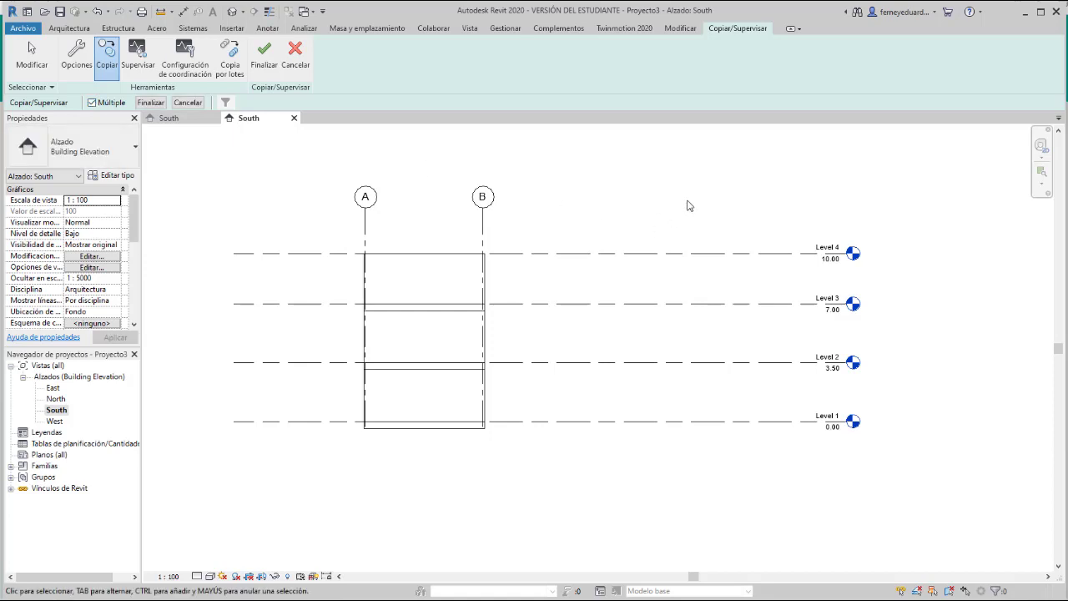
left_click_drag(687, 201, 620, 476)
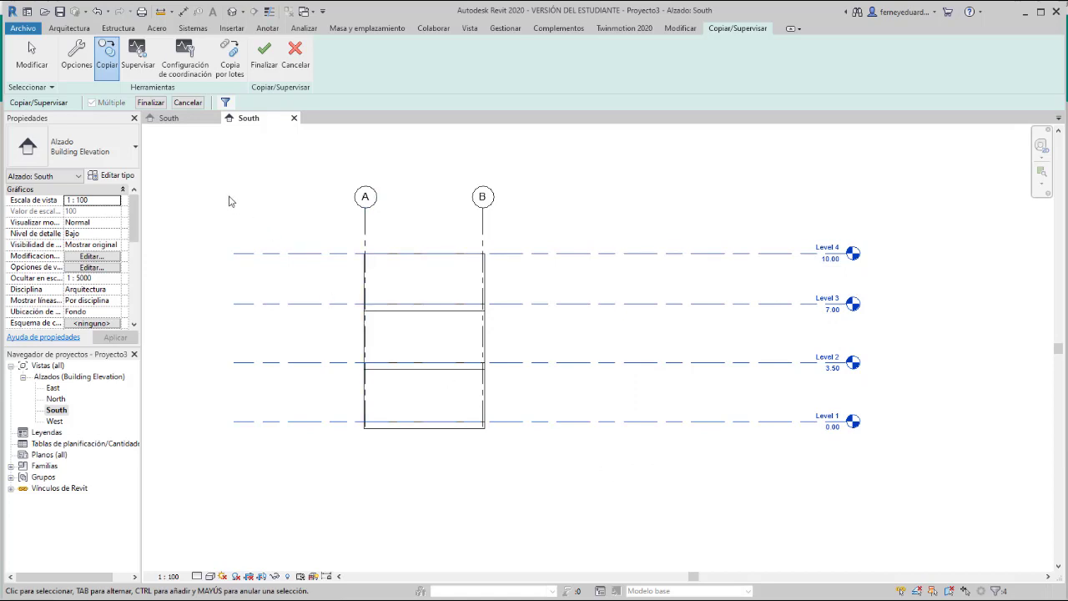
left_click(150, 102)
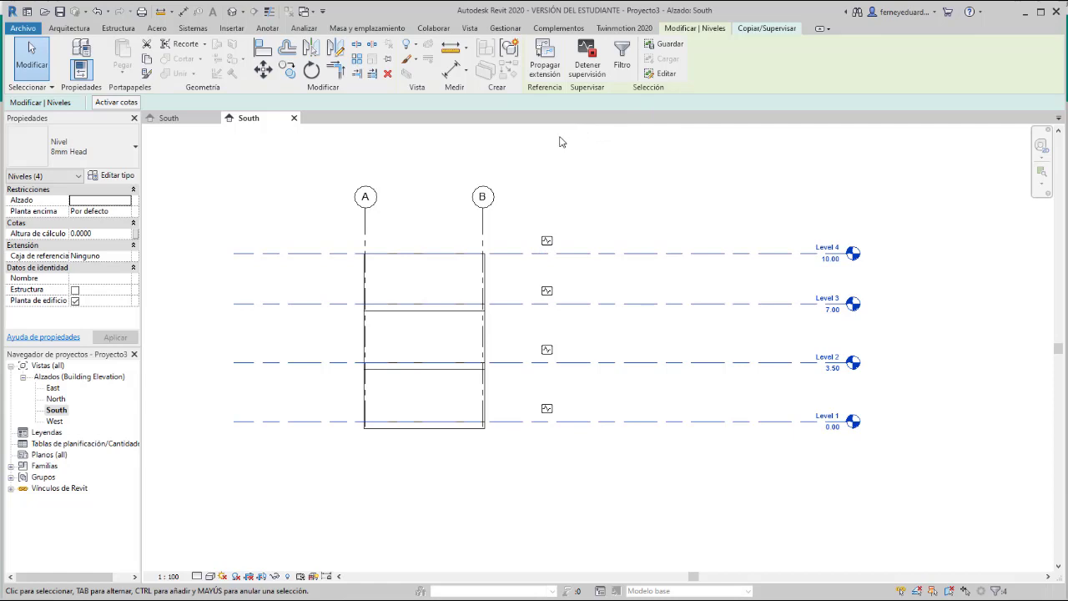
left_click(546, 170)
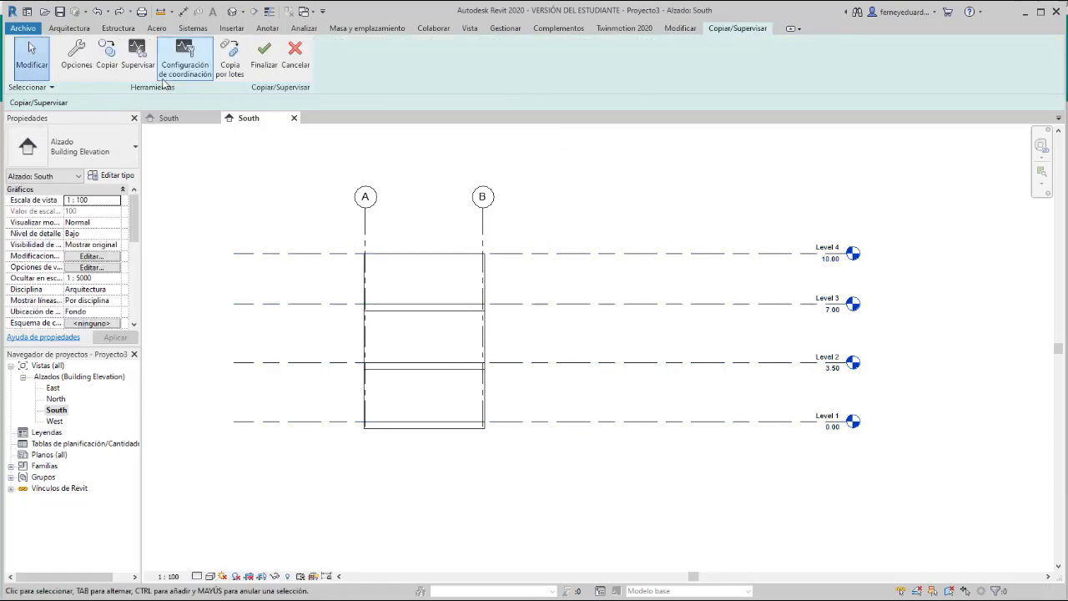
left_click(107, 57)
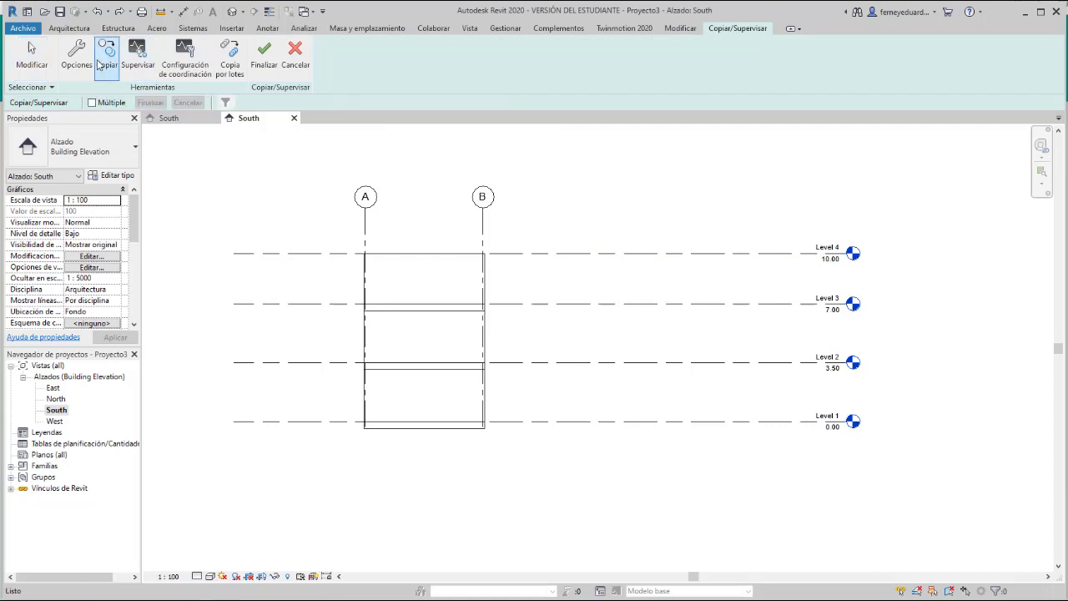
left_click(92, 103)
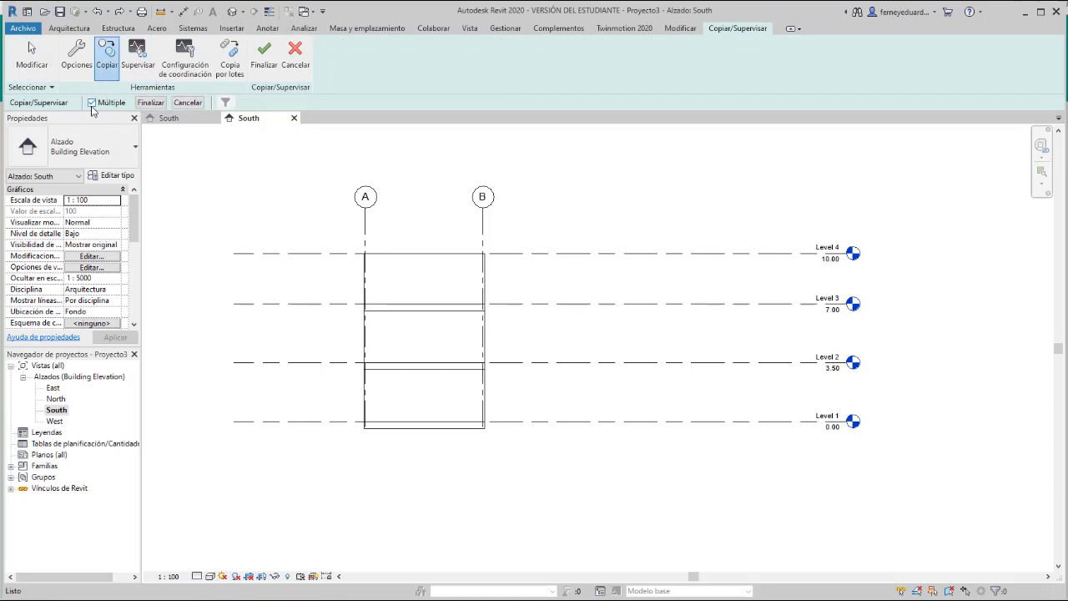
left_click_drag(657, 197, 531, 436)
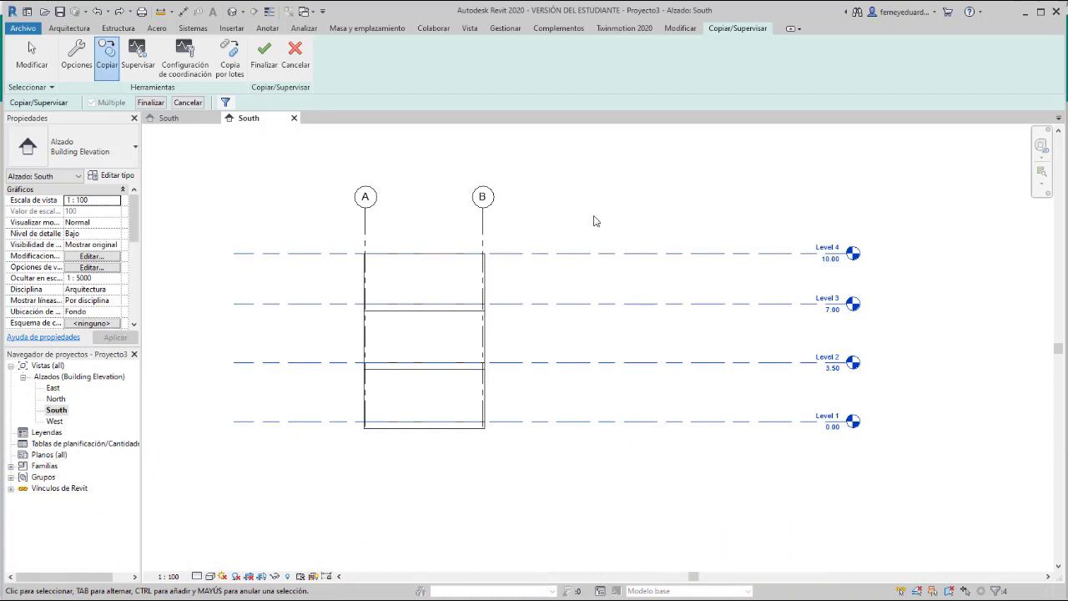
left_click(31, 48)
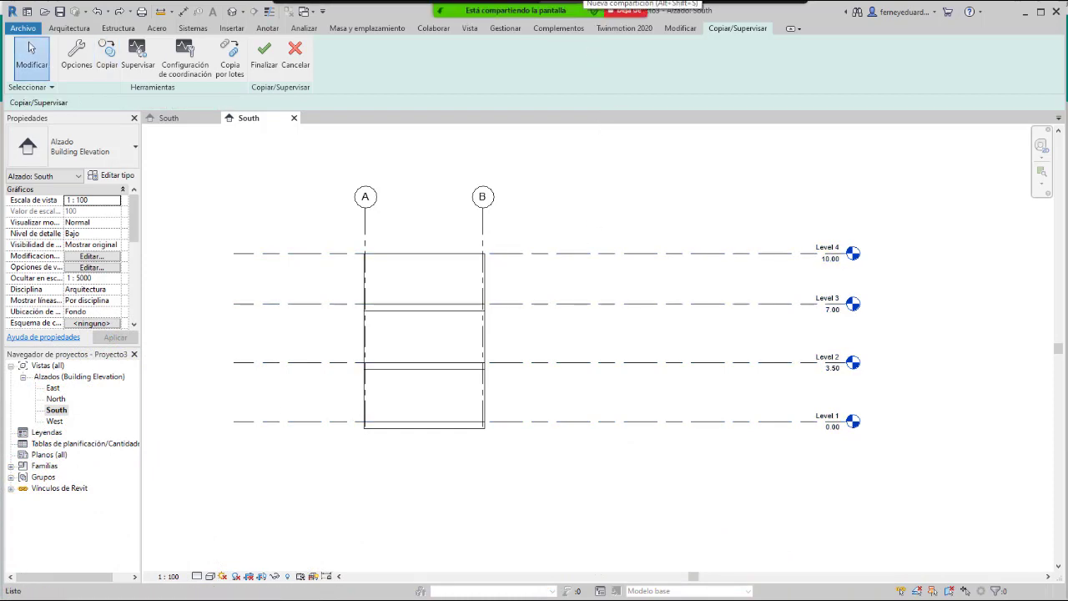
Step: Stop sharing the screen in Zoom and look through the meeting's participant list
left_click(642, 4)
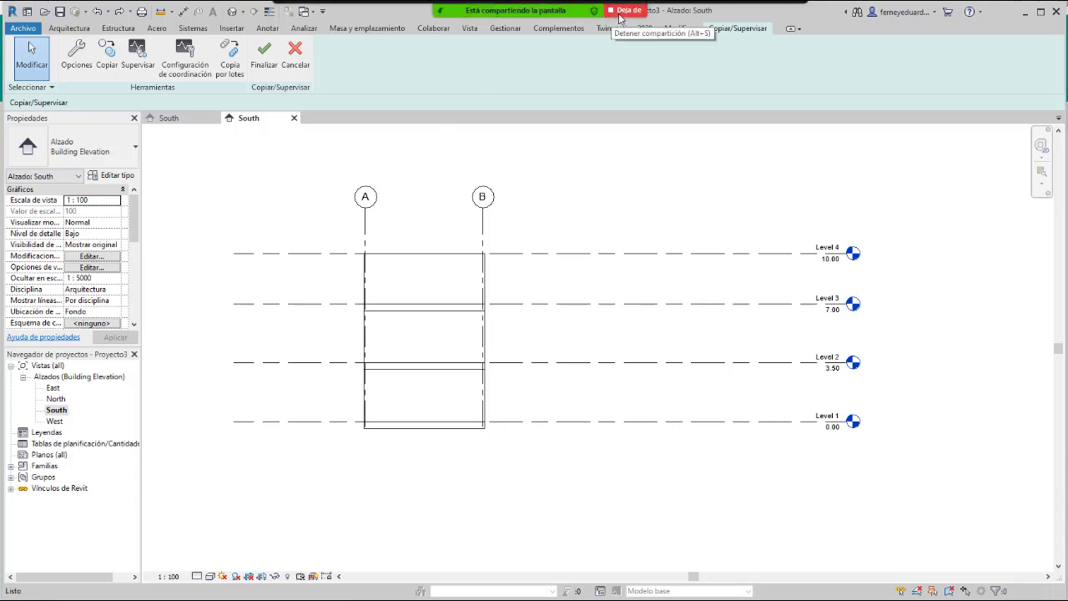
left_click(625, 10)
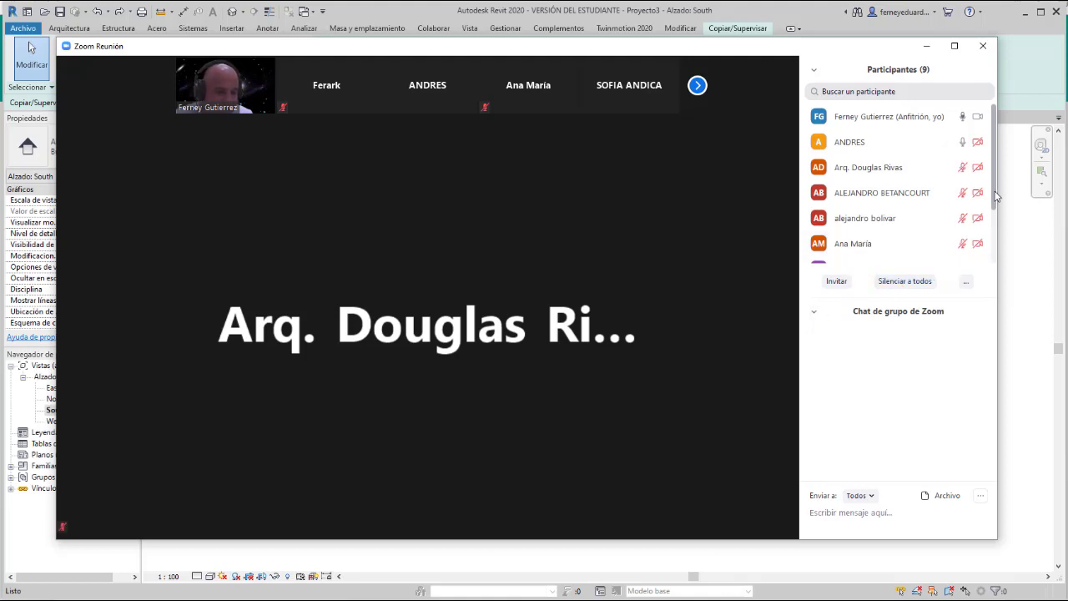
scroll(994, 219, "down", 1)
scroll(994, 218, "down", 2)
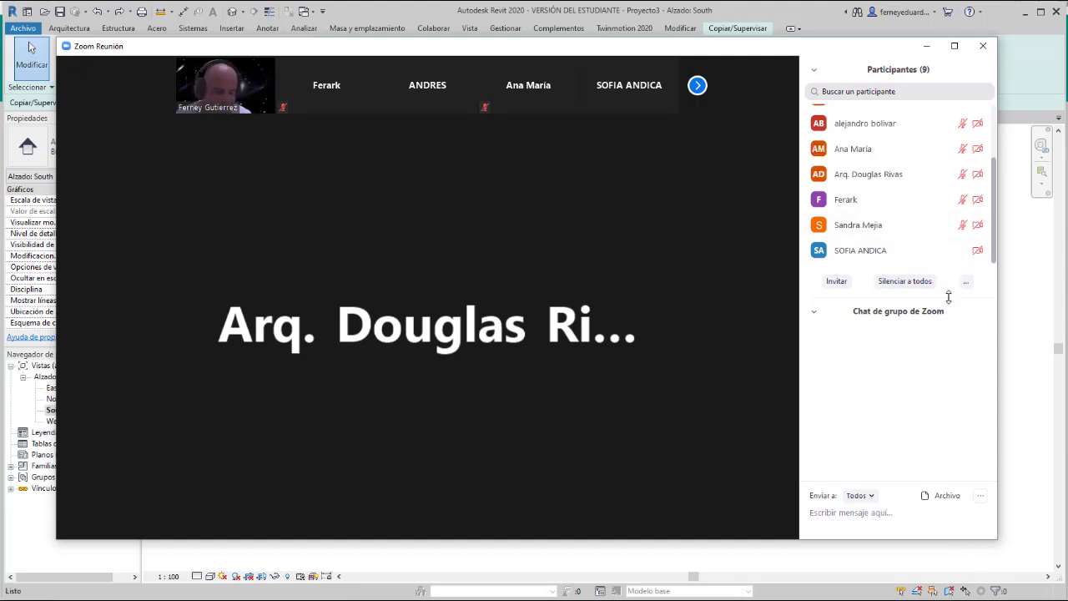
Step: Restart sharing of Pantalla 1 in the Zoom meeting and switch back to the Revit project
key("alt+Tab")
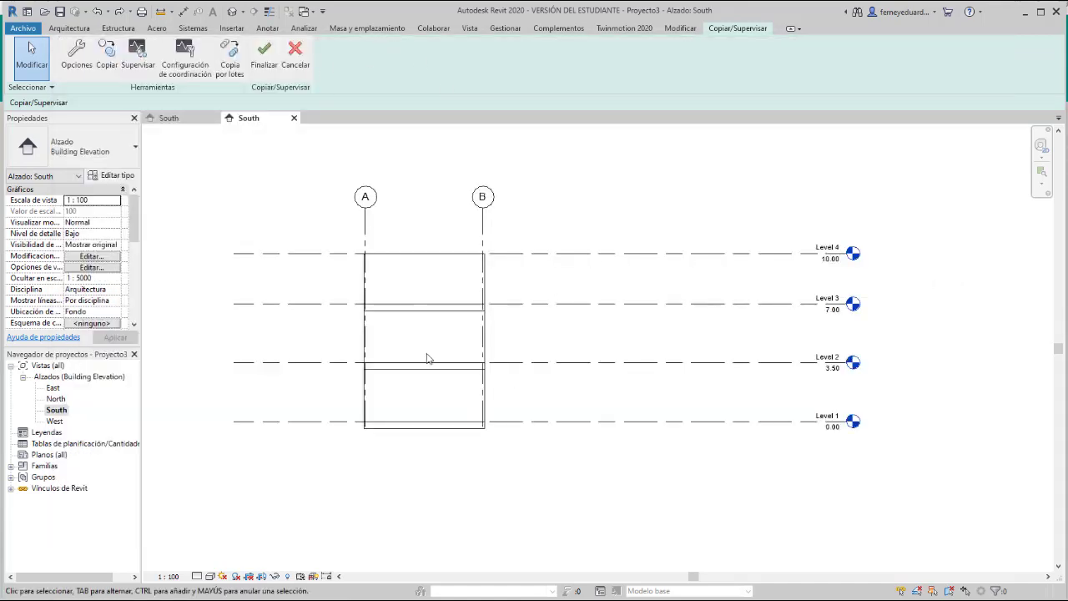
key("alt+Tab")
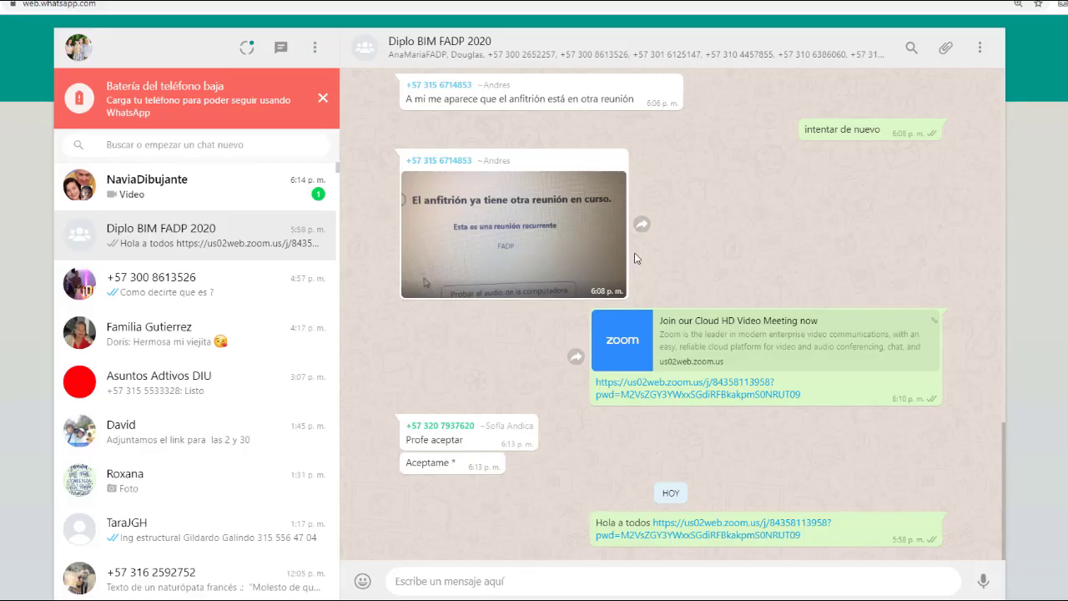
key("alt+Tab")
left_click(493, 191)
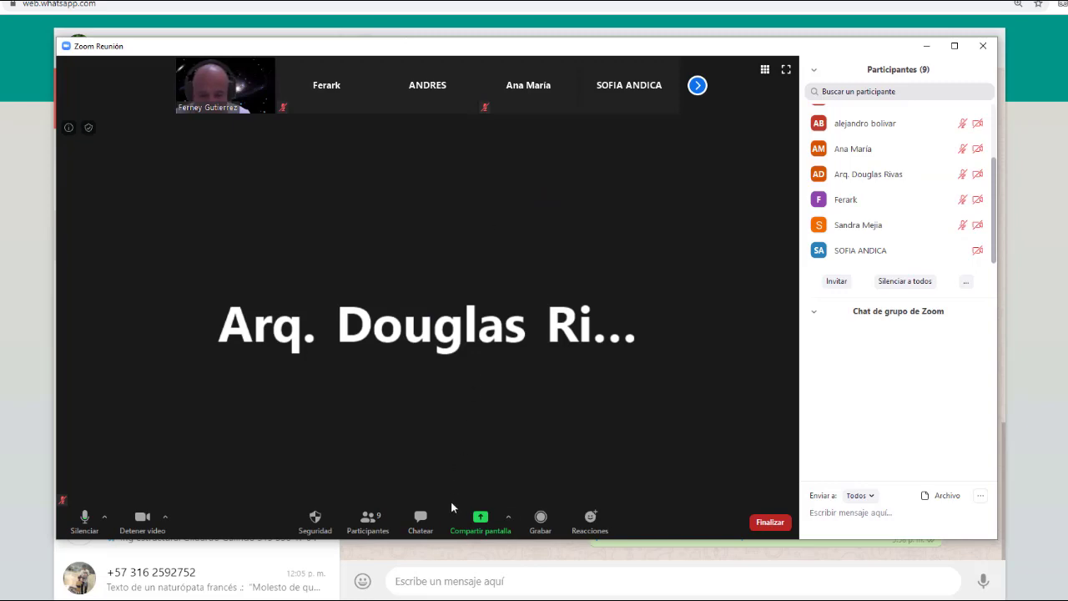
left_click(482, 524)
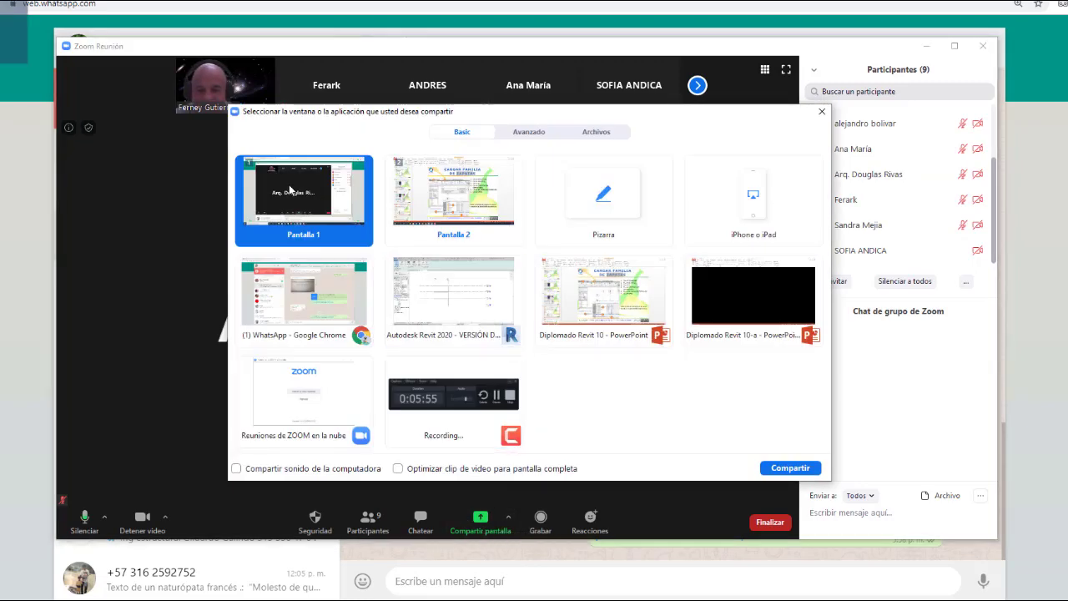
double_click(291, 190)
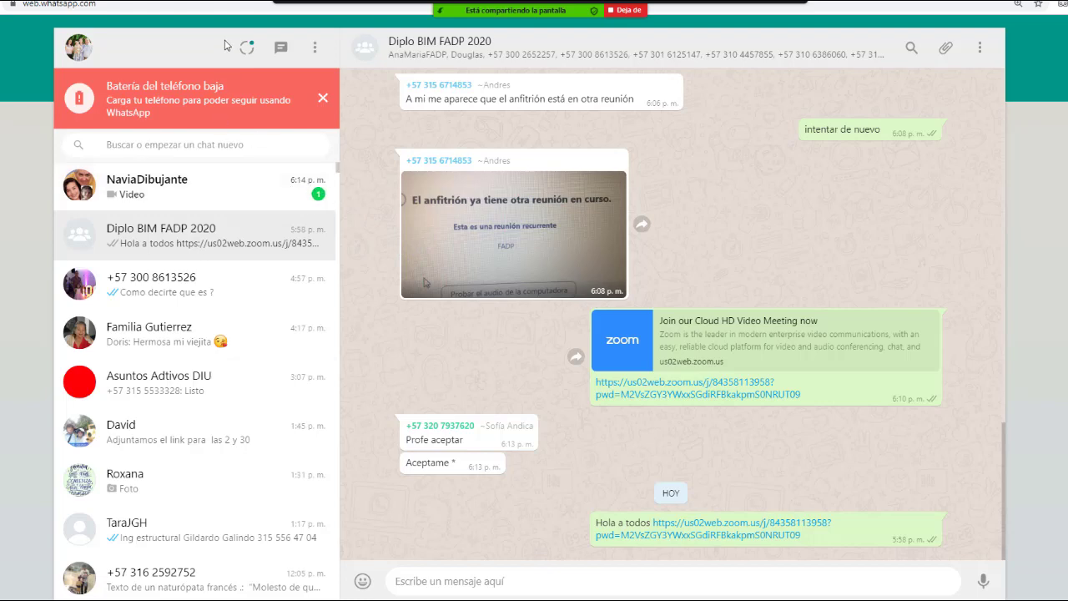
left_click(568, 3)
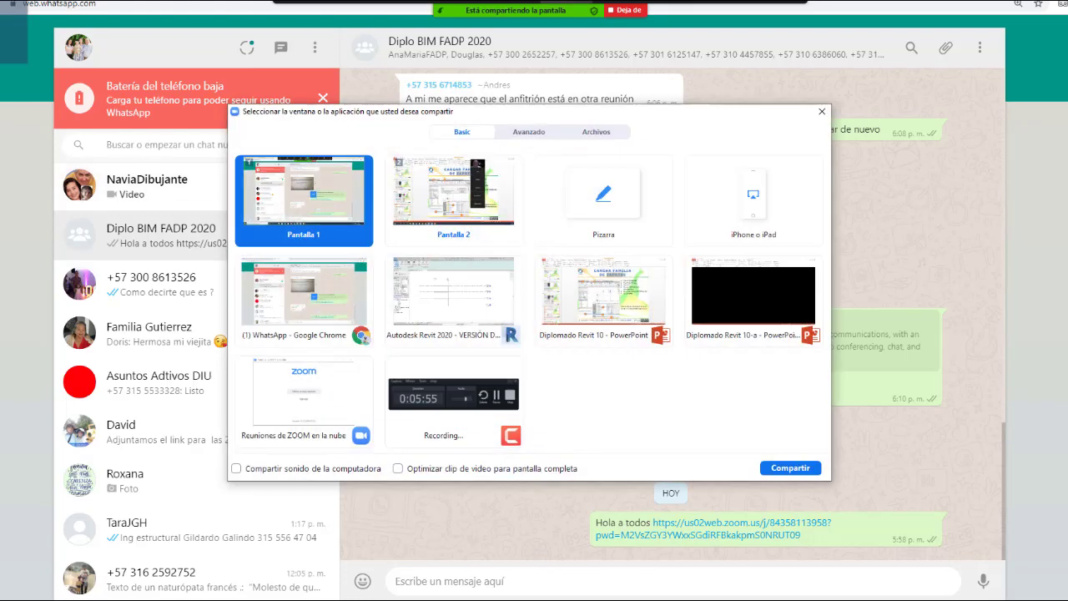
double_click(298, 197)
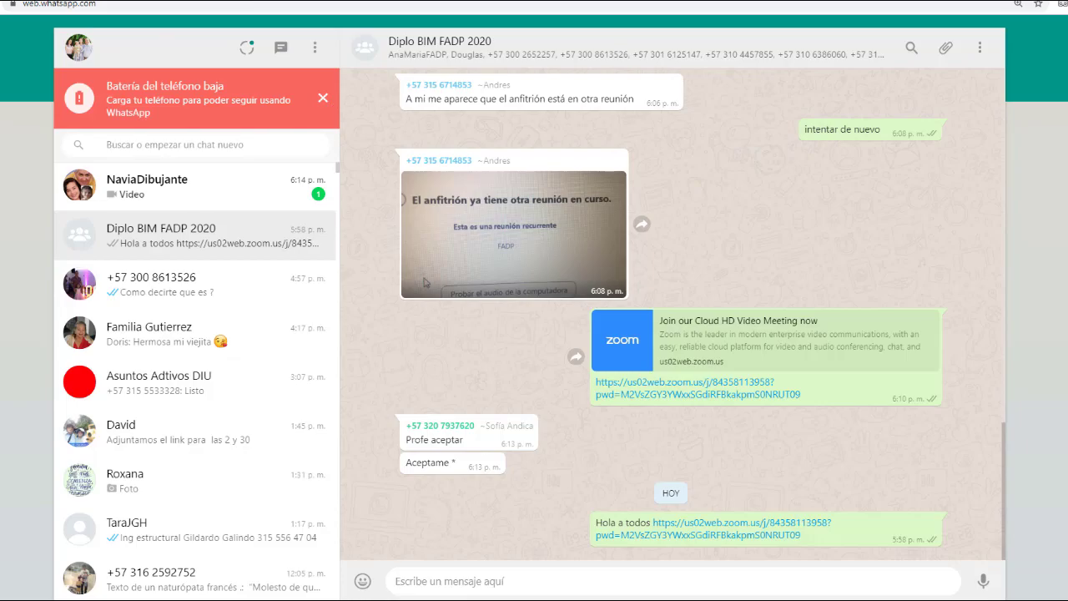
key("ctrl+t")
type("wa.me")
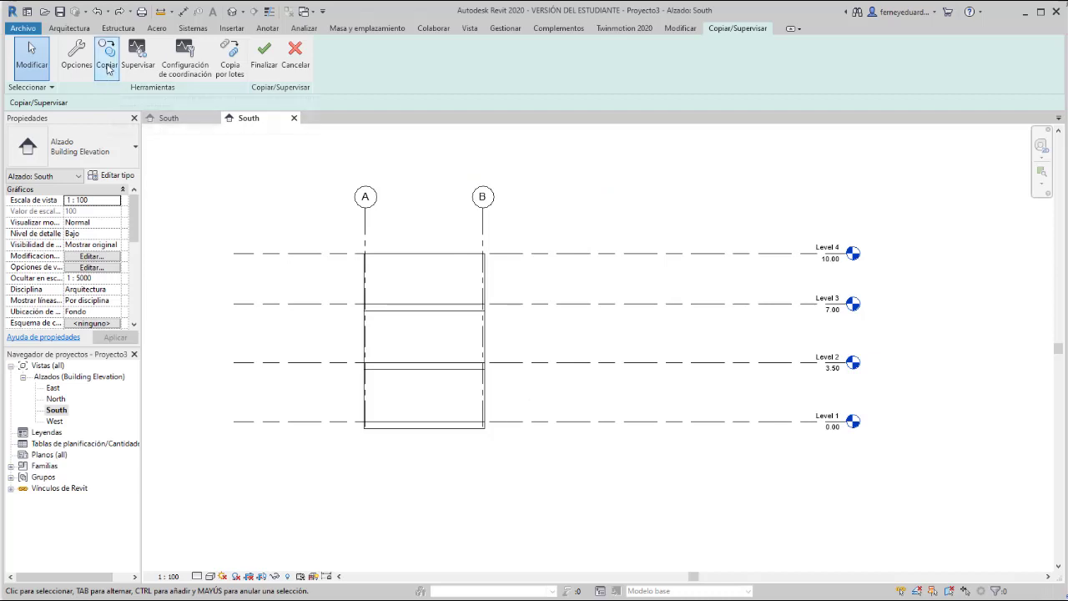
Step: Copy the linked model's four levels, Level 1 to Level 4, together with the Multiple option and finish Copy/Monitor
left_click(109, 65)
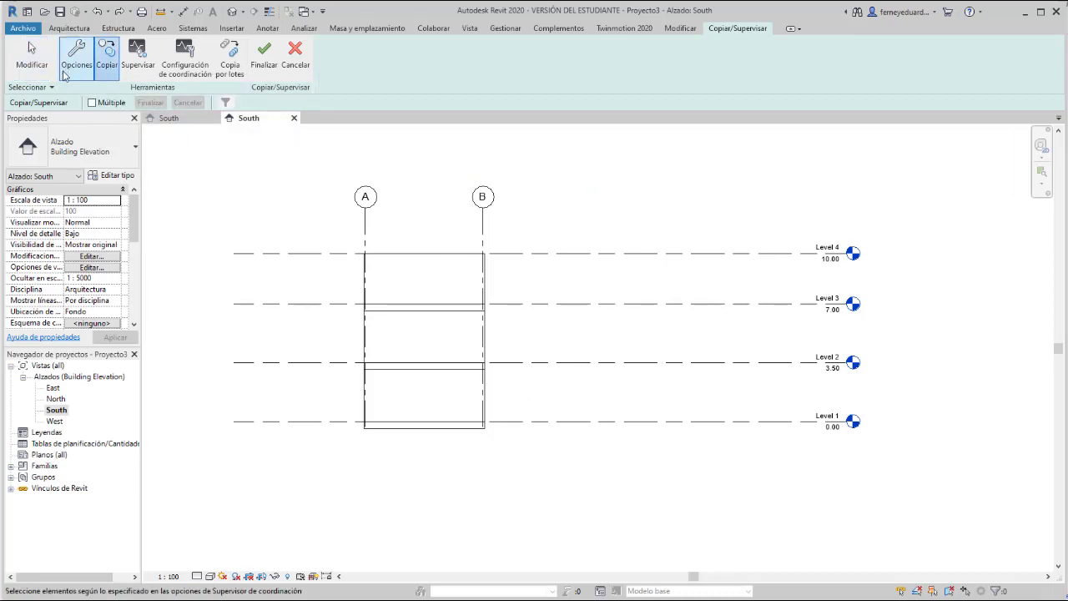
left_click(91, 102)
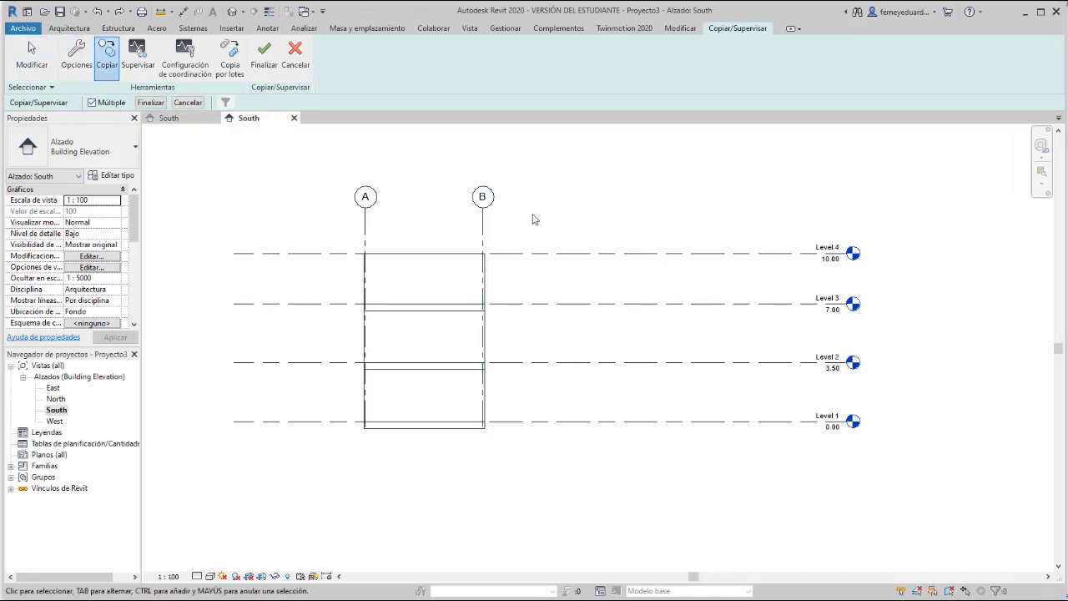
left_click_drag(655, 214, 576, 472)
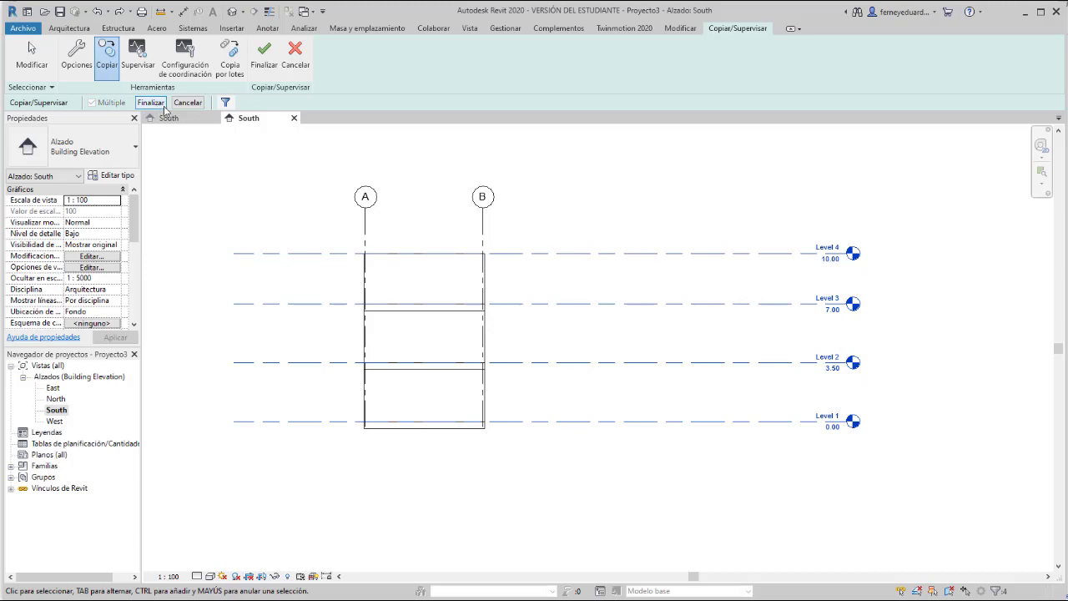
left_click(153, 103)
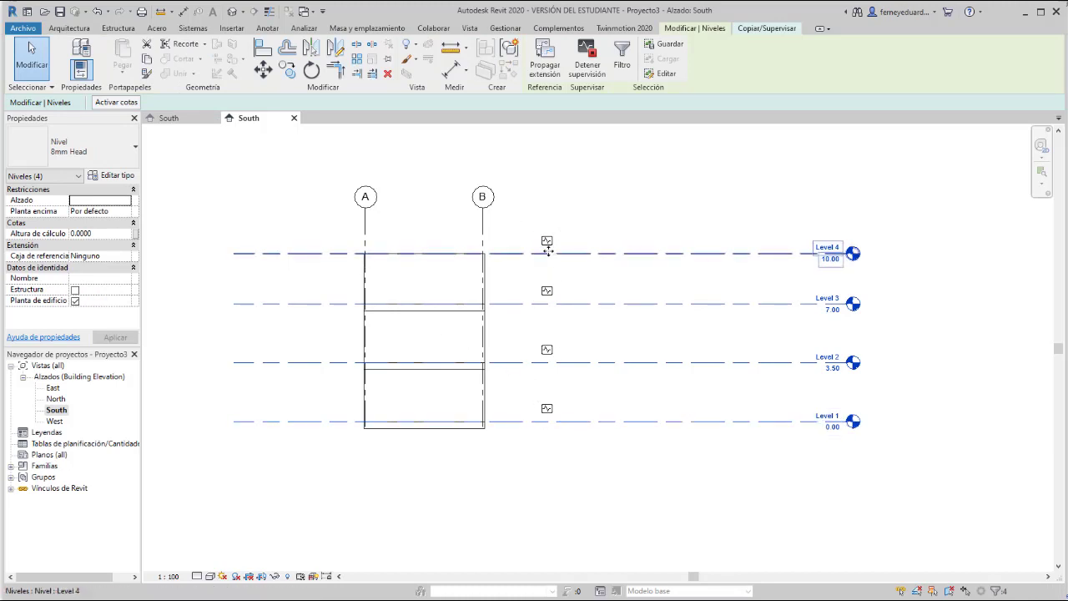
left_click(745, 34)
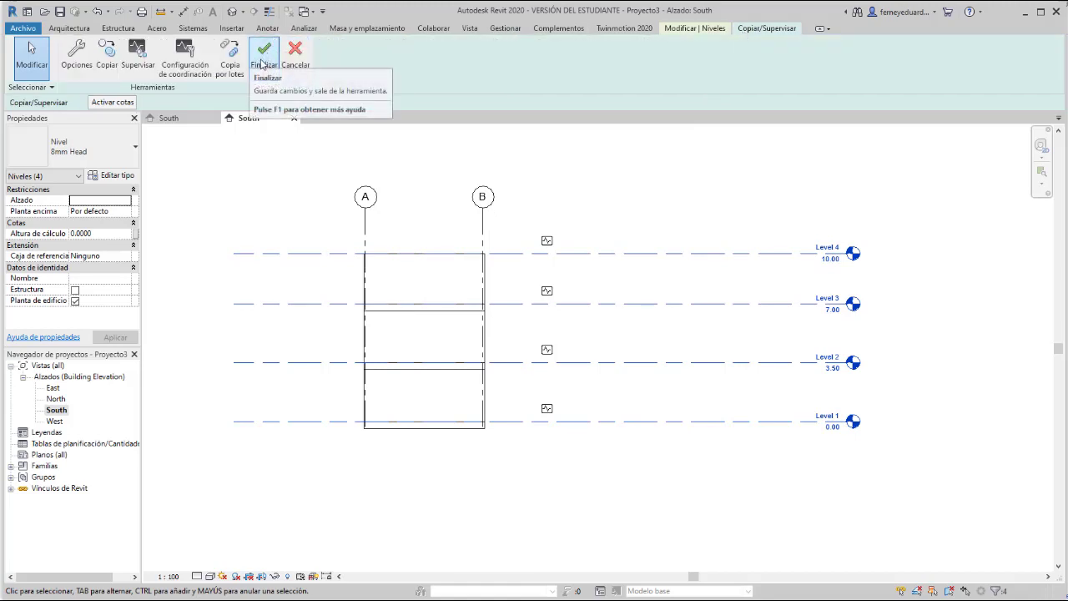
left_click(264, 59)
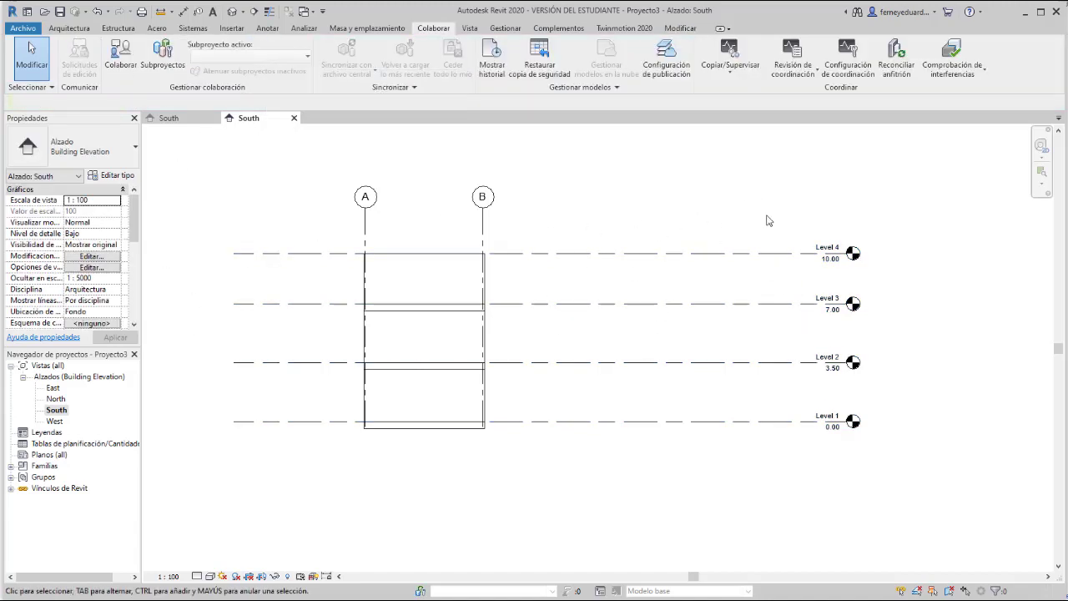
scroll(878, 313, "up", 5)
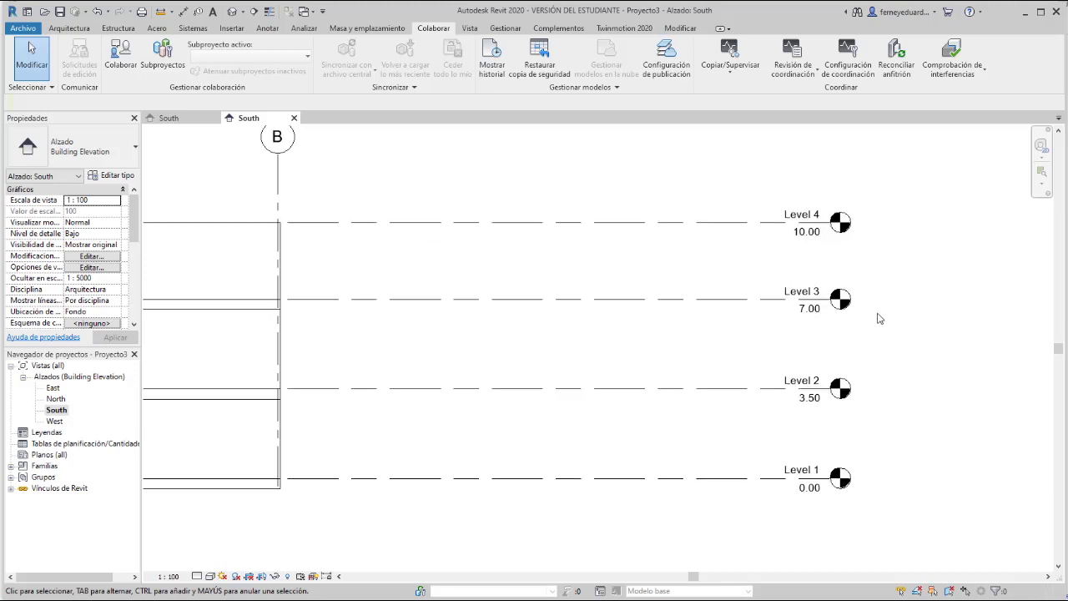
middle_click_drag(729, 177, 718, 248)
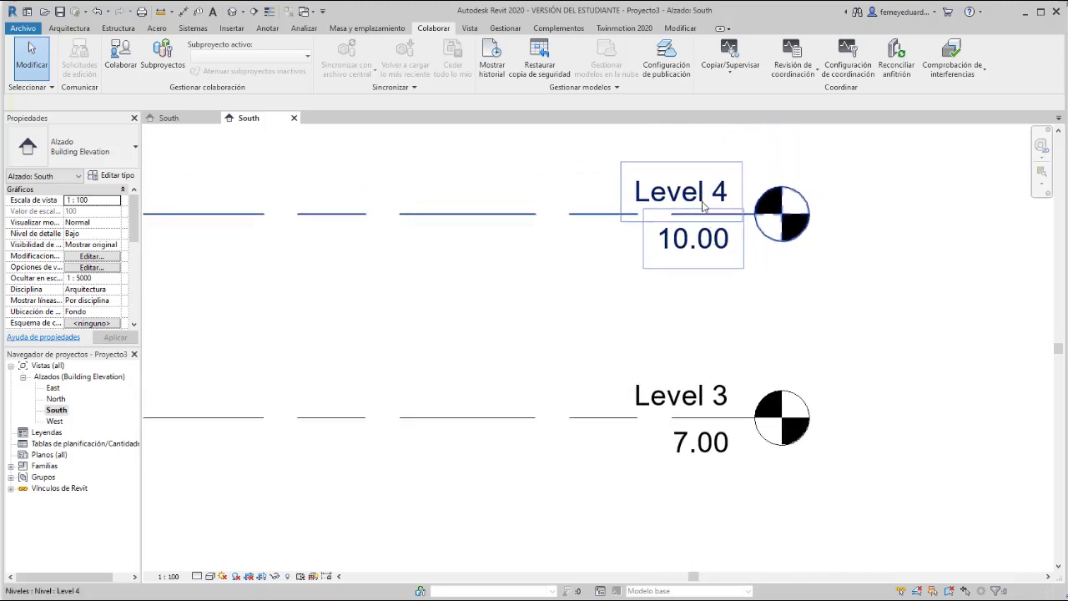
scroll(676, 188, "down", 5)
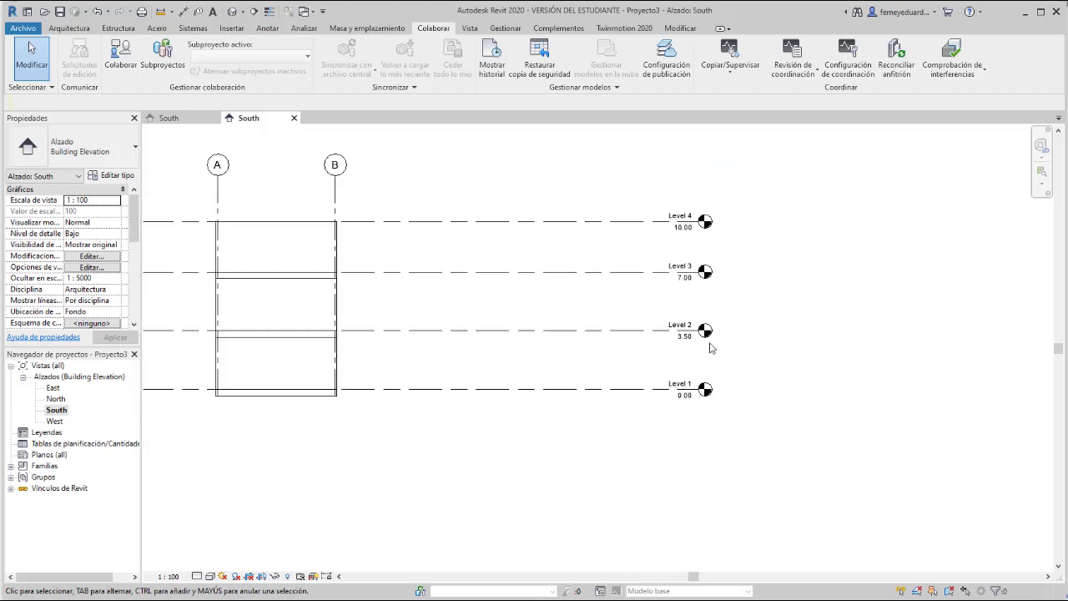
scroll(714, 234, "up", 3)
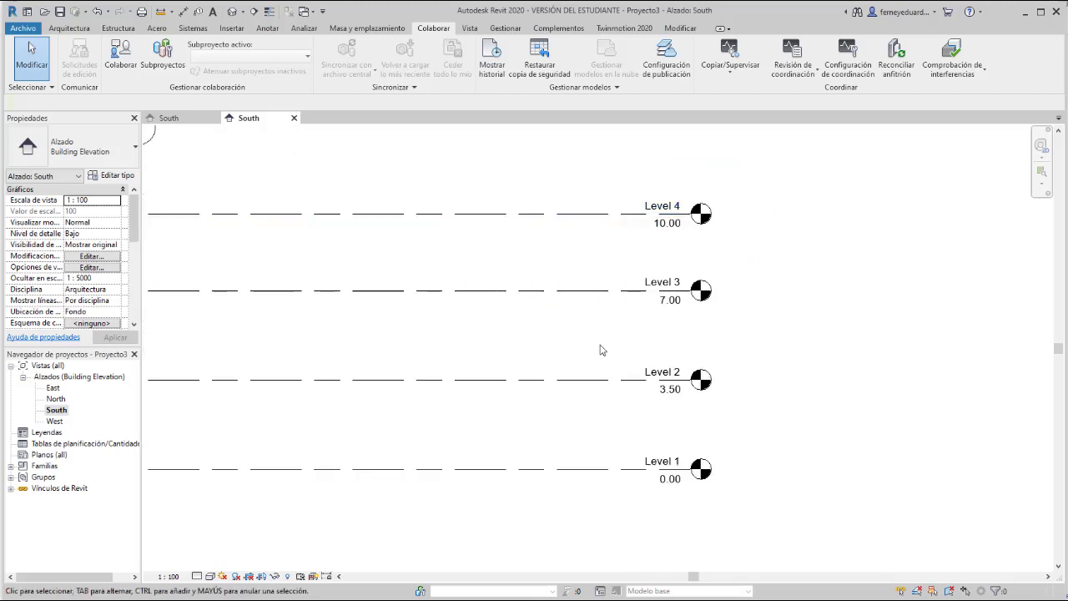
scroll(724, 193, "down", 3)
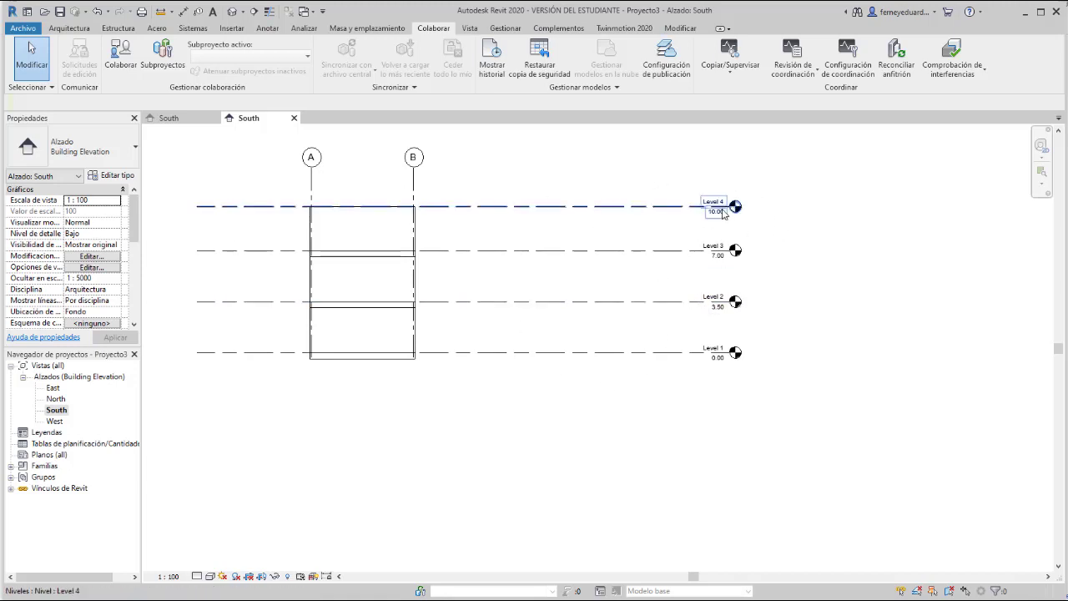
Step: Create Floor Plan views for Level 1, Level 2, Level 3 and Level 4
left_click(470, 29)
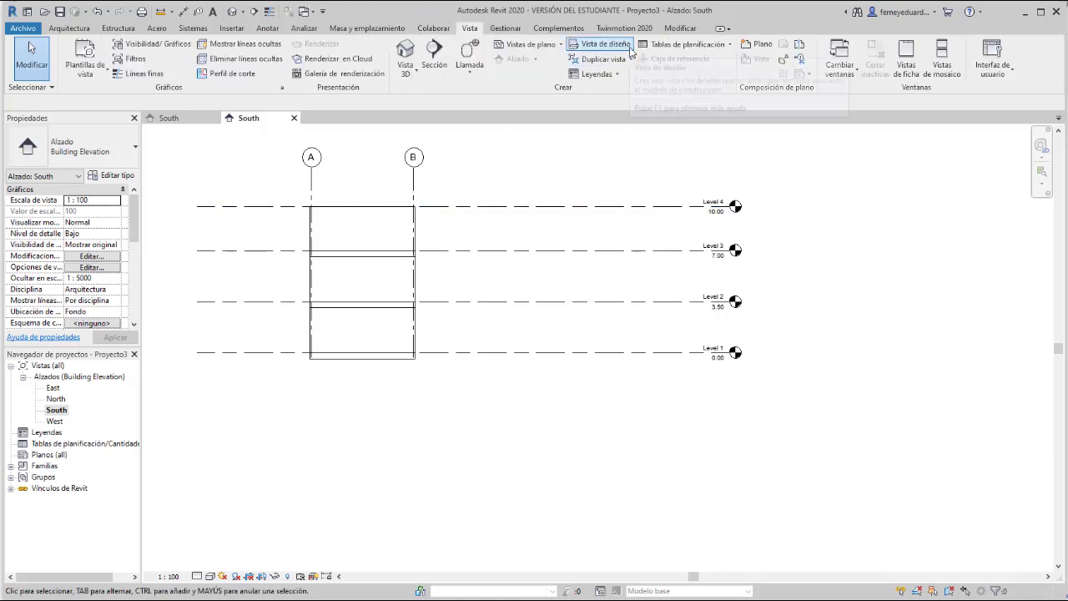
left_click(559, 45)
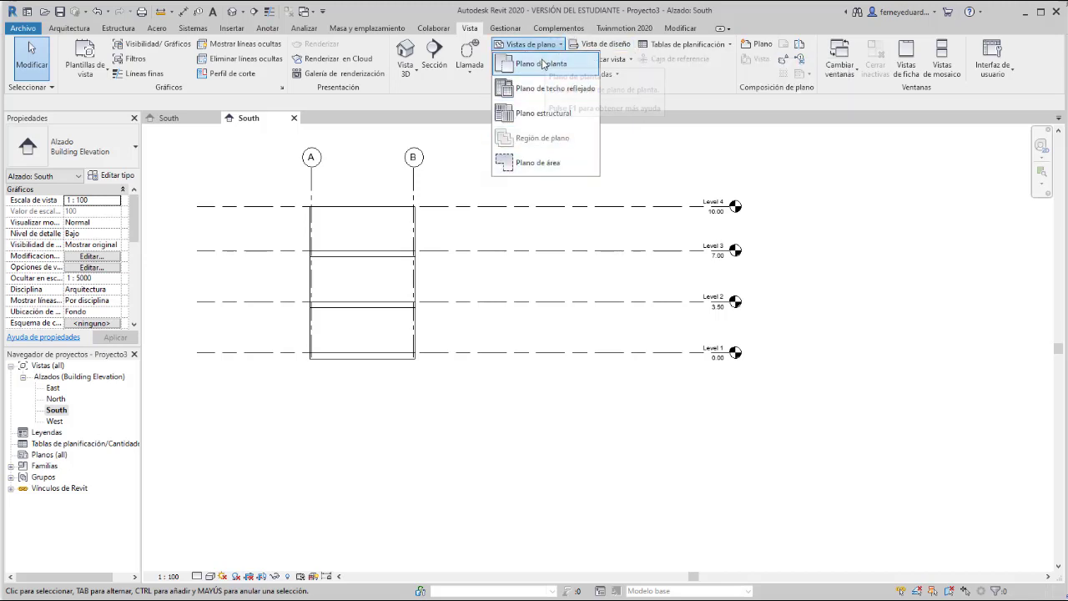
left_click(537, 65)
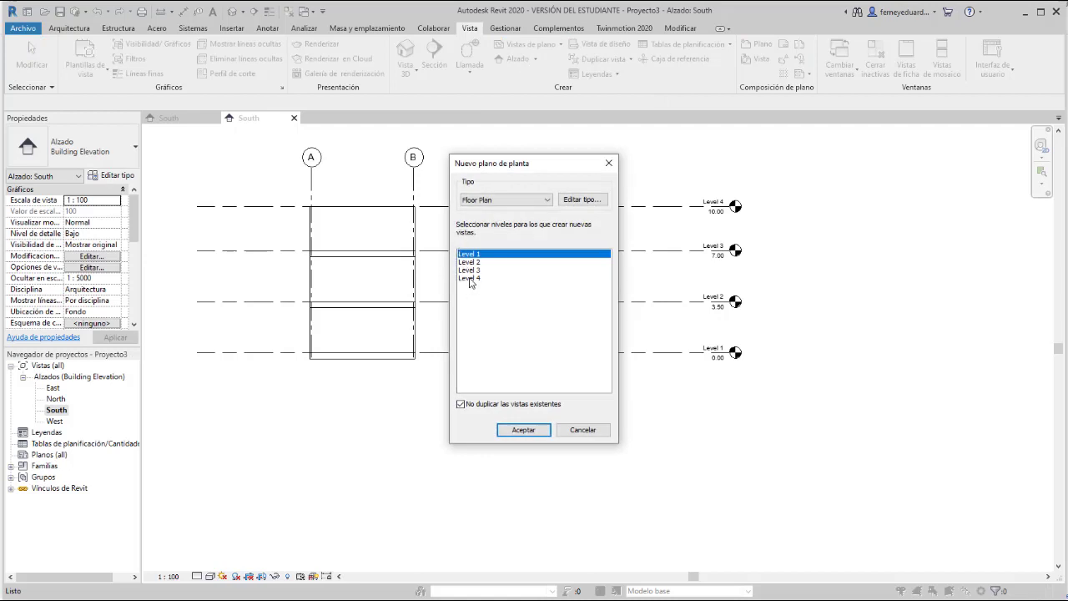
left_click(470, 279, "shift")
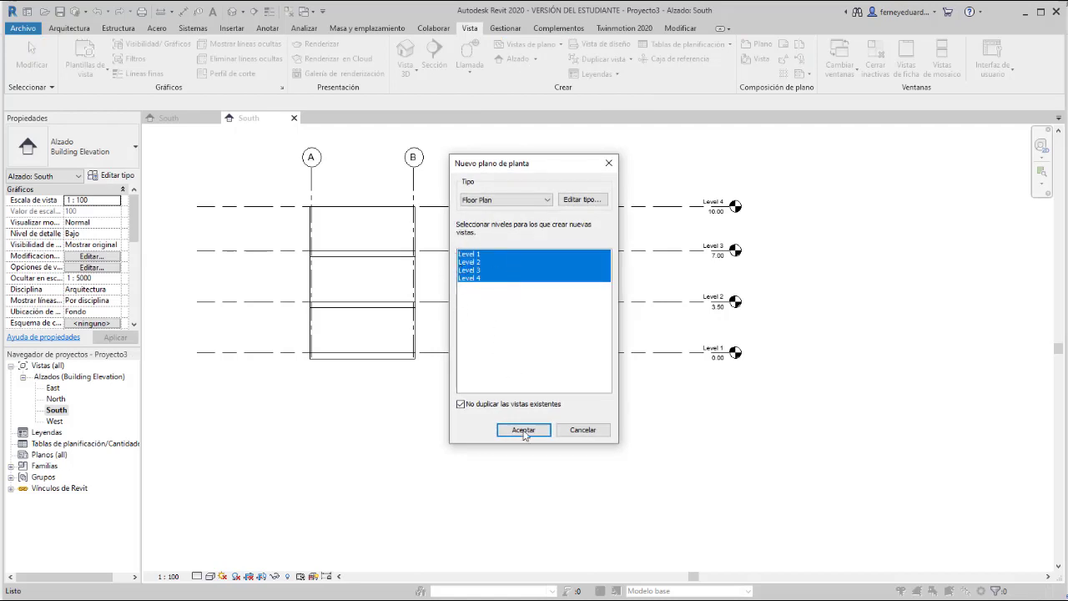
left_click(522, 431)
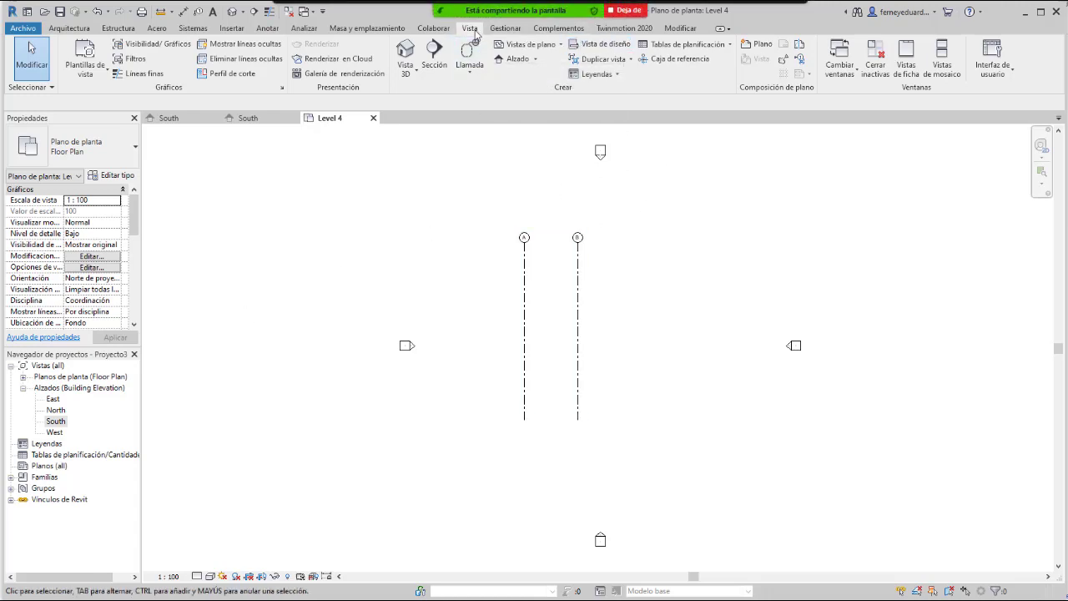
Step: Check whether any levels still lack a floor plan and list the project's floor plan views
left_click(562, 47)
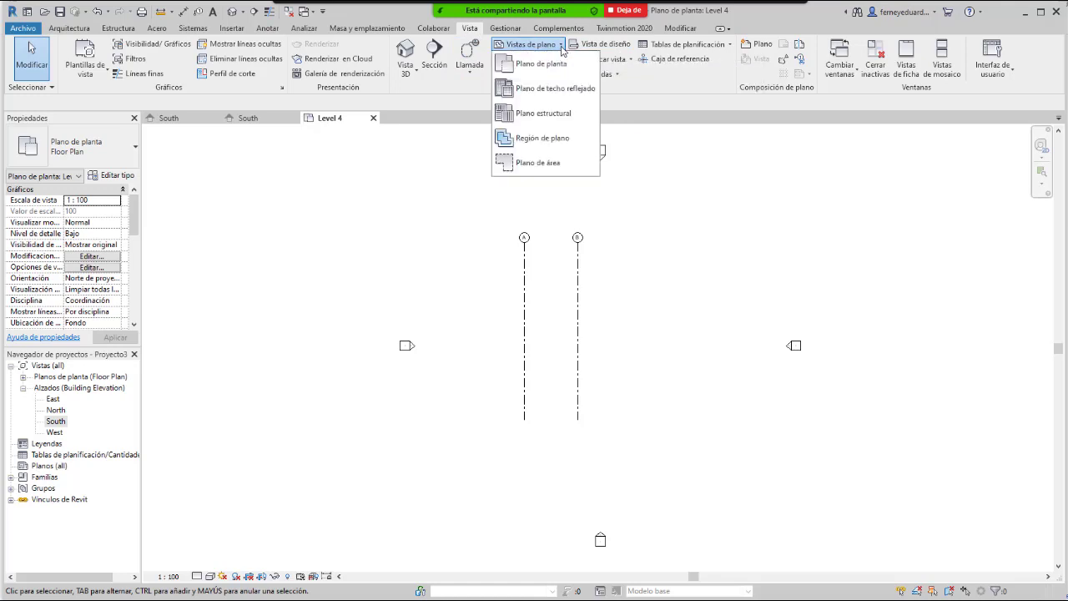
left_click(547, 64)
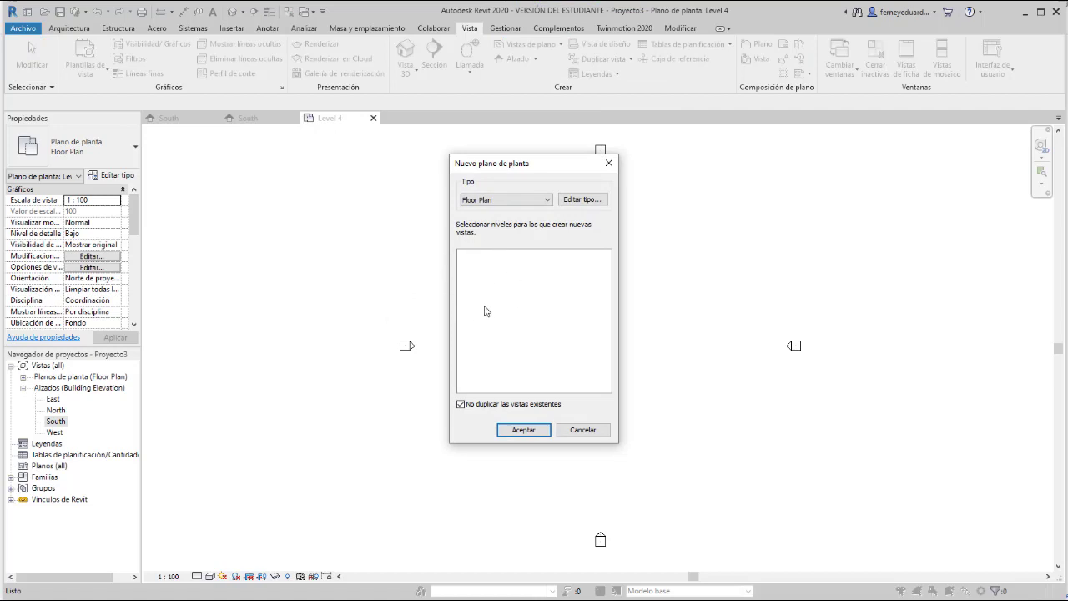
left_click(521, 430)
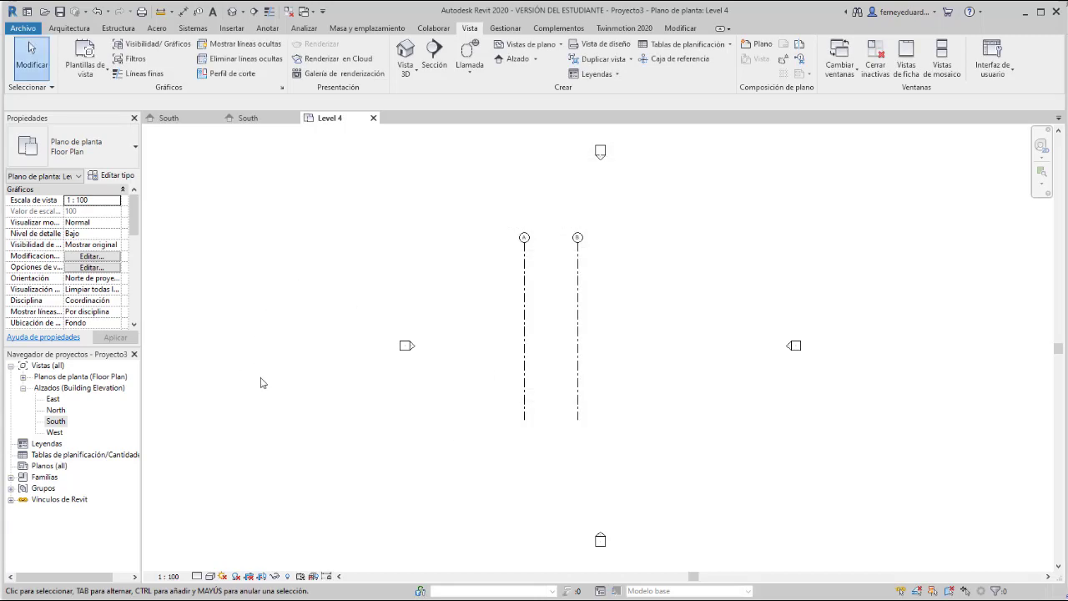
left_click(24, 378)
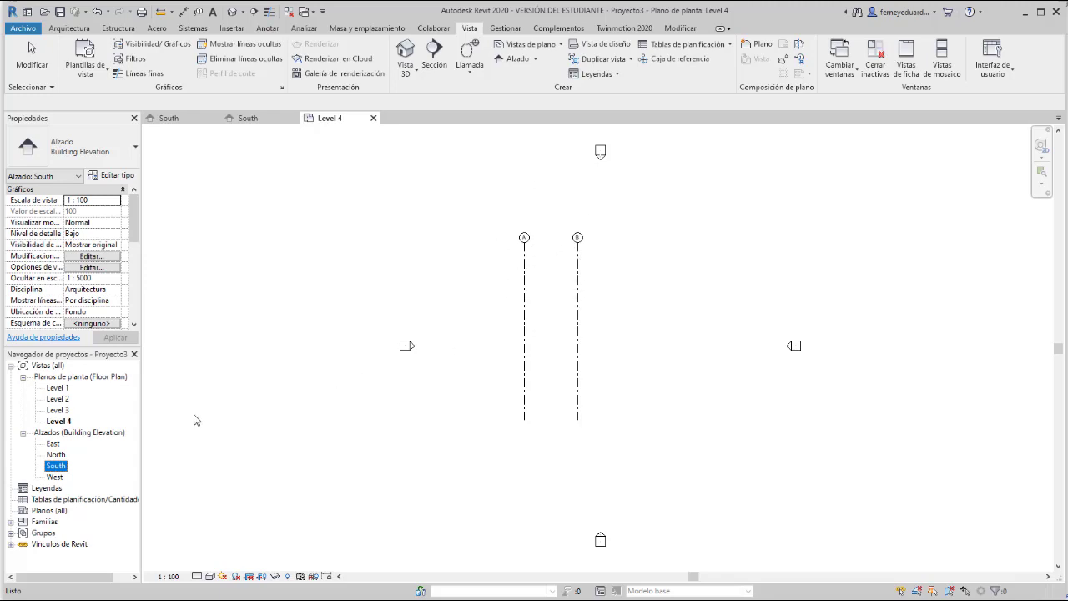
Step: Open the East elevation and check by selection whether grid 2 belongs to the linked model
double_click(52, 443)
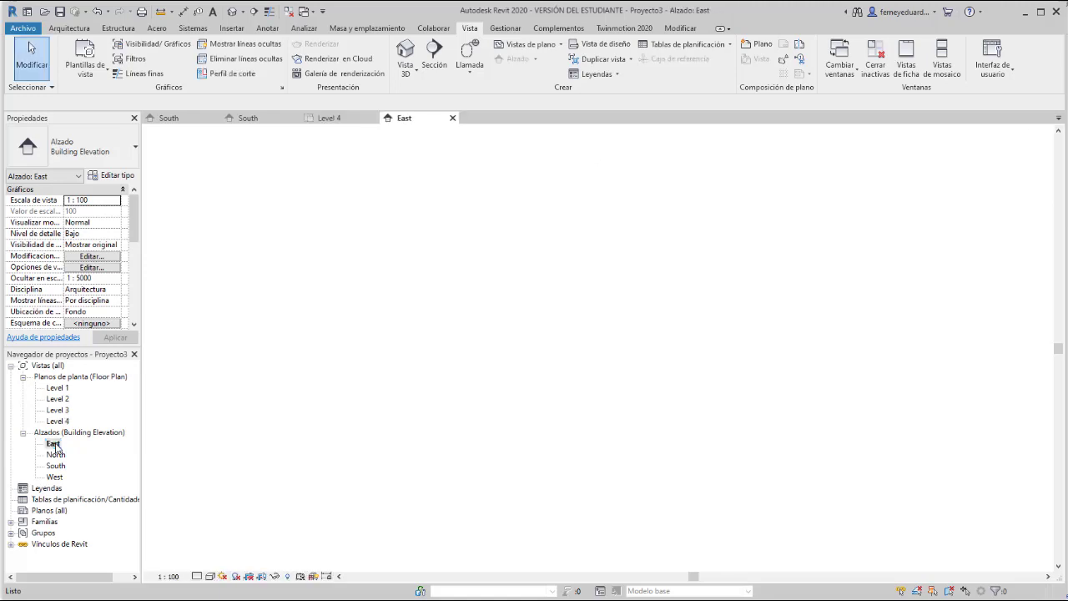
left_click(631, 292)
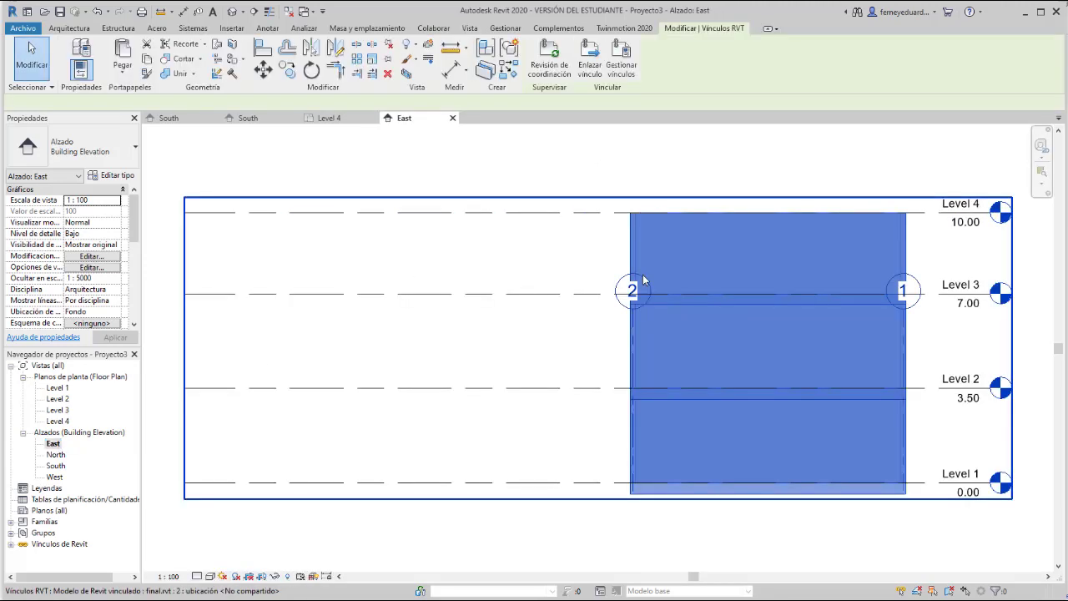
key("Escape")
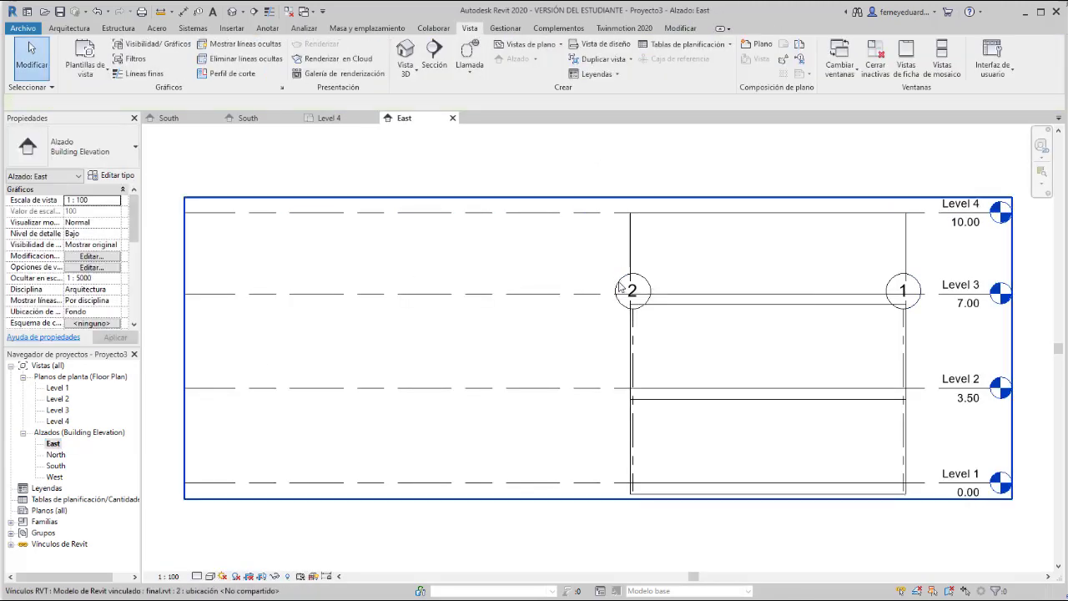
left_click(626, 288)
key("Escape")
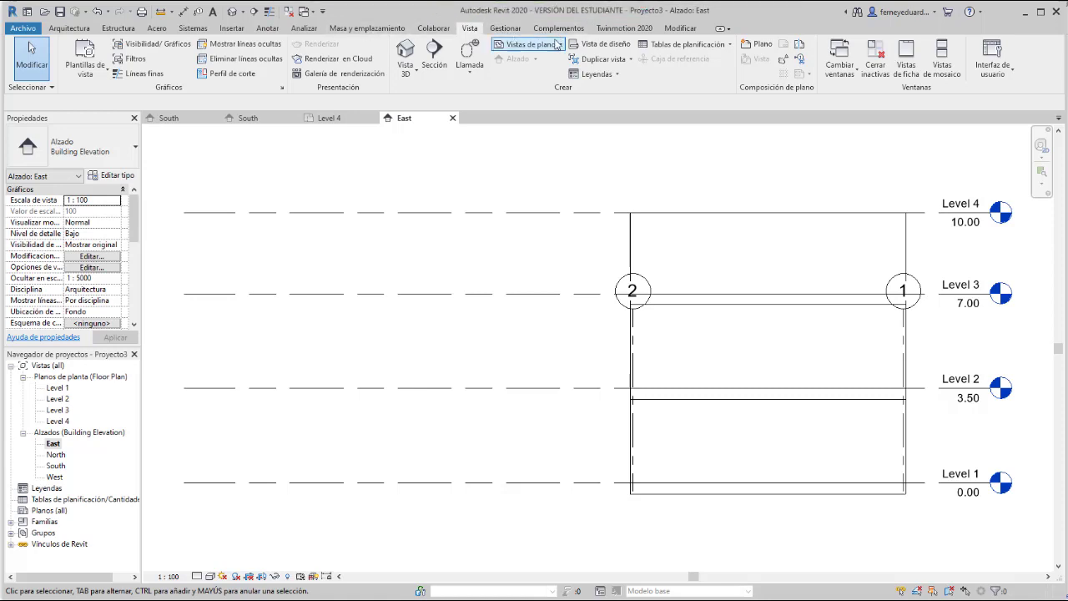
Step: Start Copy/Monitor on the linked final.rvt model in the East elevation
left_click(433, 27)
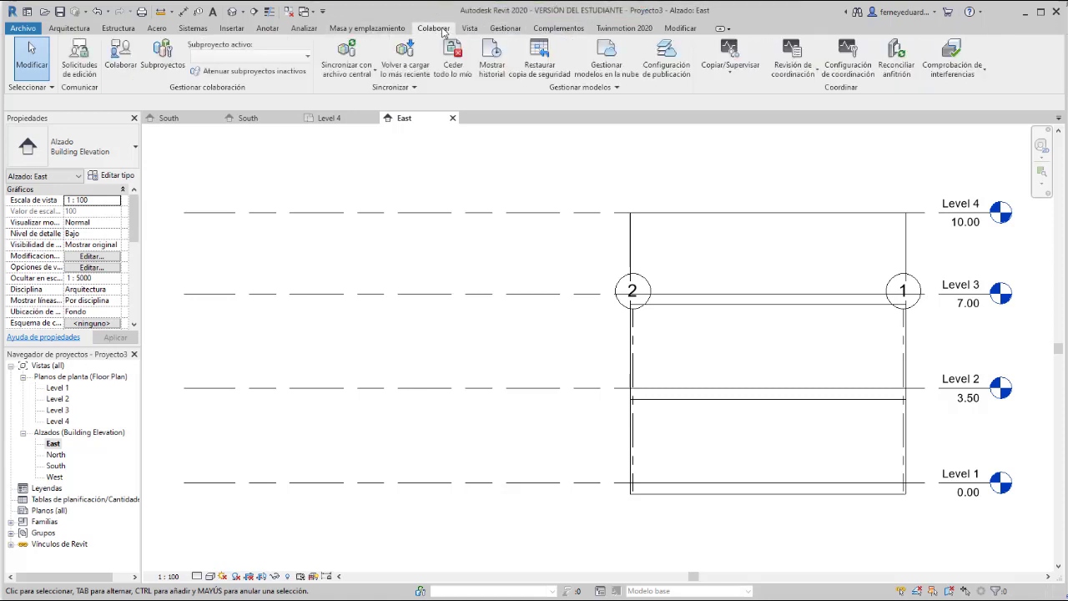
left_click(730, 71)
left_click(735, 119)
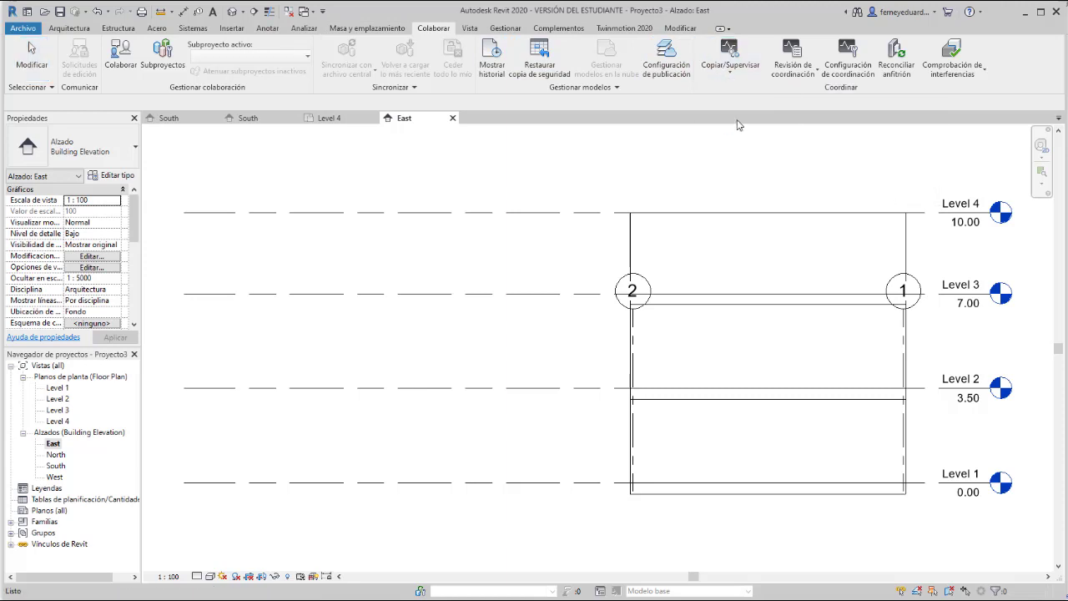
left_click(674, 213)
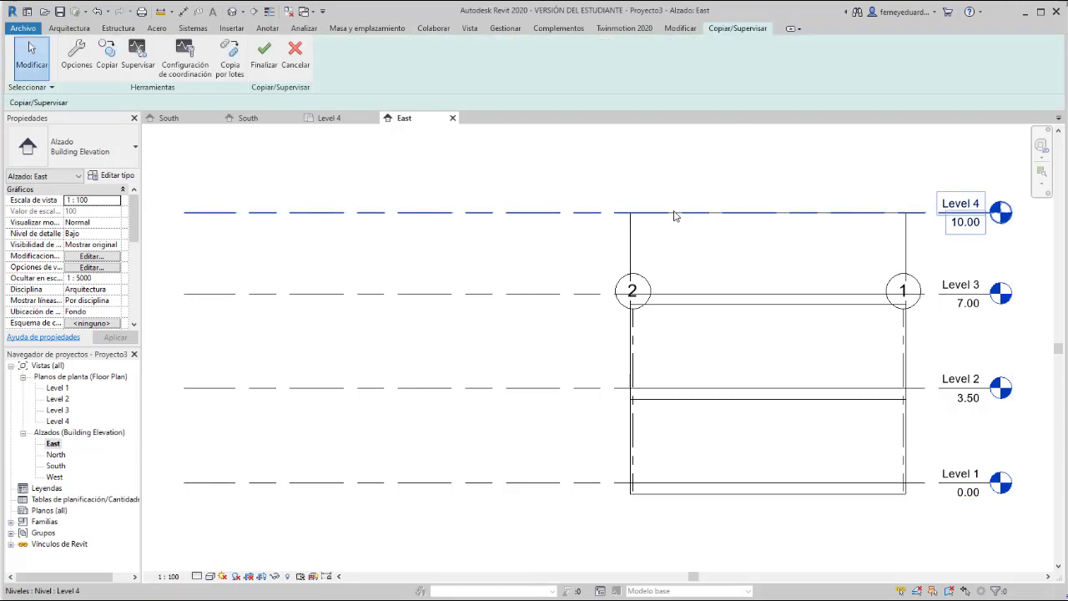
Step: Copy the linked model's grid 1 into the project with the Multiple option and finish Copy/Monitor
left_click(107, 56)
left_click(91, 102)
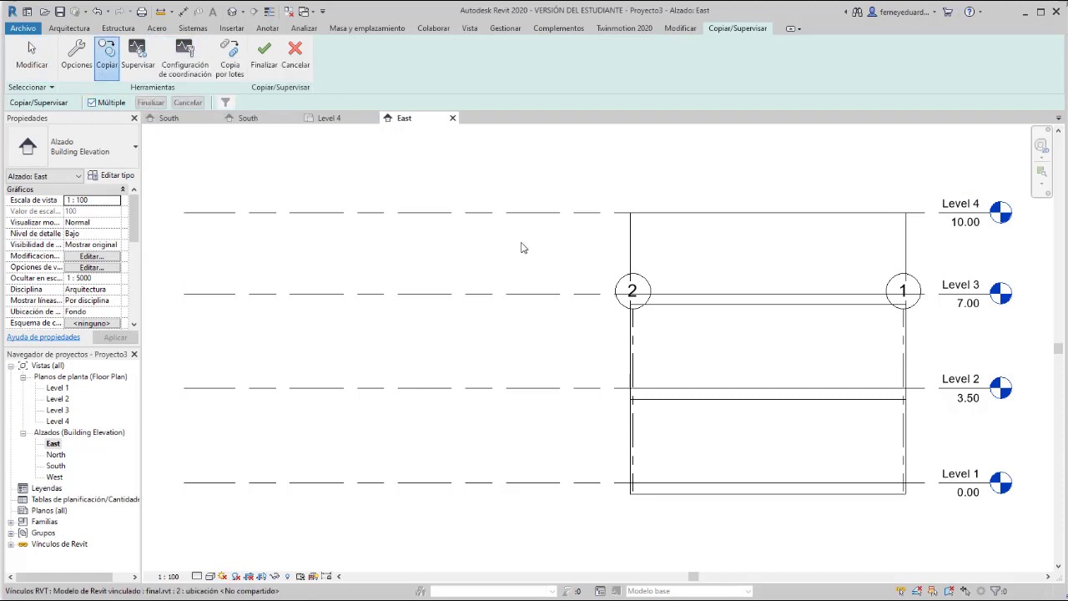
left_click(622, 288)
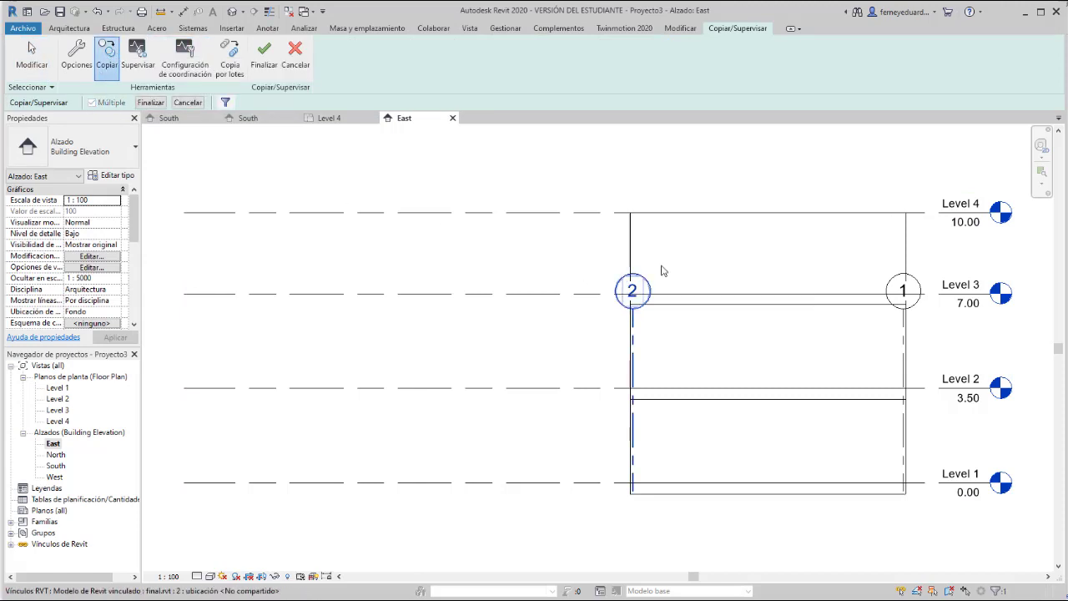
left_click(887, 287)
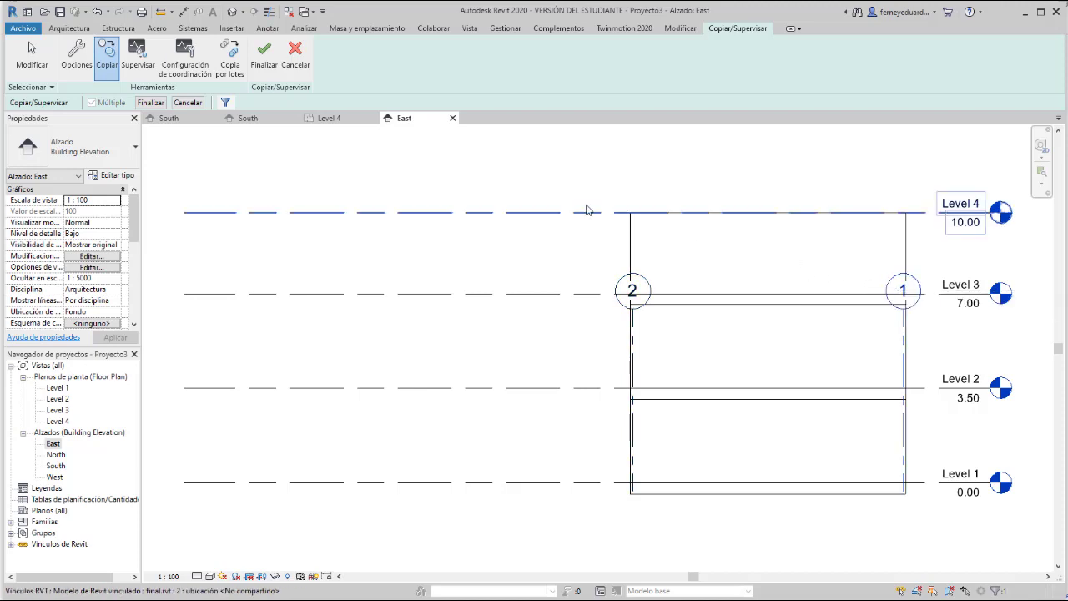
left_click(150, 102)
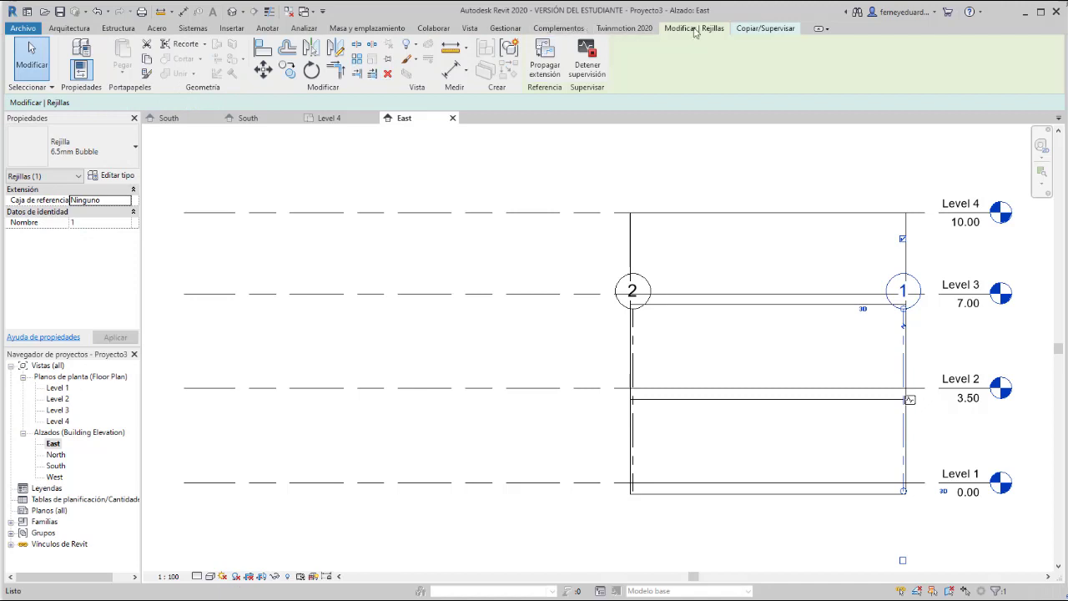
left_click(760, 28)
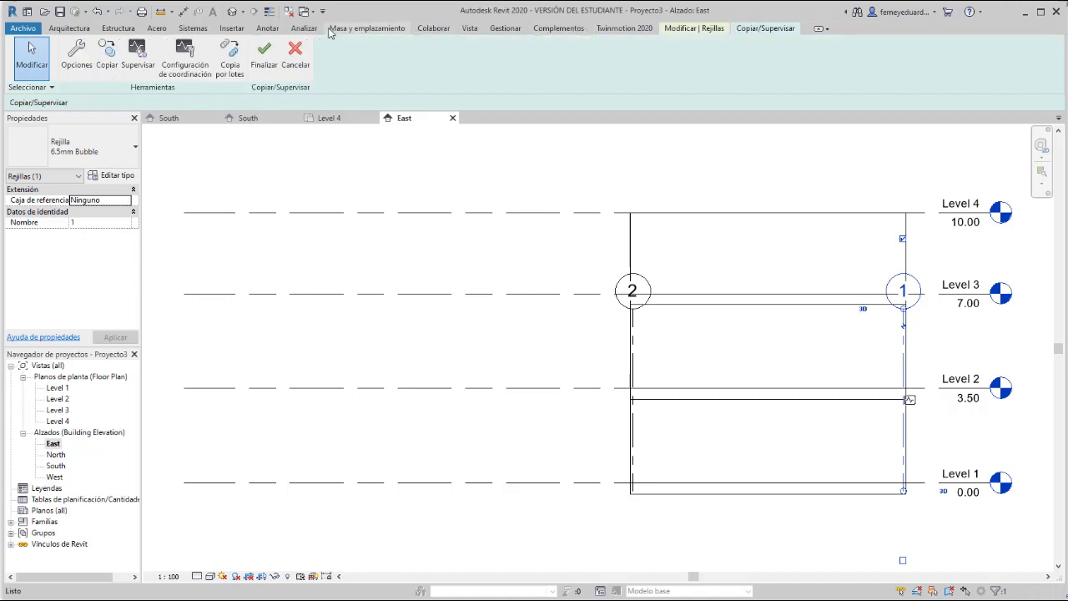
left_click(264, 55)
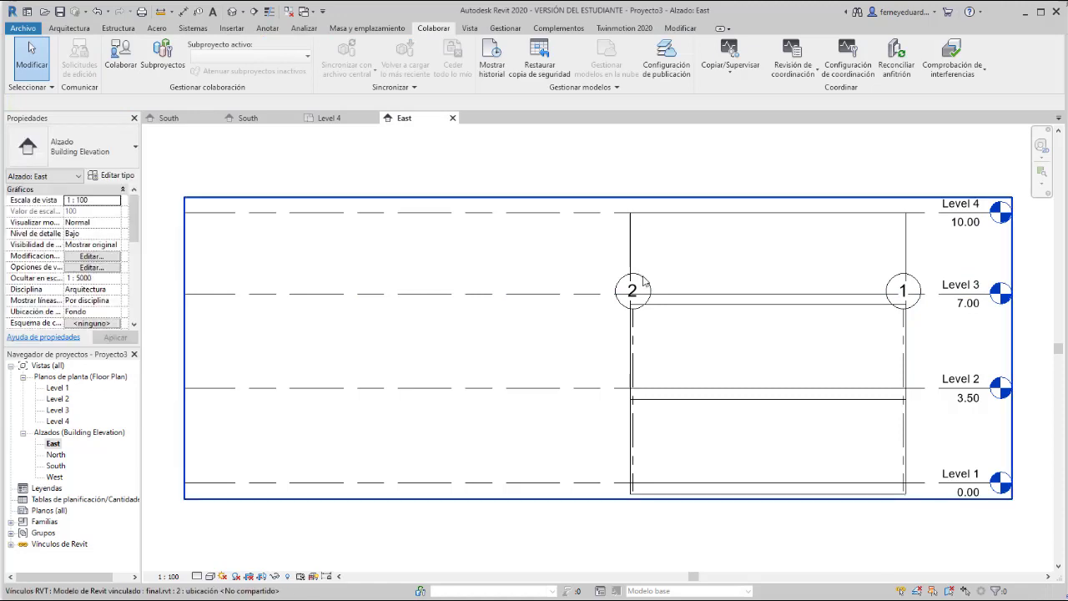
Step: Check by selection whether grid 2 in the East elevation is still part of the linked model
scroll(641, 286, "down", 2)
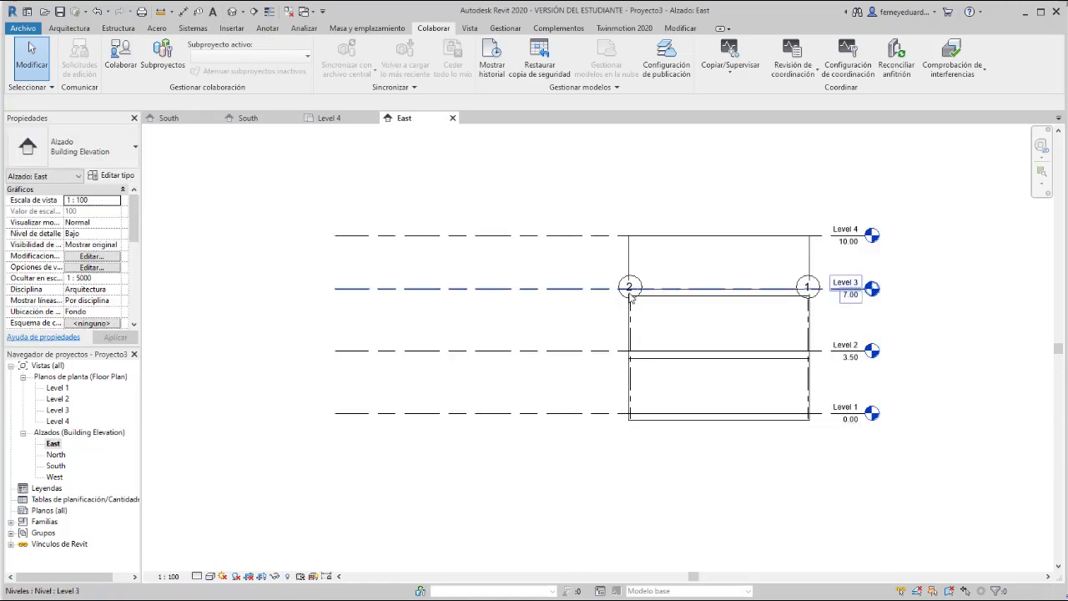
left_click(630, 292)
key("Escape")
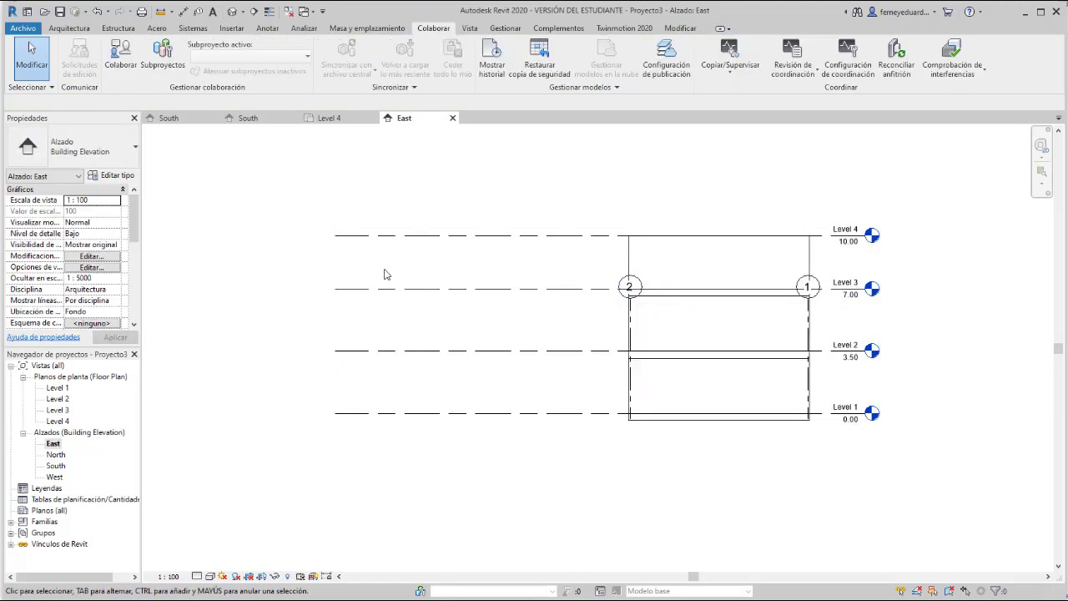
Step: Select around grid 2 in the East elevation to see which elements belong to the linked model
left_click(631, 326)
key("Escape")
left_click_drag(559, 188, 675, 465)
Step: Open the Level 1 floor plan and extend the copied grid 1's head outward past the linked model's bubble
double_click(65, 389)
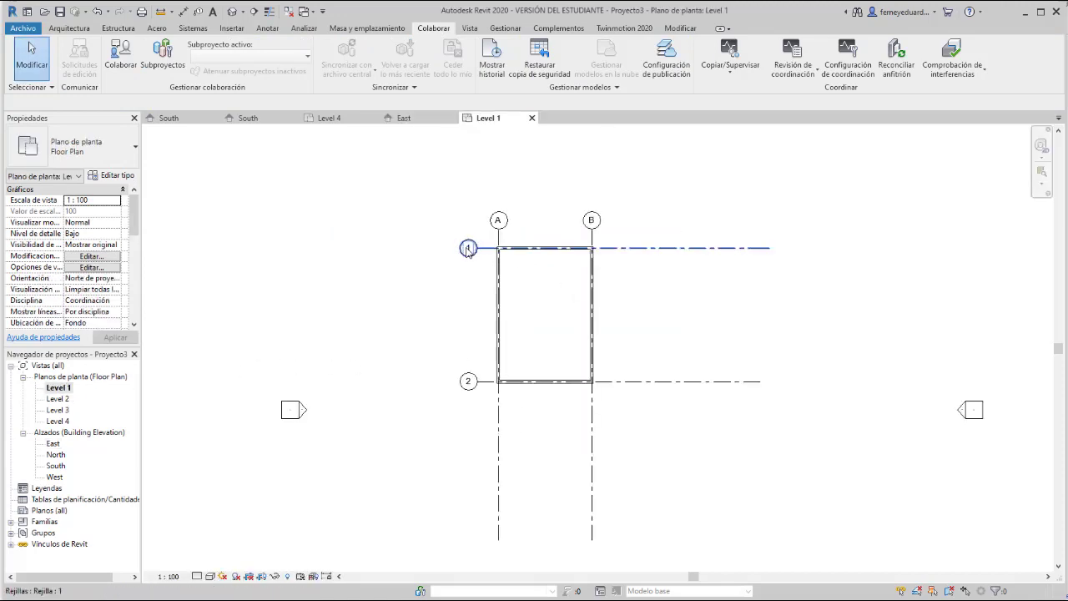
left_click(480, 252)
mouse_move(477, 248)
left_mouse_down()
mouse_move(396, 245)
mouse_move(458, 247)
left_mouse_up()
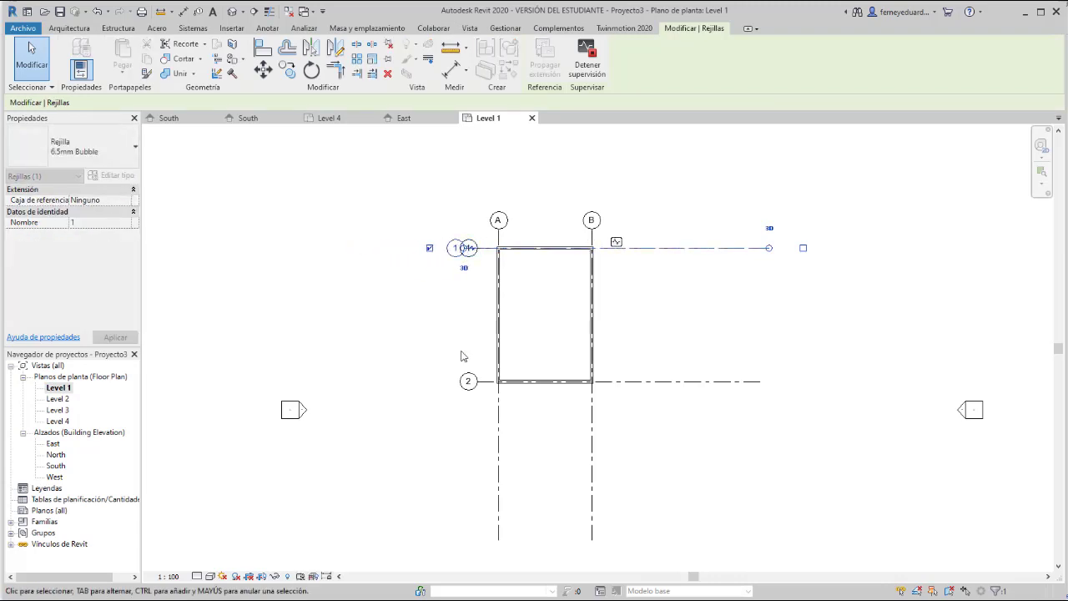
left_click(481, 383)
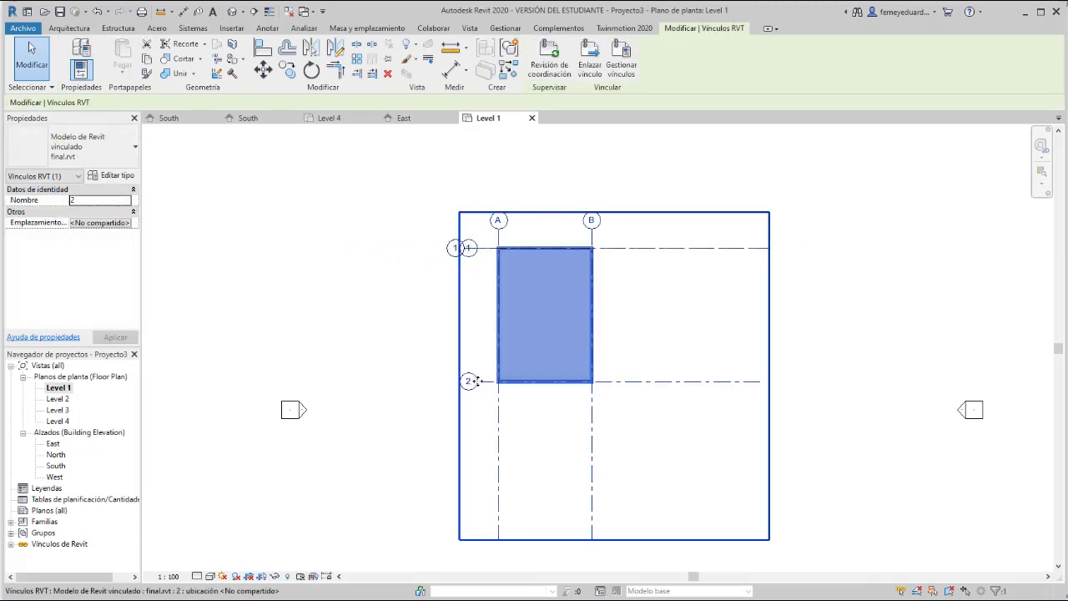
key("Escape")
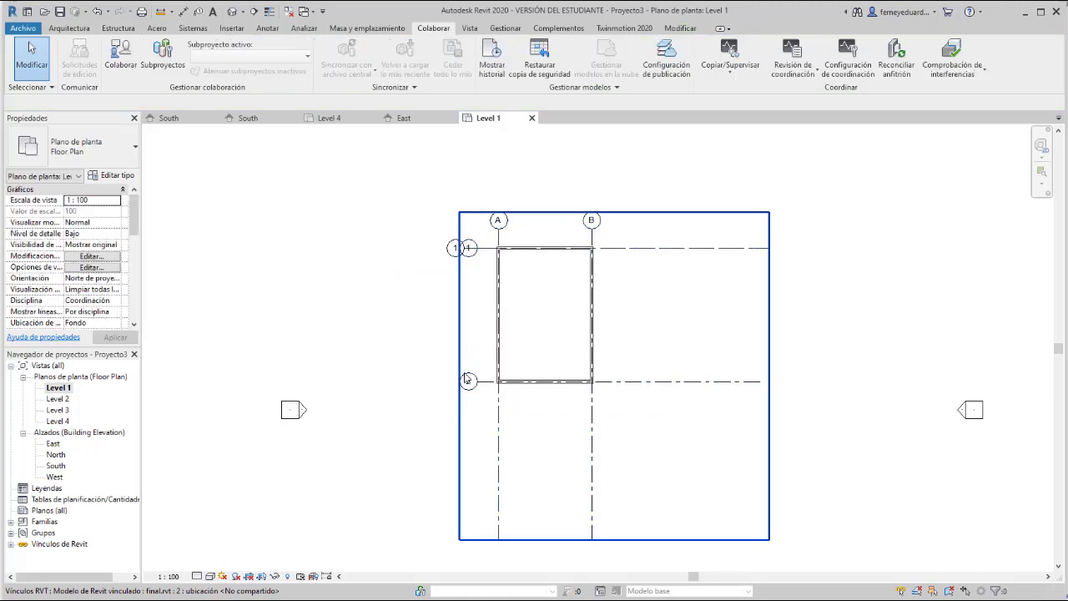
left_click(462, 248)
left_click_drag(464, 248, 404, 248)
Step: Check by selection whether grids 2 and A in the Level 1 plan belong to the linked model
scroll(402, 247, "up", 3)
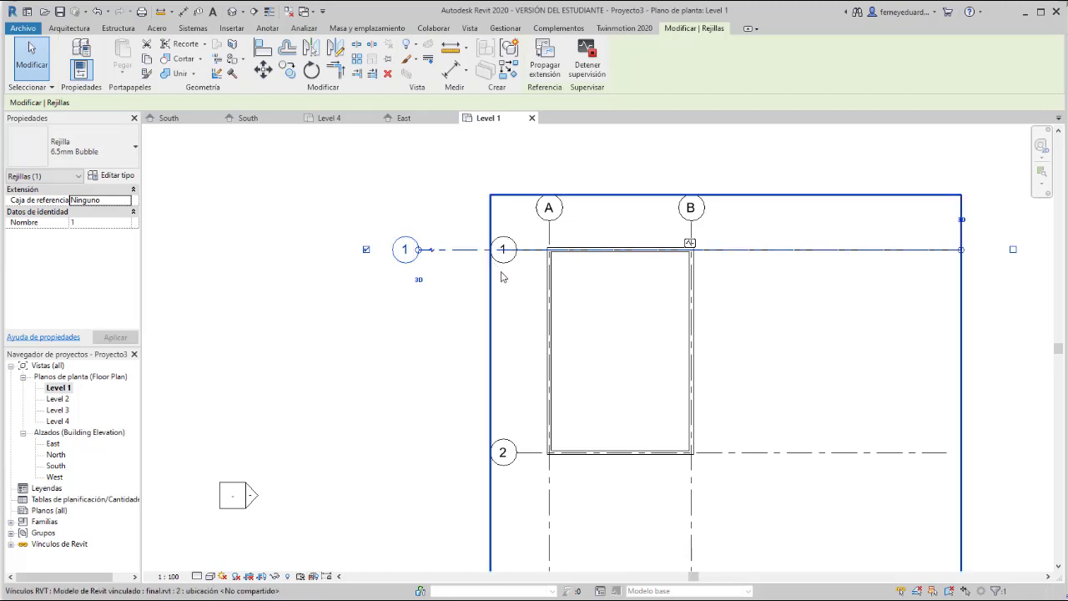
scroll(480, 333, "down", 1)
left_click(502, 437)
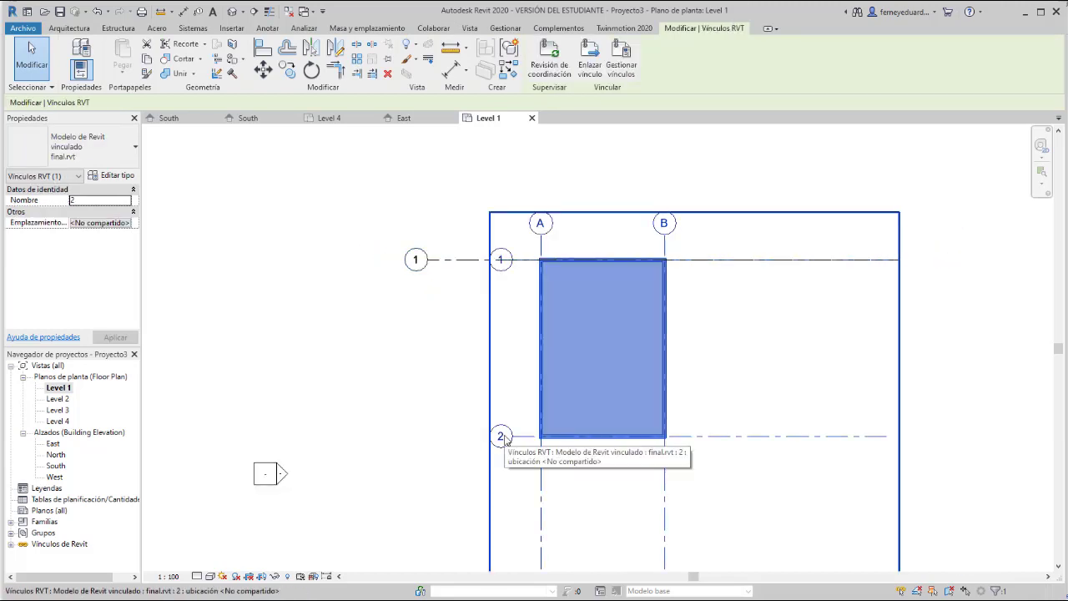
left_click(568, 241)
left_click(552, 227)
key("Escape")
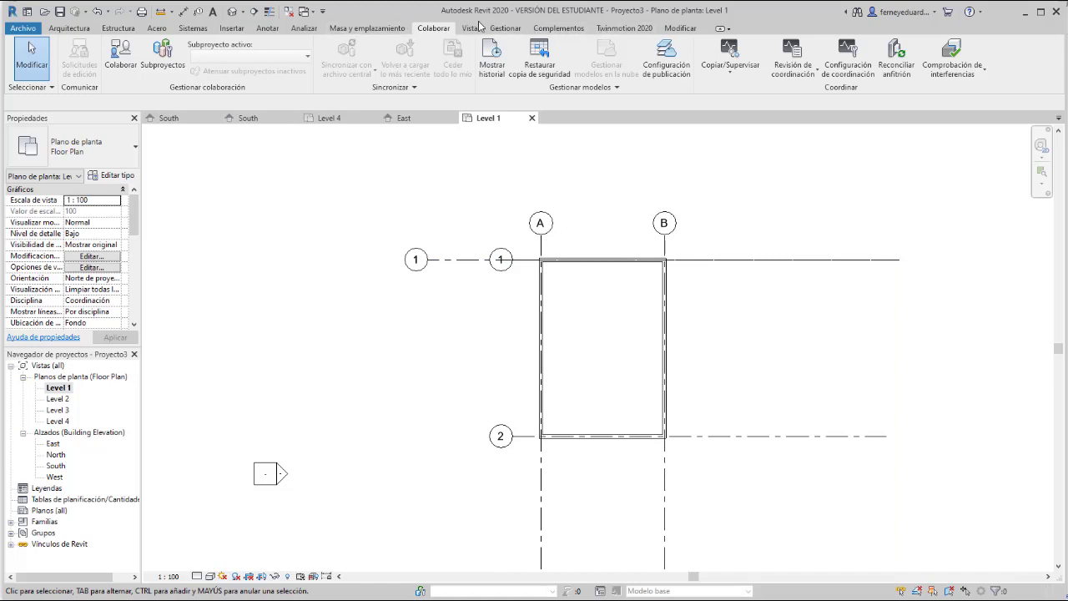
Step: Start Copy/Monitor on the linked final.rvt model in the Level 1 plan
left_click(729, 62)
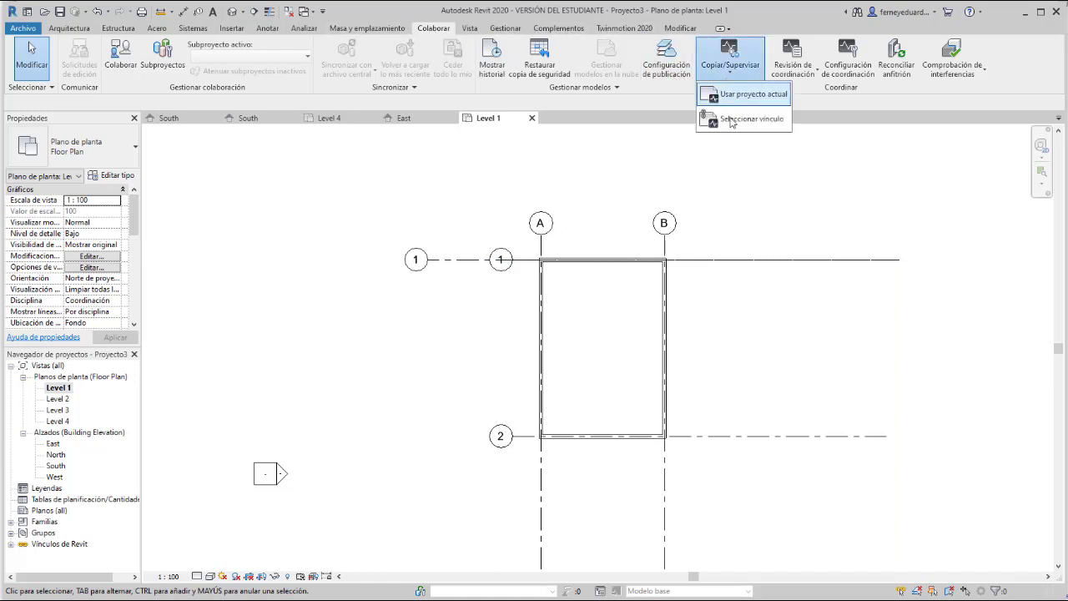
left_click(741, 125)
left_click(677, 221)
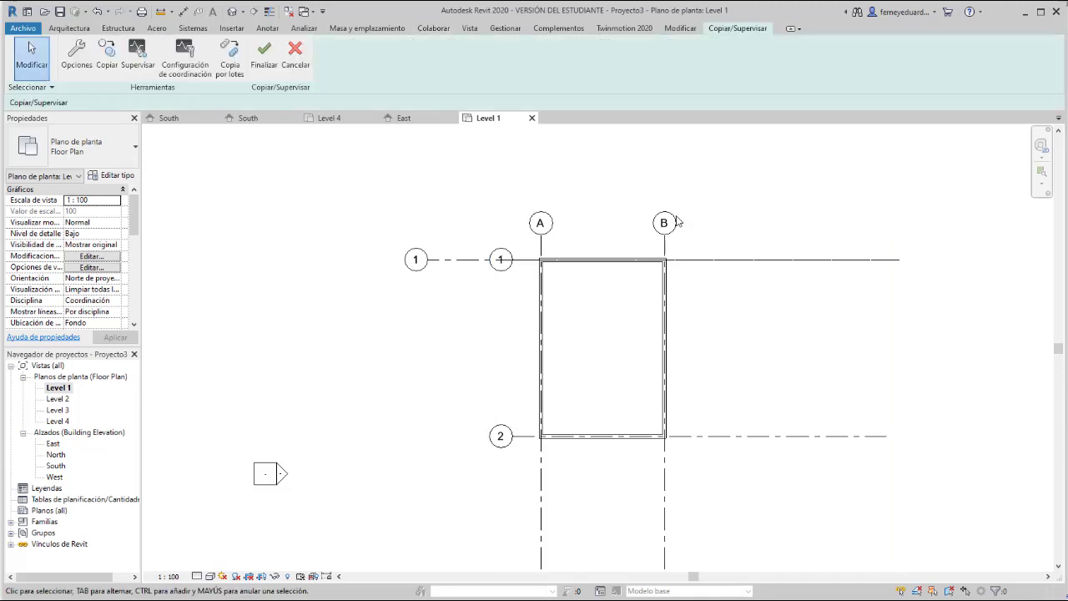
Step: Copy the linked model's grids A, B and 2 into the project with the Multiple option and finish Copy/Monitor
left_click(107, 57)
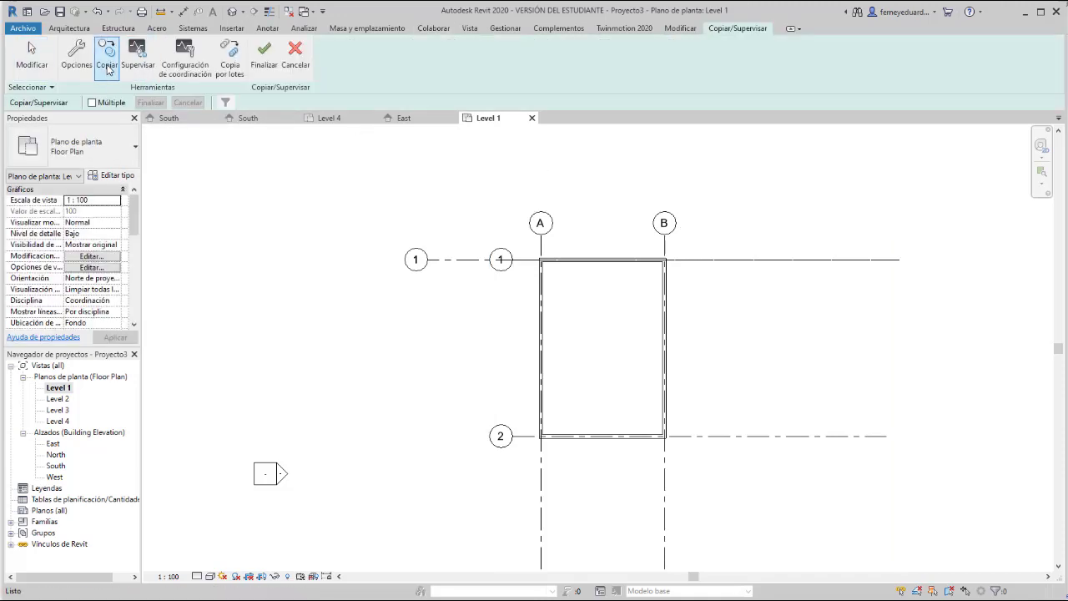
left_click(92, 102)
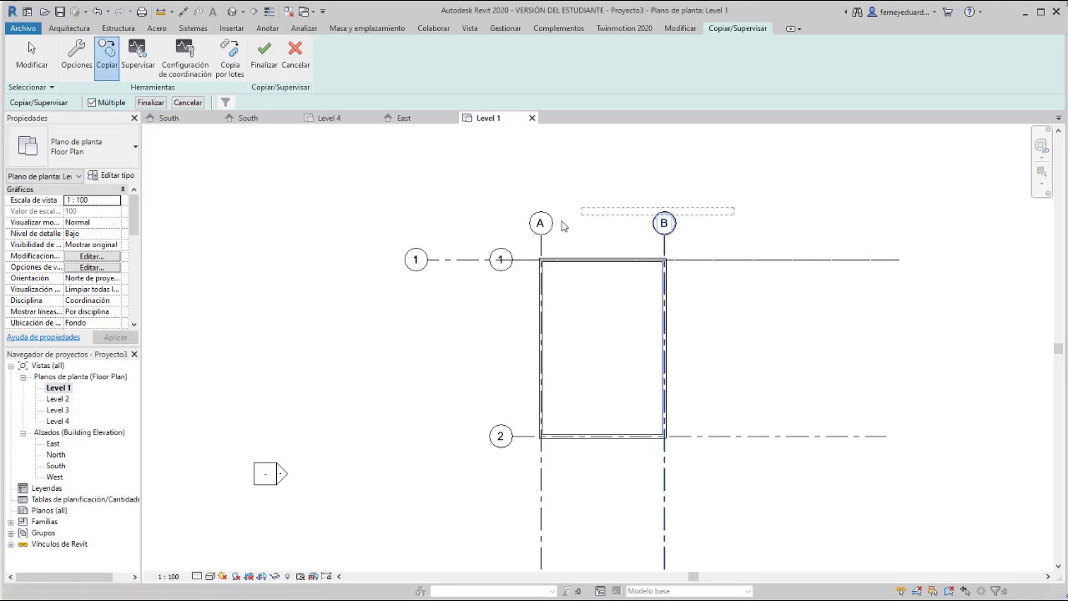
left_click_drag(685, 208, 497, 242)
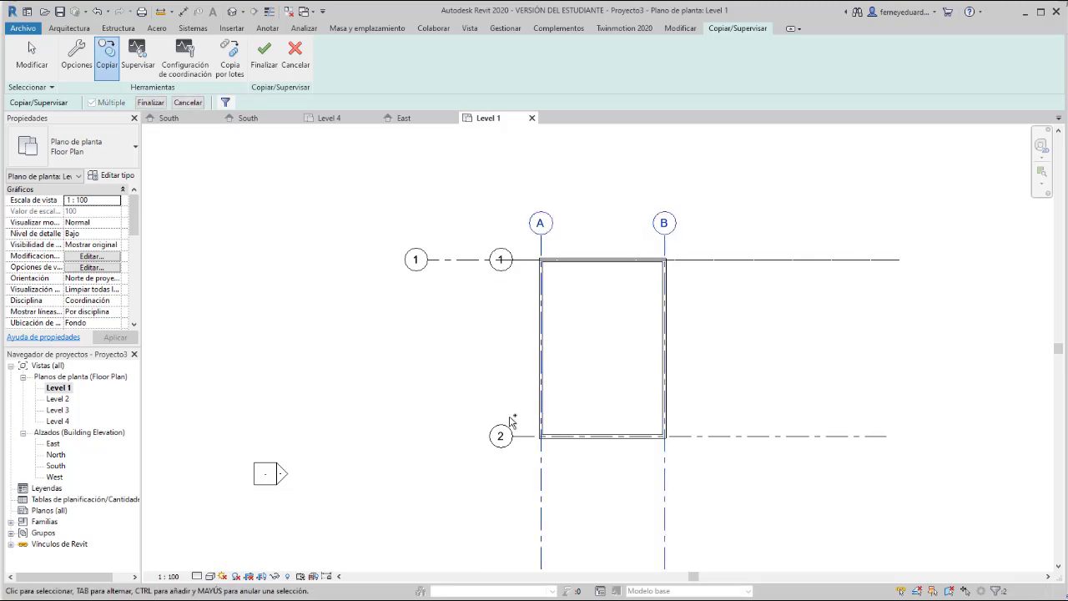
left_click_drag(512, 421, 471, 453)
left_click(151, 101)
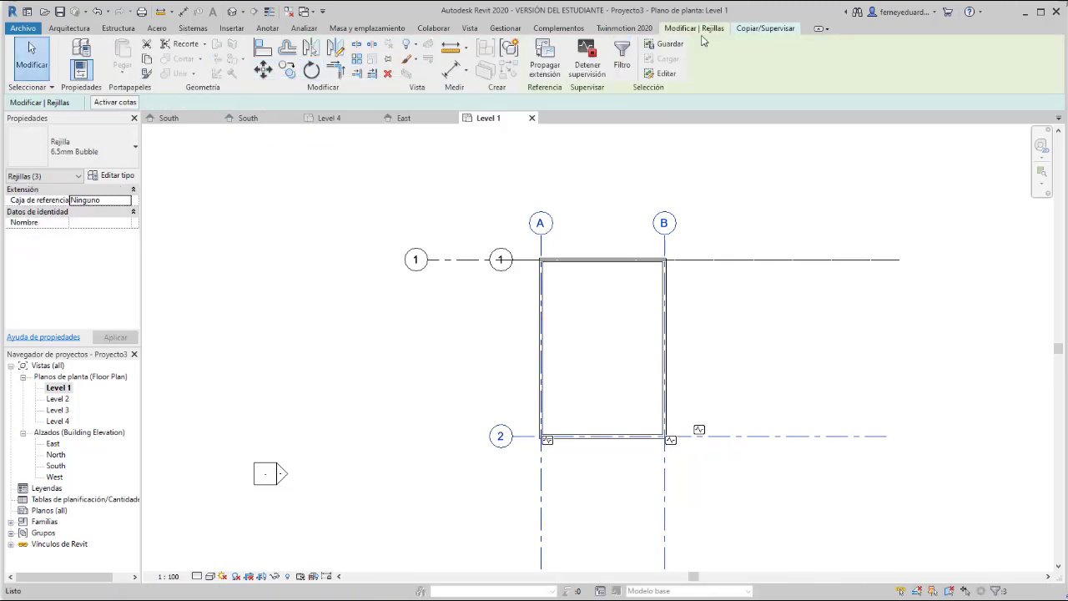
left_click(768, 28)
left_click(264, 53)
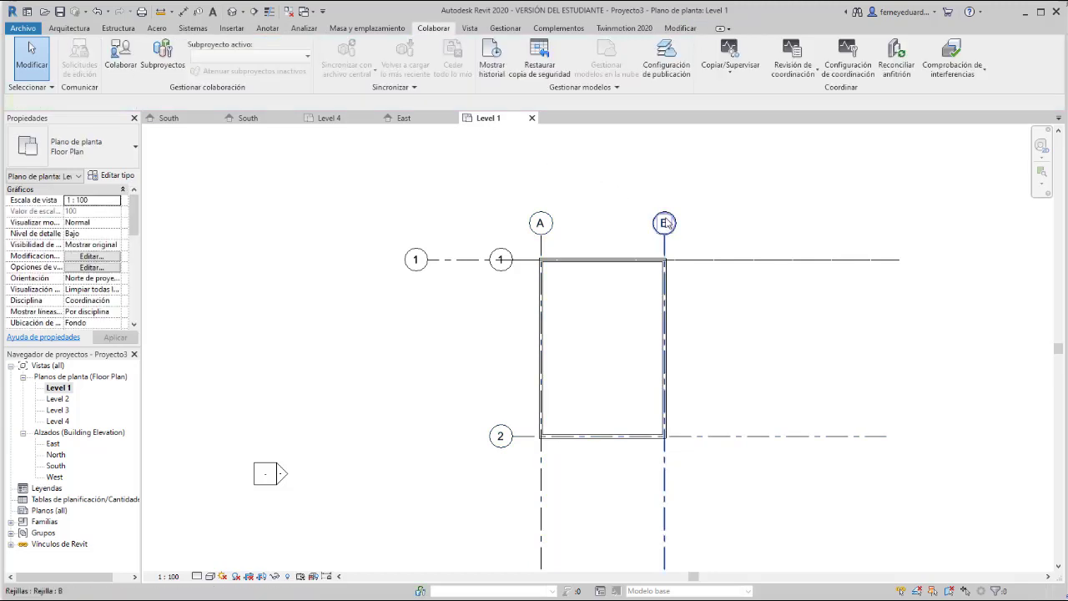
Step: Extend the copied grid 2's head into line with grid 1 and lengthen grids A and B beyond the linked bubbles
left_click(509, 437)
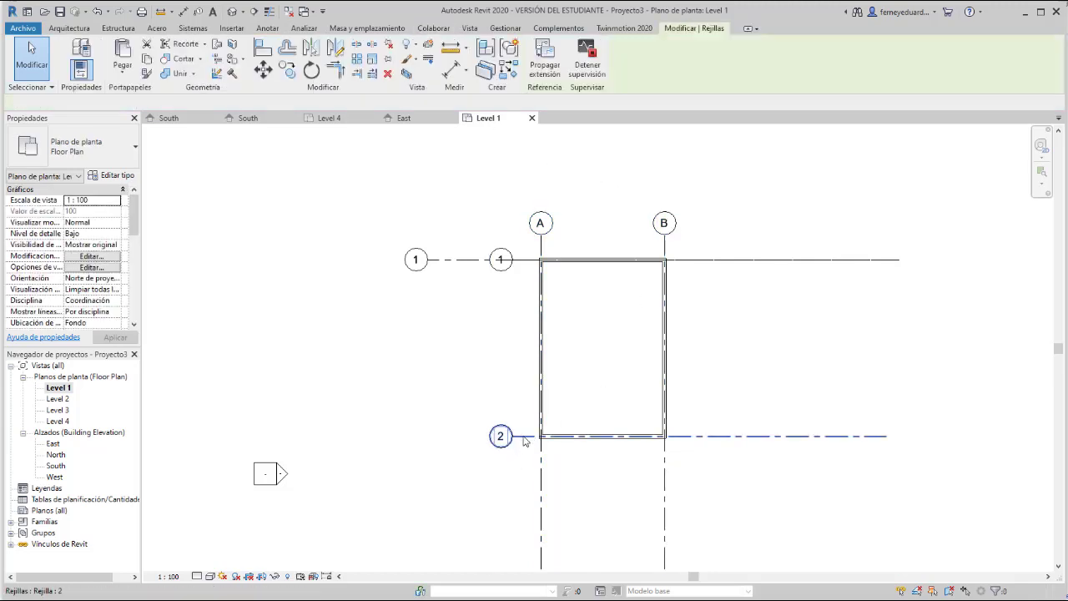
left_click_drag(515, 441, 428, 437)
left_click(541, 241)
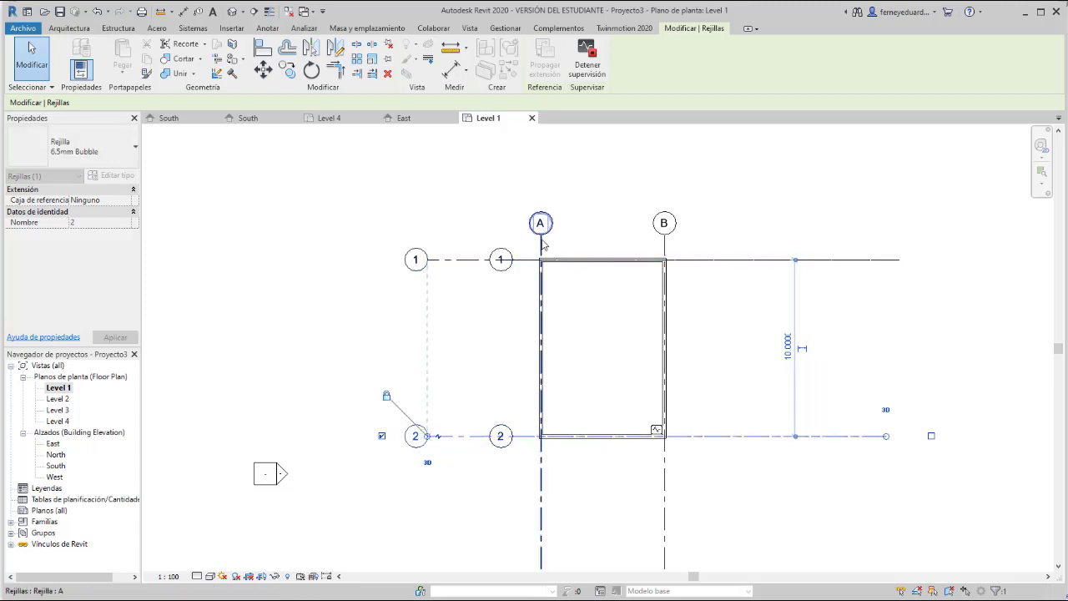
left_click_drag(541, 230, 541, 167)
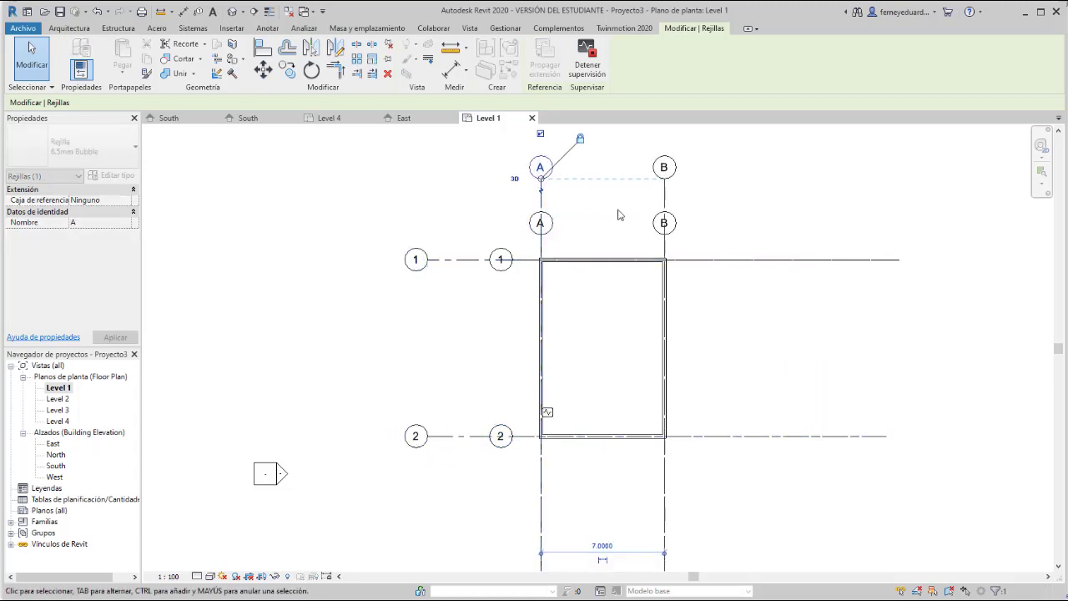
left_click(747, 198)
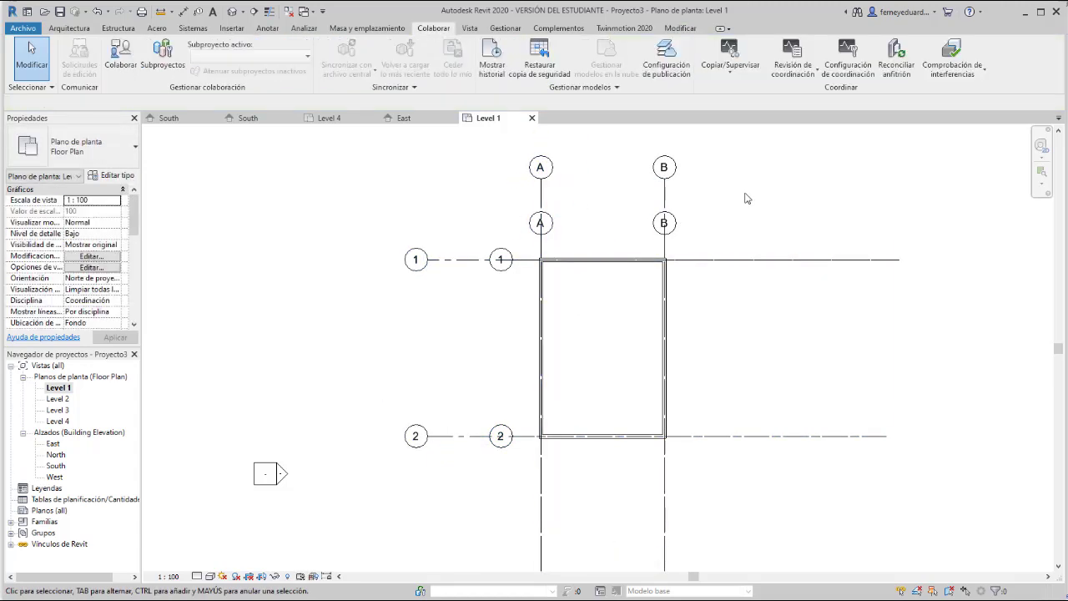
Step: Pull the aligned heads of grids 1 and 2 slightly inward and extend the heads of grids A and B farther outward
left_click(427, 437)
mouse_move(428, 439)
left_mouse_down()
mouse_move(459, 436)
mouse_move(427, 435)
left_mouse_up()
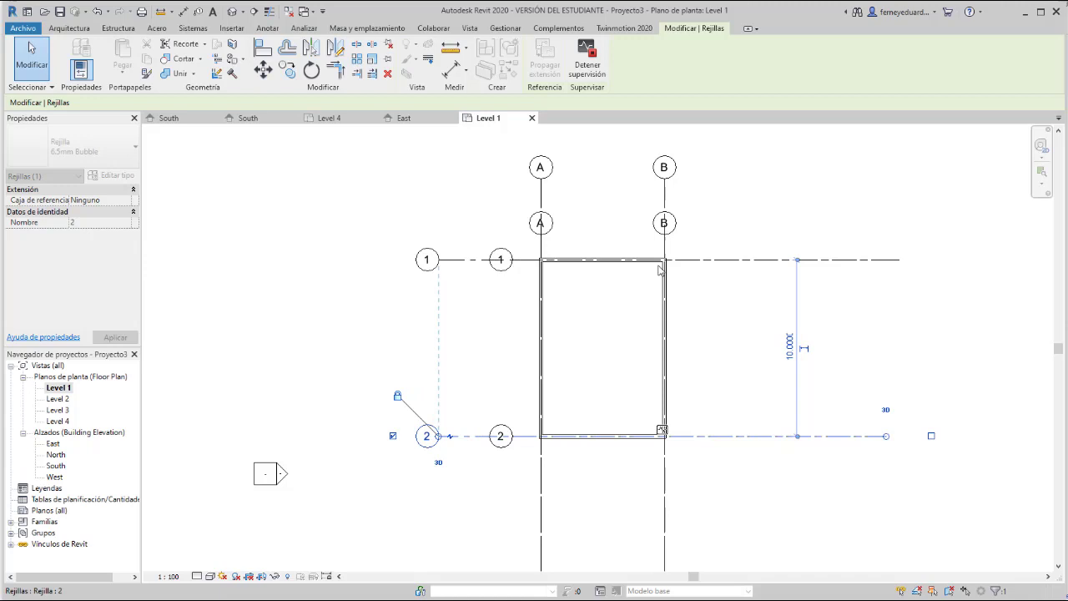
left_click(542, 197)
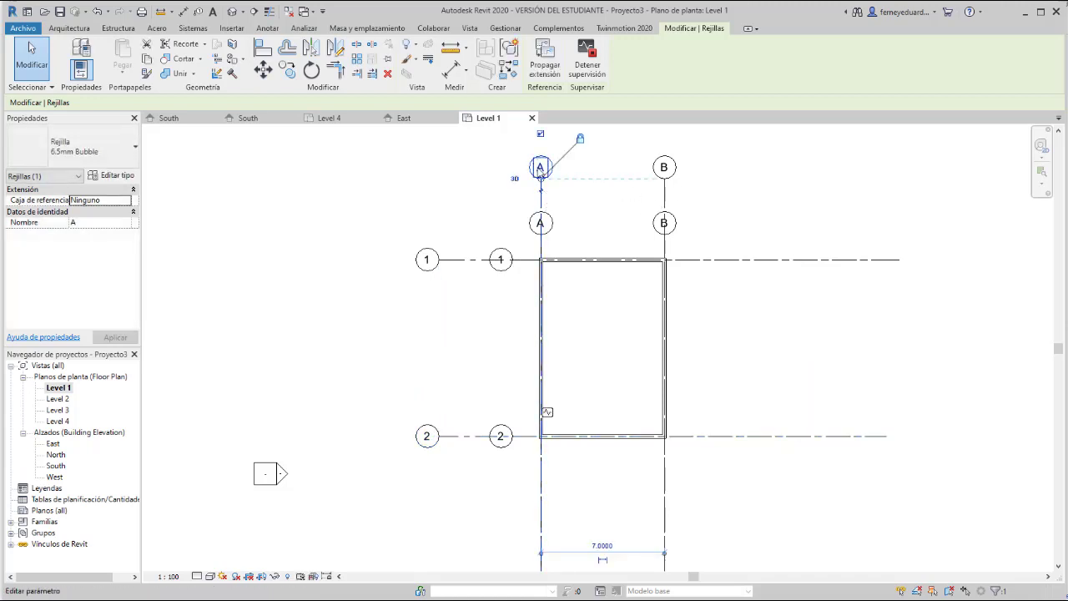
left_click_drag(541, 175, 540, 152)
Step: Hide the linked final.rvt model in the Level 1 plan view
left_click(621, 236)
left_click(656, 236)
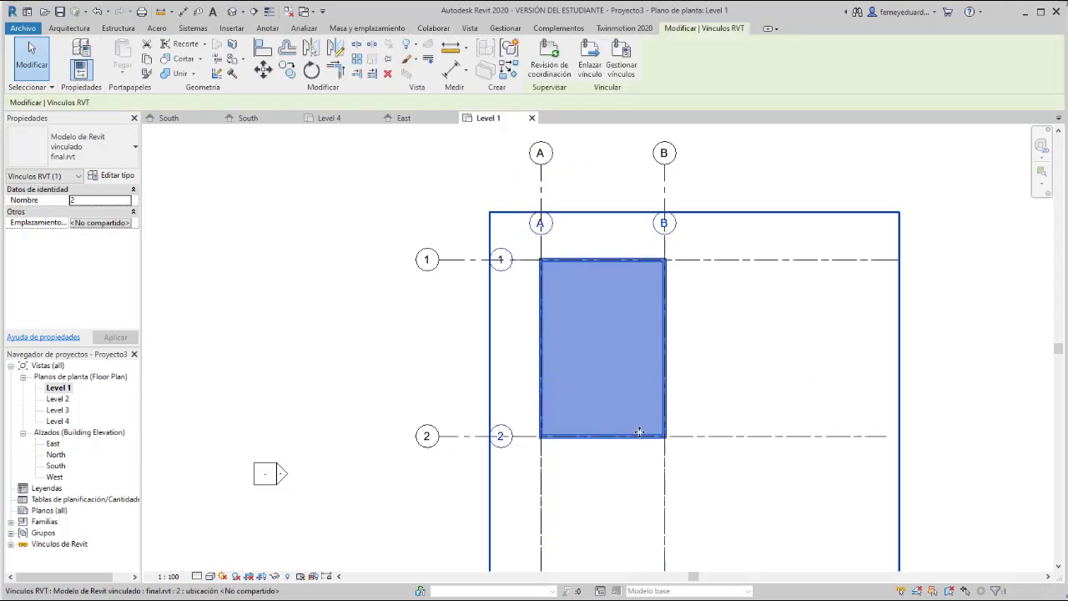
right_click(607, 269)
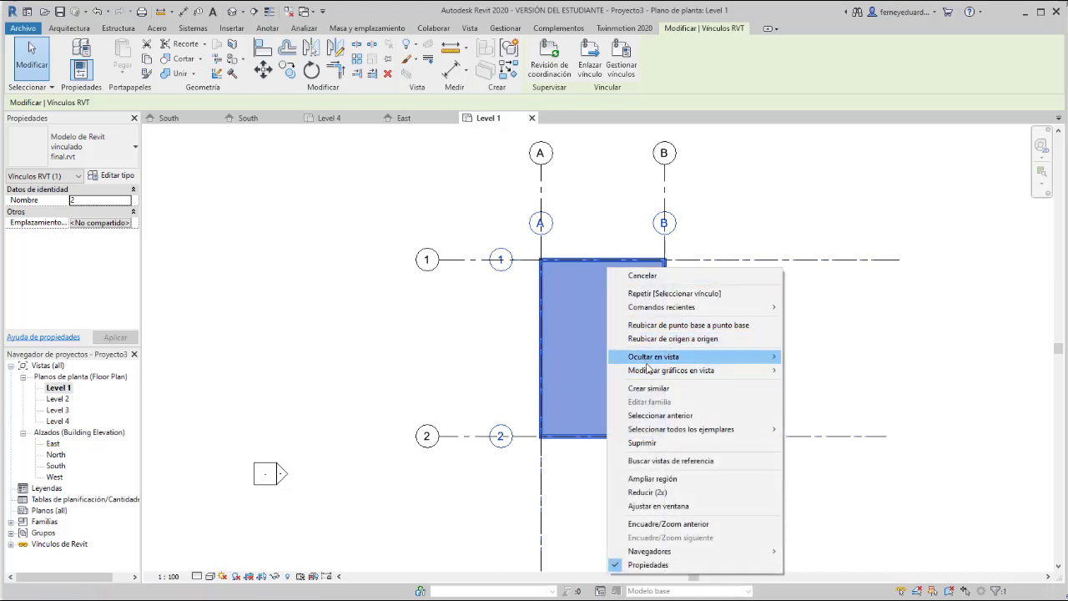
mouse_move(659, 364)
left_click(822, 359)
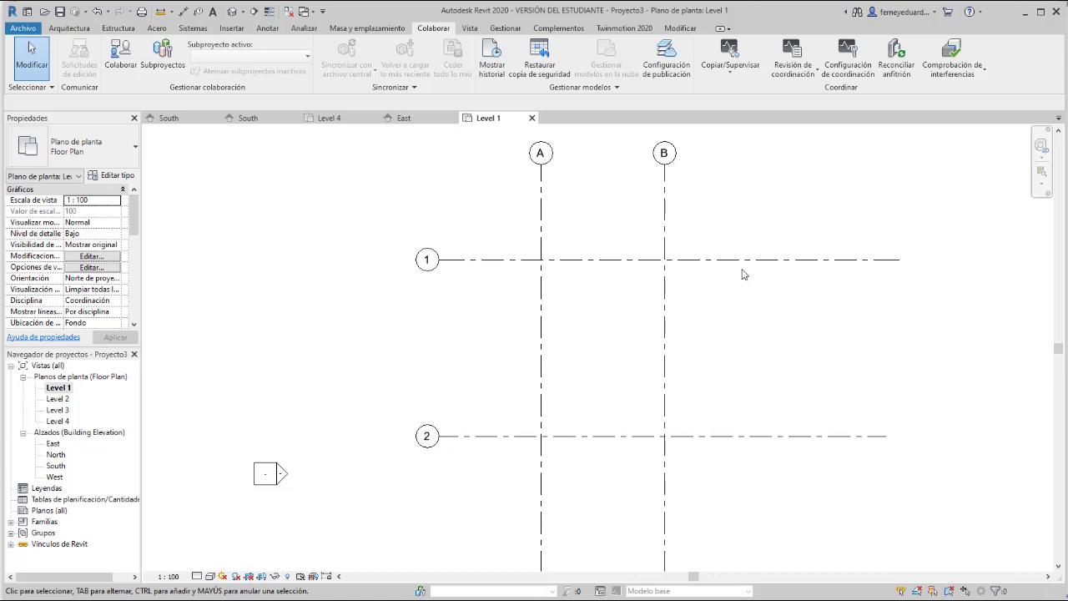
Step: Switch to the Zoom participant list, look through the attendees' audio status and minimize the list
mouse_move(576, 2)
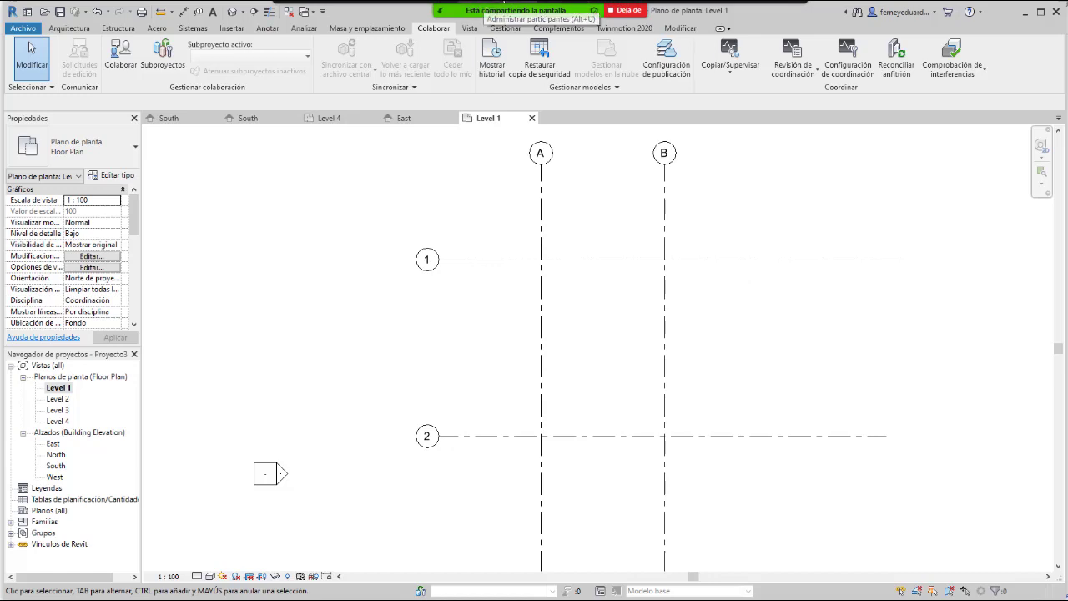
left_click(498, 3)
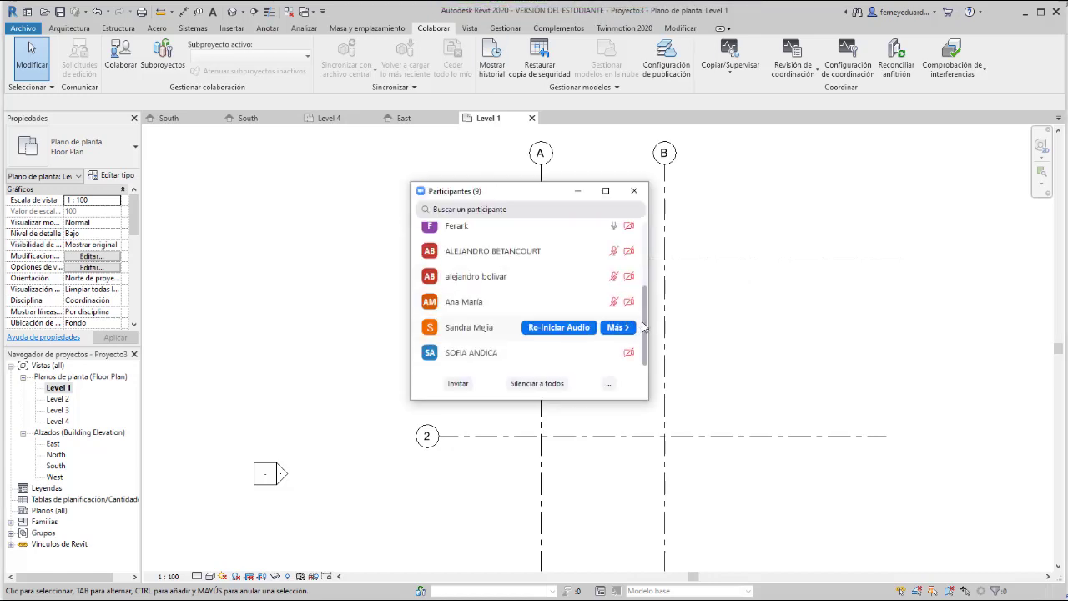
left_click_drag(646, 320, 648, 235)
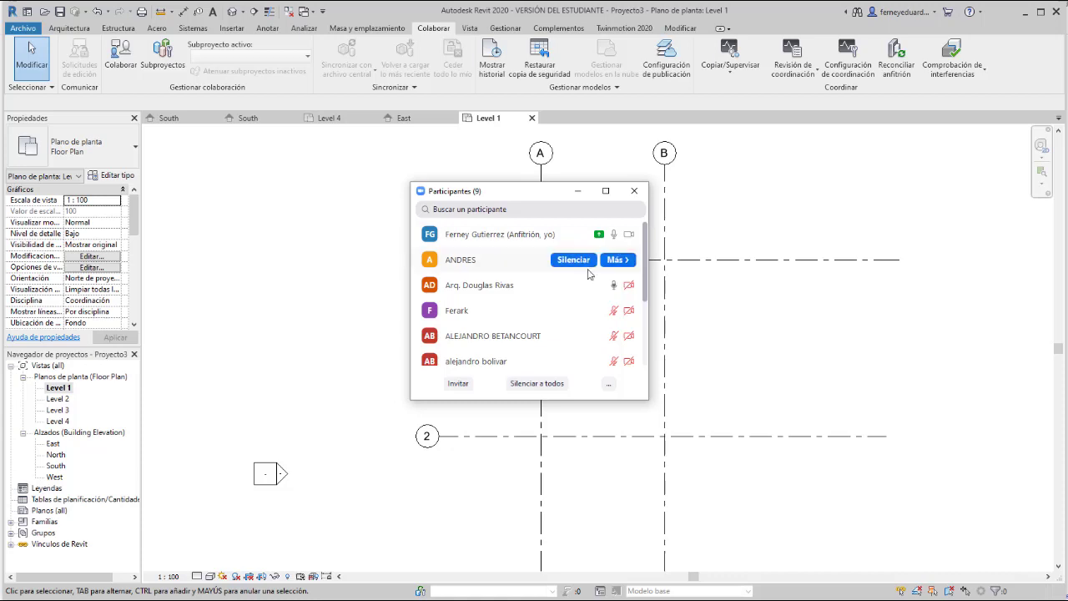
scroll(601, 284, "down", 3)
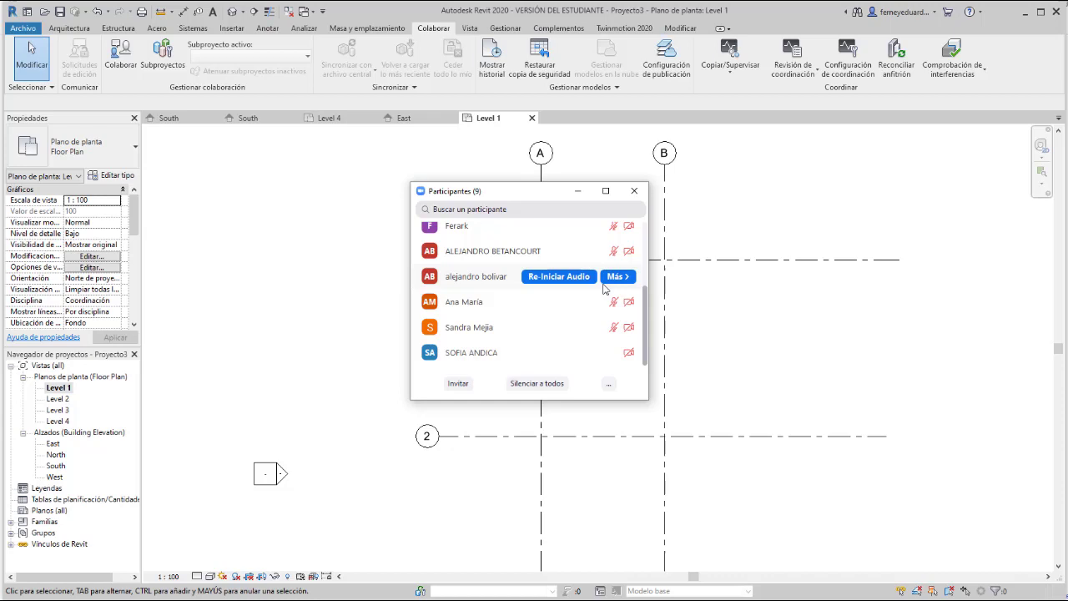
left_click(577, 192)
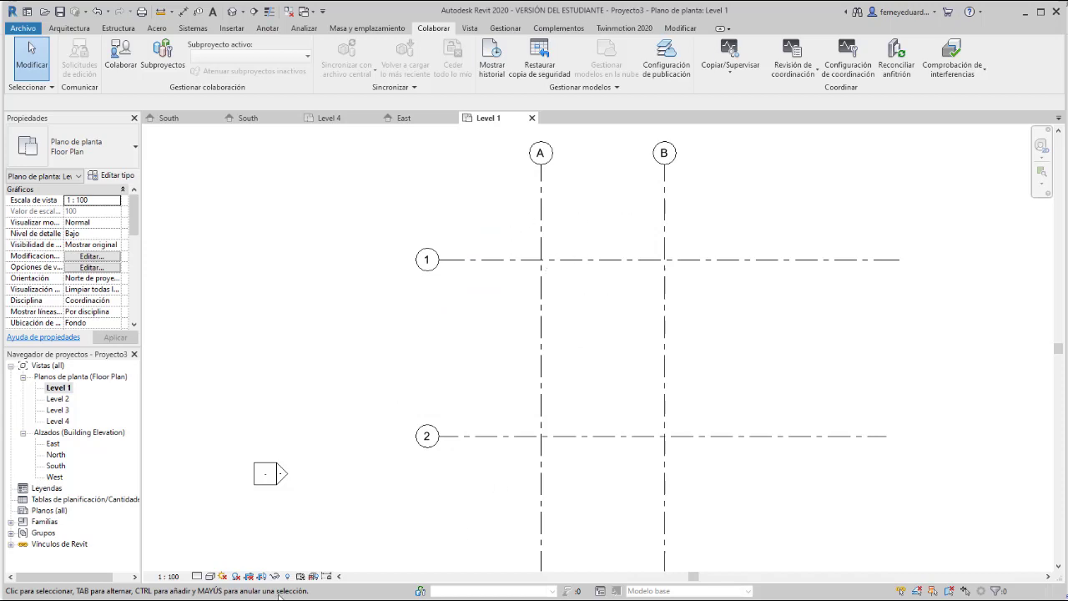
Step: Reveal the Level 1 plan's hidden elements and restore the normal display, and inspect the project's Revit links in Manage Links
left_click(288, 576)
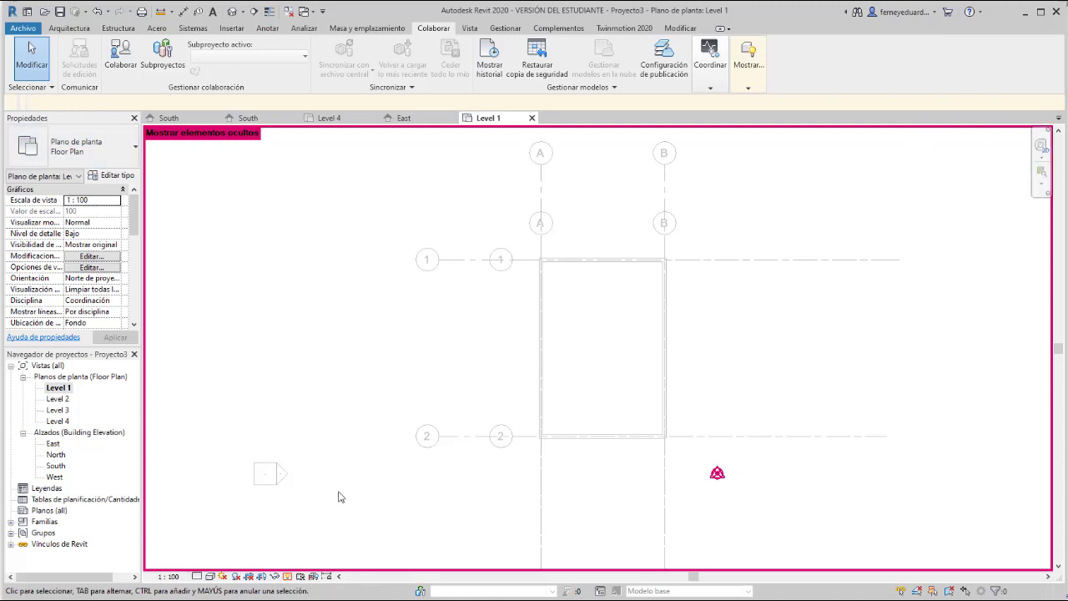
left_click(287, 576)
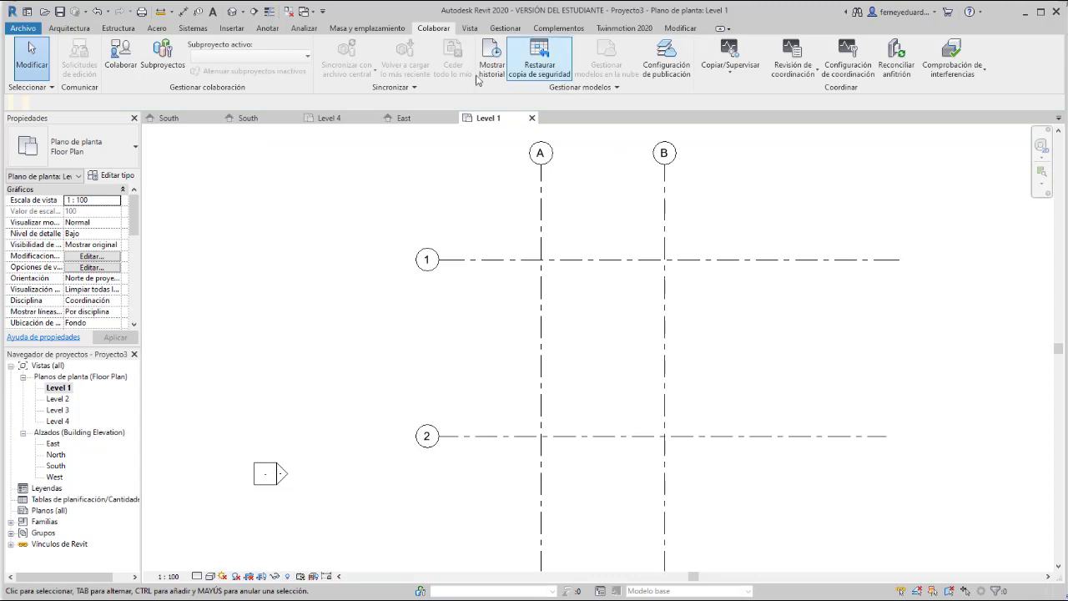
left_click(500, 29)
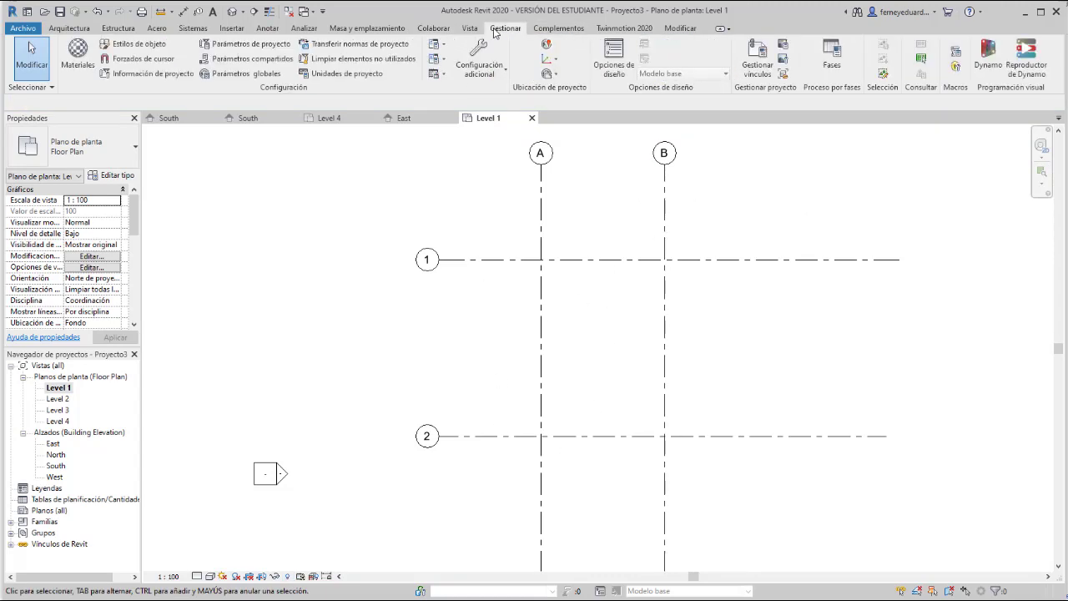
left_click(757, 58)
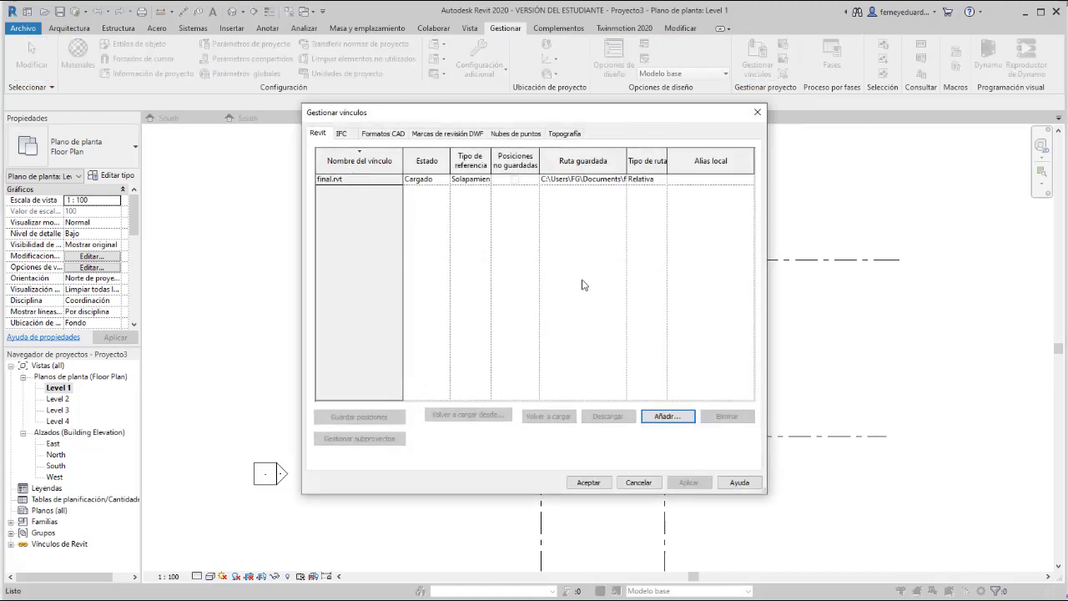
key("Escape")
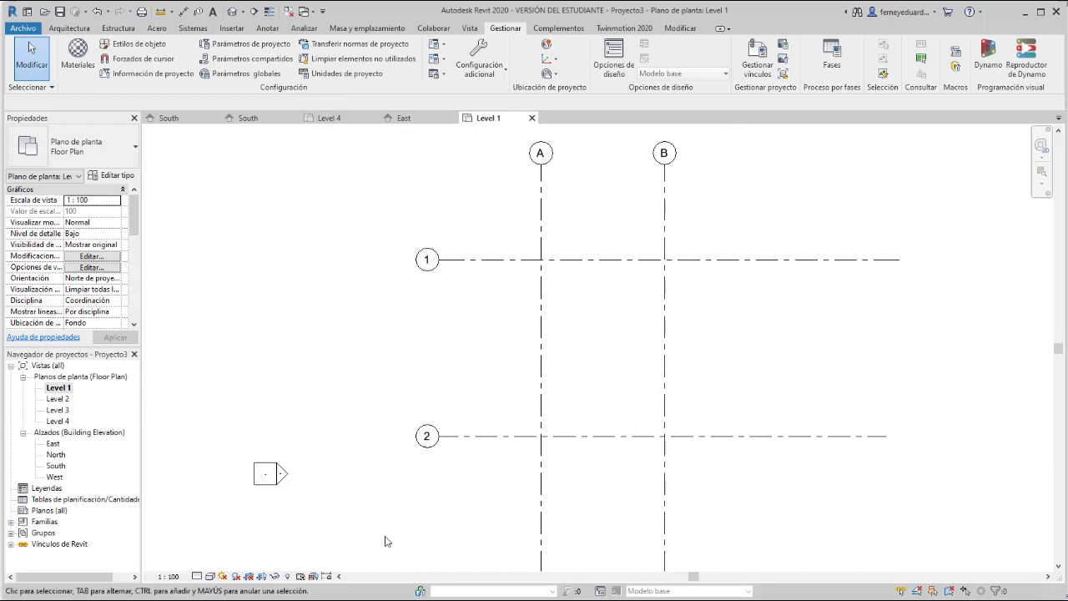
scroll(385, 331, "down", 2)
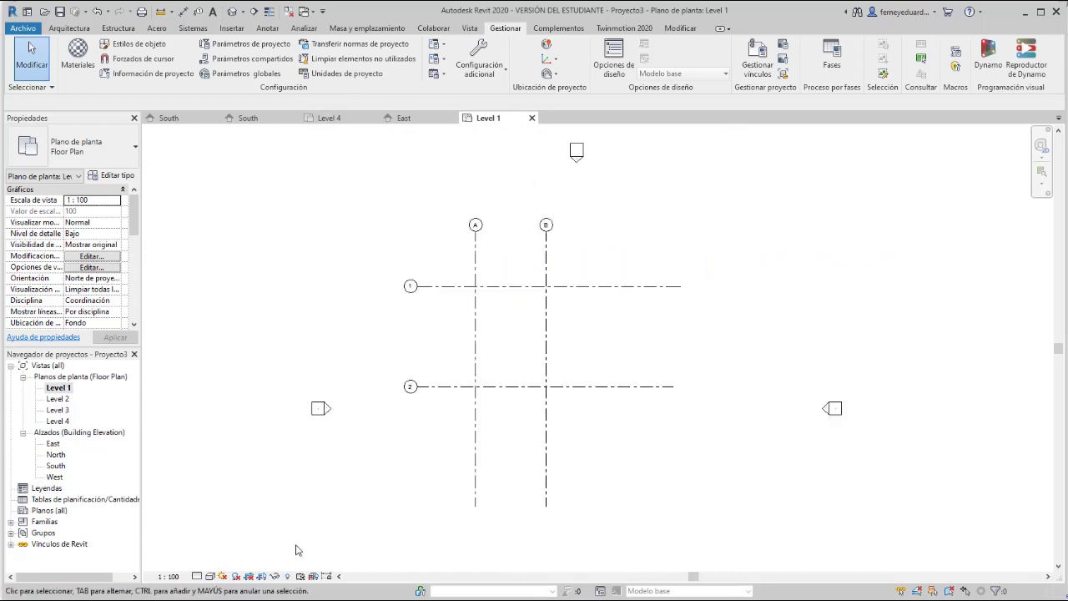
Step: Reveal the Level 1 plan's hidden elements, unhide the linked final.rvt model by element and restore the normal display
left_click(289, 577)
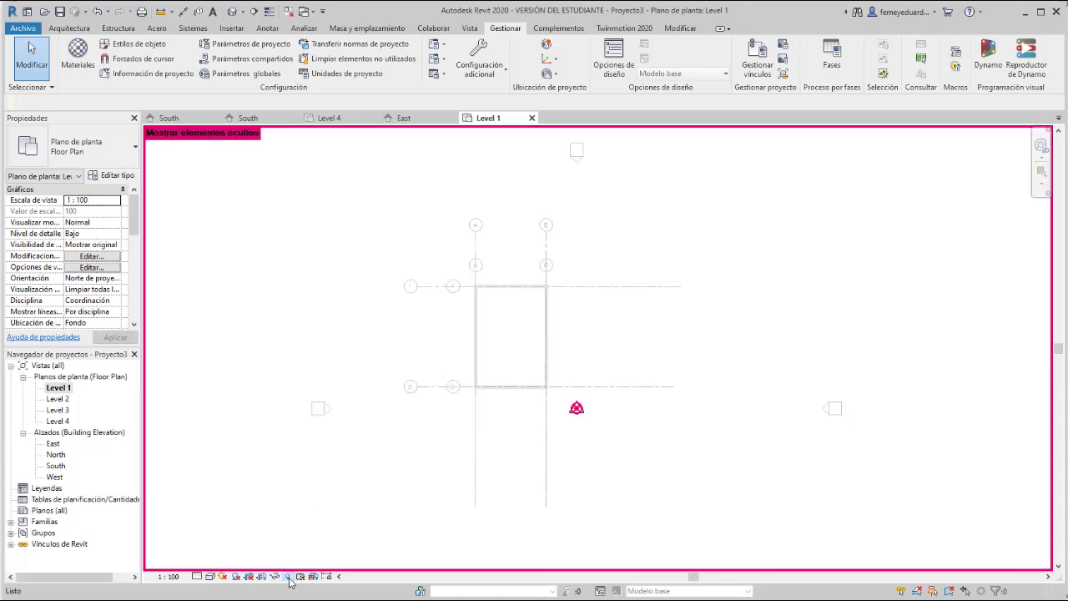
left_click(481, 365)
right_click(482, 363)
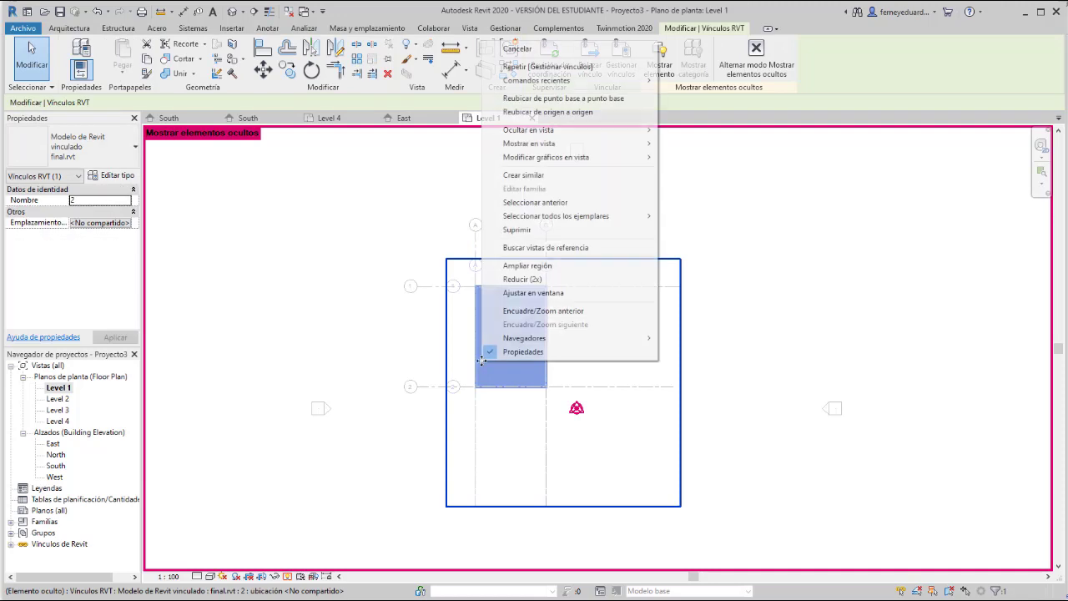
mouse_move(551, 143)
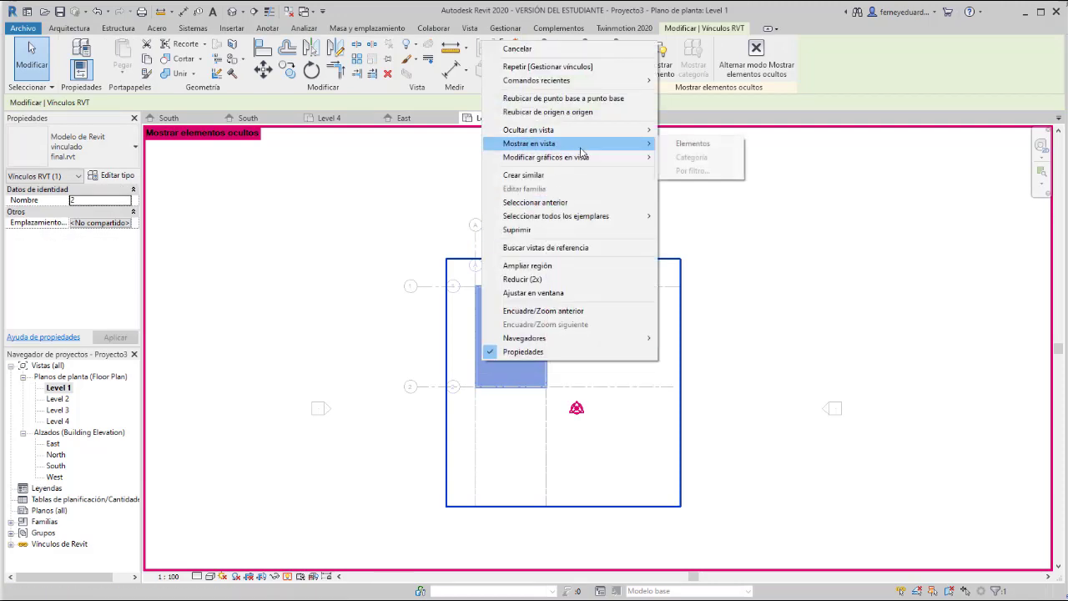
left_click(698, 144)
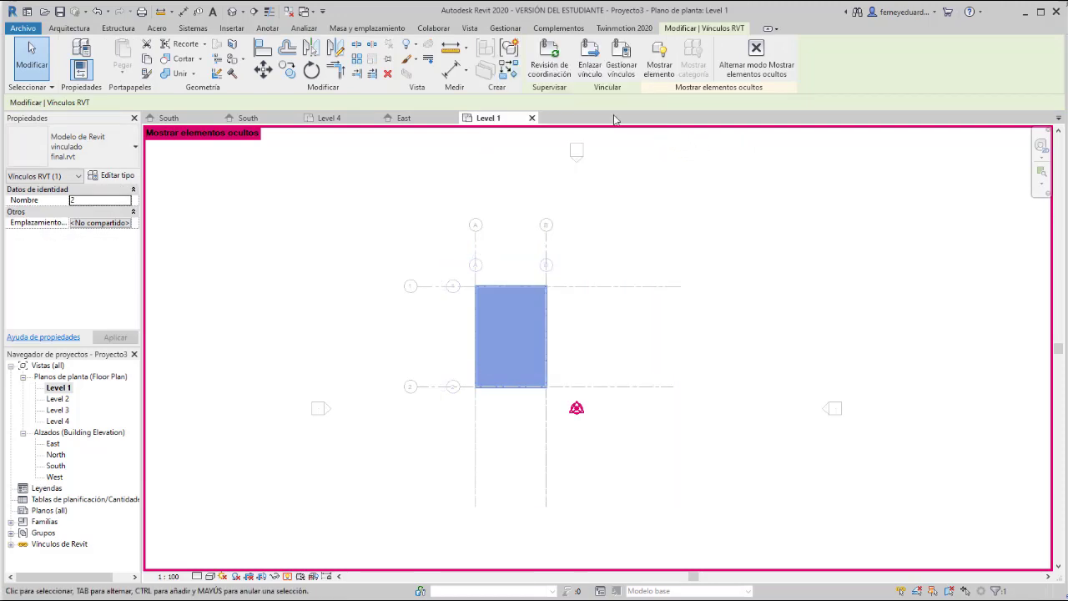
left_click(791, 65)
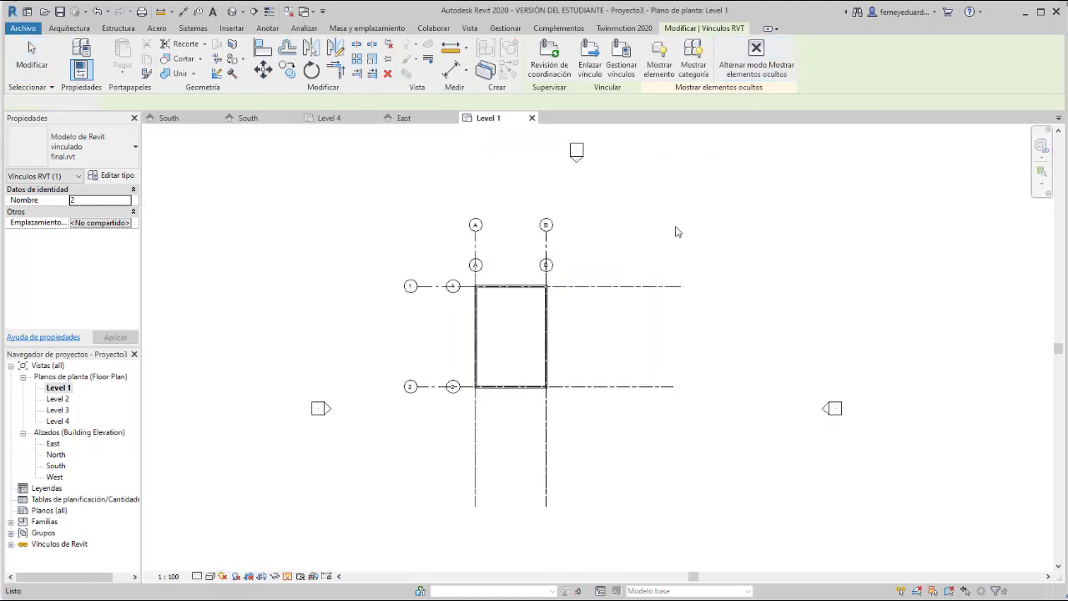
Step: Delete the project's copied grids A, B, 1 and 2 in the Level 1 plan
scroll(492, 321, "up", 2)
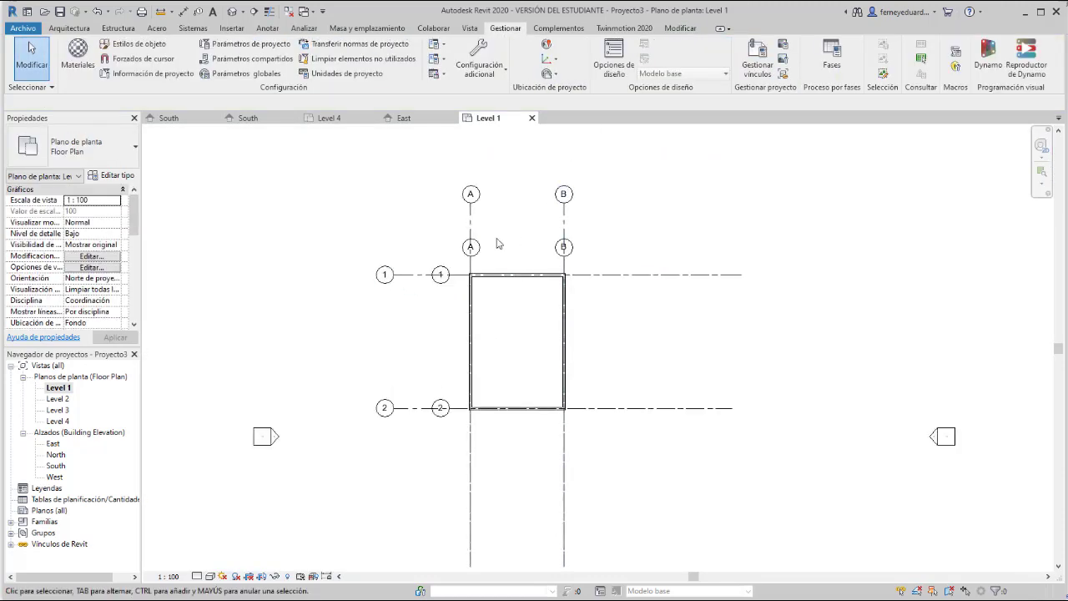
left_click_drag(615, 167, 427, 200)
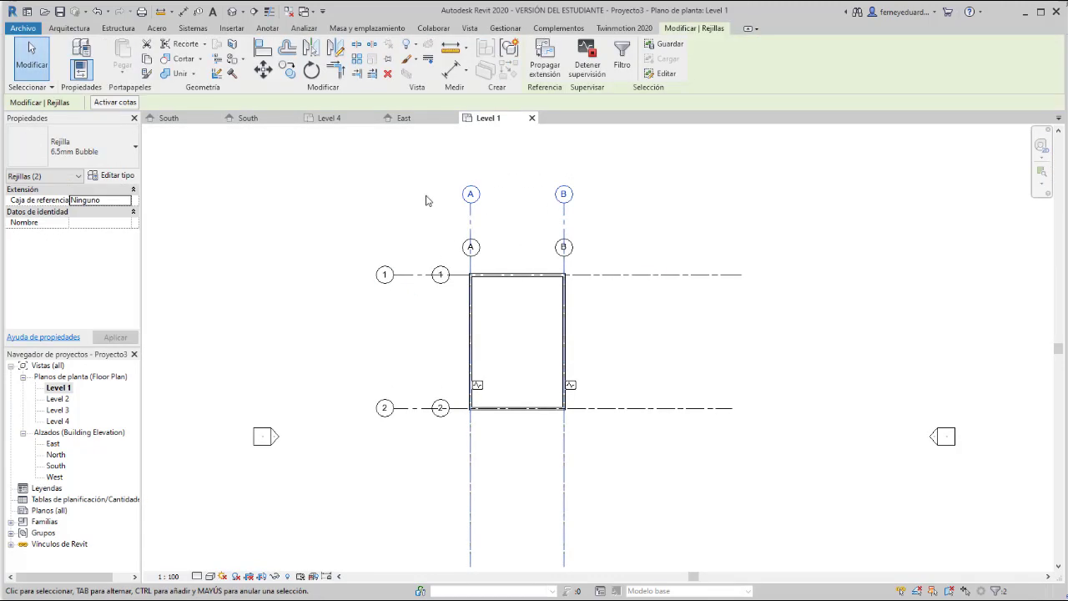
key("Delete")
left_click_drag(403, 237, 303, 444)
key("Delete")
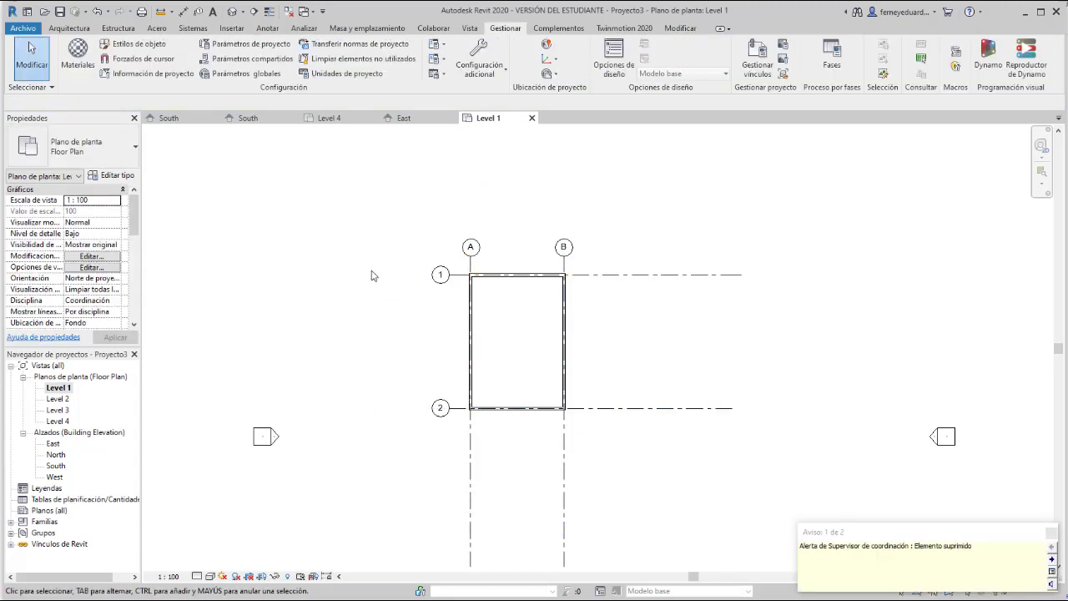
Step: Select the remaining grids 1 and 2 to check which model they belong to, and clear the selection
scroll(490, 306, "up", 2)
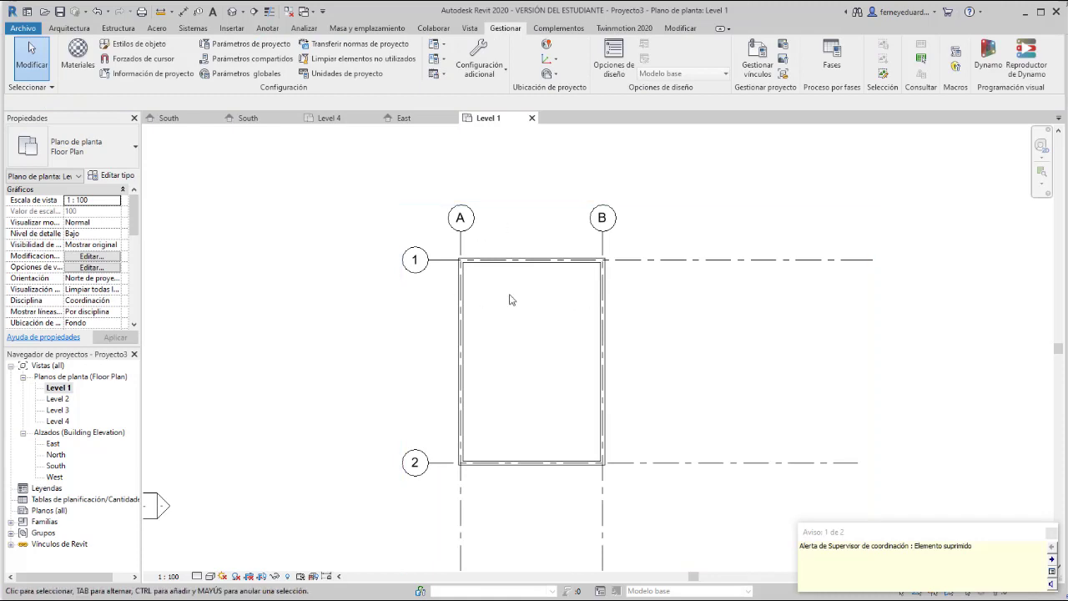
left_click(424, 264)
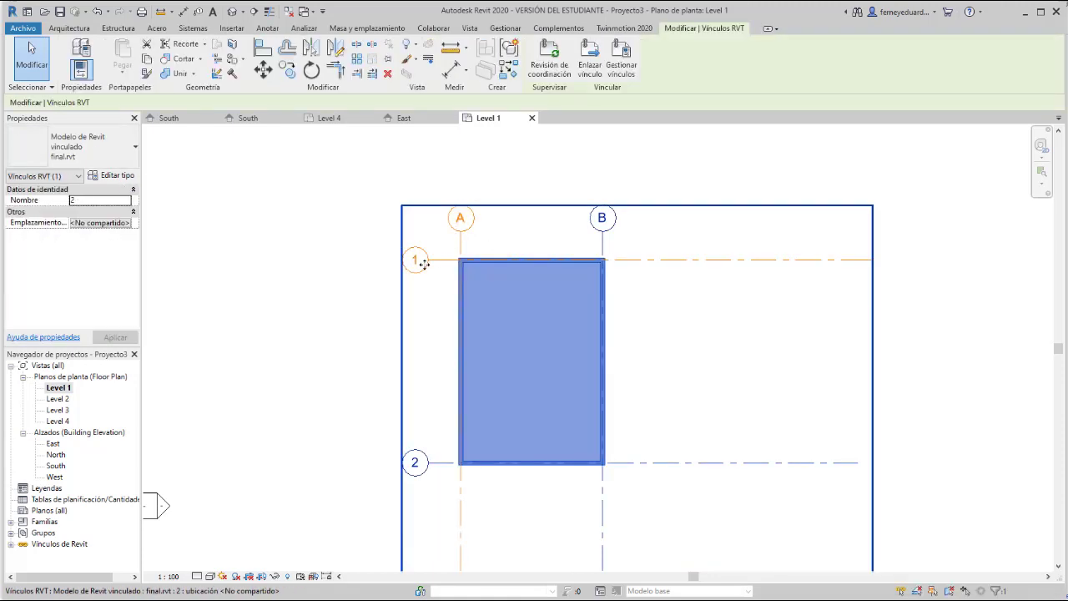
left_click(400, 419)
left_click(420, 455)
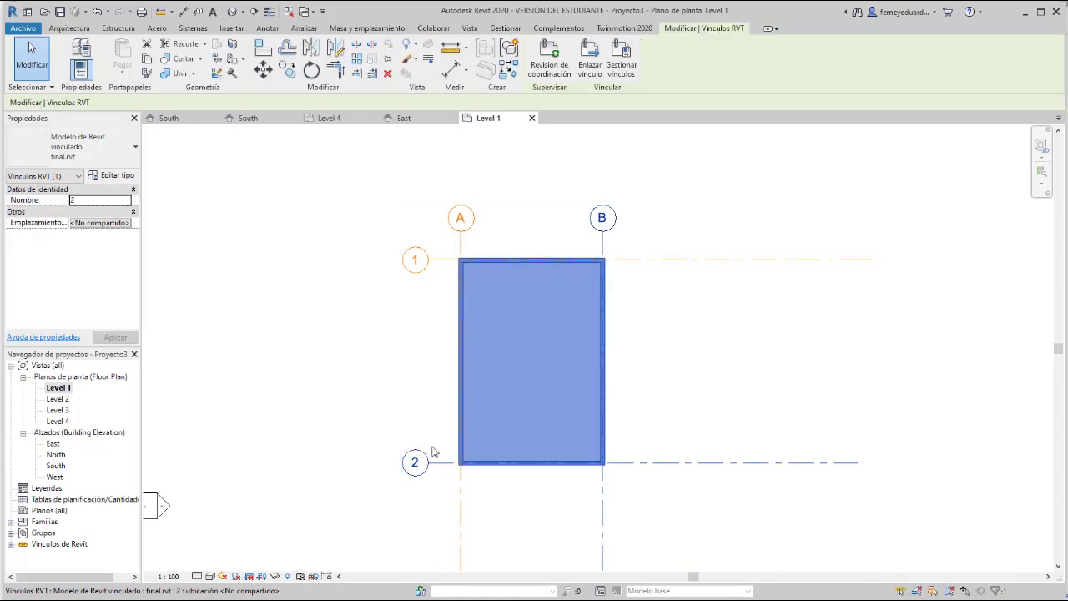
left_click(752, 243)
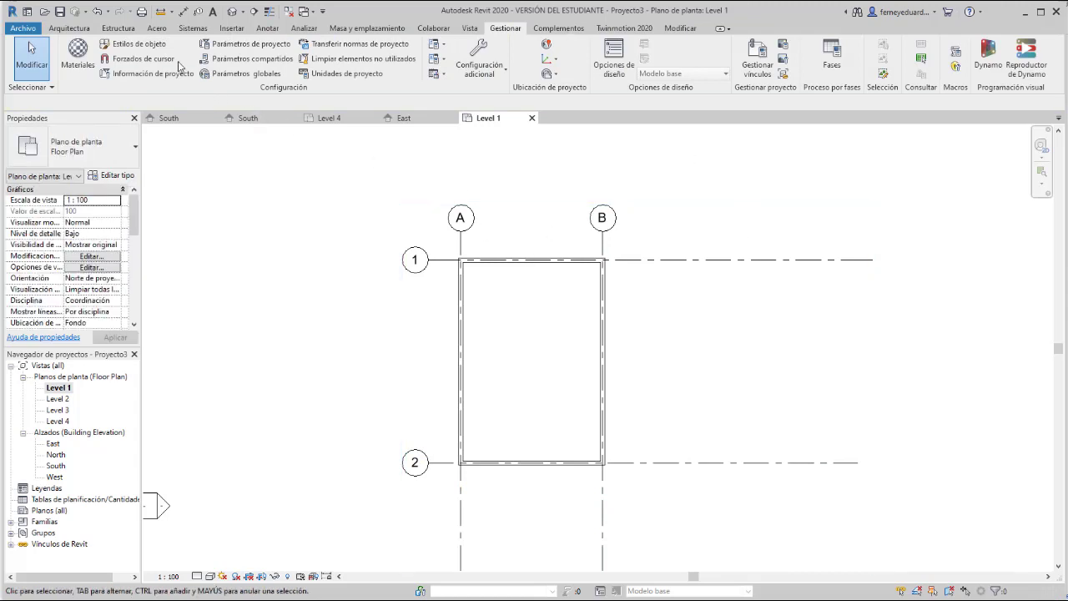
left_click(434, 28)
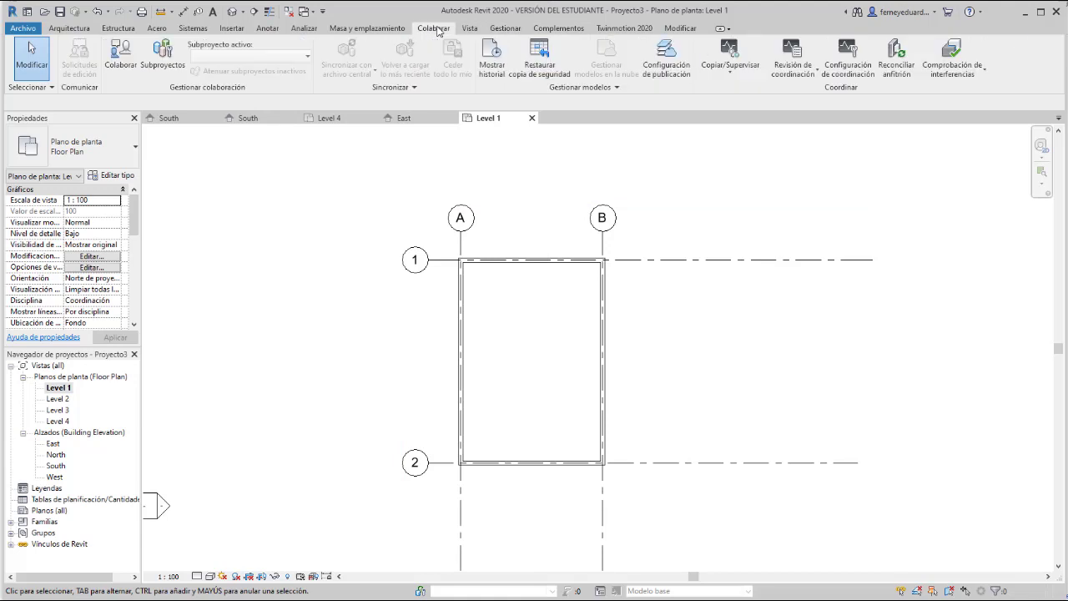
left_click(730, 67)
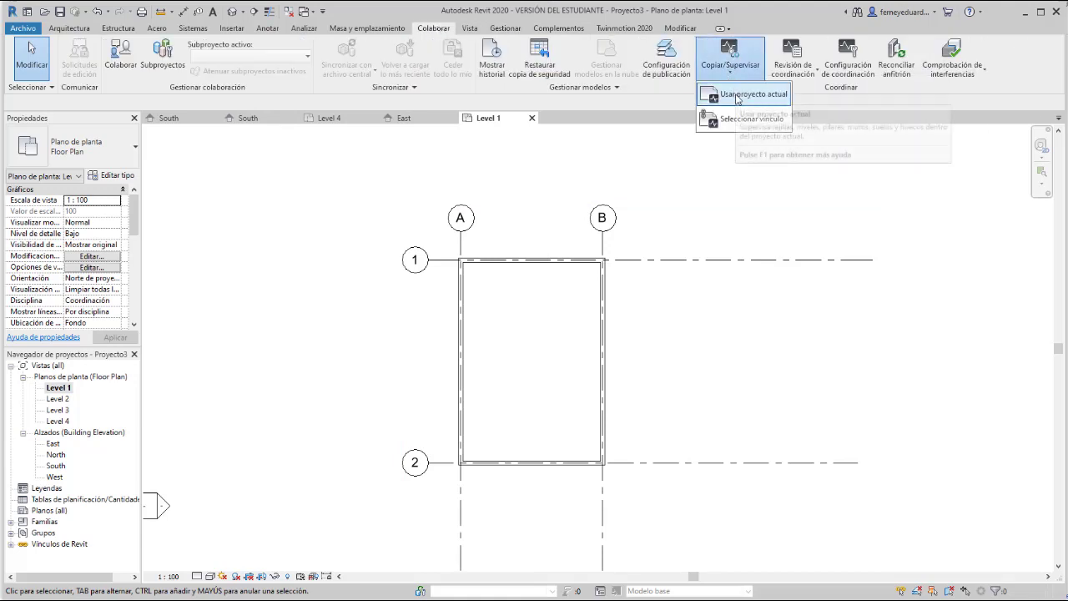
left_click(737, 95)
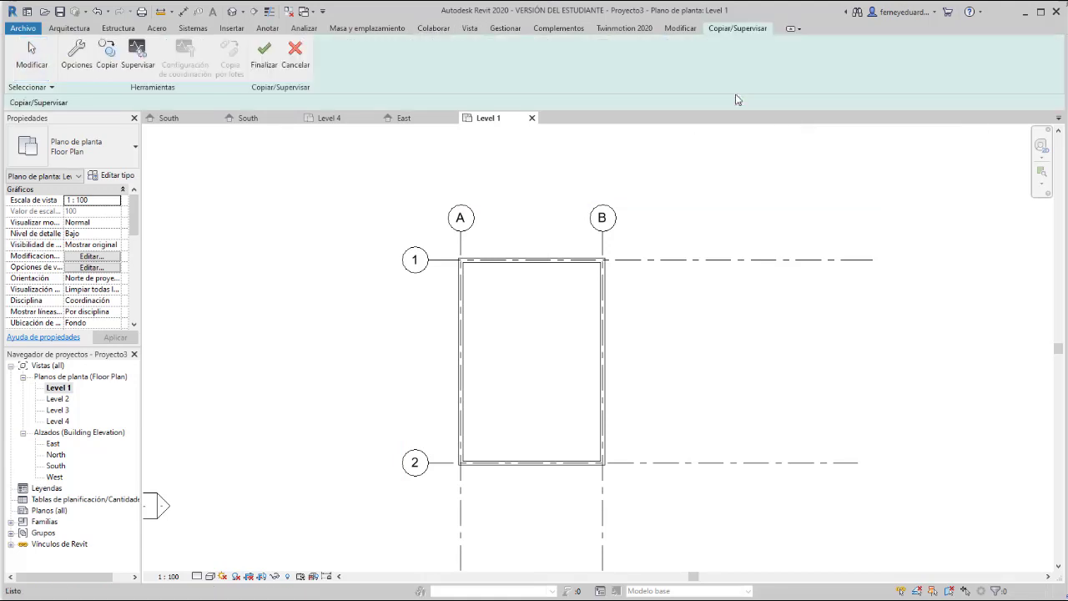
left_click(106, 54)
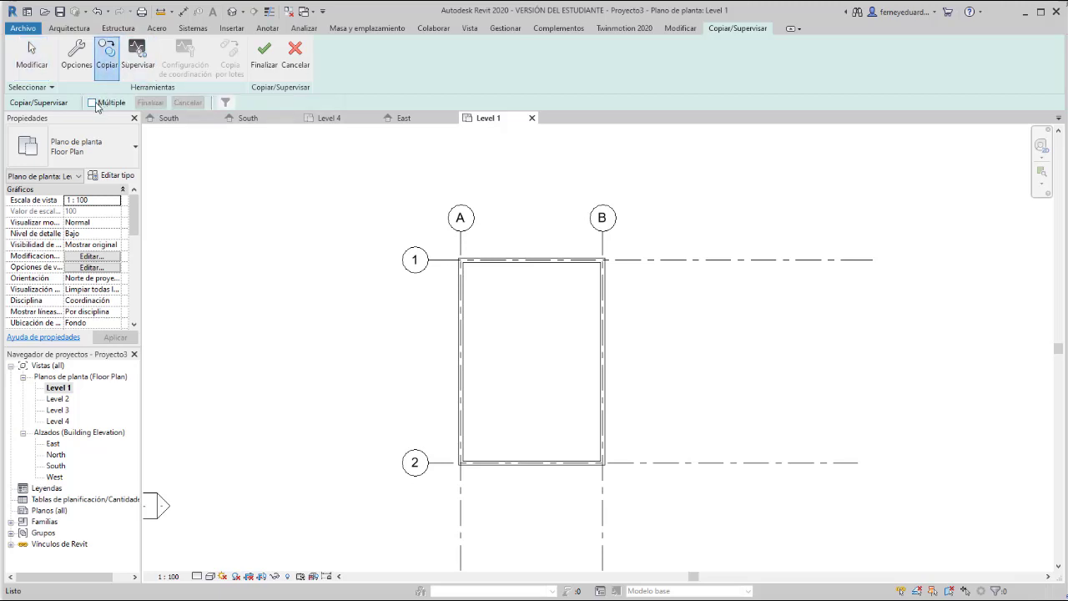
left_click_drag(678, 181, 419, 238)
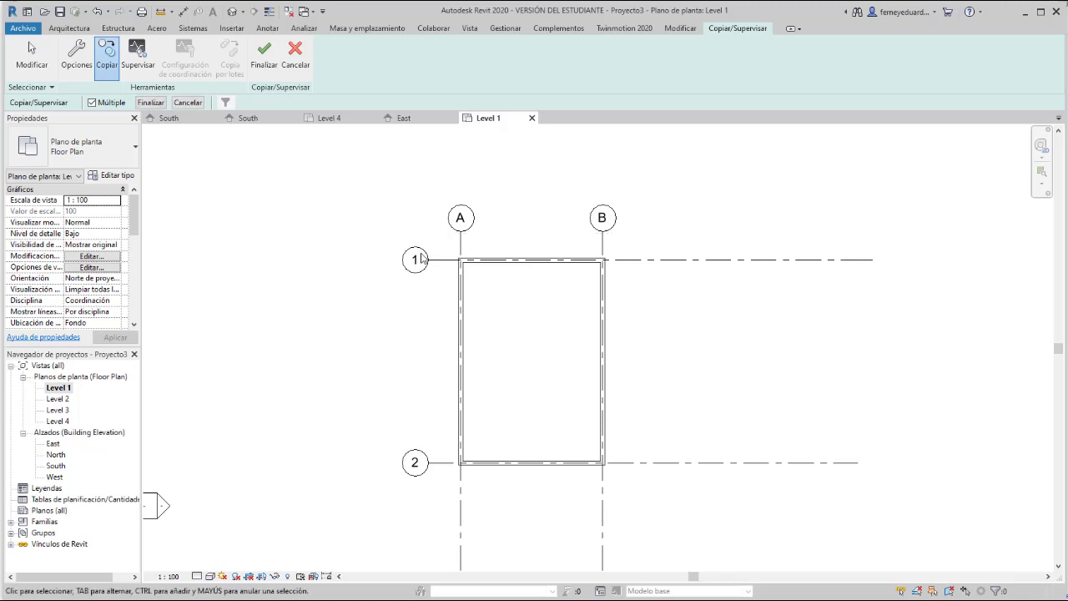
key("Escape")
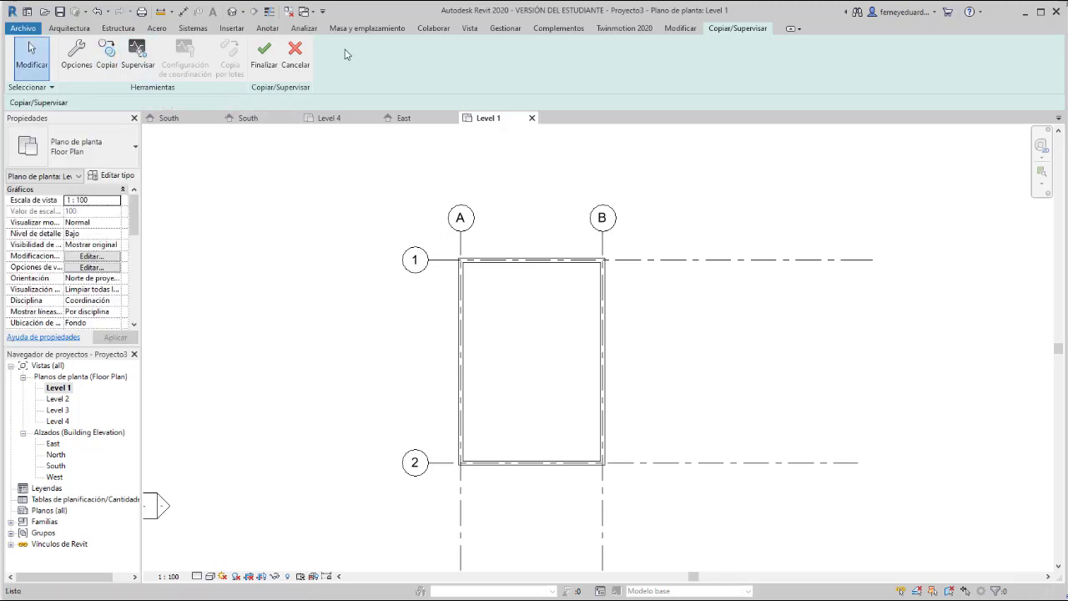
left_click(296, 55)
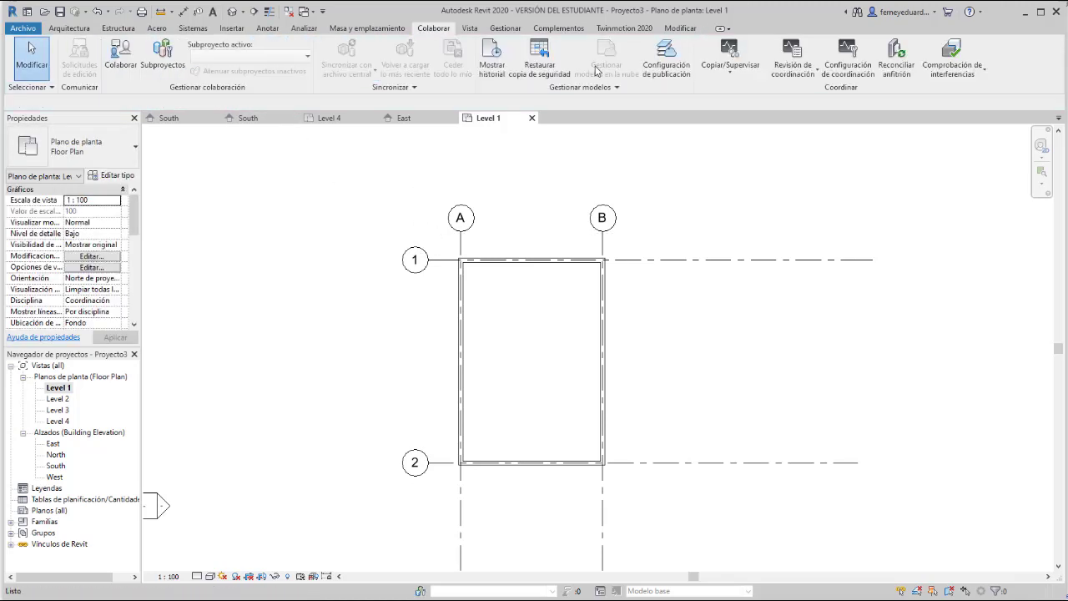
Step: Copy/monitor grids A, B, 1 and 2 together from the linked final.rvt model using the Multiple option, and finish Copy/Monitor
left_click(732, 73)
left_click(748, 118)
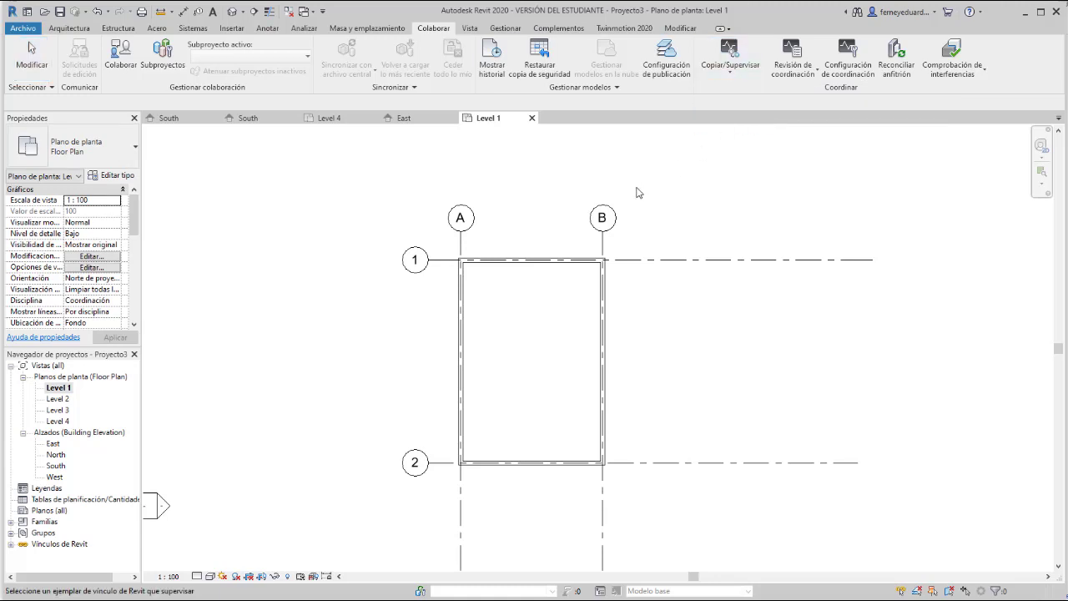
left_click(605, 215)
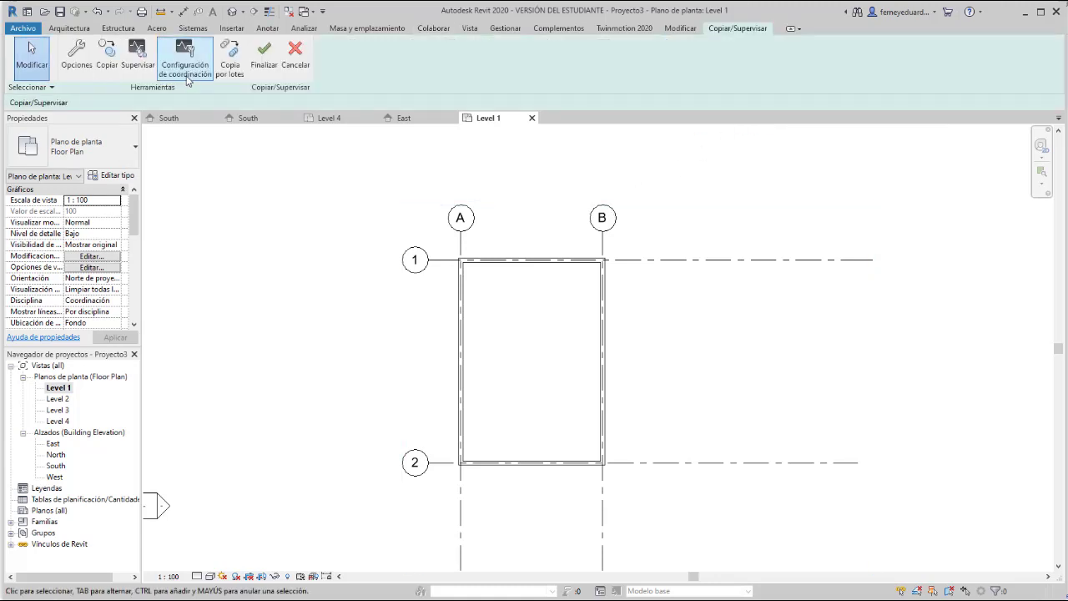
left_click(109, 60)
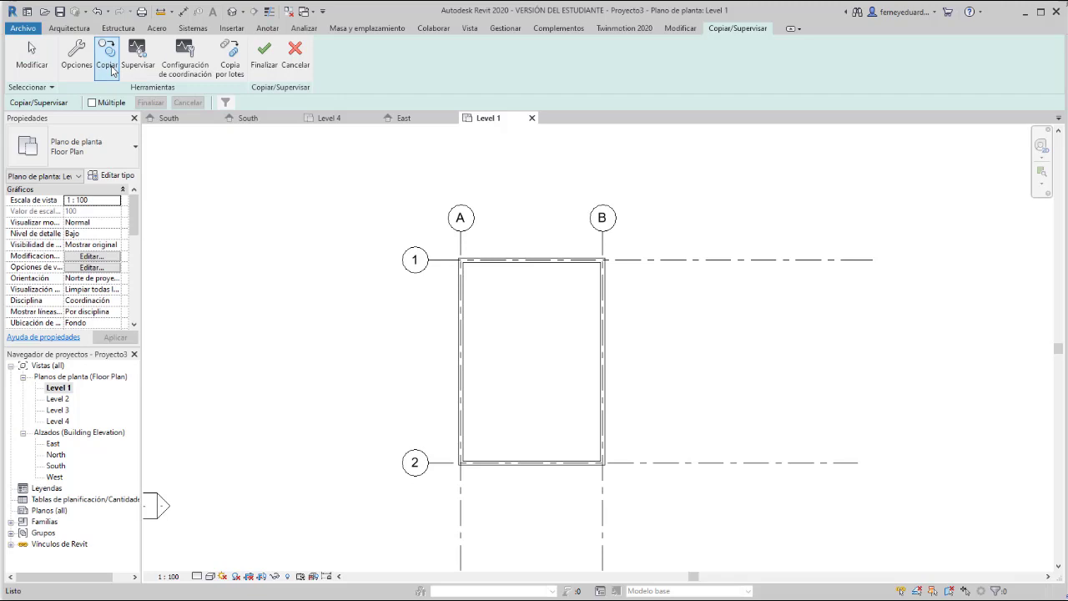
left_click(91, 103)
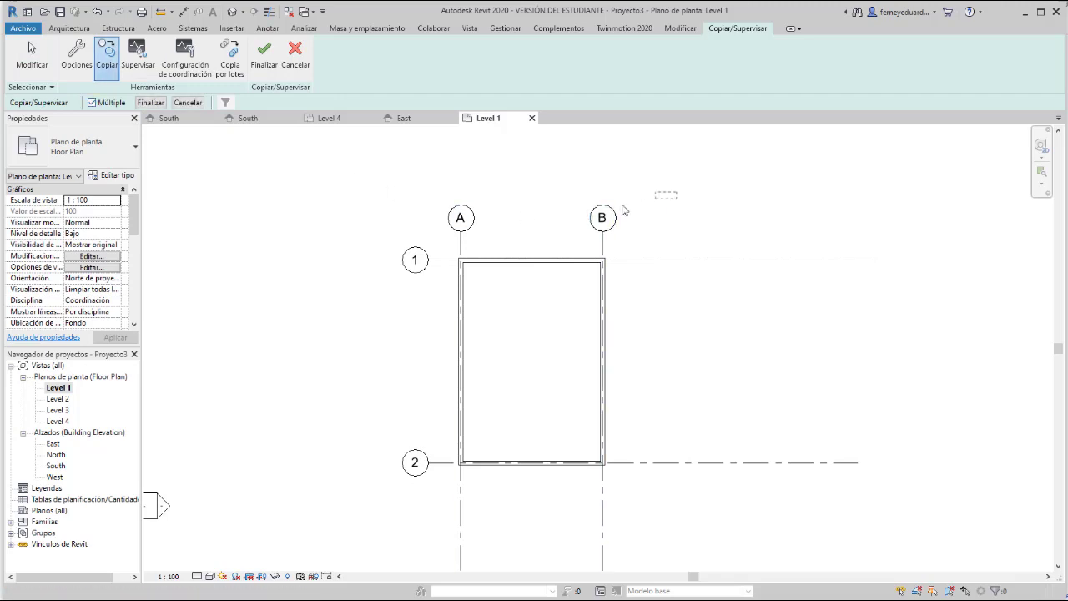
left_click_drag(677, 192, 349, 496)
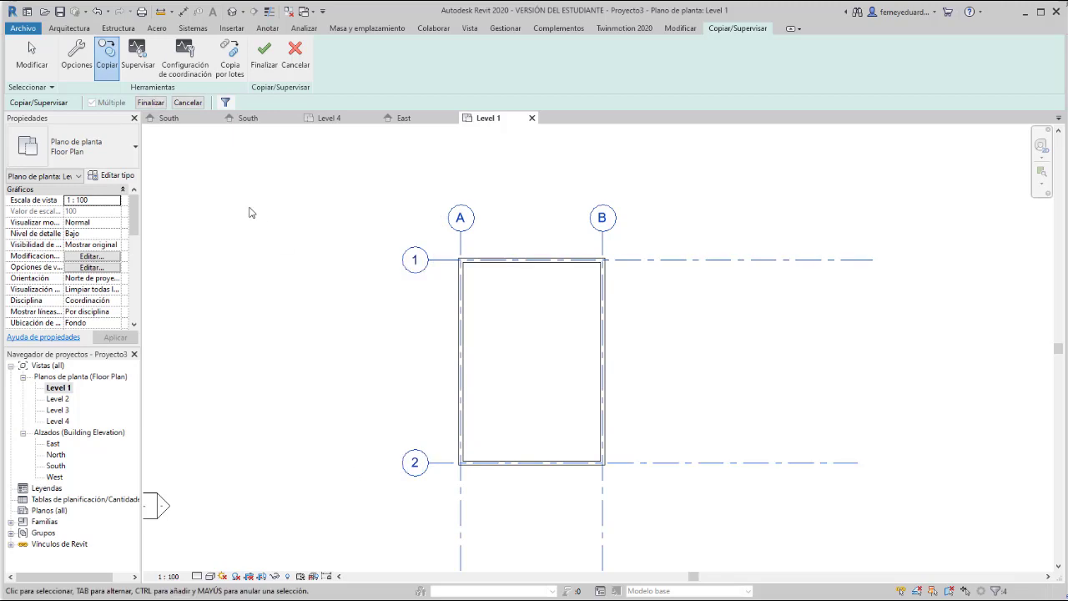
left_click(150, 103)
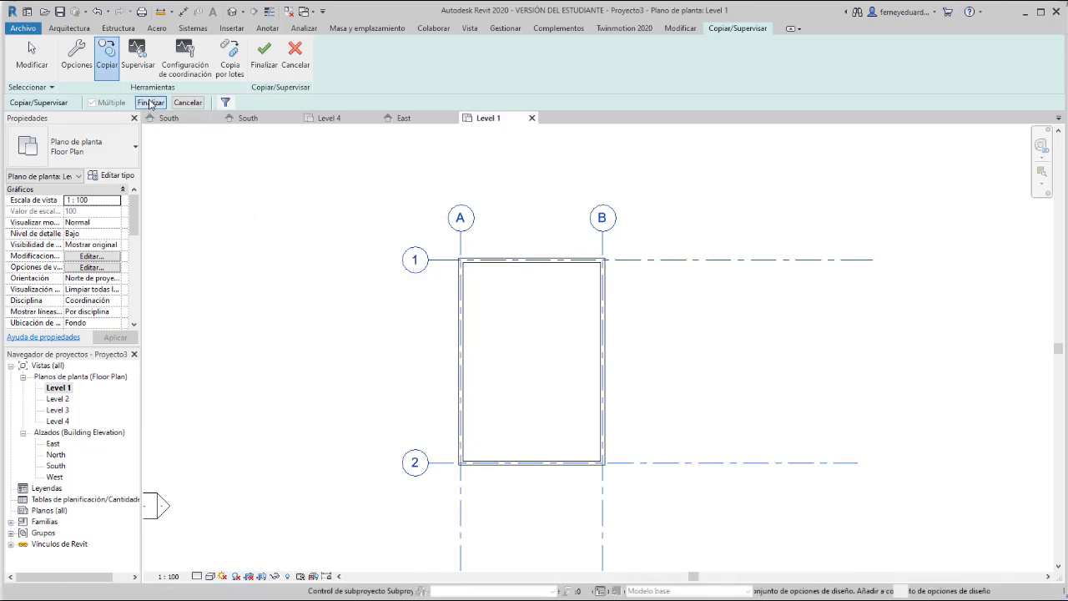
left_click(764, 33)
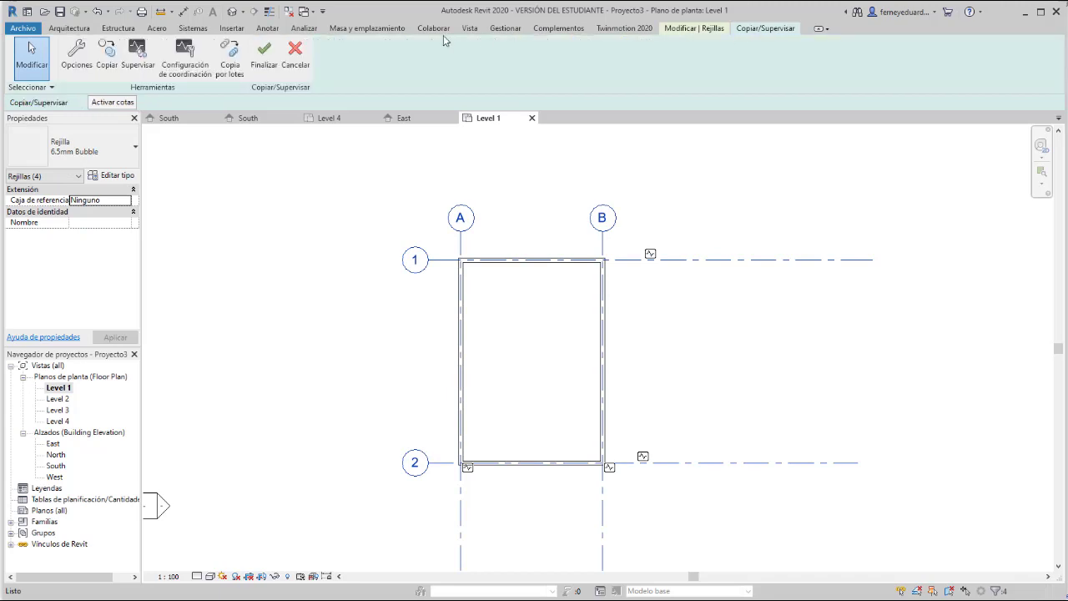
left_click(269, 58)
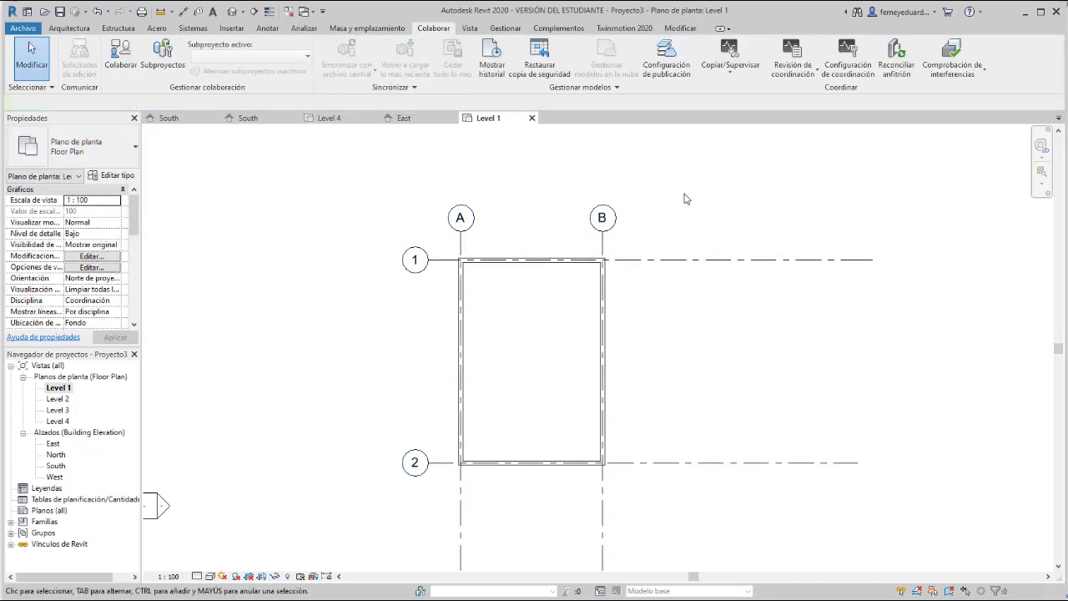
Step: Extend the aligned heads of copied grids A and B and of grids 1 and 2 outward beyond the linked grids' heads
left_click(603, 227)
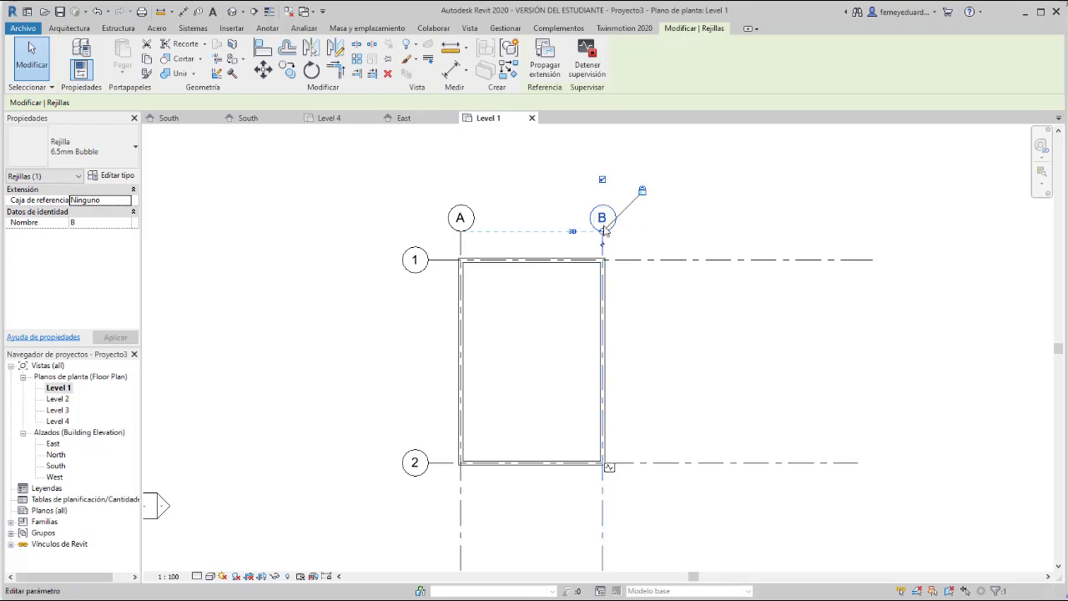
left_click_drag(602, 237, 603, 166)
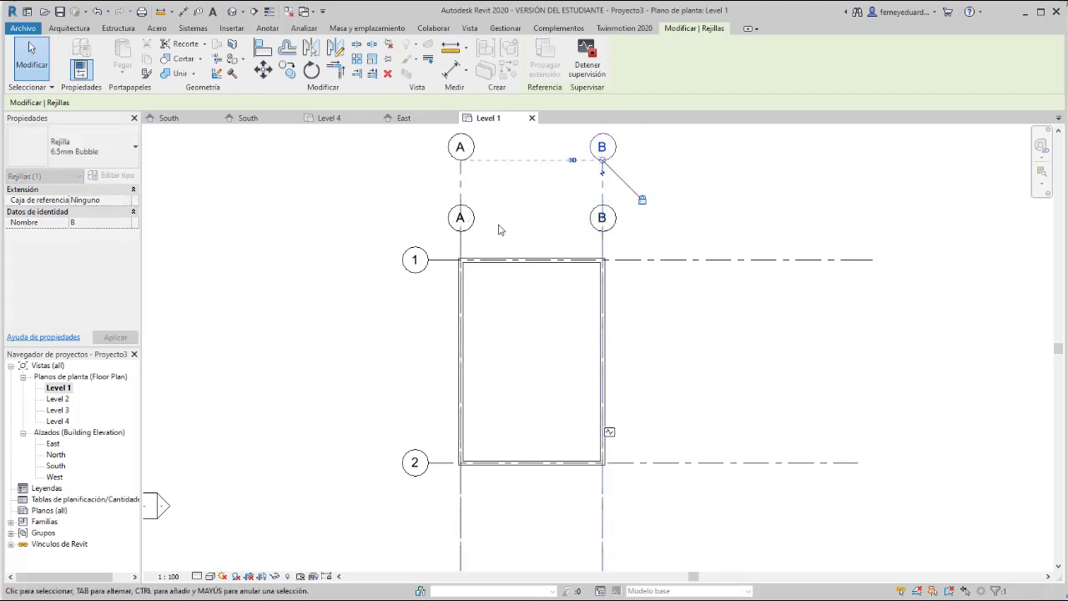
left_click(435, 259)
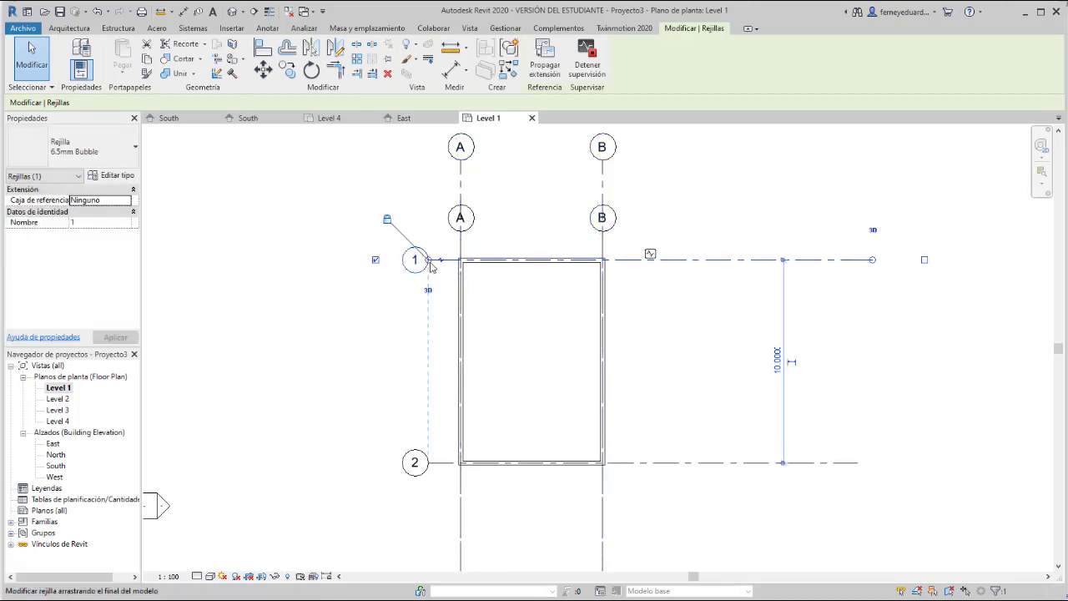
left_click_drag(431, 263, 334, 261)
left_click(373, 227)
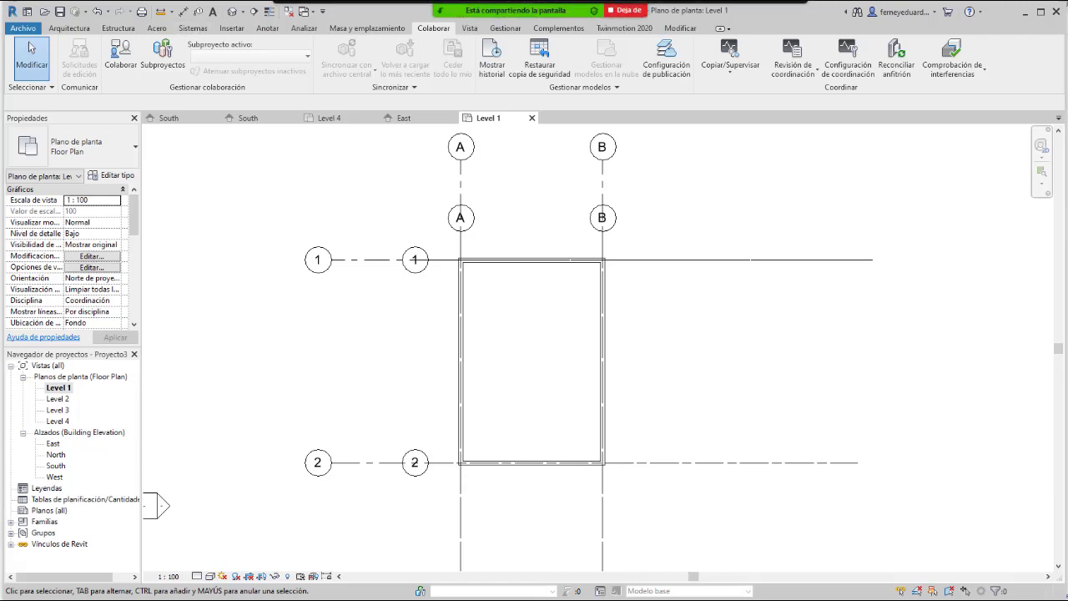
Step: Switch to the Zoom participant list, mute all attendees, look through their audio status and minimize the list
key("alt+u")
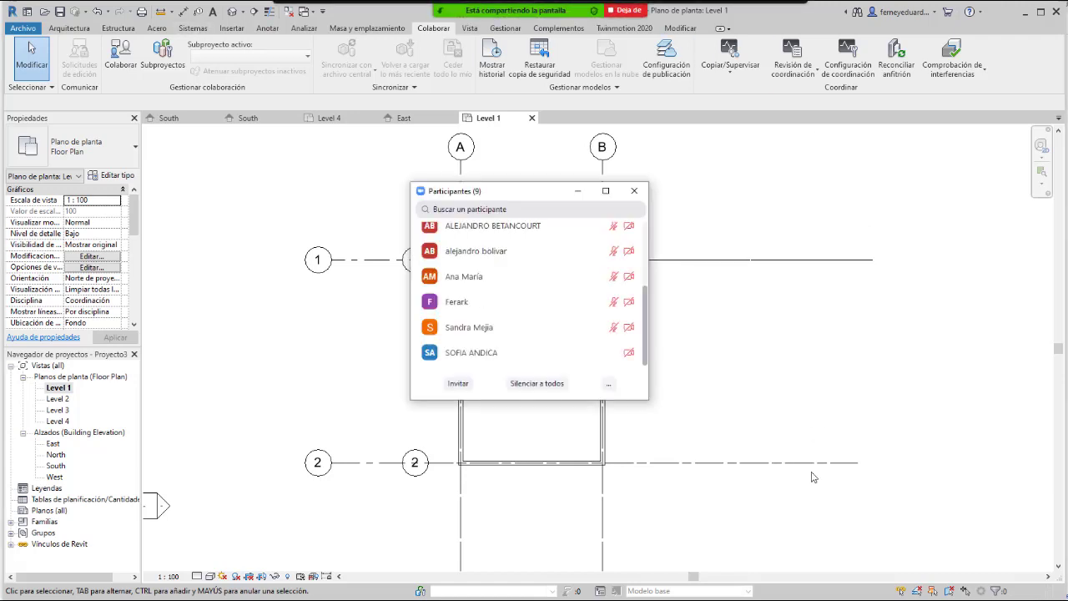
left_click(517, 384)
left_click(584, 332)
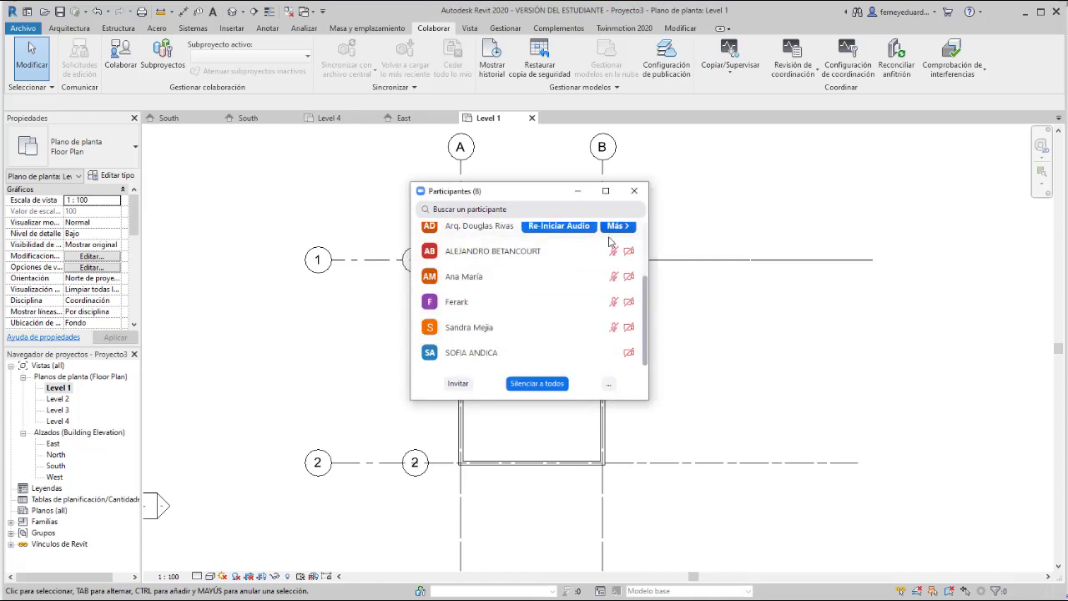
scroll(617, 250, "up", 3)
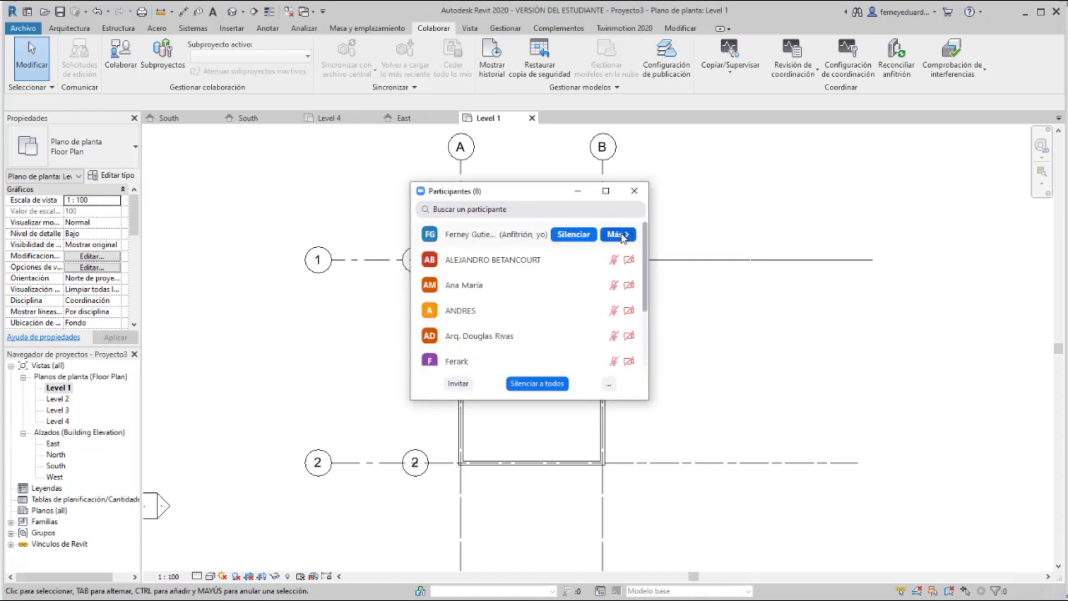
left_click(577, 192)
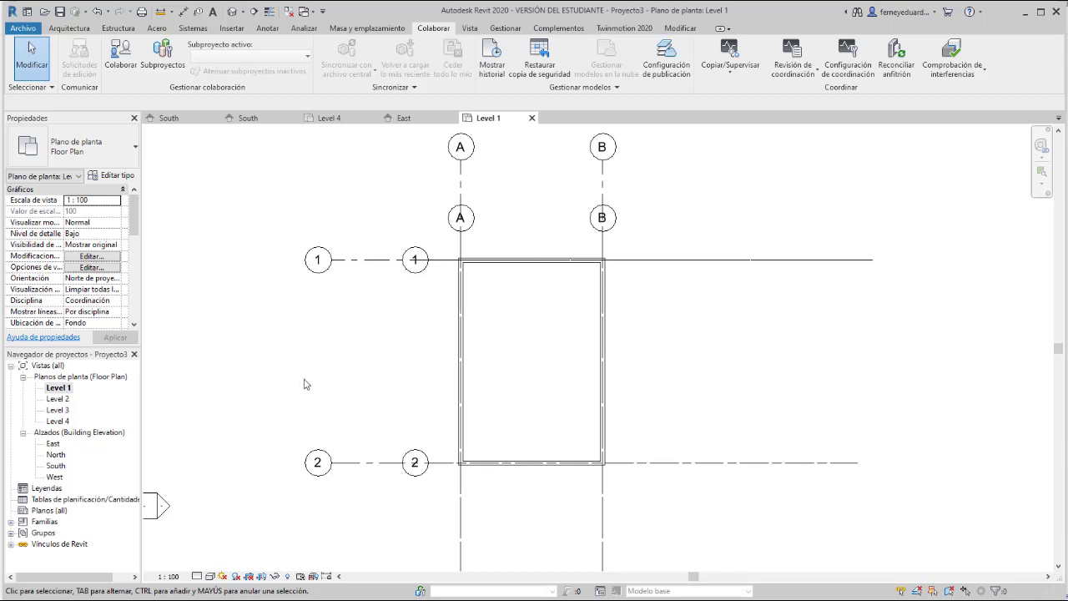
Step: Open the South elevation, select Level 4 to check that it is monitored, and clear the selection
double_click(55, 466)
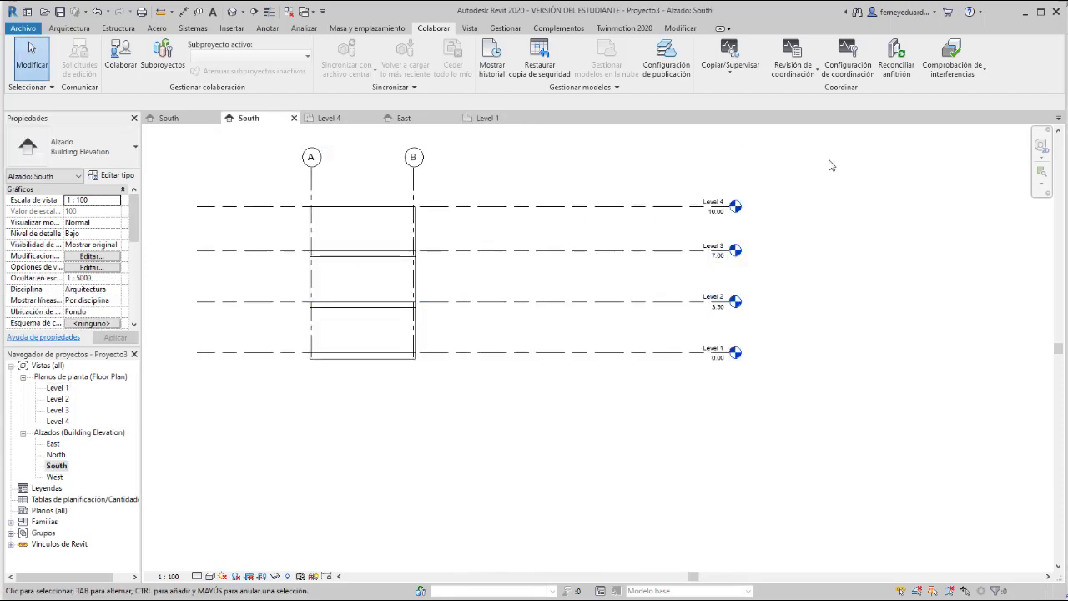
left_click(595, 208)
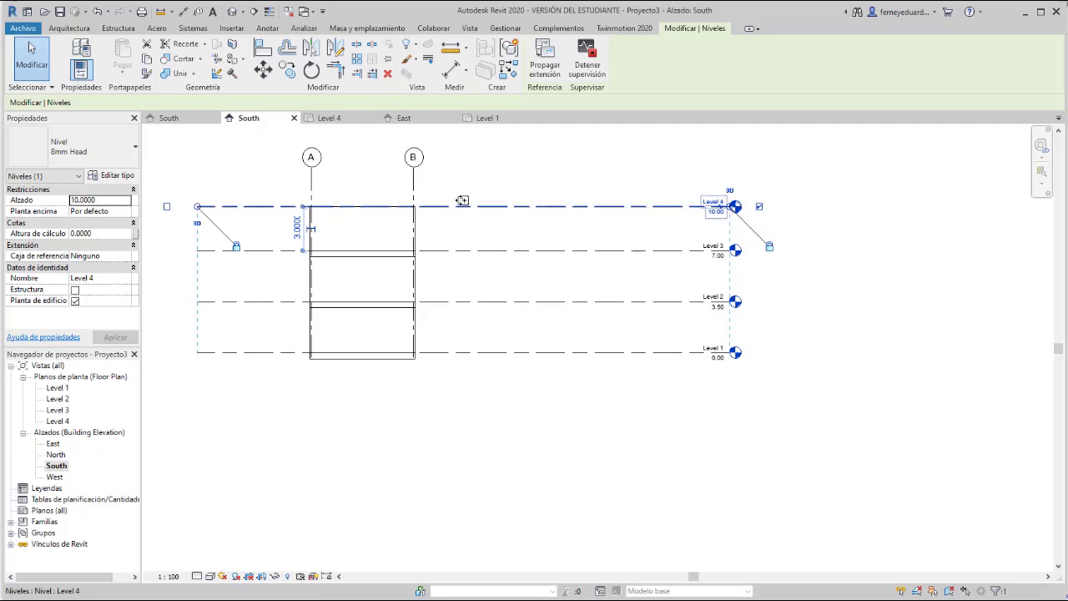
left_click(518, 188)
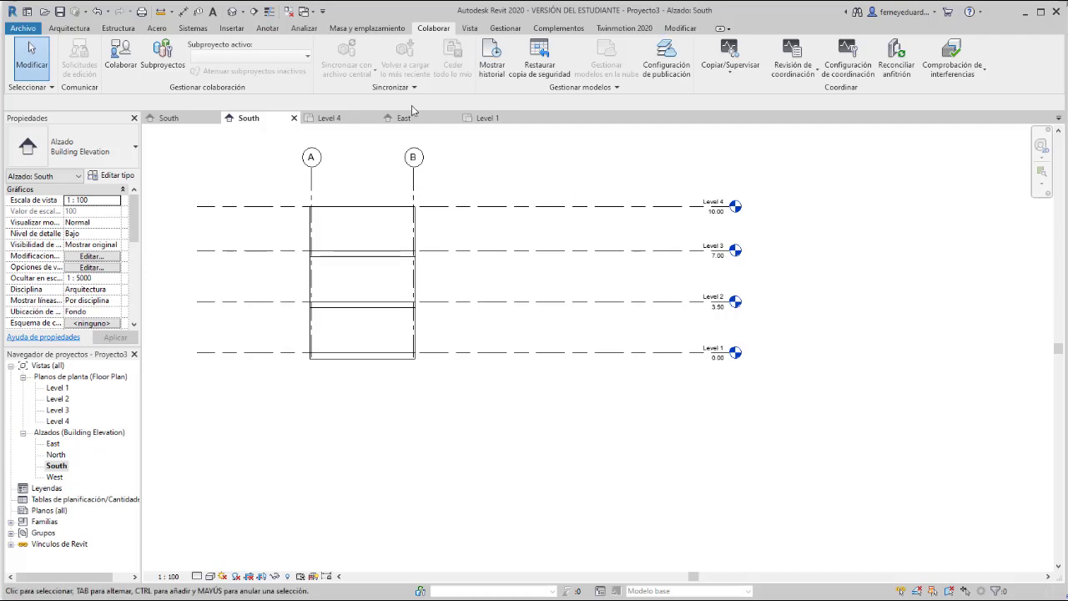
Step: Save the structural project in the Documents folder as finalEstructural
left_click(60, 13)
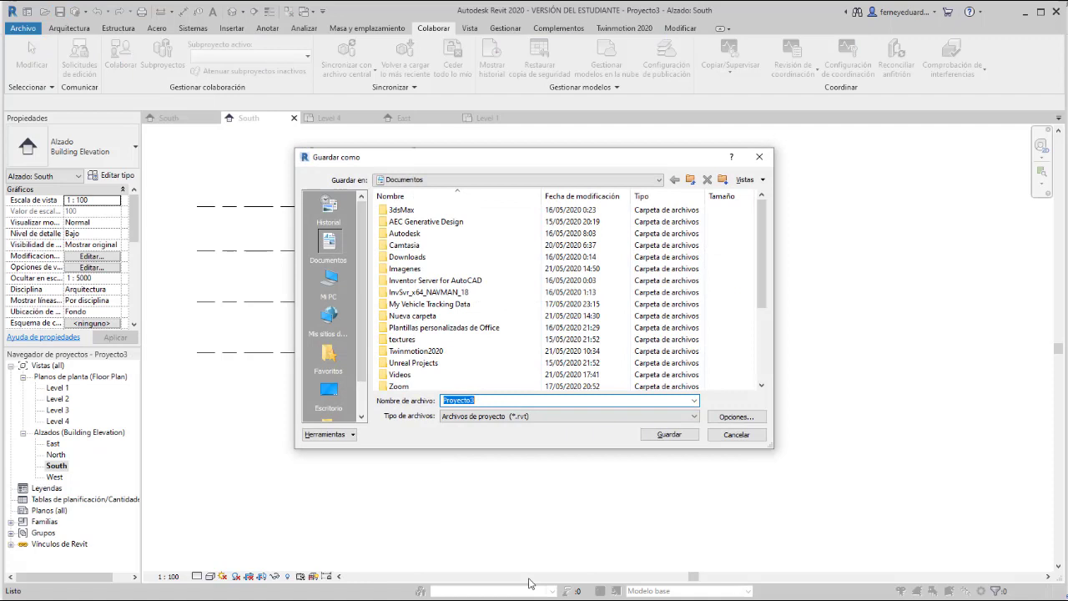
type("fina")
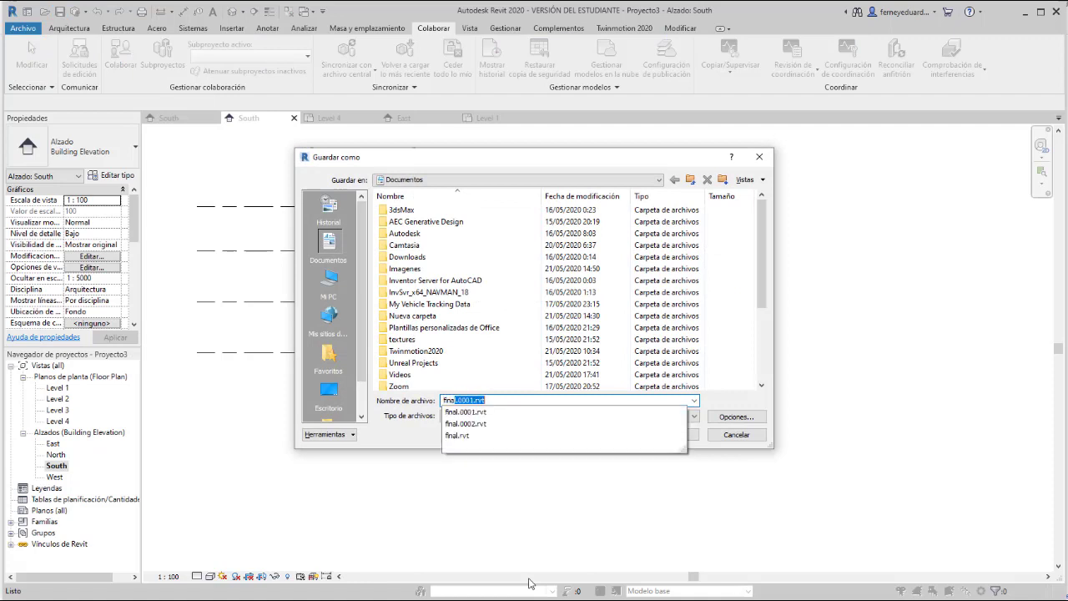
type("lEstructural")
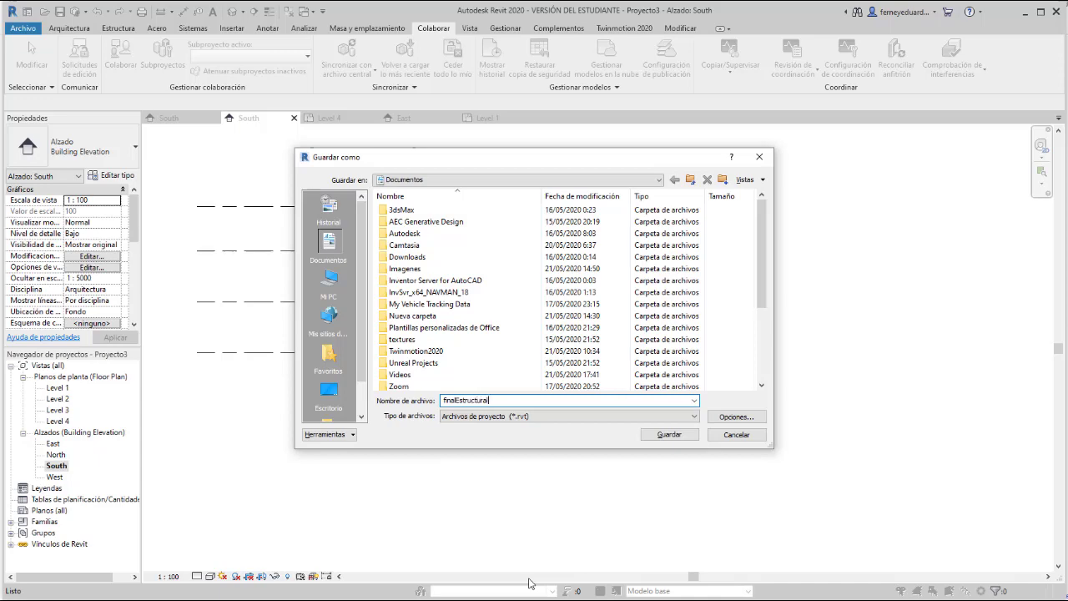
key("Return")
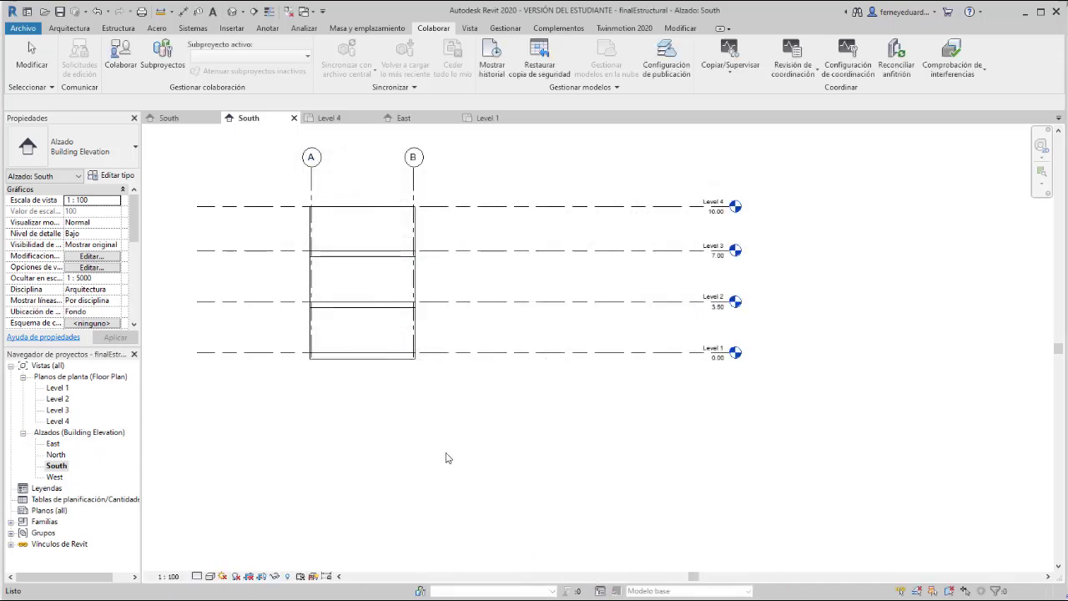
Step: Close all open views of finalEstructural and close Proyecto2 without saving its changes
left_click(292, 117)
left_click(293, 118)
left_click(293, 118)
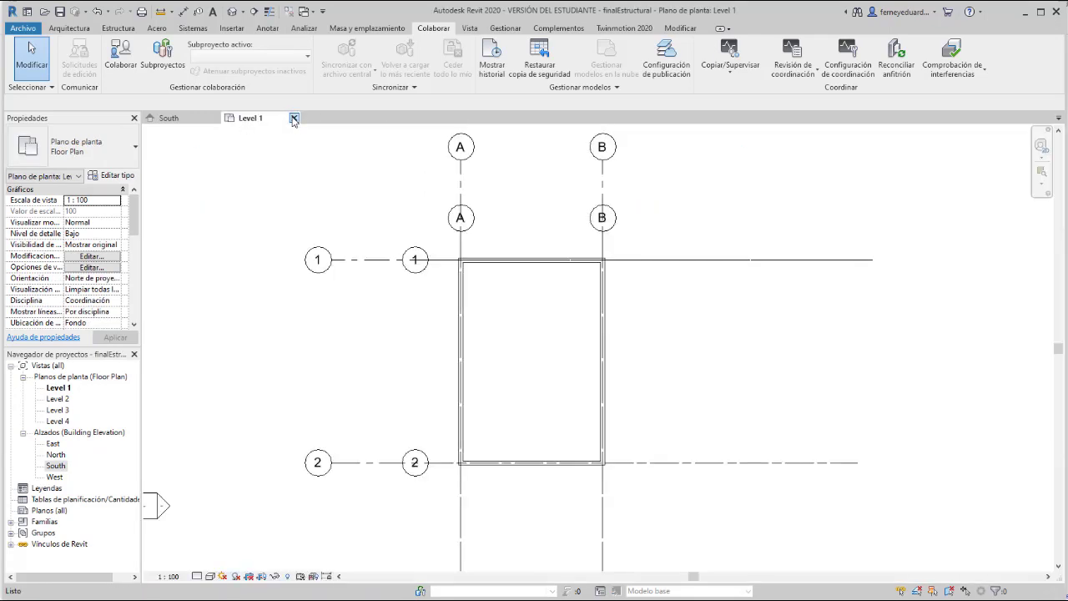
left_click(293, 117)
left_click(214, 118)
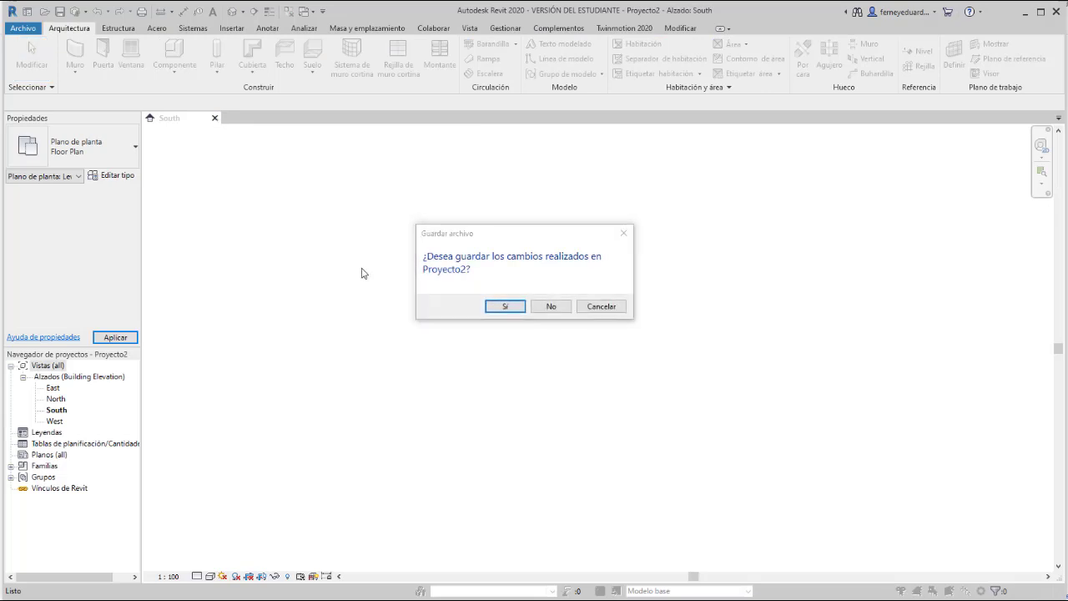
left_click(551, 306)
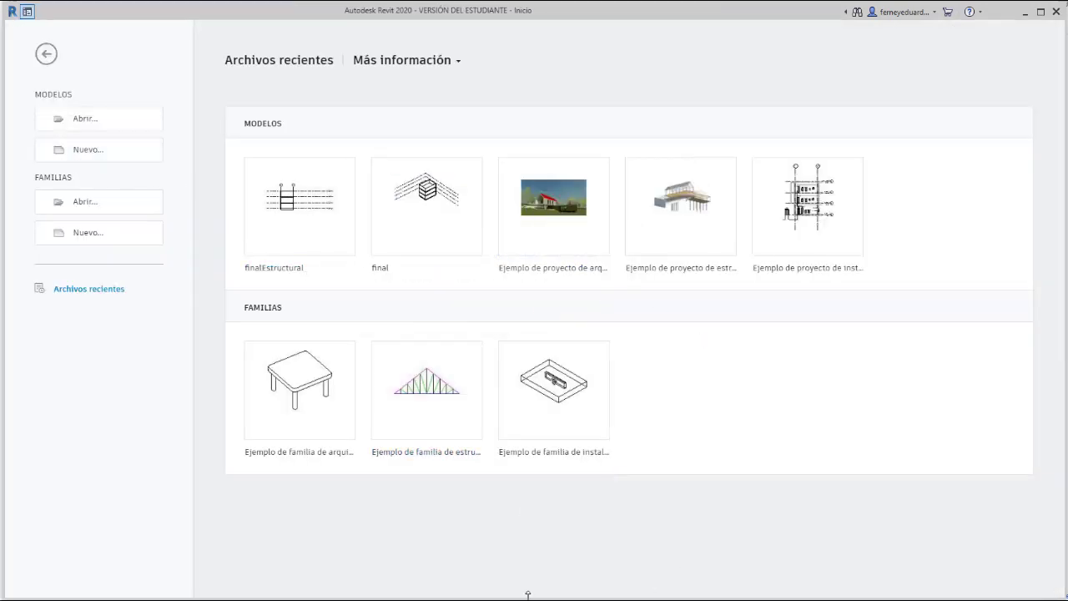
Step: Open the recent model final and display its Level 1 floor plan
left_click(377, 269)
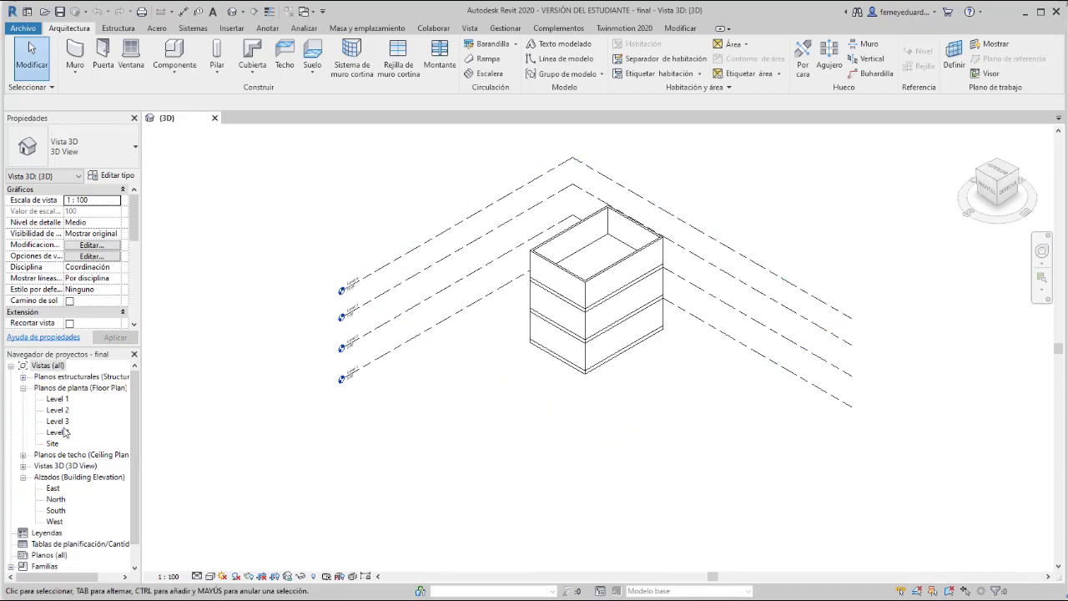
double_click(61, 401)
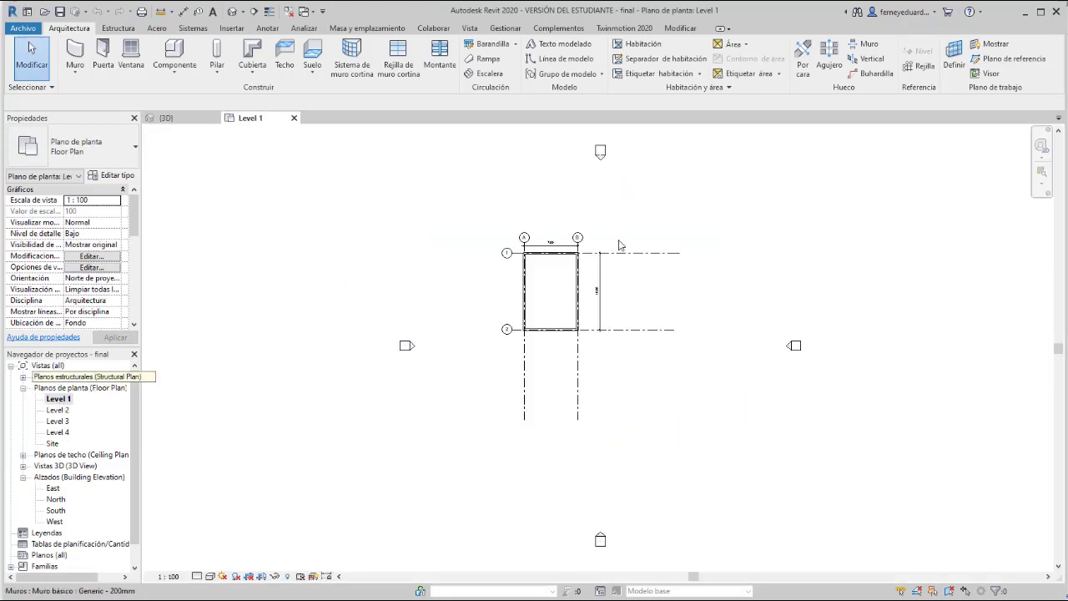
scroll(607, 246, "up", 5)
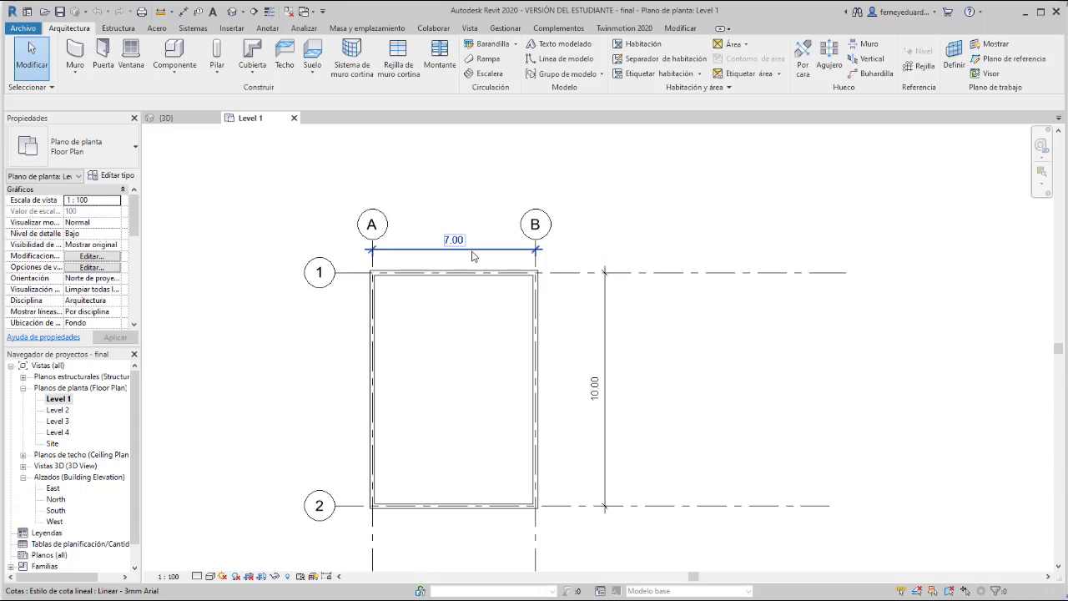
Step: Move grid B by setting its distance from grid A to 8 m
left_click(473, 256)
key("Escape")
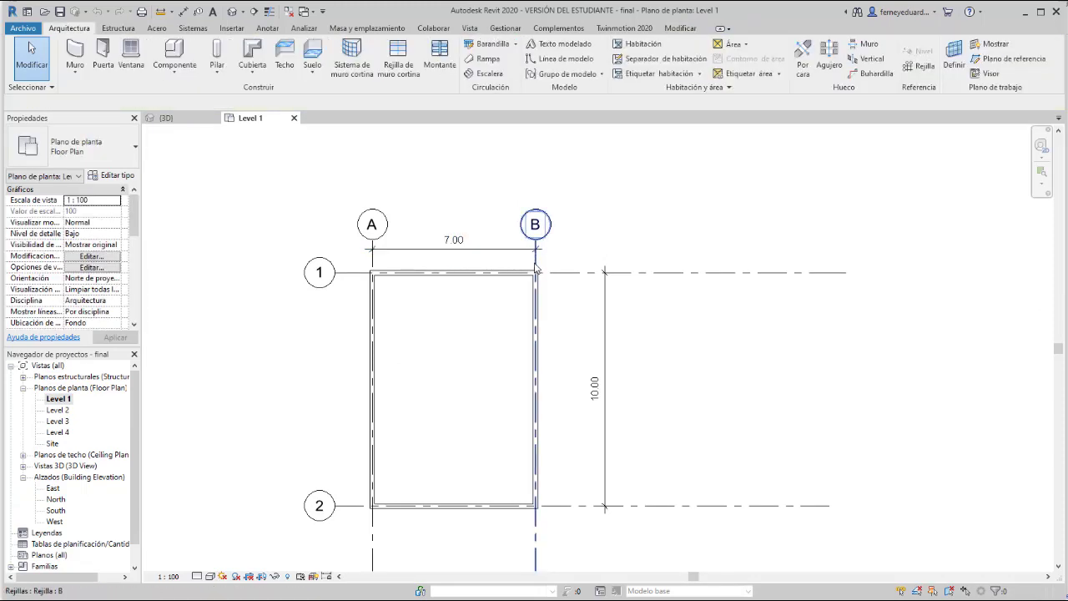
left_click(537, 269)
left_click(456, 240)
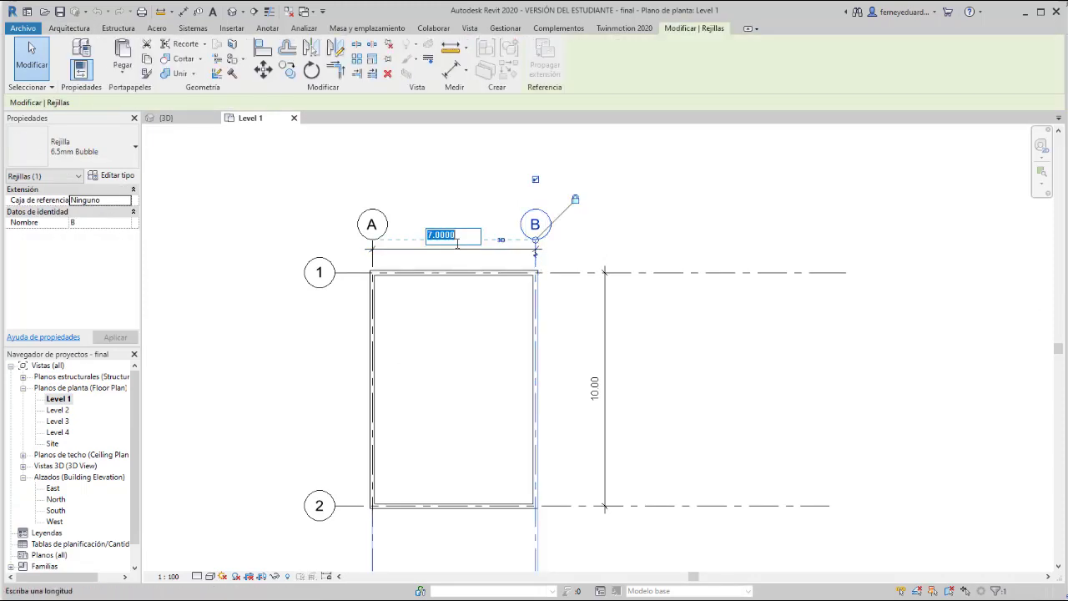
type("8")
key("Return")
key("Escape")
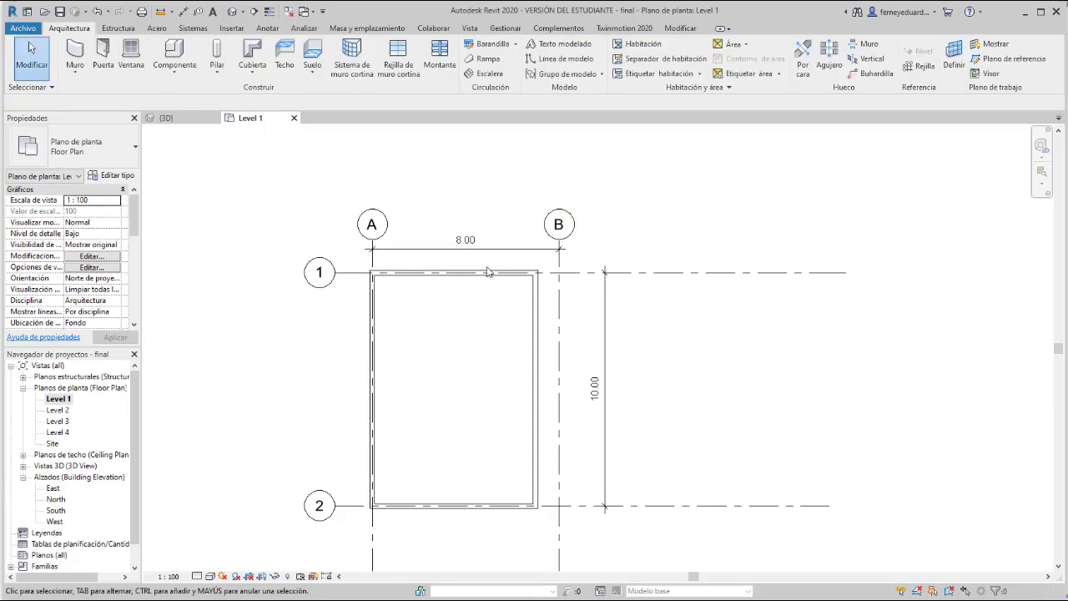
Step: Move the Level 1 wall that stood on grid B's former position onto the relocated grid B
left_click(536, 343)
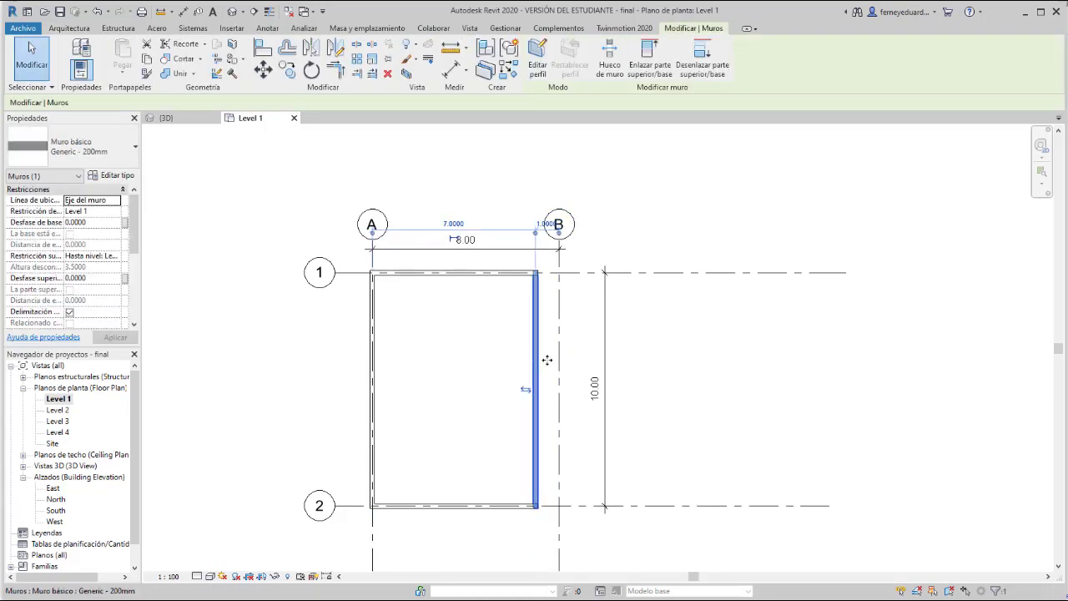
left_click_drag(547, 360, 571, 361)
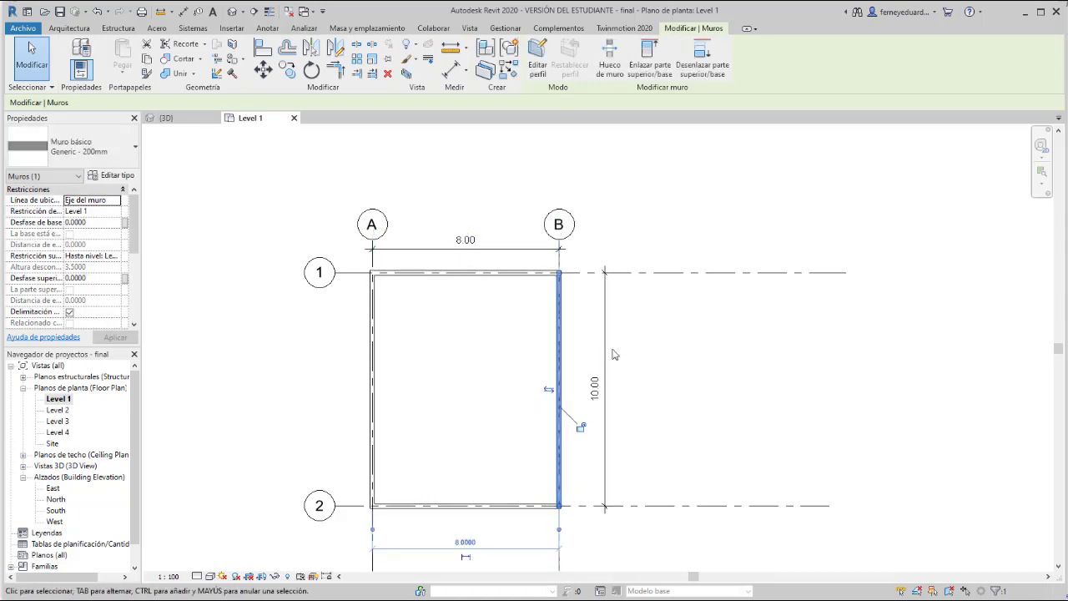
left_click(654, 290)
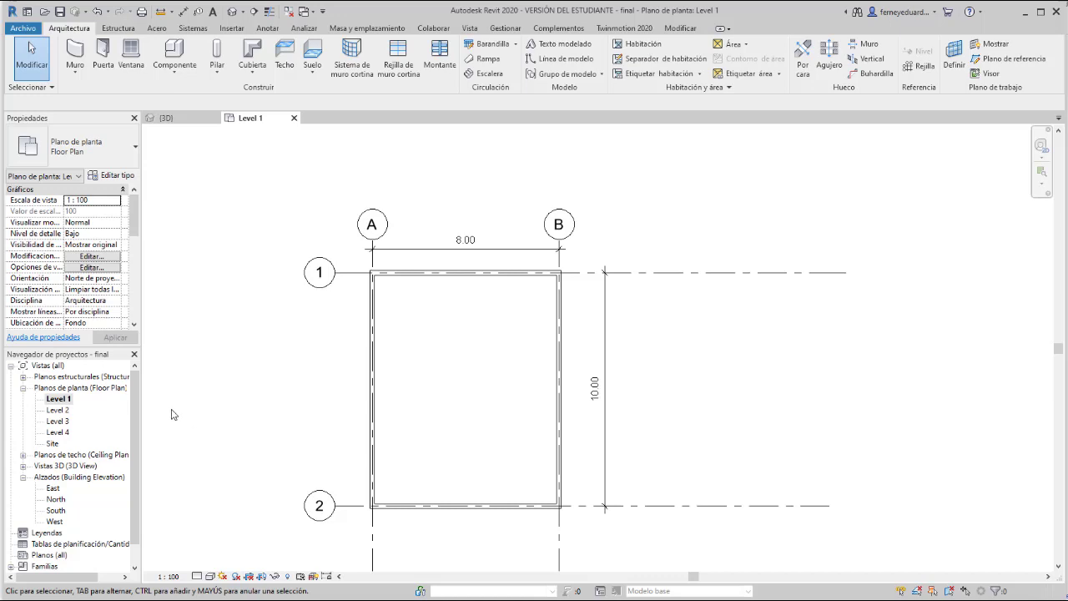
Step: Check the moved wall in the Level 2 floor plan and the 3D view, and save the final model
double_click(58, 410)
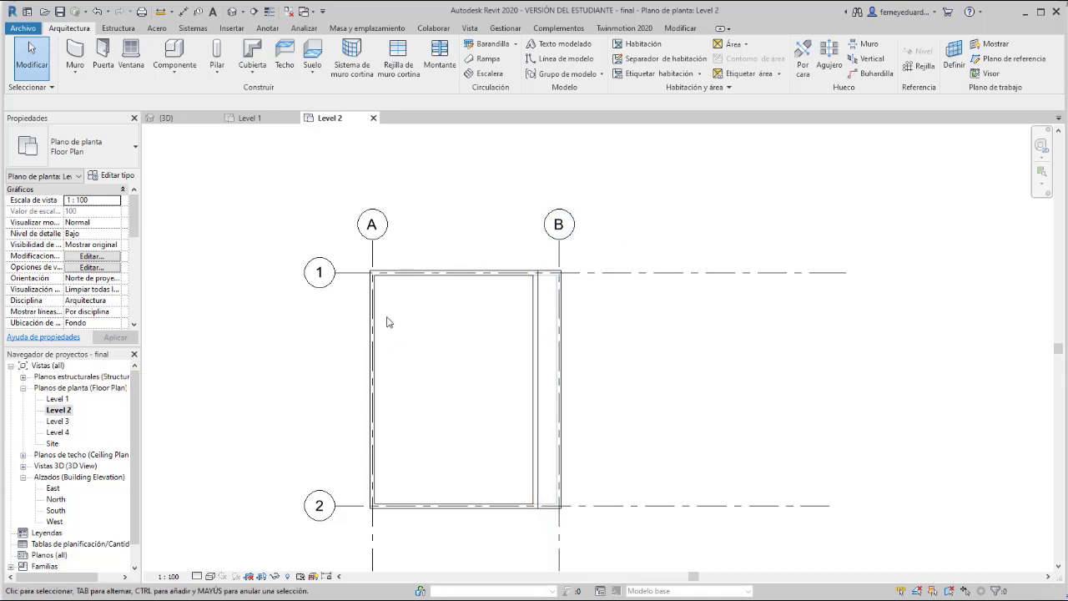
left_click(231, 12)
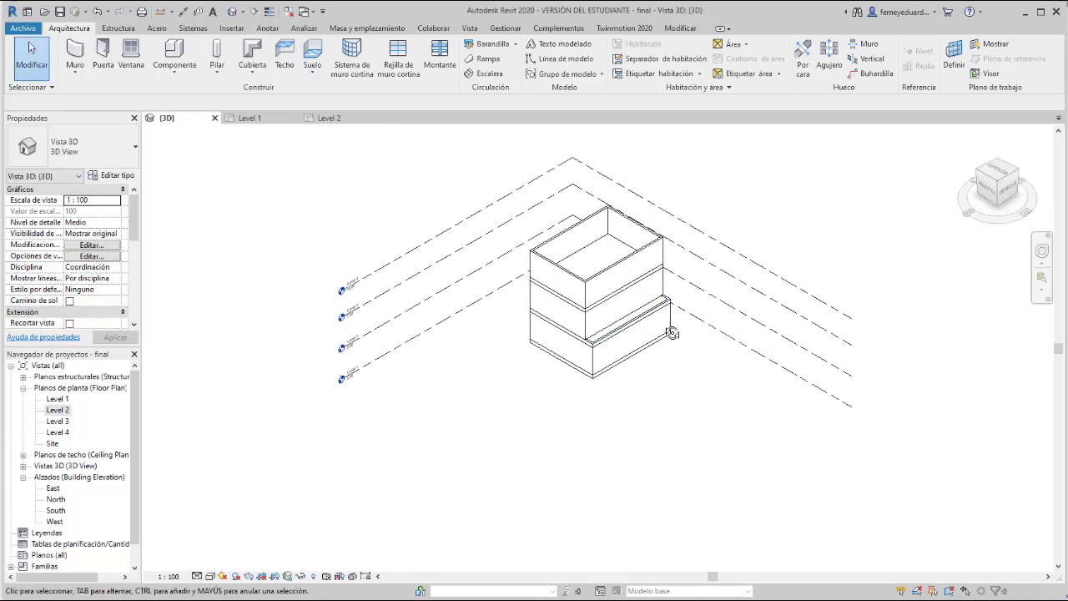
middle_click_drag(673, 333, 729, 320, "shift")
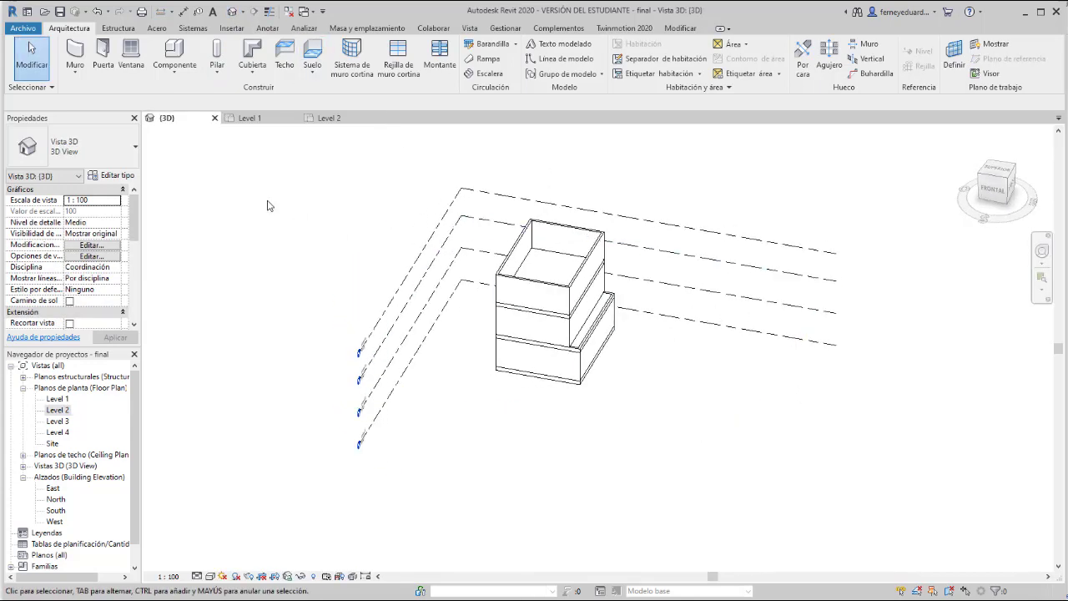
left_click(62, 14)
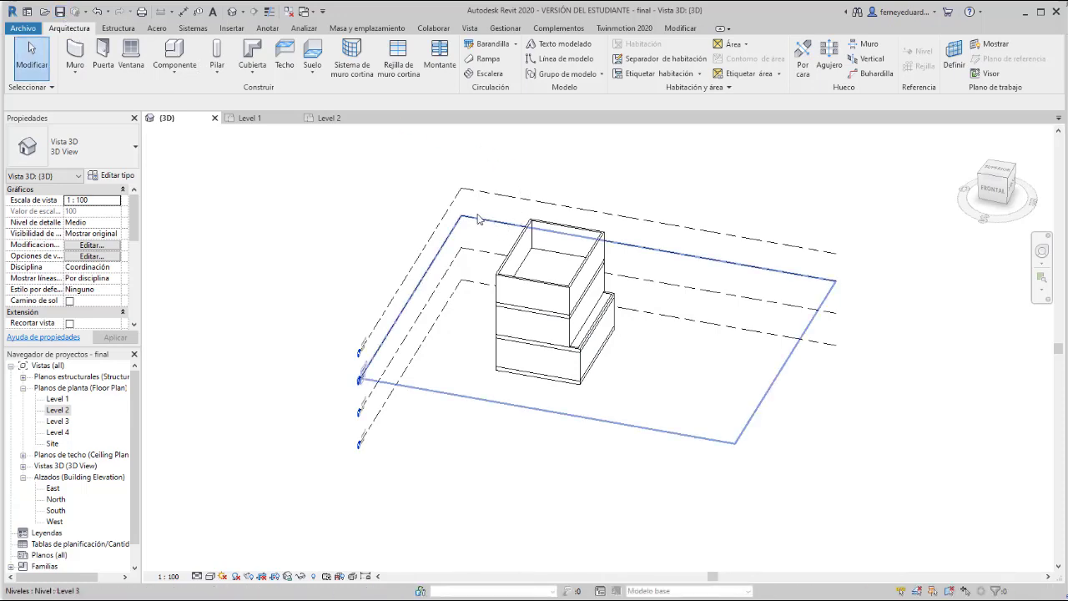
scroll(585, 322, "up", 2)
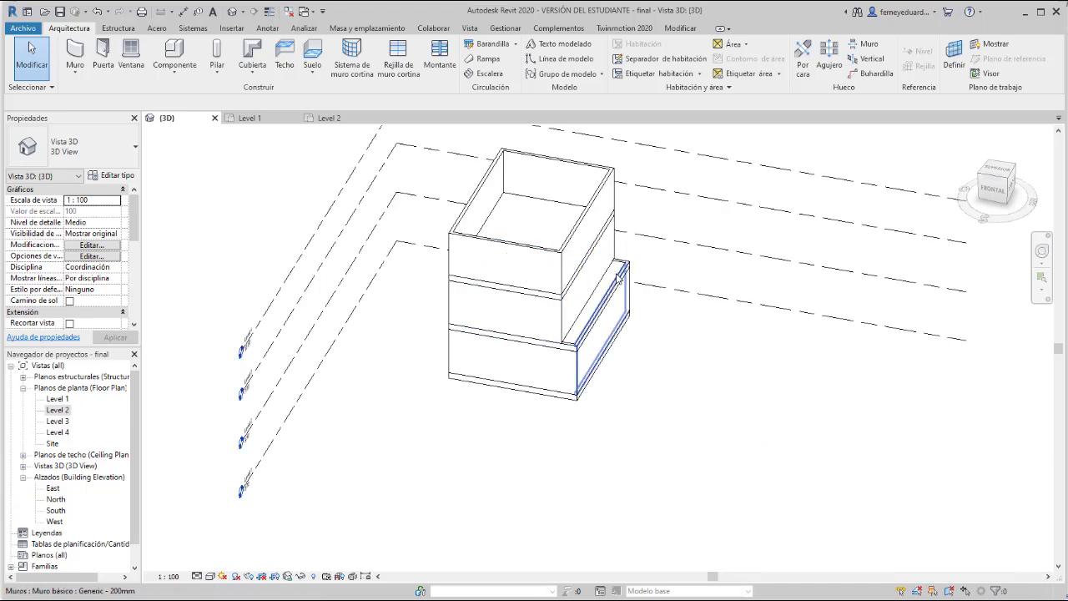
scroll(595, 270, "up", 2)
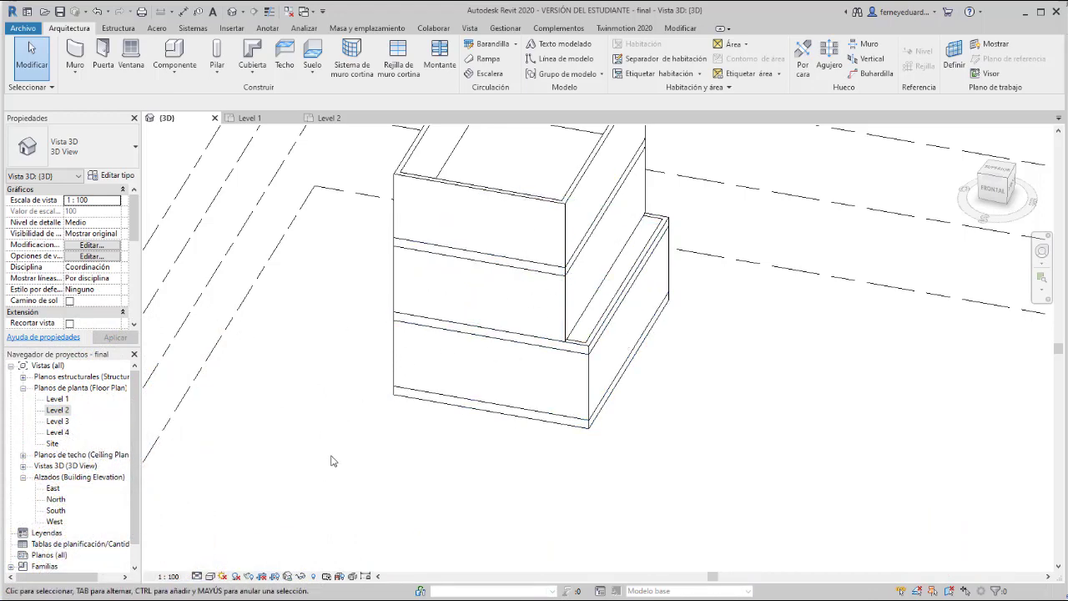
Step: Draw a vertical grid on the Level 2 plan along the wall just before grid B, ending level with grid A's head
double_click(70, 410)
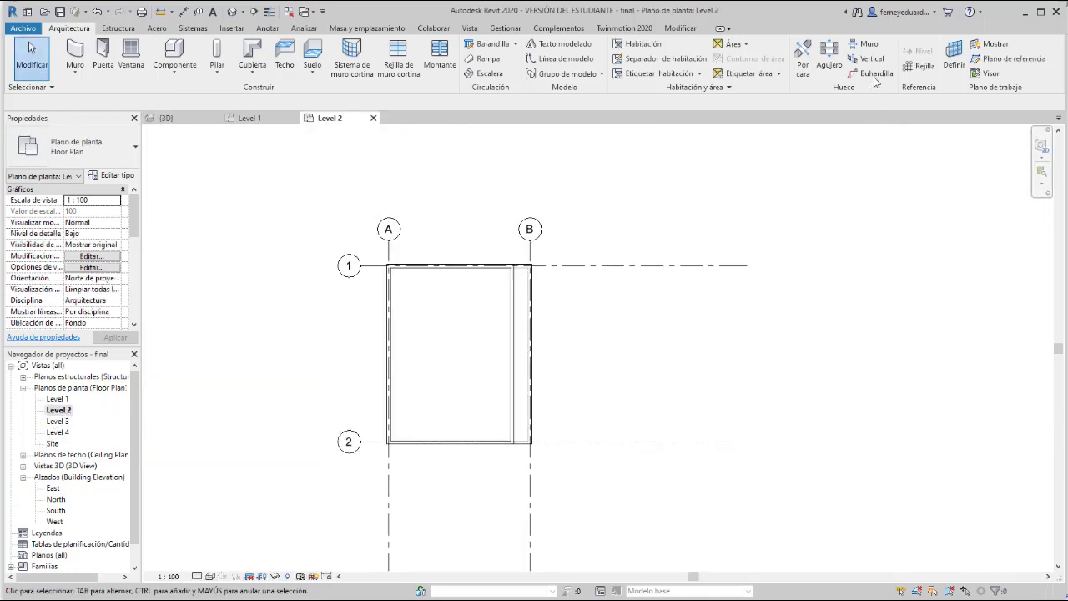
left_click(929, 74)
left_click(513, 463)
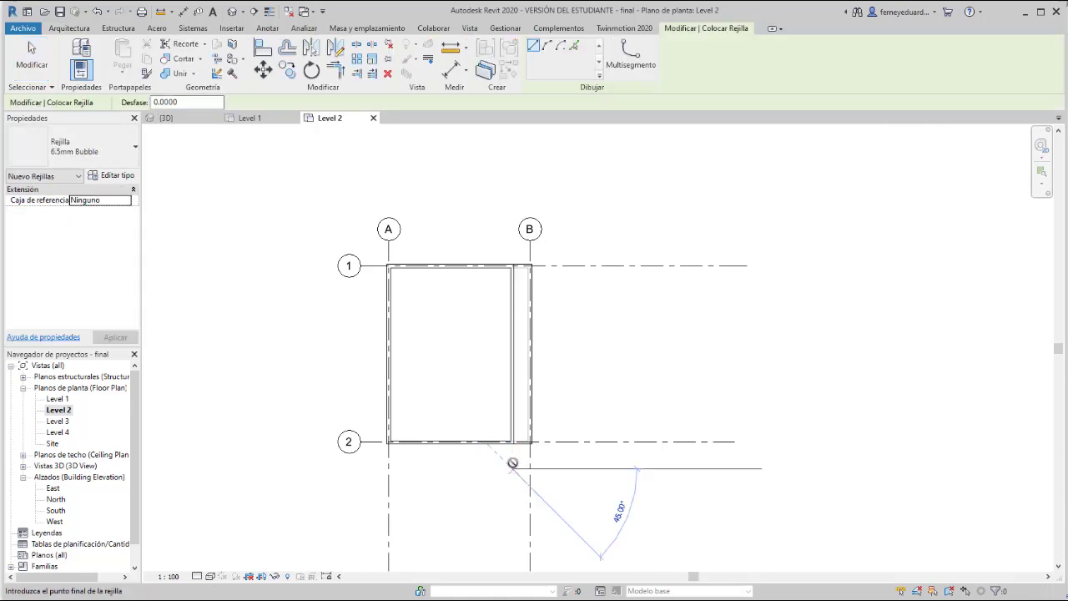
scroll(513, 239, "up", 2)
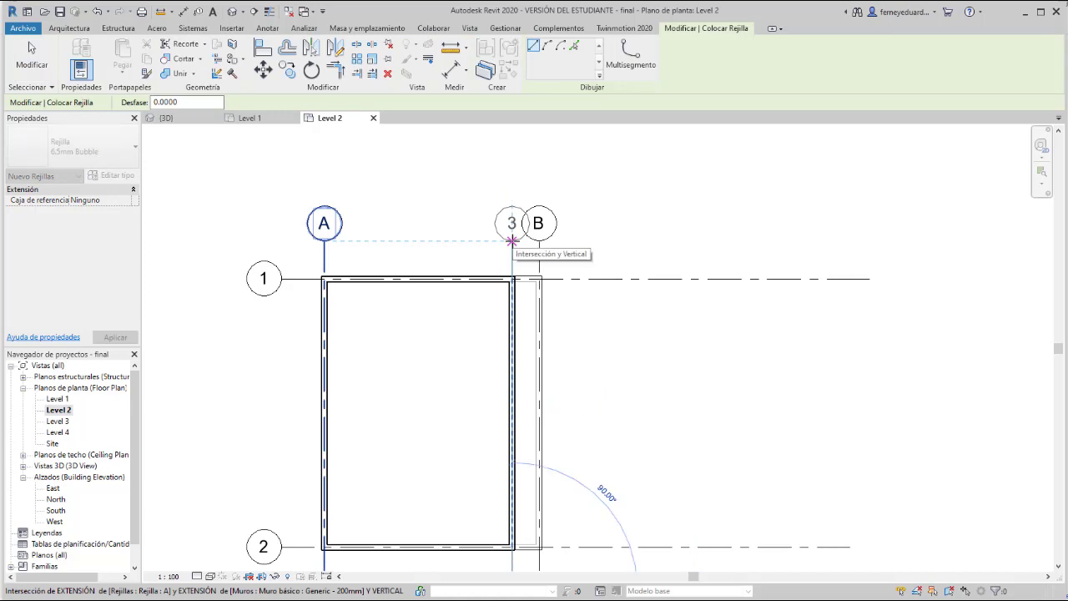
left_click(512, 241)
key("Escape")
key("Escape")
Step: Rename the new vertical grid next to grid B as a'
left_click(514, 237)
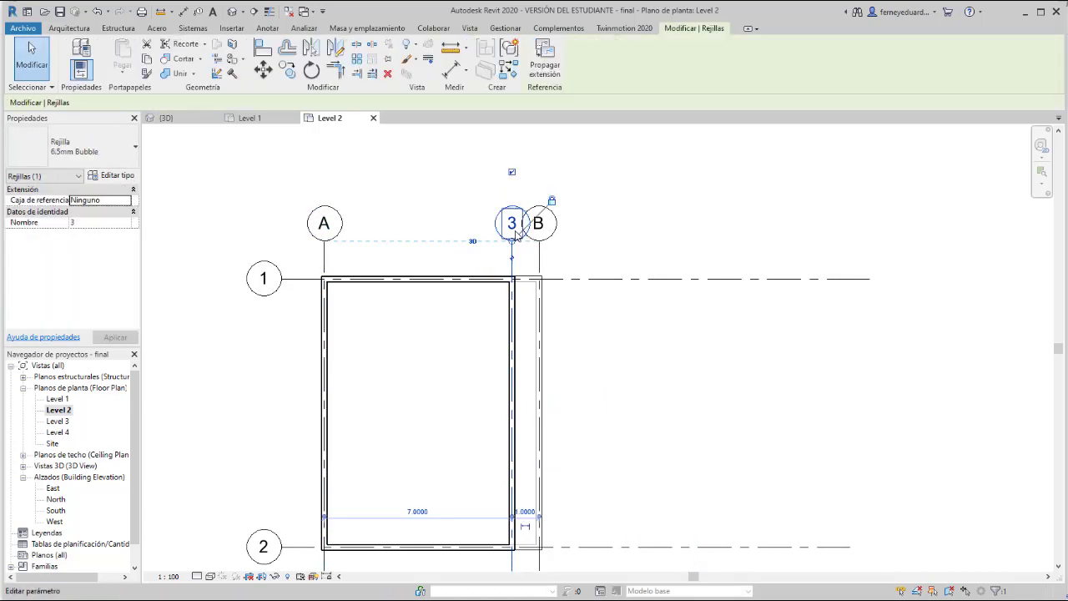
left_click(516, 231)
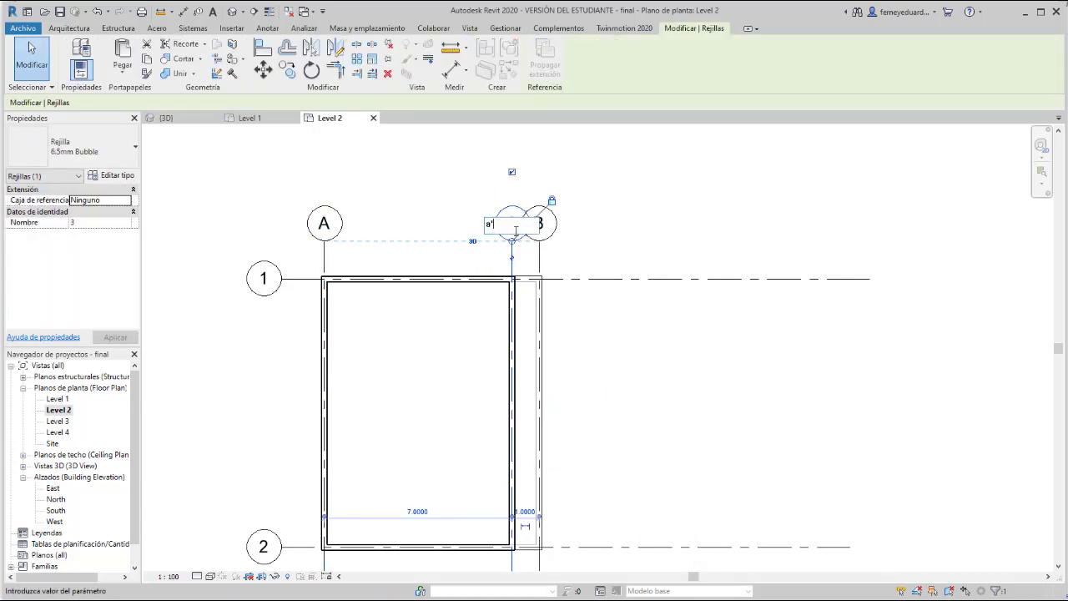
key("Return")
left_click(633, 237)
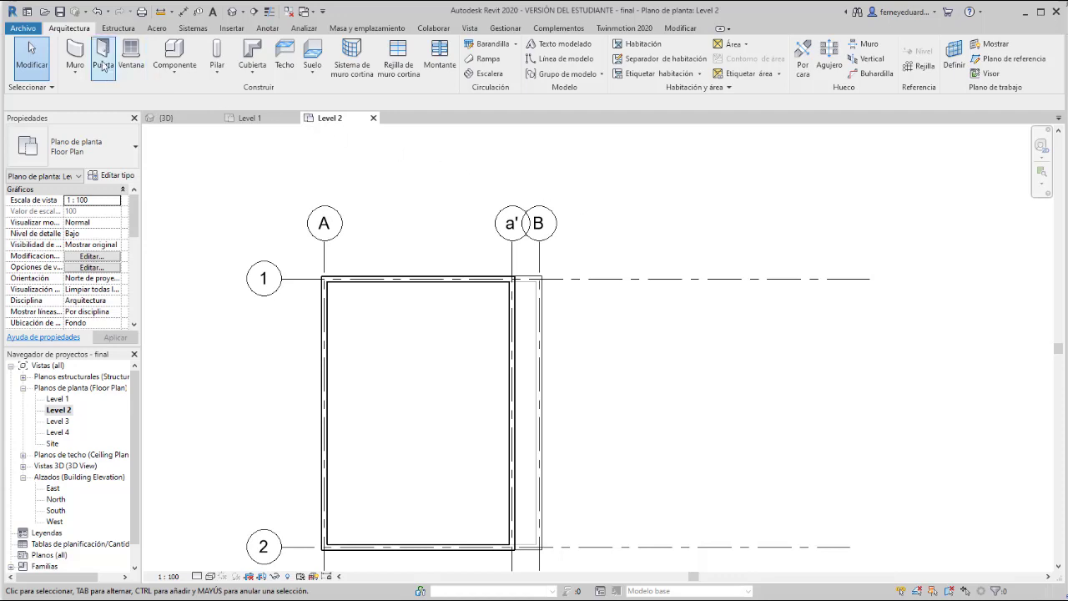
Step: Save the final model and close all its open views
left_click(62, 13)
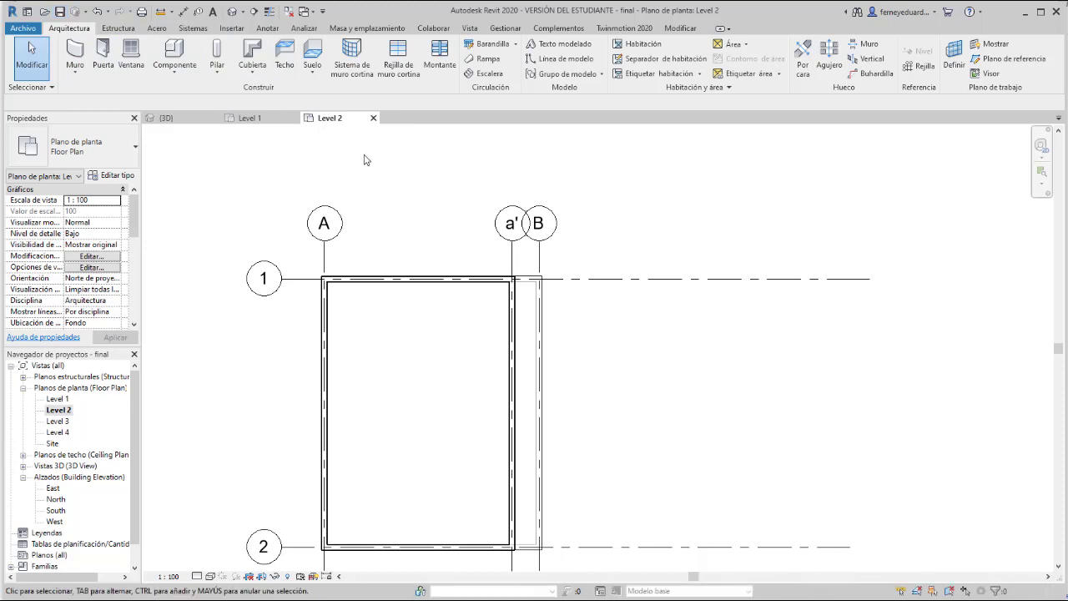
left_click(373, 119)
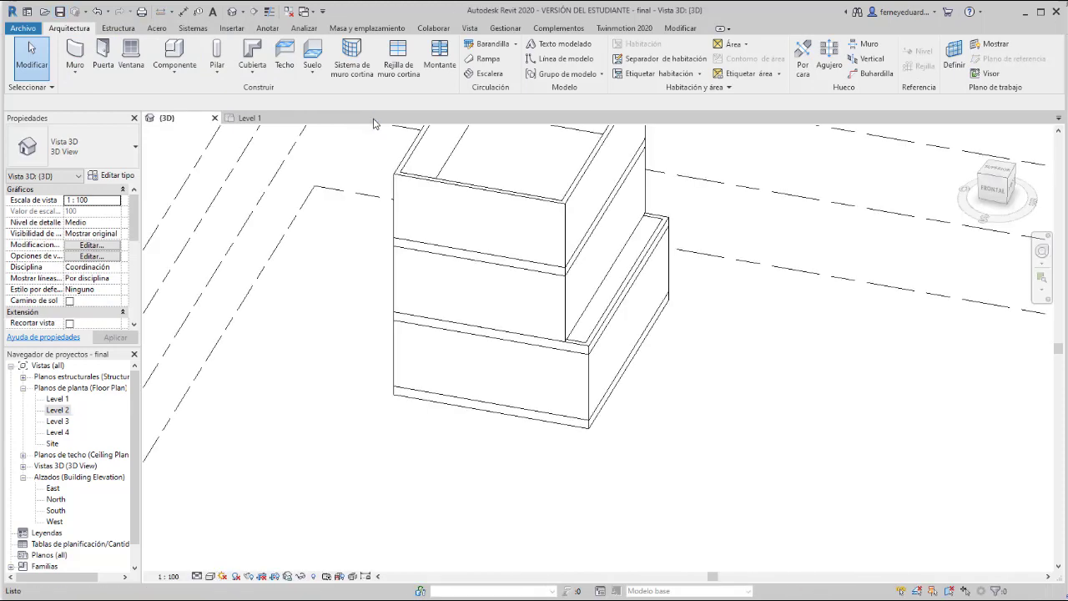
left_click(215, 118)
left_click(215, 118)
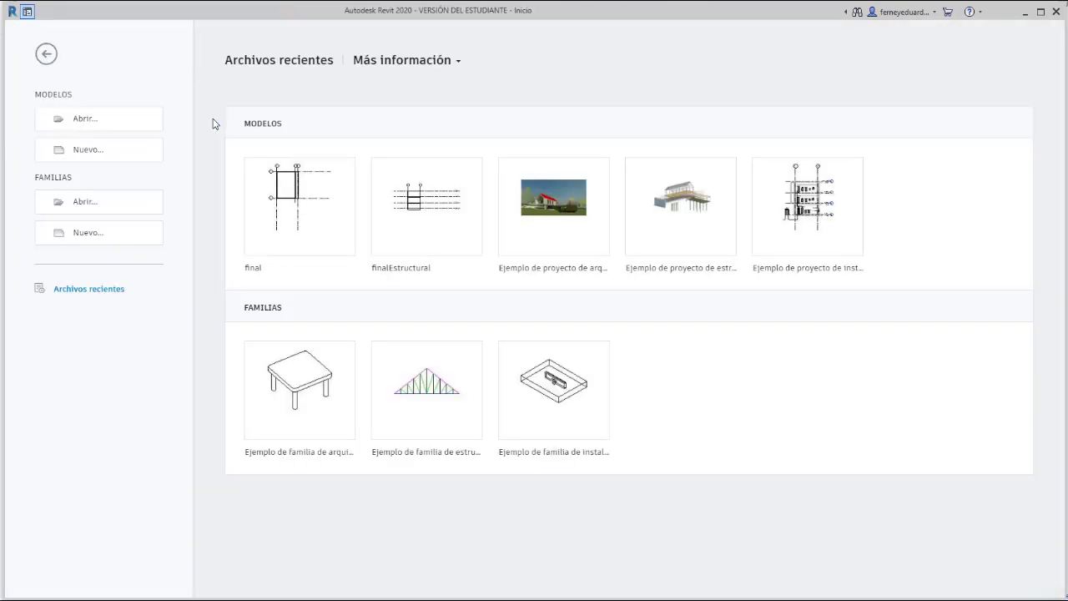
Step: Open the recent finalEstructural project and accept the notice about the linked instance needing a coordination review
left_click(433, 197)
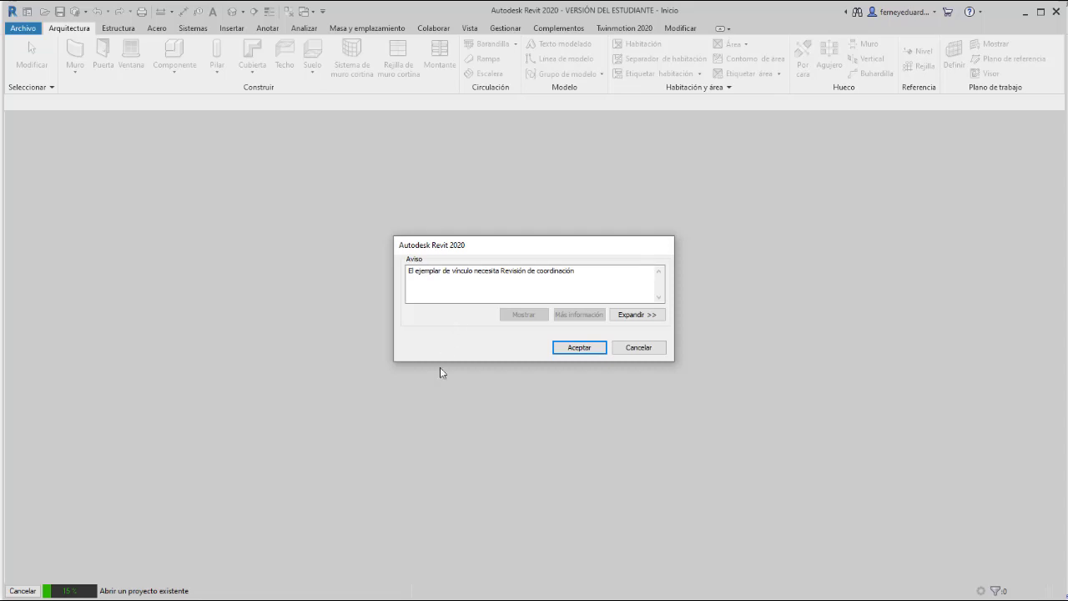
left_click_drag(418, 273, 477, 274)
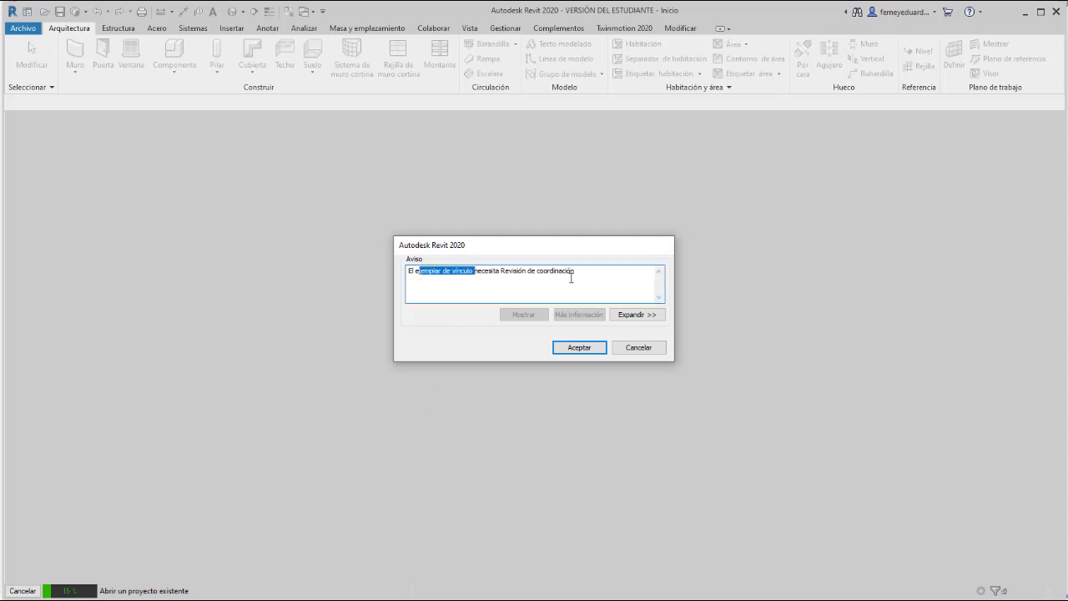
left_click_drag(572, 278, 485, 261)
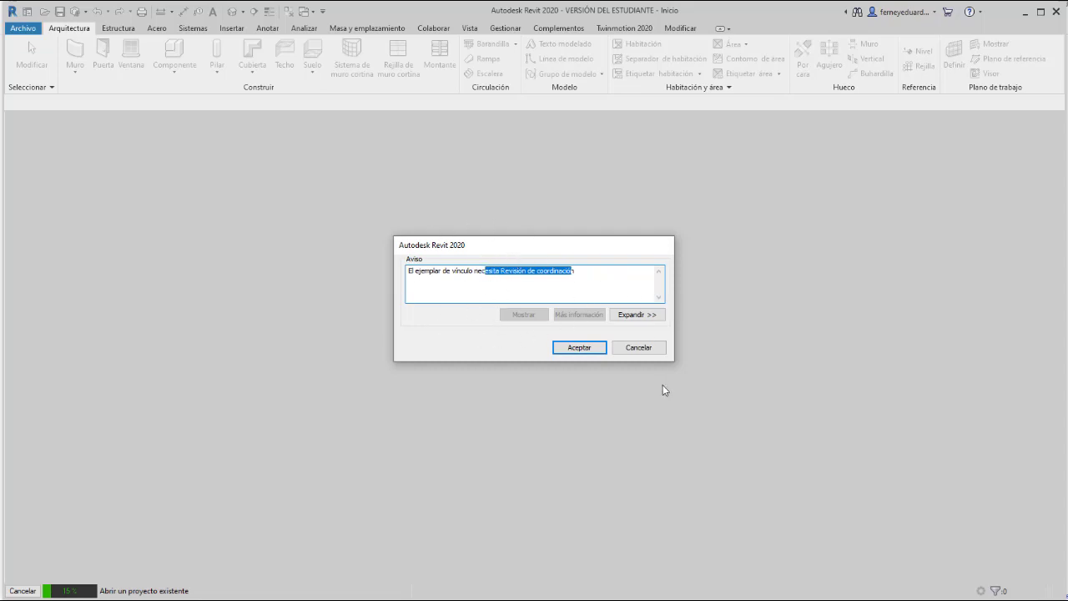
left_click(594, 350)
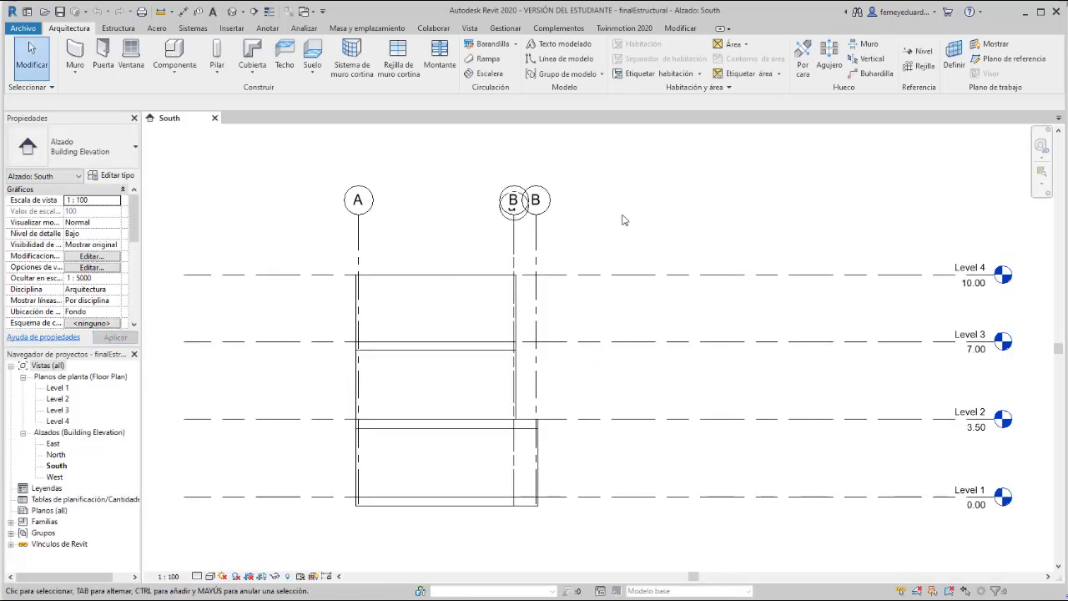
Step: In the South elevation, raise the heads of the copied grids A and B above the linked model's grid heads
scroll(519, 207, "up", 3)
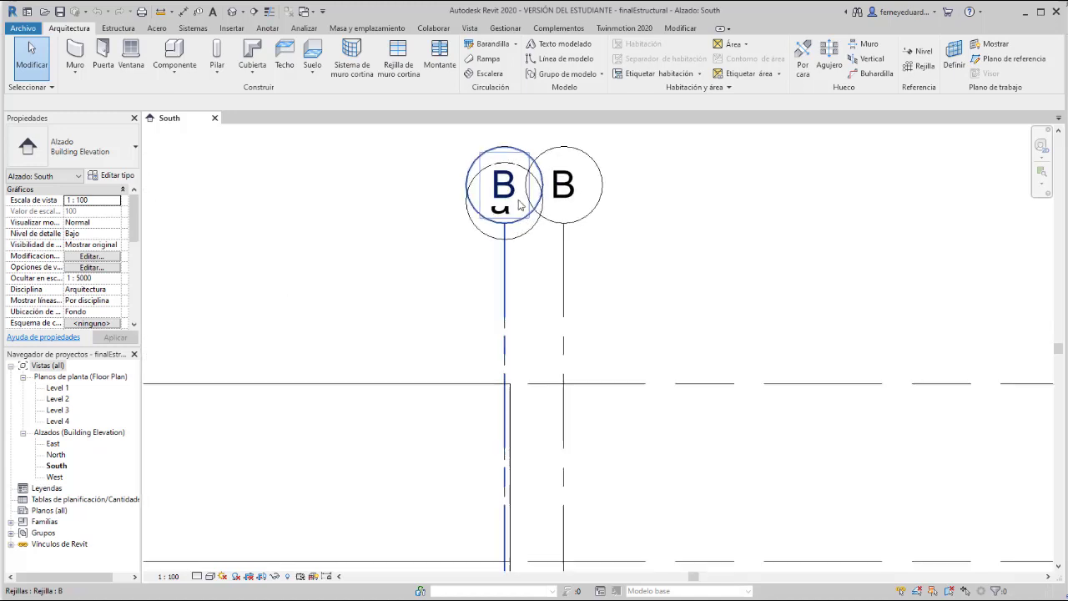
scroll(520, 207, "down", 5)
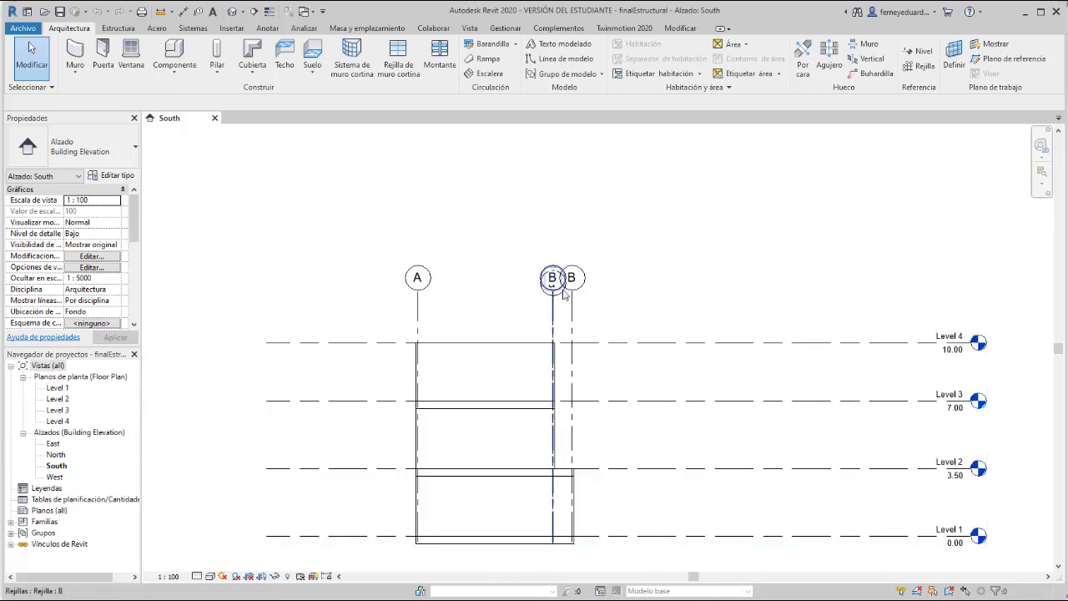
scroll(564, 294, "up", 5)
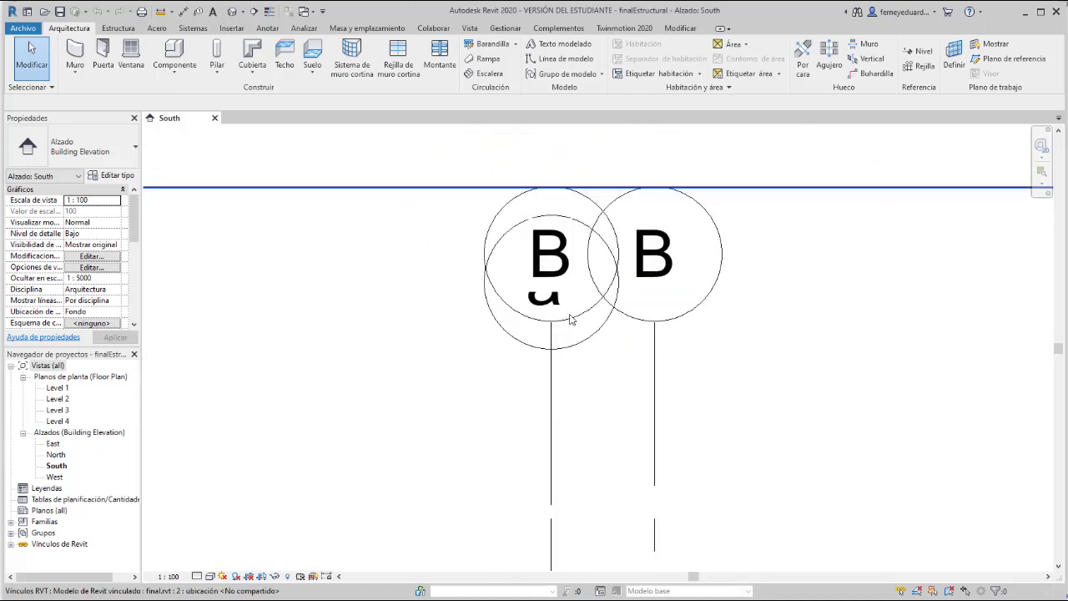
scroll(572, 319, "down", 5)
left_click(575, 307)
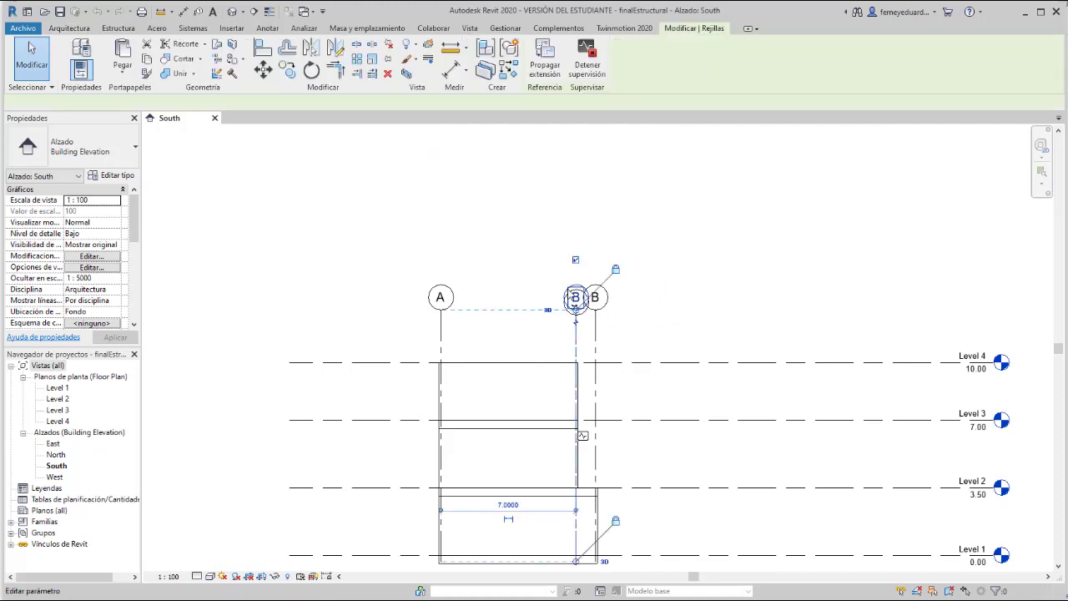
left_click_drag(575, 315, 576, 237)
left_click(642, 247)
scroll(620, 338, "up", 1)
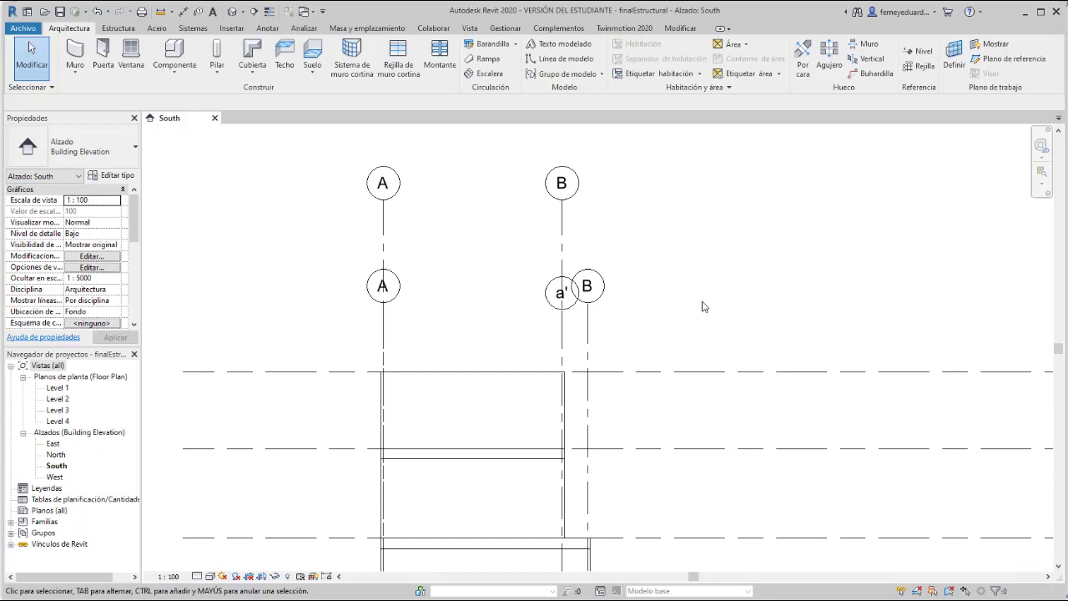
Step: Run a coordination review on the linked model and expand the moved-grid entry under Mantener posición relativa de rejillas
left_click(433, 29)
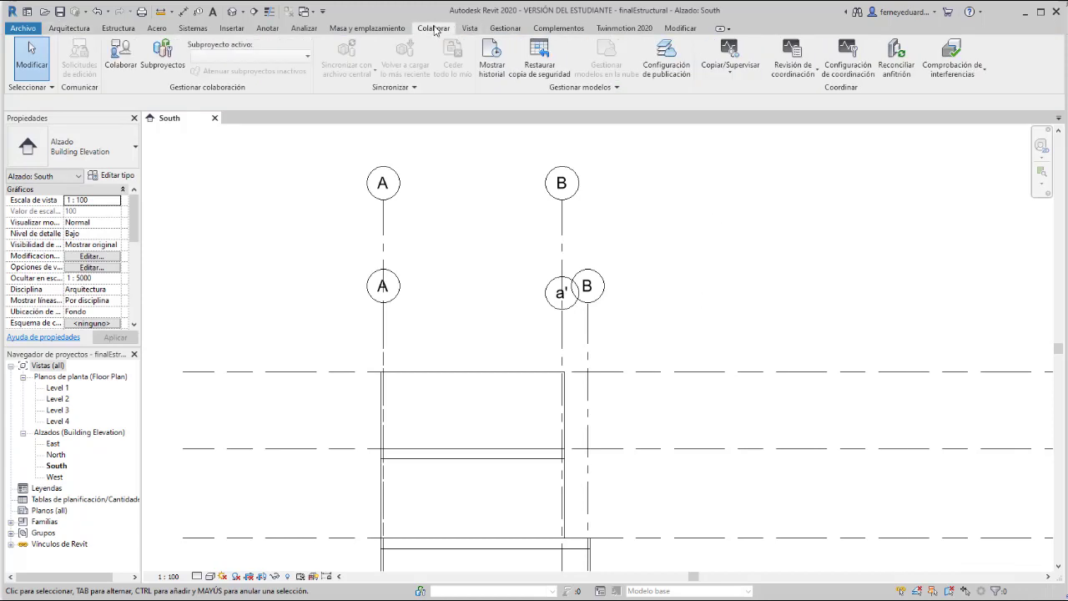
left_click(793, 78)
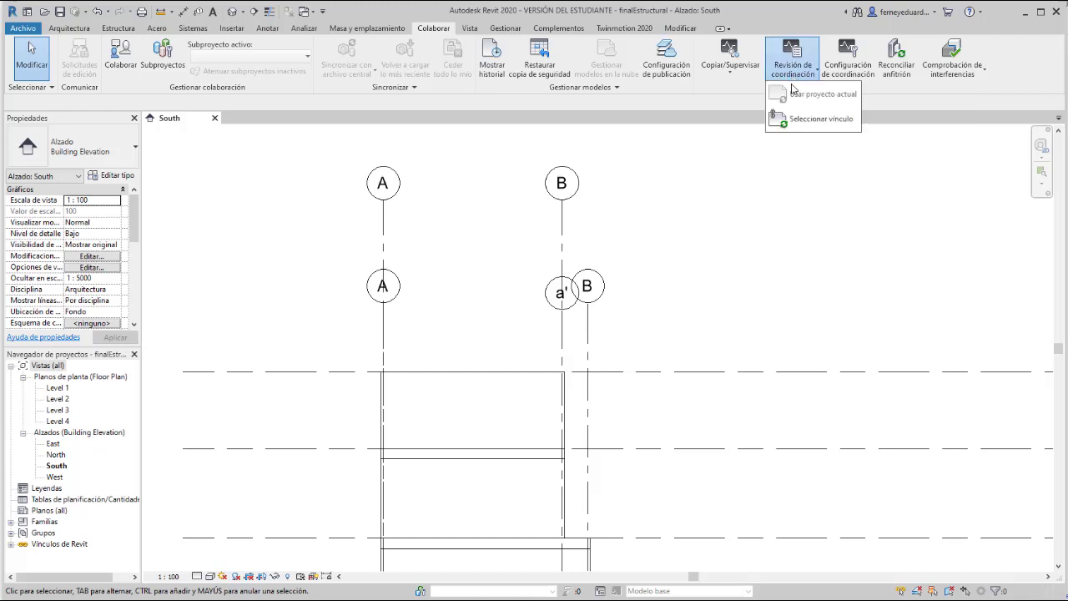
left_click(822, 119)
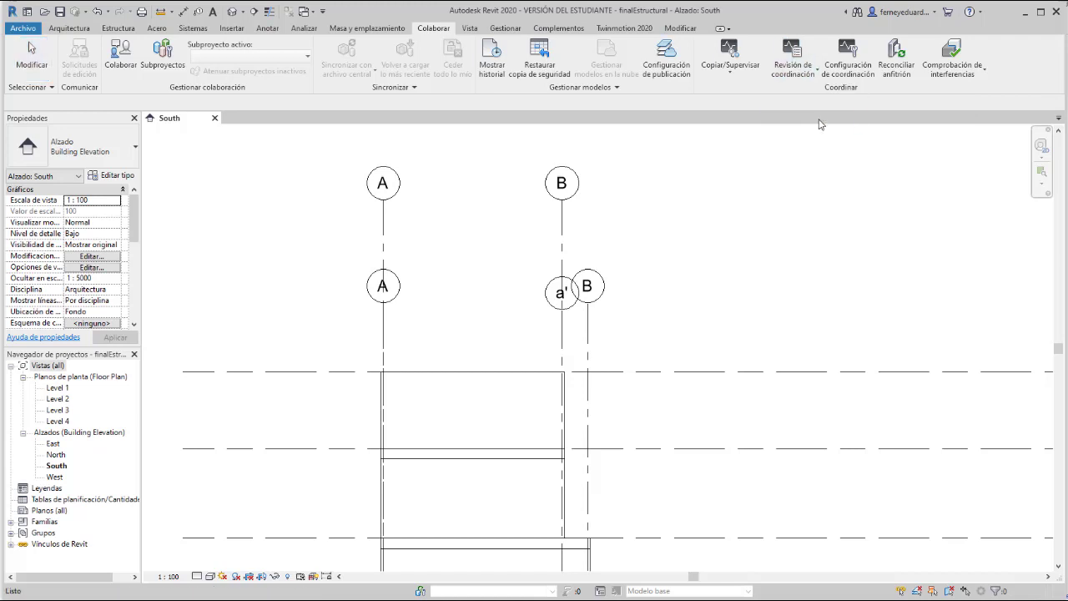
left_click(570, 384)
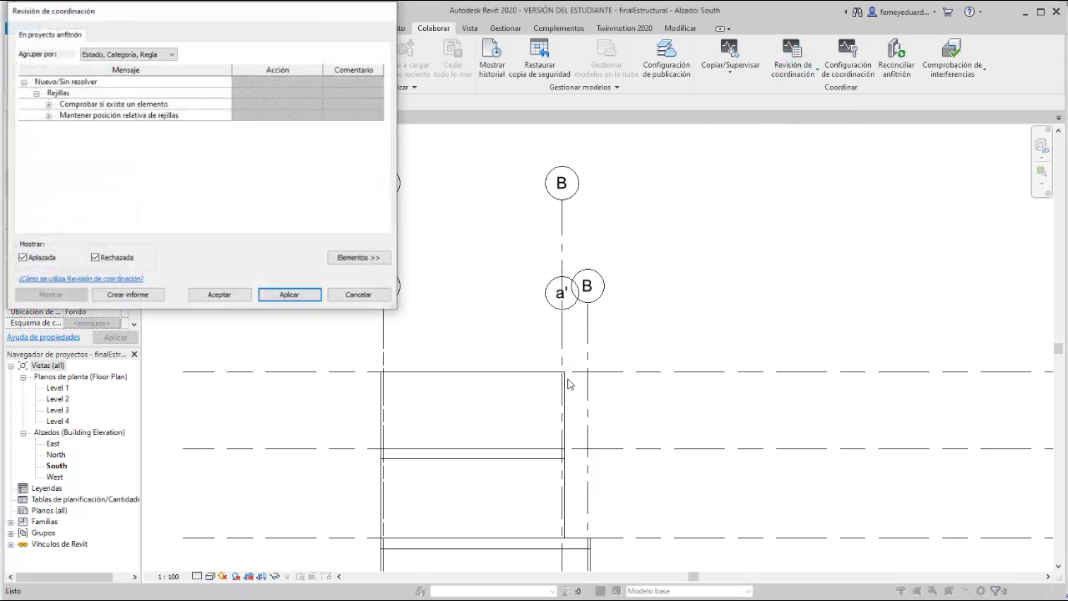
left_click(48, 116)
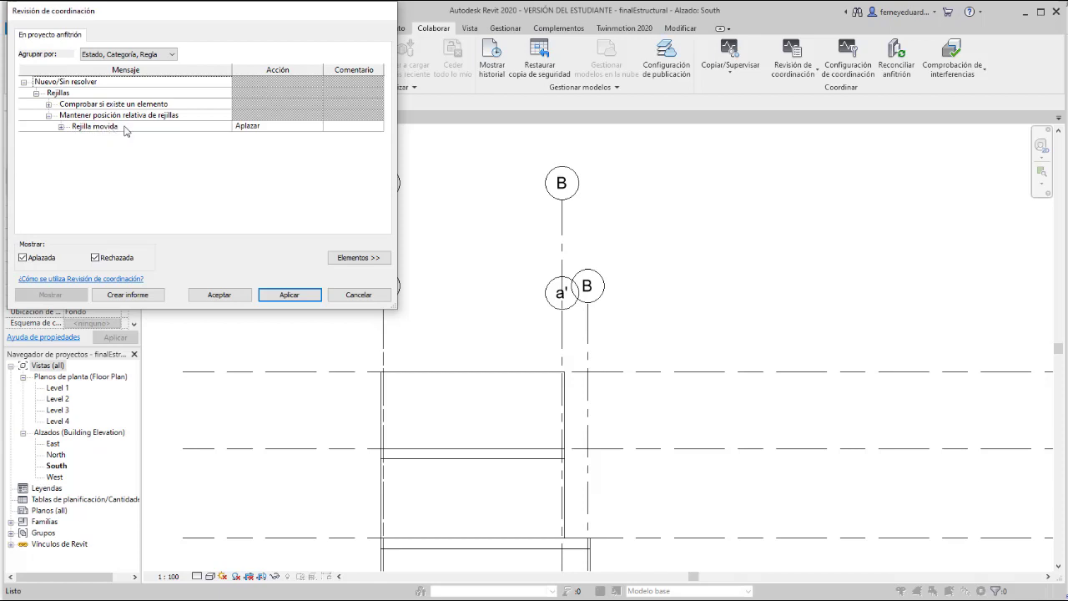
left_click(61, 127)
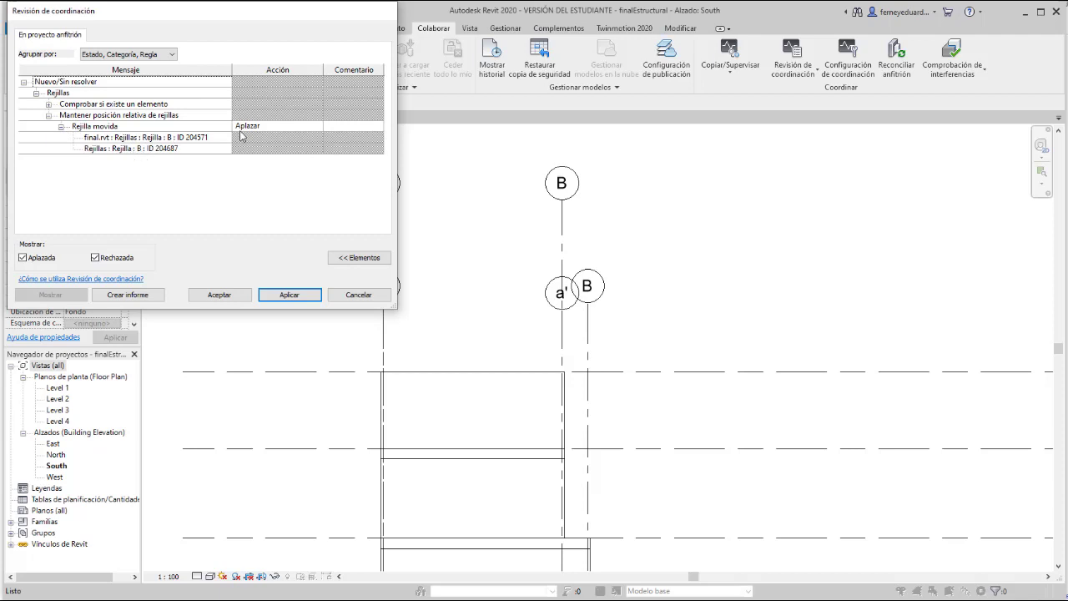
Step: Set the moved grid B entry's action to Aceptar diferencia, apply it and close the coordination review
left_click(319, 126)
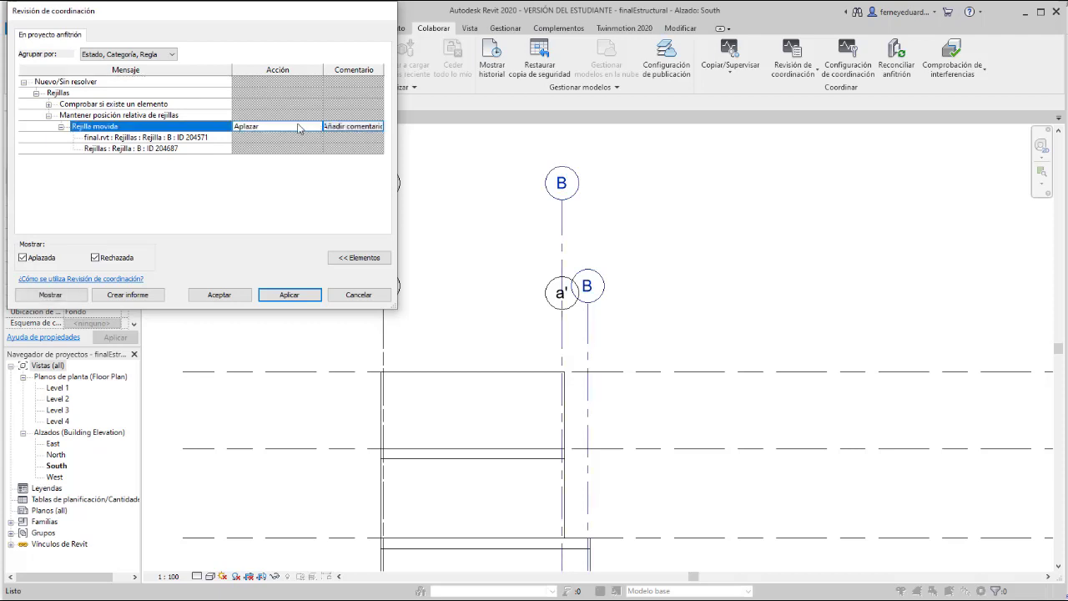
left_click(317, 126)
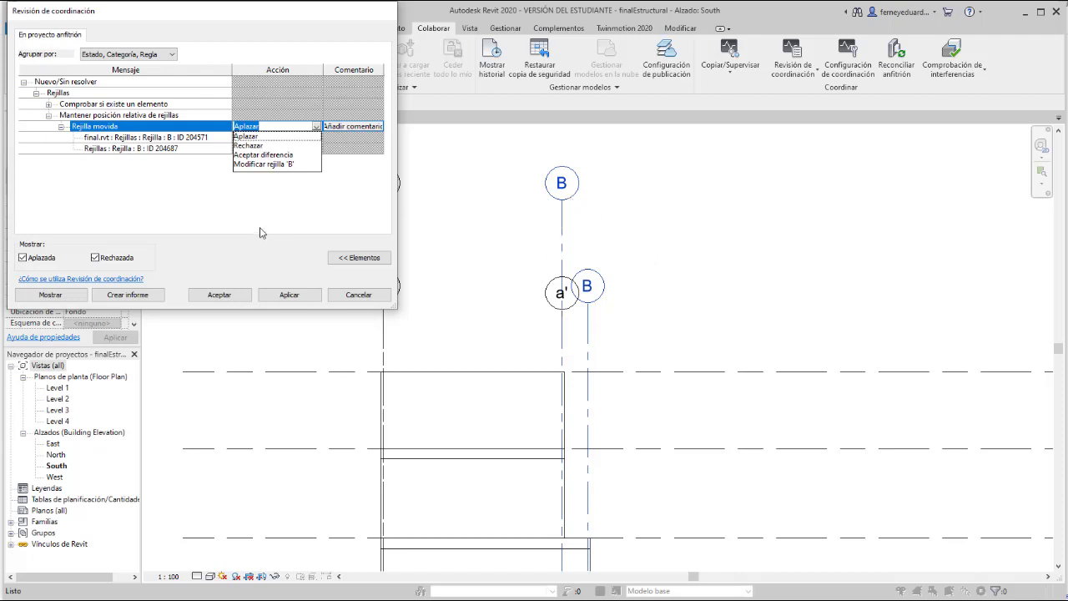
left_click(282, 160)
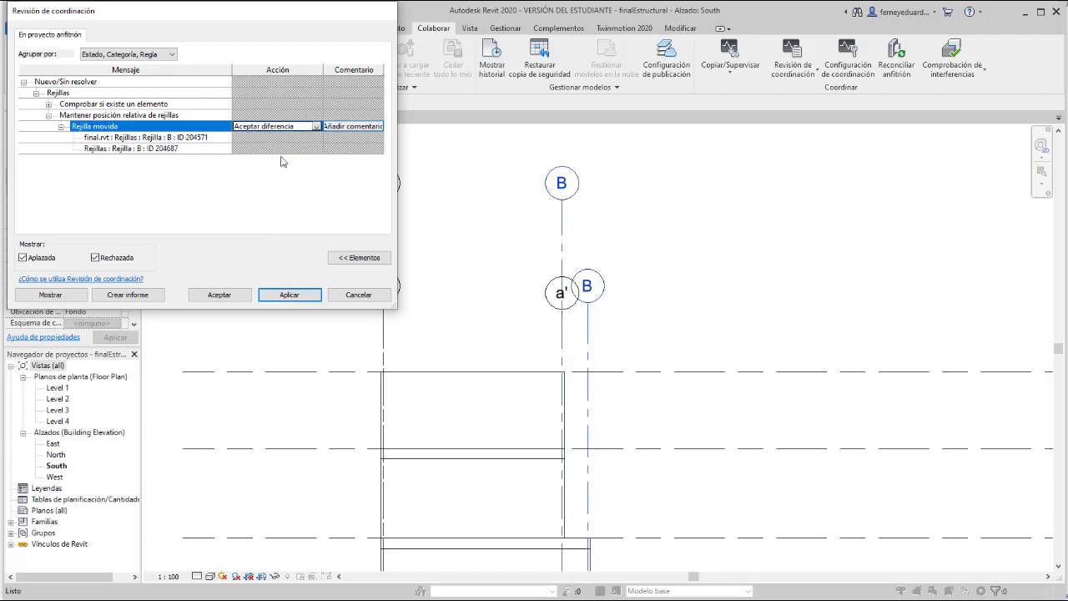
left_click(289, 295)
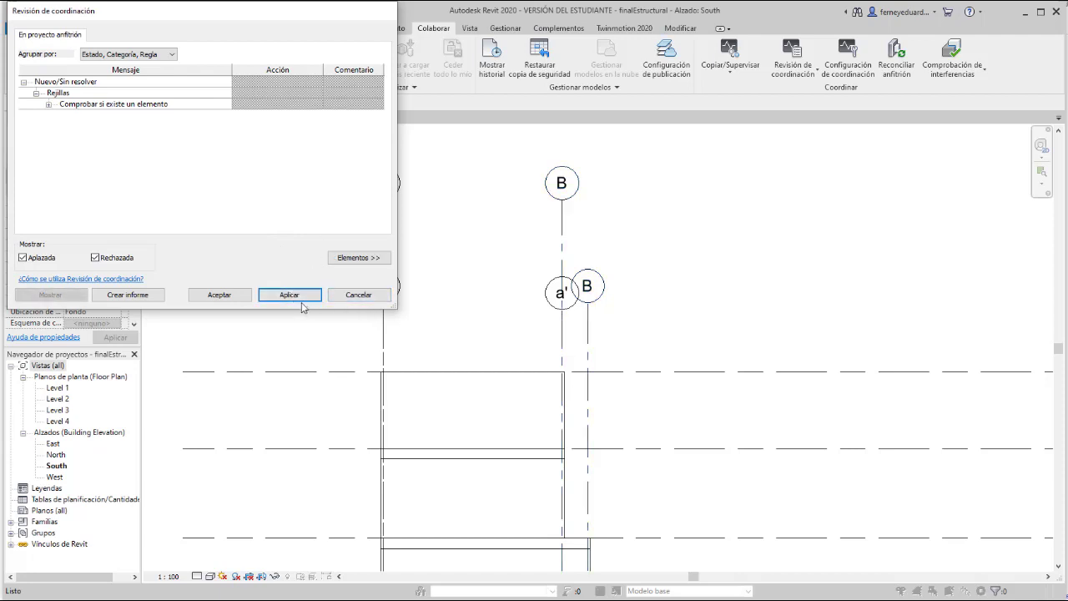
left_click(239, 297)
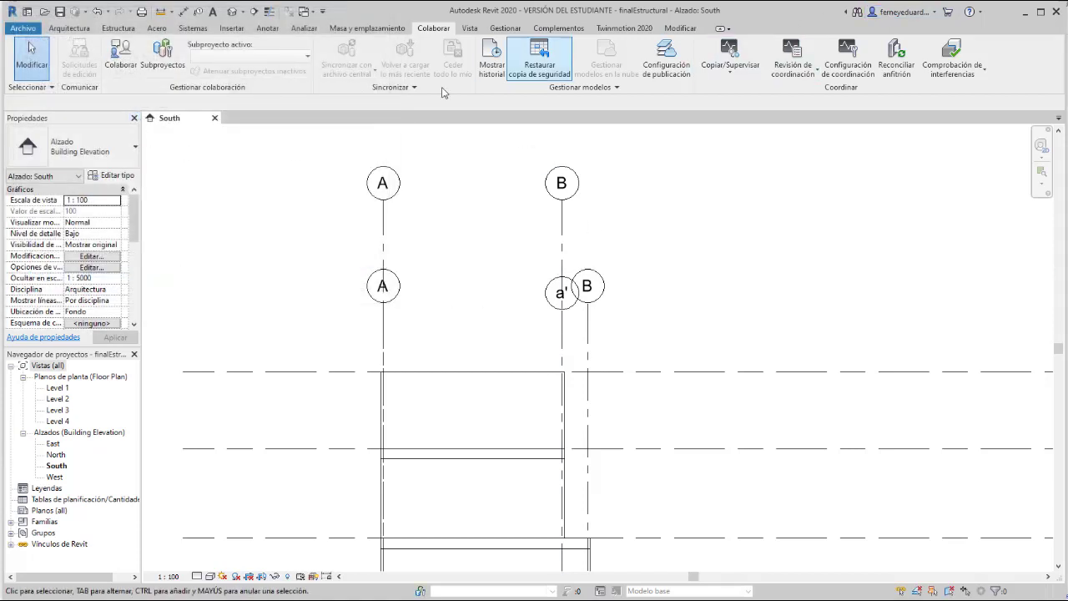
Step: Run the coordination review on the link again and inspect the first Elemento suprimido entry under Comprobar si existe un elemento
left_click(793, 65)
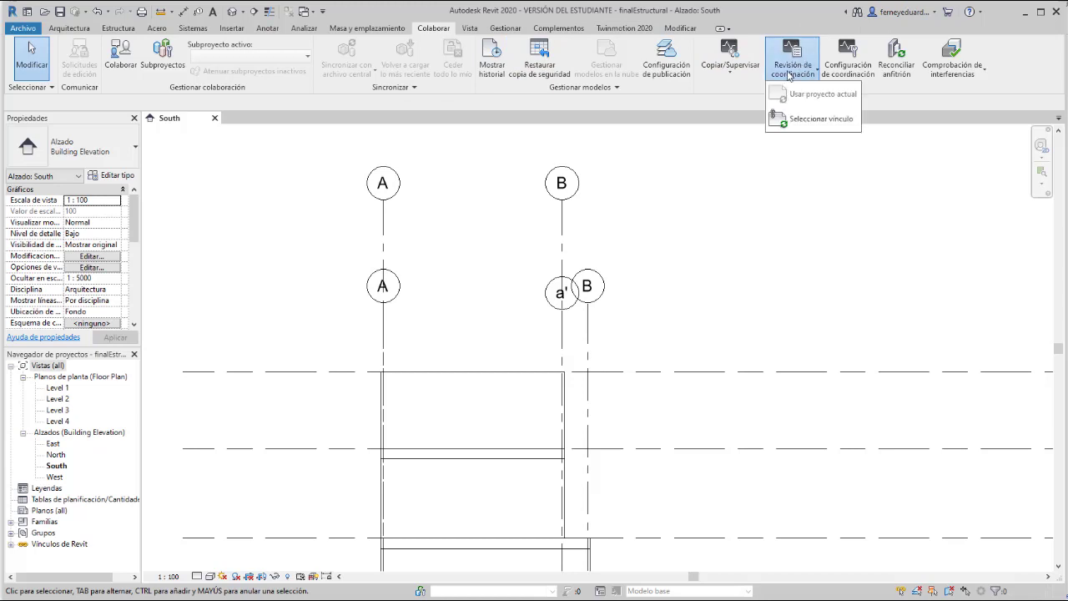
left_click(801, 120)
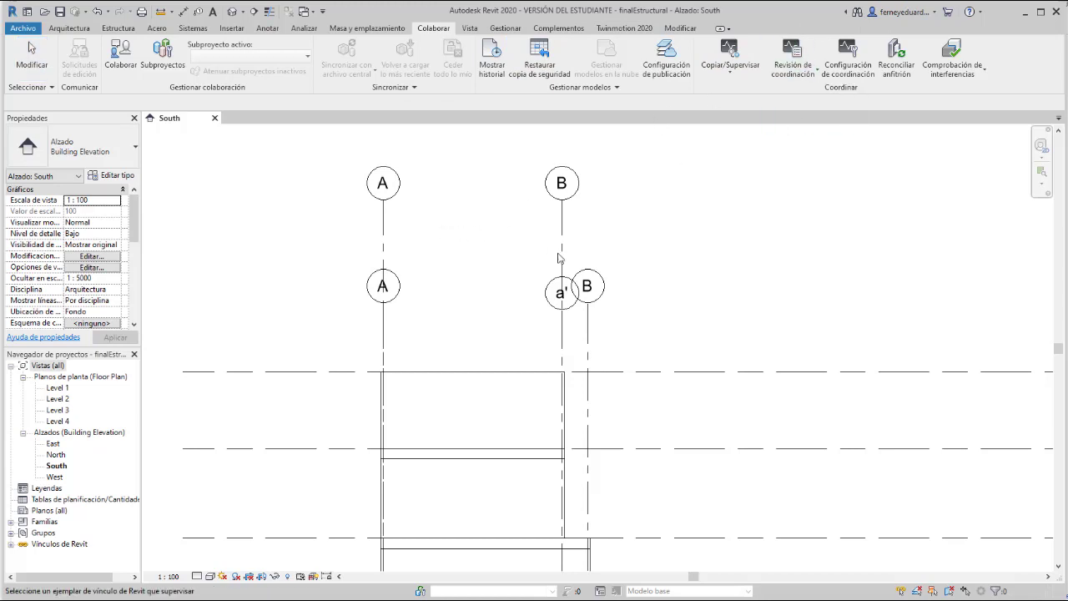
left_click(615, 374)
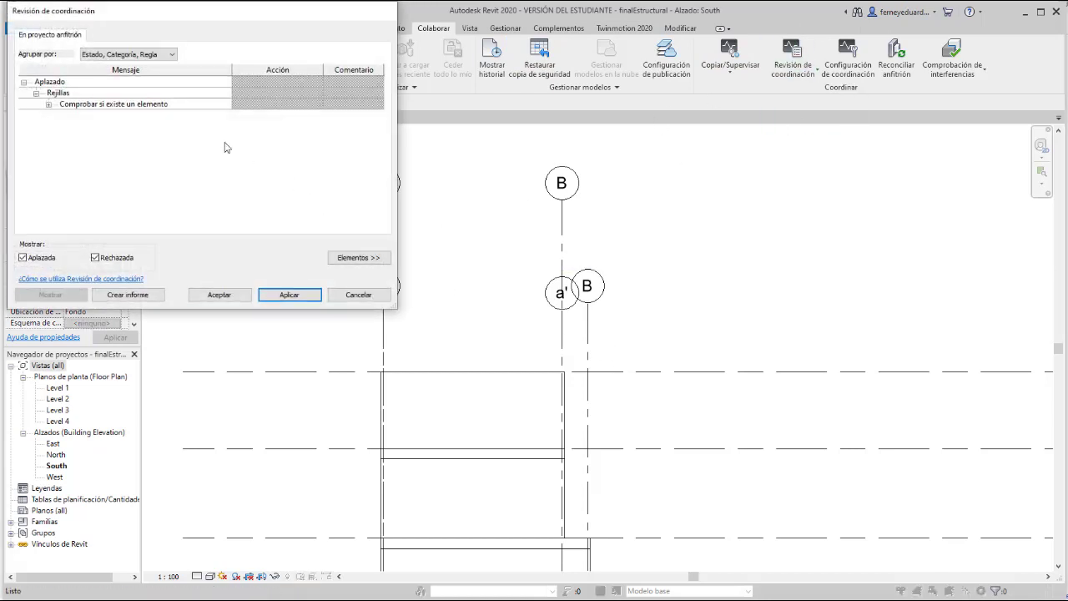
left_click(48, 105)
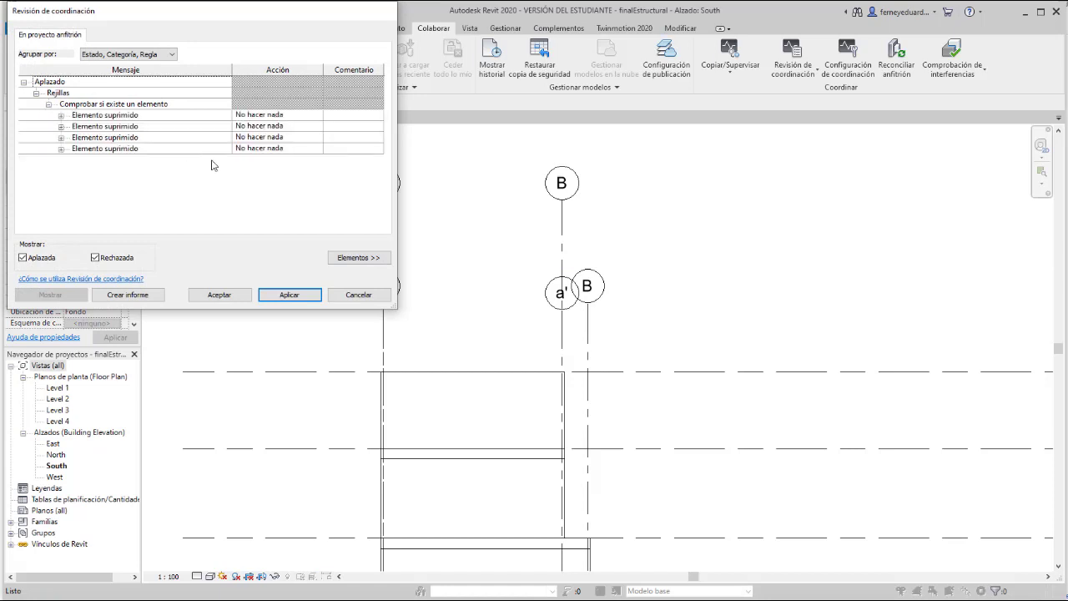
left_click(60, 115)
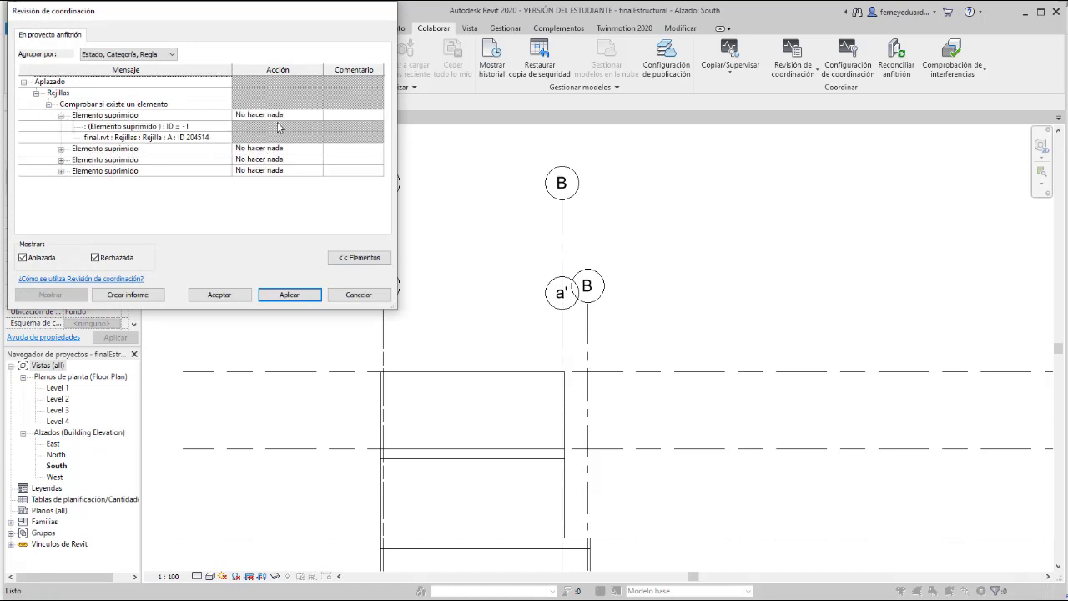
left_click(395, 11)
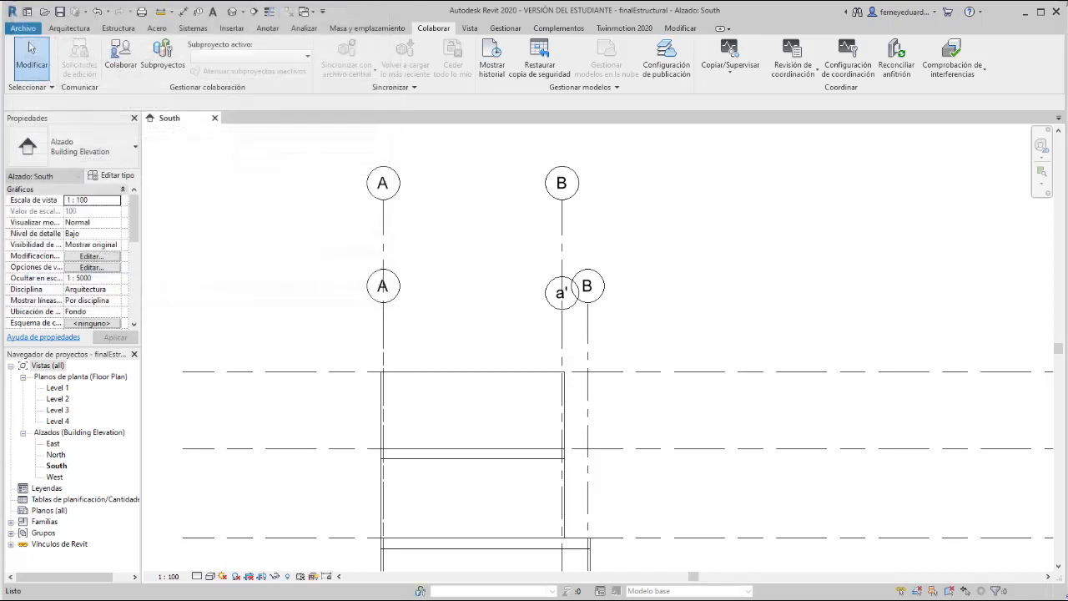
Step: Quit without saving the changes to finalEstructural and start Revit 2020 again
left_click(1056, 12)
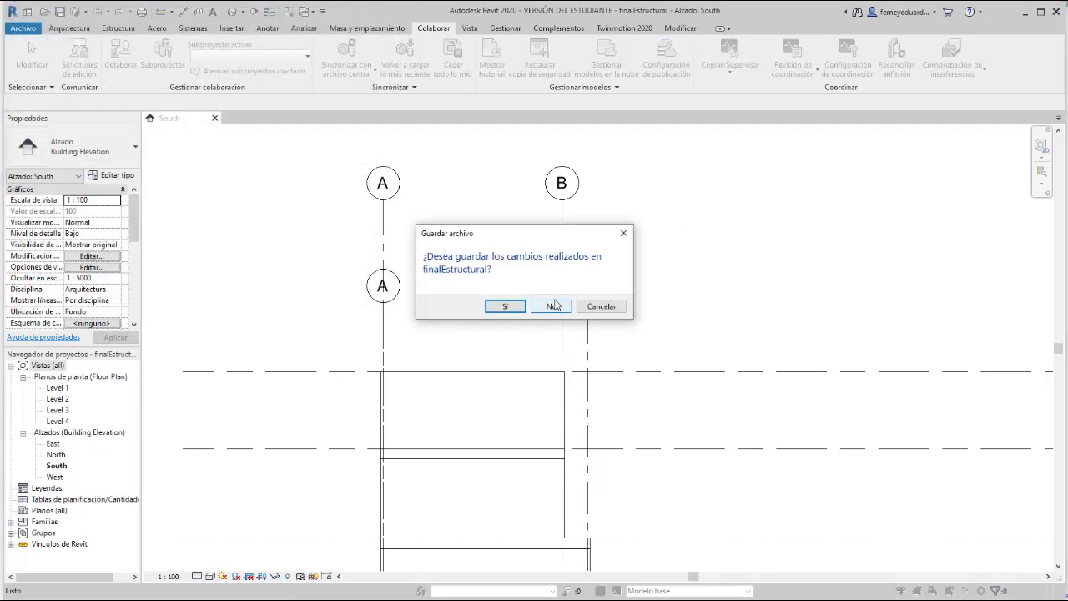
left_click(554, 309)
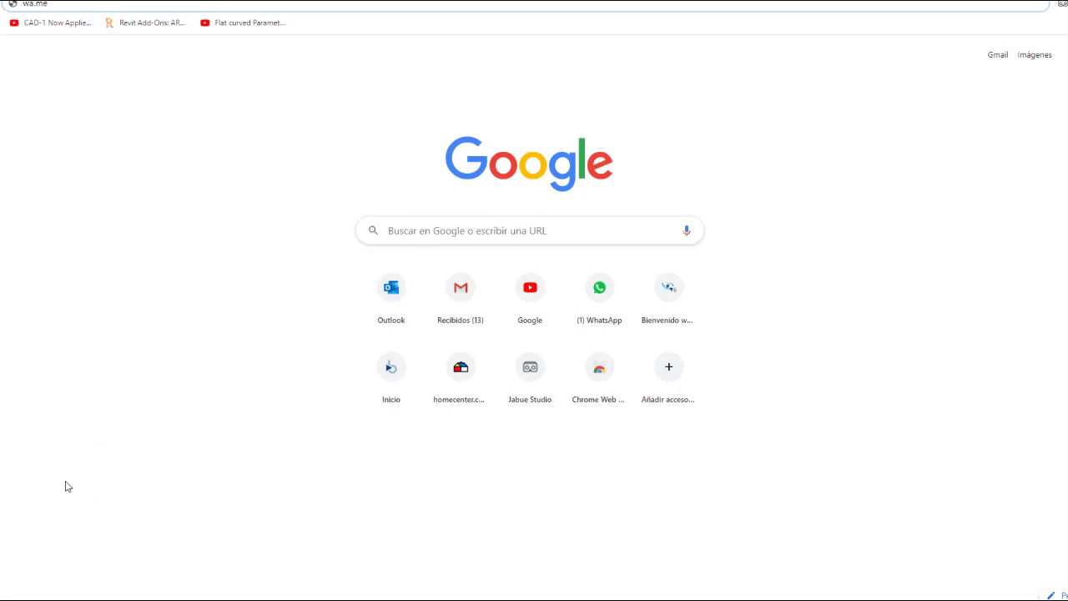
key("super")
type("revit")
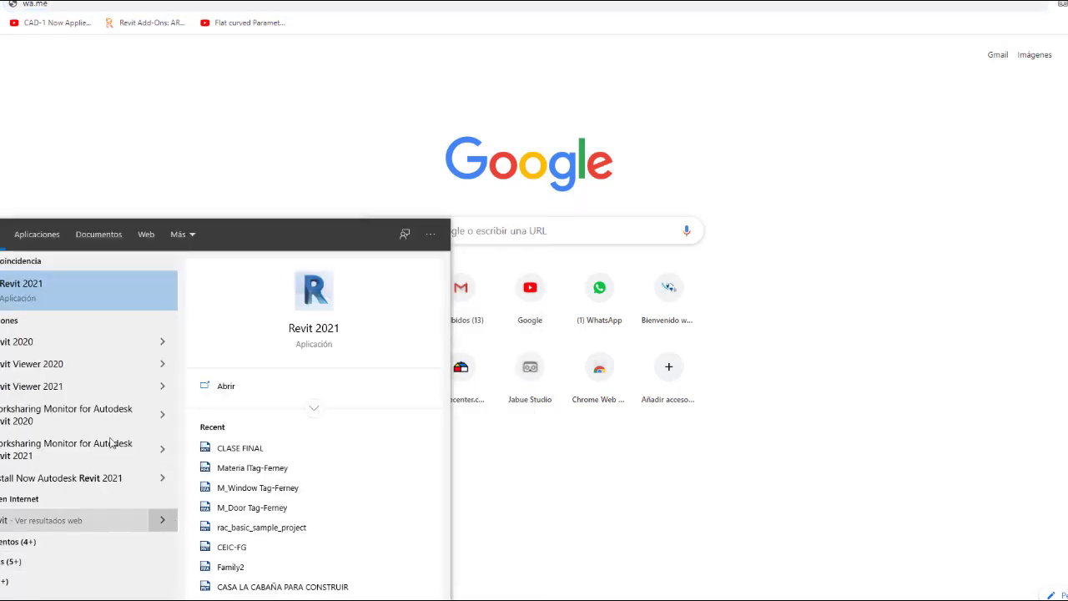
left_click(46, 349)
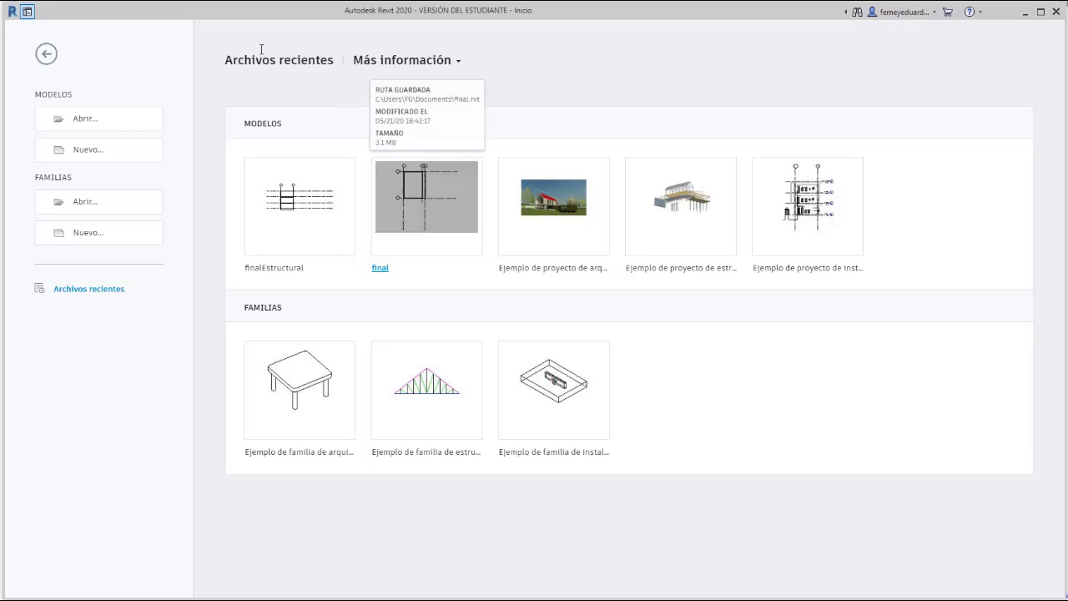
Step: Reopen the finalEstructural project, accept the coordination notice and start a coordination review on the linked model
left_click(275, 268)
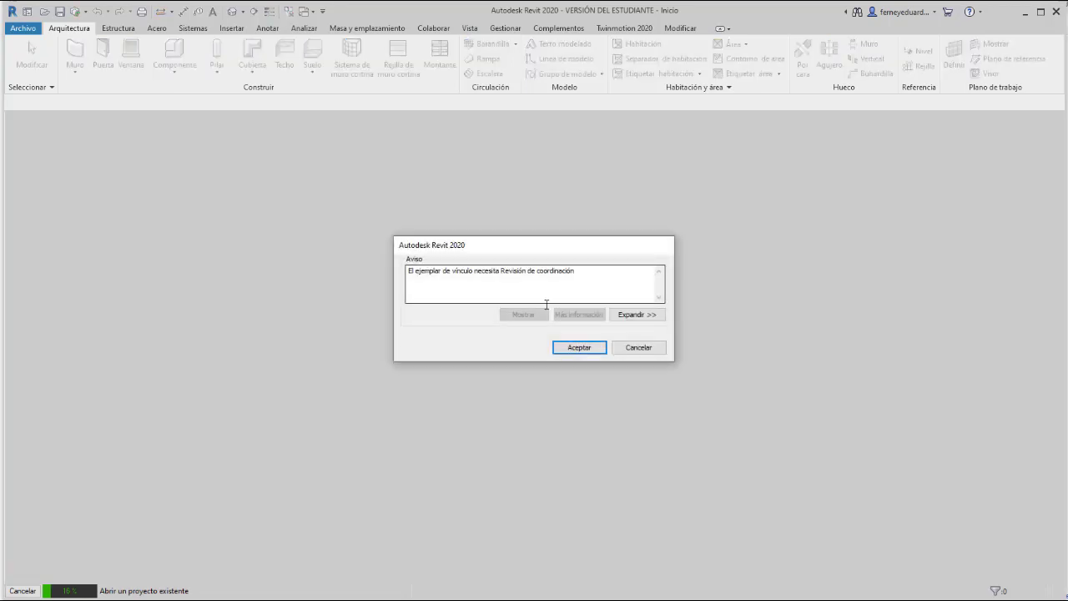
left_click(580, 347)
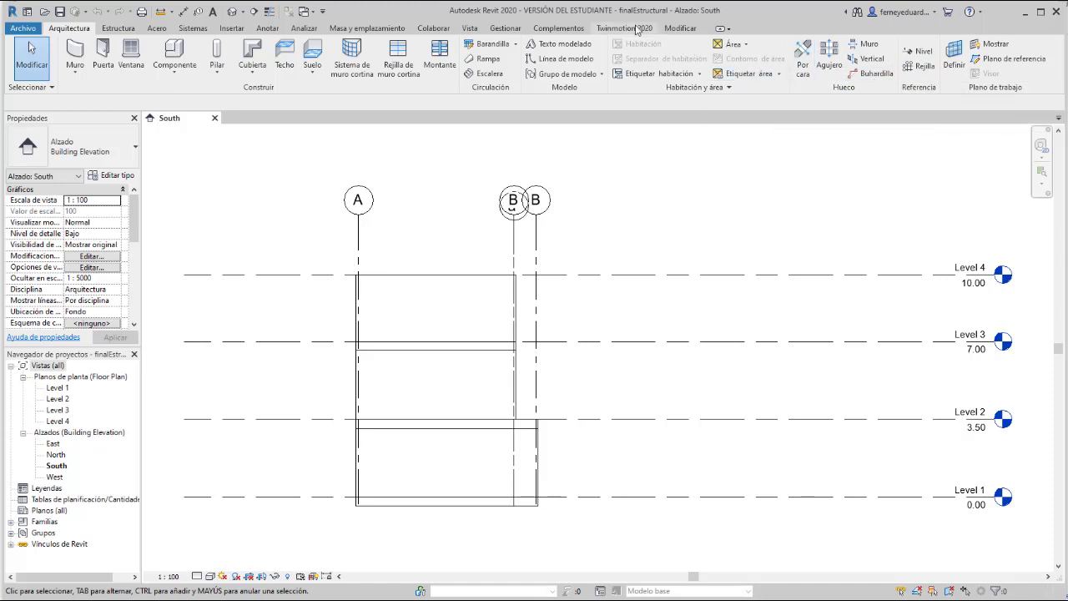
left_click(434, 28)
left_click(807, 76)
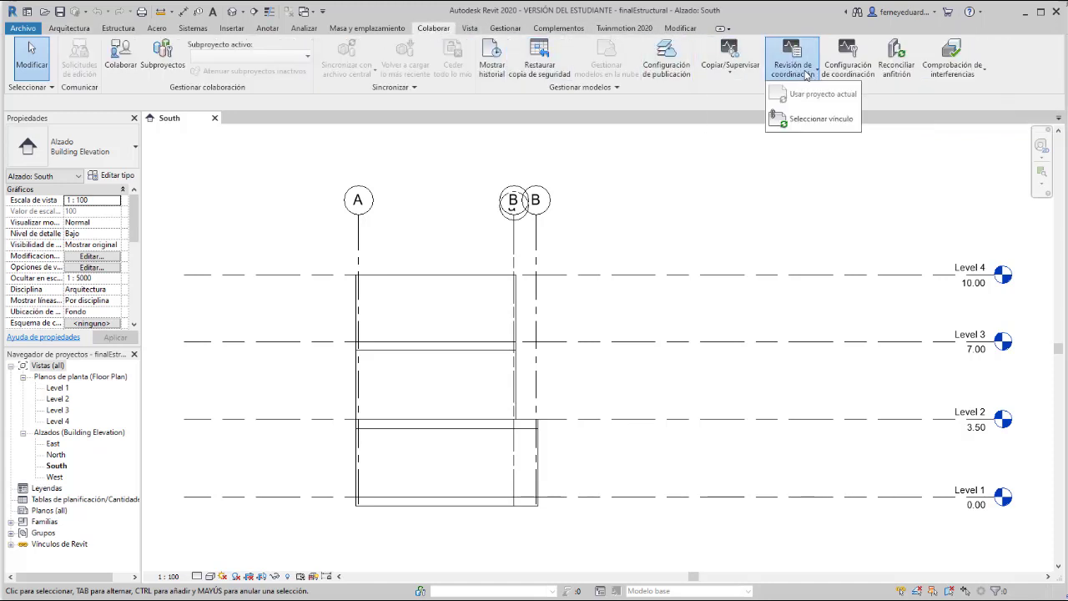
left_click(808, 122)
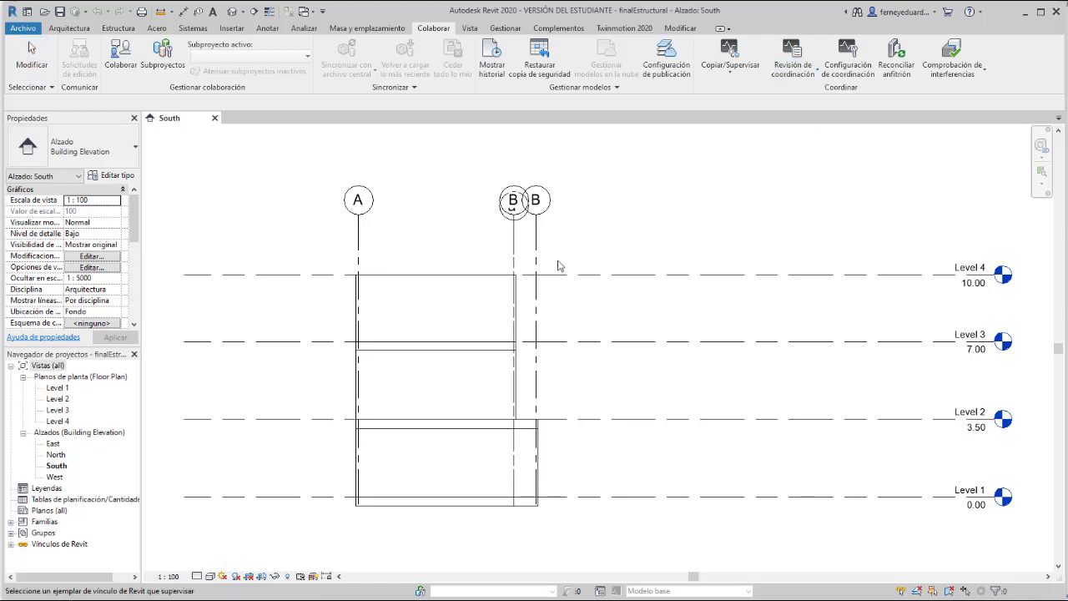
left_click(543, 280)
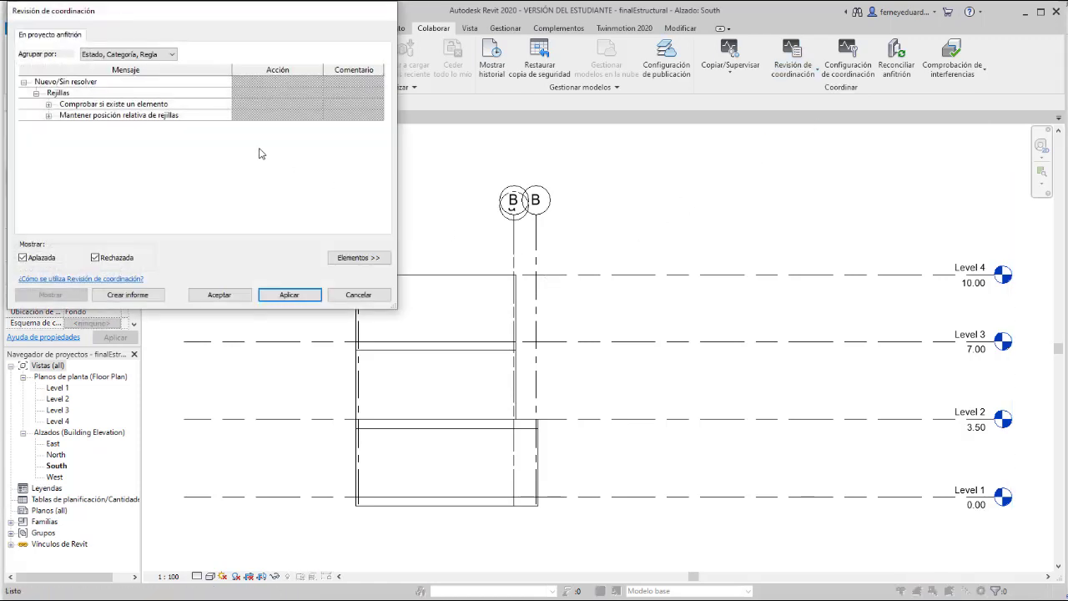
Step: Set the Rejilla movida entry under Mantener posición relativa de rejillas to Modificar rejilla 'B', apply it and close the coordination review
left_click(45, 118)
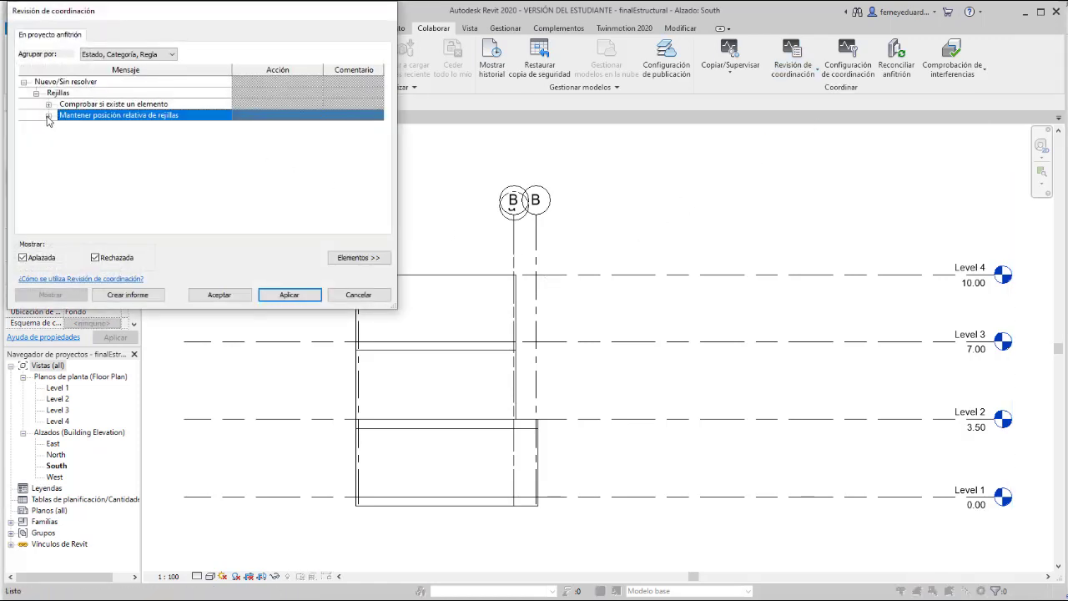
left_click(48, 116)
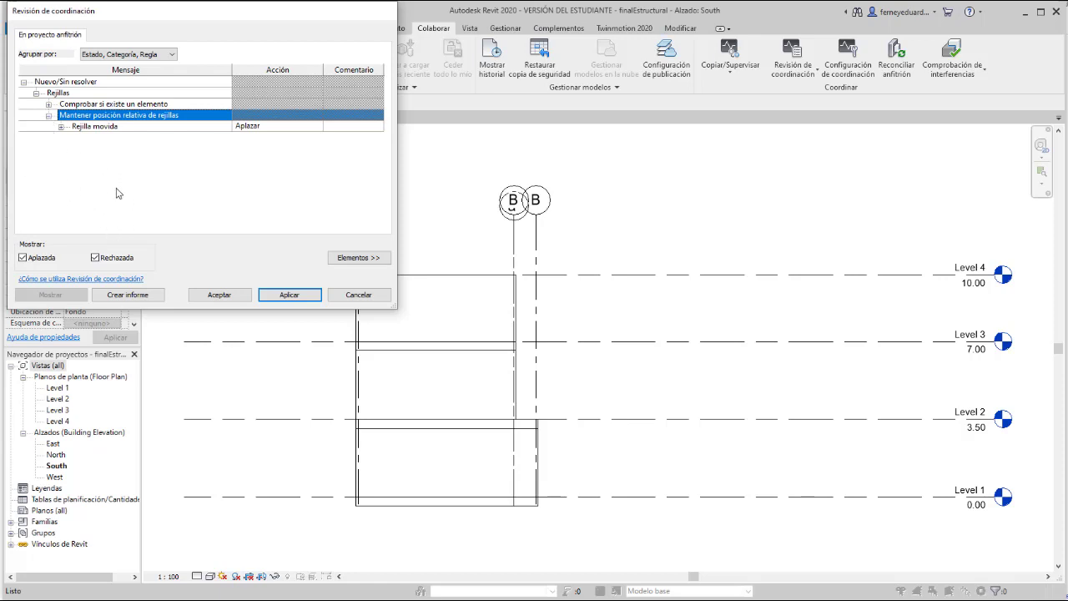
left_click(60, 128)
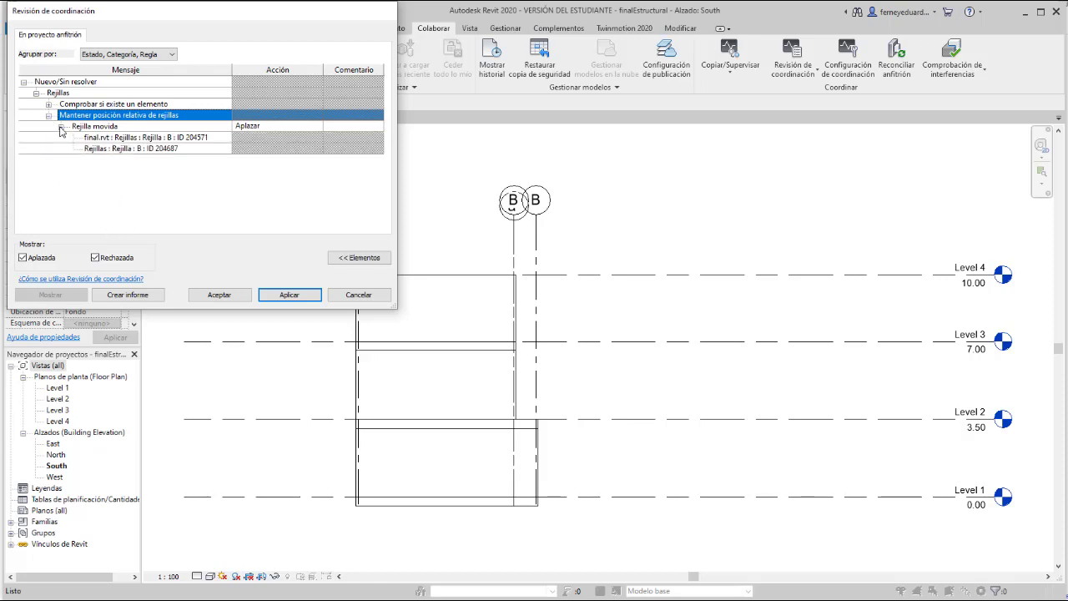
left_click(318, 127)
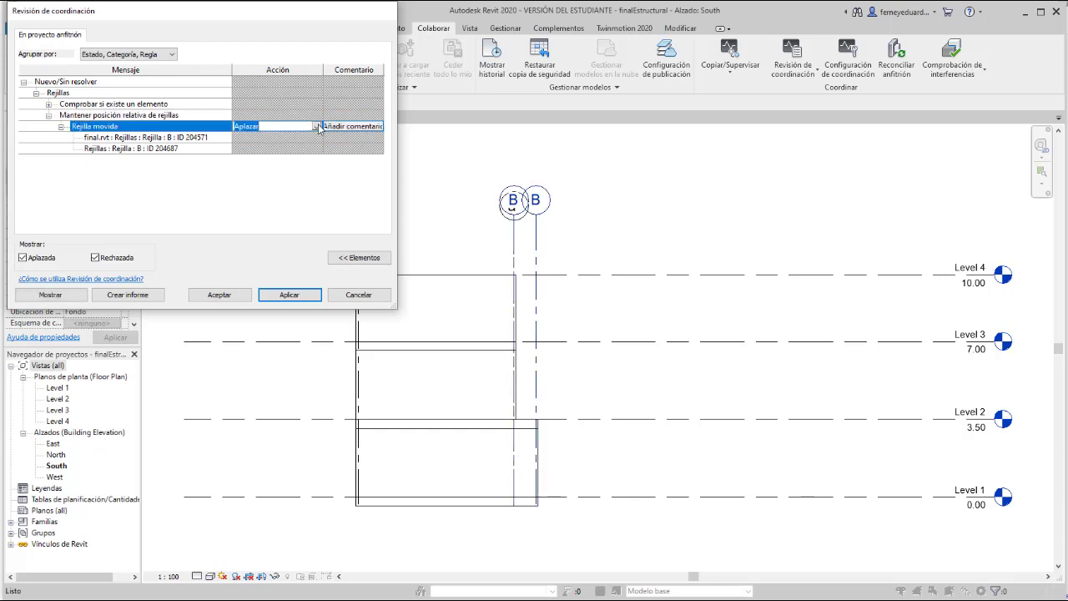
left_click(316, 127)
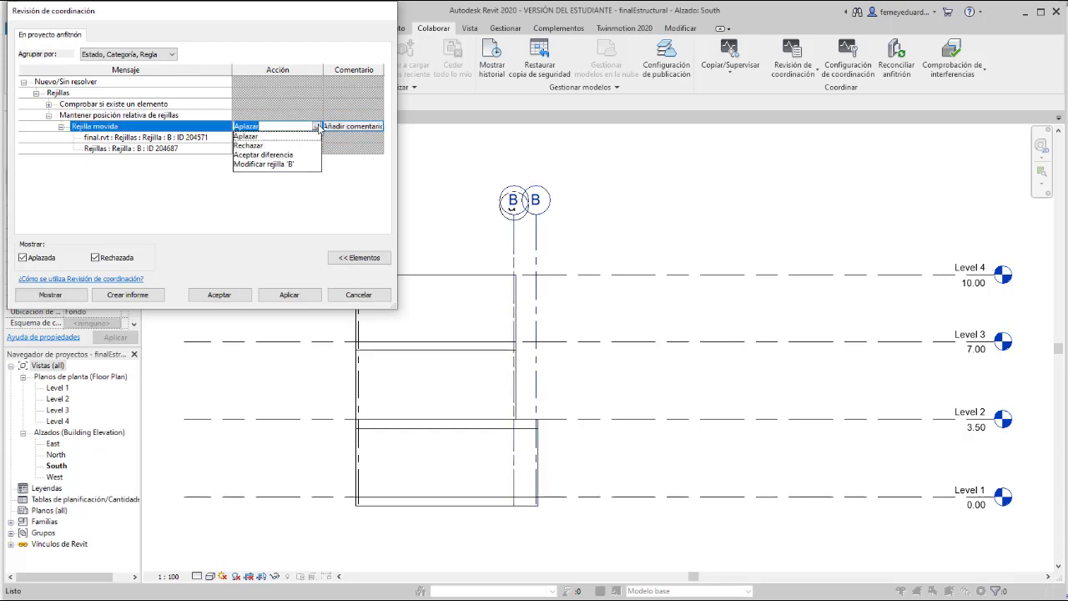
left_click(286, 164)
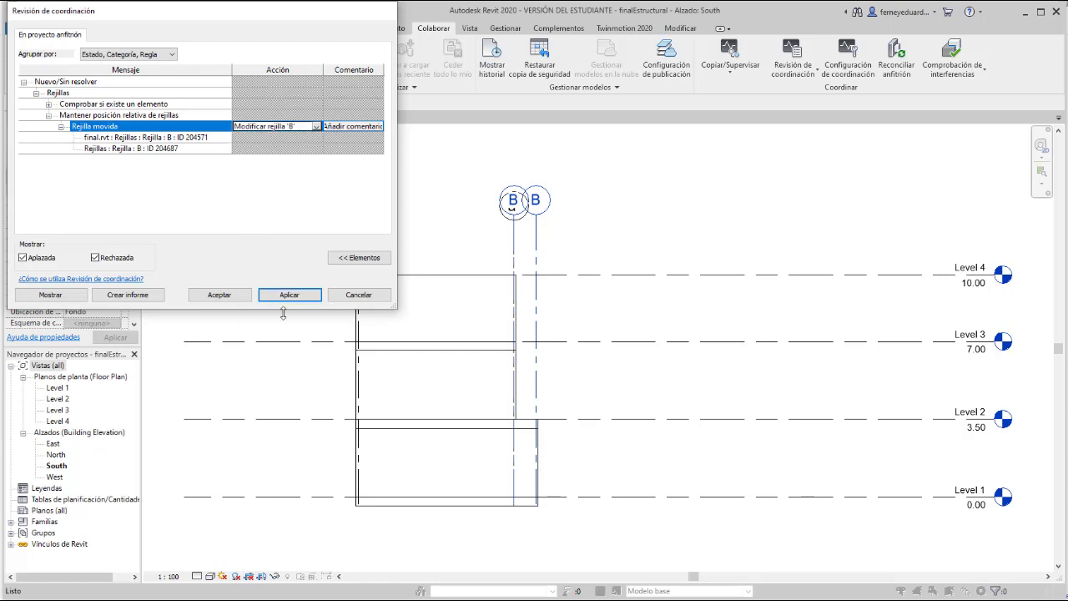
left_click(298, 300)
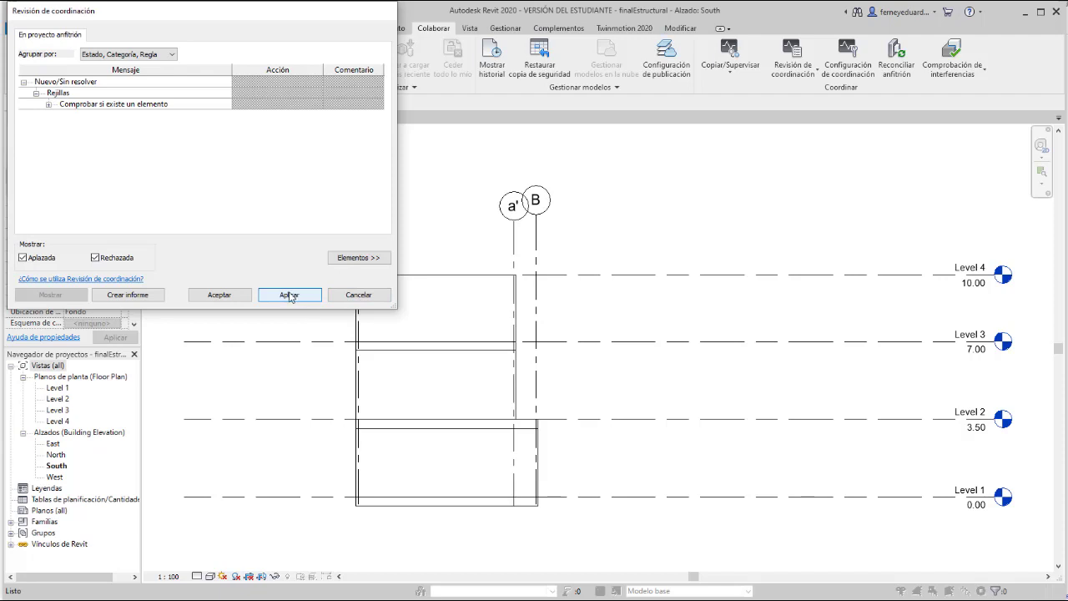
left_click(288, 297)
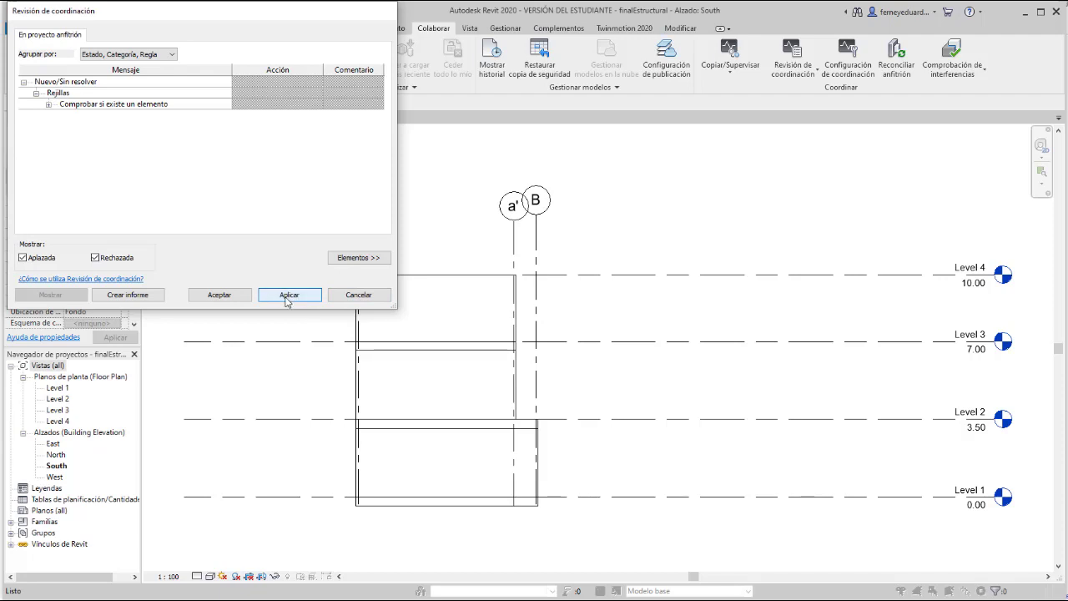
left_click(221, 297)
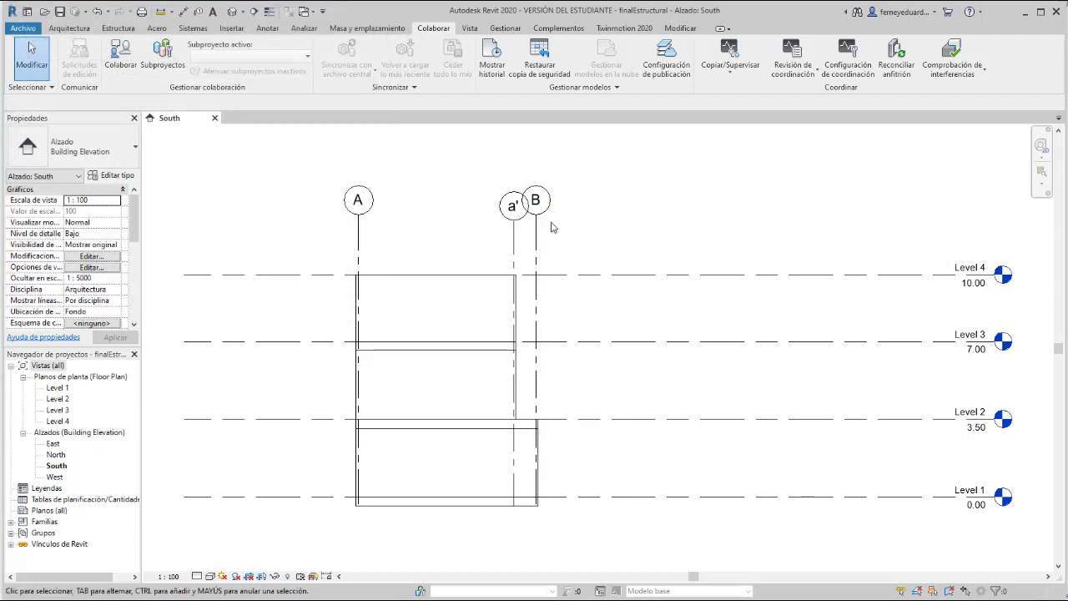
Step: Open the Level 1 floor plan and inspect the project's own grids B and 1 against the linked model's grids
scroll(553, 231, "down", 2)
scroll(553, 230, "down", 1)
middle_click_drag(552, 230, 505, 252)
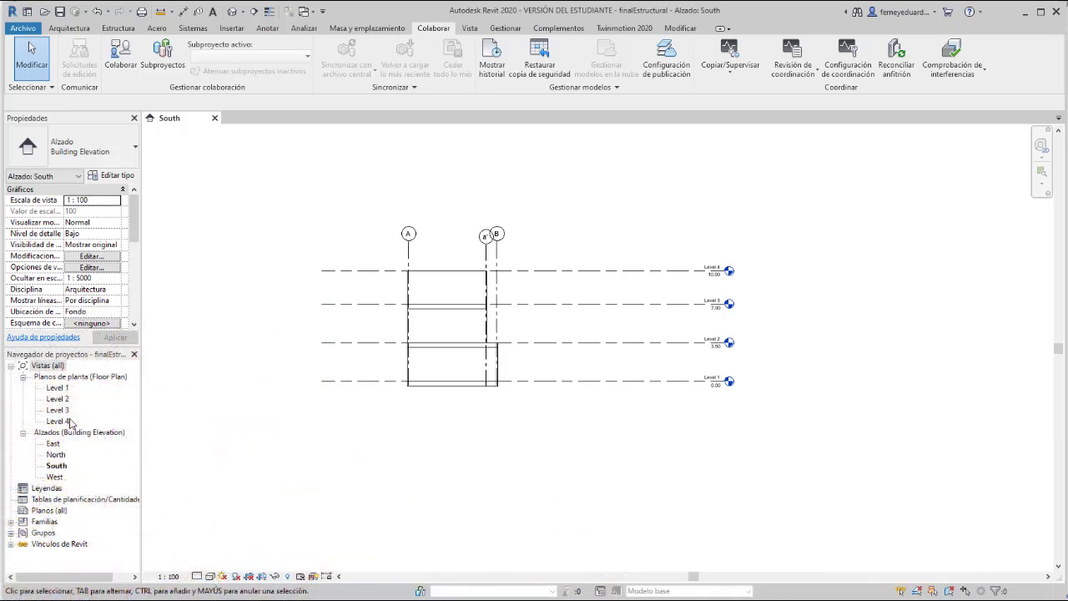
double_click(58, 388)
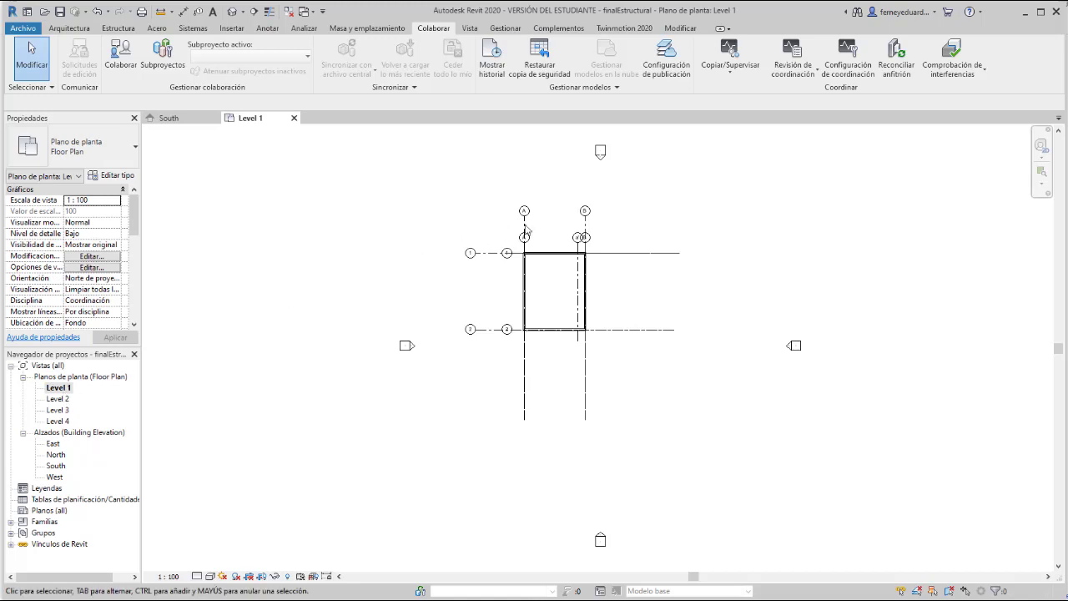
scroll(608, 205, "up", 5)
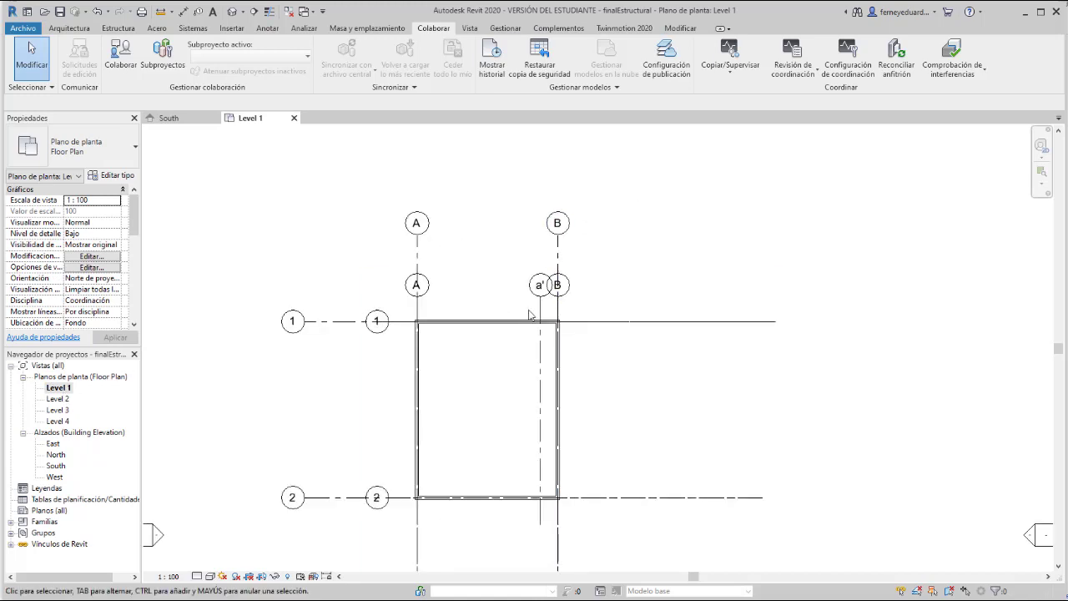
left_click(558, 262)
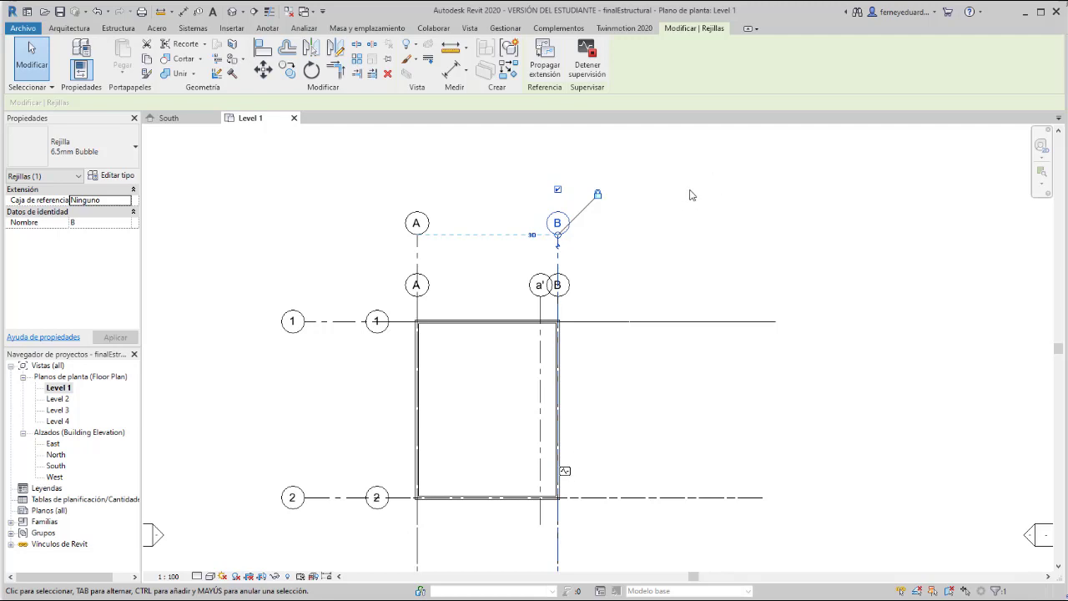
left_click(659, 225)
scroll(597, 395, "up", 2)
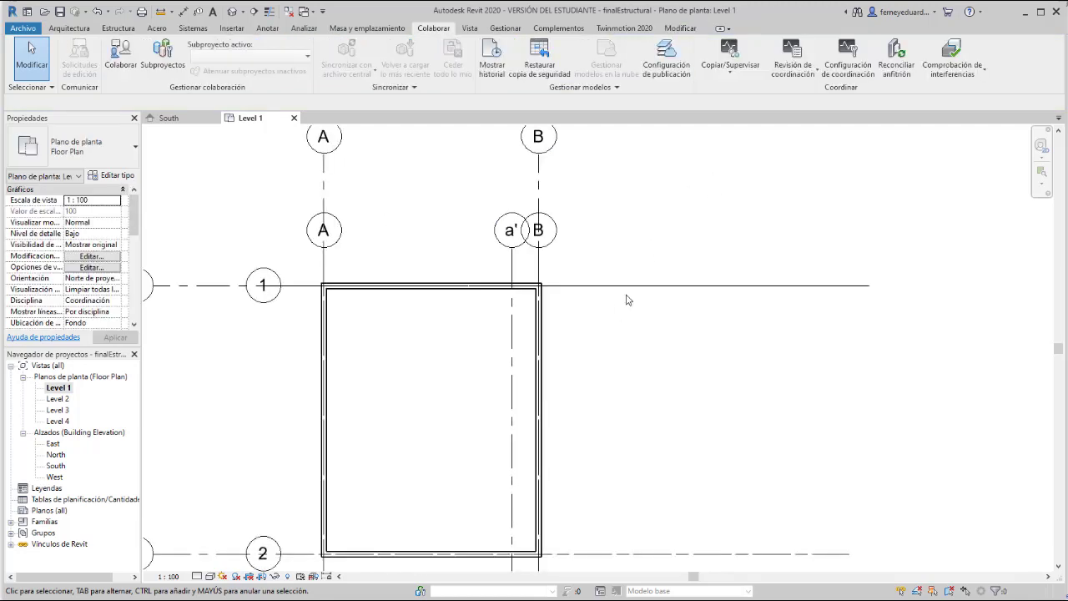
scroll(624, 301, "down", 1)
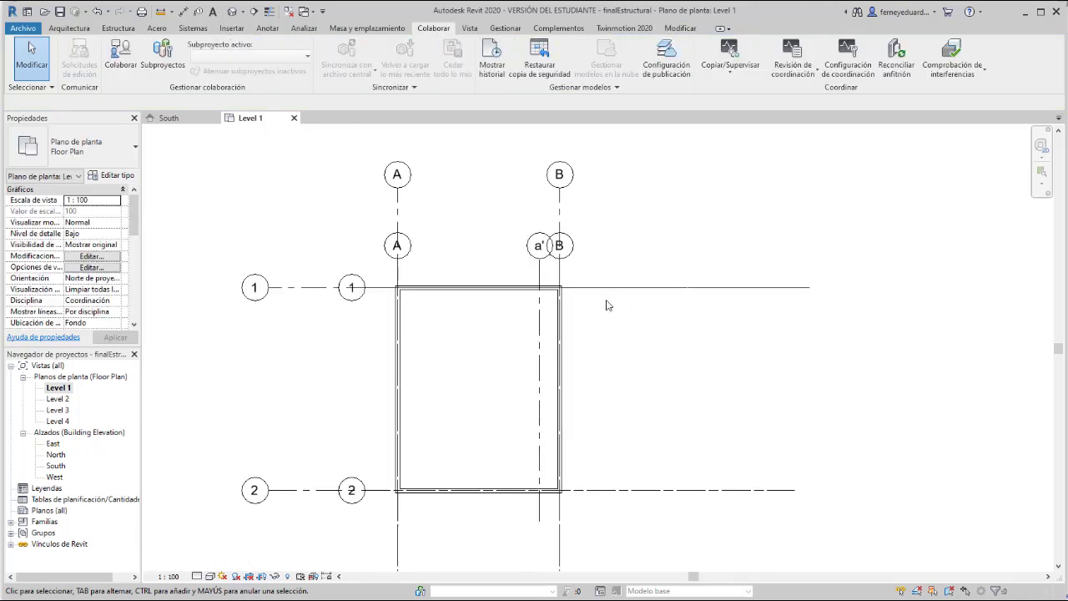
left_click(290, 294)
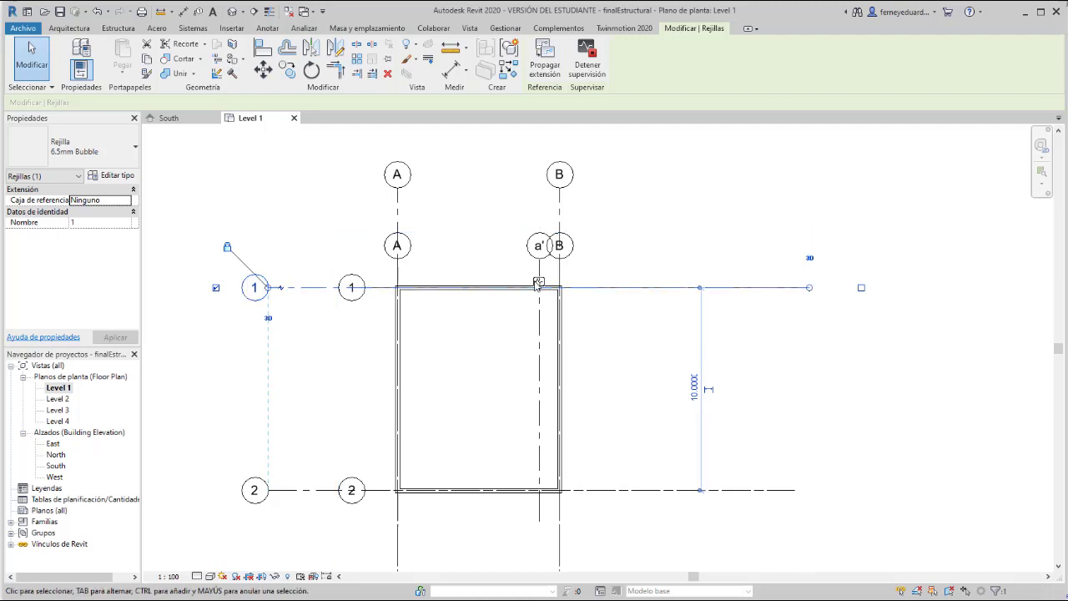
left_click(642, 182)
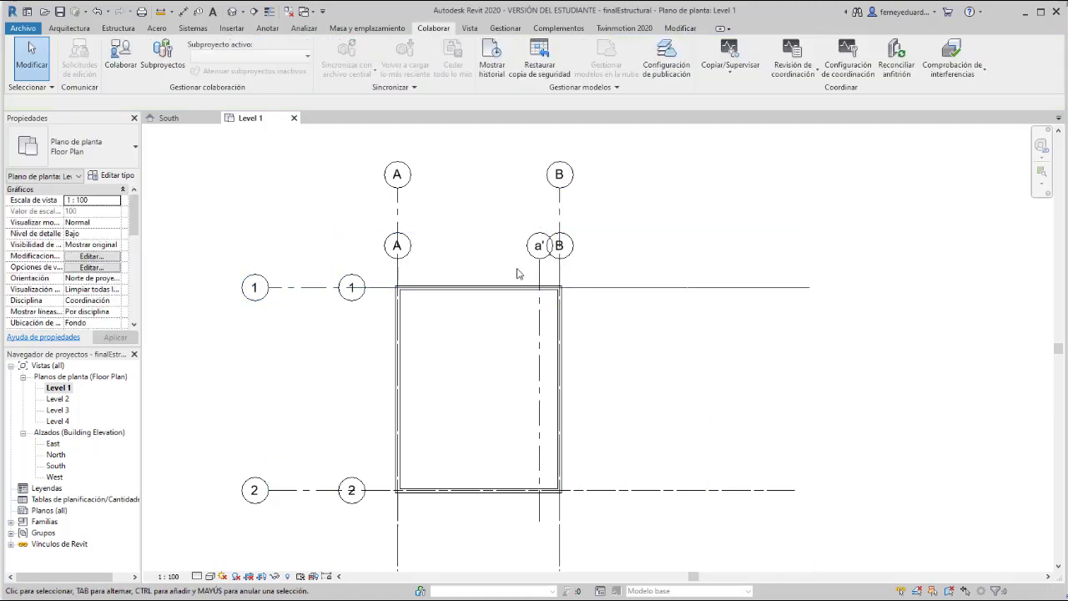
Step: Examine grid a' in the Level 1 plan and check whether it belongs to the linked final.rvt model
scroll(540, 268, "up", 2)
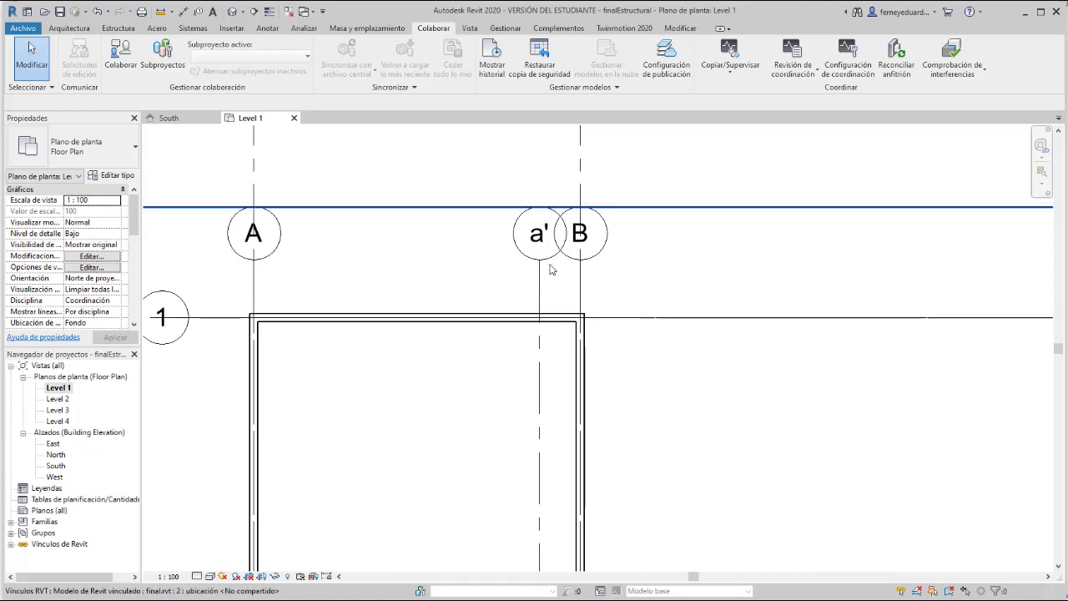
scroll(554, 270, "down", 2)
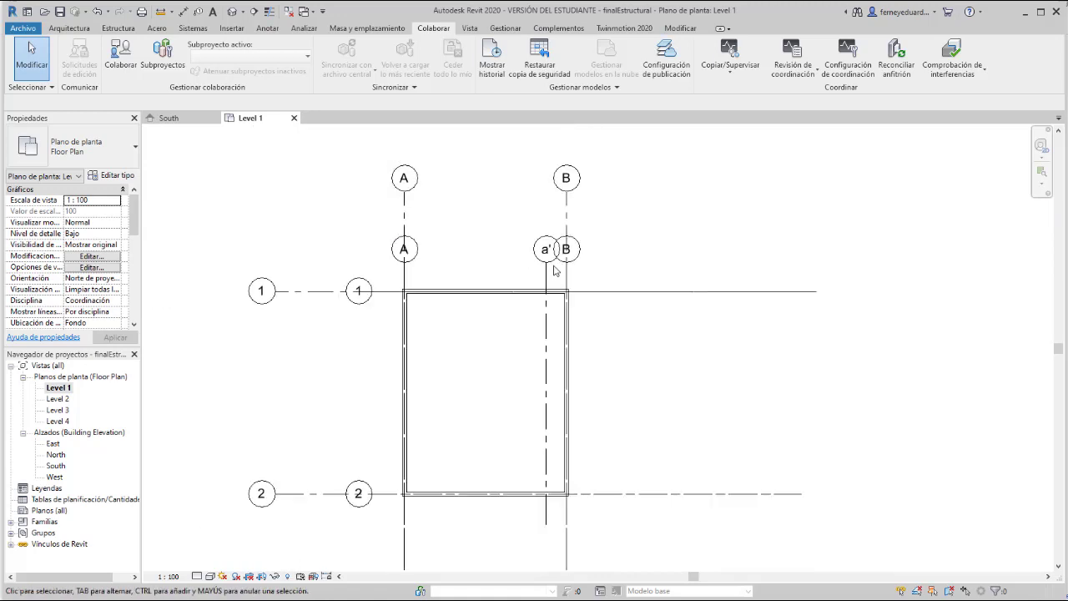
scroll(553, 266, "down", 1)
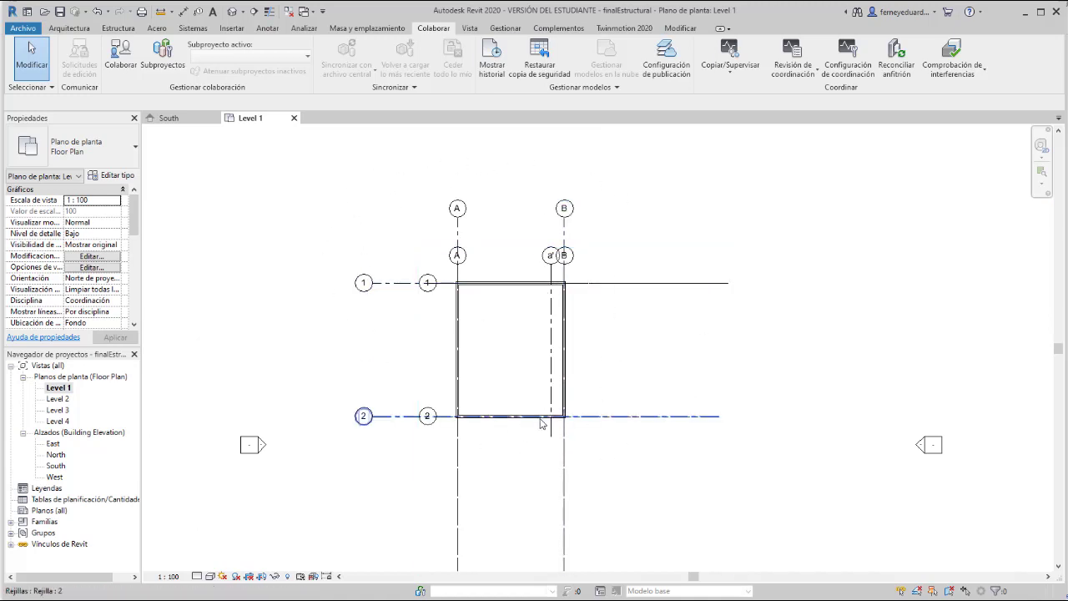
scroll(573, 234, "up", 3)
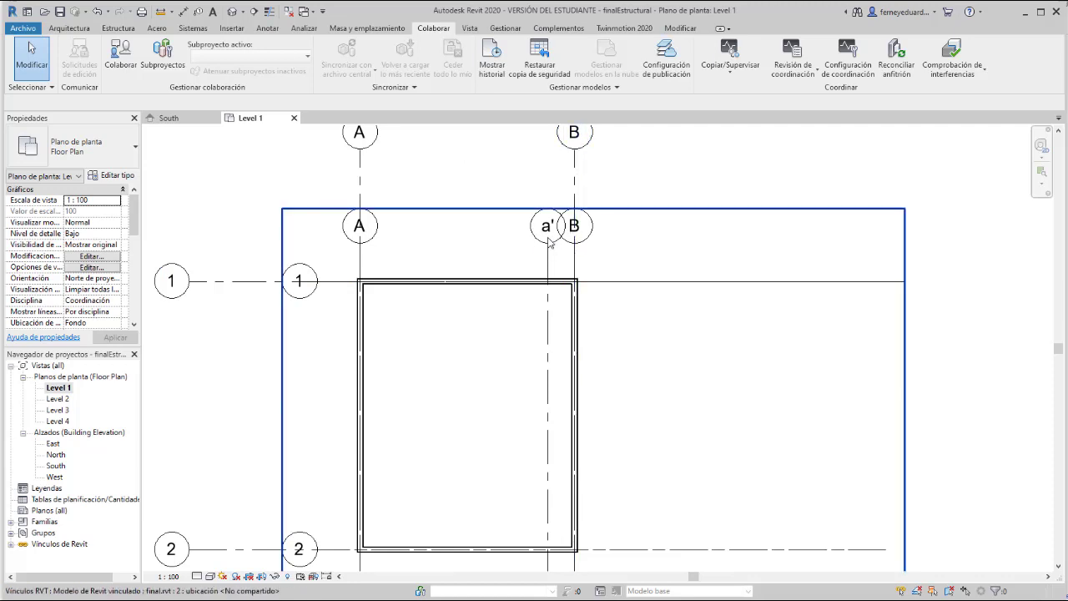
left_click(548, 251)
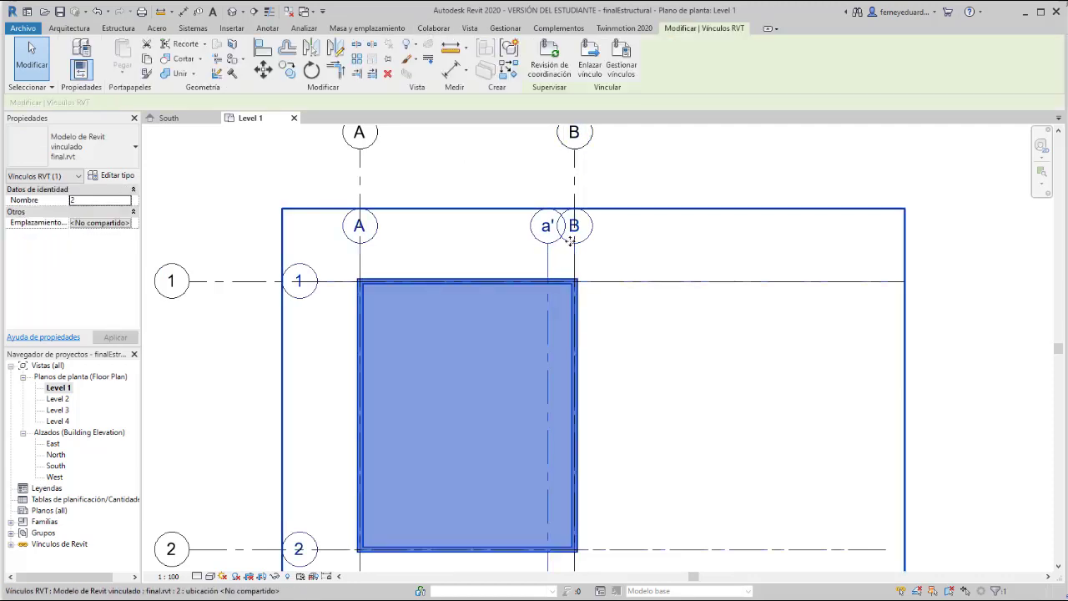
key("Escape")
left_click(551, 248)
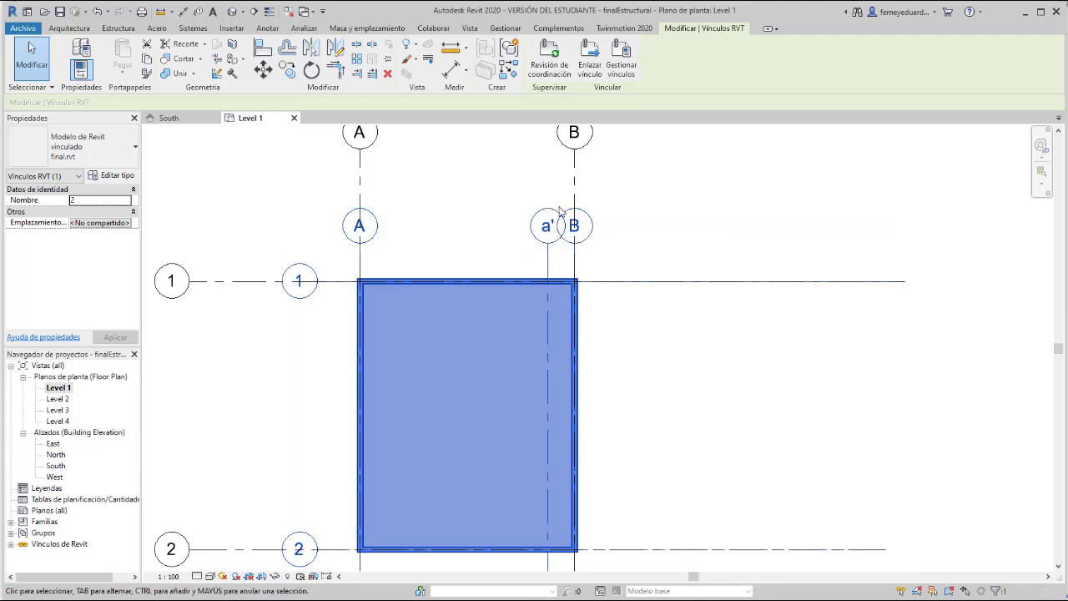
scroll(556, 276, "down", 4)
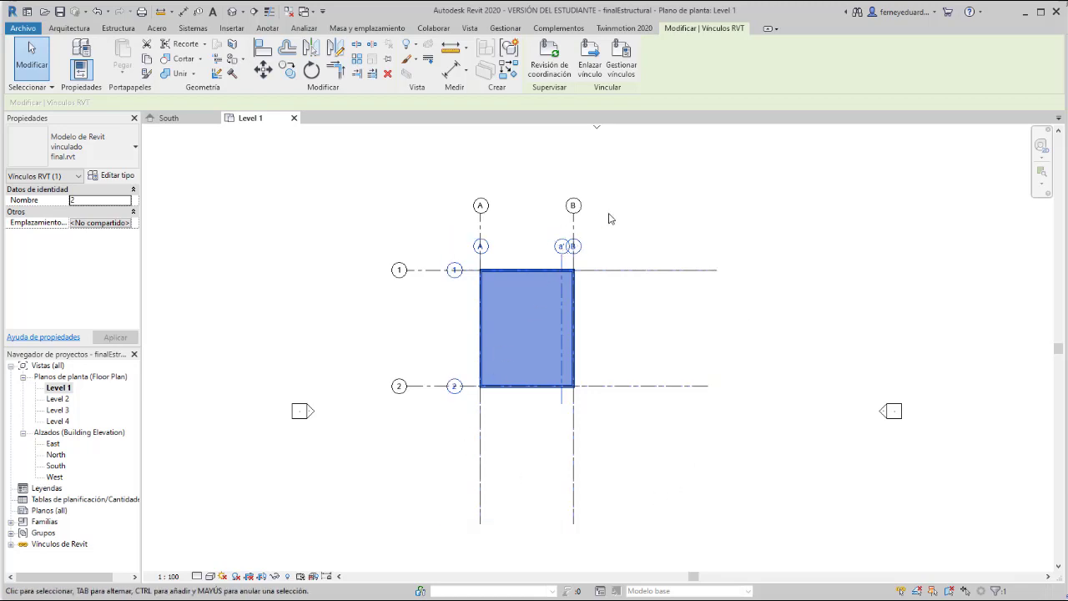
left_click(632, 195)
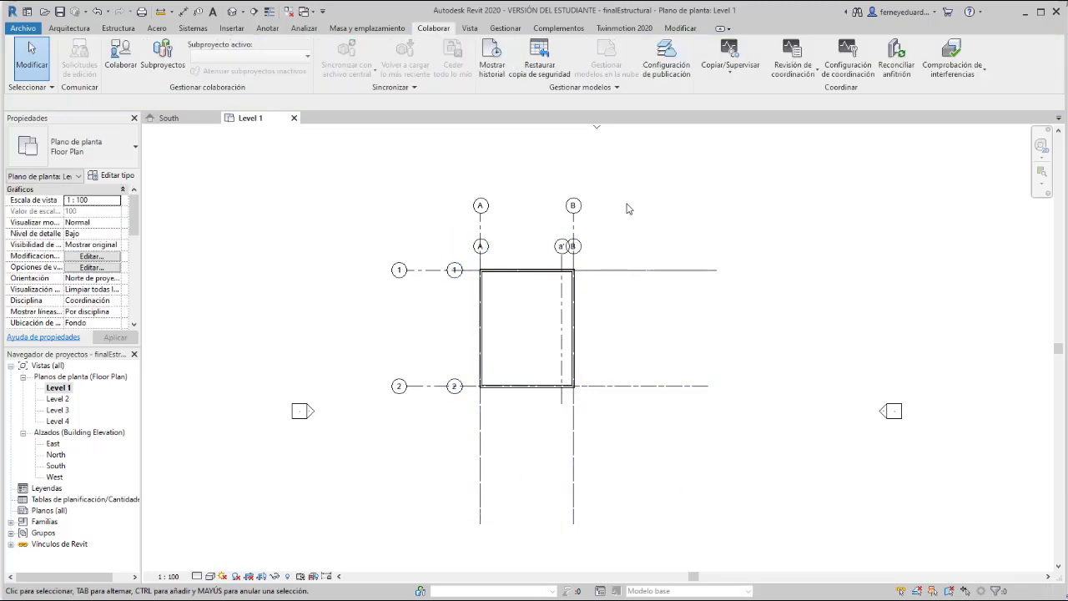
Step: Copy and monitor grid a' from the linked final.rvt model into the structural project and finish Copiar/Supervisar
left_click(734, 73)
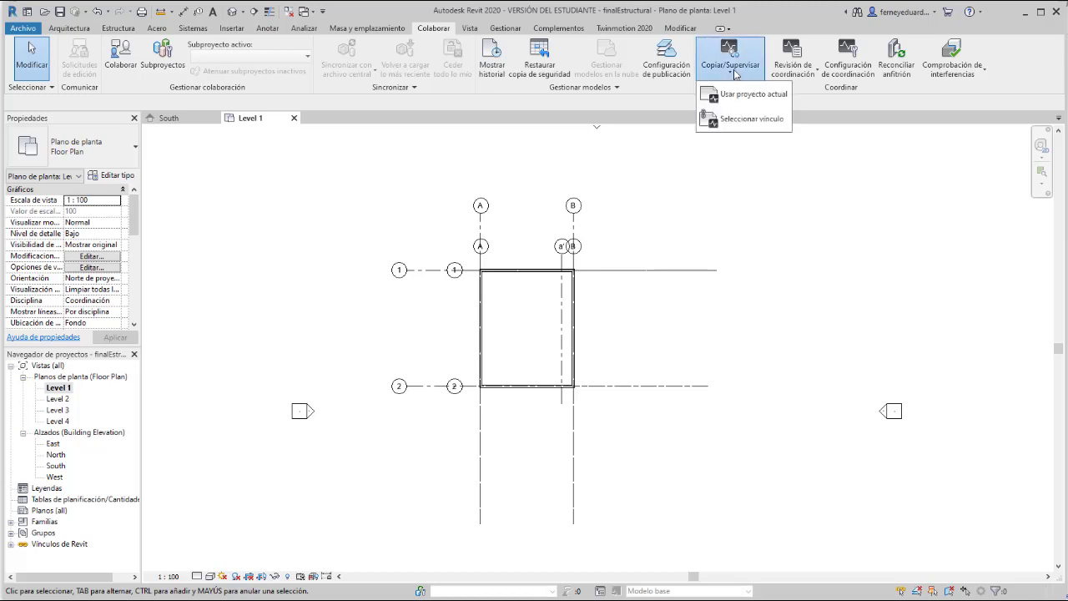
left_click(723, 120)
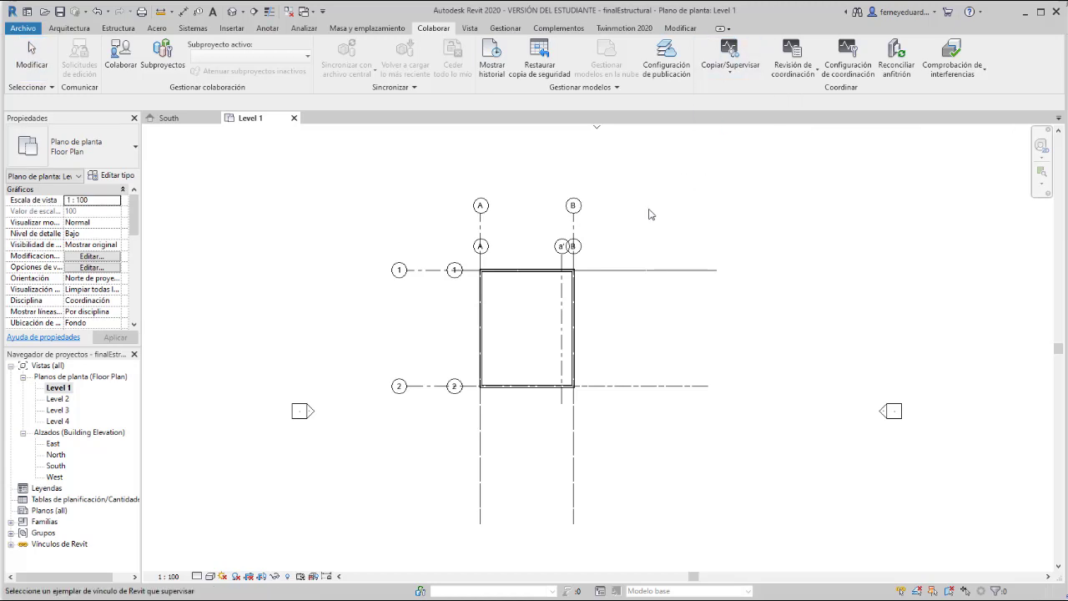
left_click(619, 275)
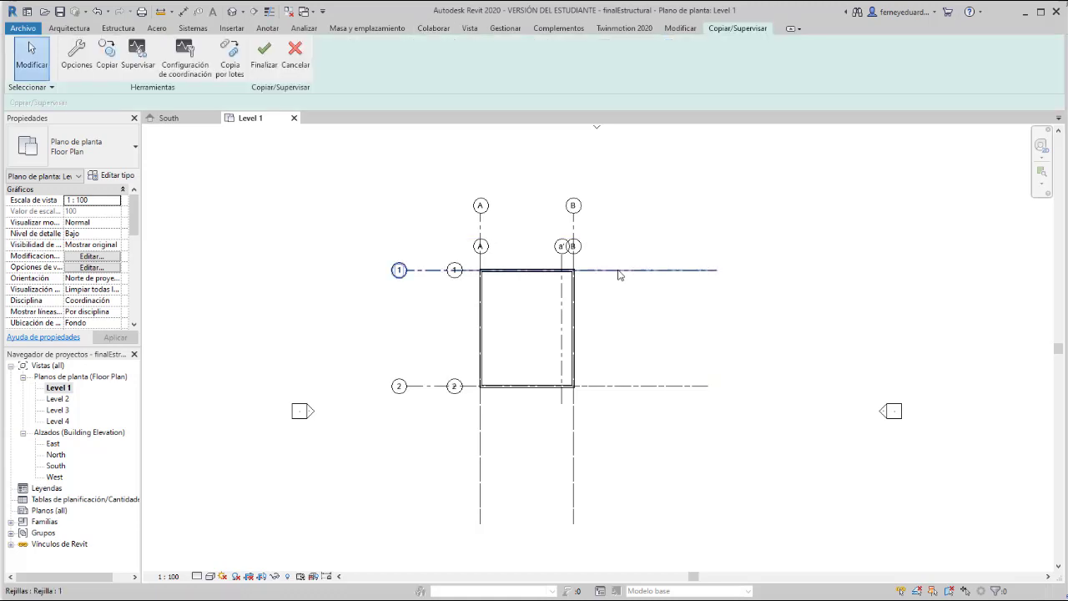
left_click(107, 57)
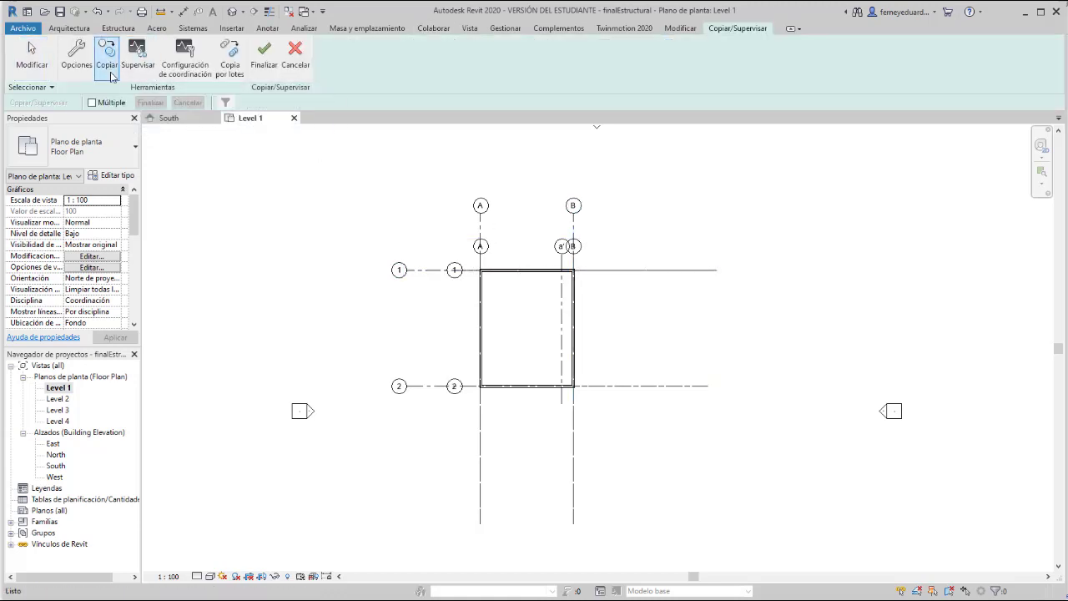
left_click(563, 263)
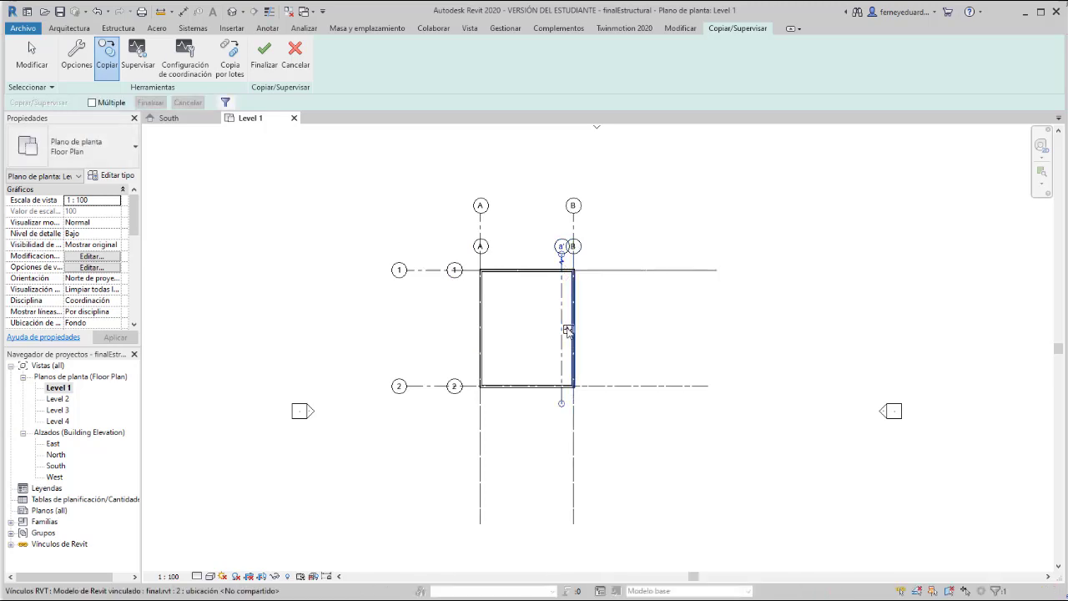
scroll(567, 329, "up", 3)
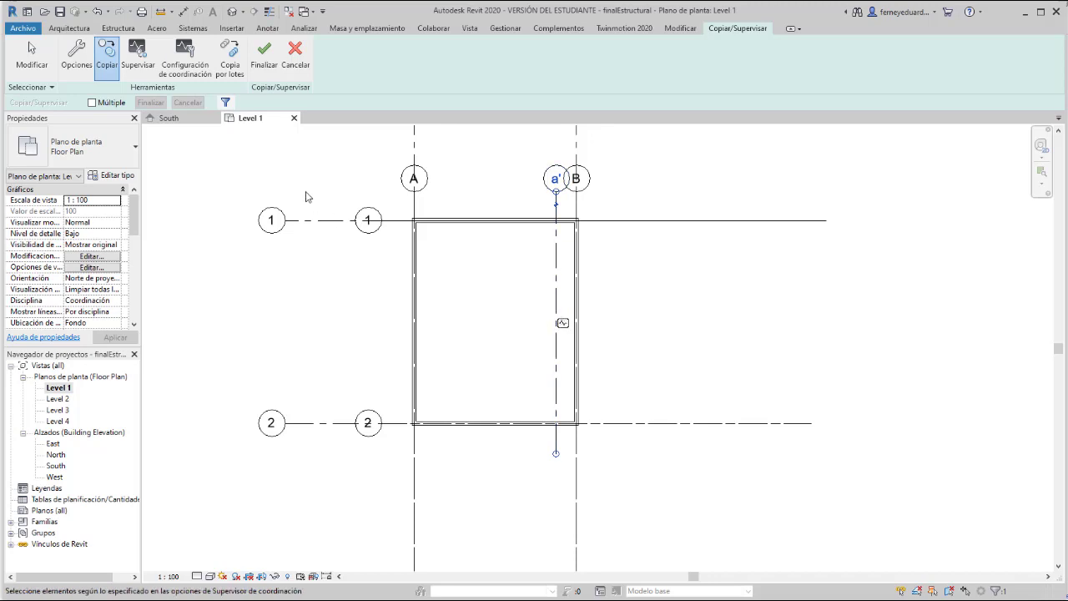
left_click(266, 58)
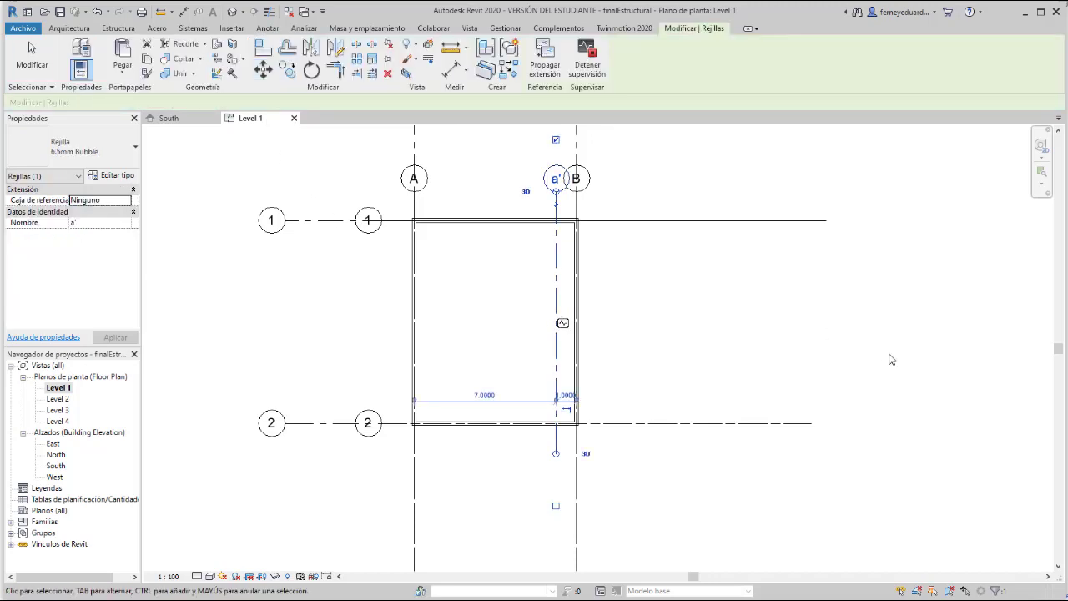
left_click(888, 358)
scroll(739, 323, "down", 2)
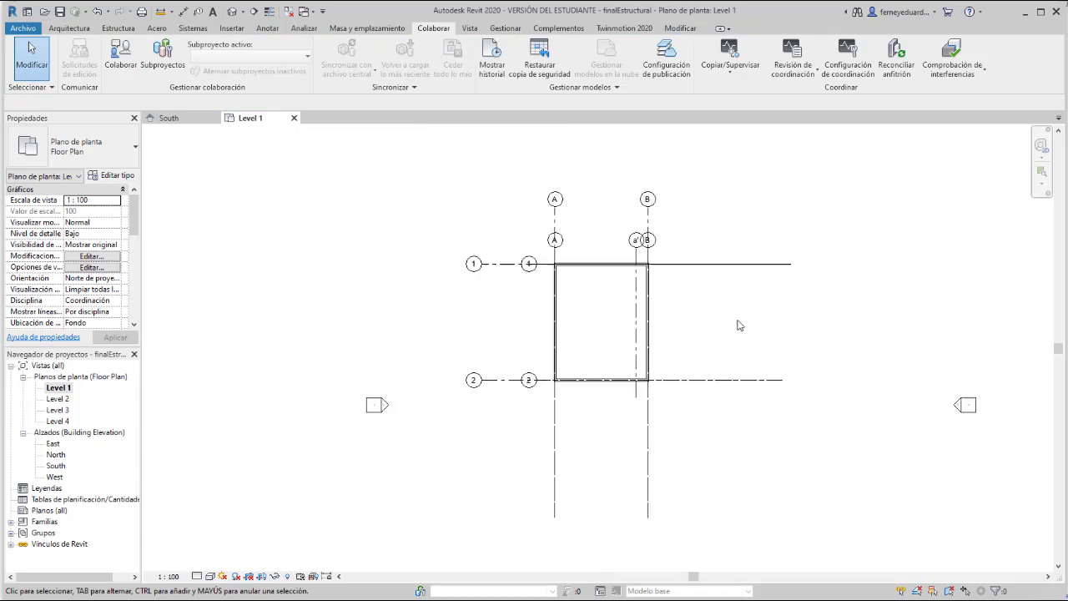
Step: Close the Level 1 and South views, answer the save prompt and return to the start page
left_click(294, 118)
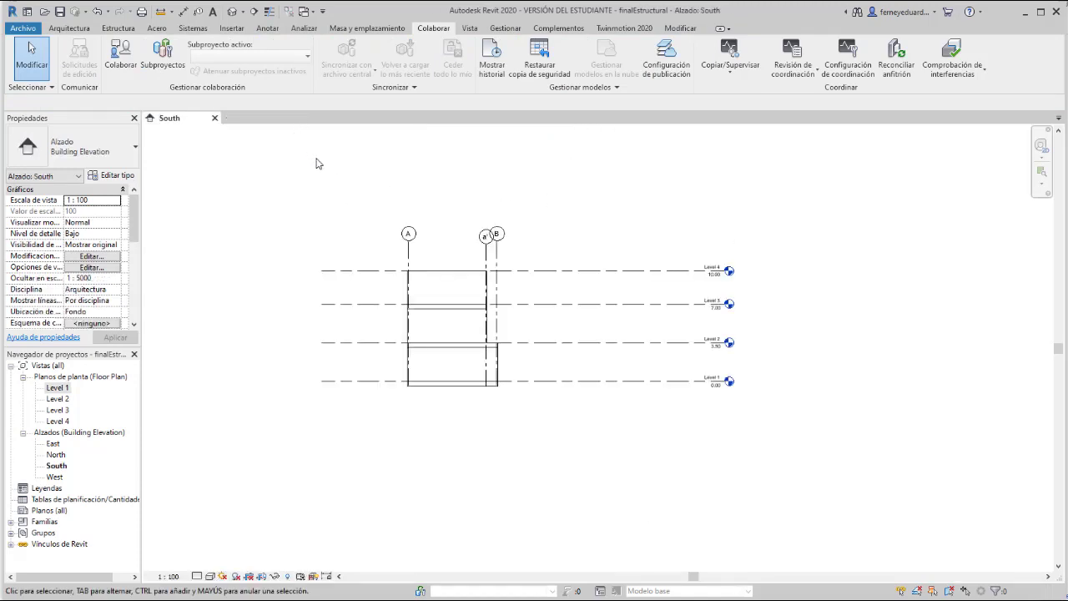
left_click(215, 117)
left_click(499, 307)
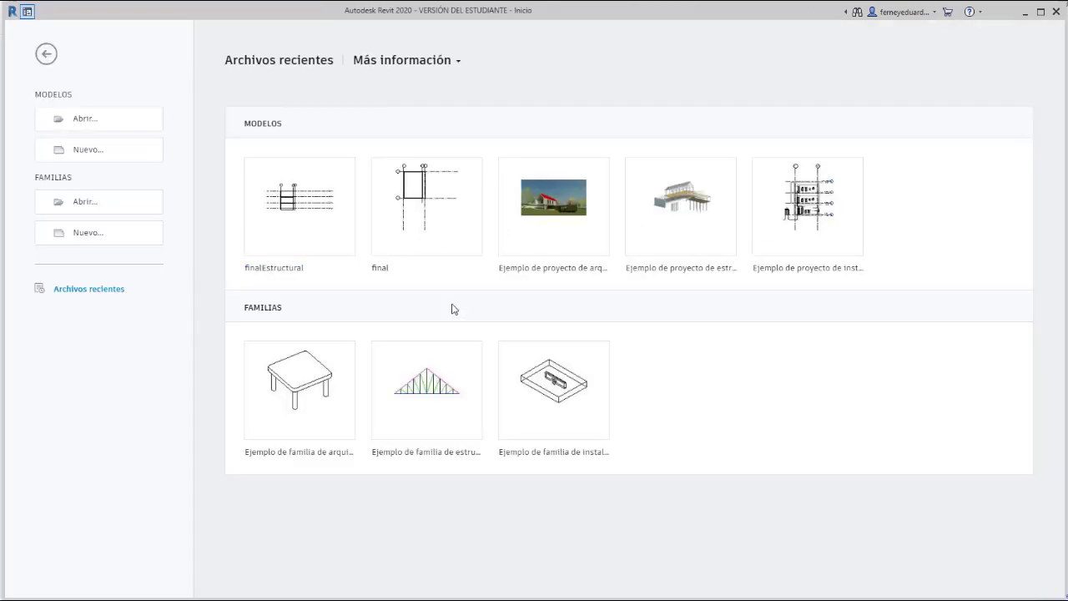
Step: Open the final model and move the interior wall on grid a' closer to grid A in the Level 2 plan
left_click(423, 203)
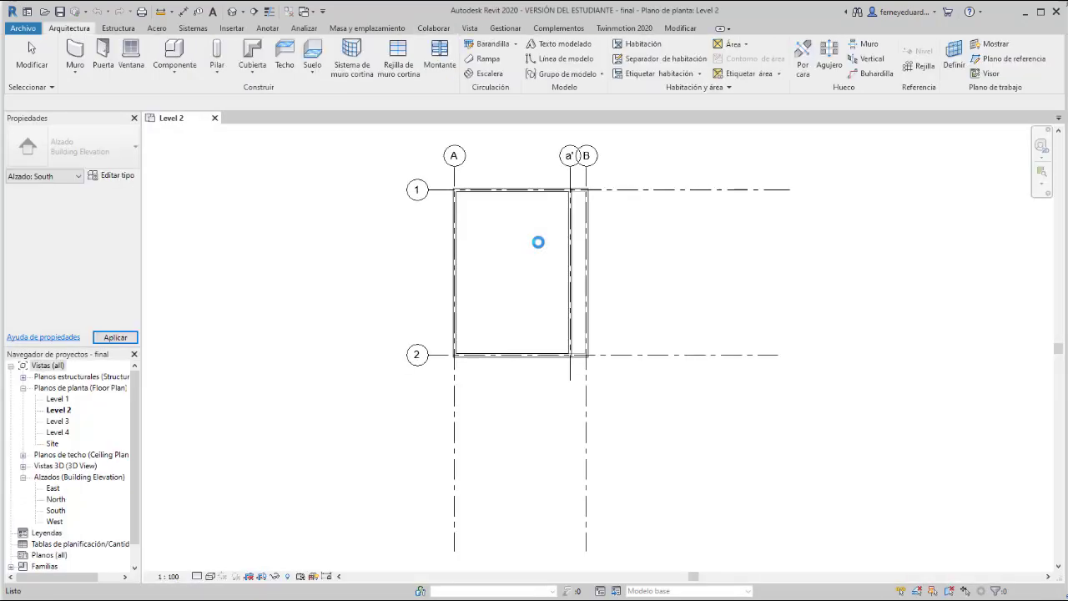
scroll(567, 230, "up", 3)
left_click(579, 247)
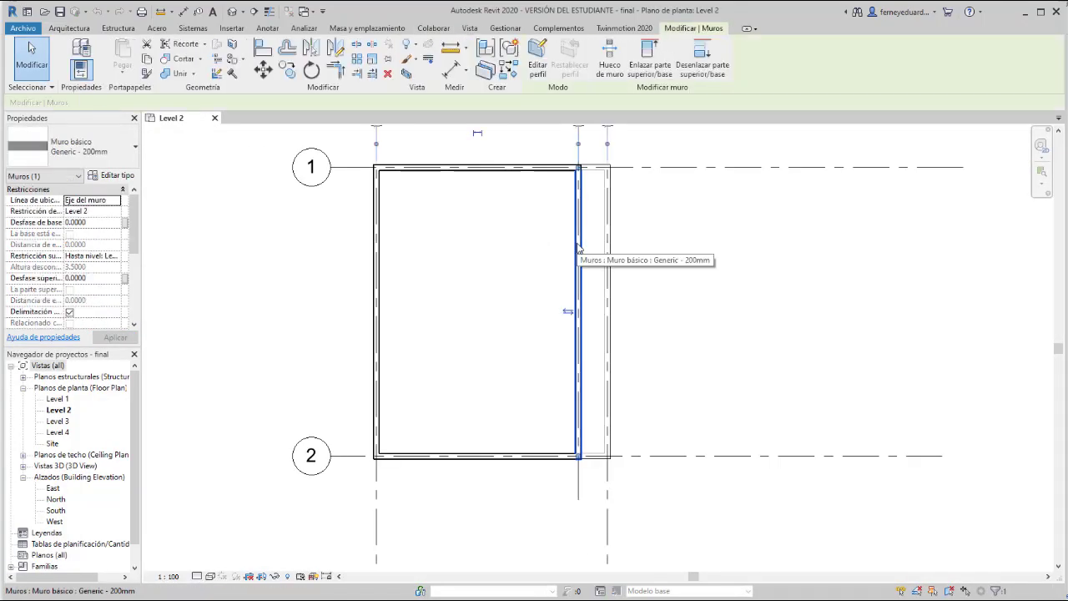
left_click_drag(574, 305, 527, 307)
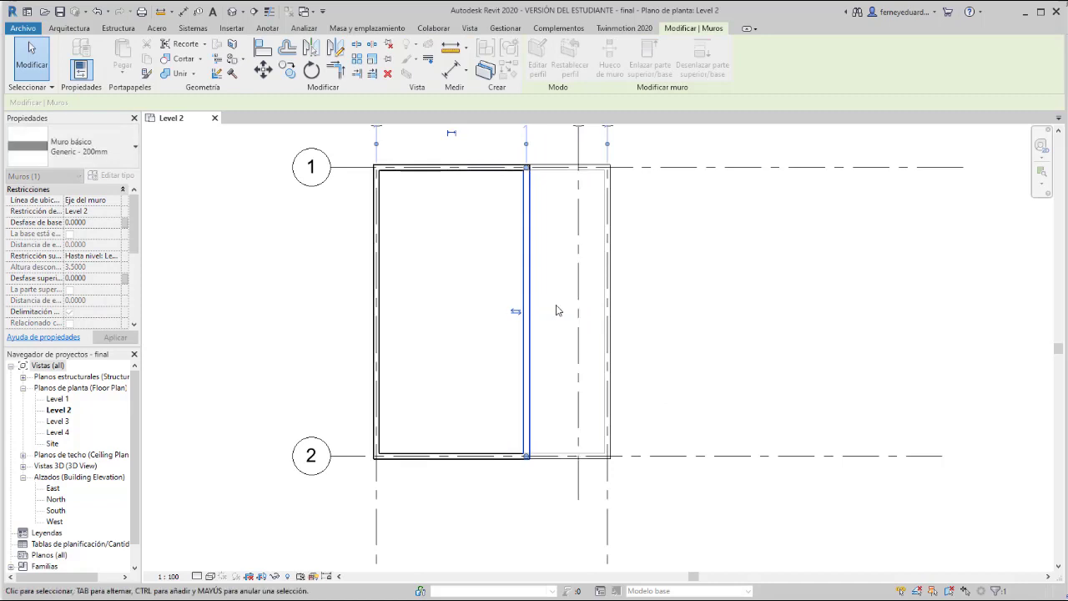
Step: Move grid a' onto the shifted wall, about 5.20 m from grid A, and save and close the final model
scroll(558, 310, "down", 2)
left_click_drag(573, 207, 539, 205)
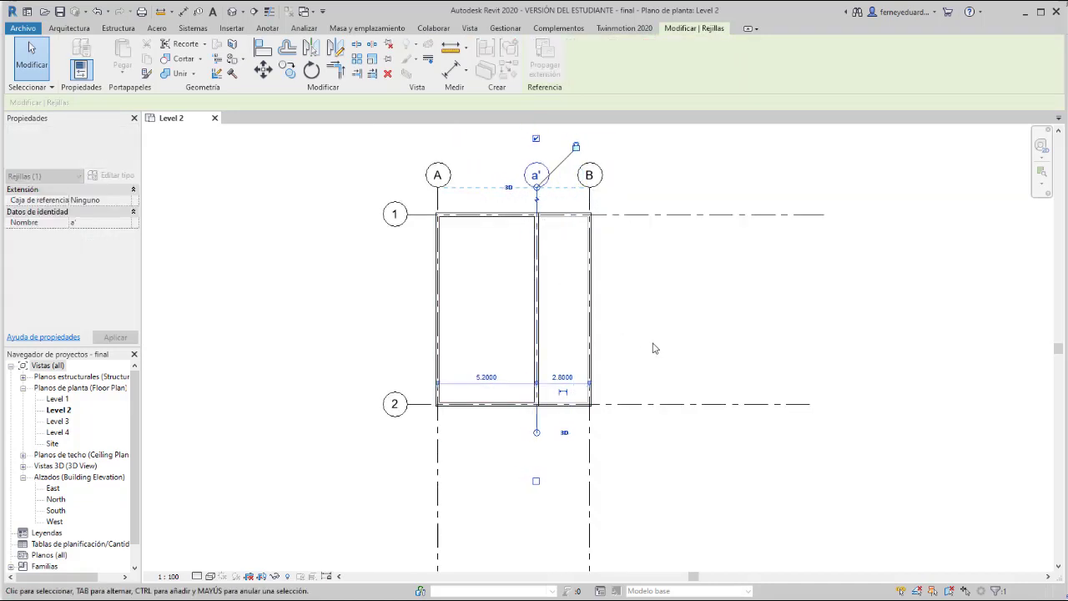
left_click(651, 346)
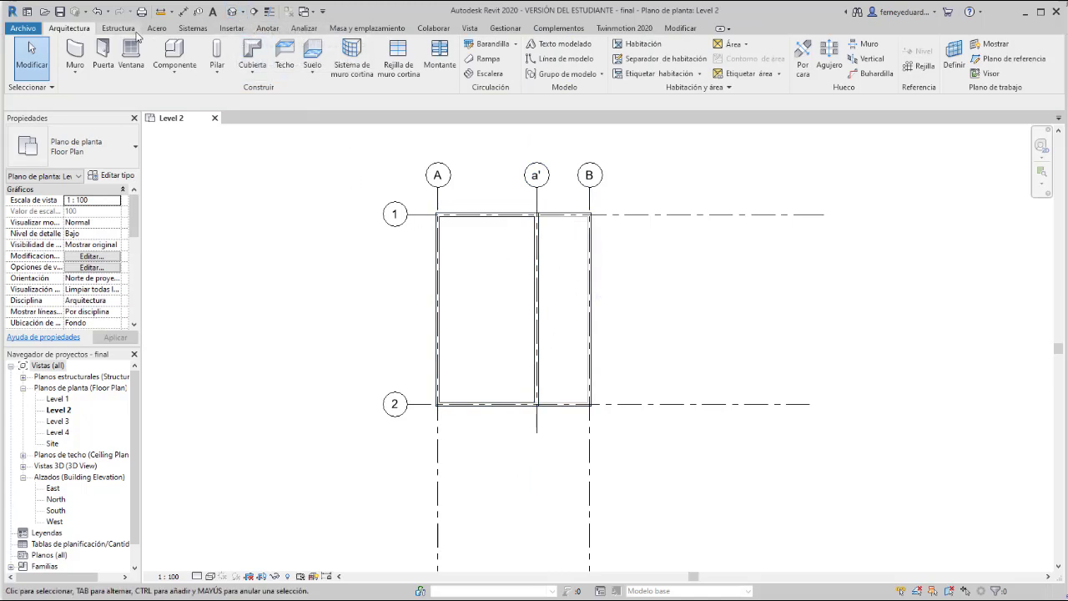
left_click(60, 11)
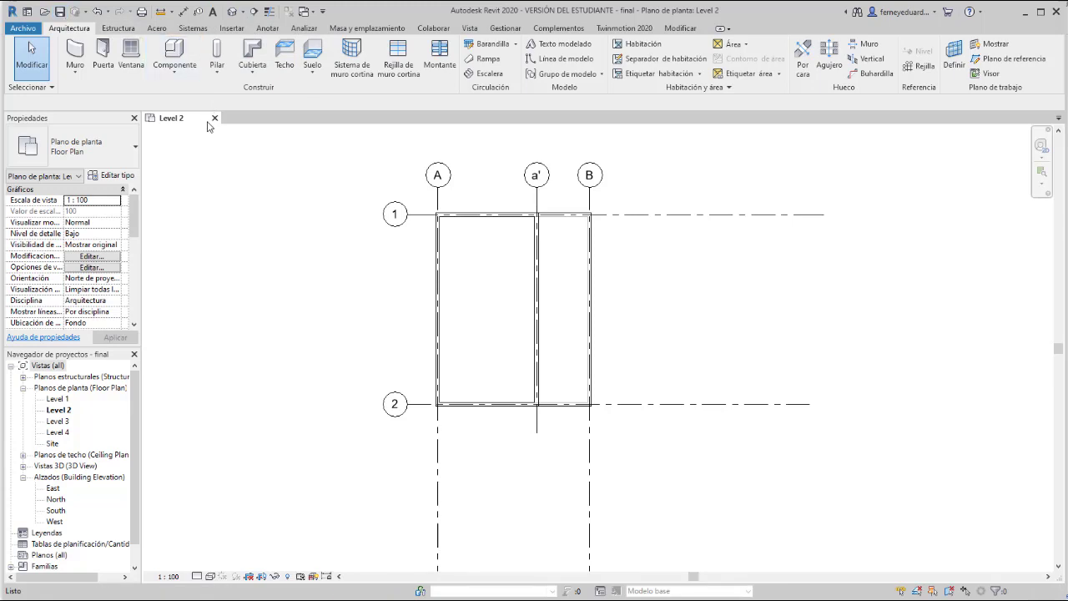
left_click(215, 118)
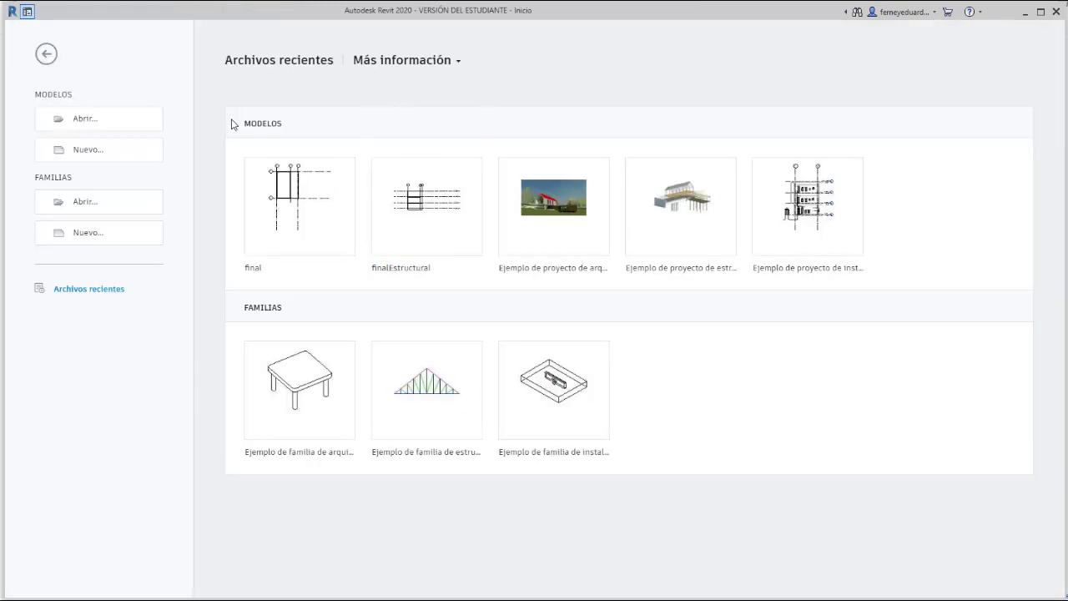
Step: Open the recent finalEstructural project and examine the notice about its linked model while it loads
left_click(417, 269)
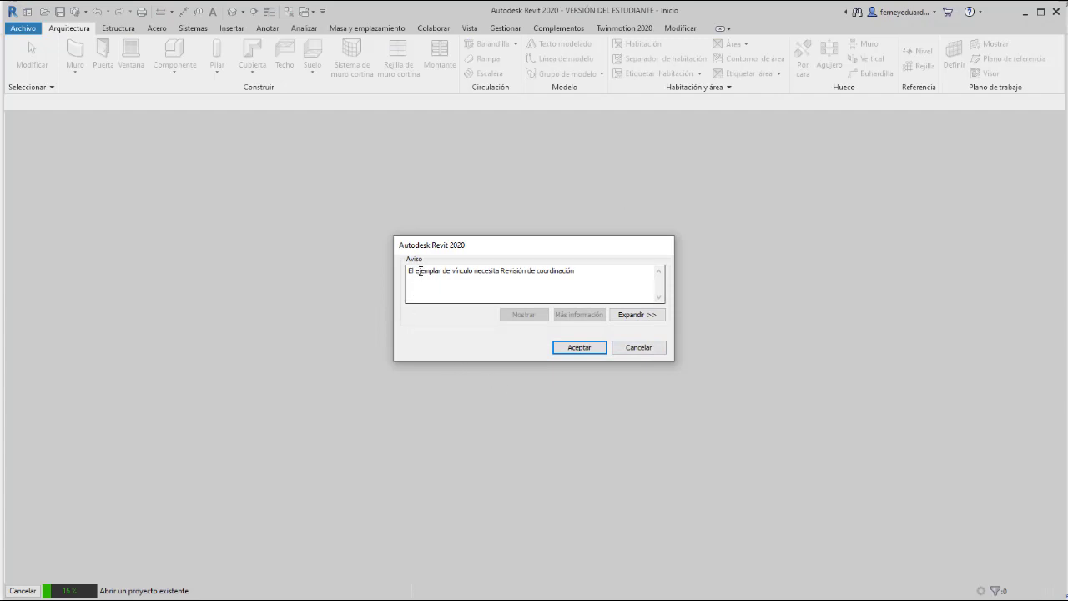
left_click_drag(419, 270, 546, 267)
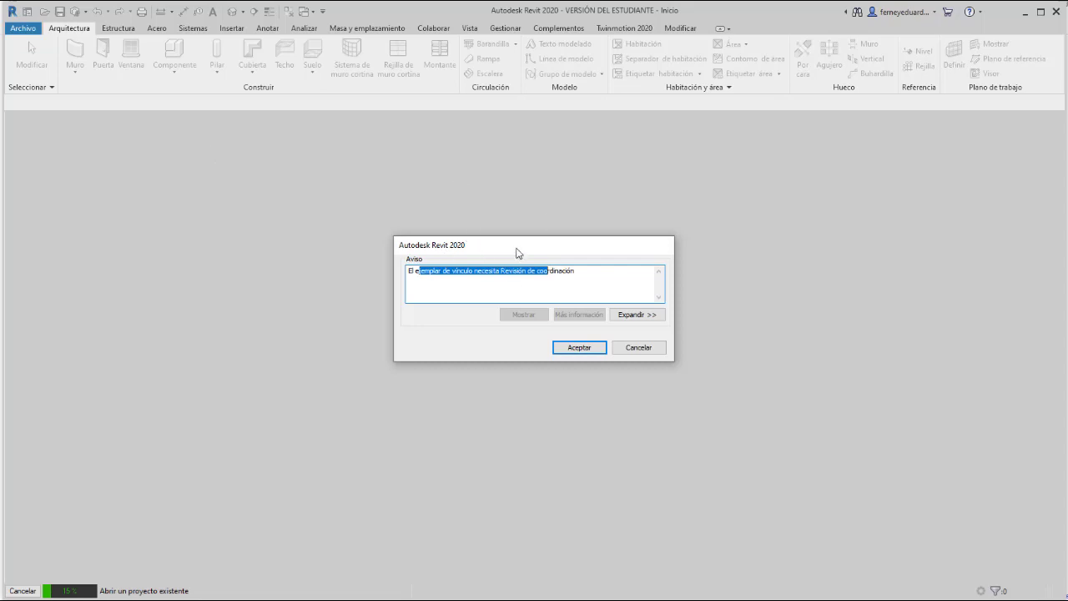
left_click_drag(517, 249, 434, 233)
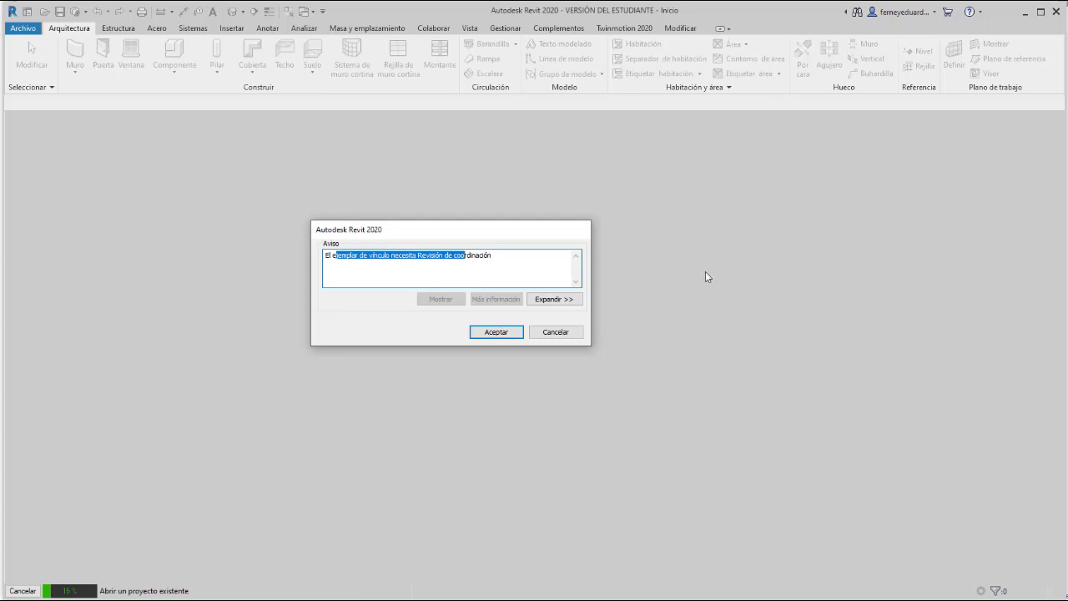
Step: Accept the notice about the linked model's coordination review and mute all participants in the Zoom meeting
left_click(499, 335)
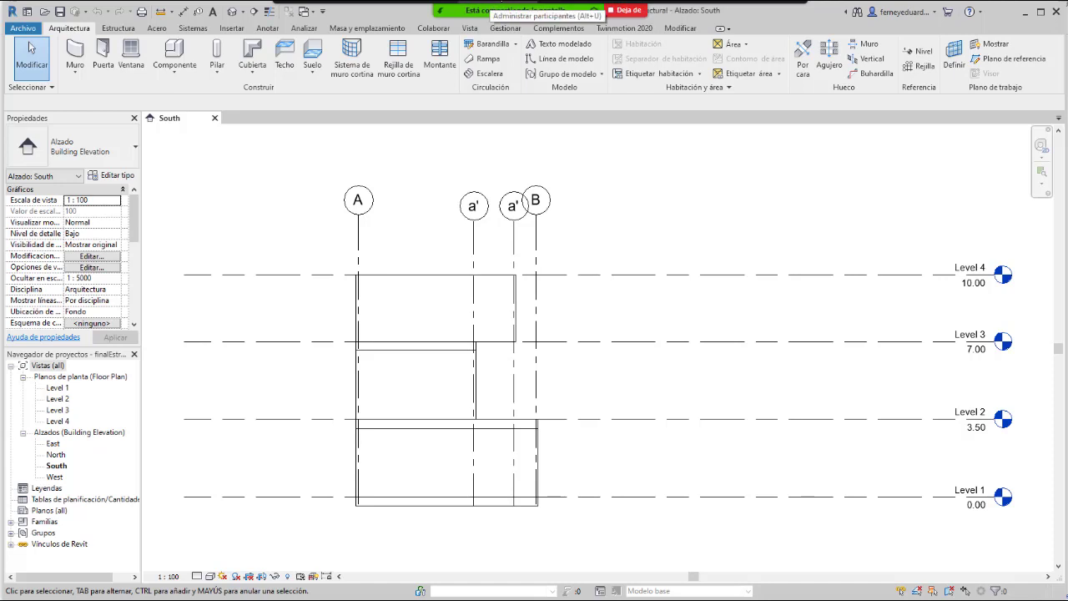
left_click(547, 10)
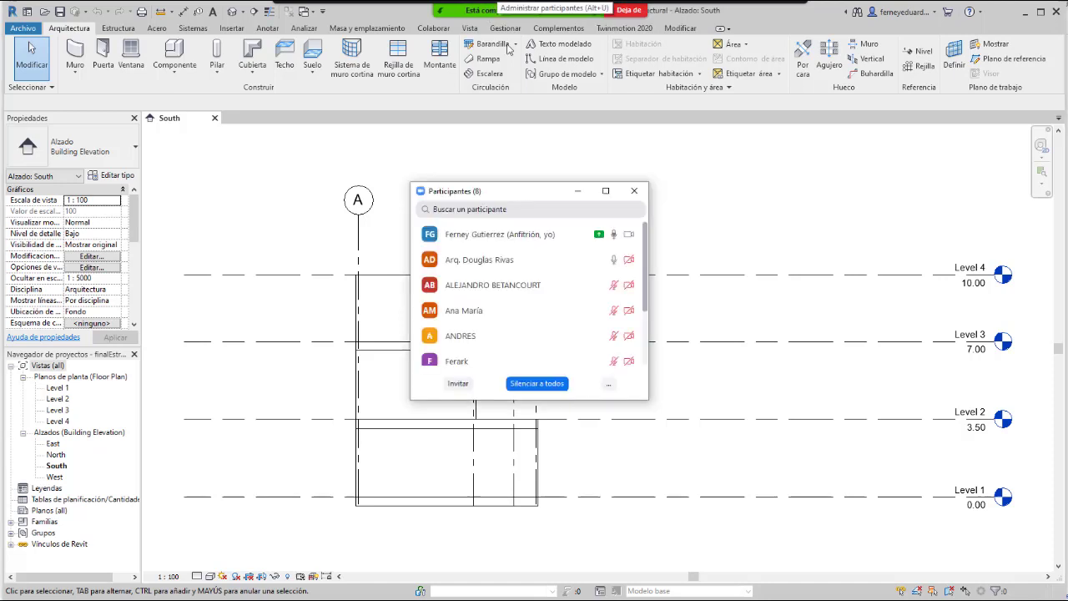
left_click(557, 383)
left_click(571, 332)
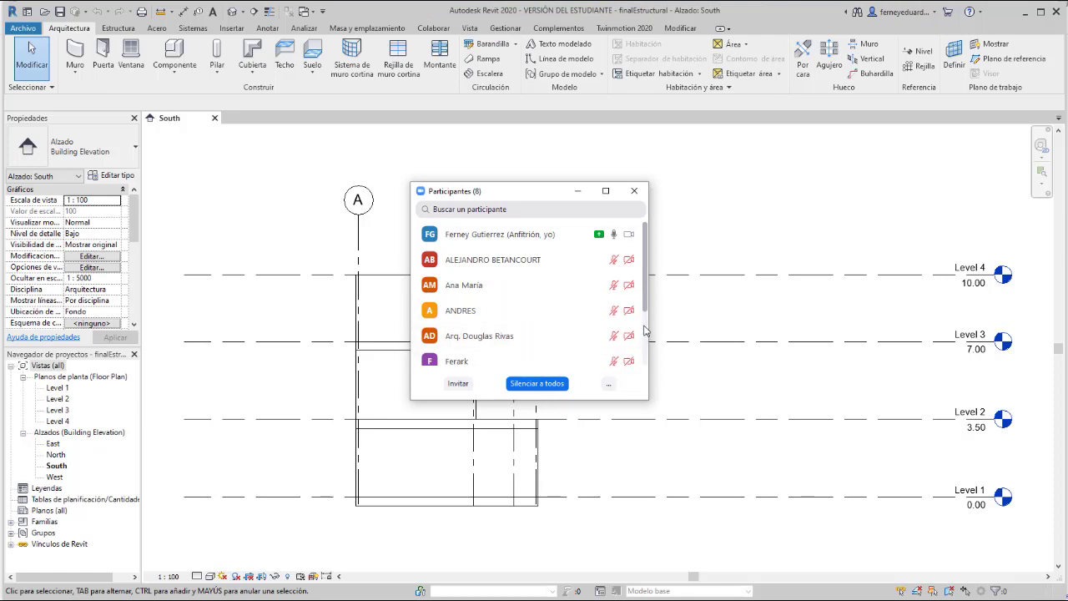
left_click(579, 192)
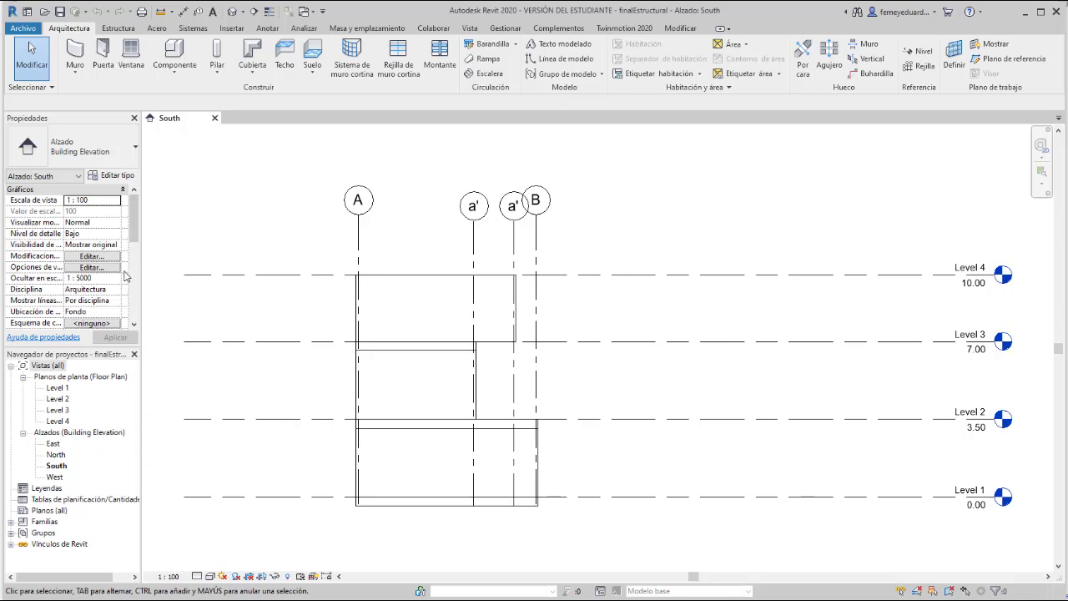
Step: Set the South elevation's discipline to Estructura
left_click(117, 289)
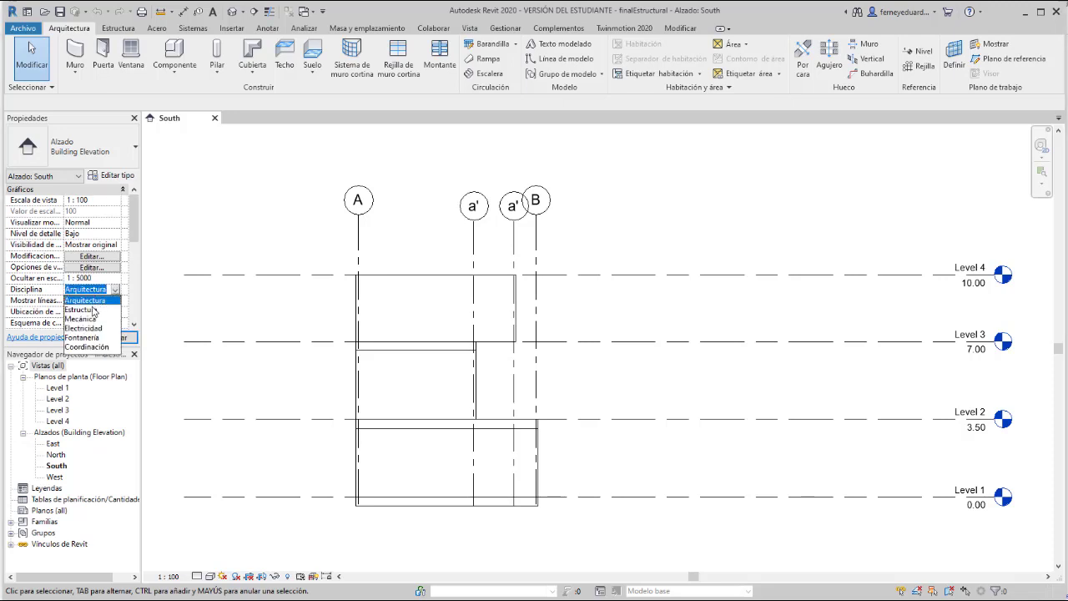
left_click(92, 311)
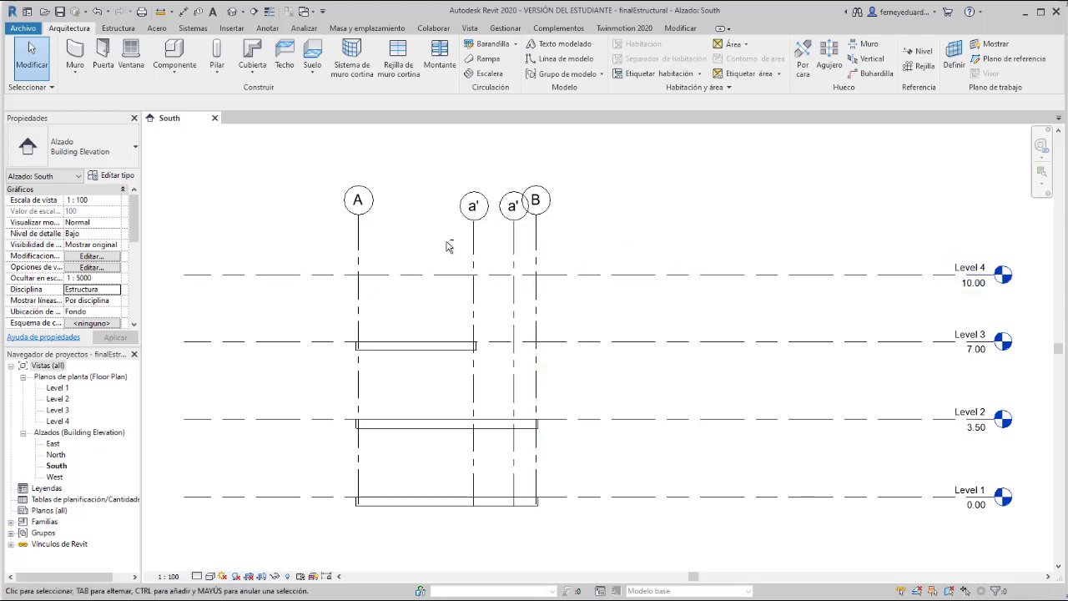
middle_click_drag(448, 246, 453, 266)
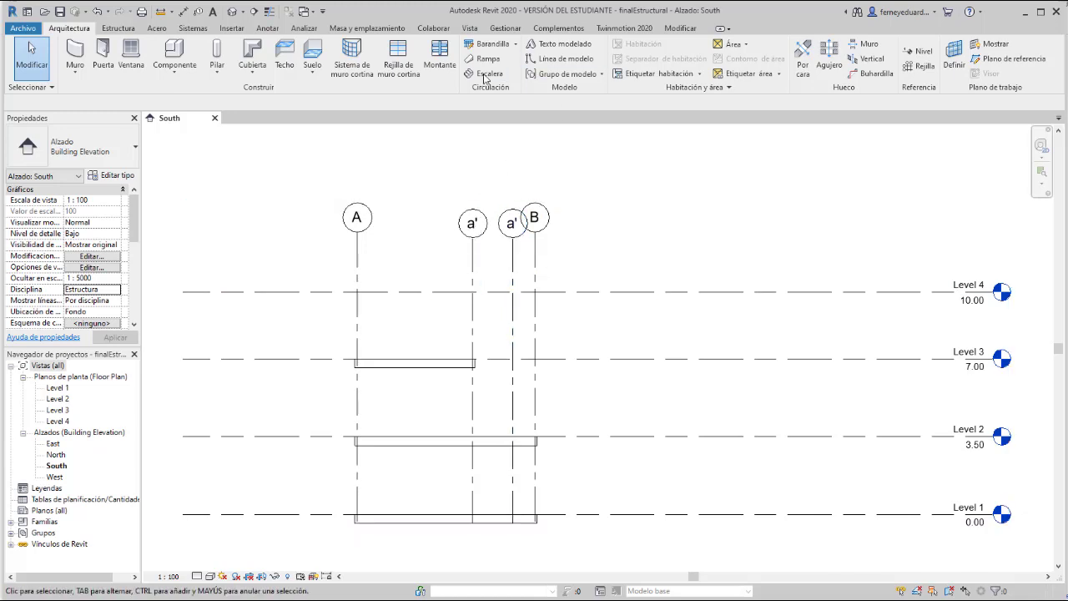
Step: Run a coordination review on the linked model and expand the unresolved grid entries down to the moved-grid message
left_click(438, 30)
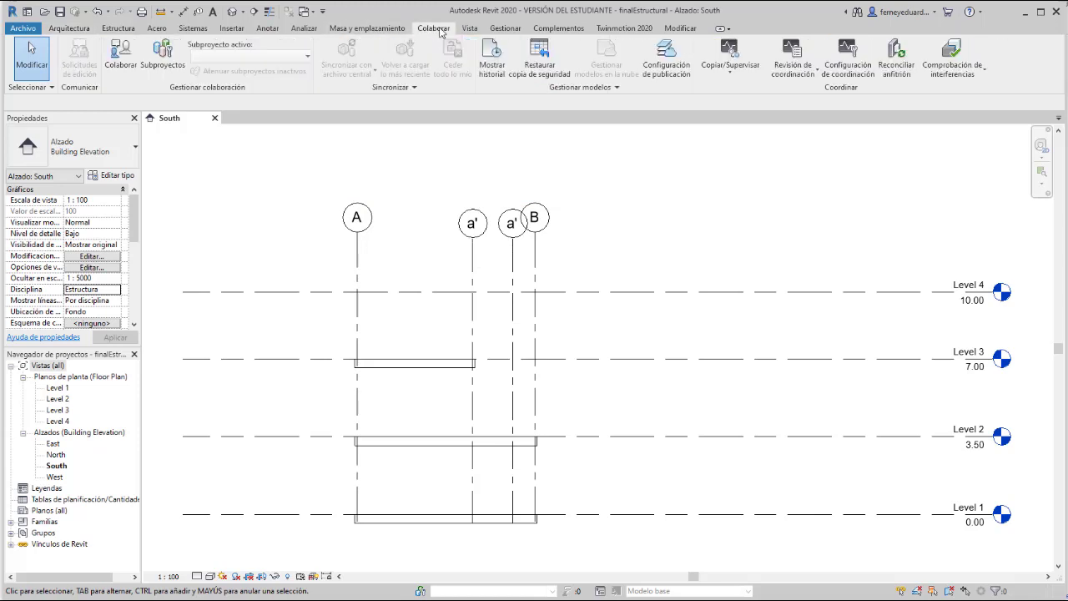
left_click(803, 75)
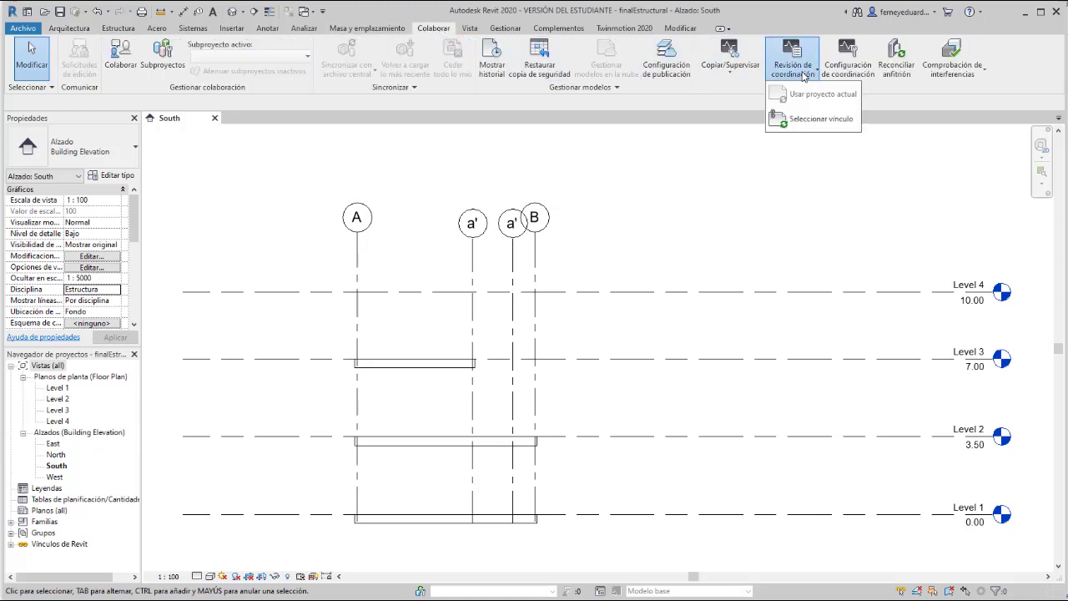
left_click(813, 118)
left_click(535, 288)
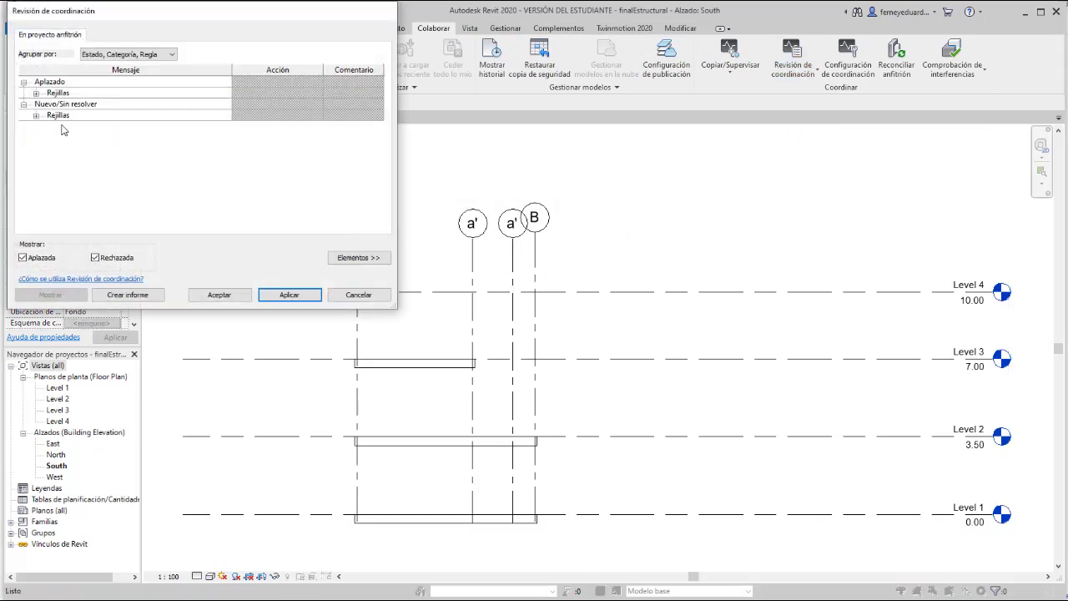
left_click(36, 116)
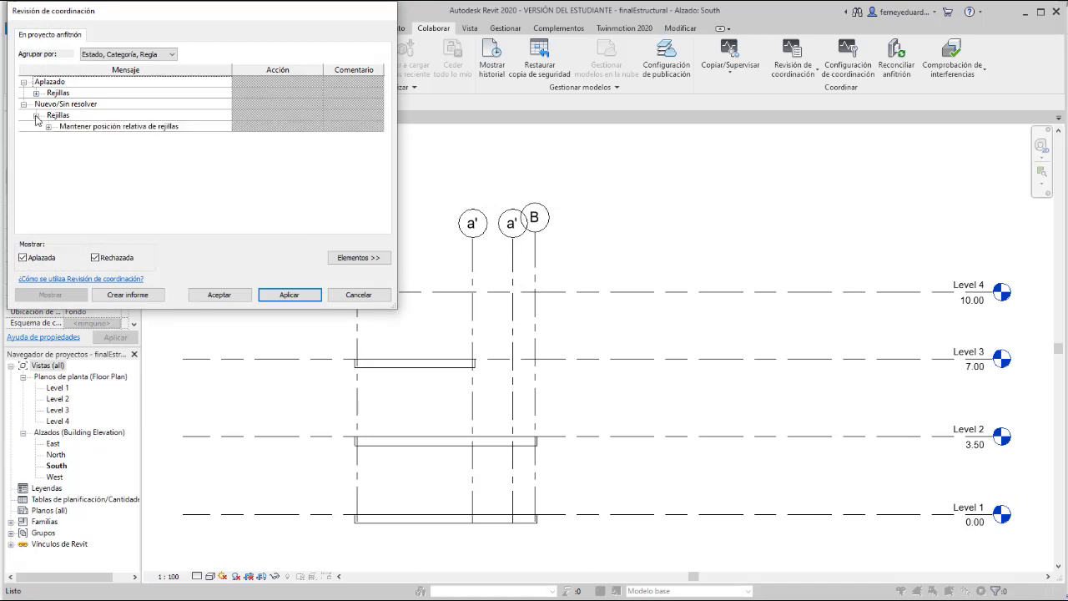
left_click(48, 127)
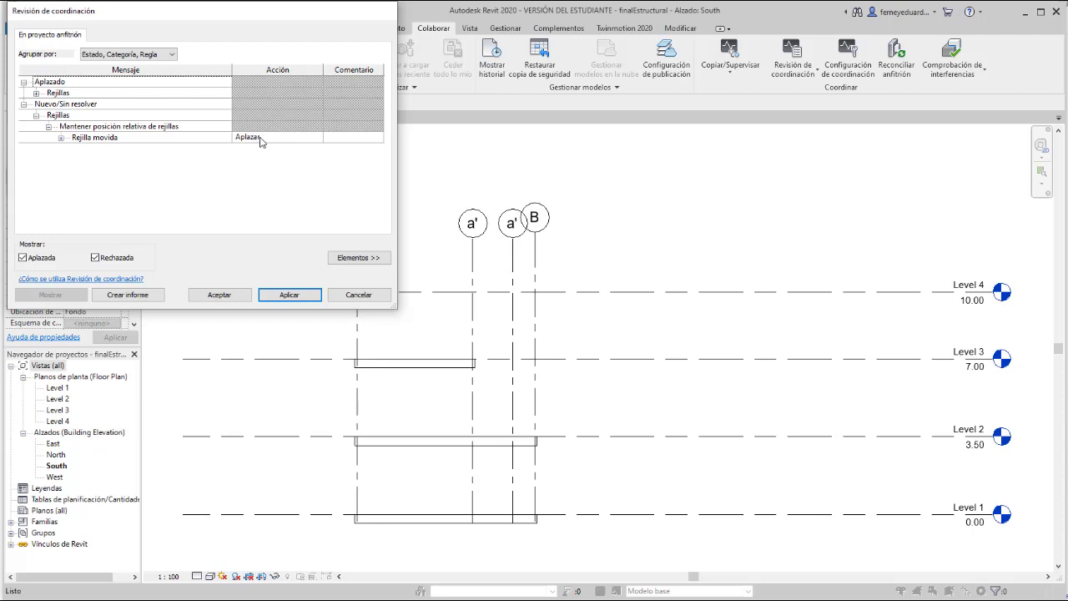
Step: Add the comment "se debe hablar con el arquit" to the unresolved moved-grid entry
left_click(346, 139)
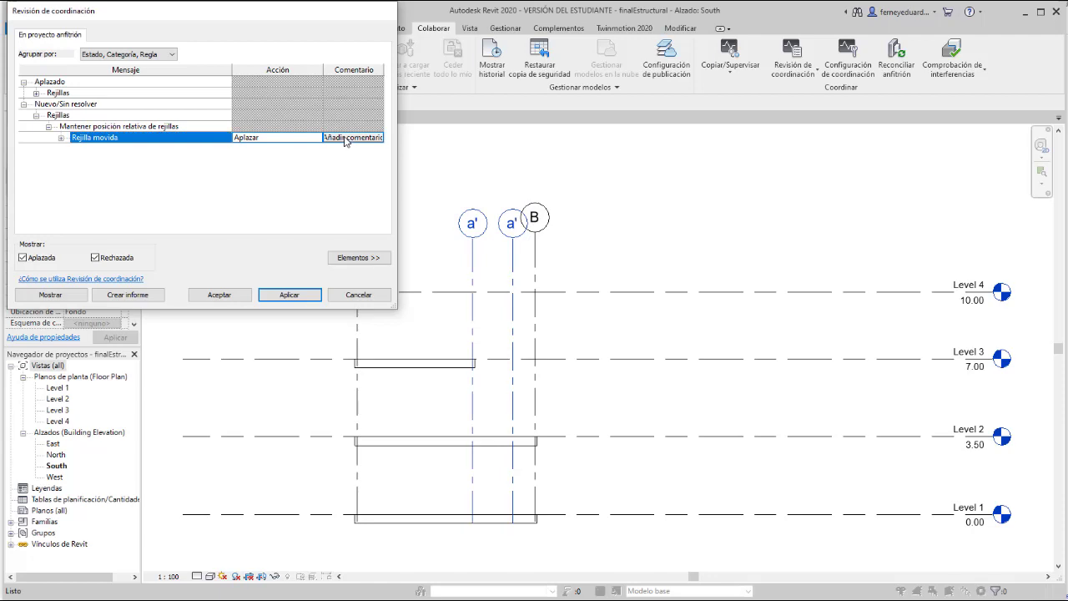
left_click(346, 139)
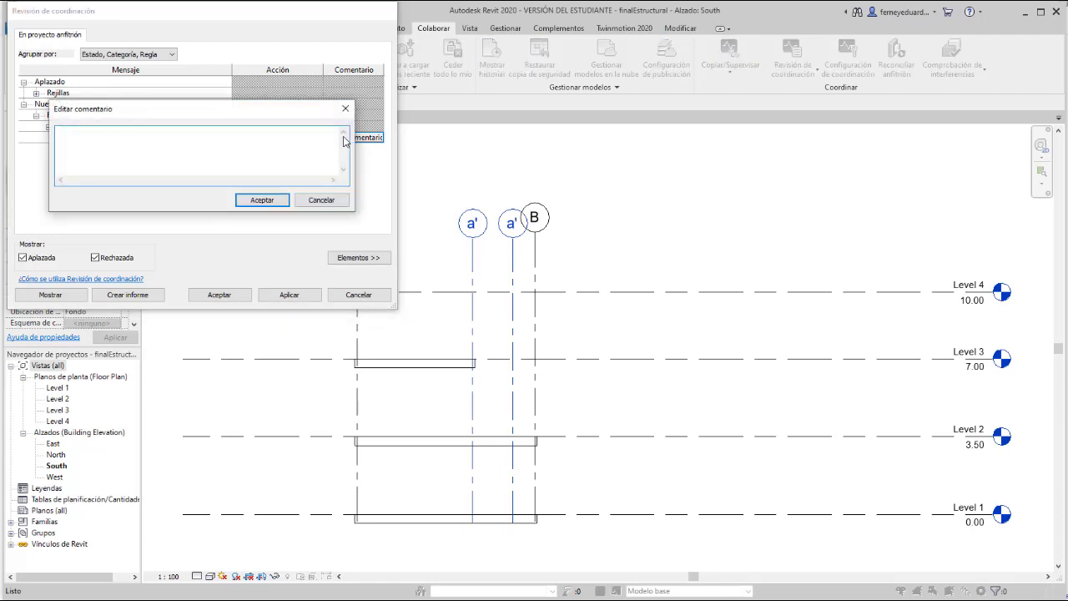
type("se debe")
type("hablar con el arquitecto")
left_click(284, 201)
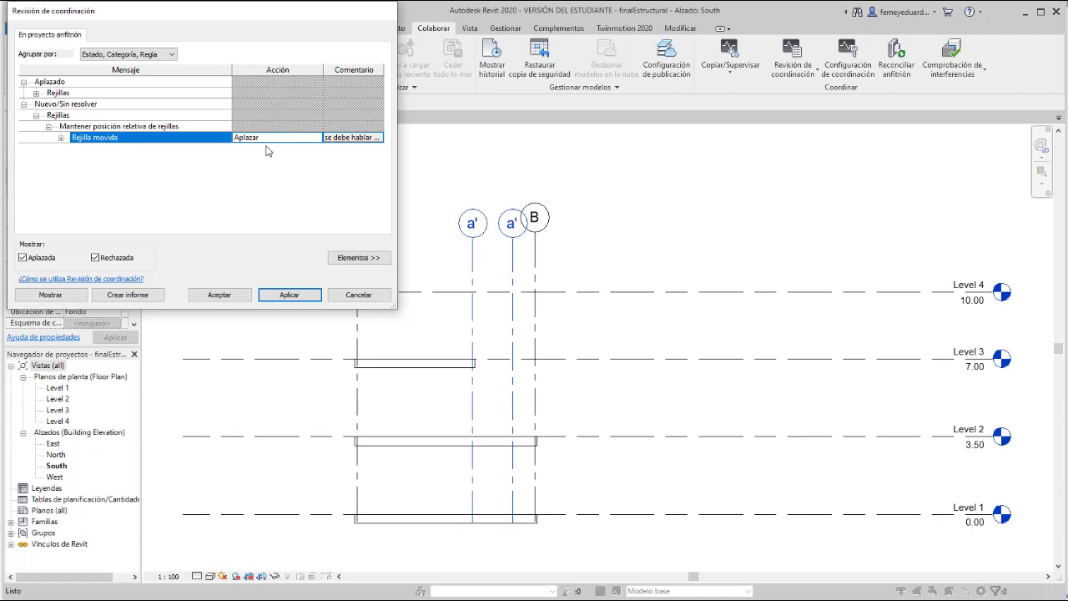
Step: Resolve the moved-grid entry with the action Modificar rejilla for grid a', apply it and close the coordination review
left_click(292, 138)
left_click(316, 138)
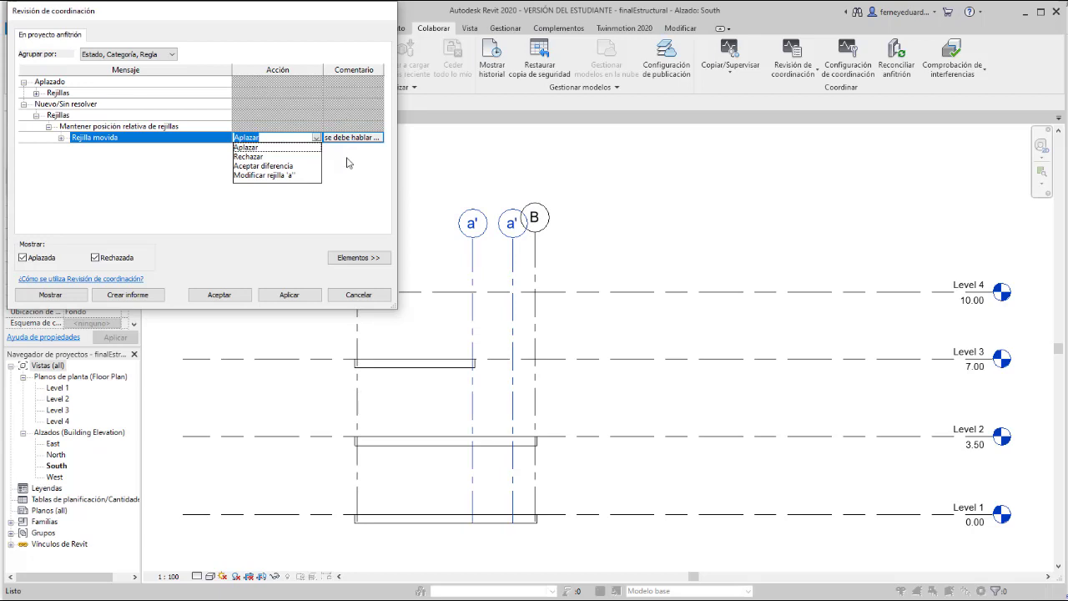
left_click(337, 204)
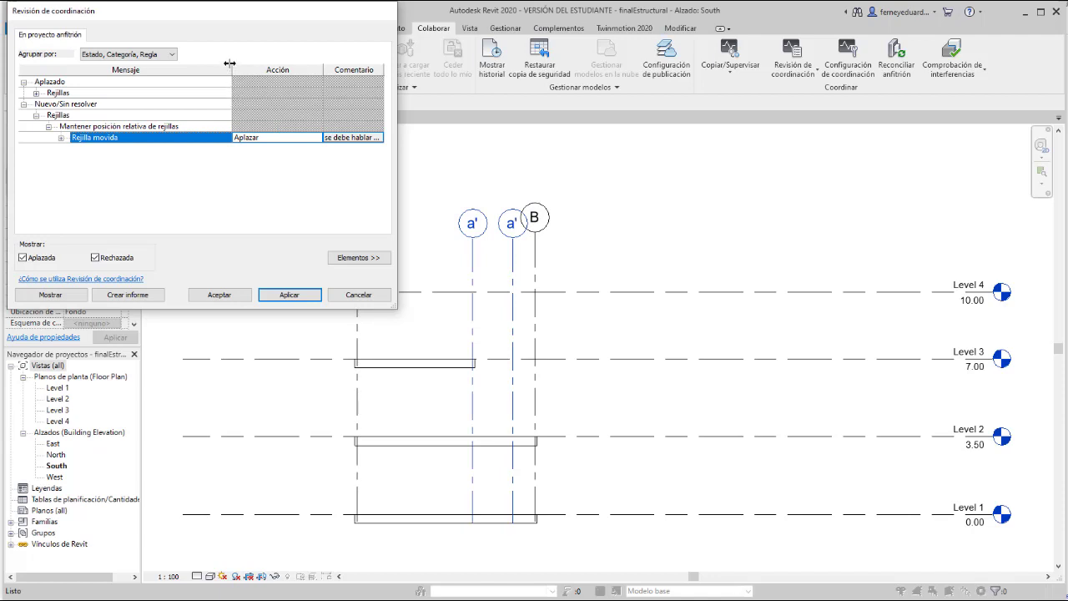
left_click(316, 140)
left_click(317, 139)
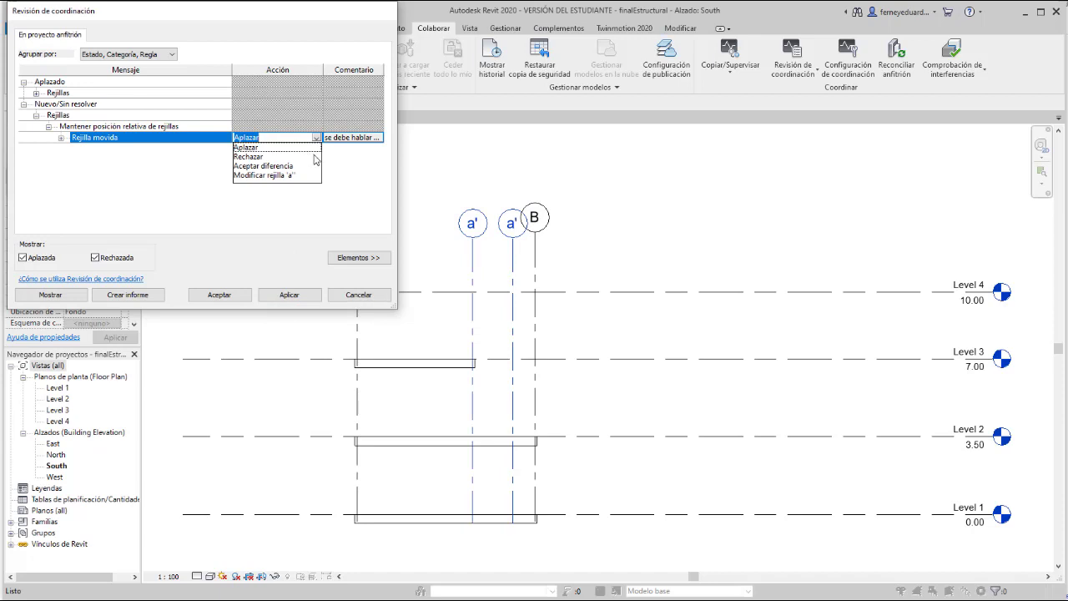
left_click(261, 176)
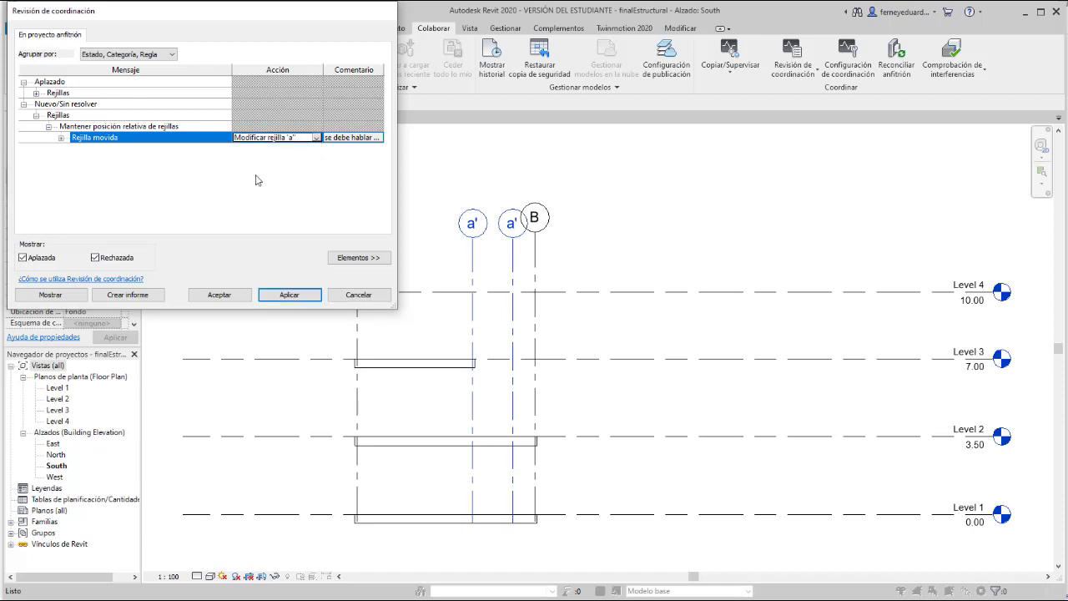
left_click(310, 296)
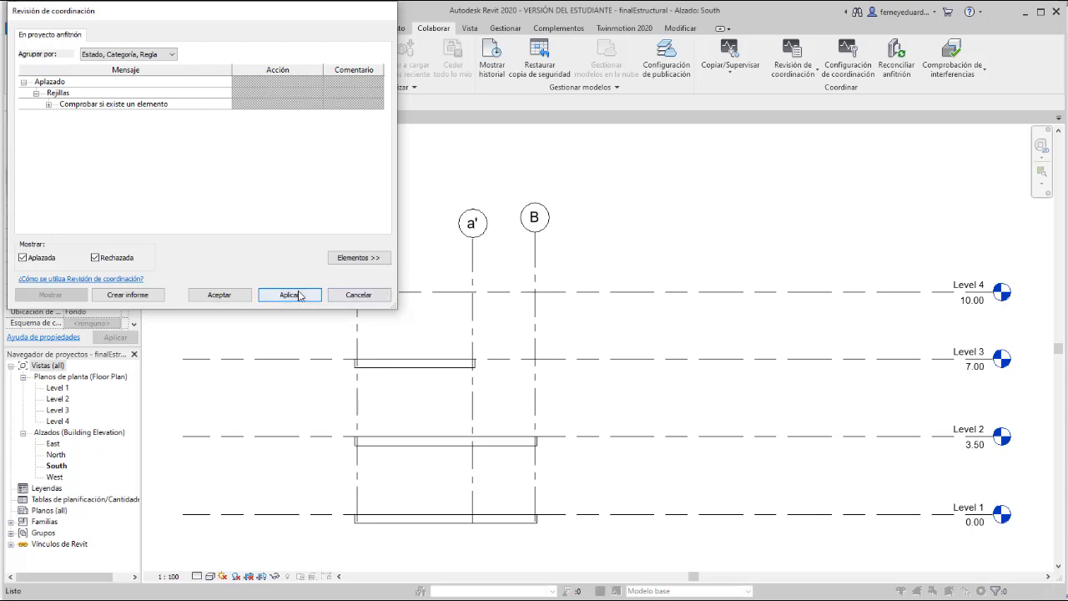
left_click(222, 295)
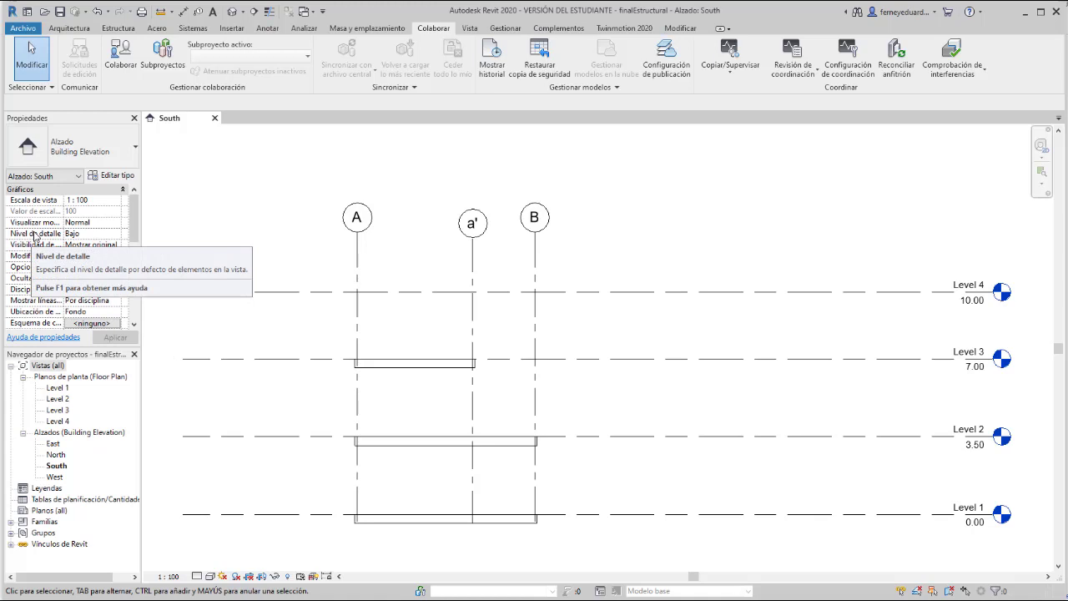
Step: Open the Level 1 floor plan and examine the copied grids around the linked building
double_click(65, 389)
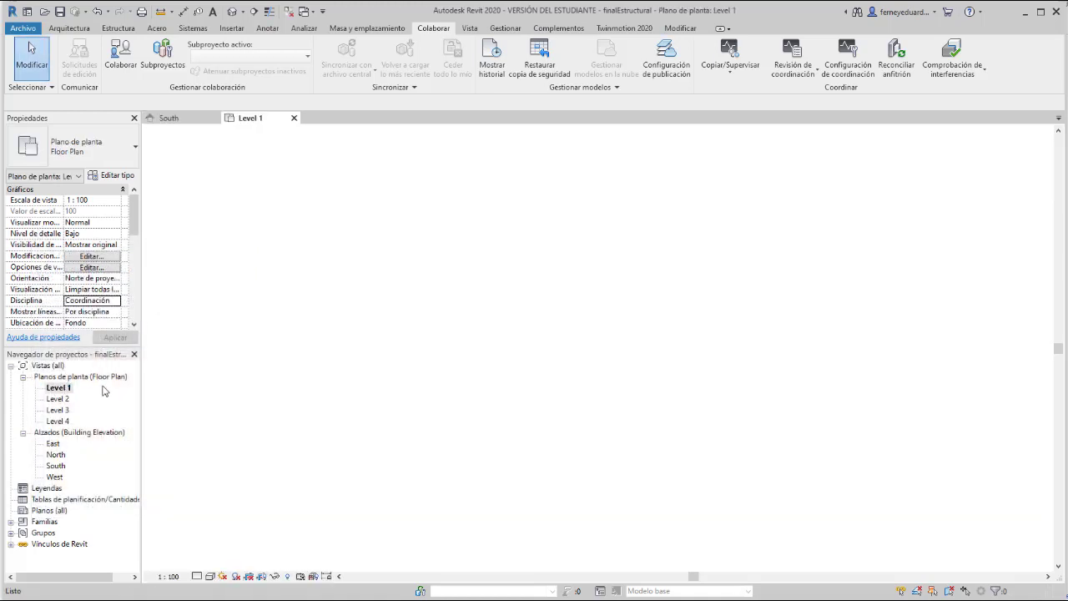
scroll(674, 280, "up", 2)
scroll(585, 281, "up", 2)
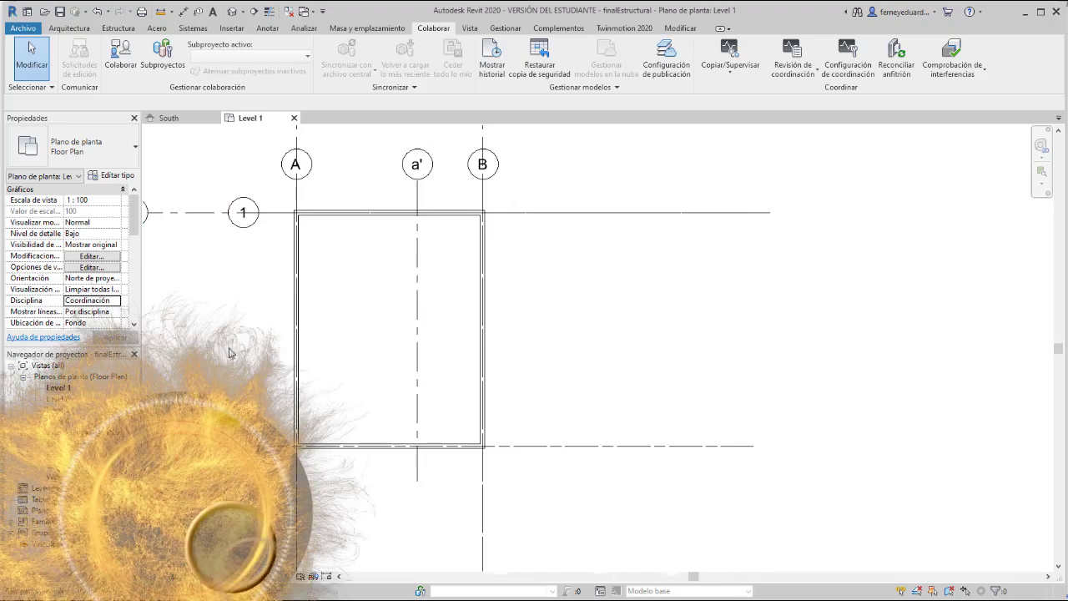
scroll(446, 274, "down", 2)
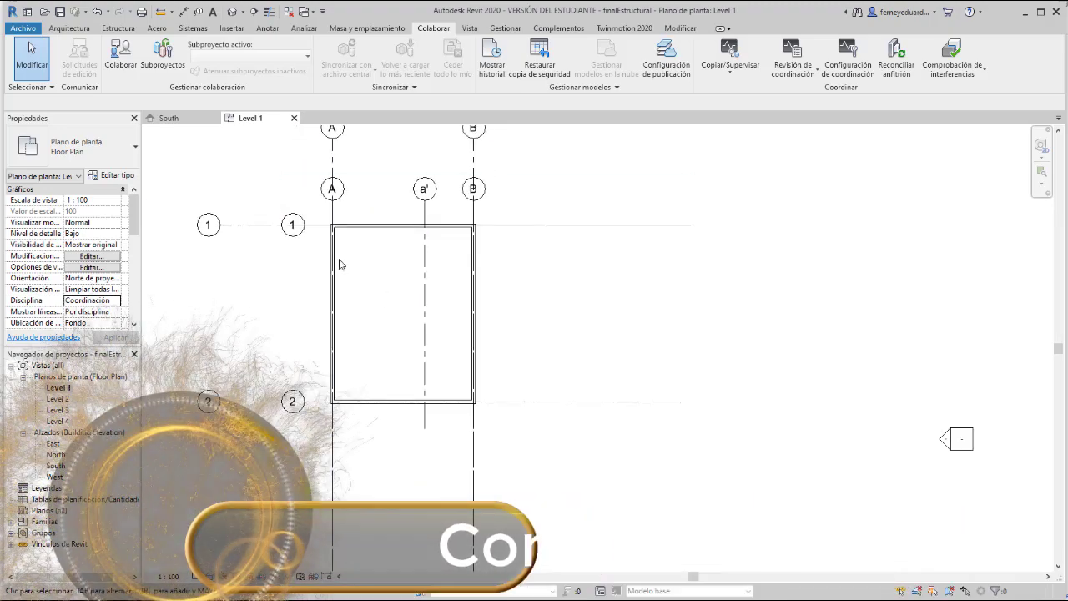
scroll(390, 242, "up", 3)
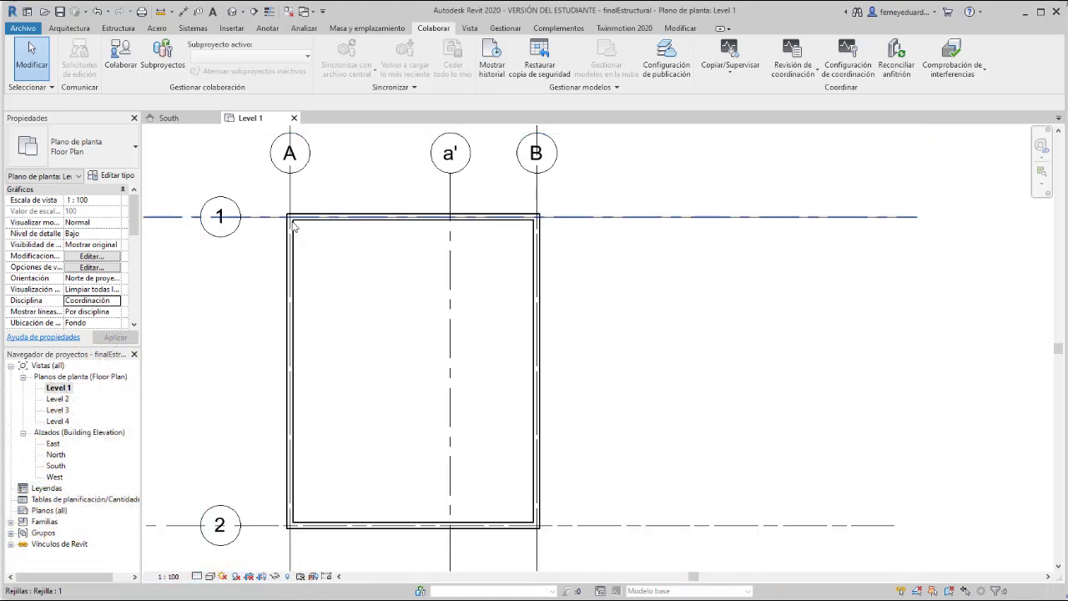
scroll(393, 250, "down", 3)
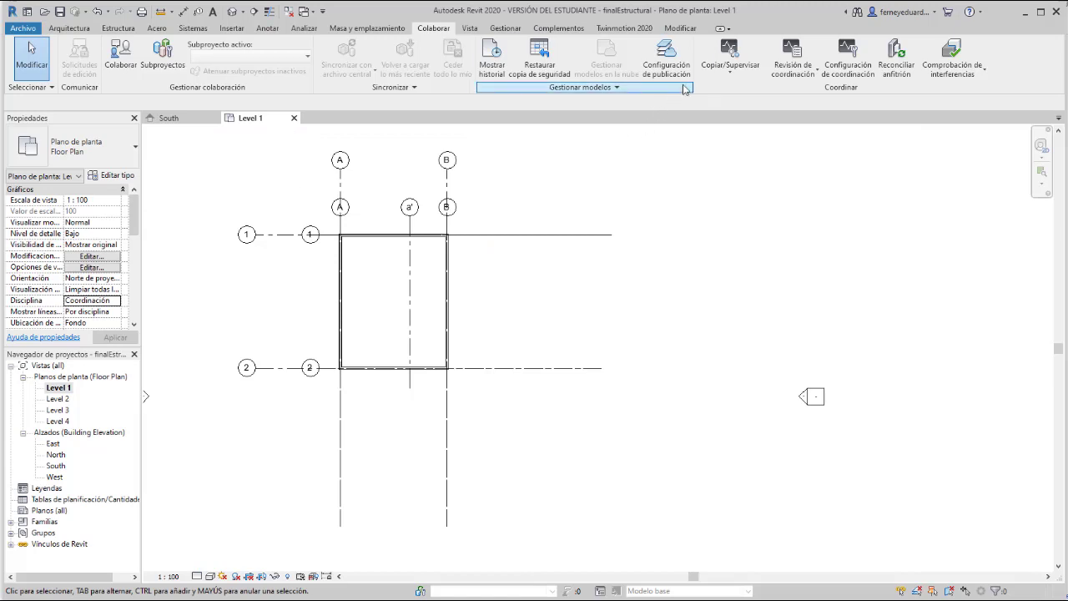
Step: Review the final.rvt entry and its link options in the link manager, and close it without changes
left_click(506, 28)
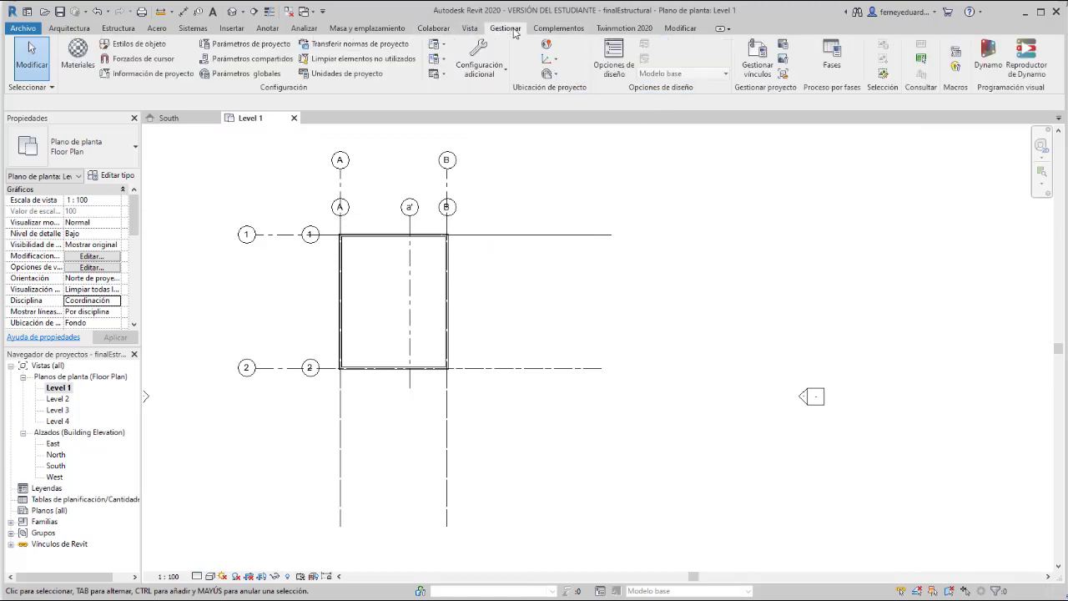
left_click(753, 73)
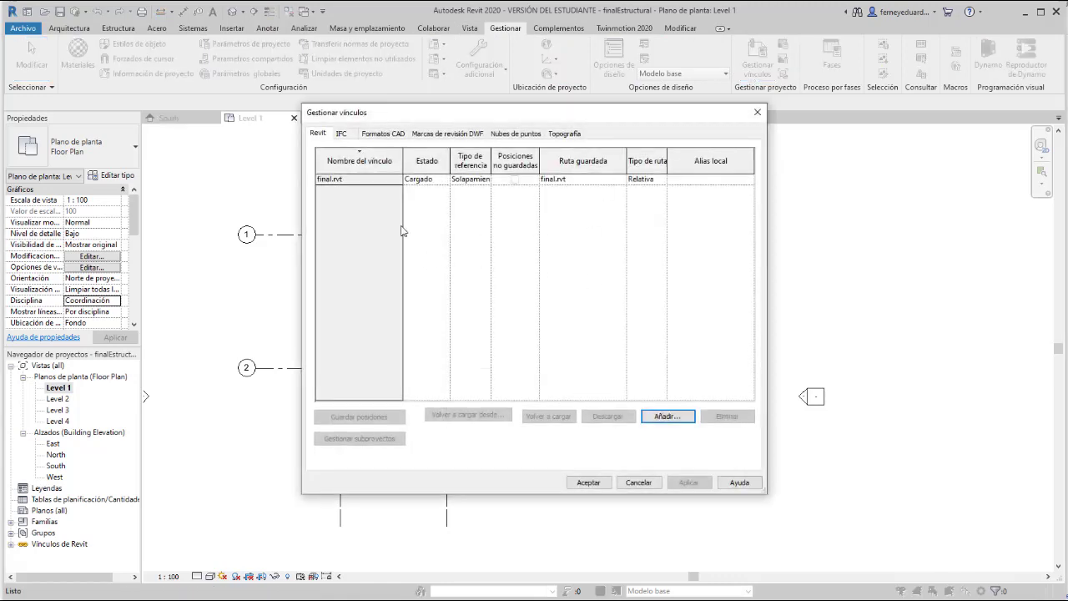
left_click(346, 180)
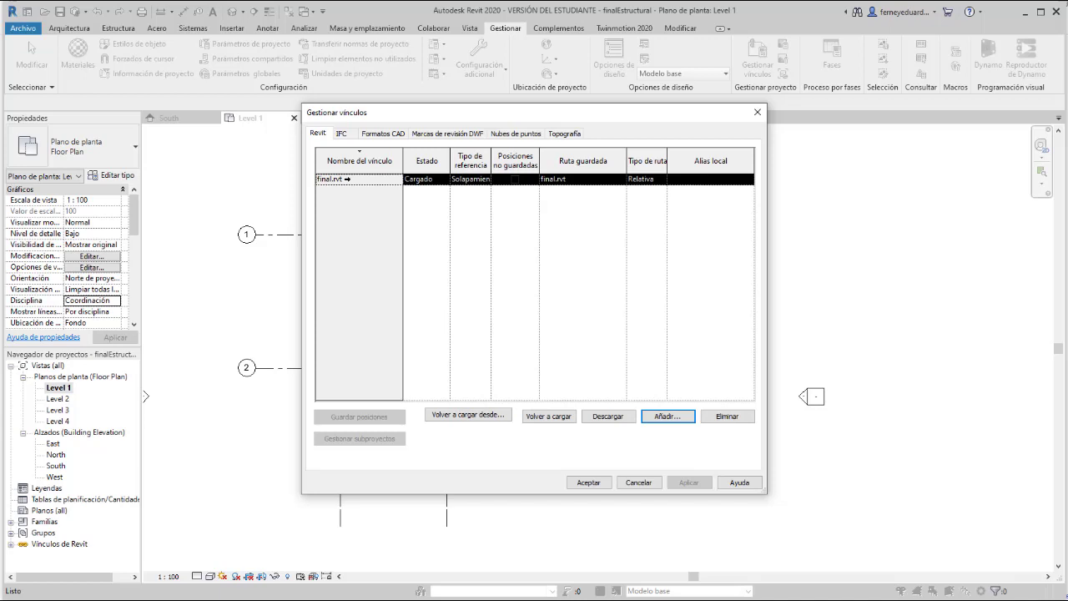
left_click(757, 112)
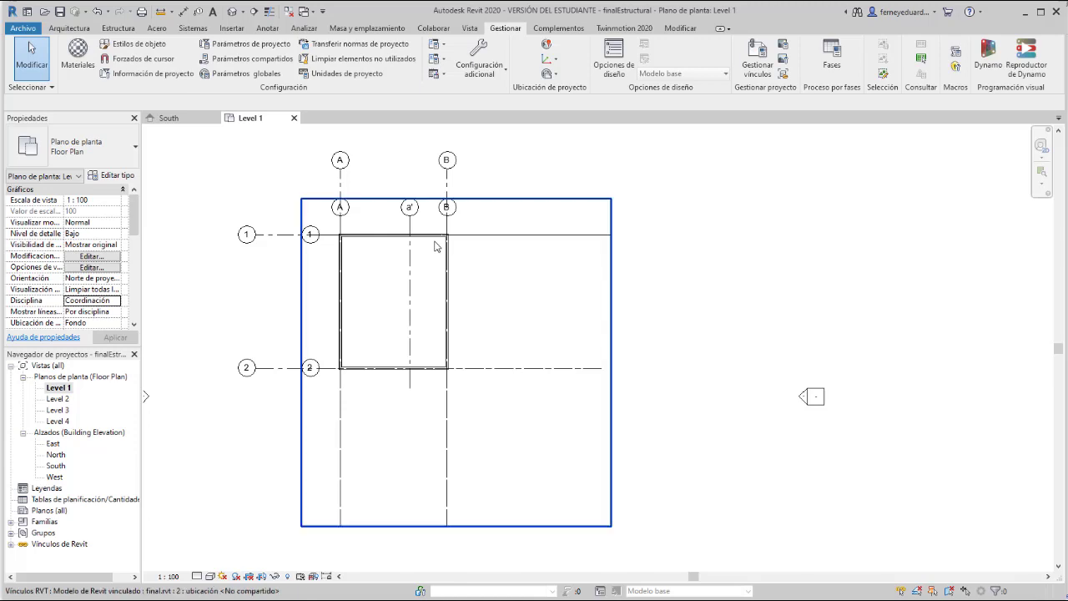
Step: Hide the linked final.rvt model in the Level 1 plan and bring up the structural modelling tools
left_click(443, 210)
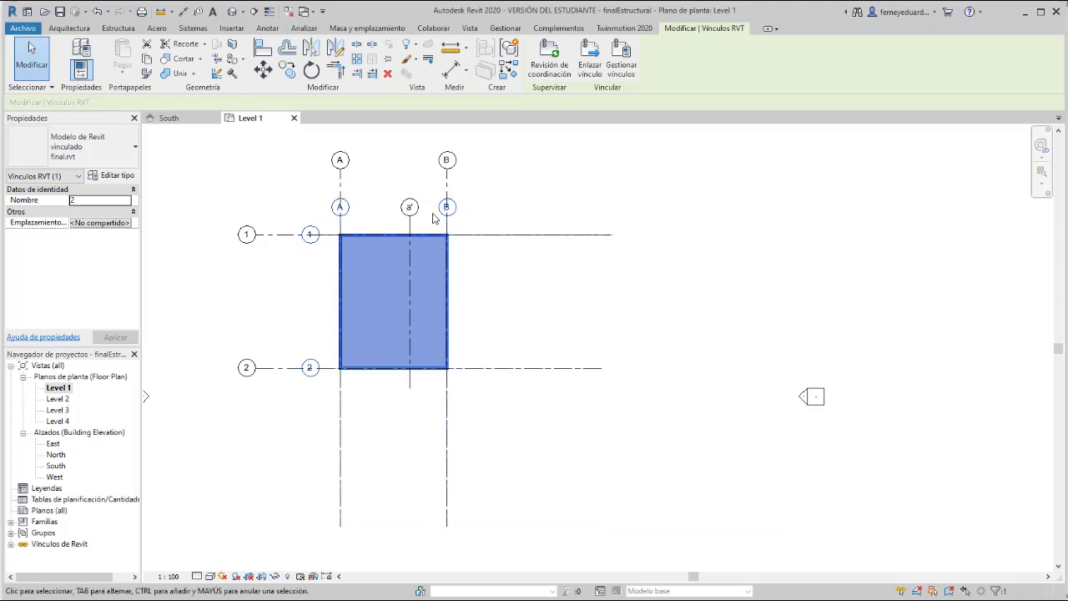
right_click(423, 248)
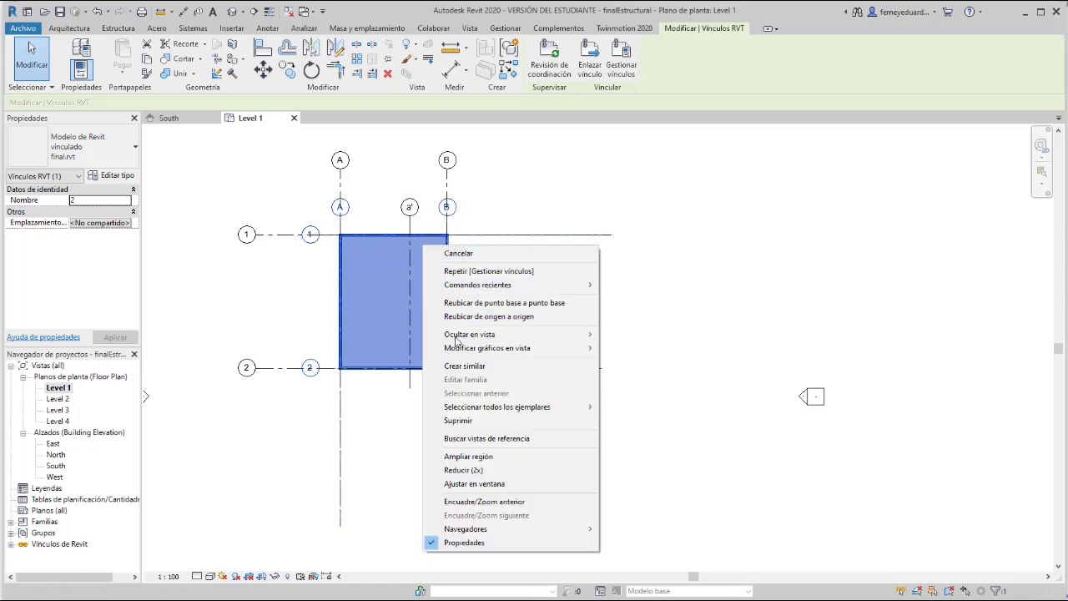
mouse_move(483, 336)
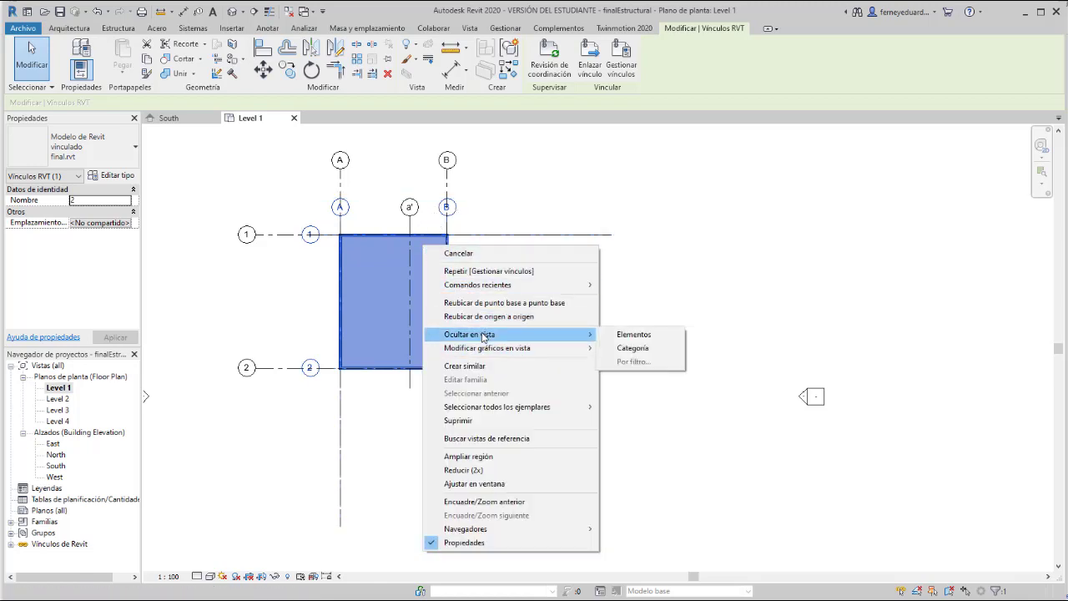
left_click(643, 341)
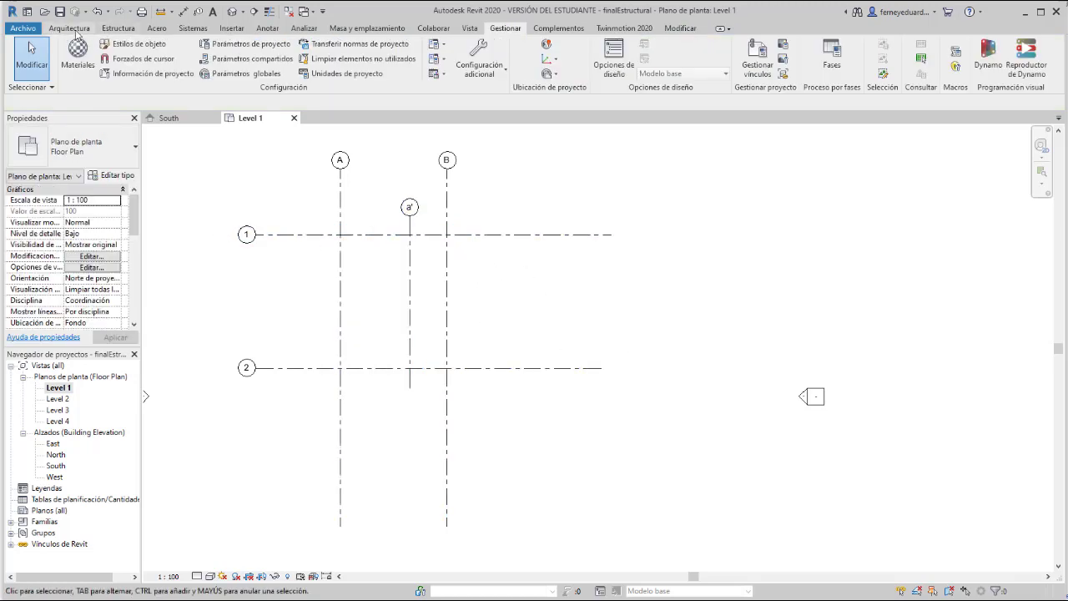
left_click(120, 28)
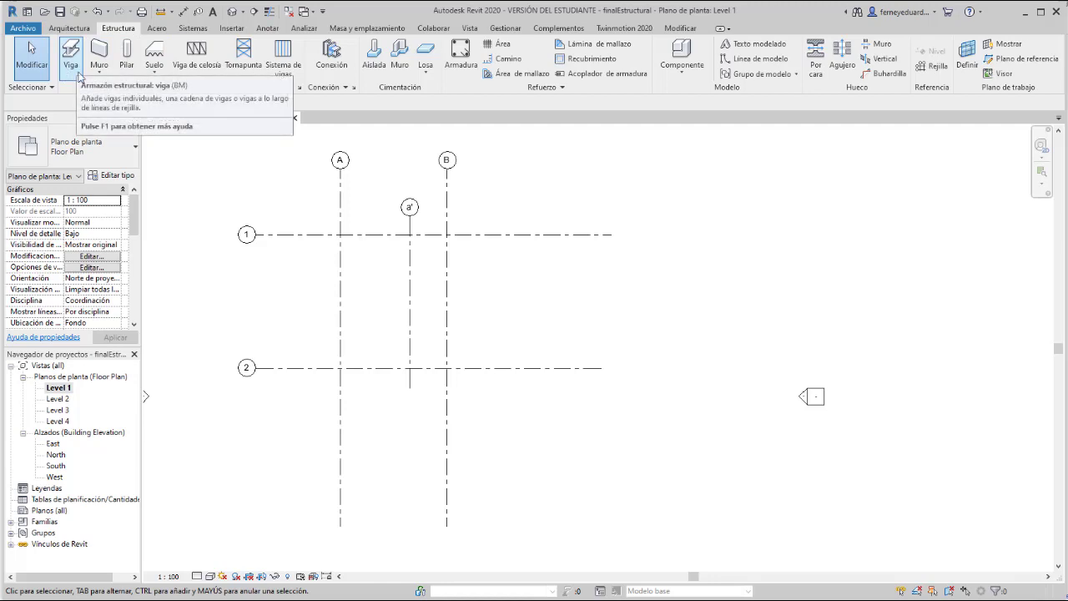
Step: Place vertical W250X73 structural columns with unconnected height 2.5 at every intersection of grids A, a', B with grids 1 and 2
left_click(125, 59)
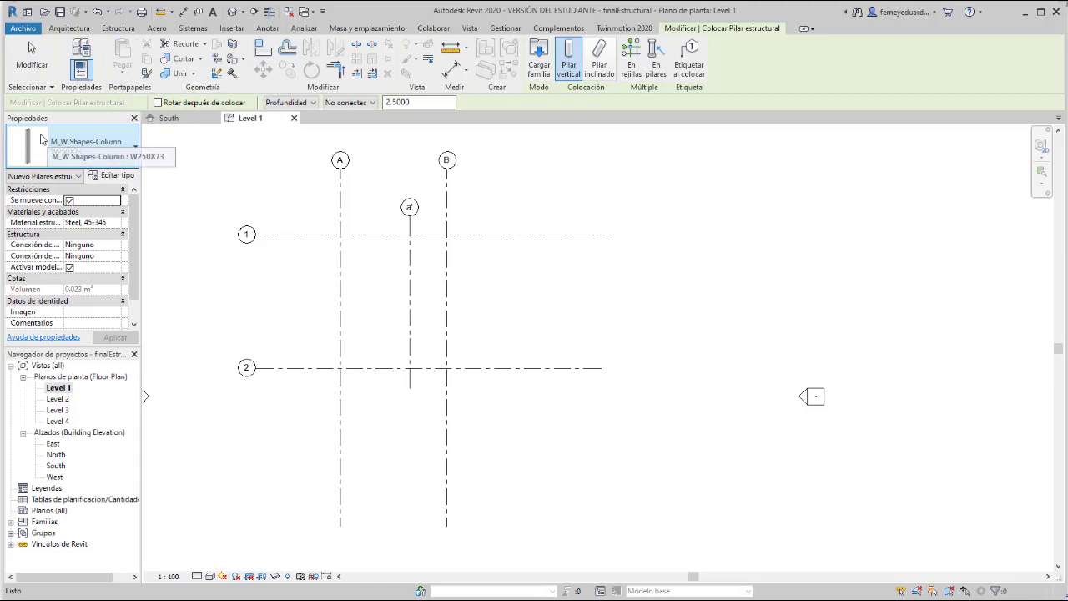
left_click(315, 103)
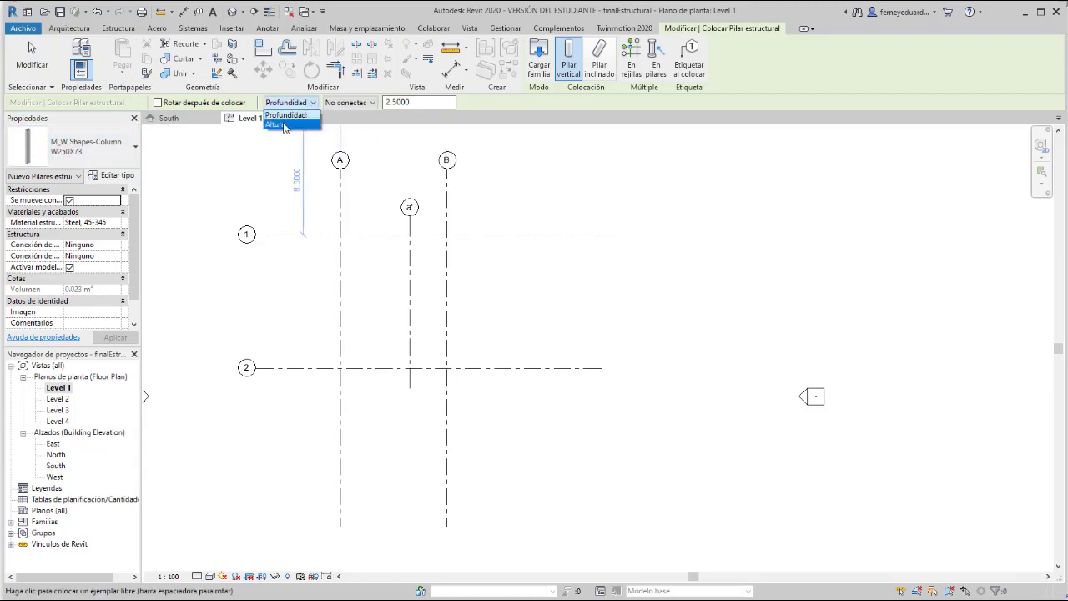
left_click(283, 124)
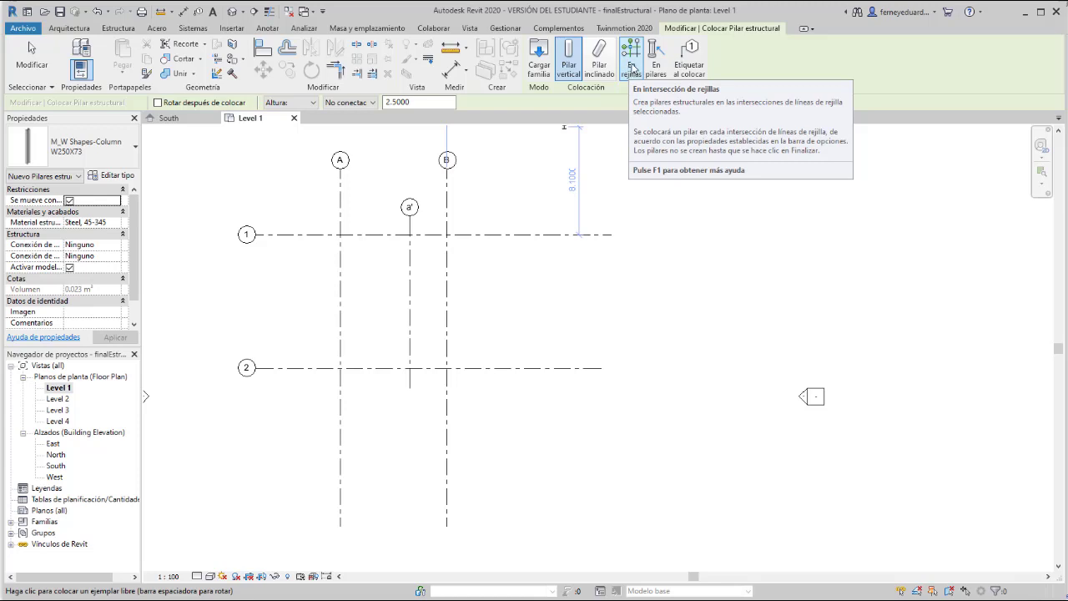
left_click(631, 72)
left_click_drag(493, 214, 282, 420)
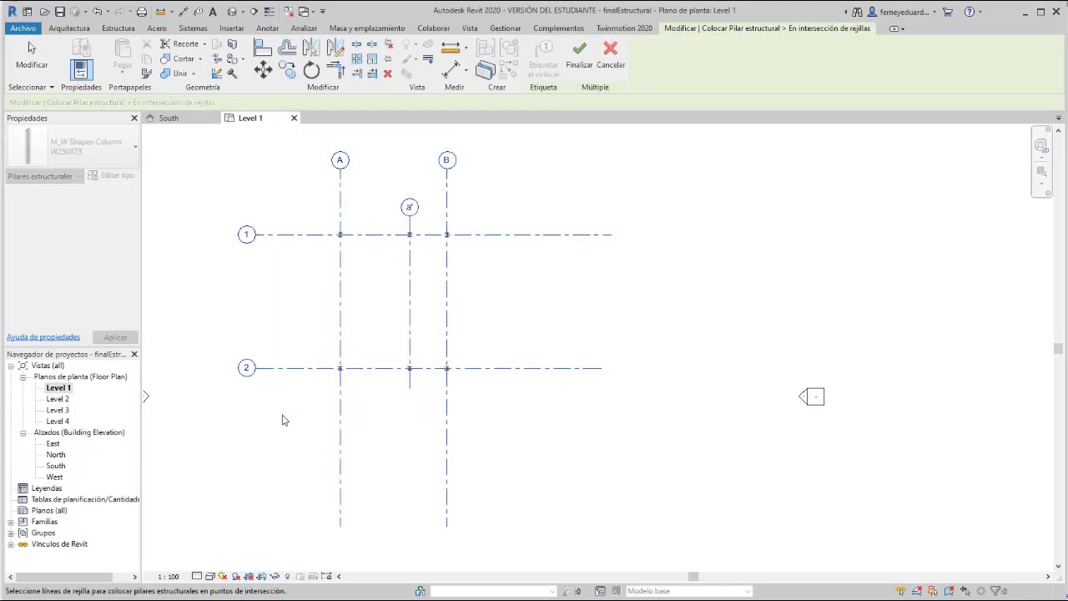
left_click(580, 58)
key("Escape")
Step: Turn on thin line display to inspect the column sections in the Level 1 plan
scroll(411, 216, "up", 10)
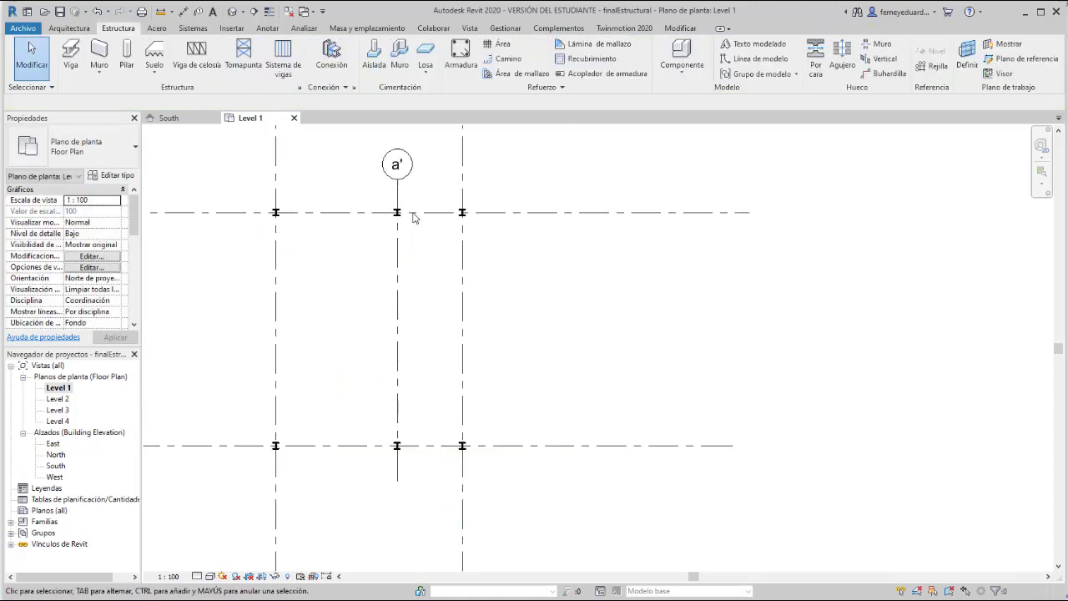
scroll(580, 207, "down", 8)
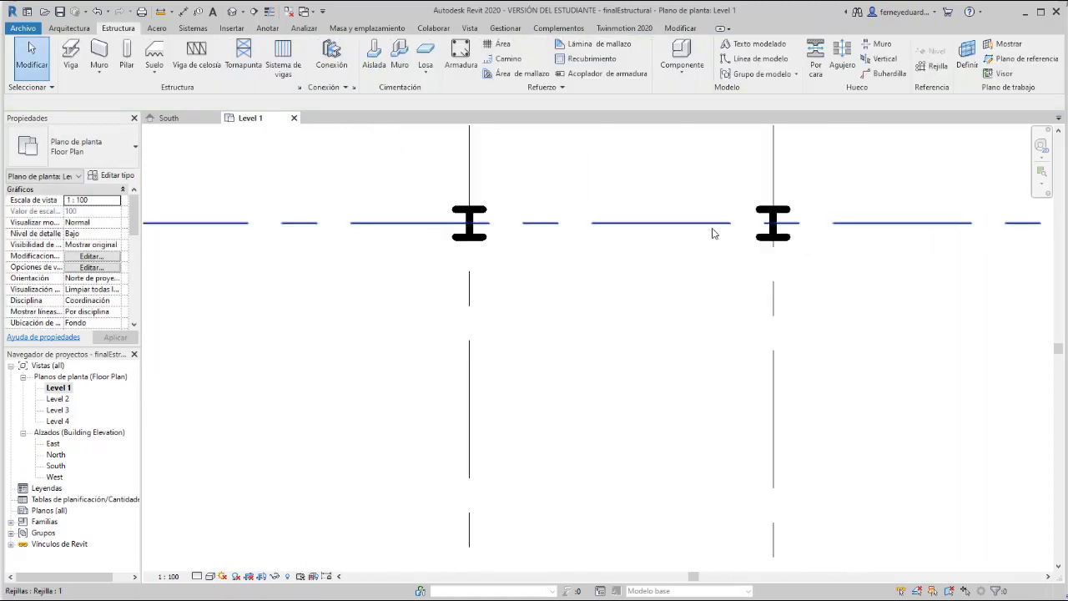
scroll(559, 423, "up", 1)
middle_click_drag(559, 423, 516, 266)
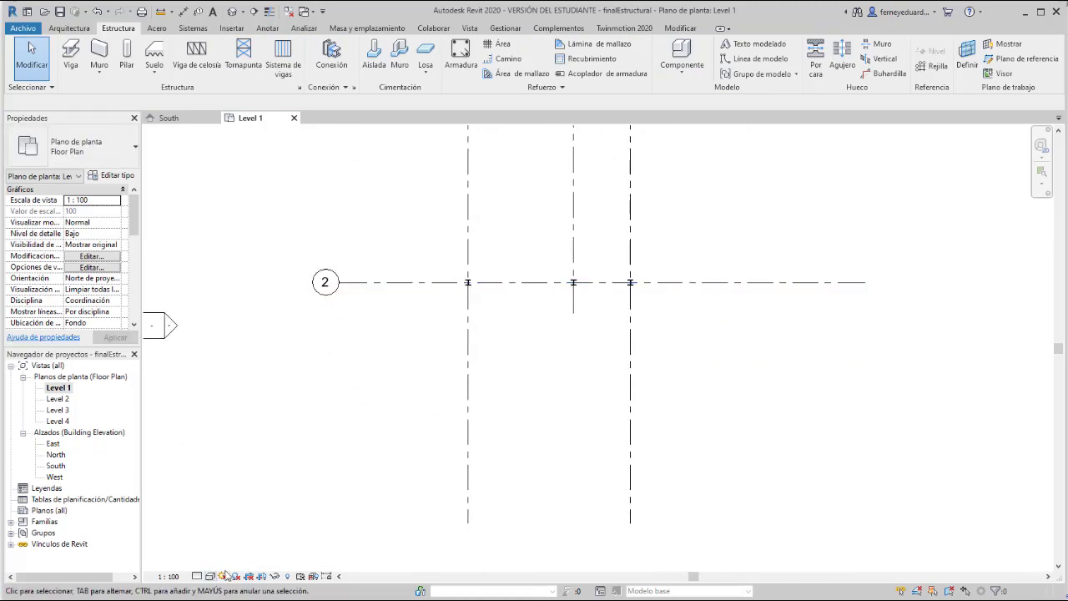
scroll(498, 301, "up", 10)
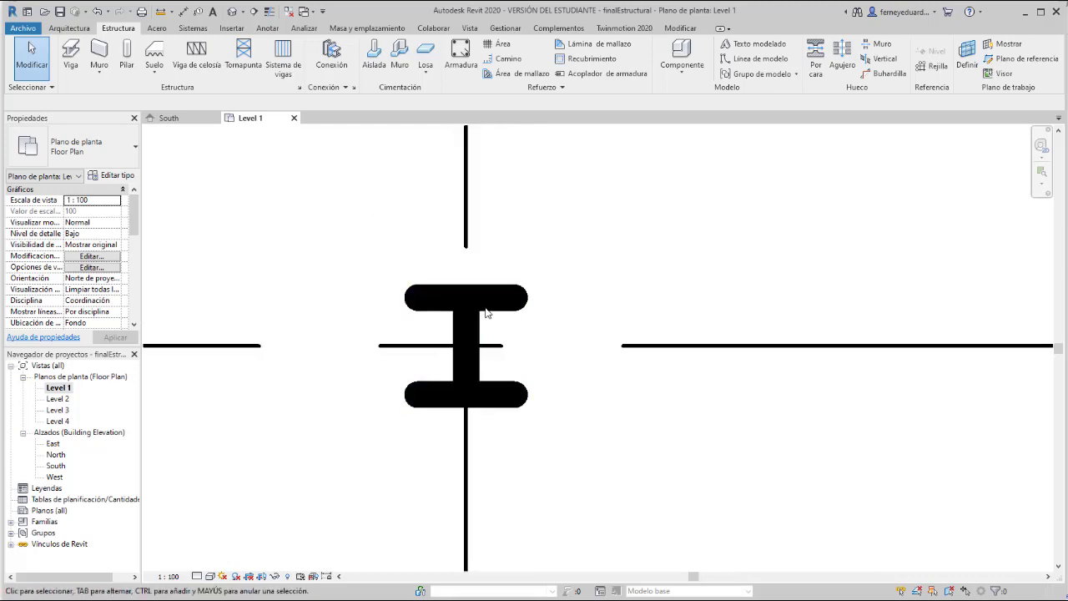
key("t")
key("l")
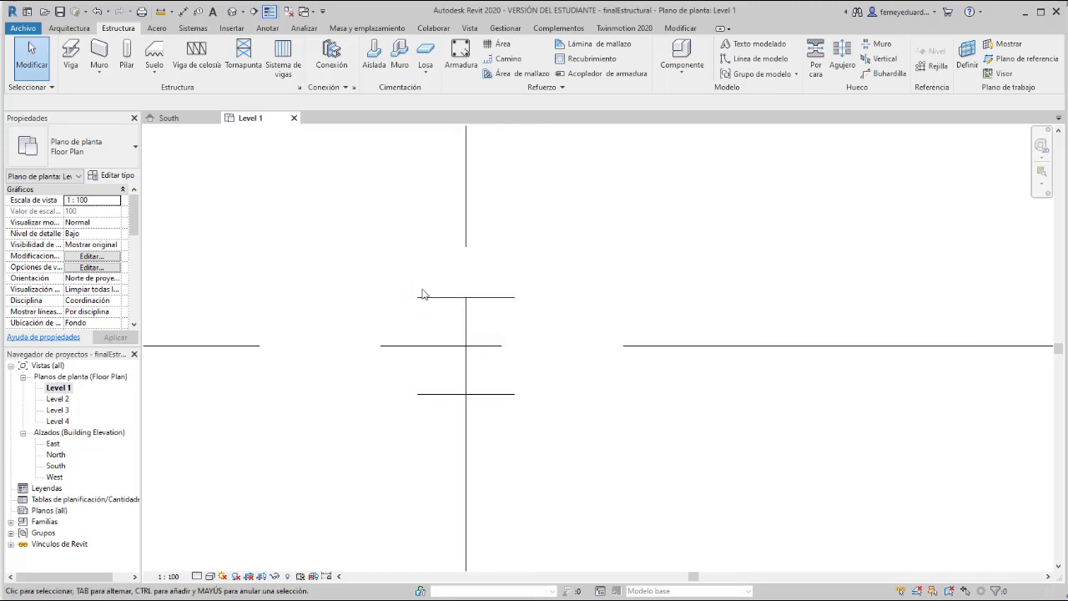
Step: Set the Level 1 plan's detail level to Medio and inspect a column's profile
scroll(434, 295, "down", 3)
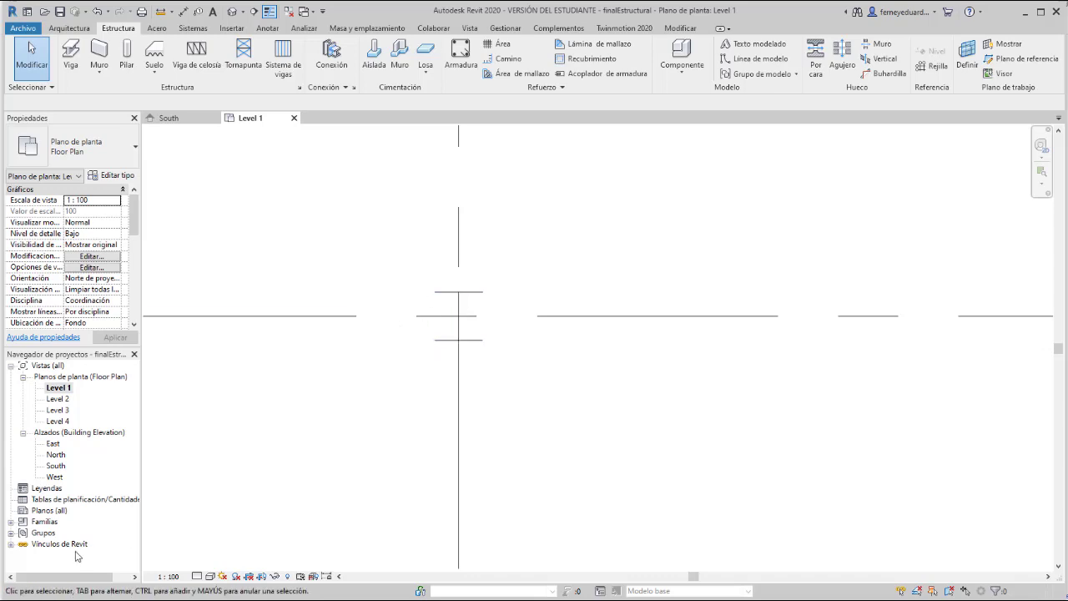
left_click(197, 576)
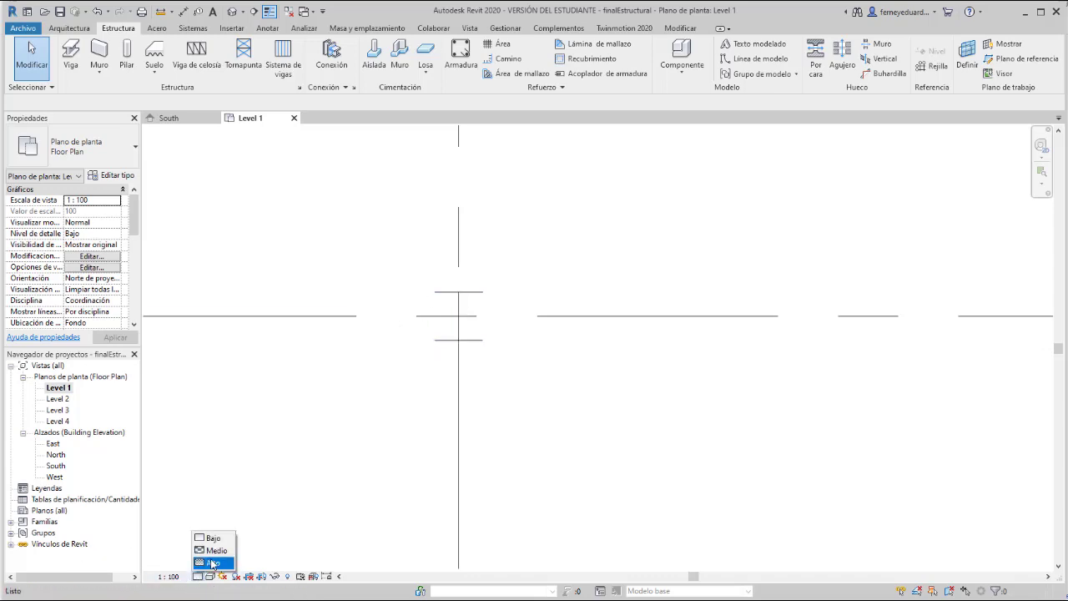
left_click(215, 552)
scroll(464, 309, "up", 6)
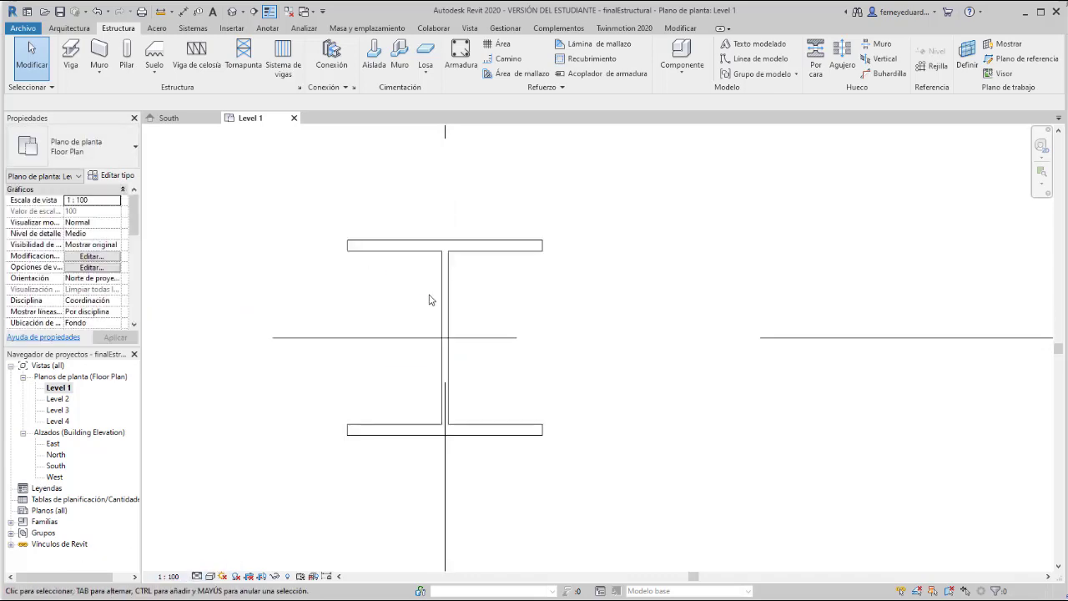
Step: Open the default 3D view and hide the linked final.rvt model element there
left_click(238, 16)
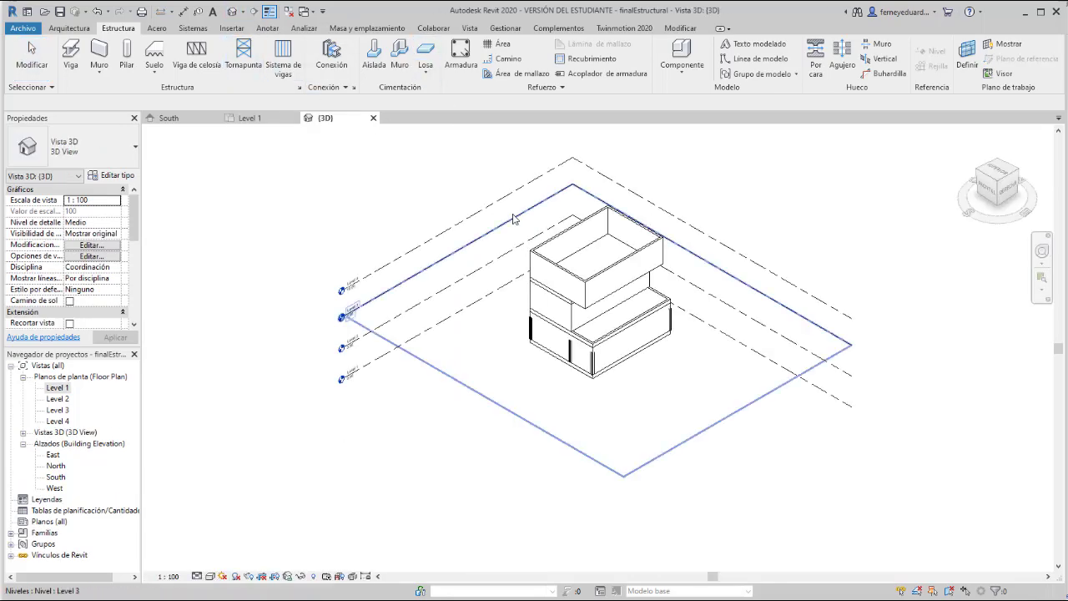
scroll(615, 303, "up", 5)
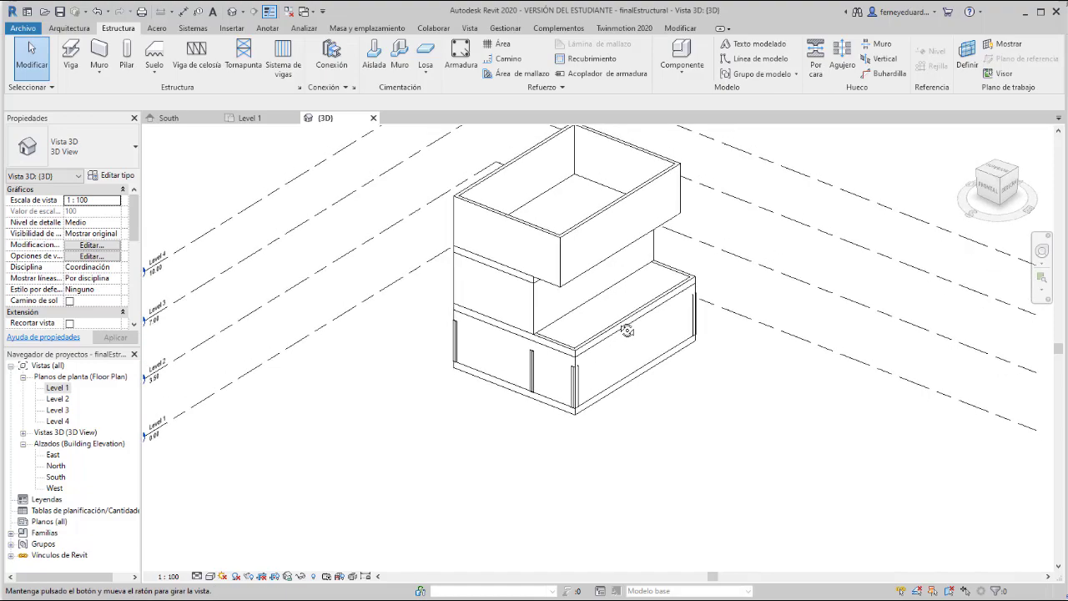
scroll(518, 340, "up", 5)
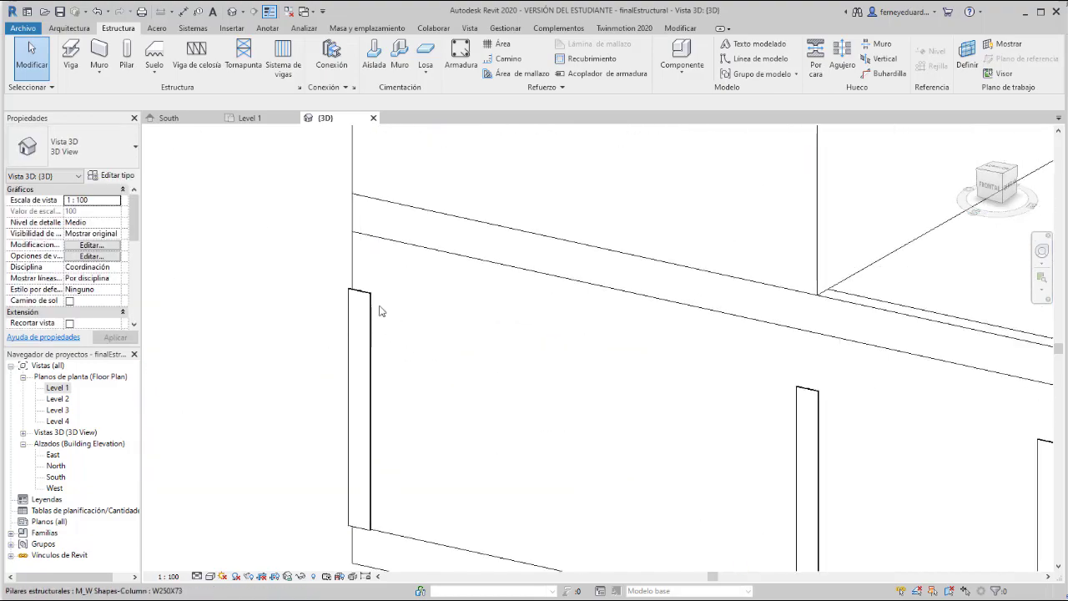
scroll(466, 251, "down", 5)
middle_click_drag(589, 289, 589, 338, "shift")
scroll(587, 292, "down", 6)
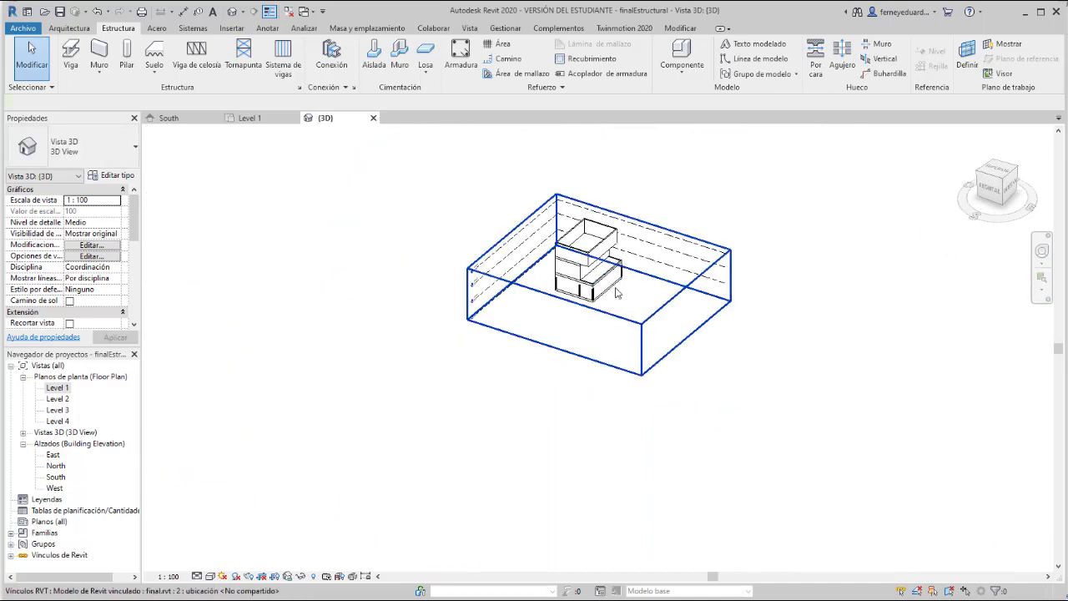
left_click(616, 293)
right_click(616, 292)
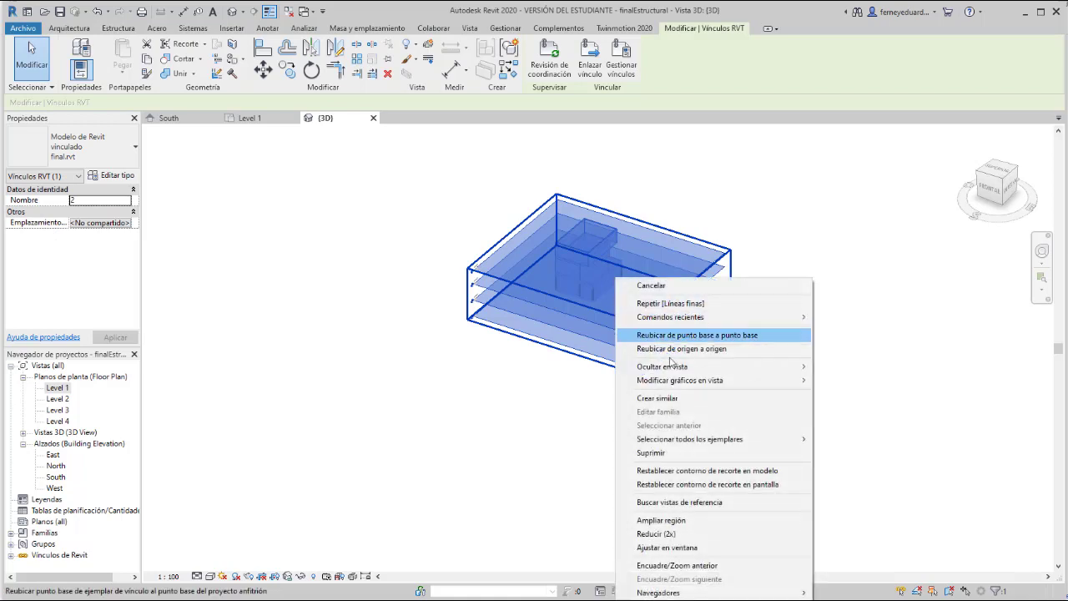
mouse_move(678, 371)
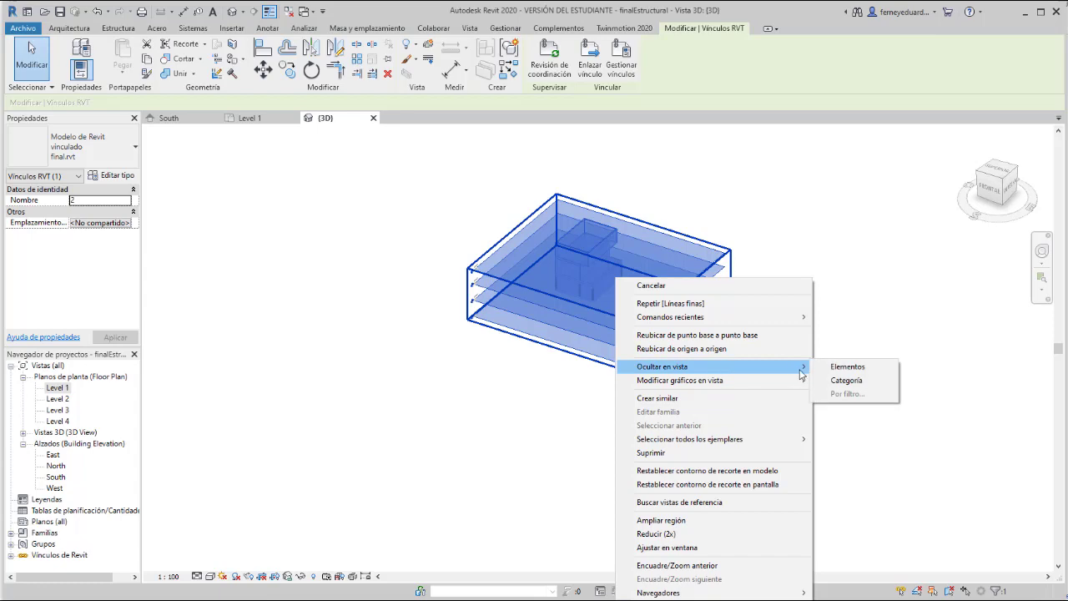
left_click(847, 367)
Step: Examine the height of the placed columns against the project levels in the 3D view
scroll(541, 250, "up", 3)
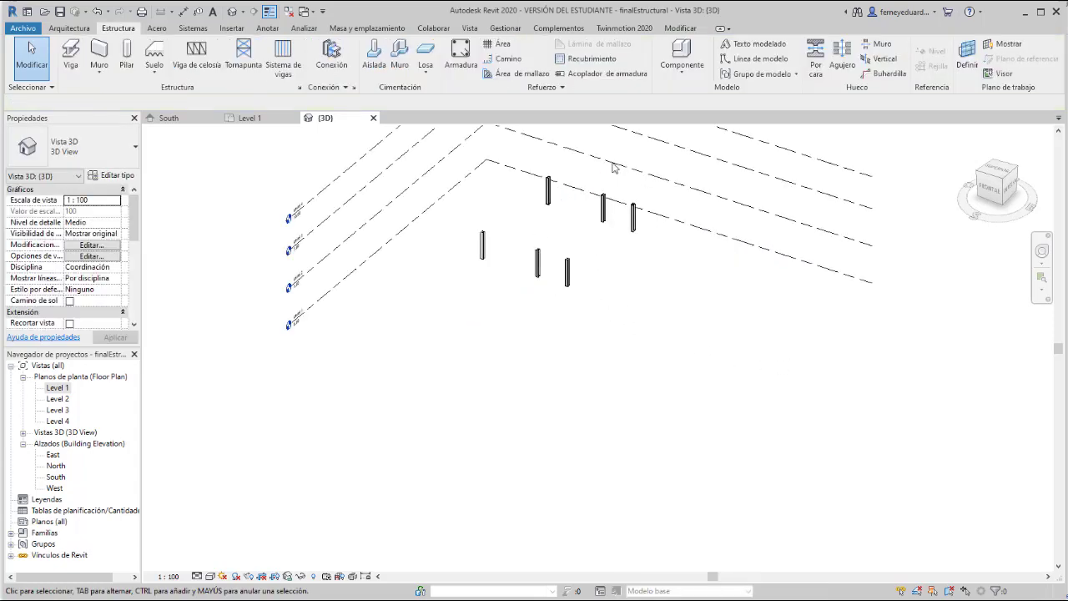
middle_click_drag(559, 265, 584, 199, "shift")
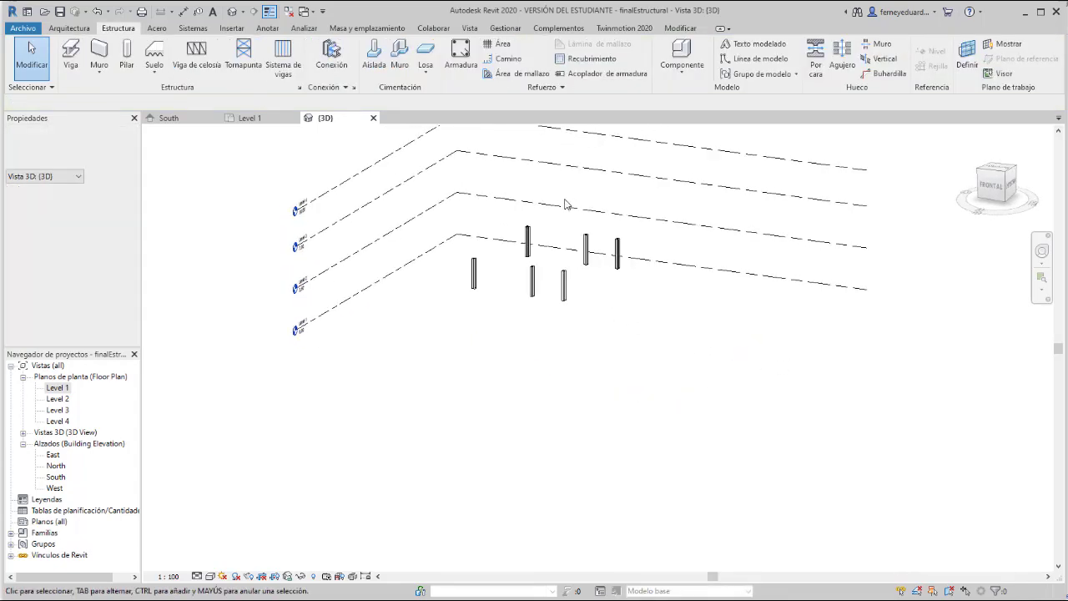
scroll(521, 218, "up", 3)
middle_click_drag(528, 234, 521, 270, "shift")
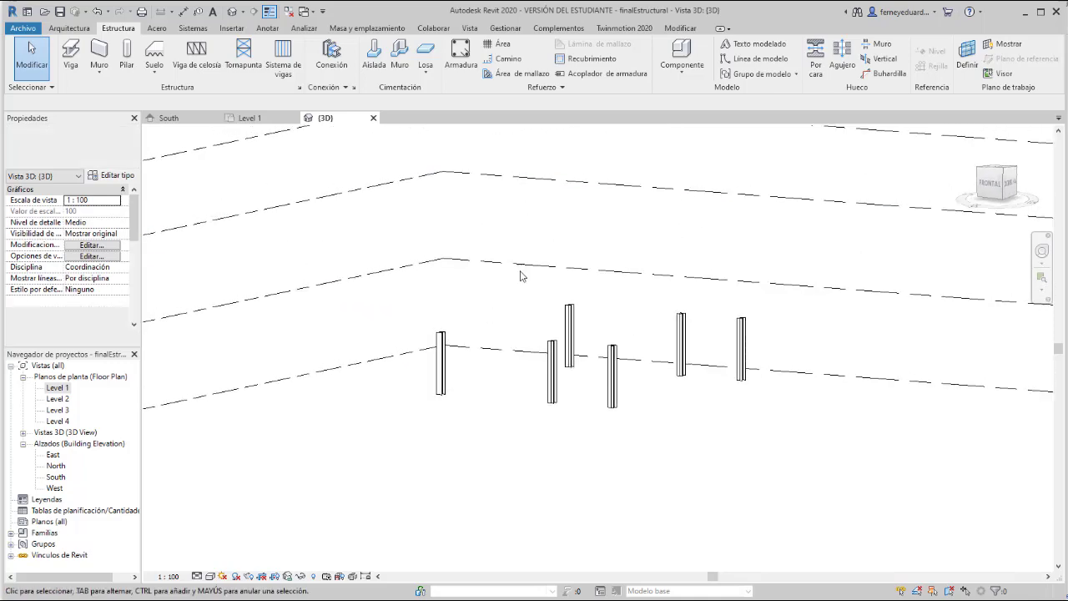
scroll(612, 315, "down", 3)
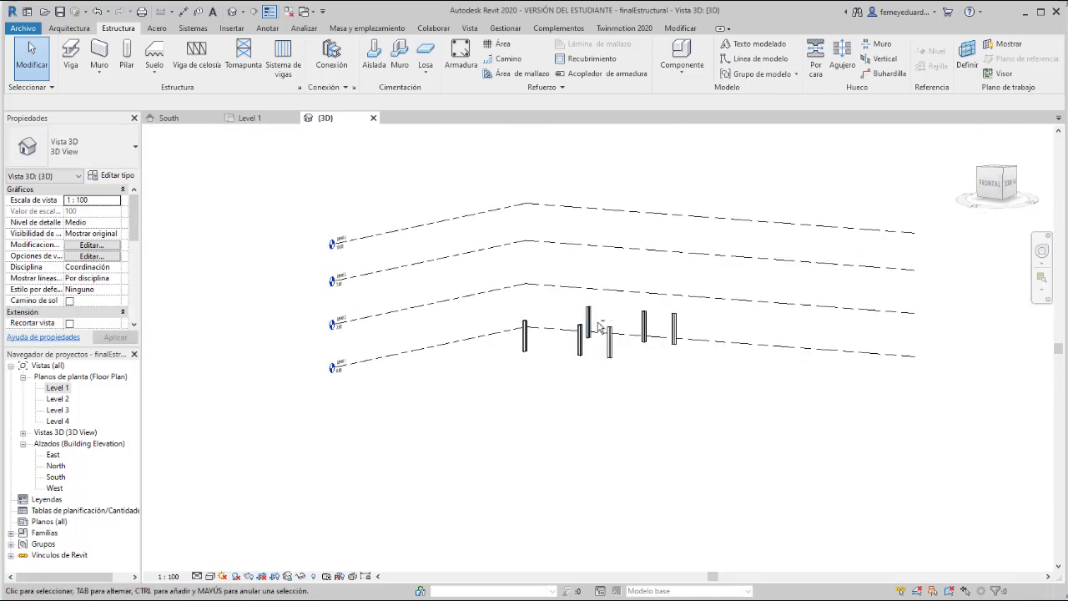
middle_click_drag(598, 327, 523, 384, "shift")
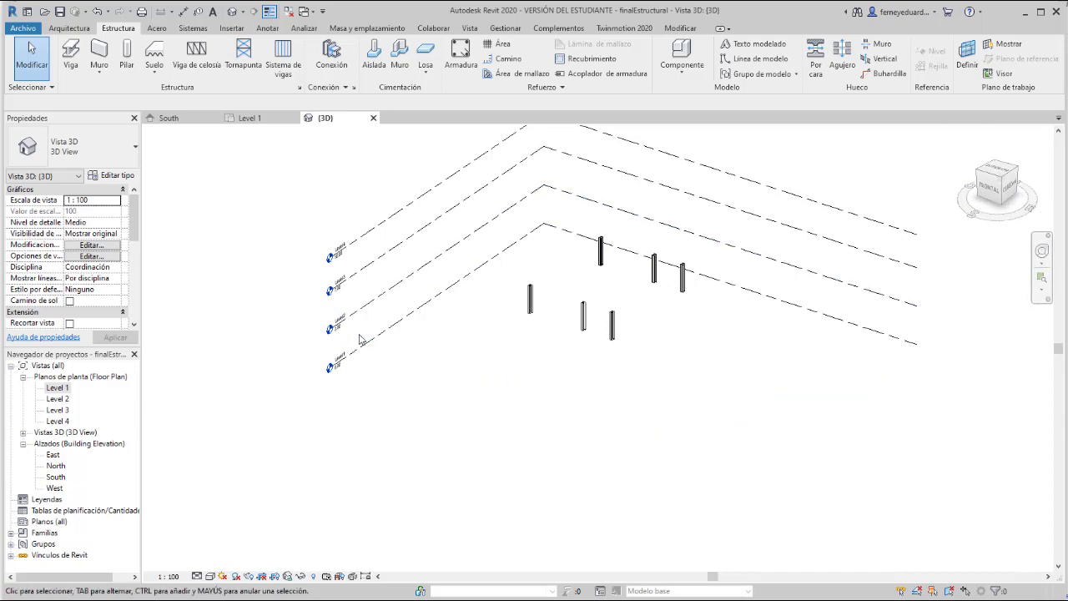
scroll(361, 338, "up", 2)
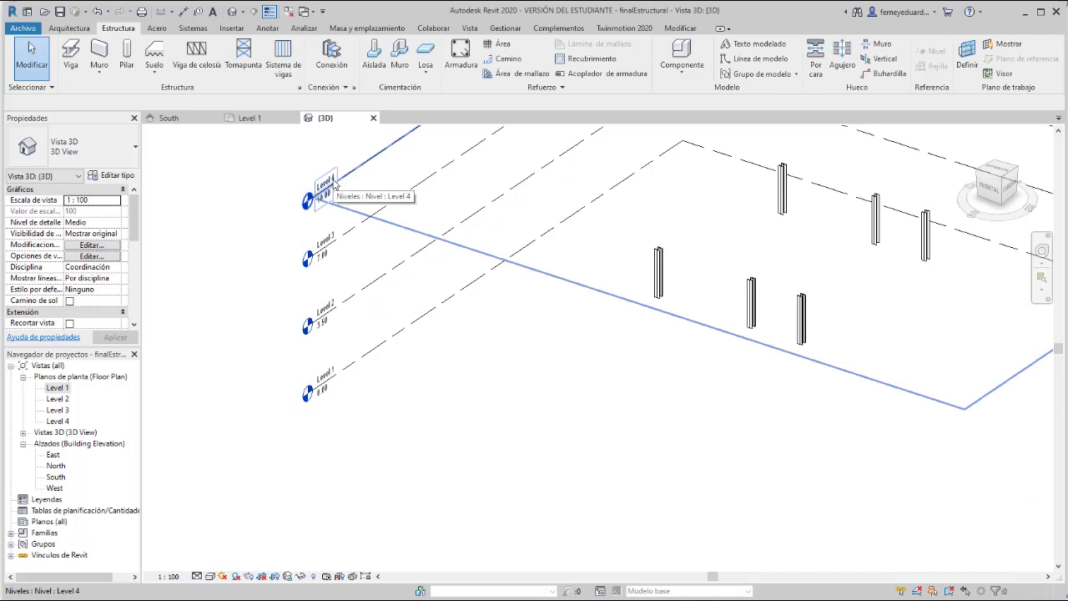
Step: Open the South elevation and set its detail level to Medio
left_click(59, 479)
left_click(60, 481)
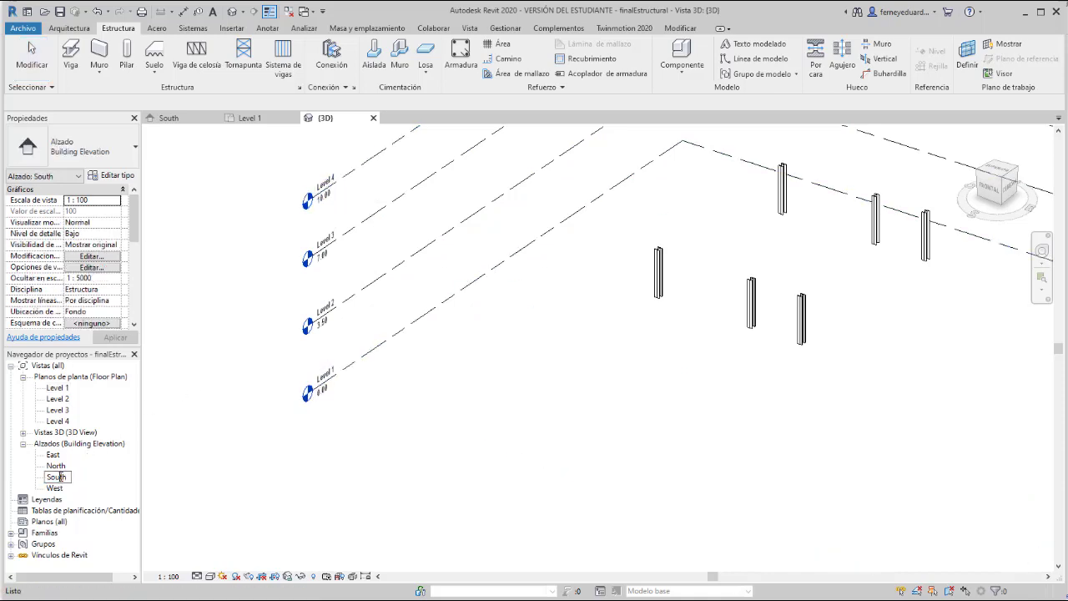
double_click(51, 478)
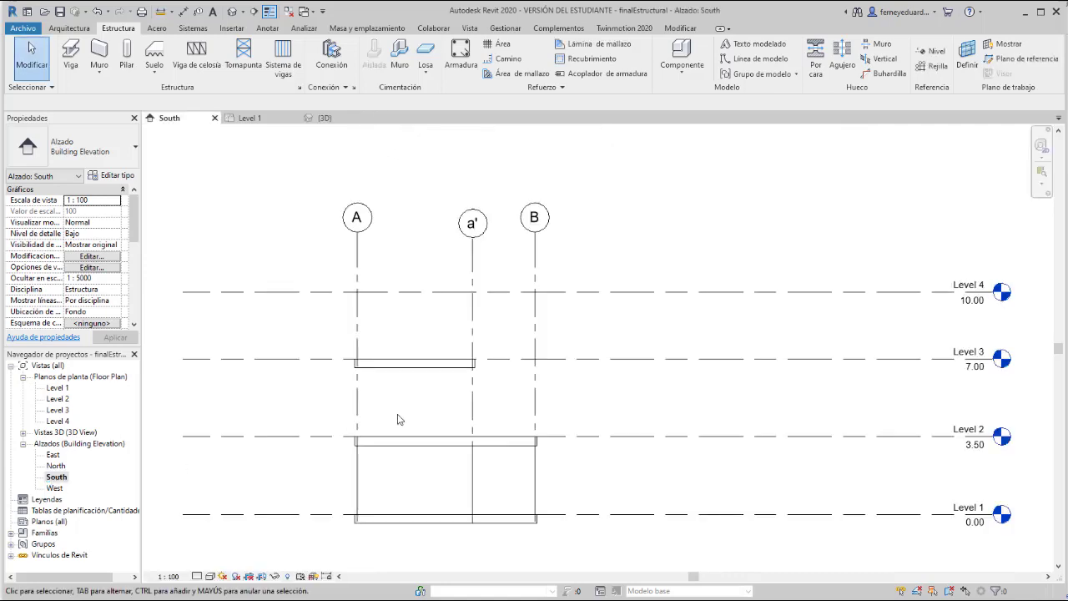
scroll(551, 317, "up", 5)
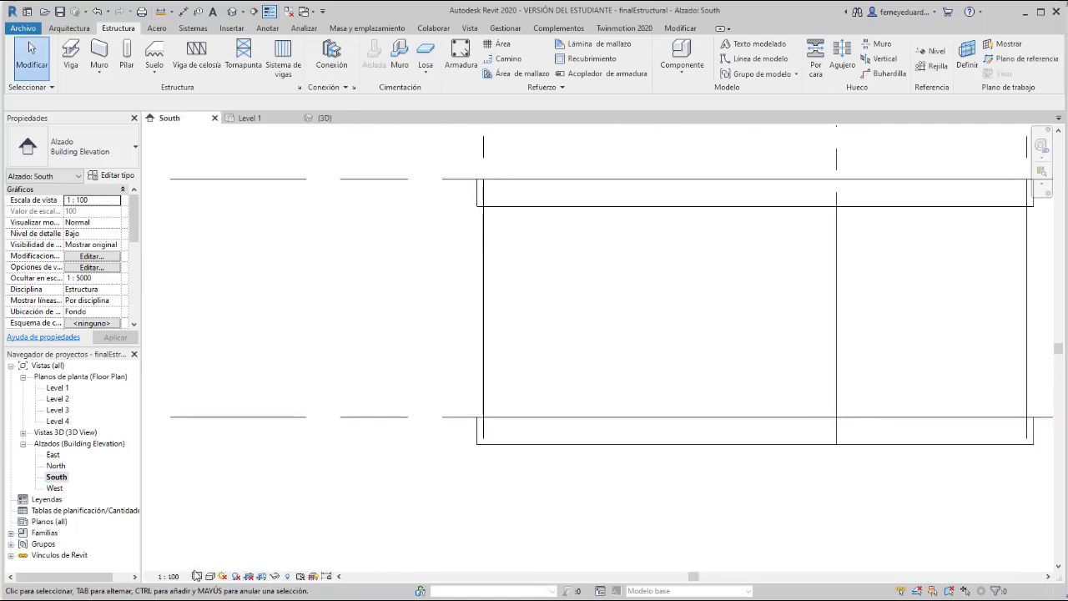
left_click(196, 576)
left_click(210, 552)
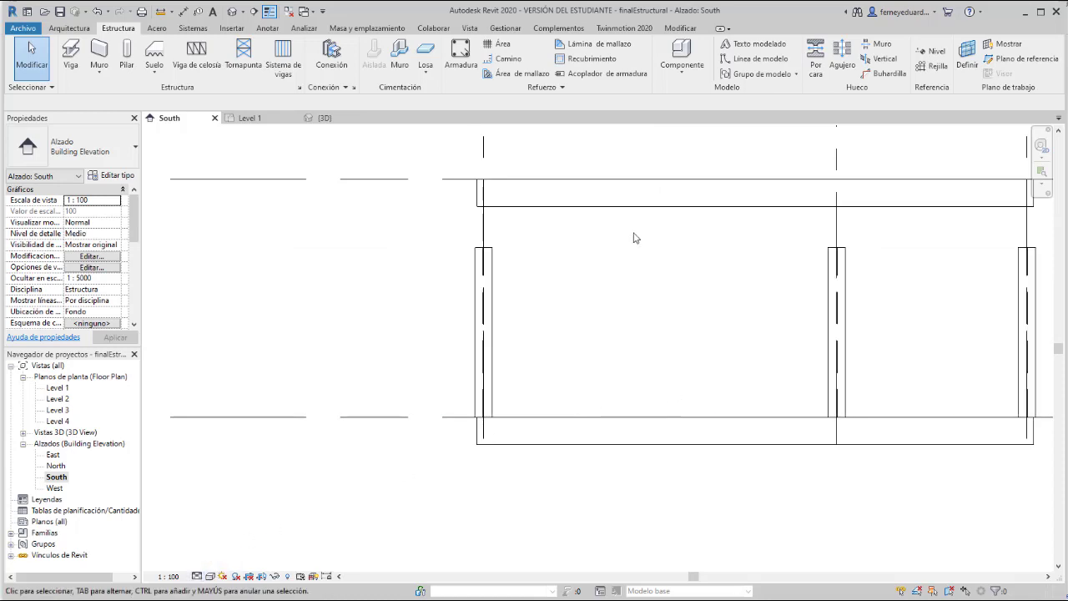
middle_click_drag(582, 206, 458, 220)
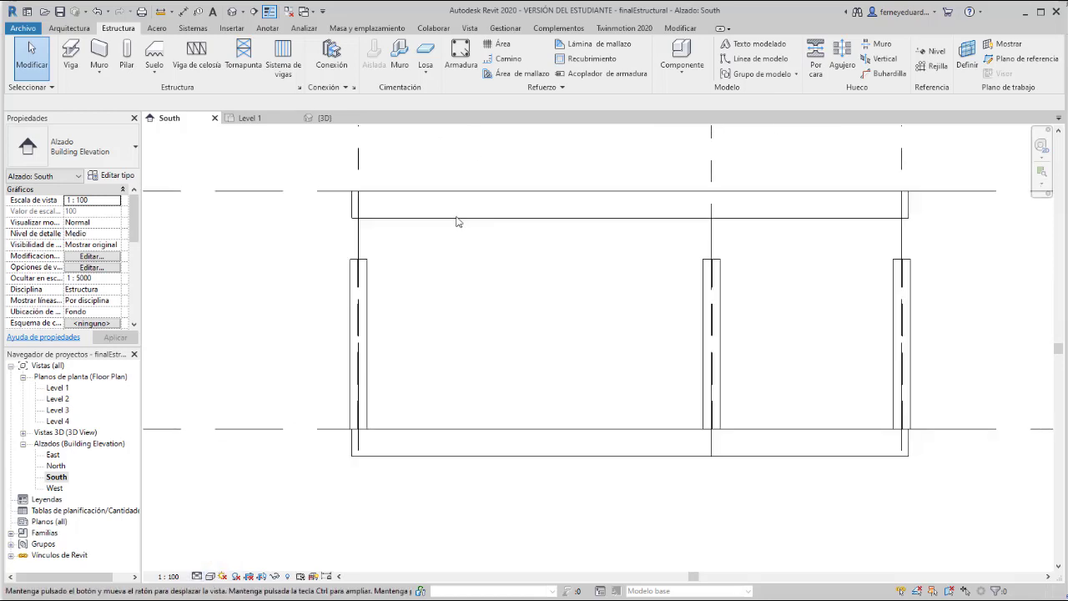
Step: Try to extend the column on grid A by setting its top level to Level 2 and applying it
left_click(369, 265)
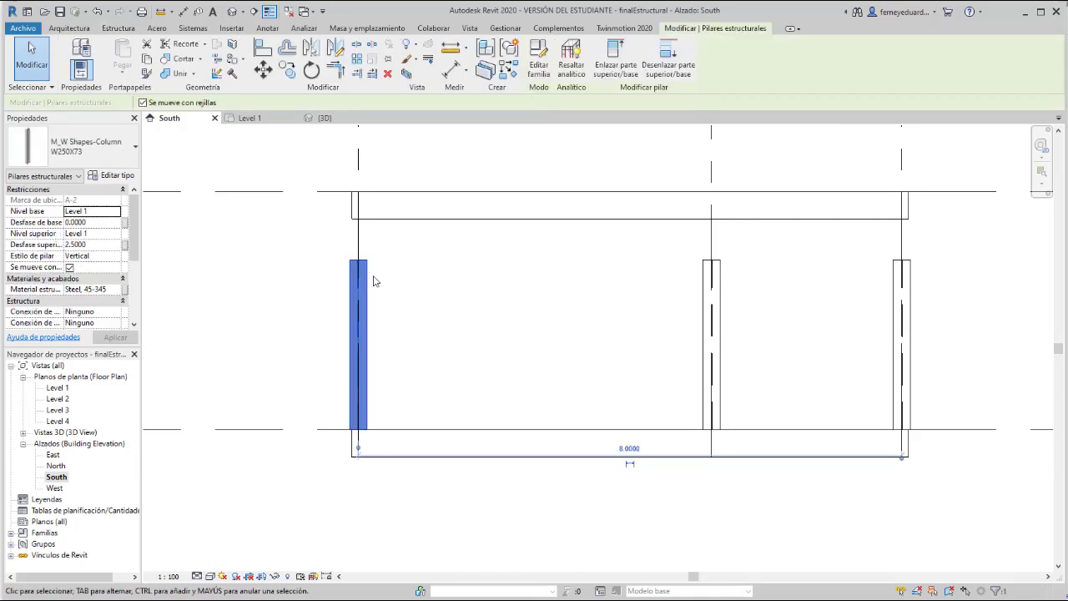
left_click(116, 235)
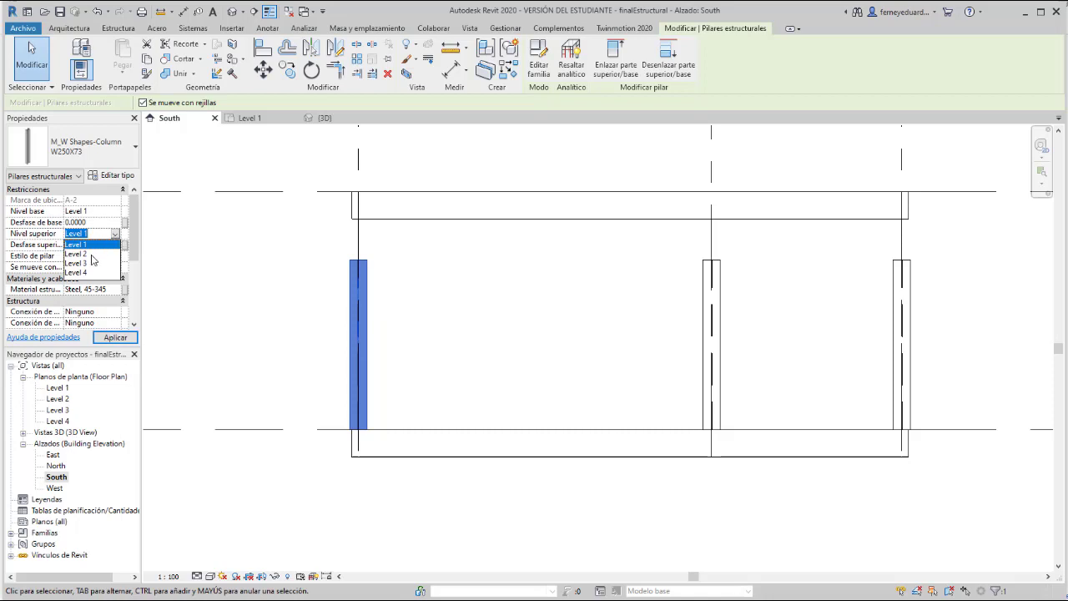
left_click(83, 254)
left_click(116, 337)
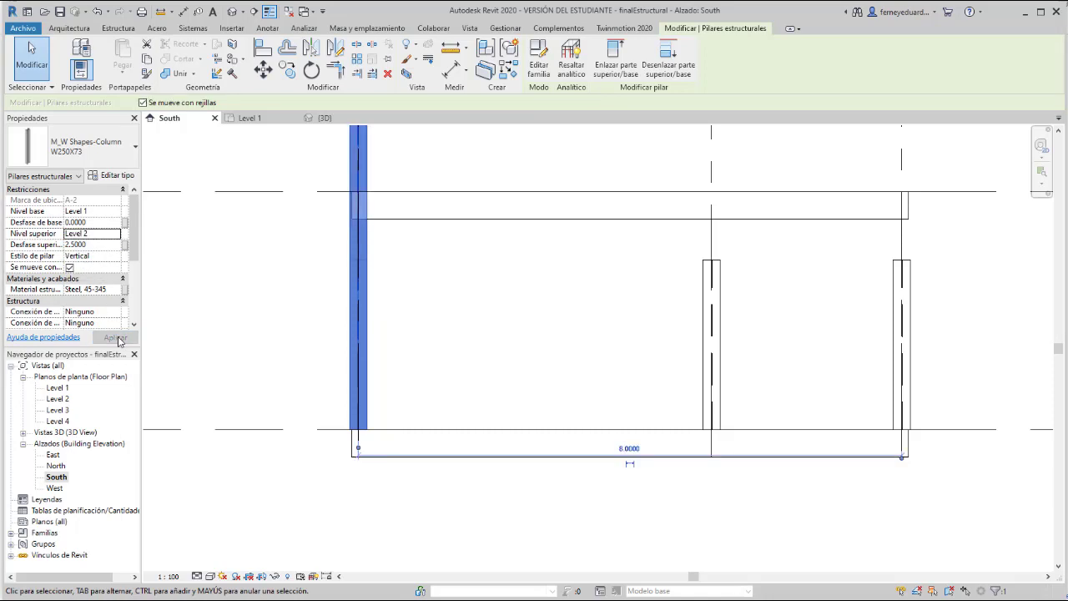
left_click(332, 327)
scroll(373, 343, "down", 3)
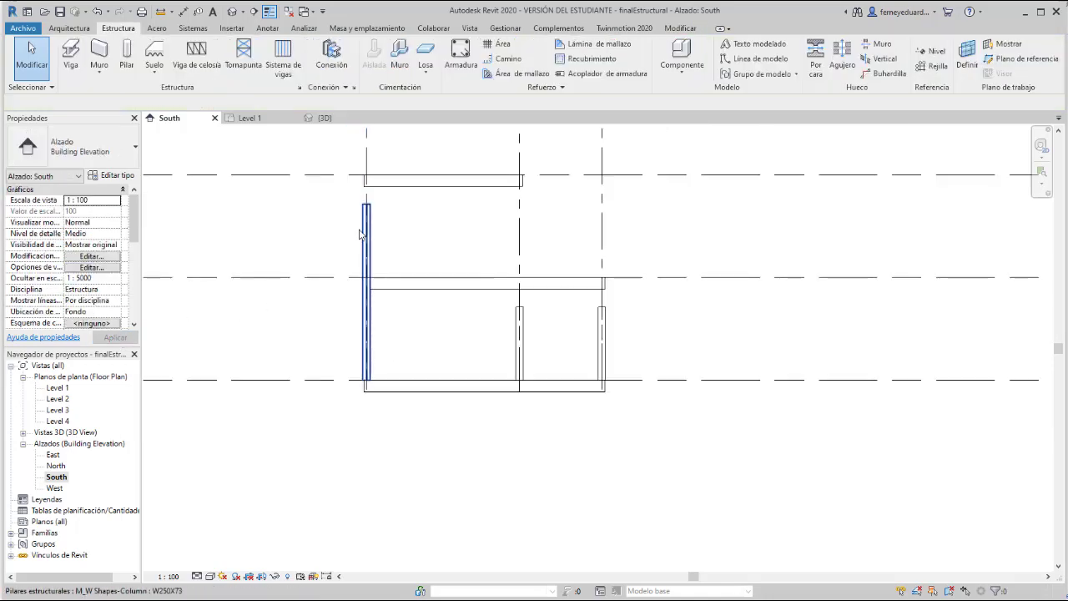
Step: Select the column on grid A and review its level constraints and height in the South elevation
scroll(396, 240, "down", 2)
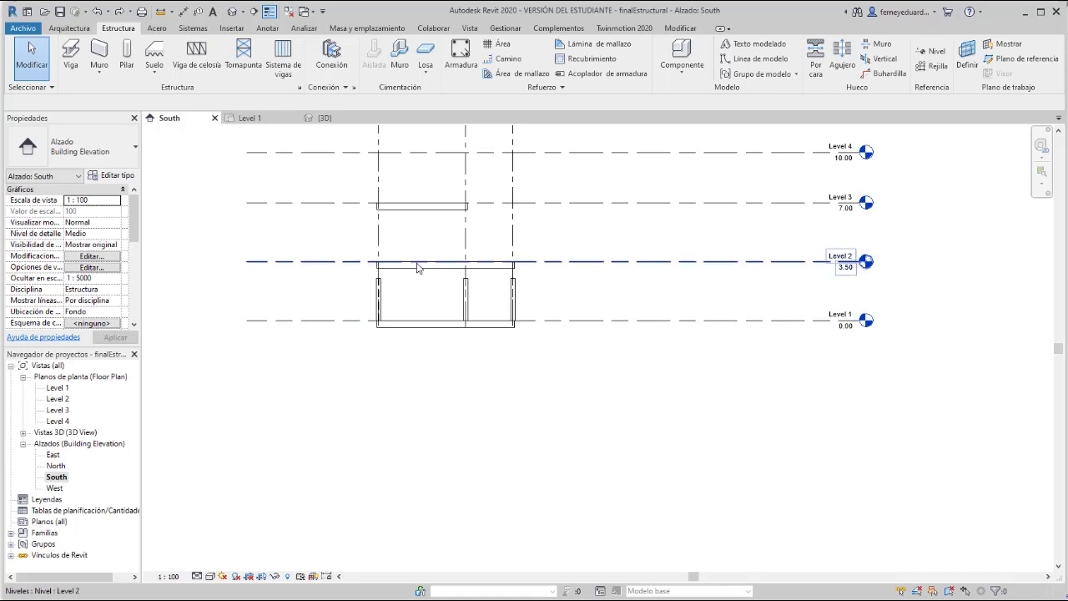
left_click(379, 285)
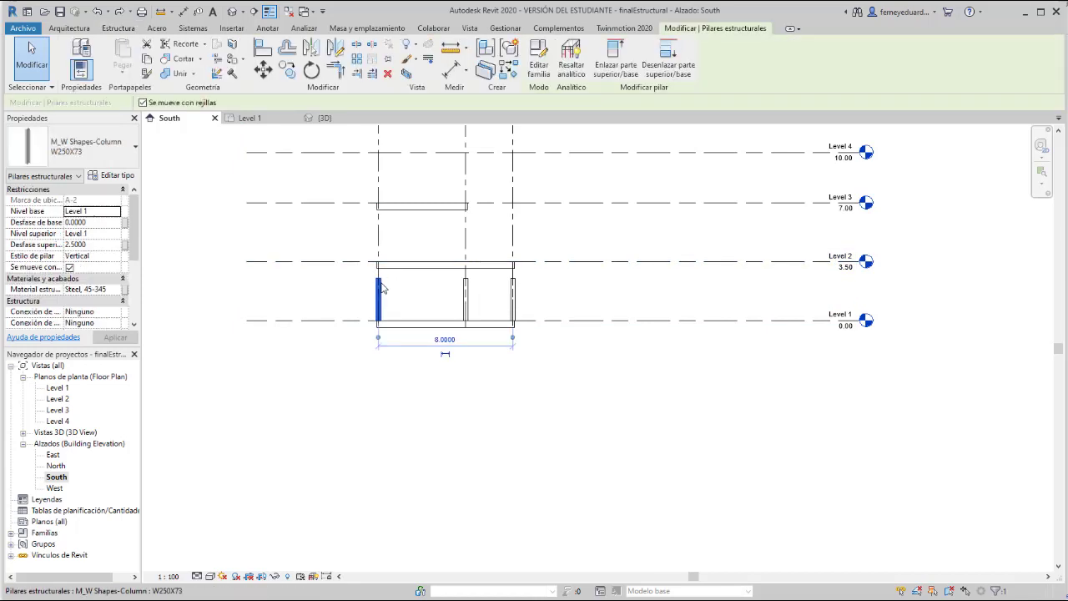
scroll(381, 288, "up", 2)
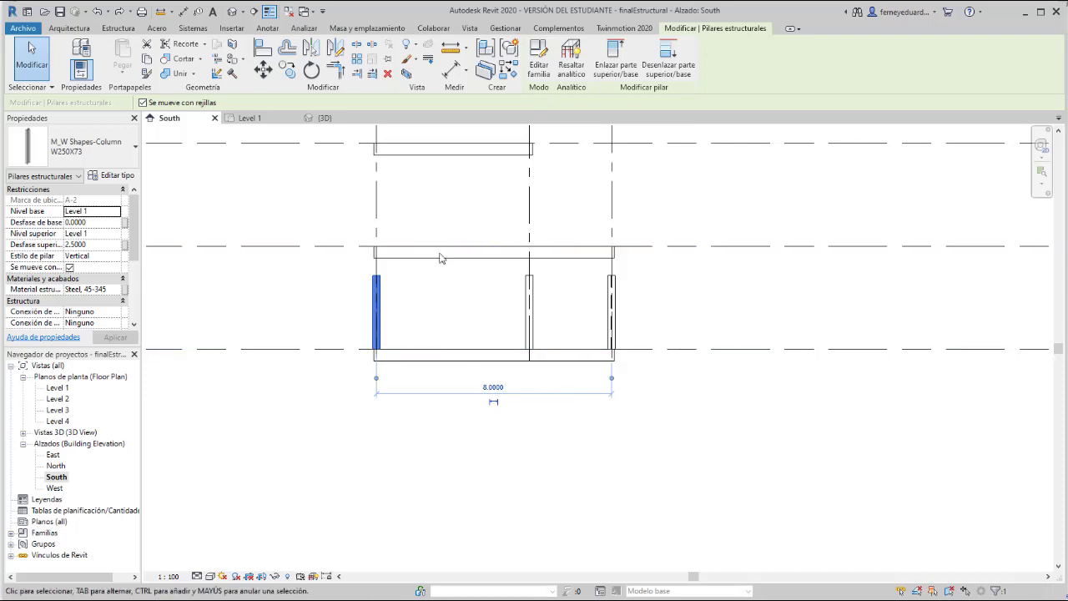
scroll(417, 267, "down", 4)
middle_click_drag(422, 276, 382, 303)
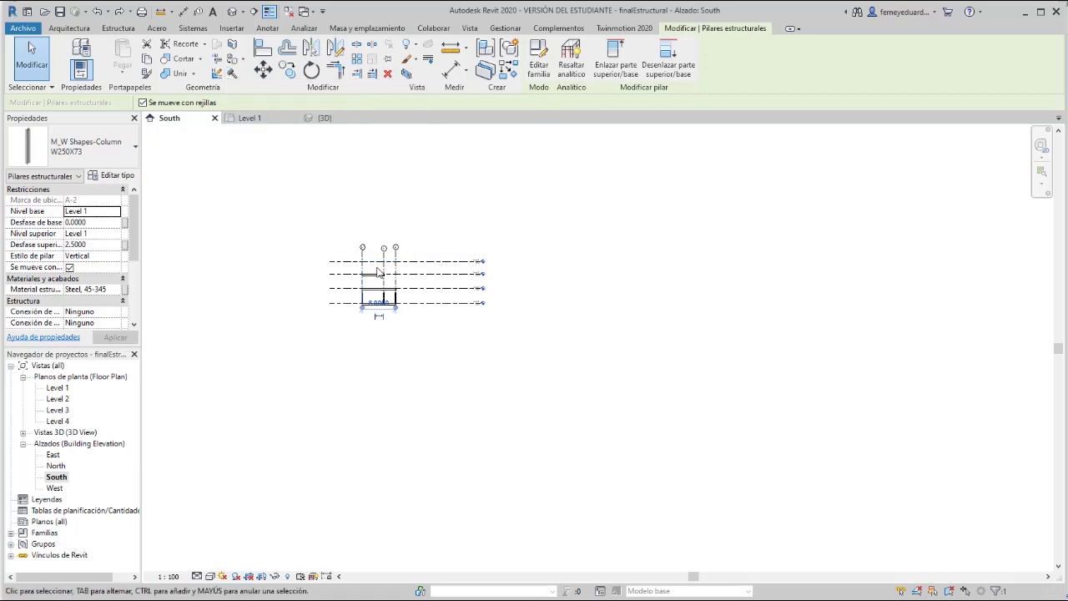
Step: Reveal the hidden elements in the South elevation, check the unhide options of the linked final.rvt model, and leave reveal mode
left_click(288, 577)
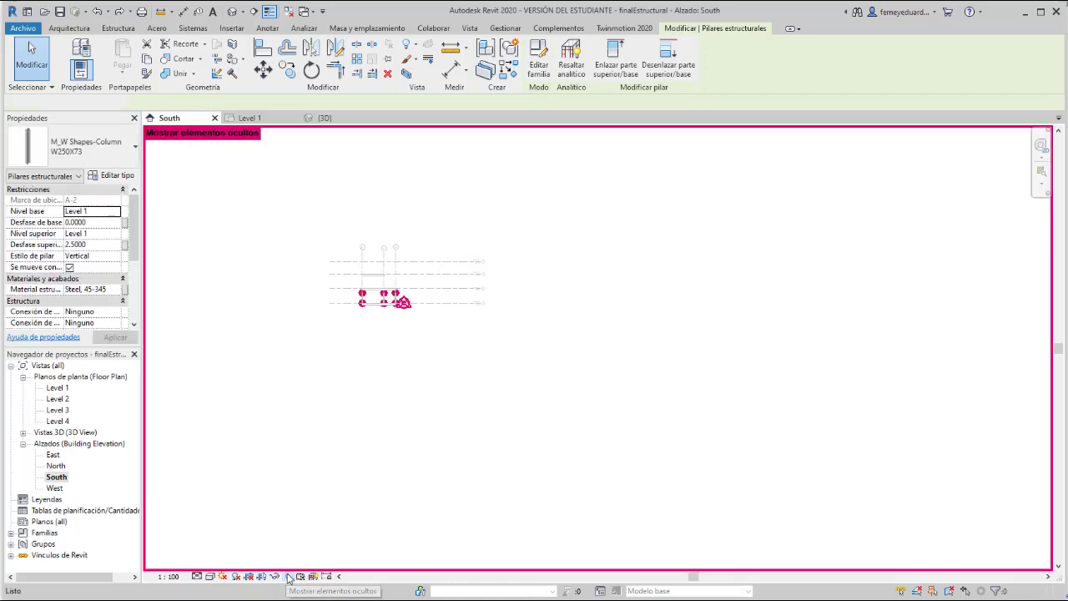
left_click(470, 335)
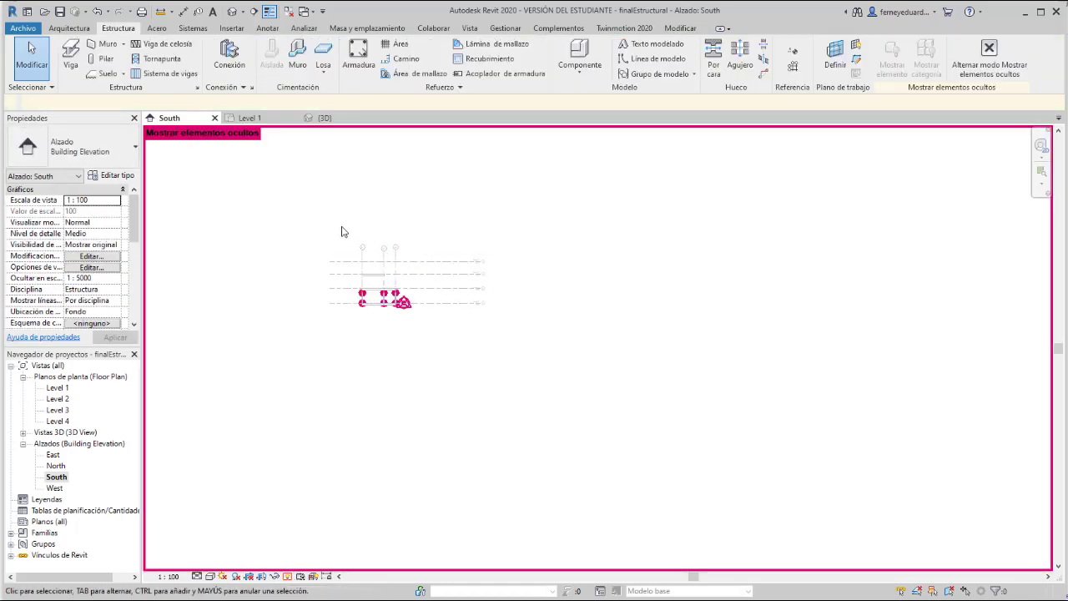
scroll(336, 230, "up", 3)
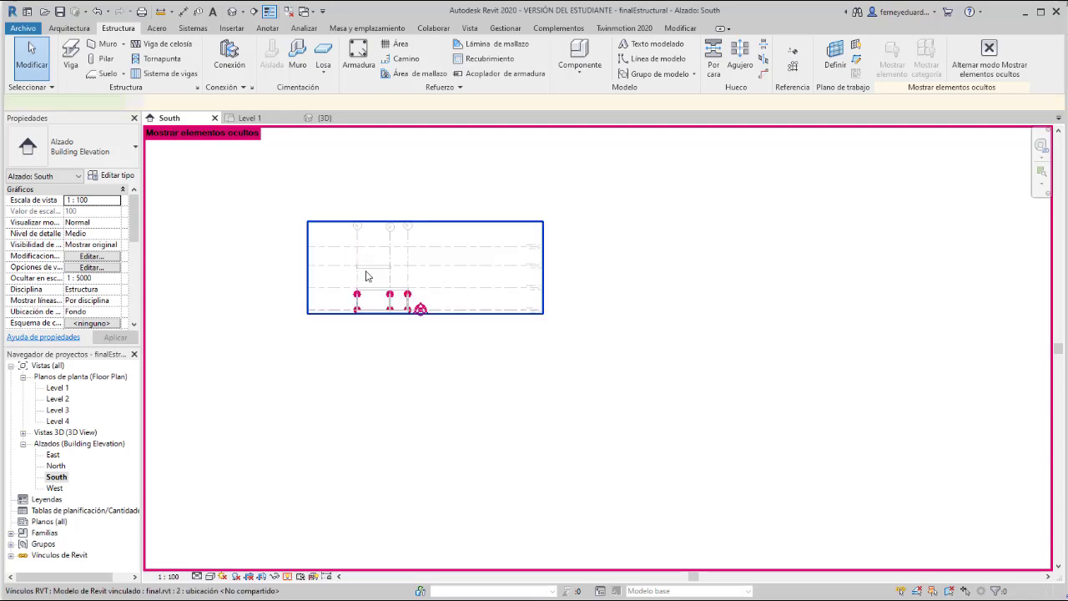
left_click(366, 277)
right_click(367, 277)
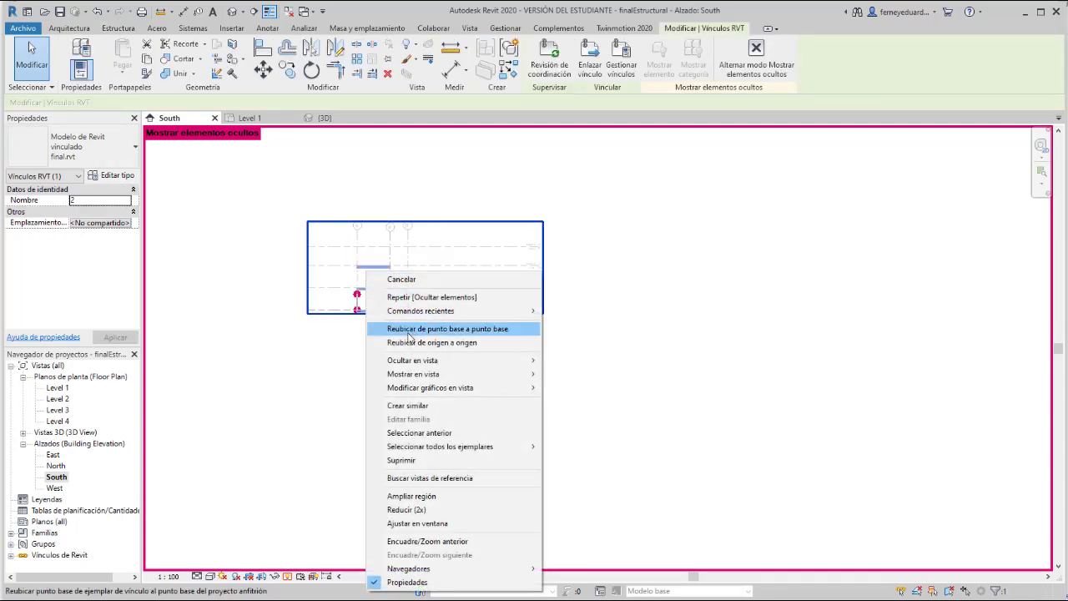
mouse_move(421, 376)
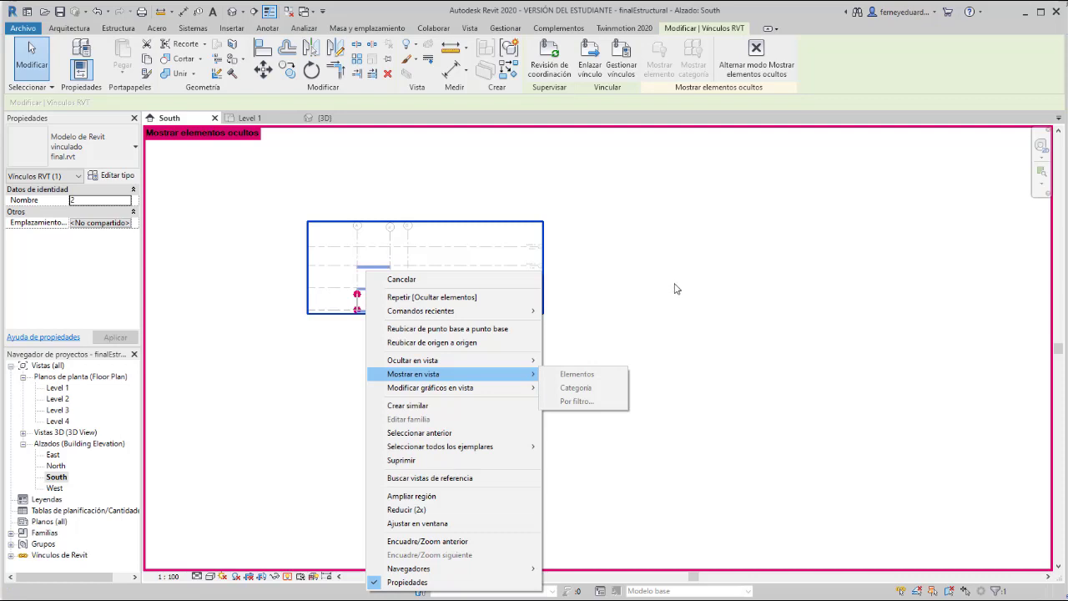
left_click(635, 293)
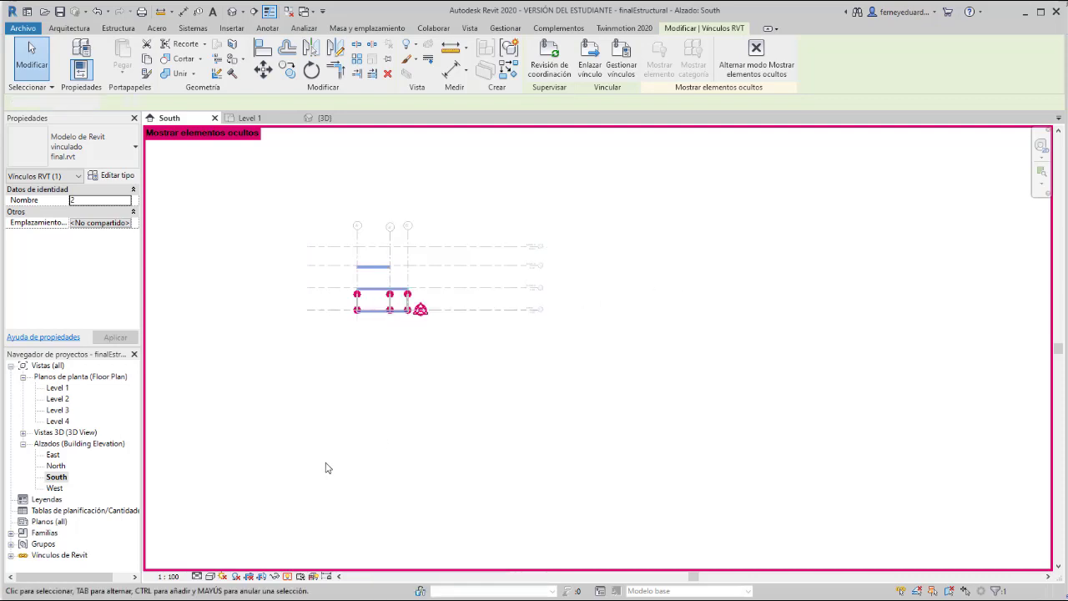
left_click(287, 577)
Step: Open the Level 1 floor plan and delete the six columns at the grid intersections
middle_click_drag(425, 317, 379, 345)
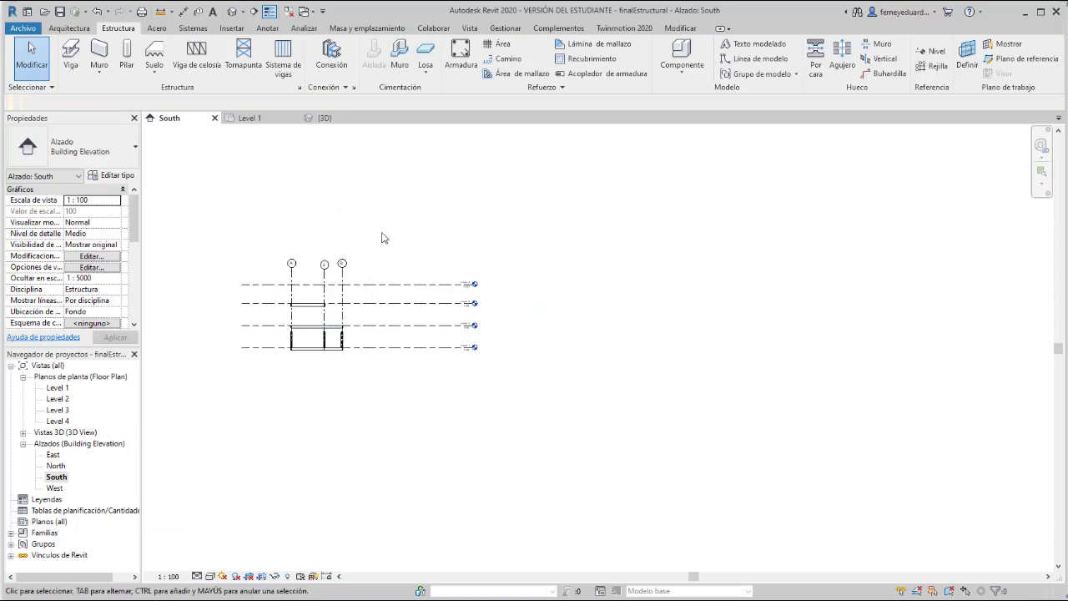
double_click(58, 389)
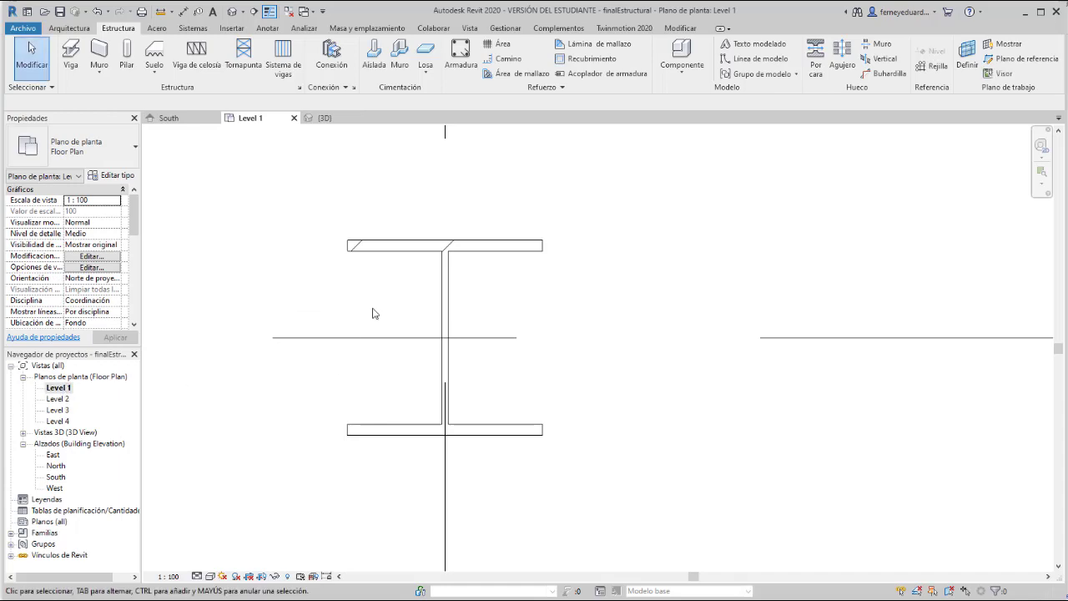
scroll(399, 303, "down", 5)
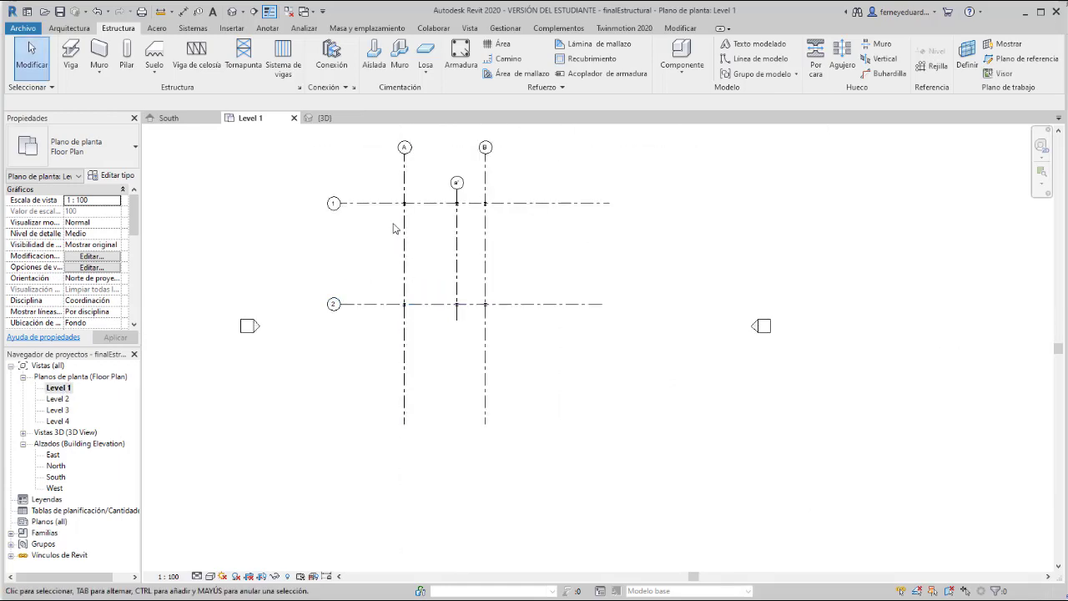
left_click_drag(393, 199, 498, 318)
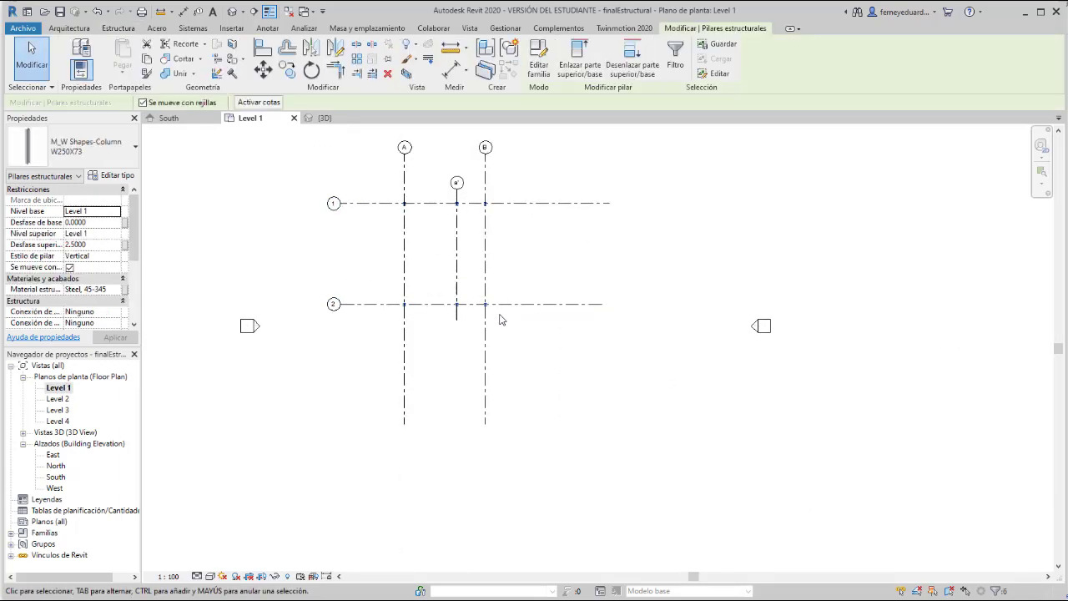
key("Escape")
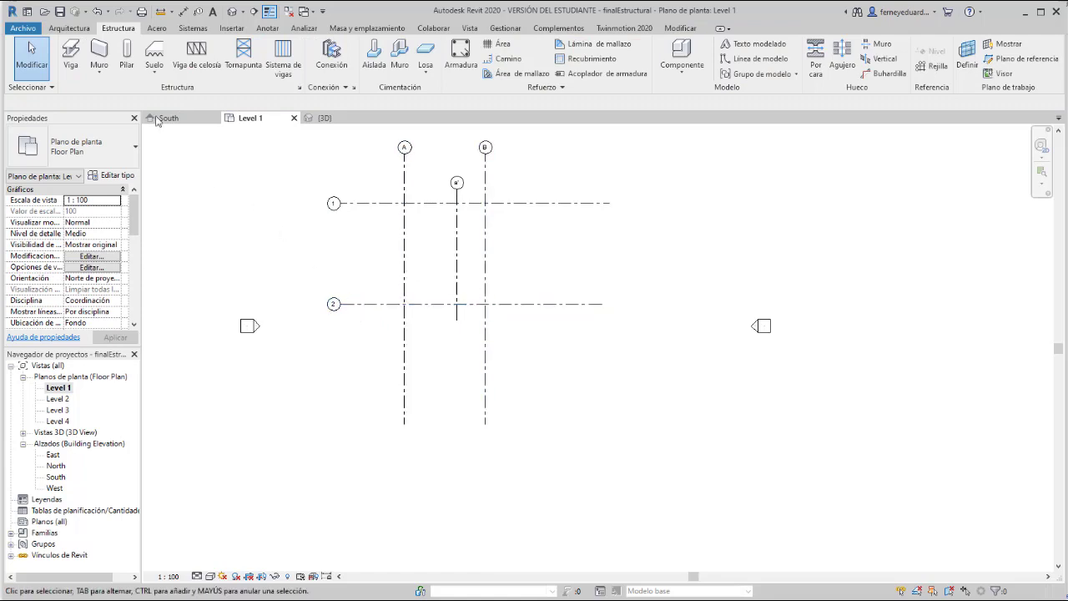
Step: Place vertical W250X73 structural columns, with Altura set to Level 2, at all intersections of grids A, a', B, 1 and 2
left_click(69, 28)
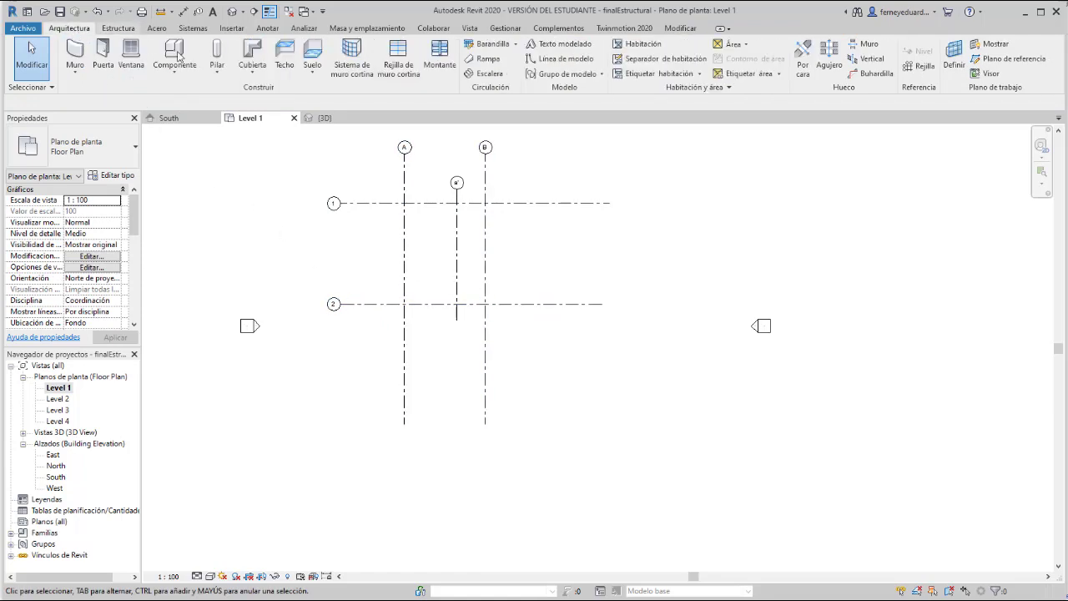
left_click(216, 71)
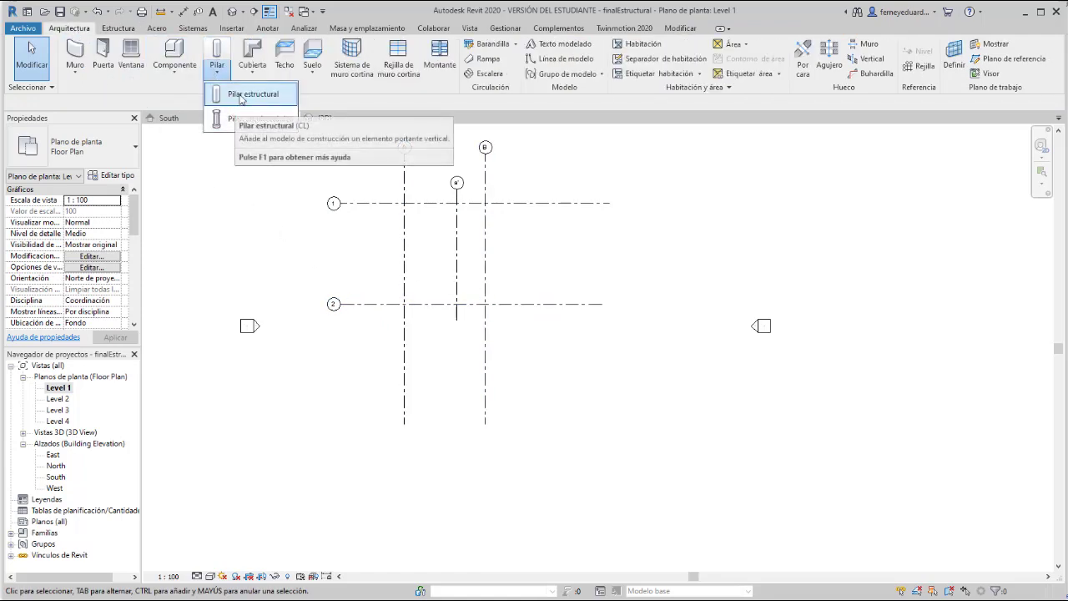
left_click(241, 96)
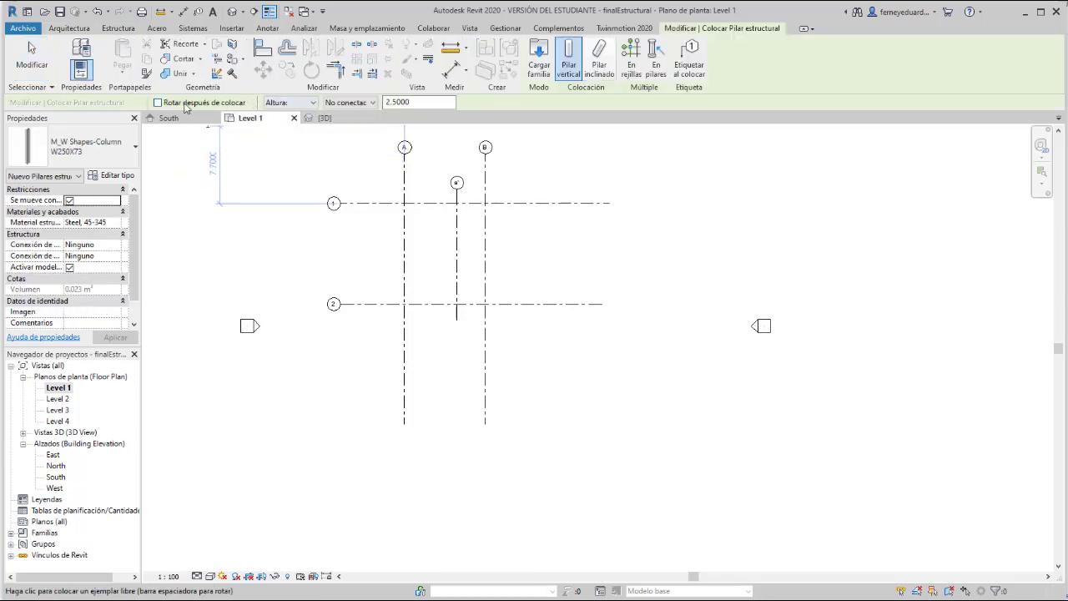
left_click(300, 104)
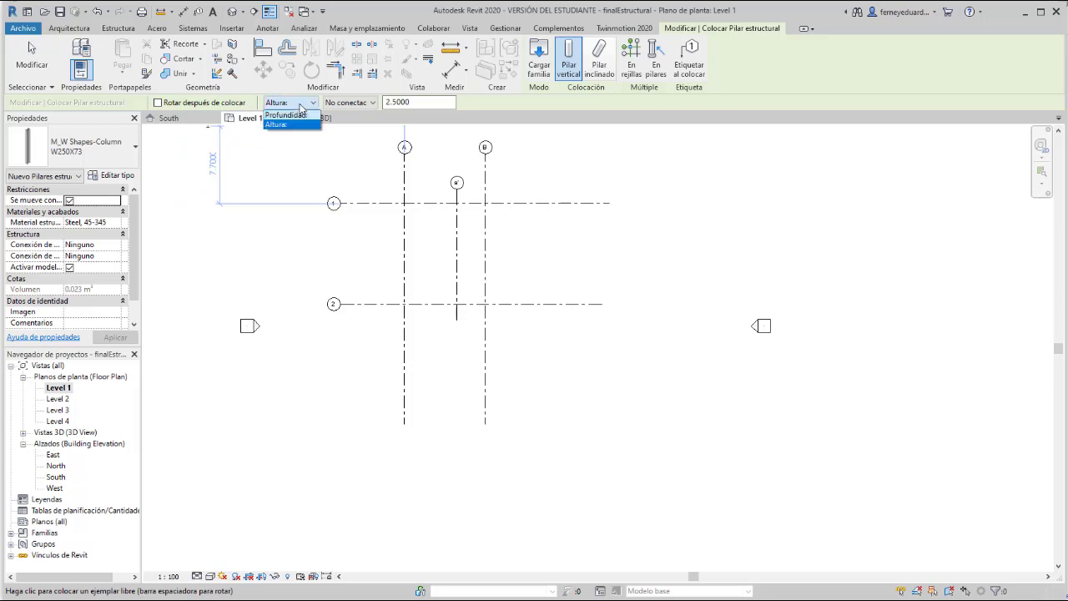
left_click(278, 126)
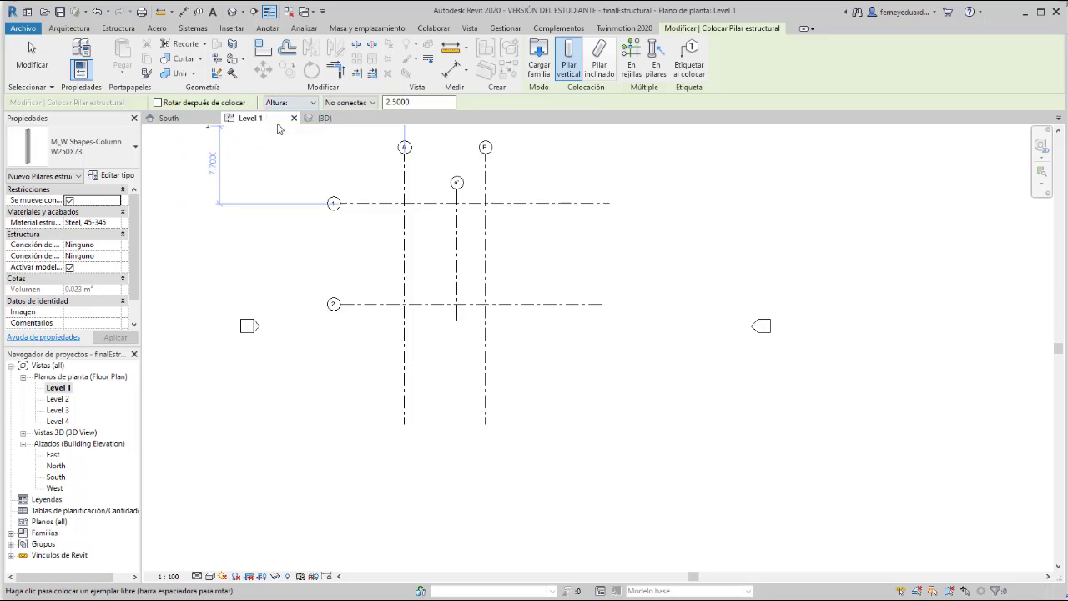
left_click(373, 103)
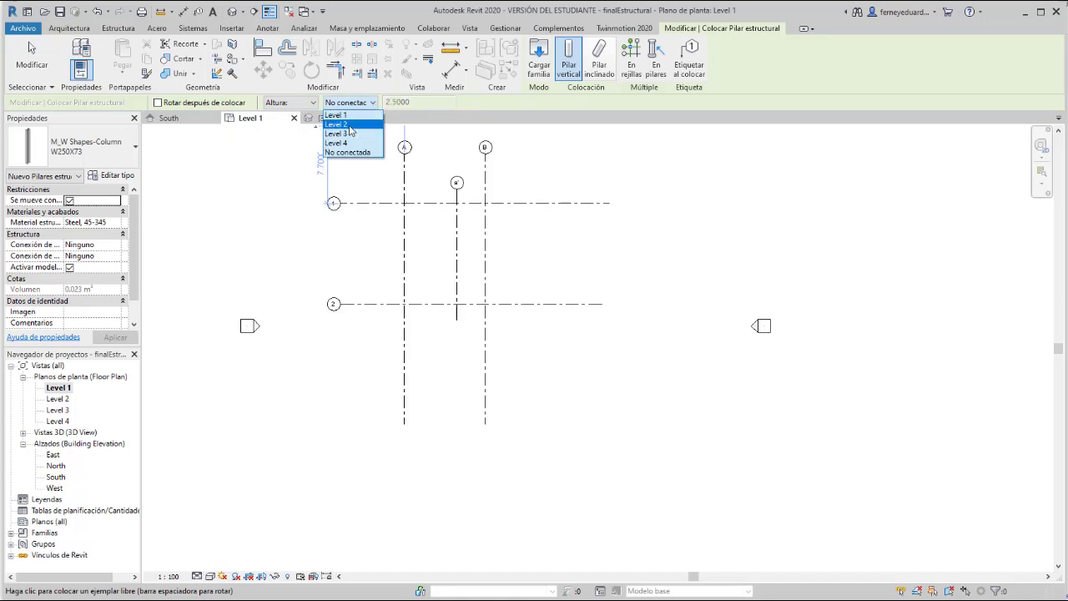
left_click(350, 125)
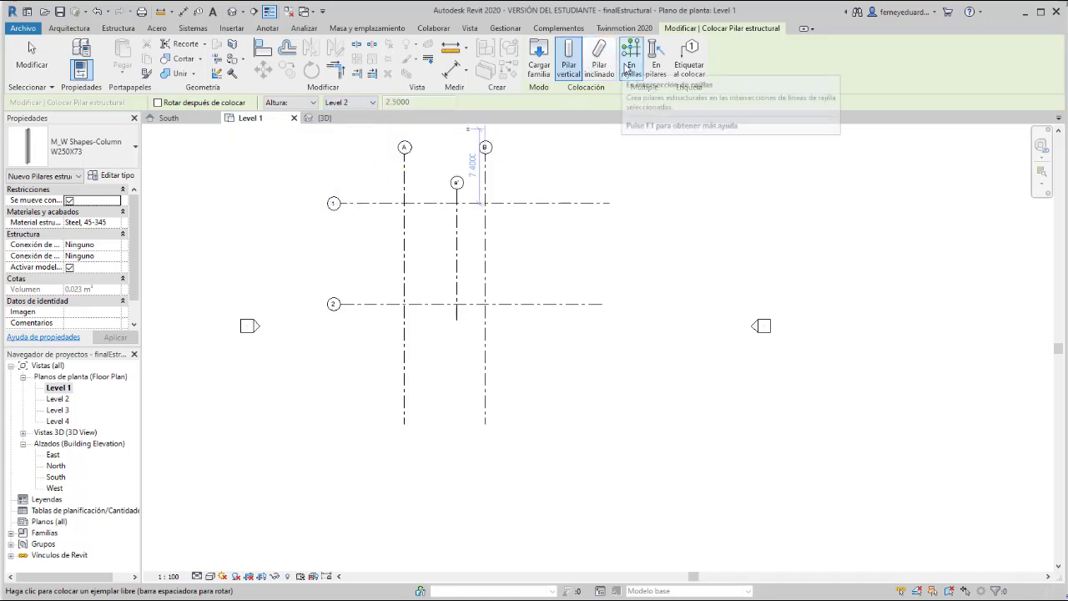
left_click(639, 73)
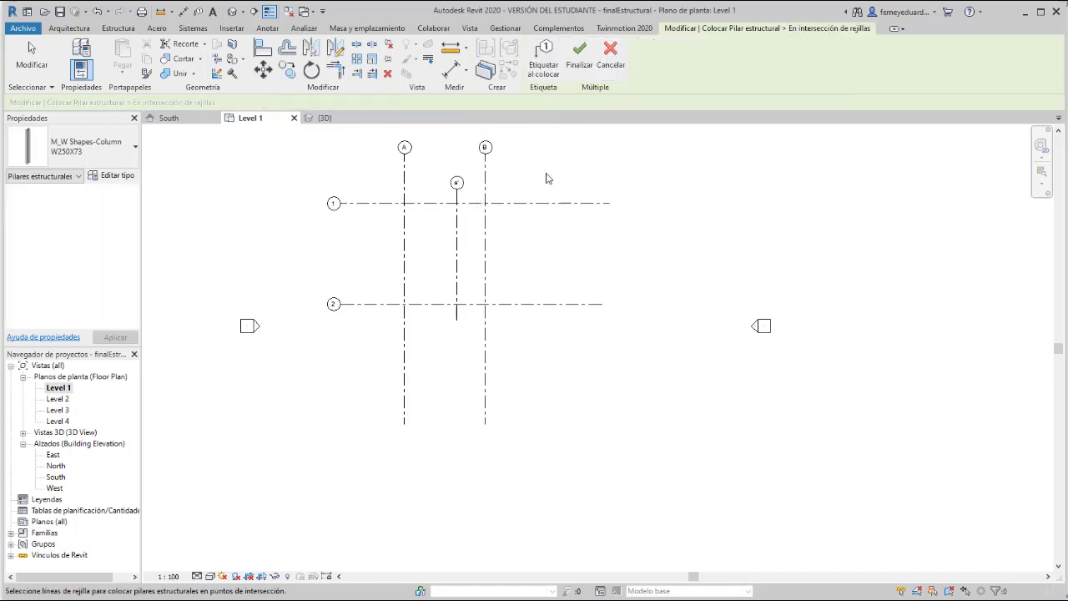
left_click_drag(539, 185, 384, 342)
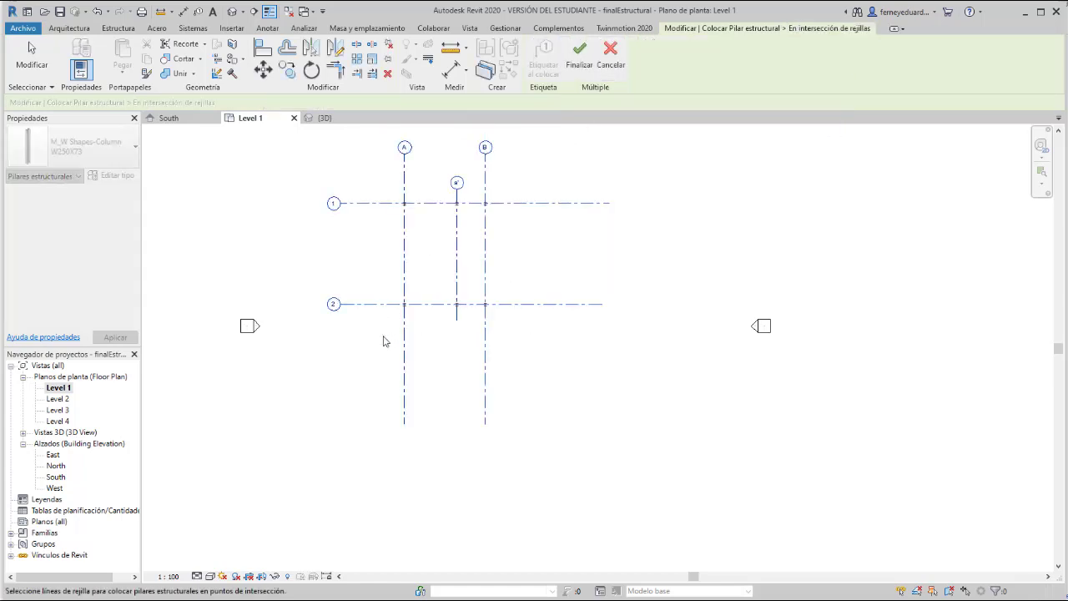
left_click(580, 57)
Step: Open the 3D view, leave column placement, and examine the height of the new columns against the levels
left_click(233, 11)
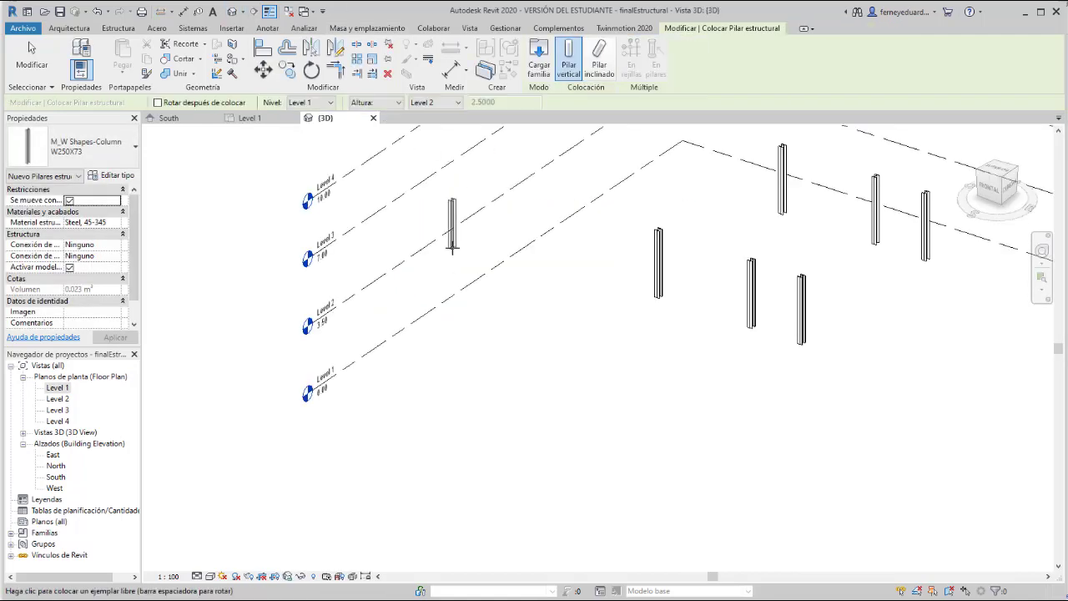
key("Escape")
key("Escape")
middle_click_drag(617, 247, 646, 185, "shift")
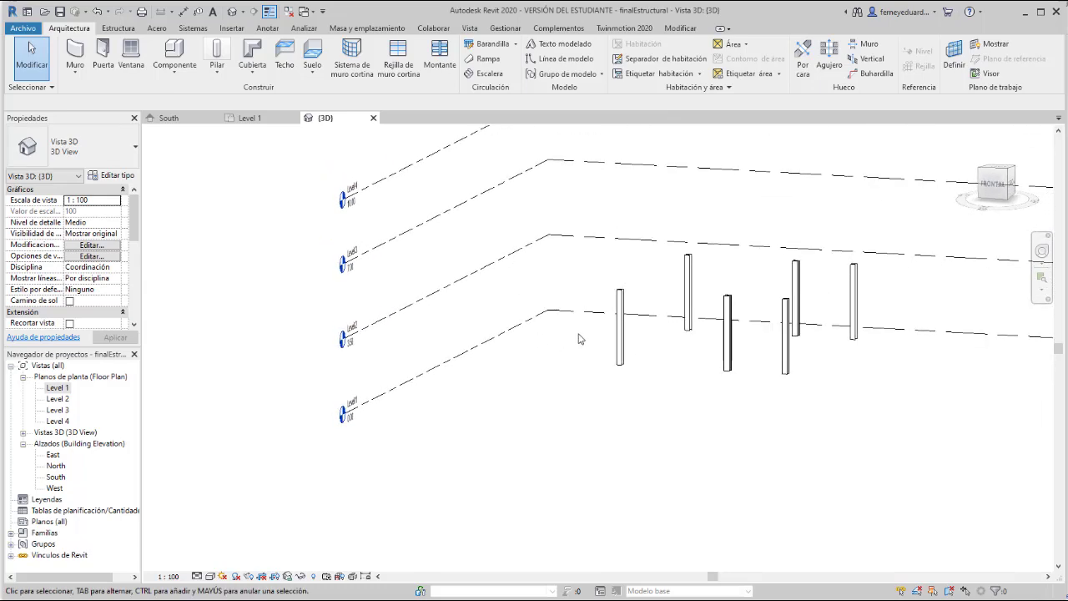
middle_click_drag(581, 339, 441, 323)
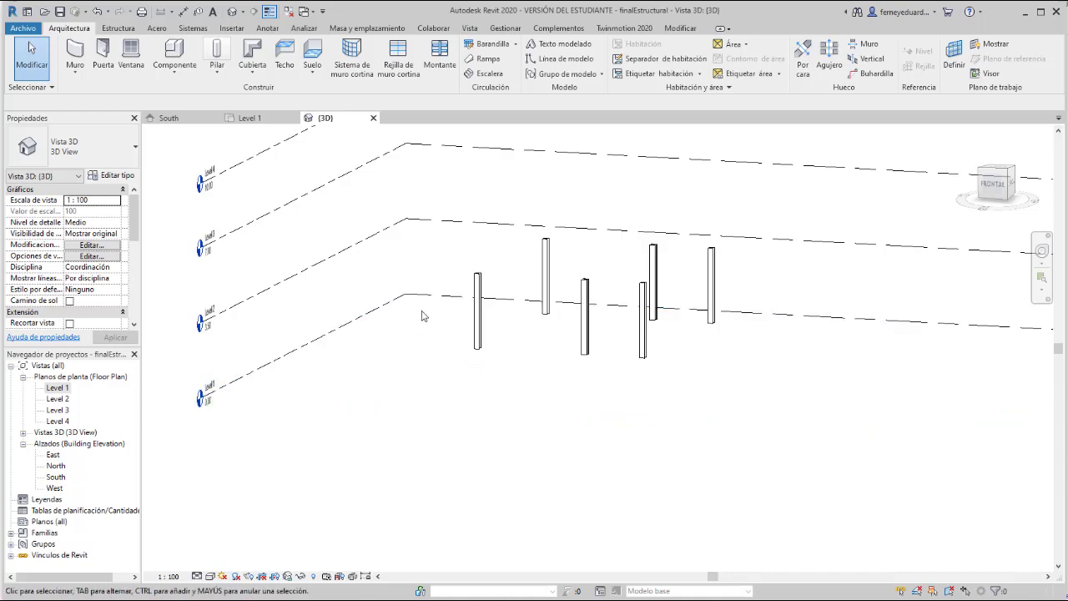
scroll(423, 315, "down", 3)
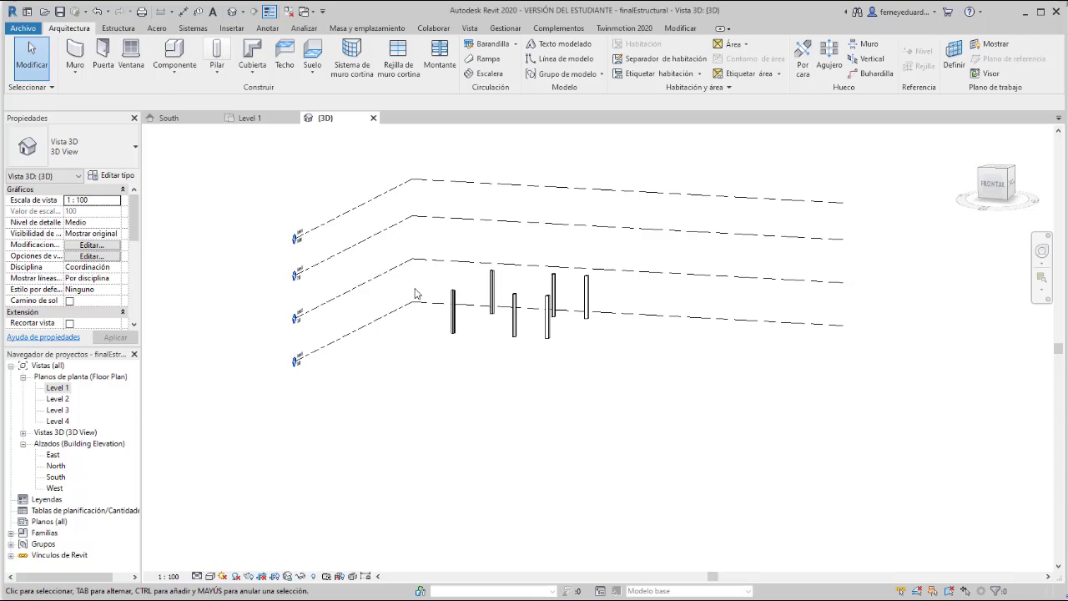
scroll(413, 297, "up", 8)
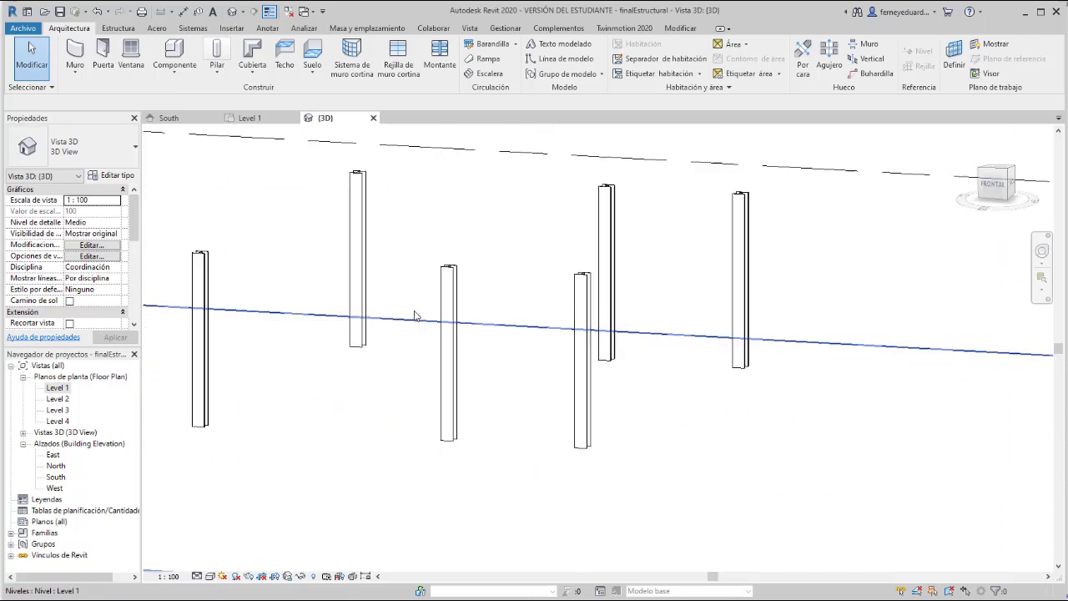
middle_click_drag(528, 286, 573, 328, "shift")
scroll(573, 328, "down", 5)
scroll(460, 270, "up", 4)
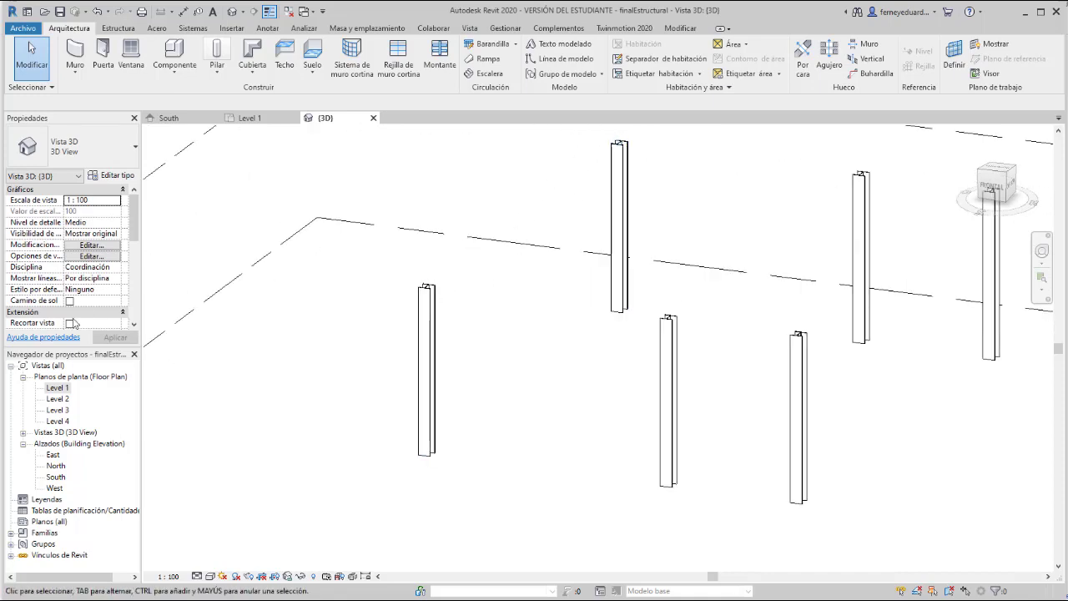
Step: Open the Level 2 floor plan and set its Disciplina to Estructura and its detail level to Medio
double_click(58, 399)
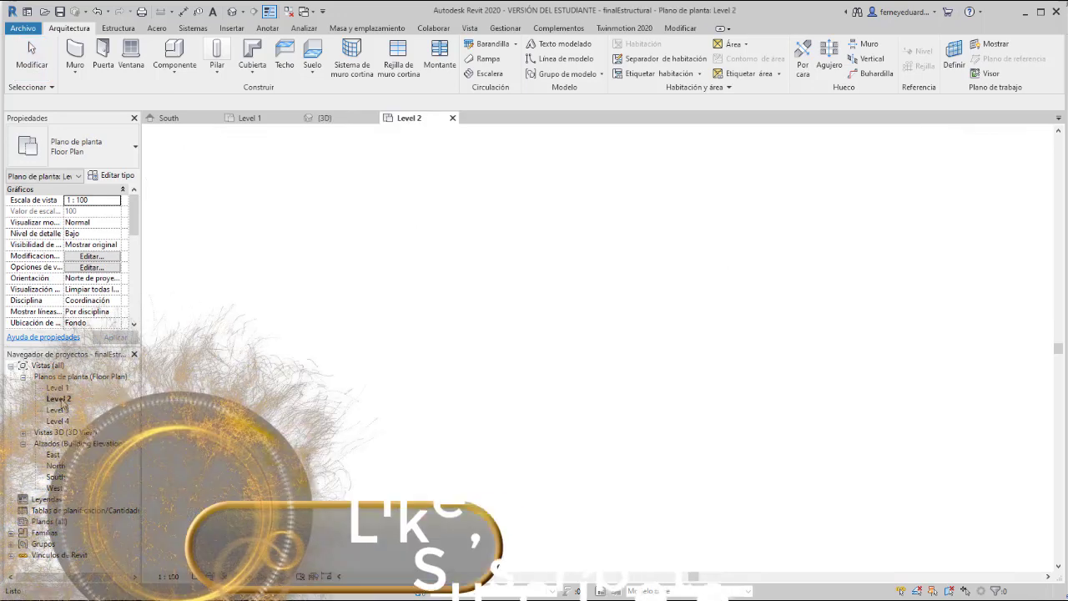
scroll(563, 289, "up", 5)
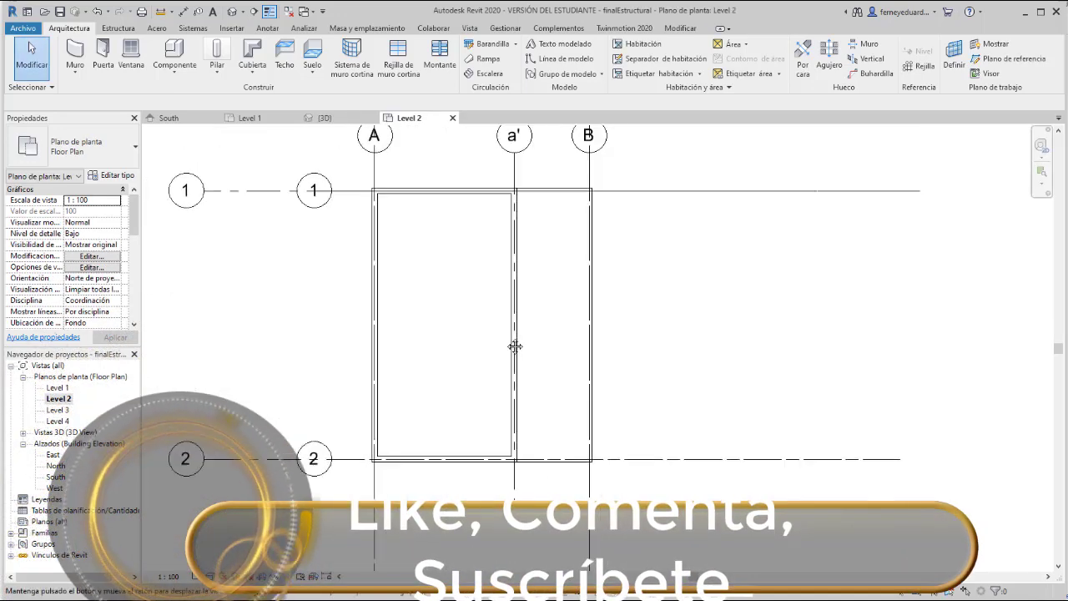
middle_click_drag(515, 346, 494, 388)
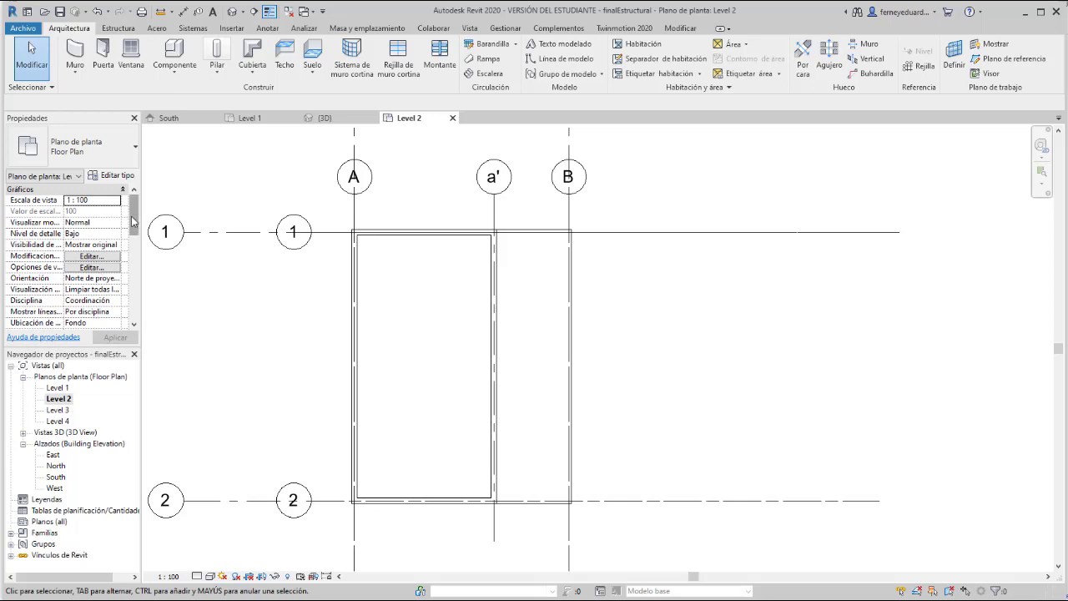
left_click_drag(134, 220, 134, 234)
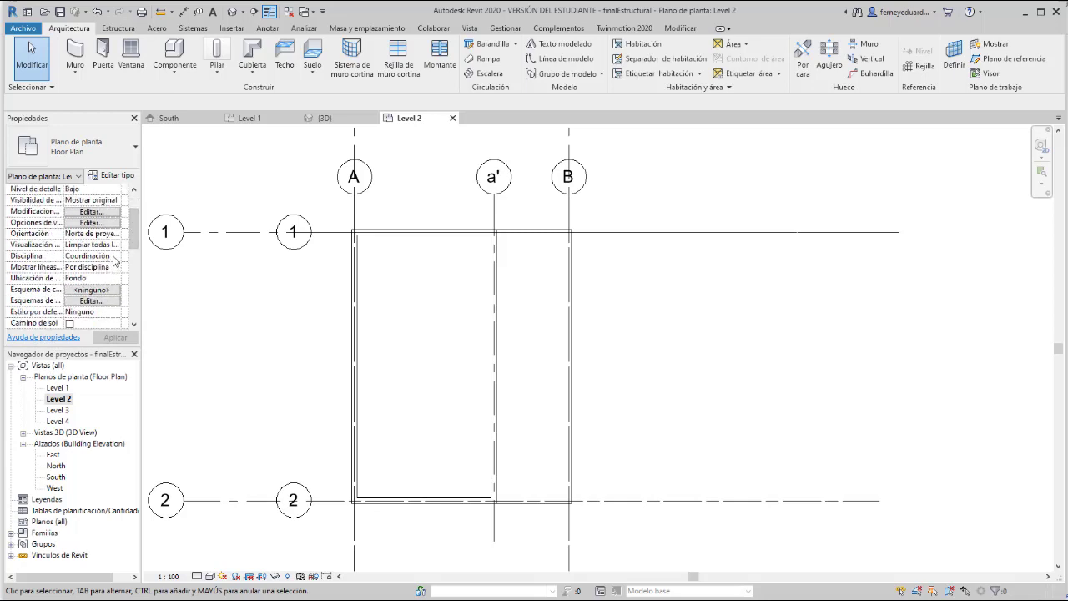
left_click(113, 256)
left_click(116, 256)
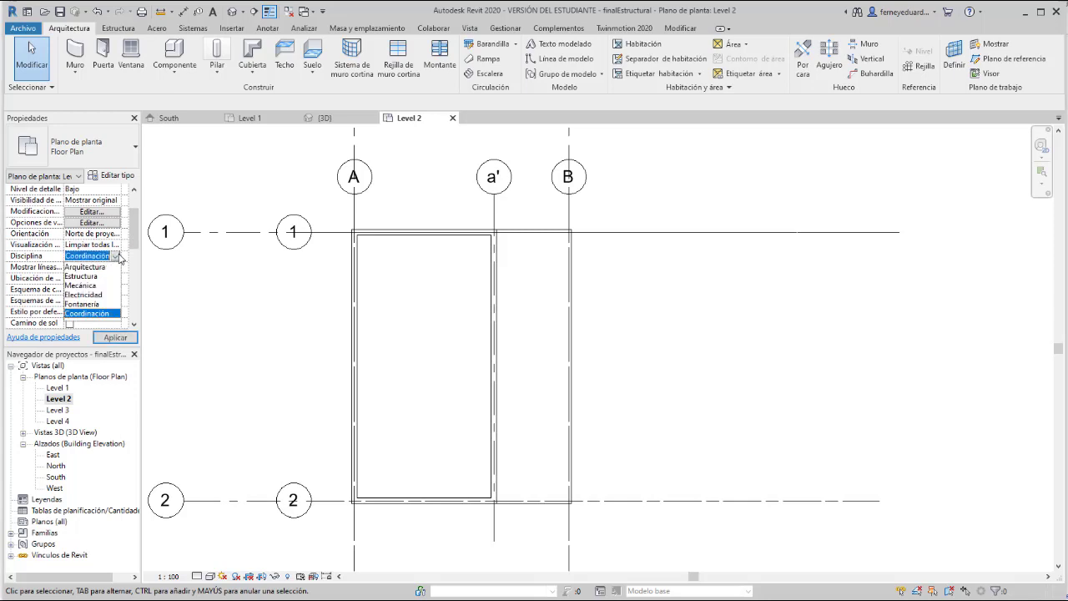
left_click(103, 277)
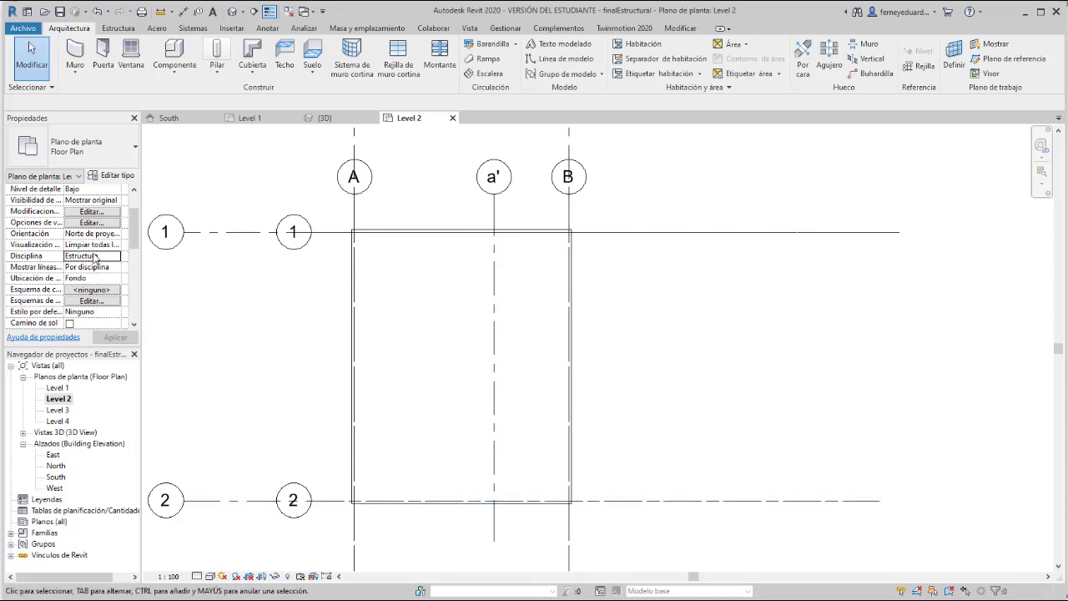
left_click(197, 576)
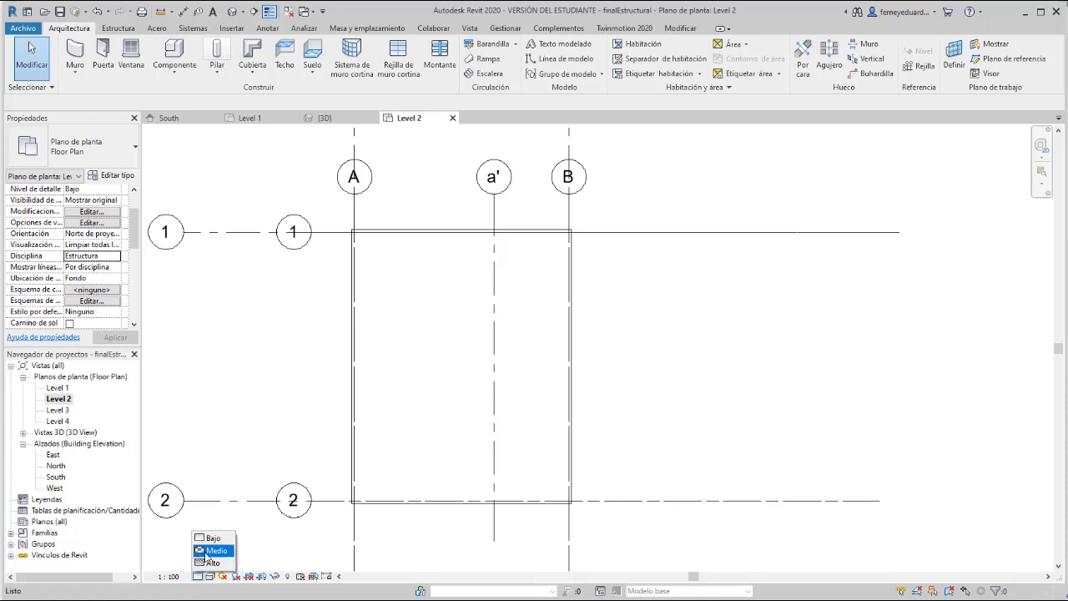
left_click(209, 552)
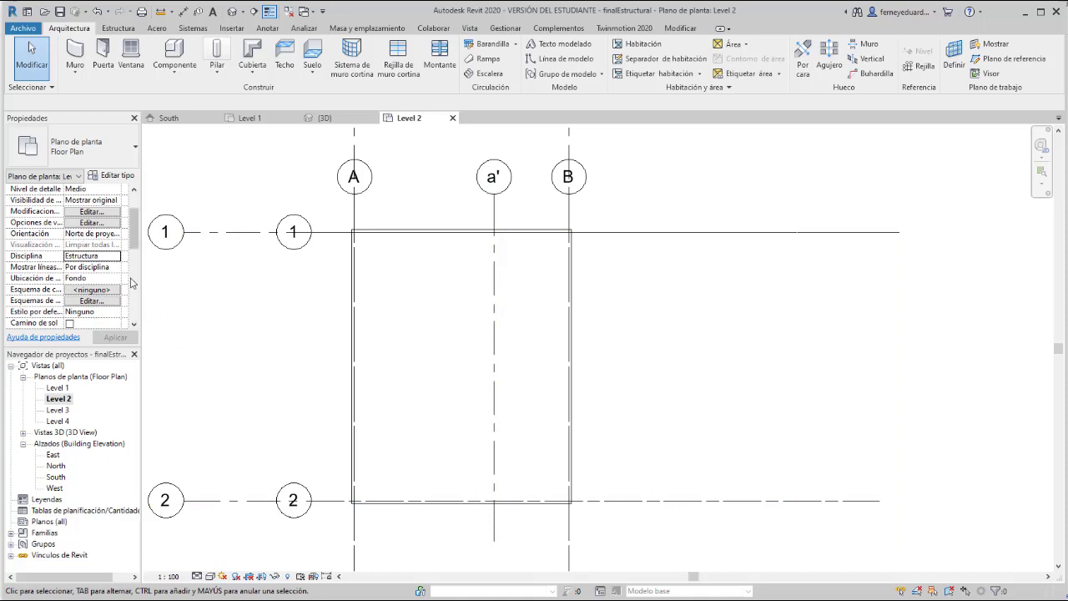
Step: Set the view depth offset in the Level 2 plan's view range to -1 and check the column at grids A and 1
scroll(131, 280, "down", 5)
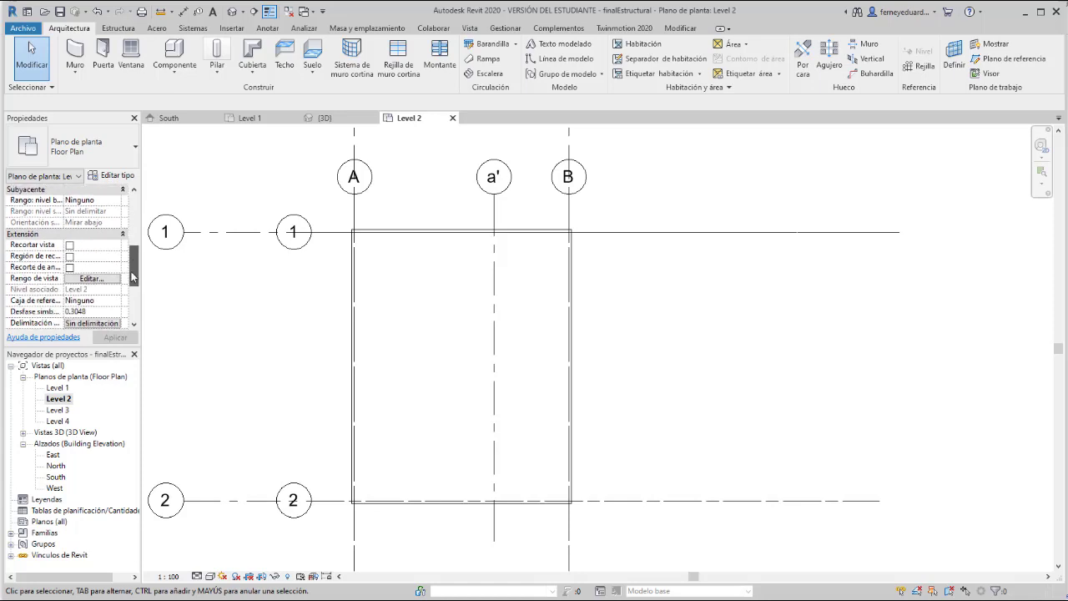
mouse_move(131, 277)
left_mouse_down()
mouse_move(127, 305)
mouse_move(131, 279)
left_mouse_up()
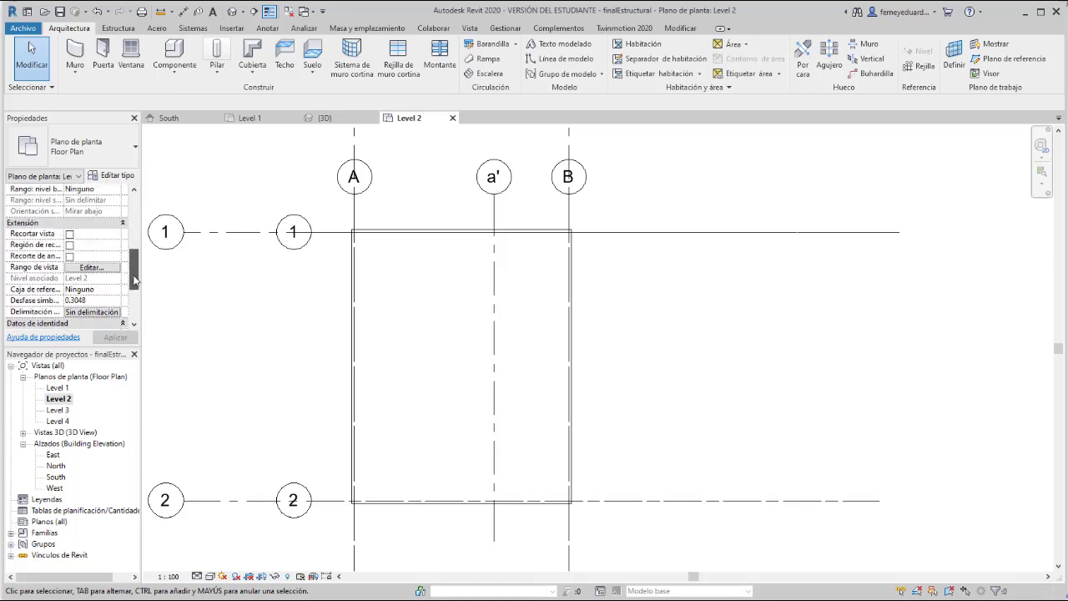
left_click(91, 267)
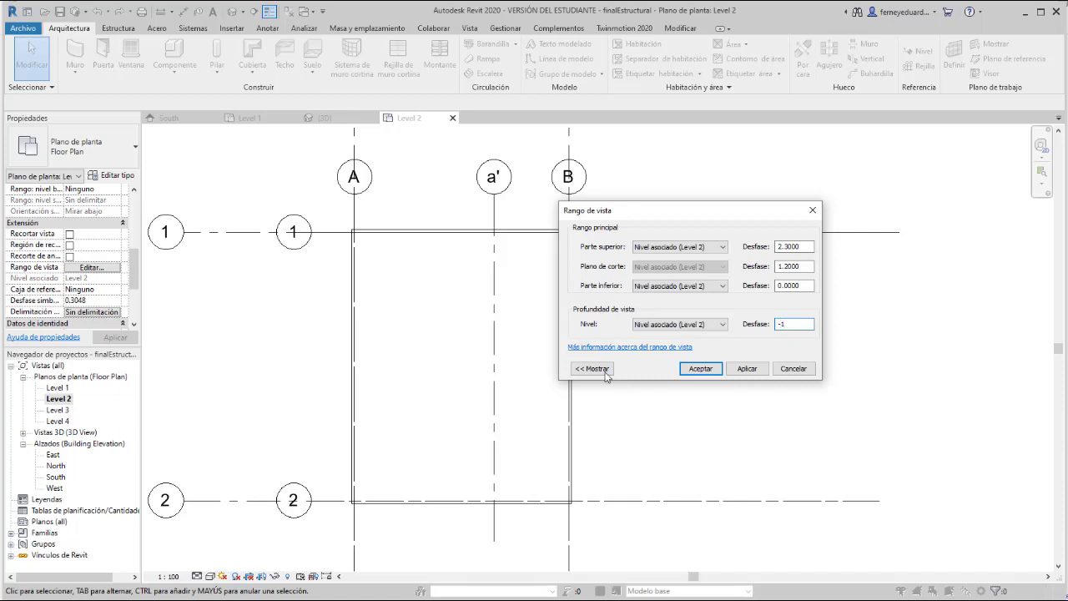
left_click(748, 369)
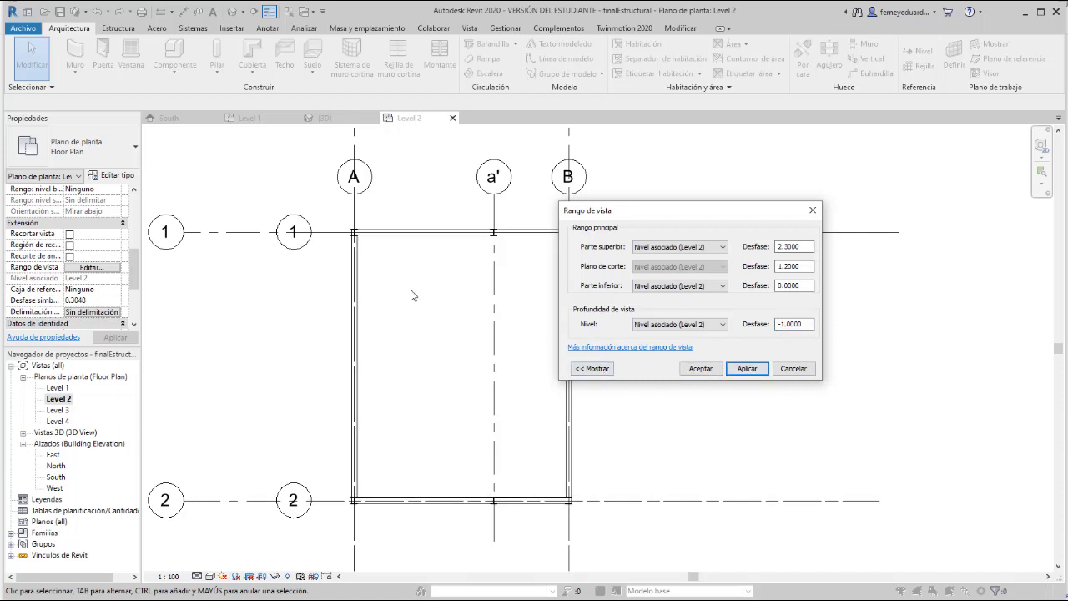
key("Escape")
scroll(340, 226, "up", 10)
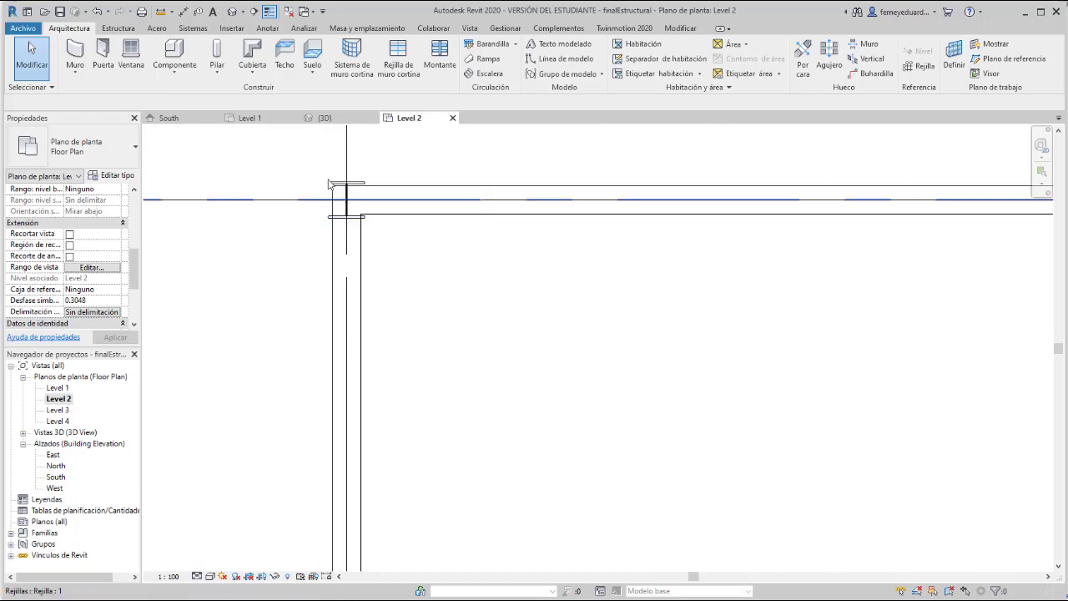
scroll(358, 220, "down", 3)
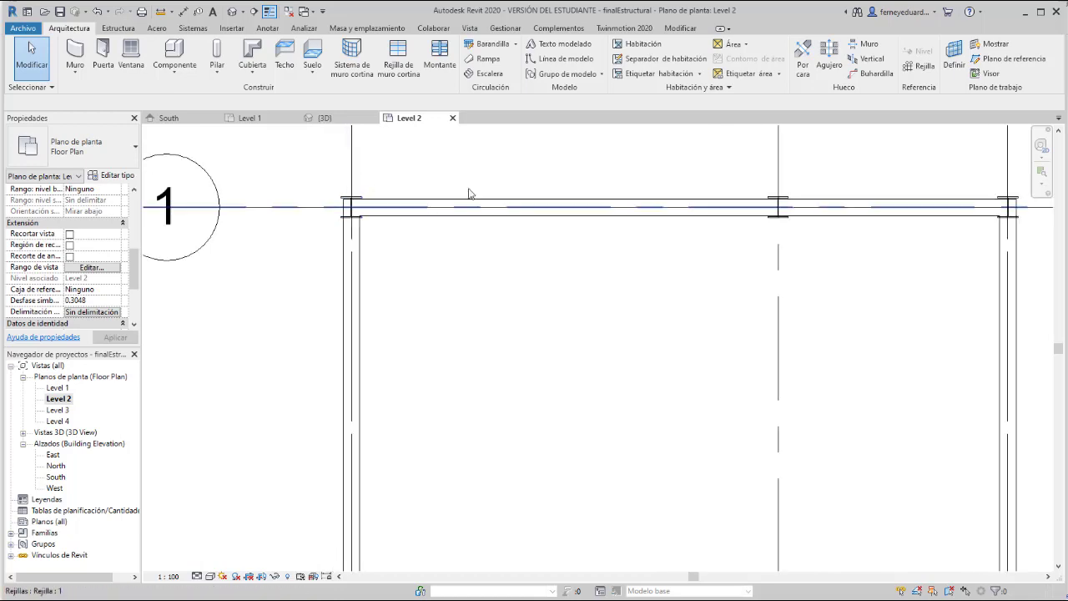
Step: Place a W310X38.7 structural beam on Level 2 along grid 1, from the column at grid A to the column at grid B
left_click(115, 29)
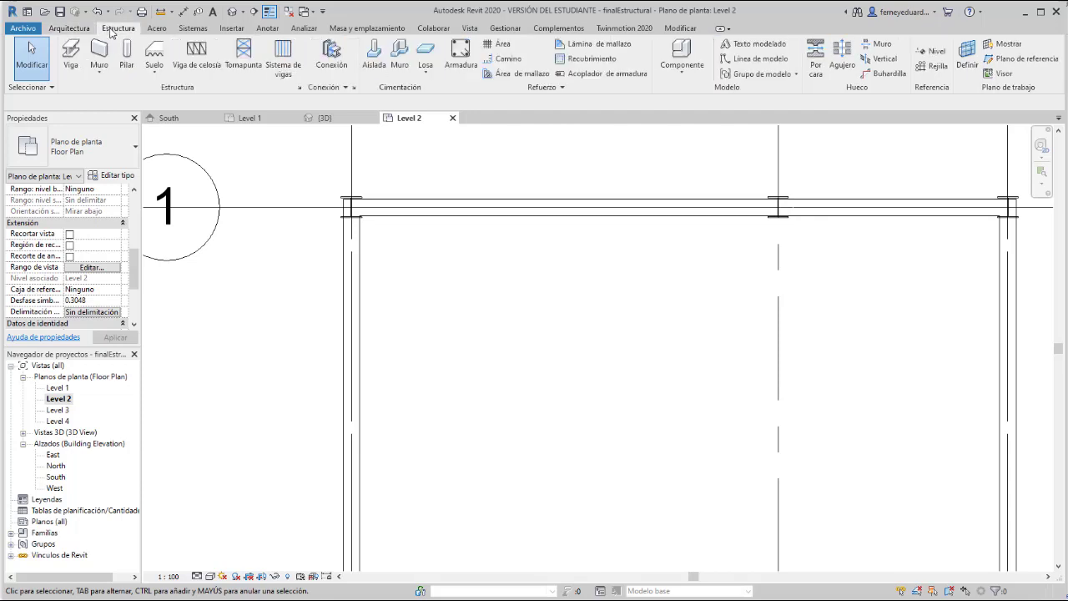
left_click(71, 63)
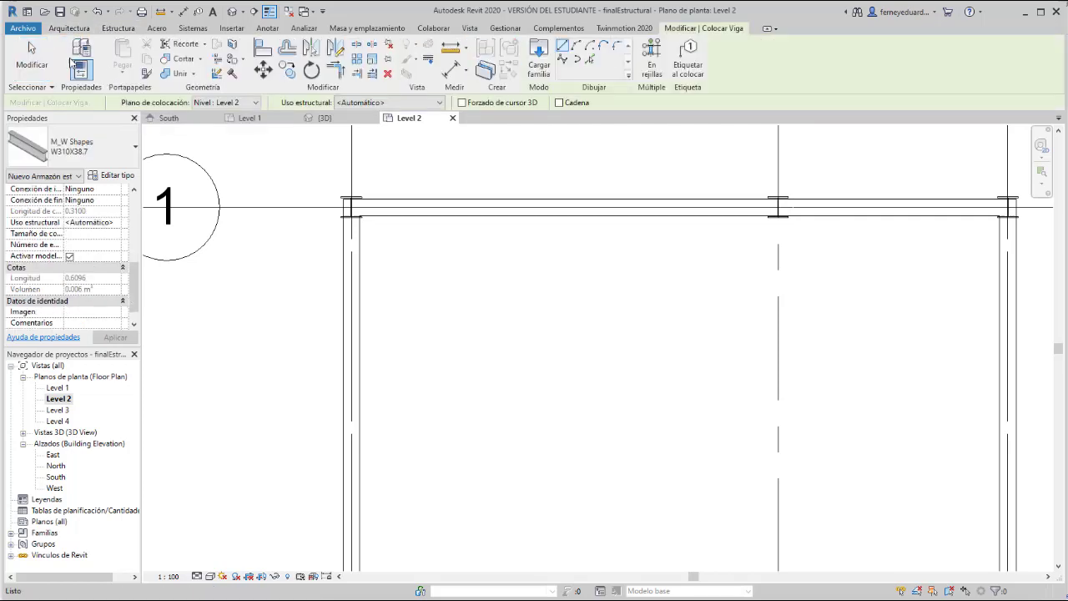
left_click(351, 208)
scroll(418, 231, "down", 3)
scroll(585, 212, "up", 3)
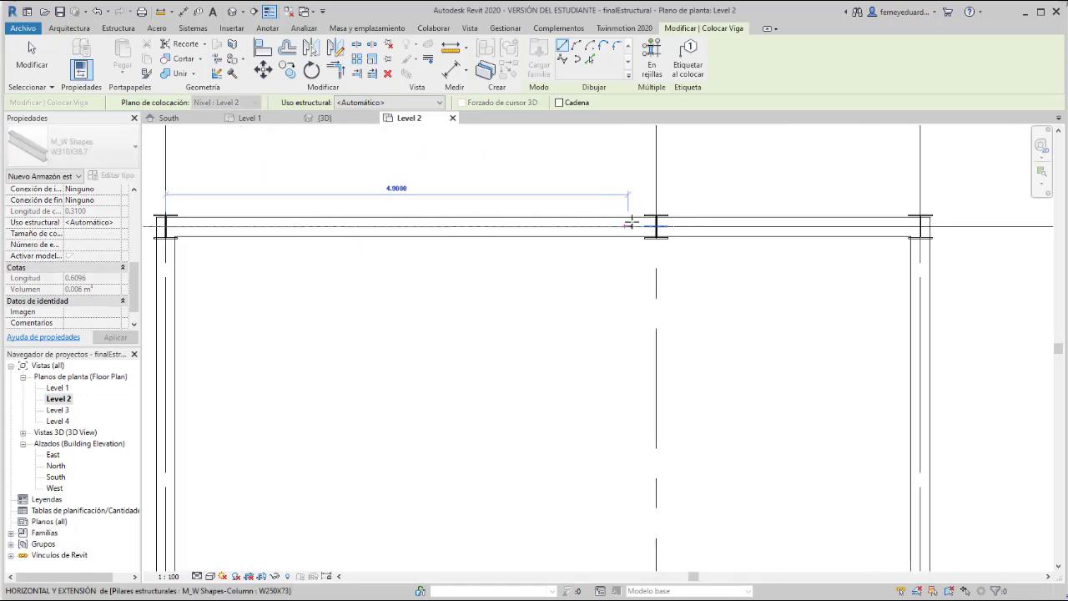
left_click(919, 226)
scroll(879, 242, "down", 2)
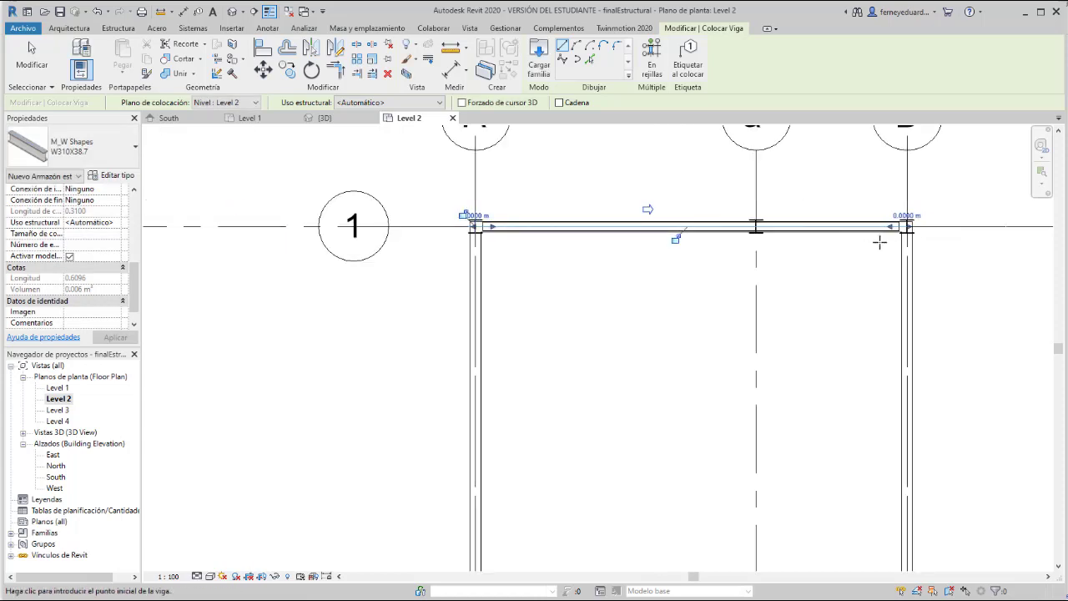
Step: Place a W310X38.7 beam along grid B between the facing flanges of the columns at grids 1 and 2, then leave beam placement
scroll(880, 242, "up", 5)
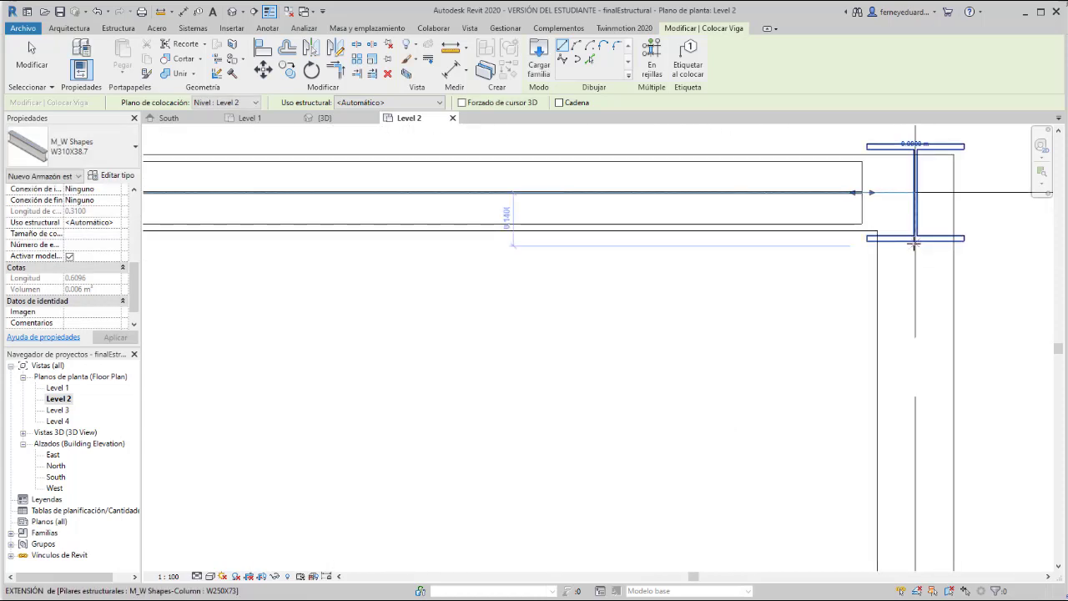
left_click(916, 244)
scroll(794, 195, "down", 2)
scroll(877, 234, "up", 3)
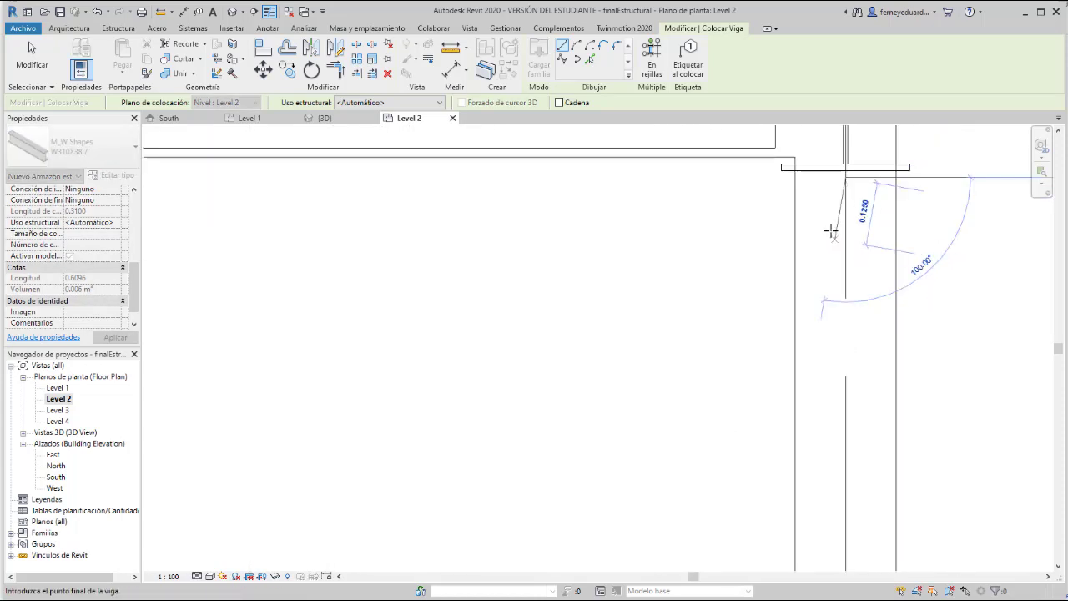
scroll(839, 251, "down", 5)
scroll(879, 350, "up", 3)
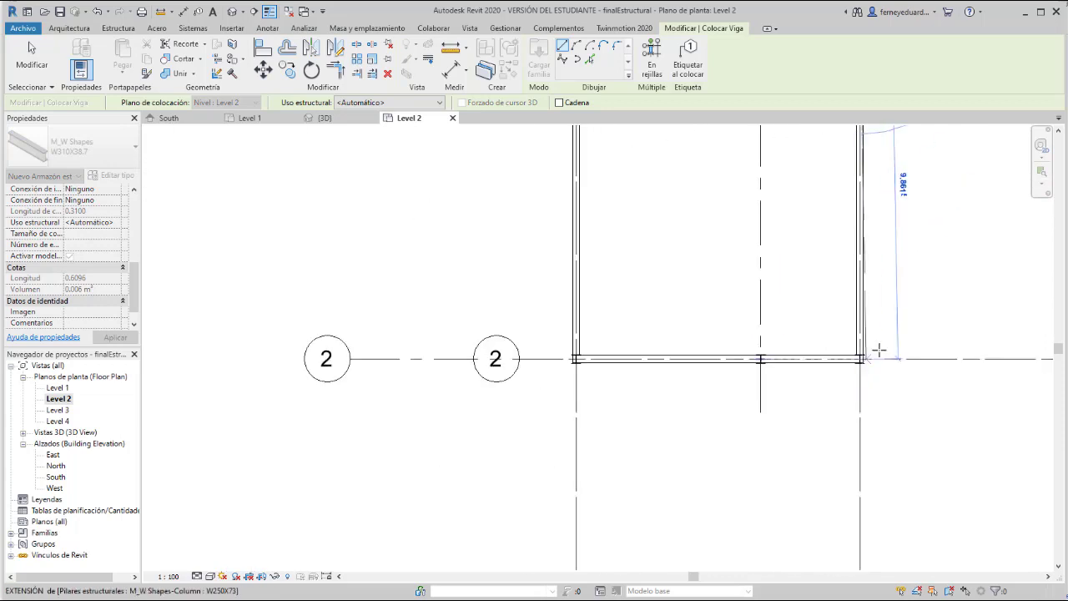
scroll(879, 351, "up", 6)
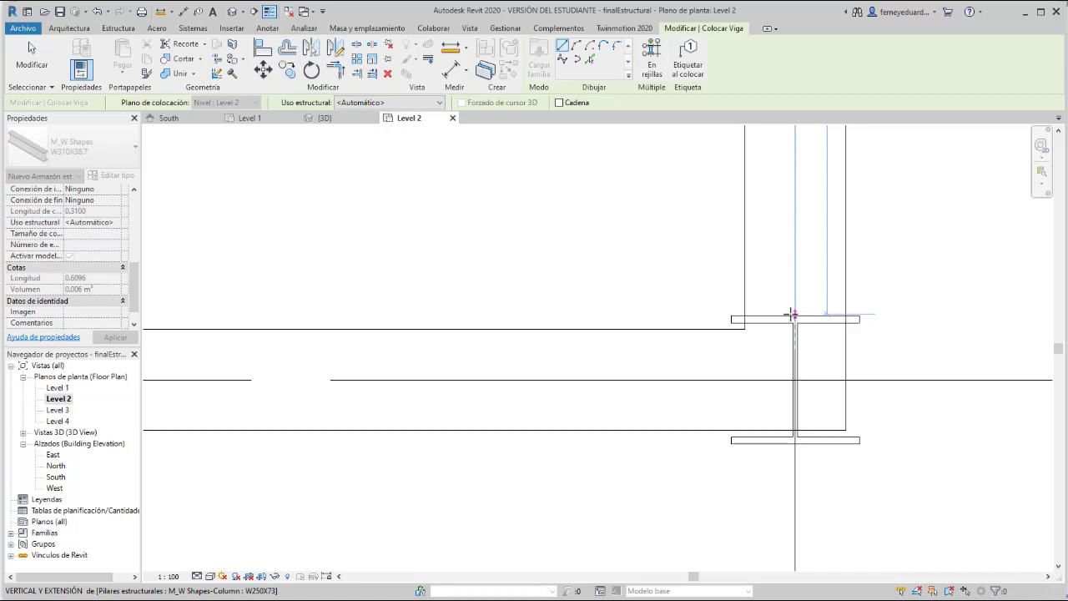
scroll(793, 316, "up", 3)
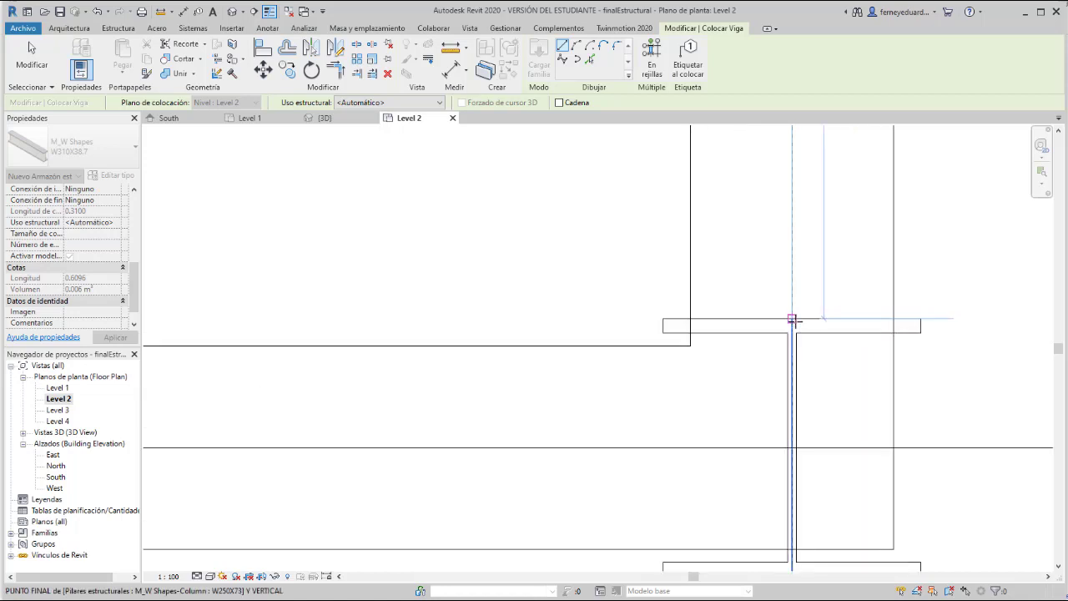
left_click(792, 320)
key("Escape")
key("Escape")
scroll(755, 313, "down", 2)
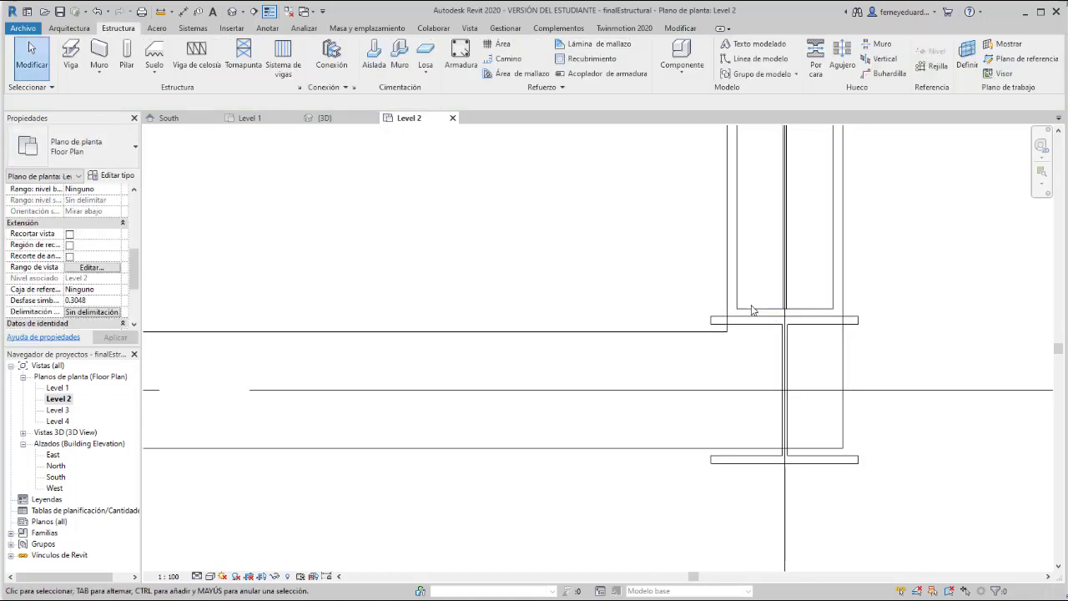
Step: Examine how both new beams meet the columns, first in the Level 2 plan and then in the 3D view
scroll(754, 313, "up", 4)
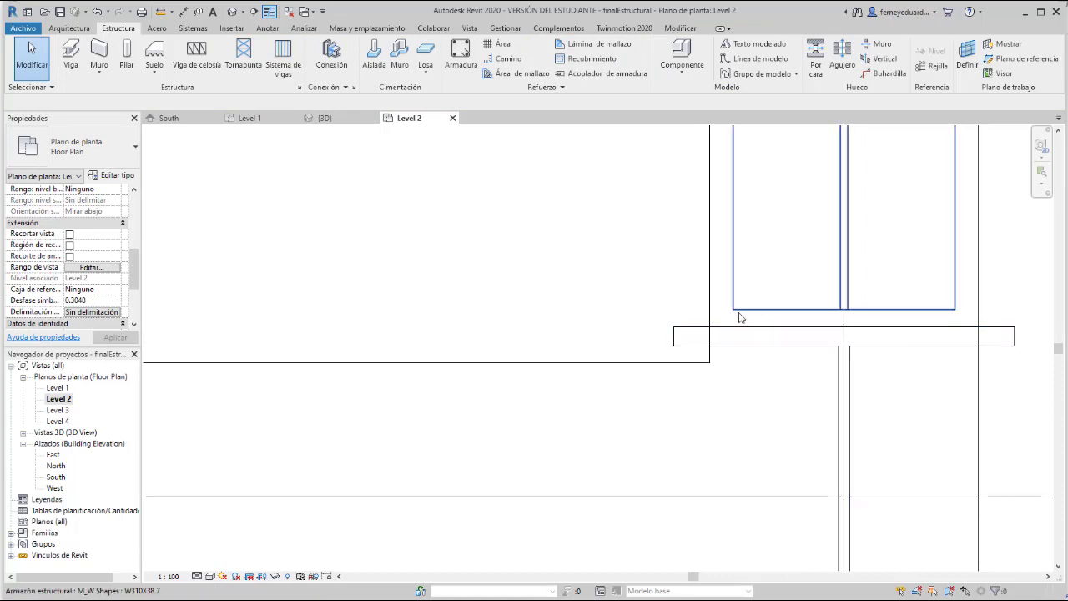
scroll(806, 307, "down", 2)
scroll(806, 307, "down", 6)
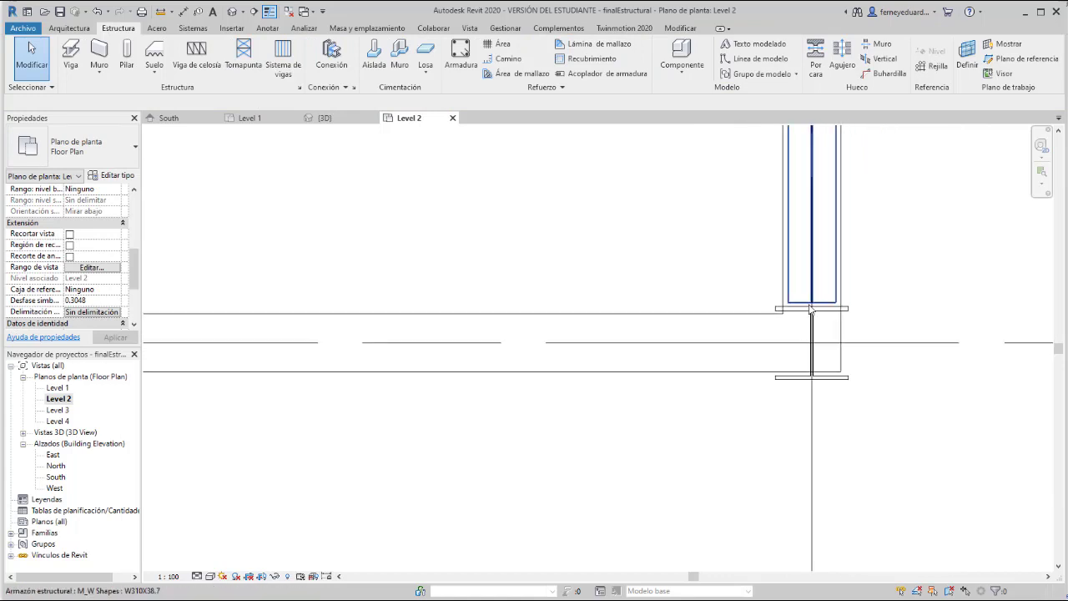
scroll(740, 358, "down", 2)
middle_click_drag(634, 365, 624, 455)
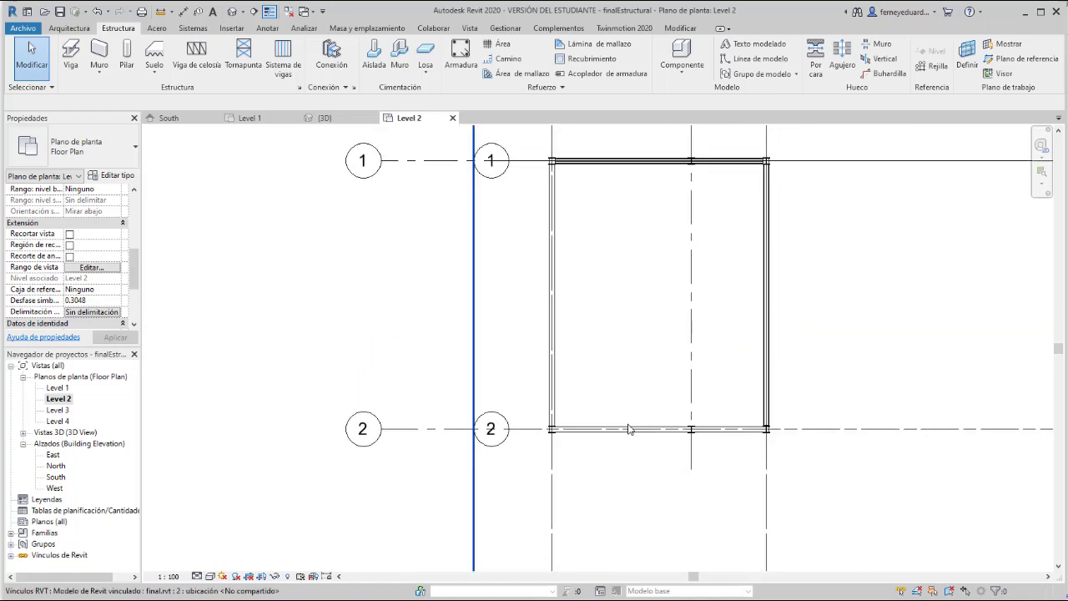
scroll(788, 162, "up", 4)
scroll(751, 209, "down", 4)
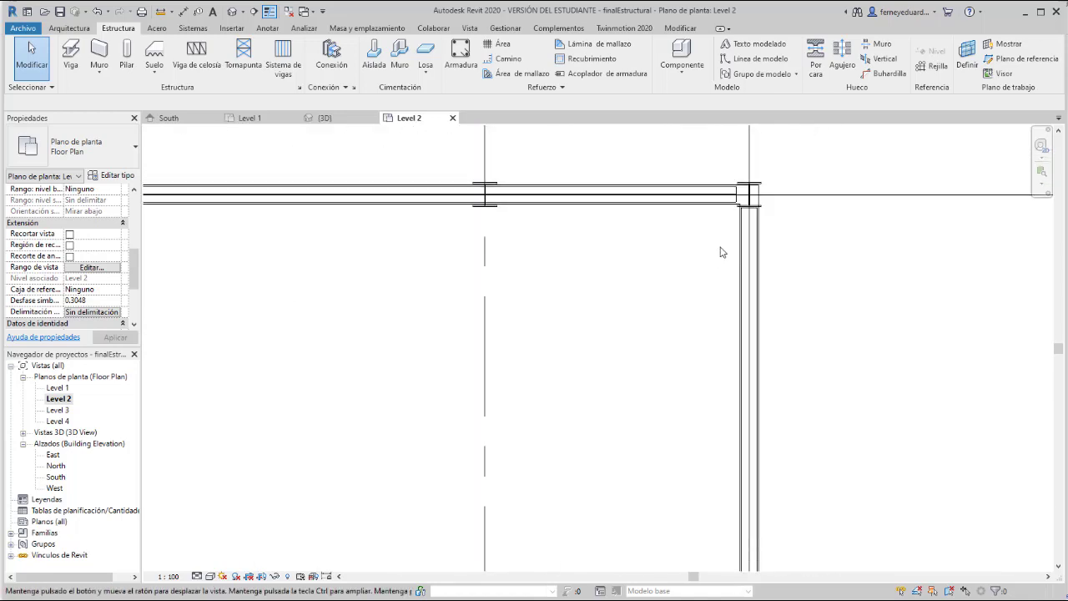
scroll(737, 208, "up", 3)
scroll(680, 215, "down", 5)
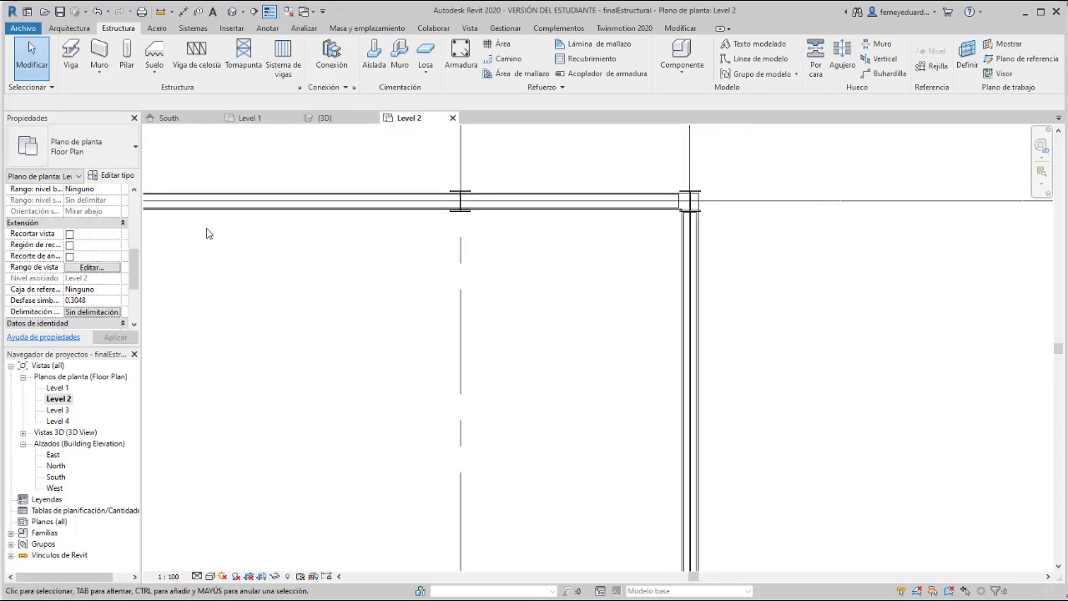
scroll(341, 180, "down", 2)
middle_click_drag(340, 180, 558, 177)
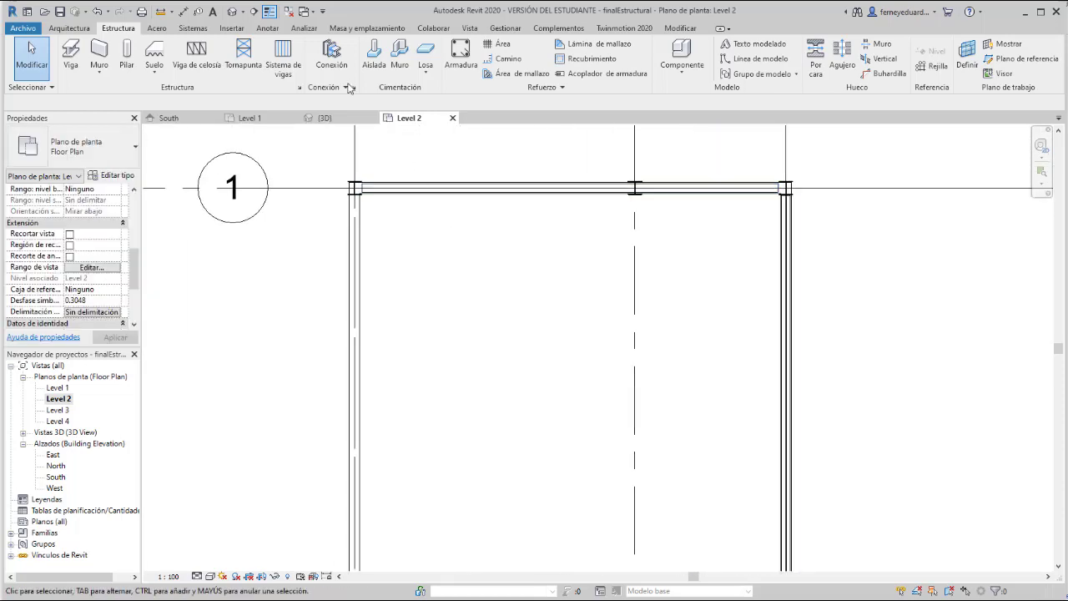
left_click(232, 12)
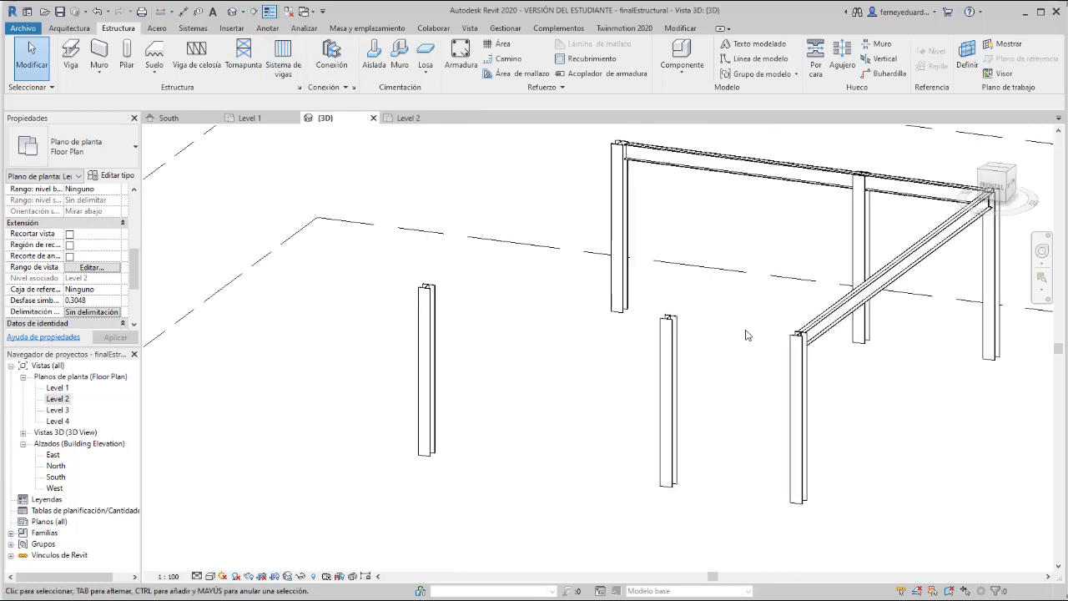
middle_click_drag(746, 334, 557, 314)
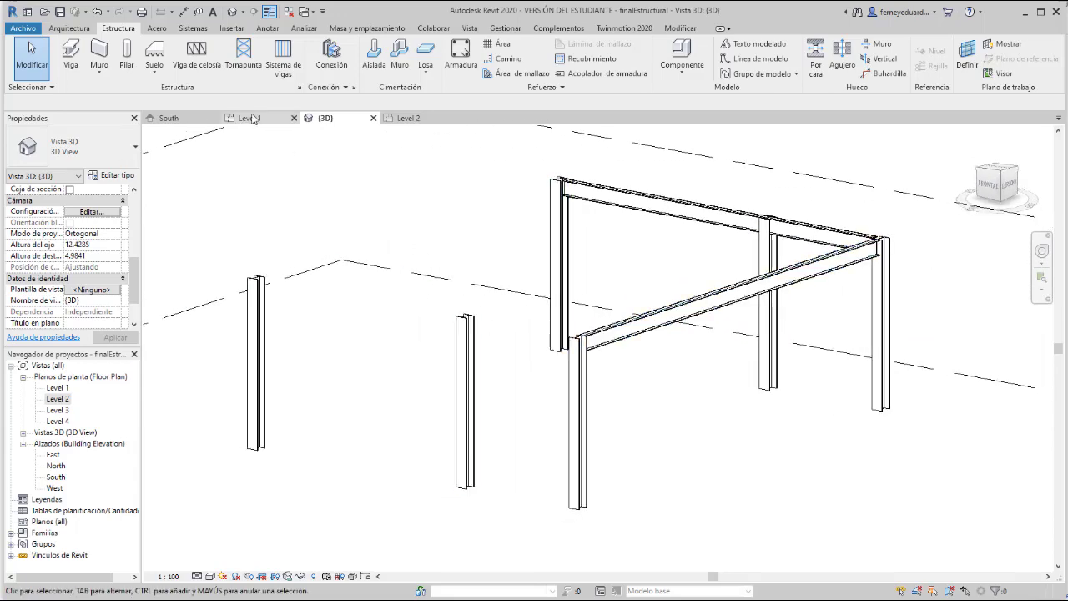
Step: Try to place a W310X38.7 beam in the 3D view between the grid 2 column tops at grids B and a'
left_click(71, 55)
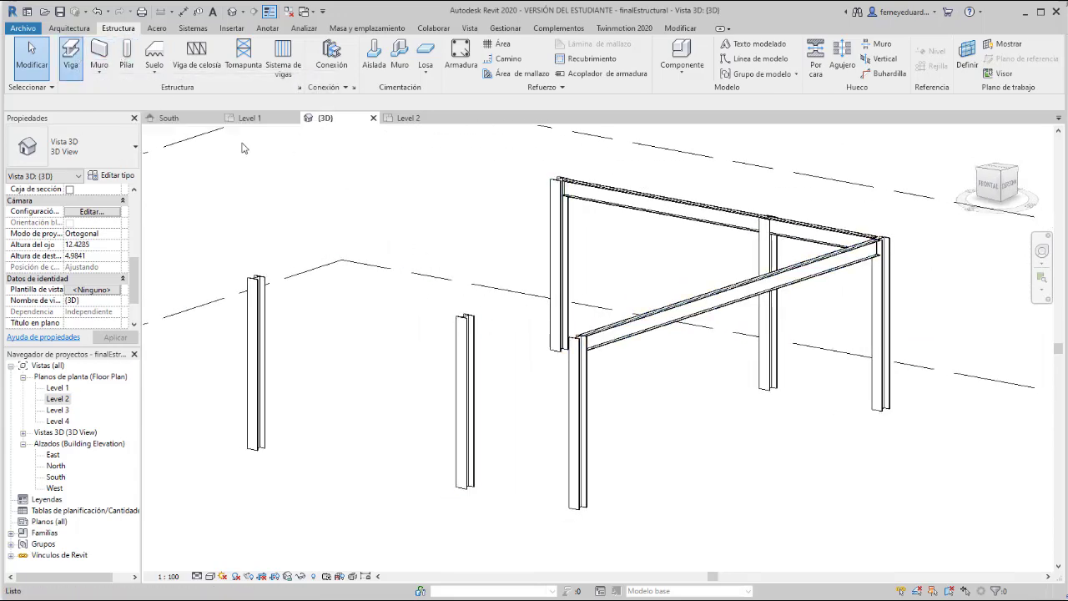
scroll(539, 336, "up", 5)
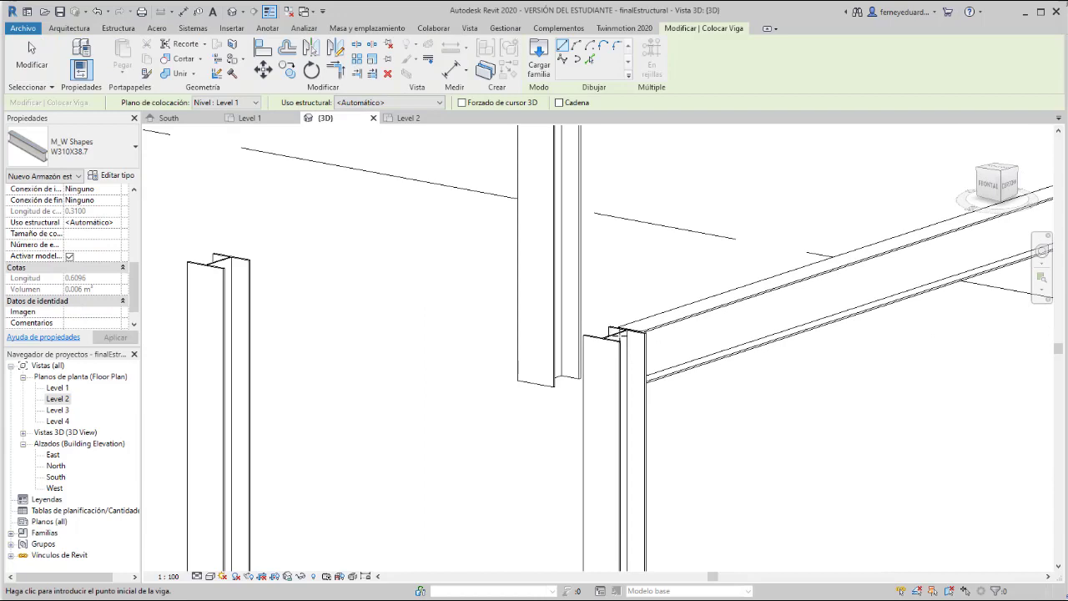
scroll(619, 335, "up", 3)
middle_click_drag(618, 335, 587, 297, "shift")
left_click(607, 294)
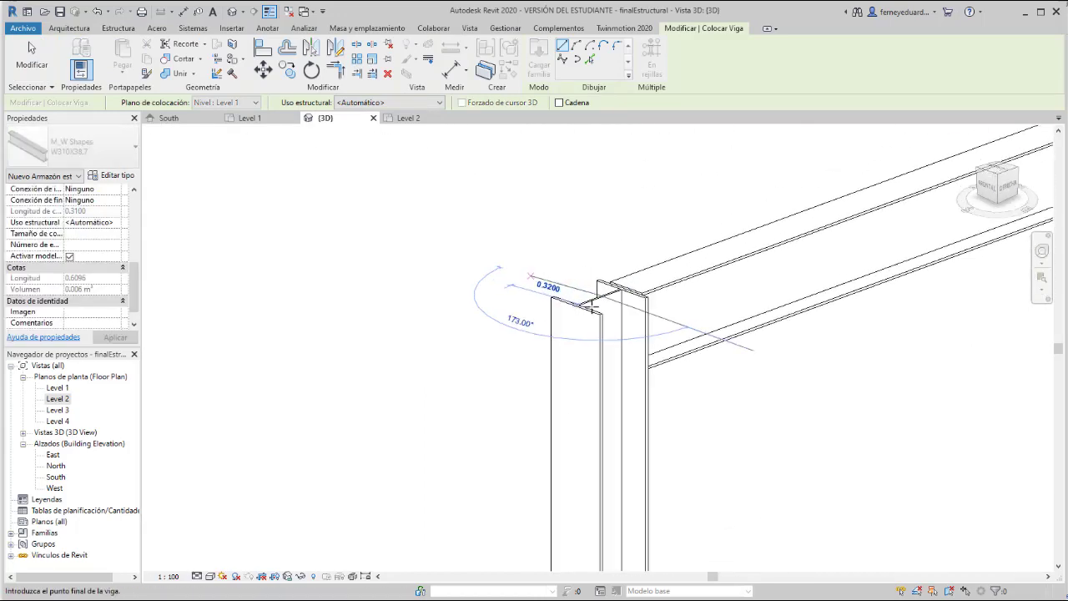
scroll(614, 304, "down", 3)
left_click(441, 245)
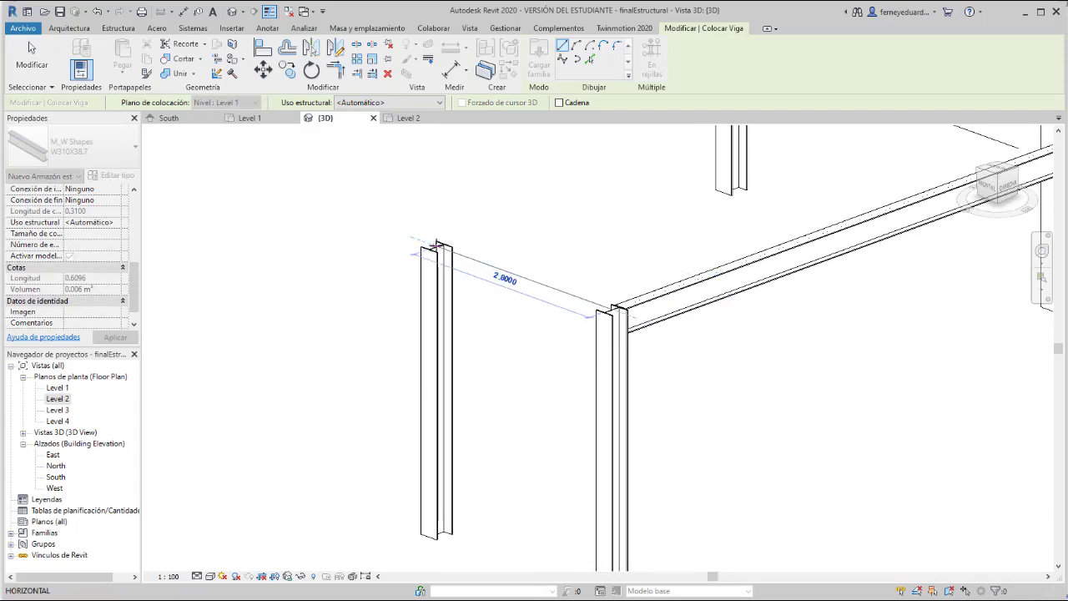
Step: Leave beam placement and delete the misplaced beam from the 3D view
scroll(571, 271, "up", 3)
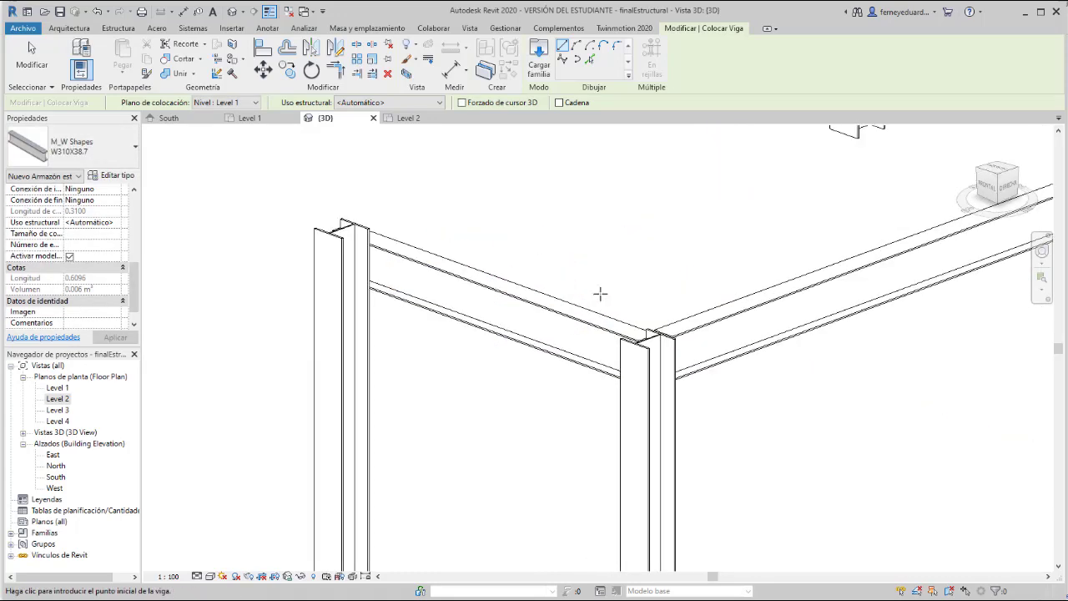
middle_click_drag(601, 297, 569, 303, "shift")
key("Escape")
left_click(839, 248)
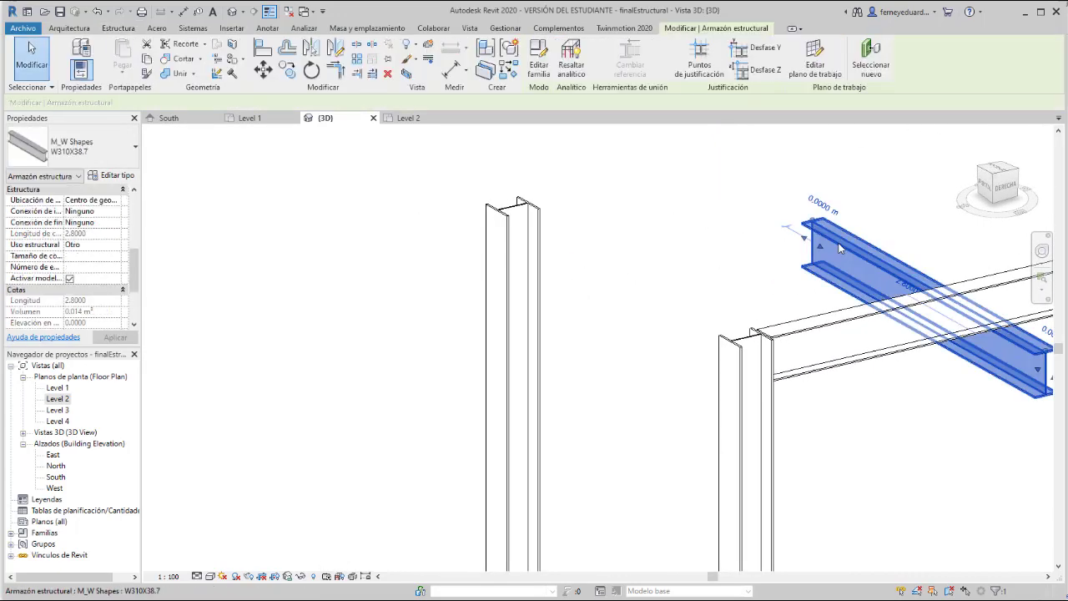
key("Delete")
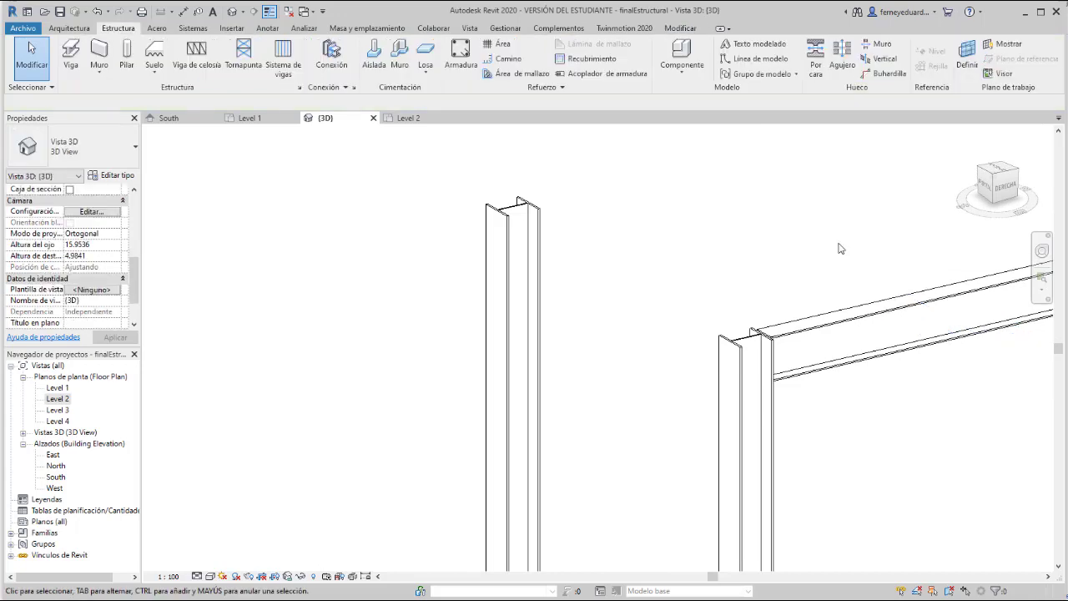
Step: In the Level 2 plan, place a W310X38.7 beam along grid 2 from the column at grid B to the column at grid A
double_click(58, 399)
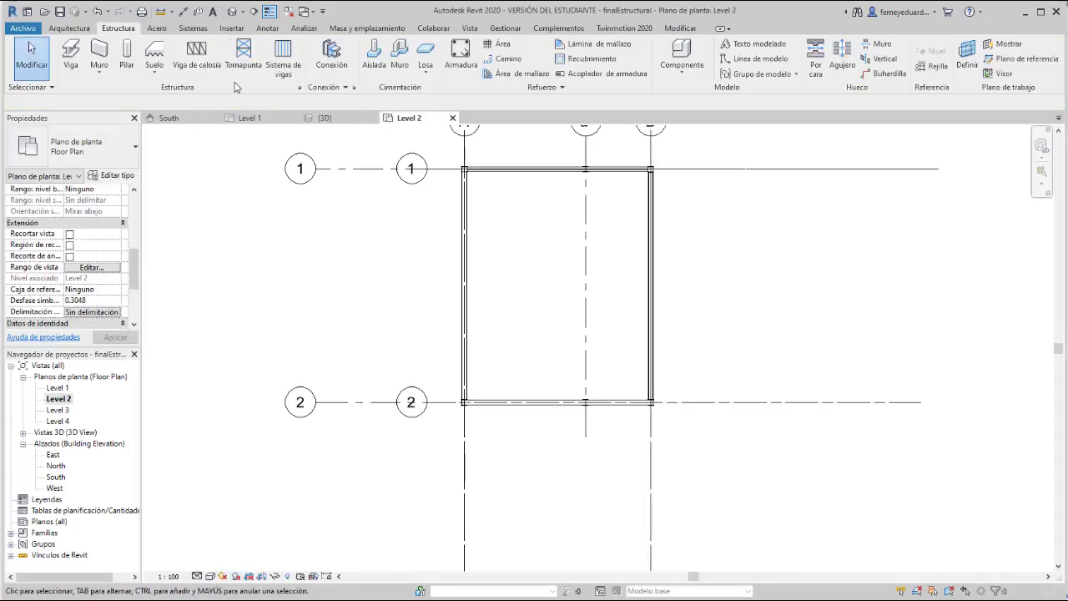
left_click(70, 58)
scroll(648, 408, "up", 2)
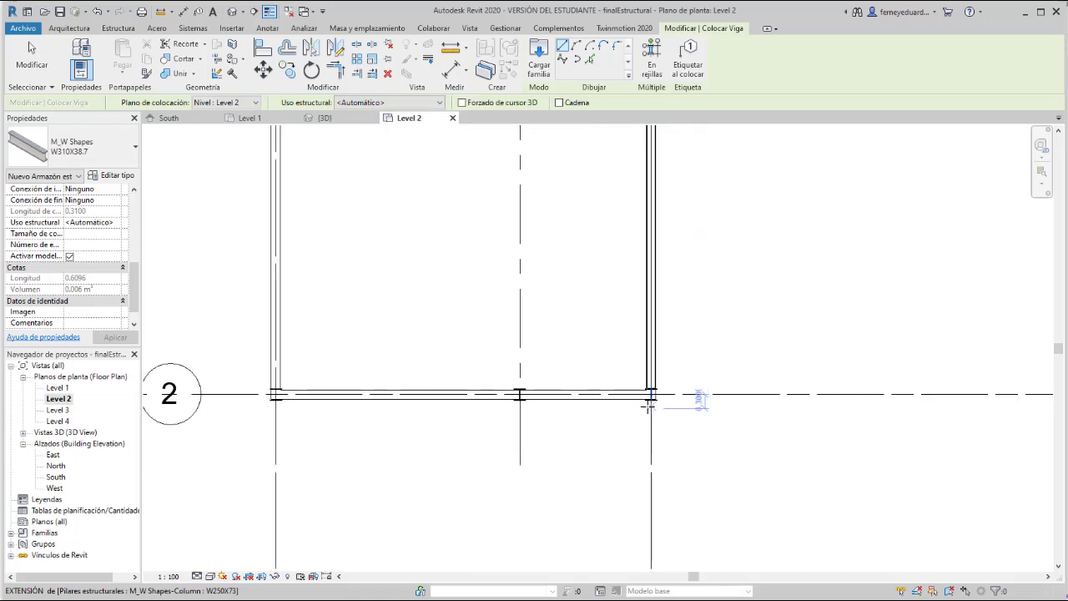
scroll(648, 408, "up", 2)
left_click(654, 382)
scroll(455, 378, "down", 2)
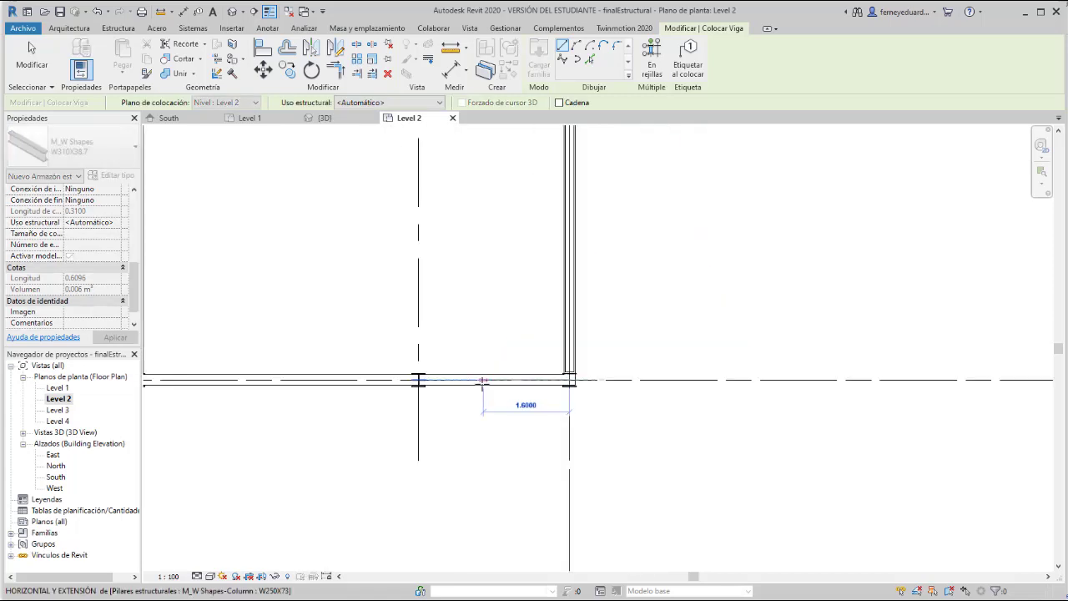
scroll(481, 382, "down", 2)
scroll(281, 379, "up", 3)
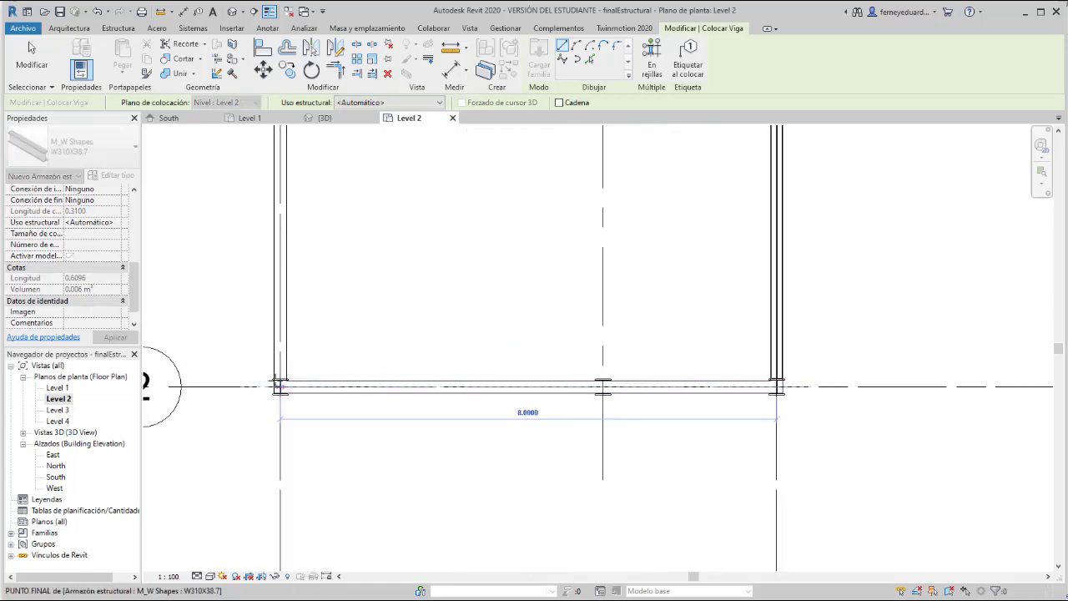
left_click(280, 385)
Step: Place a W310X38.7 beam along grid A between the facing flanges of the columns at grids 2 and 1, then leave beam placement
scroll(284, 389, "up", 3)
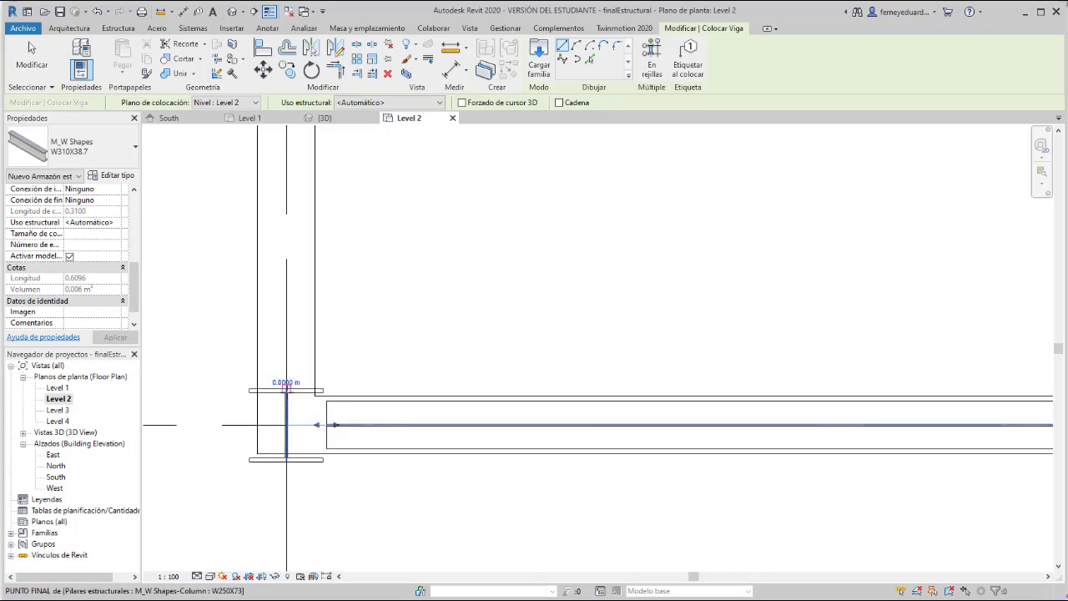
scroll(401, 400, "down", 5)
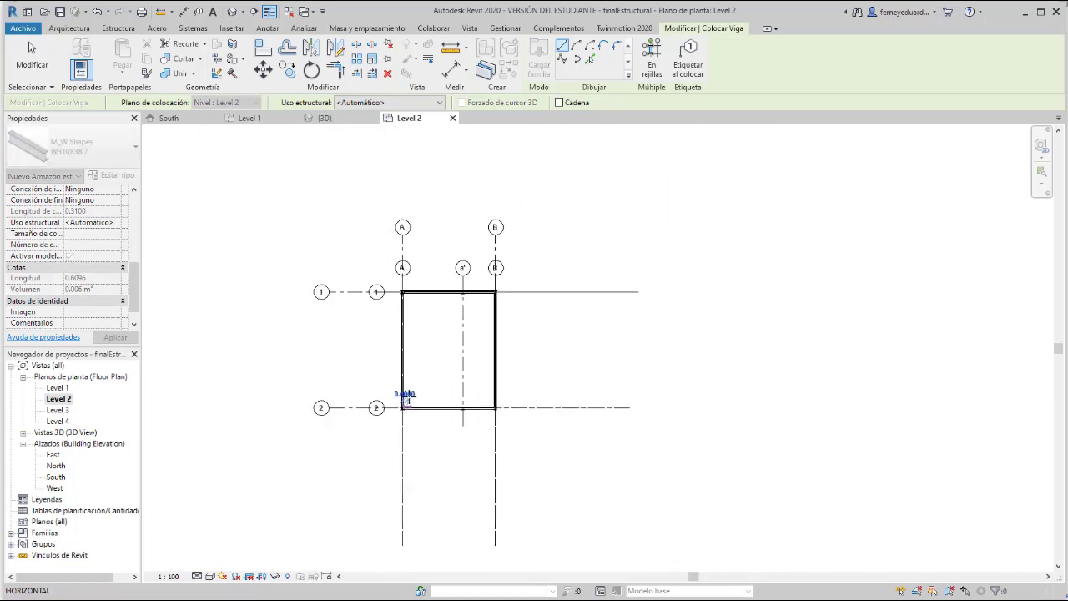
scroll(399, 300, "up", 5)
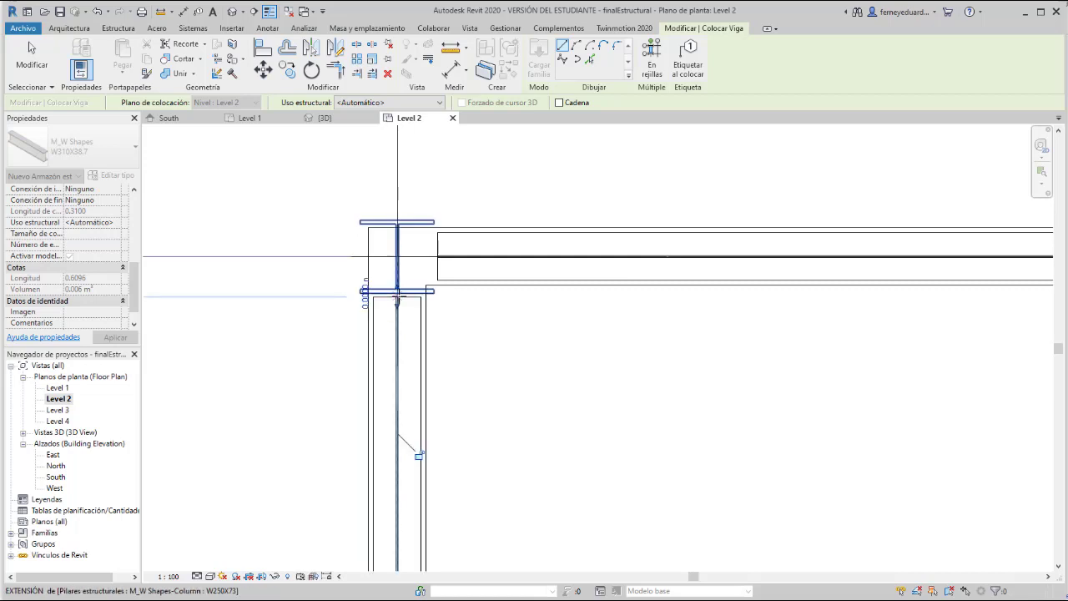
key("Escape")
key("Escape")
Step: Check the complete ring of beams on the columns in the 3D view from several angles
scroll(534, 267, "down", 3)
middle_click_drag(656, 355, 515, 306)
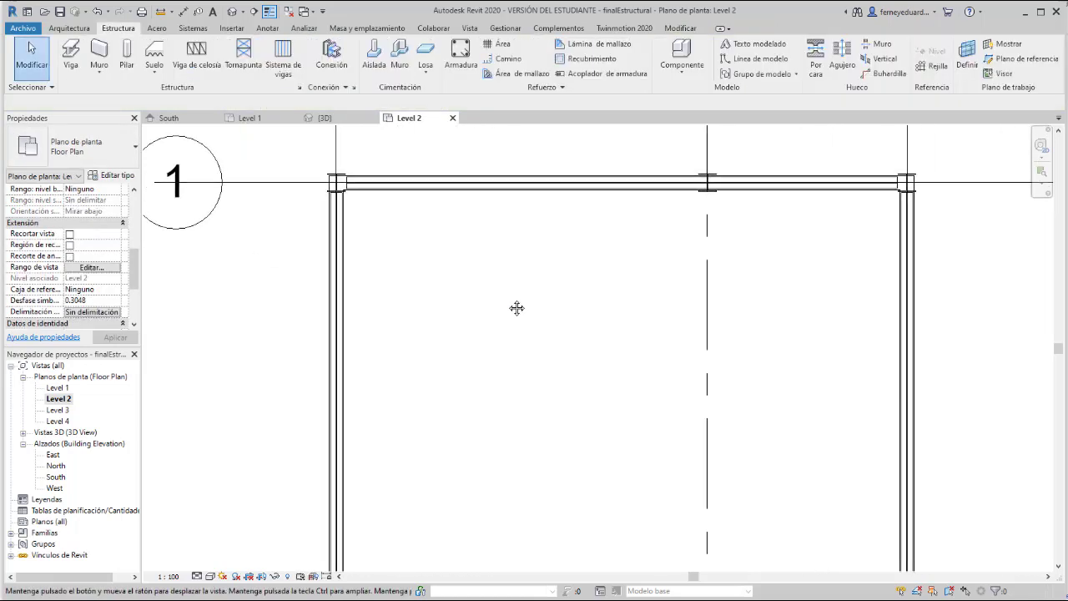
left_click(232, 12)
scroll(566, 231, "down", 6)
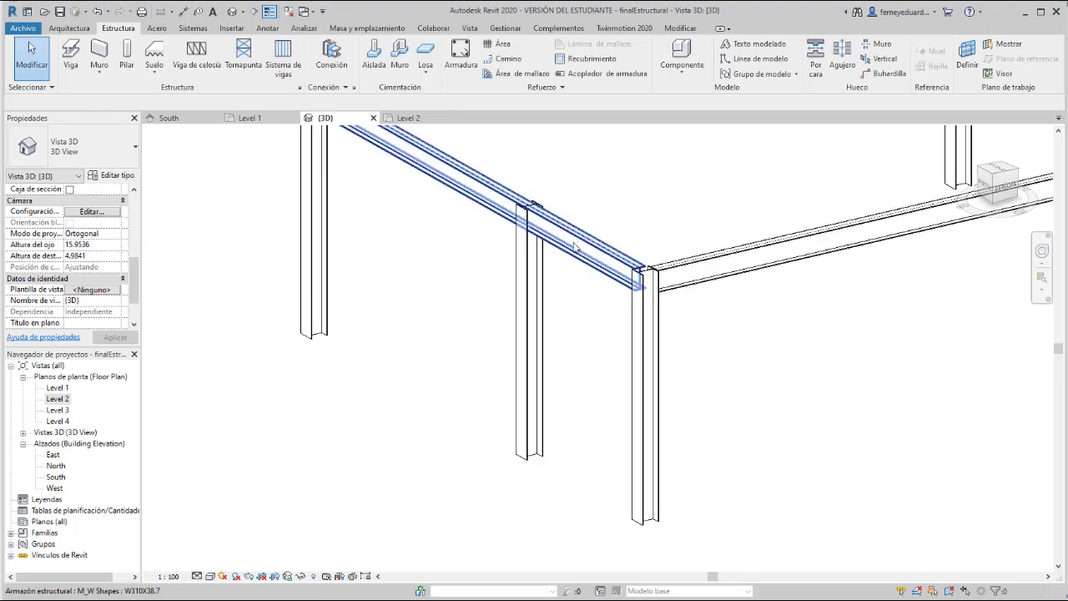
middle_click_drag(586, 255, 591, 335, "shift")
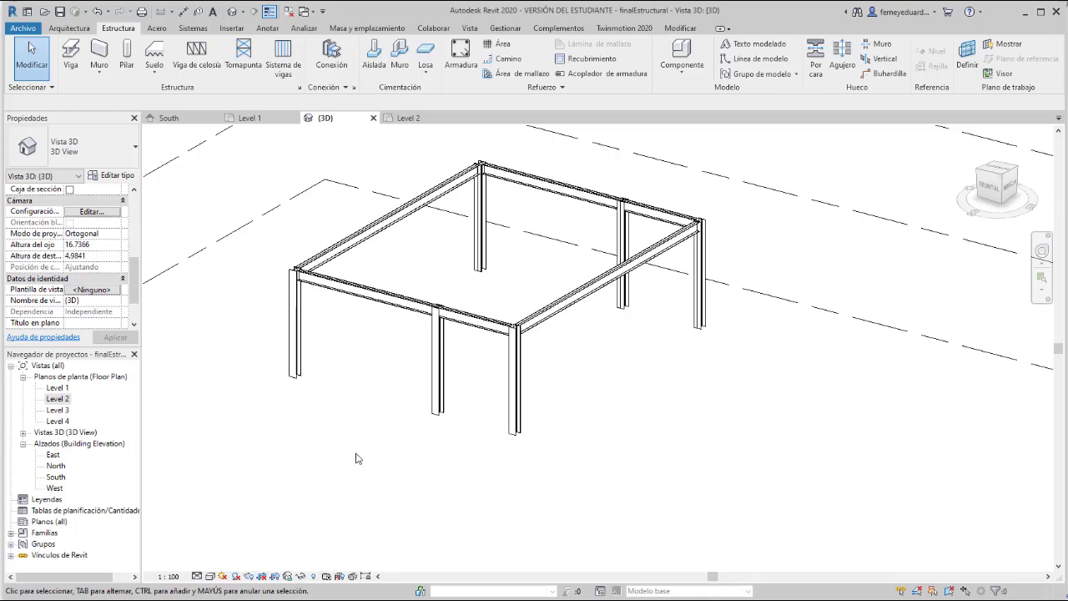
scroll(356, 458, "down", 3)
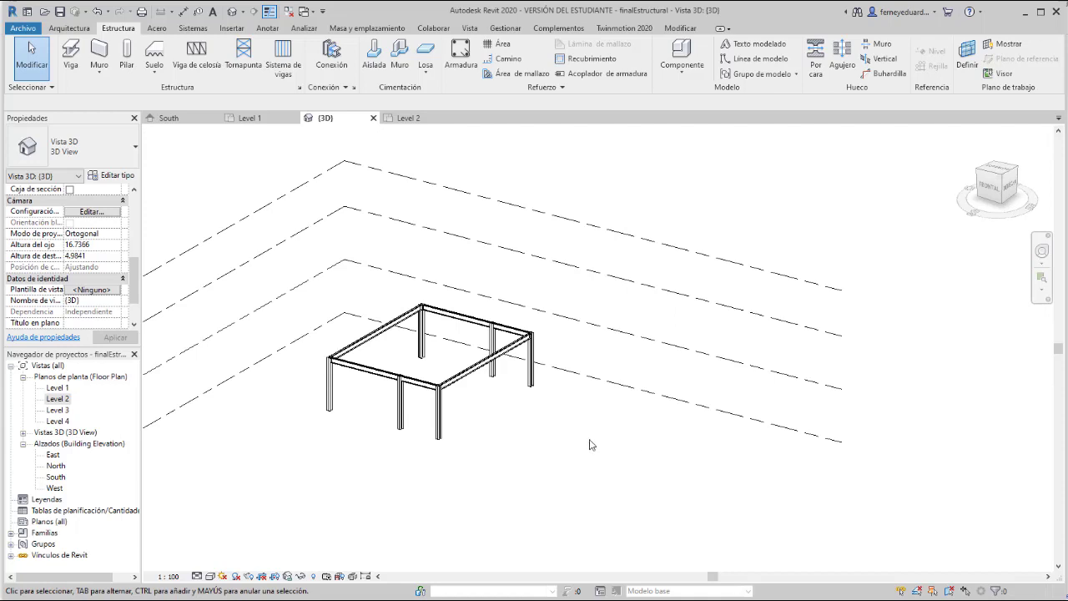
scroll(309, 375, "up", 1)
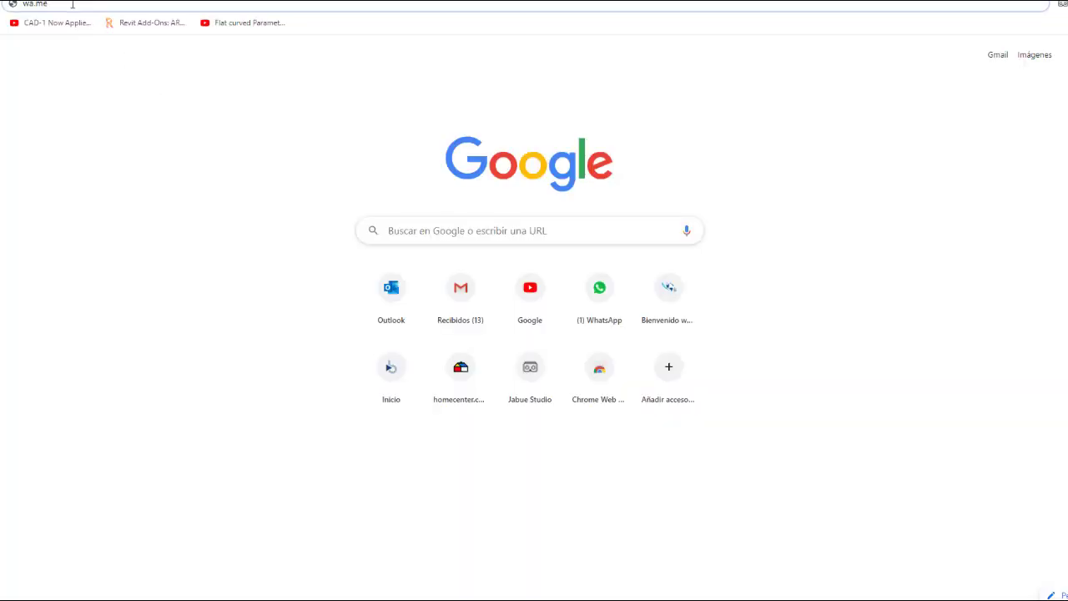
Step: Switch to the web browser and open Google's YouTube channel page
key("BackSpace")
type("youtube")
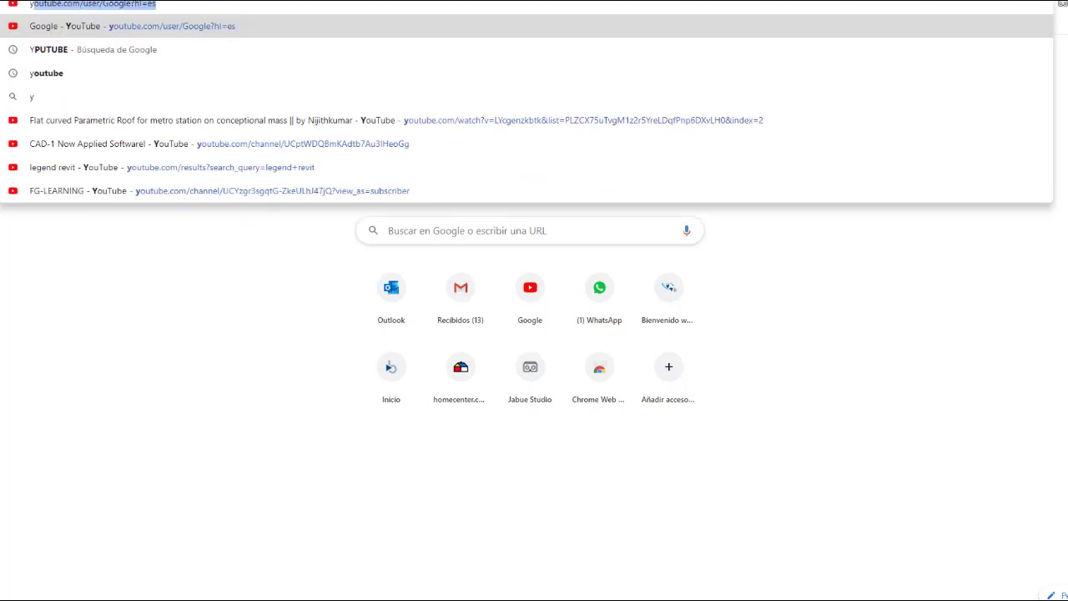
key("Return")
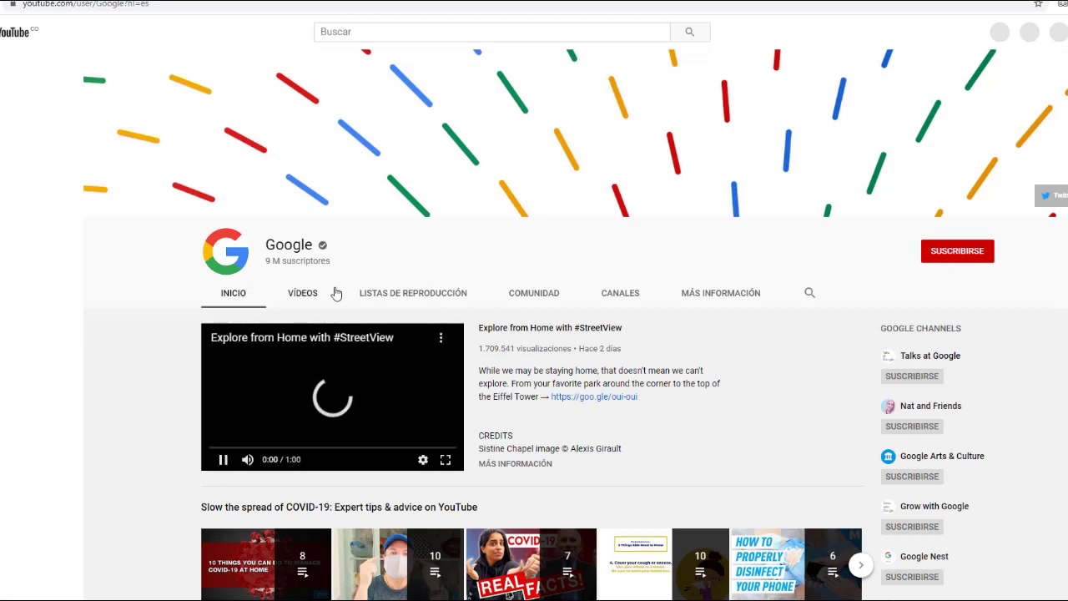
Step: Search YouTube for "fglearning" and open the FG-LEARNING channel
left_click(353, 32)
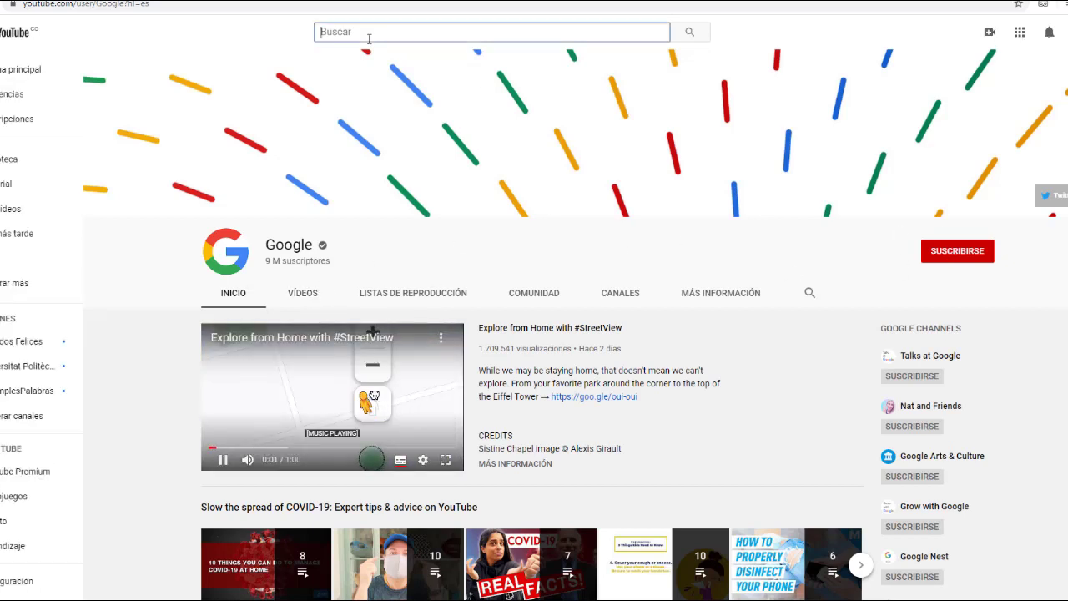
type("fgle")
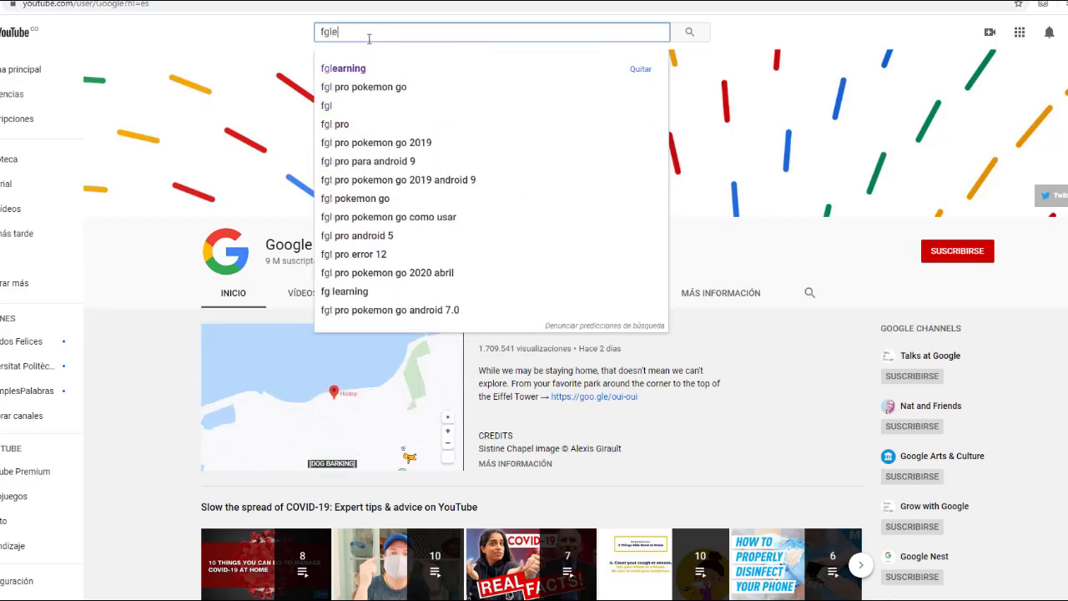
type("arning")
key("Return")
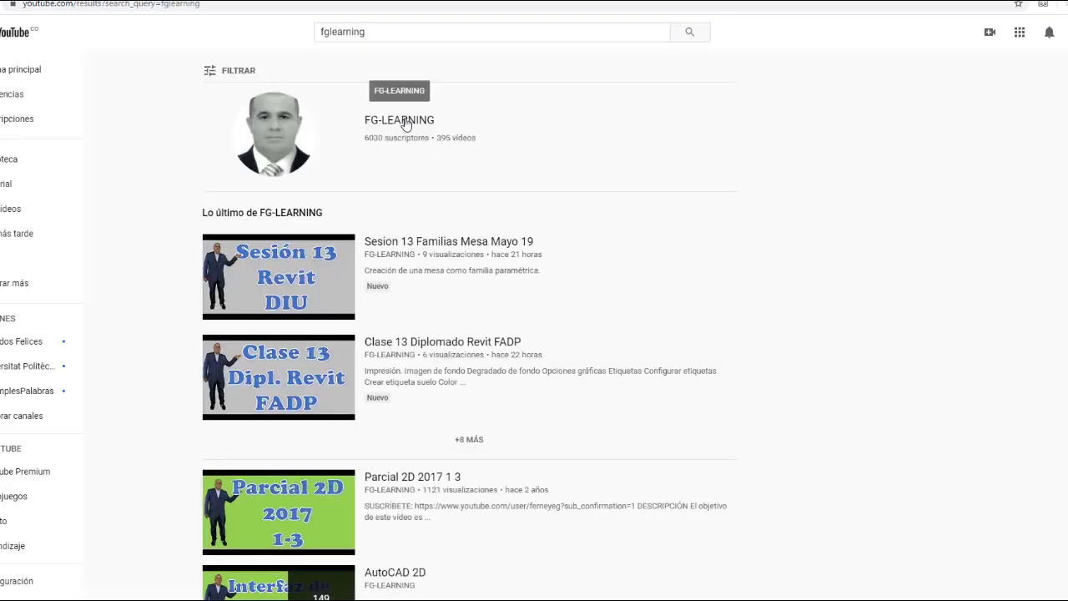
left_click(403, 122)
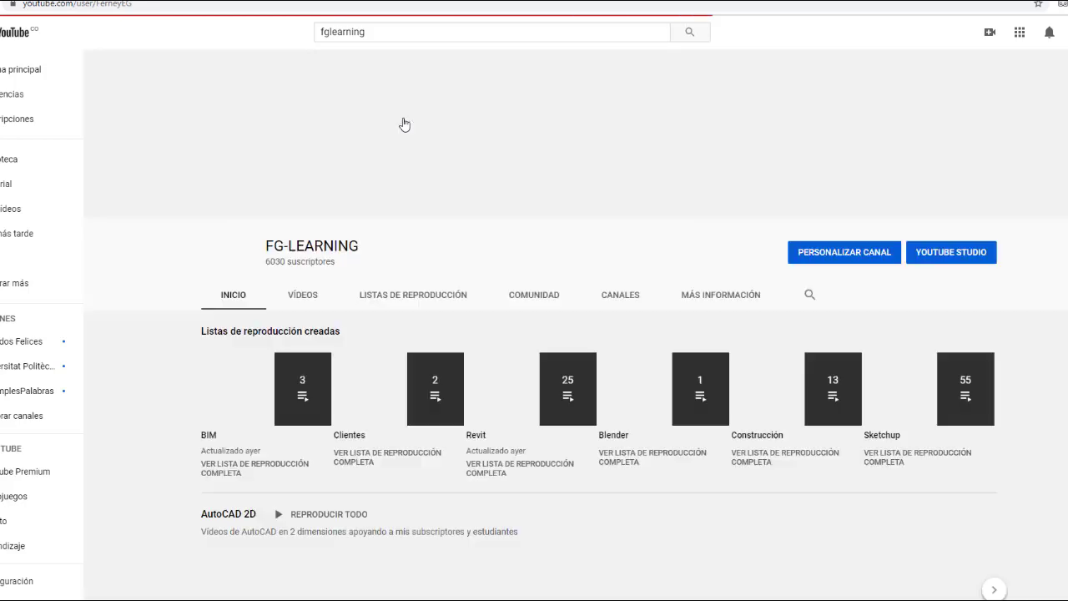
Step: Open the channel's Revit playlist and look through its list of class recordings
scroll(402, 342, "down", 2)
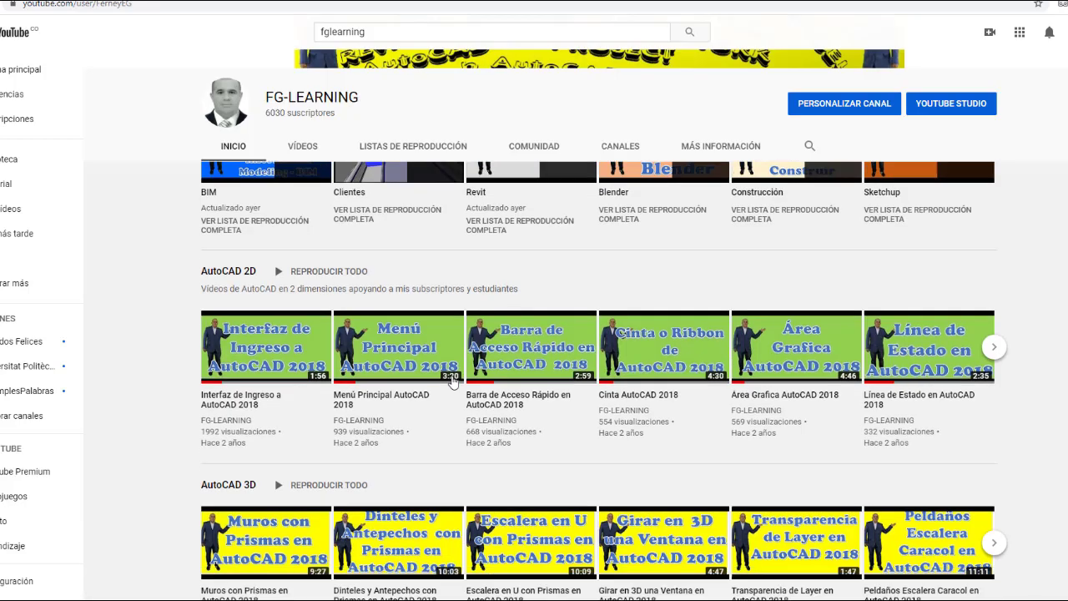
left_click(478, 317)
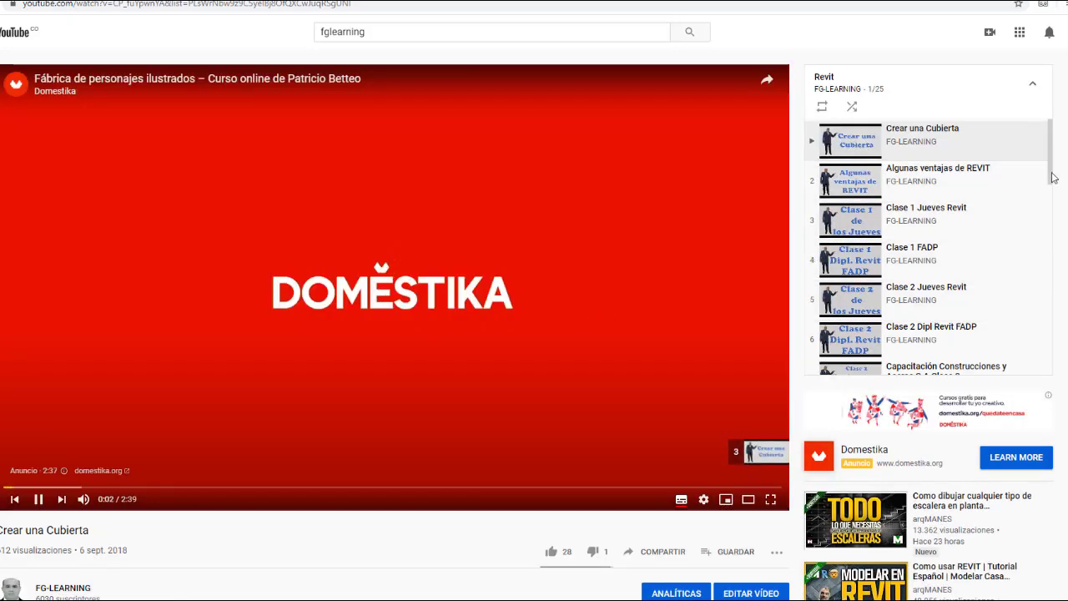
left_click_drag(1048, 173, 1030, 385)
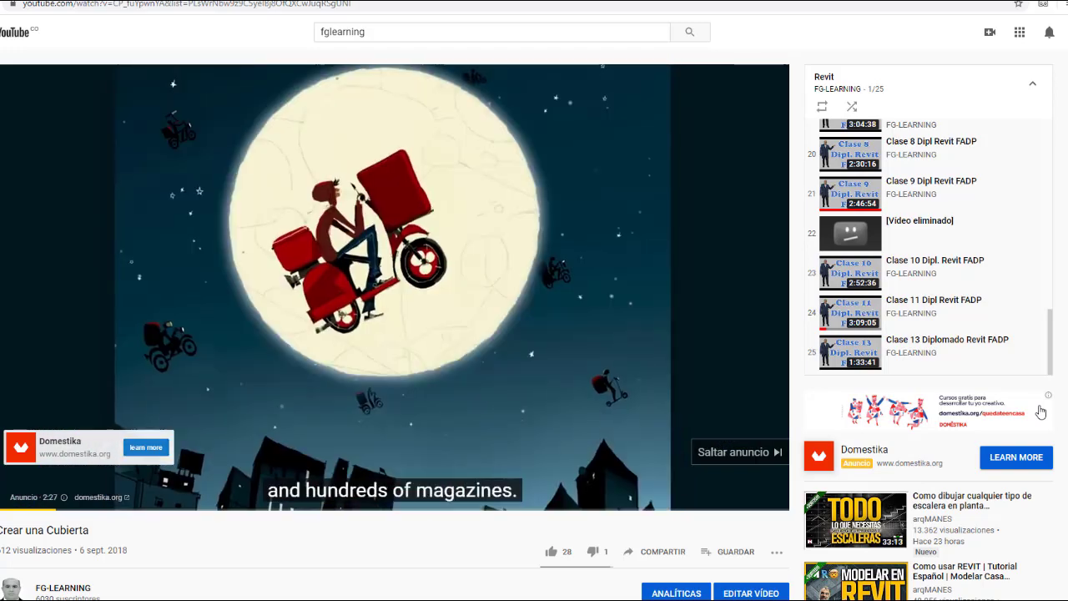
scroll(978, 313, "up", 5)
scroll(1002, 284, "up", 5)
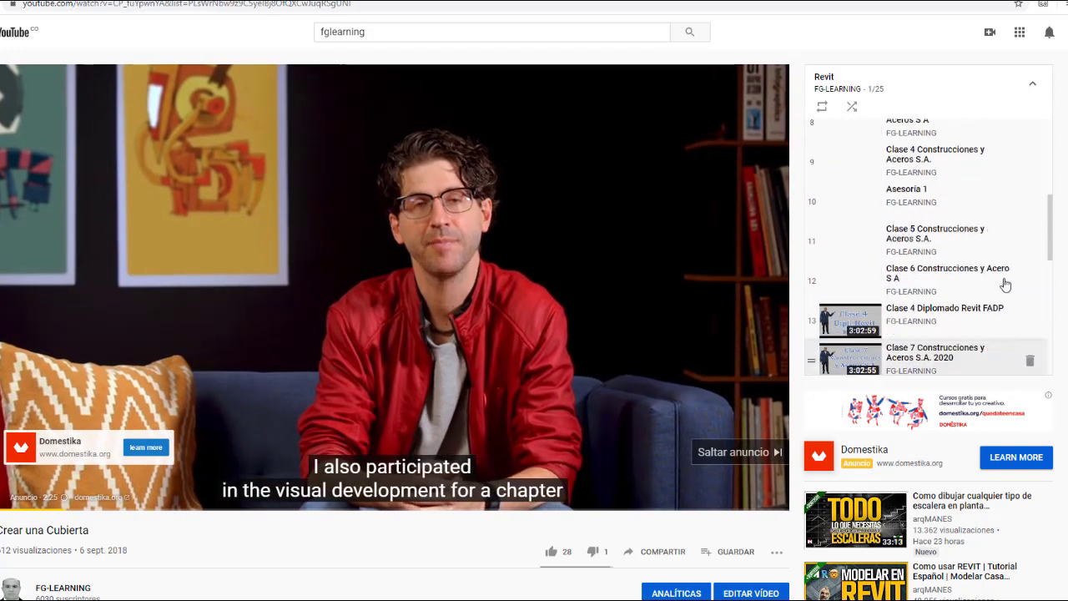
scroll(1002, 267, "down", 9)
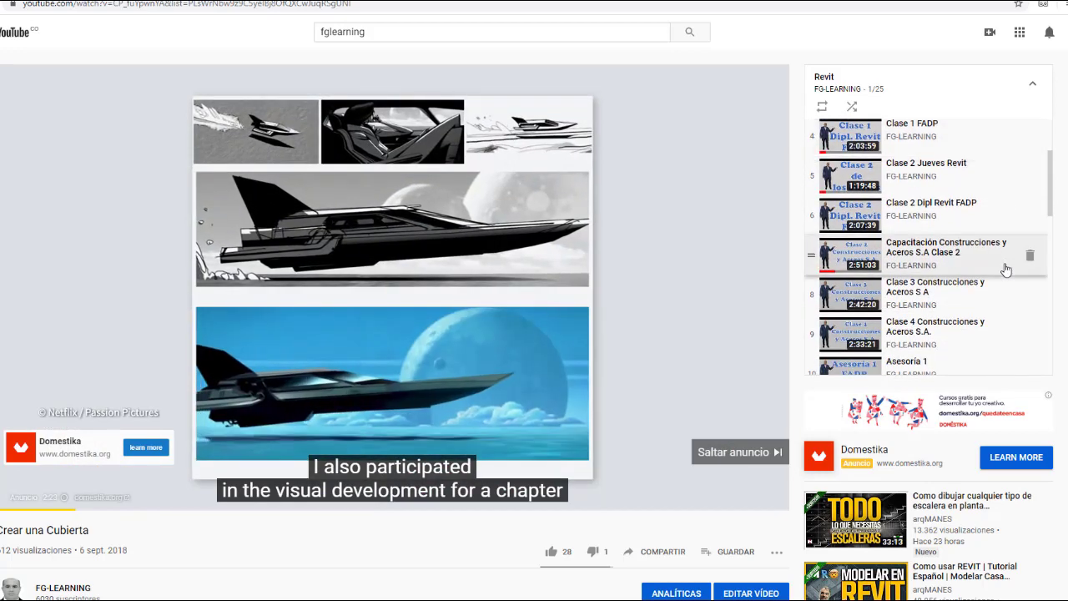
scroll(988, 262, "down", 2)
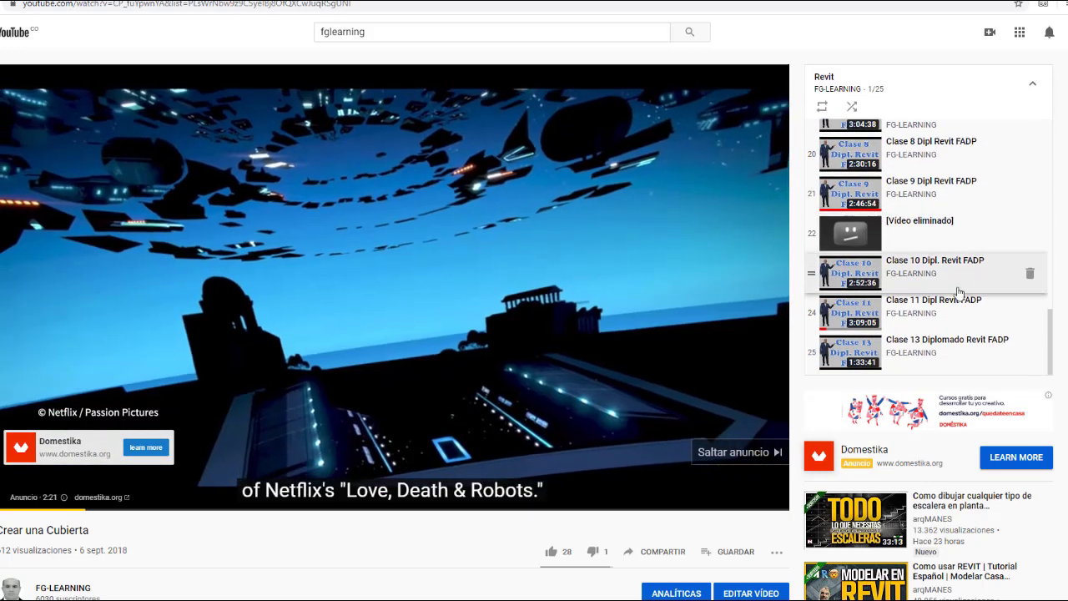
scroll(916, 242, "up", 5)
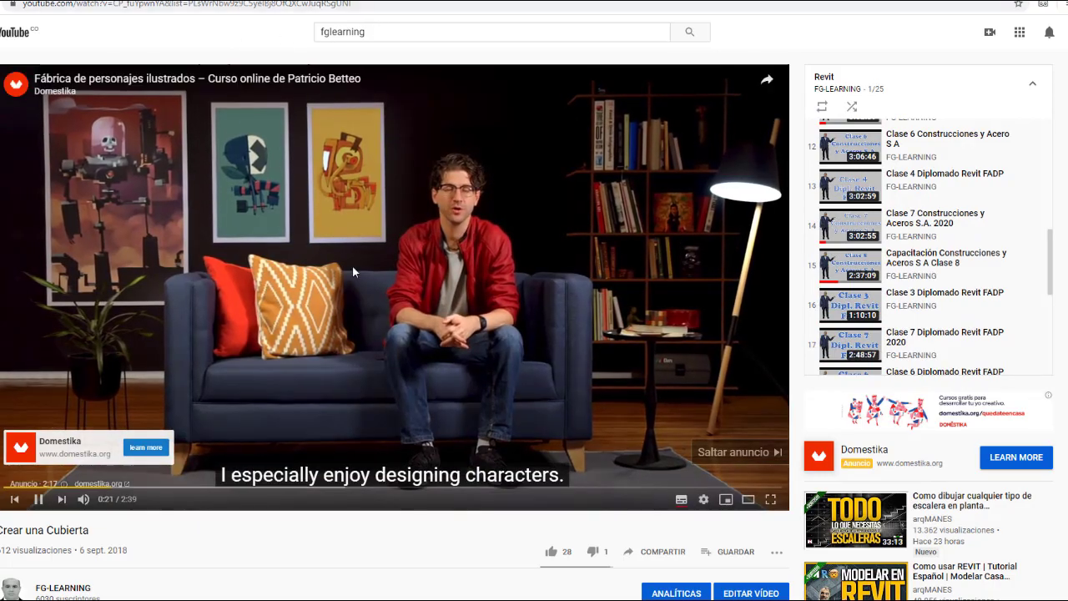
Step: Open the FG-LEARNING channel from the video page, and view the Sábados Felices channel's uploaded videos
scroll(191, 453, "down", 1)
scroll(58, 344, "down", 5)
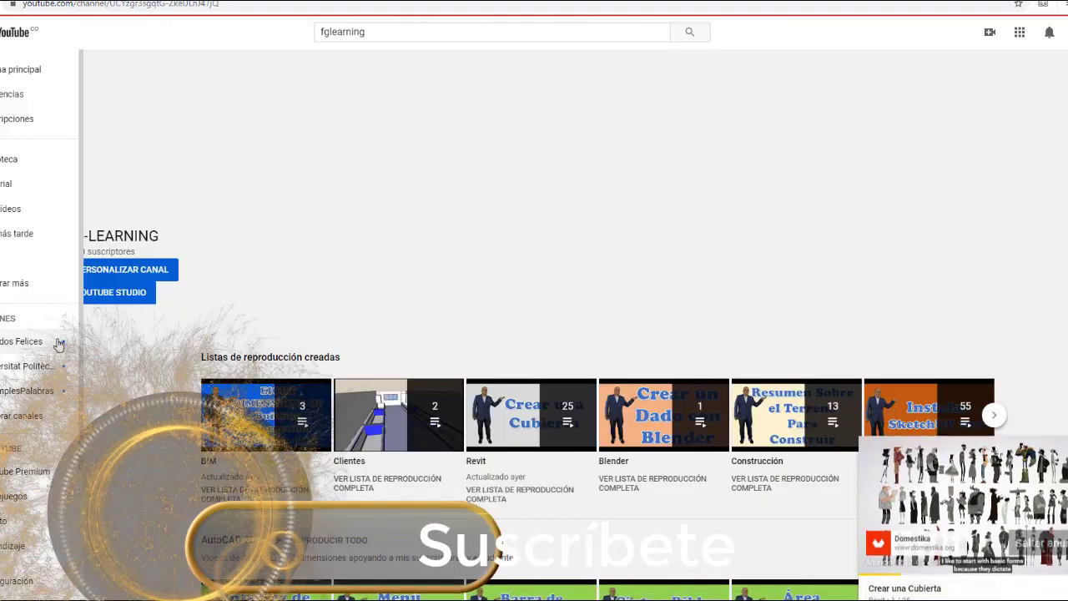
left_click(59, 342)
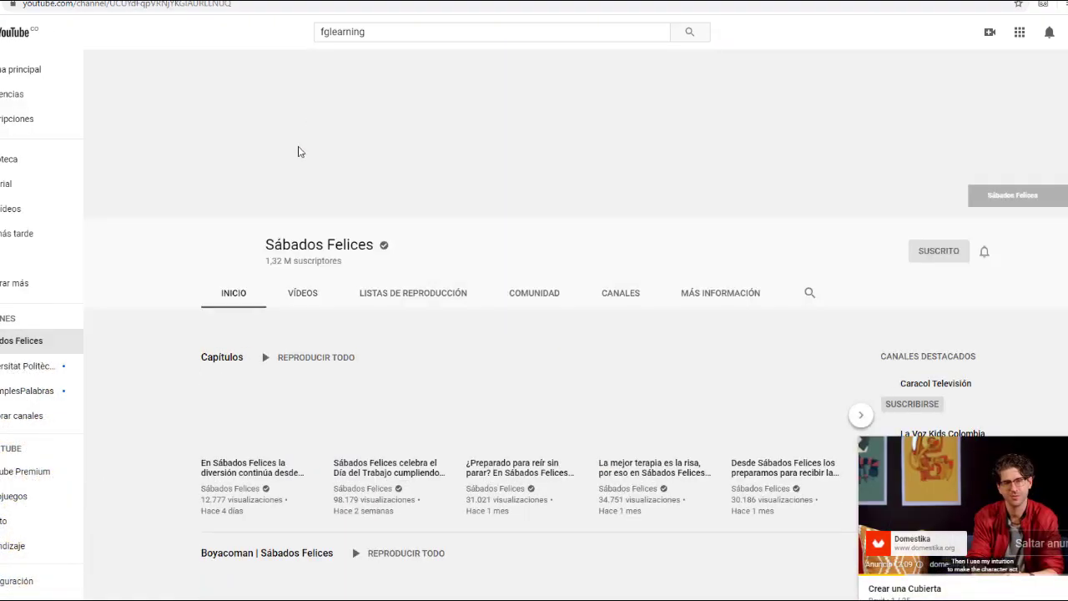
left_click(298, 294)
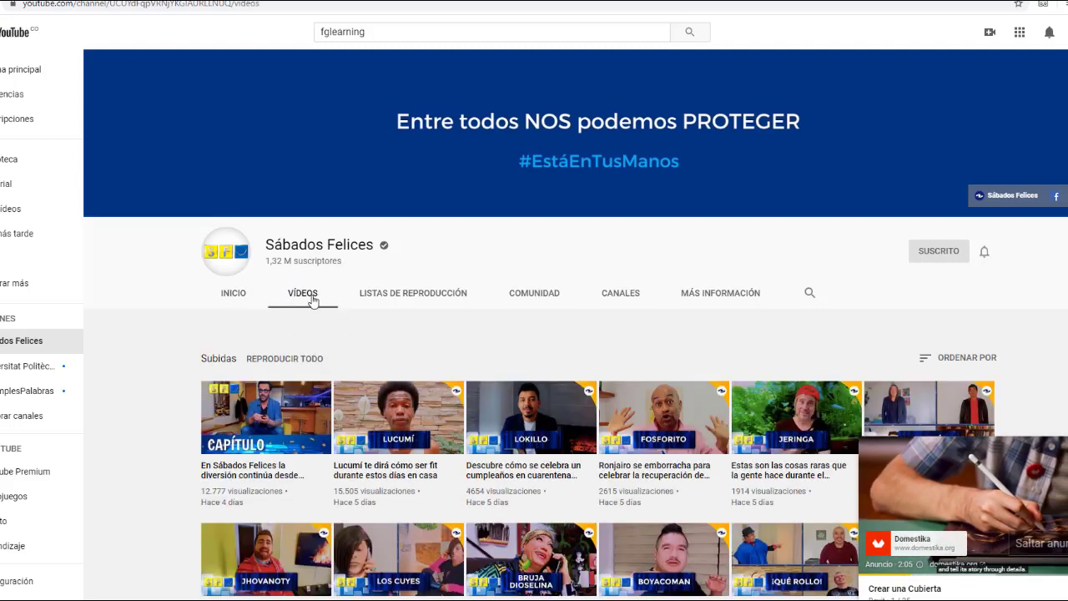
Step: Return to the "fglearning" search results, and open the FG-LEARNING channel's uploaded videos
key("alt+Left")
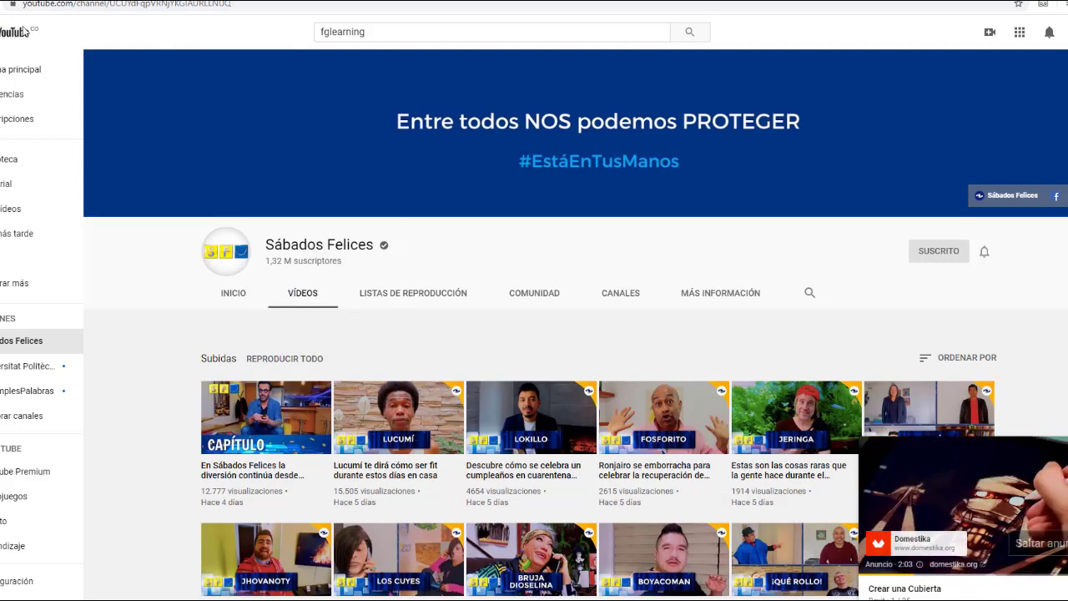
left_click(690, 35)
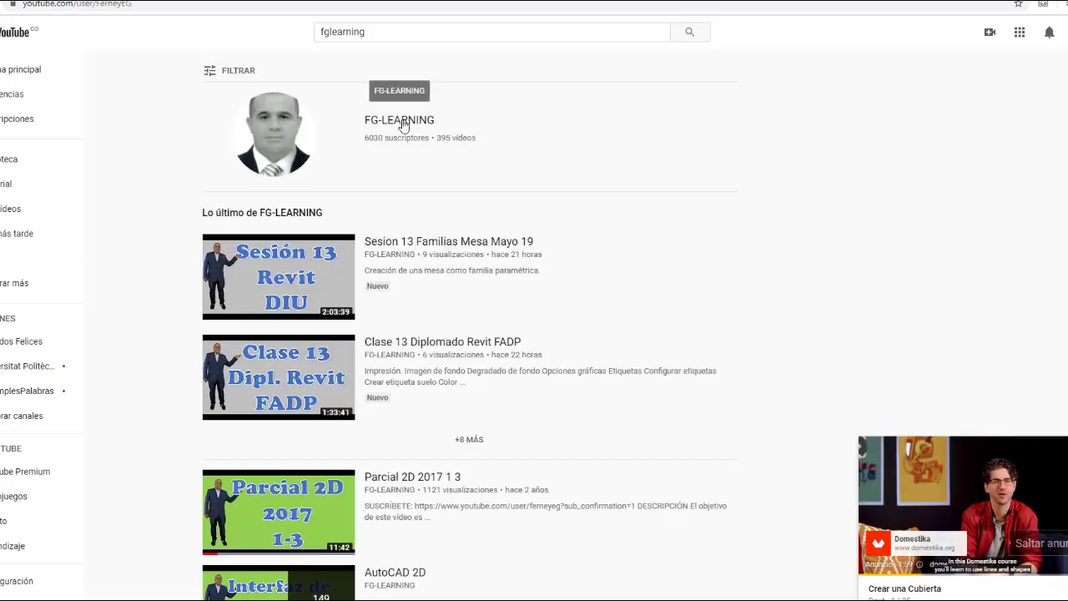
left_click(409, 122)
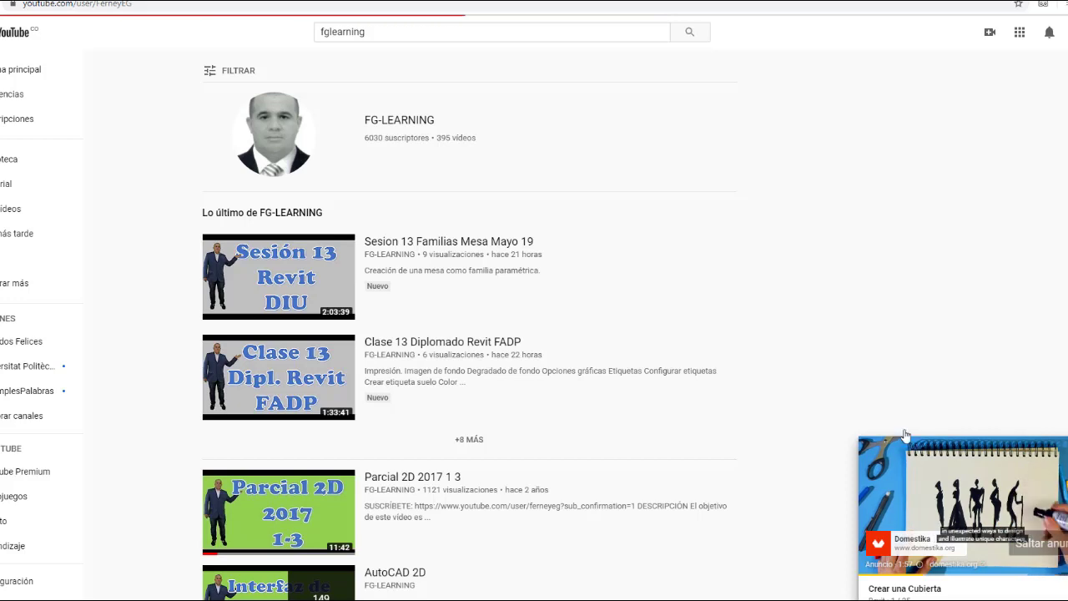
left_click(304, 298)
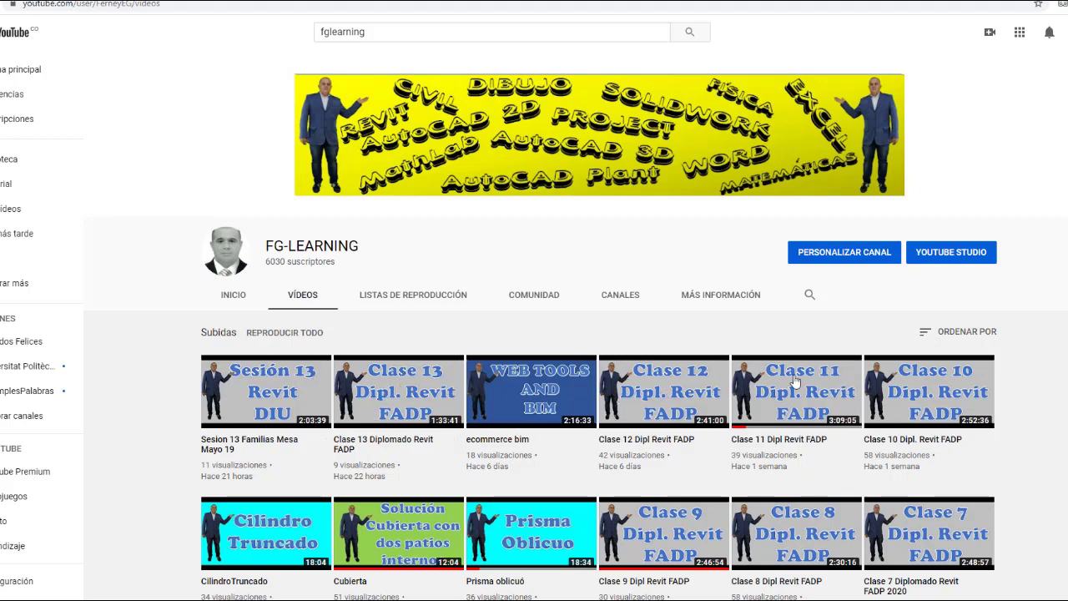
Step: Look through the FG-LEARNING channel's uploaded videos for the Revit diploma class recordings
scroll(659, 459, "down", 1)
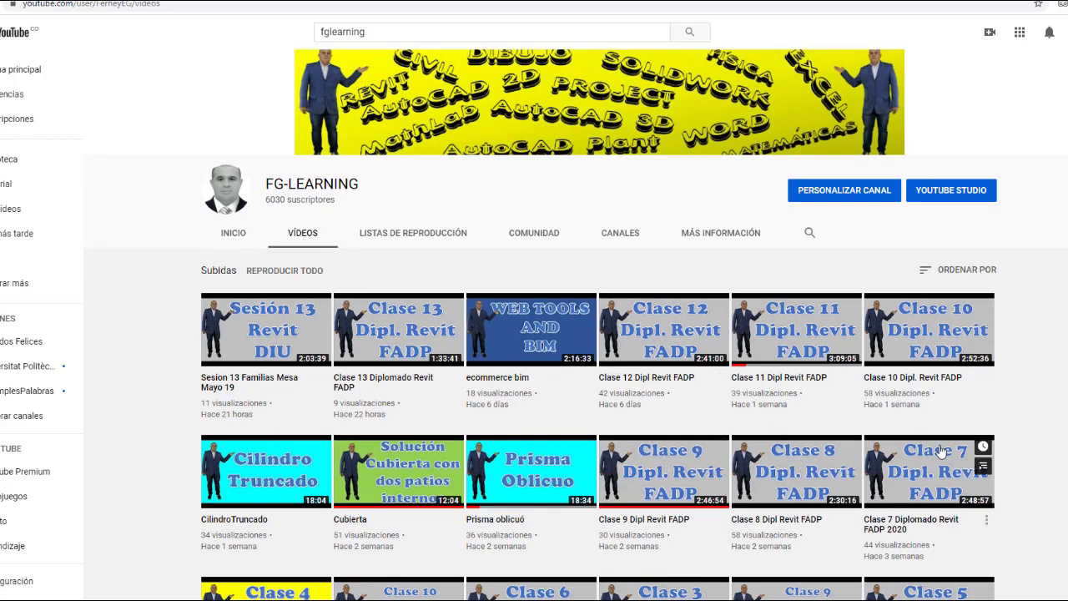
scroll(689, 482, "down", 2)
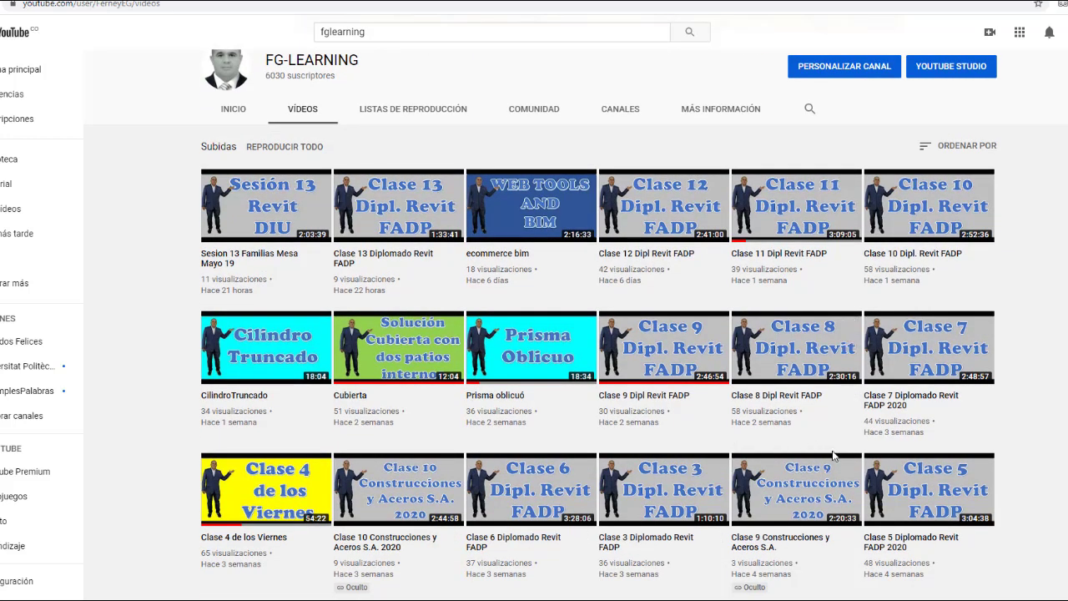
scroll(710, 526, "down", 1)
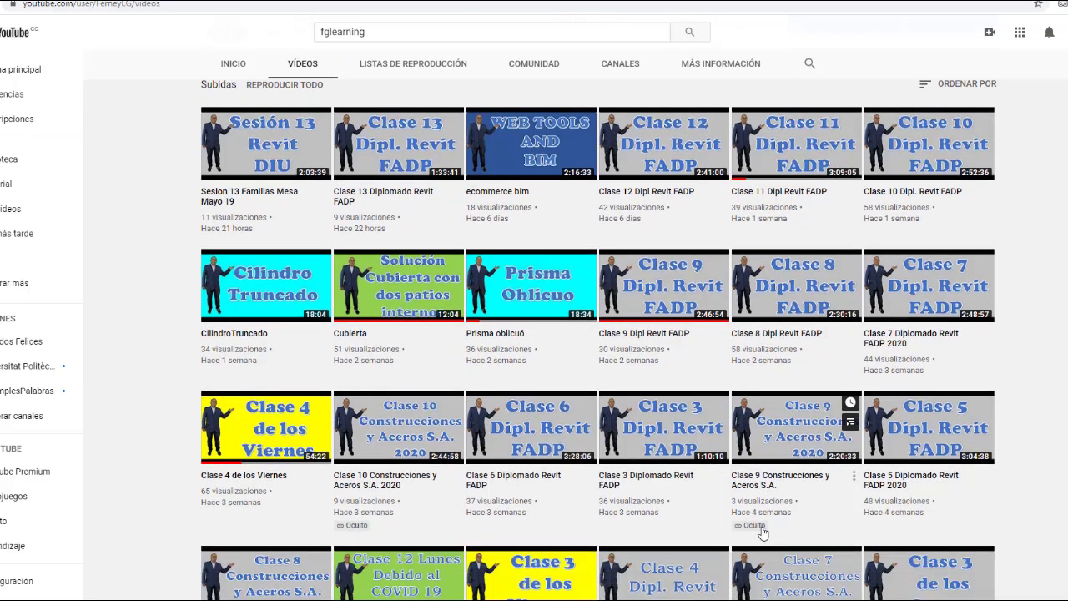
scroll(901, 468, "down", 1)
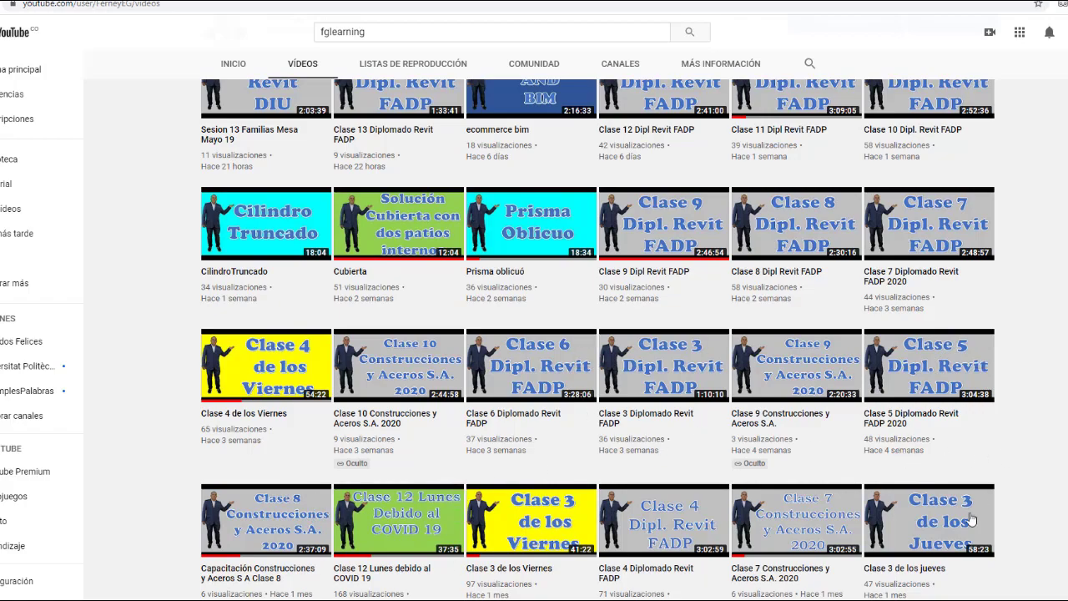
scroll(947, 494, "down", 1)
scroll(947, 494, "down", 2)
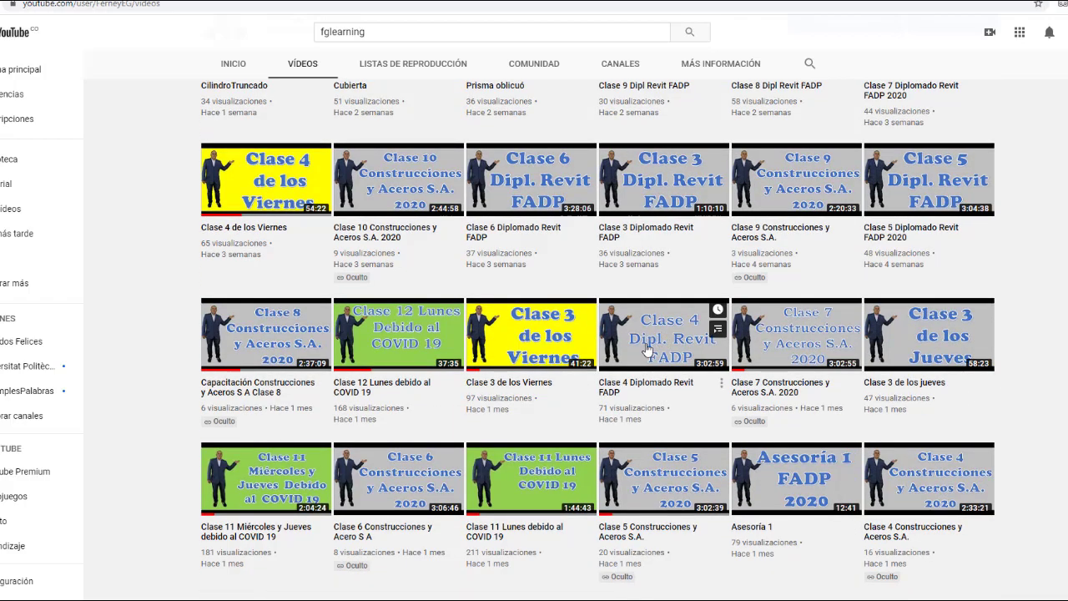
scroll(793, 485, "down", 2)
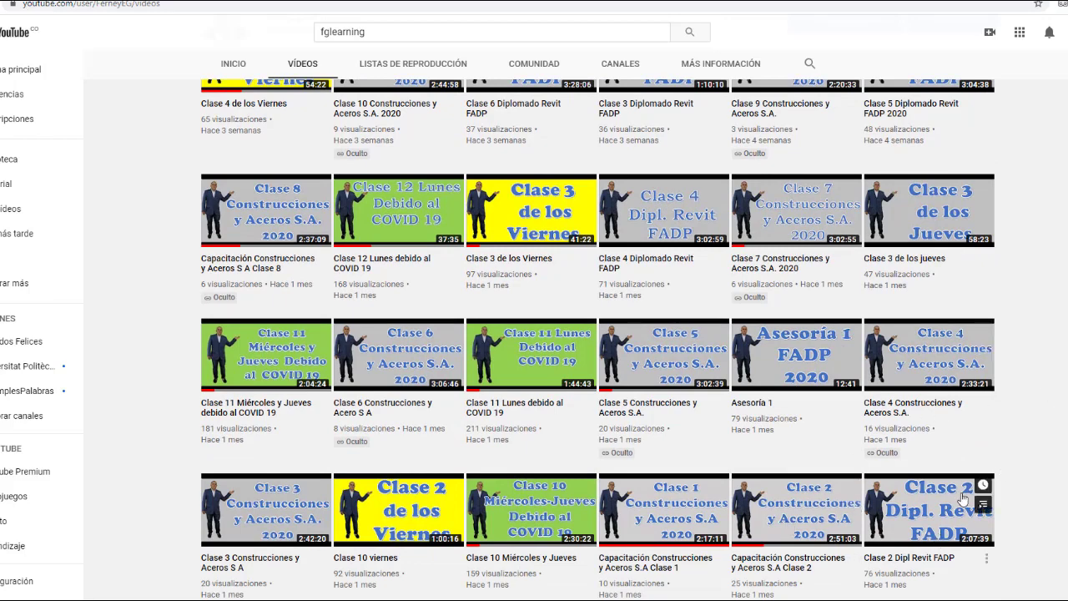
scroll(888, 464, "down", 2)
scroll(888, 464, "down", 2)
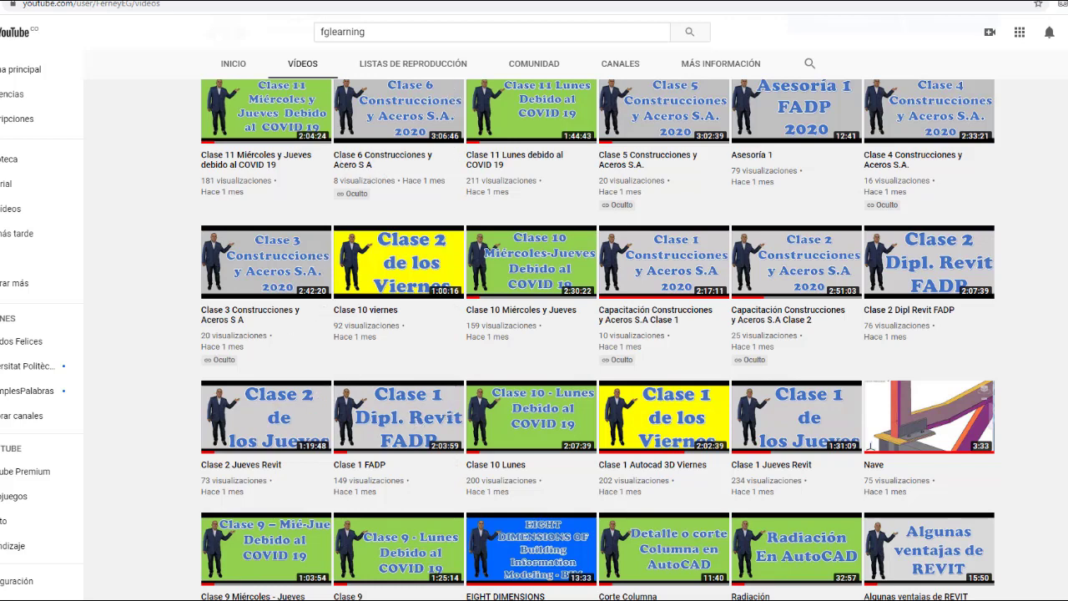
Step: Leave YouTube, switch back to Revit, and open the Level 2 floor plan after viewing the 3D column-and-beam frame
left_click(310, 2)
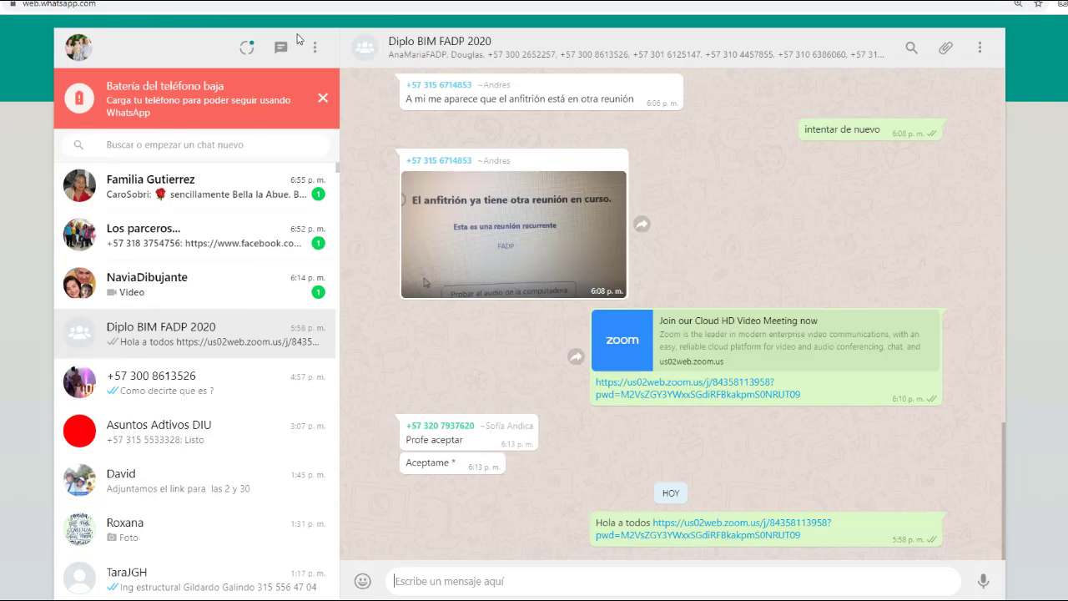
key("alt+Tab")
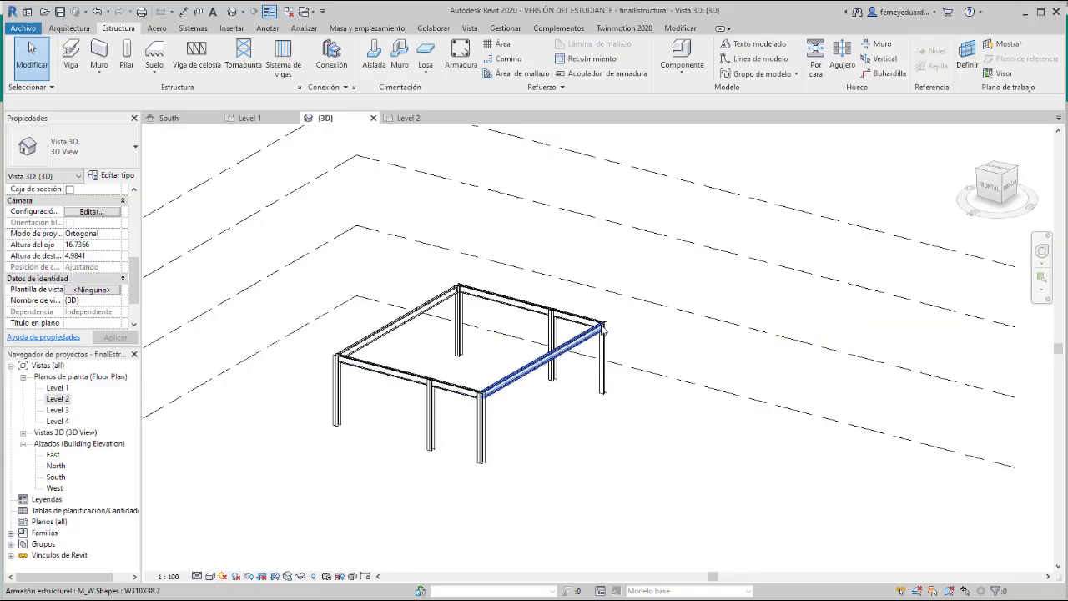
scroll(476, 327, "up", 4)
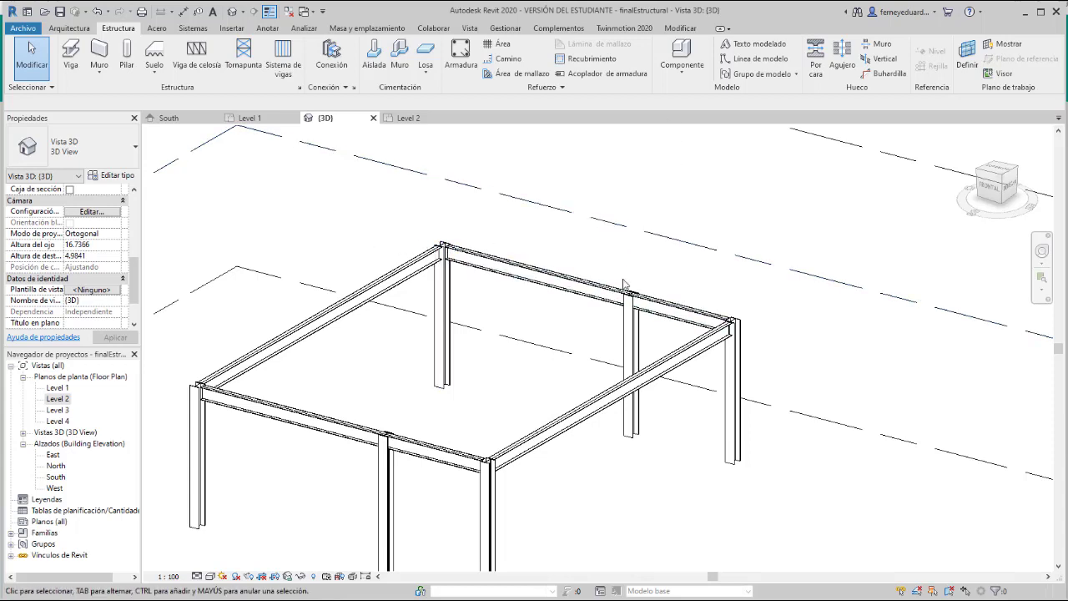
scroll(698, 290, "down", 2)
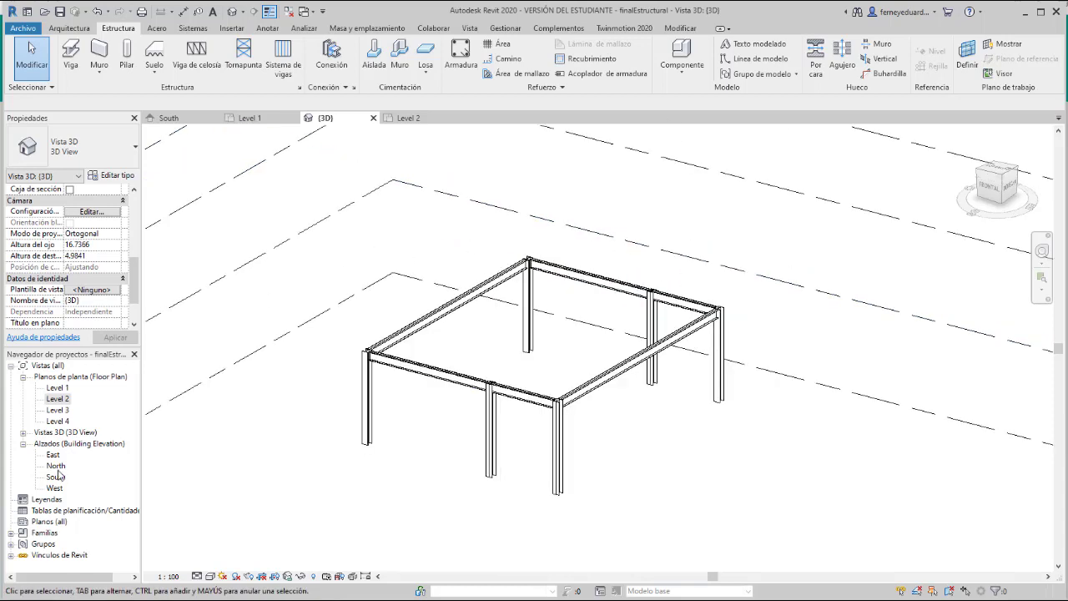
double_click(58, 399)
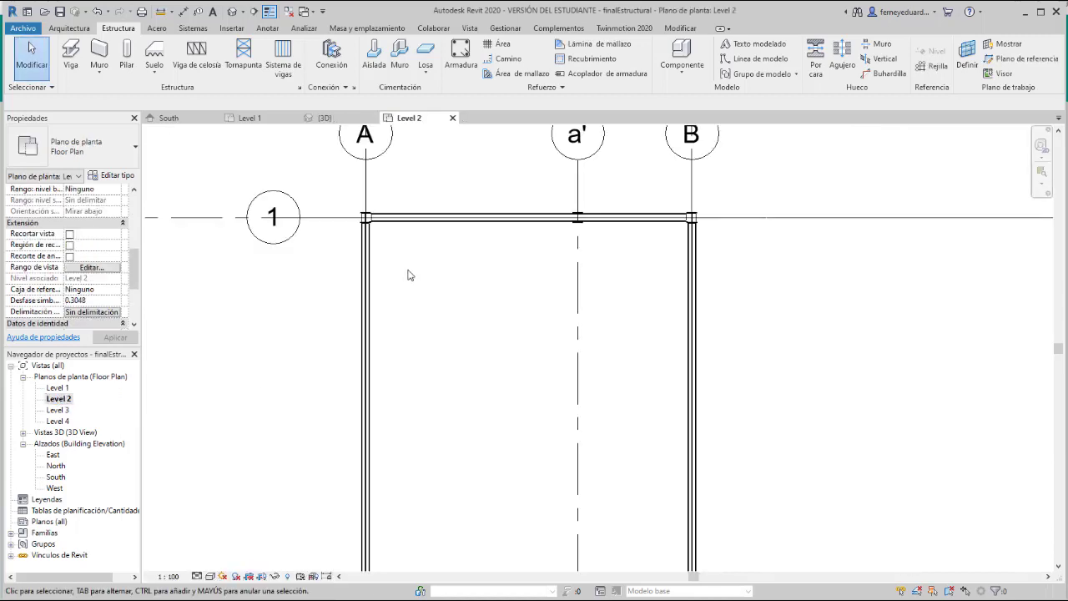
Step: Try to load a structural truss family for the truss tool from the RVT 2020 library folders
left_click(202, 58)
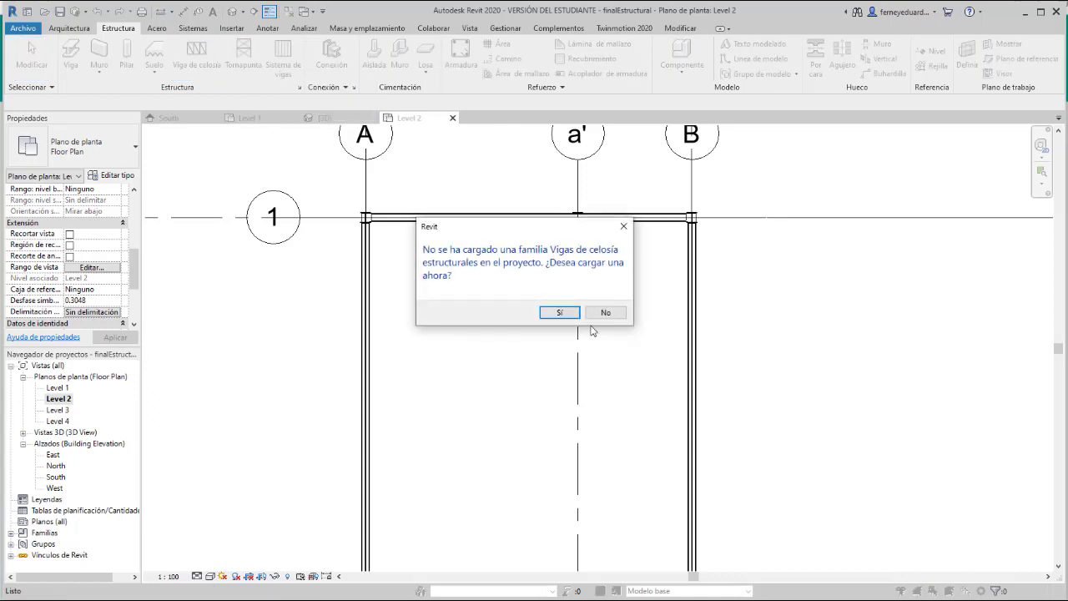
left_click(560, 313)
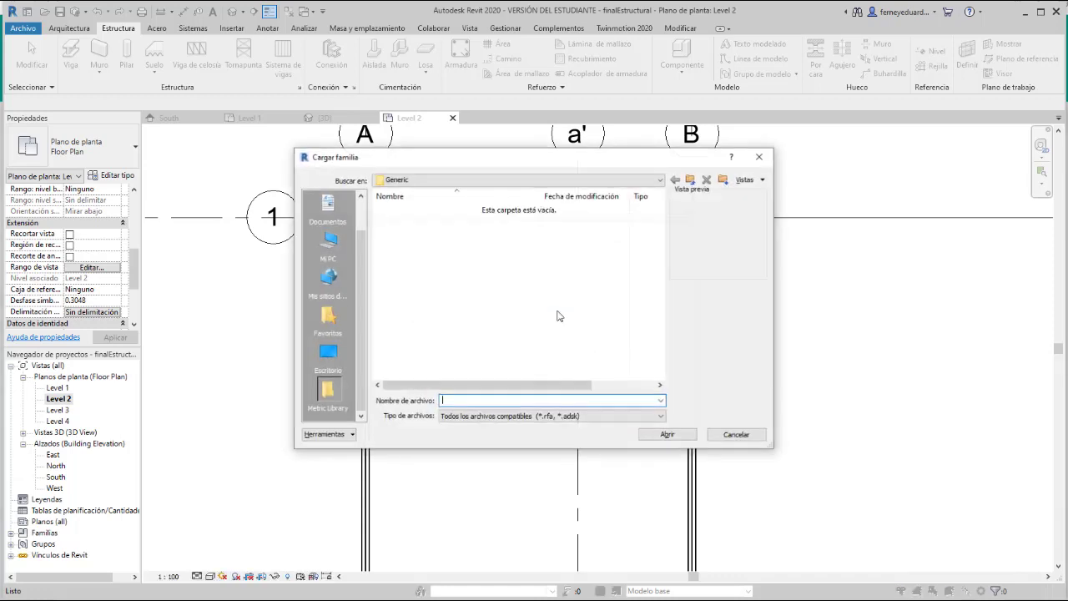
left_click(692, 180)
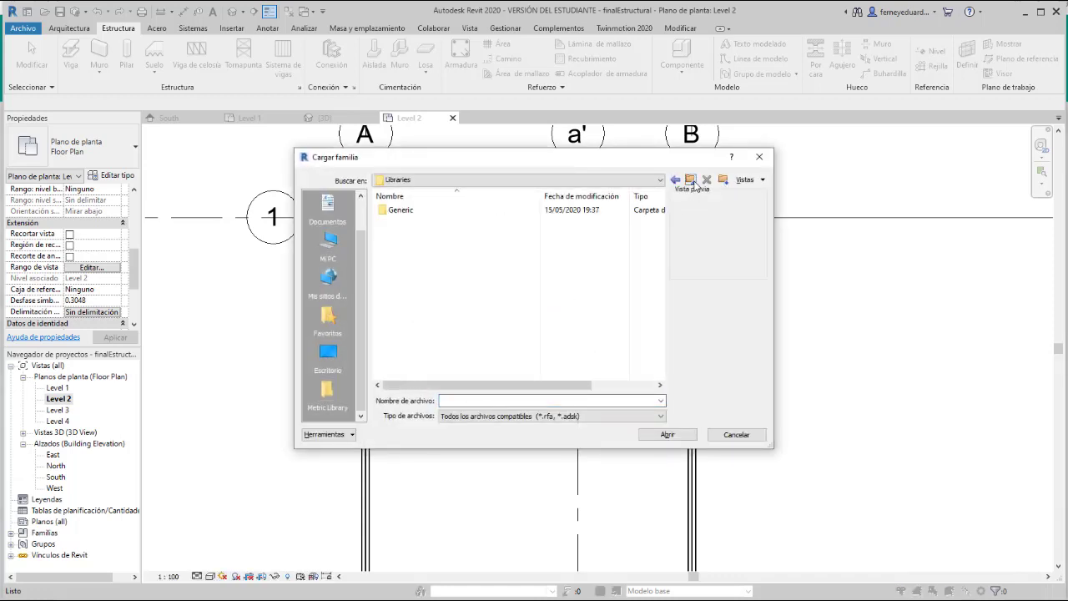
left_click(691, 180)
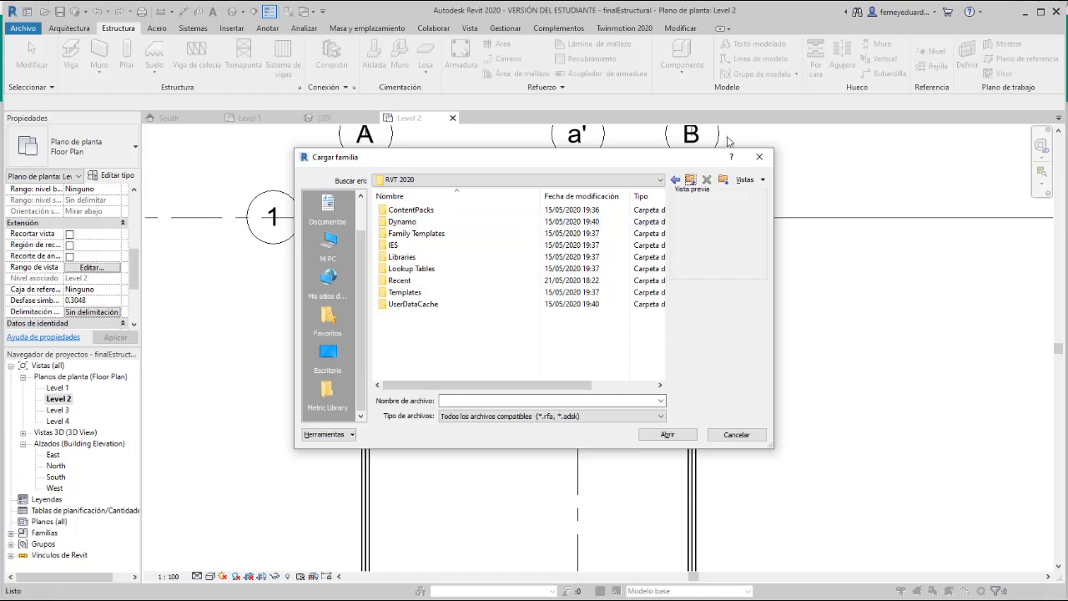
left_click(760, 158)
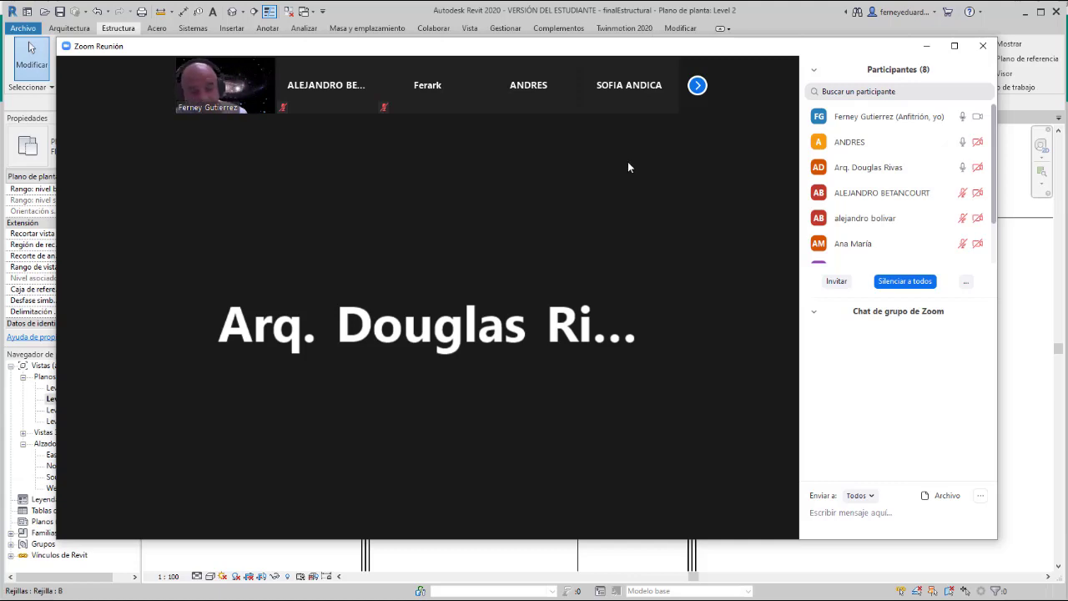
Step: Check the participant list in the Zoom meeting, and share Pantalla 1 with the class
mouse_move(699, 168)
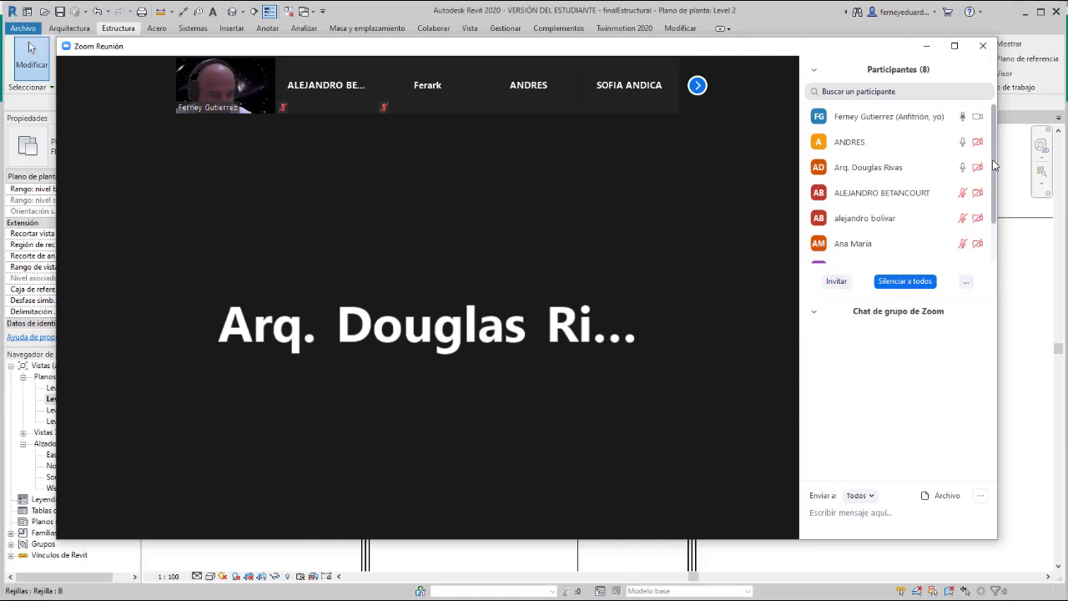
scroll(993, 159, "down", 2)
mouse_move(530, 351)
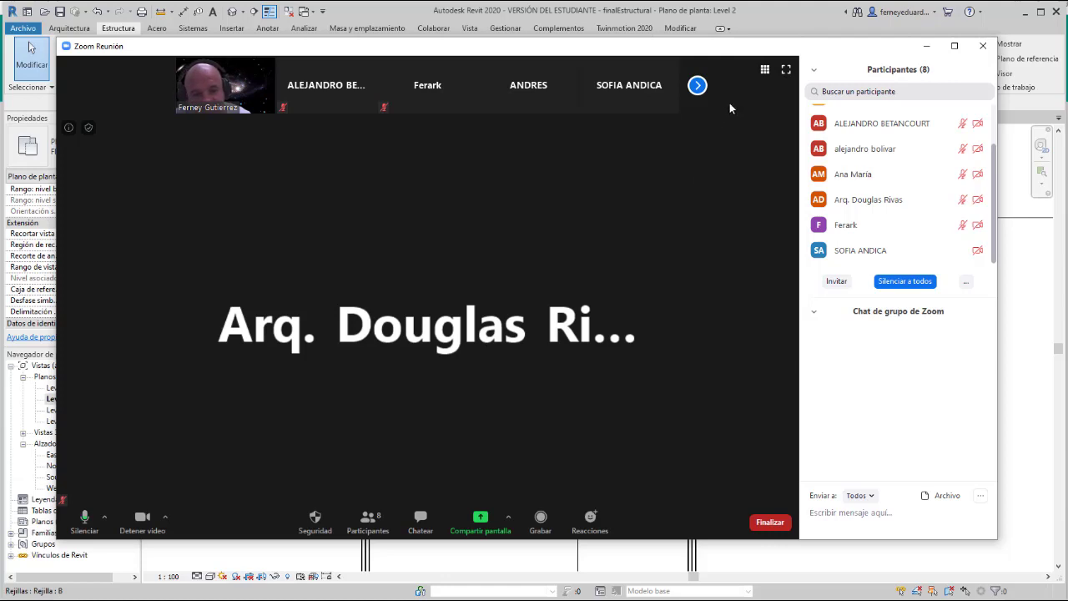
mouse_move(372, 97)
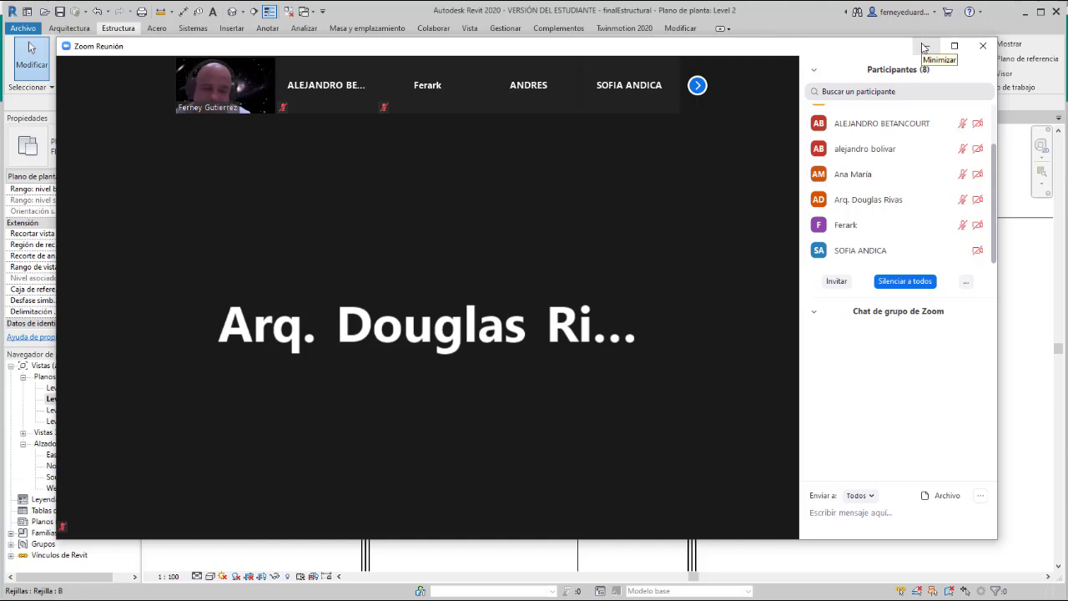
mouse_move(308, 274)
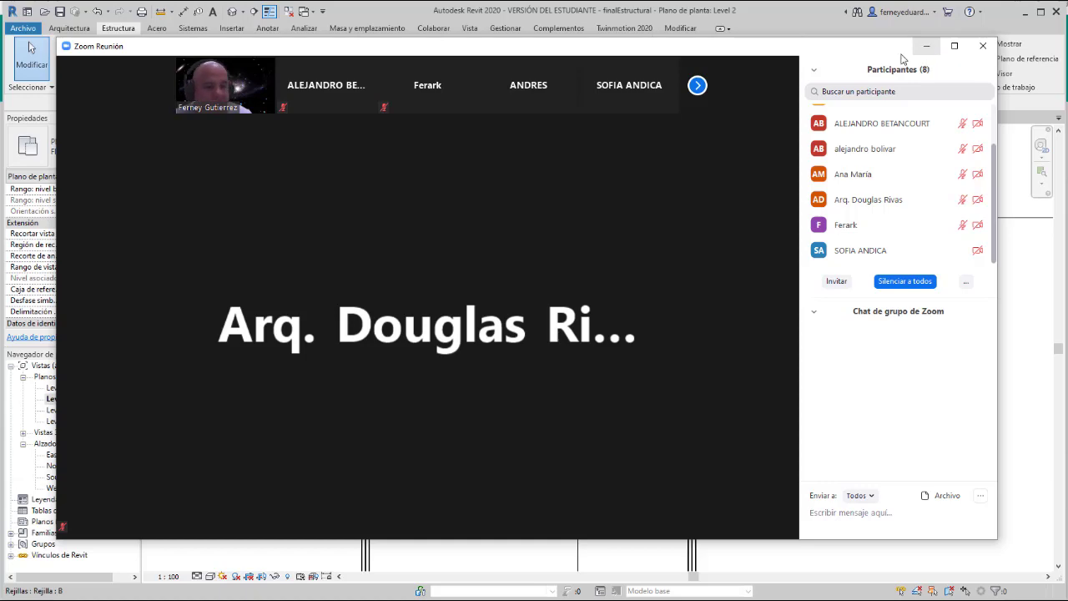
mouse_move(424, 232)
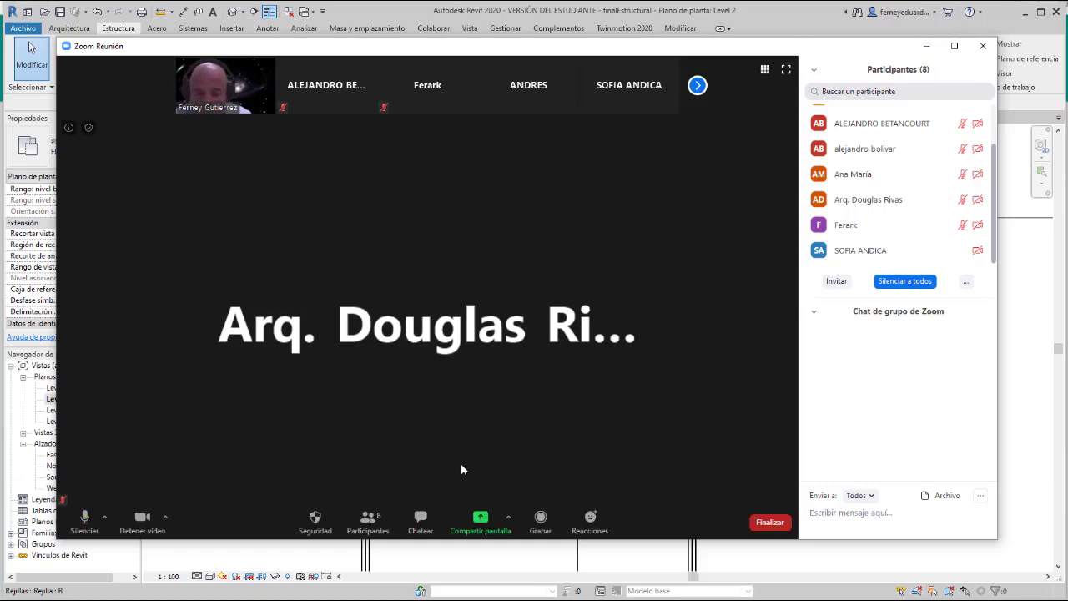
left_click(482, 518)
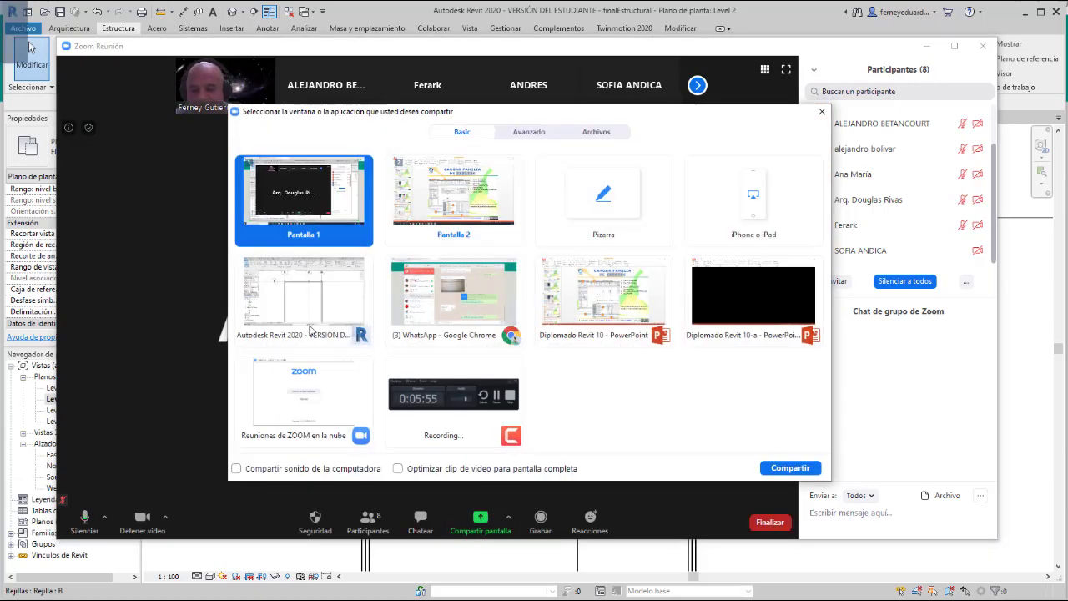
double_click(285, 195)
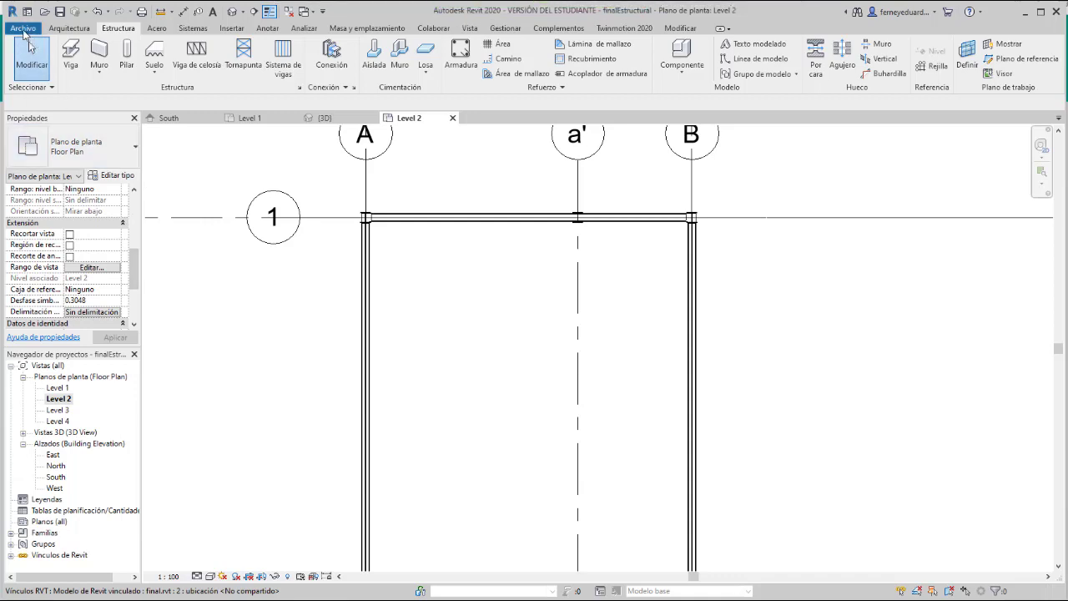
Step: Open the recent project RAC_basic_sample_project.rvt in Revit, and send it to Twinmotion 2020
left_click(23, 28)
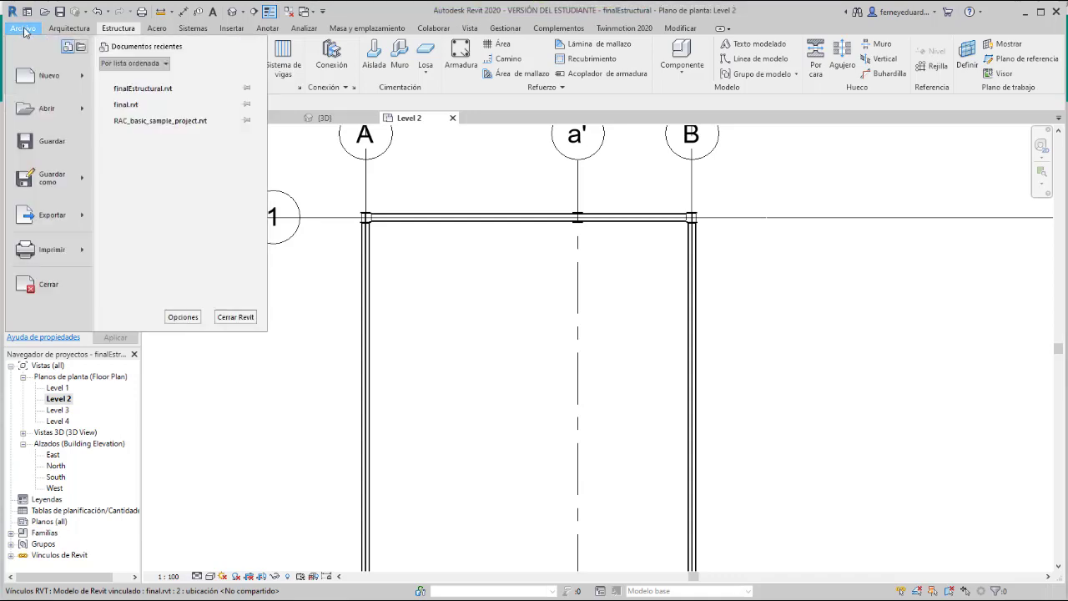
left_click(166, 125)
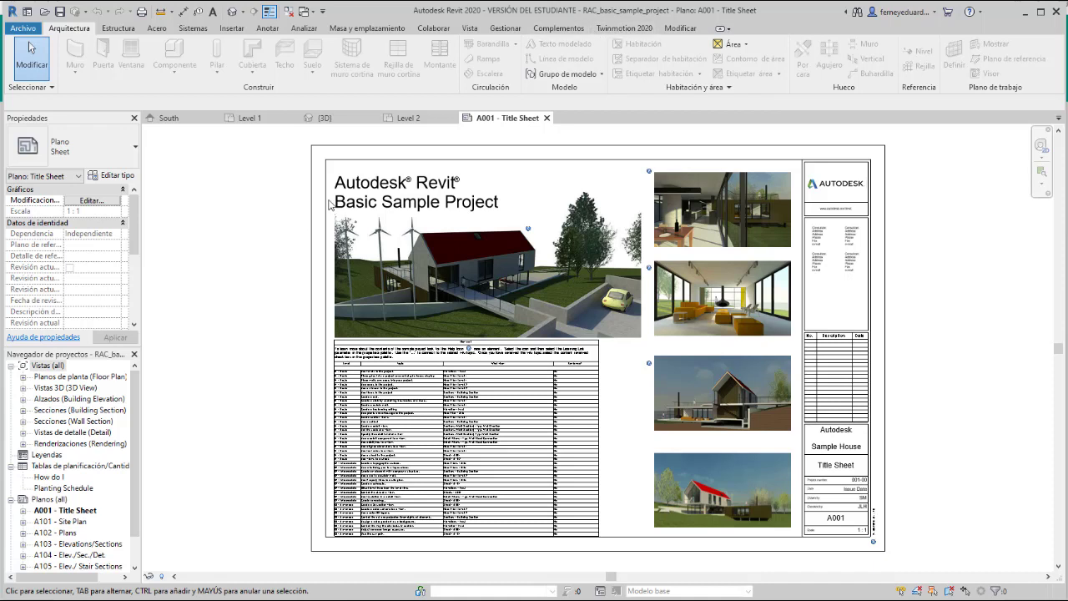
left_click(619, 30)
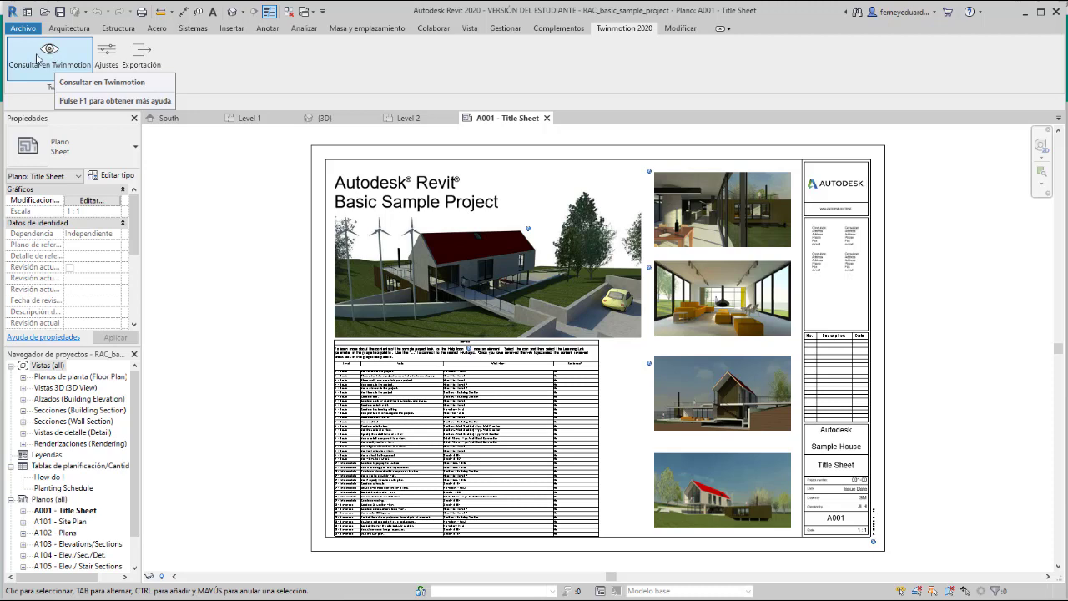
left_click(45, 53)
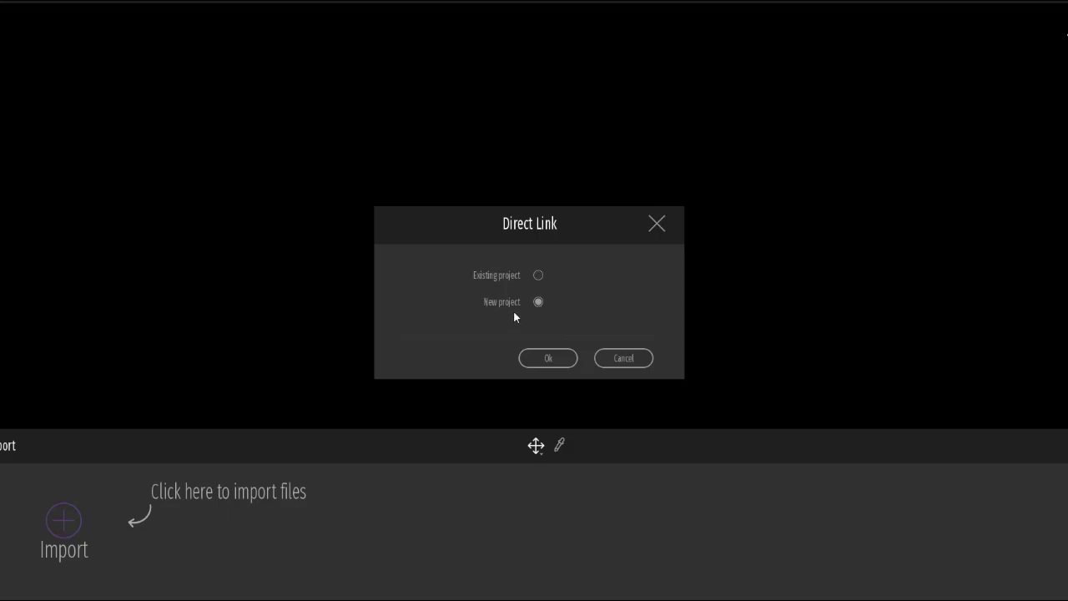
Step: Create a new project for the Direct Link, and set Twinmotion's navigation mode to Revit
left_click(548, 359)
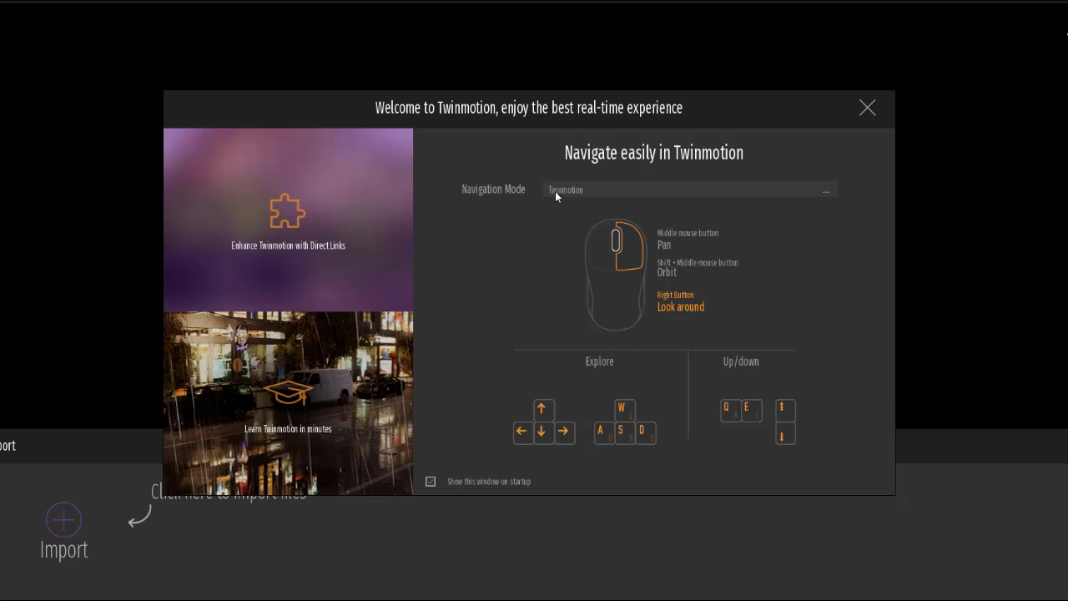
left_click(618, 194)
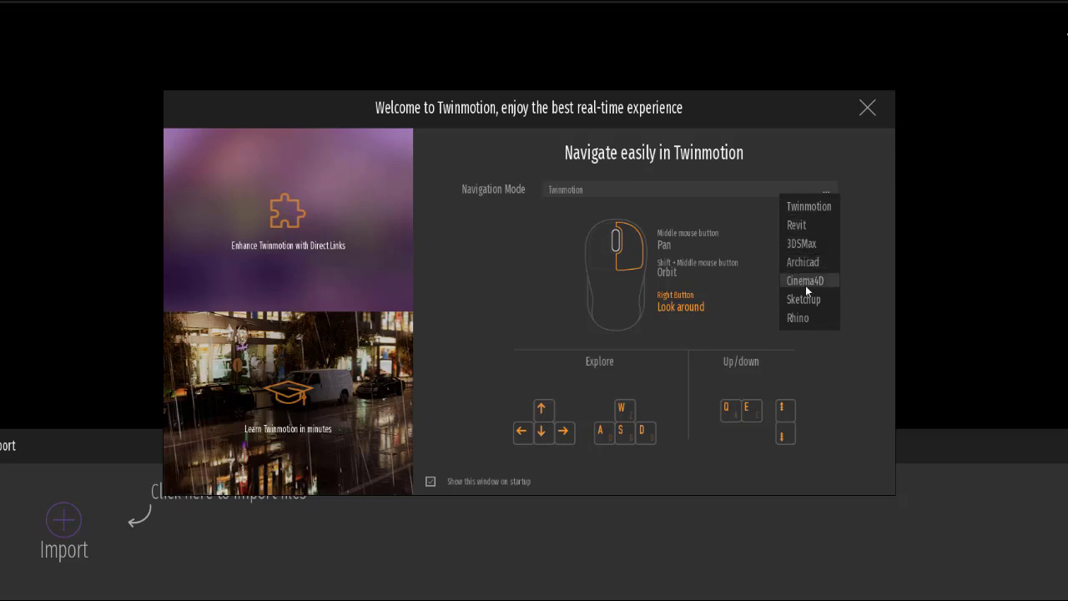
left_click(807, 223)
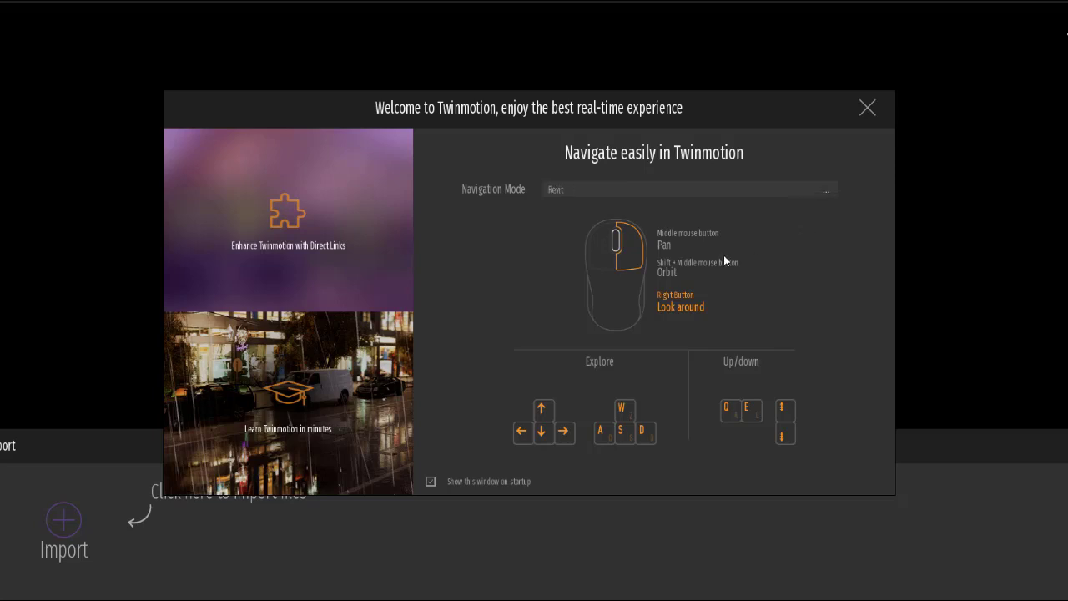
Step: Dismiss the welcome window and examine the linked house, its terrain and surroundings from above
left_click(867, 109)
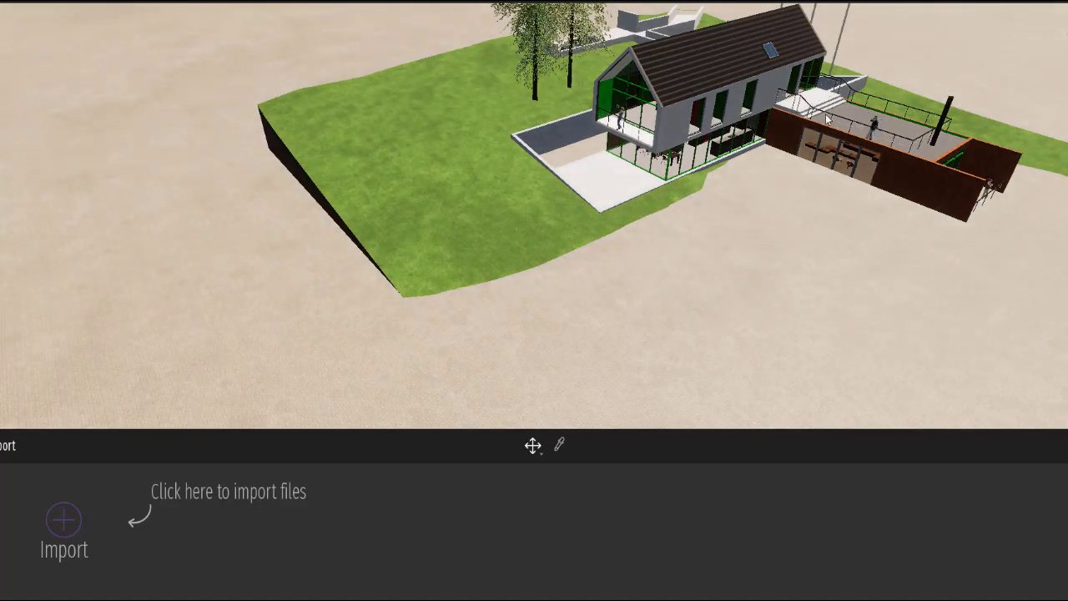
middle_click_drag(892, 110, 768, 130)
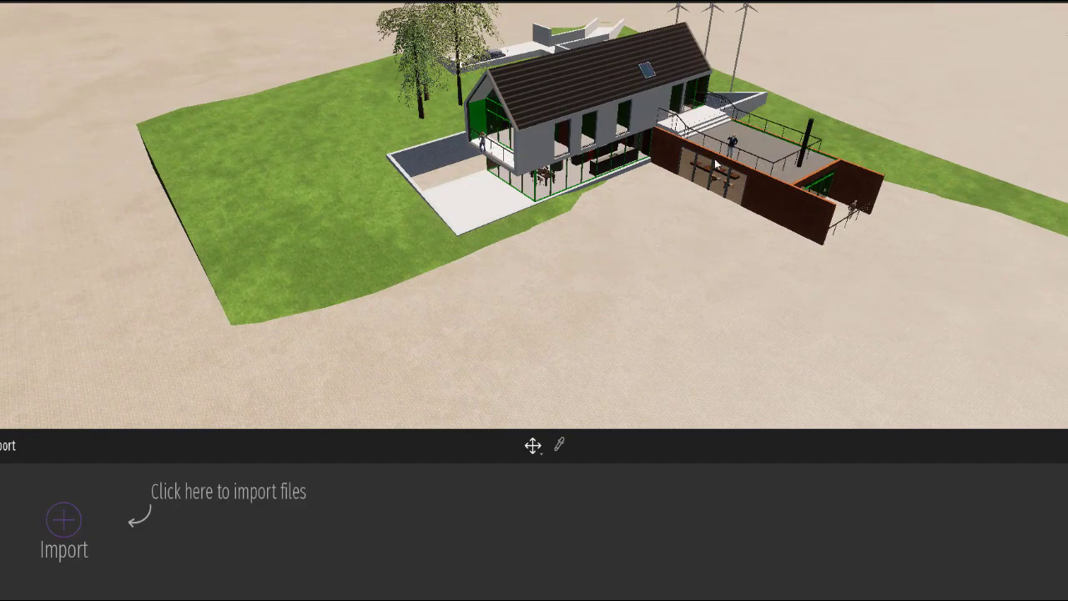
scroll(614, 47, "up", 5)
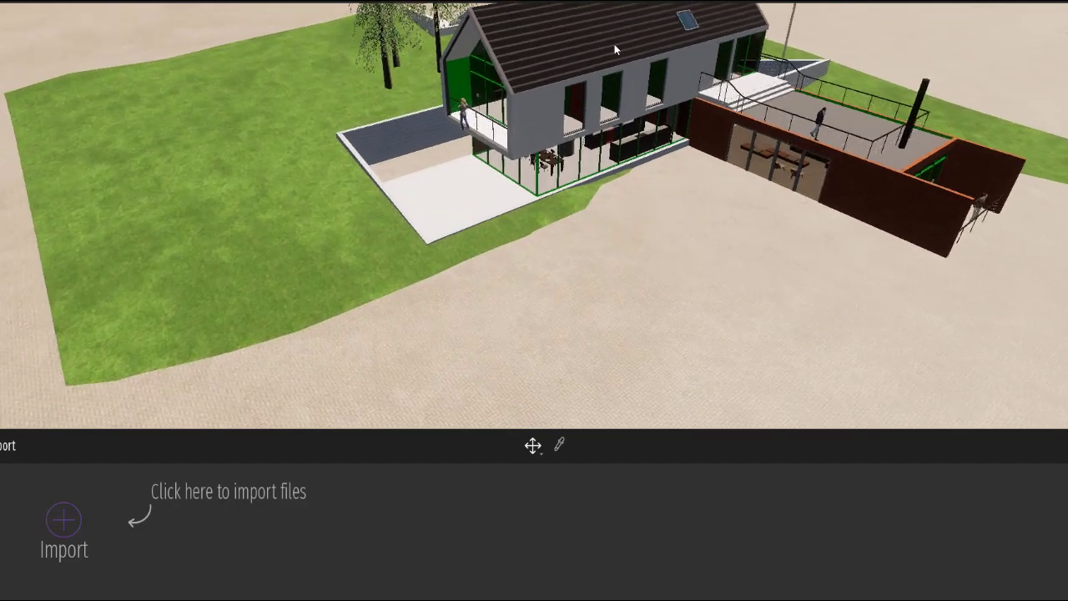
scroll(619, 50, "down", 5)
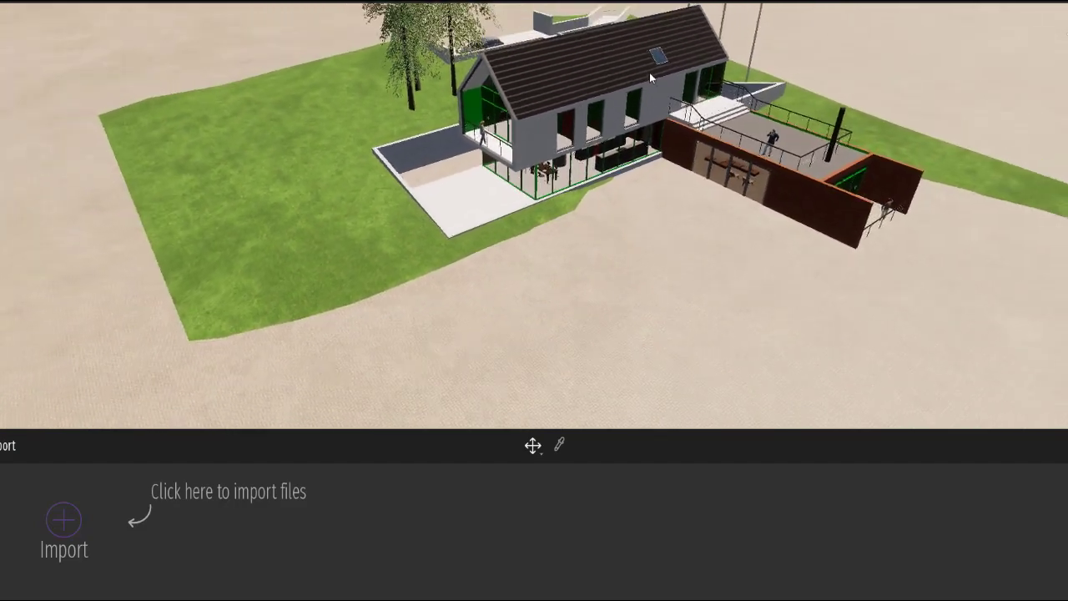
scroll(659, 94, "down", 3)
scroll(597, 39, "up", 2)
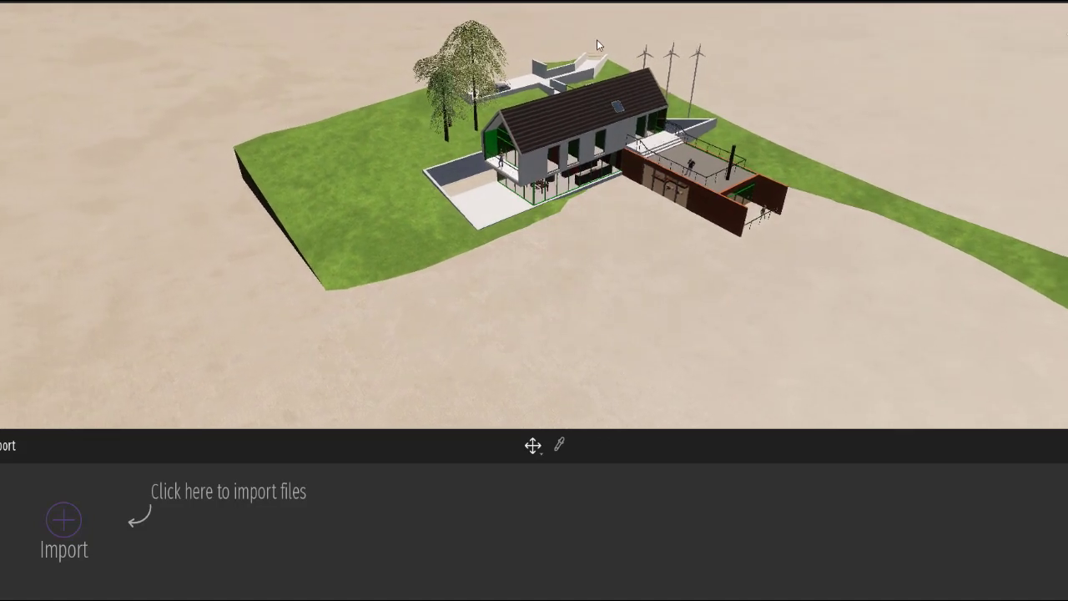
scroll(574, 104, "down", 3)
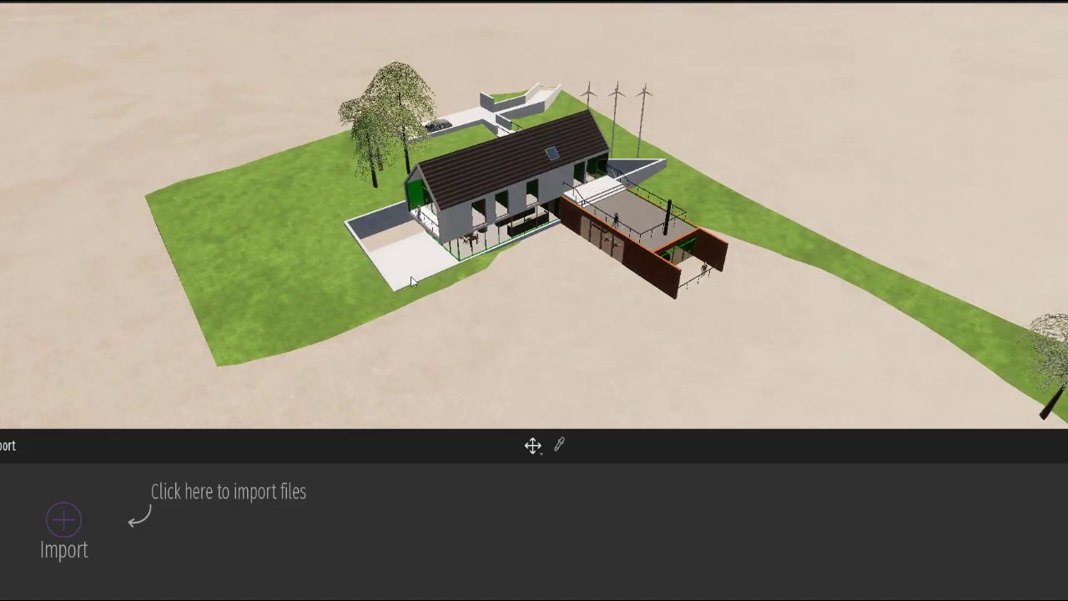
scroll(450, 202, "up", 5)
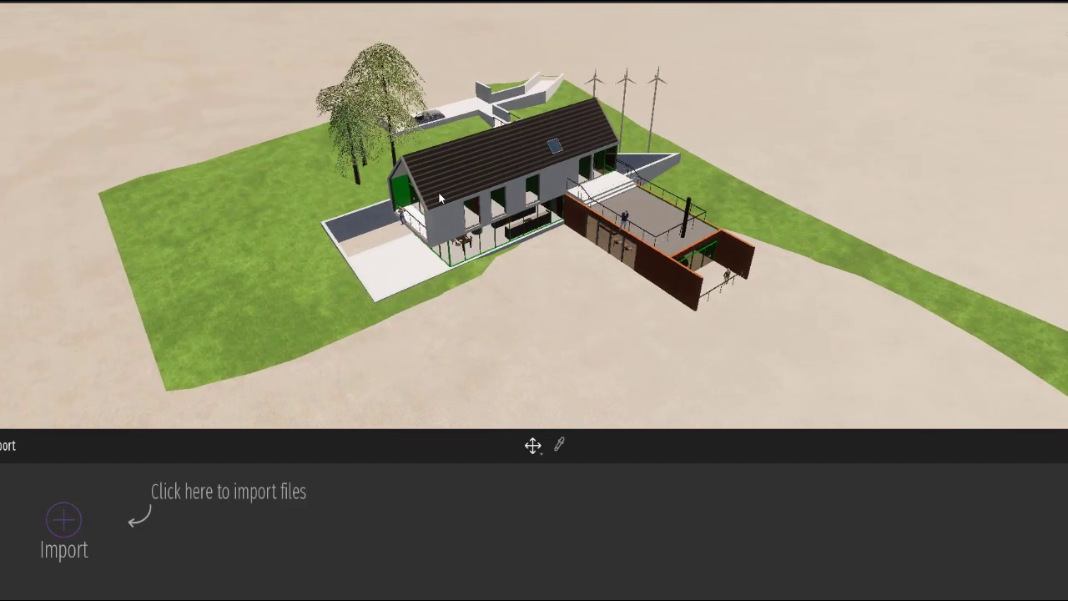
scroll(422, 186, "up", 5)
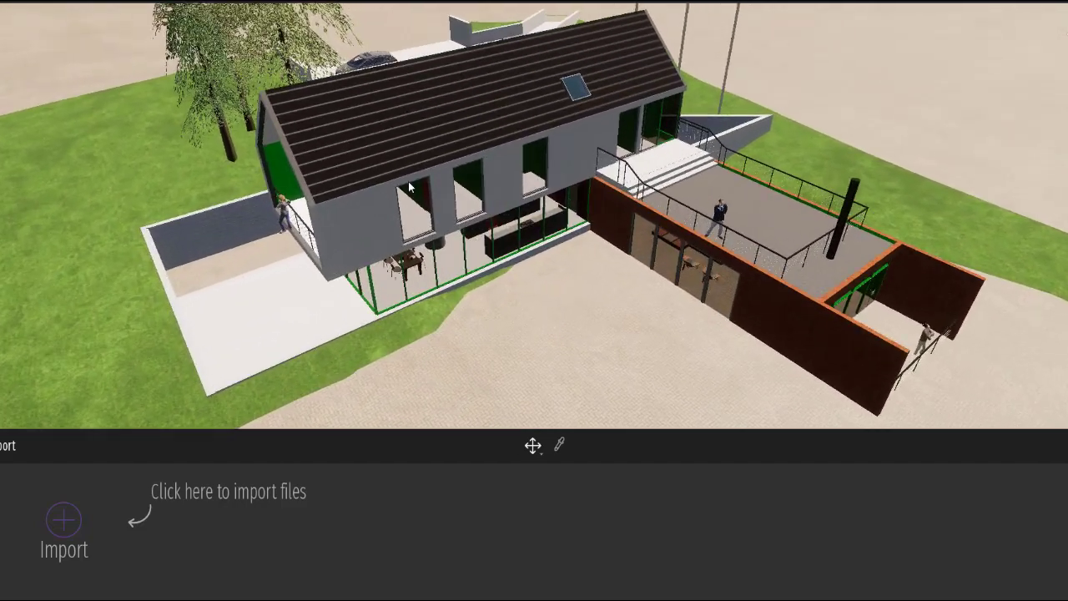
Step: Move in on the roof terrace, inspect the phoning man's character settings, and select the terrace slab
right_click_drag(740, 203, 893, 224)
middle_click_drag(848, 306, 803, 233)
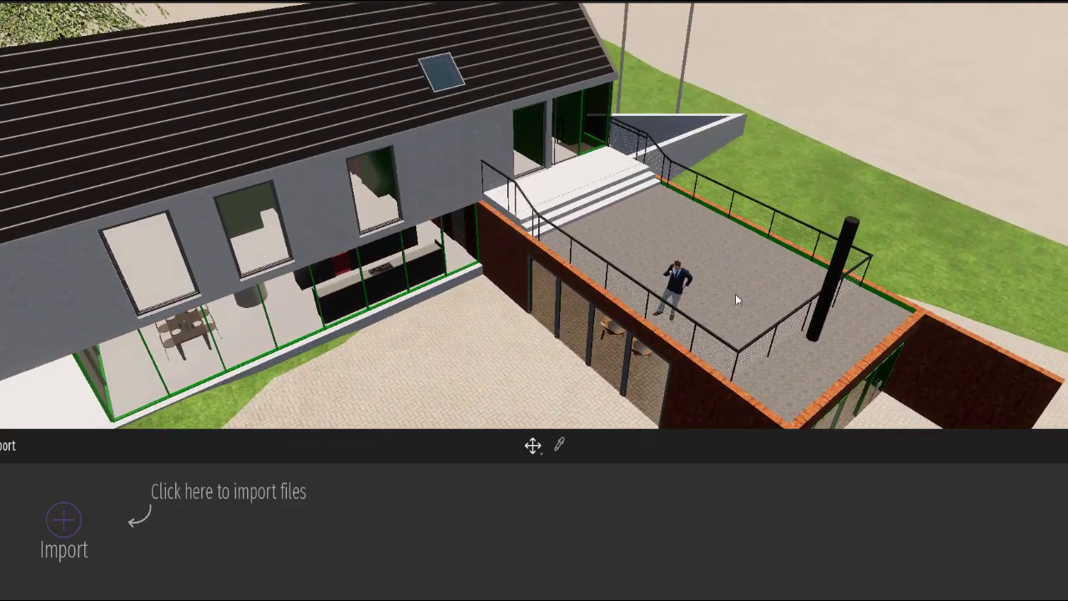
scroll(693, 301, "up", 3)
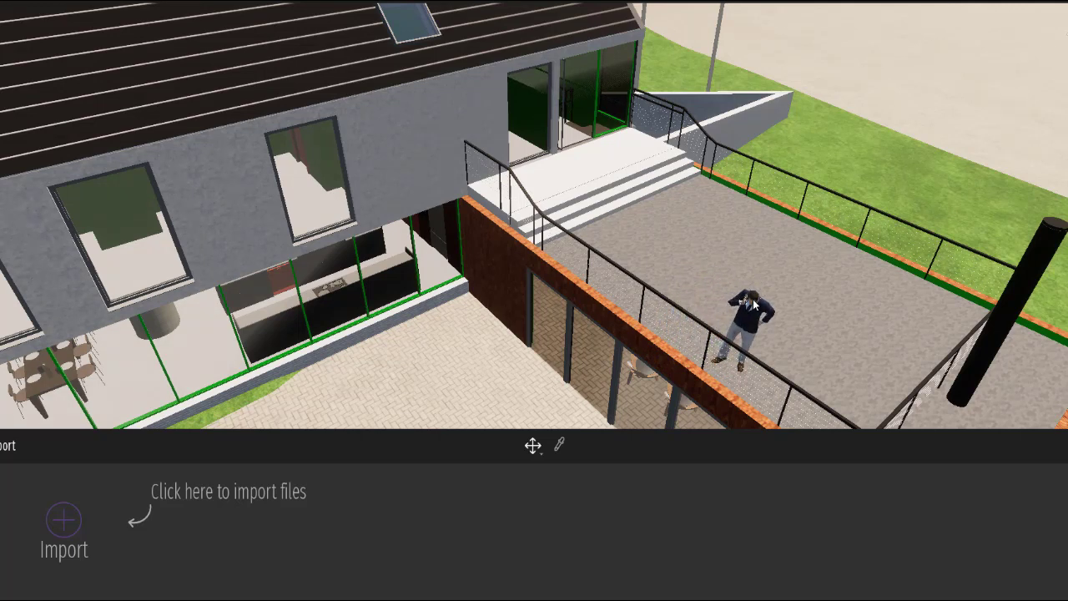
left_click(754, 303)
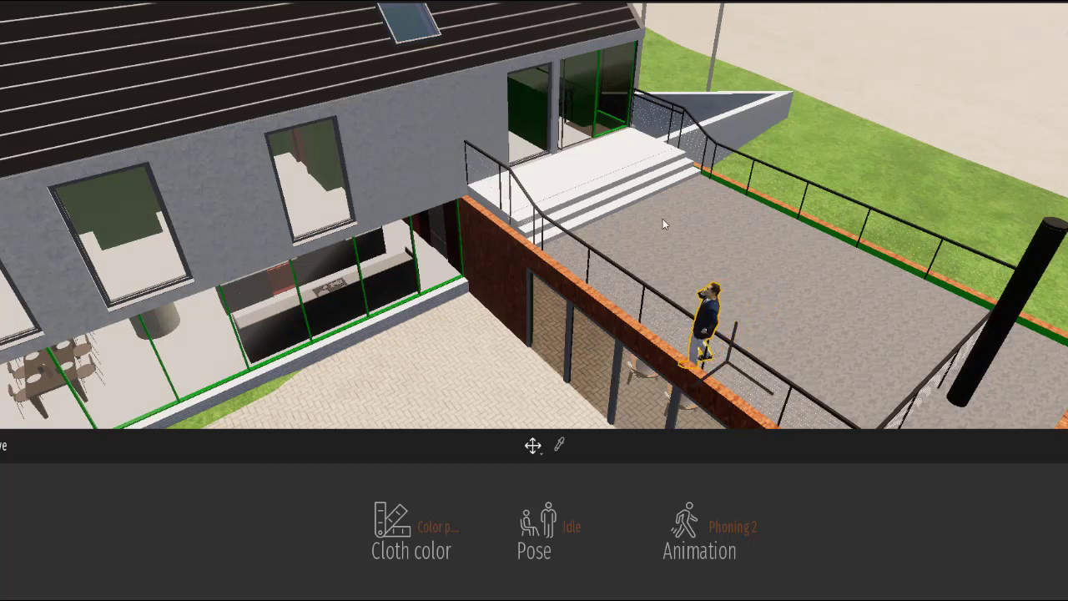
left_click(684, 193)
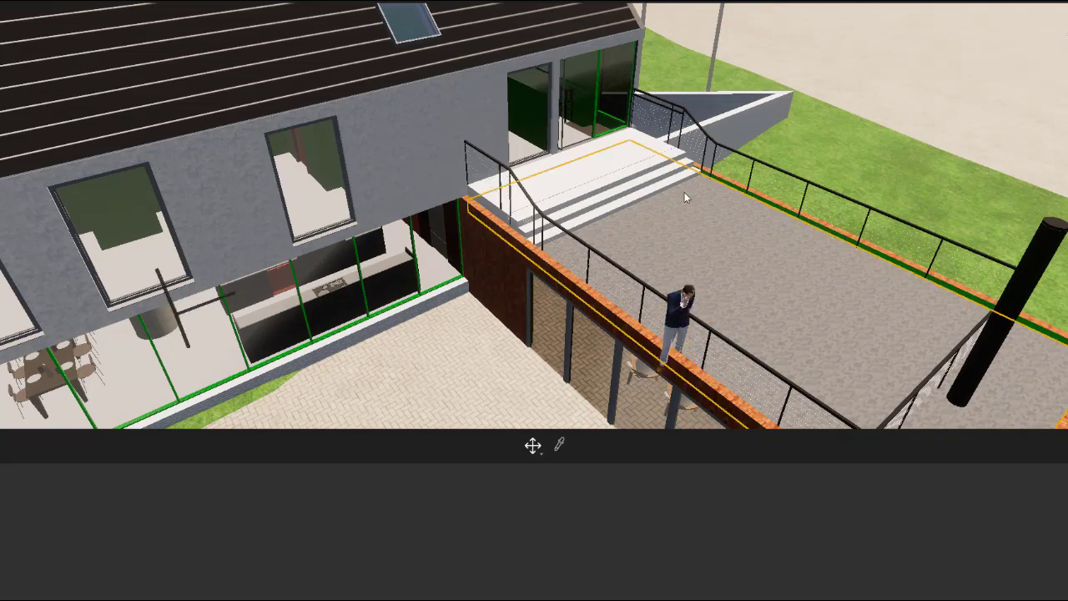
Step: Examine the terrace entrance at eye level, including its steps, railings, glazing and the timber-clad wall below
scroll(683, 195, "down", 2)
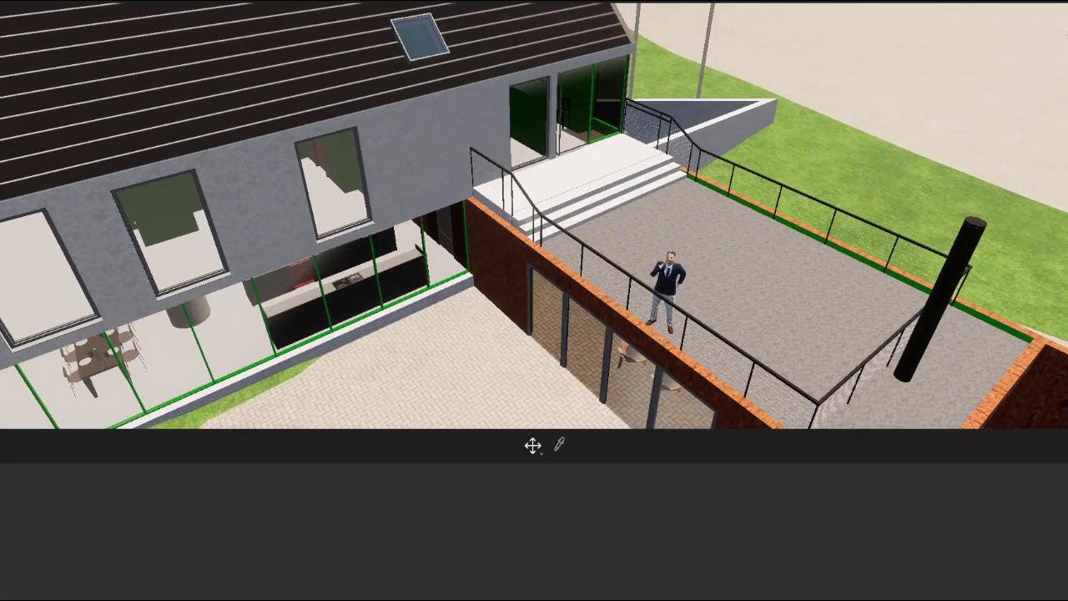
middle_click_drag(587, 275, 587, 209, "shift")
middle_click_drag(570, 291, 570, 258, "shift")
scroll(548, 203, "up", 4)
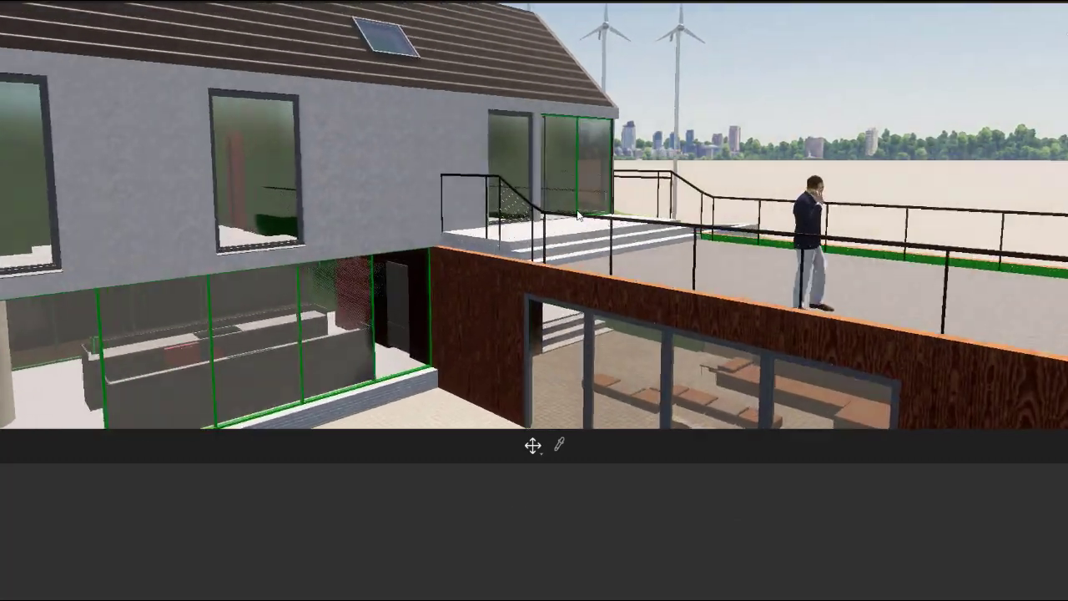
scroll(548, 203, "up", 6)
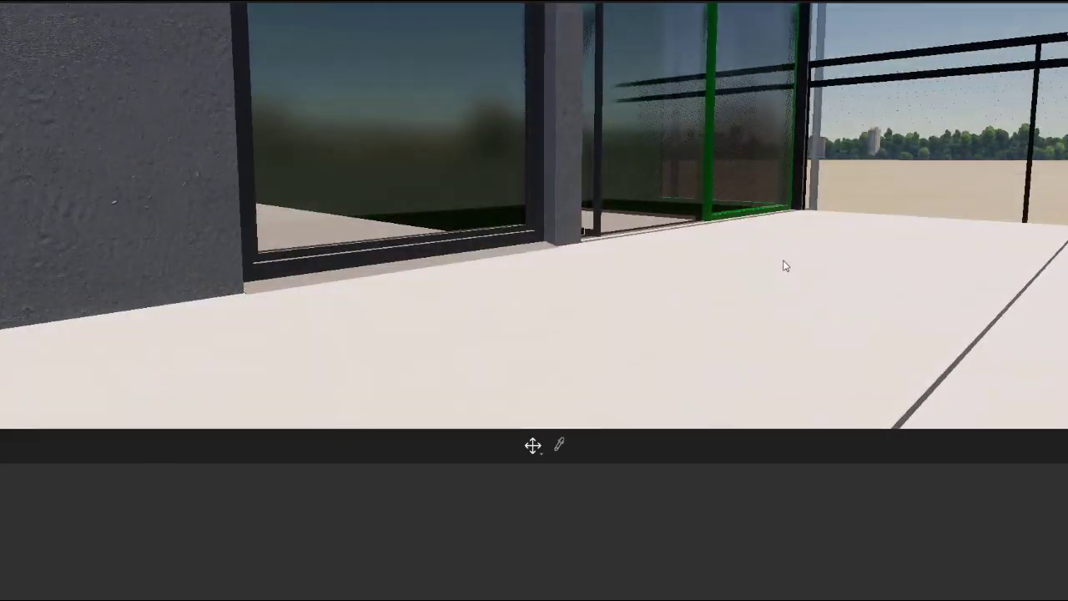
scroll(777, 264, "down", 3)
scroll(777, 265, "down", 2)
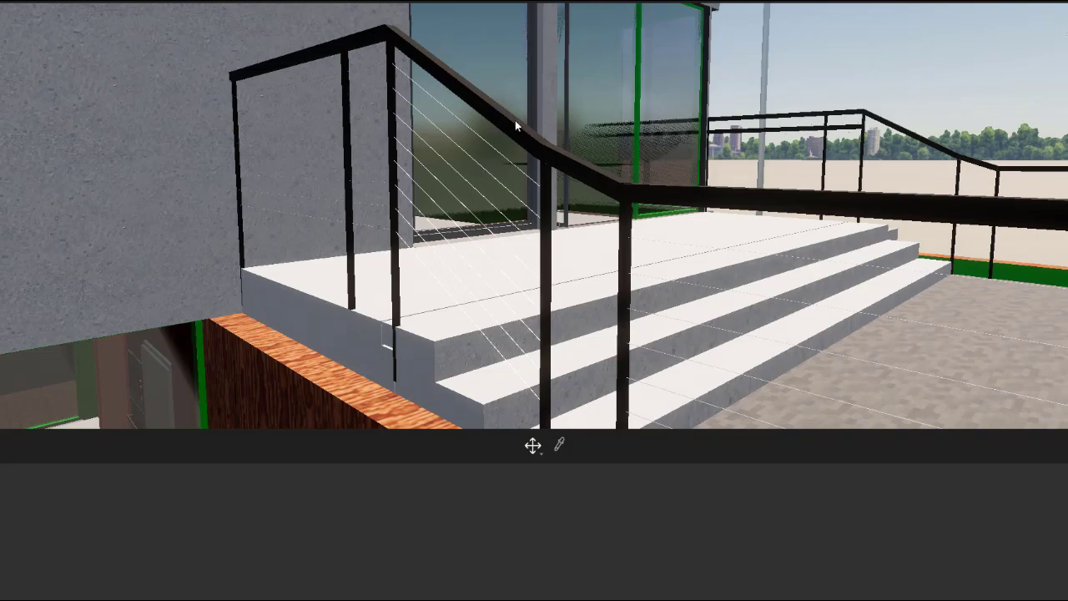
scroll(586, 100, "down", 3)
scroll(460, 340, "up", 3)
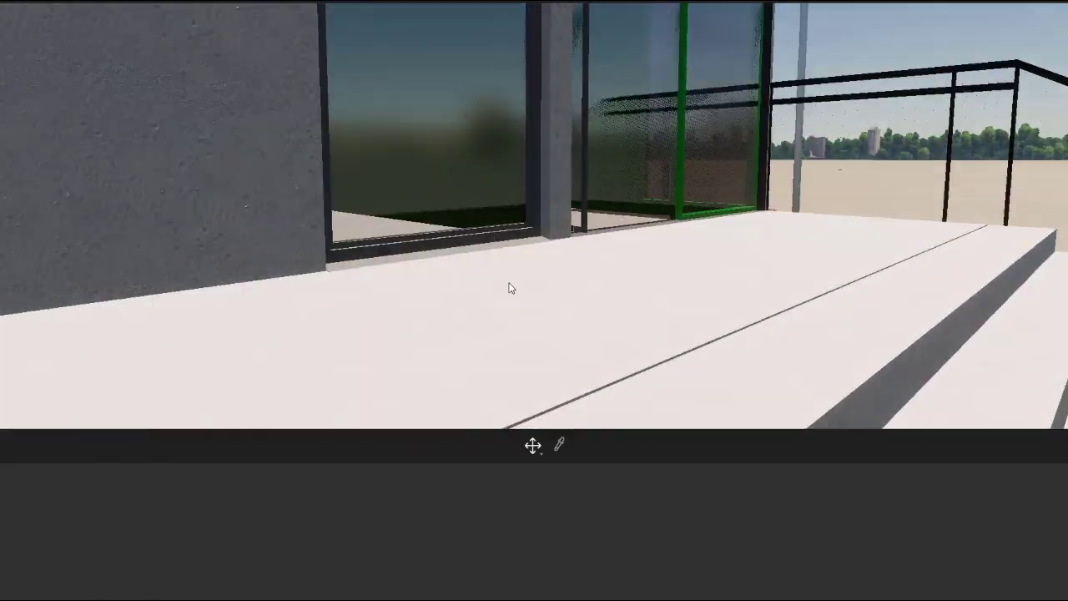
scroll(507, 287, "down", 3)
scroll(492, 314, "up", 5)
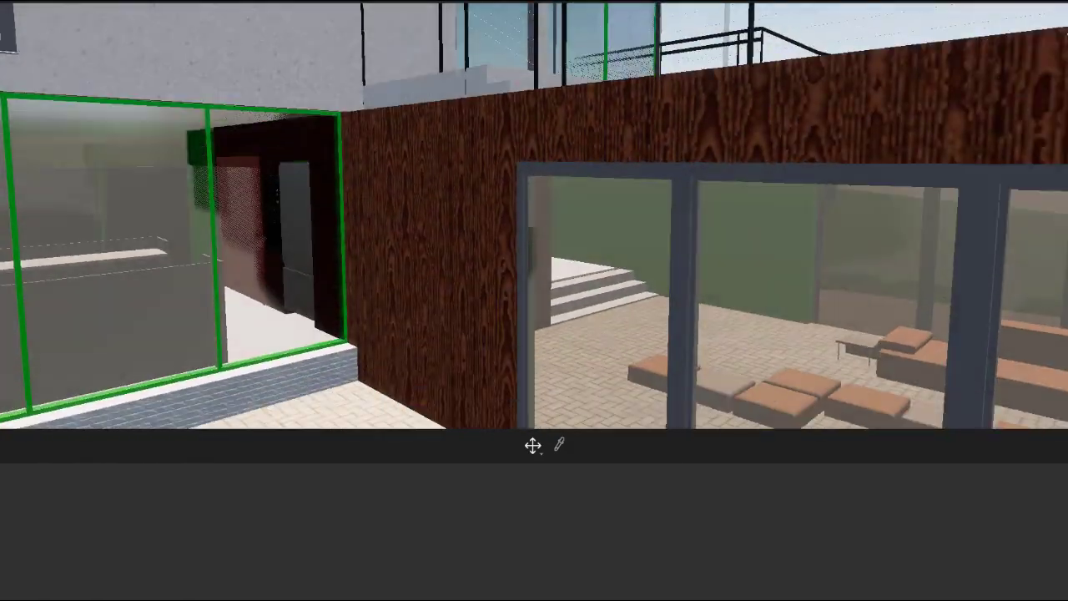
scroll(493, 314, "down", 5)
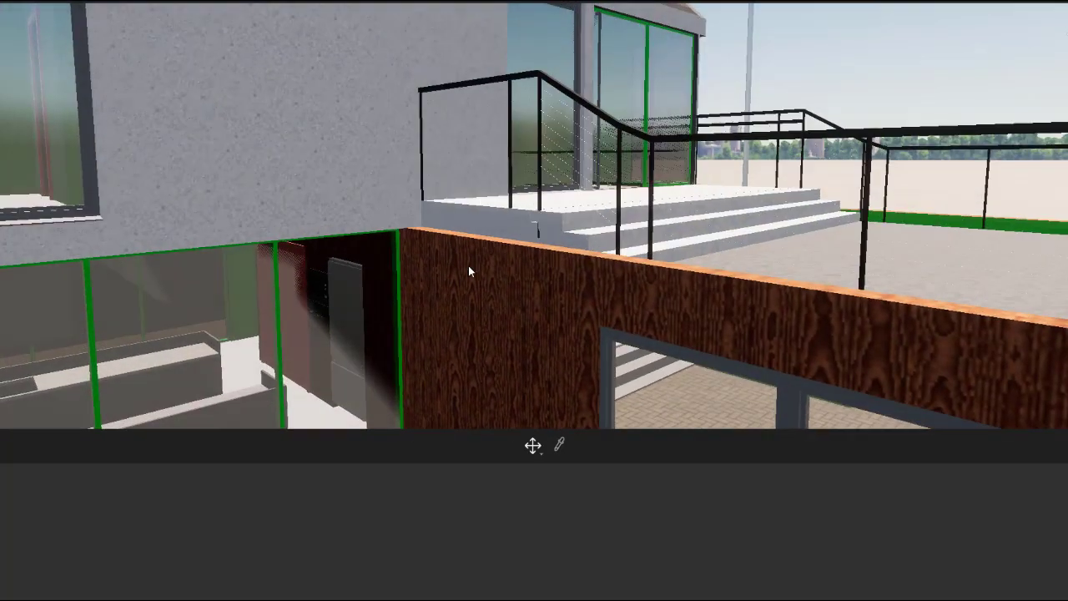
scroll(555, 301, "up", 2)
scroll(582, 315, "up", 2)
scroll(580, 312, "down", 2)
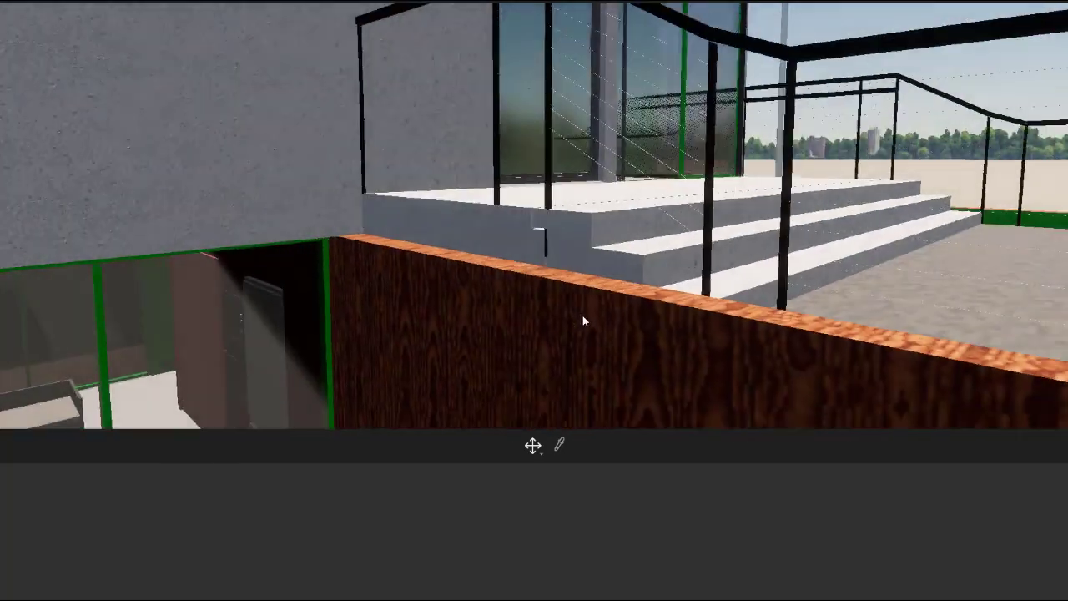
scroll(580, 312, "up", 5)
Step: Enter the ground-floor living room and examine its furniture, stairs, paving and large windows from several angles
middle_click_drag(579, 312, 383, 245)
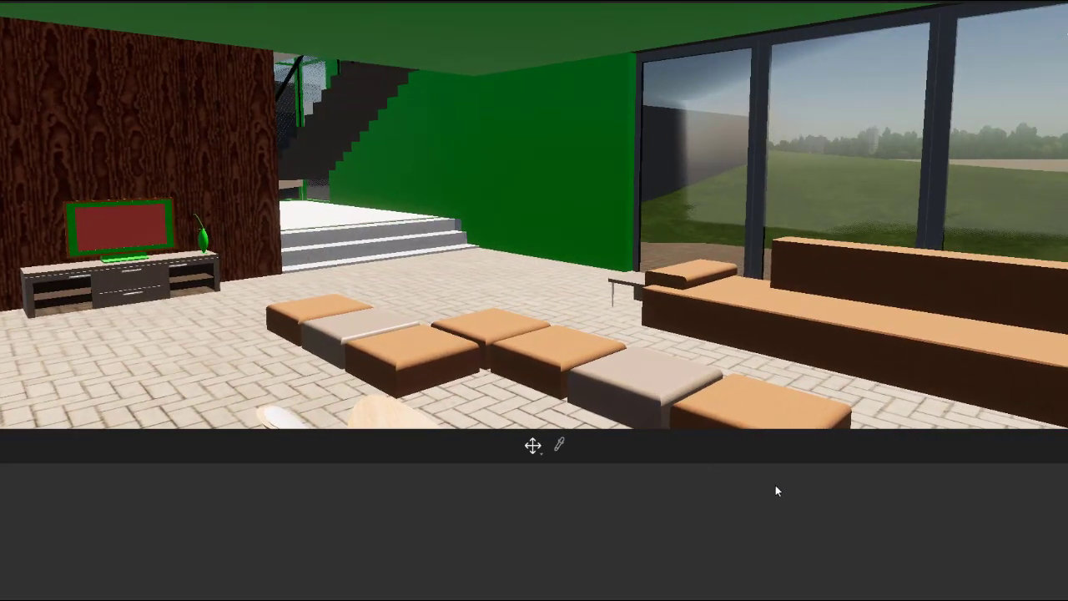
scroll(351, 213, "up", 3)
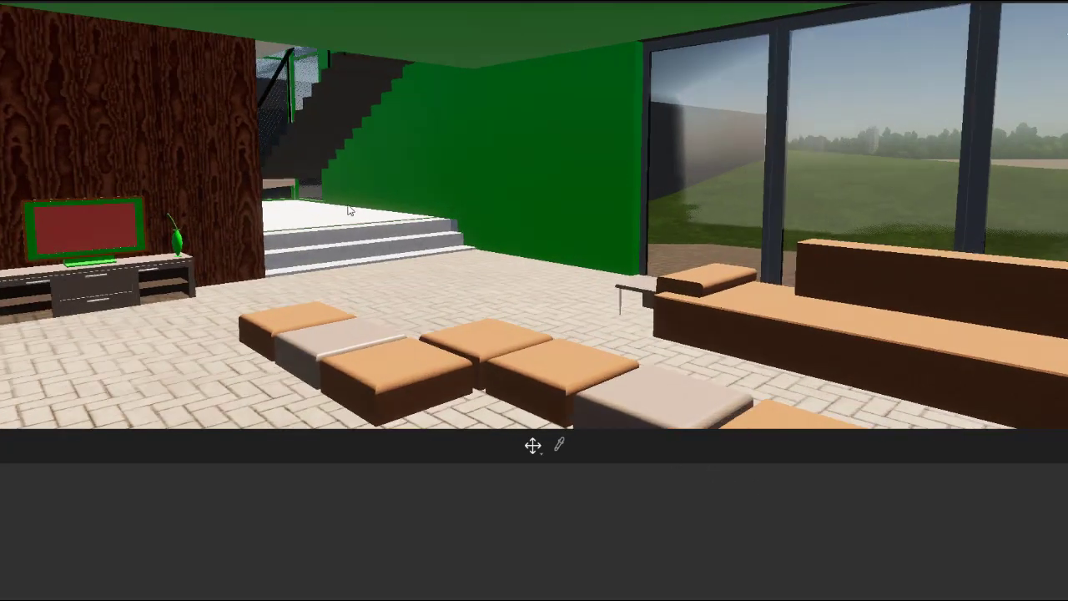
middle_click_drag(421, 227, 225, 227, "shift")
middle_click_drag(377, 225, 443, 171, "shift")
scroll(506, 216, "down", 2)
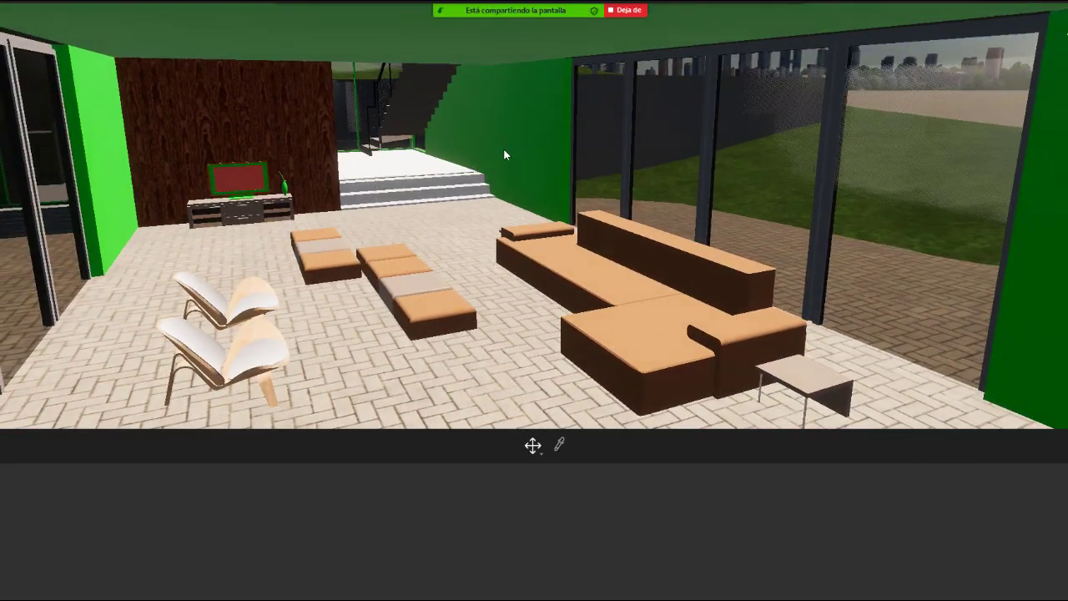
scroll(394, 176, "up", 2)
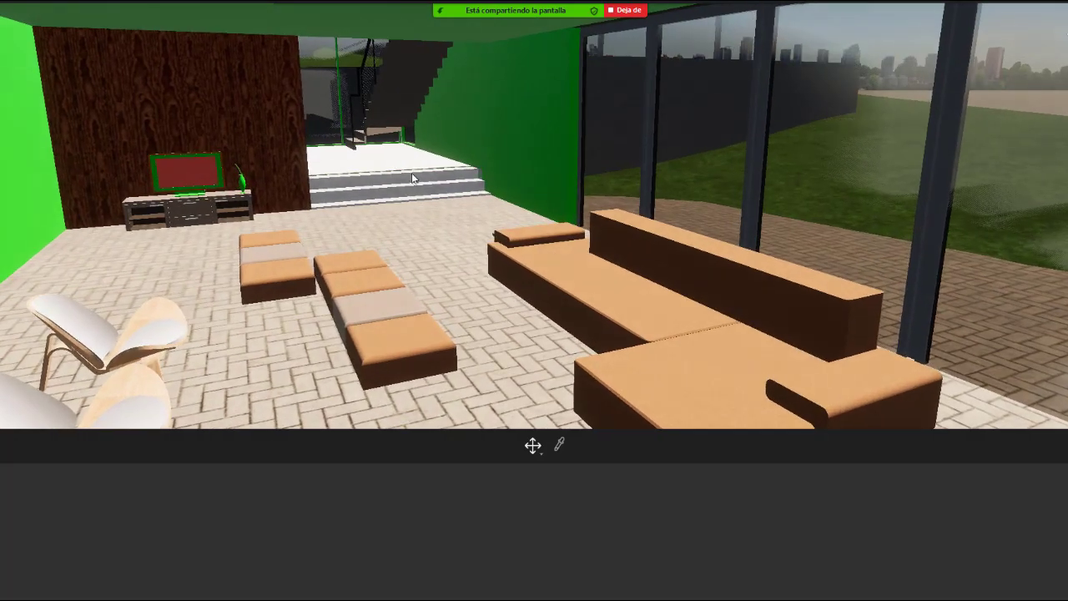
middle_click_drag(411, 173, 392, 163)
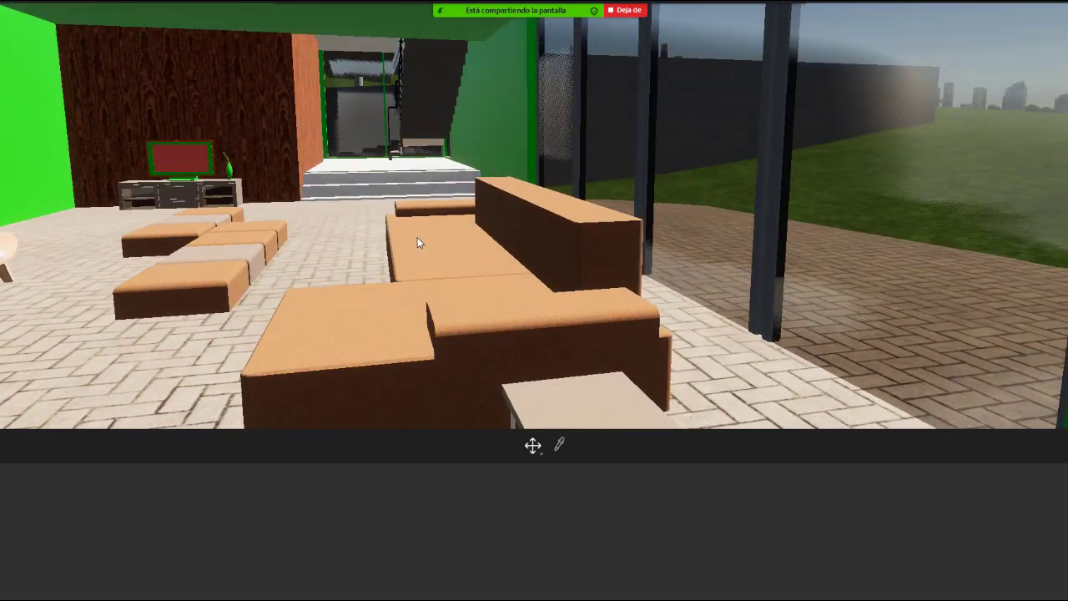
middle_click_drag(423, 202, 325, 201, "shift")
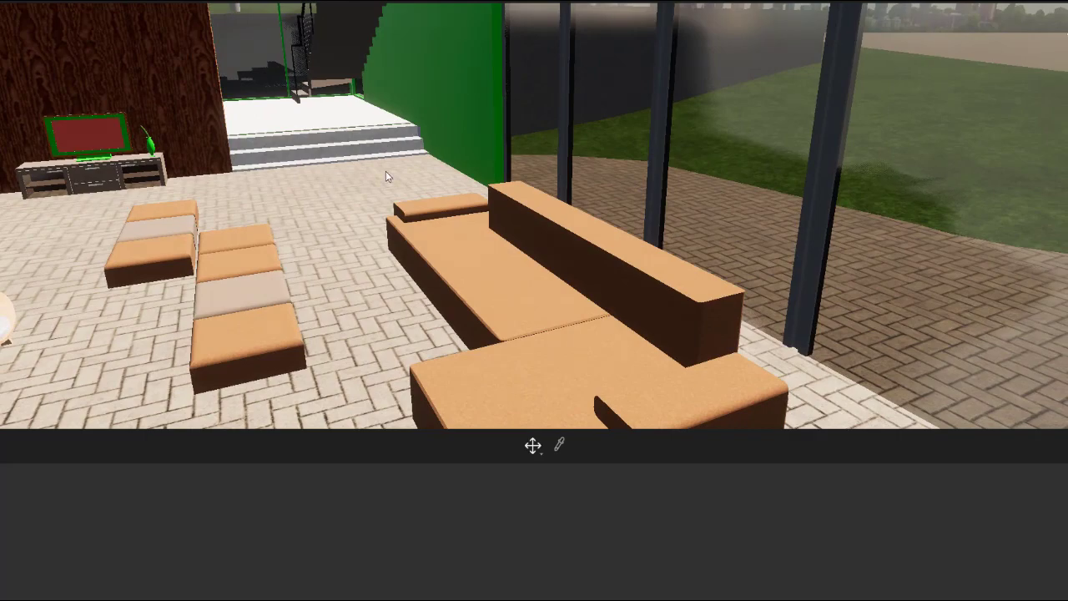
middle_click_drag(385, 174, 401, 334)
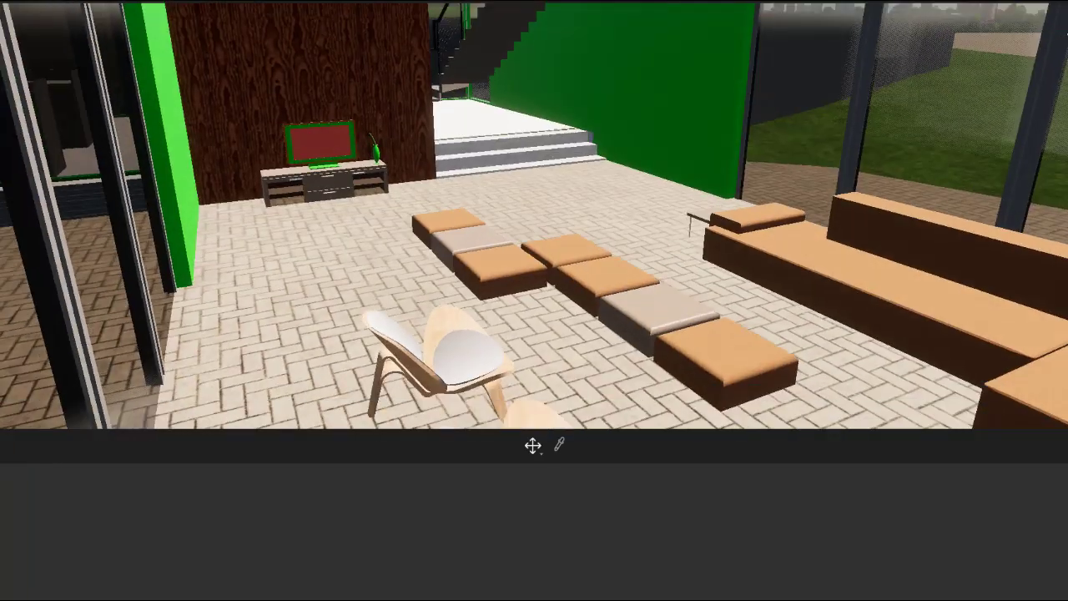
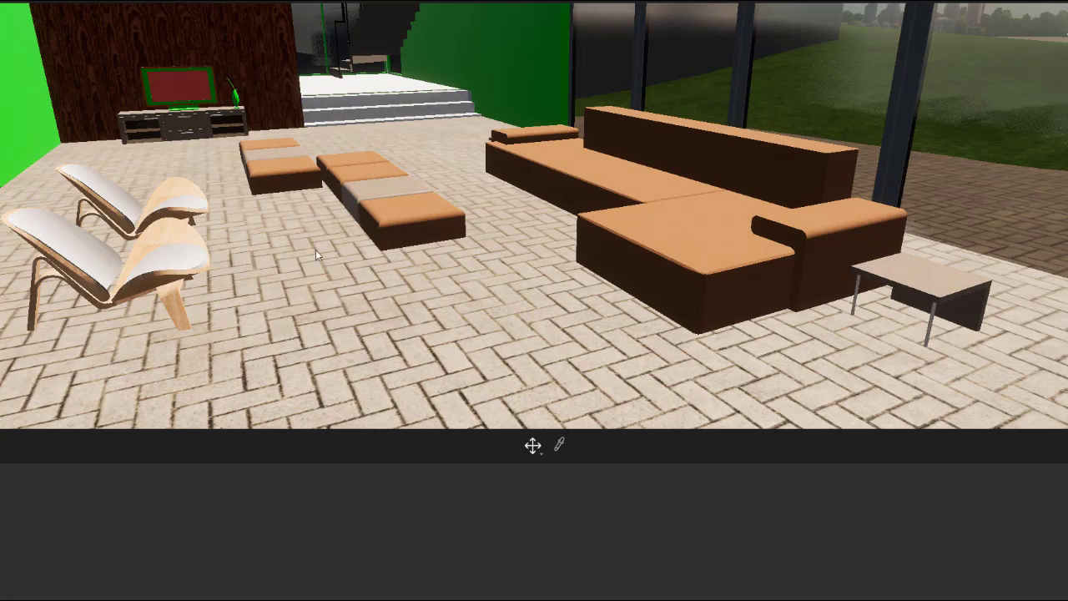
Step: Change the scene's background picture to Countryside in the location settings
scroll(477, 297, "down", 5)
scroll(452, 203, "up", 6)
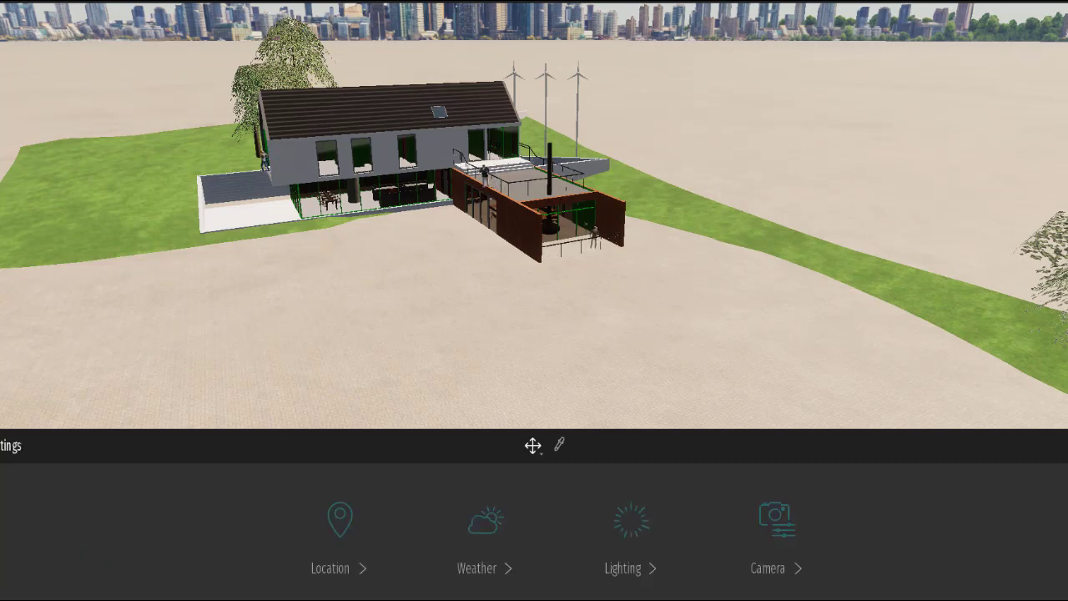
left_click(330, 550)
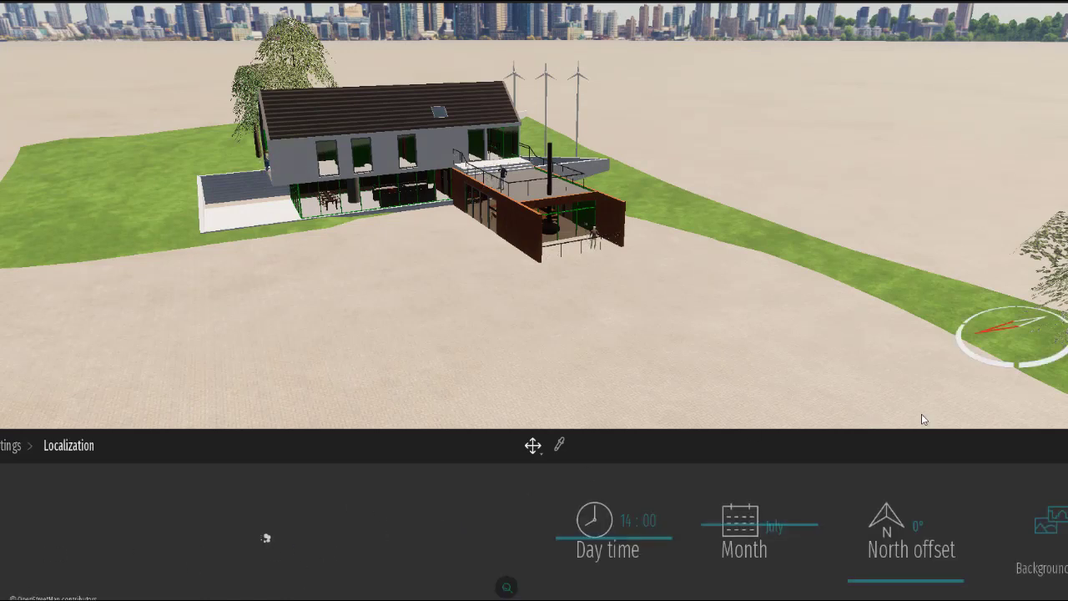
left_click(1060, 543)
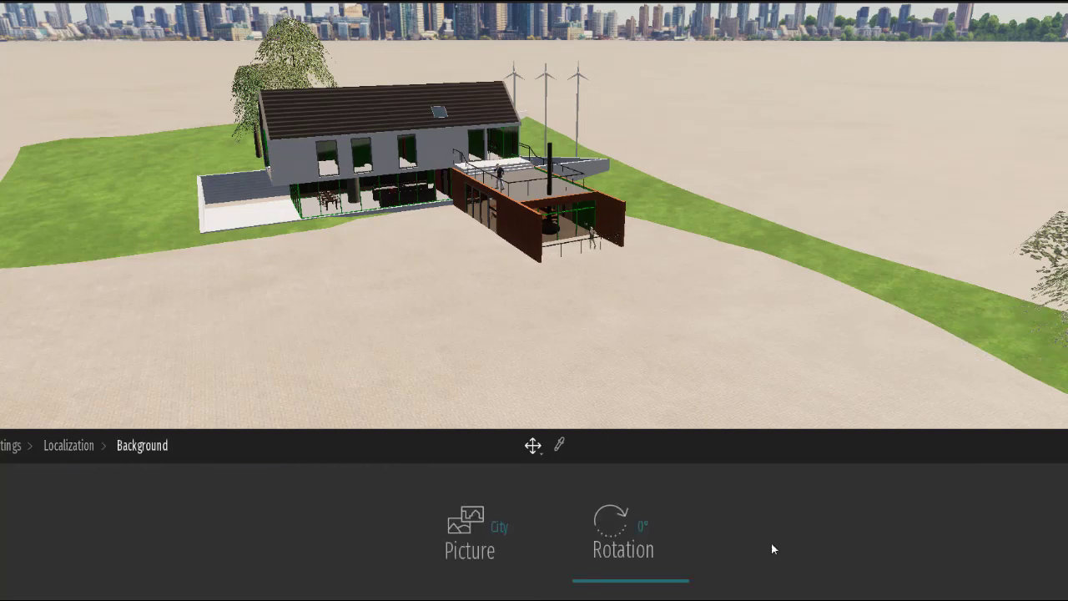
left_click(483, 533)
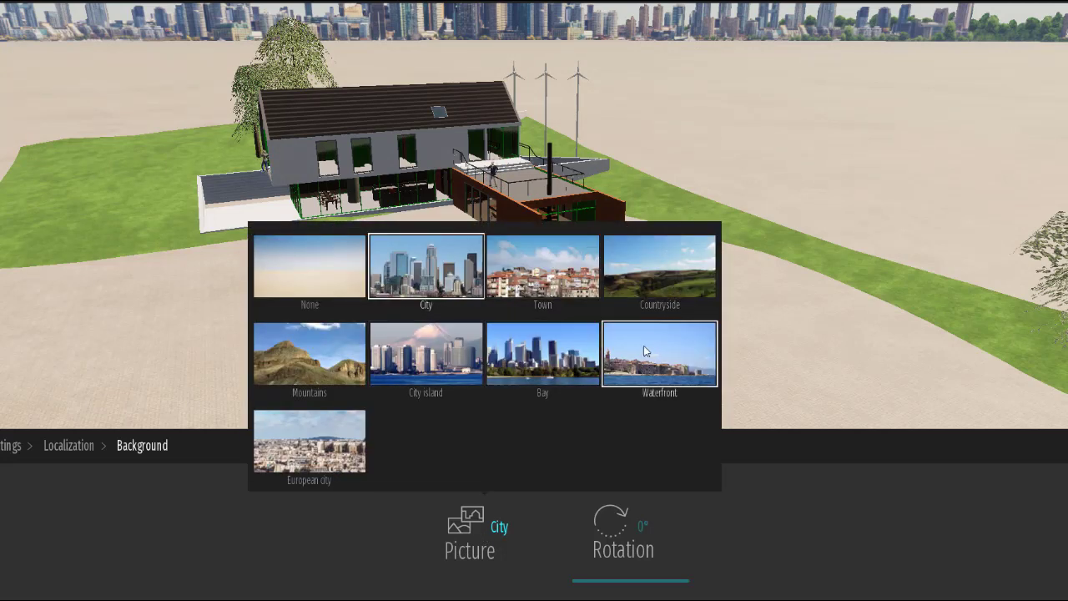
left_click(665, 289)
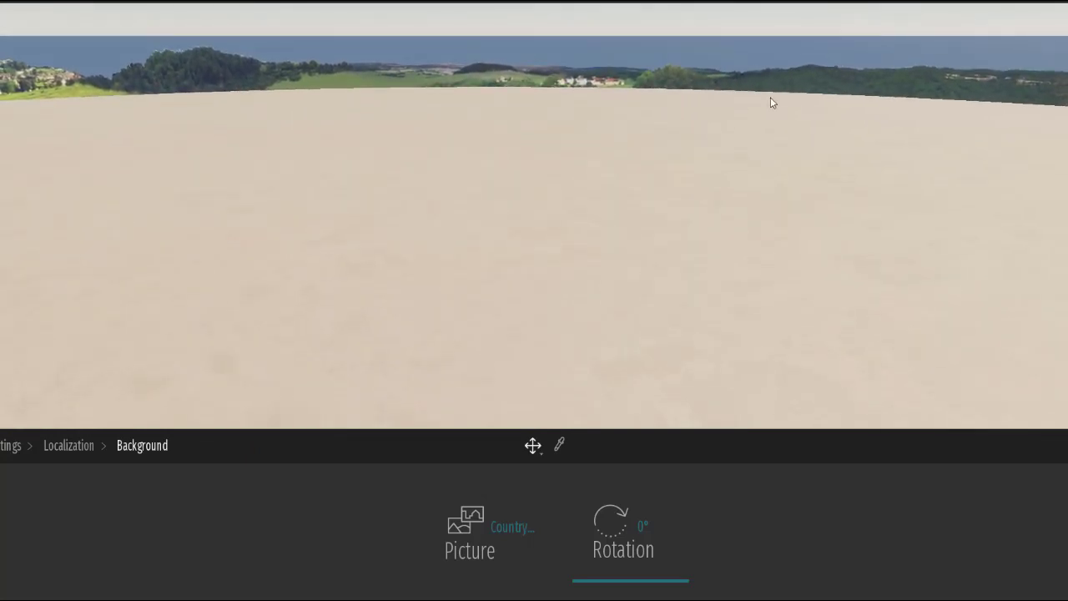
Step: Examine the countryside horizon and the house site from afar, and return to the timber-clad wall below the terrace
right_click_drag(735, 126, 841, 98)
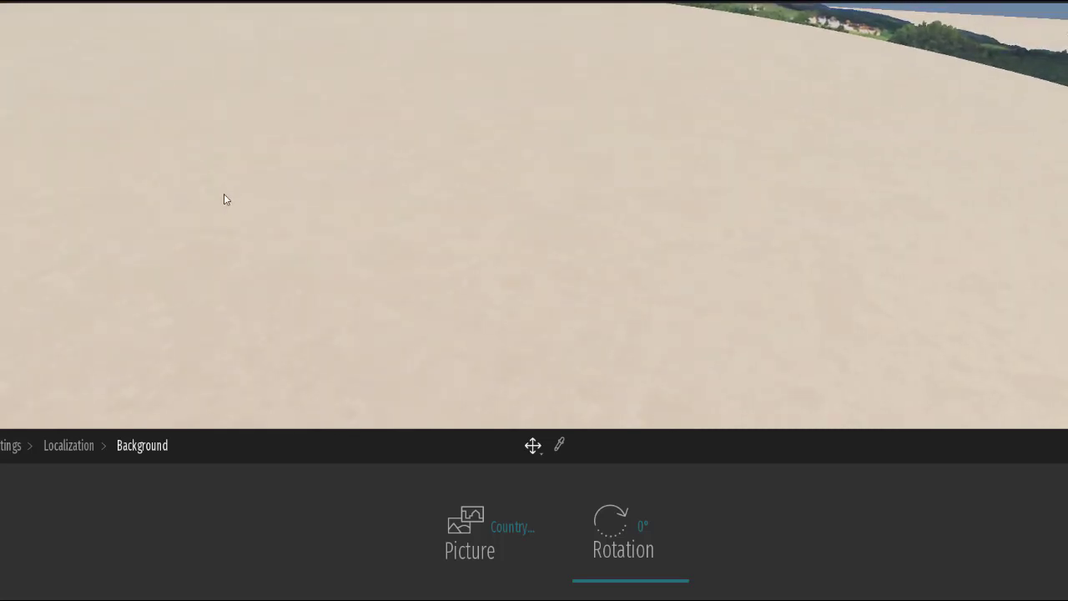
right_click_drag(223, 194, 476, 229)
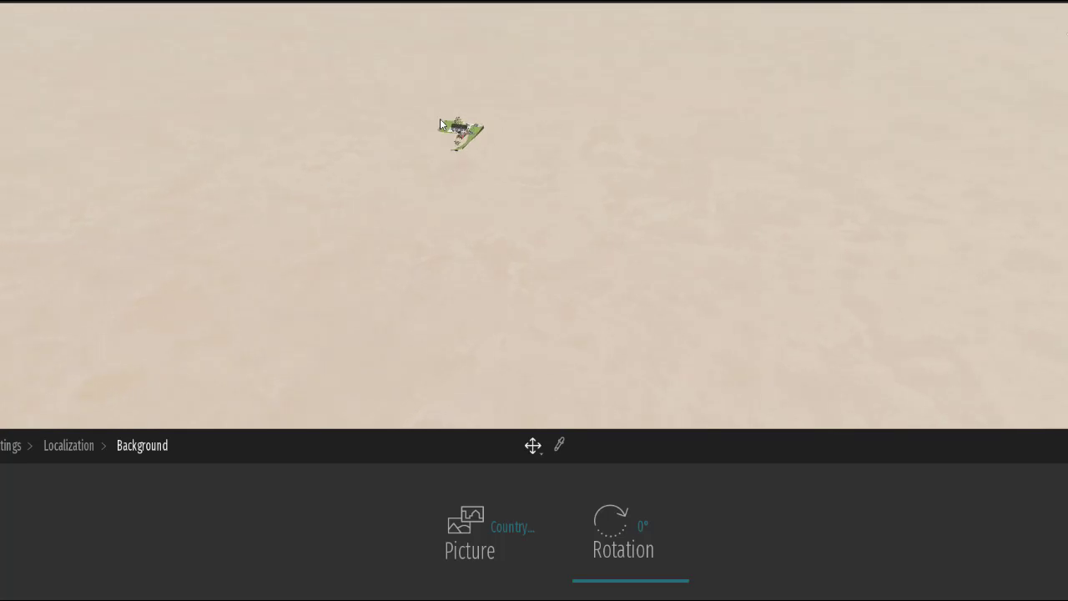
left_click(458, 130)
key("Escape")
middle_click_drag(478, 115, 541, 123, "shift")
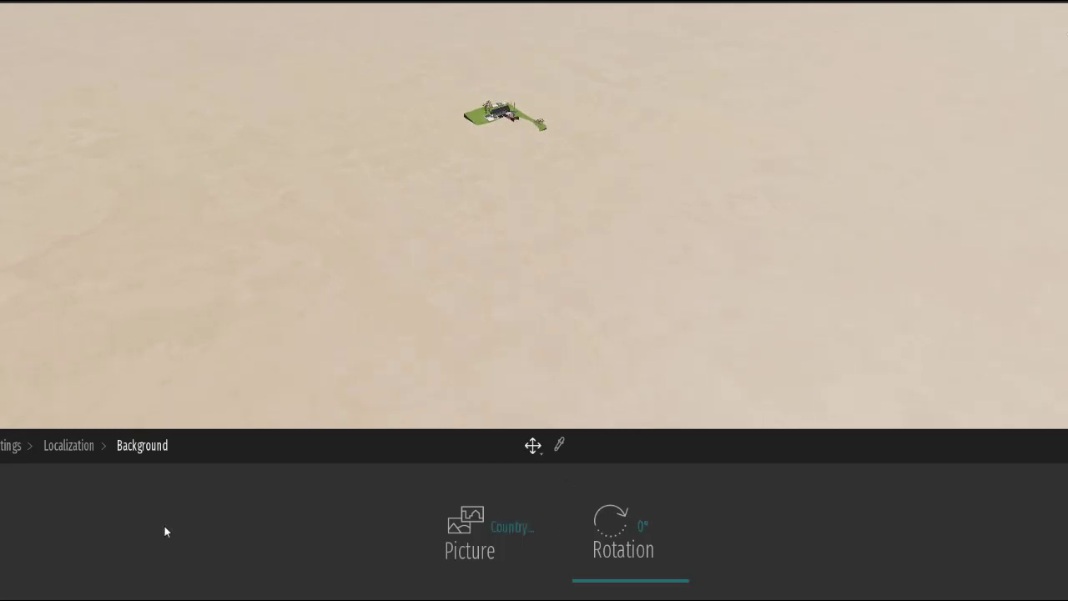
left_click(10, 445)
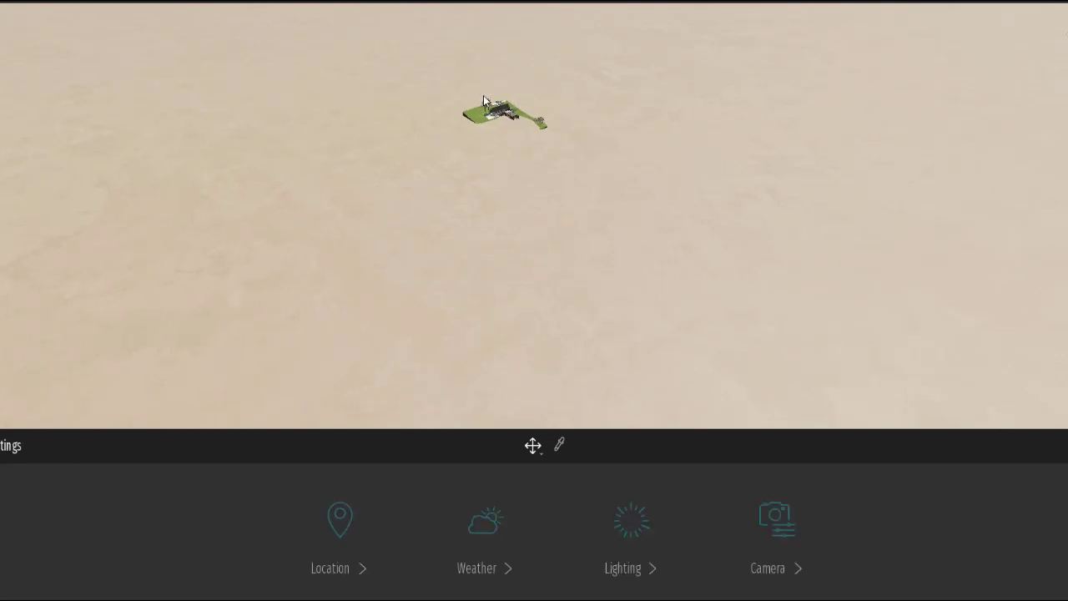
left_click(486, 102)
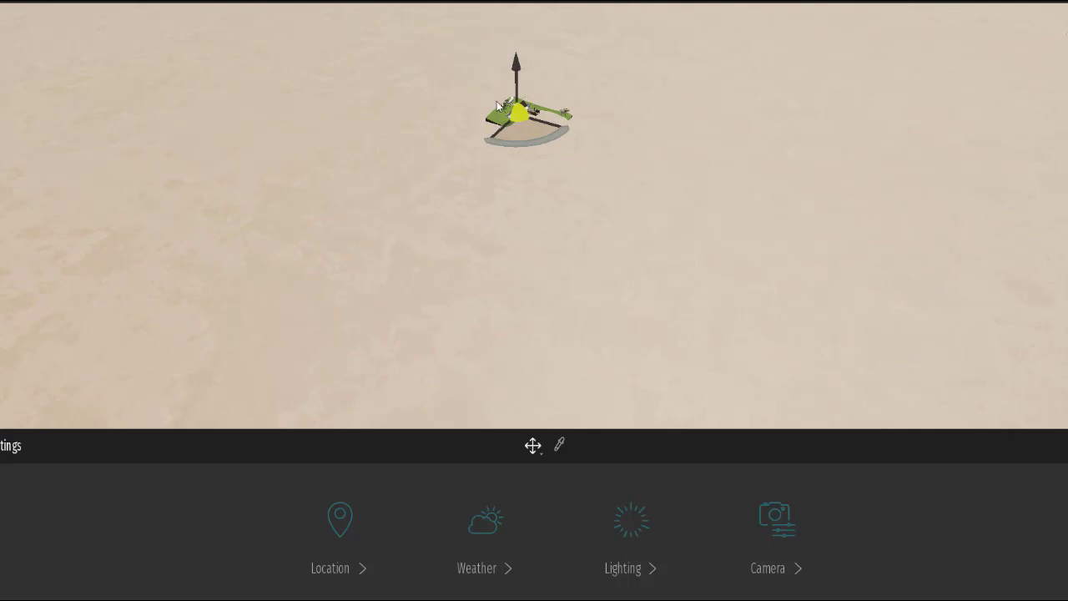
left_click(498, 103)
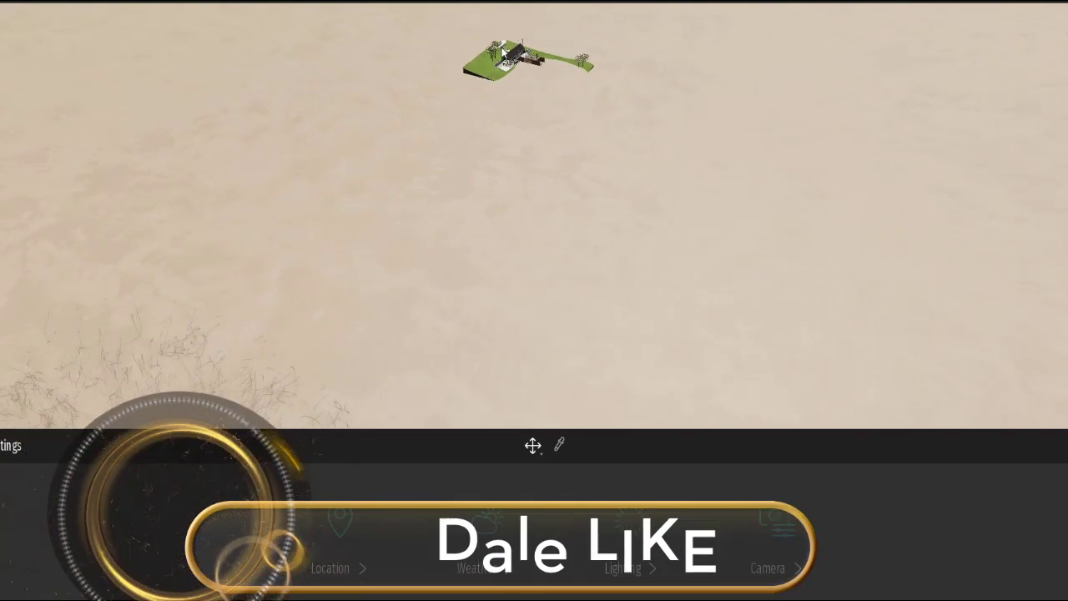
middle_click_drag(501, 48, 495, 177)
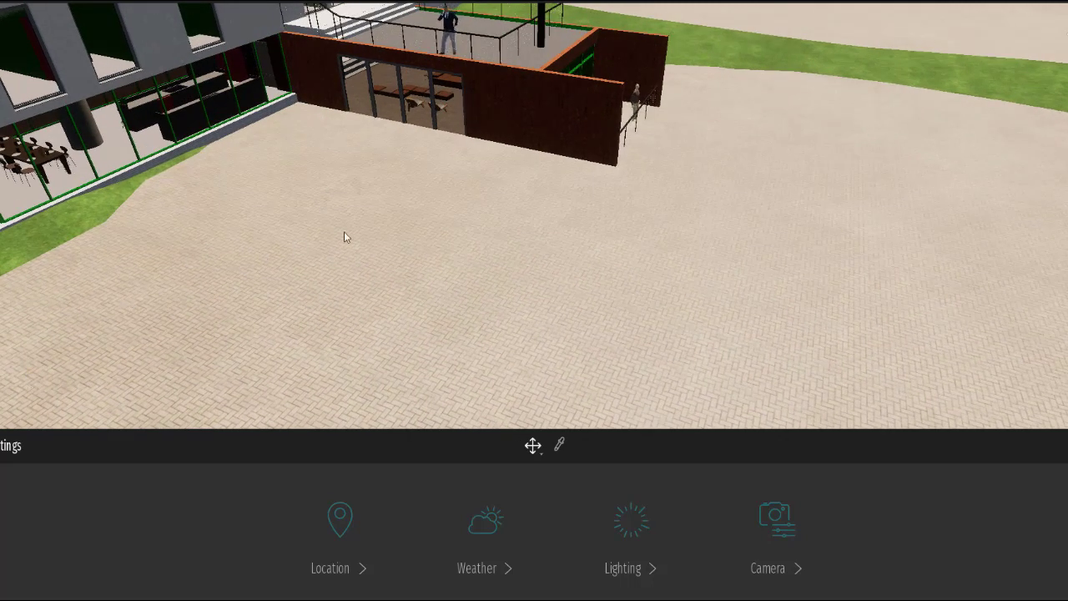
scroll(391, 243, "down", 1)
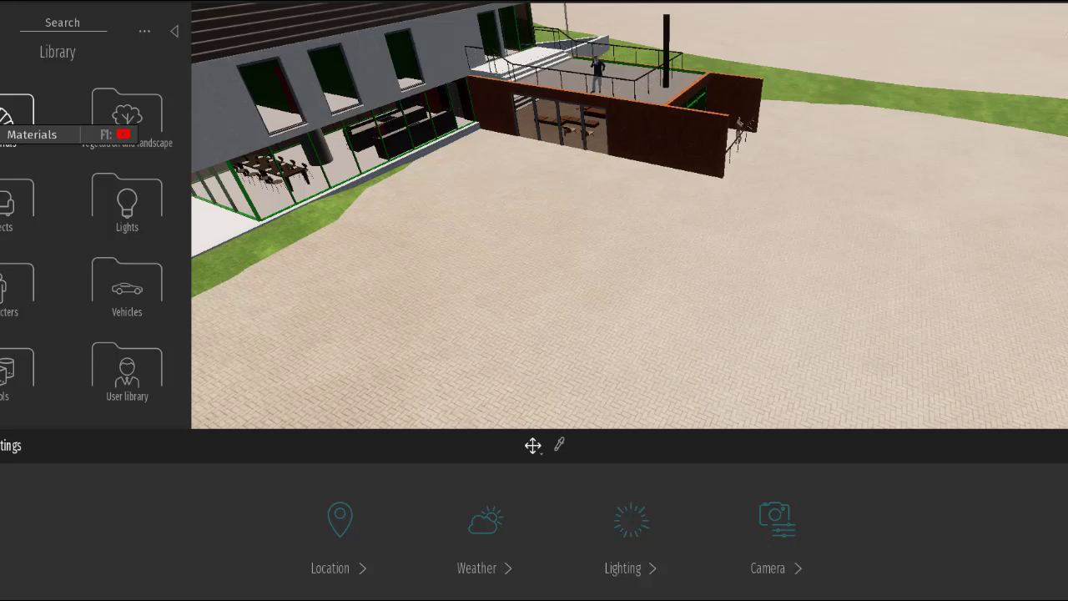
Step: Apply the Stacked stone 01 material from the Stones library to the timber-clad wall below the roof terrace
left_click(12, 119)
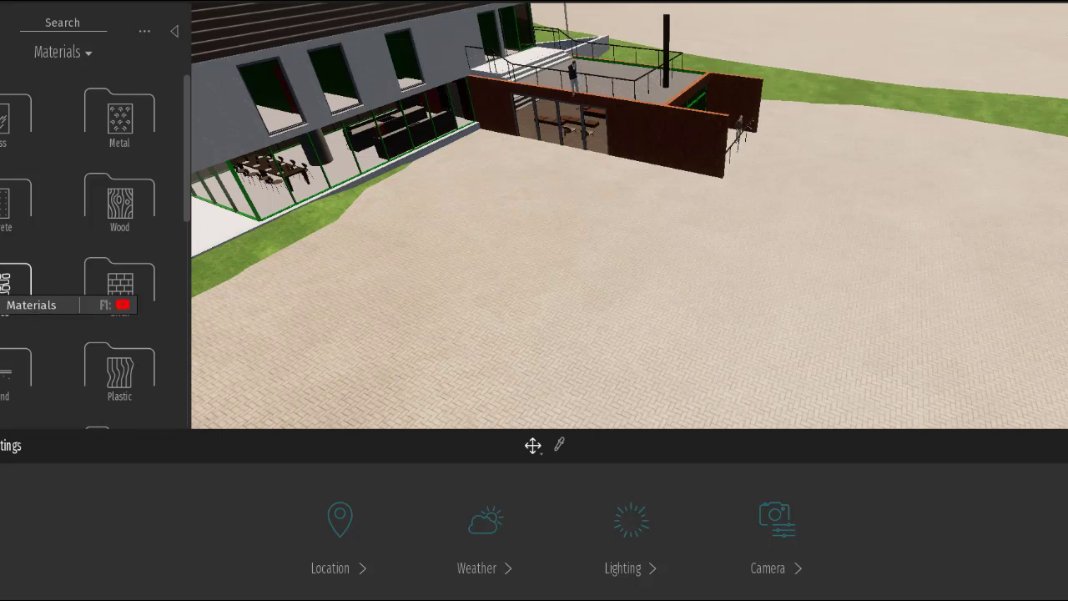
left_click(15, 284)
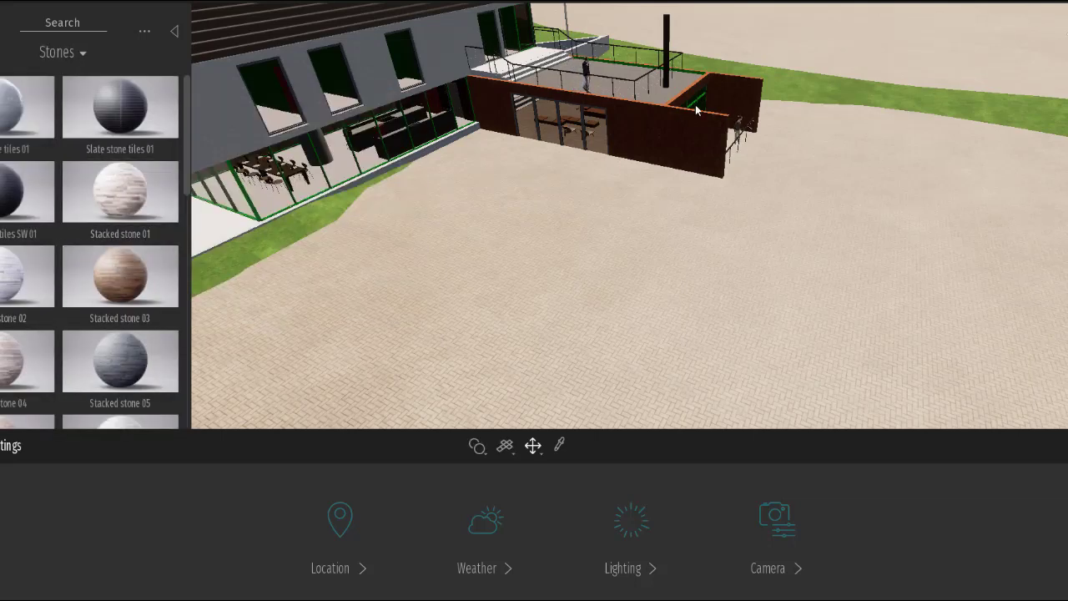
scroll(697, 106, "up", 4)
scroll(721, 69, "down", 3)
scroll(692, 94, "up", 3)
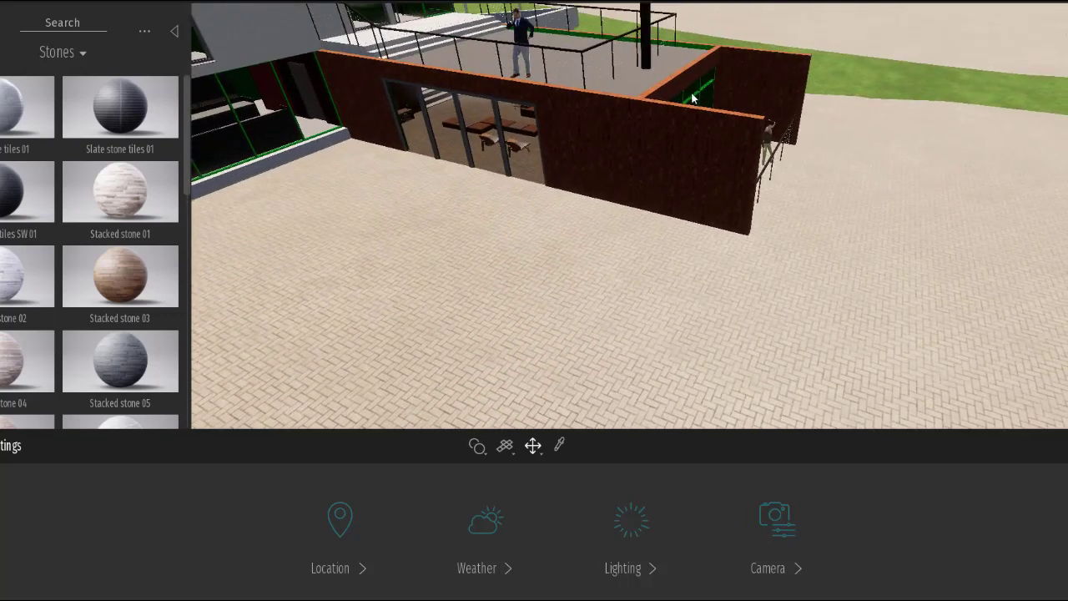
scroll(706, 103, "up", 8)
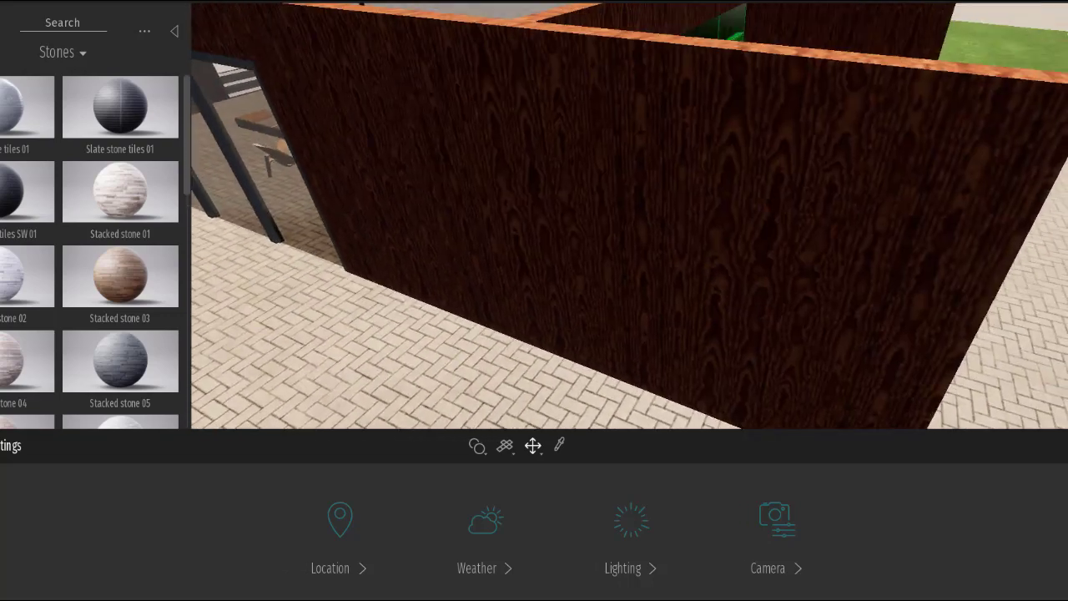
scroll(687, 169, "up", 10)
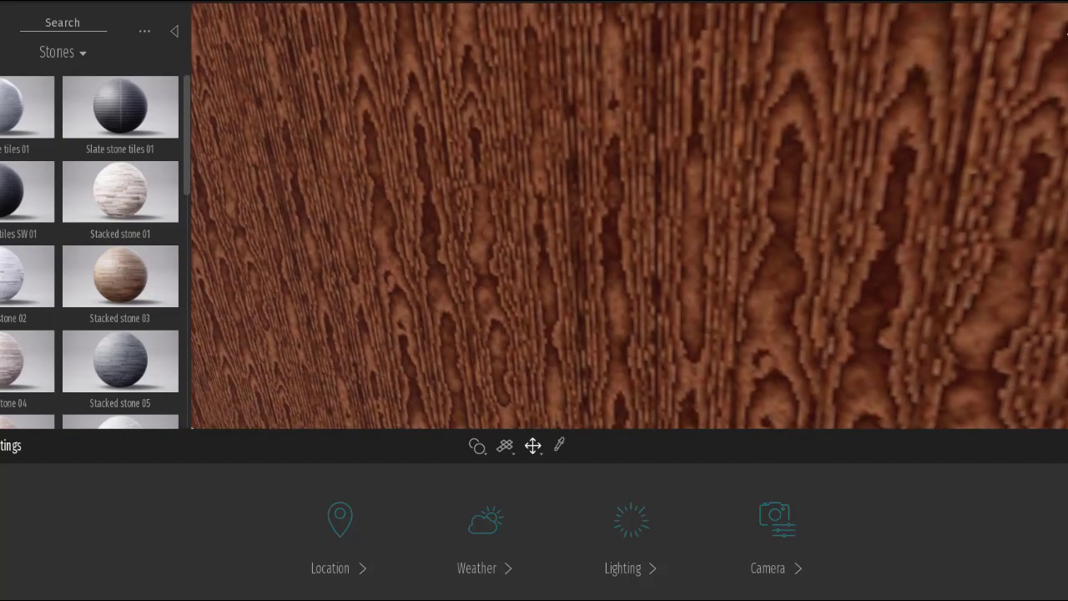
scroll(692, 183, "down", 10)
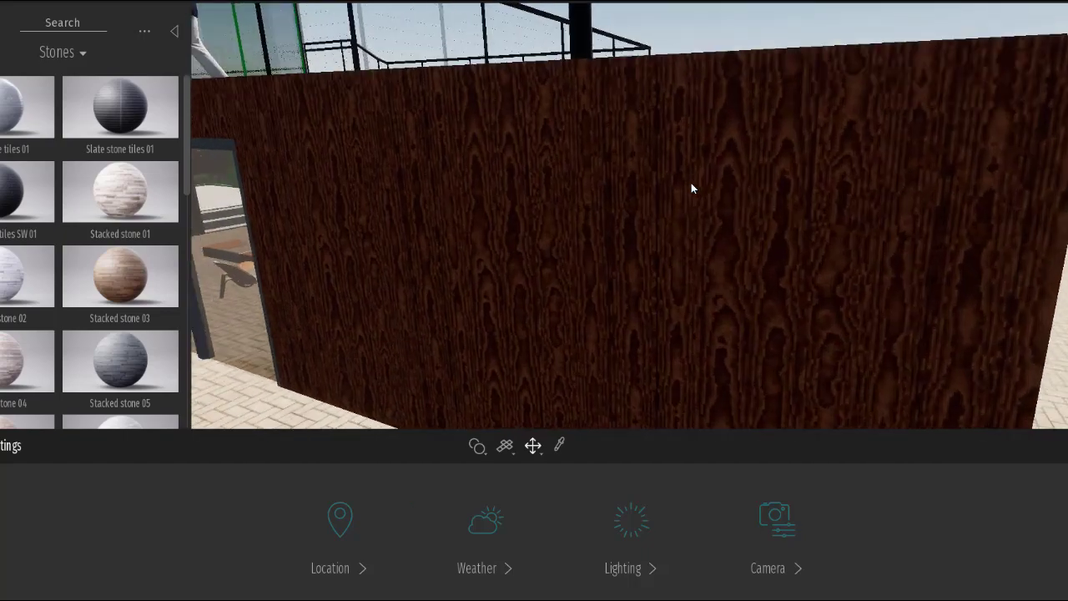
scroll(692, 183, "up", 5)
scroll(609, 219, "down", 3)
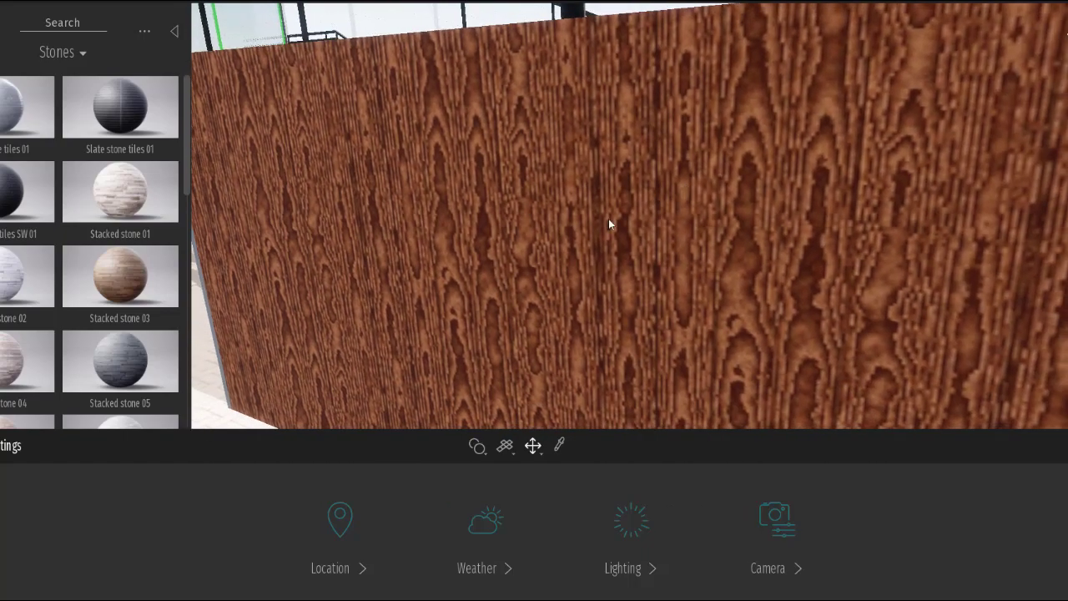
mouse_move(113, 196)
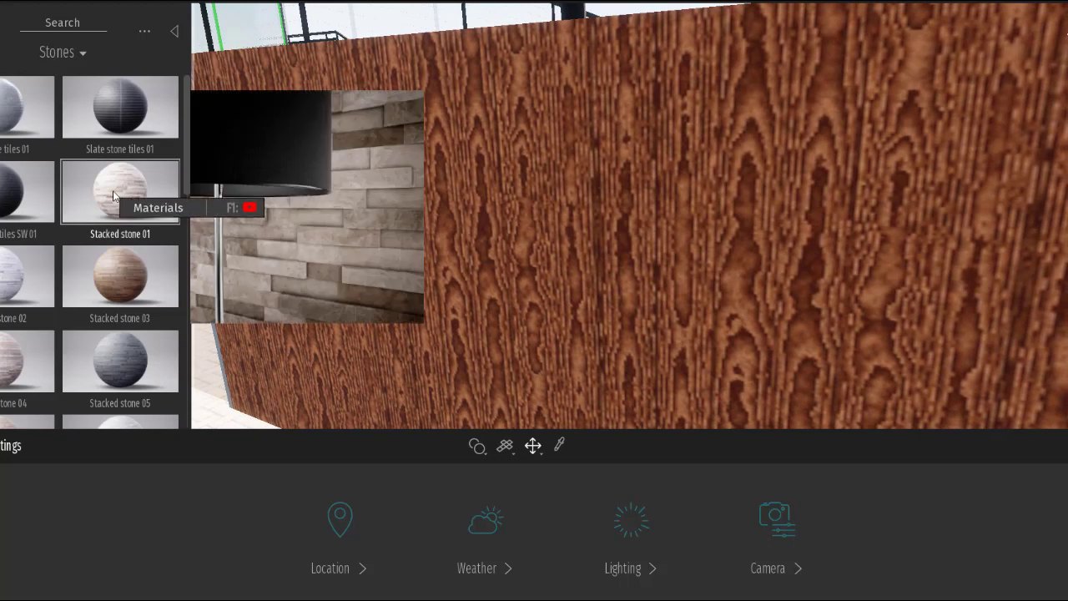
left_click_drag(137, 185, 390, 140)
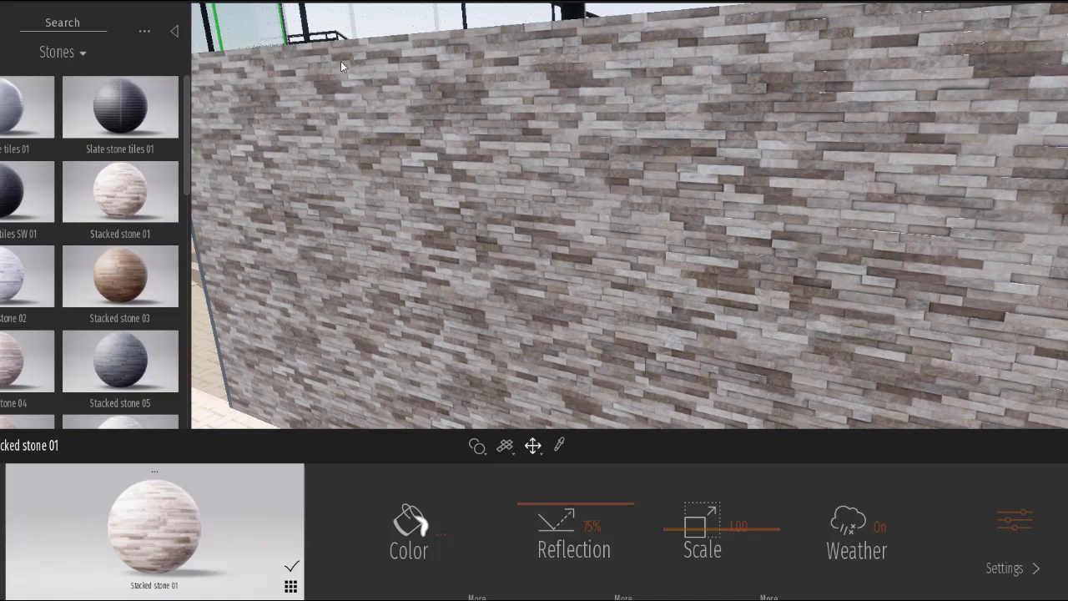
Step: Compare the wall's stacked stone pattern at scales between 0.90 and 5.52, and set the material scale to 1.50
scroll(477, 149, "down", 4)
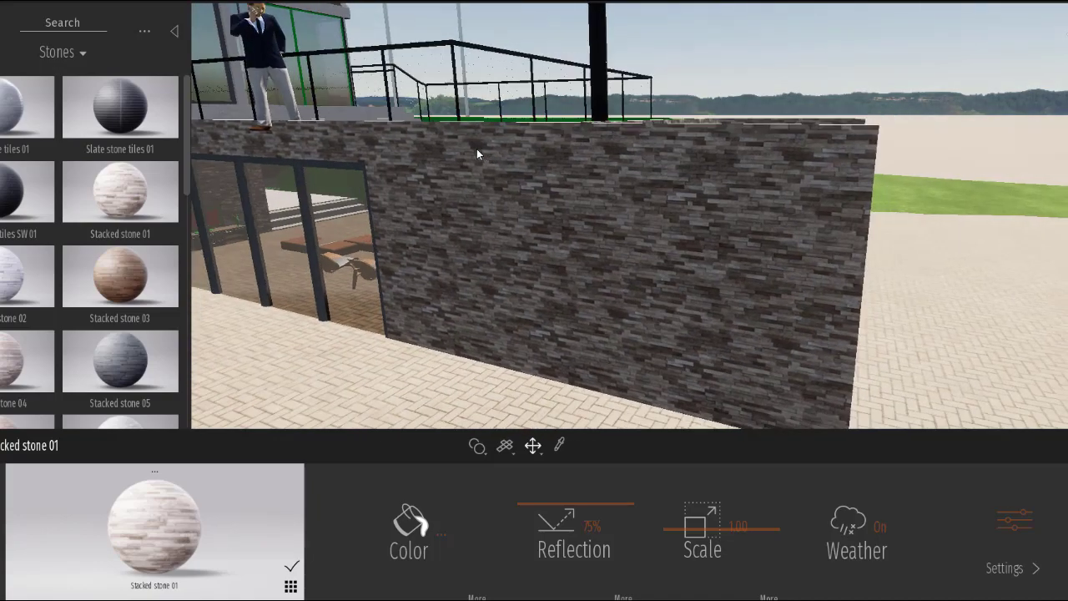
scroll(572, 275, "up", 5)
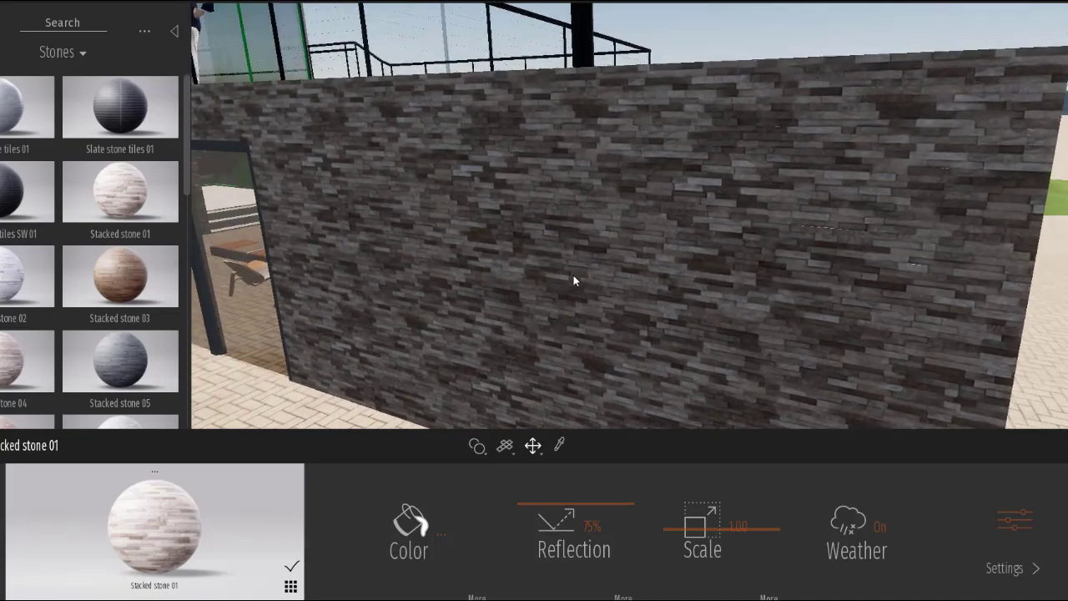
scroll(556, 262, "up", 3)
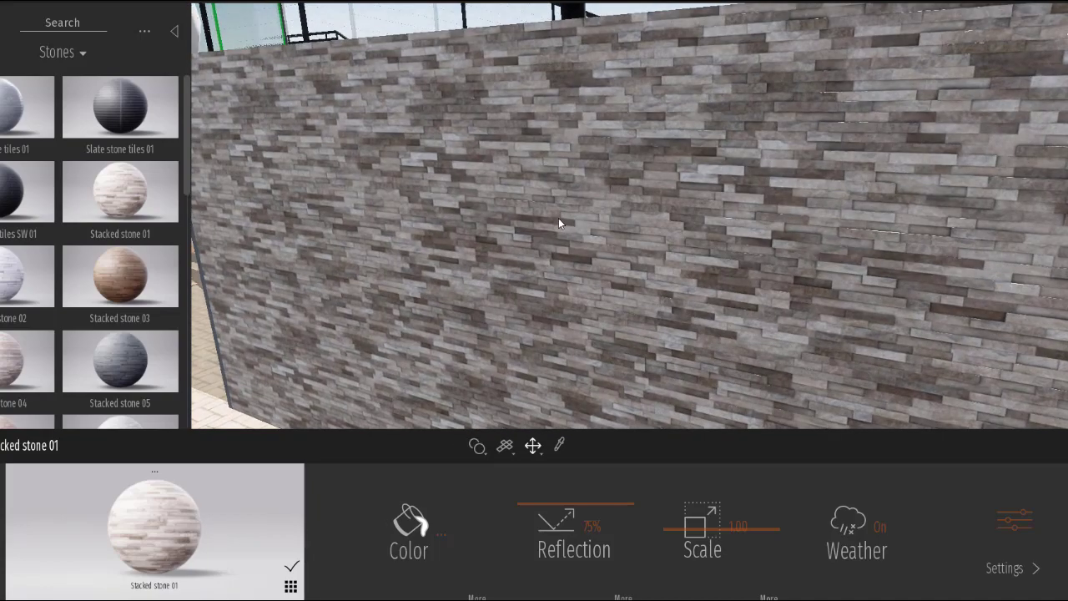
scroll(542, 205, "down", 3)
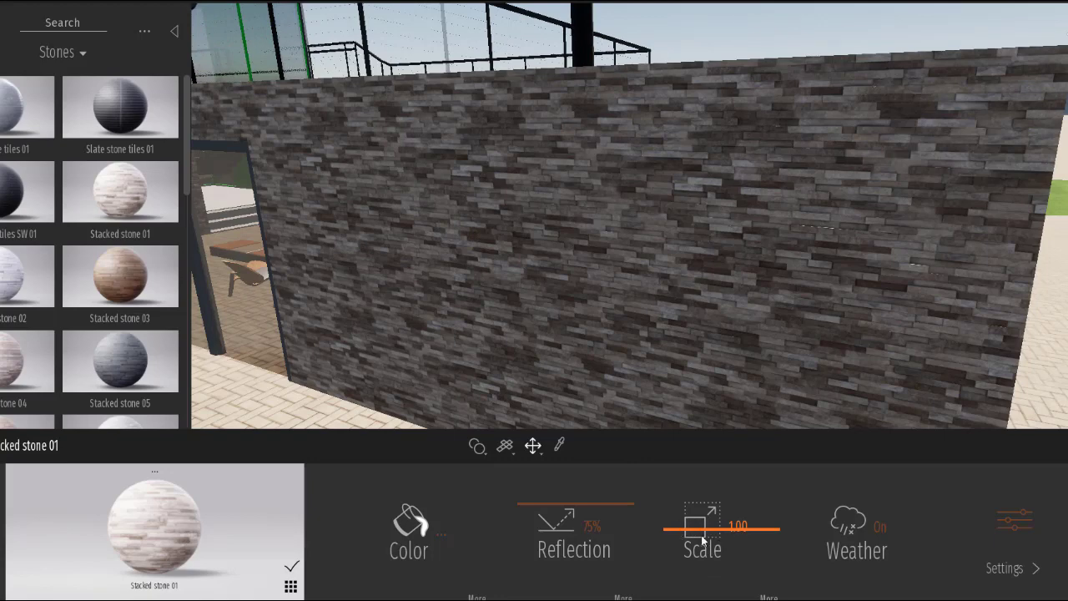
scroll(729, 532, "up", 5)
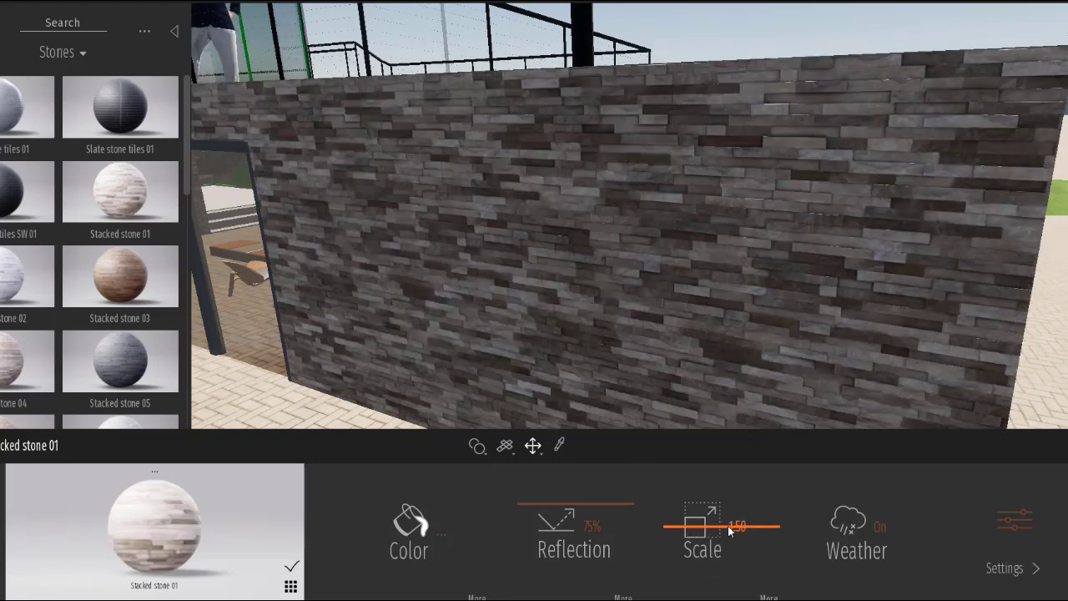
scroll(728, 526, "up", 5)
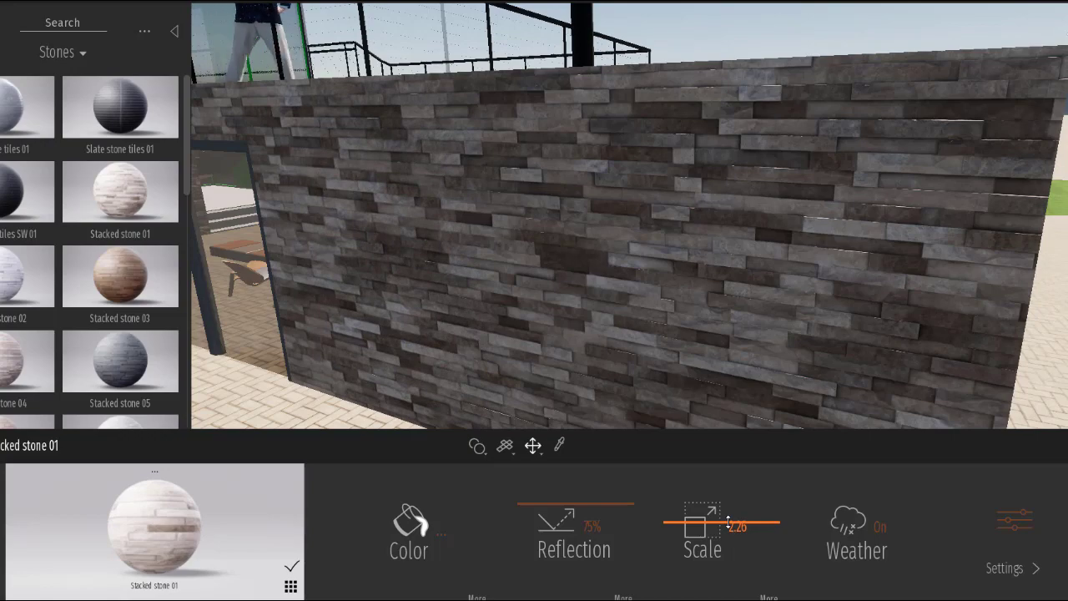
scroll(728, 522, "up", 6)
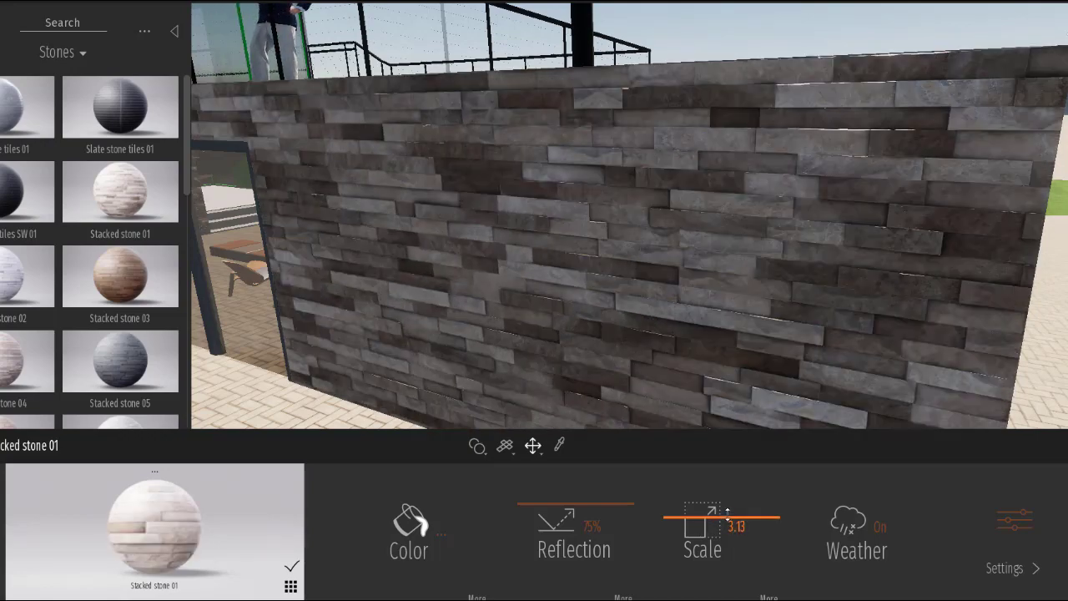
scroll(728, 513, "up", 12)
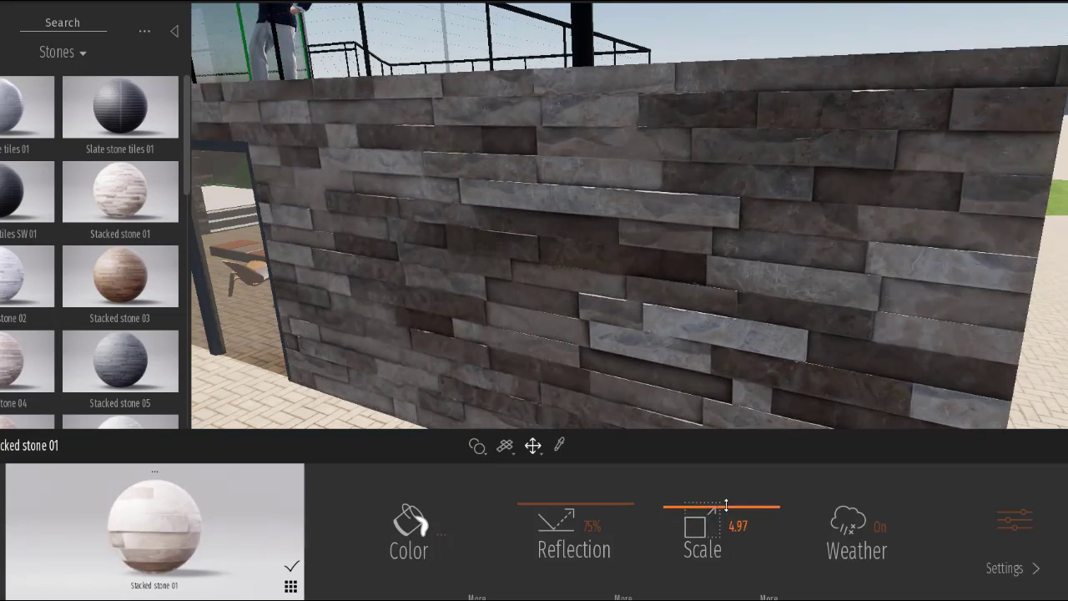
scroll(726, 505, "up", 3)
scroll(726, 504, "down", 10)
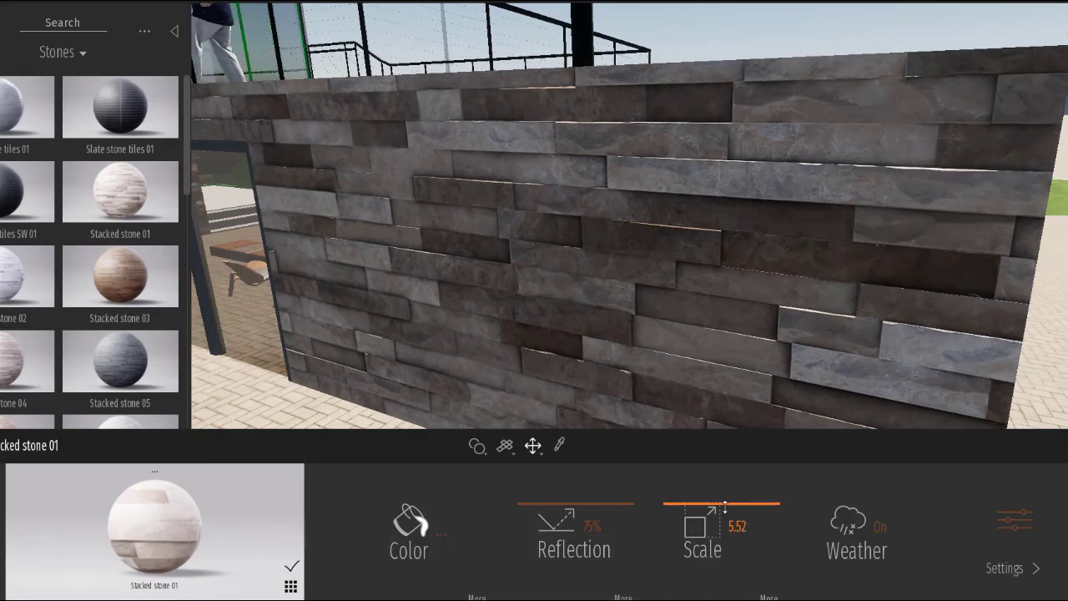
scroll(723, 518, "down", 15)
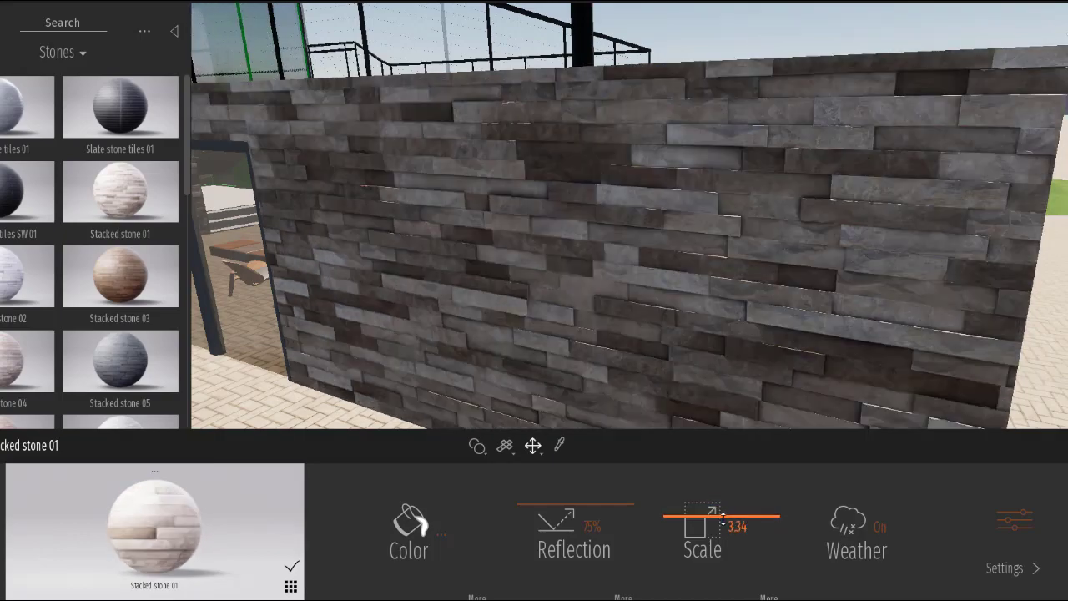
scroll(720, 536, "down", 1)
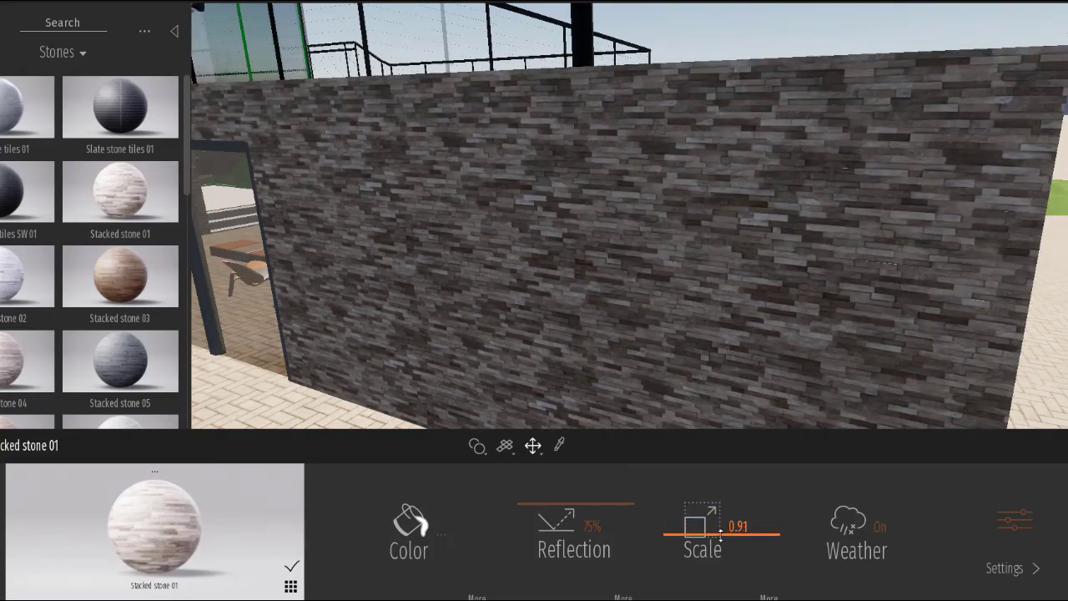
scroll(721, 535, "up", 5)
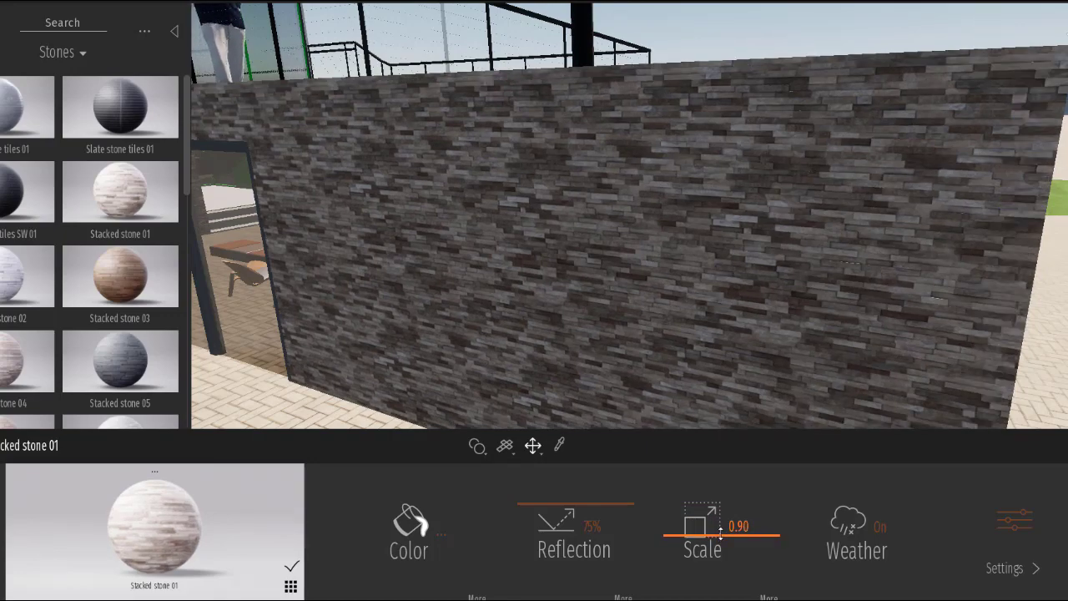
scroll(721, 526, "up", 6)
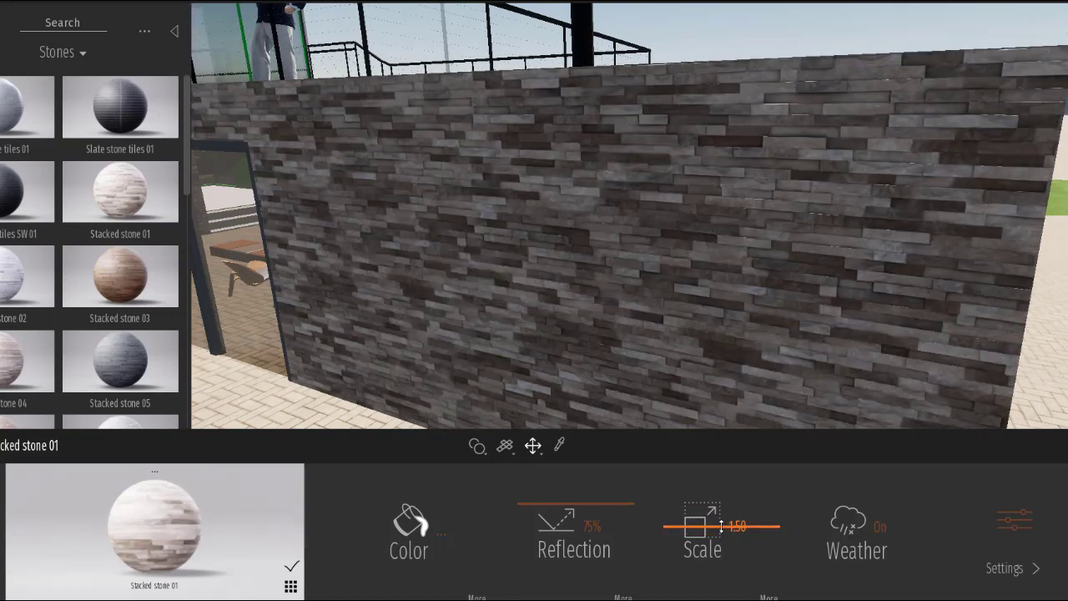
Step: Reduce the stacked stone material's scale on the wall below the roof terrace to 0.93
scroll(721, 526, "down", 10)
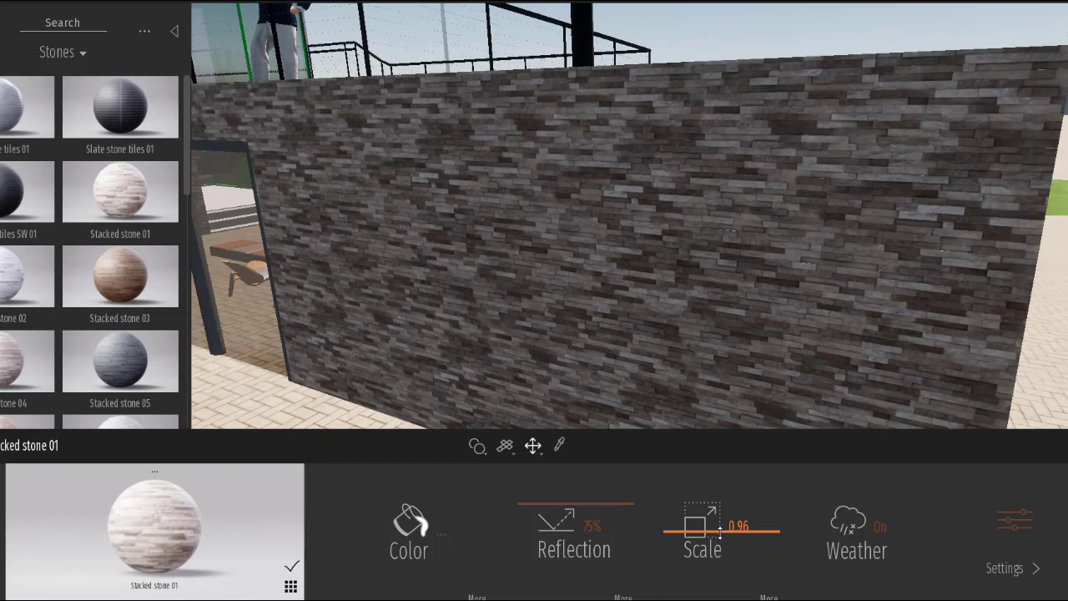
scroll(720, 534, "down", 1)
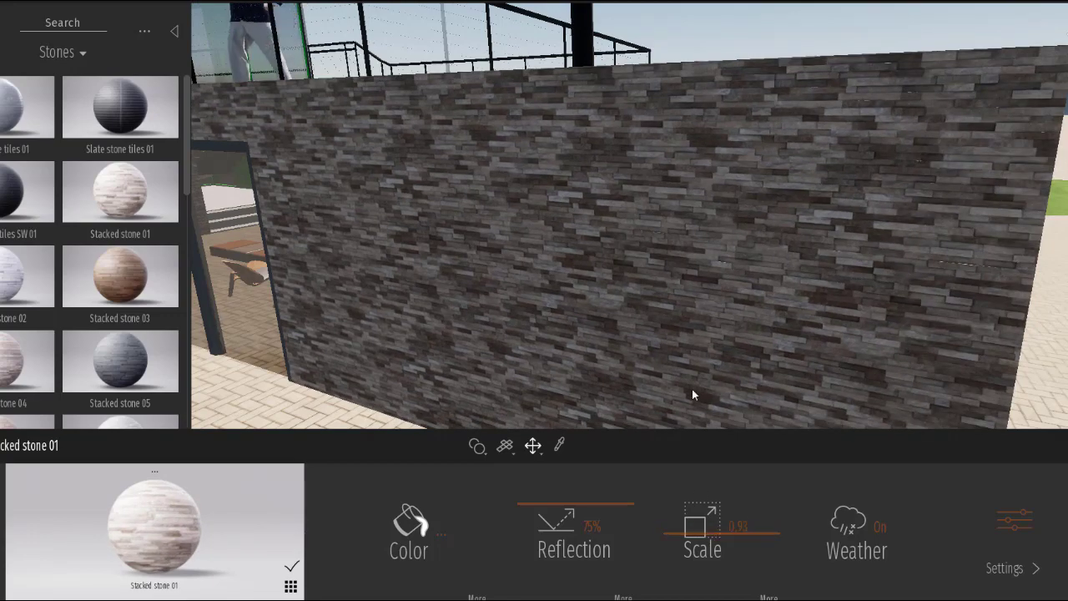
scroll(746, 226, "down", 5)
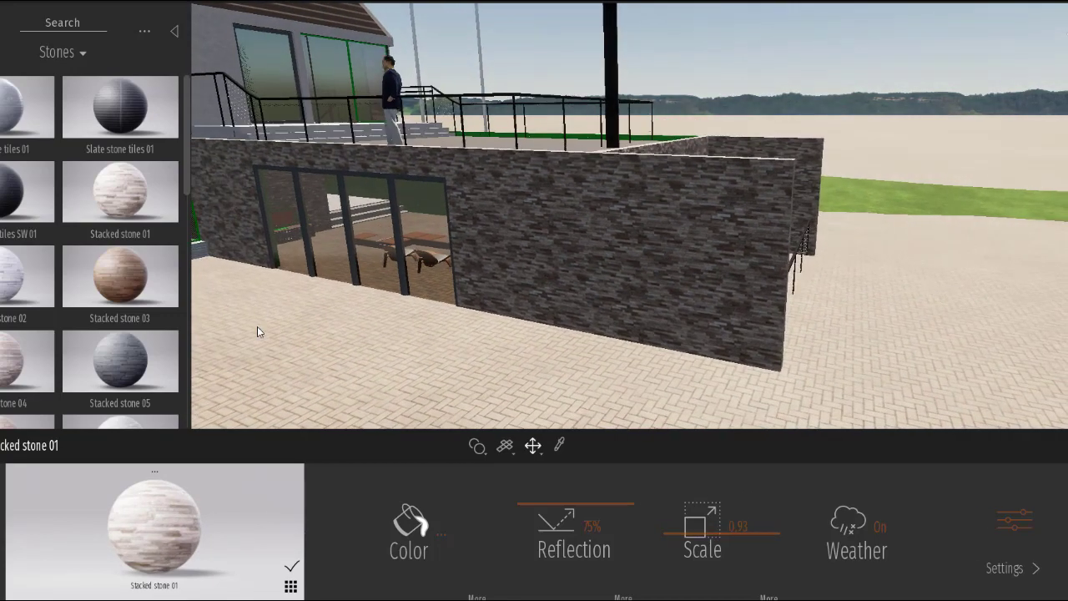
Step: Apply the Stone wall 3 material from the Stones library to the paved ground around the house
mouse_move(147, 404)
scroll(142, 386, "down", 2)
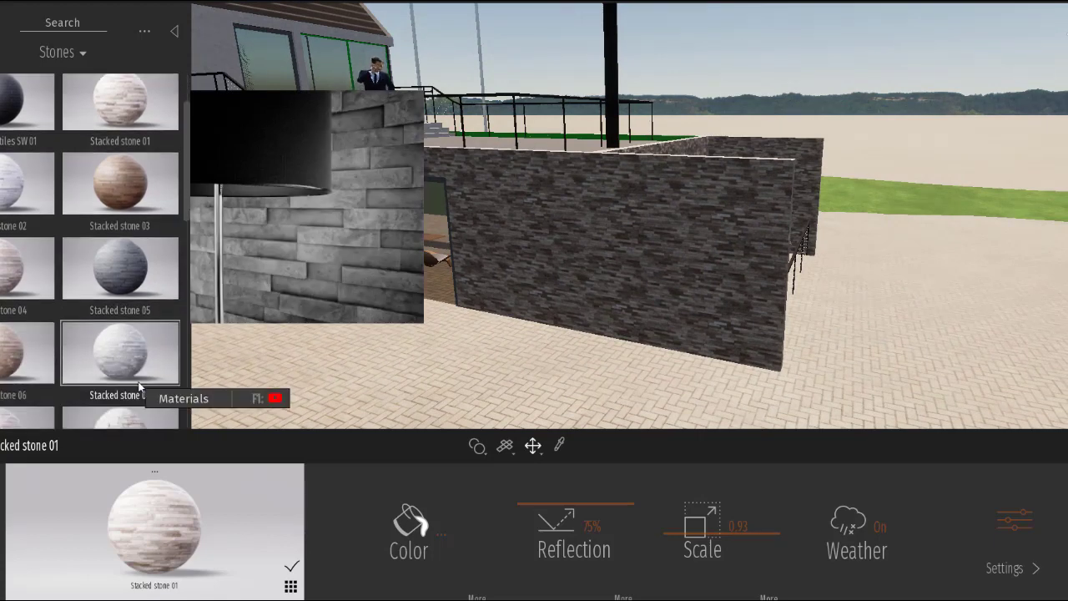
scroll(138, 386, "down", 1)
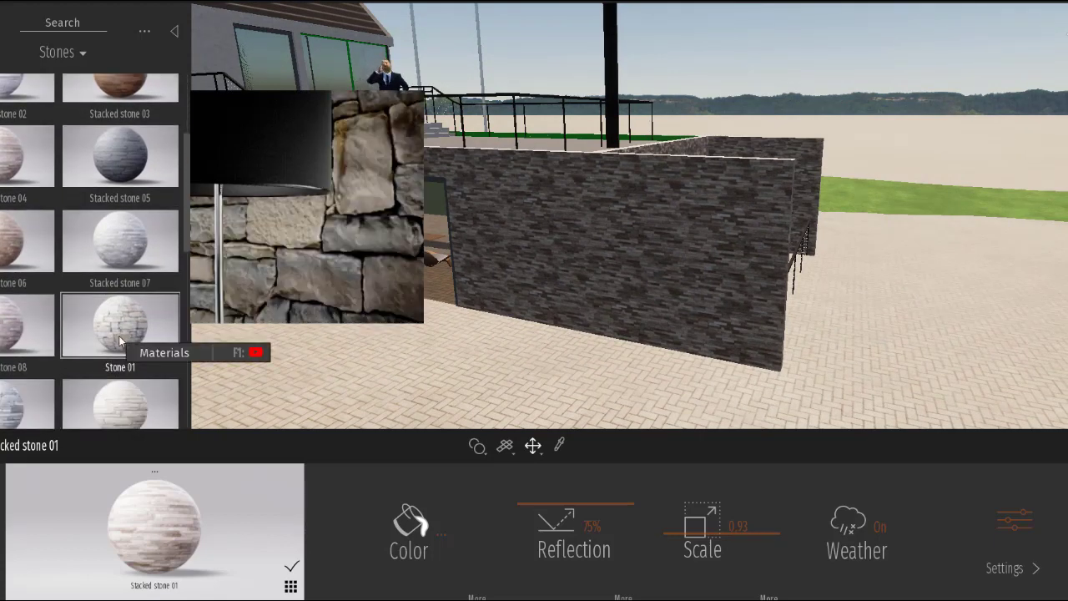
scroll(120, 337, "down", 3)
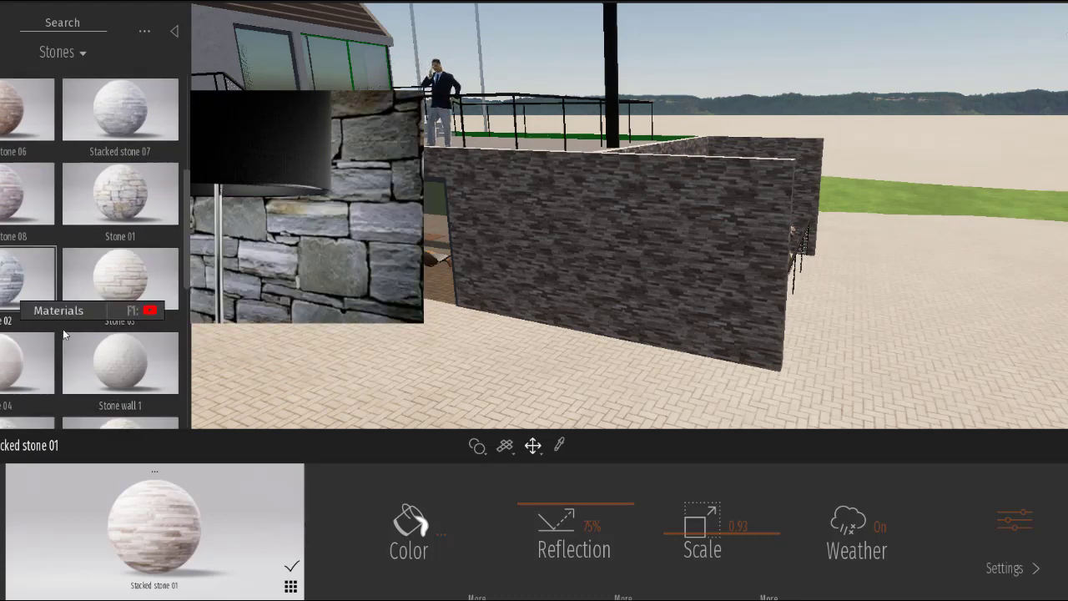
scroll(145, 382, "down", 1)
scroll(142, 382, "down", 1)
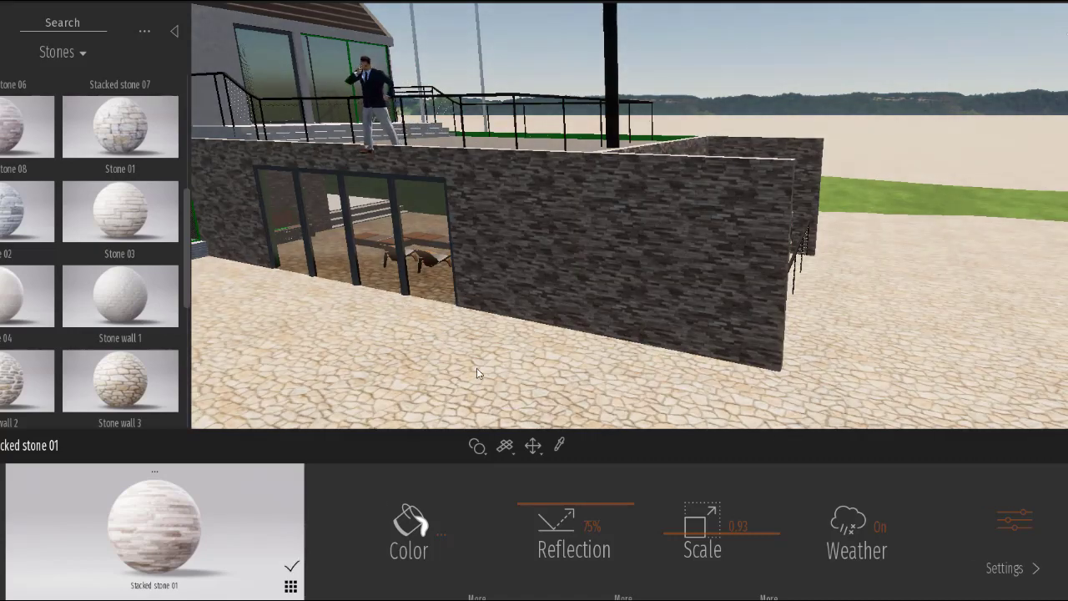
left_click(496, 386)
Step: Inspect the Stone wall 3 paving up close and set its material scale to 3.99
scroll(495, 386, "up", 3)
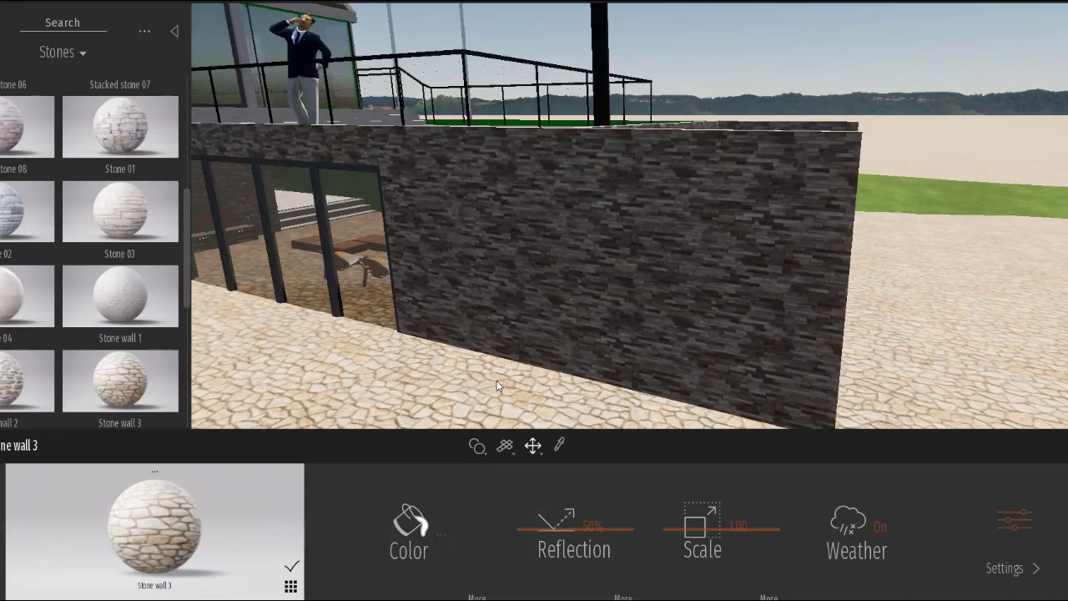
right_click_drag(505, 368, 489, 421)
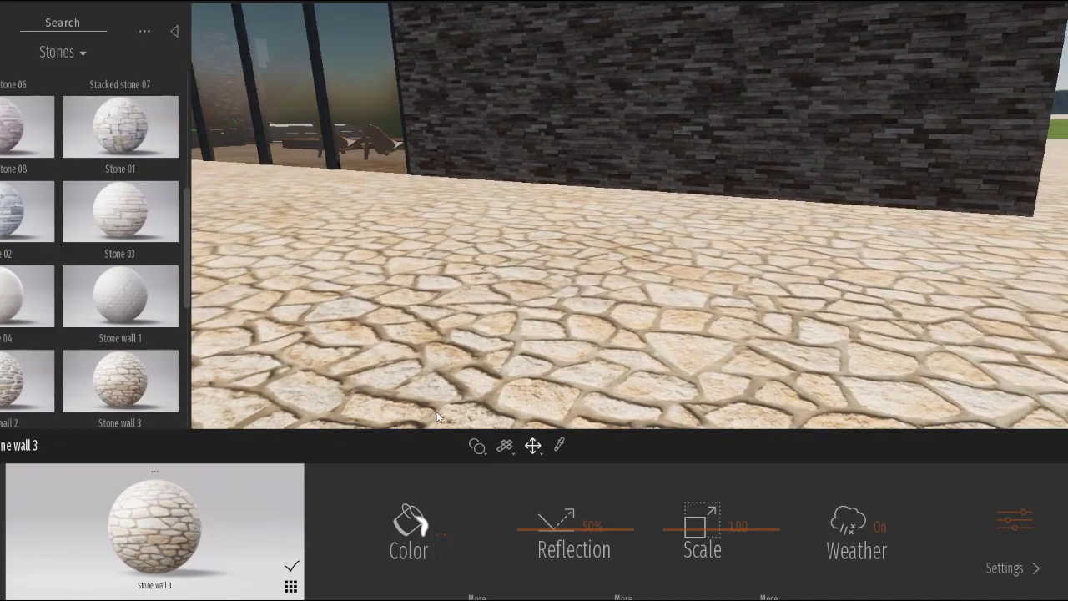
scroll(468, 367, "up", 5)
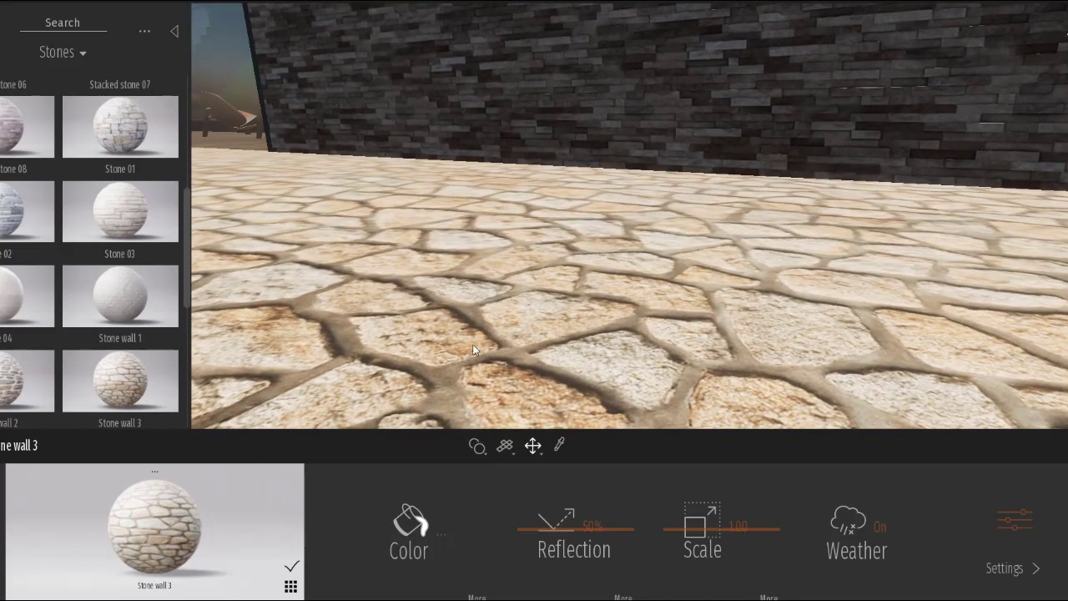
scroll(472, 344, "down", 3)
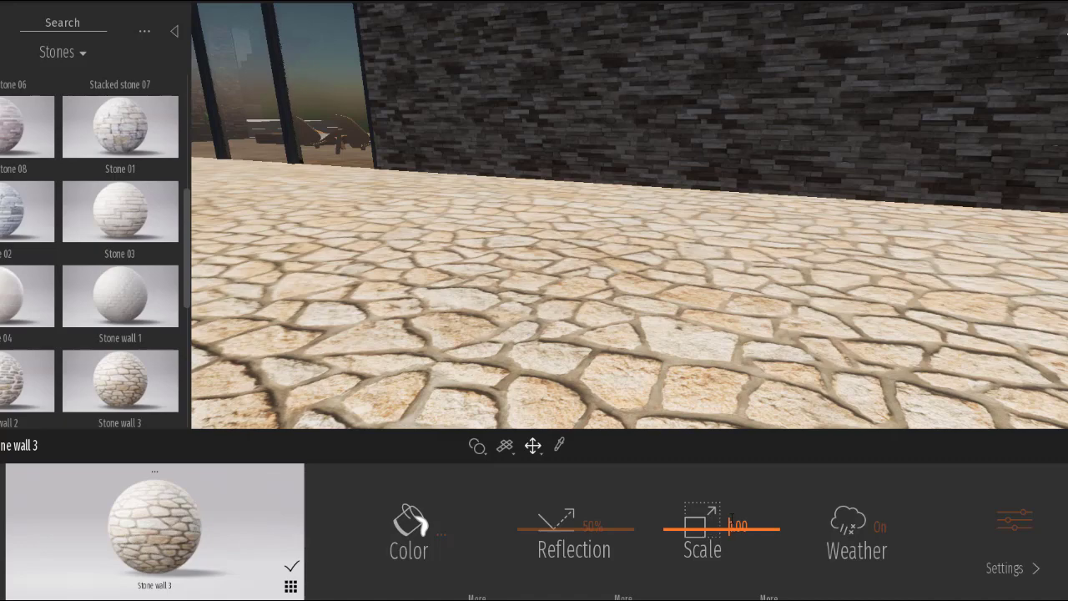
left_click_drag(711, 534, 694, 512)
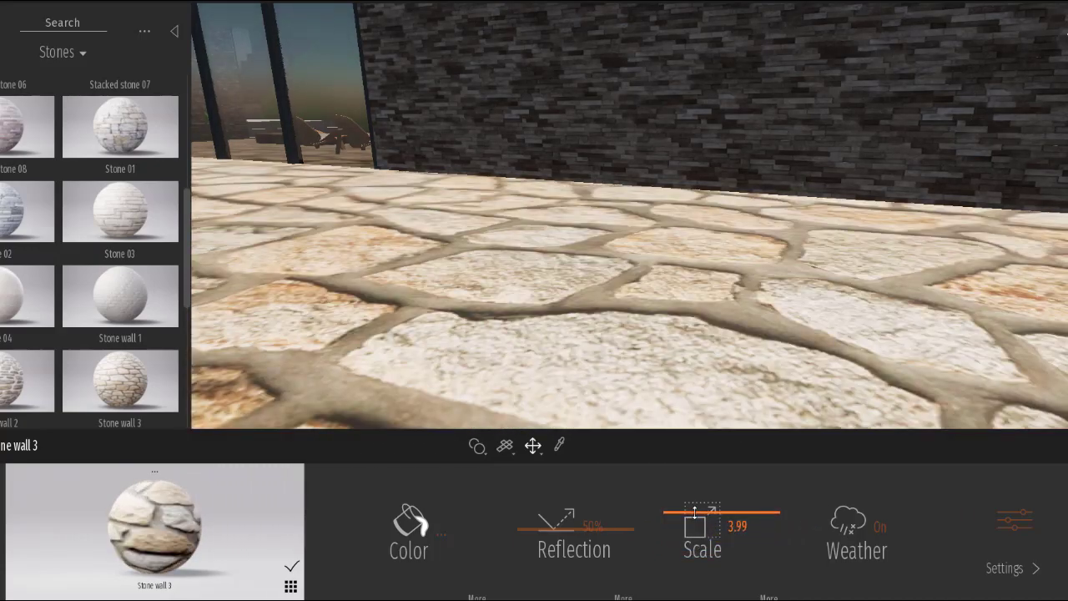
scroll(701, 295, "down", 5)
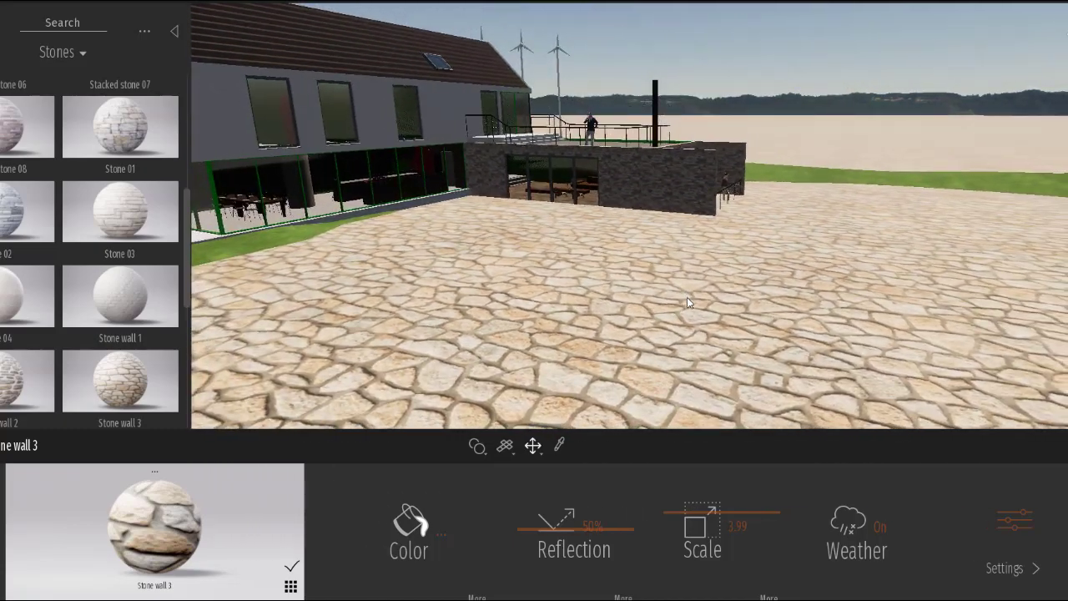
Step: Examine the enlarged stone paving around the house and look through the remaining materials in the Stones library
middle_click_drag(687, 297, 447, 321, "shift")
right_click_drag(321, 295, 275, 293)
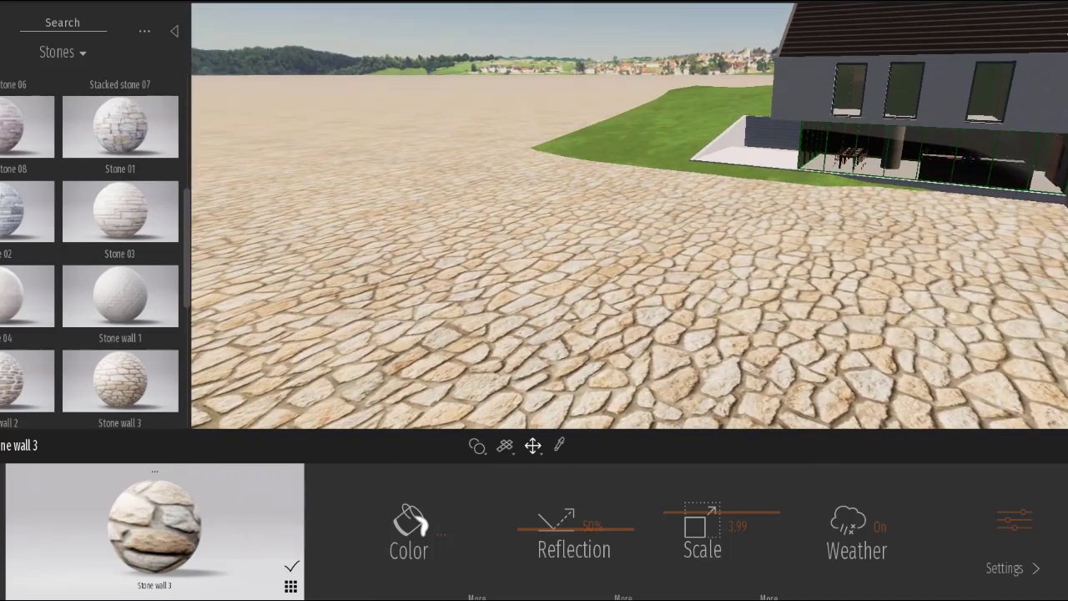
middle_click_drag(534, 301, 584, 269, "shift")
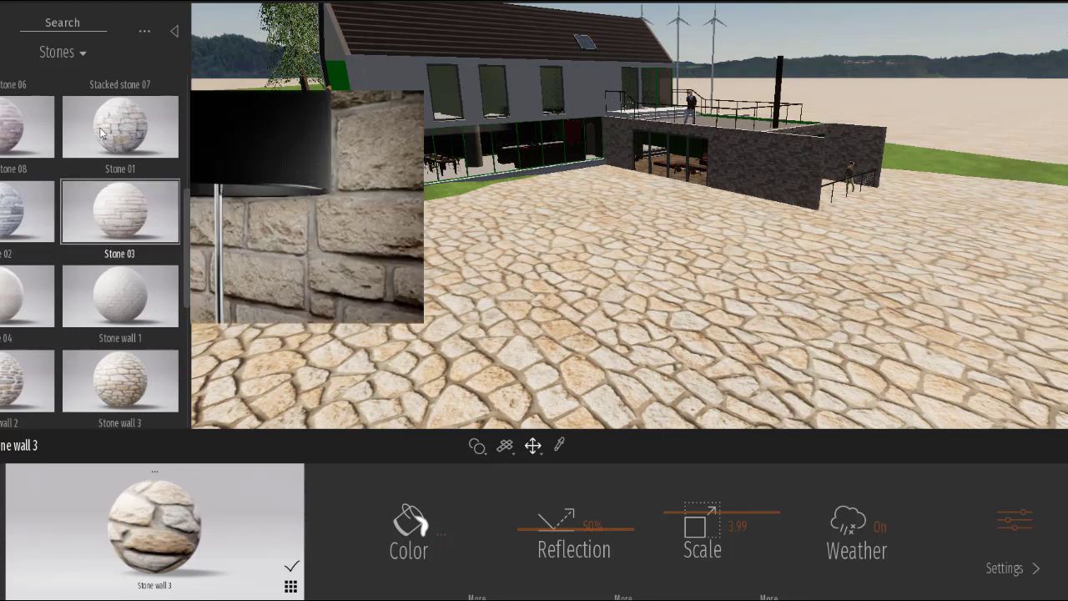
scroll(173, 285, "down", 1)
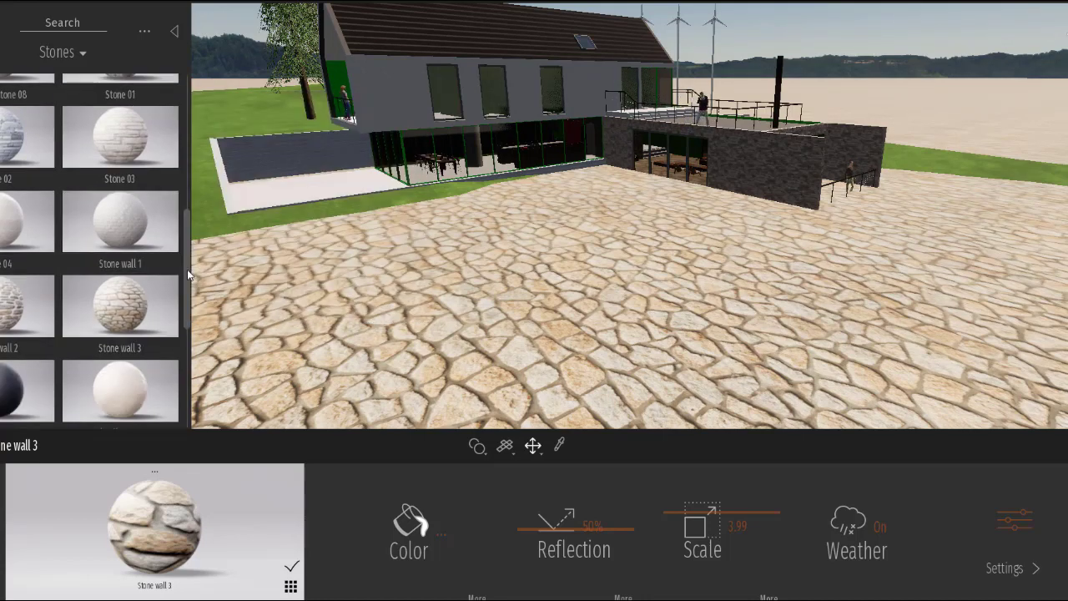
left_click_drag(187, 275, 189, 405)
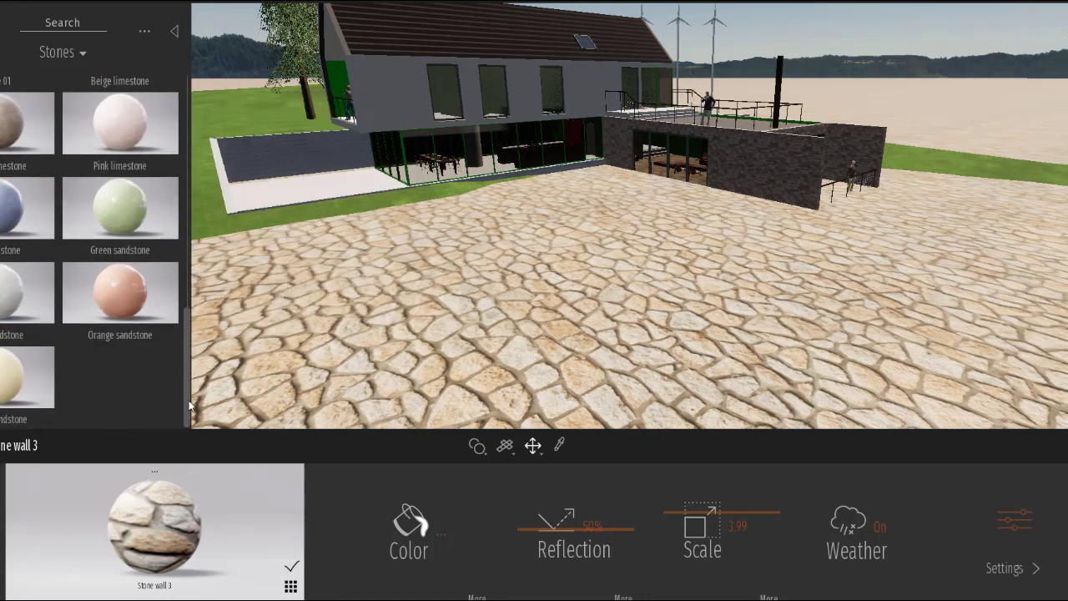
left_click_drag(187, 361, 179, 125)
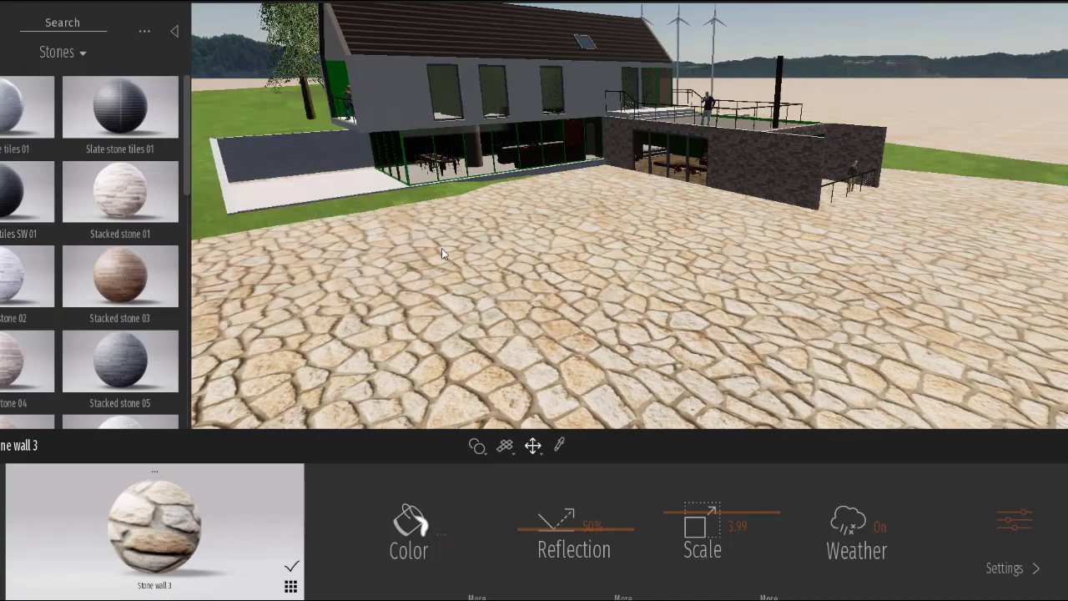
middle_click_drag(442, 248, 463, 301, "shift")
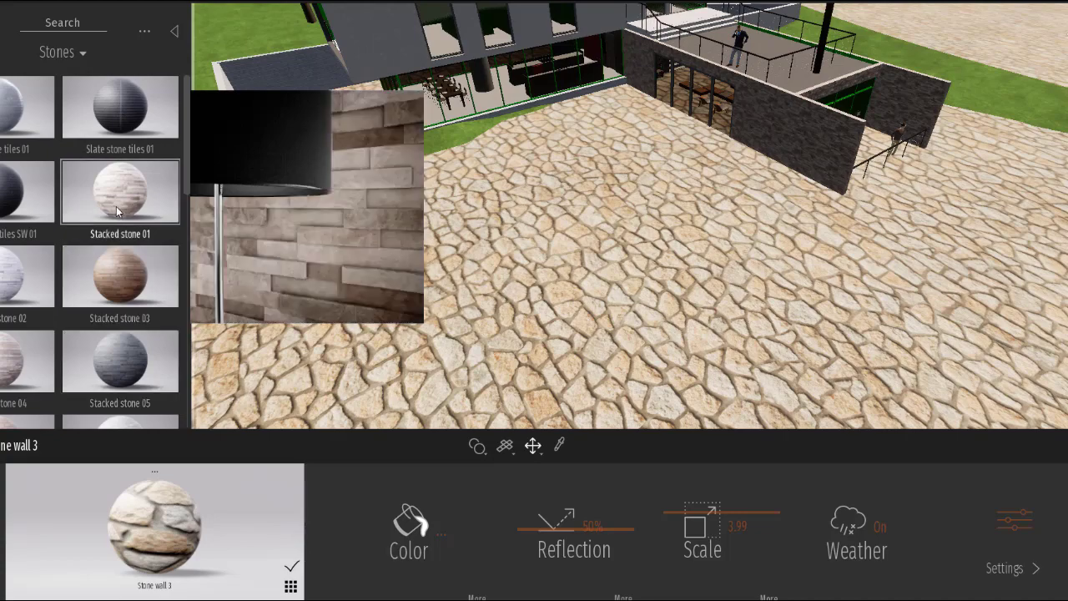
scroll(121, 326, "down", 5)
scroll(121, 332, "down", 8)
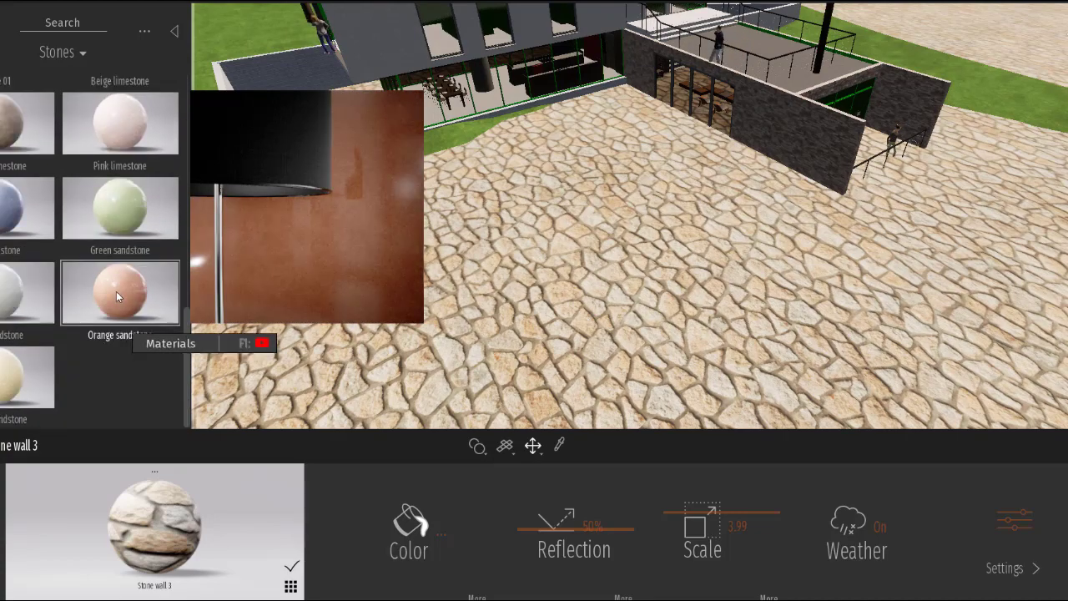
scroll(116, 290, "up", 8)
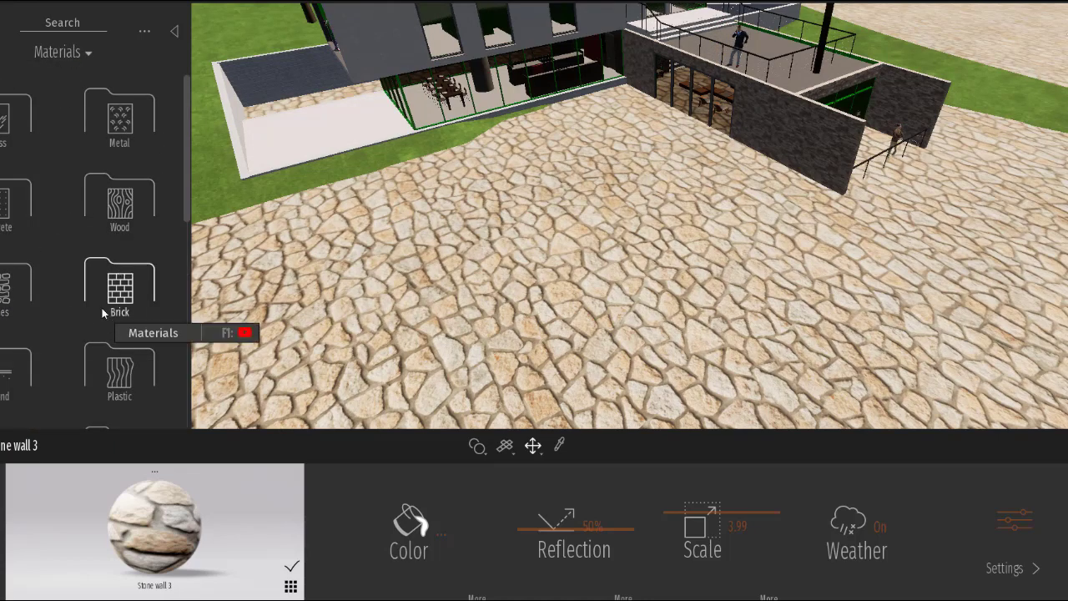
Step: Apply Exposed aggregate concrete 01 from the Concrete library to the paved ground and inspect its texture up close
left_click(4, 209)
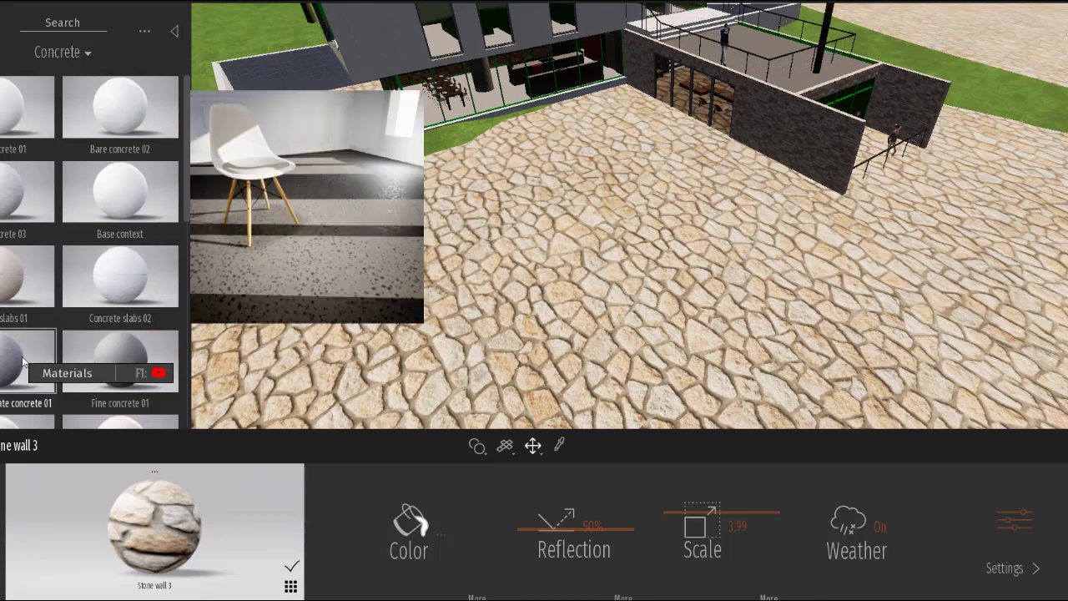
left_click_drag(6, 366, 349, 334)
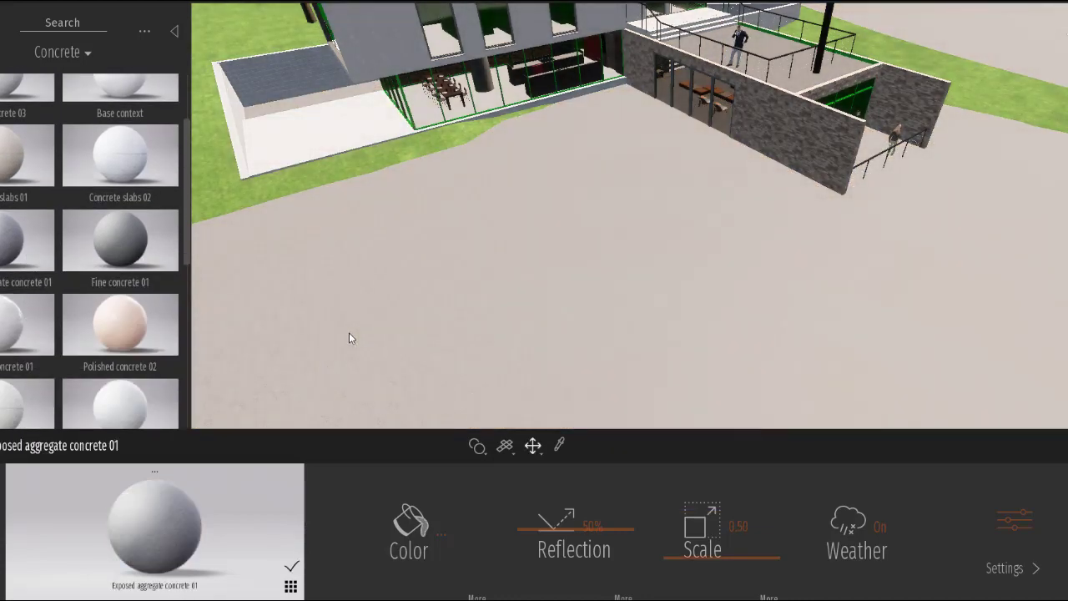
scroll(349, 332, "up", 5)
scroll(388, 331, "up", 5)
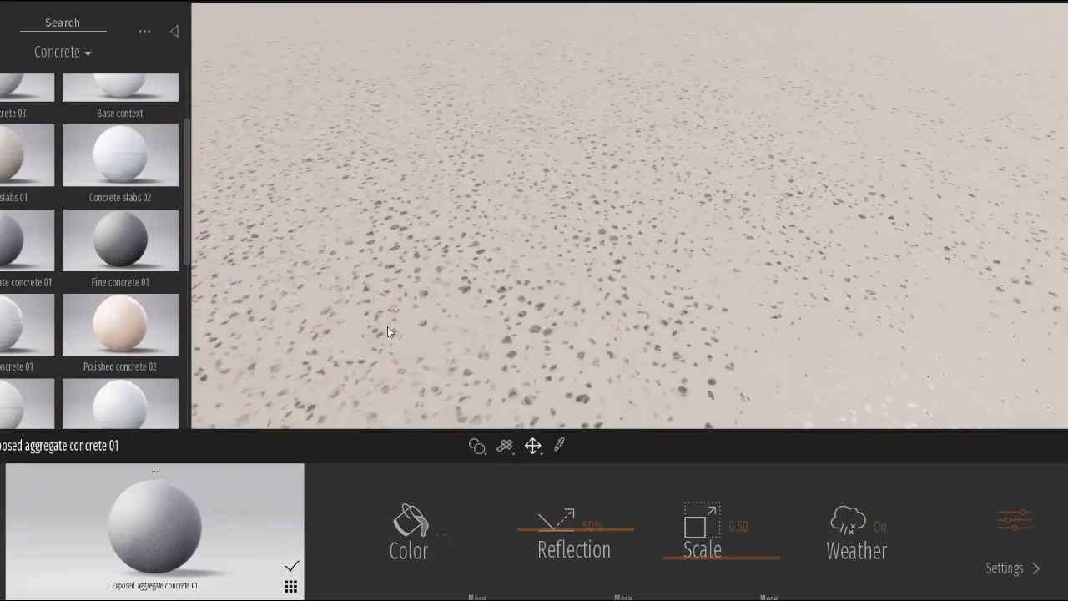
scroll(388, 332, "down", 5)
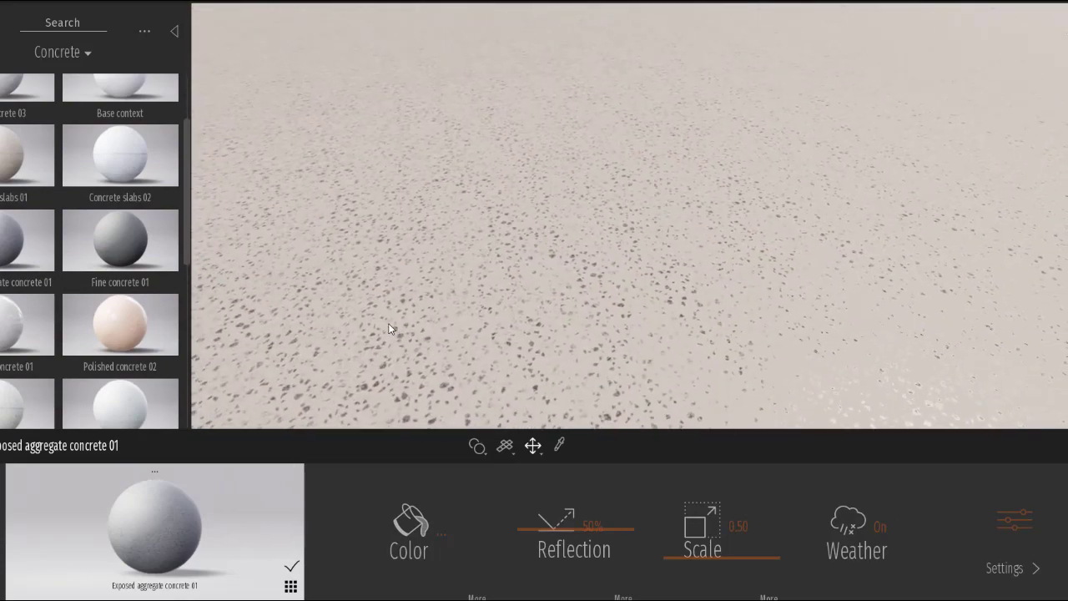
Step: Apply Striated concrete 01 from the Concrete library to the paved ground around the house
mouse_move(68, 275)
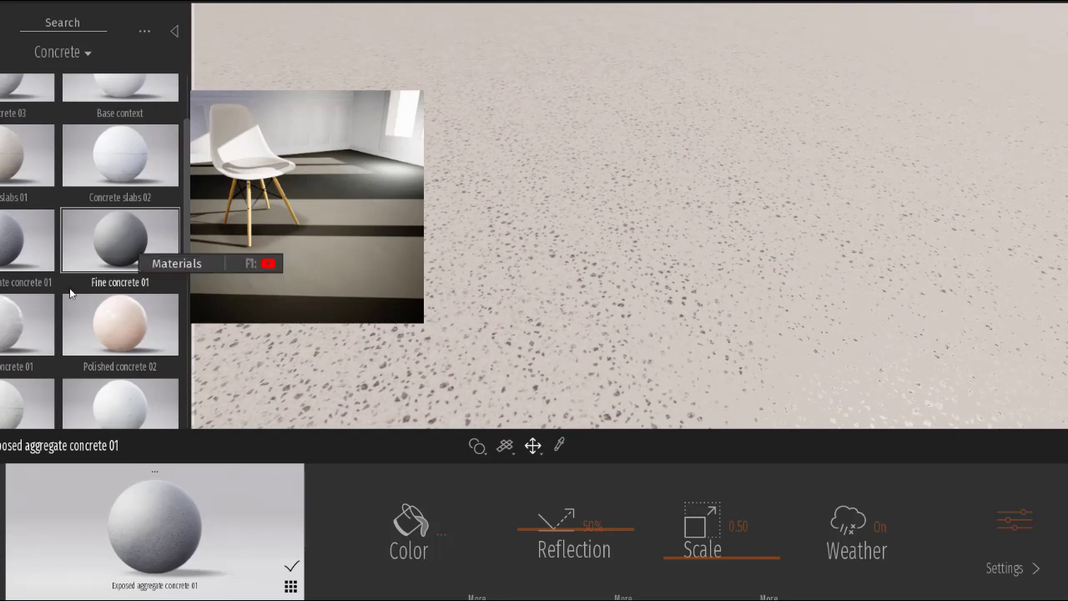
scroll(79, 338, "down", 4)
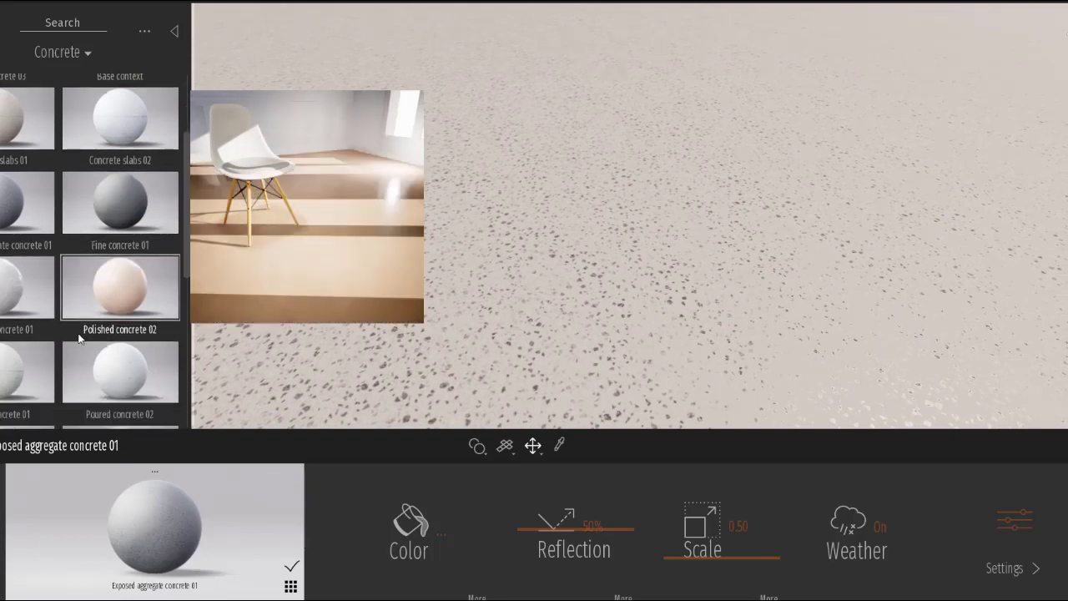
scroll(78, 338, "down", 4)
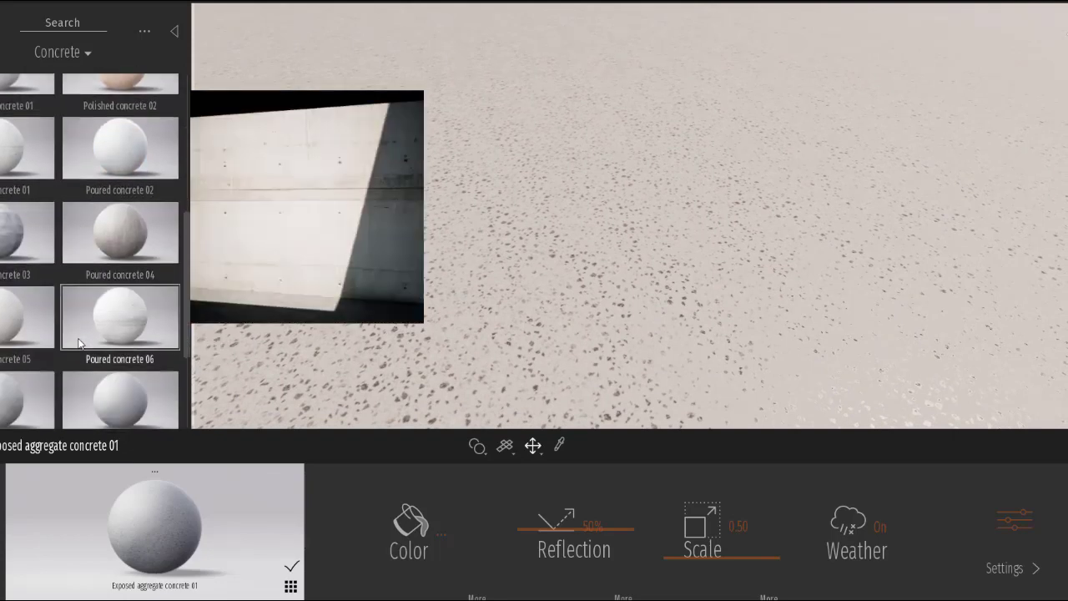
scroll(78, 338, "down", 1)
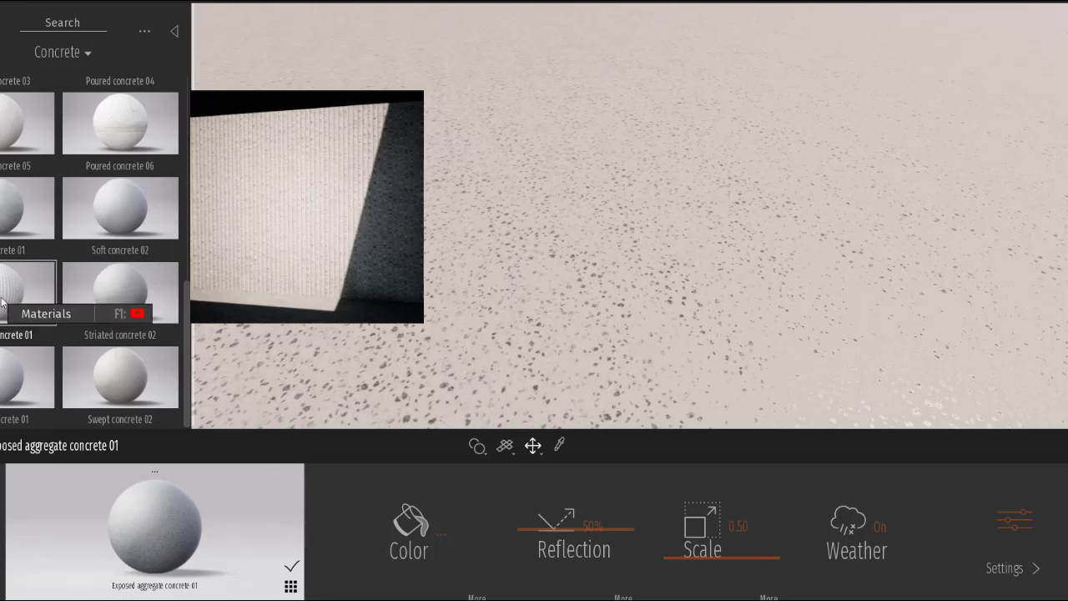
left_click(5, 301)
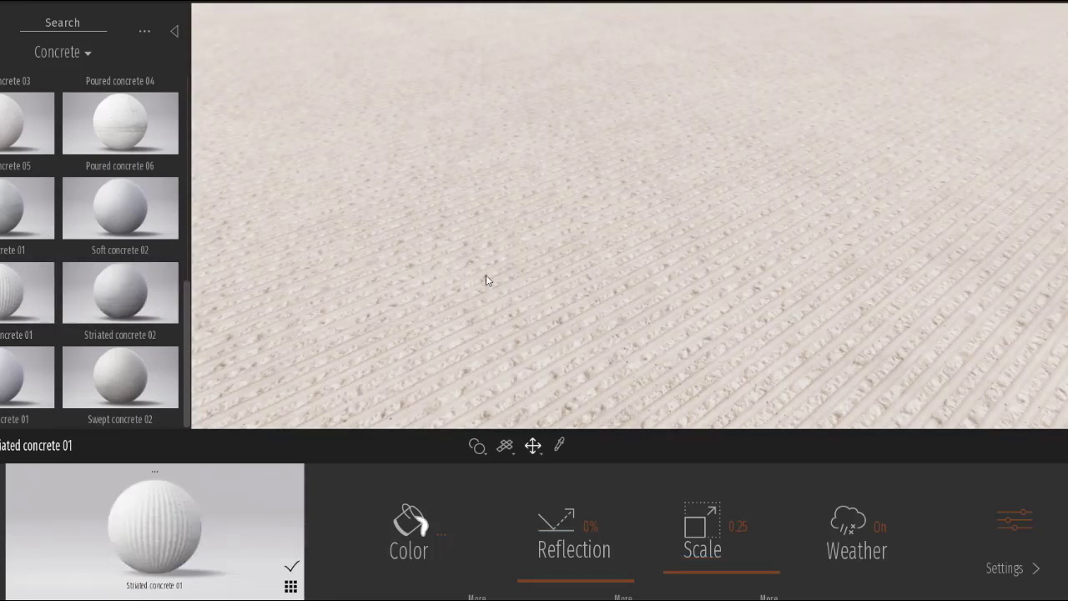
scroll(486, 274, "down", 5)
scroll(486, 275, "down", 3)
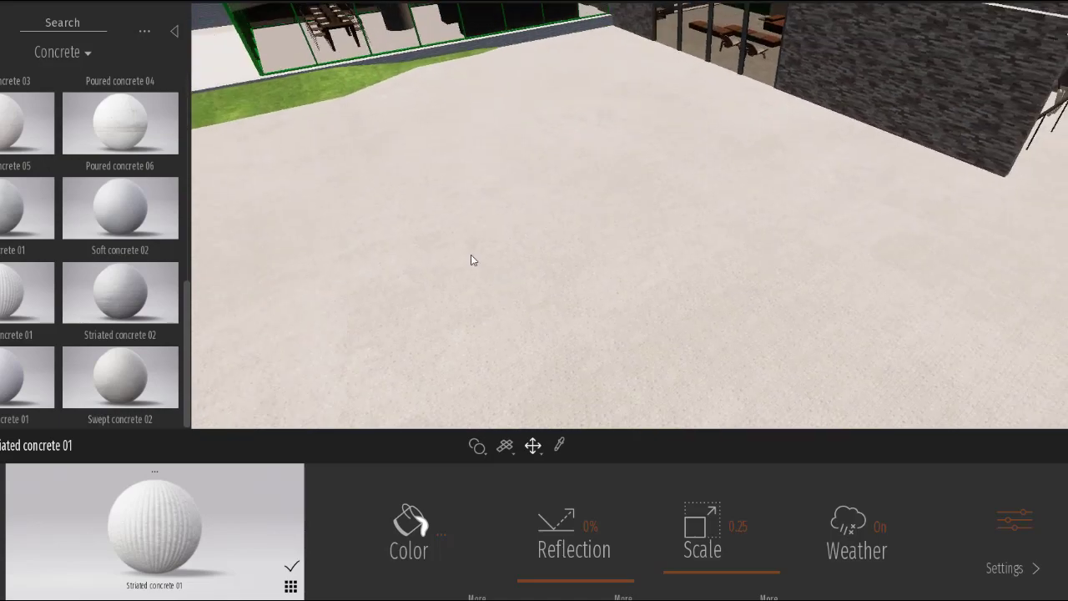
Step: Move from the paved ground through the glazed facade into the kitchen and examine the sink counter's worktop up close
right_click_drag(407, 178, 292, 92)
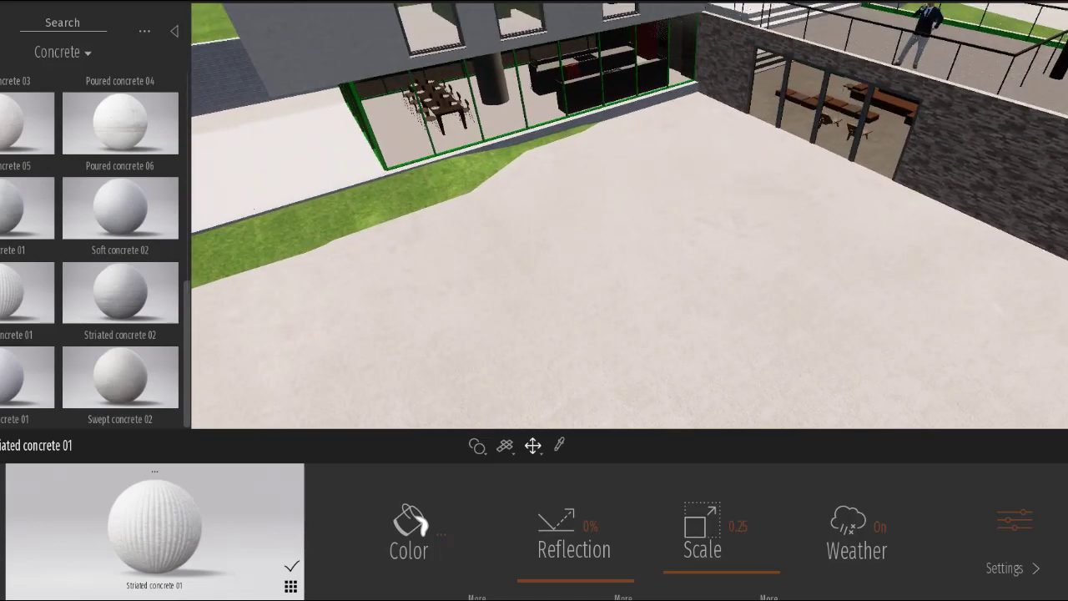
right_click_drag(375, 250, 302, 145)
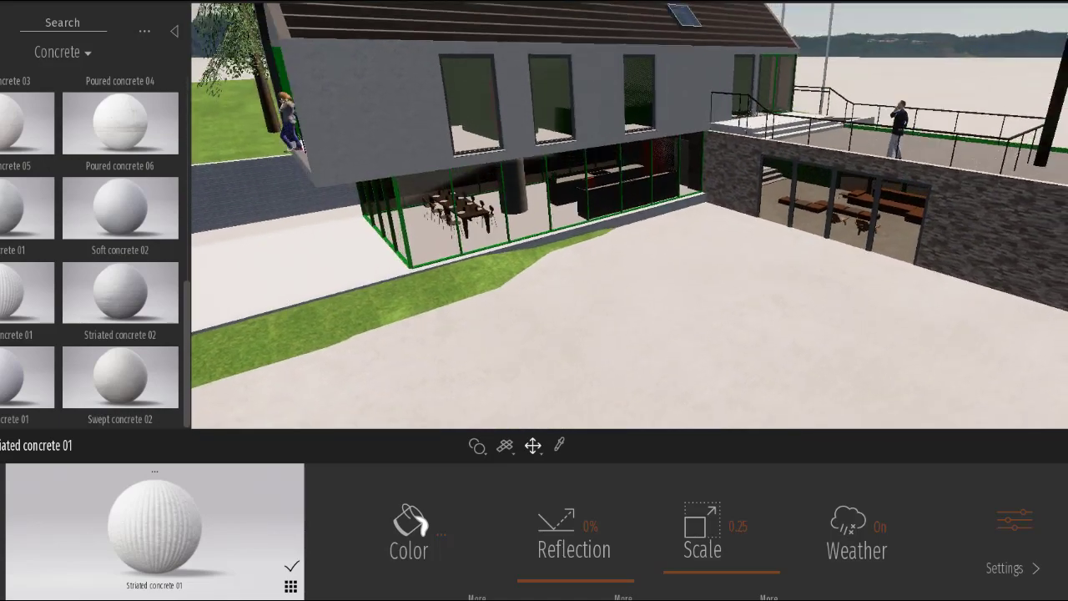
key("w")
right_click_drag(425, 224, 425, 183)
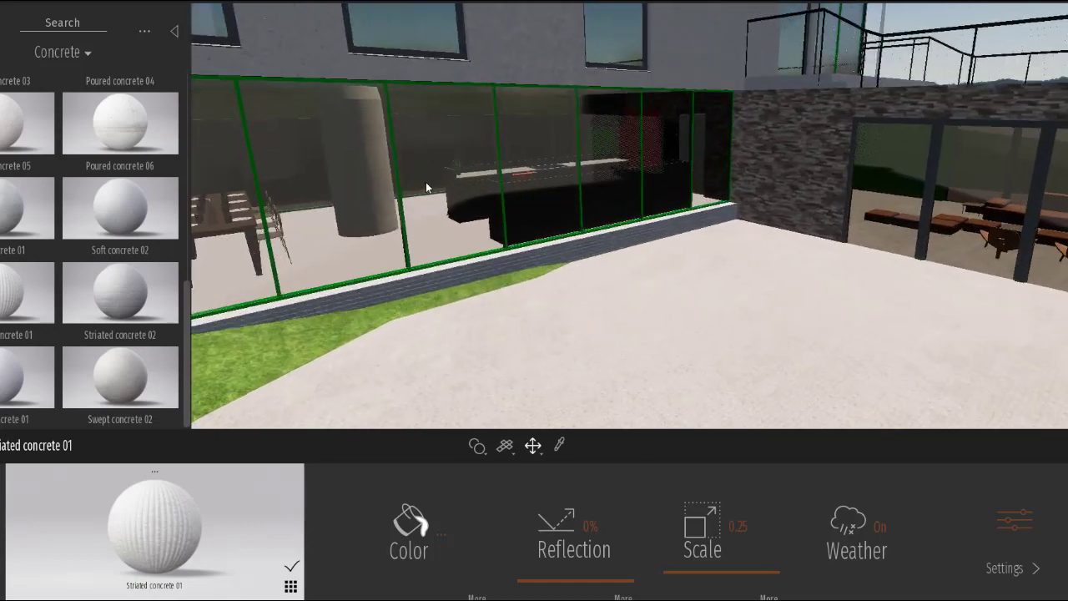
scroll(410, 221, "up", 5)
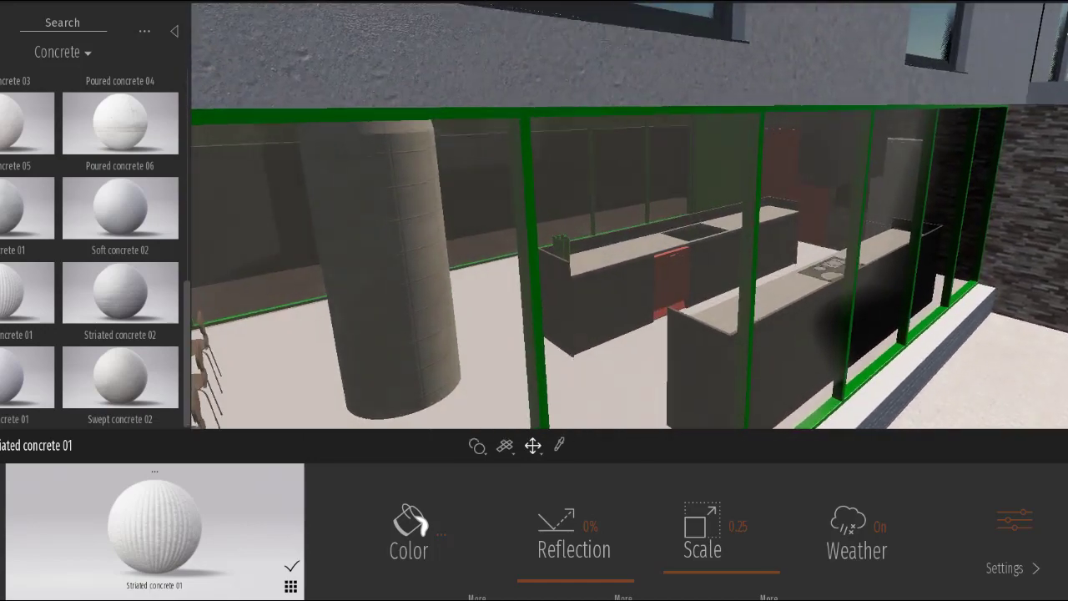
scroll(410, 220, "up", 5)
scroll(505, 181, "up", 5)
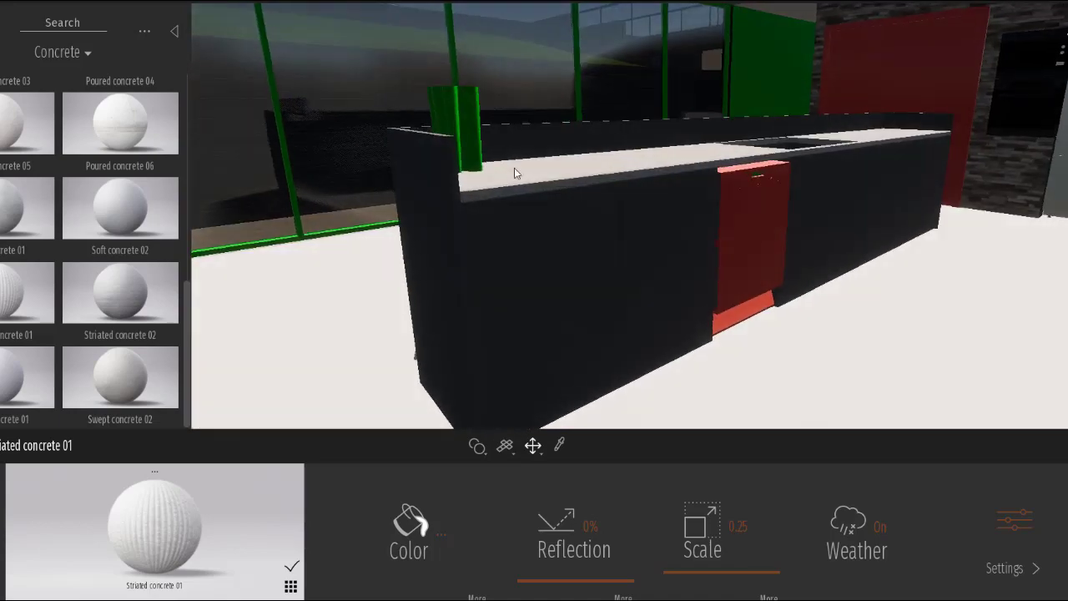
middle_click_drag(523, 174, 523, 233, "shift")
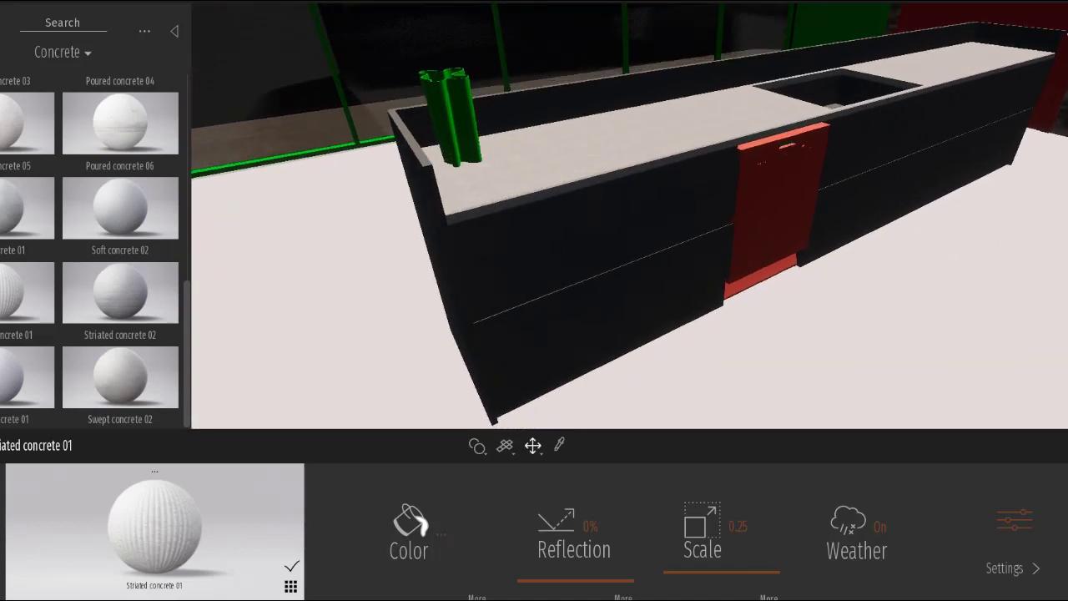
scroll(585, 124, "up", 5)
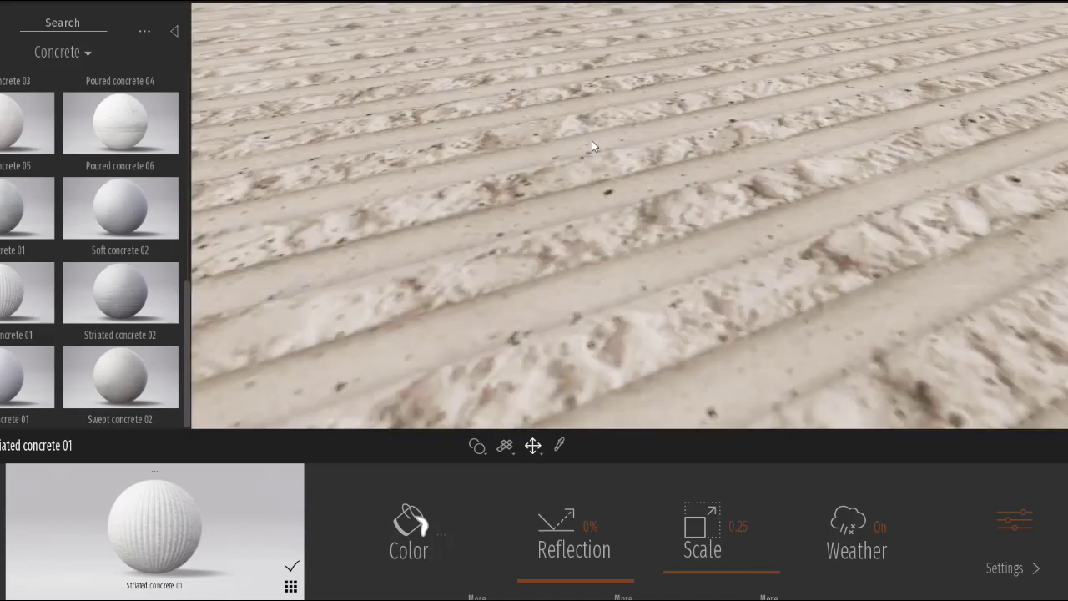
scroll(599, 157, "down", 5)
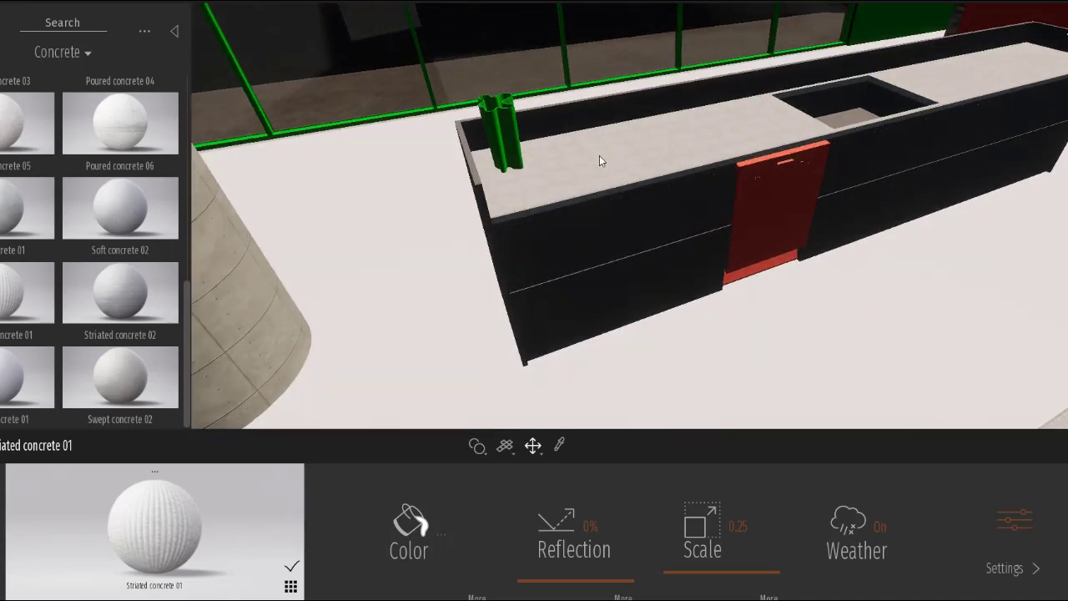
scroll(599, 155, "up", 3)
scroll(599, 157, "down", 2)
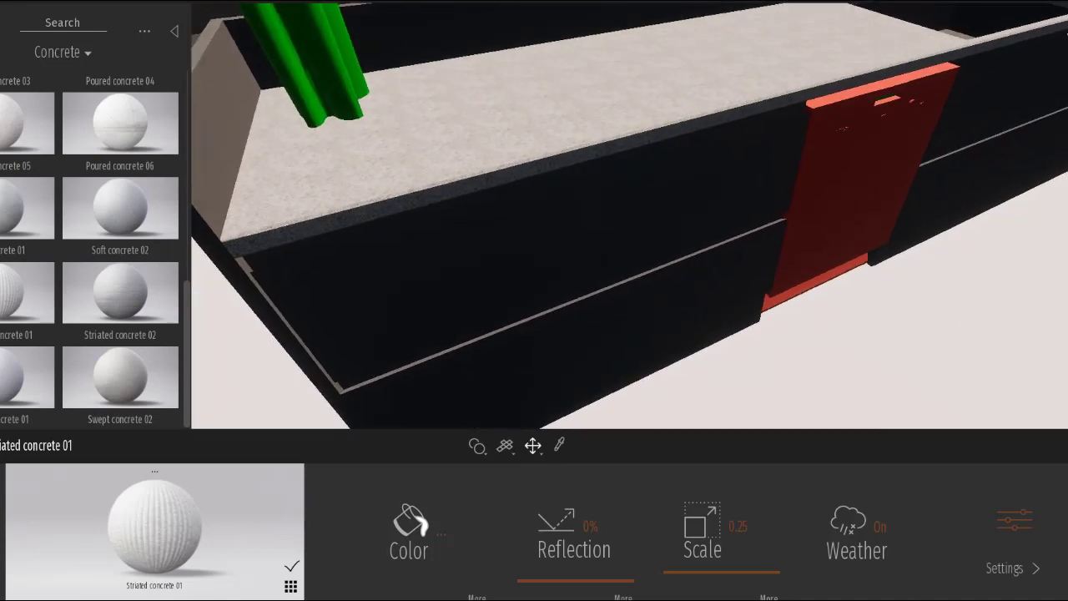
middle_click_drag(599, 157, 599, 192, "shift")
scroll(564, 97, "down", 2)
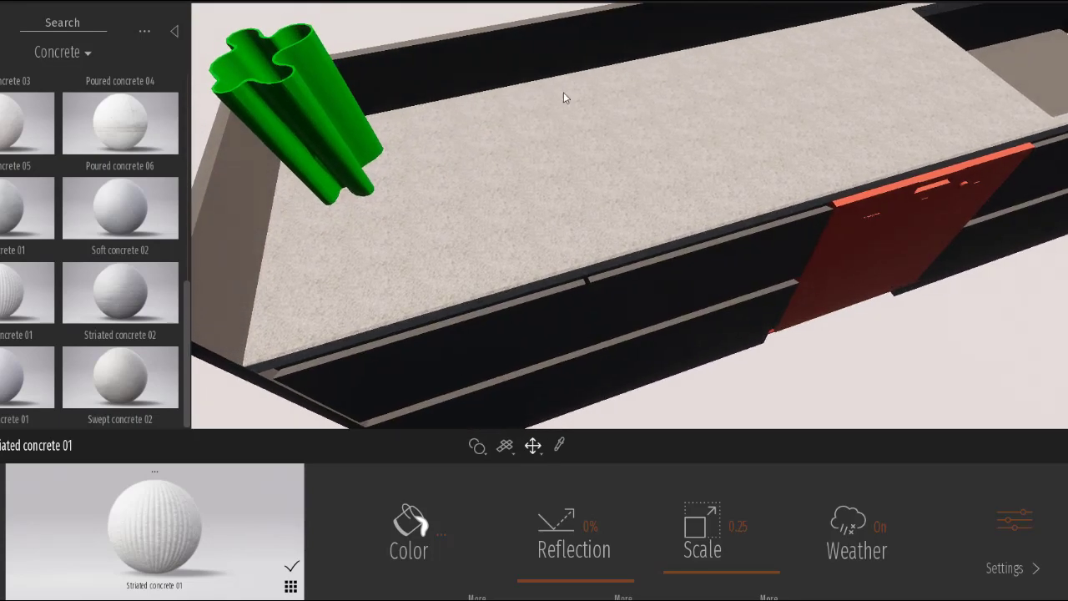
scroll(564, 98, "up", 5)
scroll(564, 98, "down", 3)
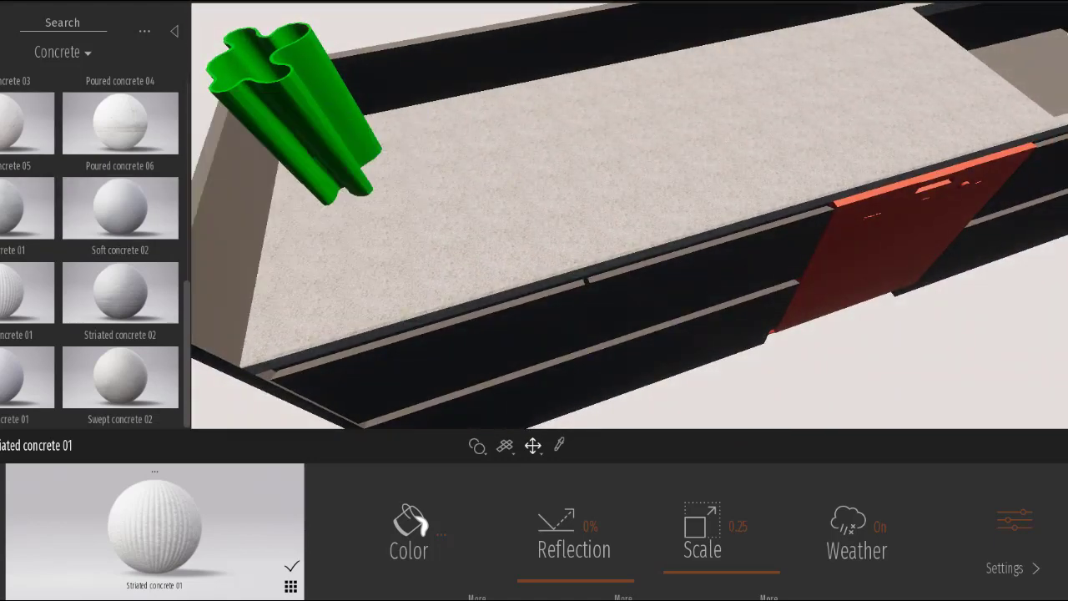
Step: Apply Chestnut 02 C from the Wood library to the kitchen countertop
left_click(2, 52)
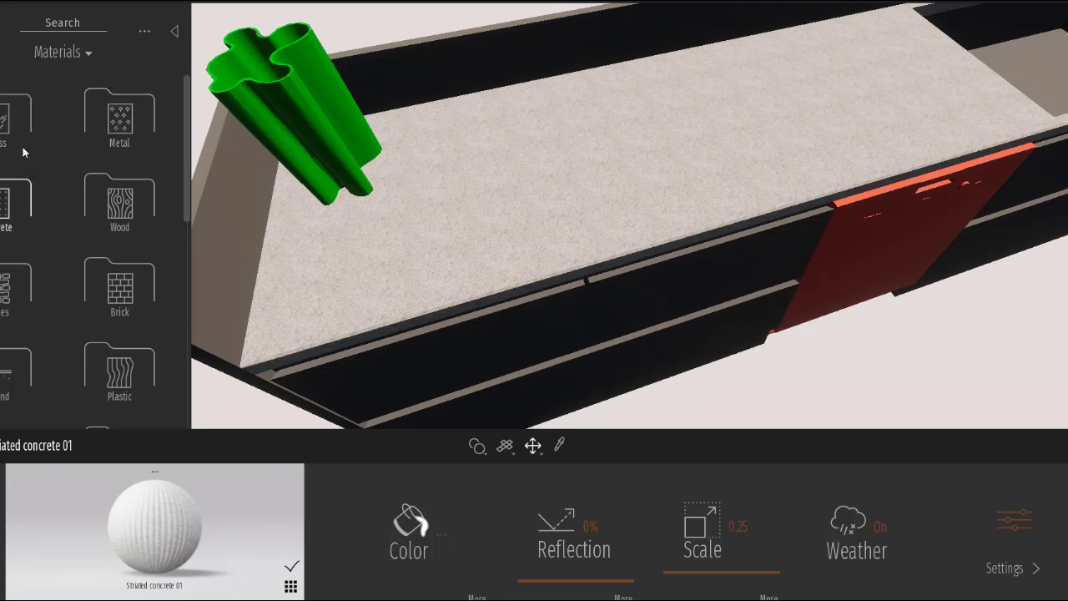
left_click(113, 201)
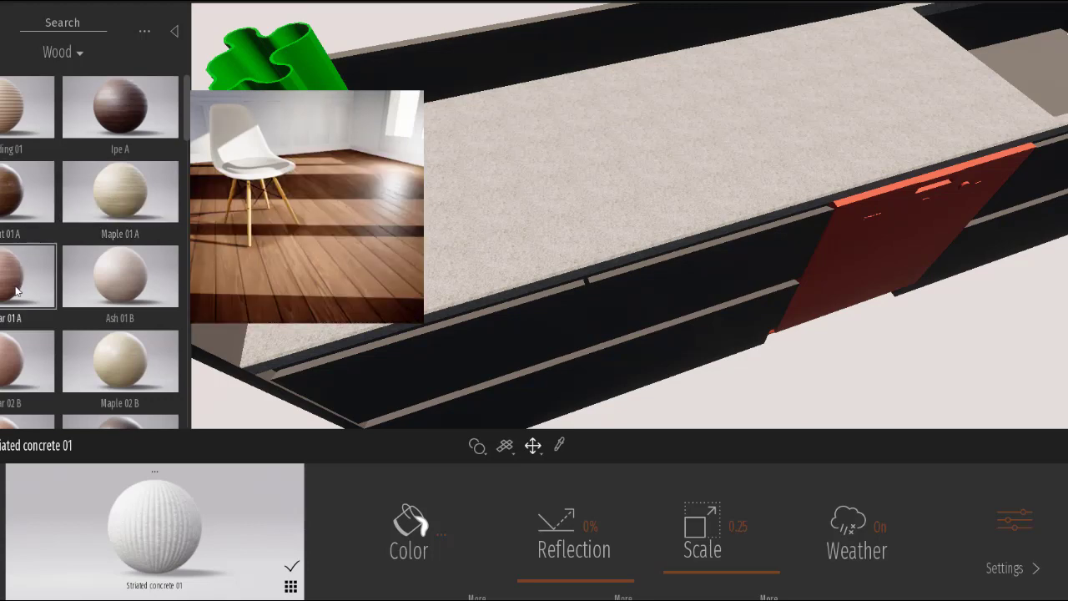
scroll(95, 325, "down", 1)
scroll(96, 328, "down", 2)
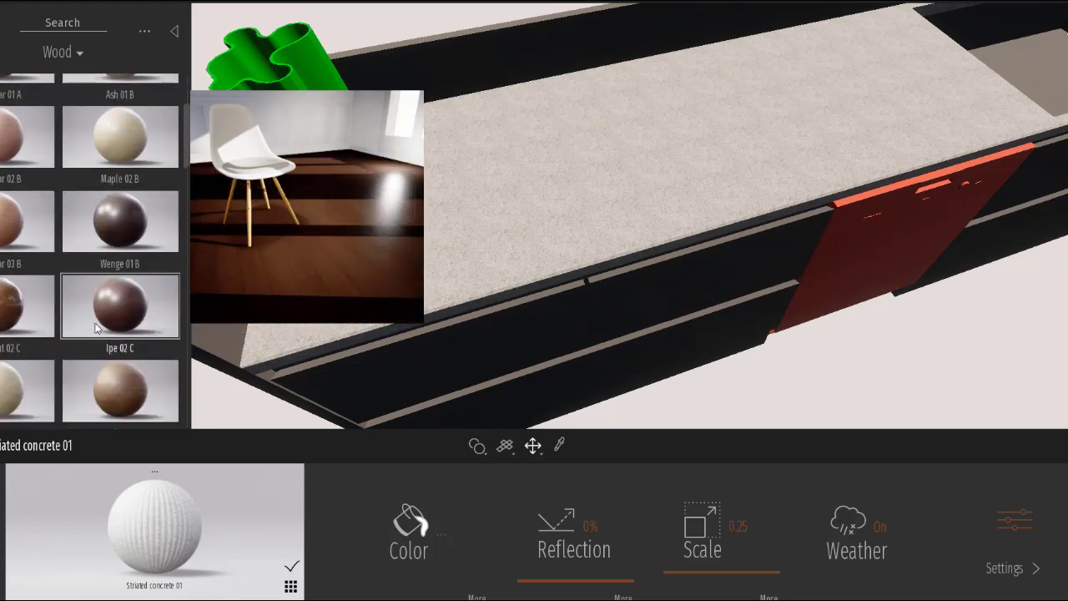
left_click_drag(110, 220, 525, 189)
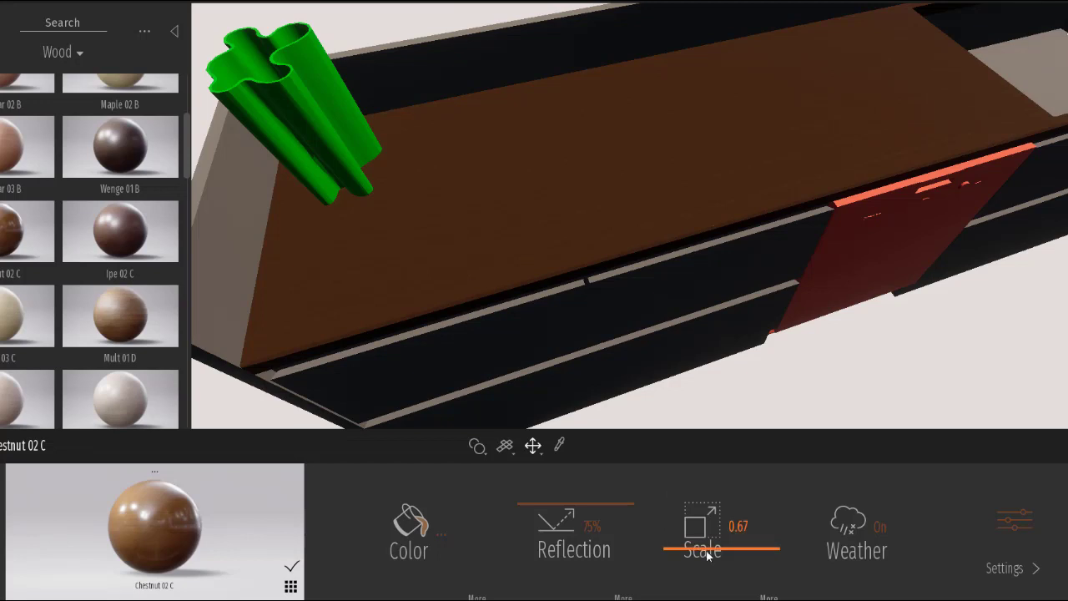
Step: Set the countertop's chestnut material to scale 5.73 and reflection 35%
left_click_drag(726, 551, 712, 503)
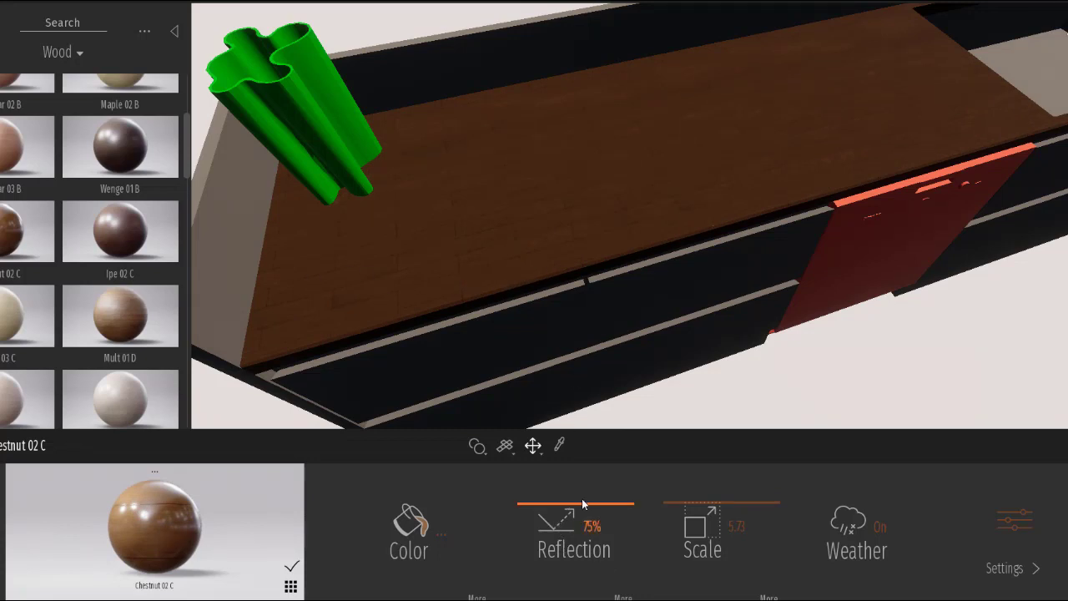
left_click_drag(585, 518, 571, 544)
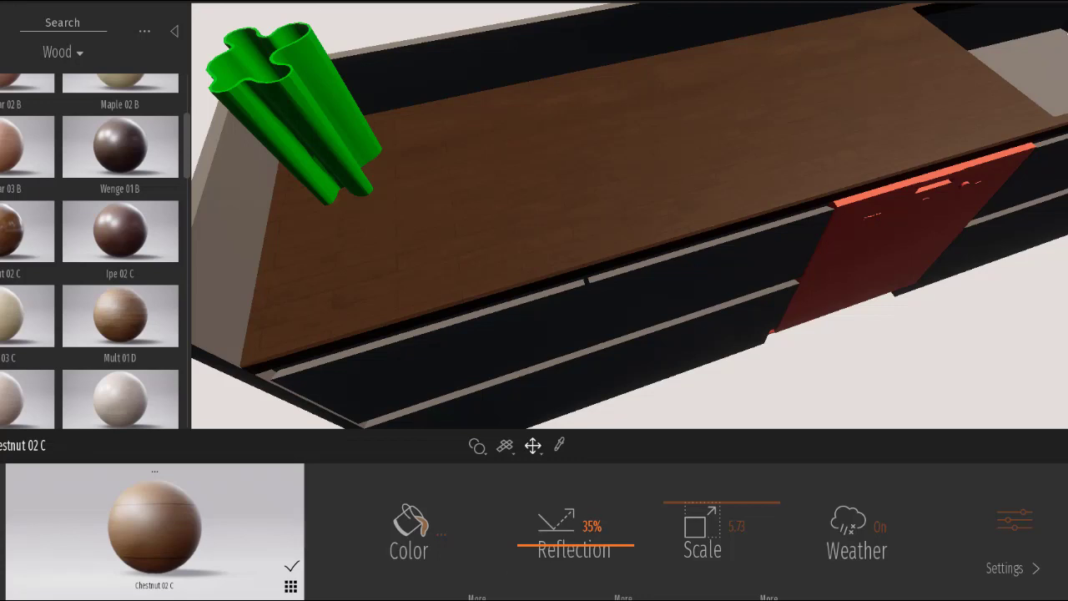
Step: Try grey-brown, green, blue and teal colors on the countertop's chestnut wood and discard the color change
left_click(424, 531)
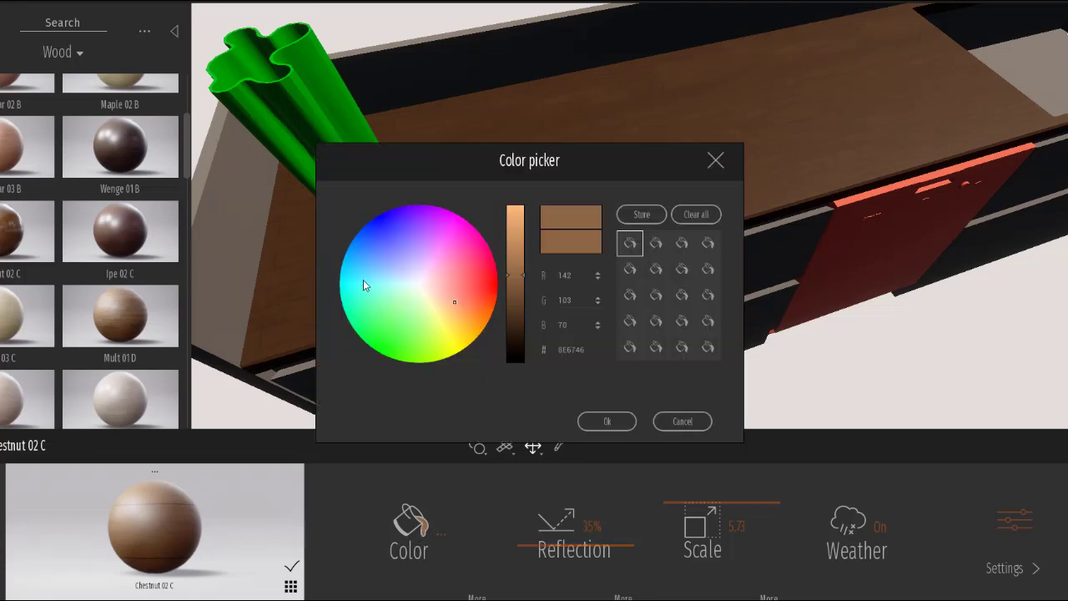
left_click(433, 290)
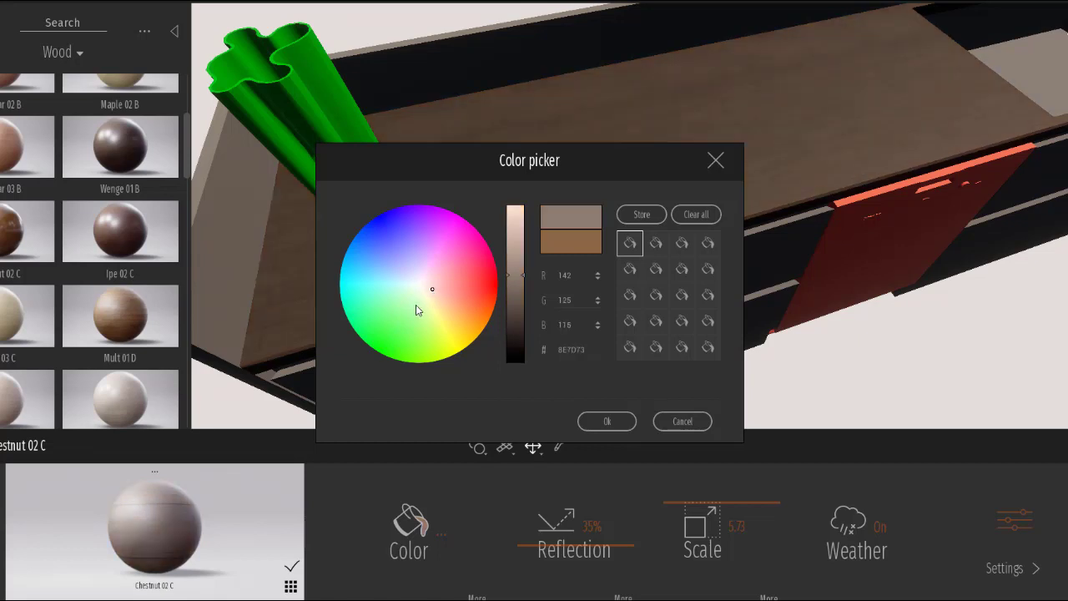
left_click(406, 348)
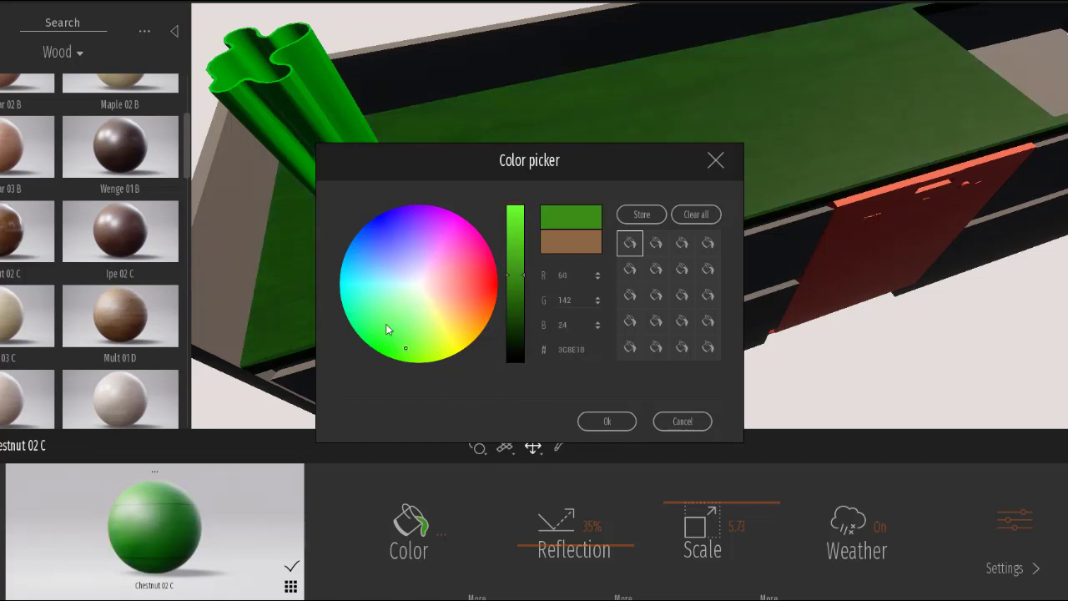
mouse_move(387, 256)
left_mouse_down()
mouse_move(382, 243)
mouse_move(436, 241)
mouse_move(480, 263)
left_mouse_up()
left_click_drag(442, 294, 384, 238)
left_click(384, 237)
left_click(361, 273)
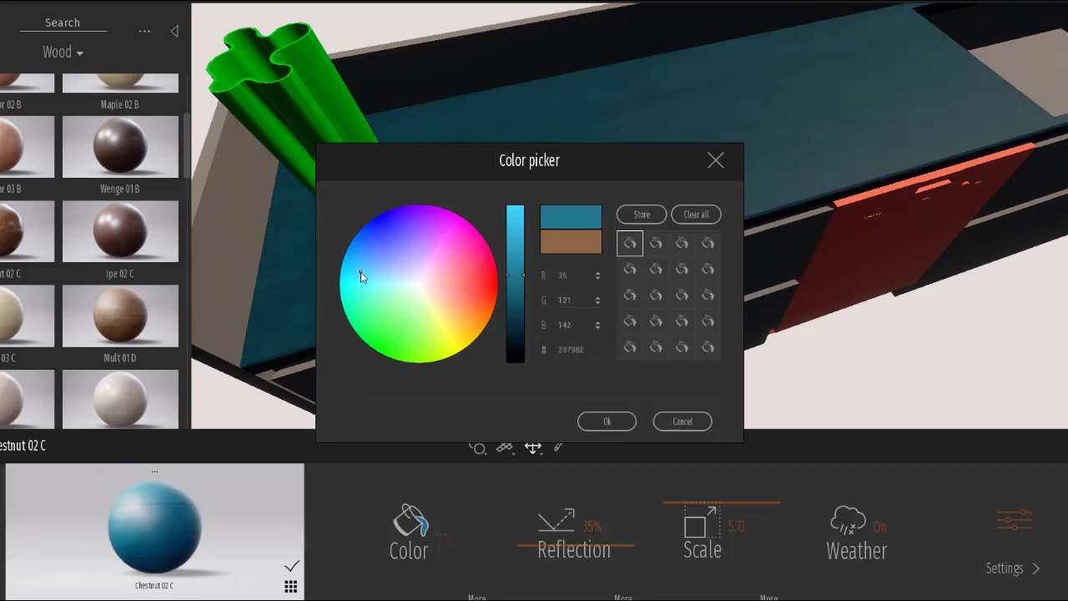
left_click(359, 300)
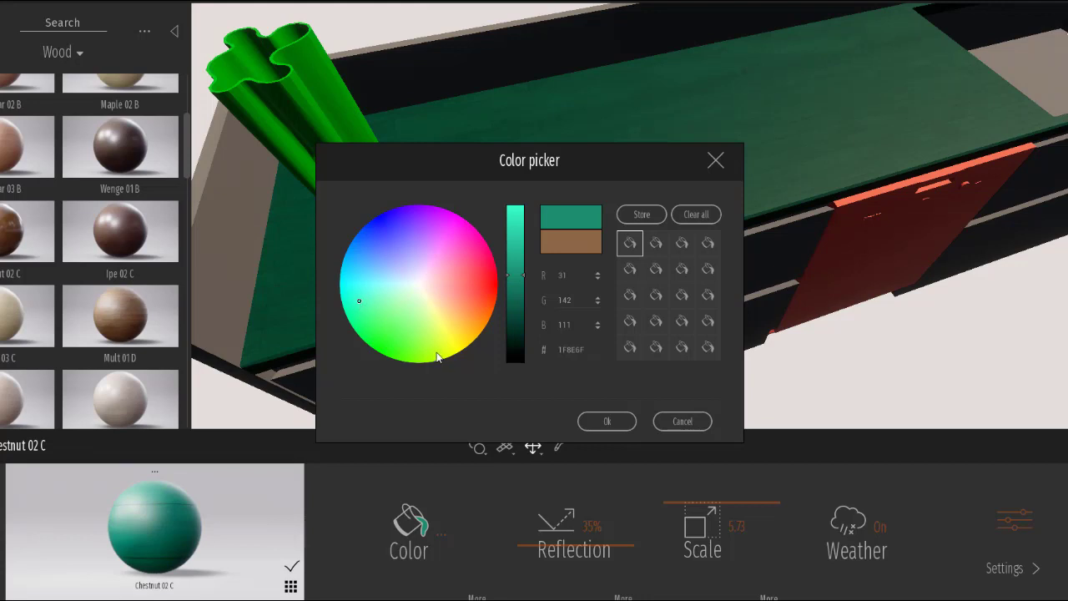
left_click(714, 163)
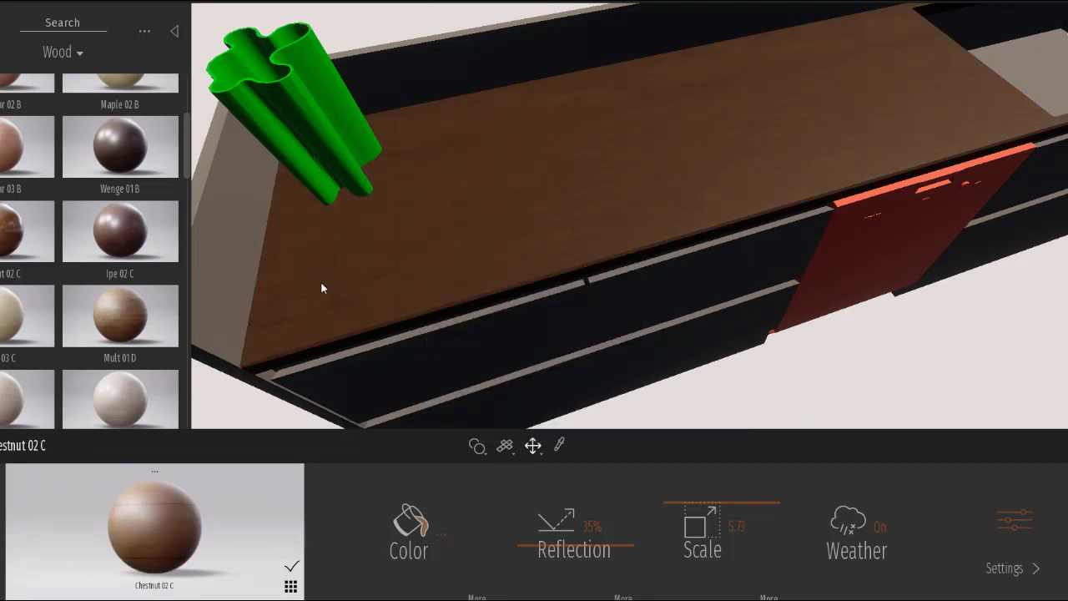
Step: Change the countertop wood's color to magenta with RGB 142, 22, 94
left_click(419, 521)
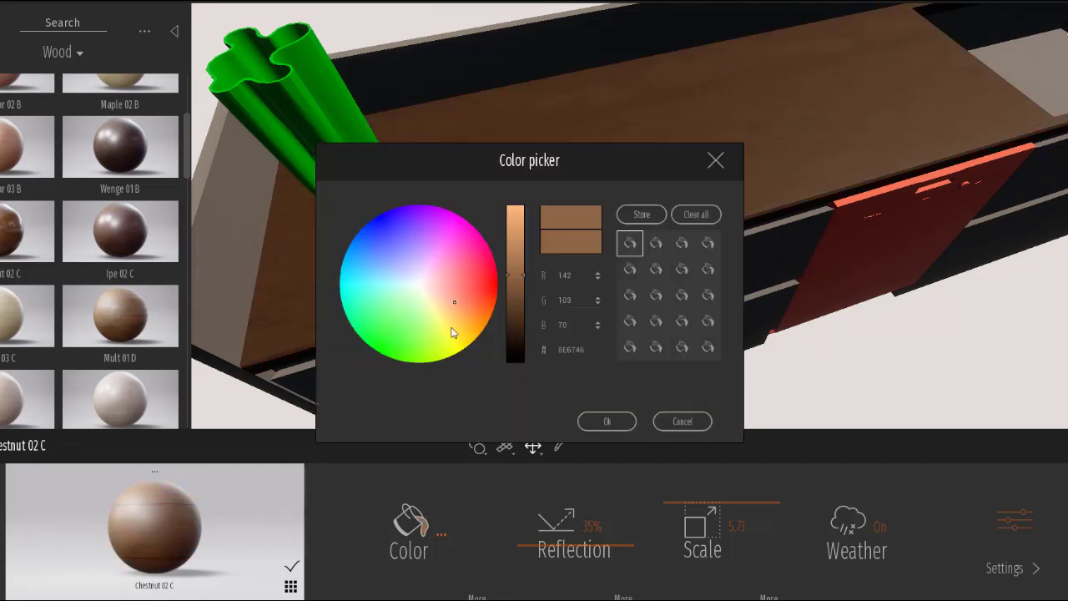
left_click(472, 245)
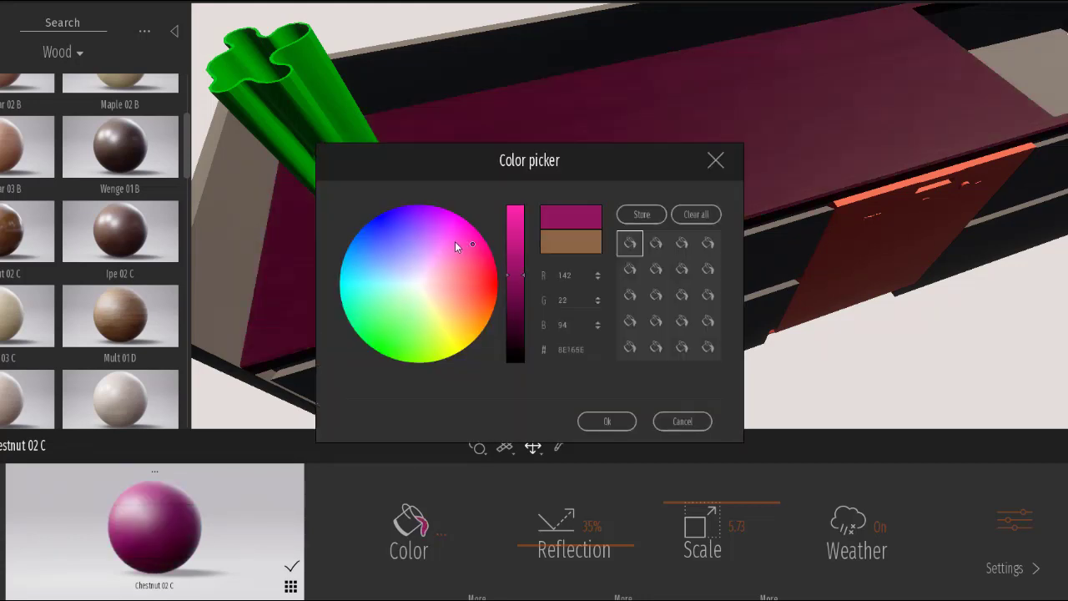
left_click(605, 422)
Step: Examine the recolored countertop up close and from farther back, including the neighboring cooktop counter
scroll(372, 238, "up", 3)
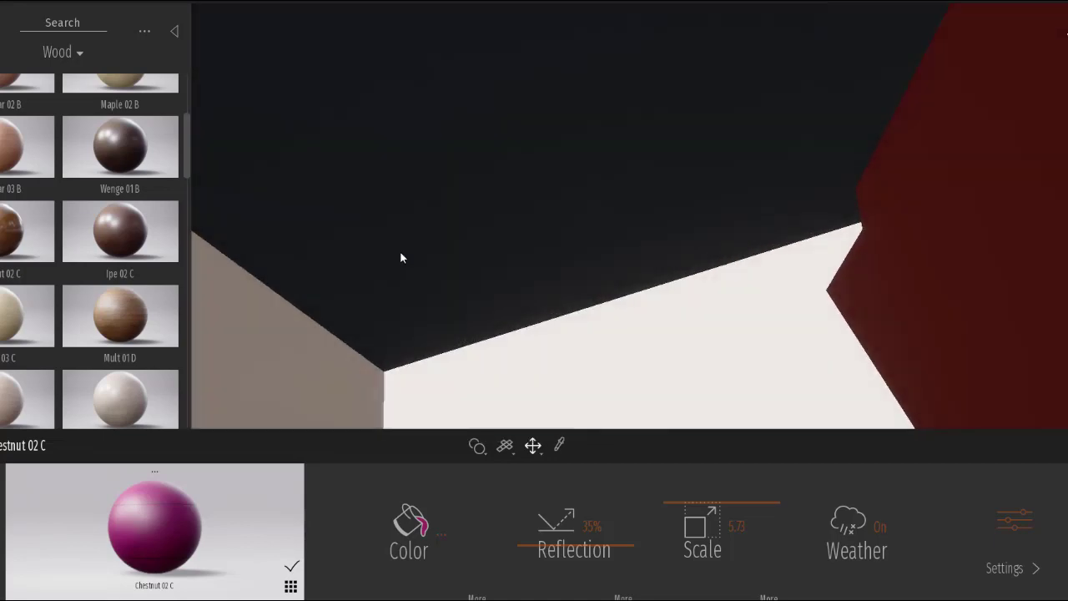
scroll(416, 261, "down", 5)
scroll(462, 242, "up", 2)
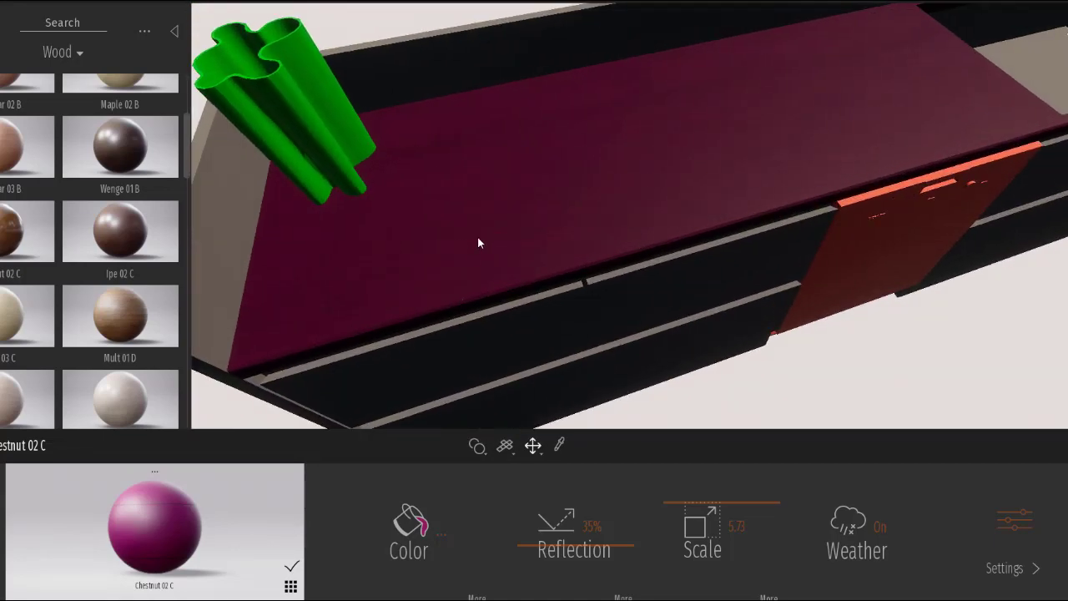
mouse_move(478, 240)
middle_mouse_down("shift")
mouse_move(776, 171)
mouse_move(559, 157)
mouse_move(478, 228)
middle_mouse_up("shift")
scroll(440, 241, "down", 3)
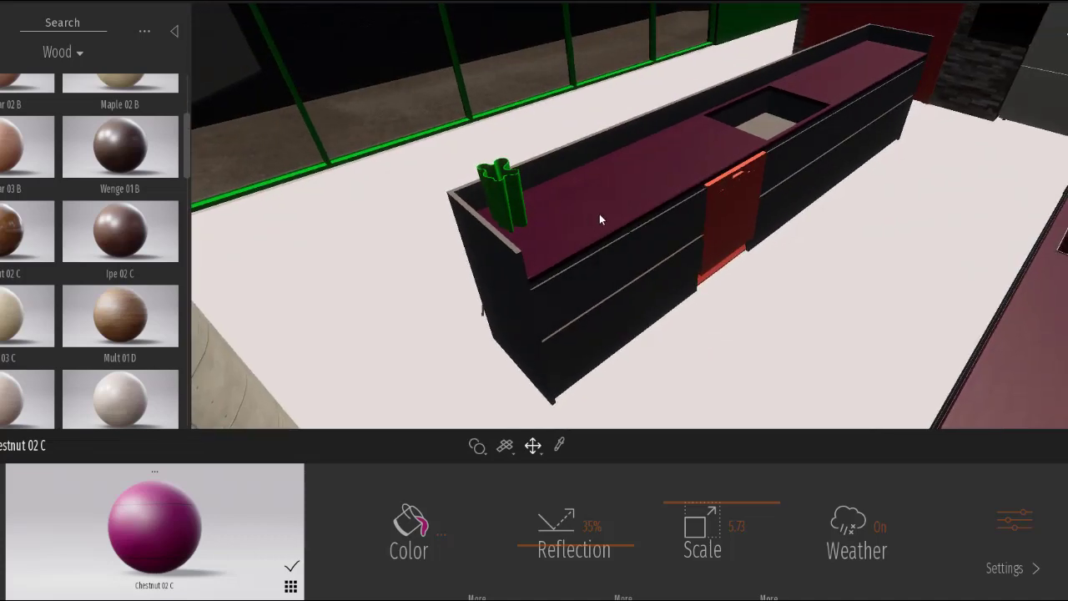
middle_click_drag(1056, 250, 1067, 319)
scroll(718, 233, "down", 3)
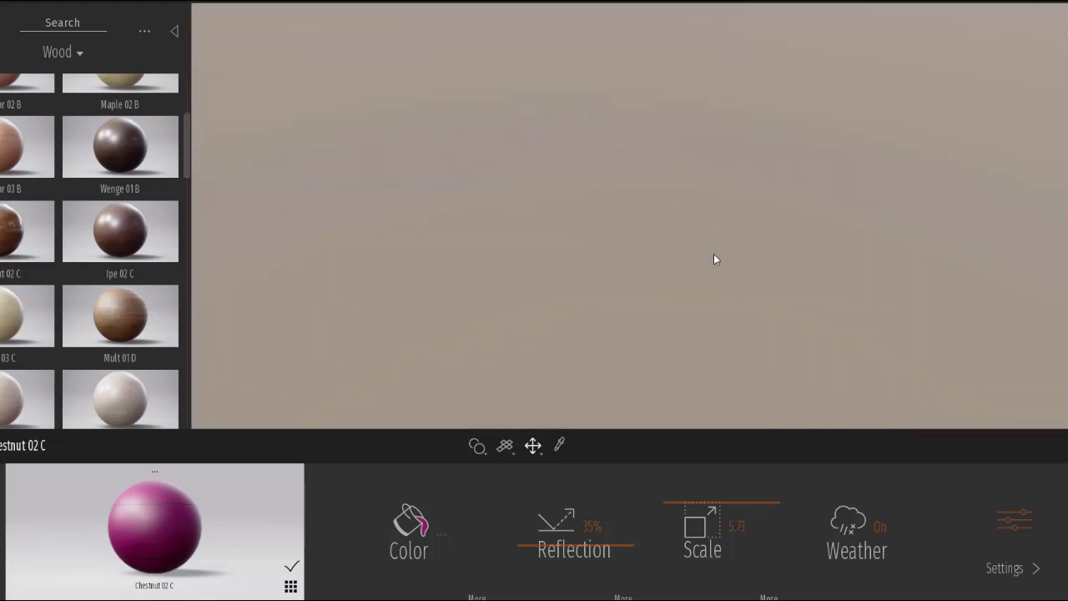
scroll(677, 391, "up", 2)
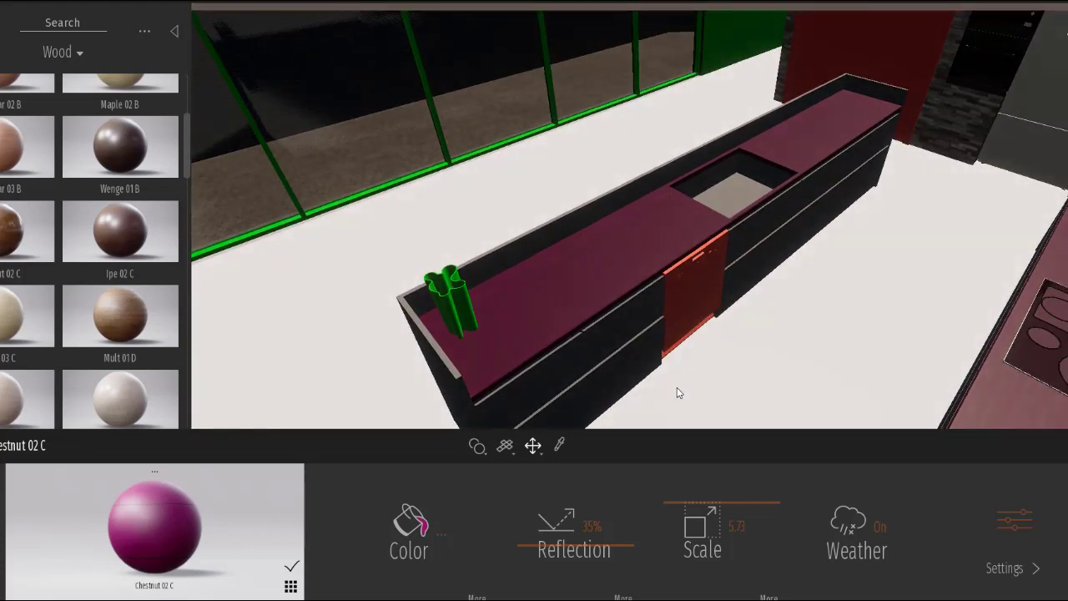
middle_click_drag(630, 350, 630, 313, "shift")
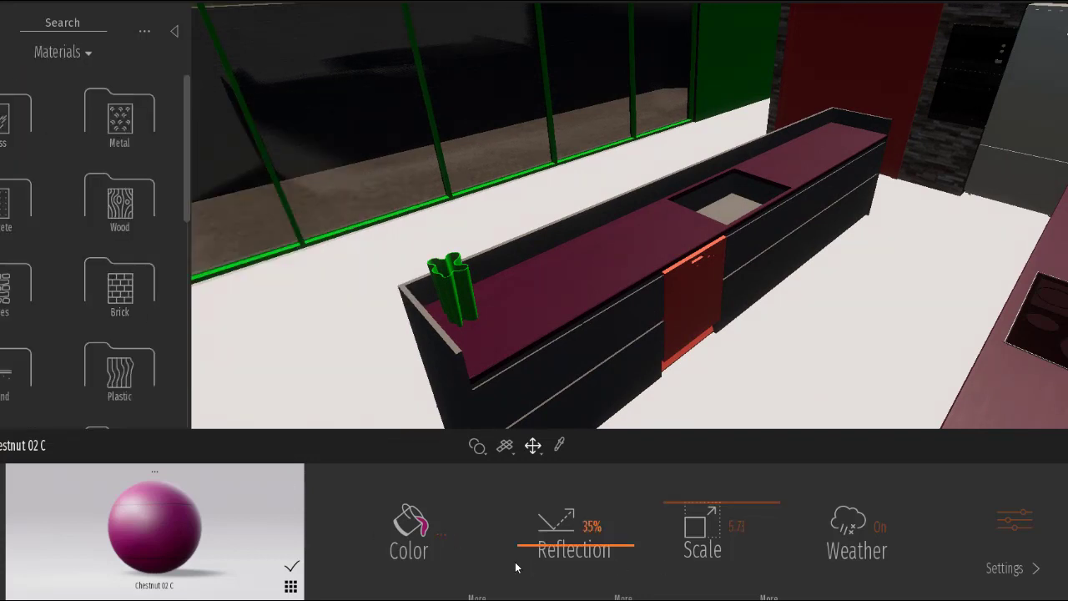
Step: Browse the material categories and preview the tiles offered in the Roof coverings library
left_click(685, 513)
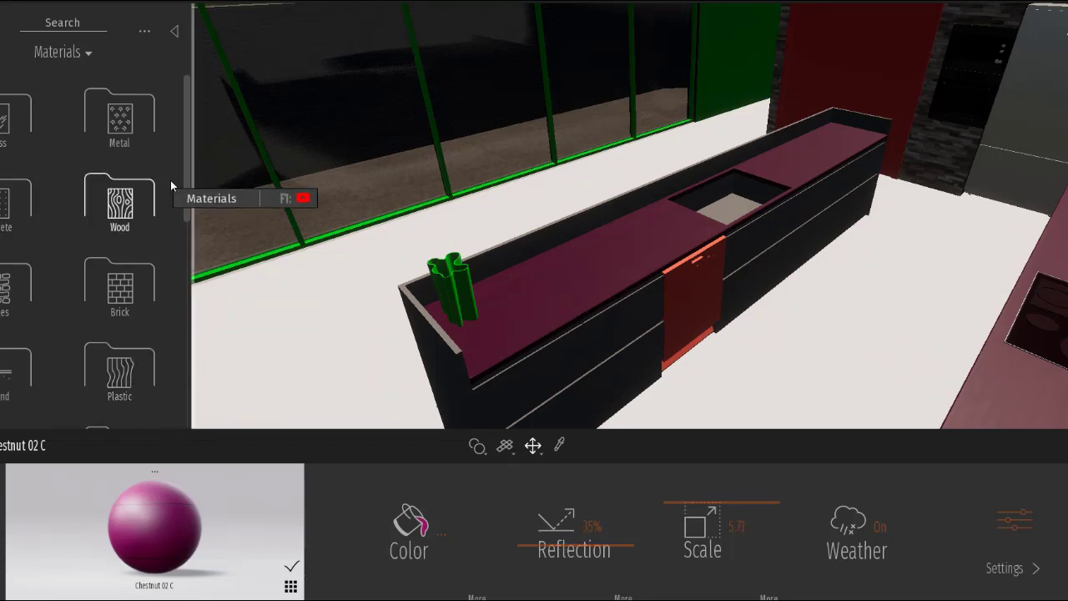
left_click_drag(188, 182, 179, 281)
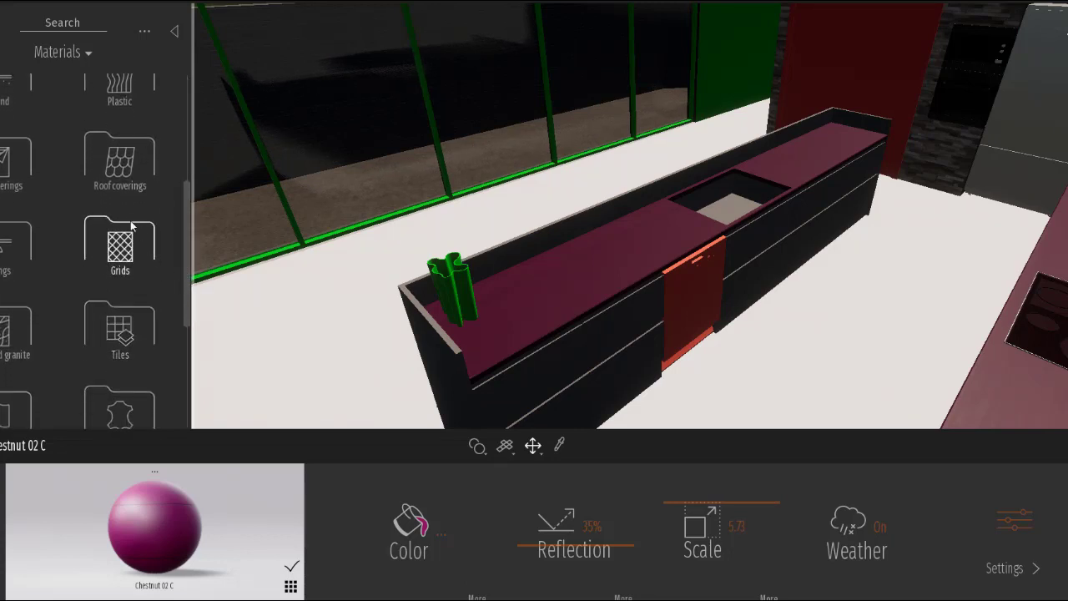
left_click(125, 172)
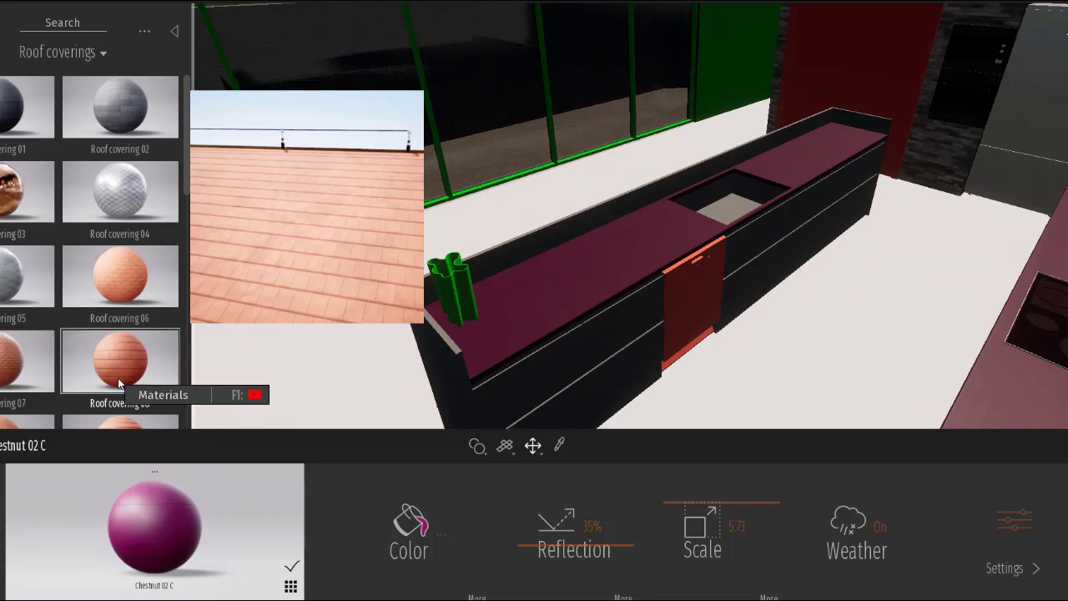
mouse_move(92, 219)
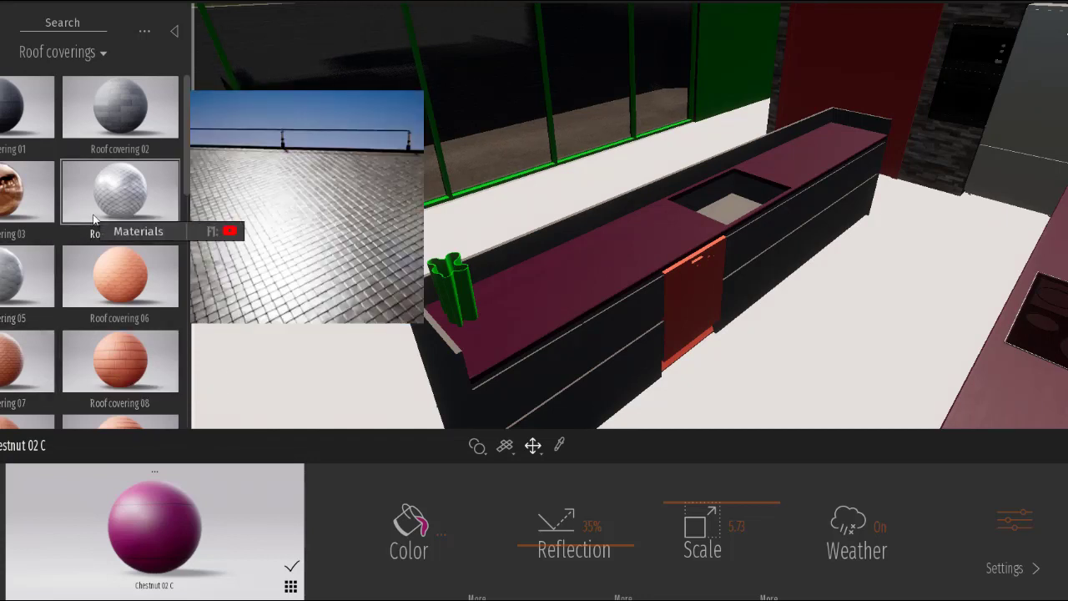
Step: Apply the Roof covering 12 metal material to the house roof and set its scale to 0.77
scroll(97, 270, "down", 2)
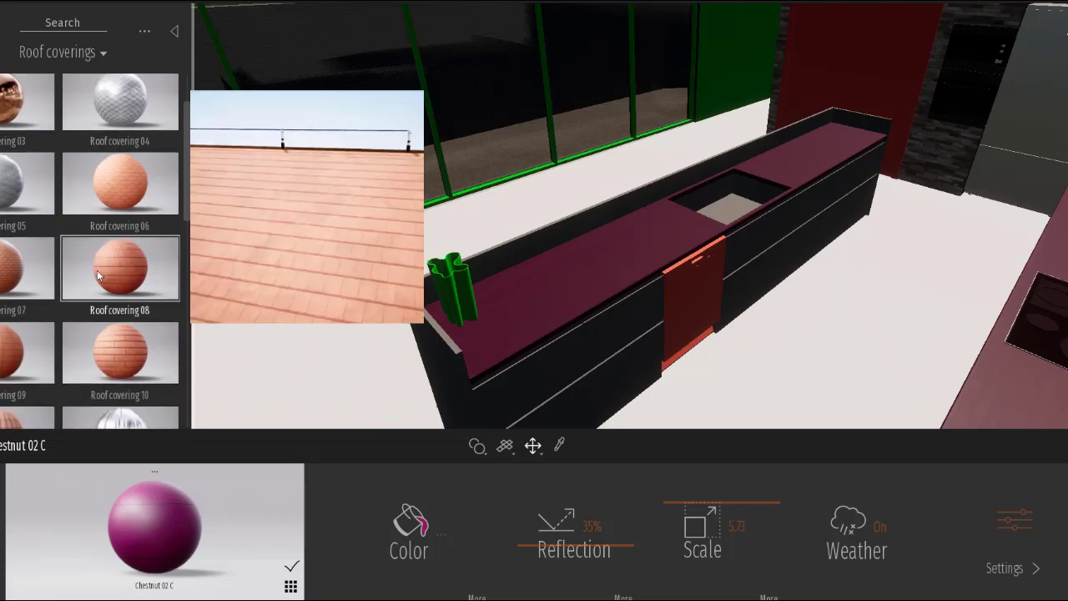
scroll(96, 270, "down", 2)
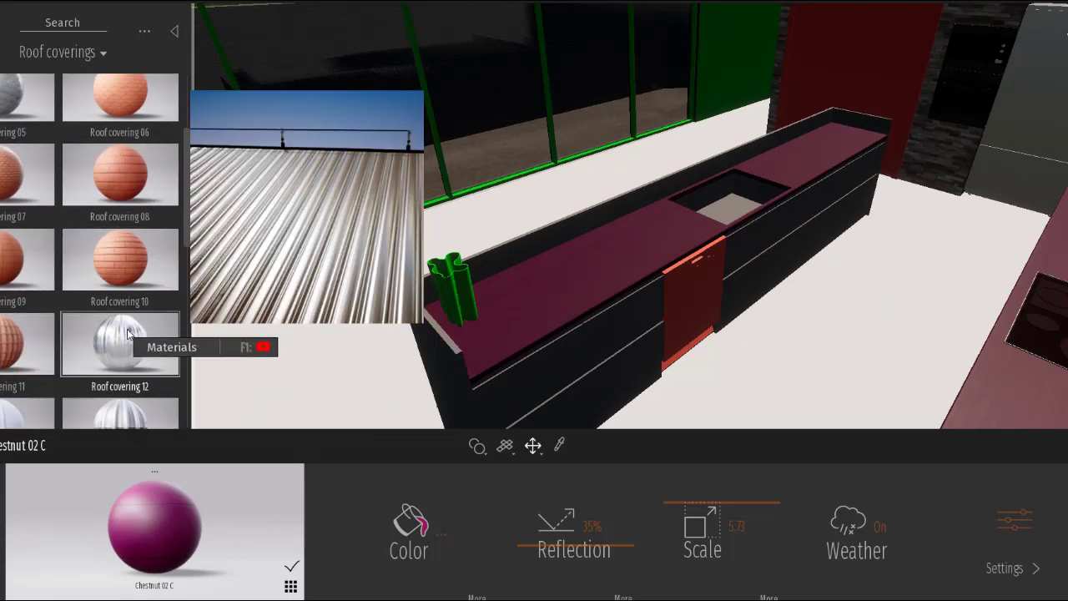
scroll(364, 287, "down", 8)
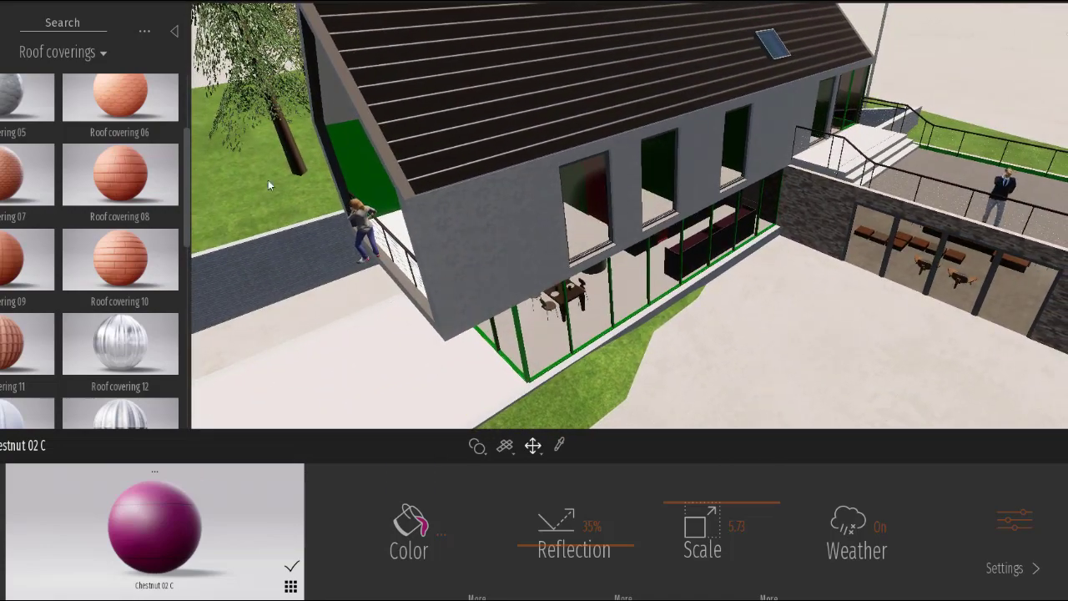
left_click(144, 342)
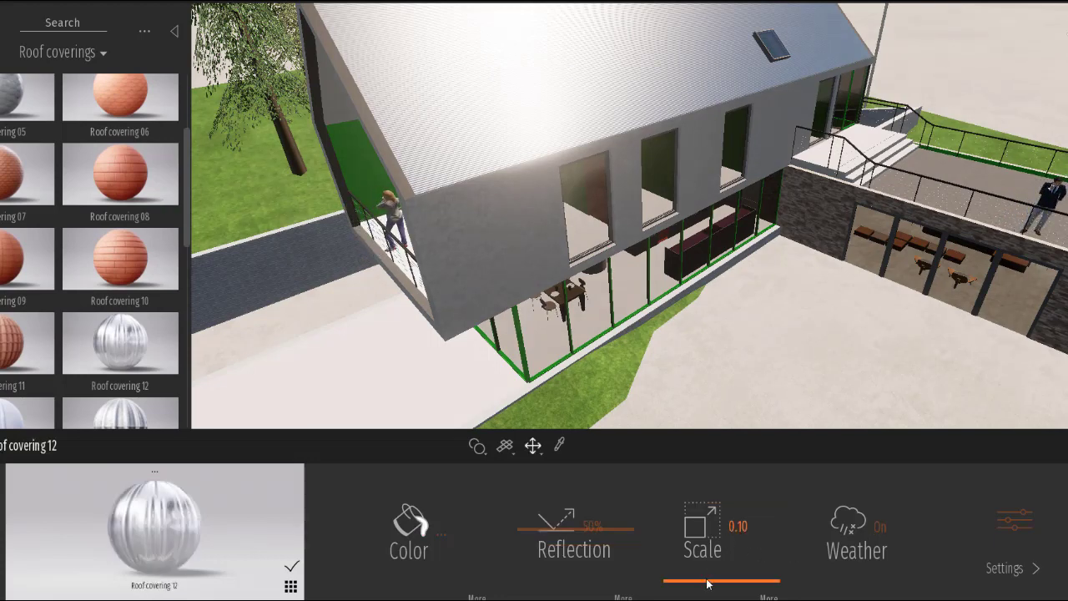
left_click_drag(707, 585, 707, 540)
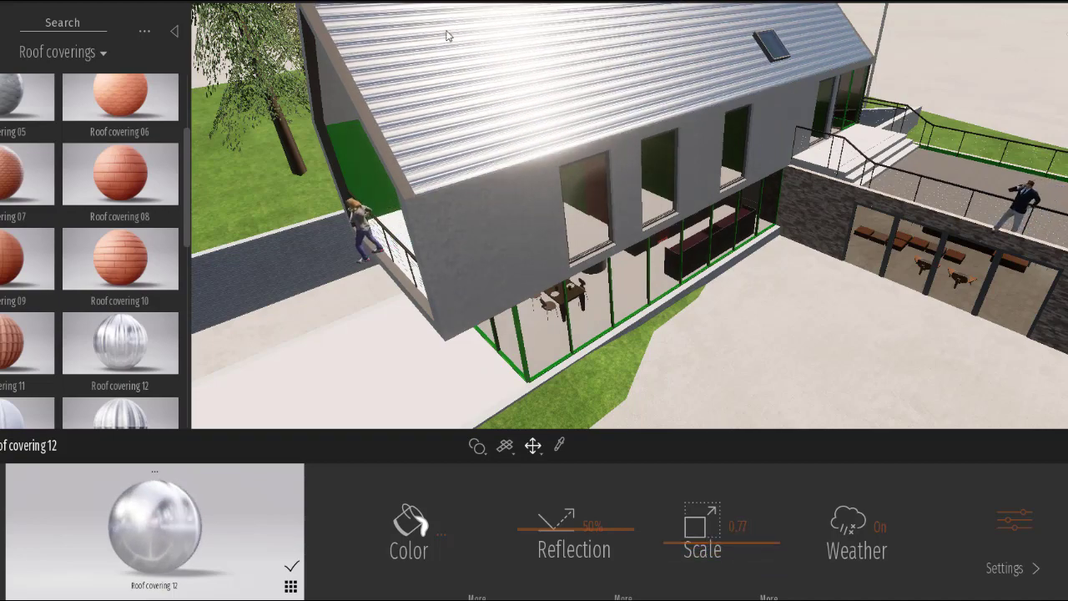
Step: Rotate the Roof covering 12 texture on the house roof to 90°
scroll(442, 63, "up", 2)
middle_click_drag(443, 67, 424, 157)
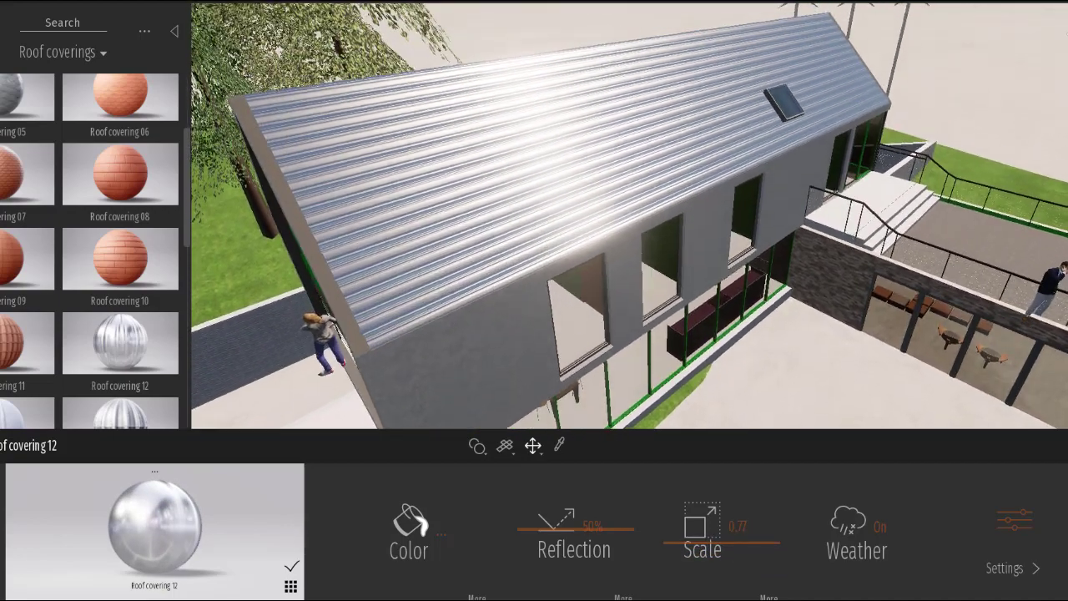
scroll(295, 97, "up", 2)
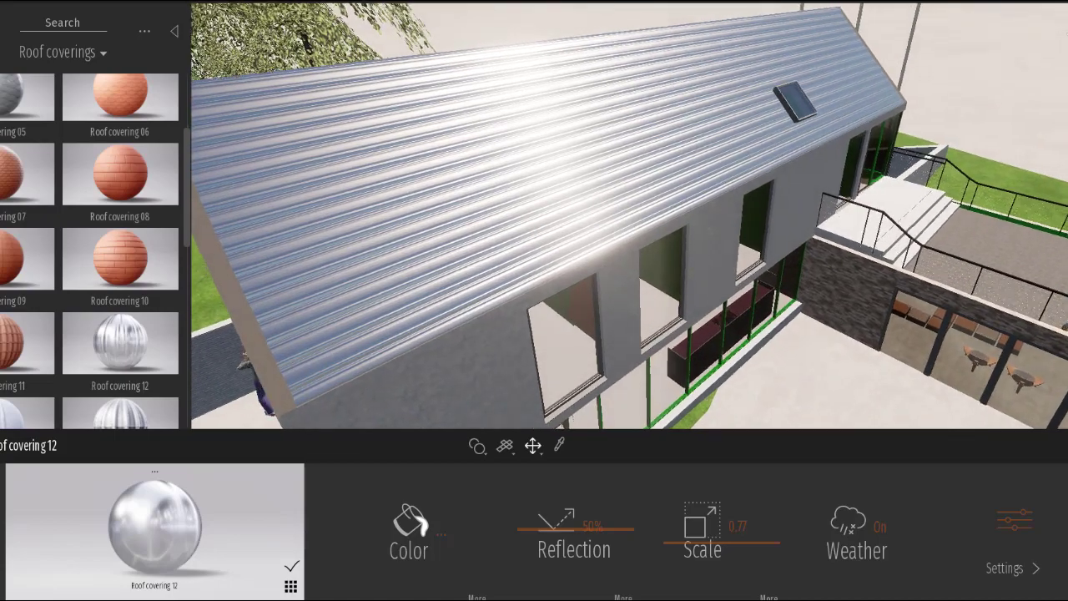
middle_click_drag(534, 233, 689, 146, "shift")
middle_click_drag(585, 217, 626, 217)
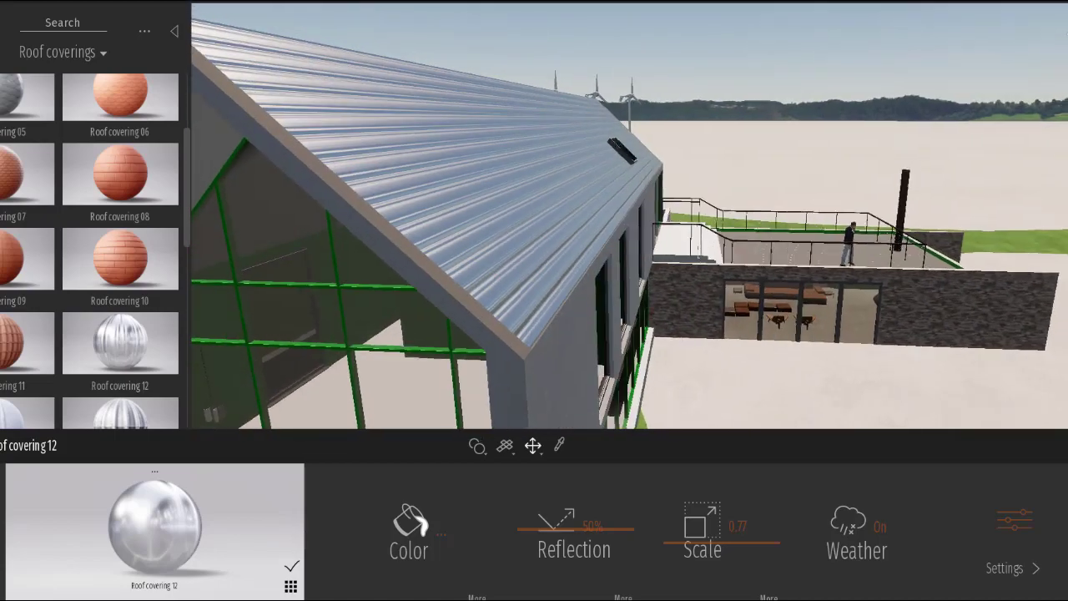
middle_click_drag(534, 167, 510, 292, "shift")
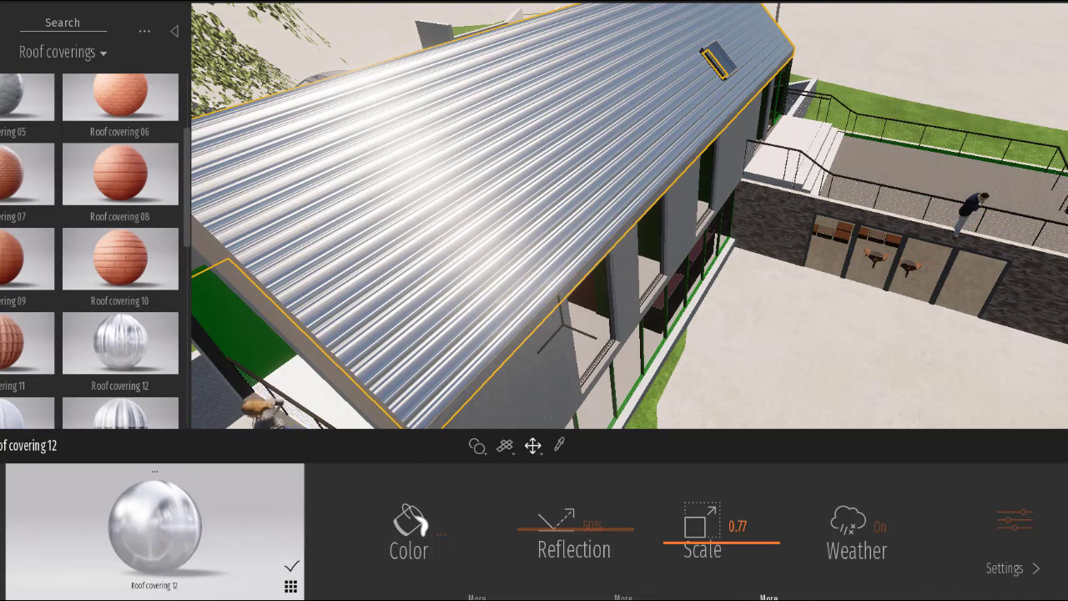
left_click(702, 526)
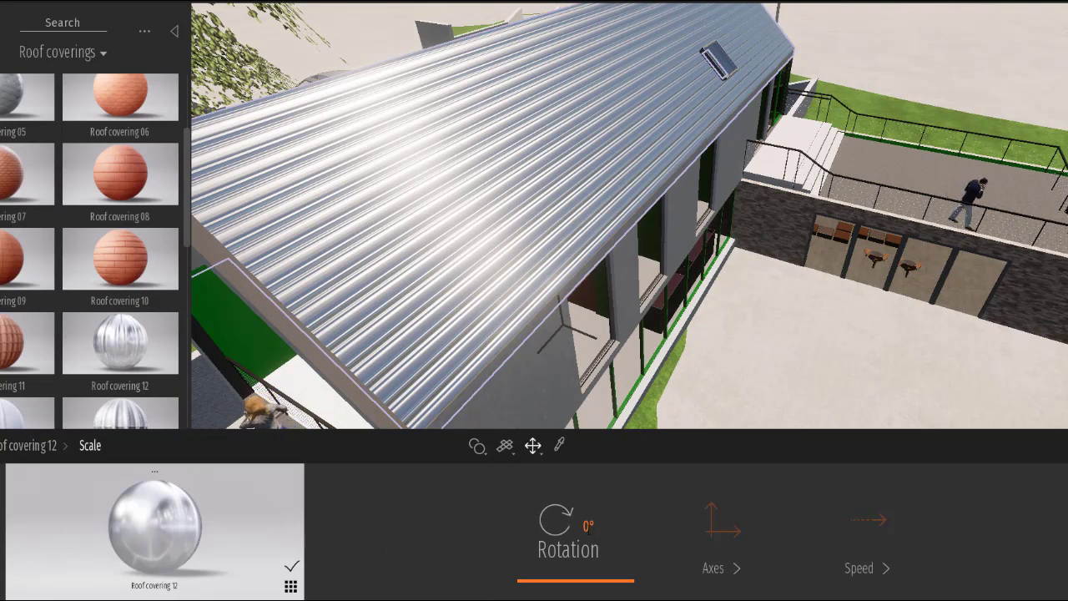
left_click_drag(581, 586, 579, 551)
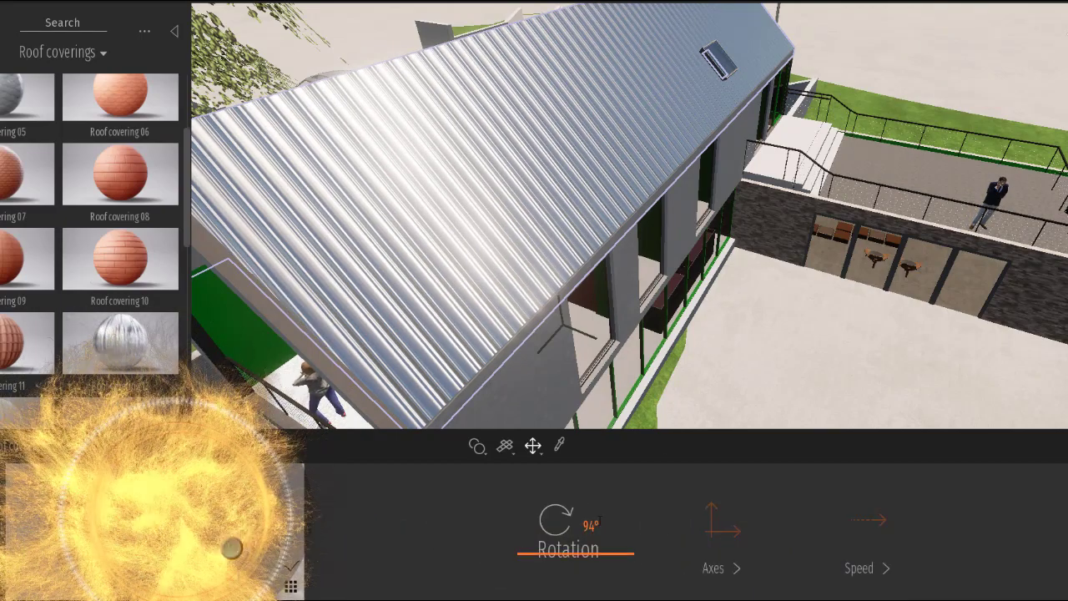
left_click(591, 526)
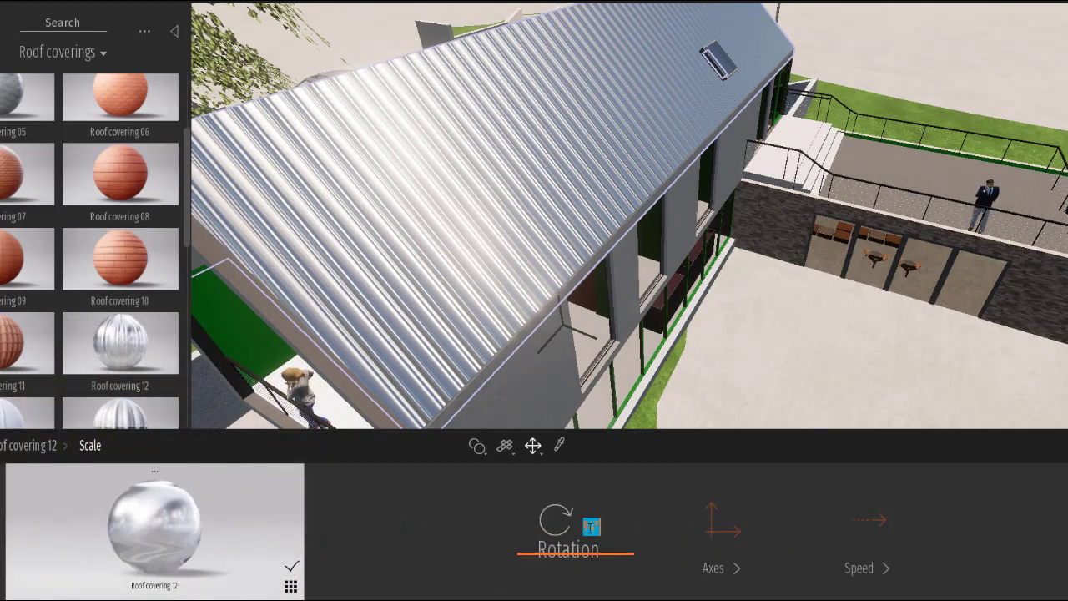
key("Return")
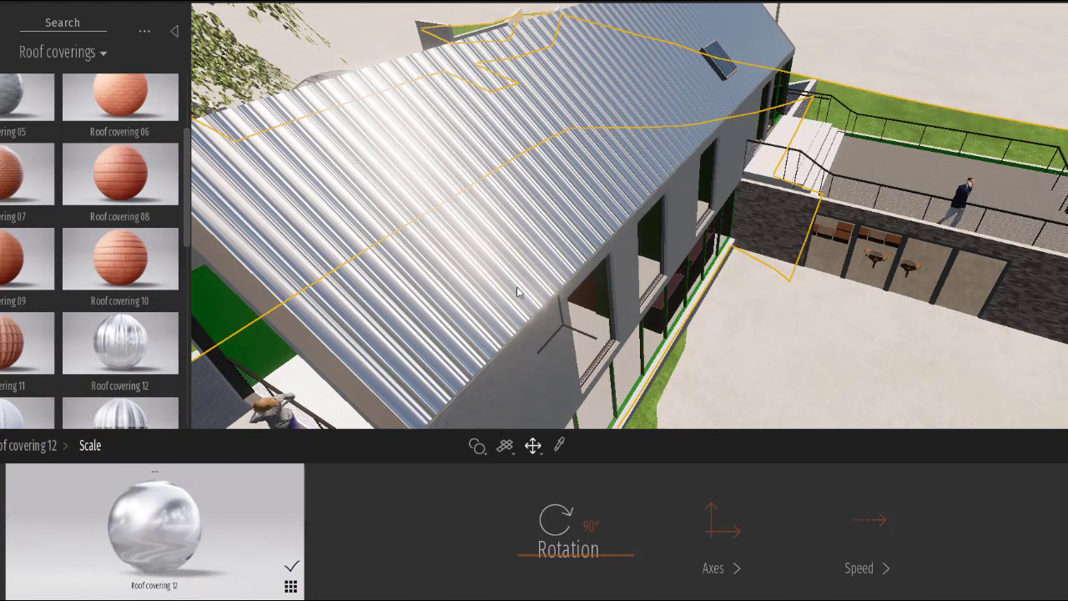
Step: Replace the house roof's material with Roof covering 14 and set its scale to 5.30
middle_click_drag(439, 282, 743, 292, "shift")
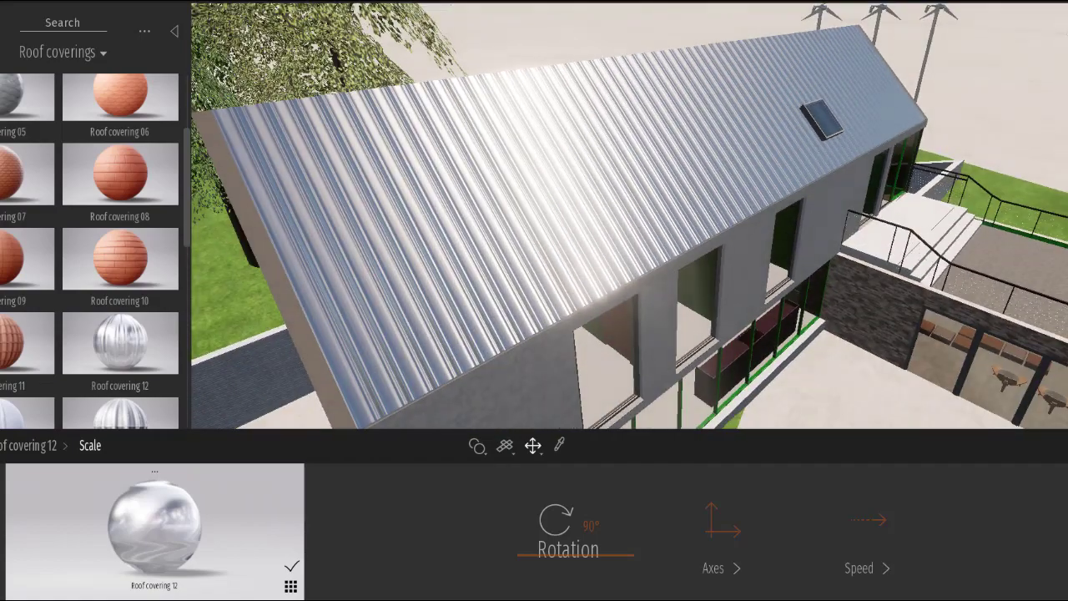
scroll(459, 282, "up", 1)
scroll(468, 282, "down", 2)
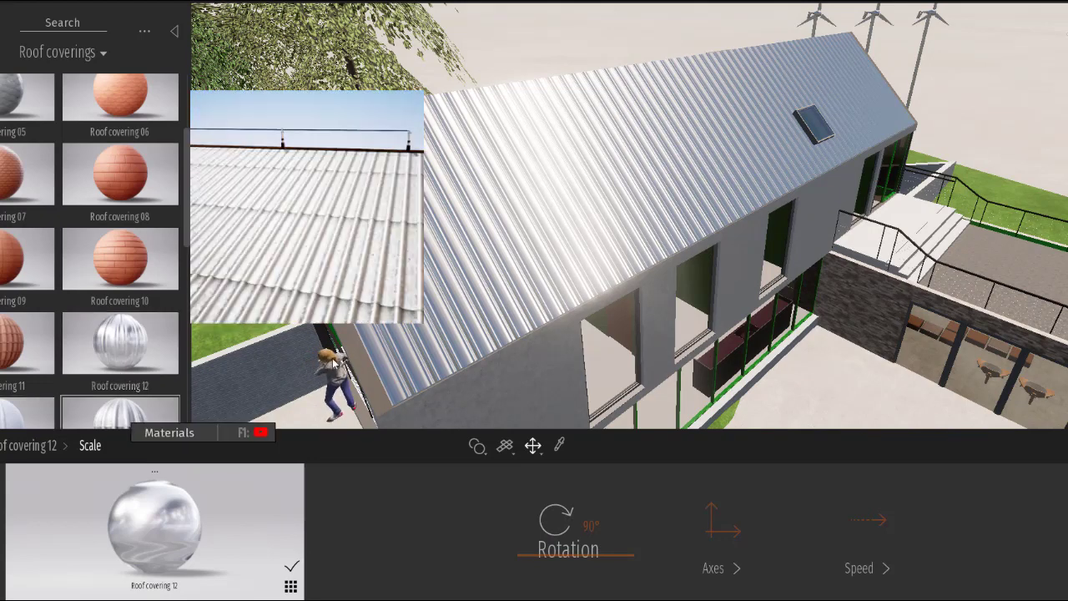
left_click(119, 415)
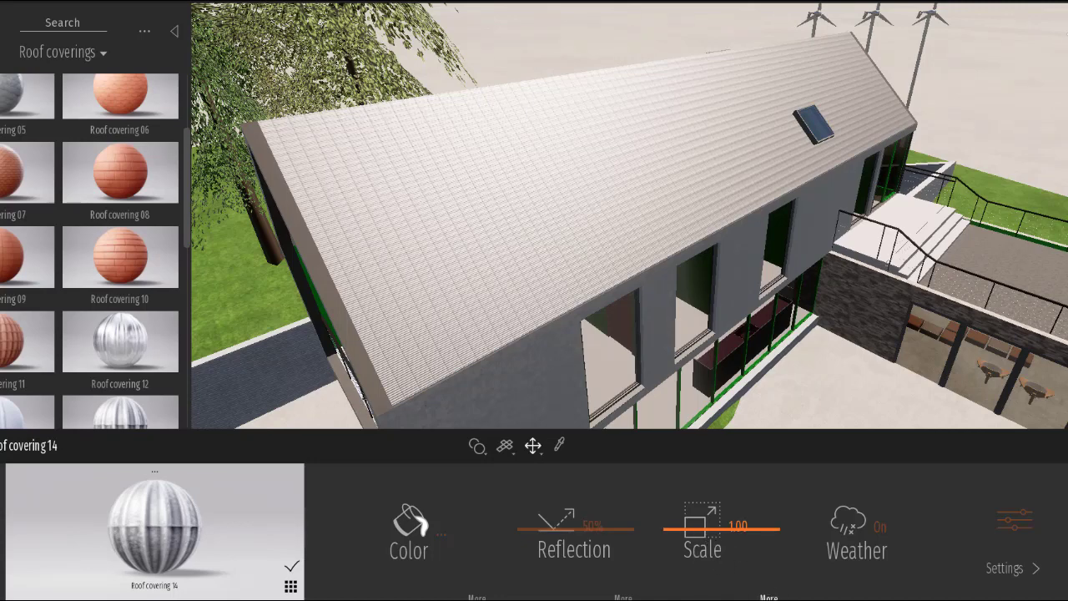
left_click(768, 597)
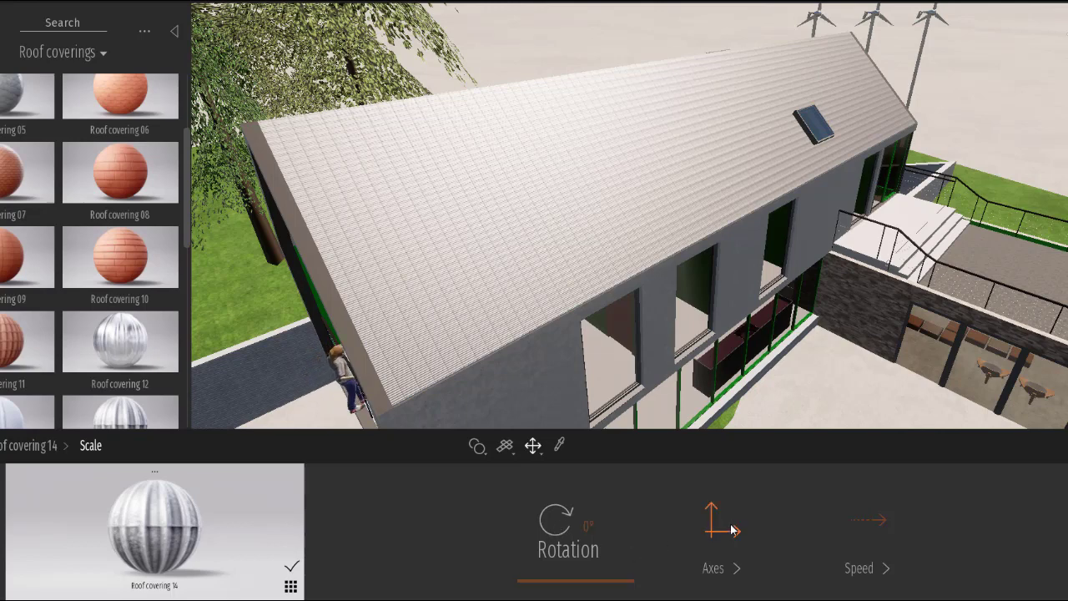
left_click(33, 447)
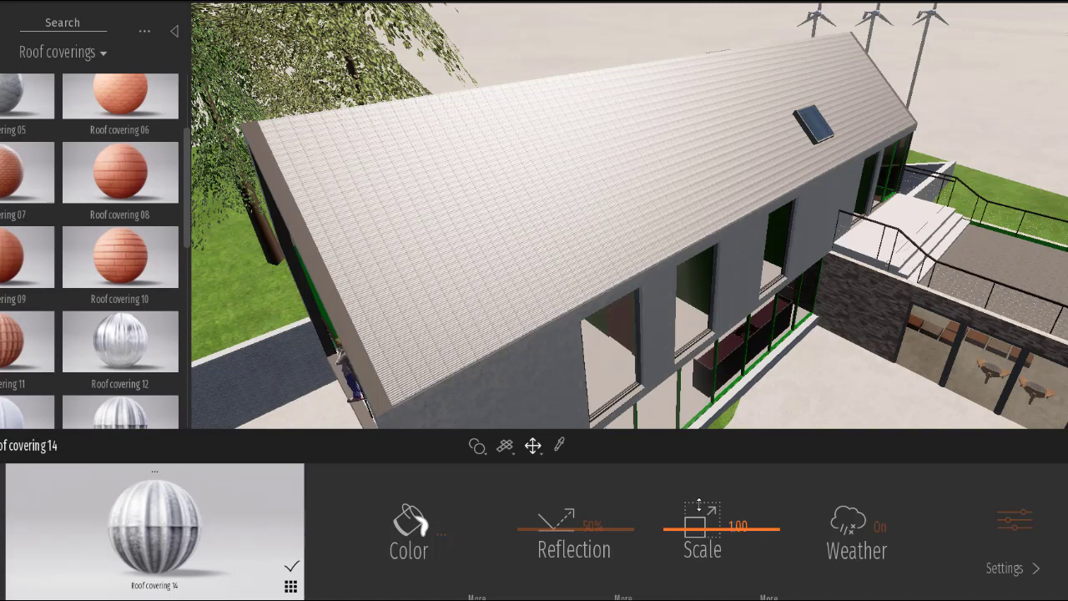
left_click_drag(700, 504, 698, 506)
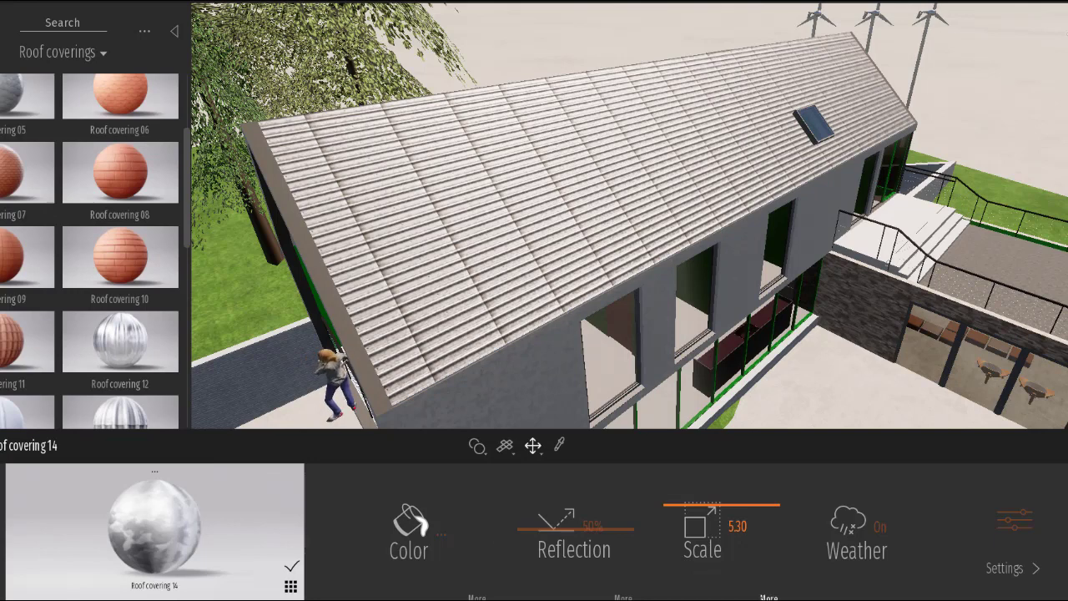
Step: Set the rotation of the Roof covering 14 texture to 90°
left_click(764, 596)
left_click(588, 526)
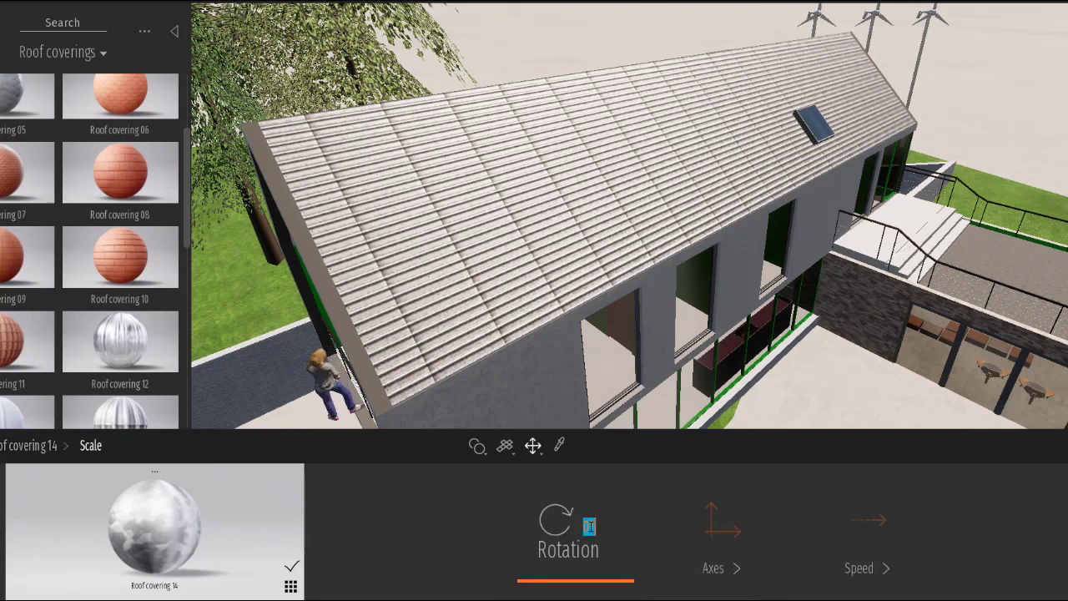
type("90")
key("Return")
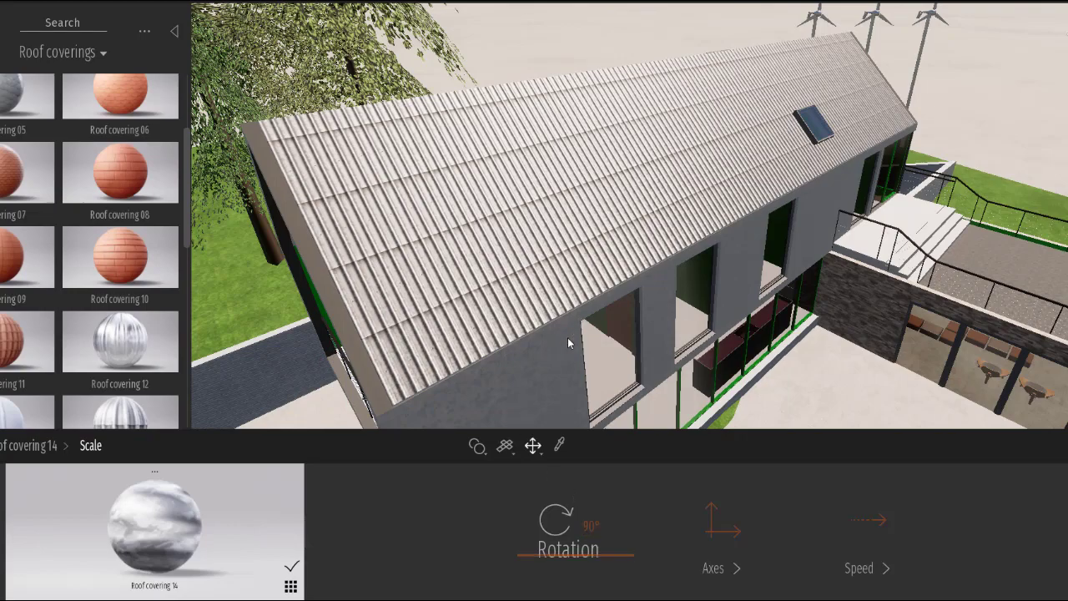
Step: Examine the corrugated roof covering up close, from farther back and from the glazed gable end
middle_click_drag(568, 342, 534, 358, "shift")
scroll(428, 384, "up", 1)
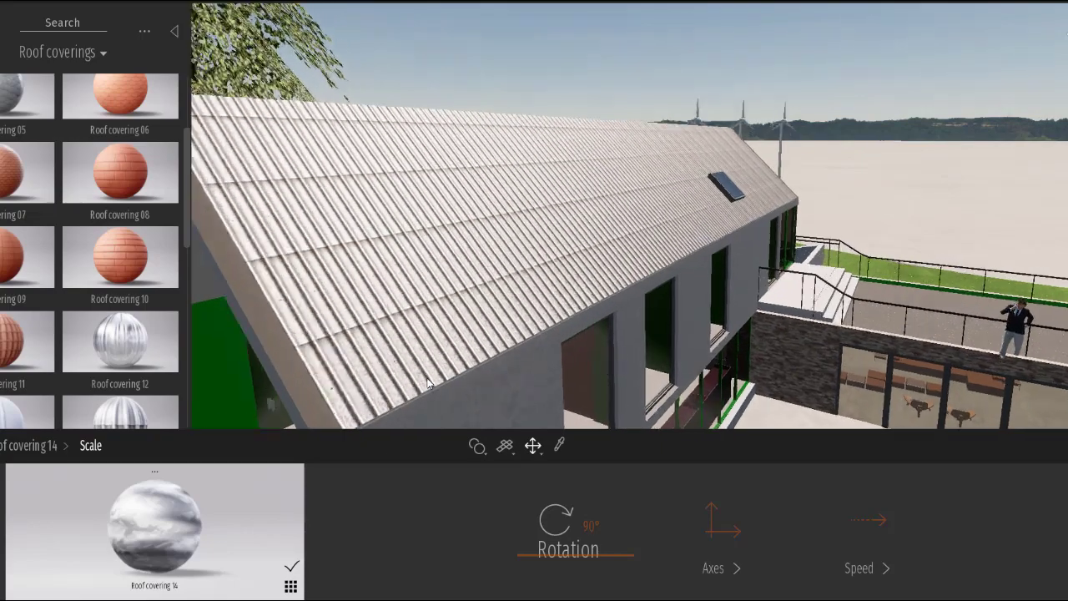
scroll(427, 384, "up", 5)
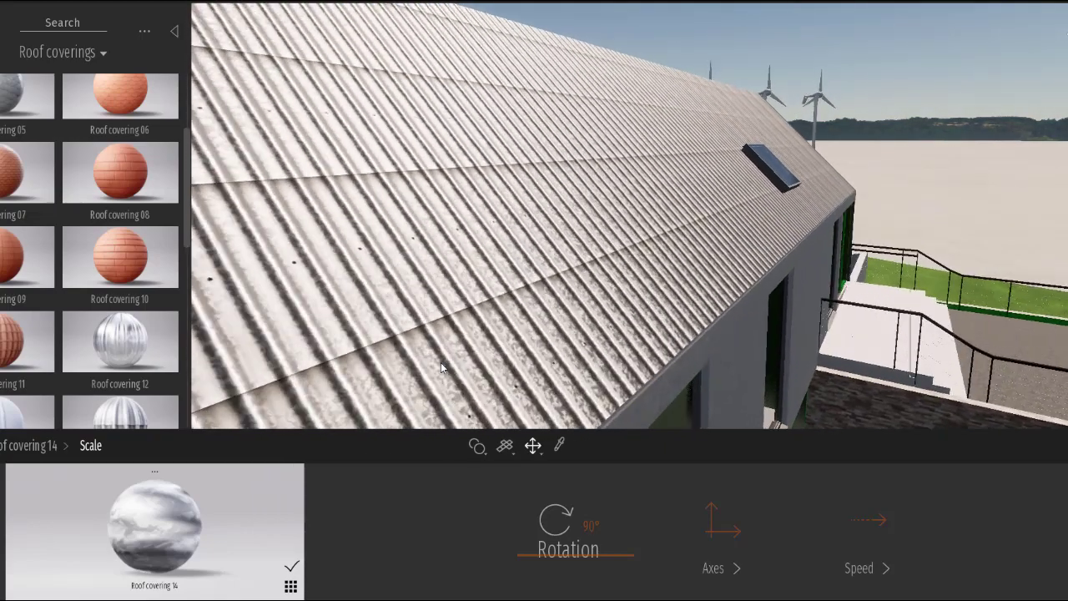
scroll(441, 363, "up", 1)
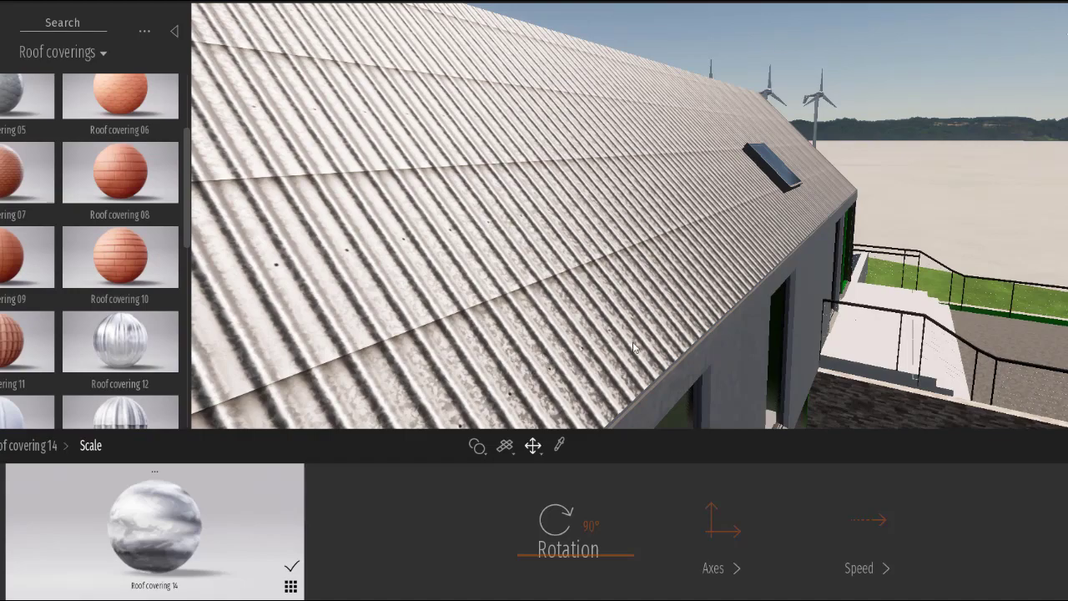
scroll(607, 346, "down", 3)
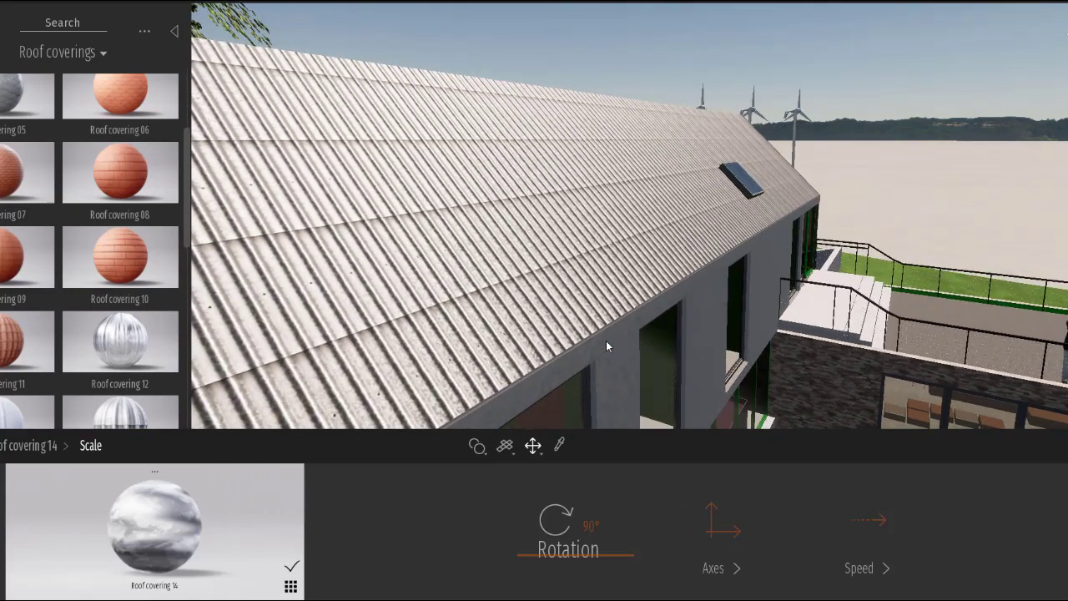
scroll(607, 345, "down", 3)
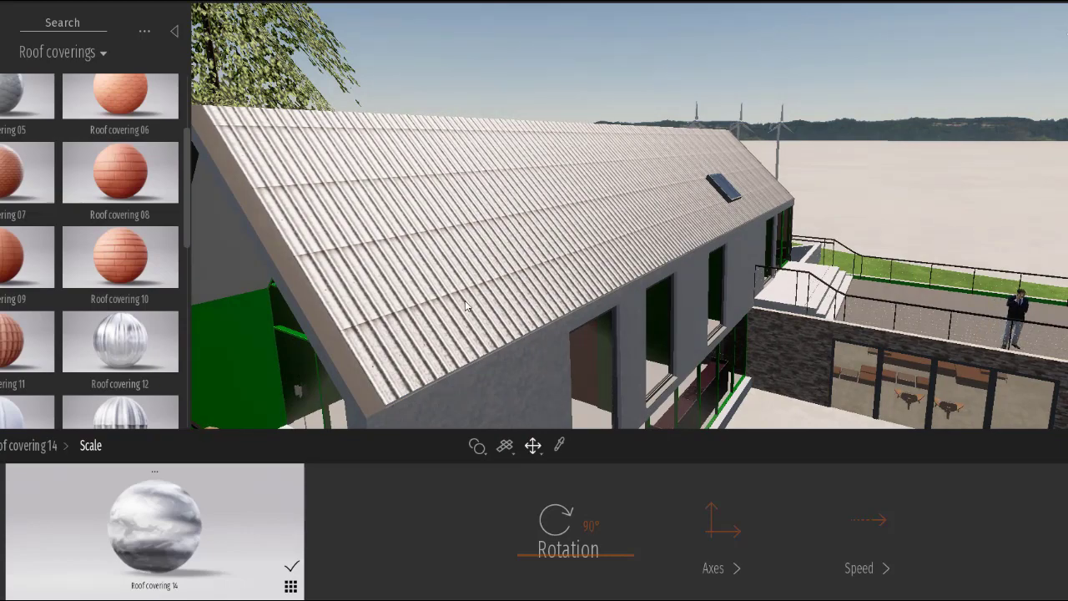
middle_click_drag(466, 301, 634, 350, "shift")
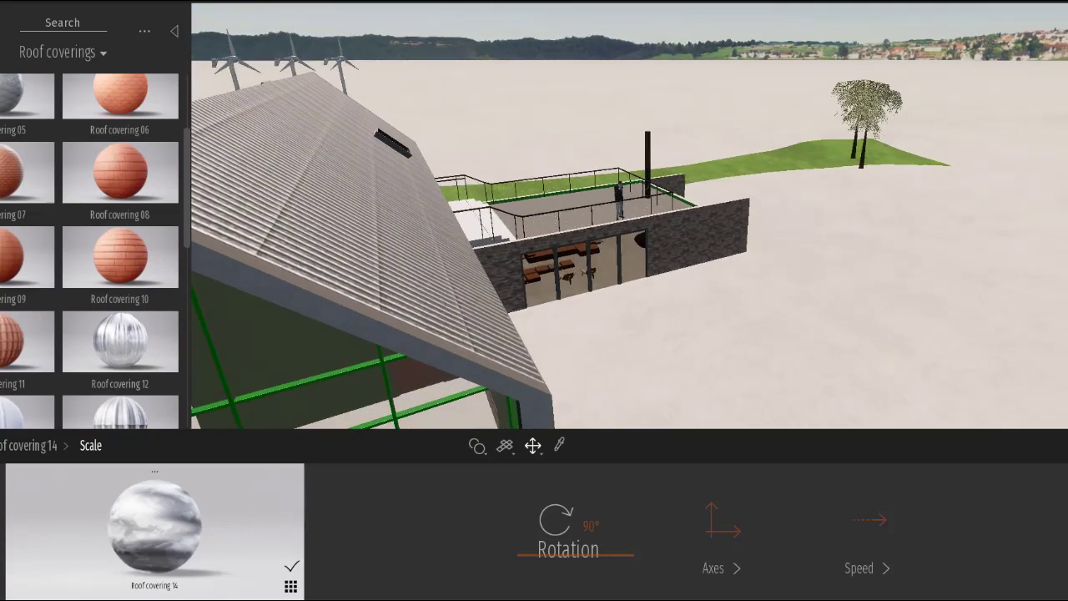
middle_click_drag(468, 301, 534, 251)
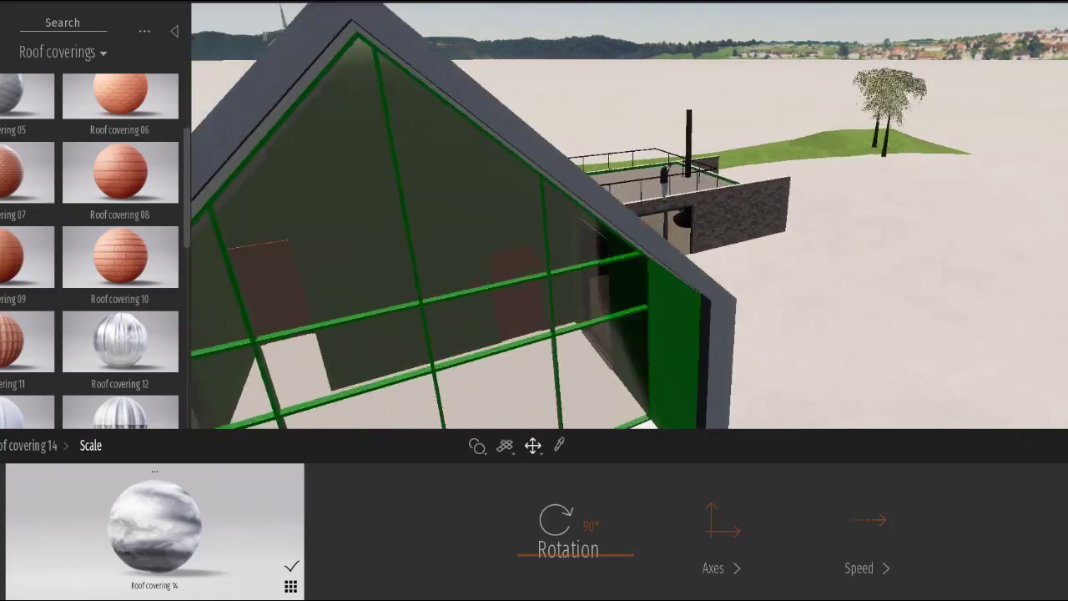
Step: Apply the Roof covering 18 clay tiles to the house roof and set the material scale to 5.41
scroll(427, 289, "down", 3)
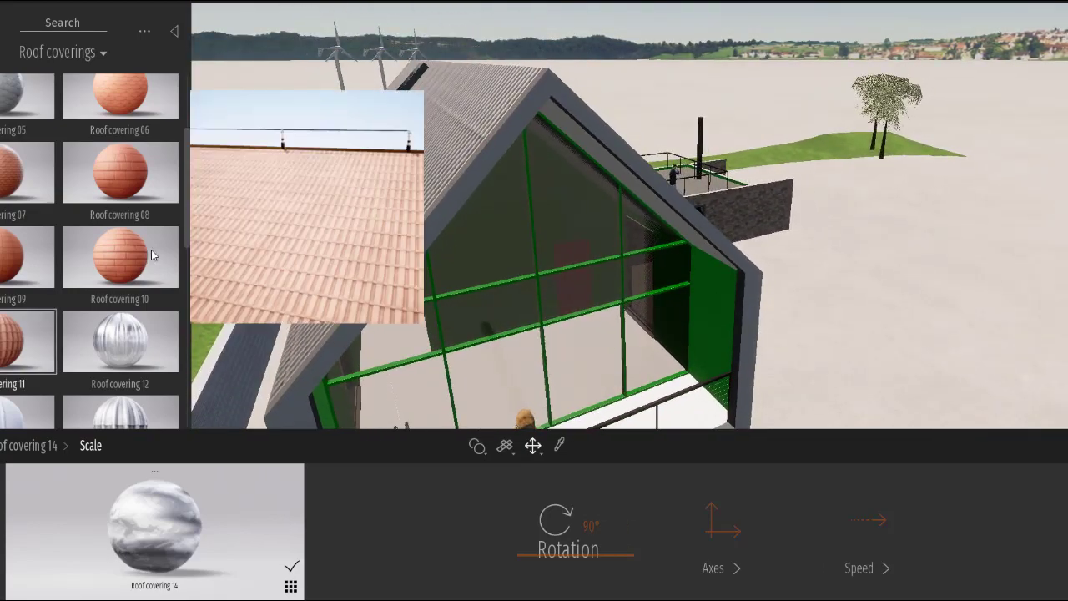
scroll(152, 251, "down", 3)
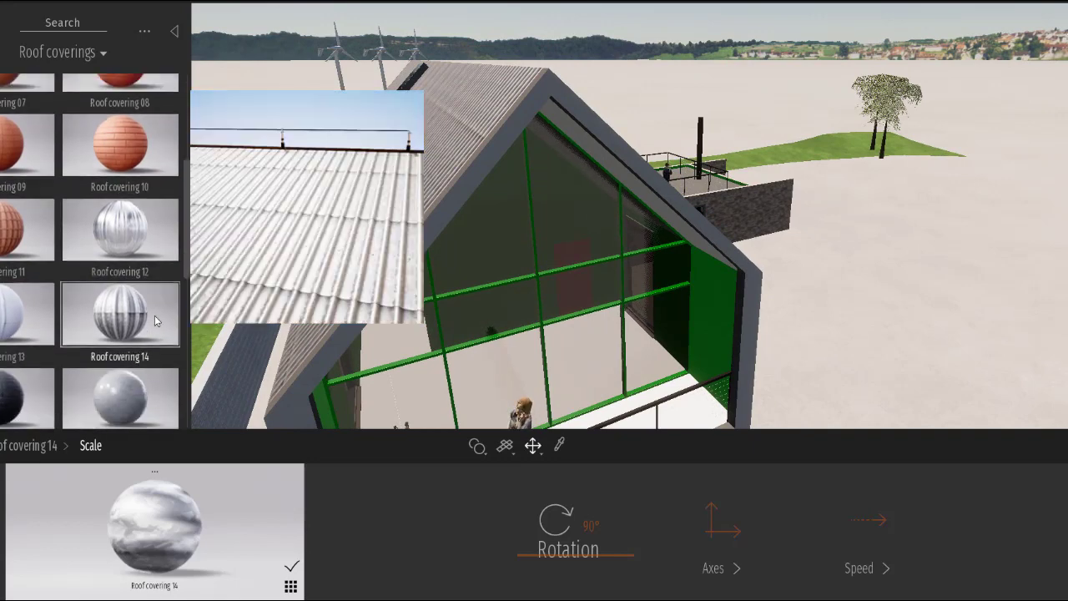
scroll(154, 317, "down", 4)
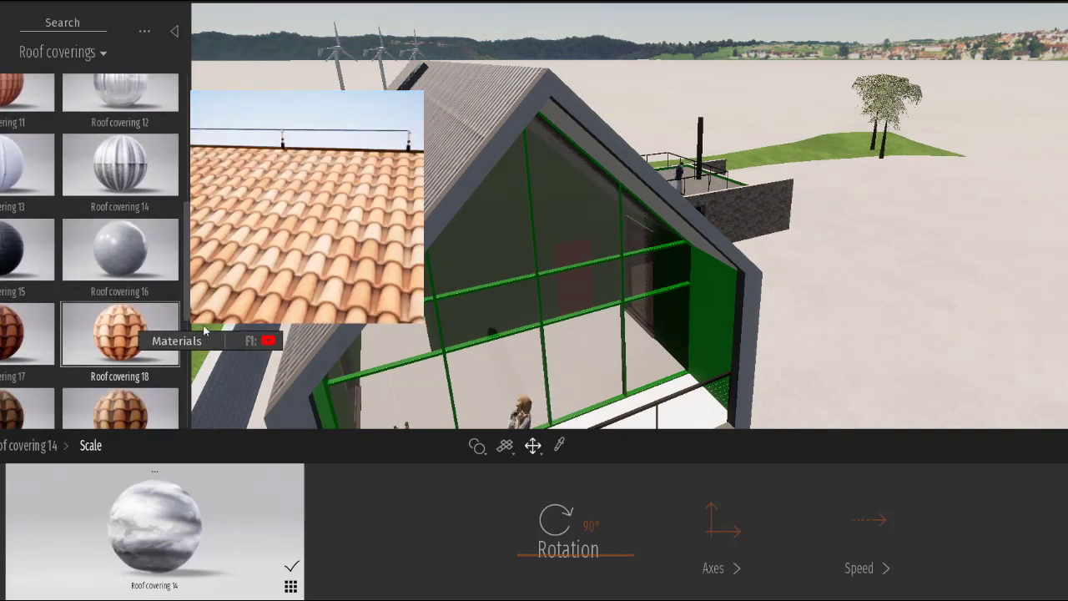
left_click_drag(119, 334, 435, 127)
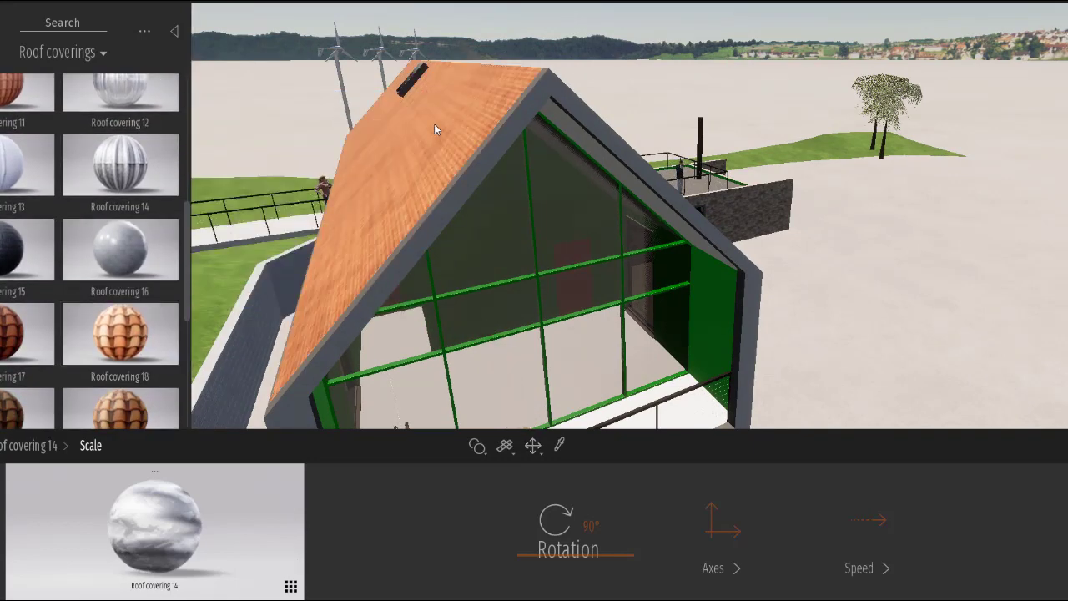
middle_click_drag(400, 182, 551, 242, "shift")
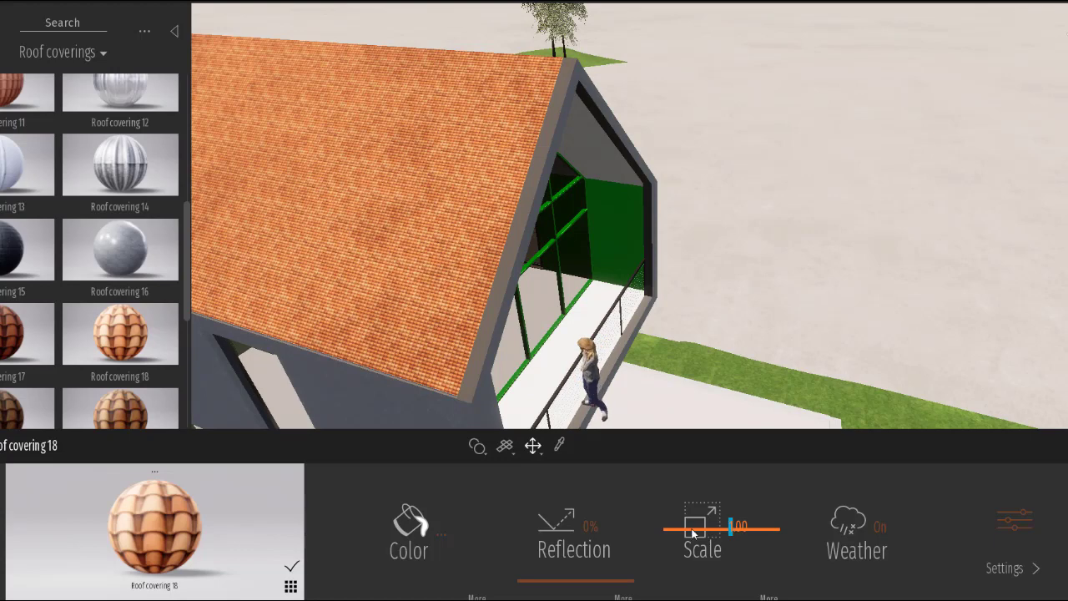
left_click_drag(692, 525, 693, 503)
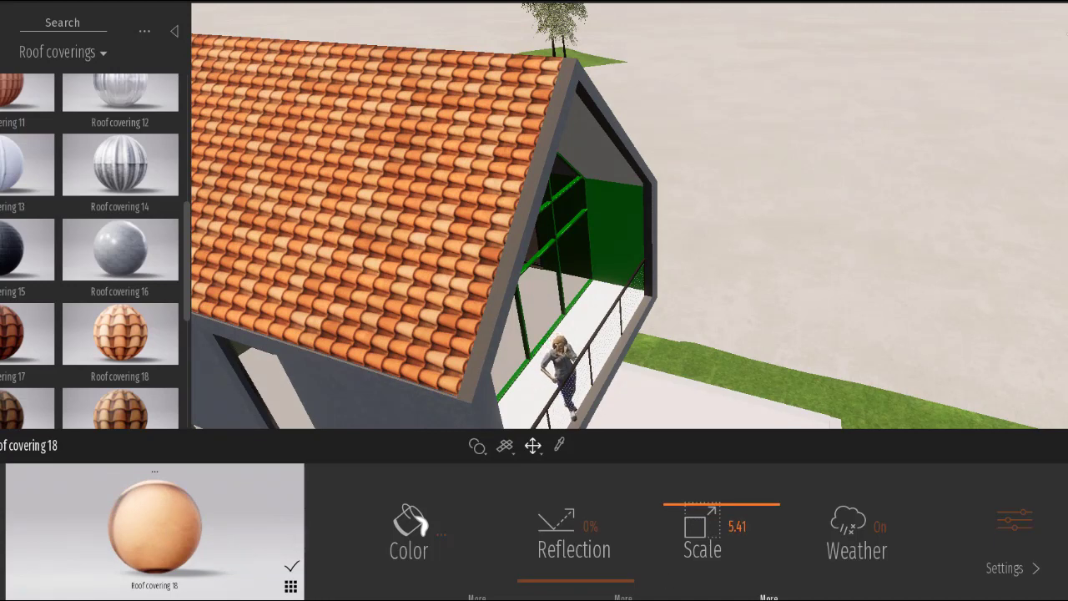
Step: Set the rotation of the Roof covering 18 tile texture to 90°
left_click(768, 596)
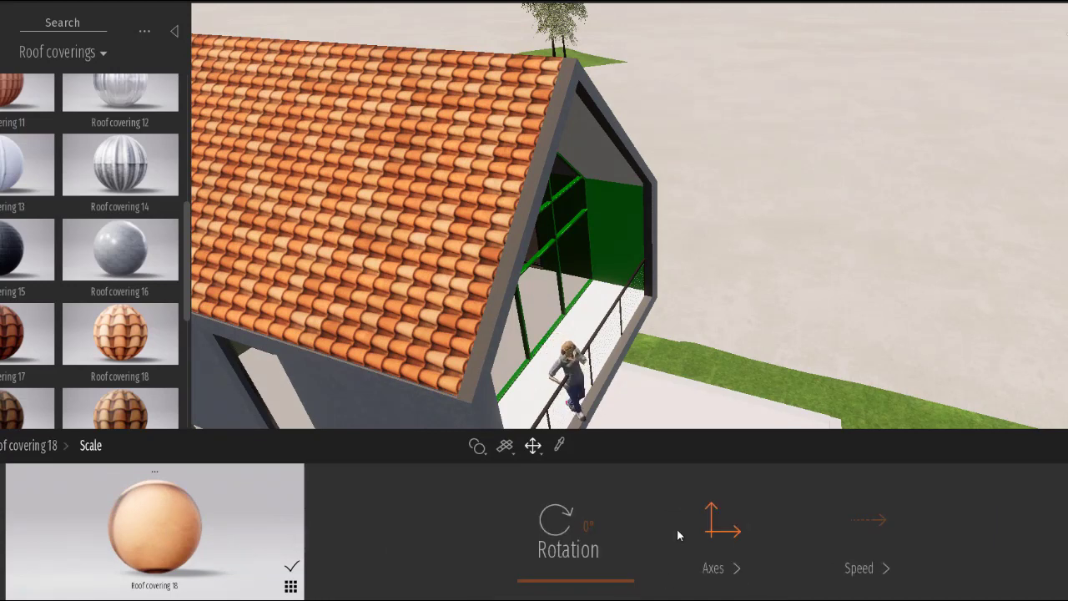
left_click(588, 528)
type("90")
key("Return")
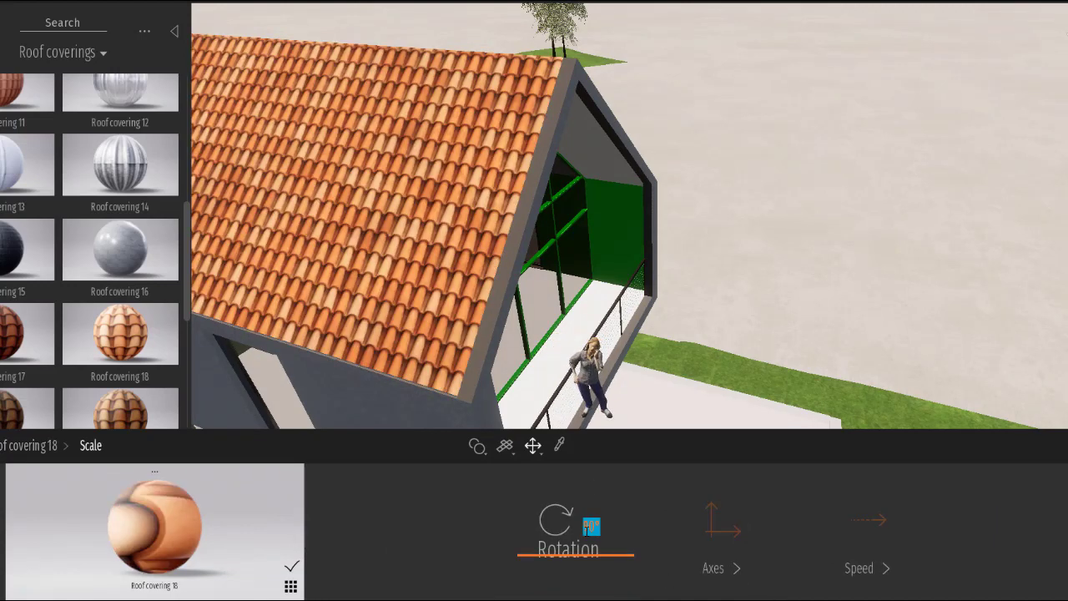
Step: Examine the clay tile roof up close, from farther back and from around the front of the house
middle_click_drag(772, 370, 945, 305, "shift")
scroll(637, 214, "up", 5)
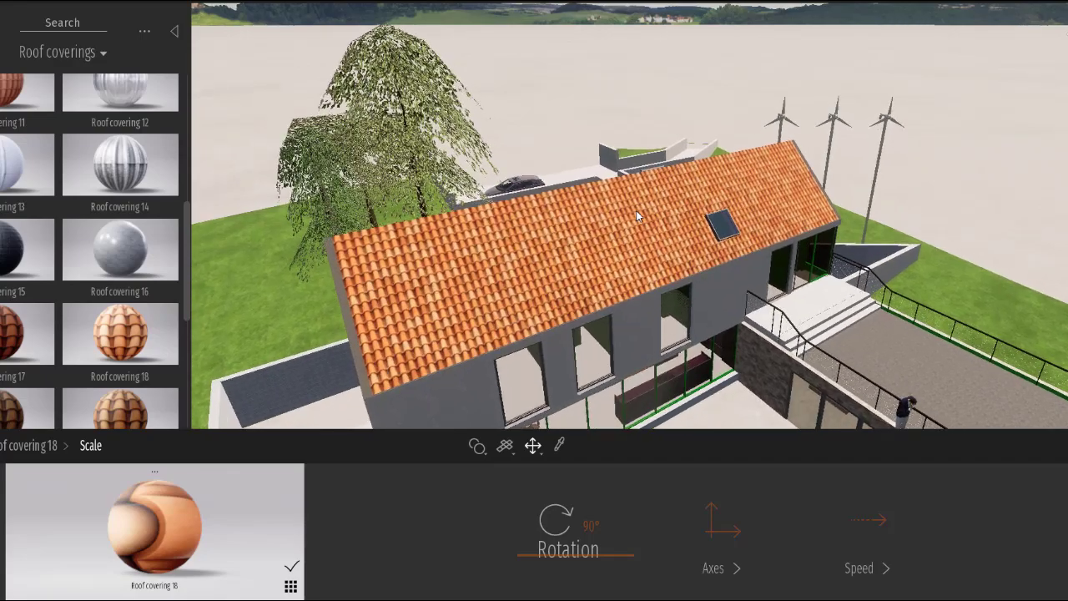
scroll(637, 215, "up", 5)
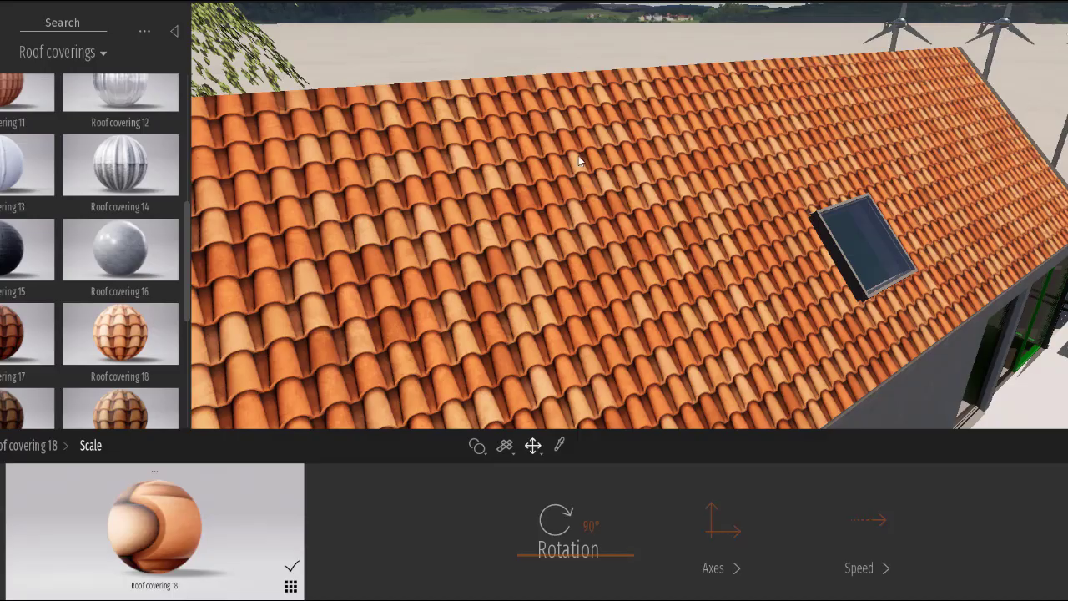
key("s")
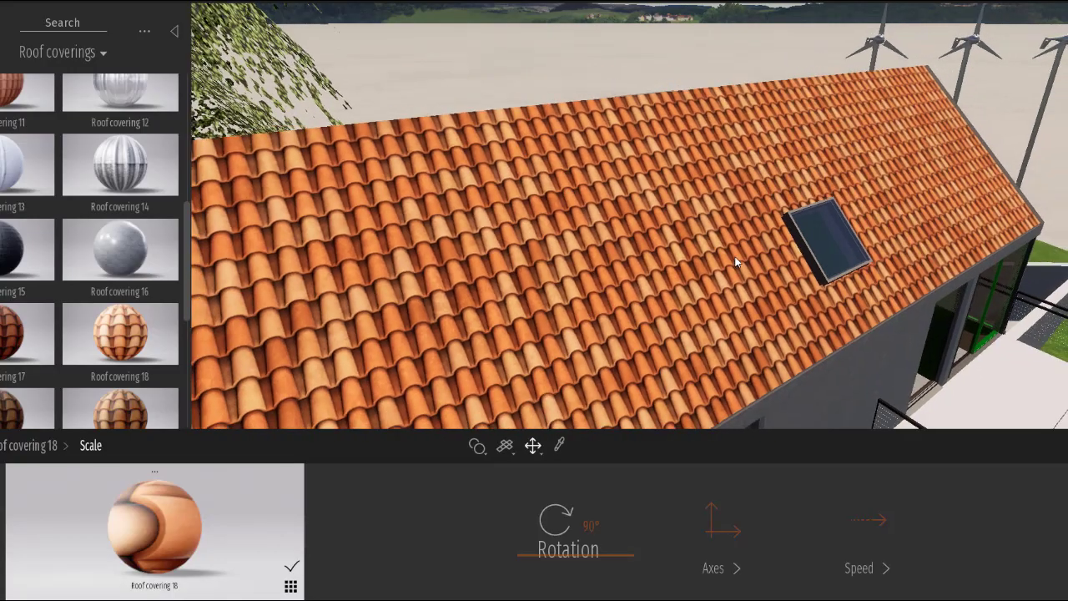
scroll(664, 220, "down", 3)
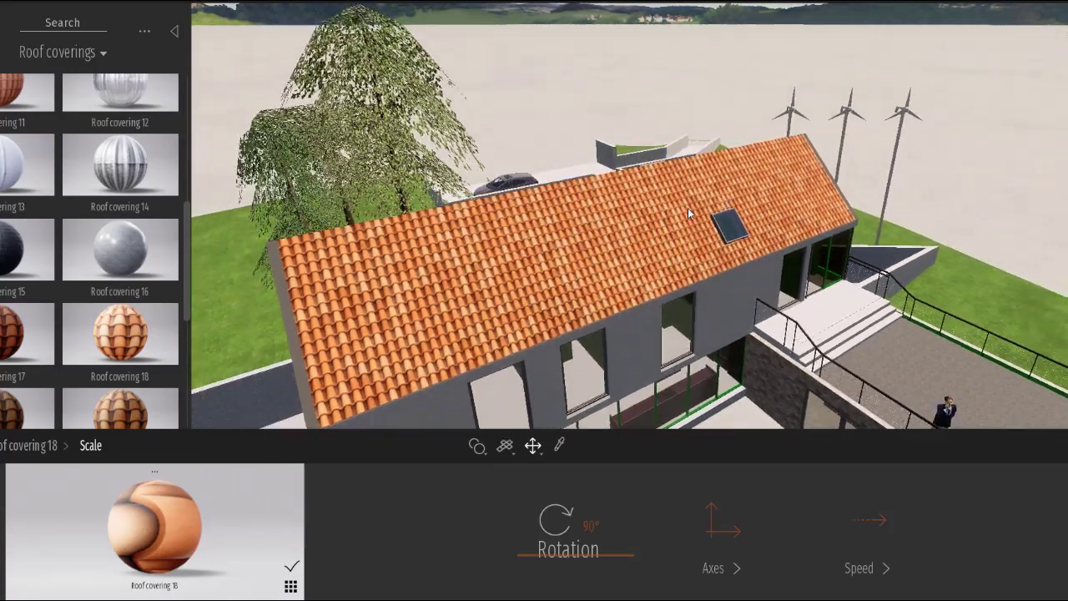
middle_click_drag(664, 219, 693, 188, "shift")
middle_click_drag(478, 345, 525, 298, "shift")
middle_click_drag(551, 260, 411, 135, "shift")
middle_click_drag(654, 333, 641, 329, "shift")
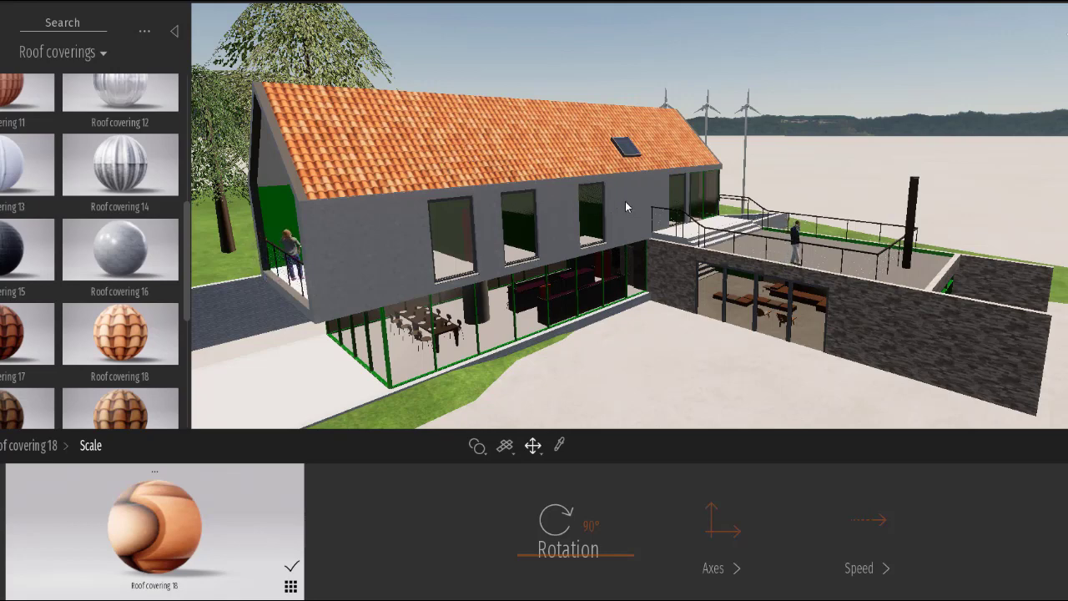
middle_click_drag(611, 197, 610, 259, "shift")
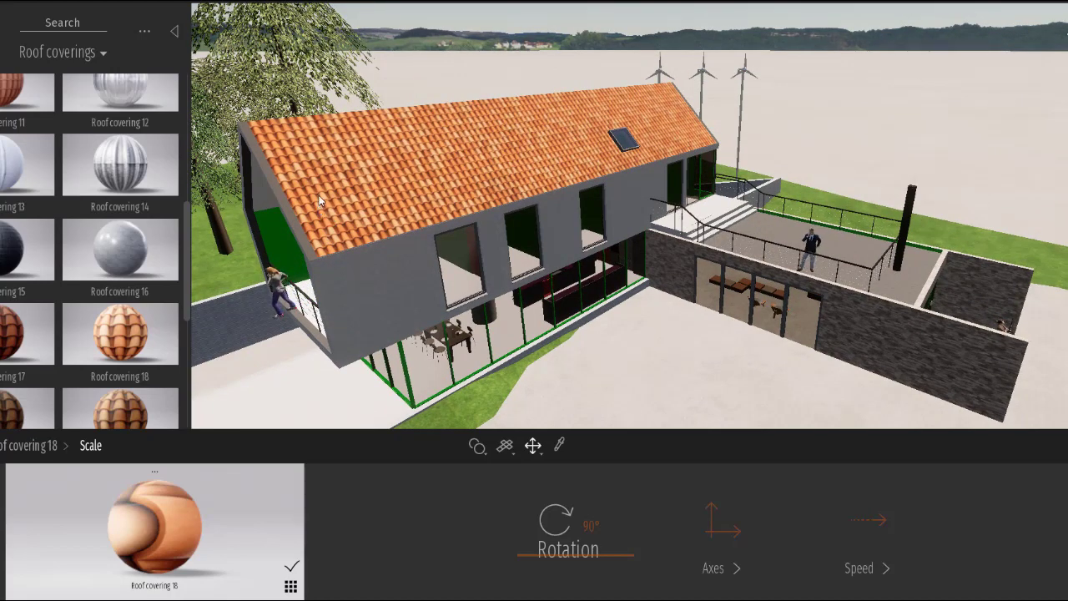
Step: Offset the Roof covering 18 texture by -0.40 along X and -0.11 along Y
left_click(743, 537)
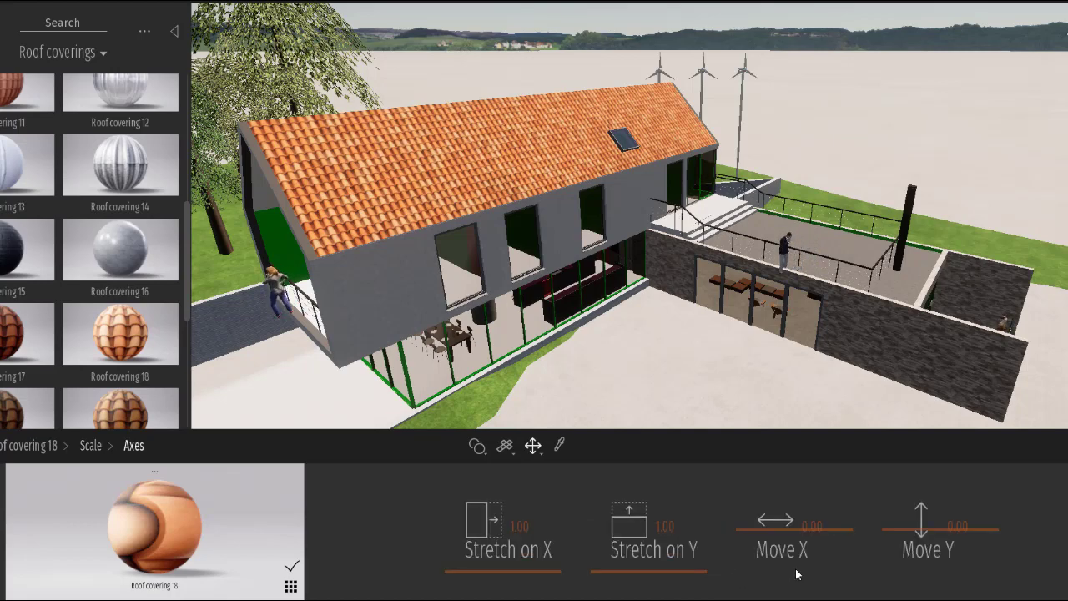
left_click_drag(777, 528, 794, 554)
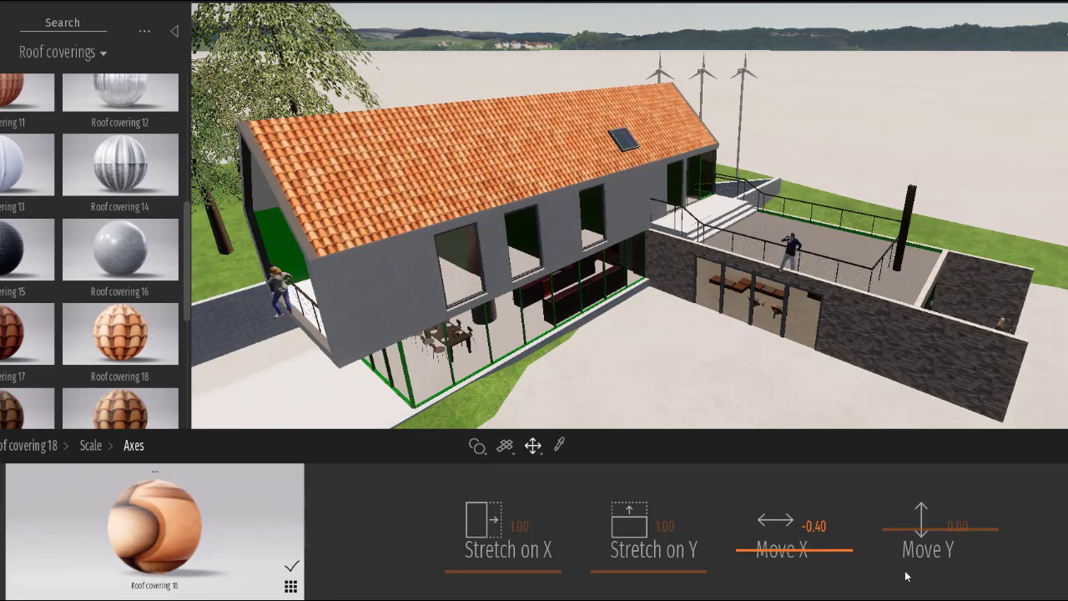
mouse_move(915, 532)
left_mouse_down()
mouse_move(907, 538)
mouse_move(904, 509)
mouse_move(902, 538)
left_mouse_up()
scroll(316, 235, "up", 4)
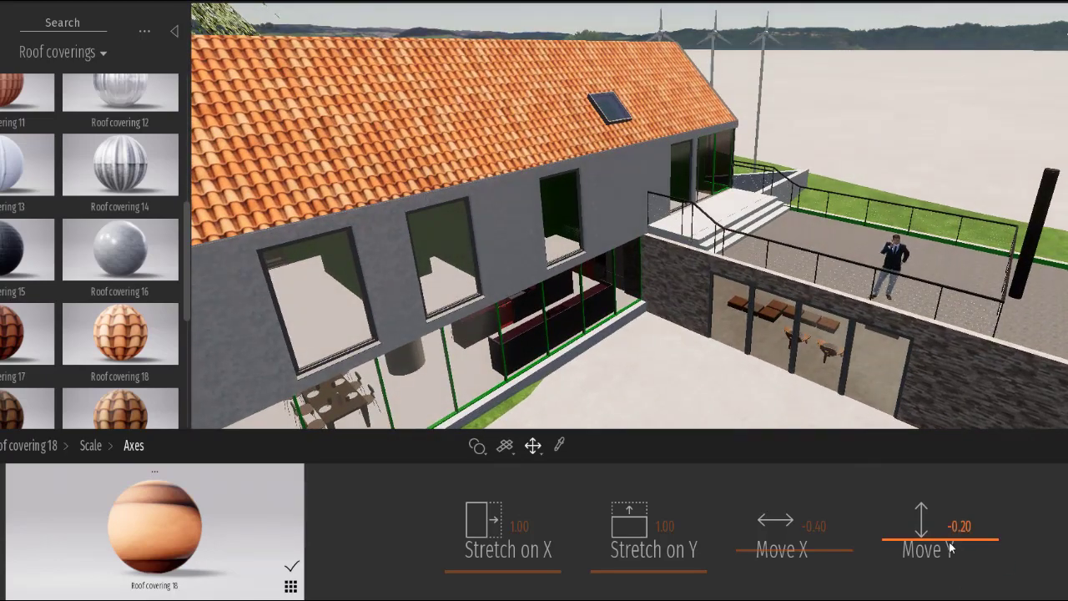
left_click_drag(949, 542, 940, 534)
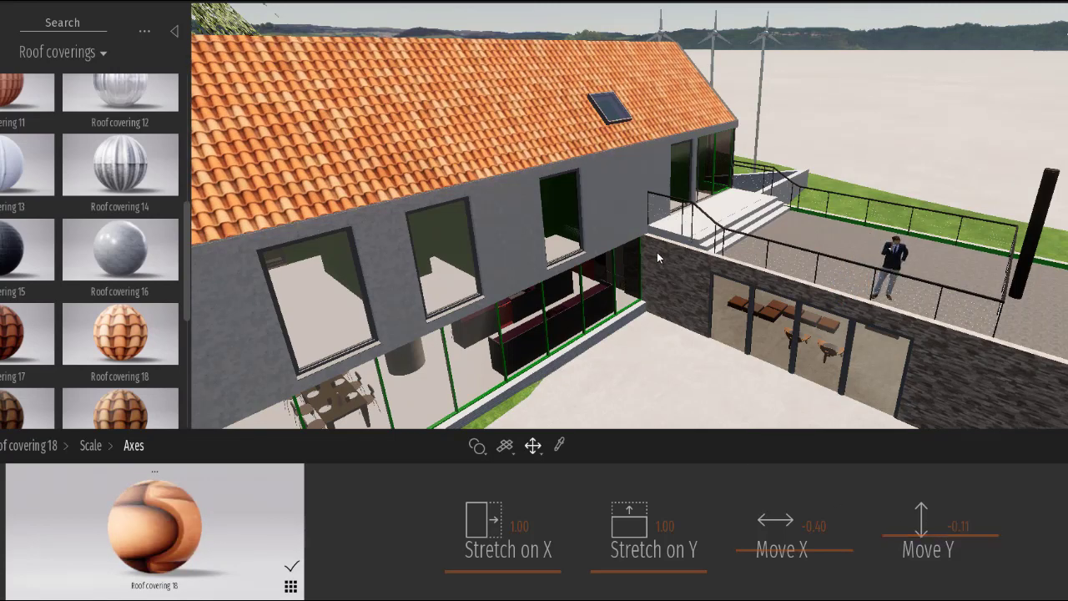
Step: Open the Marble and granite category of the material library
middle_click_drag(608, 108, 567, 75, "shift")
middle_click_drag(276, 359, 565, 326)
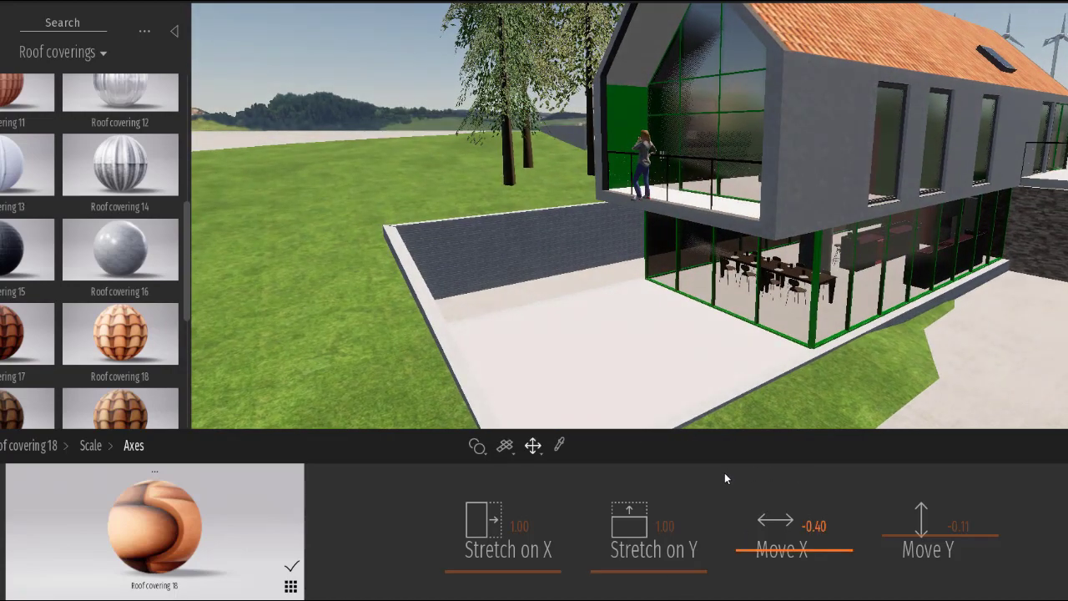
middle_click_drag(922, 216, 892, 212, "shift")
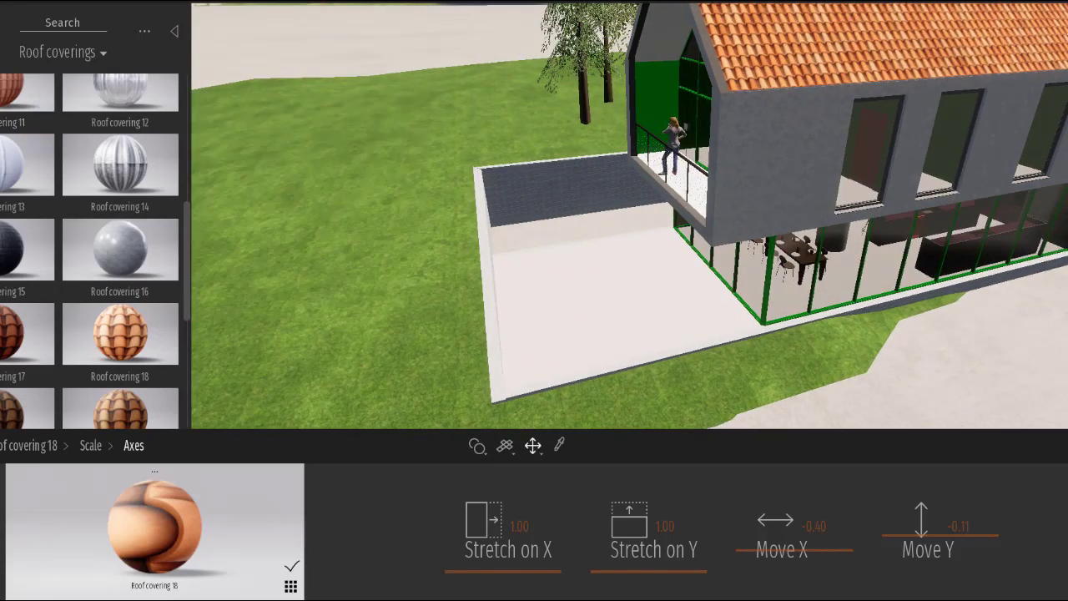
left_click(3, 51)
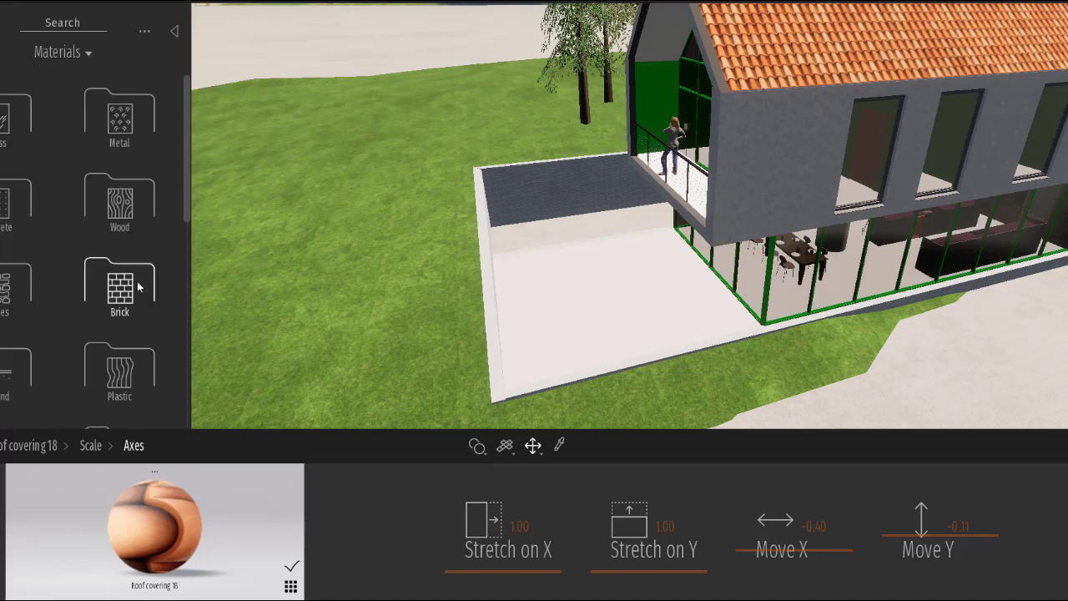
scroll(138, 287, "down", 2)
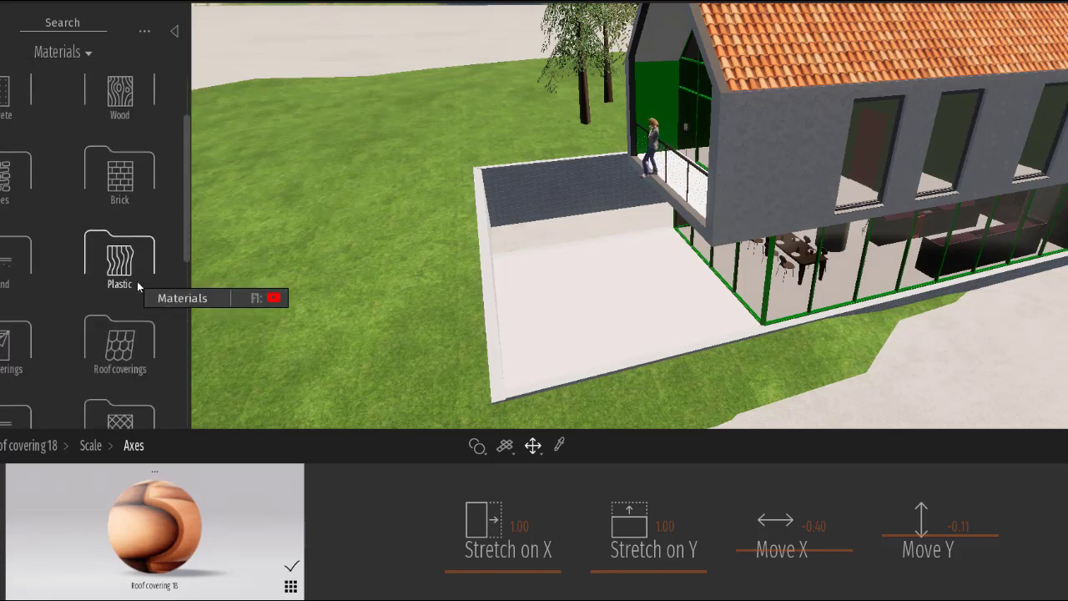
scroll(138, 284, "down", 2)
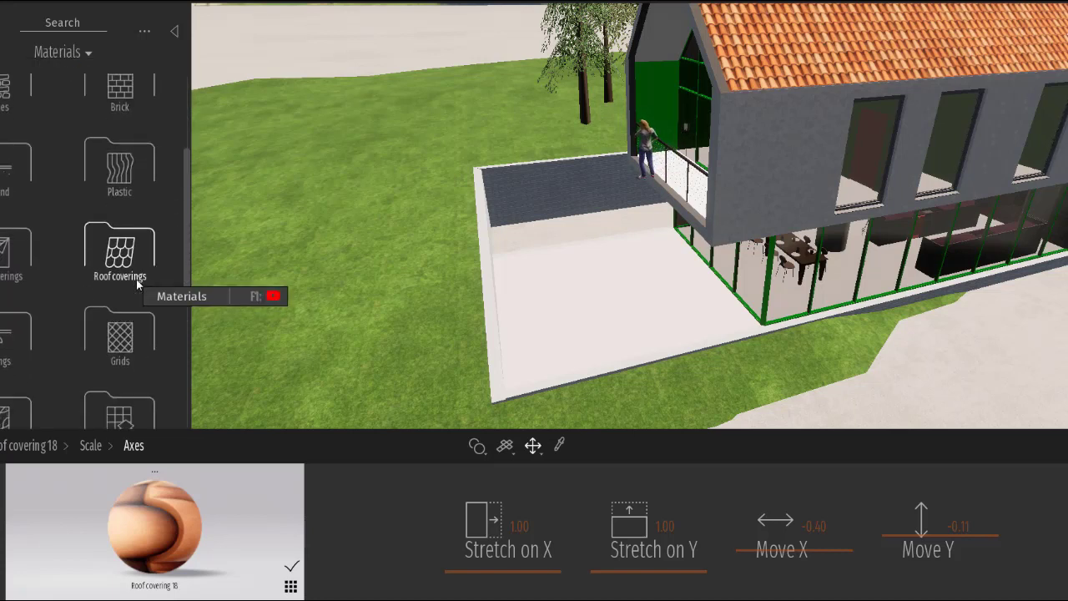
scroll(138, 285, "down", 1)
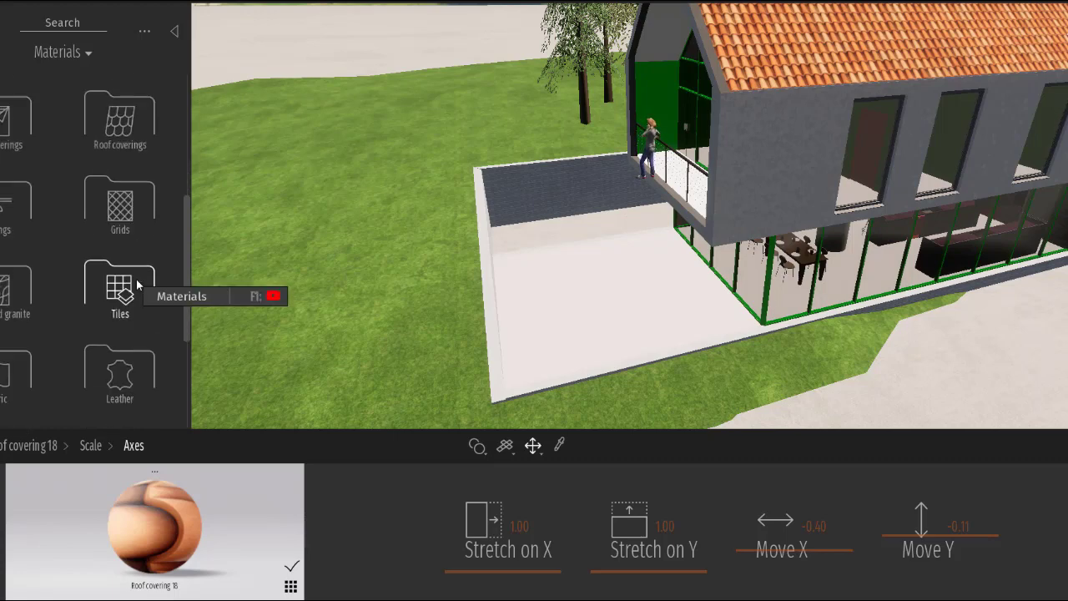
left_click(25, 286)
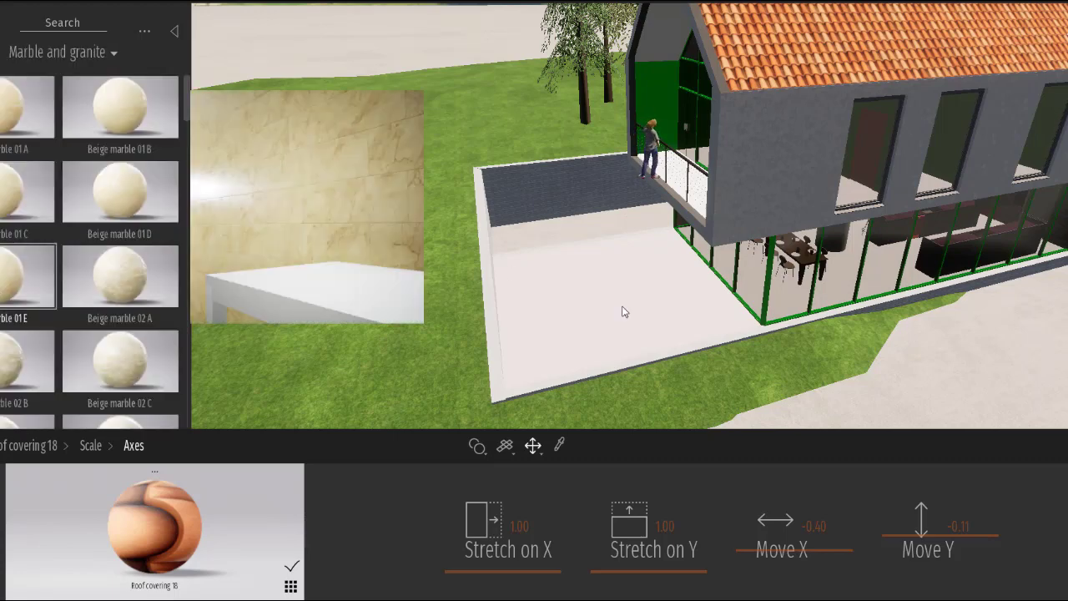
Step: Apply the Blue Marble 01 A material to the top of the dining table inside the glazed ground floor
scroll(966, 231, "up", 4)
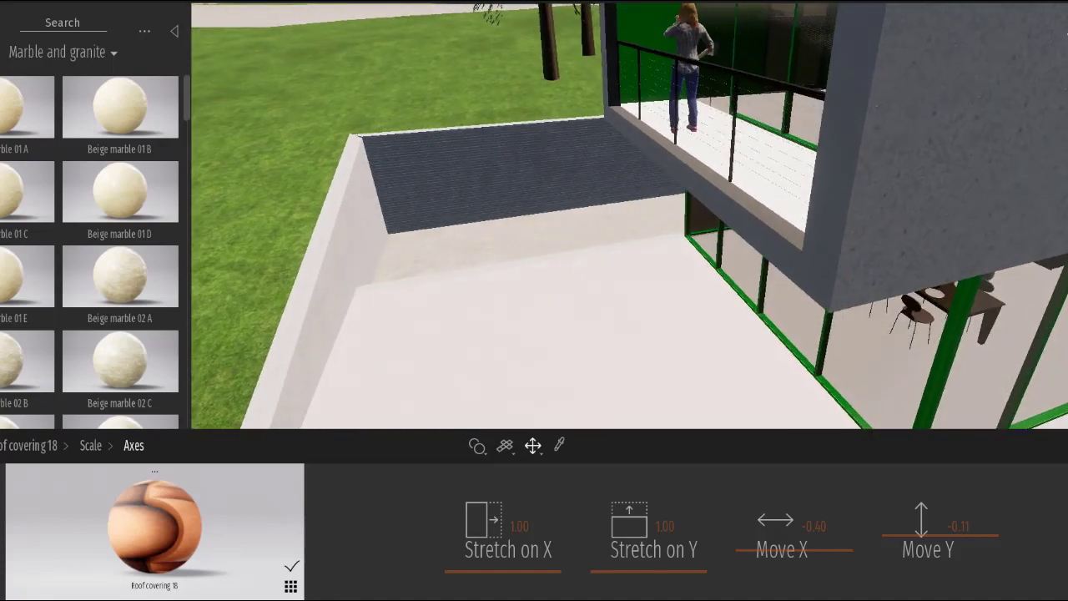
middle_click_drag(966, 232, 696, 174)
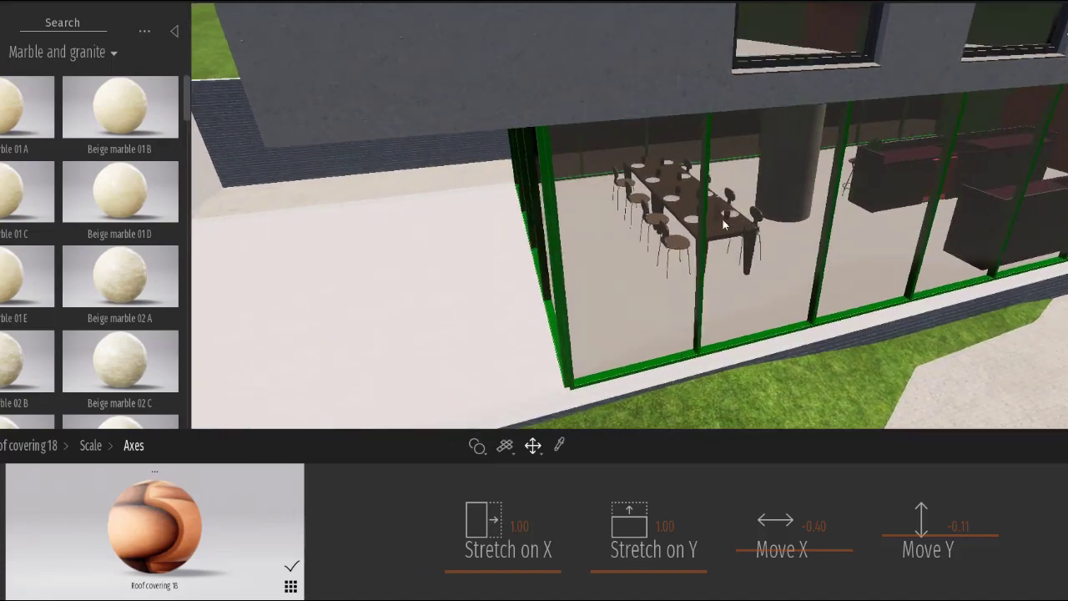
scroll(722, 218, "up", 5)
scroll(825, 238, "up", 2)
scroll(818, 239, "down", 5)
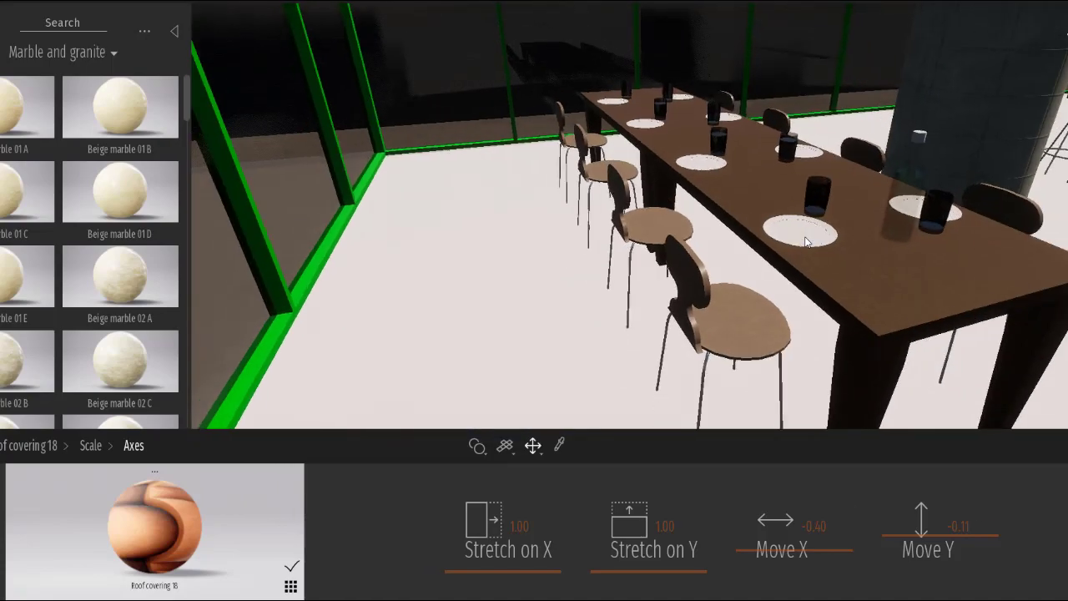
middle_click_drag(817, 239, 751, 215)
middle_click_drag(876, 224, 761, 257)
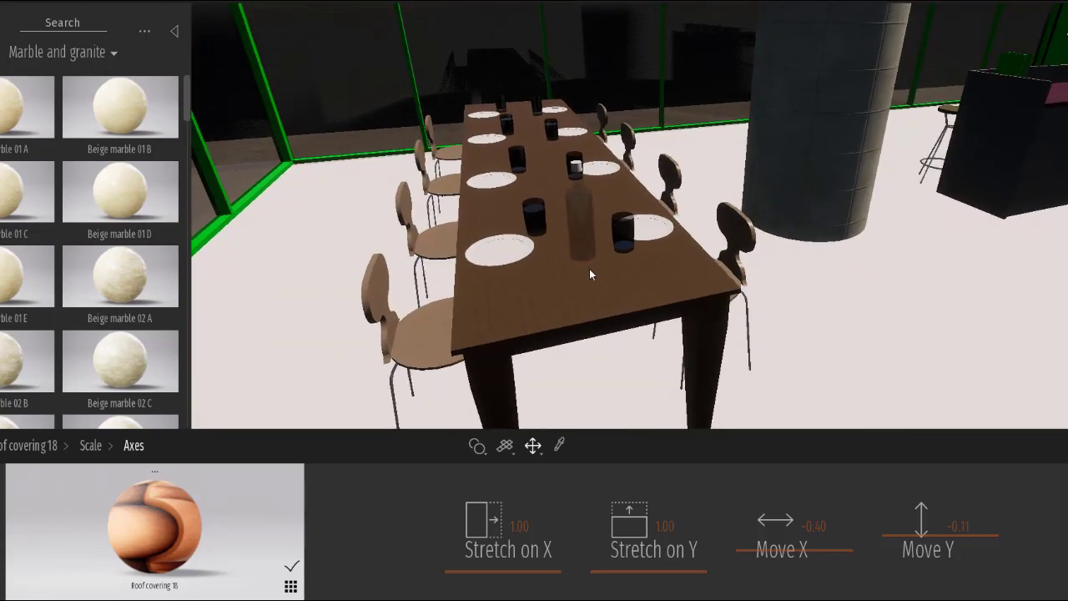
scroll(590, 274, "up", 3)
mouse_move(102, 238)
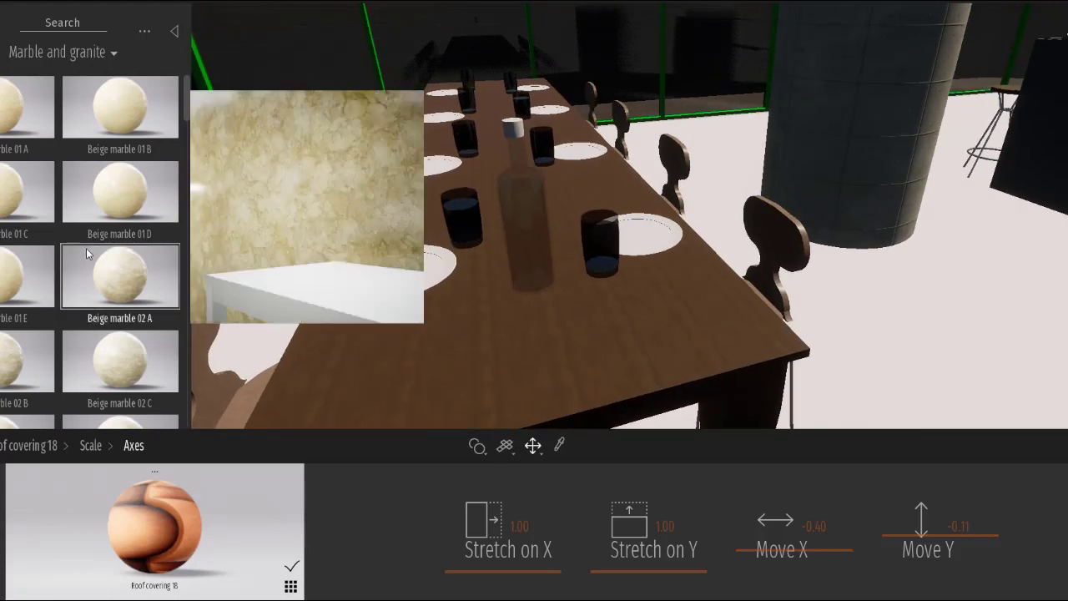
scroll(105, 240, "down", 1)
scroll(105, 240, "down", 4)
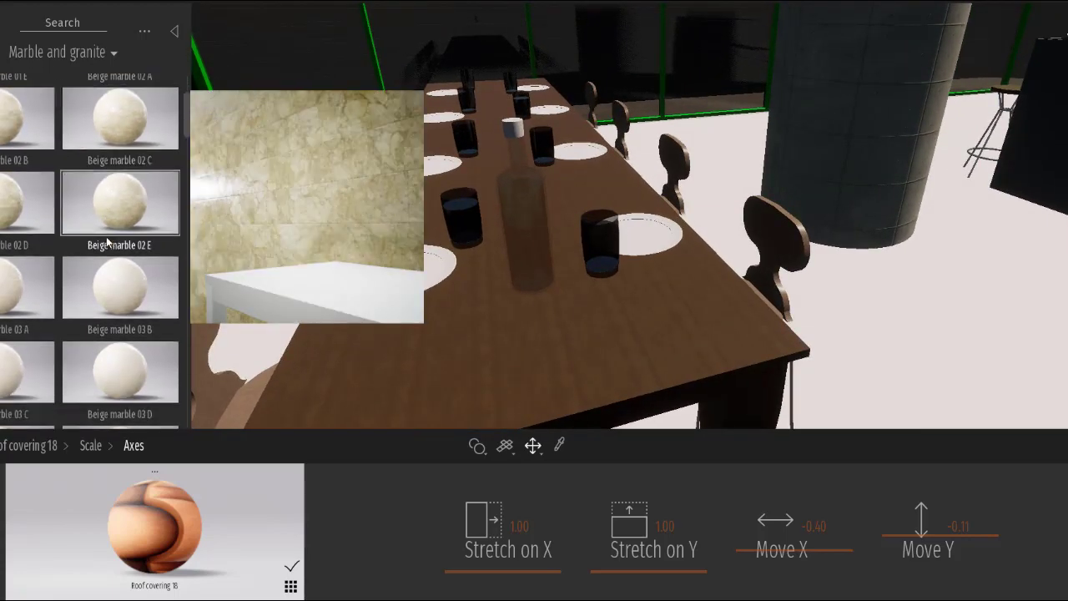
scroll(107, 242, "down", 1)
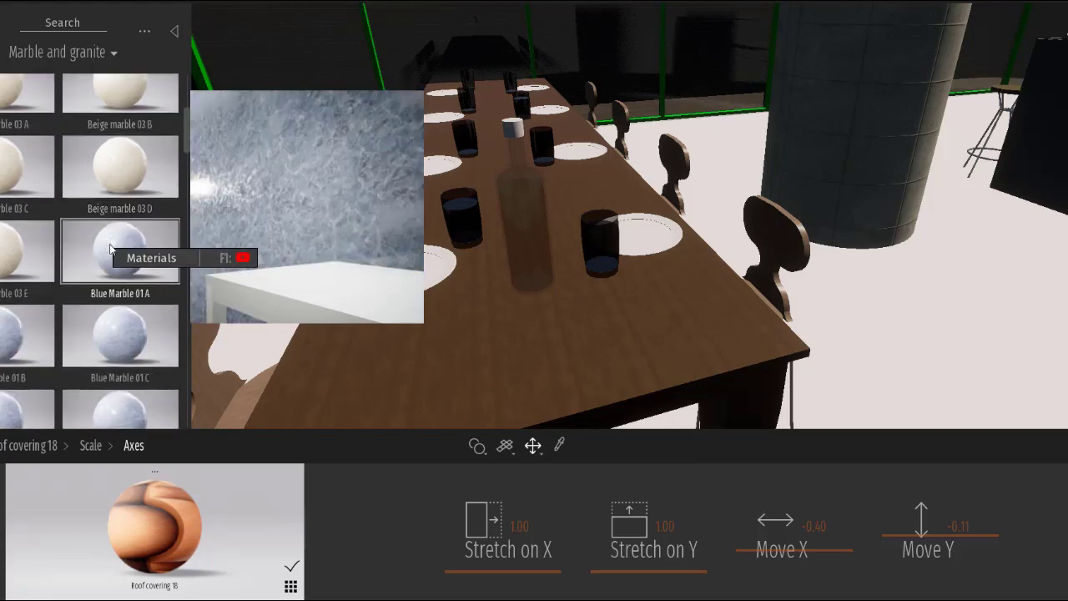
left_click_drag(109, 251, 525, 342)
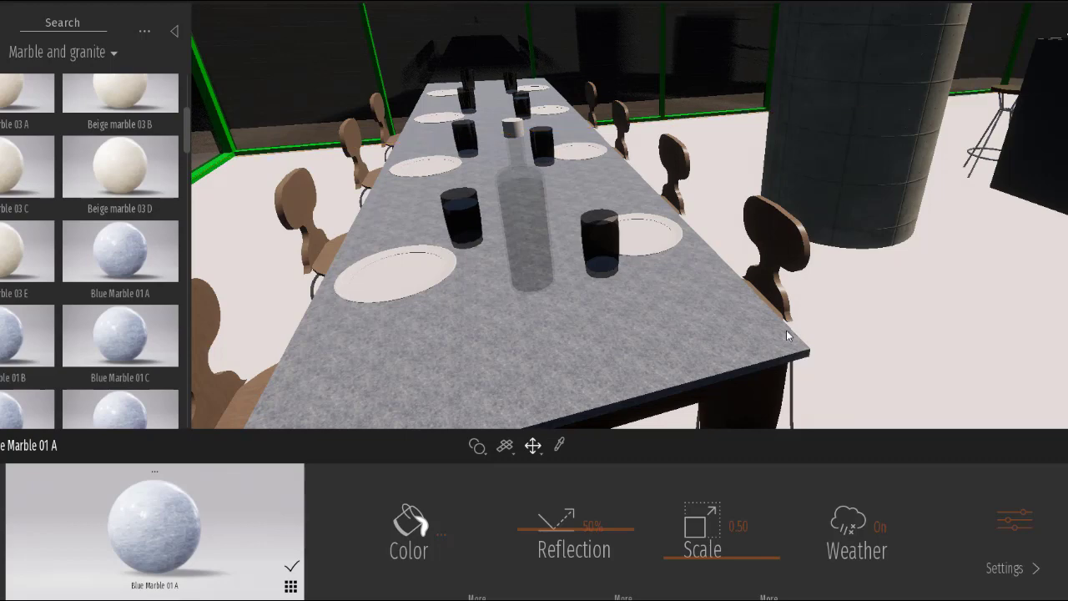
Step: Set the scale of the Blue Marble 01 A material on the dining table to 4.97
scroll(789, 335, "up", 3)
scroll(789, 335, "down", 4)
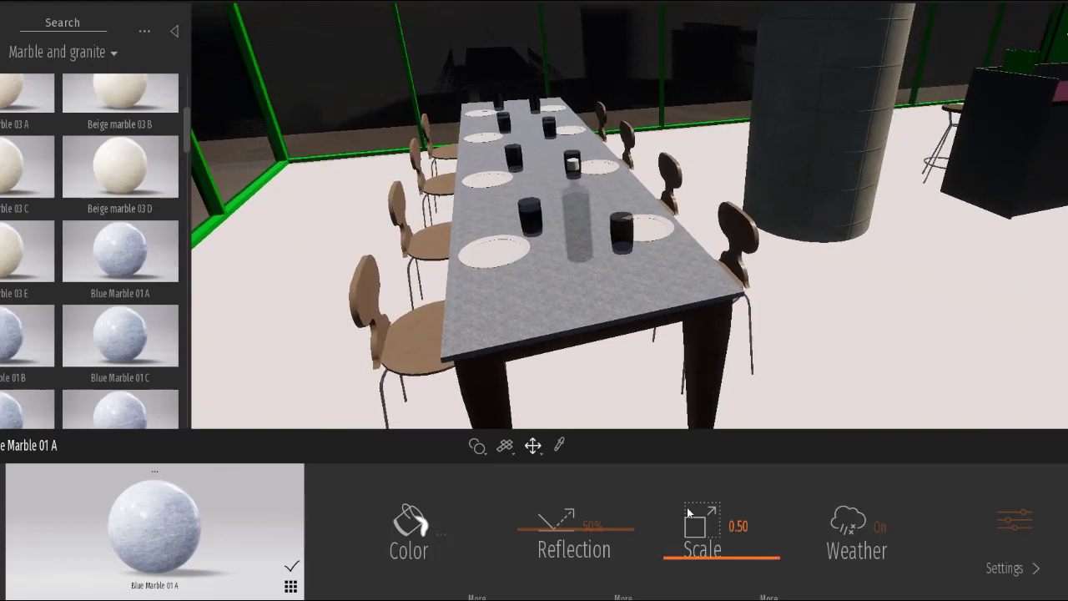
left_click_drag(741, 561, 752, 507)
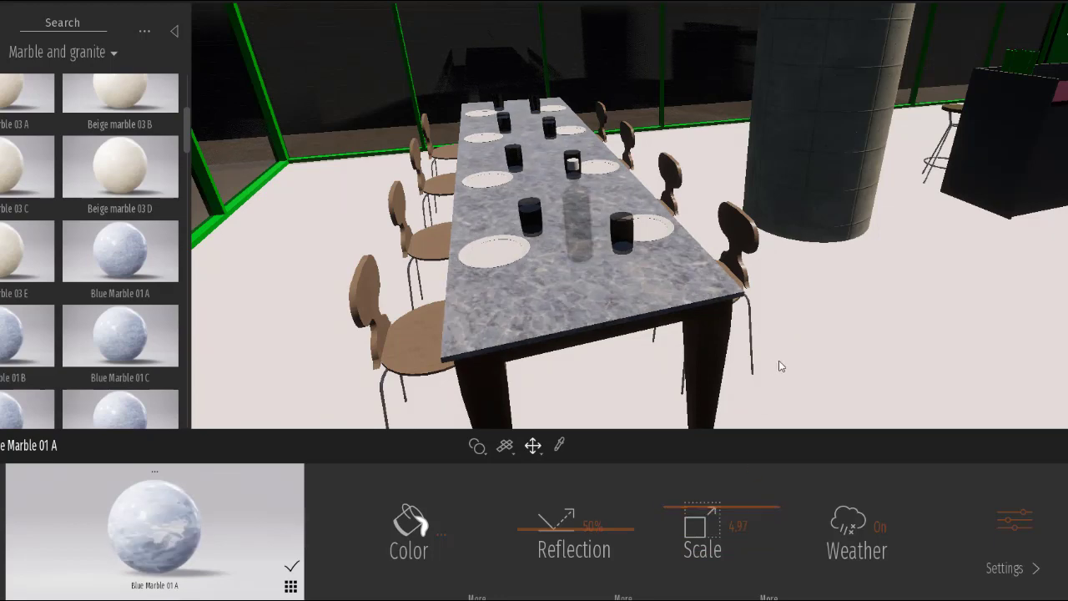
Step: Examine the marble tabletop up close and open the additional settings of the Blue Marble 01 A material
scroll(575, 225, "up", 5)
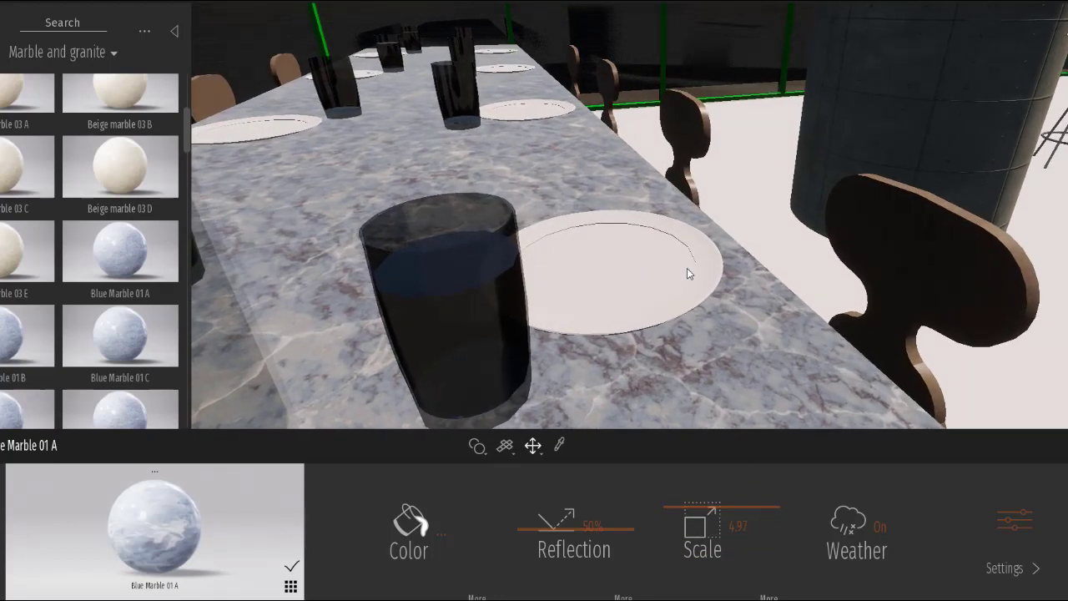
scroll(687, 268, "down", 5)
middle_click_drag(604, 328, 734, 321, "shift")
middle_click_drag(473, 367, 618, 205, "shift")
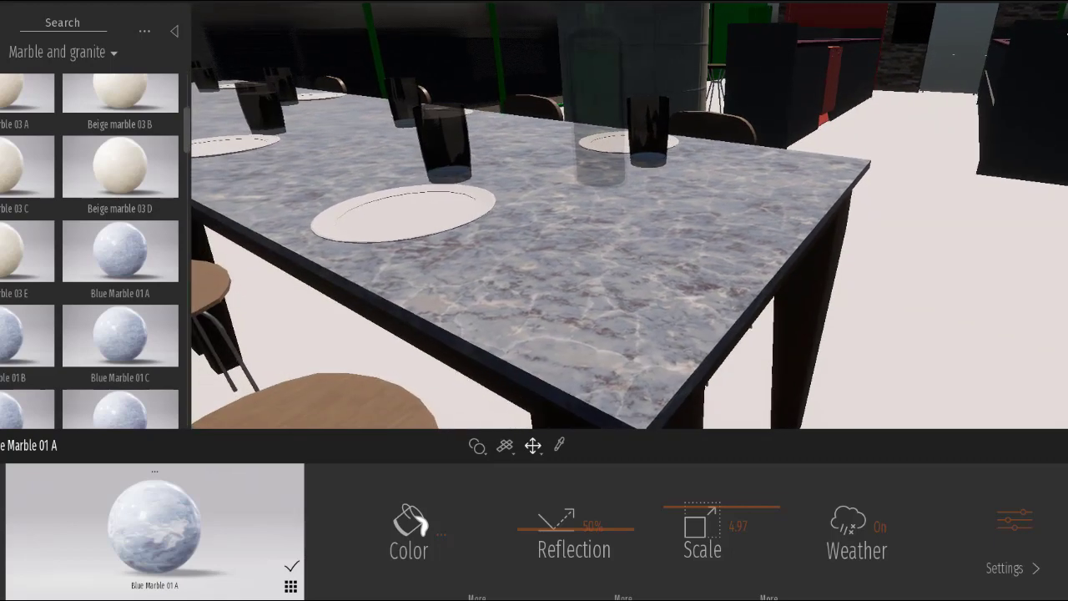
left_click(1036, 570)
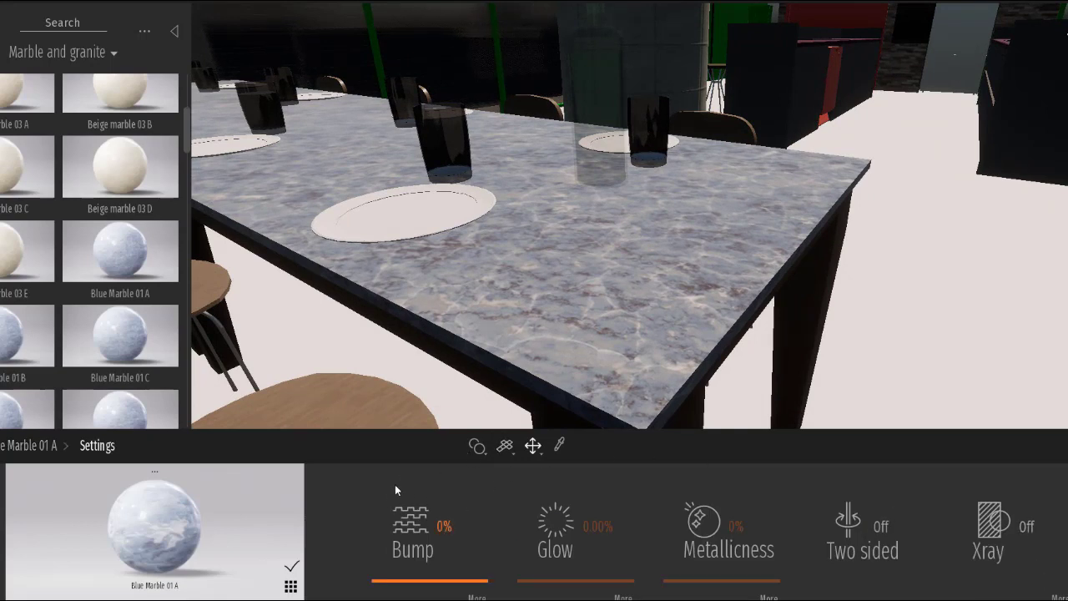
key("BackSpace")
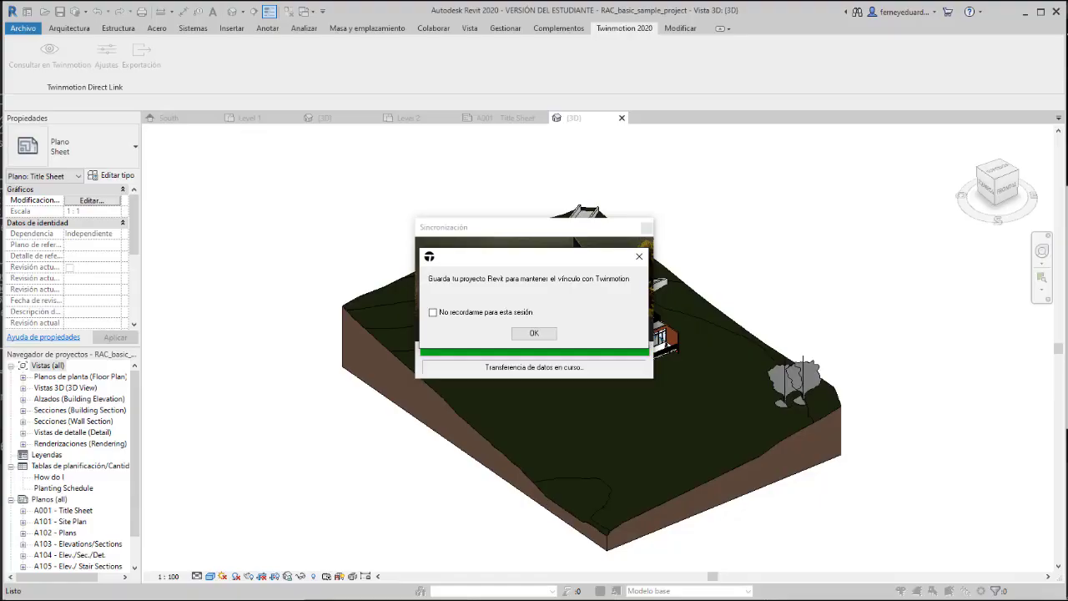
Step: Switch to Revit, dismiss the reminder to save the project, and send the 3D view to Twinmotion through Direct Link
left_click(534, 334)
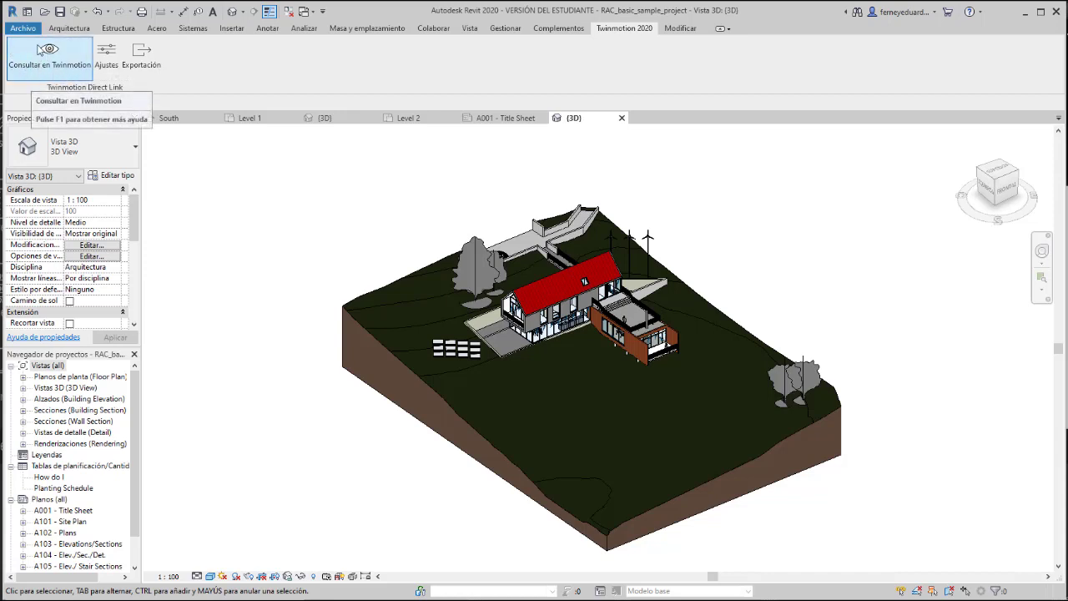
left_click(67, 71)
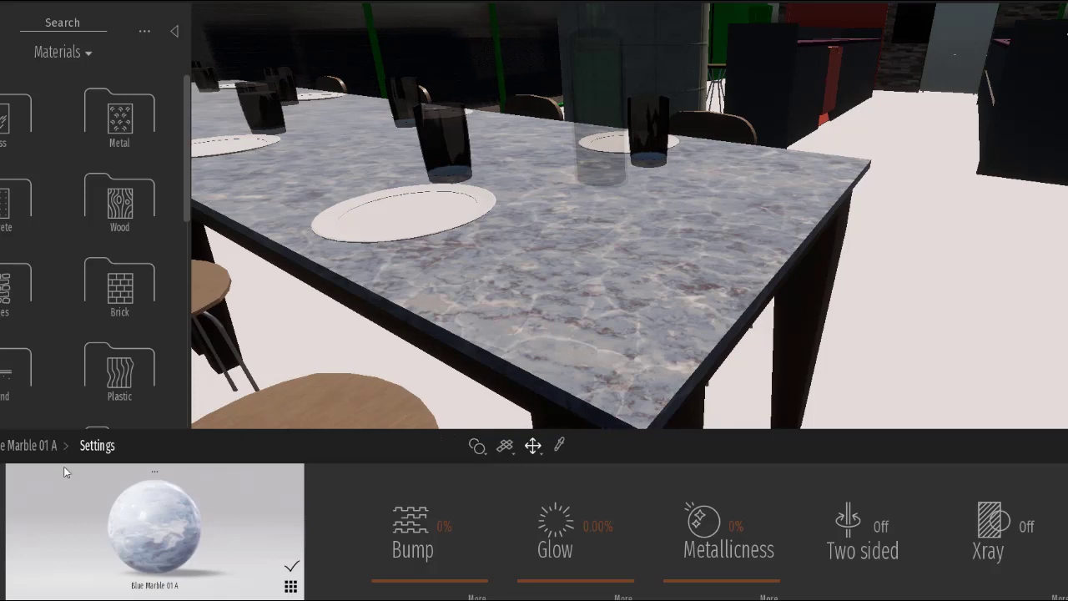
Step: Return to the main properties of the Blue Marble 01 A material in Twinmotion
left_click(41, 448)
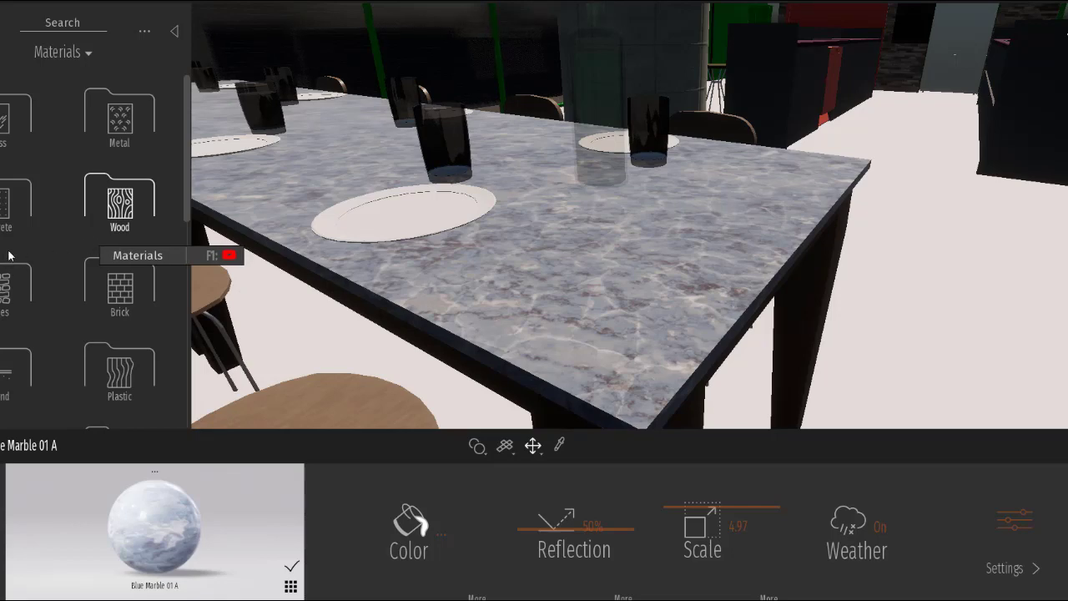
scroll(564, 227, "down", 10)
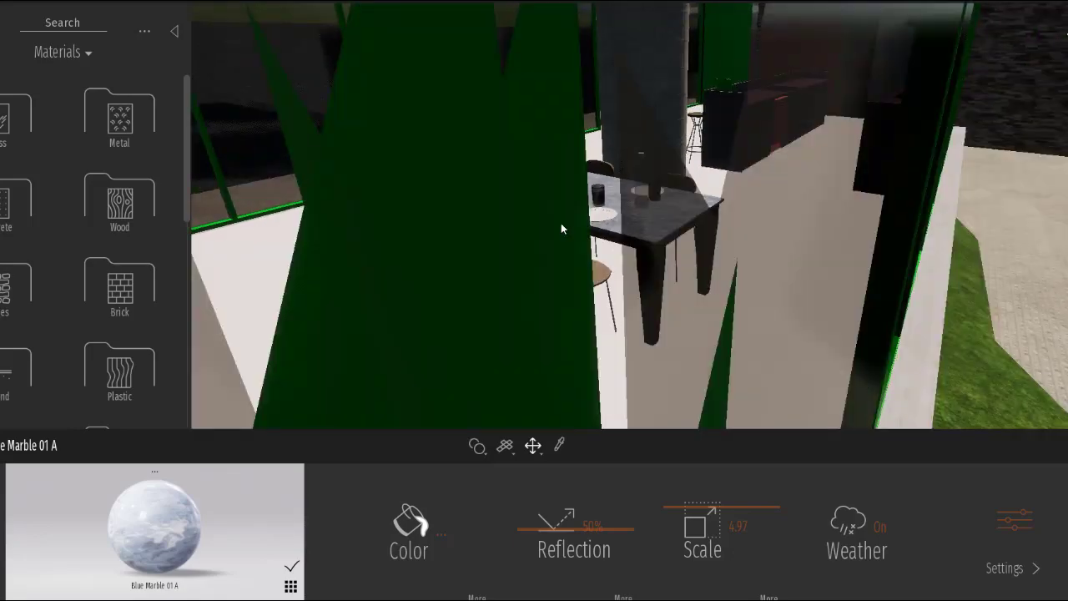
Step: Apply the Stone 01 material from the Stones collection to the retaining wall around the terrace
scroll(564, 227, "down", 4)
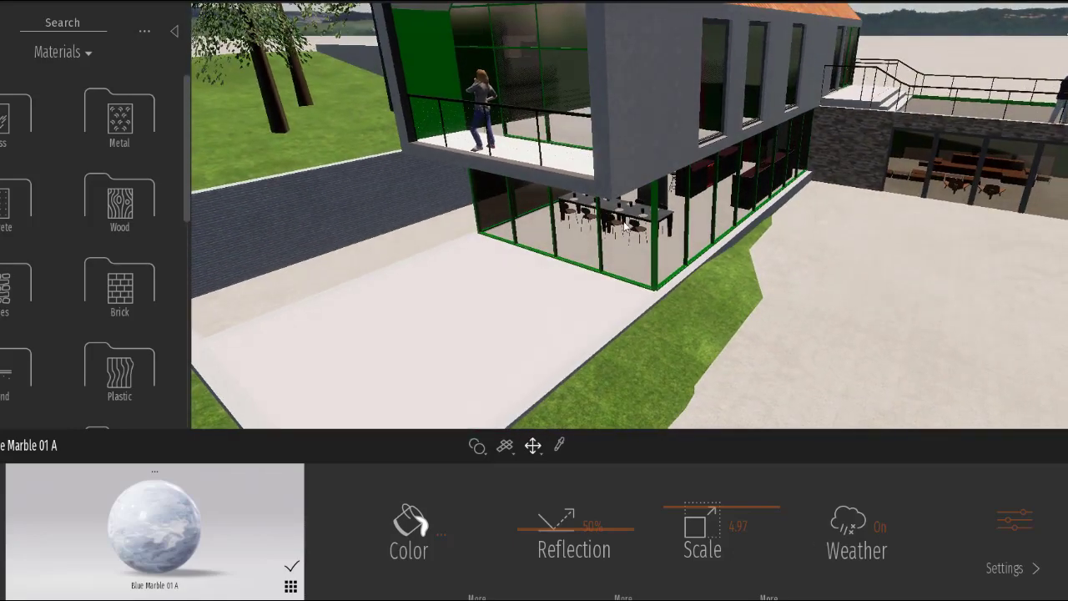
right_click_drag(565, 228, 434, 276)
middle_click_drag(565, 227, 639, 222, "shift")
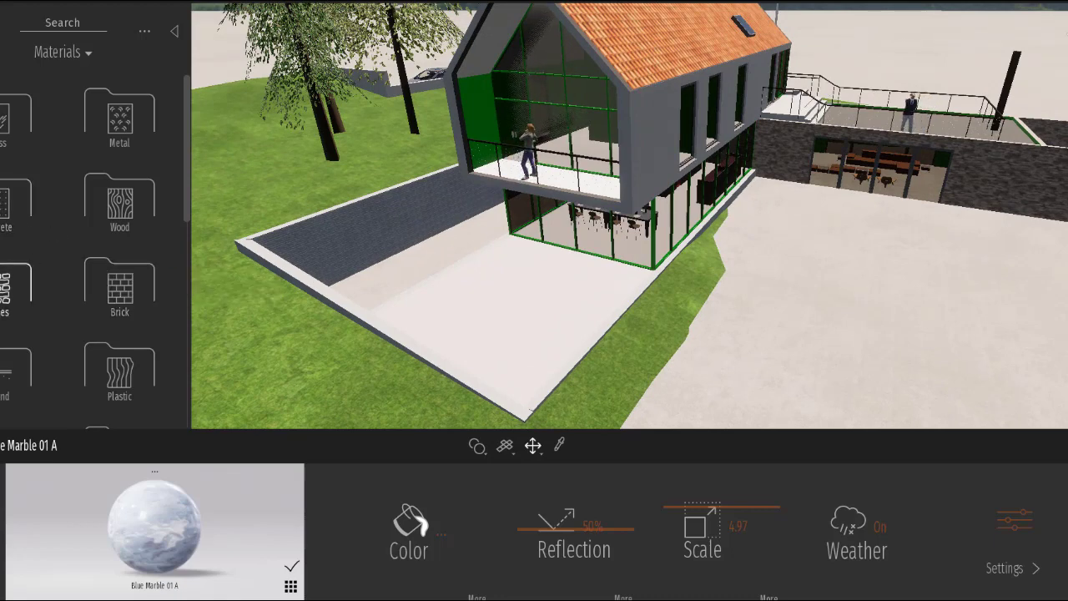
left_click(15, 288)
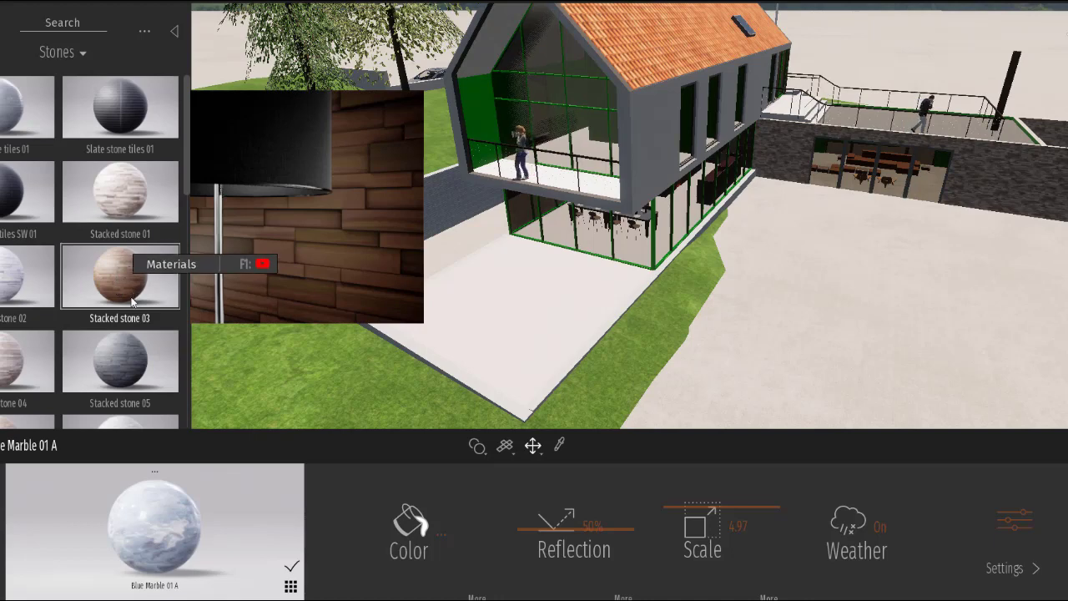
scroll(130, 313, "down", 1)
scroll(129, 313, "down", 3)
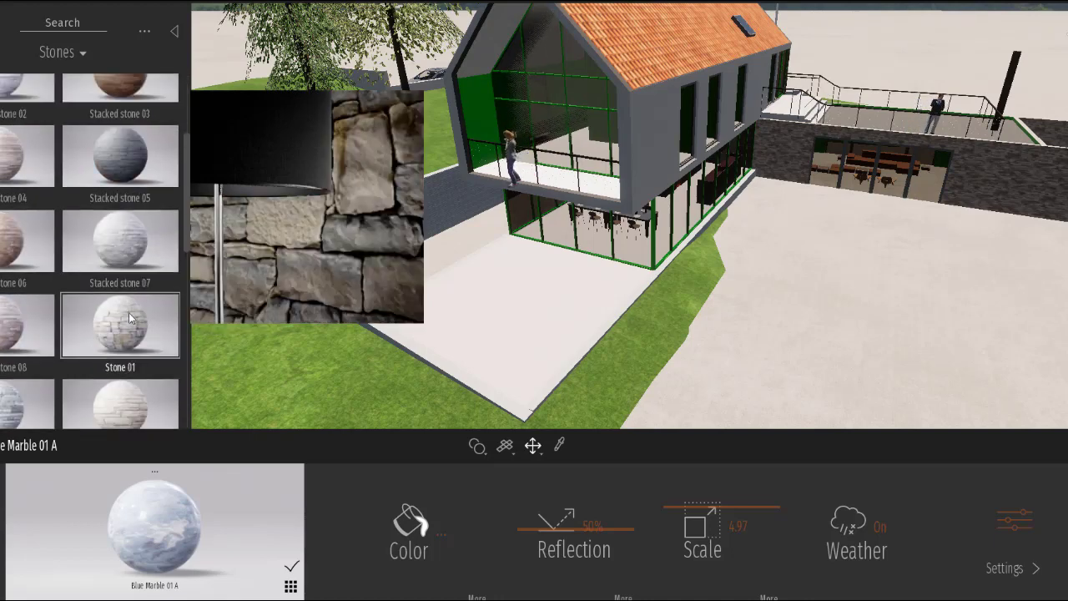
left_click(118, 284)
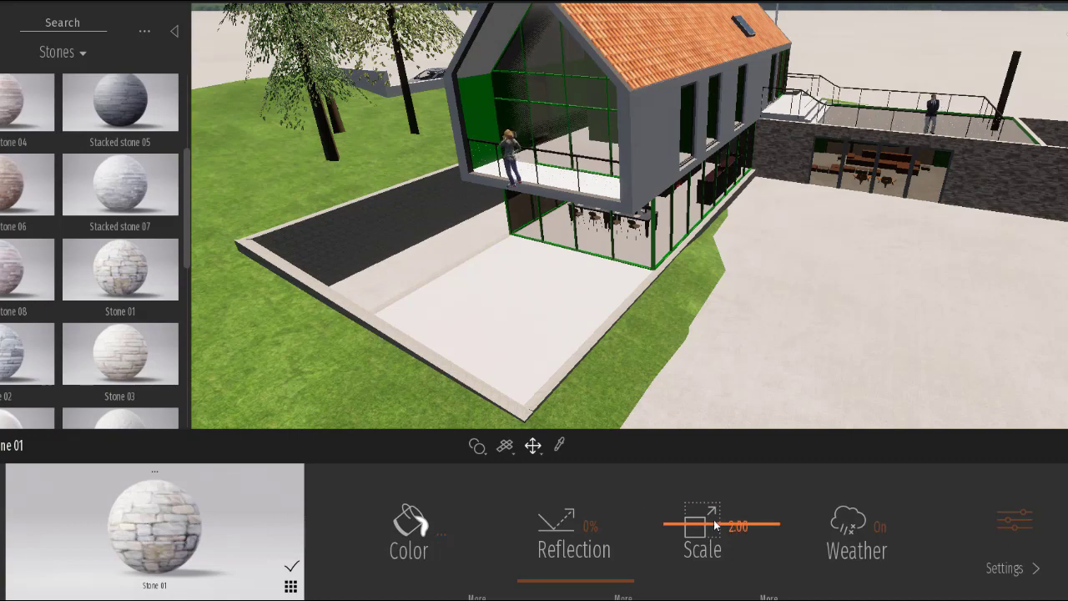
Step: Set the scale of the Stone 01 material on the retaining wall to 10.00
left_click_drag(716, 526, 716, 501)
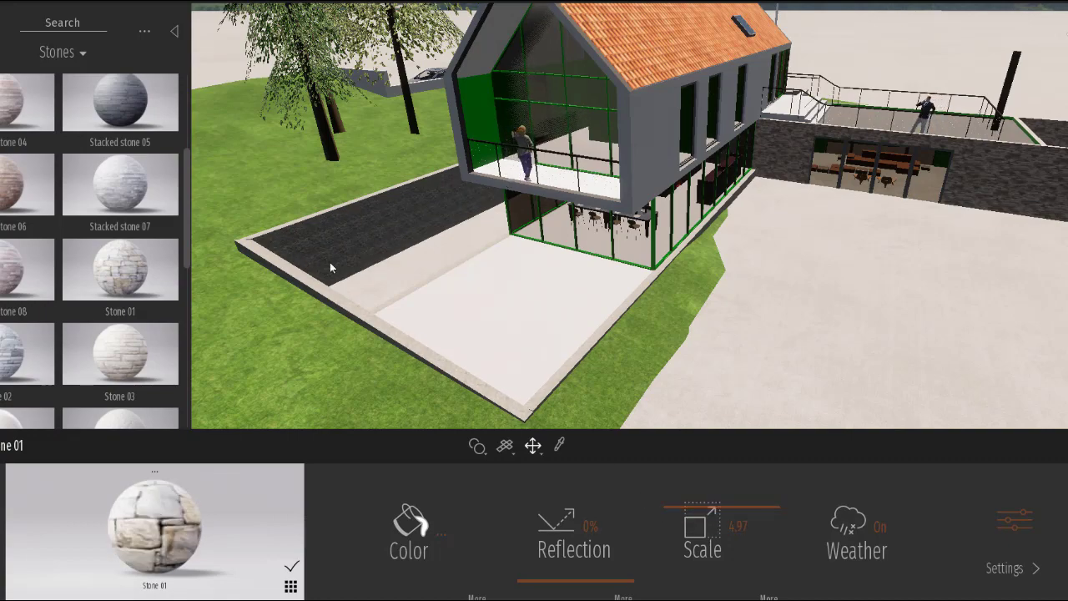
scroll(313, 222, "up", 3)
scroll(313, 220, "up", 5)
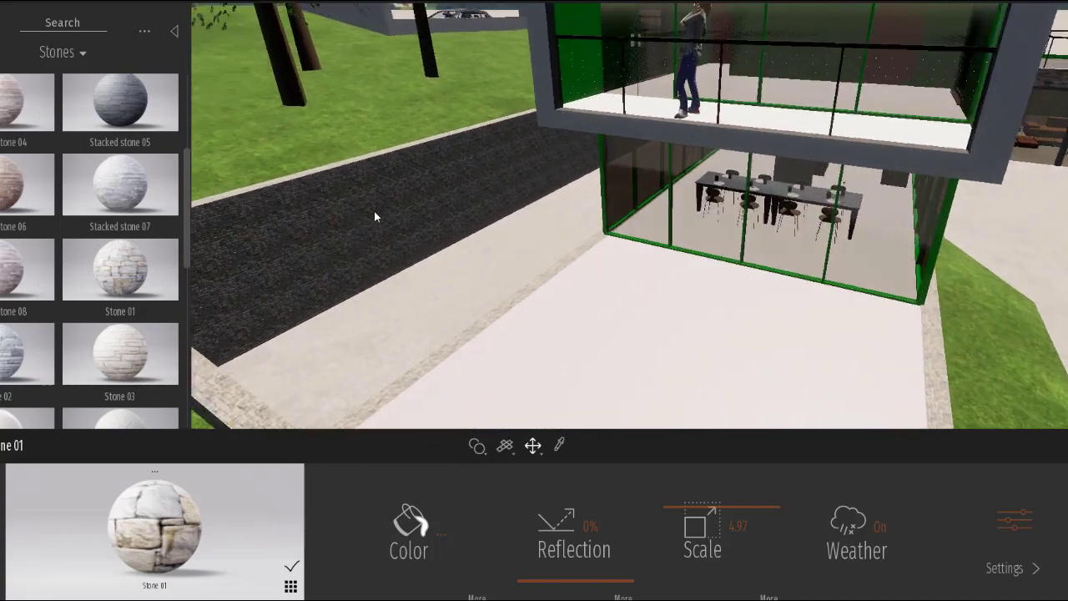
scroll(375, 212, "up", 3)
right_click_drag(348, 210, 331, 269)
middle_click_drag(527, 325, 566, 338)
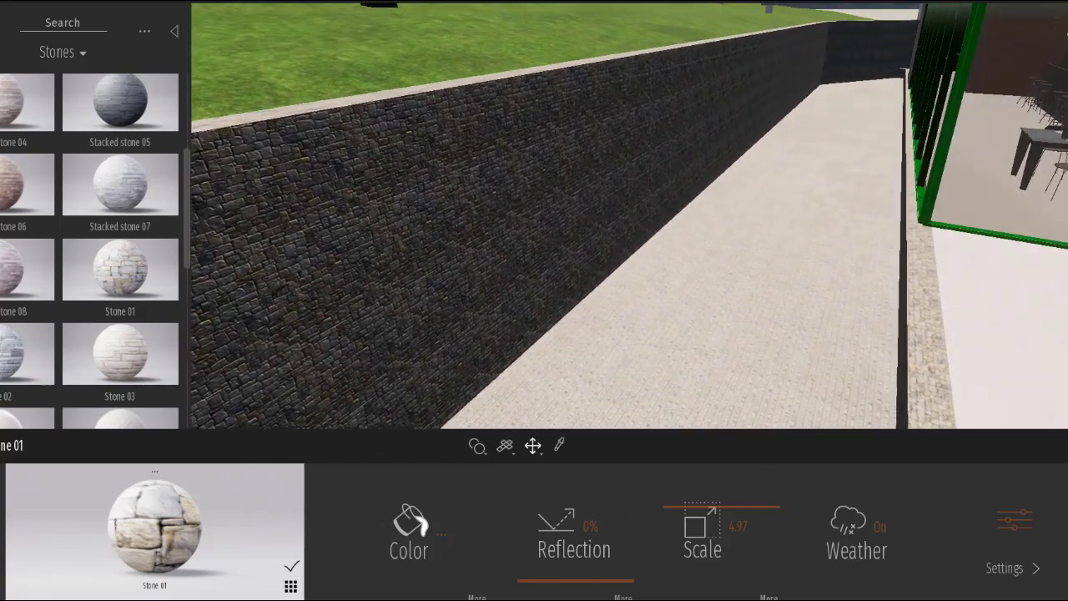
left_click(755, 490)
left_click_drag(755, 485, 760, 460)
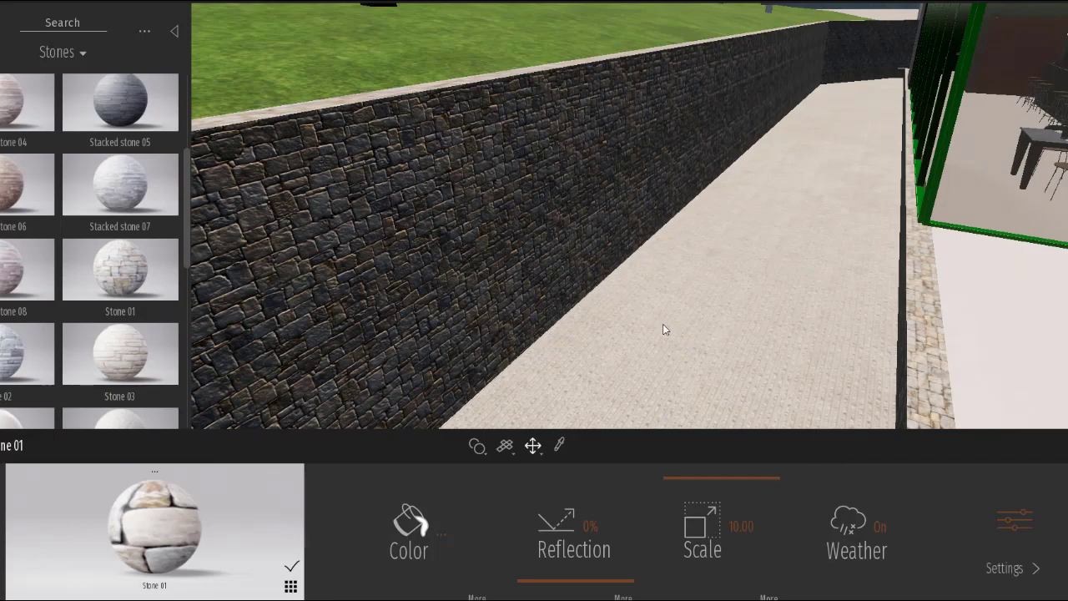
Step: Leave the Stones collection, open the Brick material collection and browse it as far as the Dirty brick materials
scroll(663, 325, "down", 5)
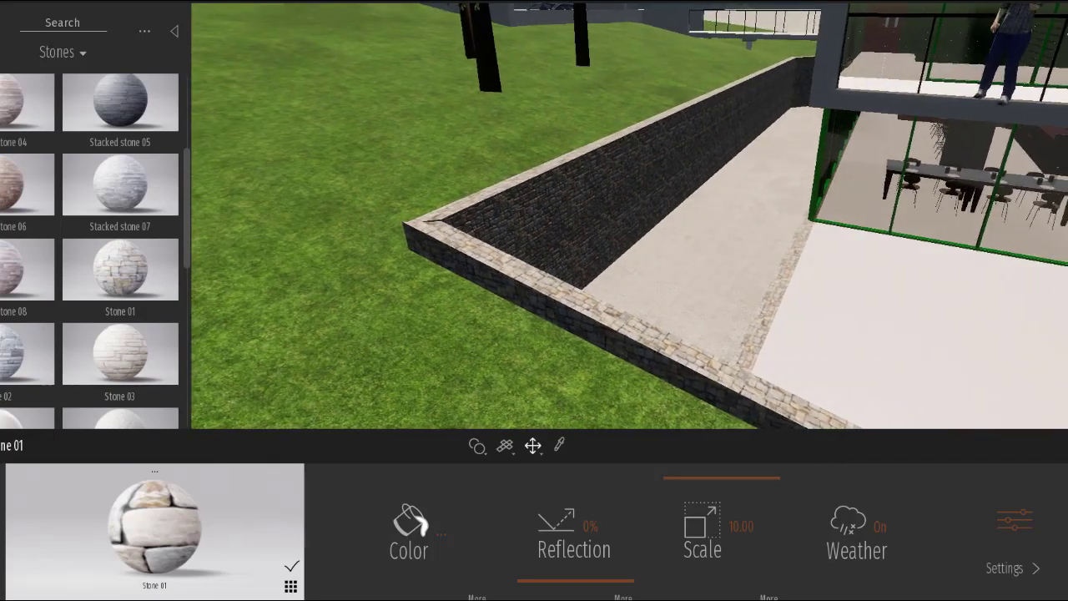
middle_click_drag(650, 338, 404, 297)
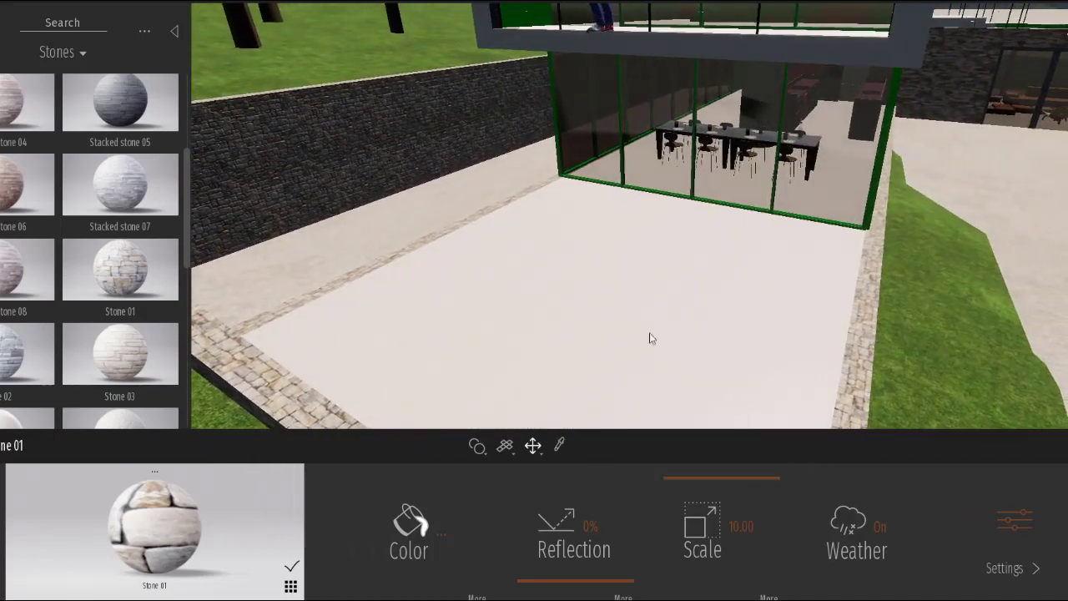
left_click(47, 53)
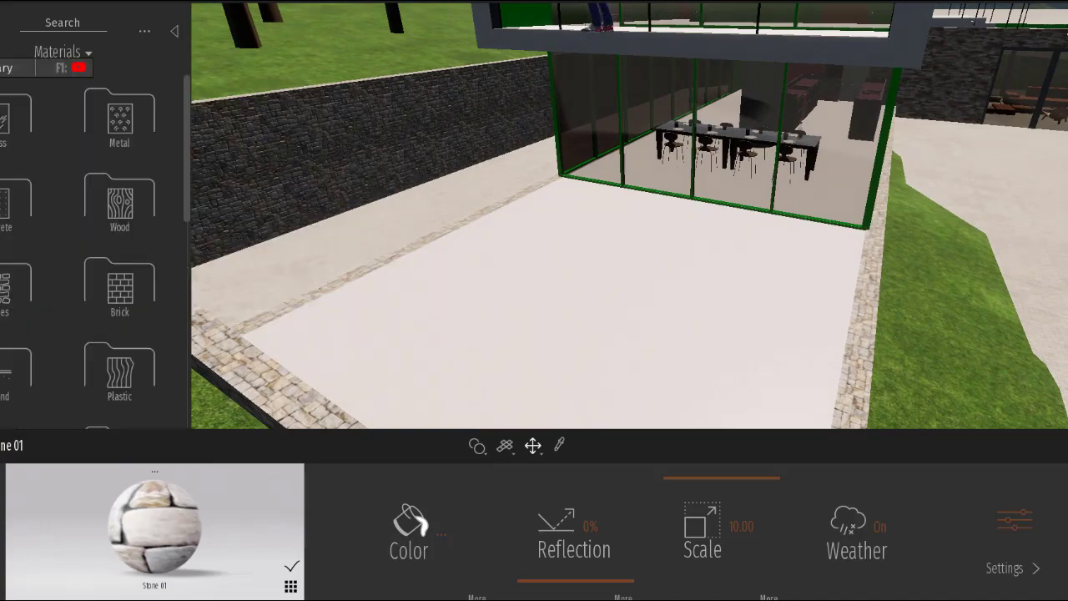
scroll(393, 167, "down", 6)
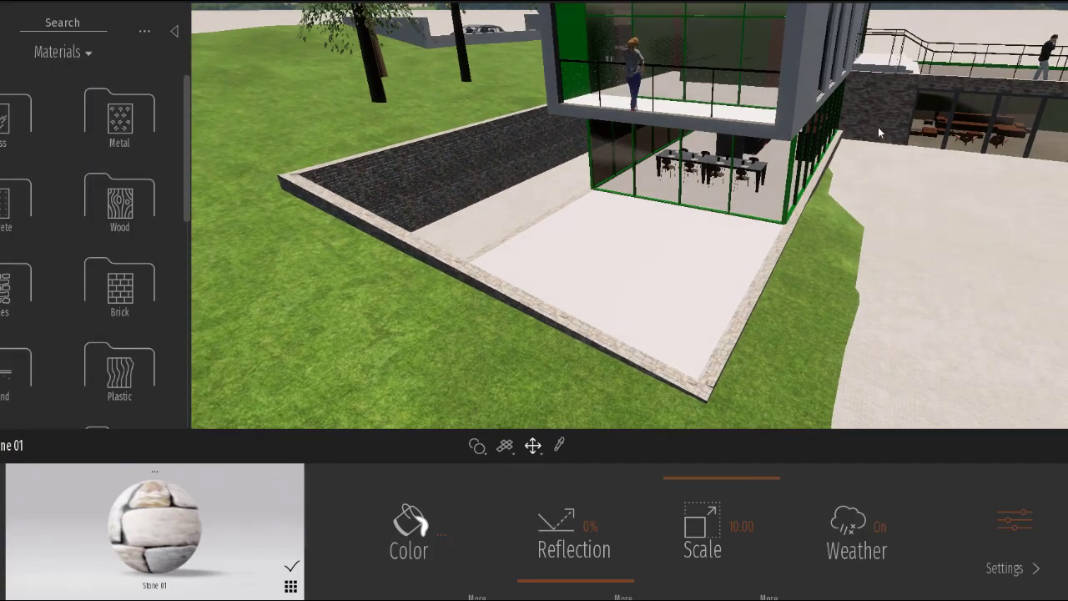
middle_click_drag(879, 127, 424, 112)
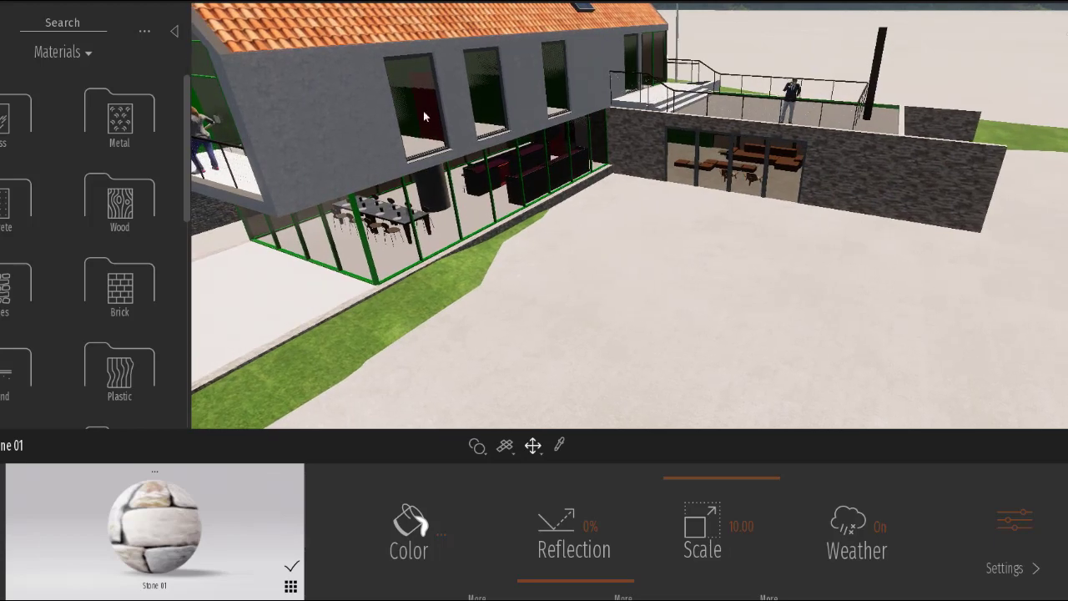
left_click(119, 300)
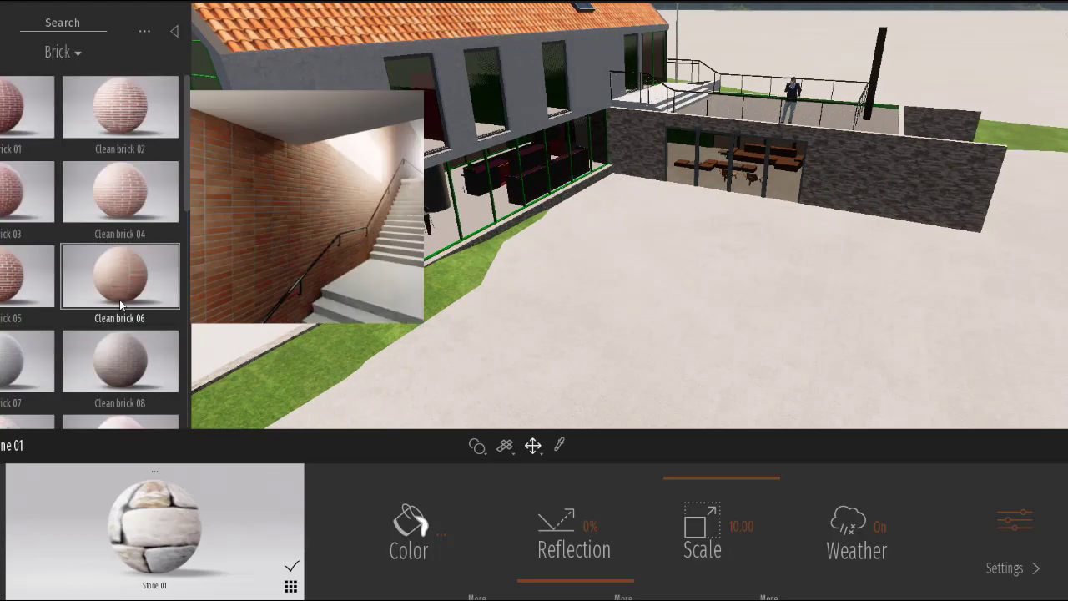
mouse_move(62, 216)
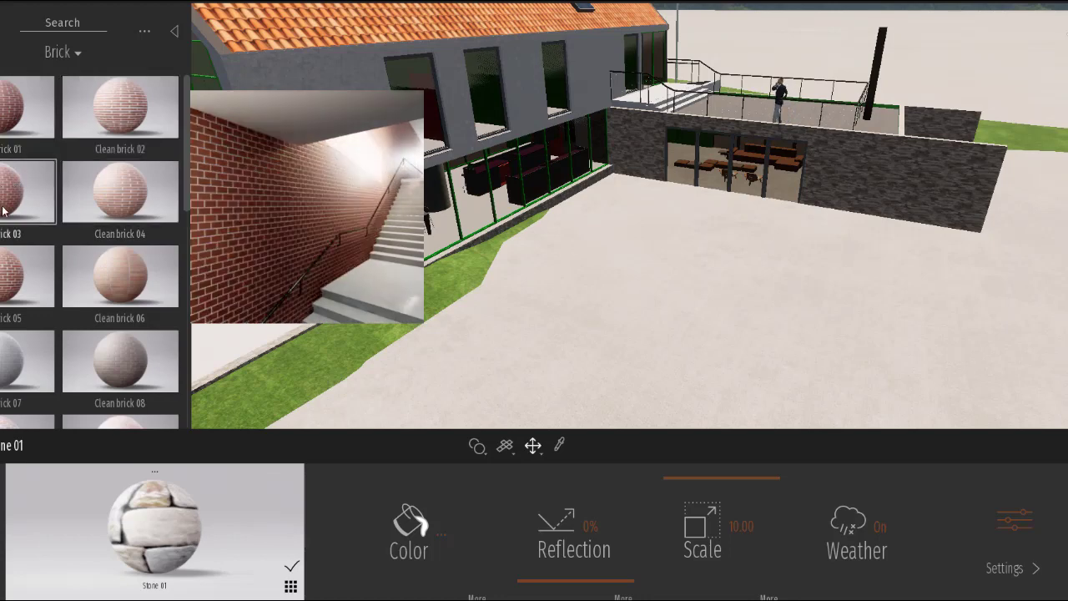
scroll(71, 251, "down", 2)
mouse_move(3, 349)
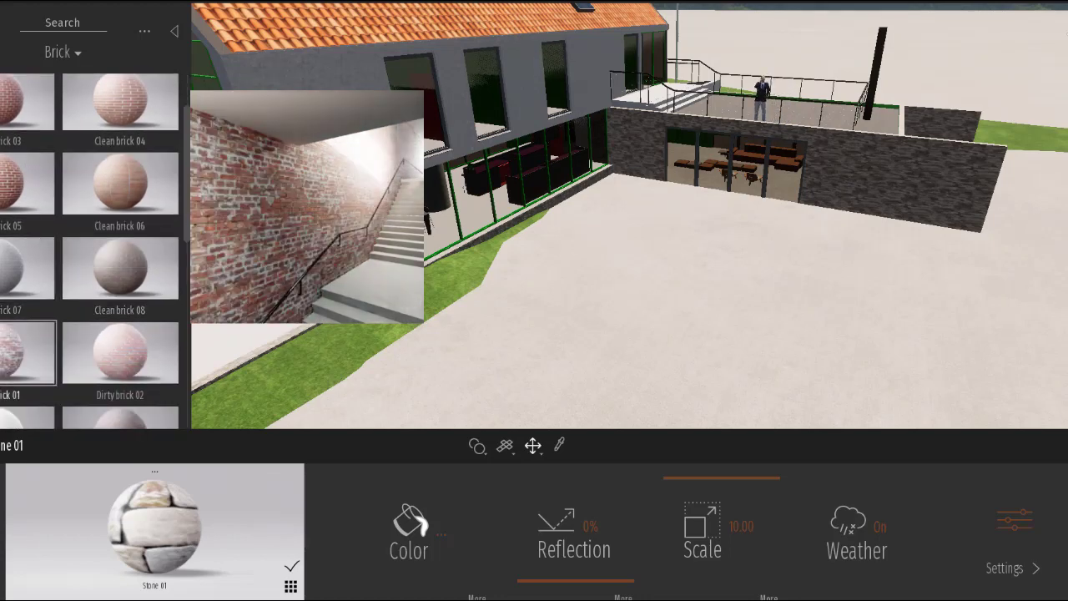
Step: Apply Dirty brick 01 to the green living room wall between the glass doors and the television wall, and set its scale to 5.73
scroll(501, 259, "down", 4)
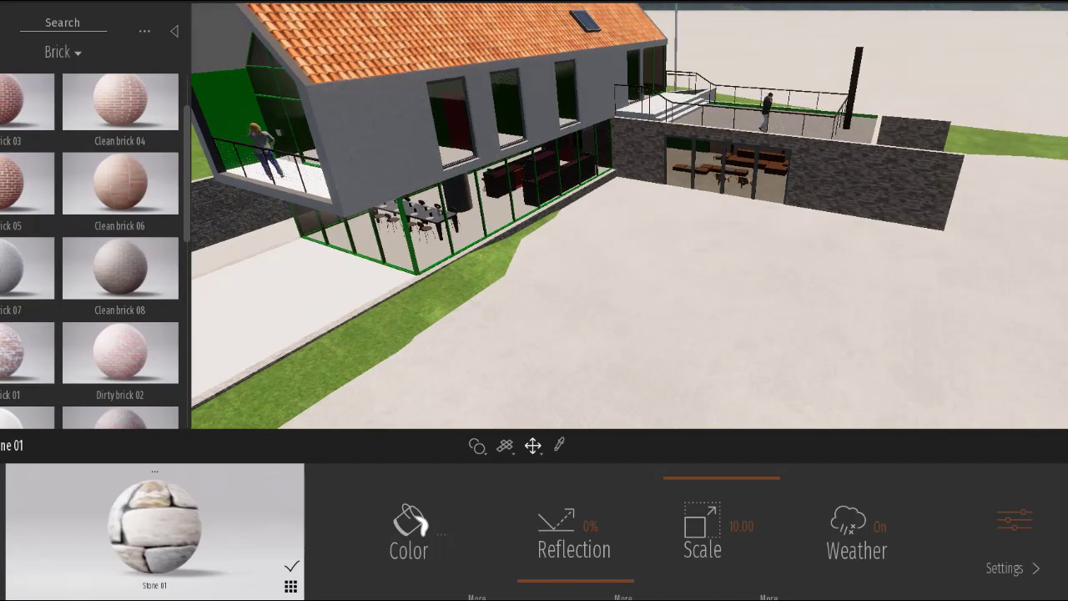
middle_click_drag(486, 260, 397, 184, "shift")
right_click_drag(535, 250, 597, 247)
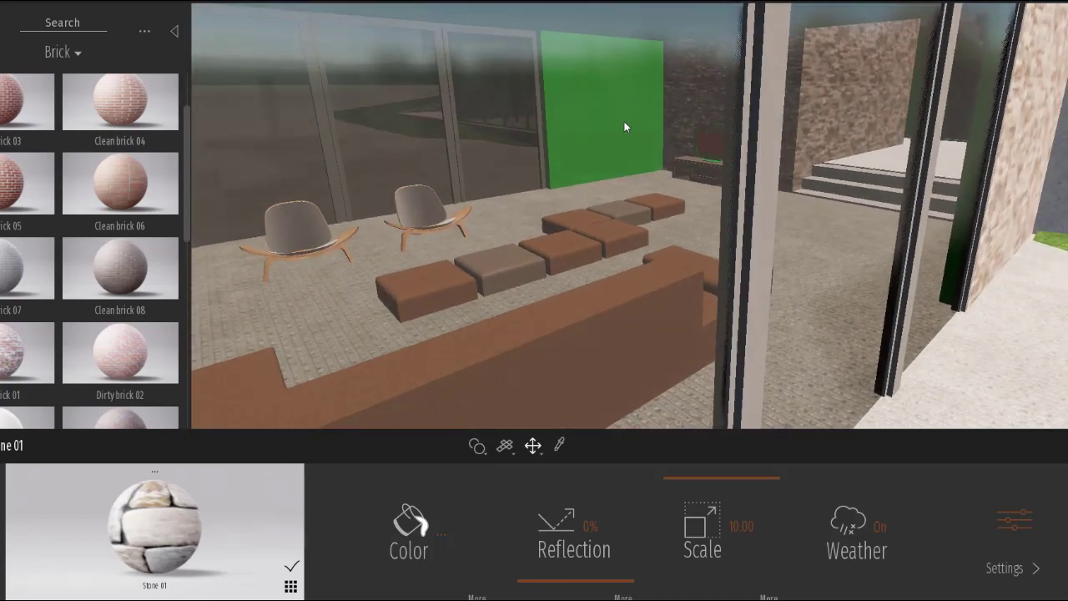
scroll(626, 114, "up", 3)
middle_click_drag(628, 114, 624, 249)
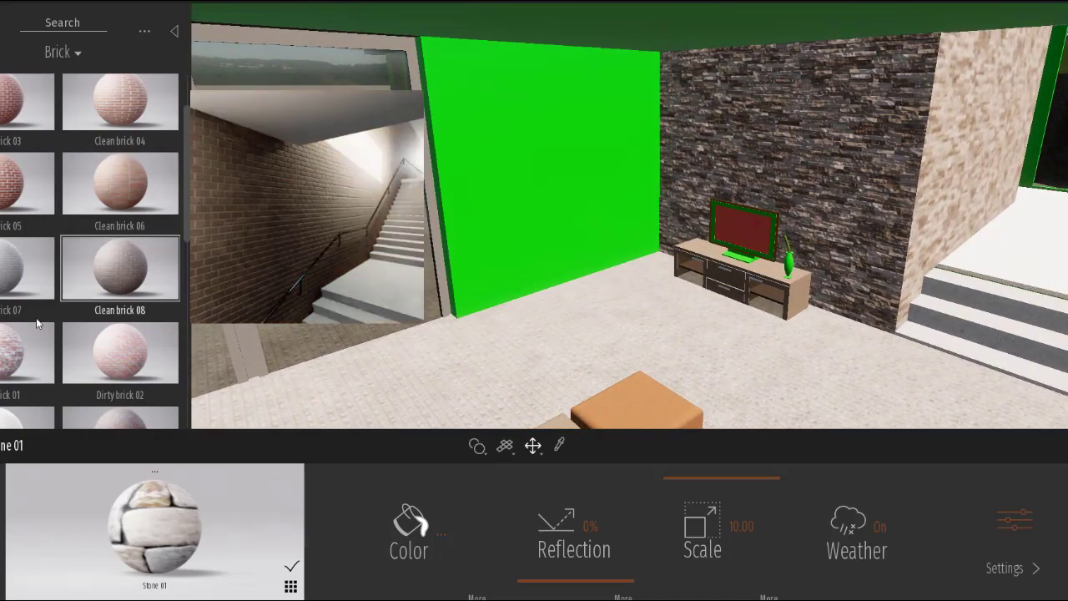
left_click_drag(94, 340, 501, 153)
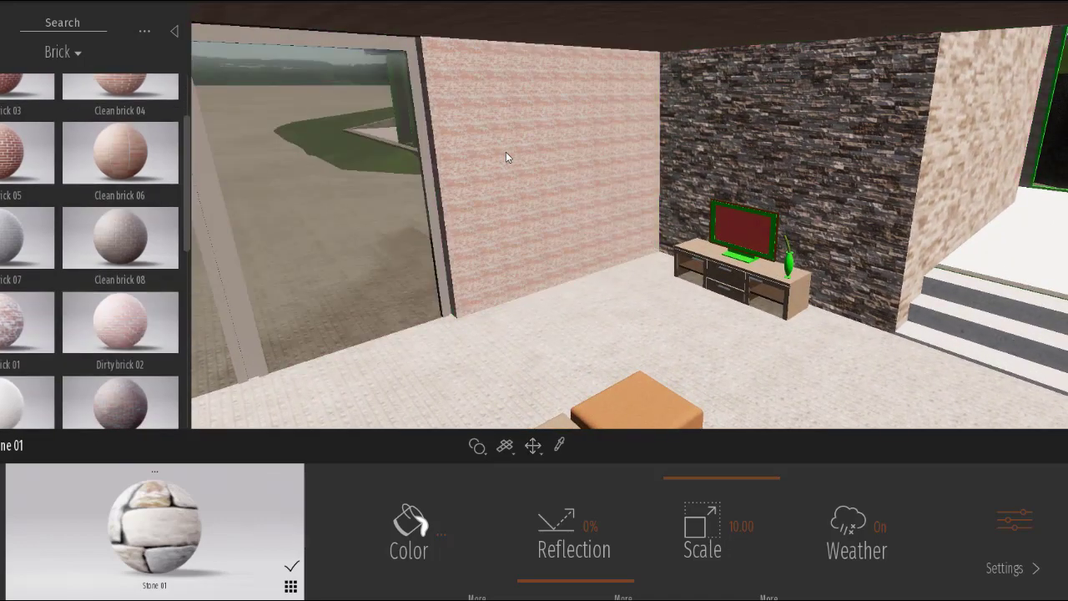
left_click_drag(733, 544, 738, 500)
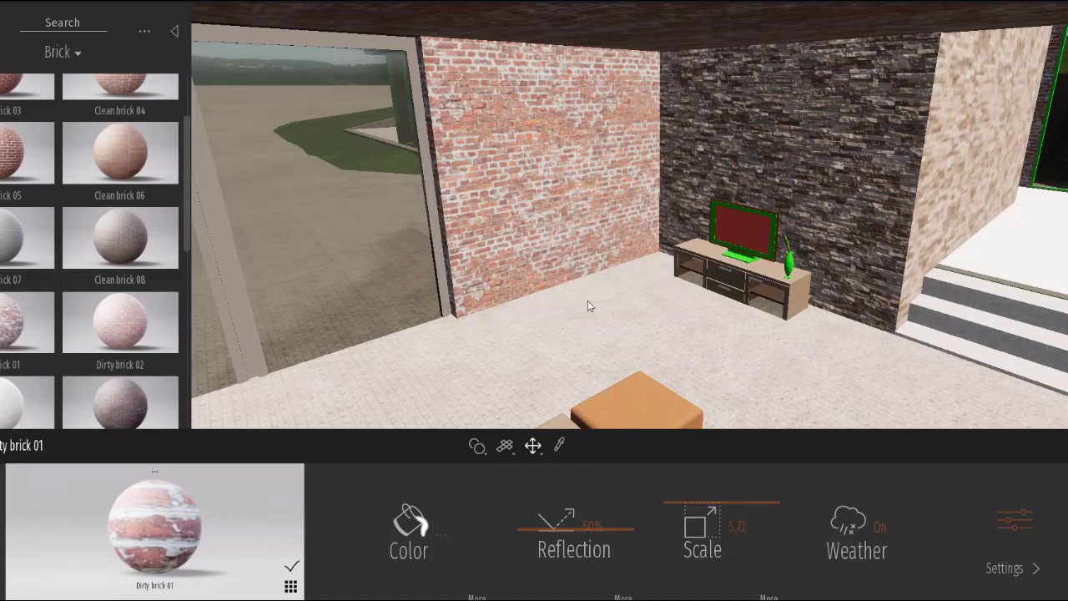
Step: Examine the brick wall texture up close and view it together with the rest of the living room
scroll(557, 137, "up", 3)
scroll(557, 137, "up", 2)
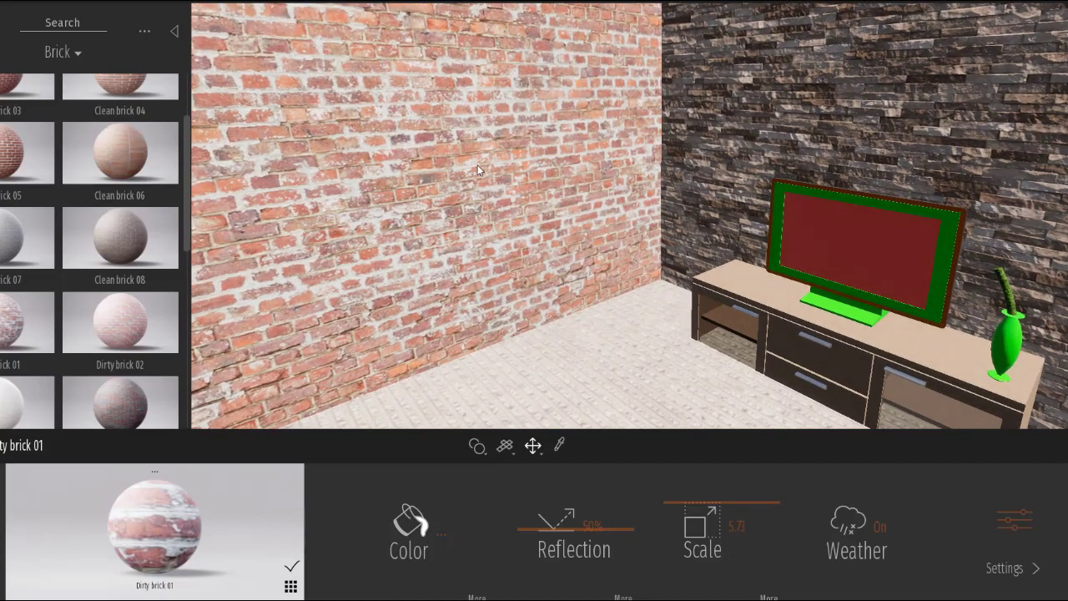
scroll(384, 134, "up", 5)
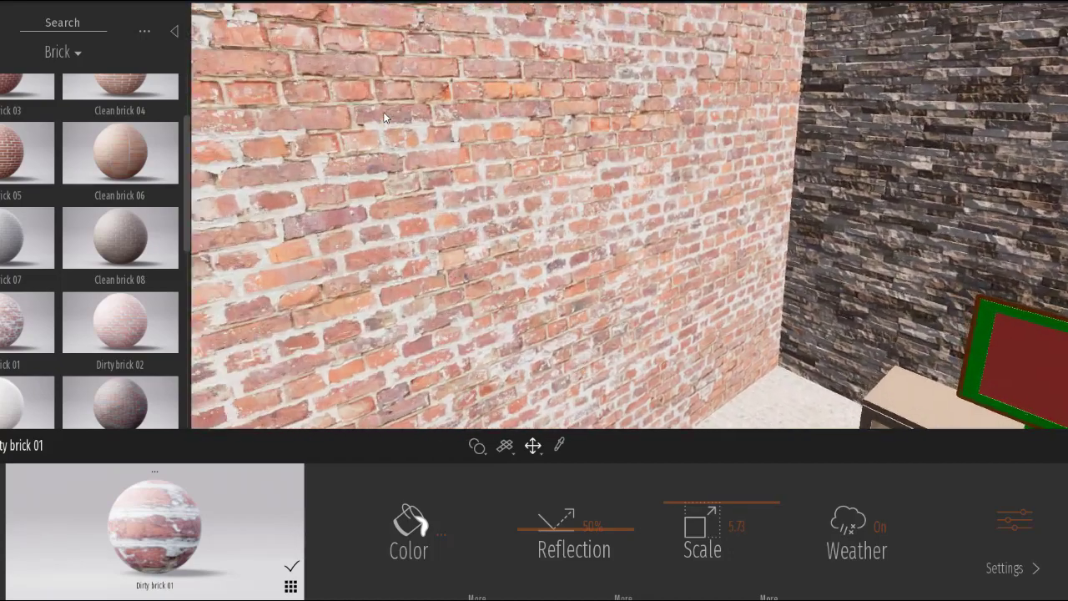
scroll(530, 136, "down", 4)
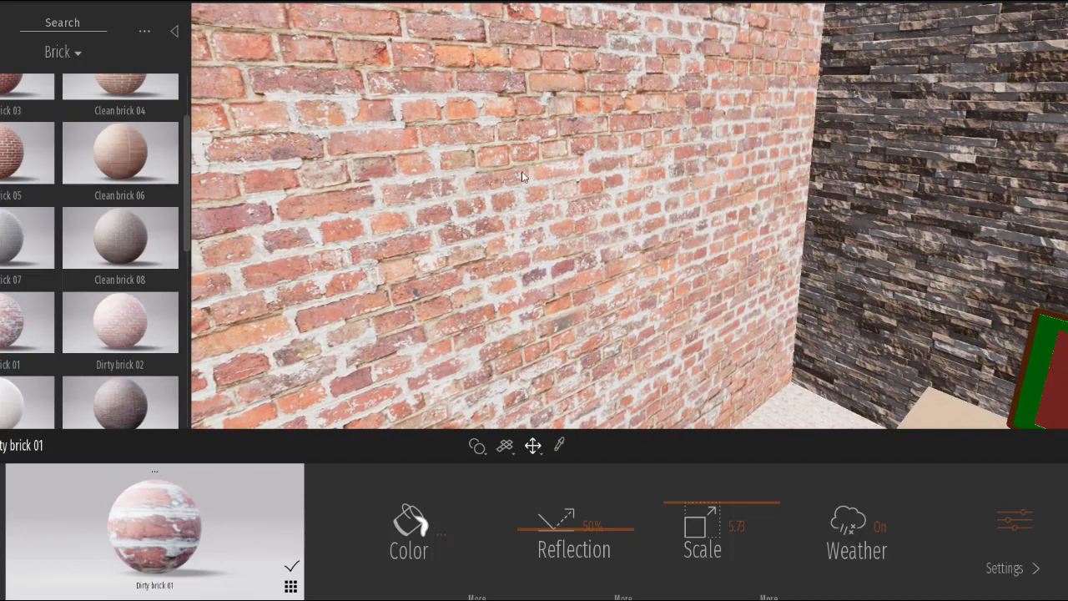
scroll(480, 160, "down", 8)
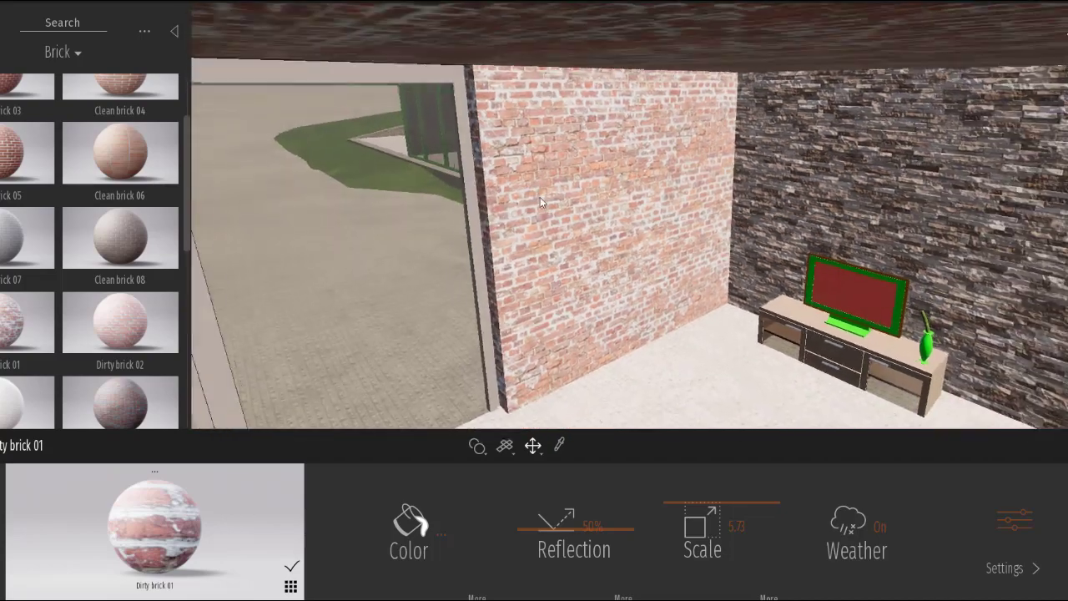
right_click_drag(509, 294, 479, 292)
scroll(490, 171, "down", 5)
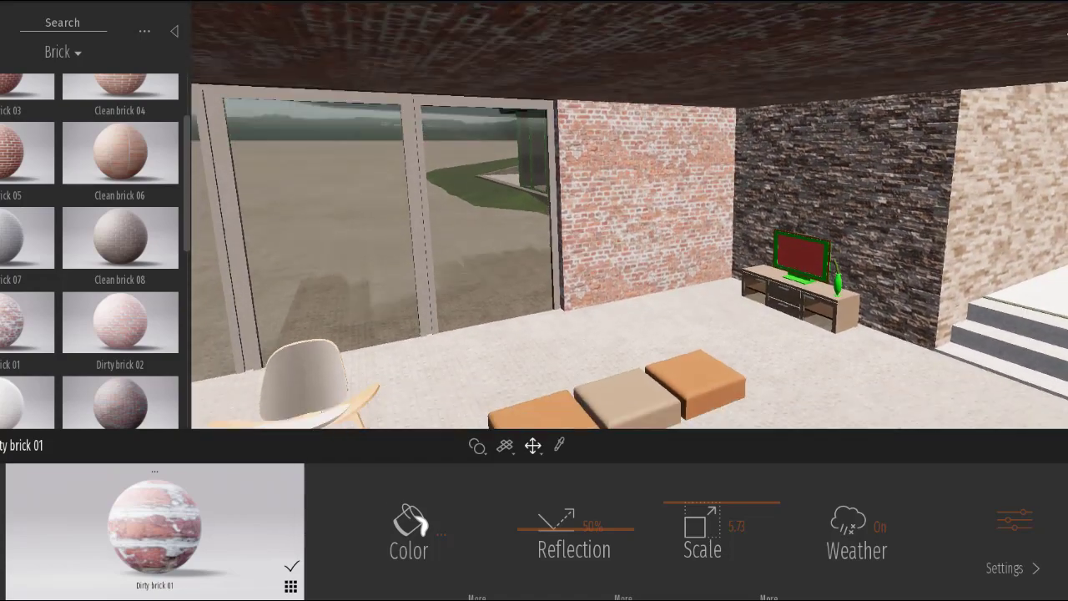
middle_click_drag(490, 171, 490, 232)
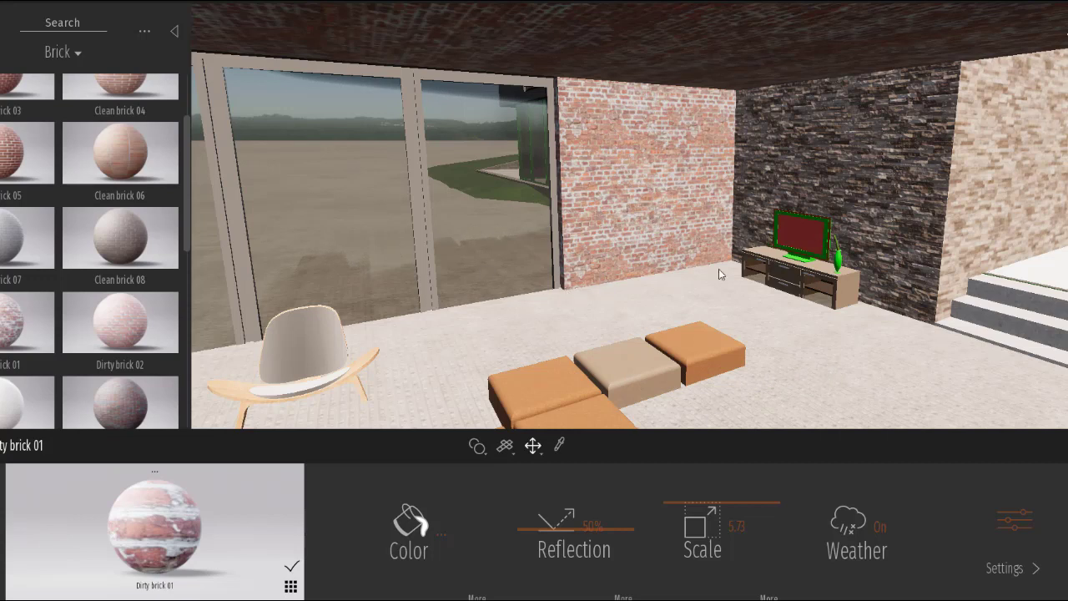
Step: Sample the dark stone wall behind the television and the adjacent brick wall in turn with the Material picker
left_click(560, 447)
left_click(885, 132)
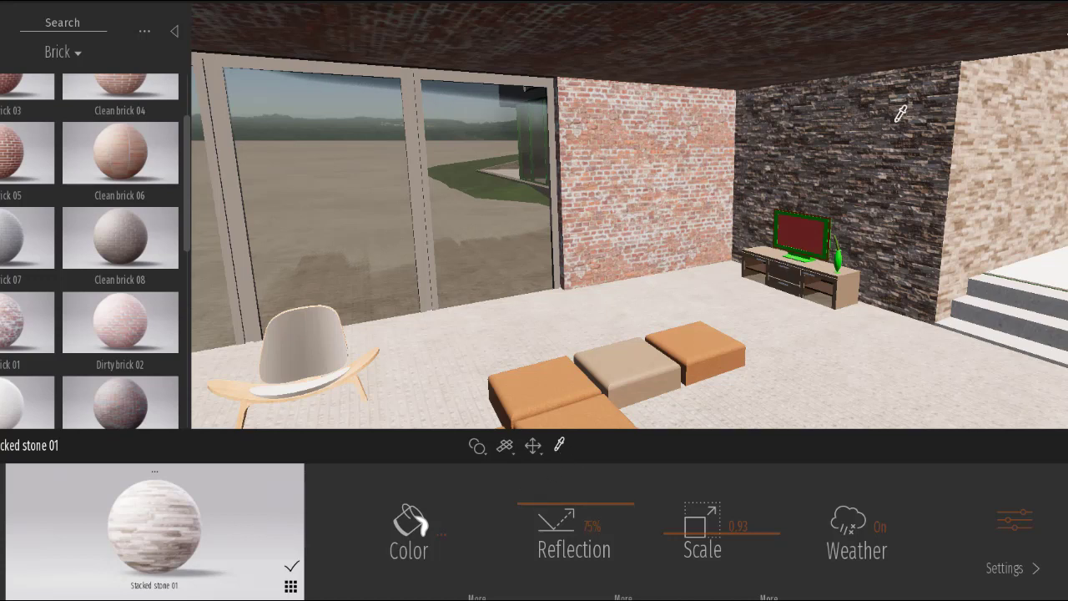
left_click(653, 155)
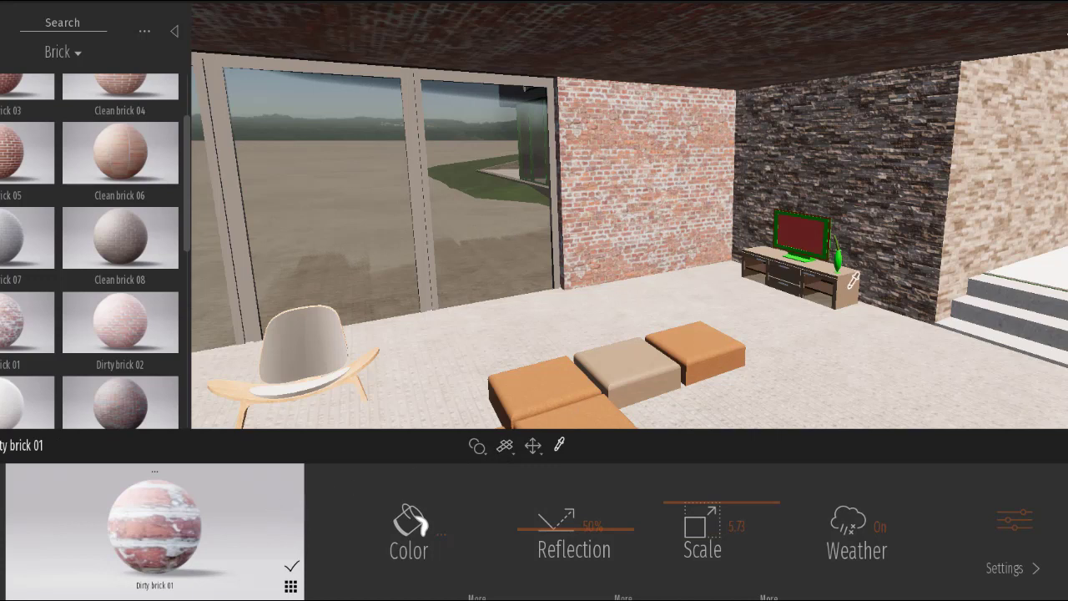
left_click(915, 218)
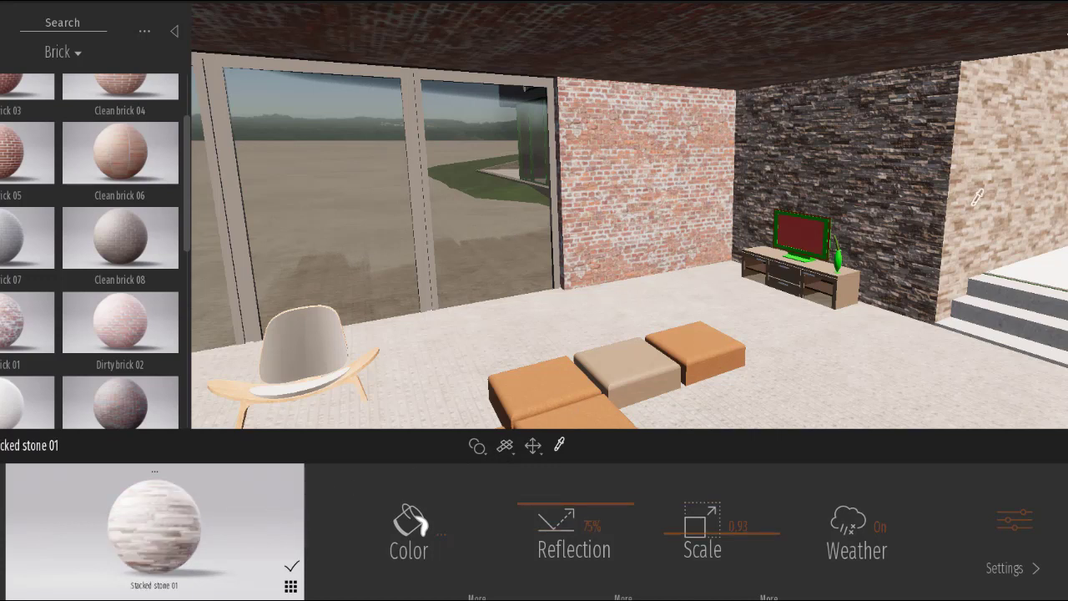
left_click(628, 169)
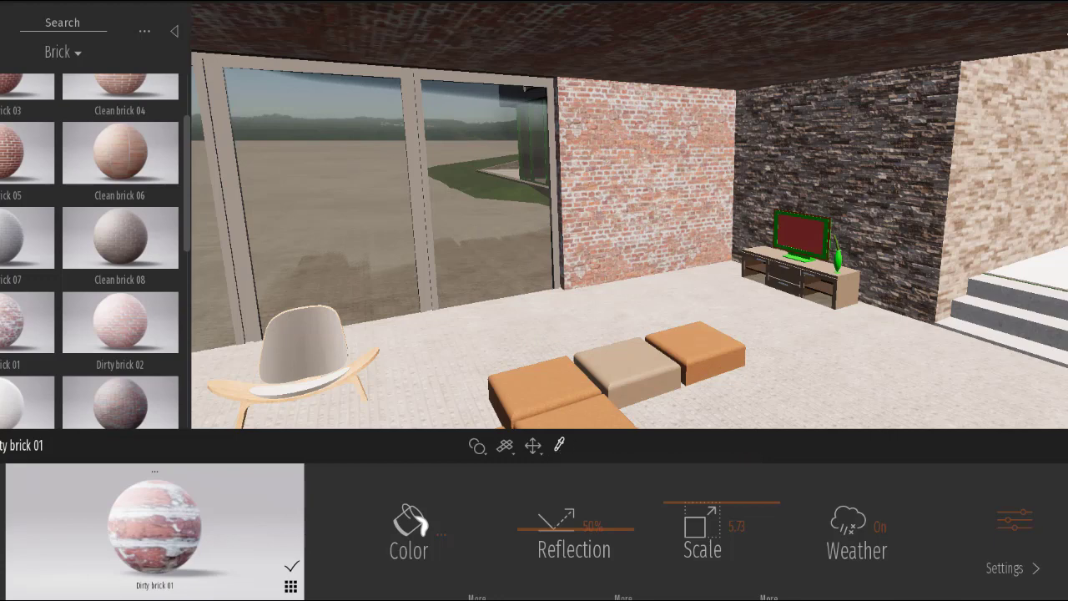
left_click(856, 184)
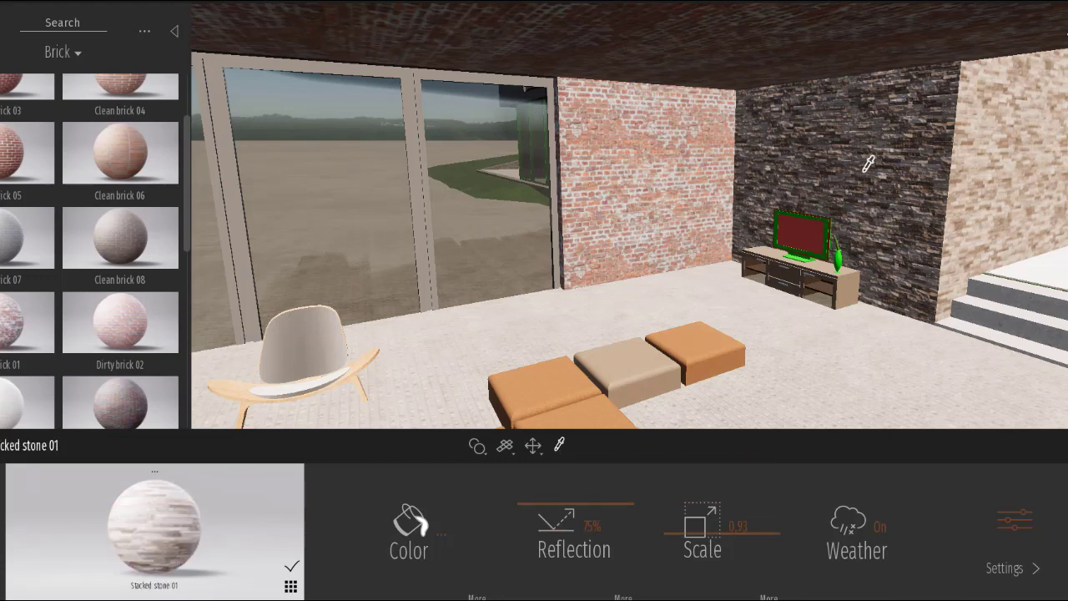
mouse_move(169, 163)
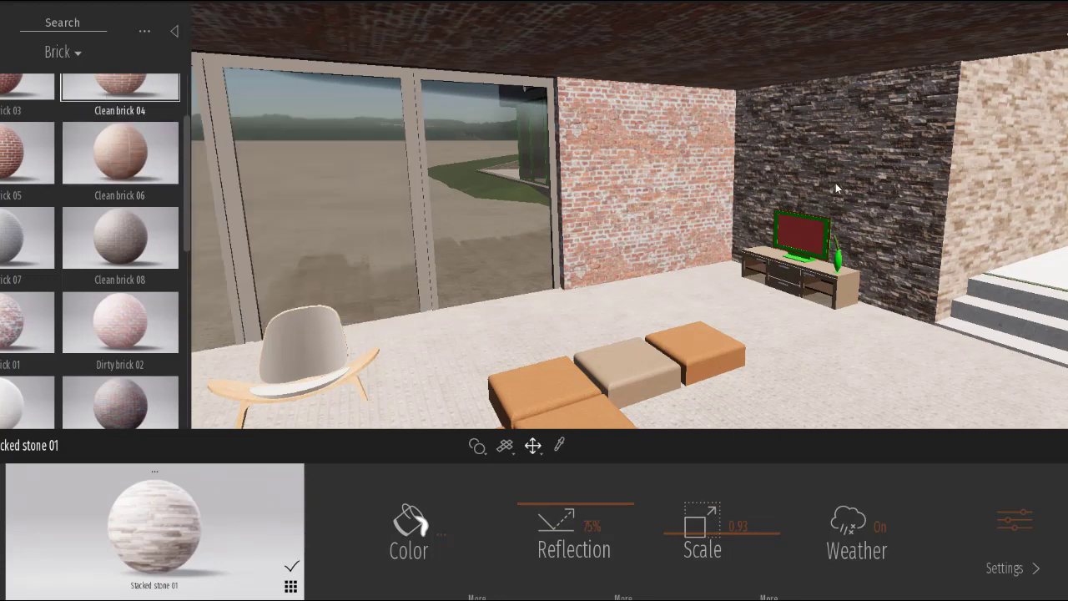
left_click(559, 446)
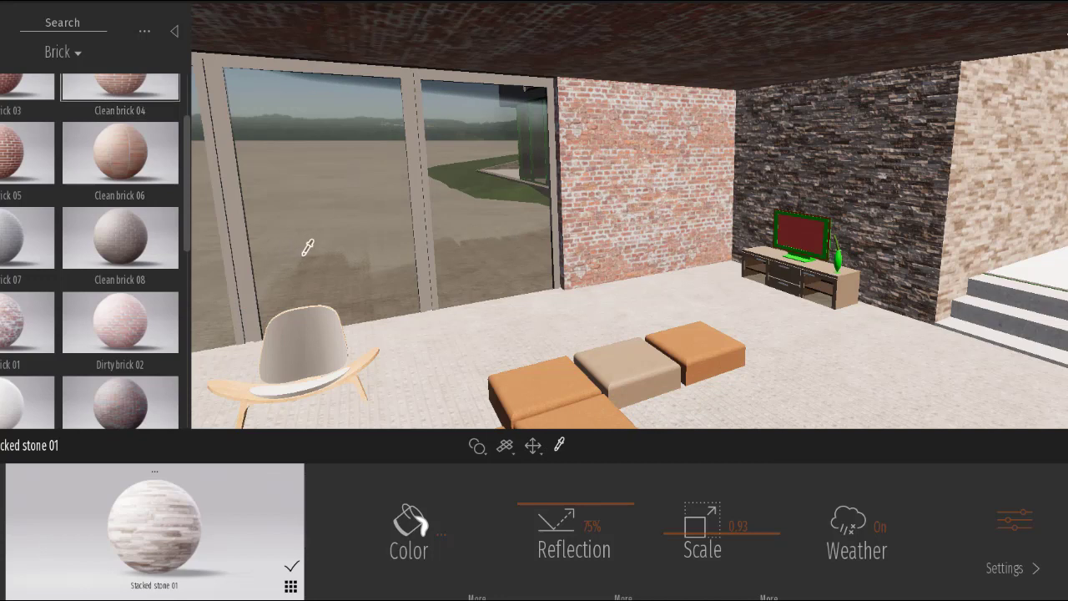
Step: Leave the Brick collection and open the Glass material collection
scroll(187, 167, "up", 3)
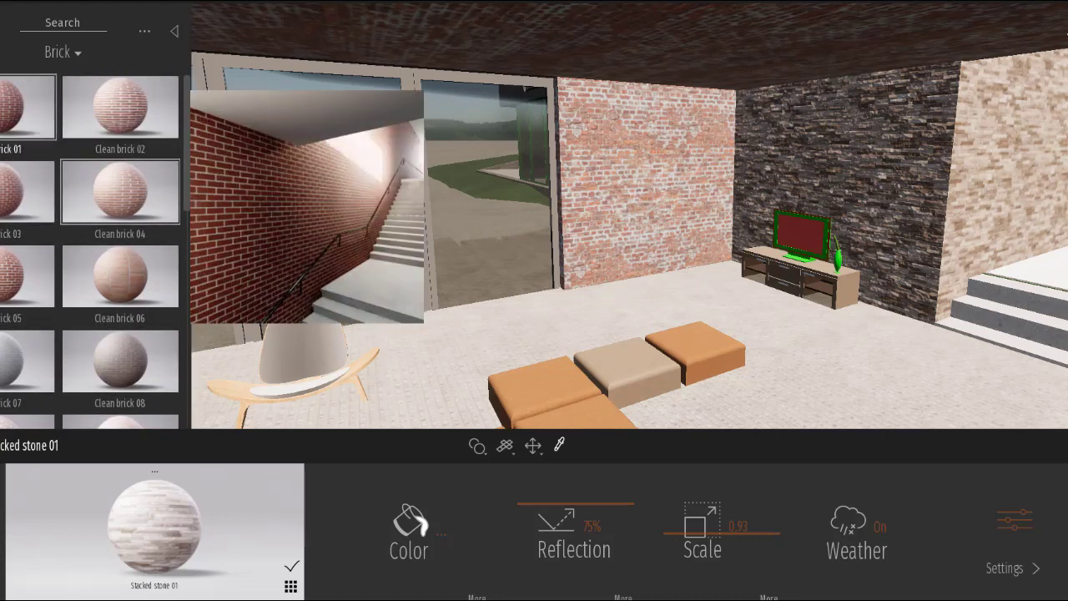
left_click(62, 51)
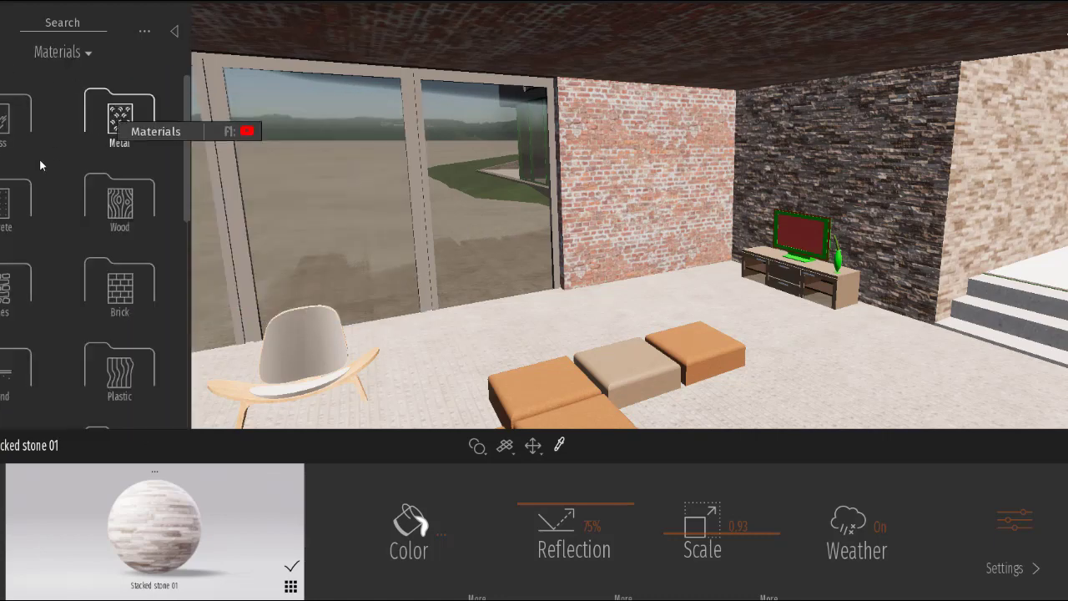
left_click(15, 121)
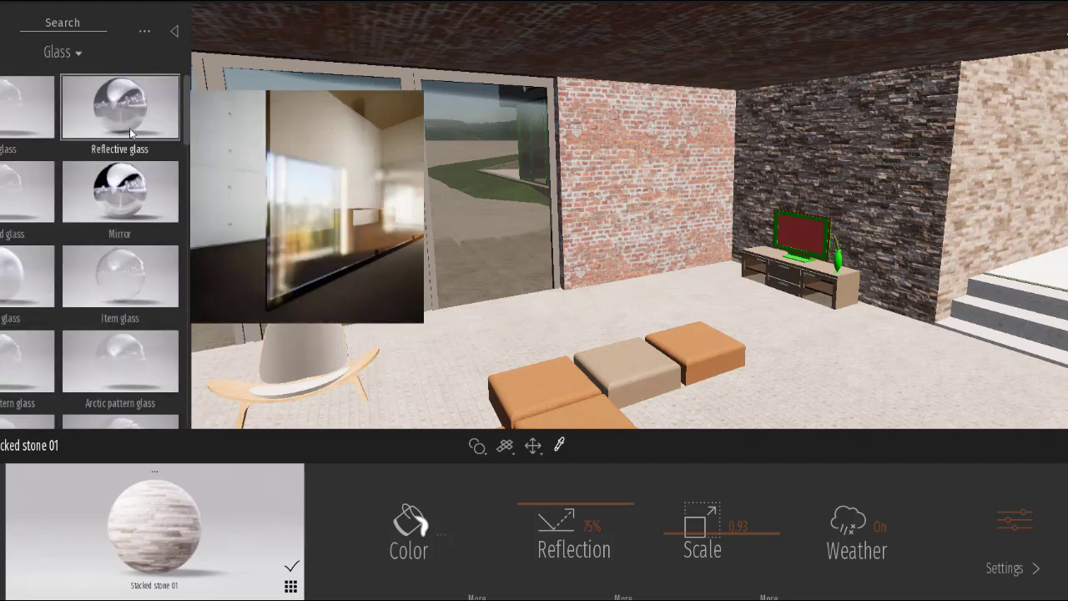
Step: Try Reflective glass and Mirror in turn on the large glass door pane behind the shell chair
left_click(123, 187)
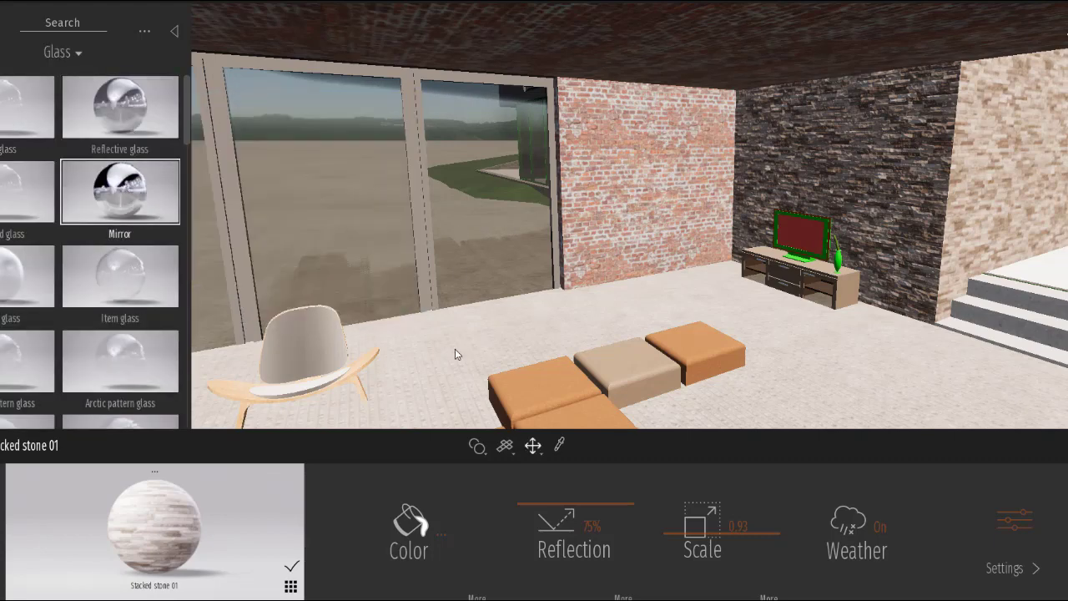
left_click(561, 447)
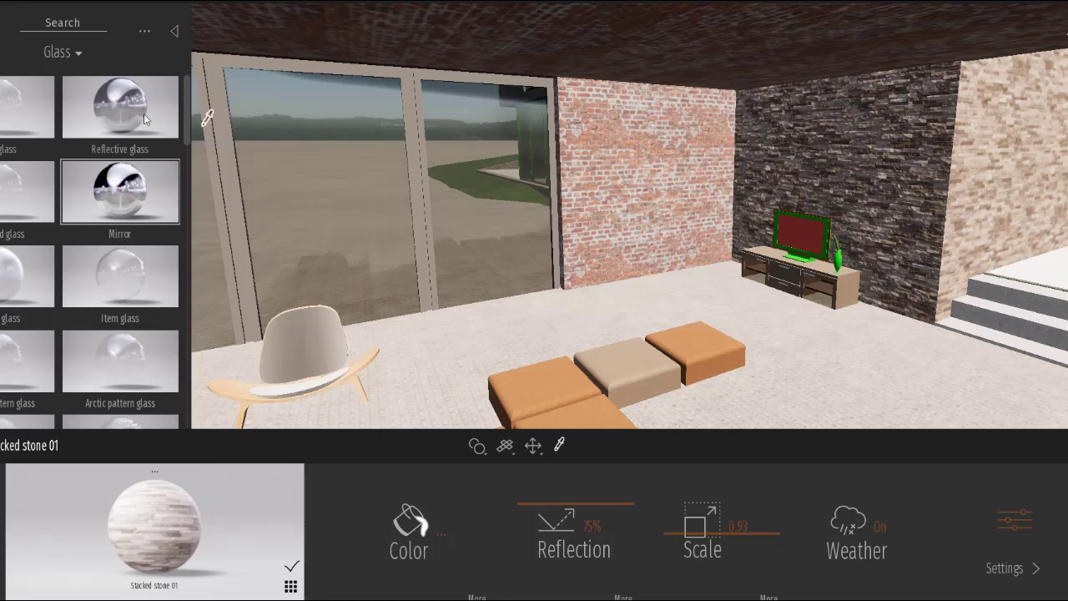
mouse_move(117, 116)
left_click(297, 151)
mouse_move(182, 186)
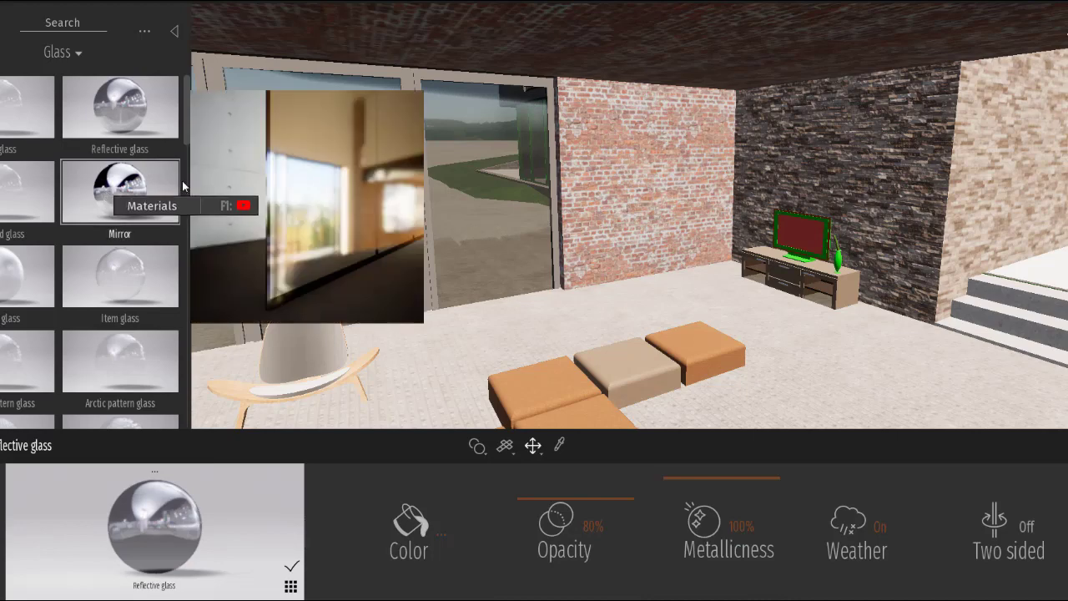
left_click(299, 170)
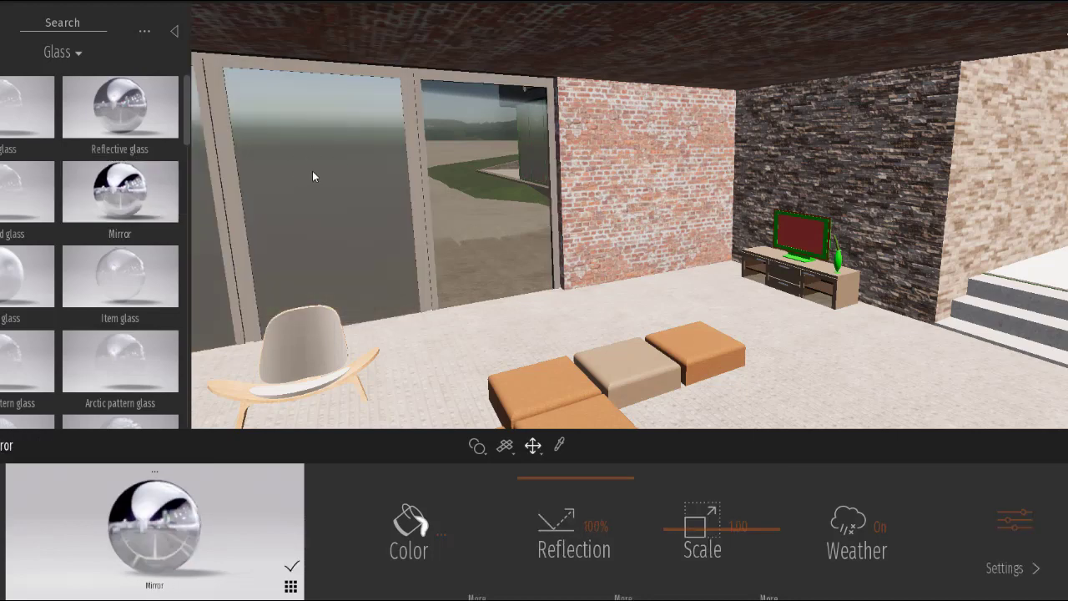
Step: Apply Item glass to the large glass door pane behind the shell chair
left_click_drag(125, 273, 433, 203)
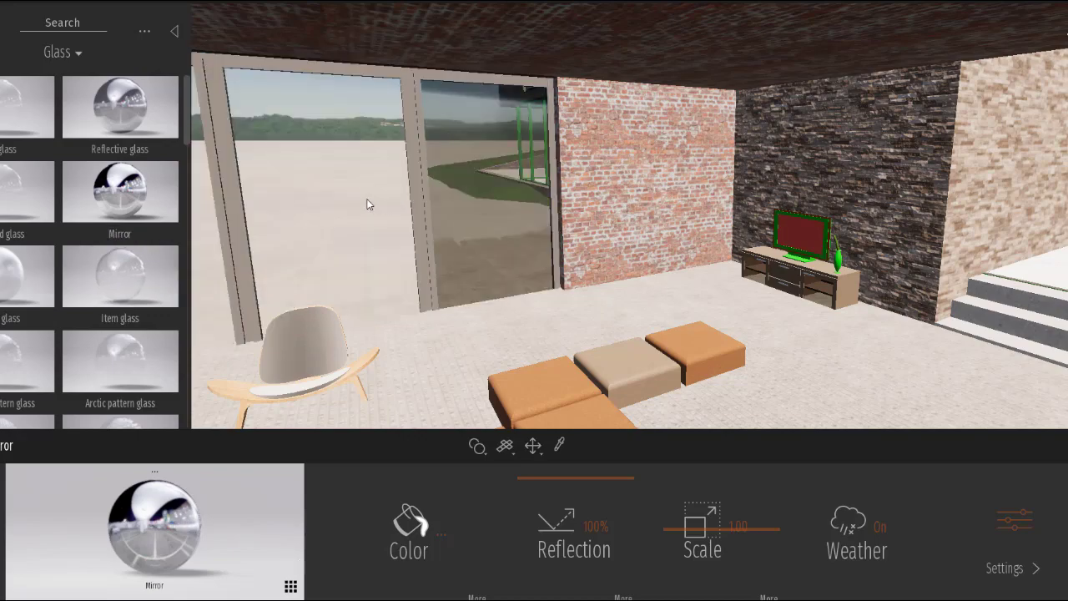
left_click(441, 240)
scroll(422, 307, "down", 5)
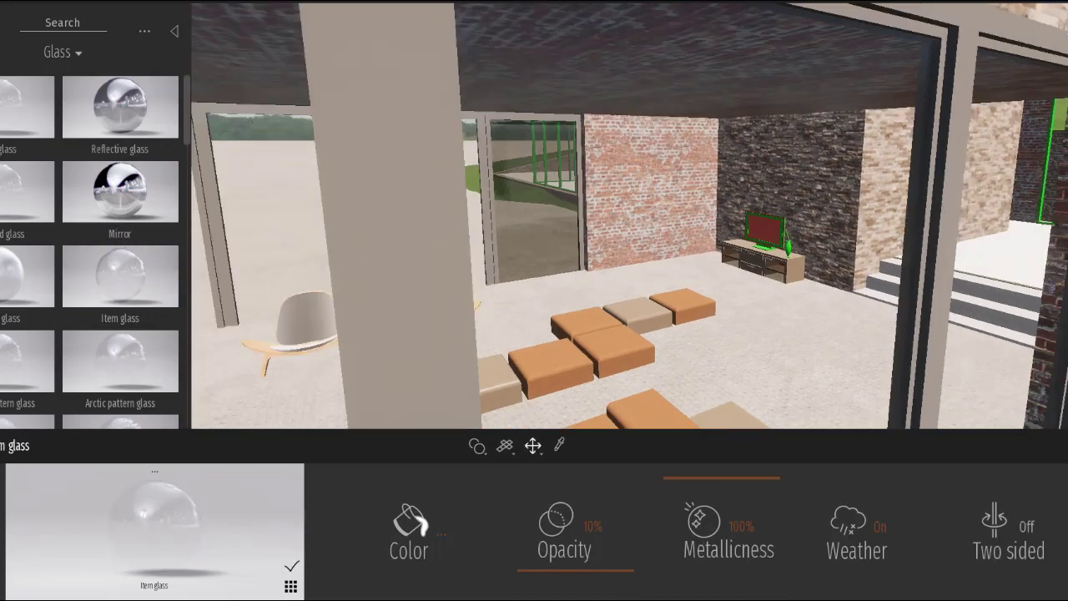
Step: Browse the Glass collection as far as the sticker materials and apply Floral sticker to the living room's exterior window panes
right_click_drag(422, 307, 309, 303)
mouse_move(309, 298)
middle_mouse_down()
mouse_move(380, 321)
mouse_move(384, 313)
mouse_move(290, 299)
middle_mouse_up()
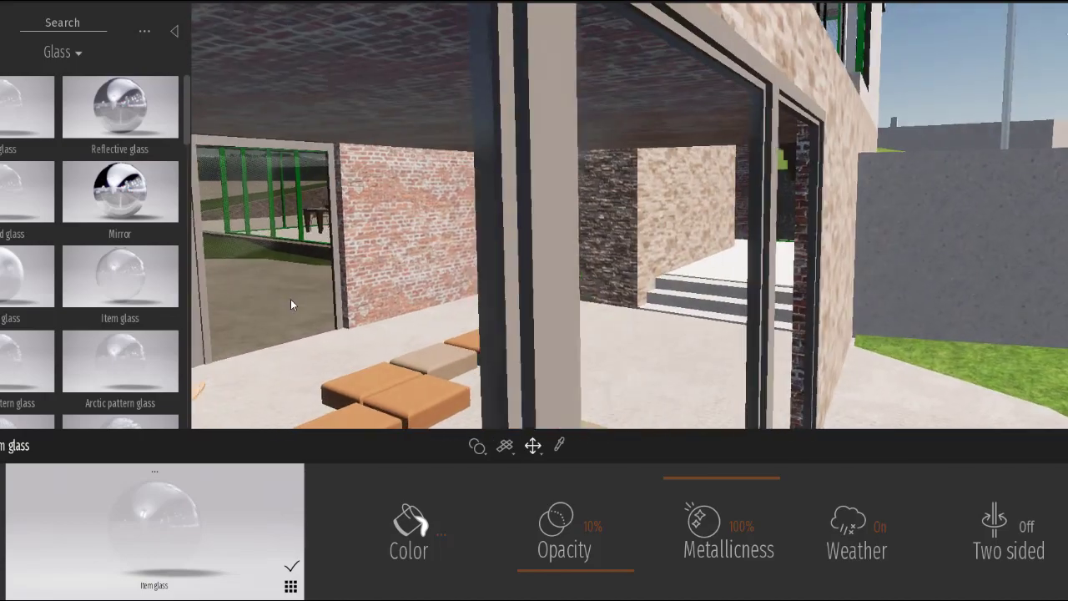
key("w")
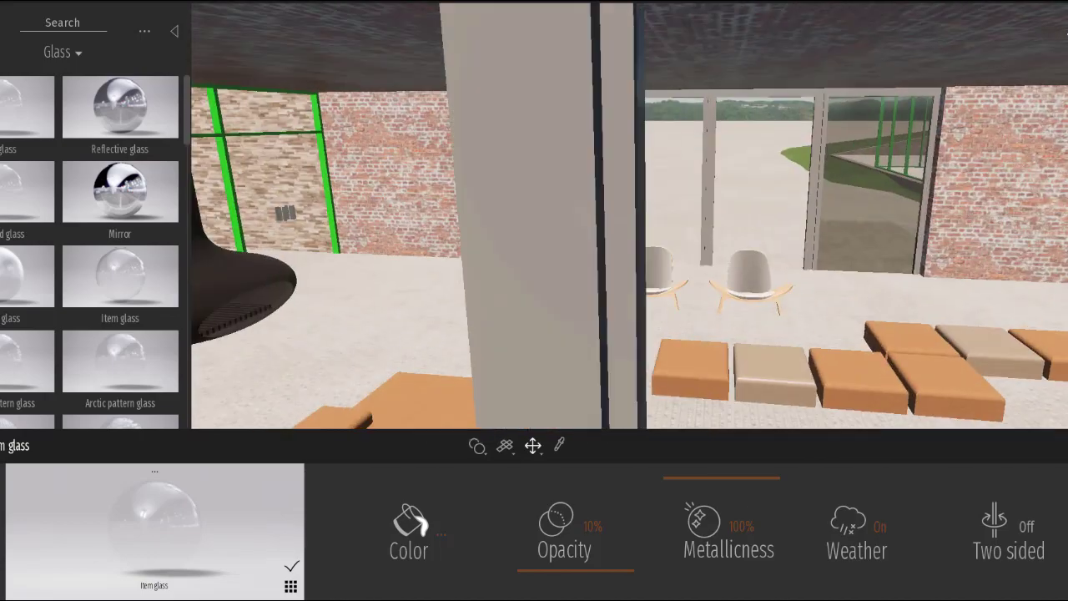
mouse_move(139, 279)
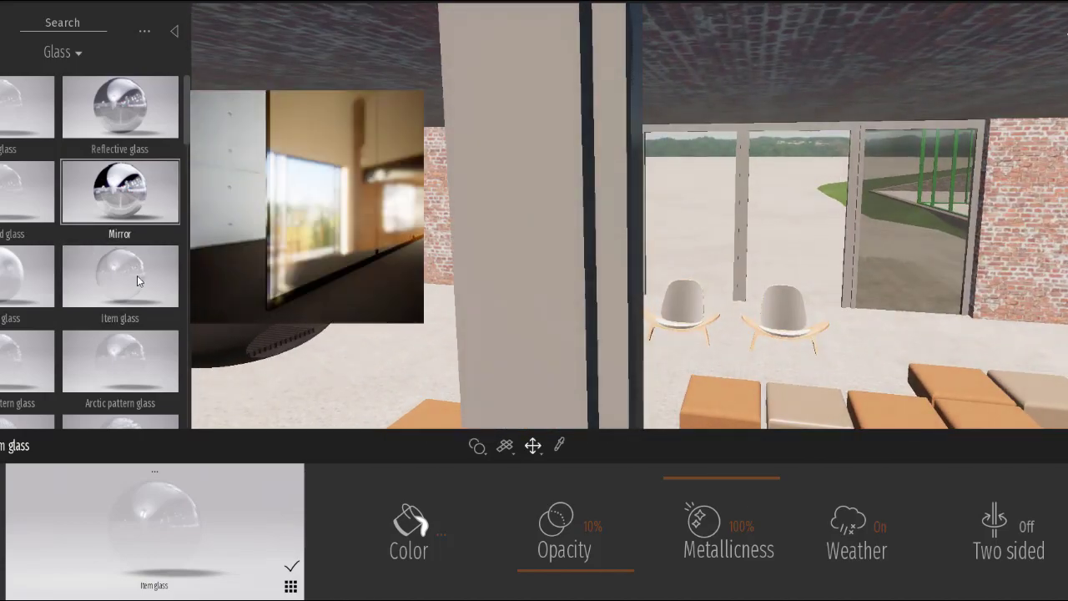
scroll(134, 300, "down", 1)
scroll(132, 310, "down", 4)
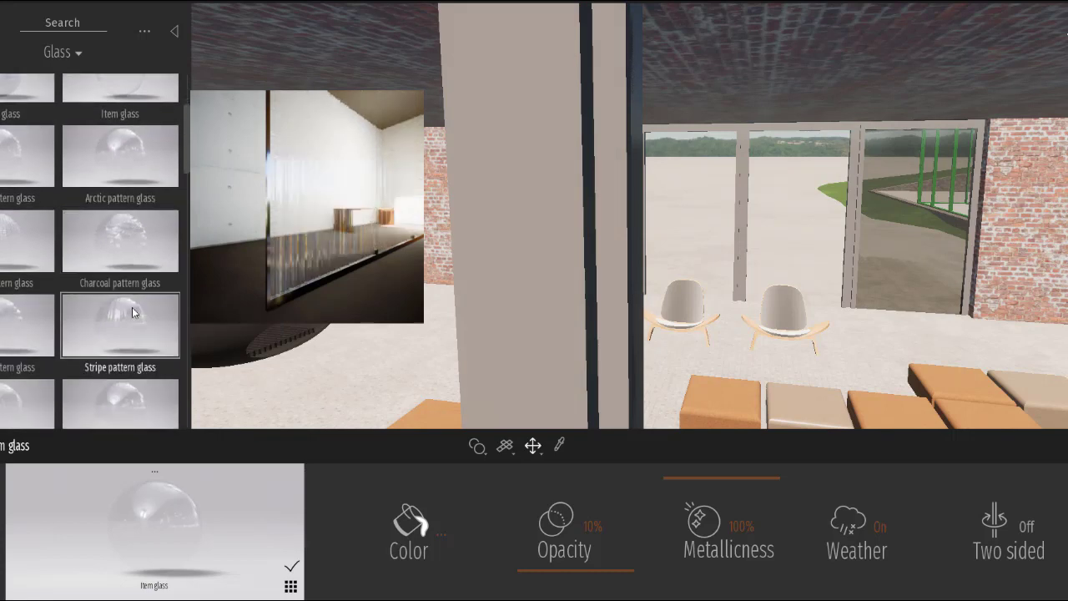
scroll(132, 312, "down", 2)
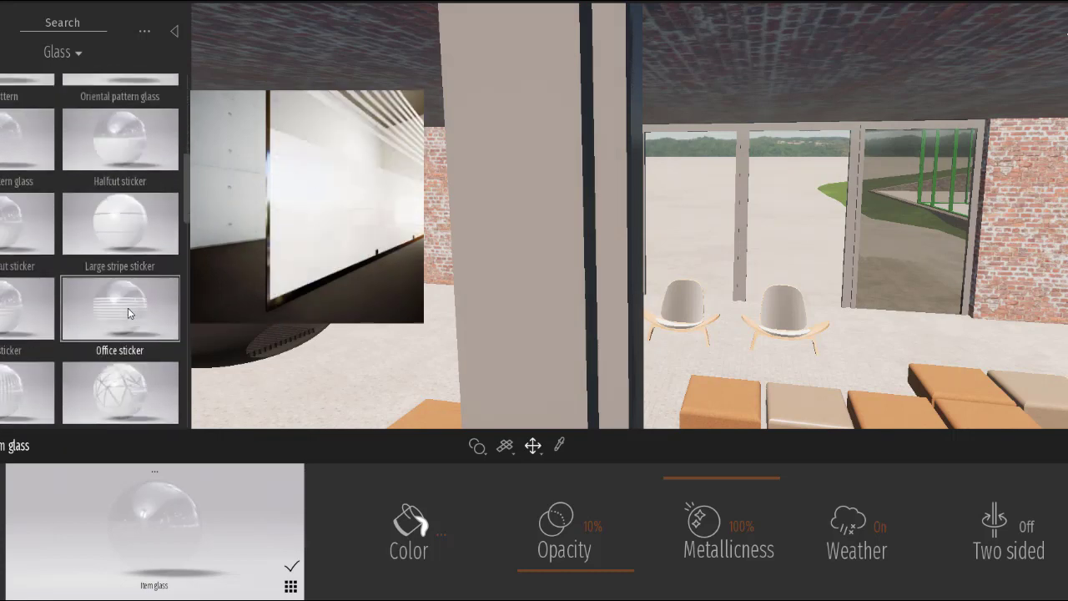
scroll(132, 308, "down", 3)
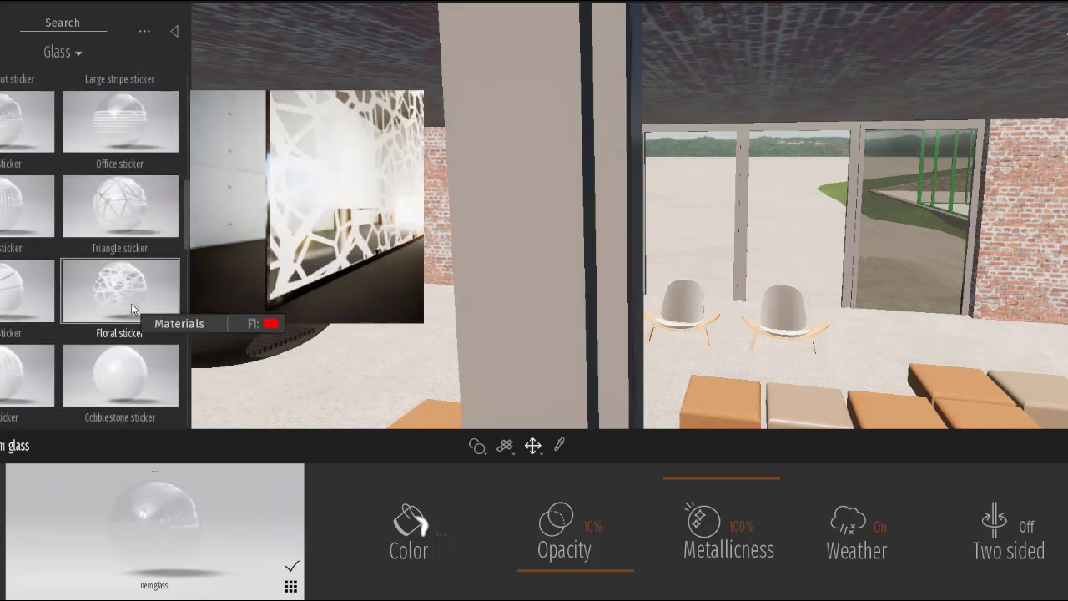
left_click_drag(117, 292, 705, 272)
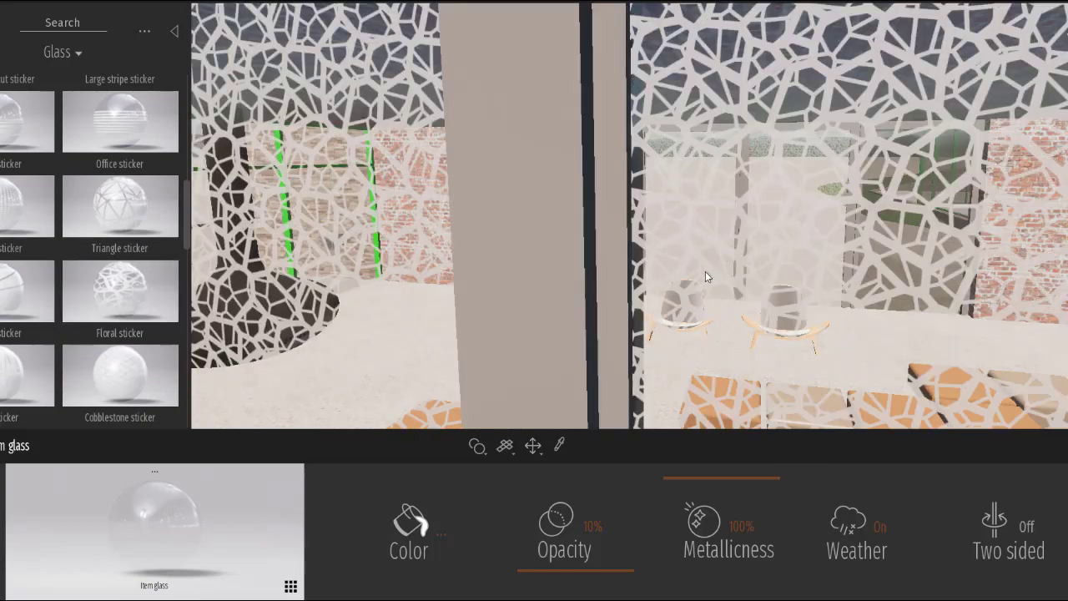
left_click(846, 252)
Step: Examine the patterned window glass from outside the house and from inside the living room
scroll(691, 209, "down", 6)
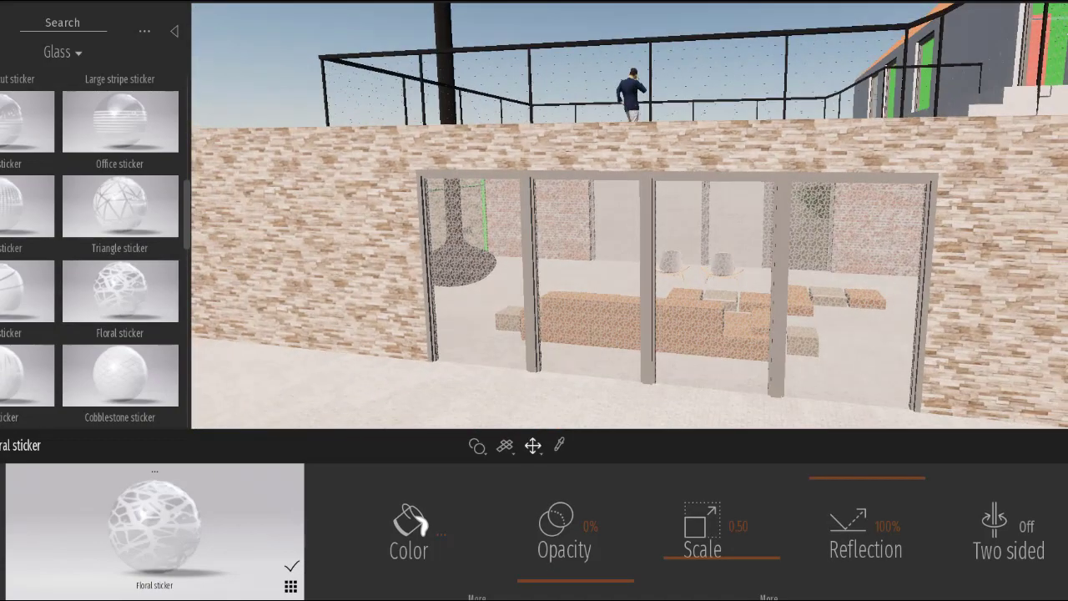
key("w")
right_click_drag(691, 209, 868, 208)
key("q")
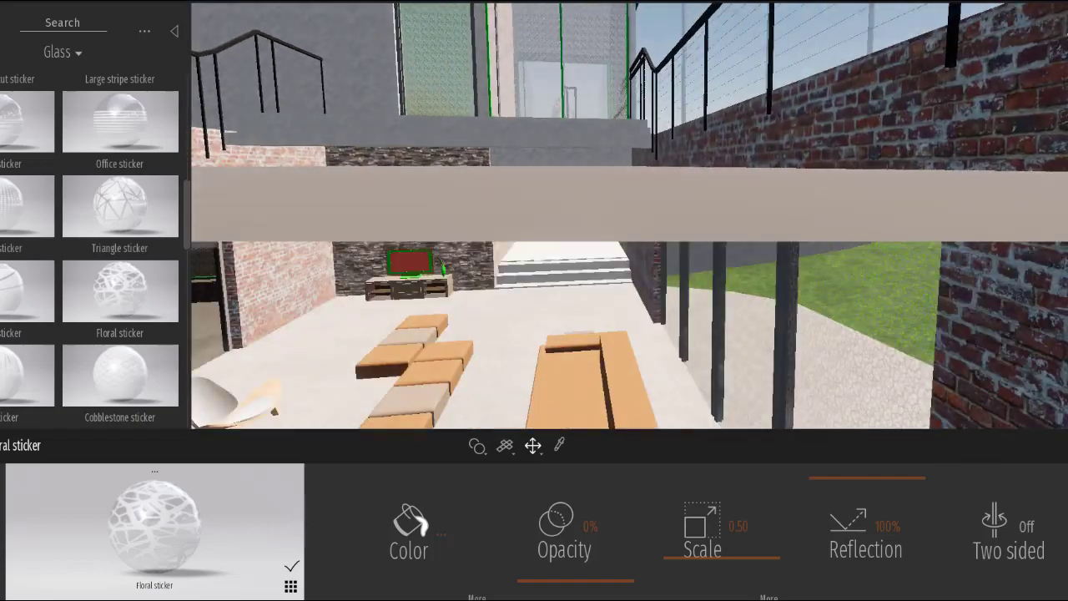
key("w")
right_click_drag(802, 267, 948, 220)
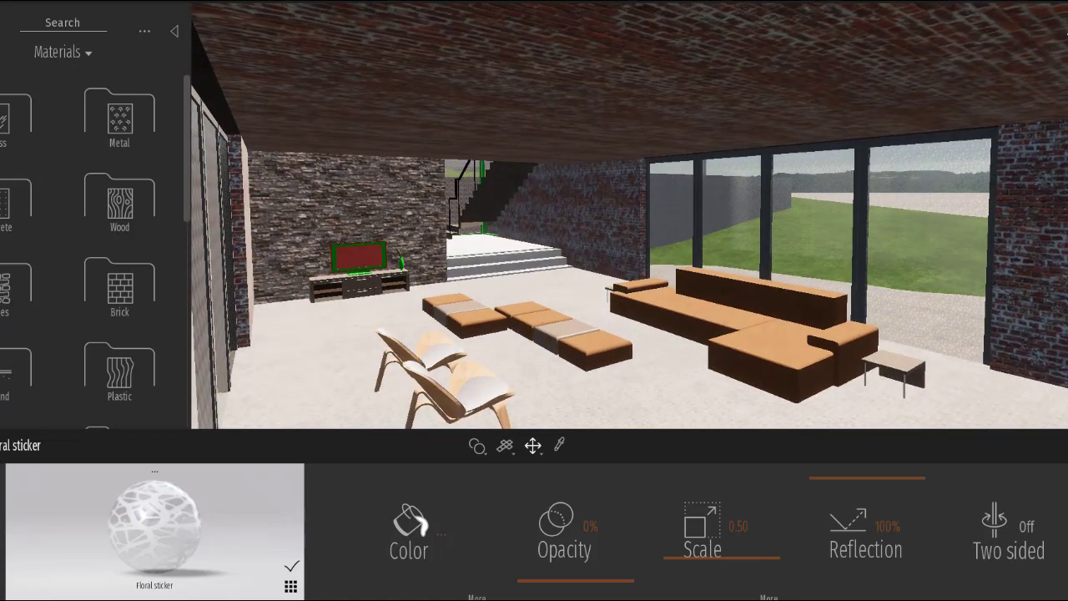
key("w")
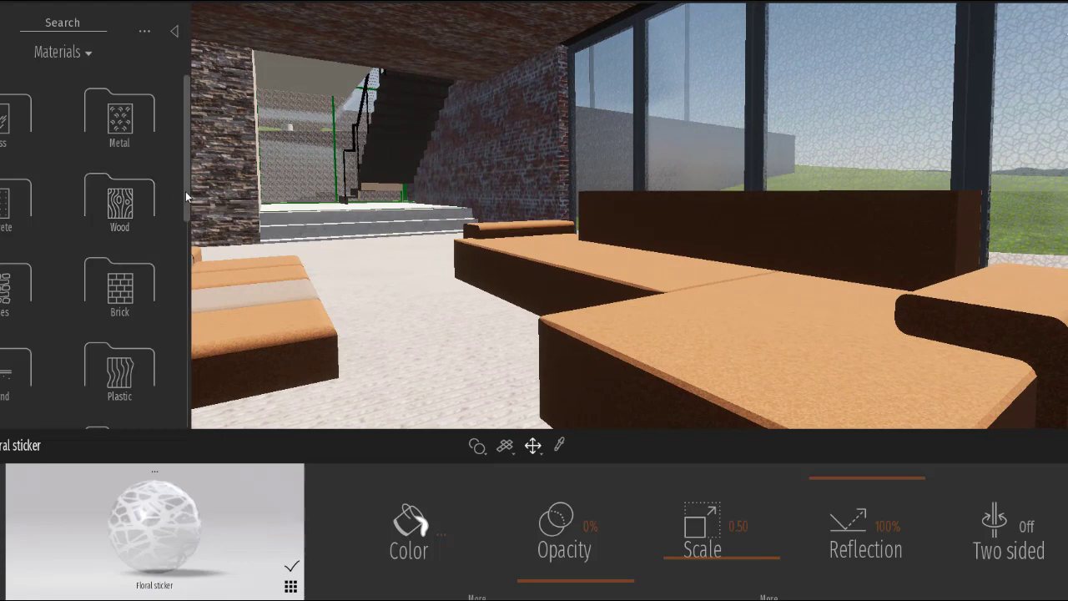
Step: Open the Leather collection, apply Padded leather 03 to the orange sofa and ottomans, and set its scale to 0.34
left_click_drag(185, 191, 194, 331)
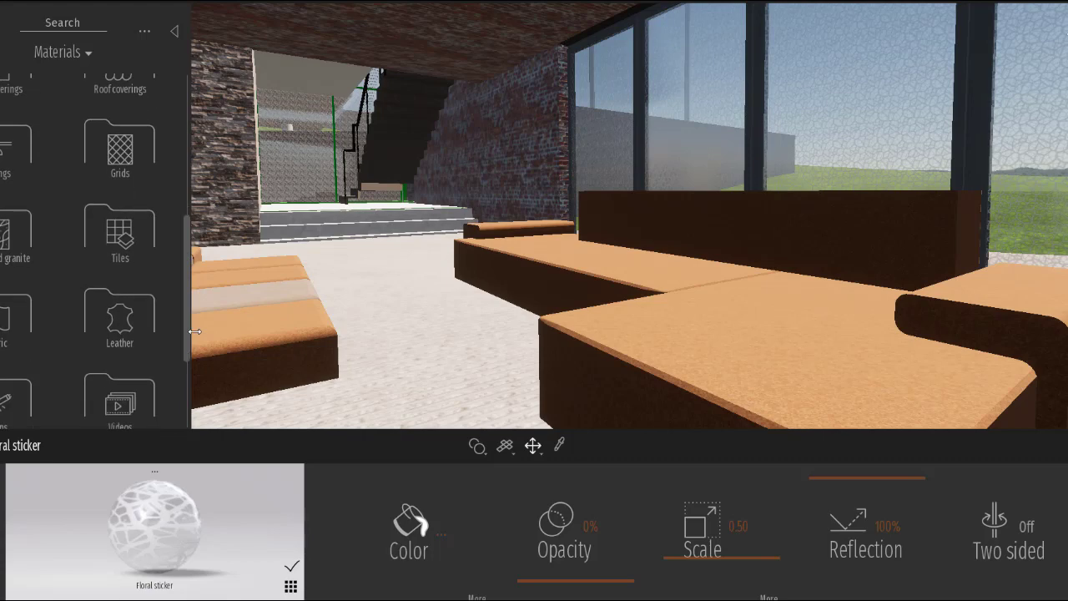
left_click(134, 331)
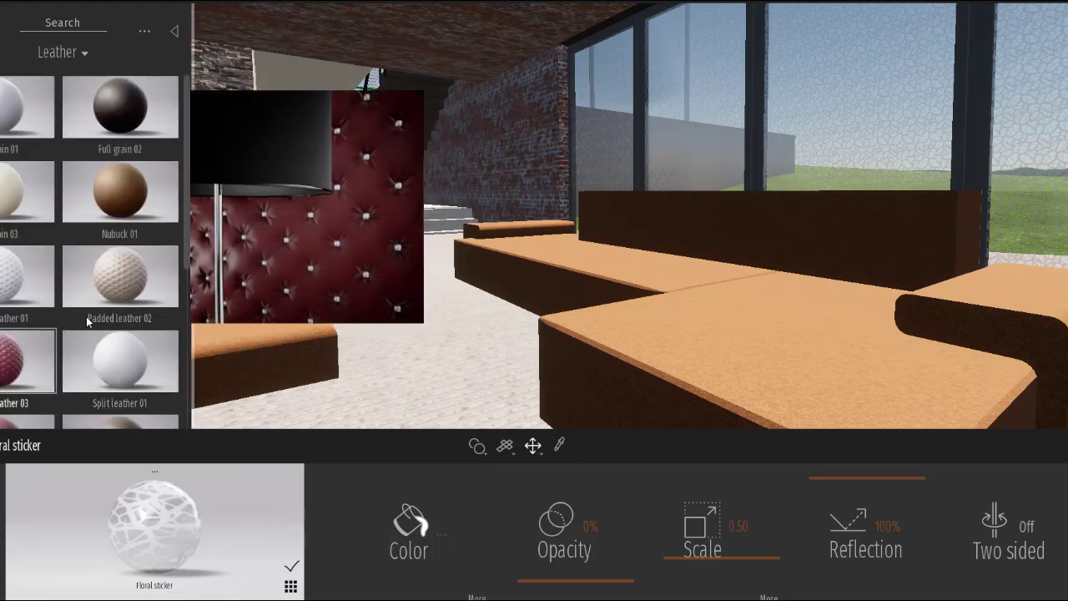
left_click_drag(28, 360, 639, 330)
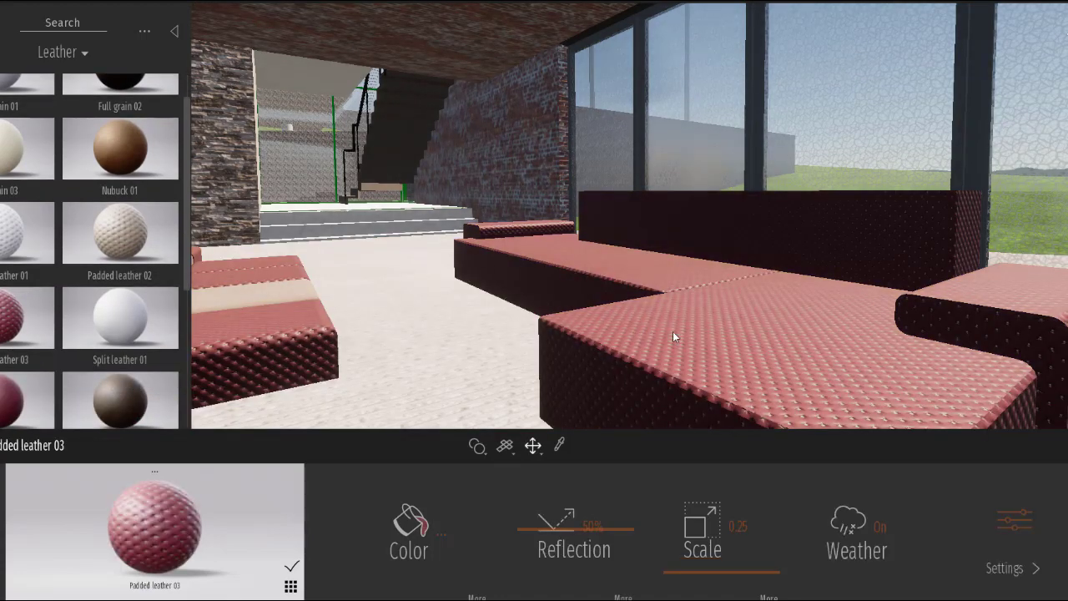
left_click_drag(723, 577, 737, 549)
Step: Examine the padded leather texture on the sofa seat and backrest up close and from a distance
middle_click_drag(796, 364, 796, 476, "shift")
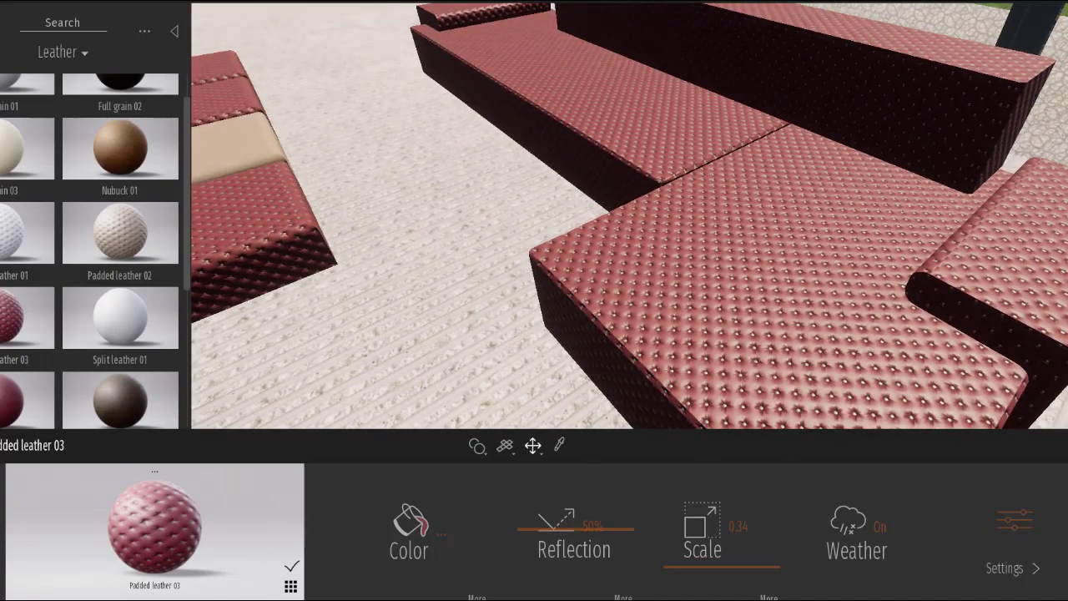
scroll(752, 226, "up", 3)
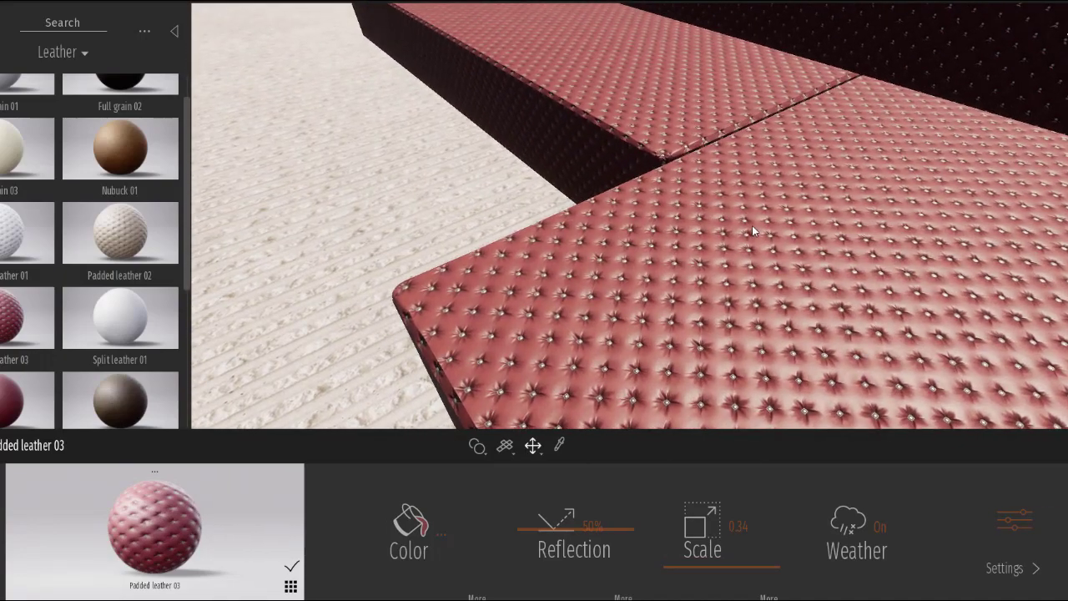
mouse_move(752, 225)
middle_mouse_down("shift")
mouse_move(919, 226)
mouse_move(859, 238)
mouse_move(885, 293)
mouse_move(649, 176)
mouse_move(609, 142)
mouse_move(459, 158)
mouse_move(739, 236)
middle_mouse_up("shift")
scroll(649, 176, "up", 3)
scroll(740, 237, "down", 4)
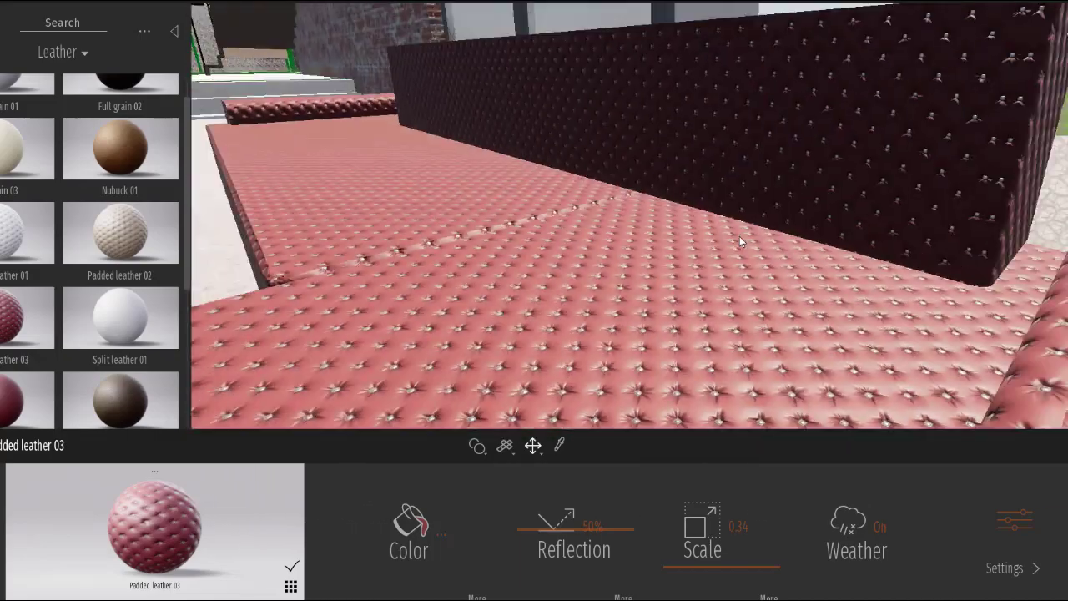
scroll(750, 239, "down", 5)
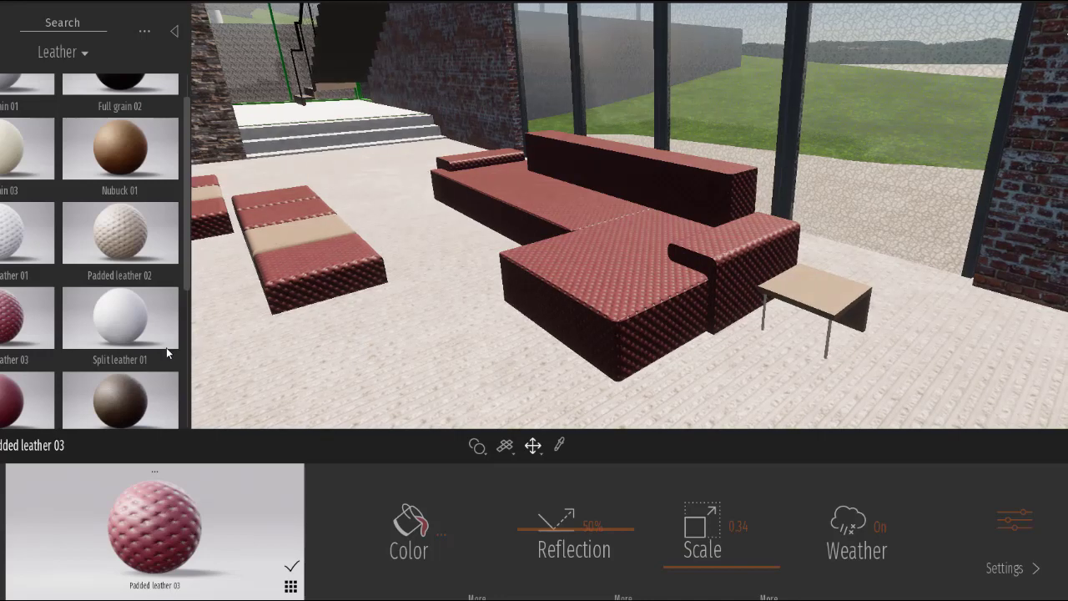
Step: Apply the Top grain 01 leather to the beige ottoman seats
mouse_move(81, 376)
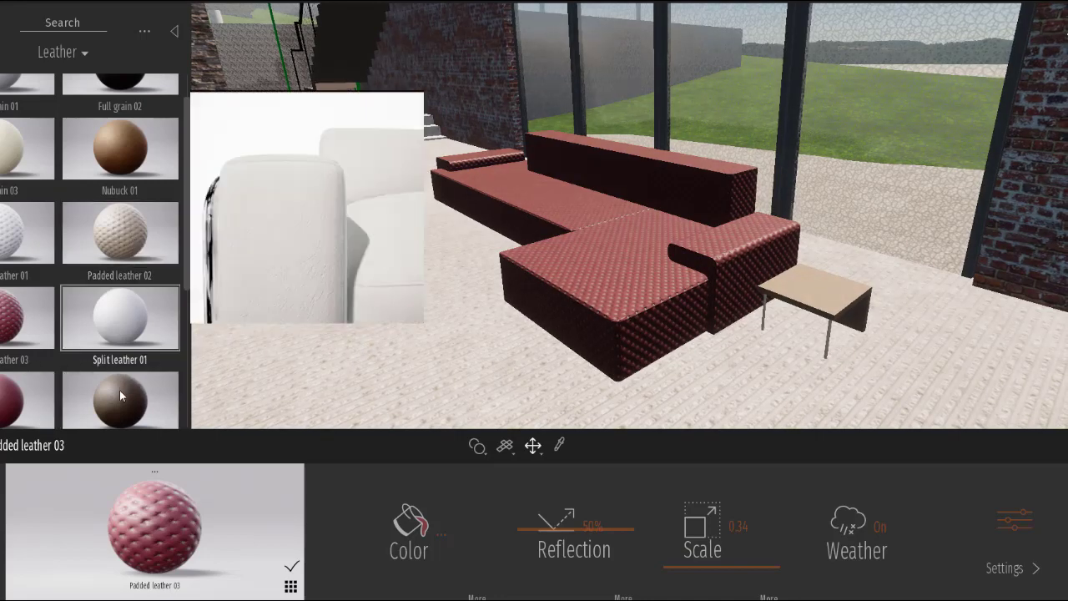
left_click(119, 389)
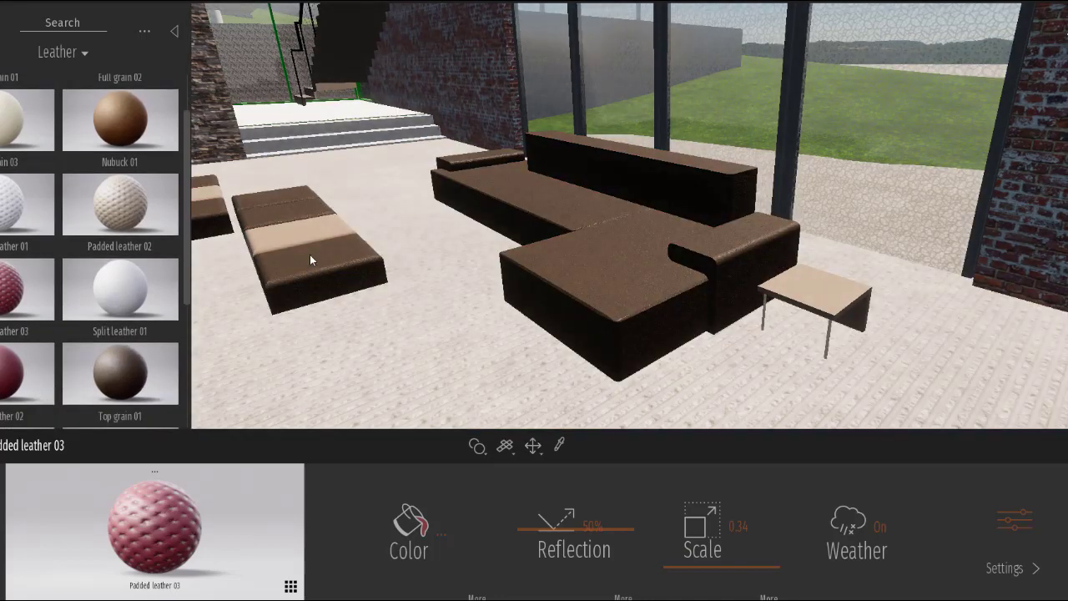
left_click(292, 236)
Step: Examine the padded and top grain leathers on the sofa and ottomans up close, and view the whole seating area
scroll(295, 234, "up", 5)
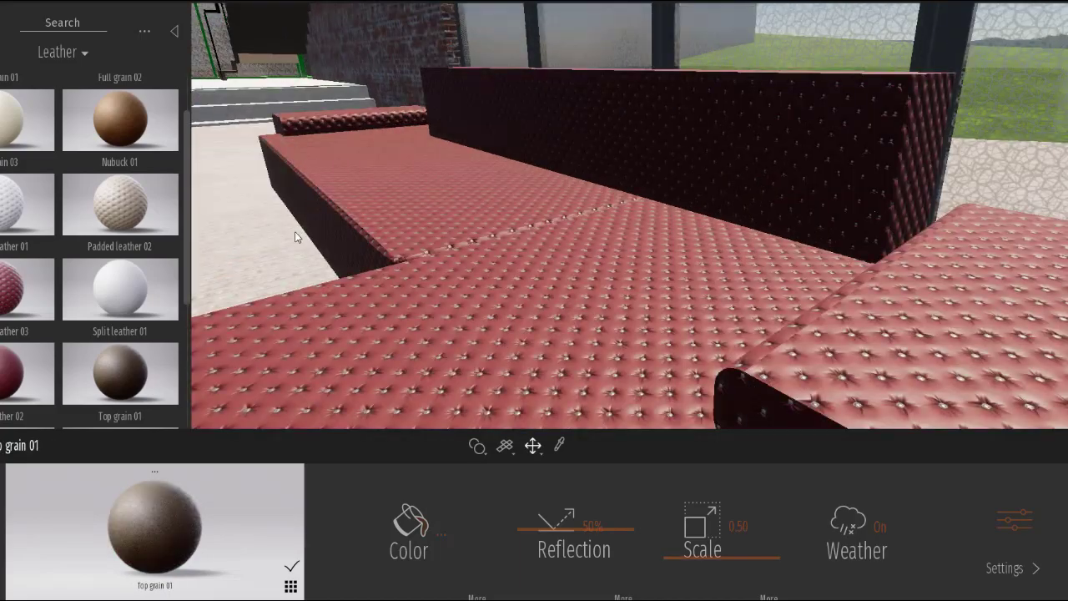
middle_click_drag(294, 234, 392, 309)
scroll(412, 204, "down", 3)
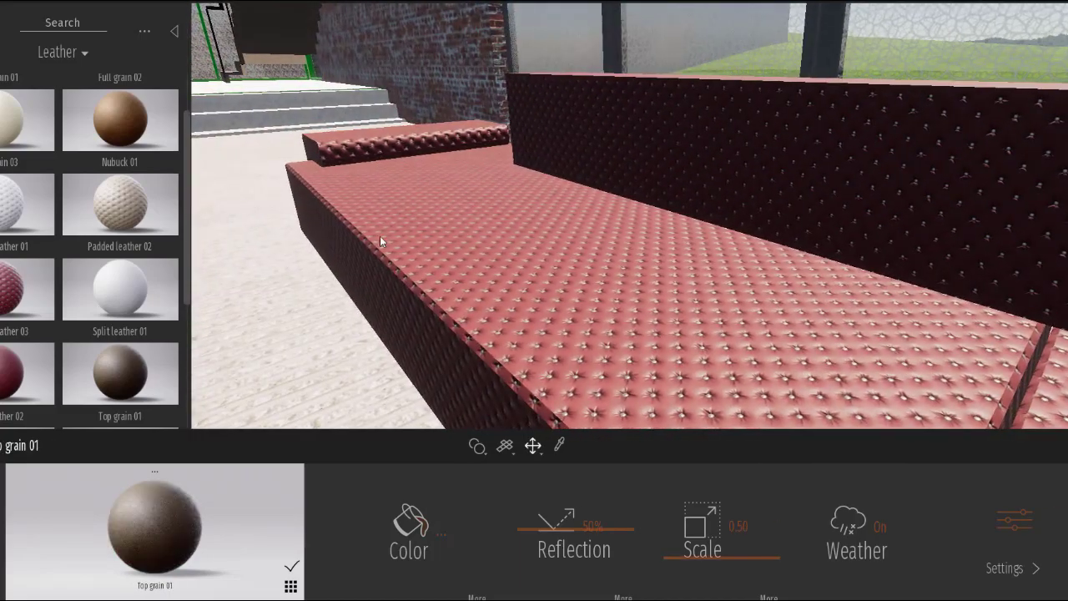
scroll(579, 124, "down", 5)
scroll(352, 275, "up", 8)
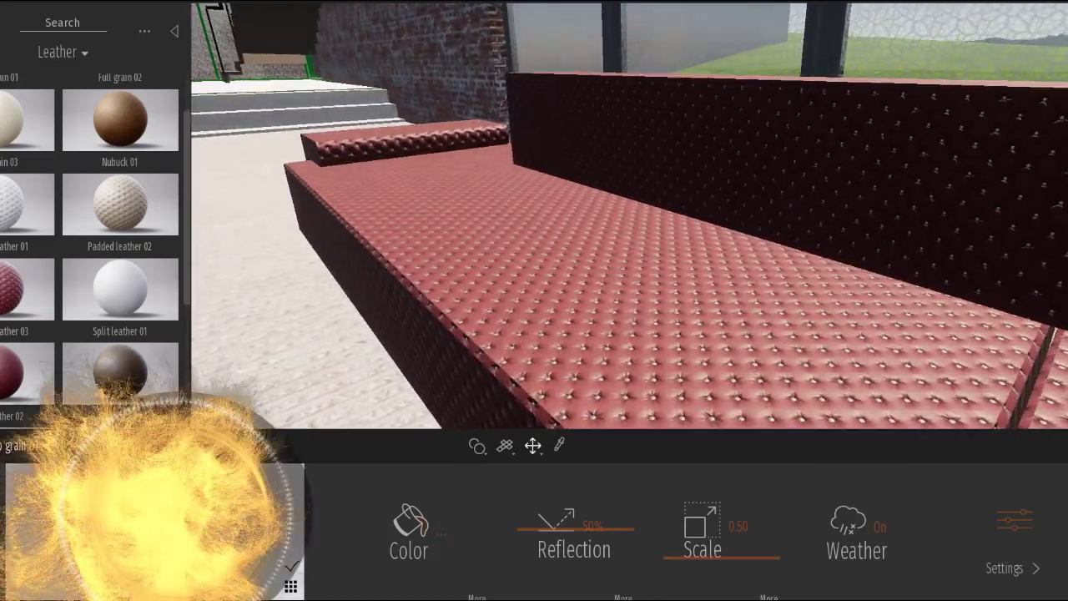
scroll(535, 250, "down", 6)
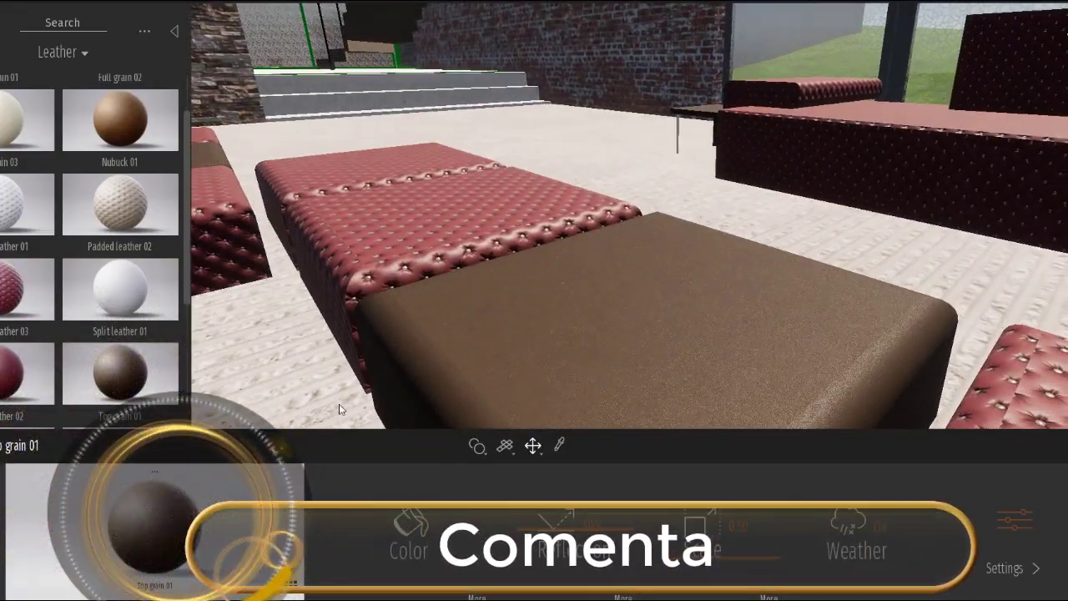
scroll(664, 362, "up", 3)
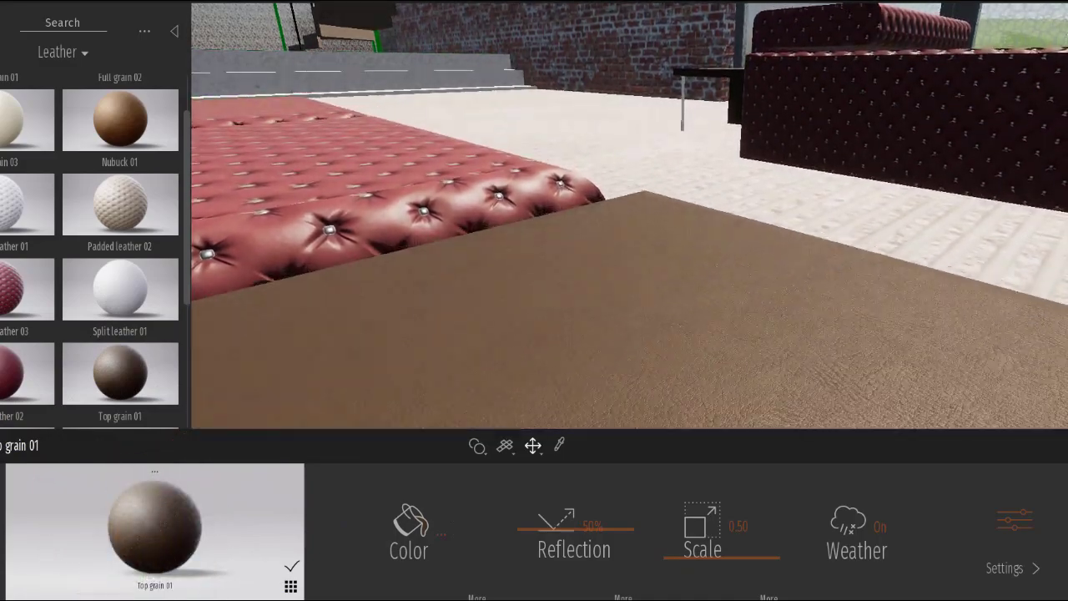
middle_click_drag(664, 362, 480, 409, "shift")
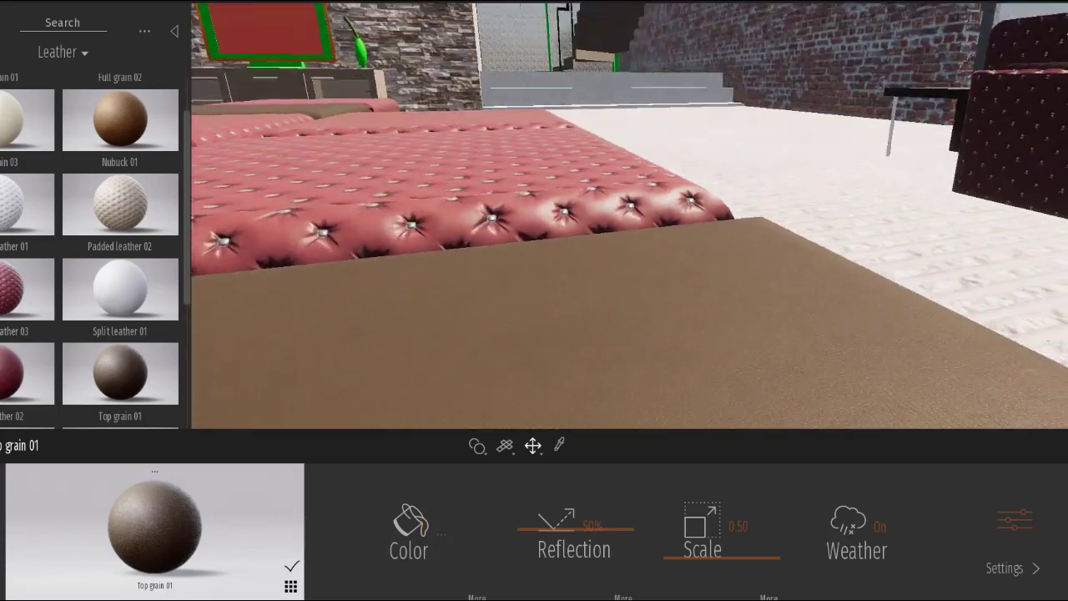
right_click_drag(663, 363, 692, 417)
scroll(582, 215, "down", 5)
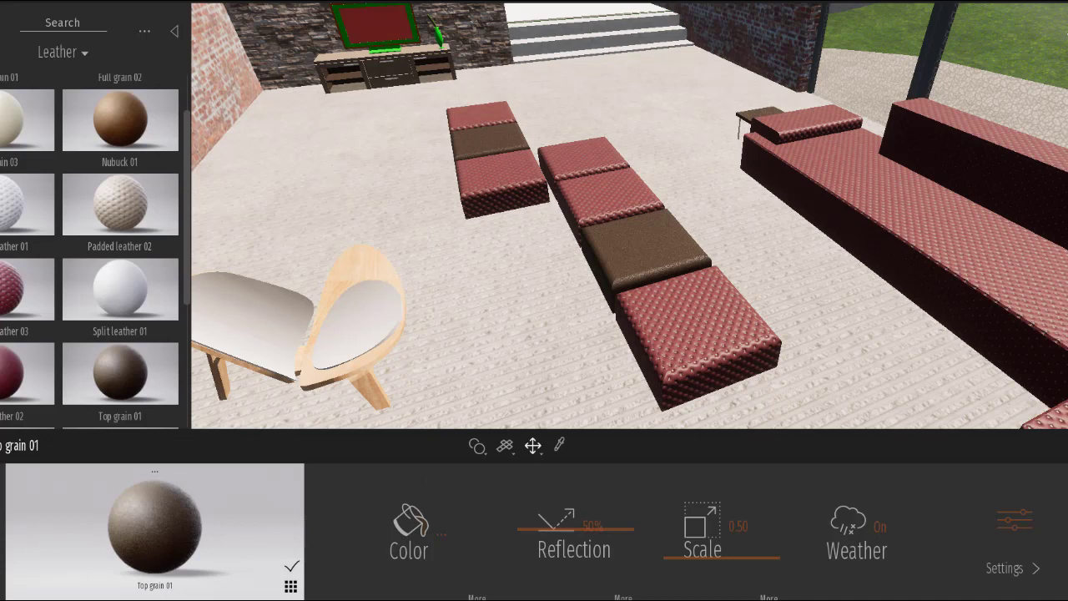
Step: Return the library to the main Materials folders, hide it, and switch the scene to the top view
left_click(4, 52)
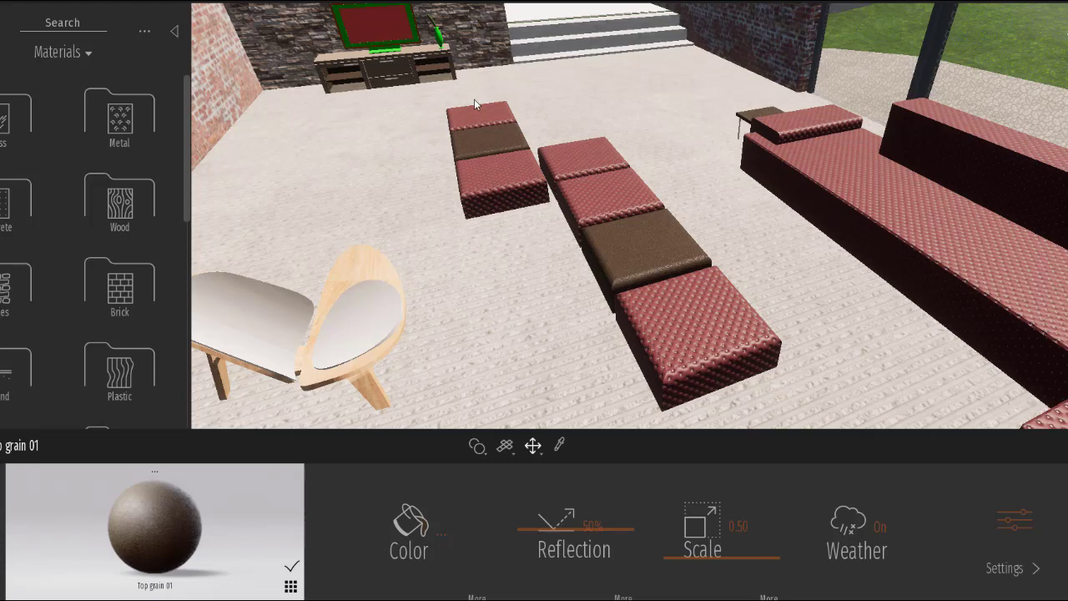
left_click(176, 31)
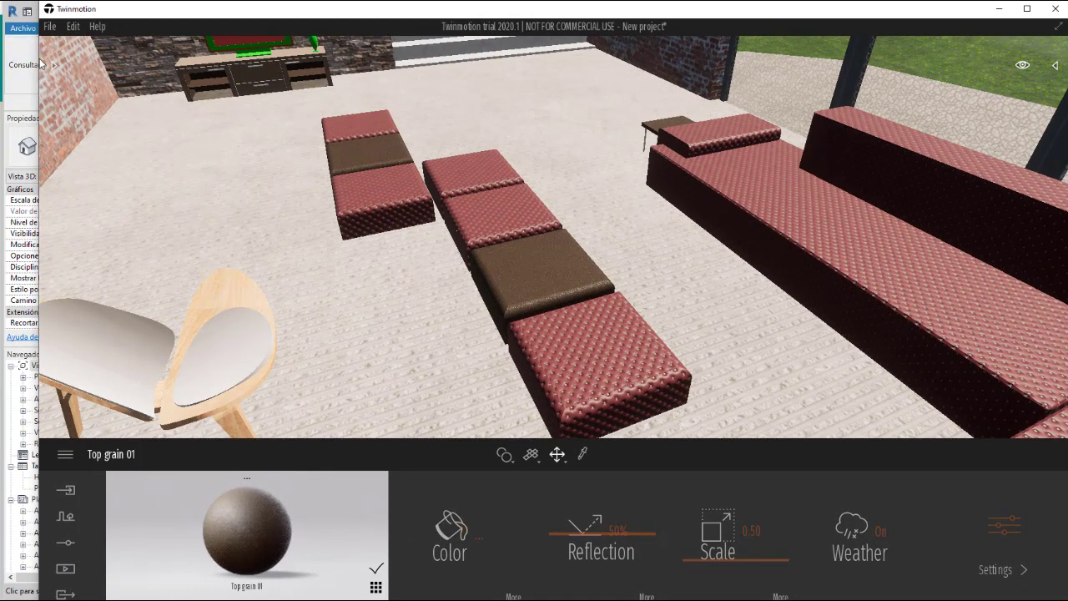
left_click(1022, 66)
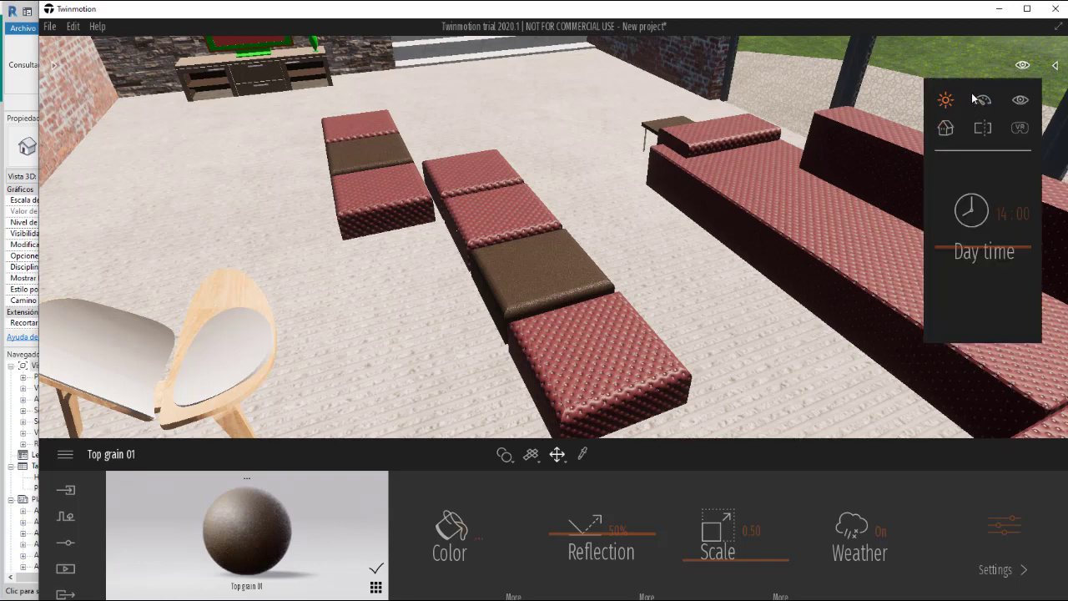
left_click(948, 134)
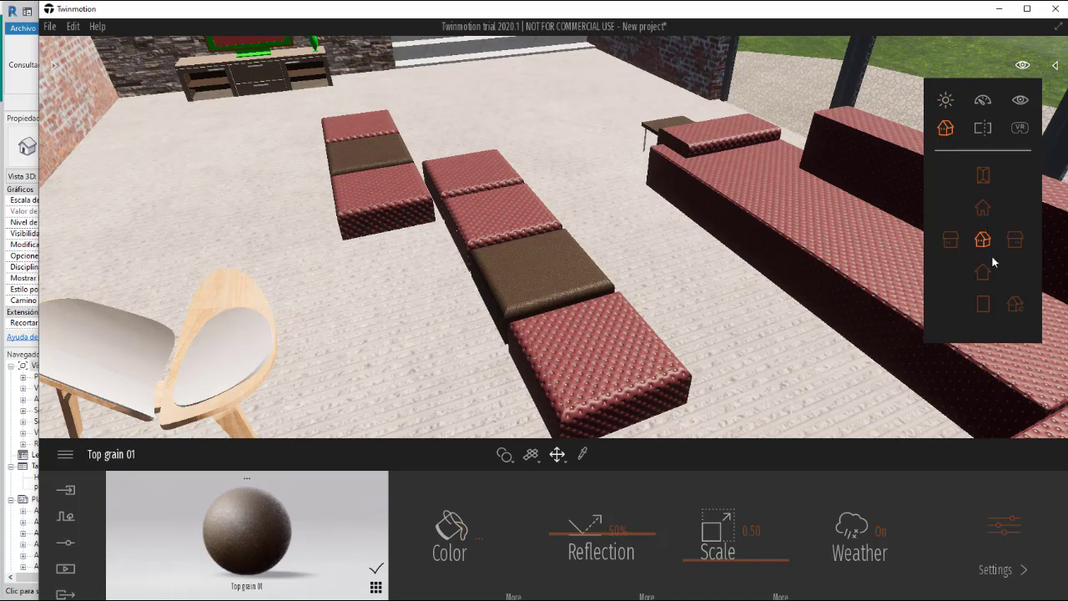
left_click(983, 173)
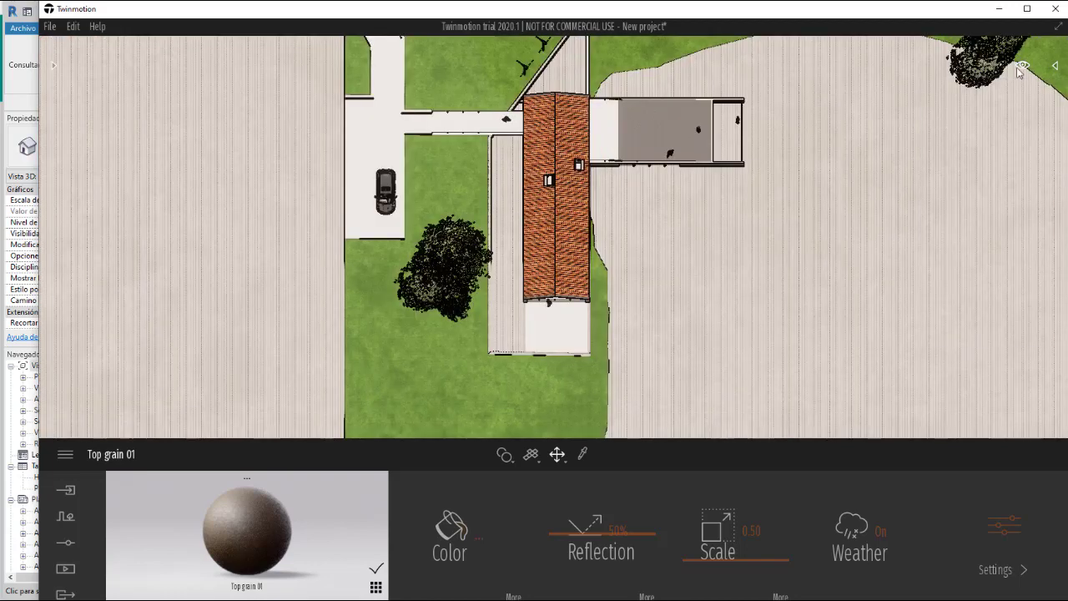
Step: Switch to the side elevation facing the parked car and examine the long facade up close
mouse_move(1023, 69)
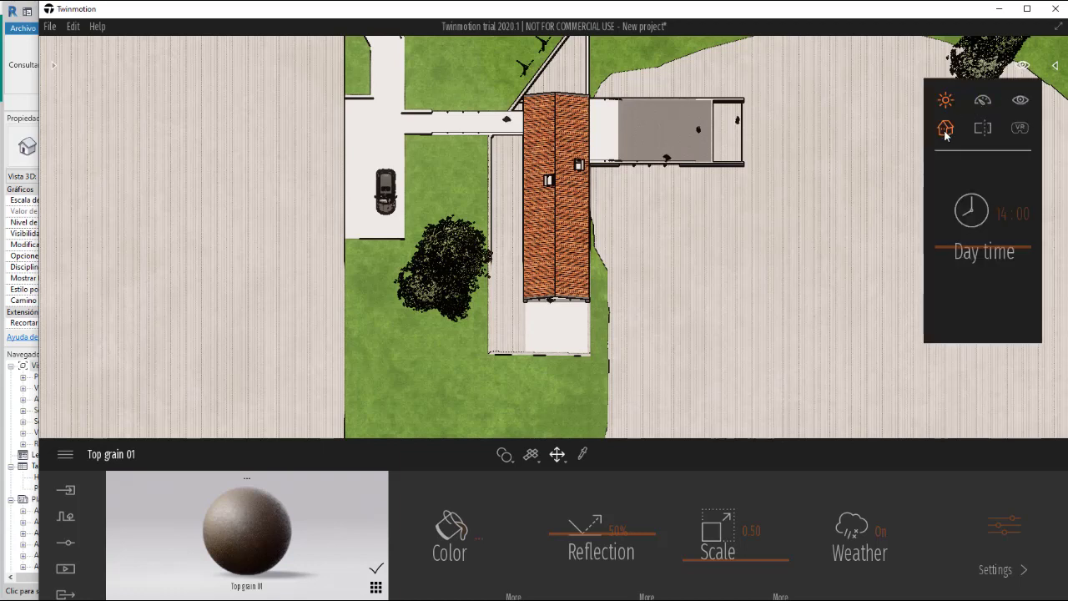
mouse_move(946, 132)
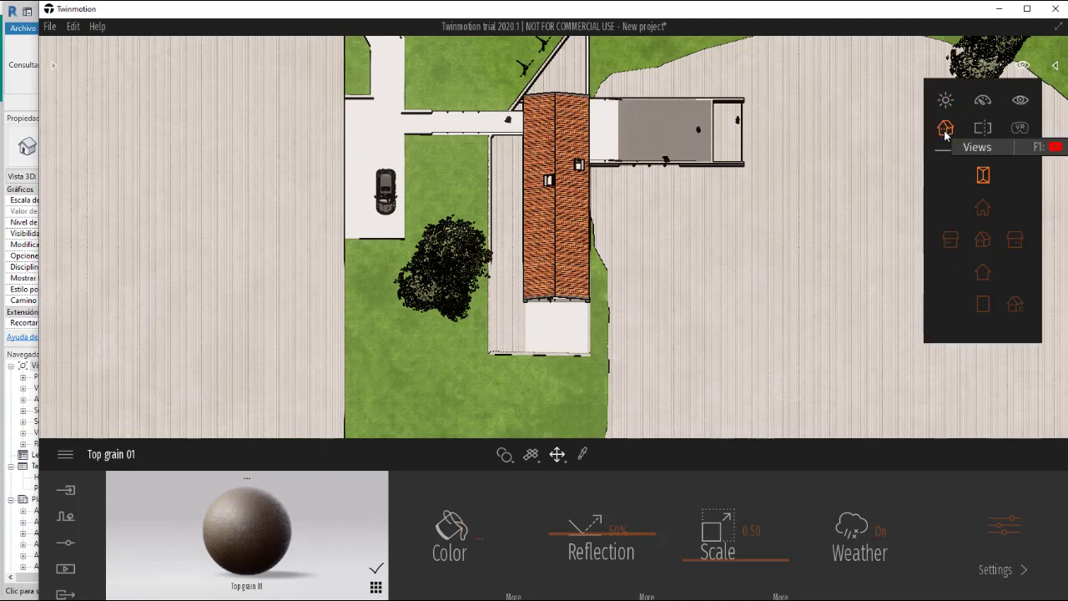
left_click(1015, 239)
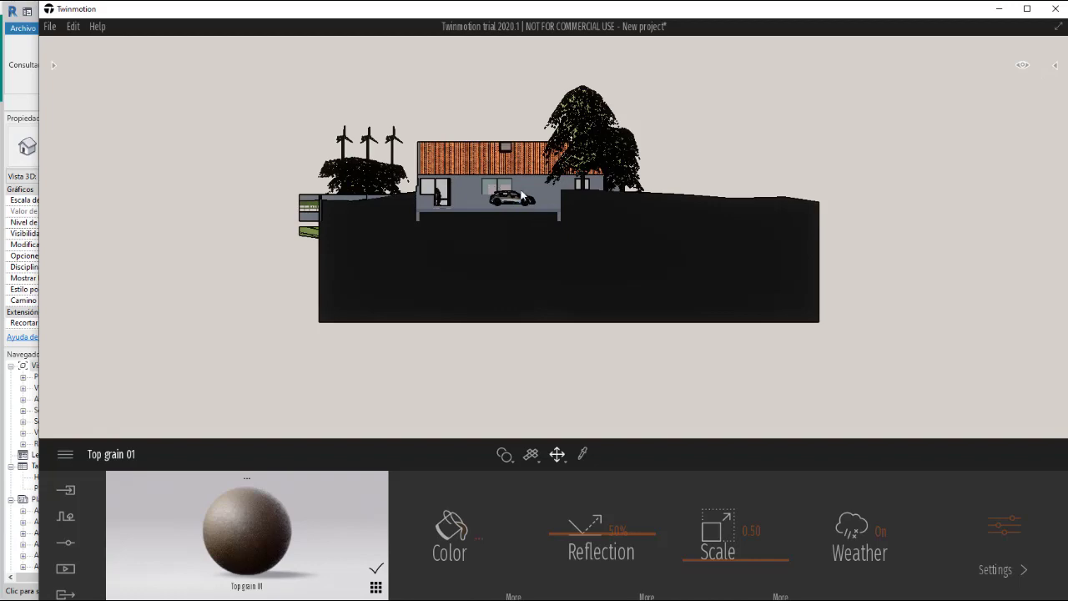
scroll(486, 166, "up", 6)
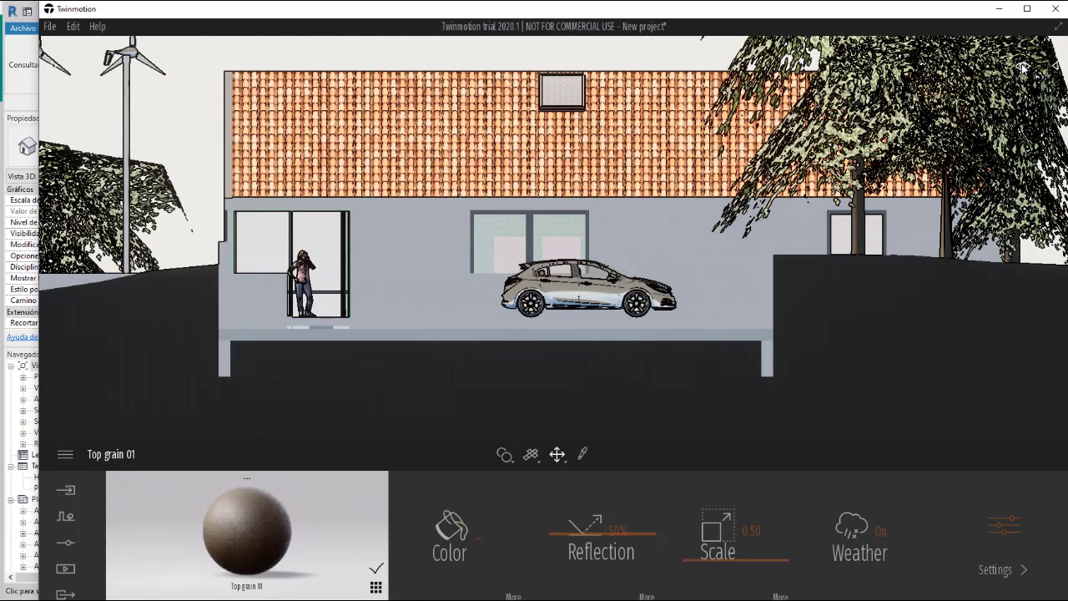
Step: Switch to the elevation facing the house's gable end and examine the house on its slope
mouse_move(1022, 63)
left_click(946, 129)
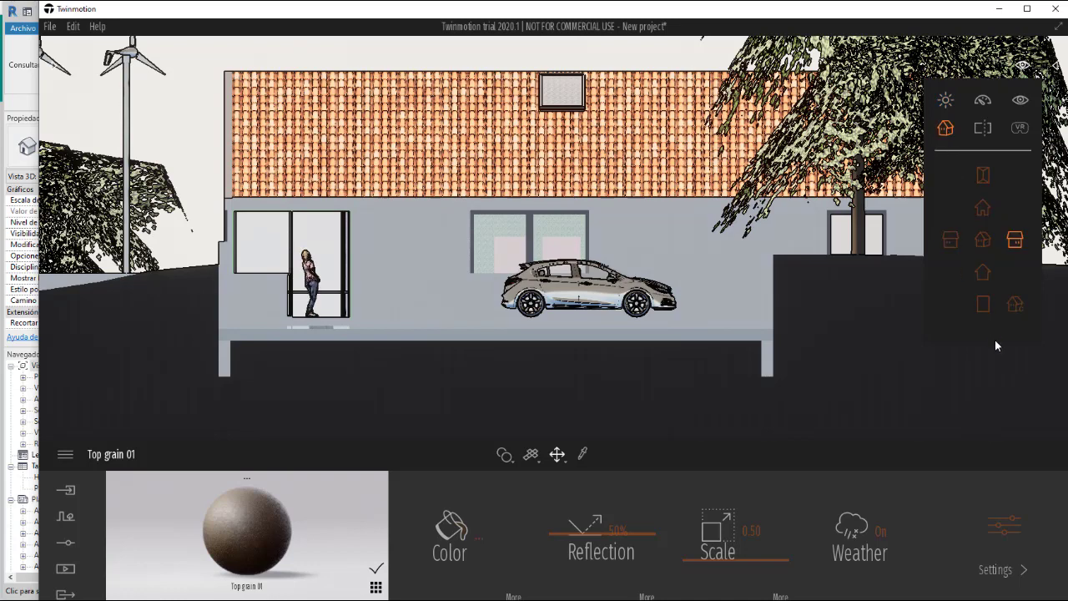
left_click(982, 272)
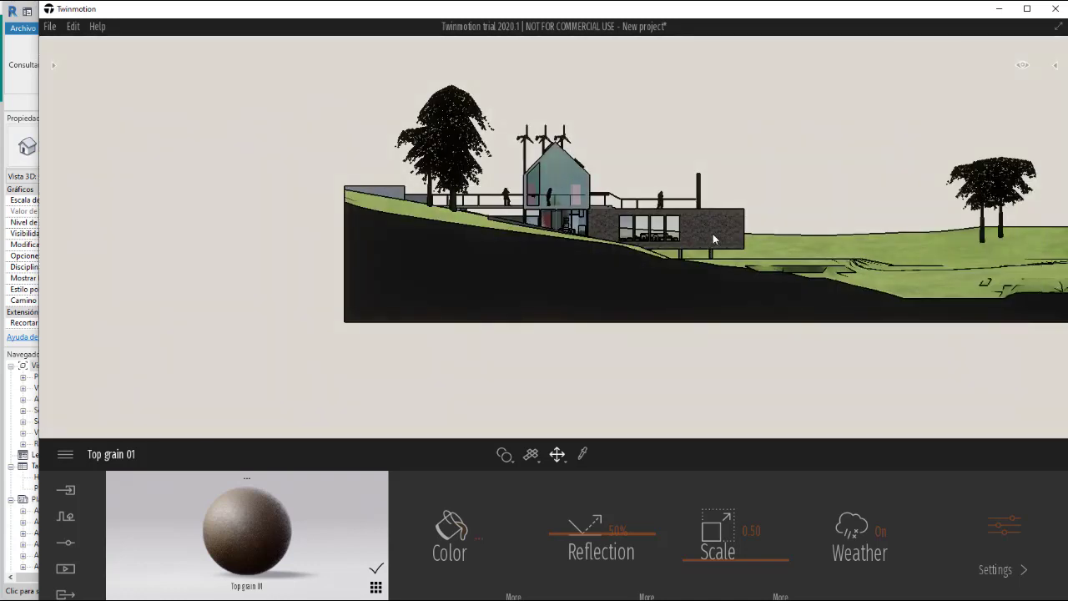
scroll(590, 191, "up", 3)
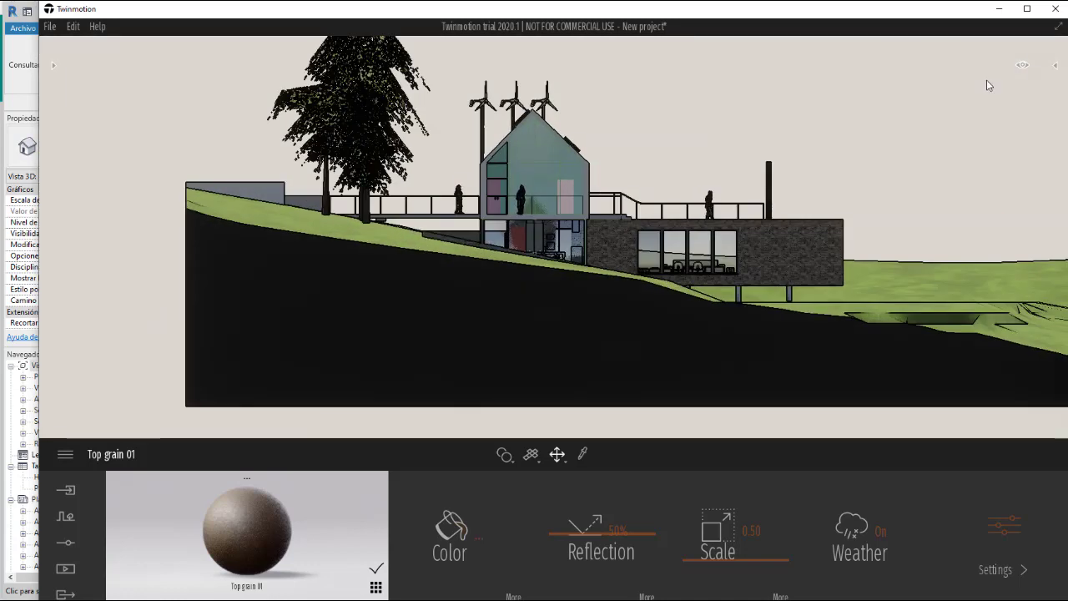
Step: Return to the Perspective view of the leather seating area
mouse_move(1022, 64)
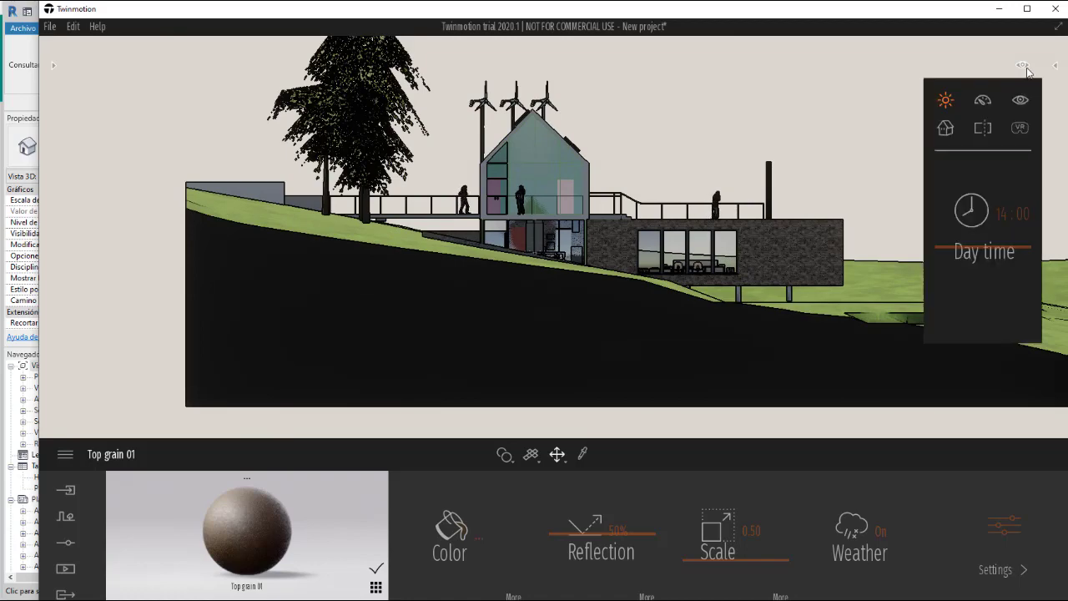
left_click(946, 129)
left_click(983, 241)
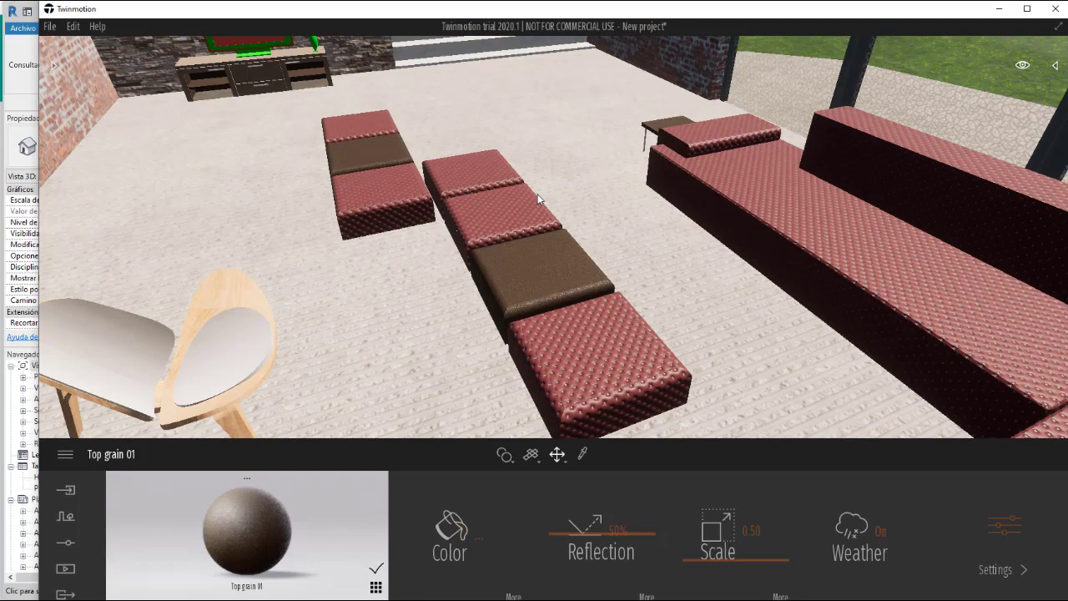
middle_click_drag(553, 199, 906, 27, "shift")
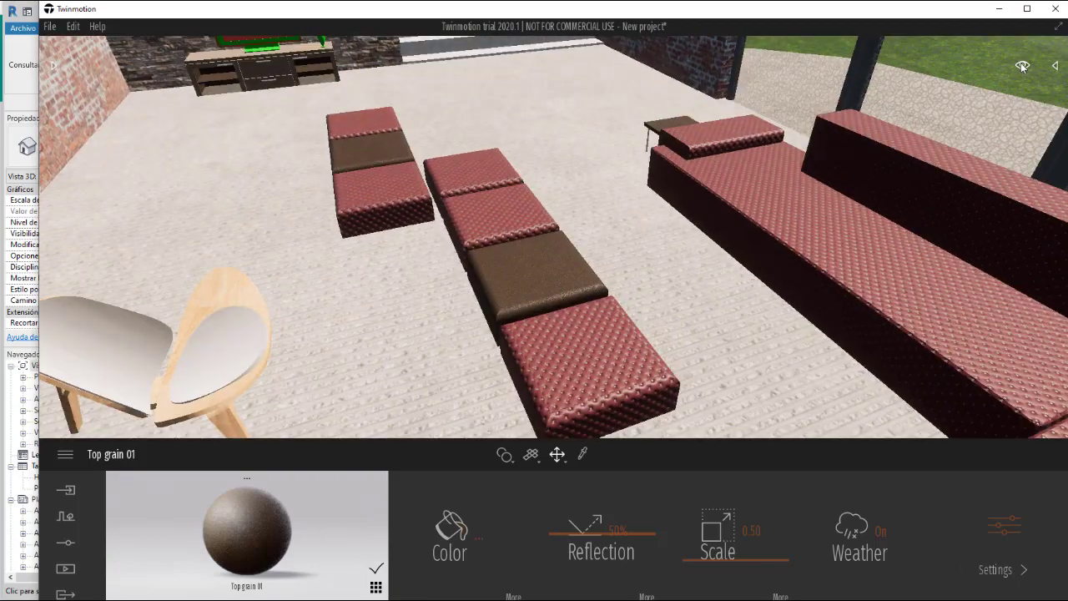
Step: Switch to the angled orthographic 3D view and examine the house, entrance ramp and parking area up close
mouse_move(1023, 67)
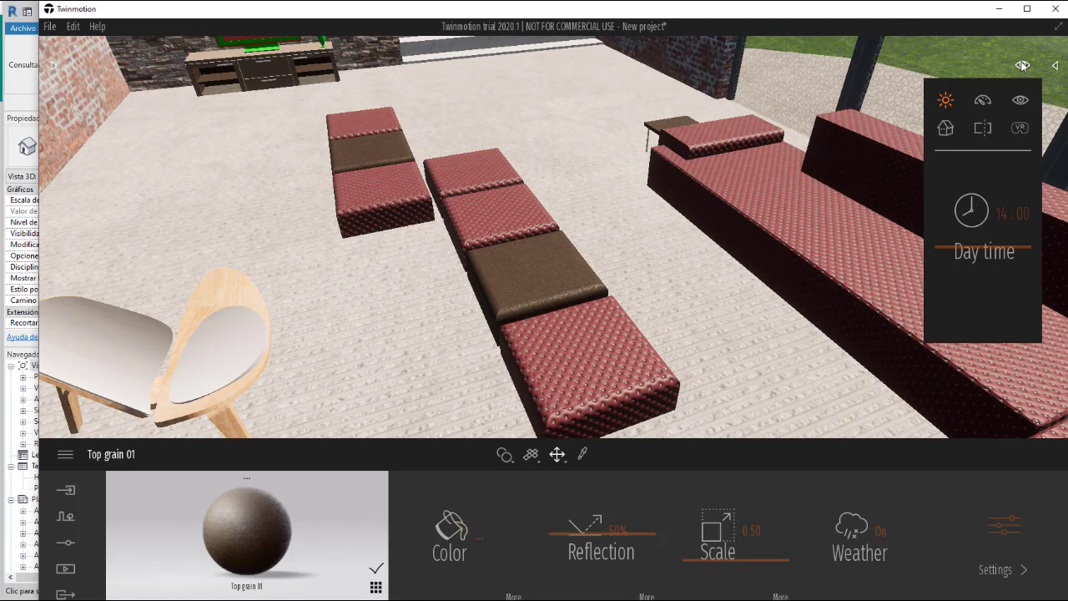
left_click(947, 130)
left_click(1014, 306)
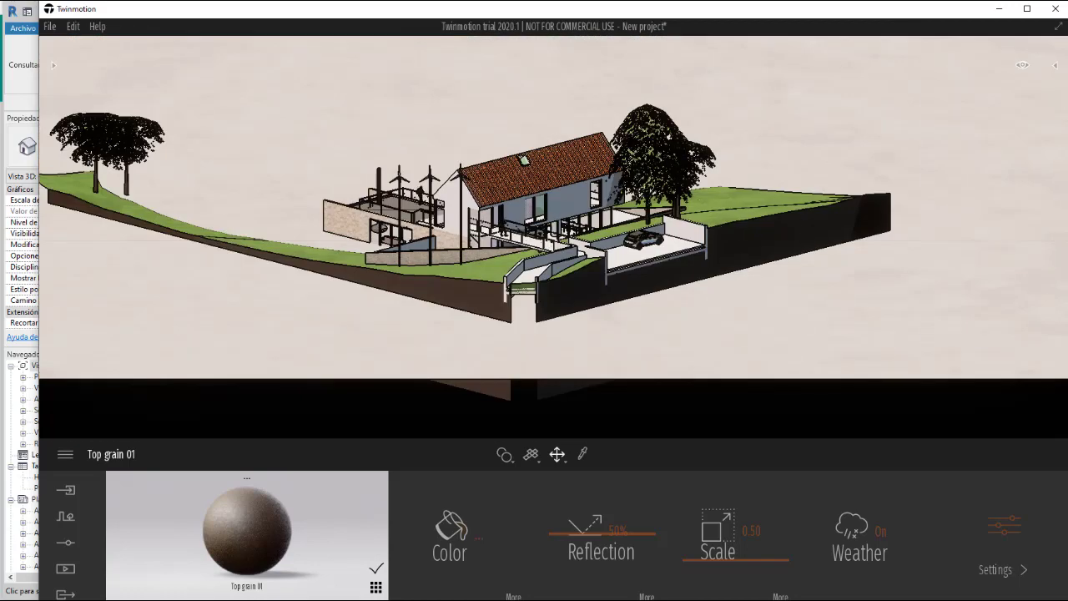
scroll(589, 212, "up", 5)
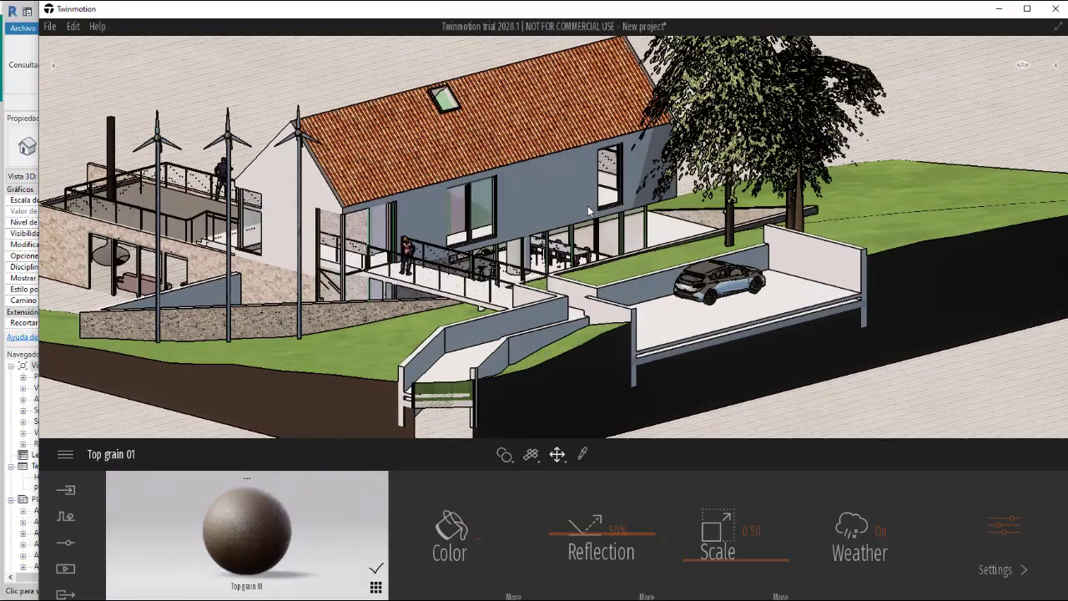
scroll(589, 211, "up", 5)
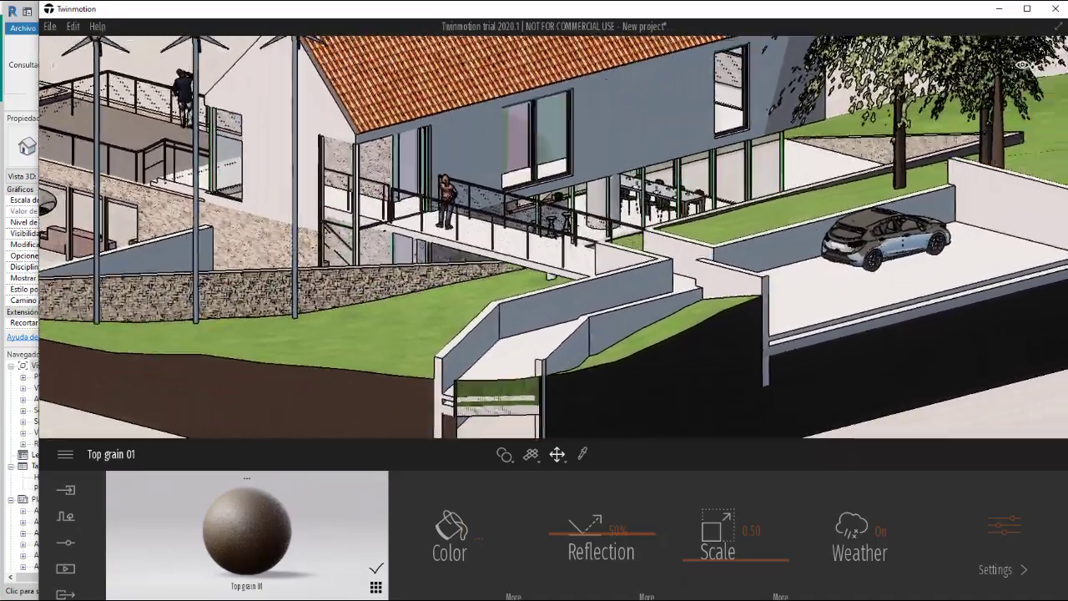
middle_click_drag(901, 222, 745, 314)
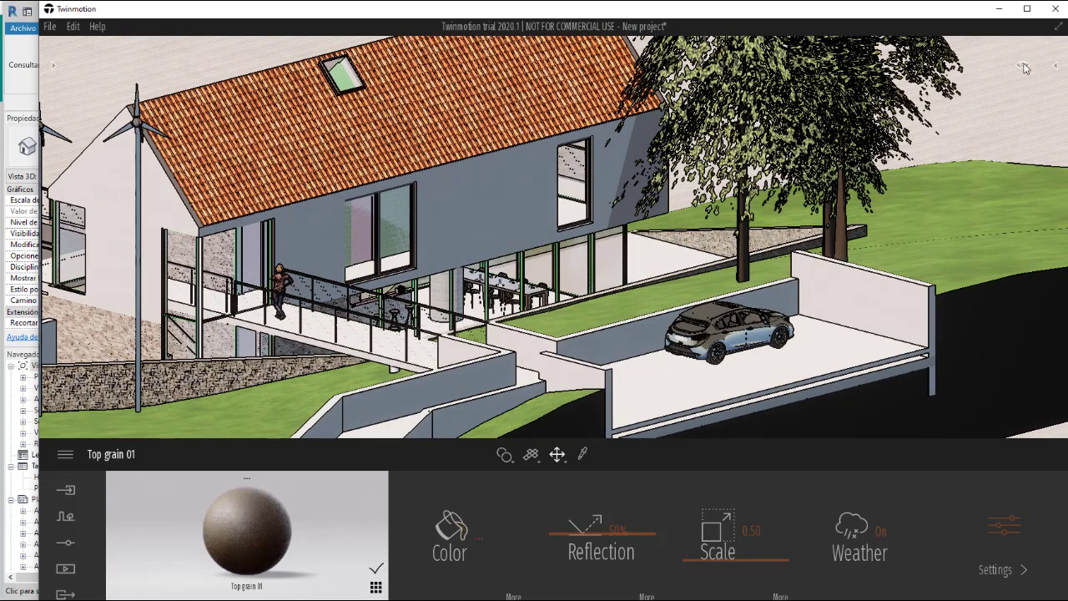
Step: Return to the Perspective view and examine the house from outside, from the roof terrace around to the entrance bridge
mouse_move(1025, 68)
left_click(947, 127)
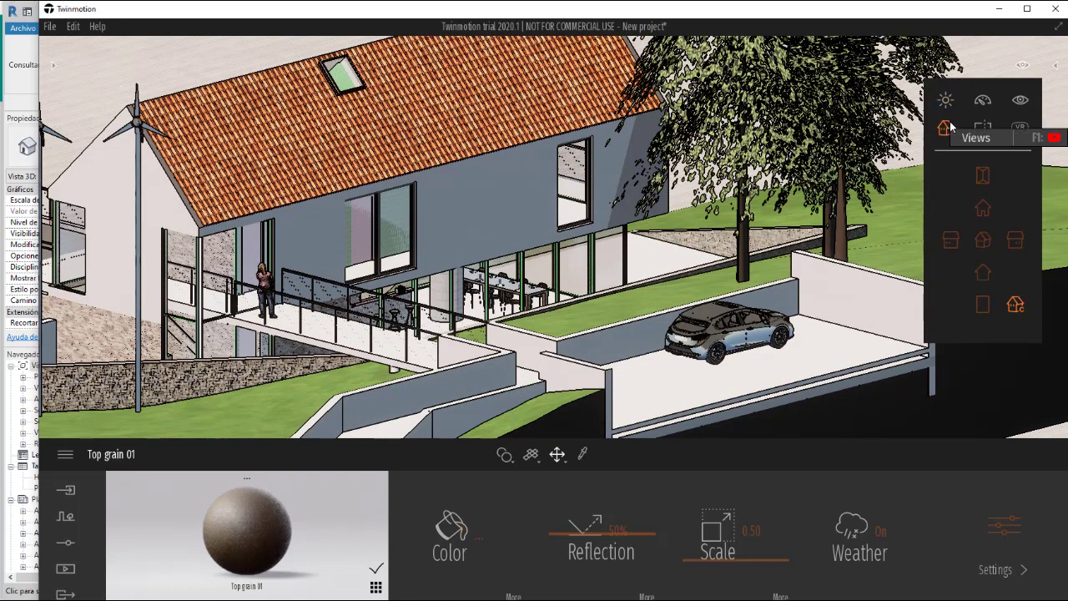
left_click(984, 239)
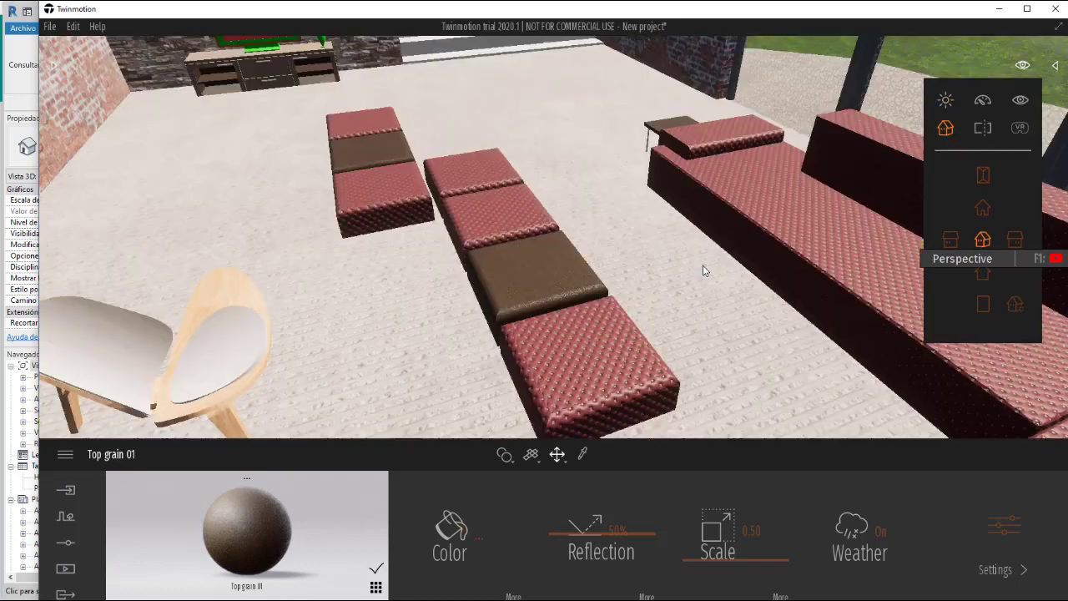
scroll(686, 249, "down", 6)
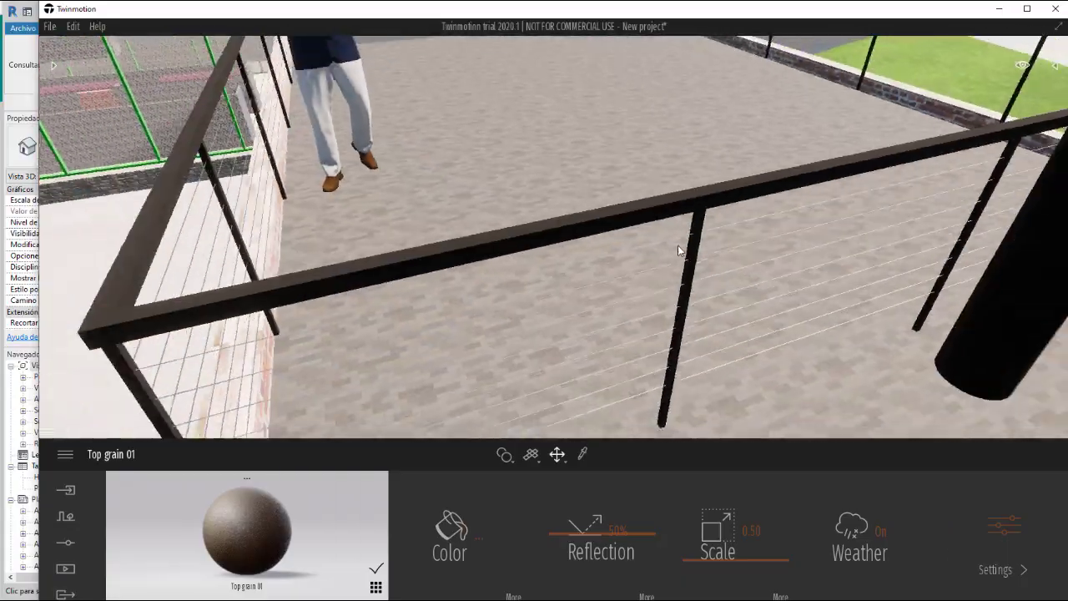
scroll(680, 243, "down", 5)
middle_click_drag(680, 242, 488, 242, "shift")
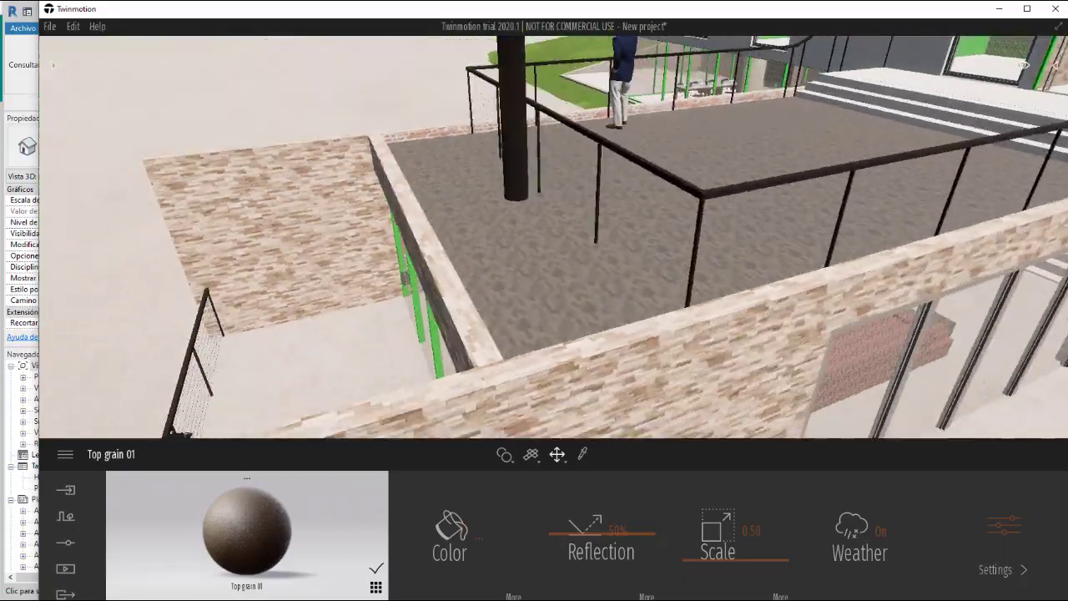
middle_click_drag(714, 204, 542, 183, "shift")
scroll(693, 189, "down", 6)
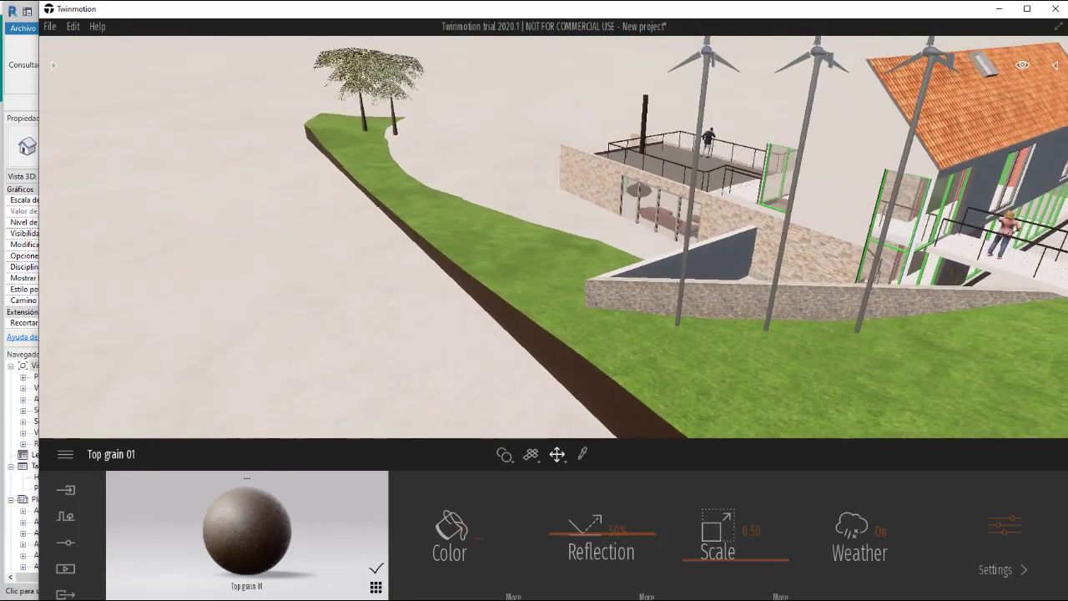
scroll(830, 184, "down", 3)
middle_click_drag(882, 207, 543, 115)
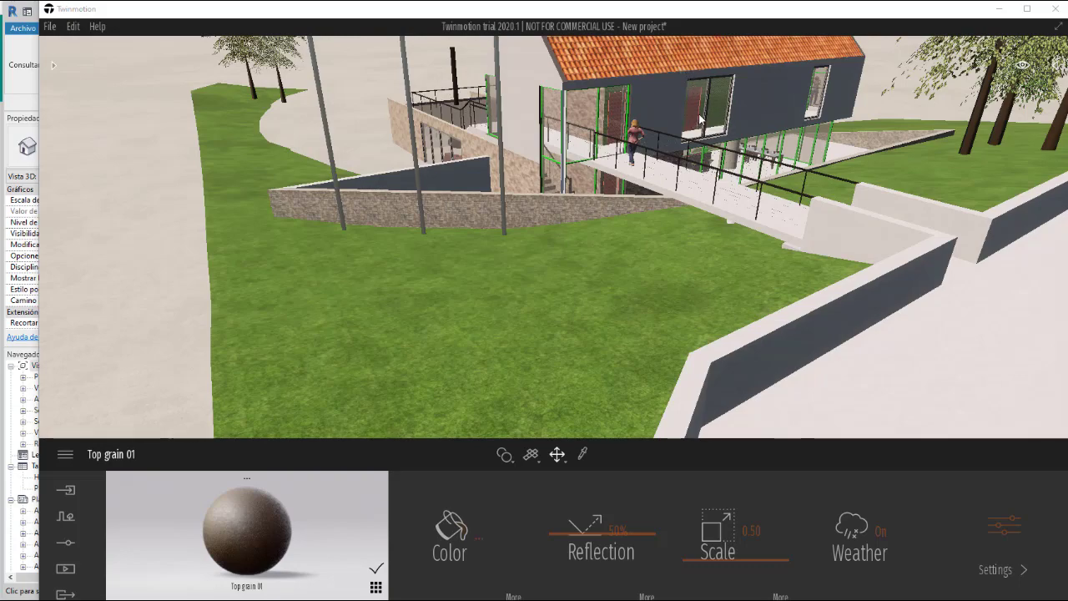
middle_click_drag(701, 119, 668, 262)
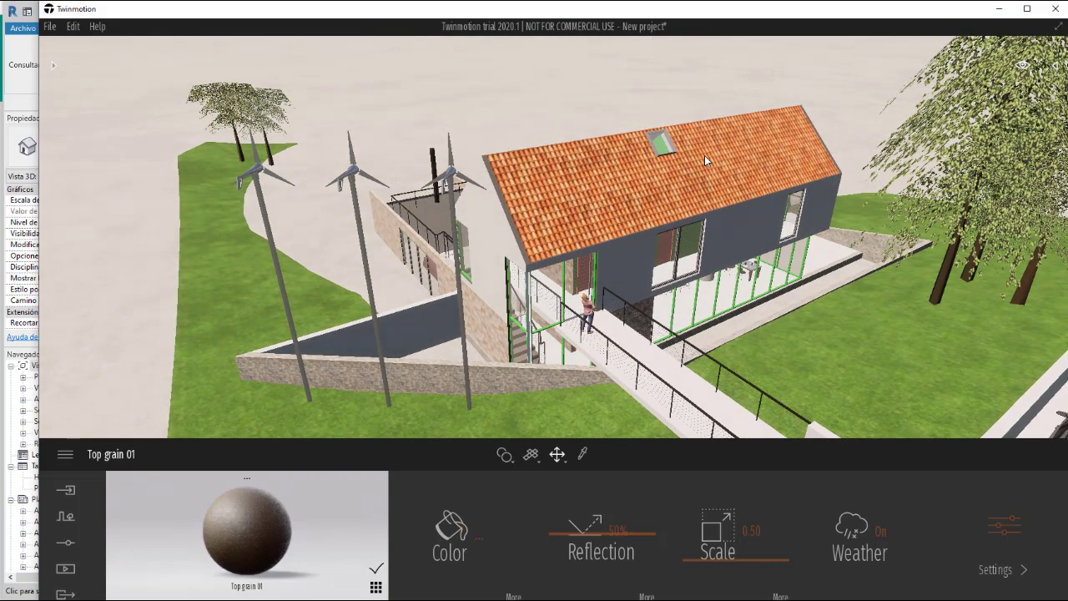
Step: Select the tiled roof, open the scene element list, and look through its wall elements down to the Suelos folder
left_click(609, 213)
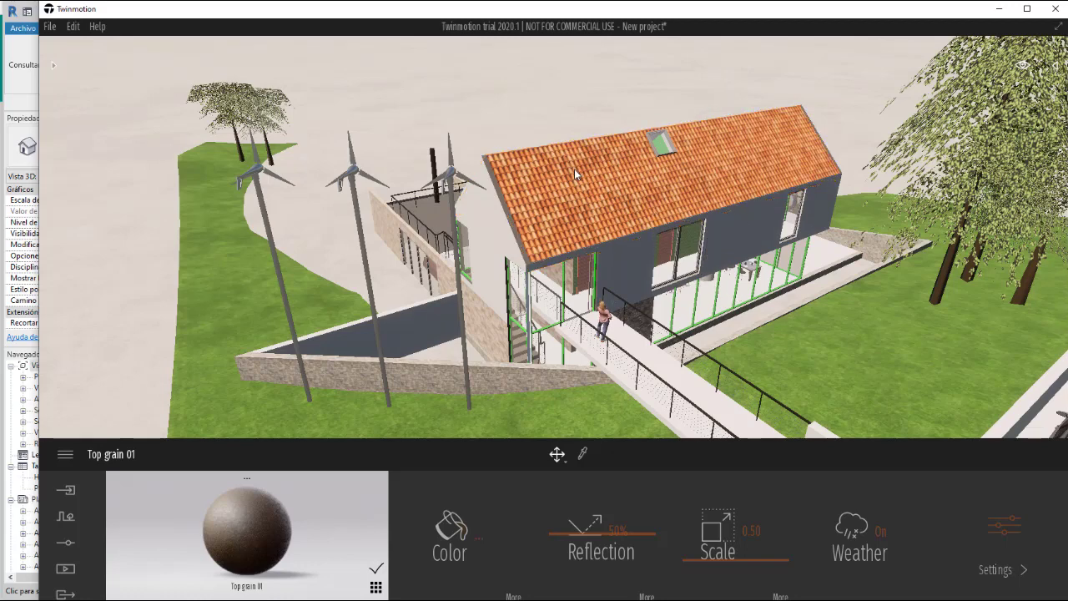
left_click(1057, 71)
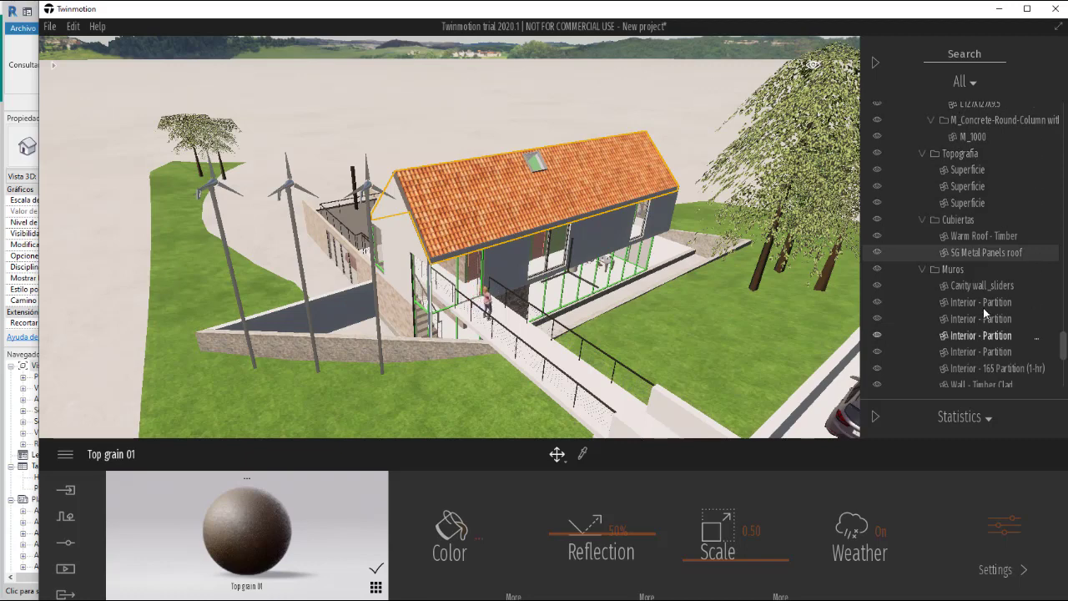
scroll(983, 308, "down", 10)
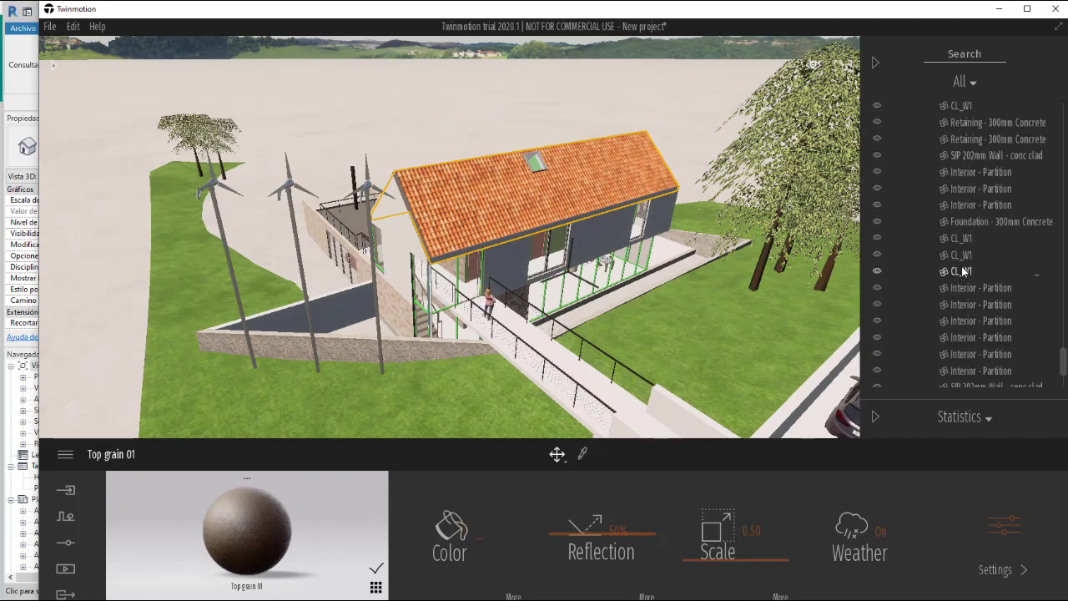
scroll(961, 267, "down", 10)
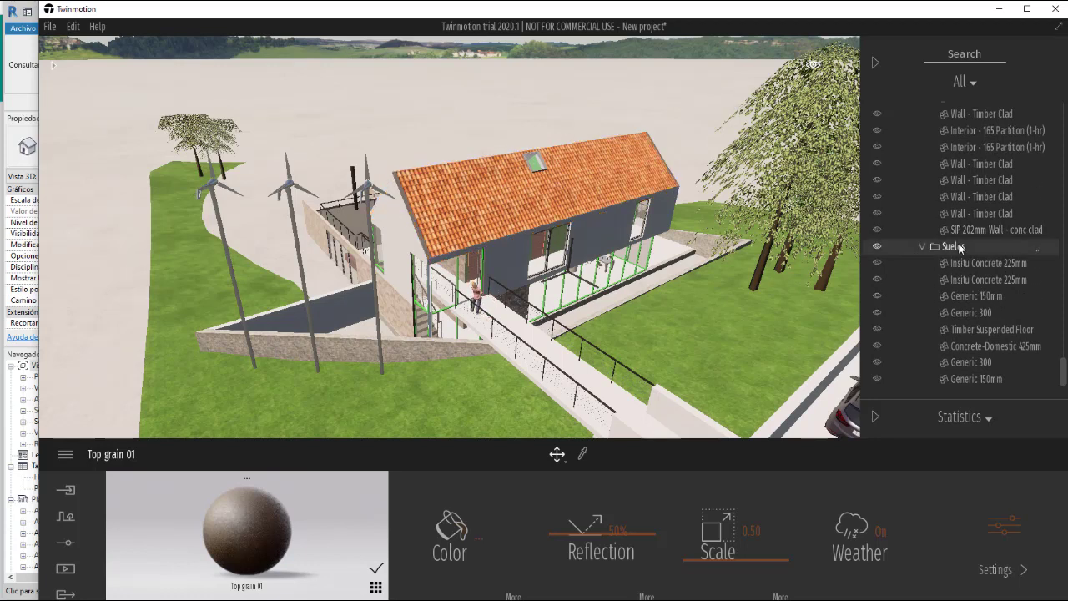
left_click(960, 248)
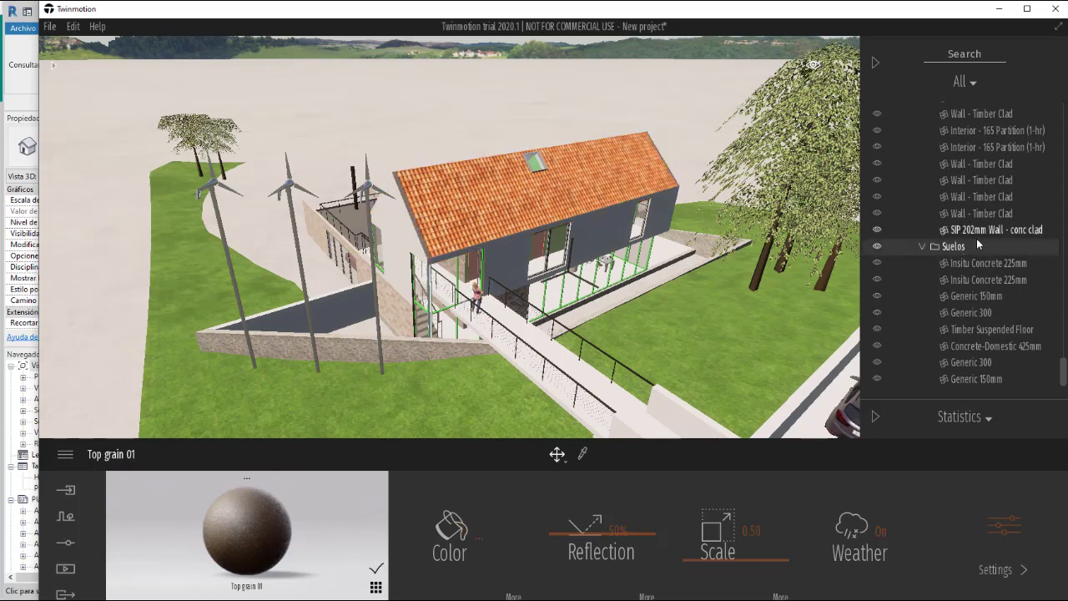
Step: Hide the SG Metal Panels roof and Warm Roof - Timber elements to expose the upper-floor rooms
left_click(529, 210)
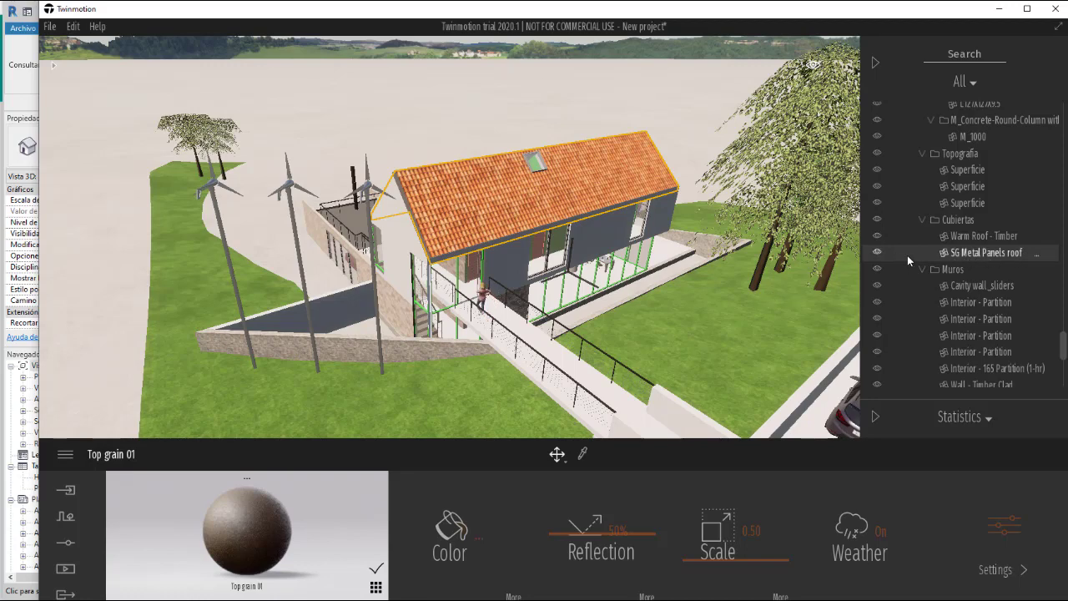
left_click(877, 254)
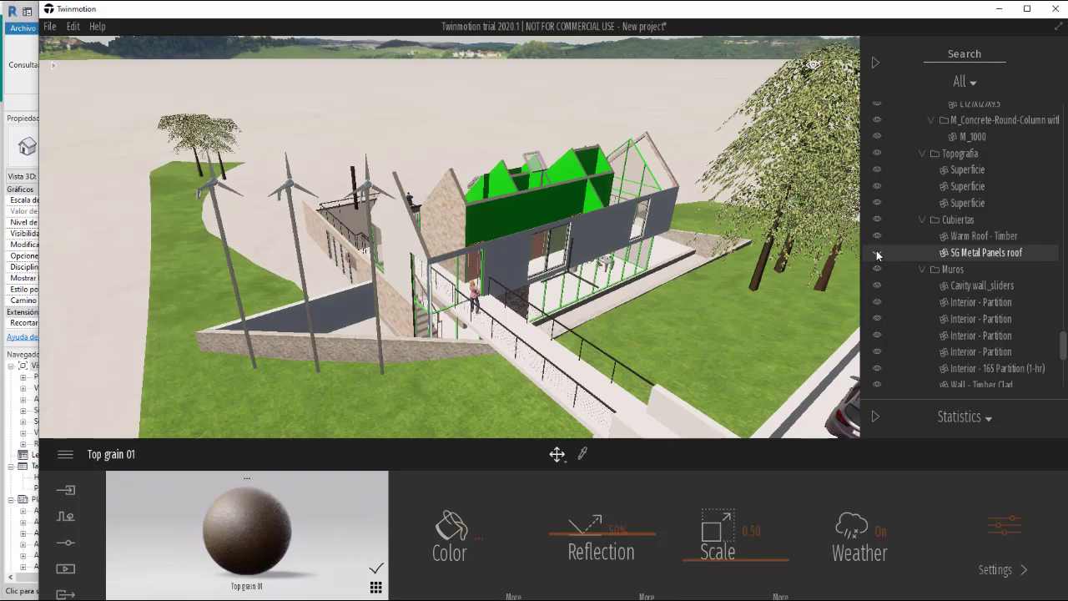
middle_click_drag(584, 181, 526, 158, "shift")
left_click_drag(598, 230, 766, 247)
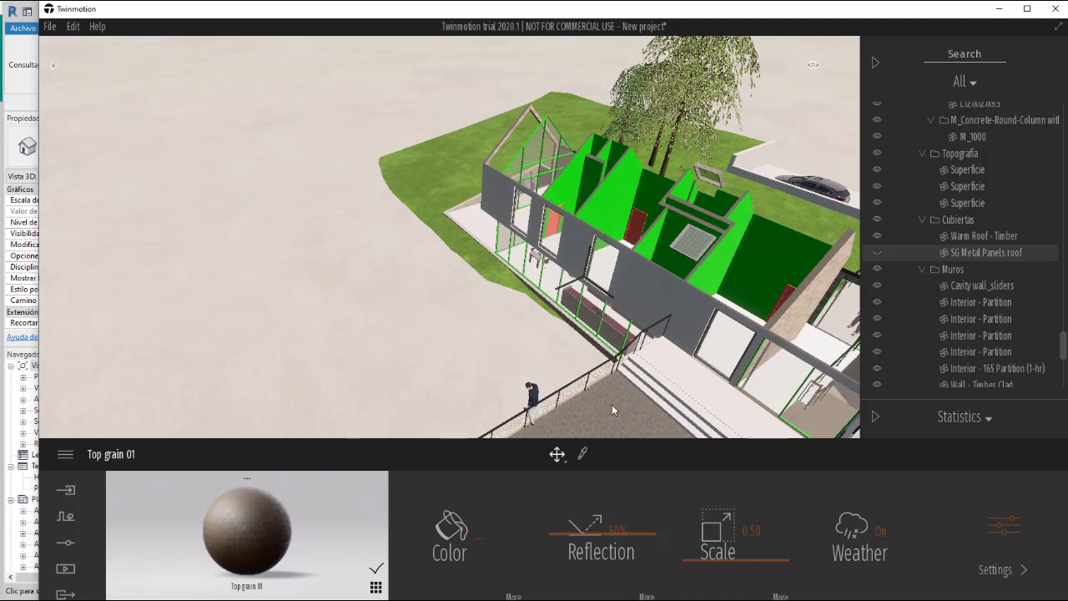
left_click(877, 237)
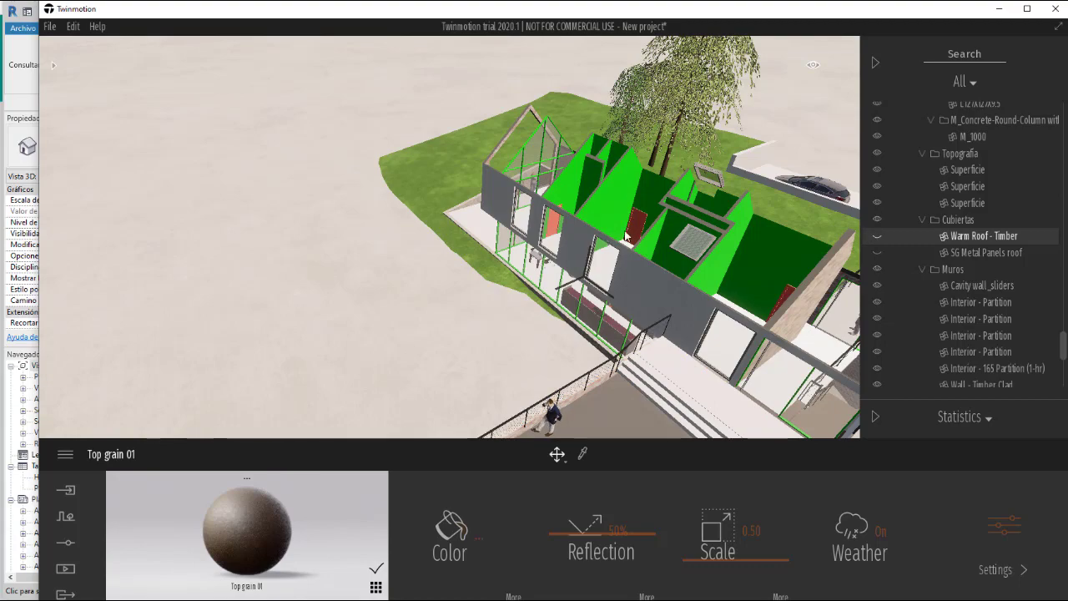
Step: Select the front Wall - Timber Clad element enclosing the terrace-level living room and hide it
scroll(565, 169, "down", 1)
left_click_drag(565, 173, 531, 373)
left_click(483, 398)
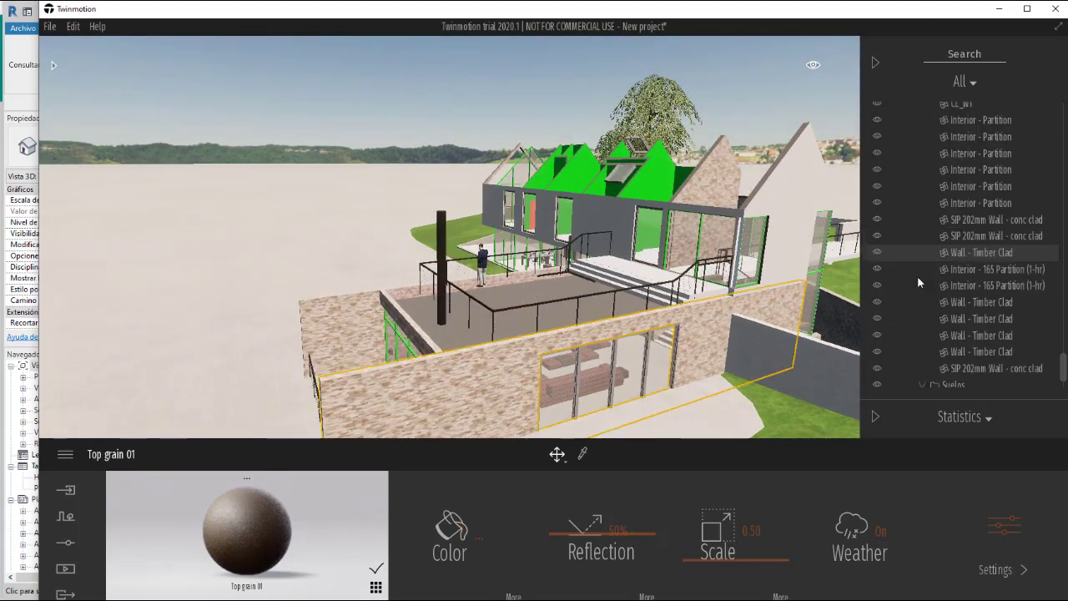
left_click(877, 253)
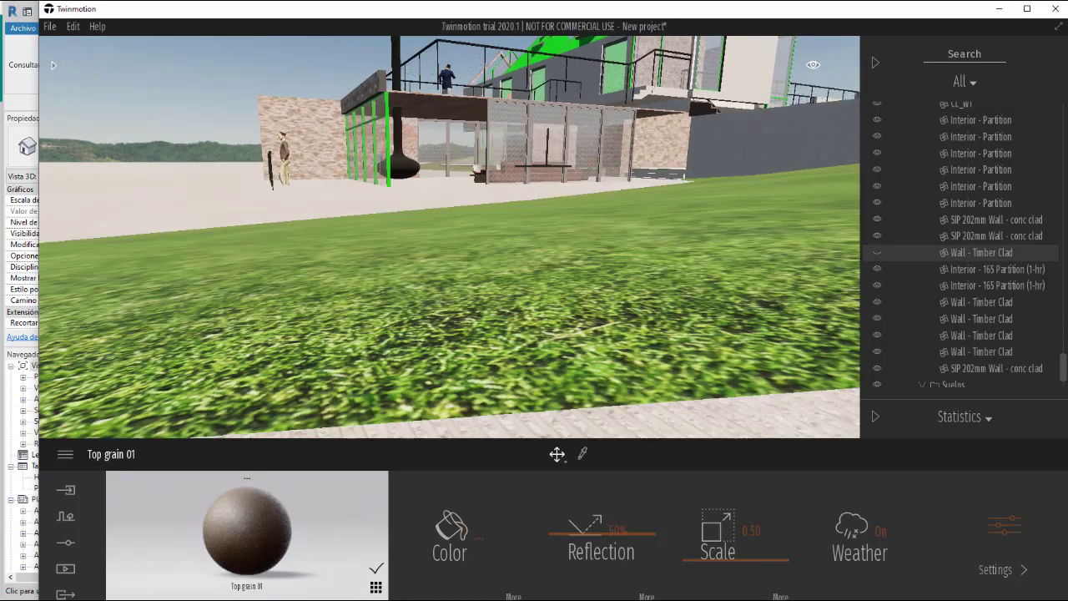
Step: Hide the Curtain Wall Dbl Glass door folder within Puertas, keeping its elements listed
middle_click_drag(655, 222, 755, 274)
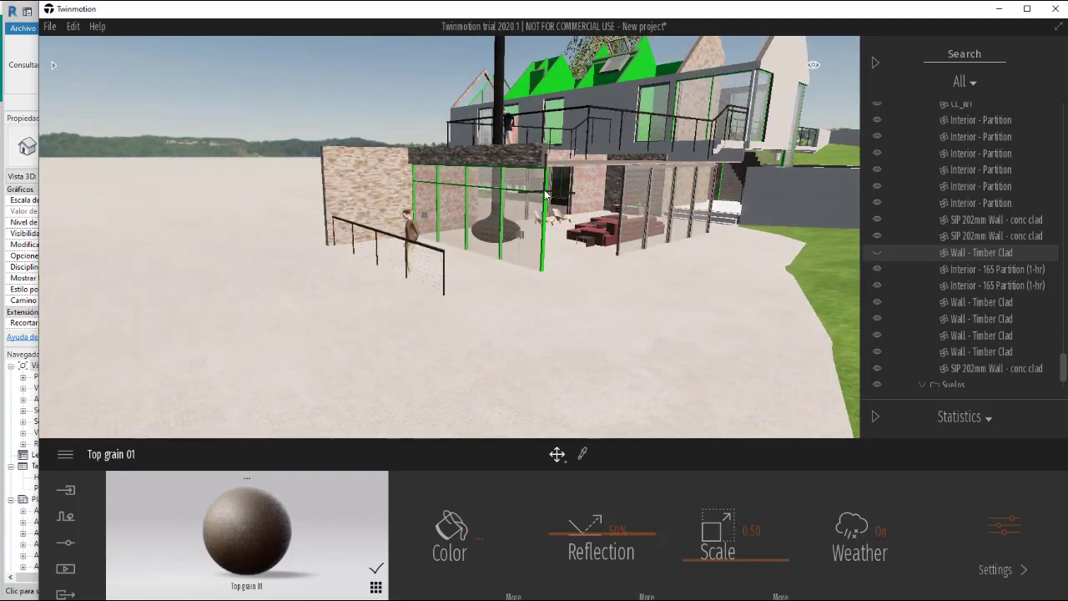
scroll(668, 159, "up", 1)
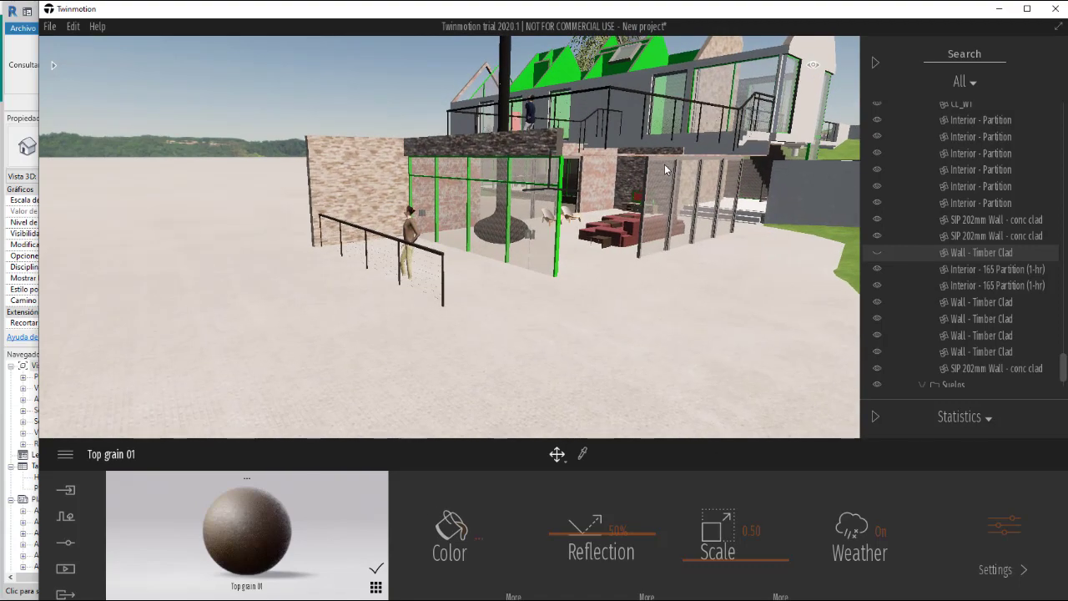
middle_click_drag(666, 163, 507, 165, "shift")
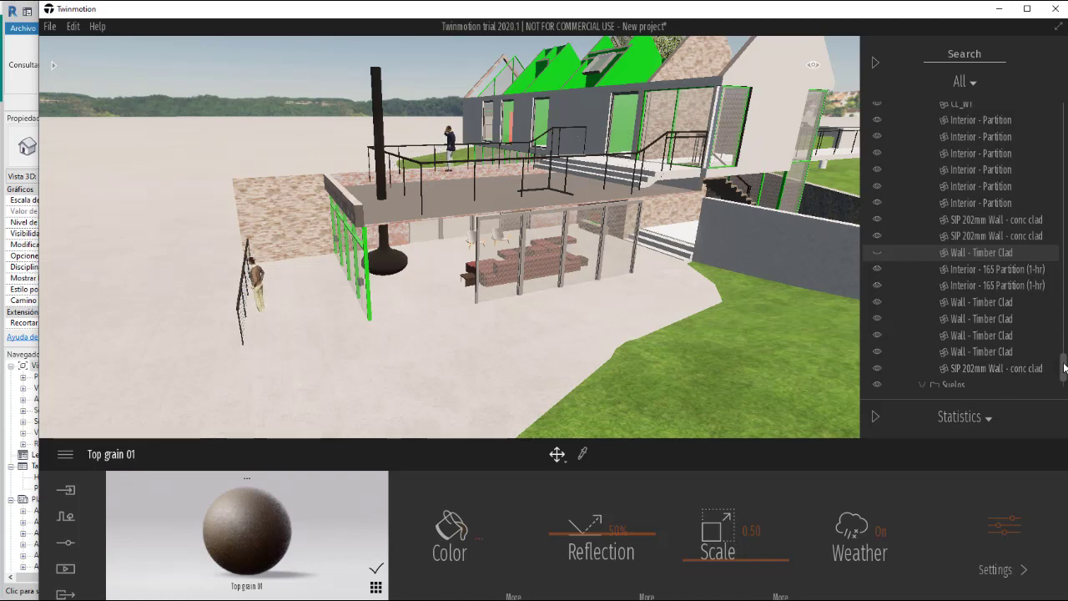
left_click_drag(1064, 365, 1064, 318)
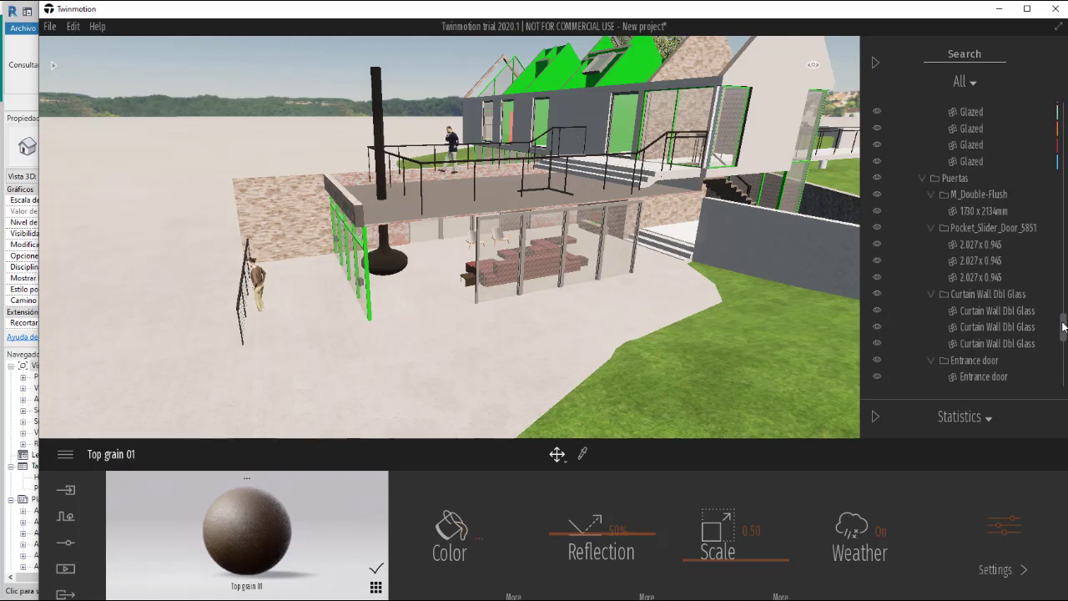
left_click(948, 294)
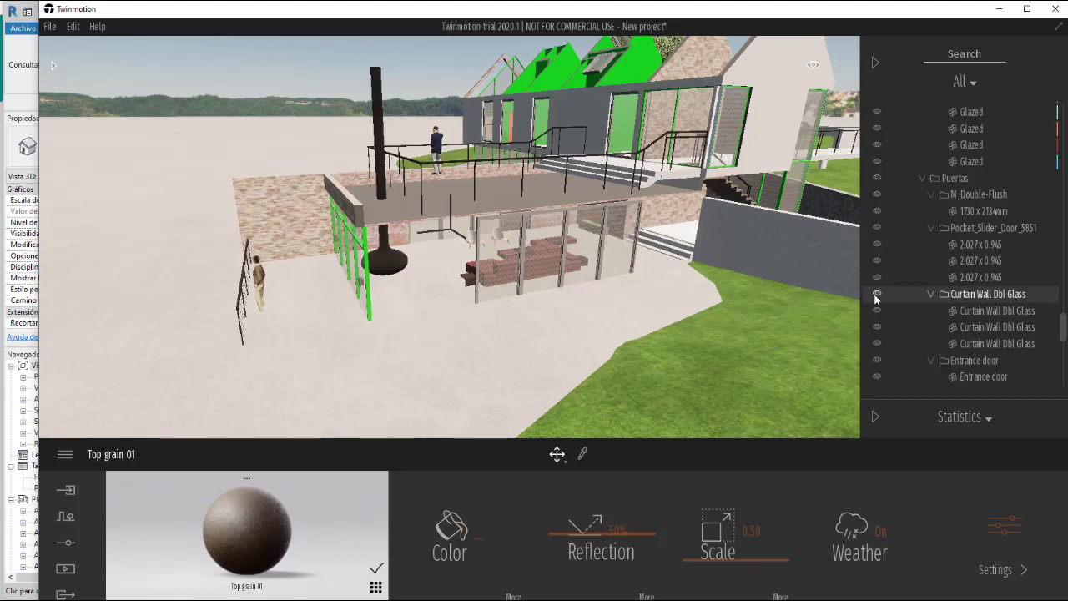
middle_click_drag(365, 280, 416, 294, "shift")
scroll(467, 296, "up", 3)
scroll(464, 321, "up", 3)
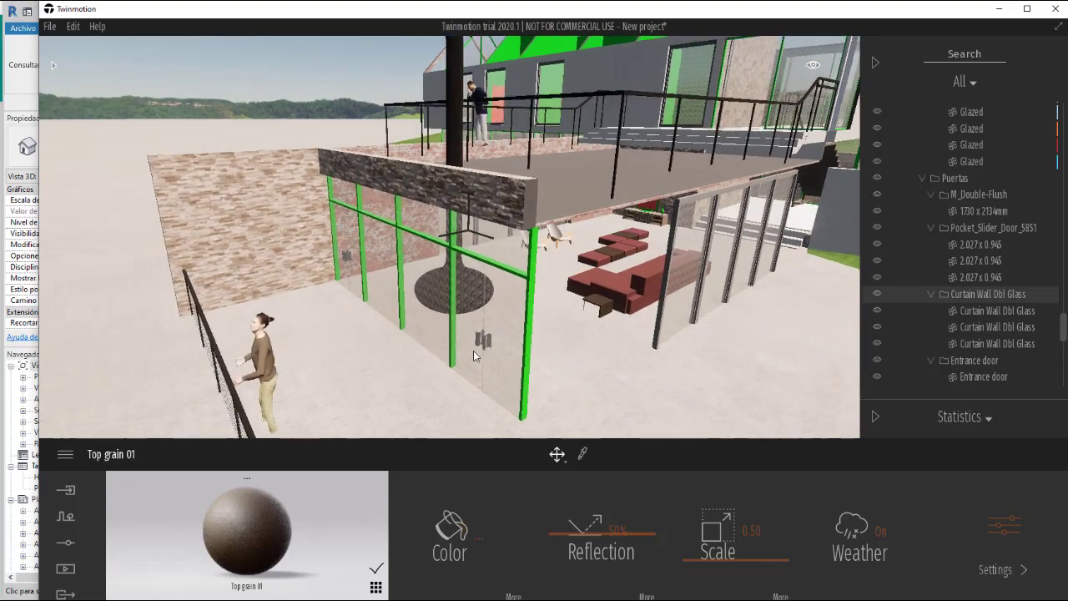
left_click(877, 295)
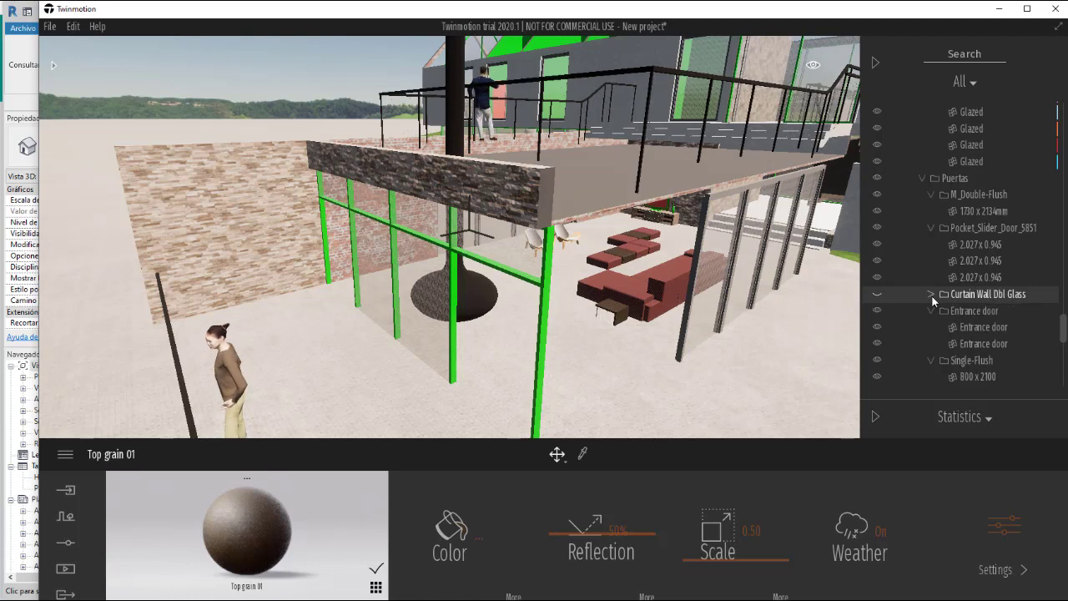
left_click(1042, 312)
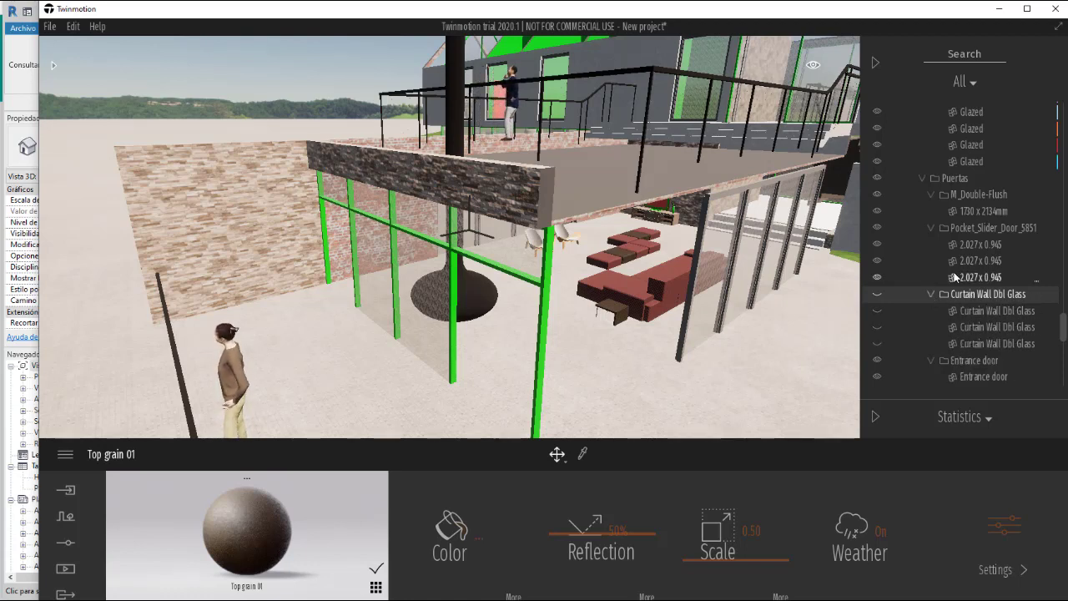
Step: Look through the scene element list from the doors up past the glazed panels and 64 x 128 rectangular mullions to the appliances
scroll(955, 269, "up", 5)
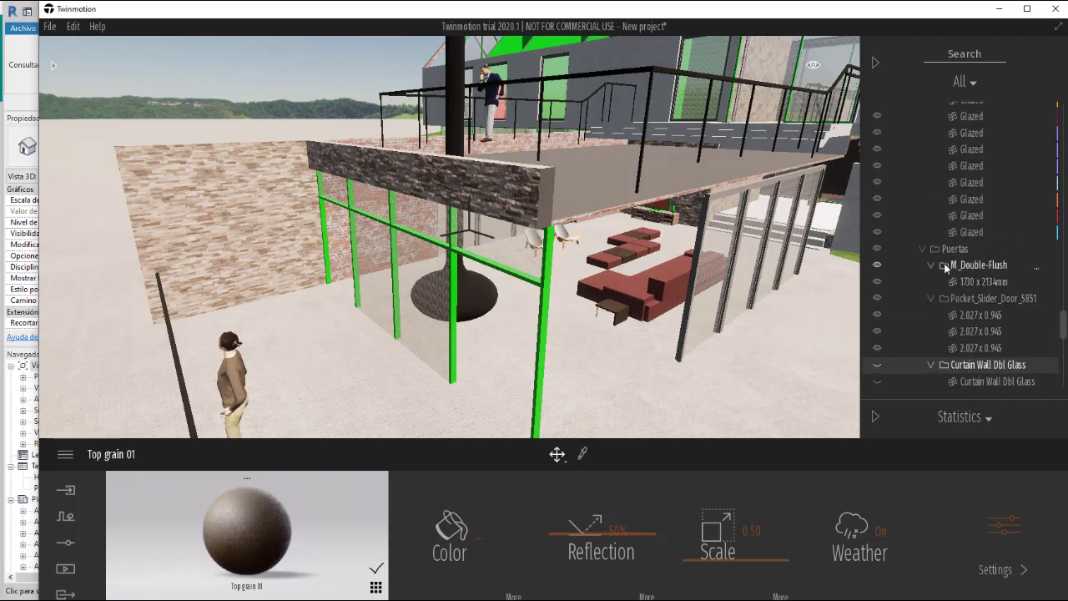
scroll(923, 245, "up", 5)
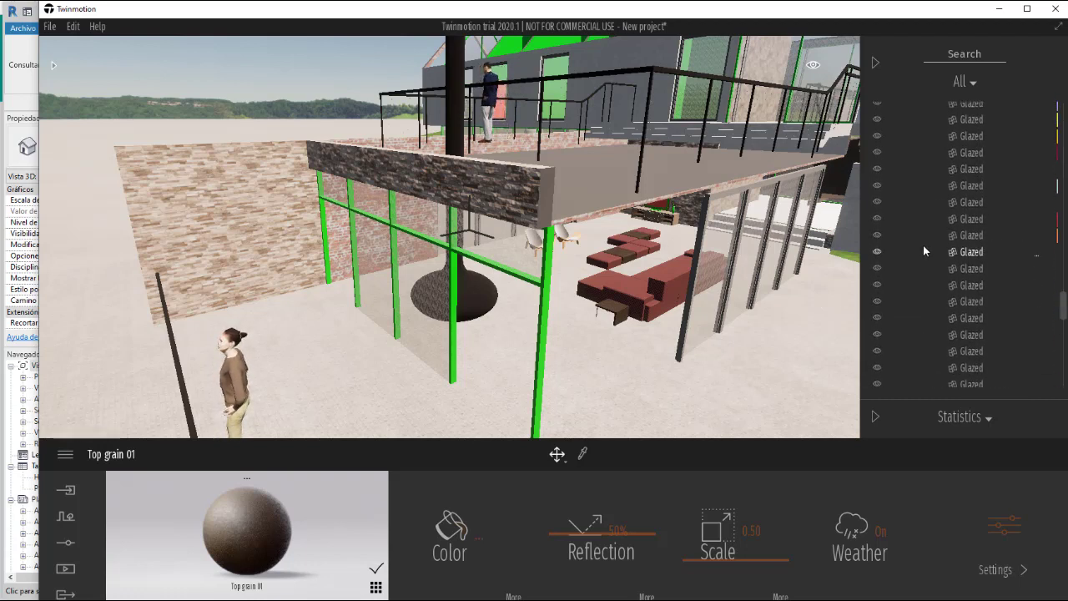
scroll(926, 248, "up", 5)
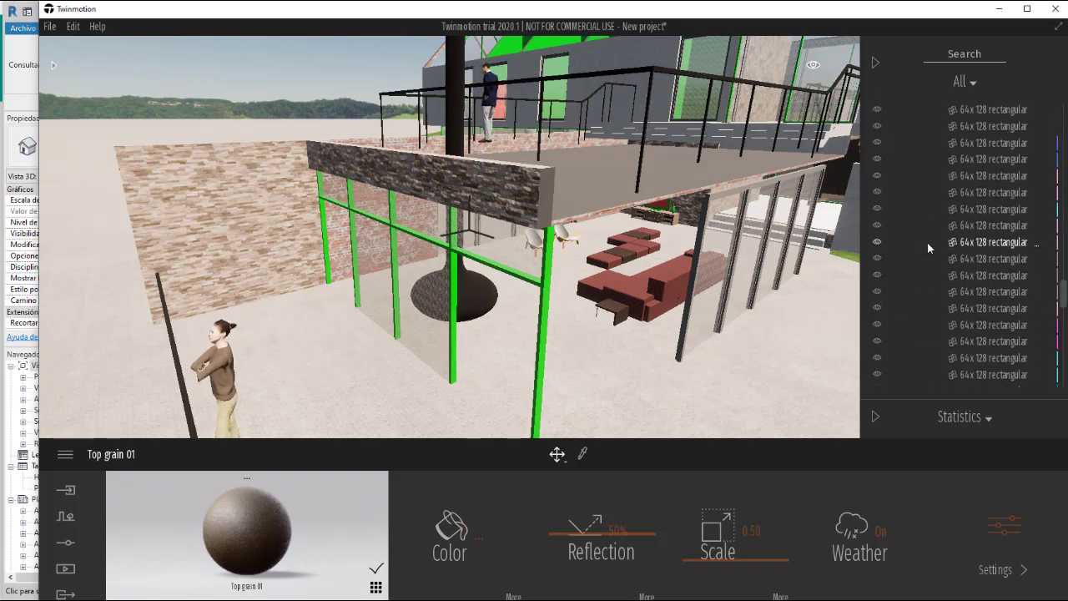
scroll(927, 242, "up", 5)
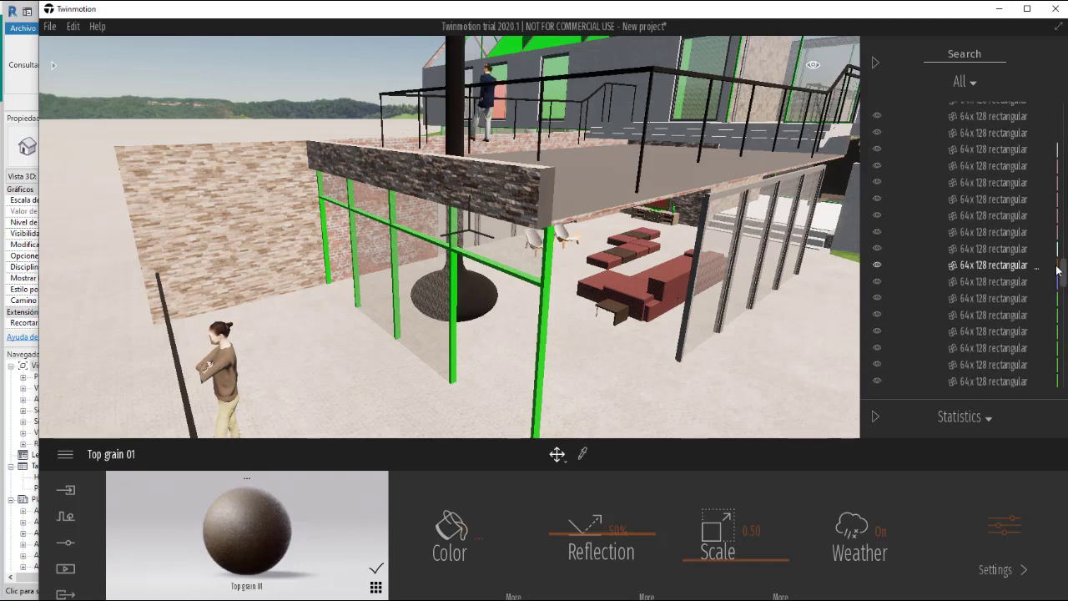
scroll(927, 242, "up", 5)
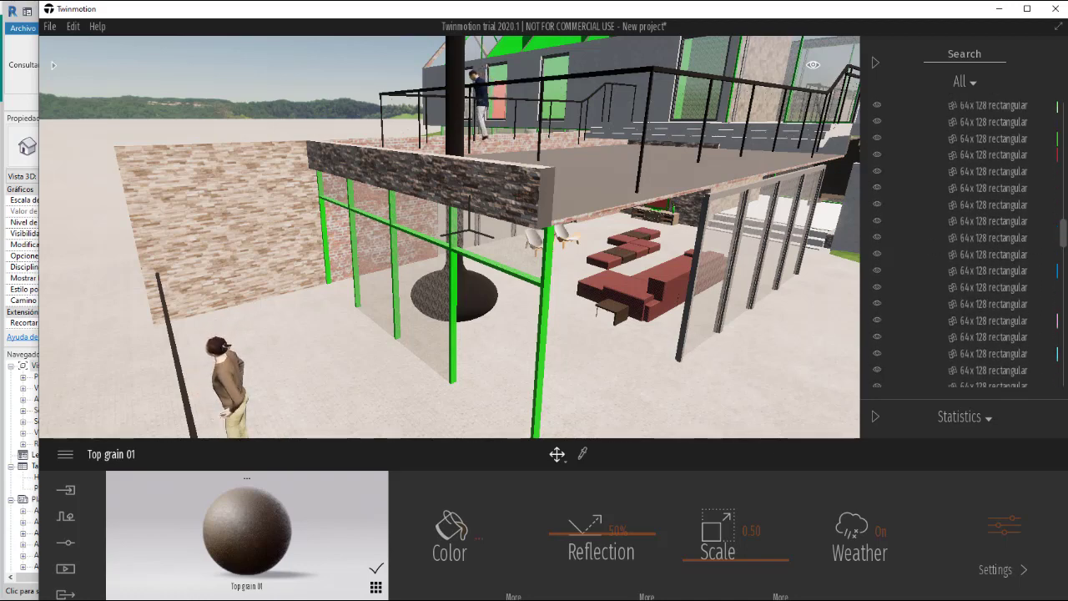
scroll(985, 243, "up", 10)
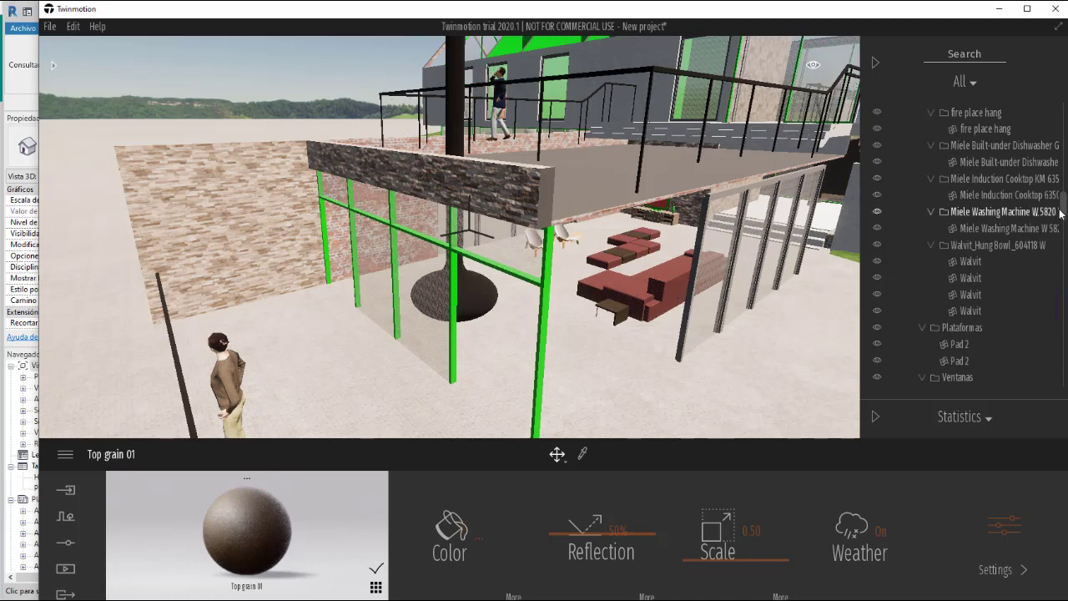
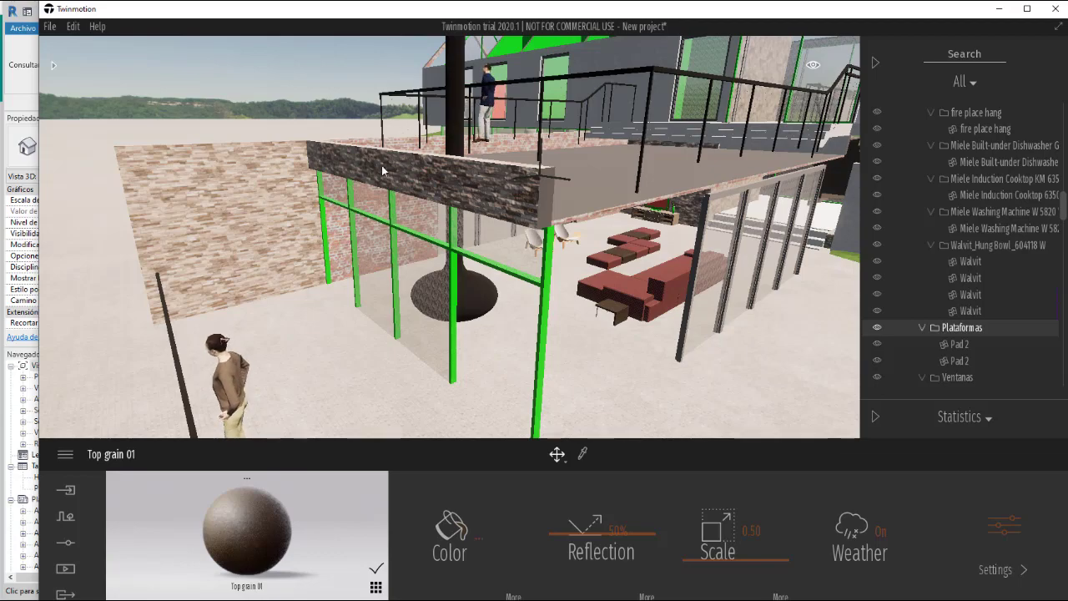
Step: Examine the glazed living room, the roof terrace and the brick walls of the house from several sides
middle_click_drag(388, 209, 388, 175, "shift")
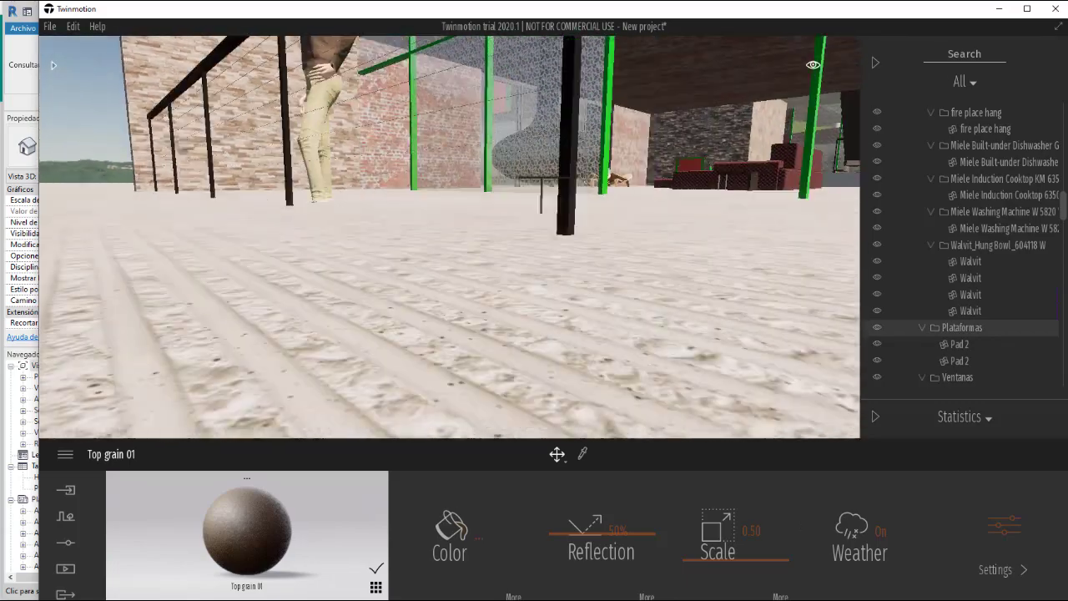
middle_click_drag(556, 100, 426, 208)
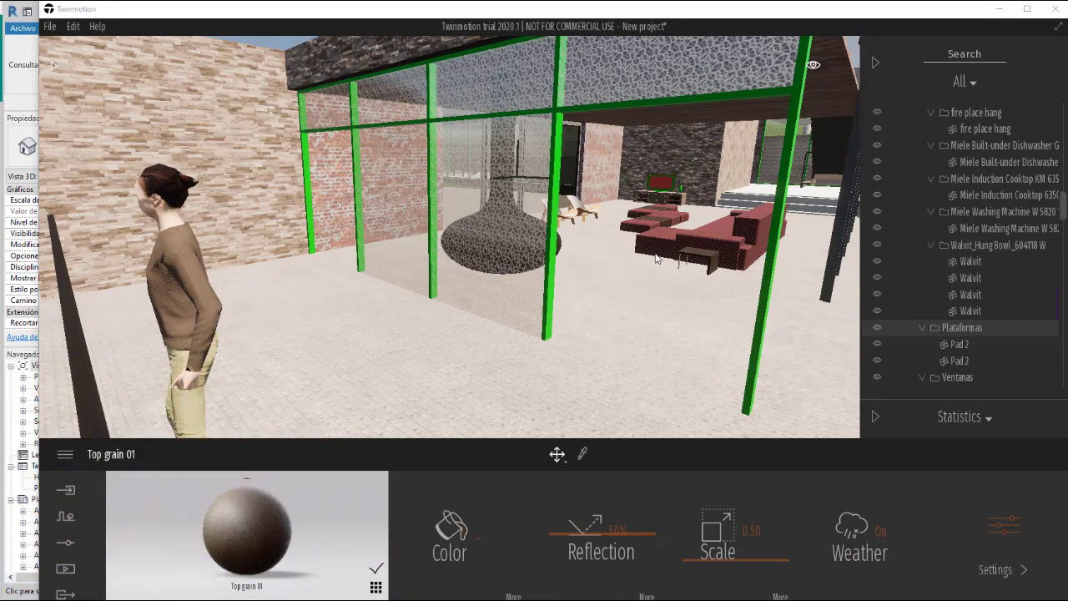
scroll(633, 276, "down", 5)
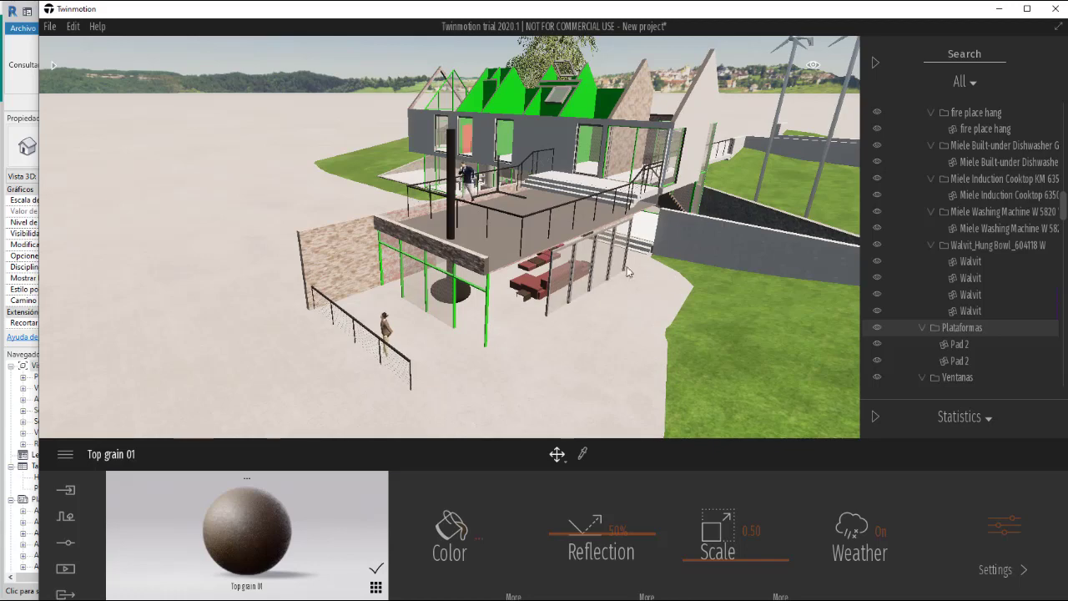
scroll(535, 294, "up", 2)
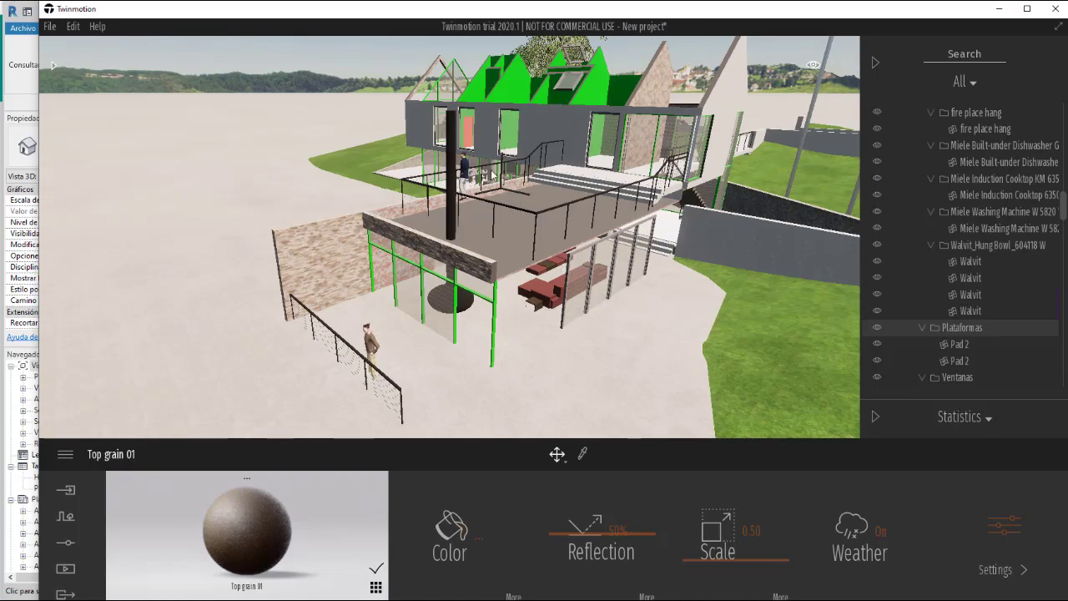
middle_click_drag(519, 231, 576, 238, "shift")
left_click_drag(576, 238, 641, 178)
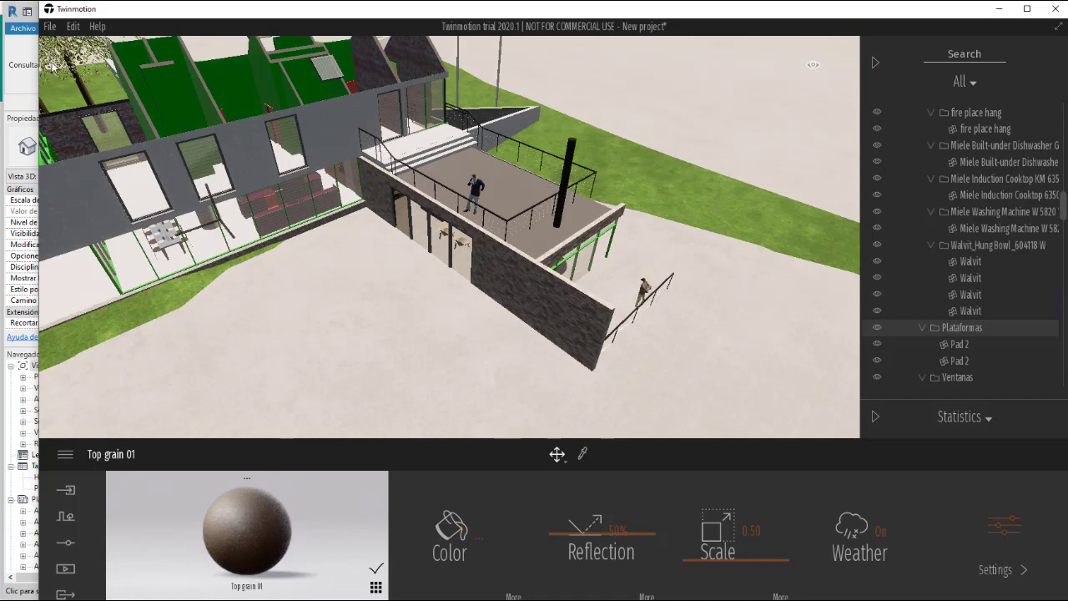
Step: Open the Benches collection in the library's City objects
left_click(56, 70)
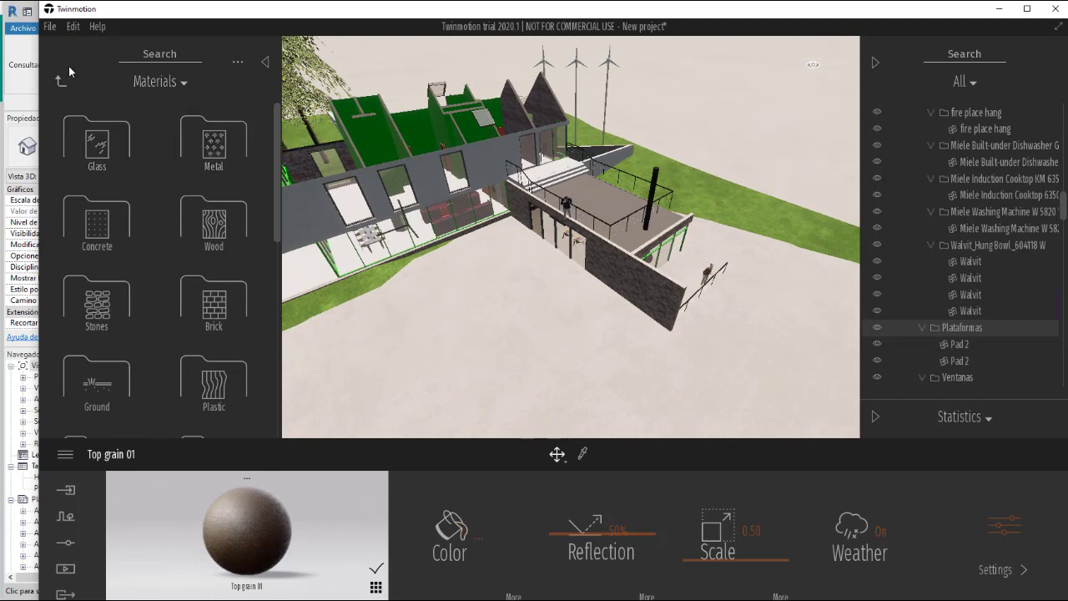
left_click(59, 80)
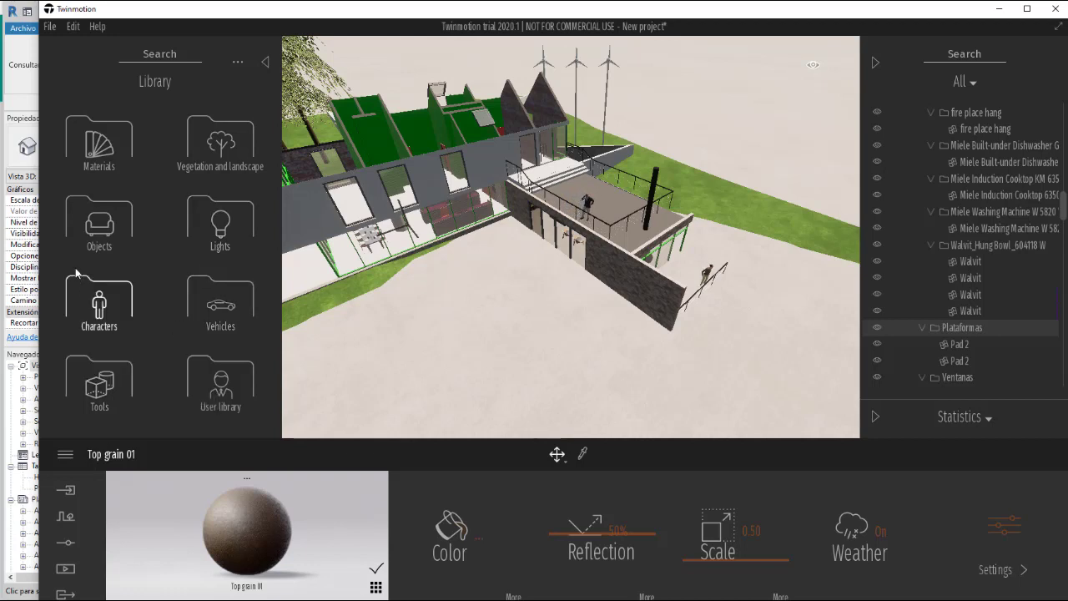
left_click(98, 237)
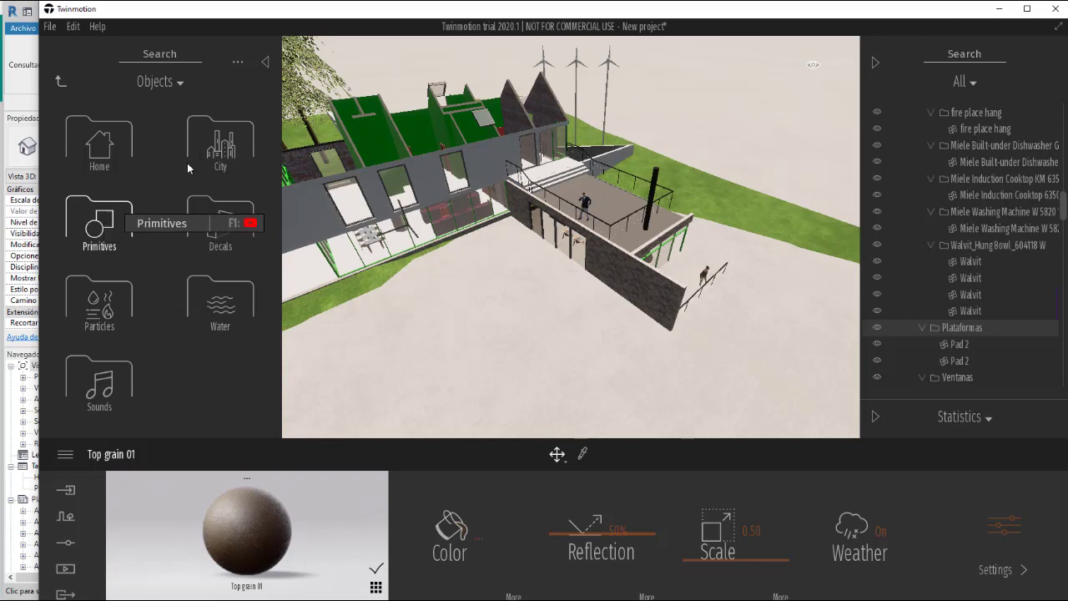
left_click(222, 149)
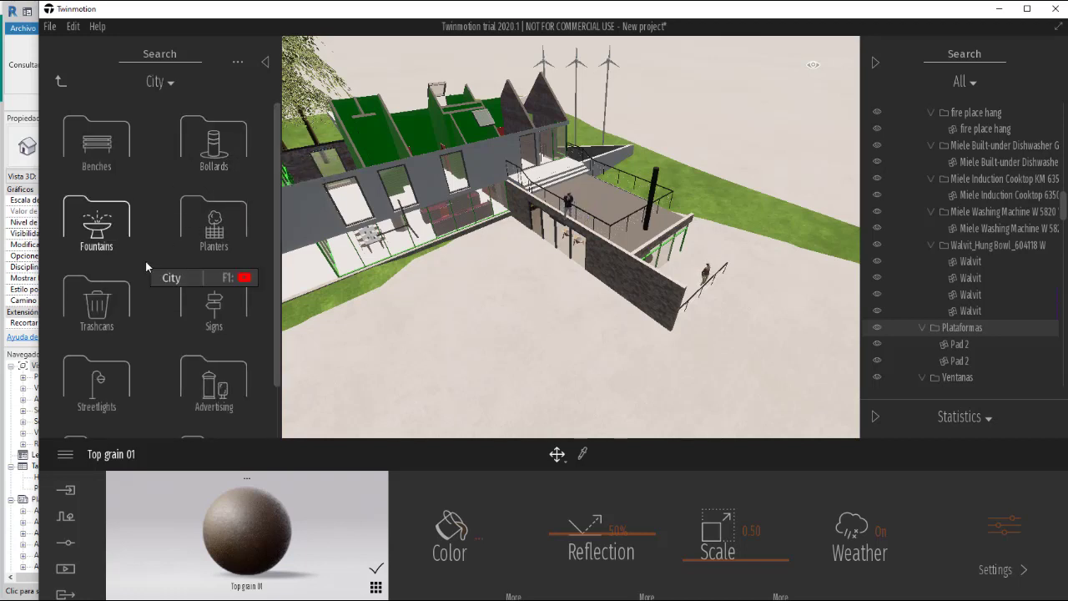
left_click(90, 150)
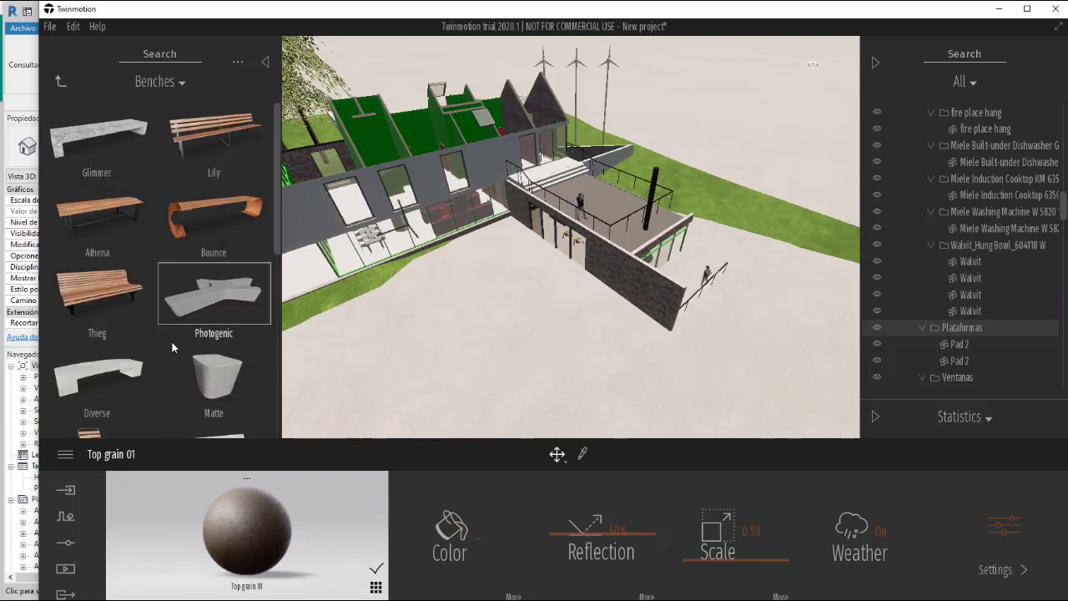
Step: Browse the bench models and place a Bounce bench on the roof terrace near the lawn-side edge
scroll(183, 341, "down", 2)
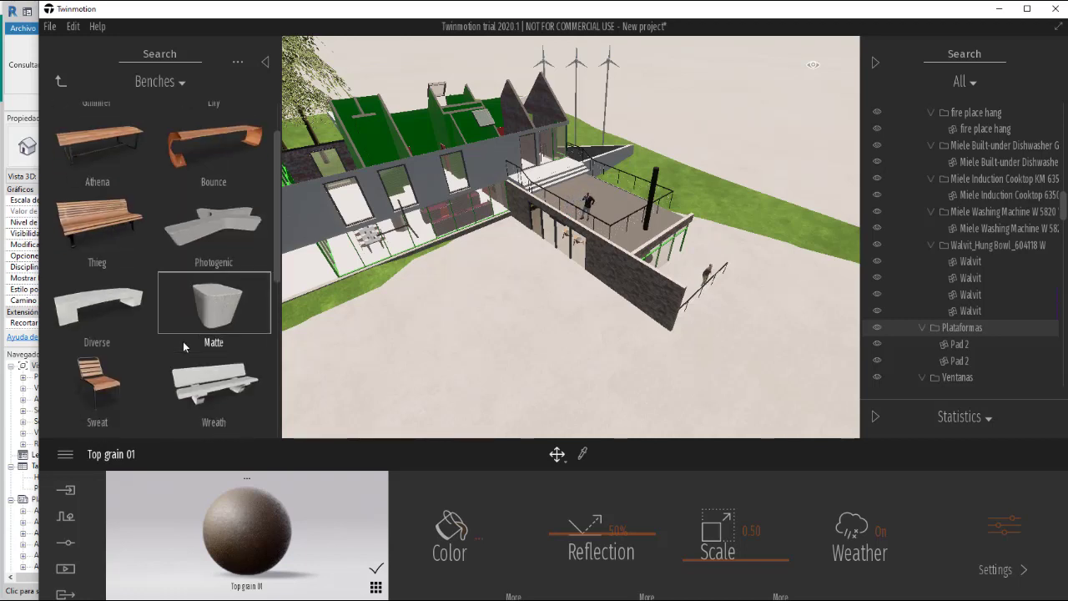
scroll(182, 341, "down", 2)
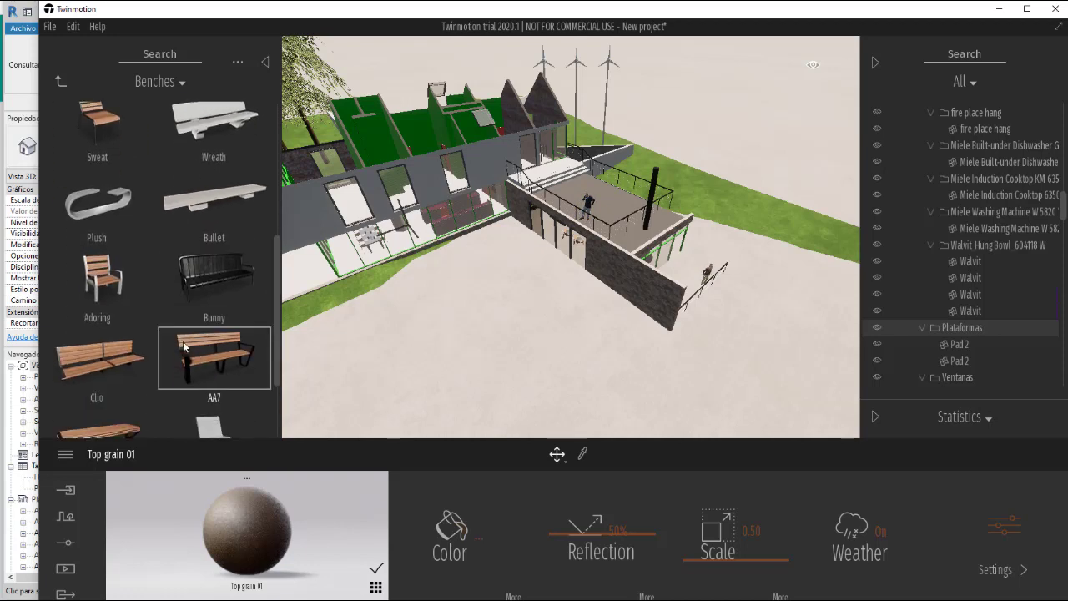
scroll(184, 345, "up", 3)
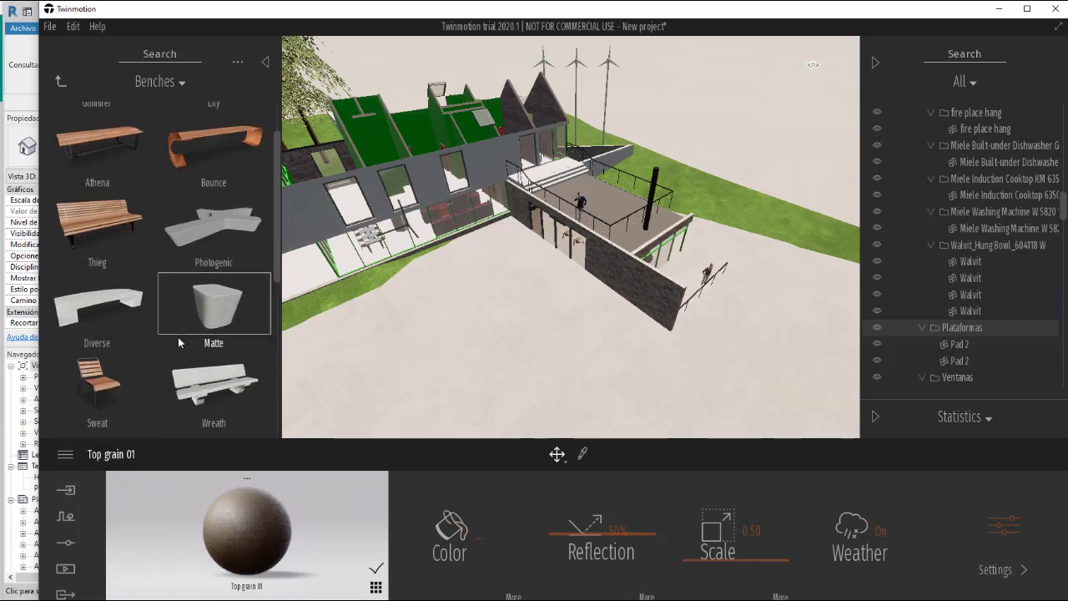
scroll(200, 185, "up", 1)
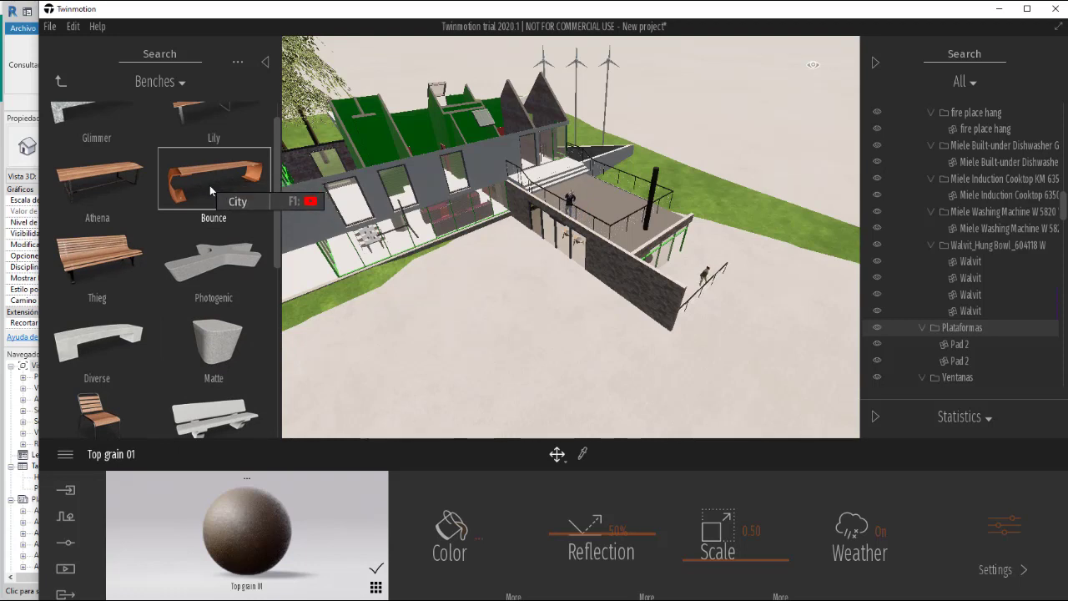
scroll(210, 185, "up", 1)
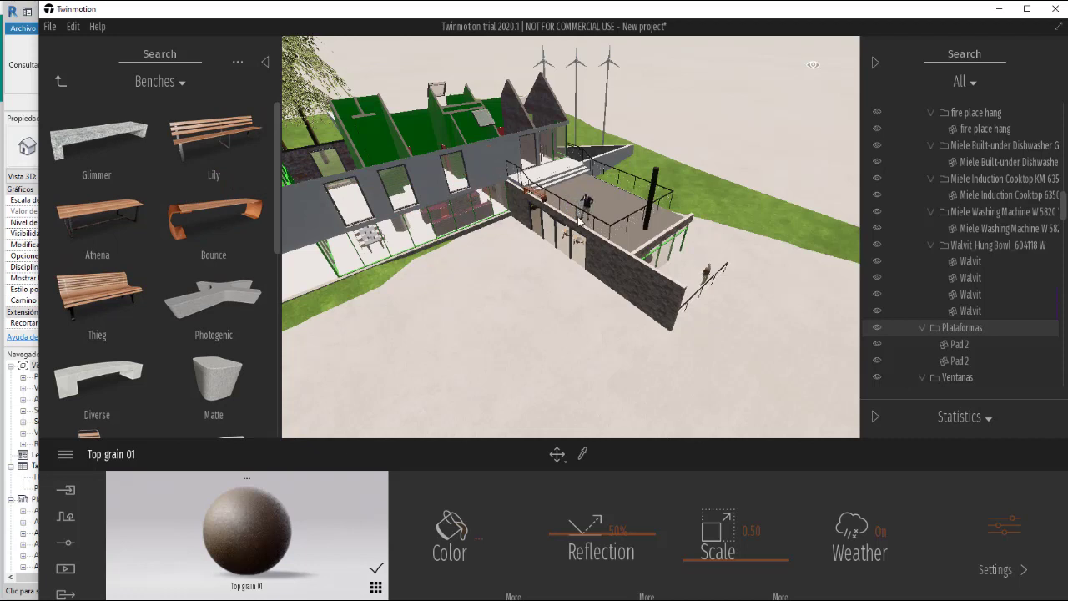
left_click_drag(579, 221, 614, 261)
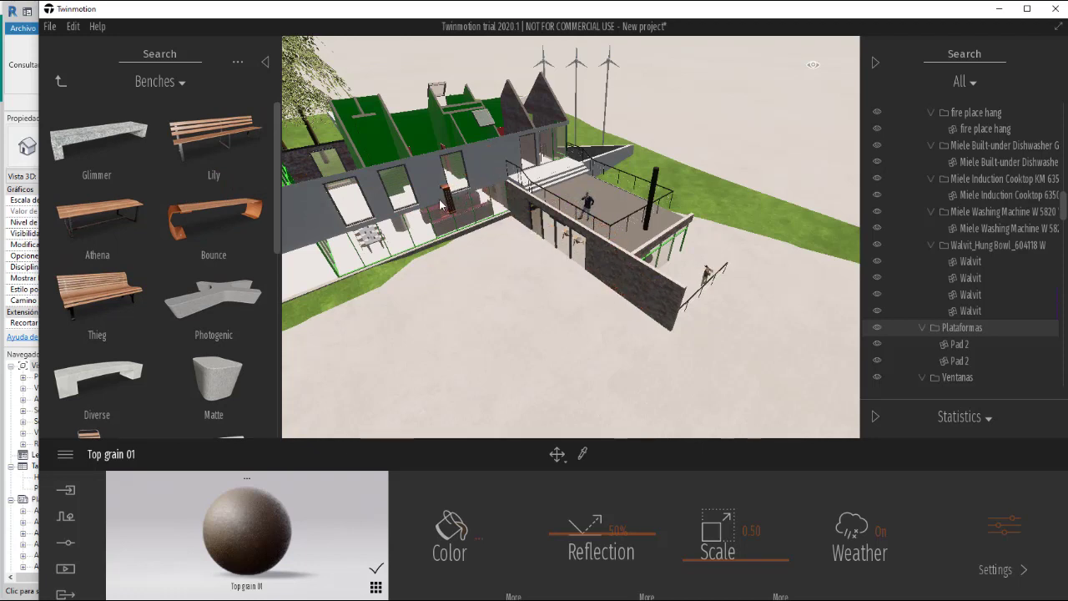
left_click(612, 198)
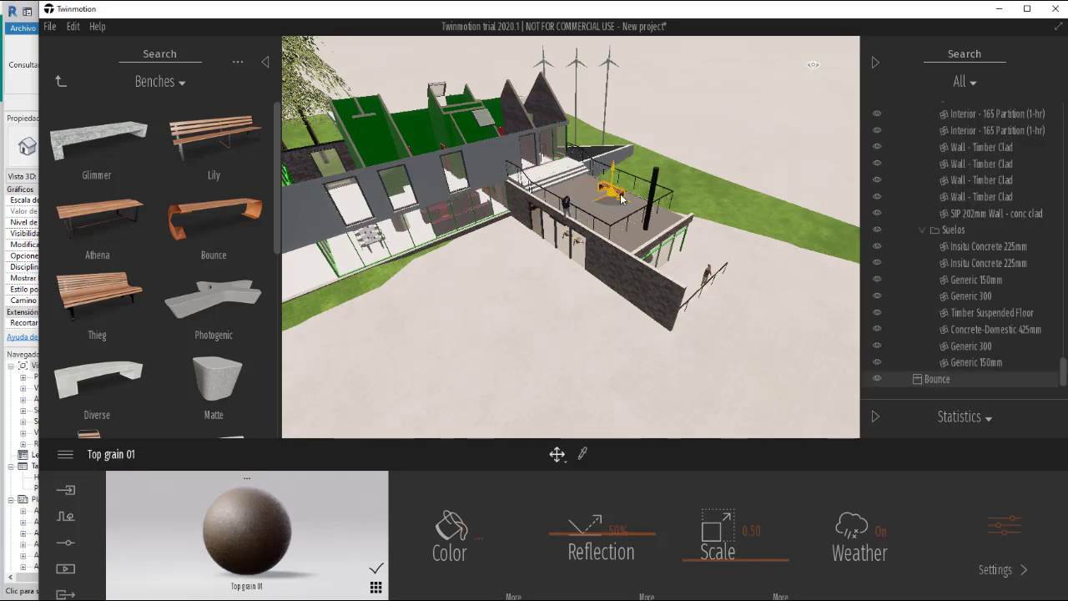
Step: Enlarge the Bounce bench on the terrace with the Scale tool
scroll(627, 185, "up", 5)
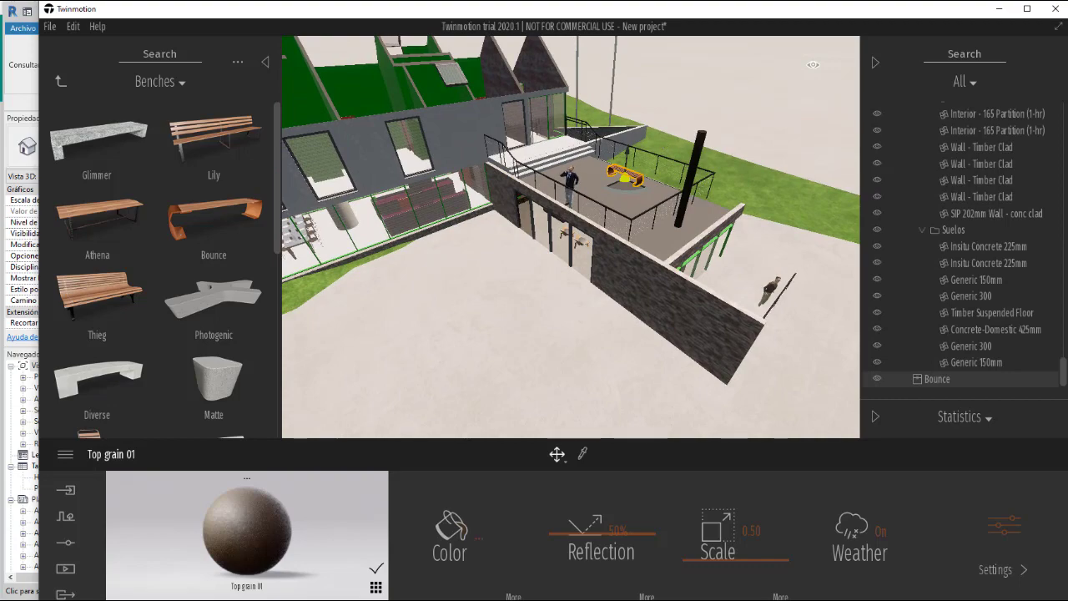
scroll(660, 142, "up", 5)
scroll(679, 135, "up", 3)
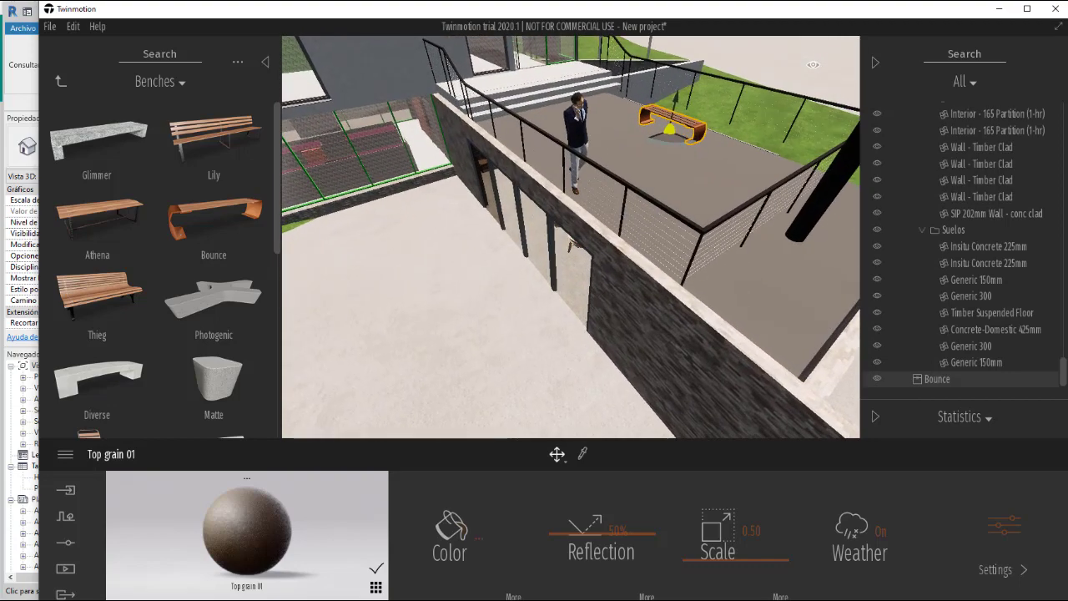
middle_click_drag(678, 135, 633, 156)
scroll(633, 156, "down", 1)
scroll(634, 156, "up", 5)
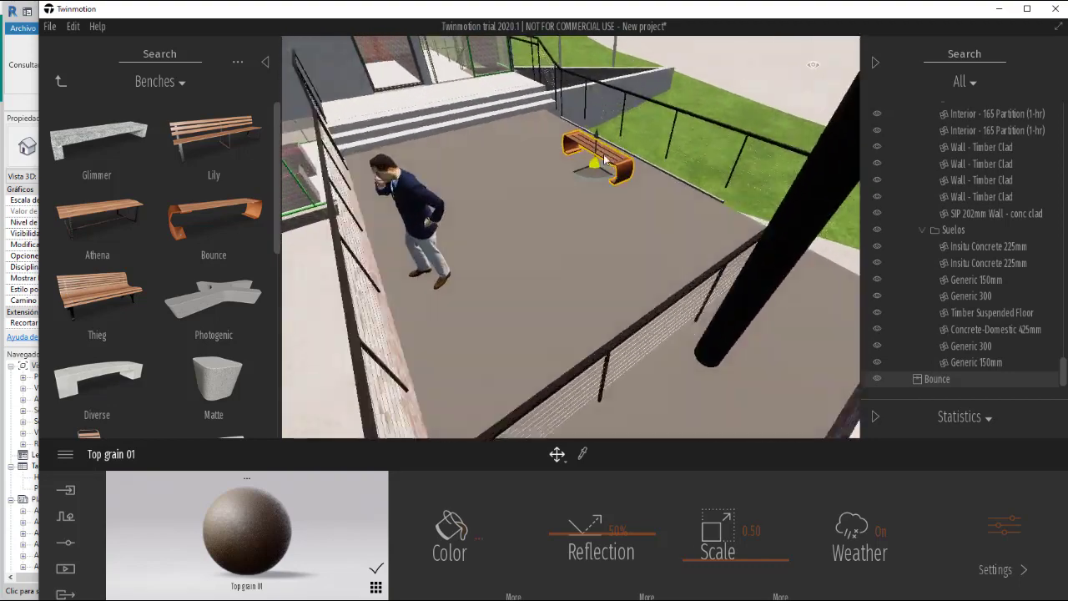
left_click(613, 143)
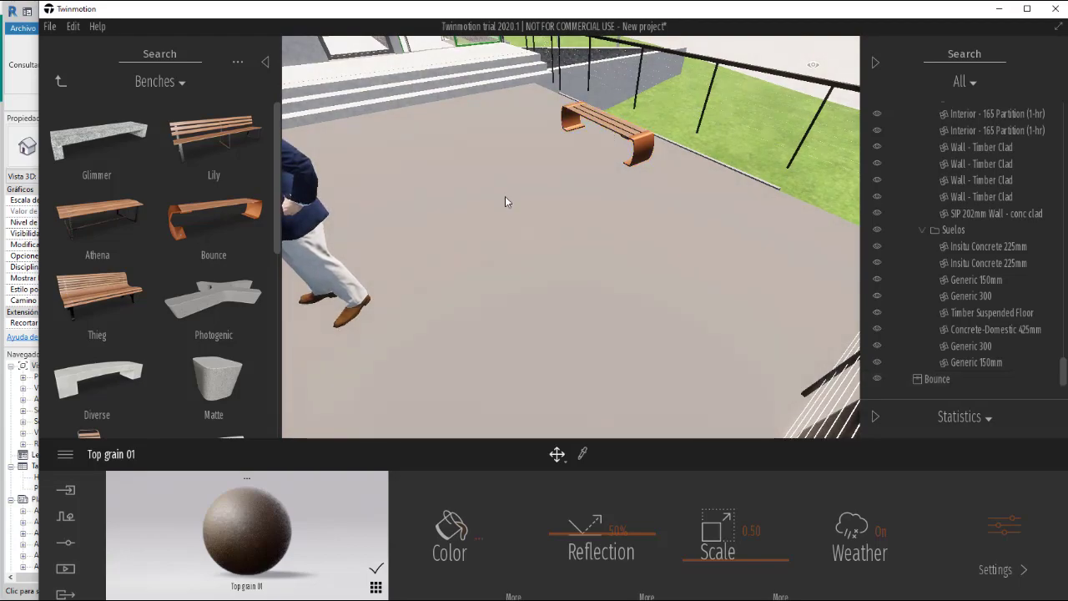
middle_click_drag(588, 179, 601, 208, "shift")
right_click_drag(463, 254, 631, 118)
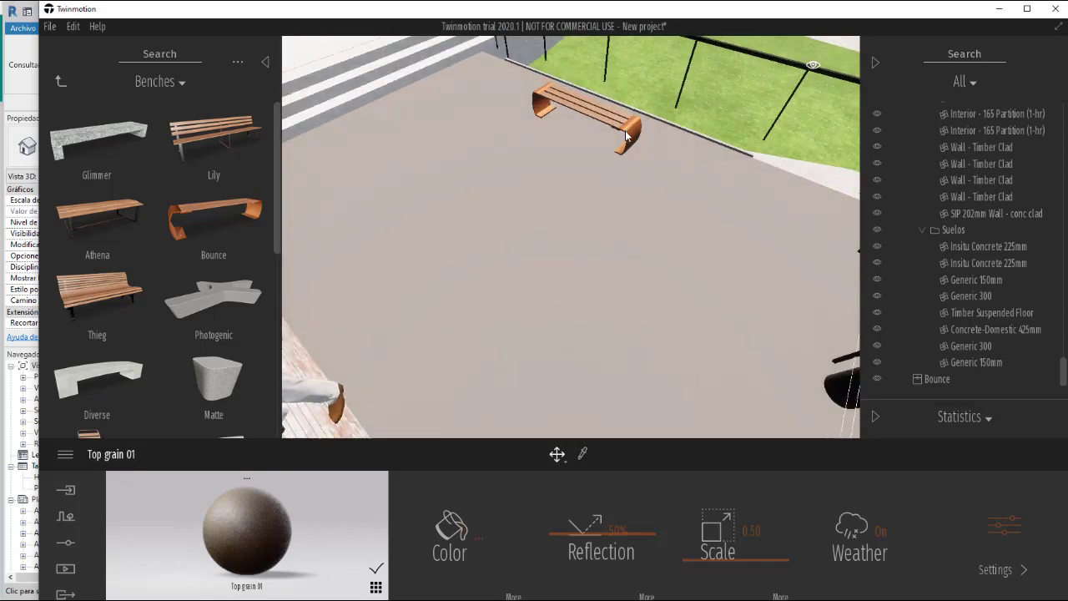
left_click(626, 137)
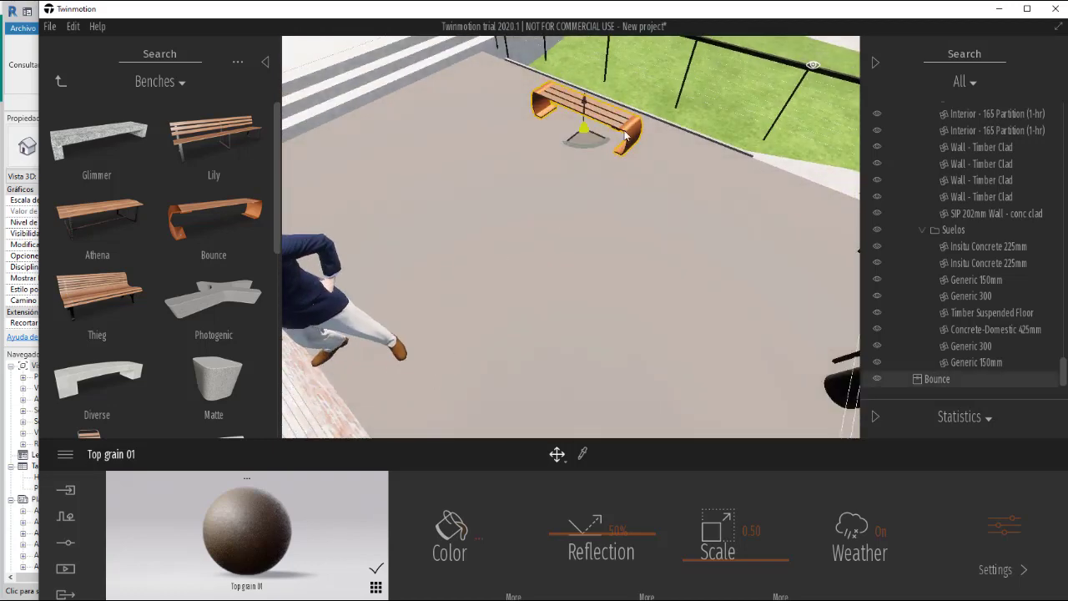
left_click(566, 461)
left_click(569, 366)
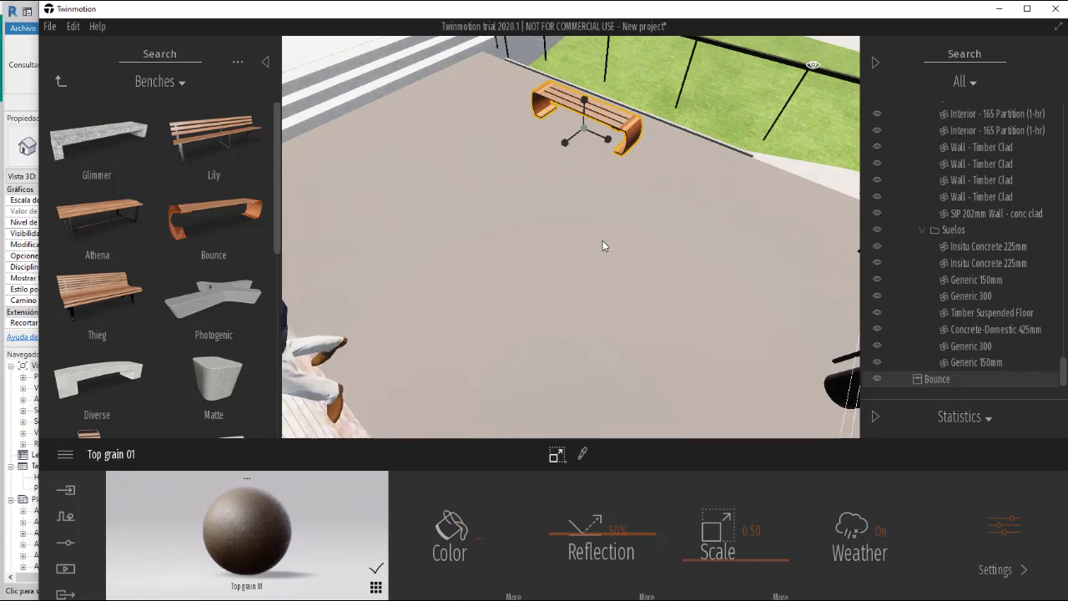
left_click(565, 143)
left_click_drag(566, 143, 530, 168)
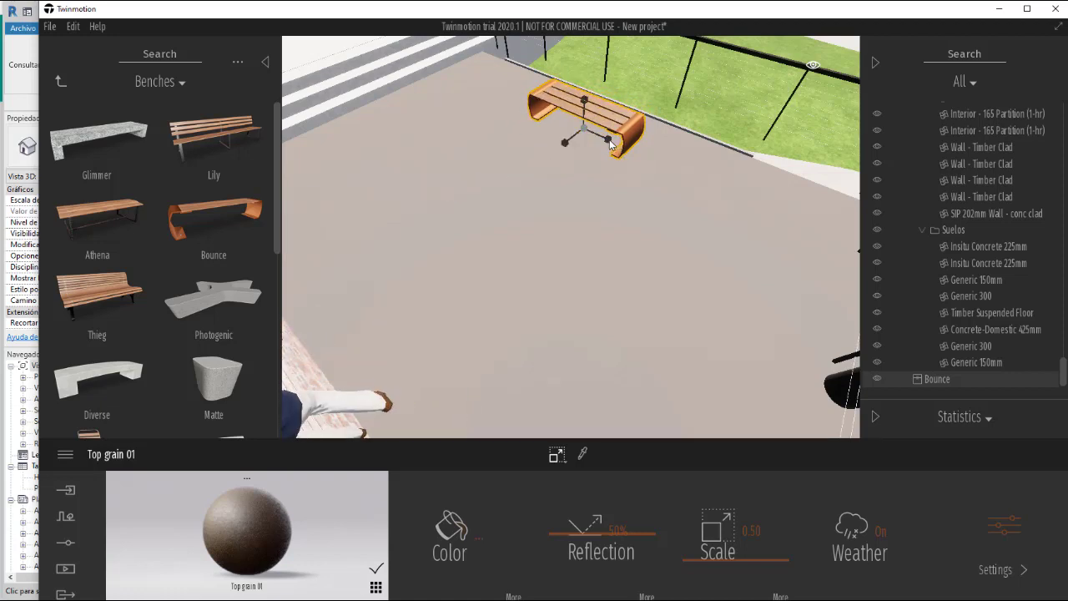
left_click_drag(609, 138, 584, 73)
middle_click_drag(592, 127, 576, 111, "shift")
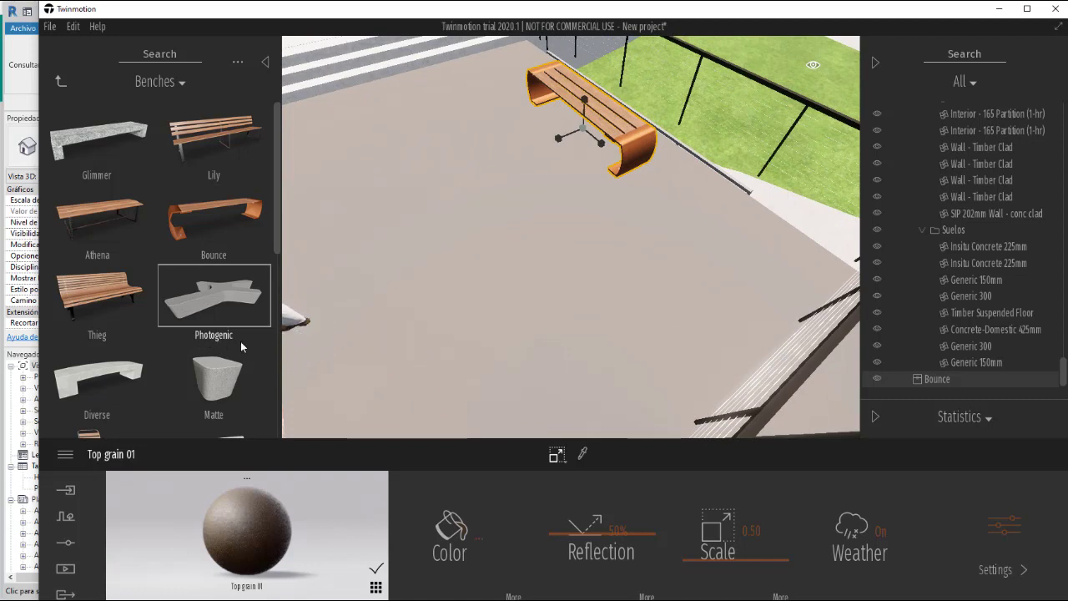
Step: Place a Sweat chair from the Benches collection on the roof terrace
scroll(173, 326, "down", 3)
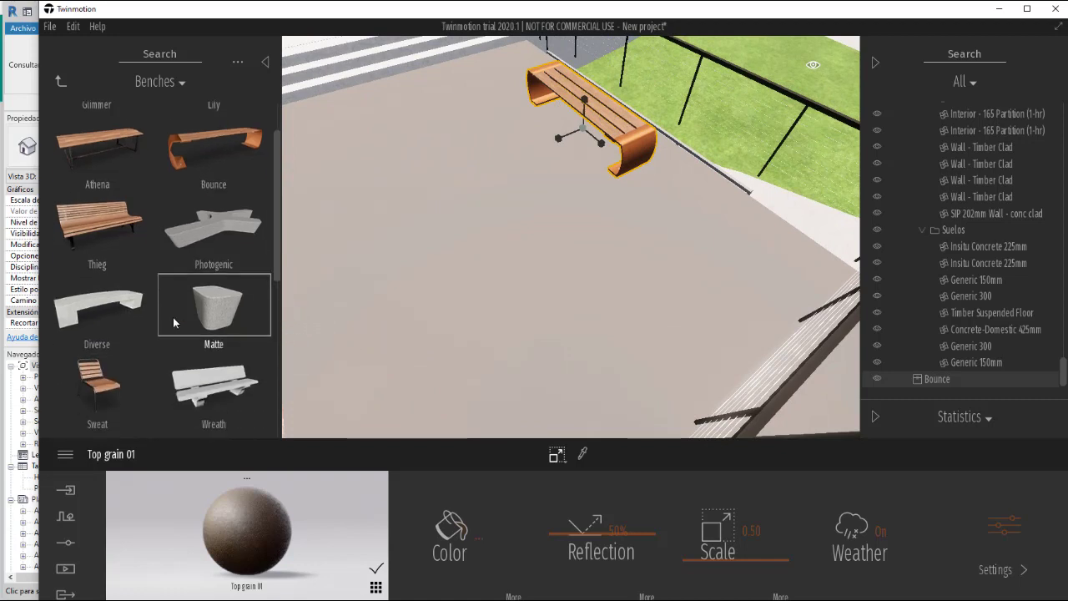
left_click_drag(69, 344, 747, 282)
middle_click_drag(571, 251, 459, 176, "shift")
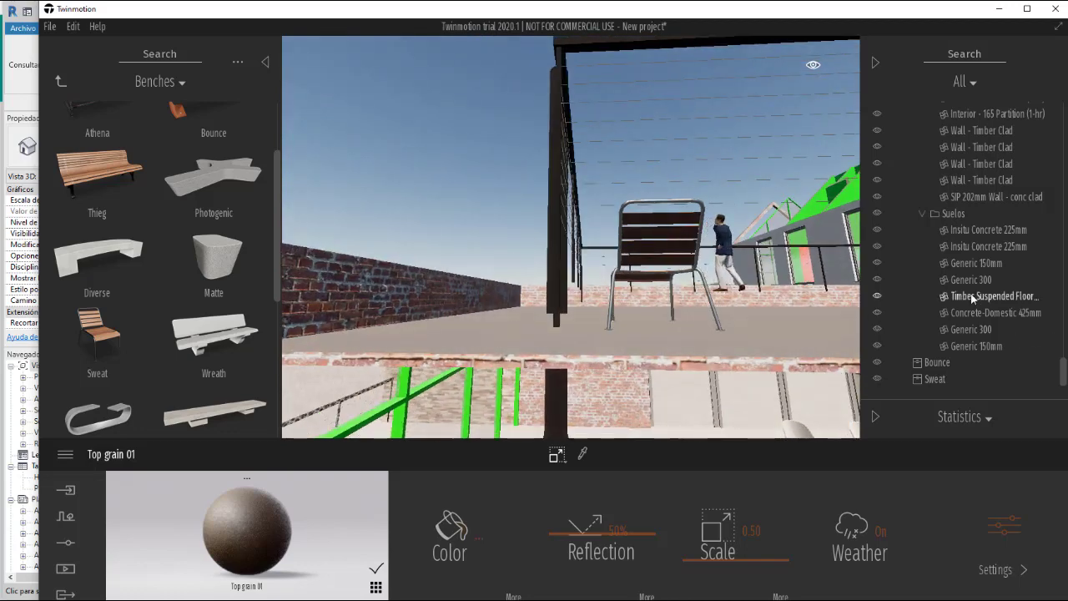
Step: Examine the scene's element list from the Scenegraph root down through the imported model's categories
left_click_drag(1065, 374, 1043, 96)
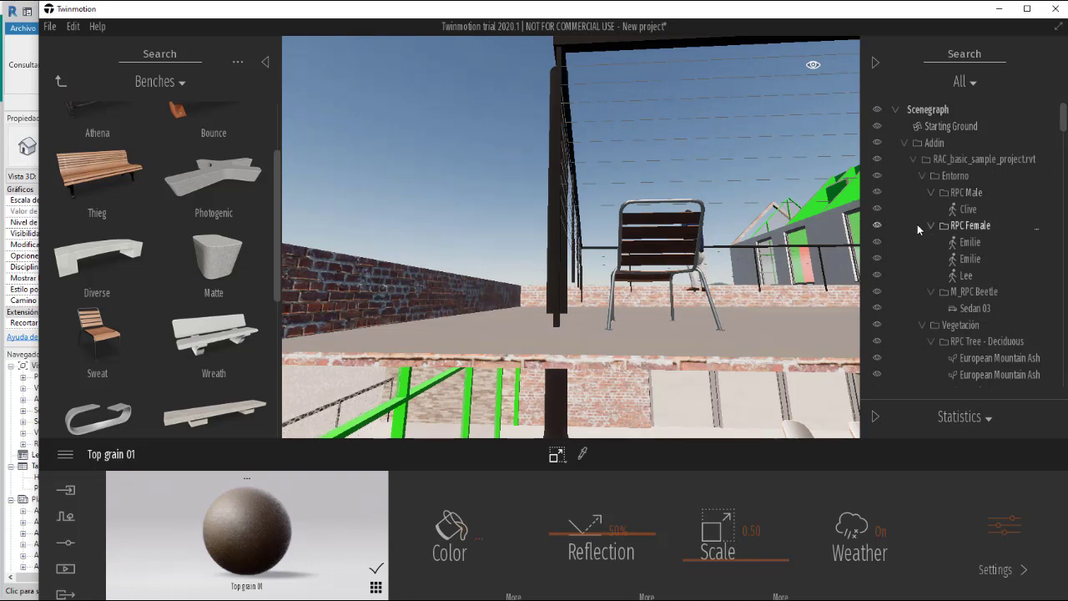
scroll(915, 229, "down", 3)
scroll(913, 235, "down", 10)
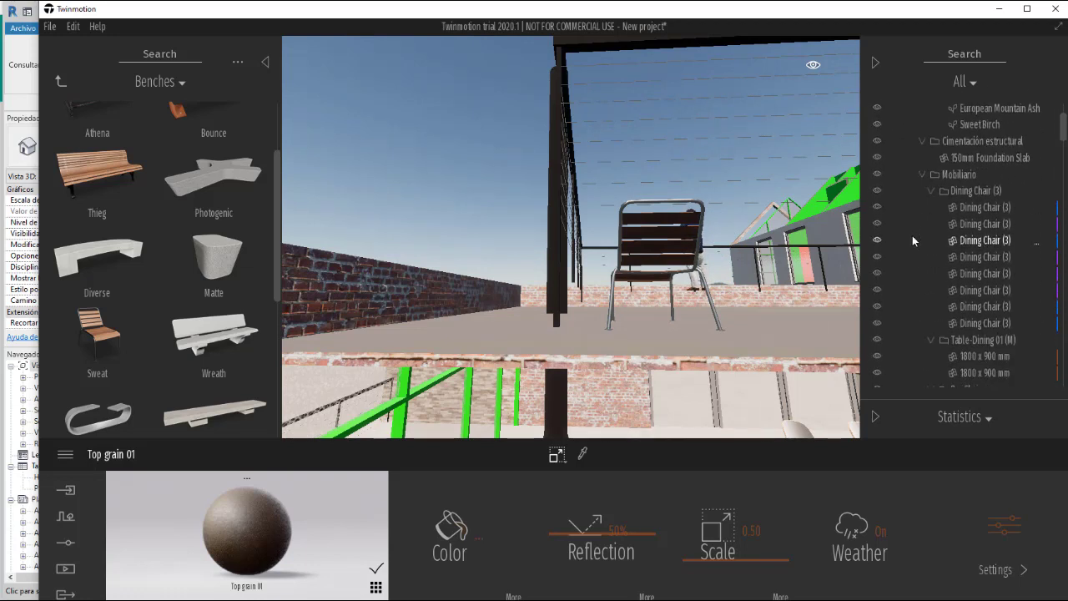
scroll(912, 236, "down", 10)
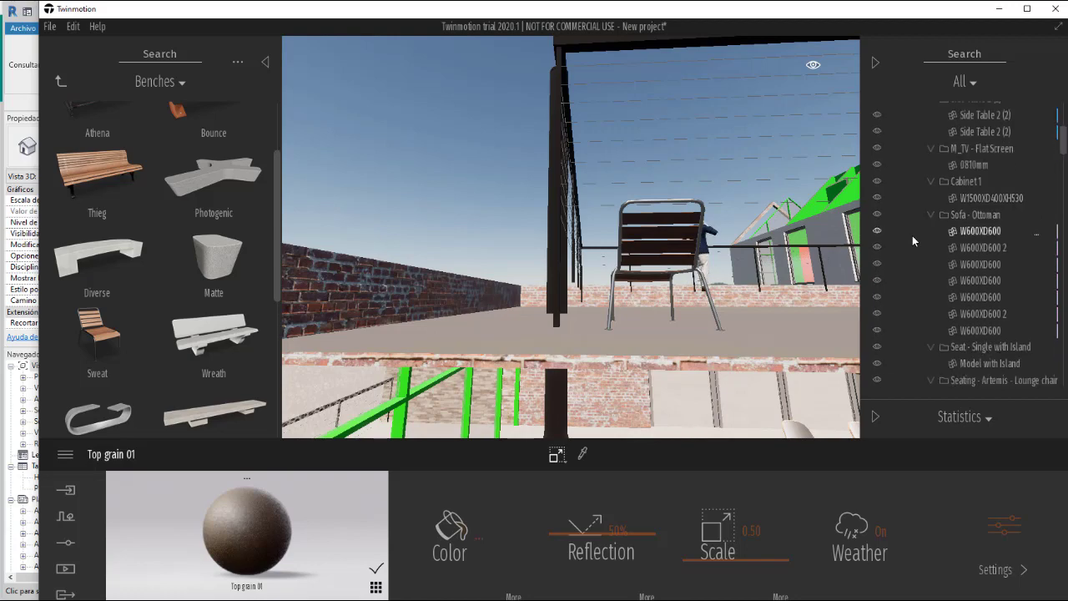
scroll(913, 235, "down", 10)
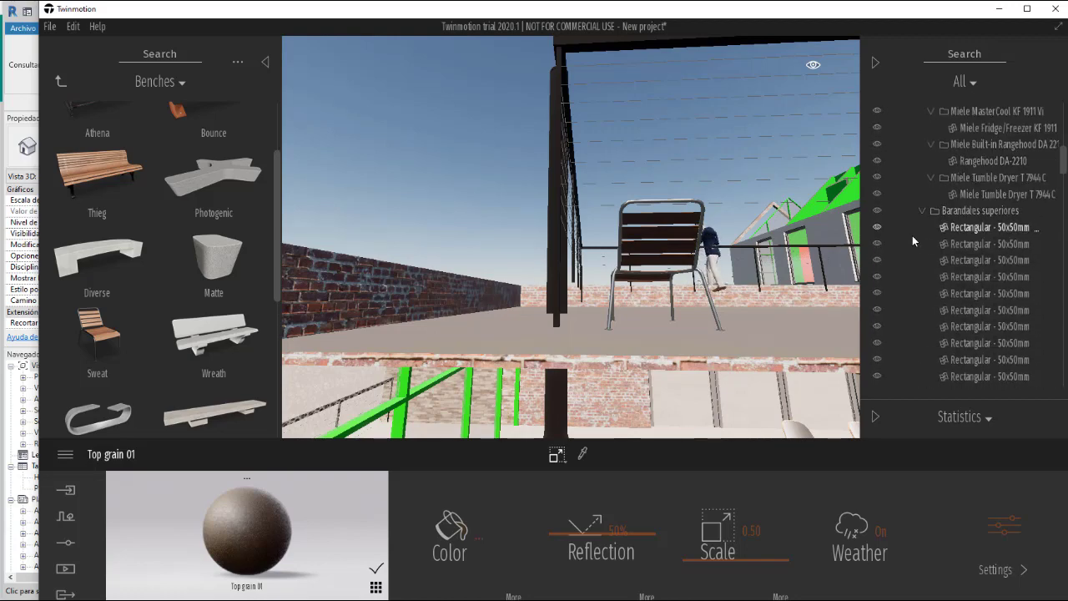
scroll(912, 236, "down", 10)
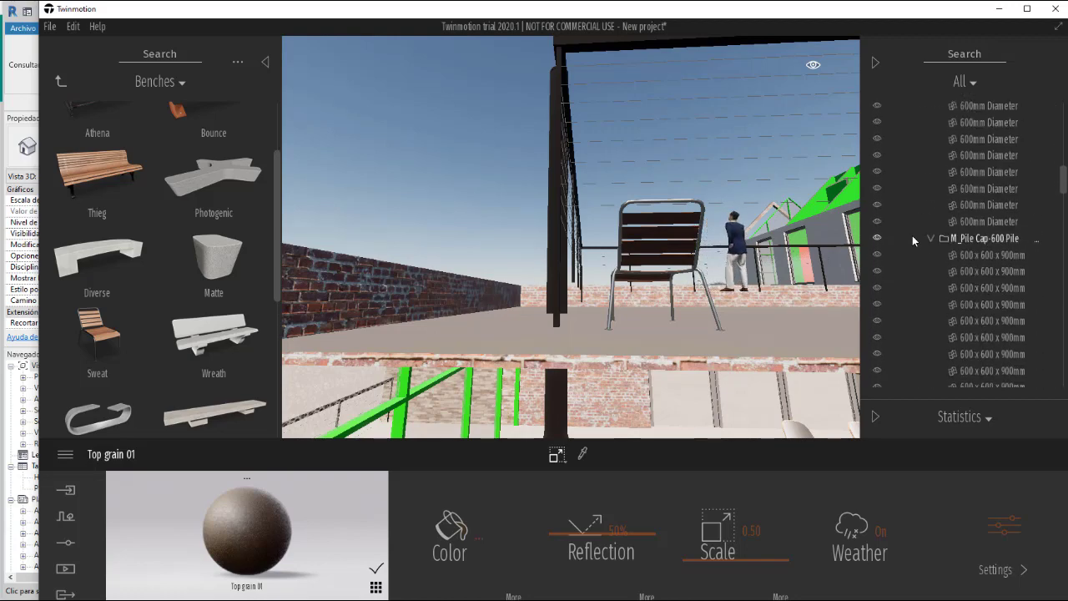
scroll(913, 235, "down", 10)
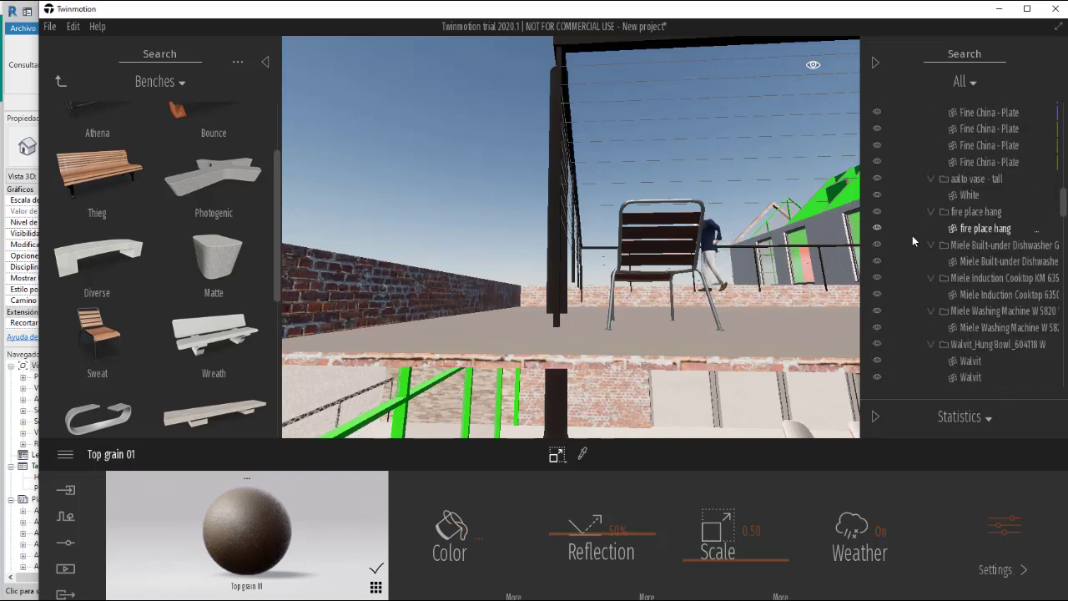
scroll(912, 236, "down", 8)
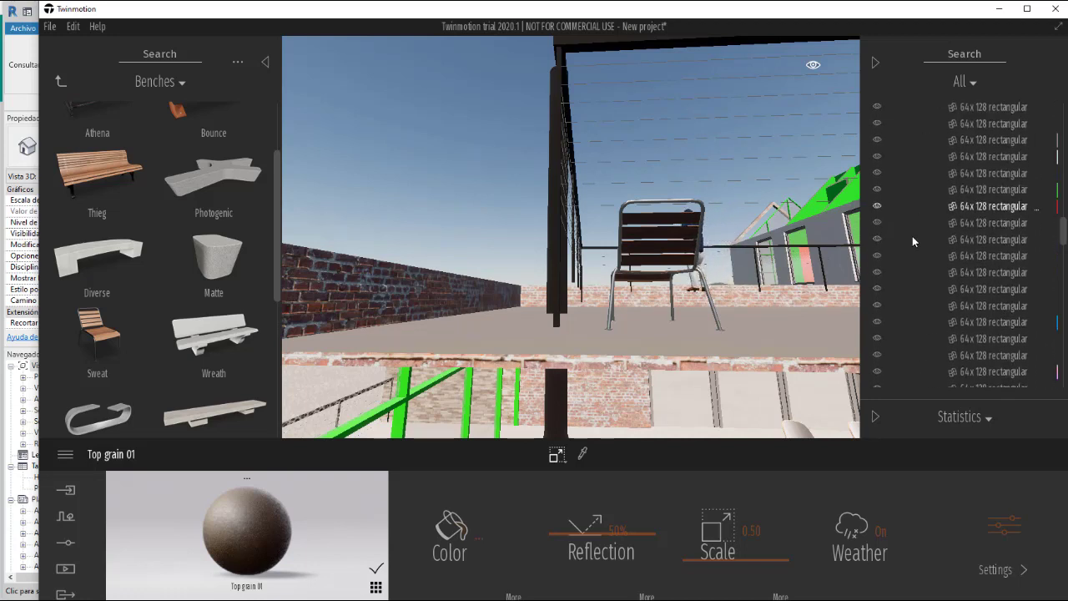
scroll(903, 235, "down", 2)
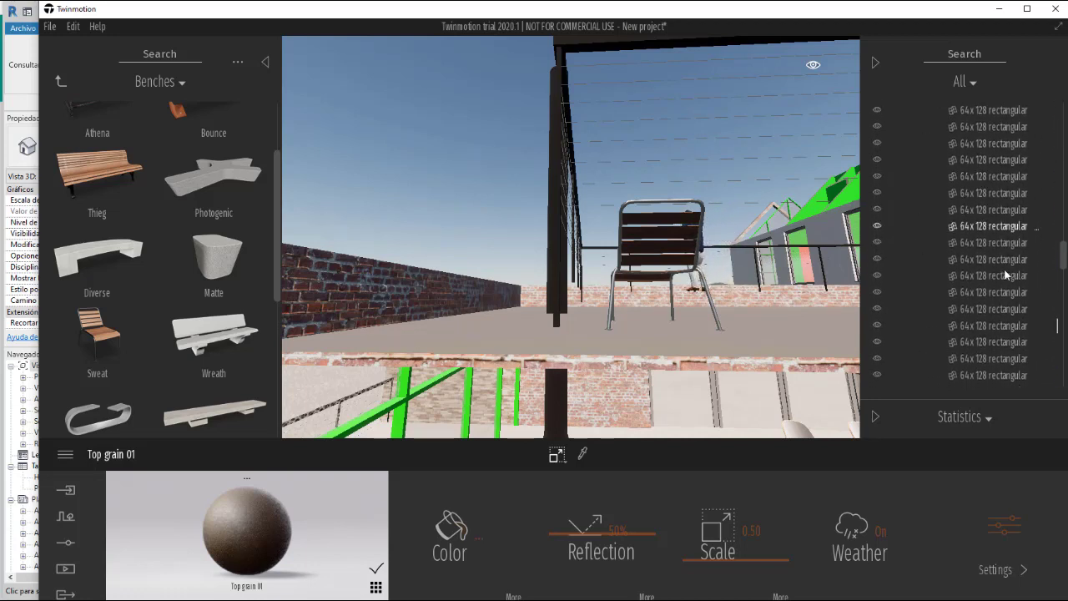
left_click_drag(1064, 251, 1057, 93)
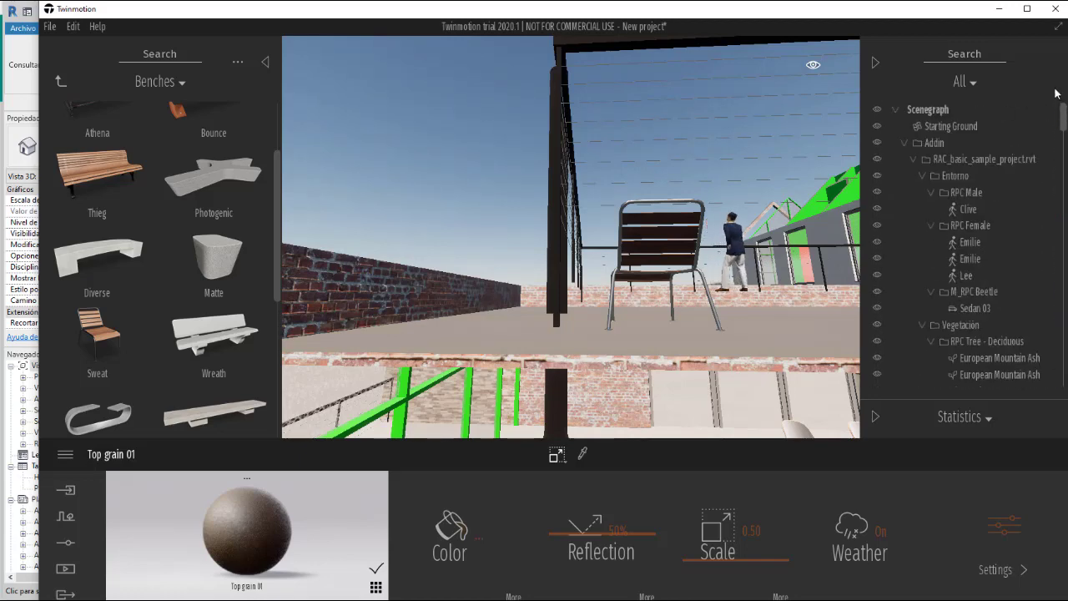
Step: Keep the scene list filtered to All, then hide and show the whole Scenegraph to restore every object's visibility
left_click(972, 81)
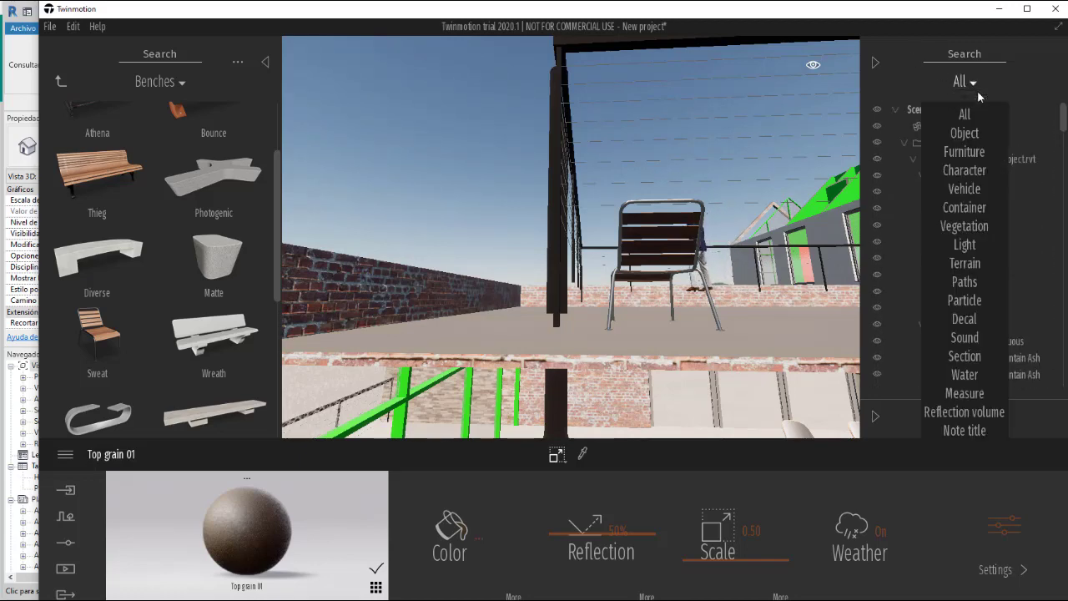
left_click(965, 114)
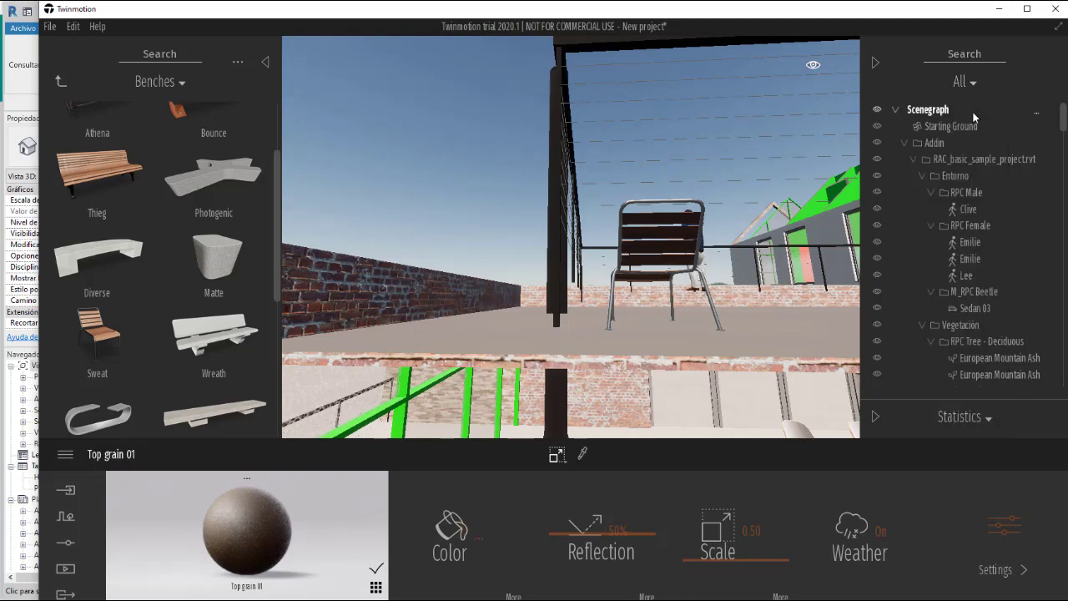
left_click(878, 110)
left_click(877, 110)
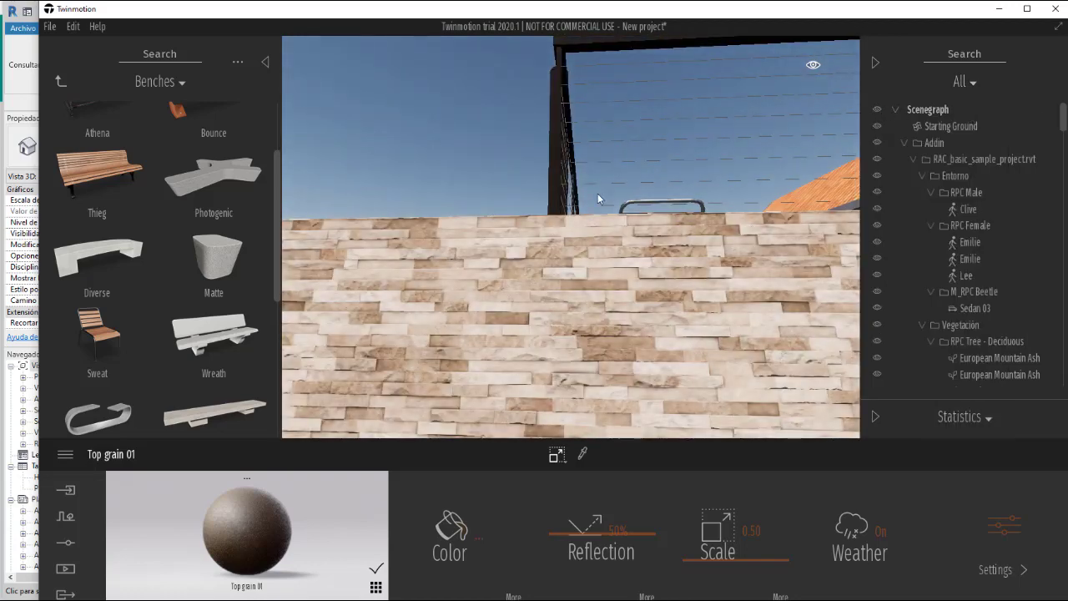
Step: Inspect the roof terrace from above, checking the Bounce bench and the roof surface around it
middle_click_drag(623, 201, 588, 338)
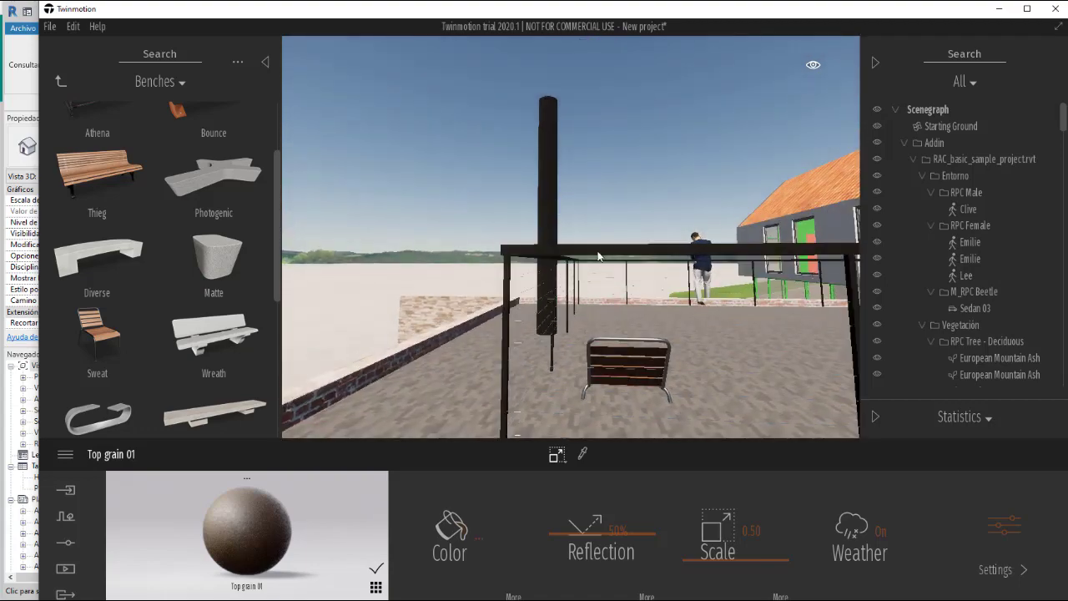
scroll(598, 256, "down", 5)
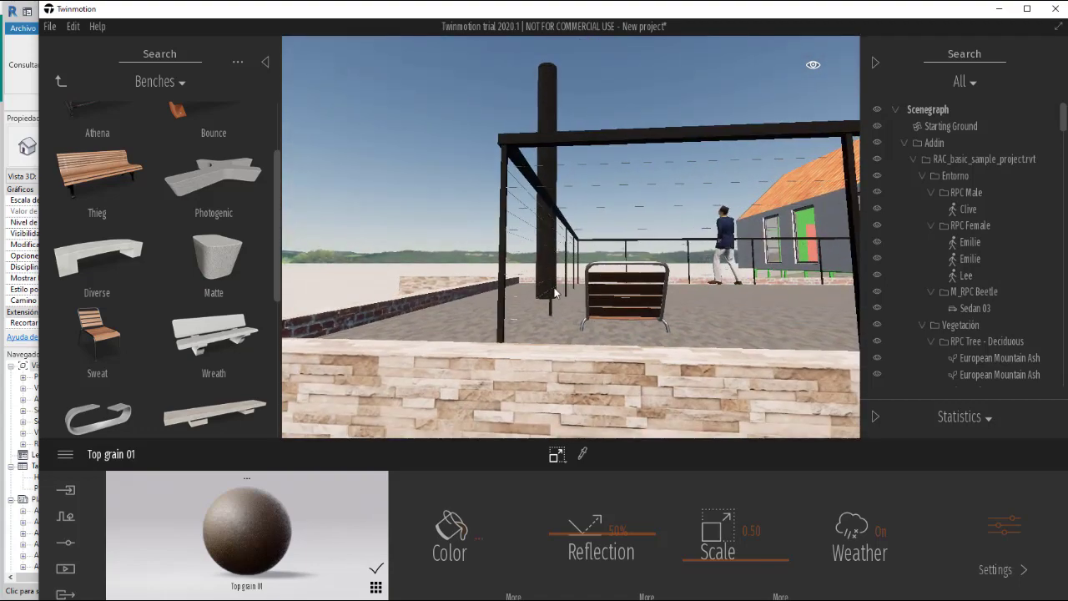
scroll(552, 314, "down", 5)
middle_click_drag(552, 314, 548, 274, "shift")
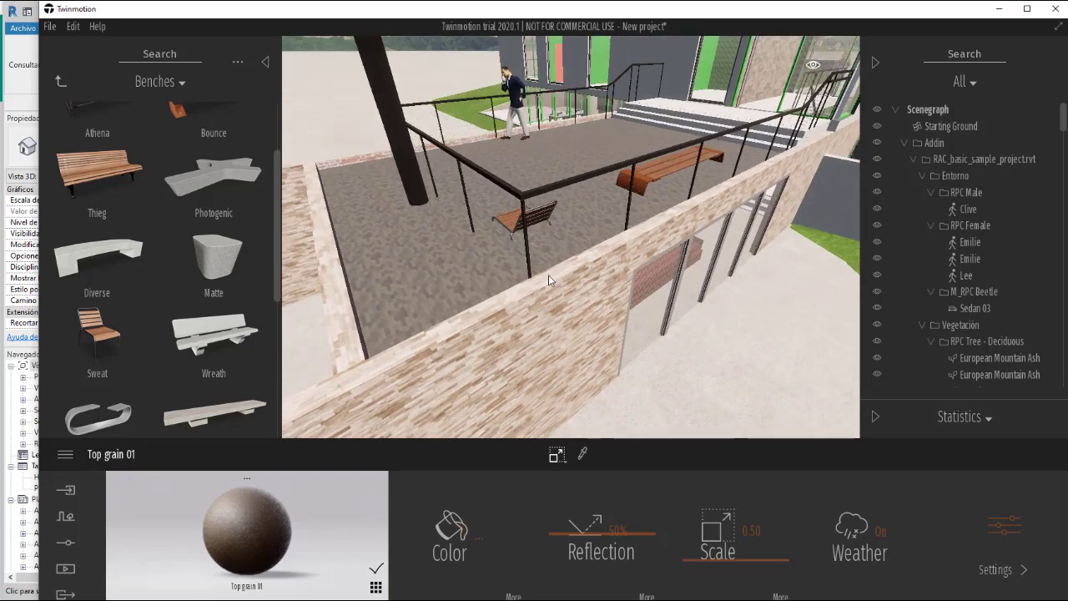
middle_click_drag(494, 215, 551, 250, "shift")
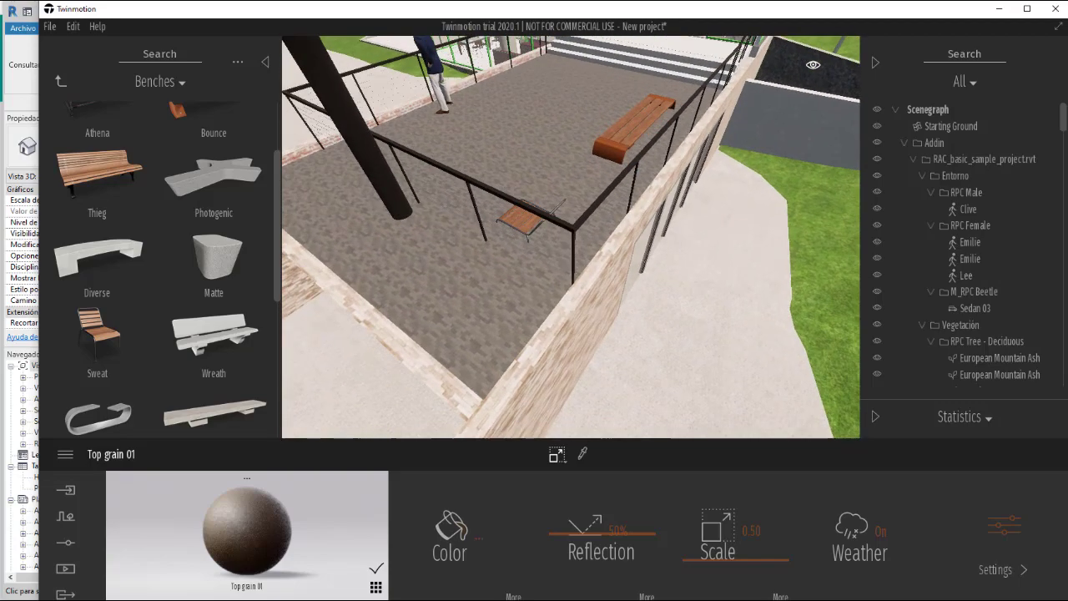
left_click(607, 146)
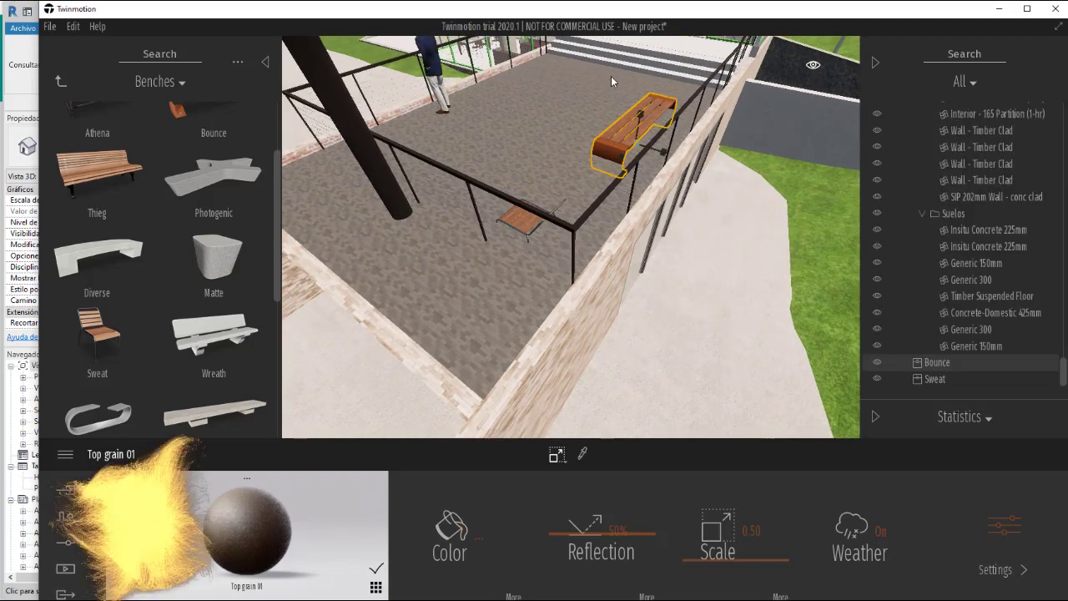
left_click(623, 94)
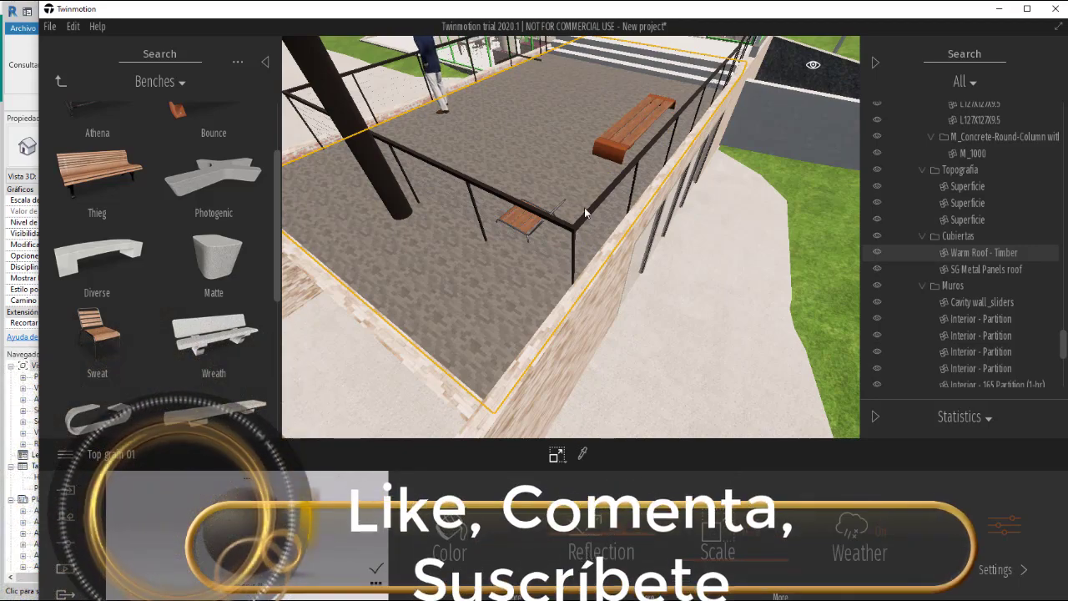
left_click(619, 139)
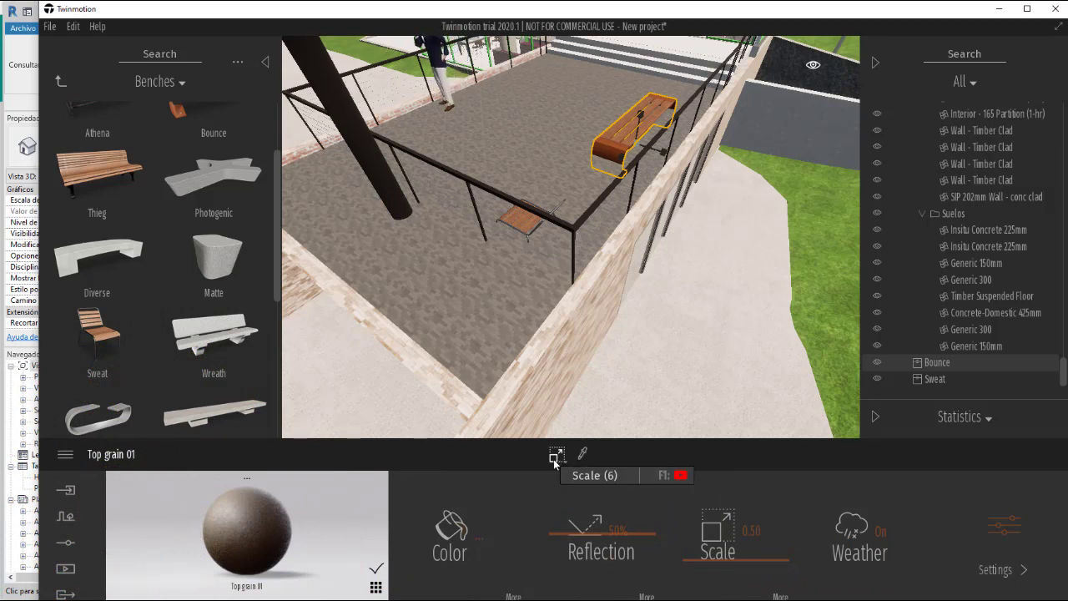
left_click(554, 459)
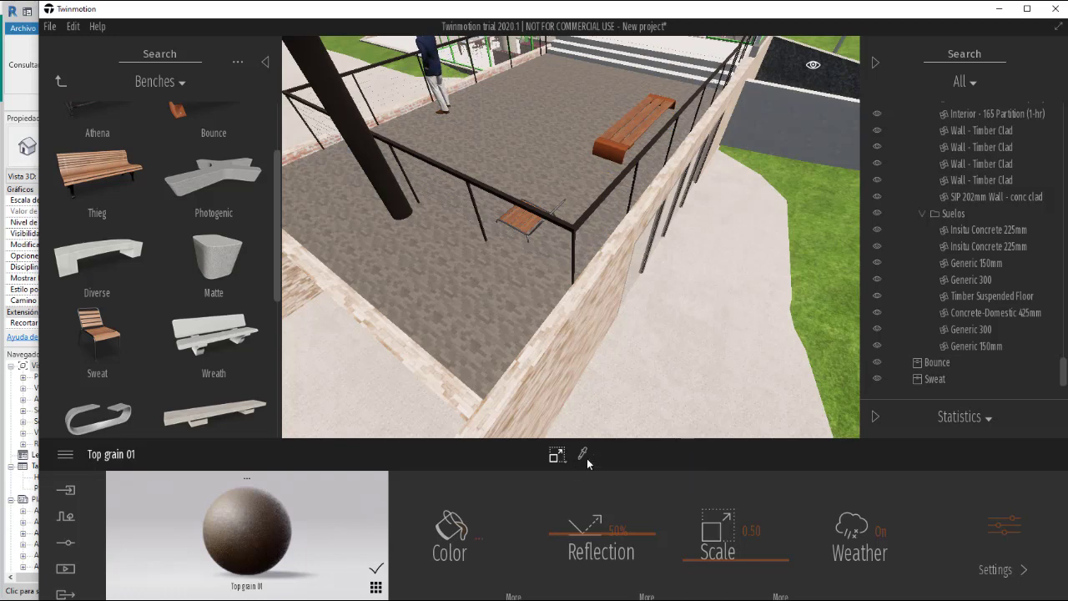
Step: Set the Top grain 01 material's scale to 3.56 and enlarge the Sweat chair on the terrace with the Scale tool
left_click(525, 227)
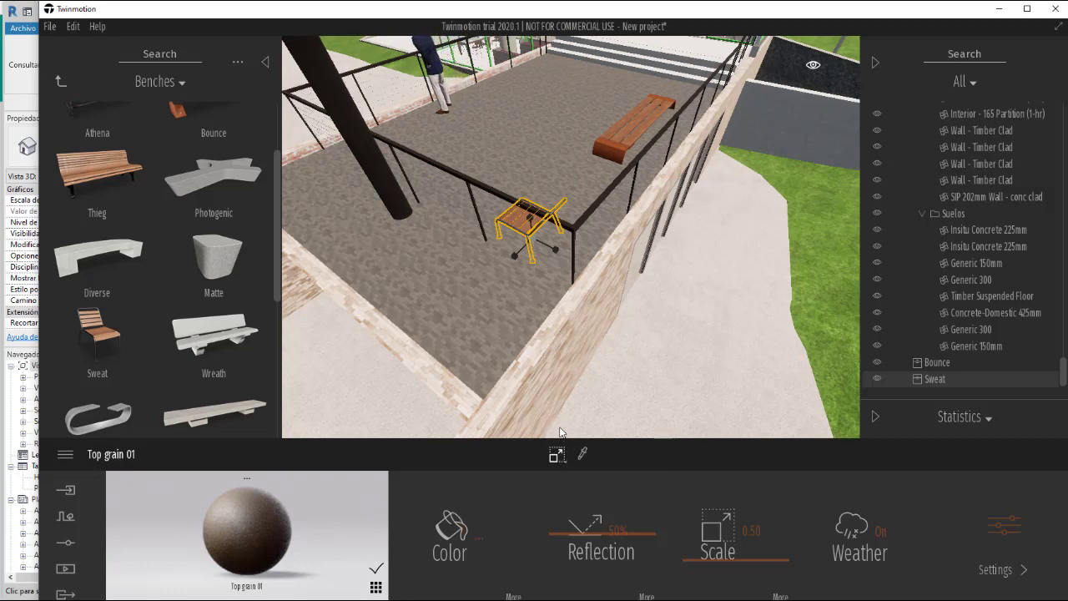
left_click(718, 521)
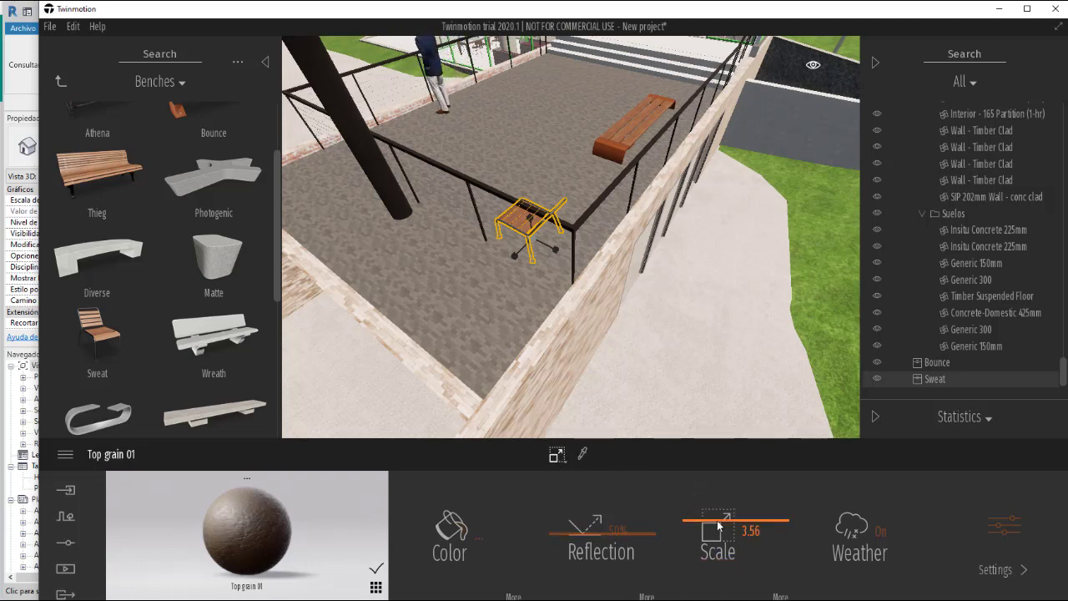
left_click(557, 456)
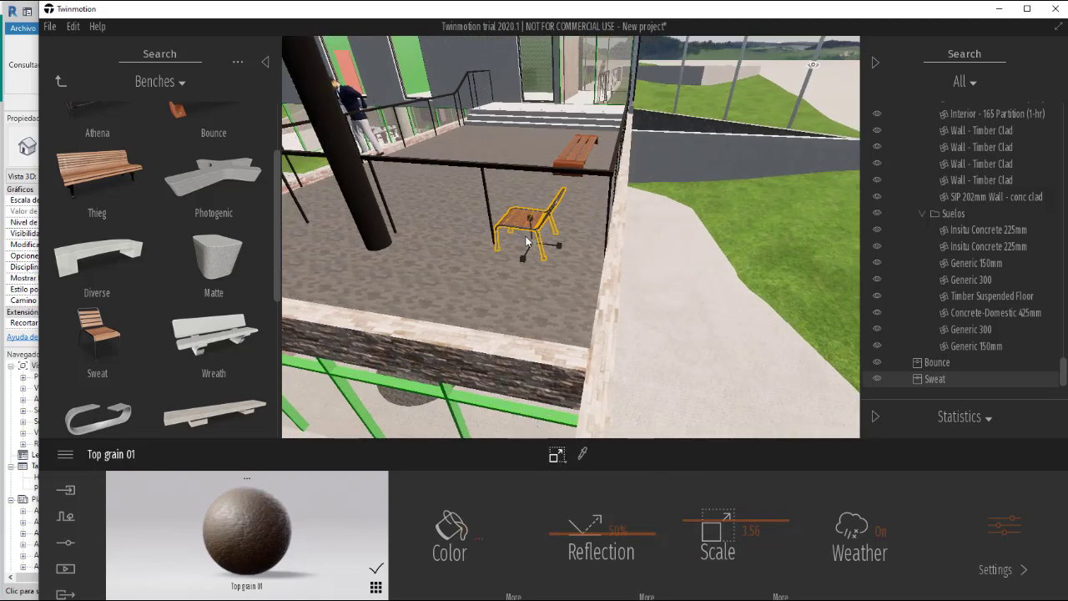
left_click_drag(527, 242, 523, 215)
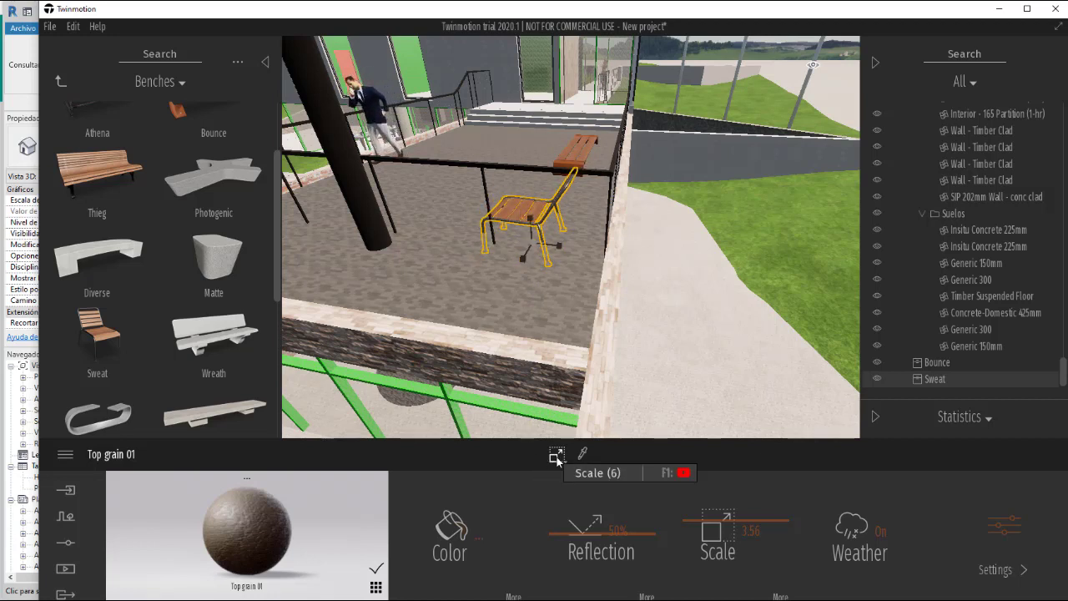
key("Escape")
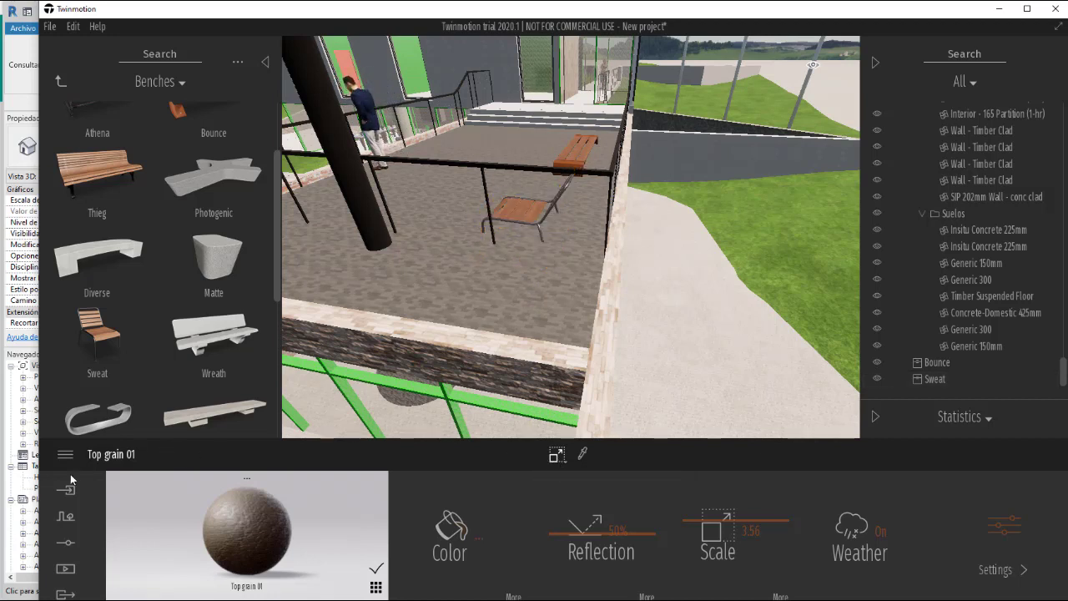
Step: Reopen the Benches collection among the library's City objects
left_click(101, 459)
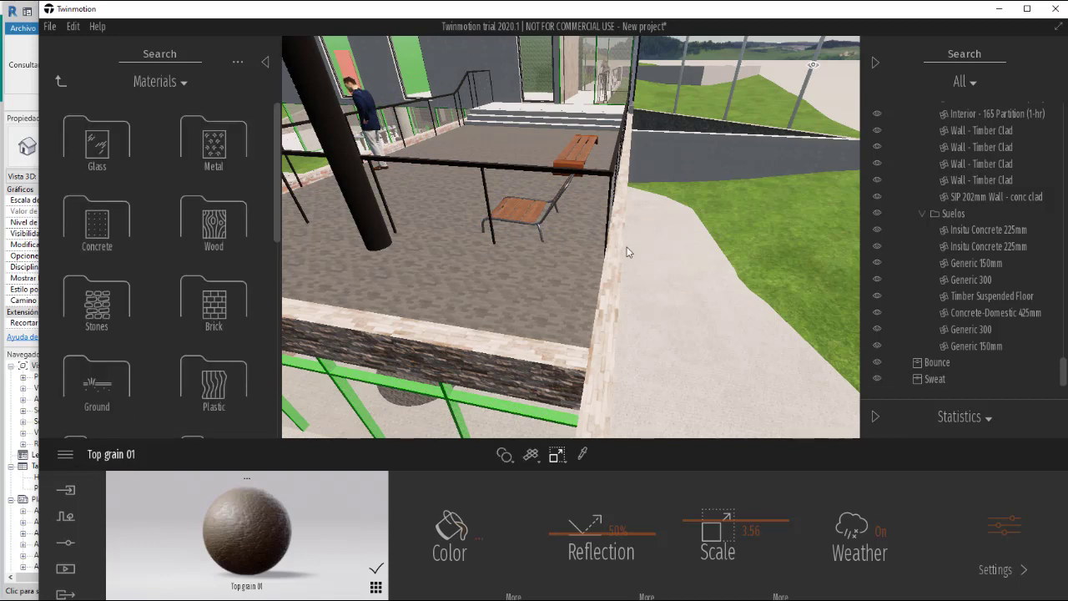
left_click(530, 205)
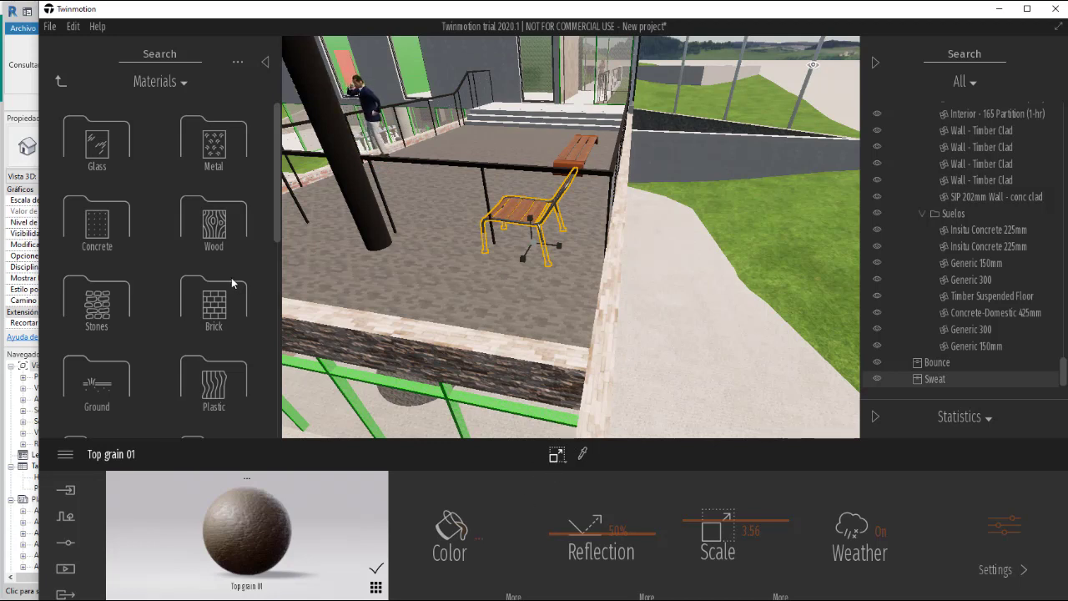
left_click(61, 81)
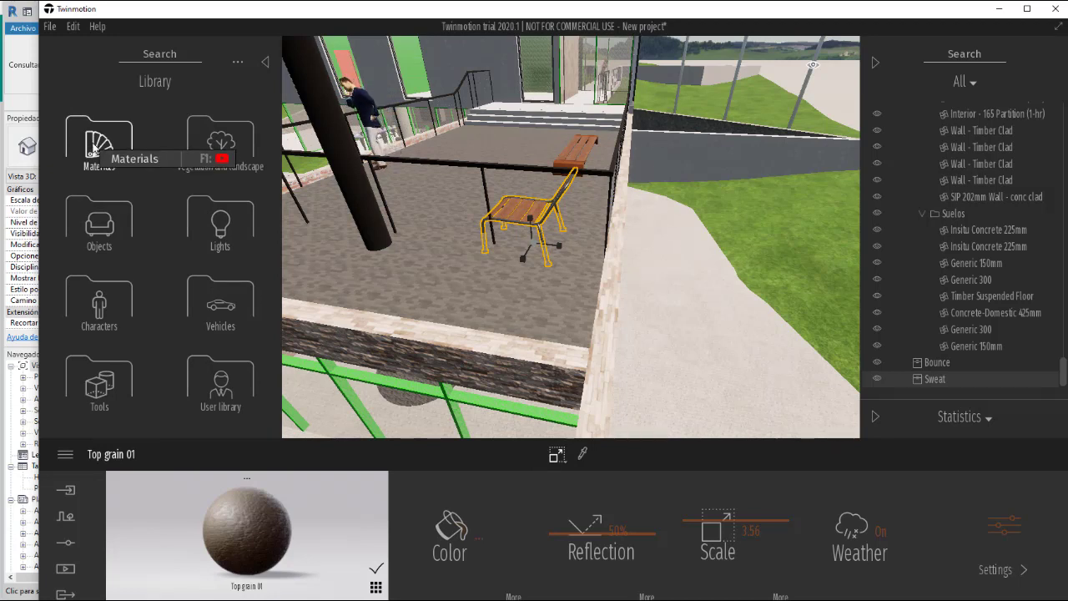
left_click(97, 219)
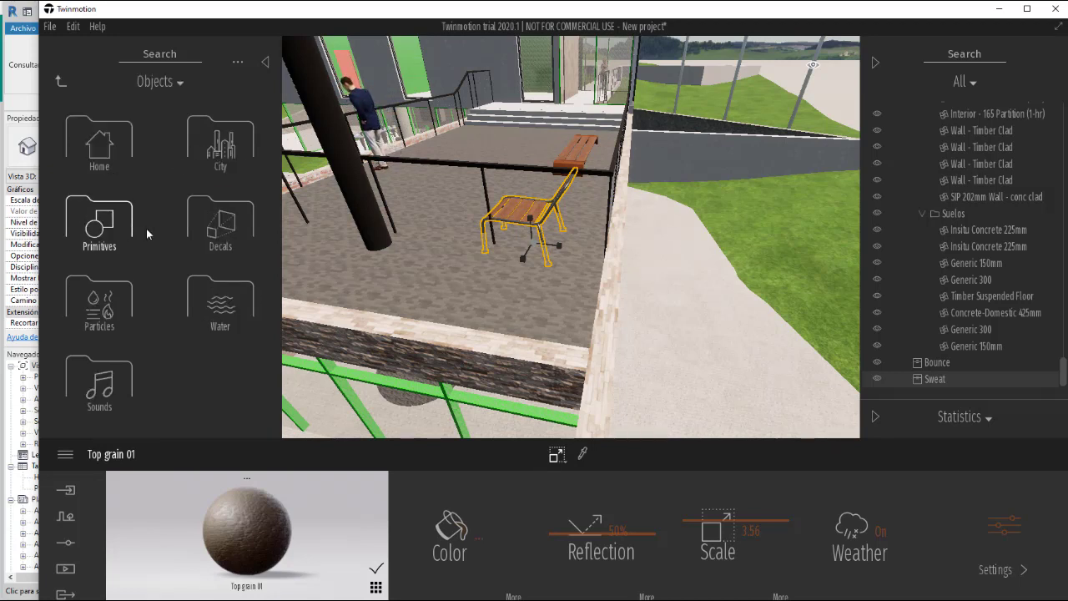
left_click(209, 167)
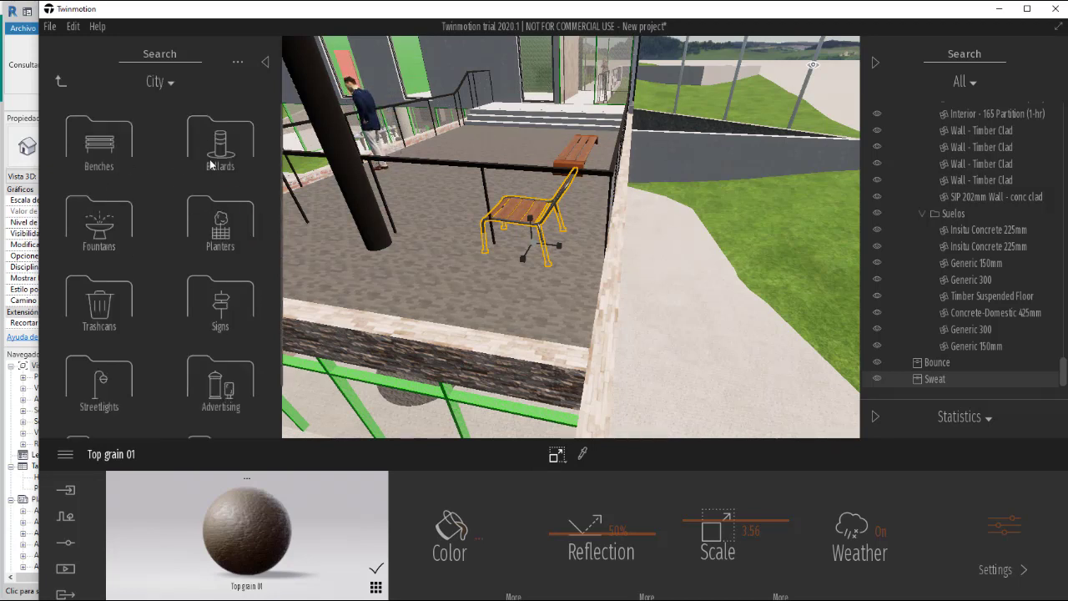
left_click(94, 156)
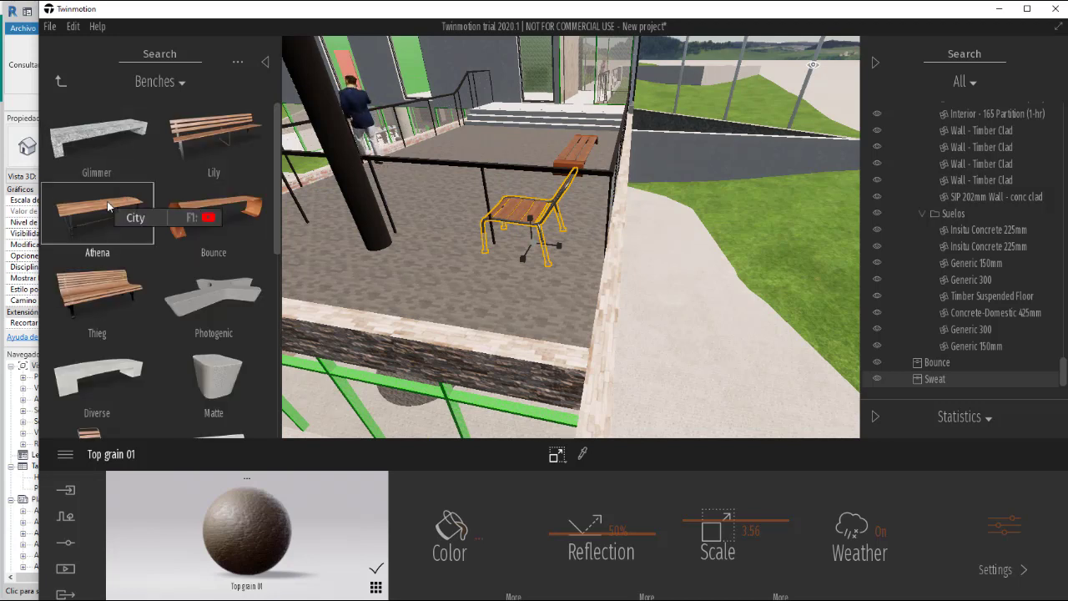
Step: Place a Thieg bench on the roof terrace between the round column and the Sweat chair, and collapse the scene list
left_click_drag(98, 294, 451, 224)
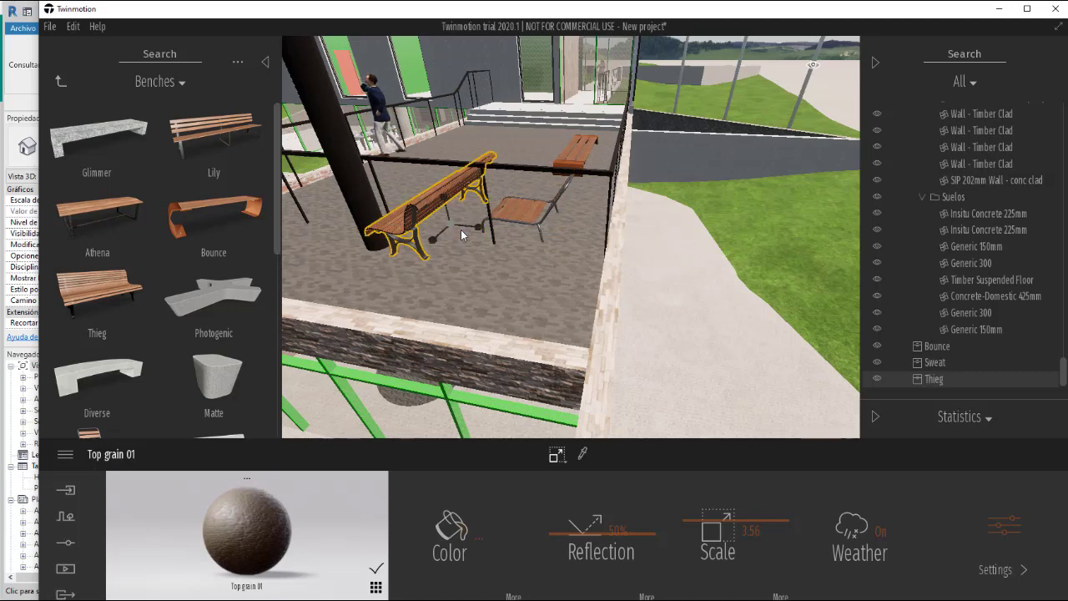
key("Escape")
left_click(697, 399)
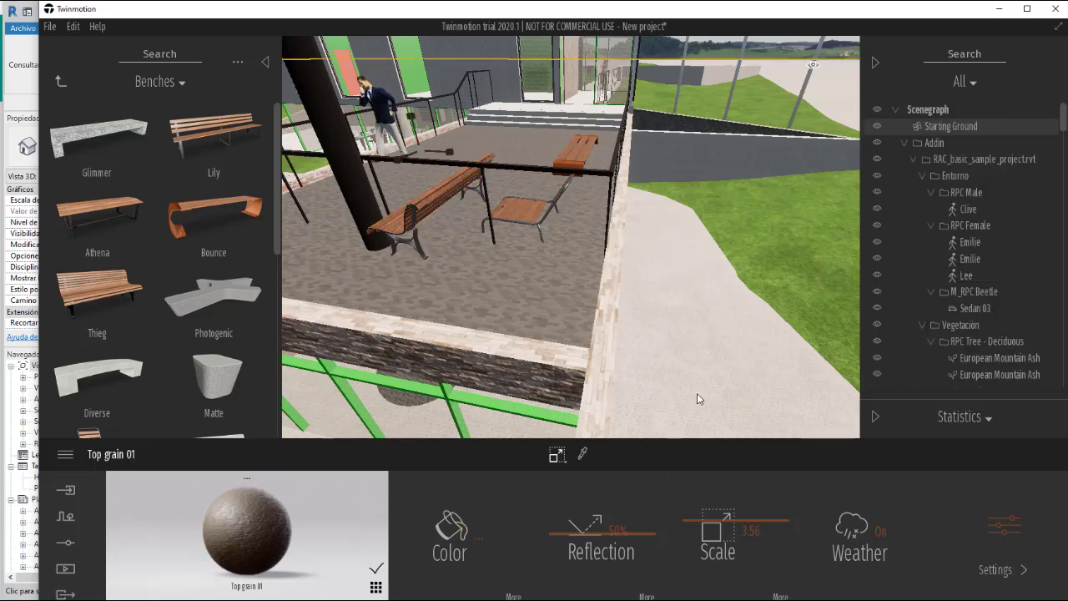
left_click(787, 293)
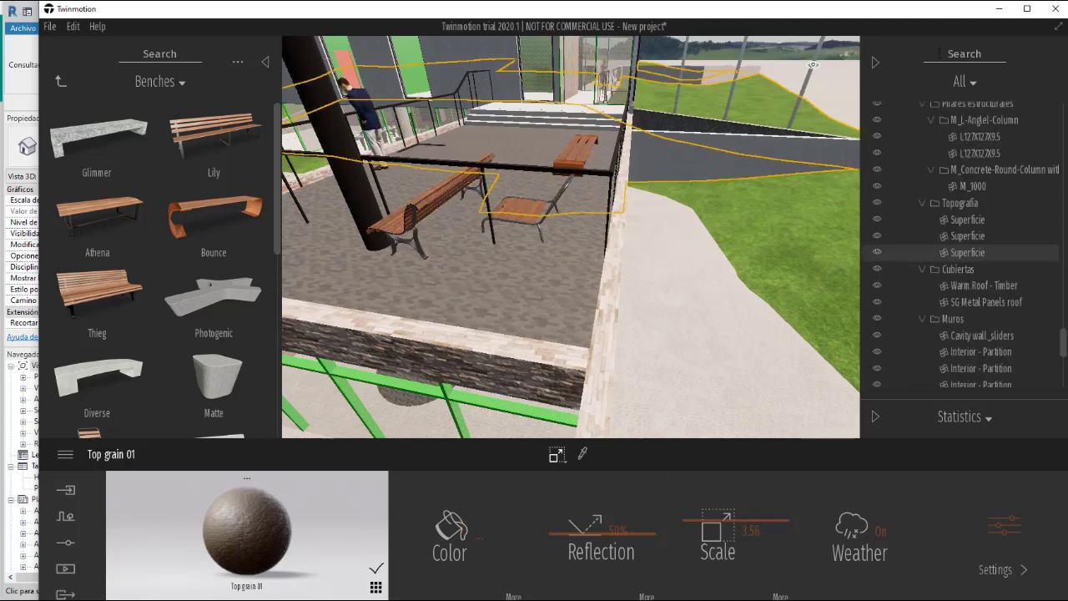
left_click(872, 62)
left_click(816, 306)
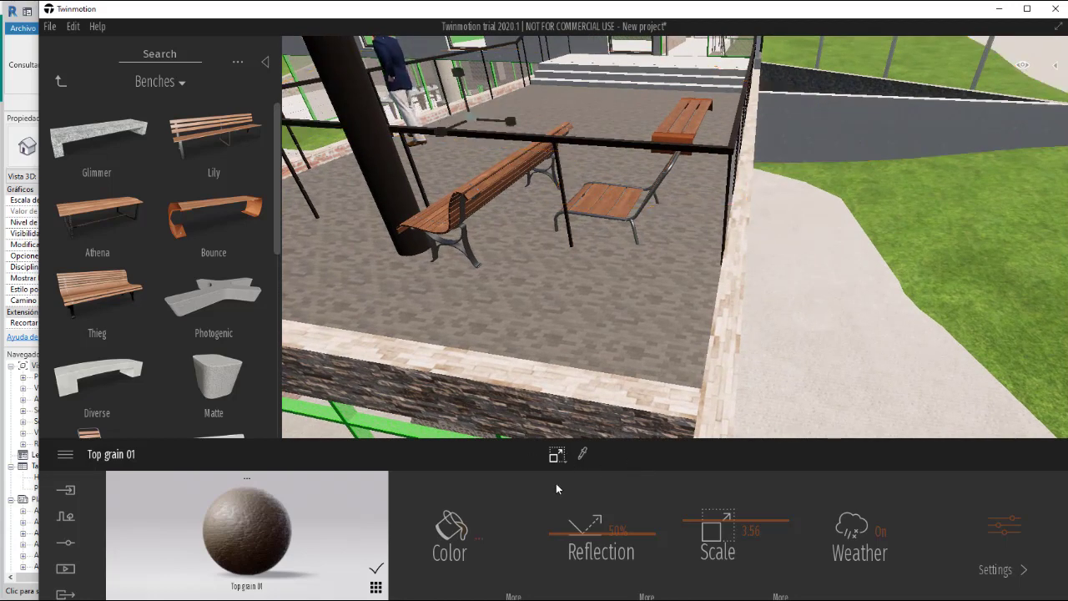
Step: Return from the Benches collection to the library's top level and display the available transform tools
left_click(60, 81)
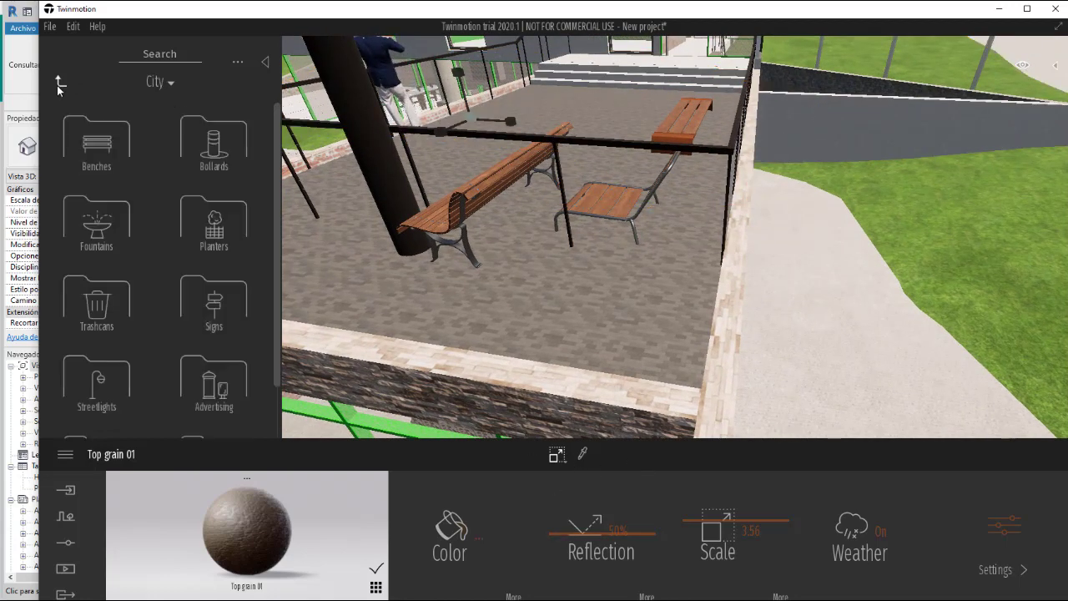
left_click(60, 82)
left_click(67, 86)
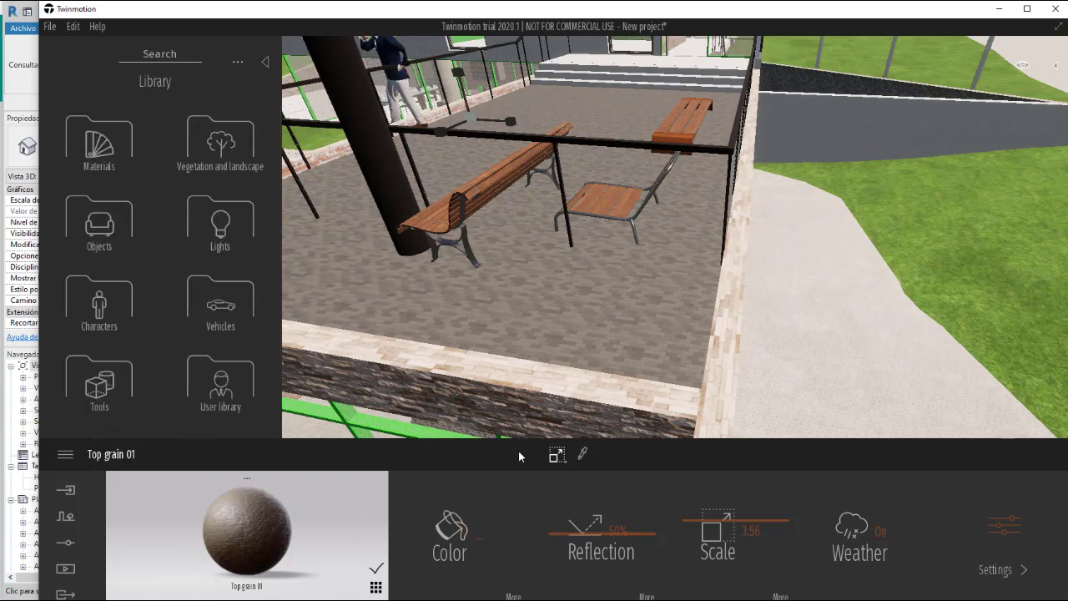
left_click(556, 456)
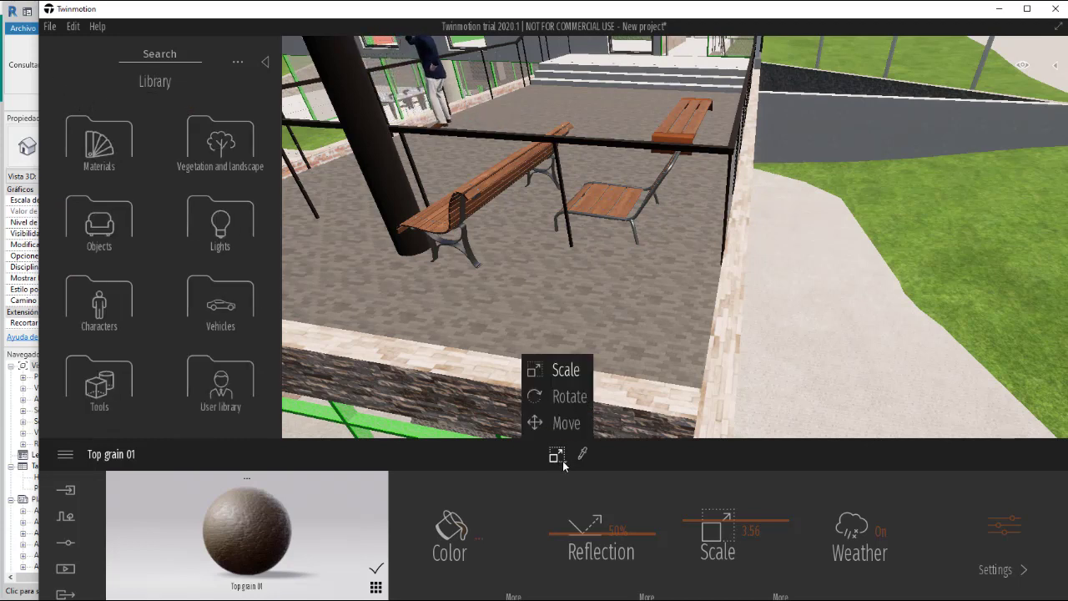
Step: Inspect the tool options offered for the Sweat chair, the terrace floor, the Thieg bench and the Top grain 01 material
left_click(613, 219)
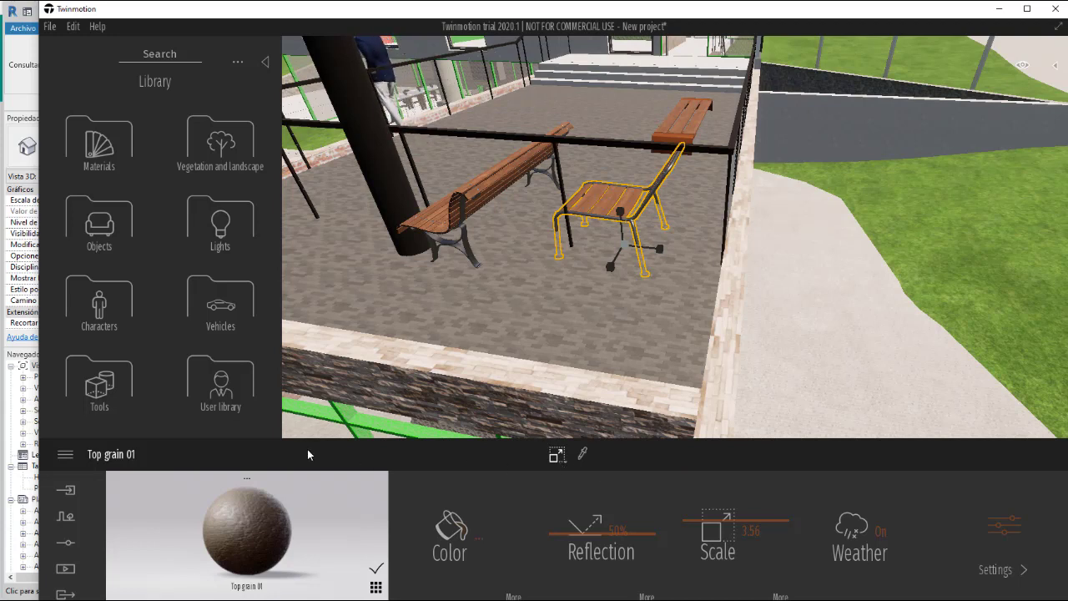
left_click(678, 331)
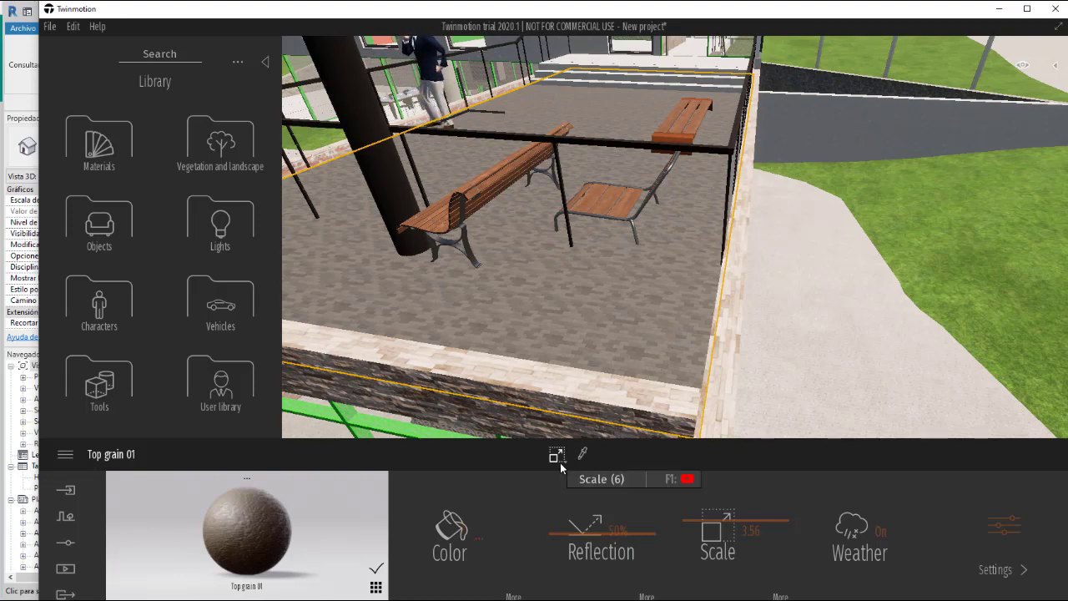
left_click(808, 344)
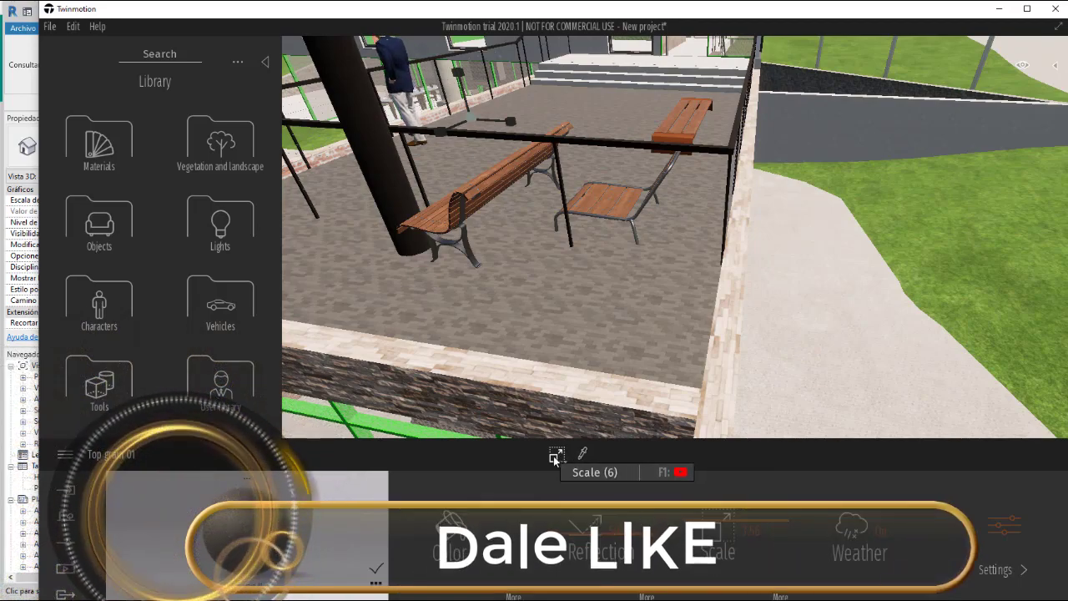
left_click(455, 198)
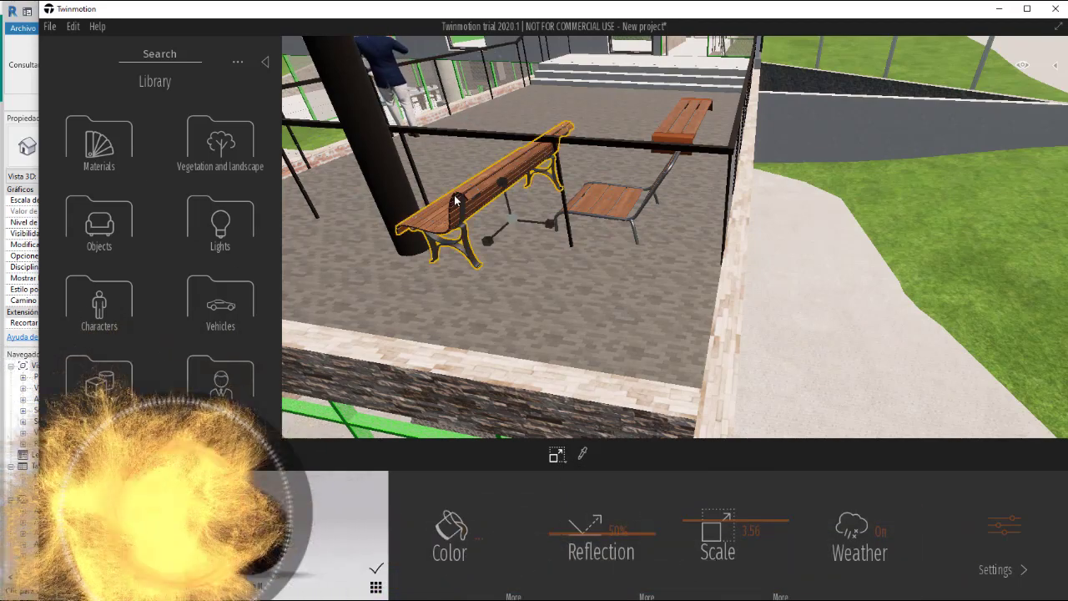
middle_click_drag(455, 200, 630, 439, "shift")
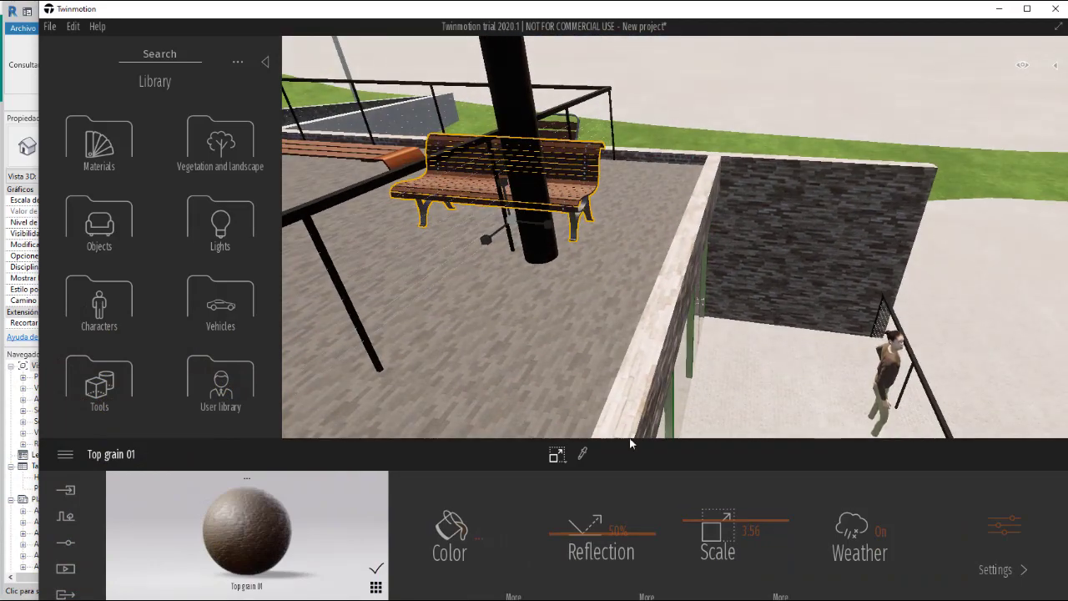
key("Escape")
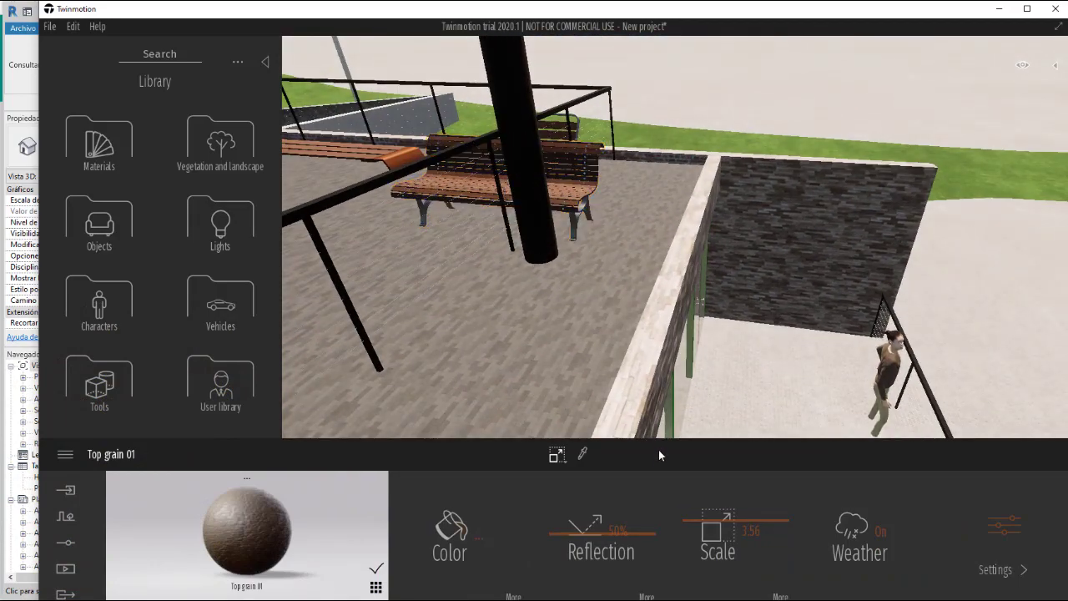
left_click(88, 455)
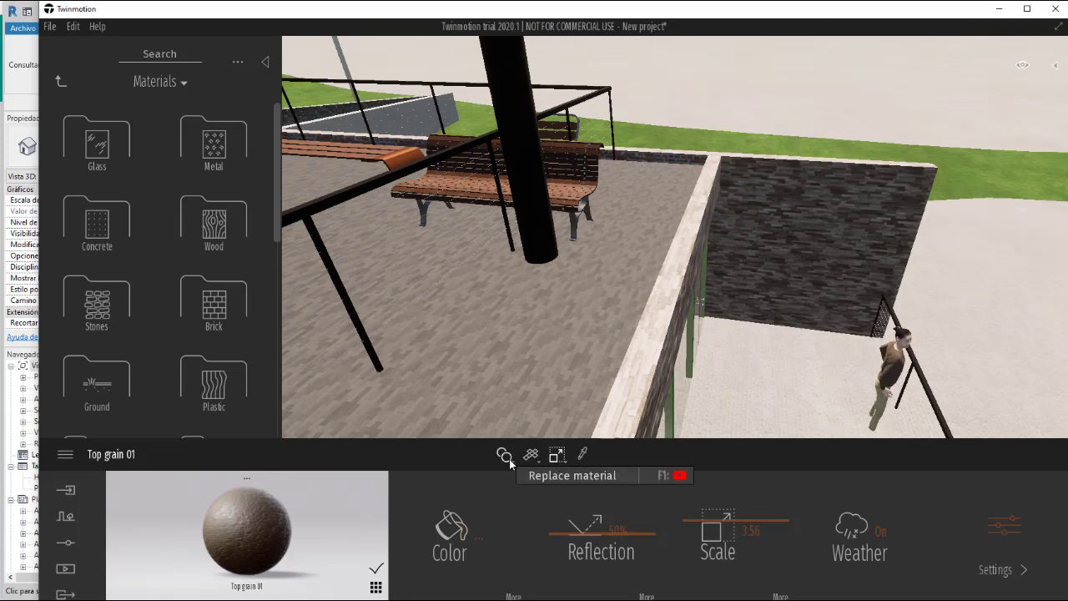
left_click(566, 462)
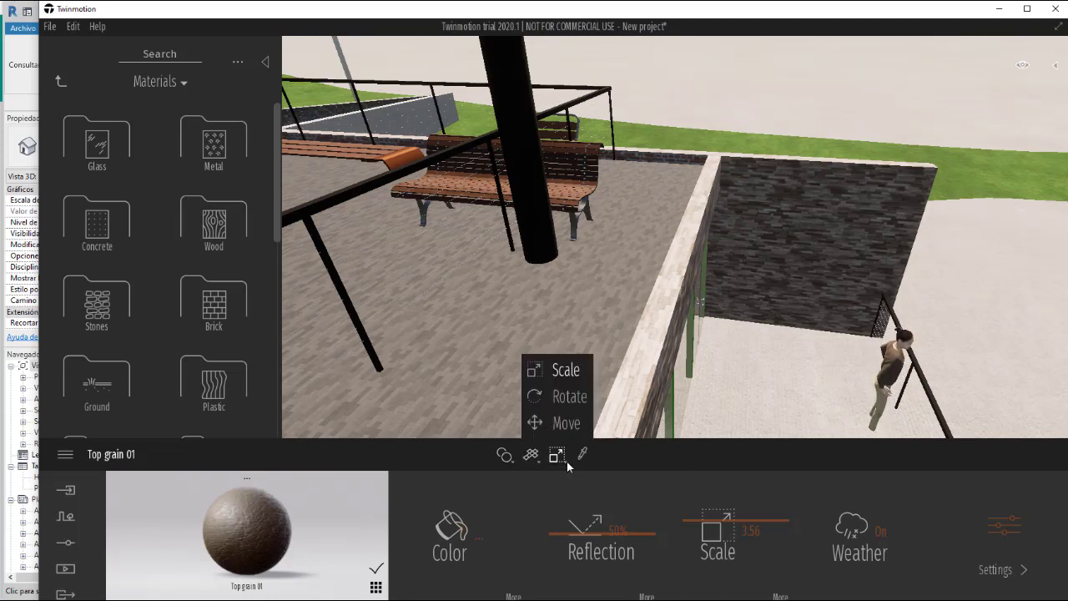
Step: Raise the Bounce bench slightly above the terrace floor with the Move tool
left_click(398, 158)
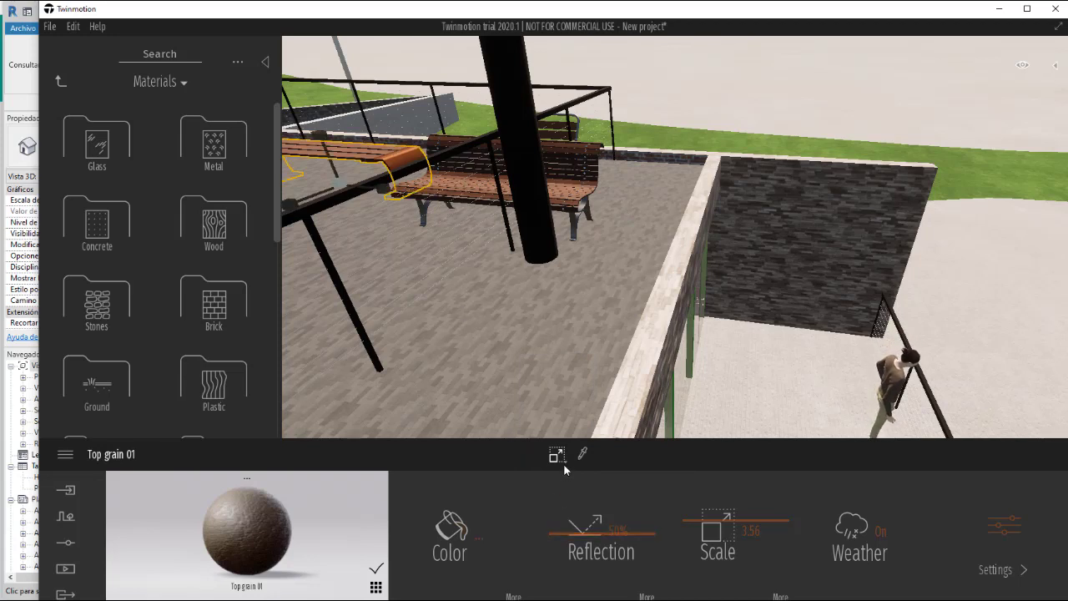
mouse_move(565, 462)
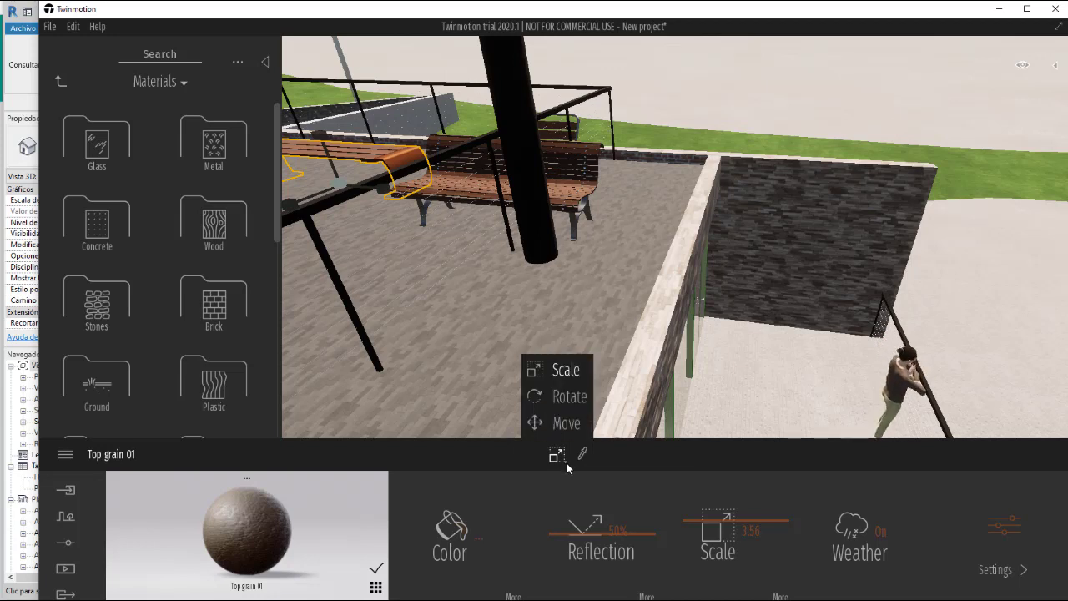
left_click(565, 426)
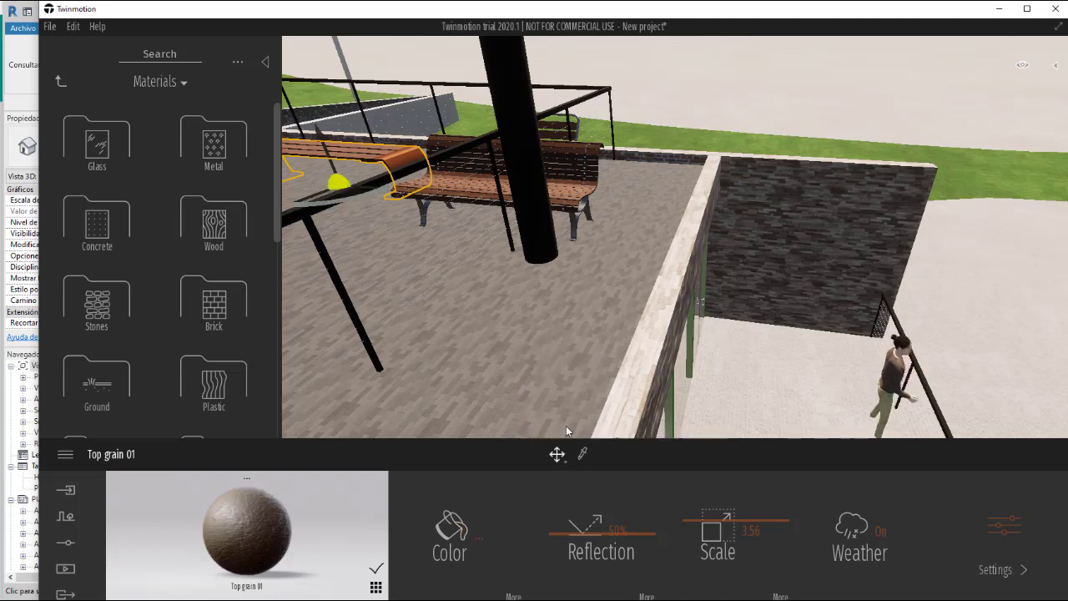
left_click_drag(500, 362, 333, 146)
middle_click_drag(697, 296, 484, 367, "shift")
mouse_move(311, 173)
middle_mouse_down("shift")
mouse_move(501, 174)
mouse_move(310, 174)
middle_mouse_up("shift")
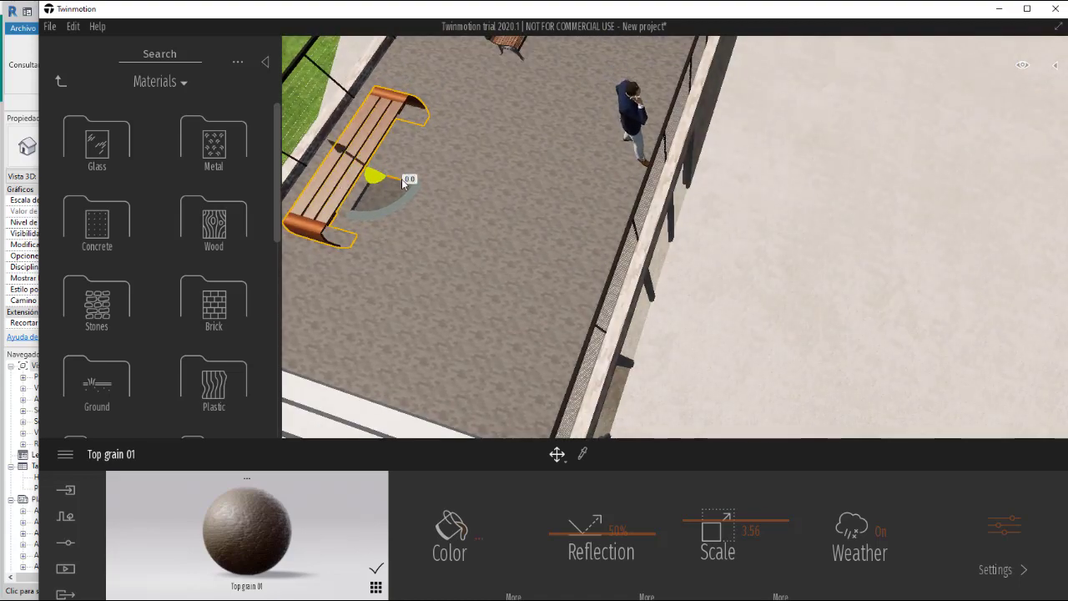
left_click_drag(401, 179, 387, 279)
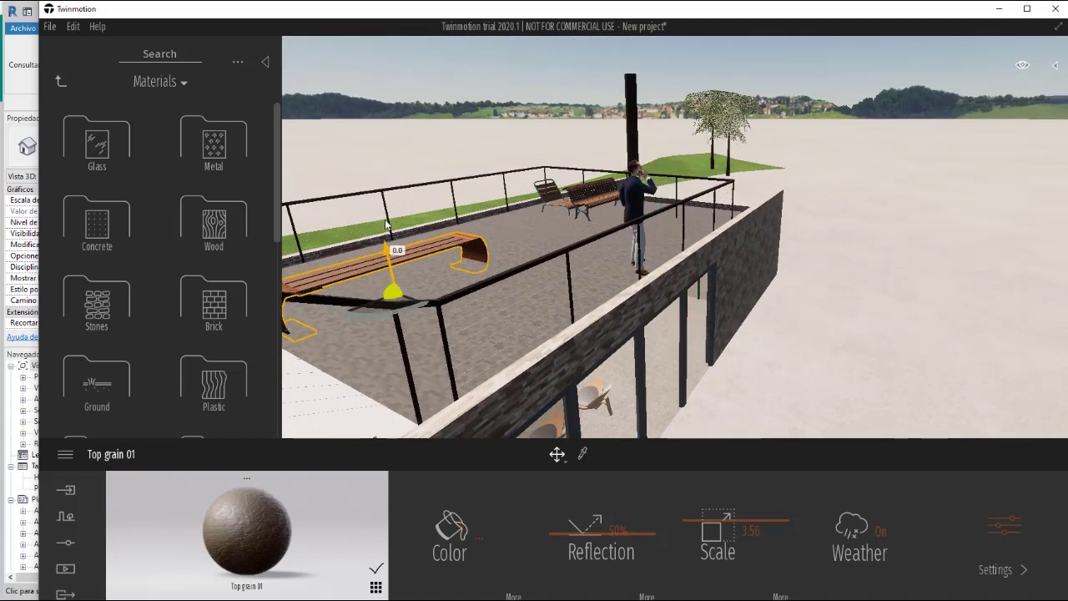
left_click_drag(385, 226, 384, 204)
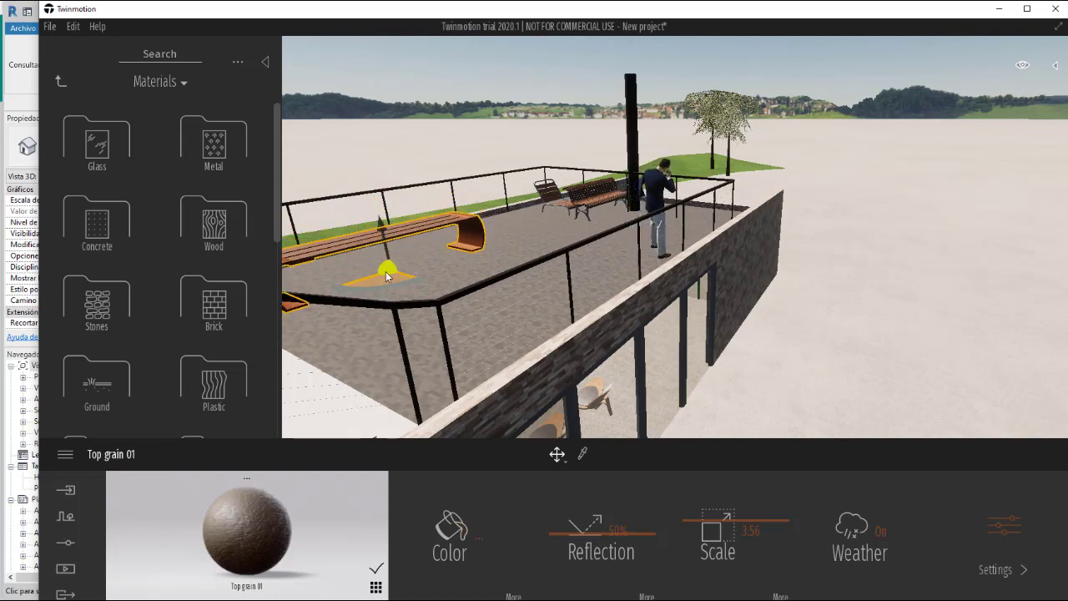
Step: Move the Bounce bench across the terrace onto the white landing above the steps, in front of the house wall
left_click_drag(386, 277, 498, 269)
middle_click_drag(511, 255, 380, 297, "shift")
right_click_drag(501, 263, 489, 271)
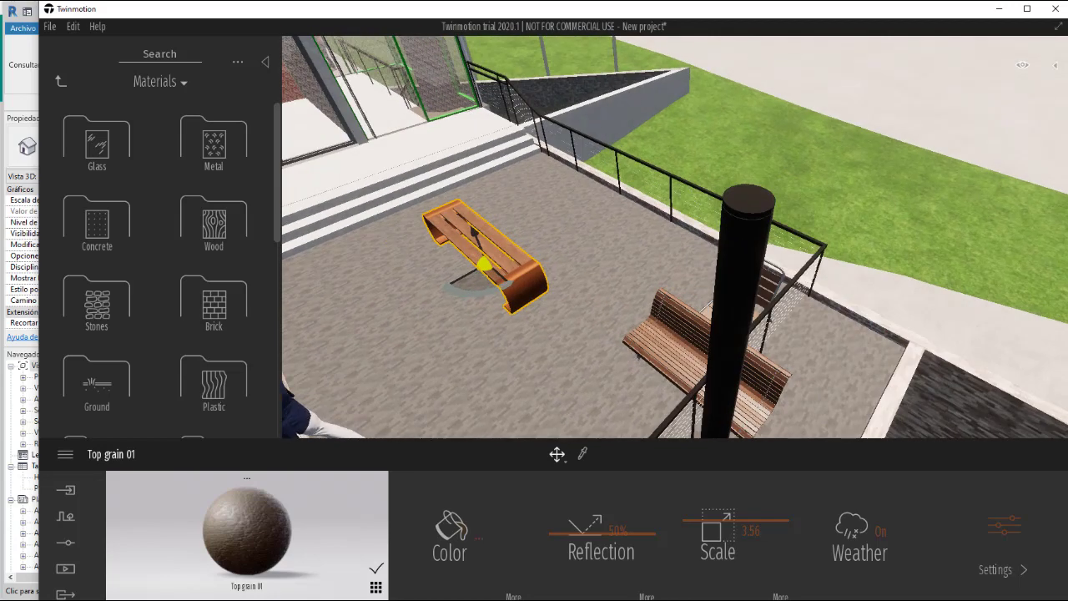
left_click_drag(488, 271, 339, 169)
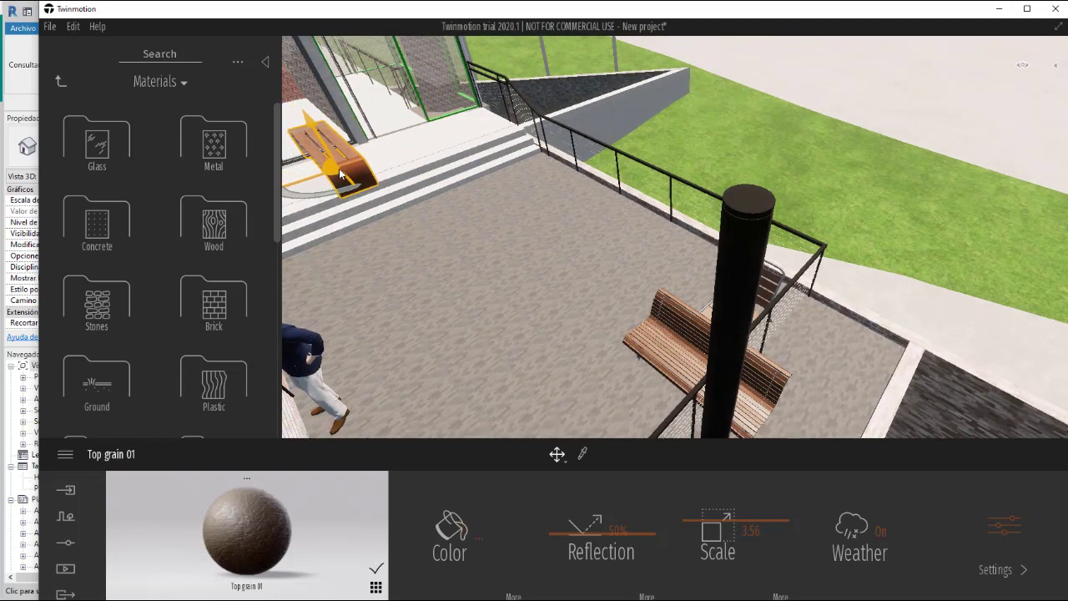
middle_click_drag(396, 207, 656, 257)
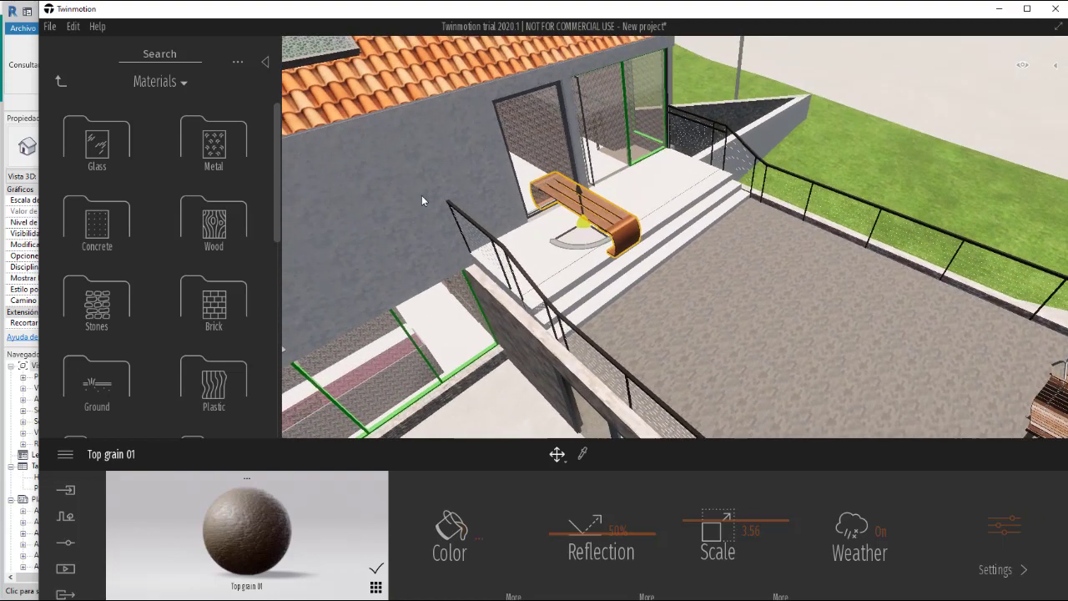
Step: Rotate the Bounce bench about its vertical axis to run roughly parallel to the steps, and cancel copying it
left_click(578, 249)
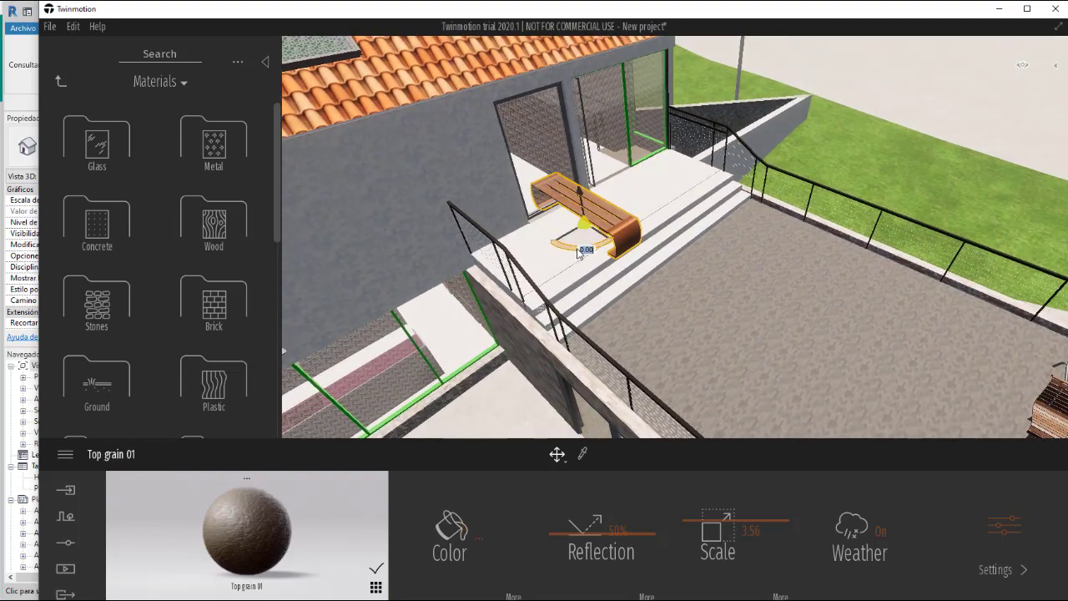
left_click_drag(578, 253, 666, 184)
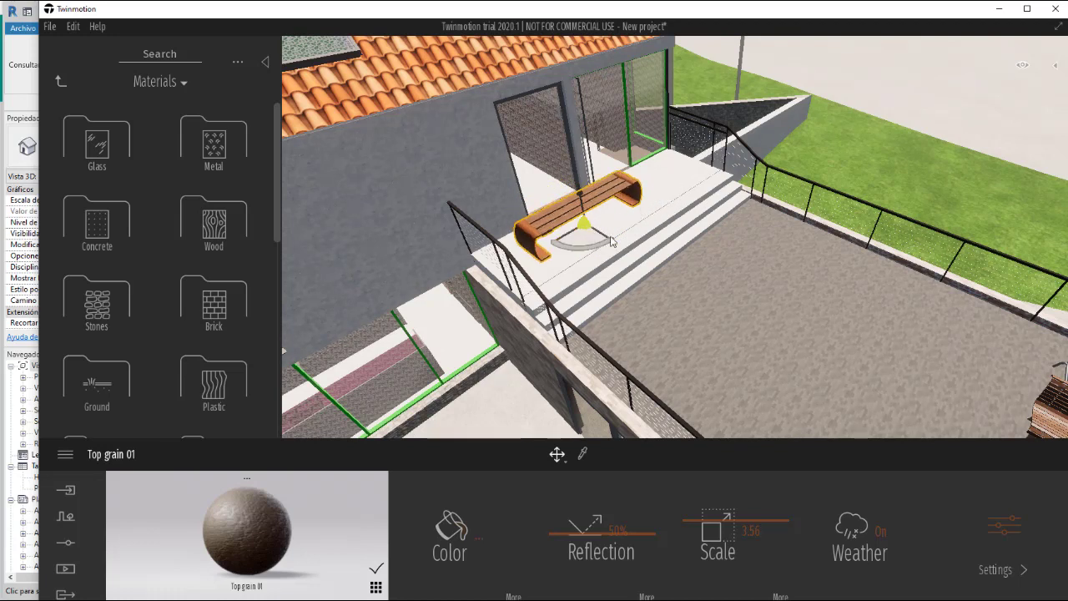
mouse_move(578, 248)
left_mouse_down()
mouse_move(618, 238)
mouse_move(574, 242)
mouse_move(584, 234)
mouse_move(576, 242)
mouse_move(588, 249)
mouse_move(579, 242)
mouse_move(596, 238)
left_mouse_up()
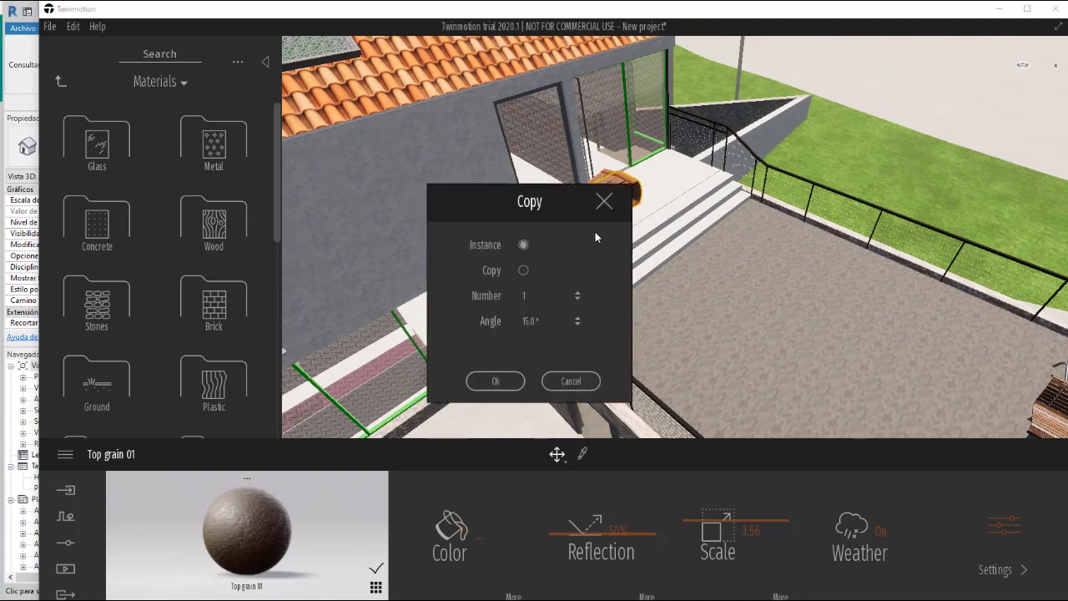
left_click(604, 202)
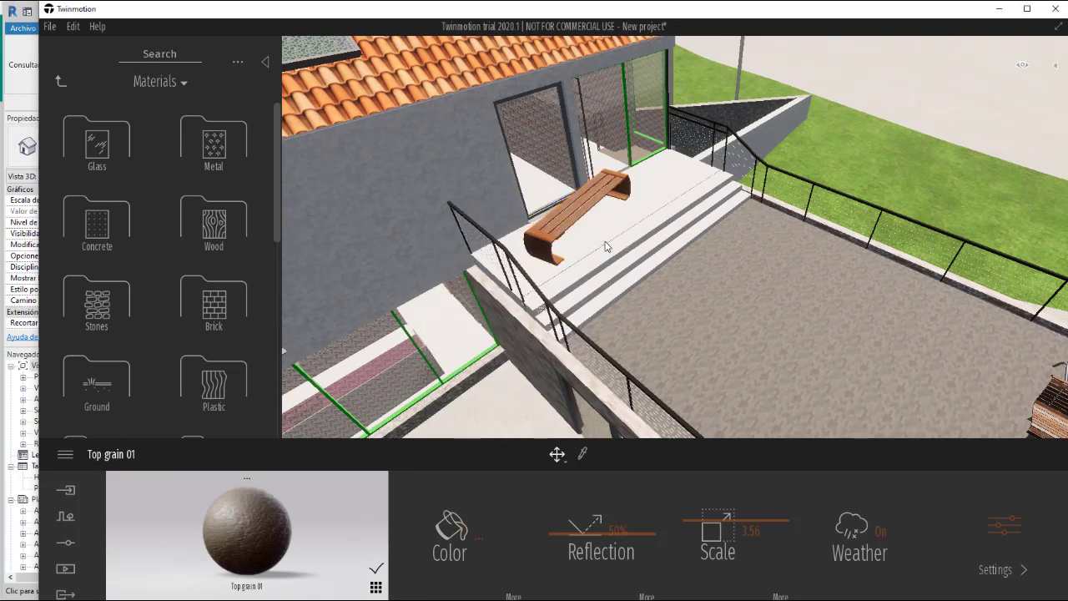
Step: Tilt the Bounce bench on the landing about a horizontal axis with the Rotate tool
left_click(580, 221)
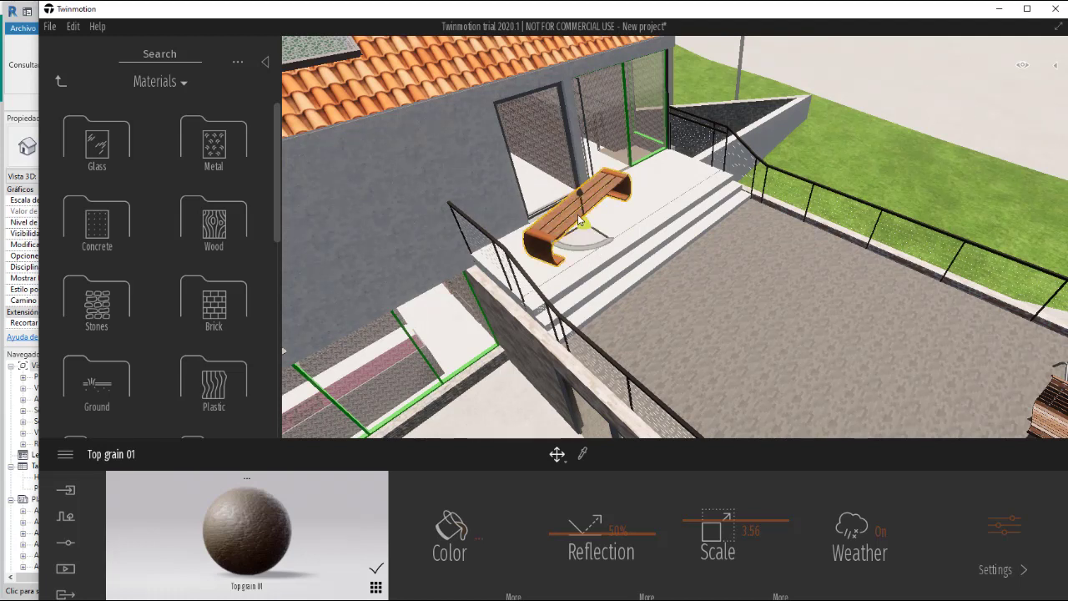
left_click(566, 462)
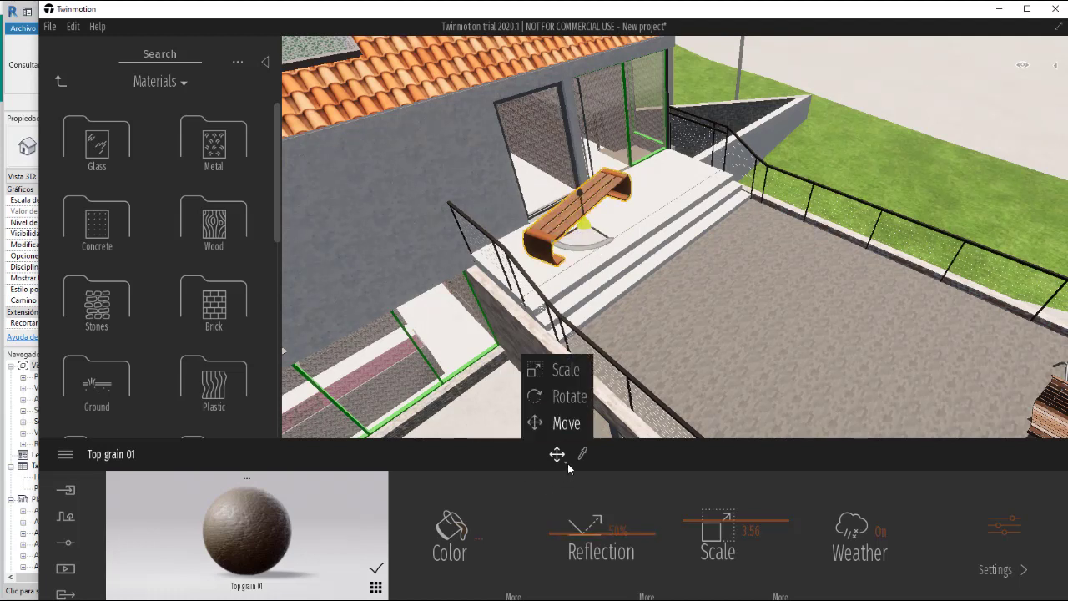
left_click(573, 395)
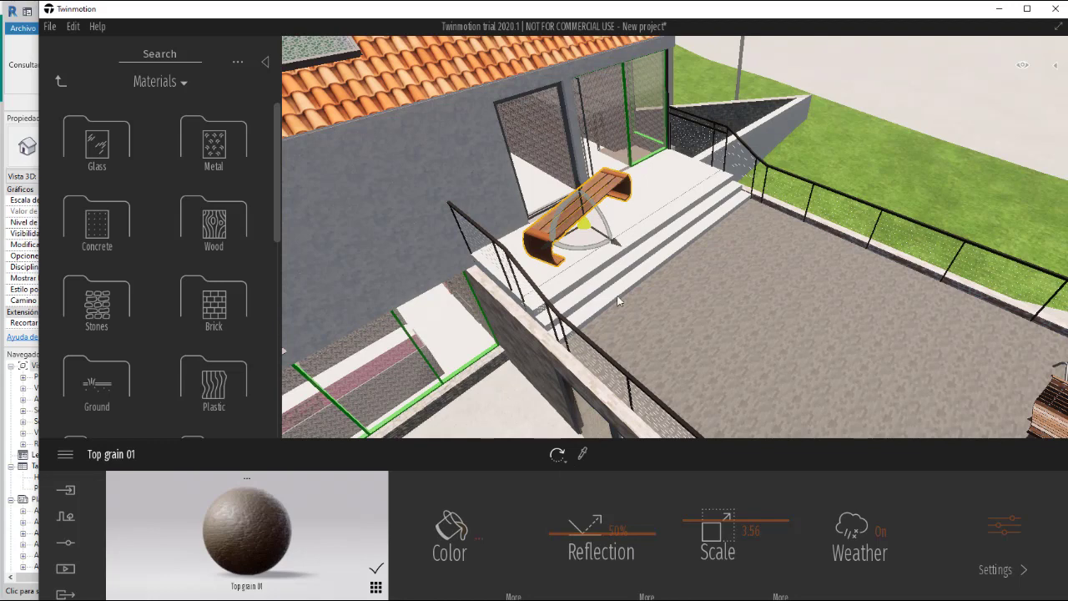
scroll(570, 206, "up", 2)
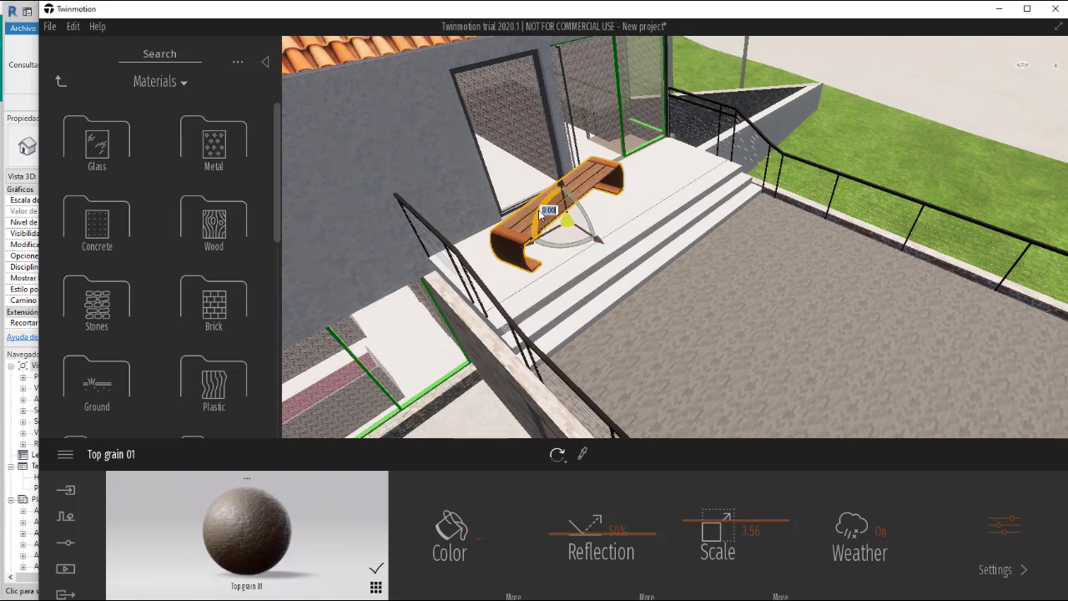
left_click_drag(541, 215, 573, 207)
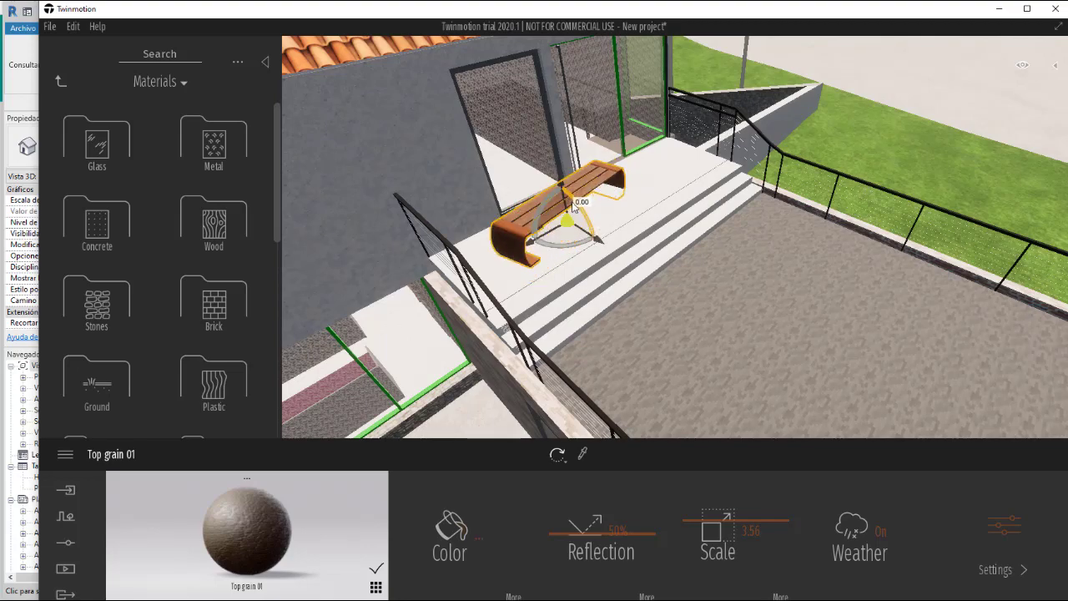
Step: Rotate the tilted Bounce bench back towards level on the landing and deselect it
left_click(604, 215)
middle_click_drag(631, 227, 526, 158, "shift")
scroll(656, 224, "up", 3)
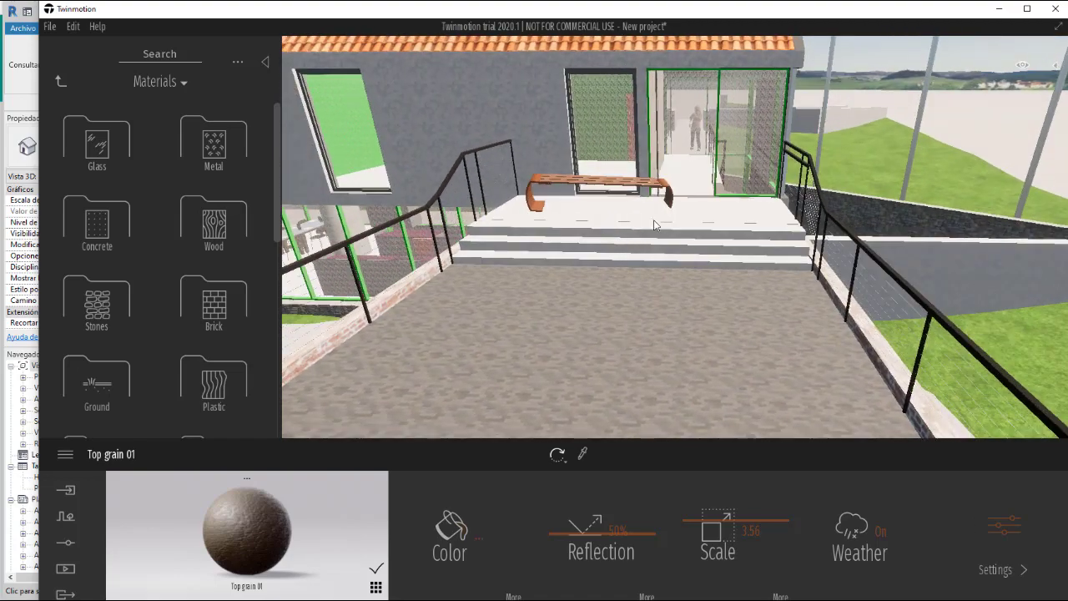
left_click(615, 182)
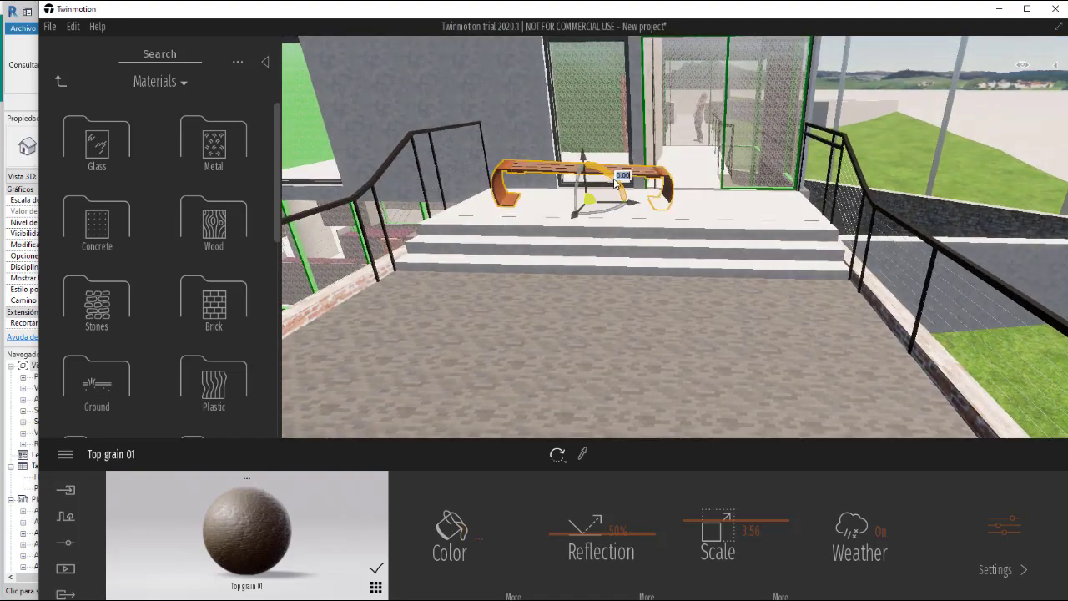
mouse_move(616, 182)
left_mouse_down()
mouse_move(610, 169)
mouse_move(615, 183)
left_mouse_up()
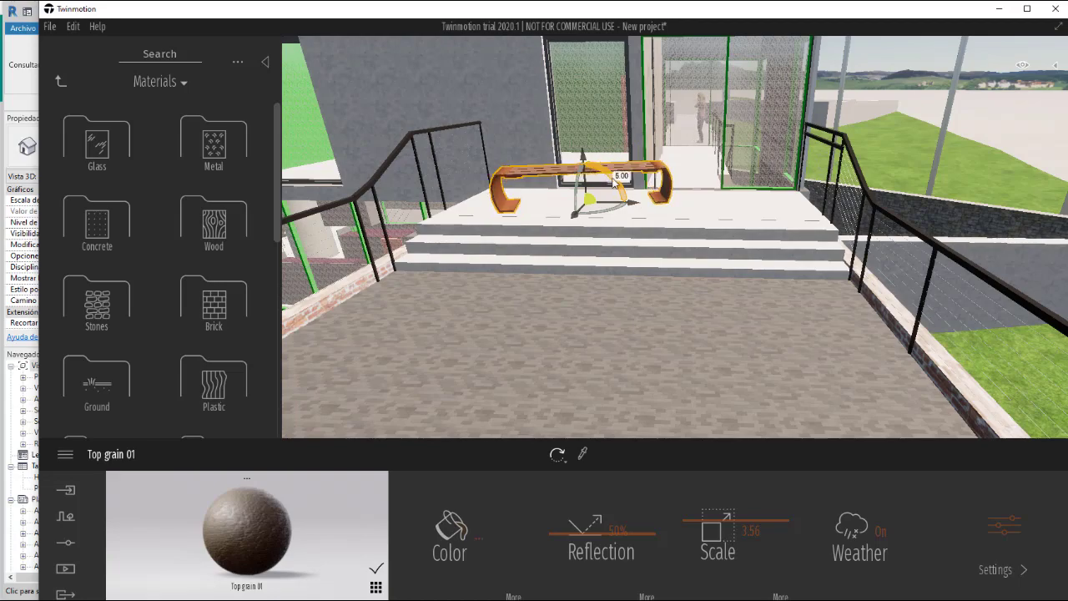
left_click(627, 239)
middle_click_drag(627, 238, 654, 155, "shift")
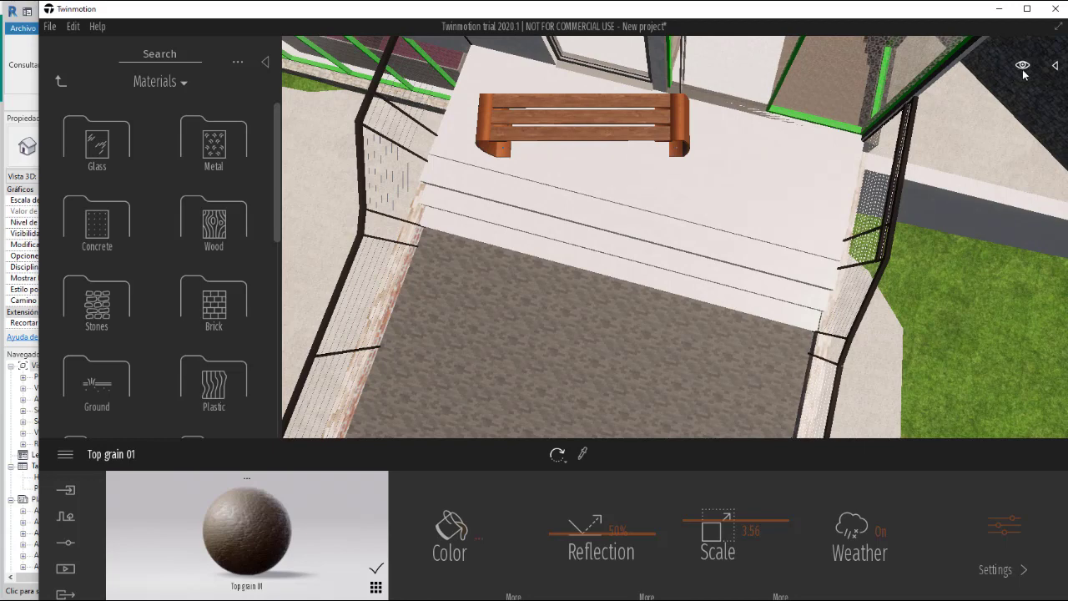
Step: Switch the viewport to the top view of the whole house and site
mouse_move(1024, 68)
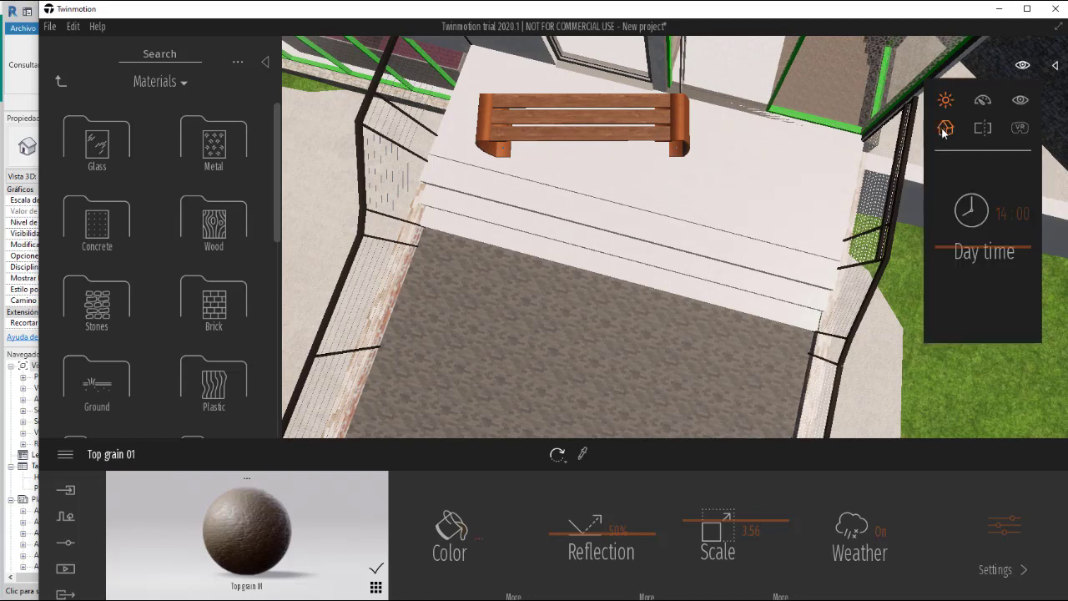
left_click(944, 132)
left_click(984, 173)
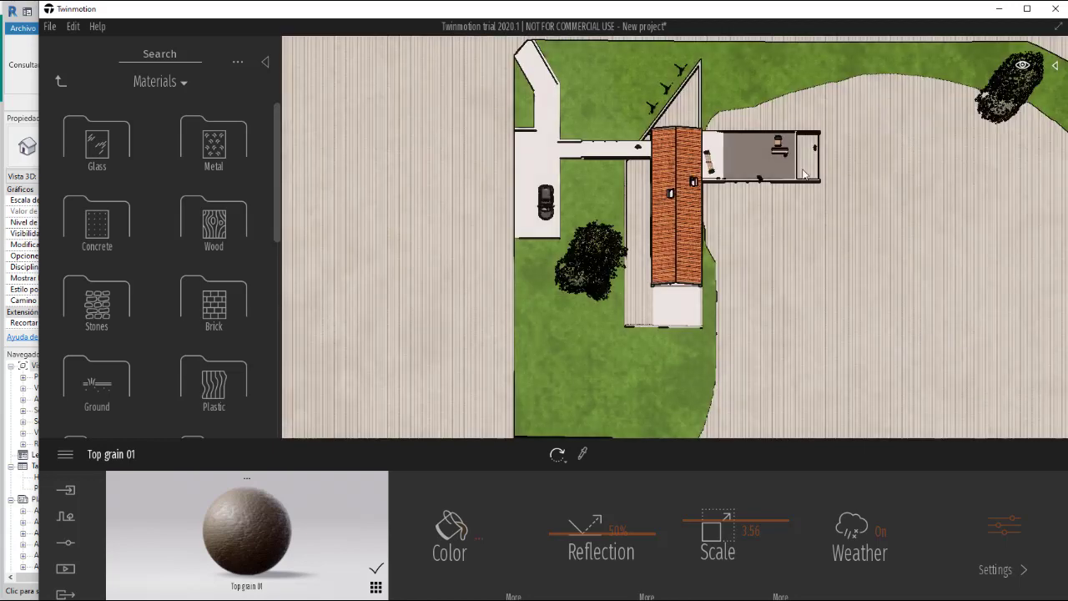
Step: Rotate the Bounce bench on the landing about its vertical axis so it runs parallel to the house wall
scroll(707, 158, "up", 6)
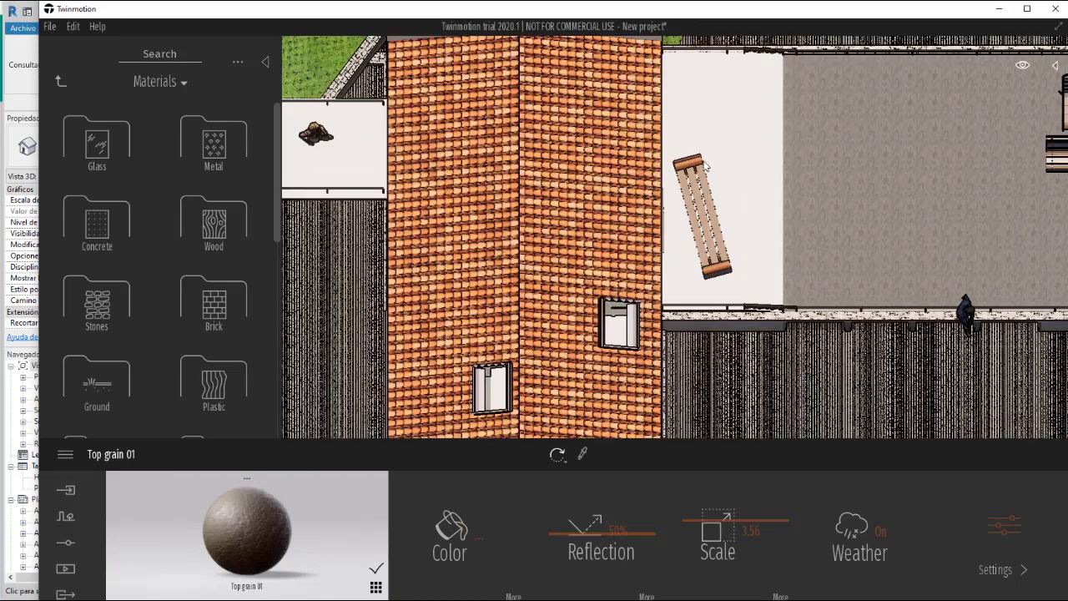
left_click(703, 178)
mouse_move(702, 178)
left_mouse_down()
mouse_move(680, 182)
mouse_move(703, 175)
left_mouse_up()
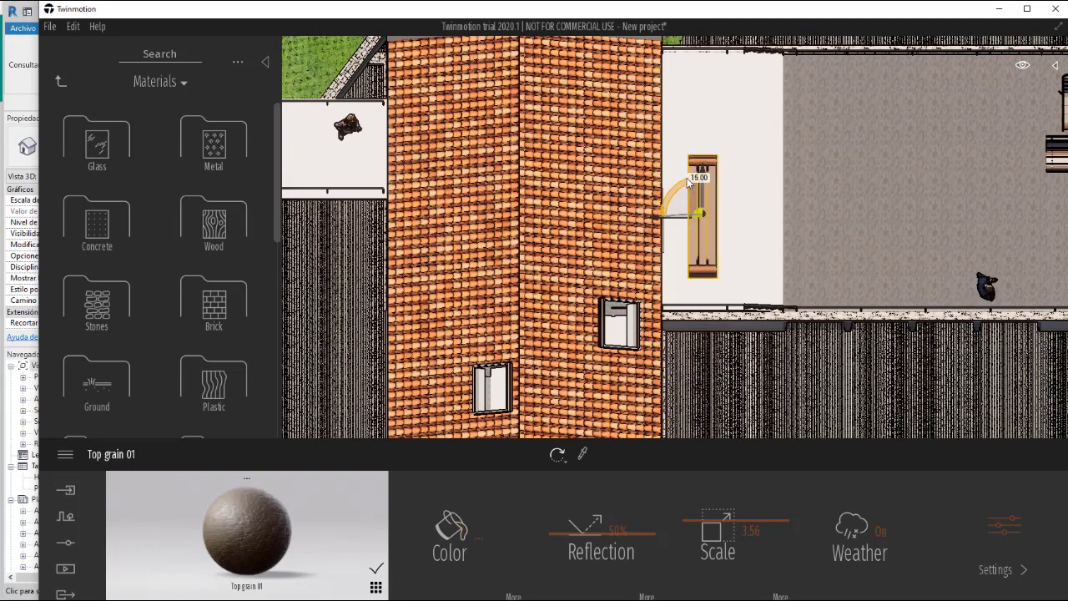
left_click(738, 174)
scroll(738, 174, "up", 2)
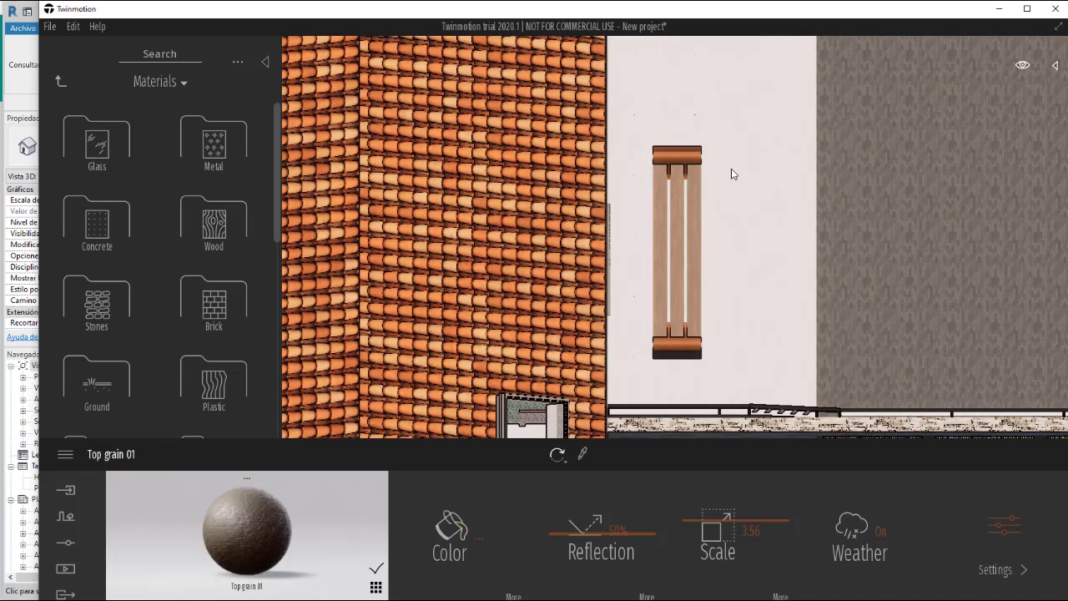
left_click(677, 174)
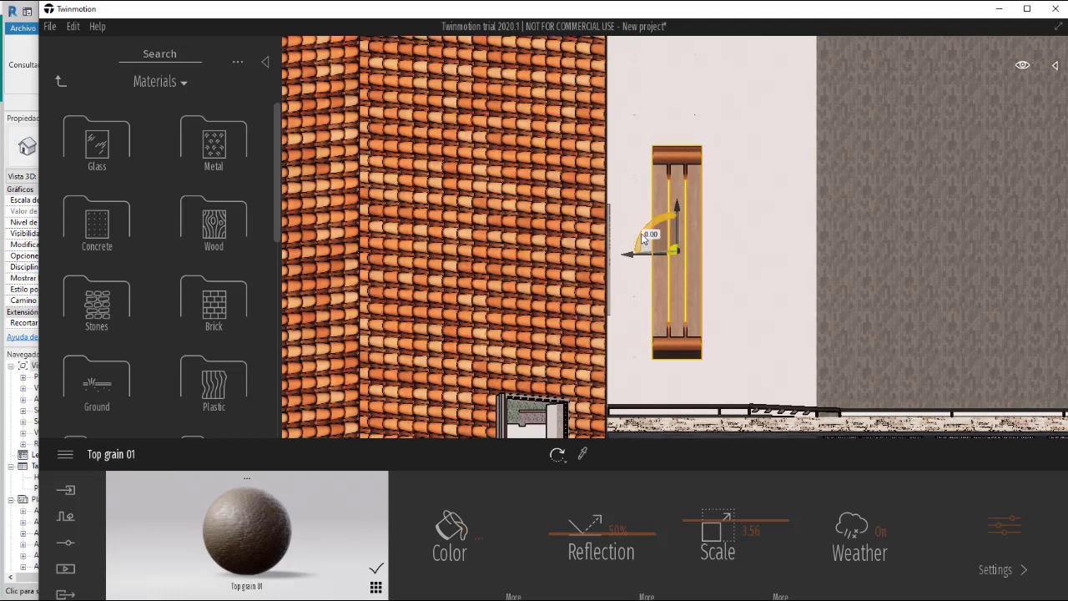
mouse_move(644, 237)
left_mouse_down()
mouse_move(676, 210)
mouse_move(676, 219)
mouse_move(623, 215)
mouse_move(626, 226)
left_mouse_up()
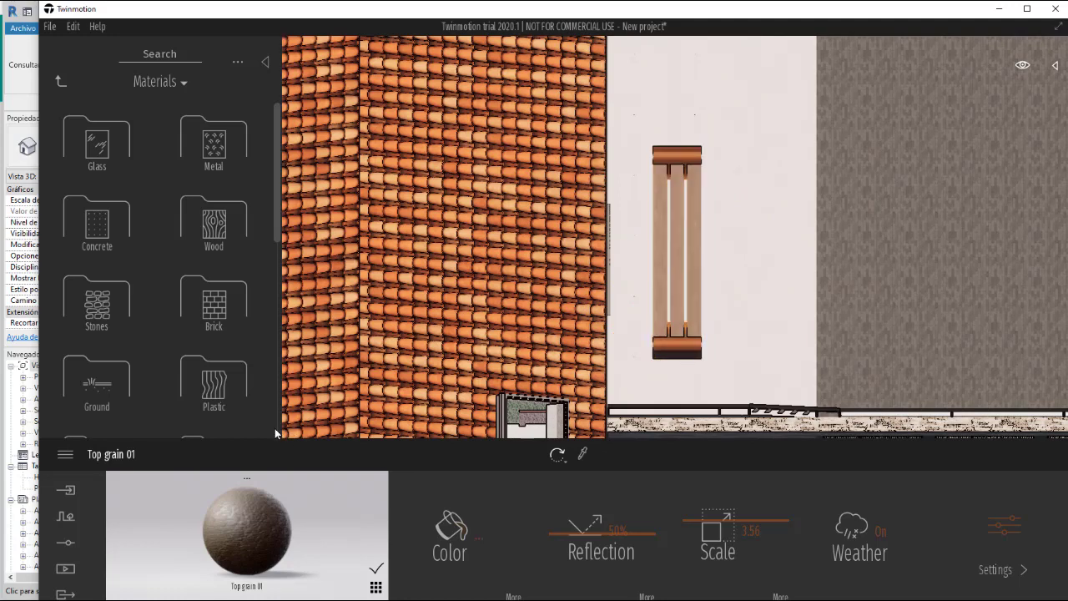
Step: Set the angle snap to 1 in the preferences
left_click(65, 456)
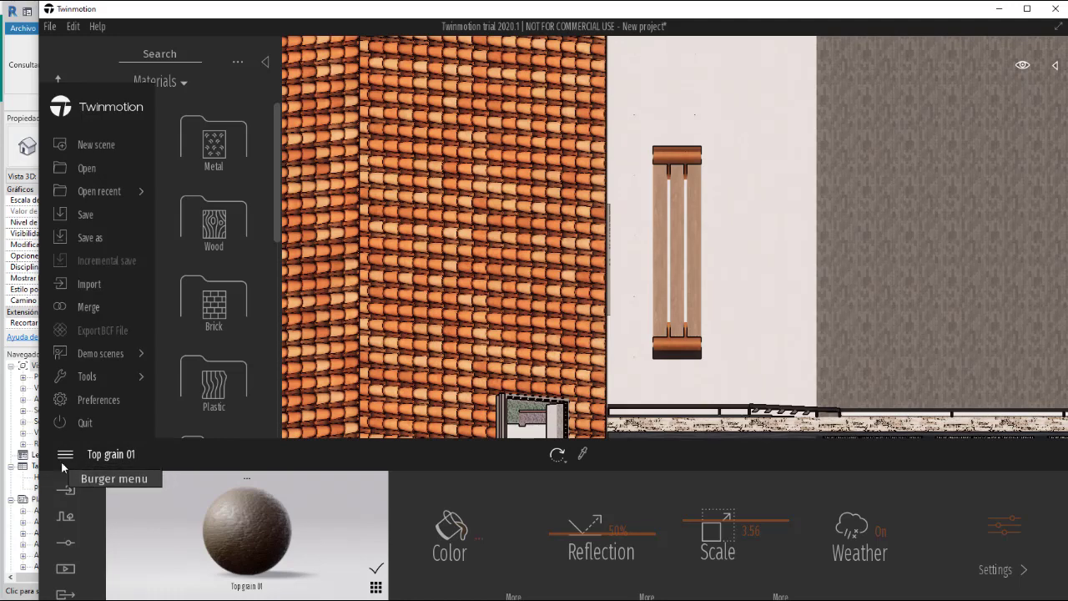
left_click(93, 401)
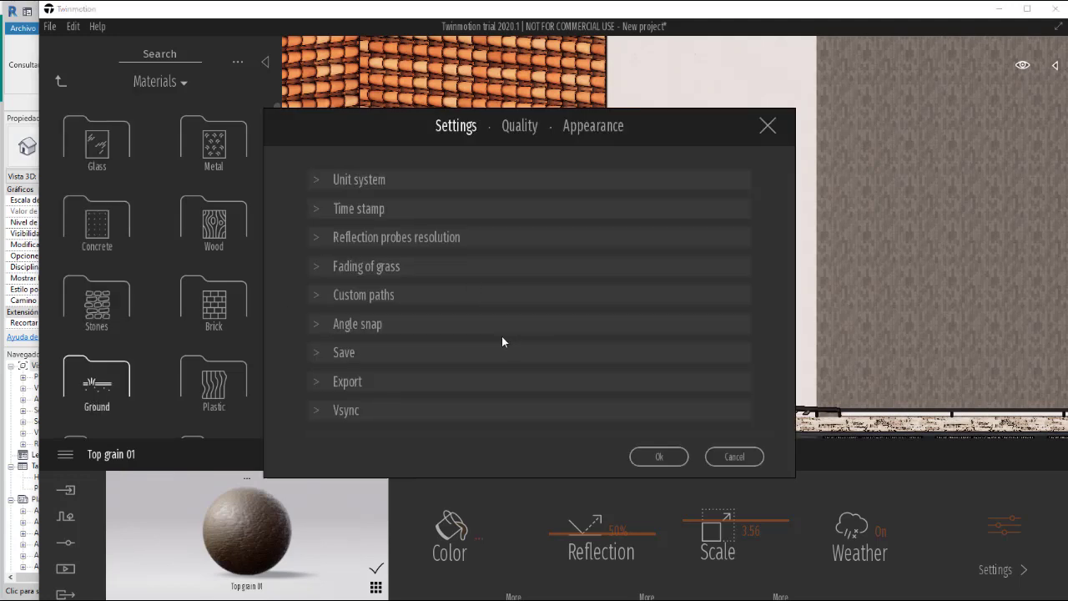
left_click(341, 324)
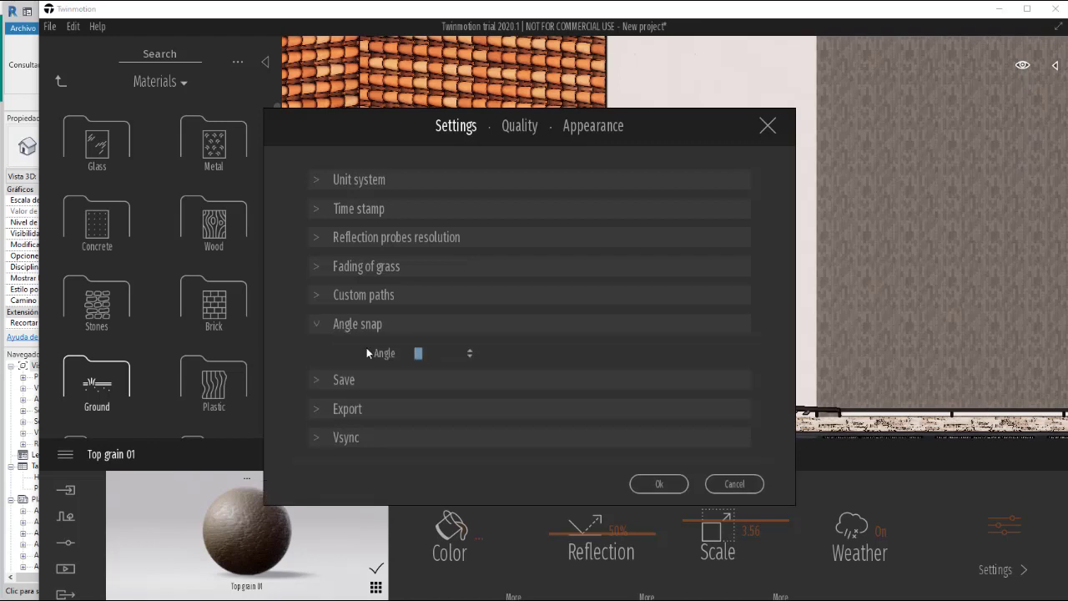
type("1")
left_click(659, 484)
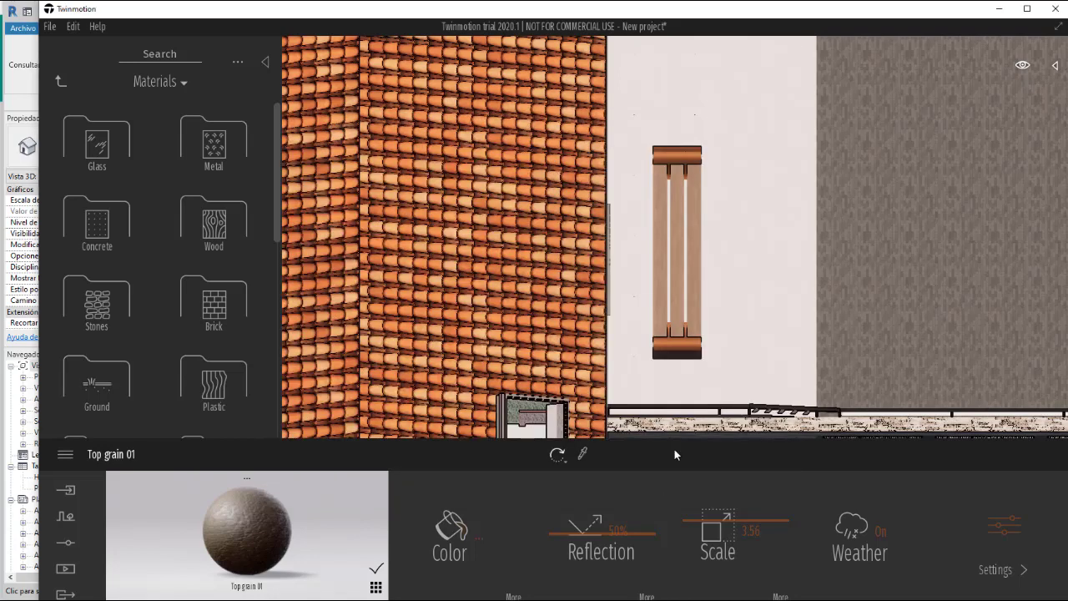
Step: Rotate the landing bench clockwise in fine increments so it stands at a slant to the house wall
left_click(687, 344)
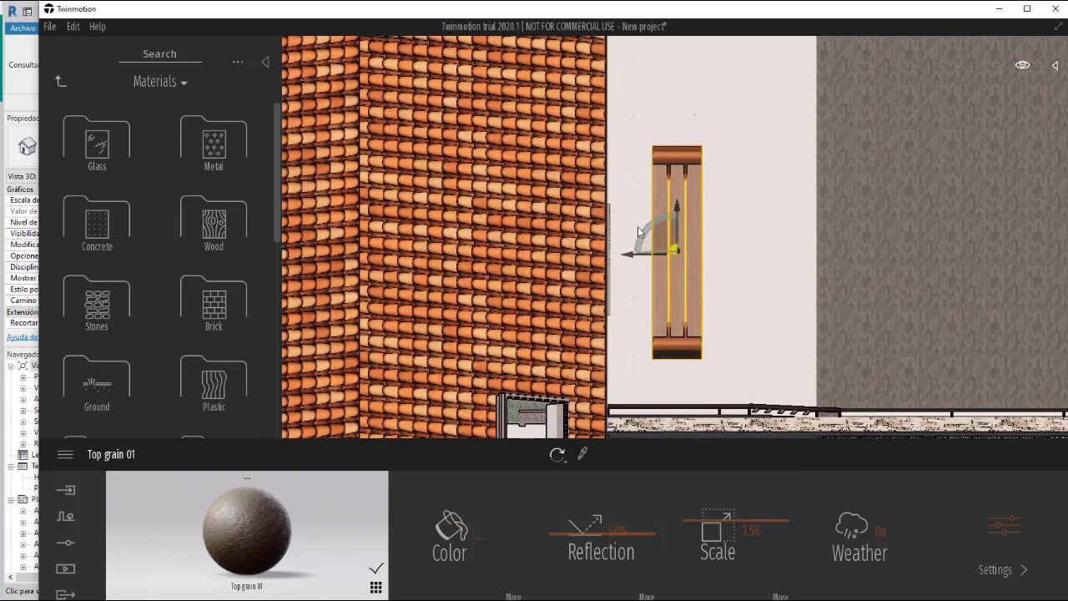
left_click_drag(642, 240, 703, 264)
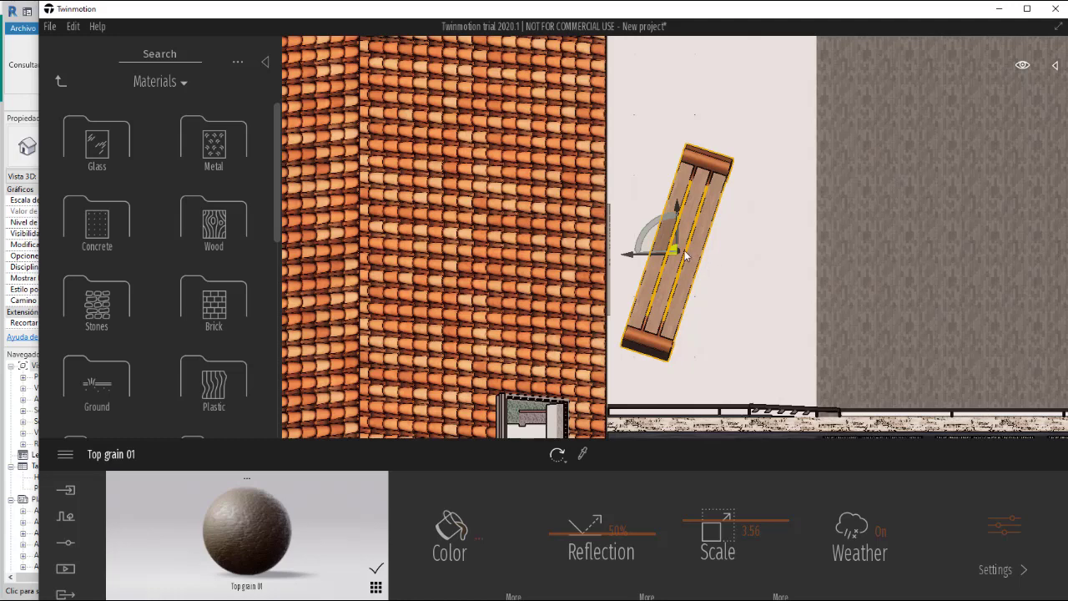
left_click(647, 227)
left_click_drag(651, 233, 650, 233)
left_click_drag(654, 219, 657, 217)
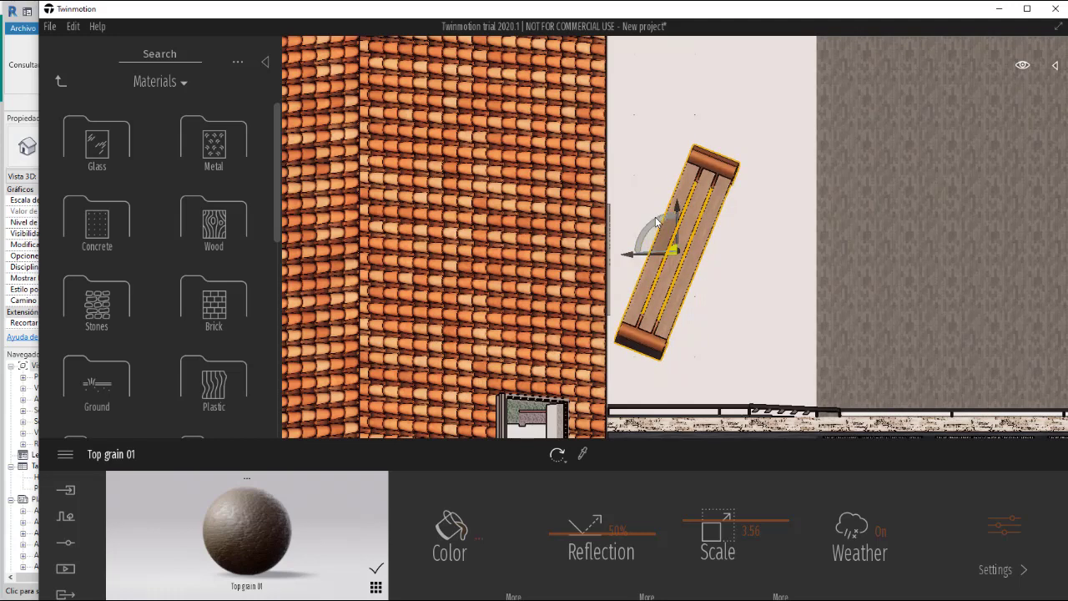
Step: Rotate the slanted bench back to run nearly parallel to the house wall and deselect it
left_click(646, 237)
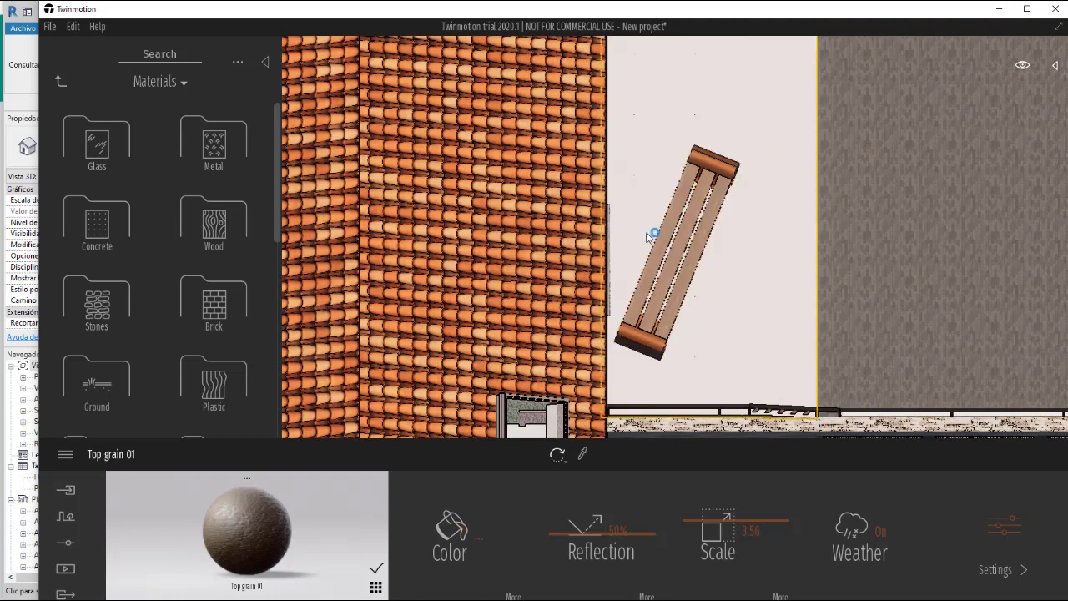
left_click(656, 238)
left_click_drag(655, 236, 639, 250)
left_click(727, 246)
Step: Switch the viewport to the right side view and examine the house elevation
scroll(690, 265, "down", 2)
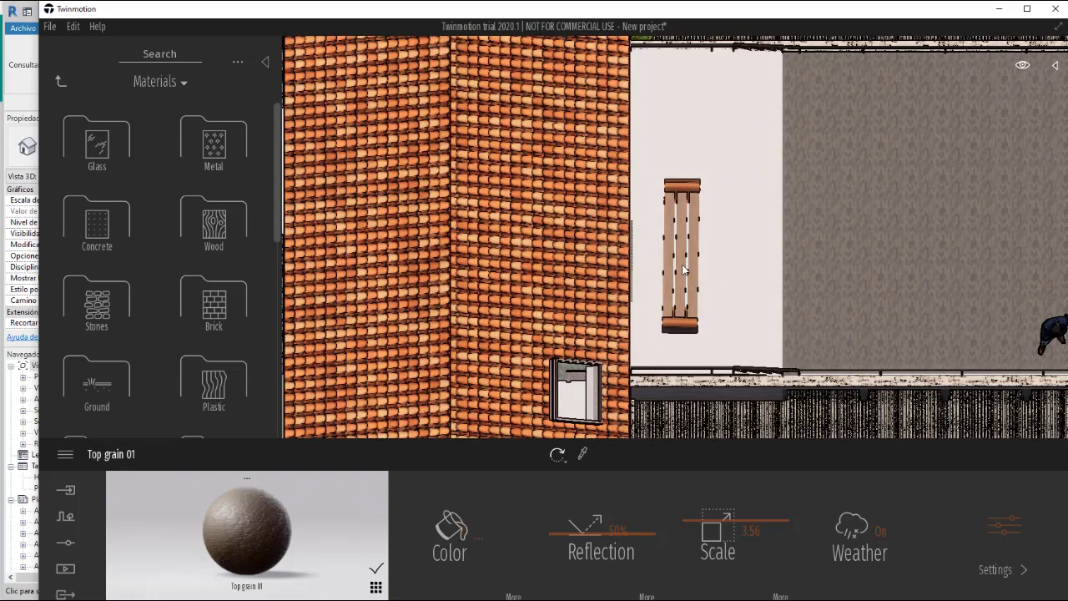
scroll(683, 269, "down", 3)
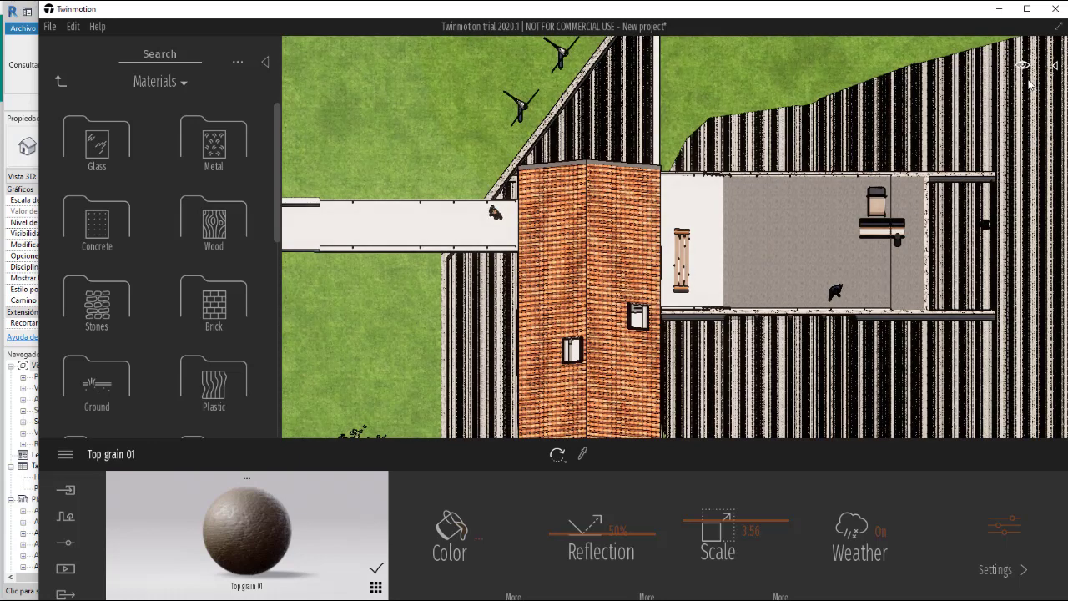
left_click(1024, 67)
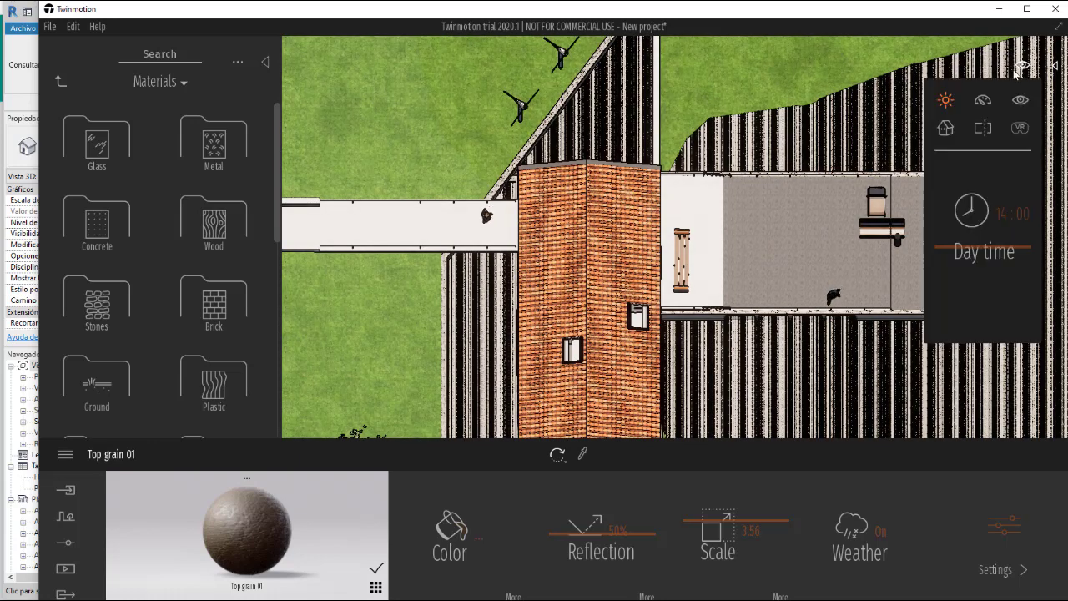
left_click(952, 130)
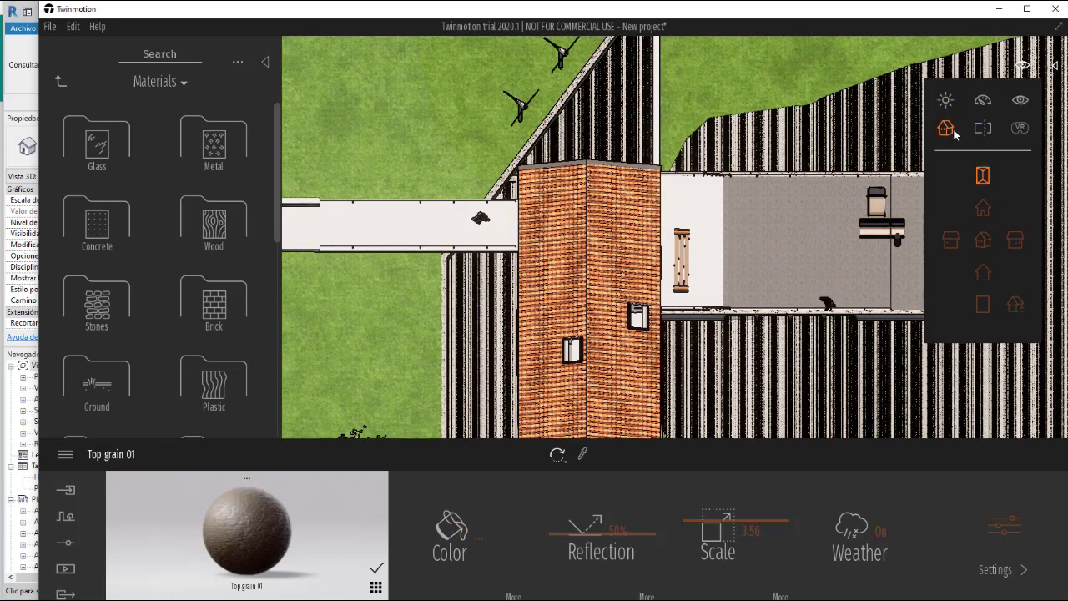
left_click(1010, 242)
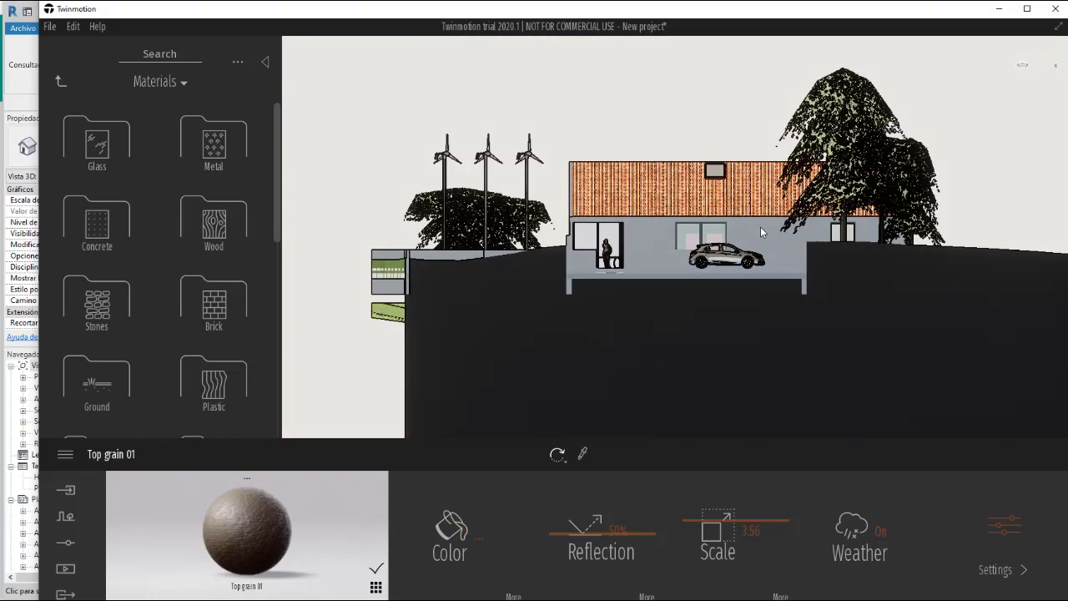
scroll(761, 226, "down", 3)
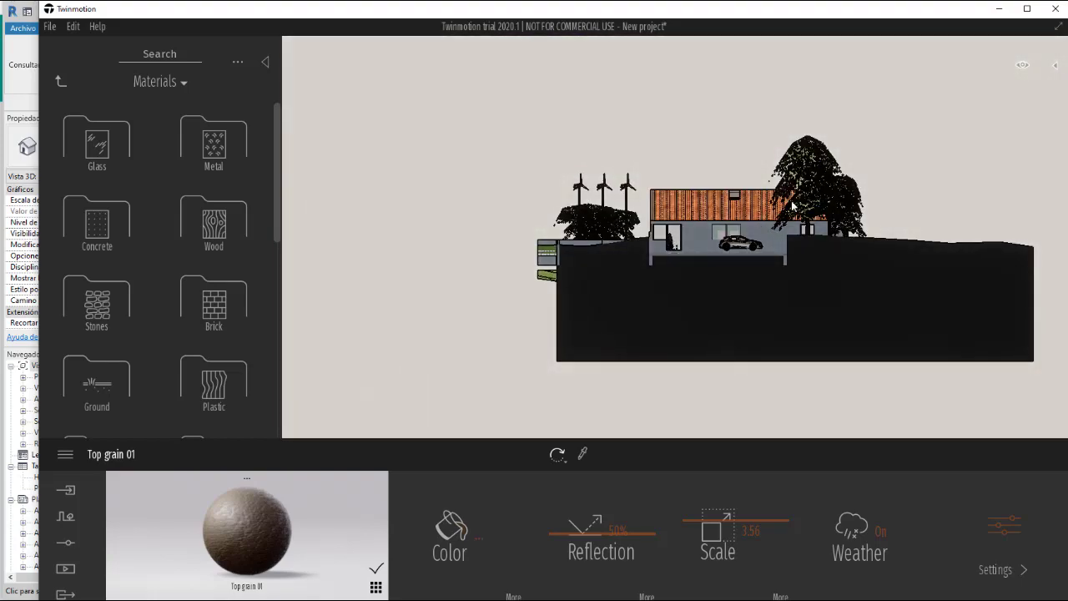
scroll(701, 240, "up", 4)
scroll(727, 226, "down", 3)
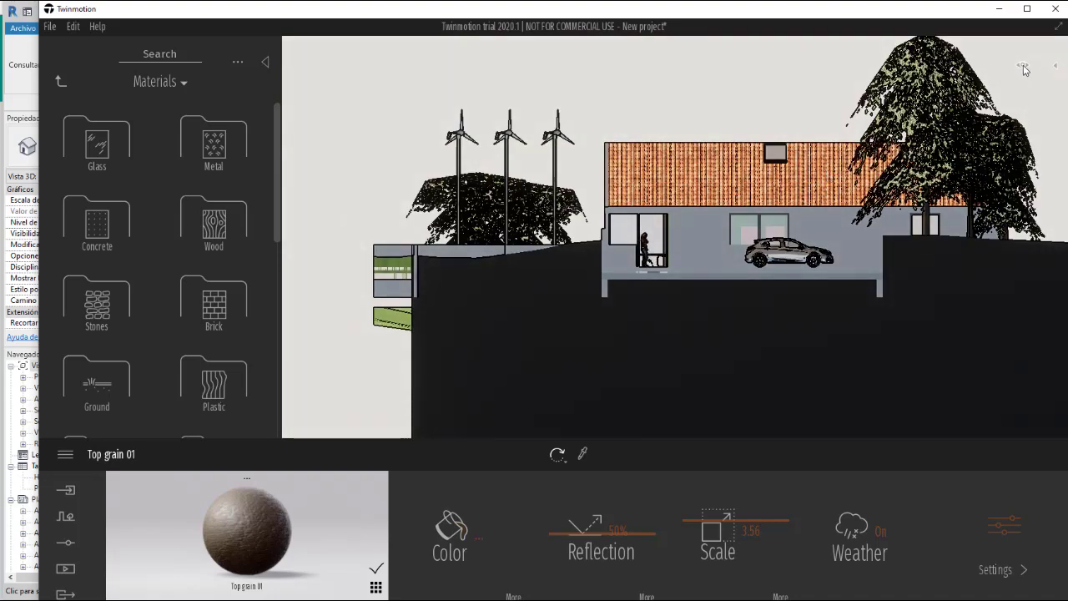
Step: Switch to the left side view and examine how the bench sits on the landing floor
mouse_move(1025, 70)
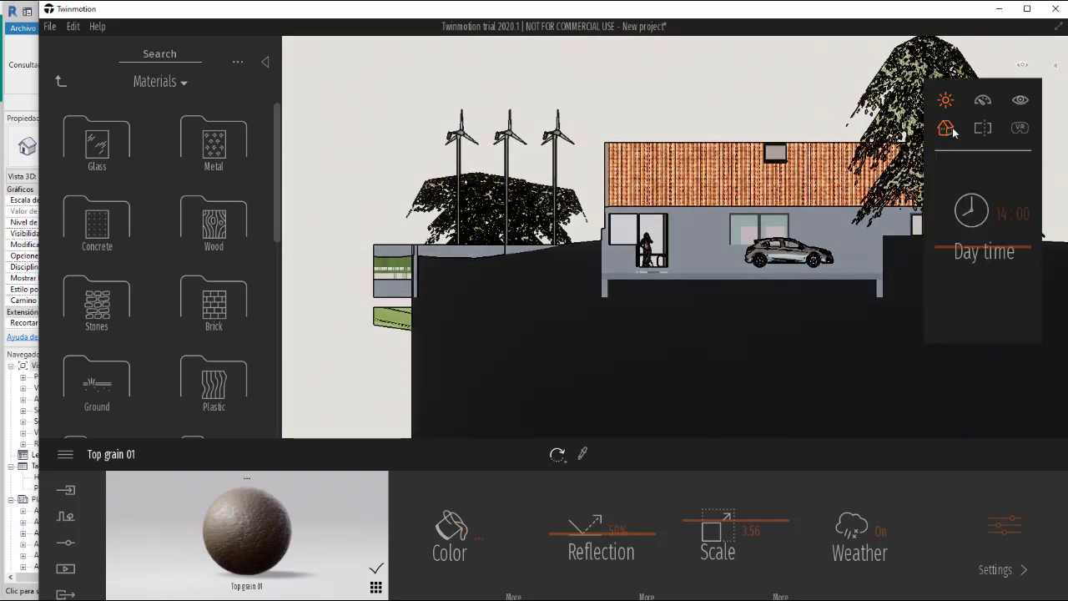
left_click(949, 128)
left_click(951, 242)
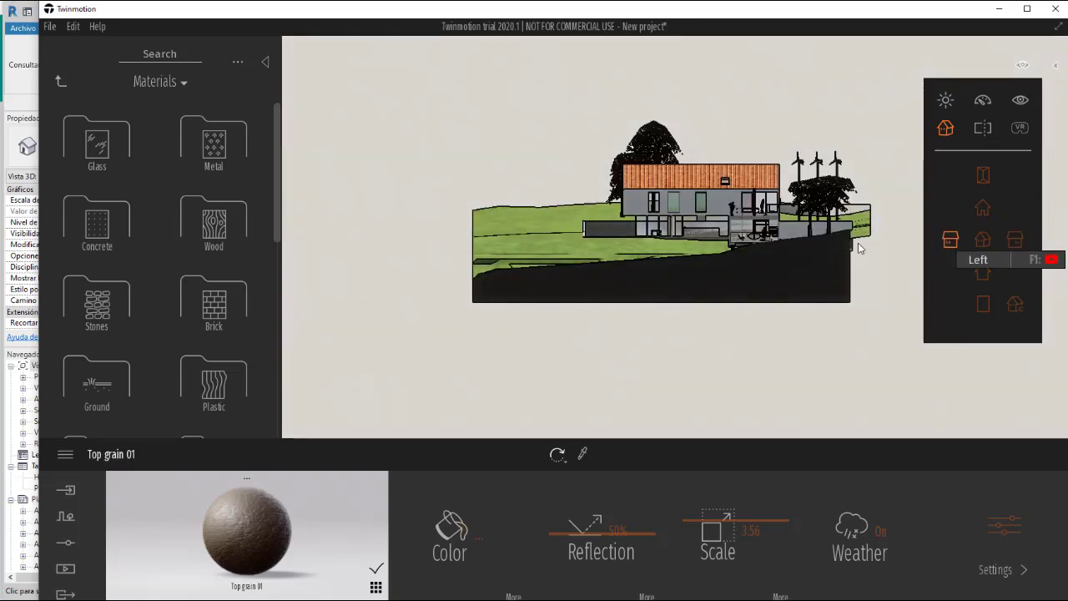
scroll(725, 213, "up", 3)
scroll(738, 215, "up", 10)
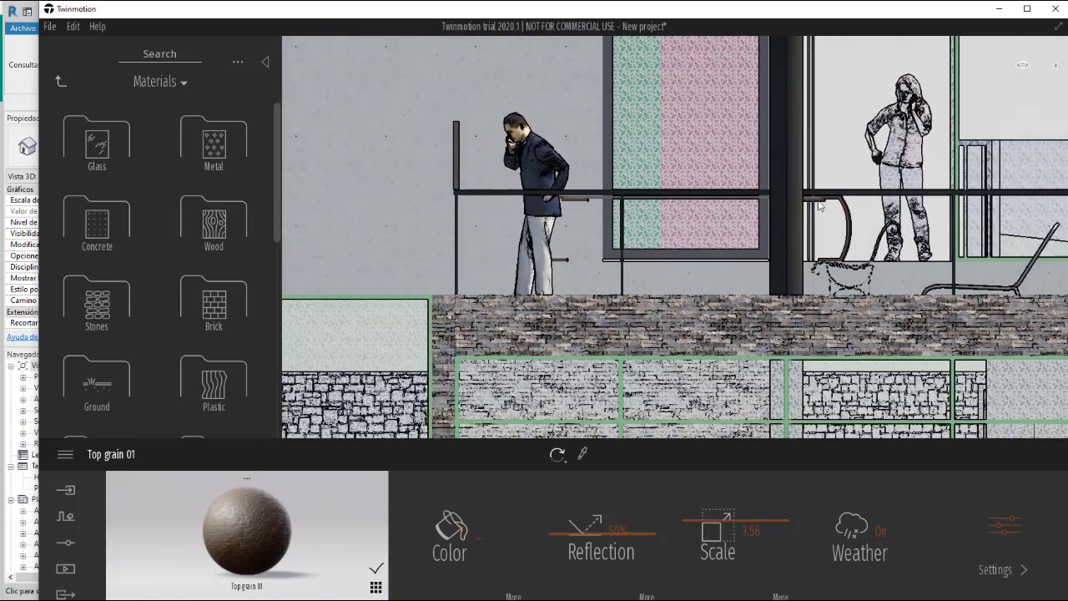
scroll(827, 217, "up", 4)
scroll(851, 320, "up", 6)
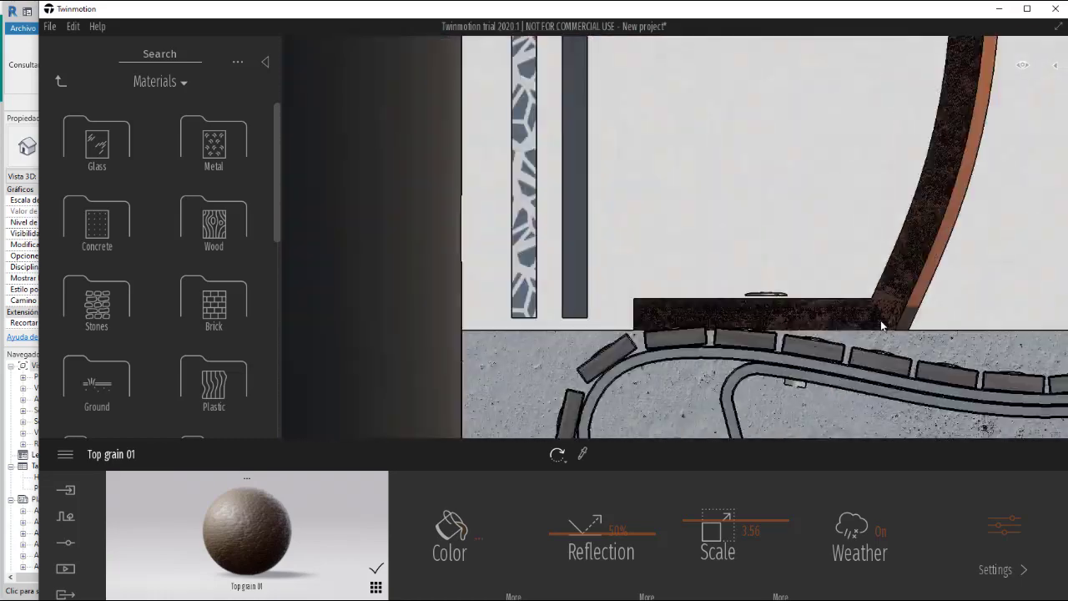
scroll(752, 303, "down", 12)
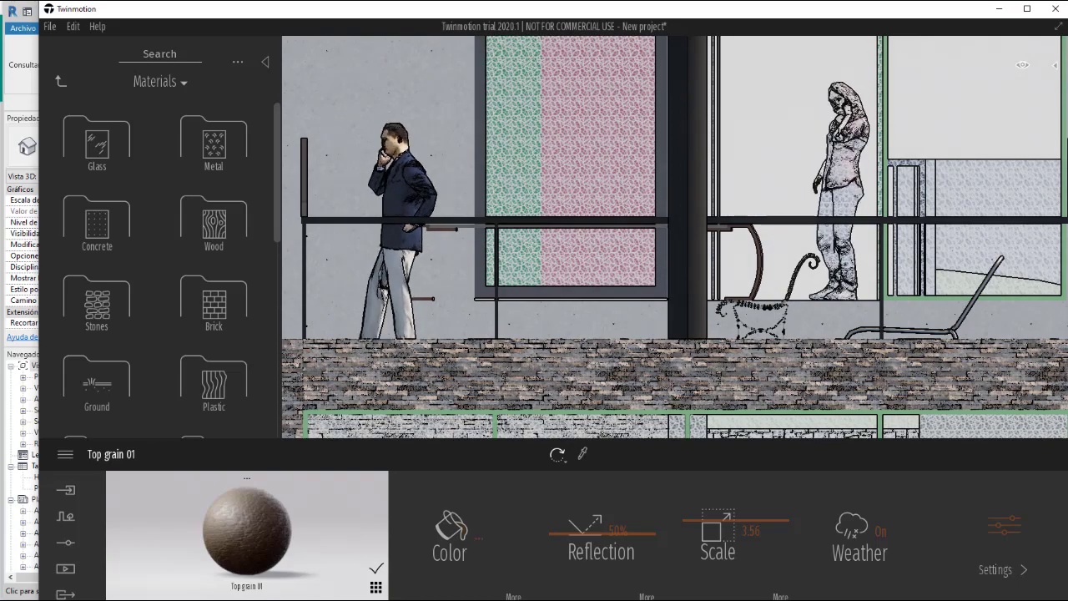
scroll(786, 219, "down", 6)
scroll(786, 218, "down", 6)
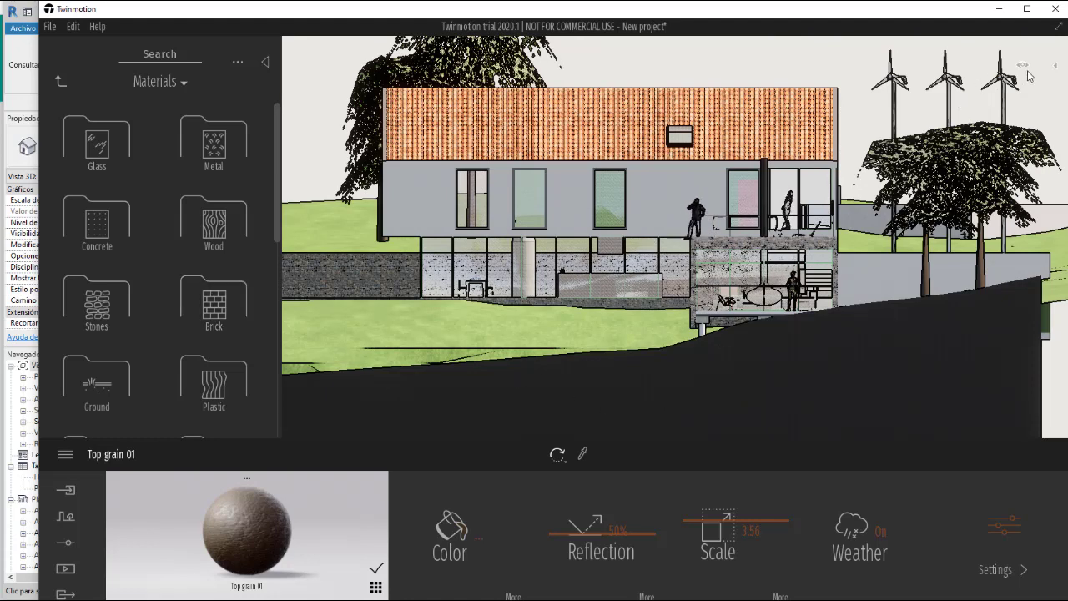
Step: Return the viewport to the perspective view and frame the terrace with the steps and bench
mouse_move(1026, 67)
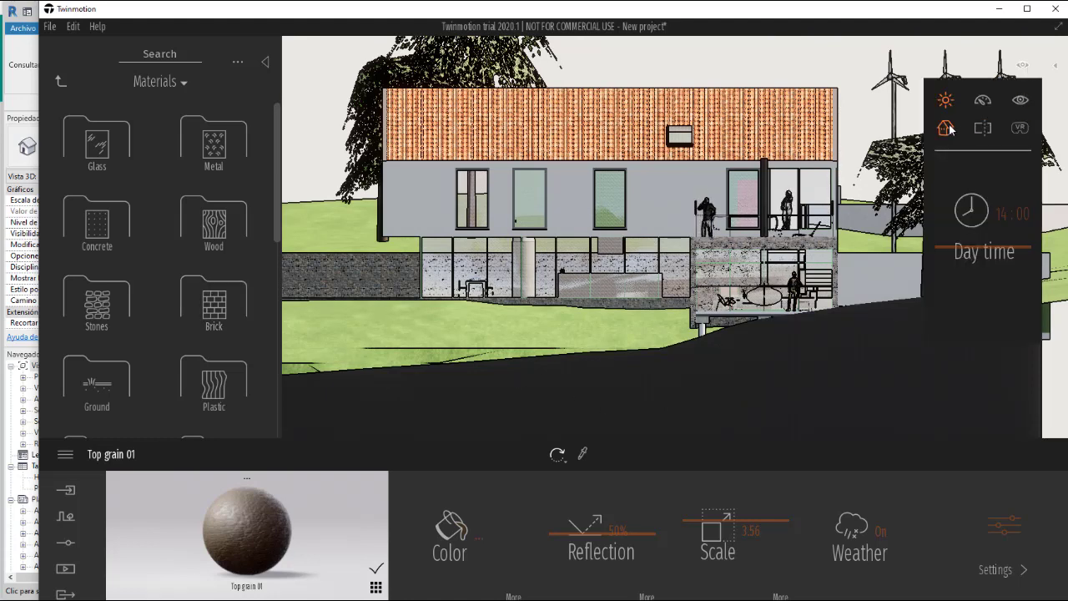
left_click(981, 242)
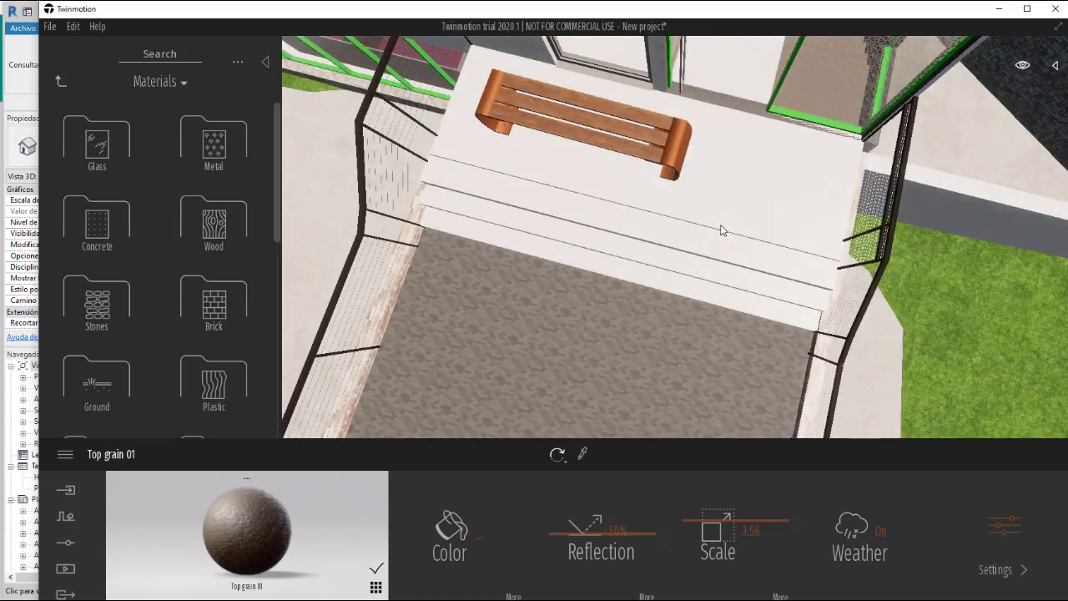
middle_click_drag(735, 283, 616, 232, "shift")
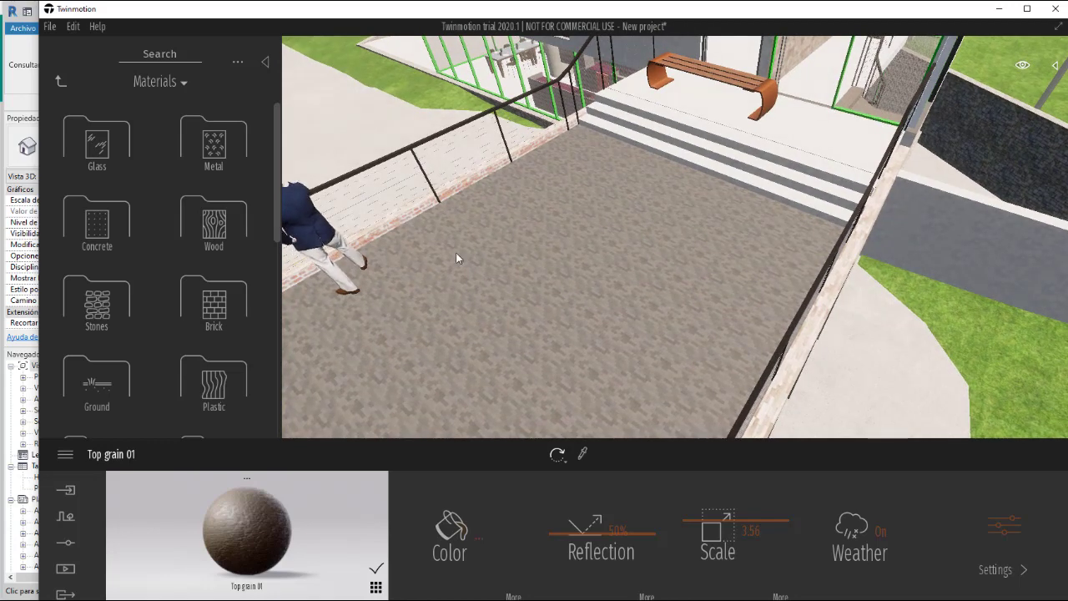
Step: Place the Emilie character from the library's Animated Humans on the terrace floor in front of the steps
left_click(58, 82)
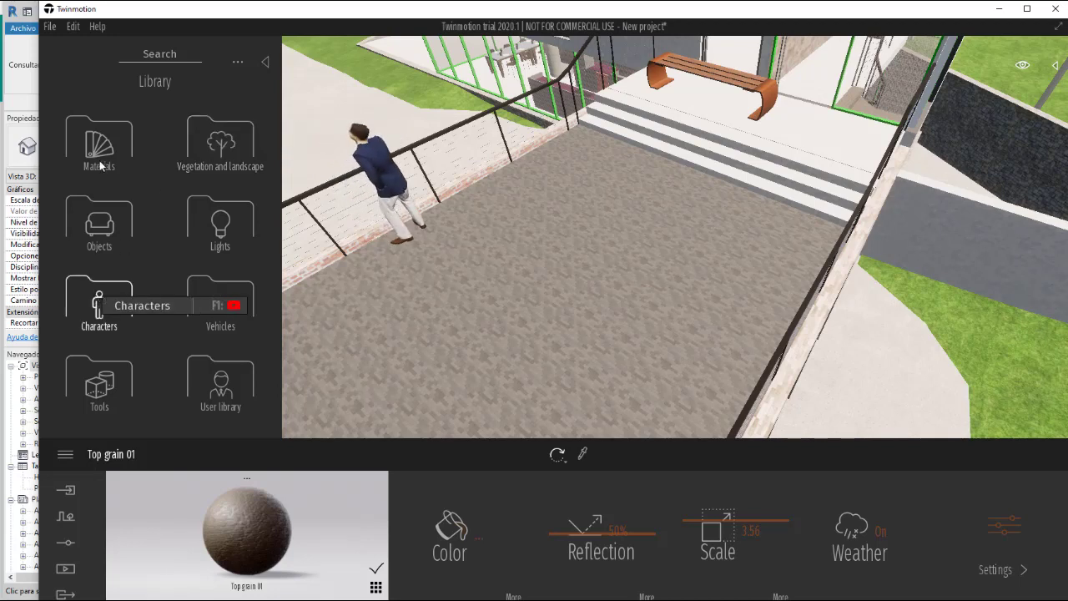
left_click(106, 308)
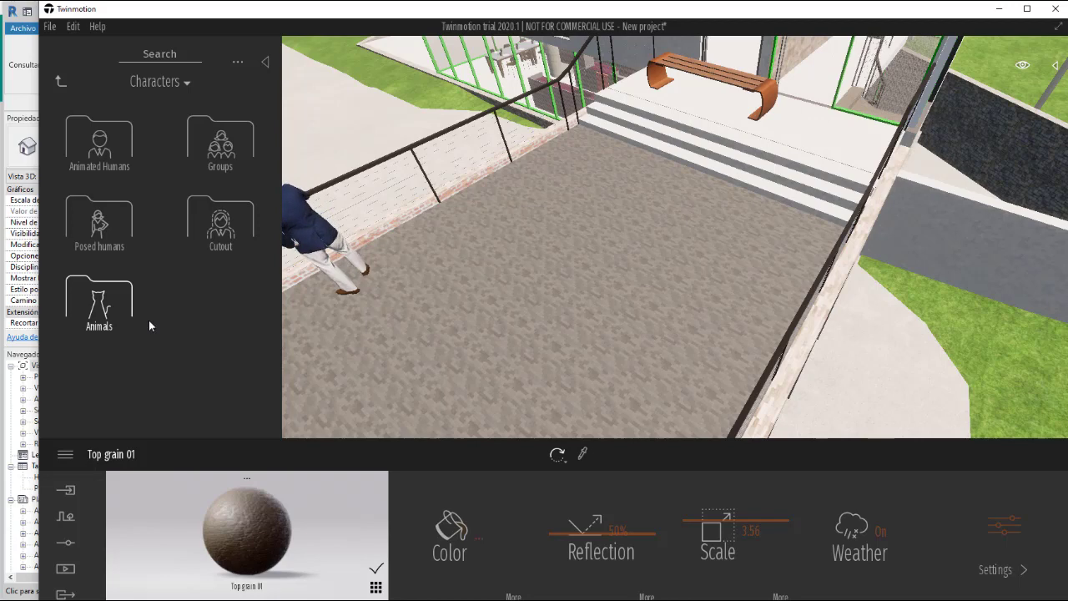
left_click(100, 144)
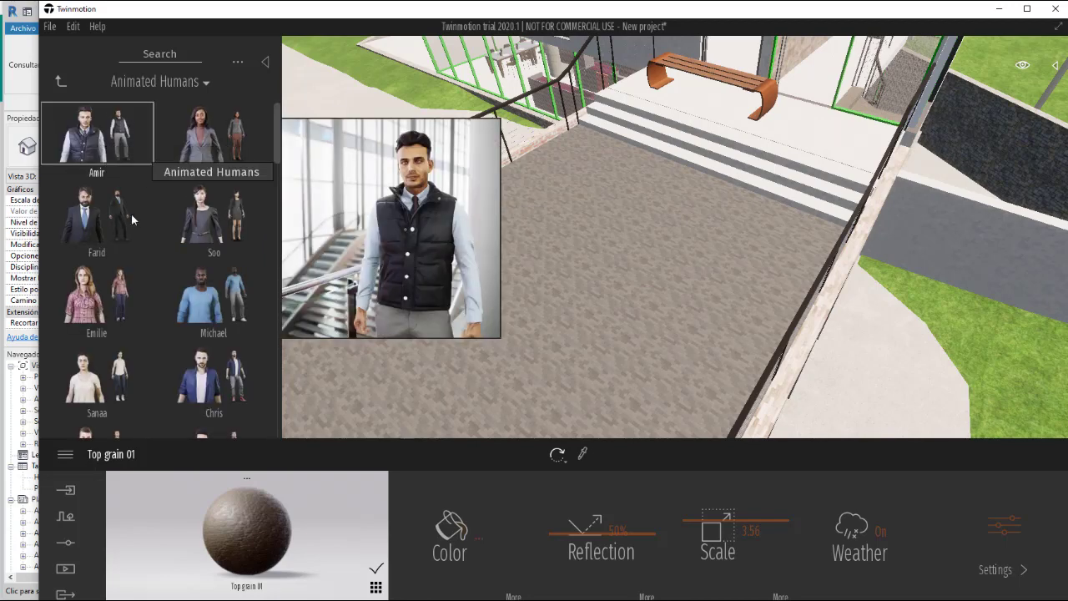
mouse_move(85, 219)
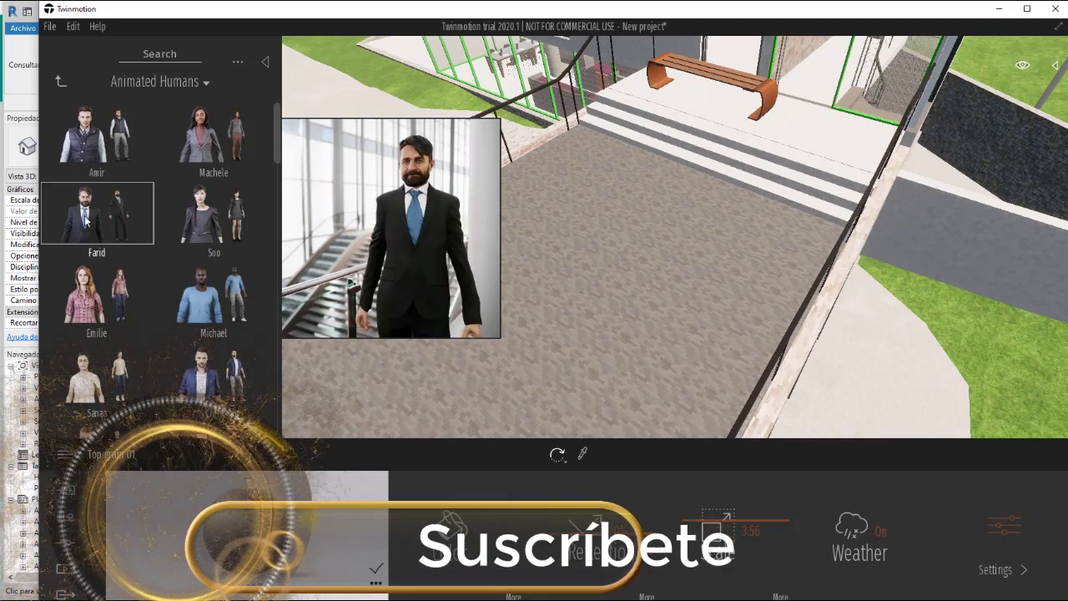
mouse_move(83, 292)
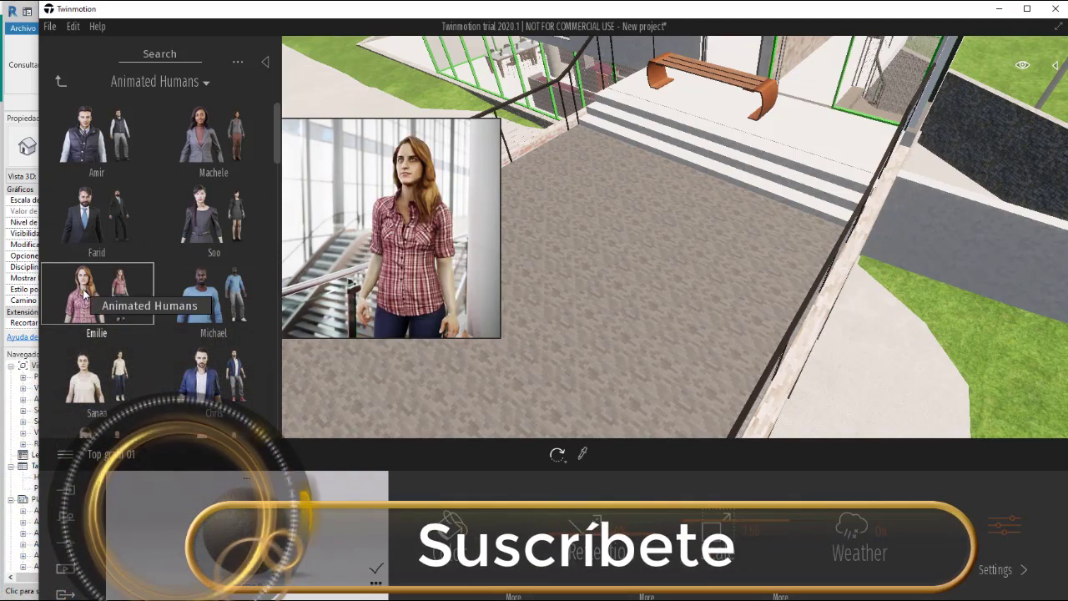
left_click_drag(83, 292, 561, 250)
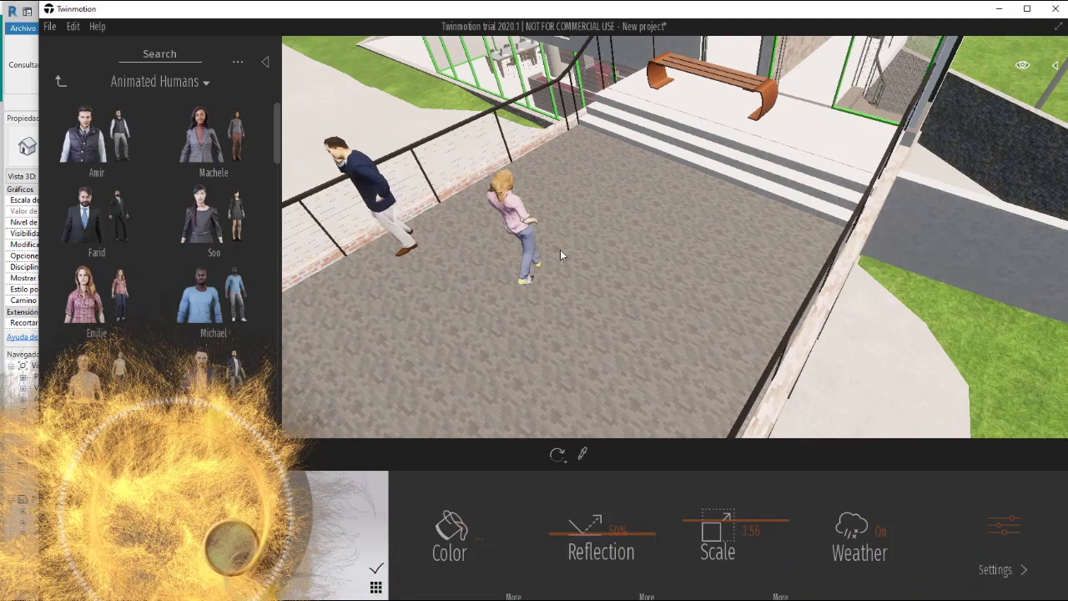
Step: Shift the Emilie character across the terrace floor in front of the steps and set her pose to Sitting
left_click(622, 242)
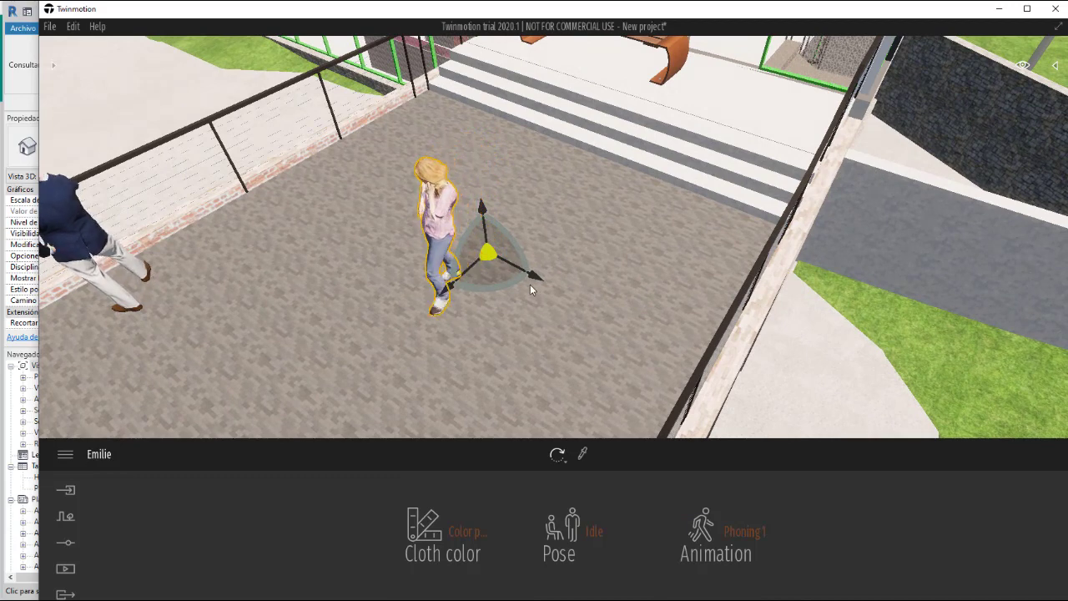
left_click_drag(534, 278, 380, 314)
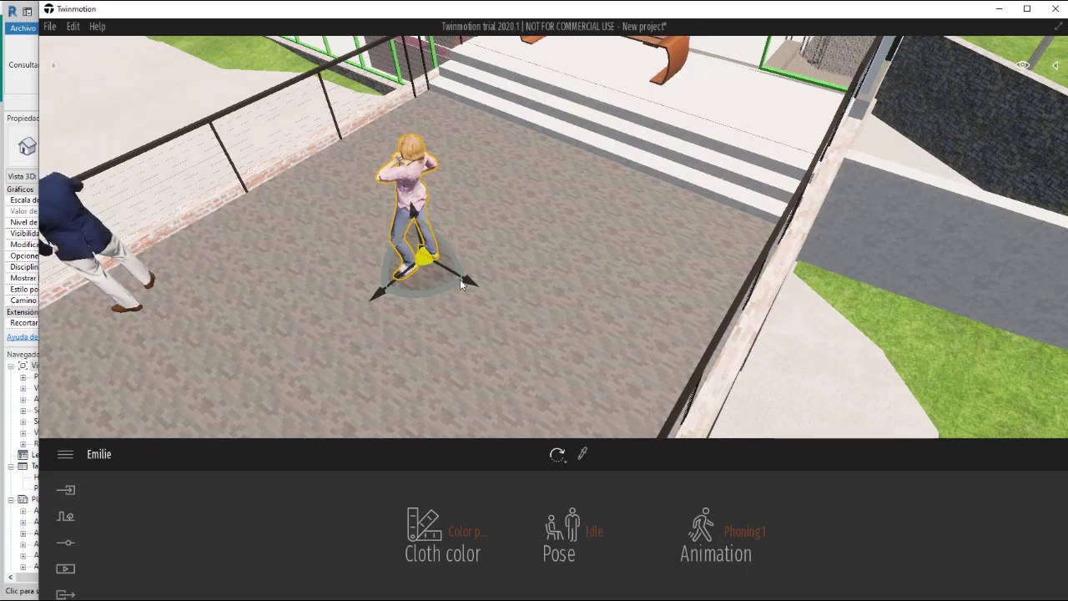
middle_click_drag(451, 259, 584, 242, "shift")
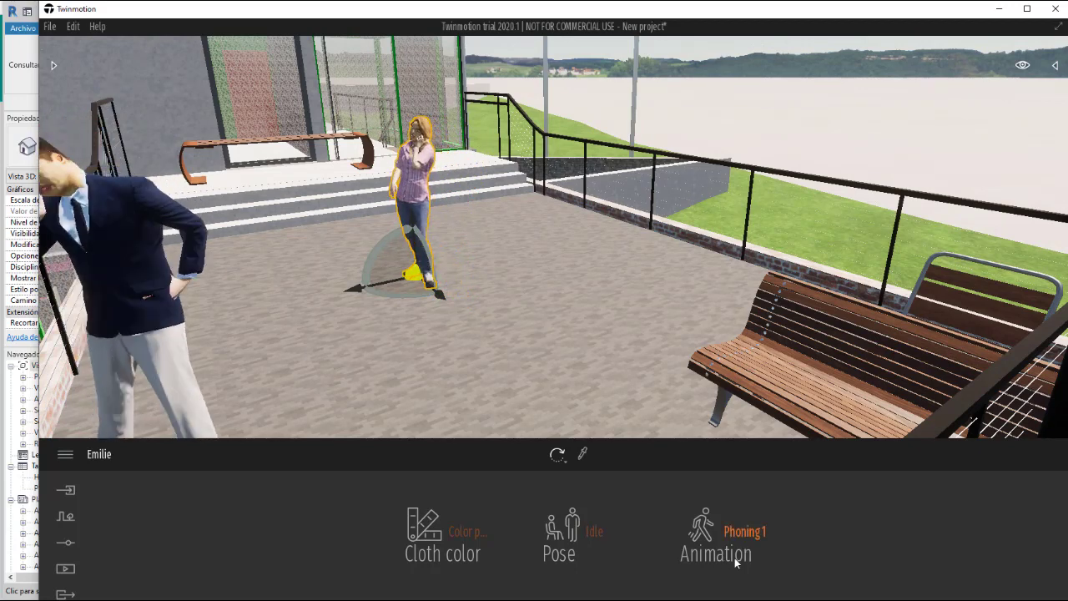
left_click(593, 533)
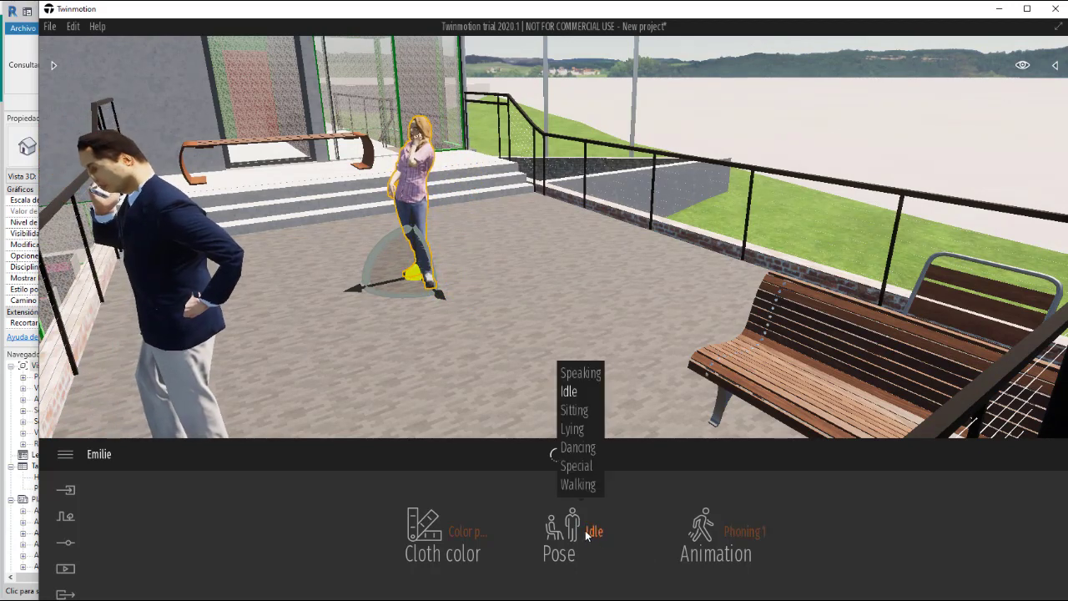
left_click(583, 410)
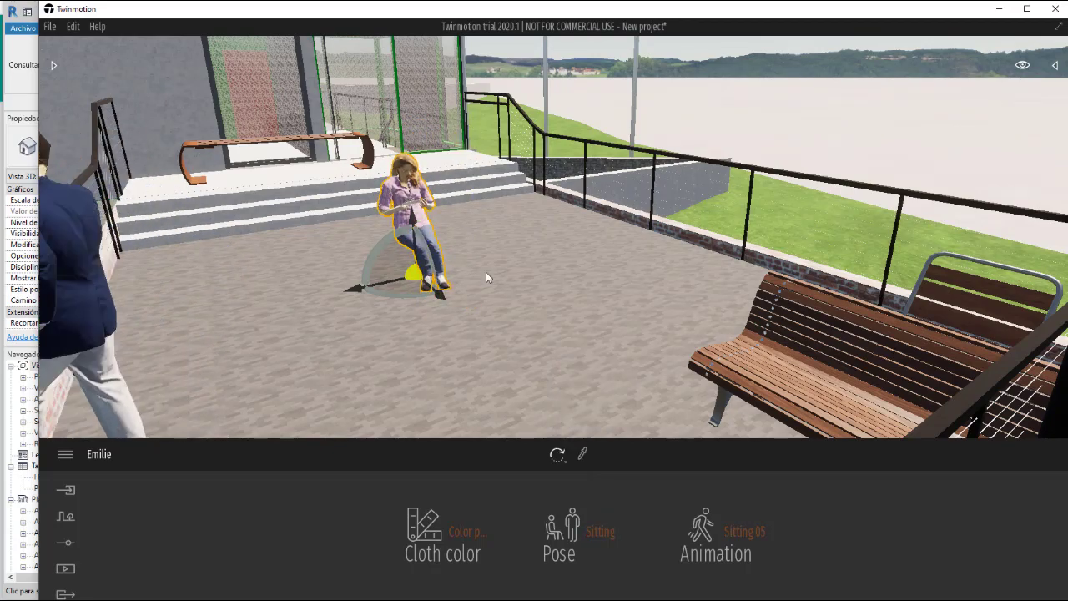
Step: Move the sitting Emilie character across the terrace and seat her on the wooden bench beside the black column
middle_click_drag(489, 272, 375, 269, "shift")
right_click_drag(350, 275, 456, 269)
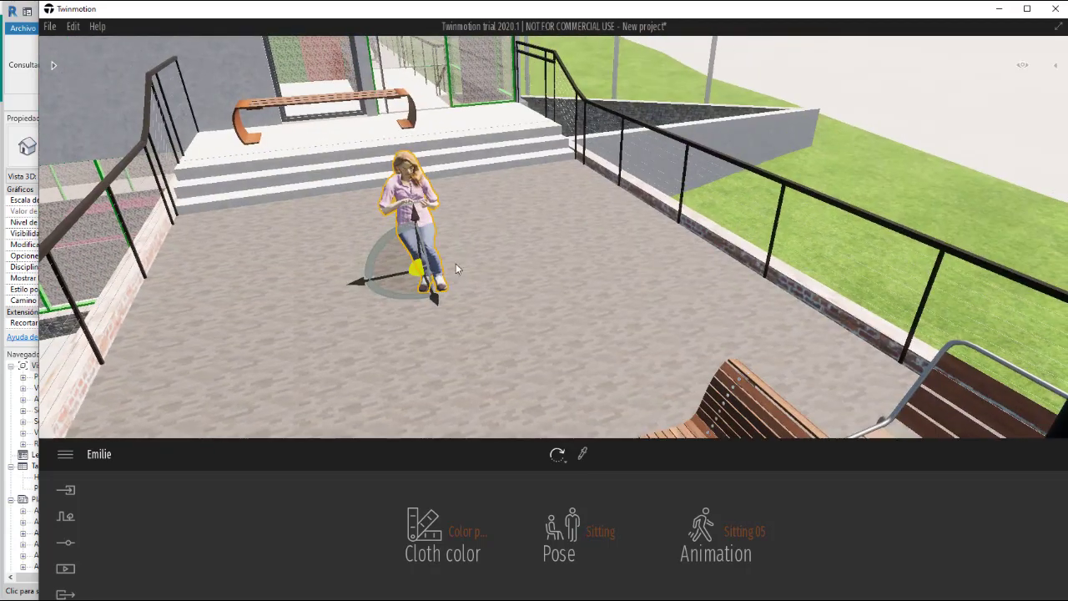
left_click_drag(431, 298, 515, 437)
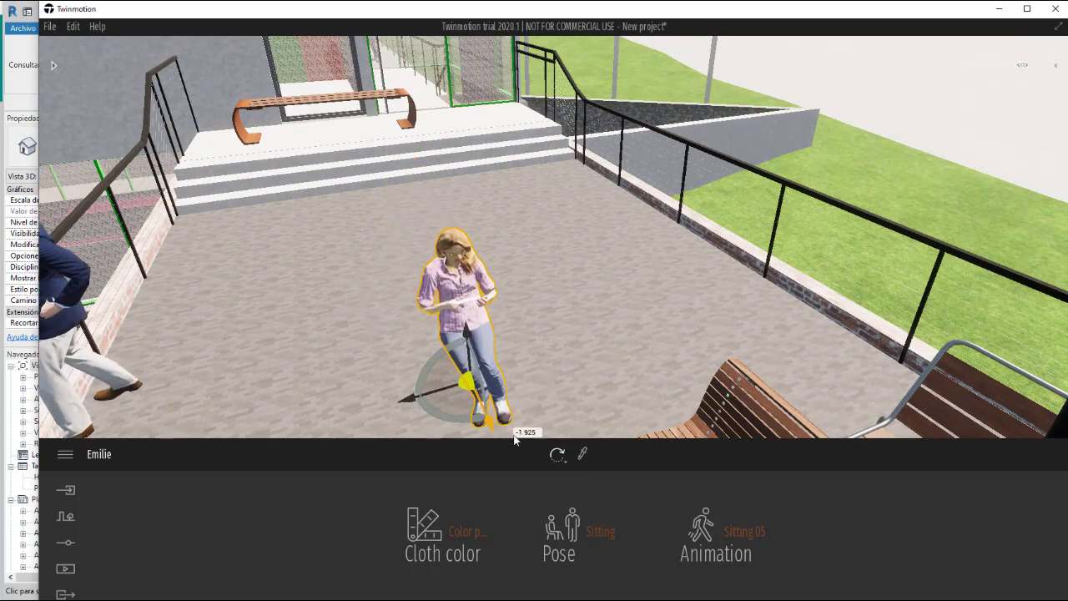
scroll(517, 321, "down", 3)
scroll(519, 309, "down", 2)
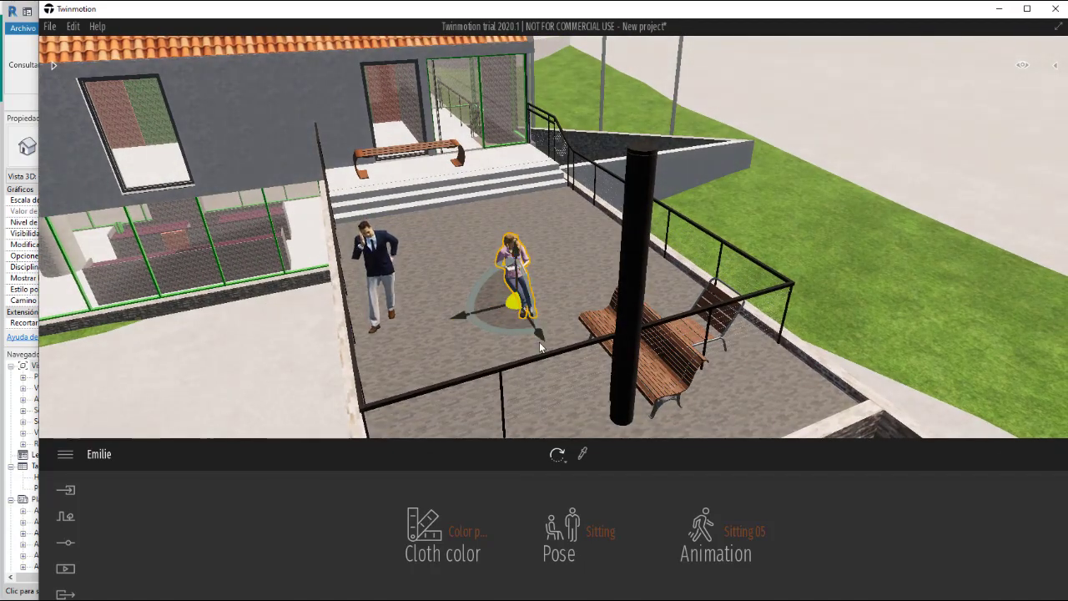
left_click_drag(539, 332, 493, 378)
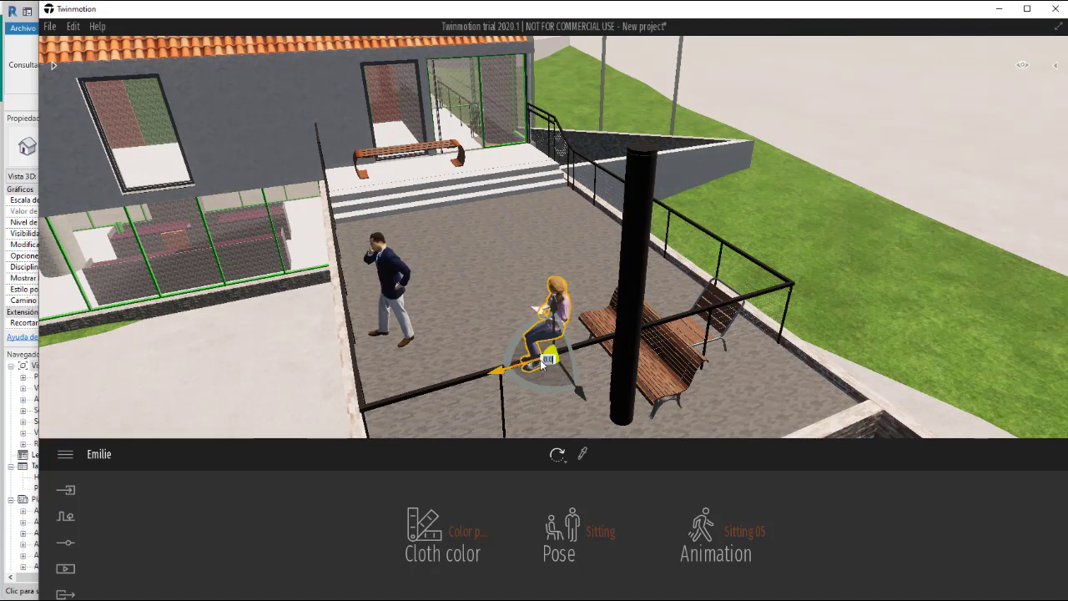
left_click_drag(521, 371, 564, 357)
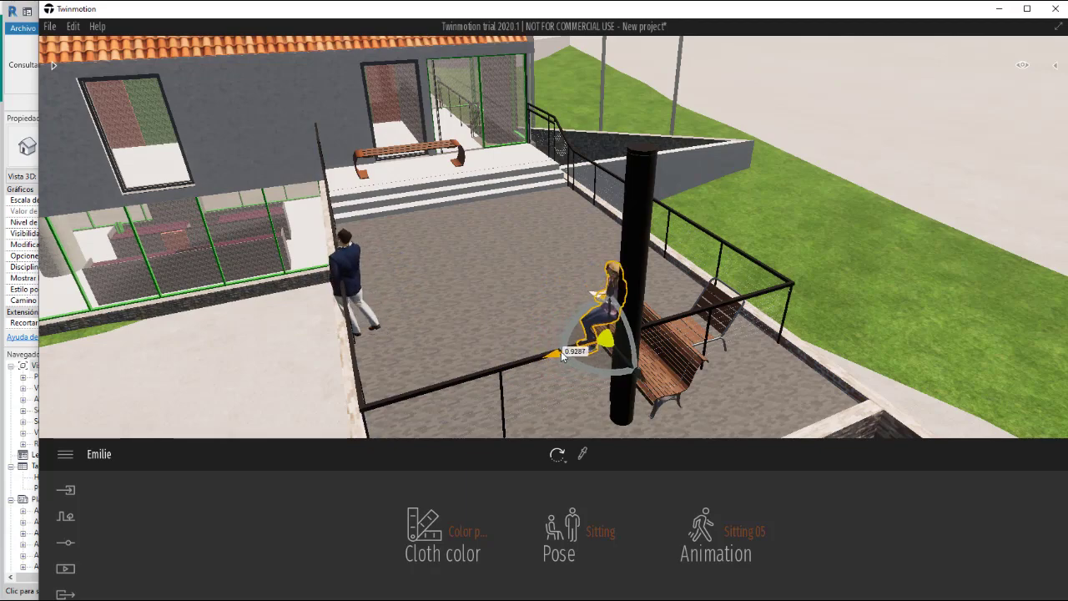
left_click(562, 342)
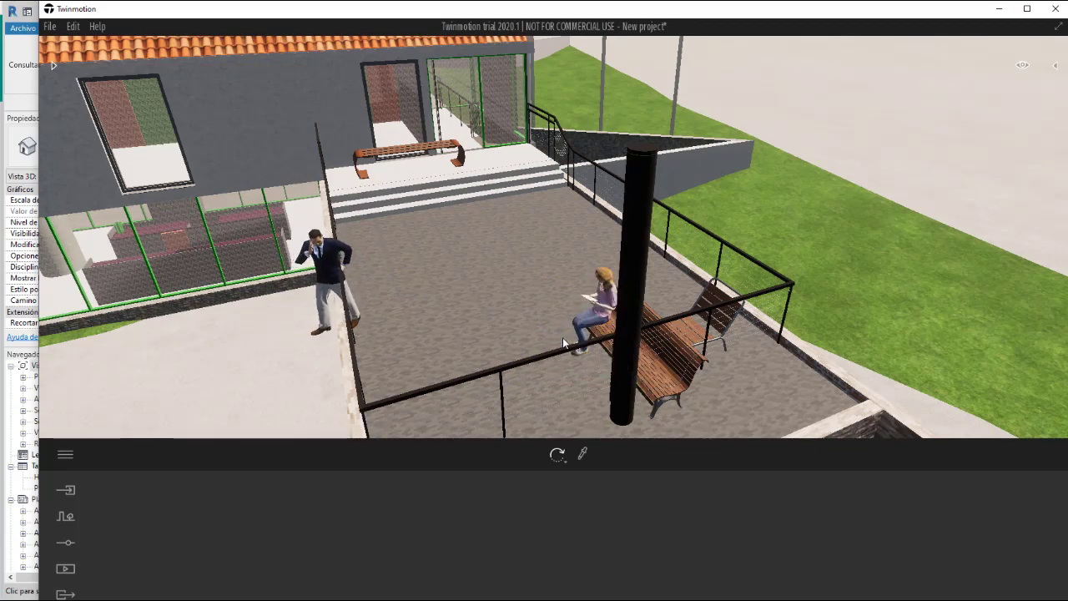
Step: Fine-tune the placement of the seated Emilie character on the end of the wooden bench
middle_click_drag(546, 280, 676, 247, "shift")
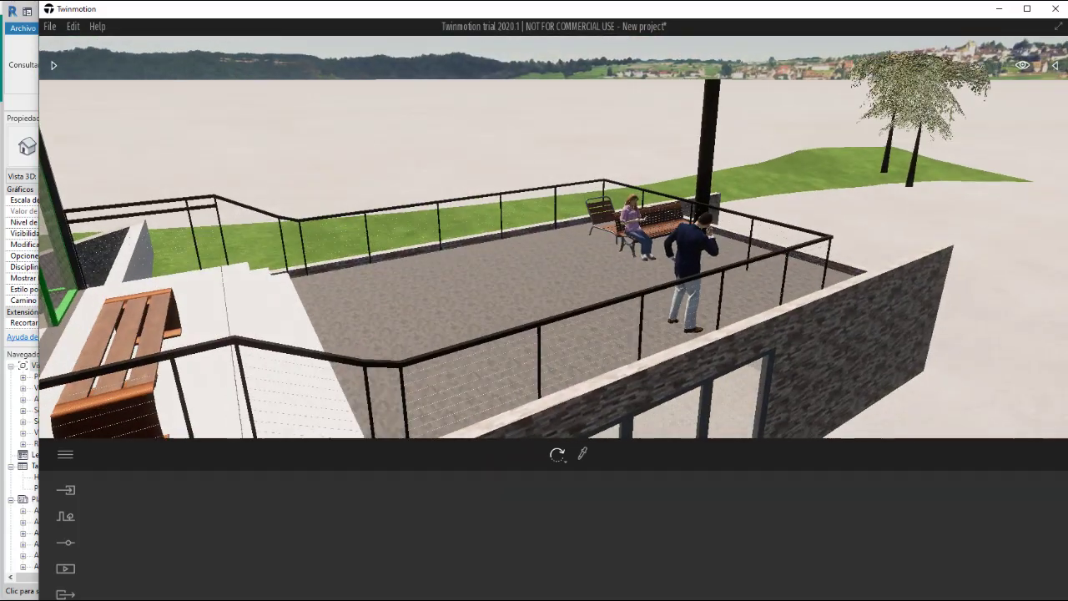
scroll(625, 222, "up", 10)
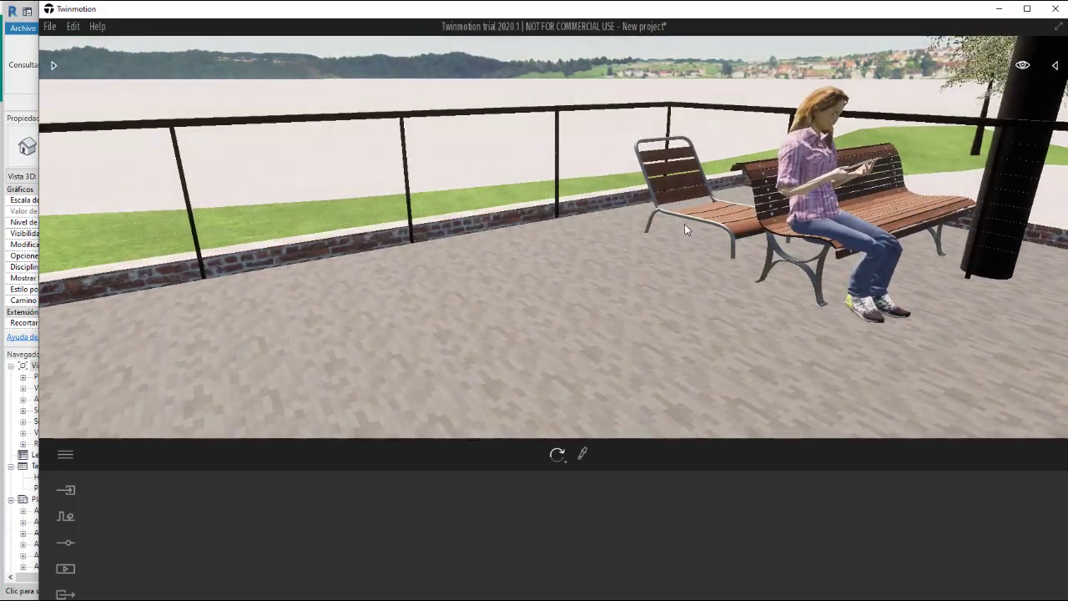
middle_click_drag(684, 224, 593, 249, "shift")
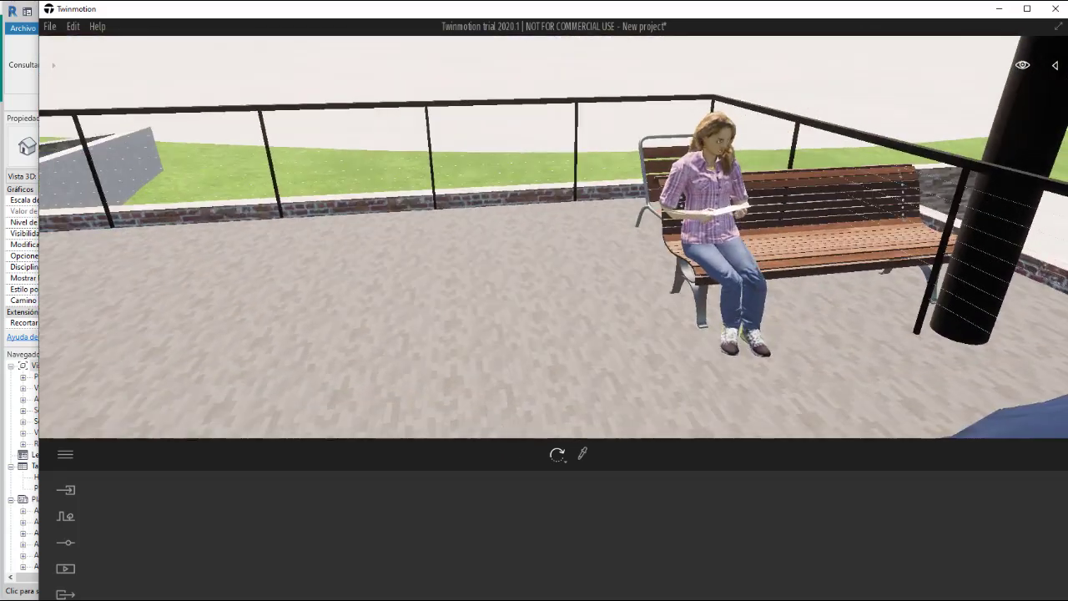
scroll(707, 271, "up", 5)
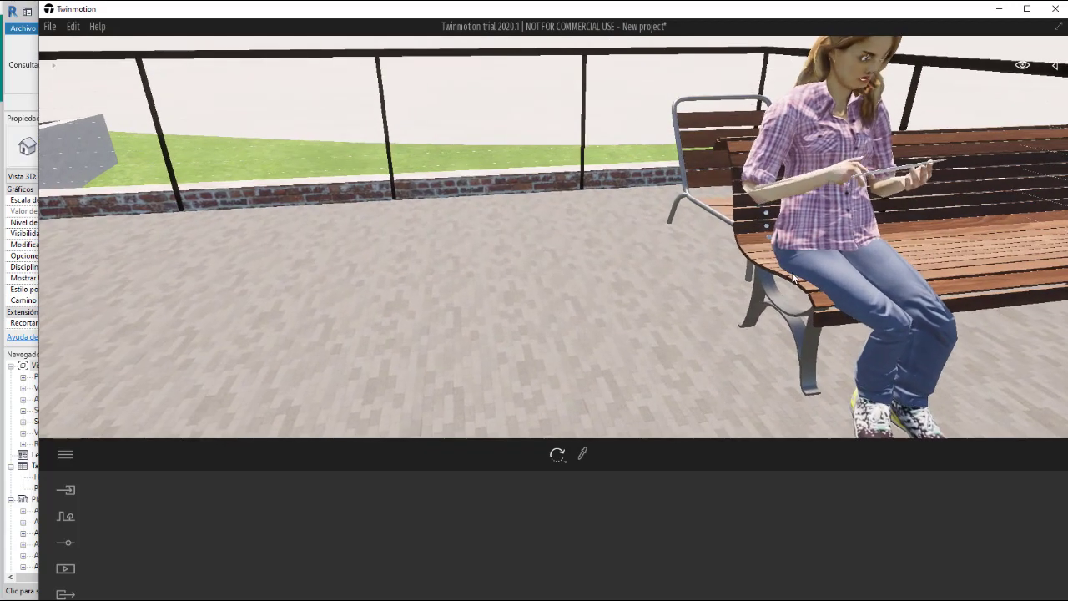
left_click(827, 219)
left_click_drag(799, 323, 818, 307)
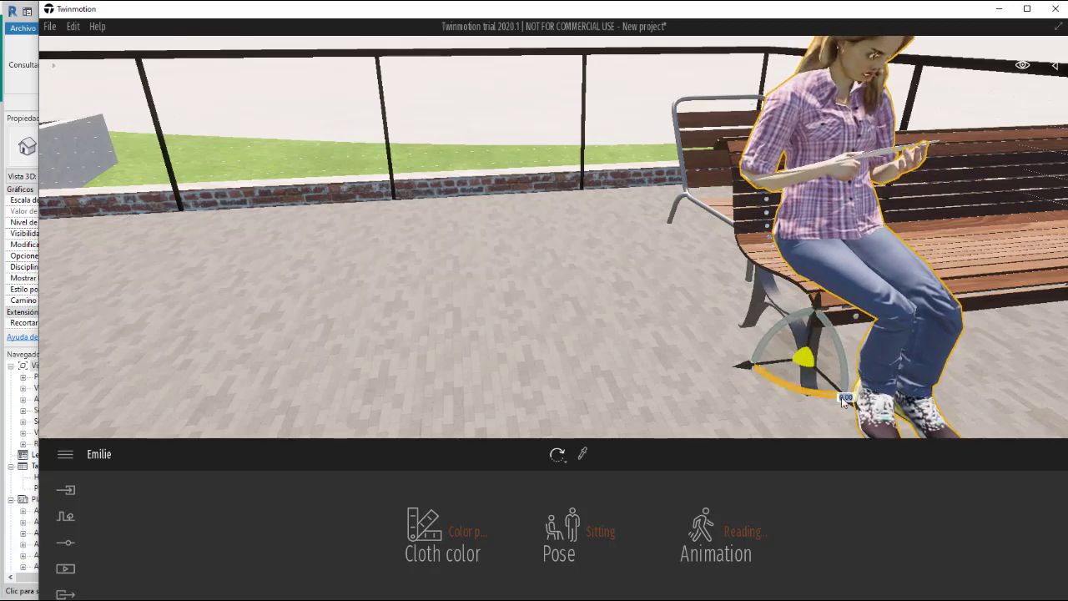
left_click_drag(849, 402, 795, 384)
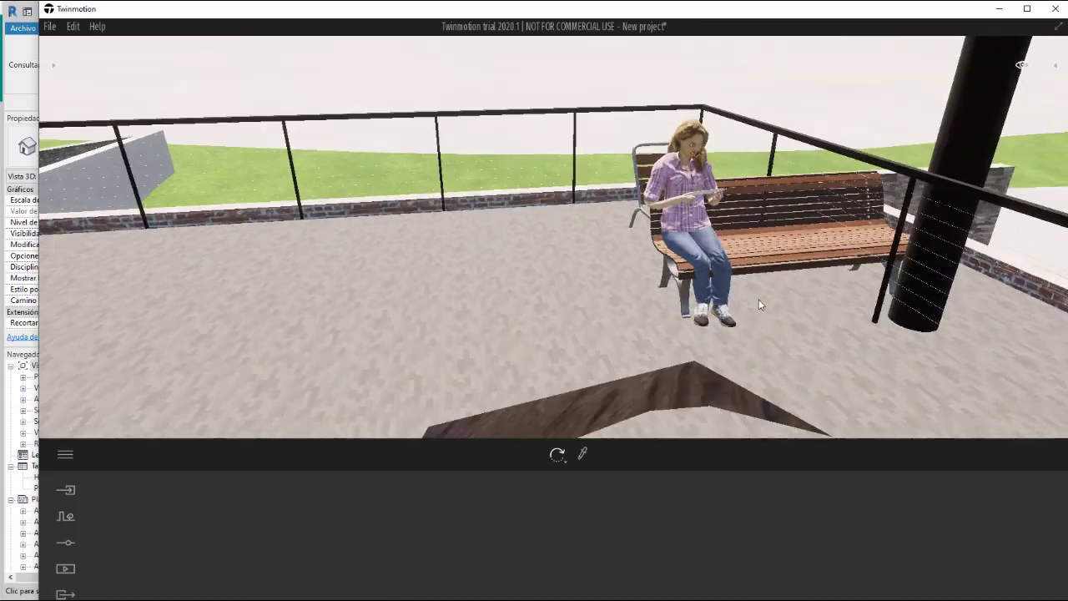
Step: Select the seated Emilie character and examine how she sits on the bench from the column side
key("s")
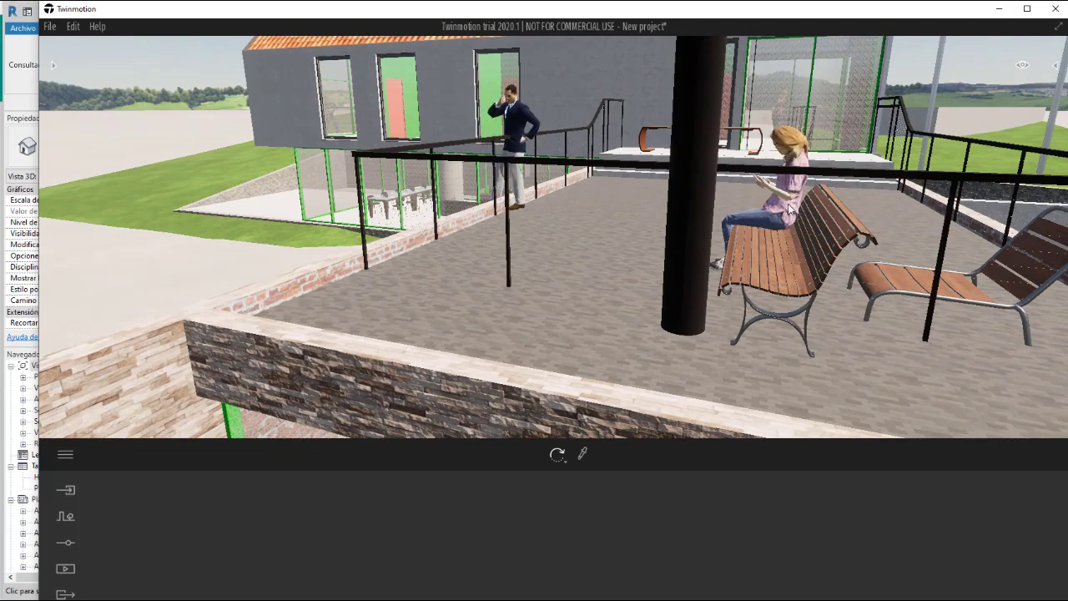
left_click(788, 203)
scroll(763, 201, "up", 3)
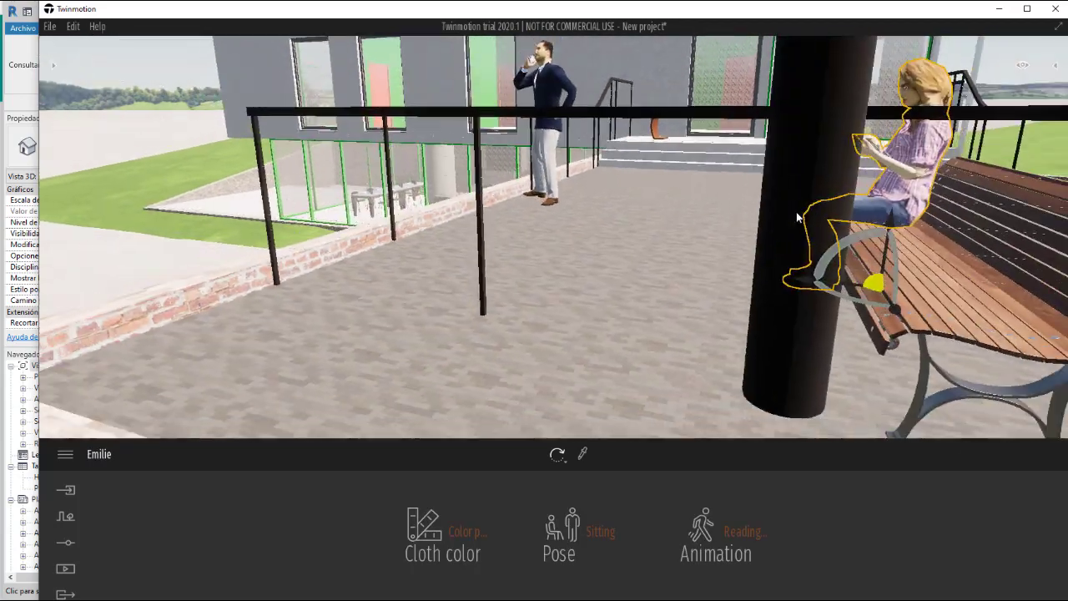
left_click_drag(881, 213, 883, 215)
middle_click_drag(882, 215, 488, 140, "shift")
key("Escape")
Step: Place the Alex character from the library's Animated Humans on the terrace floor between the steps and the bench
scroll(788, 213, "down", 4)
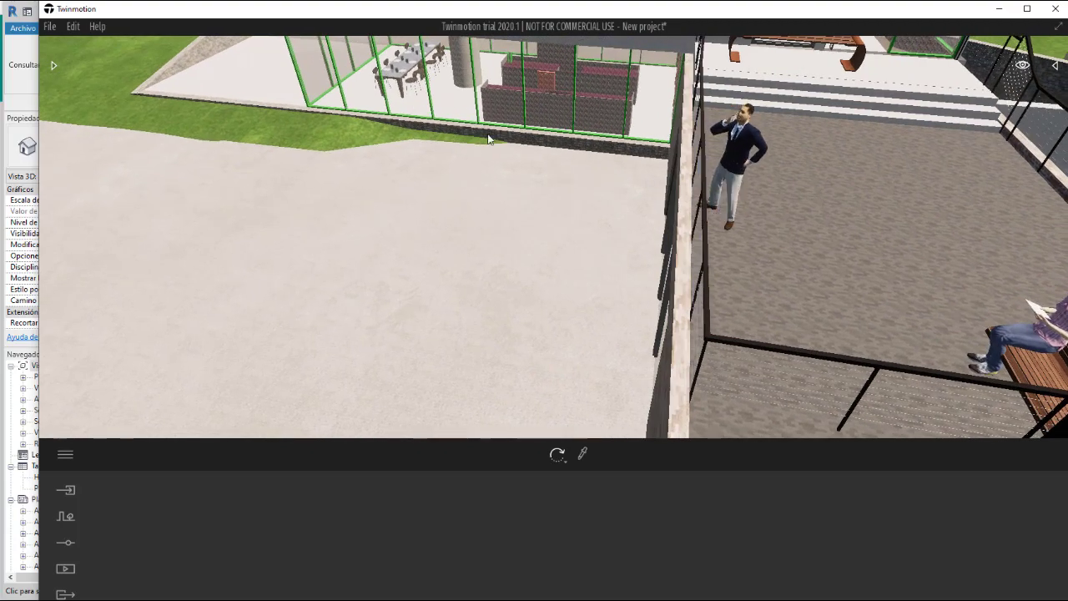
left_click(54, 64)
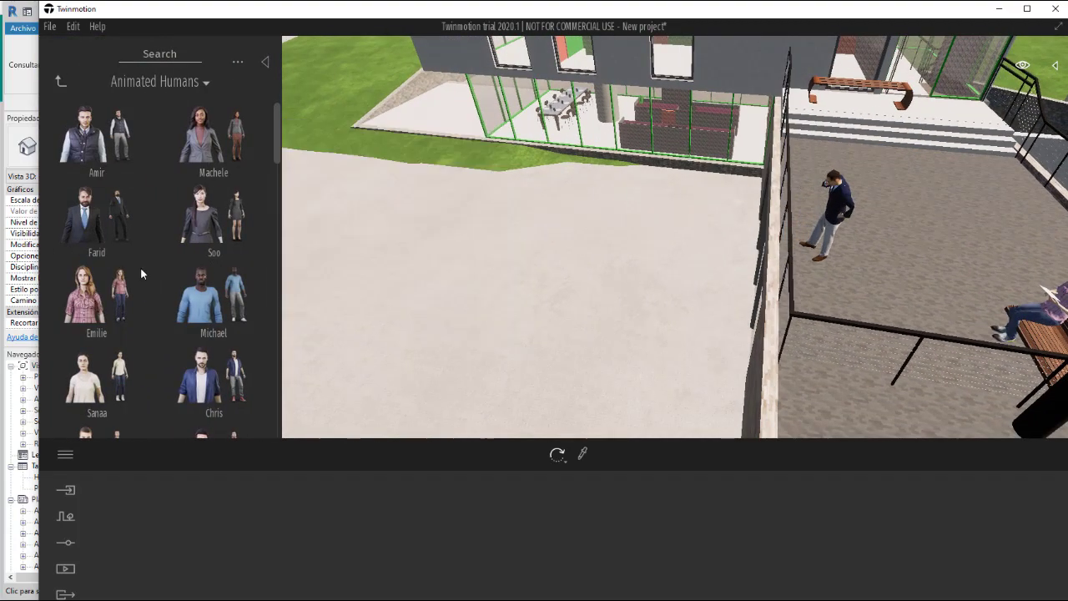
scroll(142, 276, "down", 4)
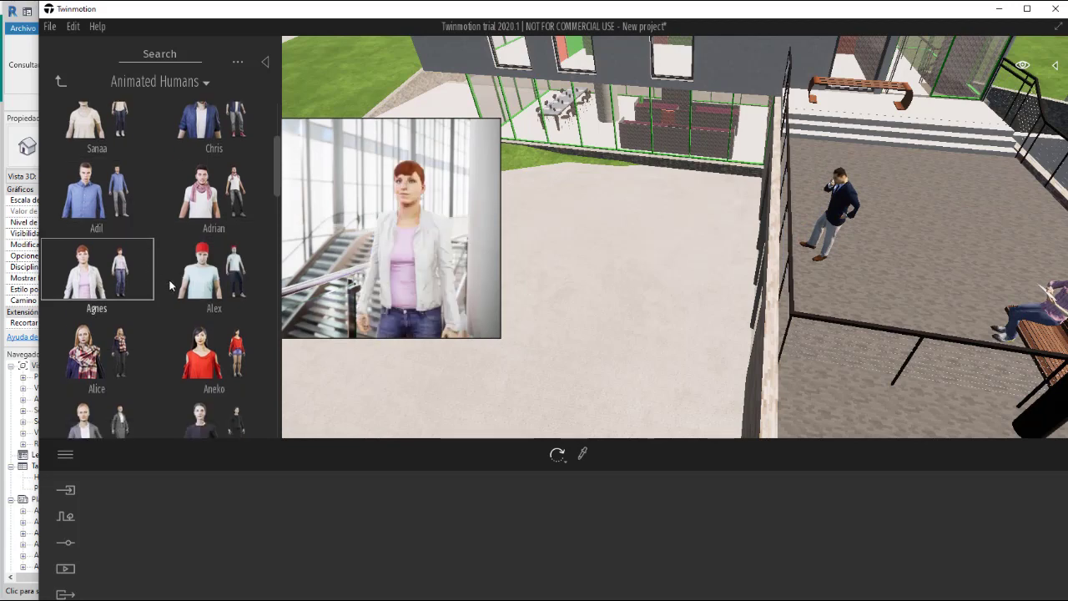
mouse_move(215, 288)
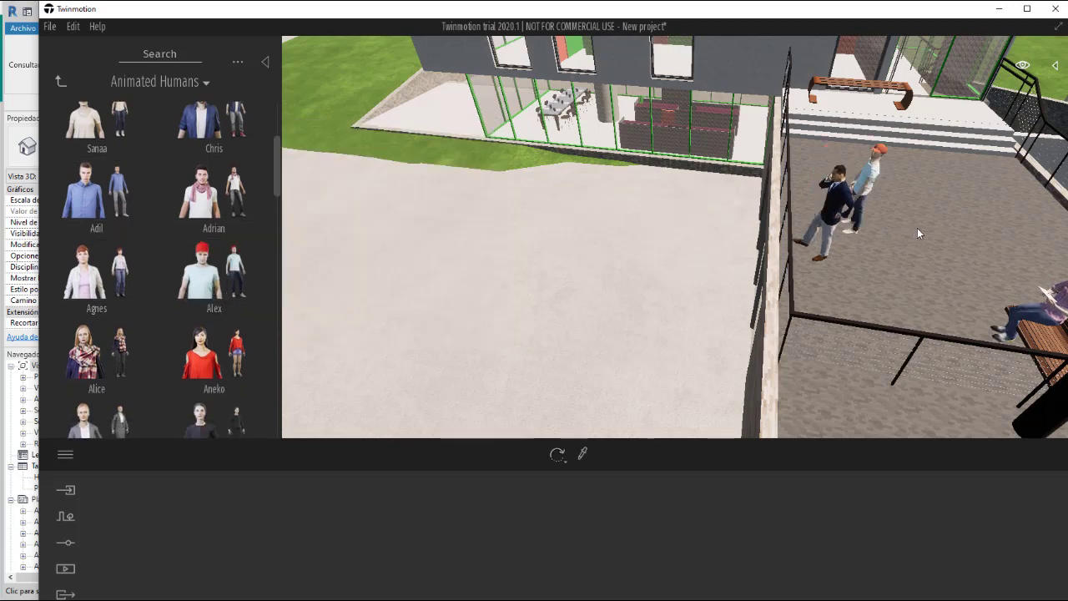
left_click(950, 229)
left_click(824, 256)
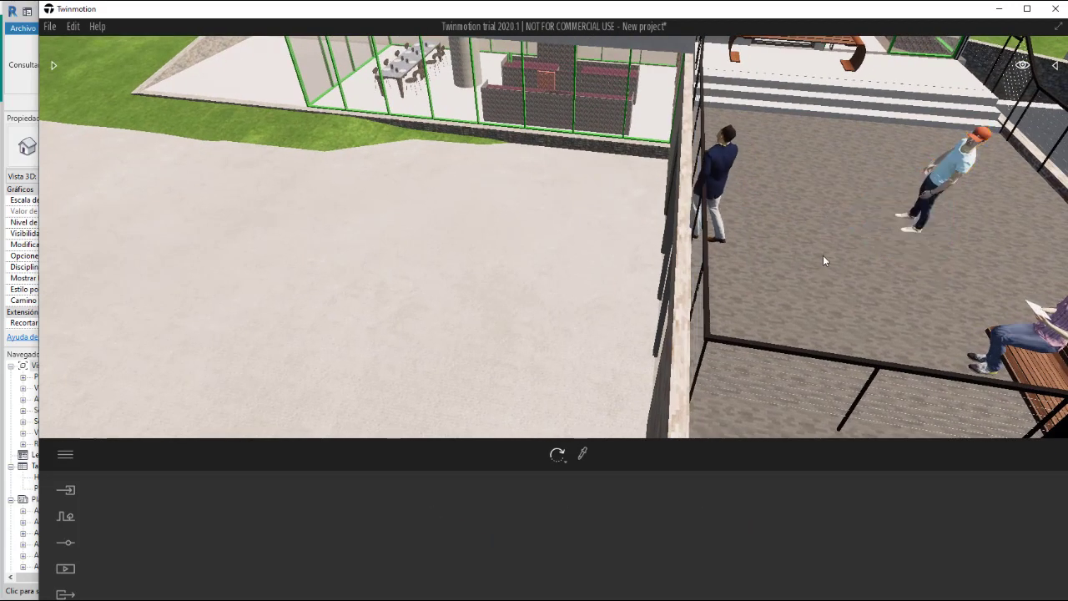
Step: Try the Phoning 2 and Drinking animations on the Alex character standing on the terrace
middle_click_drag(866, 195, 441, 192)
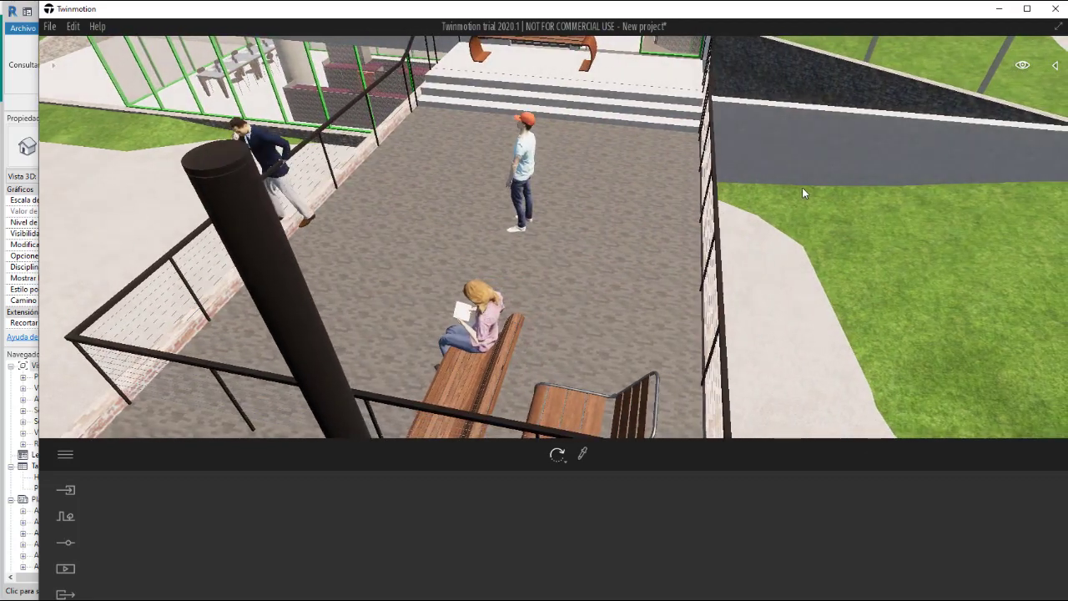
middle_click_drag(576, 187, 834, 187, "shift")
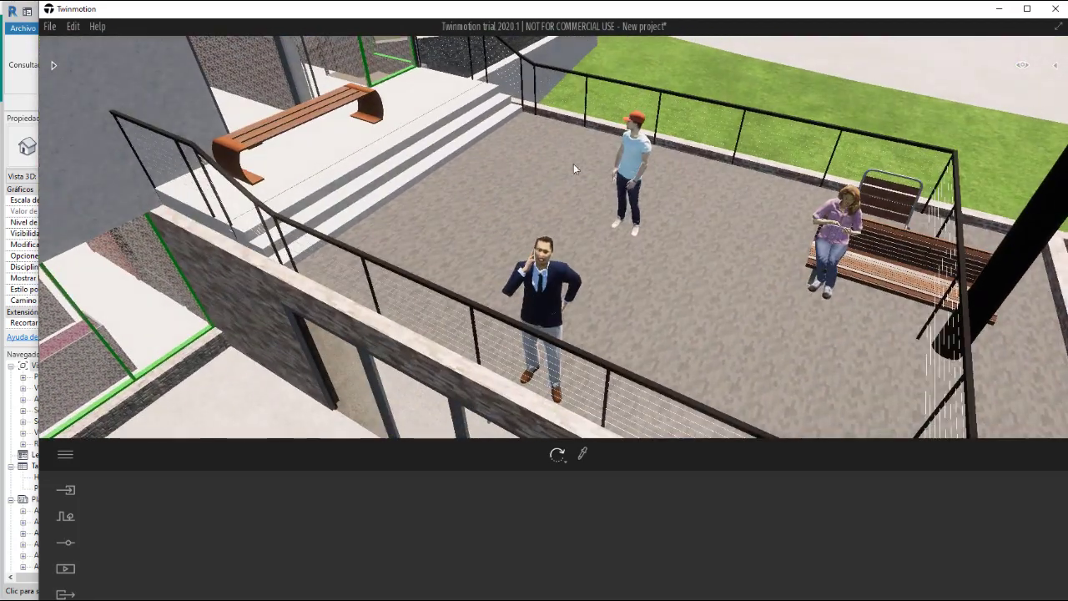
left_click(638, 143)
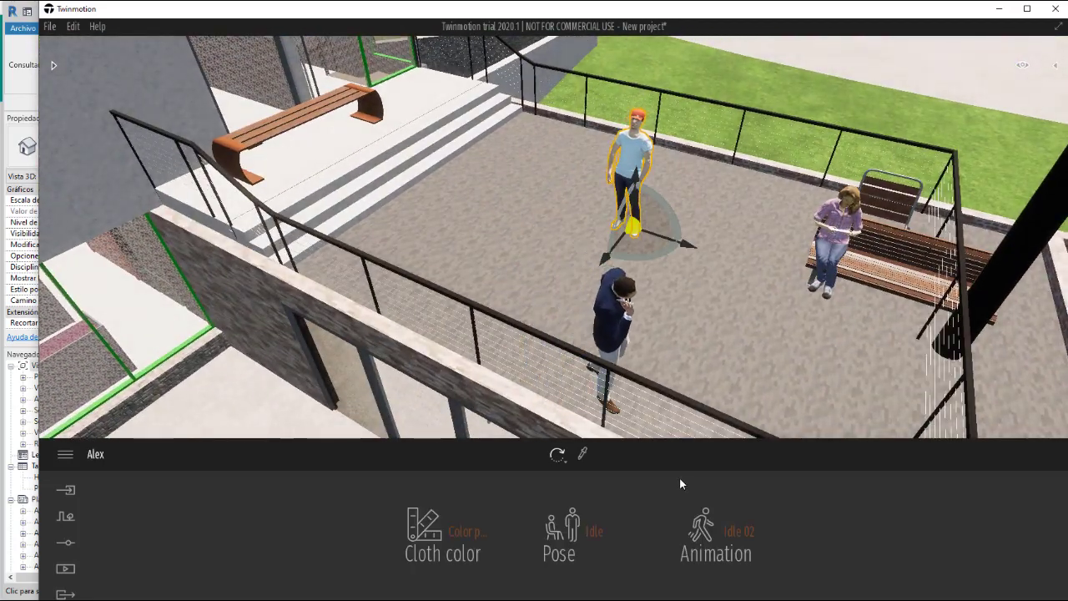
left_click(727, 540)
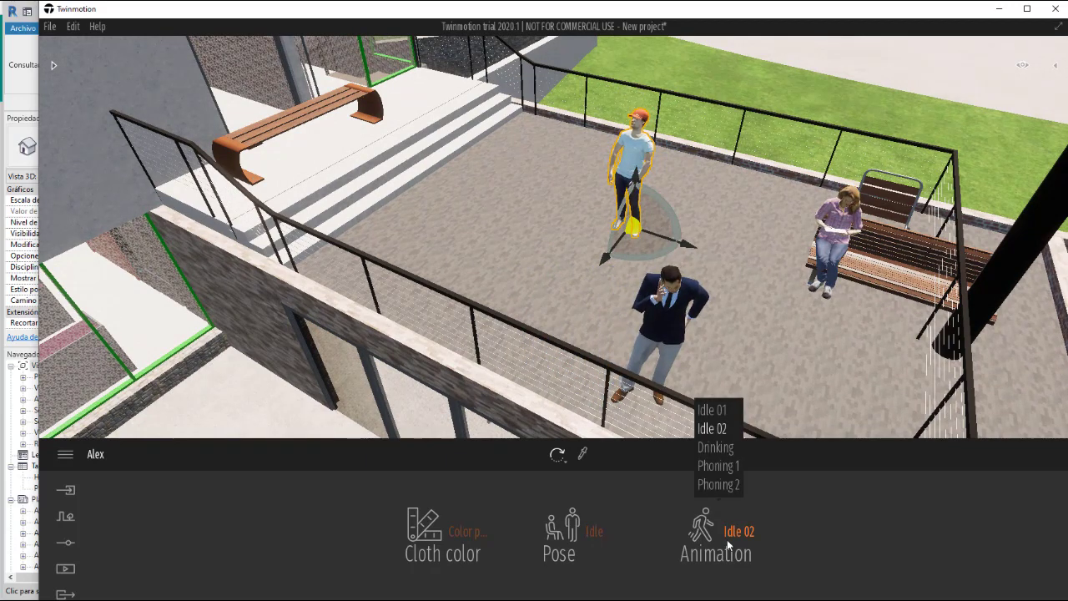
left_click(719, 486)
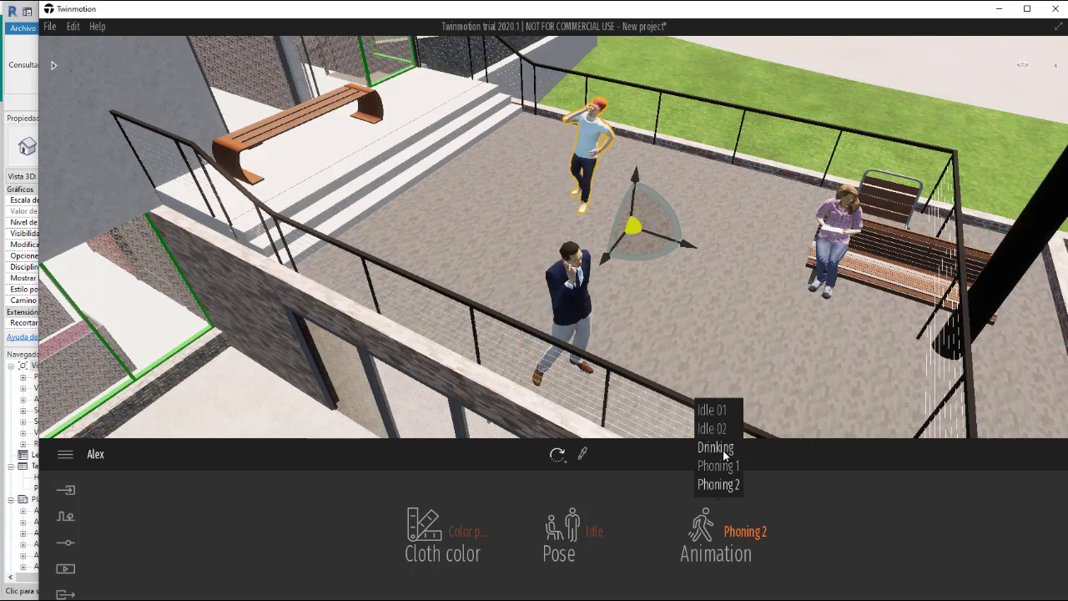
left_click(724, 451)
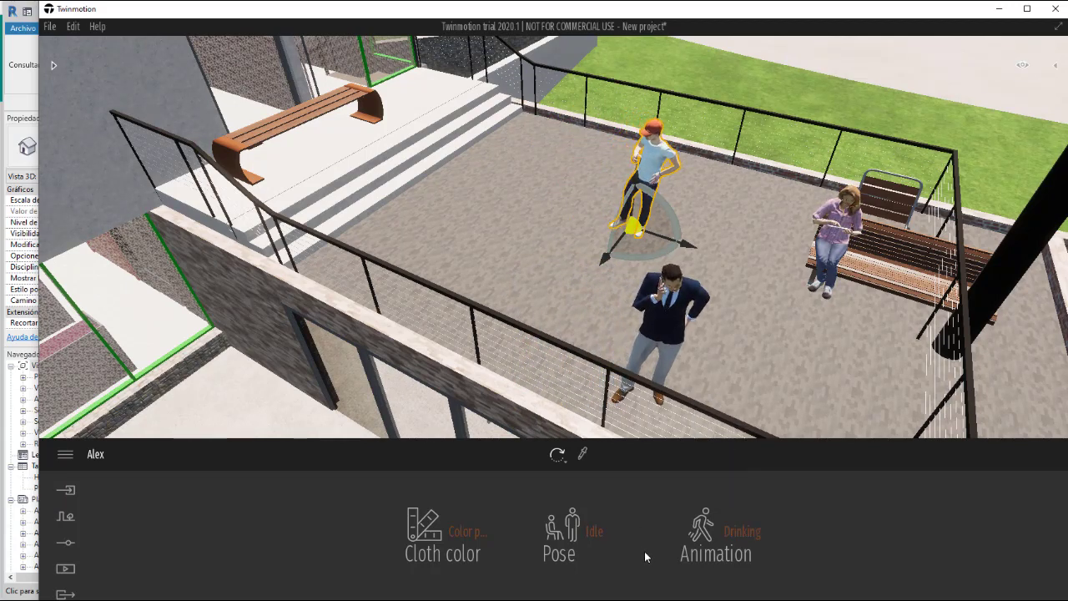
Step: Set the Alex character's pose to Dancing and watch his animation from several sides of the terrace
left_click(734, 532)
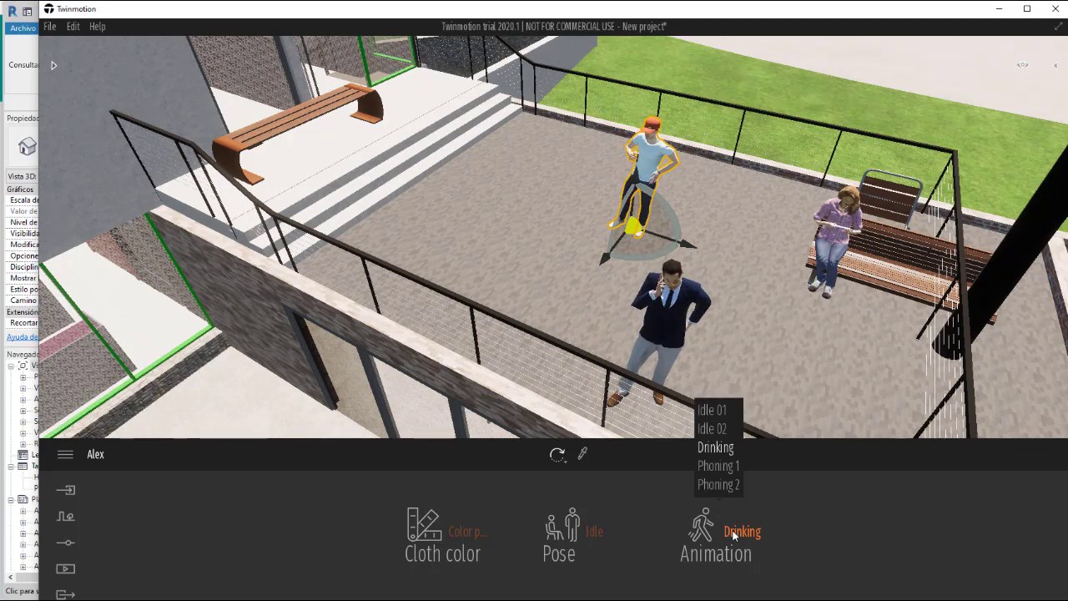
left_click(577, 535)
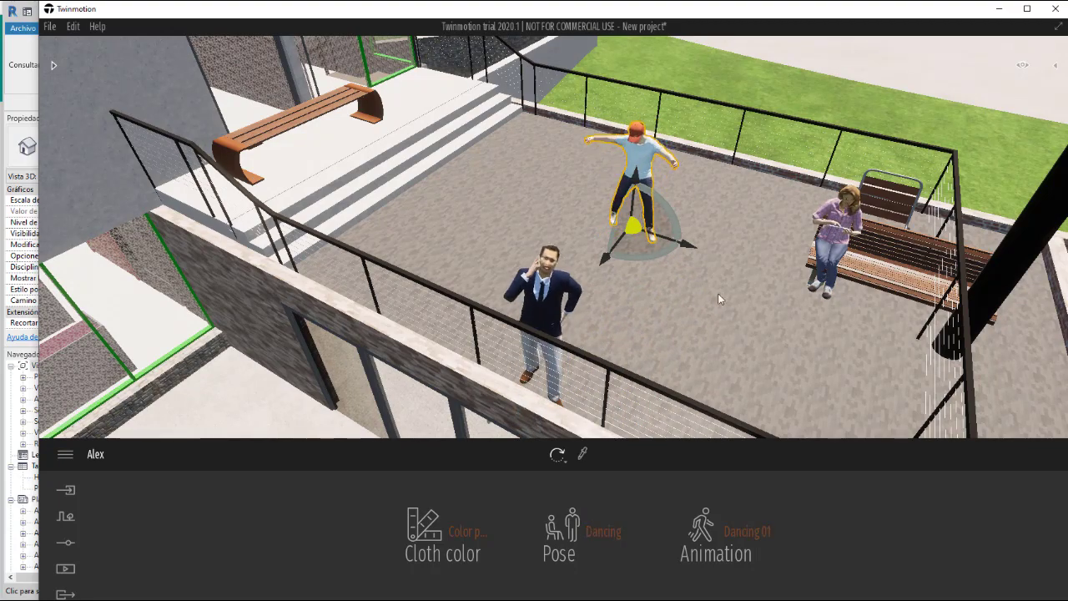
middle_click_drag(835, 86, 753, 86, "shift")
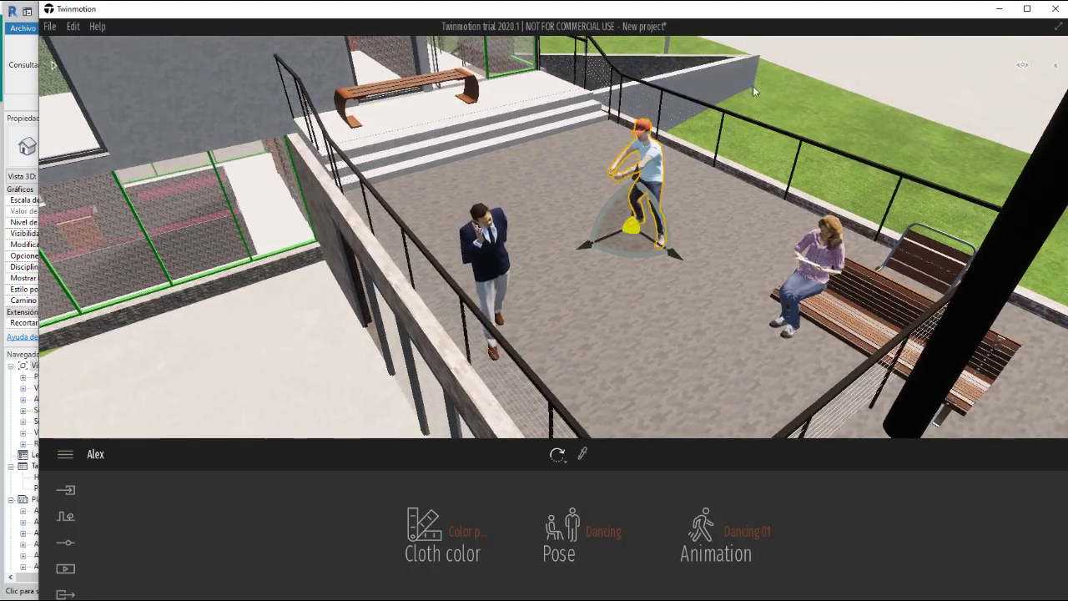
middle_click_drag(659, 161, 672, 139, "shift")
middle_click_drag(523, 424, 589, 215)
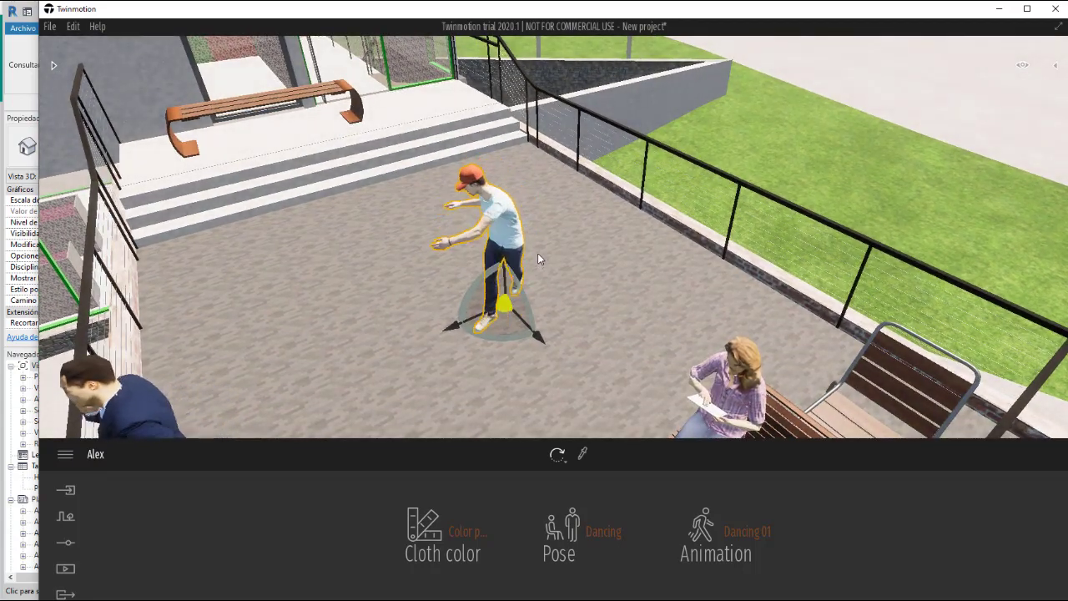
middle_click_drag(538, 259, 501, 192, "shift")
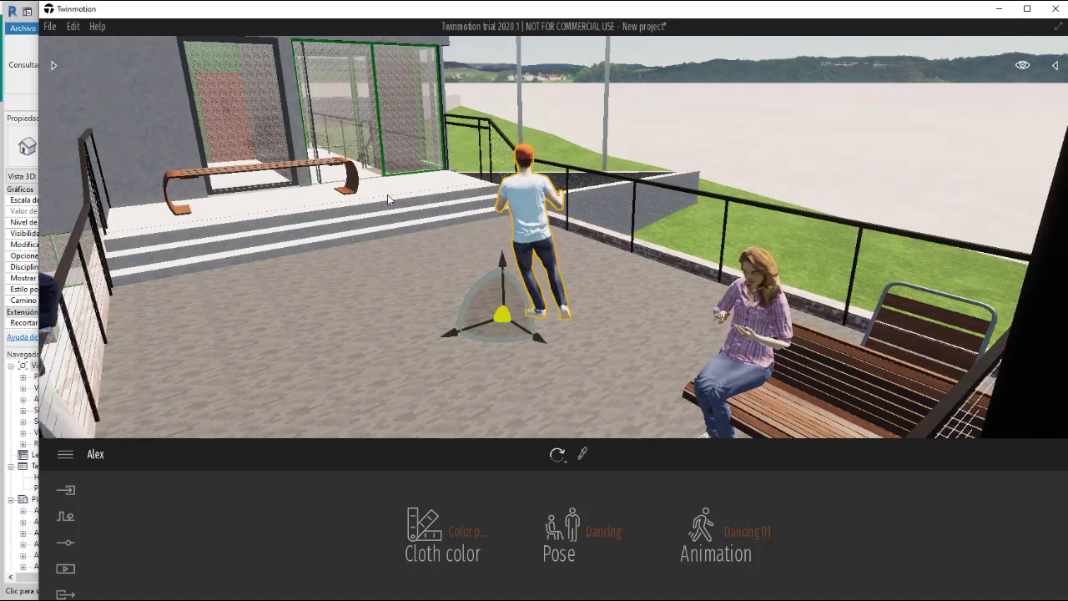
Step: Change the Alex character's cloth color to the preset with a black cap, brown T-shirt and olive trousers
left_click(457, 531)
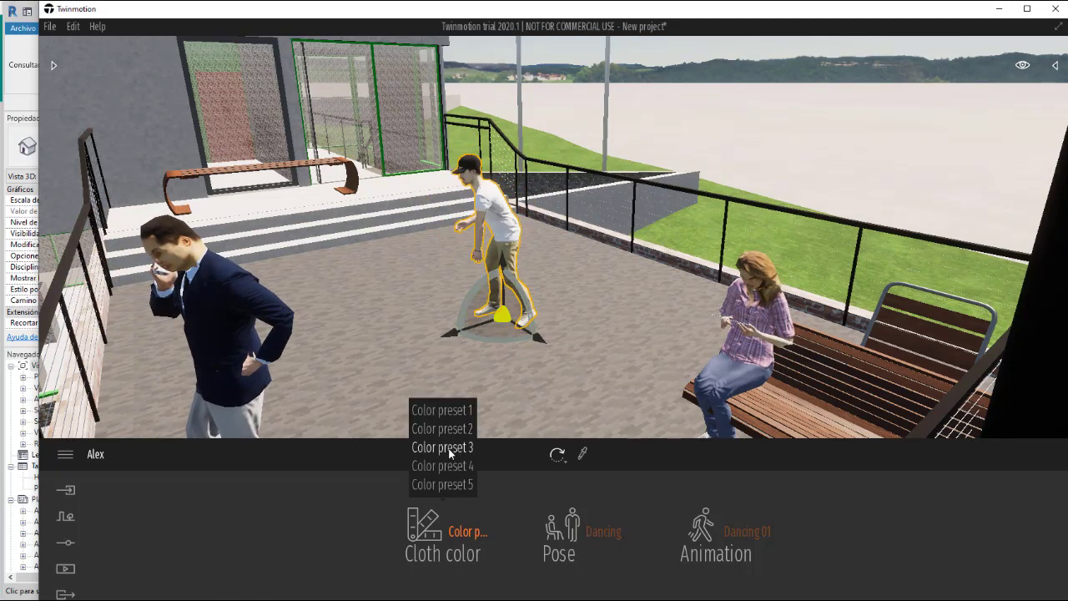
left_click(413, 471)
left_click(116, 323)
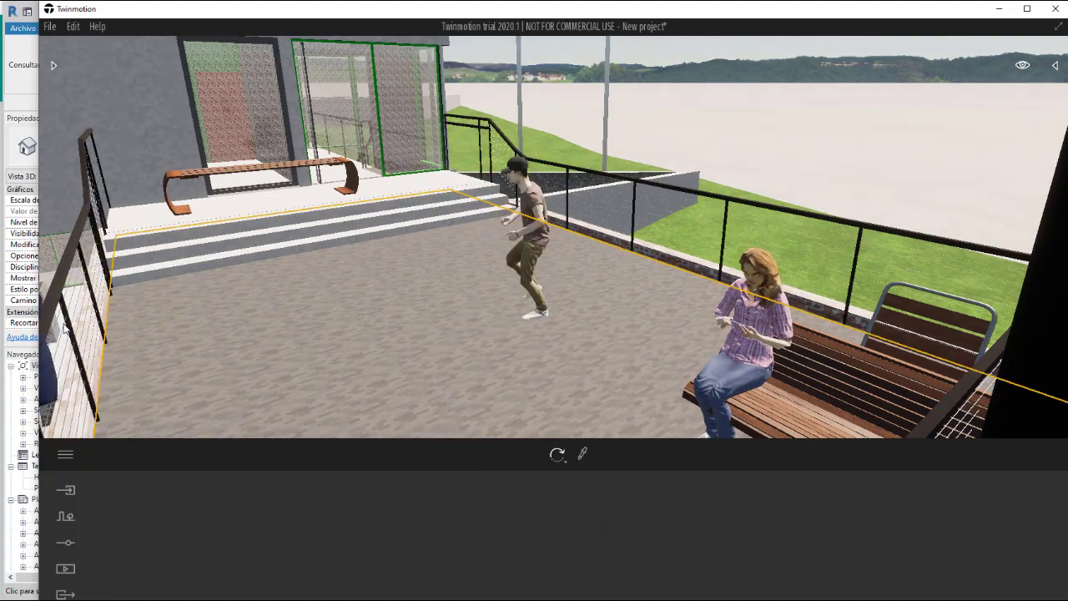
Step: Select the Clive character standing beside the terrace railing and set his cloth color to Color preset 1
scroll(399, 376, "down", 5)
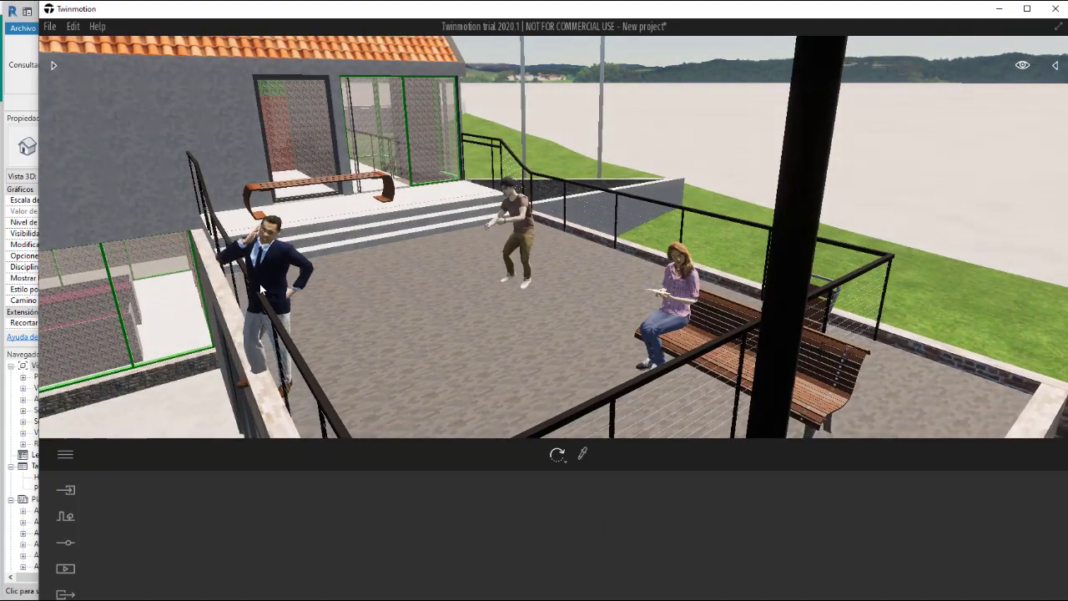
left_click(278, 272)
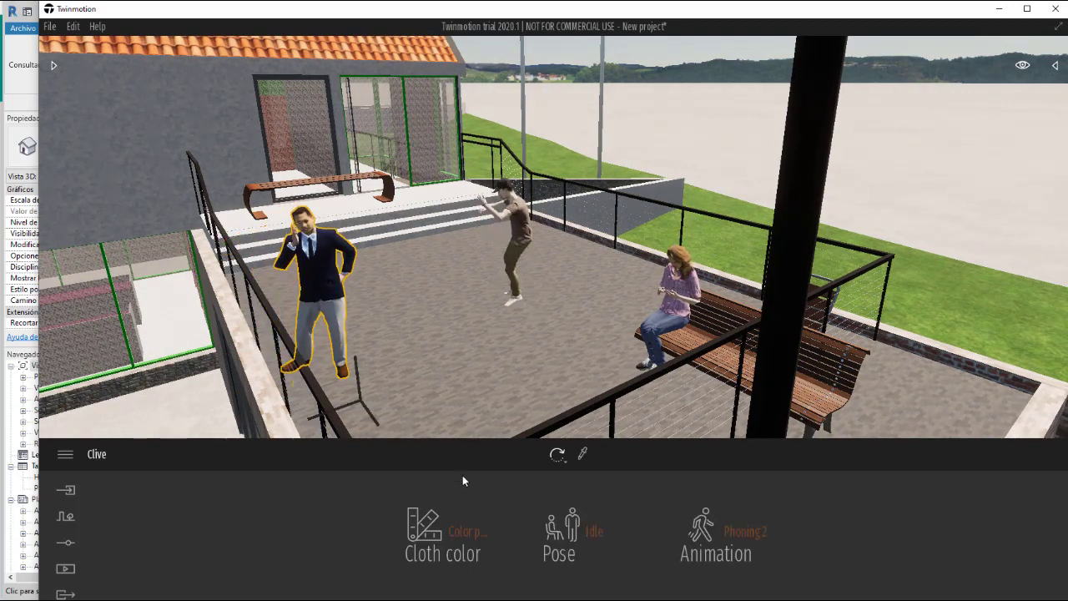
left_click(463, 540)
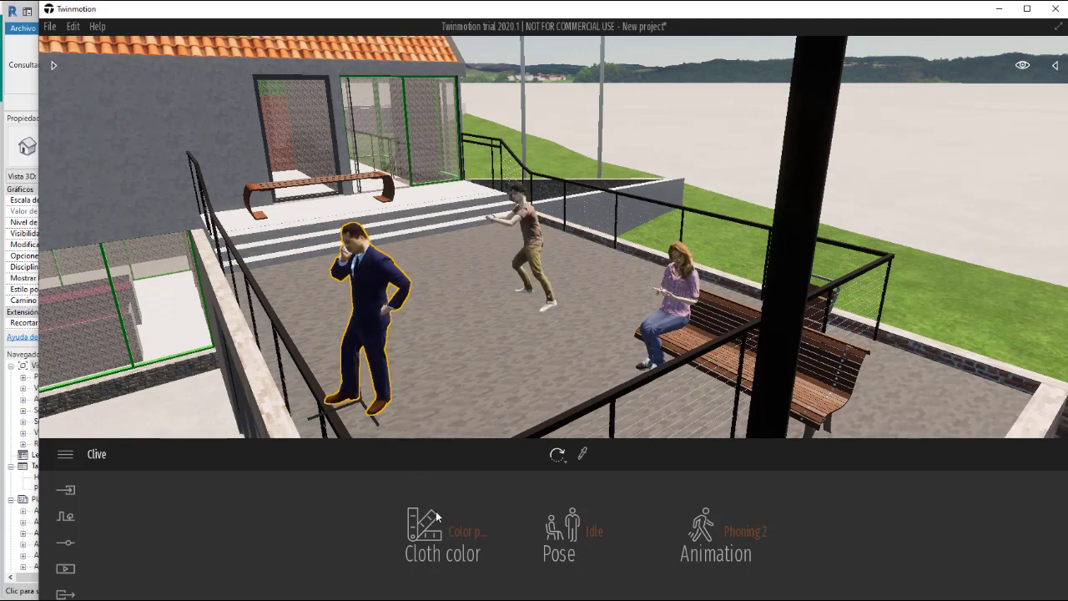
left_click(460, 530)
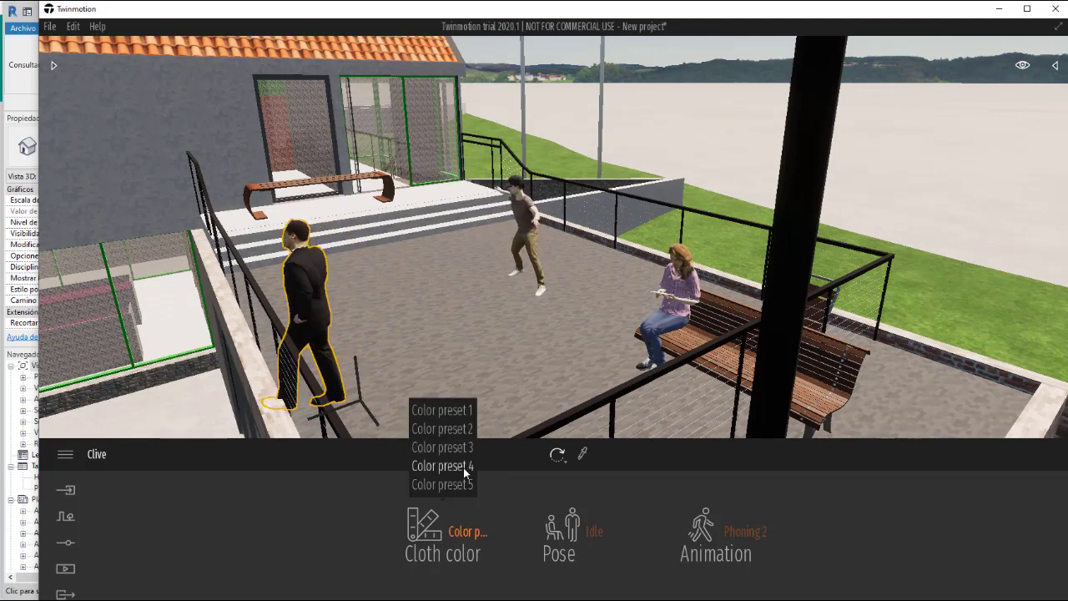
left_click(449, 411)
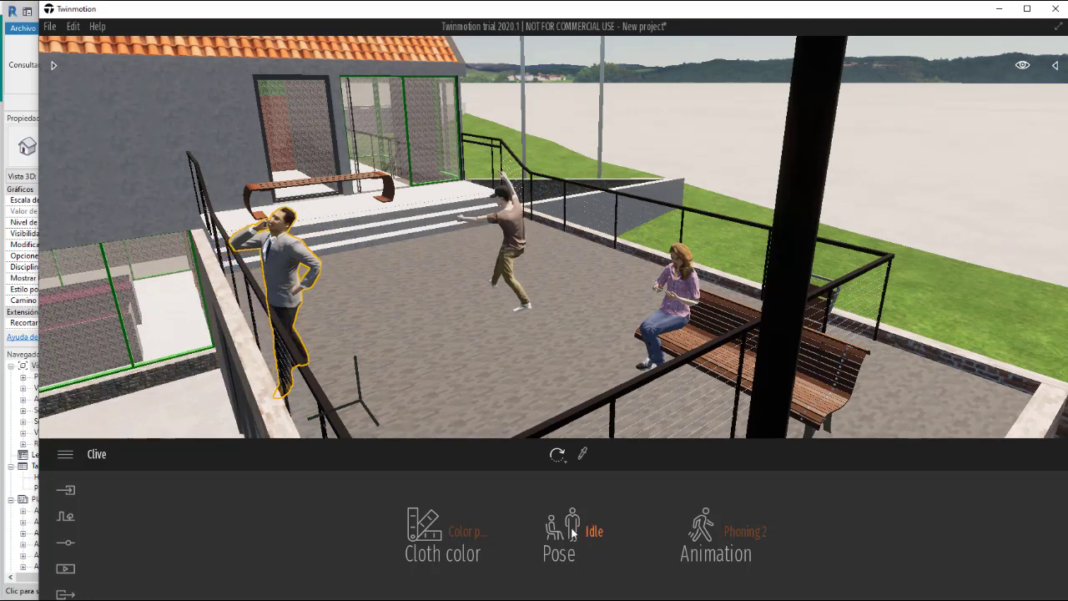
Step: Set the Clive character's pose to Special and view him from different angles on the terrace
mouse_move(573, 527)
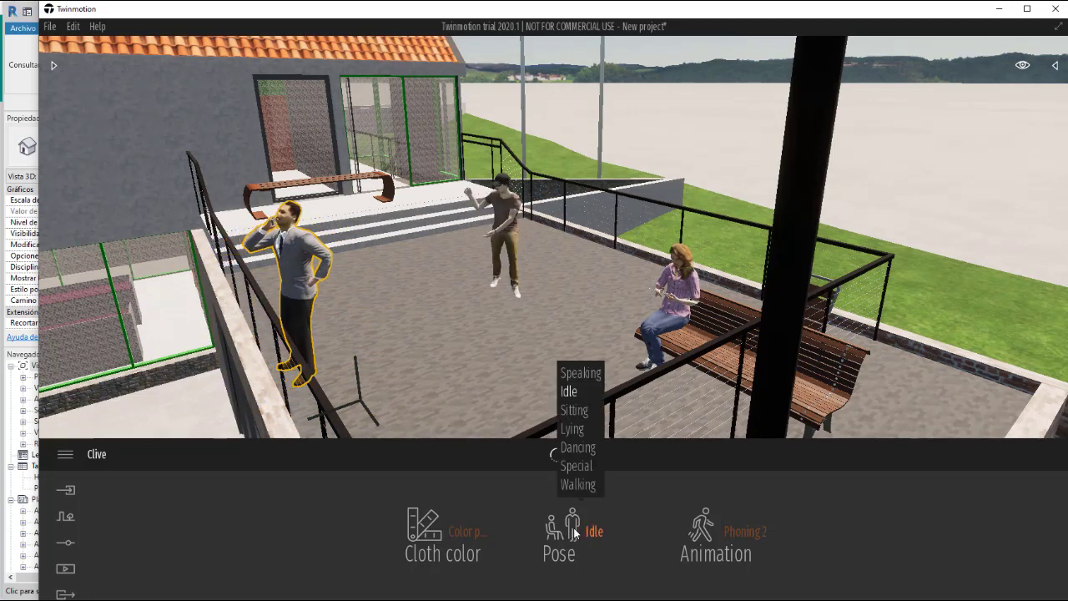
left_click(578, 466)
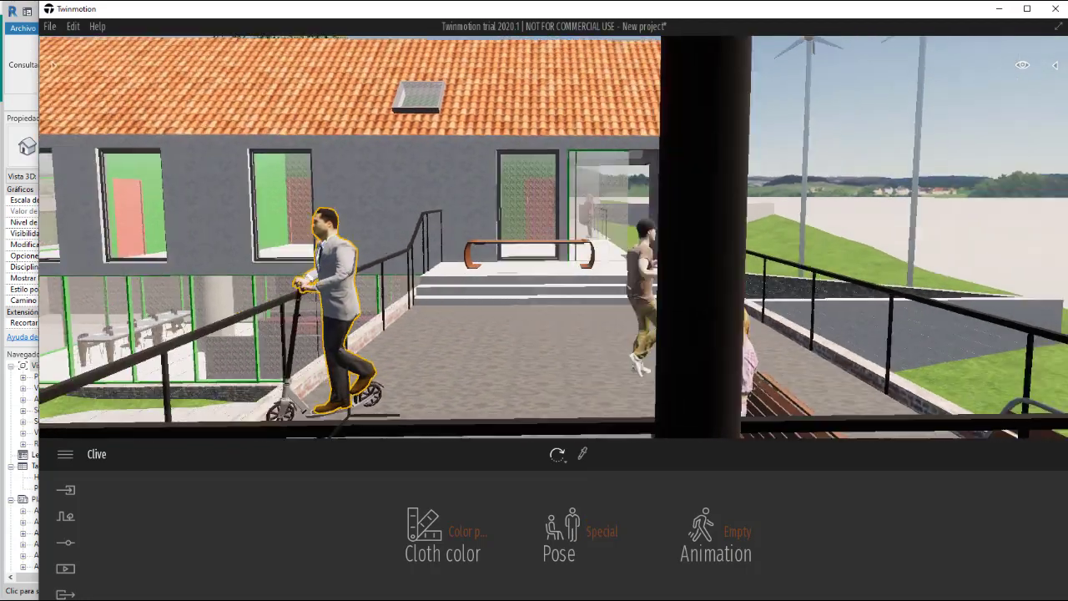
middle_click_drag(534, 237, 574, 314, "shift")
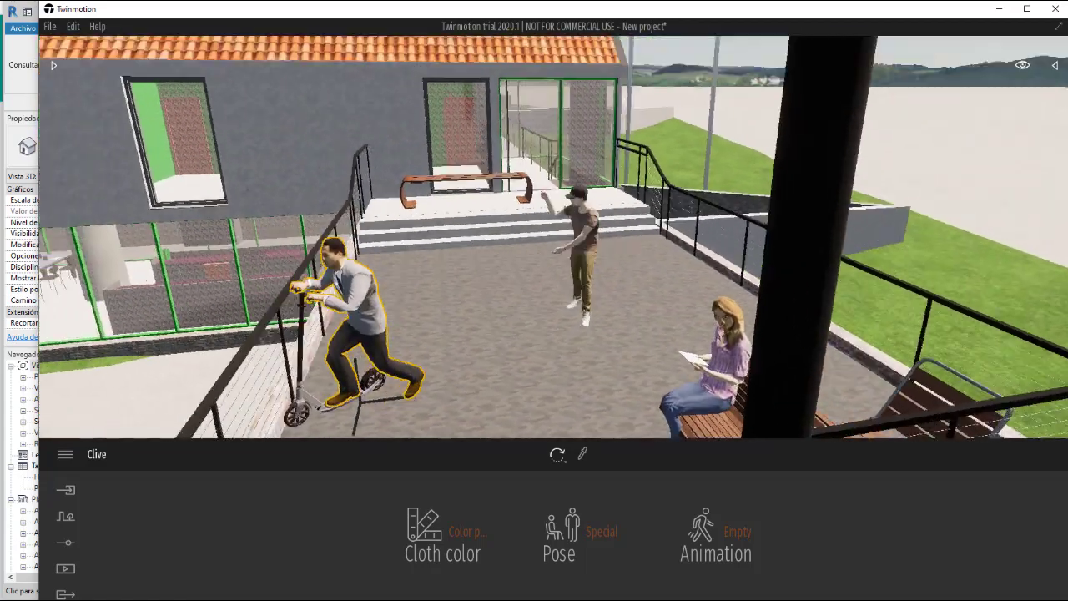
middle_click_drag(494, 306, 480, 322, "shift")
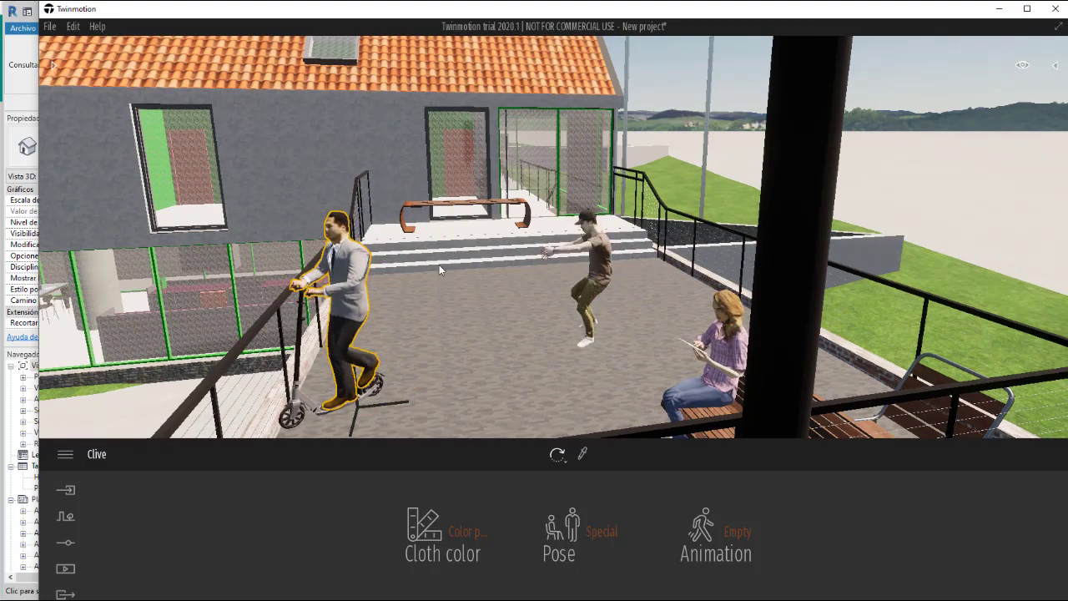
scroll(457, 265, "down", 2)
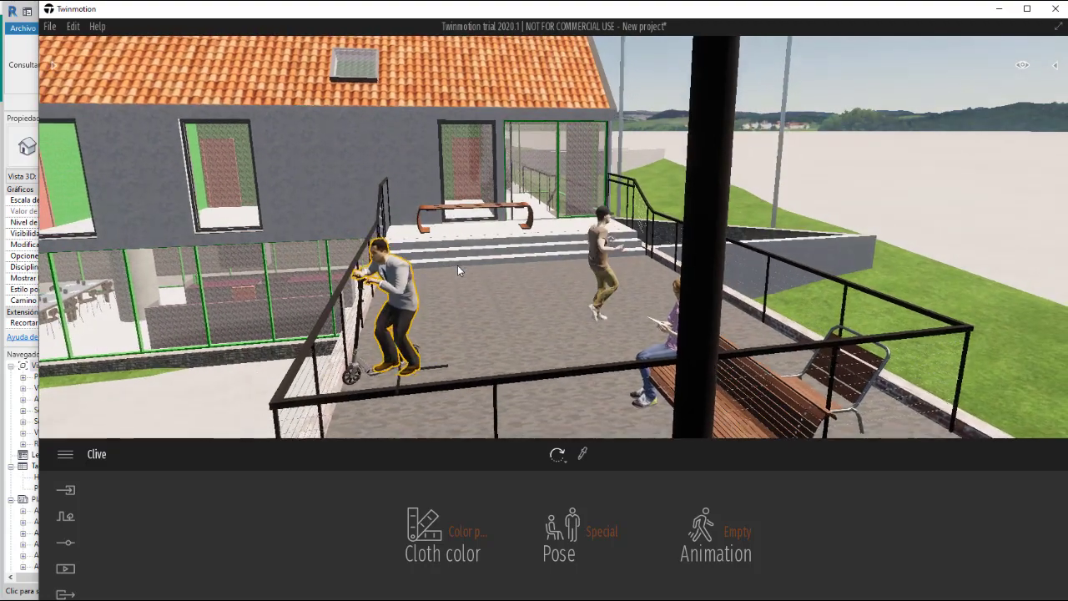
scroll(457, 266, "up", 2)
middle_click_drag(457, 266, 425, 327, "shift")
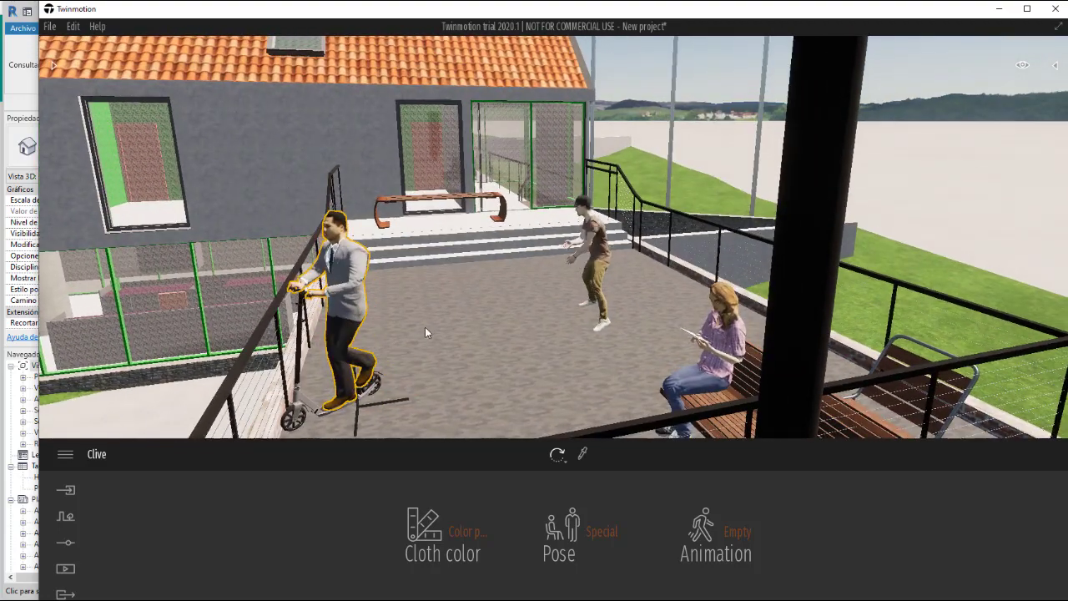
Step: Move the Alex character from the terrace floor up to the landing beside the bench, in front of the glass door
left_click(577, 270)
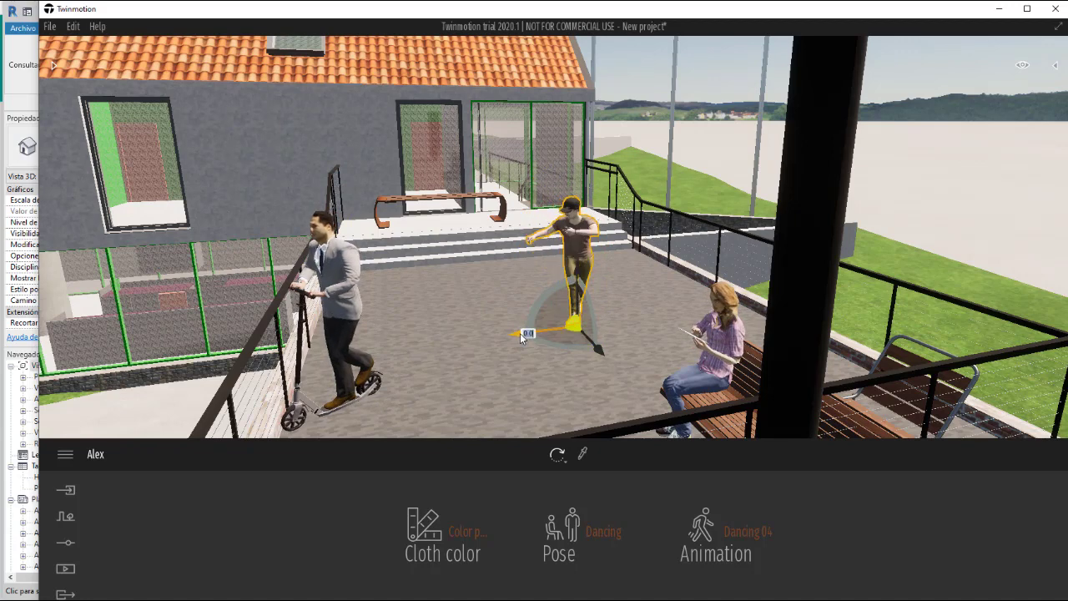
left_click_drag(520, 334, 540, 215)
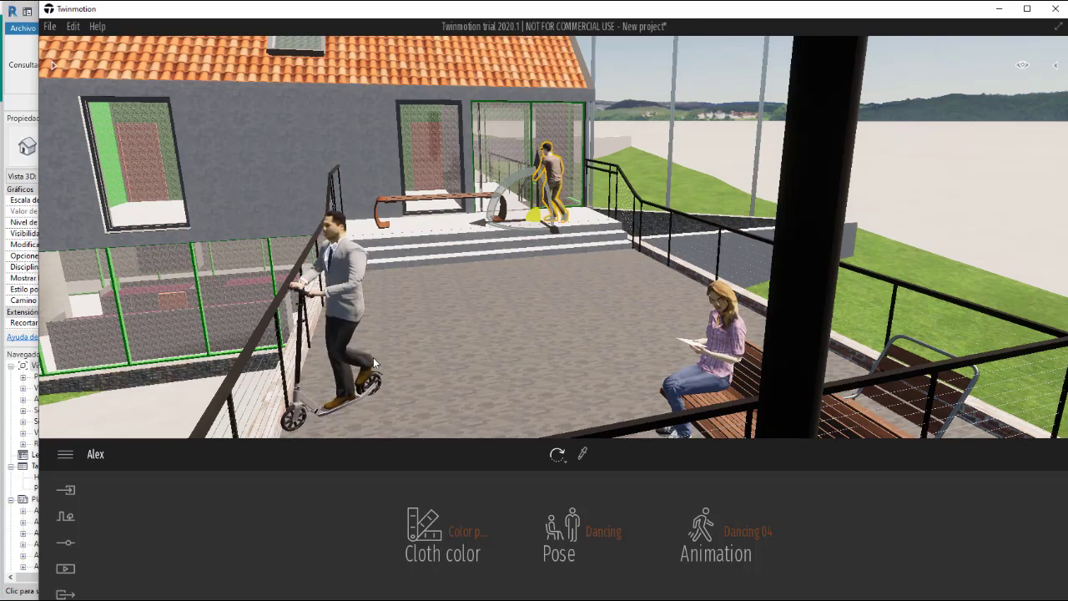
Step: Select the Clive character and examine his Scooter animation up close and from above the terrace
left_click(391, 330)
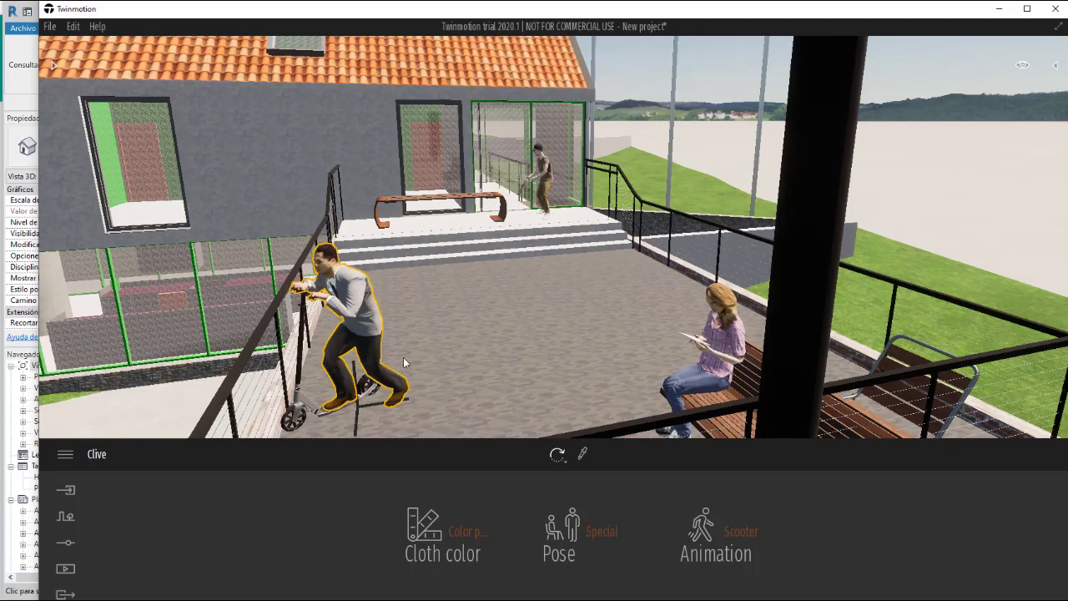
middle_click_drag(399, 387, 416, 238)
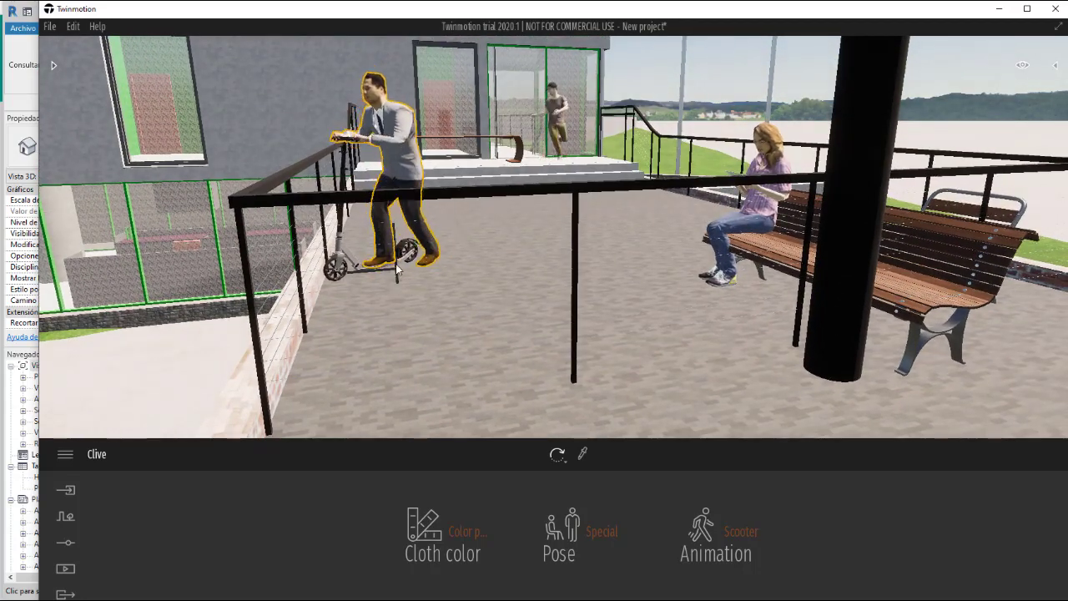
scroll(403, 267, "up", 3)
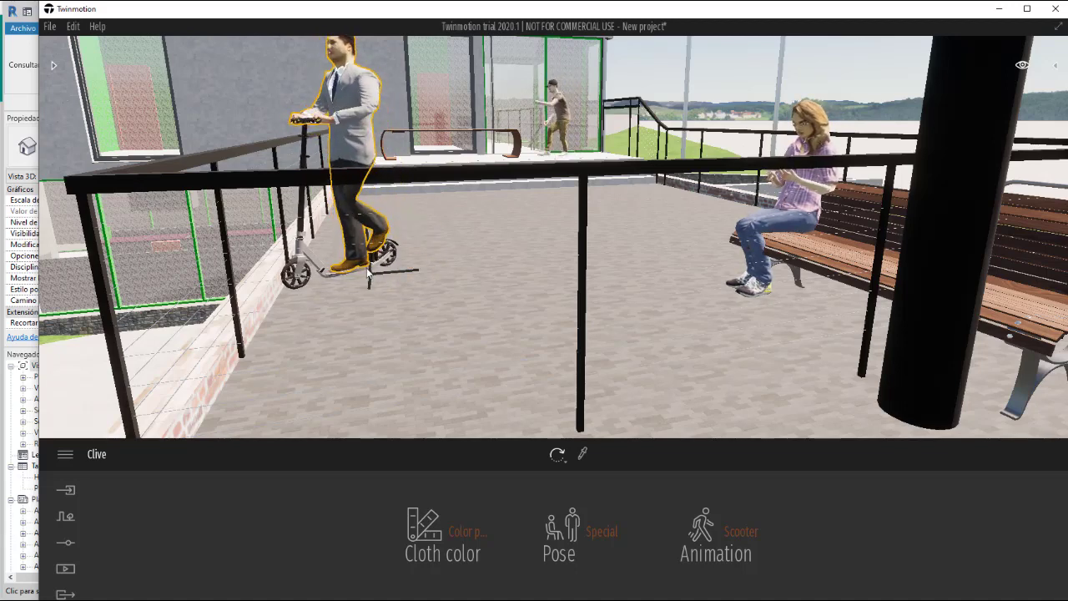
scroll(459, 274, "down", 3)
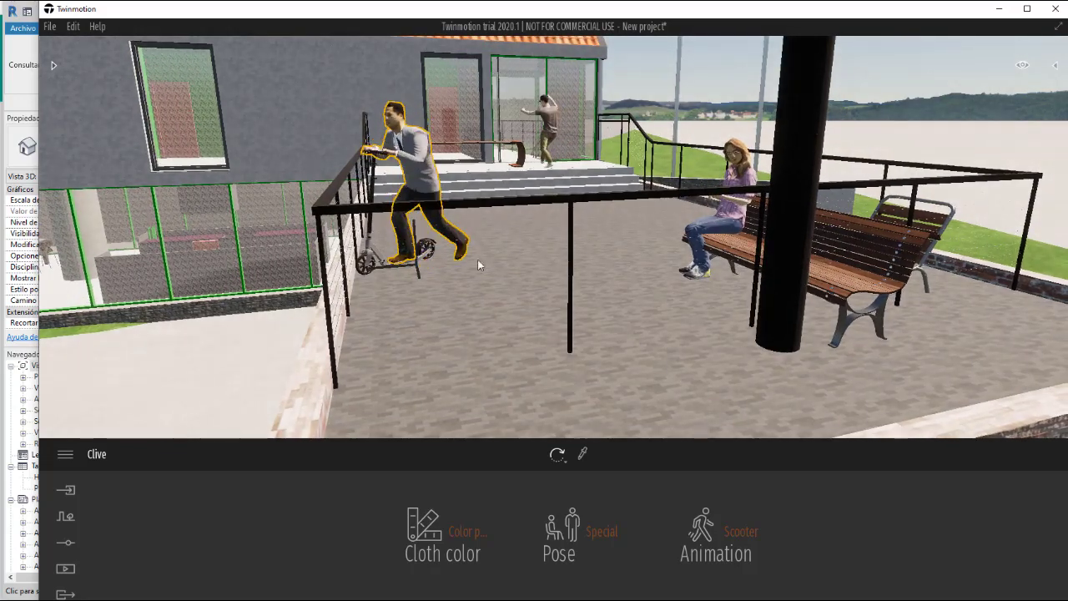
scroll(579, 215, "down", 3)
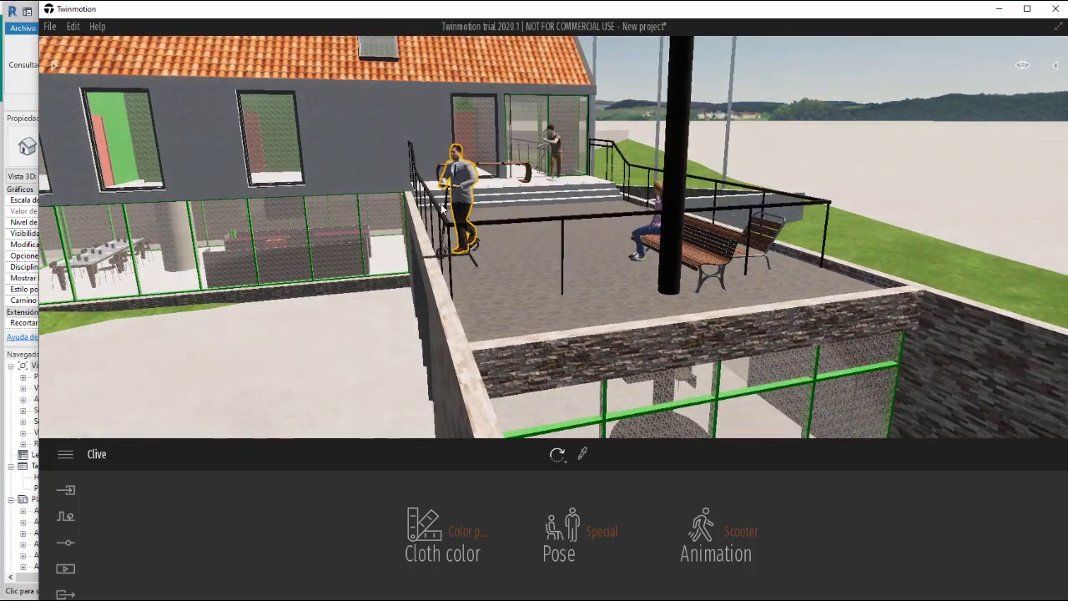
middle_click_drag(443, 207, 547, 176, "shift")
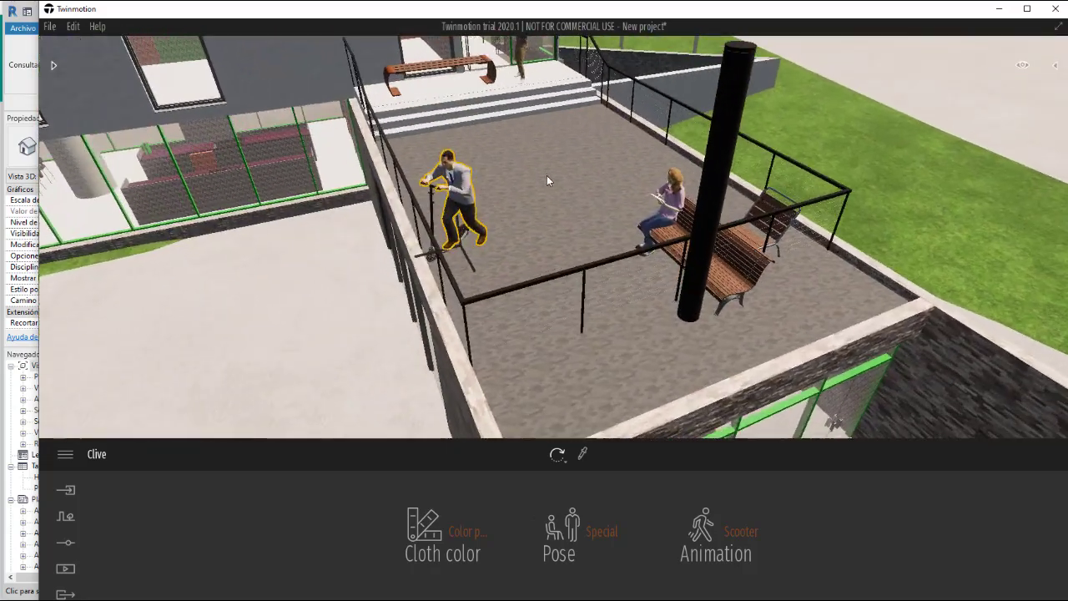
scroll(547, 175, "down", 3)
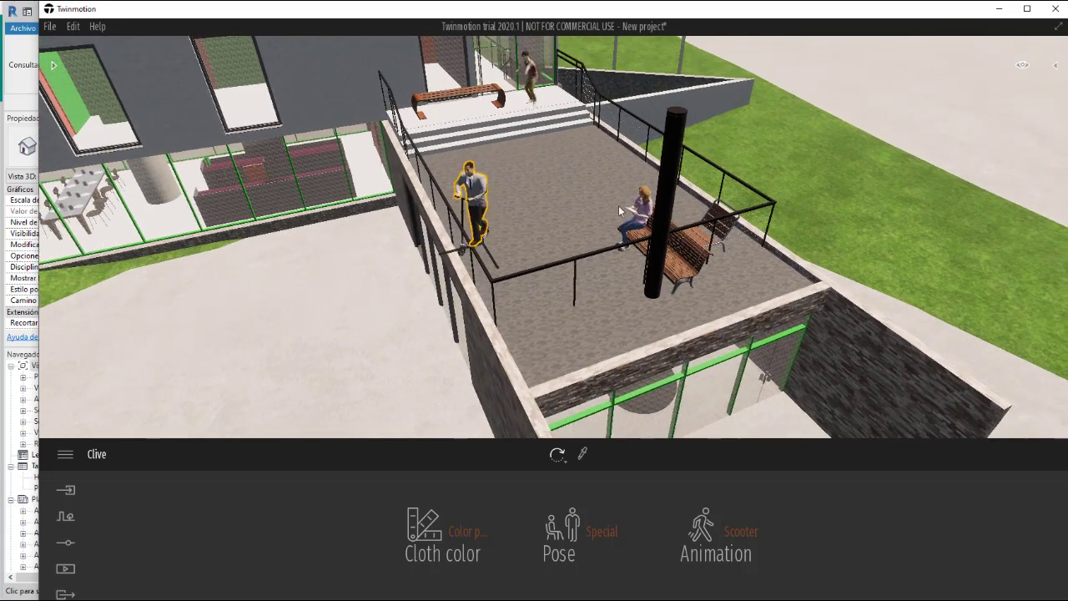
right_click_drag(620, 211, 515, 232)
middle_click_drag(501, 213, 493, 206, "shift")
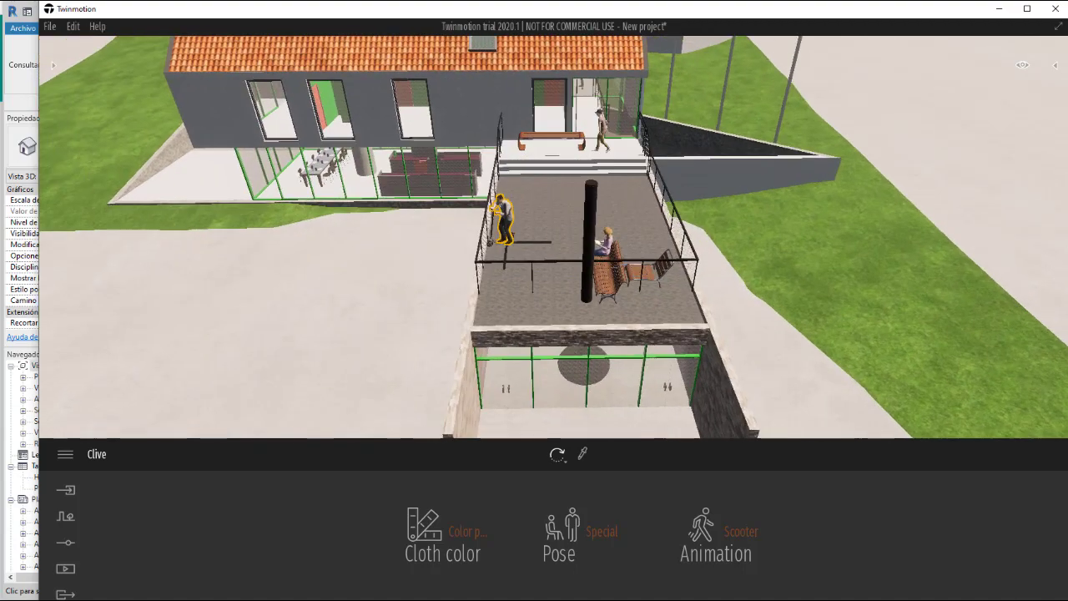
scroll(494, 206, "up", 3)
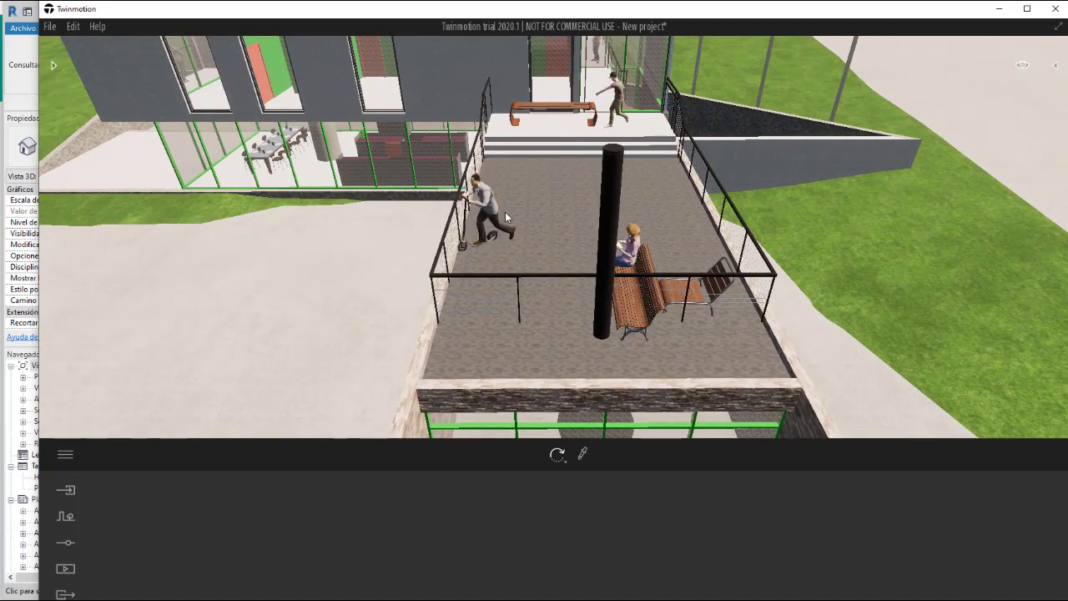
Step: Delete the Alex character dancing on the landing beside the bench
left_click(494, 208)
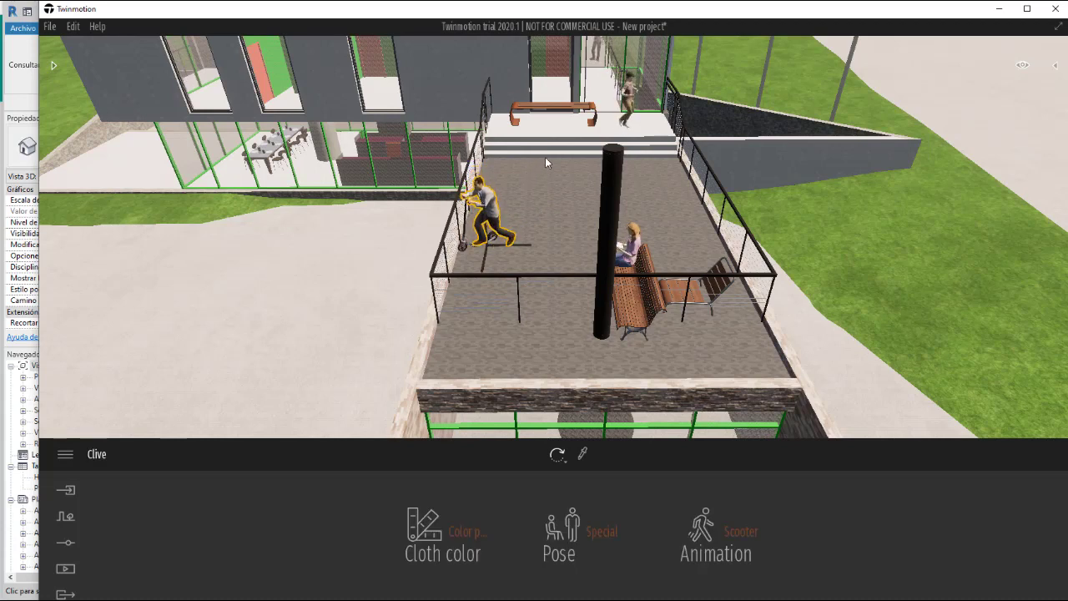
left_click(627, 99)
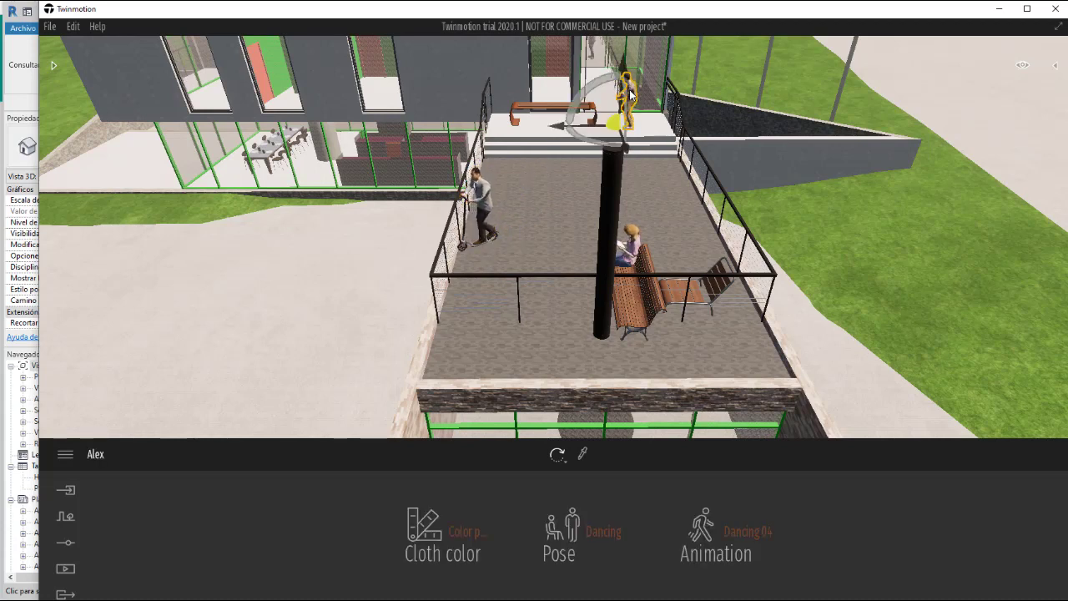
key("Delete")
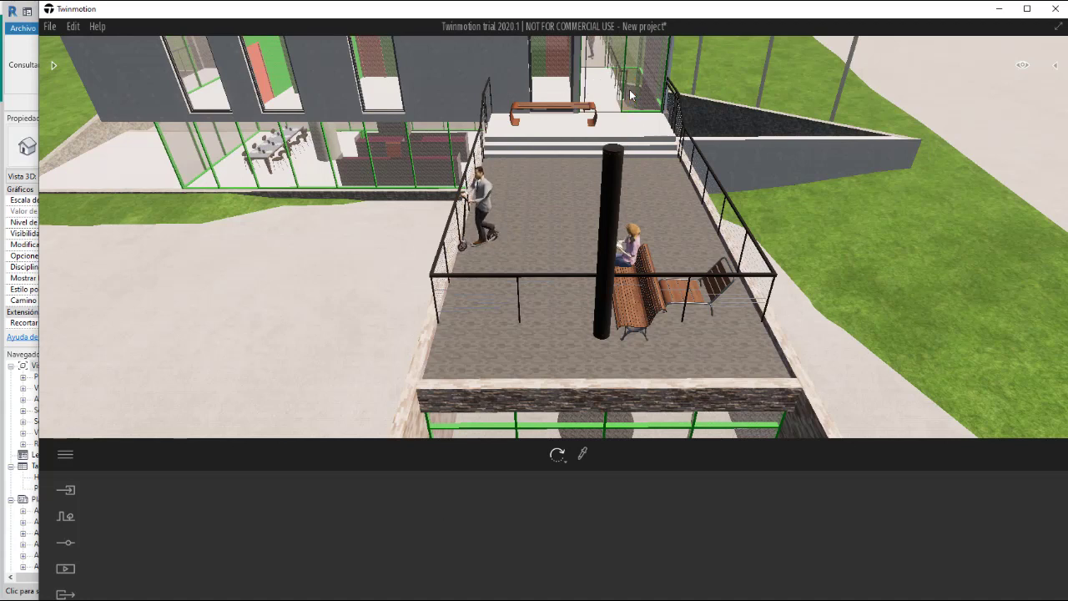
Step: Place the Betty character from the library's Animated Humans on the terrace floor near the steps
left_click(490, 200)
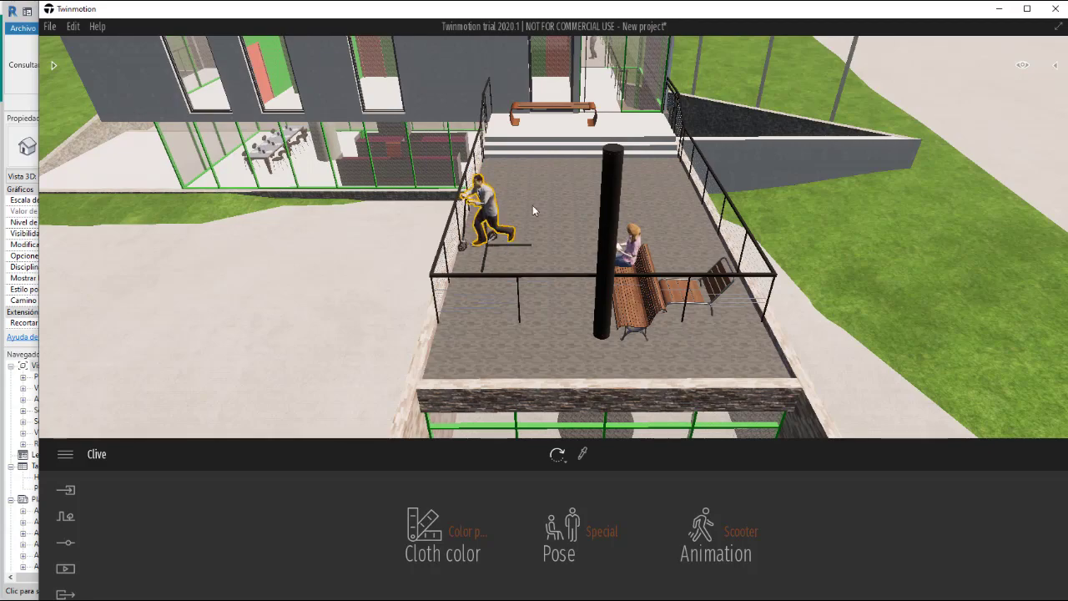
scroll(519, 142, "down", 2)
middle_click_drag(489, 208, 598, 197, "shift")
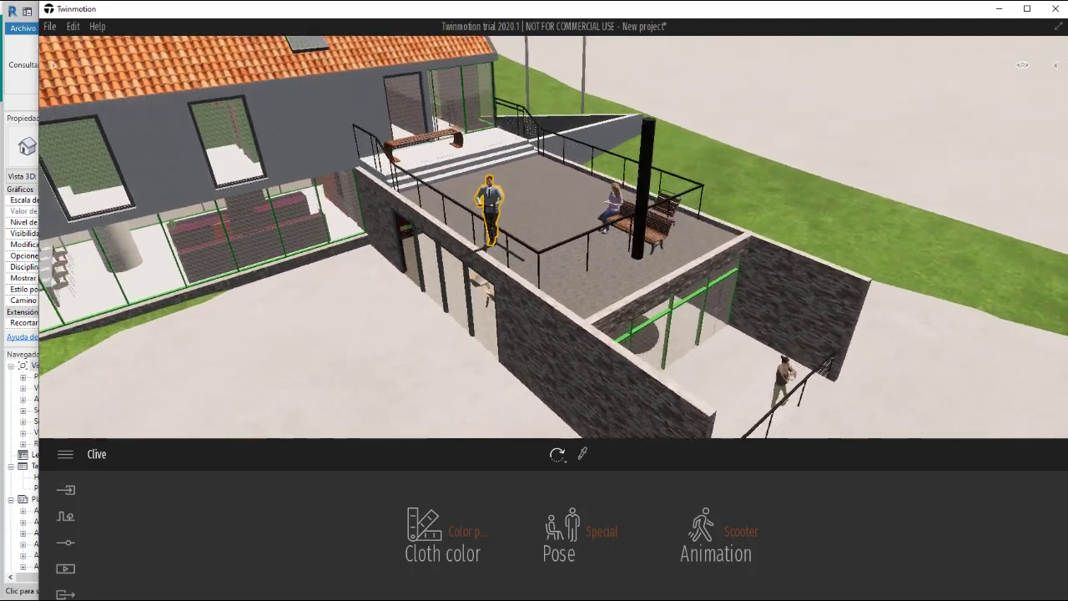
left_click_drag(577, 197, 146, 115)
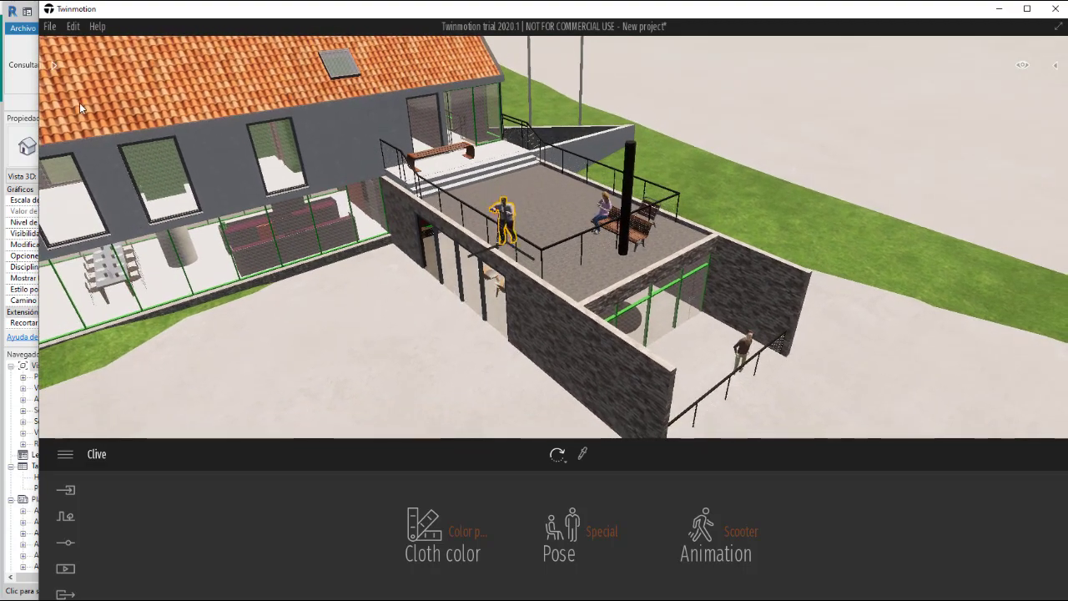
left_click(55, 65)
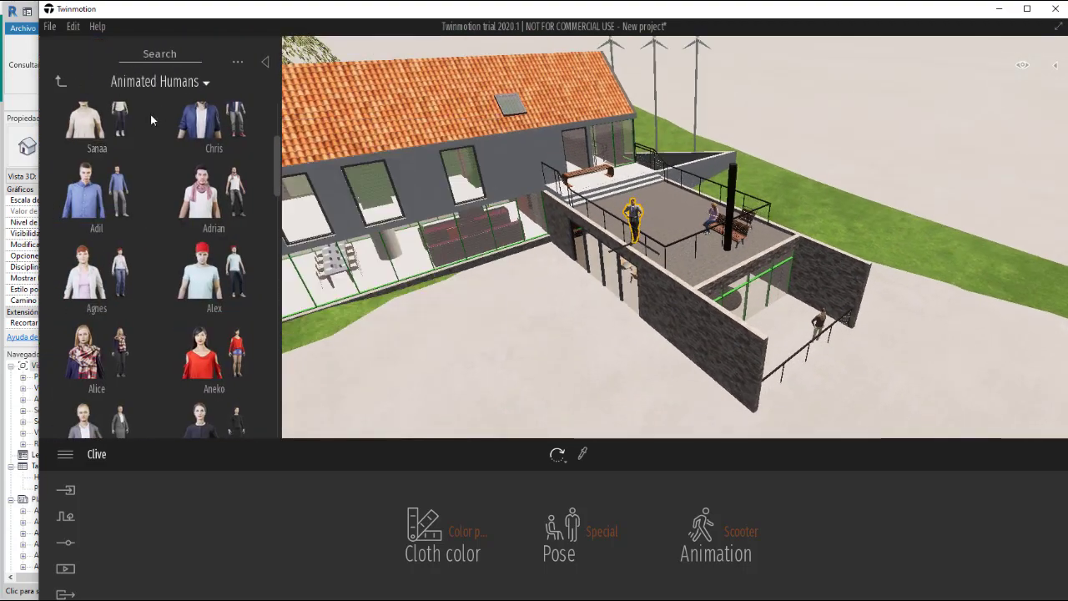
scroll(154, 285, "down", 2)
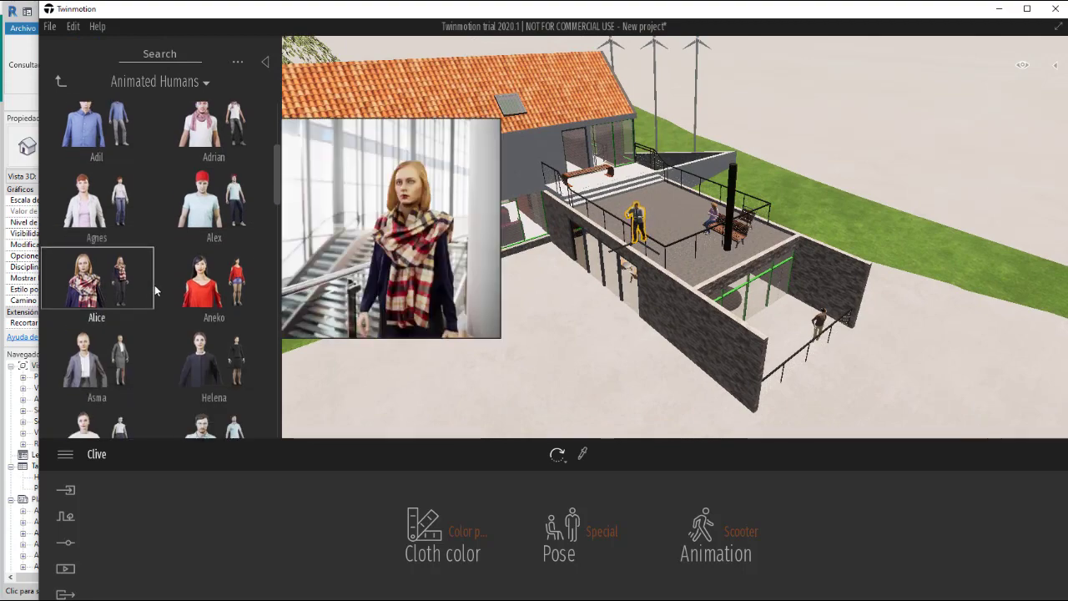
mouse_move(129, 345)
left_click_drag(125, 386, 669, 211)
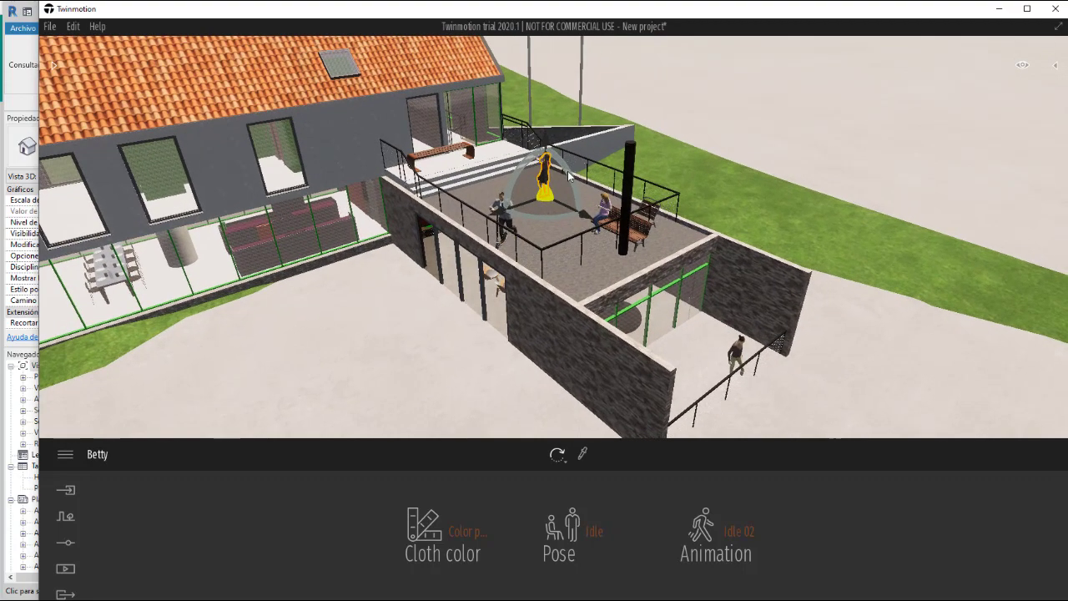
scroll(569, 176, "up", 1)
key("Escape")
scroll(549, 143, "up", 4)
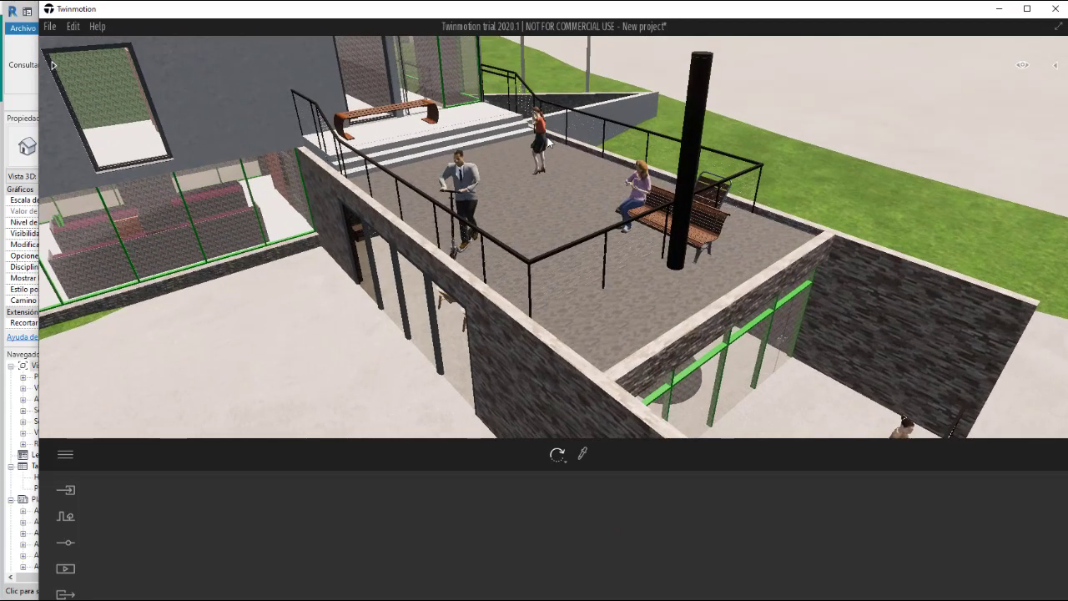
scroll(549, 143, "up", 3)
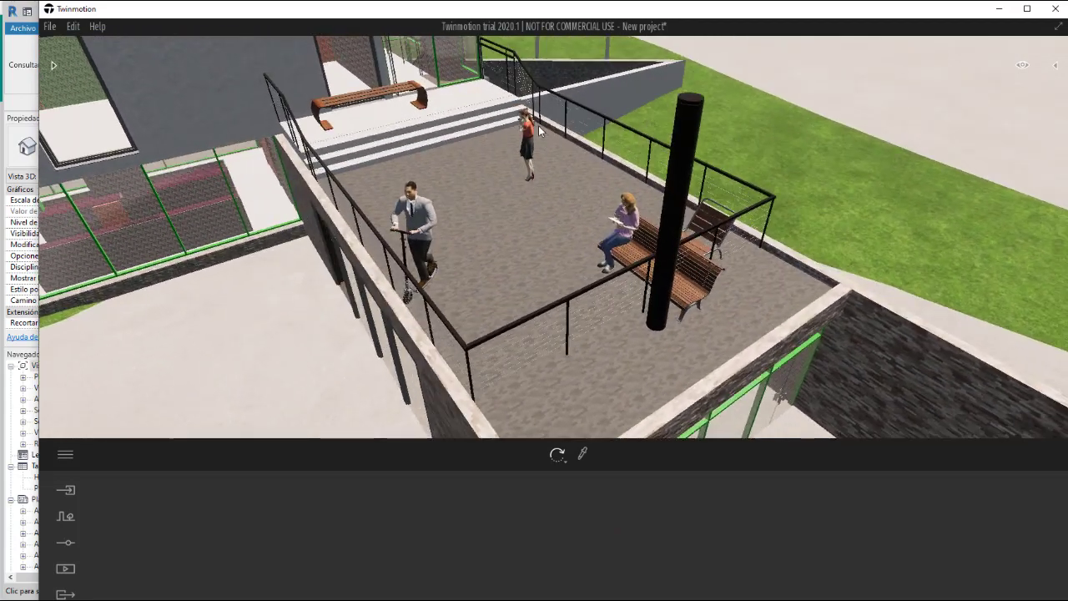
Step: Set the pose of the Betty character near the terrace steps to Special and inspect her up close
scroll(540, 131, "up", 3)
left_click(526, 121)
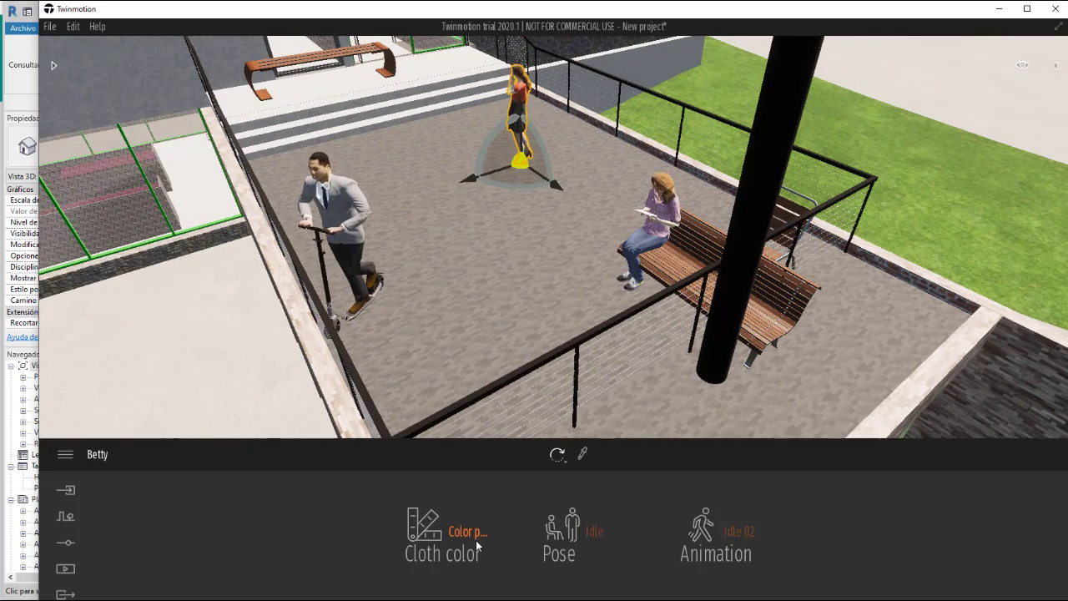
left_click(561, 541)
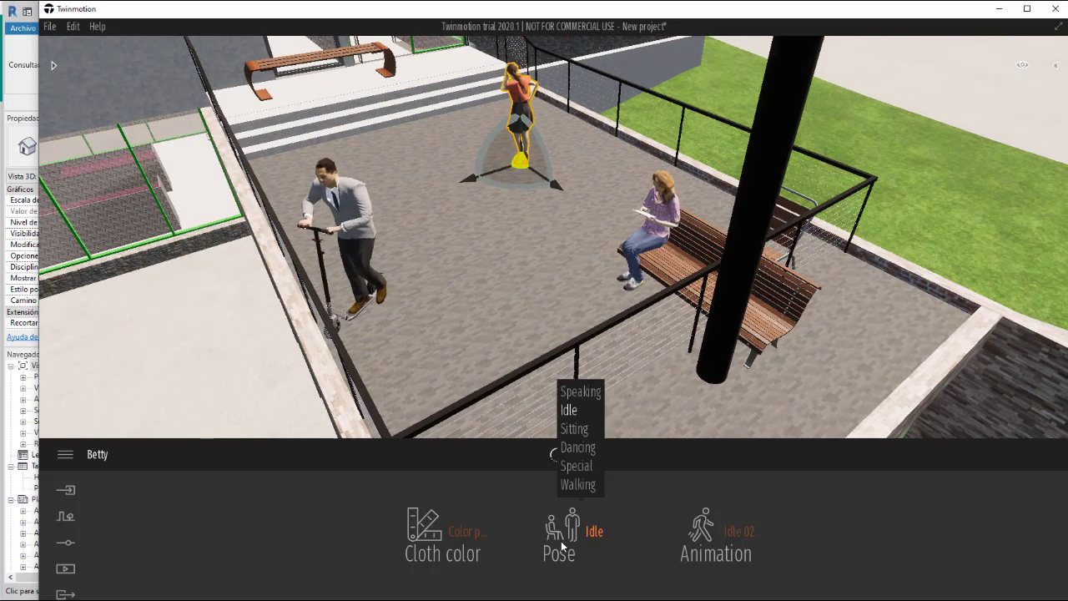
left_click(581, 470)
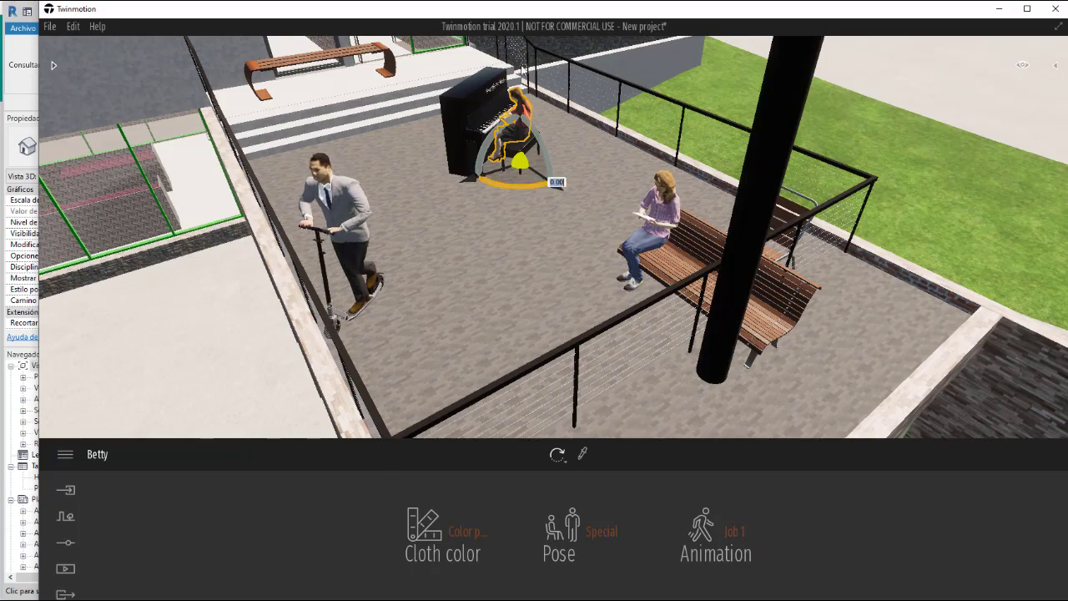
left_click(515, 57)
scroll(515, 57, "up", 2)
middle_click_drag(515, 57, 568, 234)
scroll(483, 255, "up", 2)
scroll(483, 272, "up", 3)
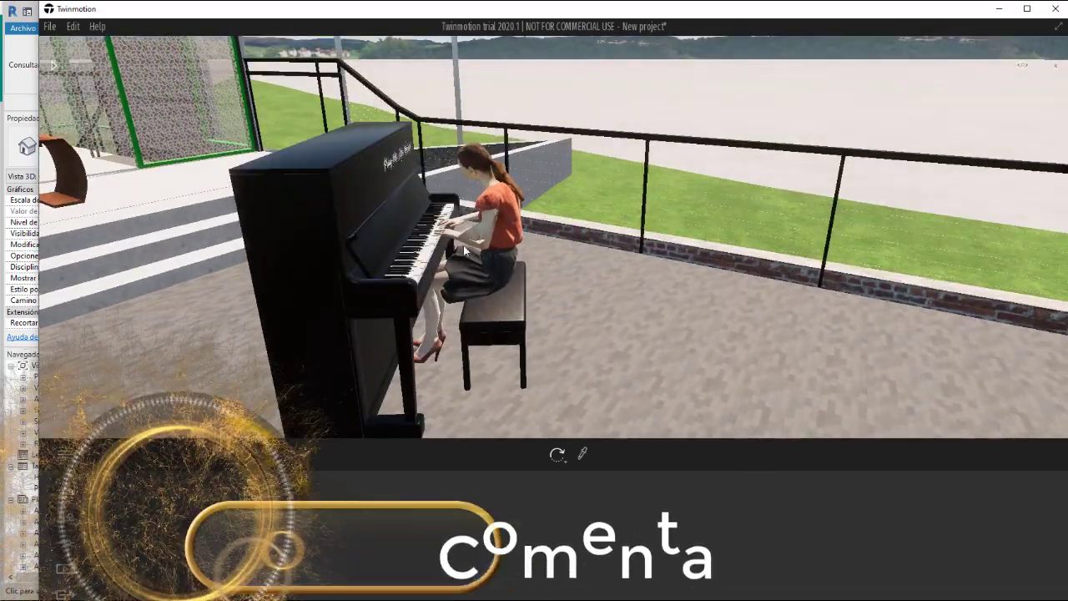
scroll(462, 249, "down", 4)
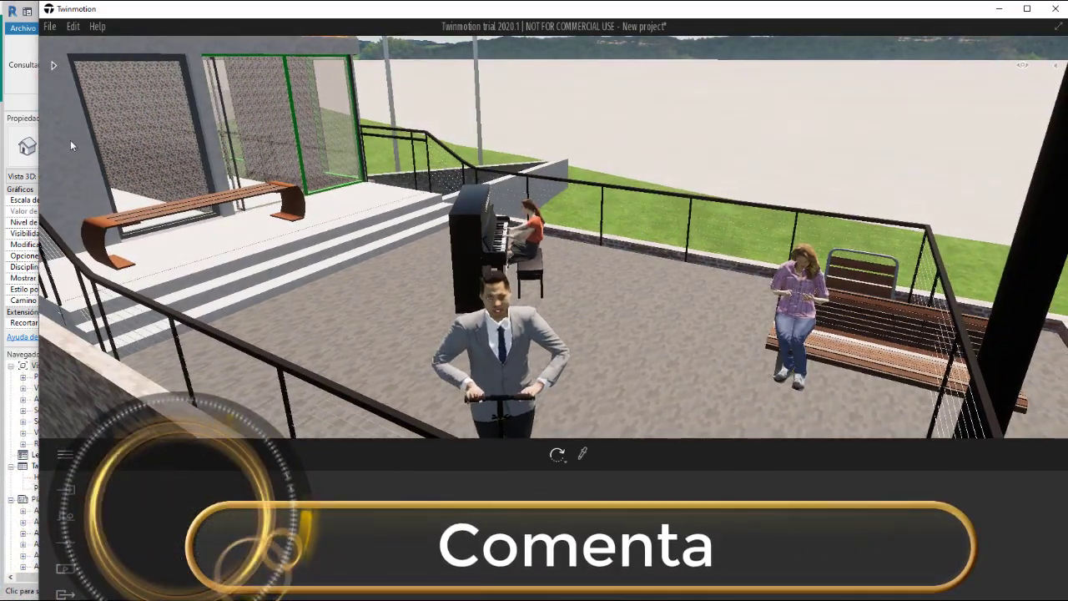
Step: Place the Gideon dog from the library's Animals on the terrace floor beside the woman sitting on the bench
left_click(53, 65)
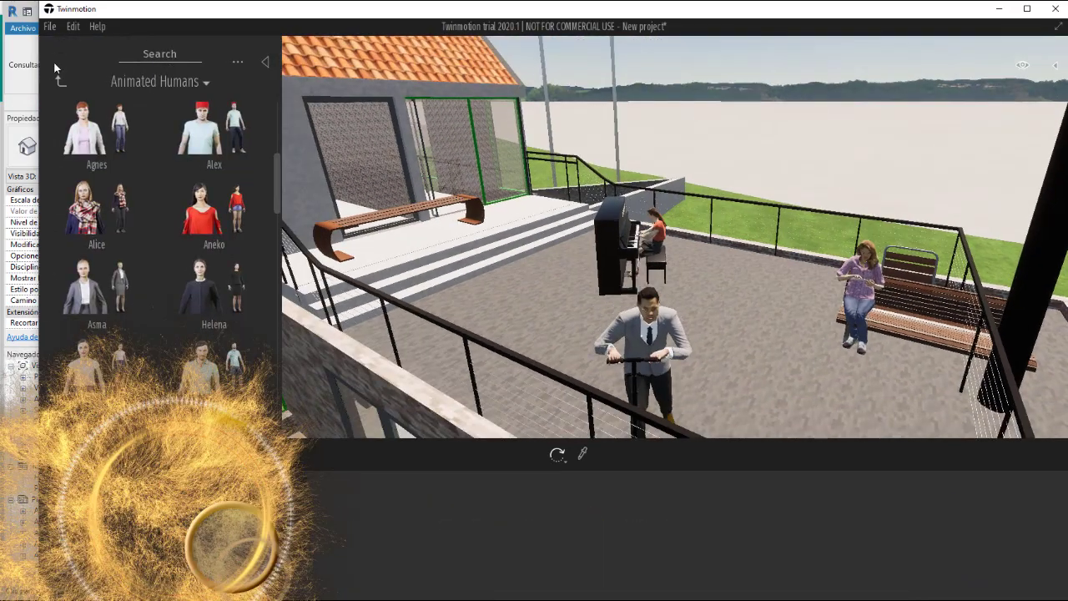
left_click(63, 79)
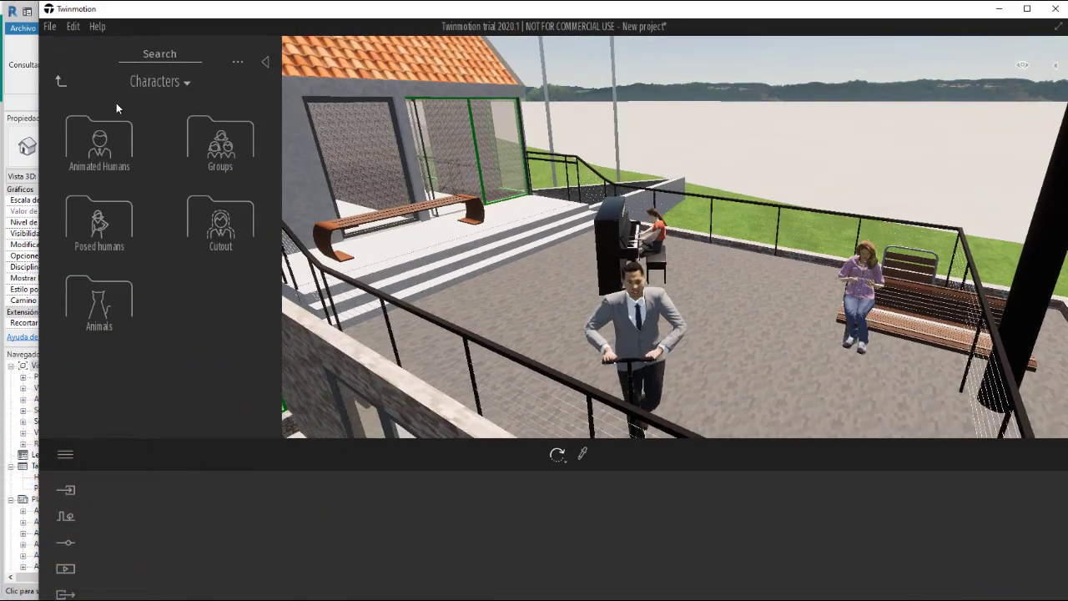
left_click(91, 313)
scroll(171, 319, "down", 5)
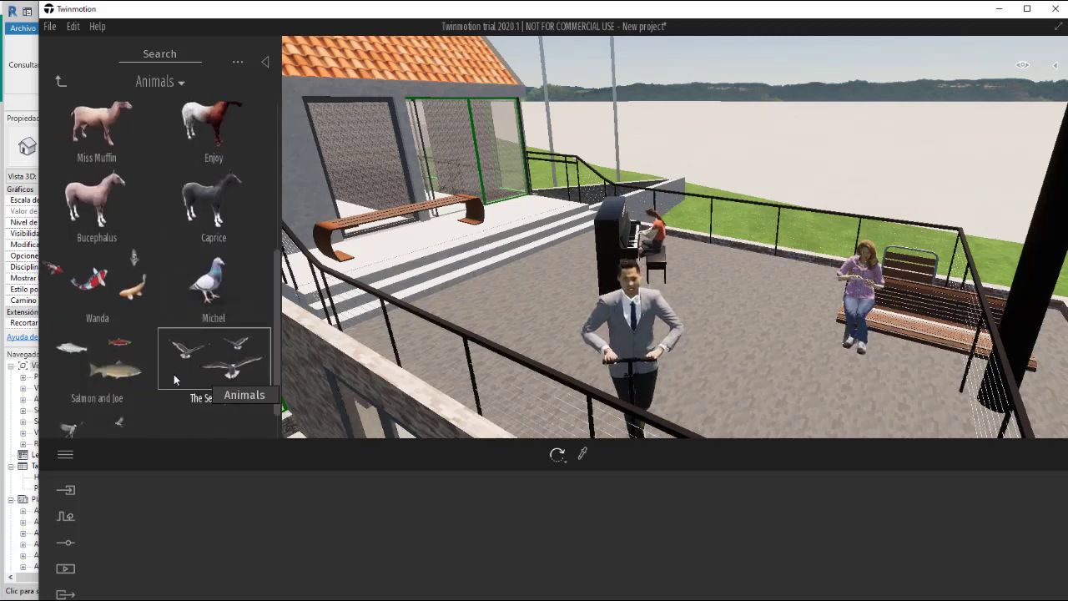
scroll(163, 356, "down", 1)
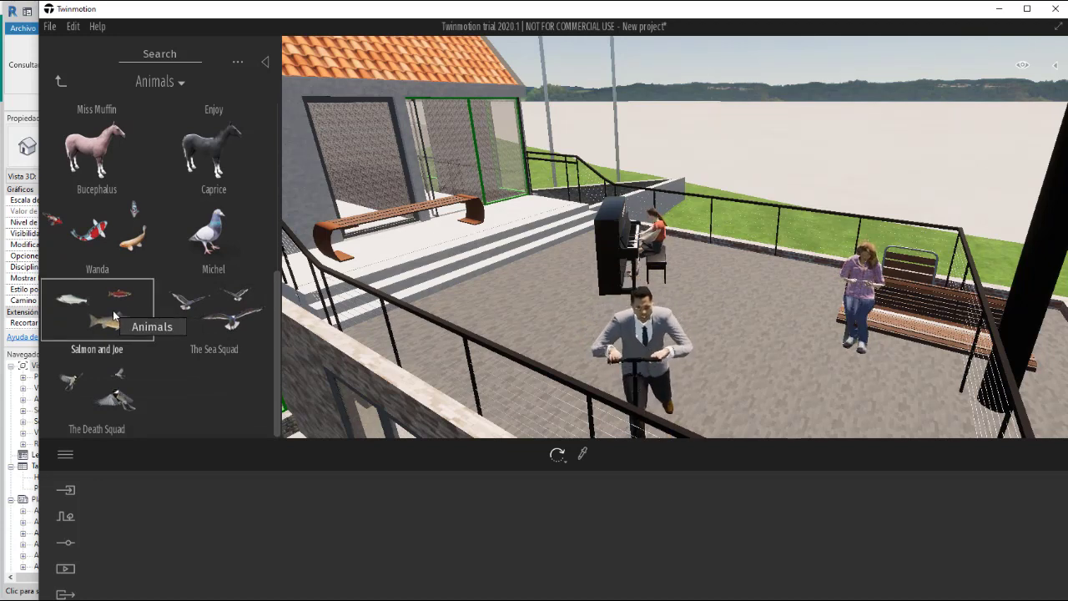
scroll(142, 294, "up", 1)
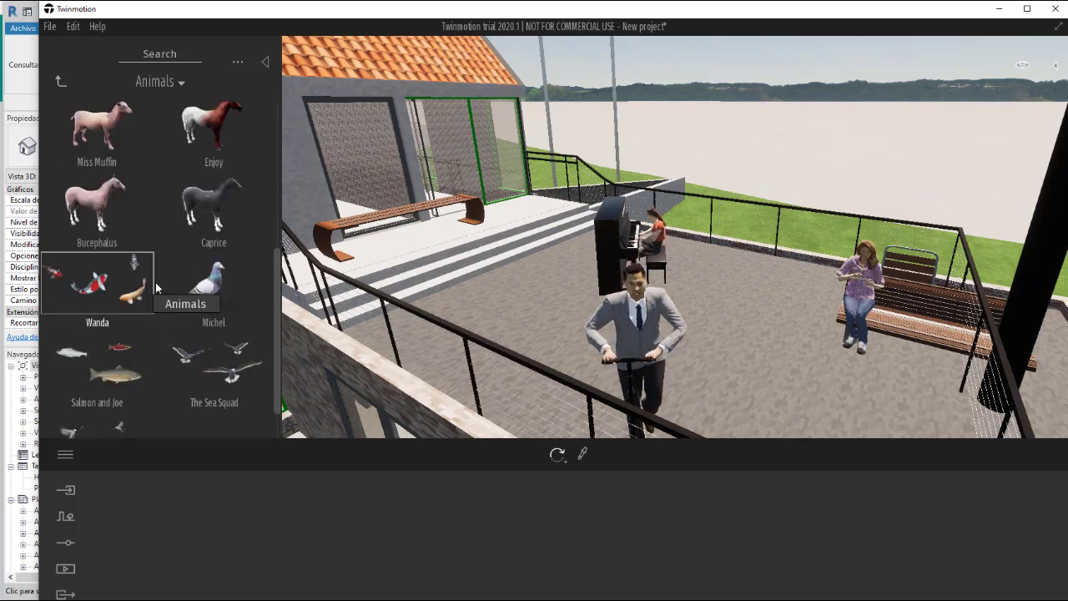
scroll(209, 197, "up", 3)
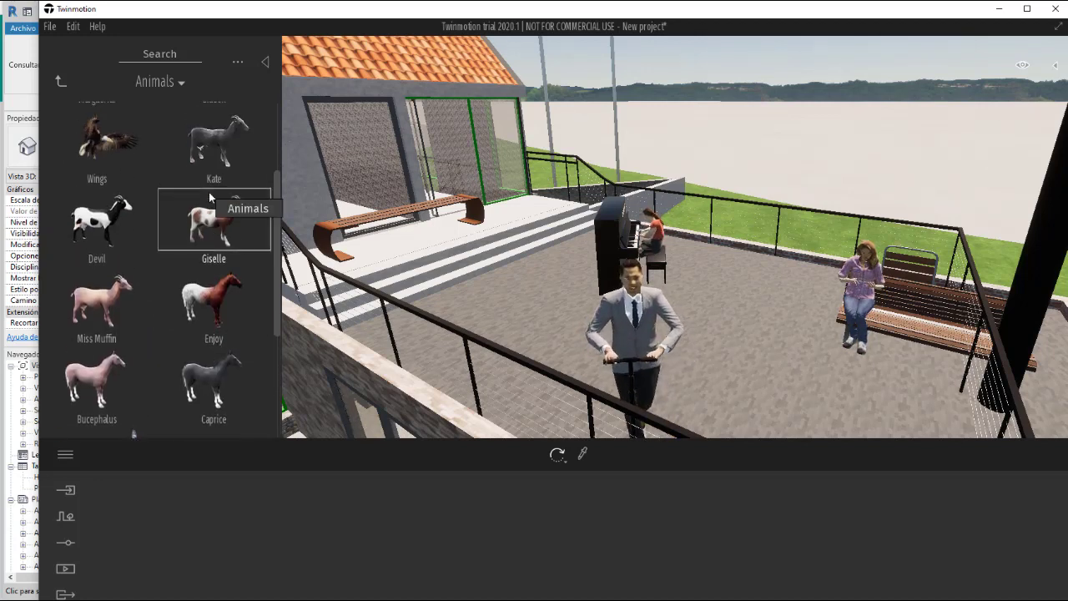
scroll(210, 197, "up", 2)
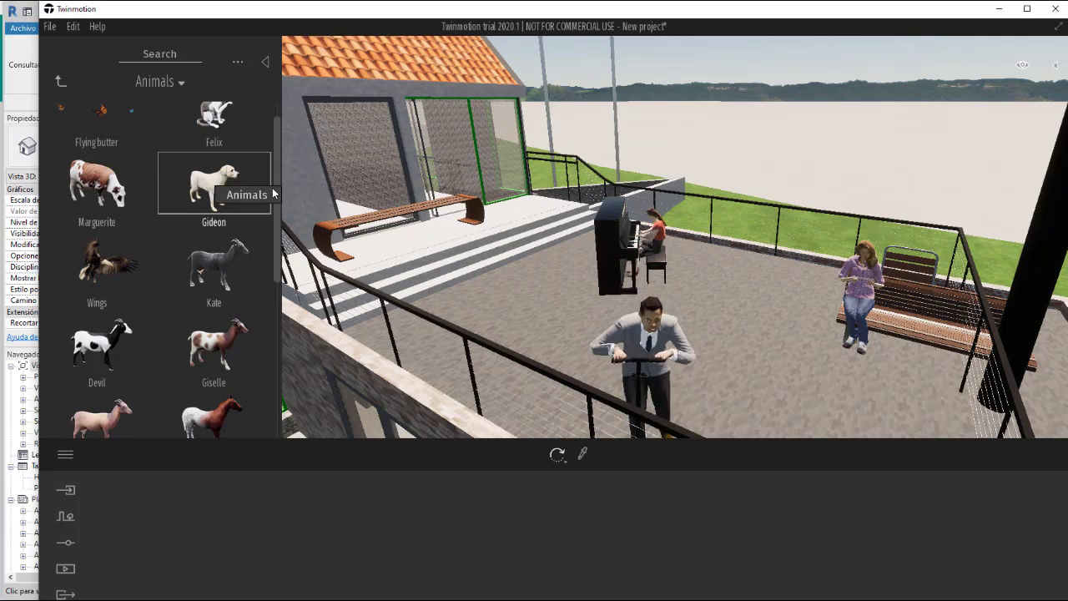
left_click_drag(208, 180, 777, 315)
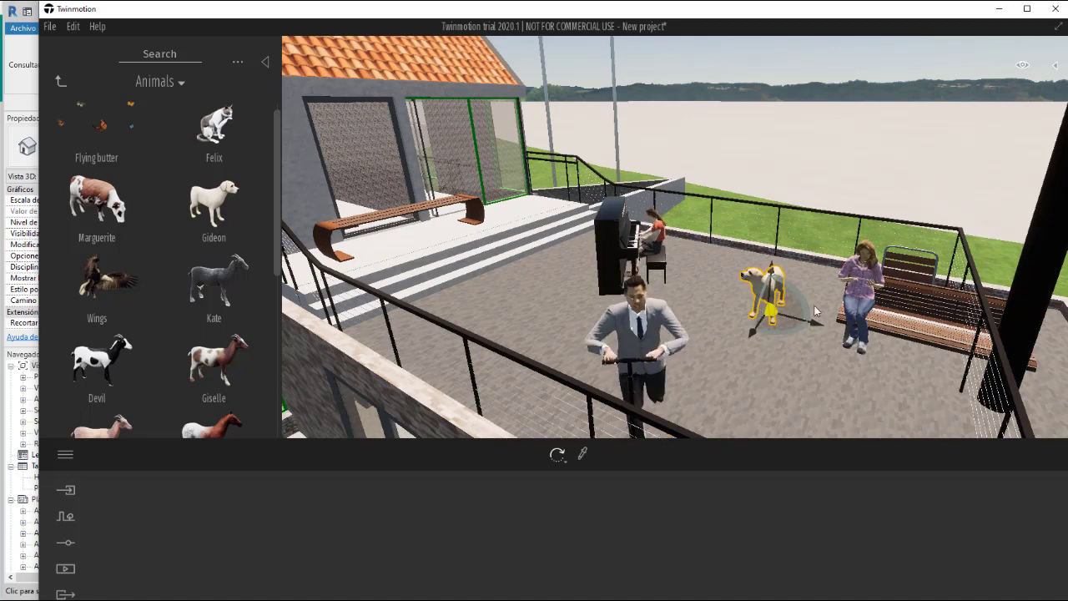
left_click(851, 286)
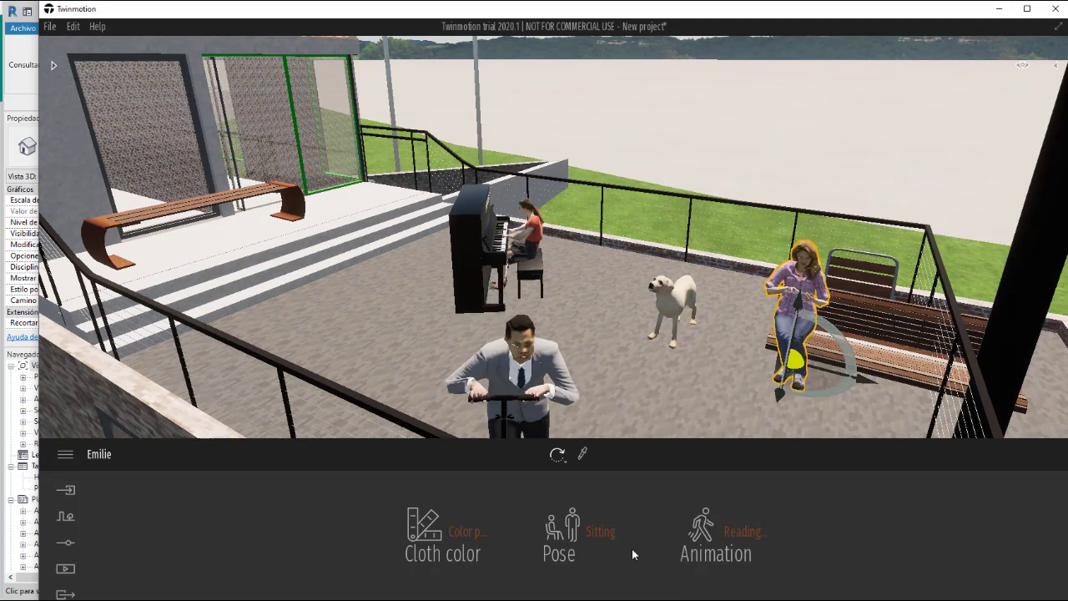
left_click(672, 298)
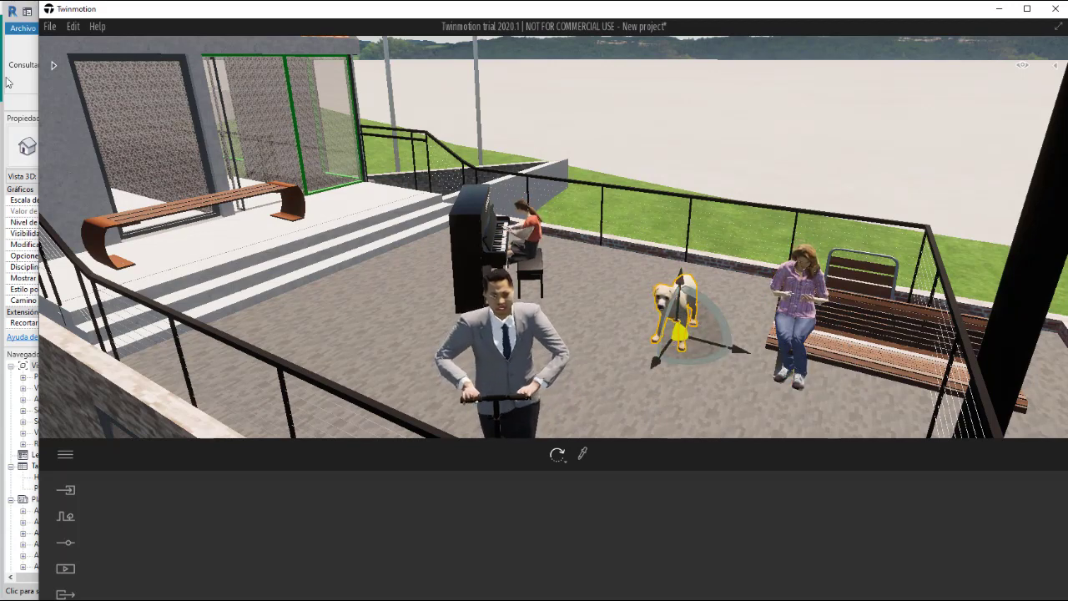
Step: Place the Felix cat from the library's Animals on the terrace floor in front of the dog
left_click(54, 66)
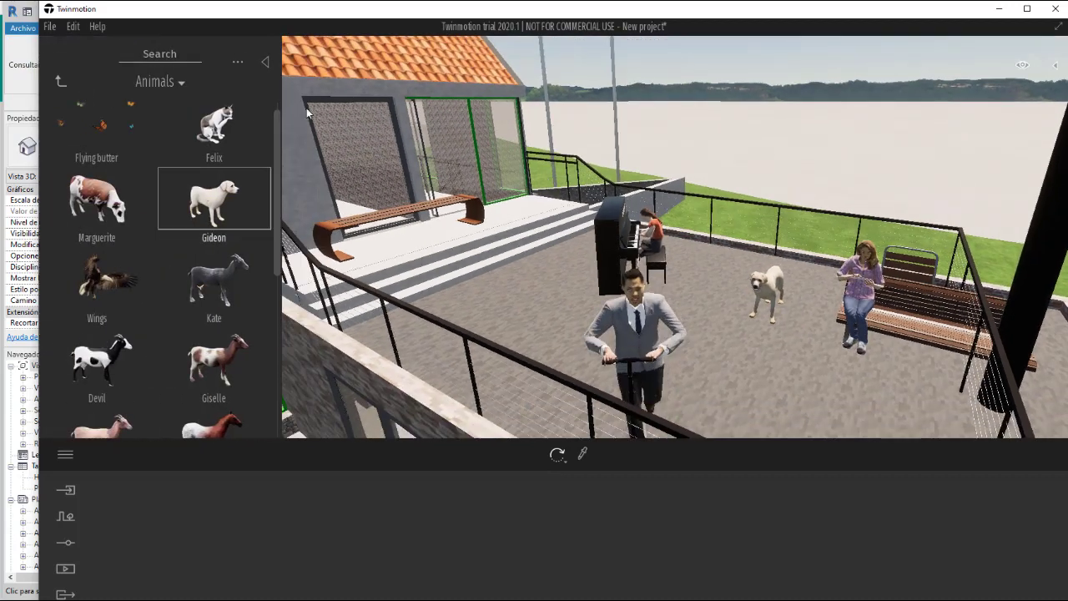
left_click_drag(511, 210, 771, 340)
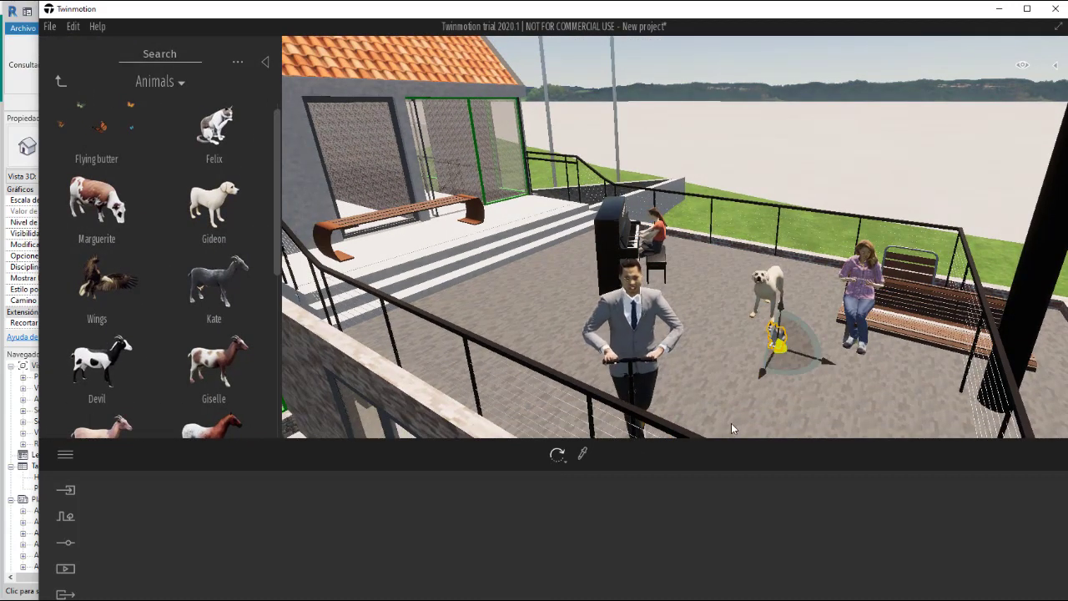
key("Escape")
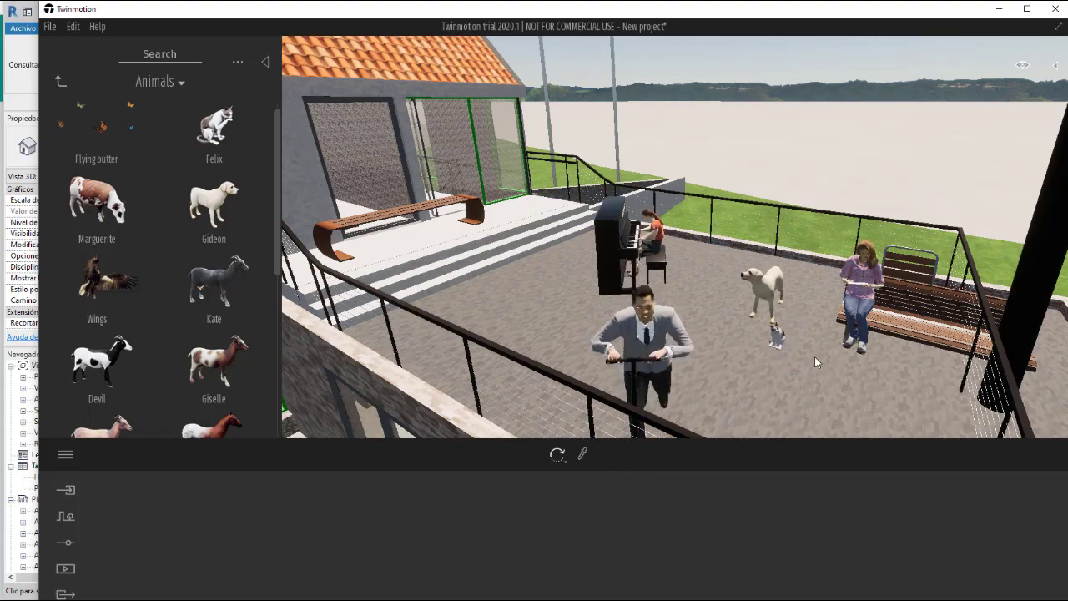
scroll(822, 305, "up", 3)
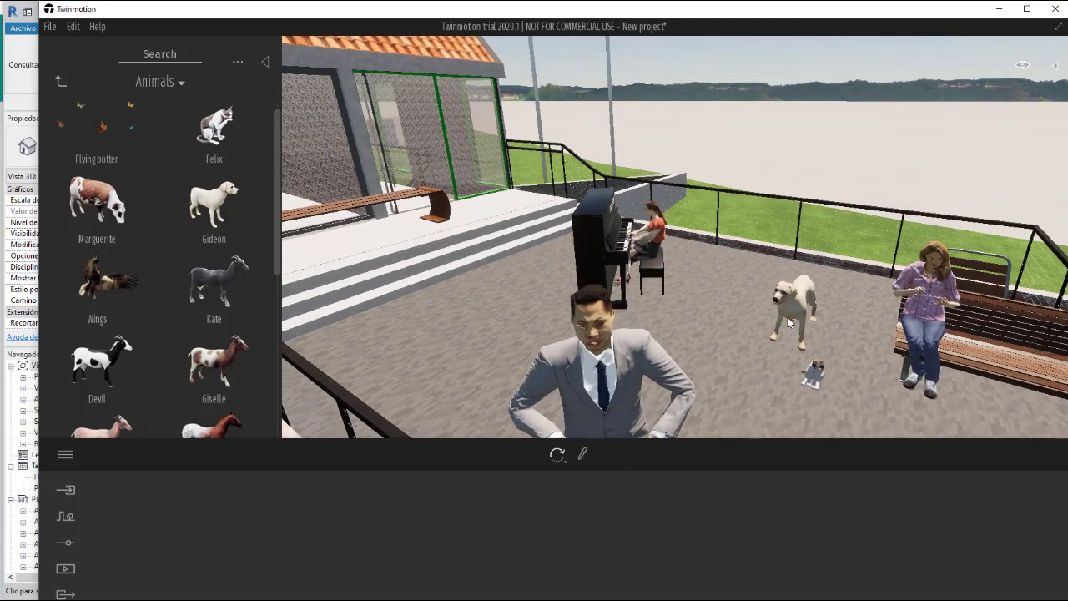
scroll(821, 310, "down", 4)
scroll(806, 305, "up", 4)
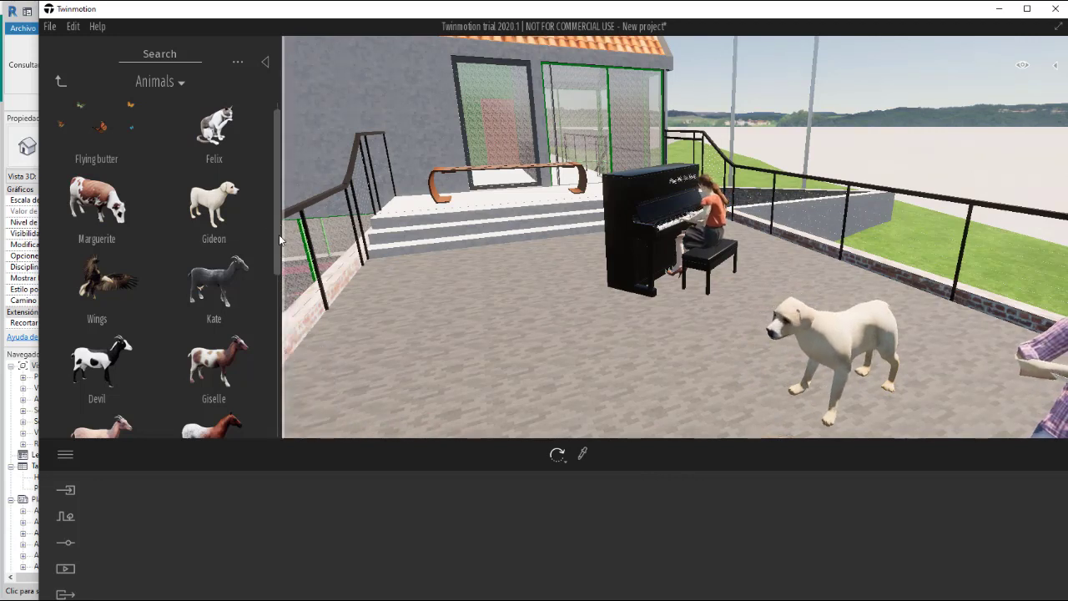
Step: Place the group of flying butterflies from the library's Animals on the terrace floor near the dog and select it
left_click_drag(279, 234, 296, 188)
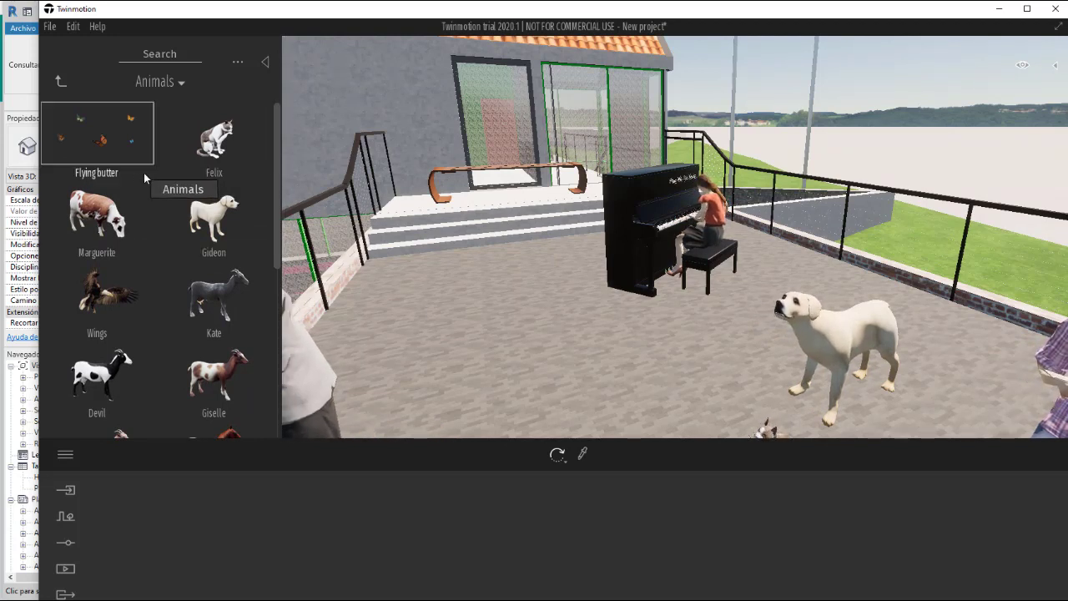
scroll(249, 153, "down", 1)
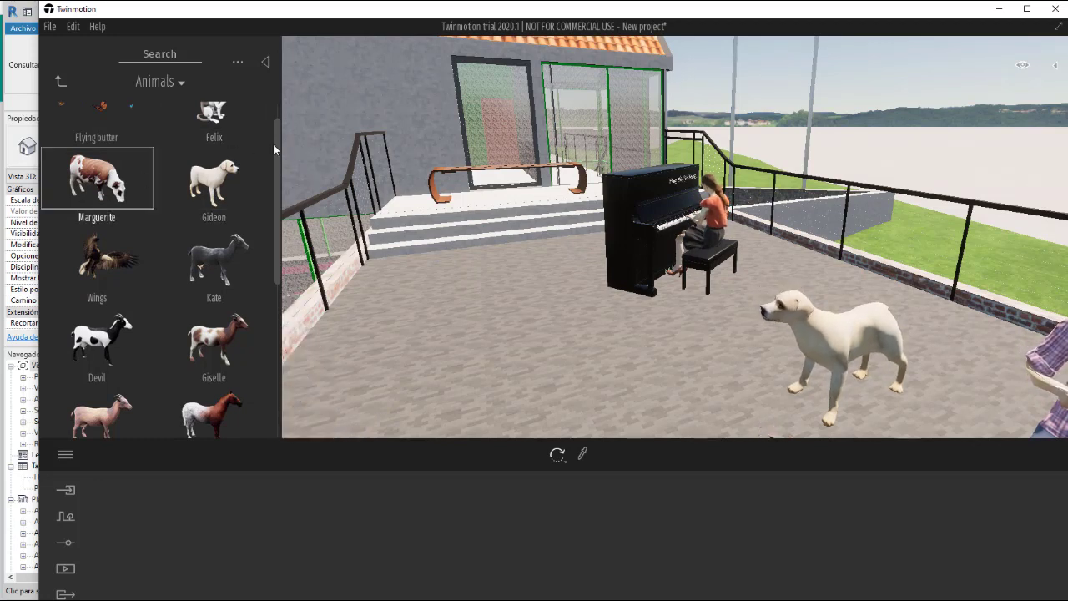
scroll(268, 245, "down", 1)
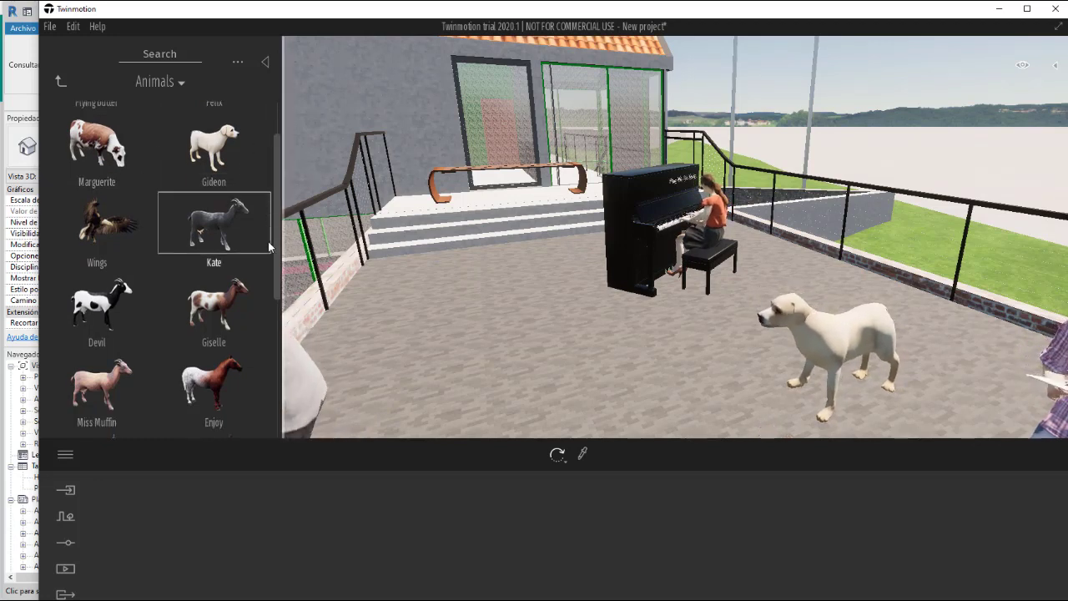
scroll(268, 241, "down", 6)
scroll(254, 222, "up", 7)
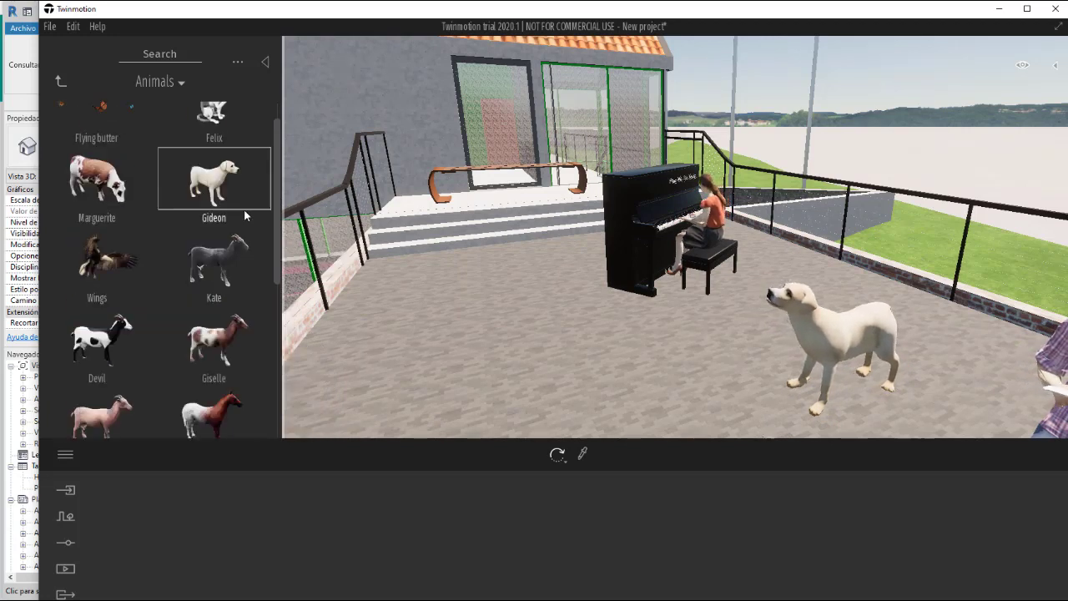
scroll(205, 186, "up", 1)
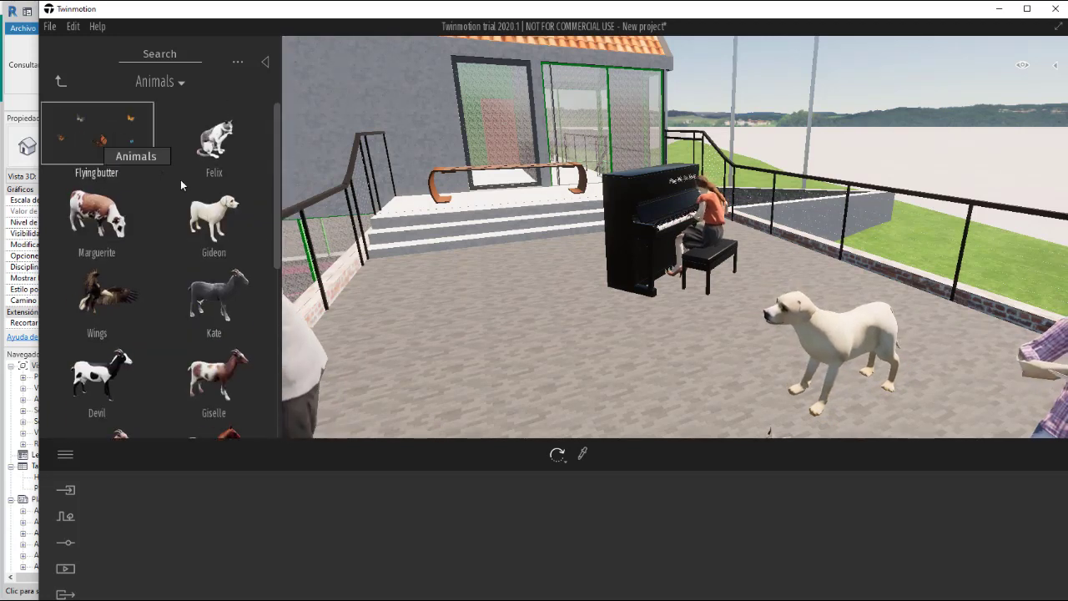
left_click_drag(181, 184, 826, 388)
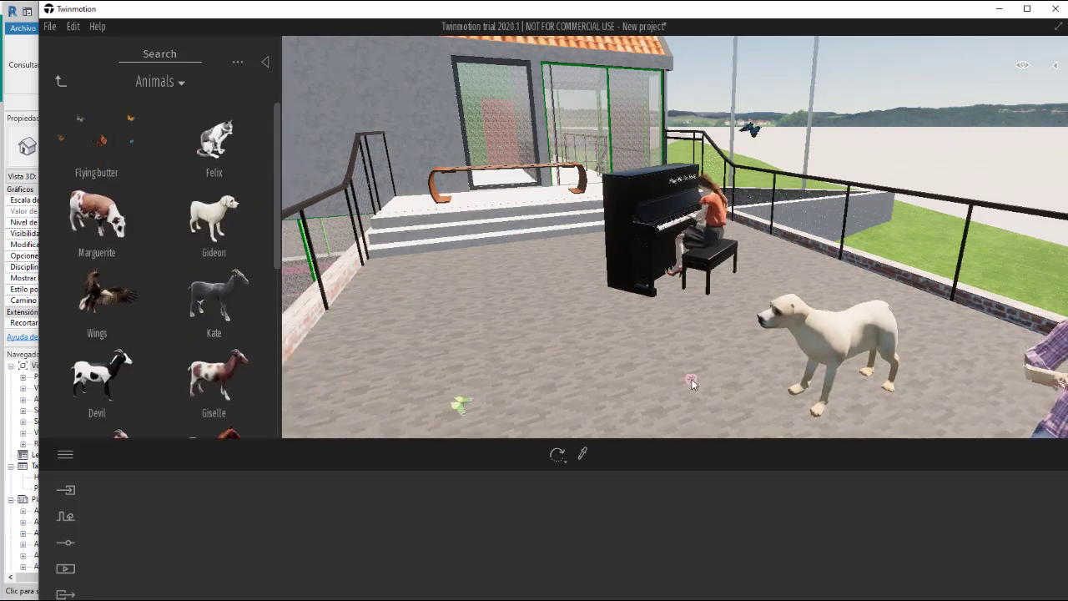
left_click(691, 379)
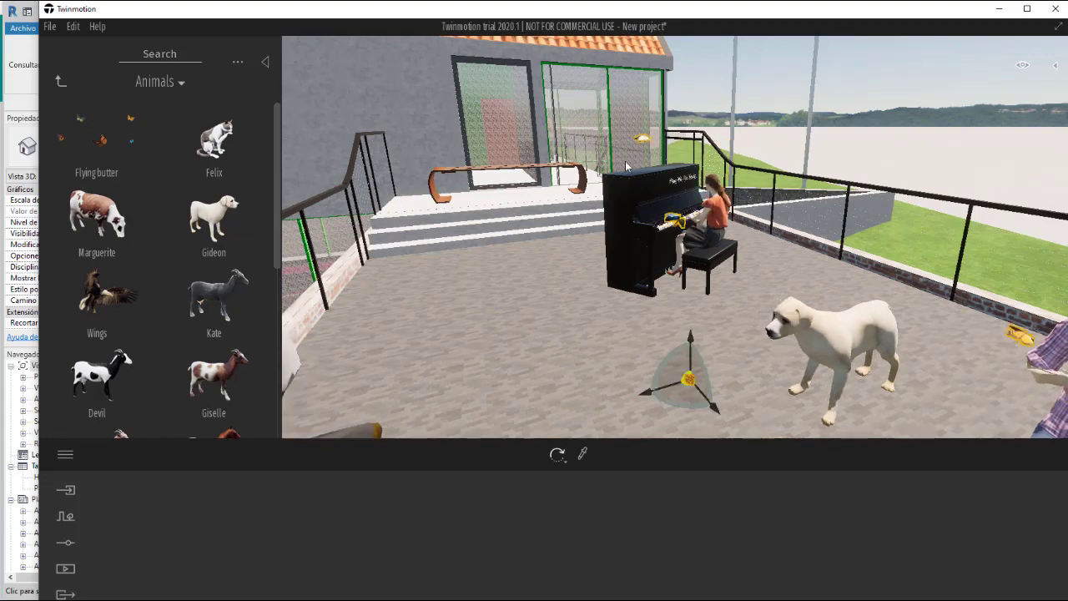
Step: Scale the group of flying butterflies on the terrace uniformly to about 2.00
scroll(682, 283, "down", 3)
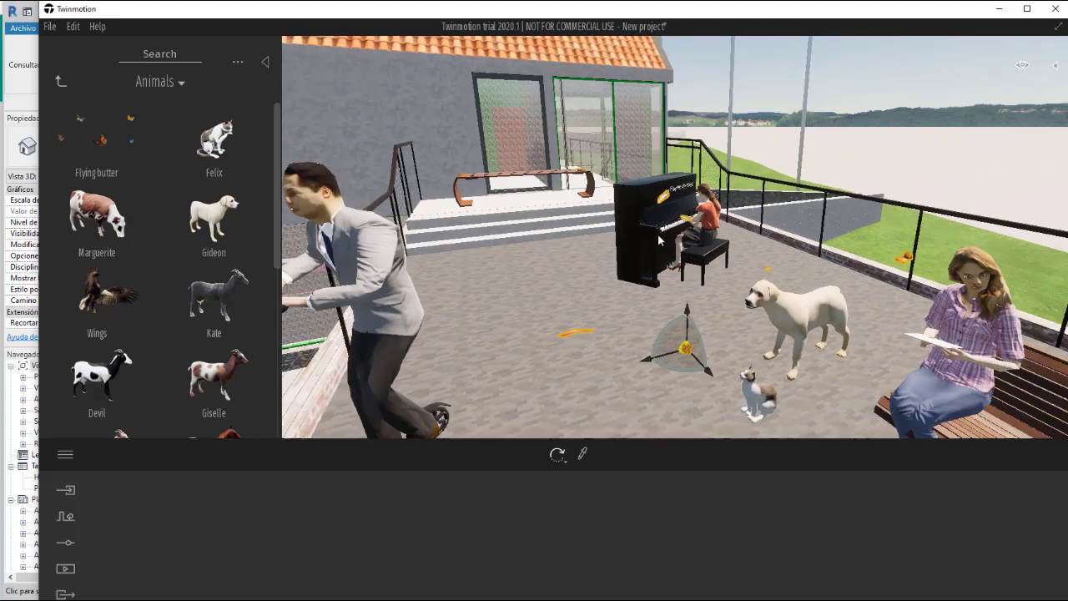
scroll(697, 285, "down", 1)
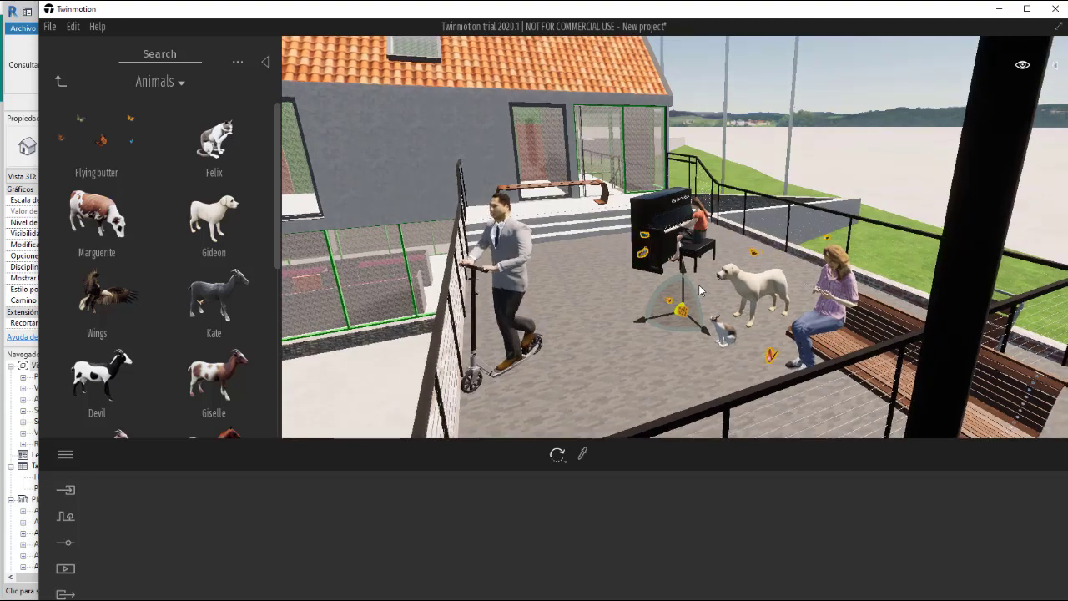
scroll(699, 285, "down", 3)
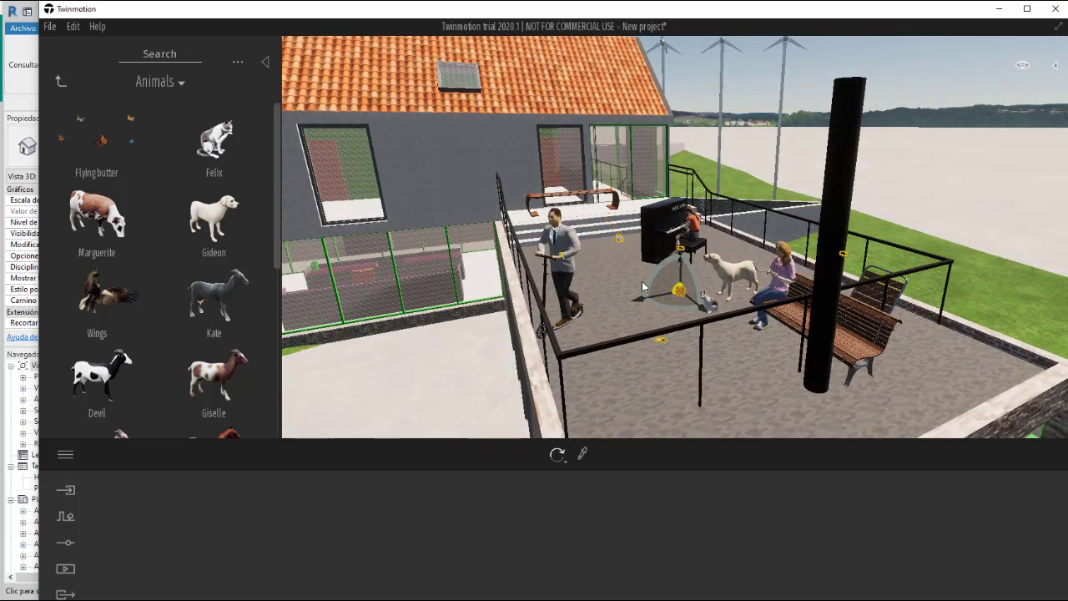
middle_click_drag(678, 289, 488, 291, "shift")
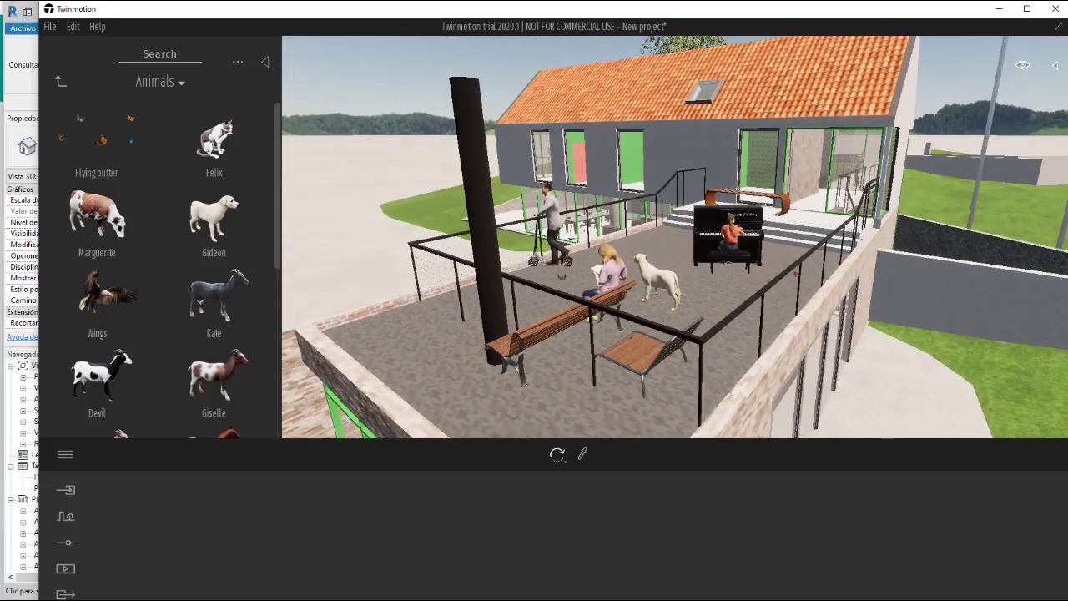
left_click_drag(649, 275, 652, 276)
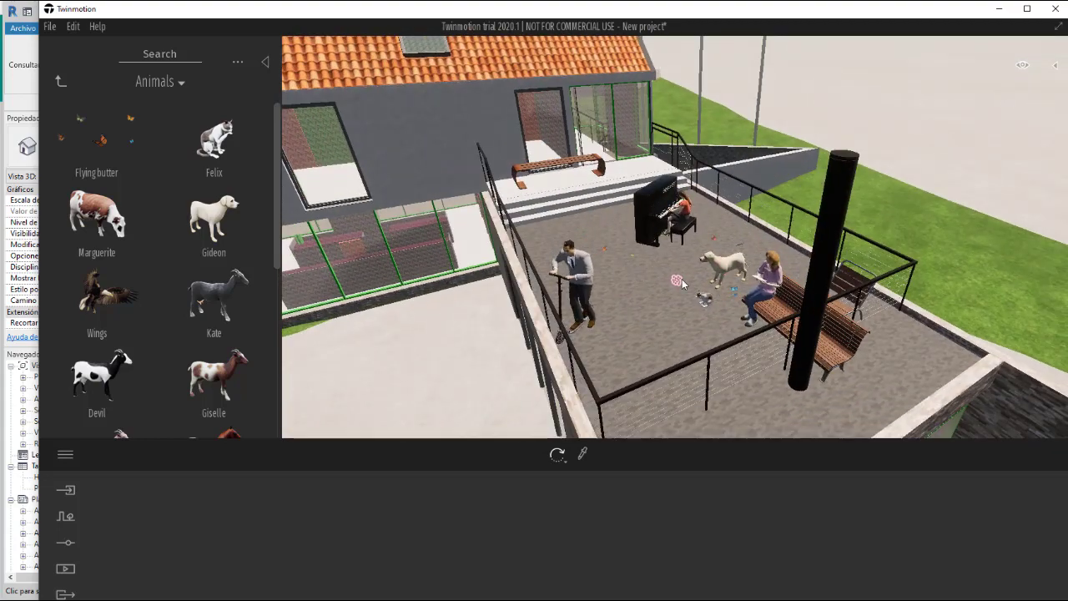
left_click(683, 283)
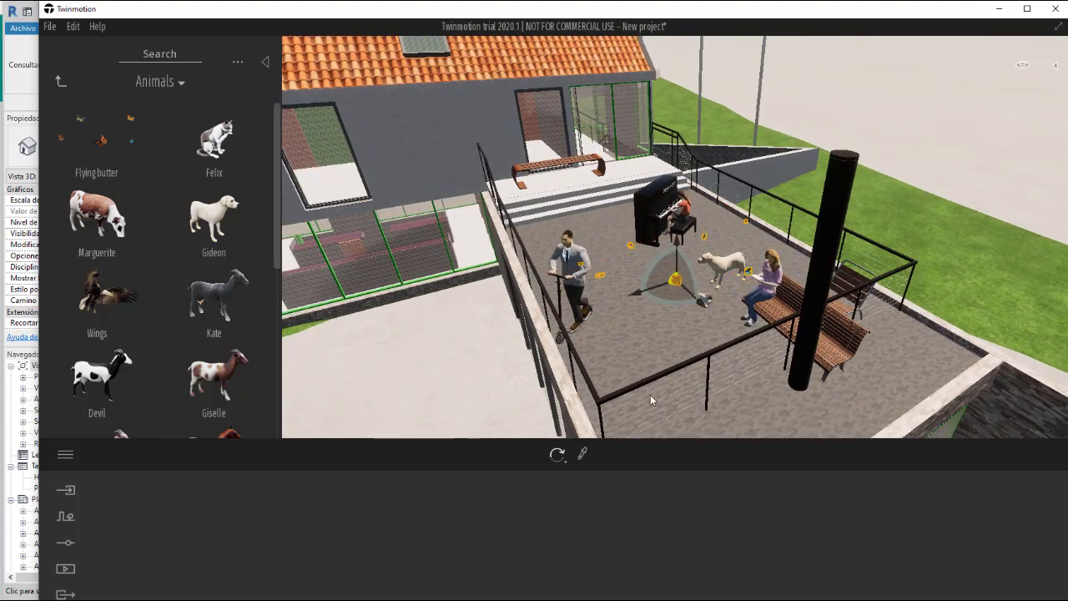
mouse_move(559, 455)
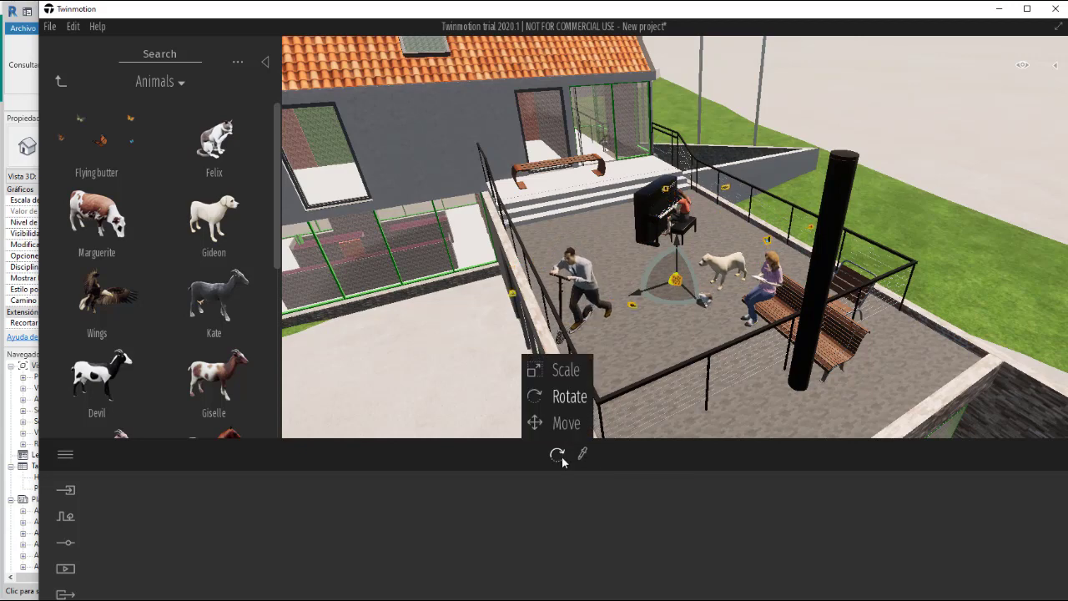
left_click(568, 370)
left_click_drag(643, 291, 632, 293)
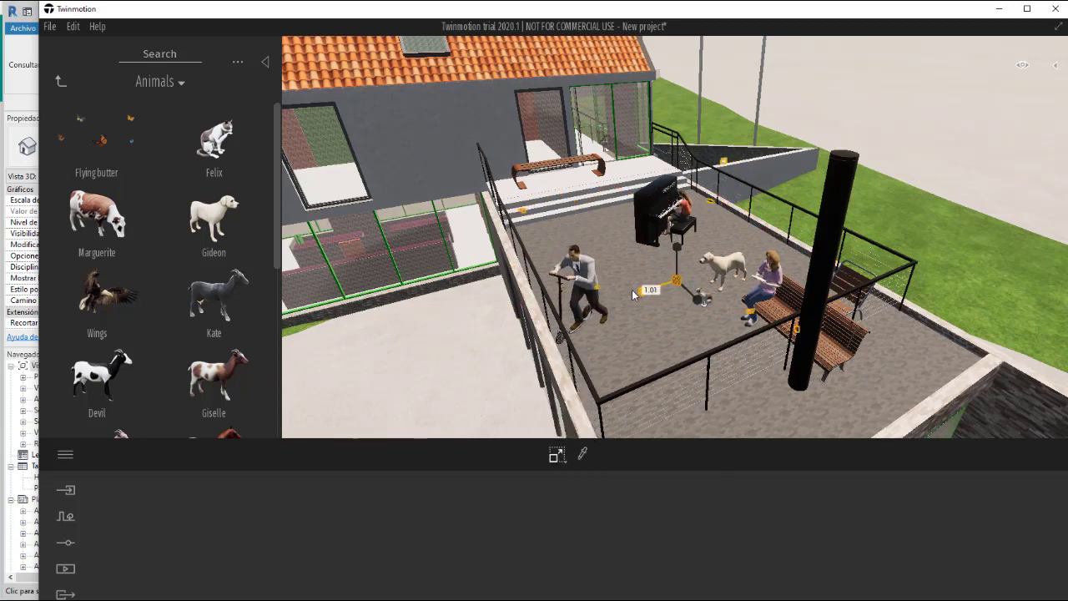
left_click_drag(552, 305, 742, 195)
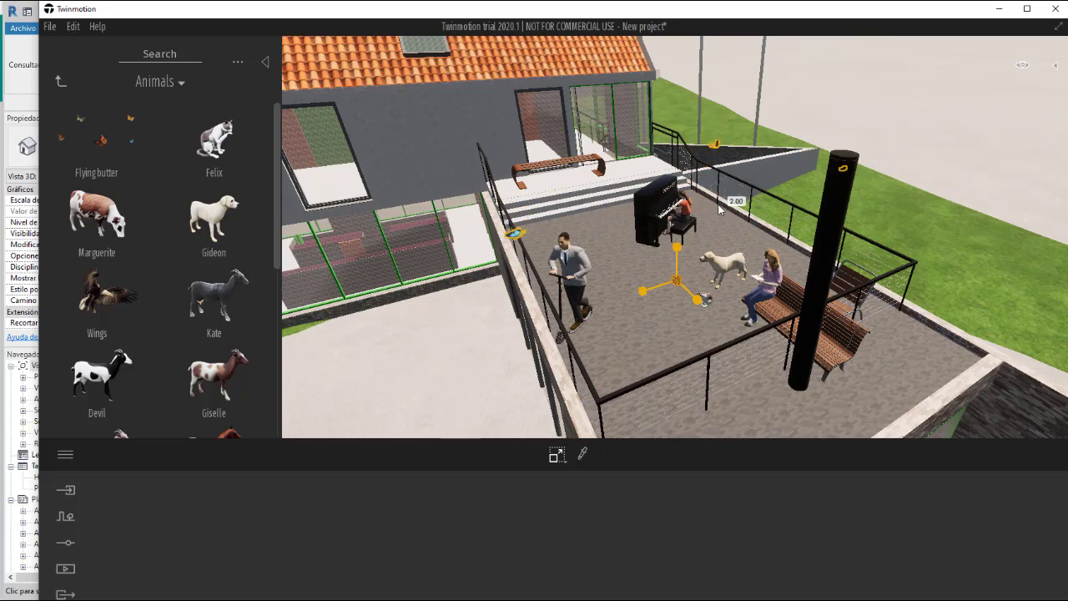
left_click_drag(692, 224, 692, 301)
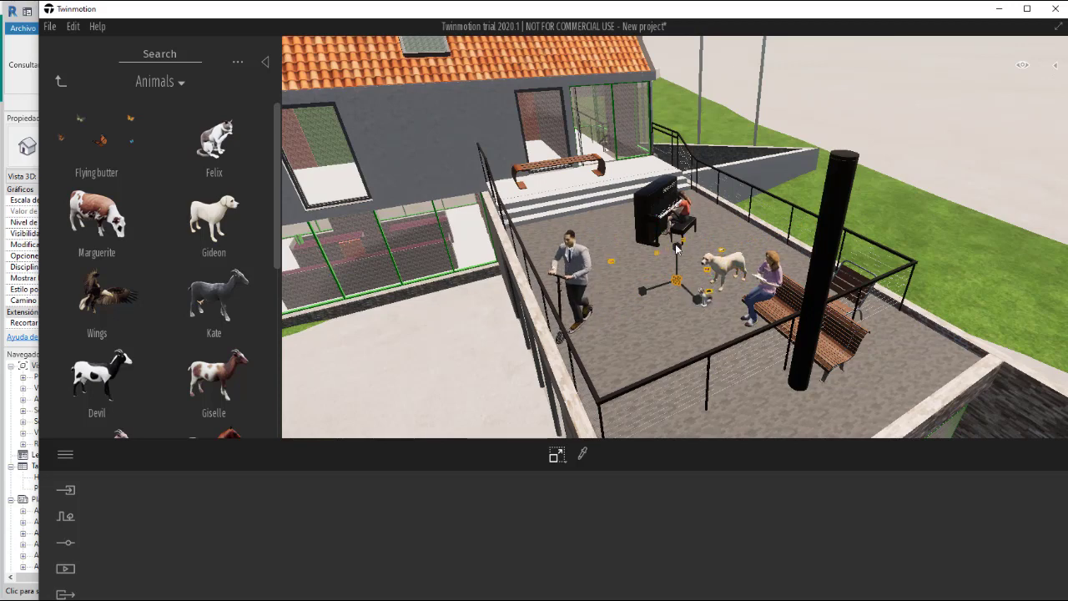
Step: Enlarge the Betty character together with her piano uniformly using Scale, and deselect it
left_click(647, 206)
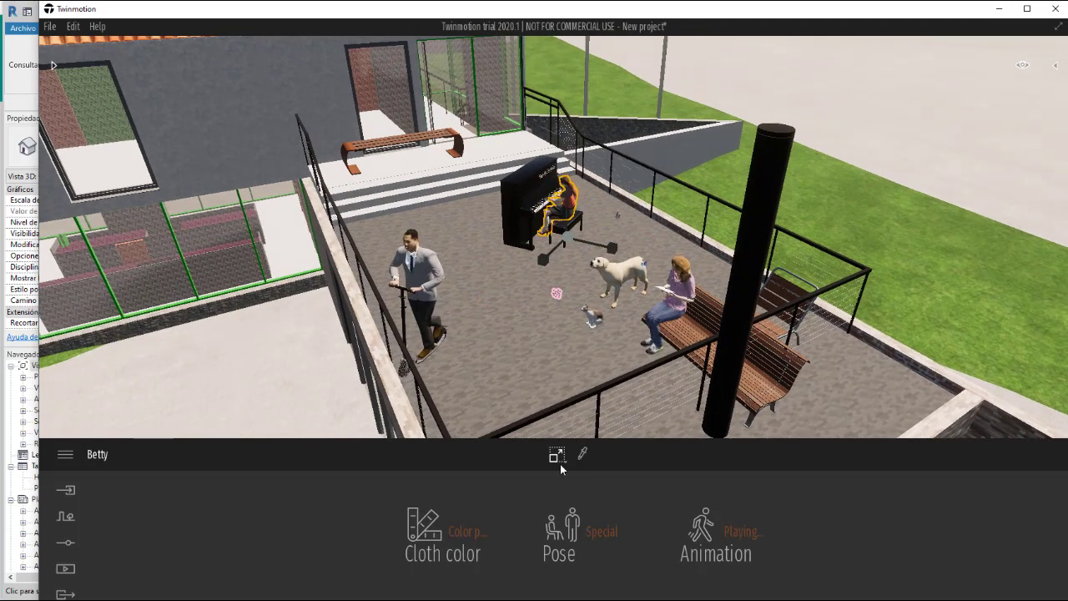
left_click(567, 462)
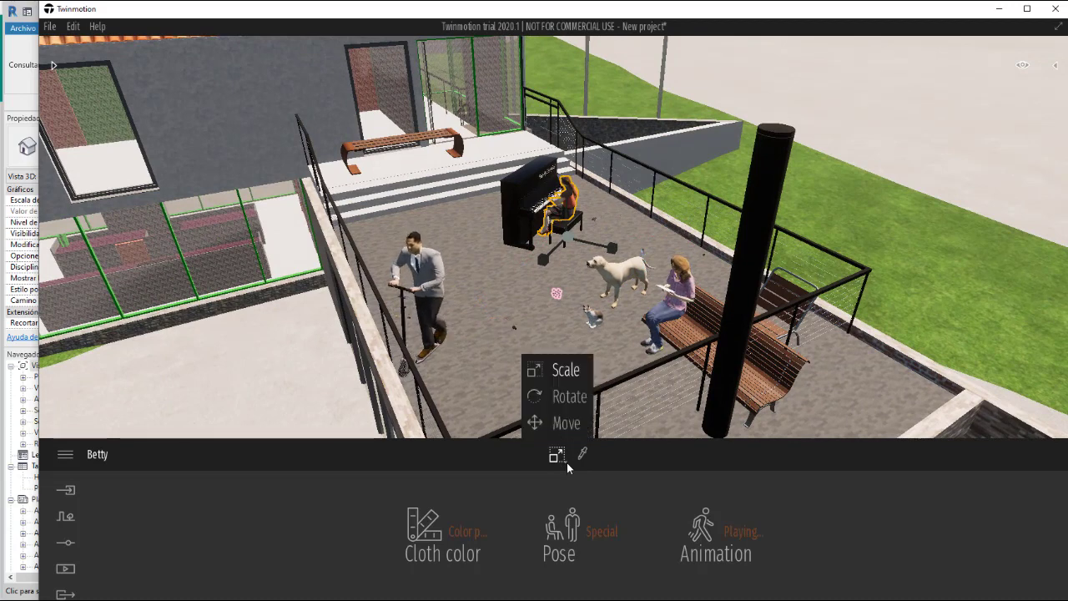
left_click(567, 370)
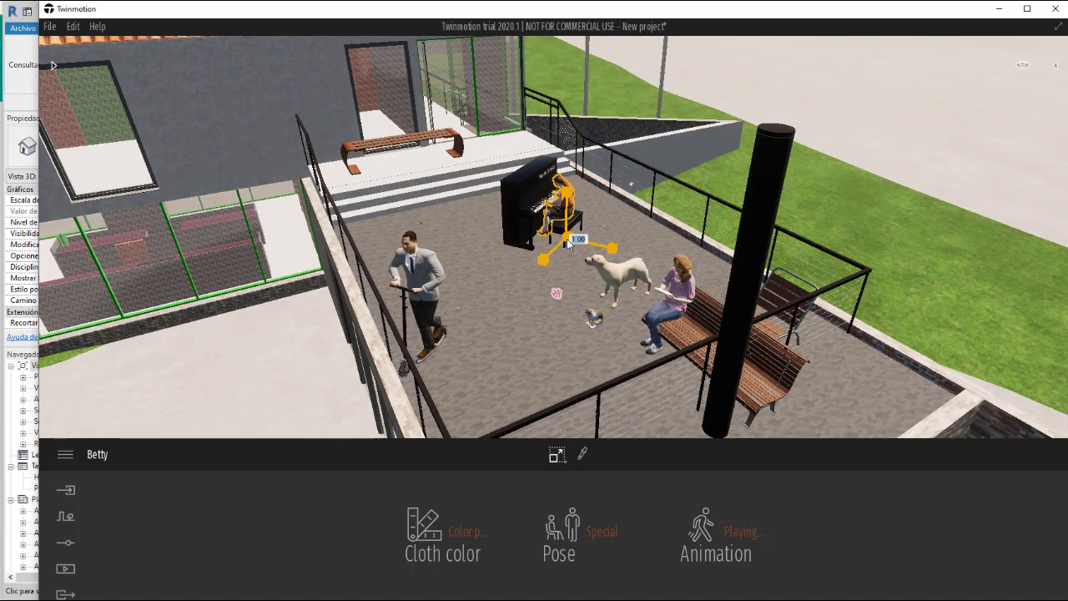
left_click_drag(567, 242, 578, 205)
left_click_drag(617, 250, 601, 267)
left_click(573, 230)
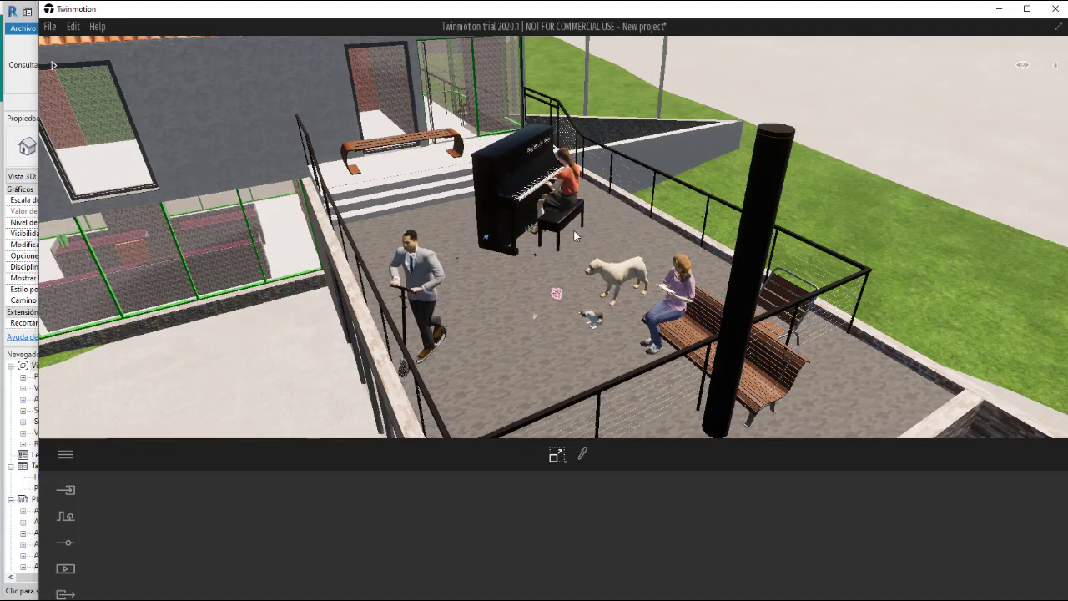
Step: Place the Vixen 3 seater from the library's Livingroom Sofas by the brick wall behind the ottomans in the room below the terrace
middle_click_drag(573, 222, 442, 171, "shift")
middle_click_drag(534, 234, 443, 233, "shift")
left_click_drag(351, 209, 571, 240)
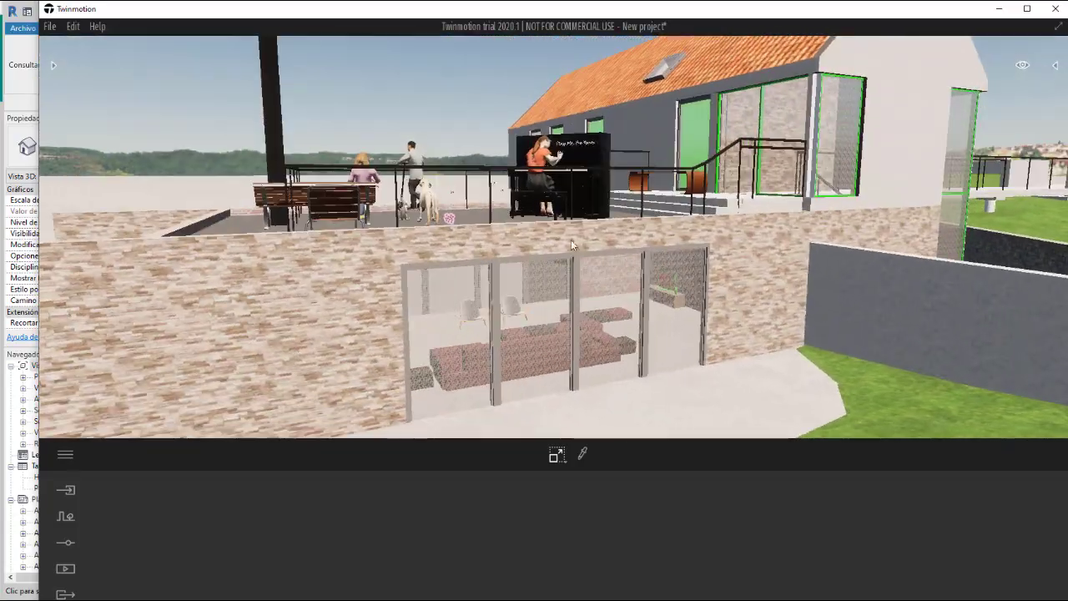
scroll(556, 342, "up", 6)
middle_click_drag(534, 315, 534, 158)
scroll(534, 222, "up", 8)
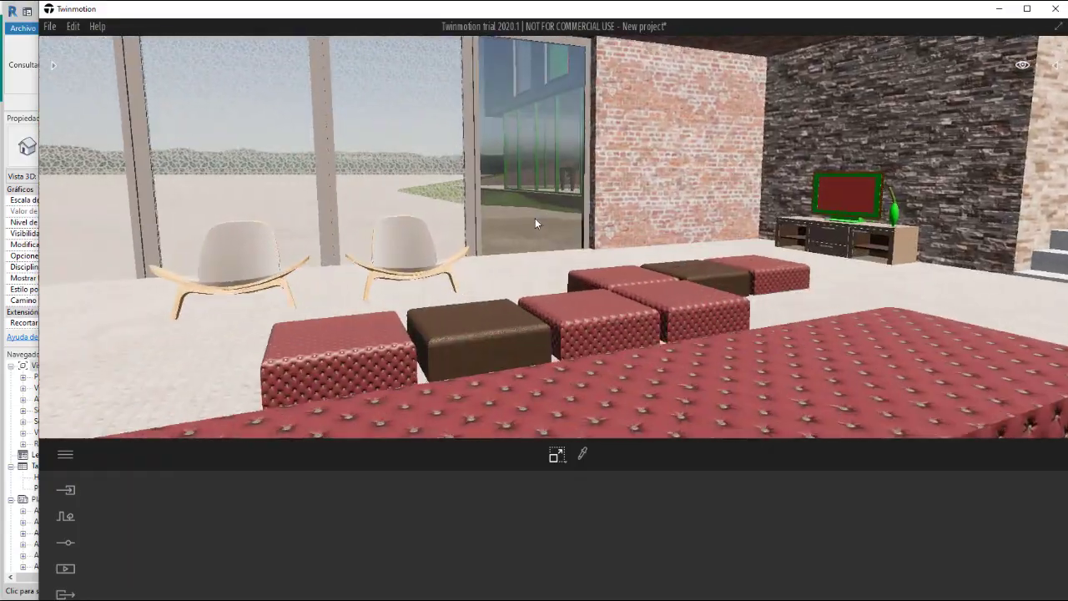
middle_click_drag(537, 218, 584, 250, "shift")
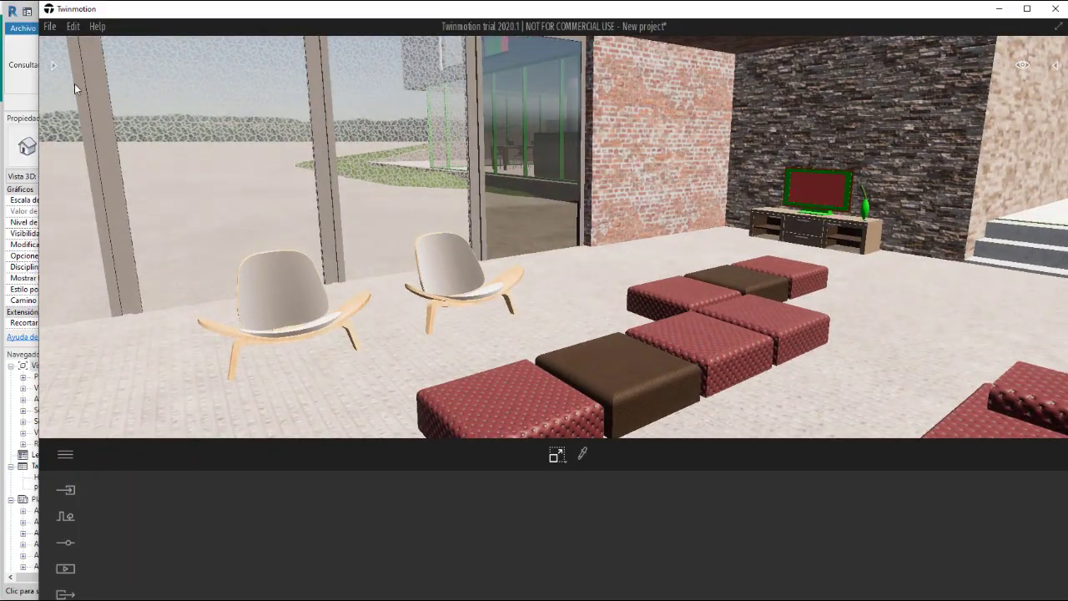
left_click(52, 65)
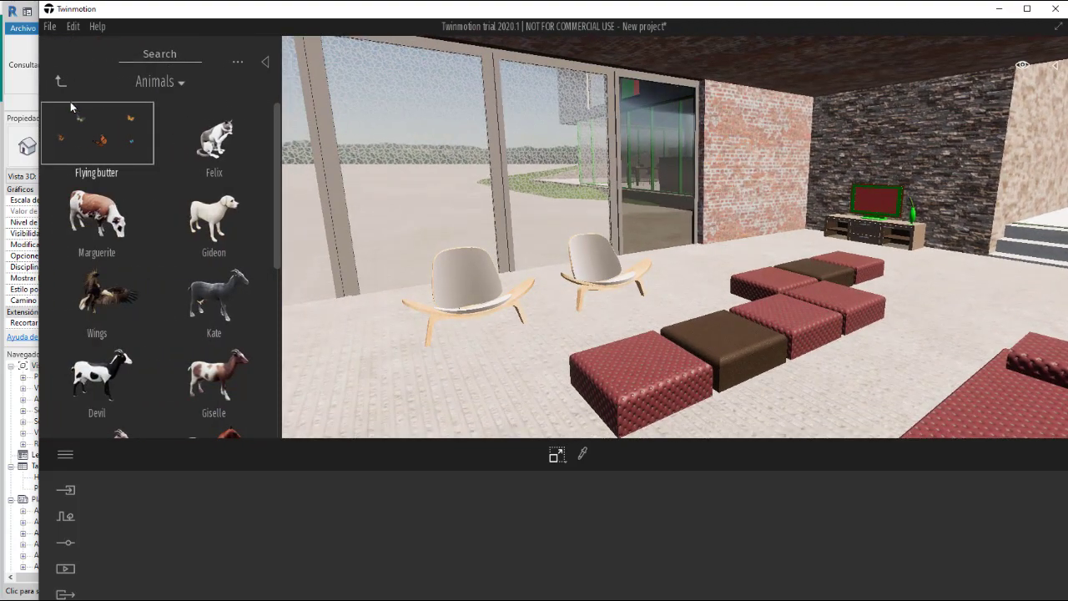
left_click(63, 83)
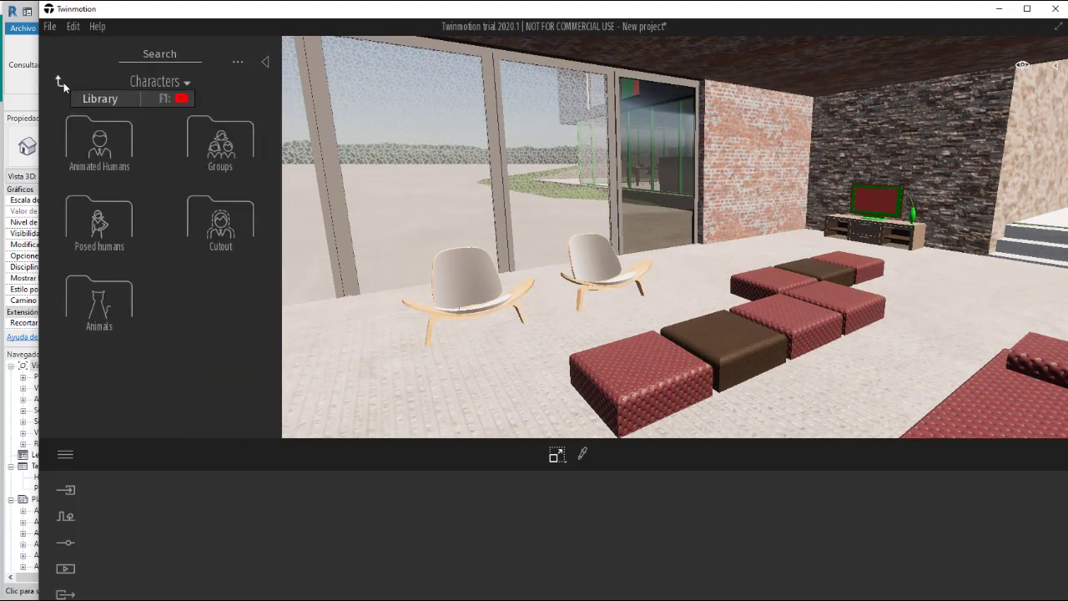
left_click(56, 80)
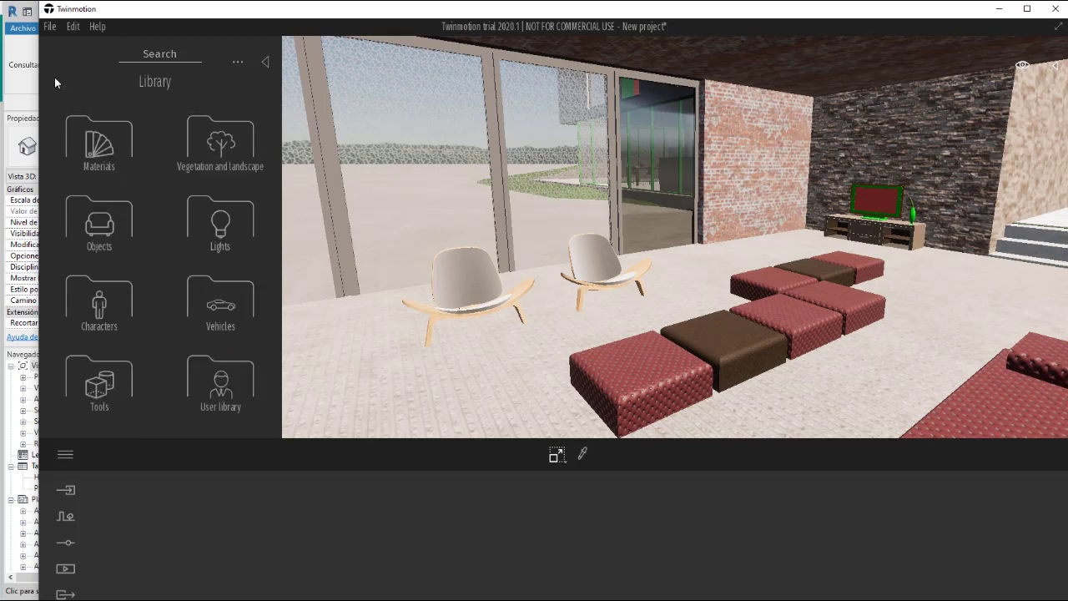
left_click(107, 223)
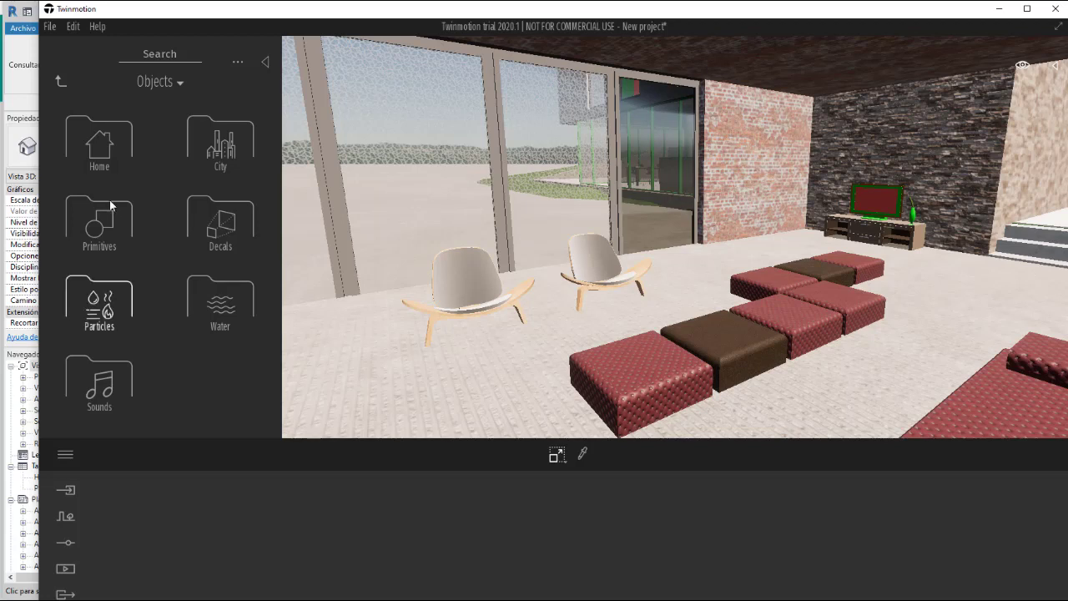
left_click(102, 147)
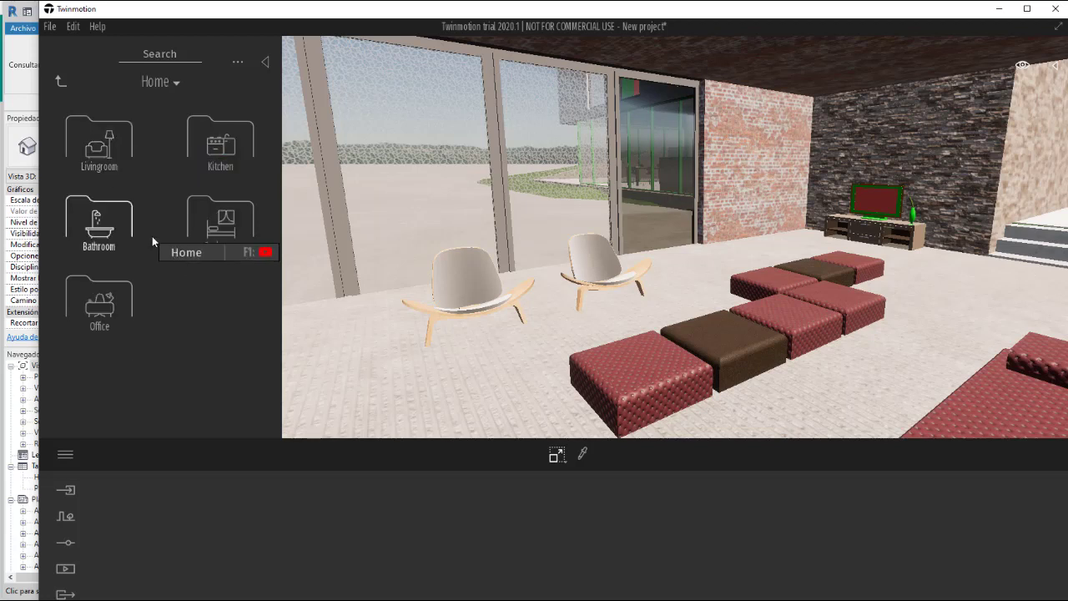
left_click(102, 156)
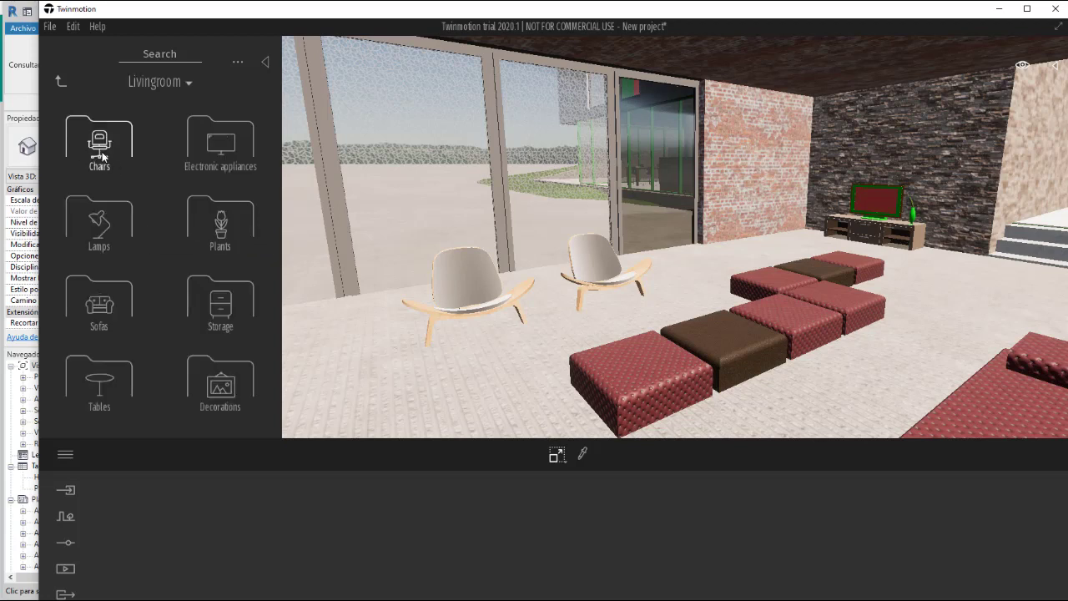
left_click(97, 309)
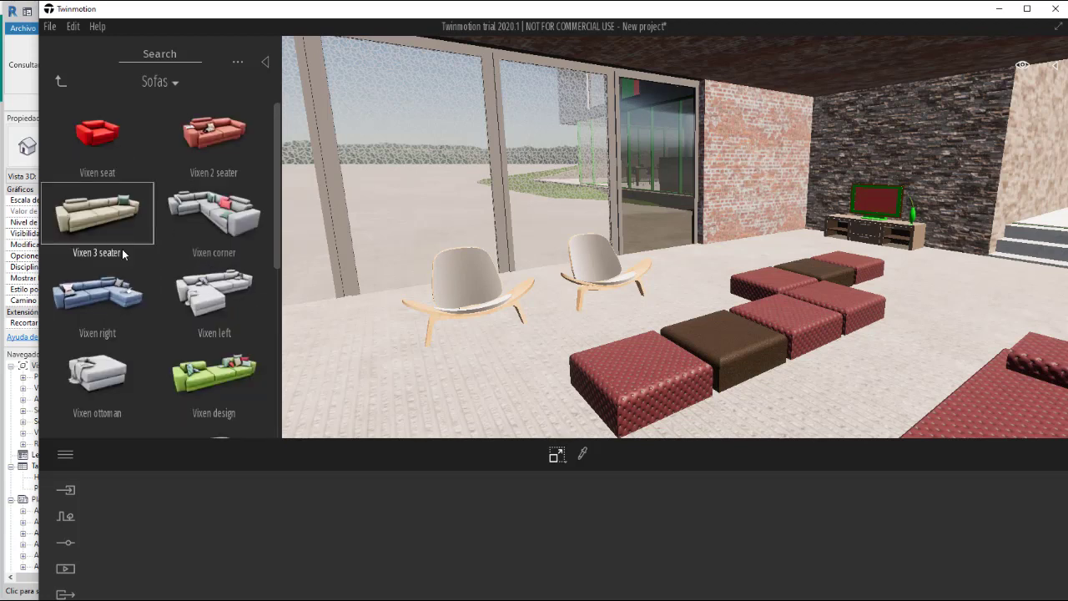
left_click_drag(98, 218, 746, 253)
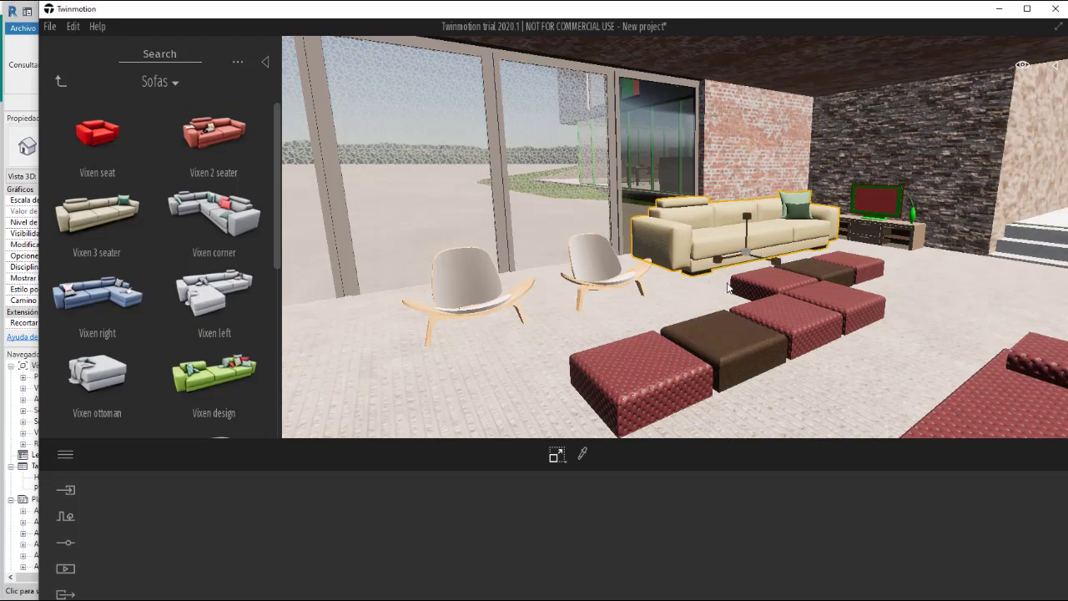
Step: Place the Vixen right sofa from the library on the living room floor next to the two wooden lounge chairs
middle_click_drag(730, 284, 626, 275, "shift")
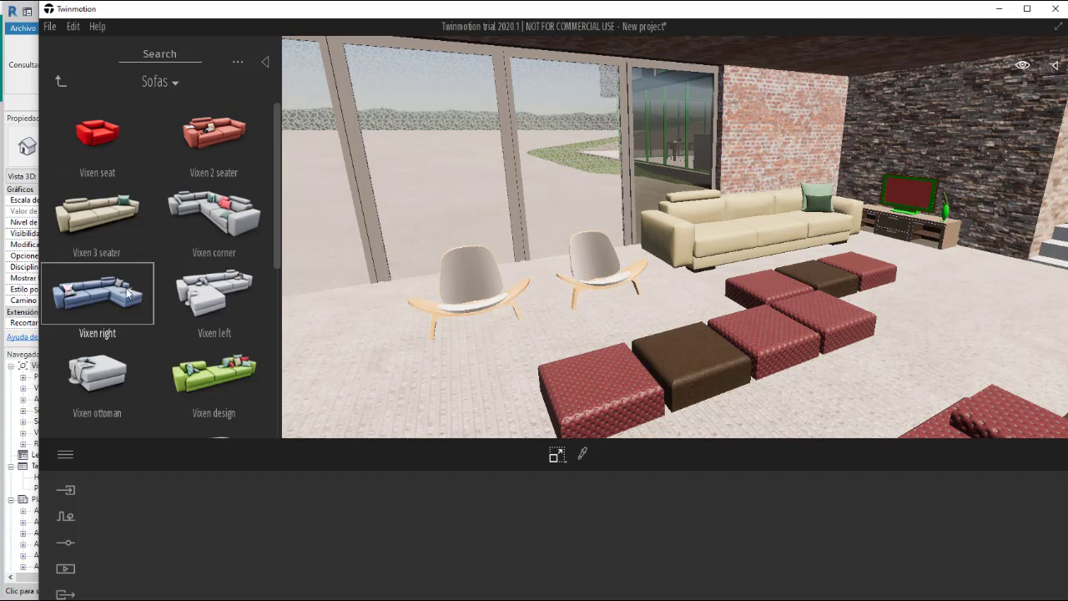
left_click_drag(183, 303, 323, 385)
left_click(522, 317)
scroll(522, 315, "down", 3)
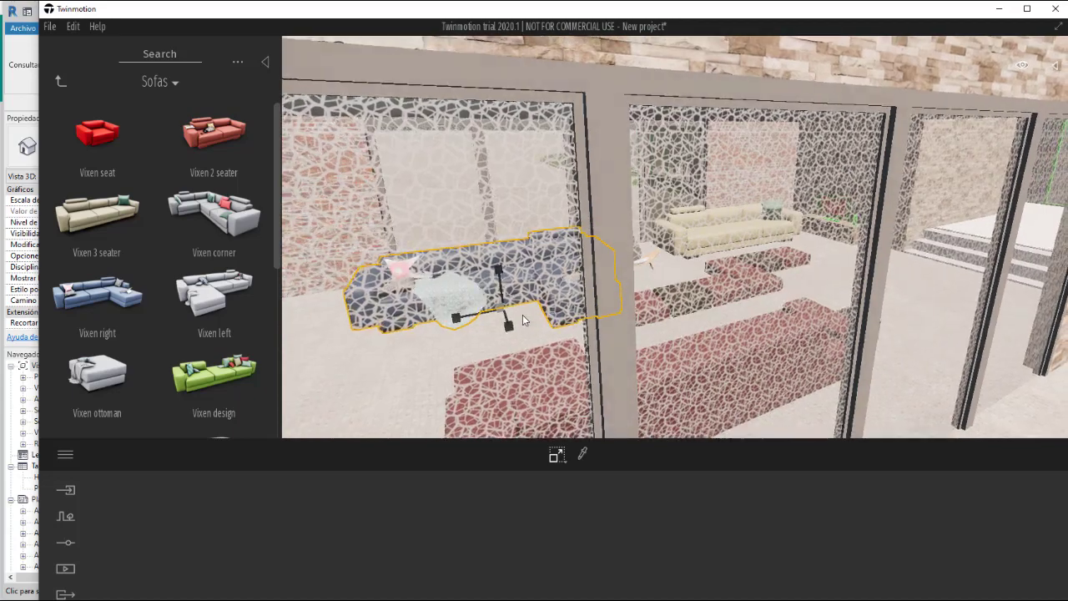
middle_click_drag(522, 315, 509, 308, "shift")
scroll(513, 282, "up", 8)
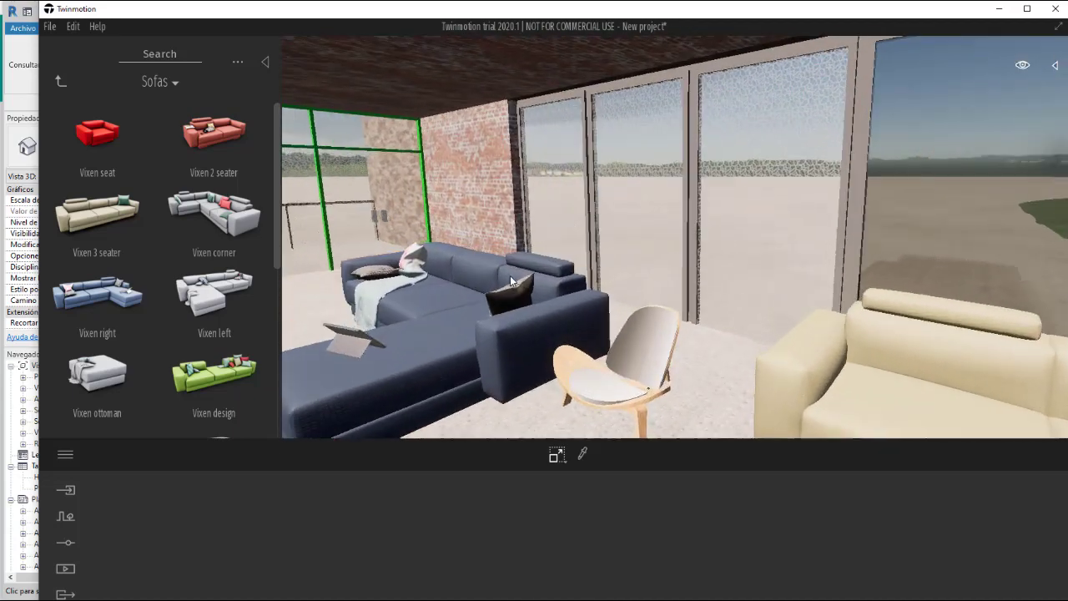
Step: Rotate the Vixen right sofa away from the lounge chairs and move it back into the brick corner near the hanging fireplace
scroll(510, 276, "down", 5)
left_click(489, 288)
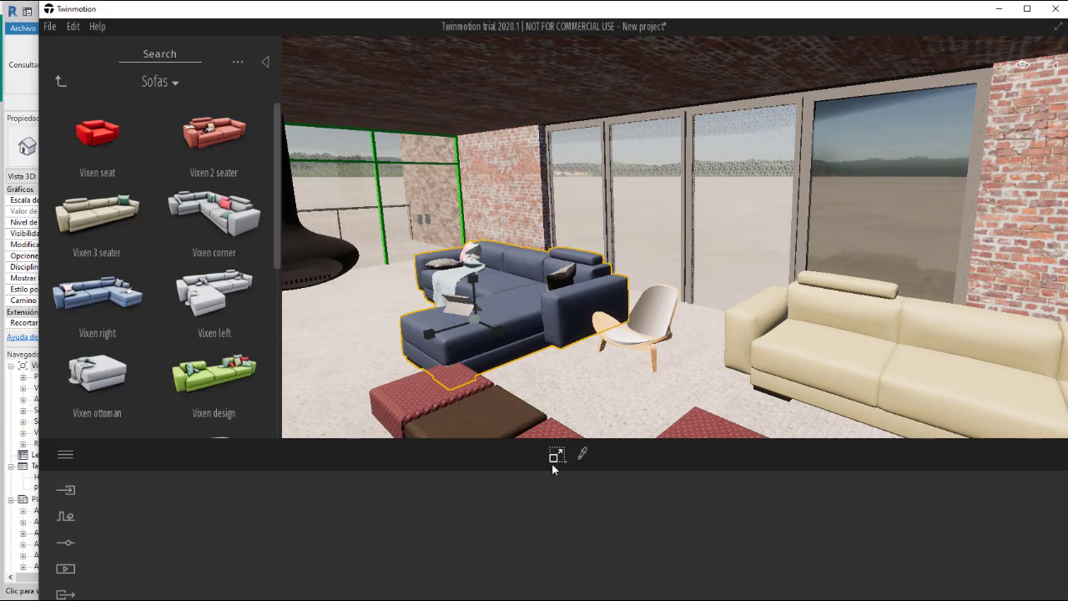
mouse_move(567, 462)
left_click(574, 400)
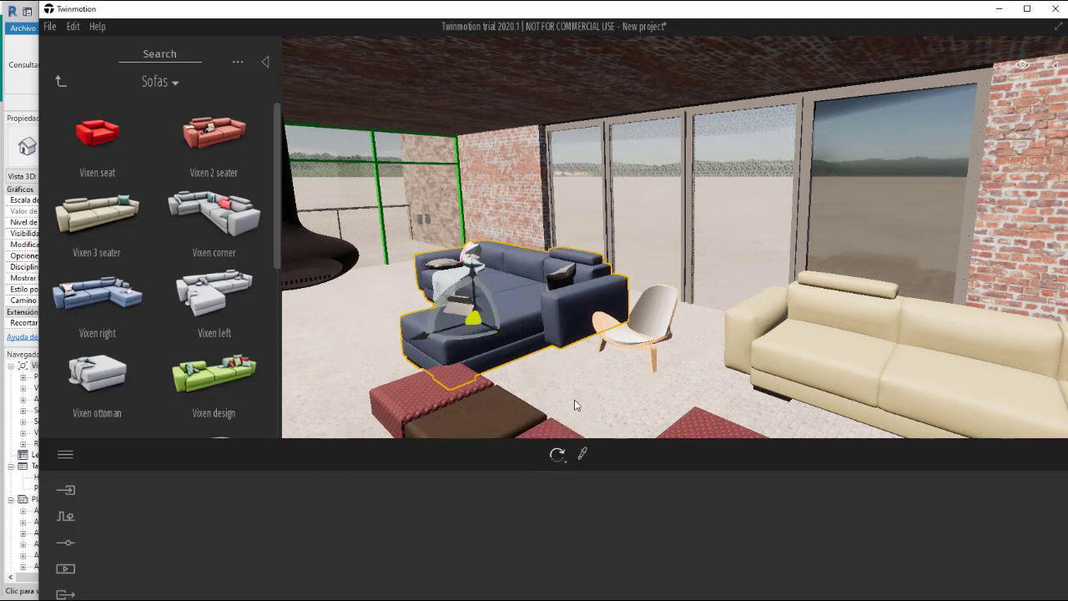
left_click_drag(462, 337, 549, 335)
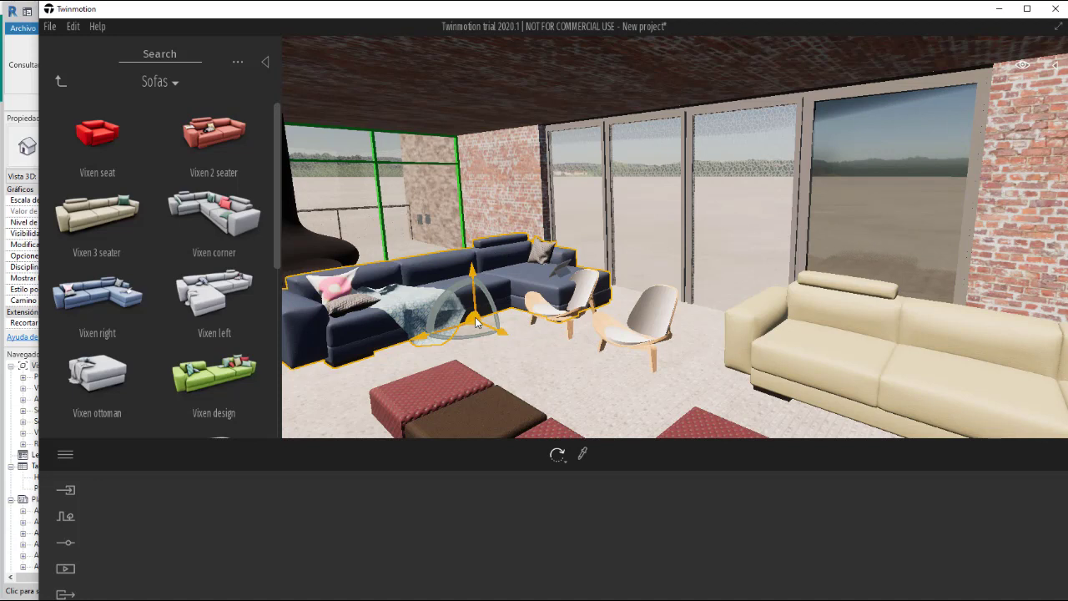
left_click_drag(475, 322, 435, 284)
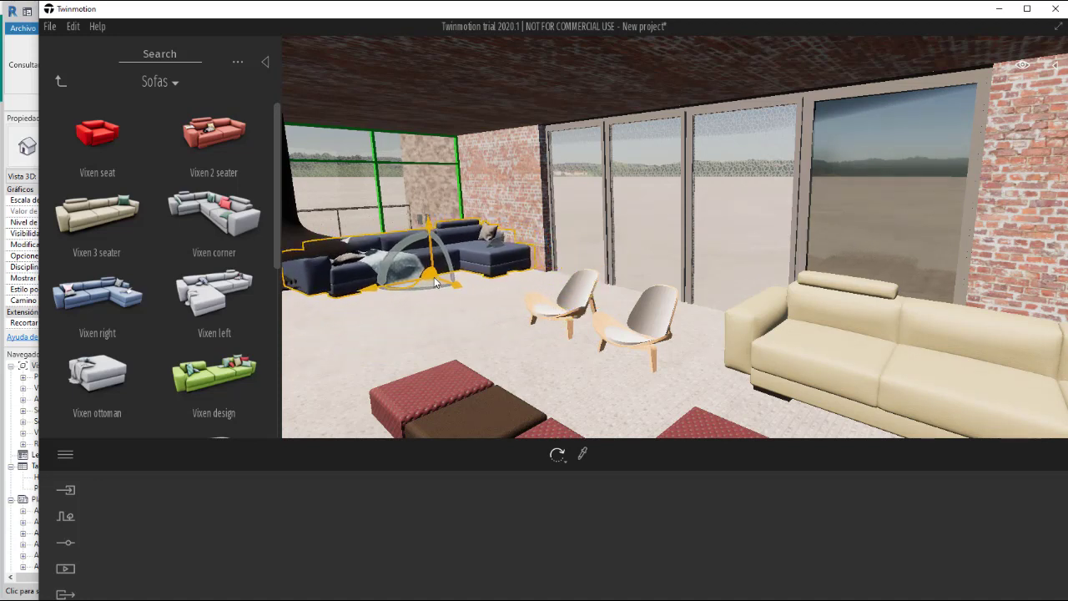
Step: Rotate the blue Vixen right sofa near the hanging fireplace so its back faces the brick wall, and deselect it
middle_click_drag(435, 283, 751, 292, "shift")
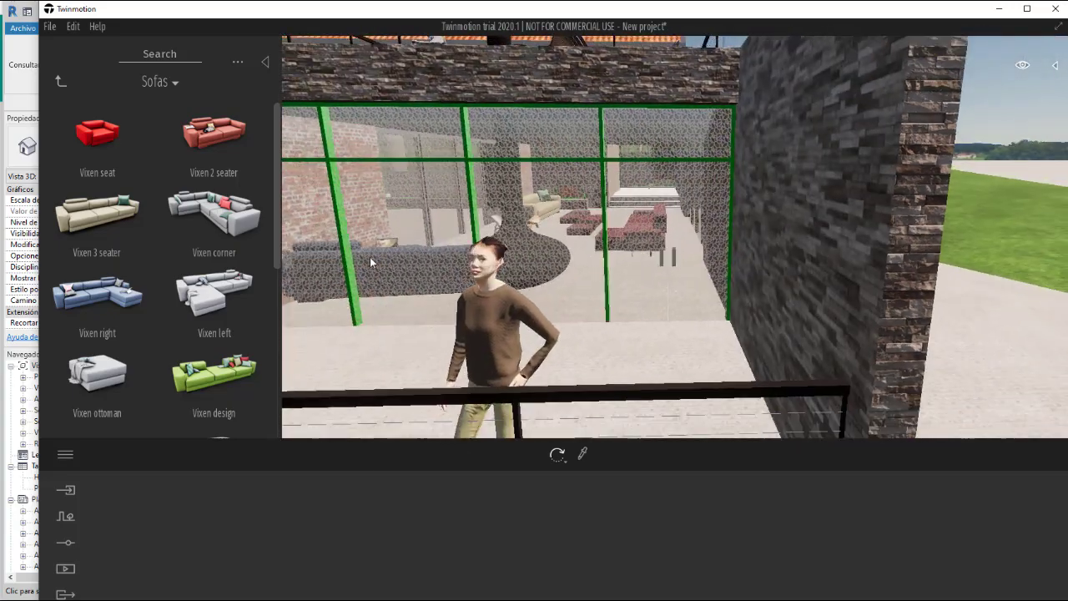
scroll(383, 254, "up", 5)
middle_click_drag(397, 250, 438, 330, "shift")
scroll(396, 249, "up", 5)
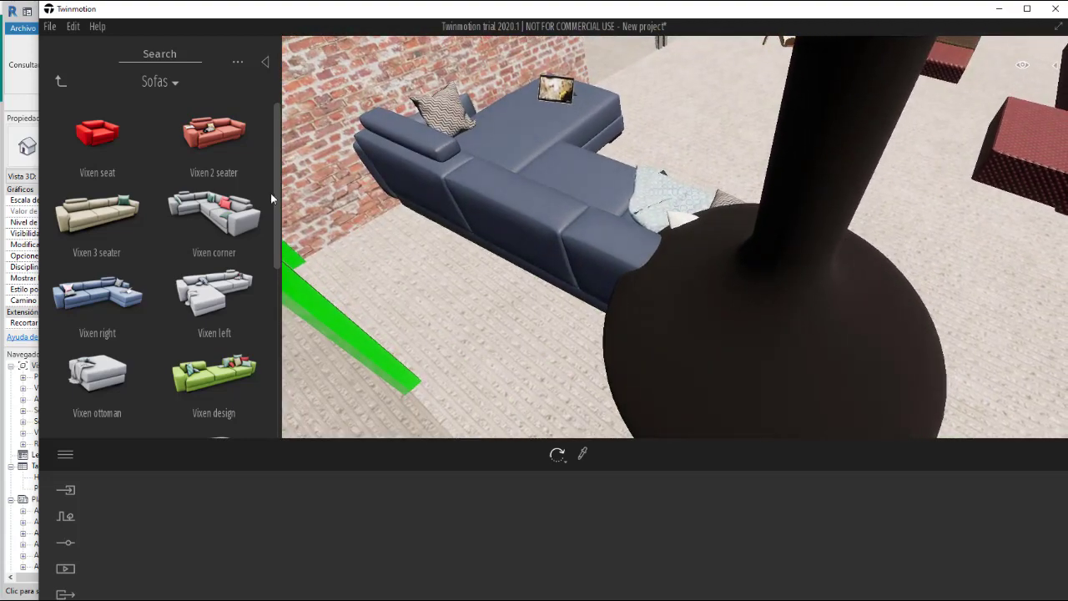
left_click(489, 200)
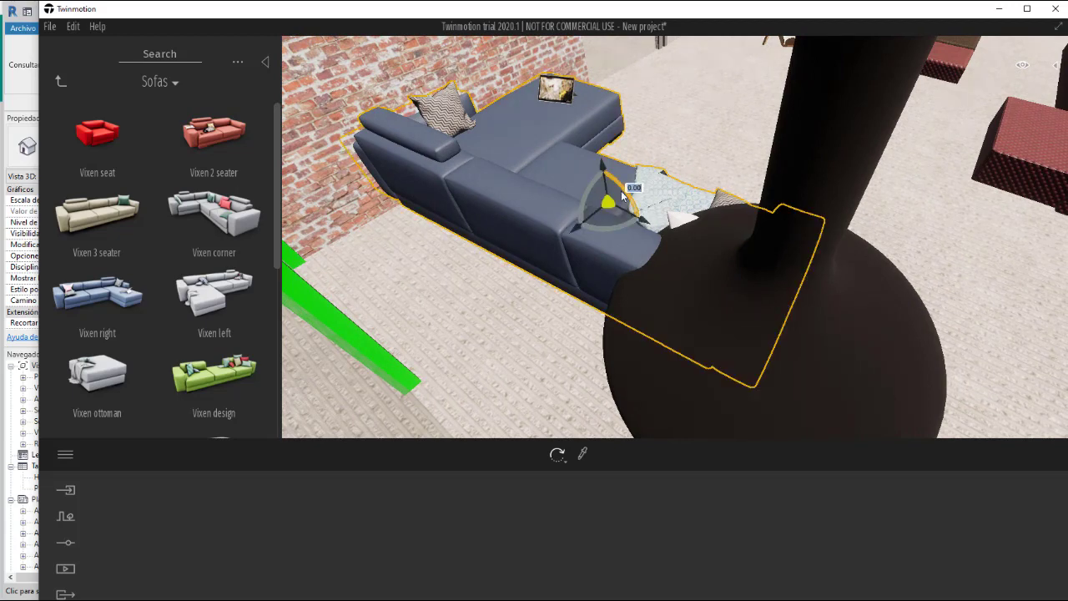
left_click_drag(621, 222, 535, 229)
key("Escape")
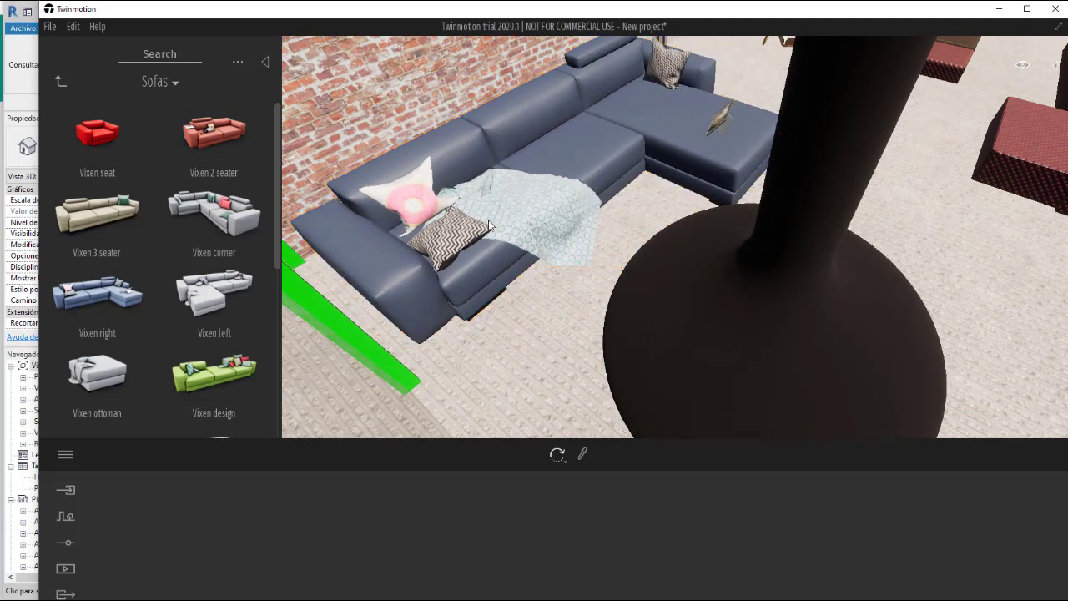
Step: Move the blue Vixen right sofa sideways so its backrest sits close against the brick wall
middle_click_drag(489, 217, 633, 203, "shift")
scroll(655, 204, "up", 3)
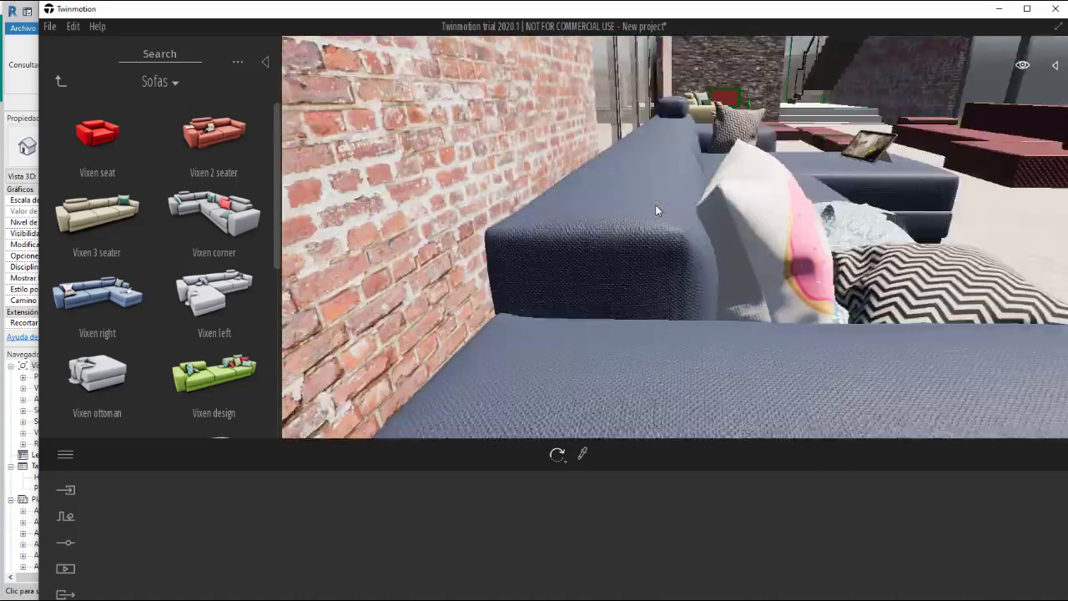
left_click(656, 210)
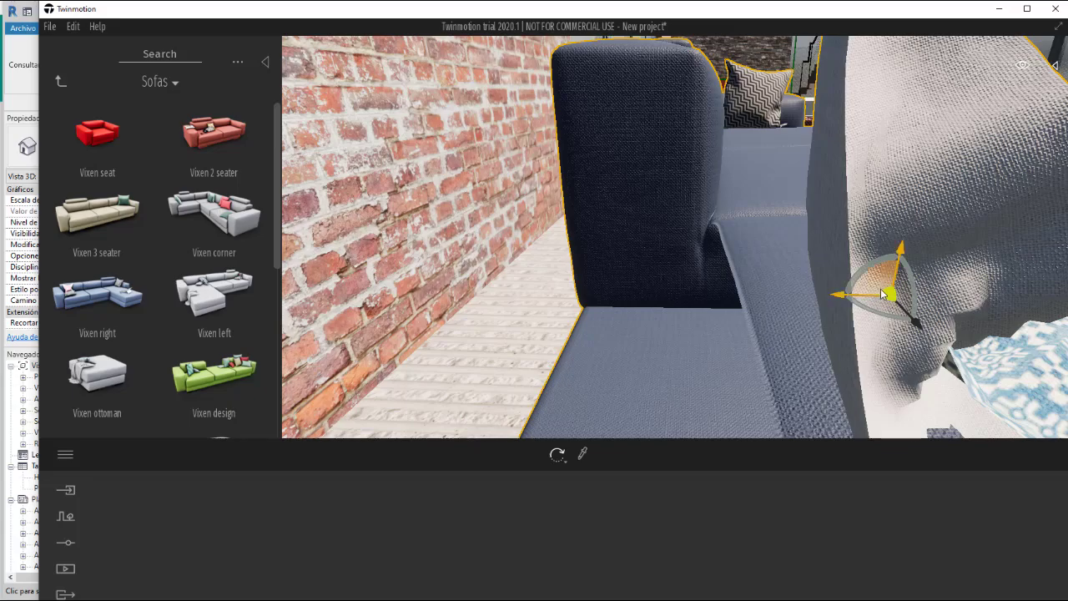
left_click_drag(872, 292, 695, 239)
scroll(797, 290, "down", 10)
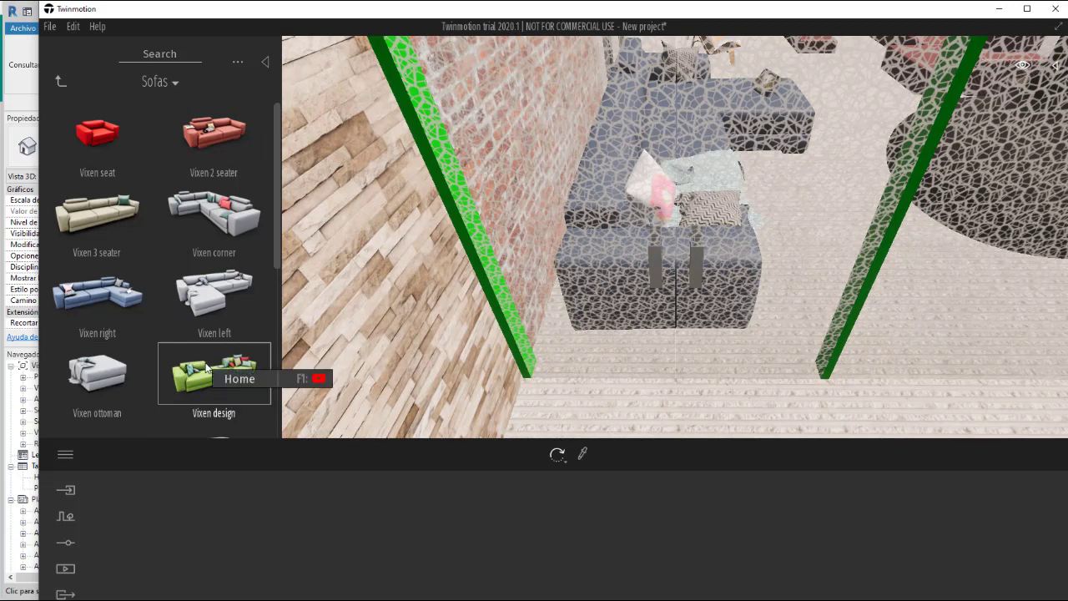
Step: Browse the remaining models in the Sofas library, from the Reverence and Olympia pieces down to Outward
scroll(206, 366, "down", 1)
scroll(205, 365, "down", 2)
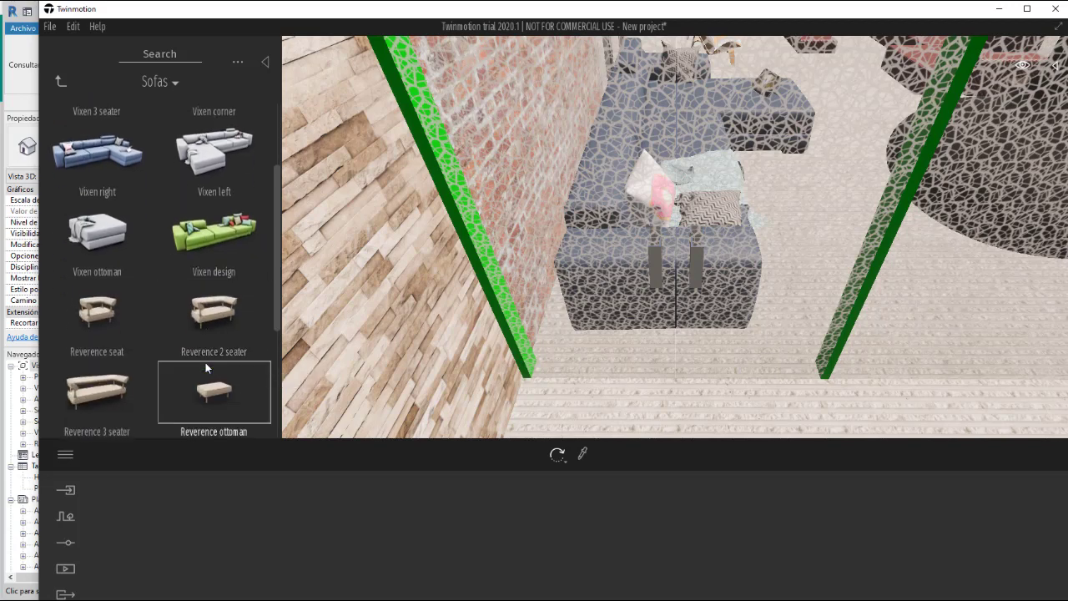
scroll(205, 367, "down", 3)
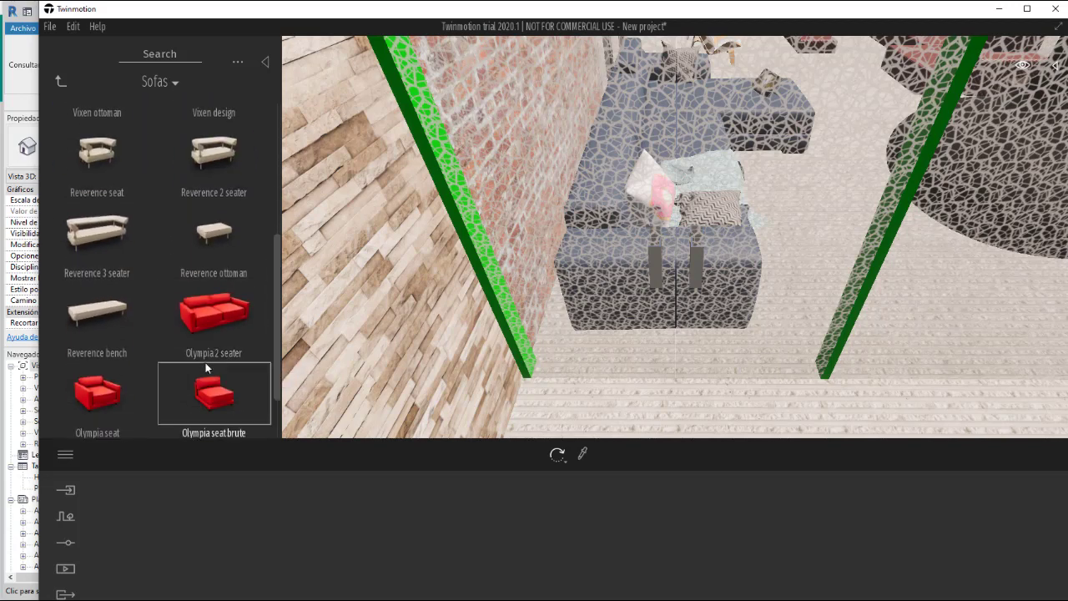
scroll(205, 362, "down", 2)
scroll(200, 317, "up", 1)
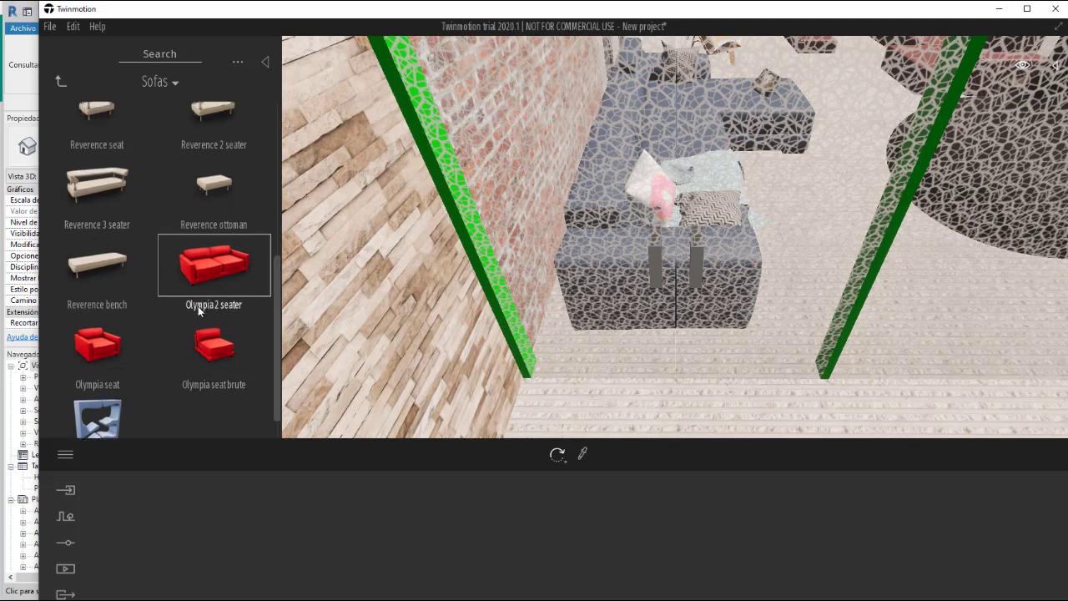
scroll(233, 258, "down", 1)
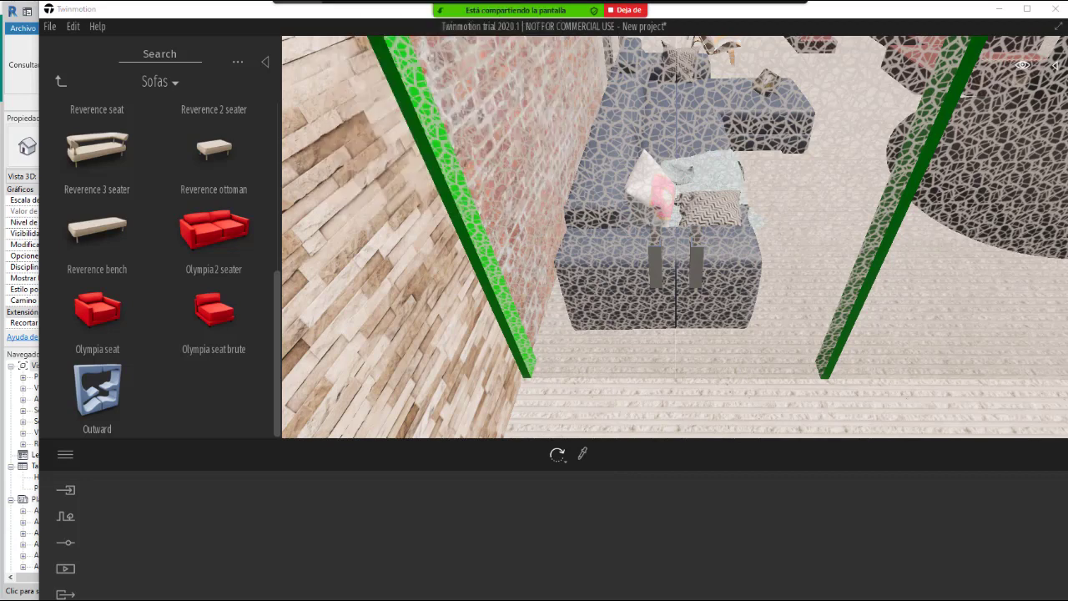
key("alt+a")
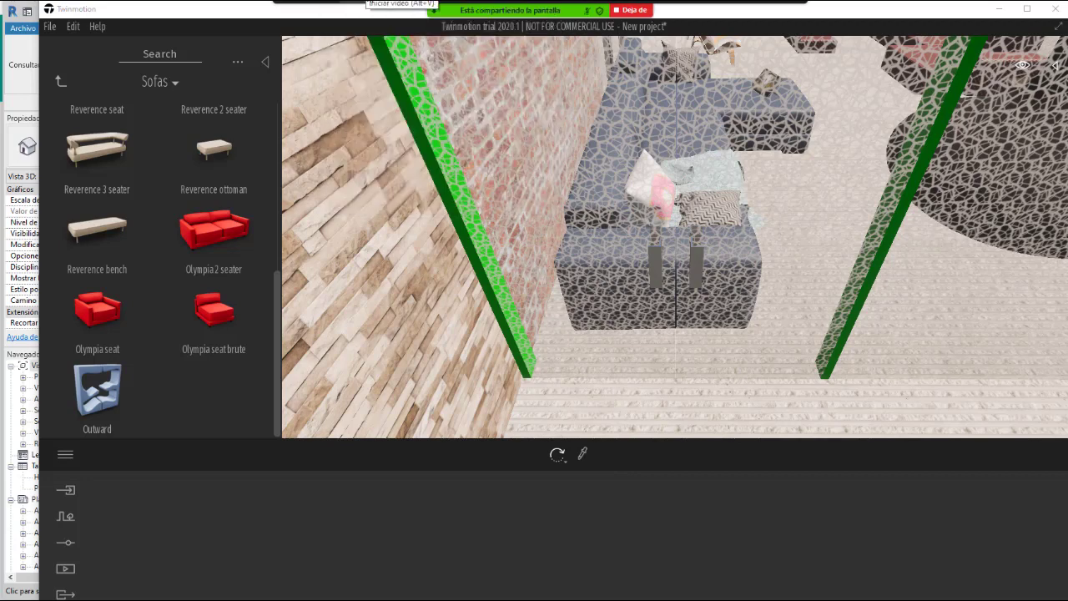
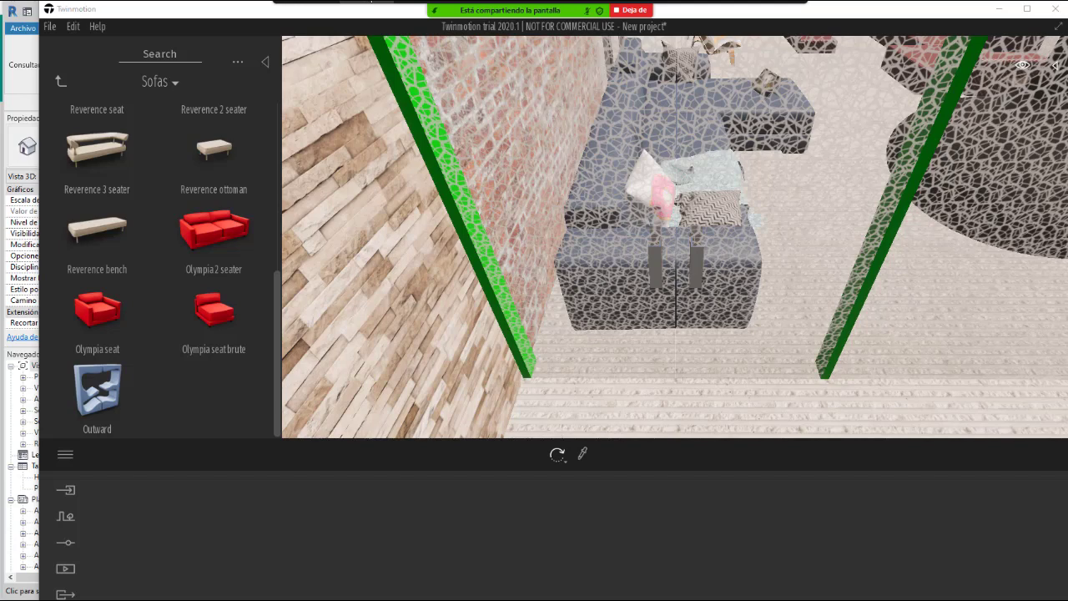
left_click(371, 2)
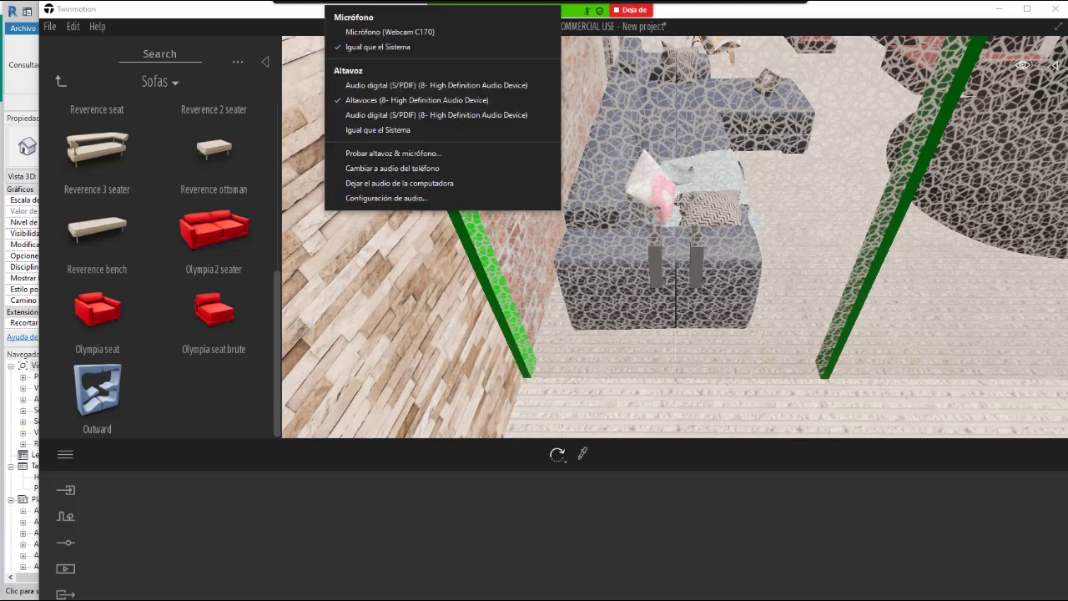
left_click(375, 3)
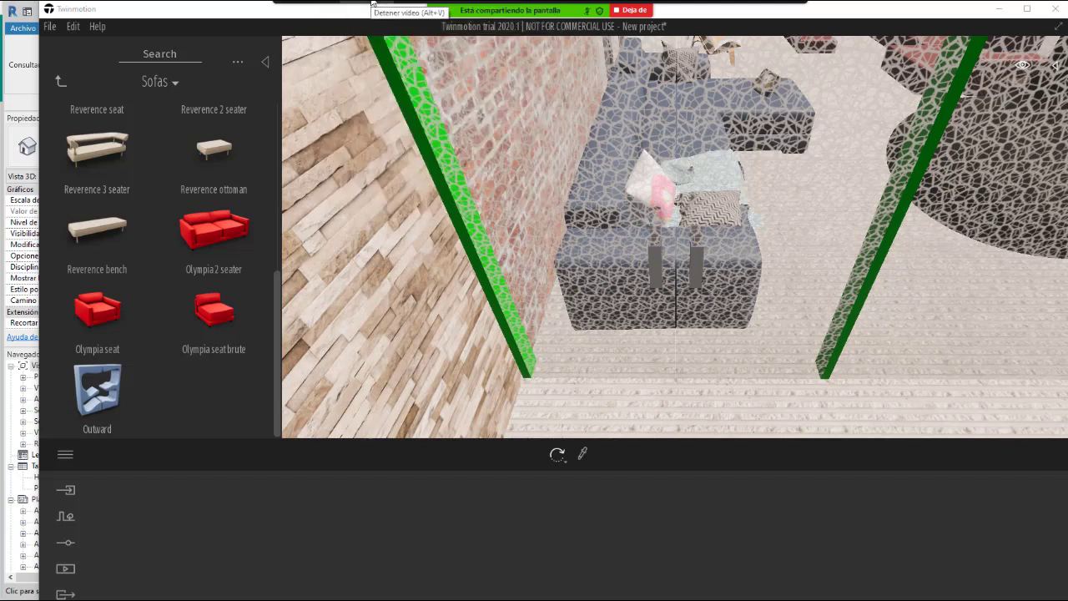
left_click(332, 3)
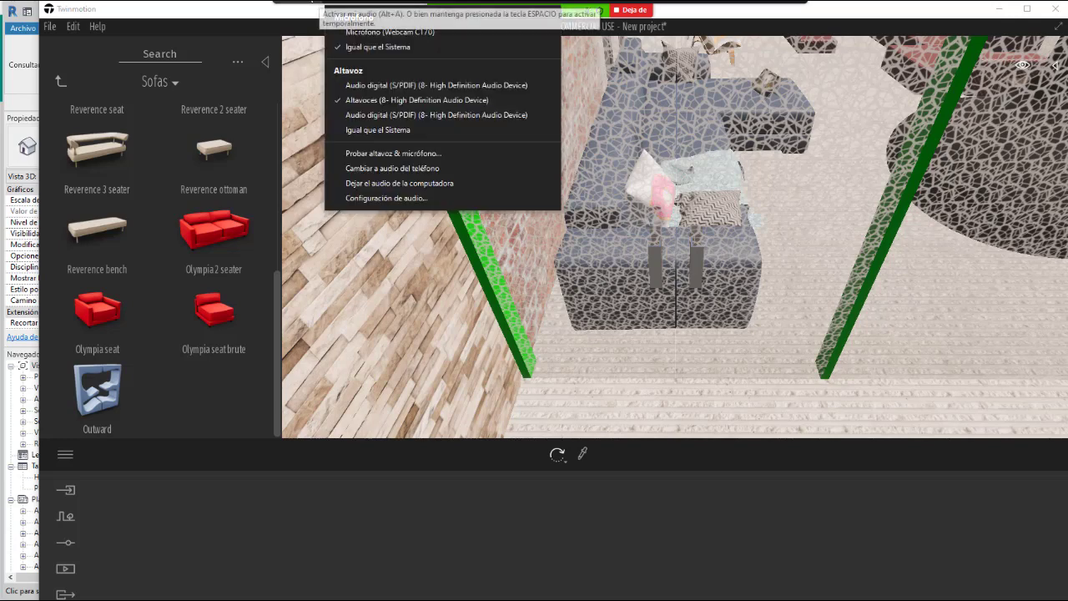
left_click(332, 3)
left_click(306, 3)
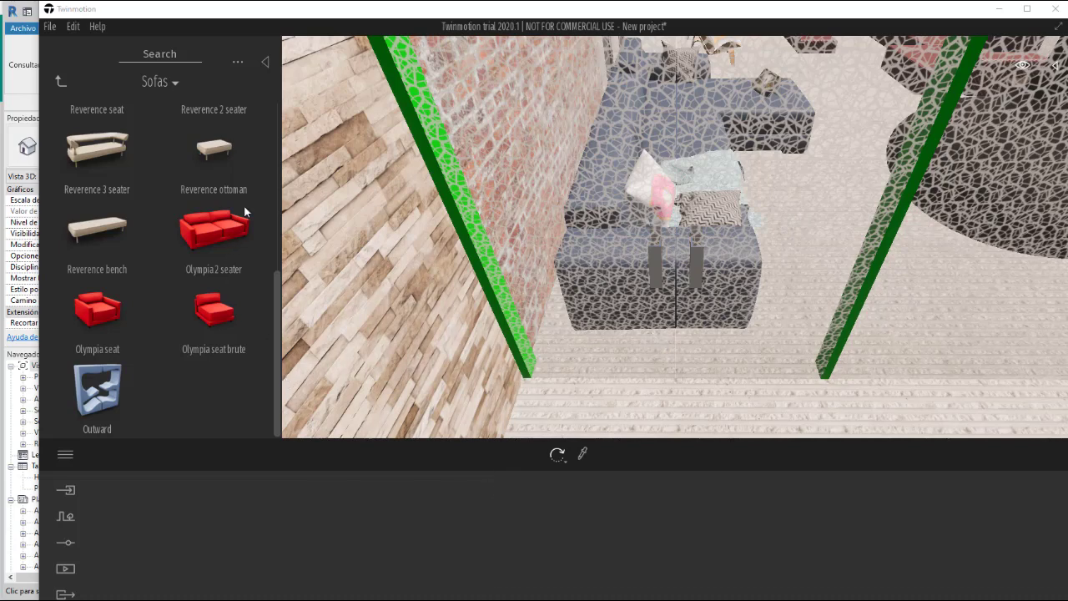
Step: Leave the Sofas library for the Livingroom categories and bring the view inside the kitchen, facing the red panel beside the bar stools
left_click(59, 78)
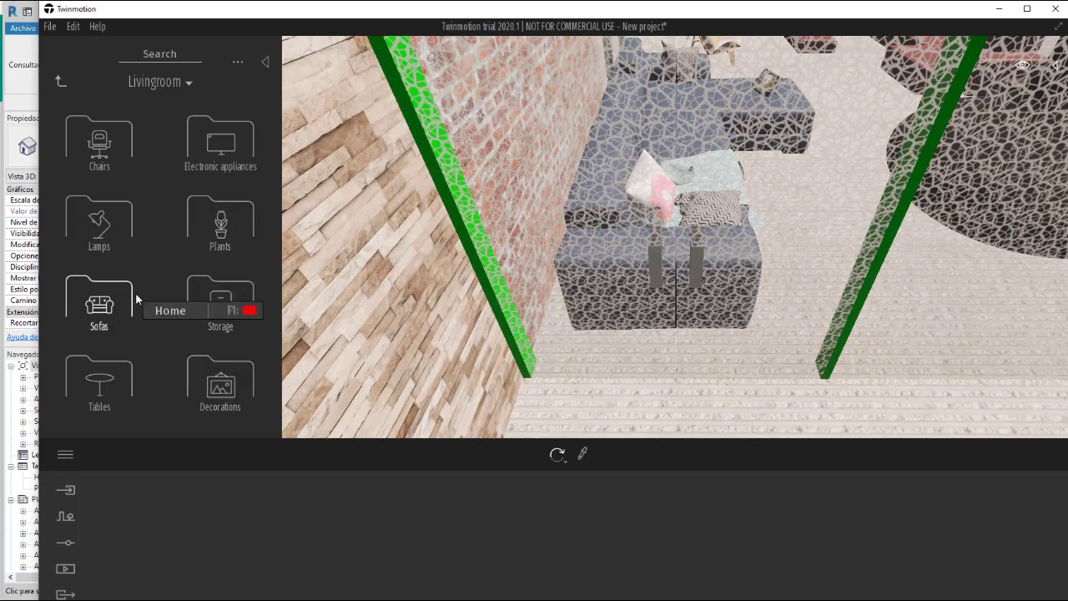
scroll(451, 263, "down", 3)
scroll(470, 264, "down", 3)
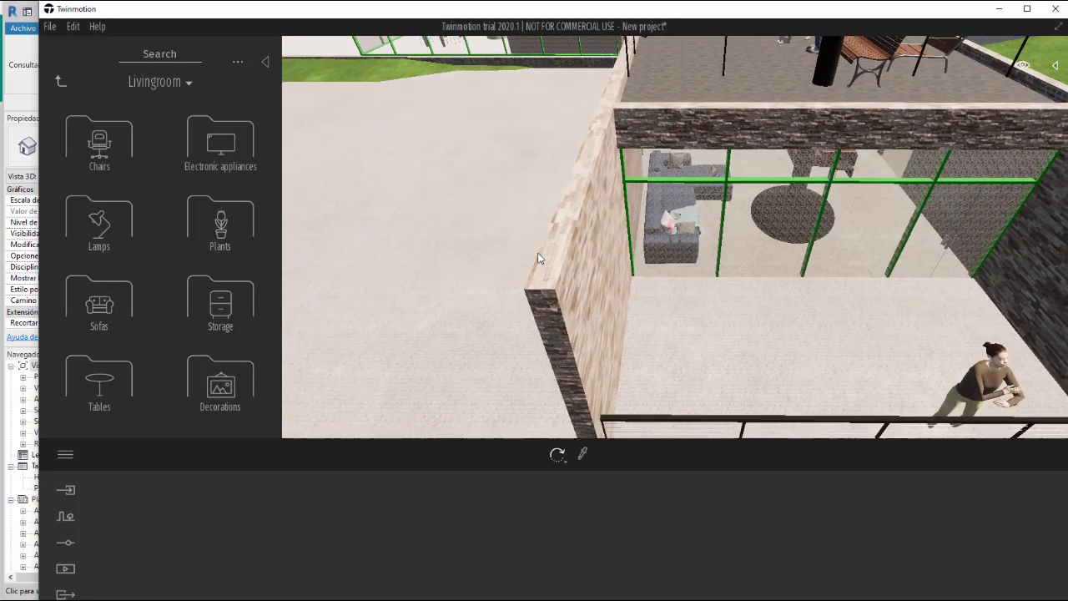
middle_click_drag(464, 162, 424, 135, "shift")
middle_click_drag(399, 181, 411, 141, "shift")
middle_click_drag(589, 387, 589, 332)
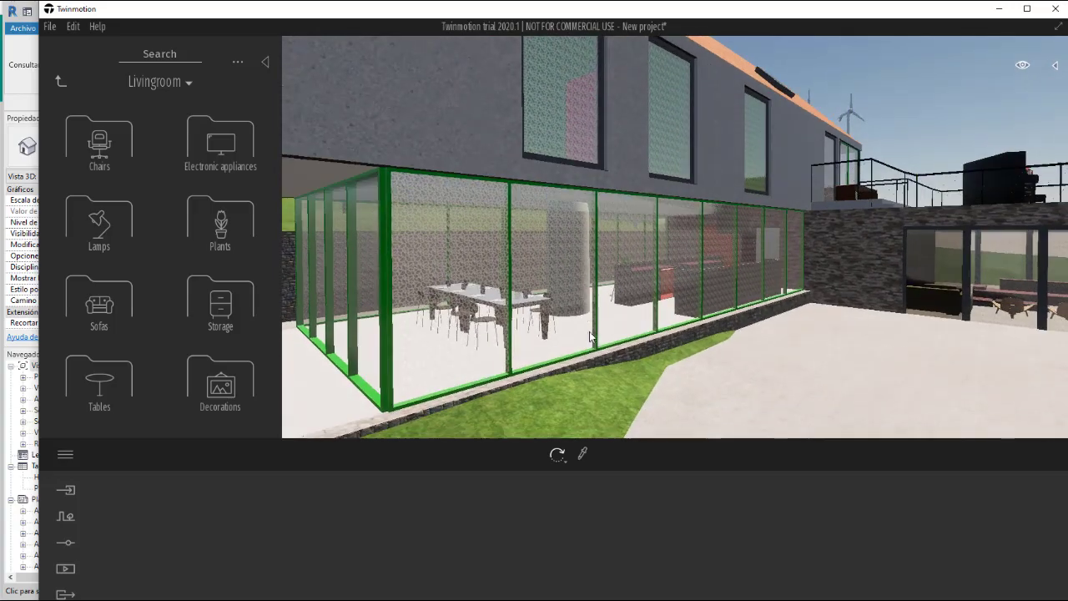
scroll(654, 264, "up", 4)
scroll(654, 271, "up", 5)
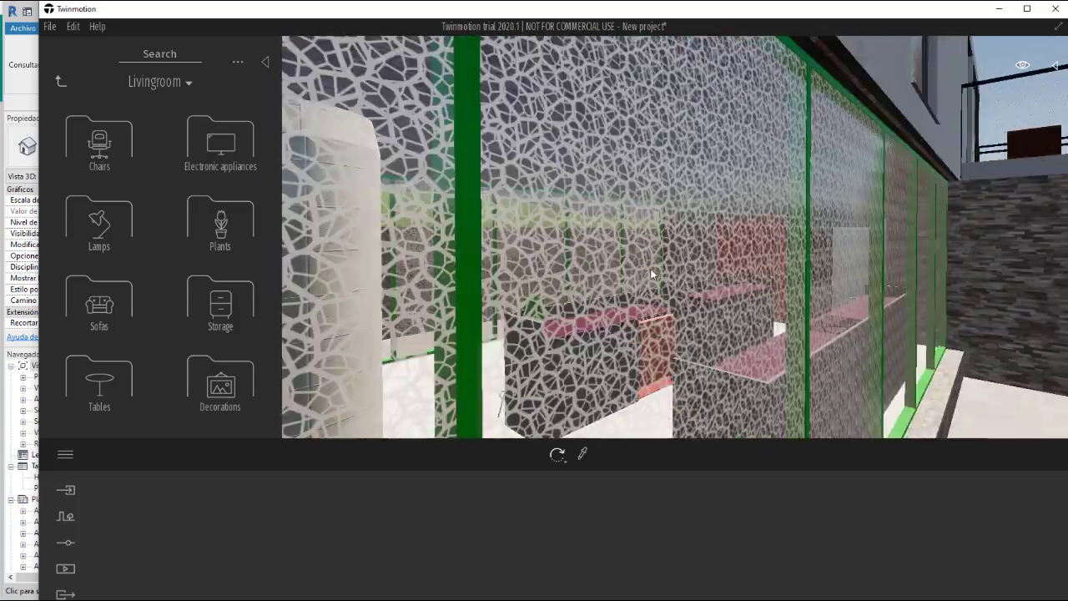
middle_click_drag(653, 274, 855, 276)
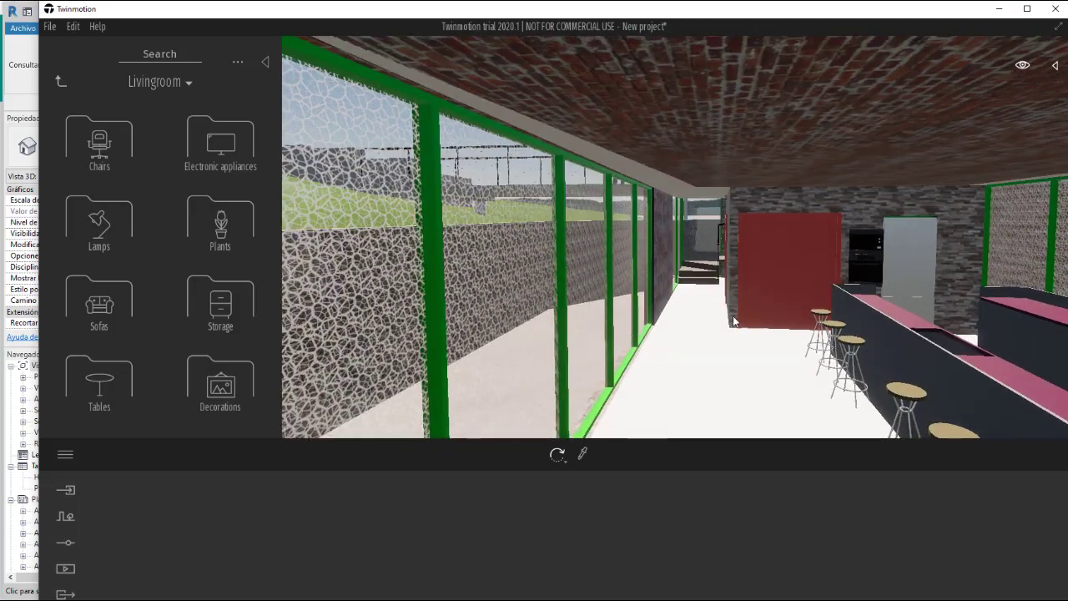
scroll(735, 320, "up", 4)
middle_click_drag(775, 344, 736, 307)
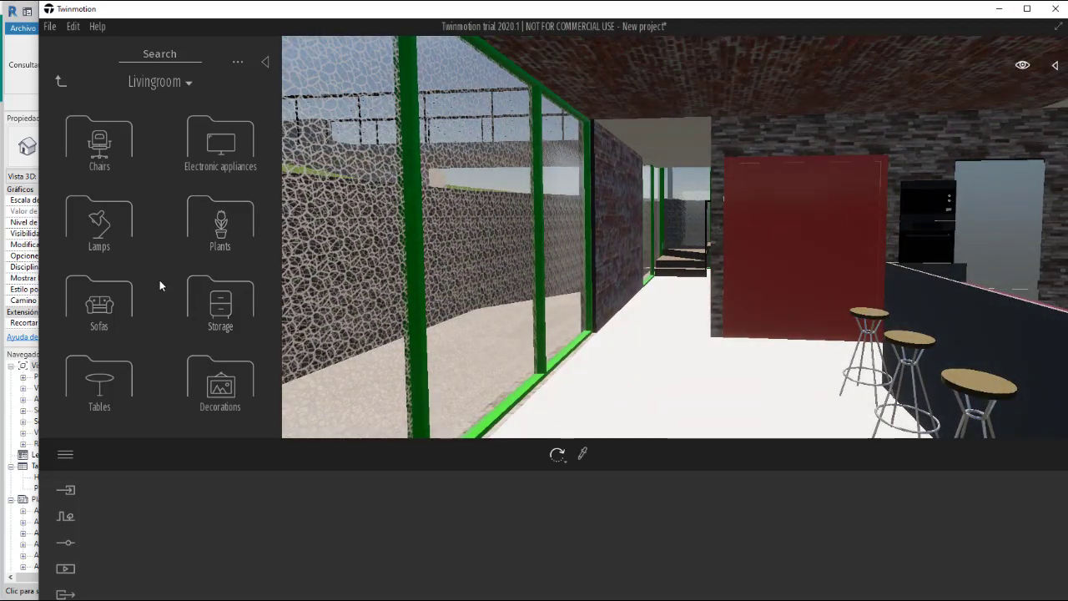
Step: Browse the Electronic appliances and Storage models in the Livingroom library, and return to its categories
left_click(241, 147)
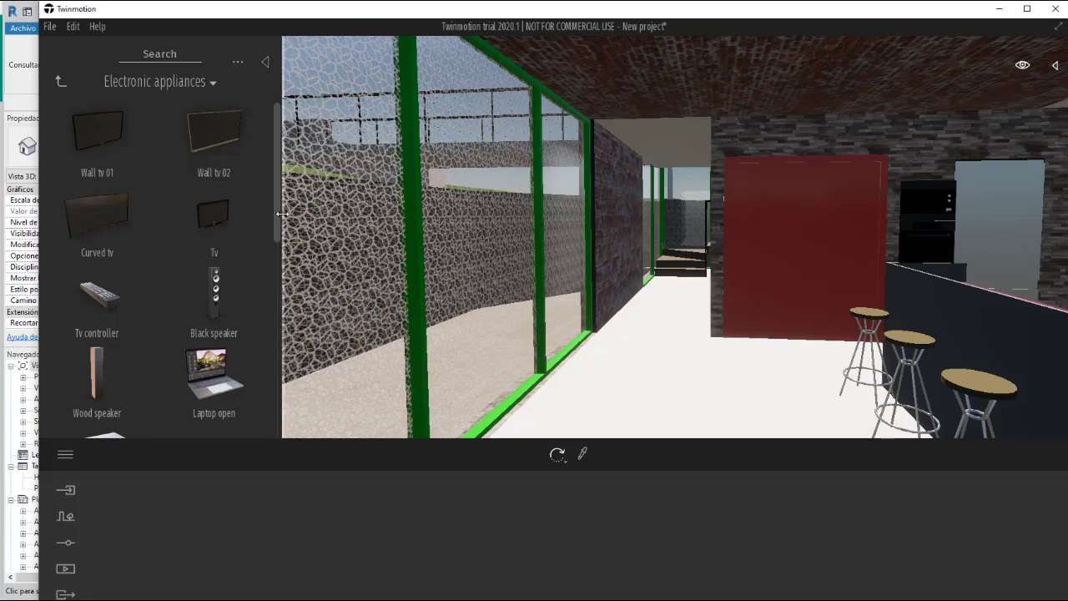
scroll(277, 258, "down", 1)
left_click_drag(277, 261, 286, 190)
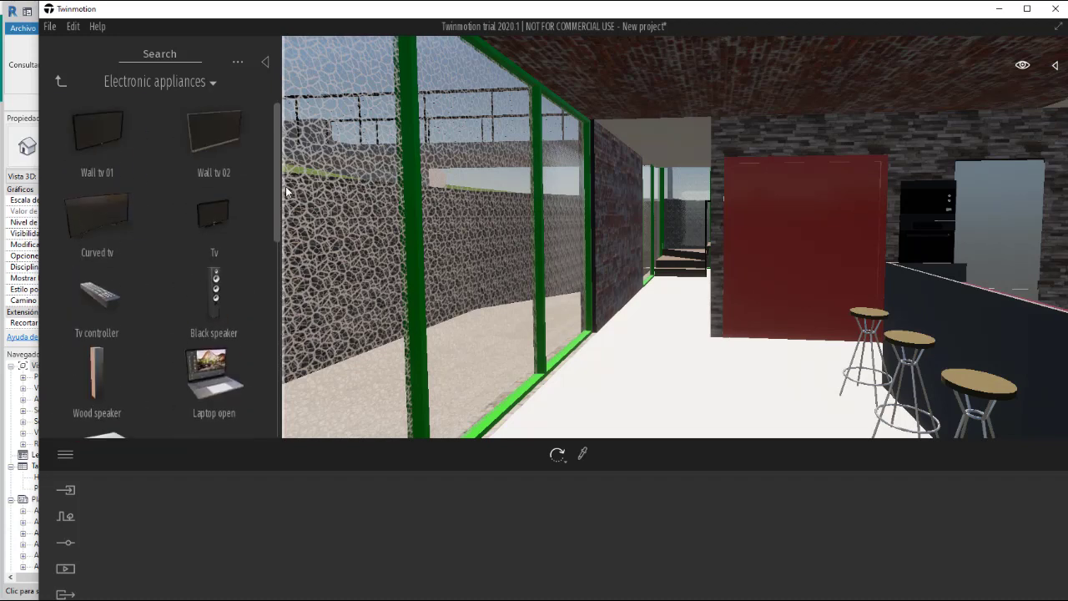
left_click(55, 80)
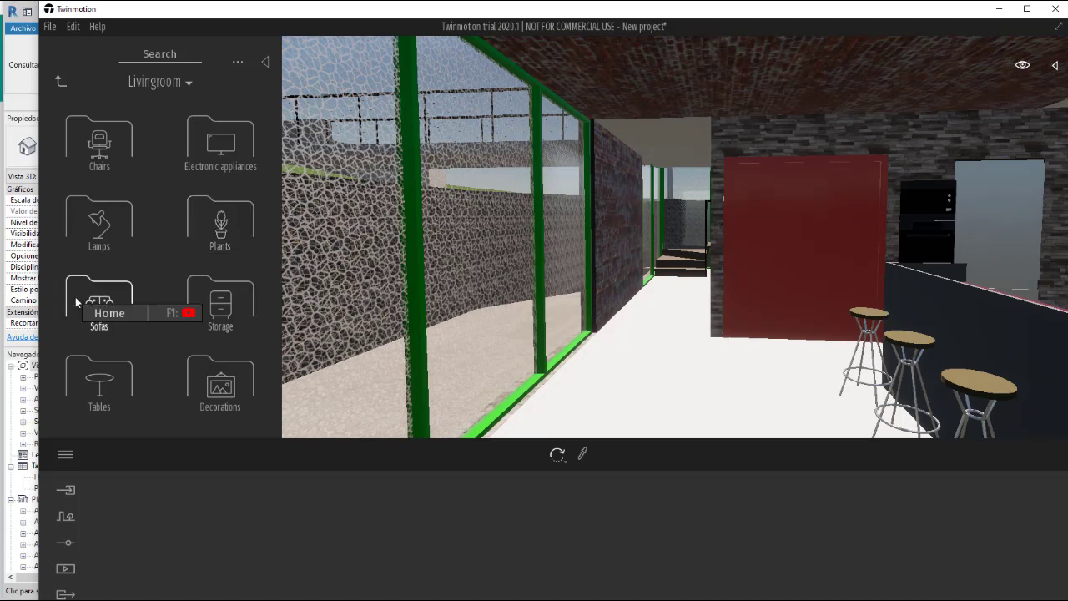
left_click(213, 311)
scroll(183, 300, "down", 3)
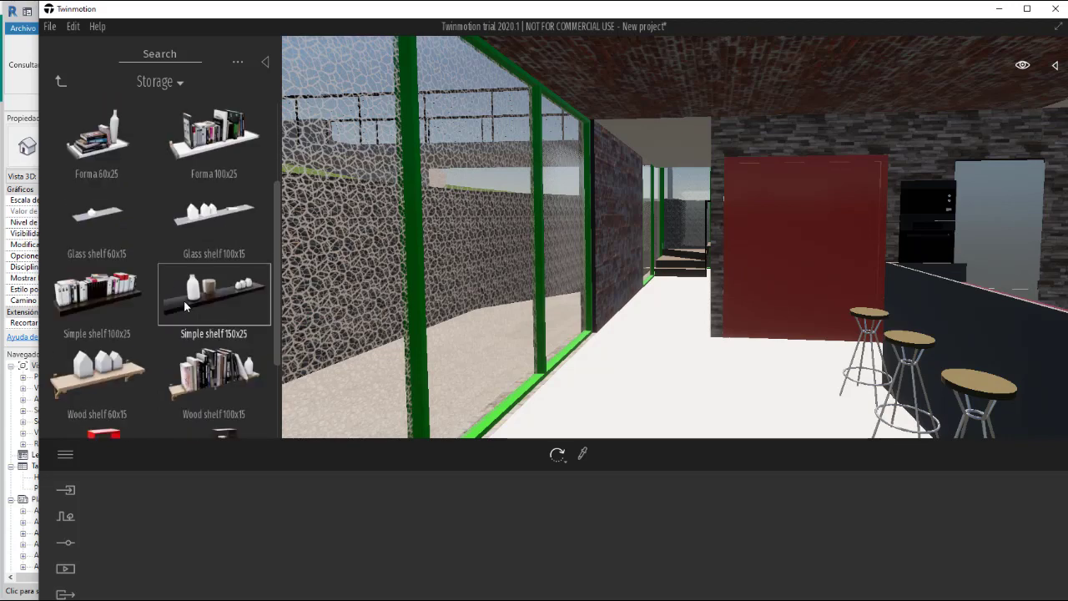
scroll(184, 302, "up", 3)
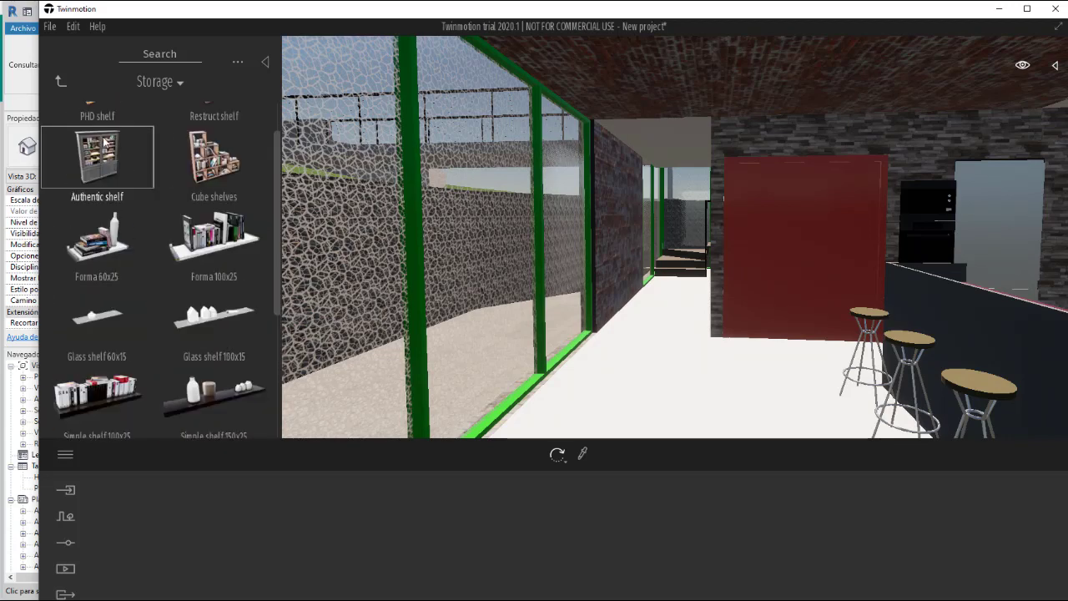
left_click(59, 81)
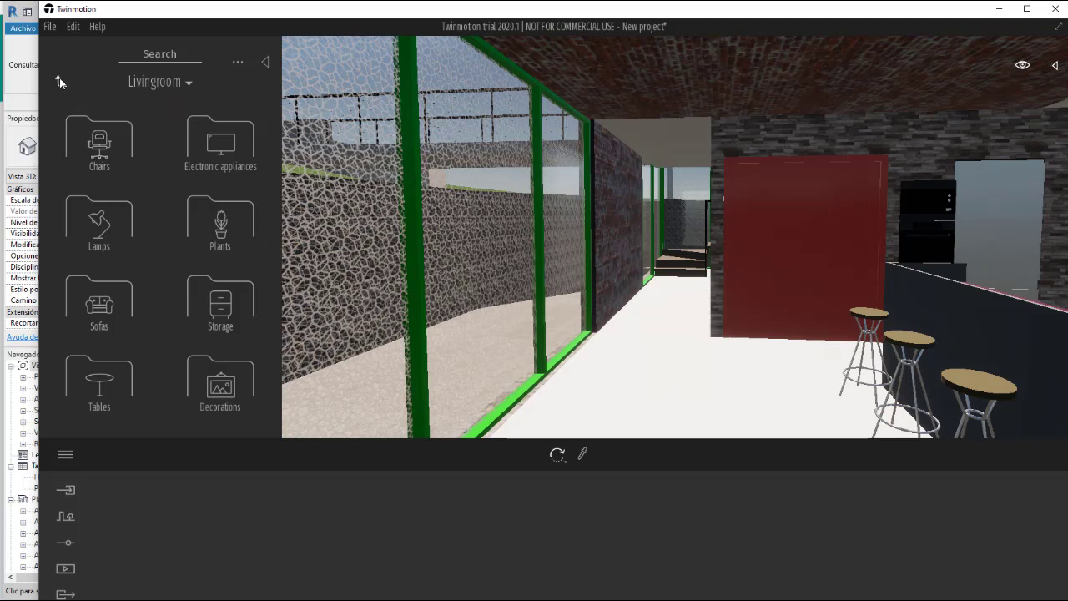
Step: Place a Fridge 02 from the Kitchen Appliance library on the floor in front of the red kitchen panel
left_click(59, 81)
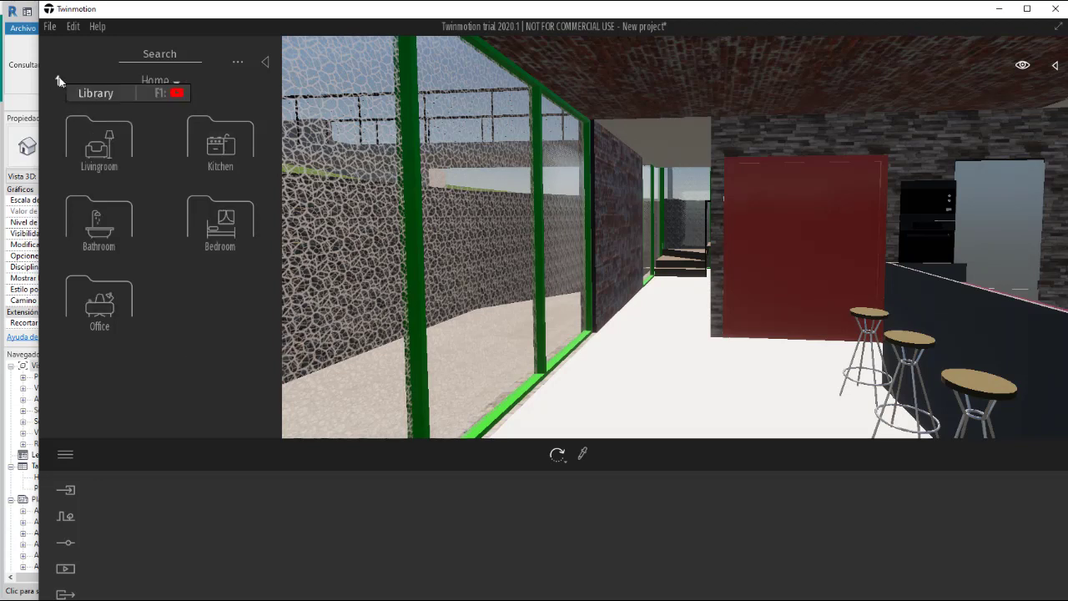
left_click(209, 149)
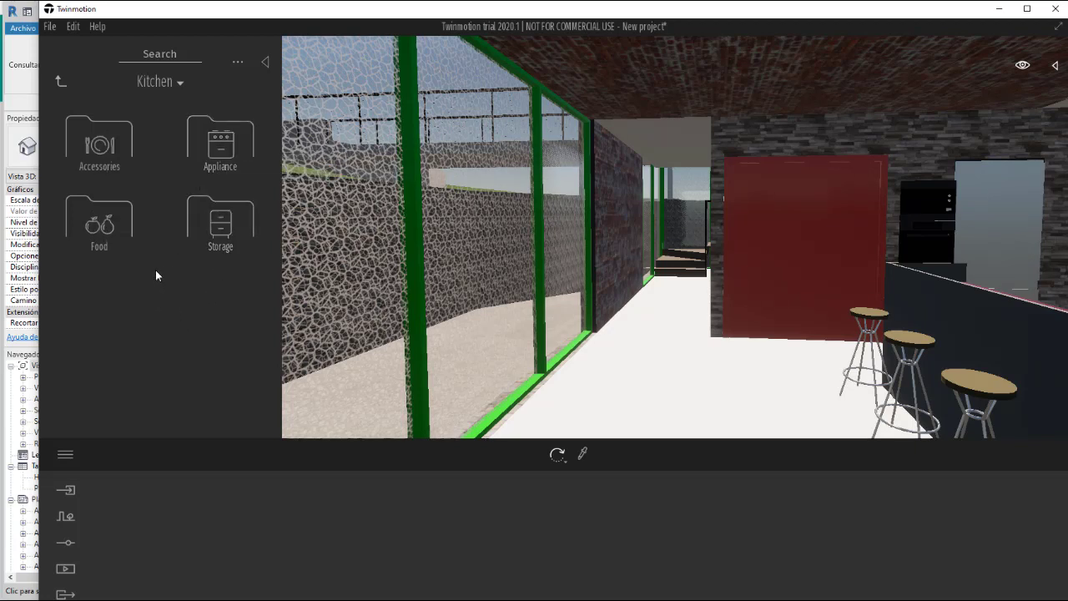
left_click(220, 144)
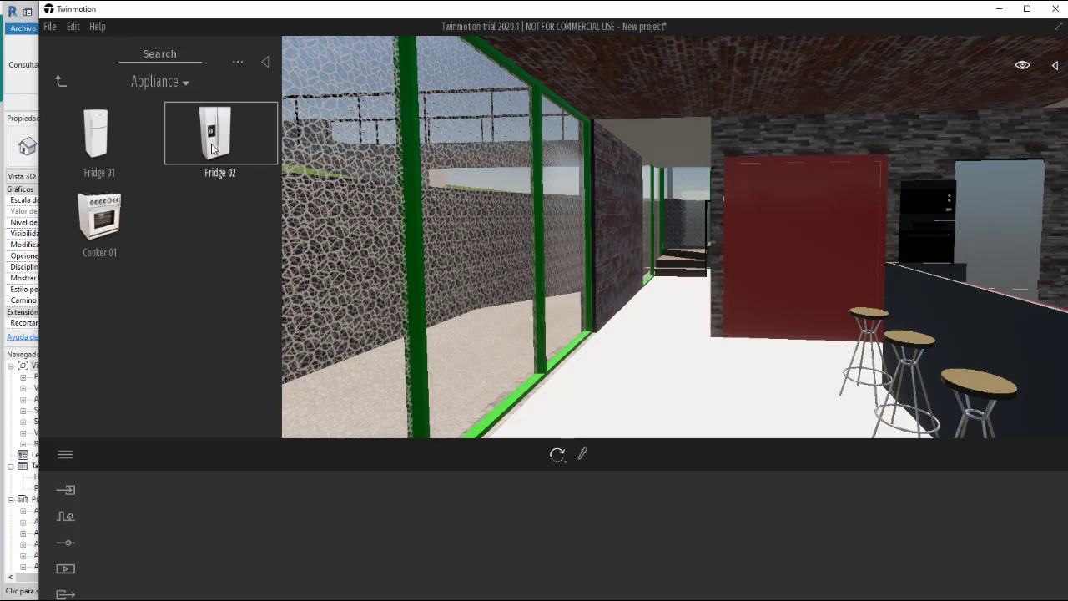
left_click_drag(213, 140, 742, 394)
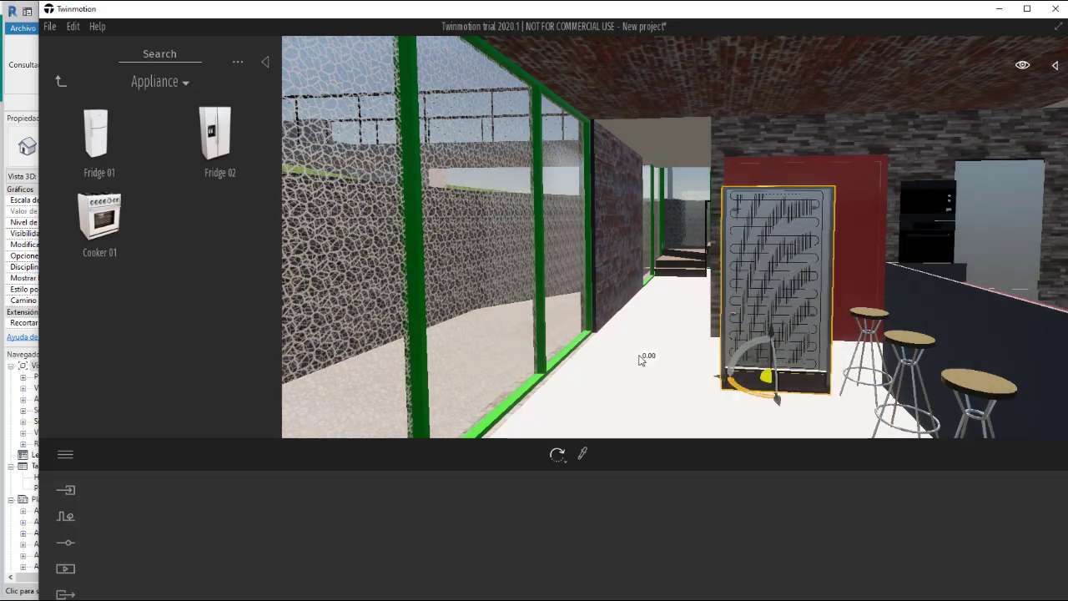
Step: Rotate Fridge 02 half a turn so its doors face the room and its back faces the red panel
middle_click_drag(758, 394, 756, 383, "shift")
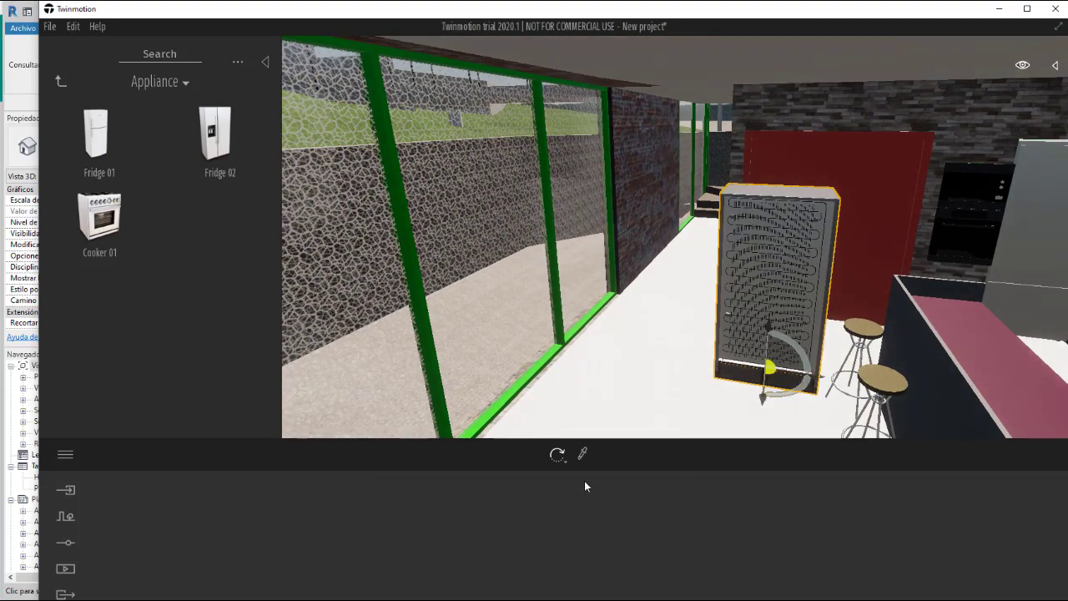
mouse_move(772, 399)
middle_mouse_down("shift")
mouse_move(780, 385)
mouse_move(757, 386)
middle_mouse_up("shift")
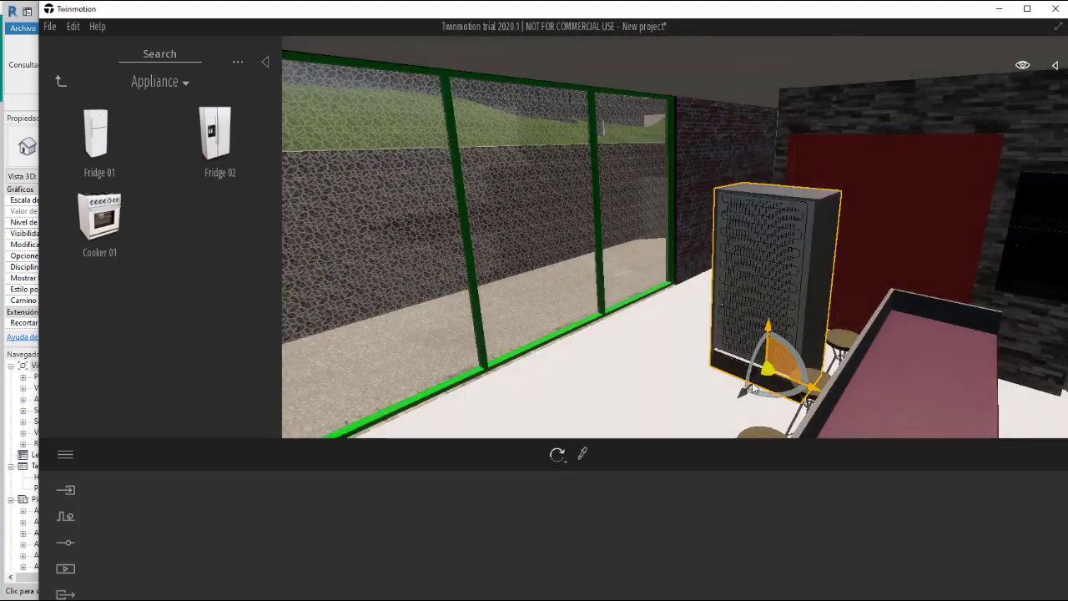
left_click_drag(765, 400, 615, 360)
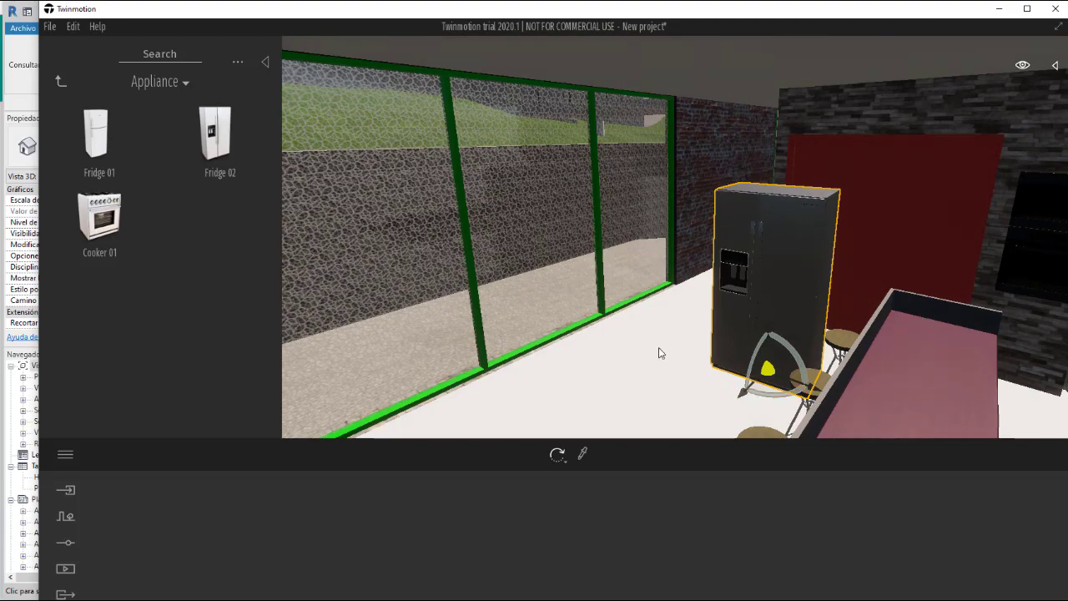
Step: Move Fridge 02 back until its rear sits flush against the red panel, and deselect it
middle_click_drag(616, 360, 743, 360, "shift")
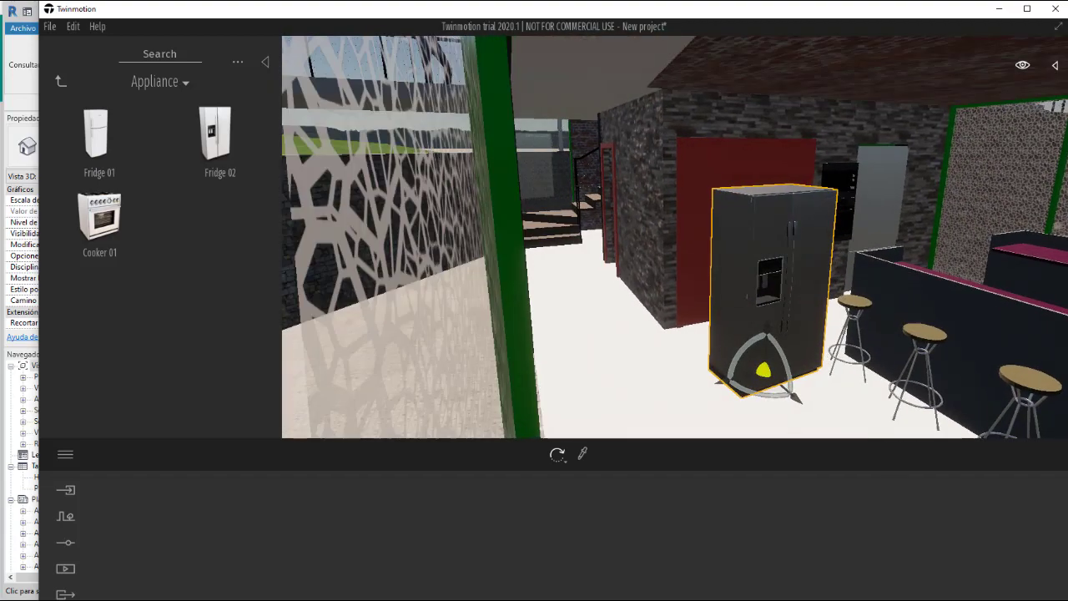
left_click_drag(800, 403, 738, 368)
middle_click_drag(758, 365, 584, 380, "shift")
scroll(791, 313, "up", 3)
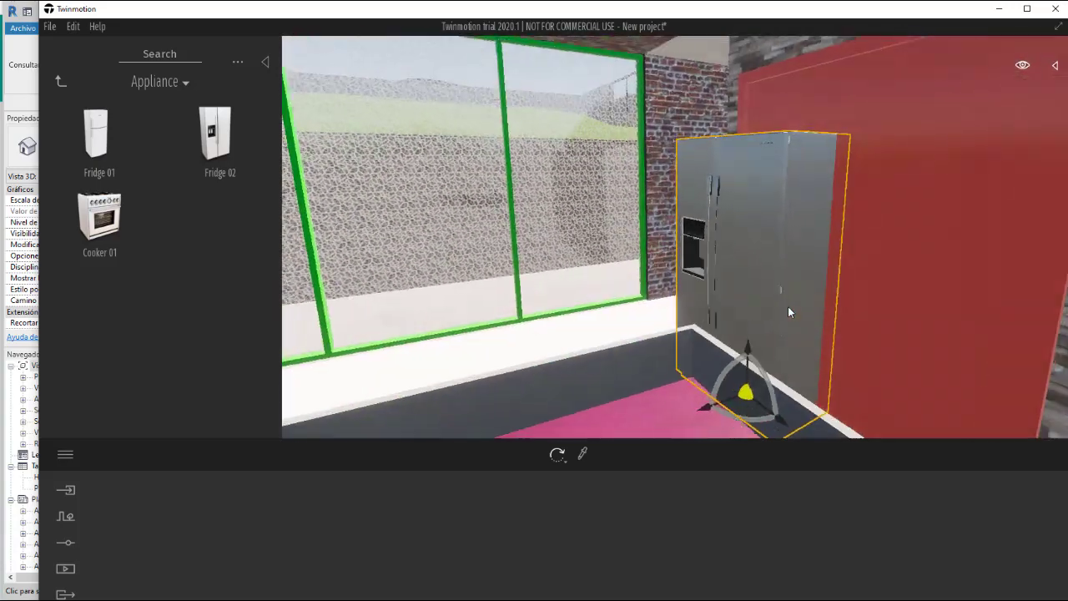
middle_click_drag(790, 313, 749, 343, "shift")
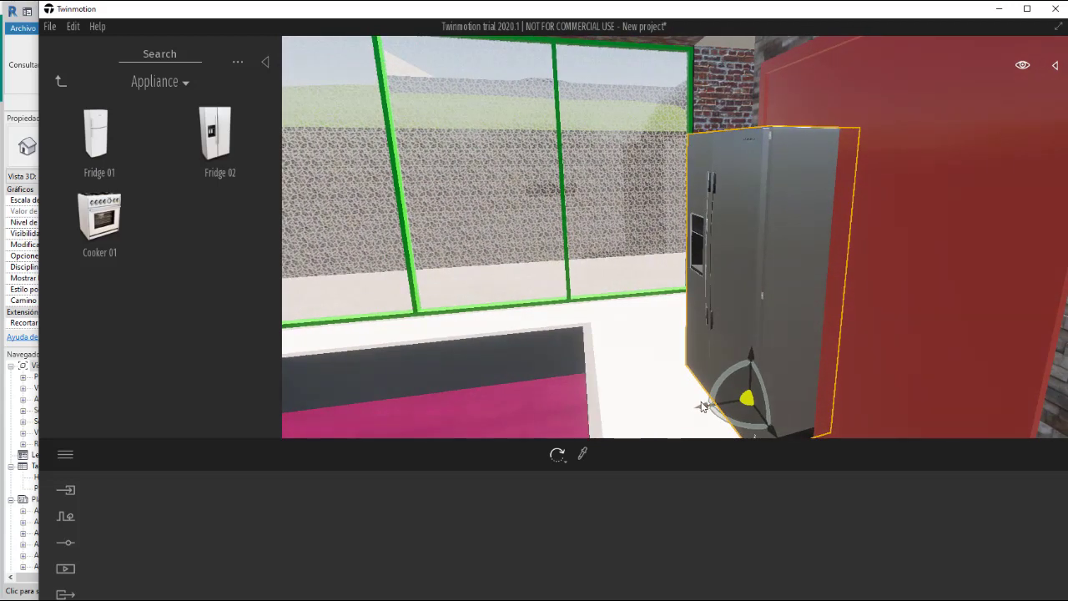
left_click_drag(707, 407, 690, 409)
left_click(637, 314)
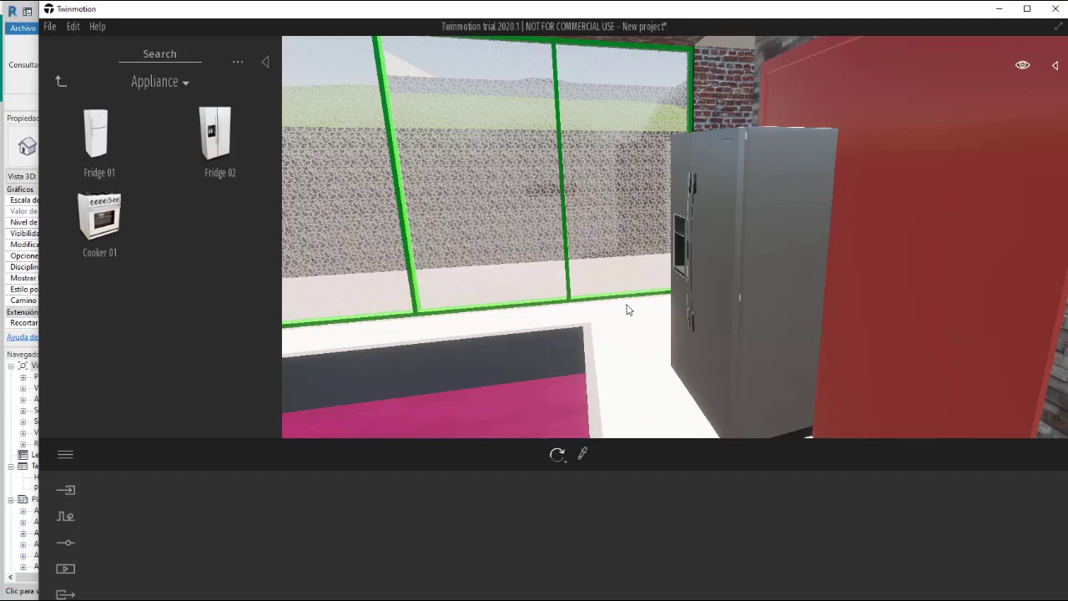
Step: Browse the Kitchen Storage library from the Timber pieces through the Harmony set to the Pure cabinets
middle_click_drag(630, 310, 474, 258, "shift")
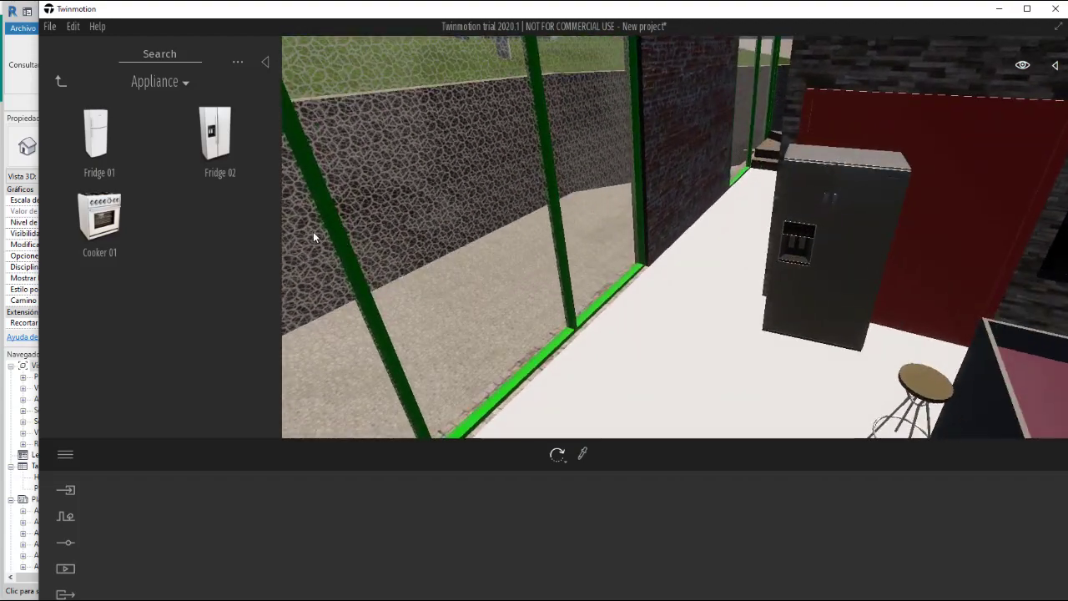
left_click(62, 81)
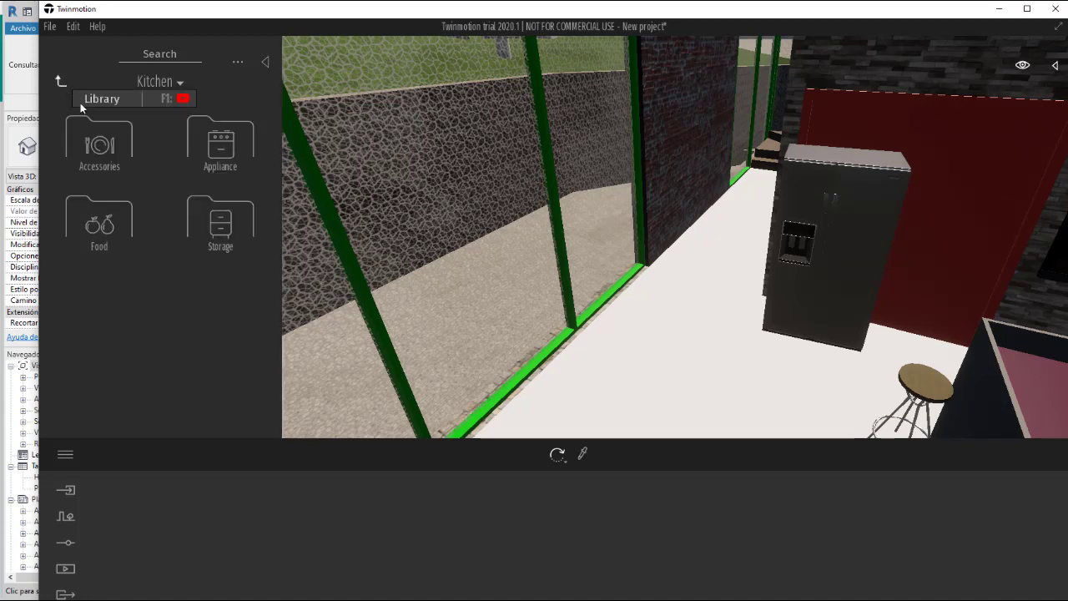
left_click(222, 226)
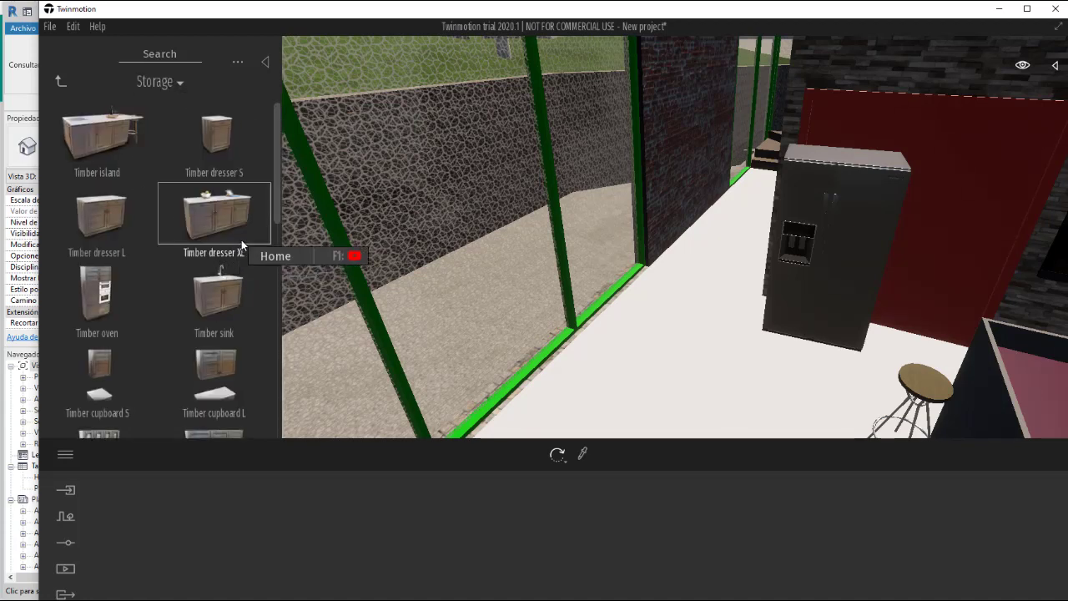
scroll(241, 242, "down", 3)
scroll(242, 242, "down", 4)
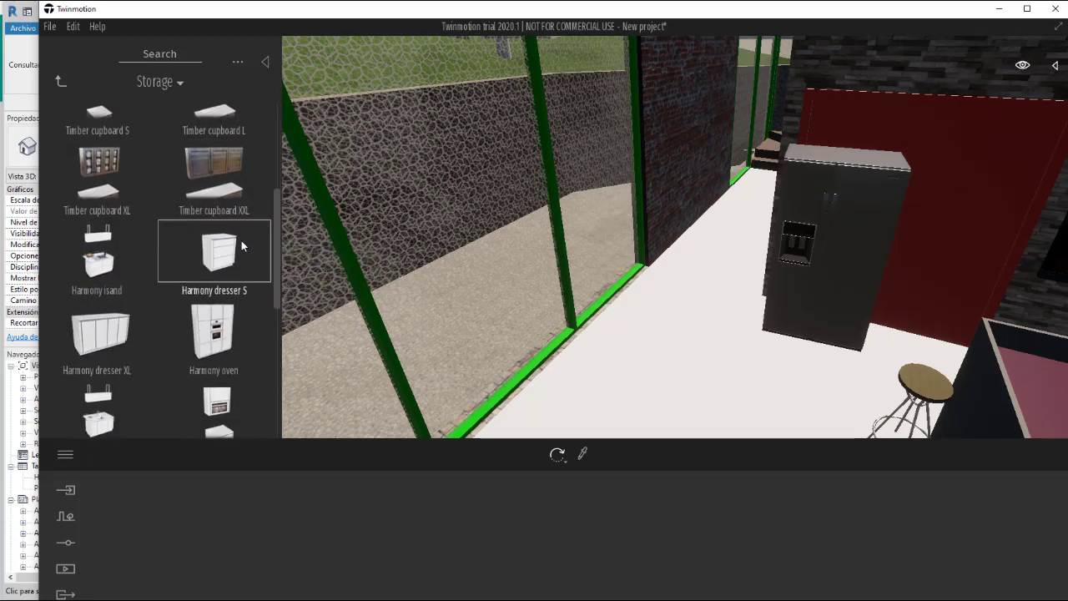
scroll(233, 268, "down", 1)
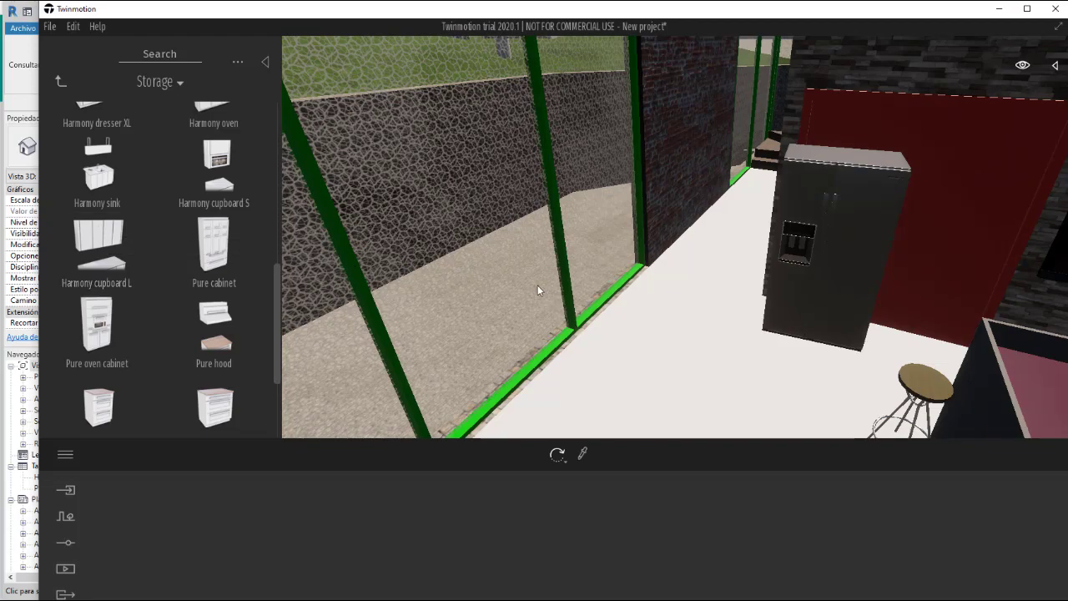
Step: Examine the kitchen from the aisle between the two pink-topped counters, looking toward the red panel and the oven
scroll(543, 289, "down", 2)
scroll(543, 282, "up", 3)
middle_click_drag(579, 274, 620, 262, "shift")
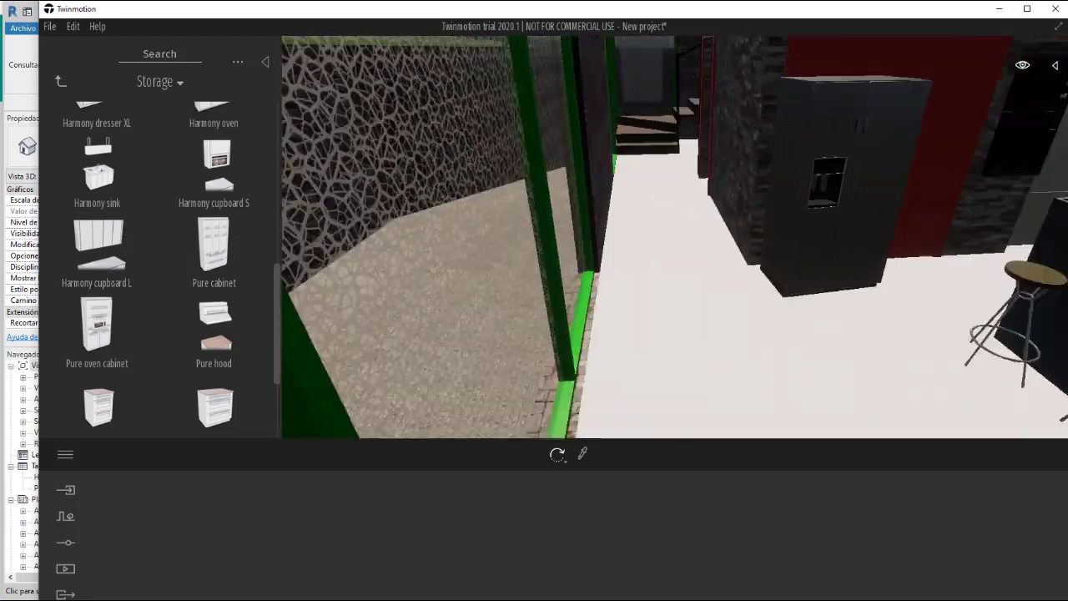
scroll(620, 262, "down", 2)
scroll(787, 239, "up", 2)
middle_click_drag(787, 239, 868, 150, "shift")
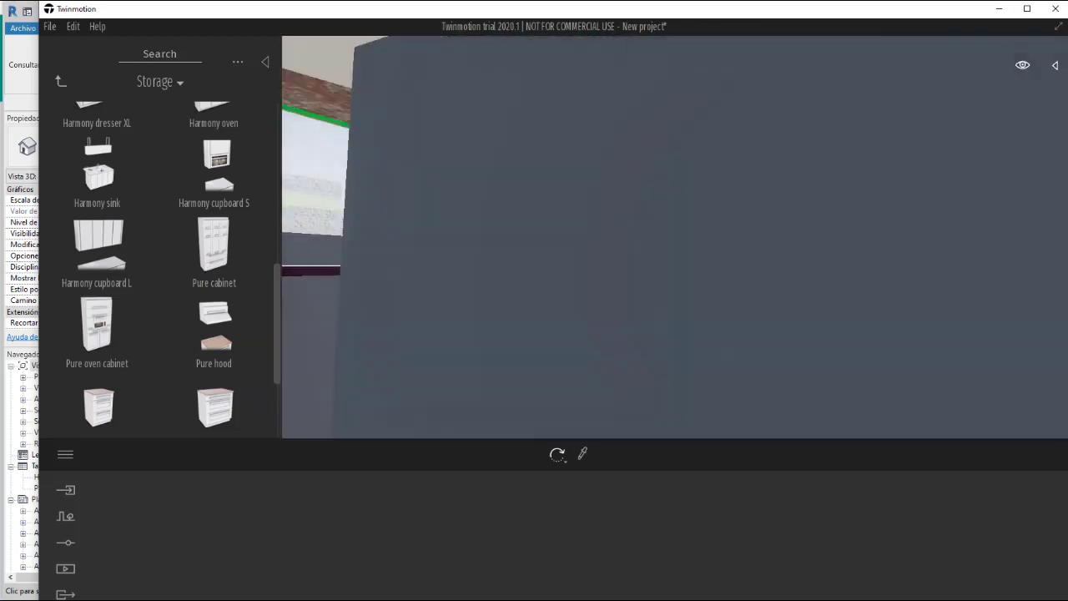
scroll(674, 237, "down", 3)
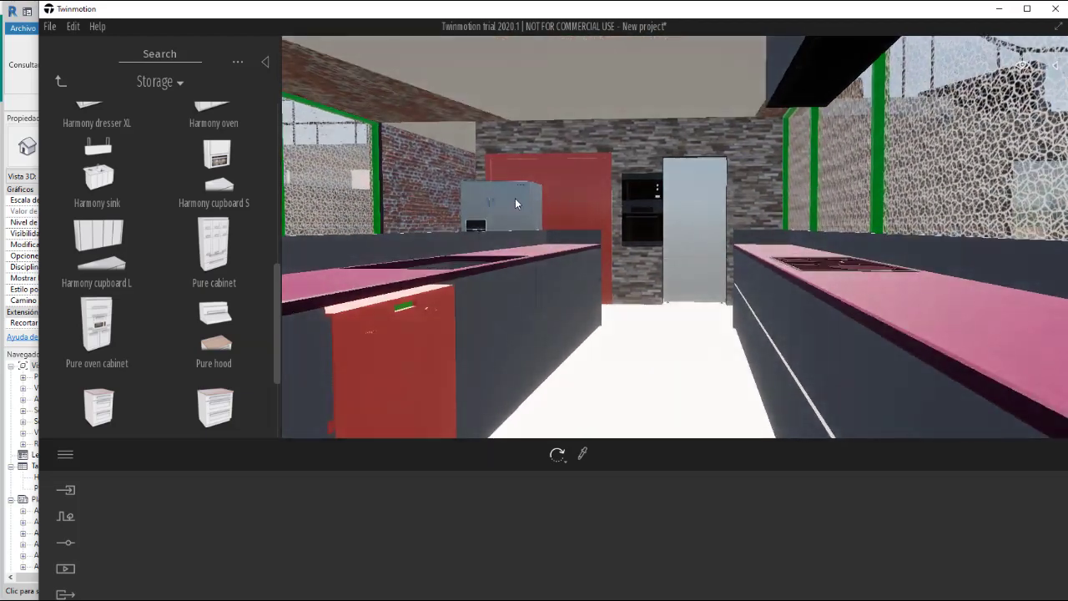
Step: Place a Harmony cupboard L at wall-cabinet height in front of the red panel, beside the built-in ovens
left_click_drag(92, 248, 589, 190)
scroll(618, 190, "up", 5)
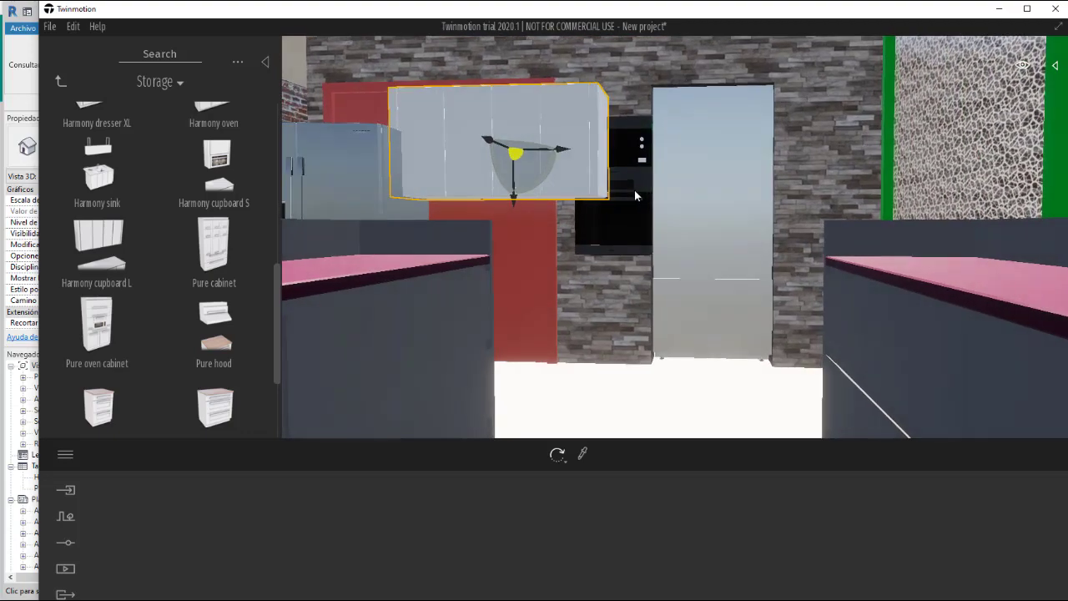
scroll(635, 159, "up", 4)
scroll(616, 133, "down", 4)
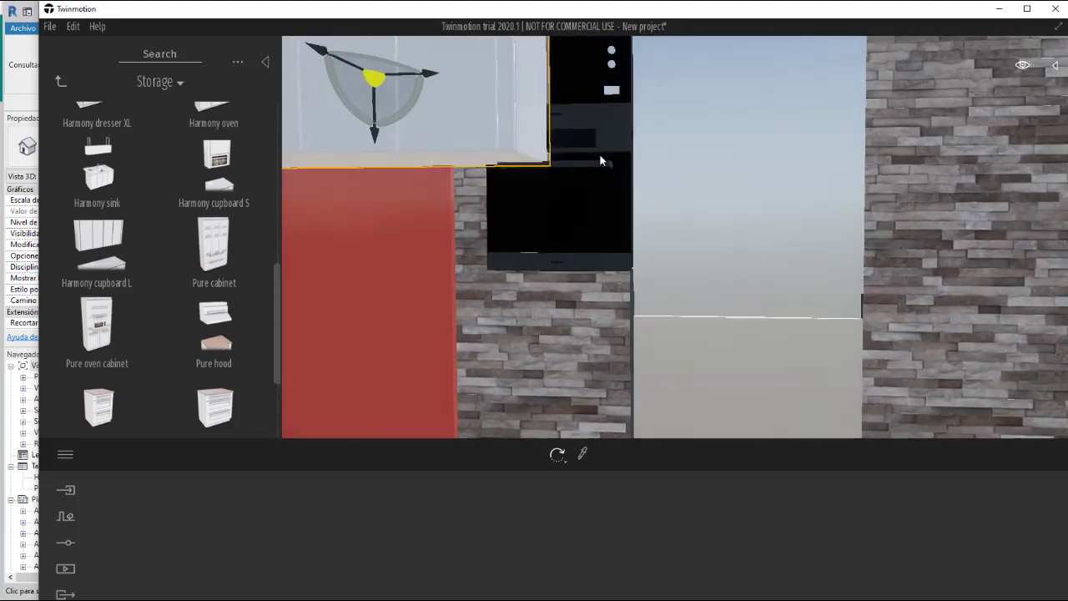
middle_click_drag(601, 160, 609, 174)
middle_click_drag(501, 118, 596, 264)
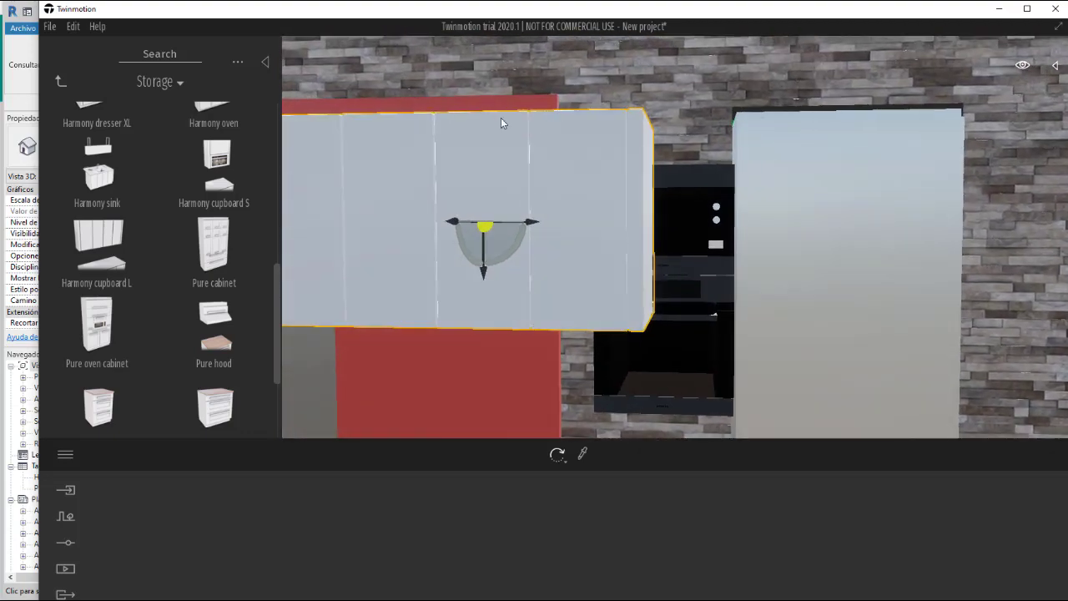
Step: Shift the Harmony cupboard L toward the tall fridge so it hangs across the red panel and the upper oven, and deselect it
key("Escape")
left_click(515, 177)
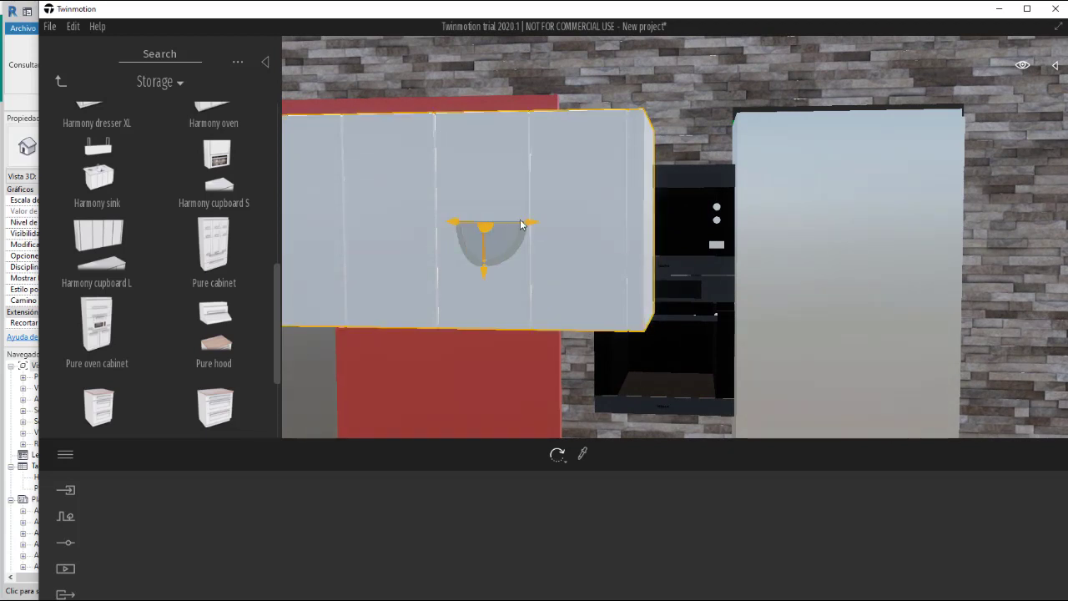
left_click_drag(522, 224, 557, 174)
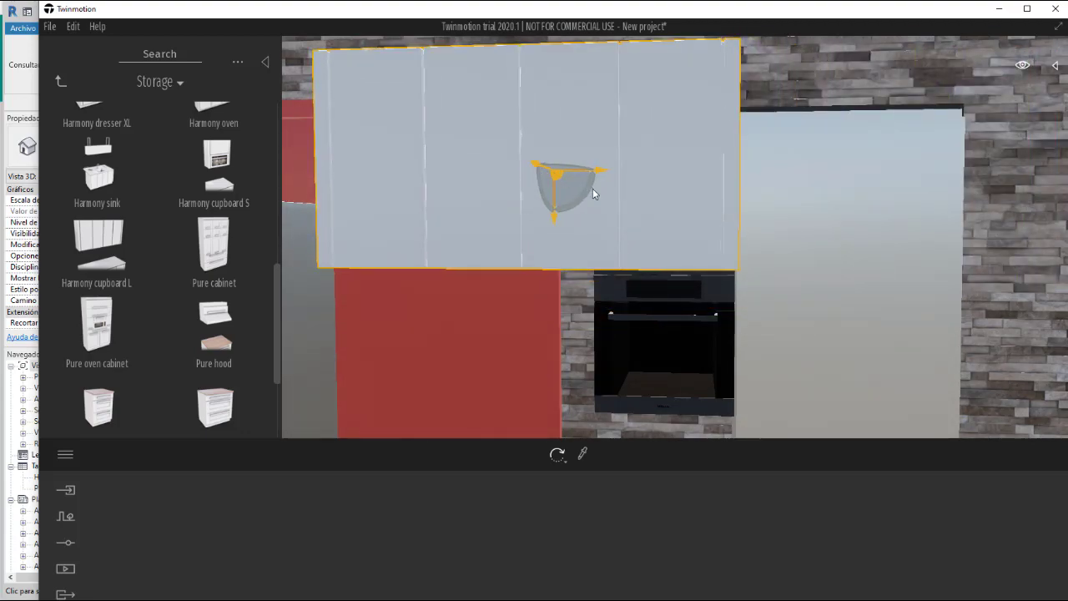
scroll(594, 194, "down", 5)
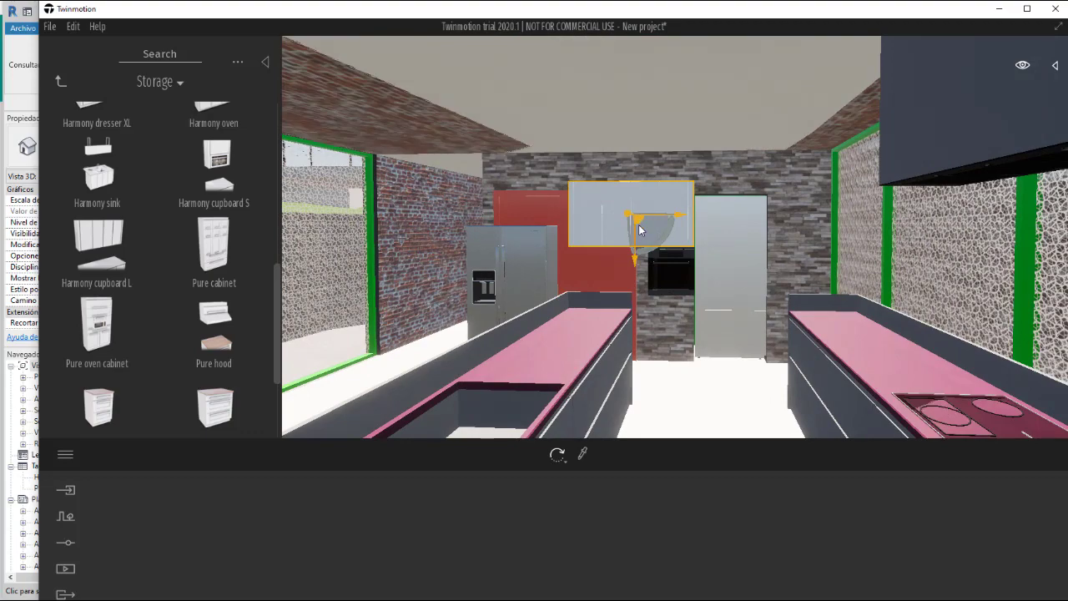
left_click_drag(640, 230, 633, 251)
key("Escape")
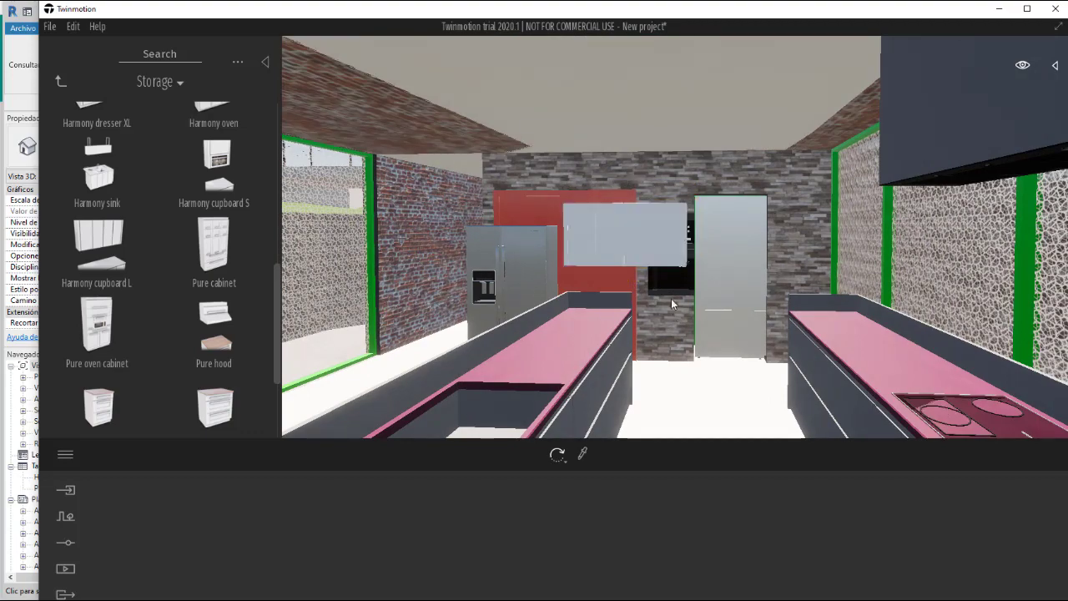
Step: Check the hung cupboard up close and browse the remaining Pure dressers, sink and cupboards in the kitchen Storage library
mouse_move(672, 304)
middle_mouse_down("shift")
mouse_move(672, 250)
mouse_move(585, 218)
mouse_move(534, 242)
mouse_move(672, 251)
mouse_move(672, 292)
middle_mouse_up("shift")
scroll(671, 255, "up", 5)
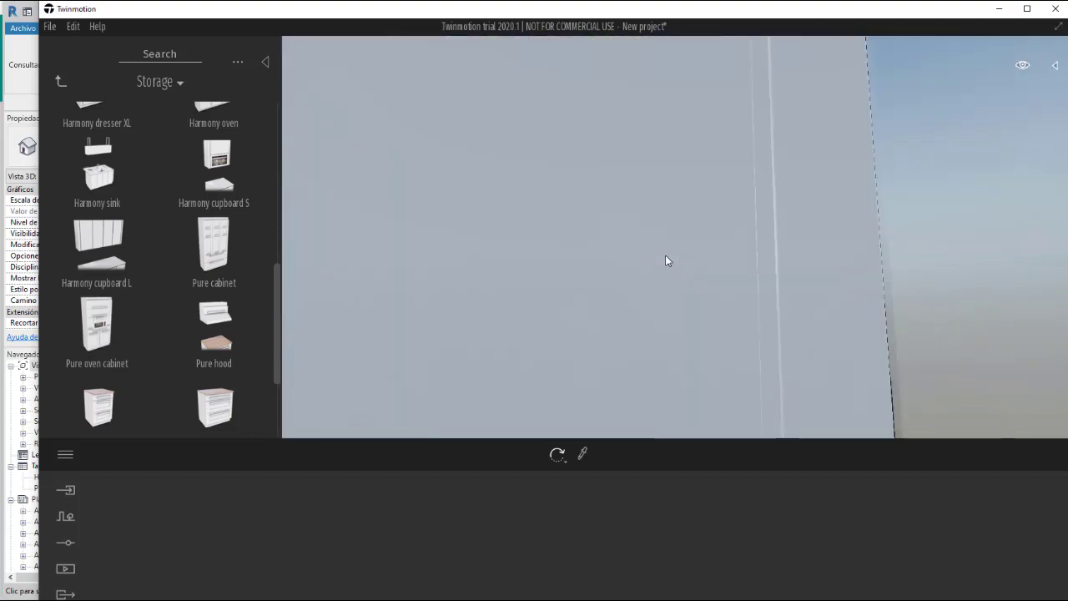
scroll(670, 259, "down", 3)
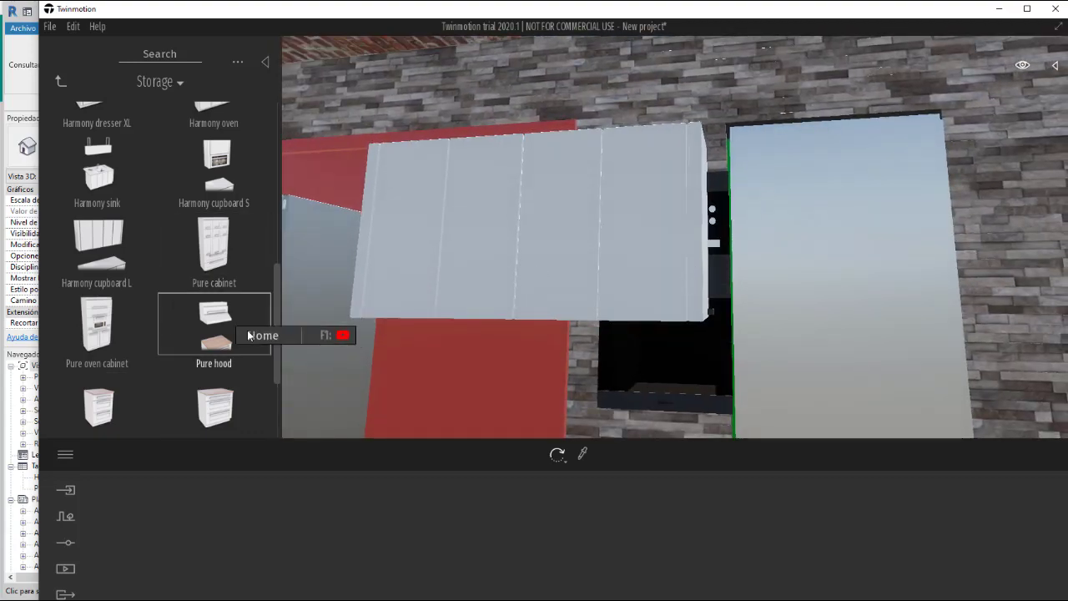
scroll(241, 317, "down", 1)
scroll(214, 342, "down", 1)
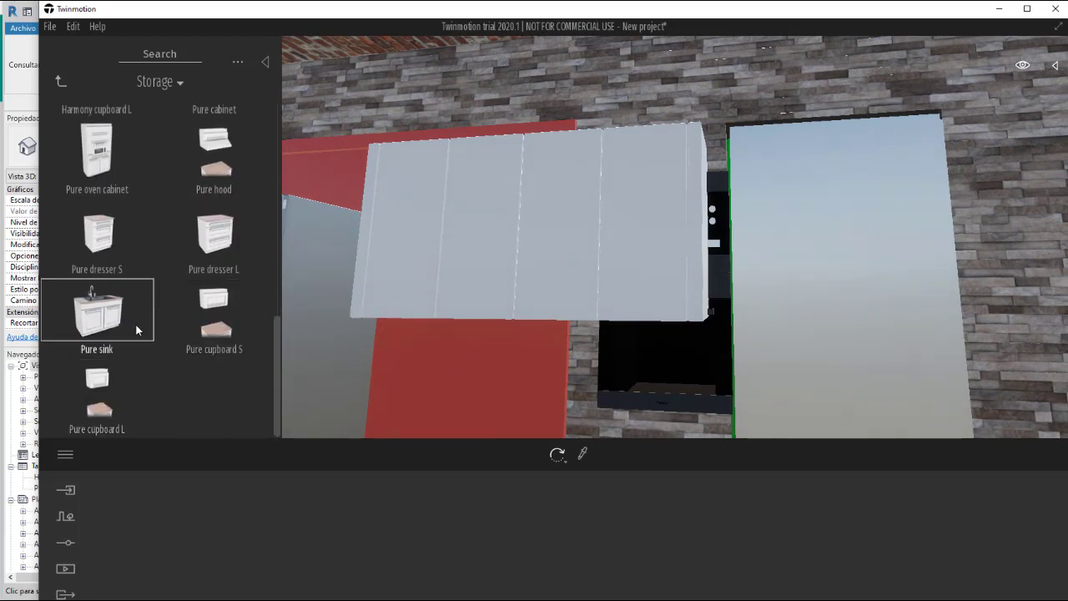
scroll(150, 317, "up", 1)
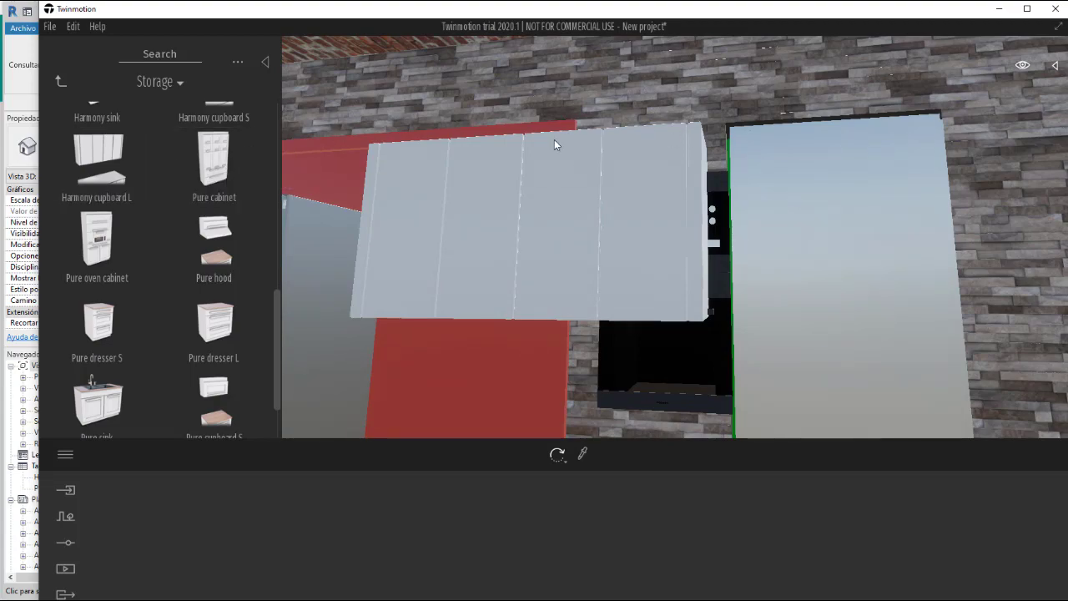
Step: Examine Fridge 02 from the room side, including its ice and water dispenser and control display up close
scroll(680, 166, "down", 5)
middle_click_drag(680, 166, 793, 192, "shift")
scroll(393, 333, "up", 5)
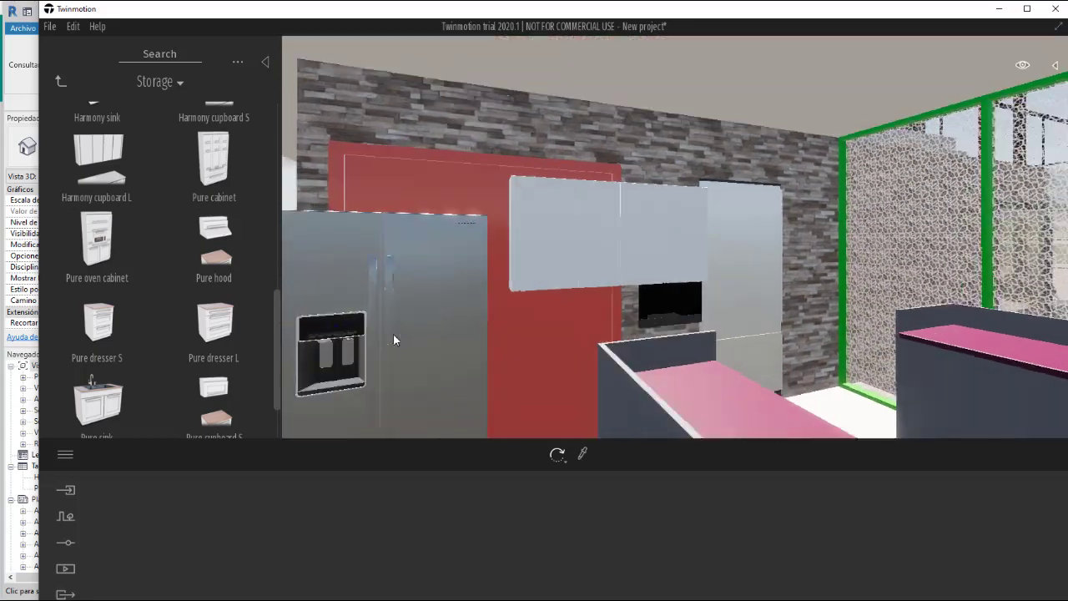
scroll(728, 249, "down", 6)
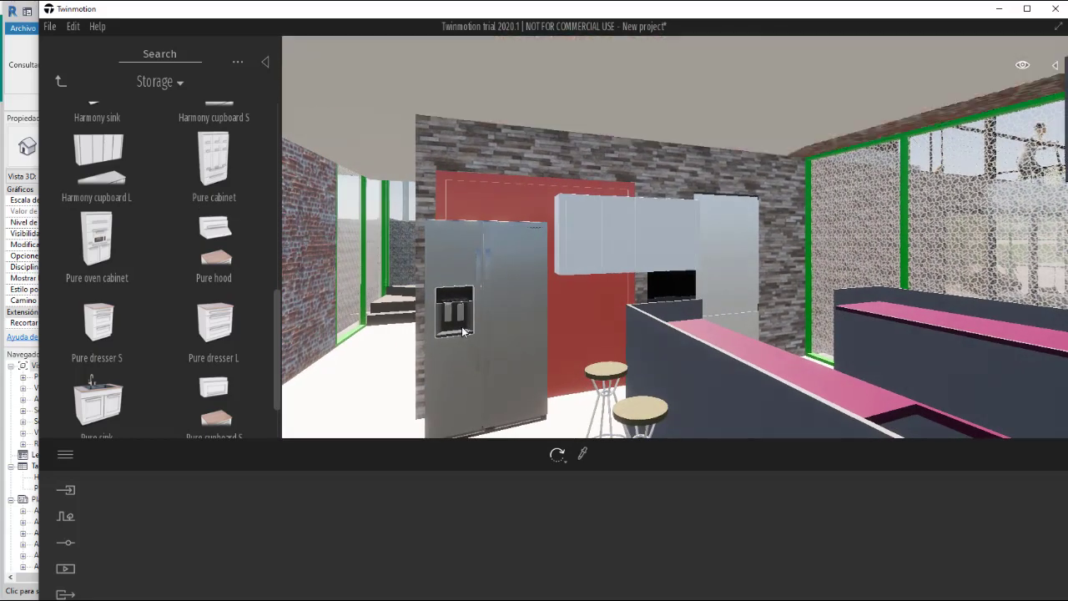
scroll(462, 326, "up", 3)
middle_click_drag(462, 326, 385, 346)
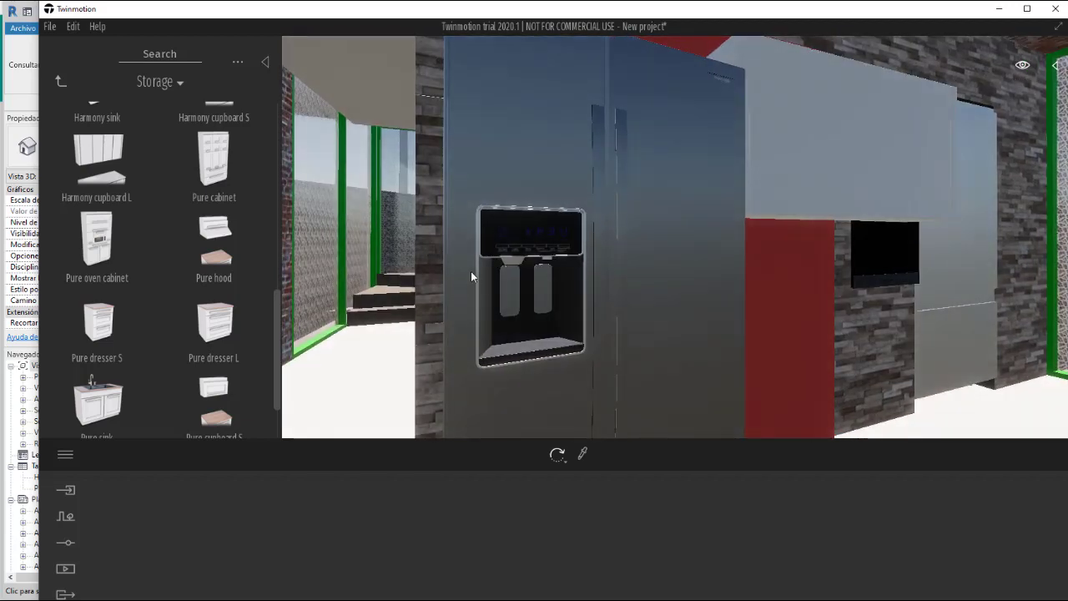
scroll(467, 269, "up", 3)
scroll(437, 281, "up", 3)
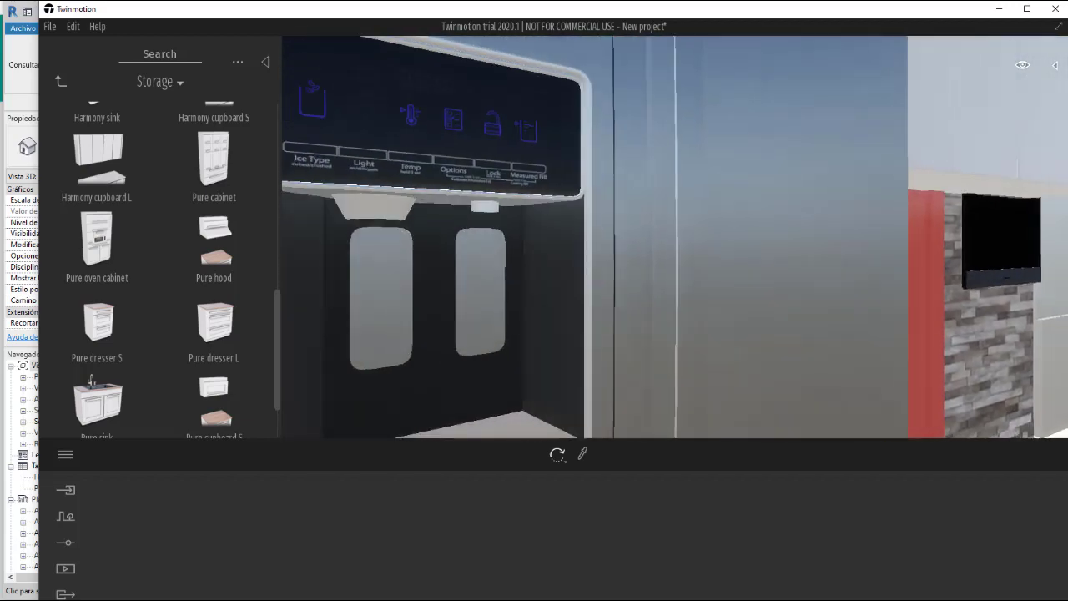
middle_click_drag(365, 211, 427, 188)
scroll(410, 181, "up", 3)
scroll(410, 181, "down", 3)
left_click_drag(412, 186, 512, 203)
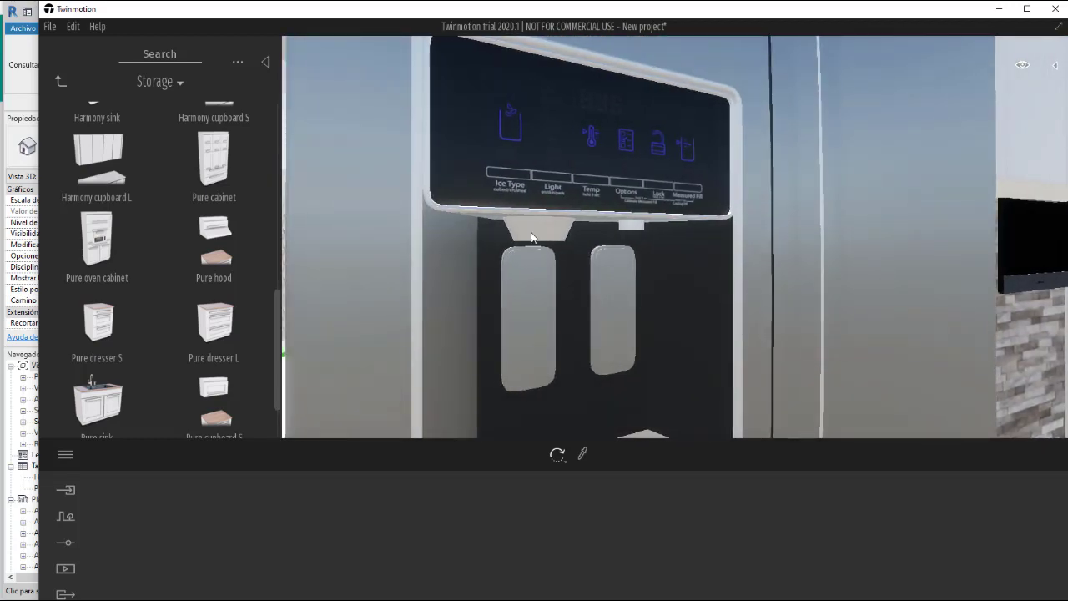
middle_click_drag(512, 203, 524, 229, "shift")
scroll(589, 210, "up", 2)
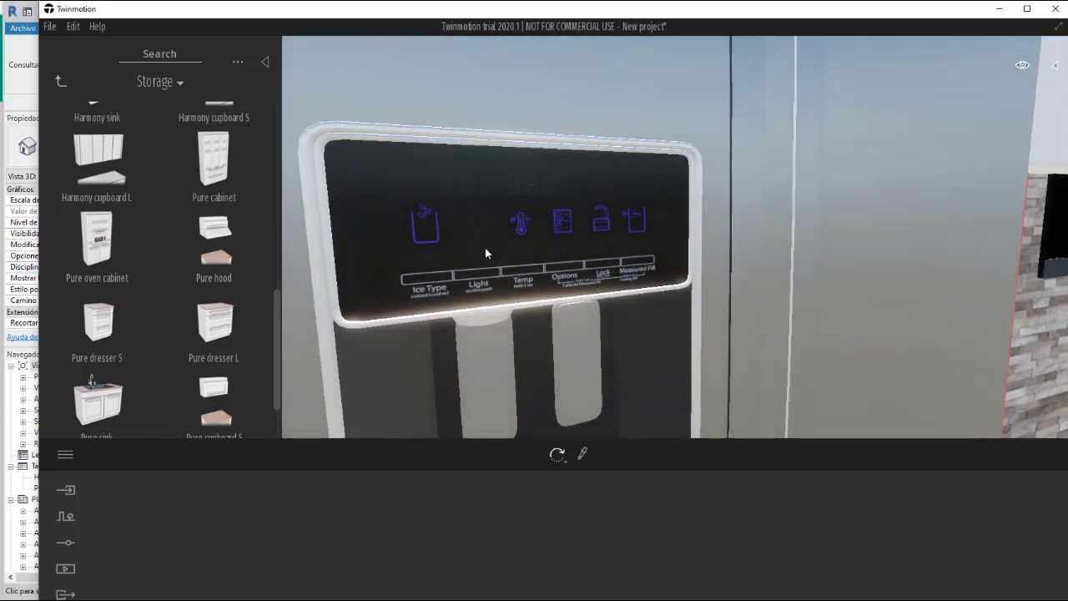
scroll(468, 196, "down", 5)
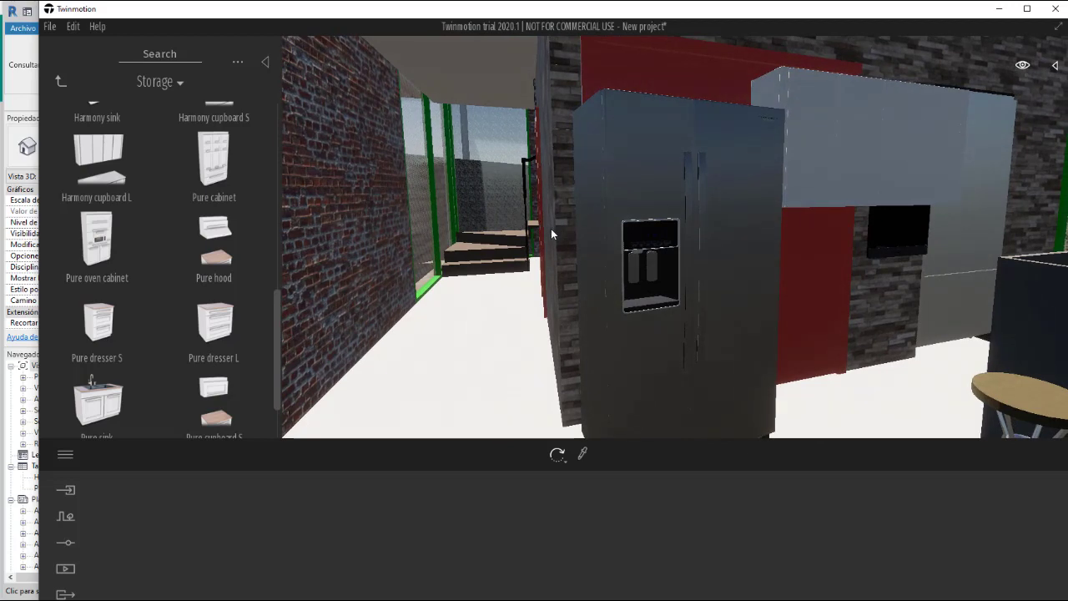
scroll(547, 226, "down", 5)
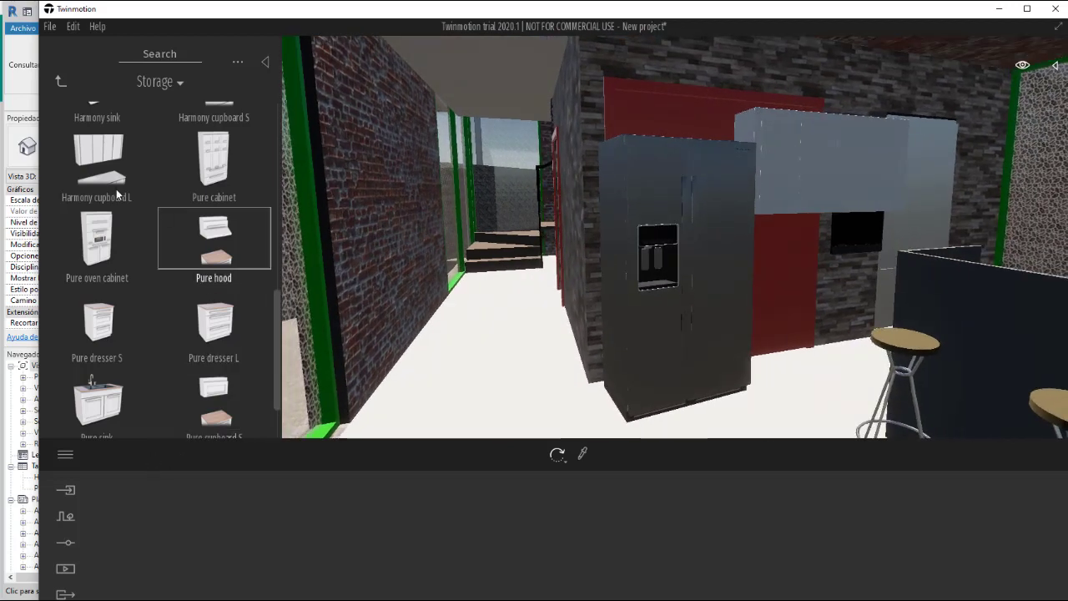
Step: Place an Orchid 02 from the Livingroom Plants library on the end of the pink counter nearest Fridge 02
left_click(66, 82)
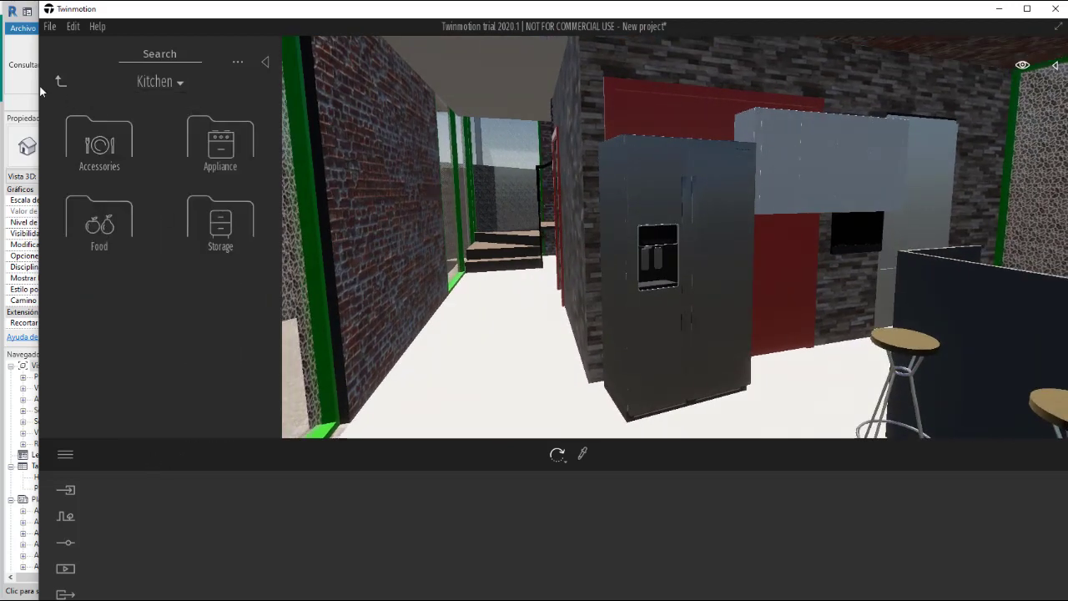
left_click(59, 82)
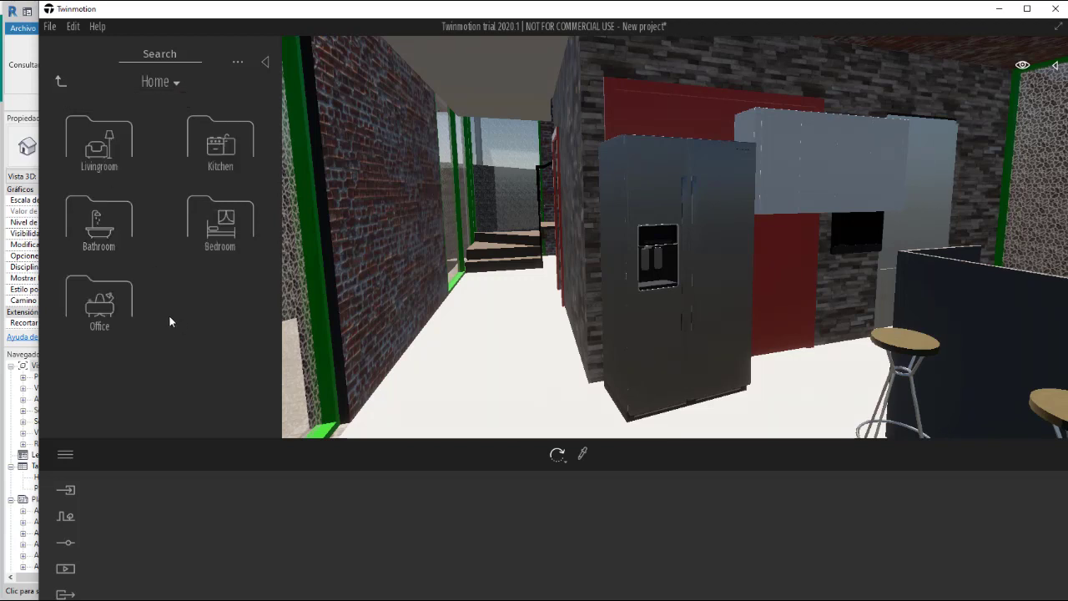
left_click(98, 144)
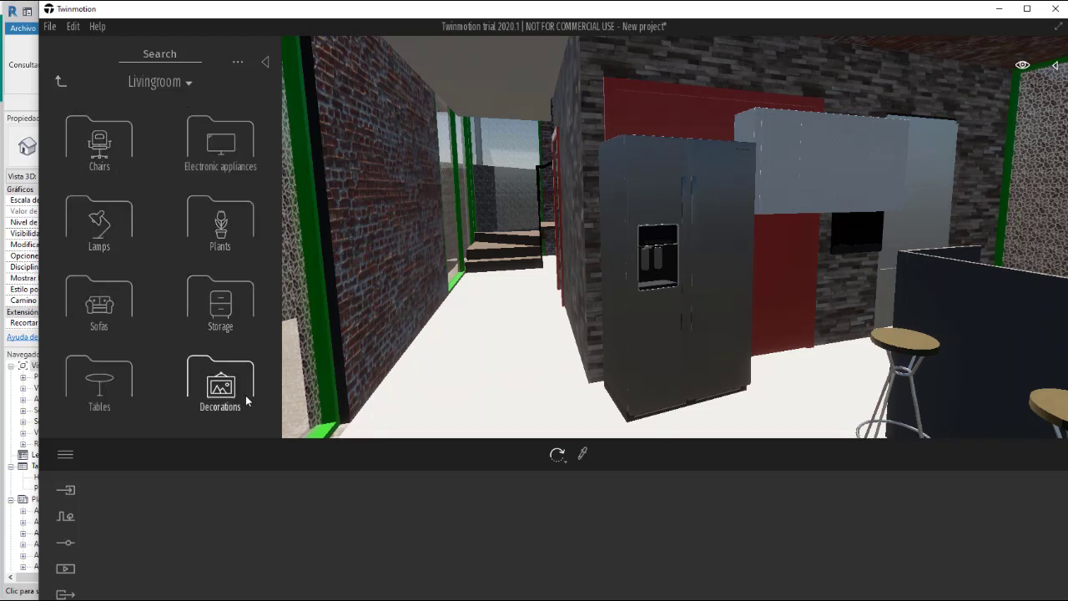
left_click(224, 226)
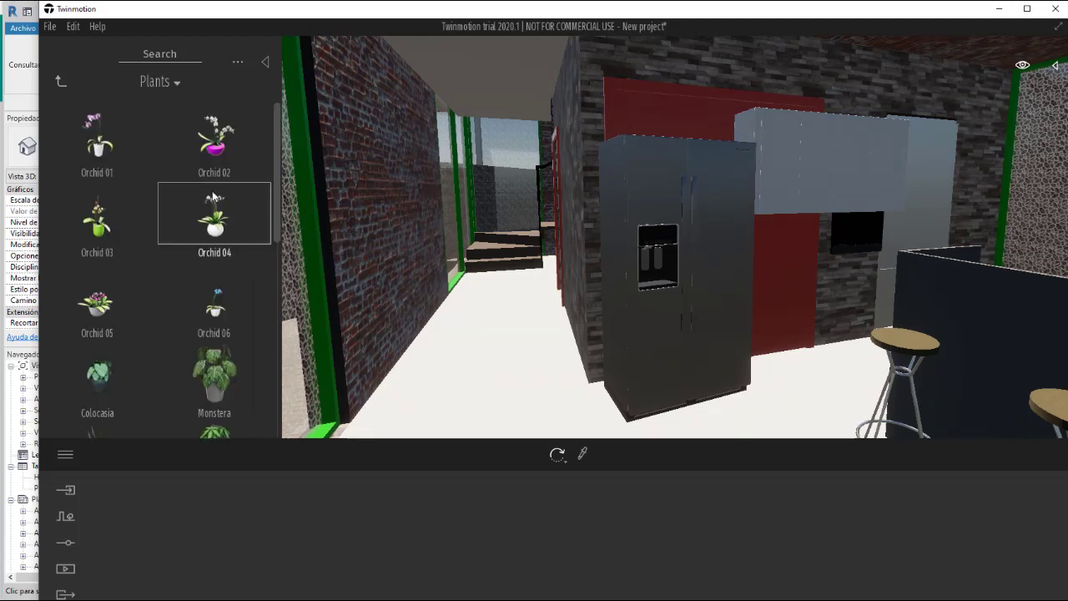
middle_click_drag(500, 275, 489, 309, "shift")
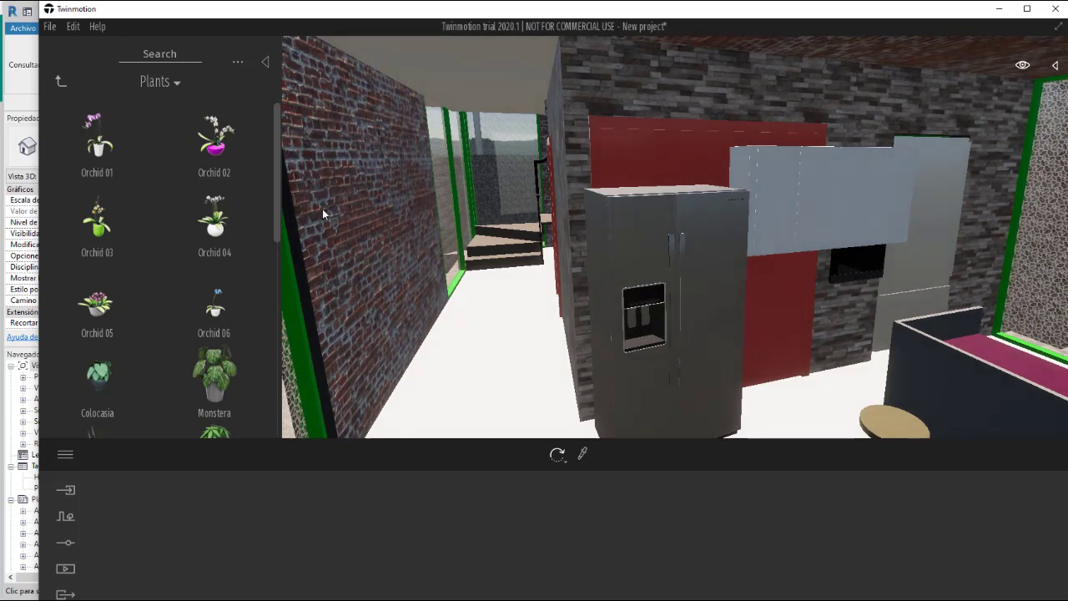
left_click_drag(212, 156, 988, 357)
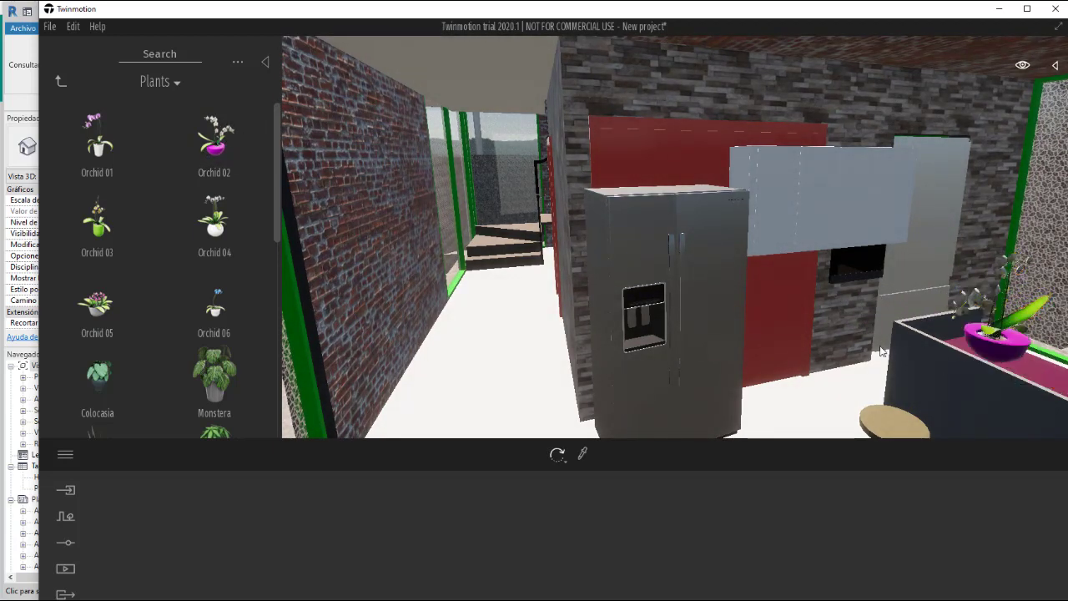
Step: Check the Orchid 02 on the counter and place an Orchid 05 right beside it
middle_click_drag(818, 320, 541, 302, "shift")
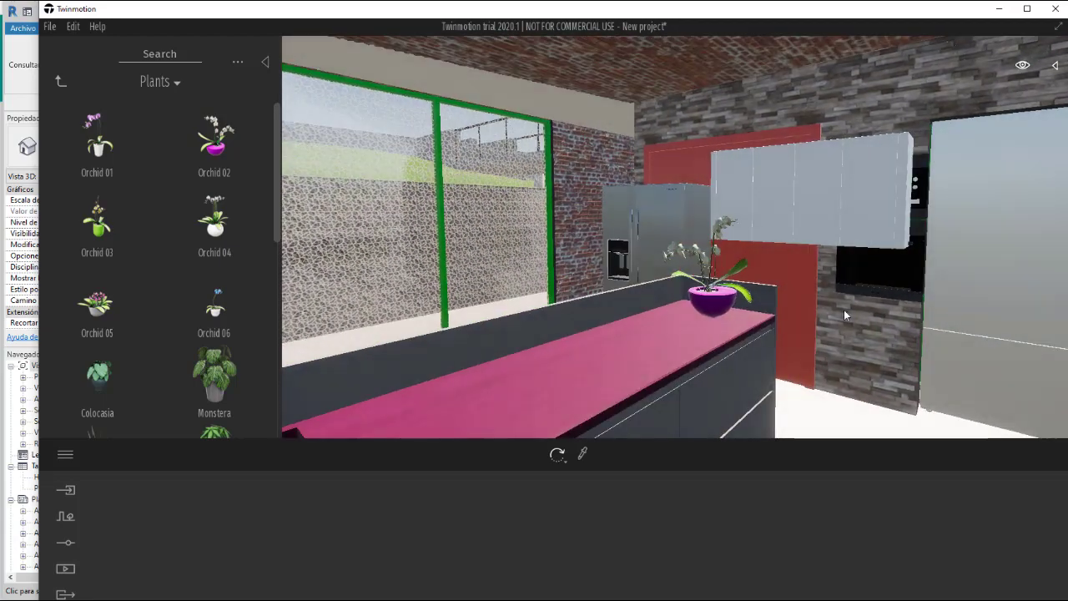
left_click(711, 309)
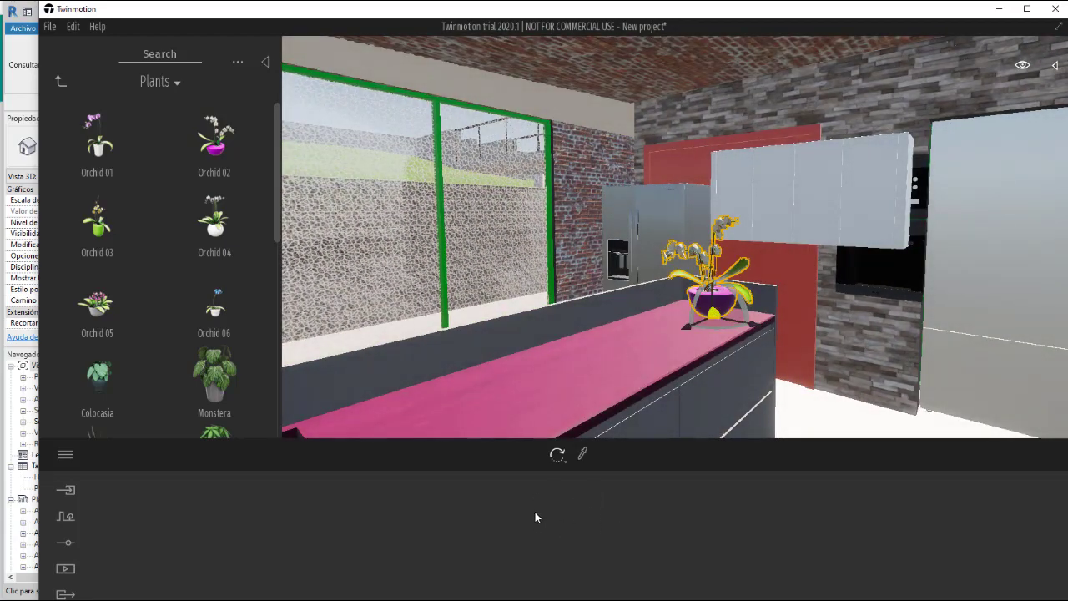
left_click(687, 301)
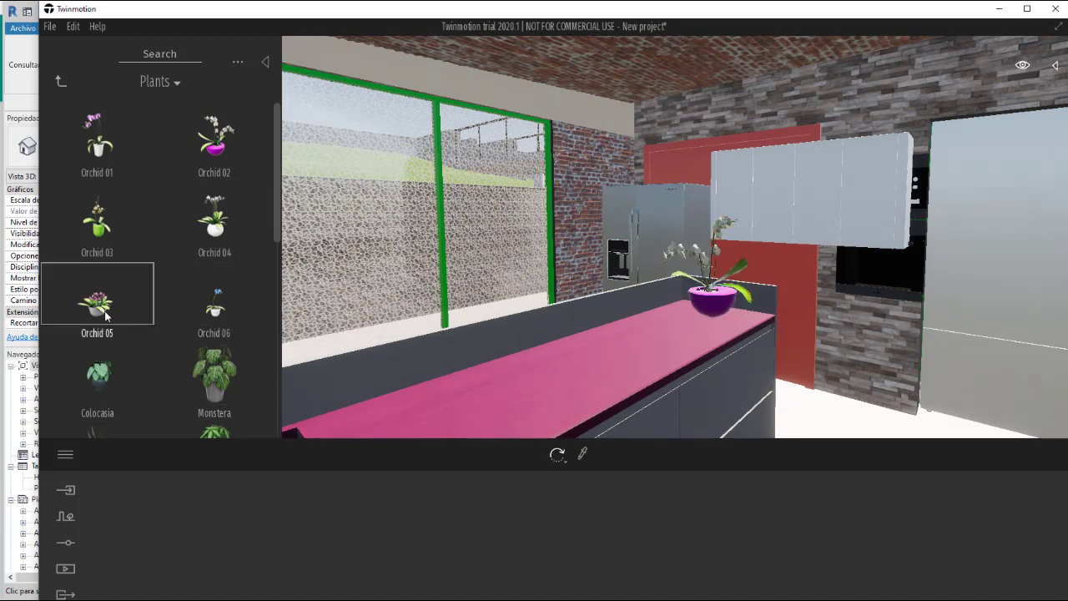
left_click_drag(105, 315, 678, 336)
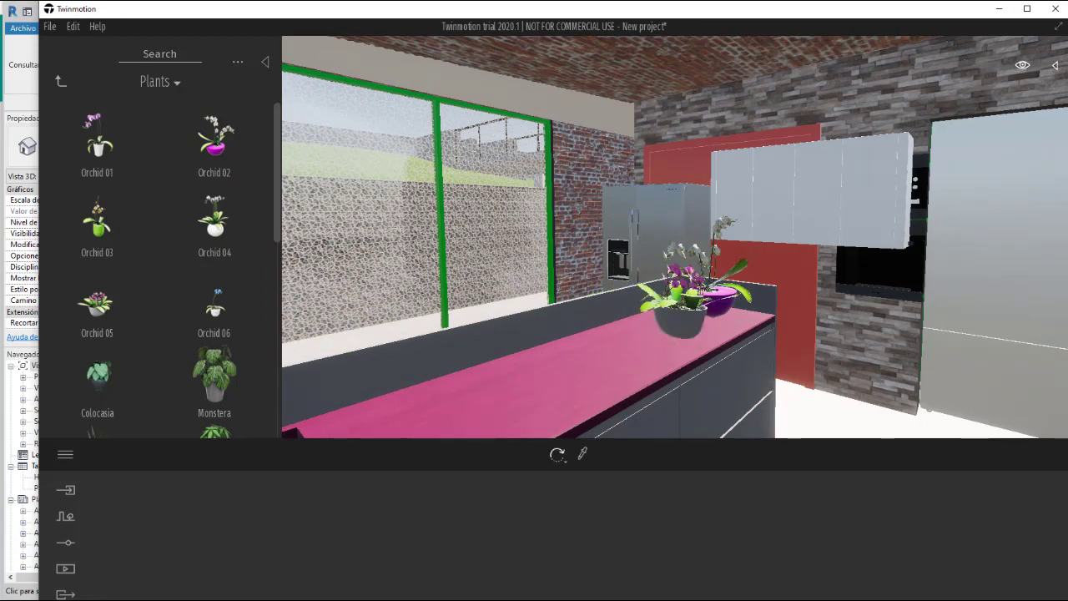
Step: View the kitchen from outside through the lattice facade and open the Primitives category of the Objects library
middle_click_drag(678, 335, 759, 306, "shift")
scroll(770, 308, "down", 5)
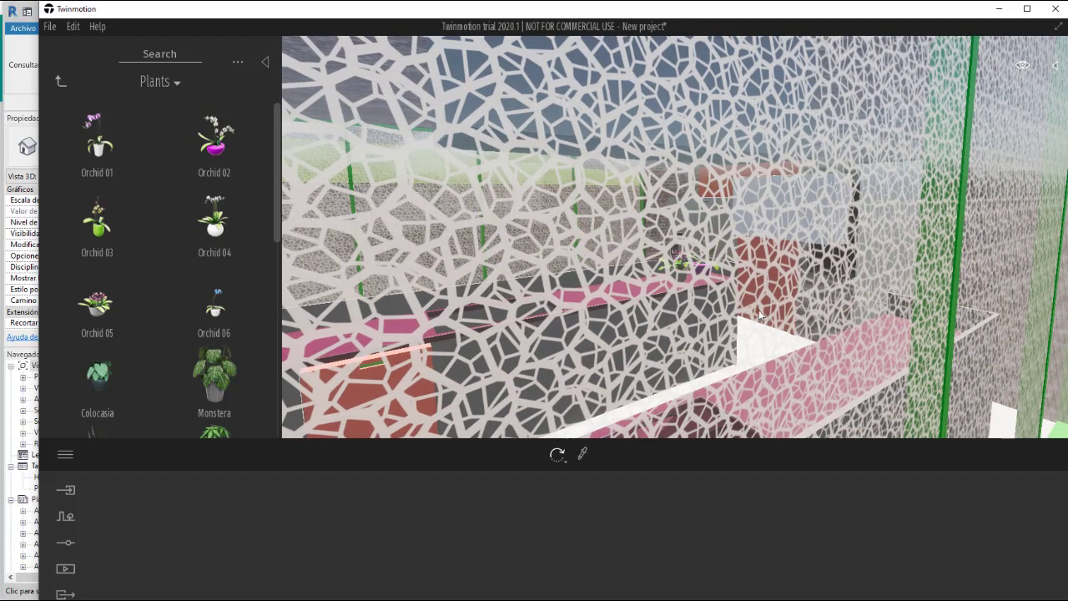
right_click_drag(759, 316, 827, 332)
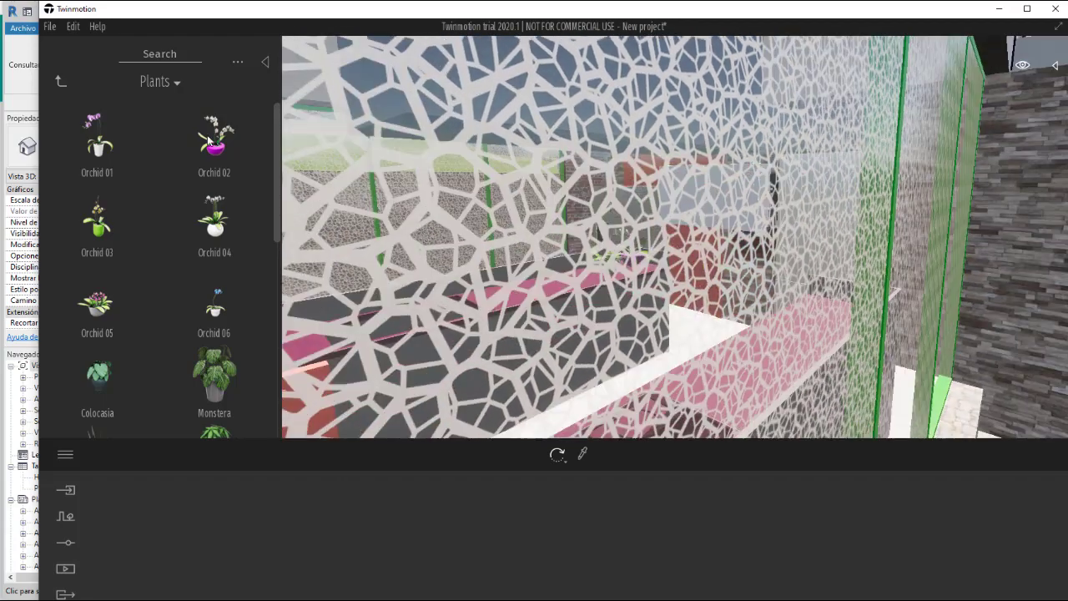
left_click(64, 83)
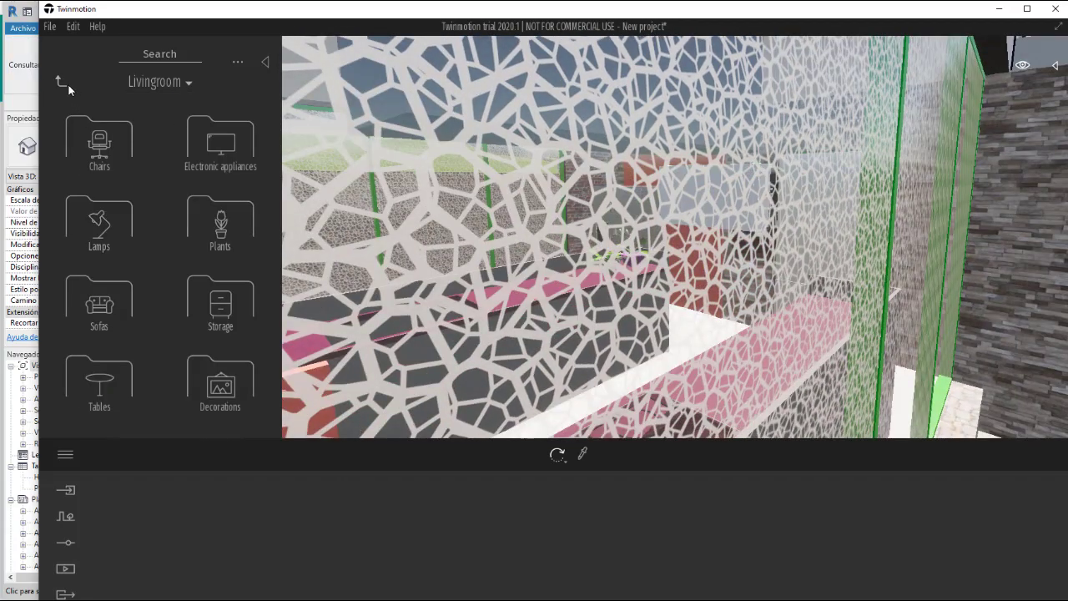
left_click(60, 81)
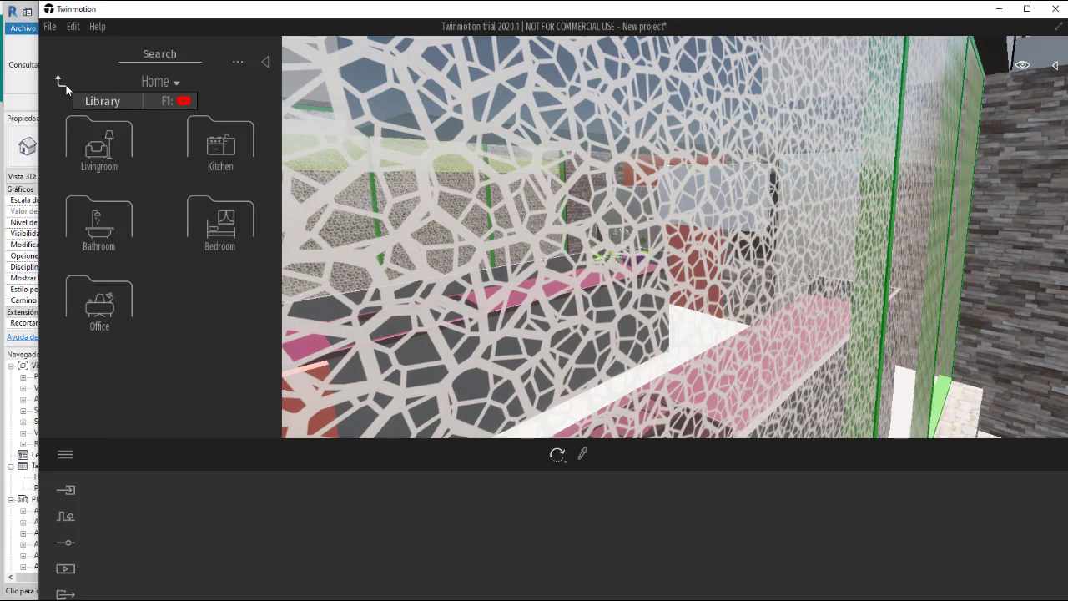
left_click(62, 82)
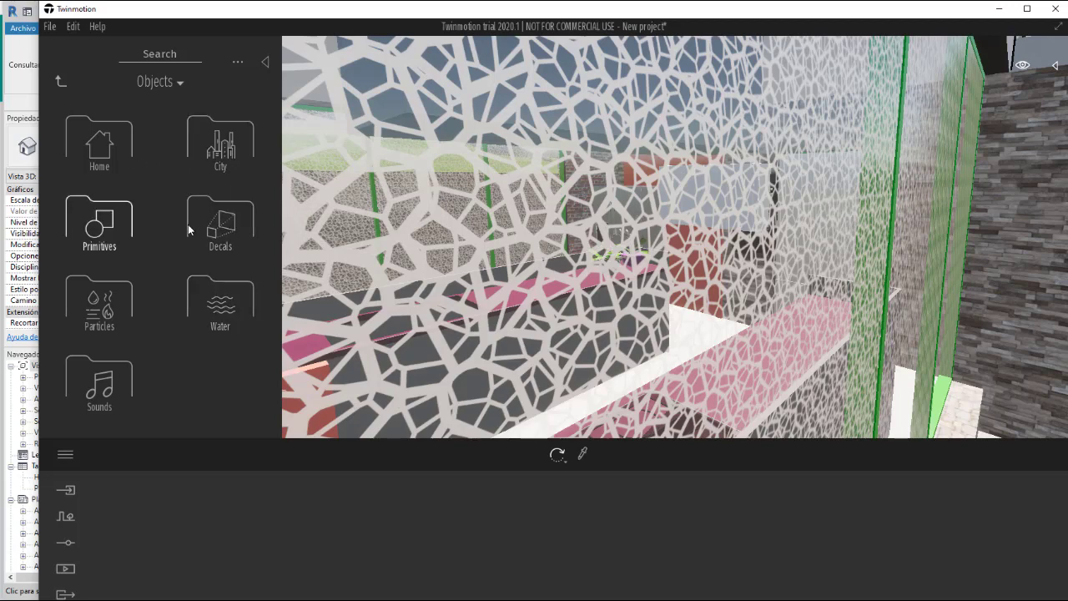
left_click(117, 222)
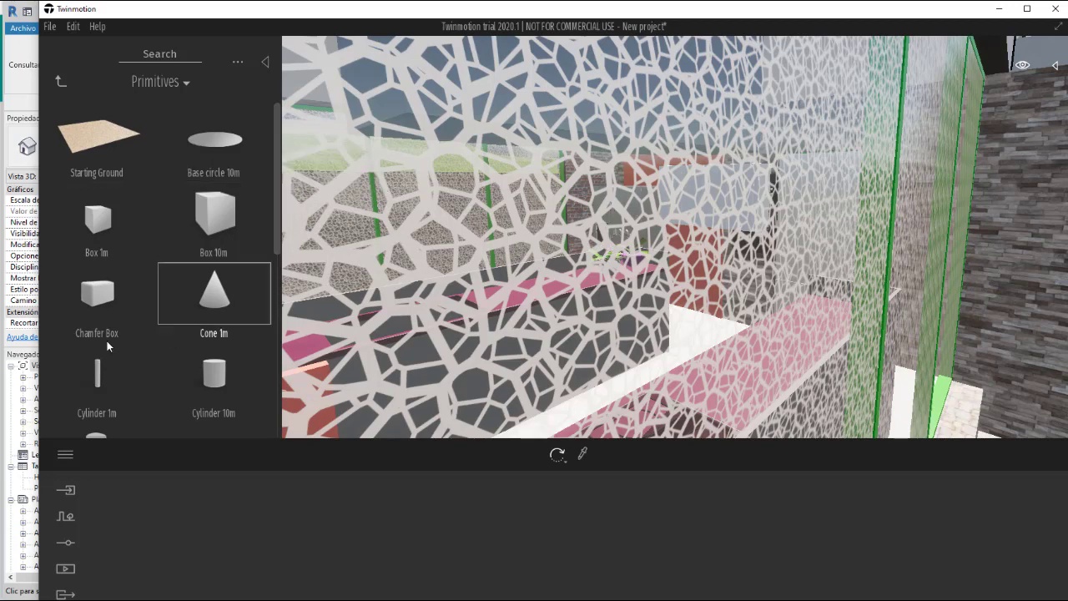
Step: Place a Base circle 10m from the Primitives library on the open ground in front of the stone-walled wing
scroll(230, 228, "down", 1)
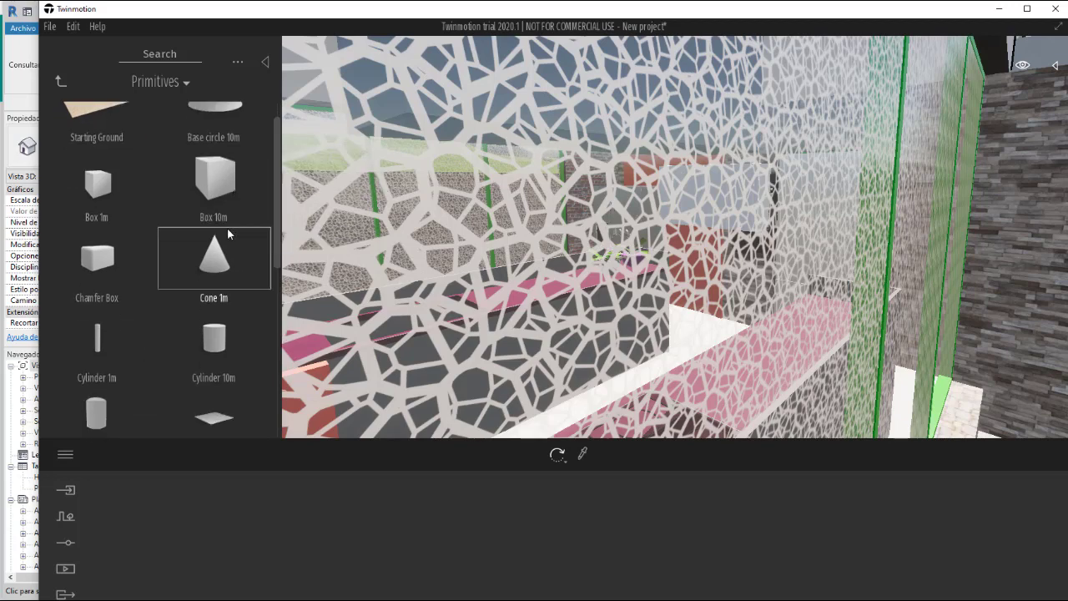
scroll(511, 252, "down", 6)
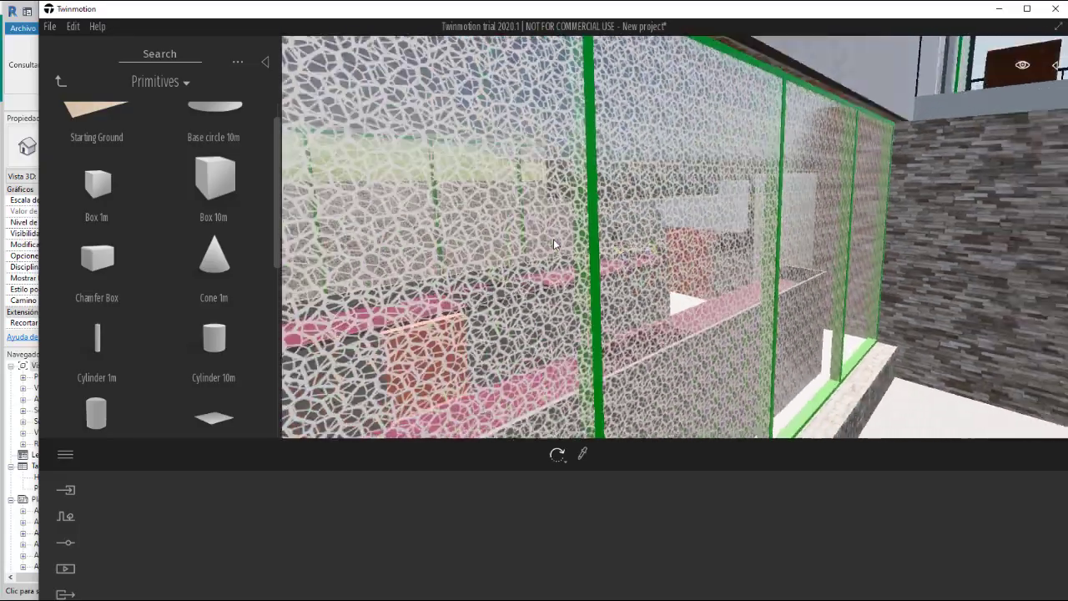
scroll(501, 225, "down", 10)
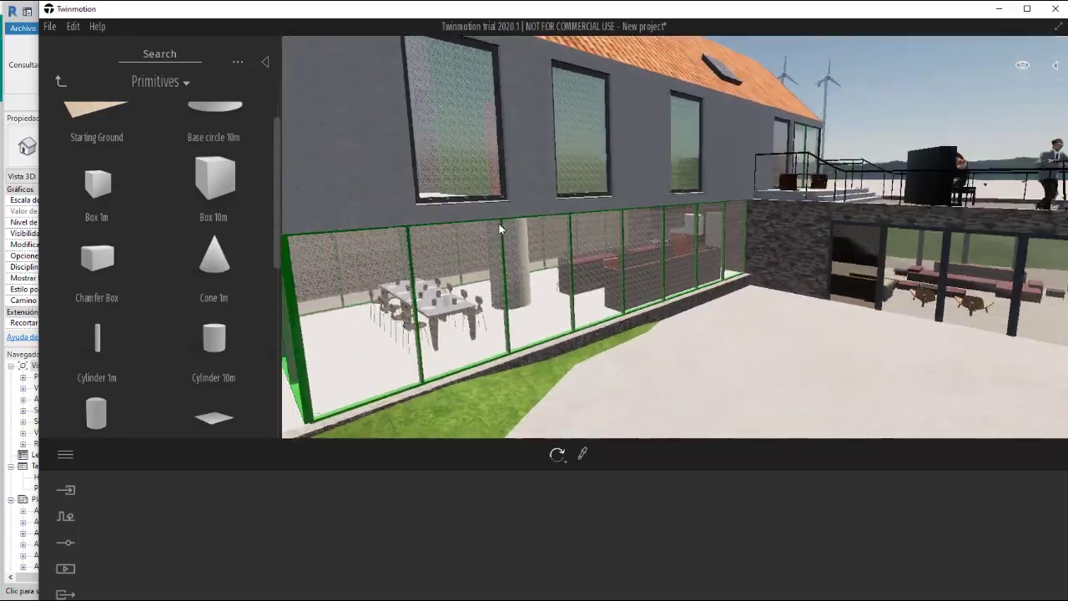
scroll(518, 227, "down", 3)
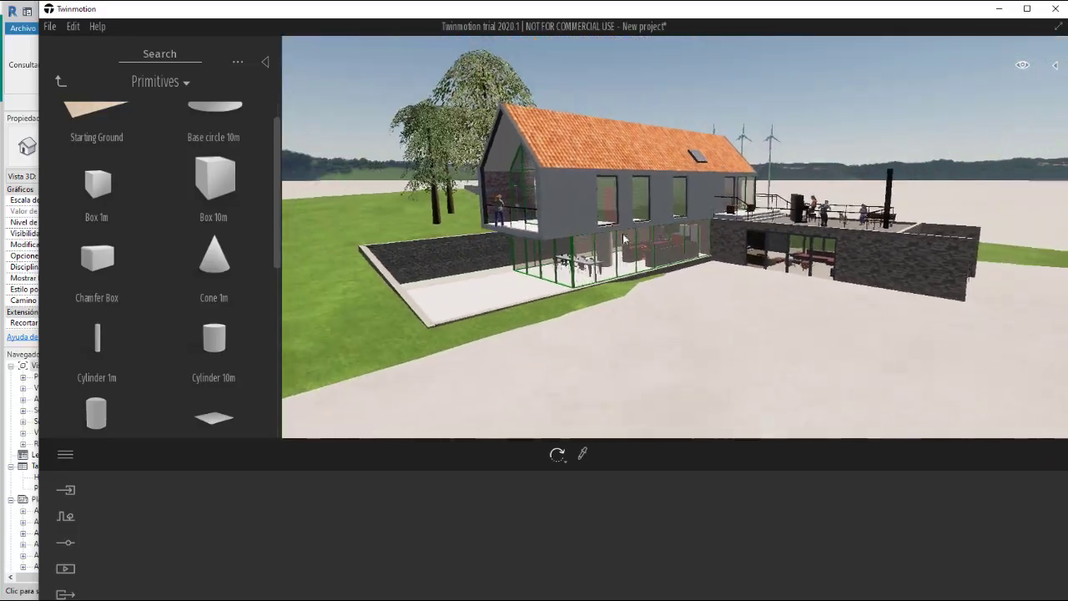
middle_click_drag(743, 254, 755, 261, "shift")
right_click_drag(754, 261, 866, 280)
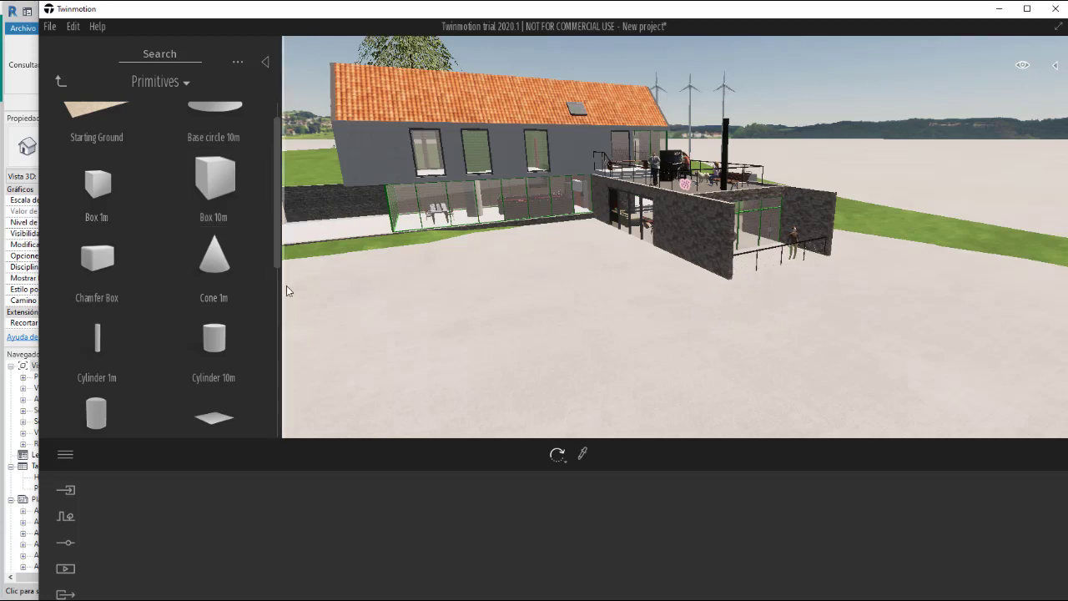
left_click_drag(99, 195, 865, 393)
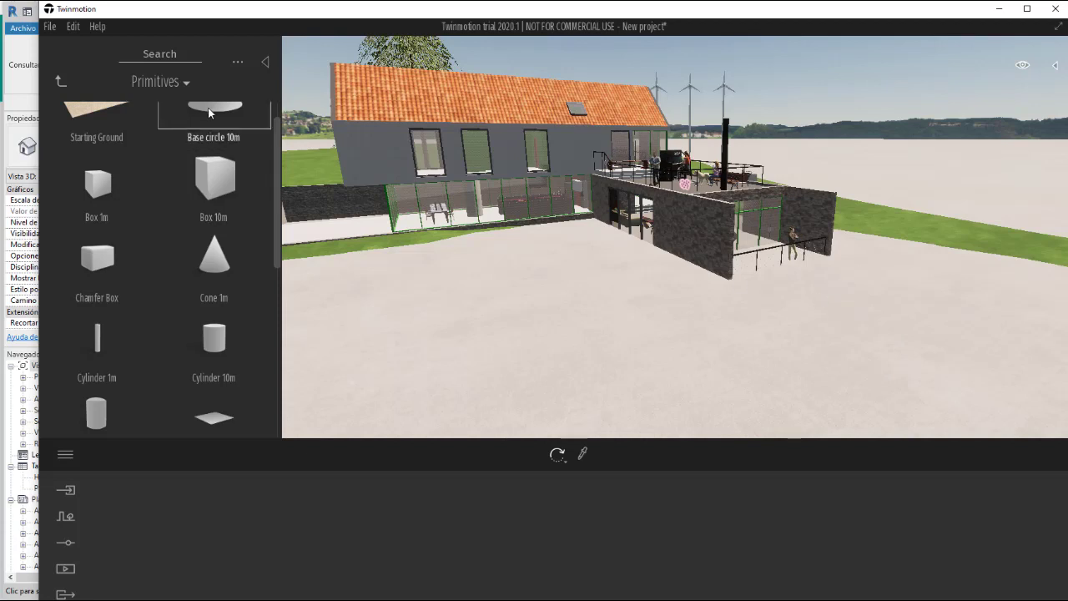
left_click_drag(208, 114, 877, 322)
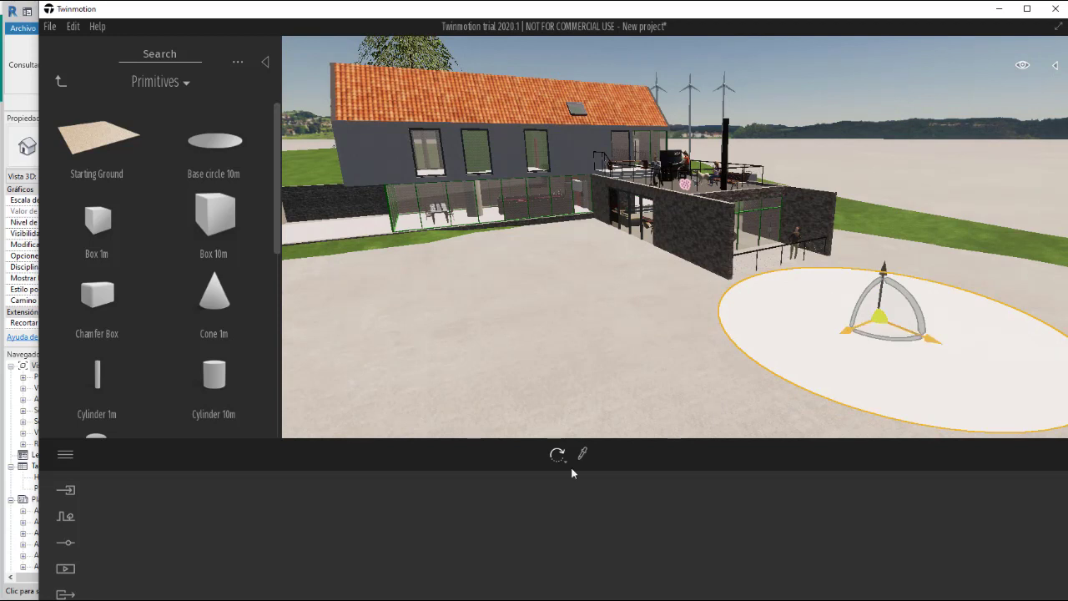
Step: Scale the base circle down uniformly to about half its size
mouse_move(566, 462)
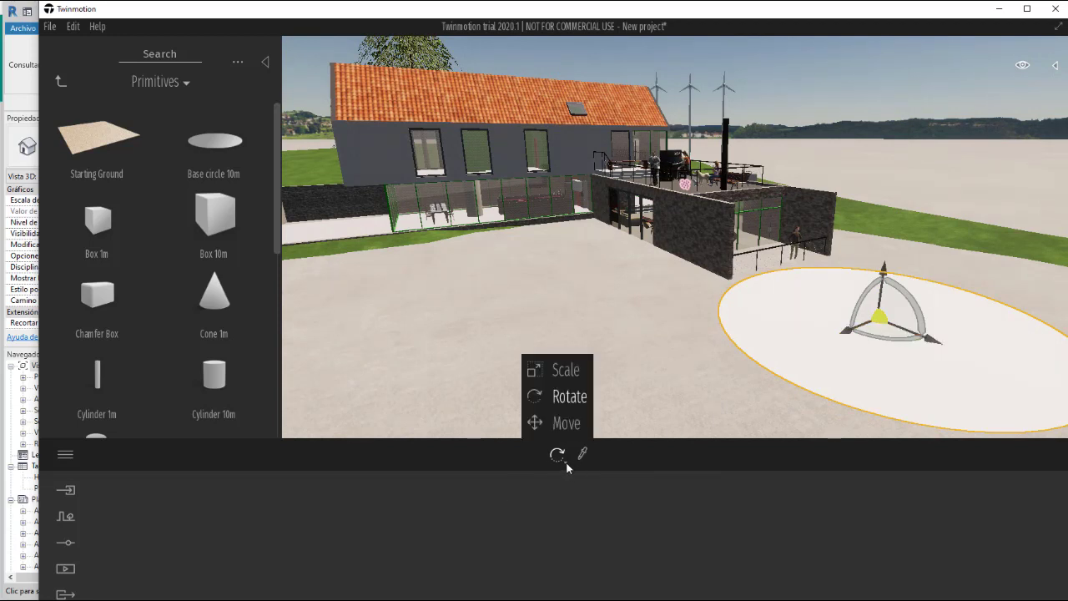
left_click(573, 380)
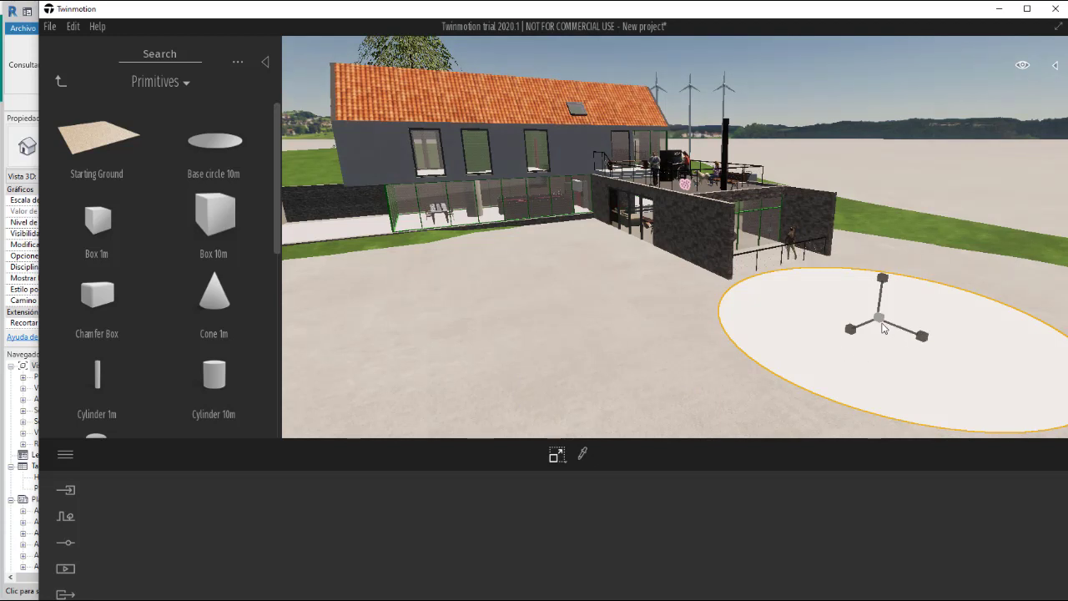
left_click_drag(884, 328, 835, 394)
left_click(793, 351)
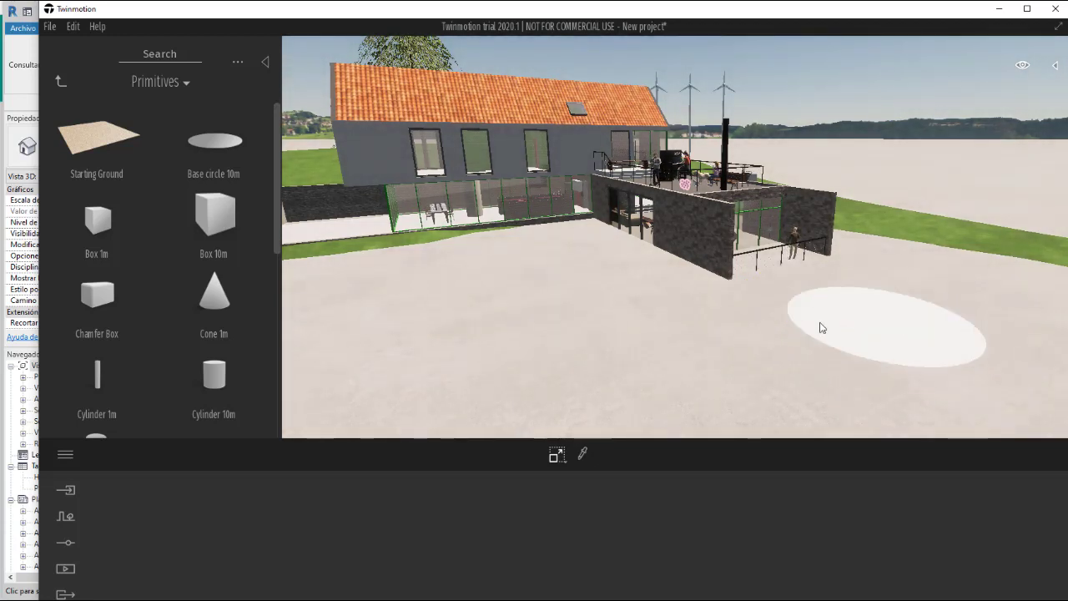
left_click(794, 313)
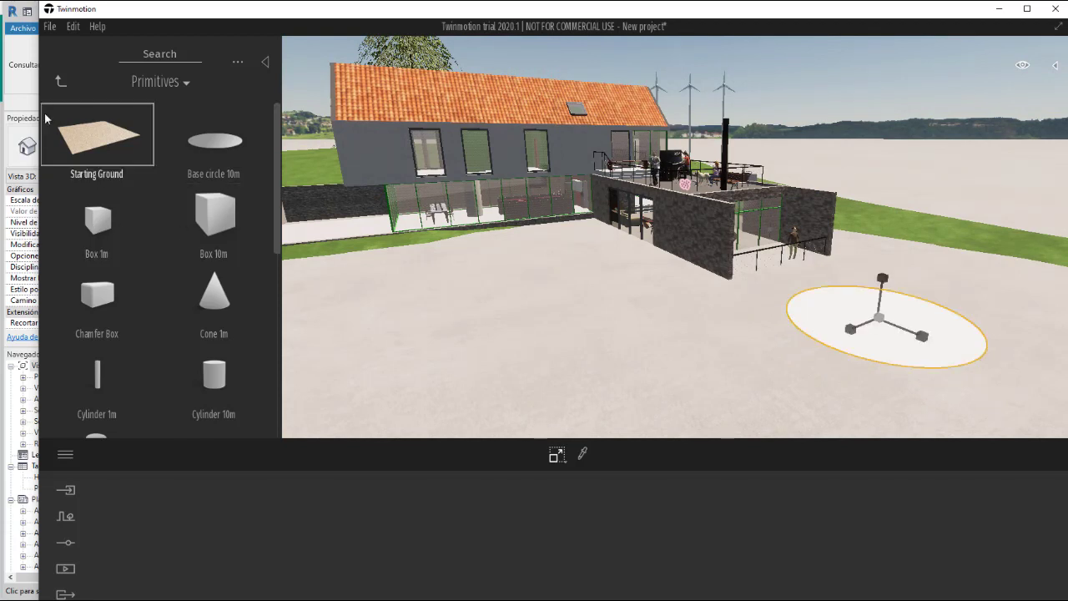
Step: Find the Water category of the Materials library and try to apply Pool 01 to the base circle
left_click(59, 82)
left_click(59, 83)
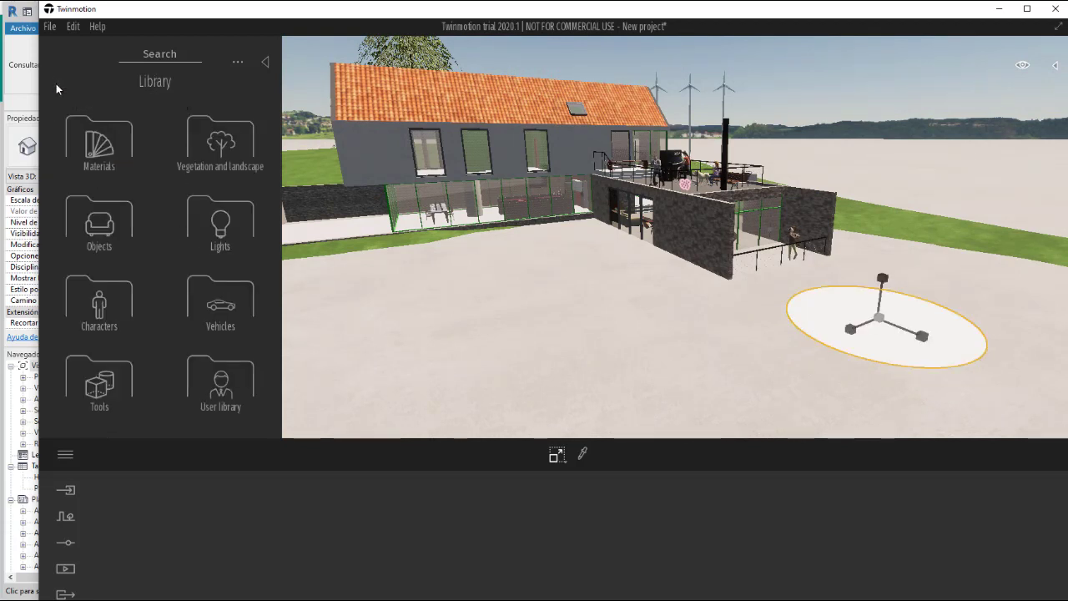
left_click(98, 155)
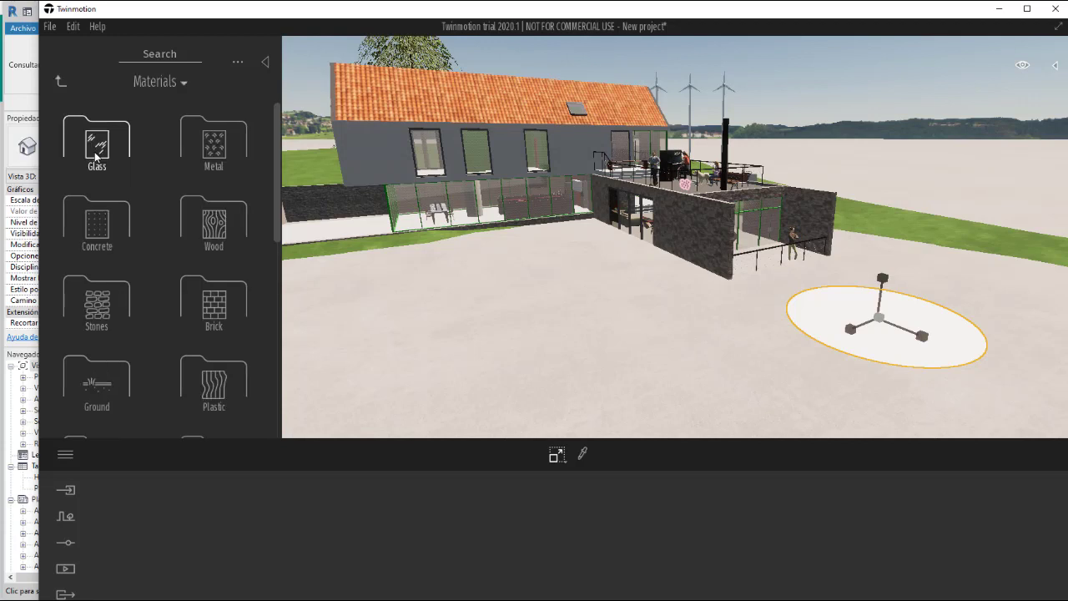
scroll(99, 157, "down", 4)
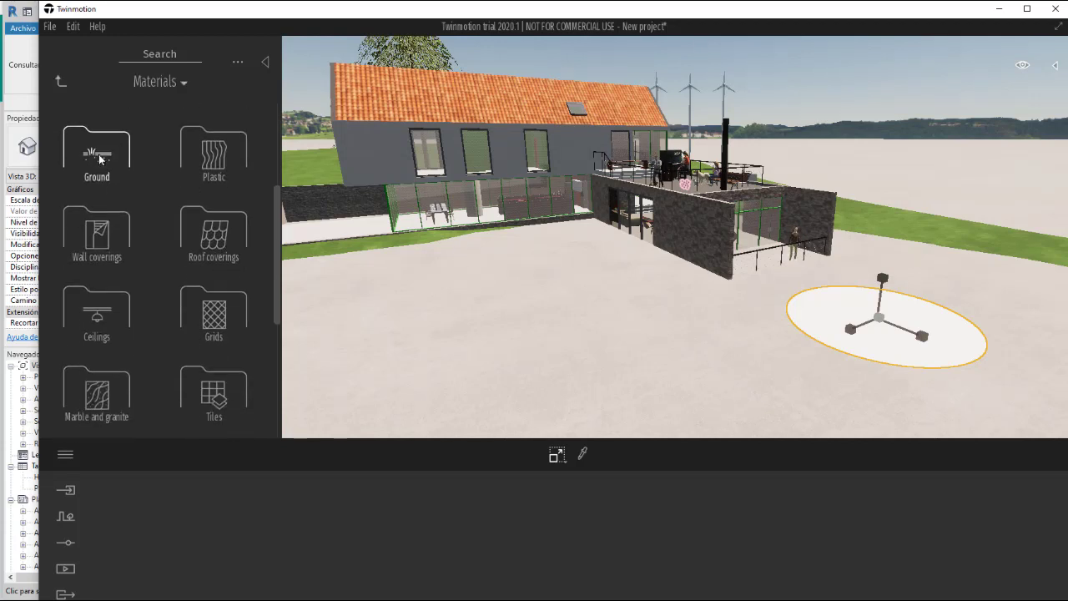
scroll(99, 158, "down", 3)
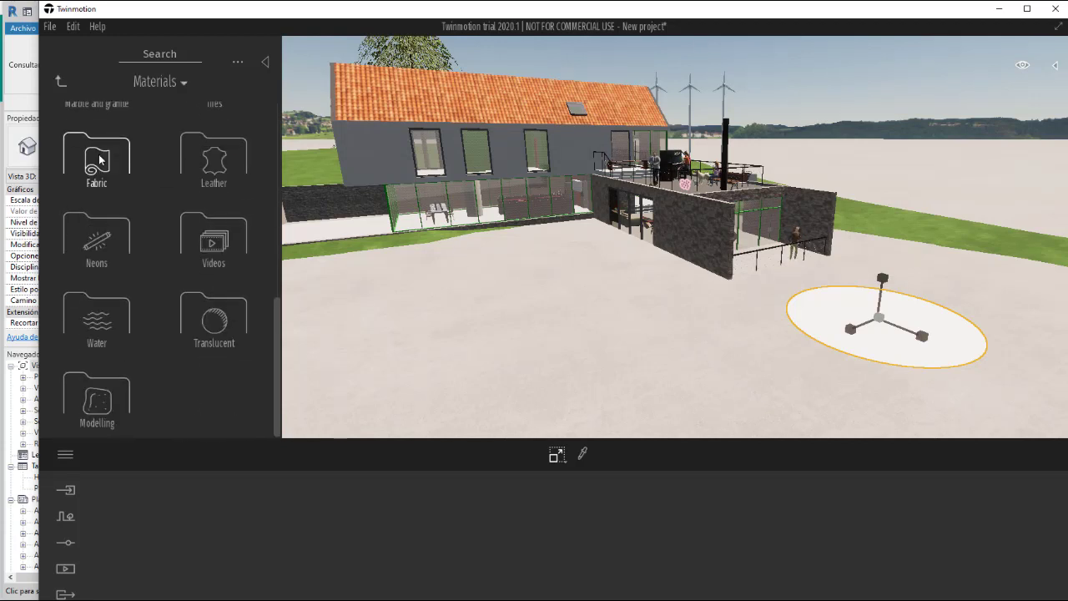
left_click(97, 317)
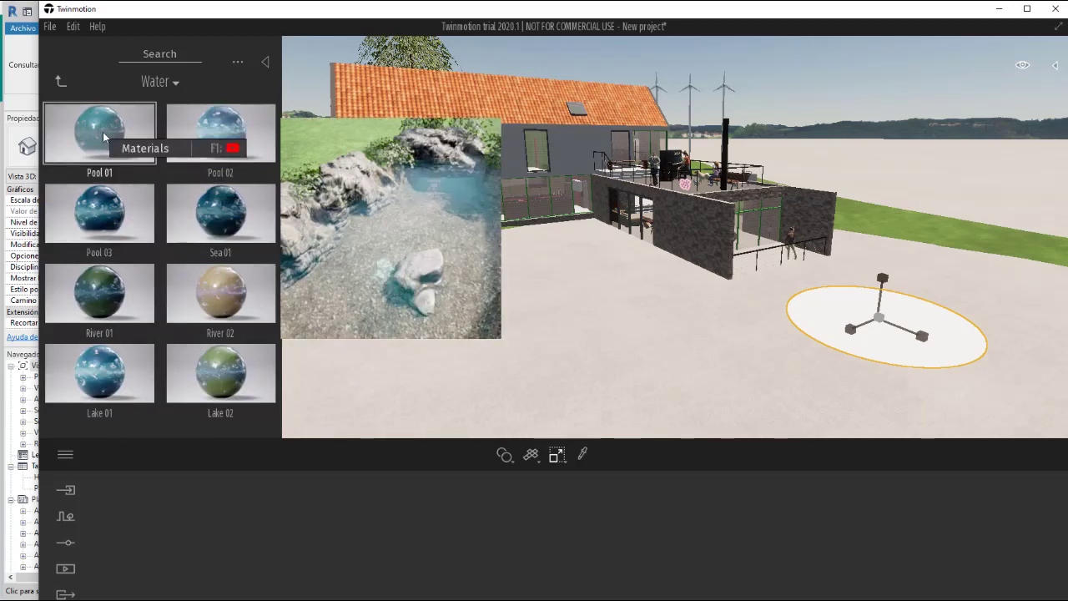
left_click_drag(103, 133, 858, 314)
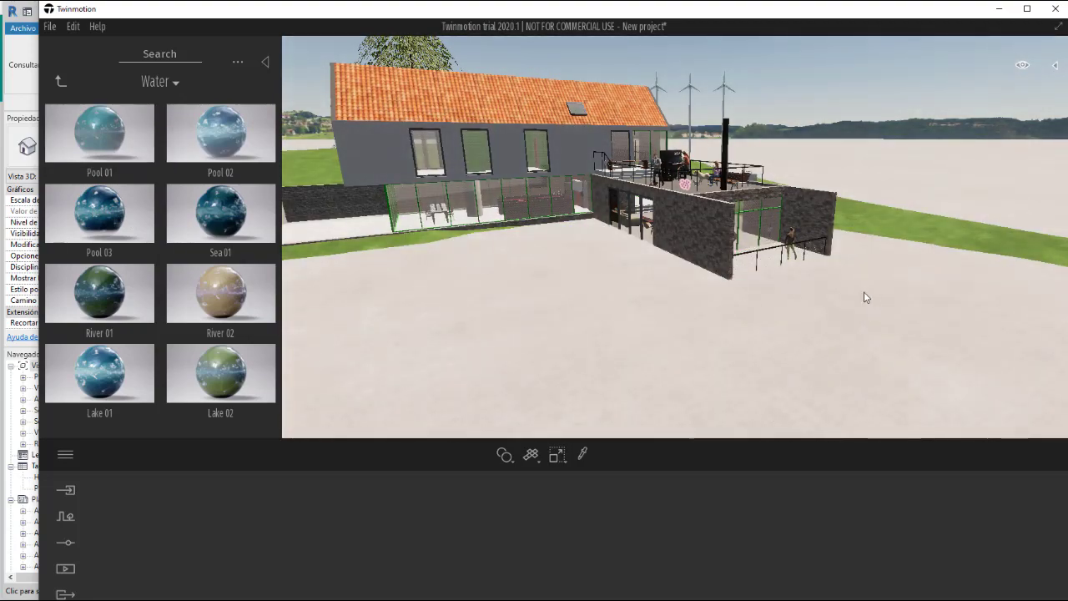
key("ctrl+z")
left_click_drag(112, 133, 866, 327)
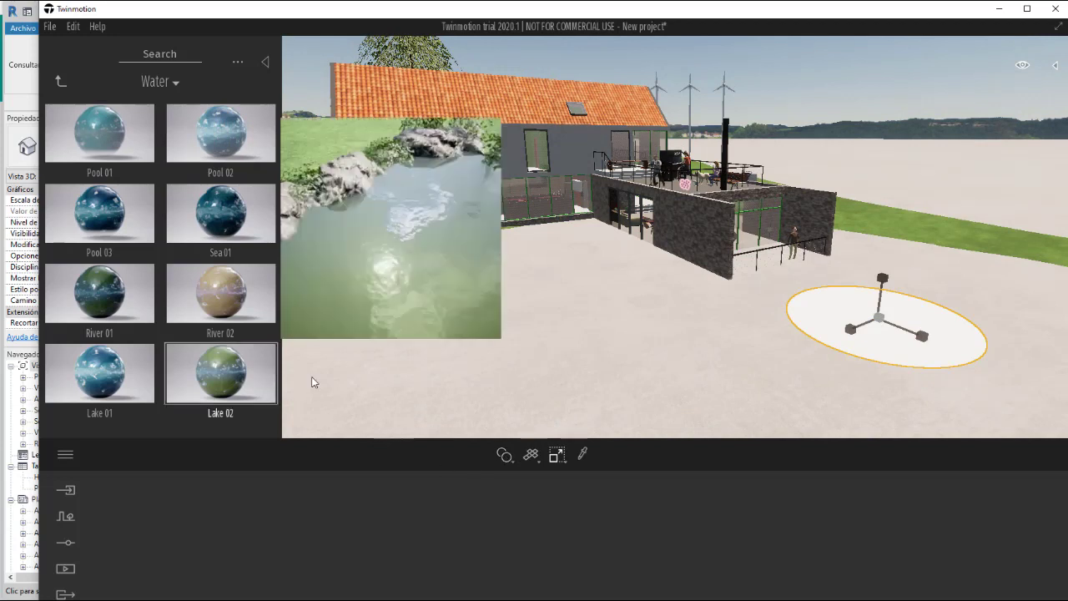
Step: Move the base circle about 0.33 m up above the ground
left_click(563, 457)
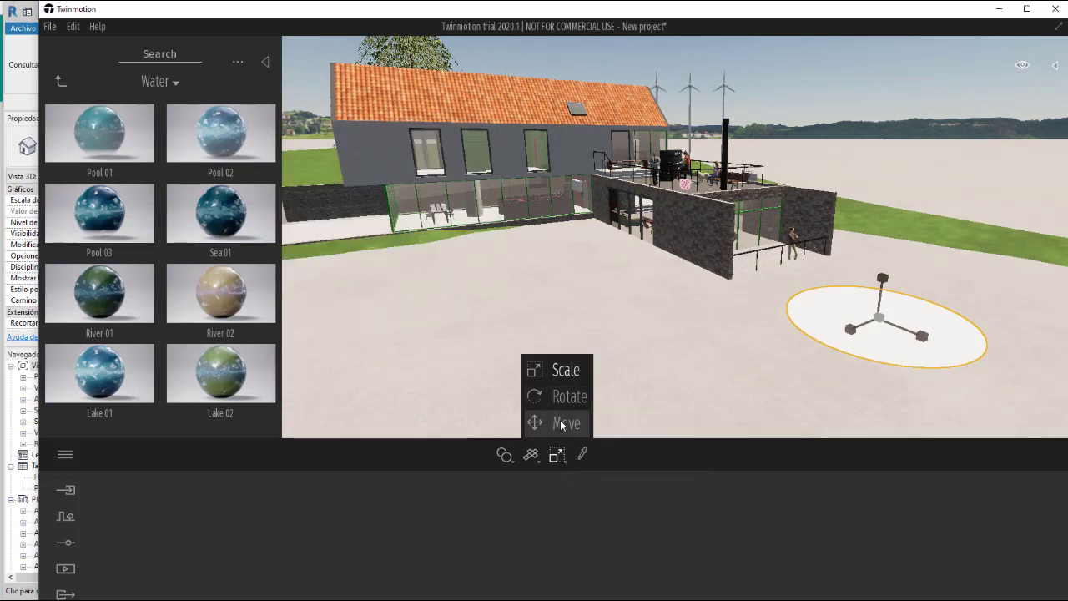
left_click(561, 422)
left_click_drag(883, 281, 885, 273)
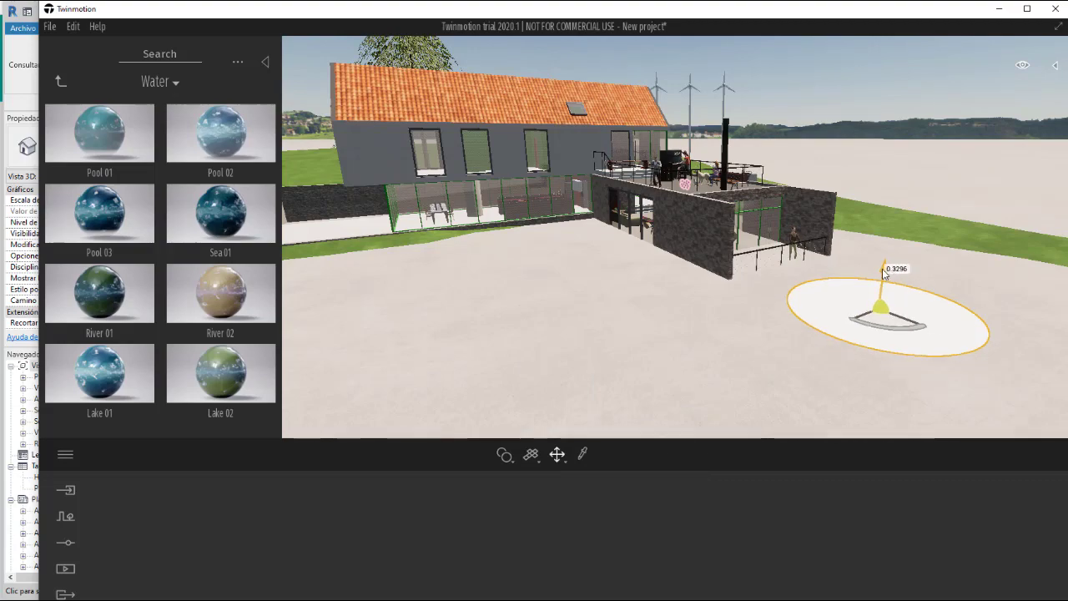
mouse_move(878, 276)
middle_mouse_down("shift")
mouse_move(878, 134)
mouse_move(878, 259)
middle_mouse_up("shift")
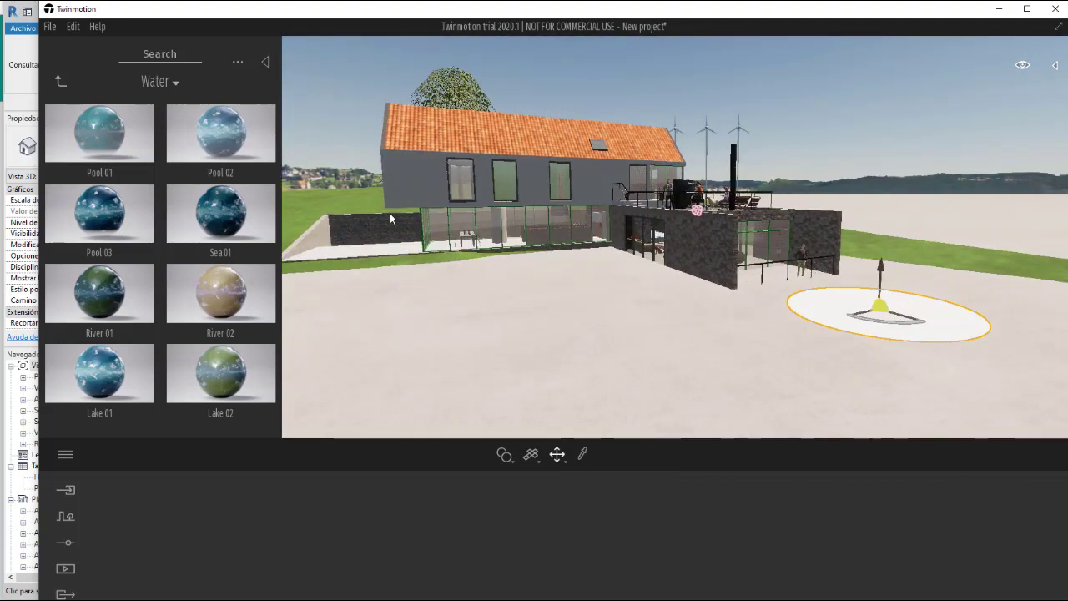
Step: Try the Pool 01 and Sea 01 water materials on the raised circle and delete the circle
mouse_move(93, 138)
left_click_drag(95, 139, 839, 314)
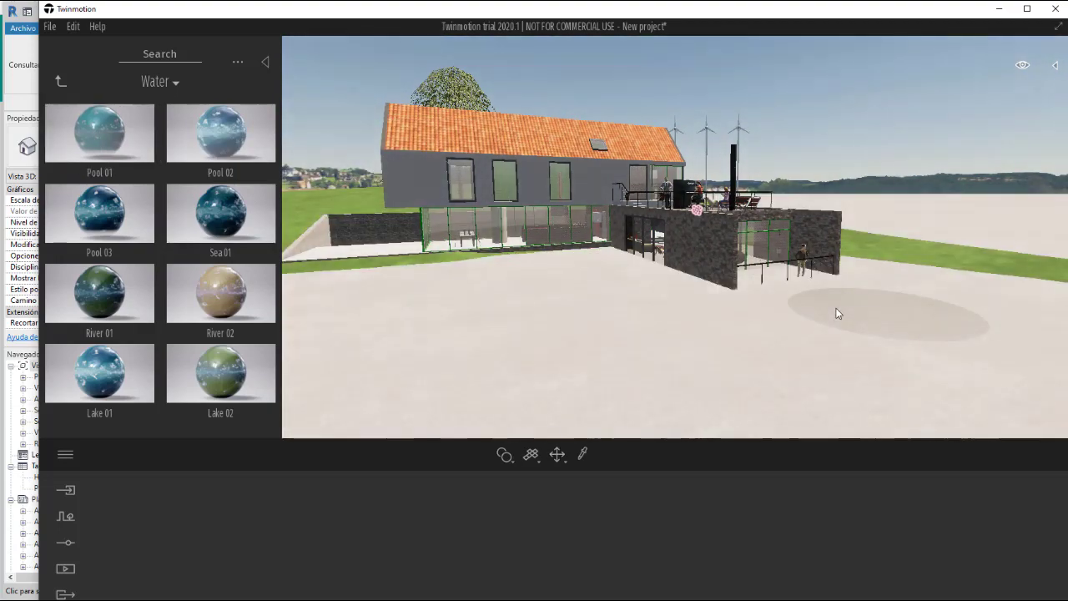
left_click_drag(947, 292, 78, 129)
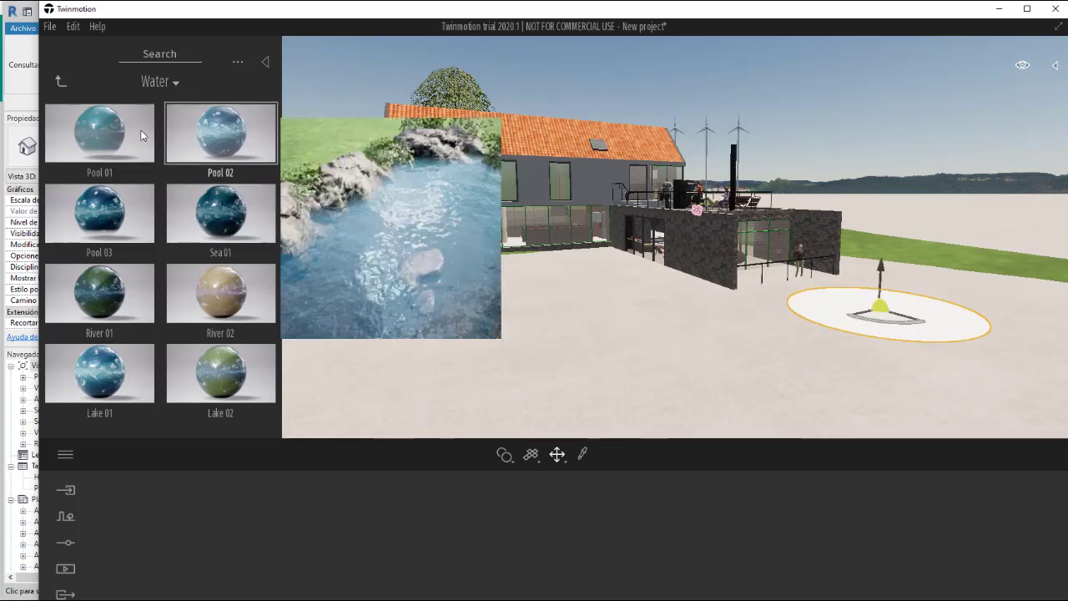
left_click_drag(108, 131, 828, 316)
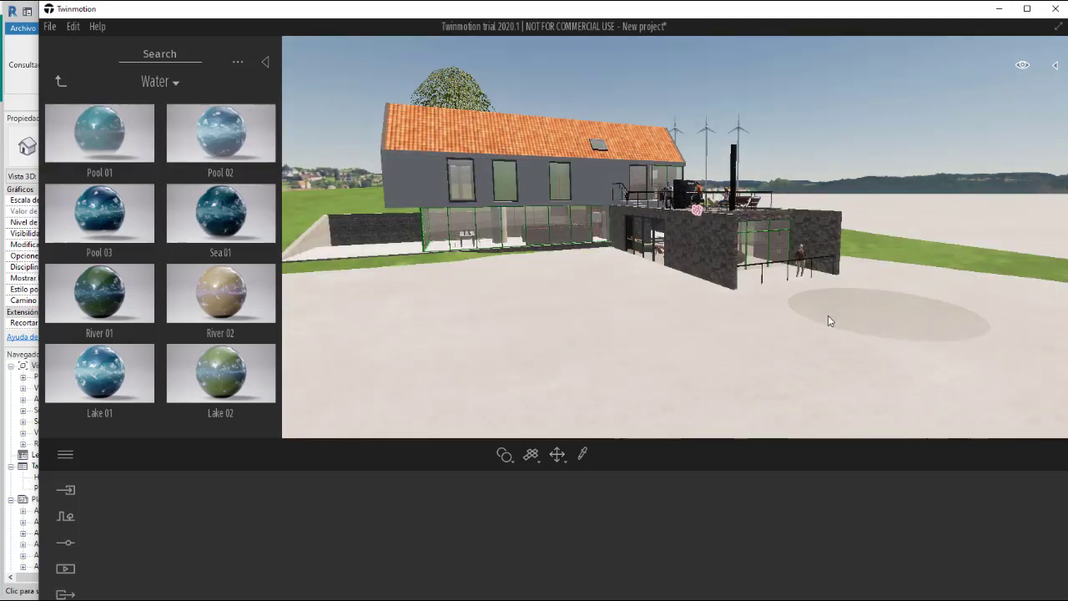
left_click(828, 320)
left_click_drag(249, 191, 733, 327)
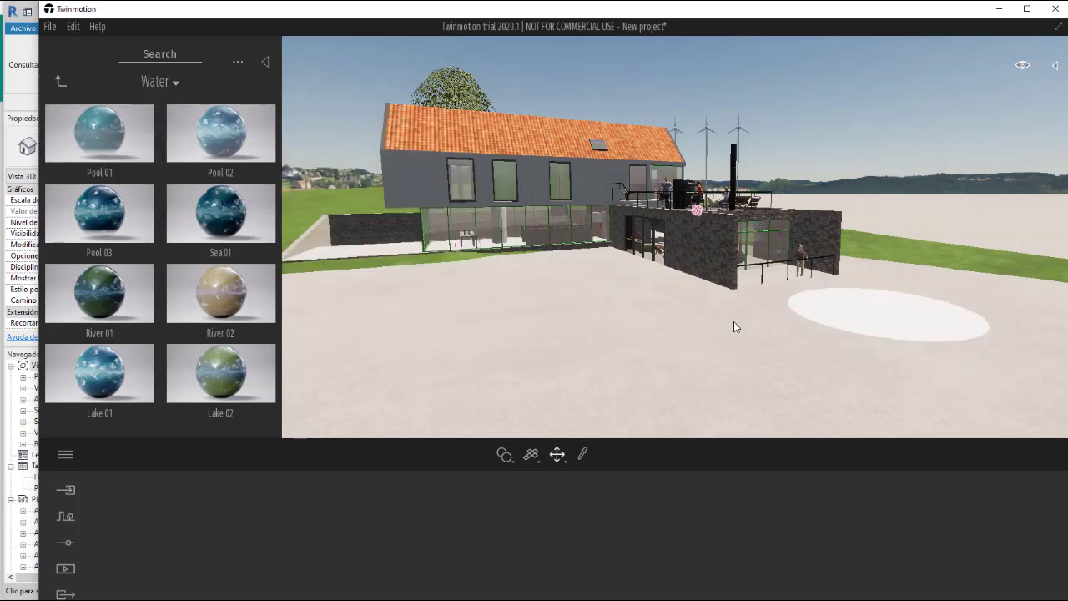
left_click(821, 328)
key("Delete")
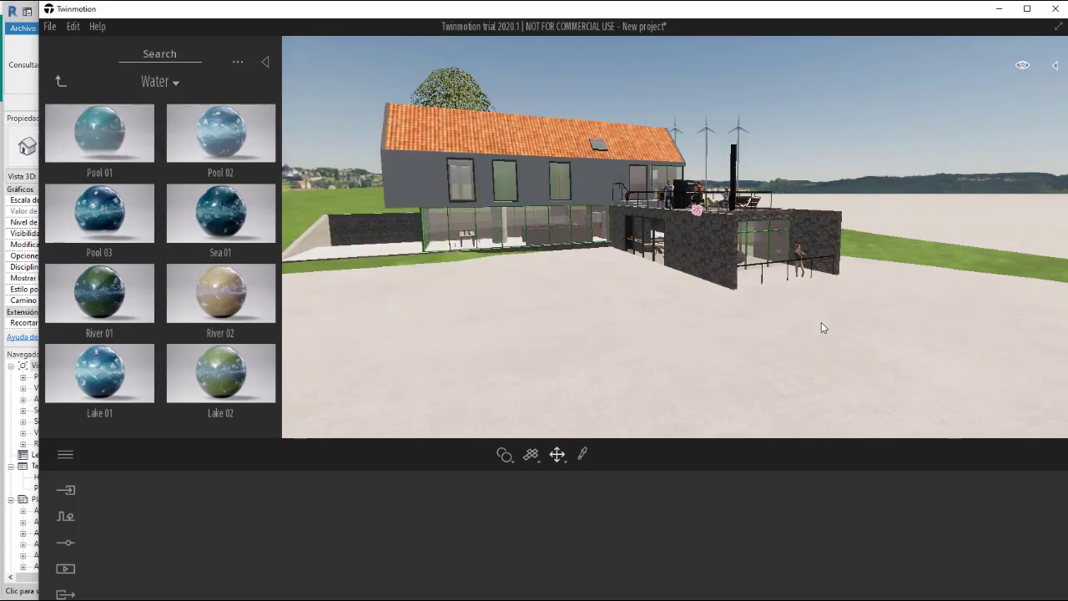
Step: Place a Box 1m from the Primitives category of the Objects library on the ground in front of the stone-walled wing
left_click(61, 81)
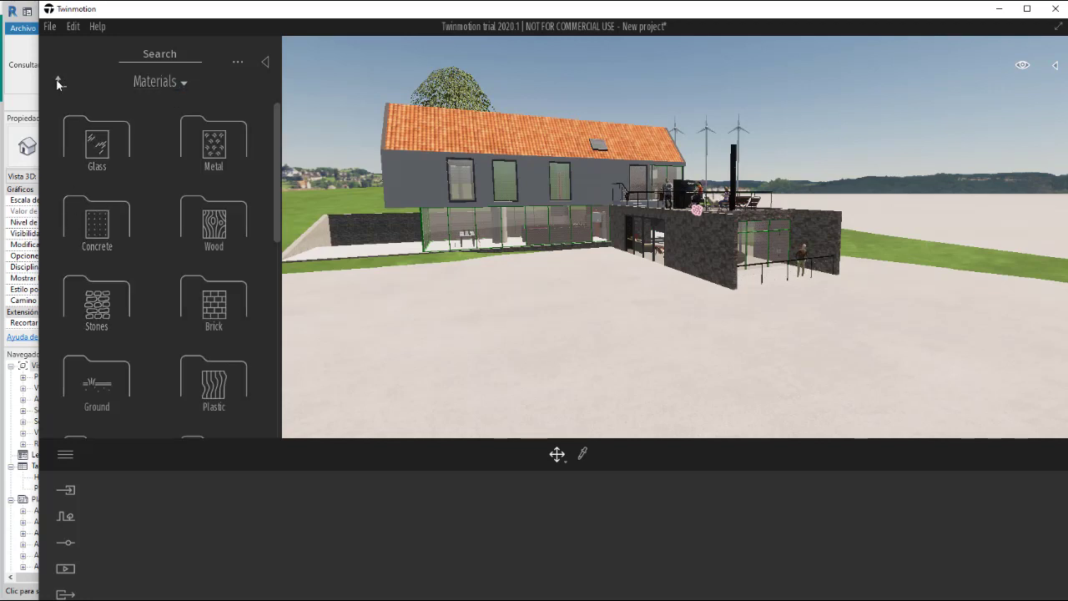
left_click(58, 82)
left_click(105, 224)
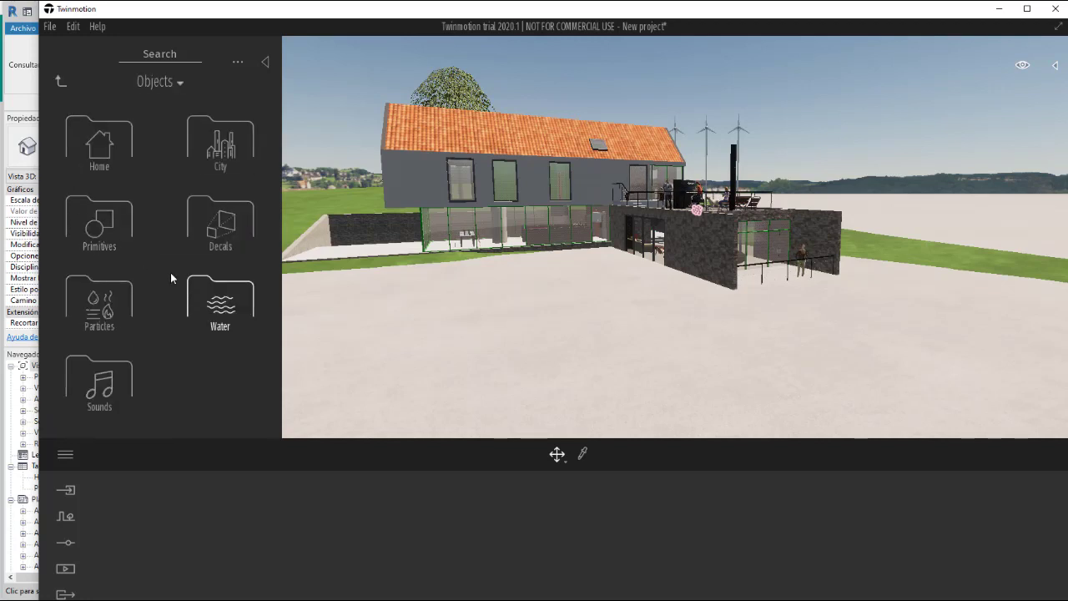
left_click(121, 239)
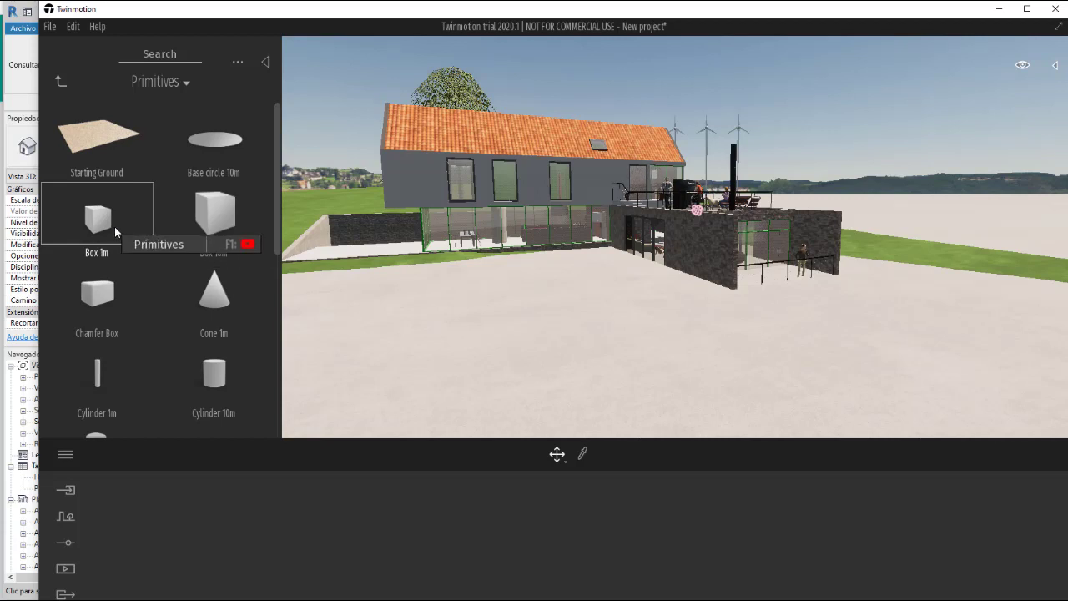
left_click_drag(96, 224, 815, 335)
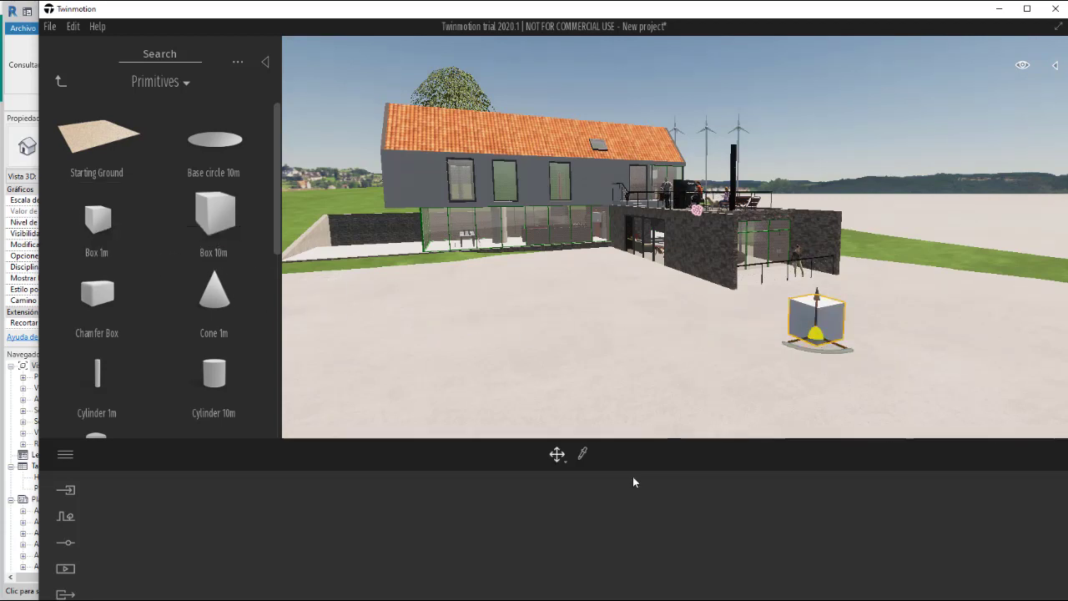
Step: Scale the box along both horizontal axes and flatten its height to form a wide, thin rectangular slab
left_click(564, 457)
left_click(566, 371)
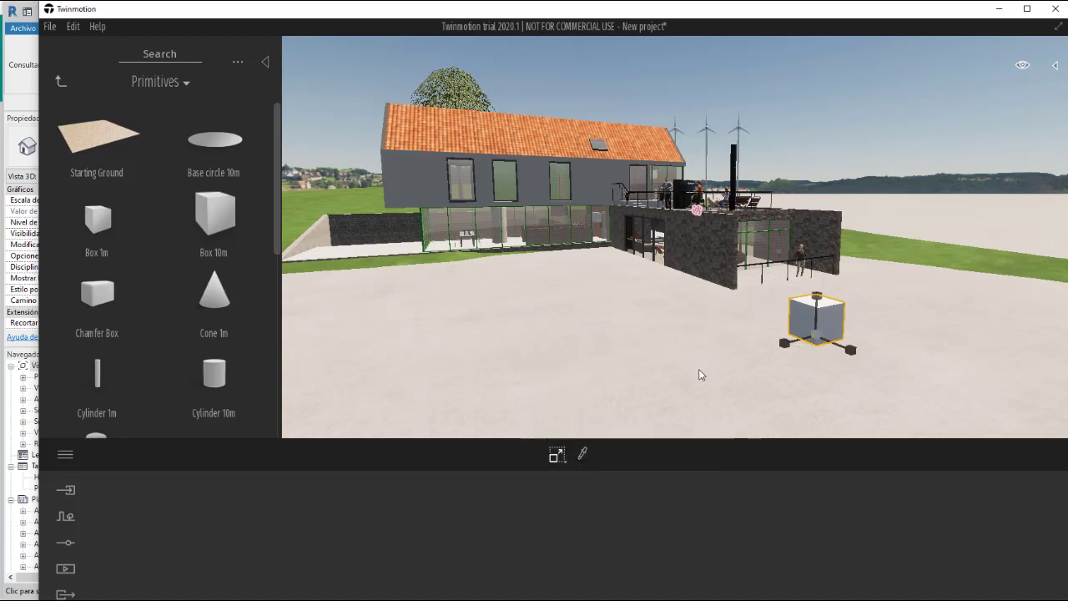
left_click_drag(785, 346, 501, 377)
left_click_drag(854, 359, 972, 429)
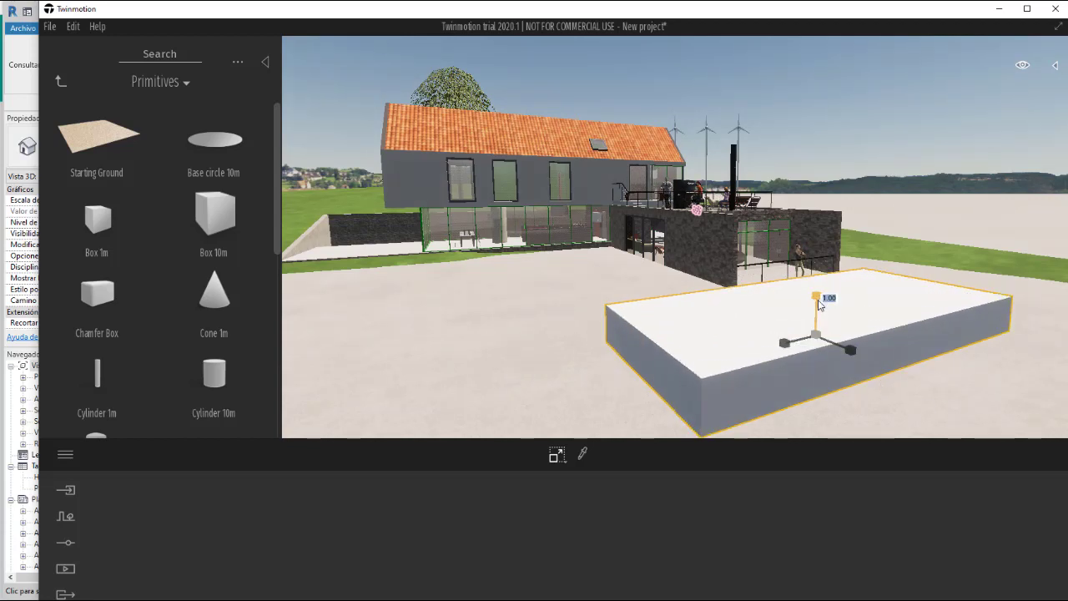
left_click_drag(819, 305, 828, 556)
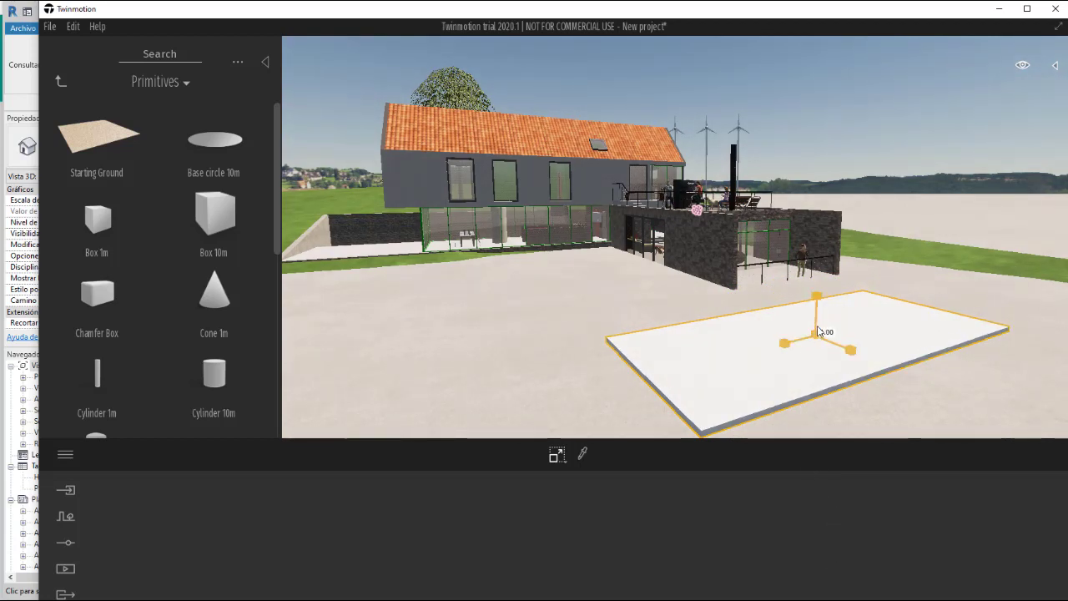
mouse_move(817, 326)
left_mouse_down()
mouse_move(820, 303)
mouse_move(809, 334)
left_mouse_up()
key("Escape")
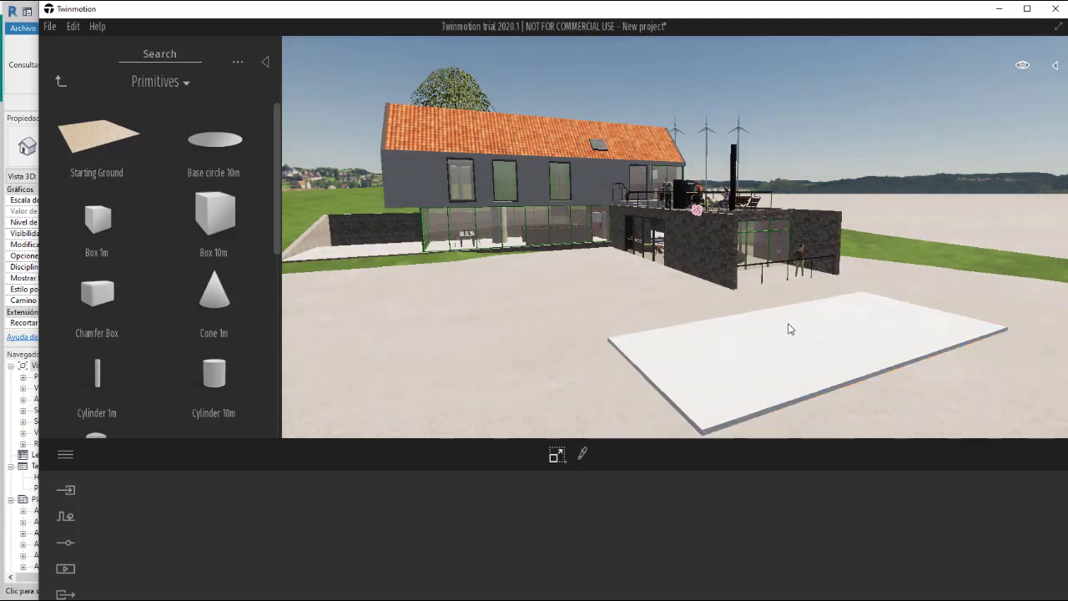
Step: Move the flat white slab across the ground, closer to the open end of the stone-walled wing
left_click(564, 459)
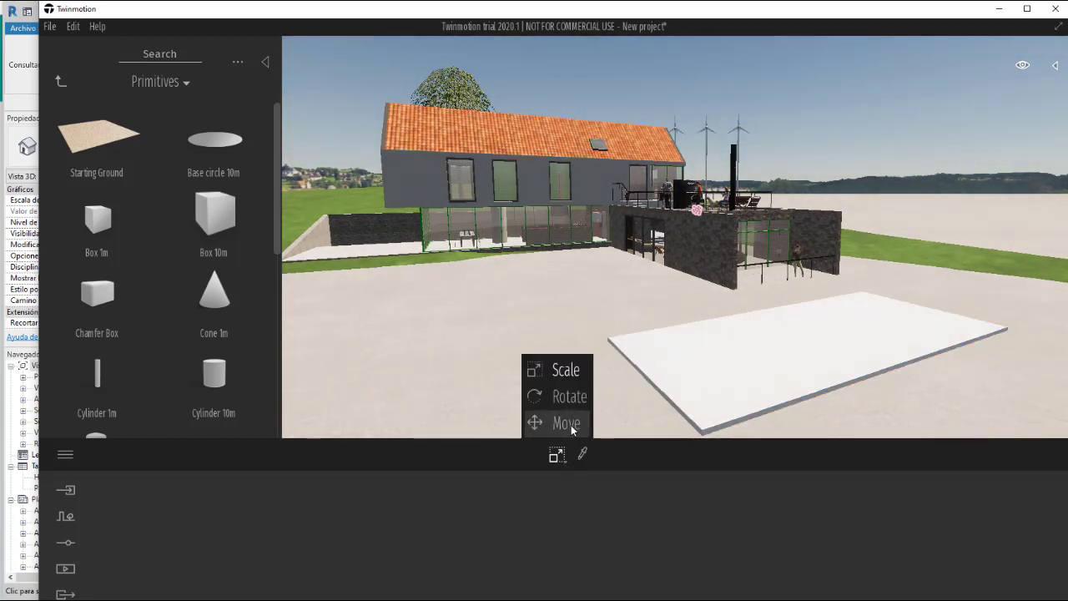
left_click(571, 424)
left_click(773, 372)
left_click_drag(818, 334, 825, 298)
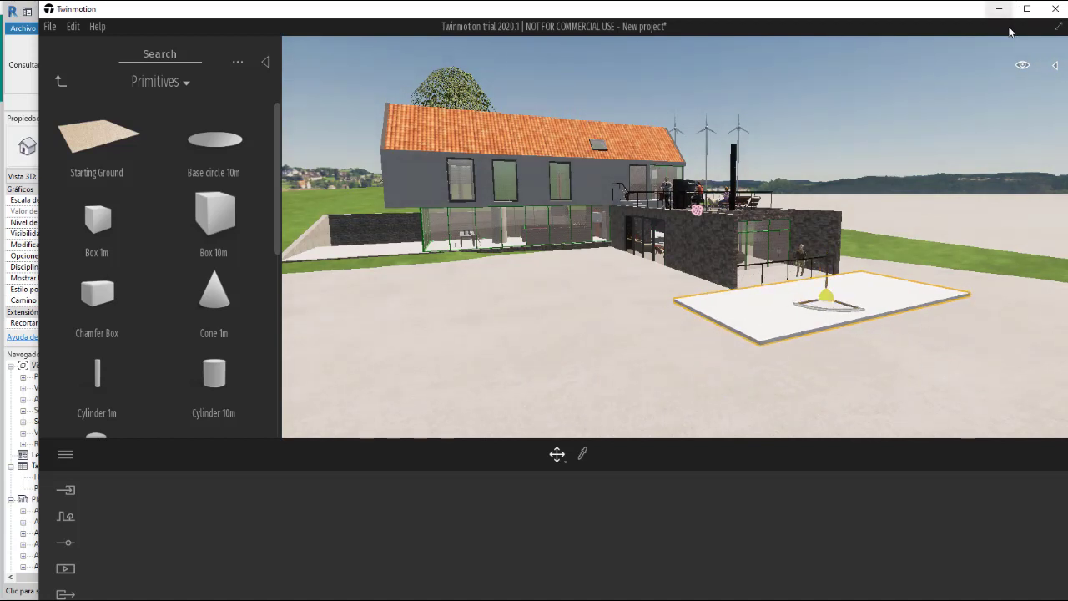
Step: In the top view, shift the slab slightly away from the stone-walled wing's end and deselect it
mouse_move(1023, 67)
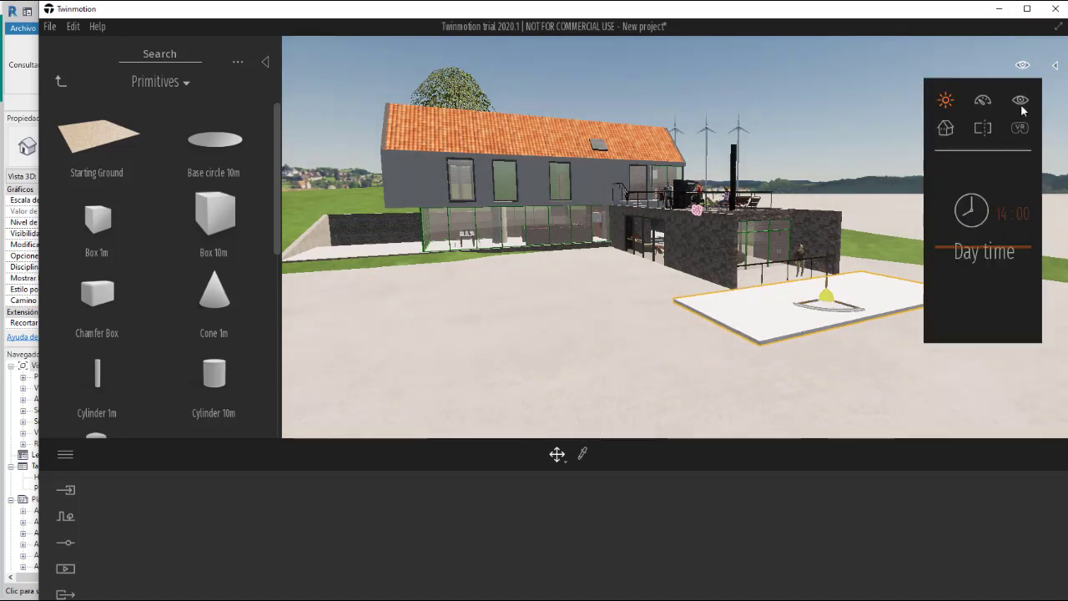
left_click(943, 131)
left_click(981, 174)
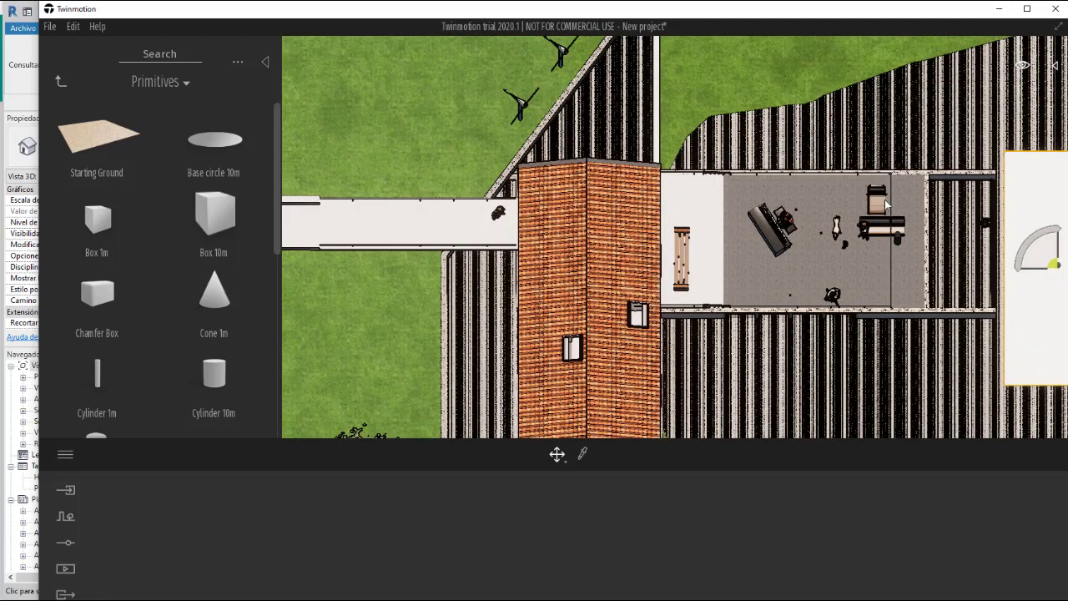
scroll(670, 174, "down", 2)
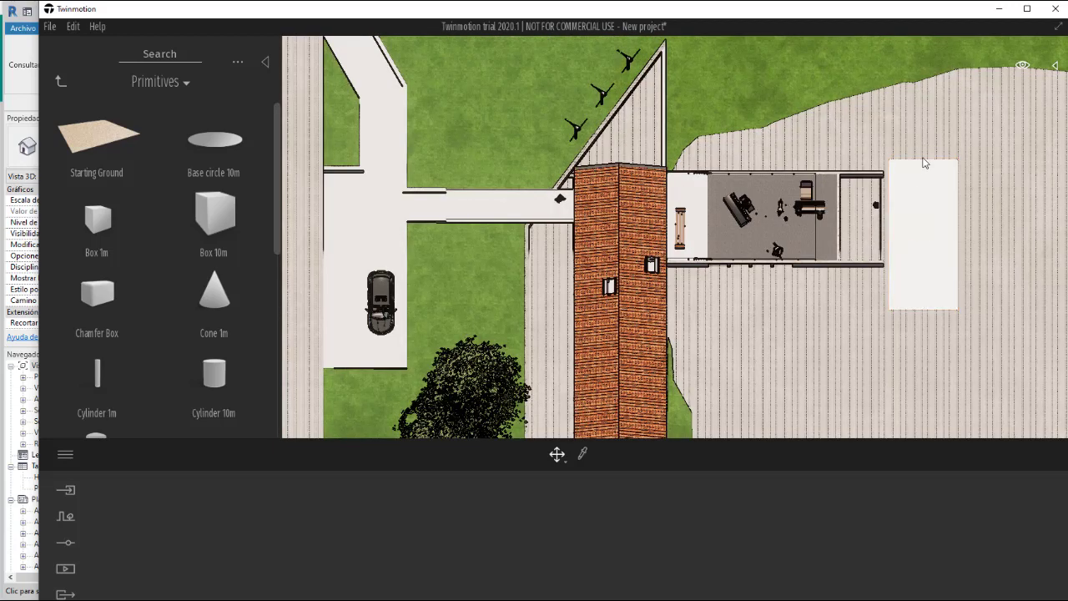
scroll(925, 165, "up", 1)
left_click(931, 183)
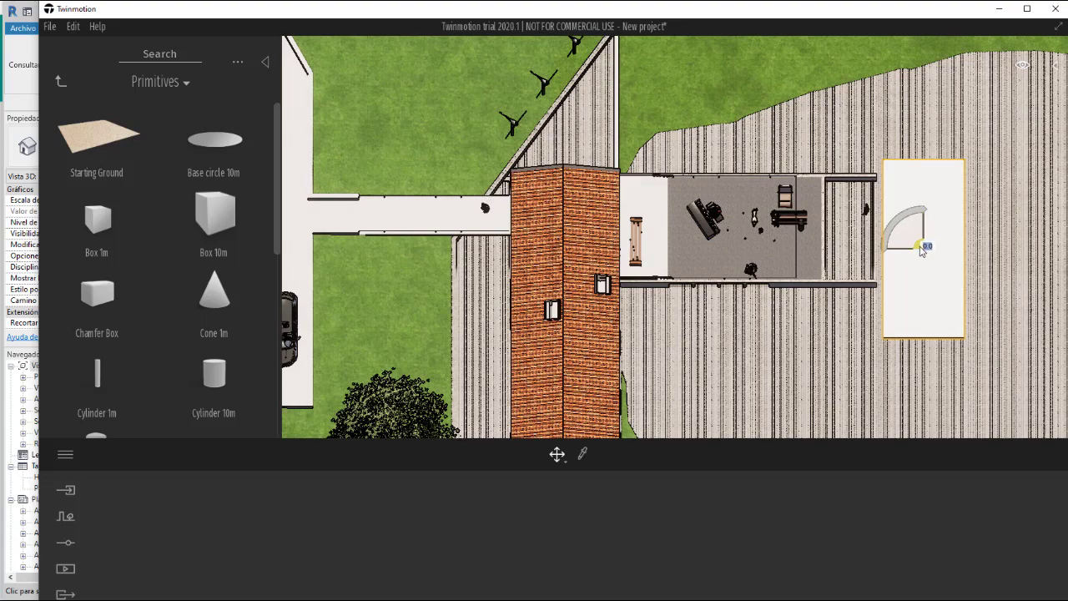
mouse_move(922, 250)
left_mouse_down()
mouse_move(934, 232)
mouse_move(957, 235)
mouse_move(908, 237)
left_mouse_up()
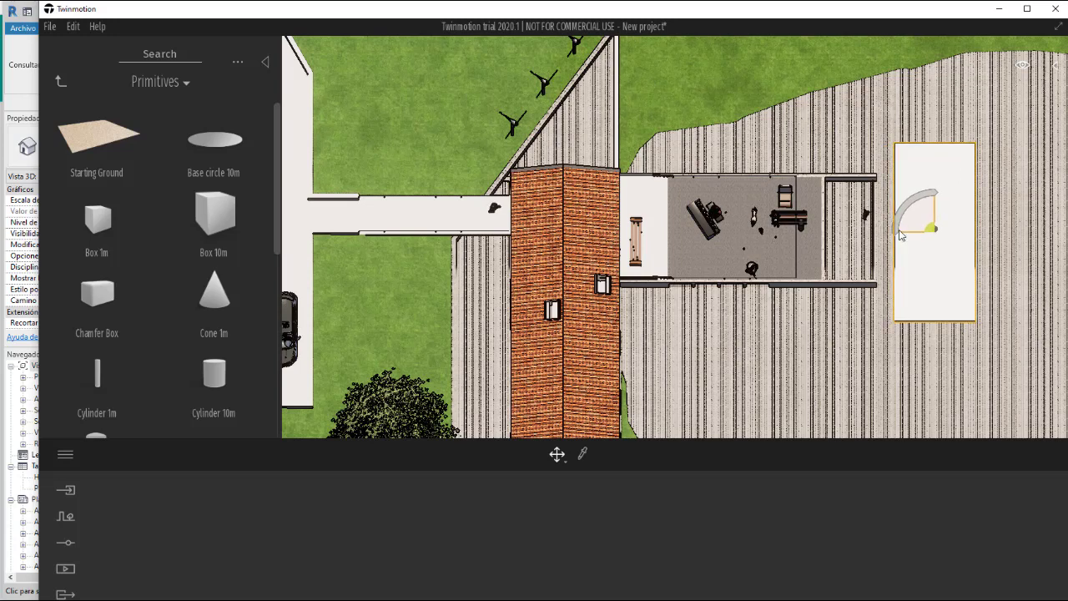
key("Escape")
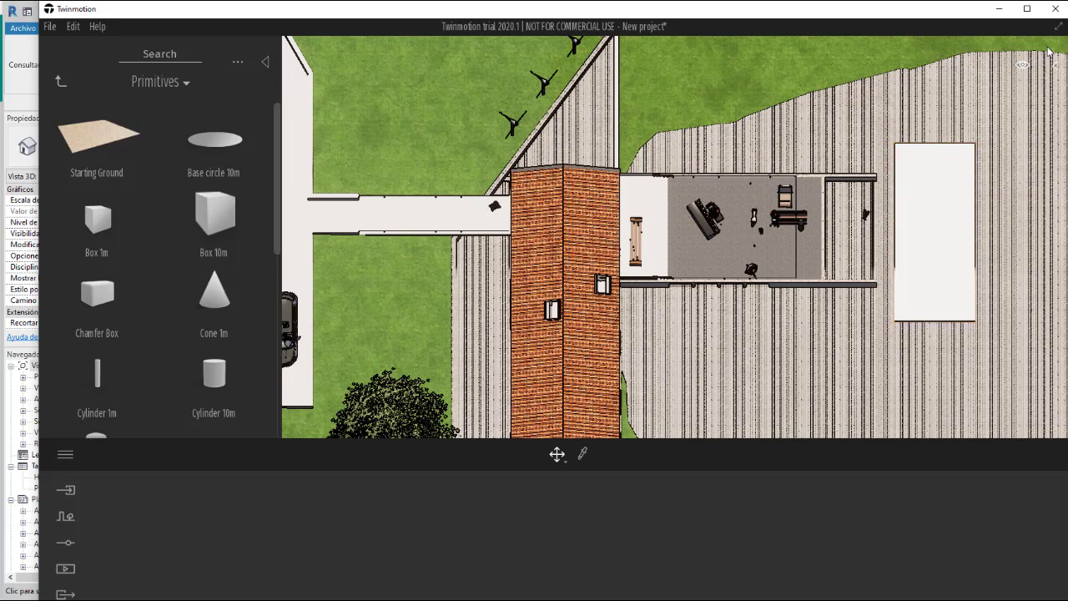
Step: Examine the slab's height relative to the house and terrain in the left elevation, and return to the perspective view
mouse_move(1024, 67)
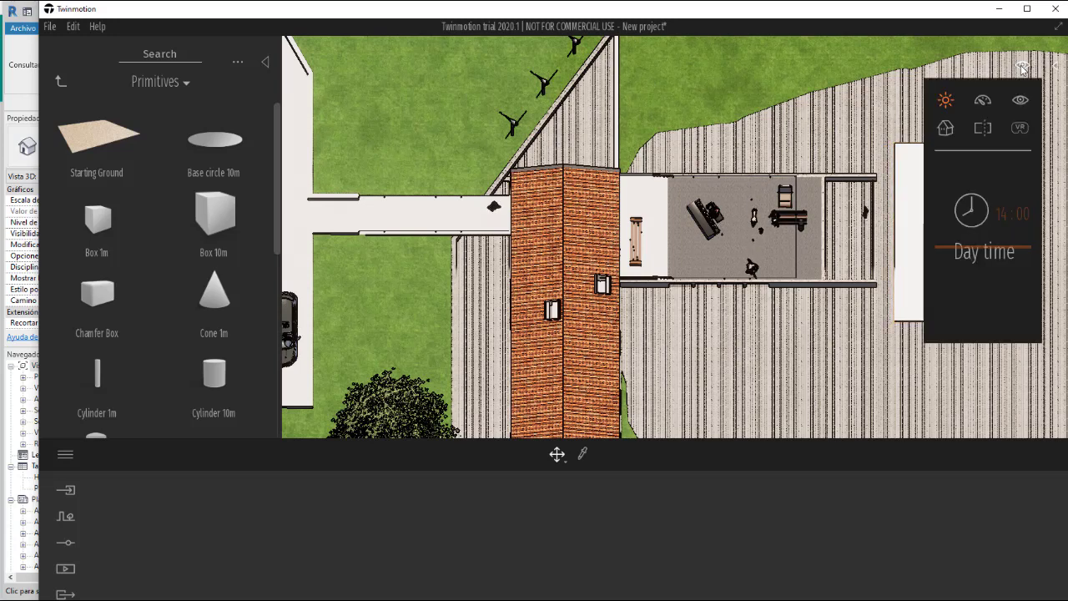
left_click(947, 129)
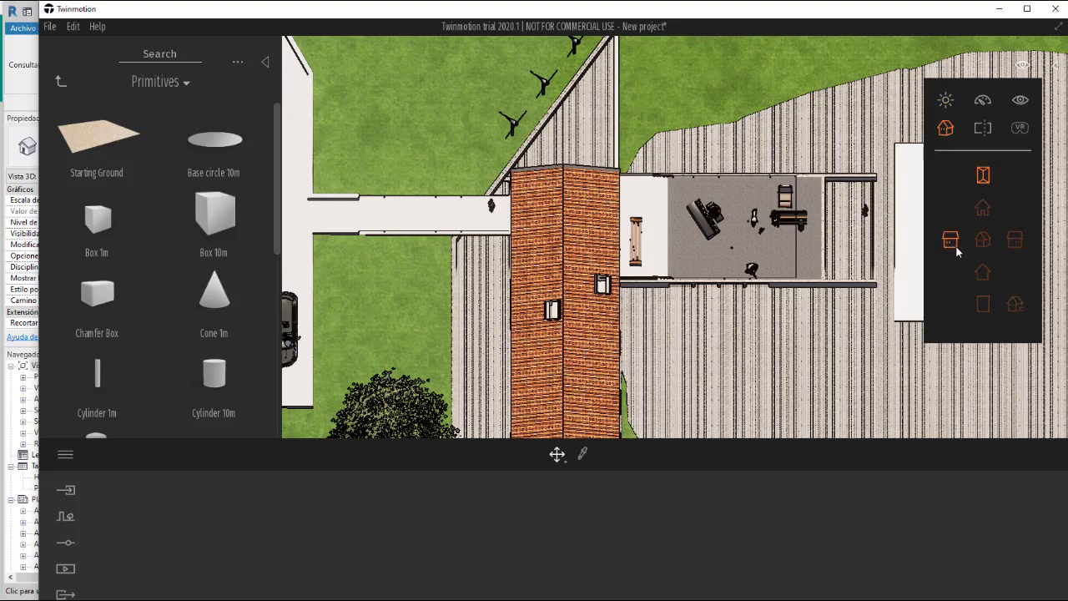
left_click(956, 246)
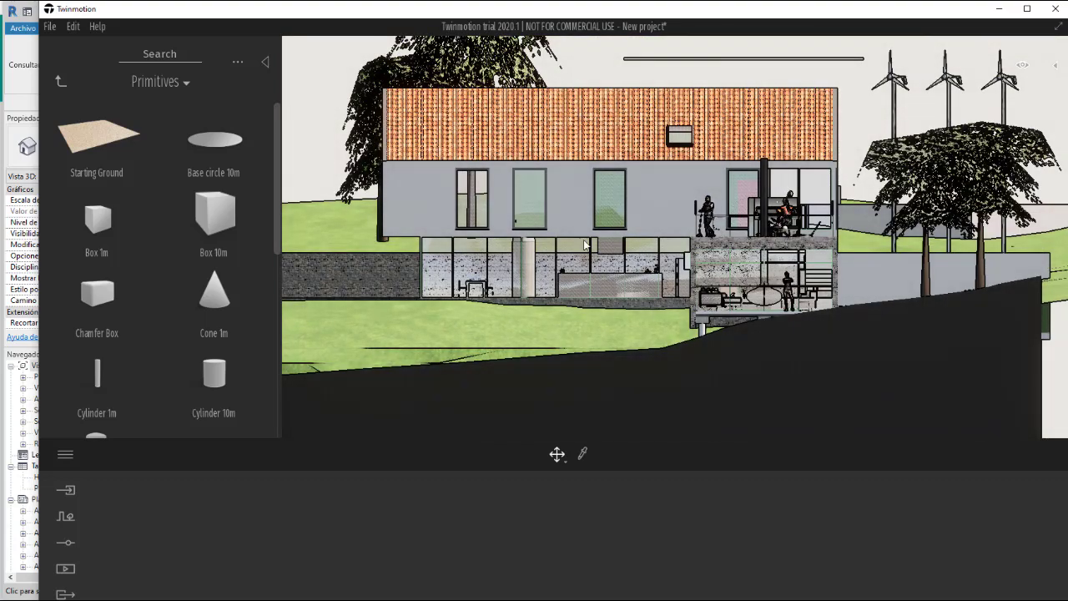
scroll(684, 310, "up", 5)
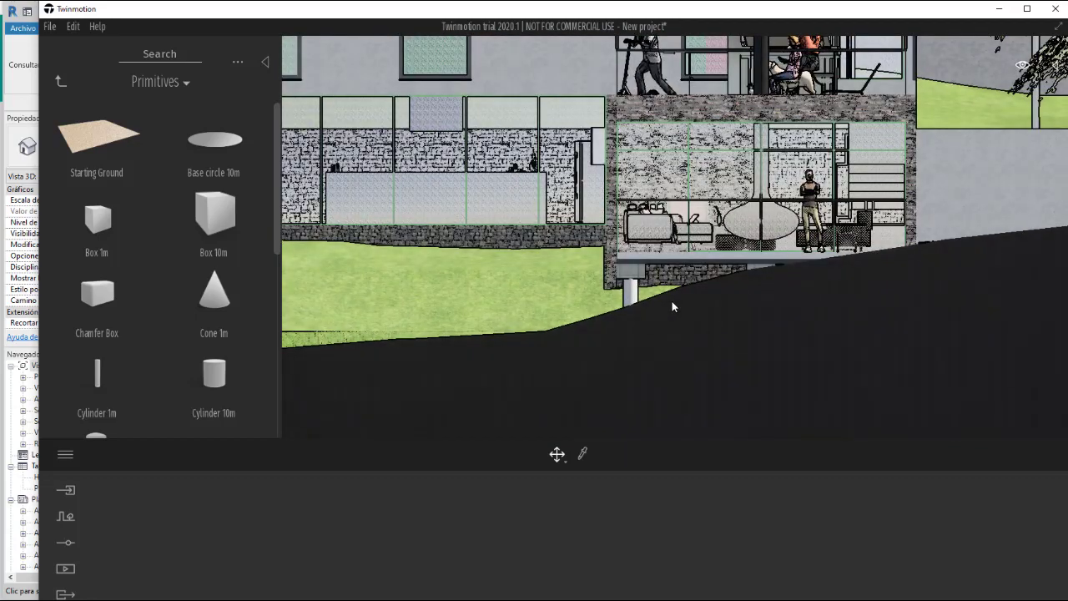
scroll(672, 303, "down", 3)
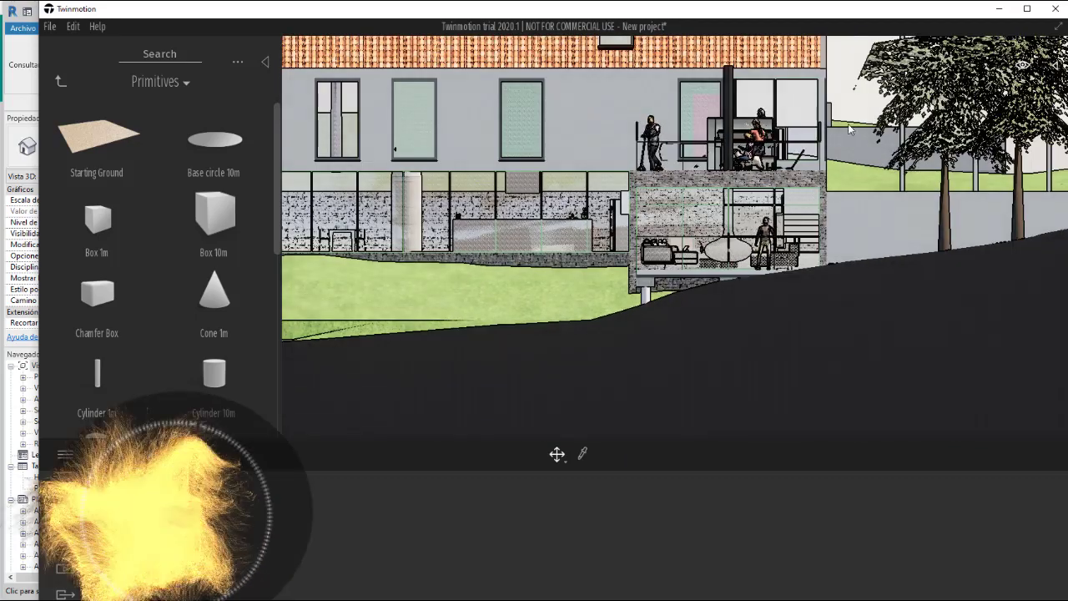
mouse_move(963, 146)
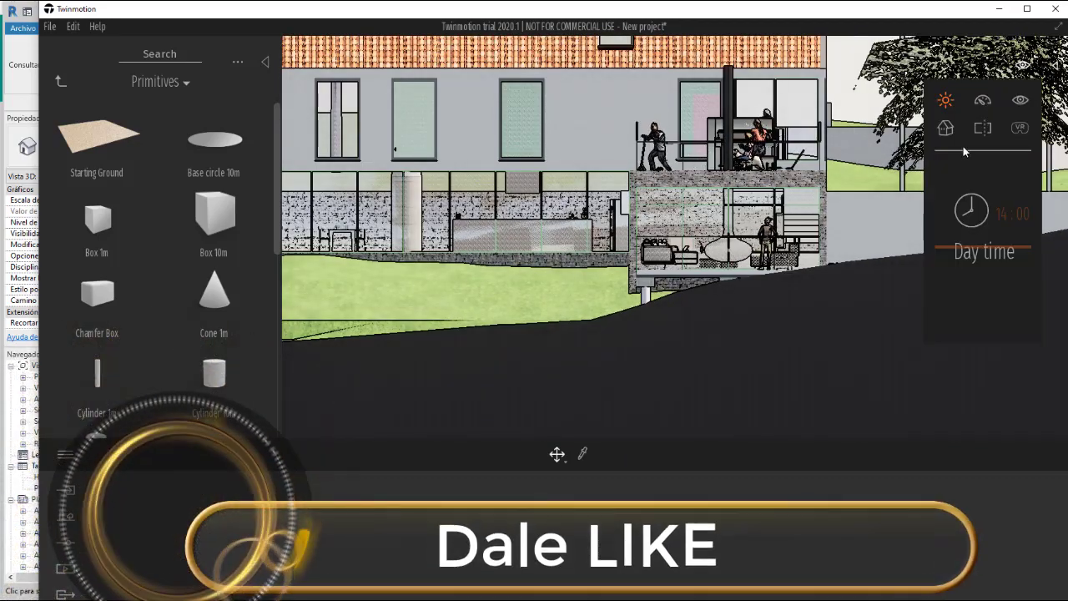
left_click(945, 127)
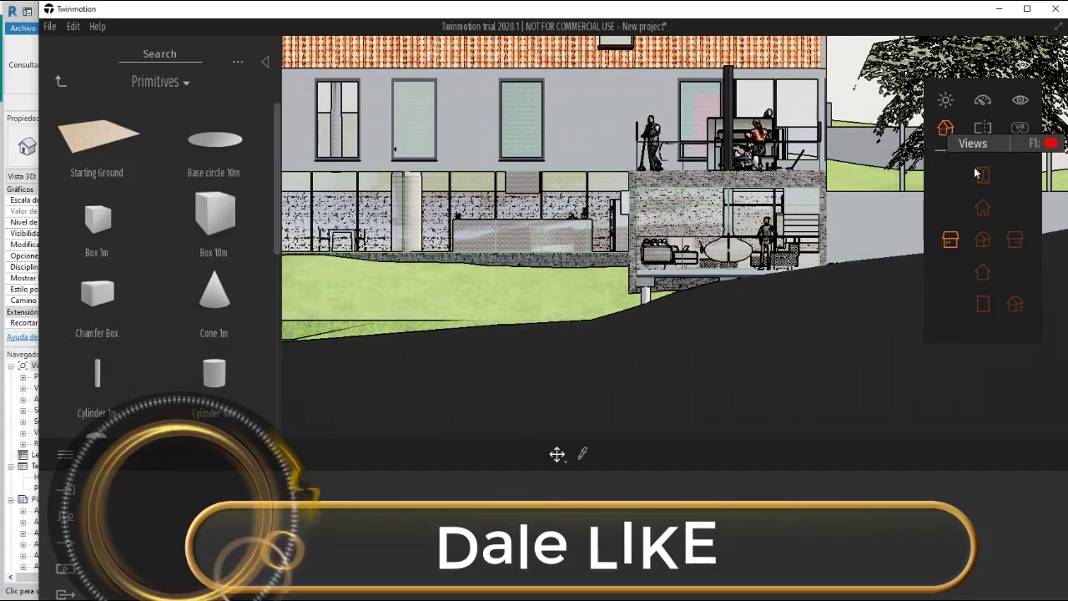
left_click(984, 239)
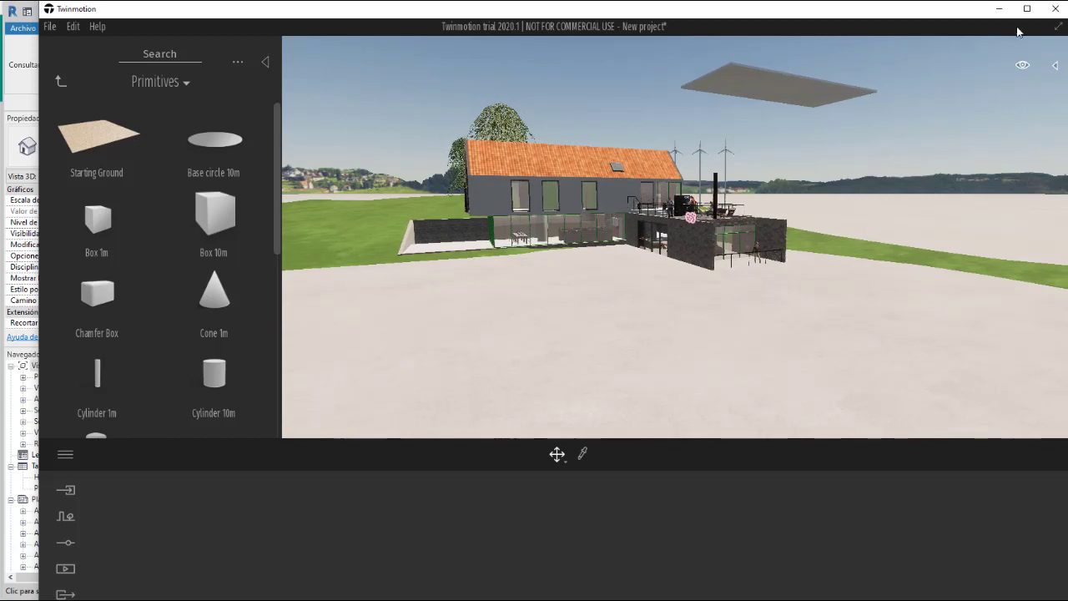
Step: In the left elevation, lower the slab from above the roof to the terrain level beside the house, and return to the perspective view
left_click(1024, 67)
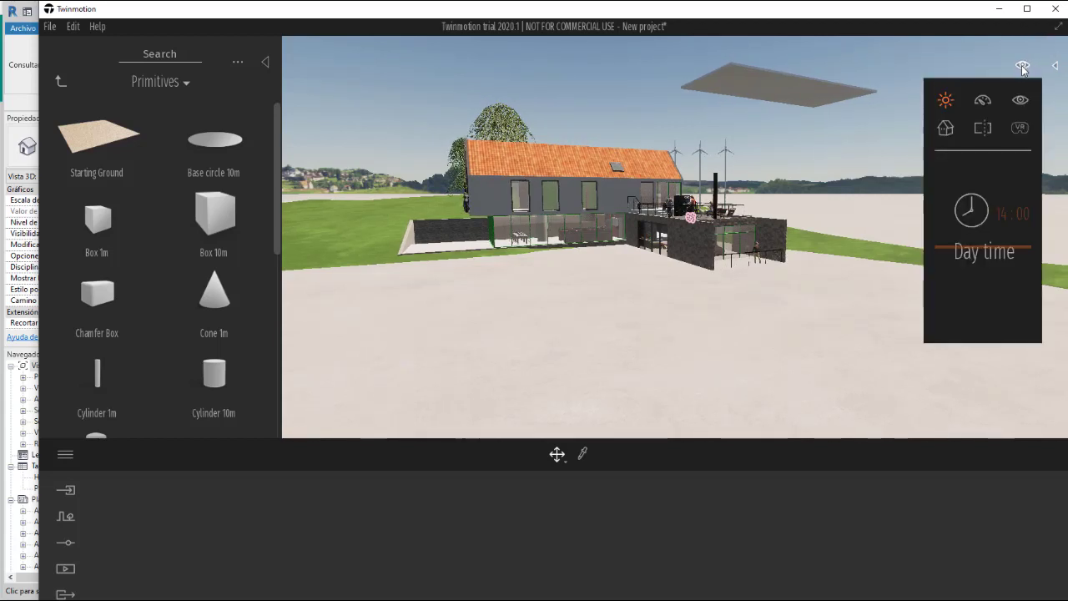
left_click(946, 127)
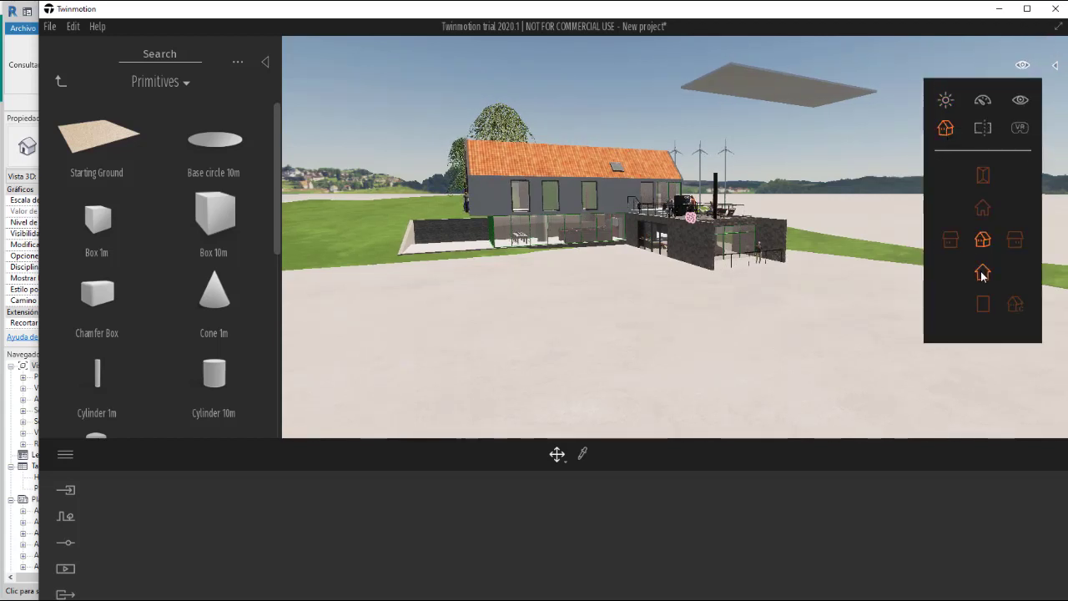
left_click(951, 241)
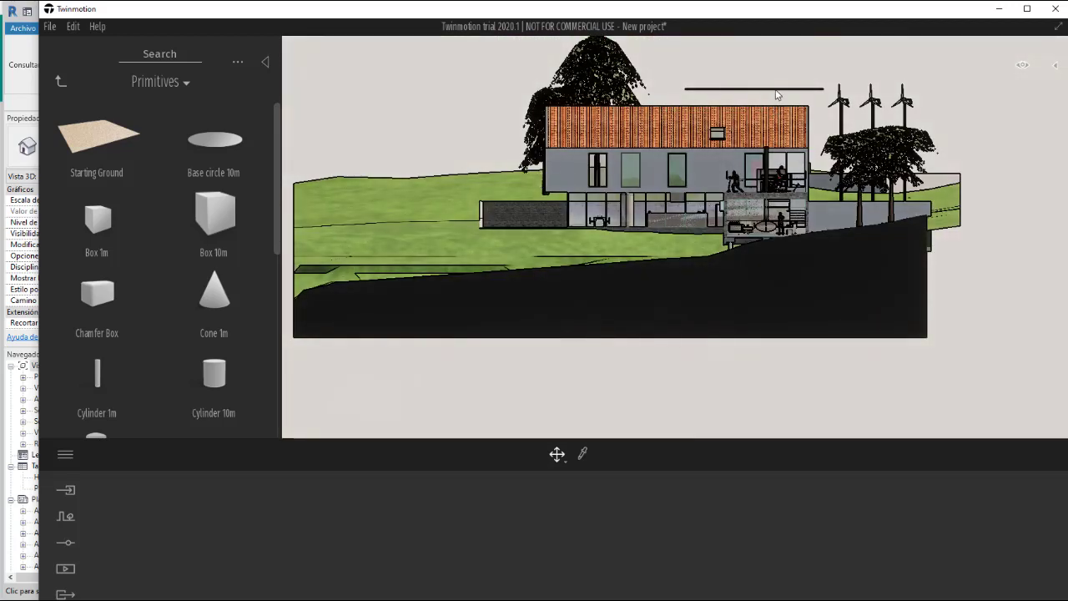
left_click(762, 87)
left_click_drag(760, 54, 763, 216)
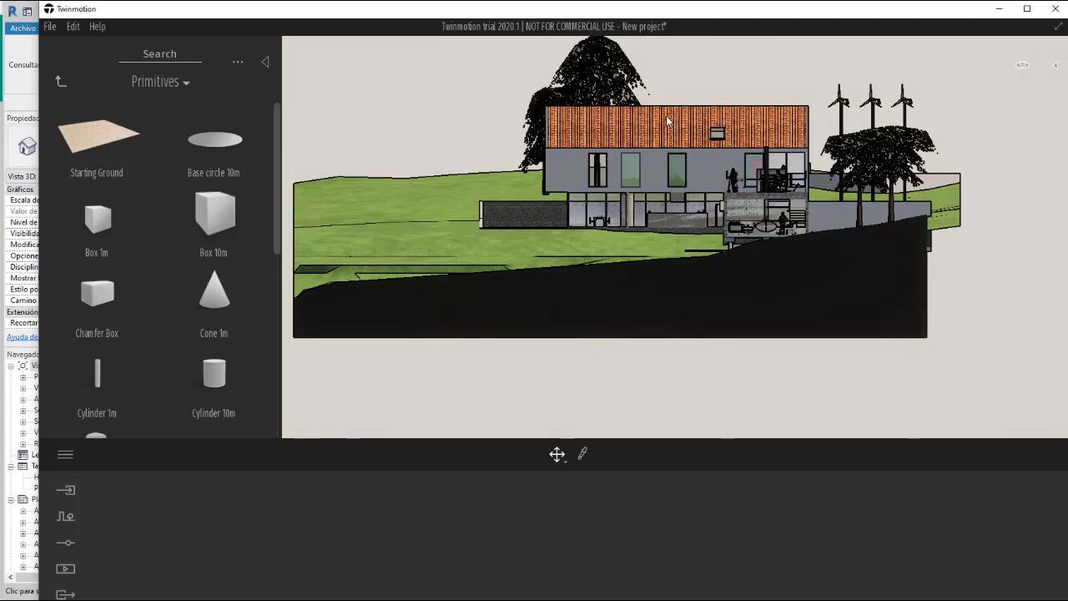
left_click(1023, 66)
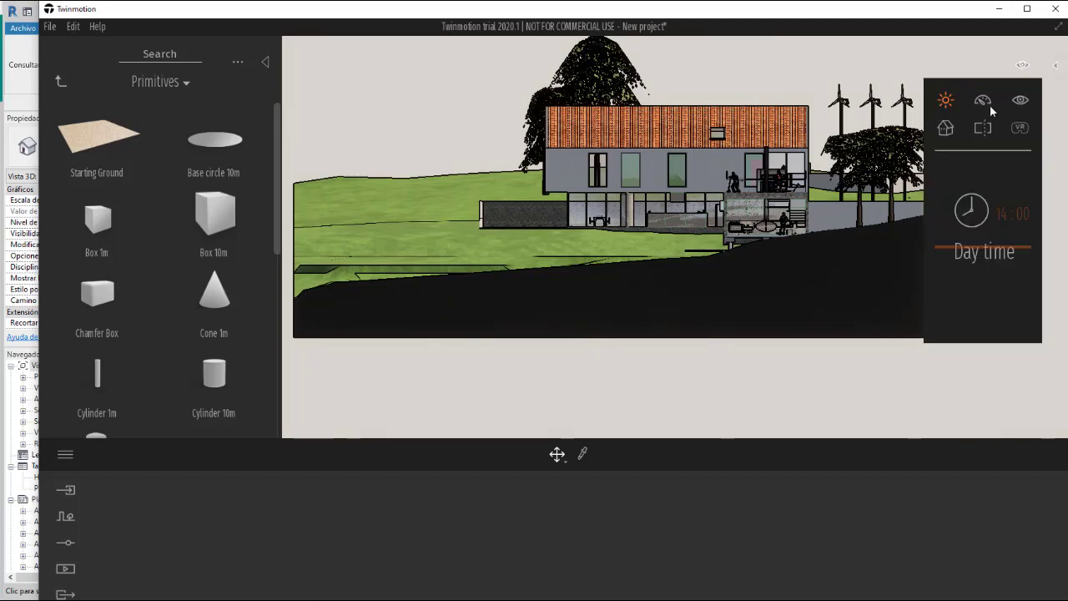
left_click(947, 129)
left_click(983, 241)
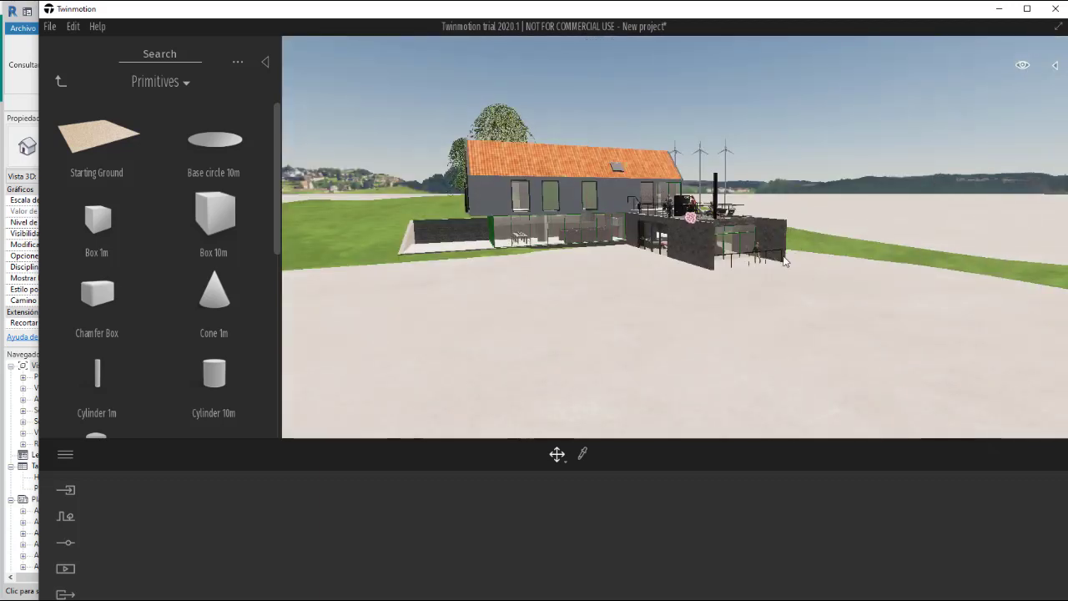
Step: Select the slab hidden below the ground in front of the stone-walled wing and raise it about 0.39 m
middle_click_drag(691, 217, 691, 280, "shift")
middle_click_drag(735, 125, 769, 174, "shift")
scroll(766, 161, "down", 4)
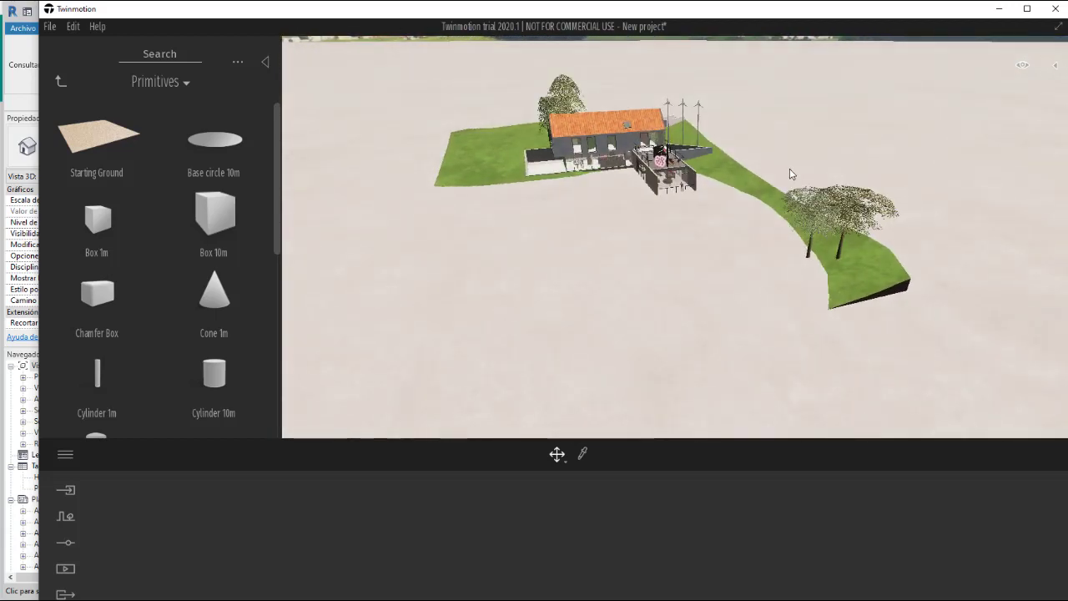
left_click(790, 169)
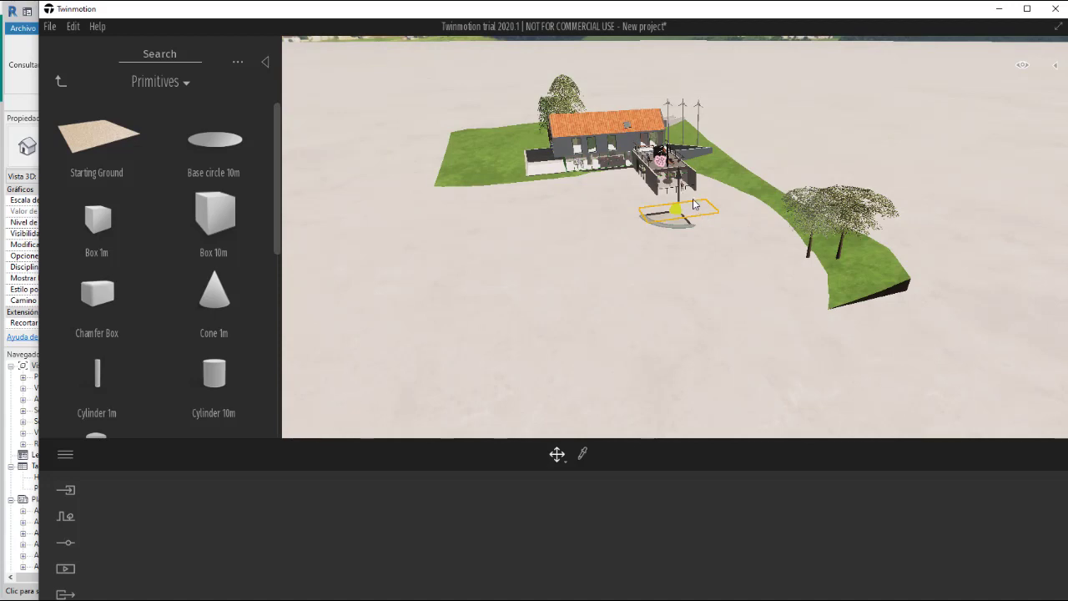
scroll(693, 204, "up", 3)
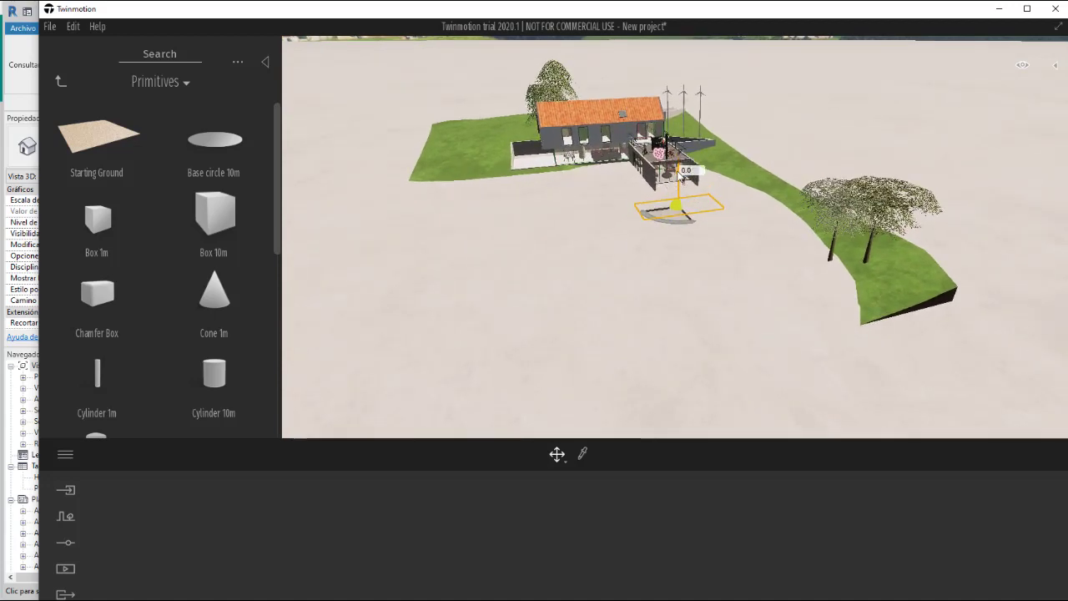
scroll(640, 210, "up", 1)
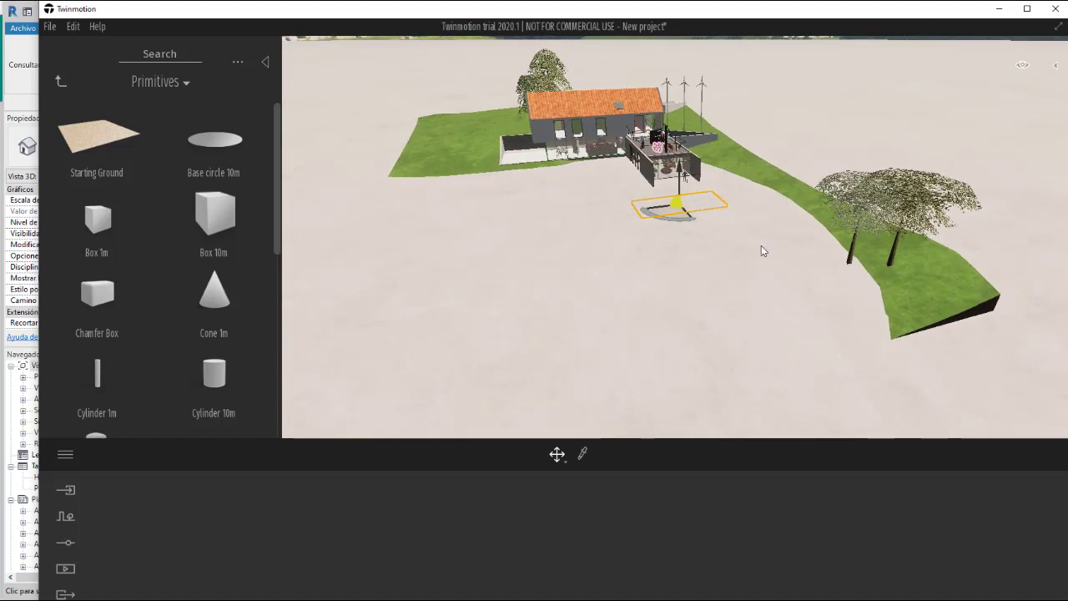
scroll(716, 187, "up", 6)
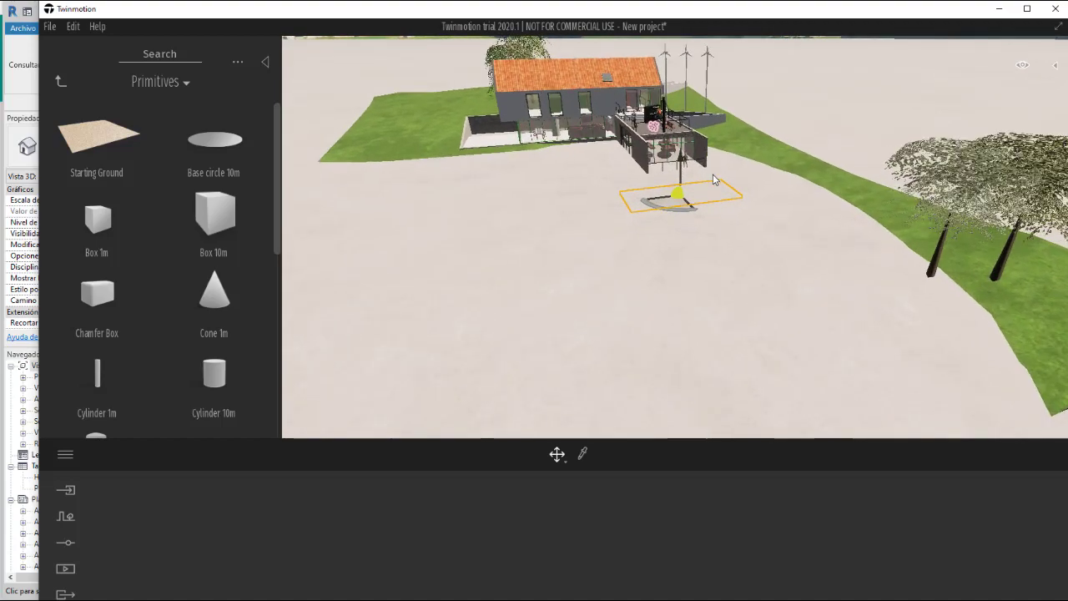
scroll(658, 101, "up", 3)
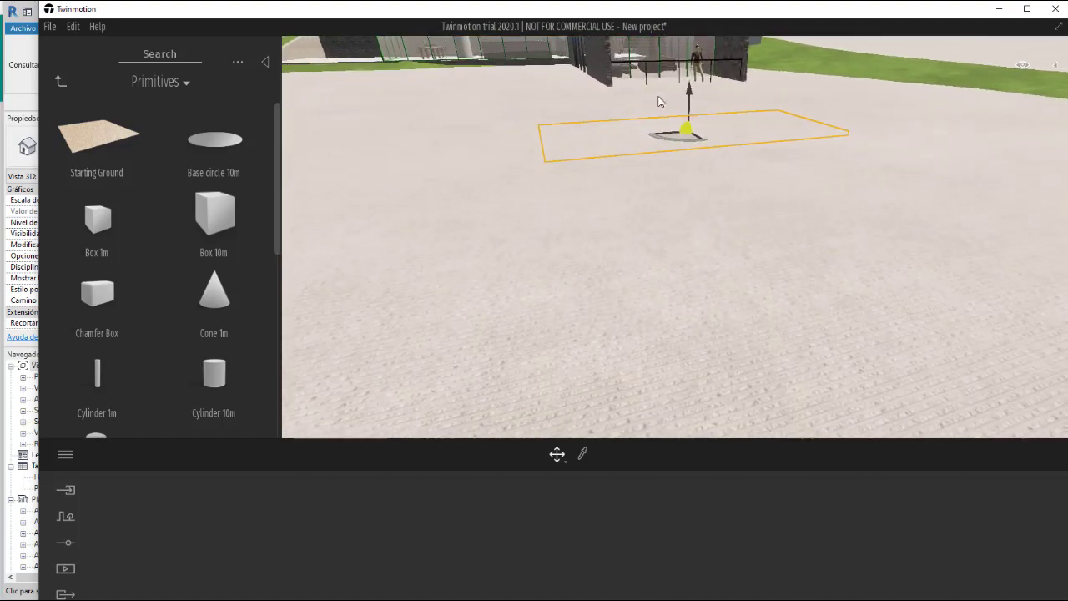
left_click_drag(690, 86, 691, 77)
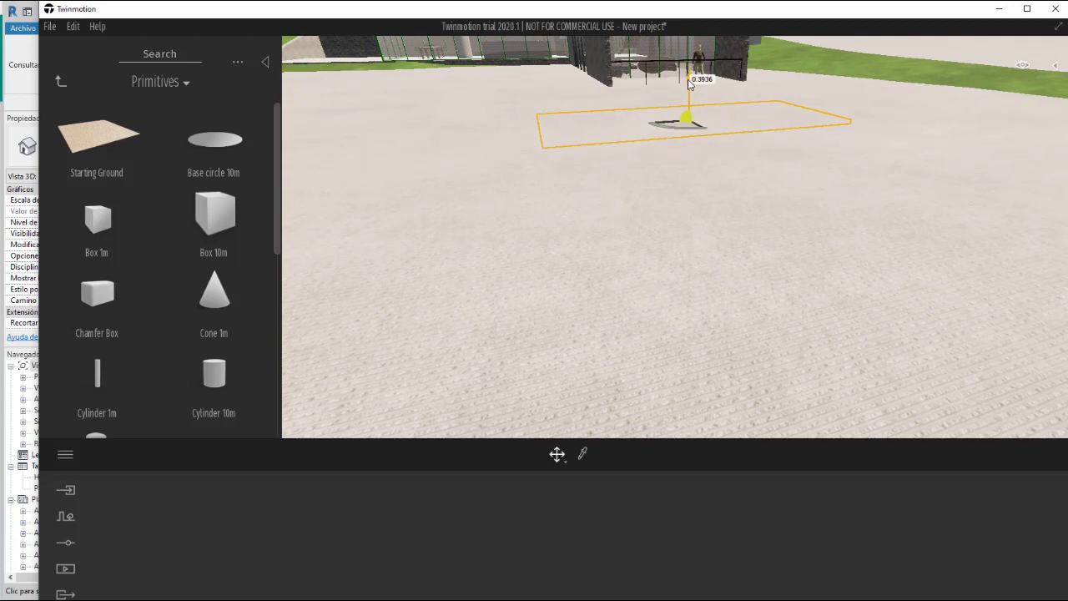
Step: Lift the slab out of the ground to about roof height near the stone-walled wing's terrace
scroll(646, 126, "down", 5)
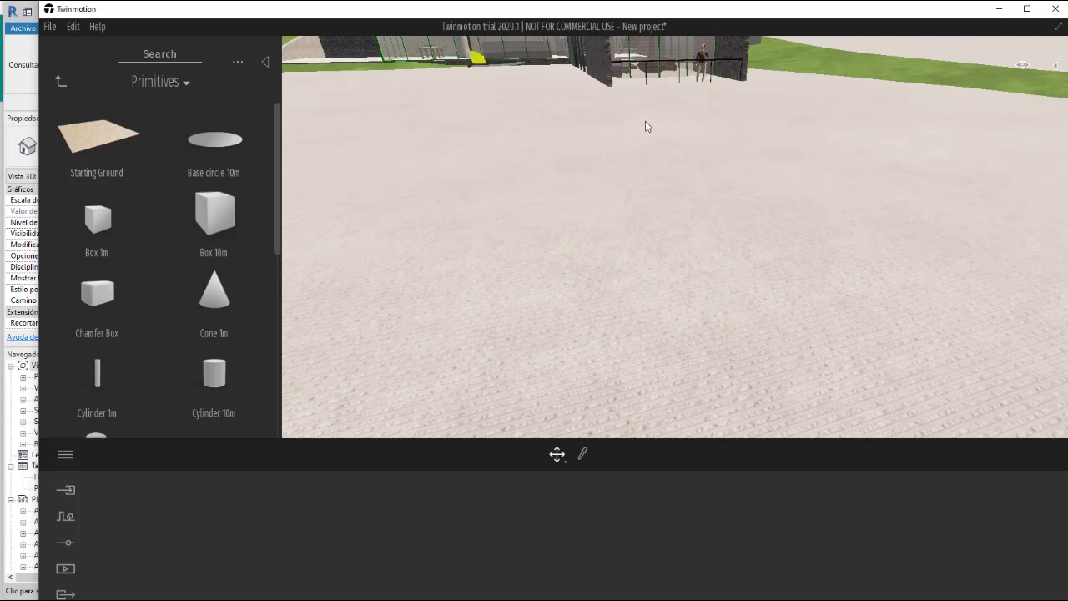
middle_click_drag(651, 160, 650, 134, "shift")
left_click_drag(650, 125, 685, 160)
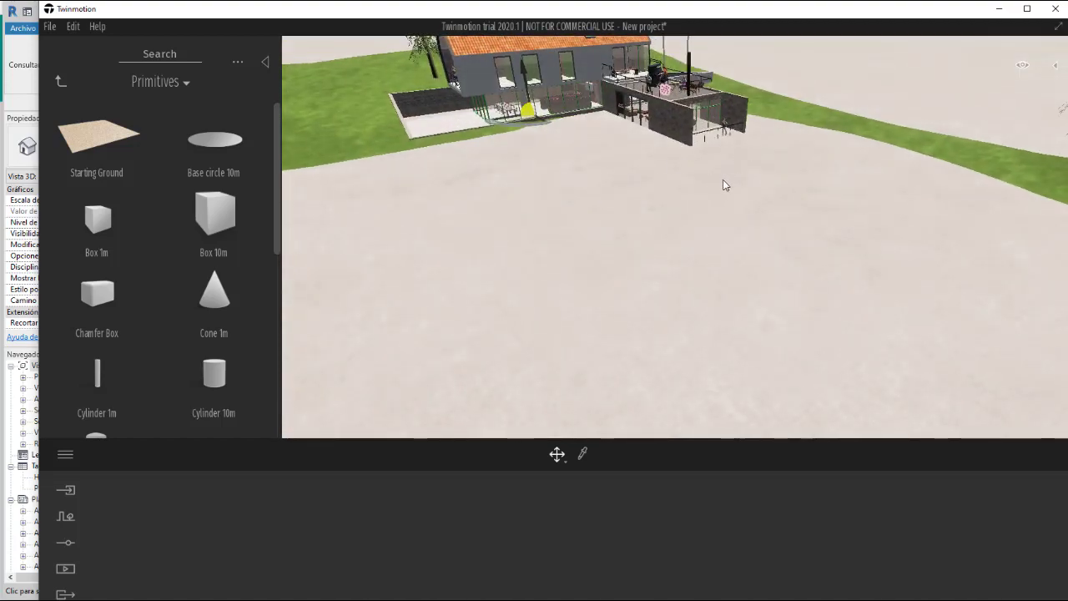
scroll(723, 180, "down", 5)
mouse_move(719, 186)
middle_mouse_down("shift")
mouse_move(719, 108)
mouse_move(720, 196)
middle_mouse_up("shift")
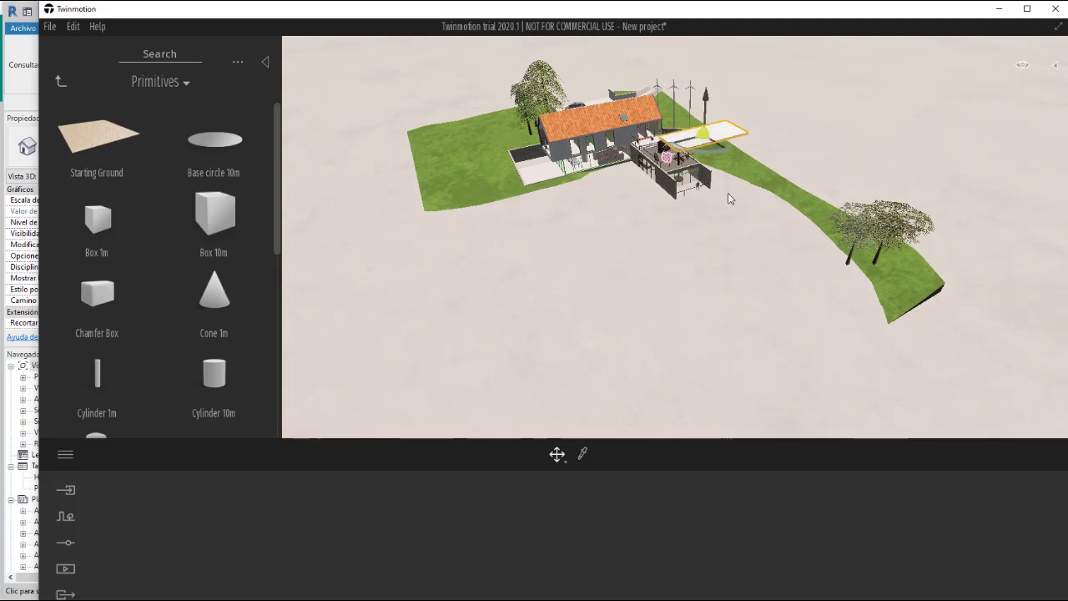
scroll(728, 139, "up", 2)
middle_click_drag(728, 139, 722, 107, "shift")
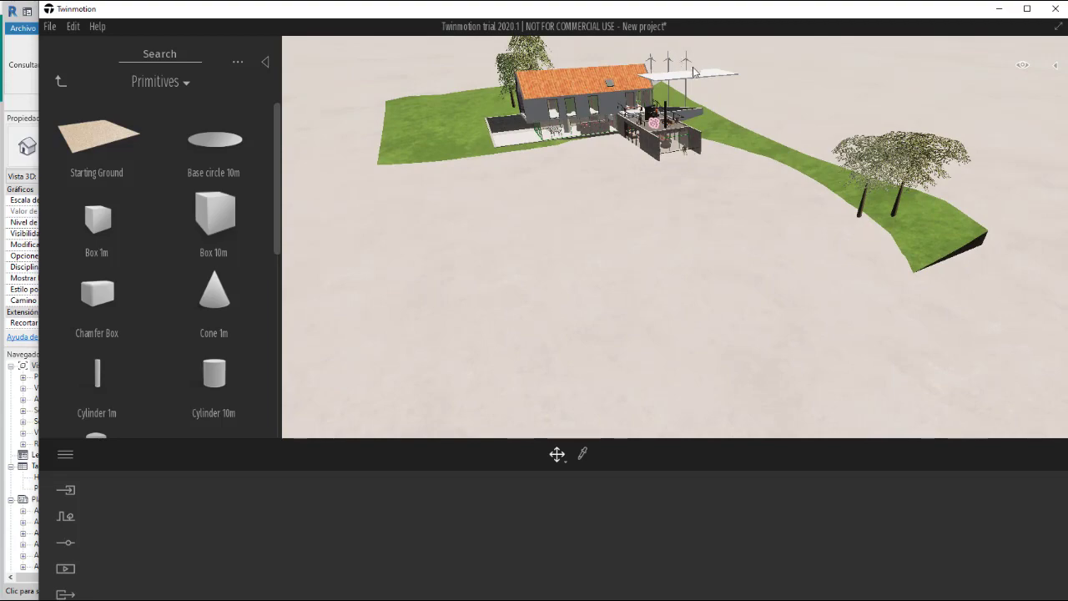
scroll(693, 71, "up", 2)
mouse_move(693, 72)
middle_mouse_down("shift")
mouse_move(693, 192)
mouse_move(693, 72)
middle_mouse_up("shift")
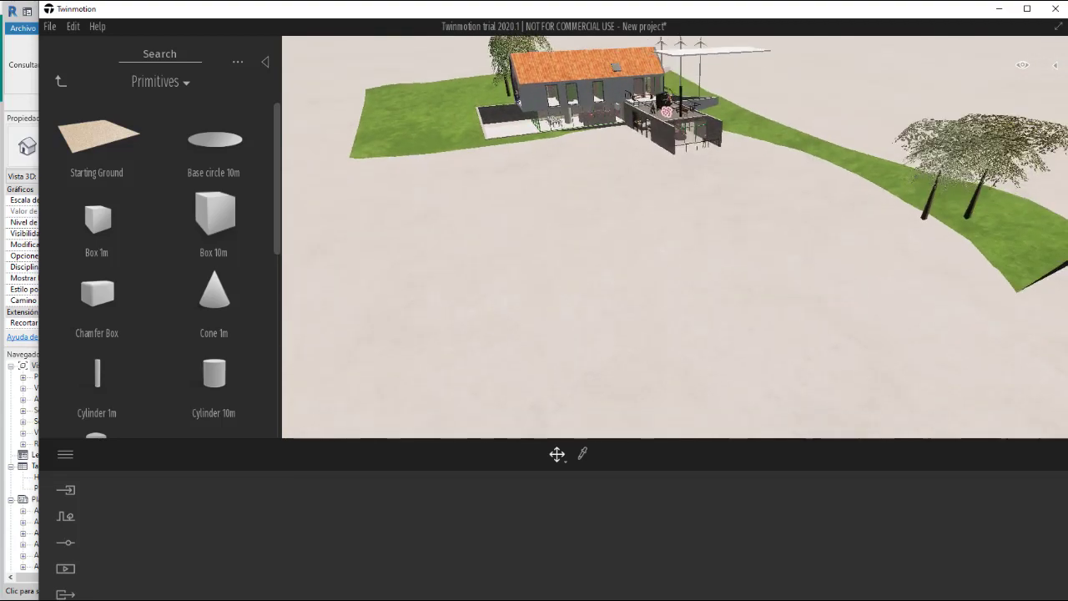
left_click_drag(688, 80, 677, 100)
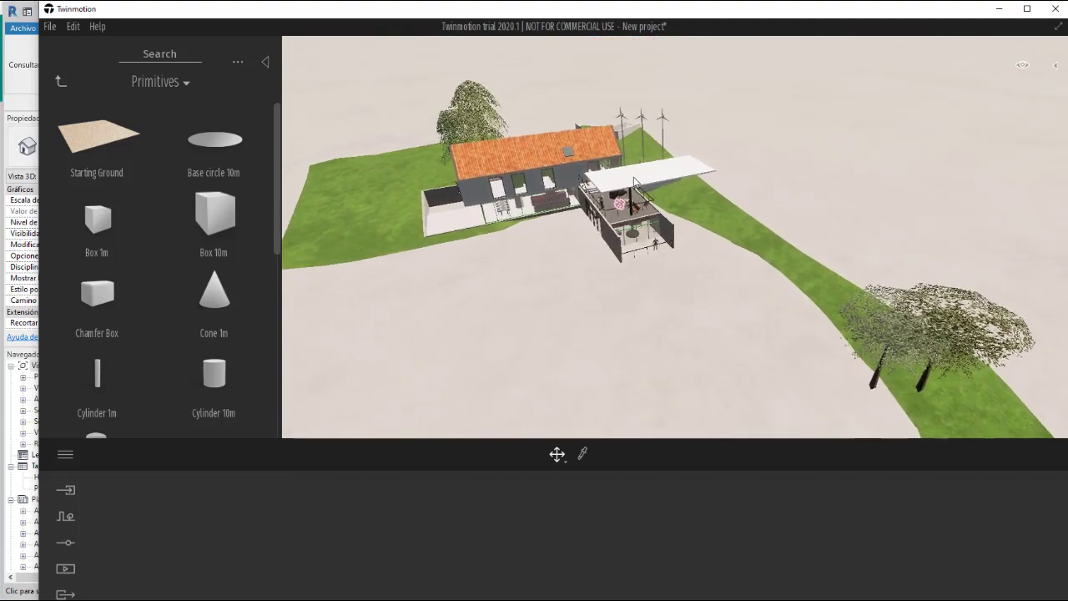
Step: Apply the Pool 03 water material to the white slab above the stone-walled wing's terrace
left_click(60, 81)
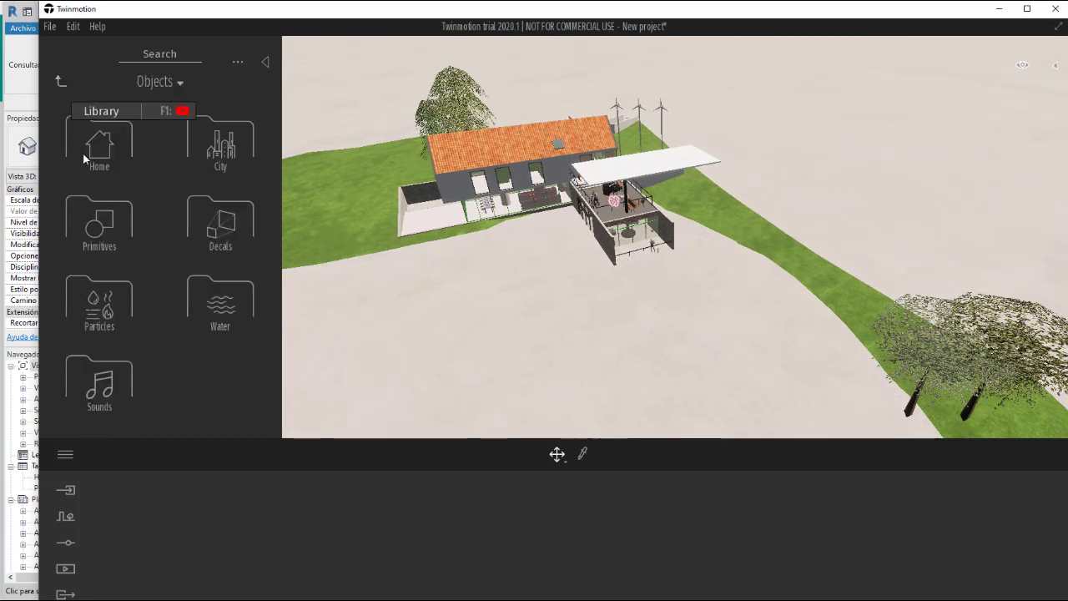
left_click(60, 81)
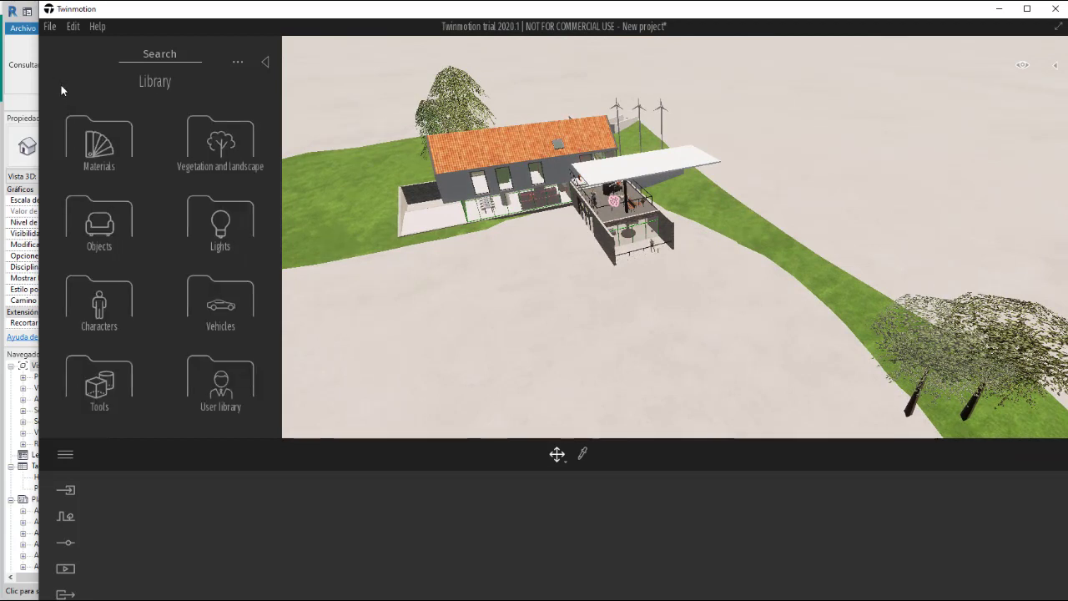
left_click(94, 138)
scroll(157, 260, "down", 1)
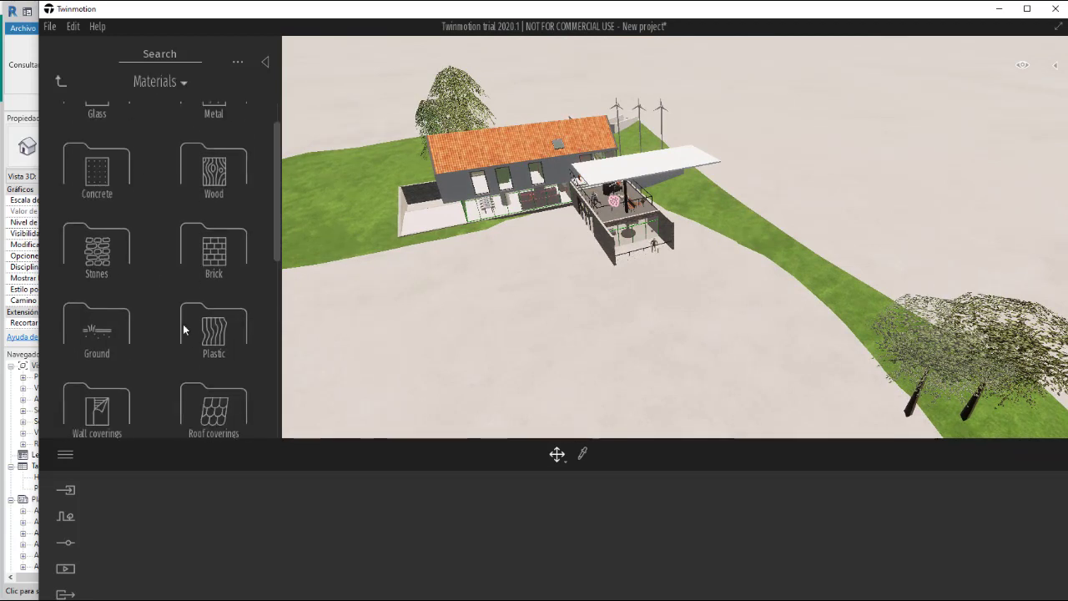
scroll(185, 351, "down", 1)
scroll(188, 375, "down", 5)
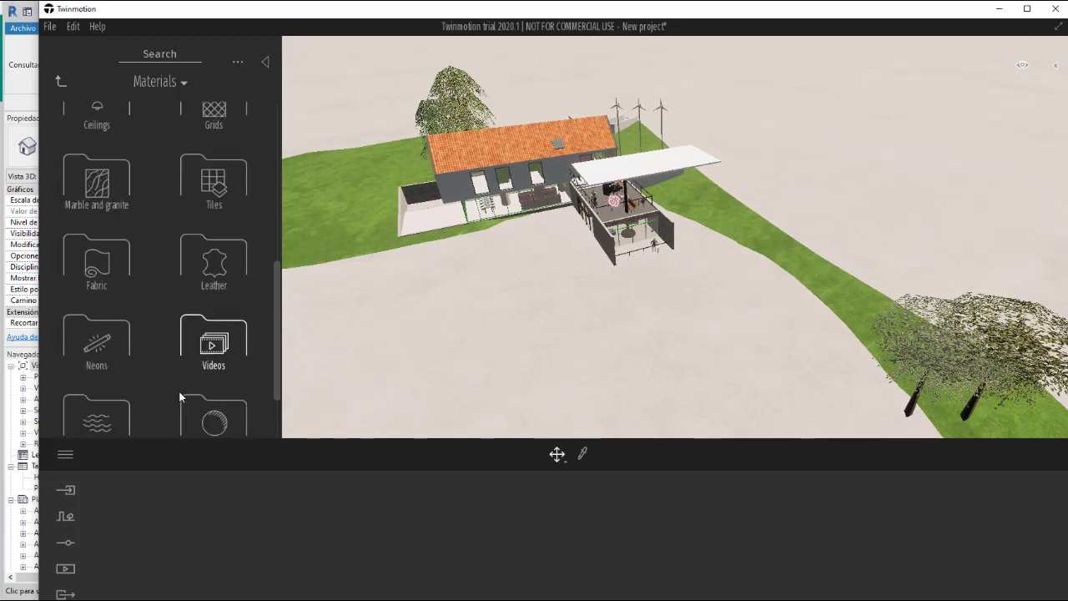
left_click(84, 359)
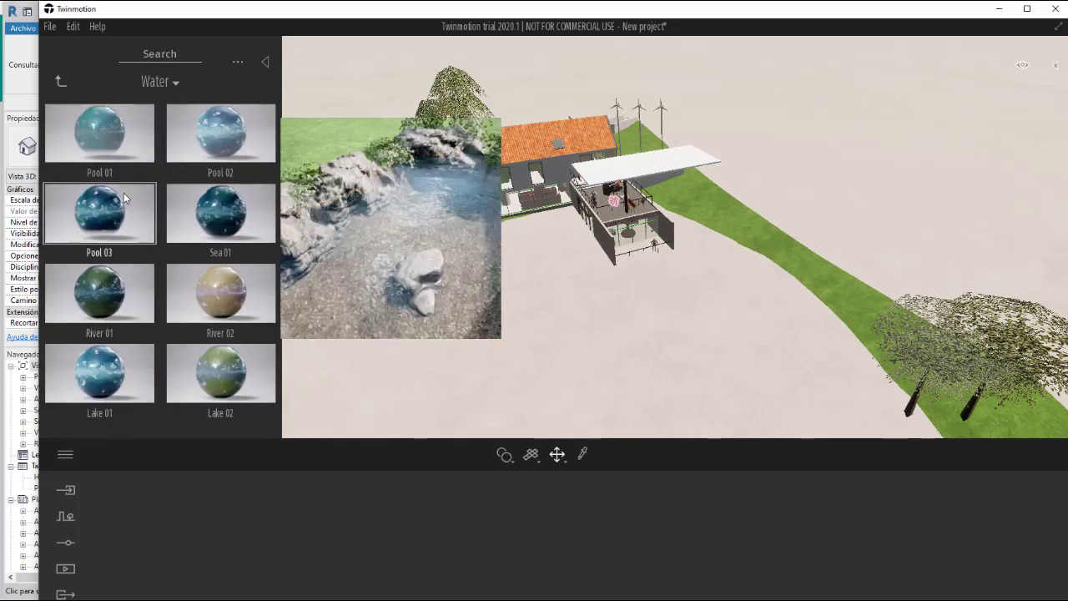
left_click_drag(305, 191, 697, 164)
Step: Lower the water slab from roof height to below the terrace level of the stone-walled wing
scroll(727, 152, "up", 2)
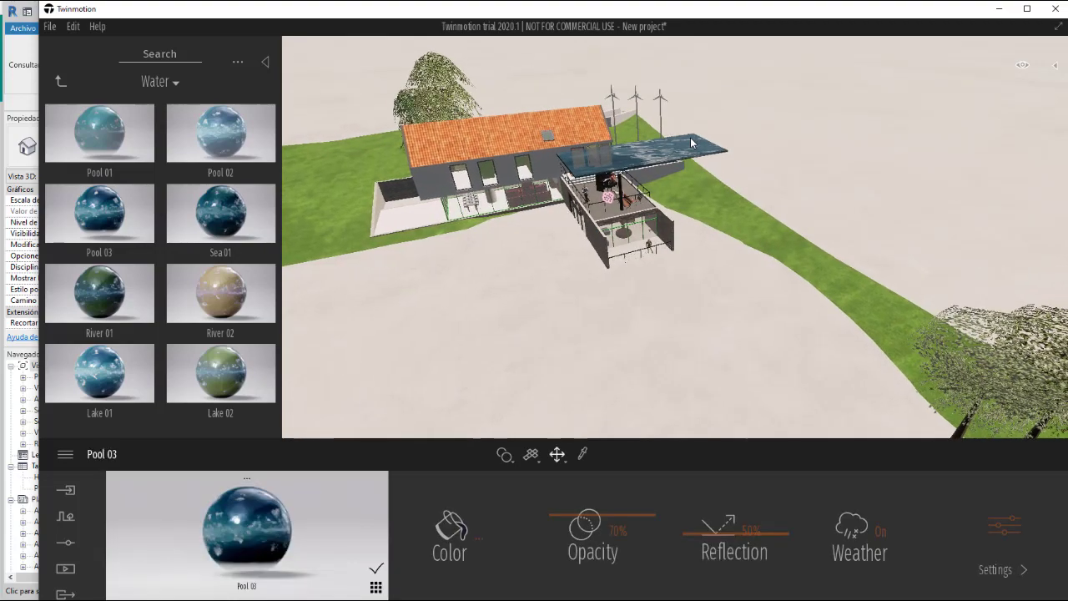
scroll(659, 123, "up", 3)
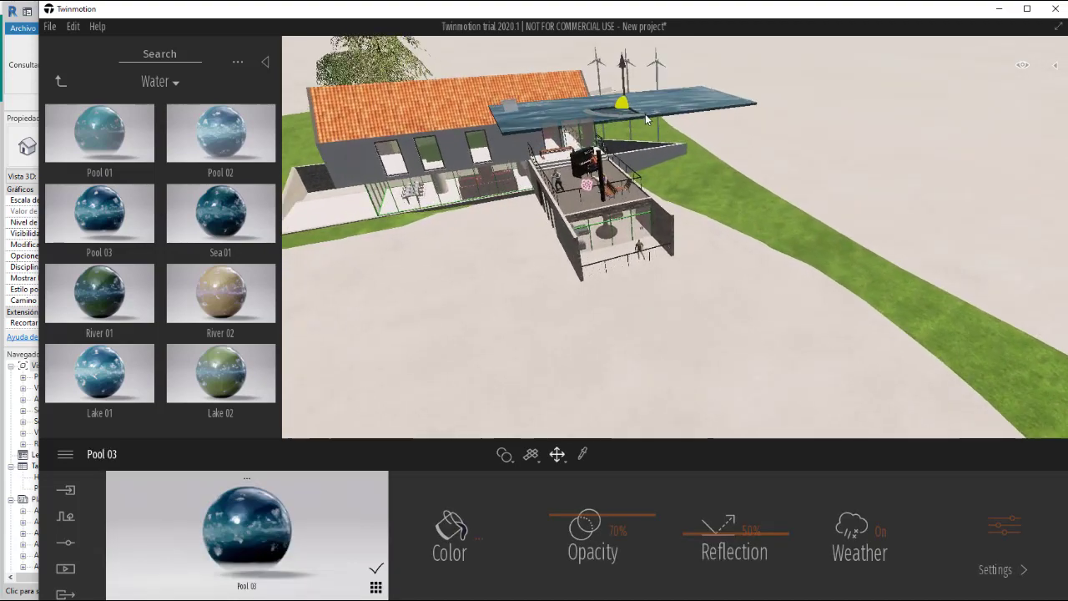
scroll(659, 189, "up", 3)
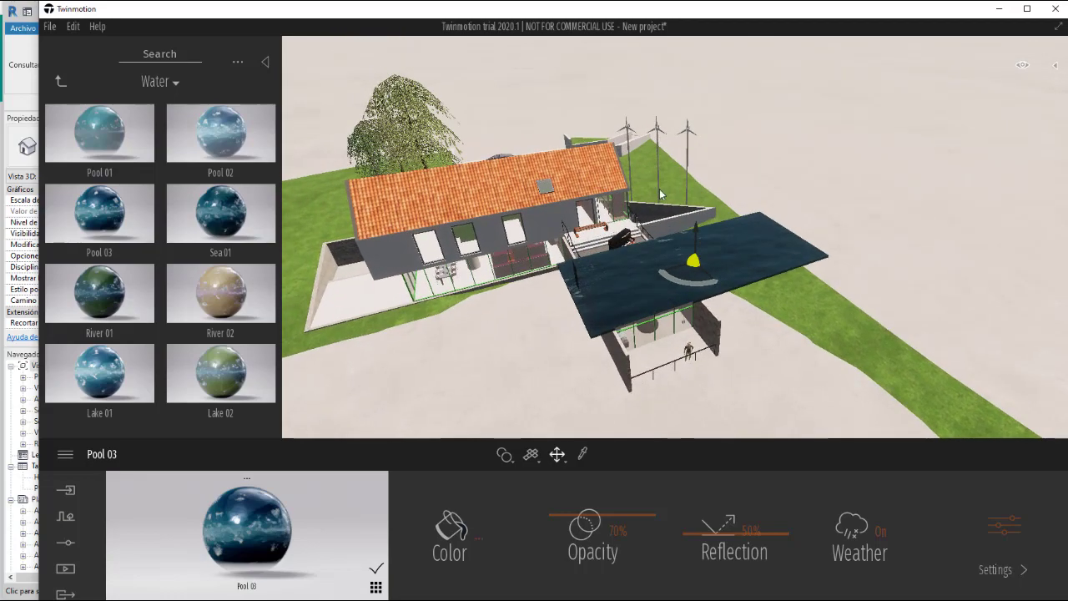
scroll(731, 318, "up", 5)
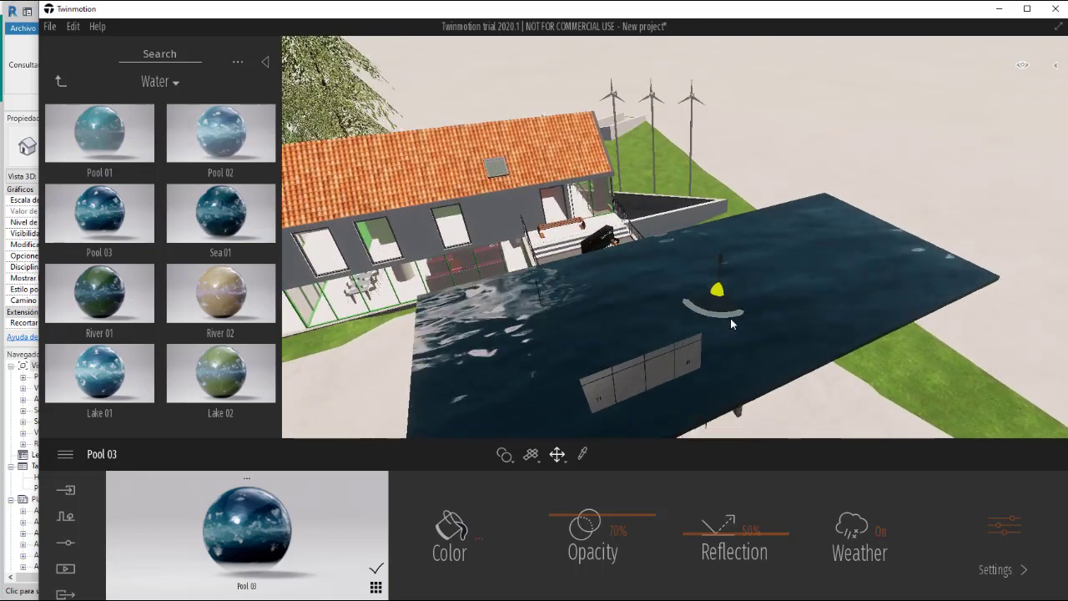
scroll(700, 256, "down", 5)
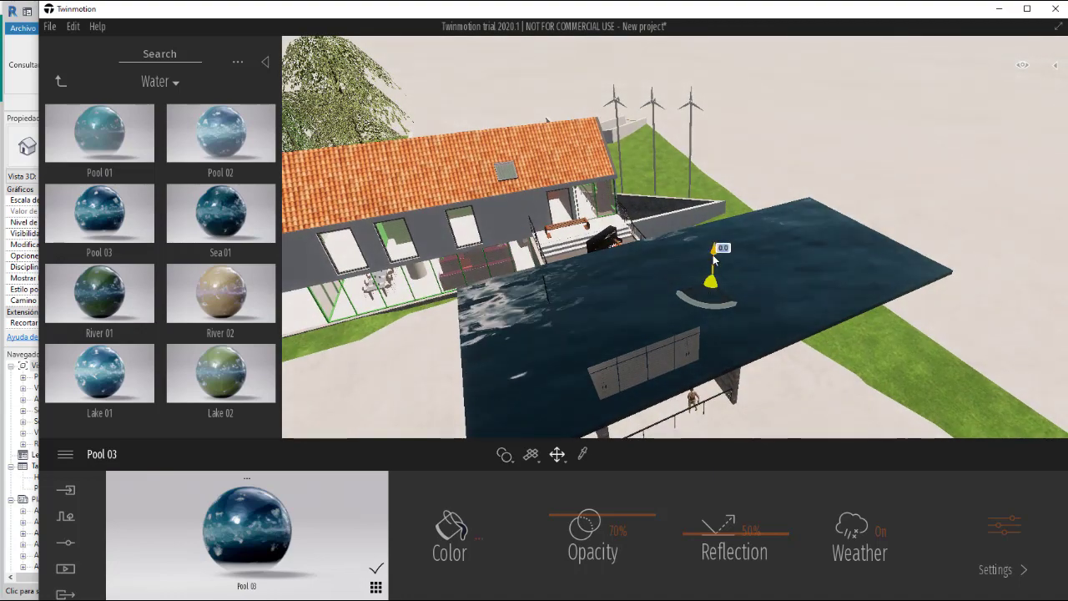
left_click_drag(720, 253, 720, 461)
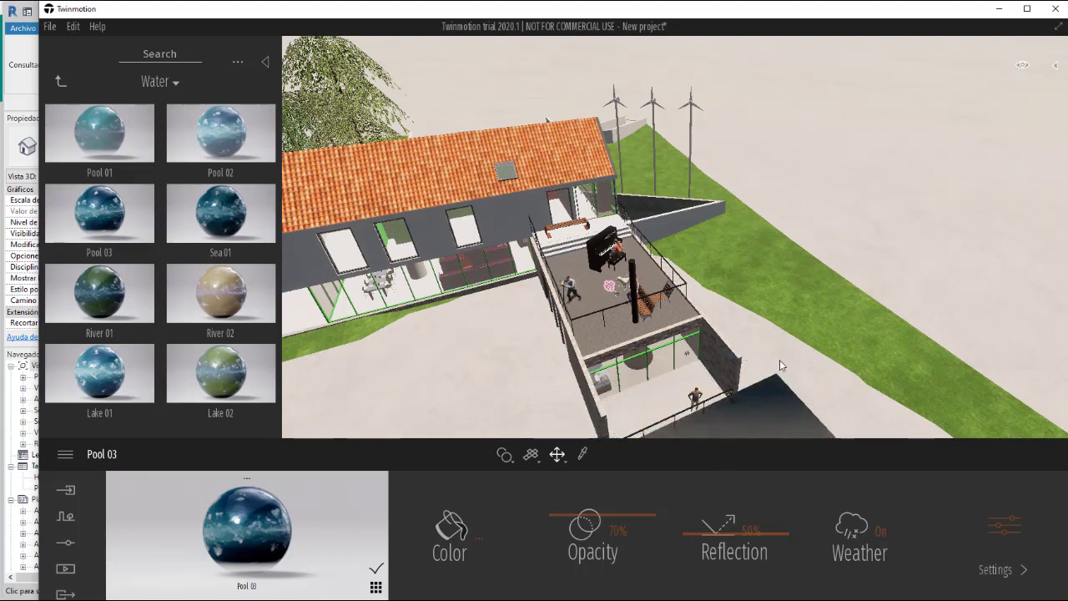
scroll(802, 277, "down", 3)
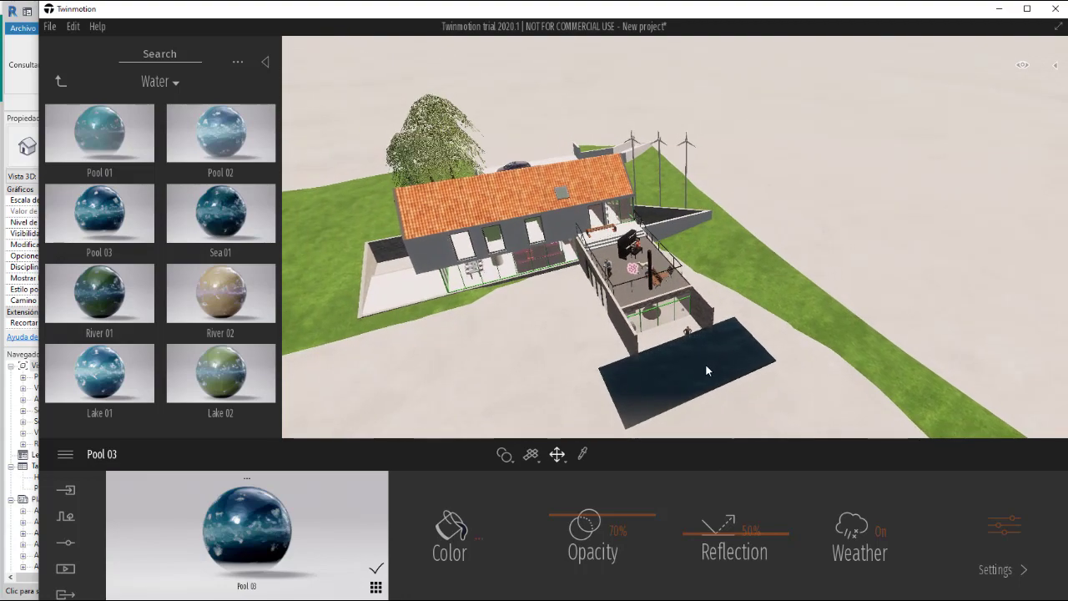
Step: Lower the water slab further in front of the stone-walled wing until it is flush with the ground
middle_click_drag(705, 366, 760, 268, "shift")
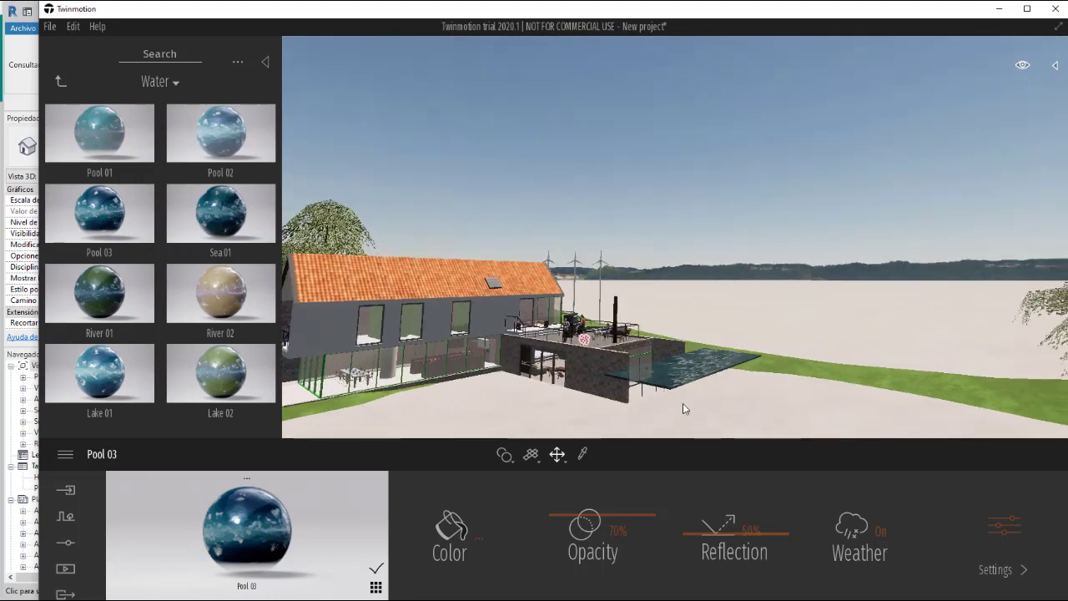
middle_click_drag(696, 390, 681, 338)
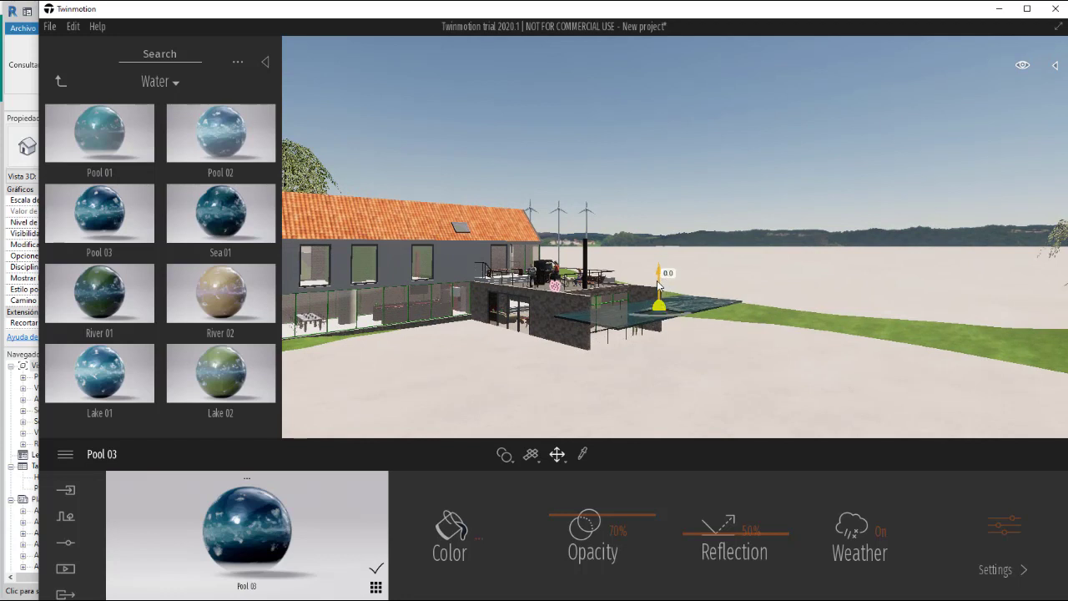
left_click_drag(659, 286, 650, 308)
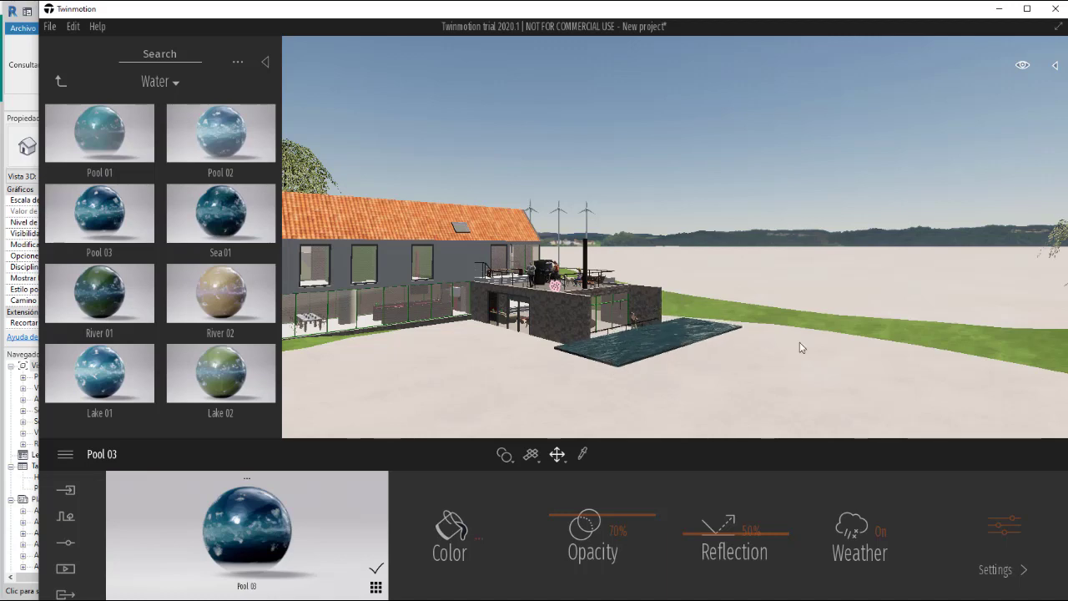
middle_click_drag(802, 347, 755, 288, "shift")
scroll(701, 330, "up", 3)
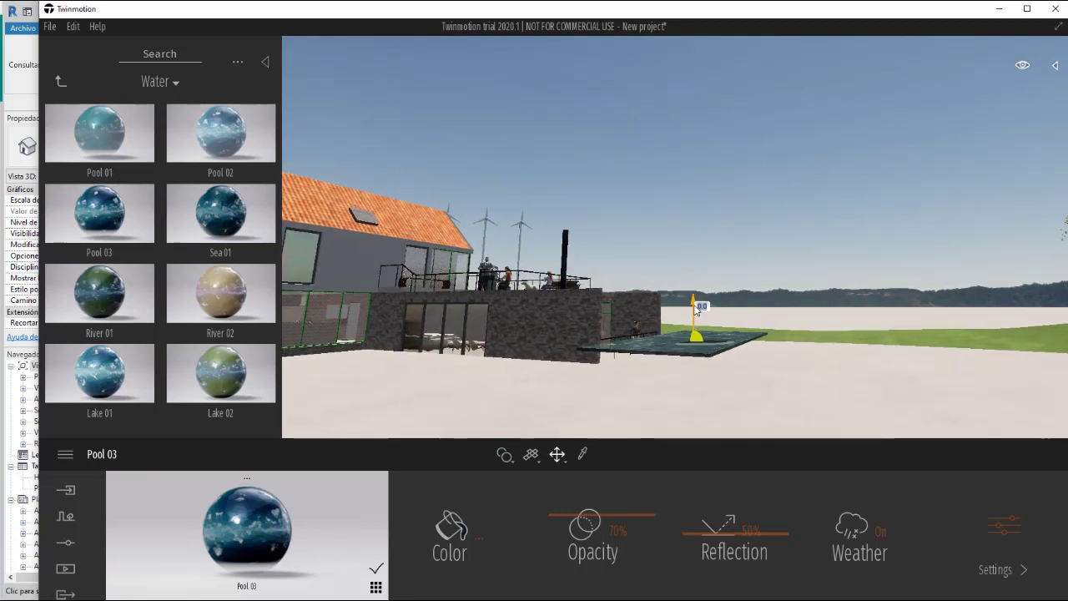
left_click_drag(692, 314, 690, 321)
mouse_move(737, 367)
middle_mouse_down("shift")
mouse_move(737, 322)
mouse_move(736, 355)
middle_mouse_up("shift")
left_click_drag(743, 367, 816, 359)
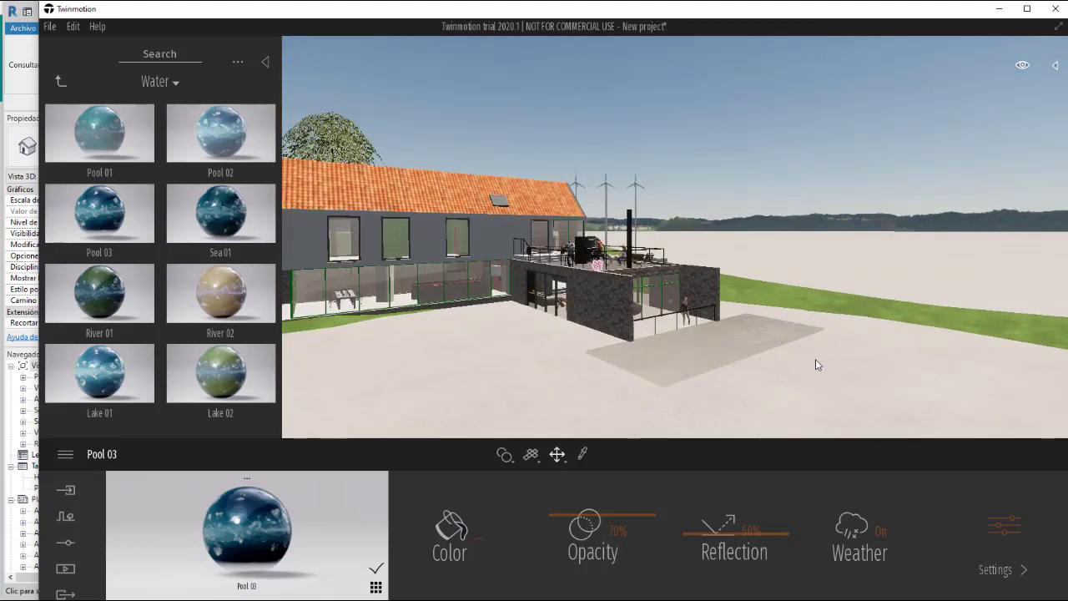
Step: Select the beige starting ground and lower it until the imported green terrain around the house is fully exposed
scroll(814, 361, "down", 5)
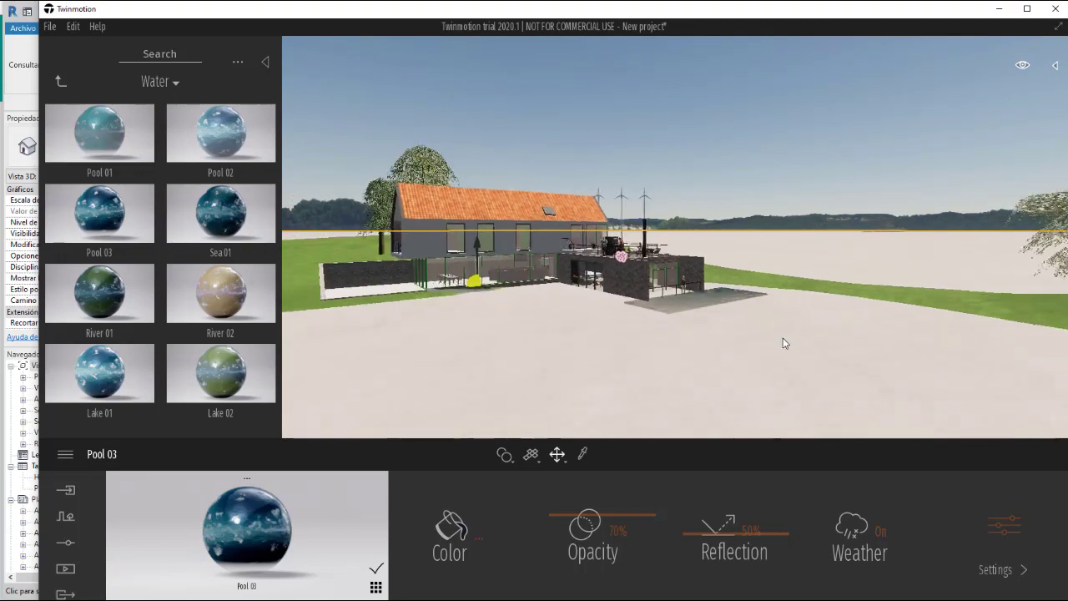
middle_click_drag(813, 360, 799, 292, "shift")
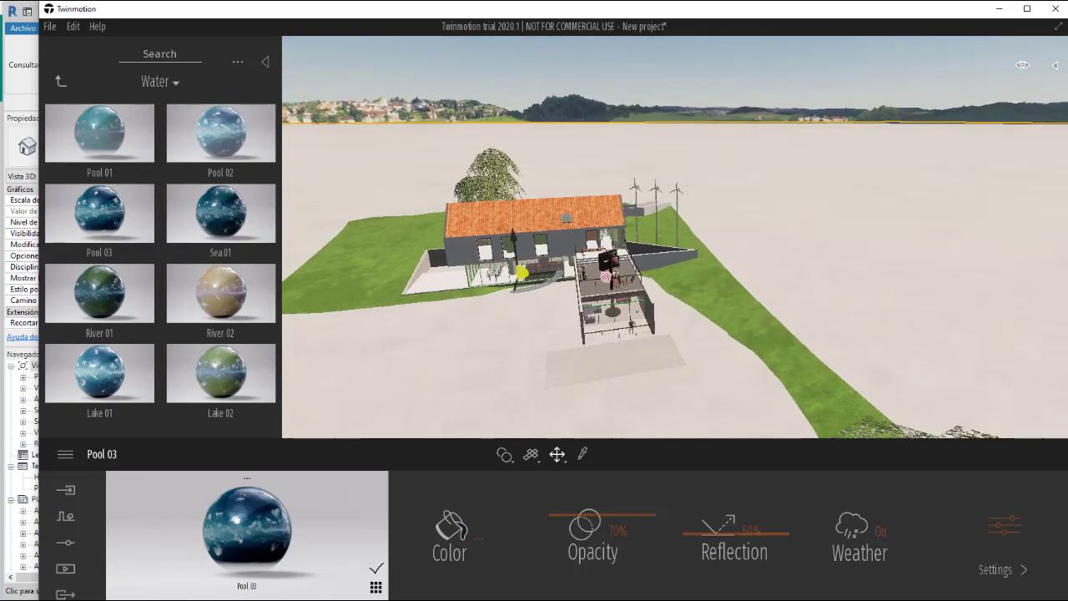
left_click_drag(818, 295, 455, 256)
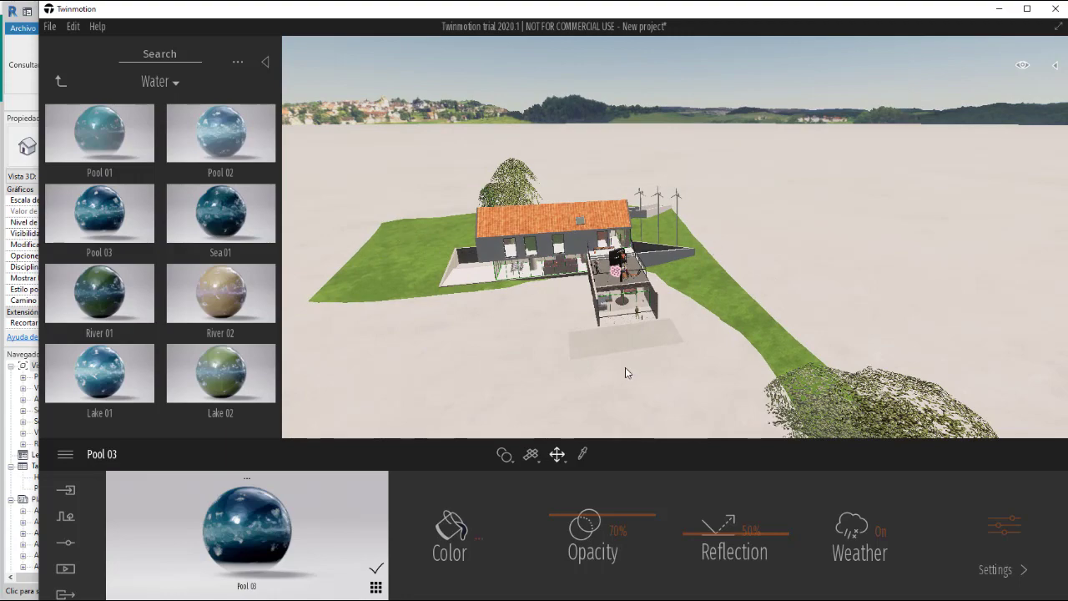
middle_click_drag(648, 289, 660, 309, "shift")
scroll(634, 310, "down", 3)
left_click_drag(636, 298, 659, 300)
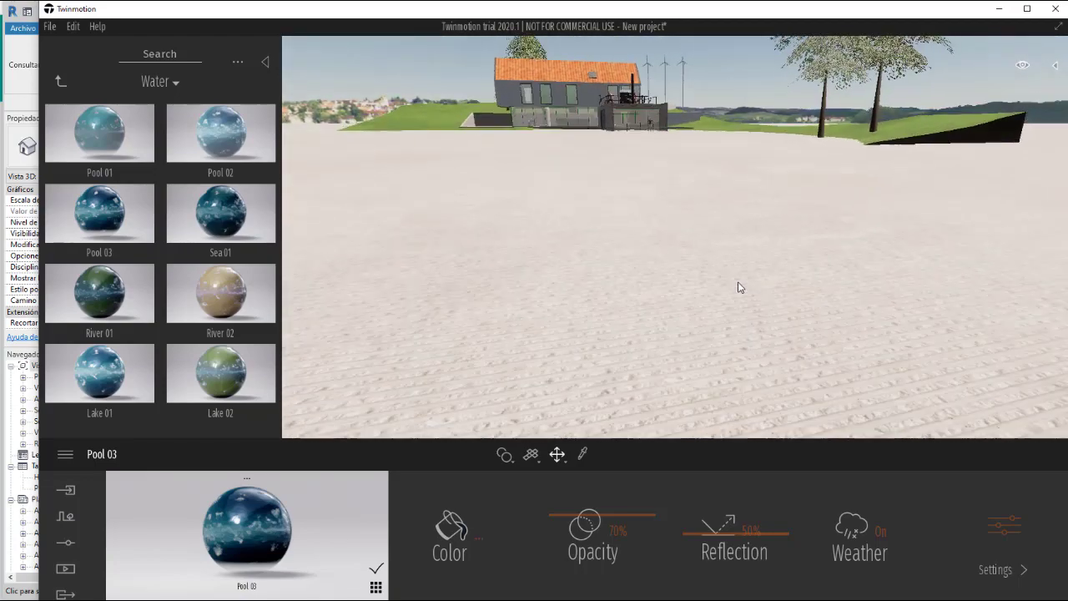
scroll(743, 287, "down", 5)
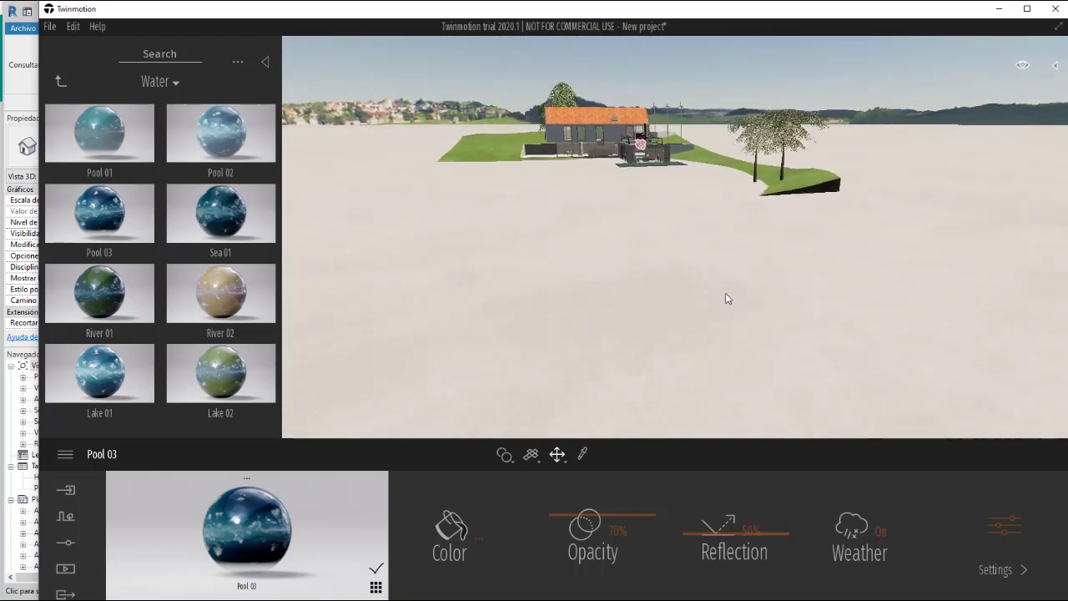
middle_click_drag(819, 67, 819, 121, "shift")
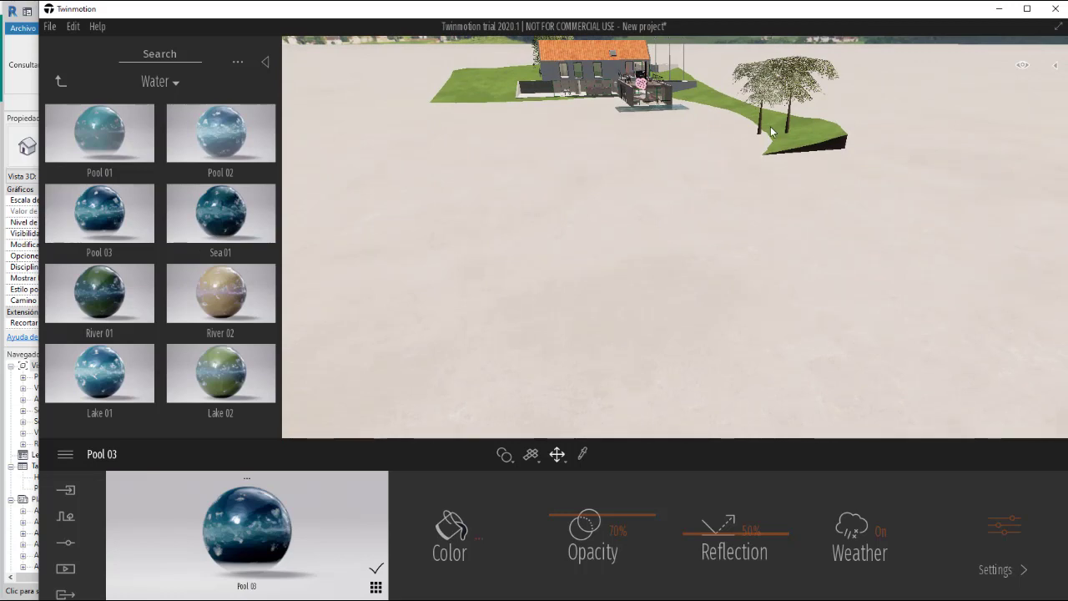
key("s")
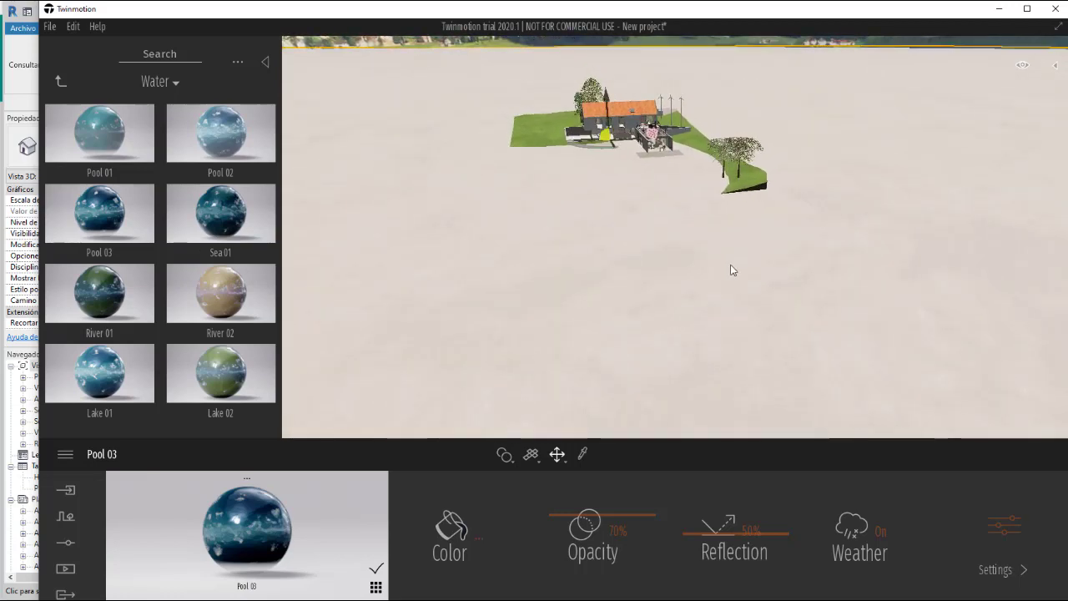
left_click_drag(606, 98, 603, 141)
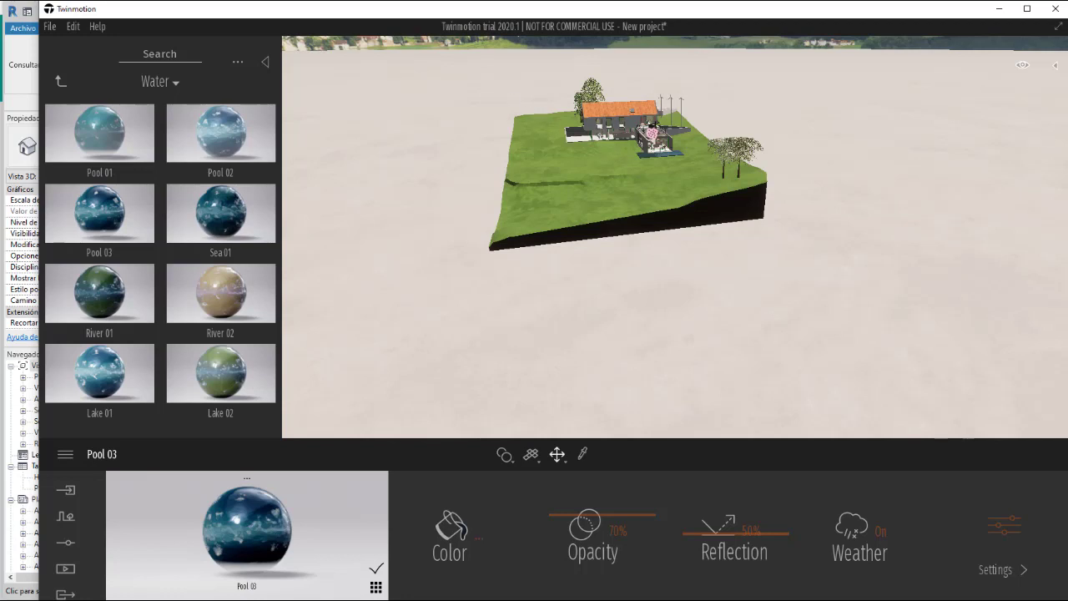
Step: Open the scene graph and select its Scenegraph root, hiding the whole scene and showing it again
left_click(1058, 68)
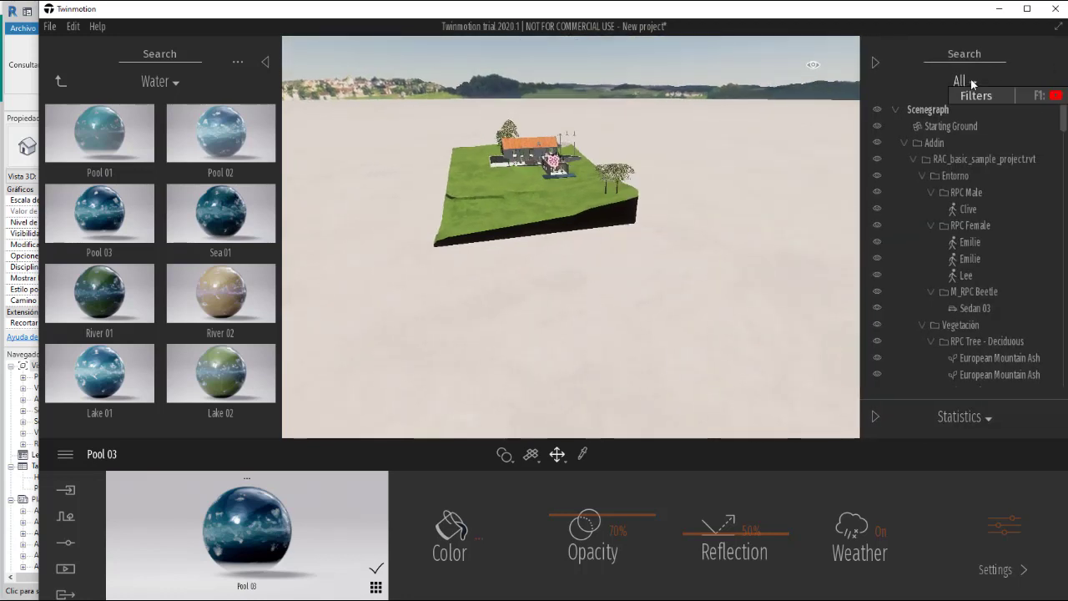
left_click(969, 81)
left_click(972, 81)
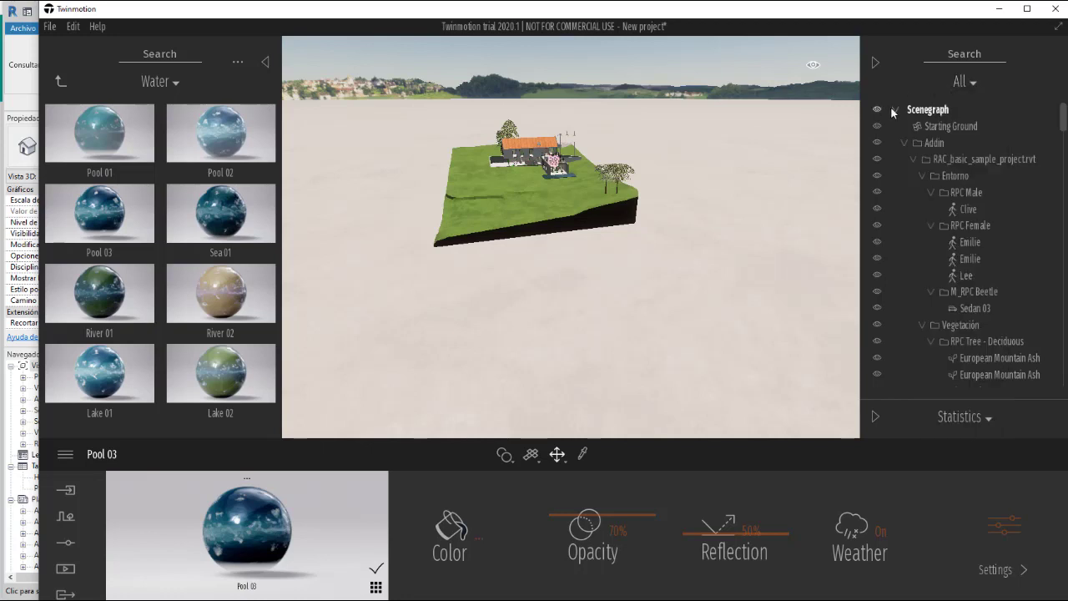
left_click(890, 108)
right_click(916, 110)
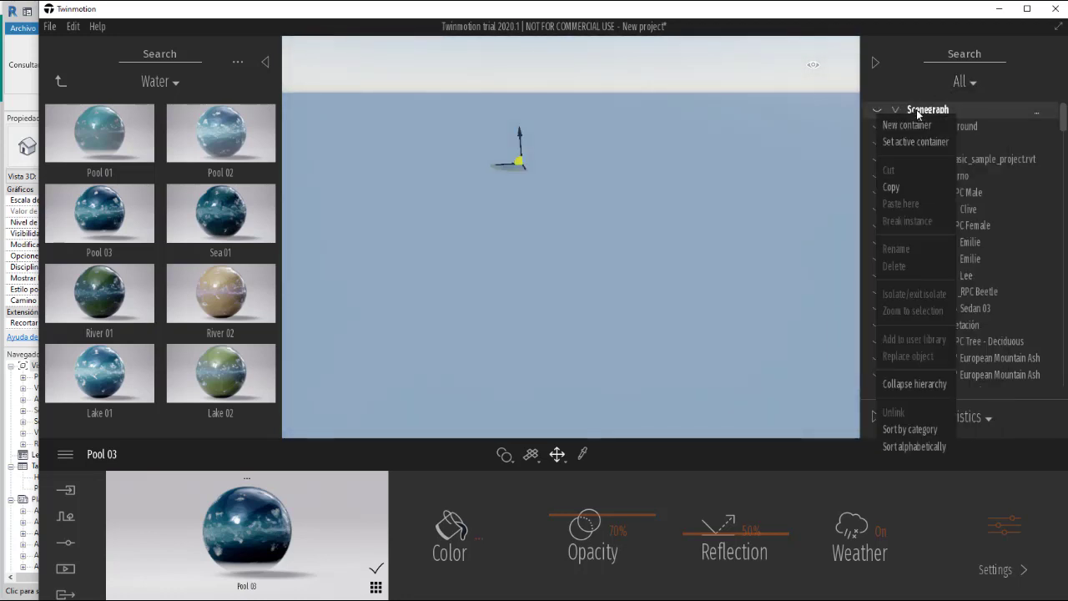
left_click(917, 109)
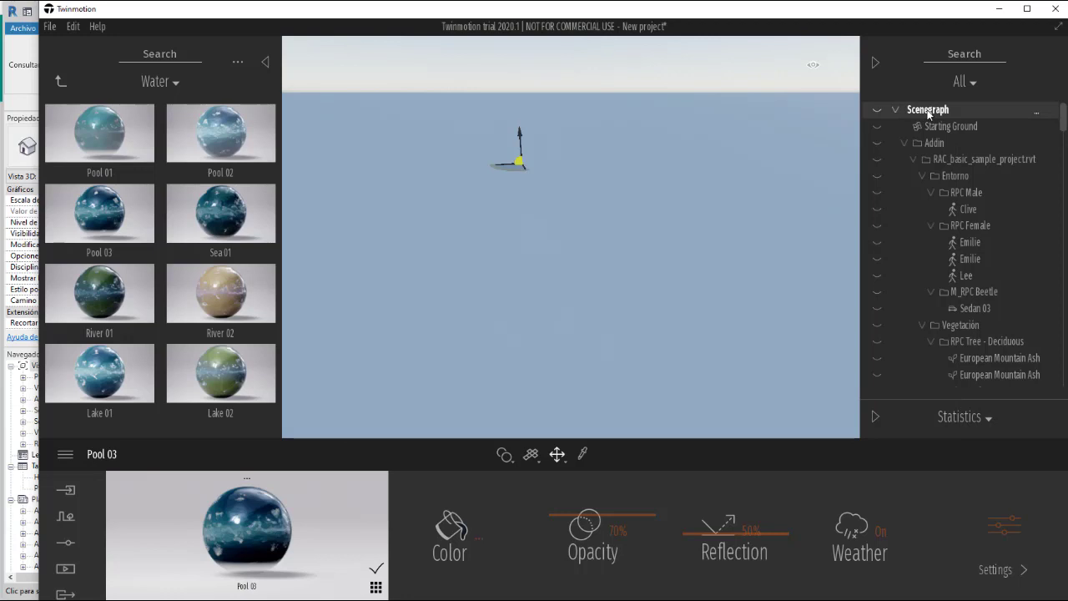
right_click(929, 113)
left_click(930, 114)
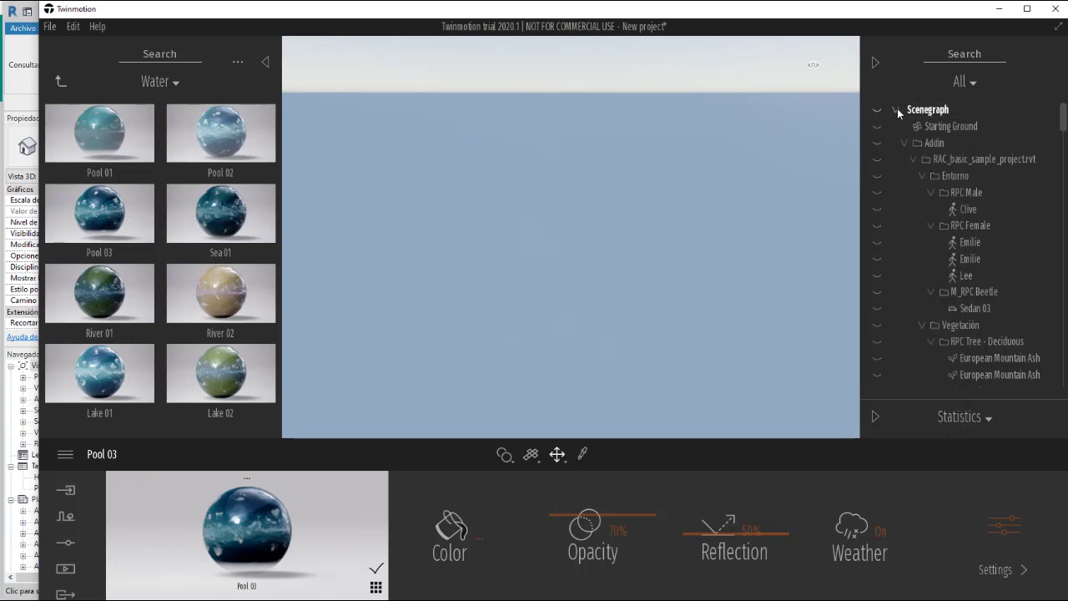
left_click(896, 109)
left_click(896, 110)
left_click(878, 109)
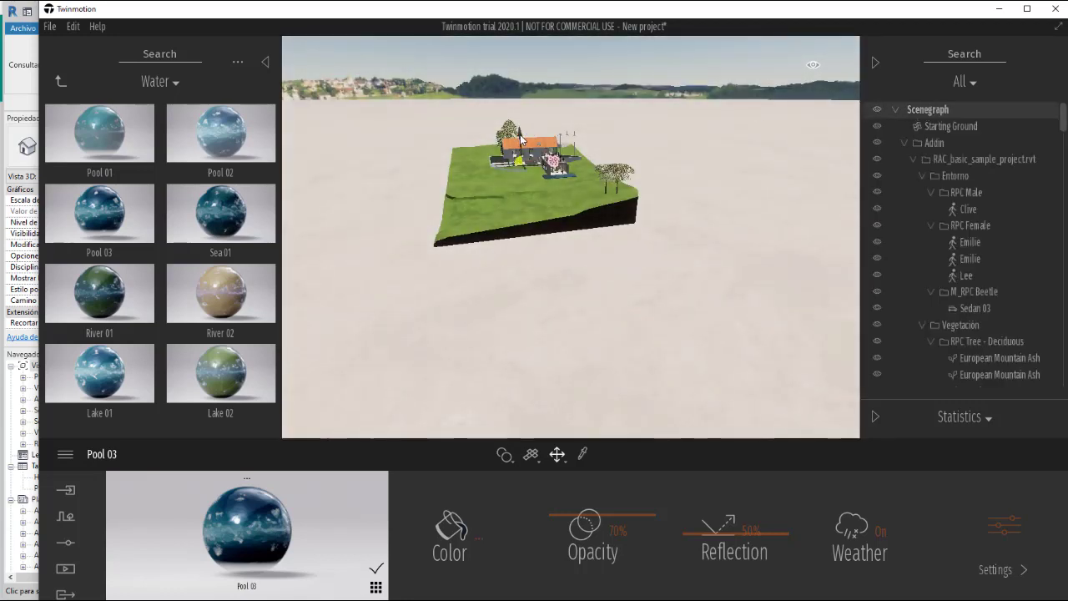
Step: Lower the whole scene with the house and terrain together, and inspect the pool beside the stone-walled wing
left_click_drag(520, 136, 484, 167)
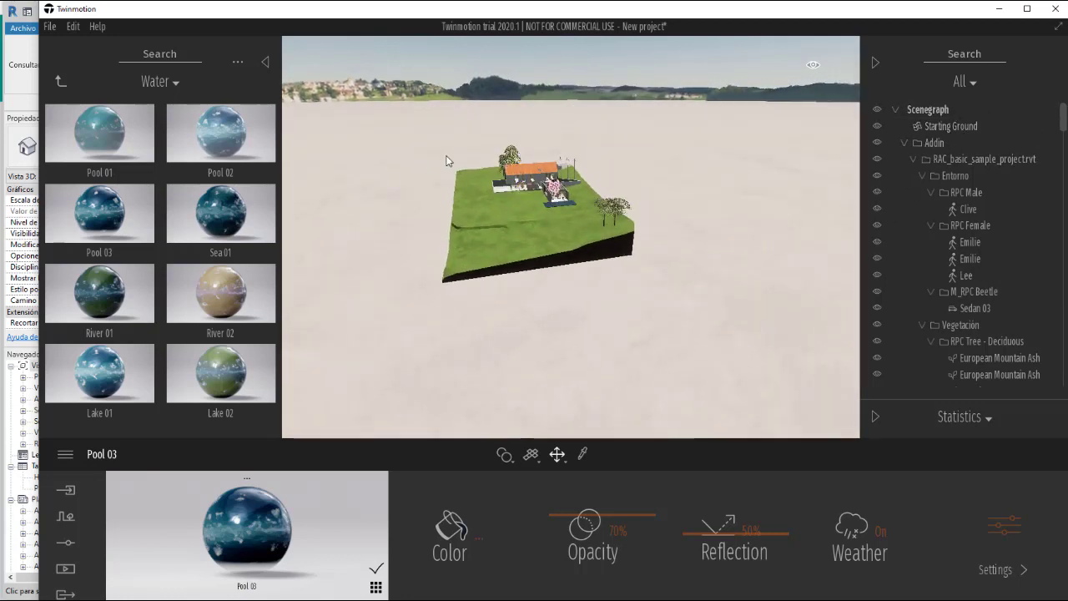
middle_click_drag(555, 190, 555, 194, "shift")
scroll(567, 144, "up", 5)
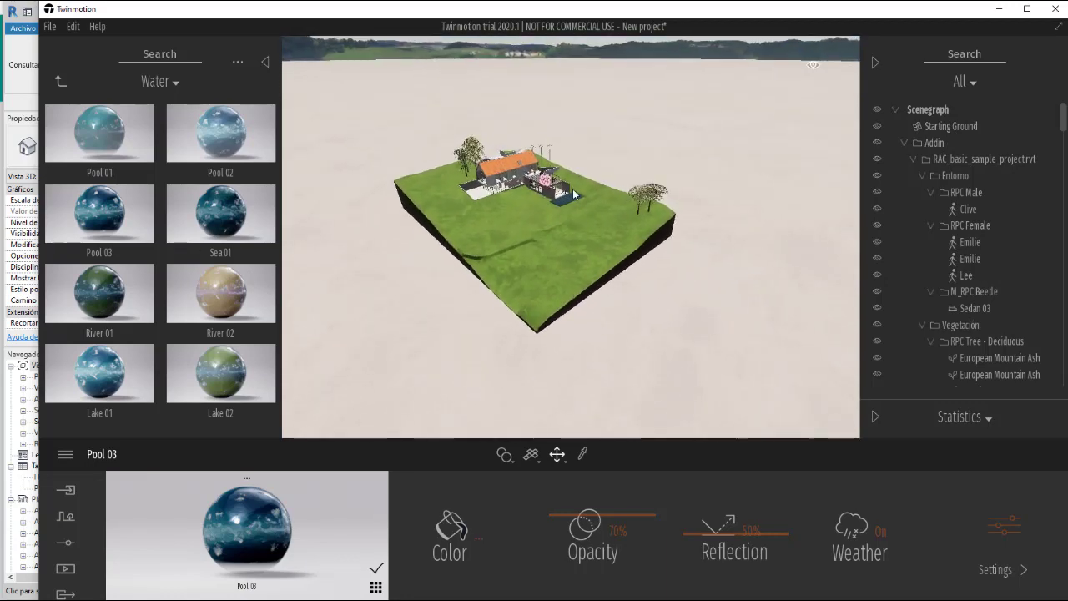
scroll(567, 142, "up", 8)
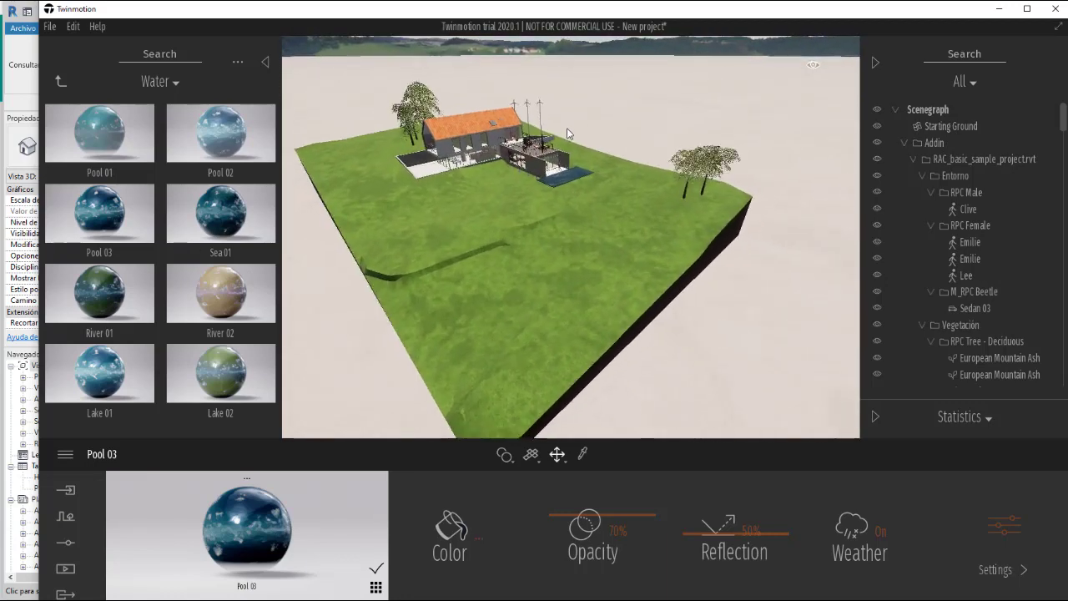
middle_click_drag(558, 106, 562, 112)
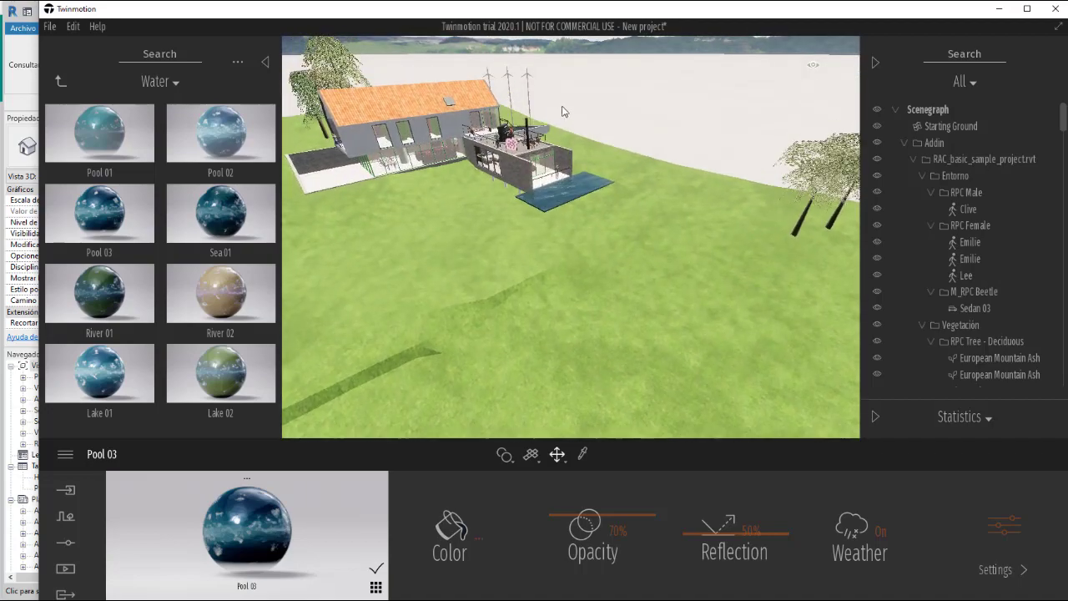
Step: Add the Flat landscape from the library's vegetation and landscape collection to the scene
right_click_drag(571, 144, 686, 107)
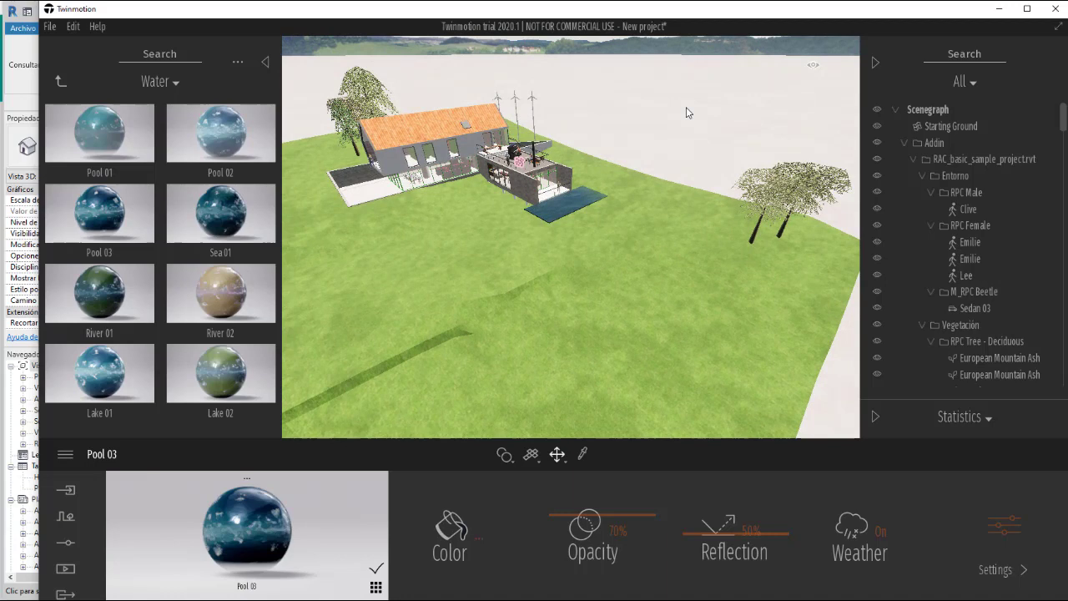
left_click(68, 76)
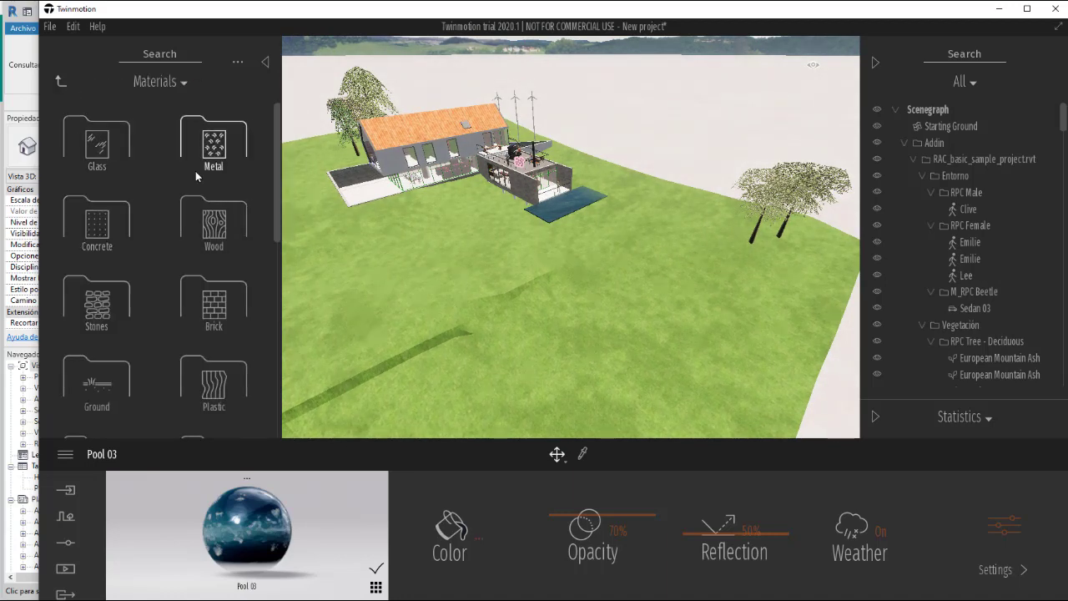
left_click(59, 81)
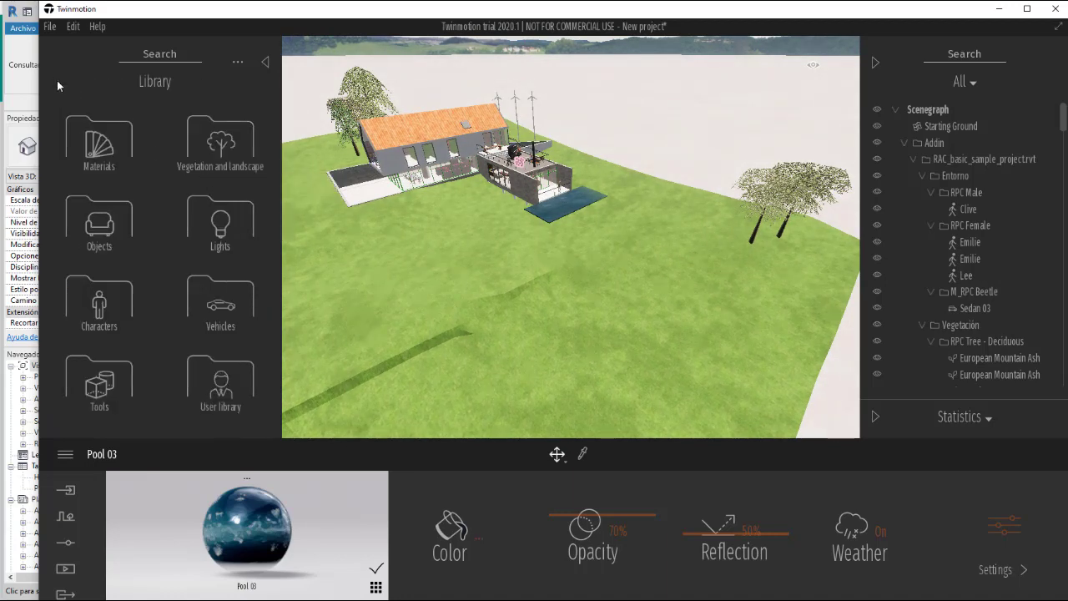
left_click(221, 142)
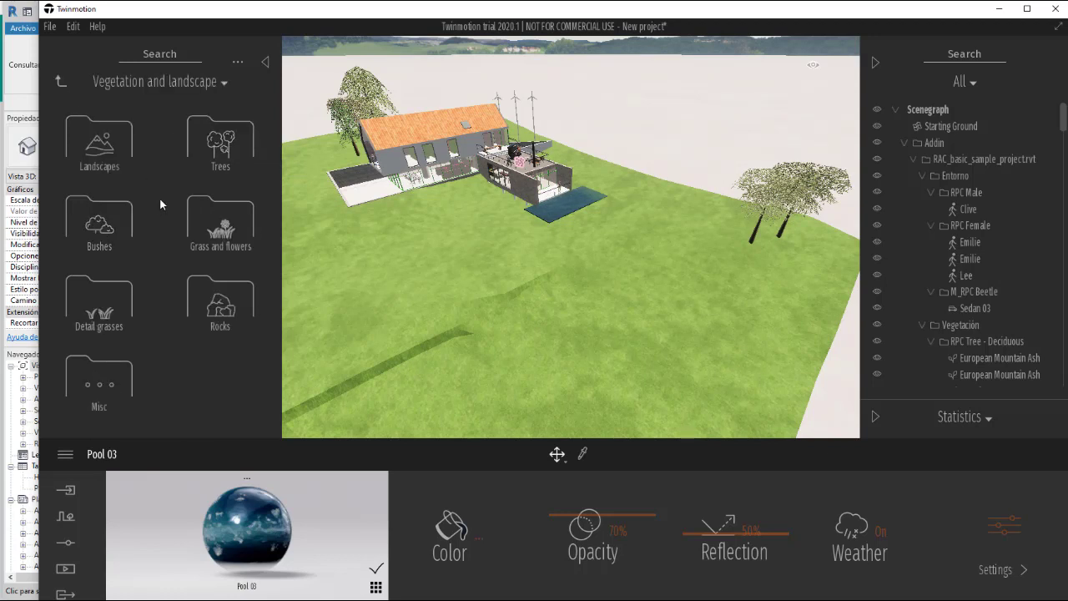
left_click(103, 148)
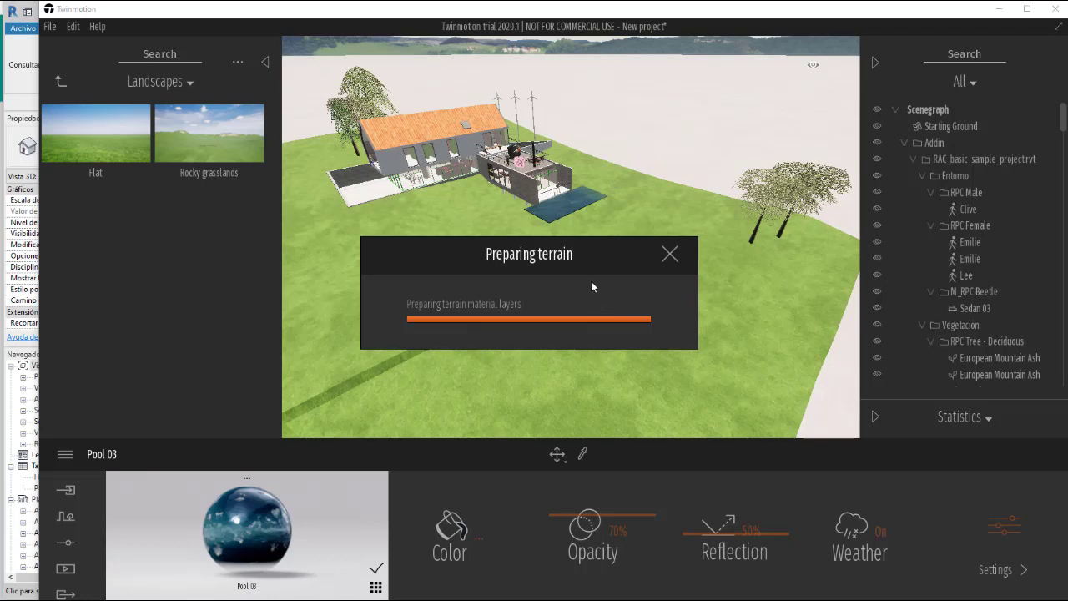
key("Escape")
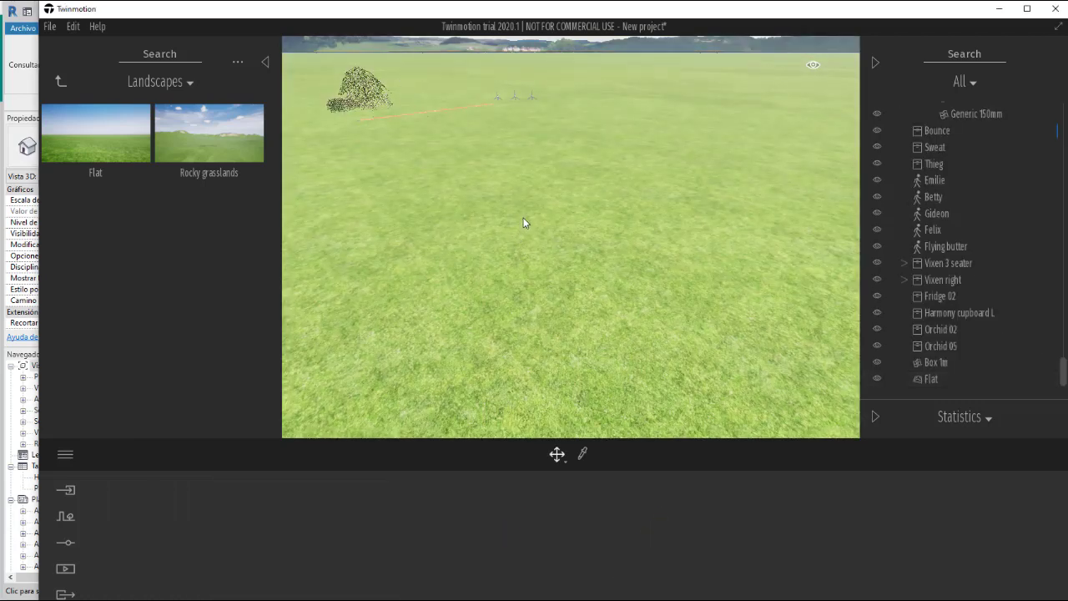
Step: Select the Flat landscape and lower it by about 10.9 until the house and pool stand above the grass
scroll(536, 218, "down", 4)
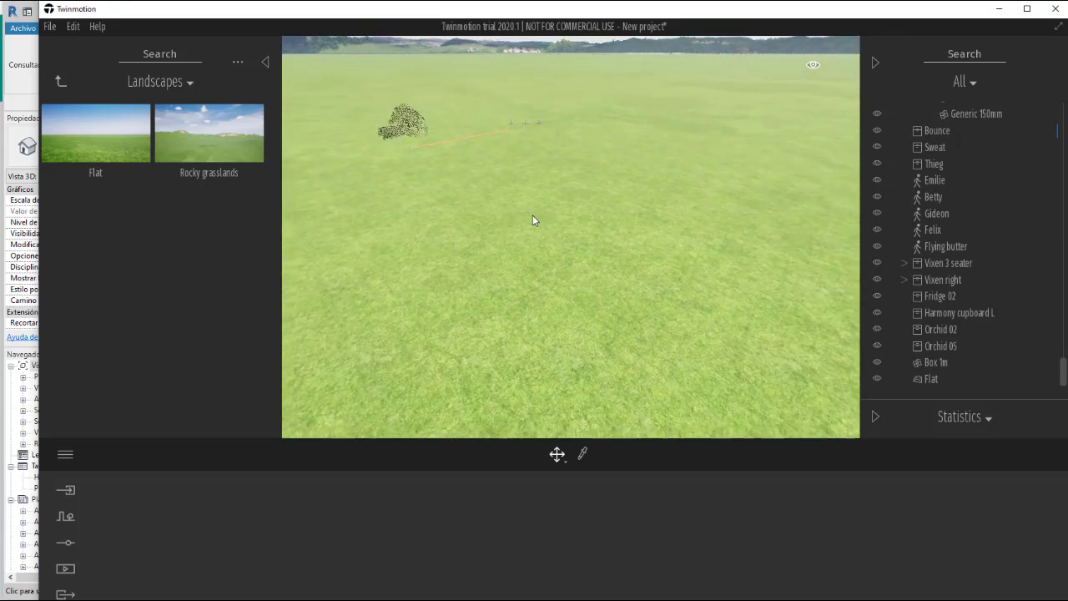
middle_click_drag(535, 215, 497, 121, "shift")
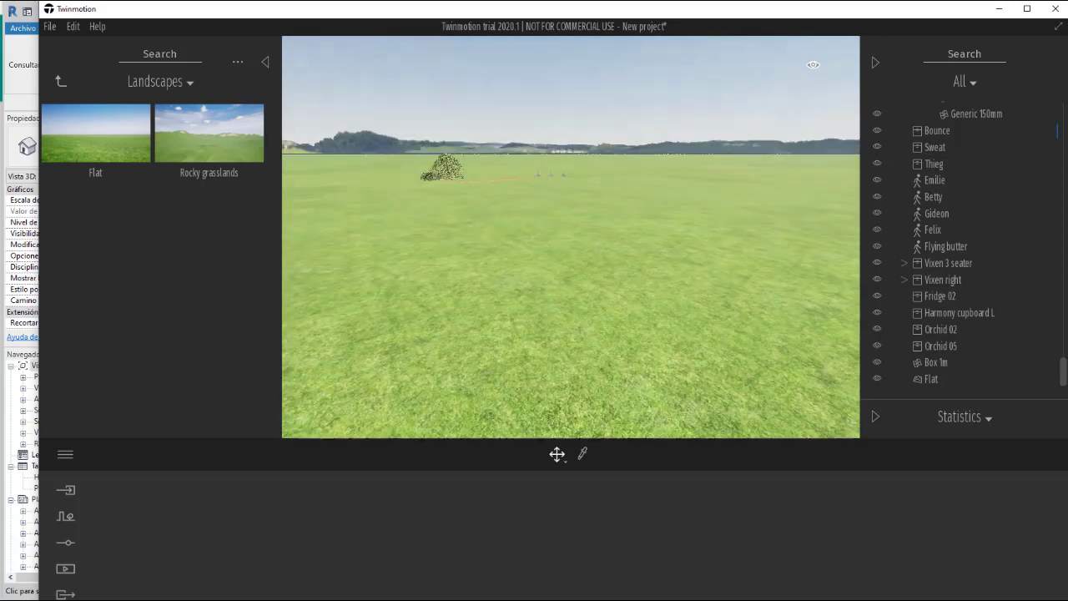
left_click(609, 211)
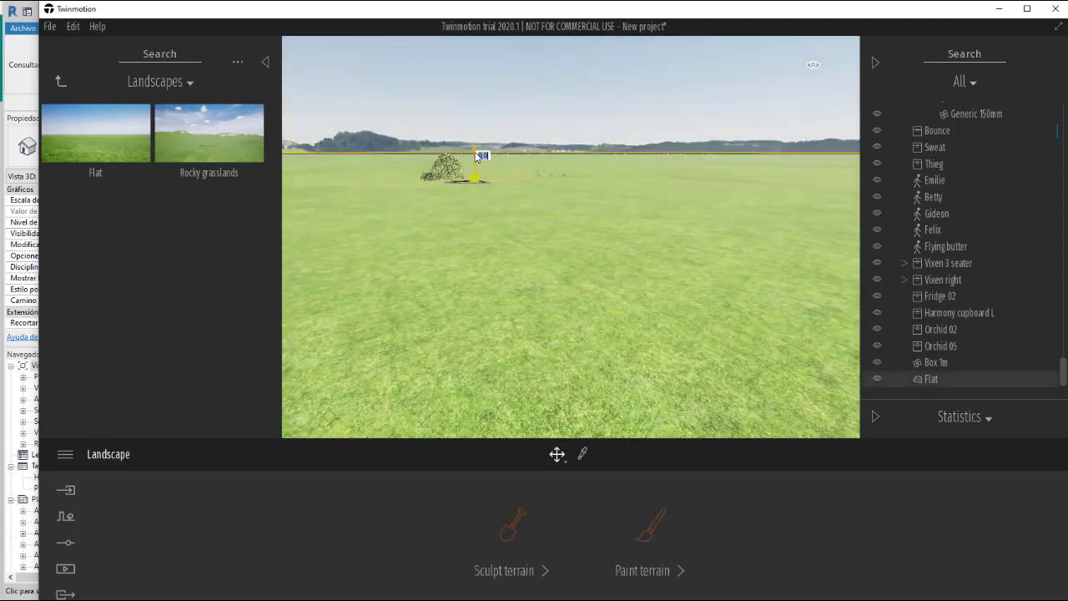
mouse_move(474, 149)
left_mouse_down()
mouse_move(455, 236)
mouse_move(444, 216)
left_mouse_up()
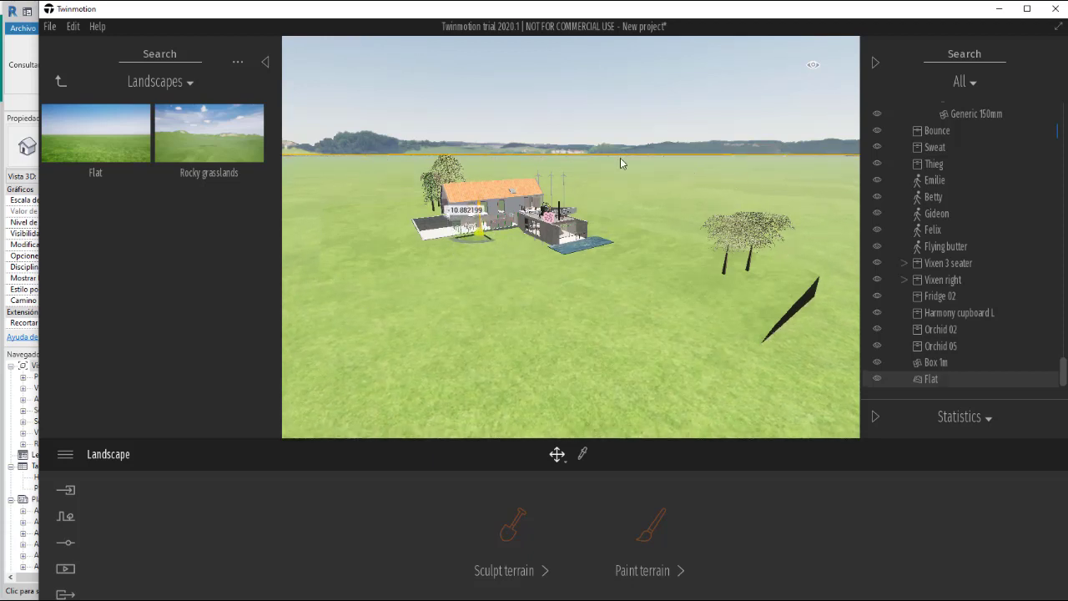
Step: Select the imported Superficie terrain with the brown side faces and hide it in the scene graph
middle_click_drag(571, 250, 591, 321, "shift")
middle_click_drag(493, 238, 466, 246, "shift")
left_click(409, 265)
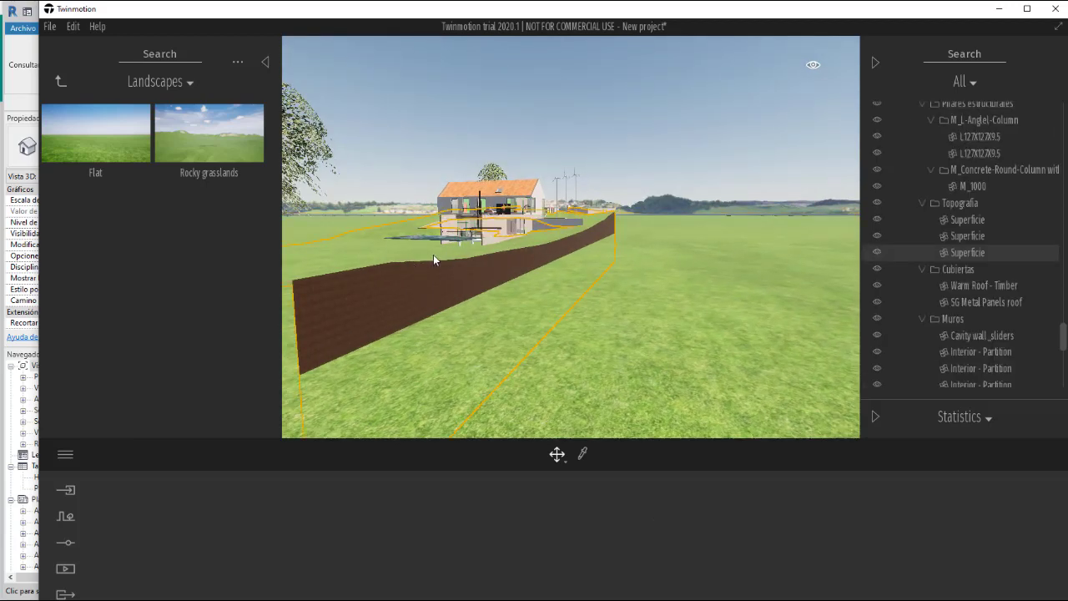
middle_click_drag(434, 256, 563, 309, "shift")
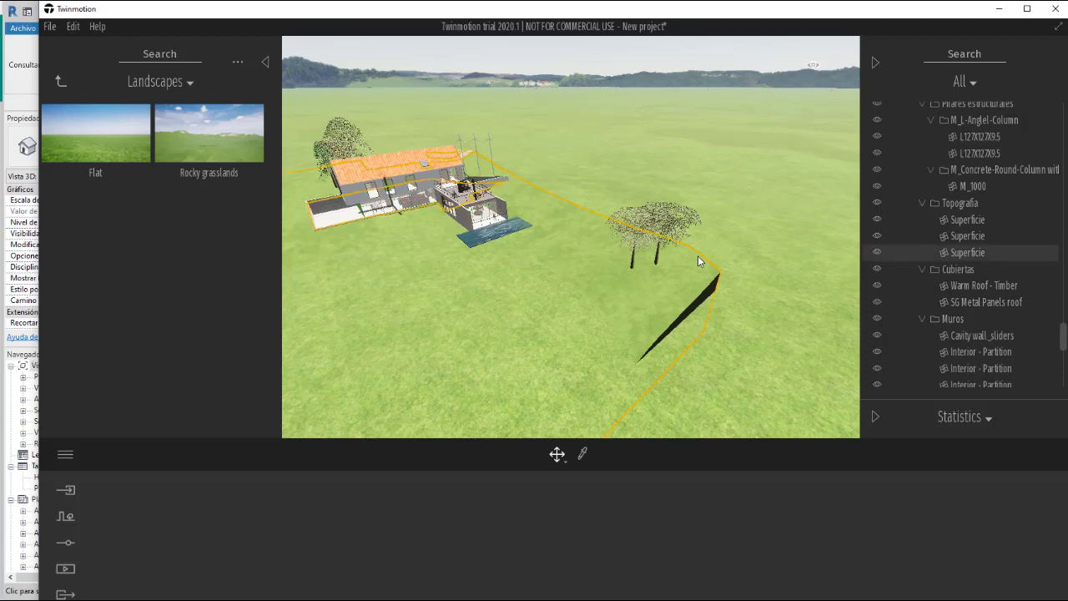
left_click(878, 253)
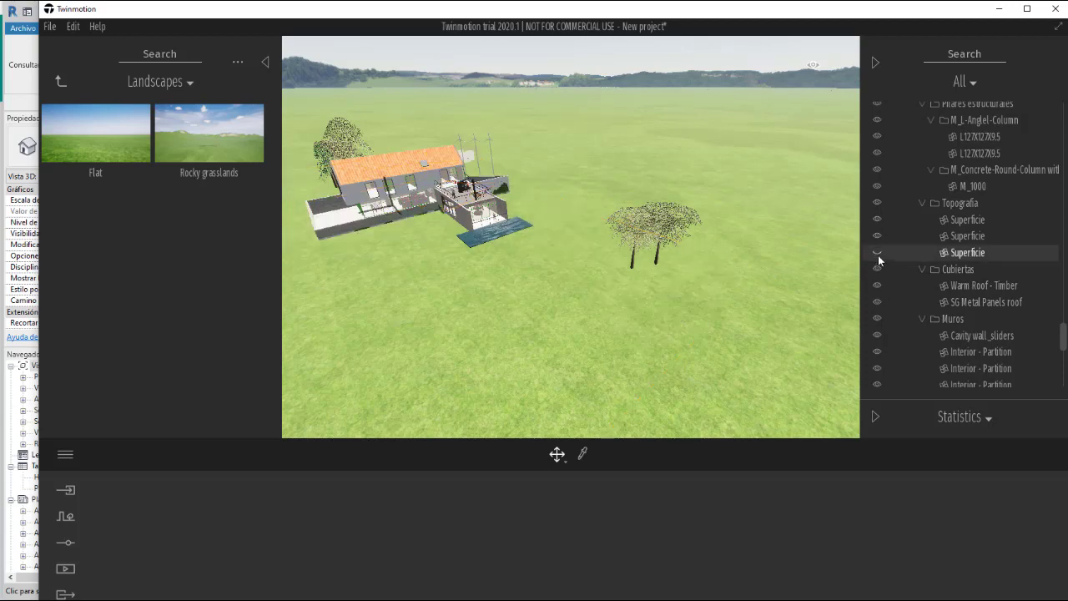
Step: Select the pool slab beside the stone-walled wing and lower it to the level of the new grass landscape
middle_click_drag(528, 227, 647, 224, "shift")
left_click_drag(596, 215, 486, 159)
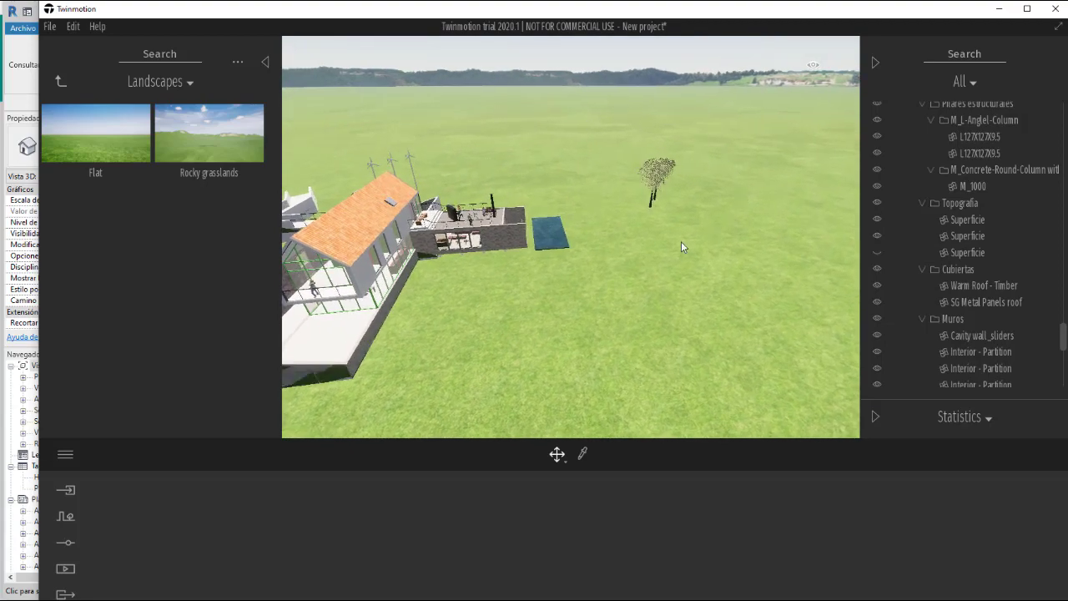
left_click_drag(682, 242, 581, 229)
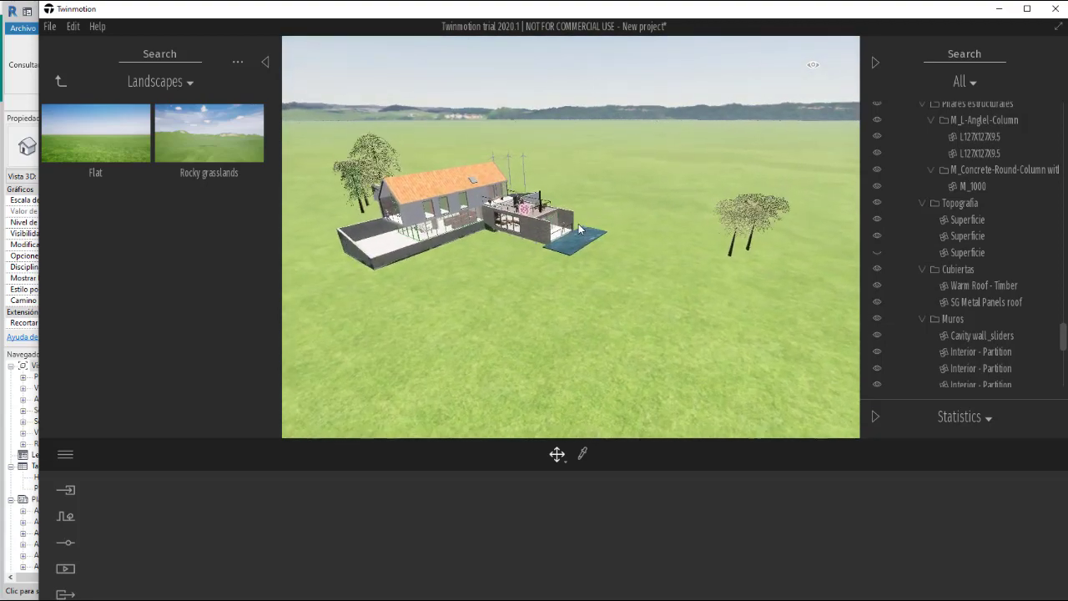
scroll(580, 230, "up", 5)
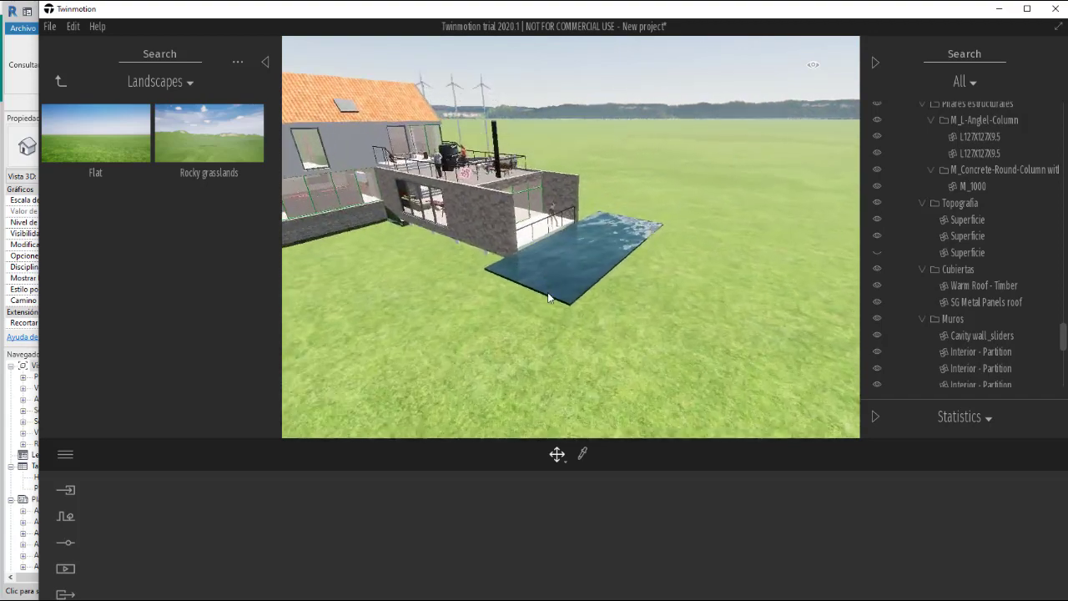
scroll(548, 298, "up", 3)
left_click(620, 258)
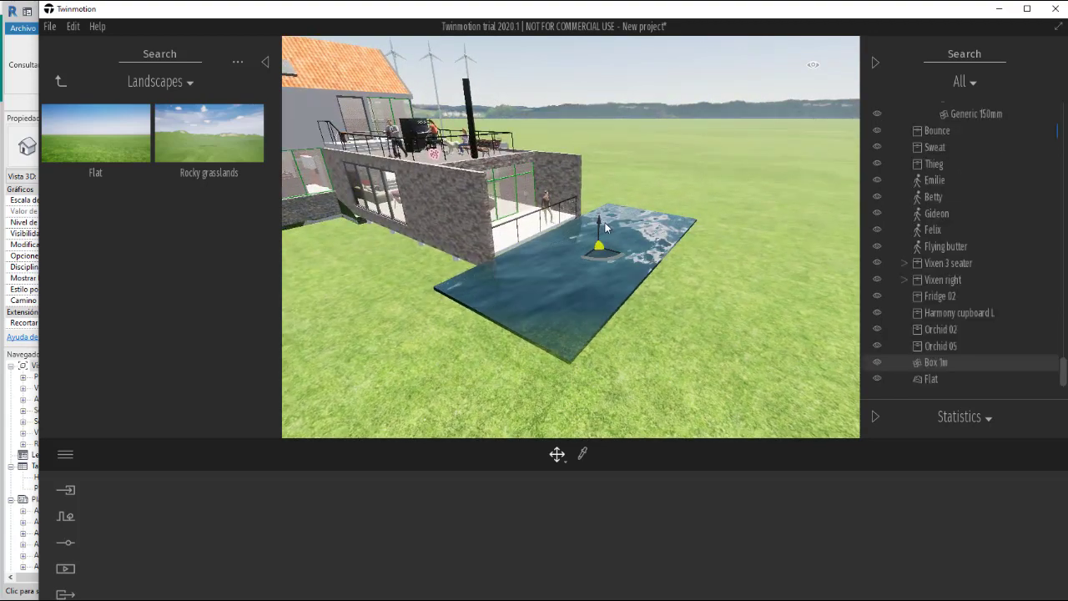
left_click_drag(600, 224, 589, 258)
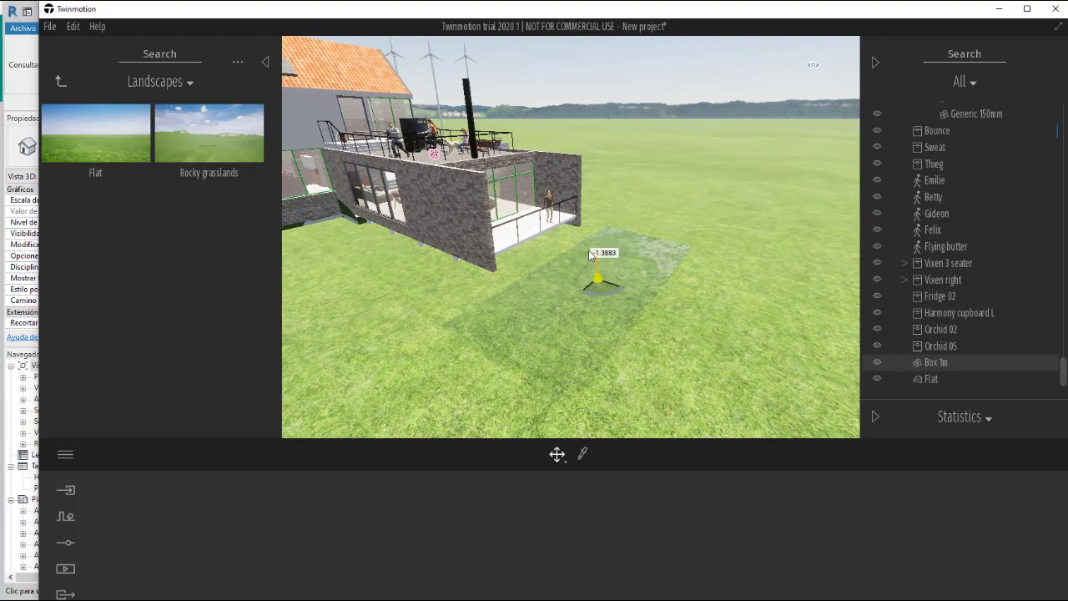
key("Escape")
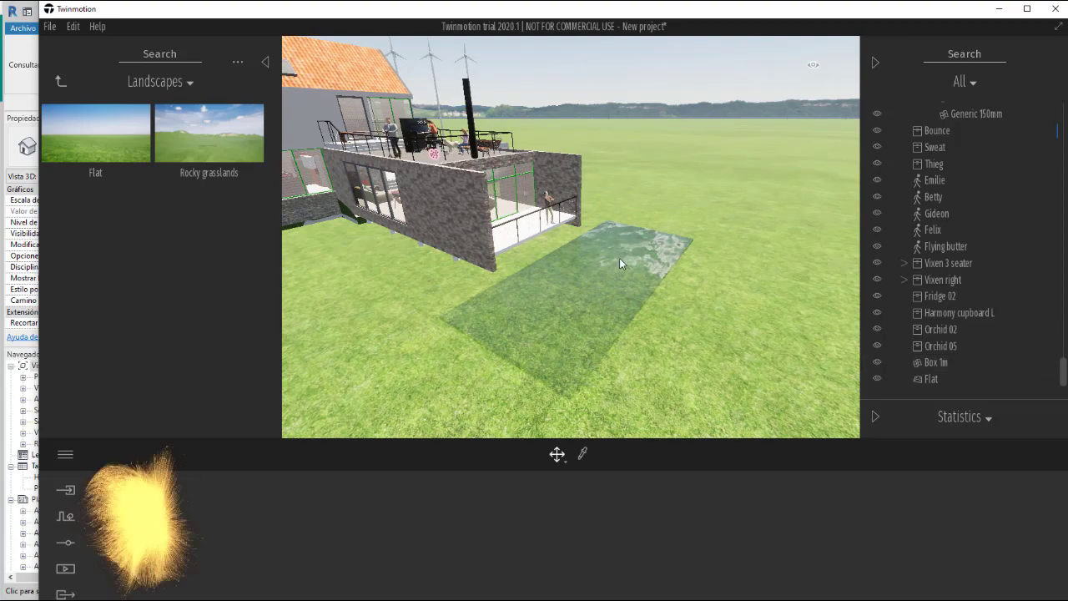
Step: Reselect the pool slab and fine-tune its height so that it sits just into the grass
middle_click_drag(620, 258, 607, 296, "shift")
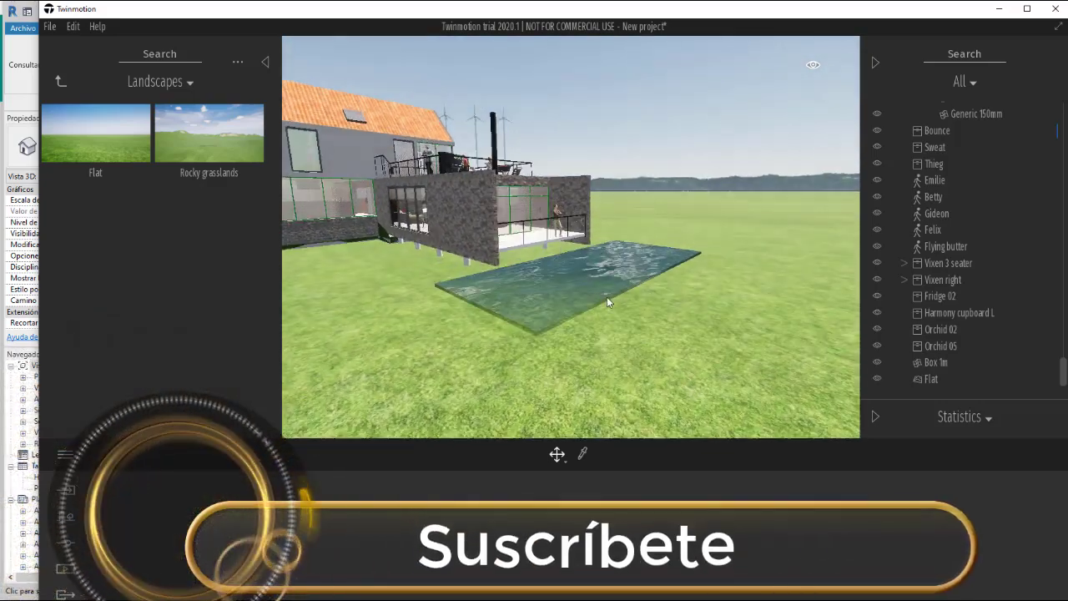
left_click(608, 295)
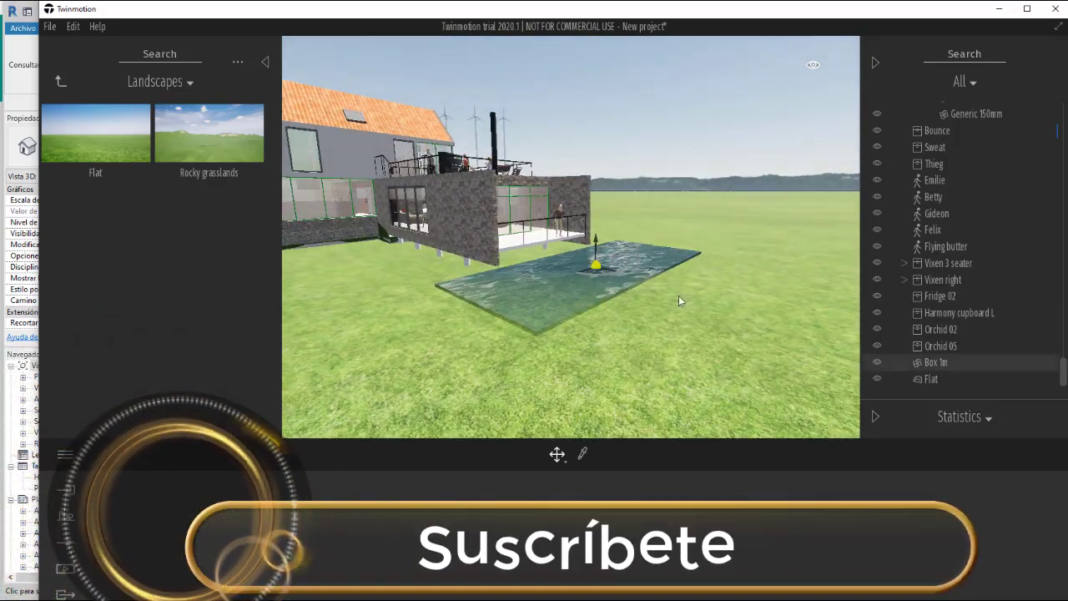
middle_click_drag(574, 334, 574, 303, "shift")
scroll(611, 248, "up", 3)
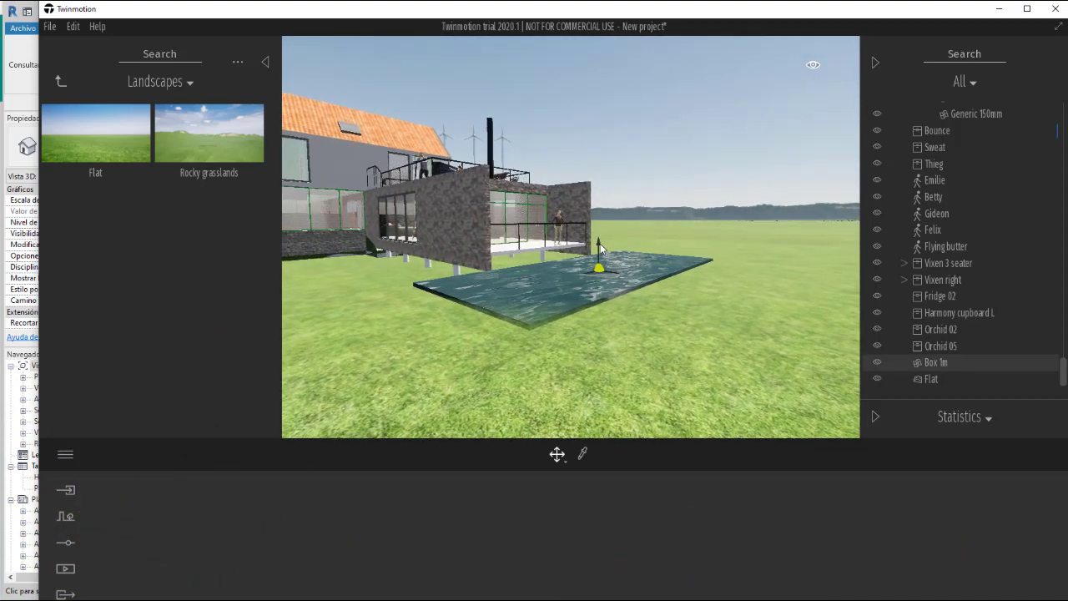
left_click_drag(599, 246, 599, 257)
middle_click_drag(598, 257, 614, 227, "shift")
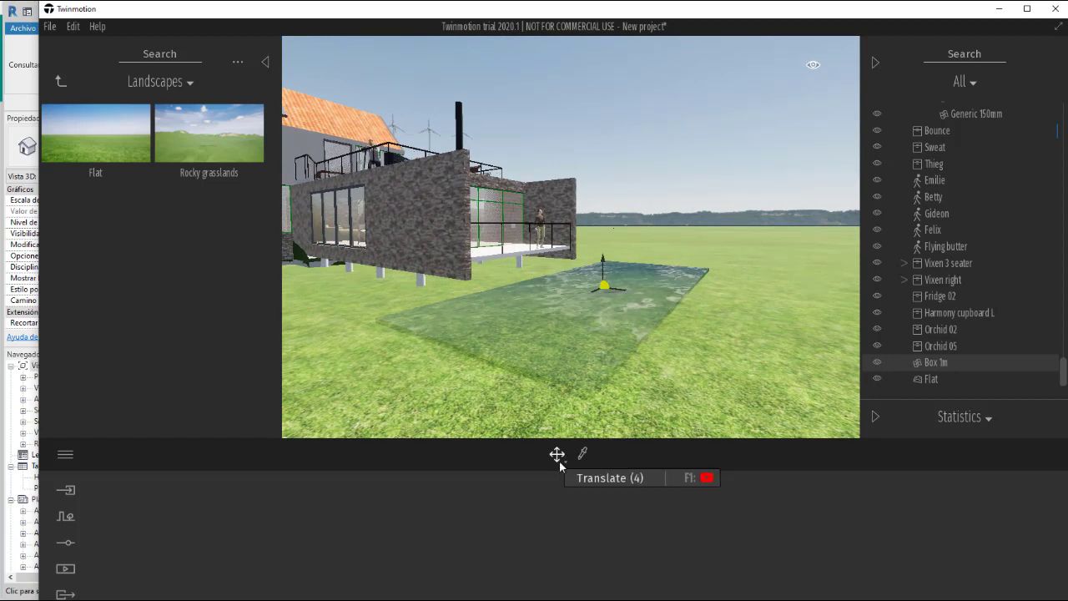
Step: Scale the pool slab vertically into a thick water block rising above the grass
left_click(557, 455)
left_click(568, 370)
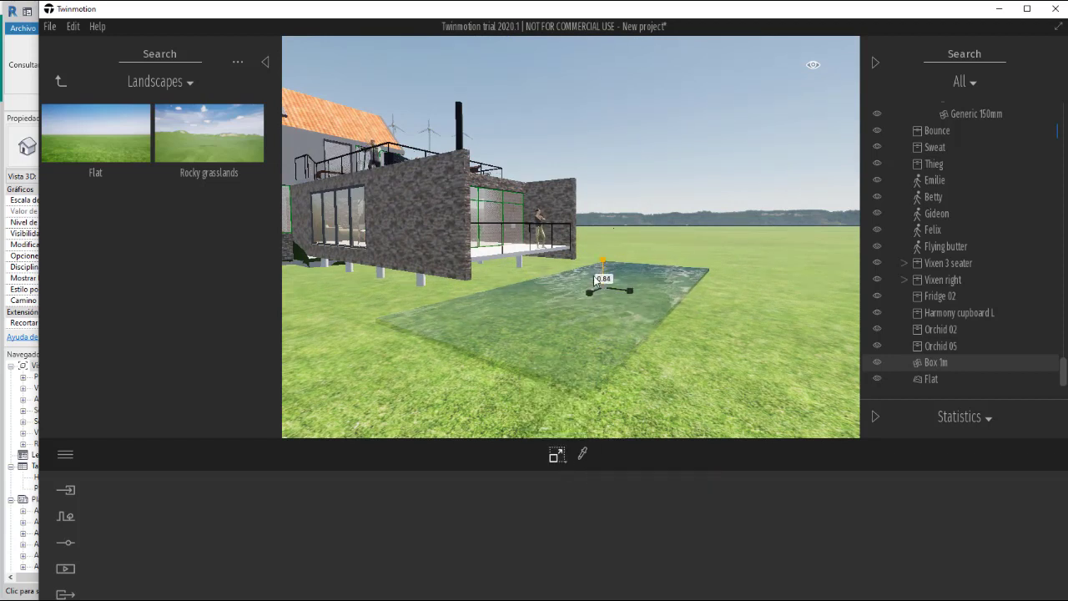
left_click_drag(595, 282, 614, 66)
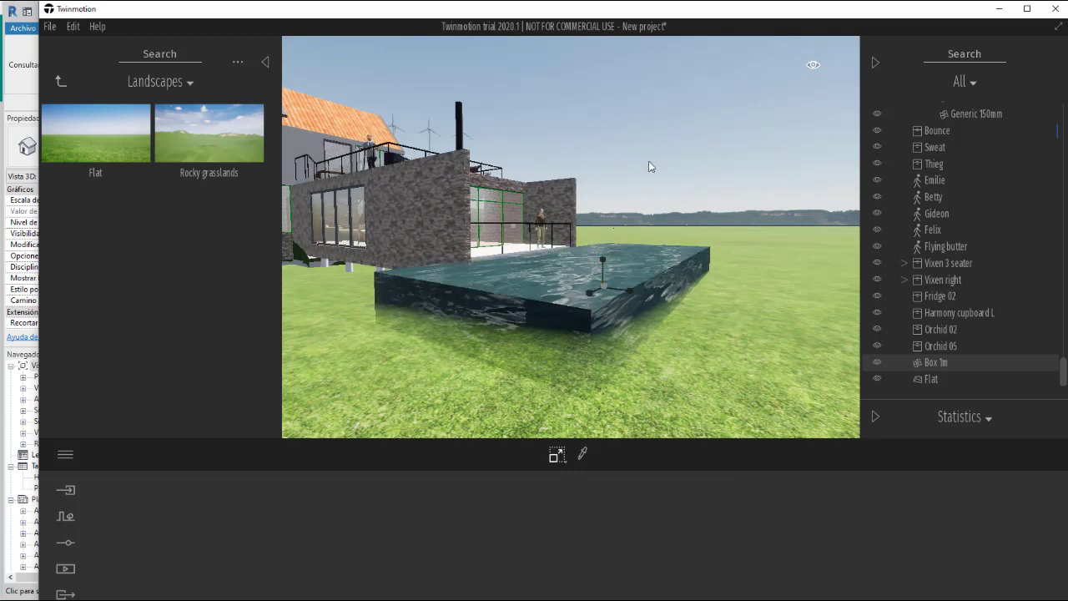
Step: Move the thickened water block down by about 0.25 and deselect it
left_click(567, 458)
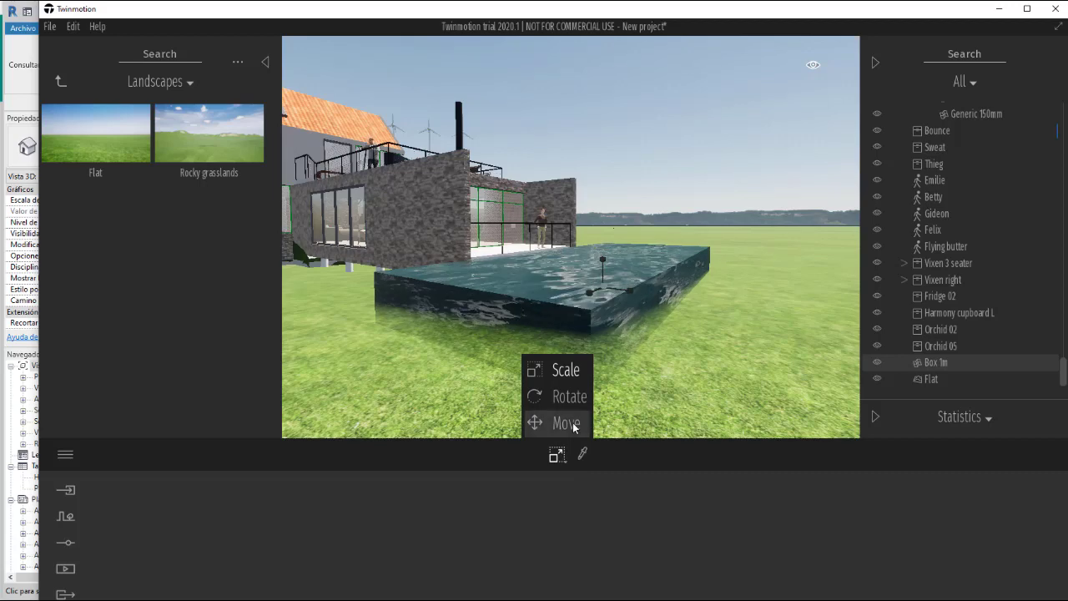
left_click(573, 422)
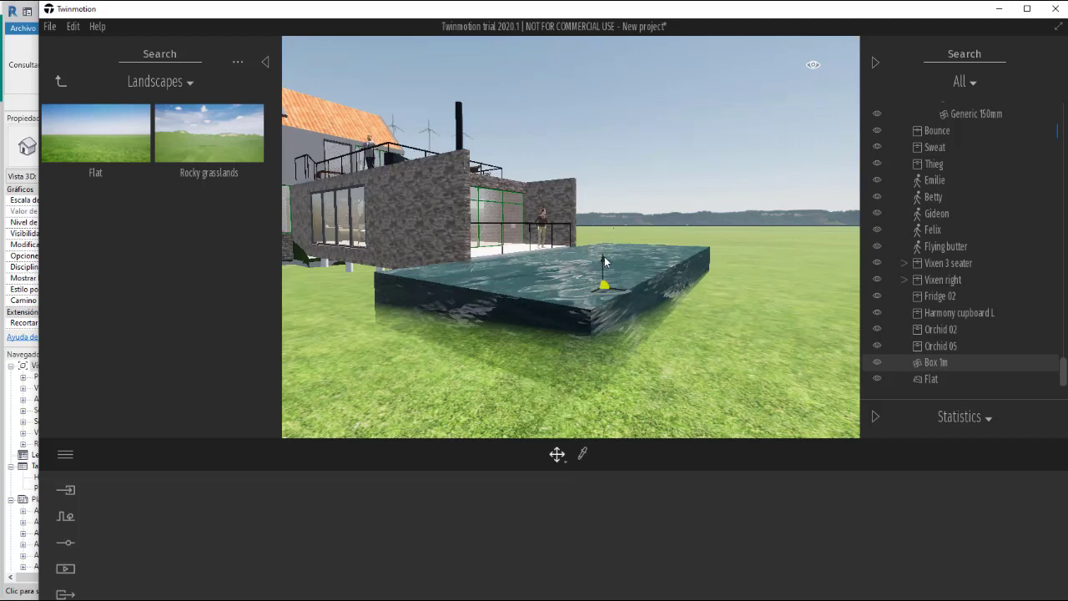
mouse_move(601, 260)
left_mouse_down()
mouse_move(598, 282)
mouse_move(599, 270)
left_mouse_up()
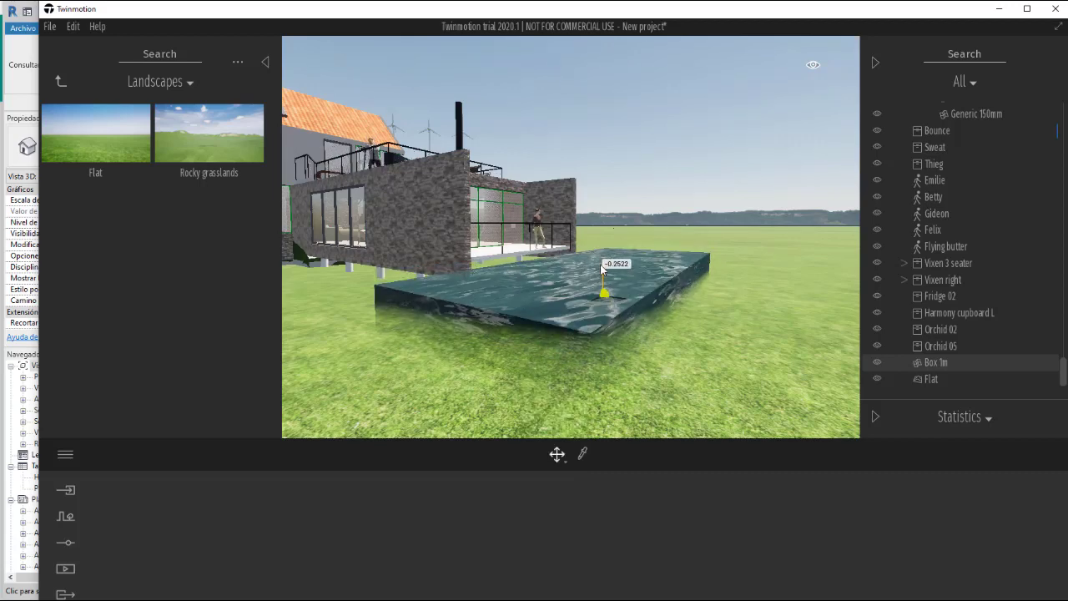
key("Escape")
Step: Examine the thickened pool and its water surface from several angles around the stone-walled wing
middle_click_drag(661, 281, 770, 231, "shift")
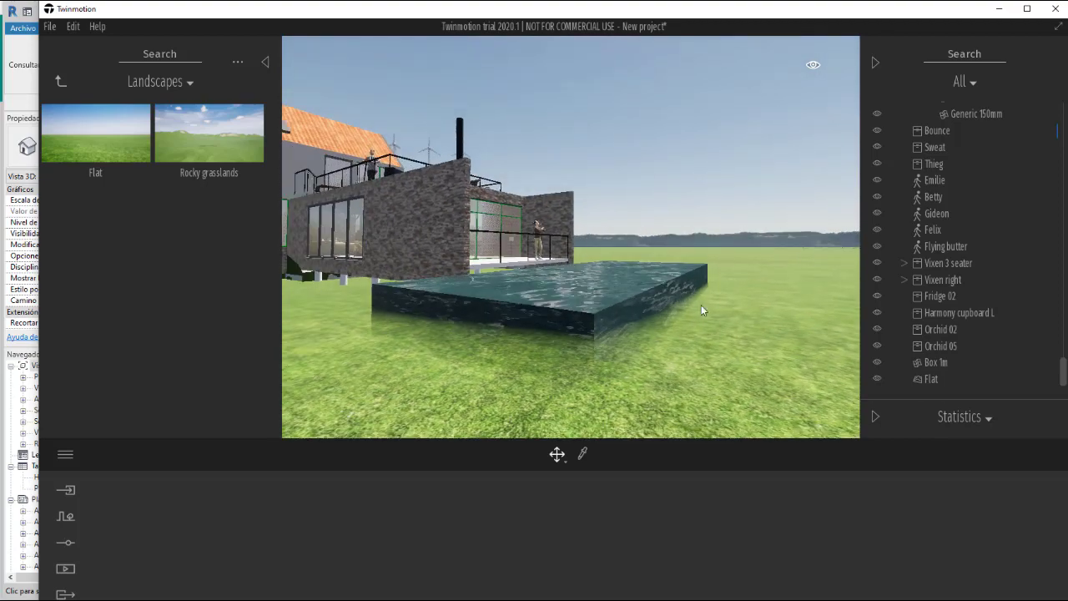
scroll(701, 305, "down", 2)
middle_click_drag(734, 200, 689, 255, "shift")
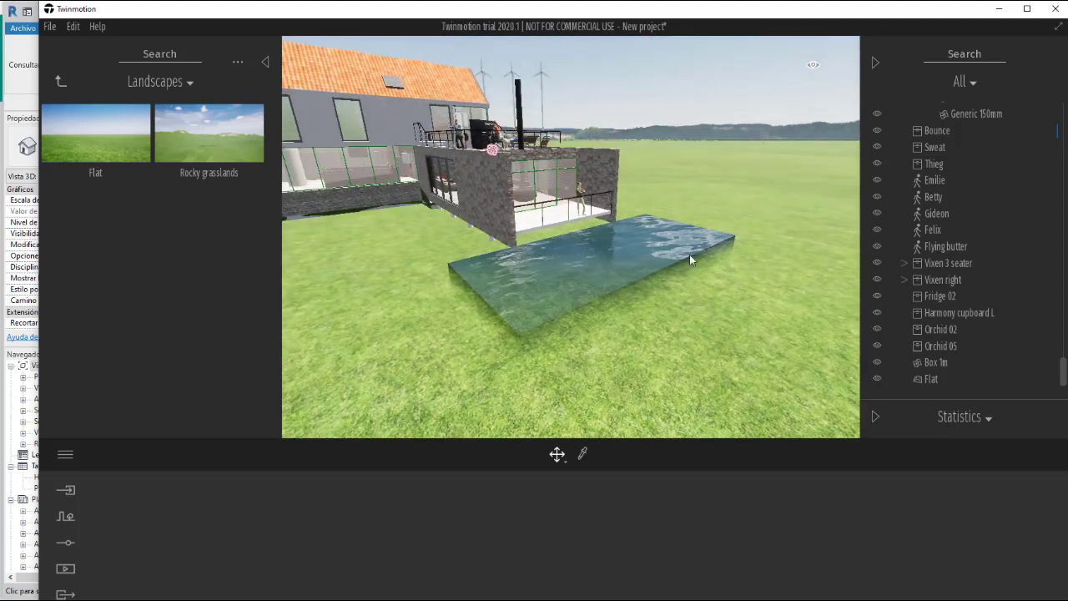
left_click_drag(715, 263, 715, 263)
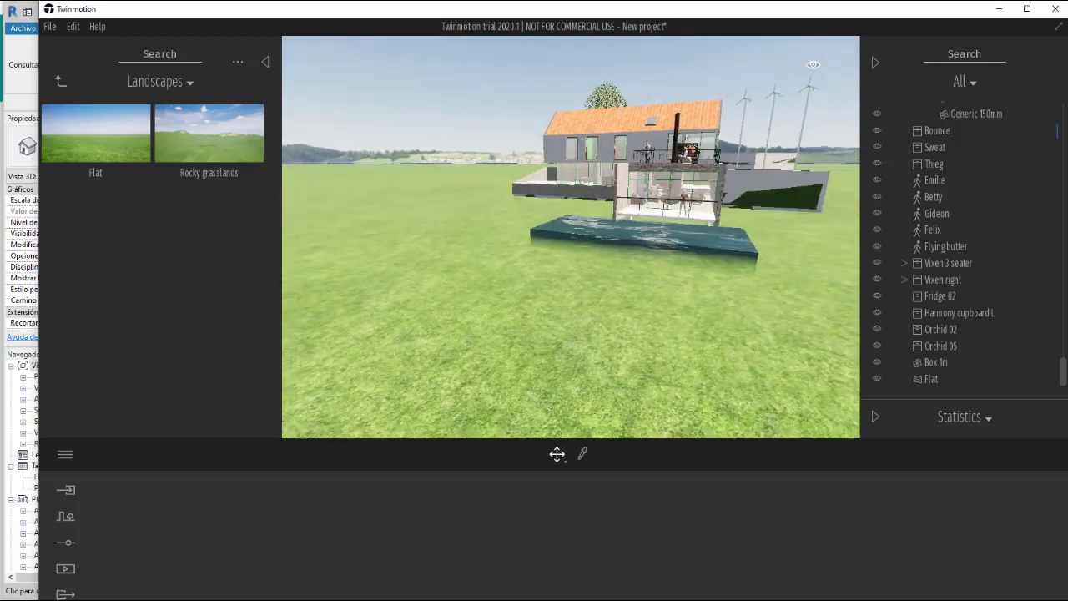
middle_click_drag(751, 231, 741, 262, "shift")
scroll(674, 281, "down", 1)
middle_click_drag(675, 280, 673, 277, "shift")
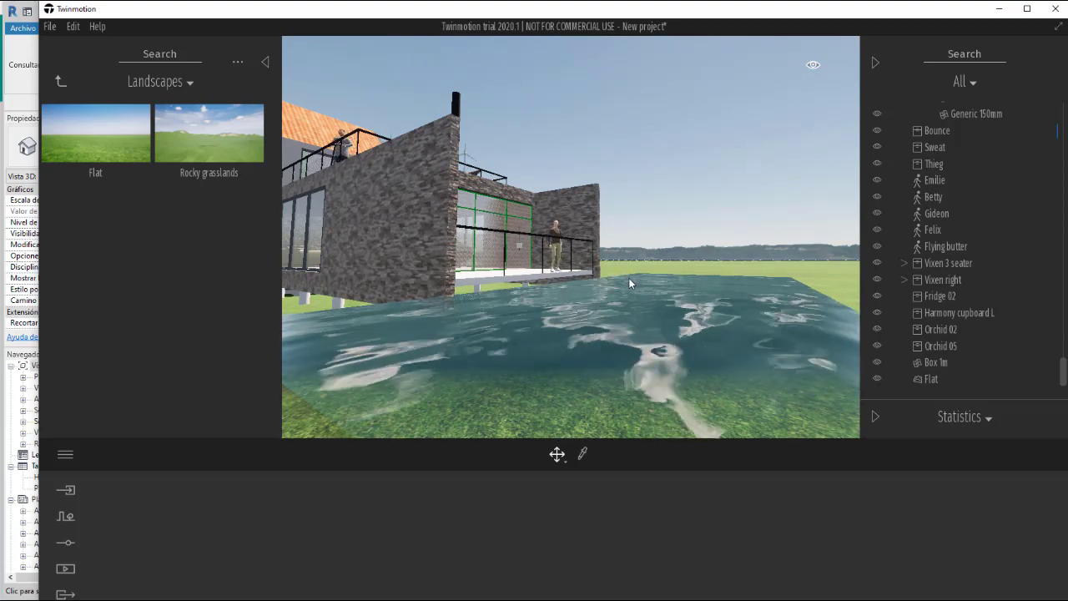
scroll(629, 279, "down", 3)
middle_click_drag(629, 277, 568, 309, "shift")
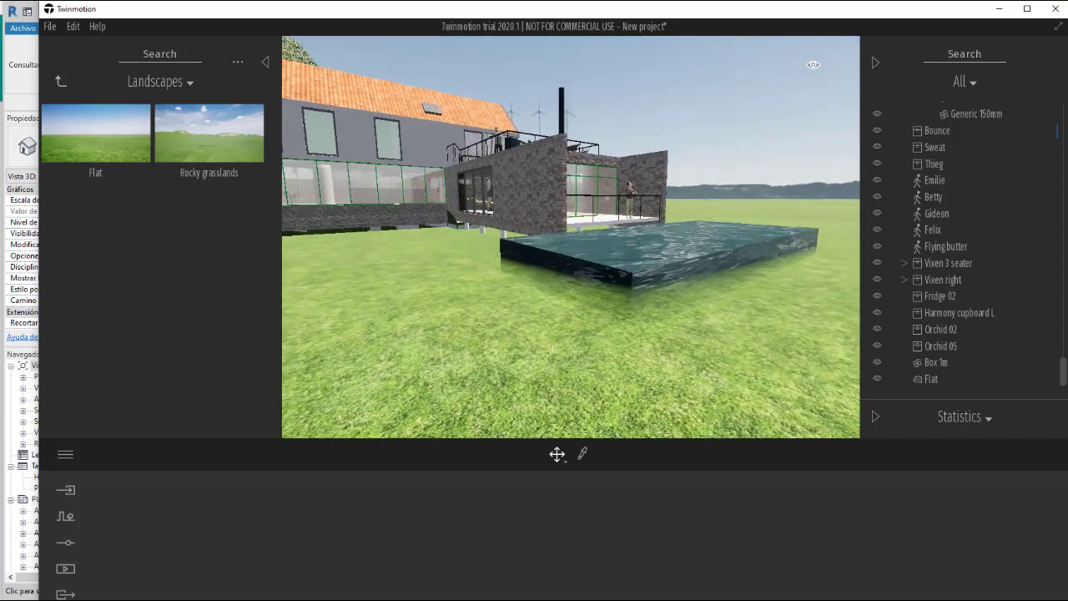
left_click(661, 338)
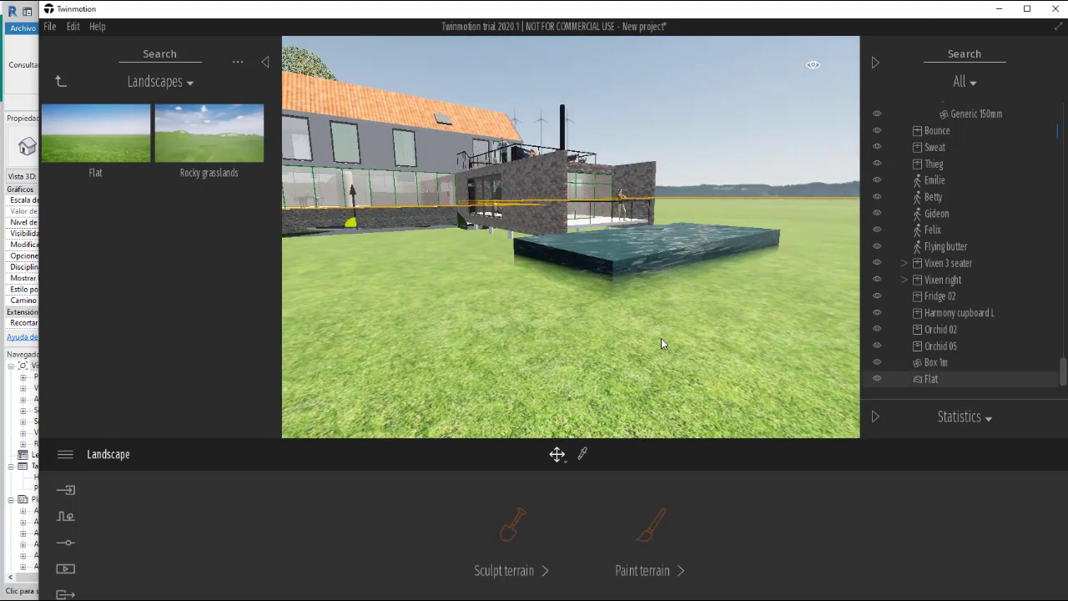
key("Escape")
middle_click_drag(558, 278, 558, 343, "shift")
Step: Place the Salmon and Joe fish group from the animal characters onto the pool's water surface
left_click(59, 82)
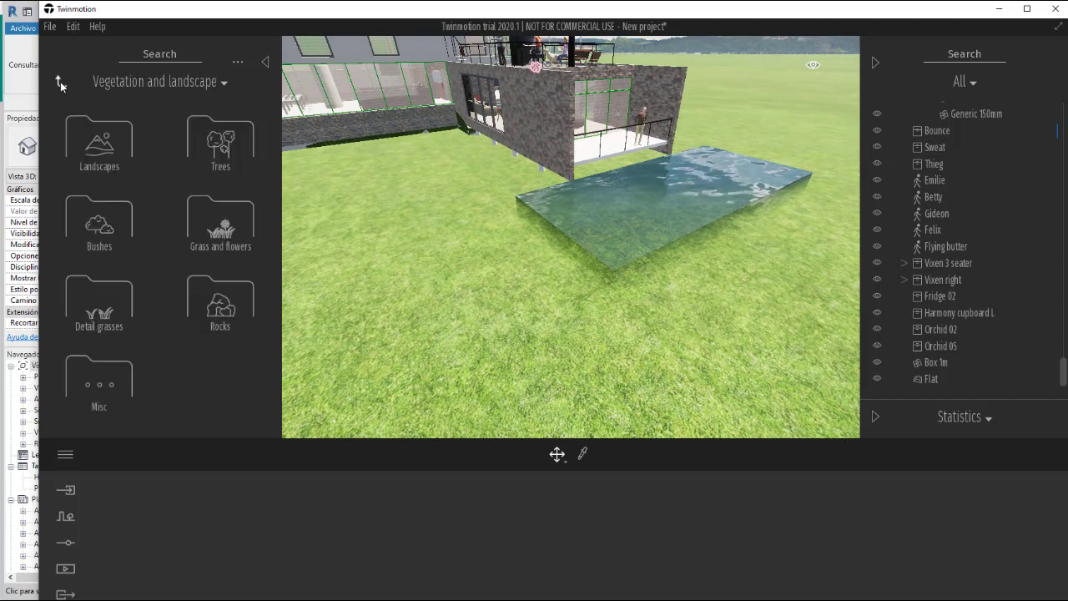
left_click(58, 78)
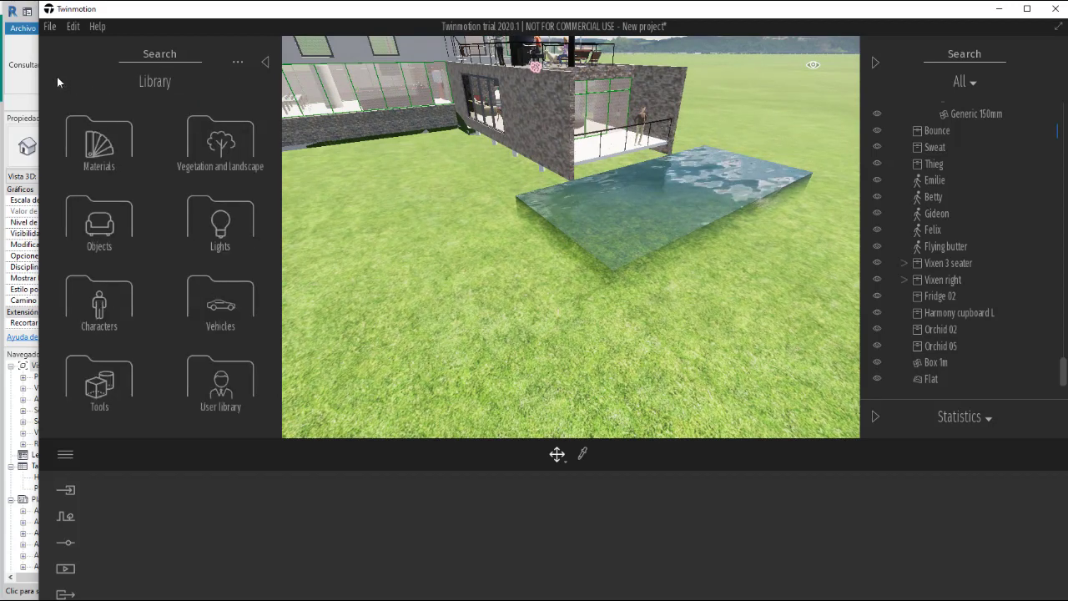
left_click(101, 321)
left_click(108, 312)
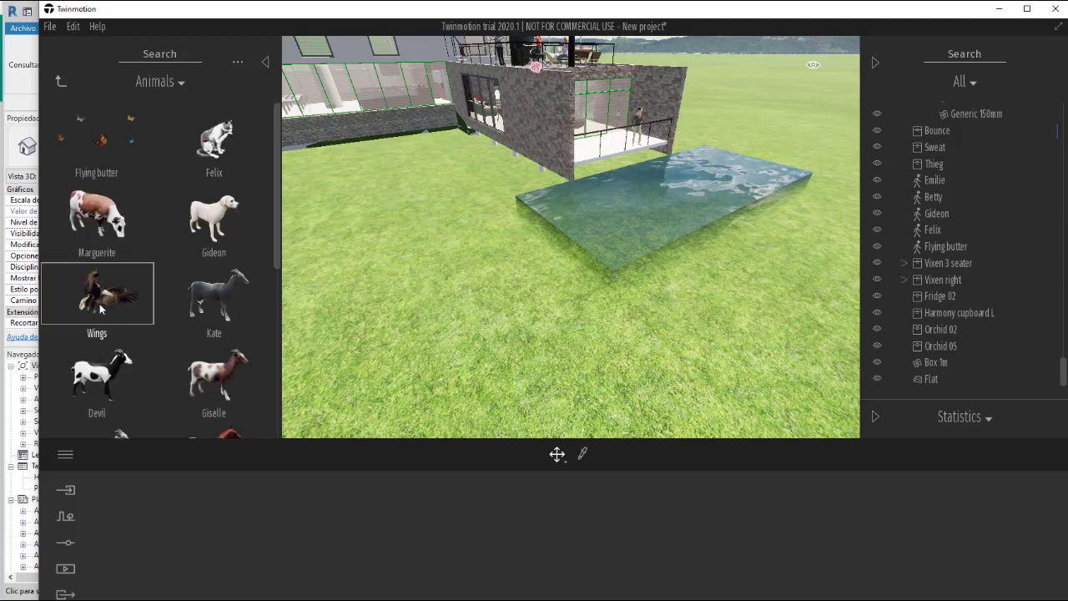
scroll(178, 250, "down", 5)
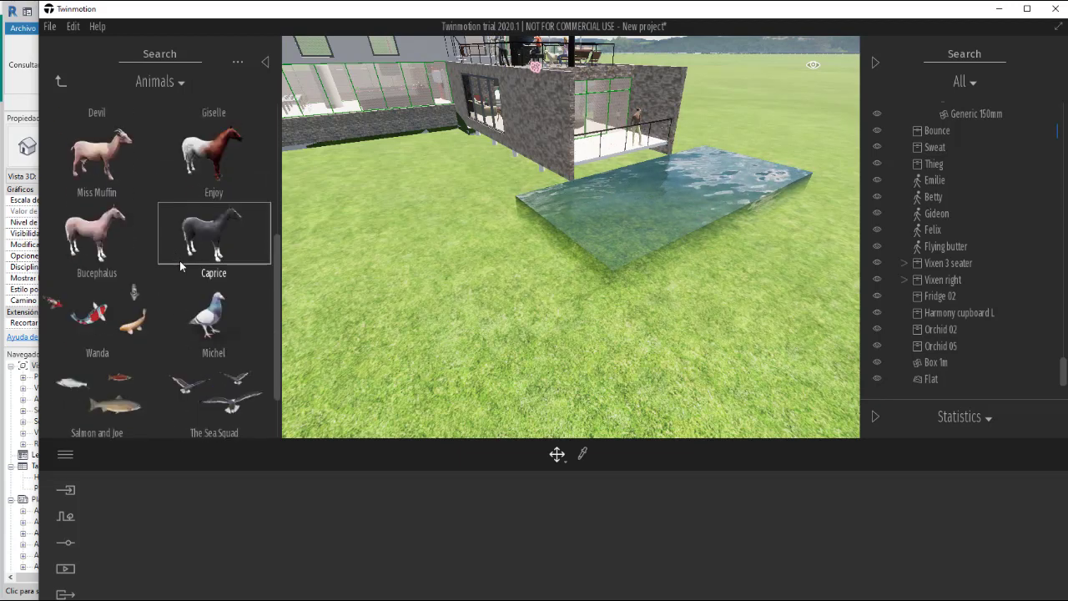
left_click_drag(114, 312, 483, 238)
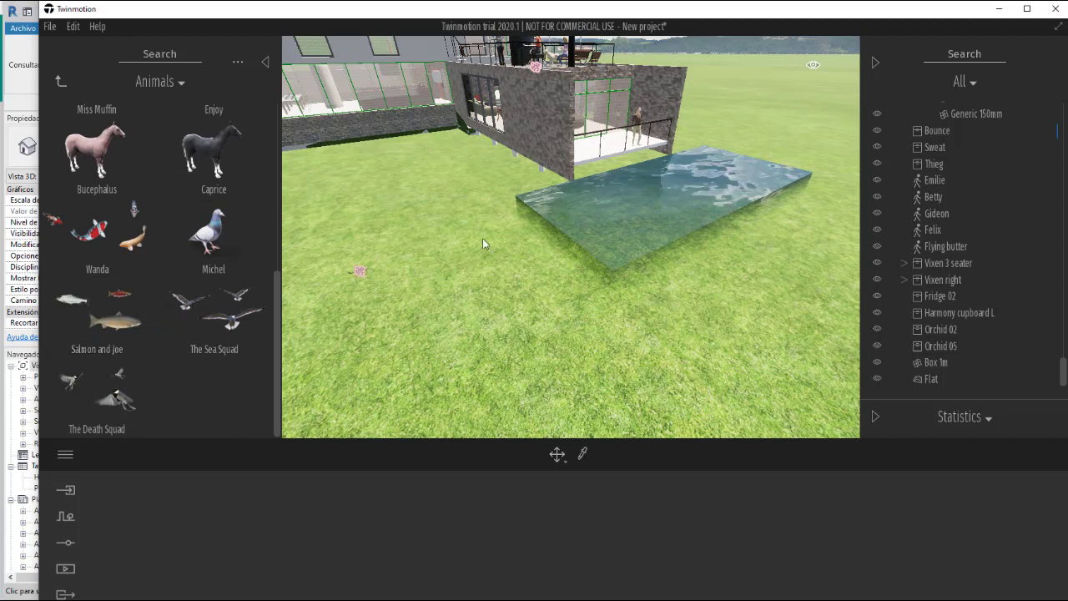
left_click_drag(645, 198, 644, 198)
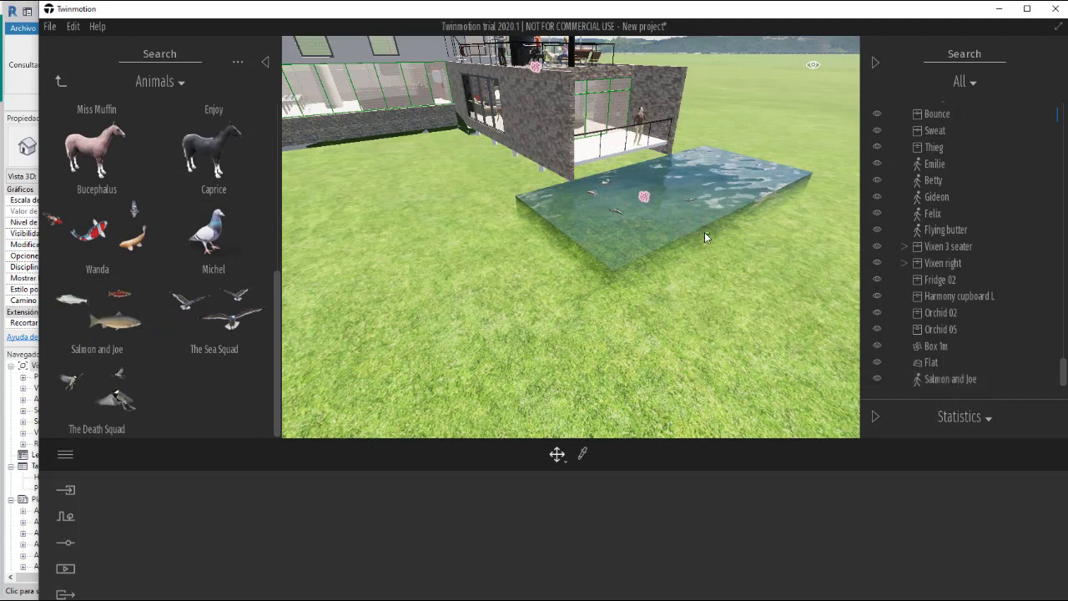
Step: Lower the Salmon and Joe fish by about 0.6 into the pool water and deselect them
scroll(704, 232, "up", 5)
scroll(685, 223, "up", 5)
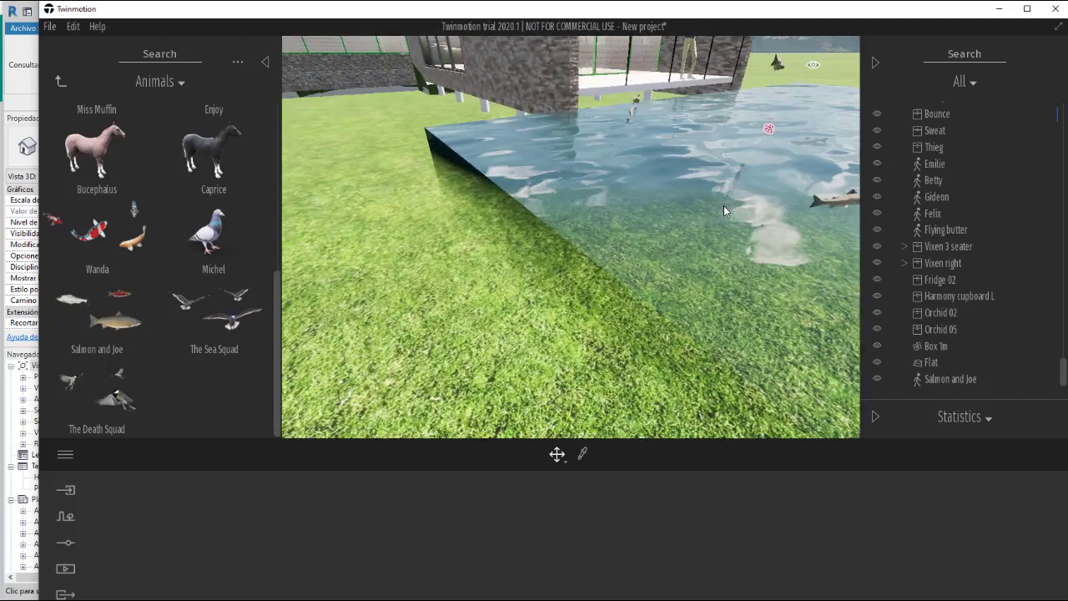
scroll(756, 142, "down", 3)
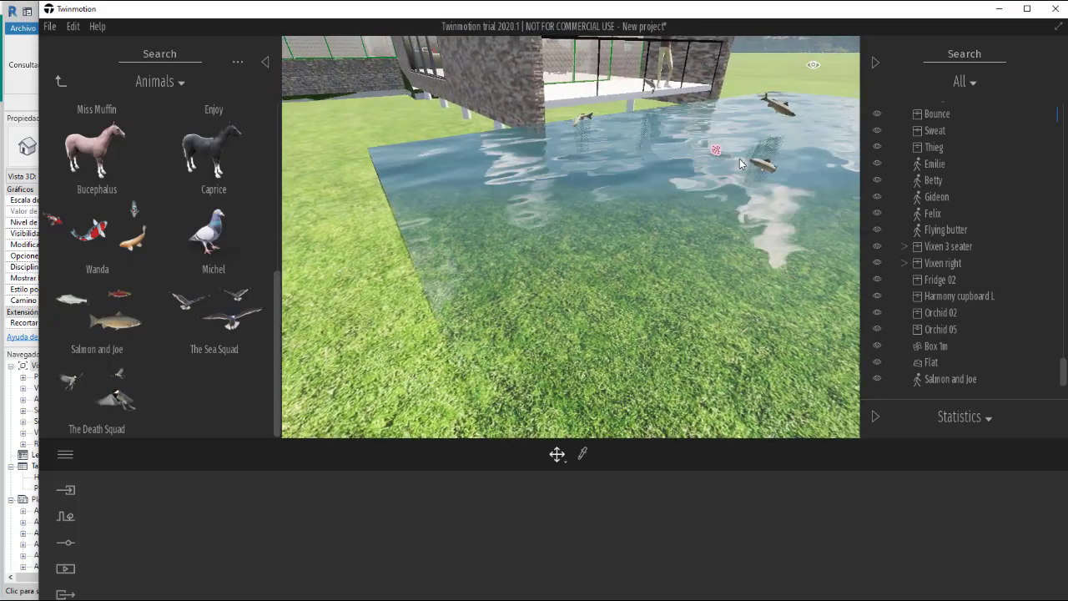
left_click(717, 153)
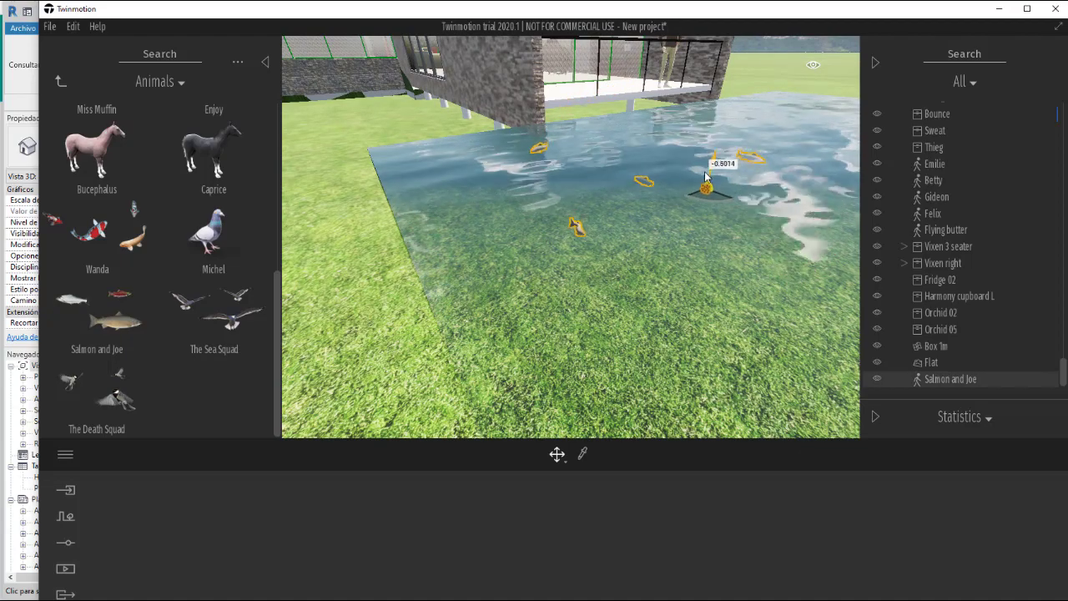
left_click(672, 209)
Step: Examine the pool and its swimming fish from water level and from above
middle_click_drag(672, 210, 672, 146, "shift")
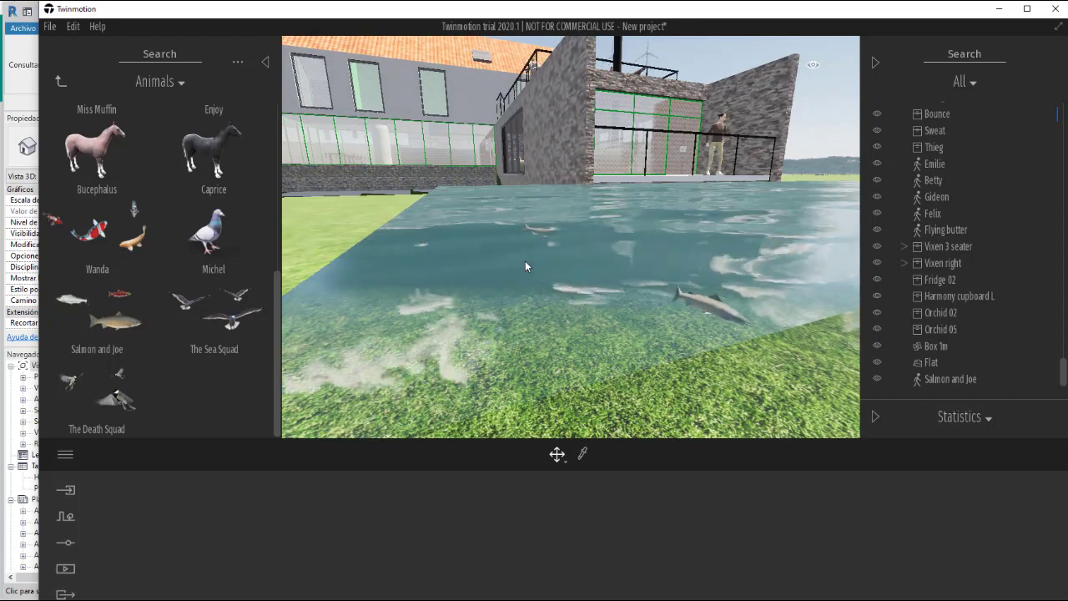
scroll(532, 287, "down", 3)
scroll(537, 290, "down", 3)
middle_click_drag(536, 288, 626, 342, "shift")
scroll(536, 293, "down", 5)
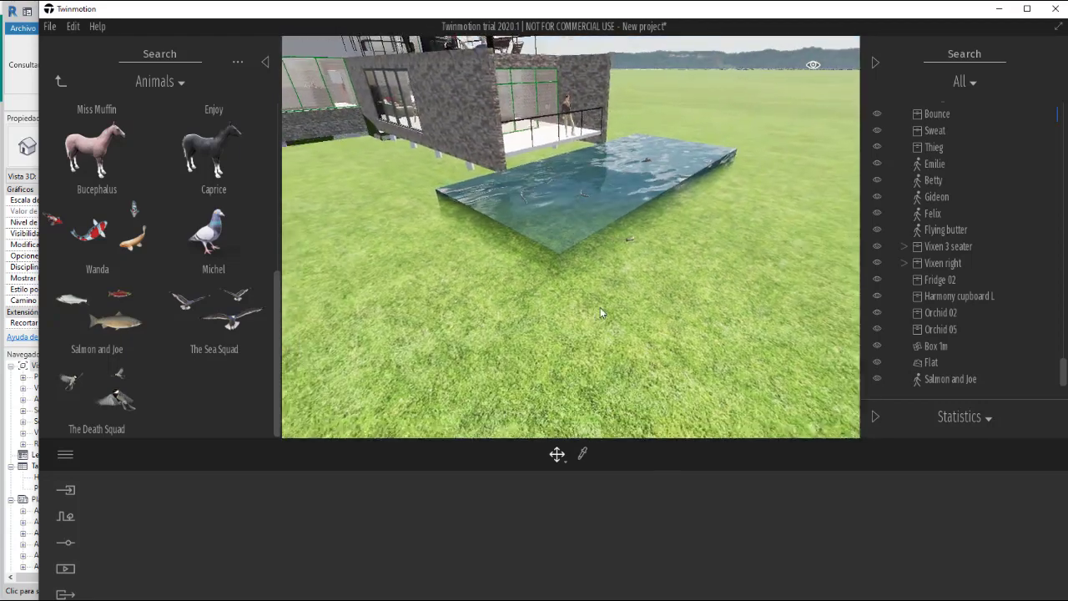
middle_click_drag(536, 293, 547, 359, "shift")
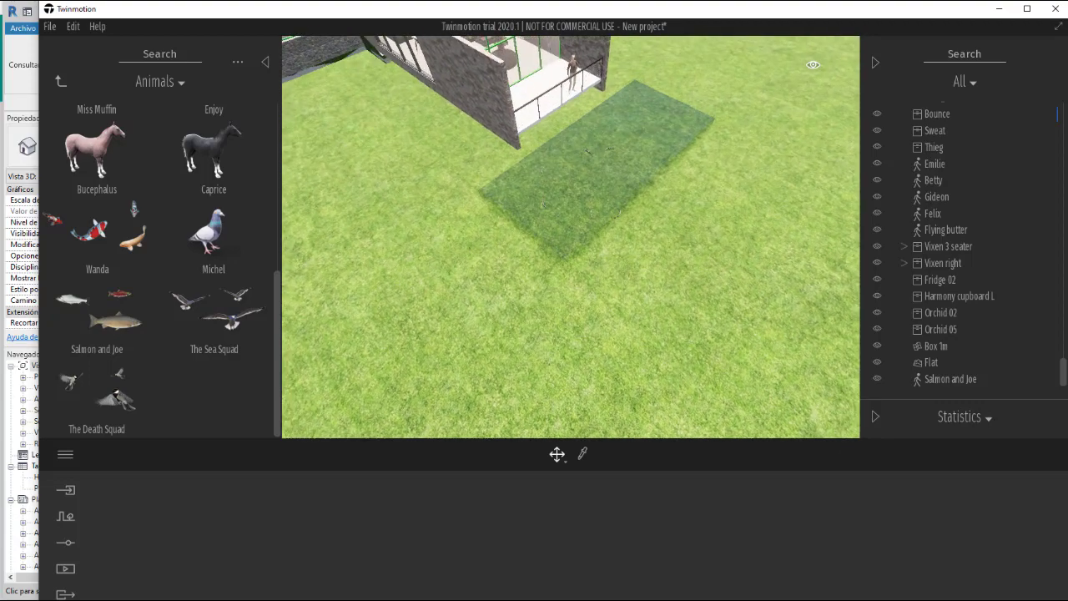
scroll(625, 254, "down", 2)
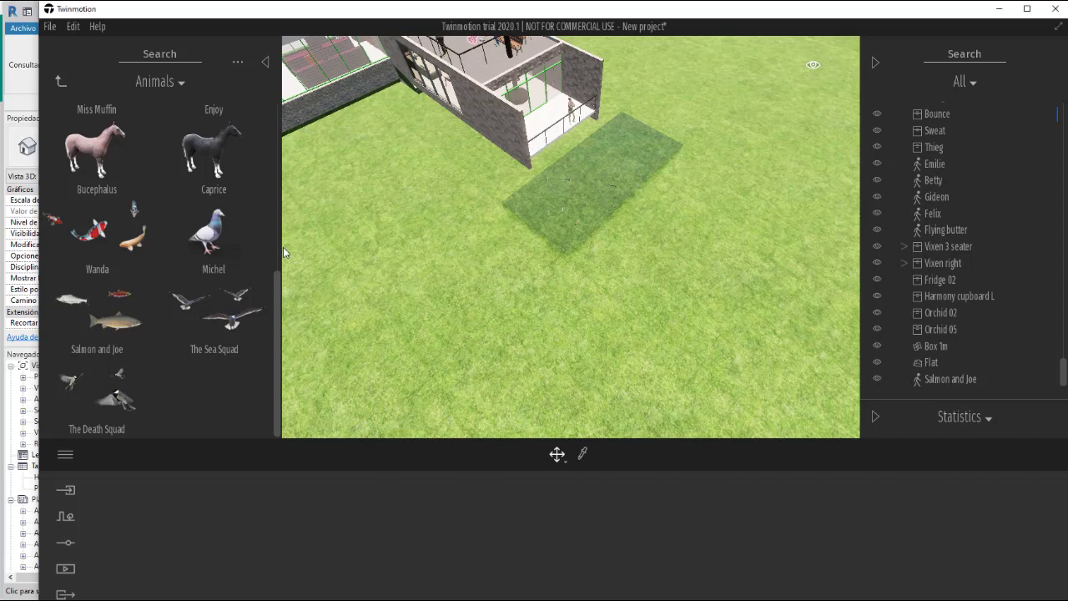
Step: Place a Horse Chestnut tree from the vegetation library on the grass between the house and the pool
scroll(273, 270, "up", 10)
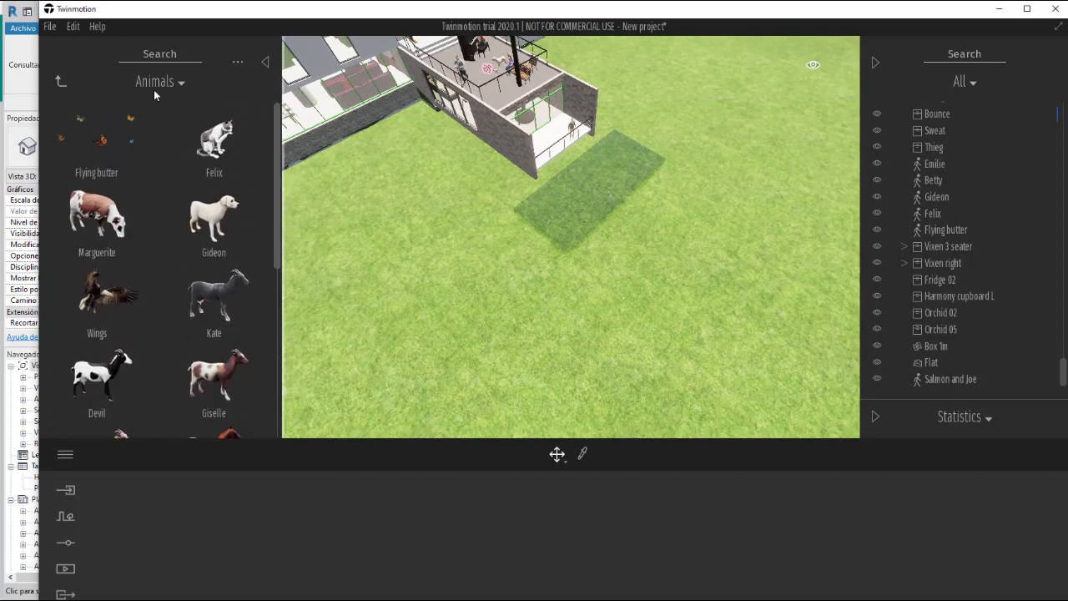
left_click(59, 79)
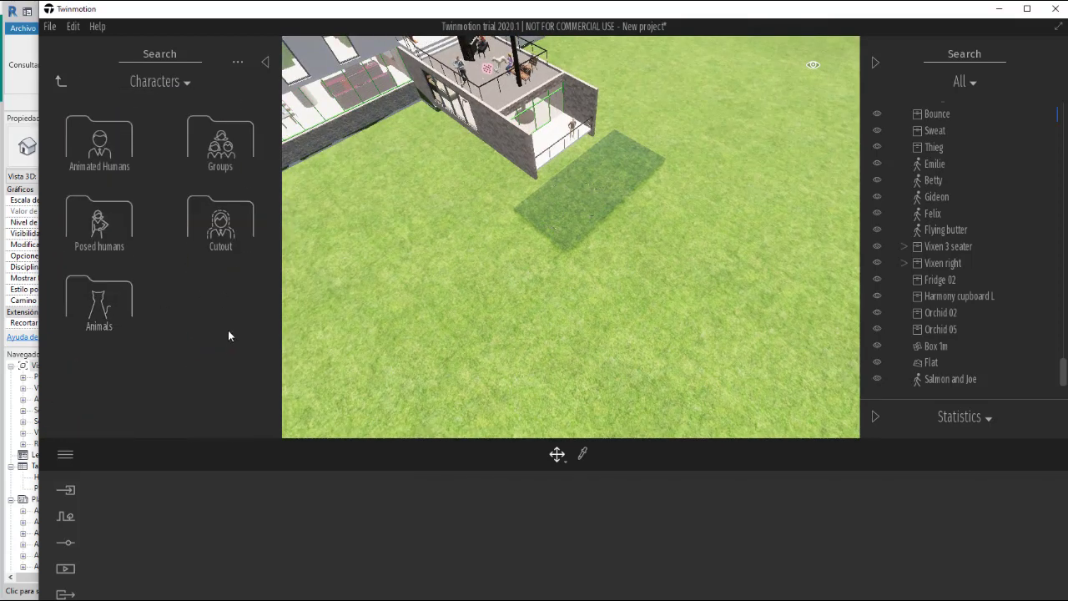
left_click(61, 81)
left_click(201, 150)
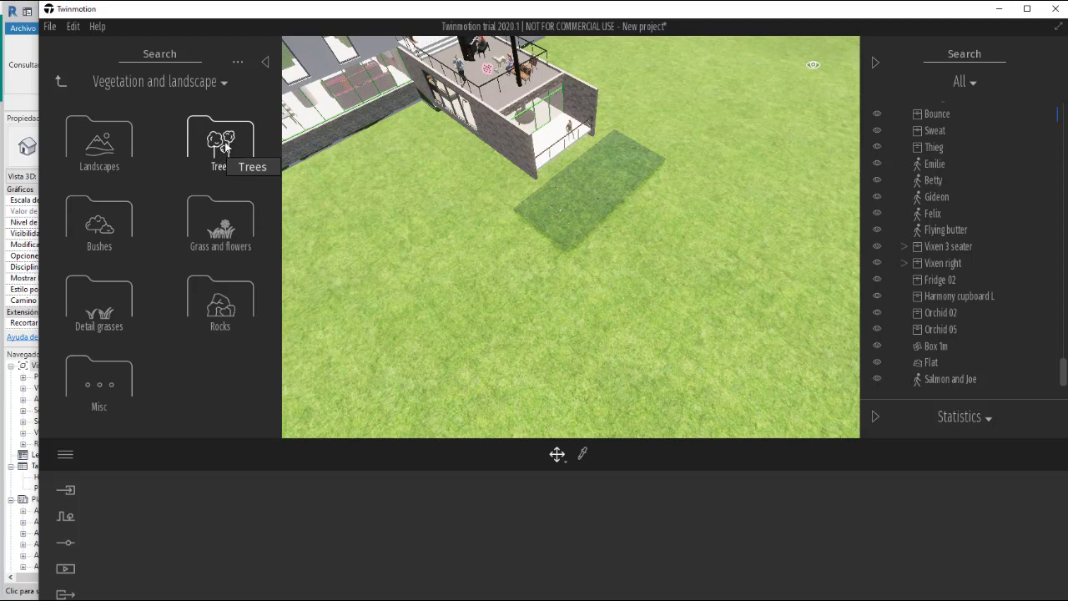
left_click(226, 144)
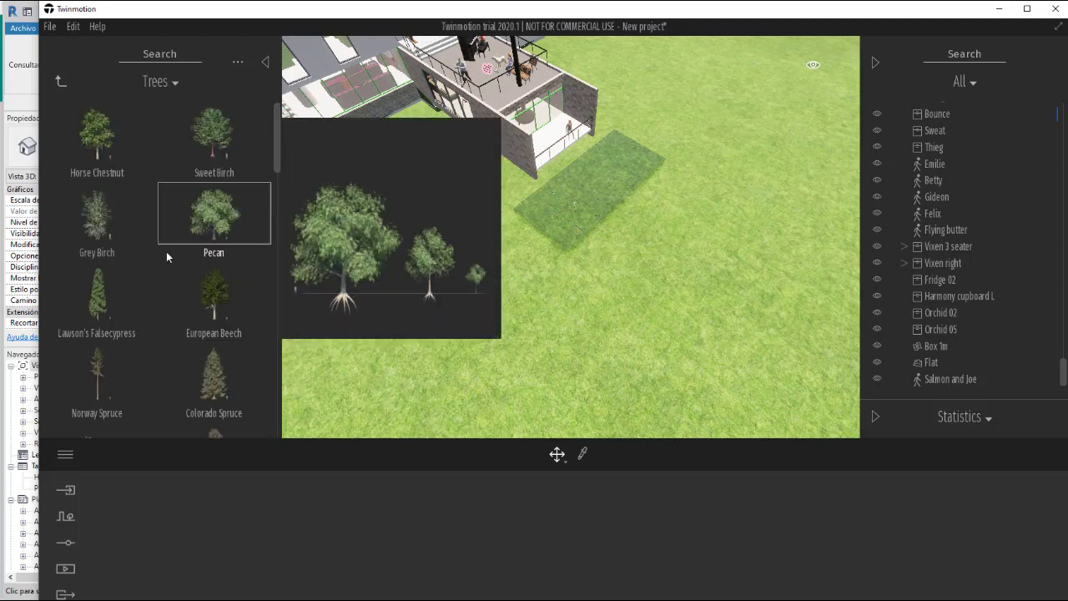
left_click_drag(103, 143, 435, 243)
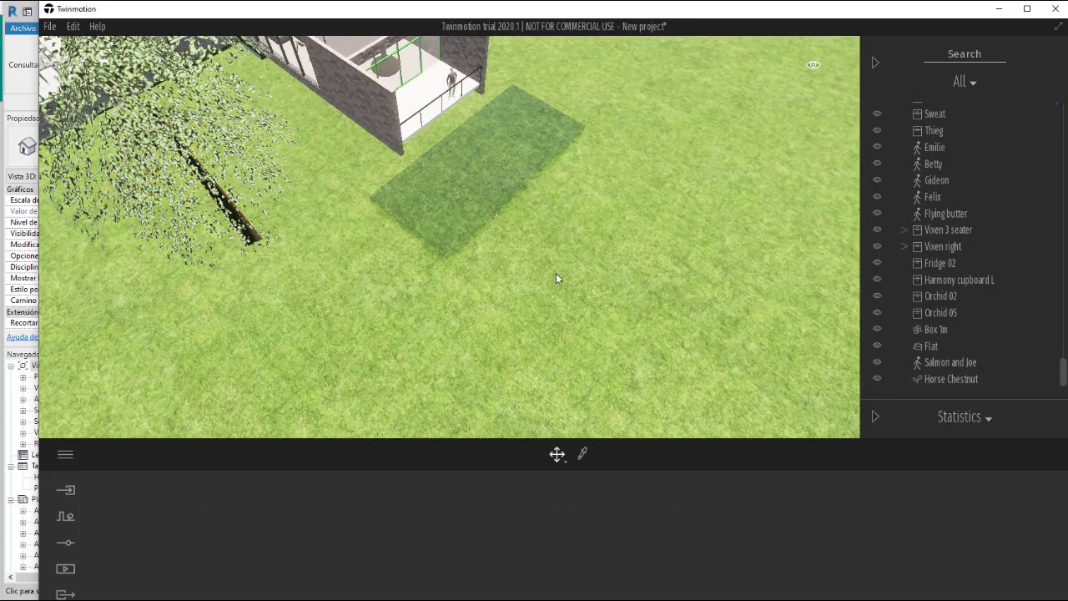
Step: Select the new Horse Chestnut beside the pool to bring up its tree settings
scroll(595, 279, "down", 2)
scroll(481, 320, "down", 2)
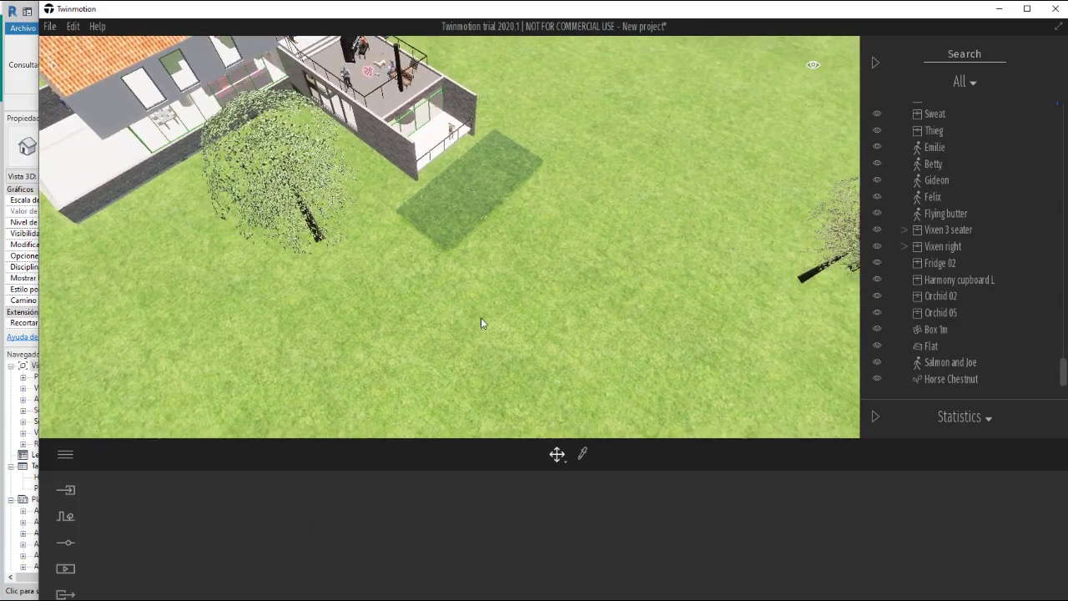
middle_click_drag(481, 320, 429, 254, "shift")
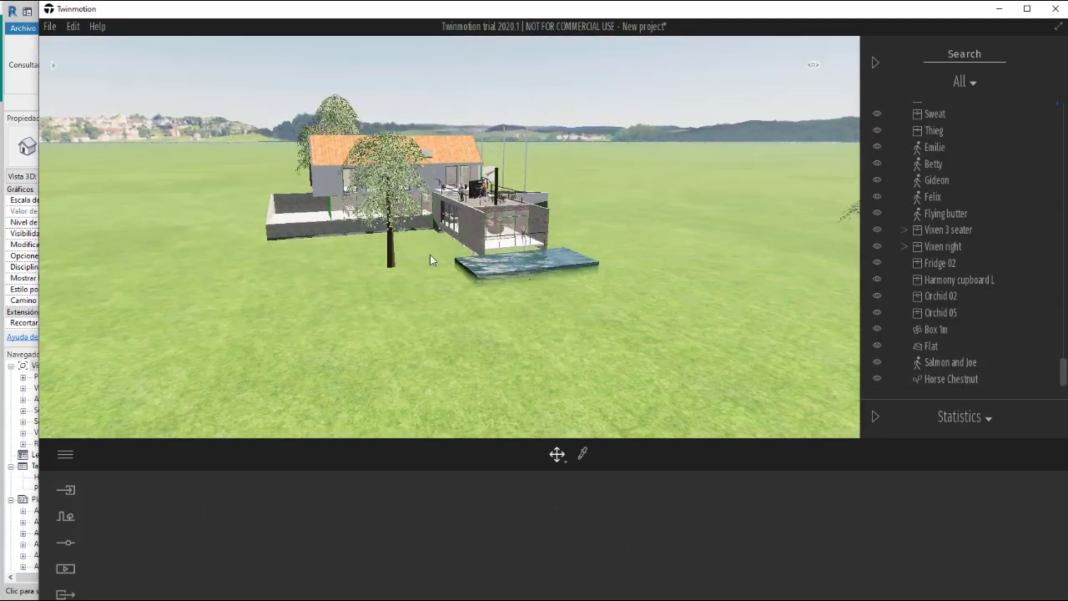
left_click(388, 230)
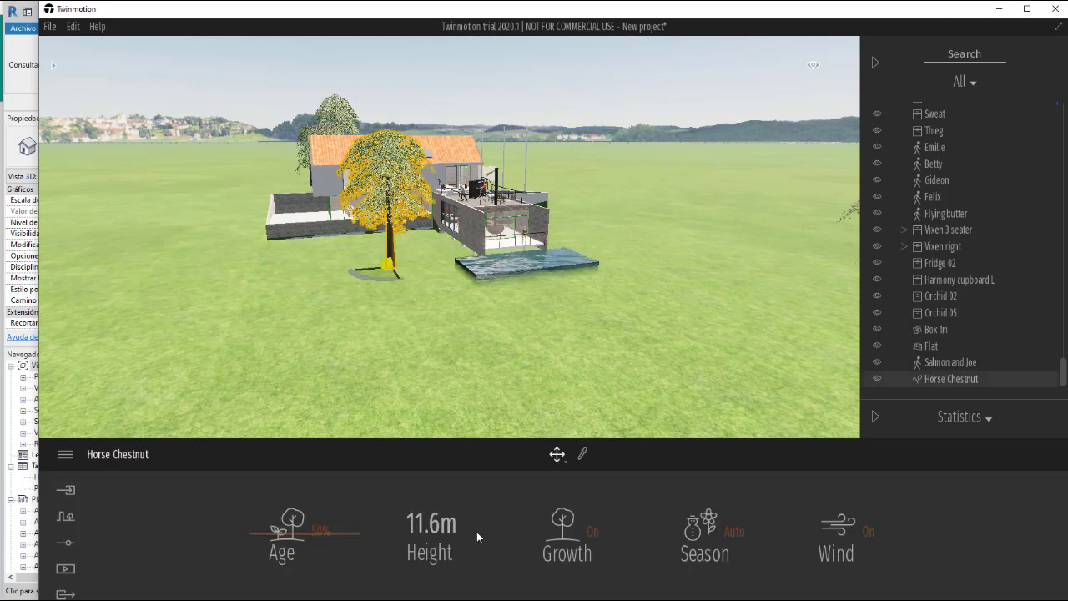
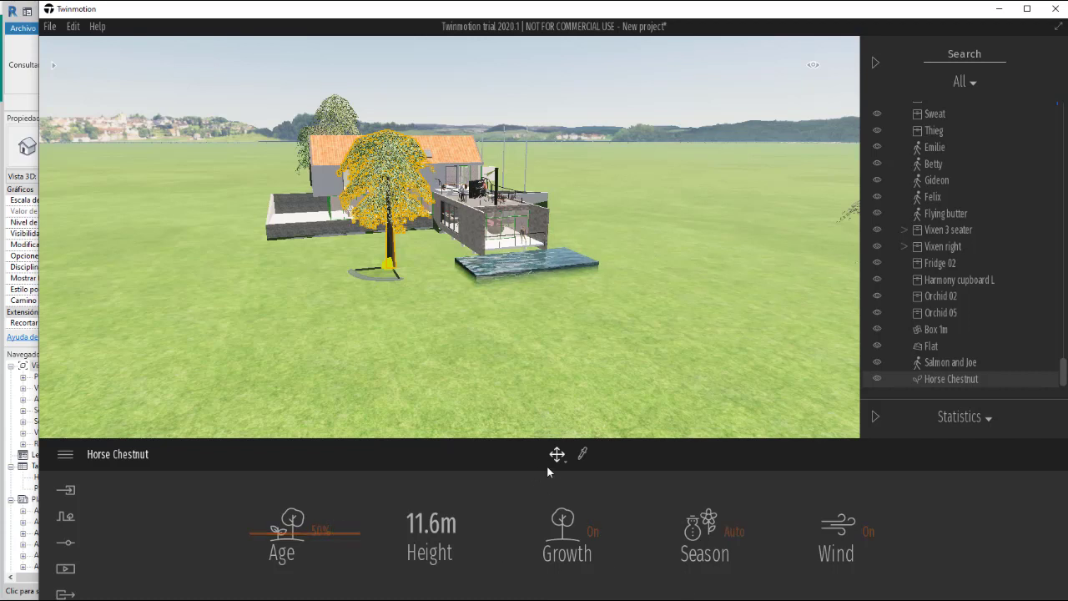
Step: Scale the Horse Chestnut tree up uniformly to a height of about 13.5 m and deselect it
mouse_move(564, 463)
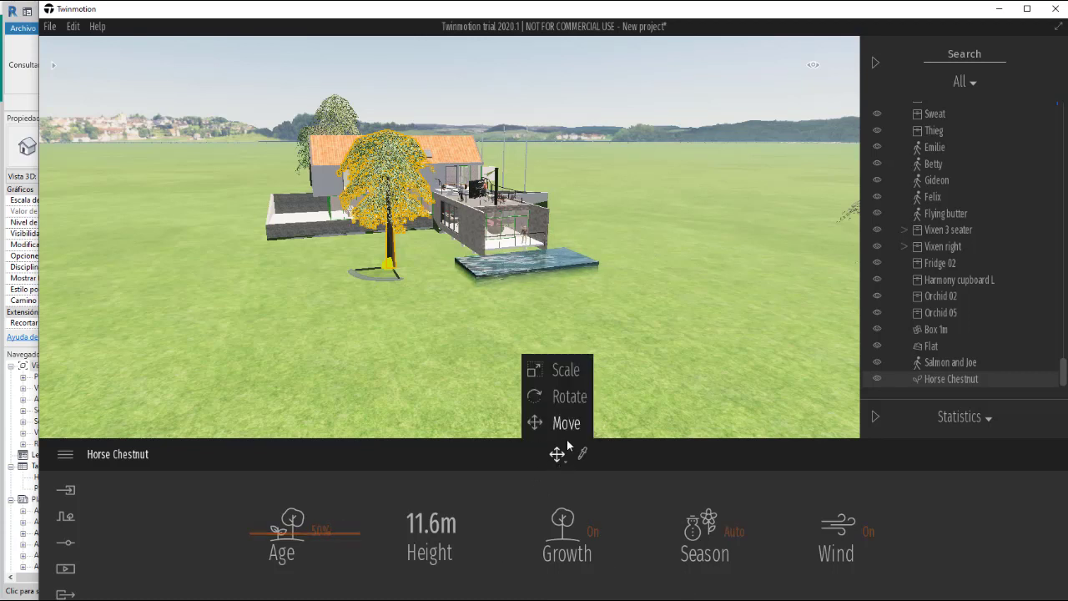
left_click(564, 367)
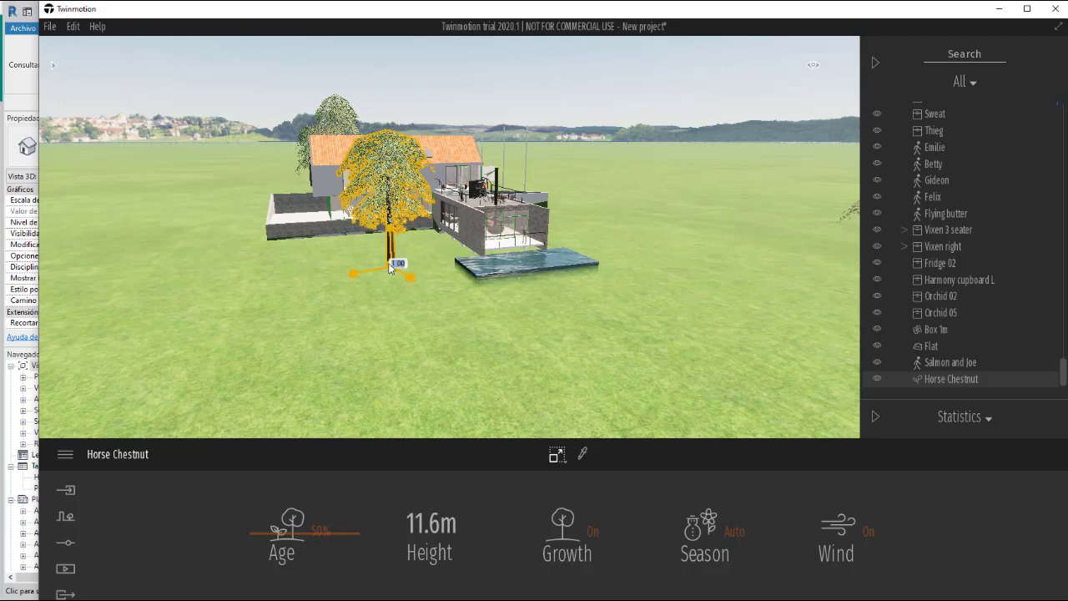
left_click_drag(388, 263, 391, 236)
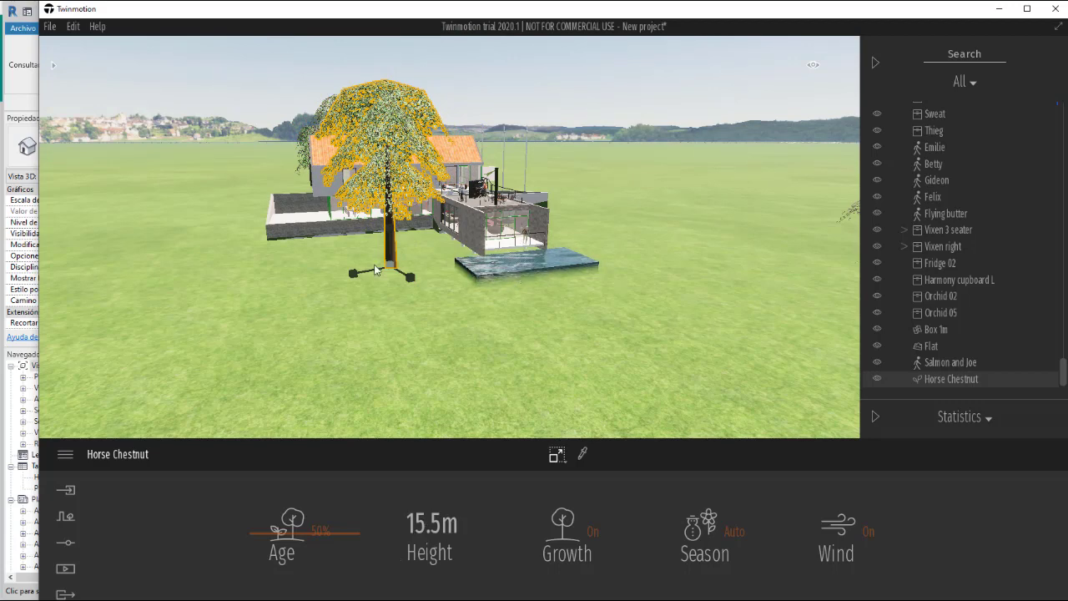
left_click_drag(387, 279, 388, 286)
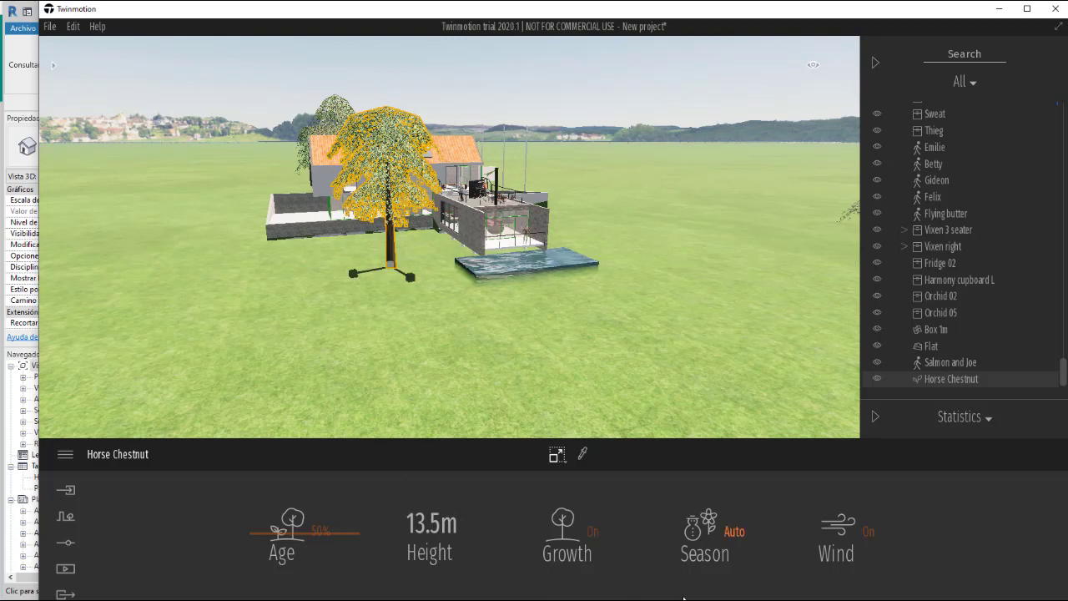
key("Escape")
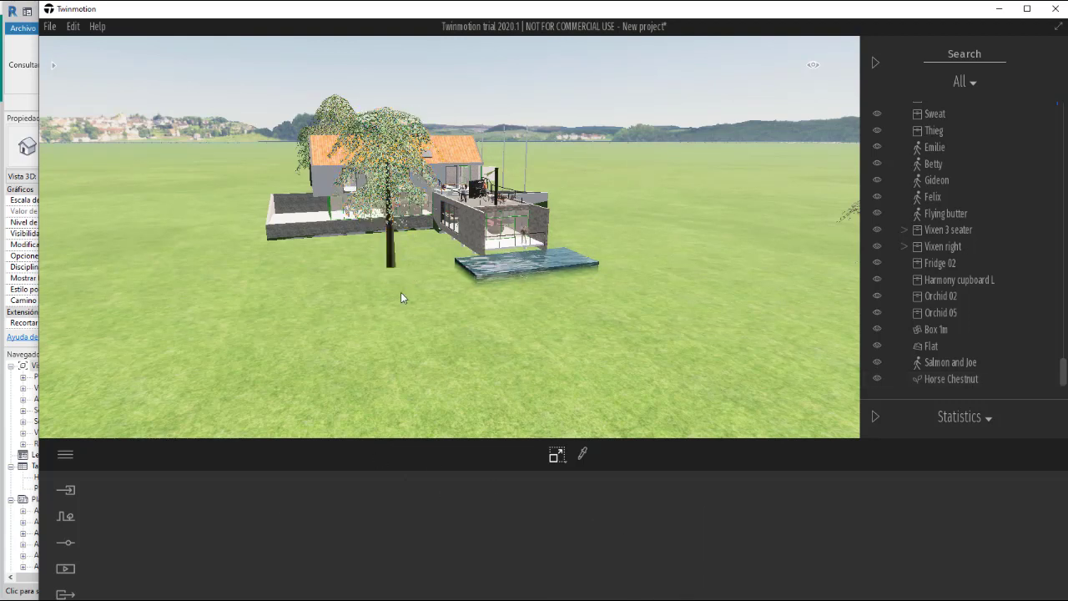
left_click(395, 264)
key("Escape")
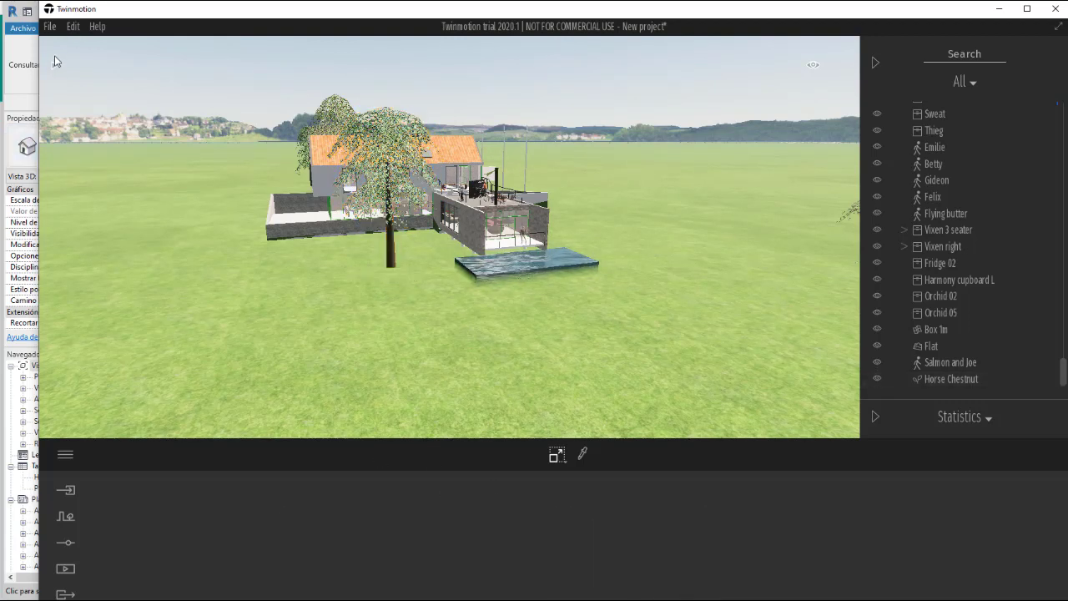
Step: Place a Manna Ash tree from the library on the grass beside the Horse Chestnut, on the side away from the pool
left_click(54, 65)
mouse_move(115, 268)
scroll(122, 265, "down", 1)
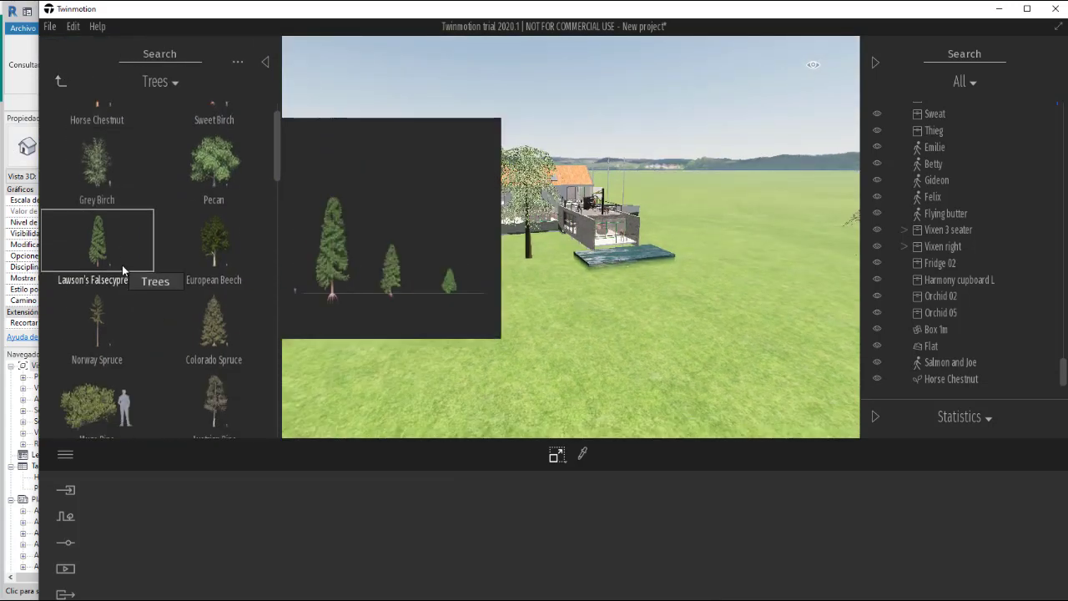
scroll(119, 264, "down", 6)
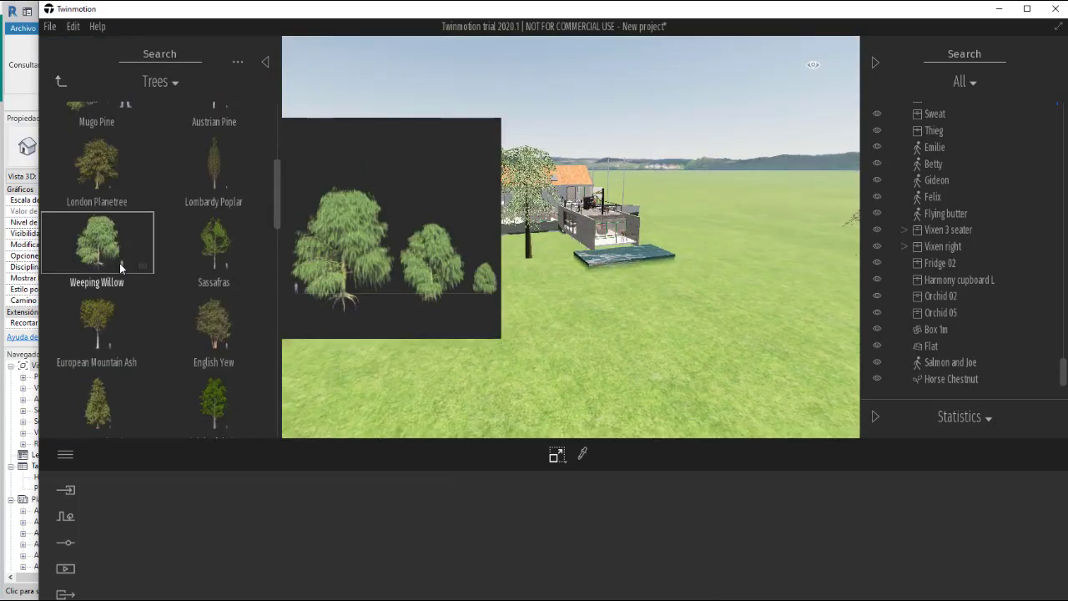
scroll(122, 259, "down", 9)
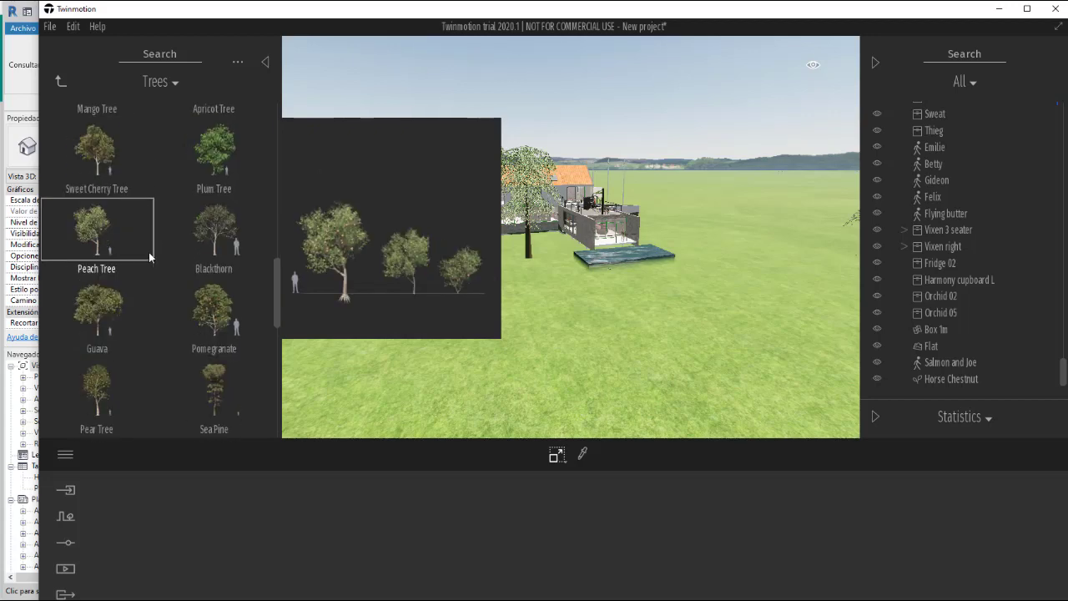
scroll(149, 251, "down", 4)
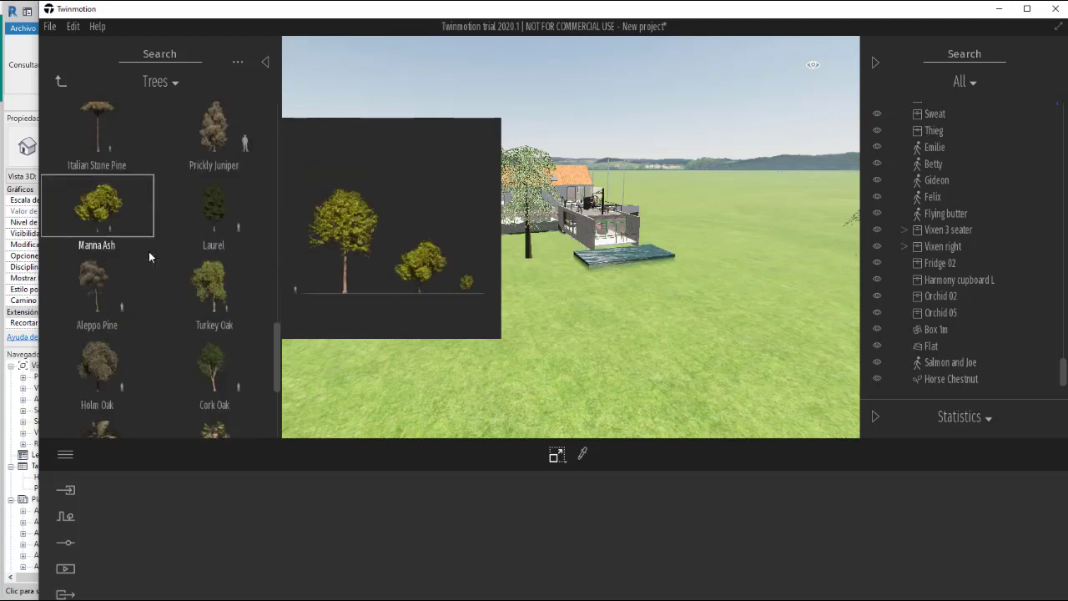
left_click_drag(186, 241, 418, 265)
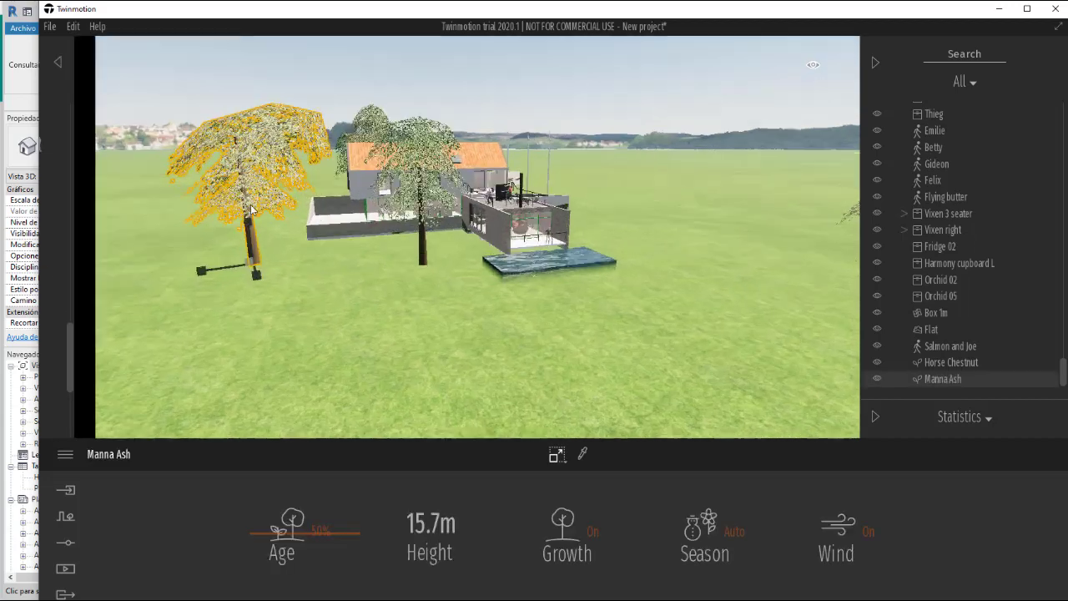
Step: Place a Long grass 01 clump from the grass and flowers library on the lawn in front of the two trees
left_click(50, 67)
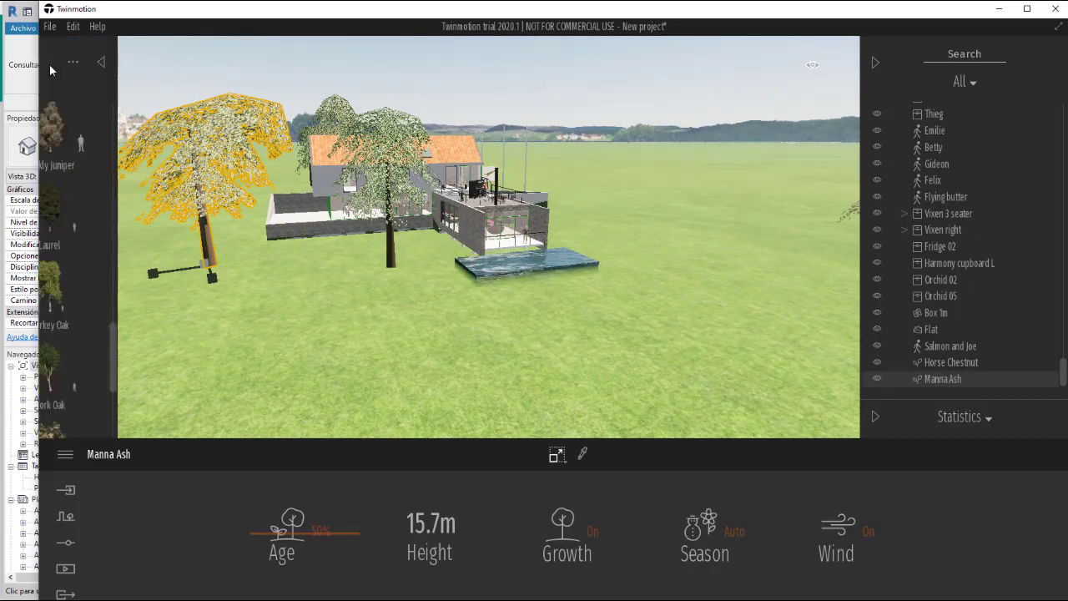
scroll(92, 104, "up", 1)
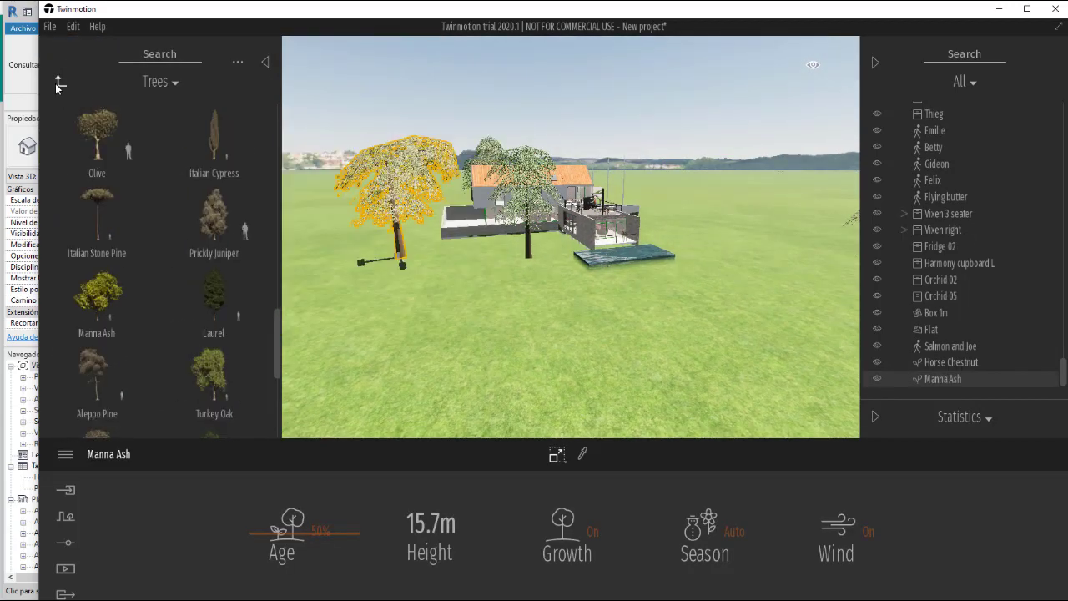
left_click(59, 82)
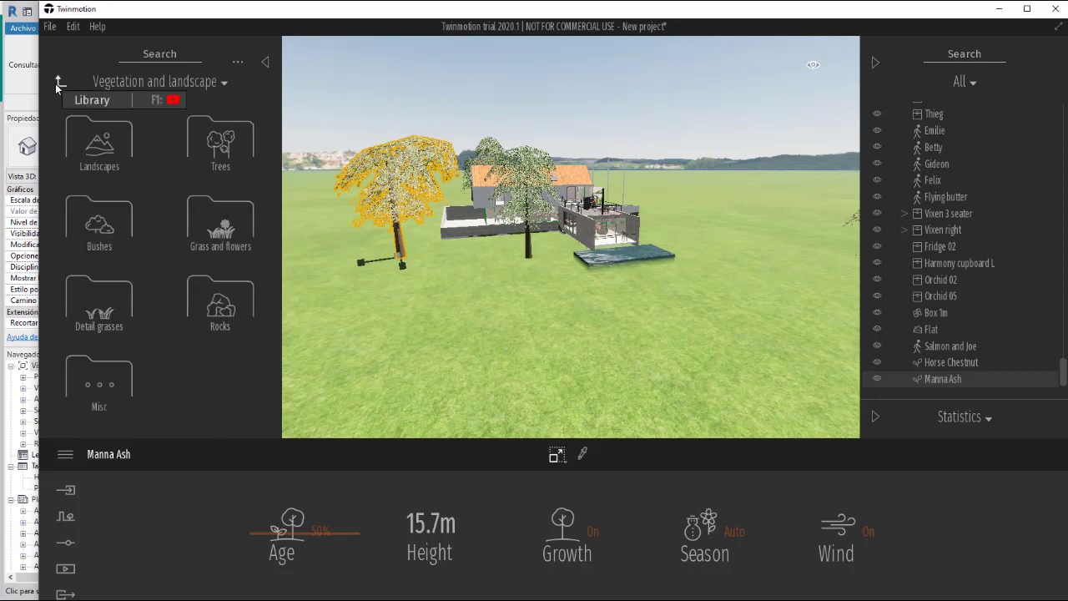
left_click(221, 227)
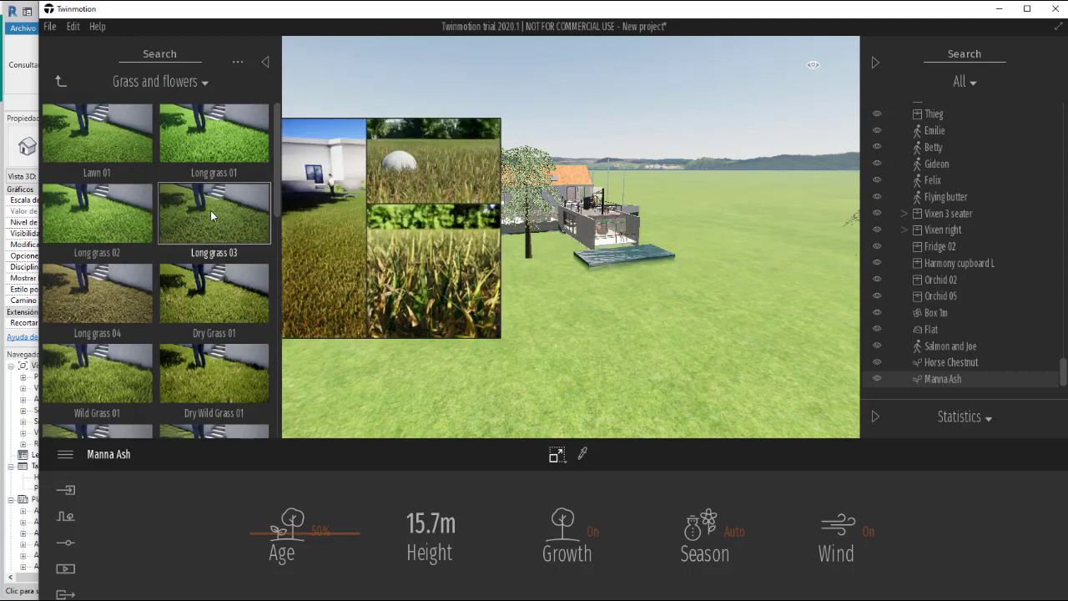
mouse_move(214, 159)
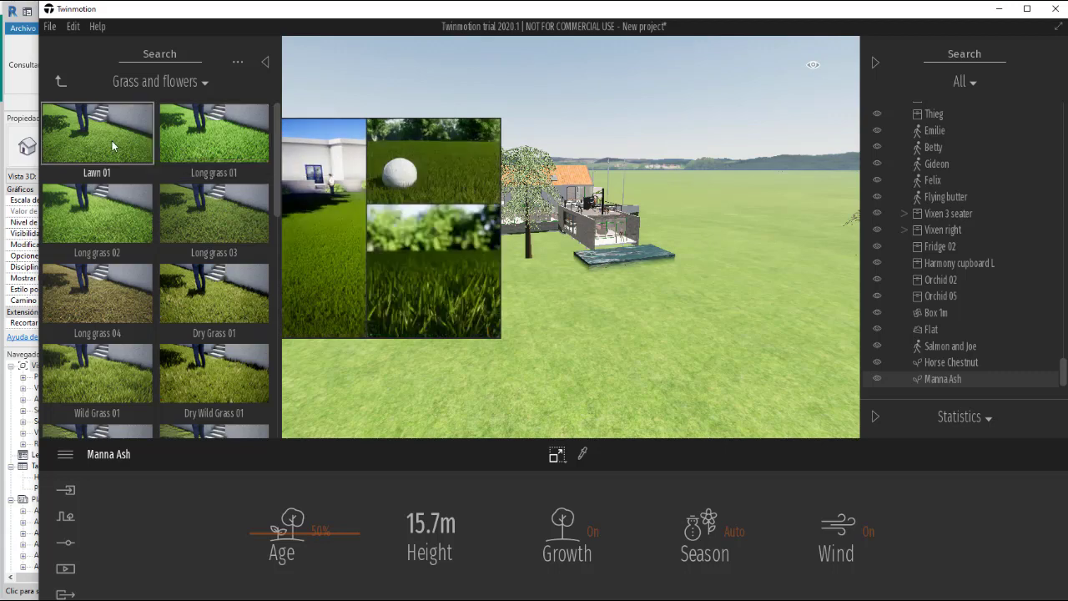
mouse_move(150, 299)
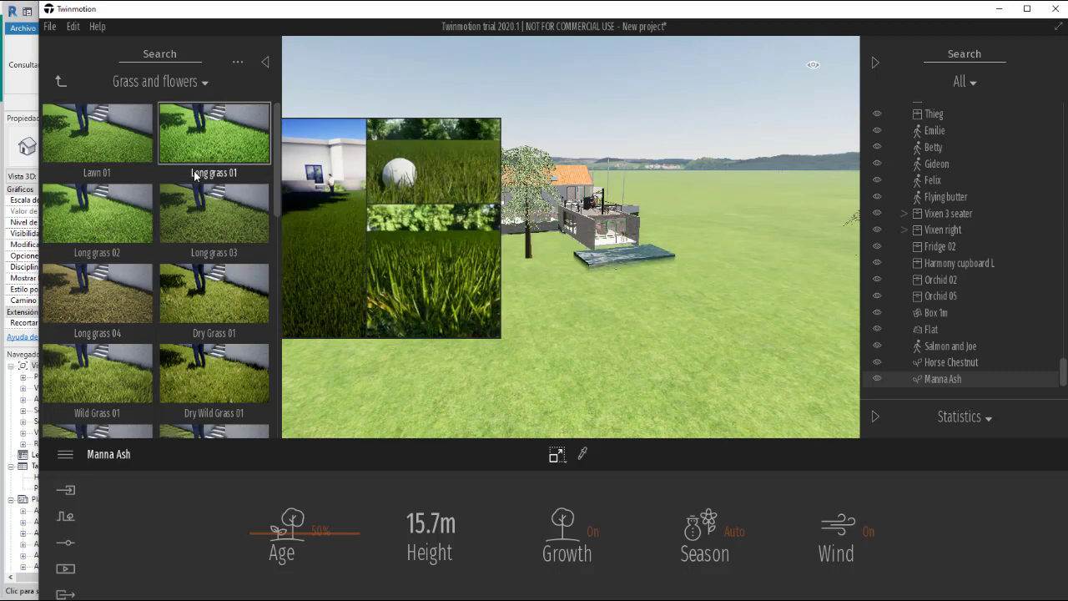
left_click_drag(192, 148, 456, 323)
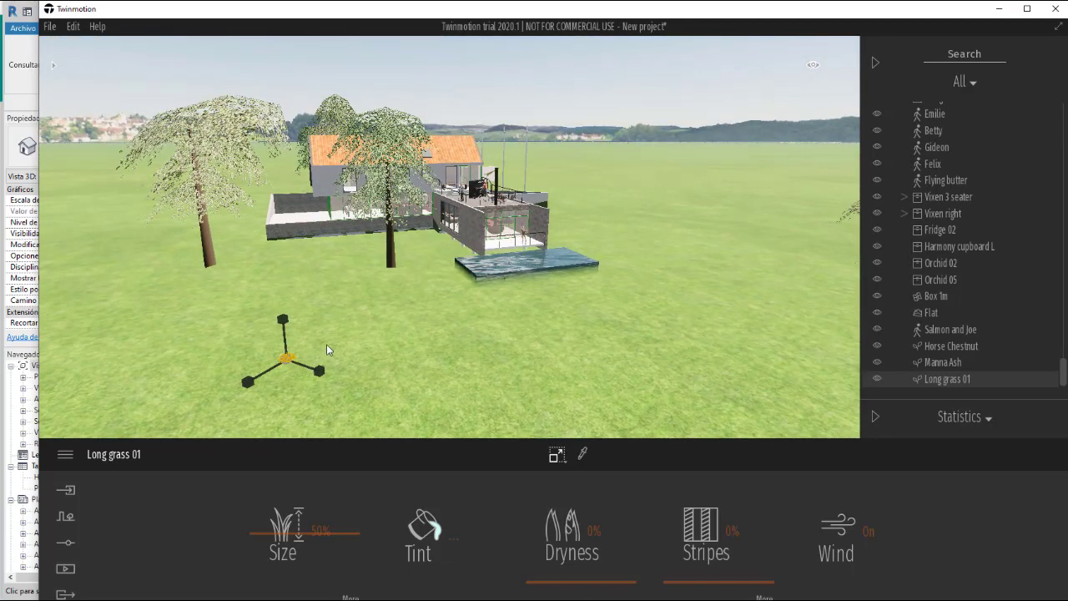
Step: Set the size of the Long grass 01 clump to 95%
scroll(290, 359, "up", 3)
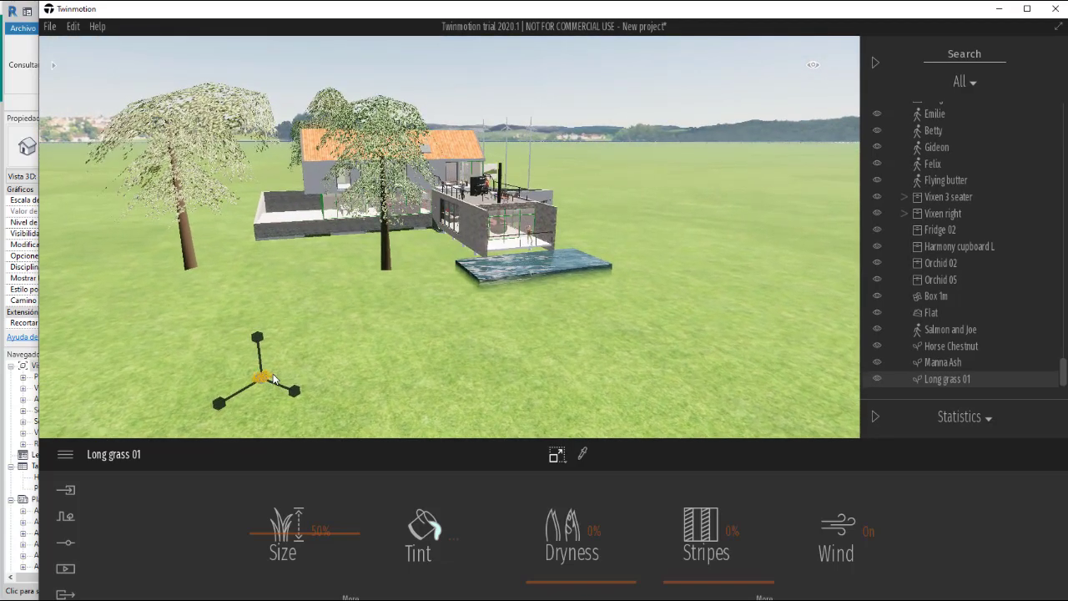
left_click(258, 388)
scroll(248, 391, "up", 1)
scroll(248, 391, "up", 3)
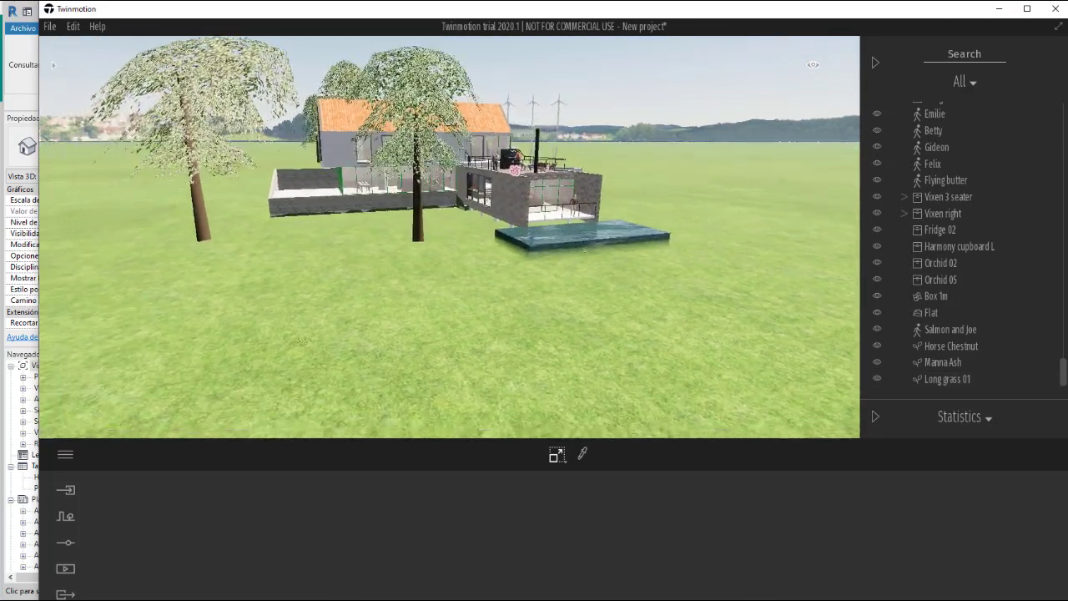
scroll(283, 383, "up", 2)
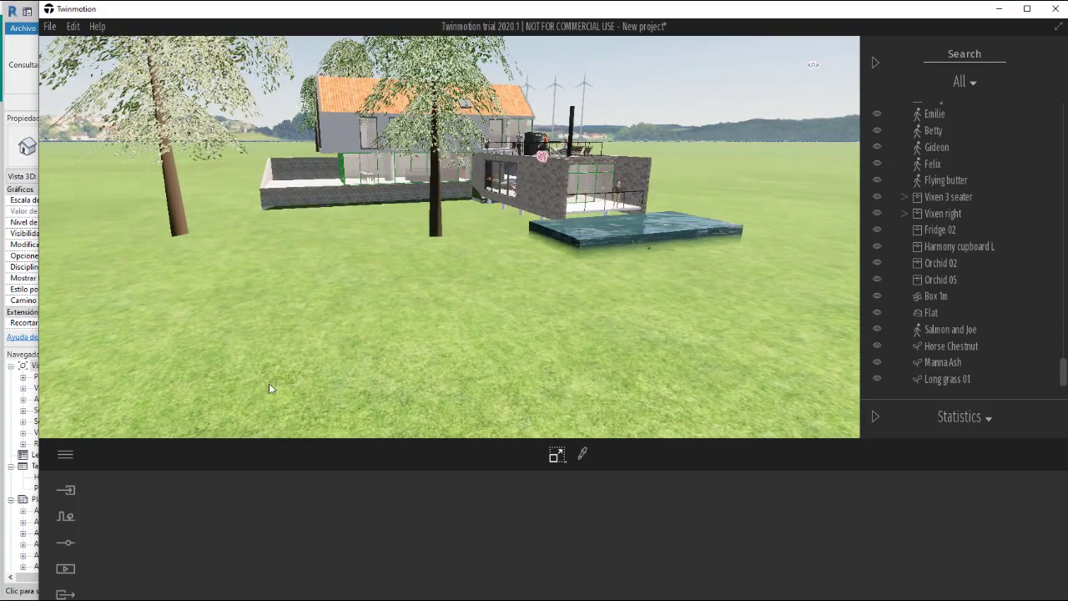
scroll(275, 388, "up", 5)
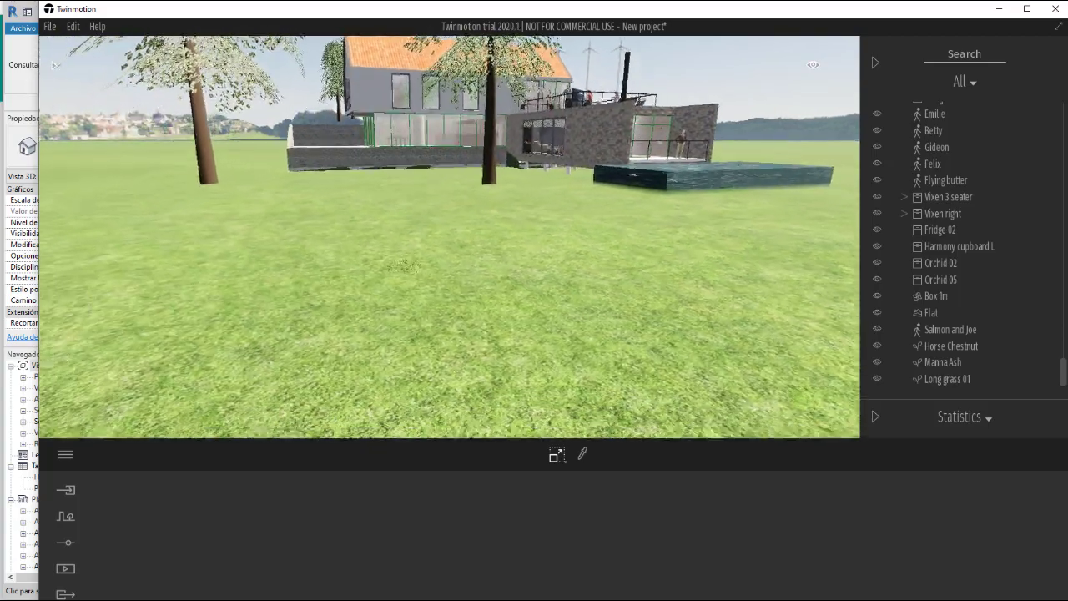
scroll(378, 331, "up", 3)
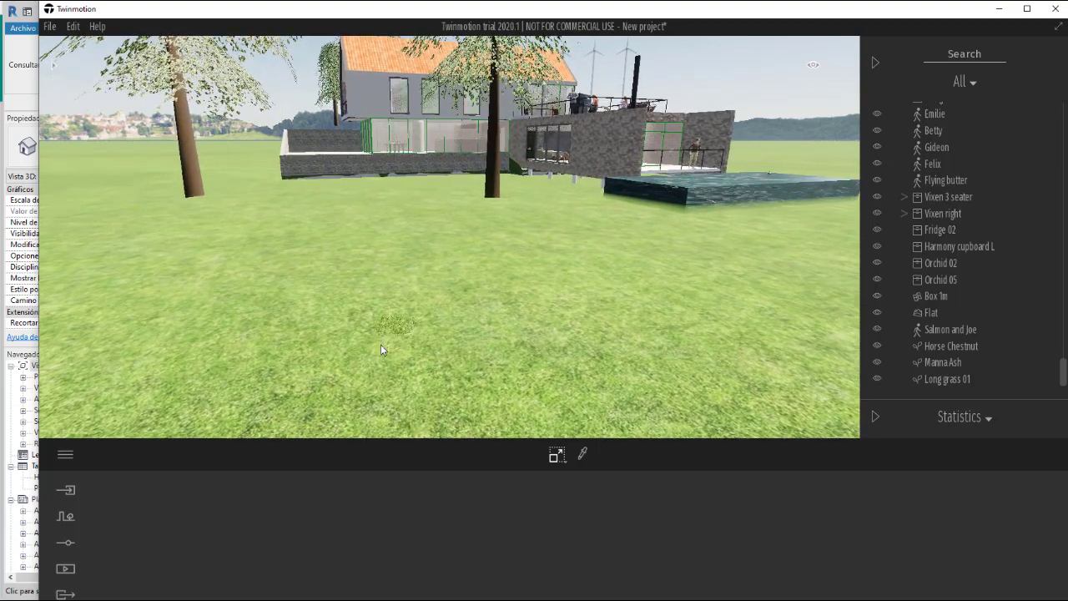
left_click(377, 368)
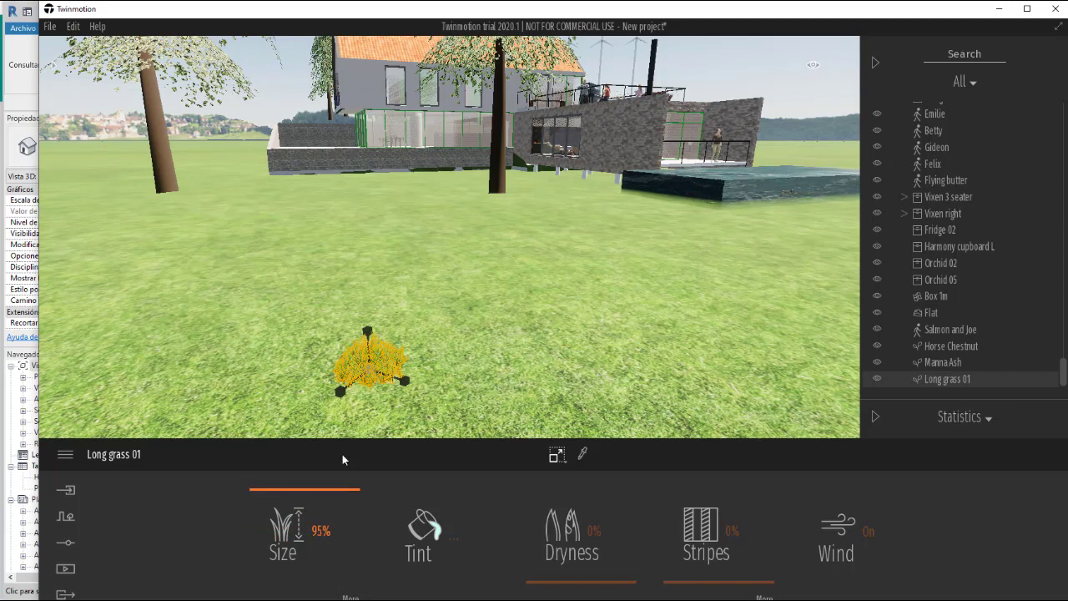
Step: Set the dryness of the Long grass 01 clump to 60%
left_click(399, 360)
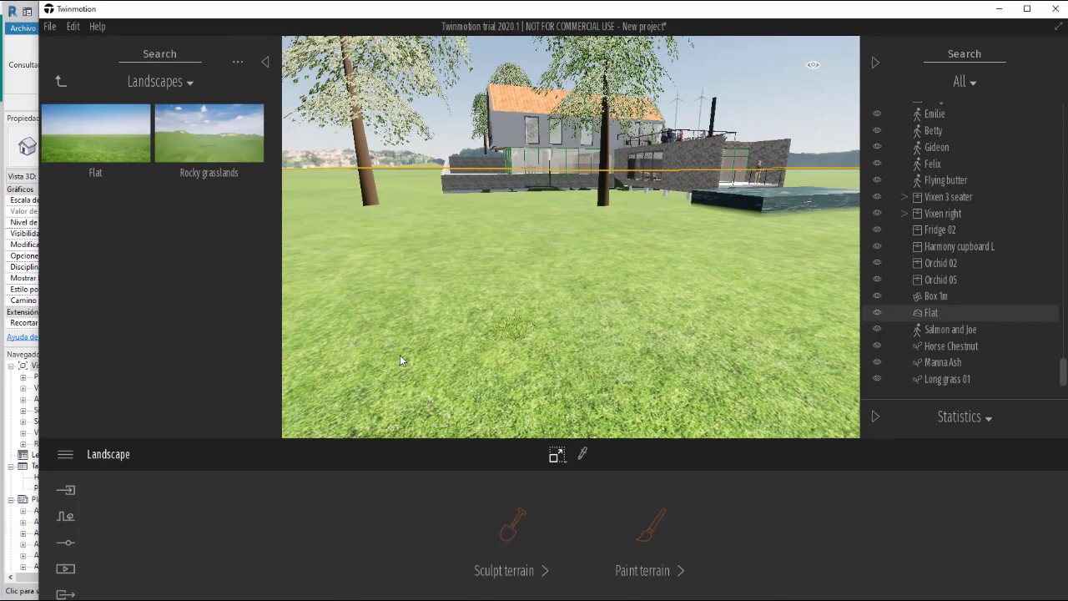
left_click(511, 323)
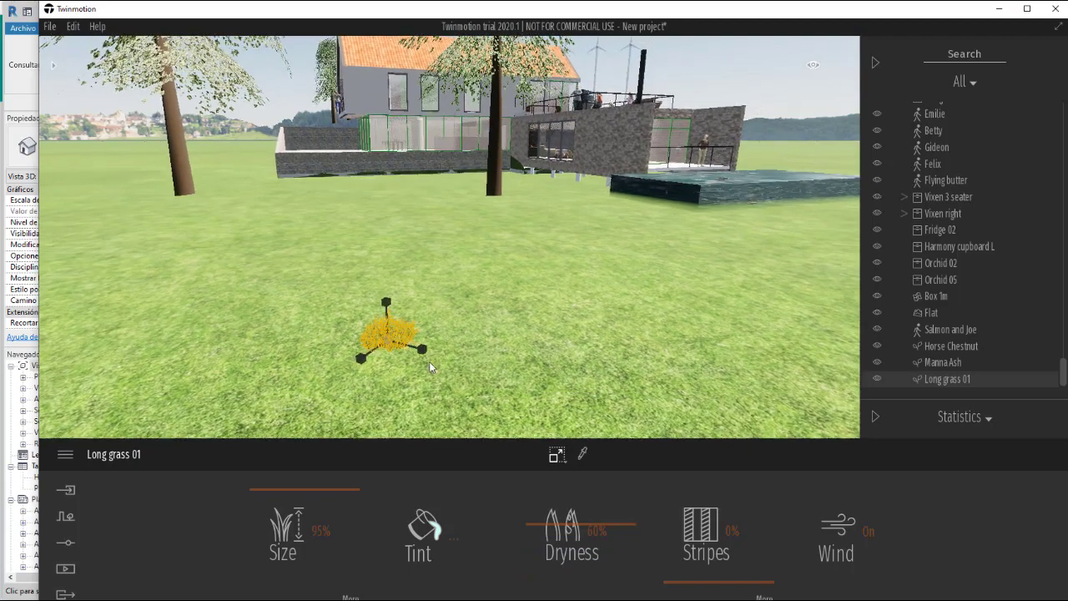
left_click(413, 329)
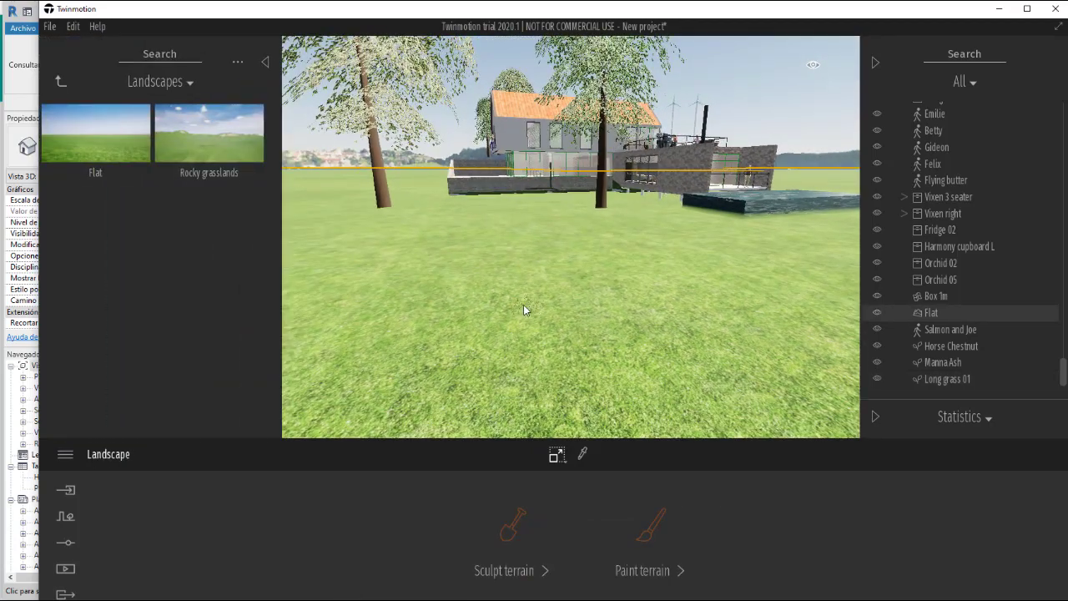
left_click(523, 305)
Step: Move the Long grass 01 clump across the lawn to in front of the Horse Chestnut's trunk and deselect it
mouse_move(563, 462)
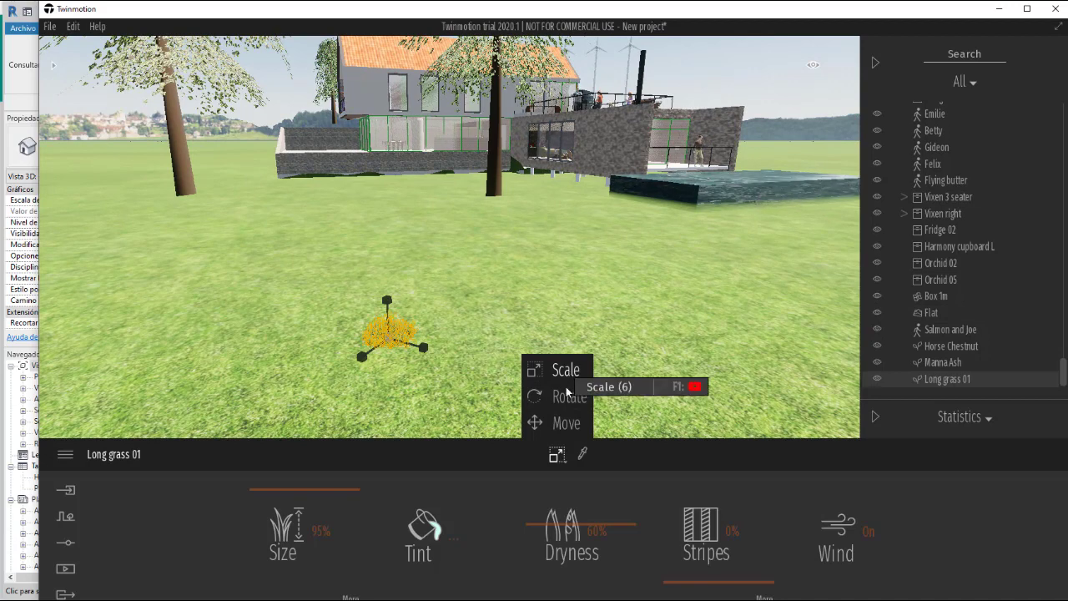
left_click(558, 422)
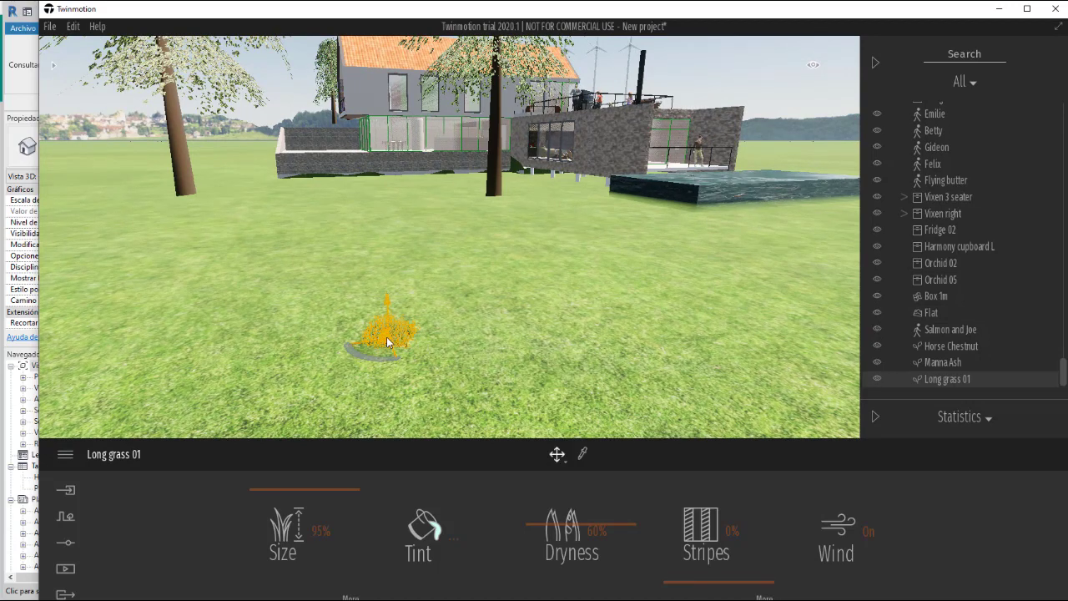
left_click_drag(387, 336, 494, 326)
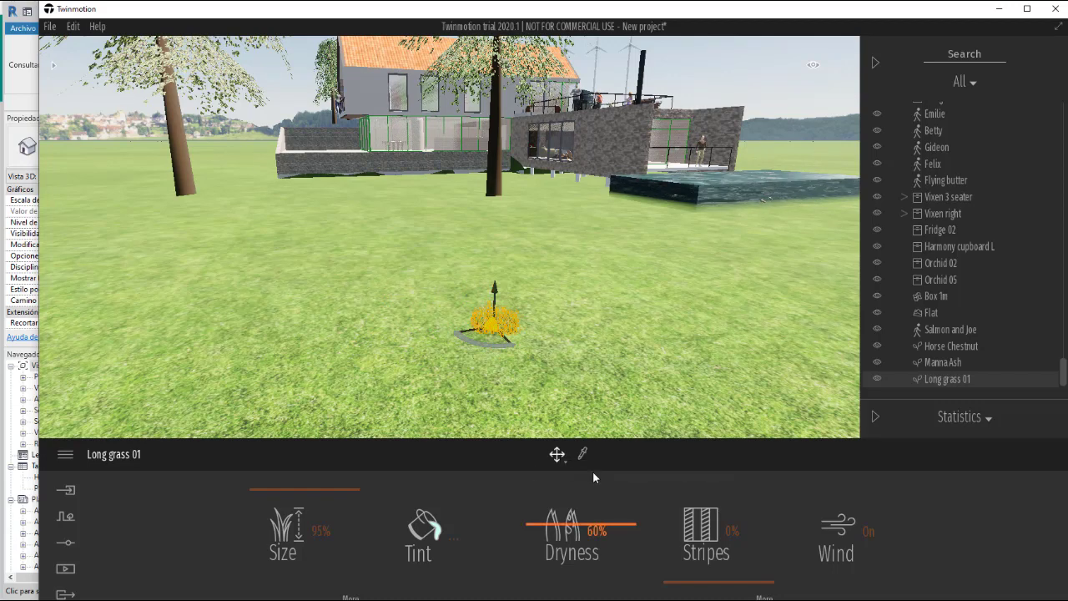
key("Escape")
Step: Set the size of the Long grass 01 clump to 100%, deselect it and view it up close
left_click(565, 462)
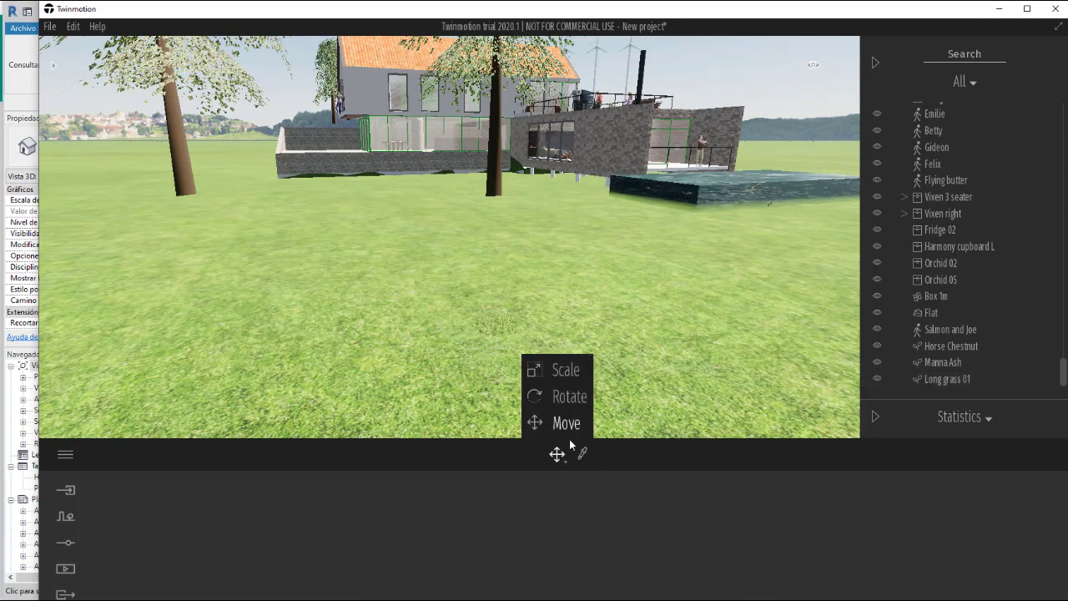
left_click(558, 423)
left_click(495, 325)
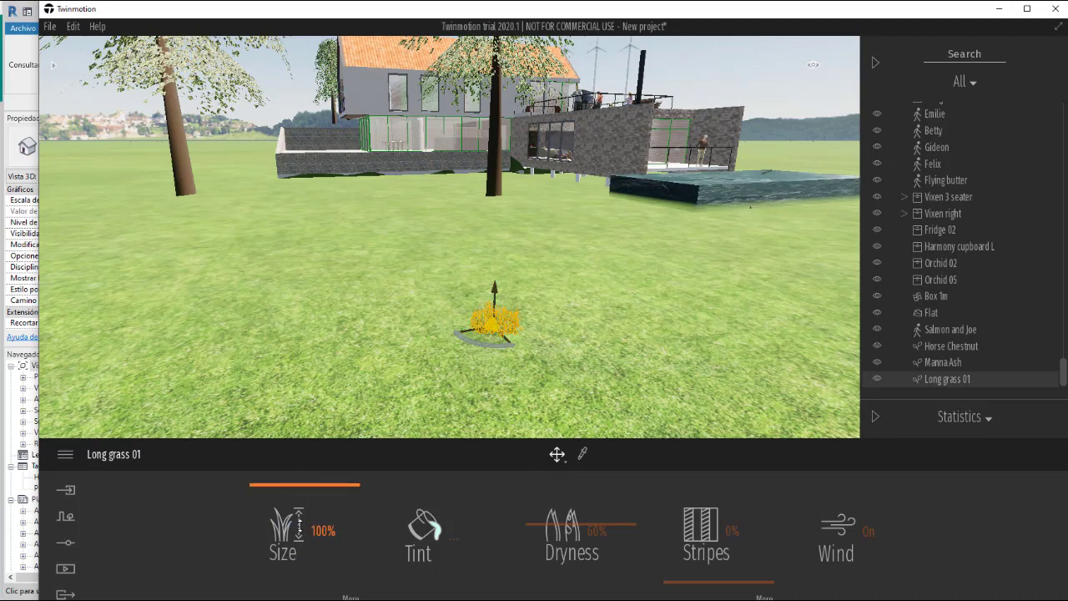
key("Escape")
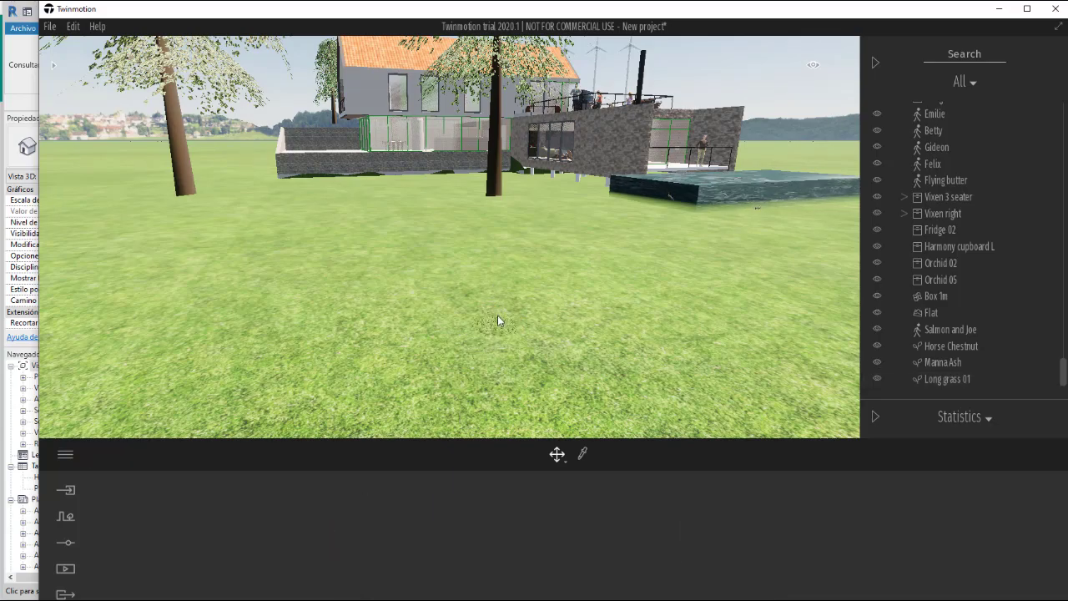
key("w")
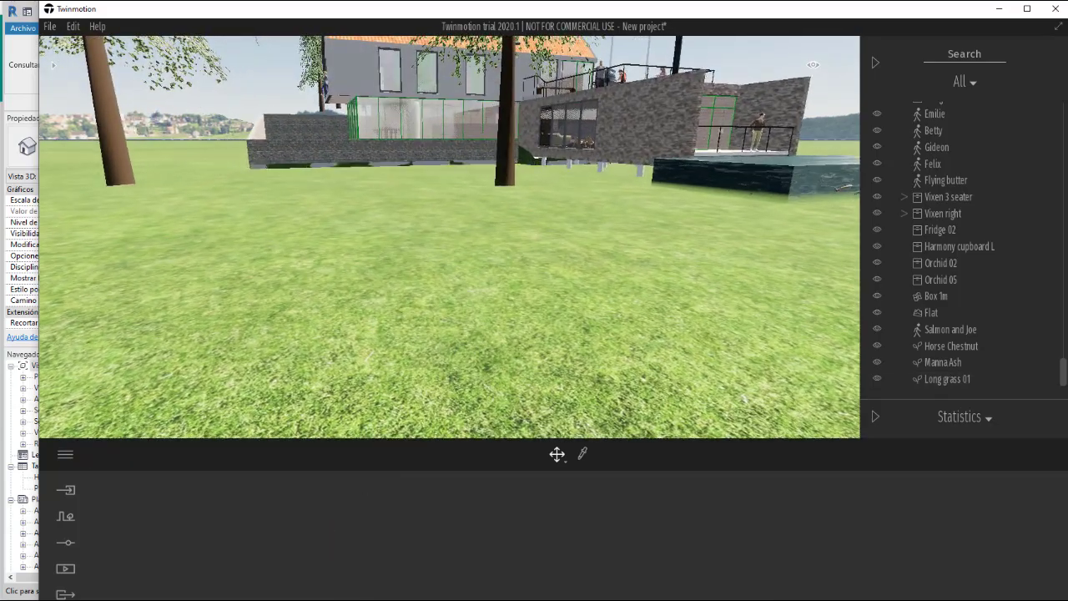
key("q")
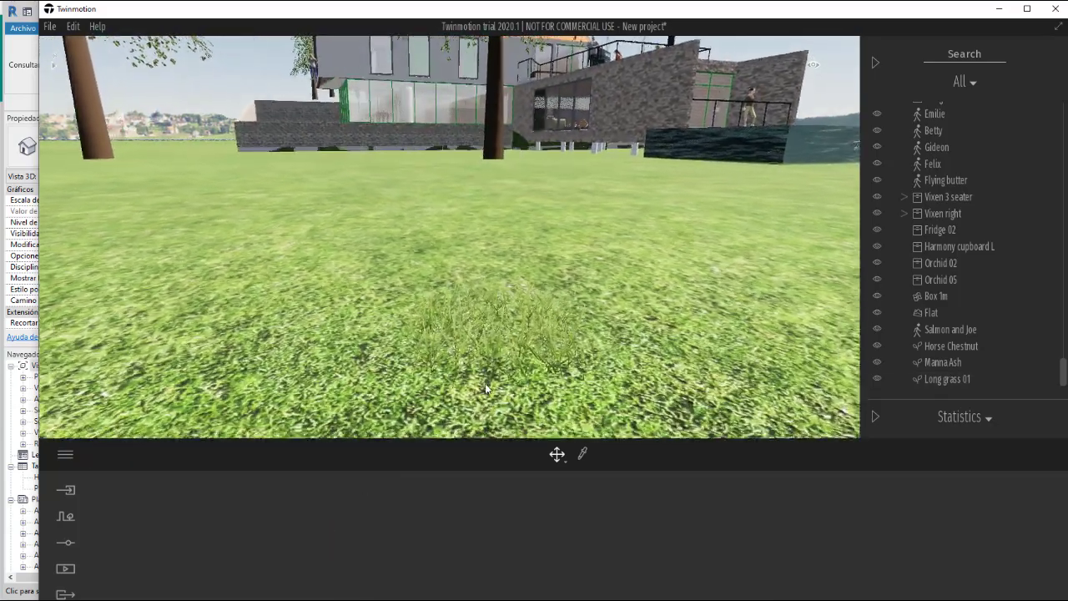
Step: Set the size of the Long grass 01 clump to 76%, adjust its dryness and deselect it
scroll(485, 383, "up", 5)
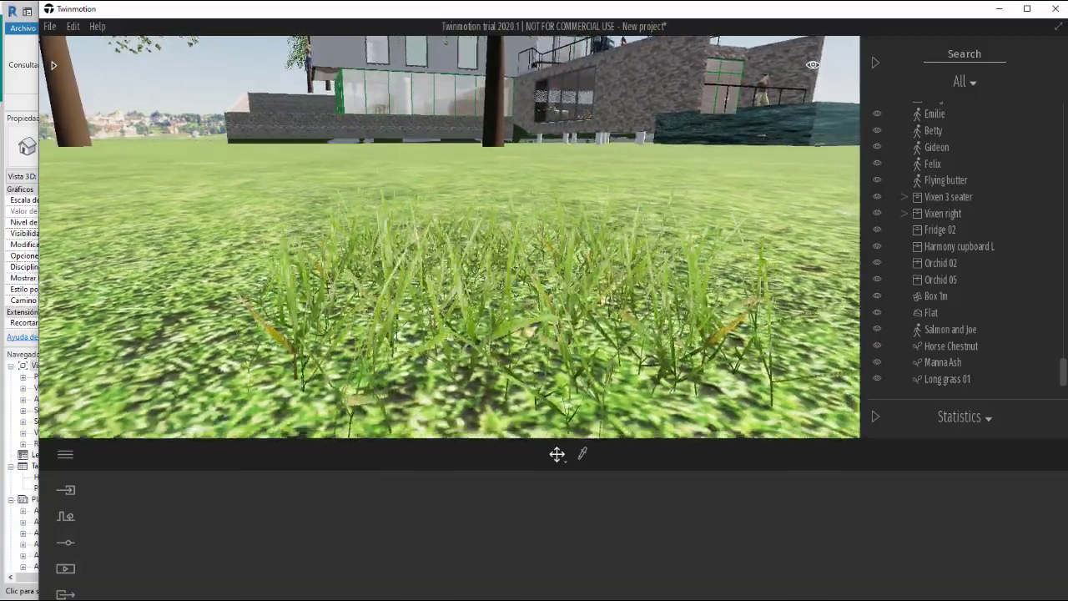
scroll(456, 389, "up", 3)
scroll(460, 387, "down", 3)
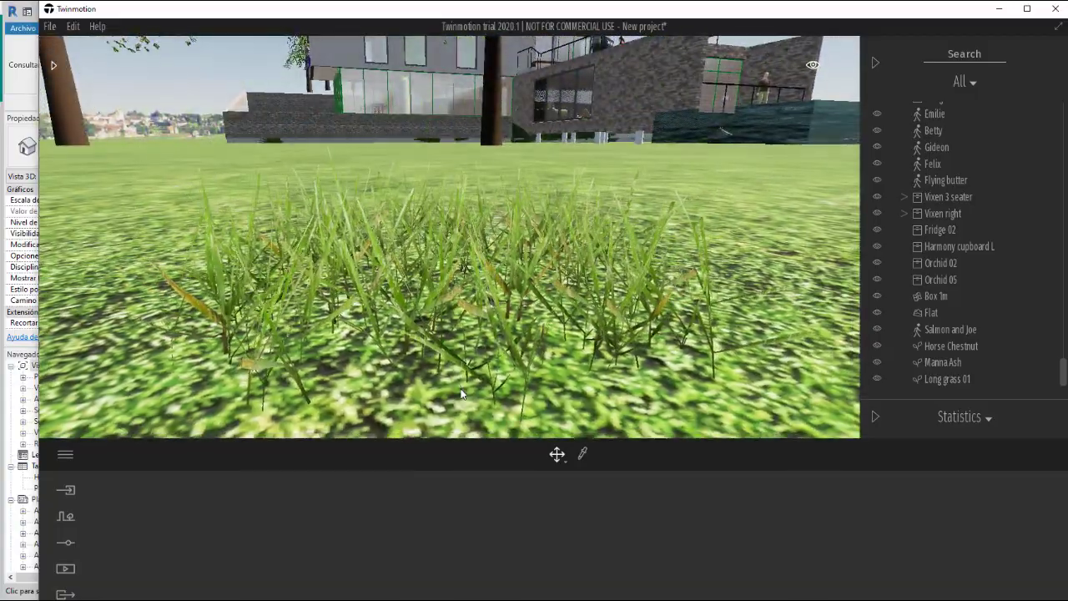
scroll(454, 390, "down", 3)
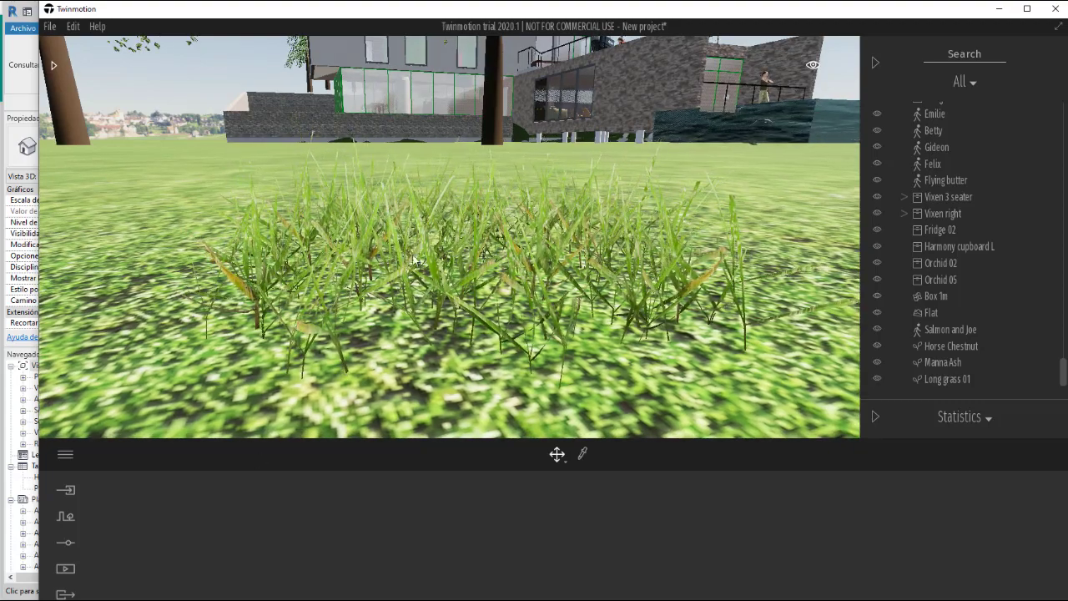
left_click(522, 301)
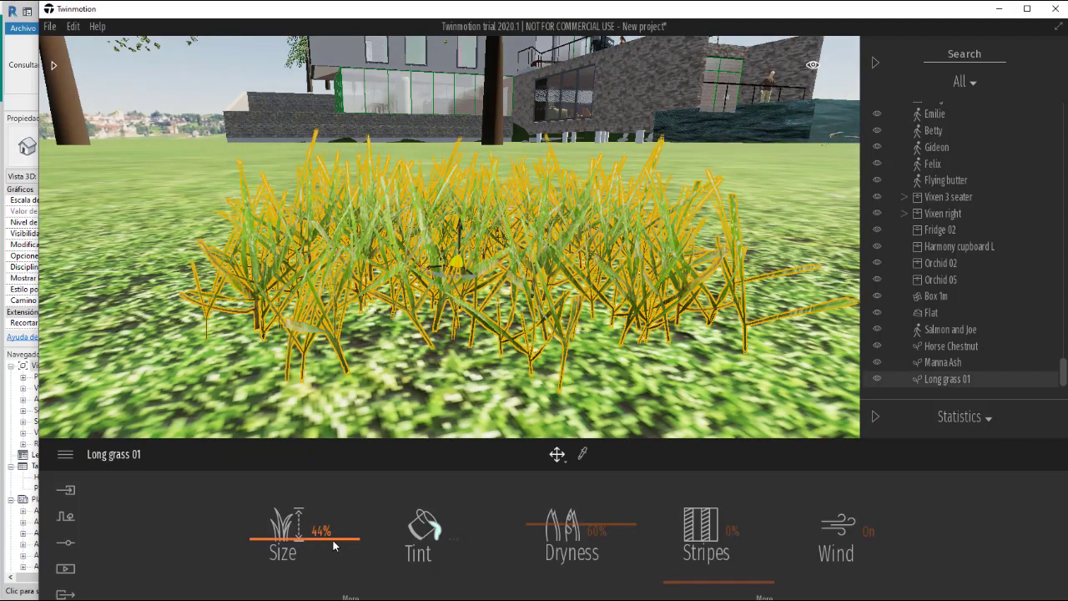
left_click_drag(333, 545, 316, 489)
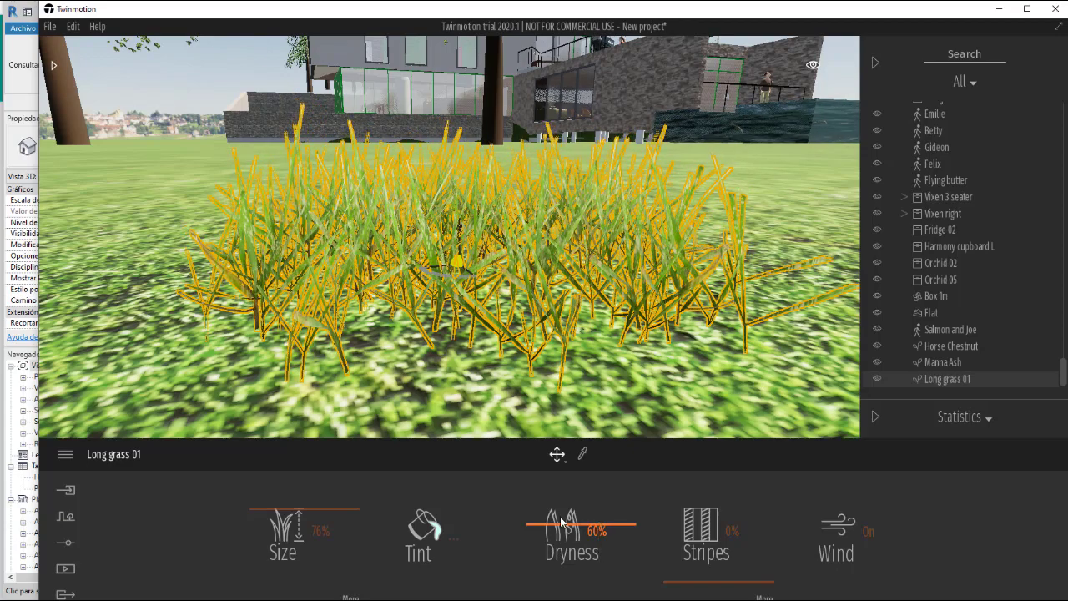
left_click_drag(562, 523, 540, 540)
left_click(231, 289)
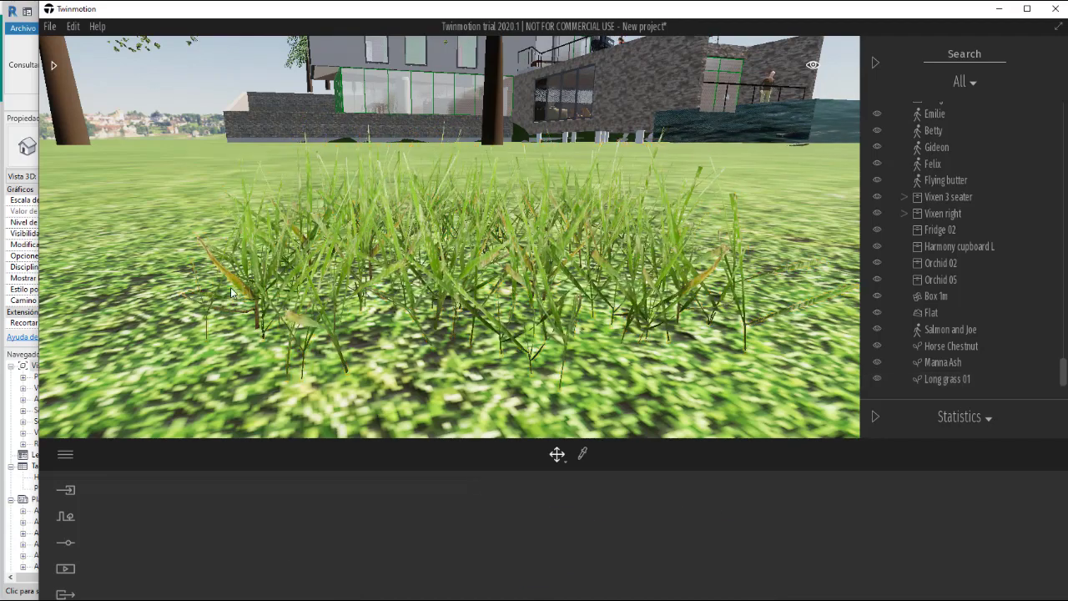
Step: Place a Bush base 2 from the library's Bushes category on the lawn near the Long grass 01 clump and deselect it
left_click(53, 66)
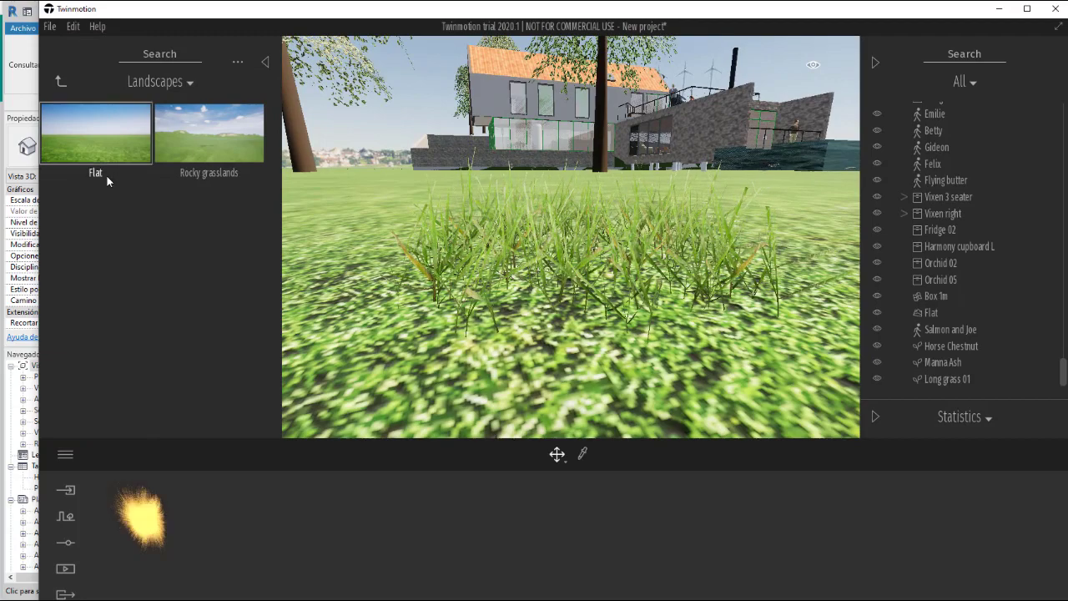
left_click(55, 80)
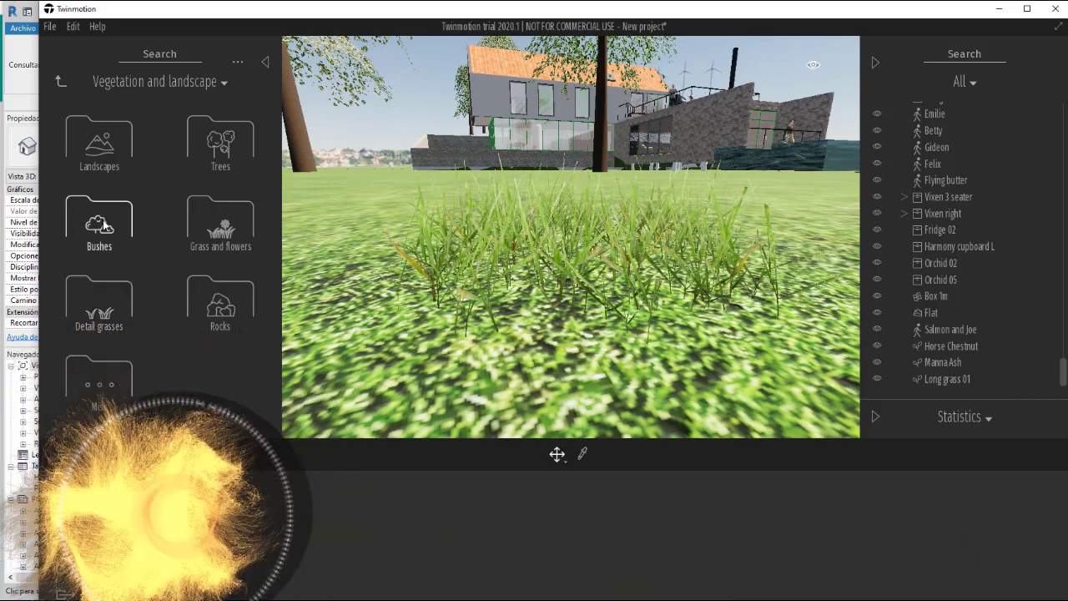
left_click(103, 222)
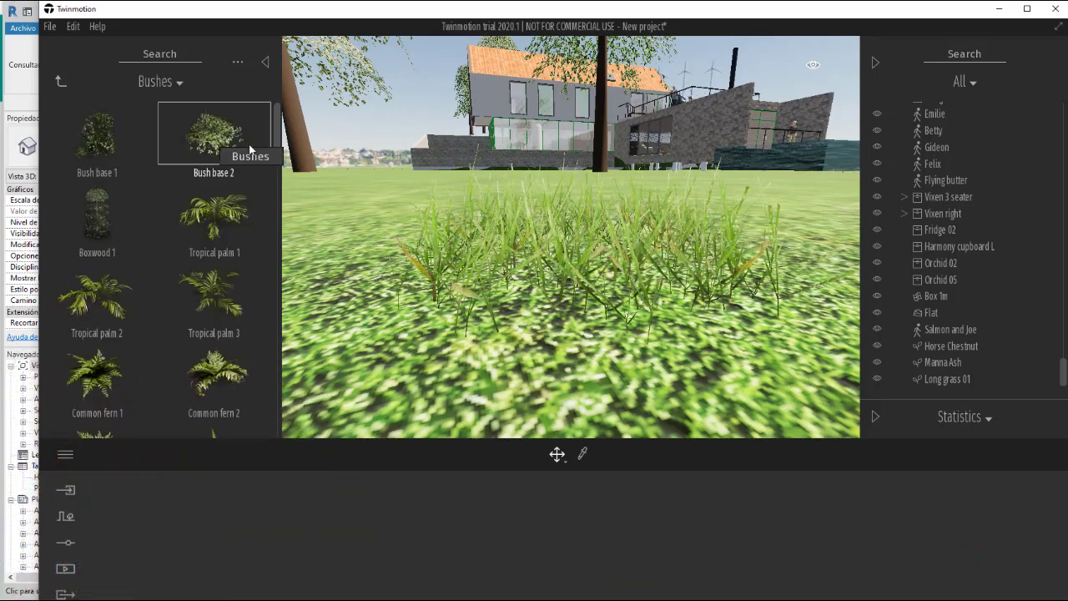
left_click_drag(249, 149, 374, 195)
key("Escape")
scroll(551, 265, "down", 3)
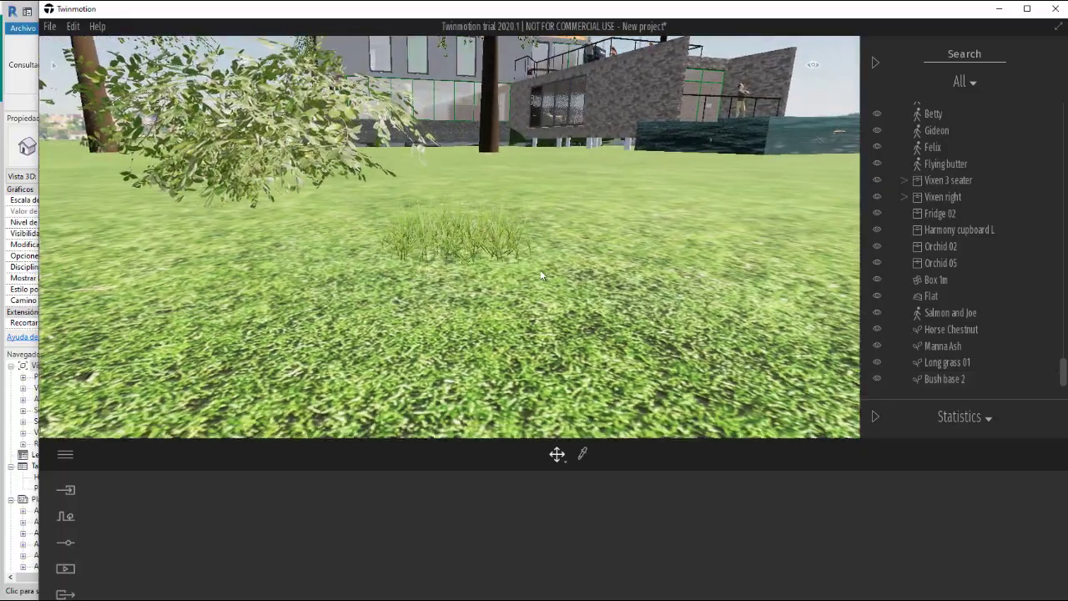
Step: Open Vegetation Paint and place a single Pecan tree directly on the open lawn in front of the house
scroll(534, 269, "down", 3)
middle_click_drag(463, 215, 378, 248, "shift")
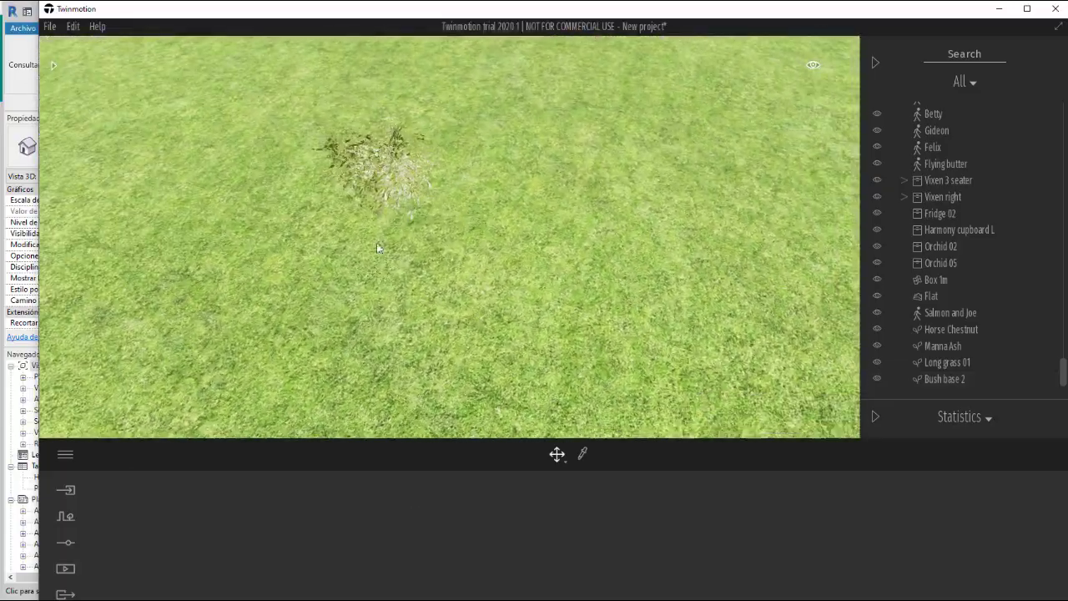
left_click(67, 516)
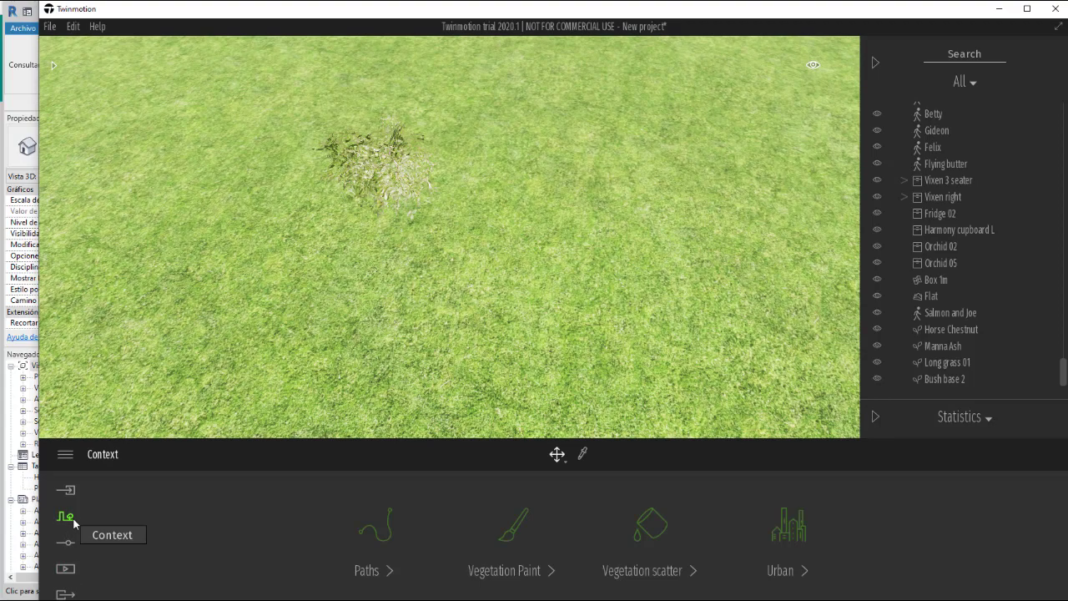
left_click(544, 571)
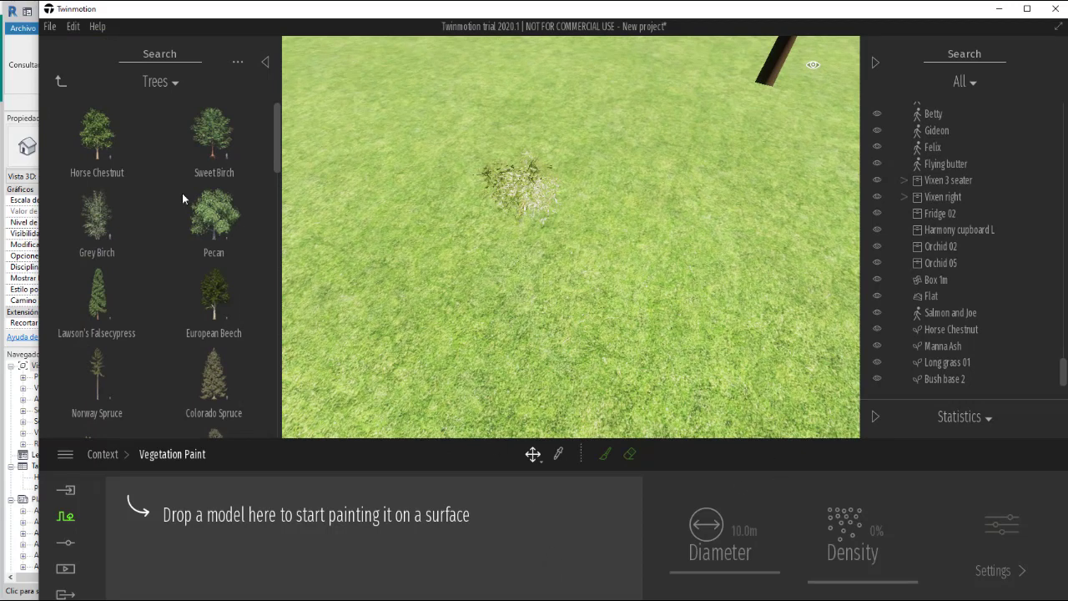
mouse_move(223, 226)
left_click_drag(223, 226, 381, 255)
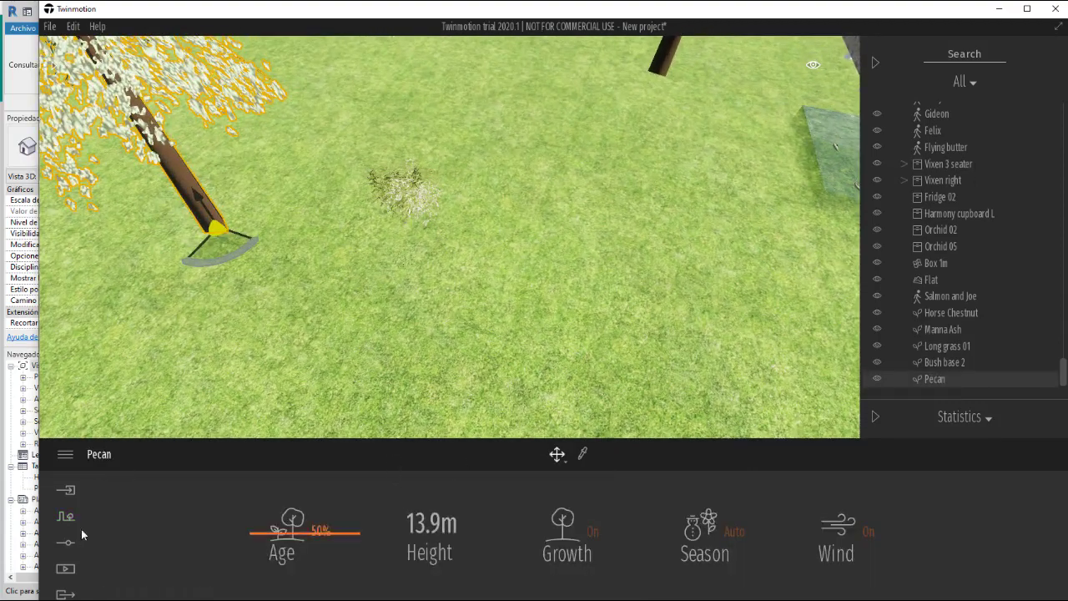
Step: Load the Vegetation Paint palette with Sweet Birch, two entries of Colorado Spruce and London Planetree
left_click(65, 515)
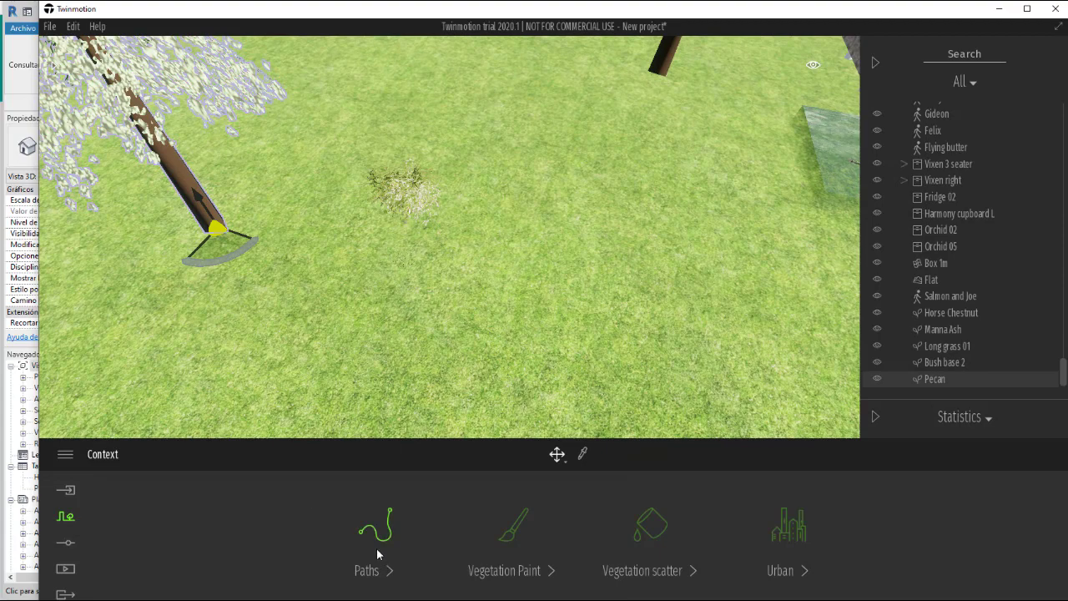
left_click(539, 575)
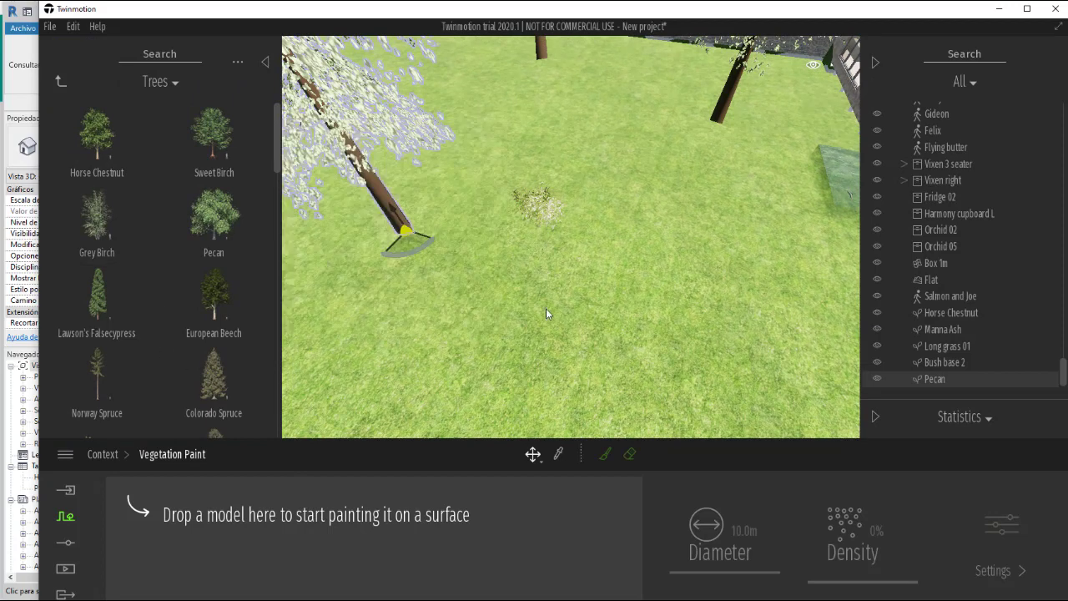
mouse_move(210, 125)
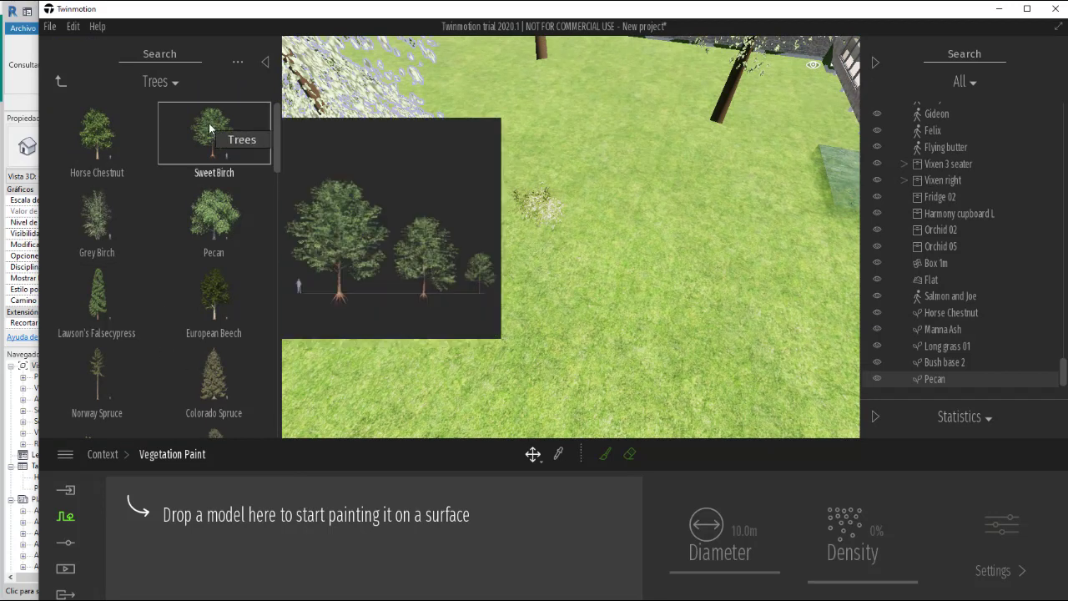
mouse_move(220, 149)
left_mouse_down()
mouse_move(166, 297)
mouse_move(159, 537)
mouse_move(185, 534)
left_mouse_up()
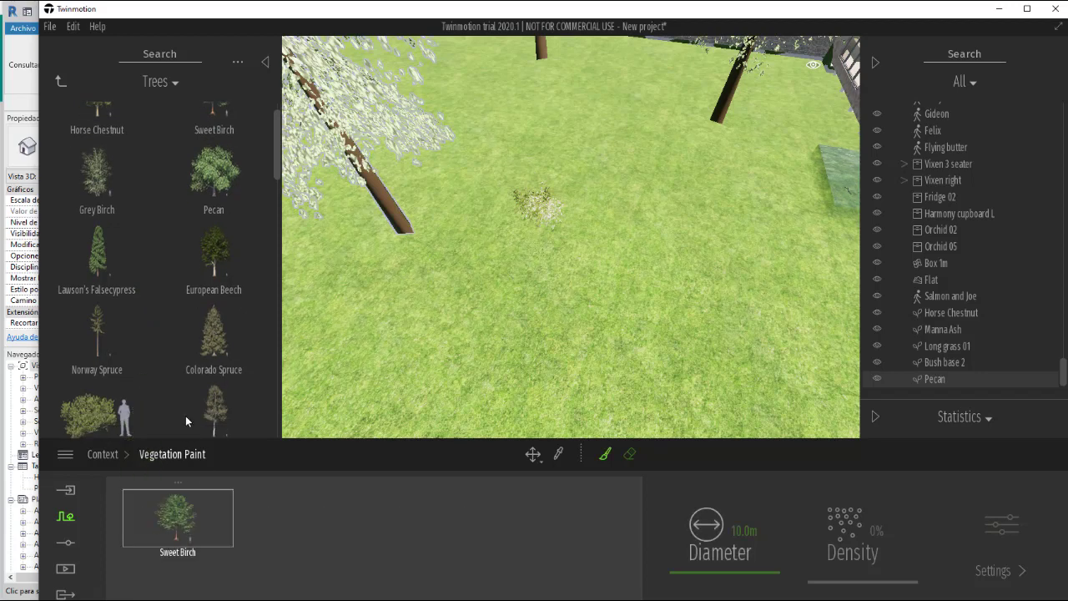
left_click_drag(216, 341, 264, 519)
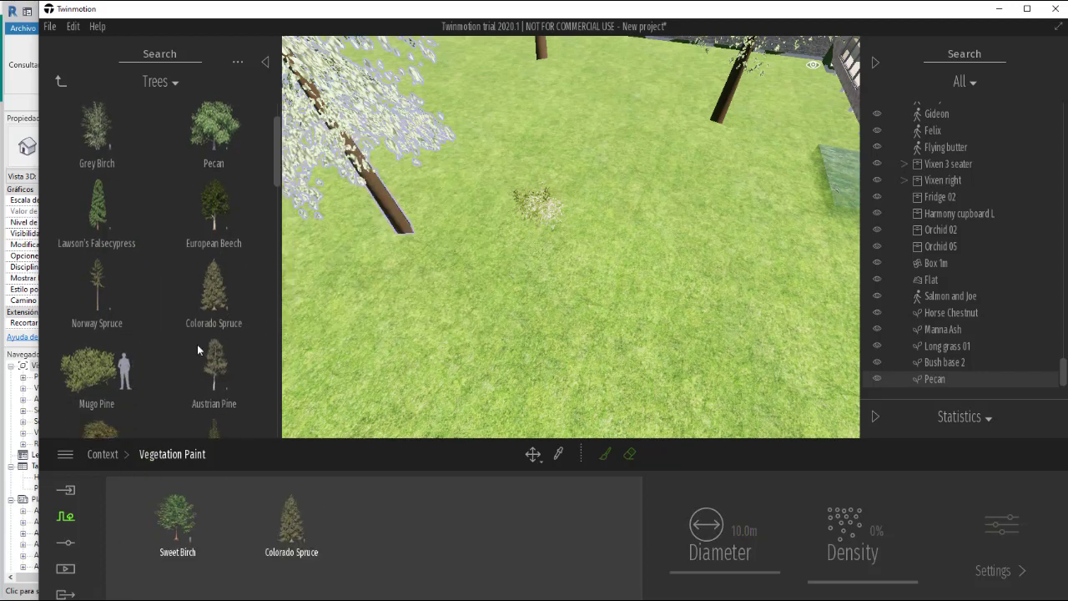
left_click_drag(213, 288, 343, 518)
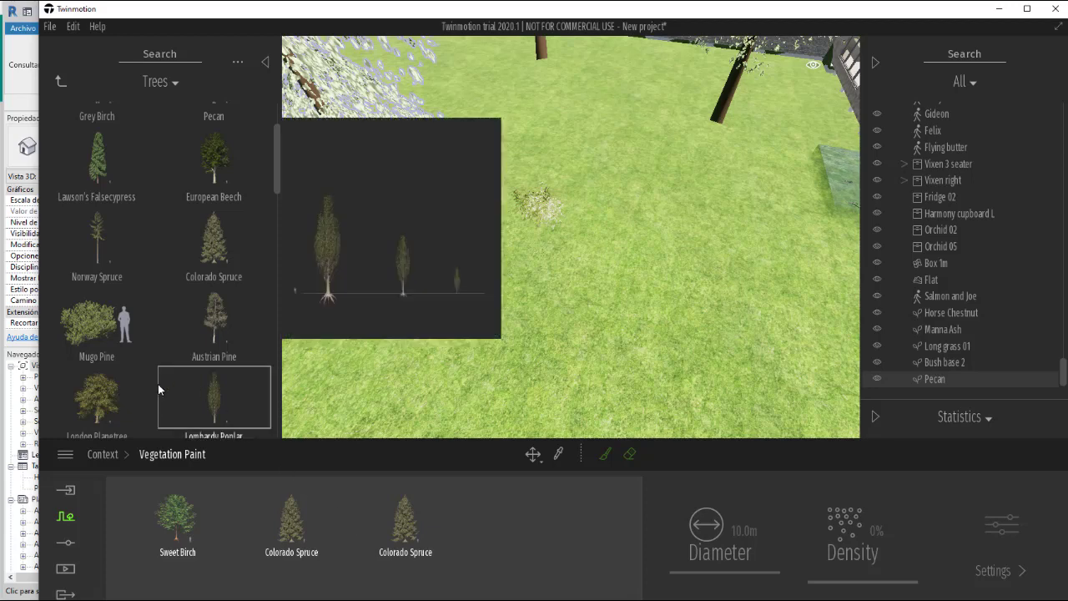
left_click_drag(105, 396, 485, 543)
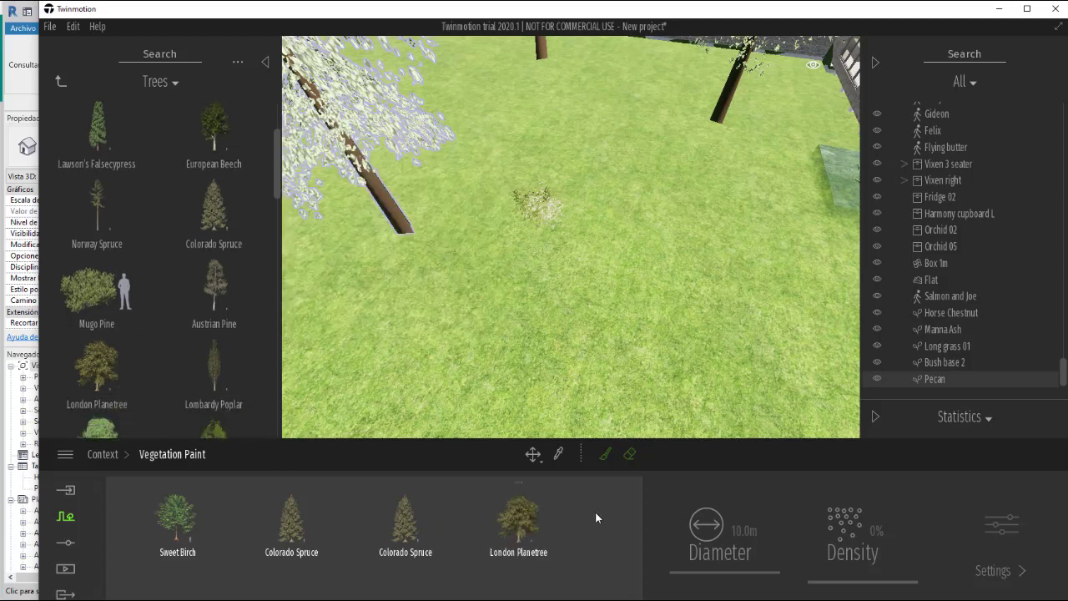
Step: Paint the four loaded tree entries across the lawn around the house with a 10.0 m brush diameter, and leave Vegetation Paint
left_click(106, 457)
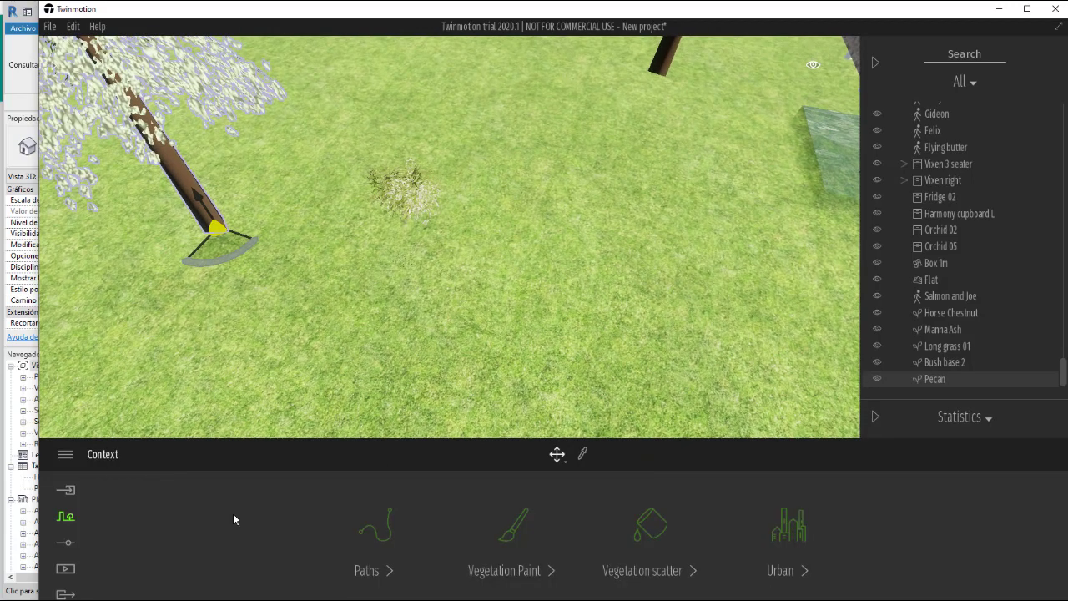
left_click(511, 534)
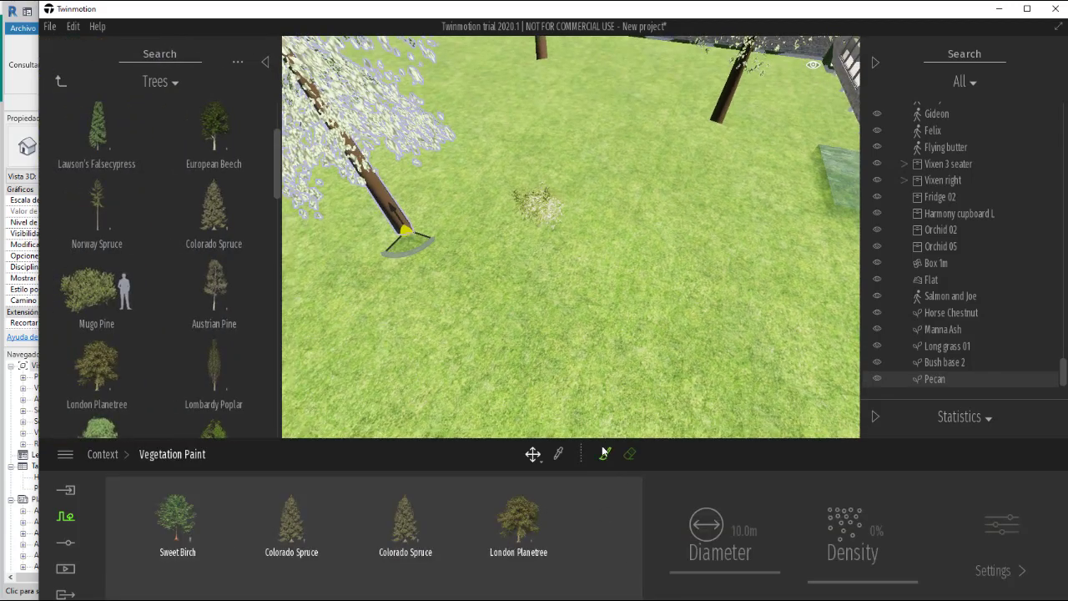
left_click(606, 453)
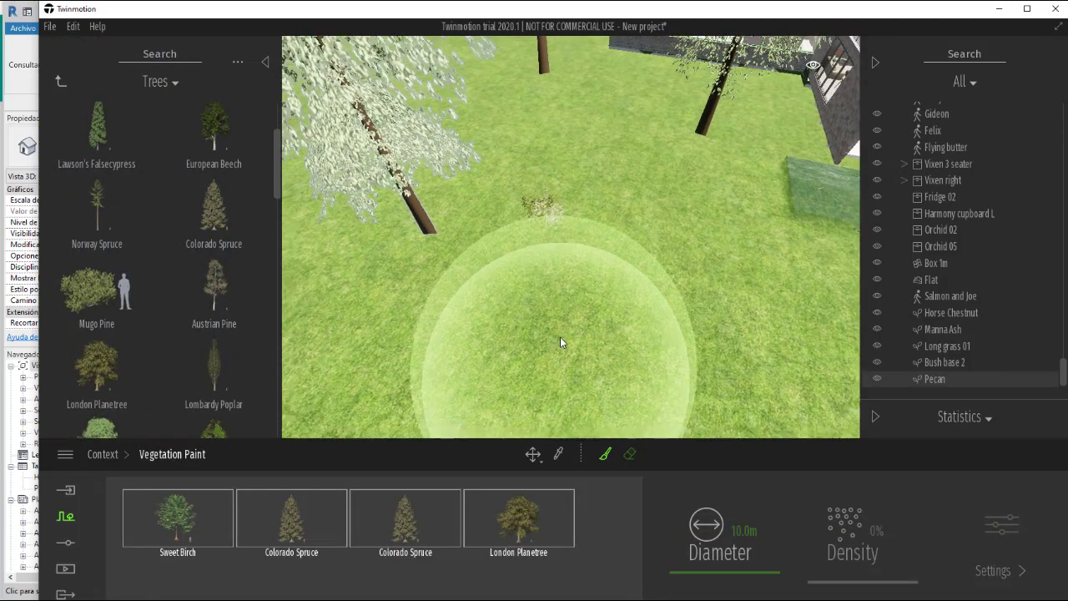
scroll(560, 337, "down", 6)
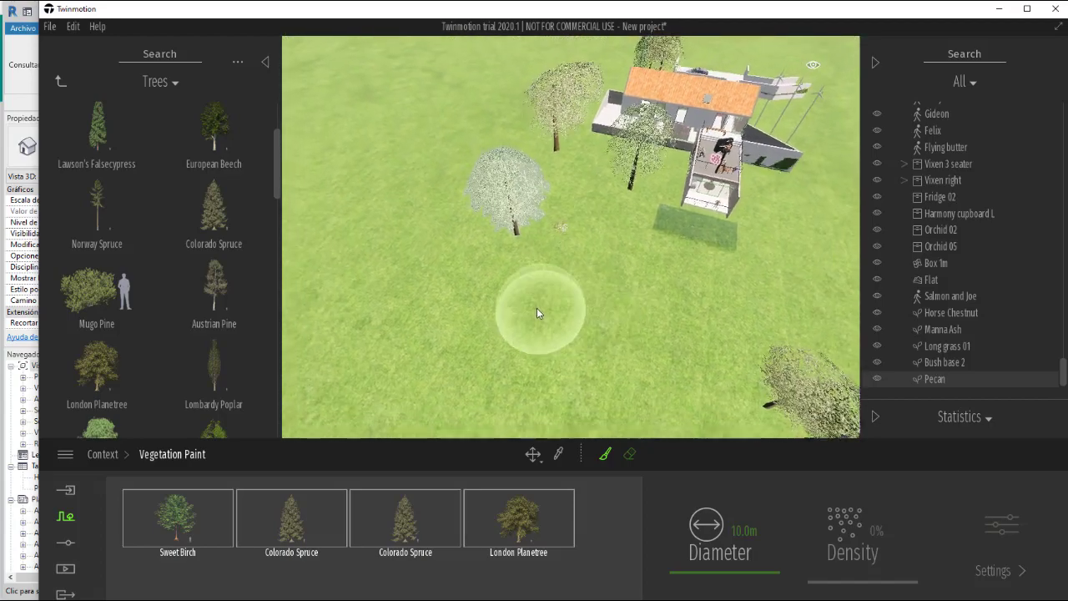
mouse_move(537, 313)
left_mouse_down()
mouse_move(738, 293)
mouse_move(808, 253)
mouse_move(830, 200)
mouse_move(834, 134)
mouse_move(806, 107)
mouse_move(725, 77)
mouse_move(693, 50)
mouse_move(581, 45)
mouse_move(521, 66)
mouse_move(412, 201)
mouse_move(457, 279)
mouse_move(483, 281)
mouse_move(458, 313)
left_mouse_up()
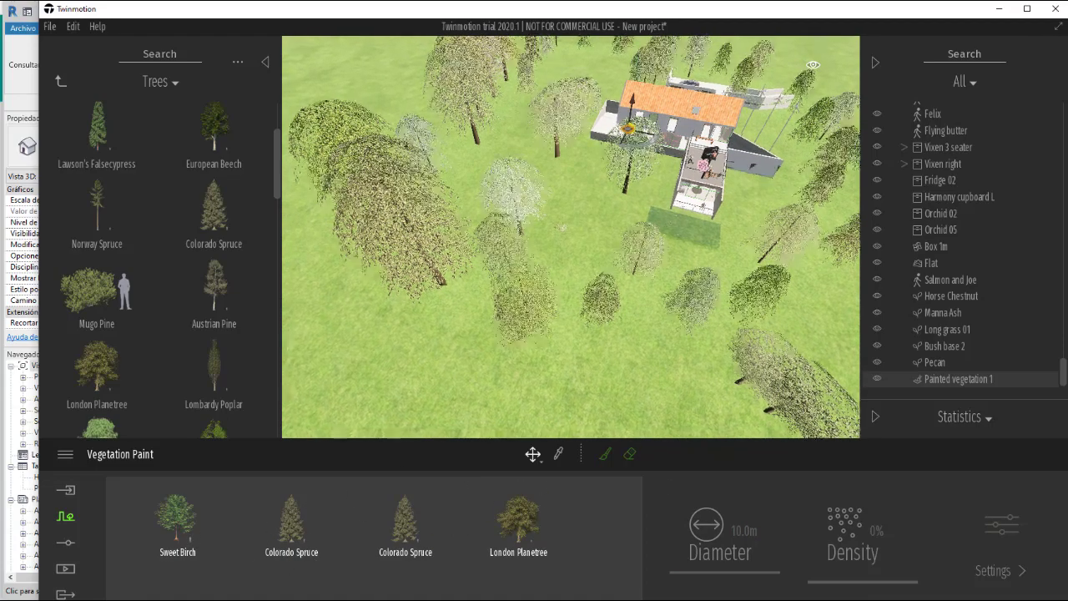
middle_click_drag(640, 304, 672, 242, "shift")
scroll(622, 174, "up", 4)
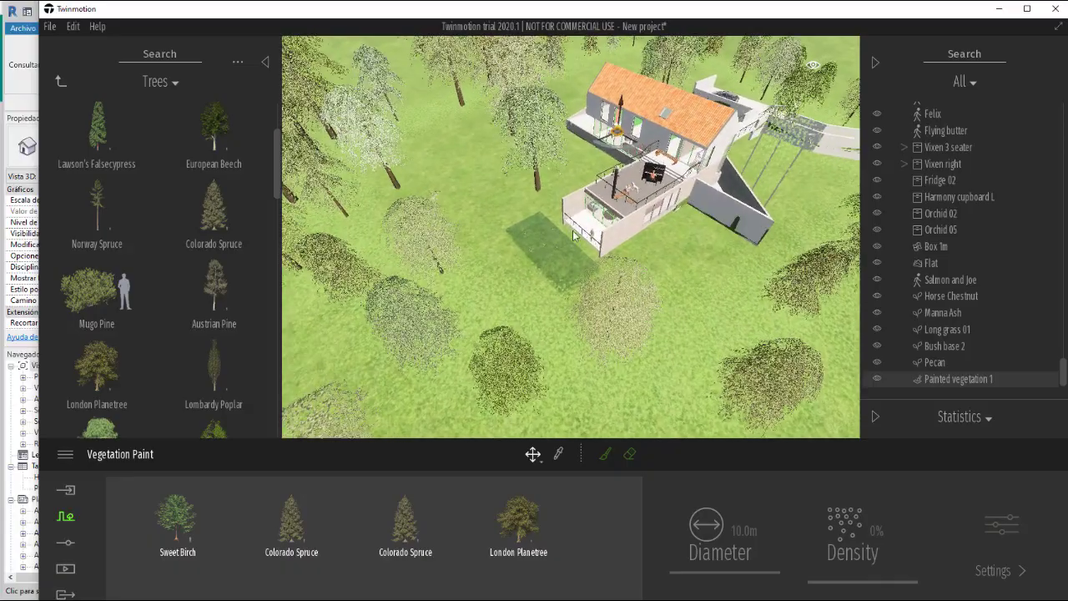
key("Escape")
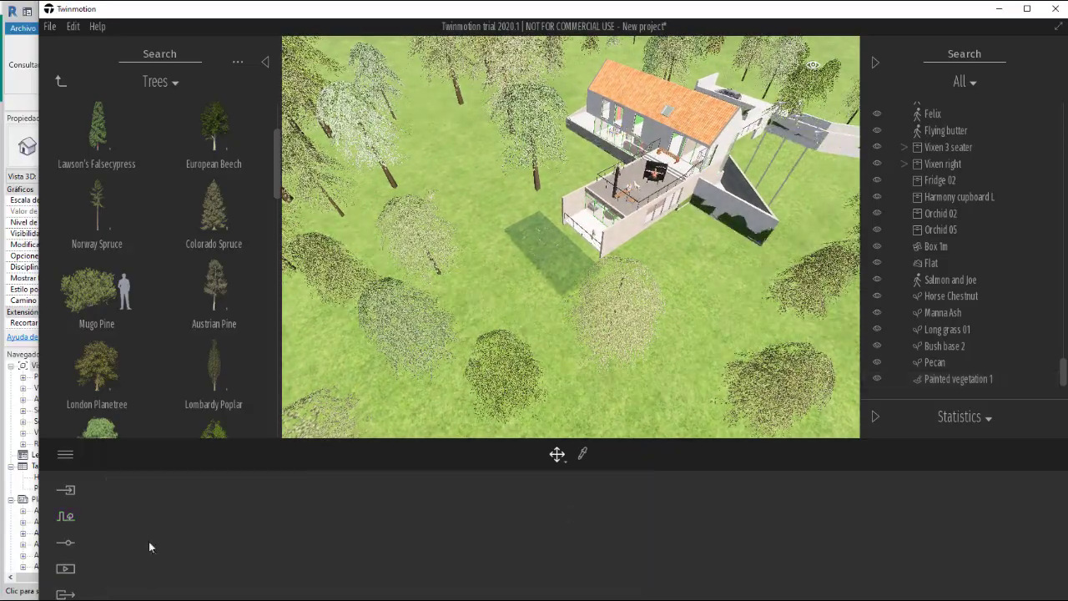
Step: Examine the painted trees around the house, then the fish pool and roof terrace from closer up
scroll(492, 303, "down", 2)
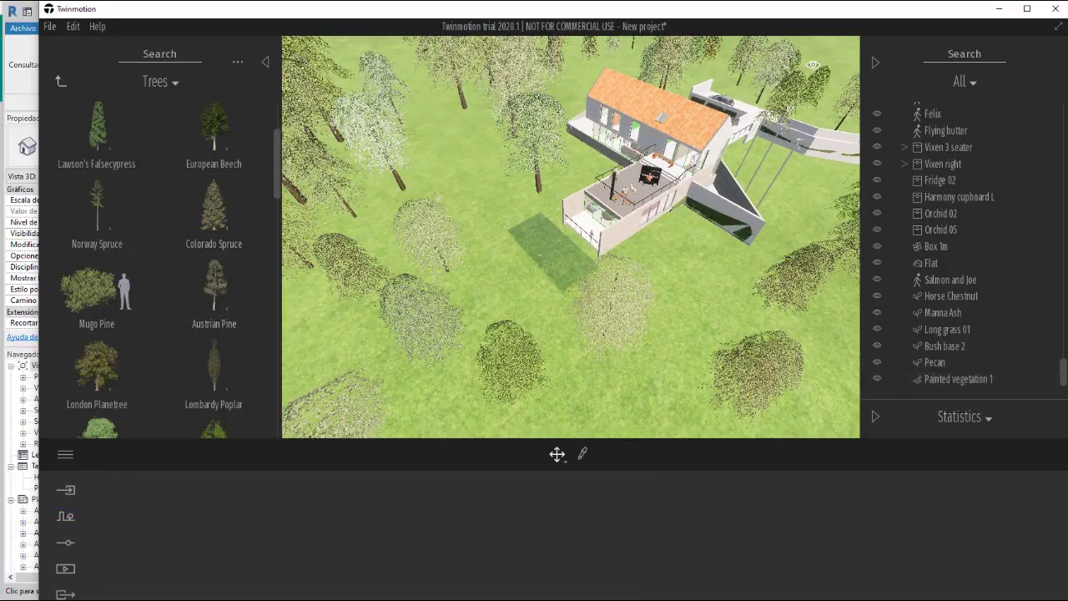
key("alt+Tab")
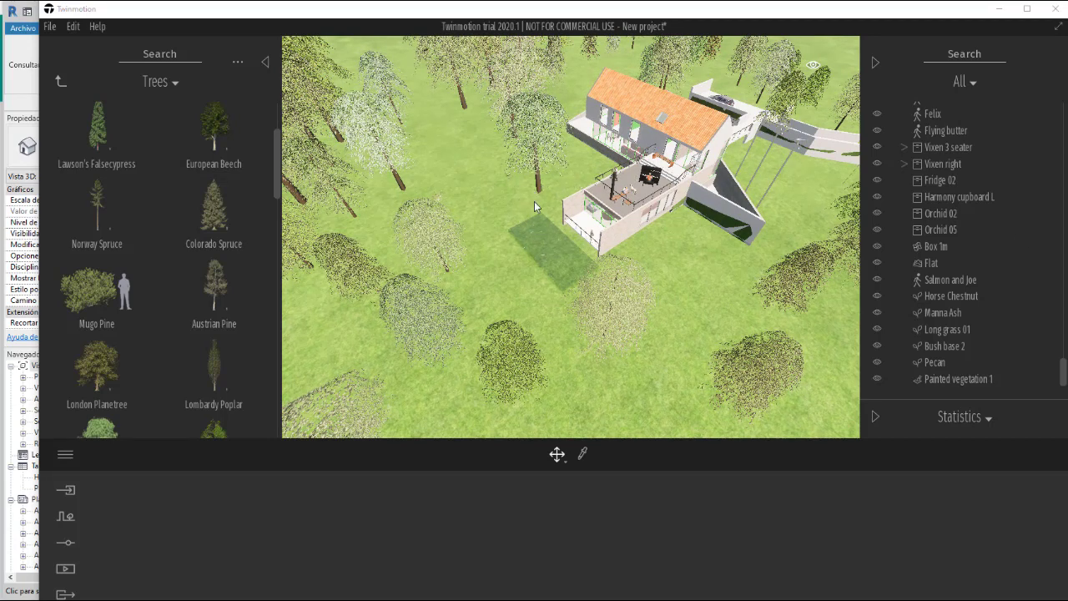
middle_click_drag(319, 243, 296, 175, "shift")
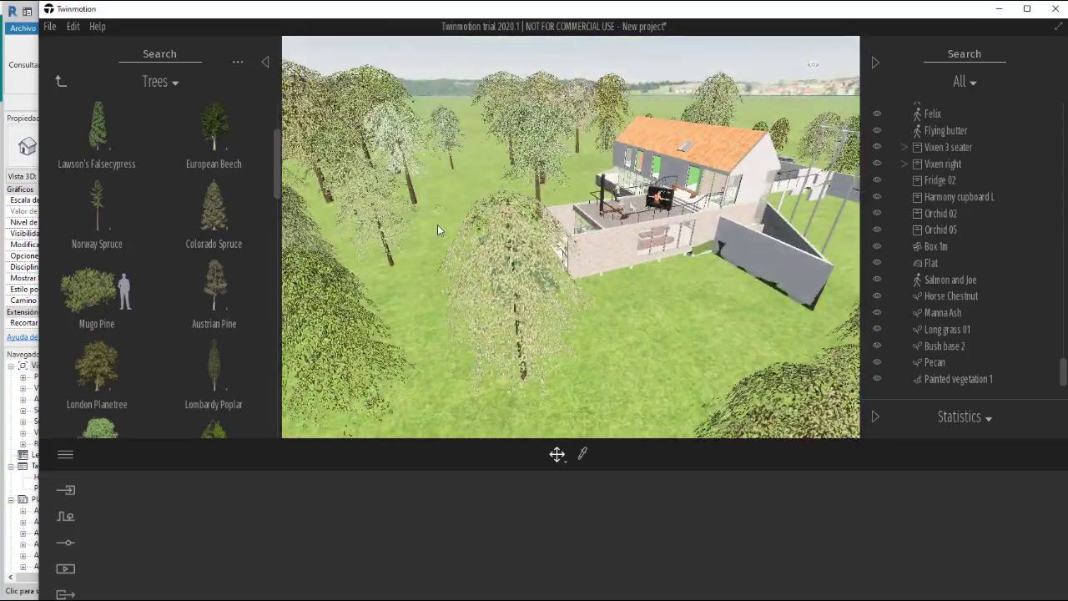
scroll(574, 207, "up", 4)
middle_click_drag(575, 207, 564, 180, "shift")
scroll(563, 175, "up", 2)
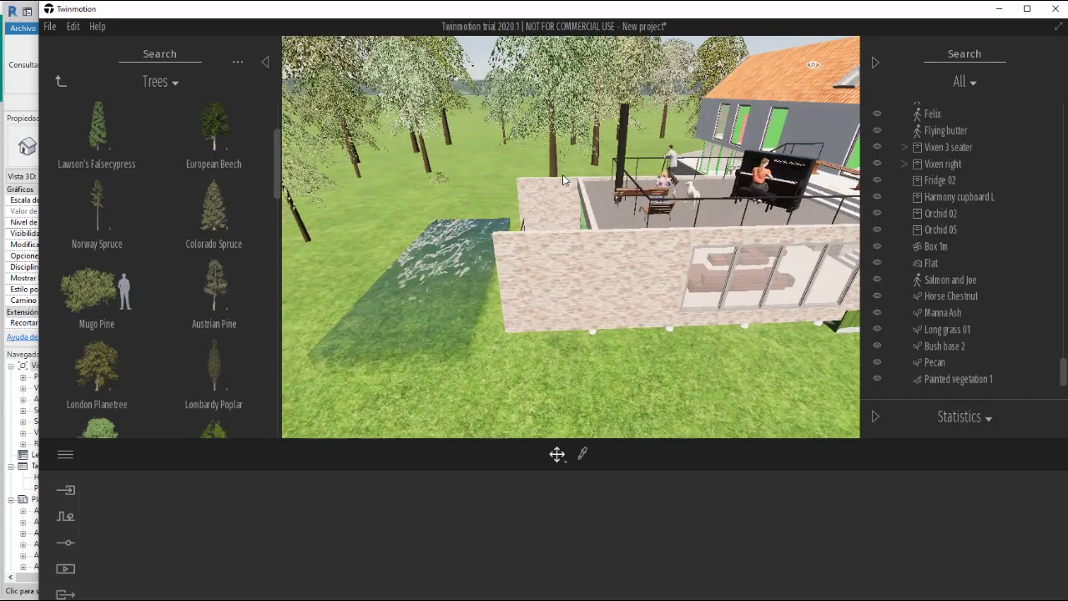
scroll(562, 178, "up", 1)
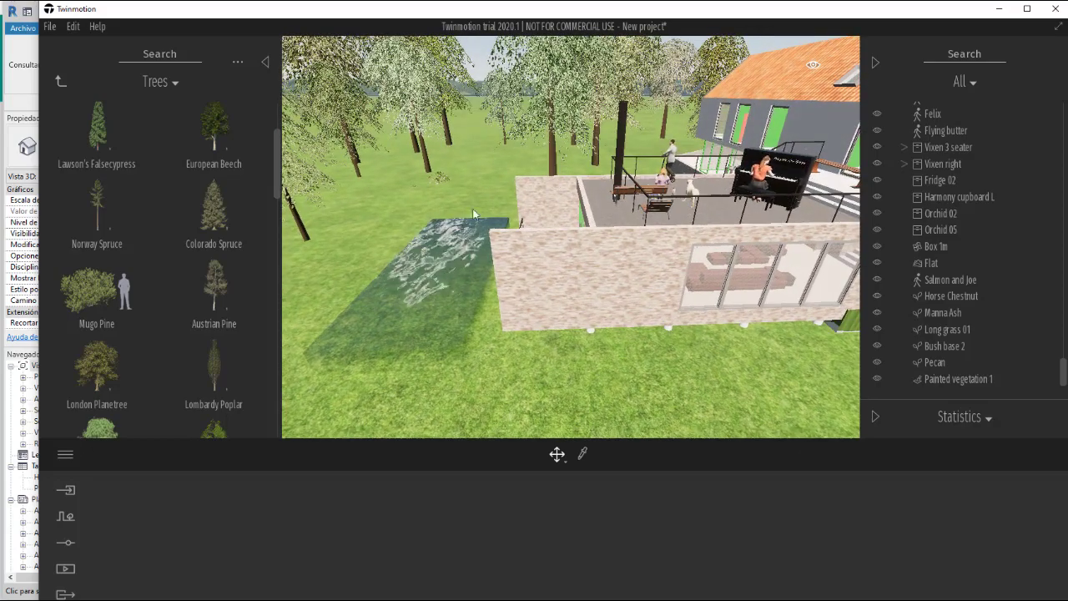
Step: Place The Sea Squad birds from the library's Animals category on the black column at the roof terrace
left_click(61, 81)
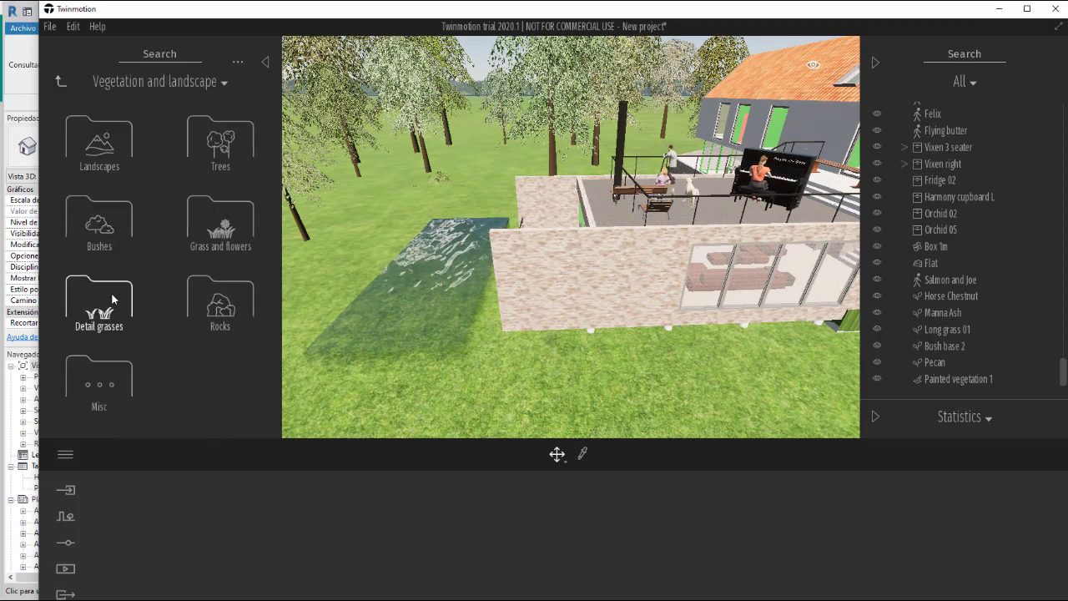
left_click(62, 82)
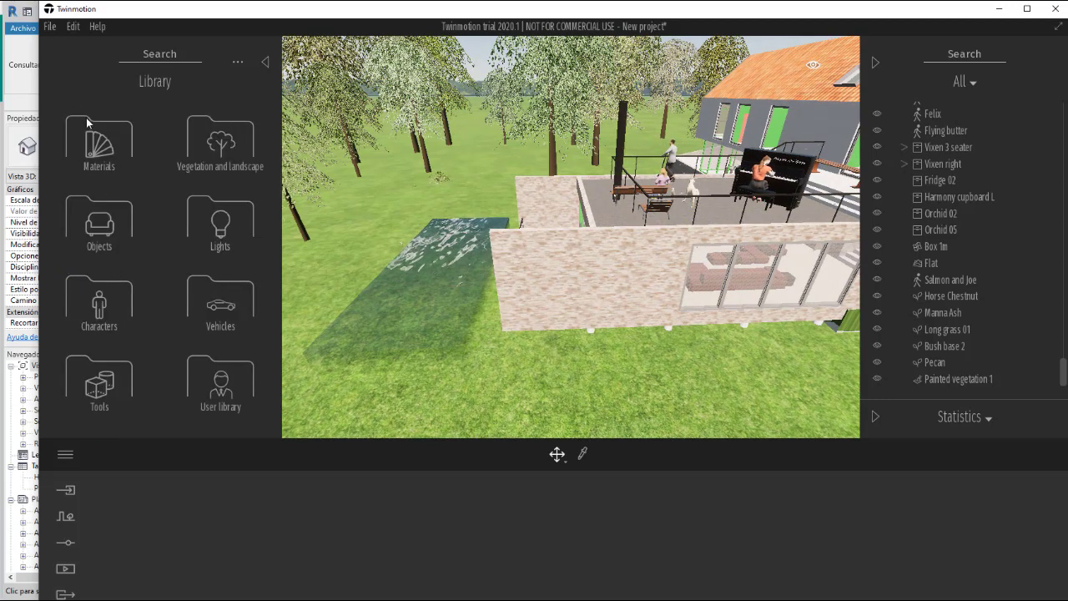
left_click(122, 323)
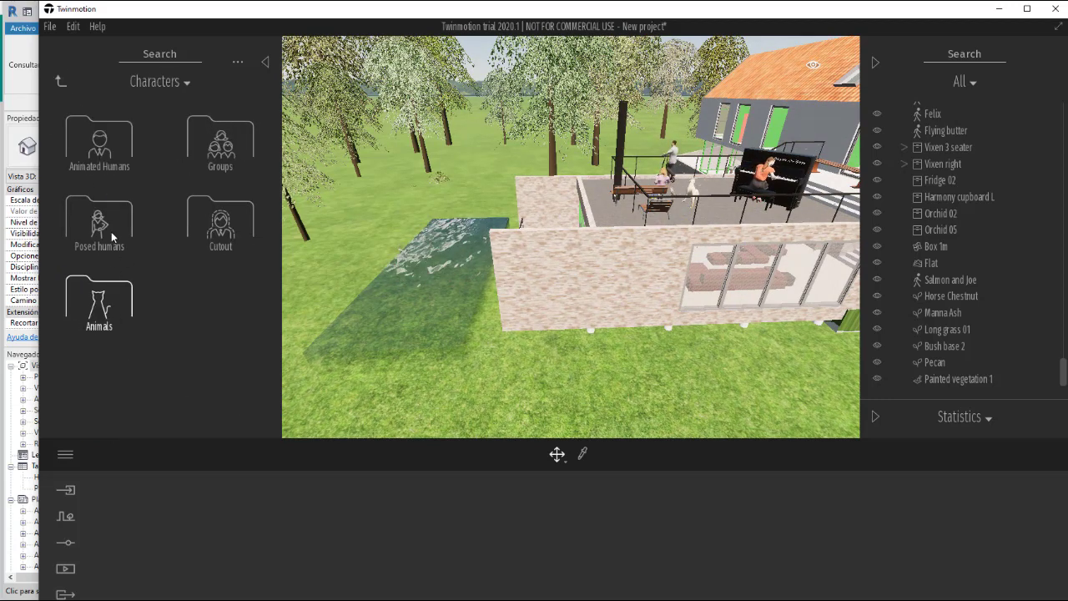
left_click(106, 308)
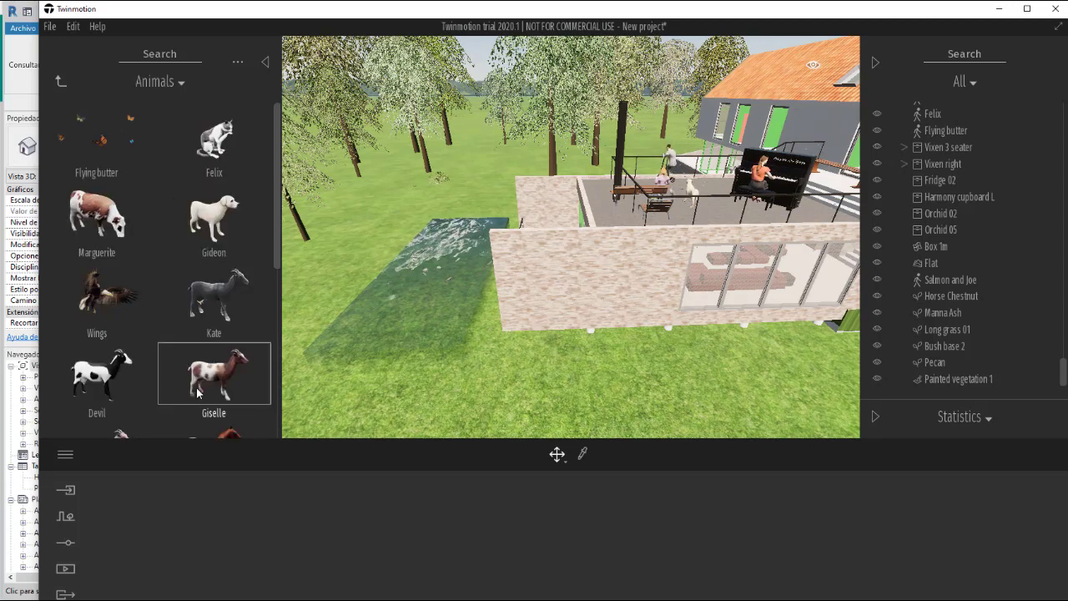
scroll(200, 374, "down", 5)
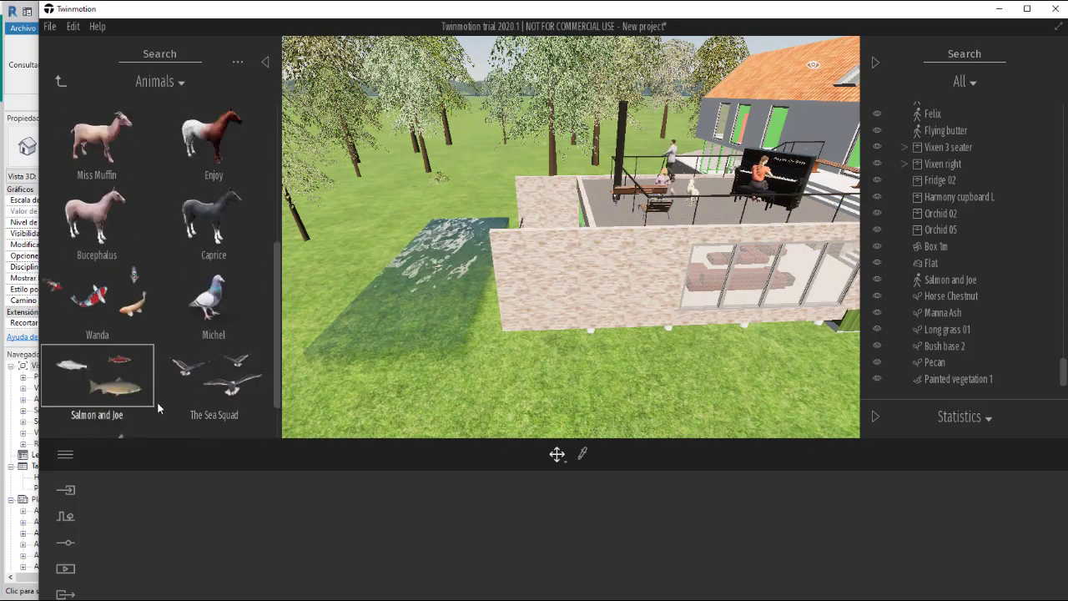
scroll(217, 393, "down", 1)
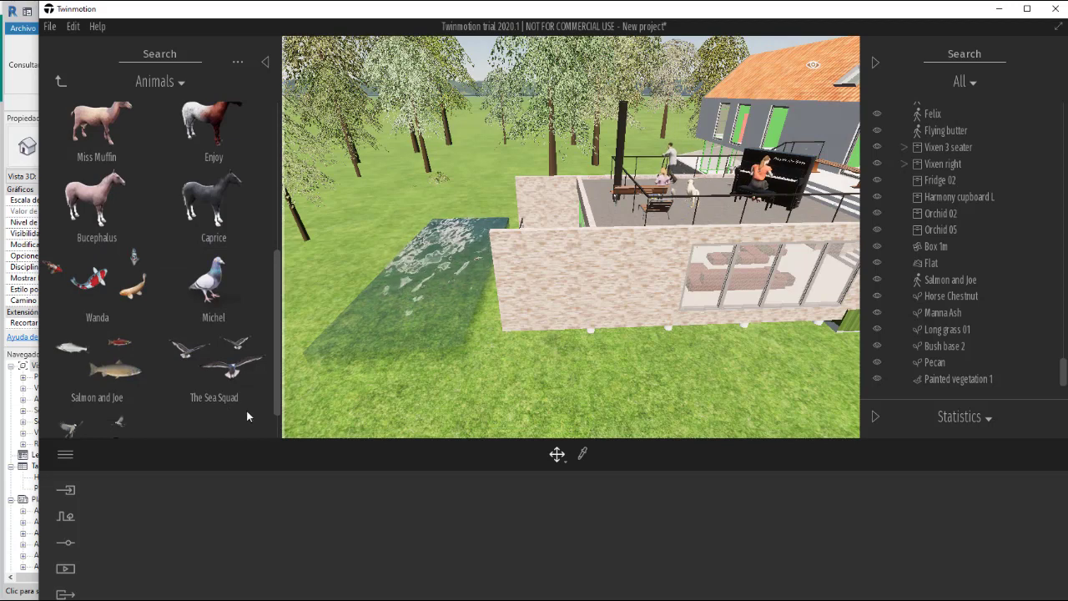
left_click_drag(221, 369, 420, 242)
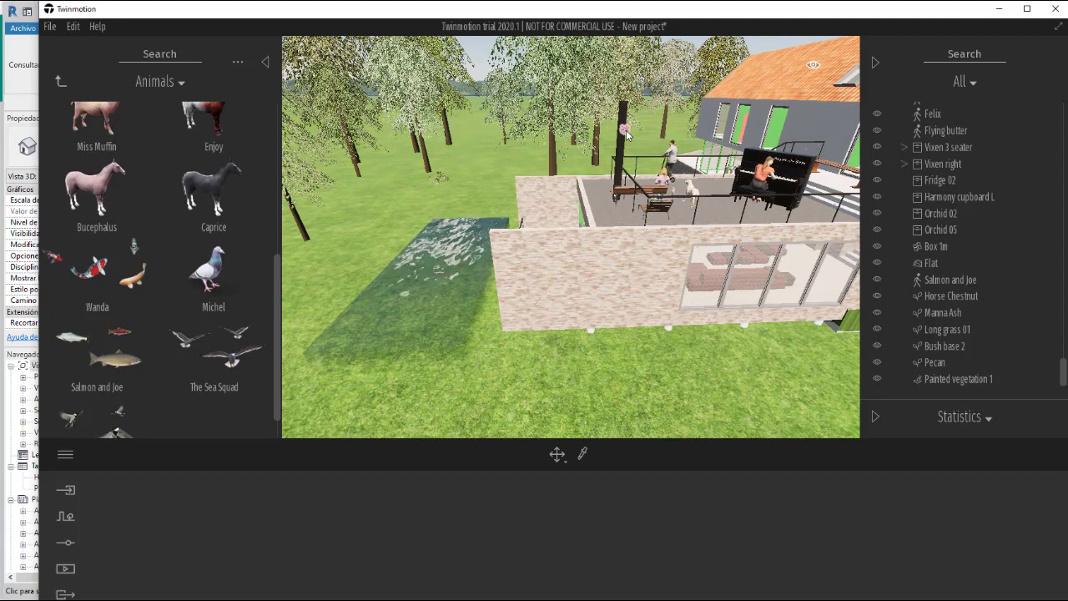
left_click_drag(626, 134, 626, 133)
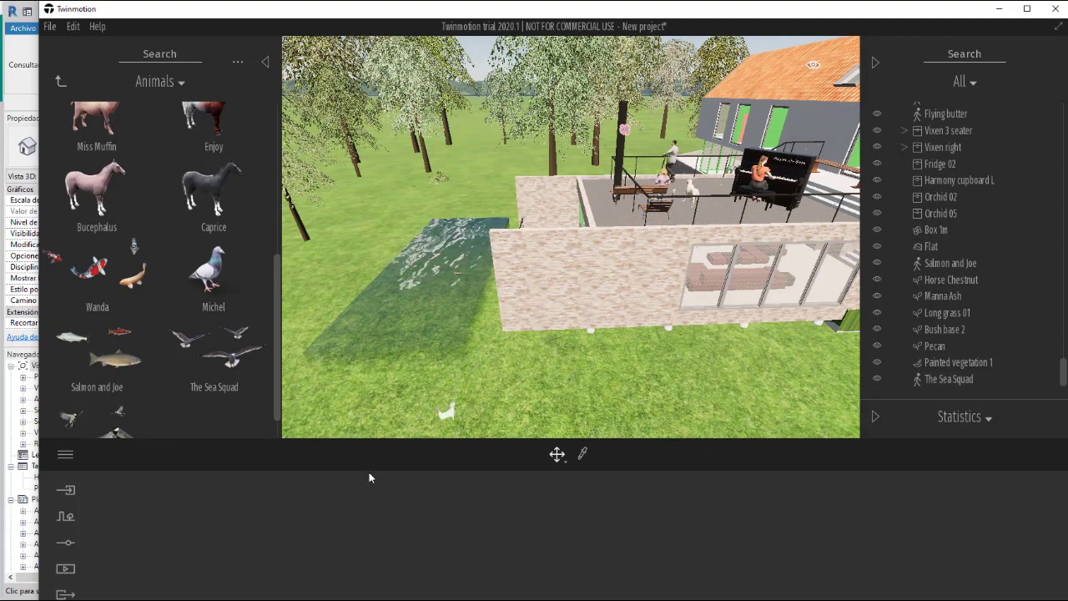
middle_click_drag(443, 355, 434, 254, "shift")
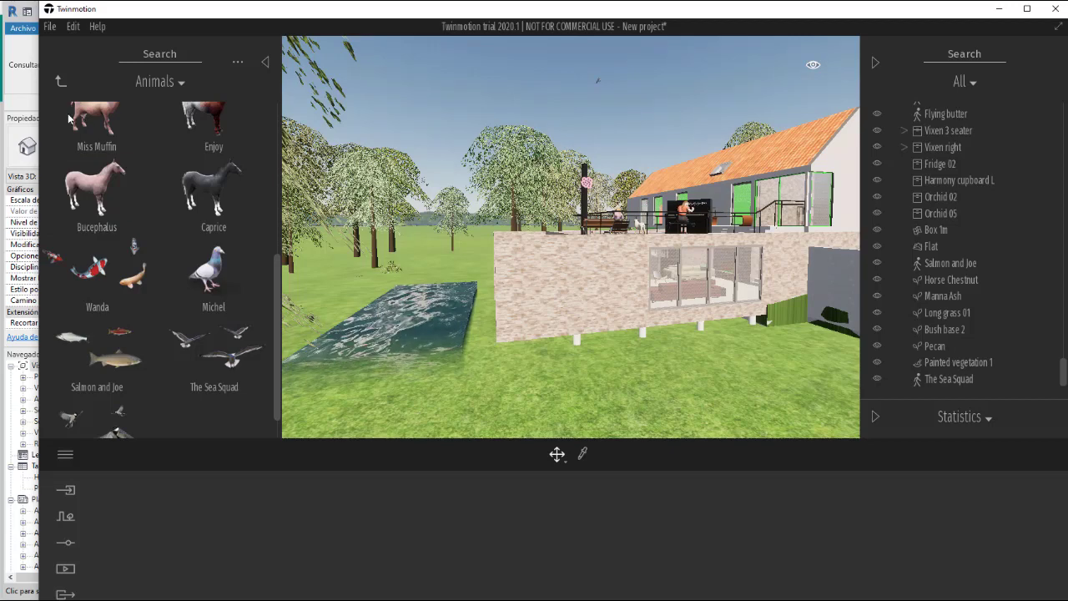
Step: Open the Urban map in the Context tools and examine it from central Paris out to the whole of France
left_click(60, 81)
left_click(60, 81)
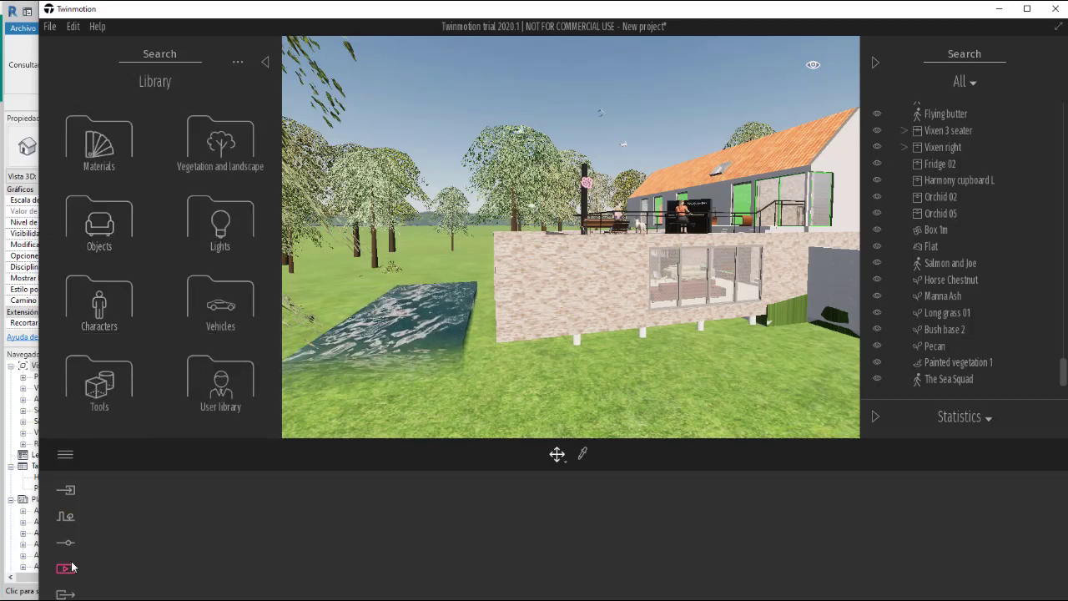
left_click(64, 516)
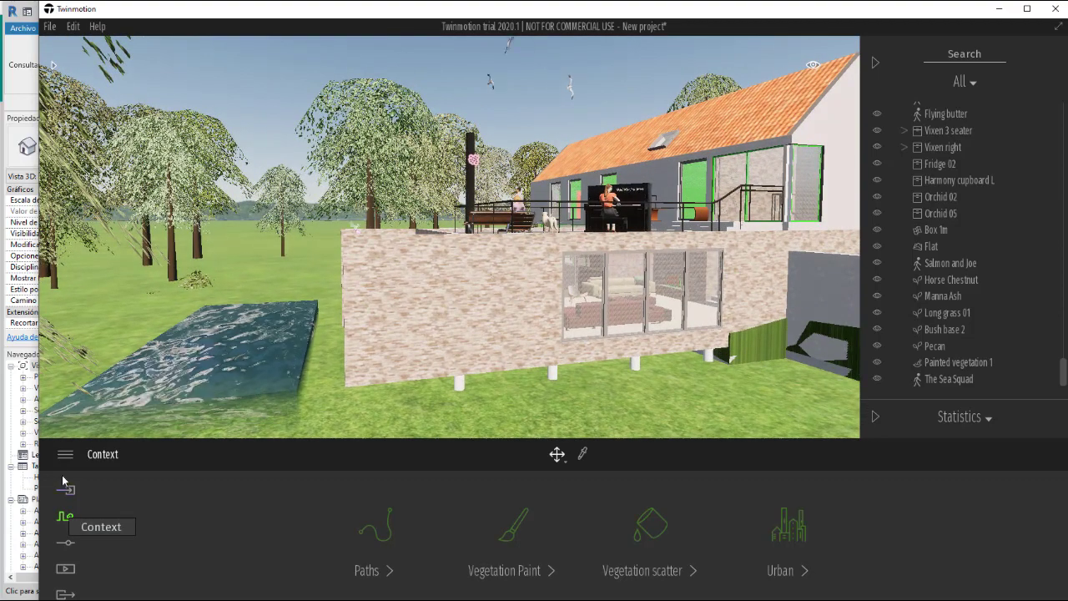
left_click(63, 489)
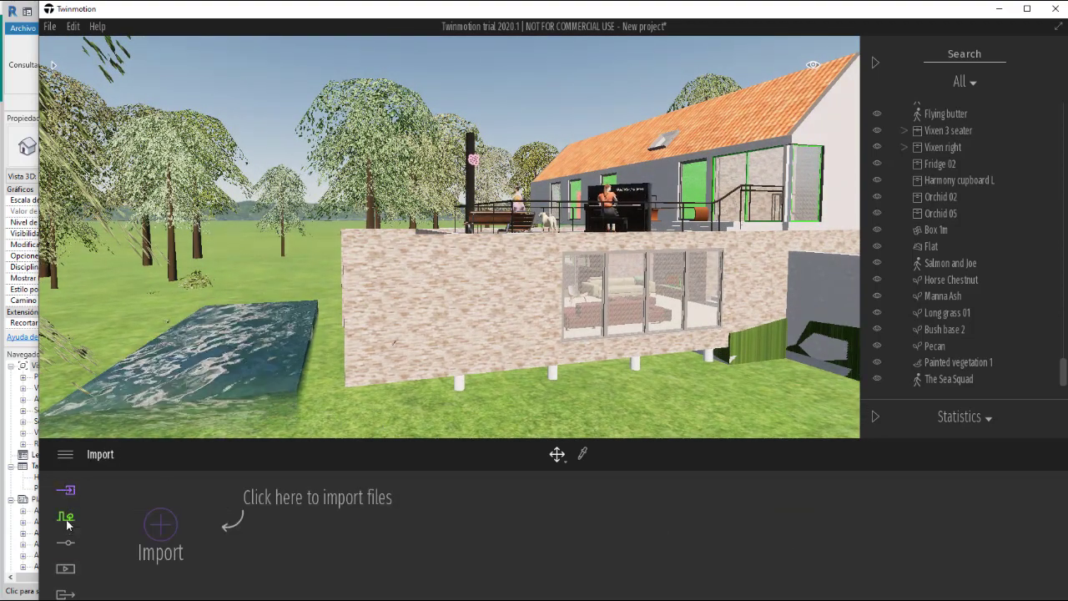
left_click(66, 519)
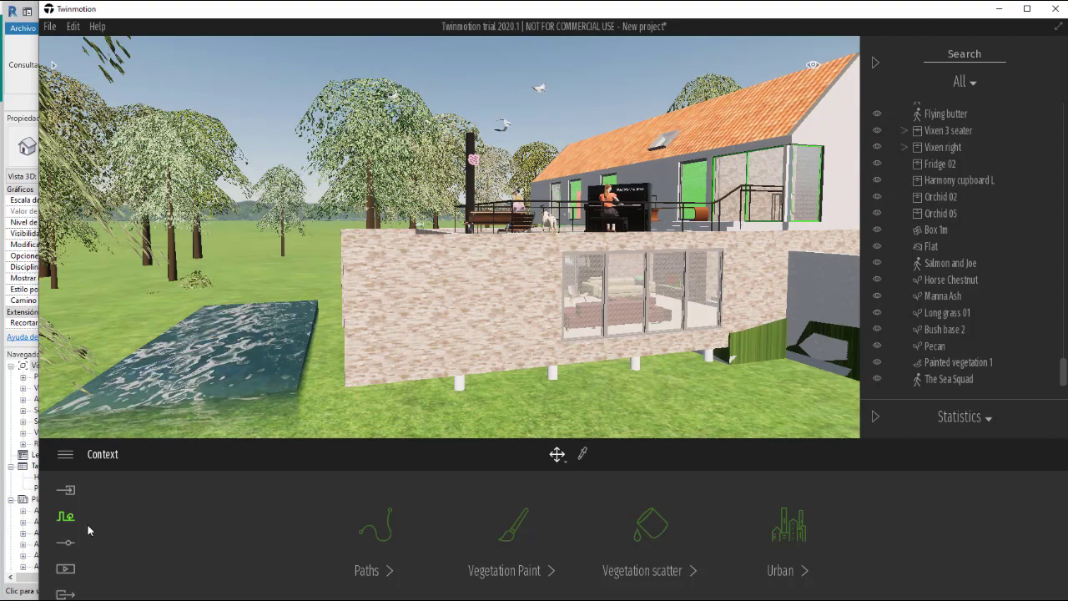
left_click(800, 559)
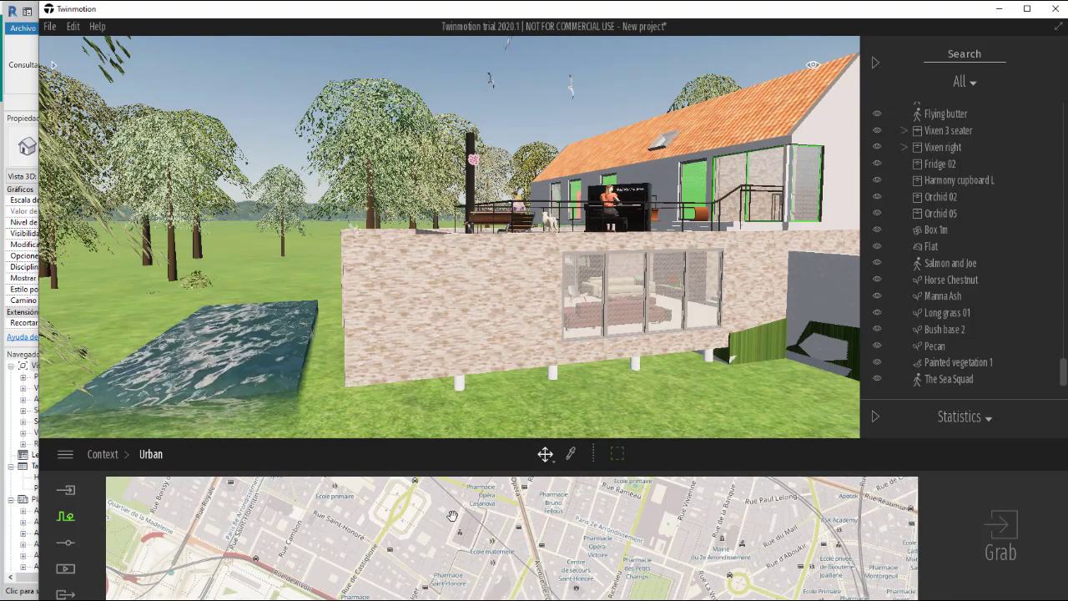
scroll(451, 516, "down", 6)
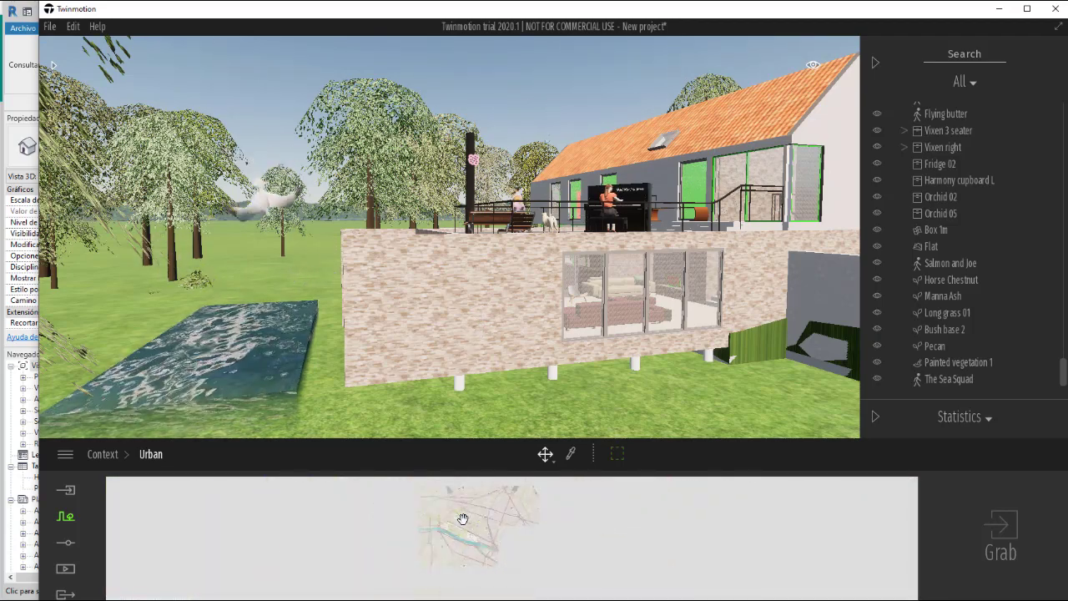
scroll(462, 520, "down", 2)
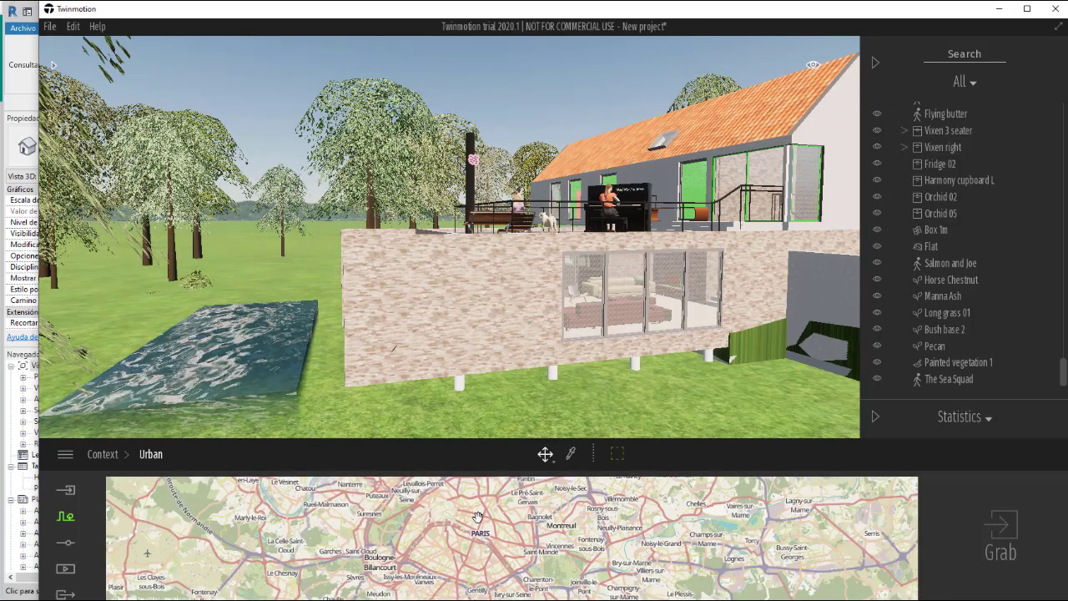
scroll(477, 517, "down", 5)
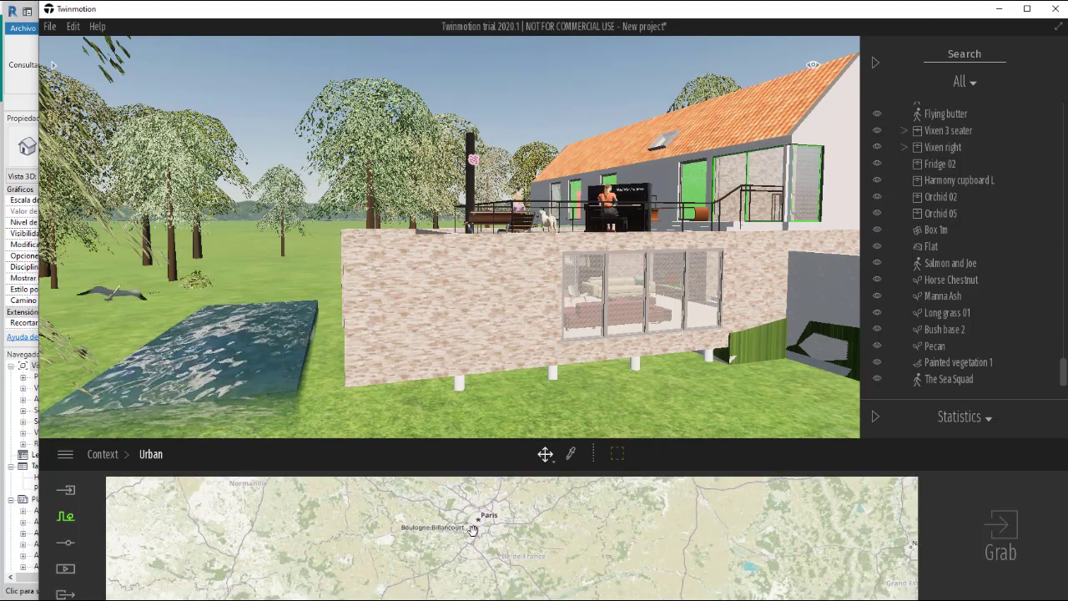
scroll(473, 529, "down", 2)
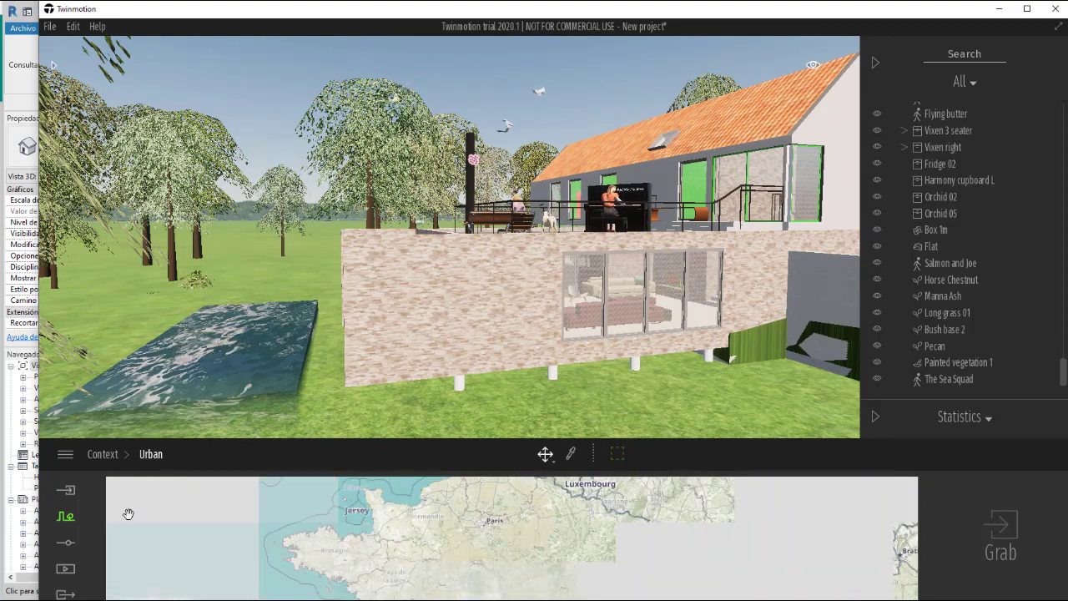
Step: Open the Location settings and move the world map marker from Europe to western Colombia
left_click(70, 548)
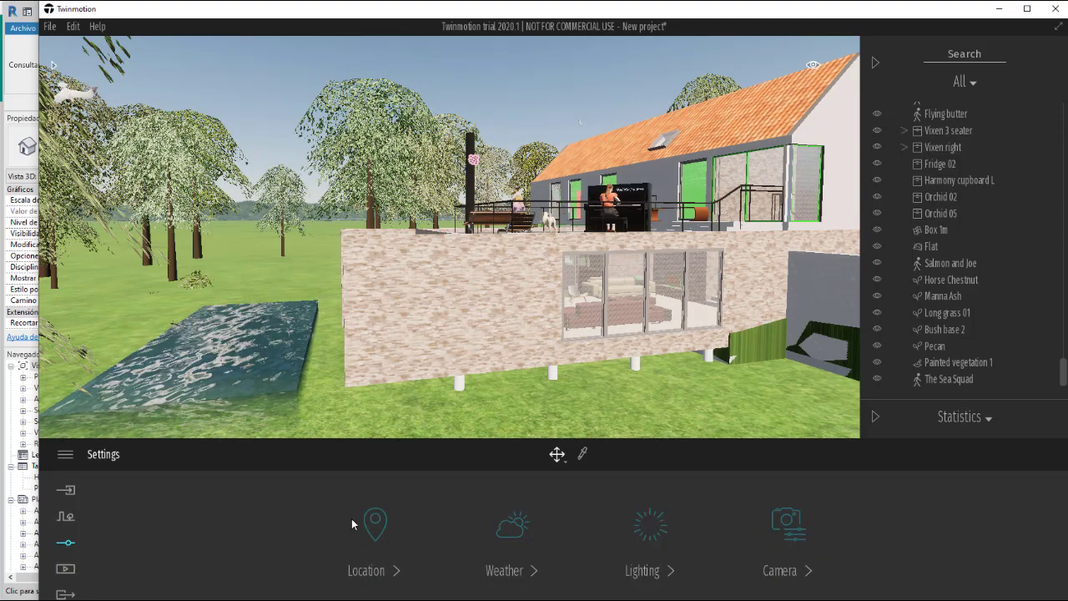
left_click(377, 534)
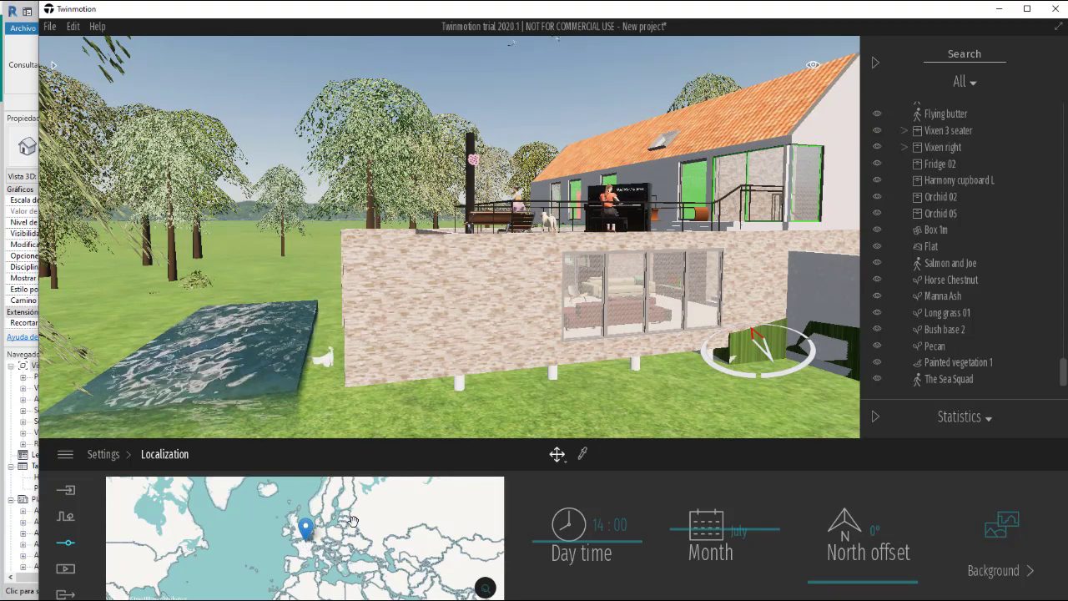
scroll(354, 522, "down", 3)
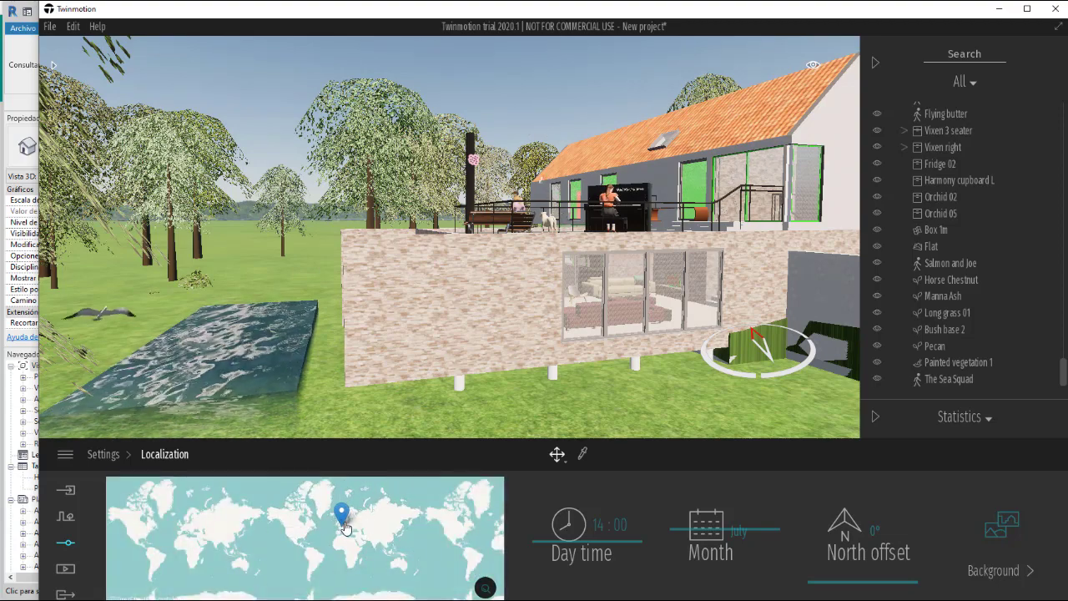
left_click_drag(346, 528, 306, 553)
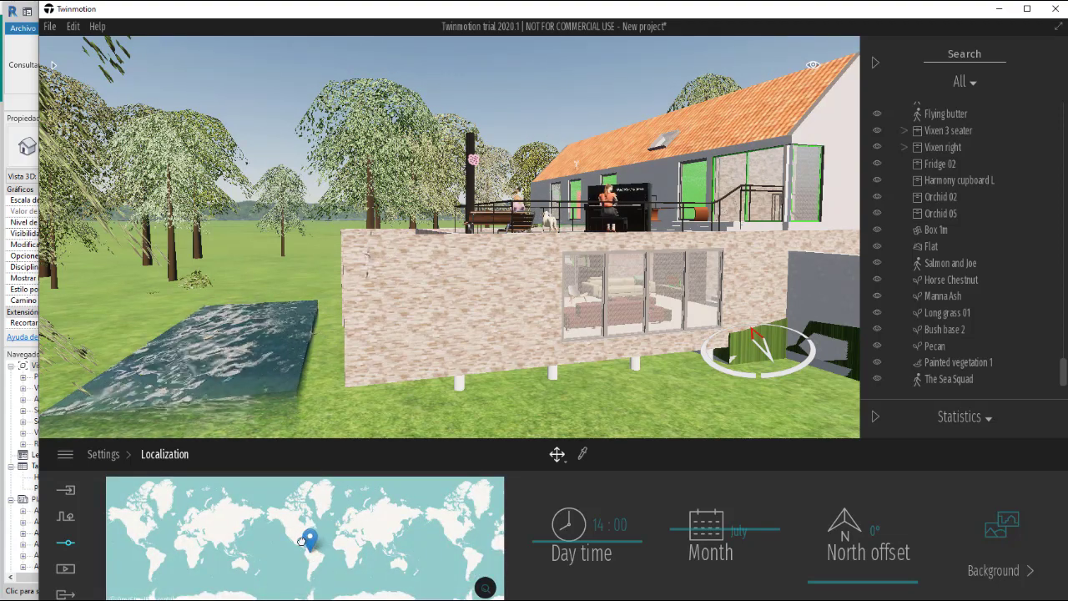
scroll(304, 555, "up", 6)
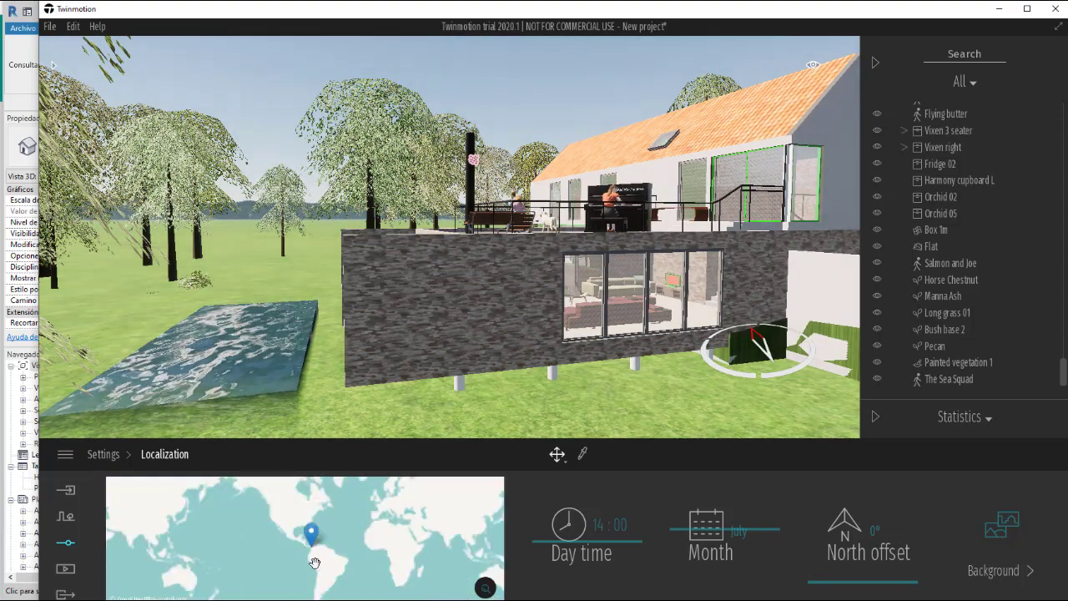
scroll(359, 519, "down", 5)
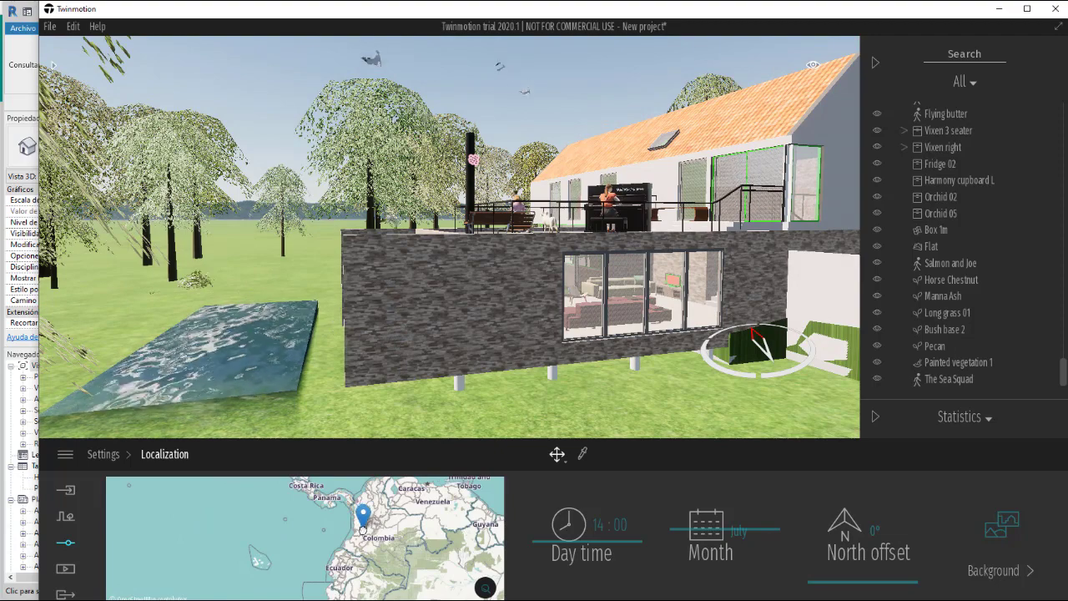
Step: Refine the location marker's position to Santiago de Cali and set the day time to 18:15
left_click_drag(362, 529, 360, 534)
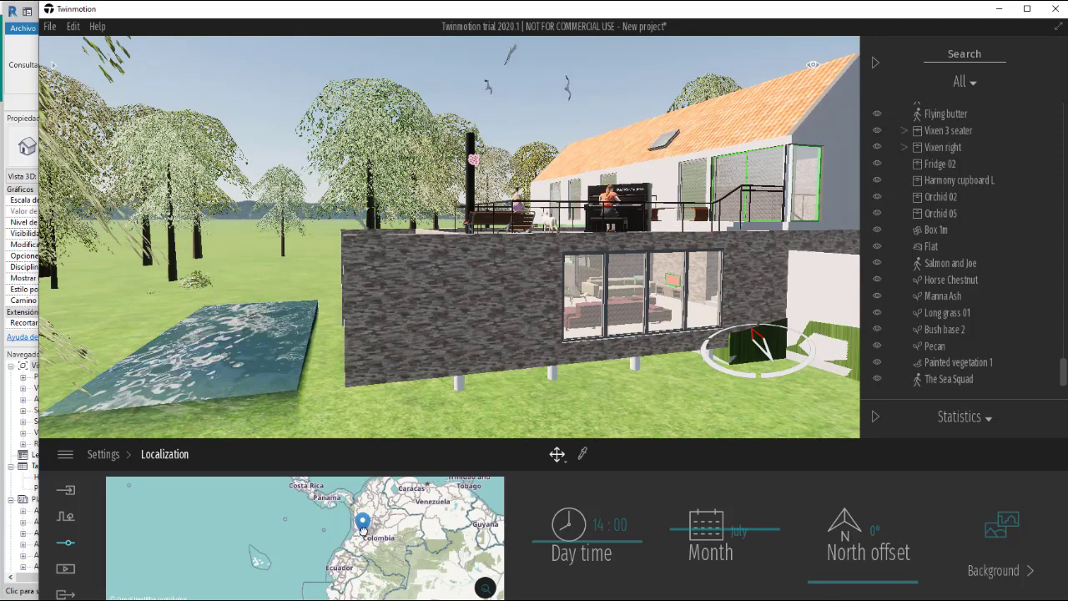
scroll(361, 539, "up", 5)
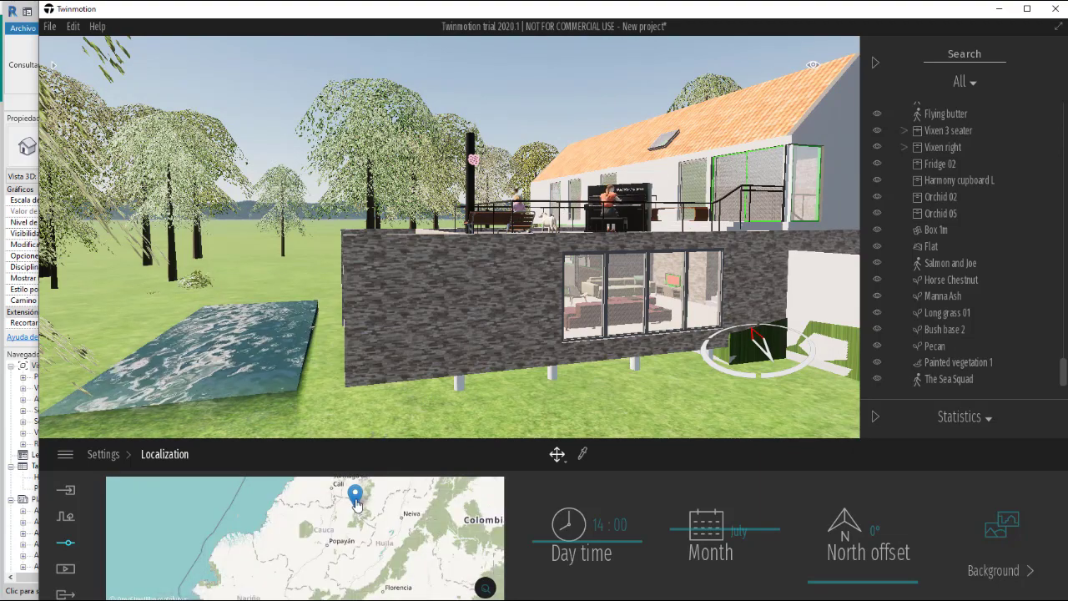
left_click(334, 479)
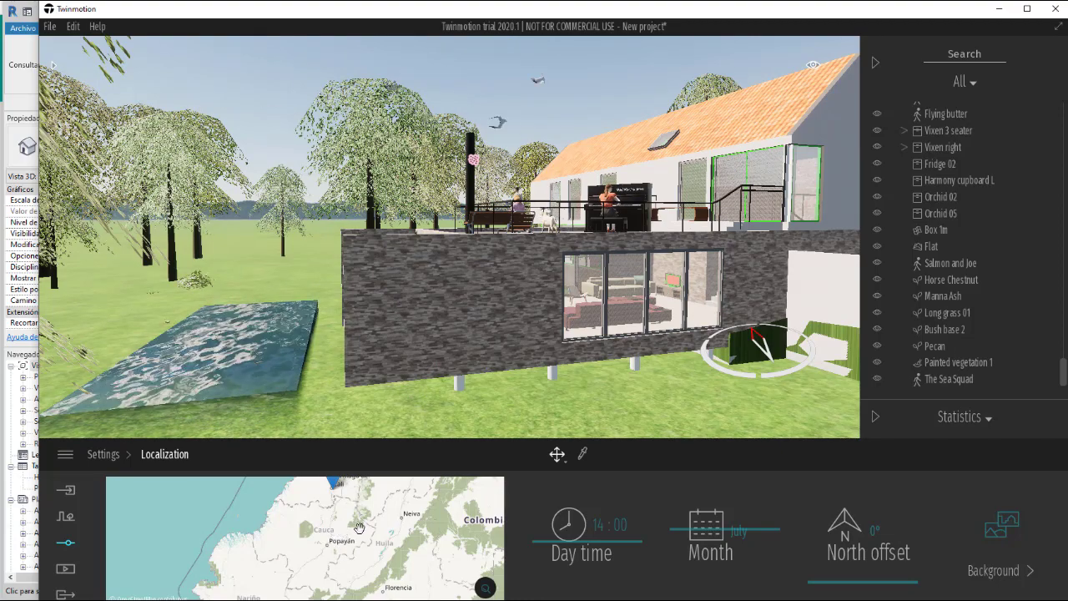
scroll(398, 544, "down", 1)
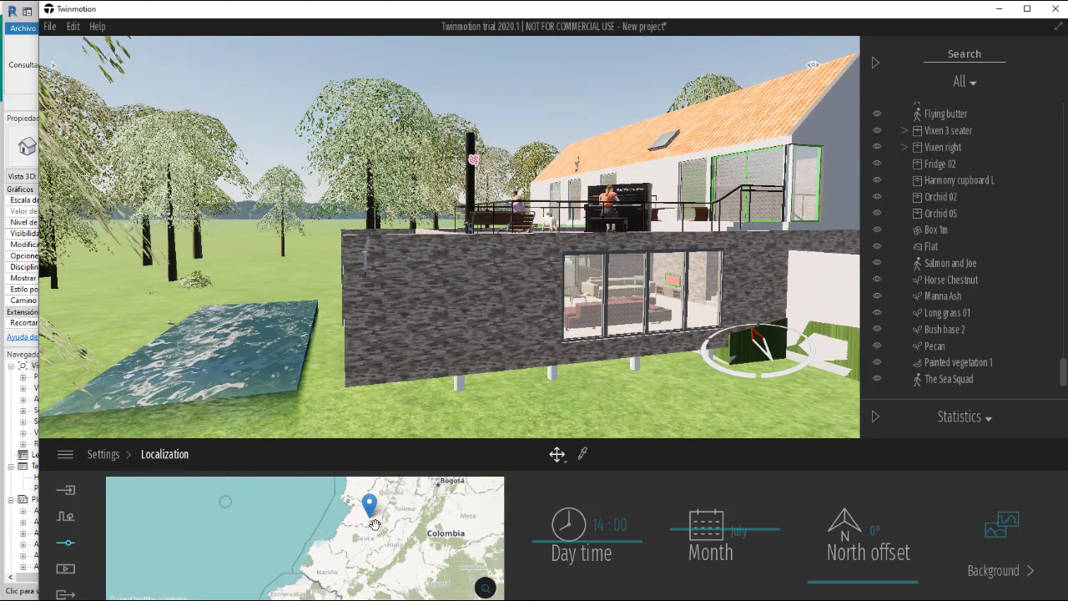
scroll(371, 519, "up", 1)
scroll(372, 495, "up", 2)
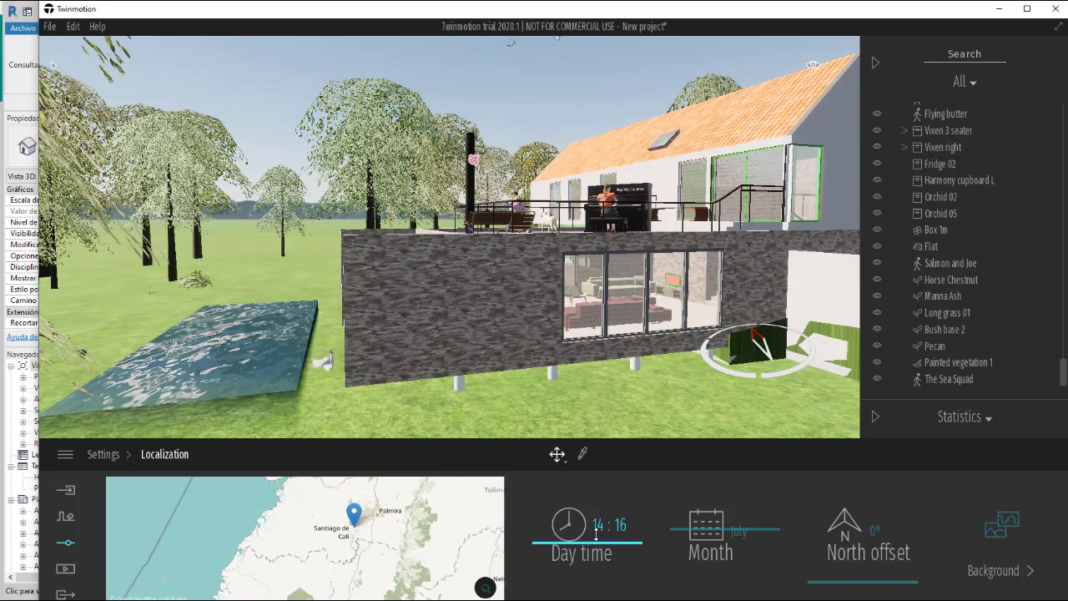
left_click_drag(596, 535, 582, 561)
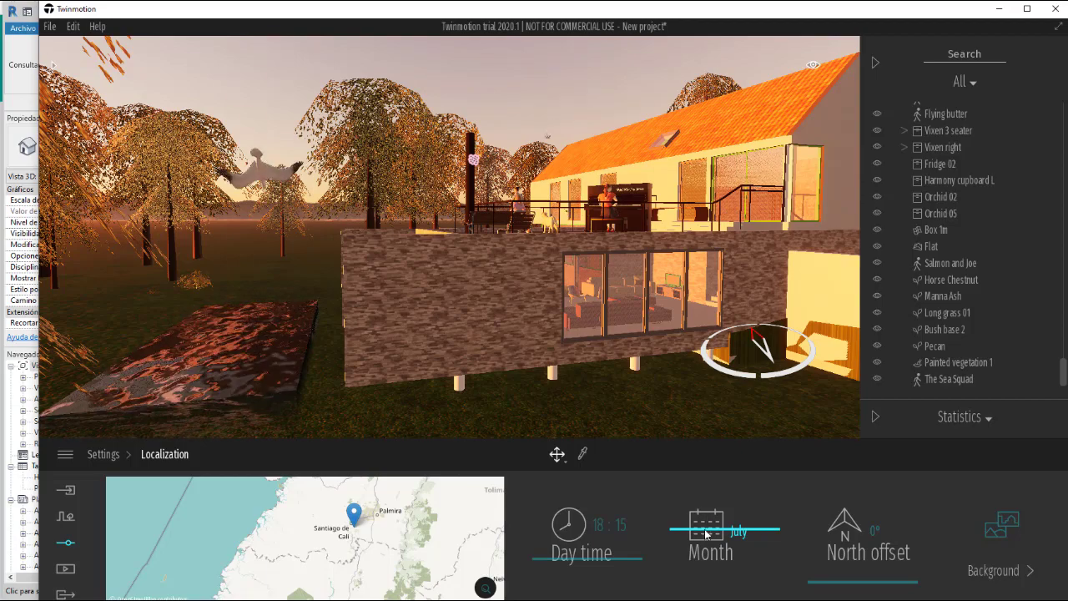
Step: Keep the month at July and set the north offset to 256° in the Localization settings
mouse_move(705, 532)
left_mouse_down()
mouse_move(702, 512)
mouse_move(697, 552)
mouse_move(697, 519)
left_mouse_up()
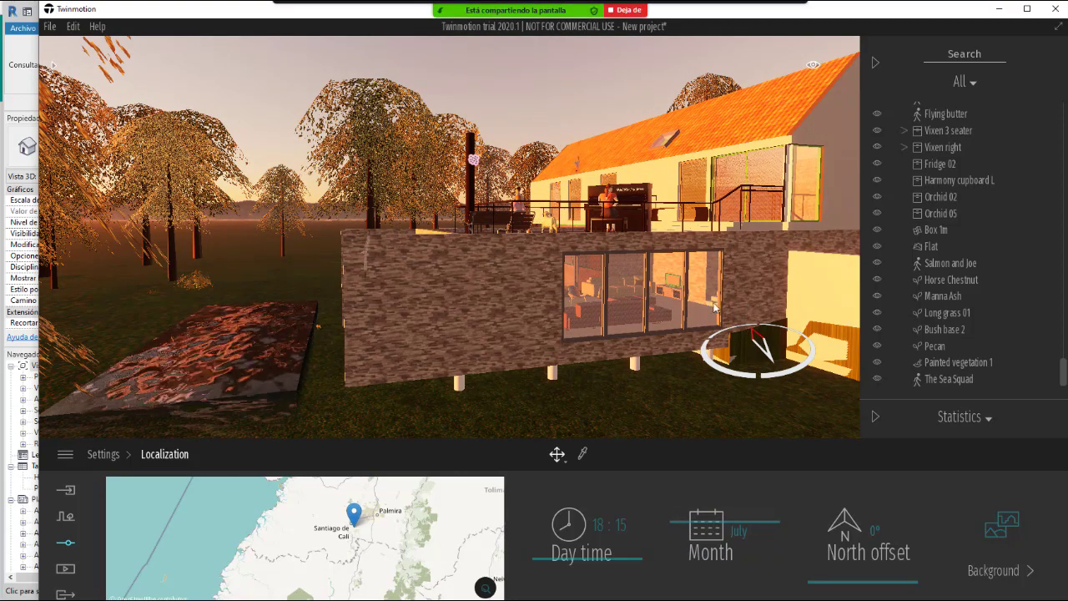
middle_click_drag(713, 308, 714, 367, "shift")
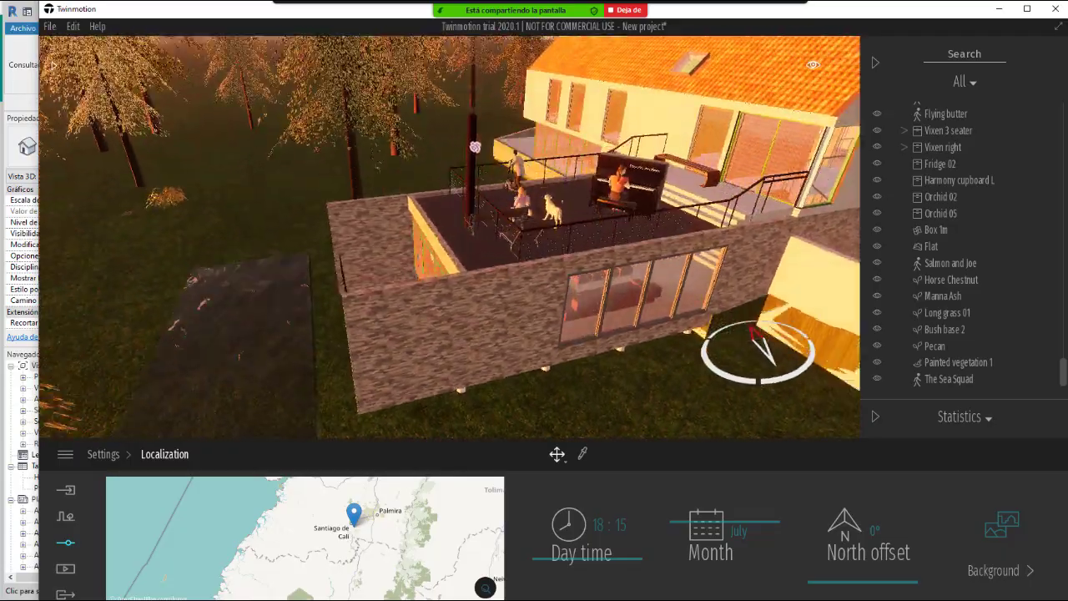
left_click_drag(693, 350, 695, 274)
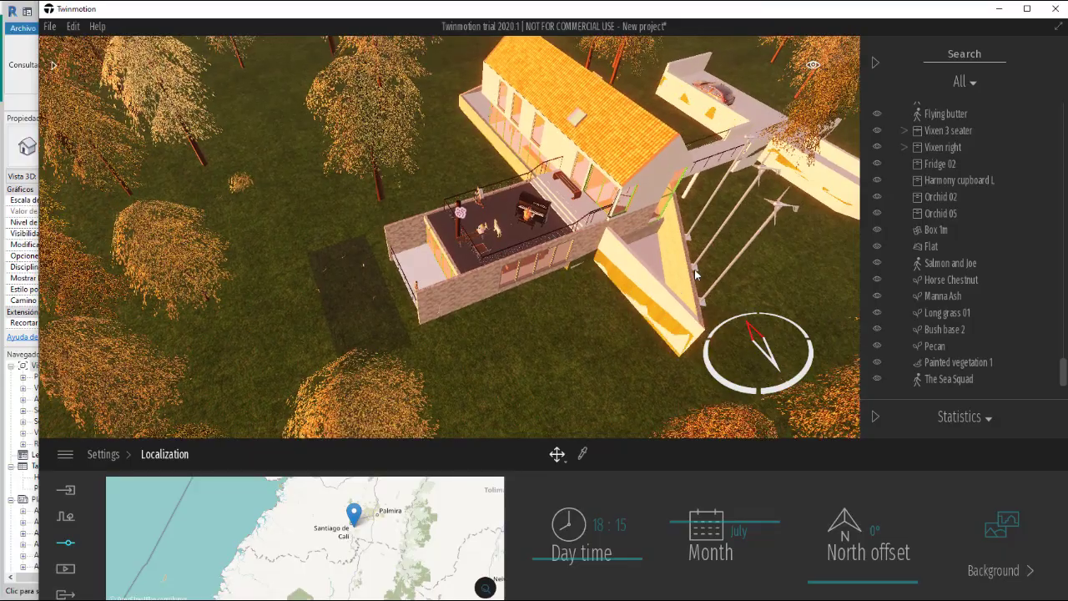
scroll(695, 273, "down", 5)
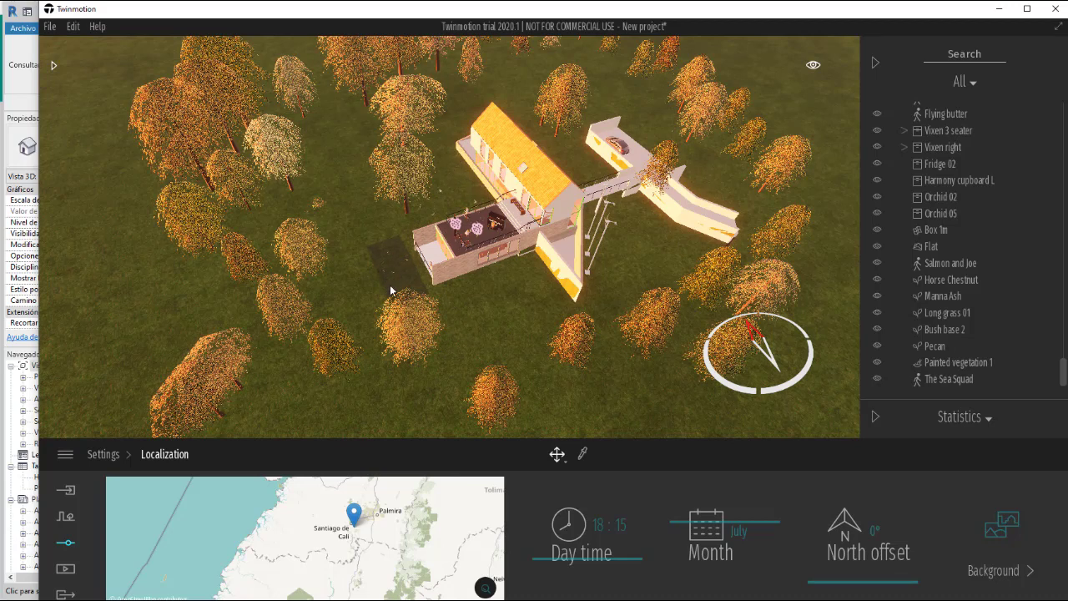
left_click(854, 582)
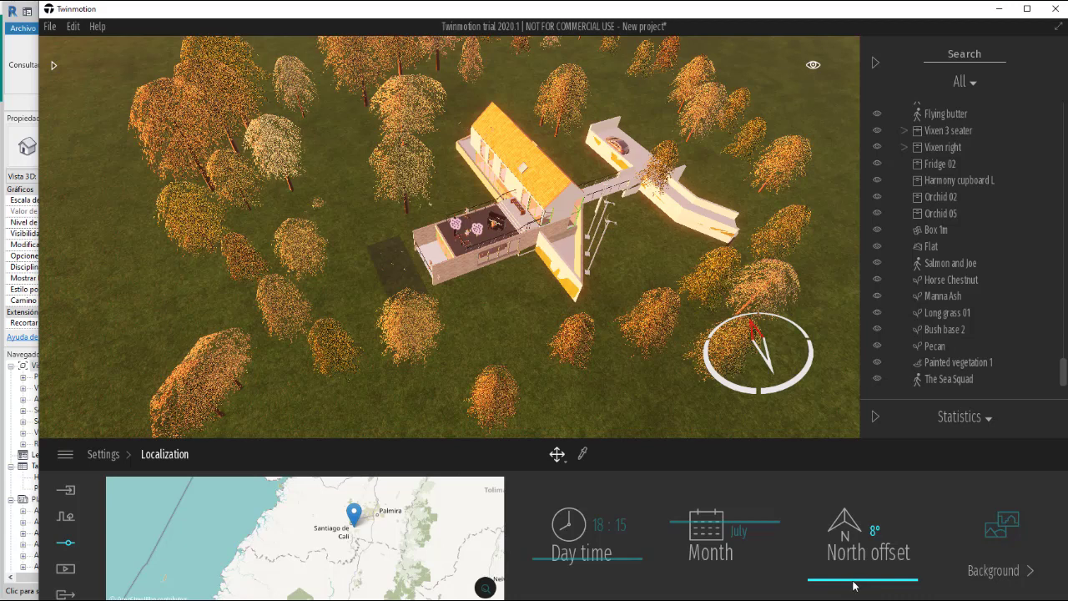
left_click_drag(850, 590, 833, 513)
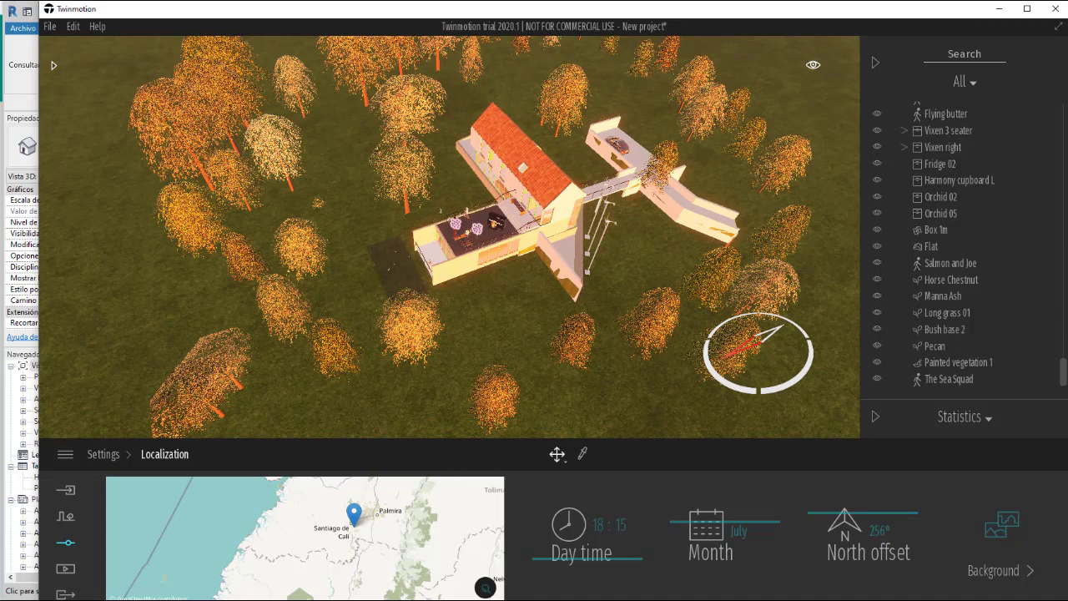
middle_click_drag(517, 233, 543, 216, "shift")
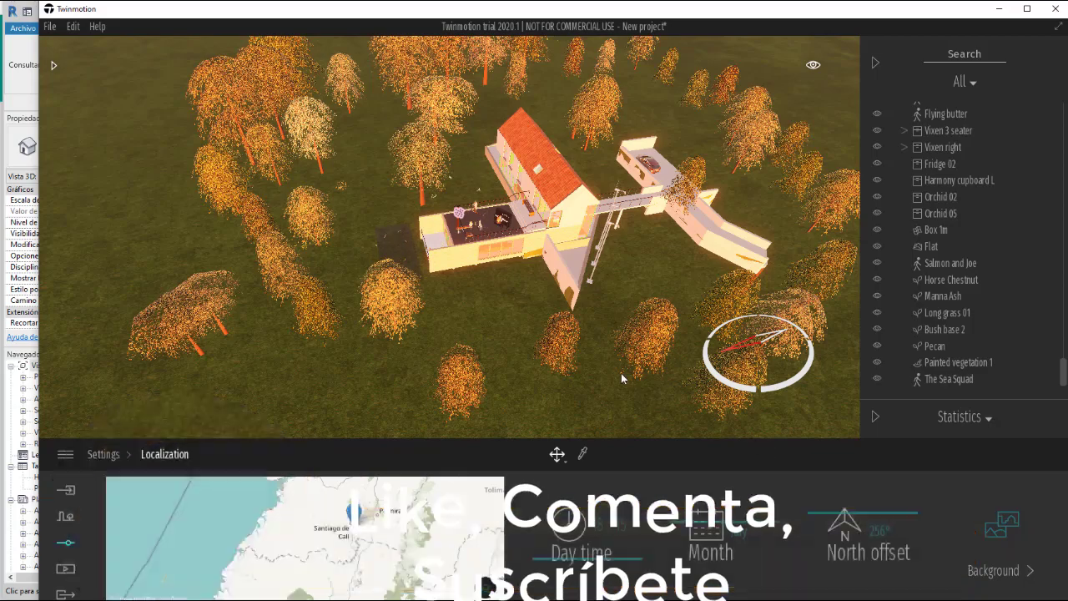
middle_click_drag(538, 267, 520, 223, "shift")
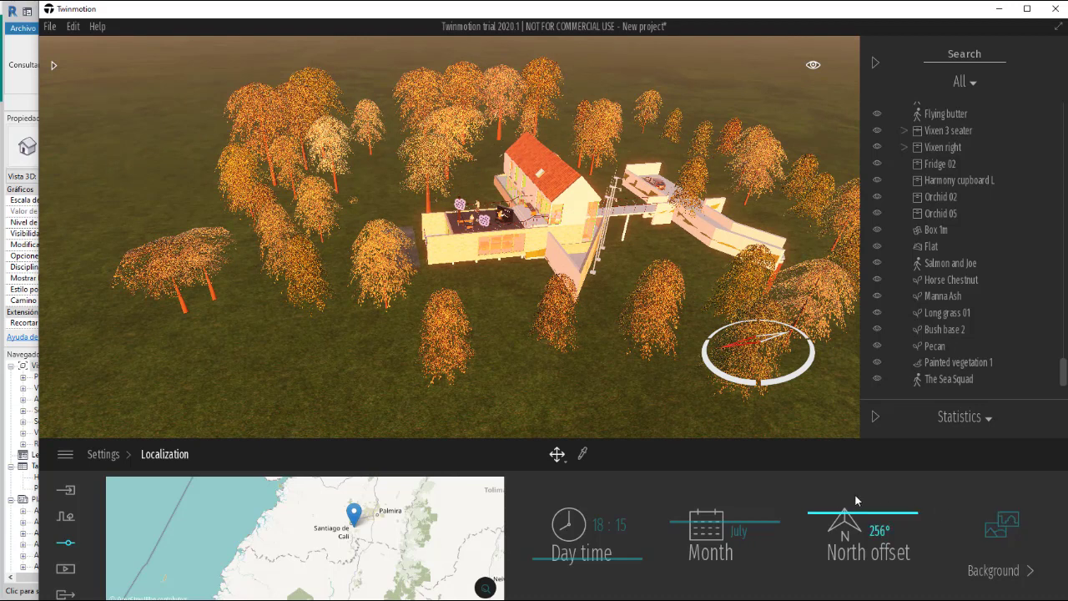
Step: Set the Localization background picture to Town
left_click(1010, 529)
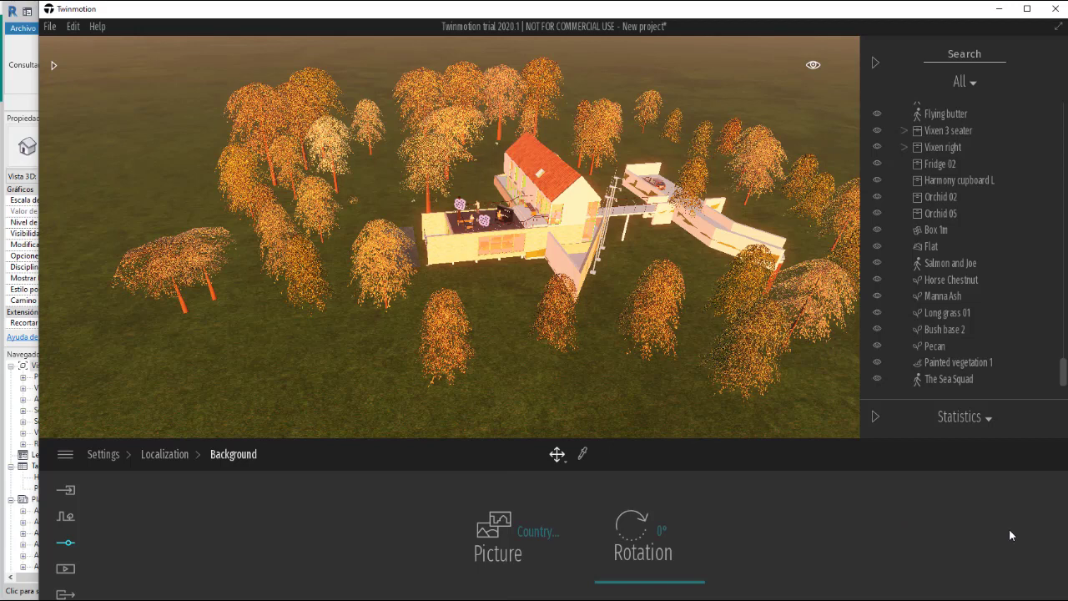
left_click(497, 540)
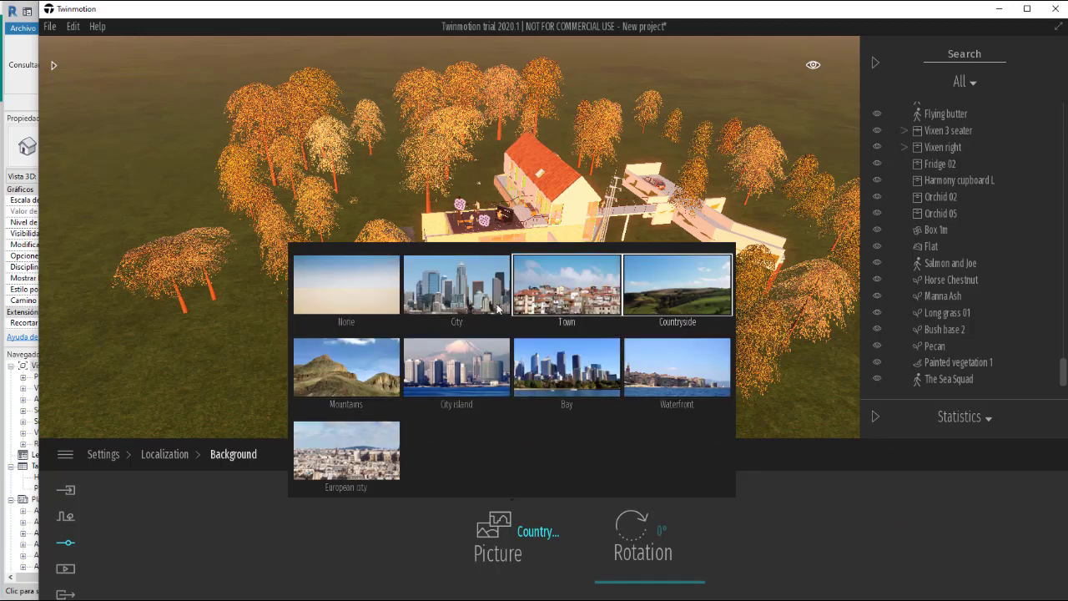
left_click(557, 298)
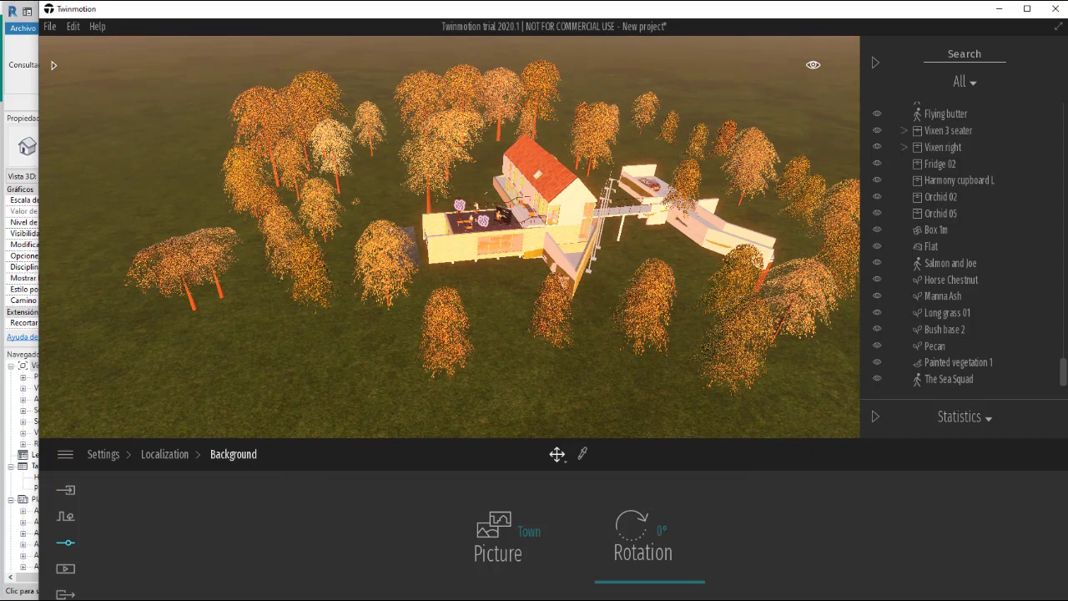
right_click_drag(543, 336, 543, 255)
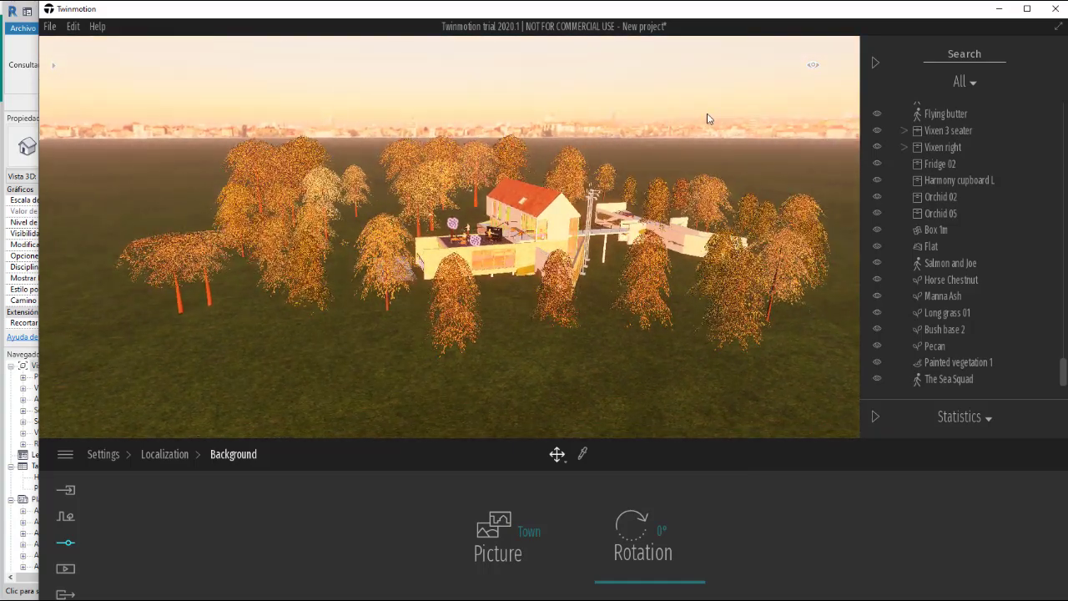
Step: Examine the house against the new background, going around the roof terrace and into the ground-floor living room
right_click_drag(616, 162, 595, 187)
scroll(555, 296, "up", 5)
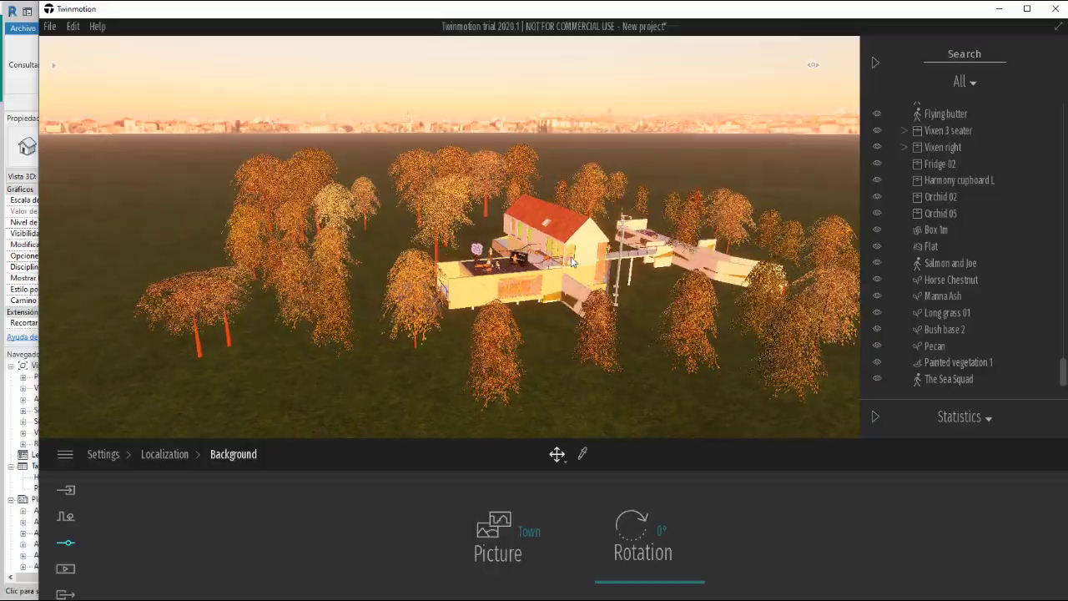
scroll(593, 276, "up", 6)
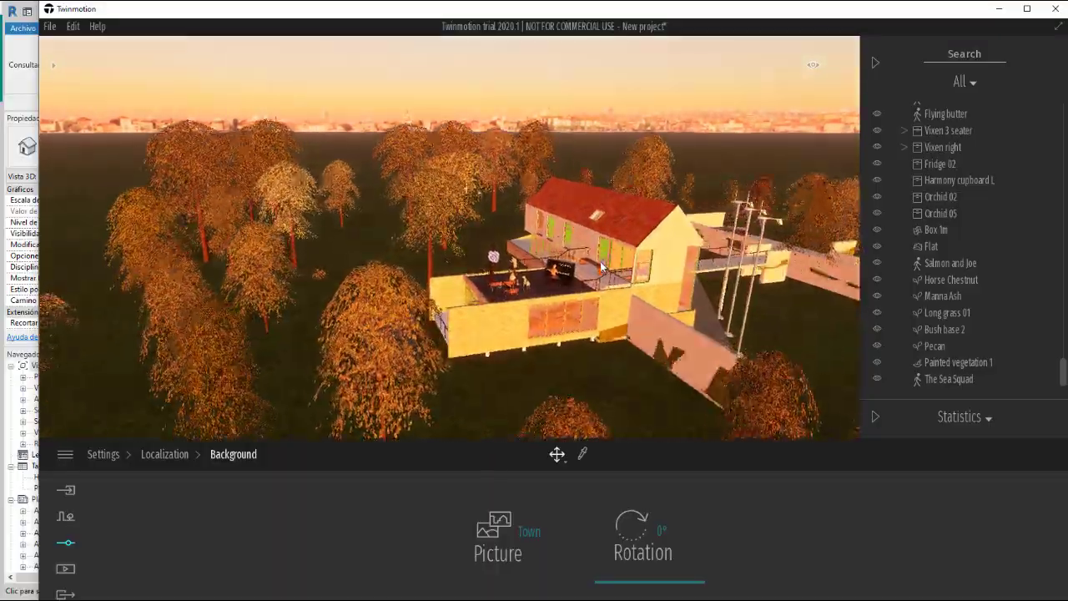
key("w")
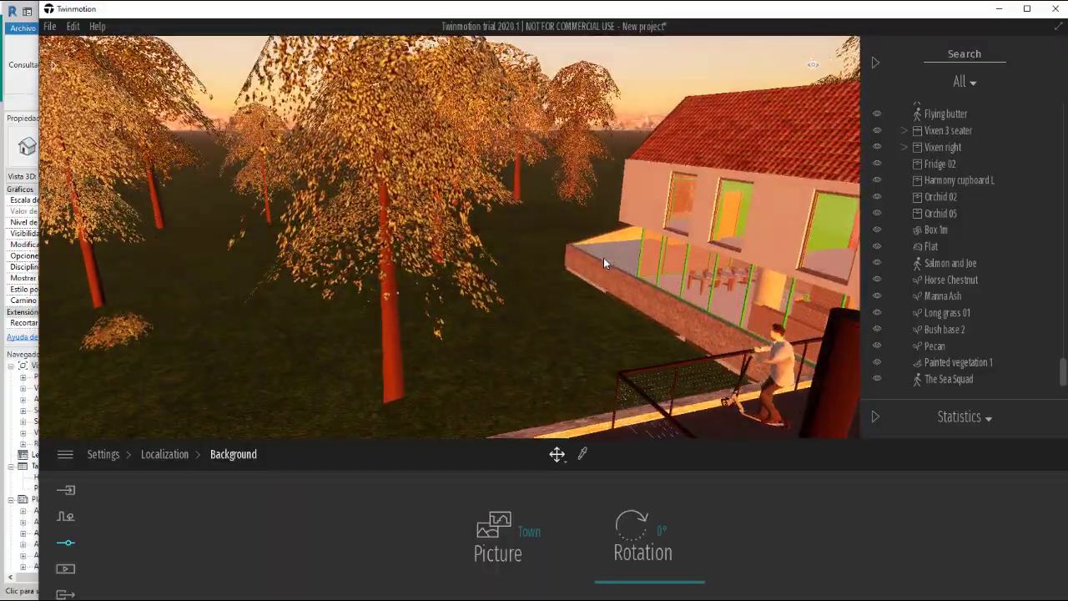
mouse_move(603, 258)
right_mouse_down()
mouse_move(518, 258)
mouse_move(584, 284)
mouse_move(542, 255)
mouse_move(595, 259)
mouse_move(447, 259)
mouse_move(535, 259)
mouse_move(559, 275)
mouse_move(626, 271)
mouse_move(597, 267)
right_mouse_up()
key("d")
key("w")
middle_click_drag(791, 127, 815, 239)
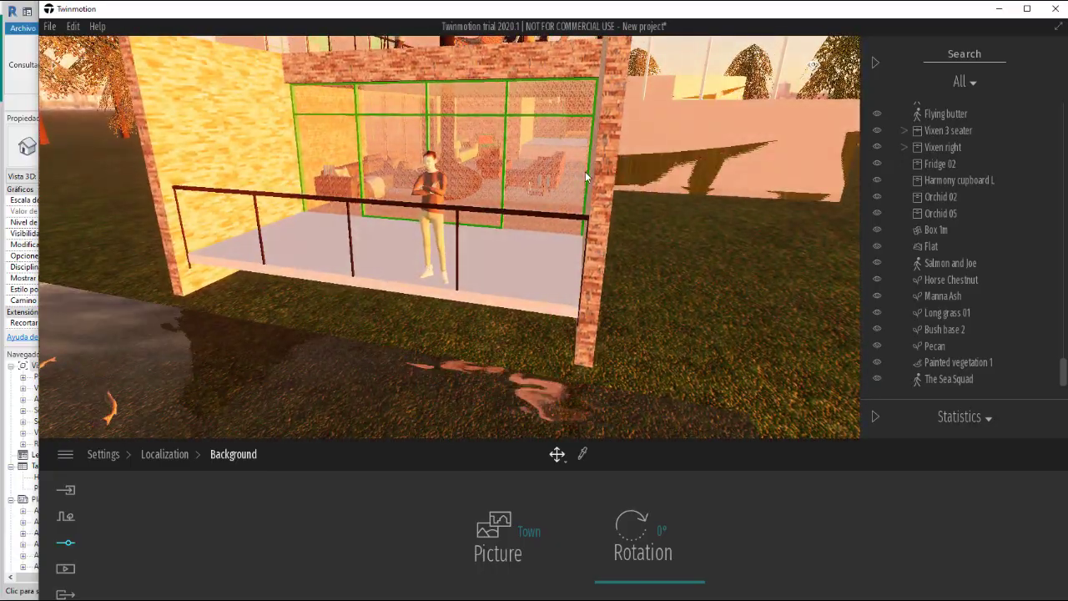
middle_click_drag(575, 143, 613, 405)
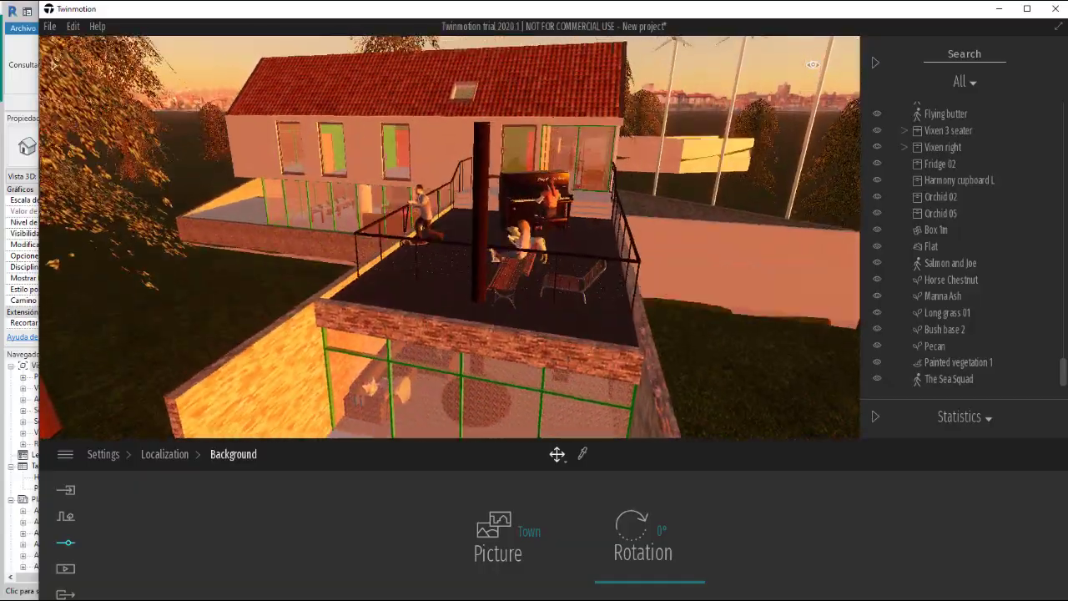
middle_click_drag(575, 144, 648, 222, "shift")
scroll(572, 308, "up", 4)
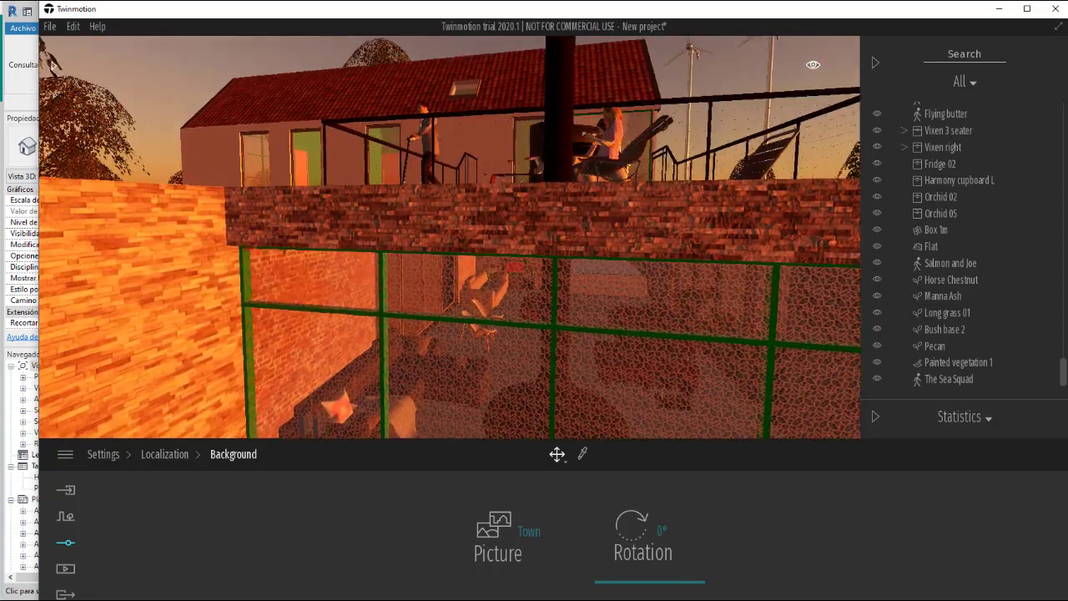
middle_click_drag(572, 308, 572, 229)
scroll(570, 299, "up", 10)
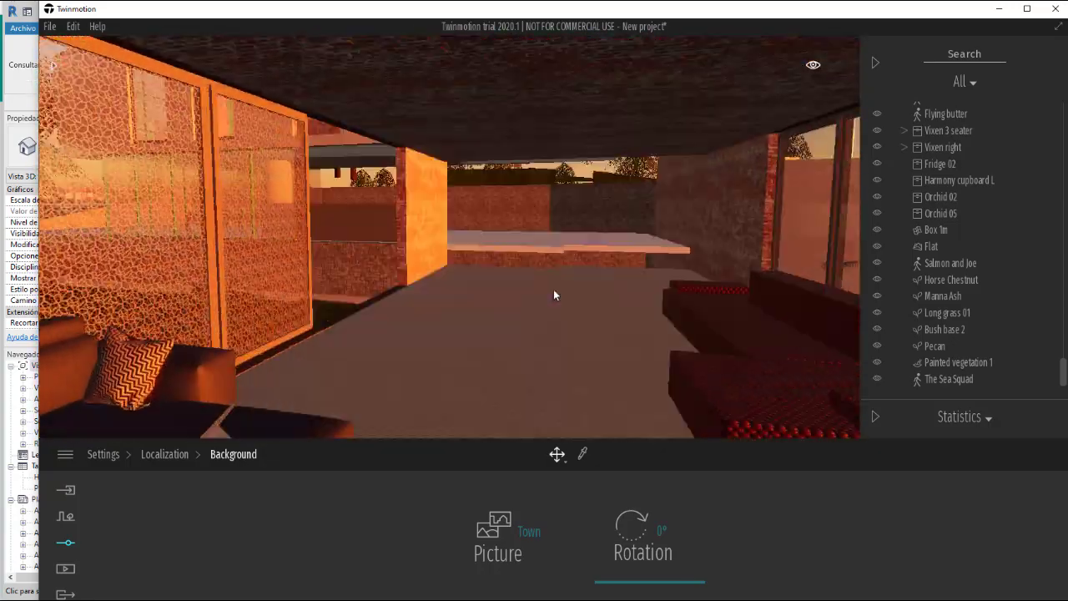
scroll(554, 289, "down", 5)
middle_click_drag(571, 286, 501, 287, "shift")
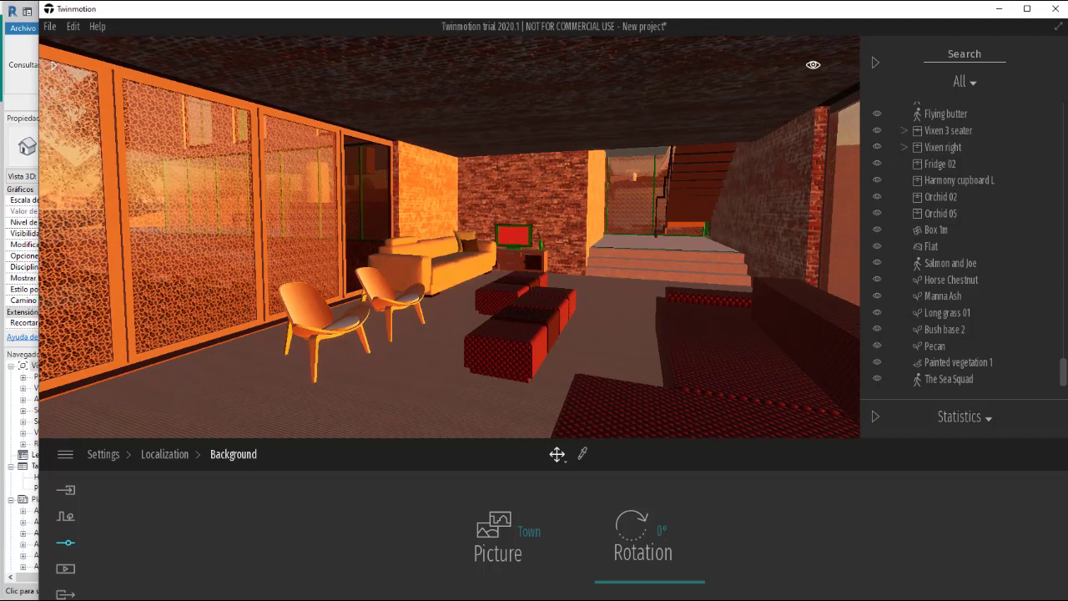
Step: Return to the Localization settings and set the day time to 19:10
left_click(66, 544)
left_click(390, 537)
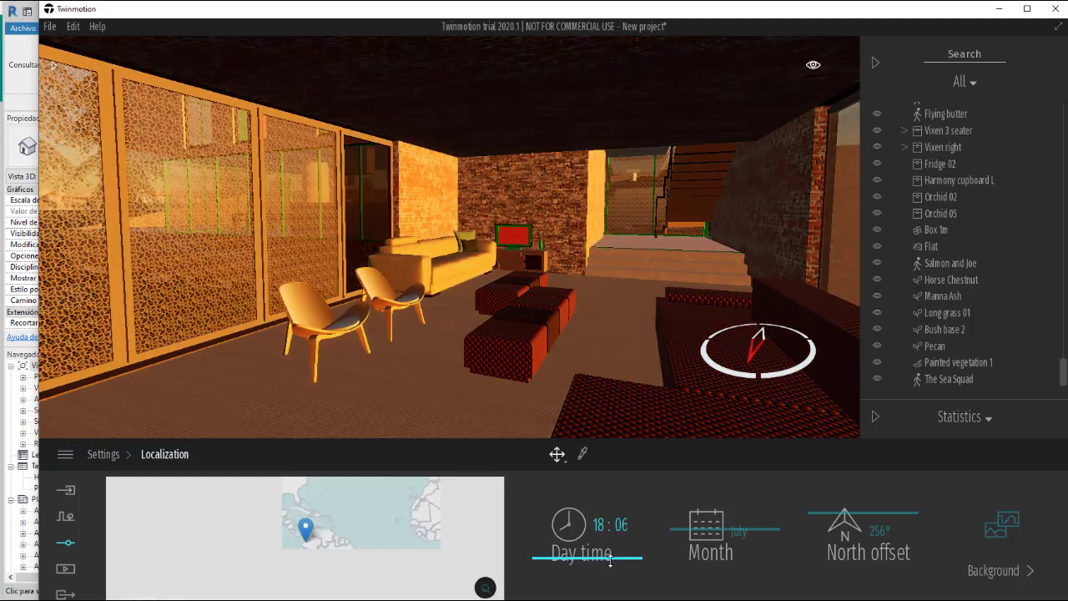
left_click_drag(611, 562, 616, 561)
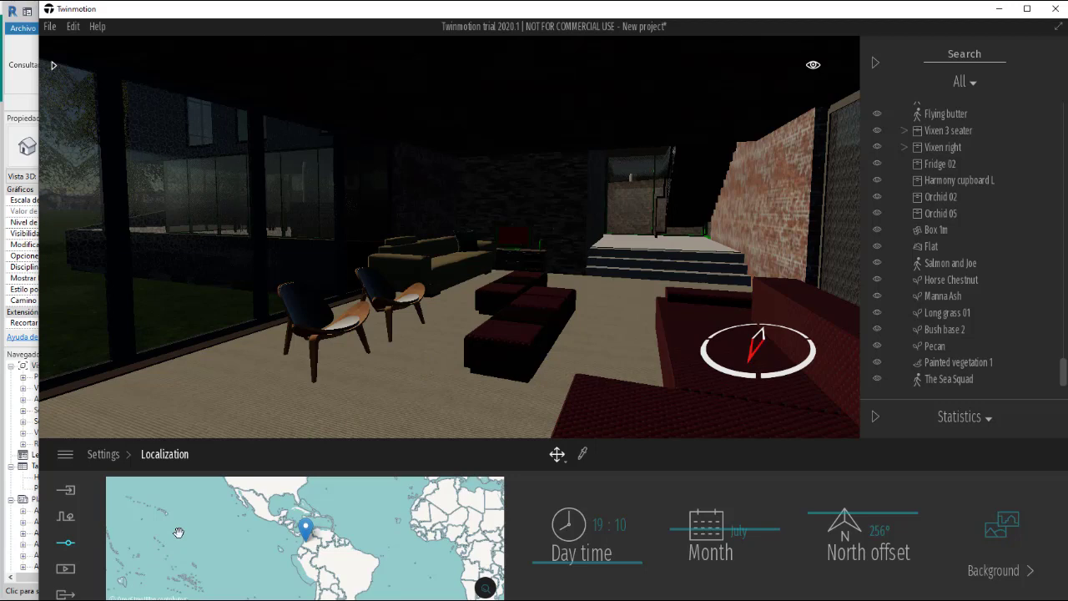
Step: Place an IES 01 light from the library's Lights category in the living room, above the television at the stone wall
left_click(52, 67)
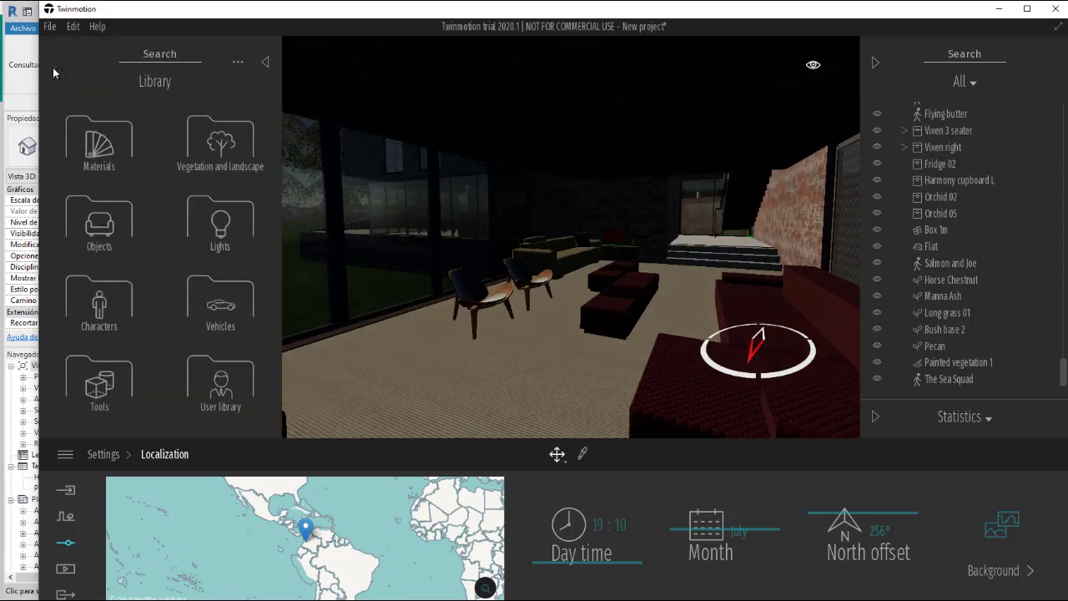
left_click(219, 229)
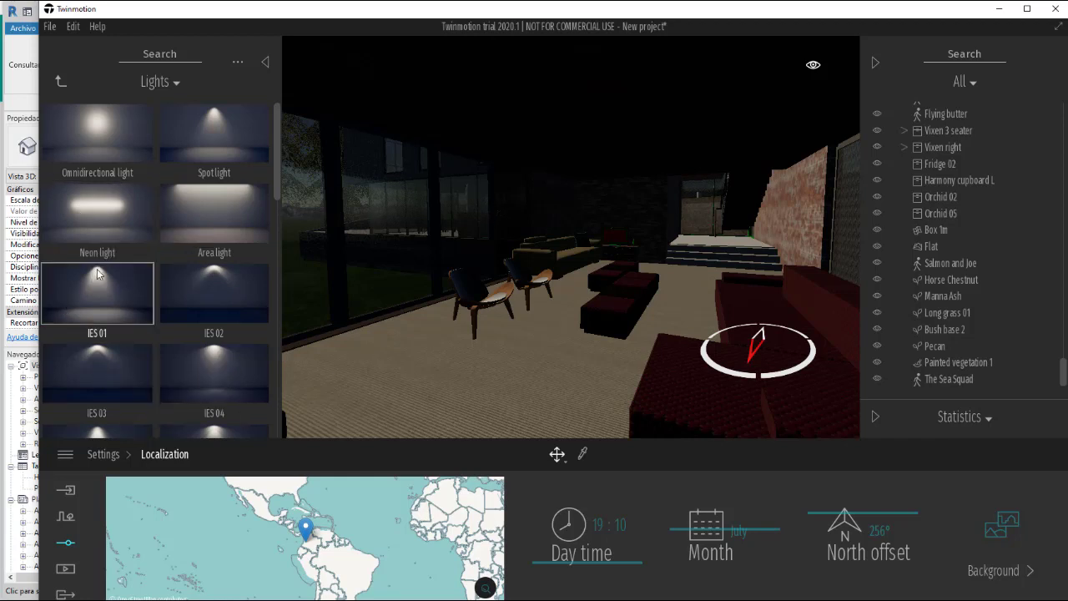
left_click_drag(96, 271, 464, 203)
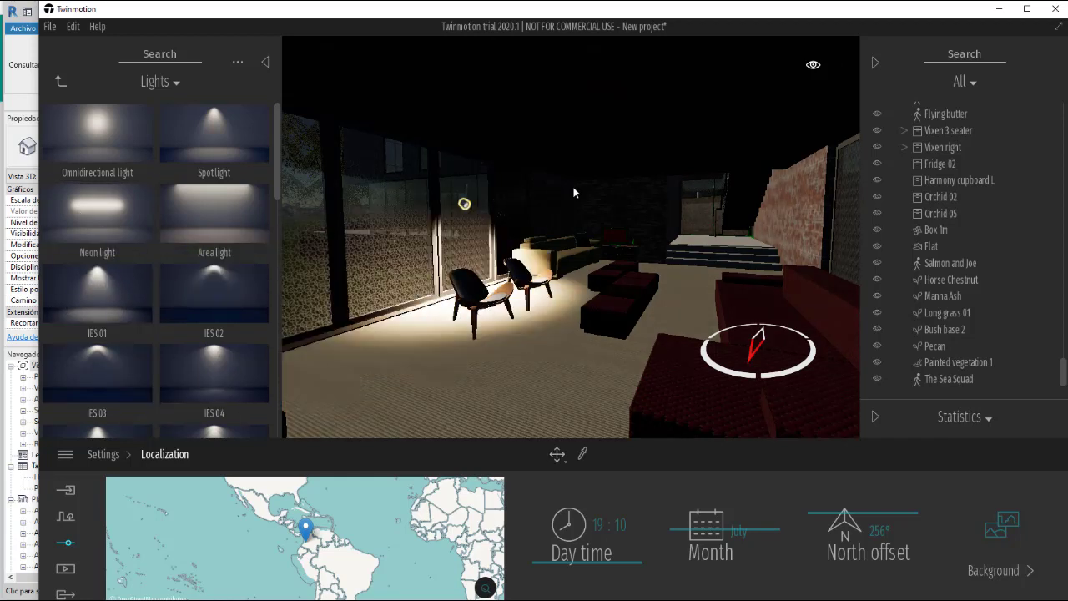
left_click_drag(573, 185, 625, 186)
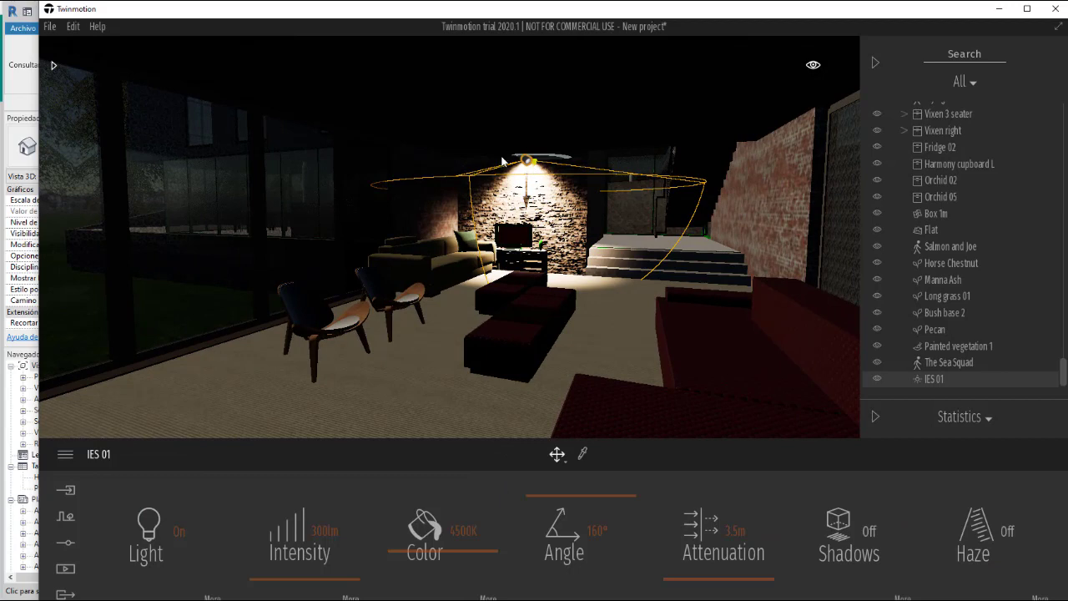
Step: Set the IES 01 light's intensity to 730 lm and its attenuation to 4.0 m
scroll(522, 131, "up", 2)
scroll(532, 125, "up", 3)
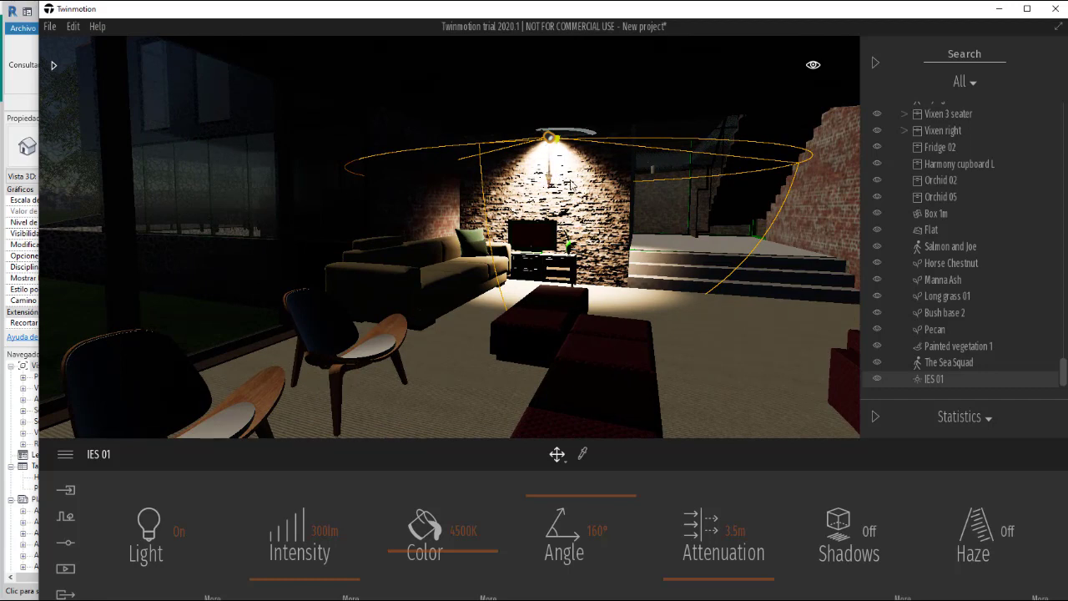
scroll(615, 116, "up", 3)
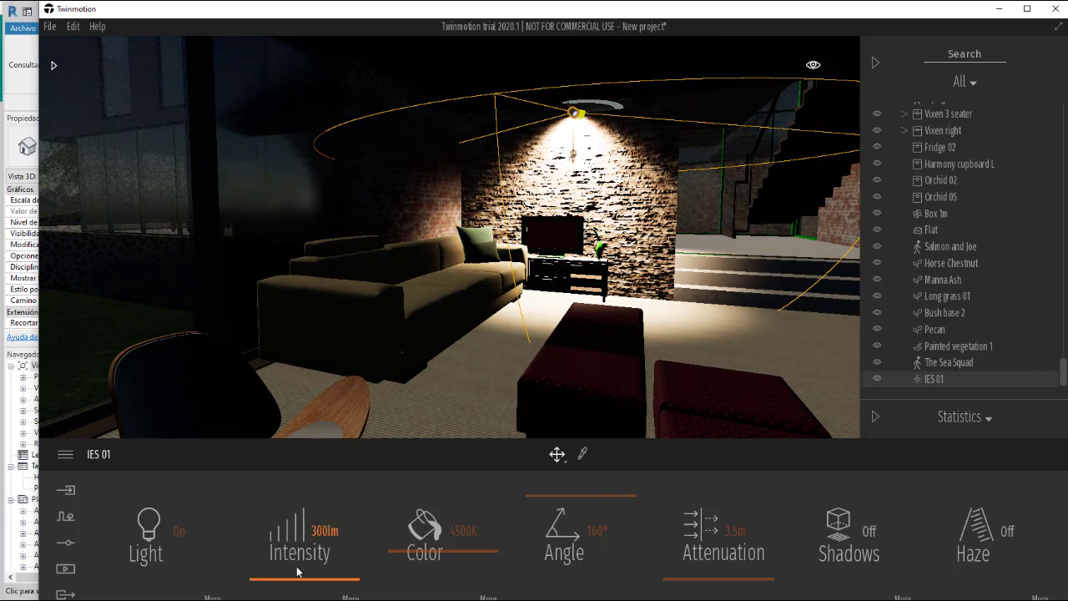
left_click_drag(292, 584, 287, 587)
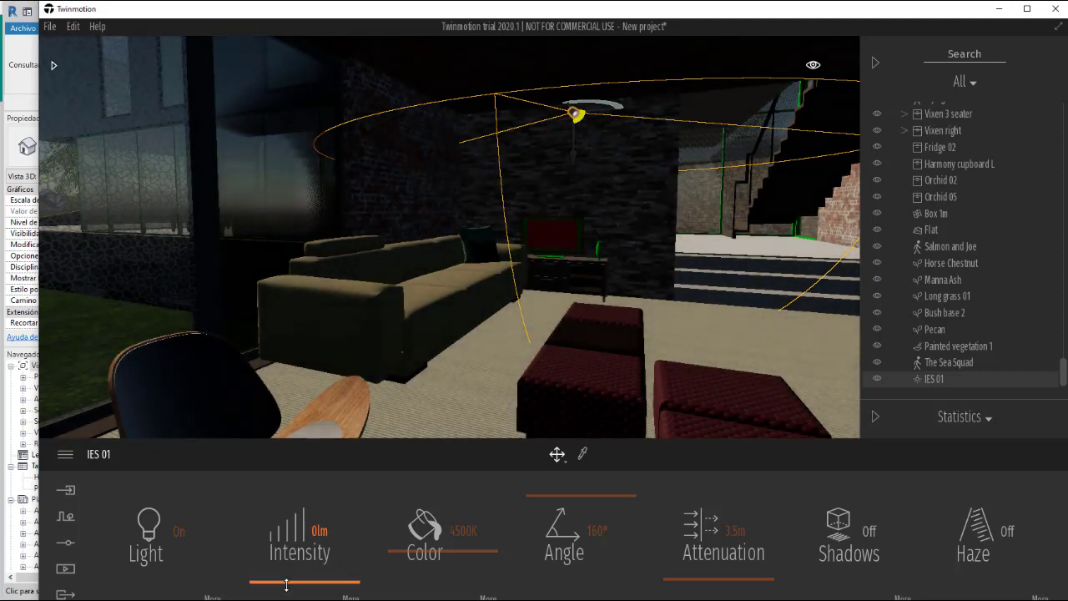
mouse_move(286, 582)
left_mouse_down()
mouse_move(289, 513)
mouse_move(283, 576)
left_mouse_up()
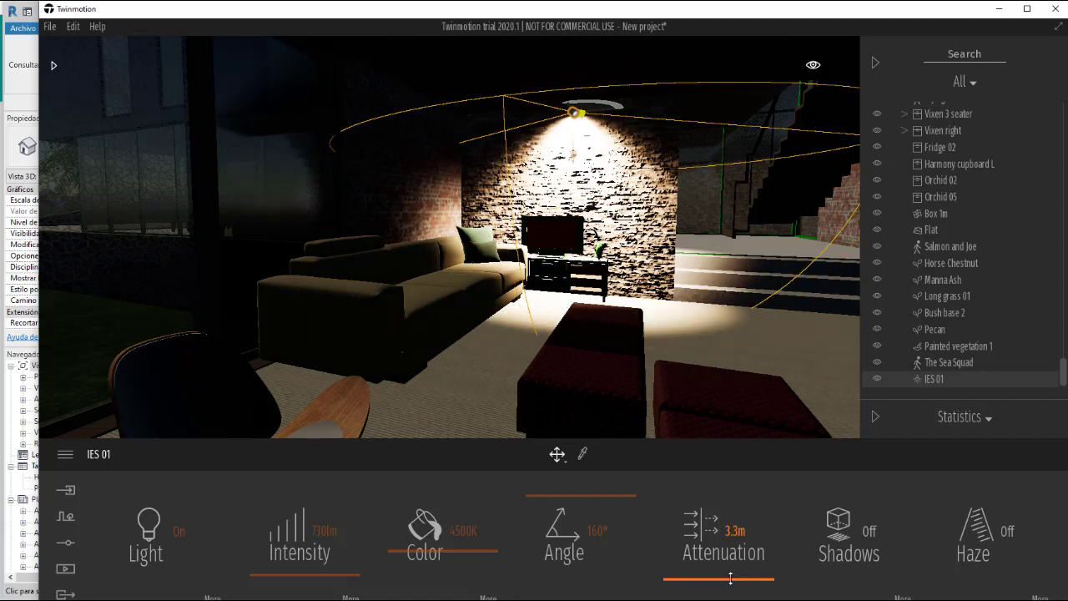
left_click_drag(731, 584, 708, 577)
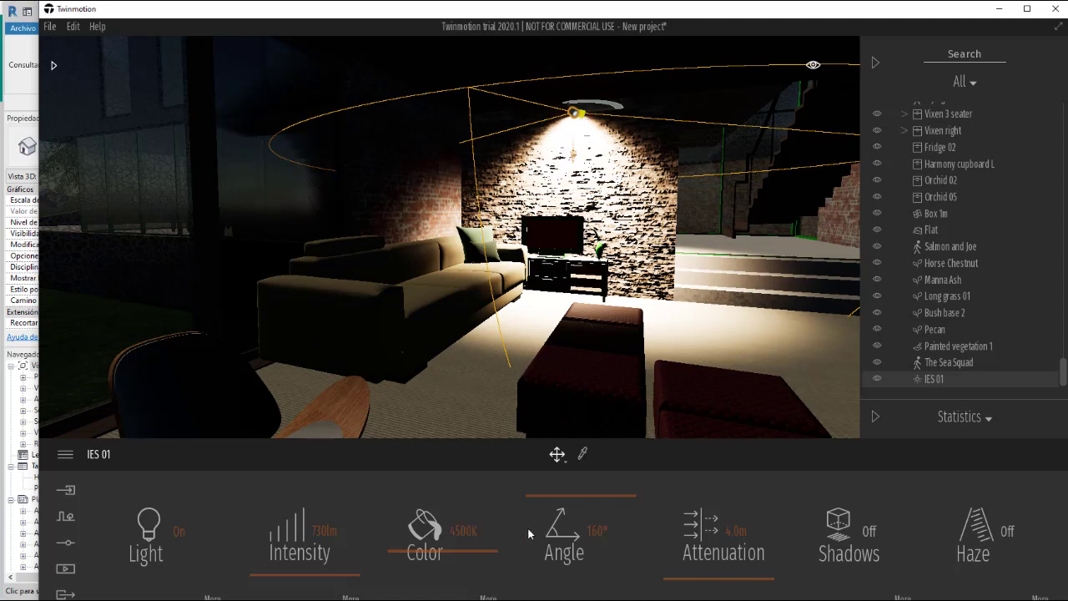
Step: Set the IES 01 light's color temperature to 2785 K and inspect its glow on the stone wall up close
left_click(478, 557)
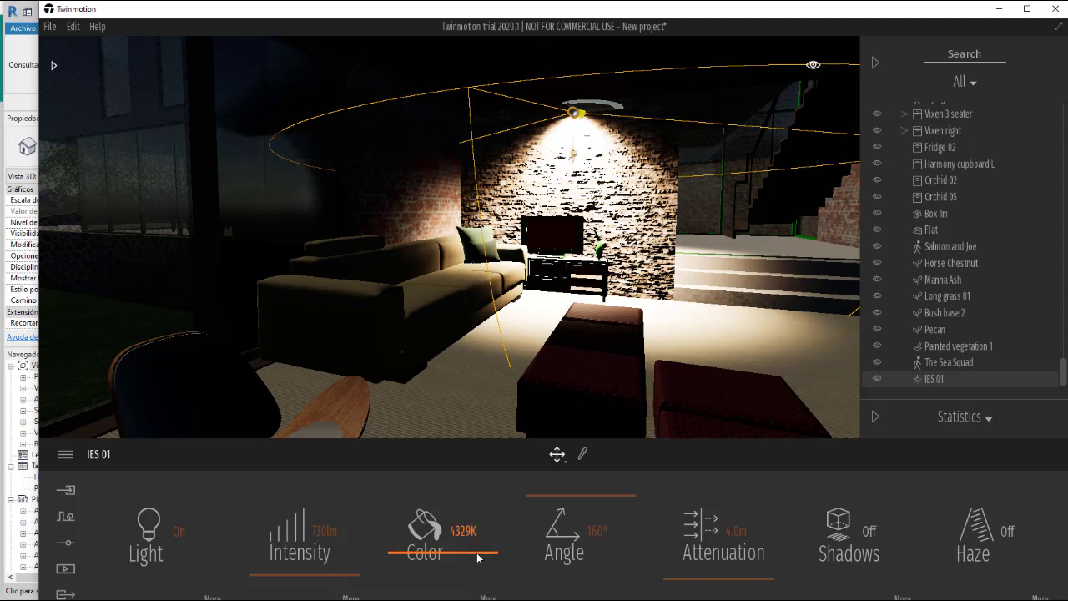
left_click_drag(476, 552, 444, 567)
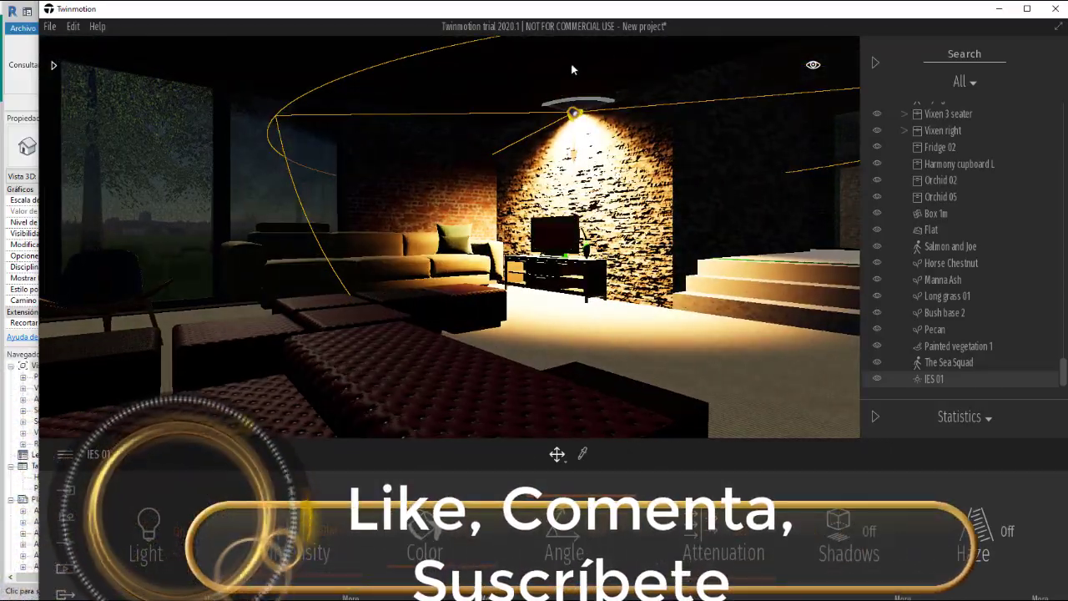
scroll(576, 84, "up", 3)
middle_click_drag(580, 89, 614, 117)
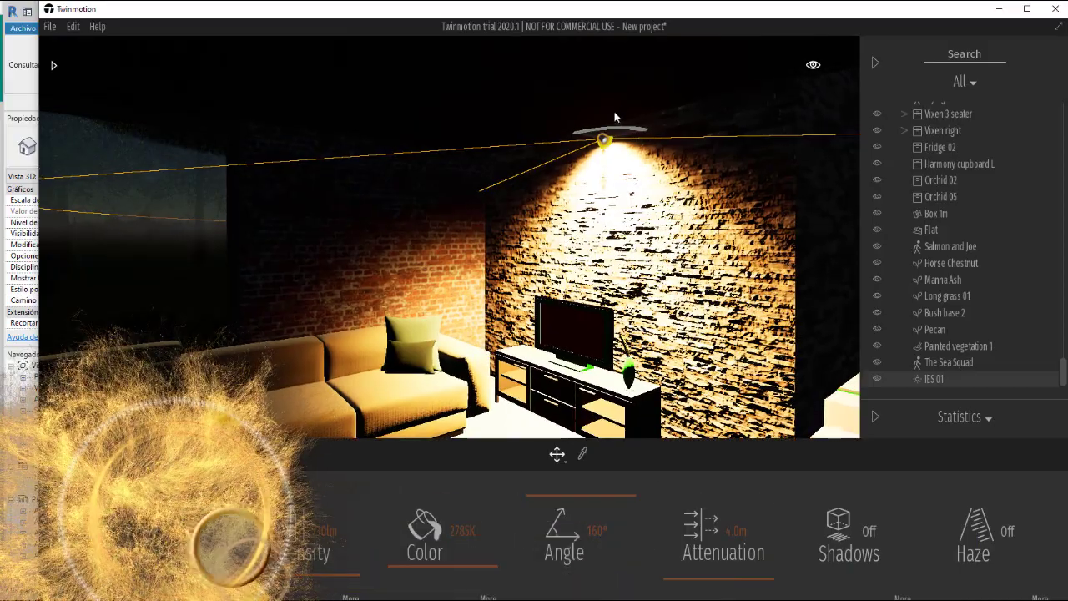
scroll(612, 133, "up", 3)
scroll(643, 116, "down", 2)
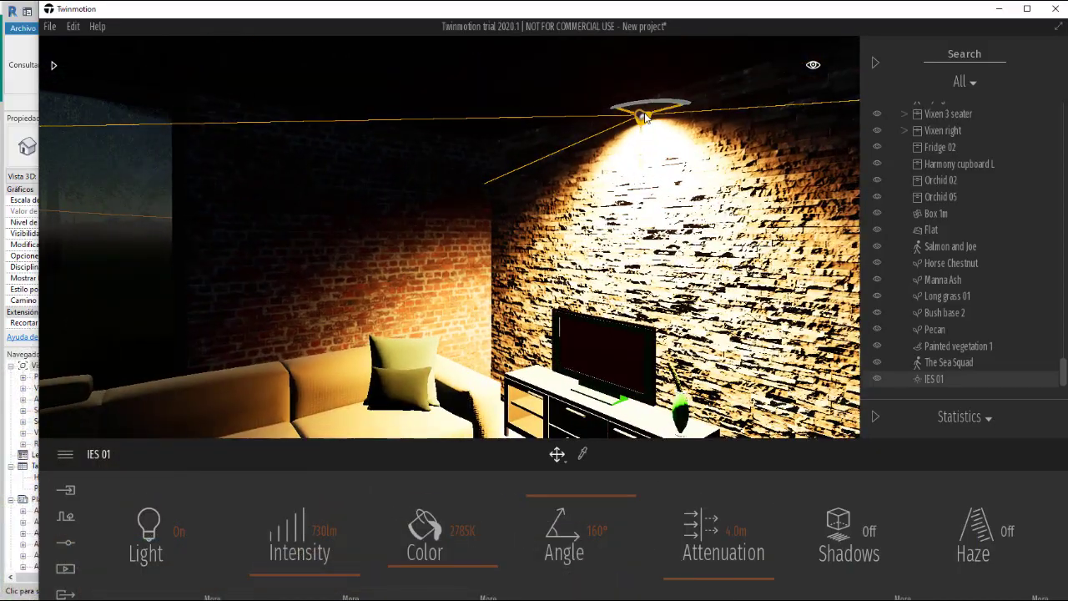
Step: Move the IES 01 light away from the stone wall into the living room and set its intensity to 300 lm
left_click_drag(644, 117, 506, 56)
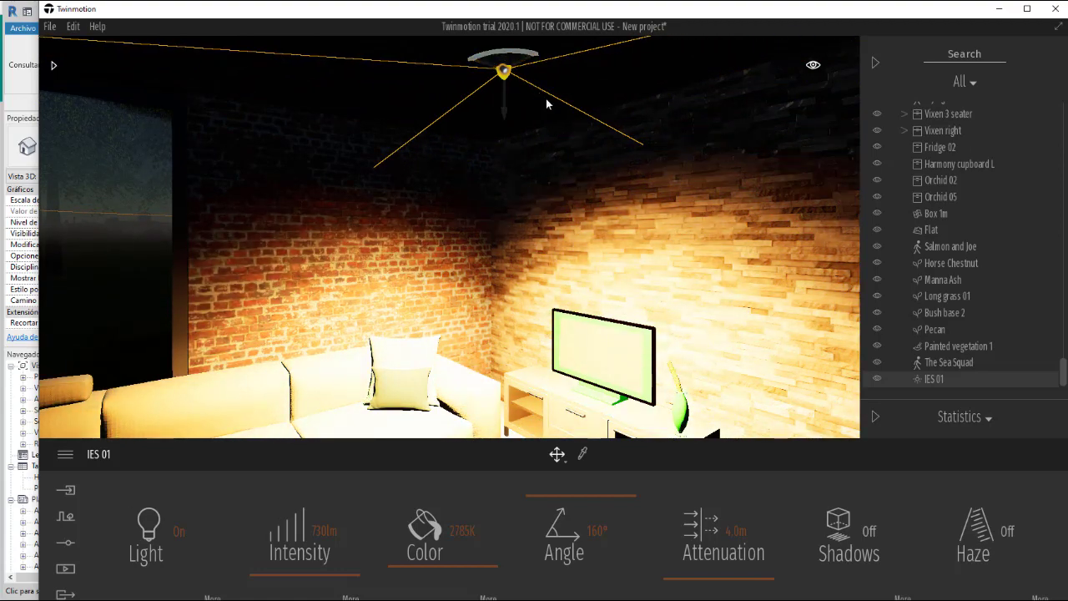
scroll(577, 129, "down", 5)
middle_click_drag(520, 249, 520, 167, "shift")
scroll(519, 249, "down", 5)
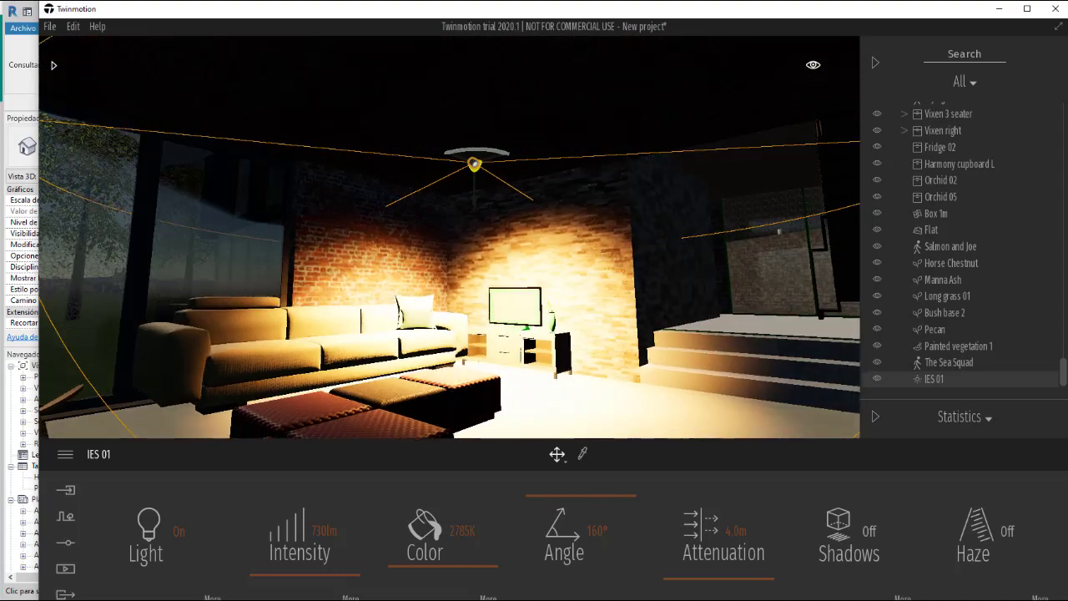
left_click(324, 531)
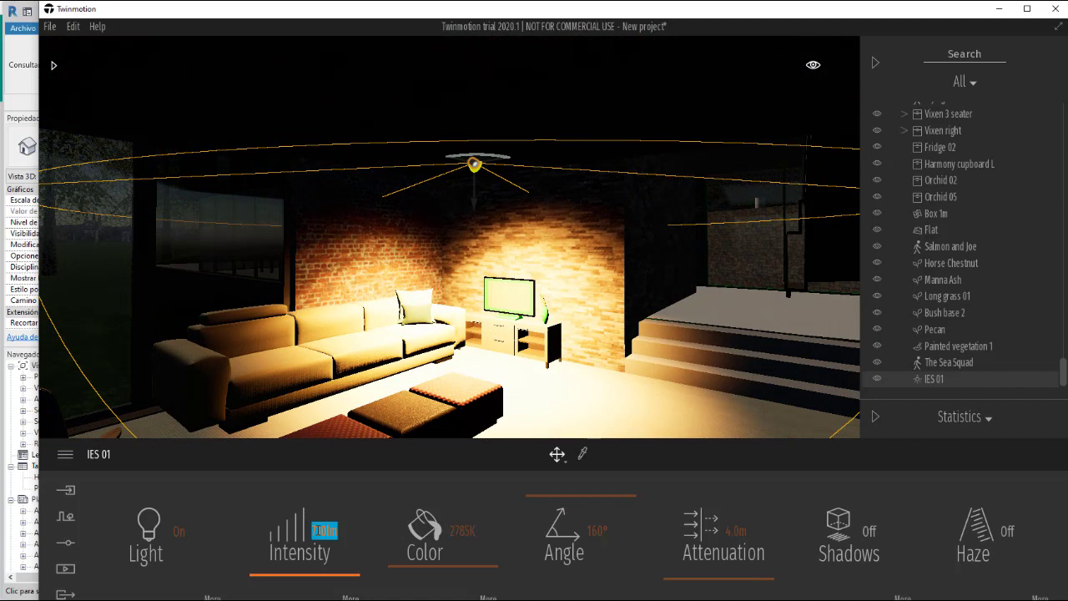
type("300")
key("Return")
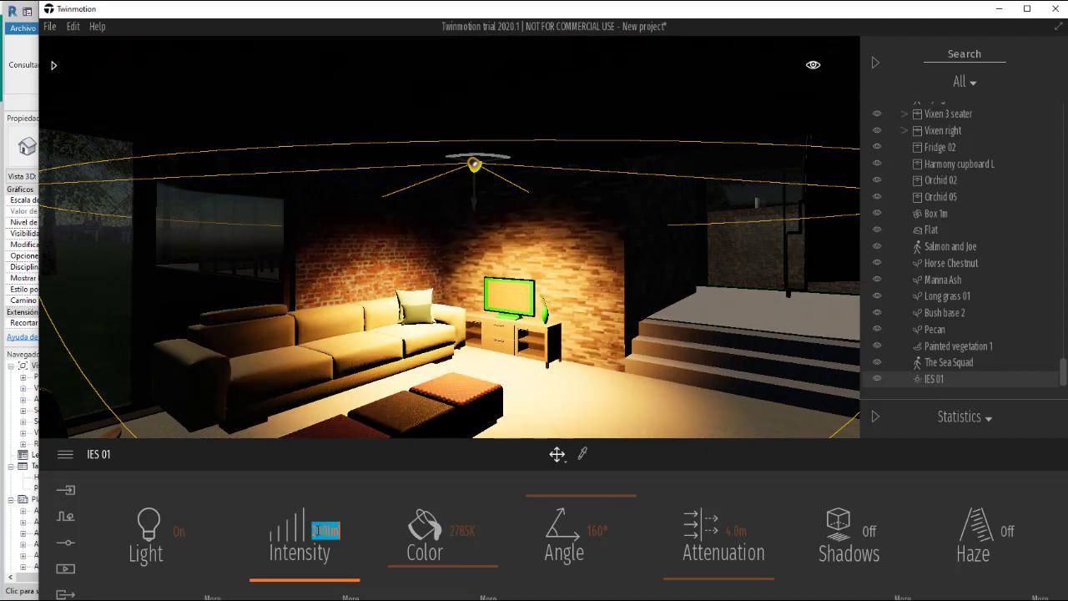
left_click(577, 419)
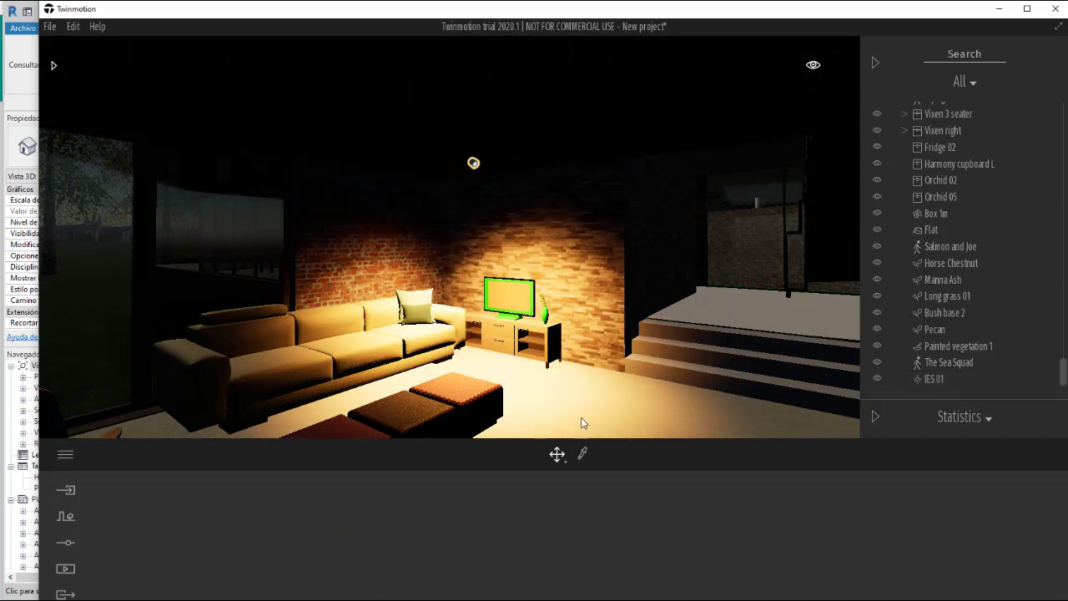
Step: Place a Neon light from the library's Lights category high on the brick wall beside the stairs
middle_click_drag(585, 391, 612, 409, "shift")
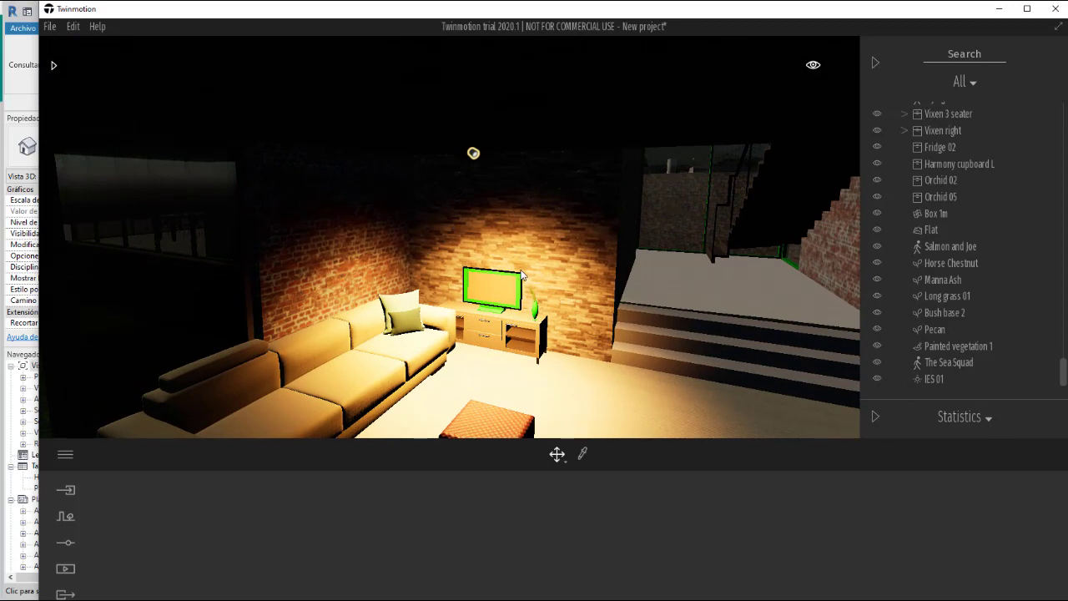
scroll(522, 274, "down", 3)
middle_click_drag(552, 270, 584, 263, "shift")
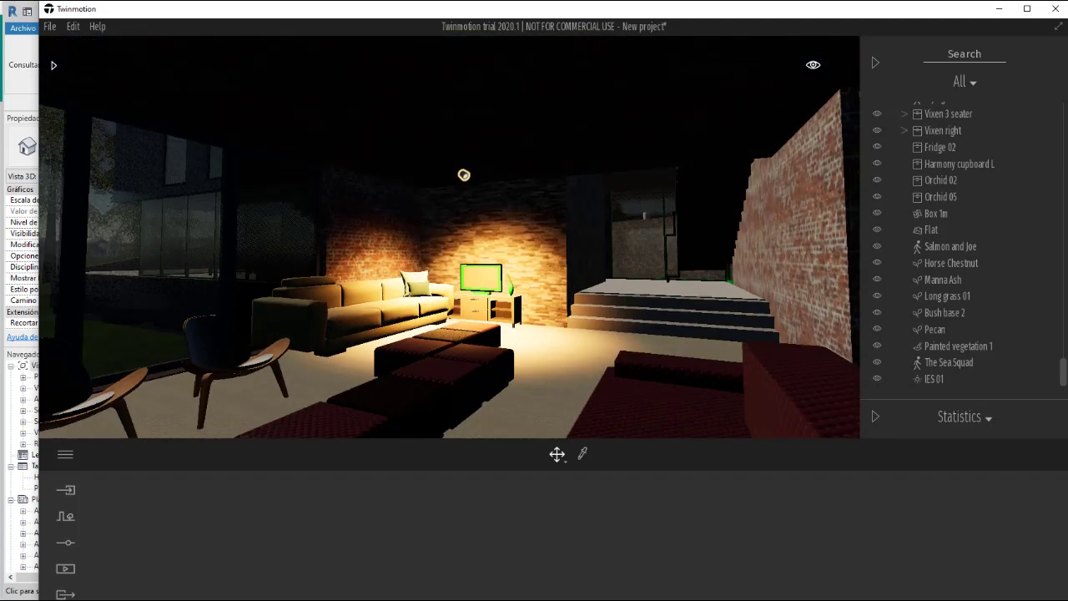
left_click(52, 66)
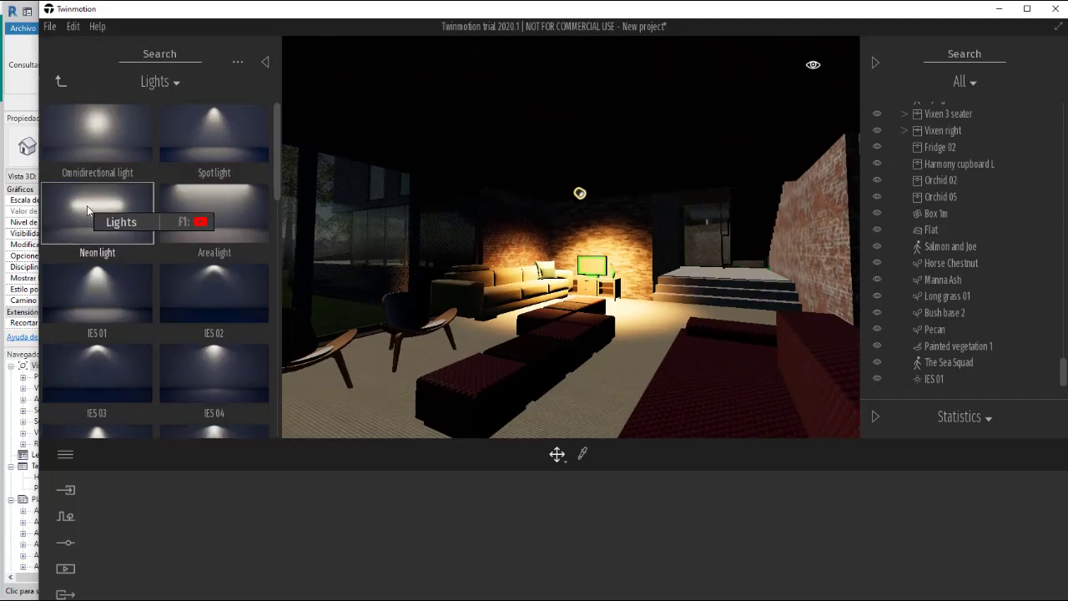
left_click_drag(91, 213, 801, 180)
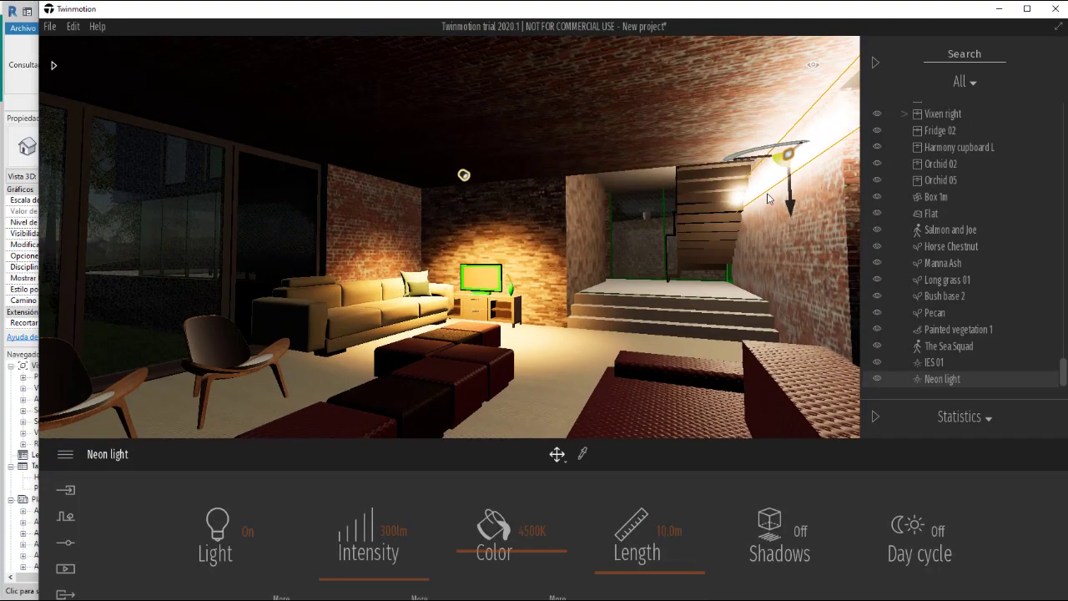
middle_click_drag(766, 193, 830, 193, "shift")
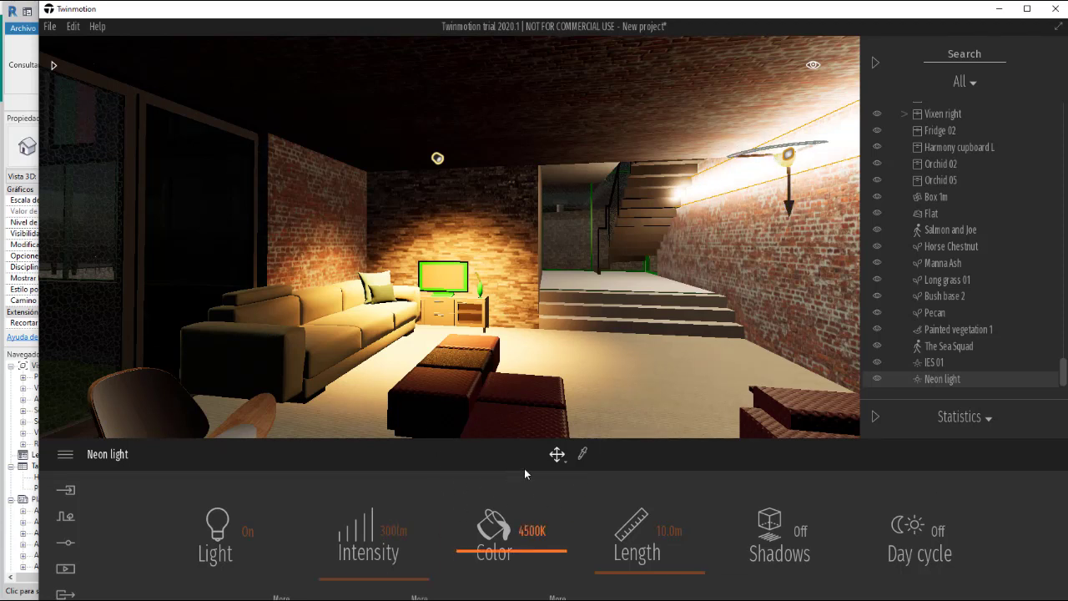
Step: Try to resize the neon light on the brick wall with the Scale tool
left_click(568, 463)
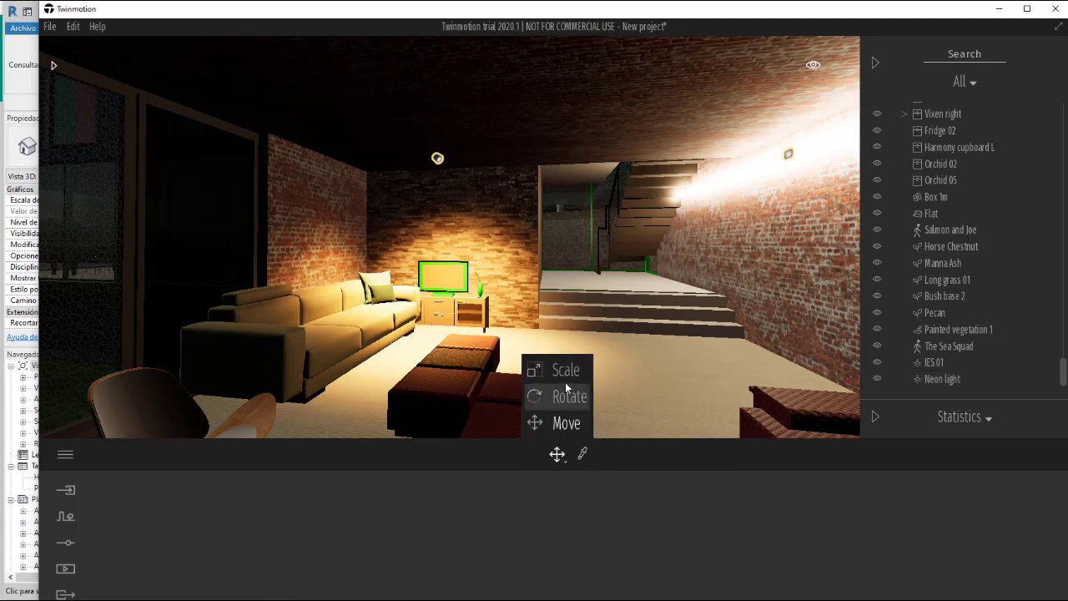
left_click(565, 377)
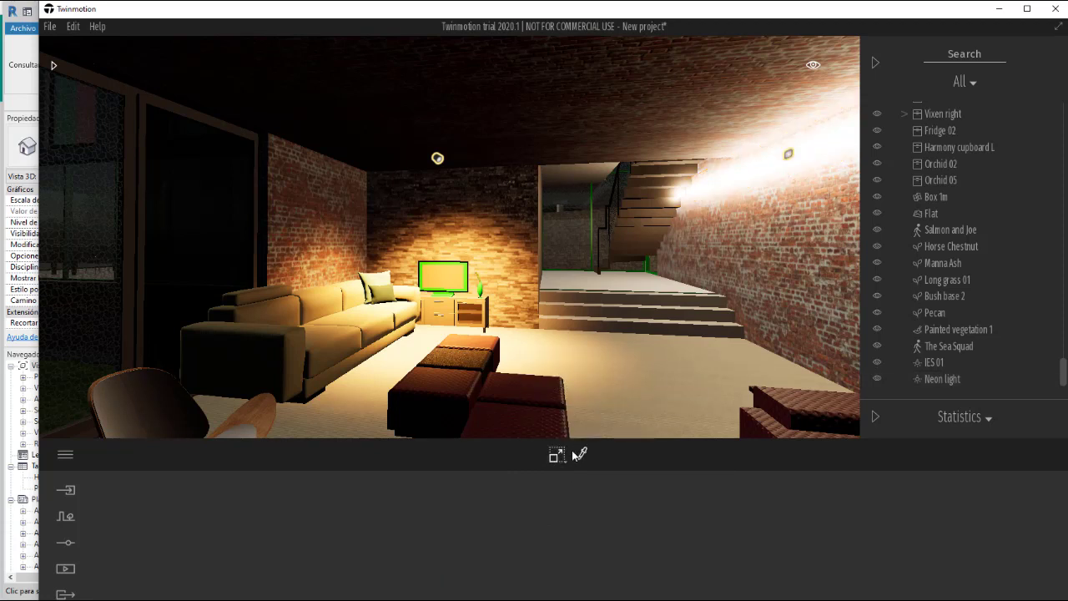
scroll(694, 227, "down", 3)
scroll(689, 175, "up", 3)
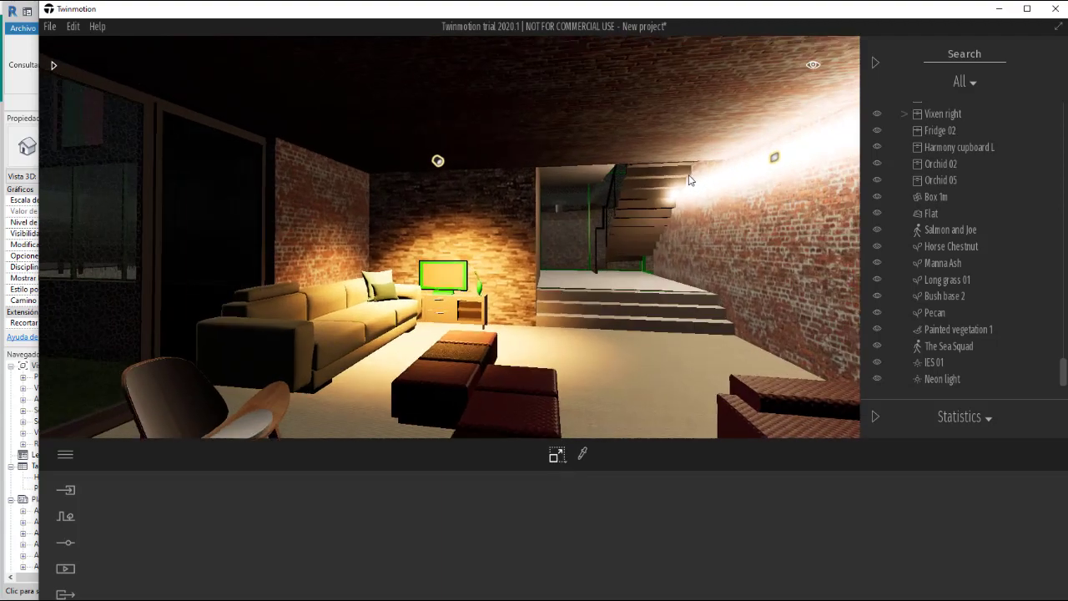
scroll(689, 192, "up", 2)
scroll(692, 197, "down", 3)
left_click(749, 171)
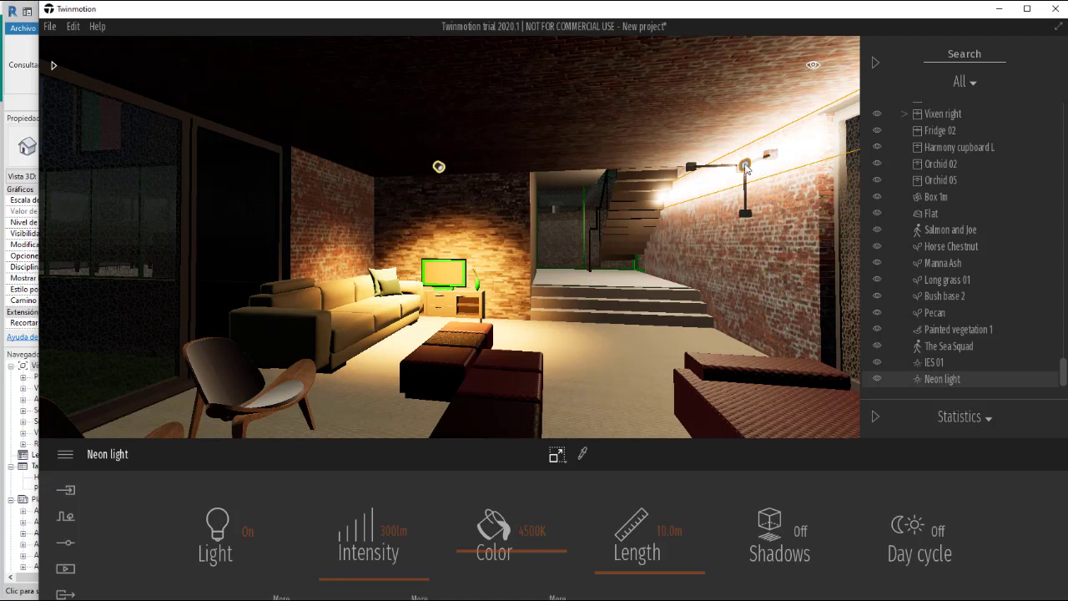
left_click_drag(745, 165, 672, 291)
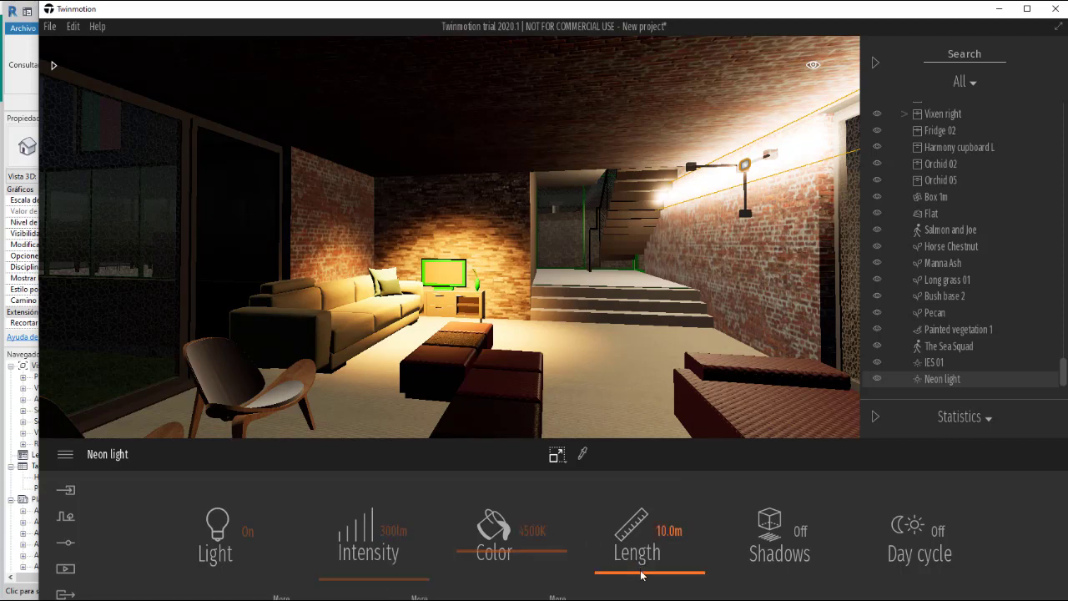
Step: Set the neon light's length to 1.4 m and its color temperature to 4890 K
mouse_move(641, 575)
left_mouse_down()
mouse_move(648, 541)
mouse_move(657, 582)
left_mouse_up()
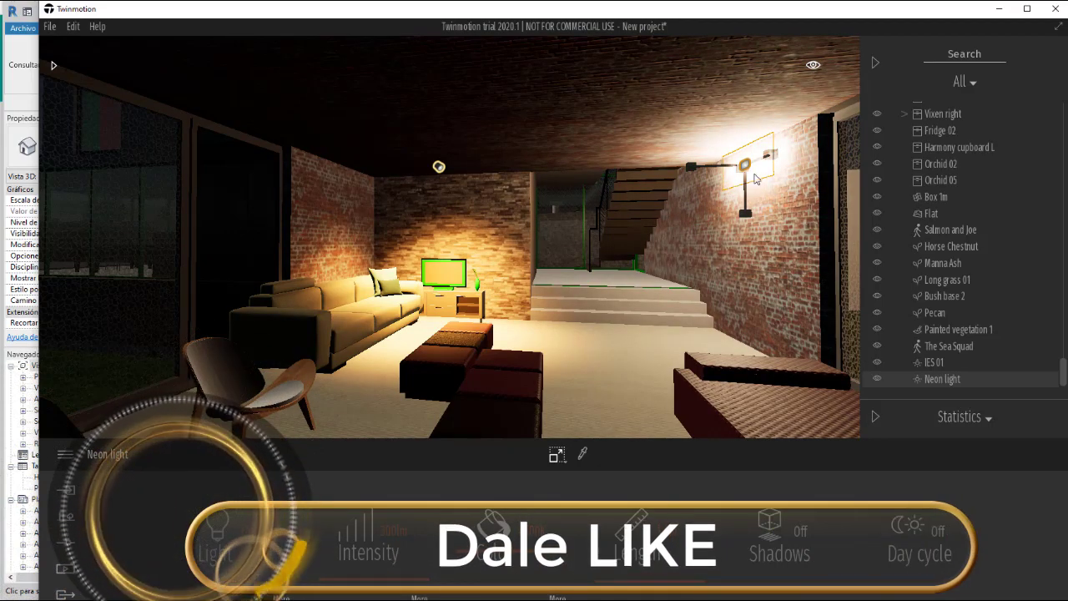
mouse_move(747, 209)
middle_mouse_down("shift")
mouse_move(685, 209)
mouse_move(768, 209)
mouse_move(780, 219)
mouse_move(814, 203)
mouse_move(727, 209)
middle_mouse_up("shift")
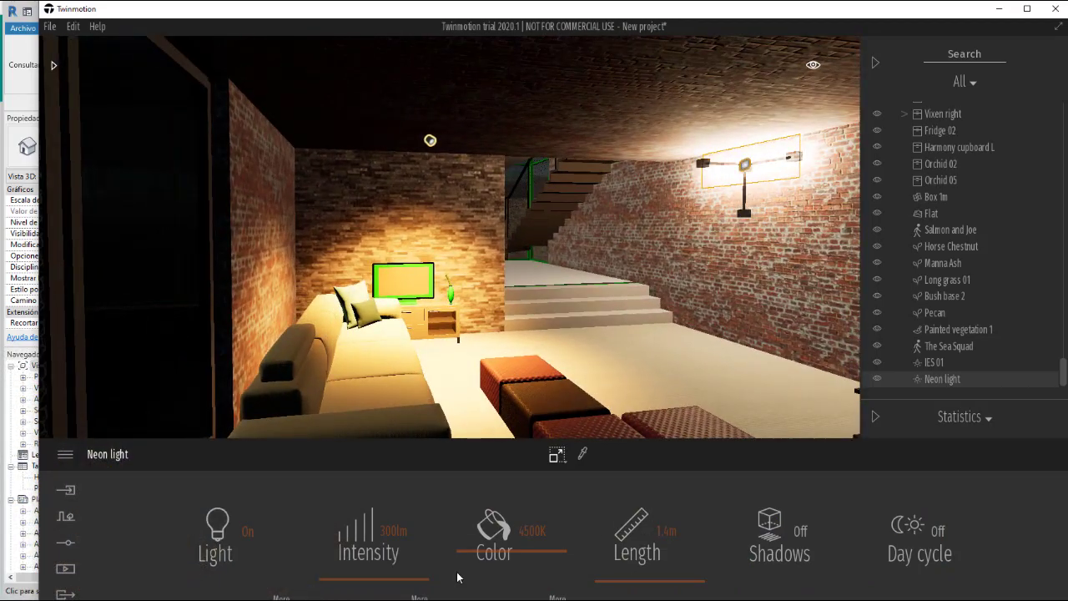
left_click(514, 553)
mouse_move(514, 552)
left_mouse_down()
mouse_move(510, 567)
mouse_move(511, 547)
left_mouse_up()
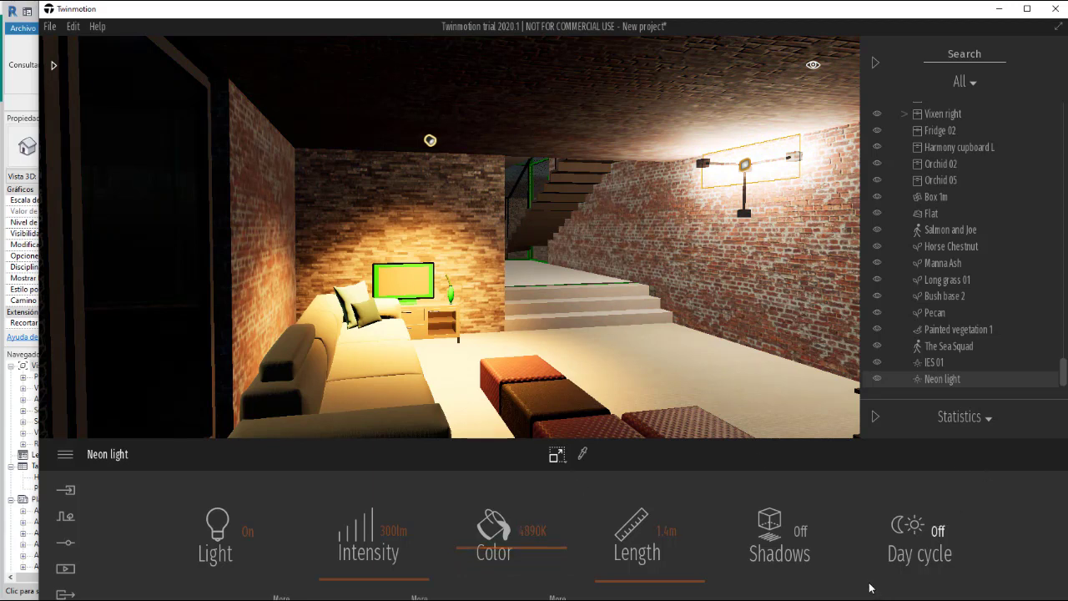
key("Escape")
scroll(539, 309, "down", 3)
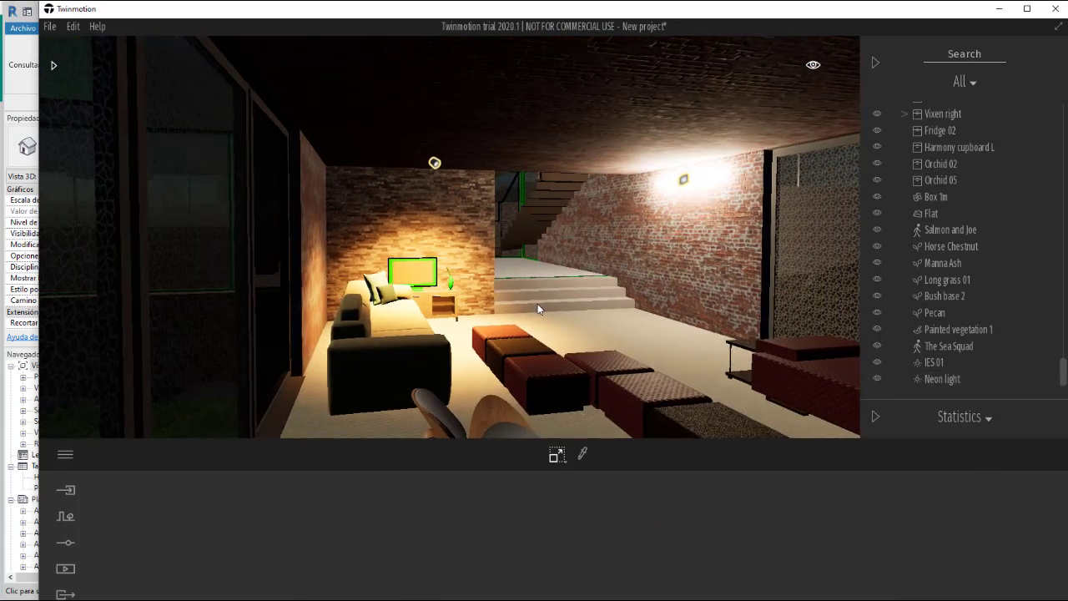
mouse_move(539, 309)
middle_mouse_down("shift")
mouse_move(384, 309)
mouse_move(538, 310)
middle_mouse_up("shift")
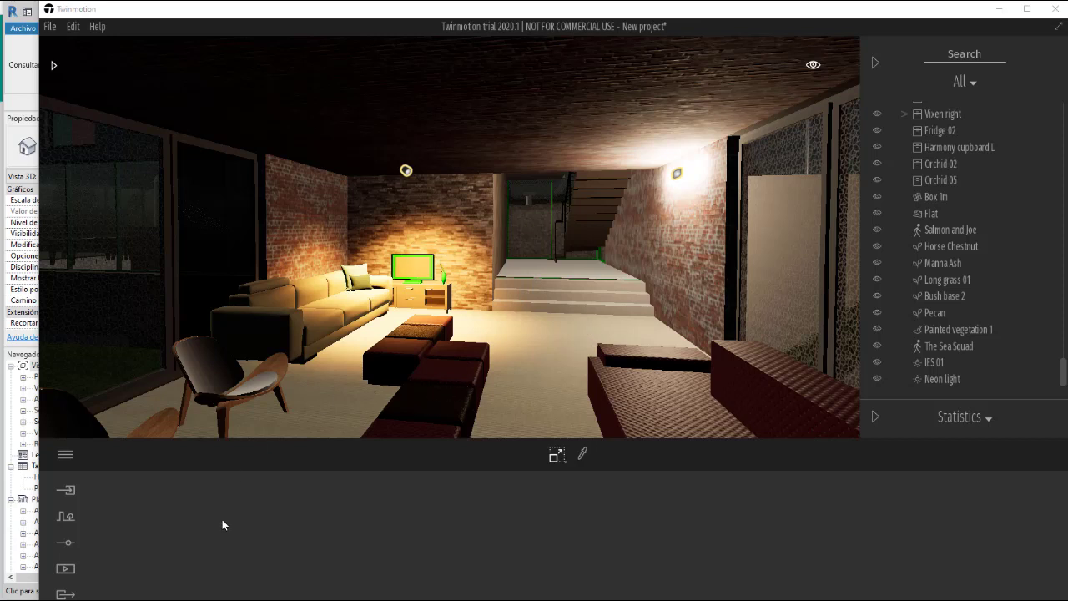
Step: Create a media image from the current evening view of the living room
left_click(66, 570)
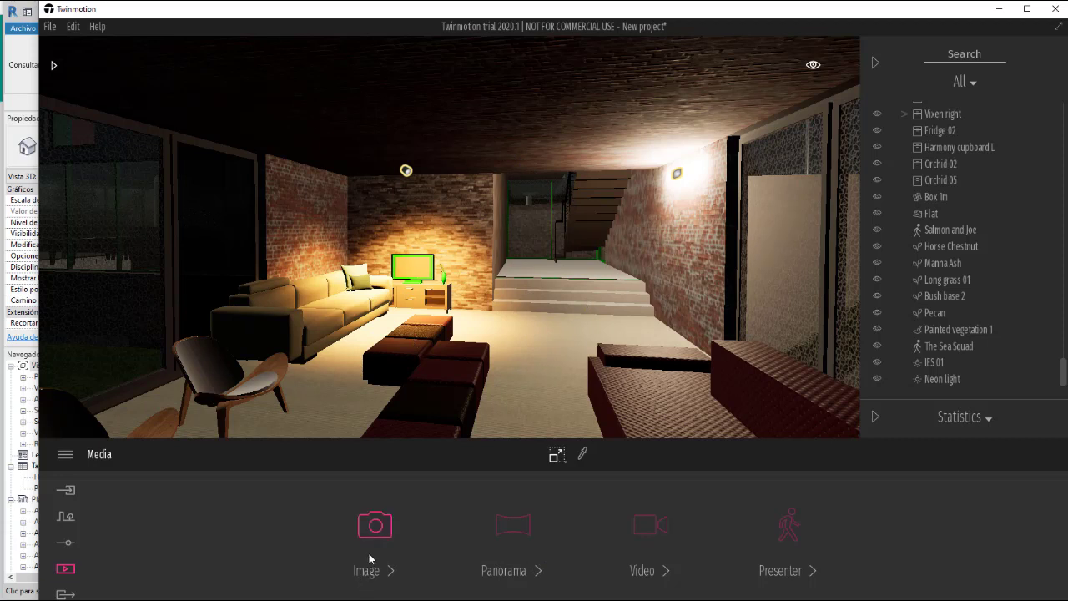
left_click(371, 524)
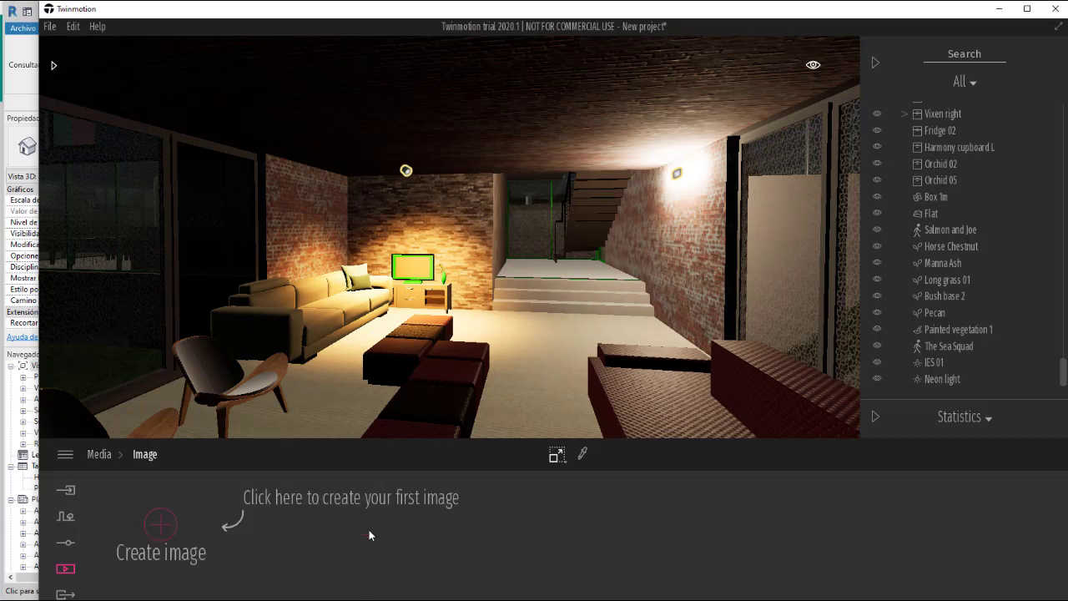
left_click(159, 531)
mouse_move(302, 524)
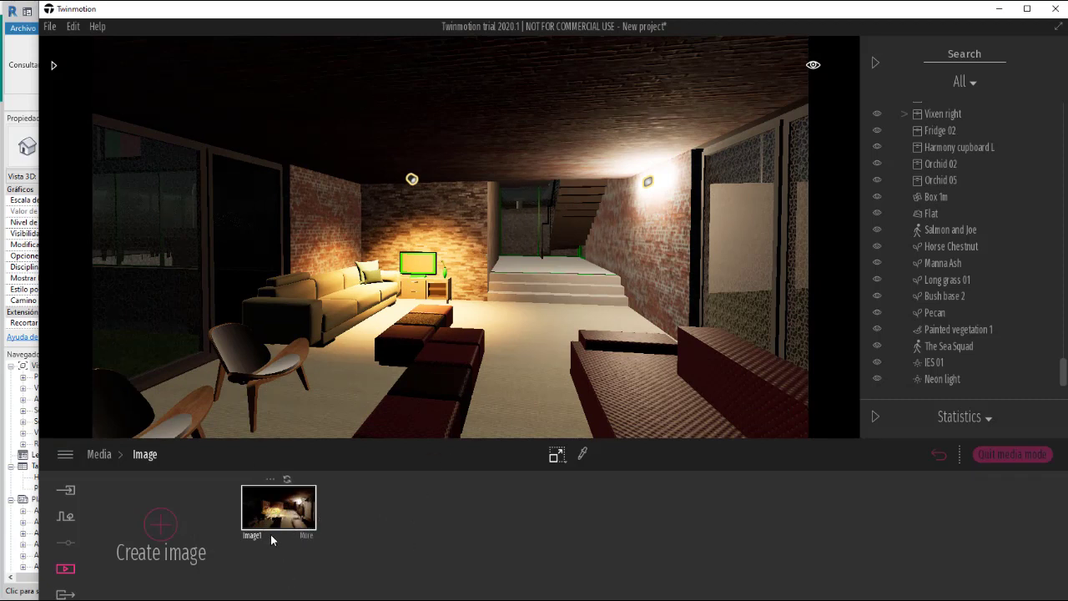
Step: Review the new image's localization settings and return to the image list
left_click(305, 535)
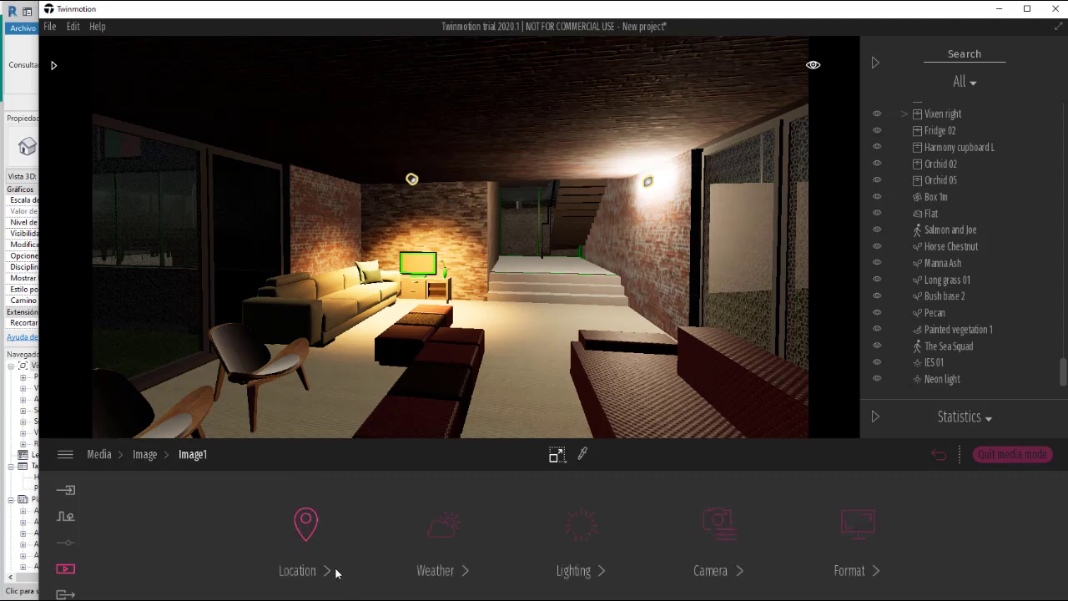
left_click(327, 574)
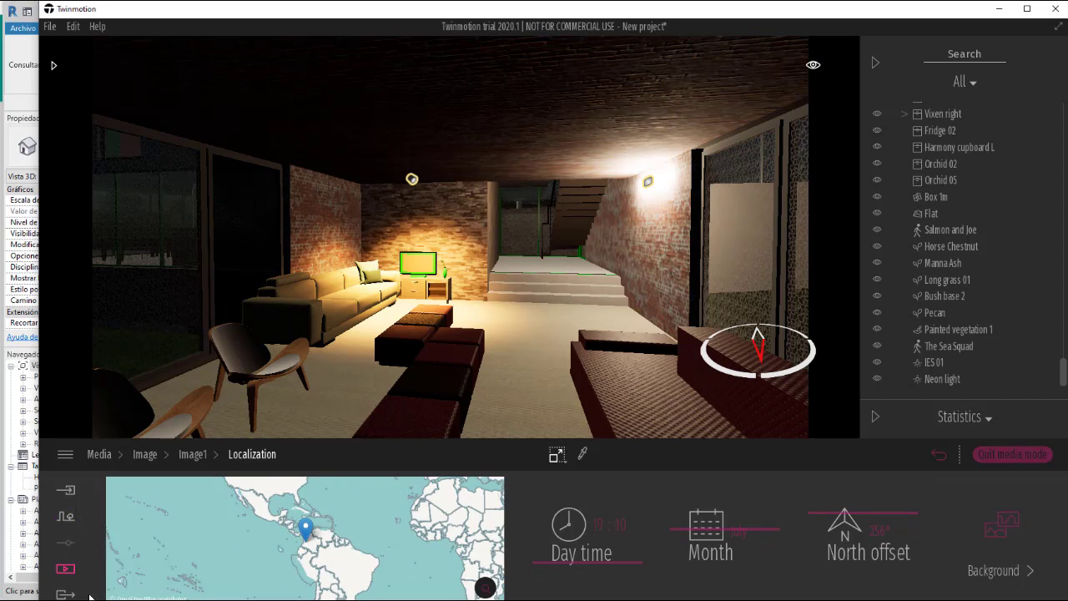
left_click(66, 569)
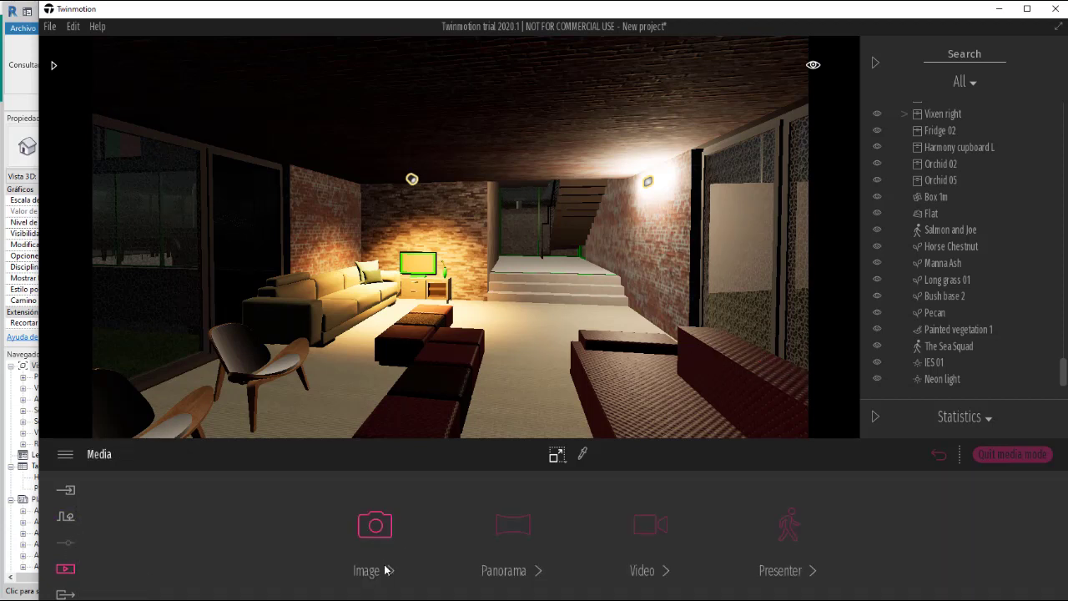
left_click(385, 571)
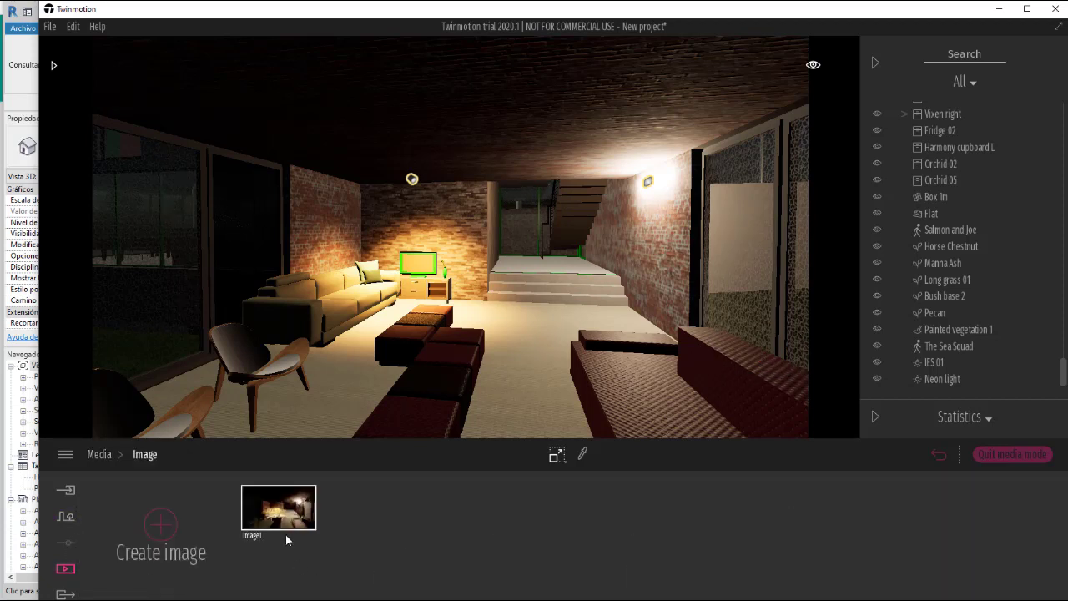
Step: Change the image's output size to Custom and open its width and height settings
left_click(306, 538)
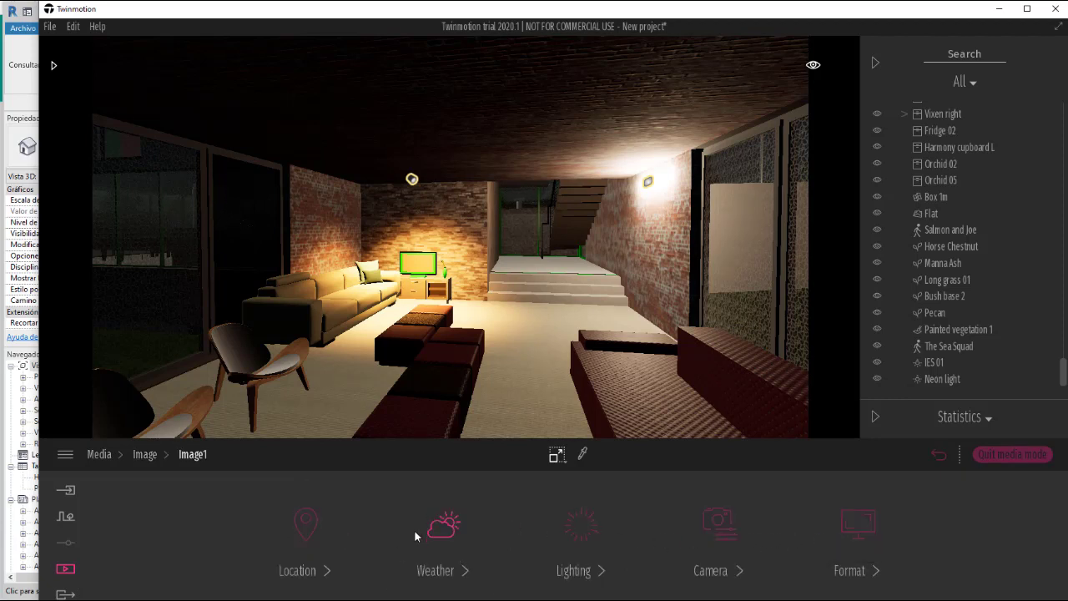
left_click(854, 576)
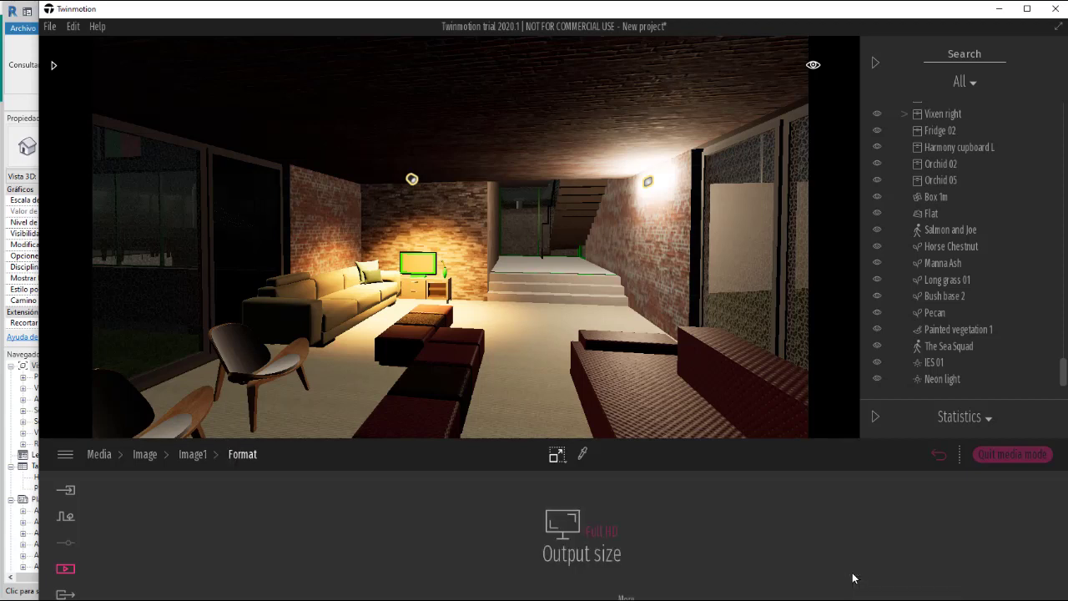
left_click(604, 559)
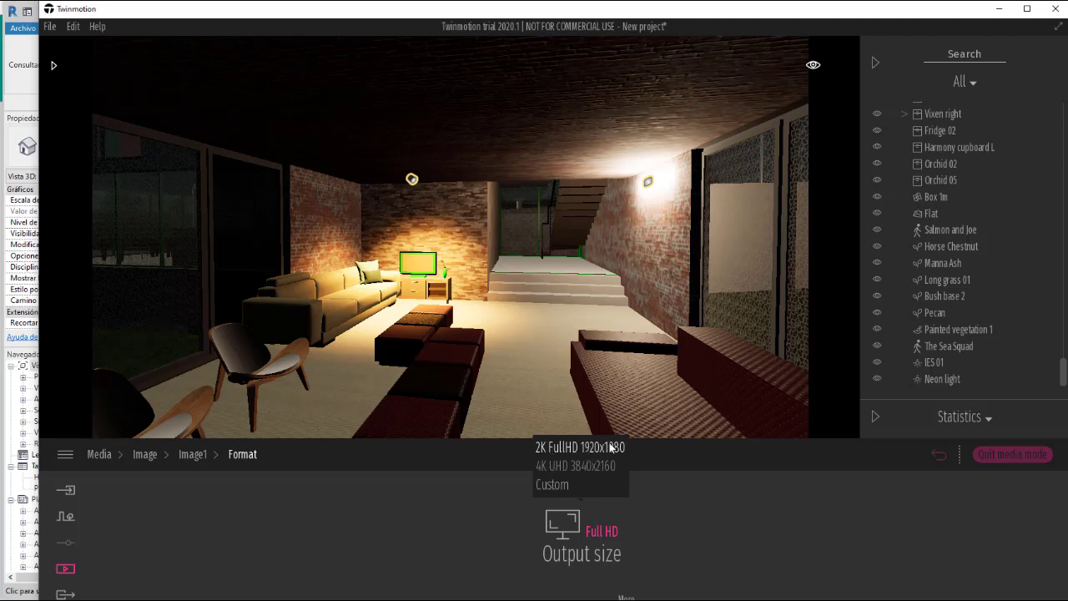
left_click(561, 486)
left_click(625, 597)
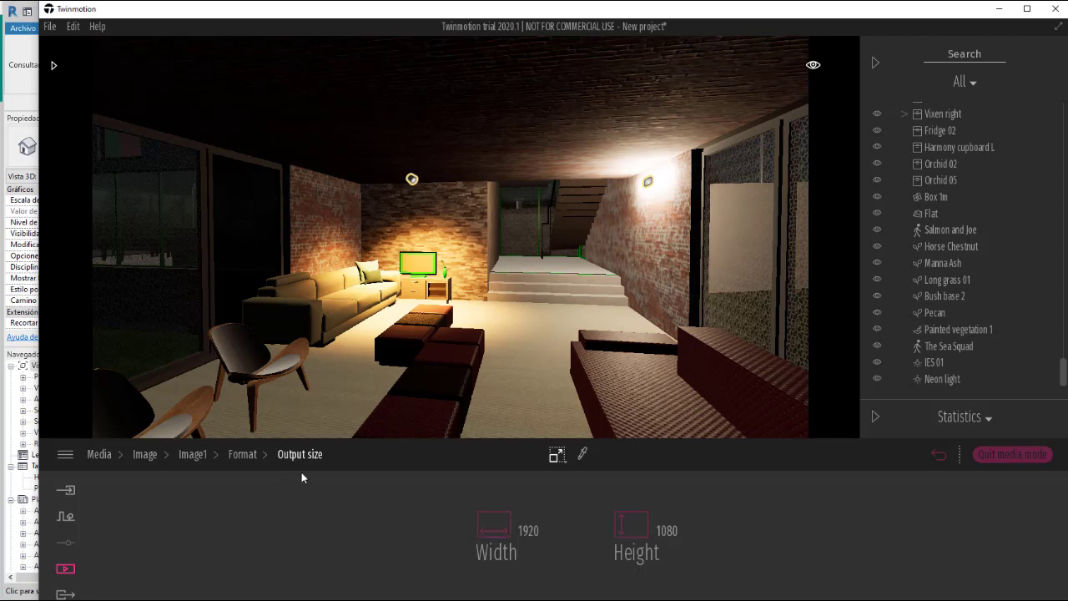
Step: Set the image's output size to 2K FullHD 1920x1080 and return to the image list
left_click(244, 455)
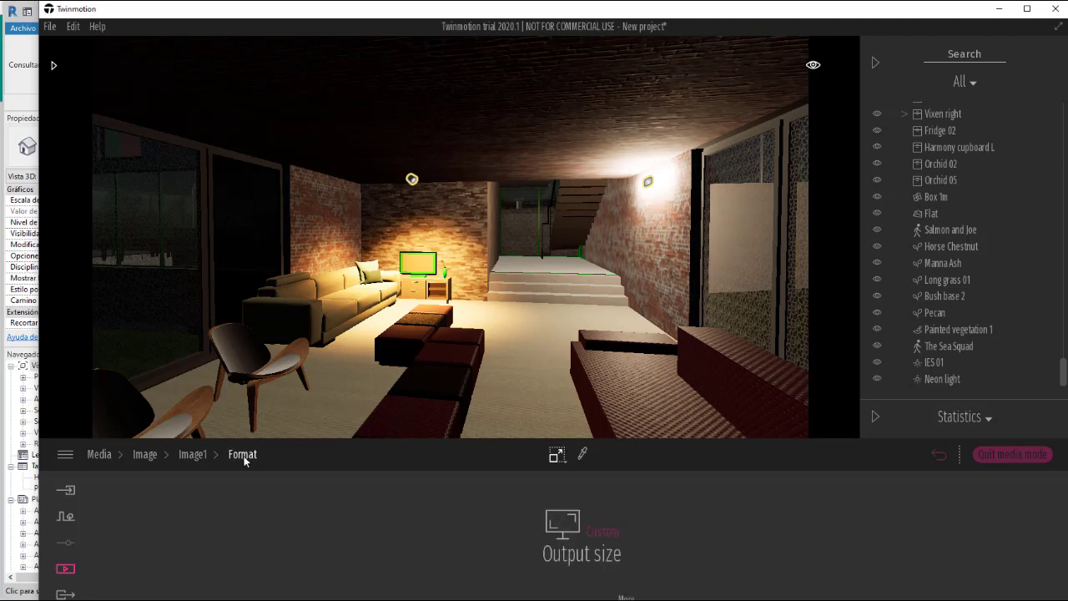
left_click(586, 535)
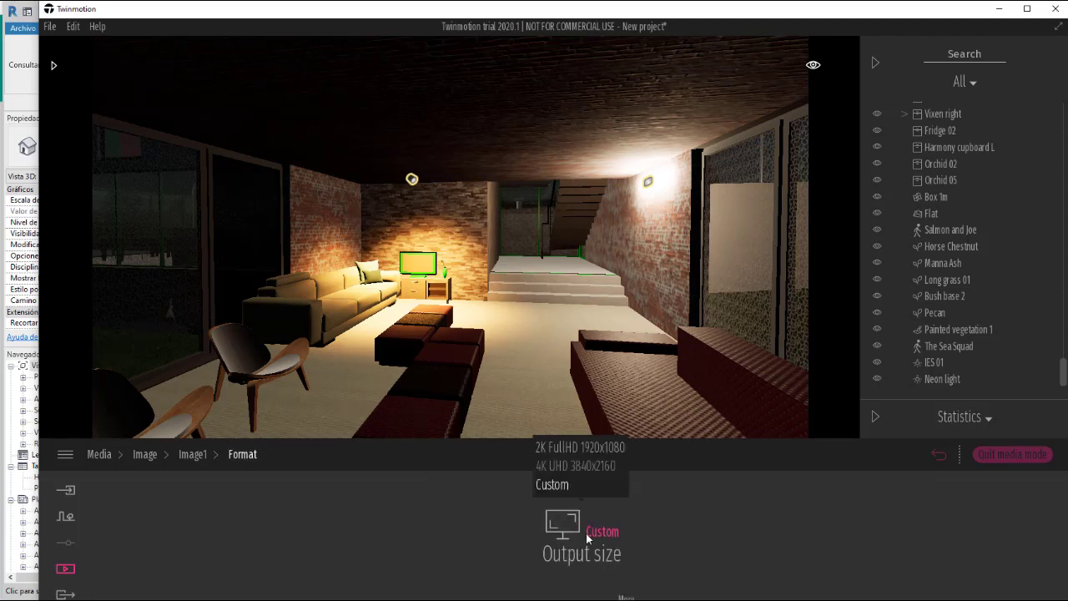
left_click(562, 451)
left_click(195, 456)
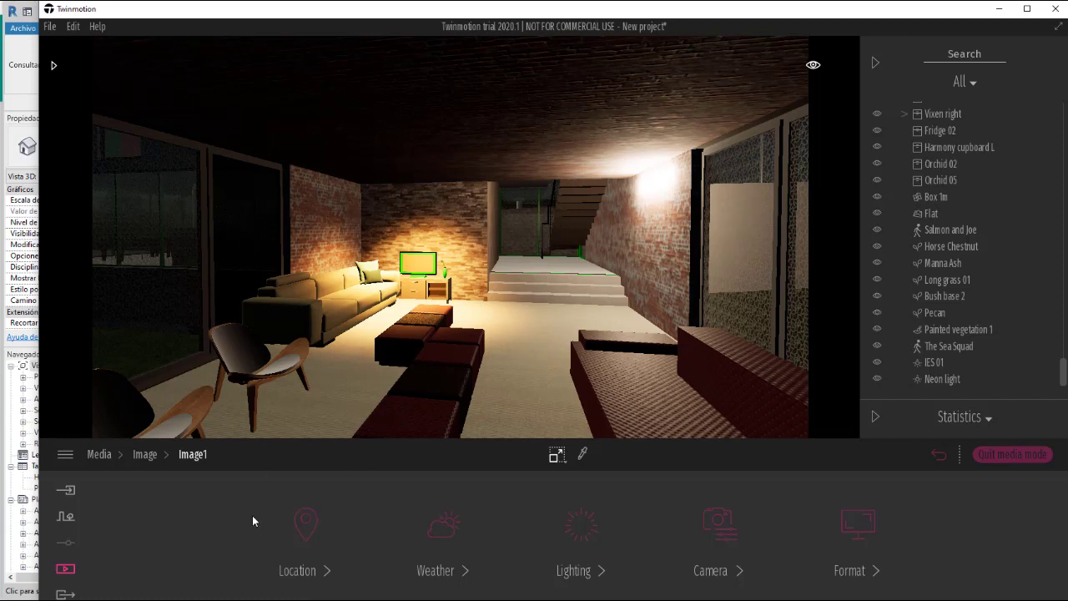
left_click(144, 455)
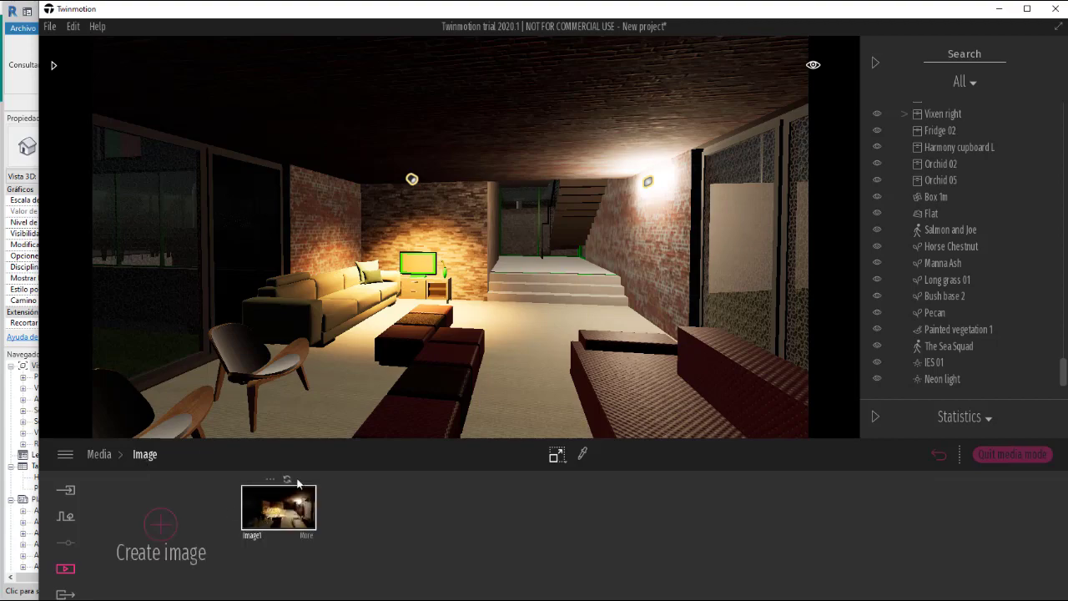
Step: Create a second media image looking from the raised landing by the stairs into the lit living room
middle_click_drag(510, 314, 217, 315, "shift")
middle_click_drag(450, 314, 359, 263, "shift")
key("Up")
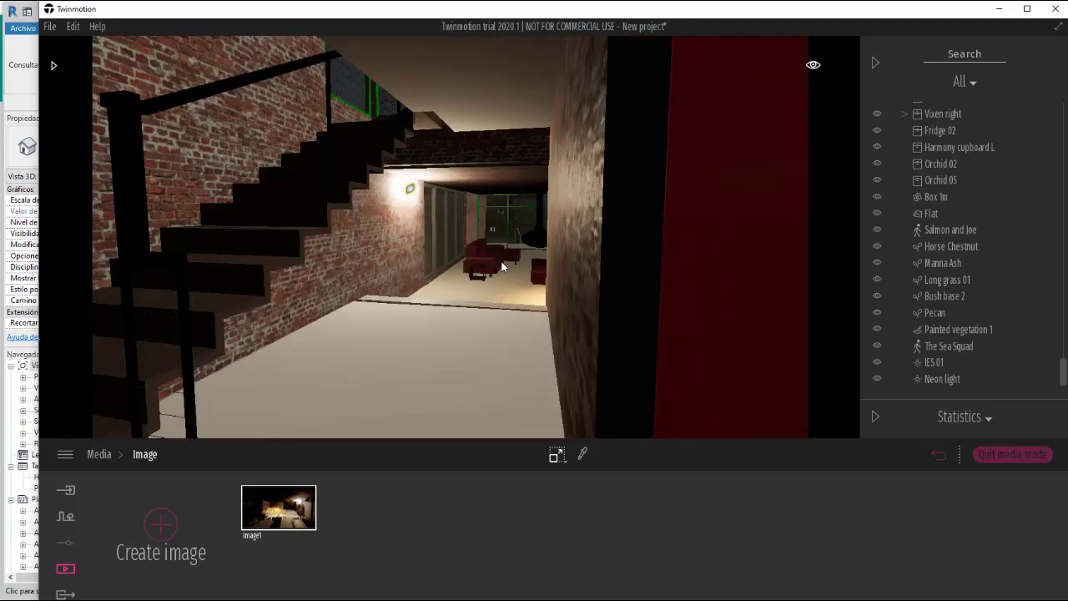
key("Up")
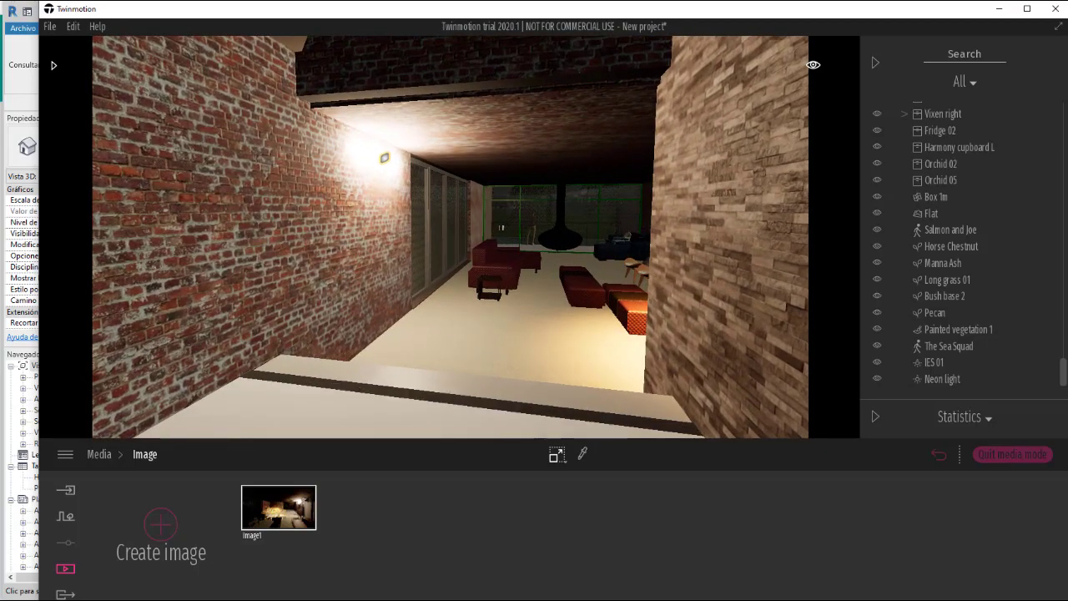
middle_click_drag(501, 262, 526, 251, "shift")
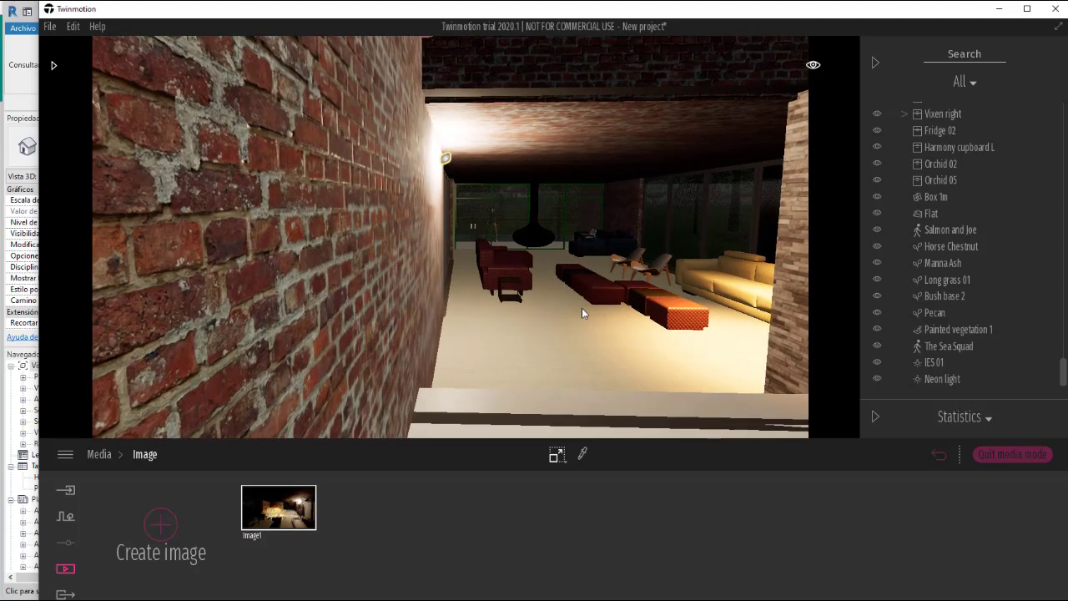
left_click(160, 524)
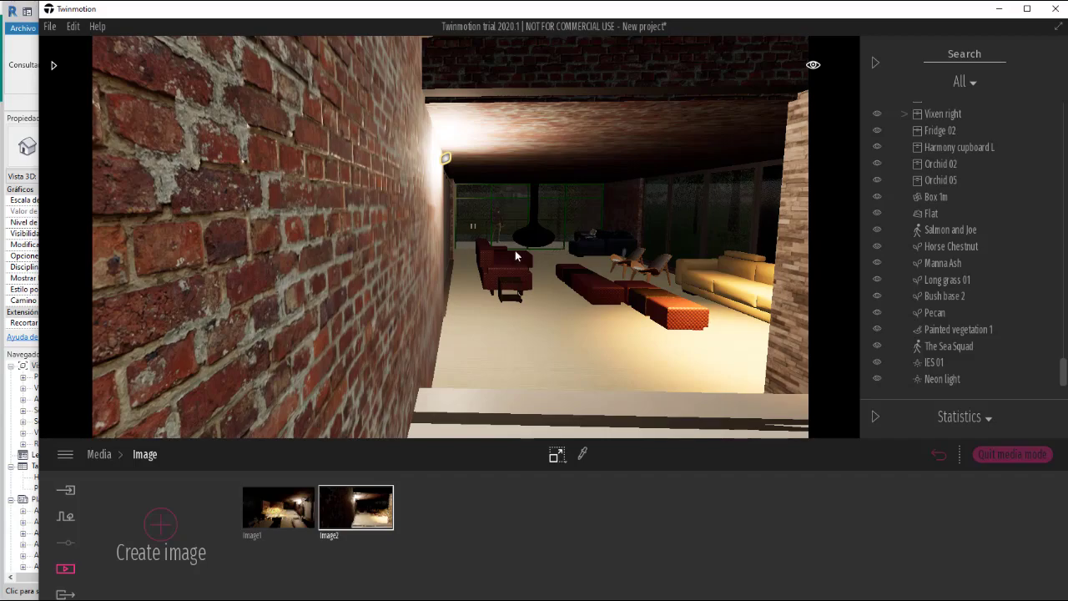
Step: Place an IES 23 light on the ceiling above the kitchen, between the concrete column and the counters
scroll(503, 252, "down", 5)
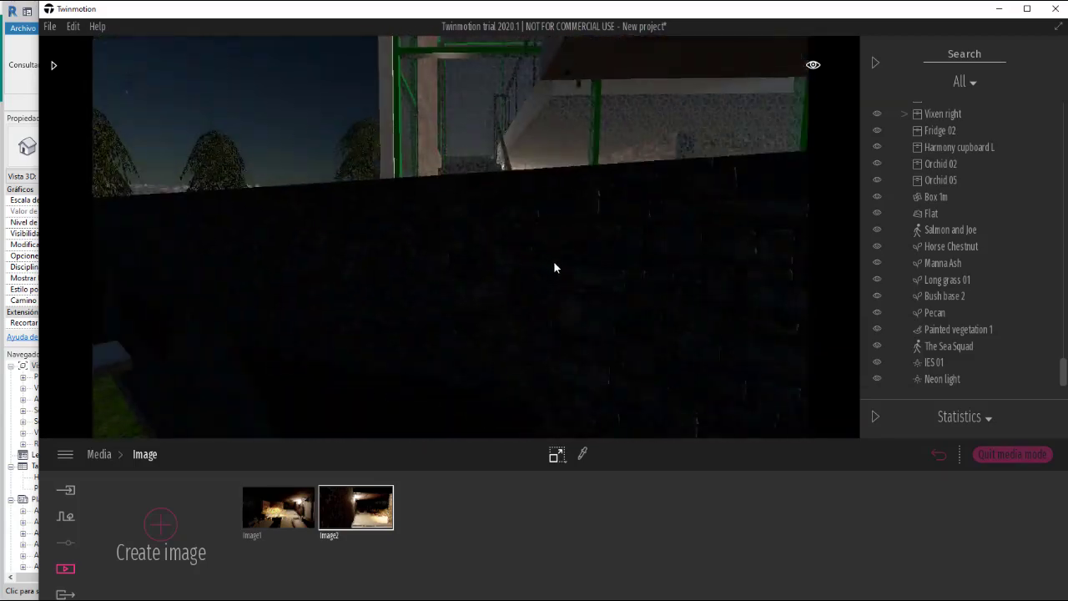
right_click_drag(554, 262, 614, 274)
scroll(622, 274, "down", 3)
scroll(622, 274, "down", 5)
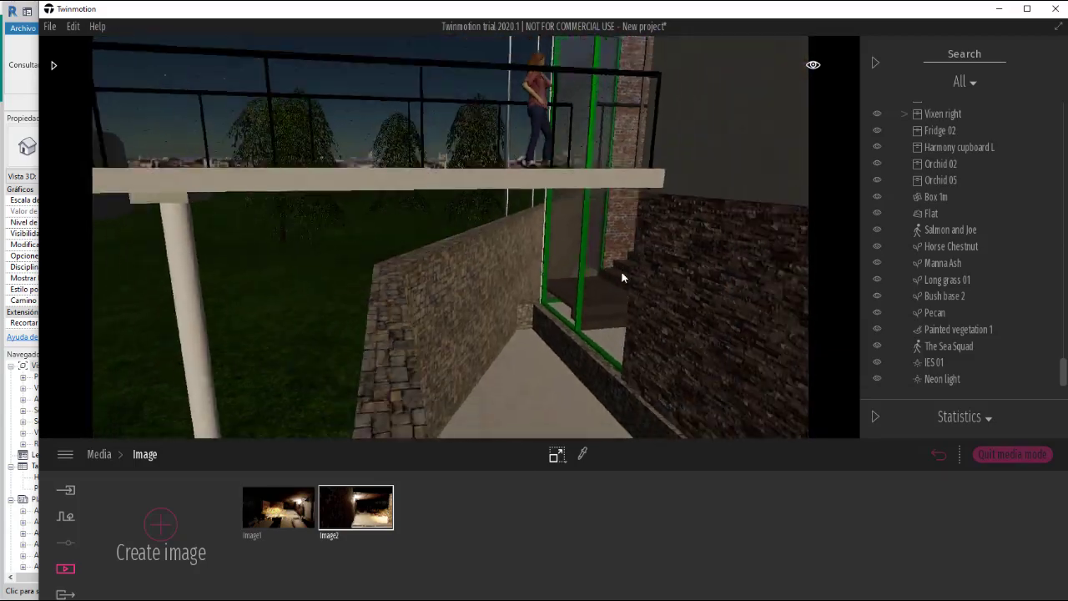
middle_click_drag(639, 266, 755, 333, "shift")
middle_click_drag(450, 238, 643, 221, "shift")
middle_click_drag(656, 385, 645, 241, "shift")
scroll(552, 314, "up", 3)
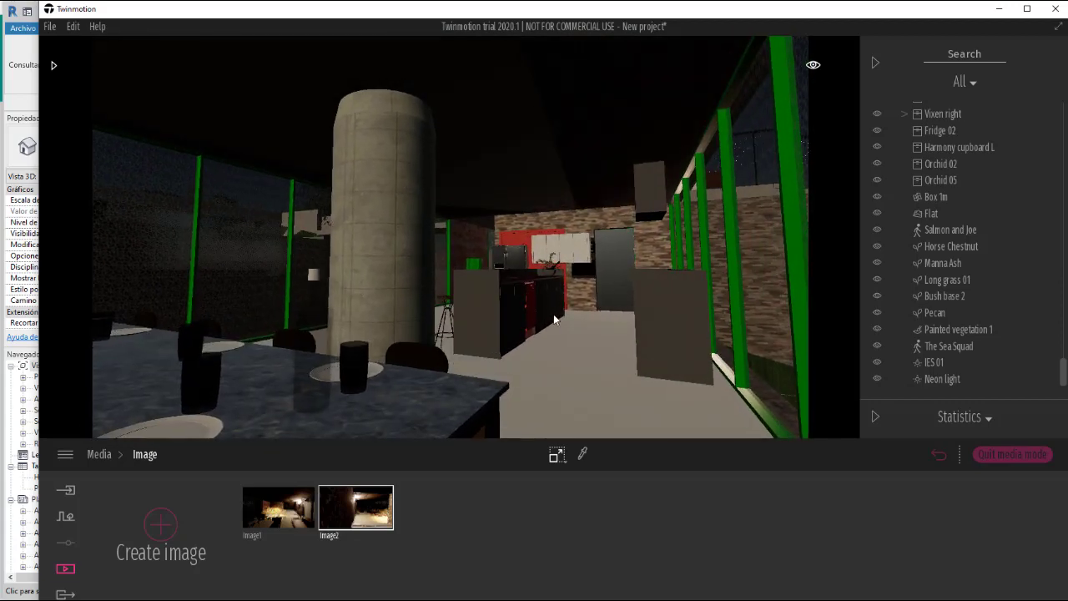
middle_click_drag(552, 314, 552, 359)
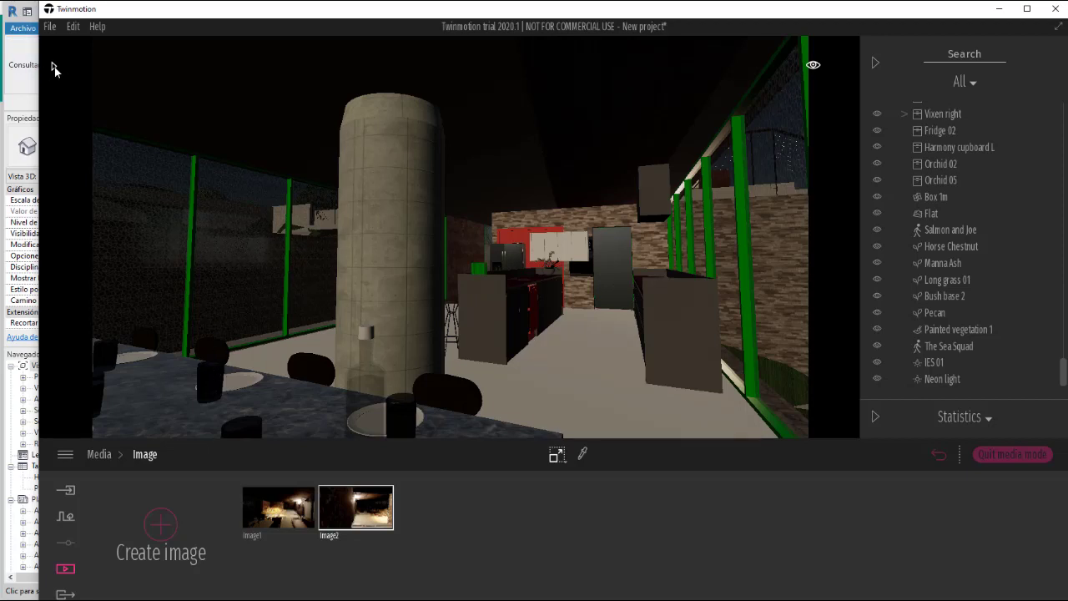
left_click(53, 67)
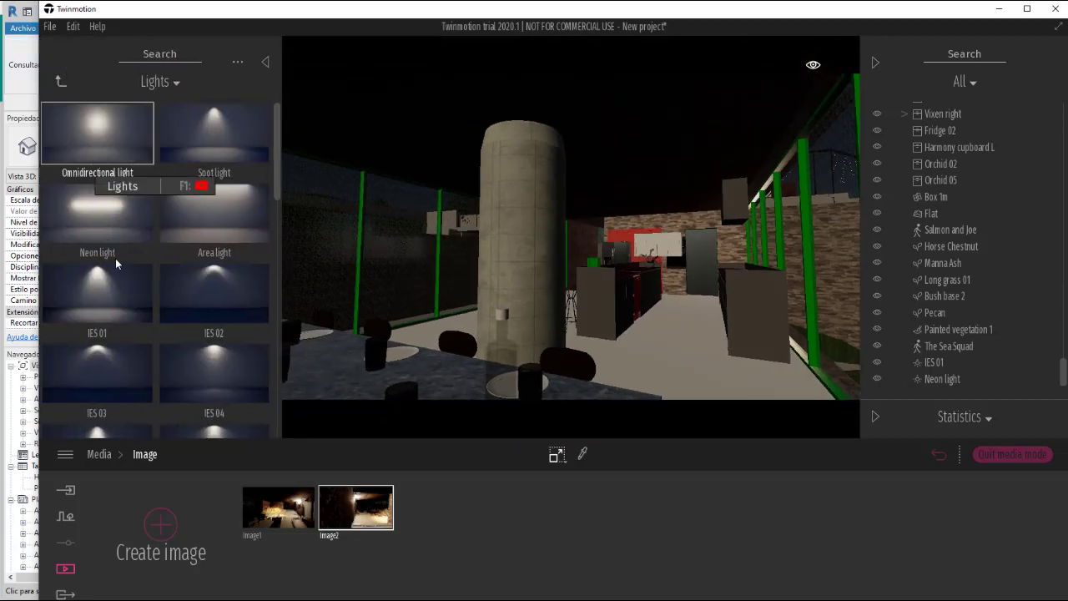
left_click_drag(133, 288, 625, 161)
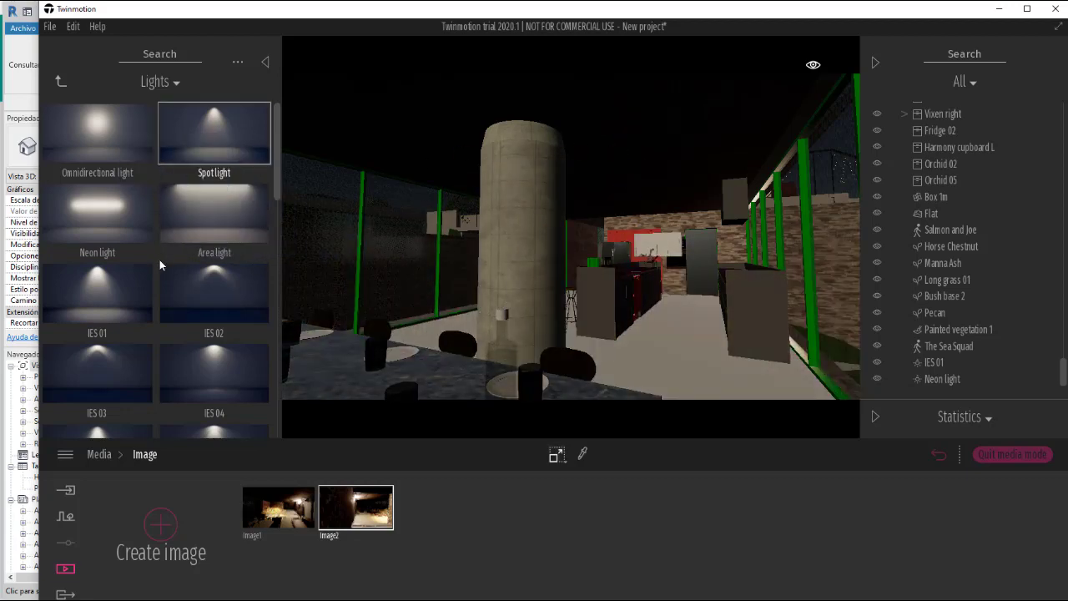
scroll(196, 253, "down", 6)
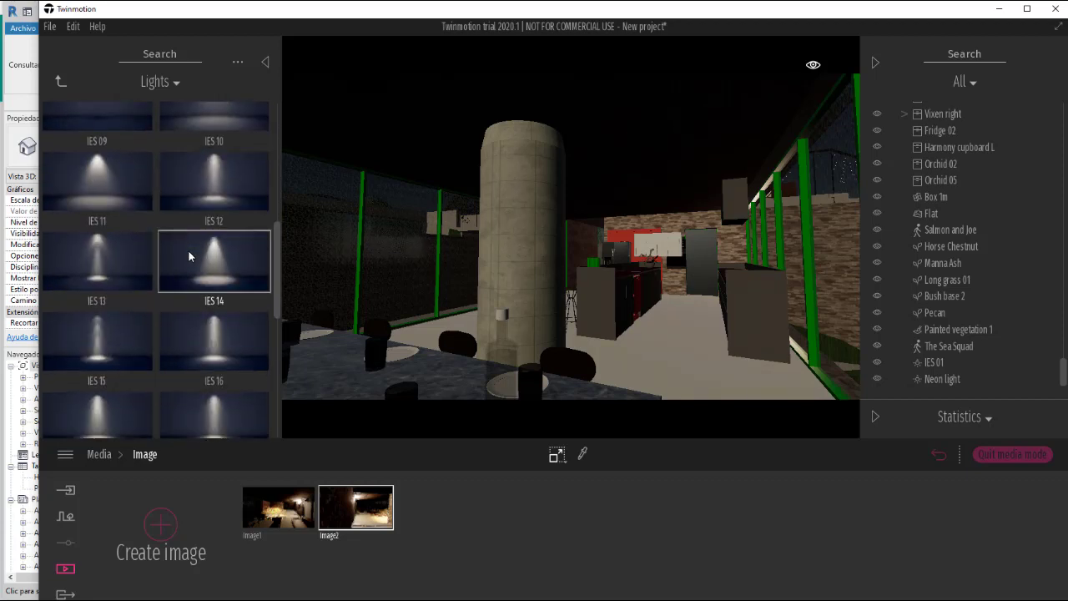
scroll(188, 250, "down", 5)
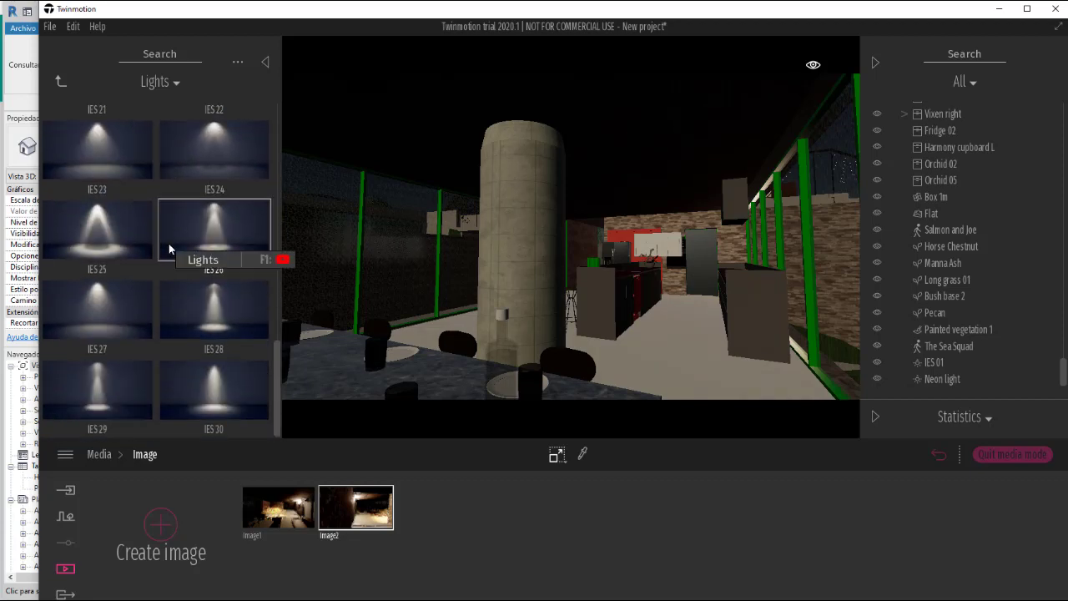
scroll(156, 312, "up", 2)
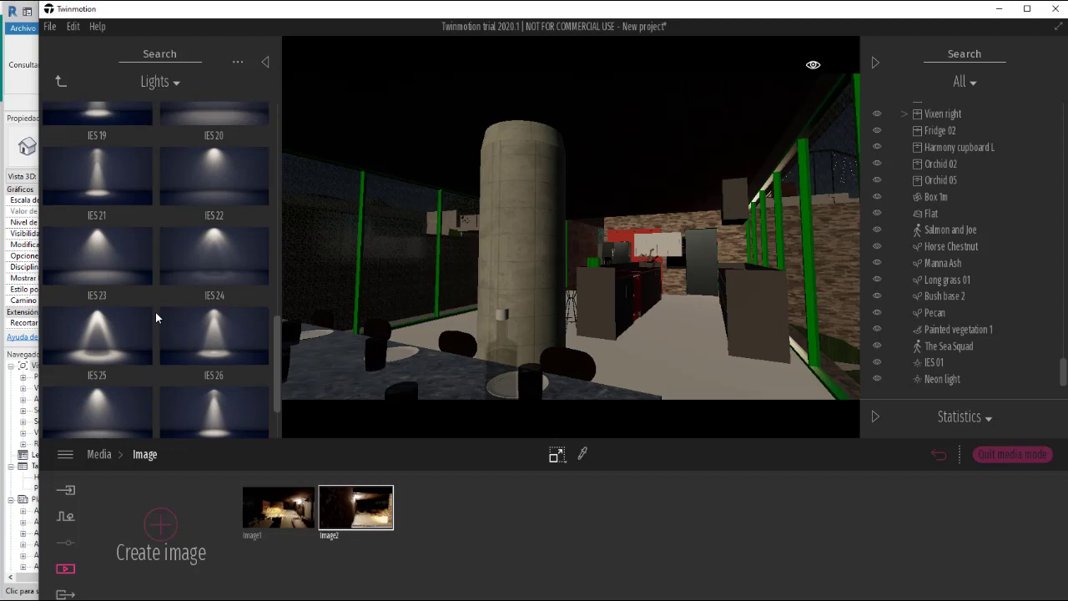
left_click_drag(279, 257, 640, 166)
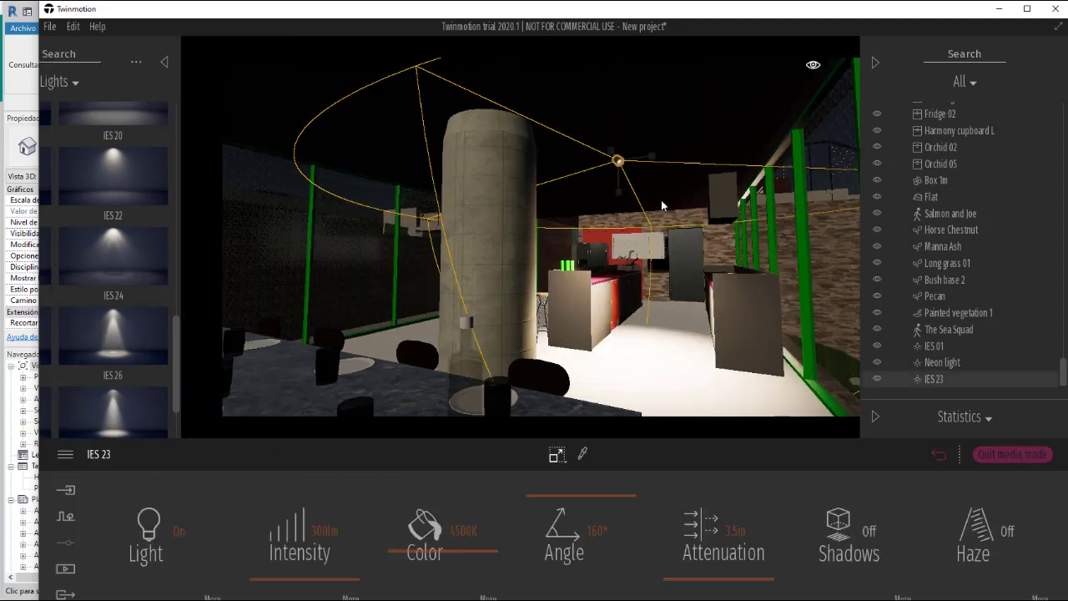
left_click(582, 175)
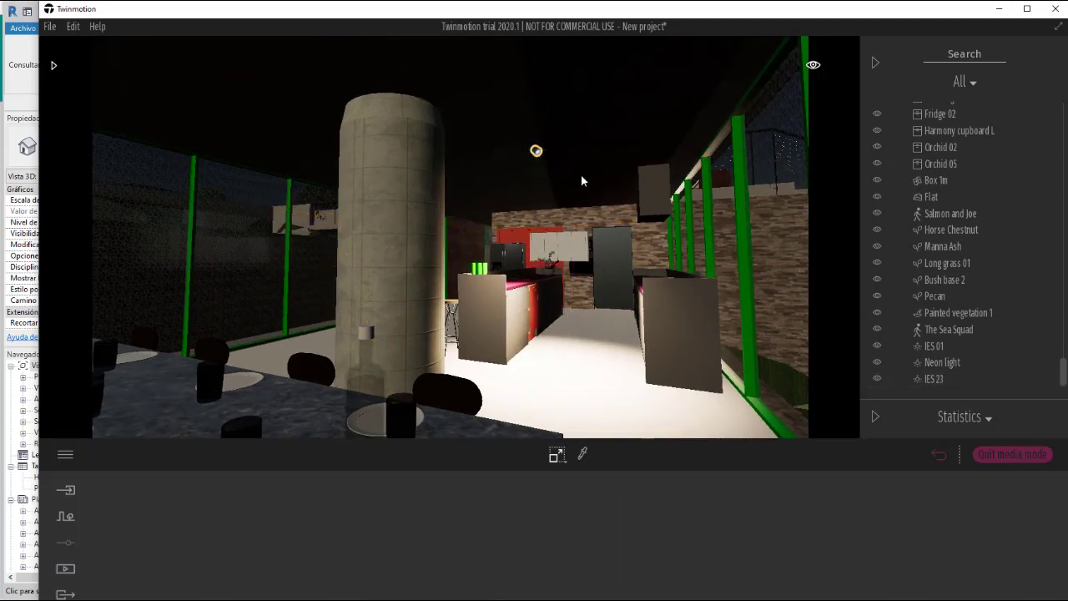
Step: Reduce the intensity of the IES 23 light above the kitchen
left_click(537, 152)
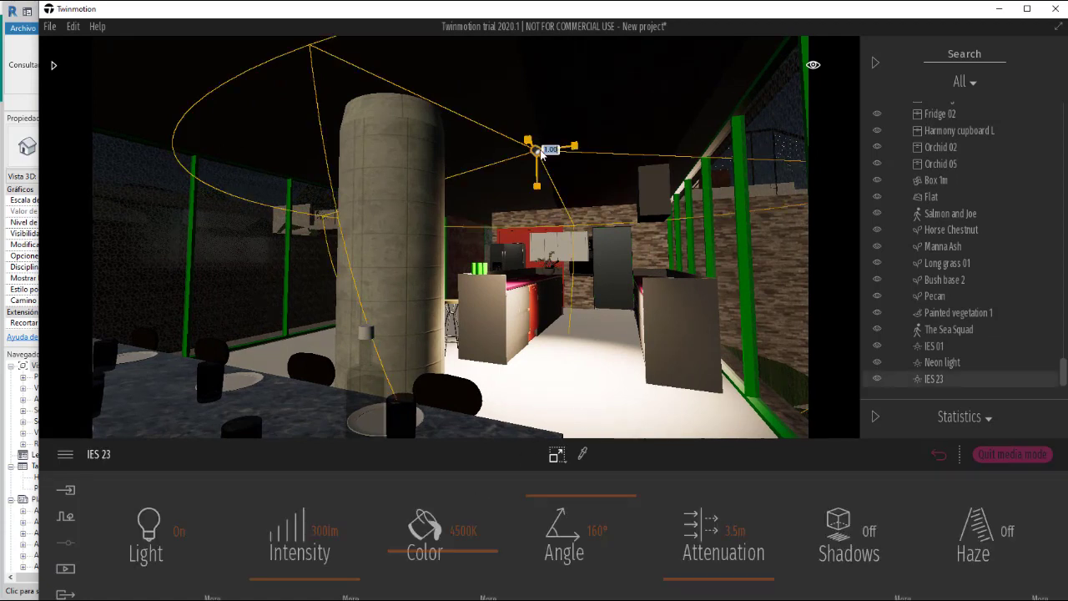
left_click(317, 579)
mouse_move(316, 582)
left_mouse_down()
mouse_move(317, 557)
mouse_move(311, 583)
left_mouse_up()
left_click(564, 355)
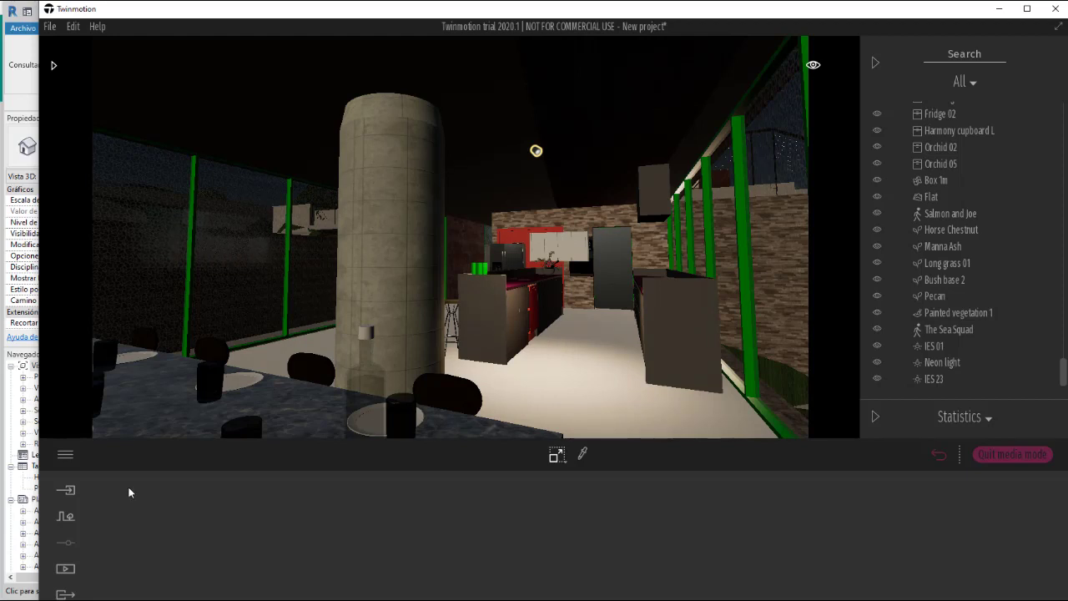
Step: Create a third media image from the current evening view of the dining area and kitchen
left_click(71, 573)
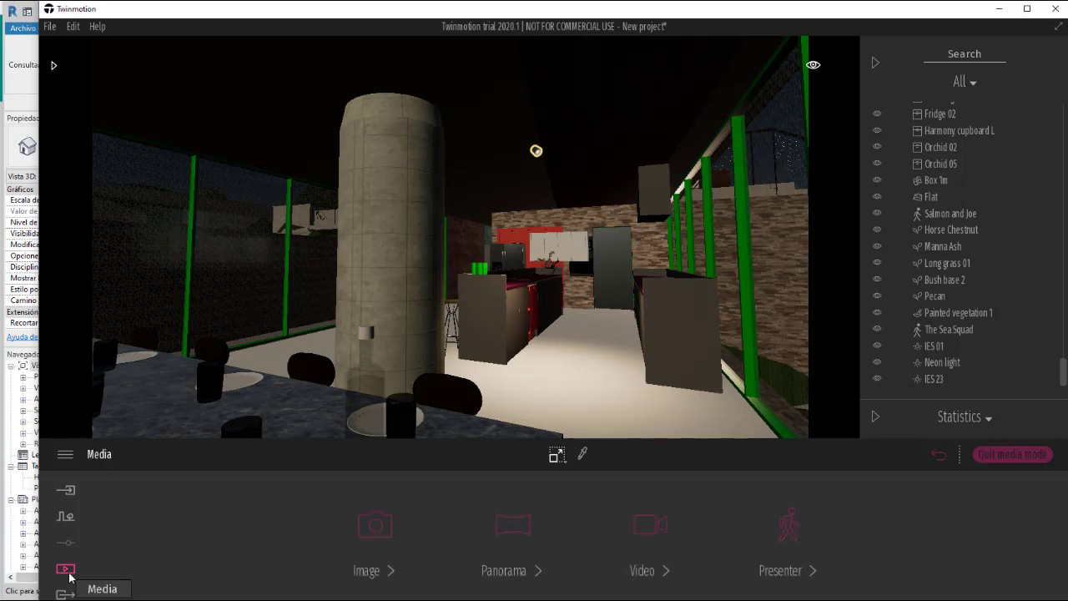
left_click(379, 531)
left_click(160, 524)
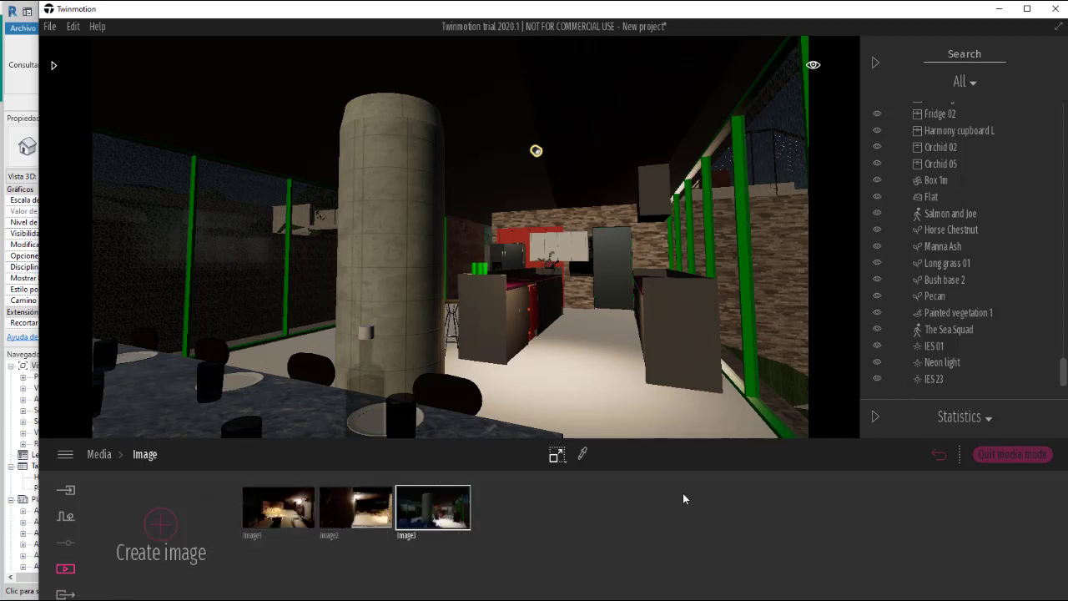
Step: Review the saved views of Image1, Image2 and Image3 in the media image list
middle_click_drag(697, 402, 472, 402, "shift")
left_click(252, 523)
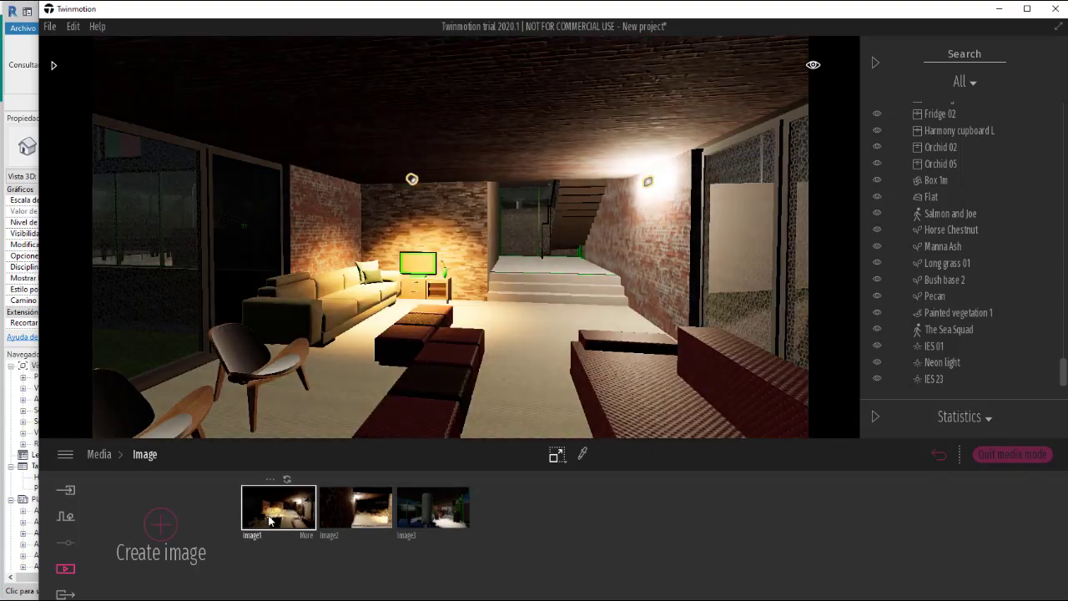
left_click(359, 522)
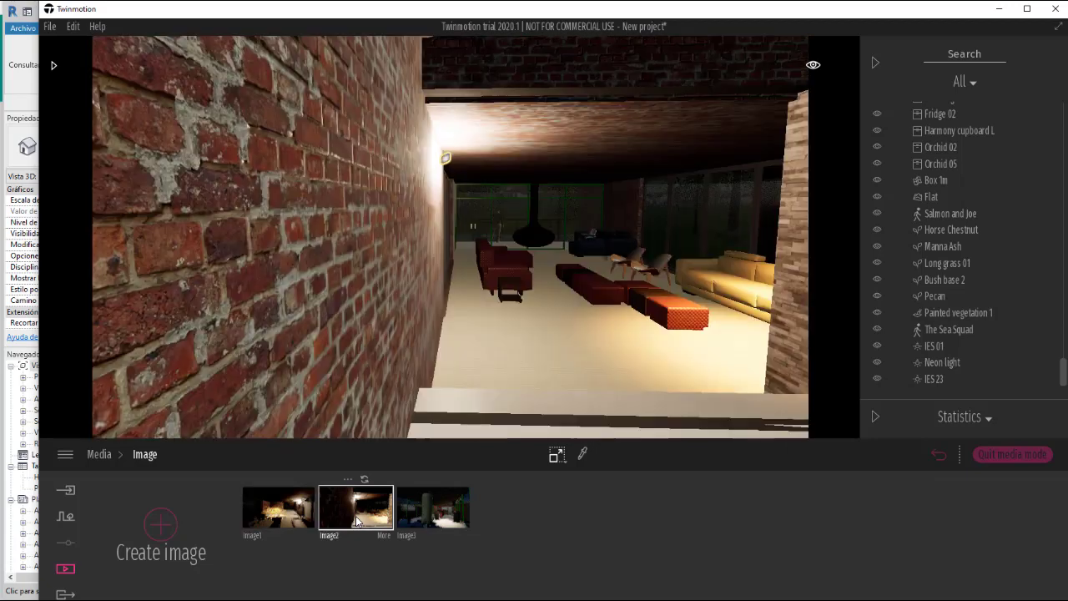
left_click(433, 509)
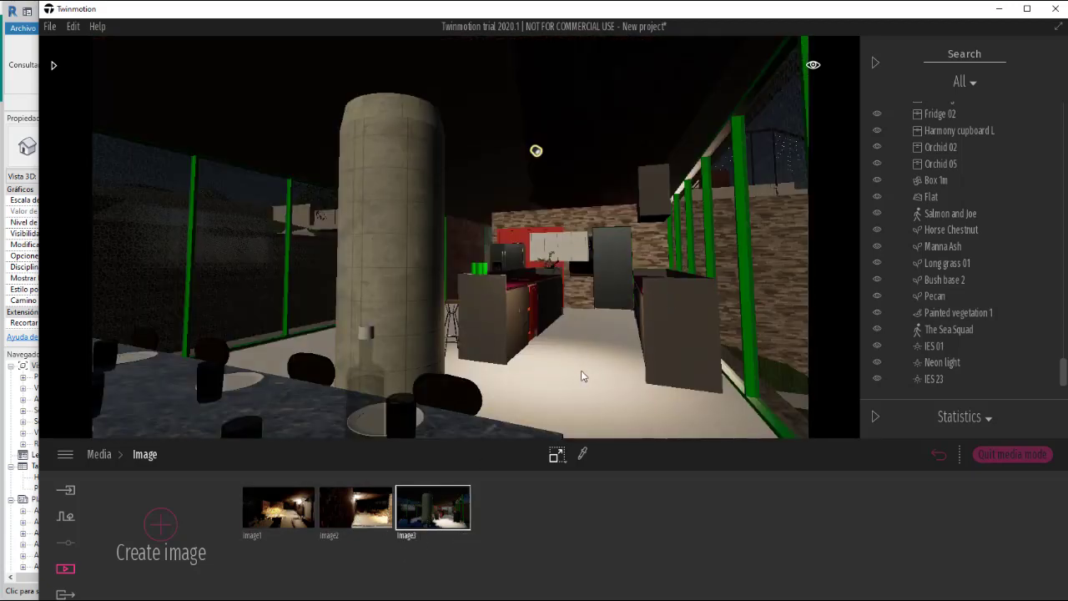
left_click(274, 518)
left_click(332, 517)
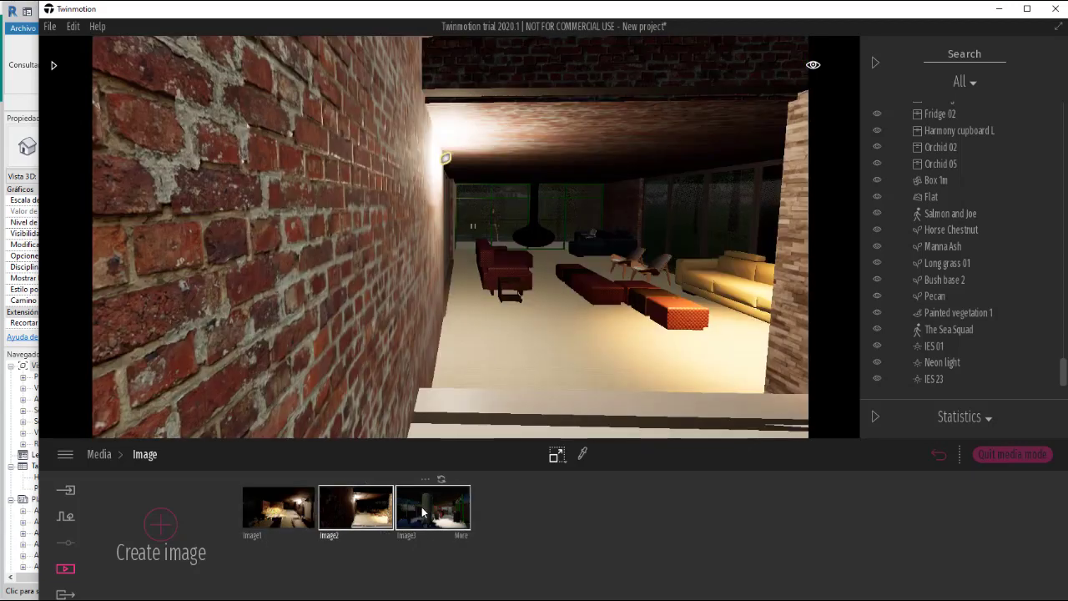
left_click(424, 512)
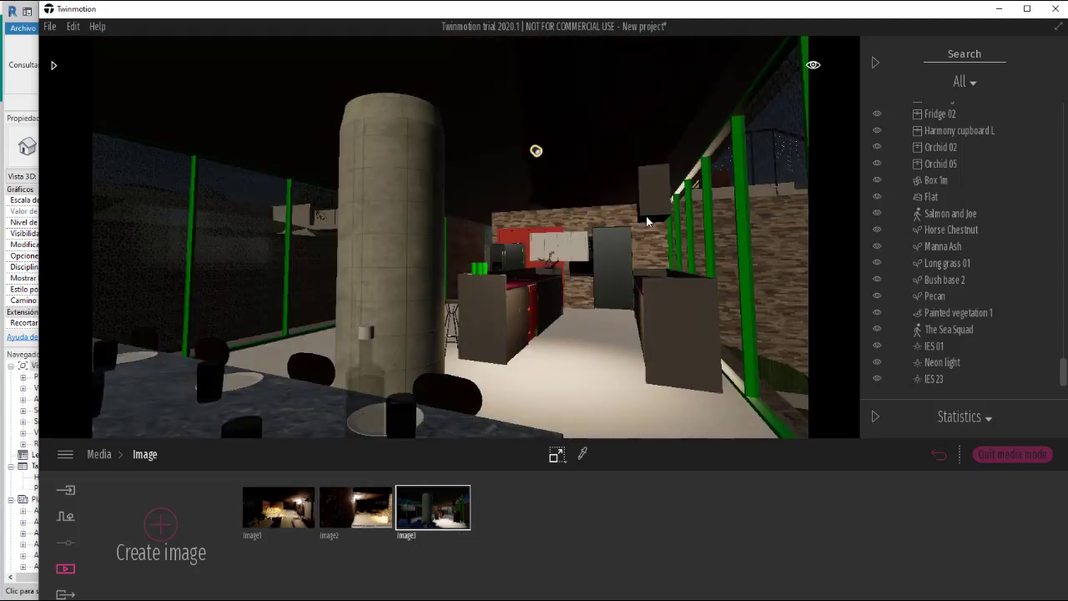
mouse_move(419, 503)
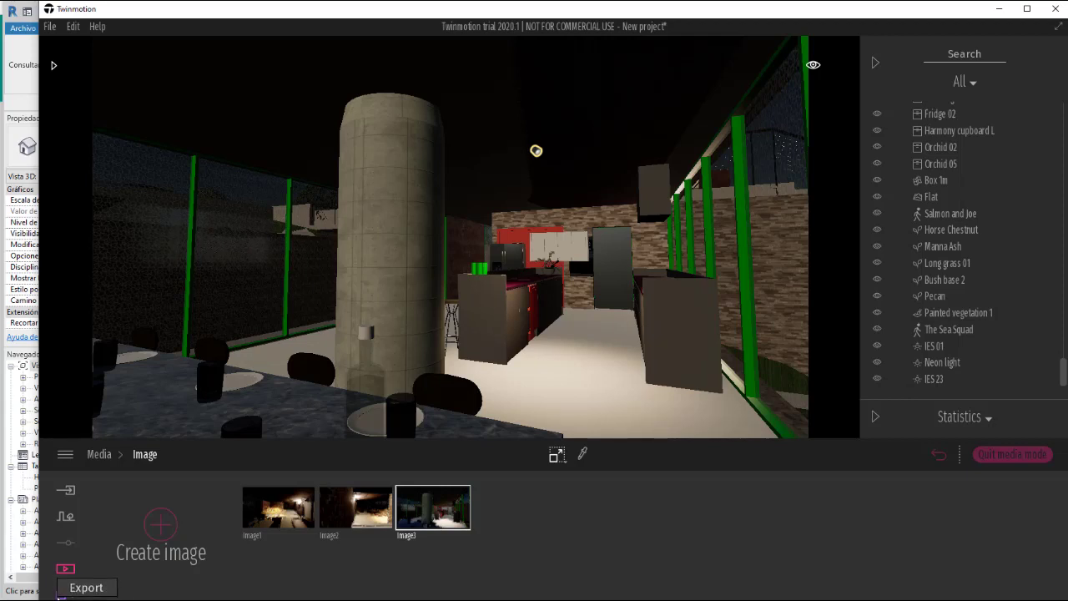
Step: Open the export settings and select Image1 as the image to export
left_click(65, 568)
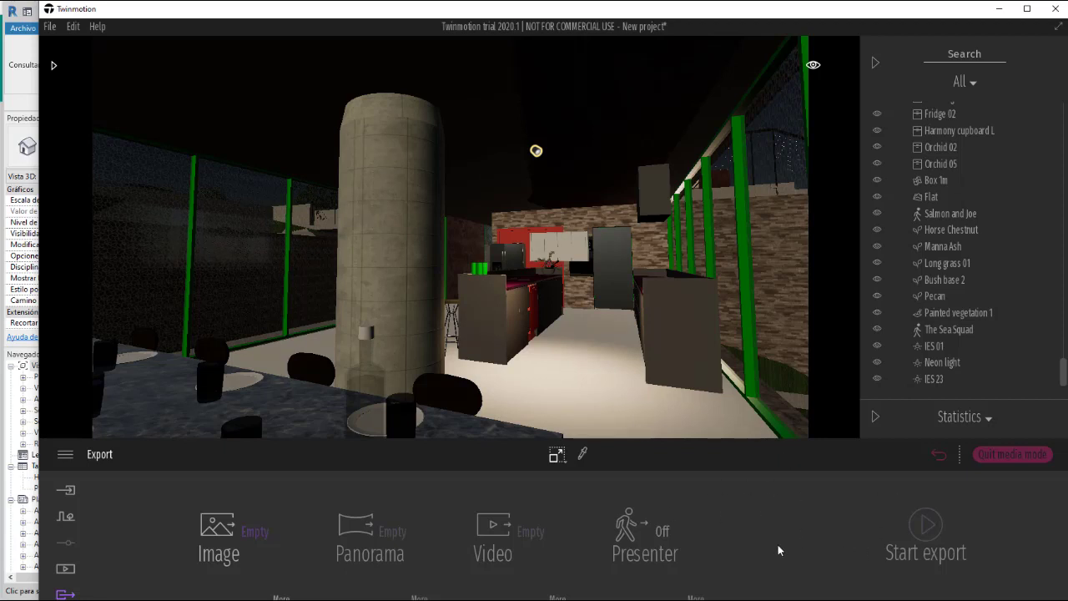
left_click(232, 532)
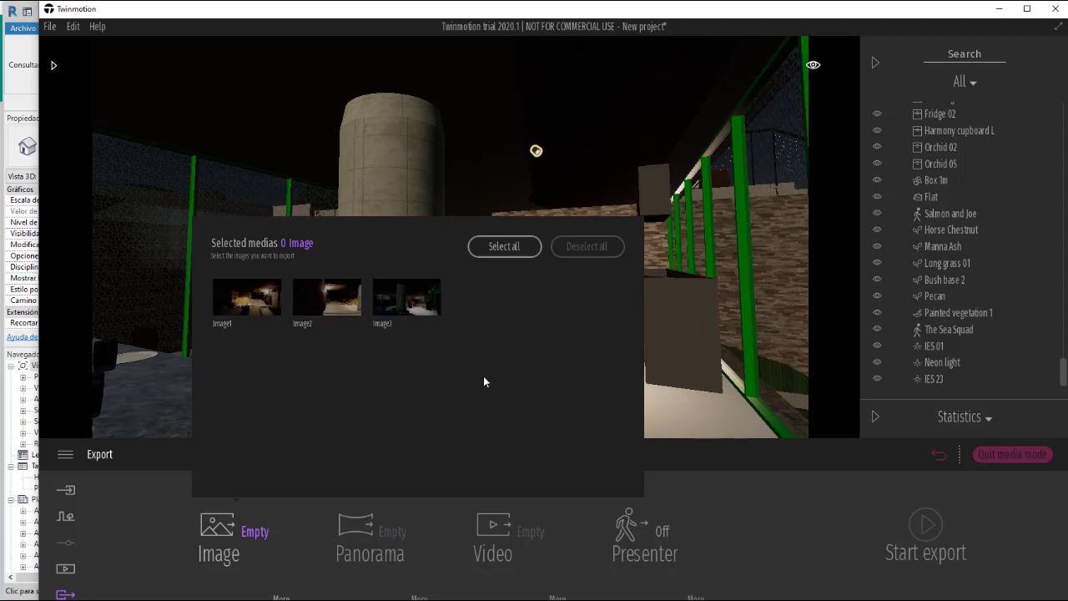
left_click(254, 304)
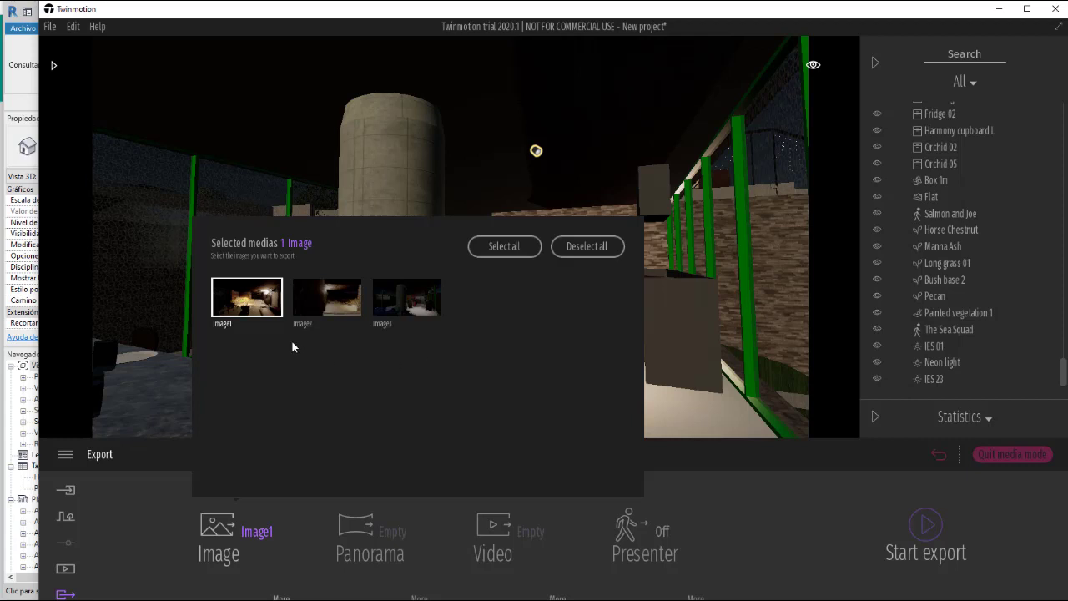
left_click(337, 307)
left_click(407, 299)
left_click(243, 313)
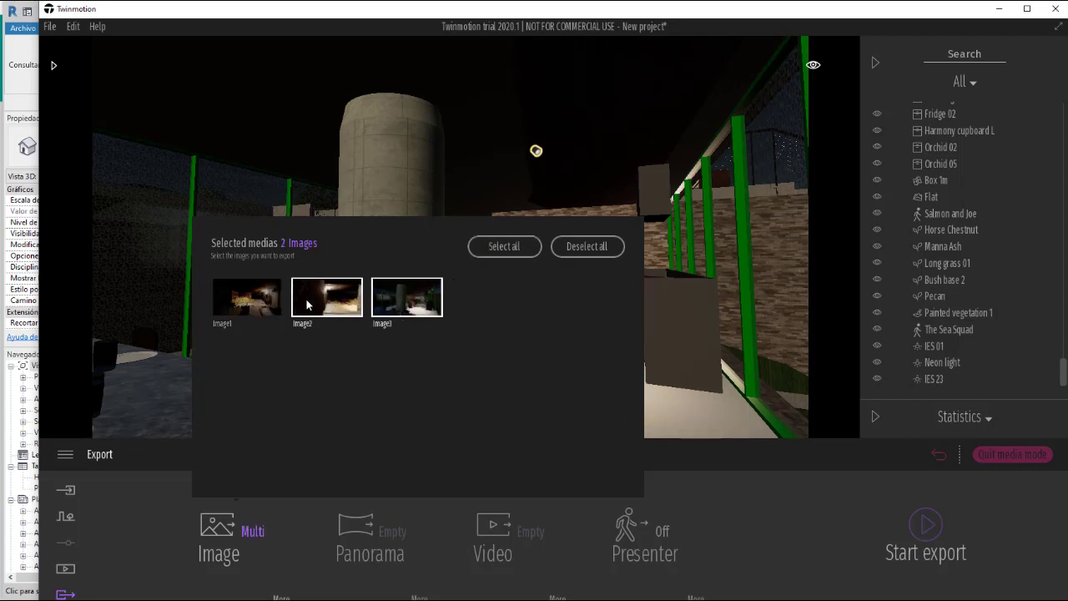
left_click(307, 305)
left_click(251, 310)
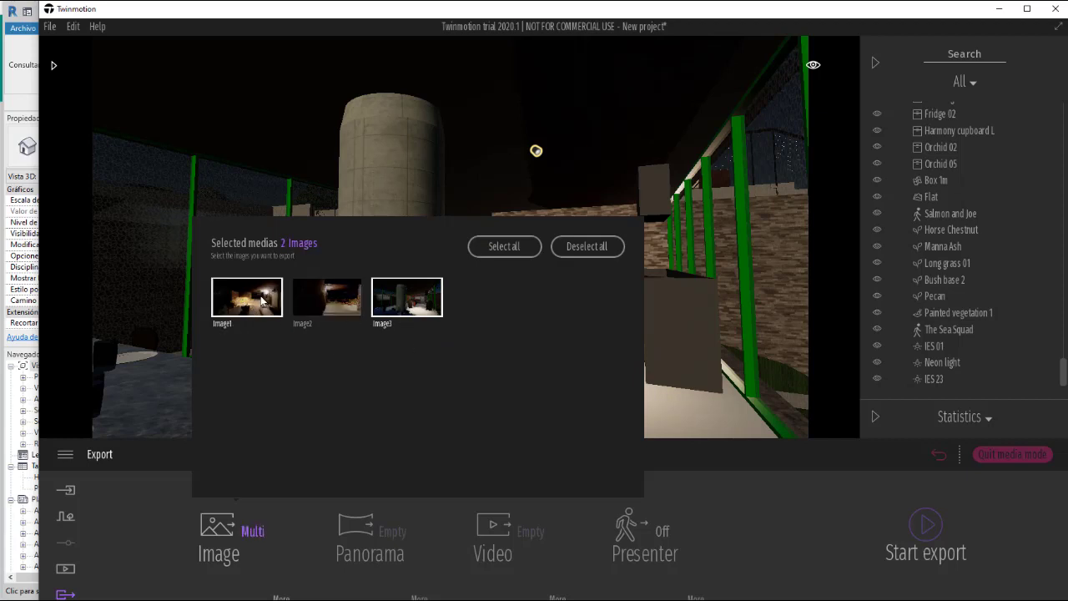
left_click(261, 300)
left_click(247, 310)
left_click(411, 311)
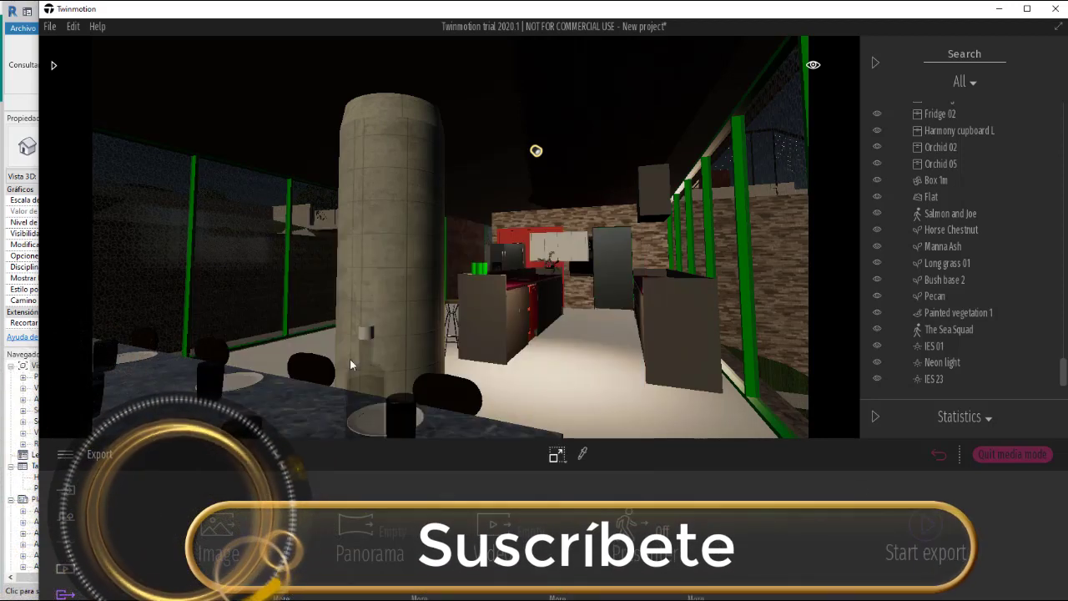
Step: Start the export and save the image to the Imagenes folder inside Documentos
left_click(924, 531)
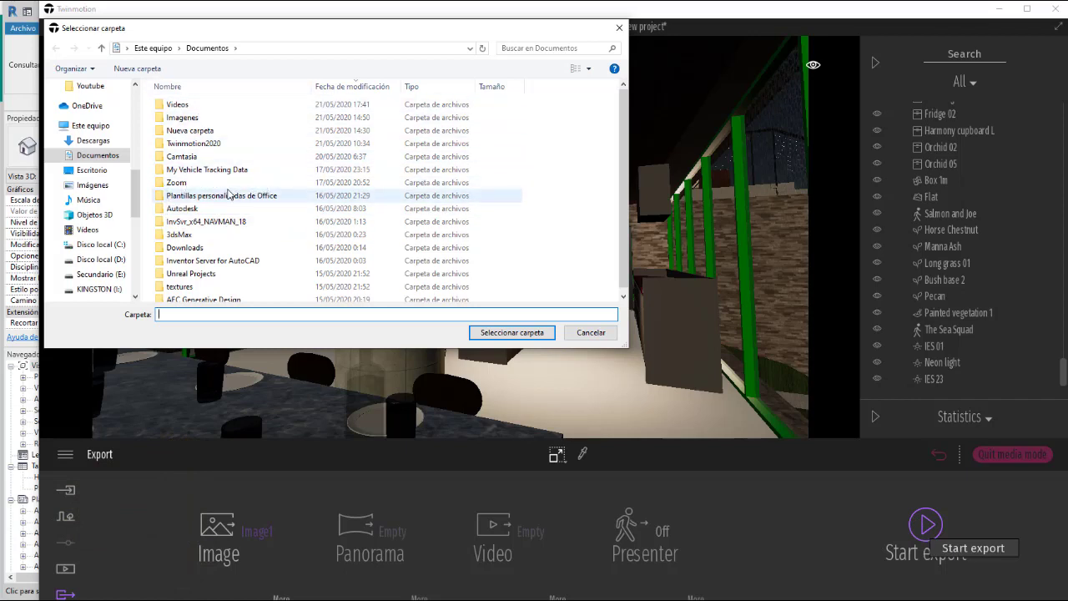
left_click(528, 336)
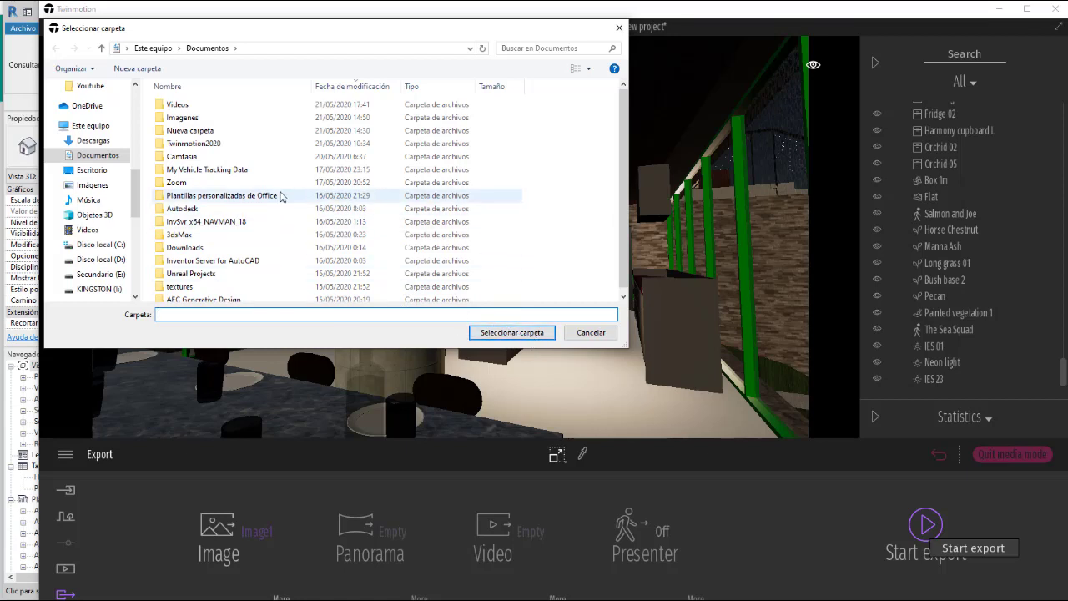
double_click(174, 119)
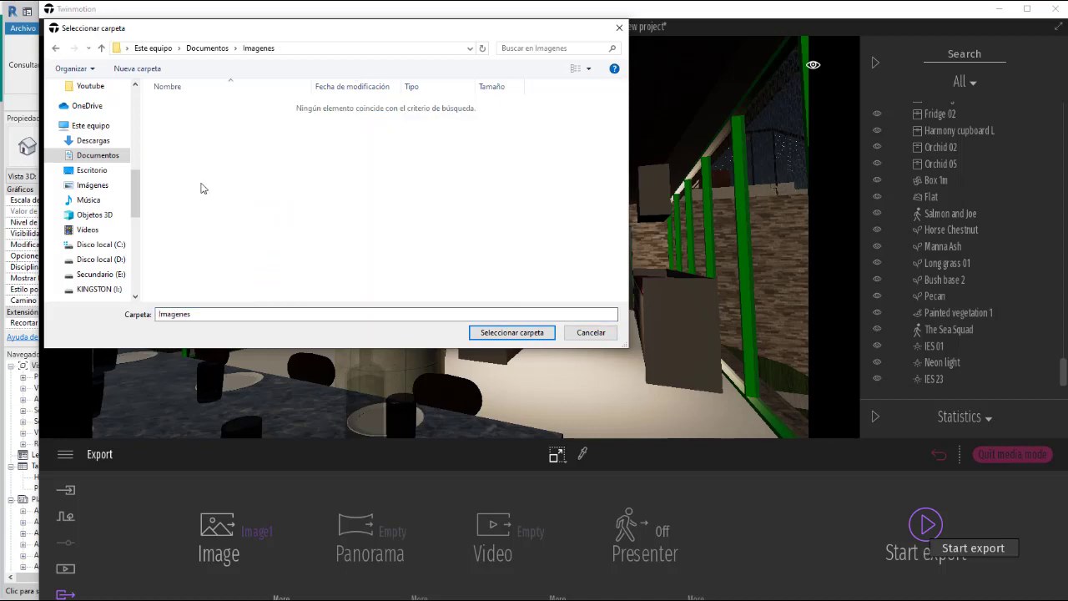
left_click(494, 336)
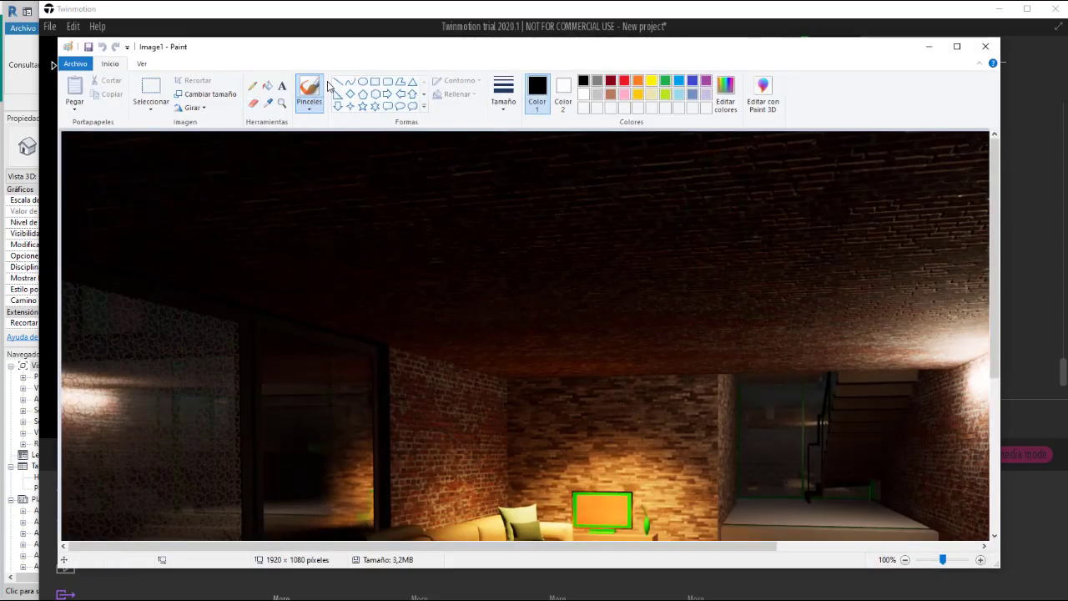
Step: Examine the exported Image1 render of the living room in Paint
scroll(518, 284, "down", 4)
scroll(535, 292, "up", 3)
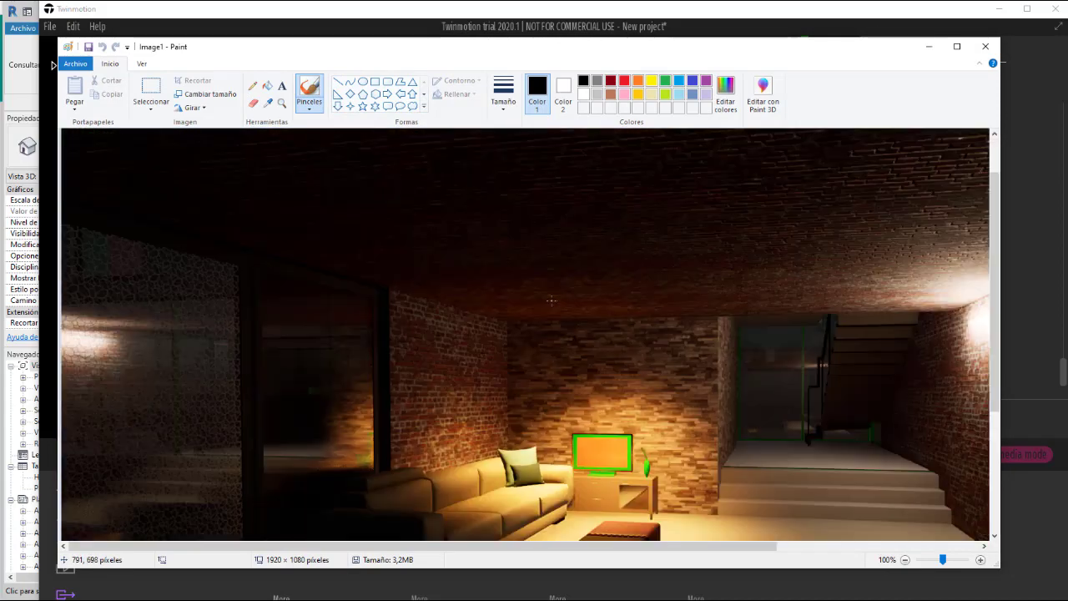
Step: Inspect the patterned glass wall and the dark window reflections of the Image1 render up close
scroll(551, 301, "down", 2)
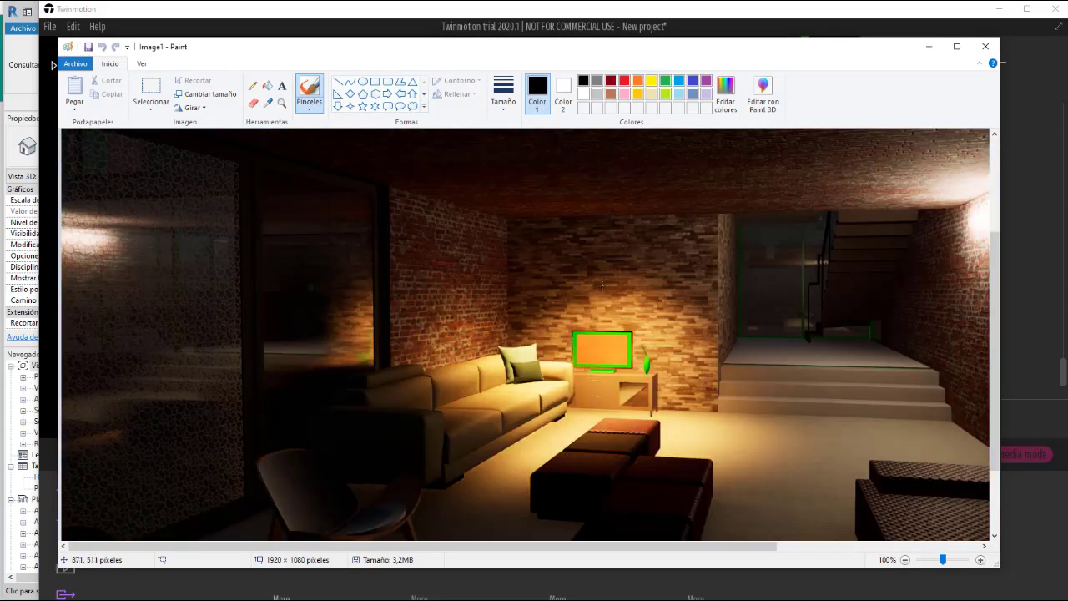
scroll(600, 284, "up", 1, "ctrl")
scroll(422, 290, "up", 6, "ctrl")
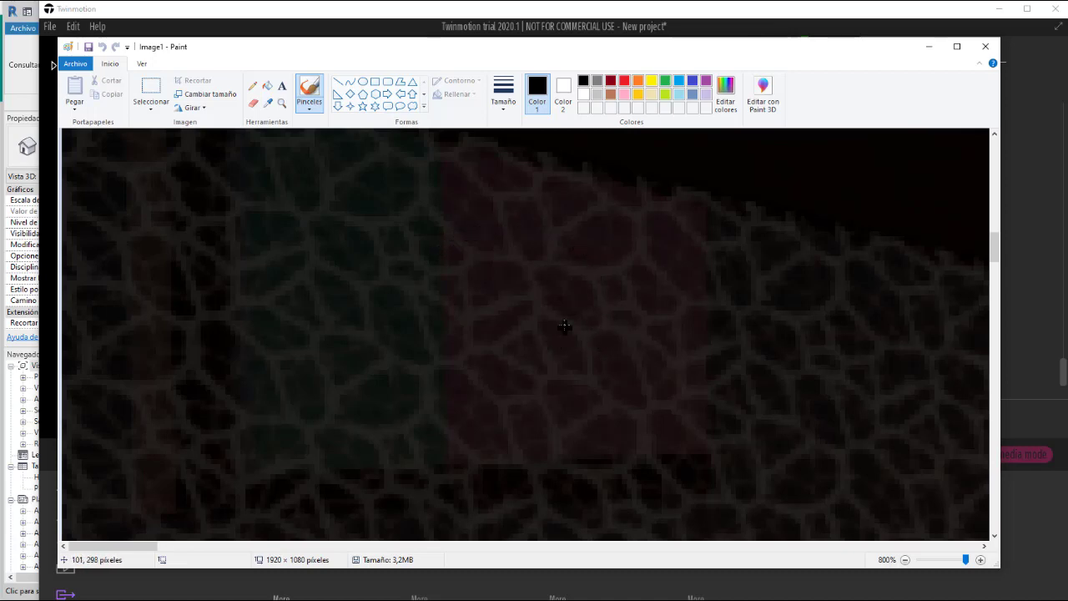
scroll(540, 308, "down", 3, "ctrl")
scroll(540, 309, "down", 4, "ctrl")
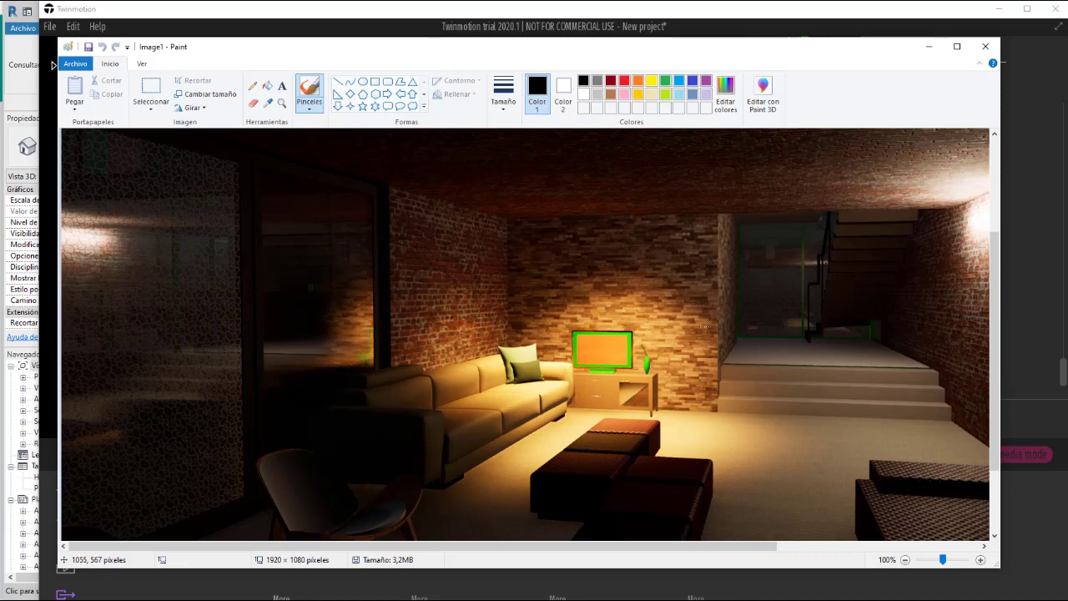
scroll(672, 344, "up", 1, "ctrl")
scroll(759, 354, "down", 3)
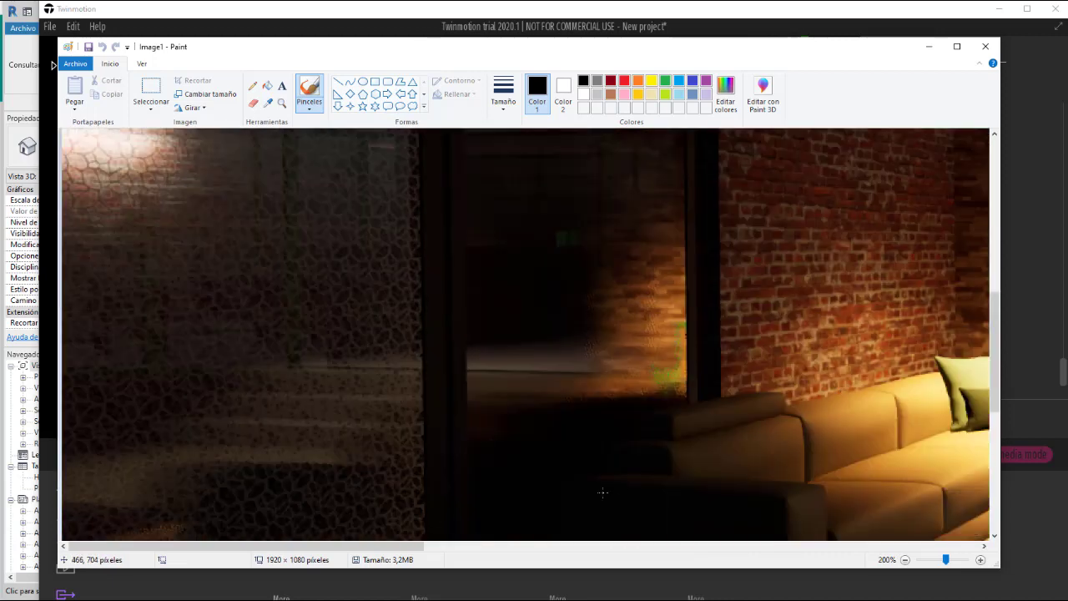
Step: Inspect the brick walls, television area and overall lighting of the Image1 render, and minimise Paint to return to Twinmotion
left_click_drag(397, 546, 632, 584)
scroll(587, 355, "up", 2, "ctrl")
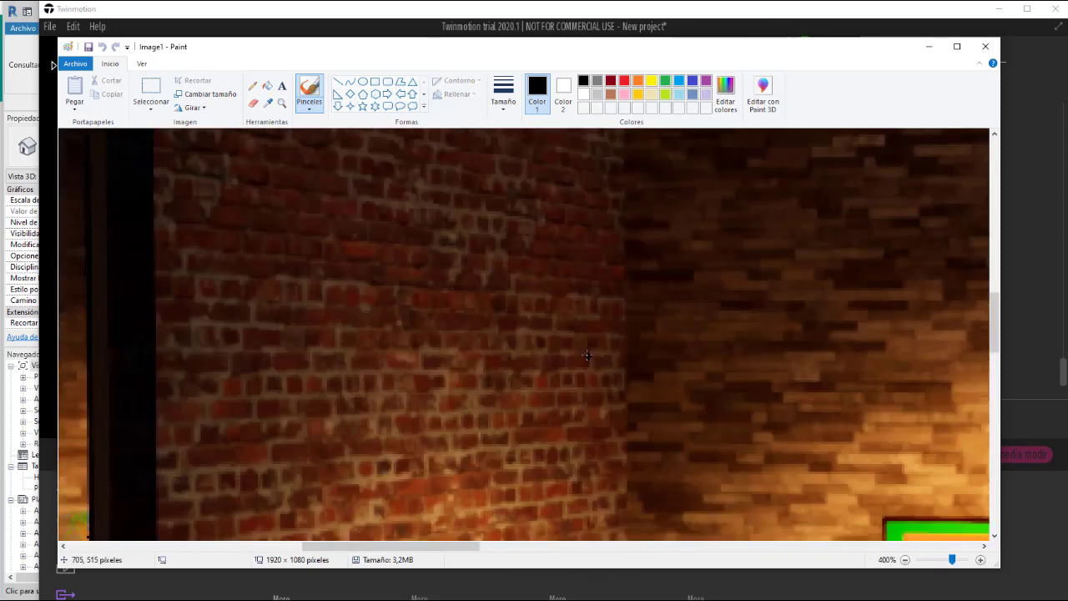
scroll(587, 356, "up", 1, "ctrl")
scroll(587, 356, "down", 1, "ctrl")
scroll(548, 267, "down", 2, "ctrl")
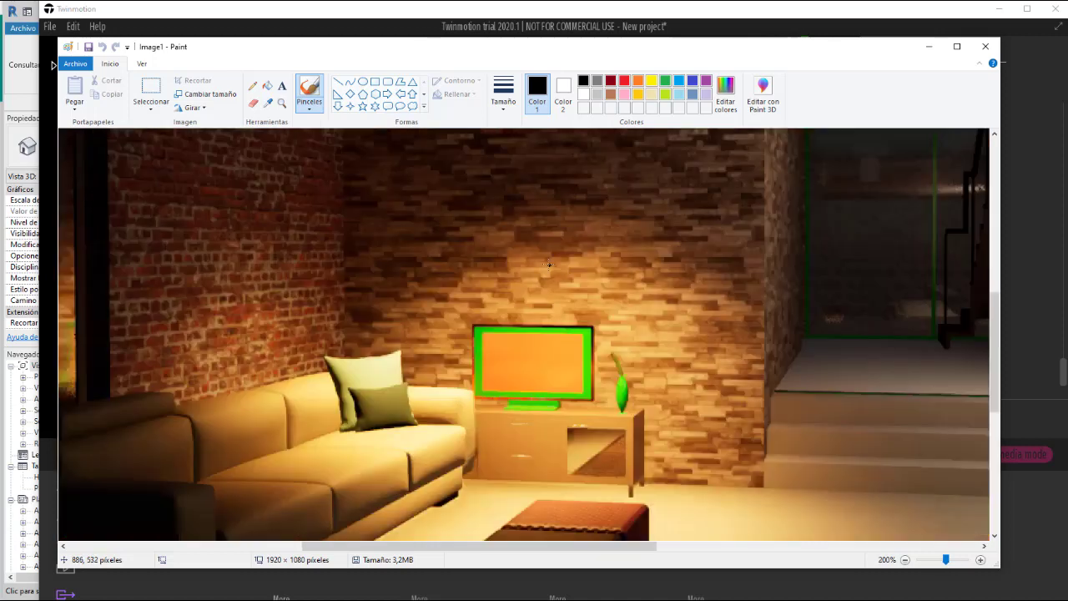
scroll(548, 265, "down", 2, "ctrl")
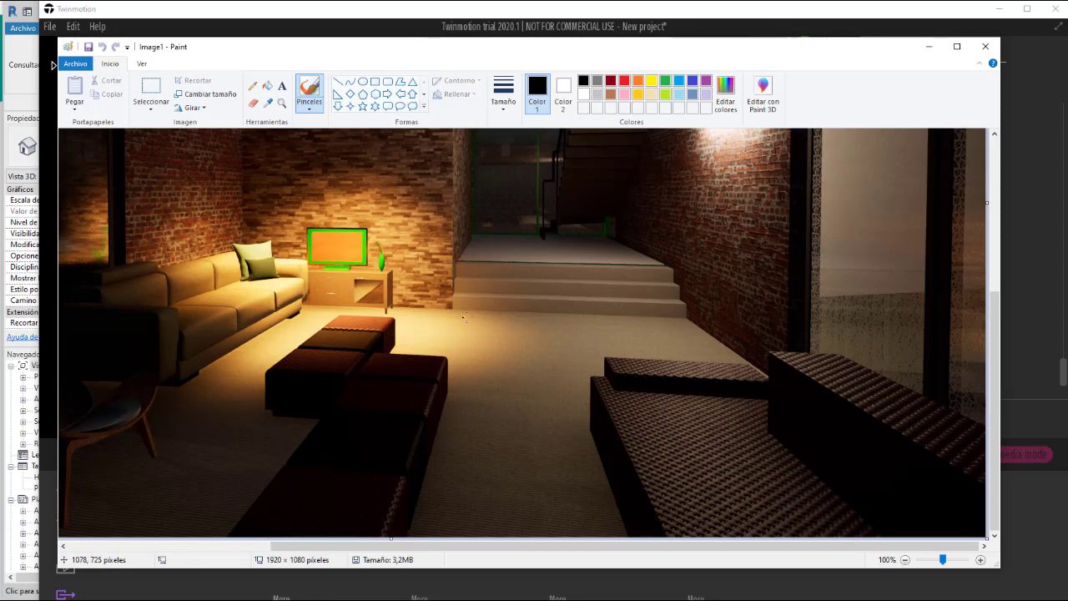
scroll(557, 329, "down", 2, "ctrl")
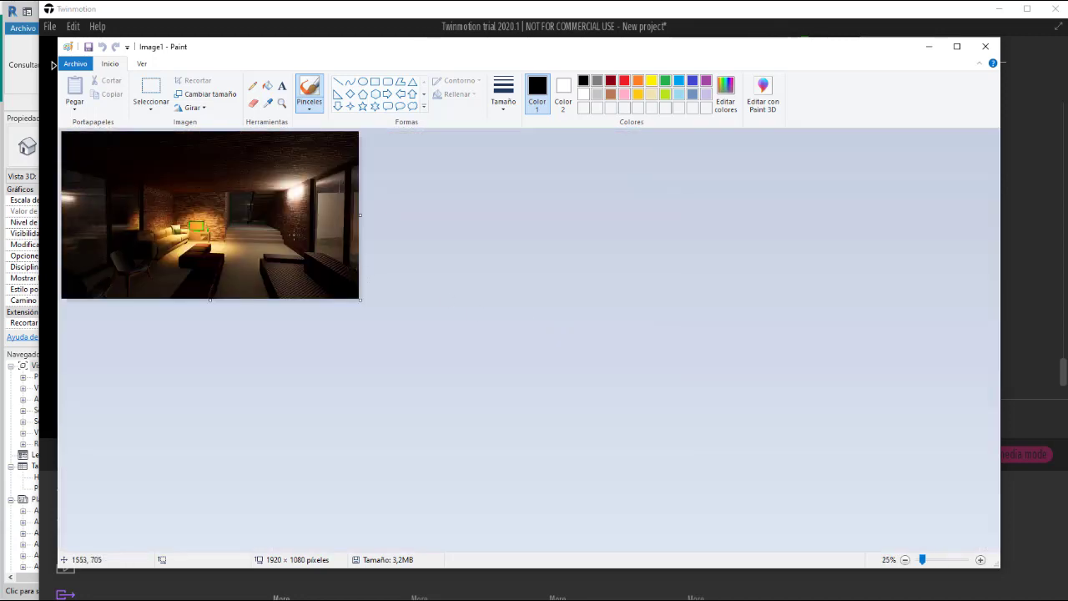
scroll(294, 237, "up", 2, "ctrl")
scroll(296, 232, "down", 1, "ctrl")
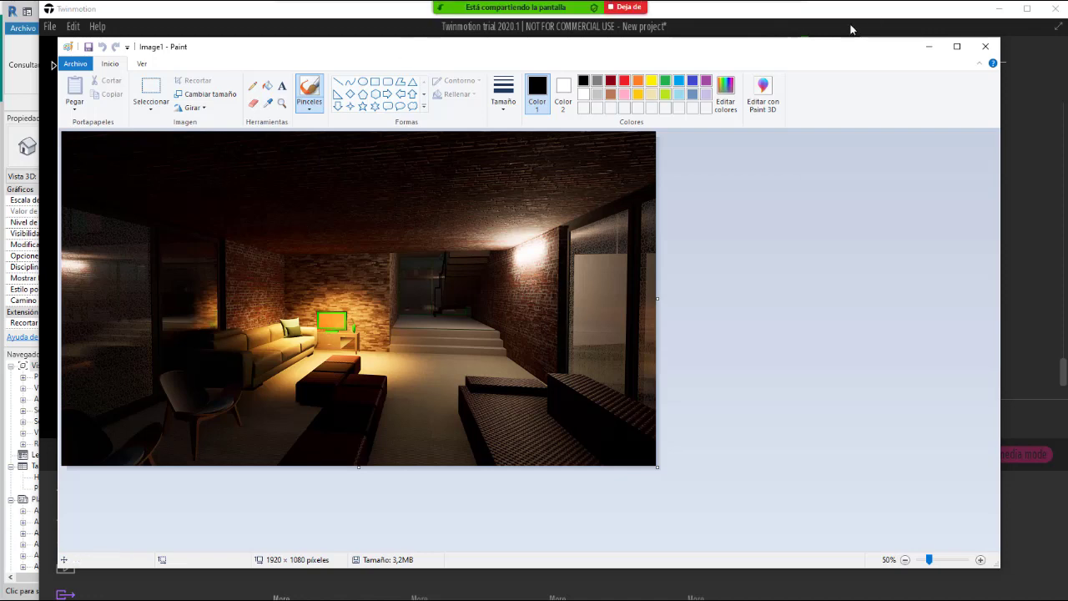
left_click(930, 47)
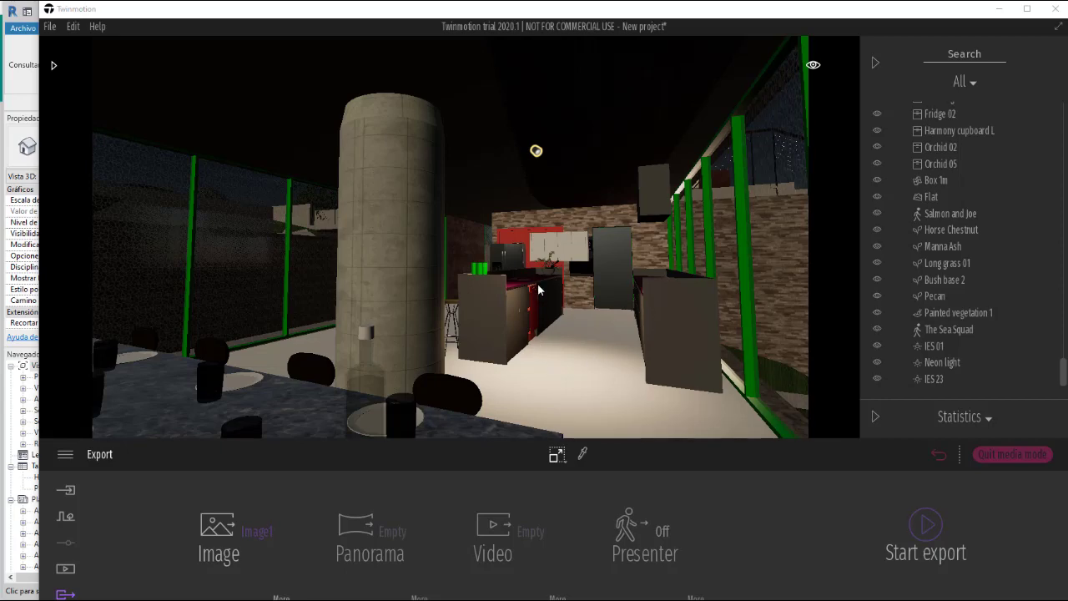
Step: Move the camera out of the kitchen and frame an exterior view from the parking area towards the entrance footbridge
left_click(509, 240)
scroll(511, 238, "down", 5)
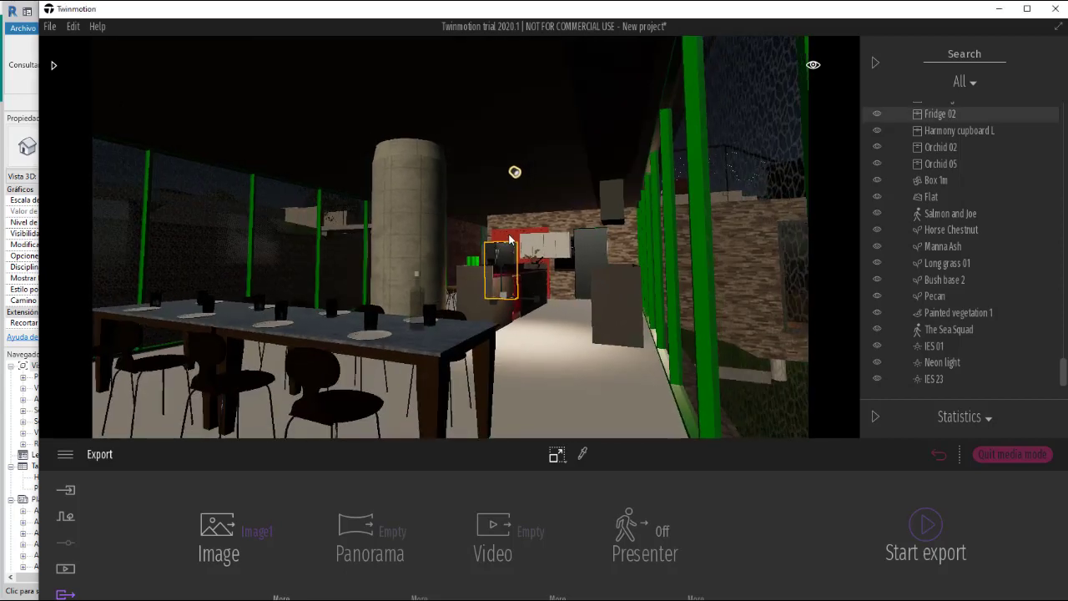
middle_click_drag(521, 233, 630, 186, "shift")
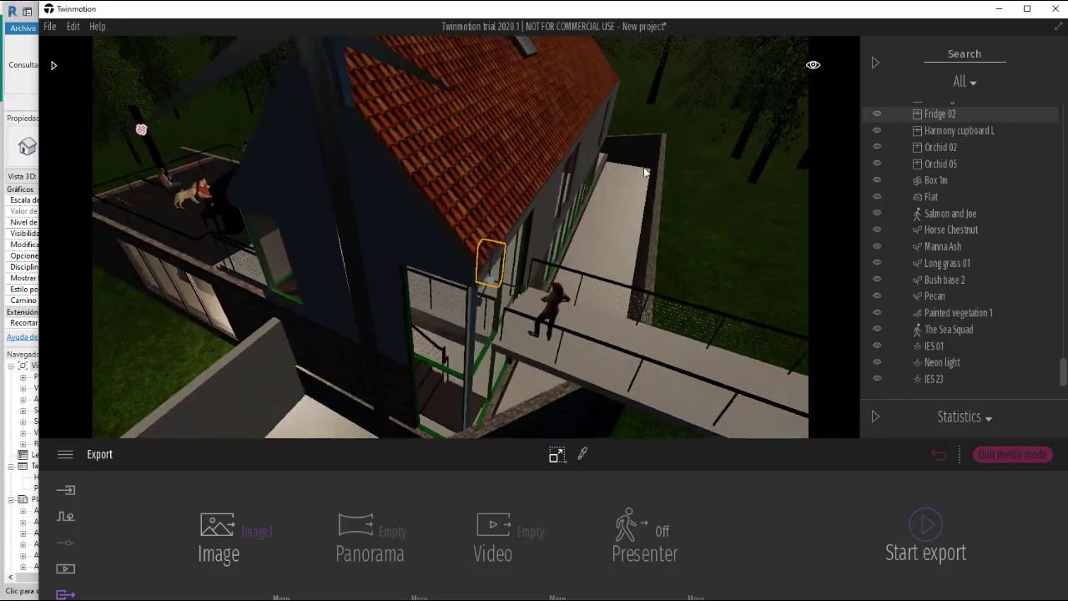
right_click_drag(696, 201, 702, 198)
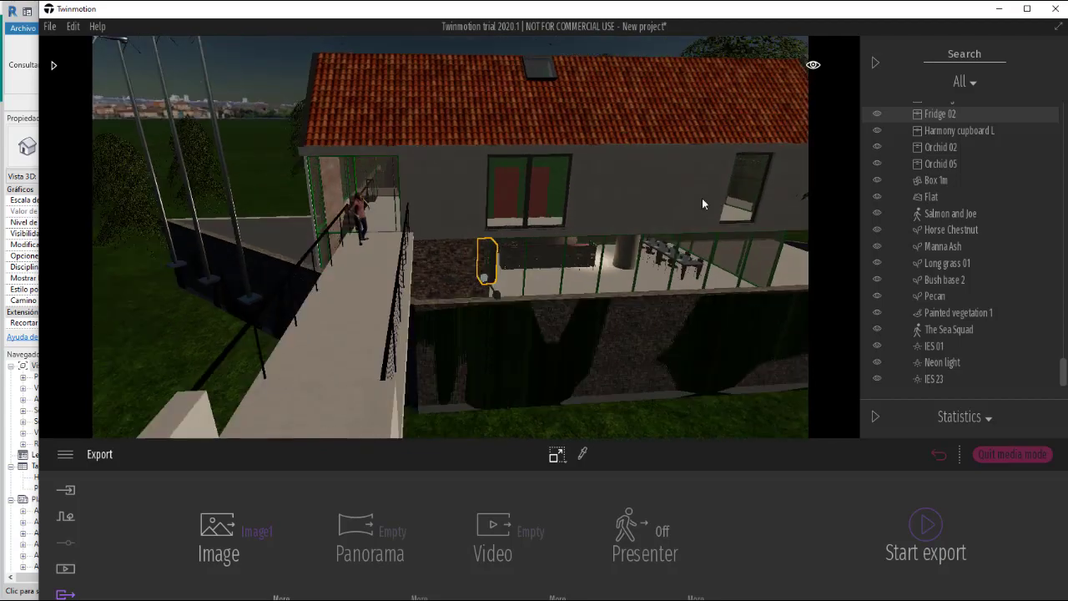
scroll(688, 193, "down", 5)
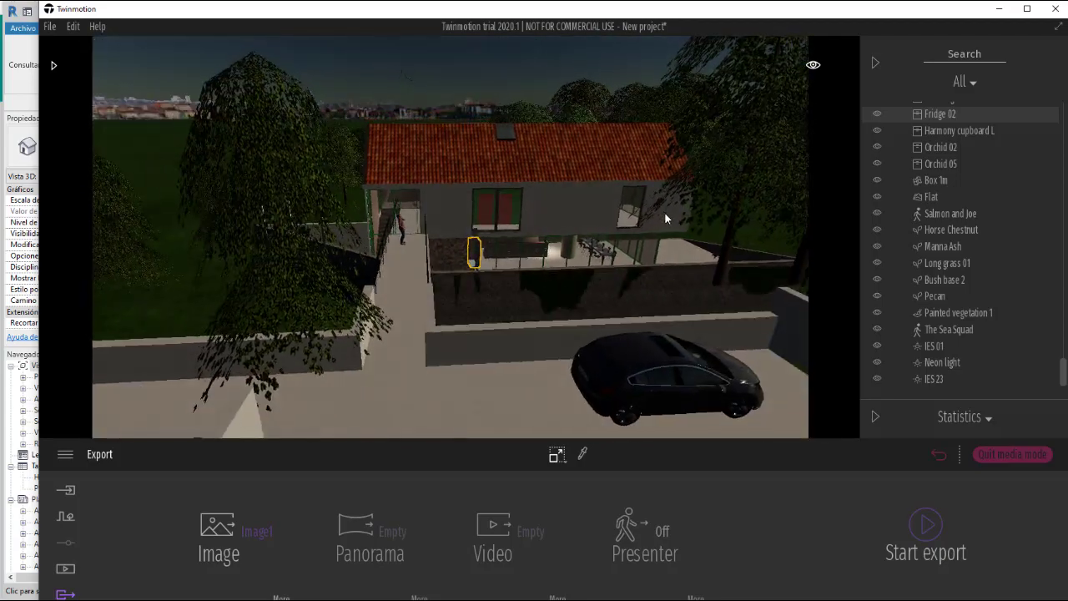
middle_click_drag(738, 279, 558, 313, "shift")
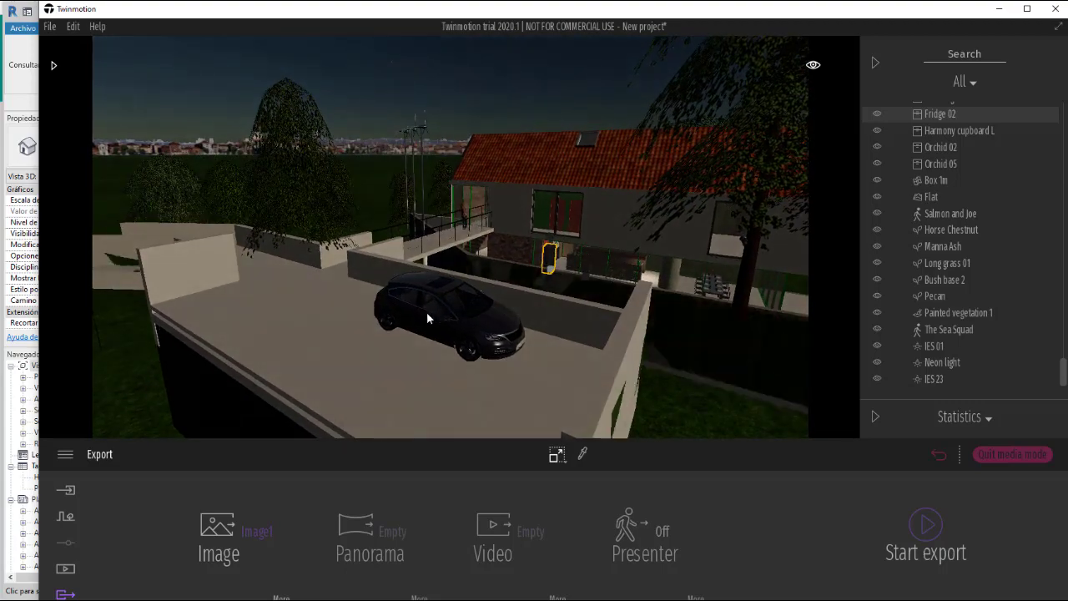
scroll(365, 298, "up", 2)
scroll(357, 302, "up", 3)
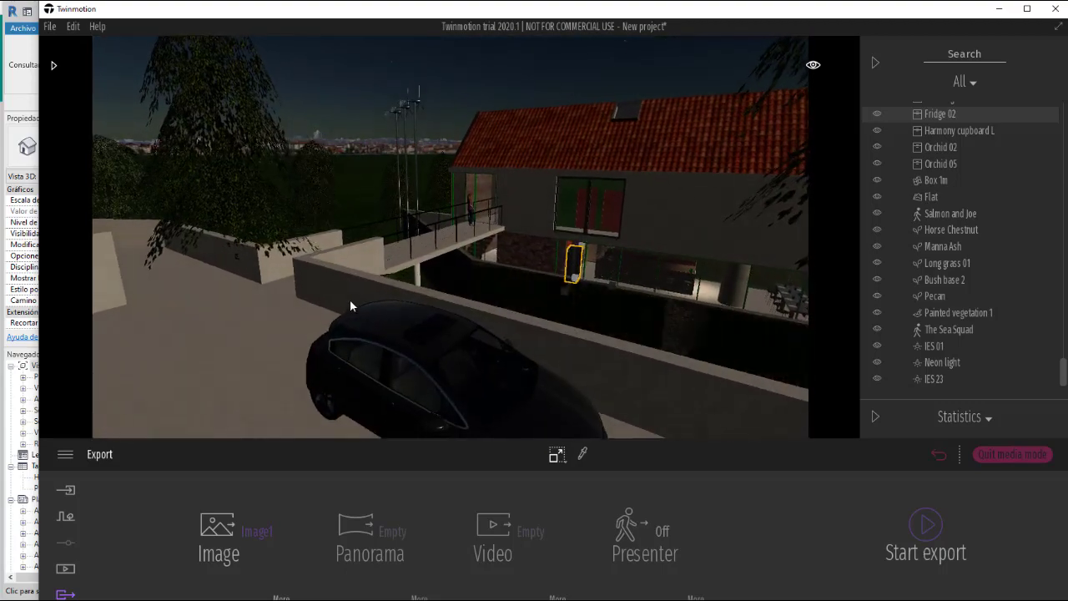
mouse_move(349, 300)
middle_mouse_down("shift")
mouse_move(276, 274)
mouse_move(359, 284)
middle_mouse_up("shift")
middle_click_drag(214, 266, 265, 286)
scroll(279, 282, "up", 3)
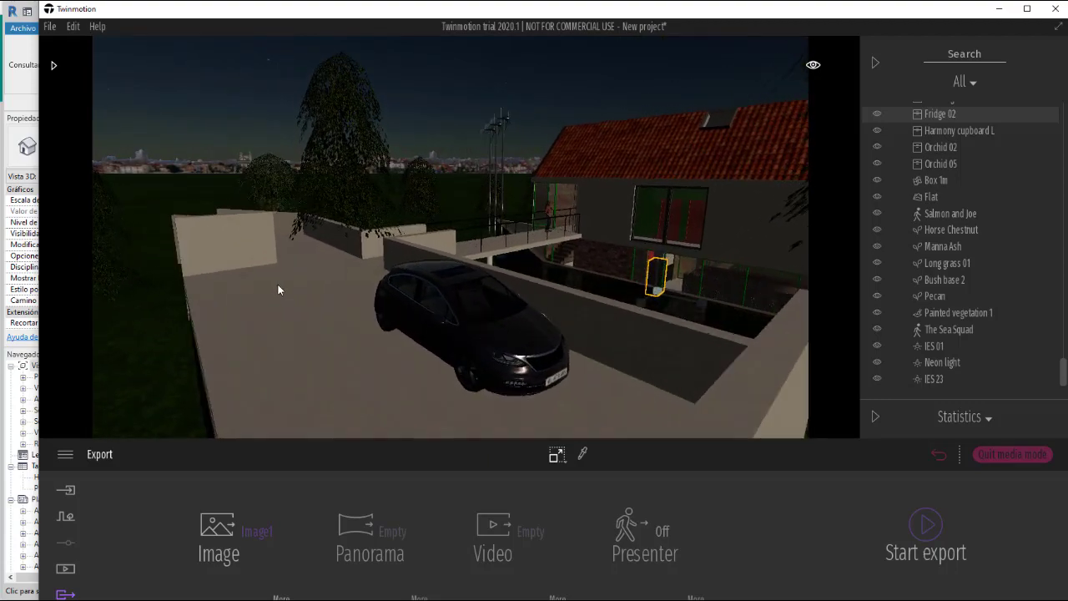
scroll(277, 276, "up", 3)
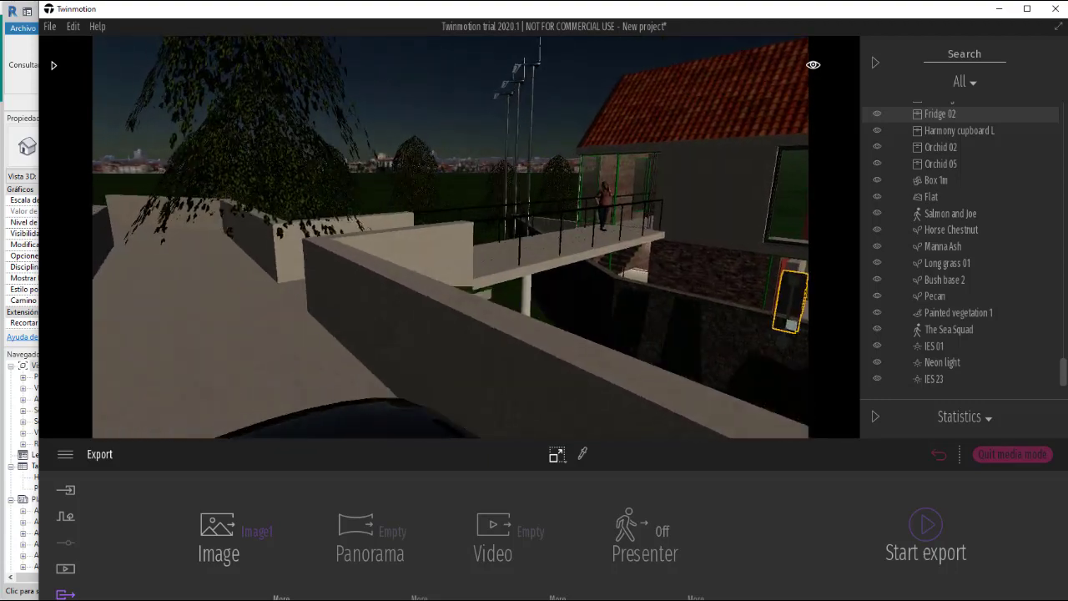
middle_click_drag(279, 276, 317, 276)
middle_click_drag(214, 308, 258, 304)
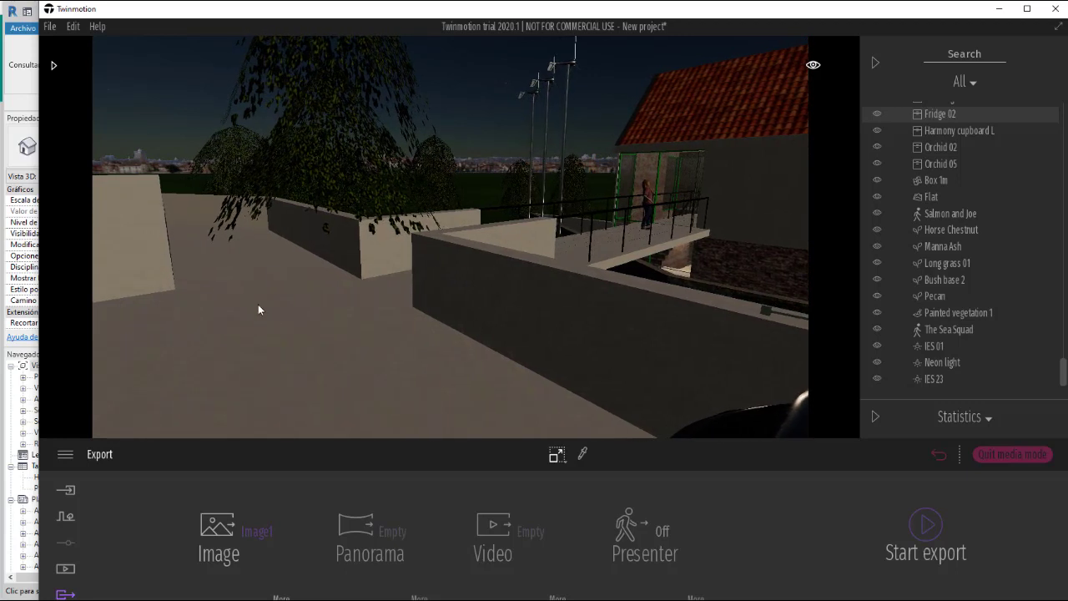
Step: Create a new video with the current exterior view as its first keyframe
left_click(67, 569)
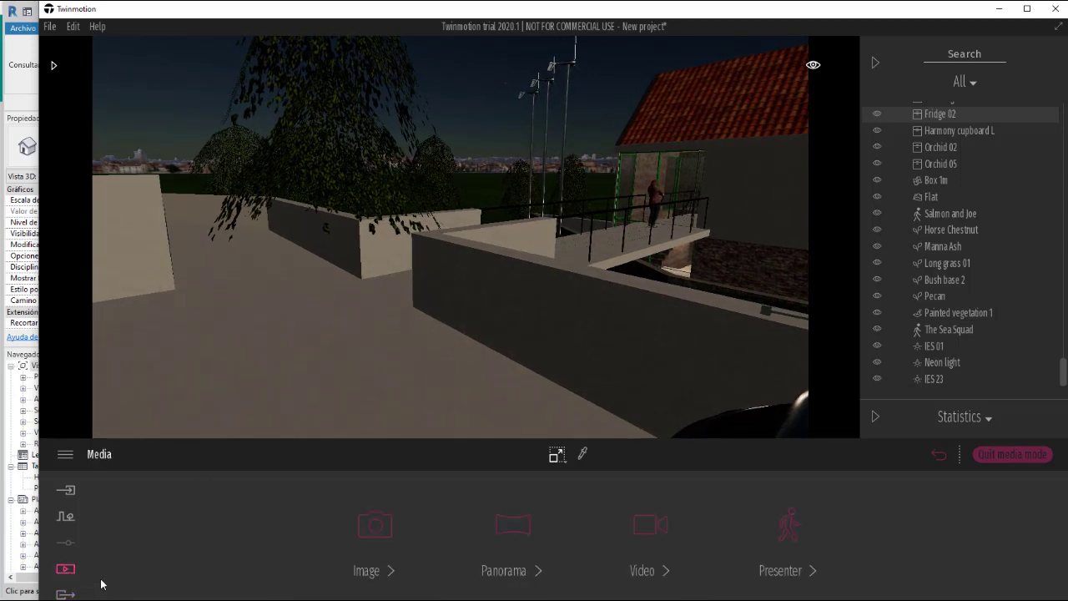
left_click(644, 537)
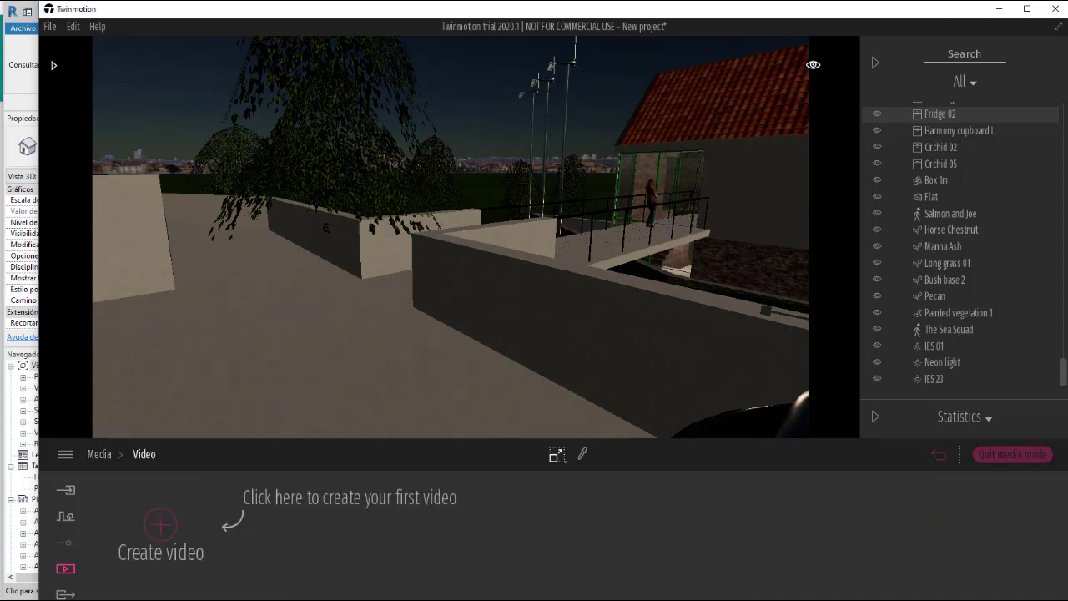
left_click(156, 531)
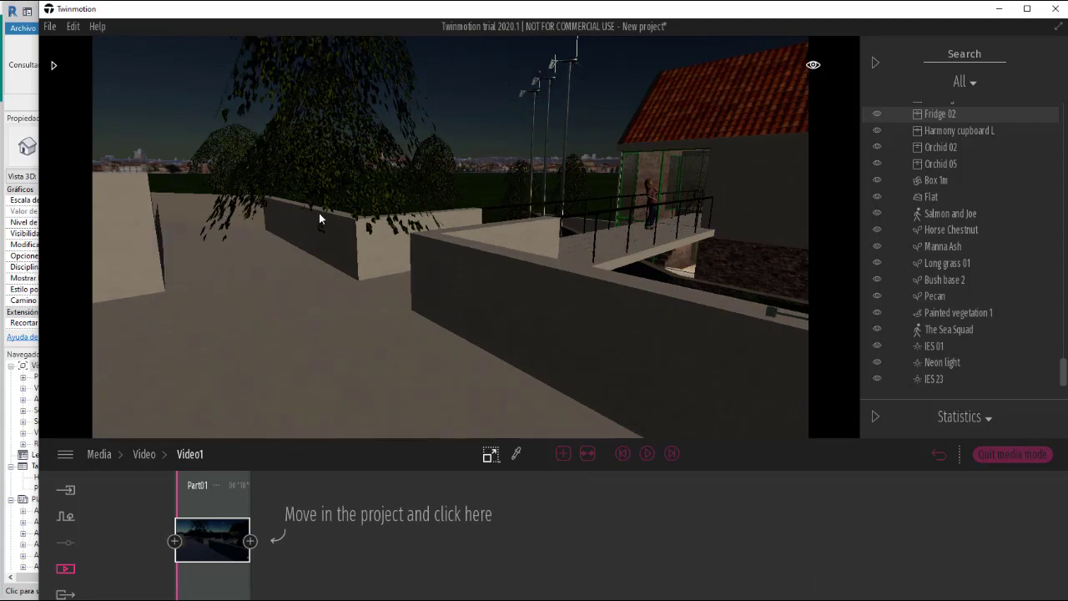
Step: Frame the view along the footbridge towards the house entrance and add it as the second keyframe of Part01
key("w")
key("a")
key("a")
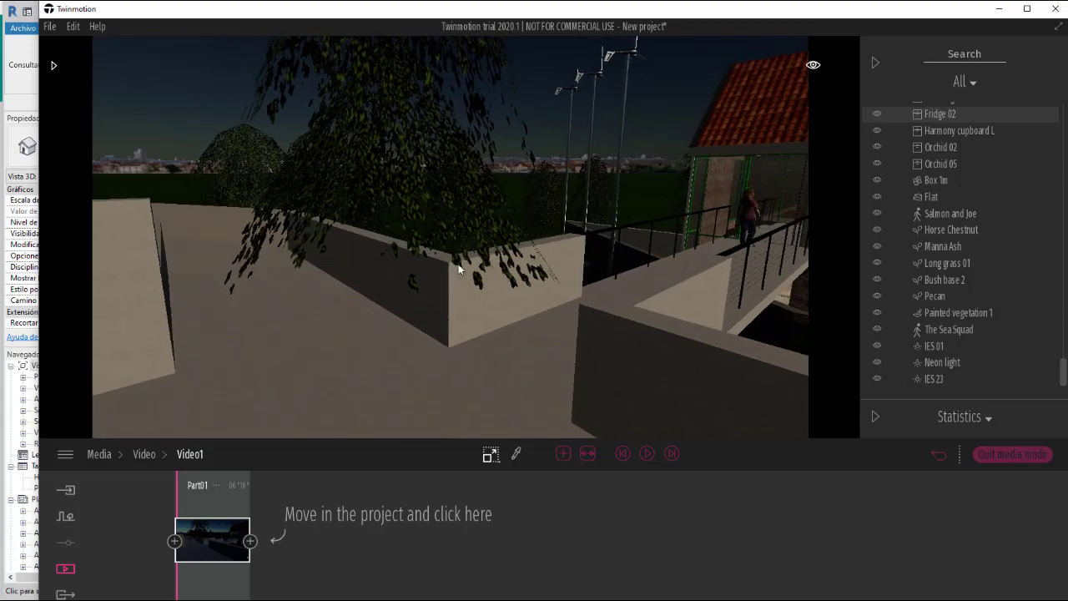
key("w")
key("w")
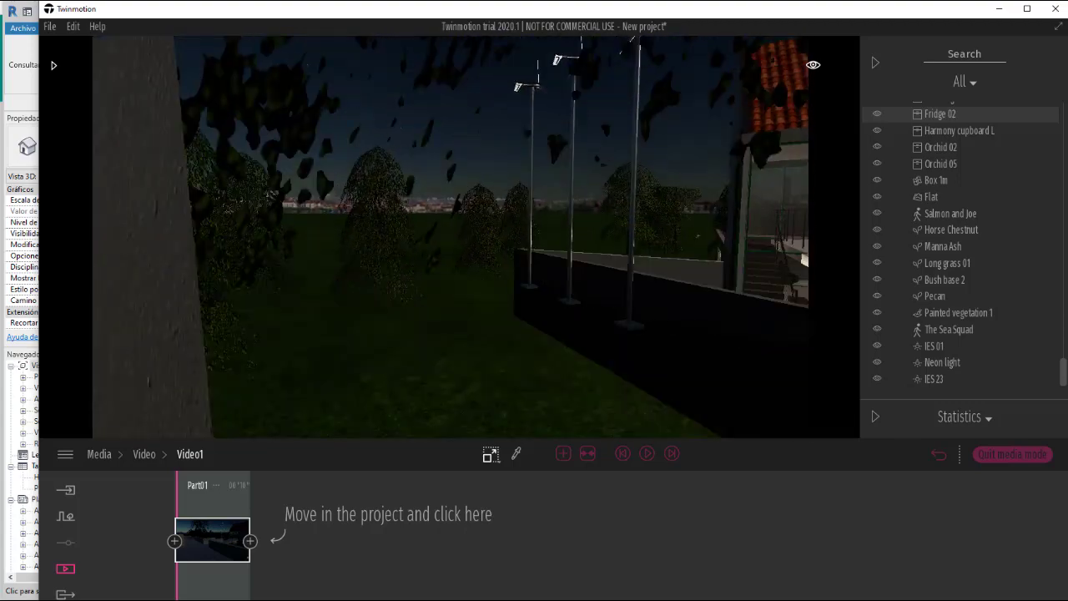
key("s")
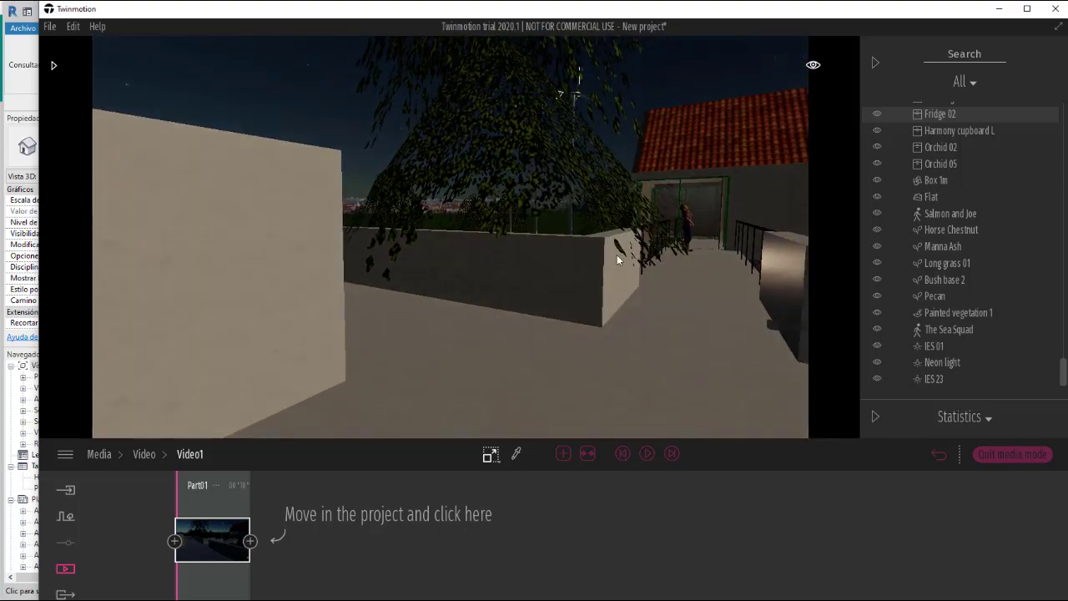
key("d")
middle_click_drag(457, 209, 660, 239)
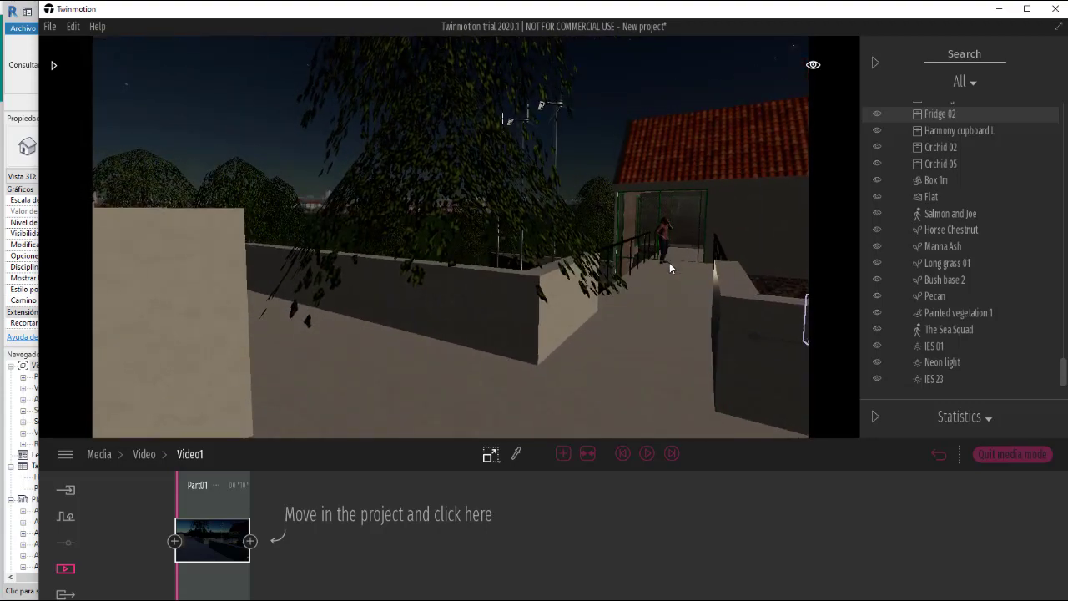
left_click_drag(670, 263, 622, 280)
scroll(621, 285, "up", 2)
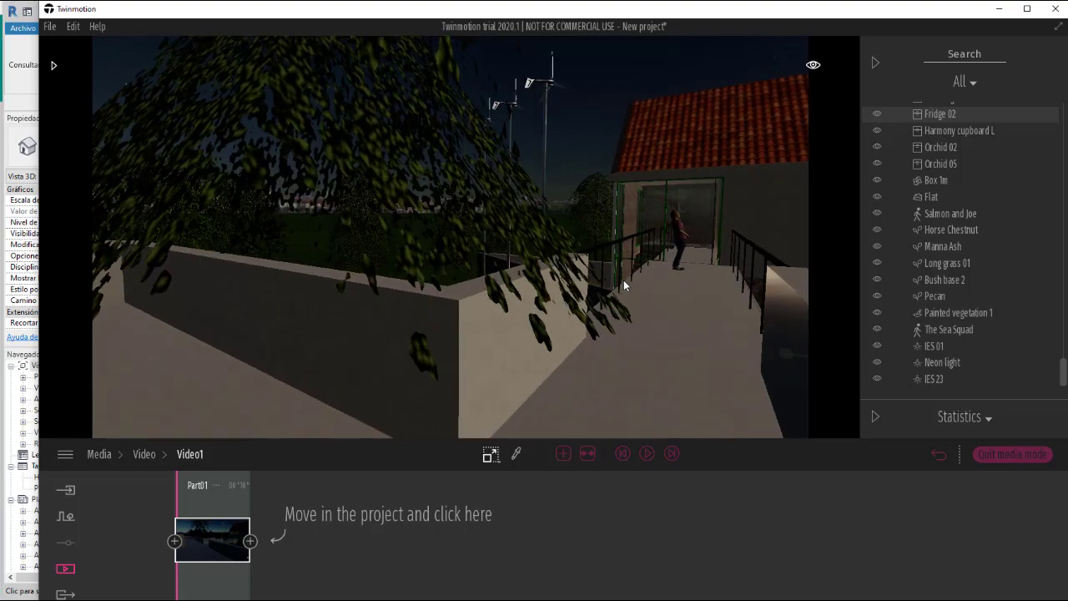
right_click_drag(623, 286, 577, 284)
scroll(577, 284, "up", 1)
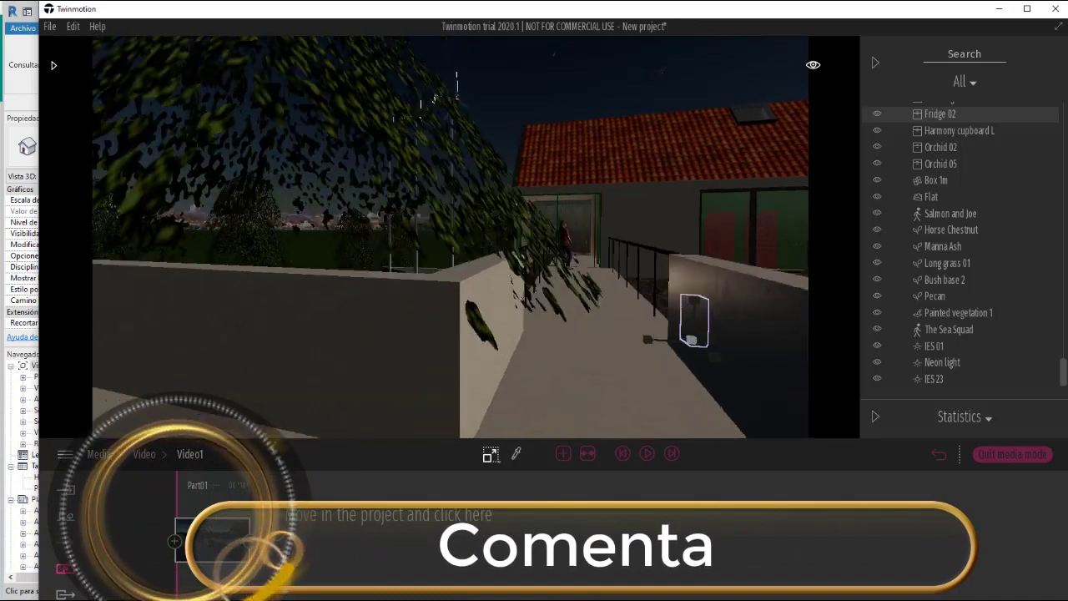
middle_click_drag(576, 284, 552, 267)
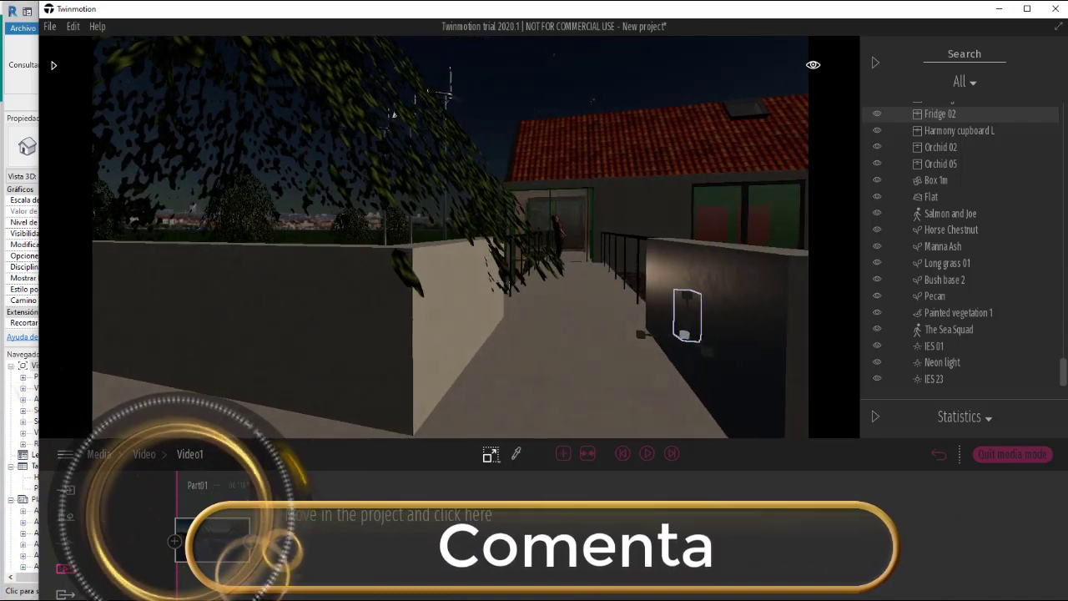
left_click_drag(612, 268, 610, 267)
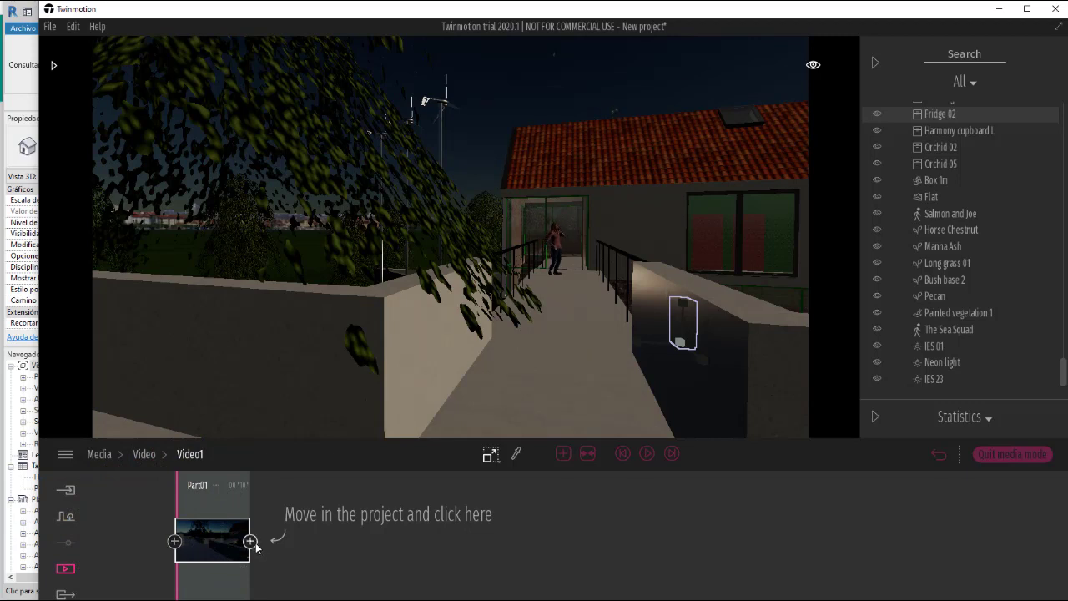
mouse_move(206, 532)
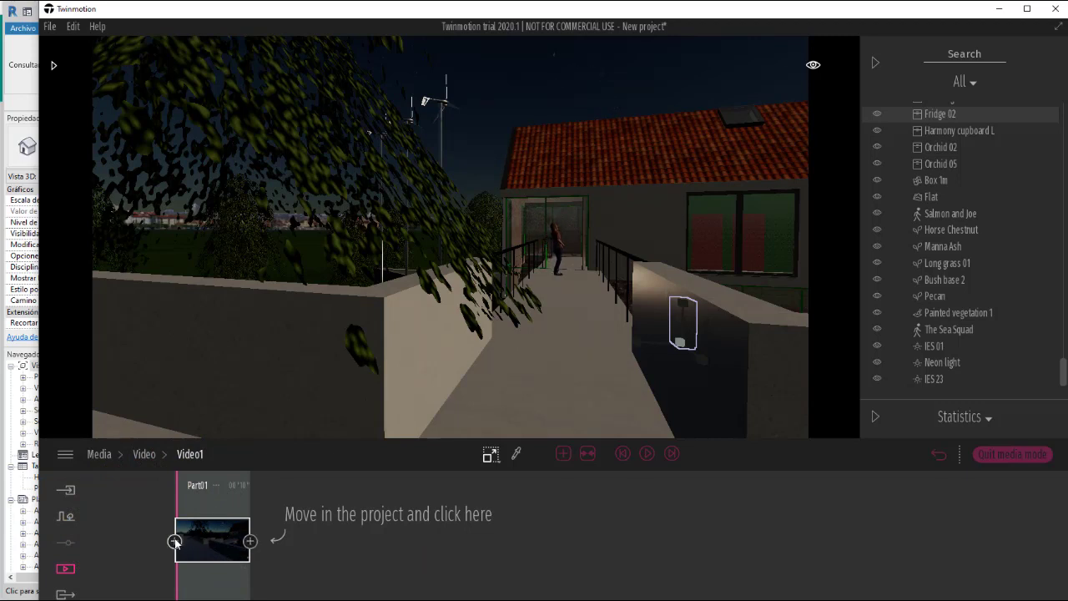
left_click(252, 543)
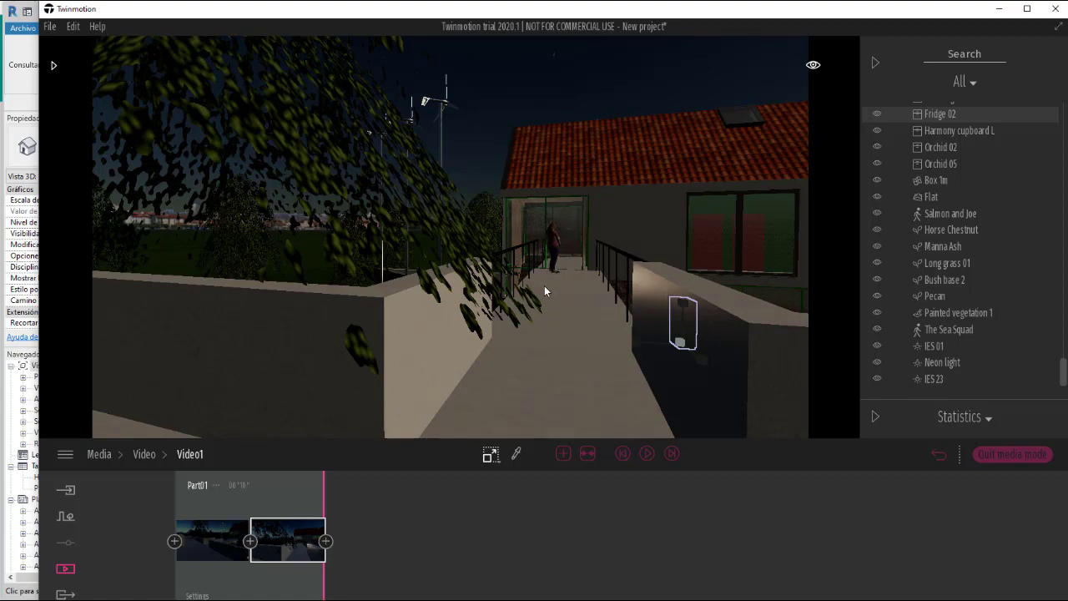
Step: Move the camera along the footbridge, past the standing woman, up to the glazed house entrance
key("w")
key("d")
key("w")
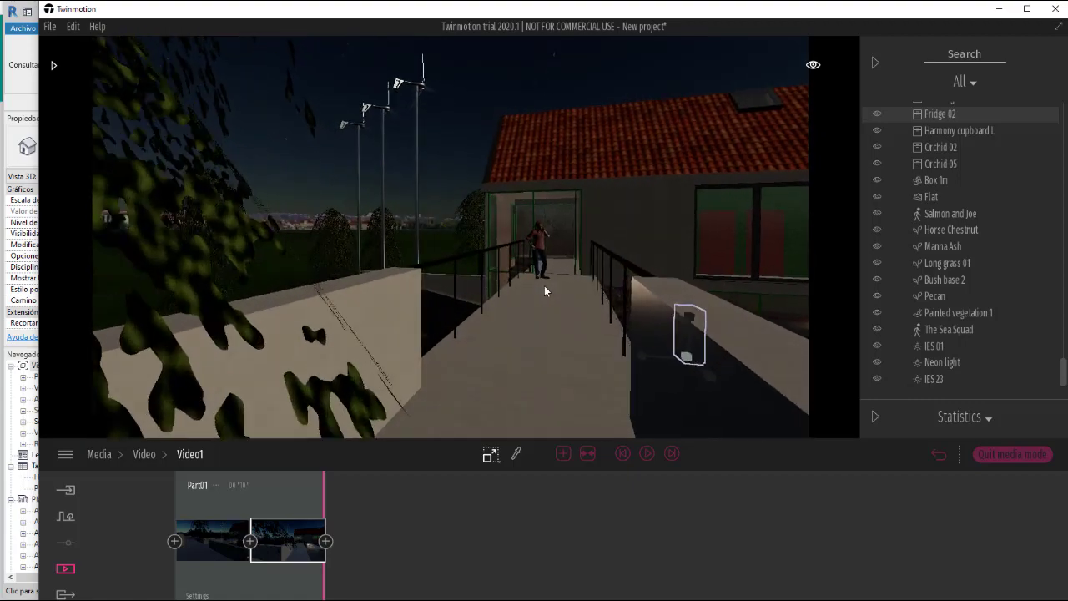
key("d")
key("a")
key("w")
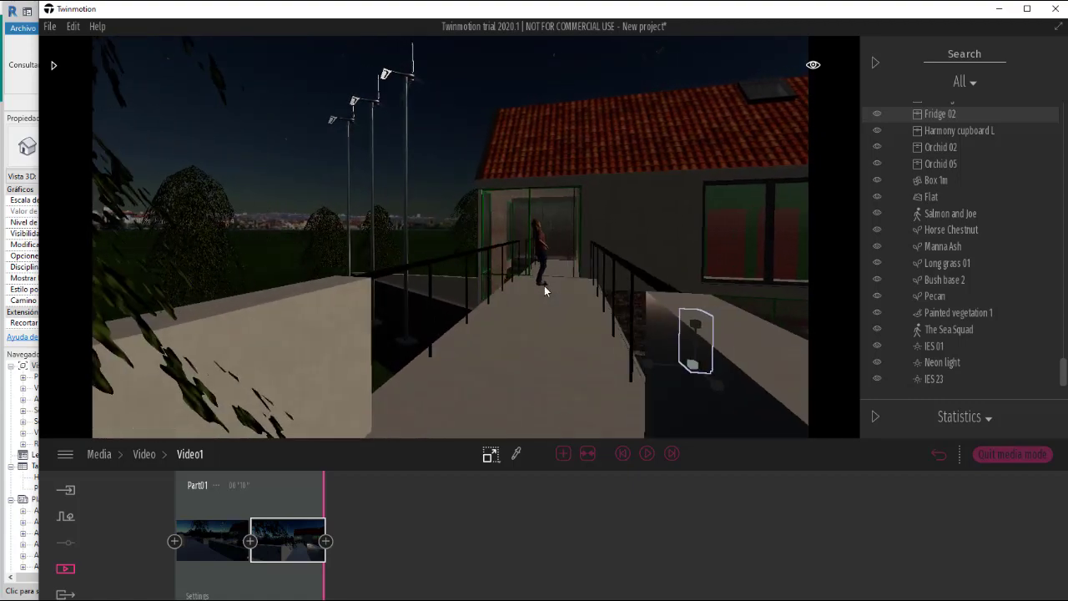
key("d")
key("w")
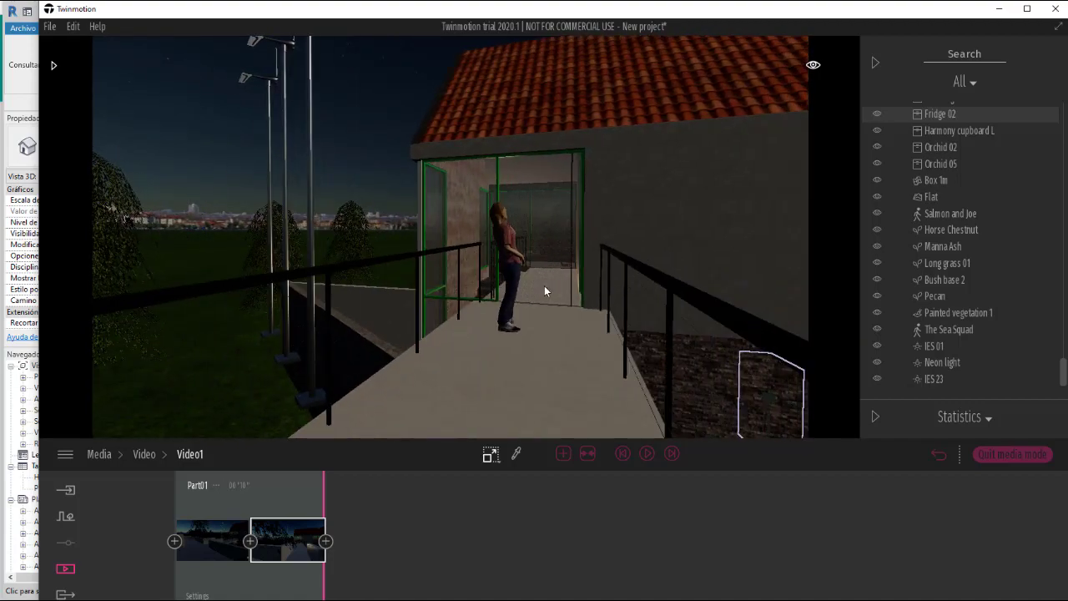
key("a")
key("w")
key("a")
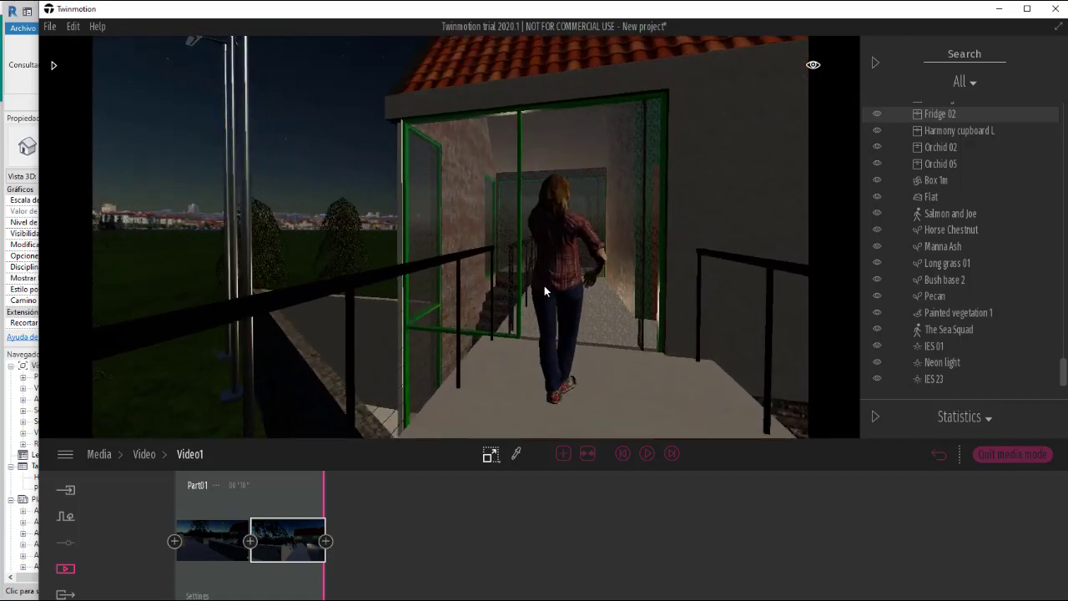
key("d")
key("w")
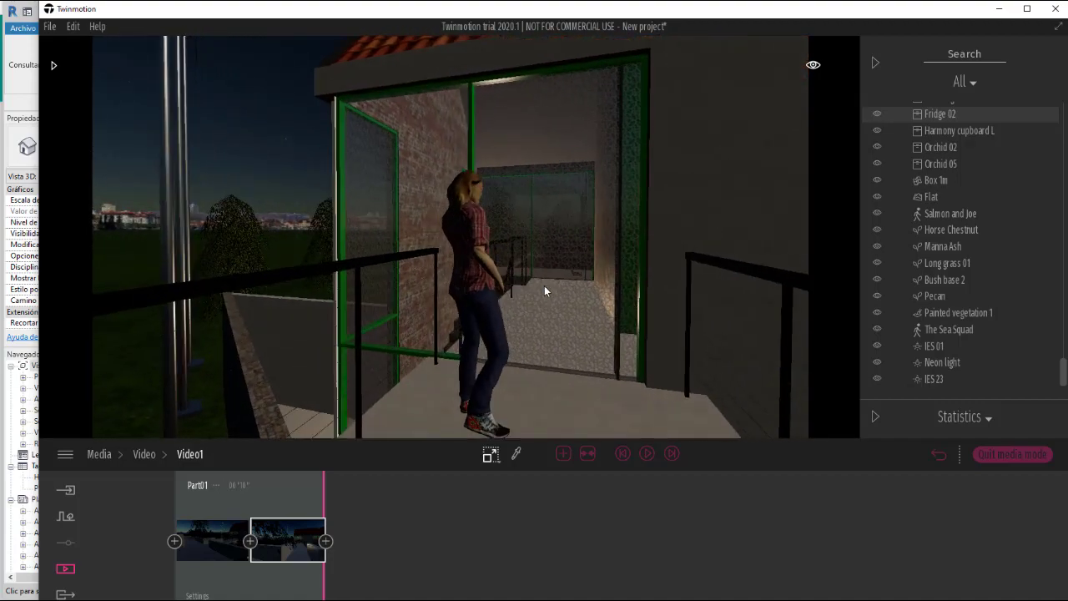
Step: Enter the house, frame the glazed wall at the far end of the upper landing, and add it as Part01's third keyframe
key("d")
key("d")
key("w")
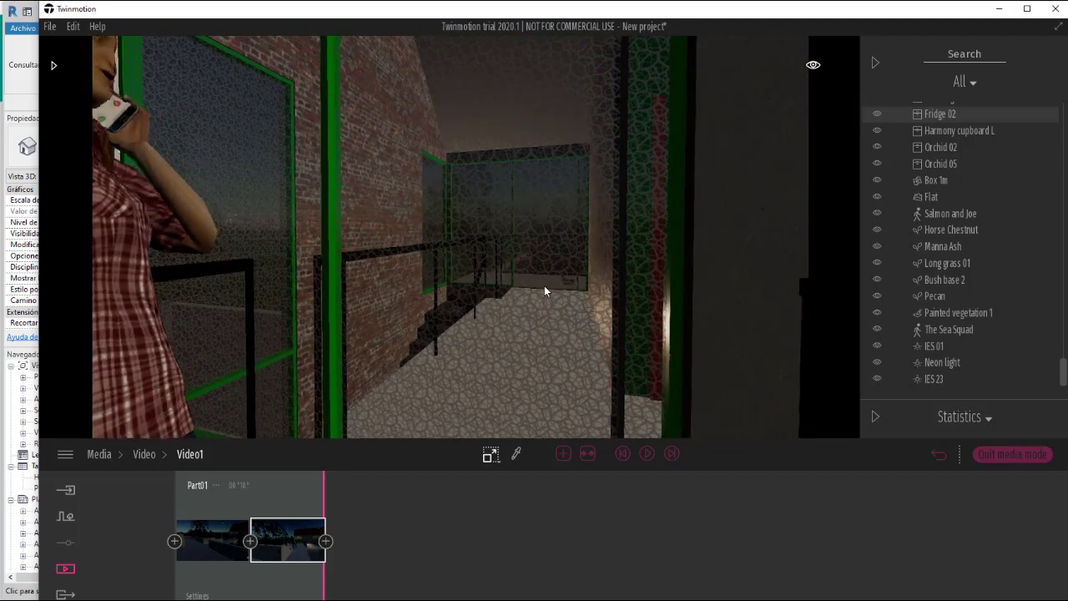
key("w")
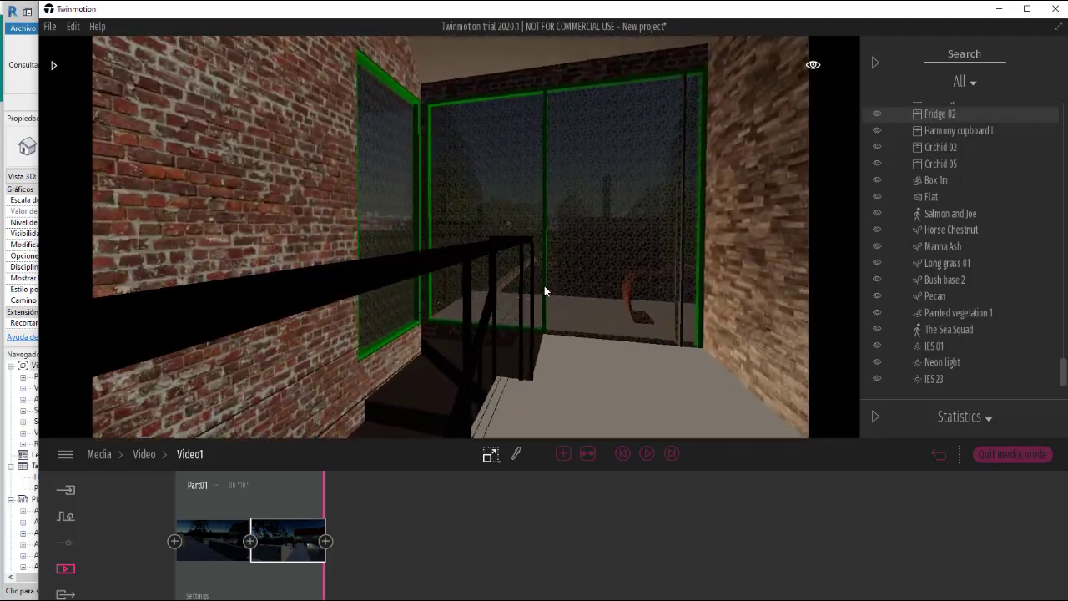
key("d")
key("w")
key("w")
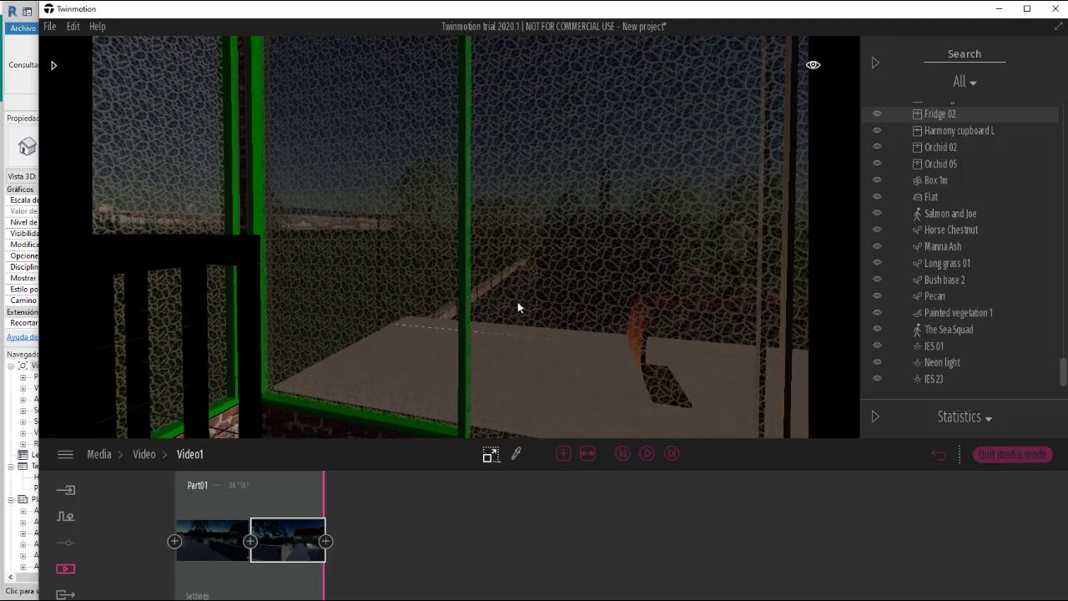
left_click(326, 541)
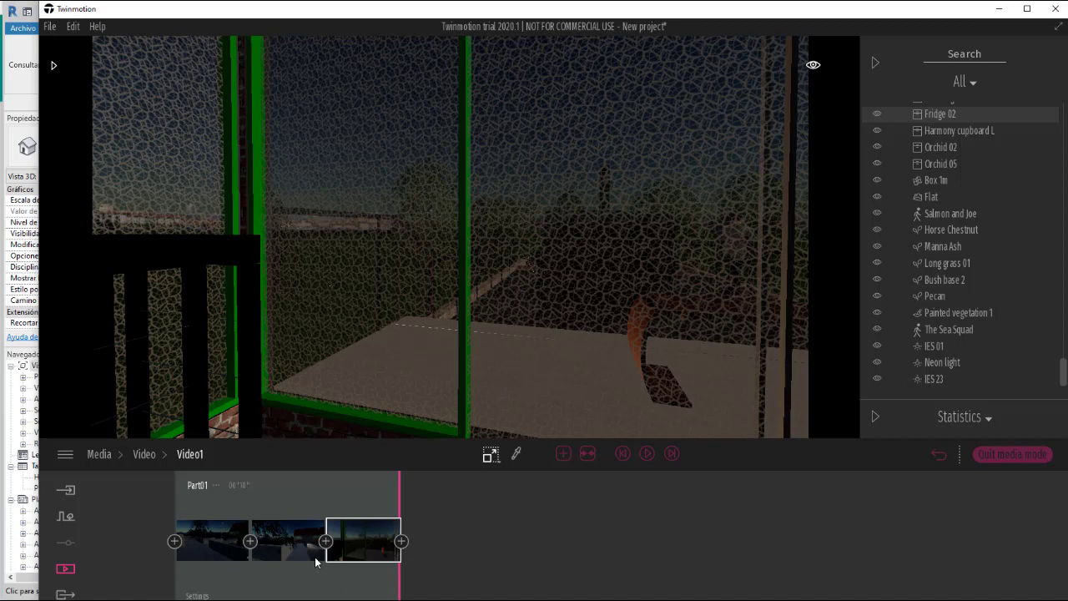
Step: Turn the camera towards the brick wall and tall window beside the stair, and add this view as the fourth keyframe
key("s")
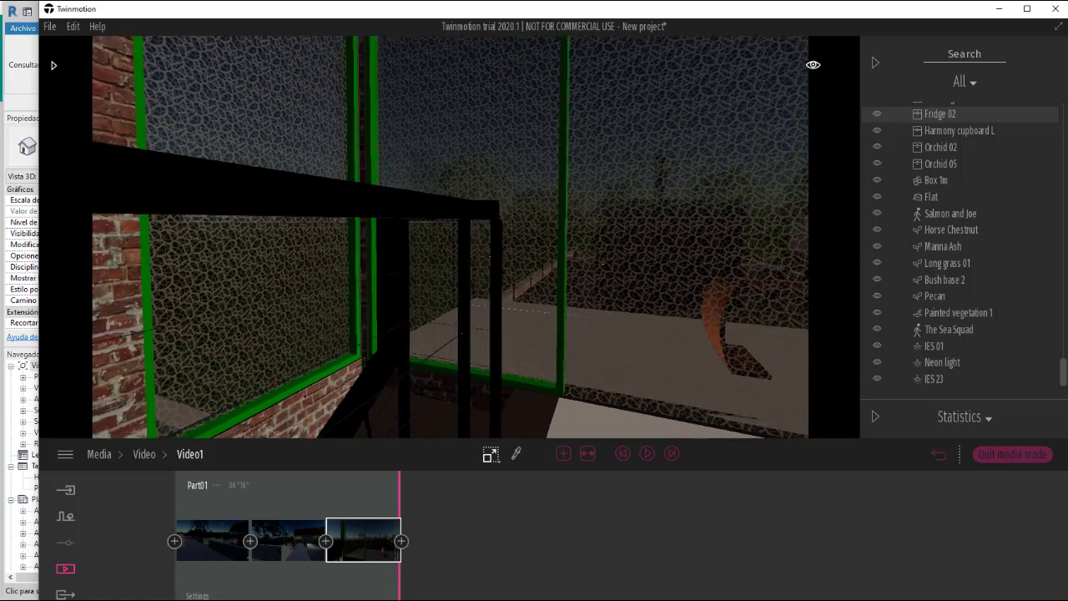
middle_click_drag(530, 330, 461, 368)
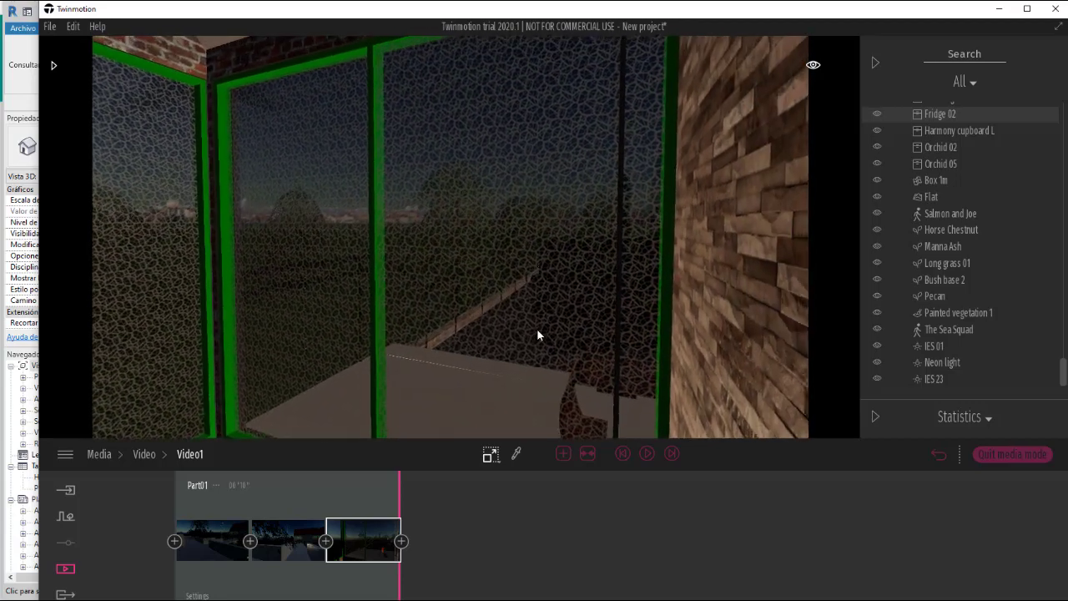
key("s")
right_click_drag(539, 334, 540, 334)
right_click_drag(682, 324, 682, 324)
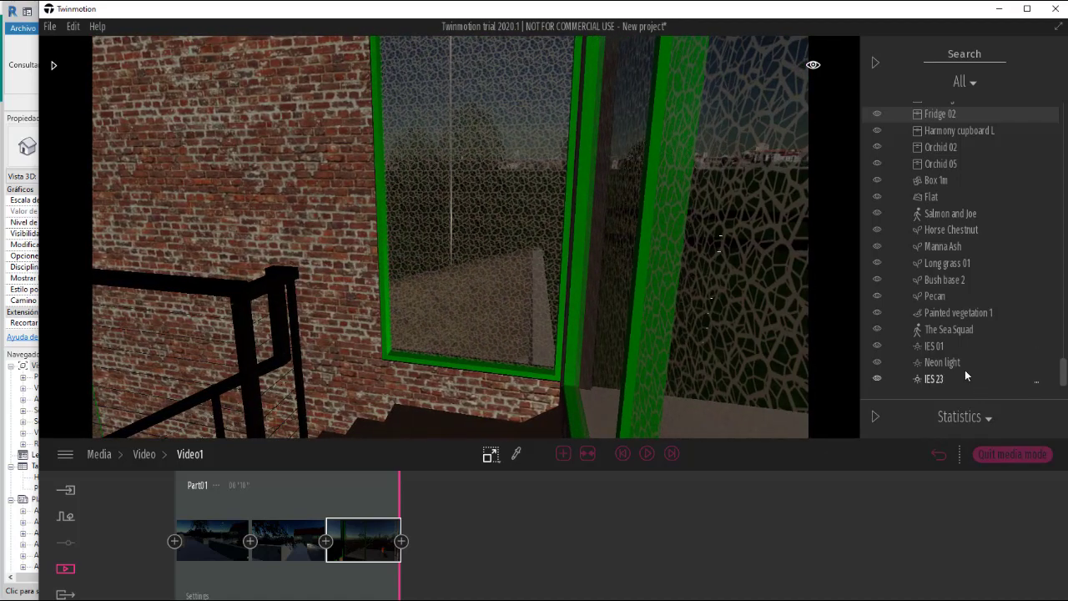
scroll(431, 267, "up", 2)
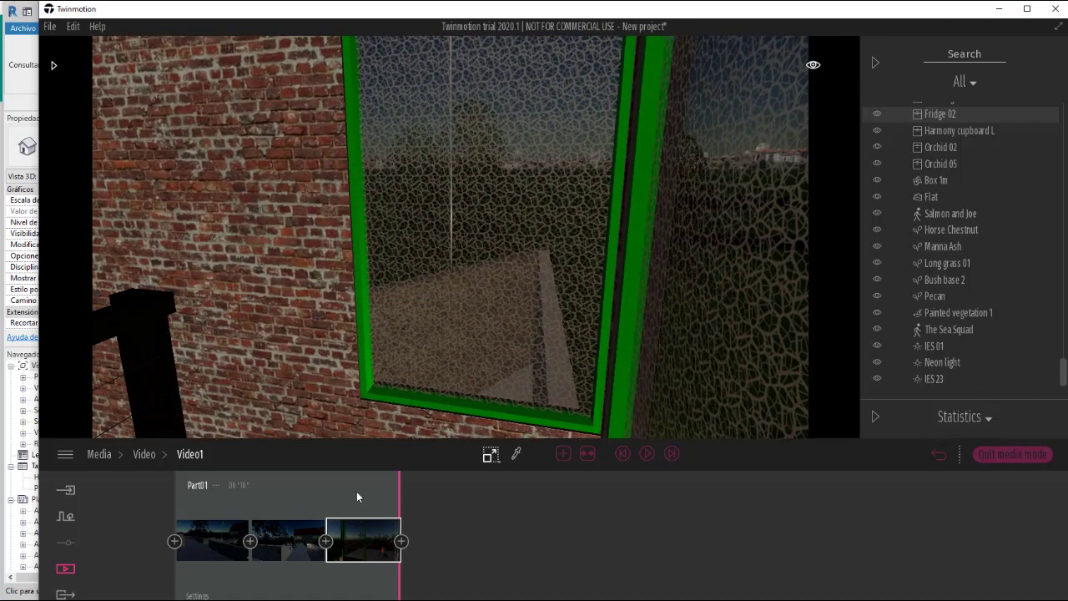
left_click(401, 541)
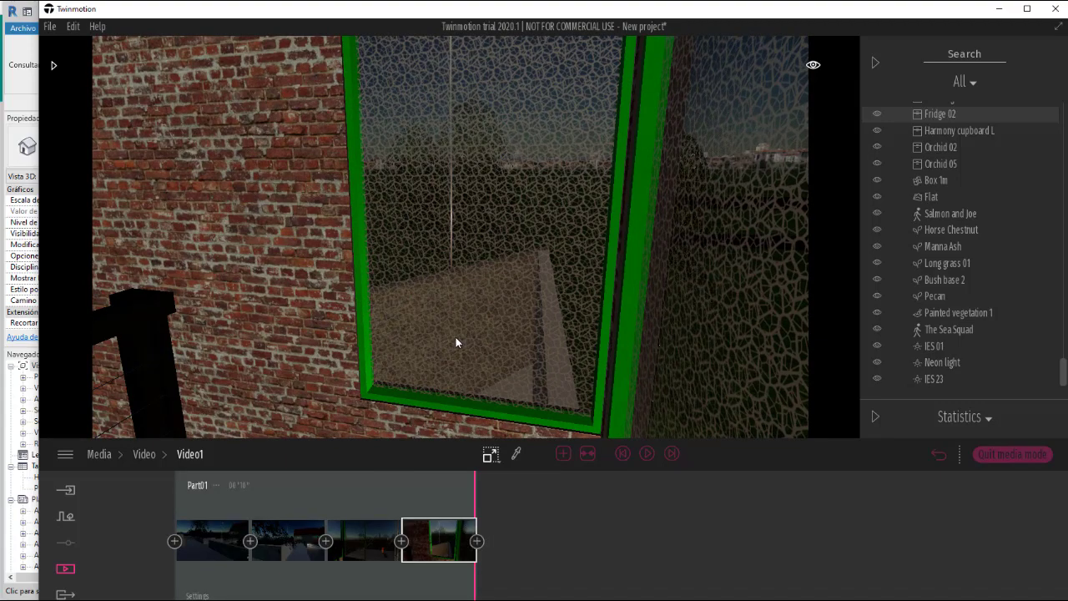
Step: Move the camera down the staircase, frame the stone wall behind the glazing, and add it as the fifth keyframe
right_click_drag(456, 337, 401, 338)
key("w")
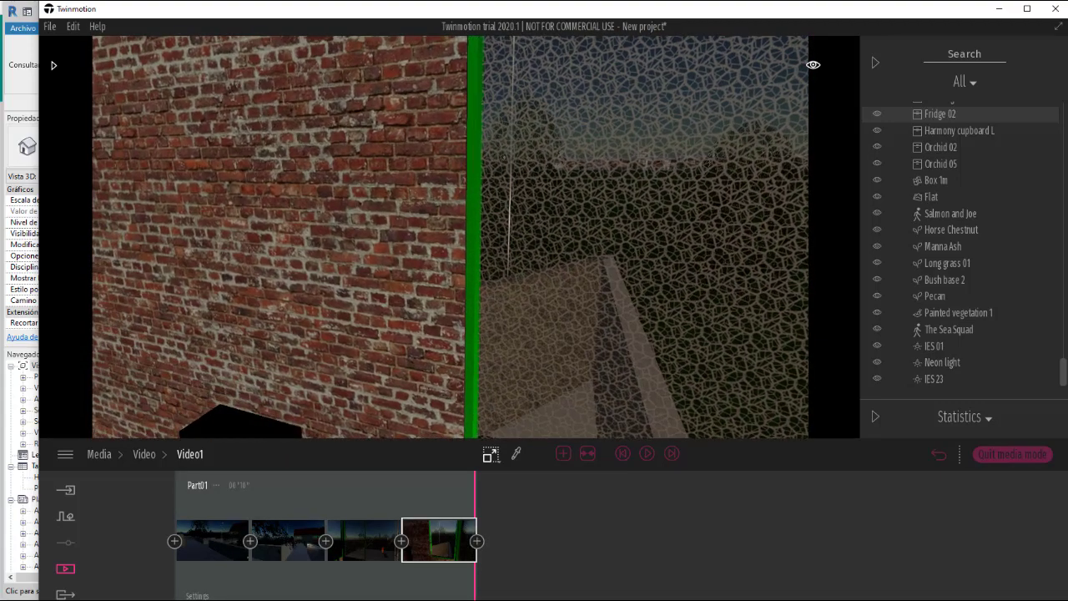
right_click_drag(651, 305, 592, 305)
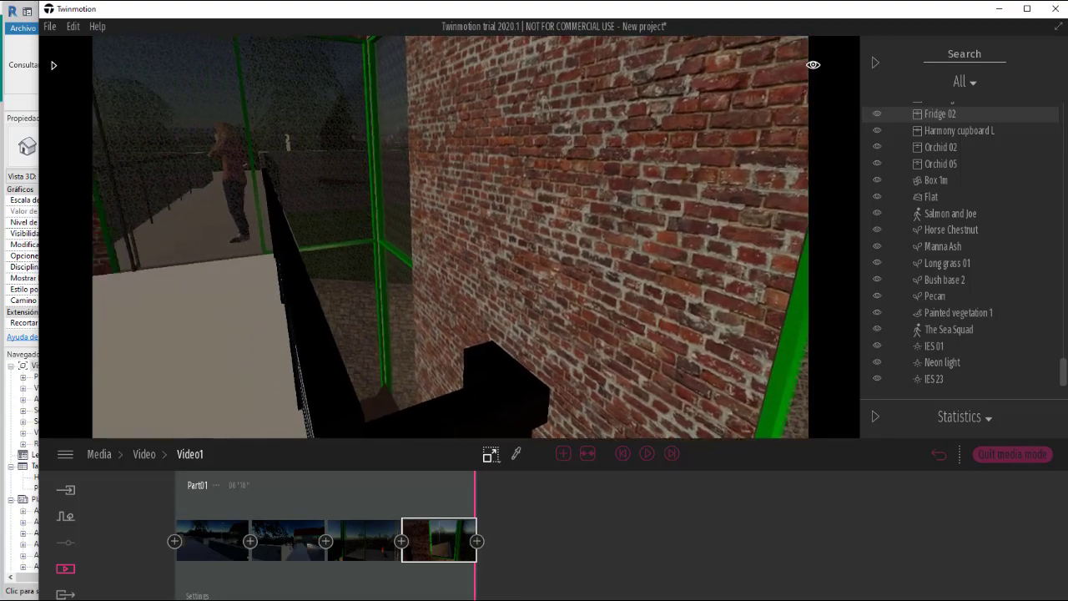
right_click_drag(771, 287, 718, 286)
key("d")
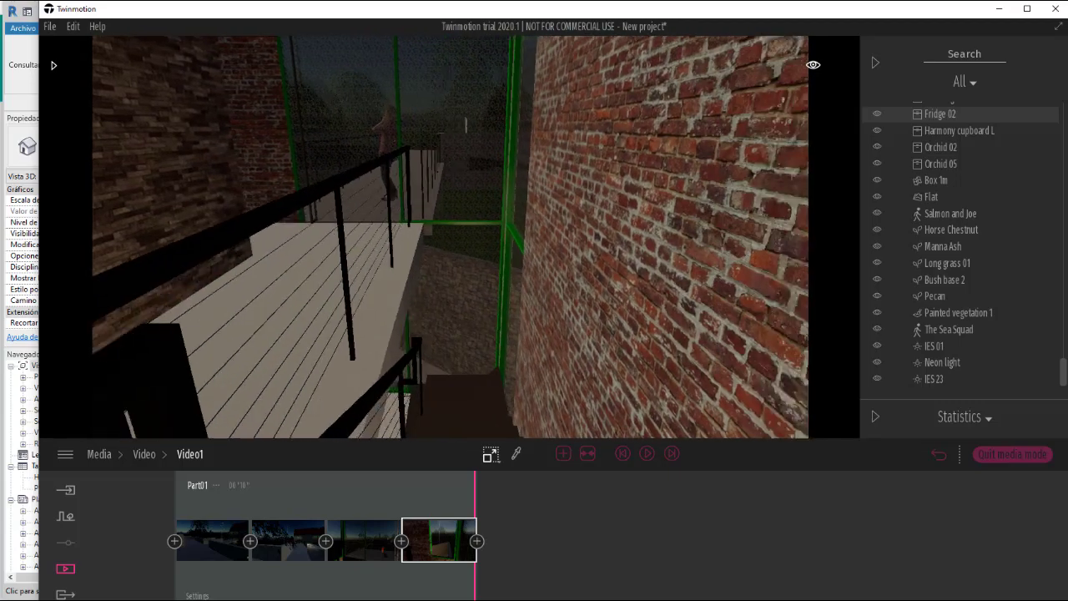
key("d")
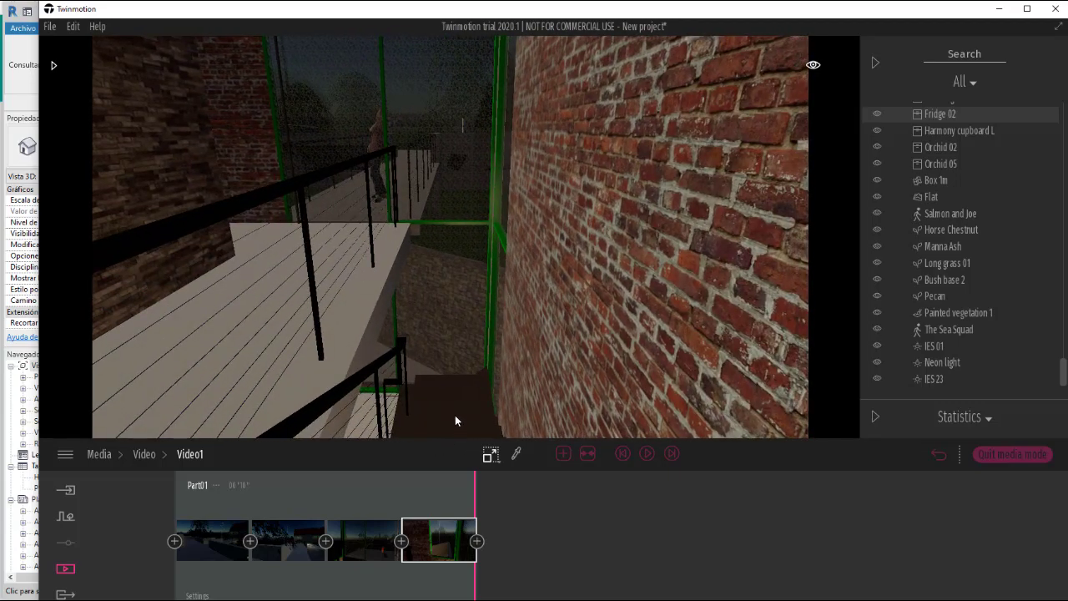
key("w")
middle_click_drag(457, 401, 433, 155)
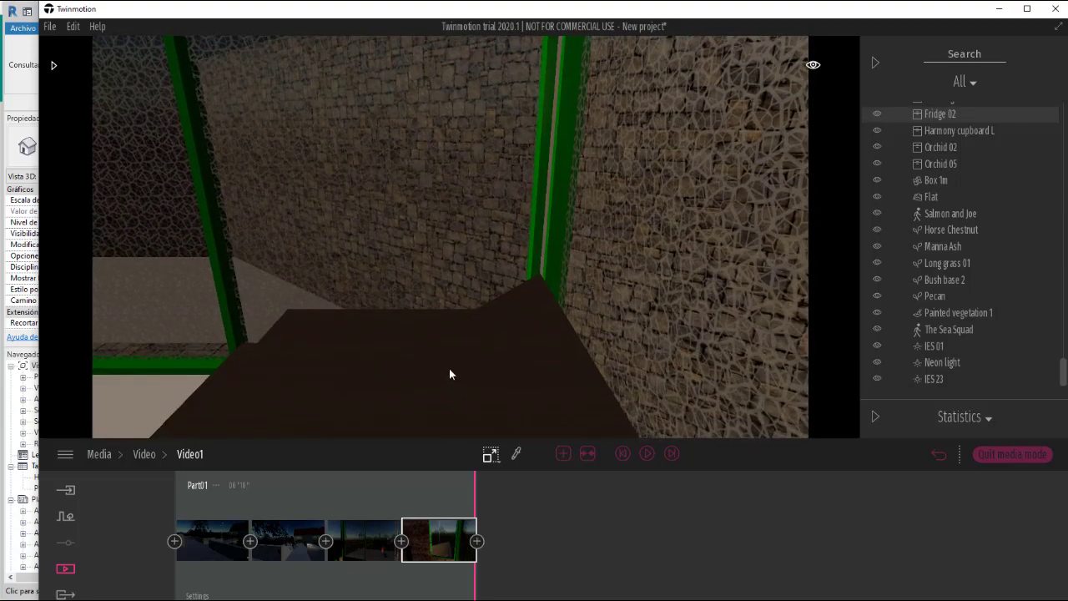
mouse_move(456, 358)
right_mouse_down()
mouse_move(456, 348)
mouse_move(449, 359)
right_mouse_up()
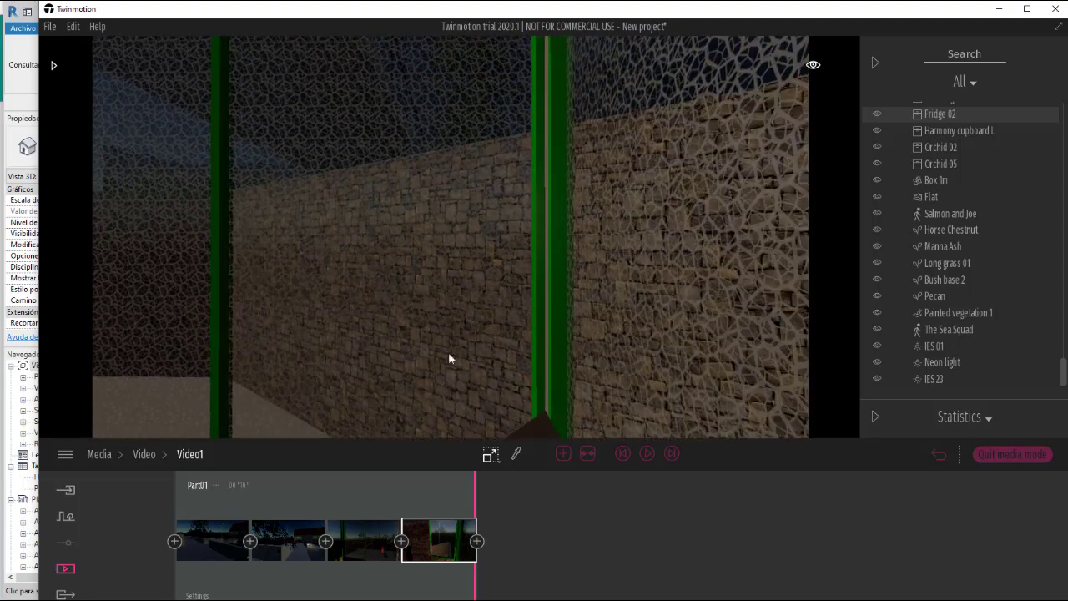
left_click(476, 542)
Step: Turn the camera from the stone wall towards the lower-floor corridor and add this view as the sixth keyframe
right_click_drag(507, 420, 548, 424)
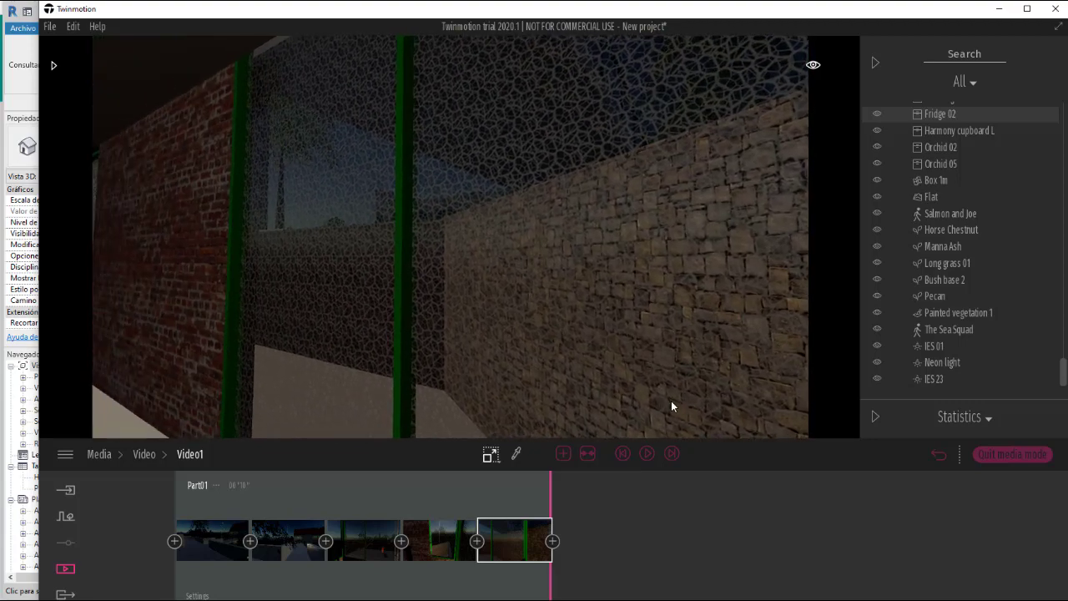
right_click_drag(672, 402, 677, 400)
right_click_drag(766, 396, 773, 397)
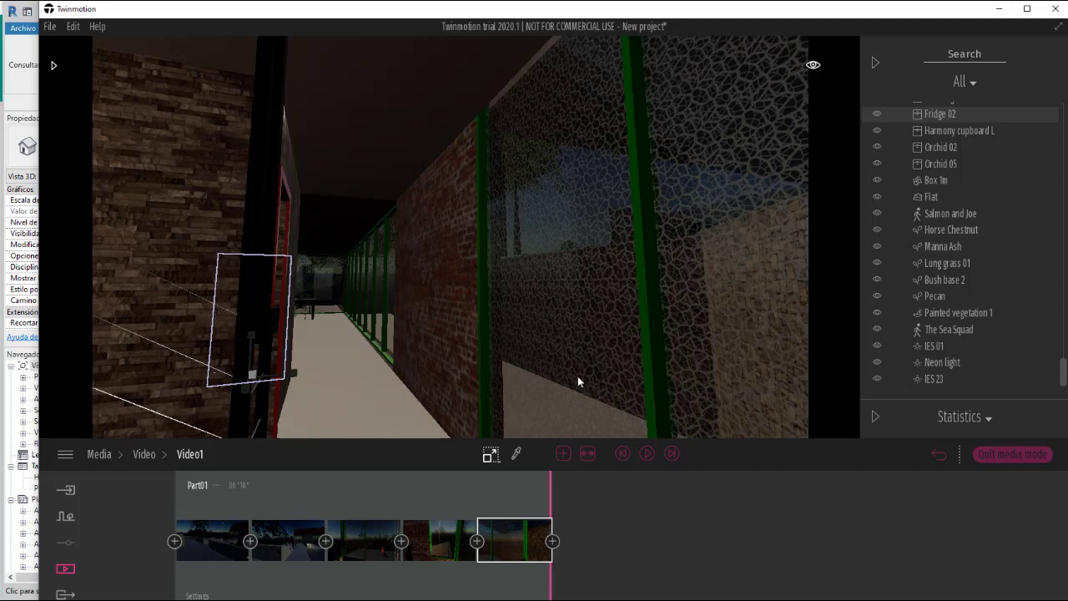
left_click(553, 542)
Step: Frame the living room with the hanging fireplace, between the staircase and the stone-clad wall, and add it as the seventh keyframe
right_click_drag(398, 406, 919, 175)
left_click(398, 408)
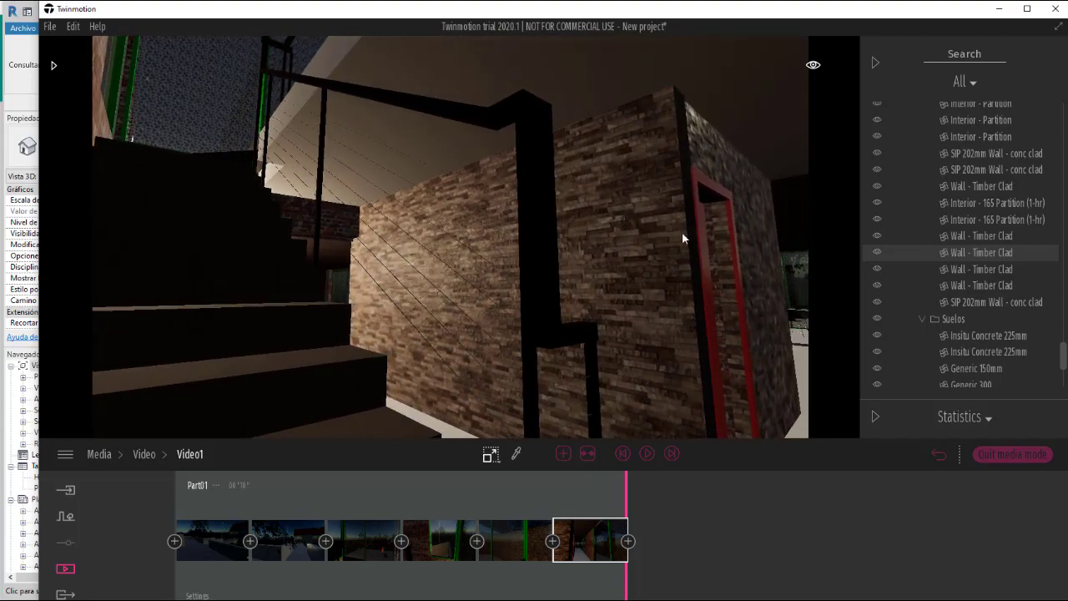
middle_click_drag(919, 175, 808, 253)
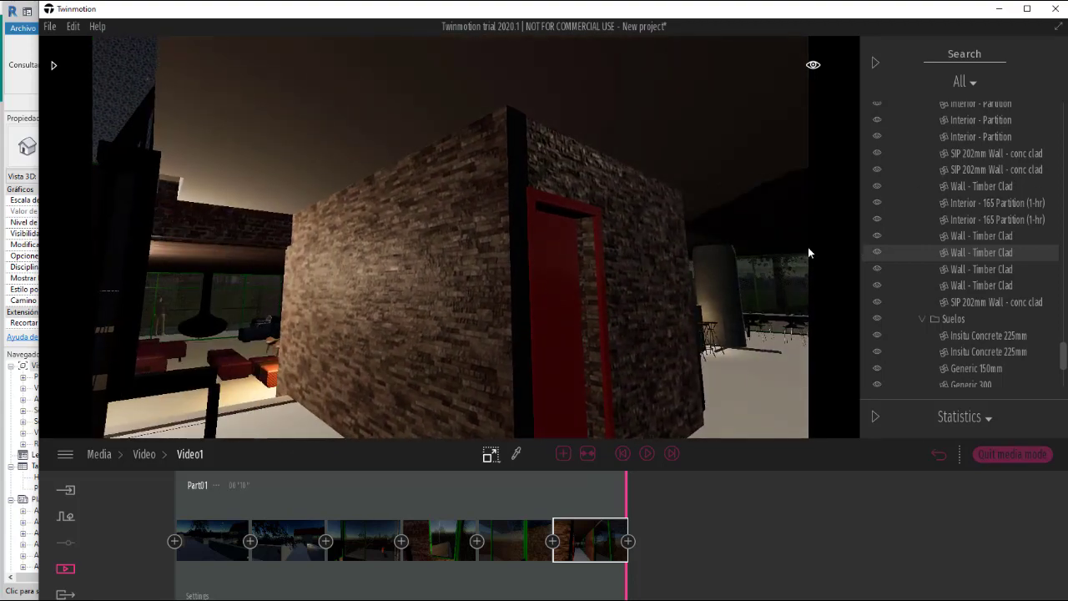
middle_click_drag(405, 318, 369, 318)
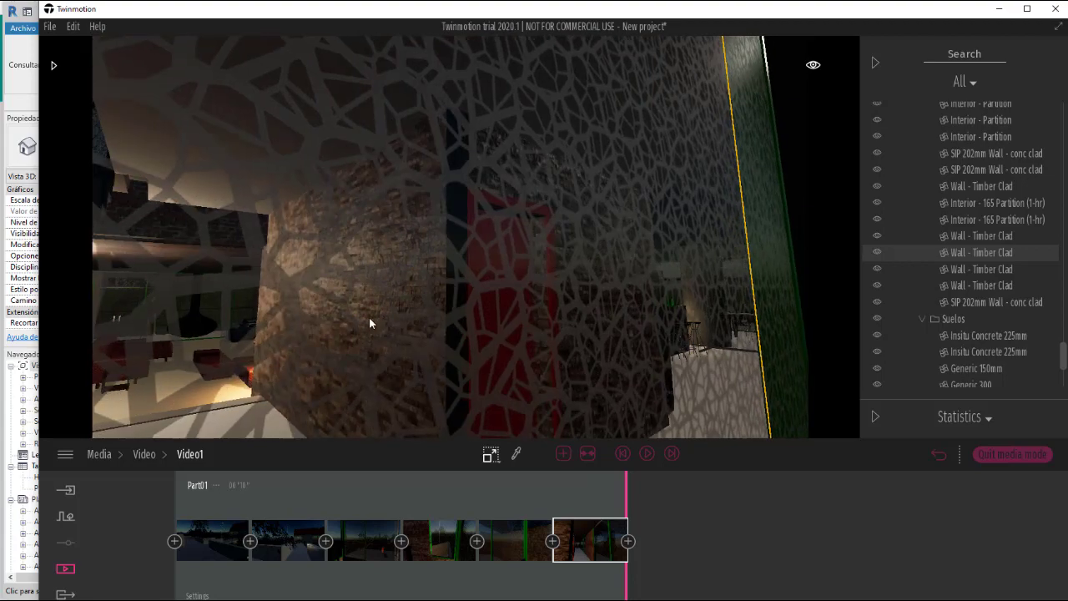
scroll(313, 311, "up", 3)
scroll(315, 310, "down", 3)
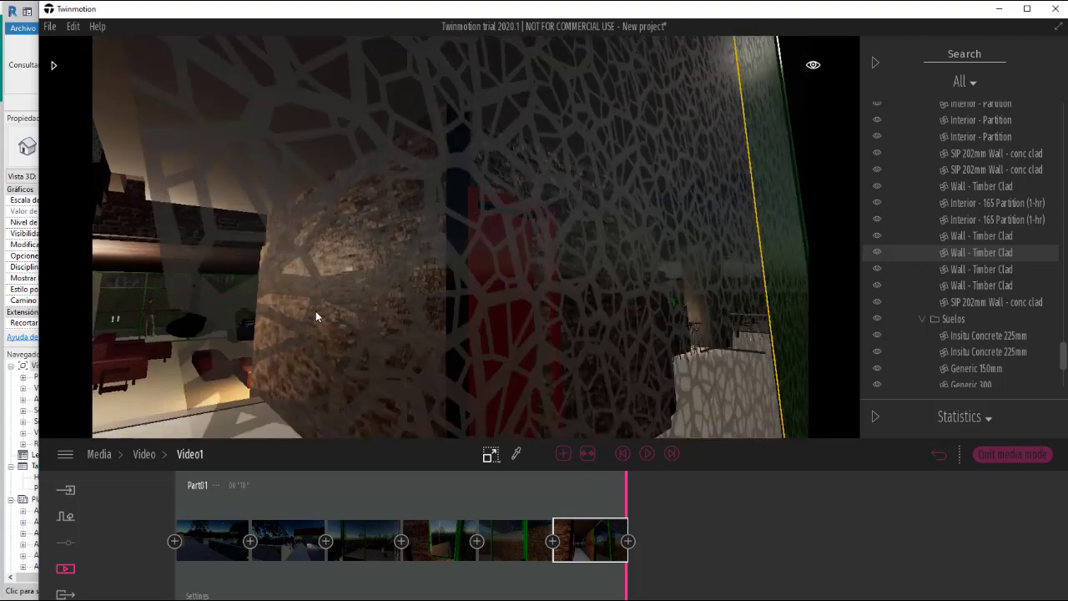
right_click_drag(316, 310, 209, 311)
right_click_drag(364, 309, 322, 314)
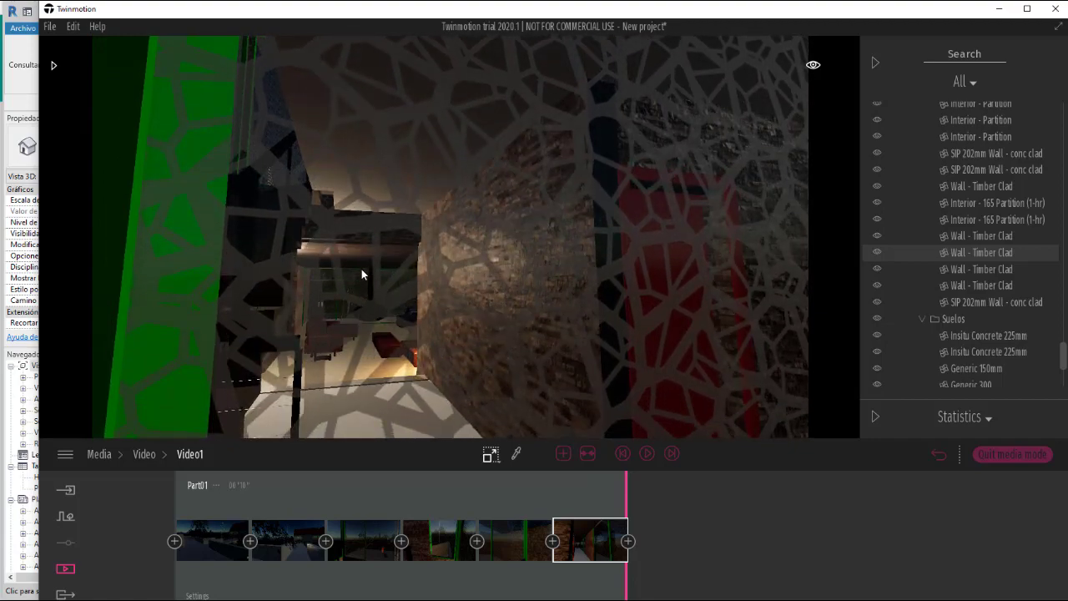
left_click(362, 269)
right_click_drag(362, 269, 437, 322)
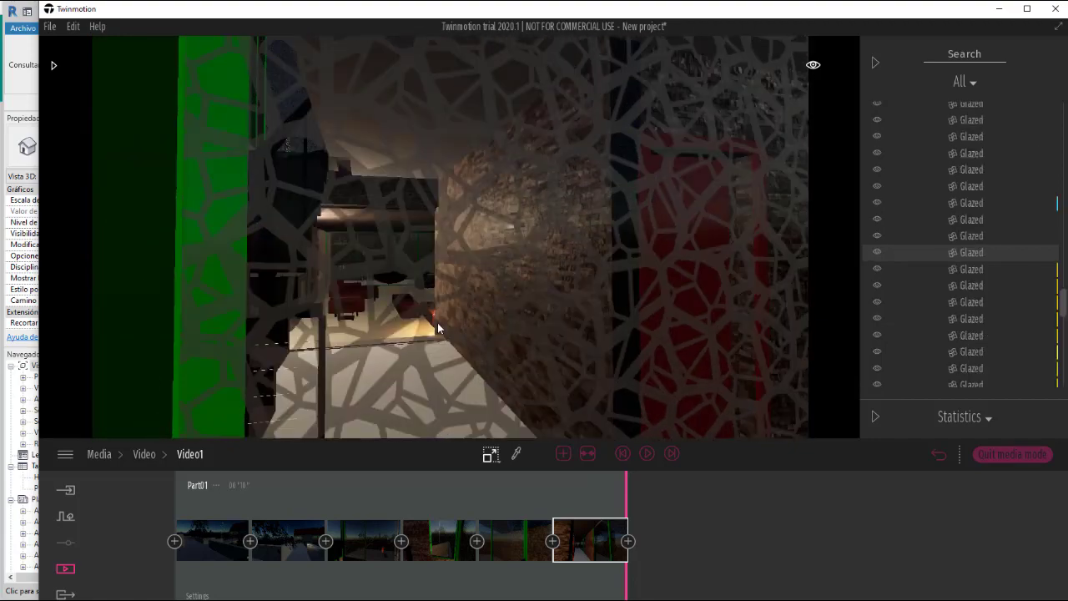
scroll(438, 322, "up", 2)
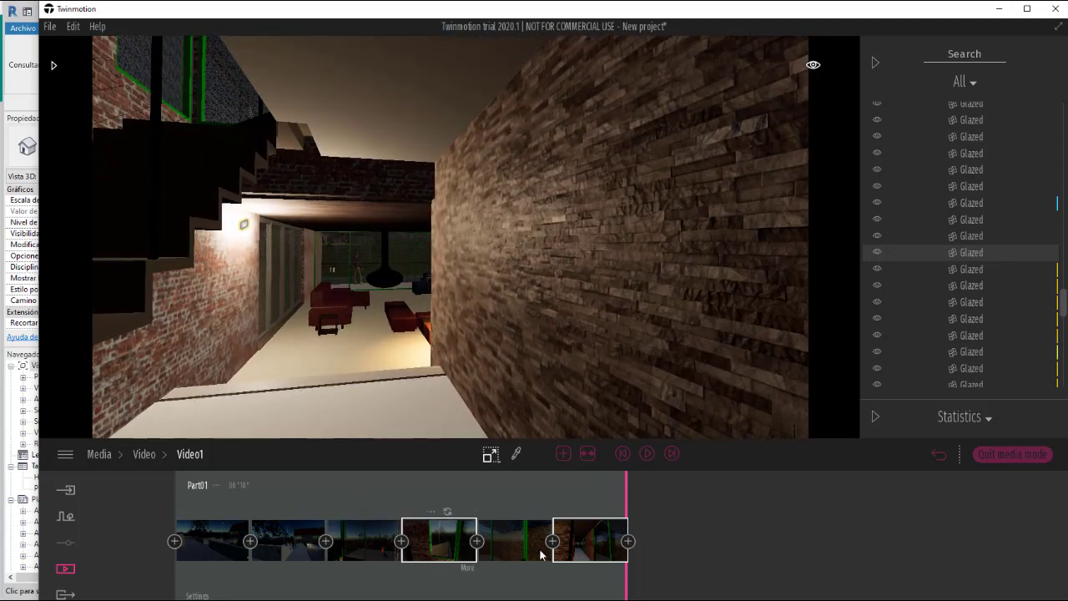
left_click(629, 542)
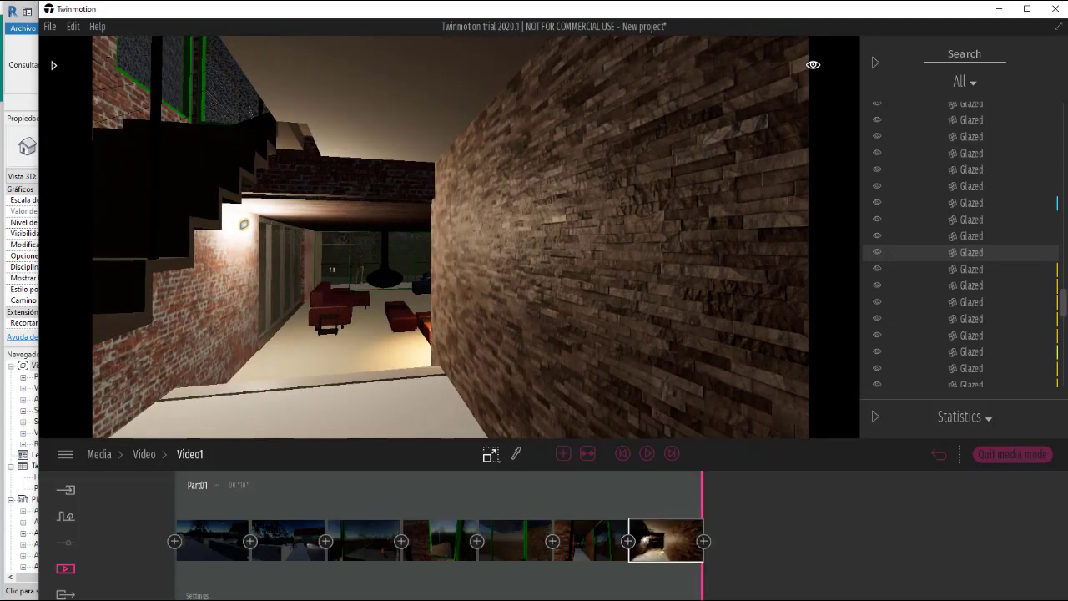
Step: Play the Video1 walkthrough from its first keyframe
left_click(203, 531)
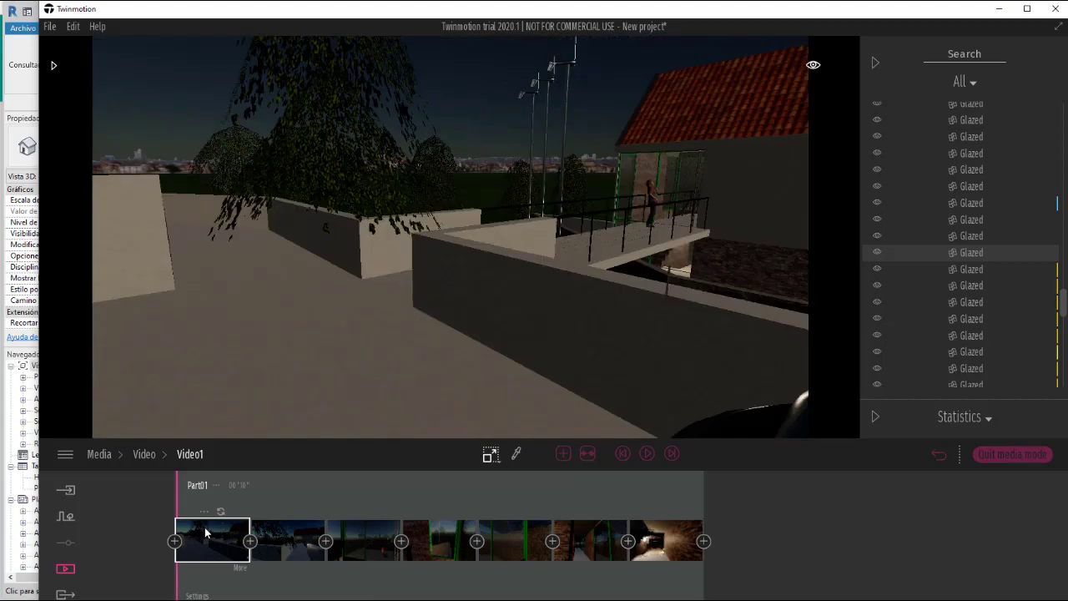
left_click(648, 455)
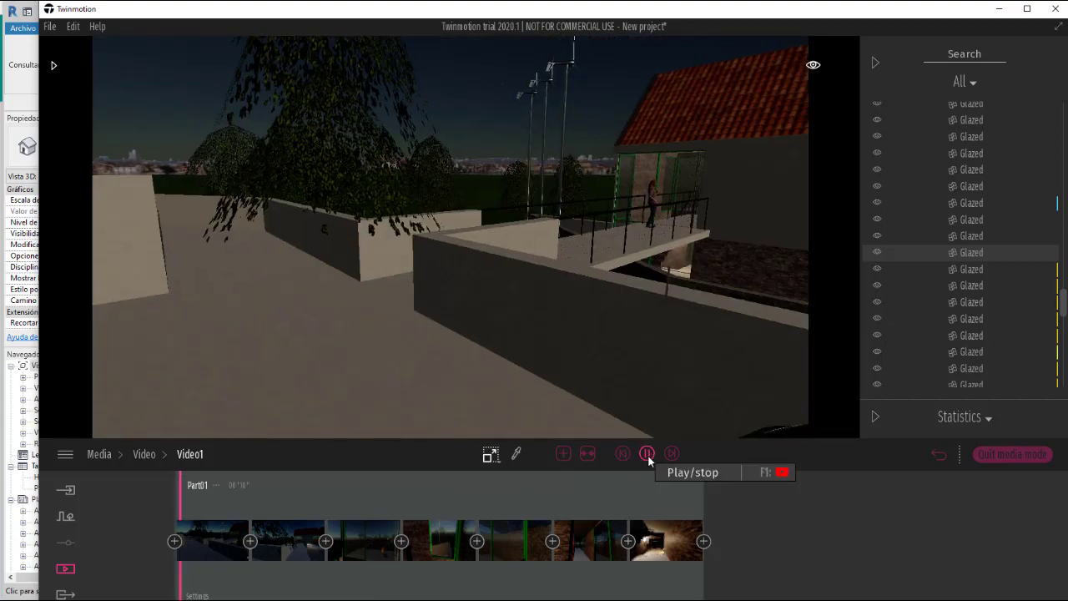
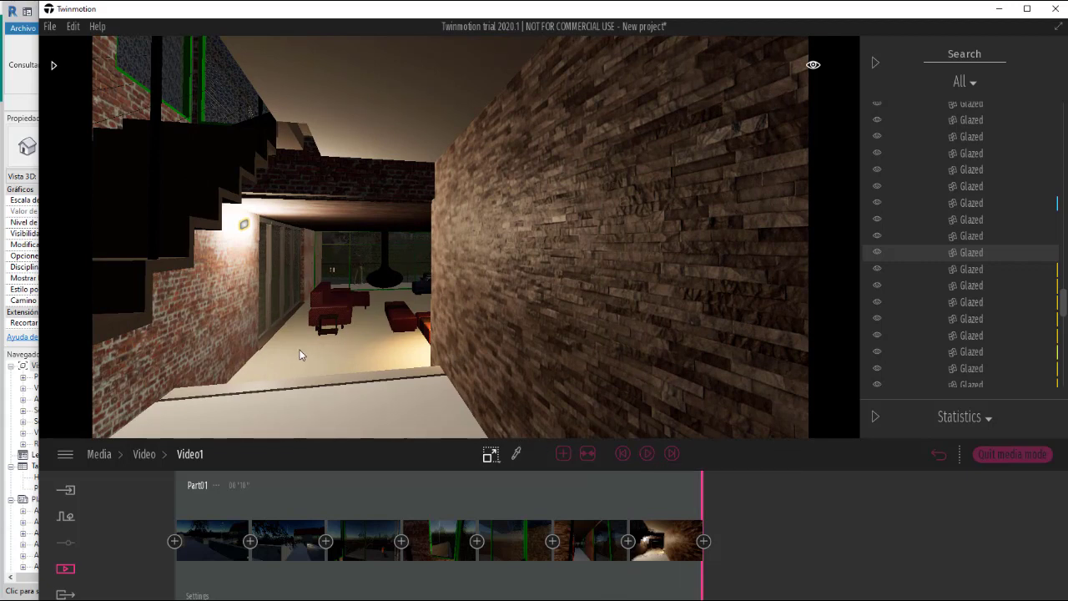
Step: Tilt the third keyframe's view up to the green-framed glazing, update the keyframe, and replay the walkthrough from its first keyframe
left_click(209, 543)
left_click(282, 538)
left_click(355, 544)
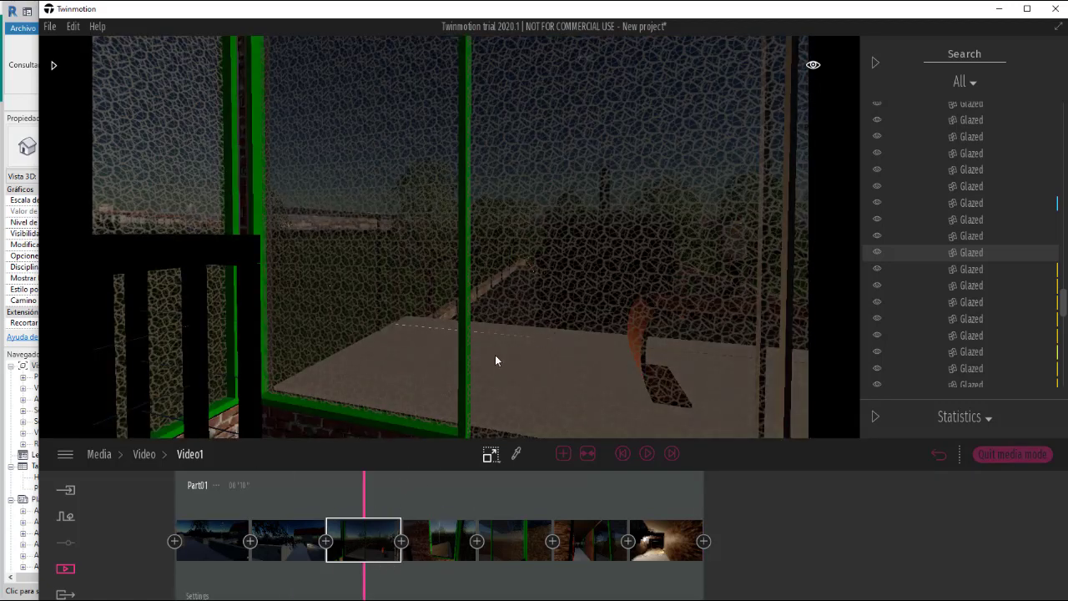
right_click_drag(400, 356, 405, 334)
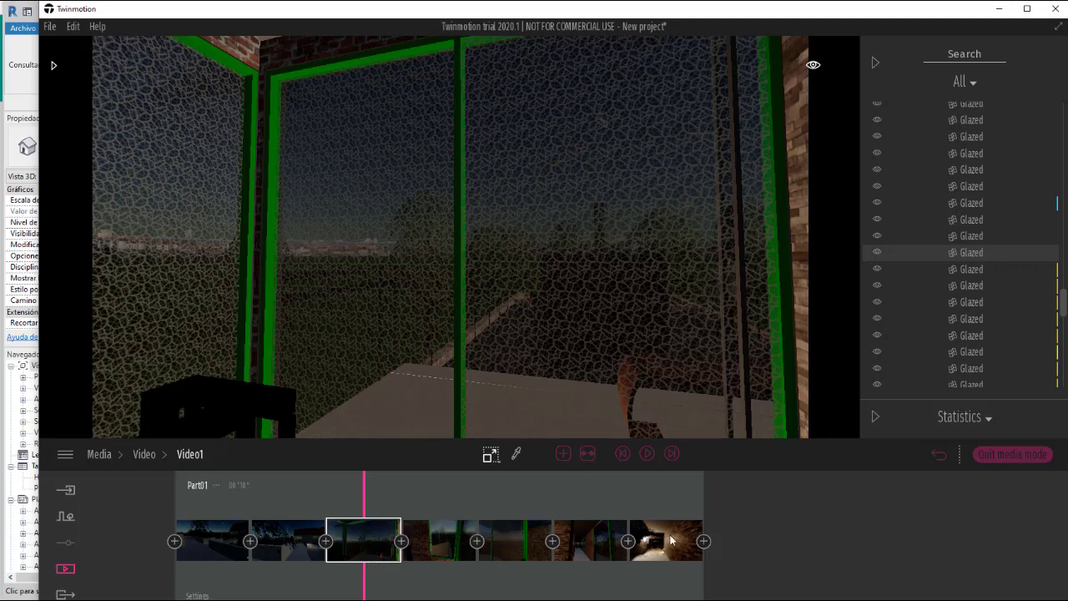
left_click(213, 541)
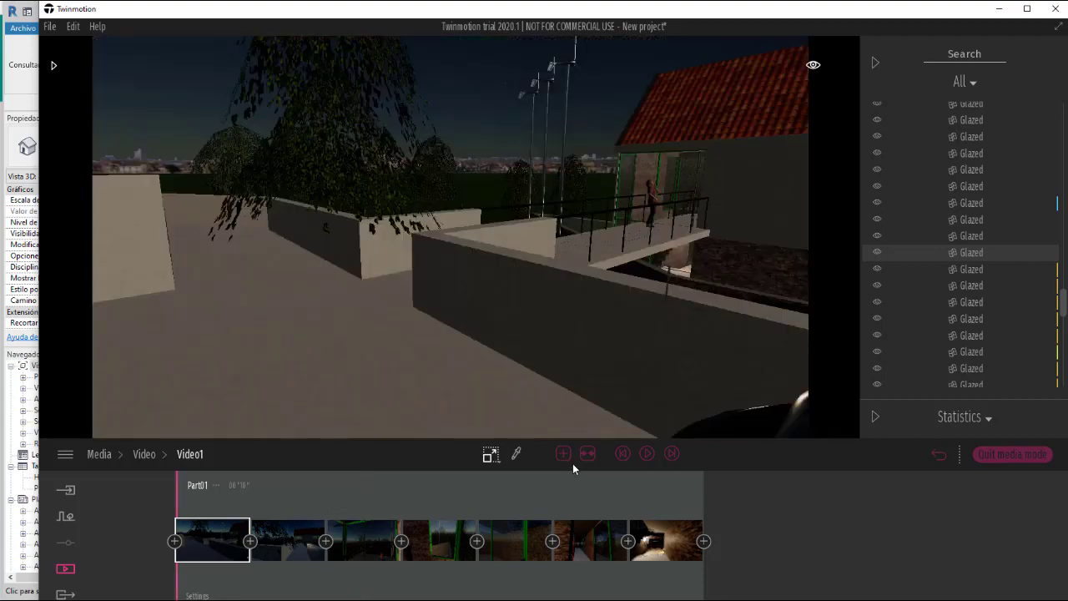
left_click(650, 452)
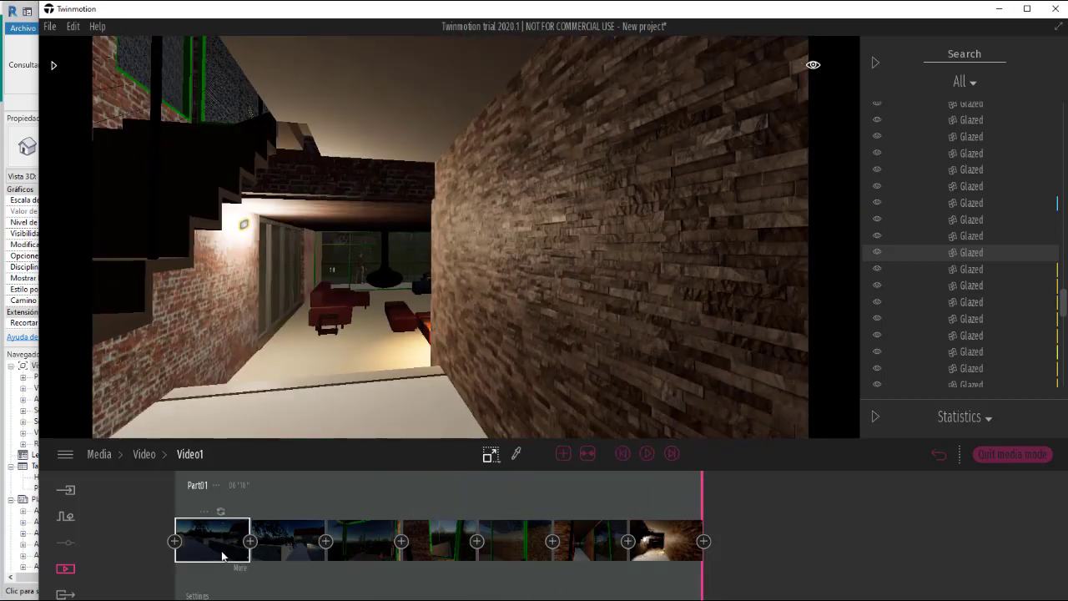
Step: Reframe the second keyframe on the walkway leading to the house entrance, update it, and replay the walkthrough from the start
left_click(224, 556)
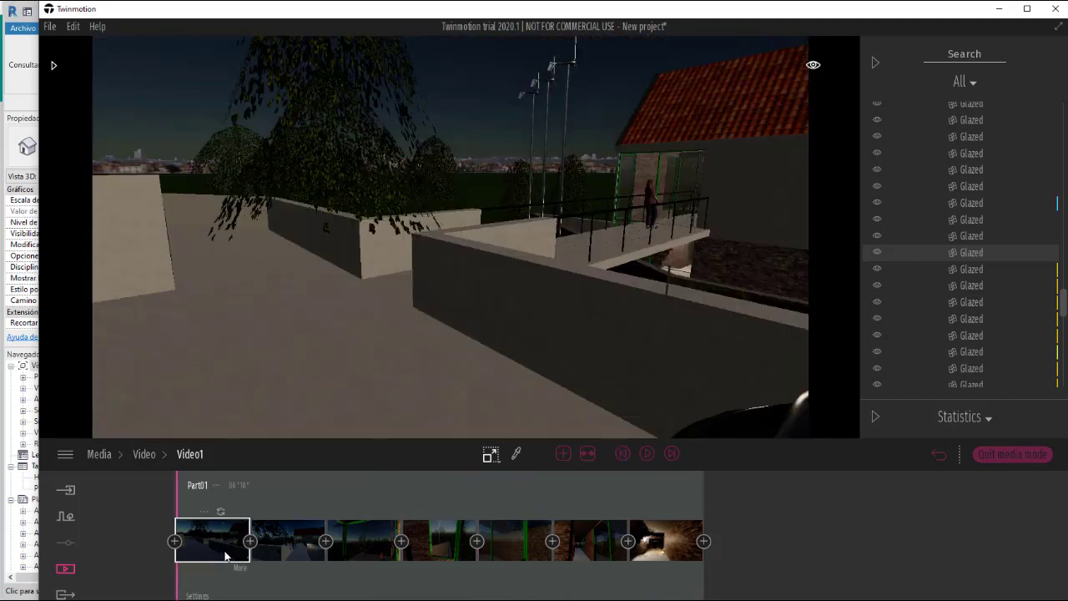
left_click(284, 554)
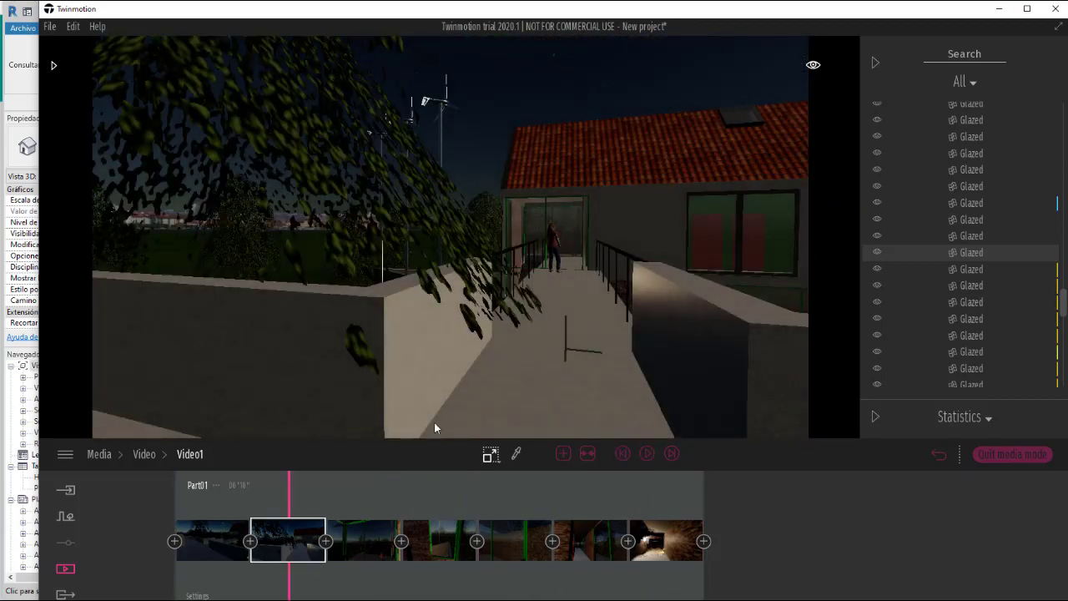
middle_click_drag(443, 415, 351, 389)
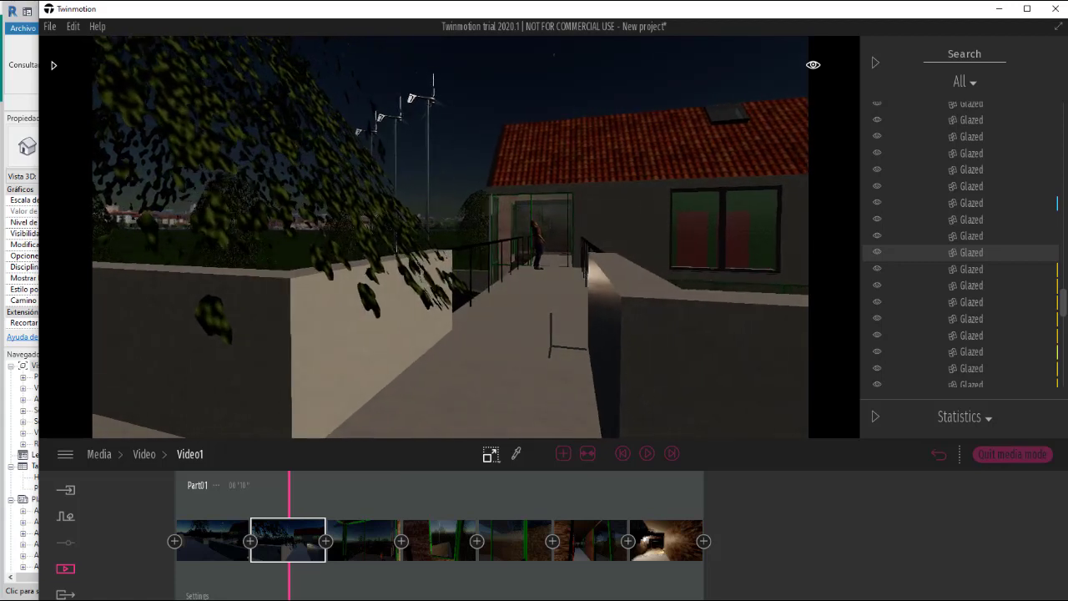
right_click_drag(350, 390, 344, 390)
right_click_drag(445, 415, 357, 415)
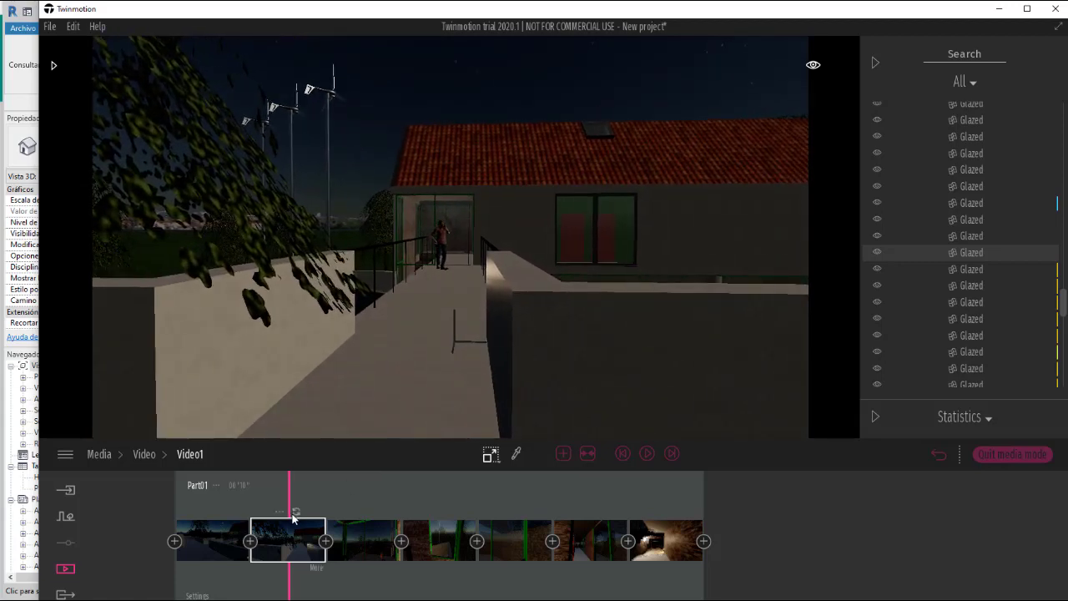
left_click(223, 519)
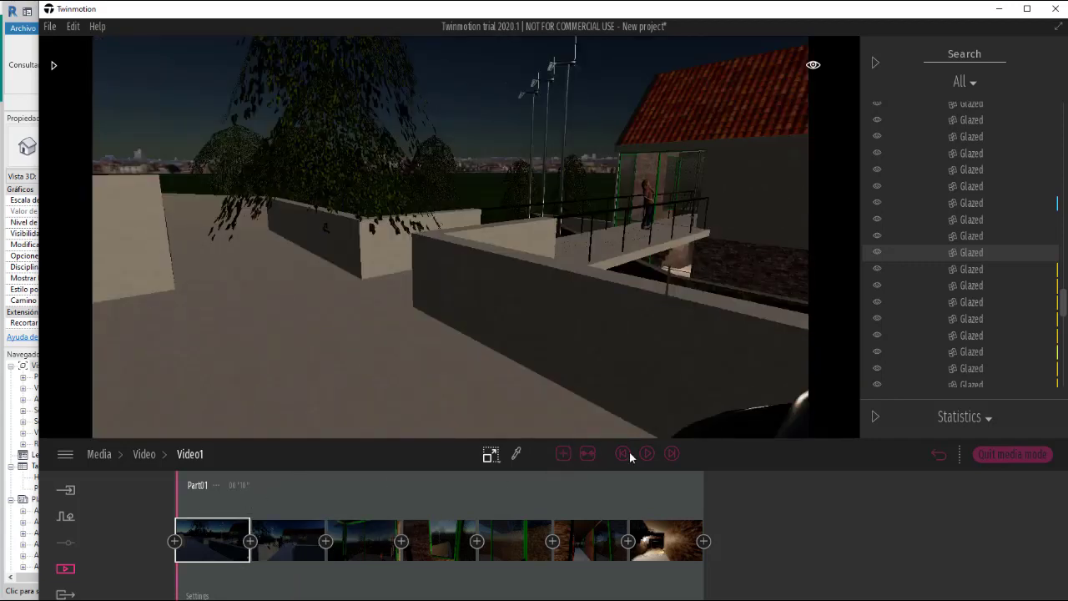
left_click(647, 455)
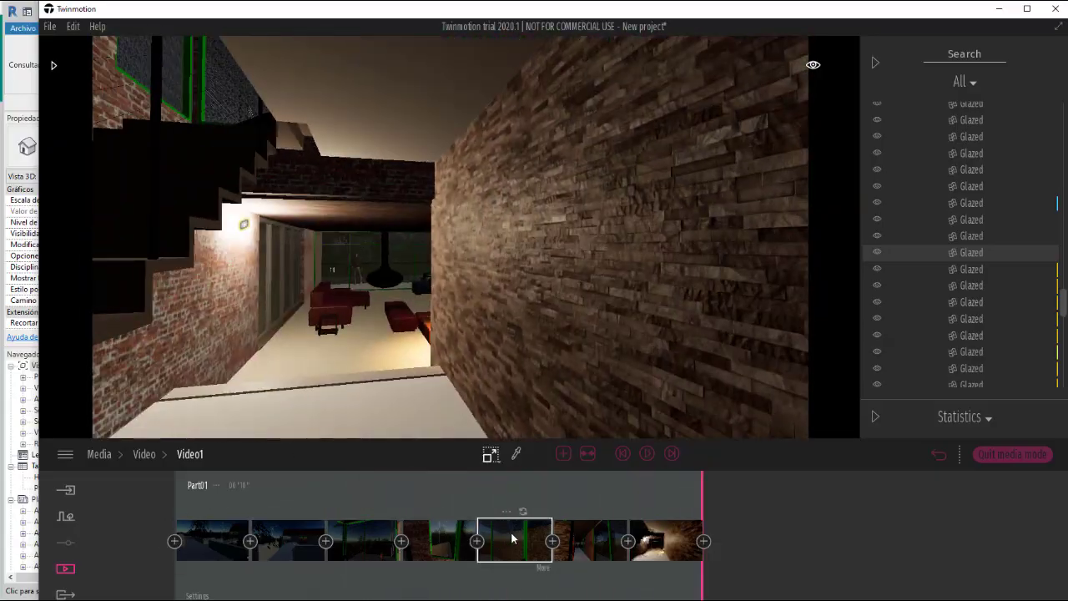
Step: Reposition the fourth keyframe's camera to frame the brick wall beside the green-framed window, and update the keyframe with the new view
left_click(511, 535)
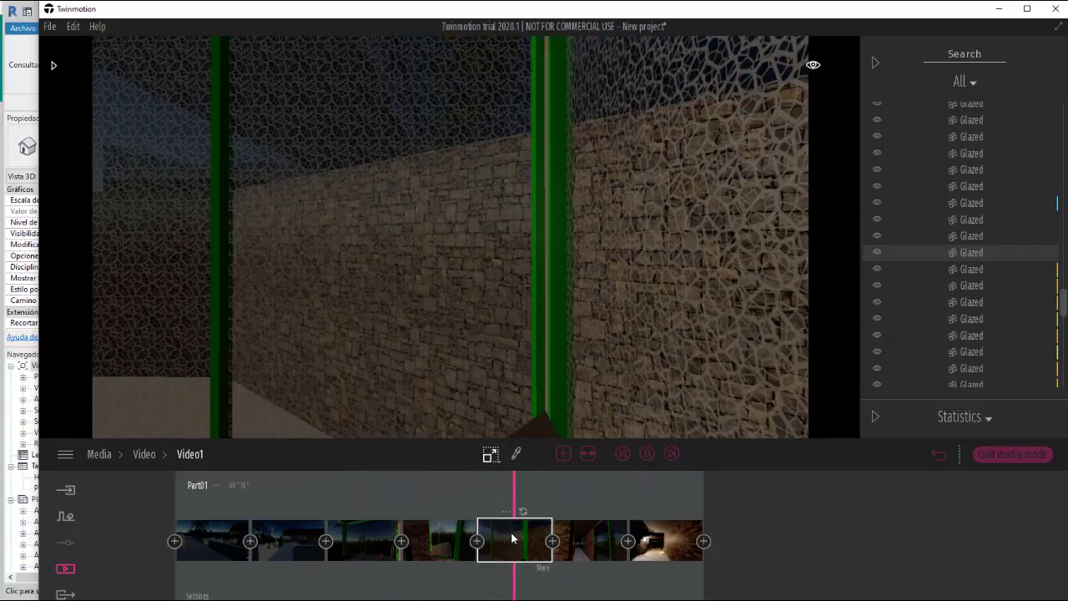
left_click(454, 551)
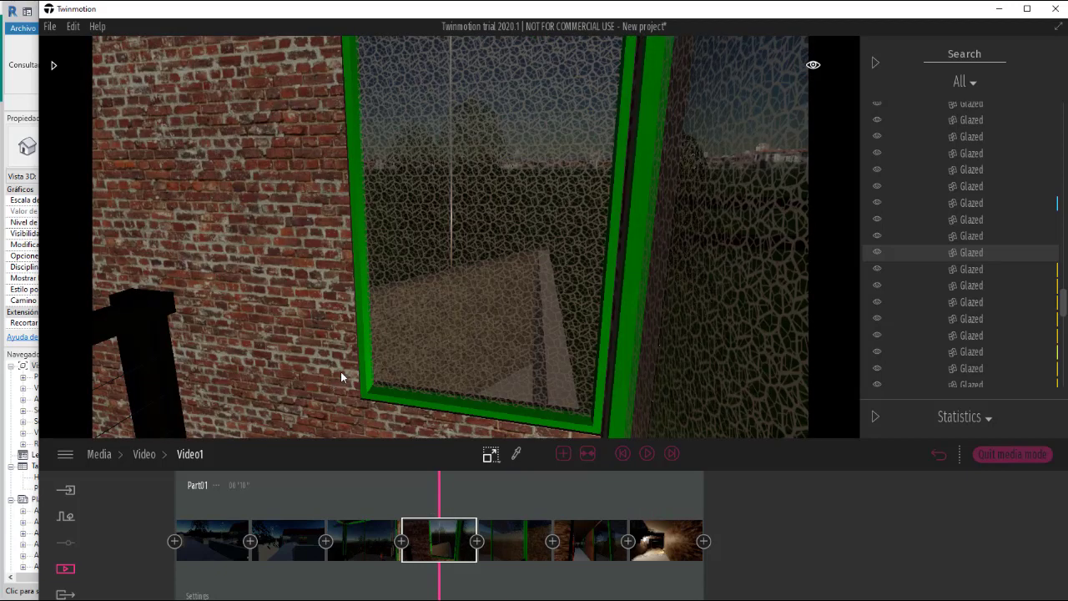
key("a")
key("d")
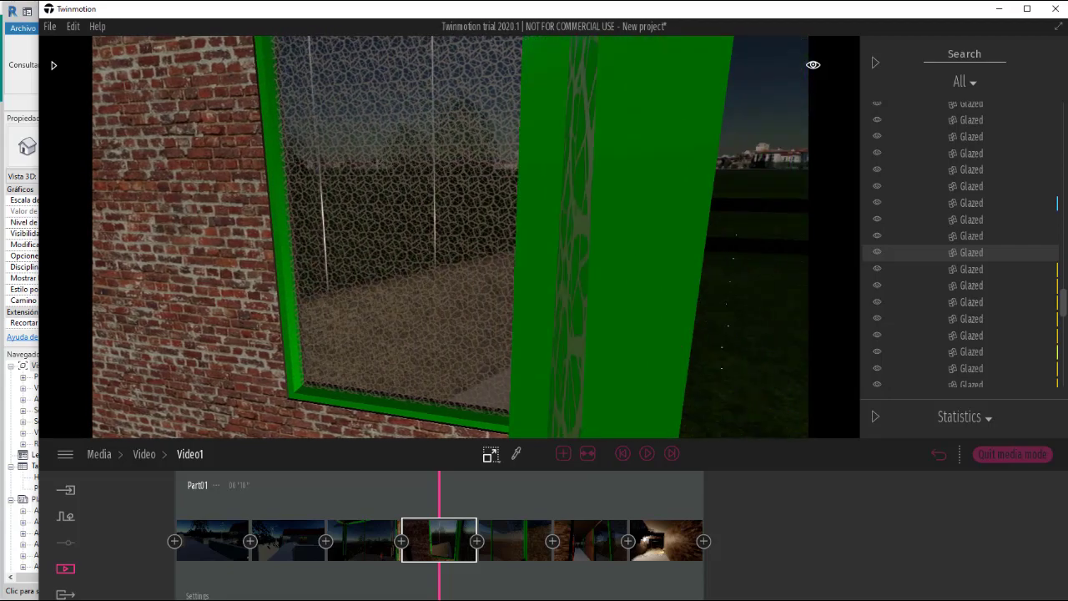
key("a")
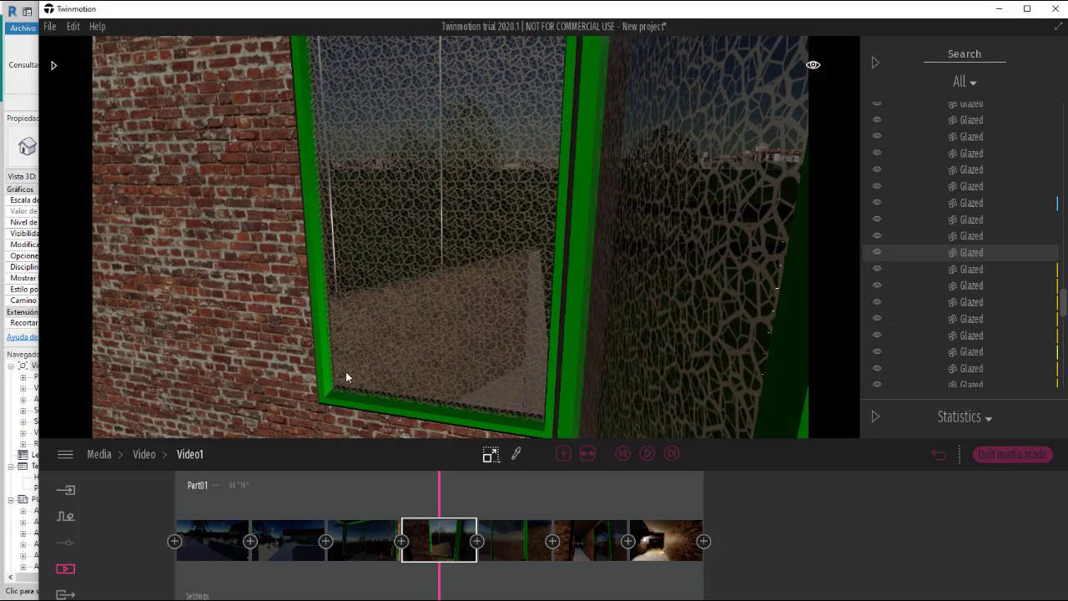
right_click_drag(346, 372, 298, 372)
key("w")
key("s")
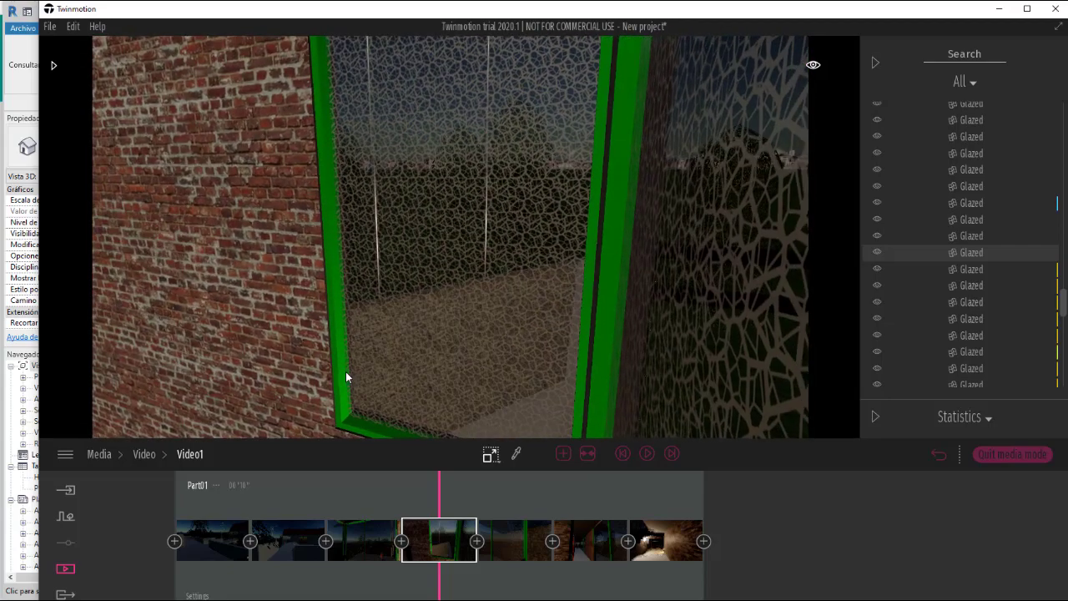
key("Left")
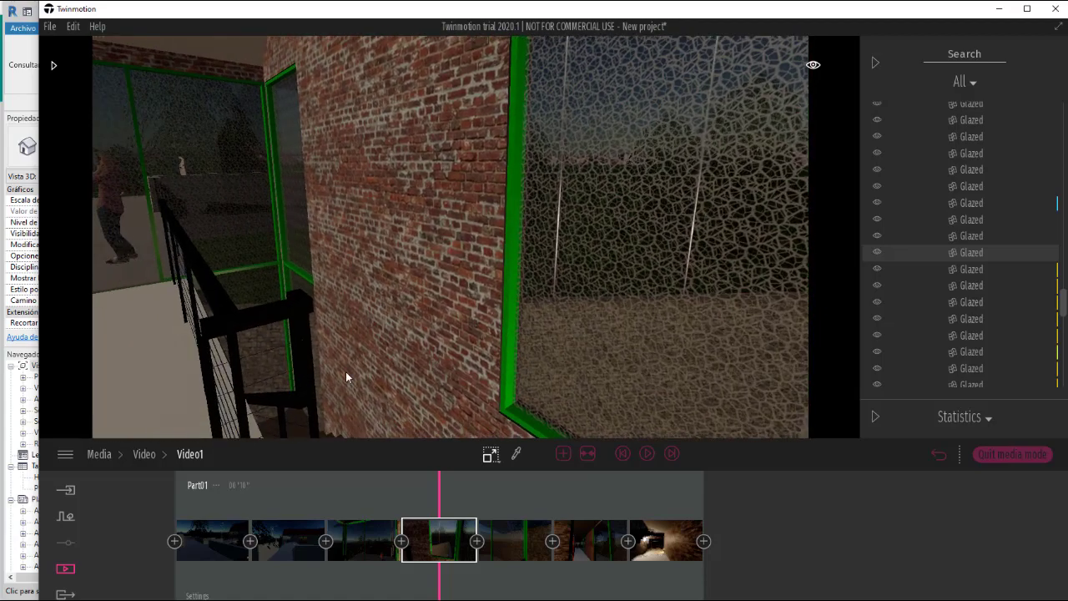
key("a")
key("s")
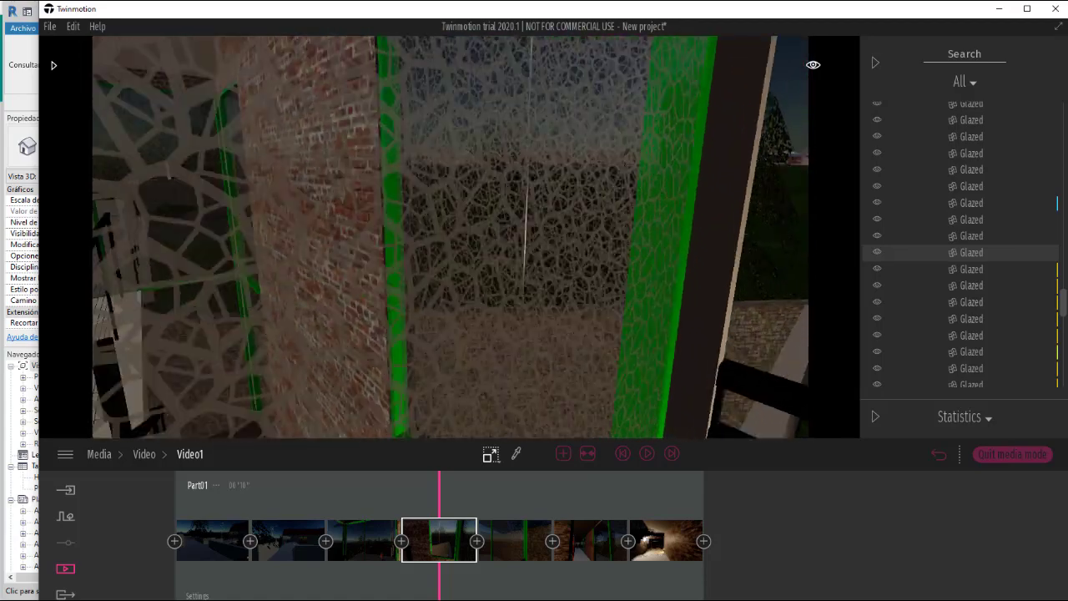
key("a")
key("a")
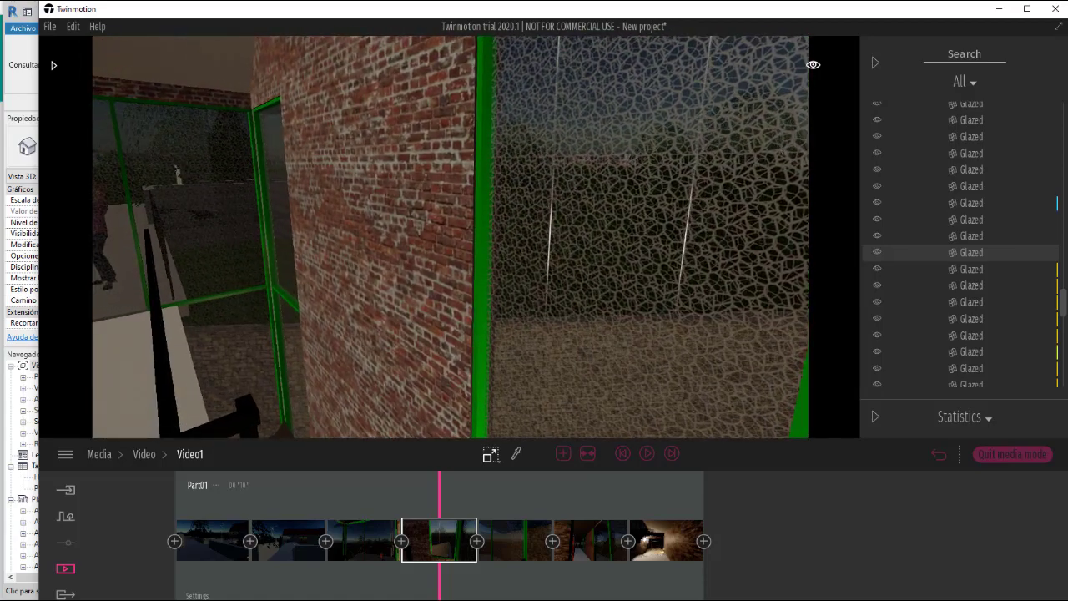
middle_click_drag(347, 377, 418, 377, "shift")
scroll(345, 377, "up", 1)
key("Left")
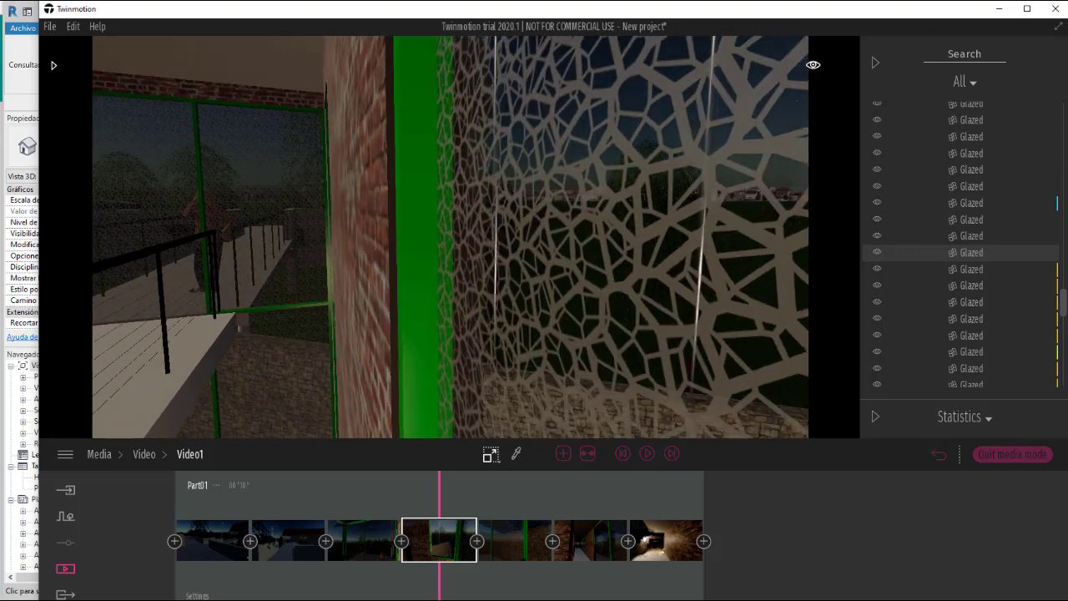
key("Left")
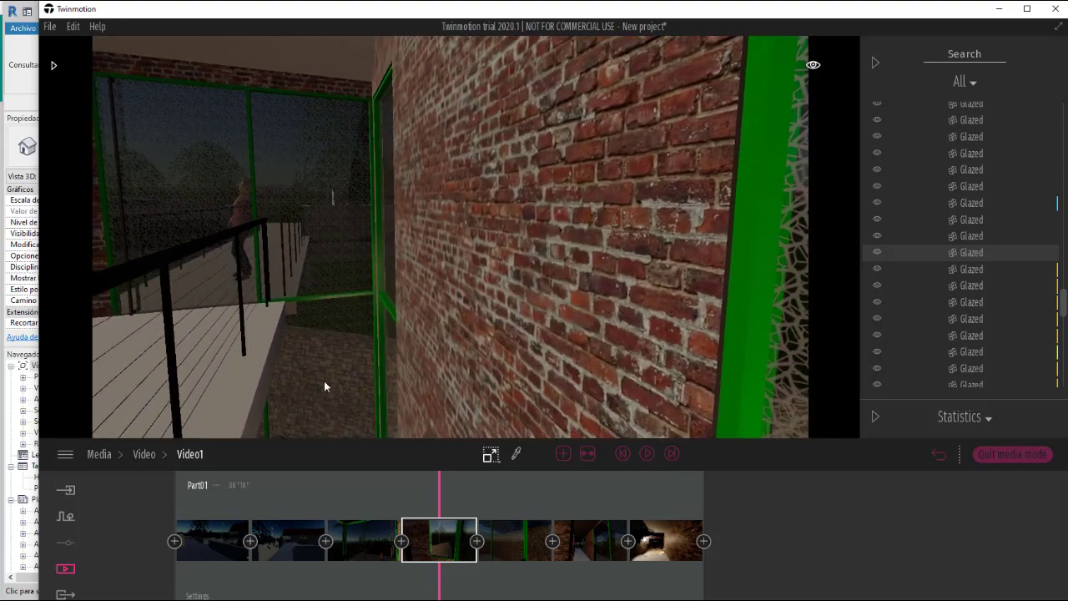
left_click(447, 511)
mouse_move(446, 534)
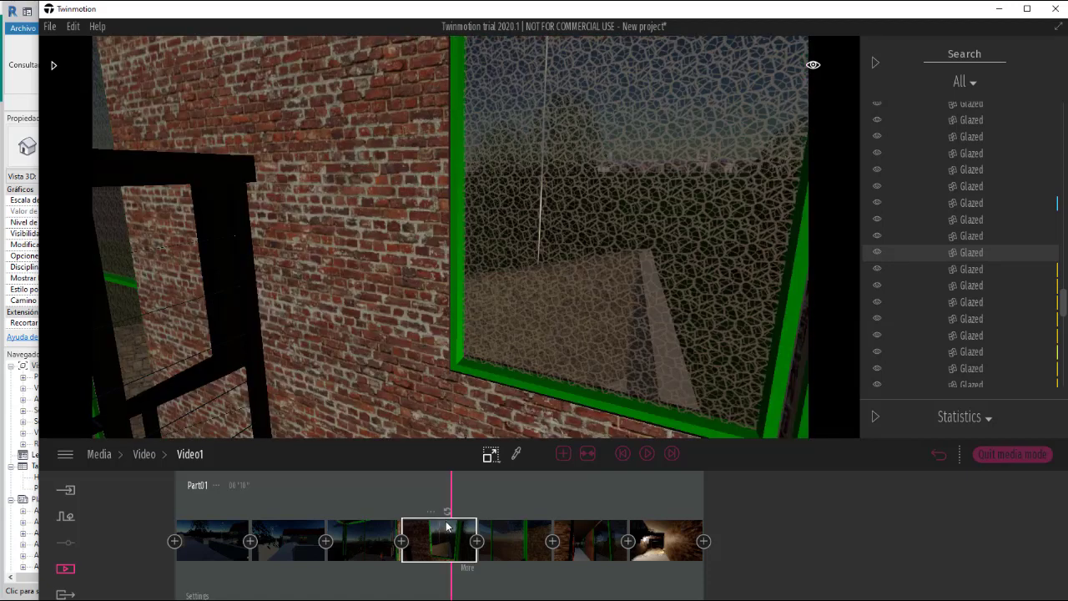
left_click(447, 513)
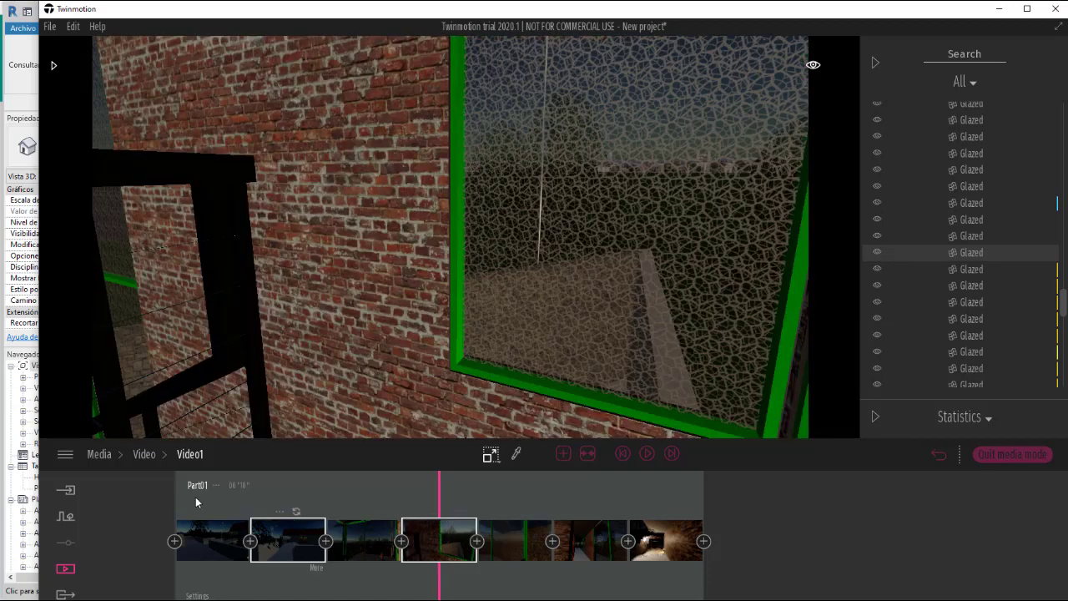
Step: Play the Video1 walkthrough from its first keyframe to the end to check the updated fourth keyframe
left_click(250, 527)
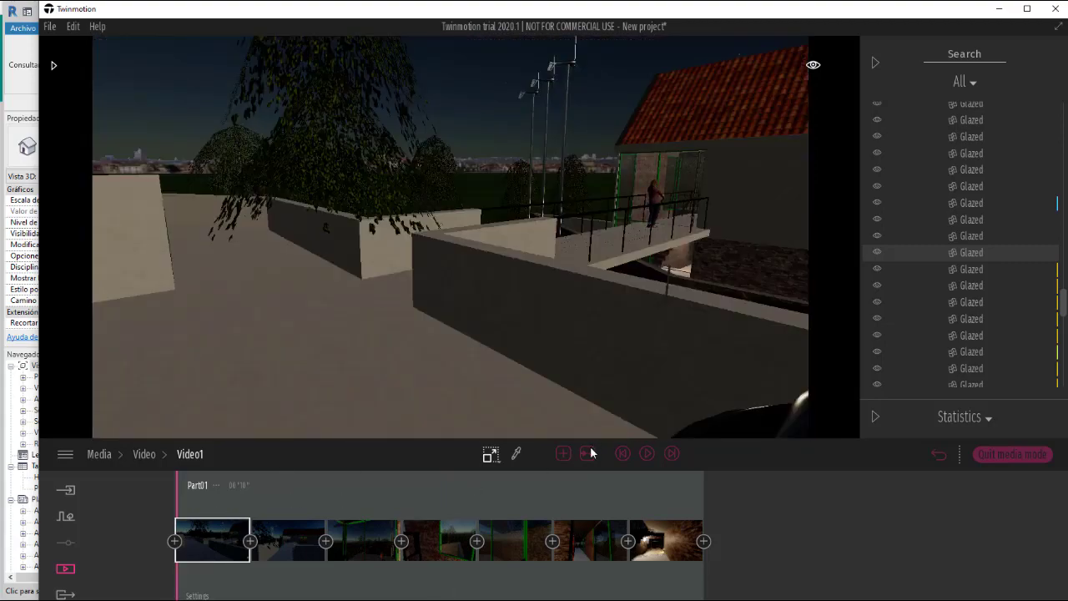
left_click(650, 454)
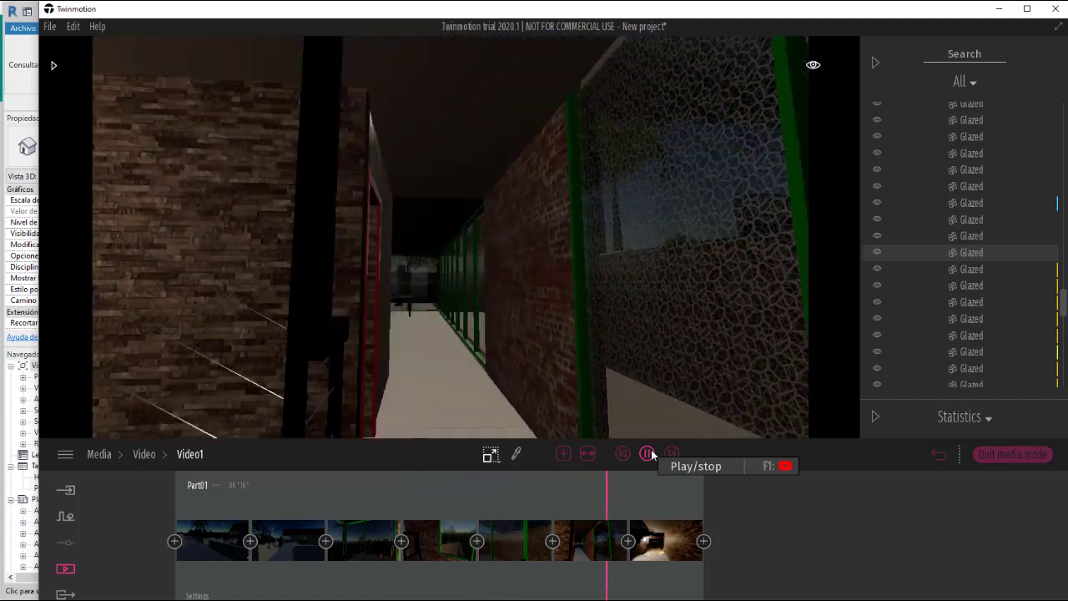
left_click(648, 454)
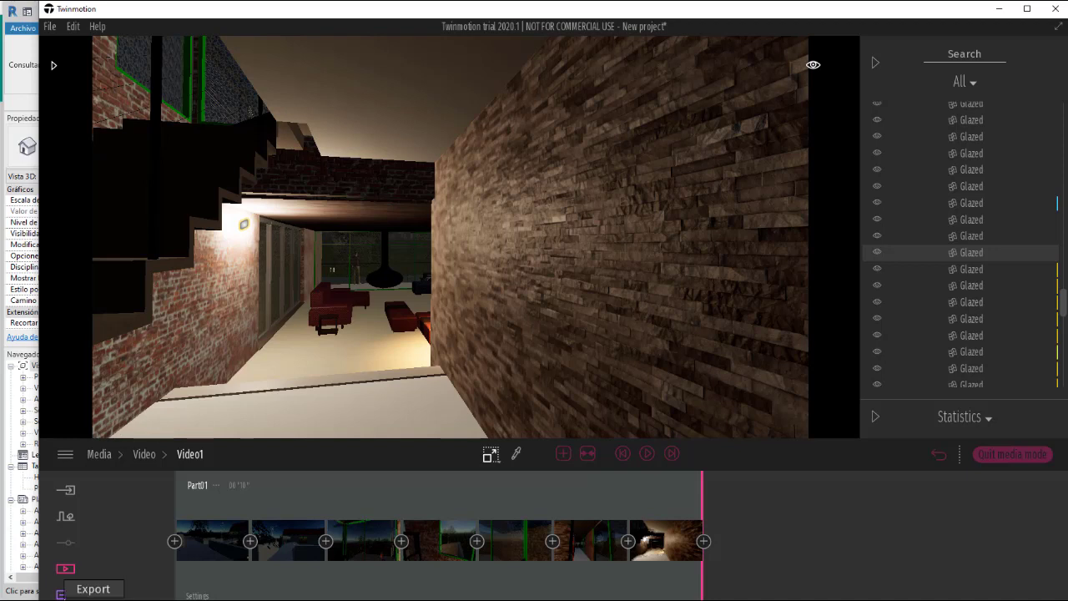
Step: Select Video1 as the video for export and open the video export settings
left_click(64, 594)
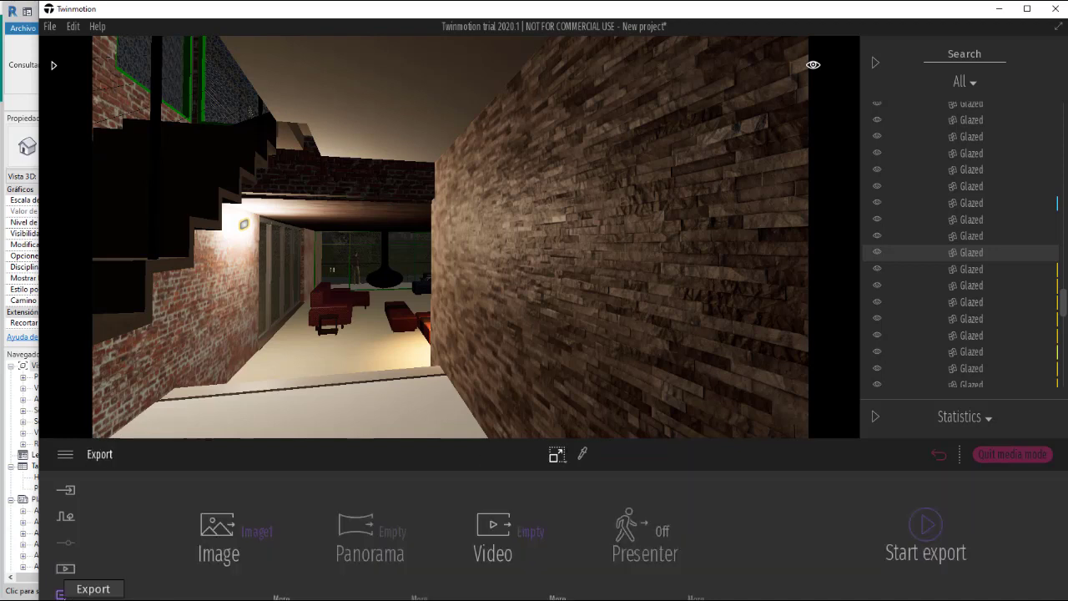
left_click(499, 538)
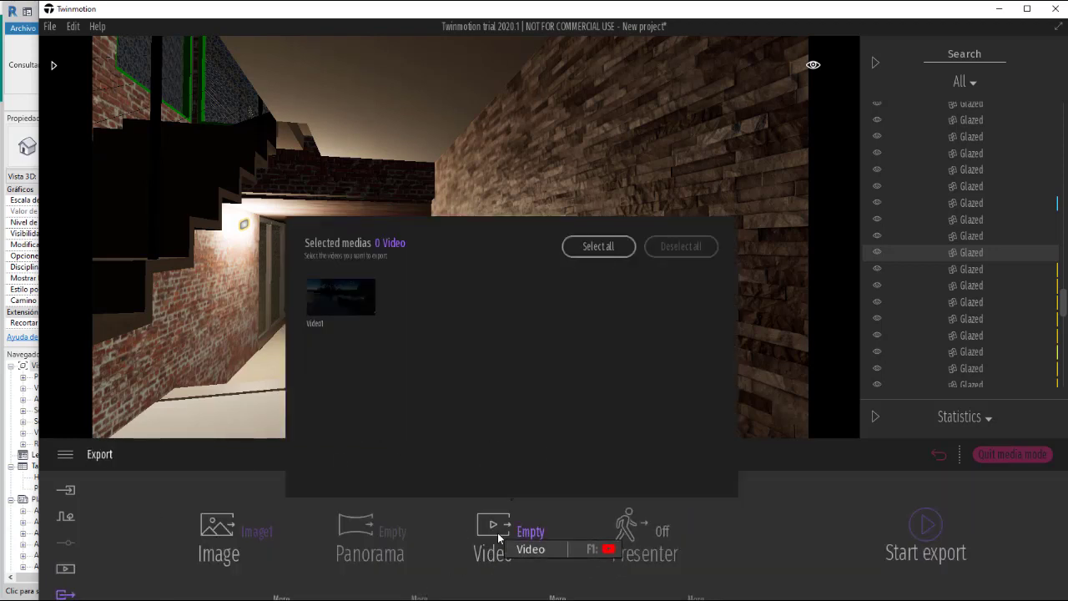
left_click(346, 314)
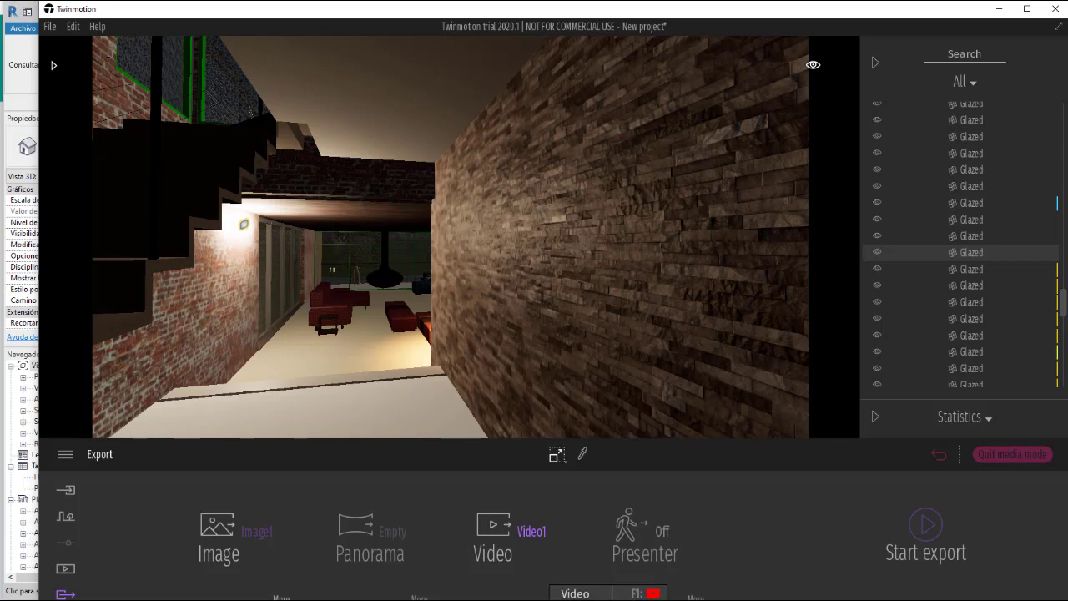
left_click(556, 597)
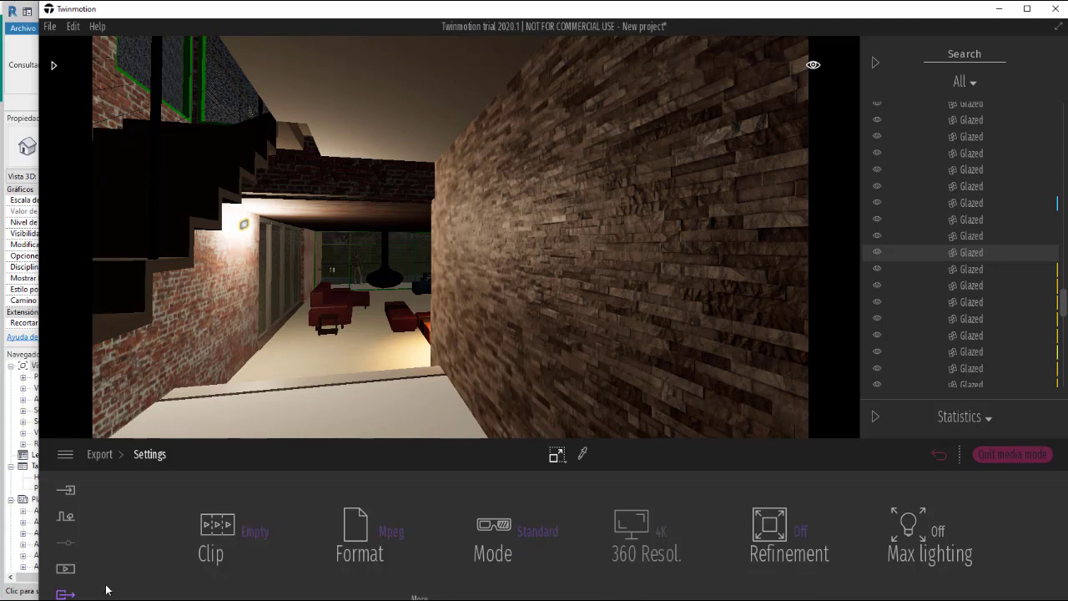
Step: Return to the media creation options and move the camera through the living room towards the hanging fireplace and dark blue sofa
left_click(71, 582)
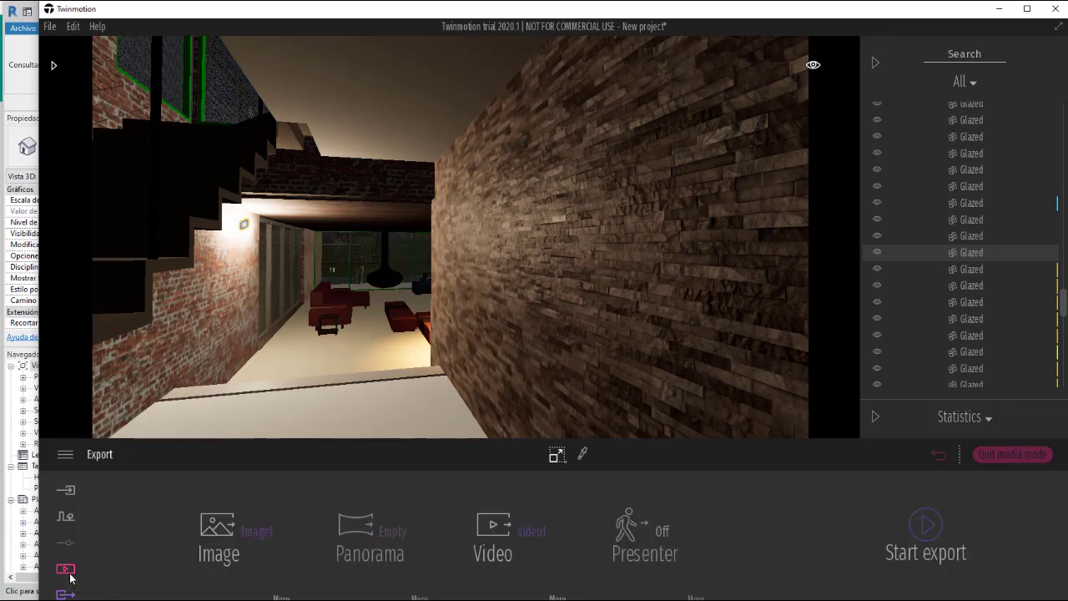
left_click(65, 569)
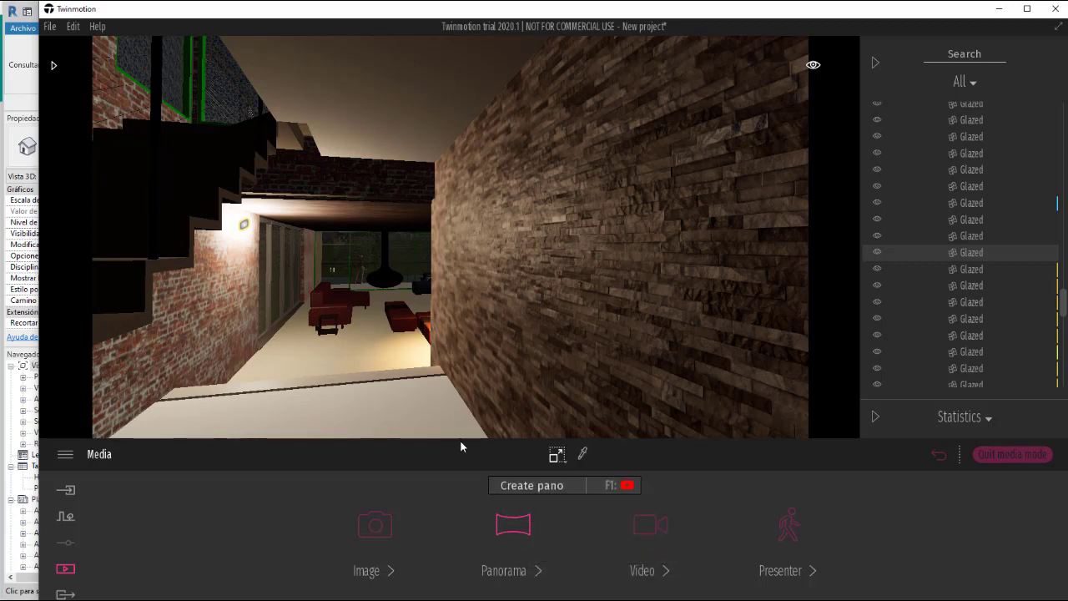
scroll(356, 297, "up", 5)
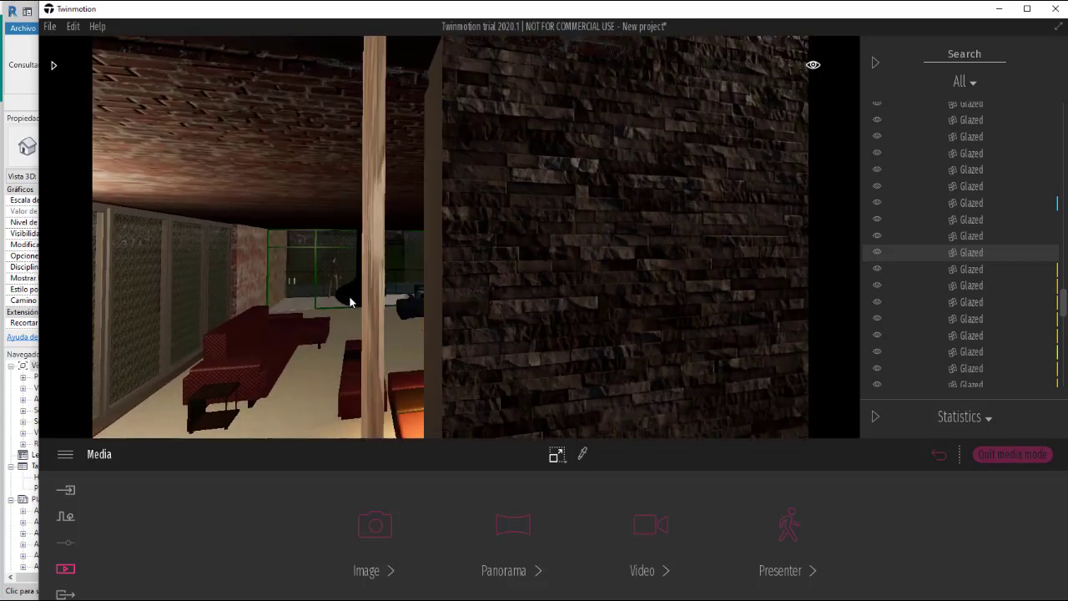
middle_click_drag(349, 297, 381, 302)
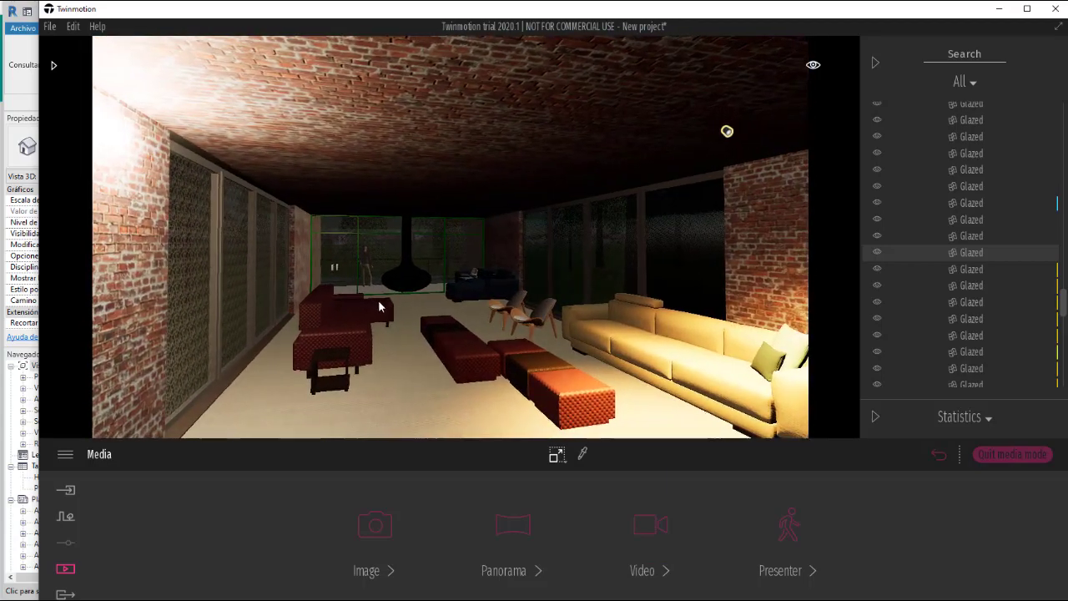
scroll(409, 310, "up", 2)
scroll(440, 324, "up", 5)
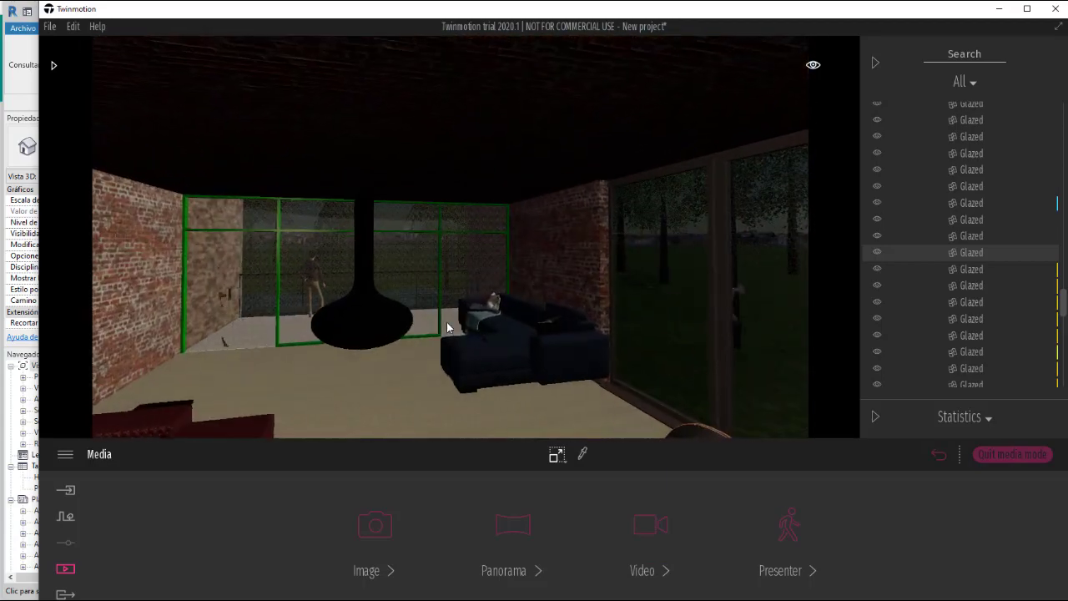
scroll(445, 320, "up", 2)
middle_click_drag(445, 320, 452, 285)
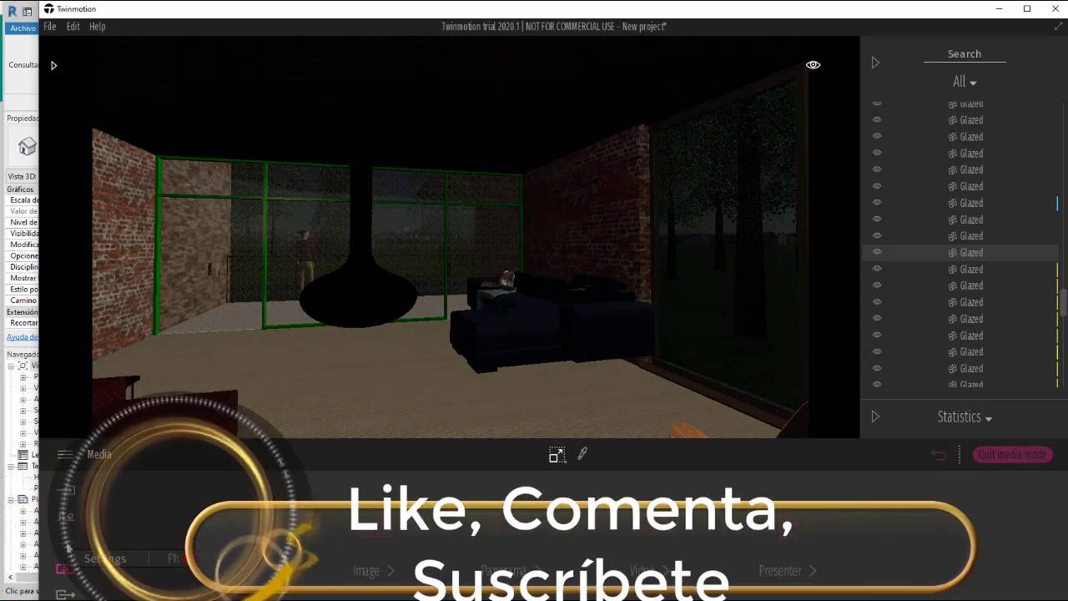
Step: Leave the Video1 editor and set the scene's day time to 14:35 in the location settings
left_click(72, 523)
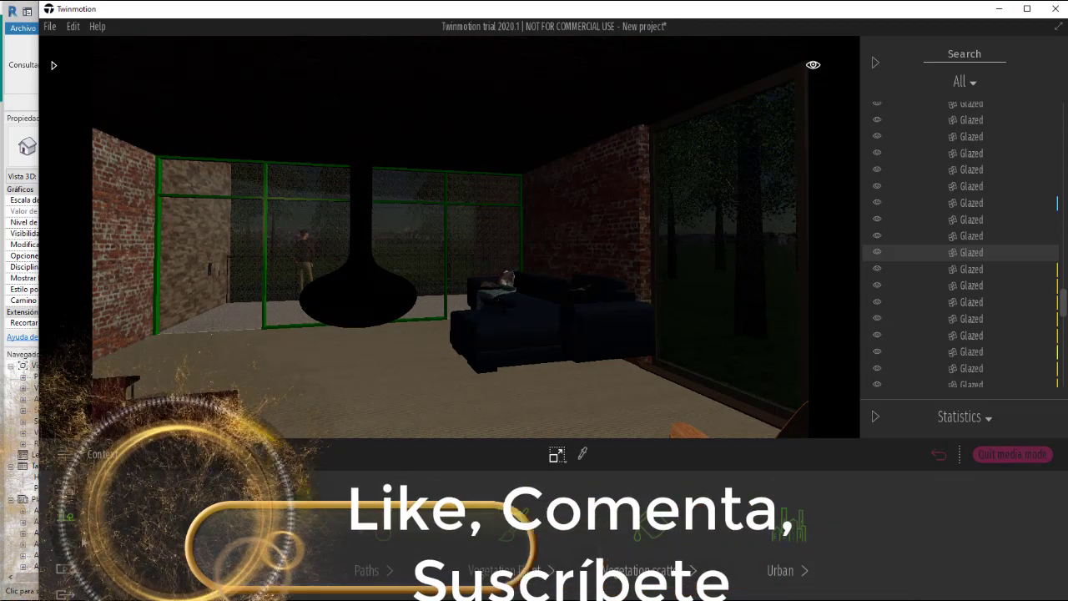
left_click(65, 490)
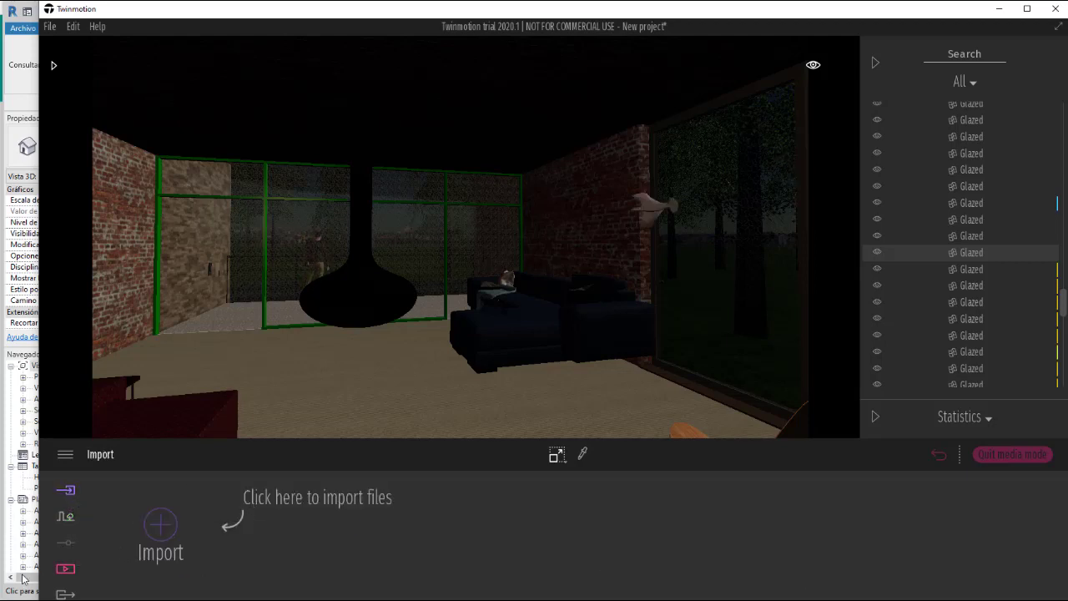
left_click(938, 458)
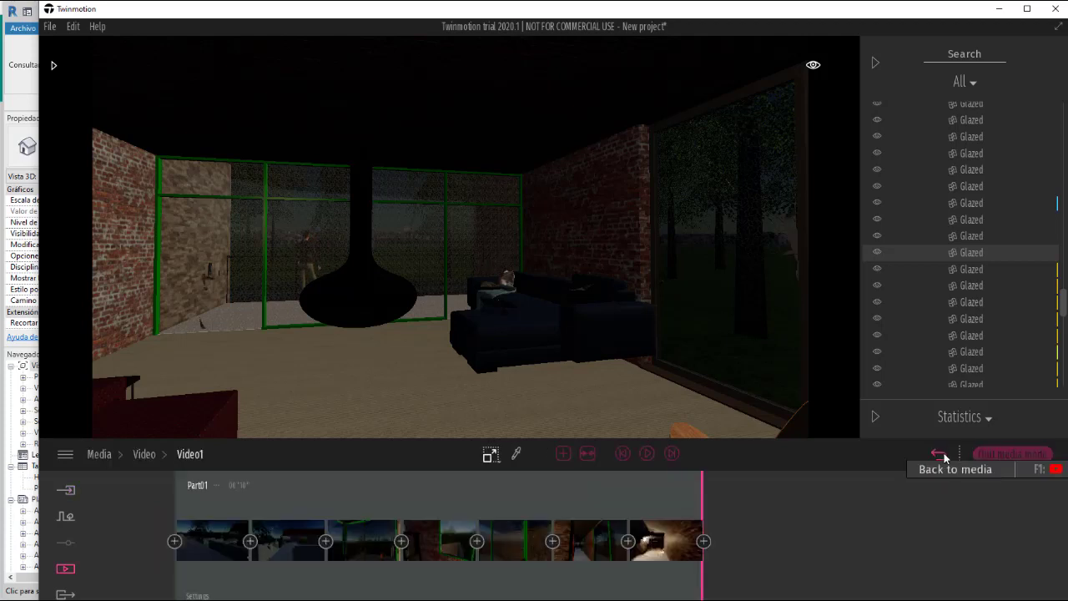
left_click(938, 457)
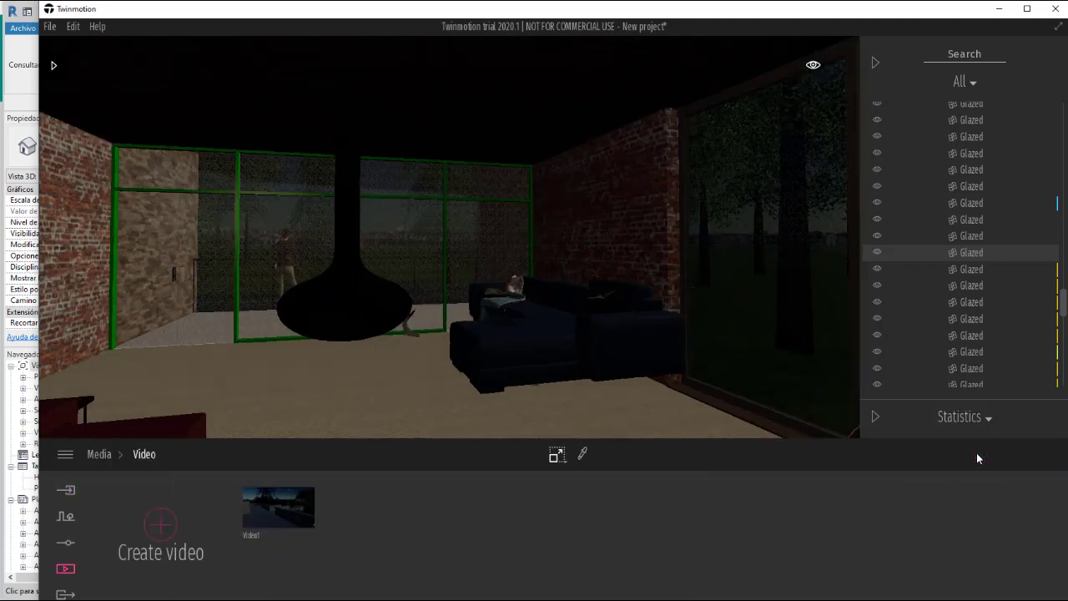
left_click(66, 542)
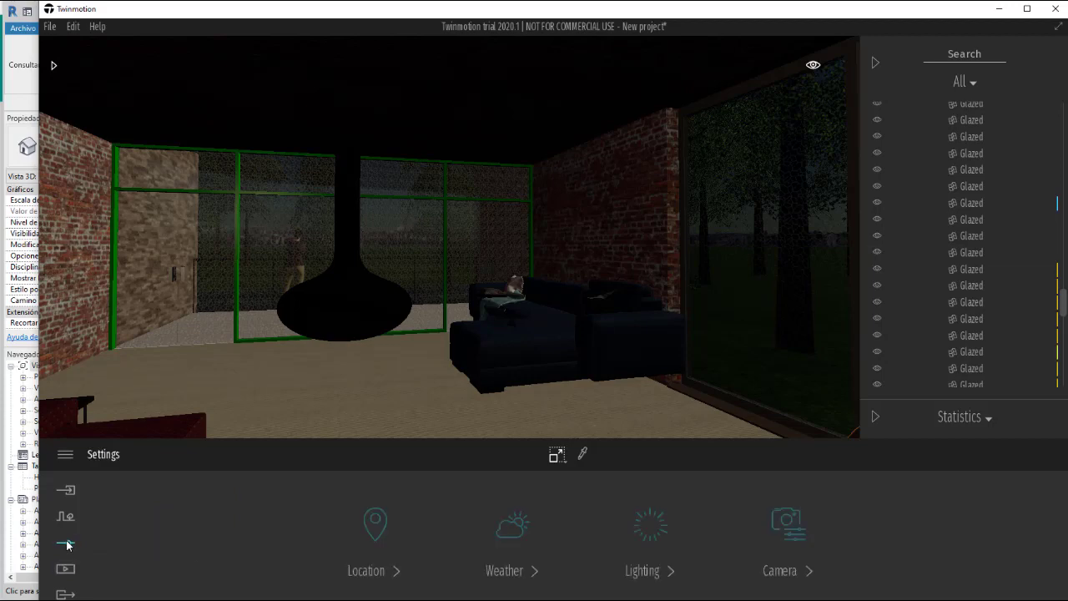
left_click(381, 538)
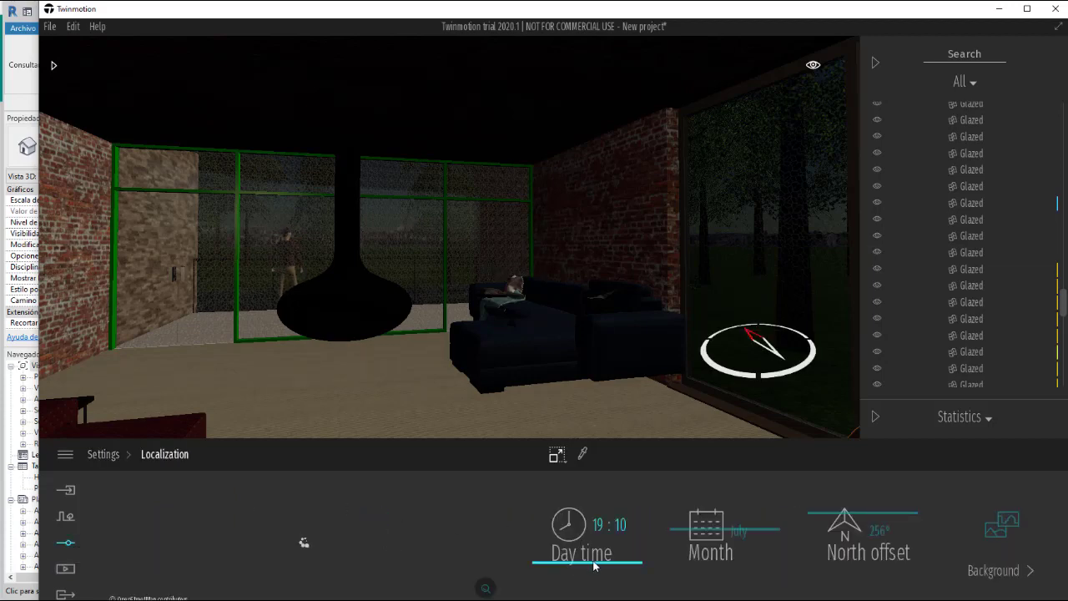
left_click_drag(594, 565, 596, 541)
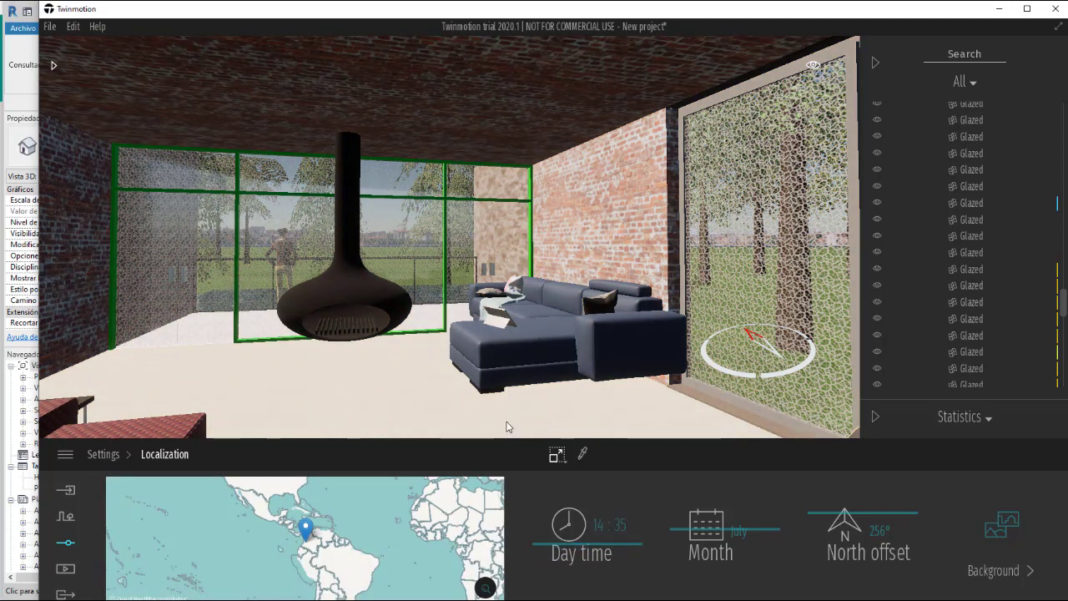
left_click(513, 424)
key("Escape")
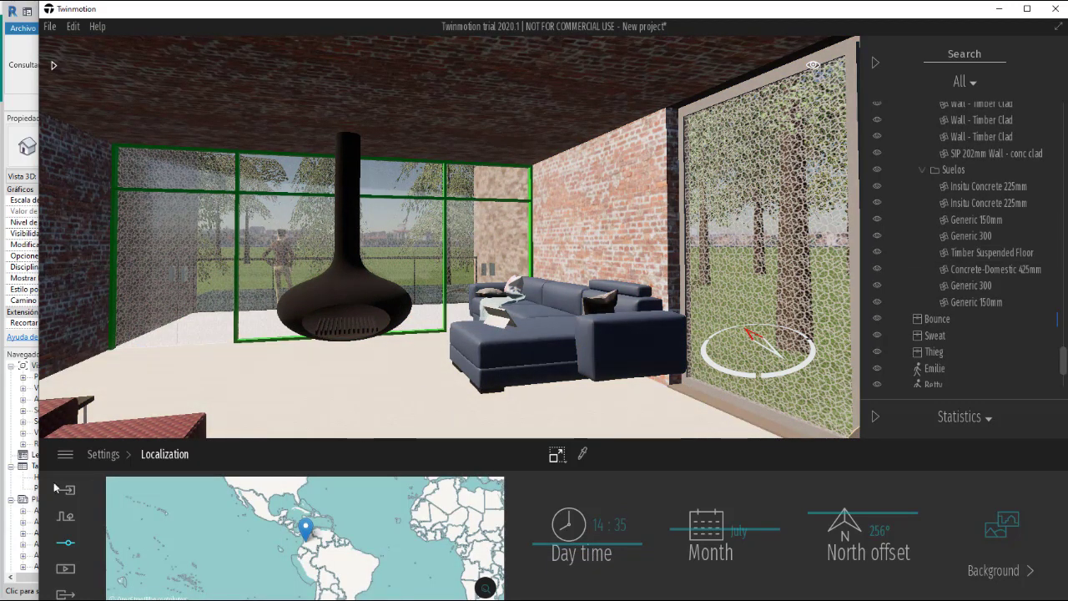
Step: Create a panorama from the current living room view with the hanging fireplace and dark blue sofa
left_click(66, 571)
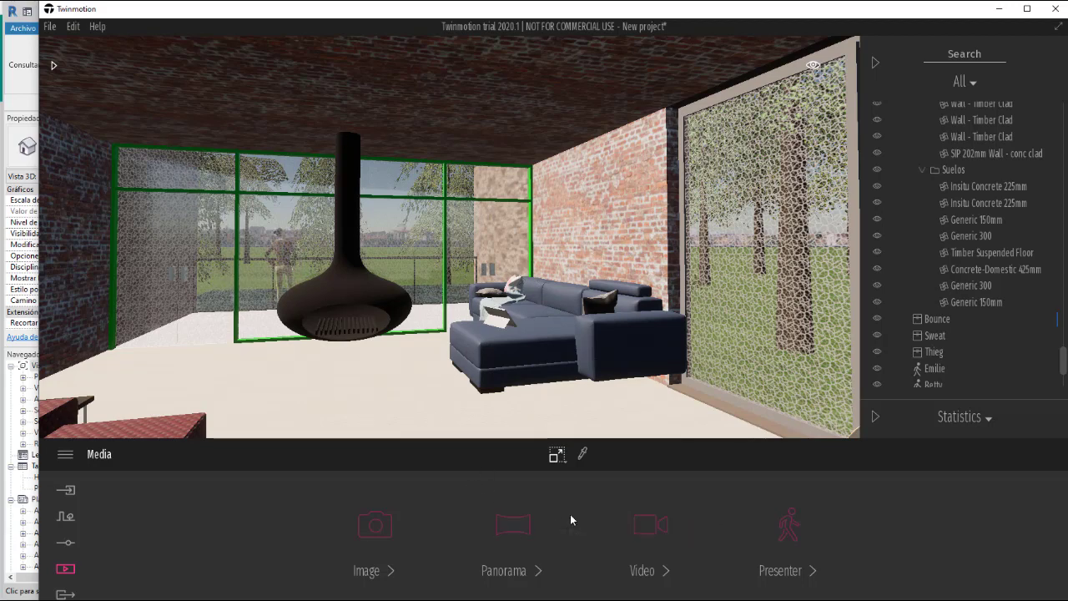
left_click(511, 533)
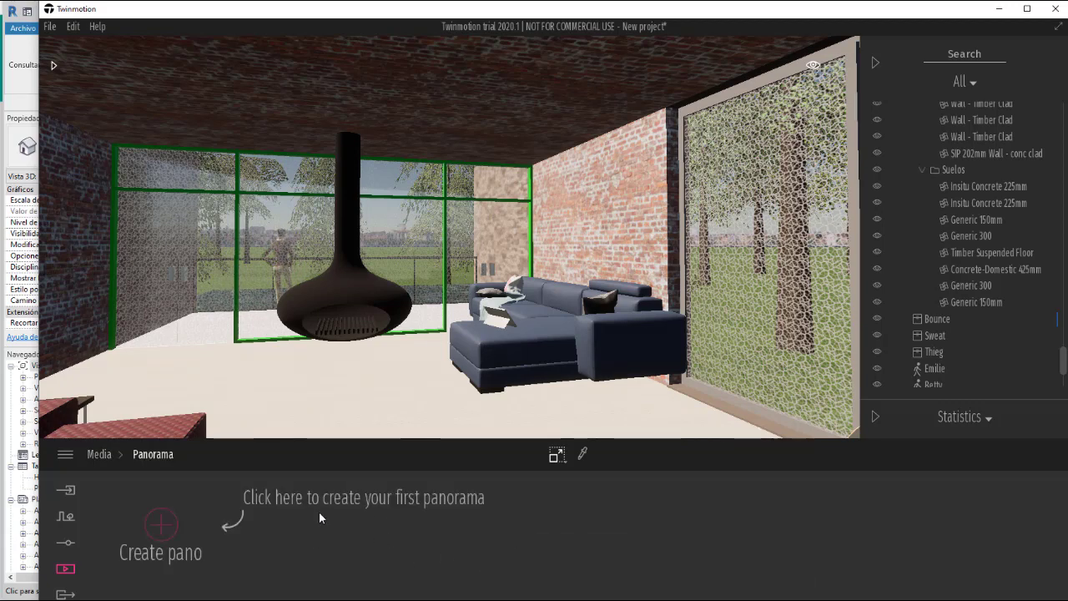
left_click(161, 524)
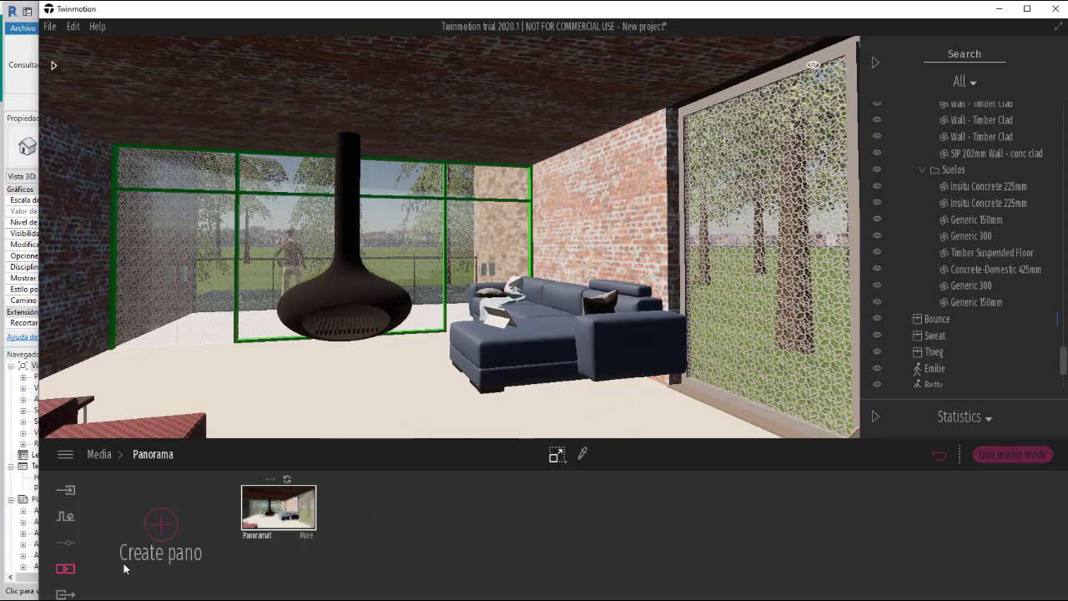
Step: Select Panorama1 as the panorama to include in the export
left_click(66, 594)
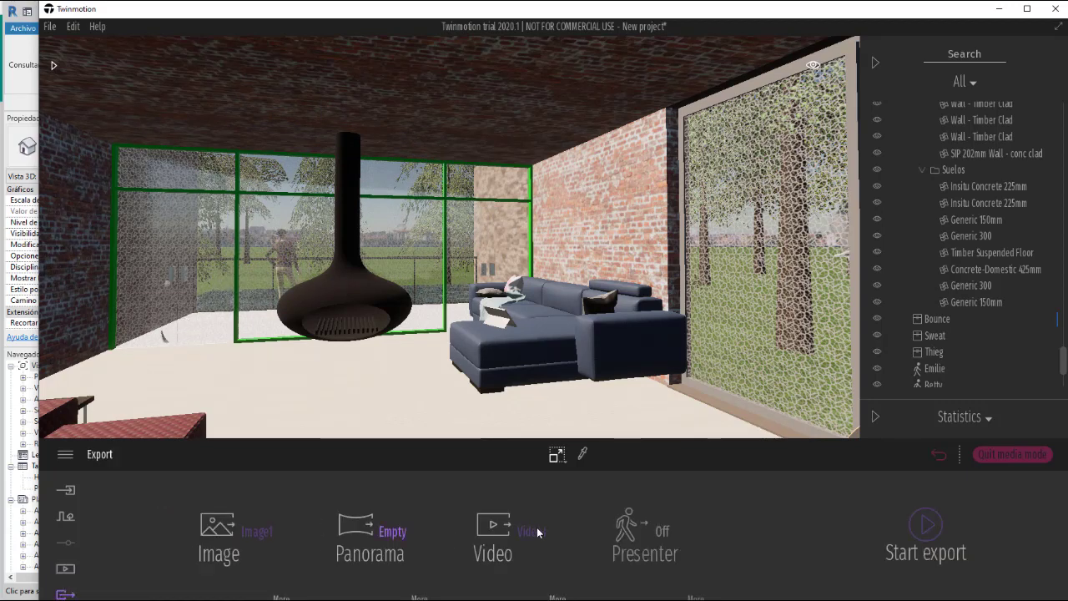
left_click(358, 527)
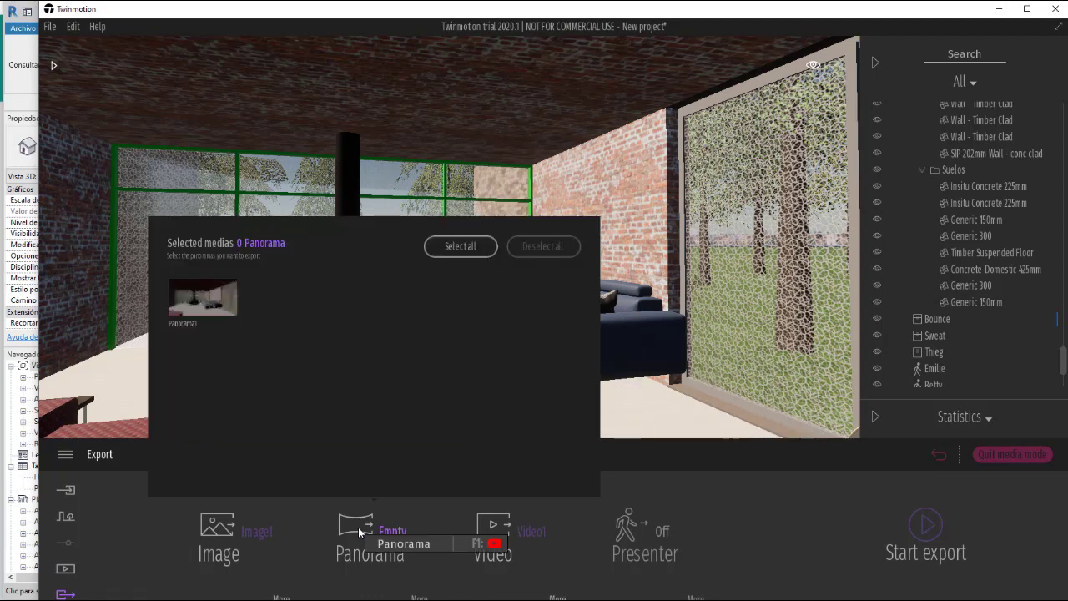
left_click(202, 309)
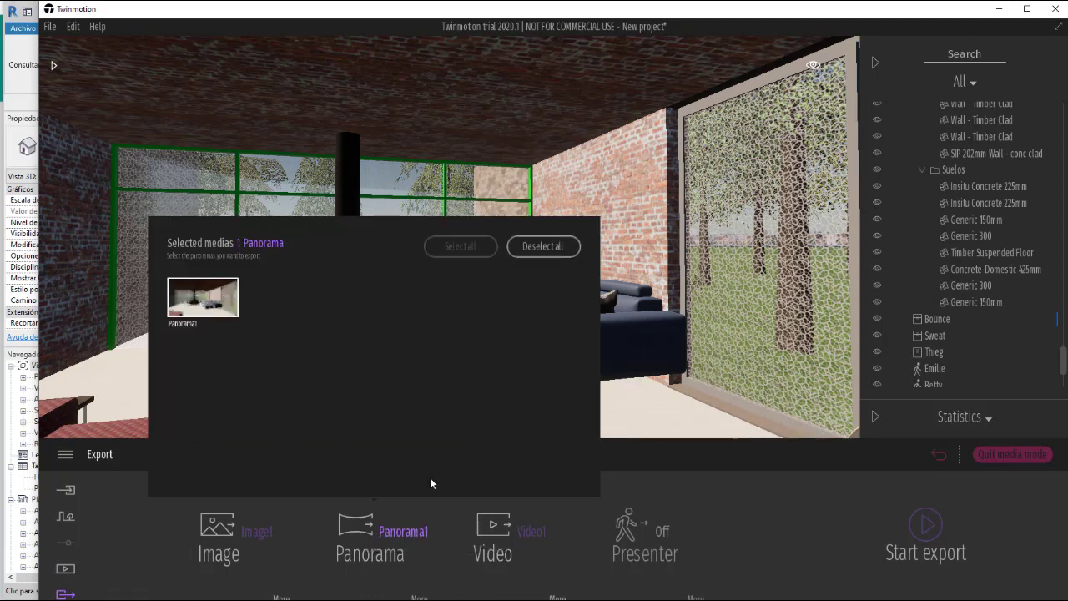
Step: Start exporting Image1, Panorama1 and Video1, choosing the Imagenes folder in Documentos as the destination
left_click(927, 524)
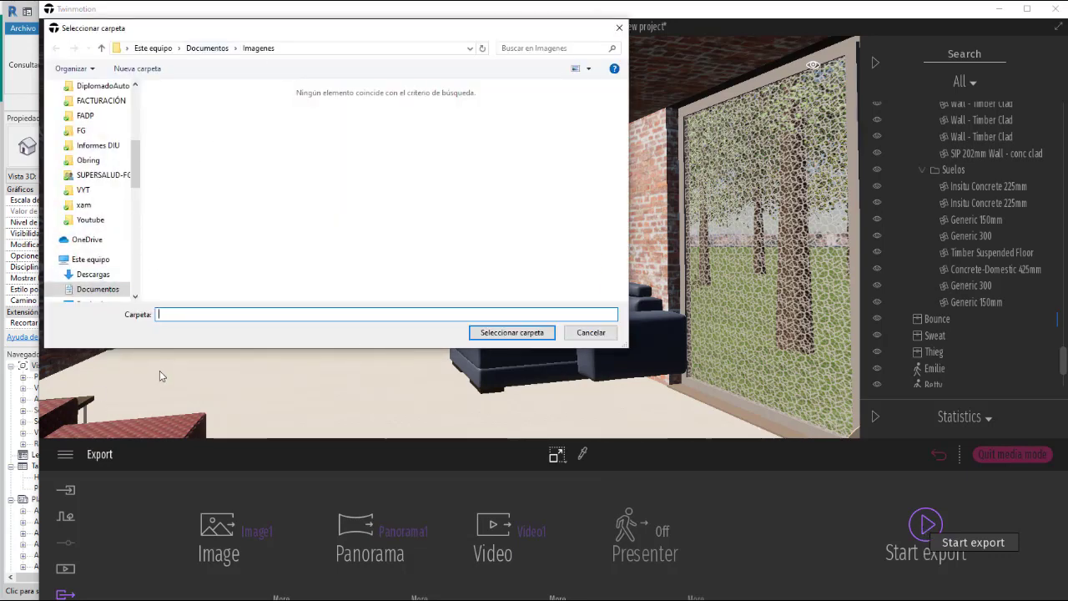
type("final")
key("Return")
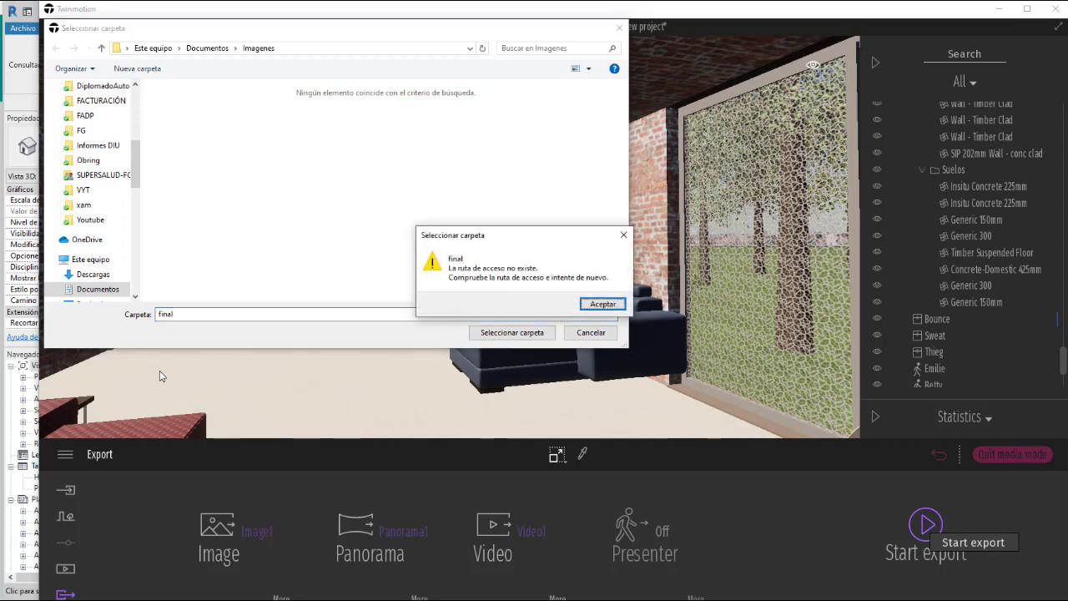
key("Return")
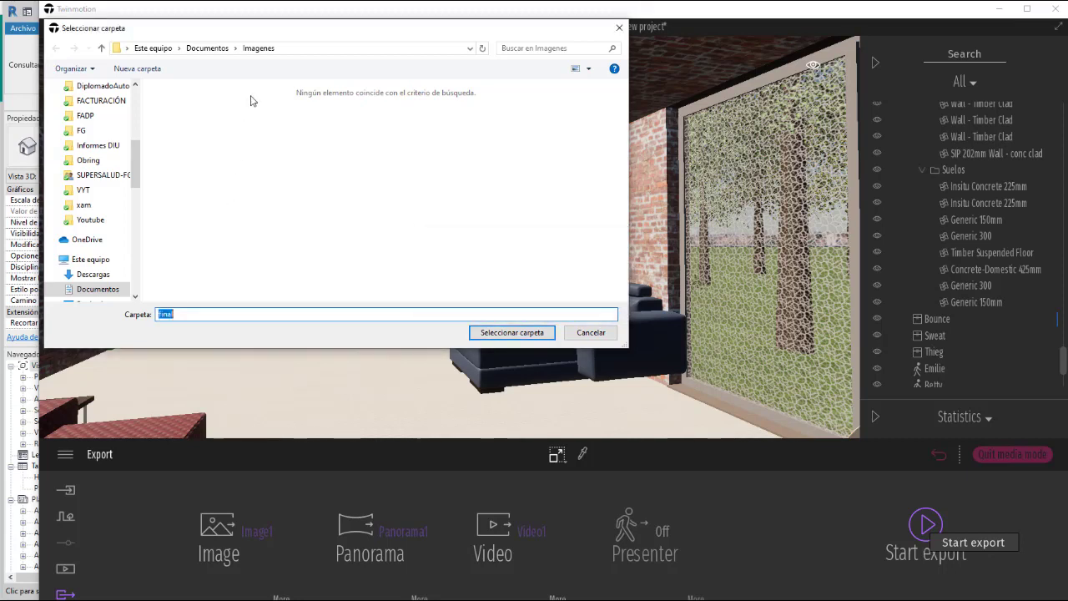
left_click(512, 332)
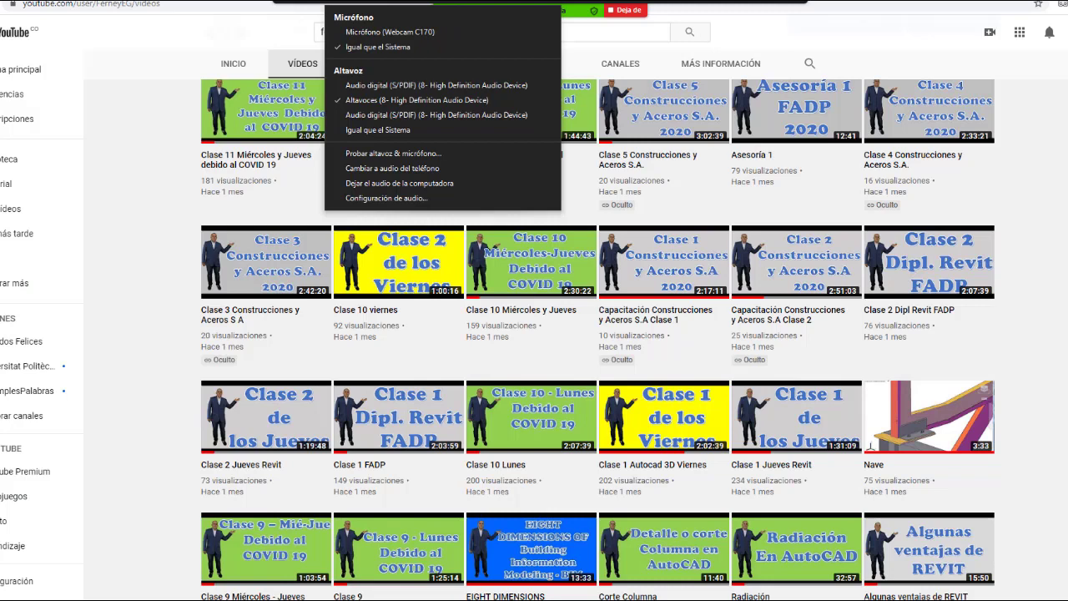
Step: Switch to the web browser and open the exported Panorama2.png in a new tab, minimizing the photo viewer
key("Escape")
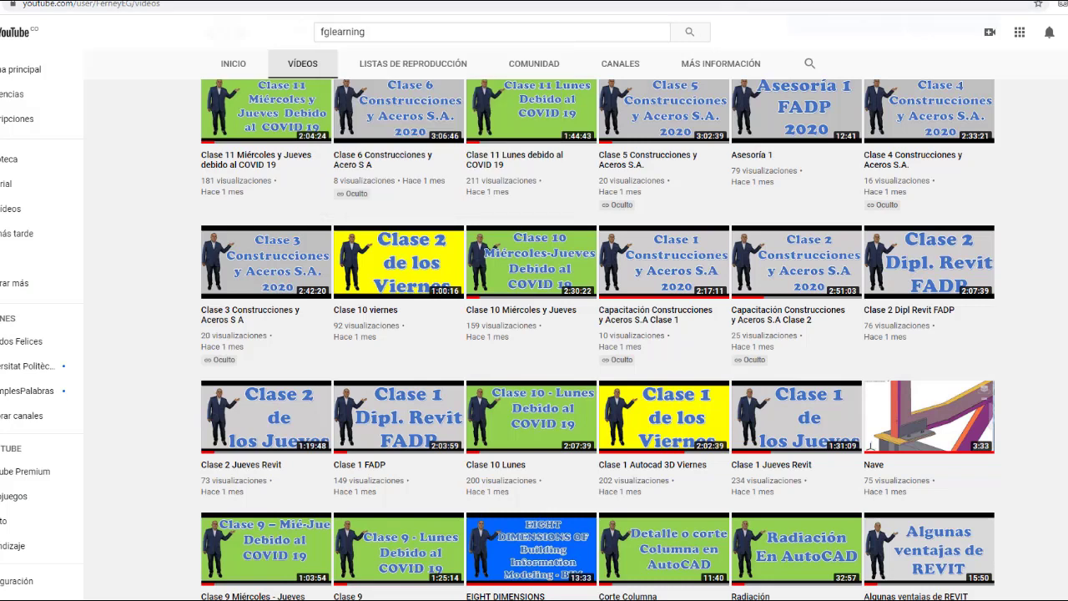
left_click(177, 52)
key("ctrl+t")
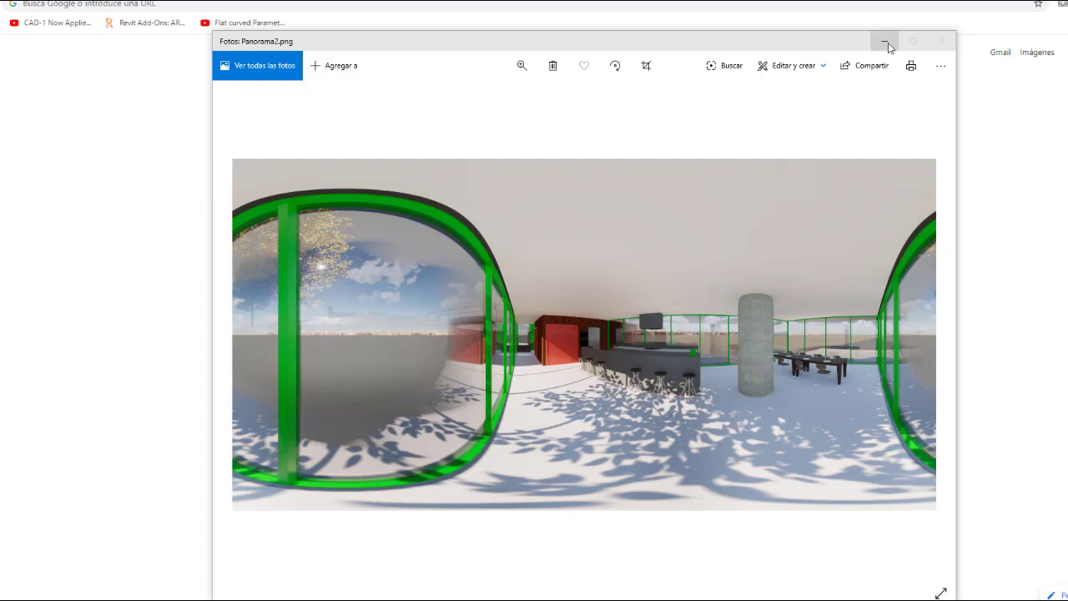
left_click(882, 85)
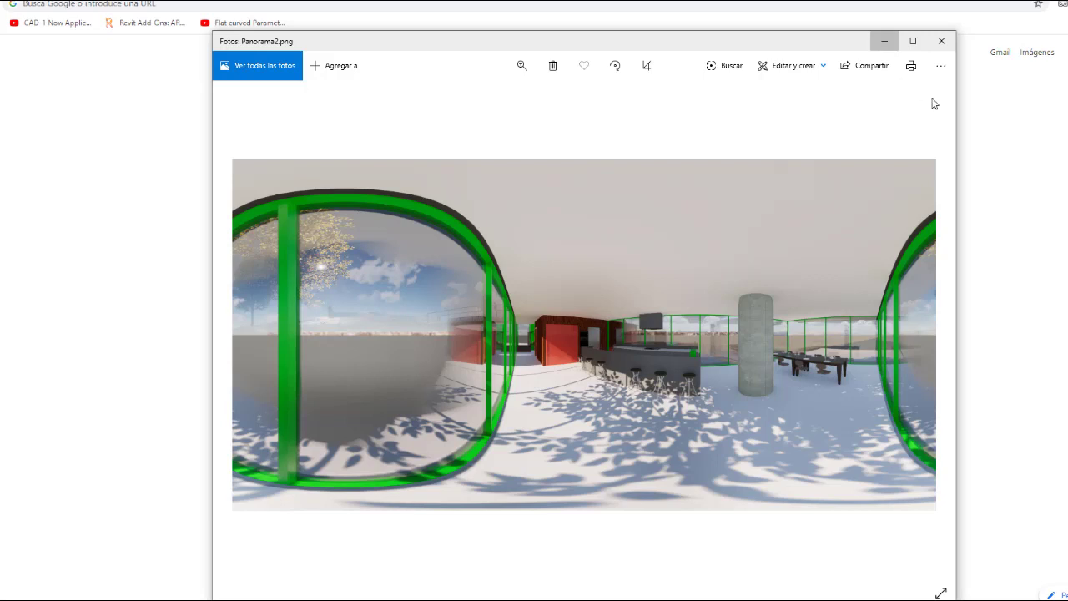
left_click(884, 41)
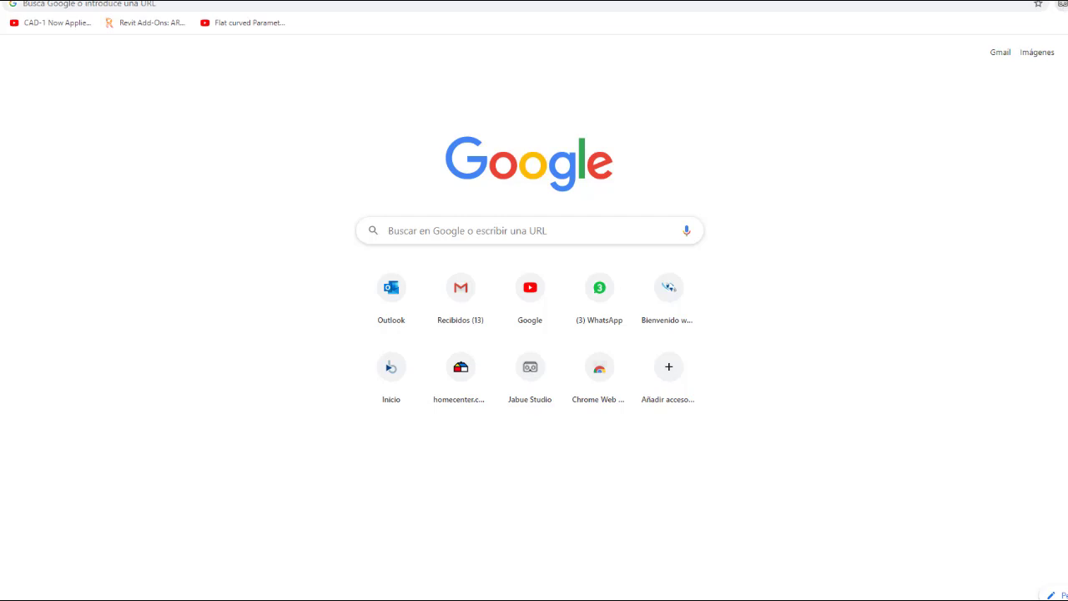
left_click_drag(877, 172, 746, 152)
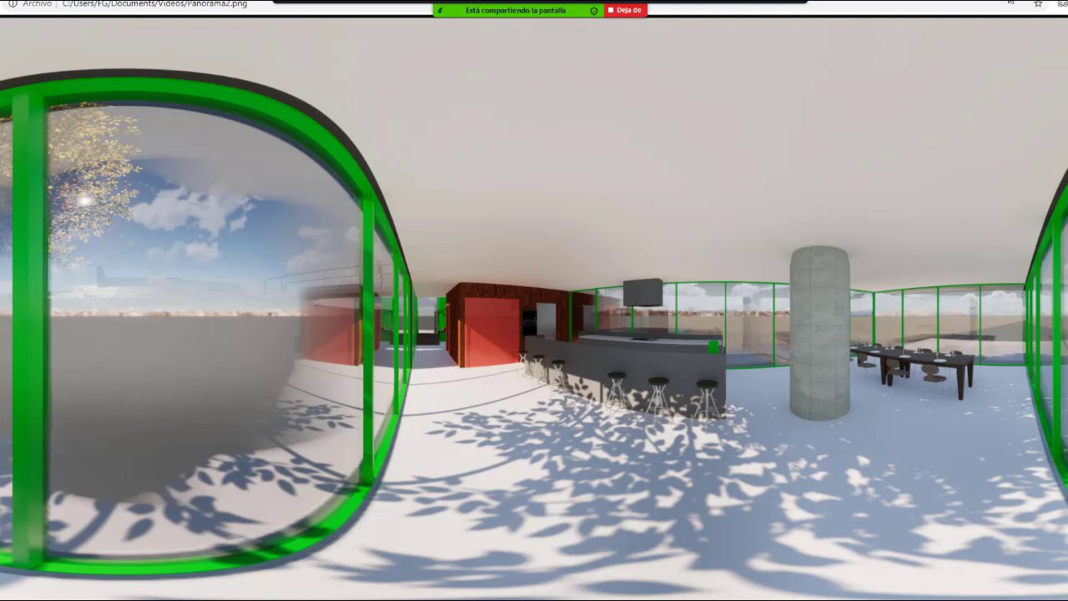
Step: Open the VR Viewer extension's upload page and load the Panorama2.png file into the online viewer
left_click(1064, 6)
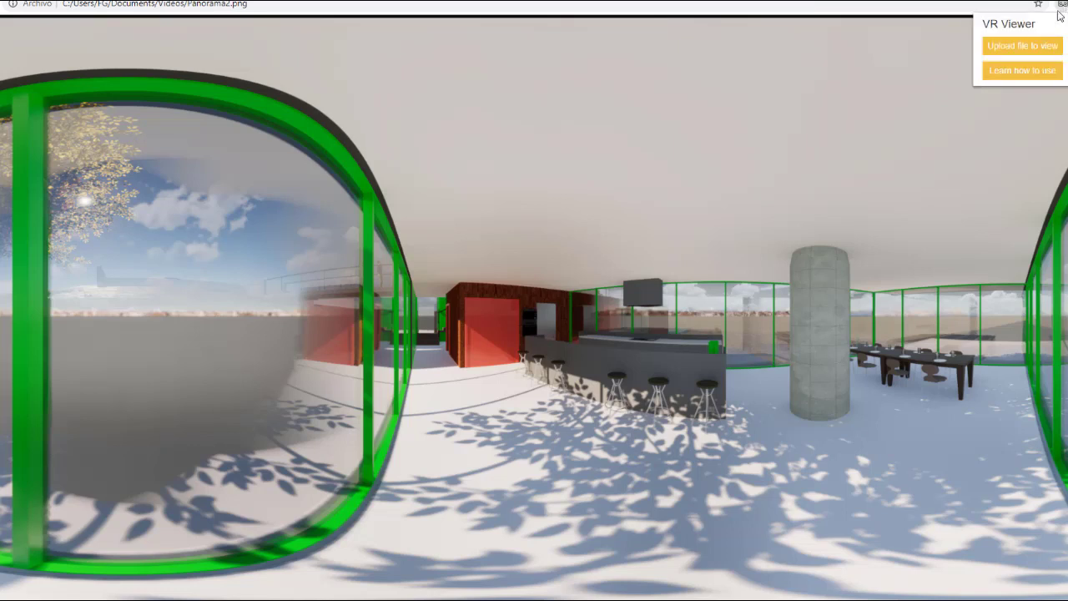
left_click(1017, 52)
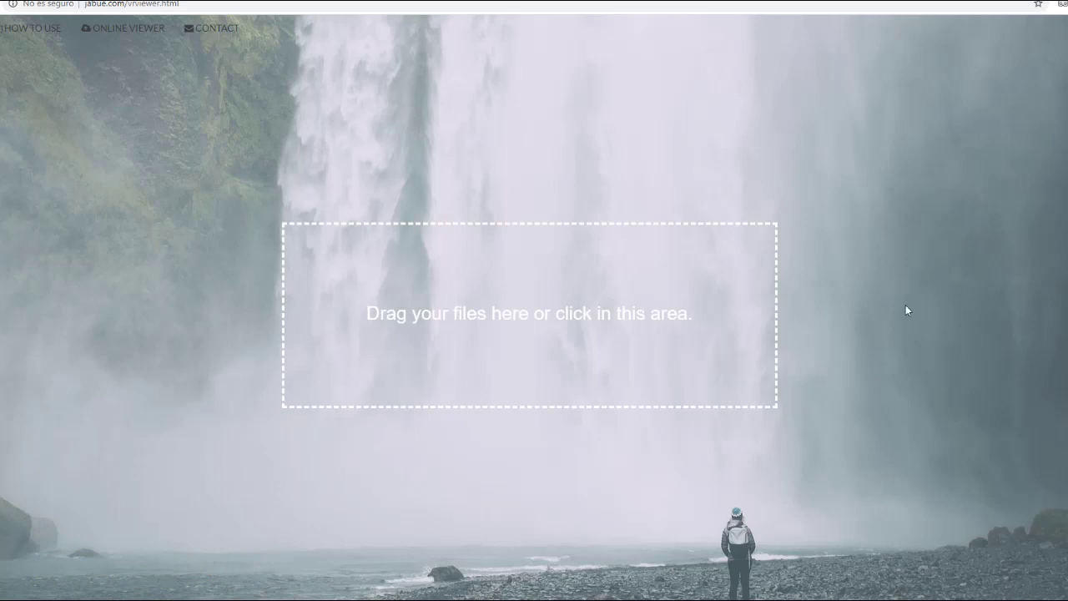
left_click_drag(907, 310, 523, 310)
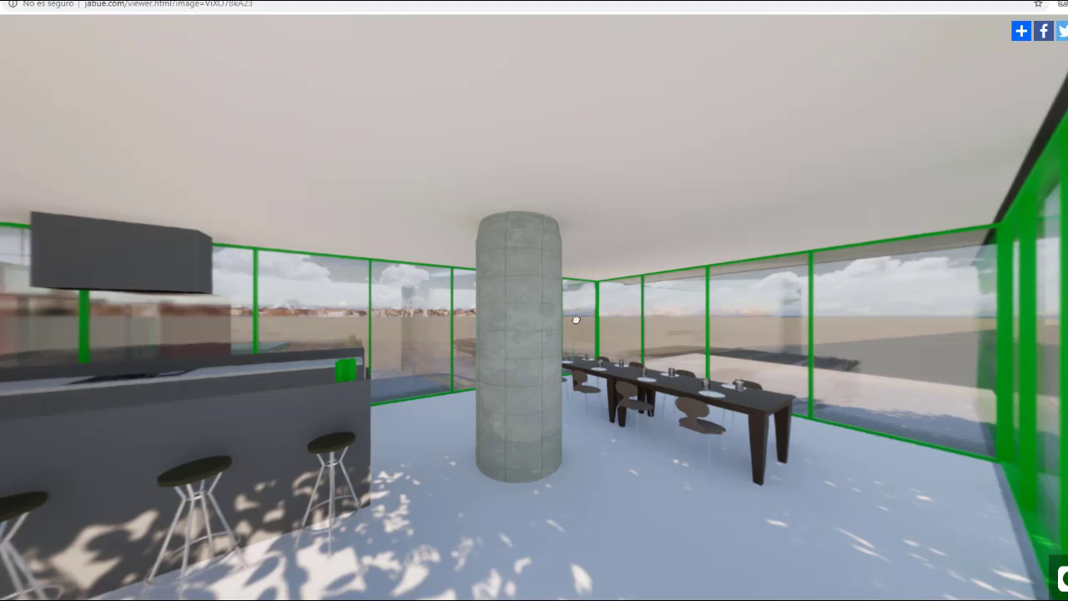
Step: Look around the 360° panorama, examining the dining table, concrete column, green-framed glazing and kitchen bar from all sides
left_click_drag(518, 303, 462, 265)
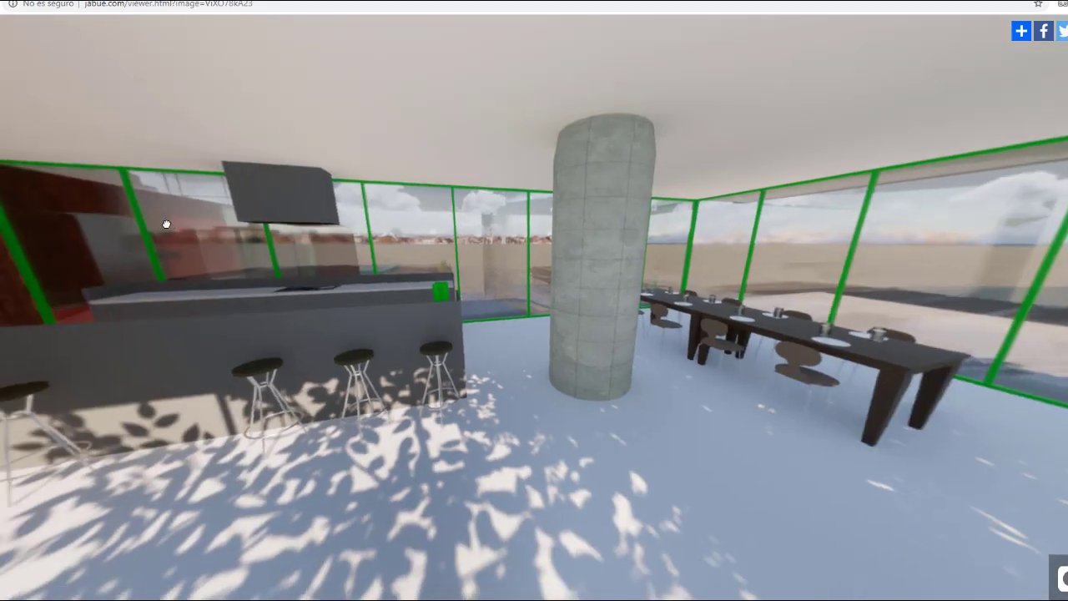
left_click_drag(167, 224, 66, 217)
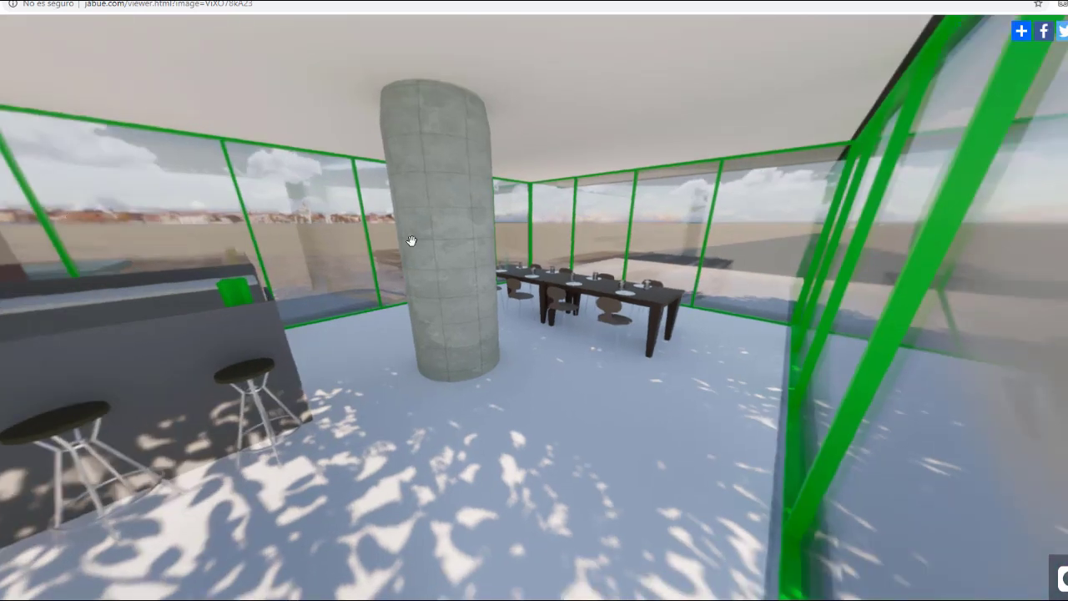
left_click_drag(601, 264, 331, 232)
key("w")
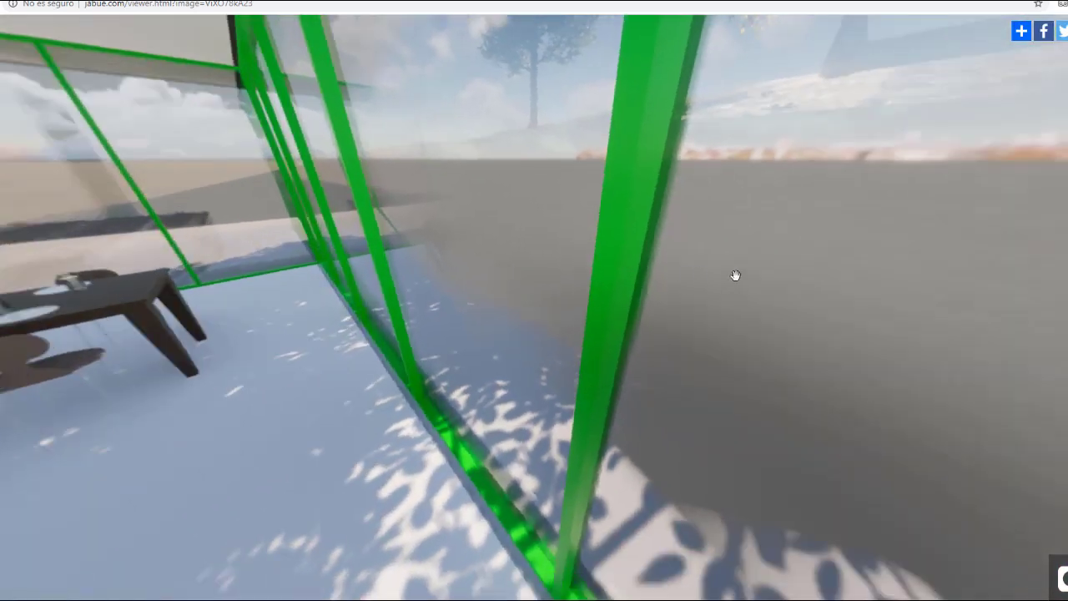
left_click_drag(734, 276, 579, 206)
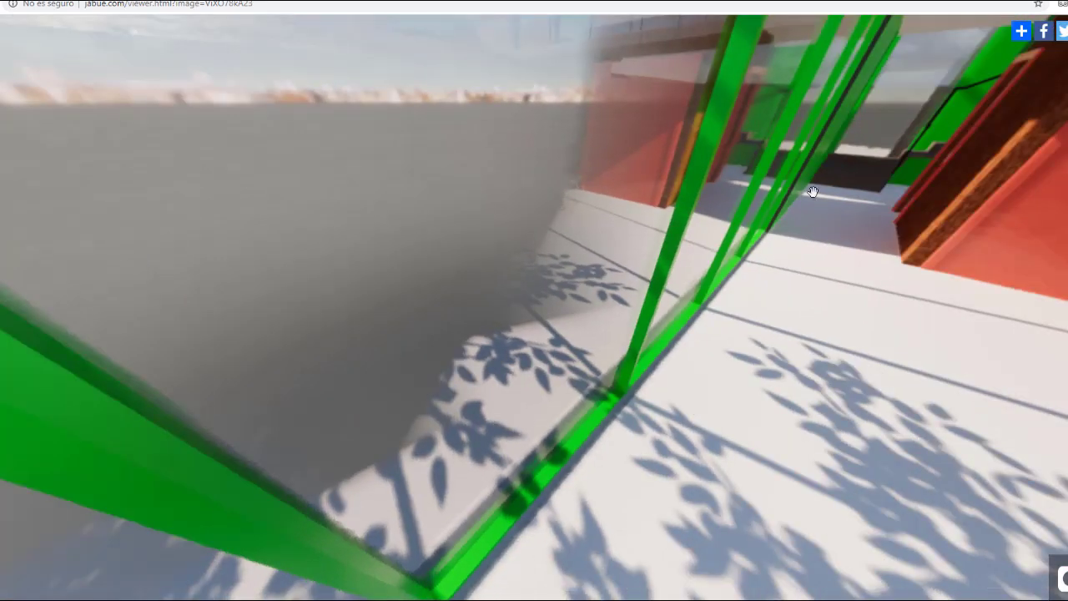
left_click_drag(821, 190, 706, 270)
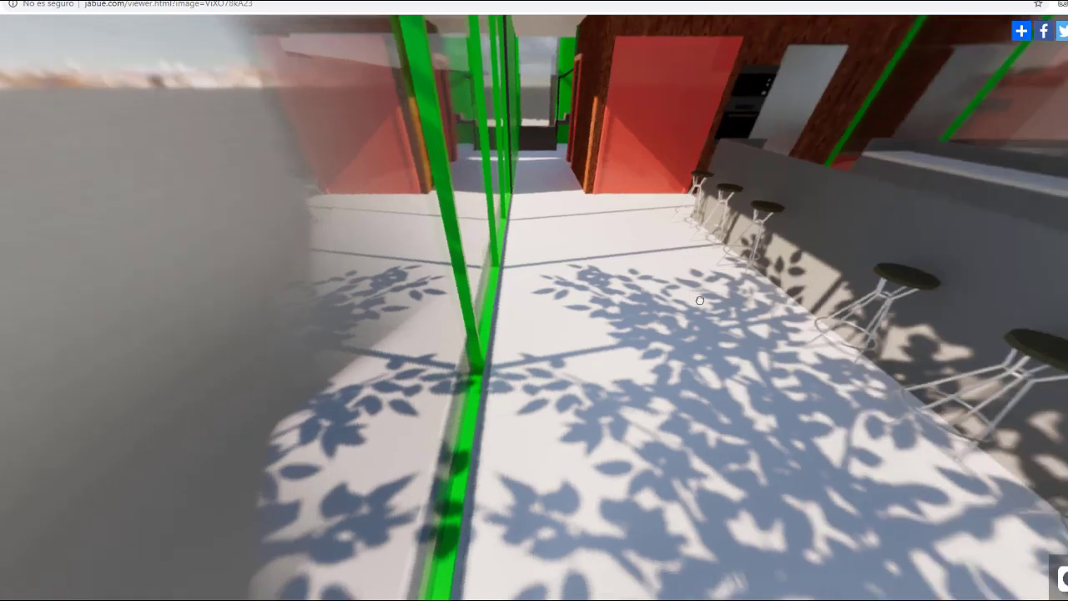
key("s")
left_click_drag(697, 313, 686, 409)
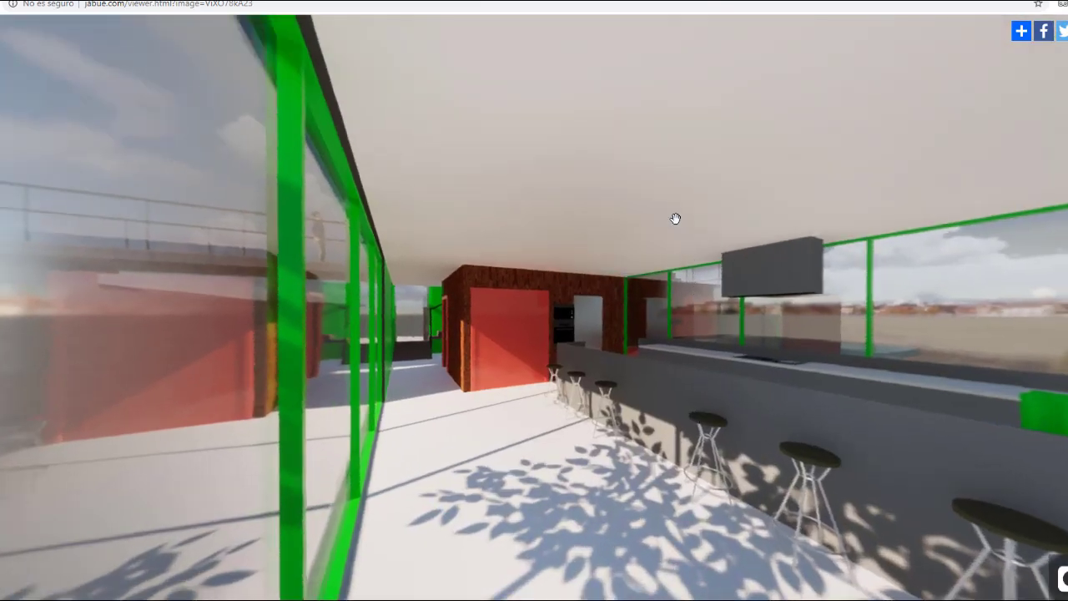
left_click_drag(661, 248, 644, 298)
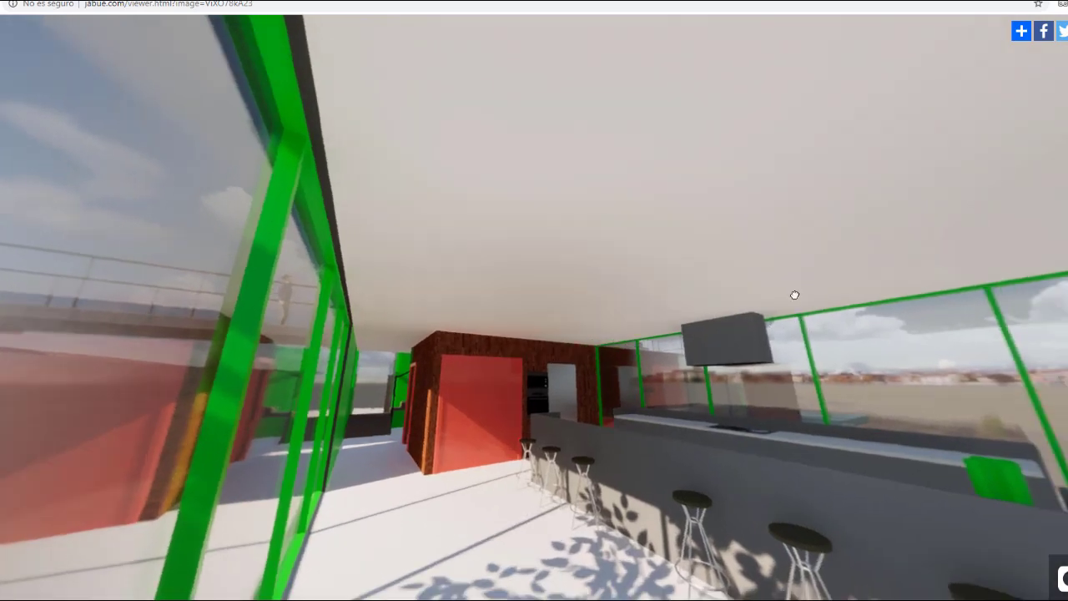
left_click_drag(795, 294, 606, 239)
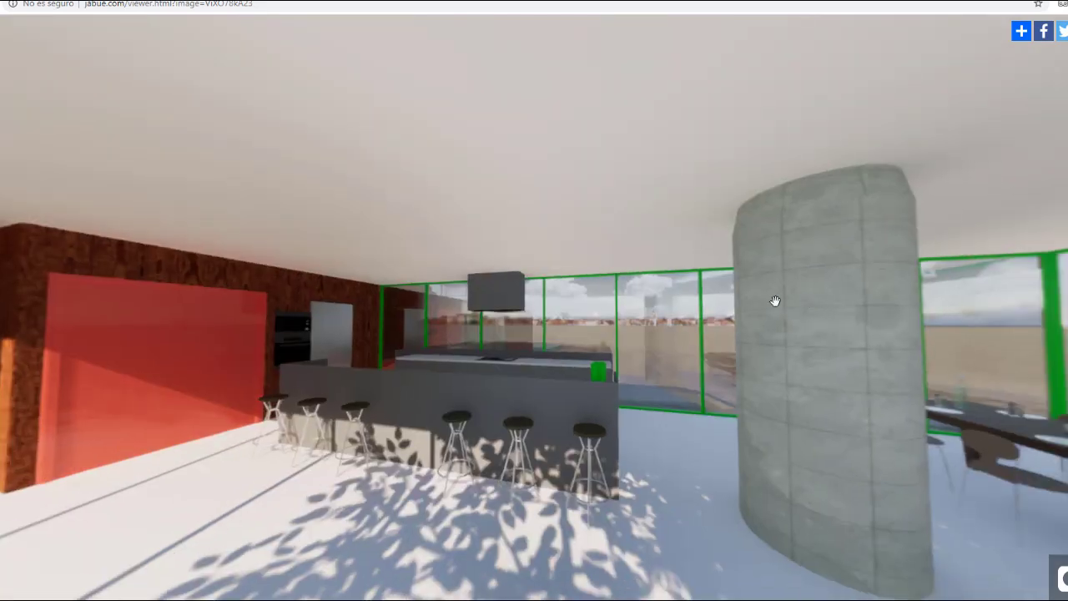
left_click_drag(835, 314, 754, 303)
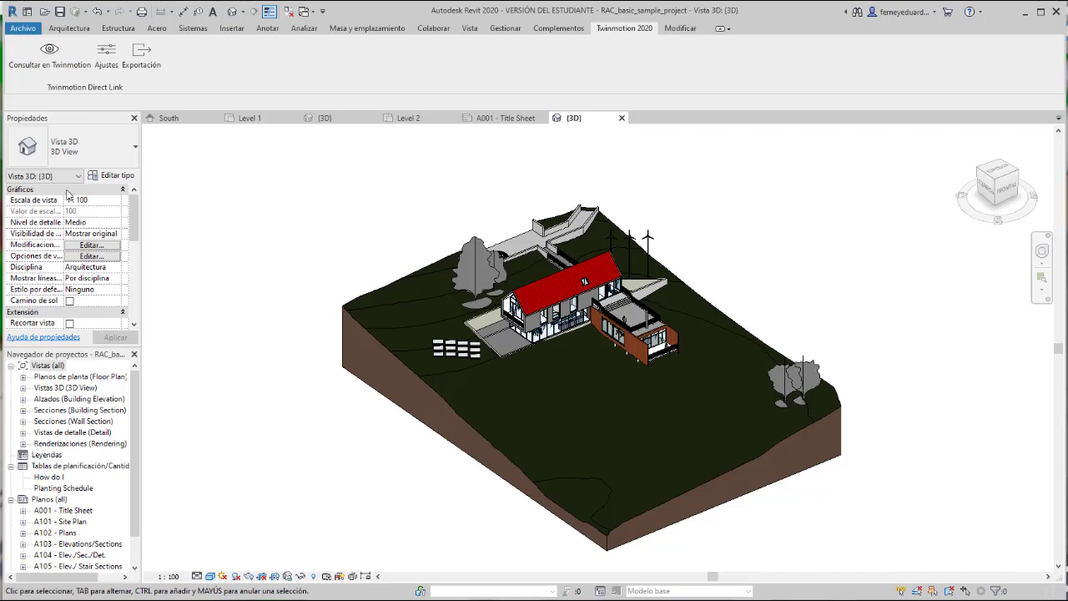
Step: Start printing the Revit project with Nitro PDF Creator as the printer and set the print setup's scaling option to Zoom
left_click(24, 28)
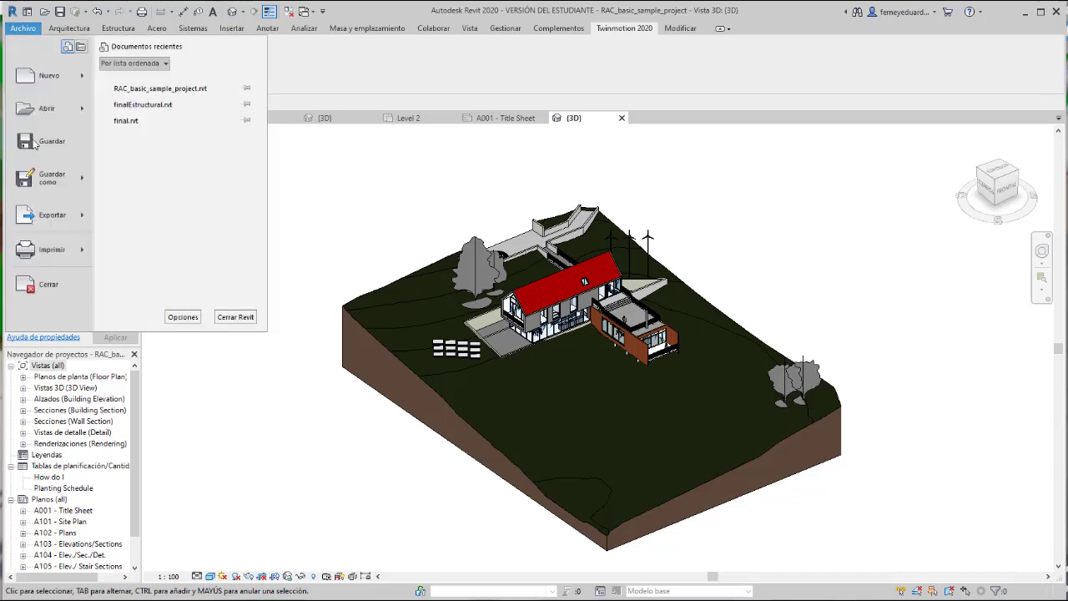
left_click(60, 252)
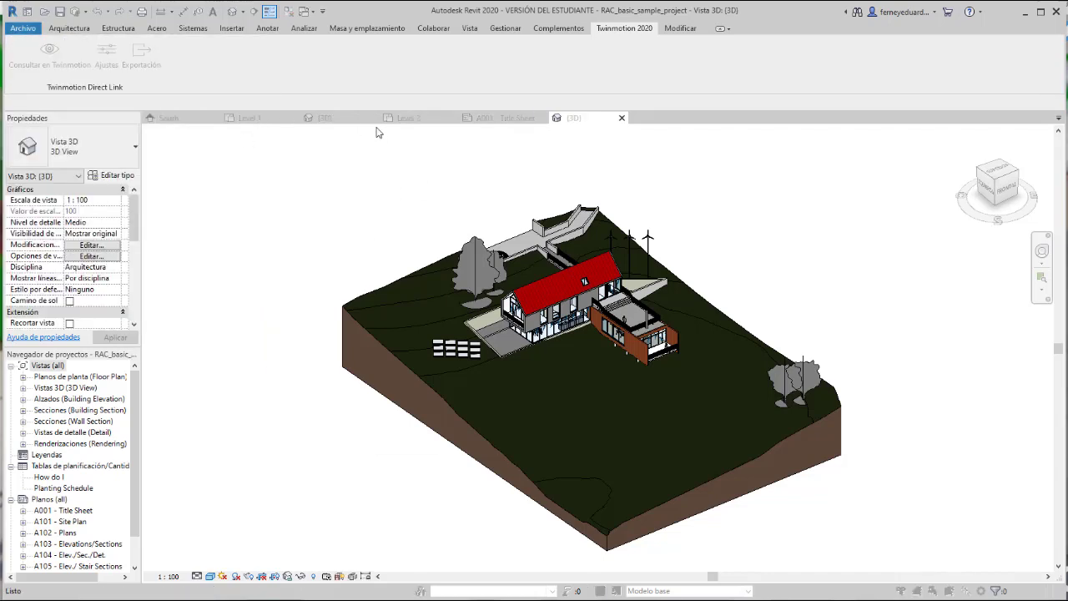
left_click(480, 181)
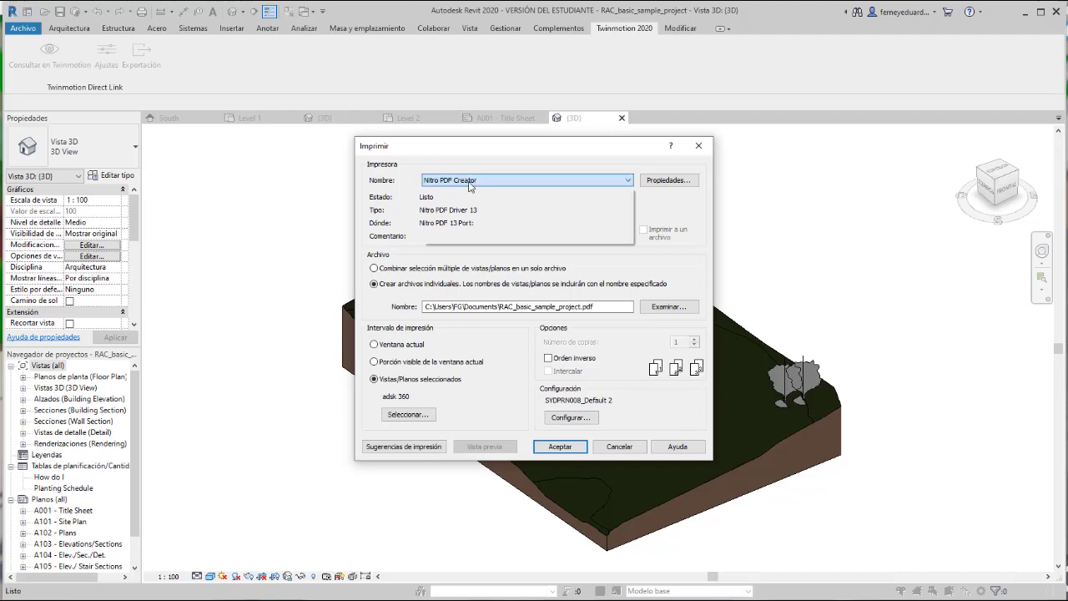
left_click(478, 182)
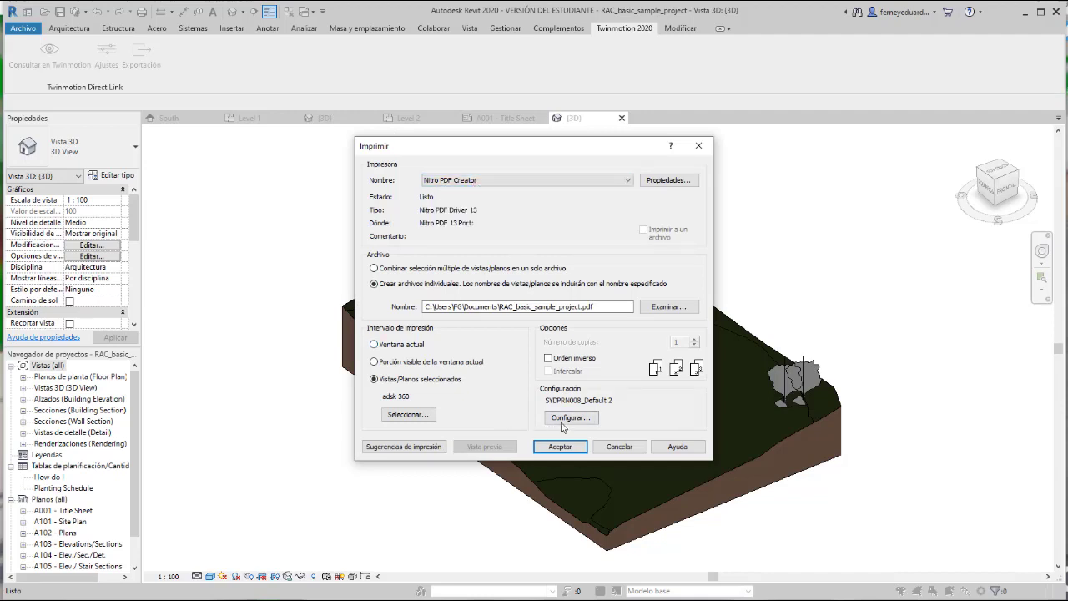
key("alt+c")
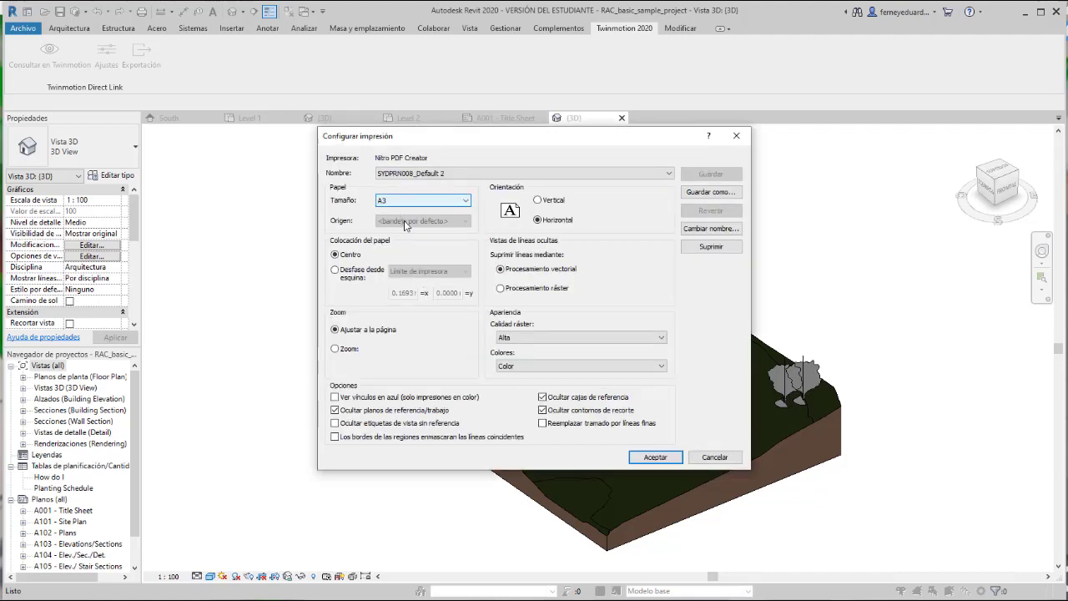
left_click(335, 349)
left_click(654, 458)
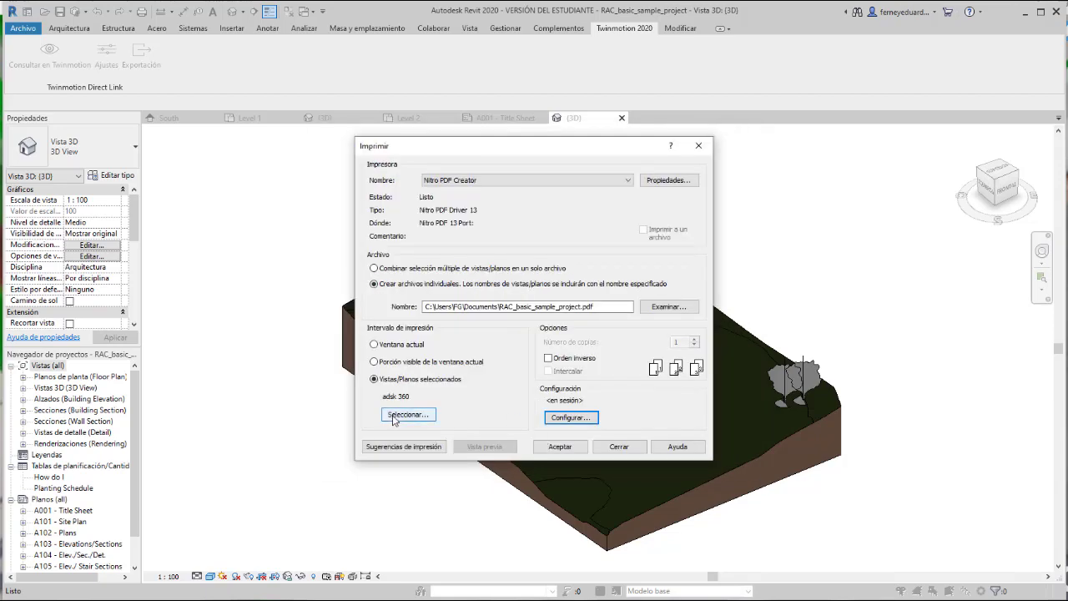
Step: Review the views and sheets included in the adsk 360 print set, then close the print settings without printing
left_click(395, 417)
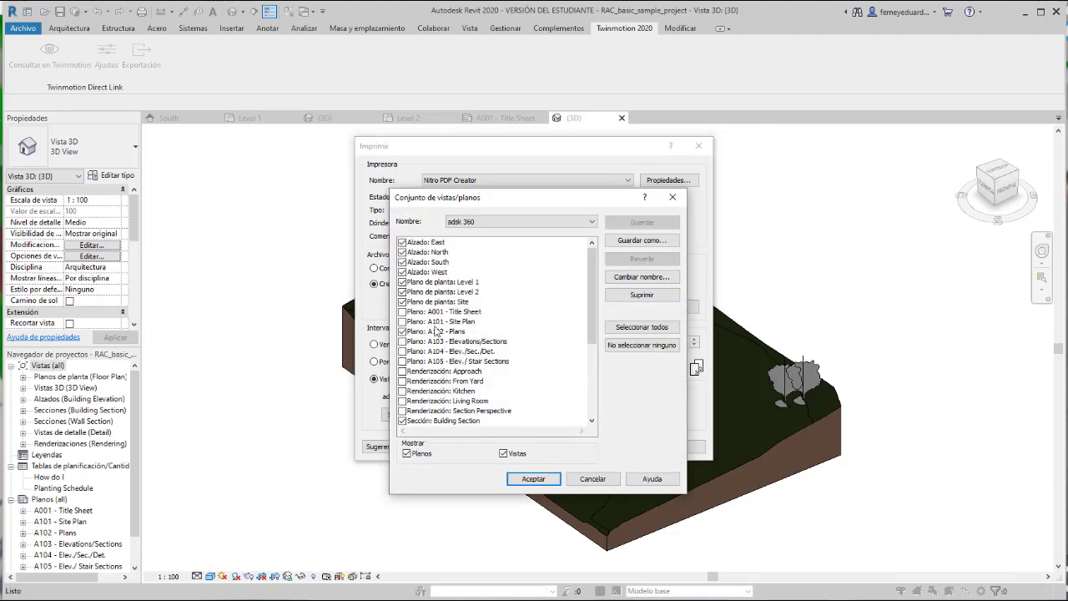
left_click(532, 479)
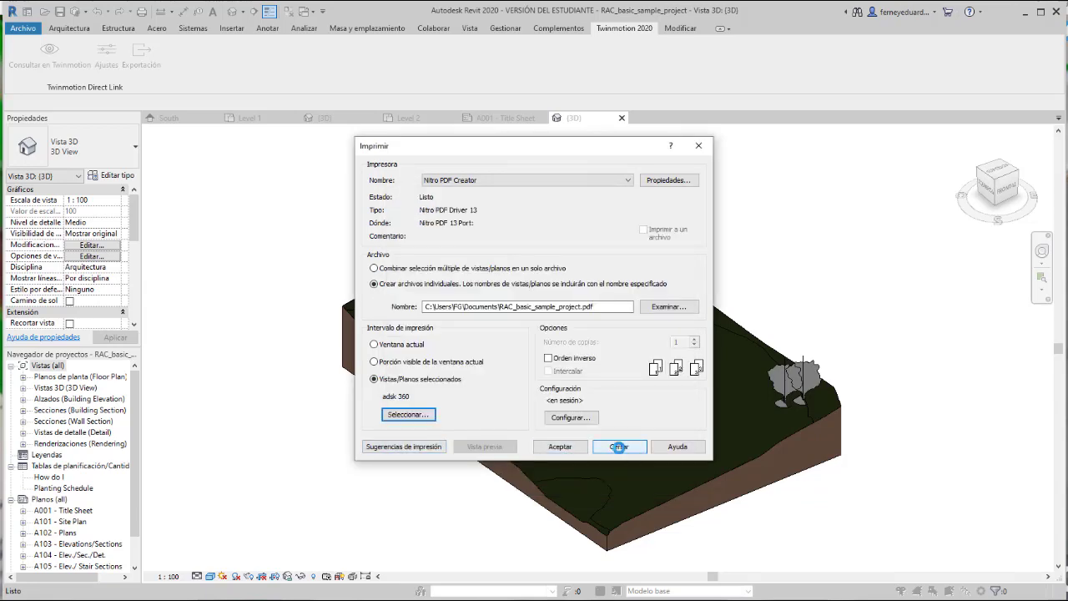
left_click(618, 448)
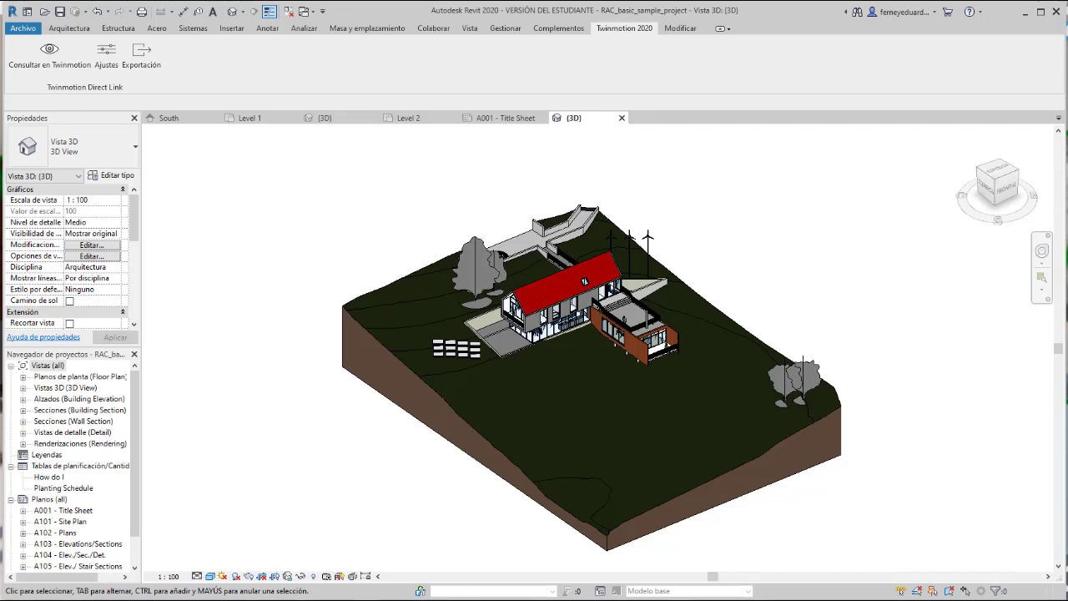
Step: Stop sharing the screen and end the Zoom meeting for all participants
mouse_move(623, 14)
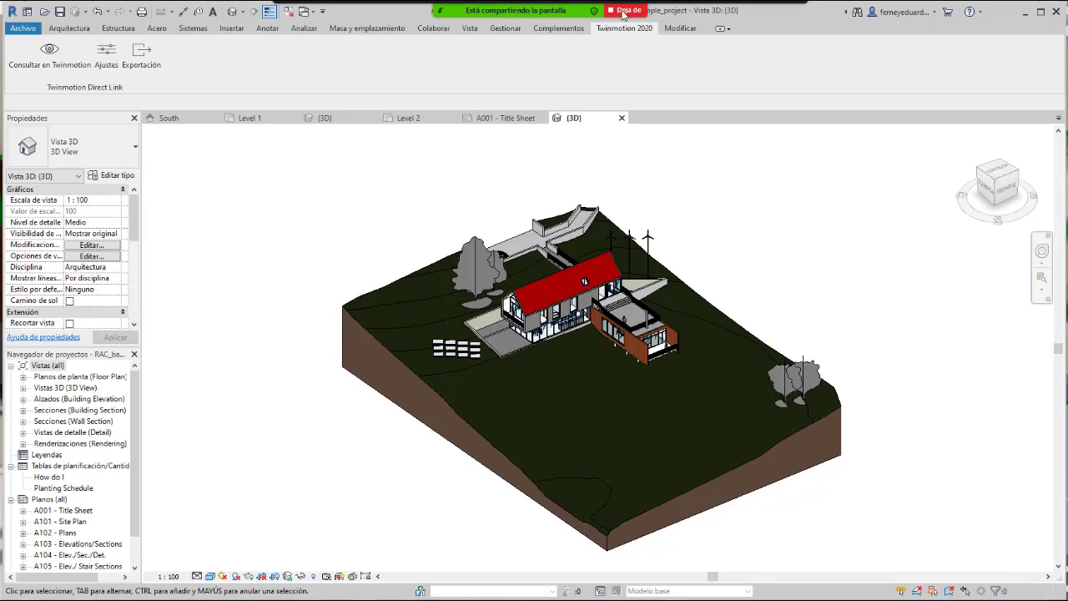
left_click(623, 13)
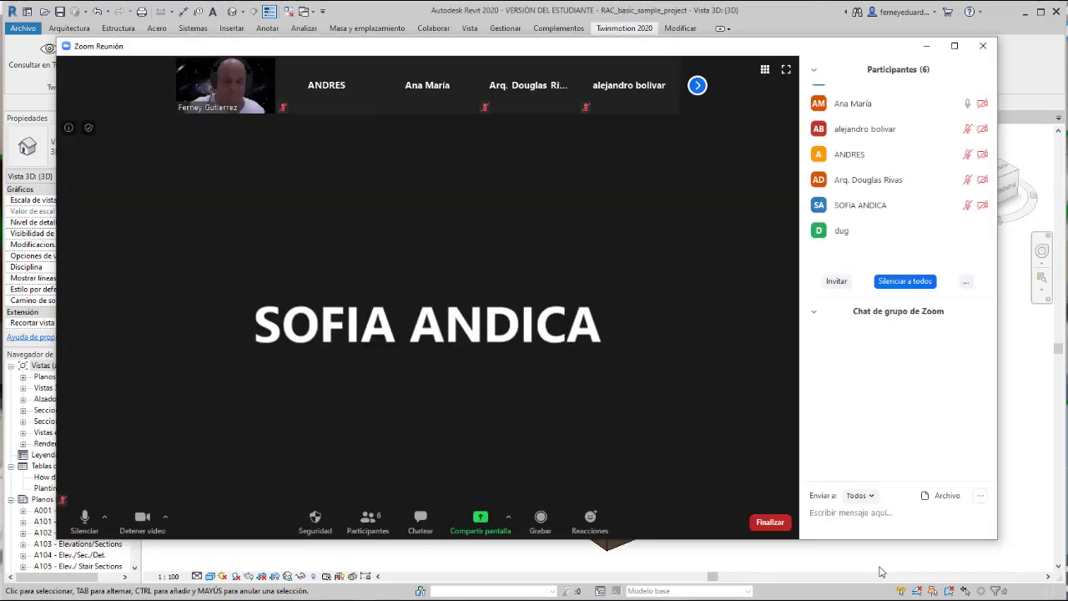
left_click(769, 523)
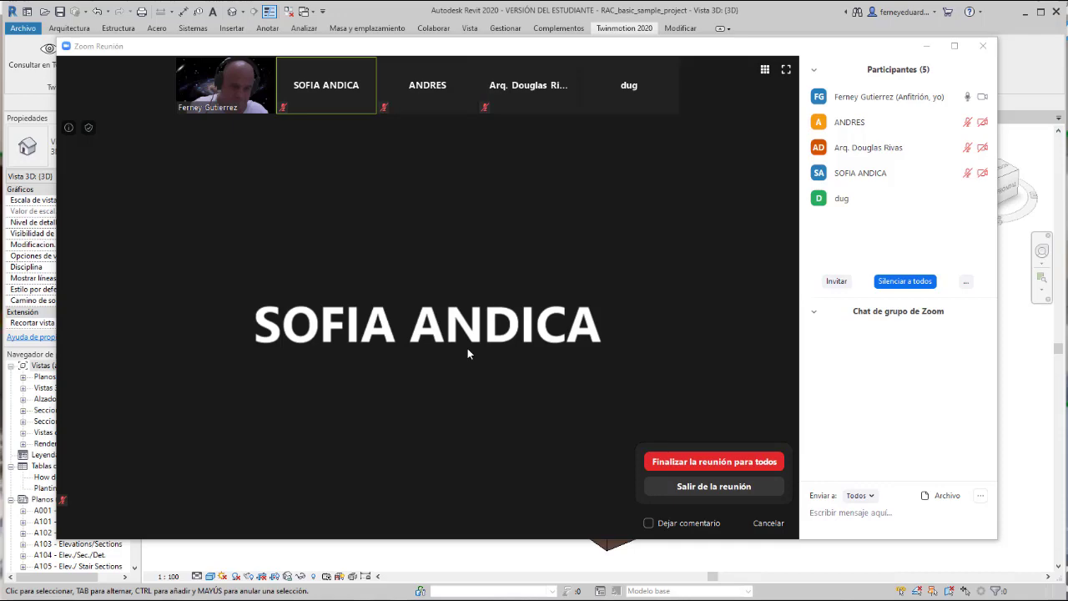
left_click(692, 465)
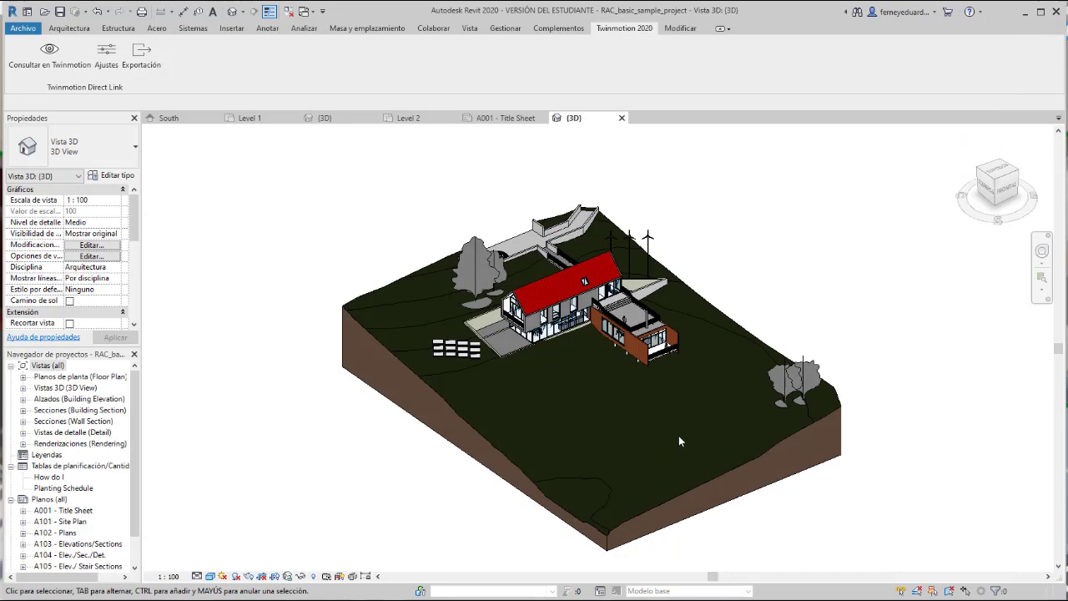